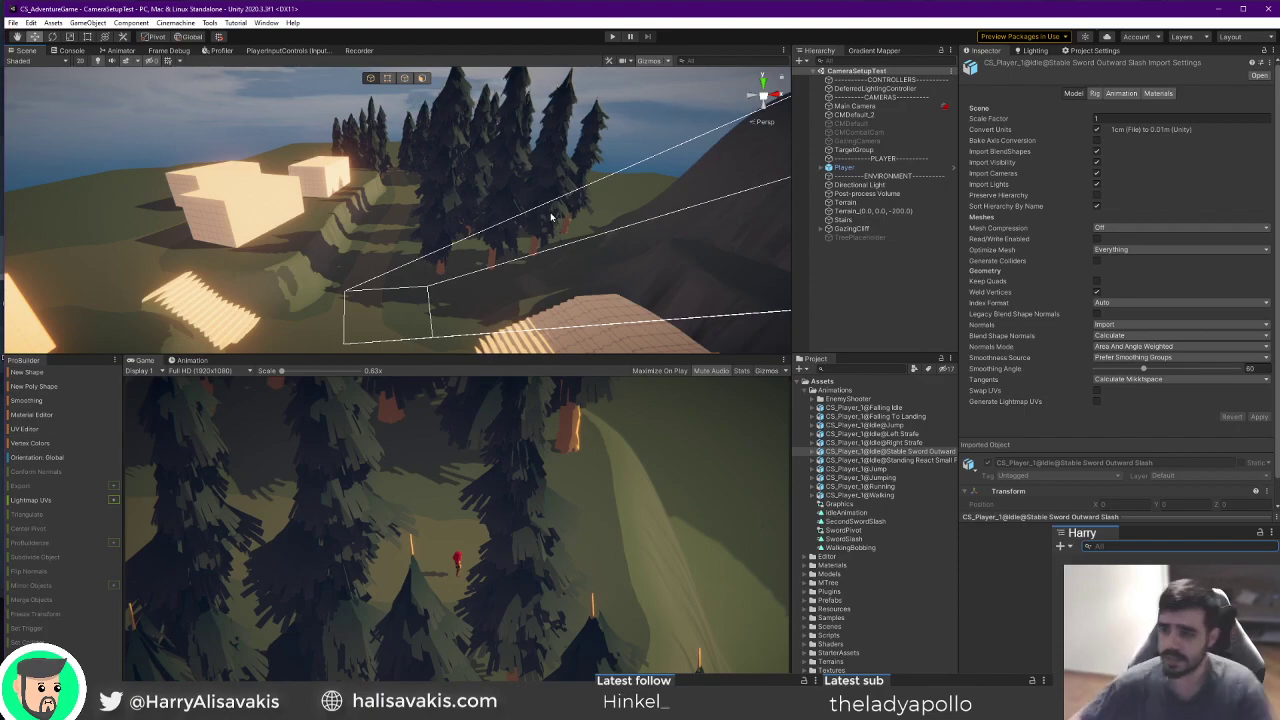
Examine the level layout in the Scene view, covering the cliff stairs, forest, block structures and the hilltop around the player.
right_click_drag(468, 202, 509, 179)
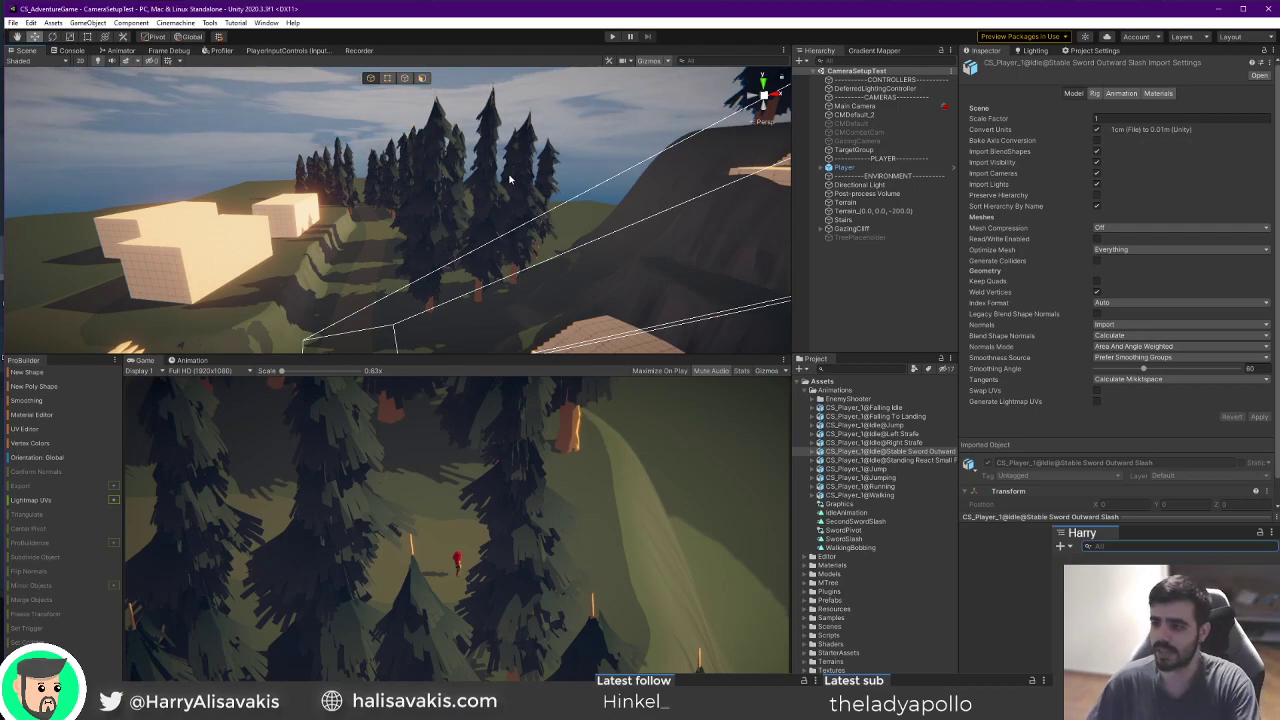
right_click_drag(362, 187, 560, 202)
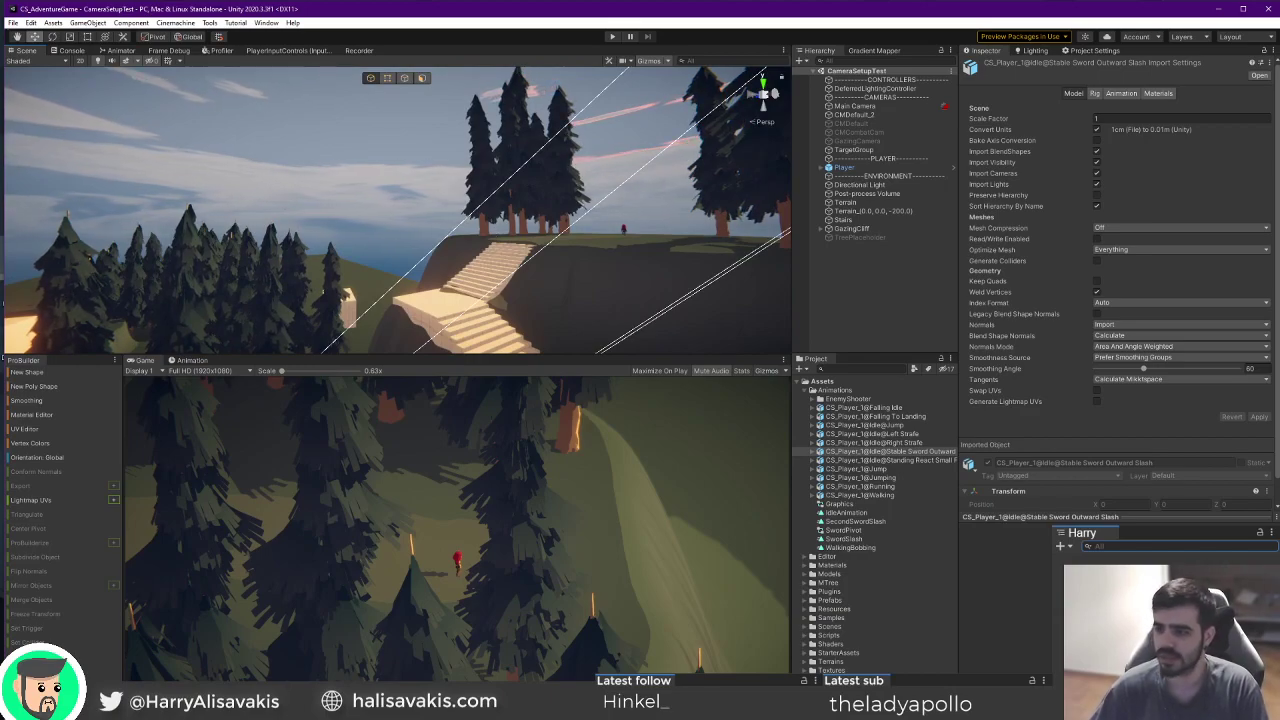
right_click_drag(437, 106, 512, 168)
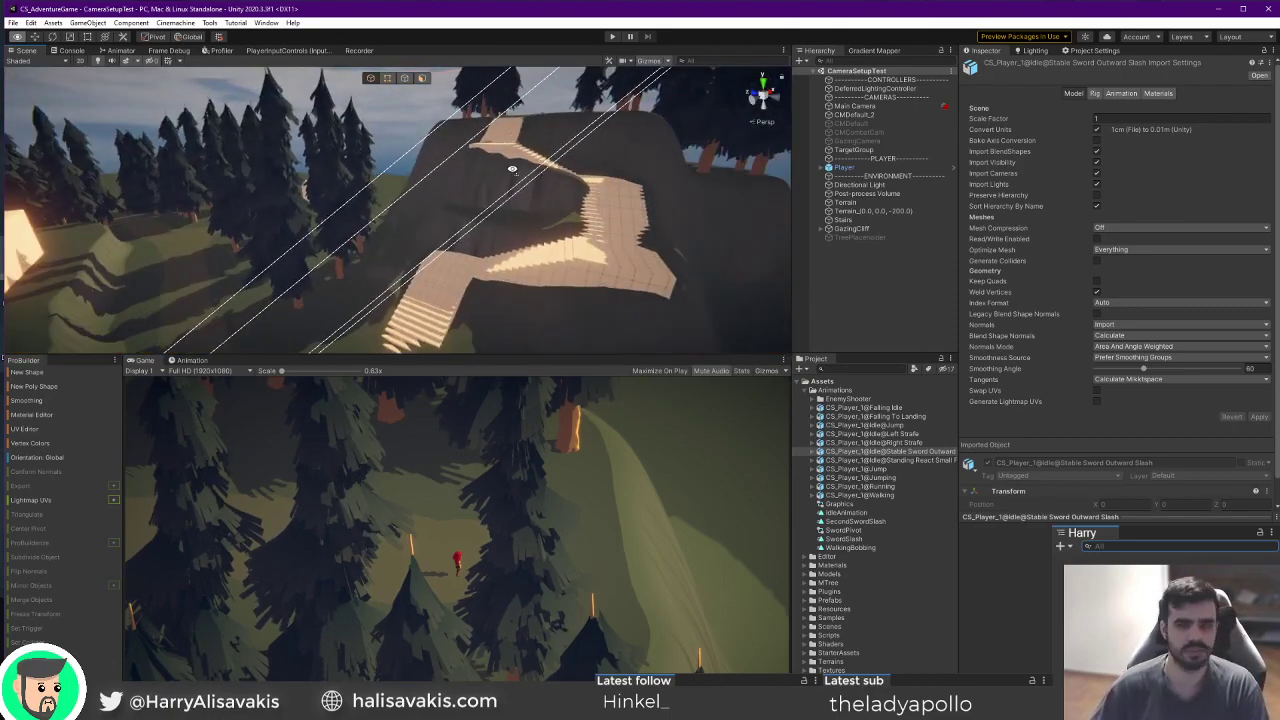
key("super")
key("super")
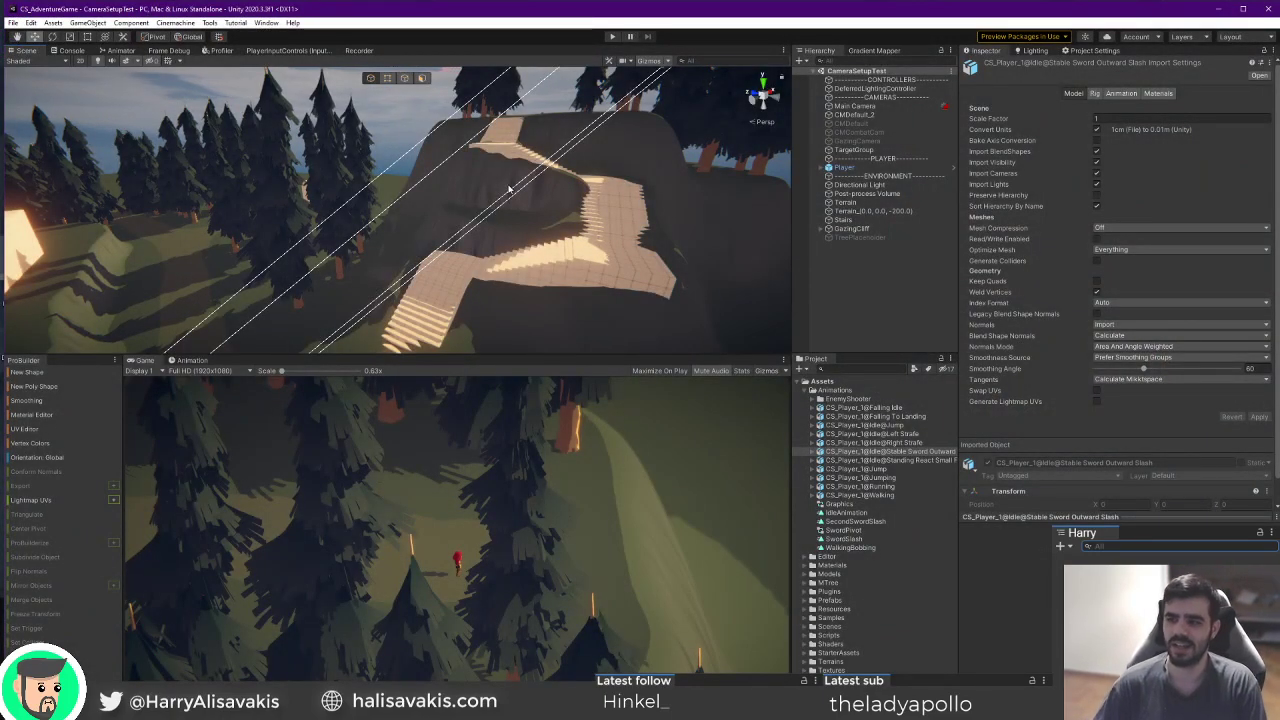
right_click_drag(474, 250, 458, 173)
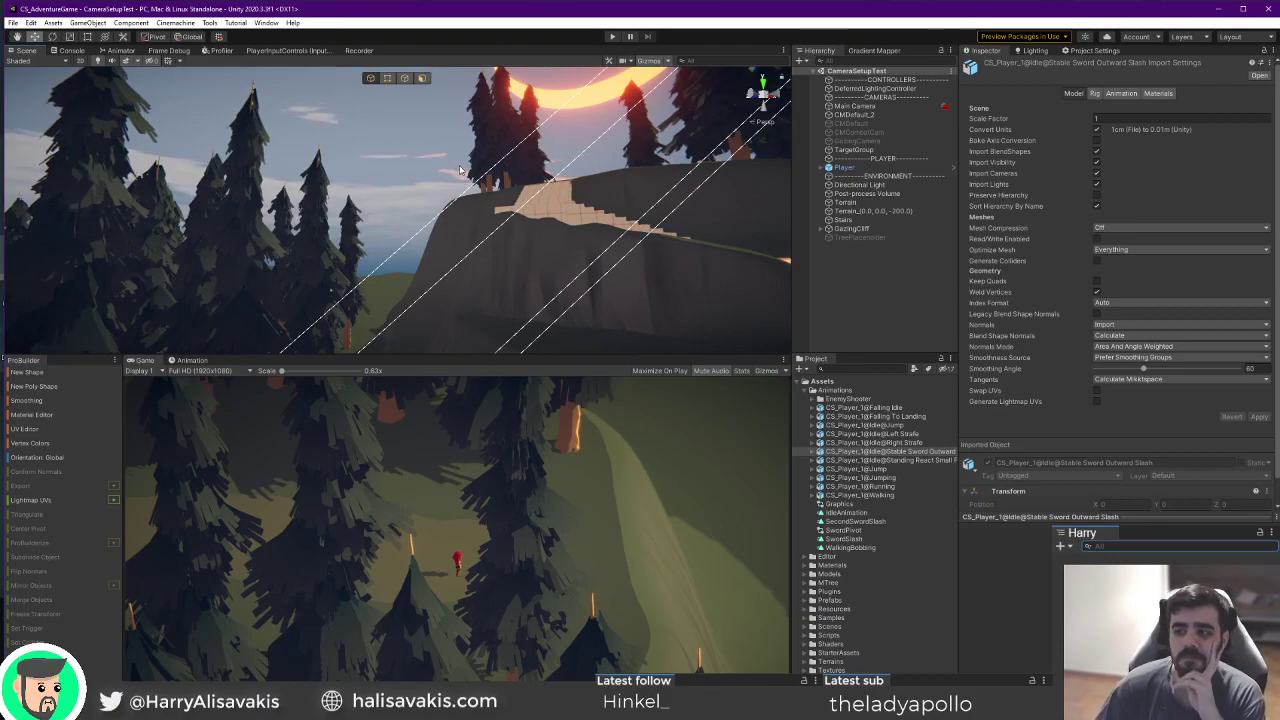
key("d")
right_click_drag(392, 231, 340, 299)
key("w")
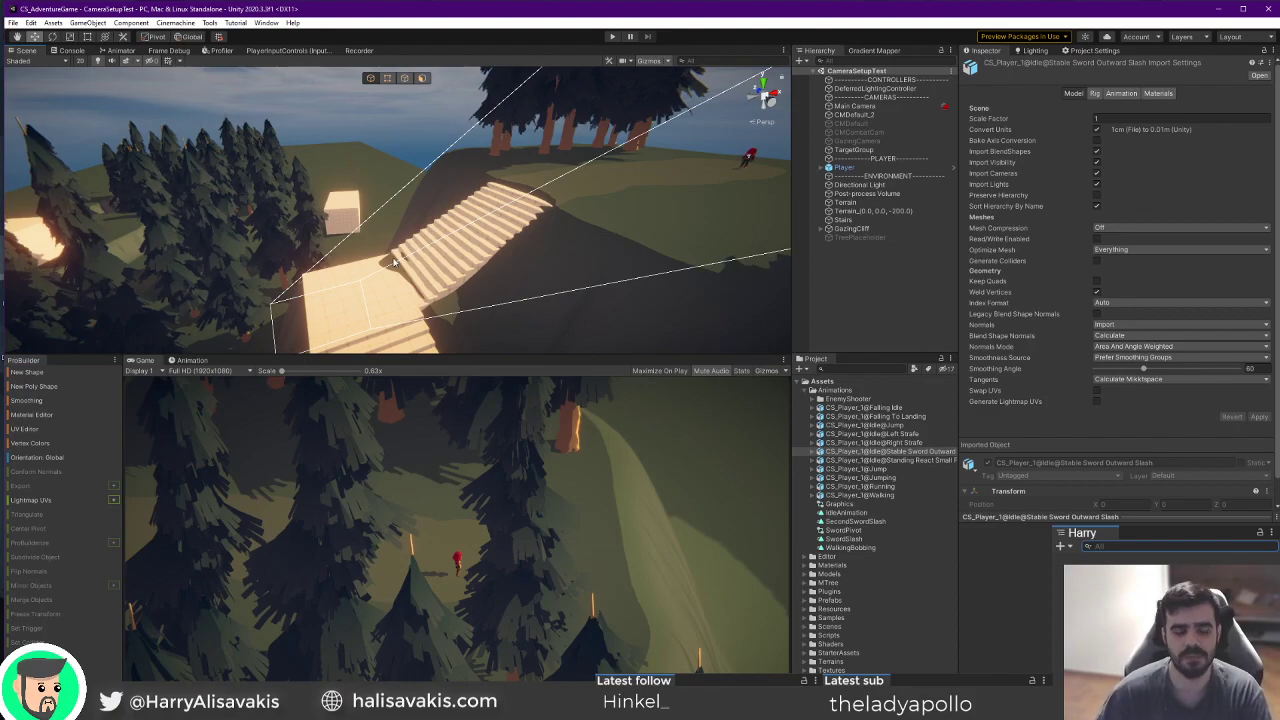
right_click_drag(426, 246, 330, 252)
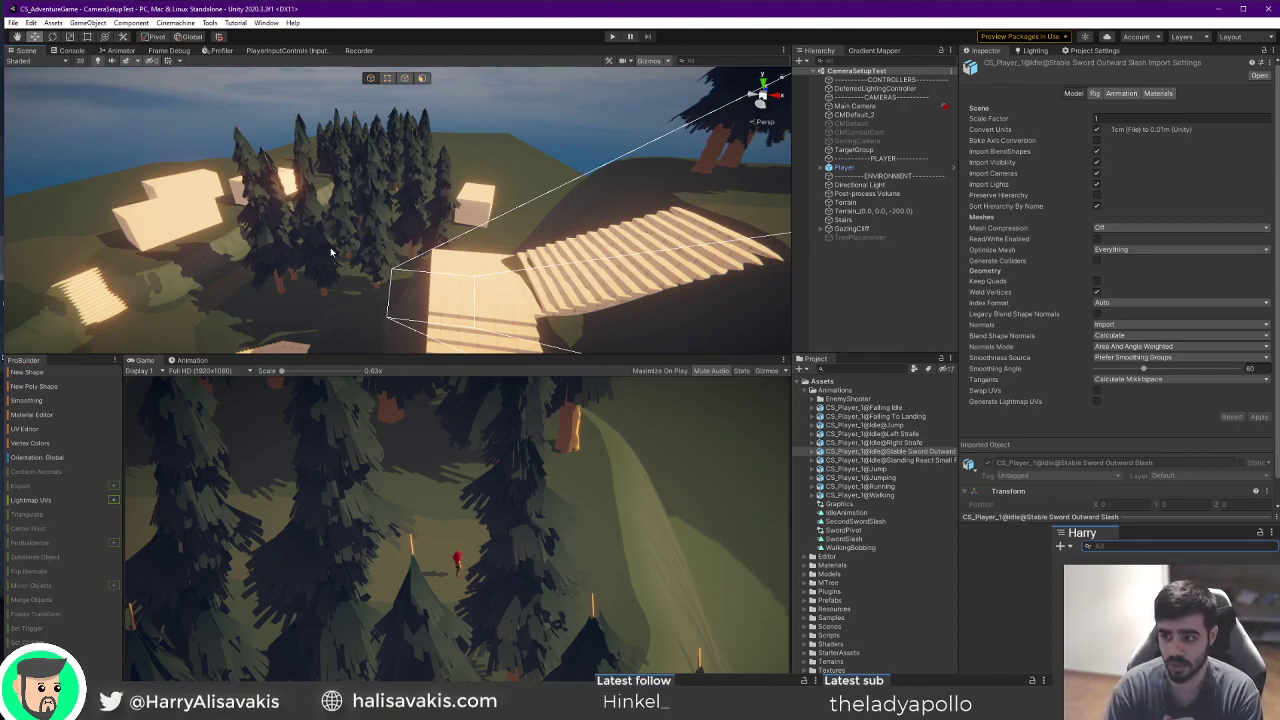
left_click_drag(415, 227, 499, 224, "alt")
key("w")
right_click_drag(499, 224, 528, 279)
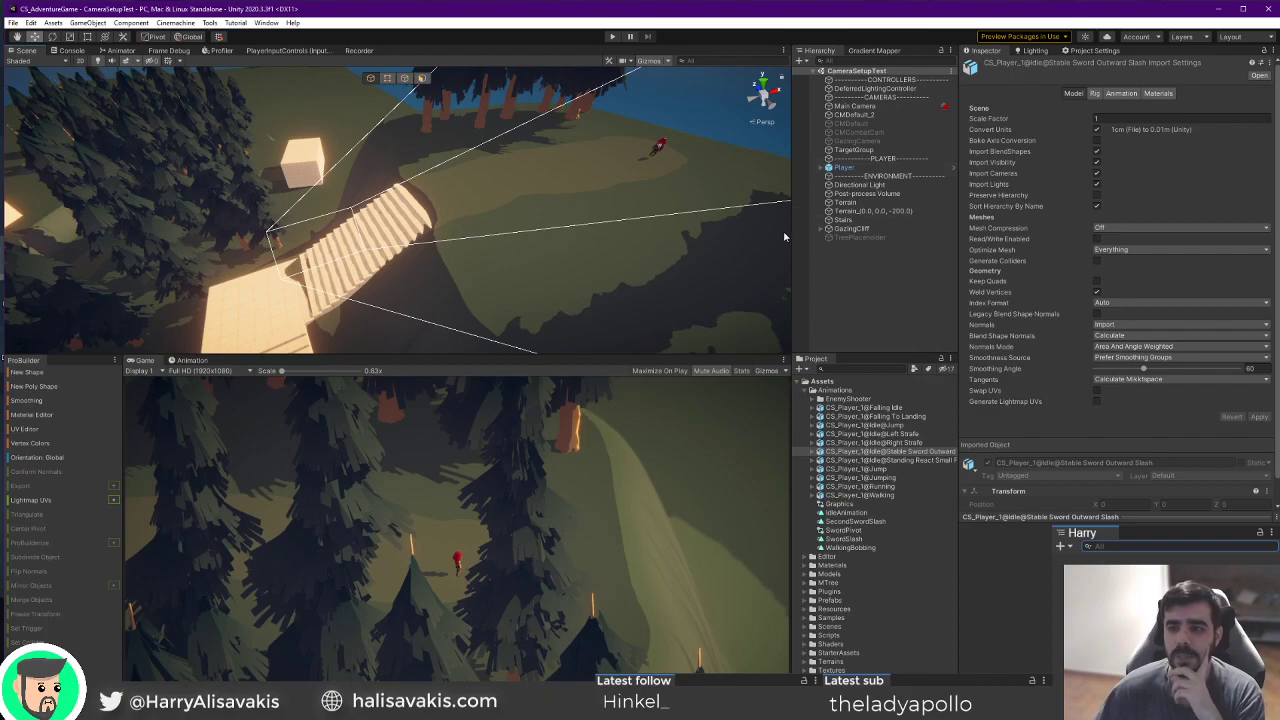
right_click_drag(674, 223, 638, 180)
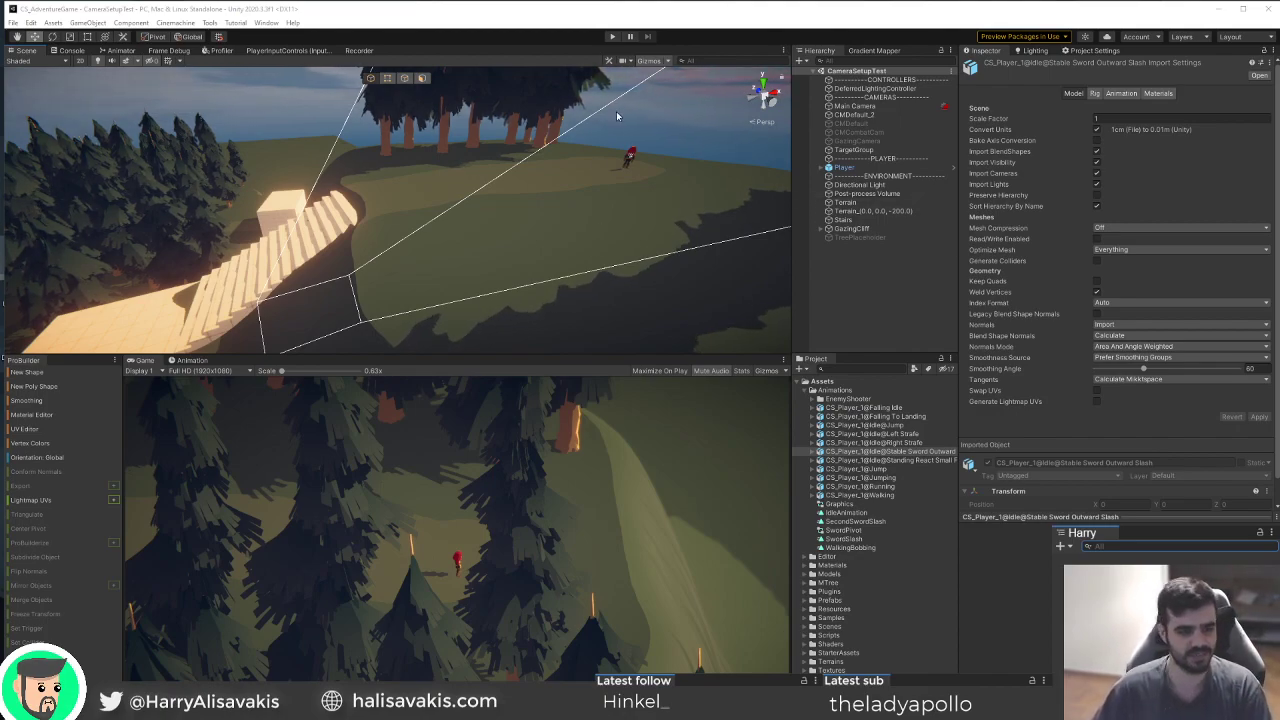
Start Play mode and run the player character across the wooded hilltop onto the top of the cliff stairs.
left_click(613, 36)
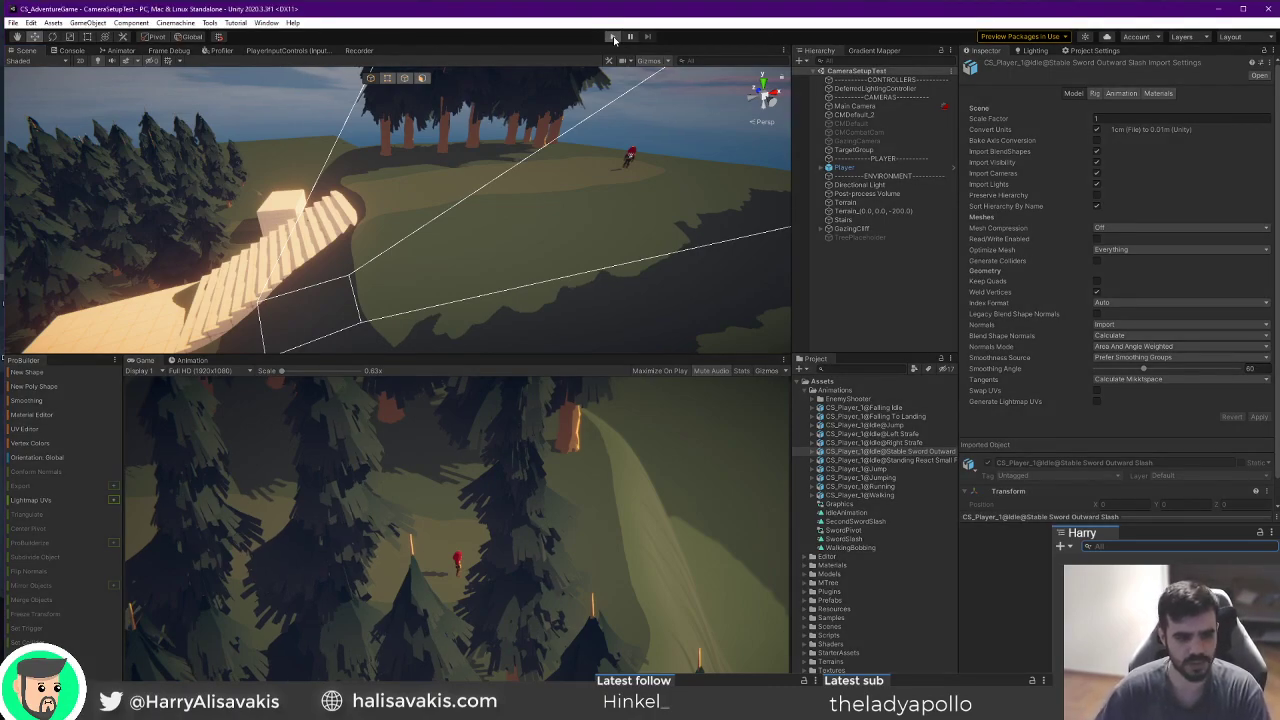
key("a")
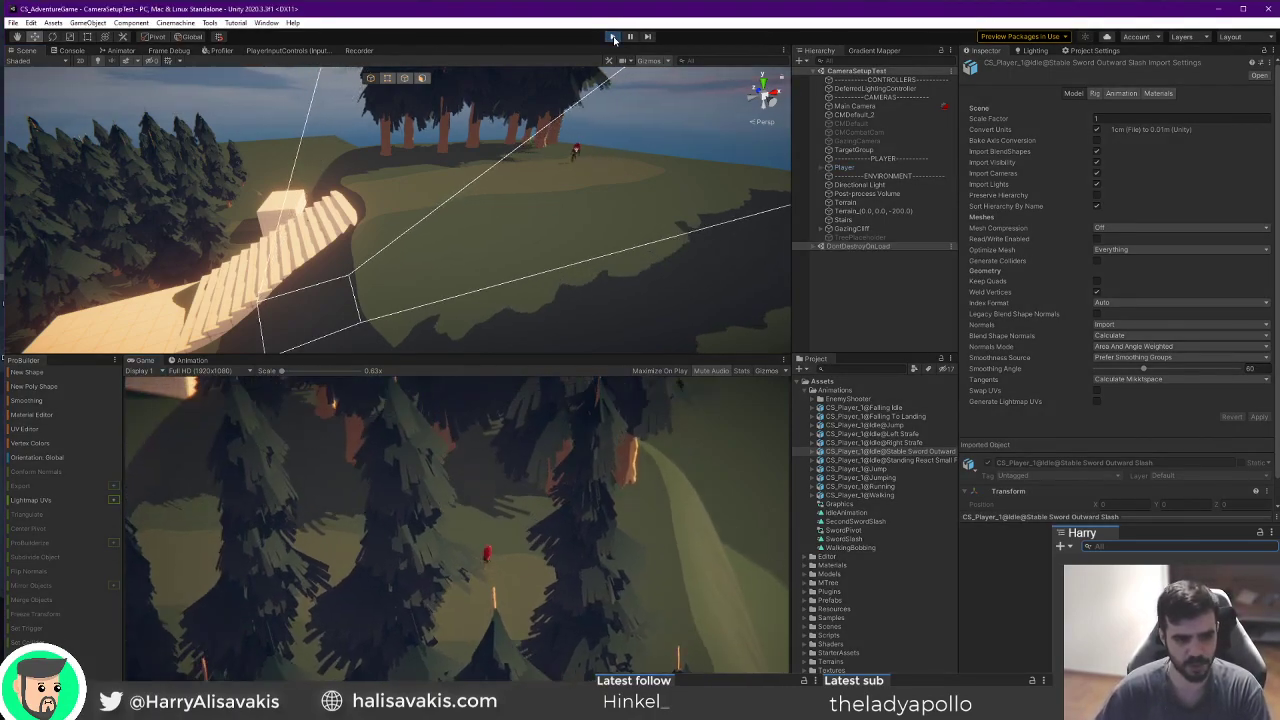
key("w")
key("a")
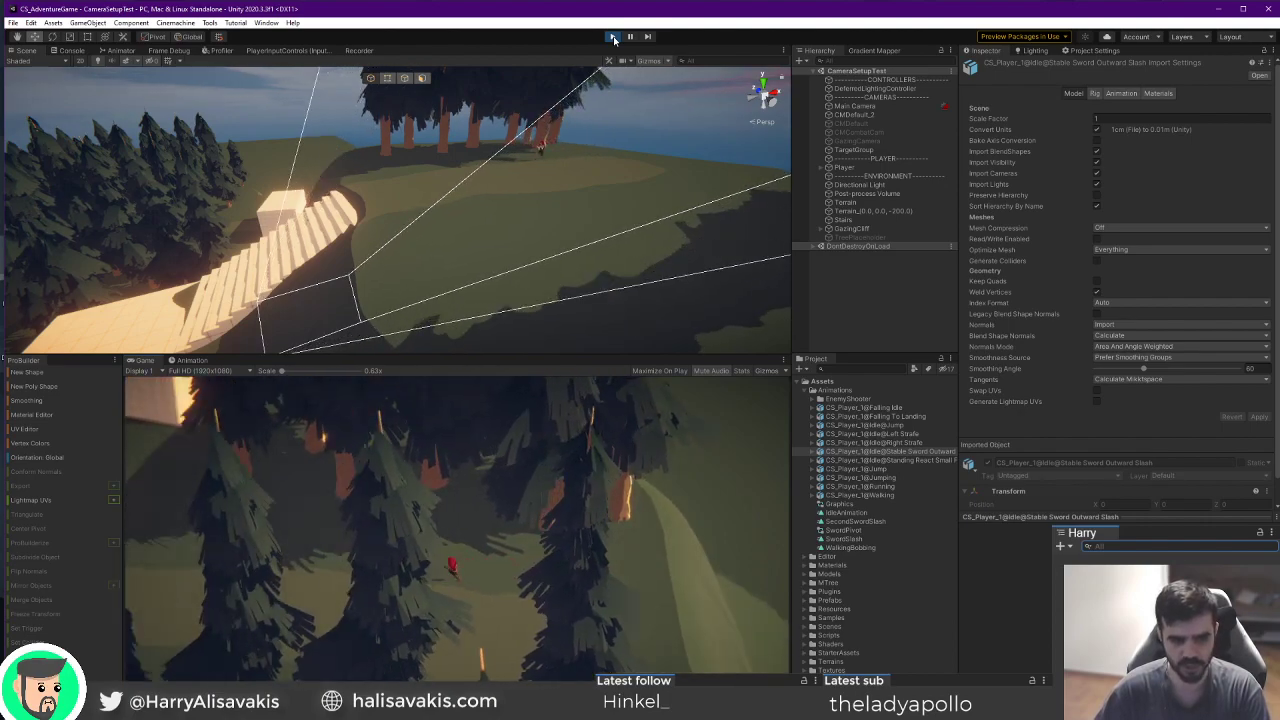
key("a")
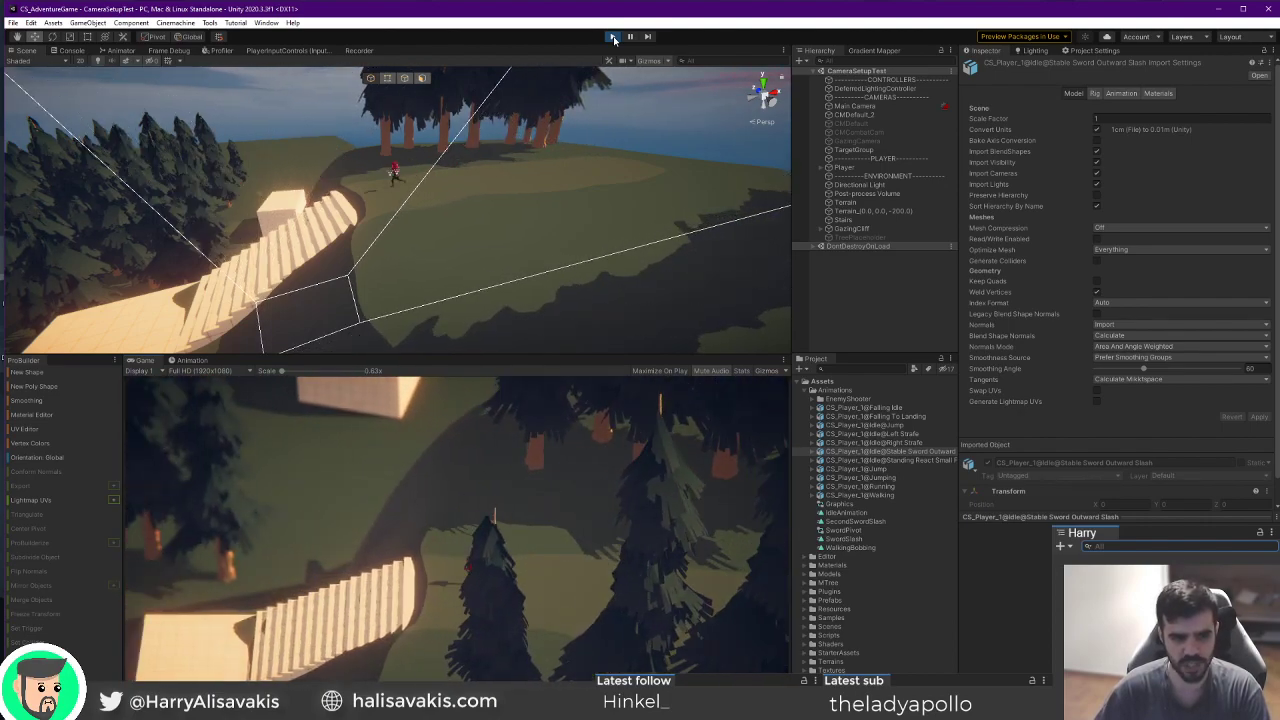
key("w")
key("d")
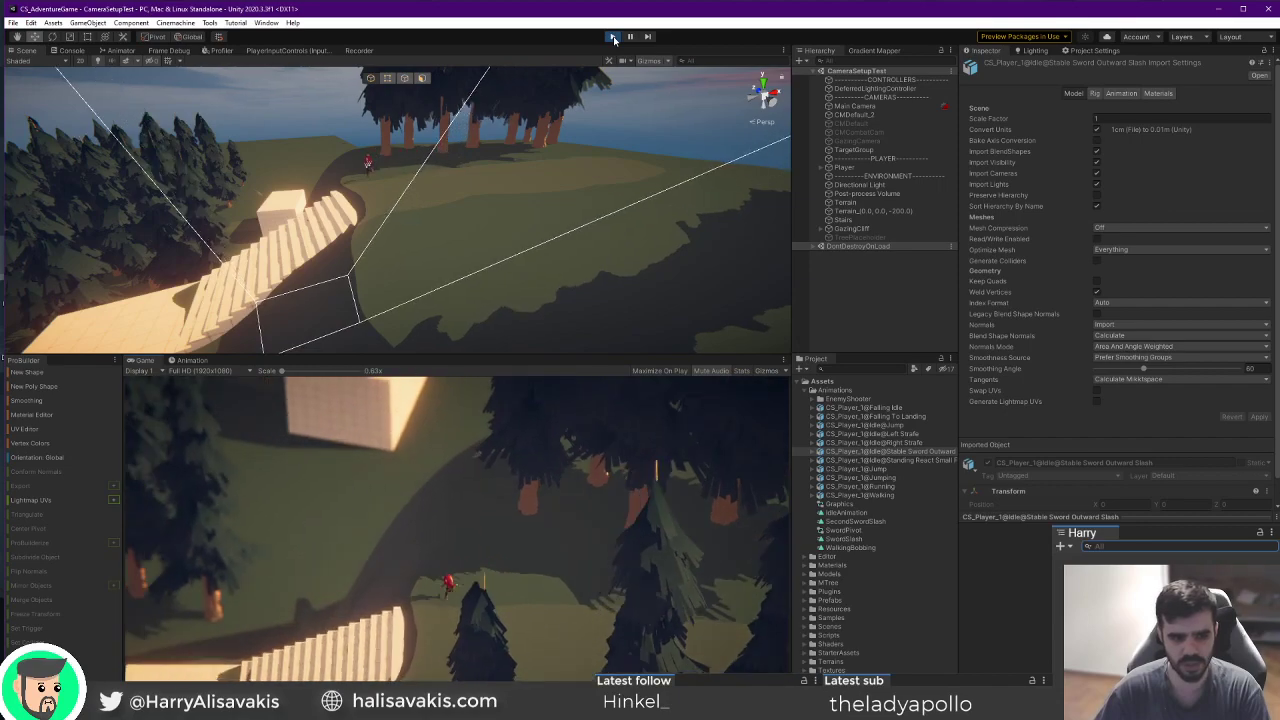
key("a")
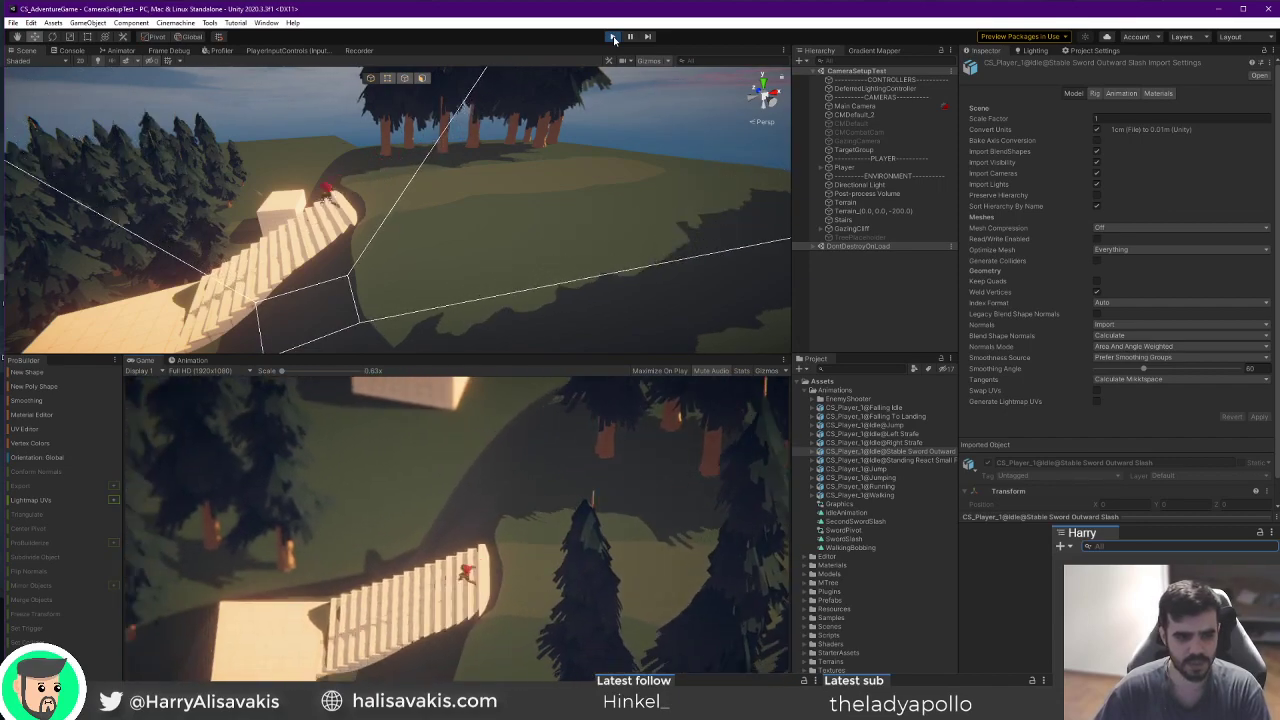
Test the camera by running the player down, up and down again on the straight upper staircase.
key("s")
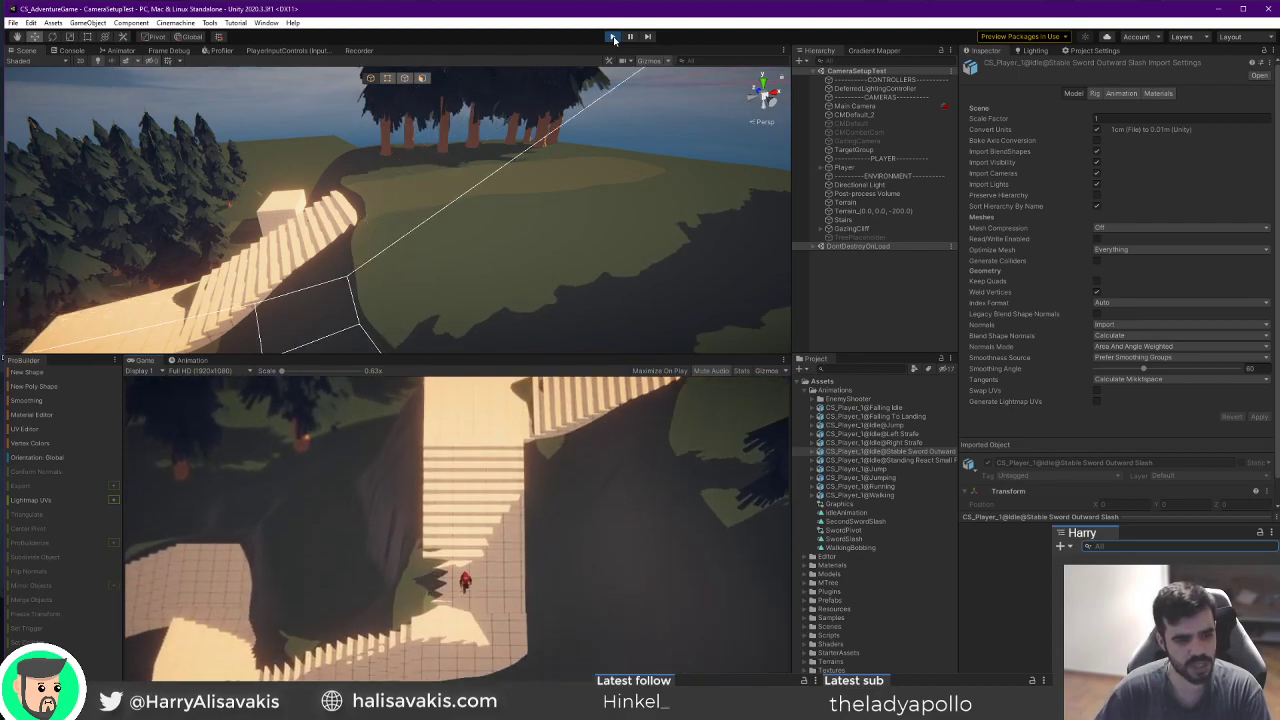
key("w")
key("w")
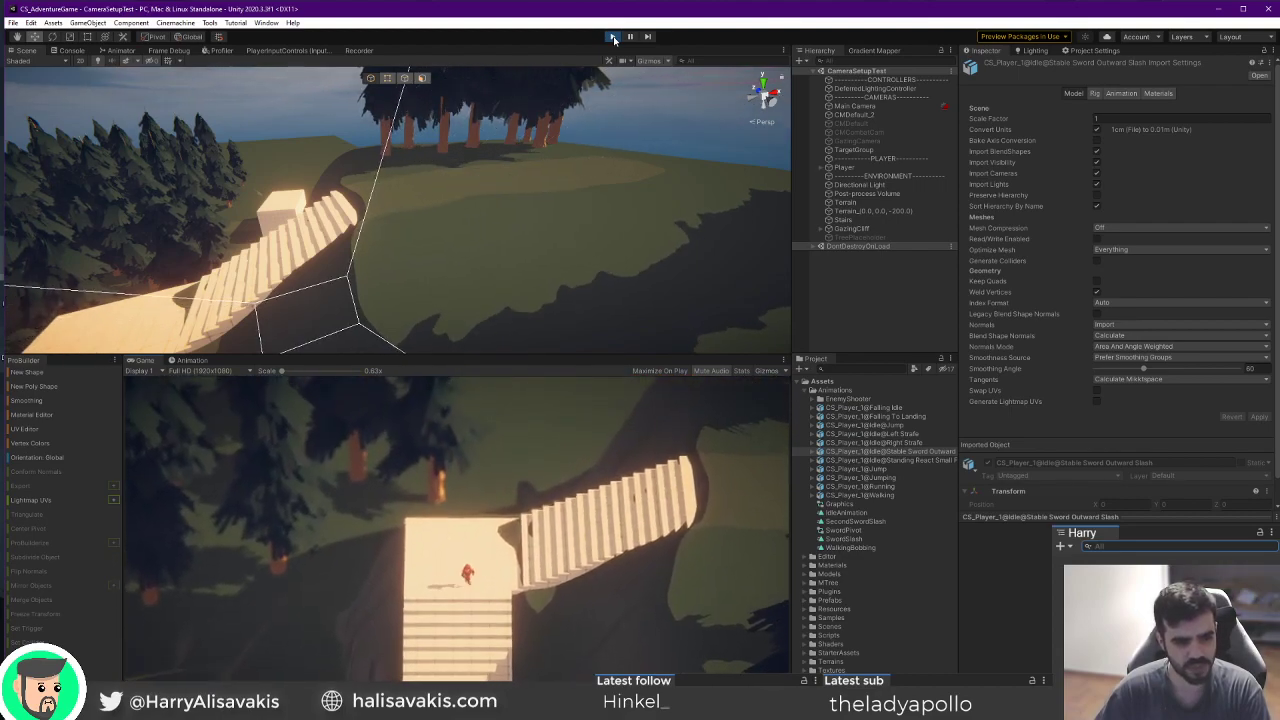
key("s")
key("w")
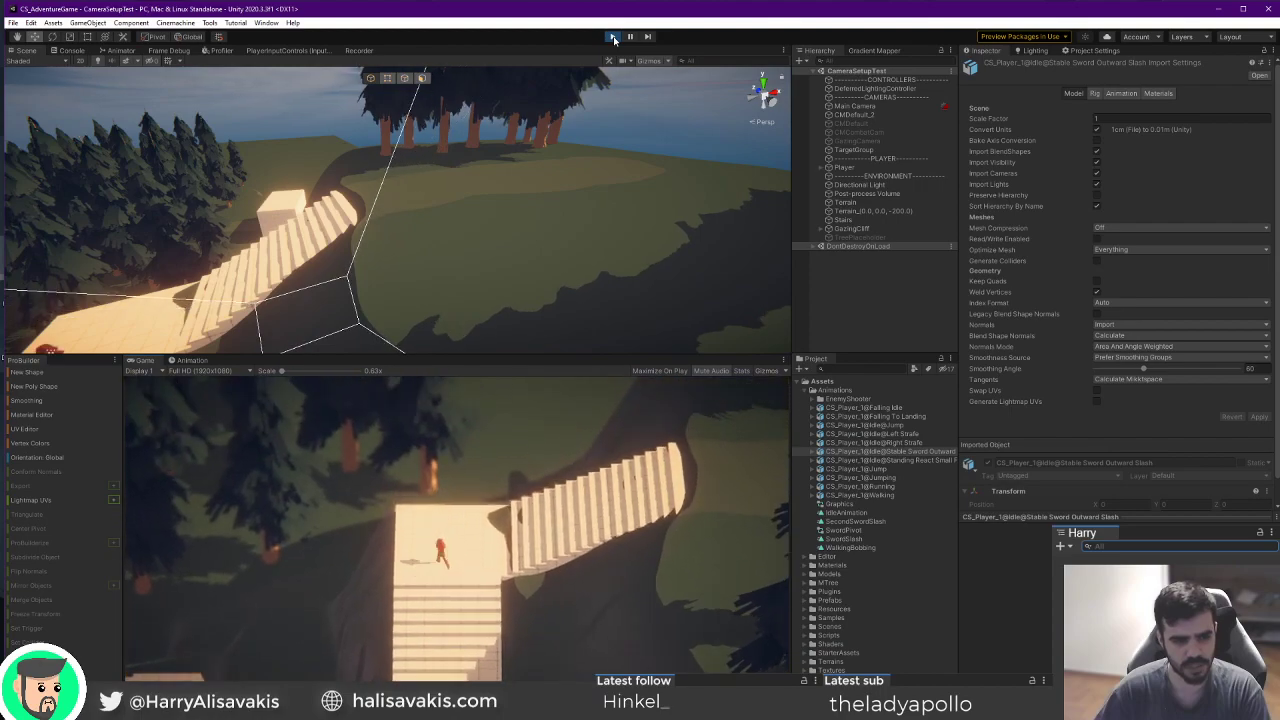
key("s")
key("w")
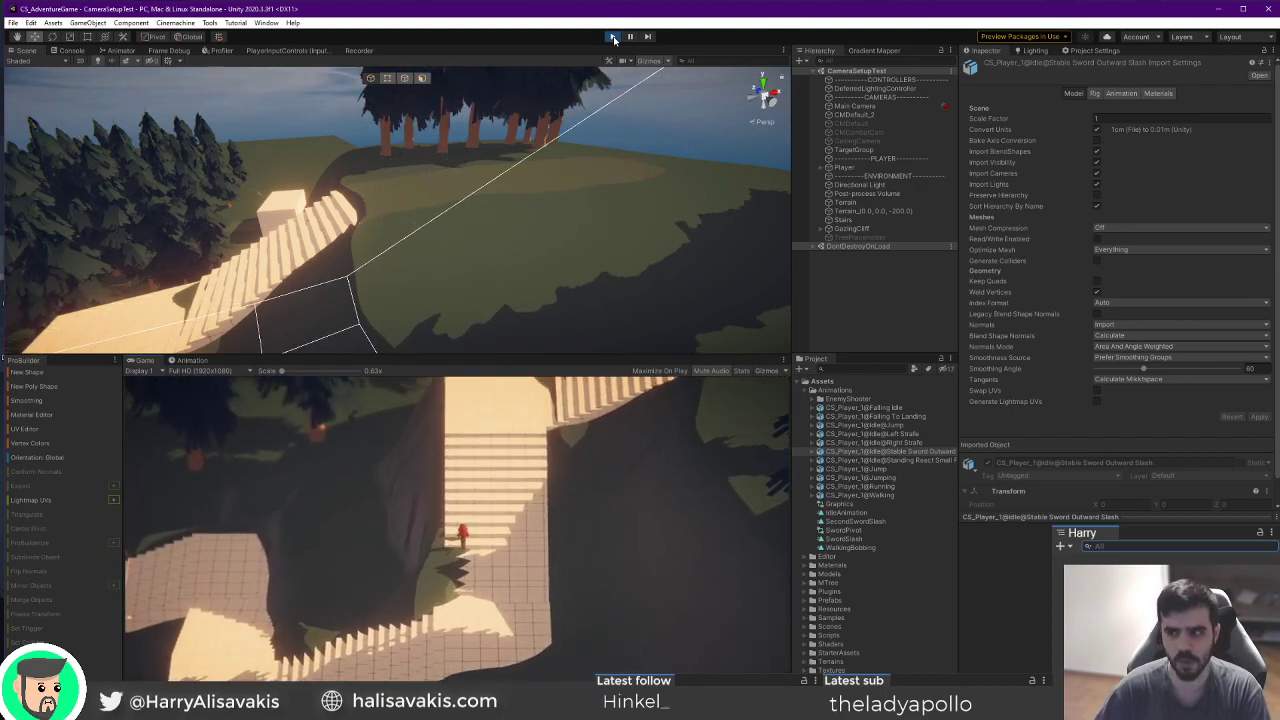
Run the player between the upper and middle stair flights, then down to the lower landing.
key("s")
key("a")
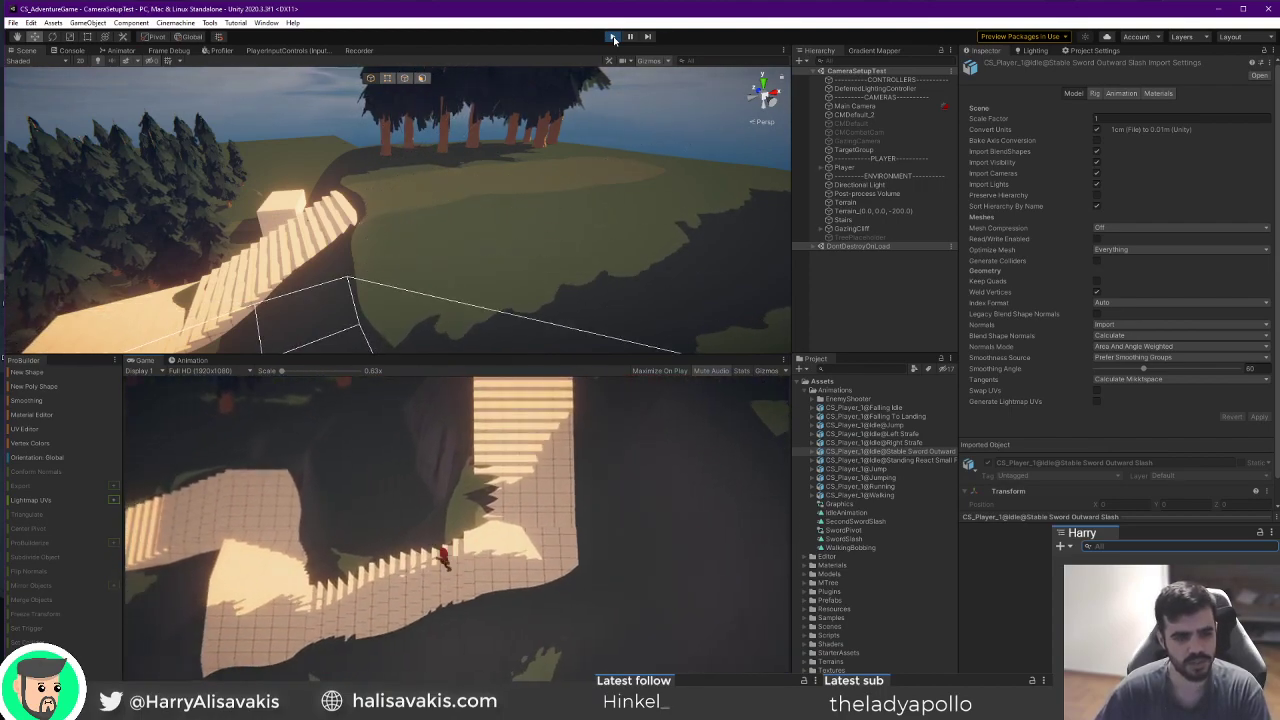
key("d")
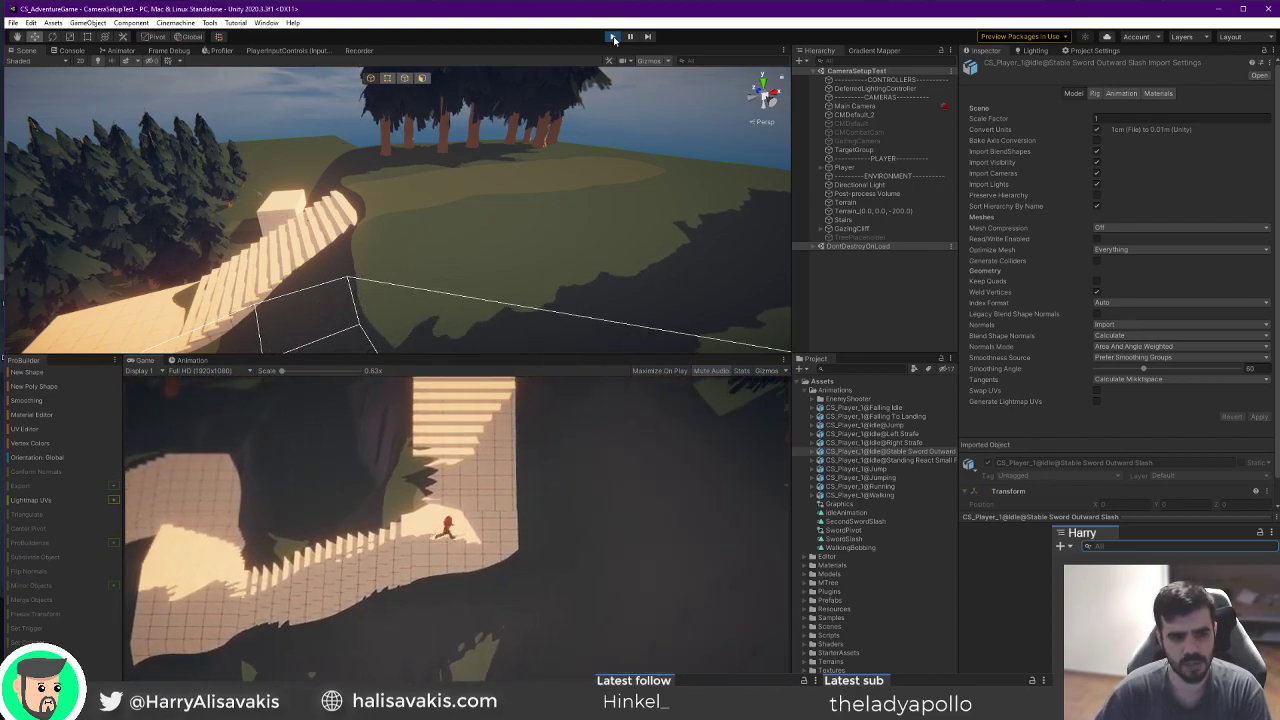
key("w")
key("s")
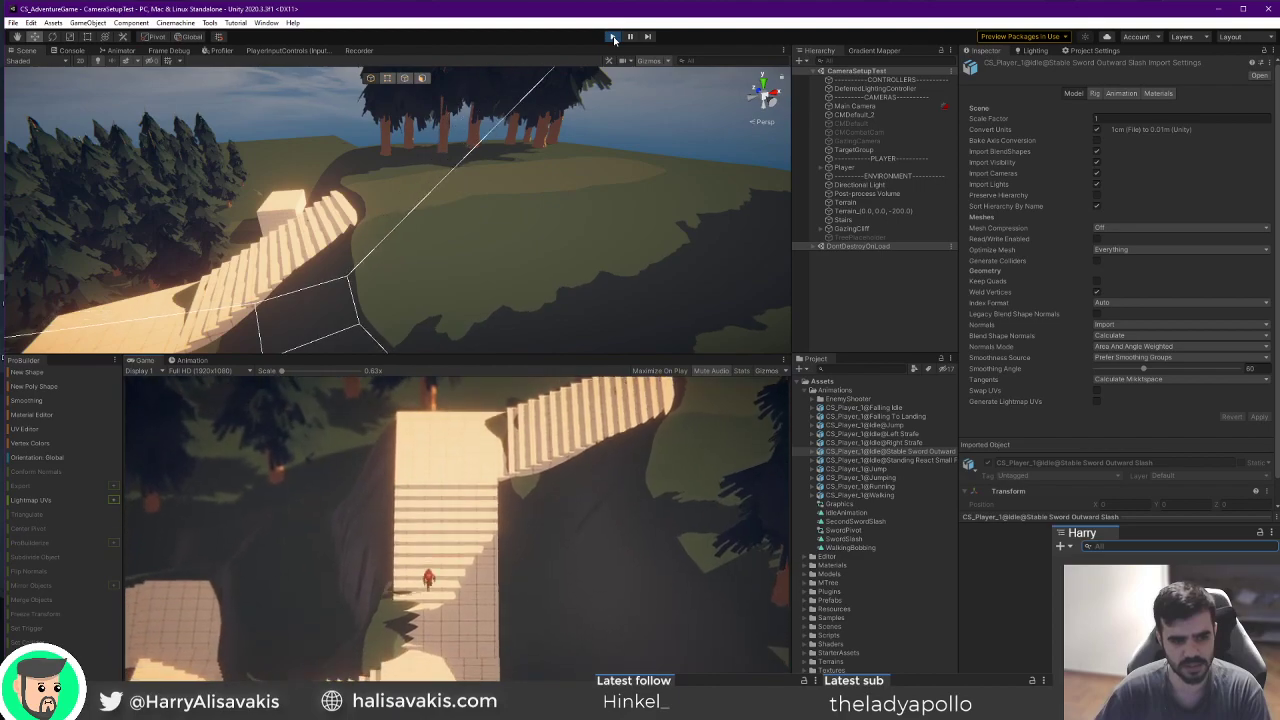
key("a")
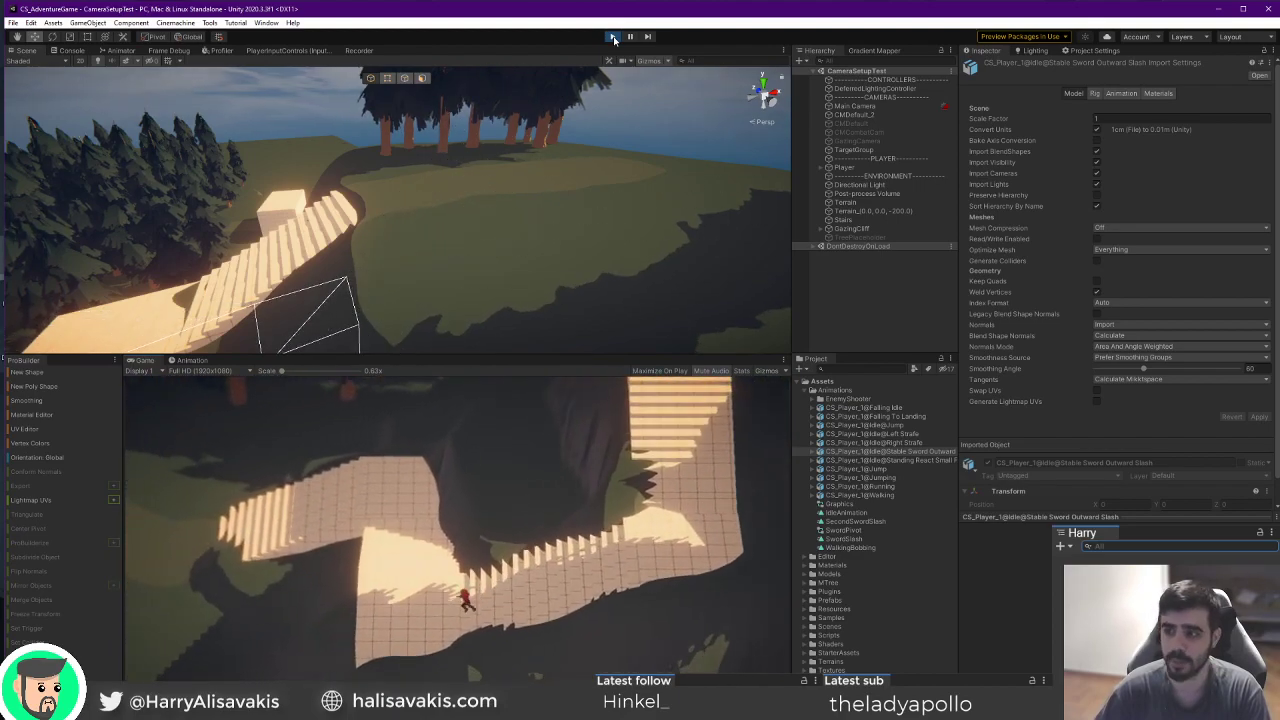
key("w")
key("d")
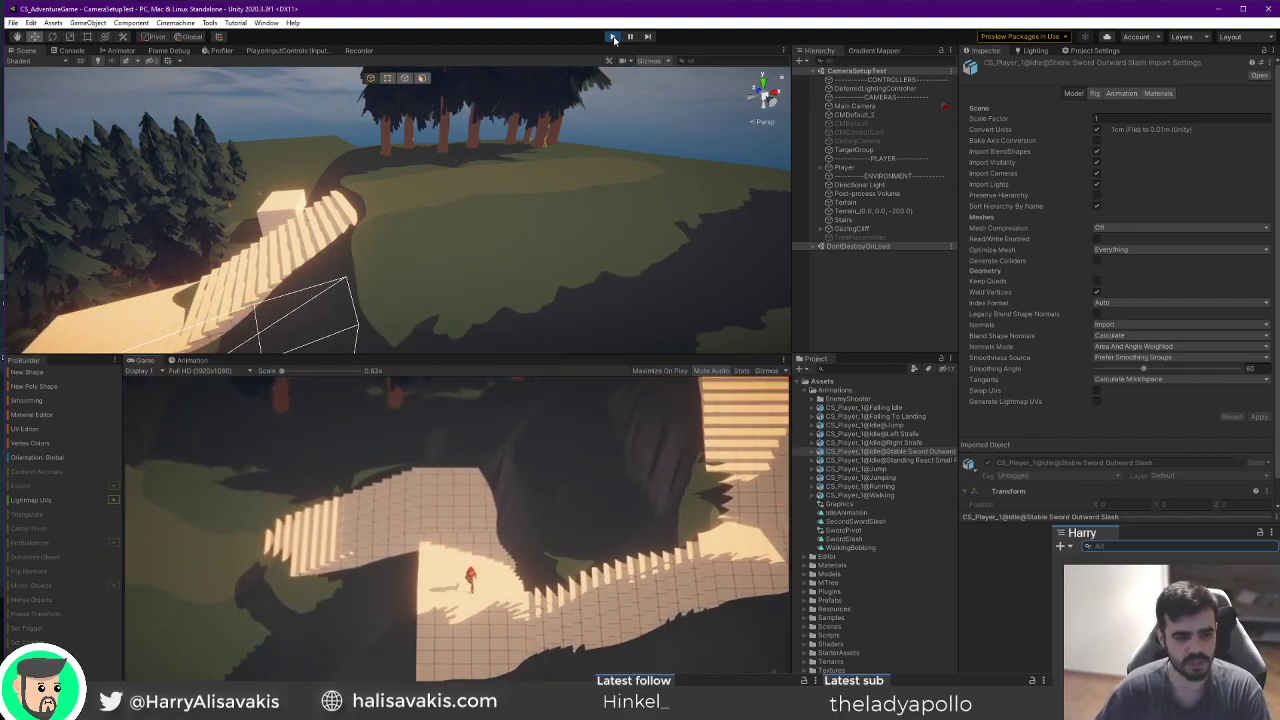
Run the player back up the middle stair flight from the lower landing and return partway down it.
key("d")
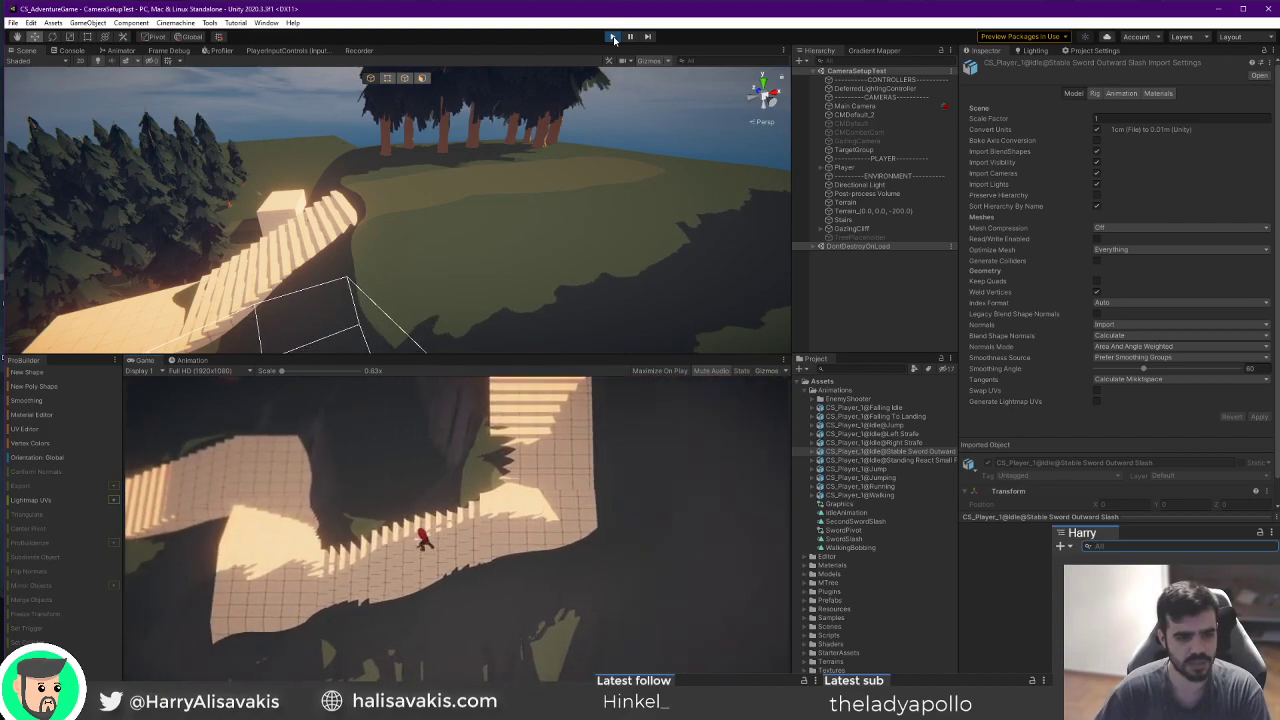
key("d")
key("d")
key("d")
key("w")
key("a")
key("s")
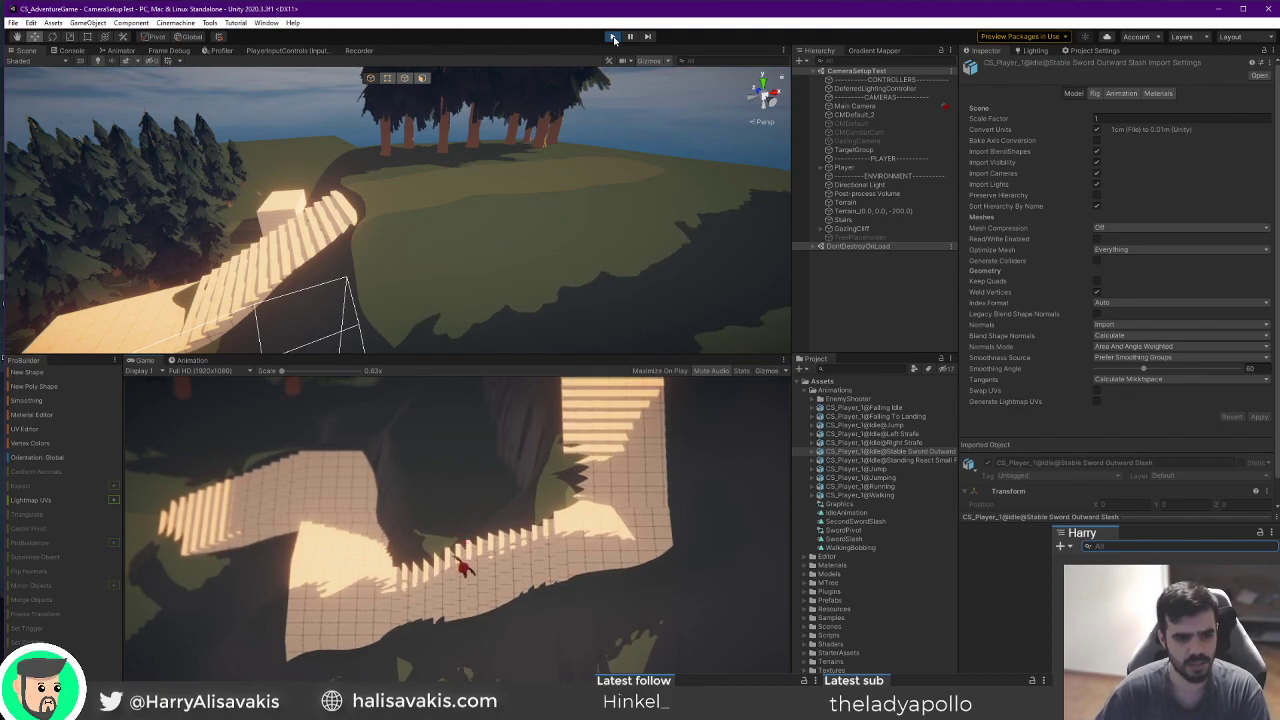
Run the player across the lower landing and down the last stairs to the valley floor, jumping on the way.
key("a")
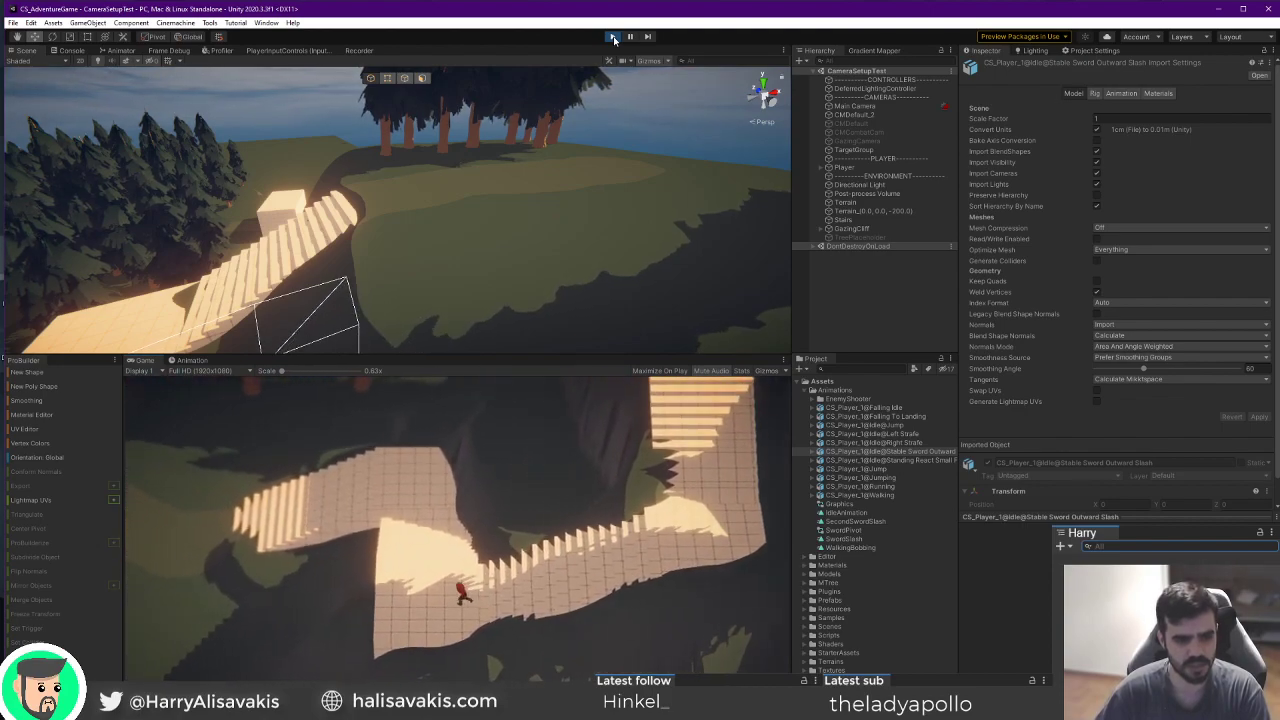
key("w")
key("a")
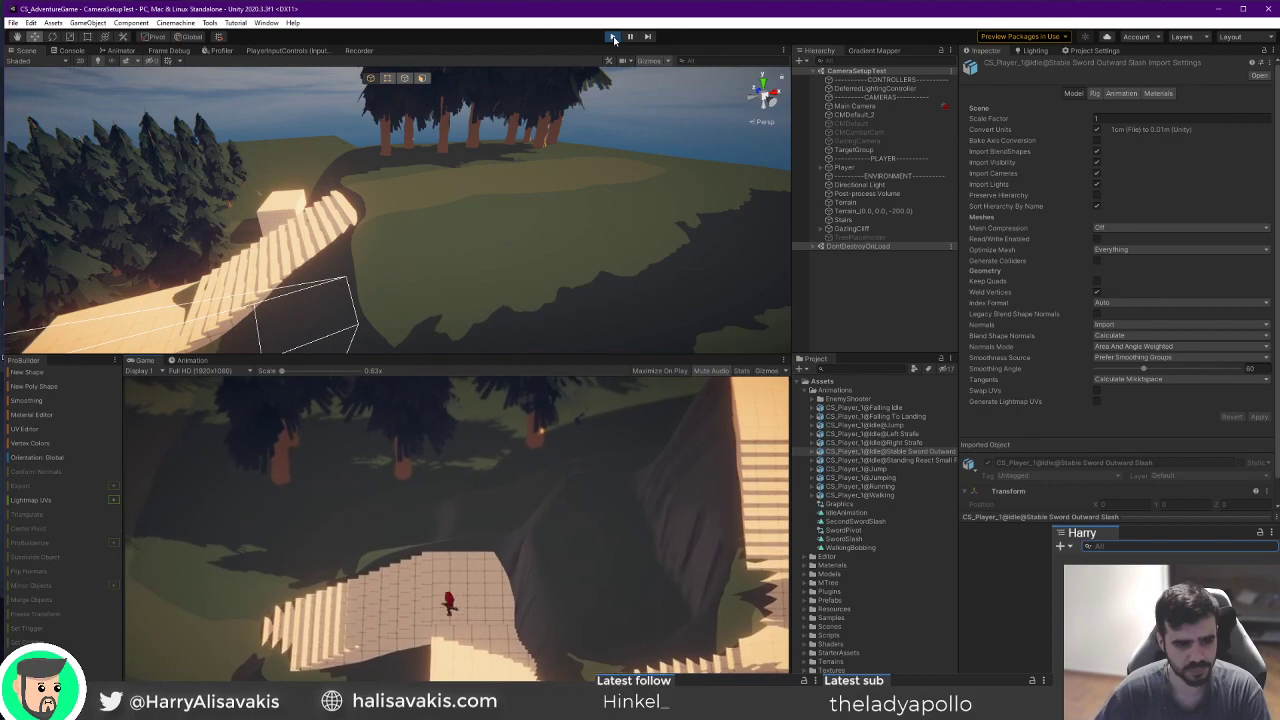
key("a")
key("space")
key("d")
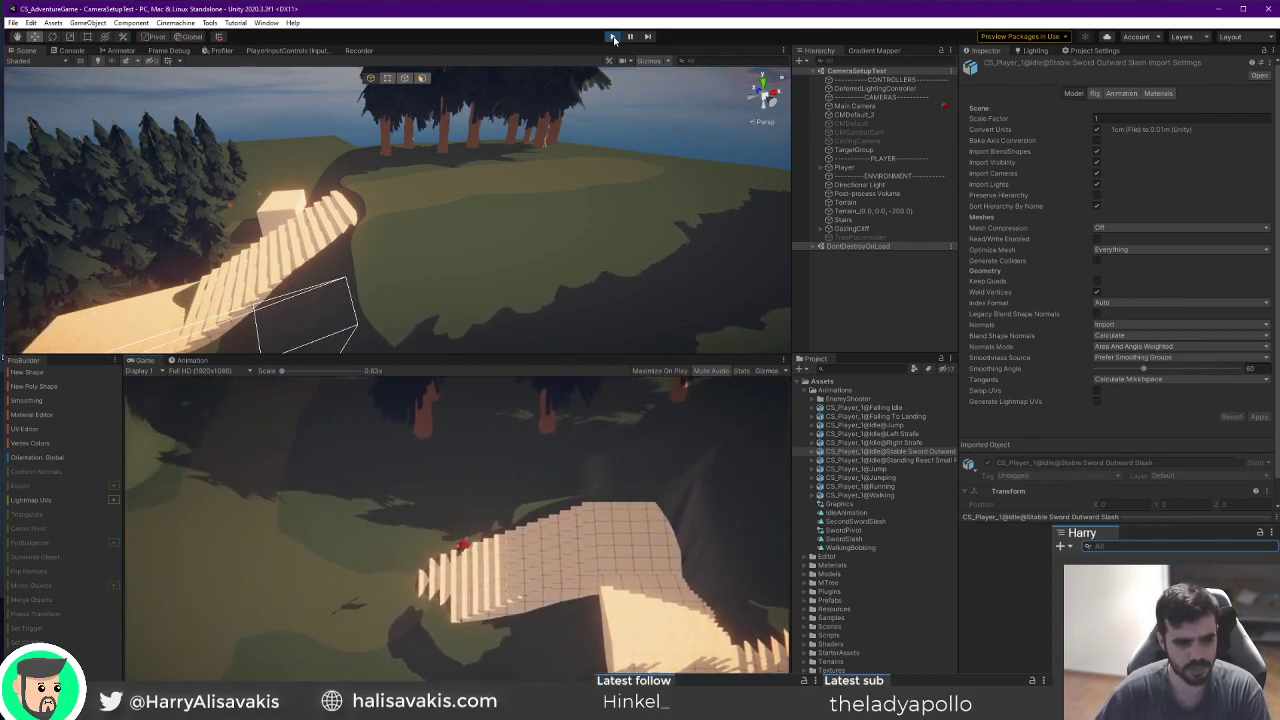
key("a")
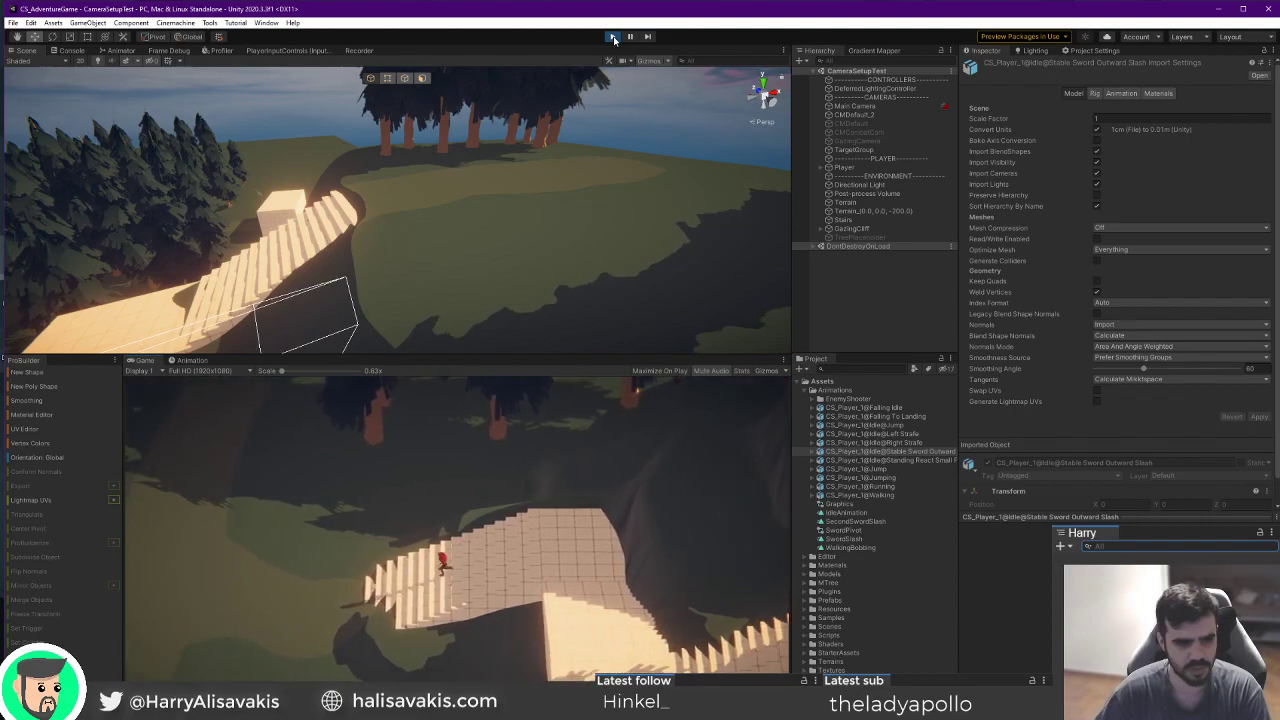
key("a")
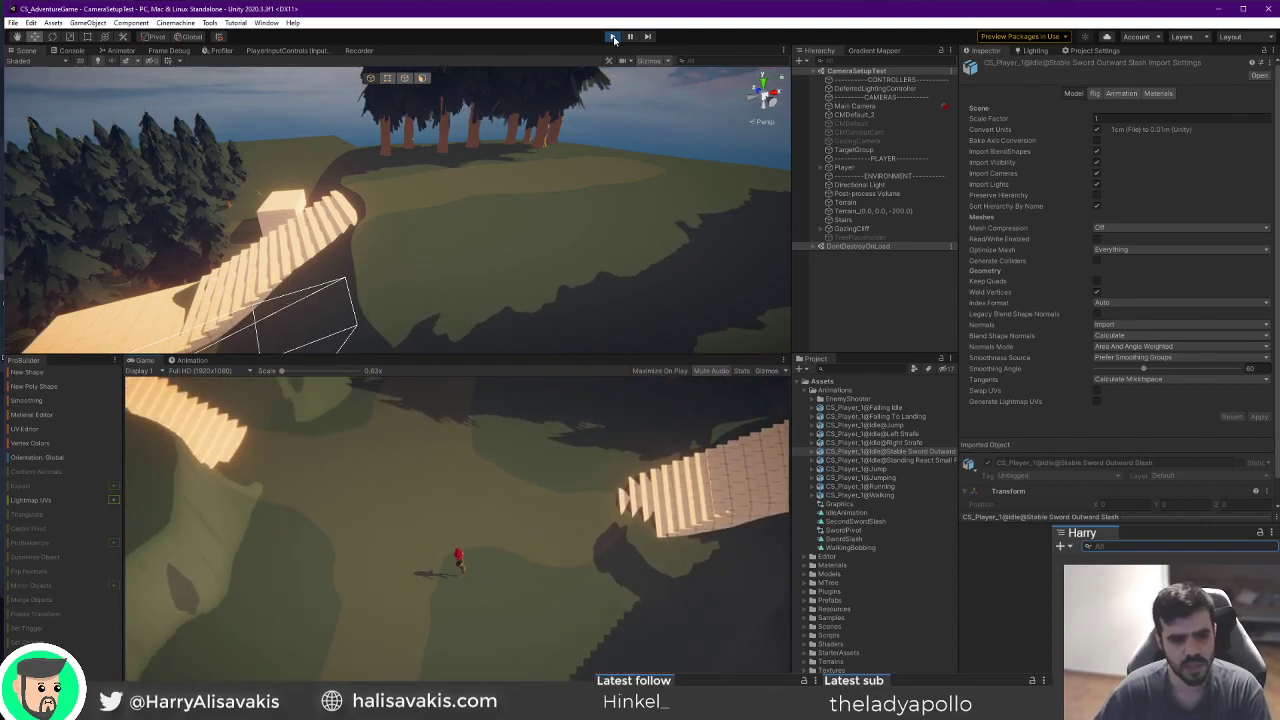
Run and jump the player around the valley floor between the two staircases to test the camera follow.
key("w")
key("a")
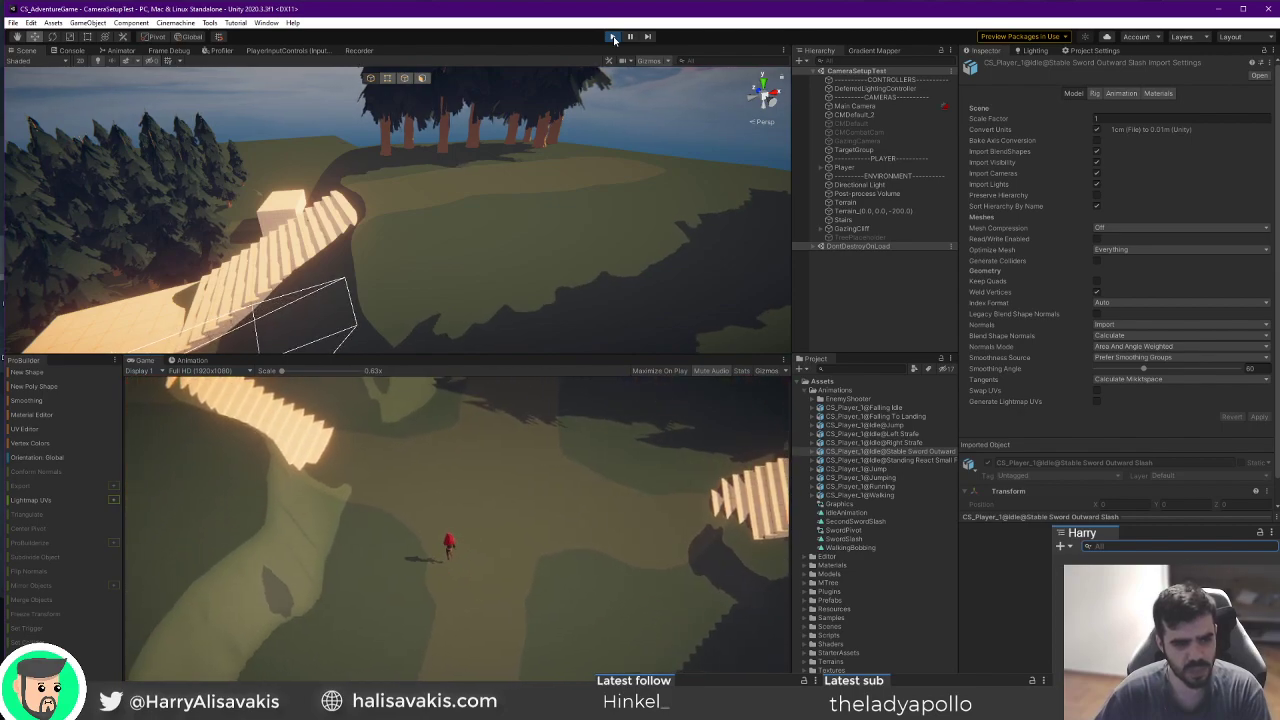
key("d")
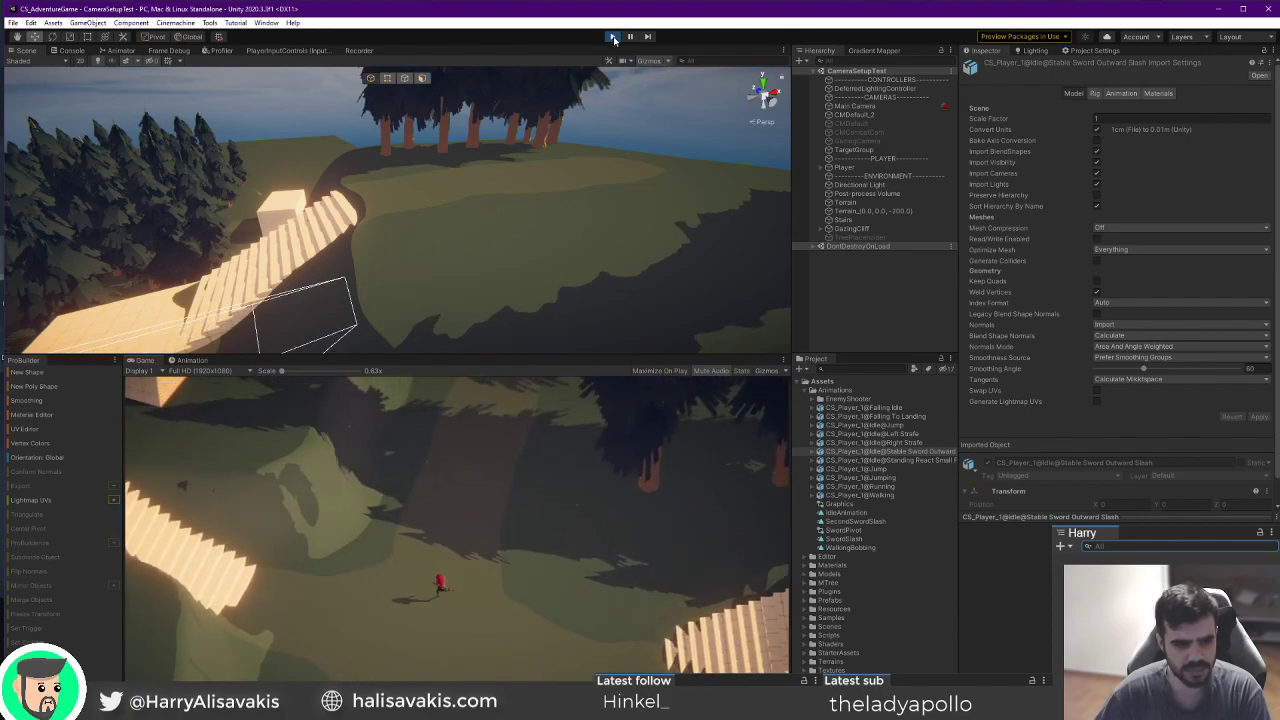
key("space")
key("a")
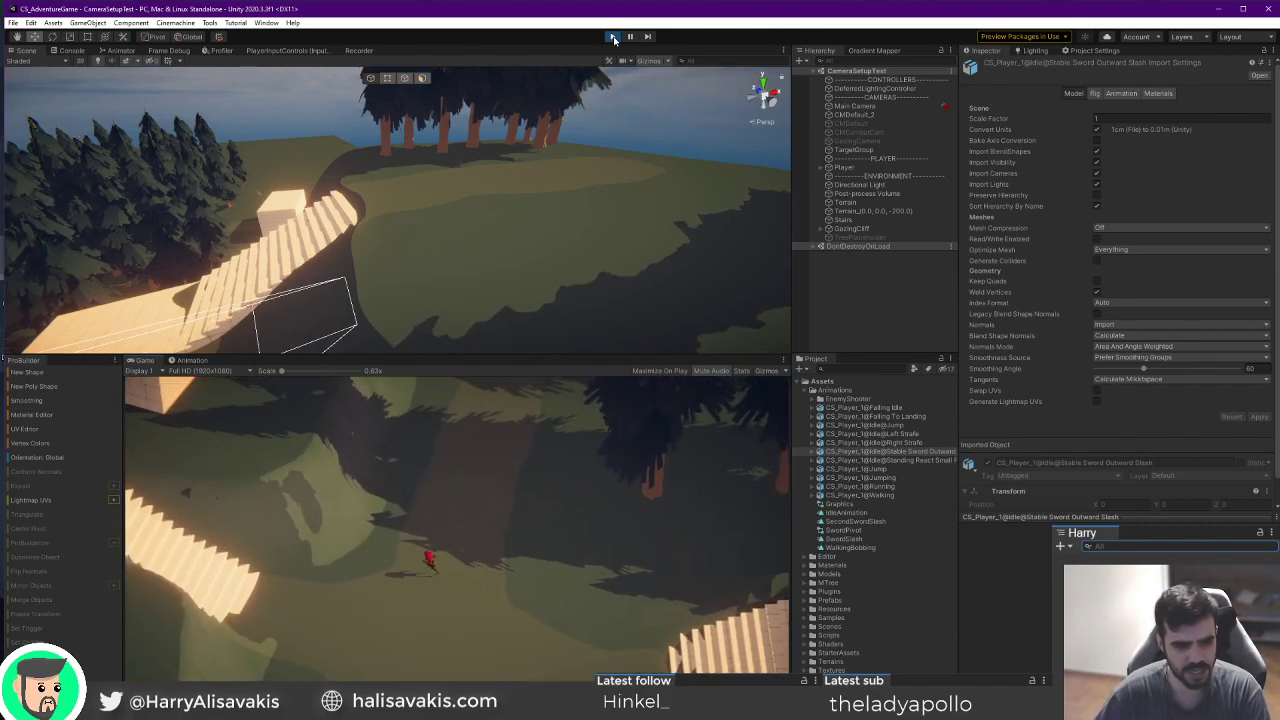
key("s")
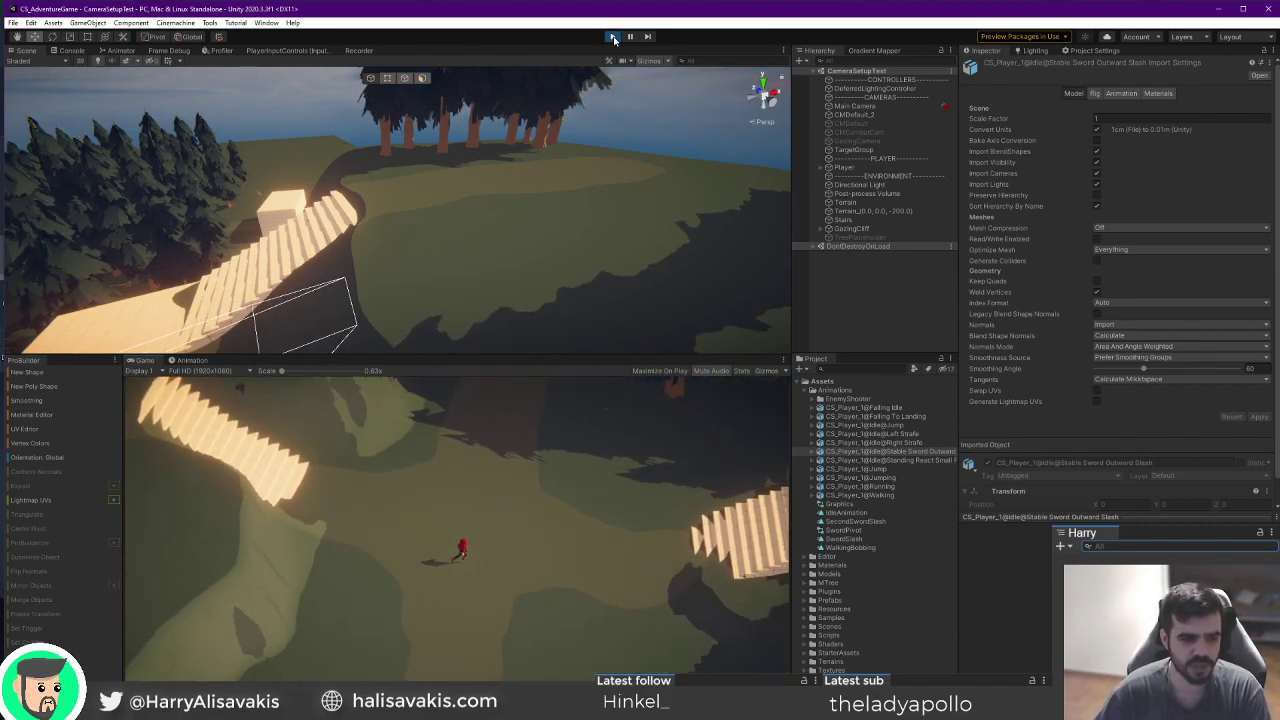
Run the player back and forth along the valley path beside the cliff, and stop the playtest.
key("w")
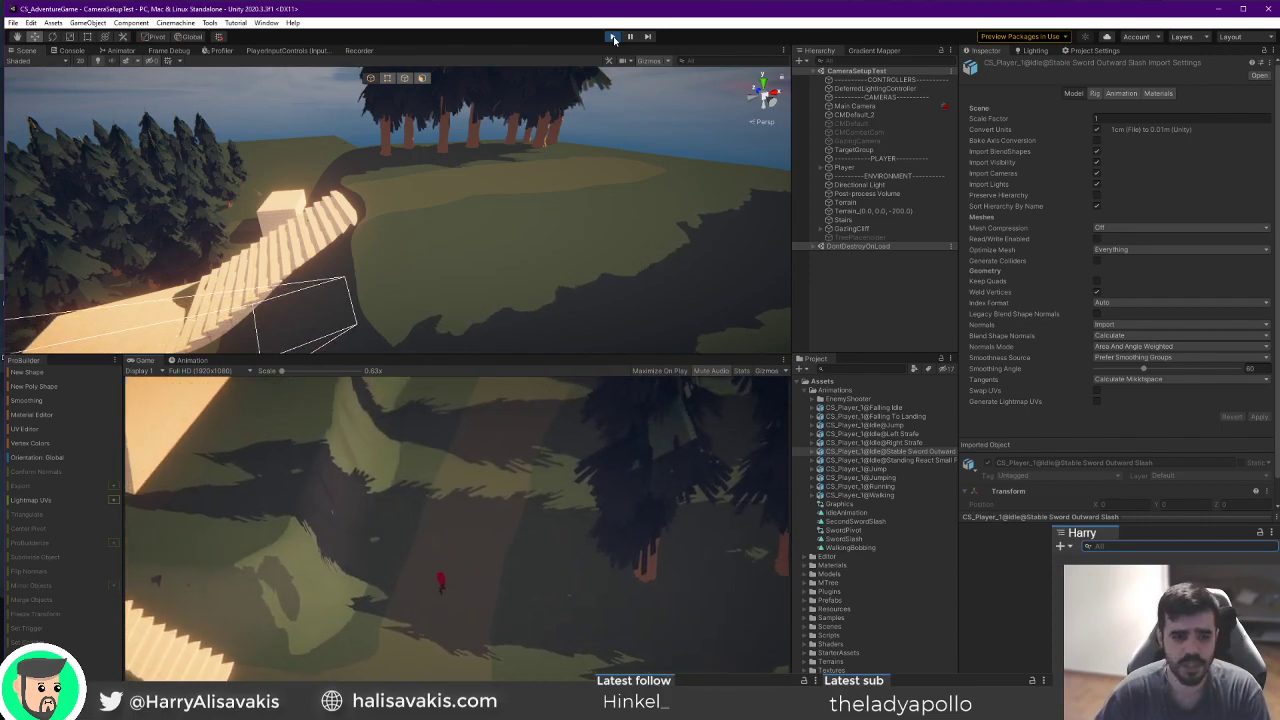
key("s")
key("w")
key("s")
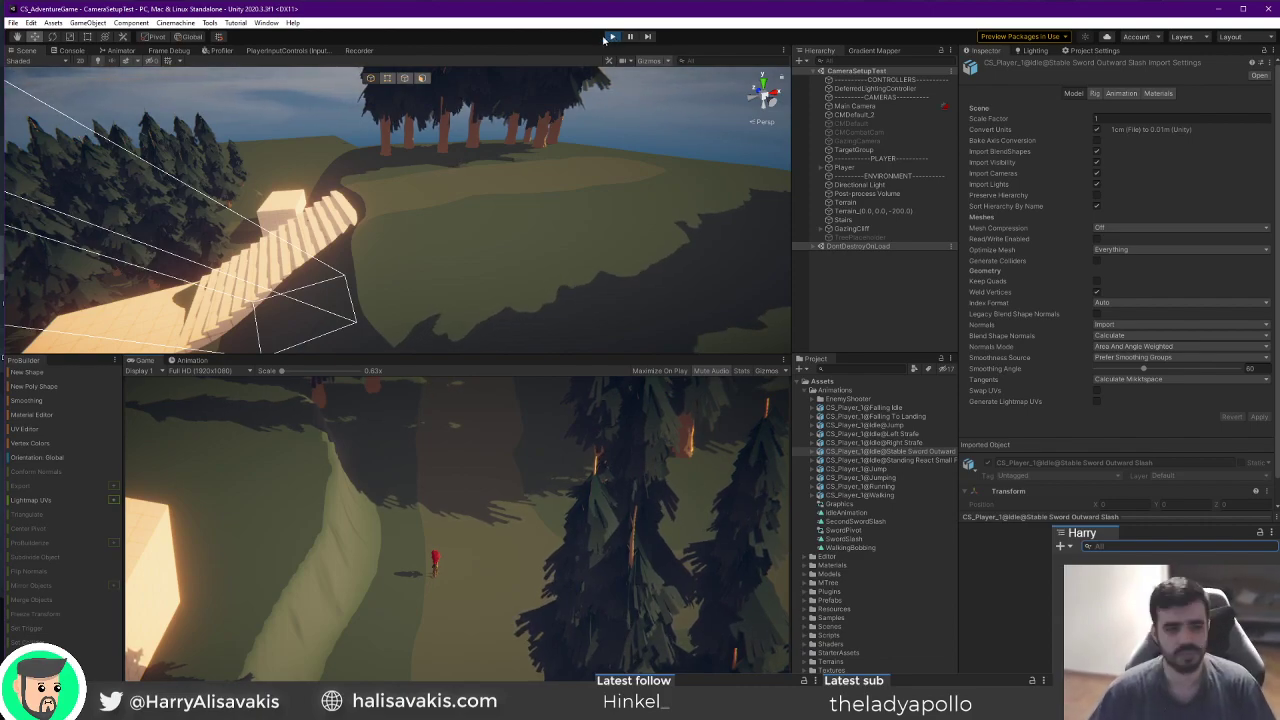
right_click_drag(594, 154, 505, 124)
left_click(612, 37)
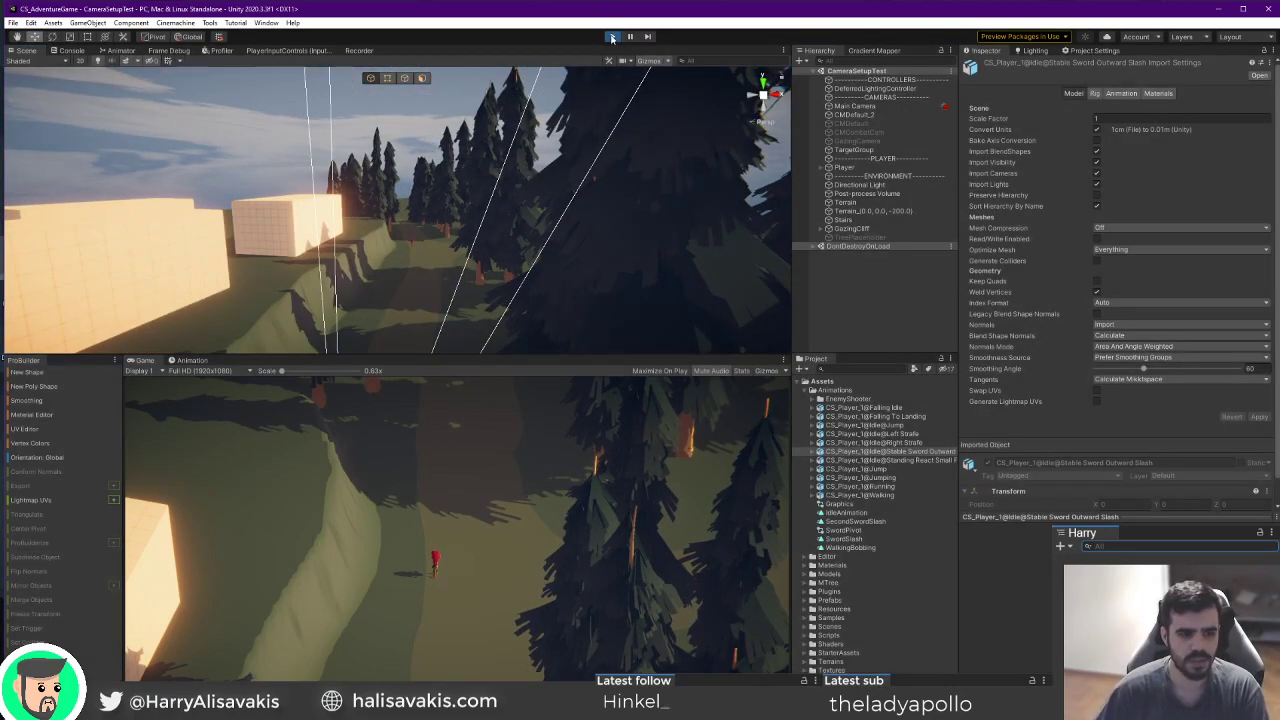
Restart the playtest and run the player from the hilltop down the cliff stairs and across the valley floor.
right_click_drag(563, 226, 730, 256)
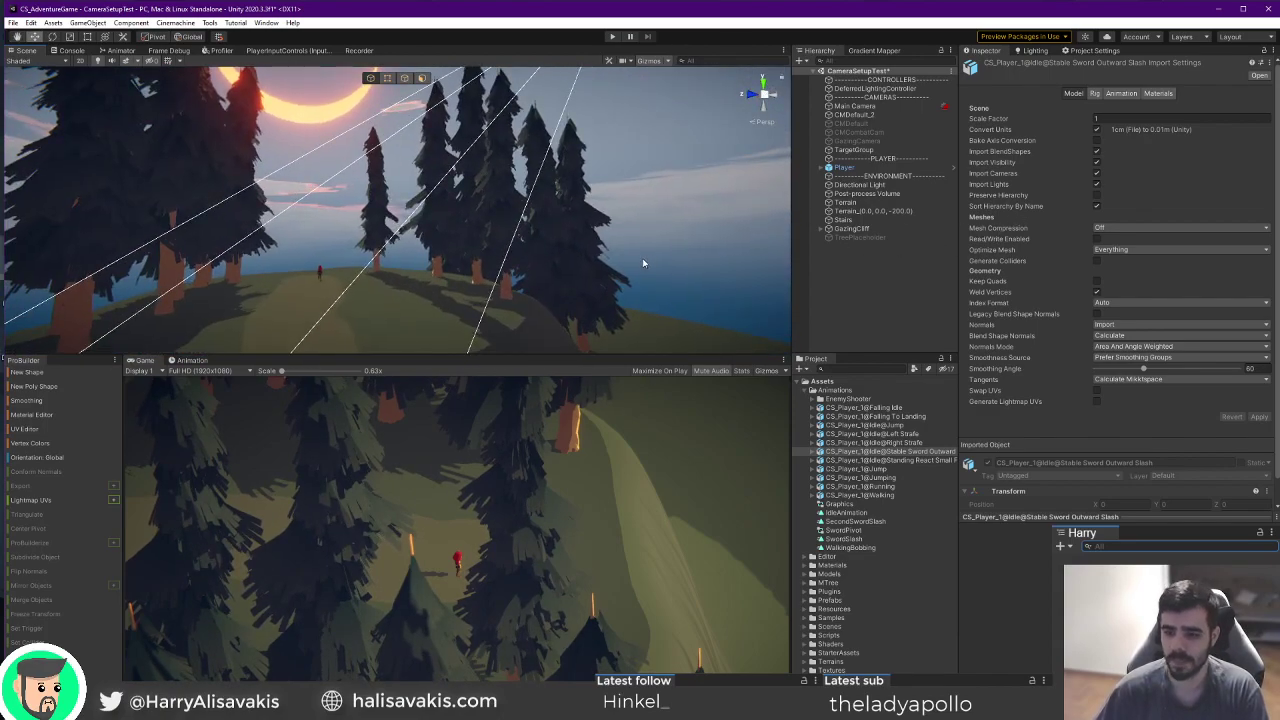
right_click_drag(538, 230, 619, 302)
left_click(560, 312)
right_click_drag(469, 260, 478, 256)
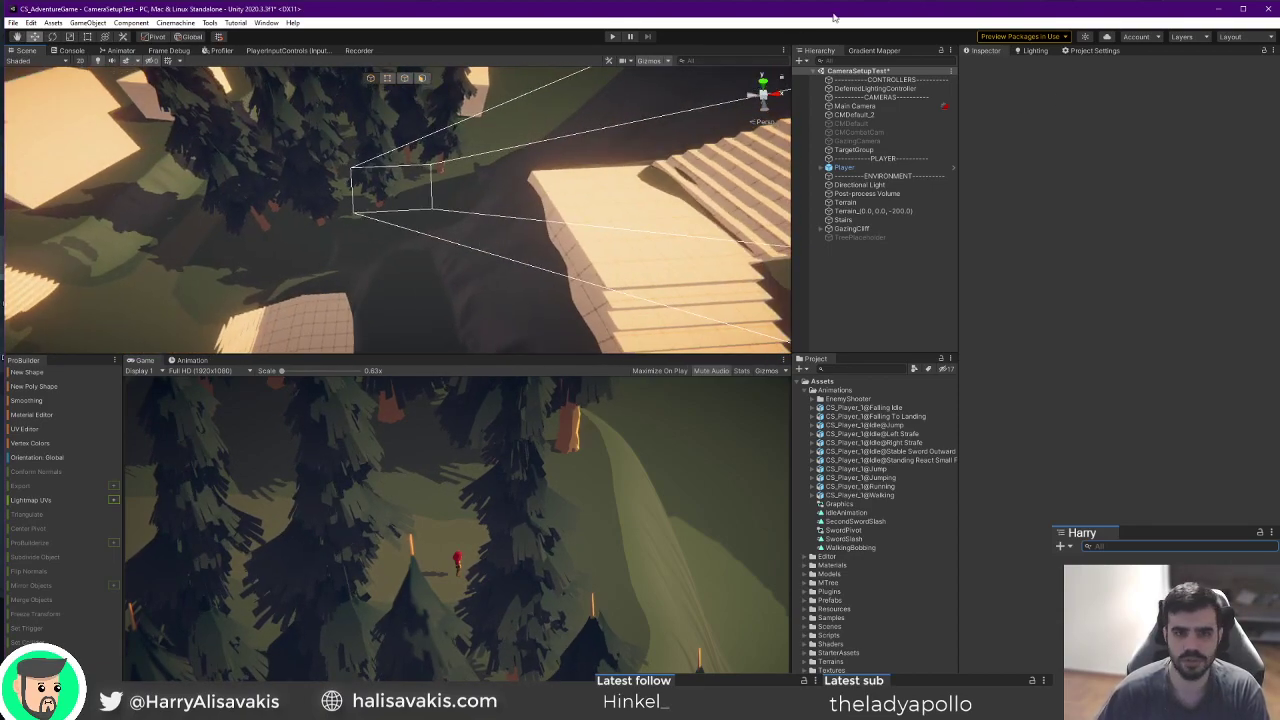
left_click(613, 37)
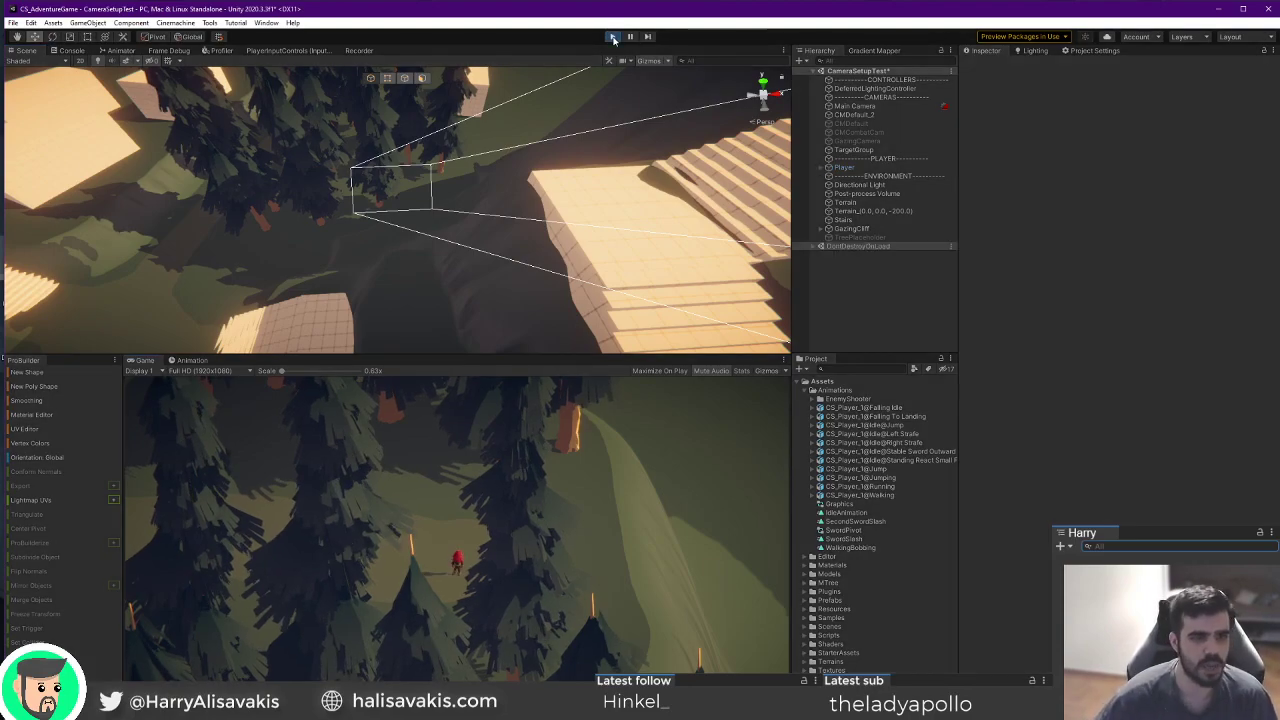
key("a")
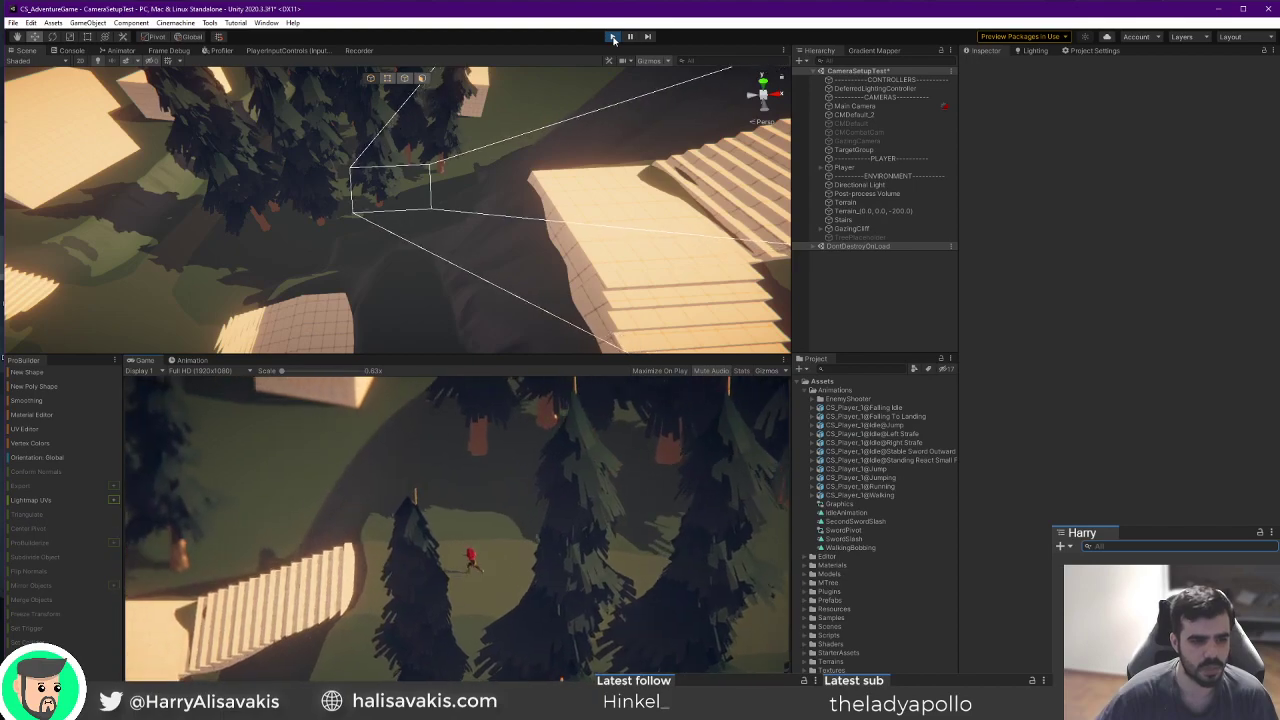
key("a")
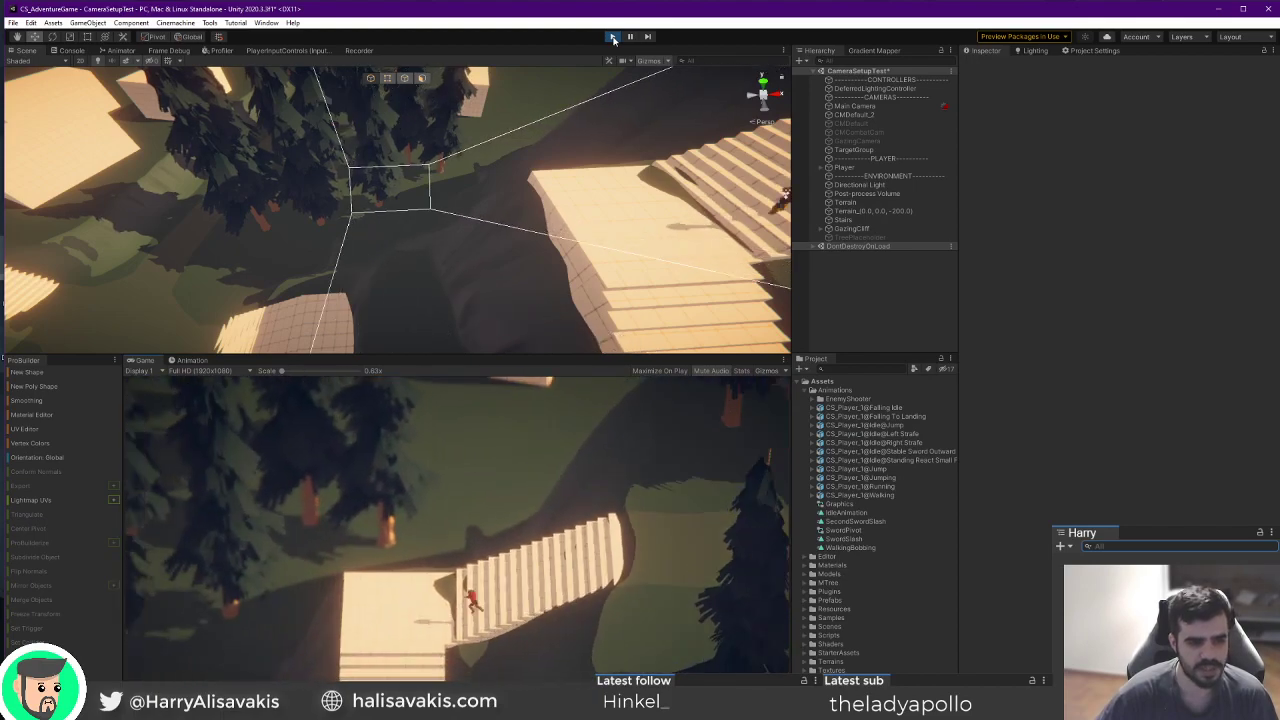
key("a")
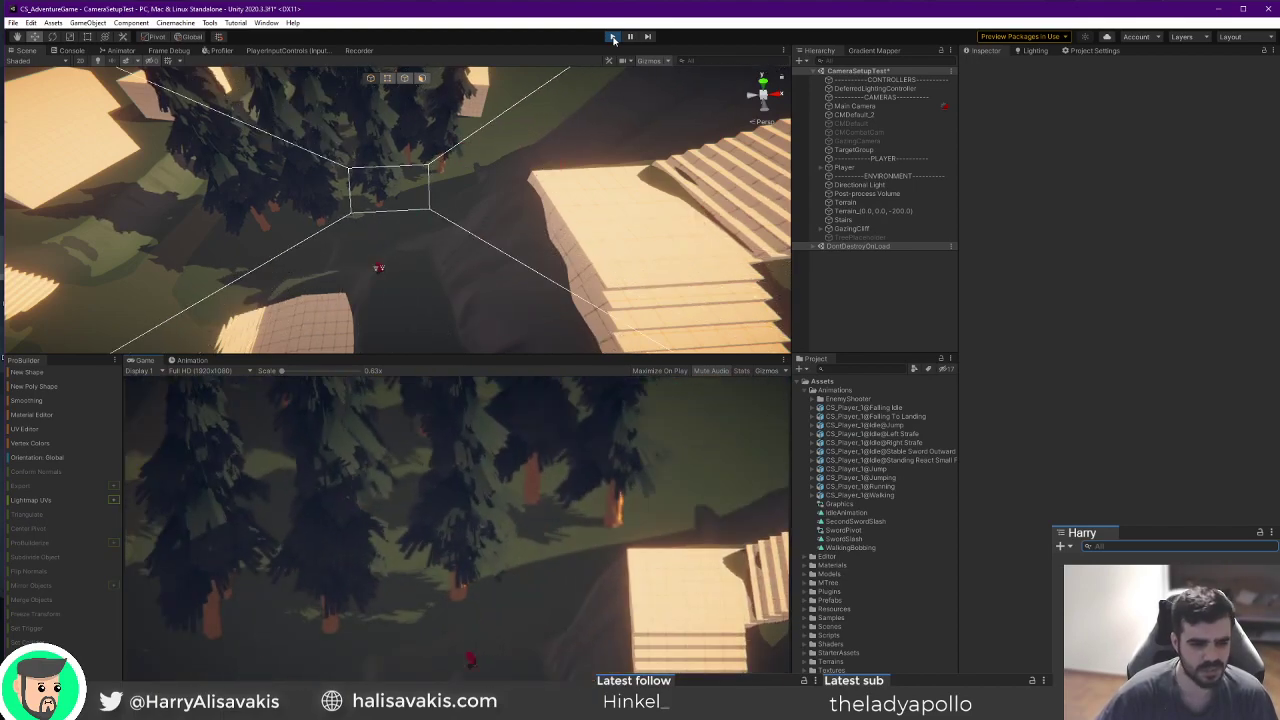
key("a")
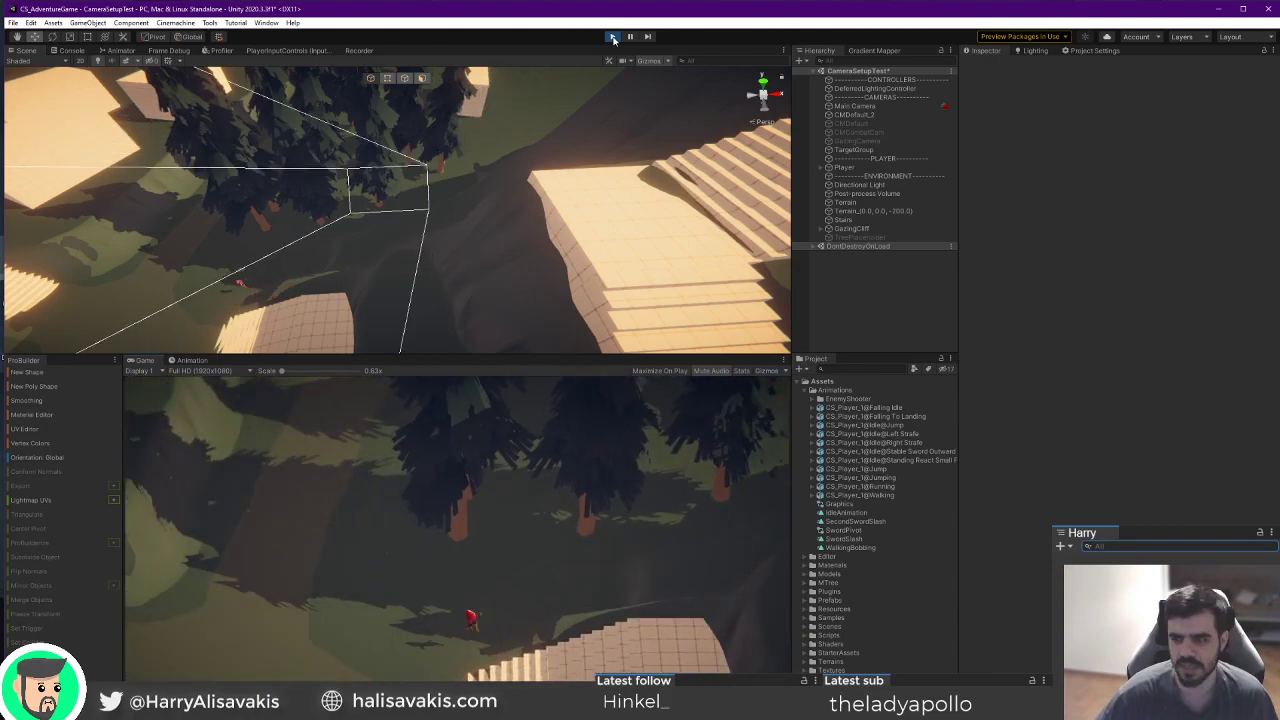
Run the player up the valley path into the forest and end the playtest.
key("w")
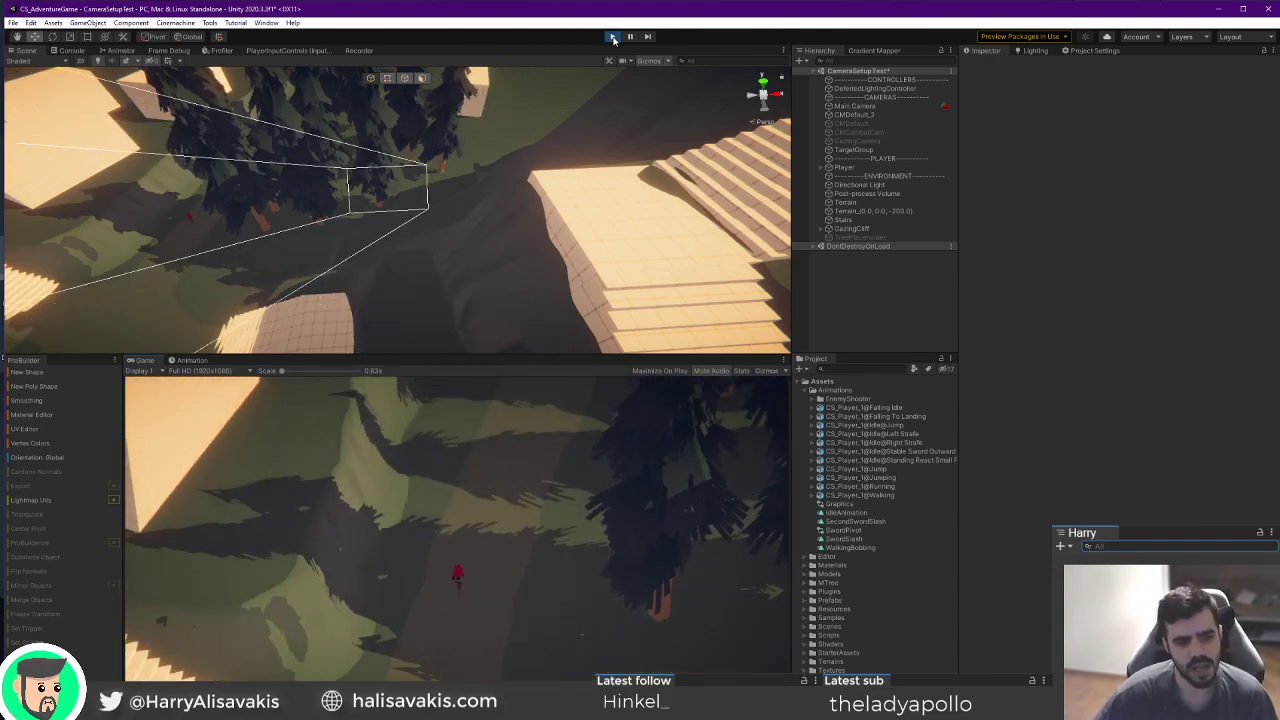
key("w")
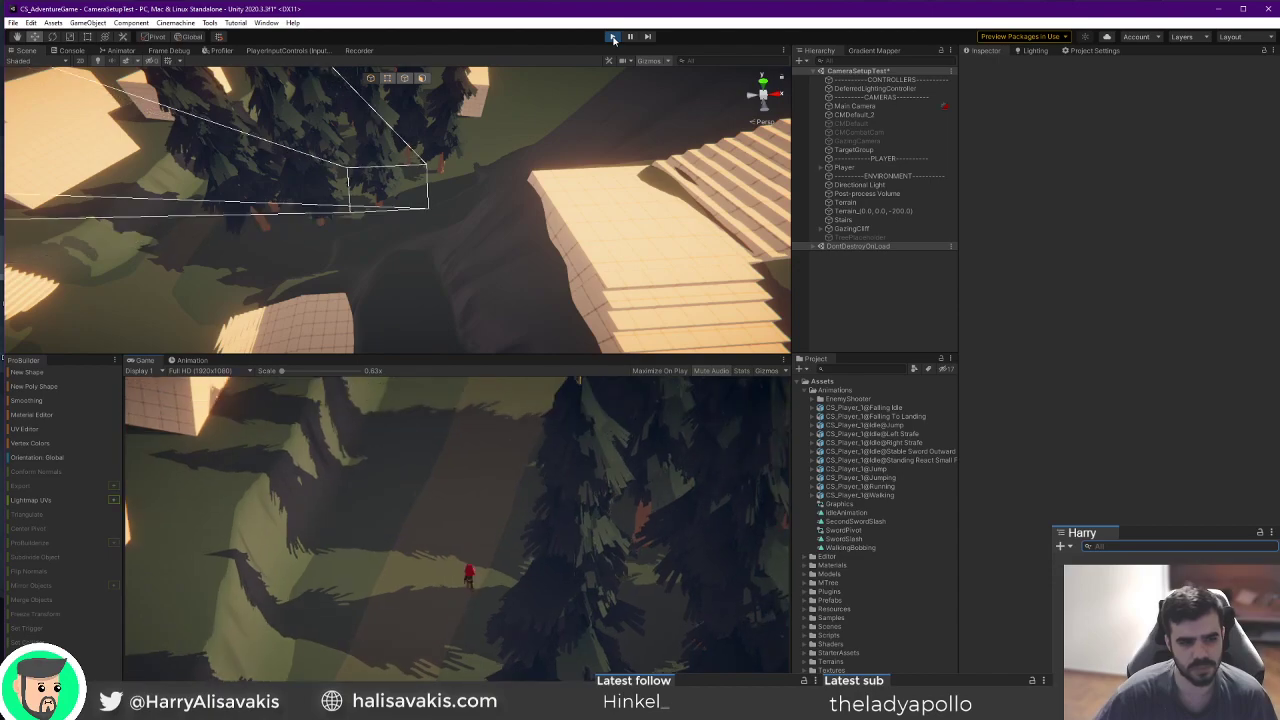
key("w")
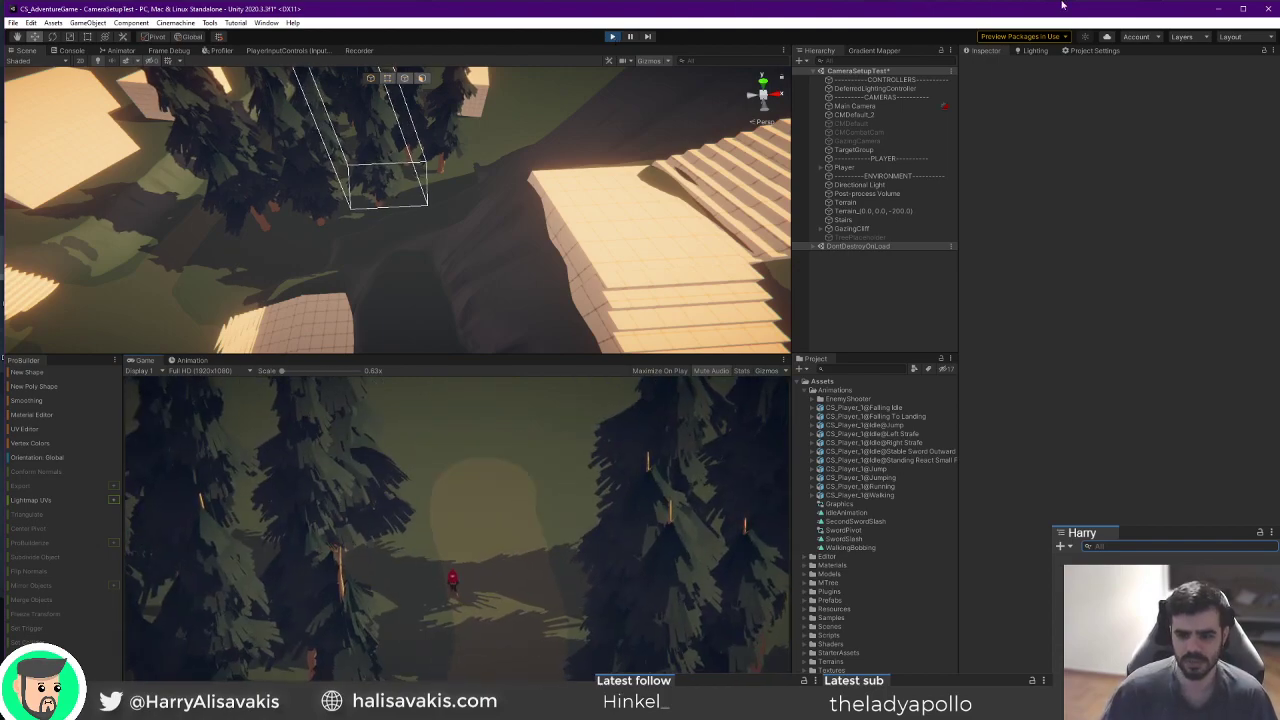
left_click(613, 36)
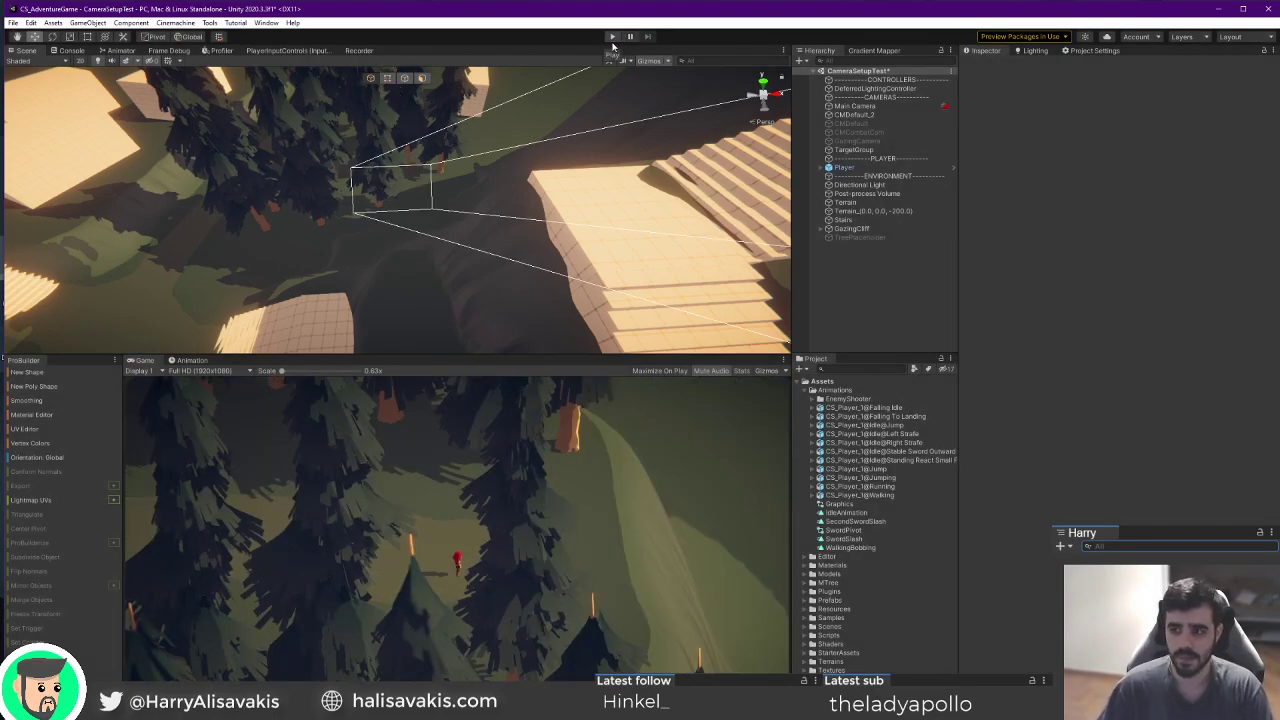
Examine the cliff stairs, the hilltop and the player character up close in the scene.
right_click_drag(481, 206, 558, 166)
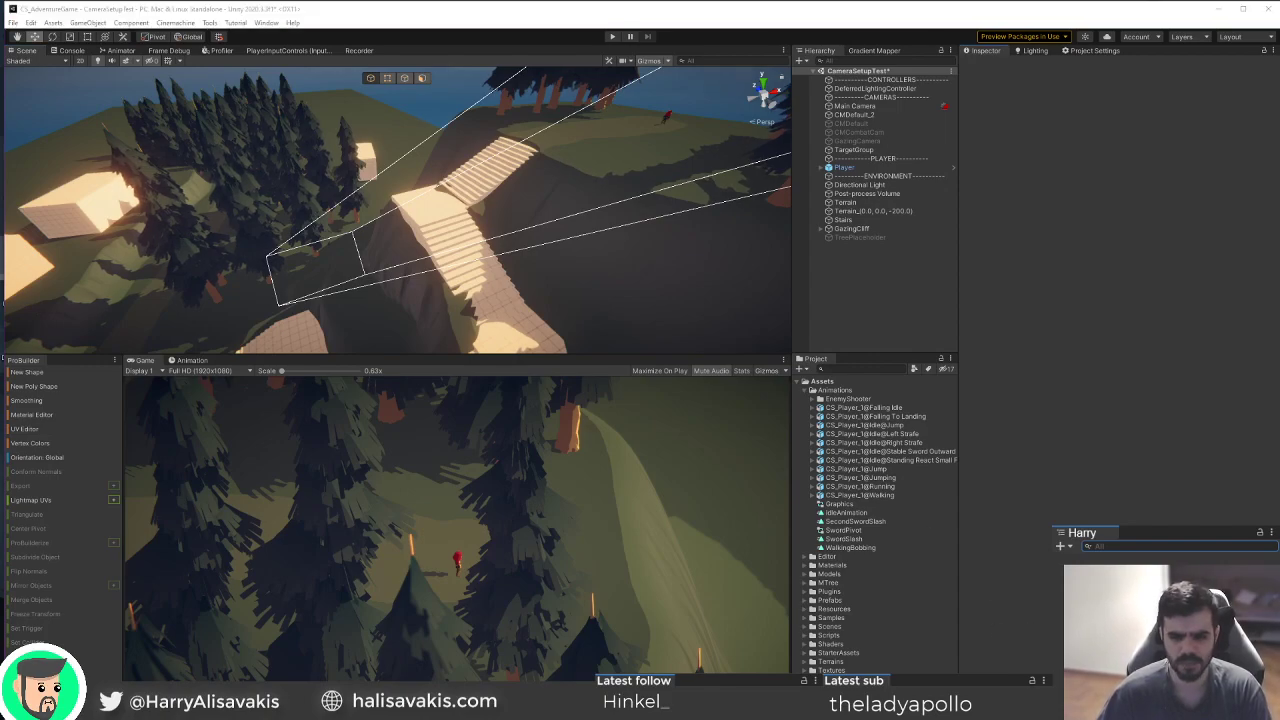
right_click_drag(680, 312, 517, 172)
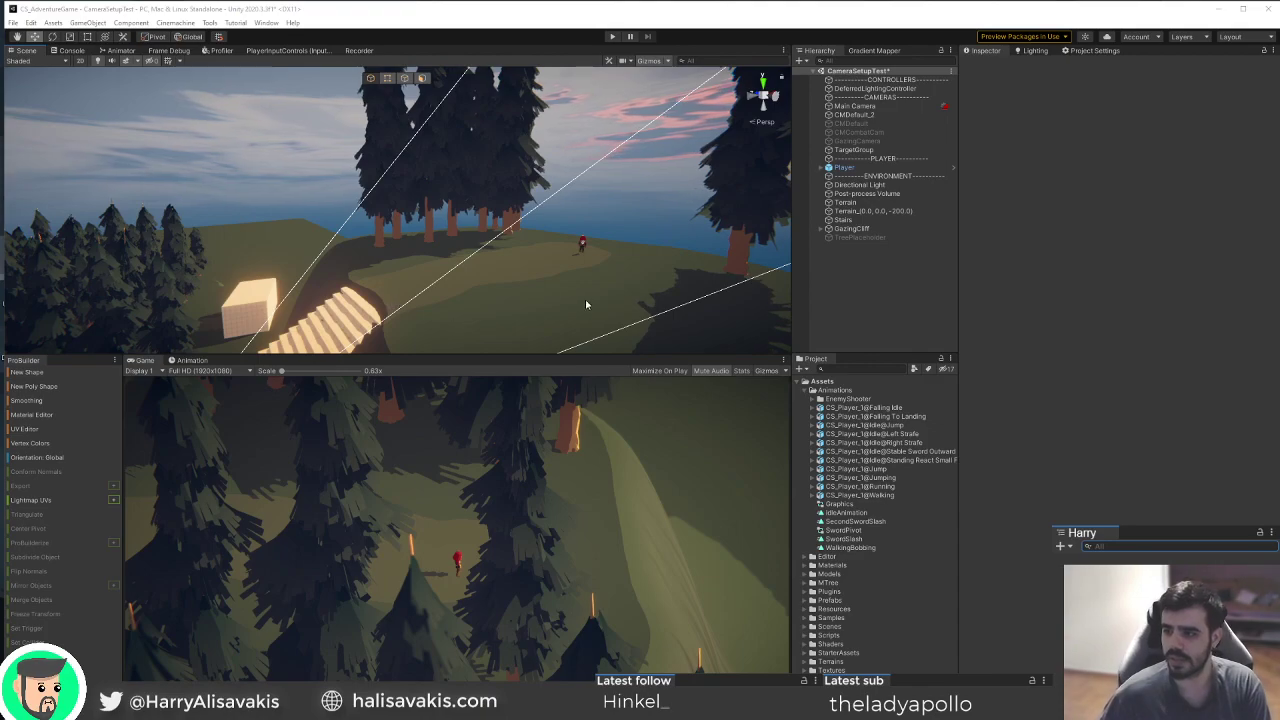
right_click_drag(446, 213, 373, 263)
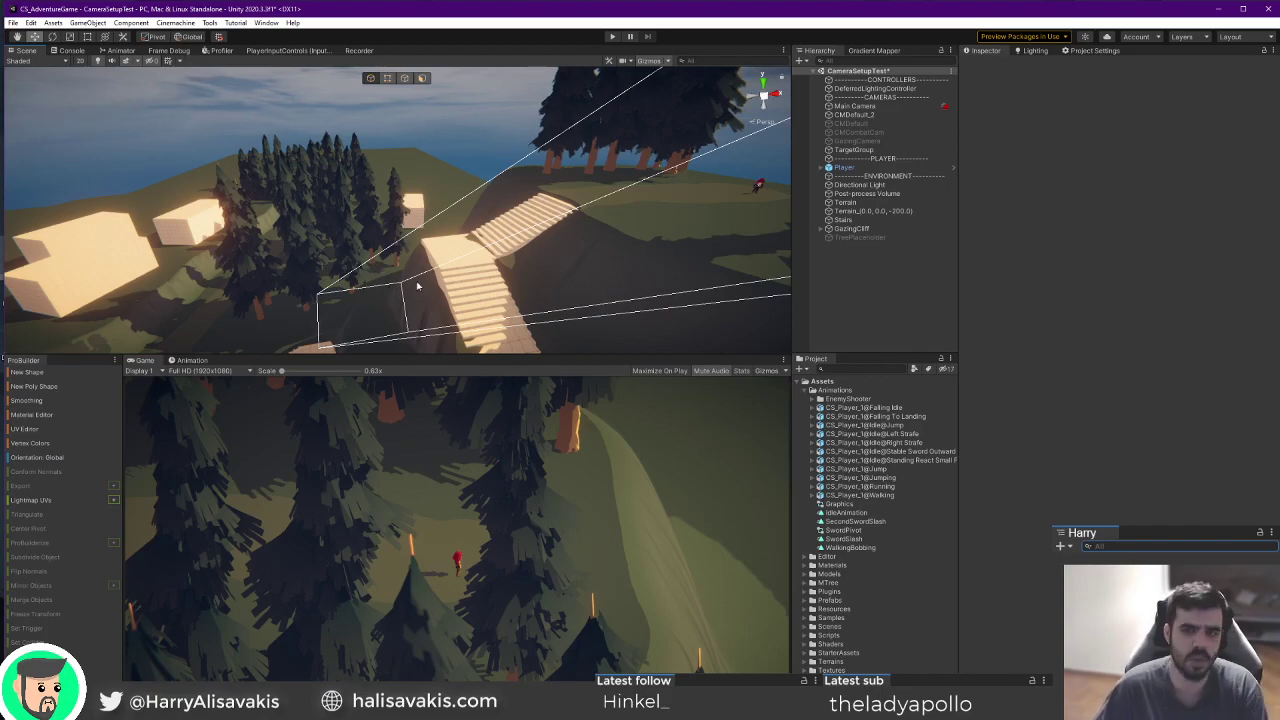
right_click_drag(671, 201, 212, 234)
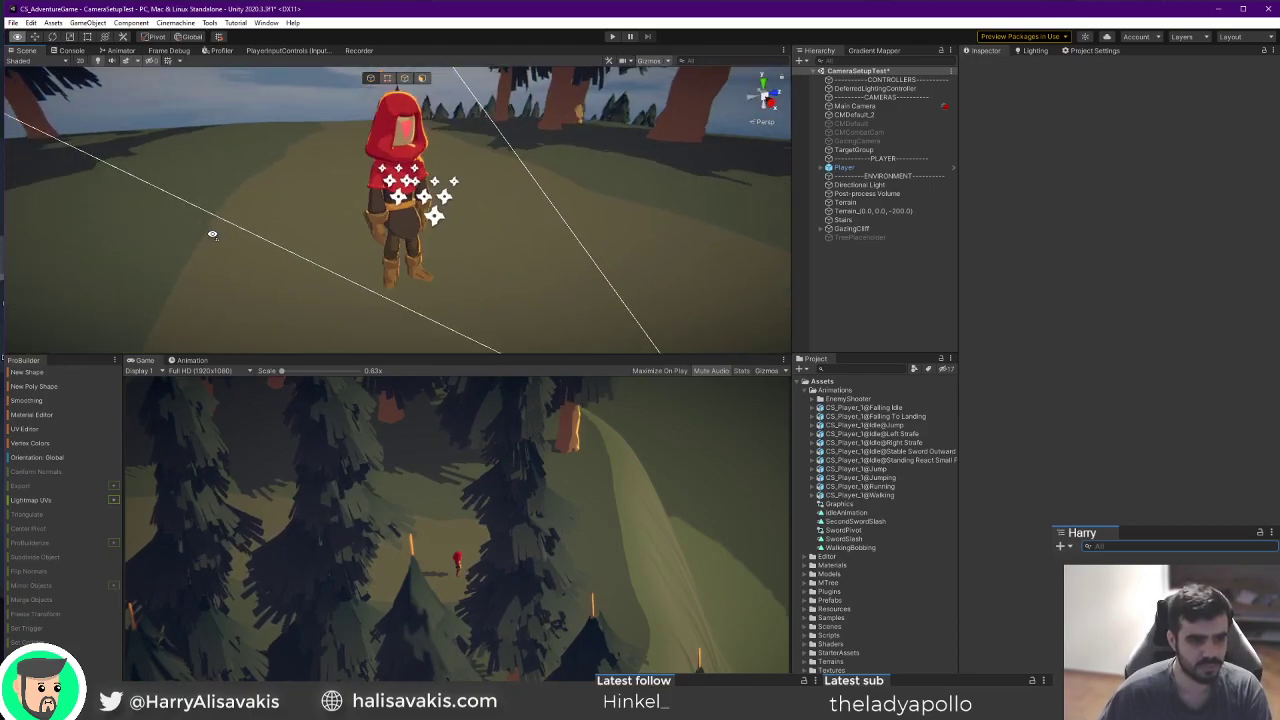
Show the animation import settings of the CS_Player_1@Idle@Stable Sword Outward Slash model and list its contents.
left_click(889, 460)
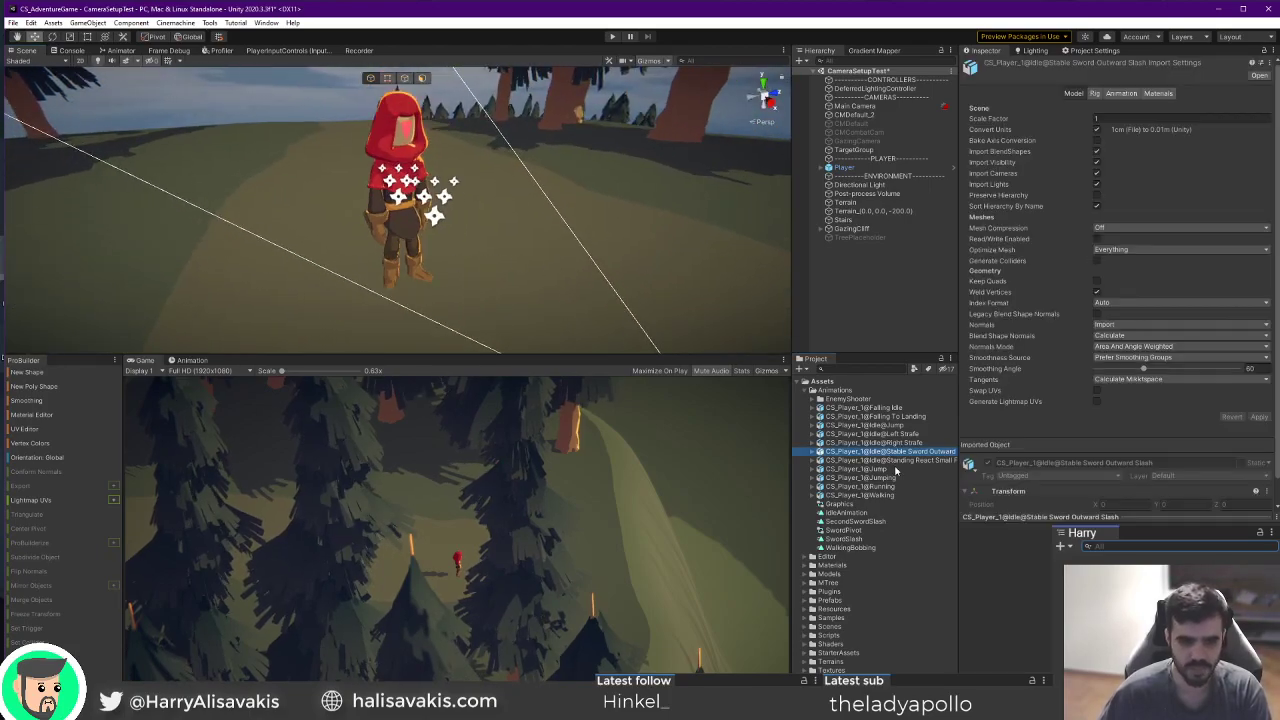
left_click_drag(1067, 517, 1070, 547)
left_click(898, 451)
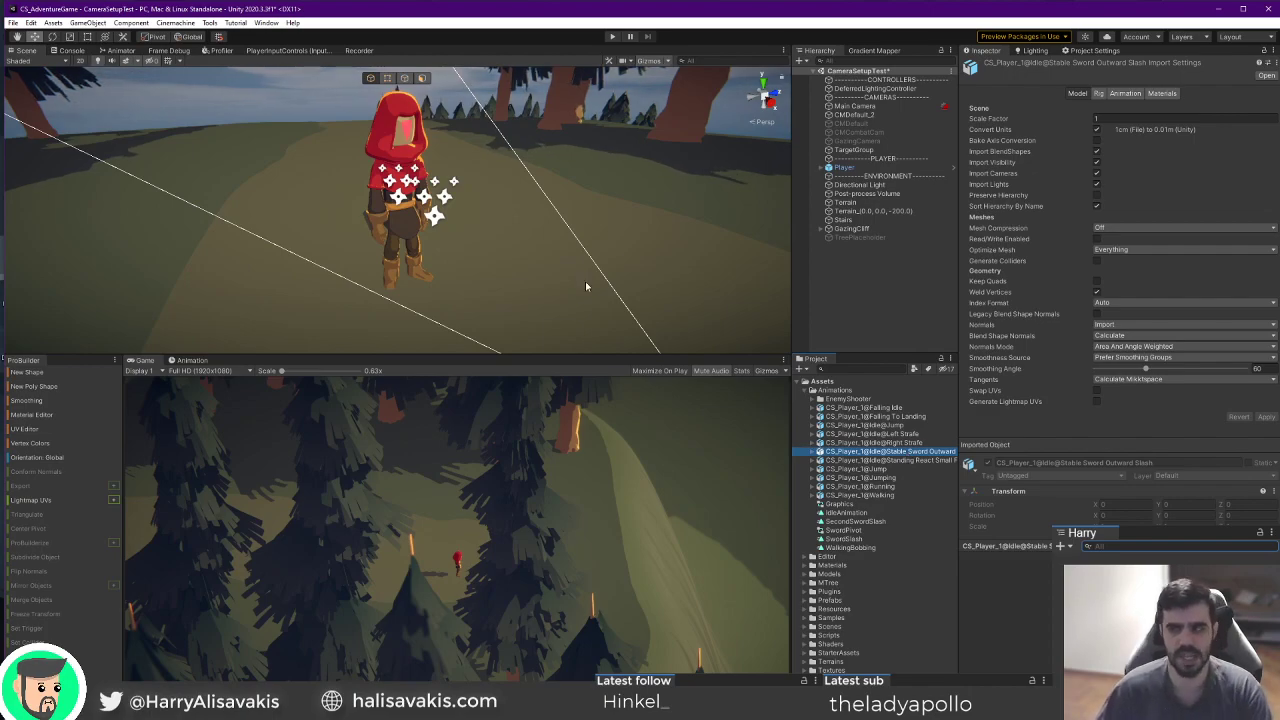
right_click_drag(492, 241, 519, 220)
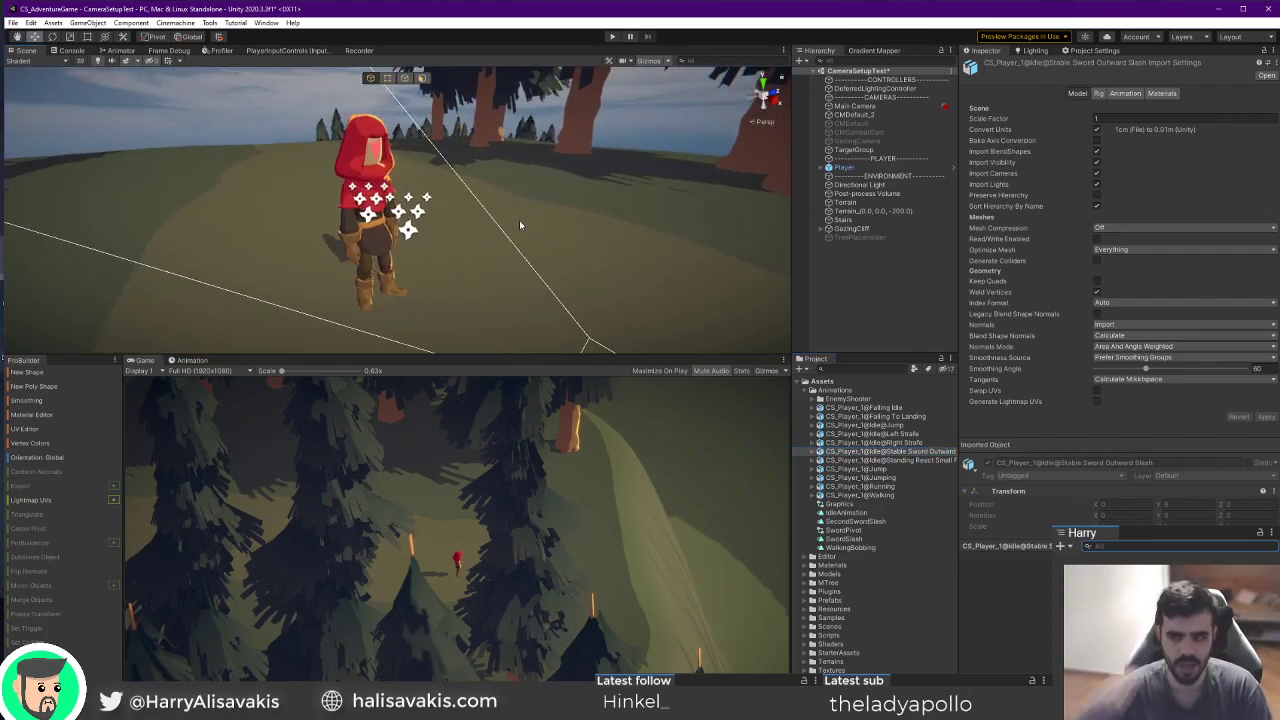
right_click_drag(519, 220, 444, 215)
key("s")
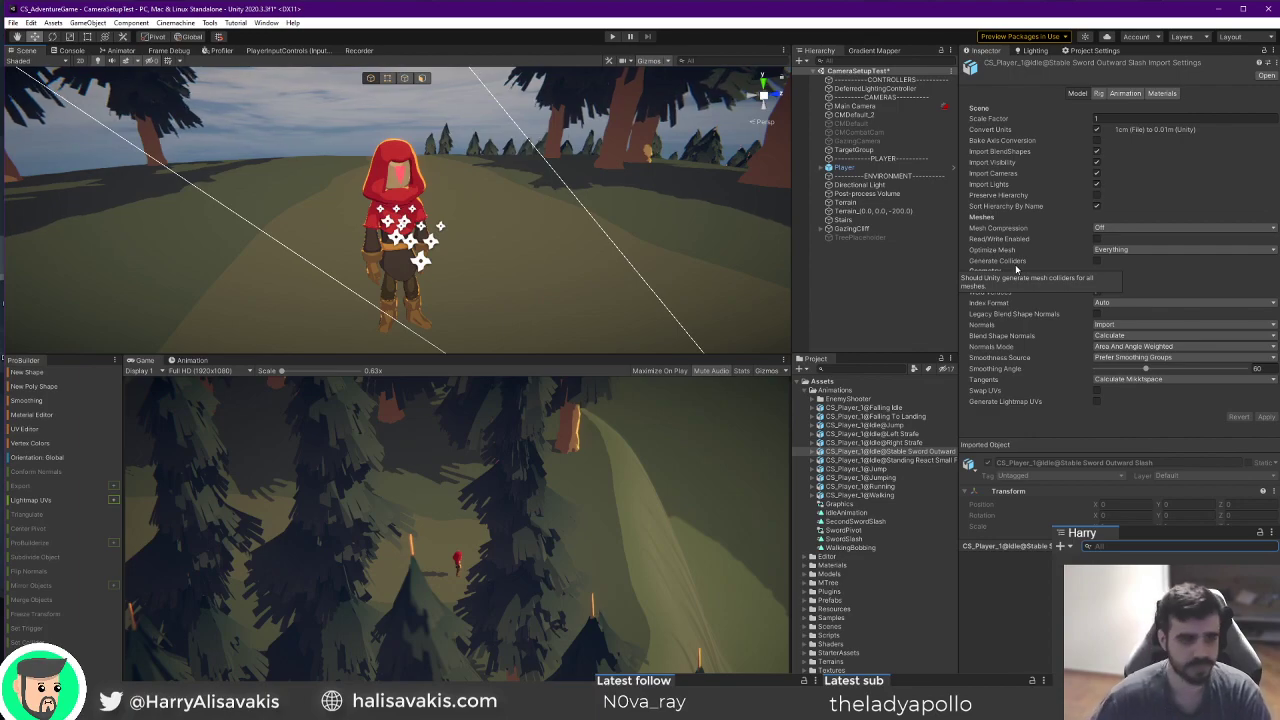
left_click(812, 452)
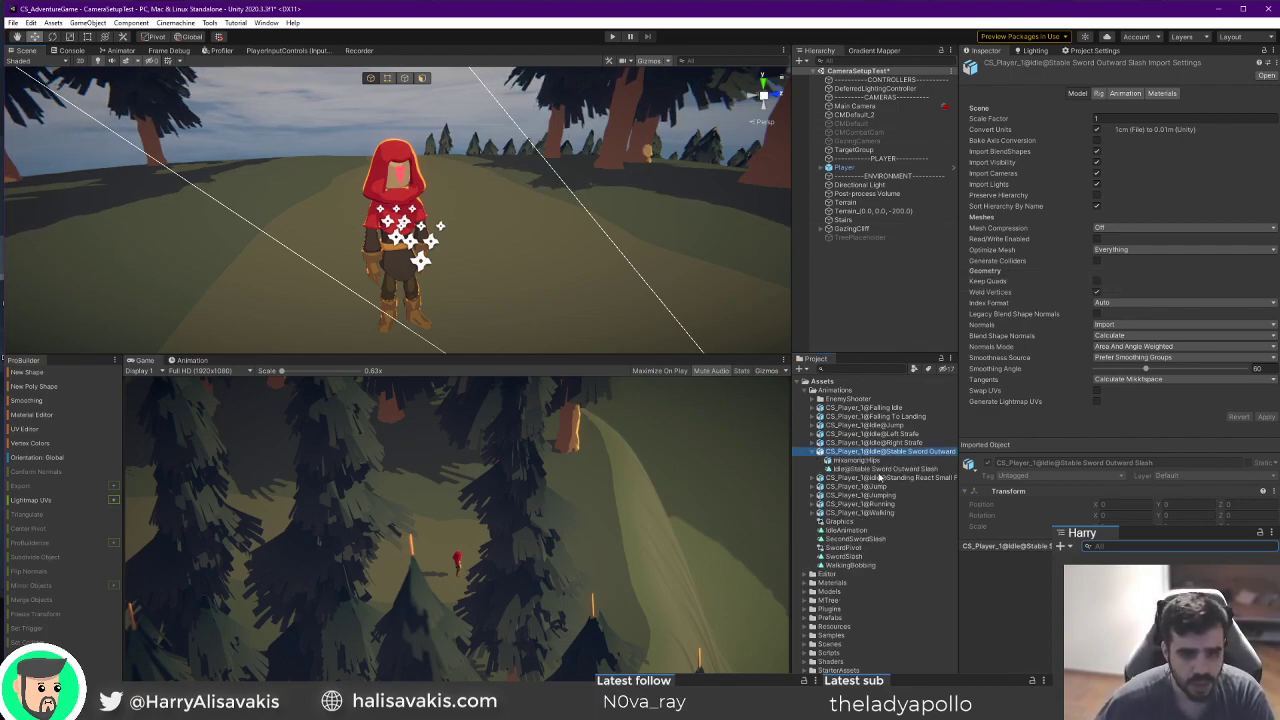
left_click(1124, 93)
Select the CS_Player_1@Idle object inside the player's Graphics object to inspect its Animator.
left_click(822, 167)
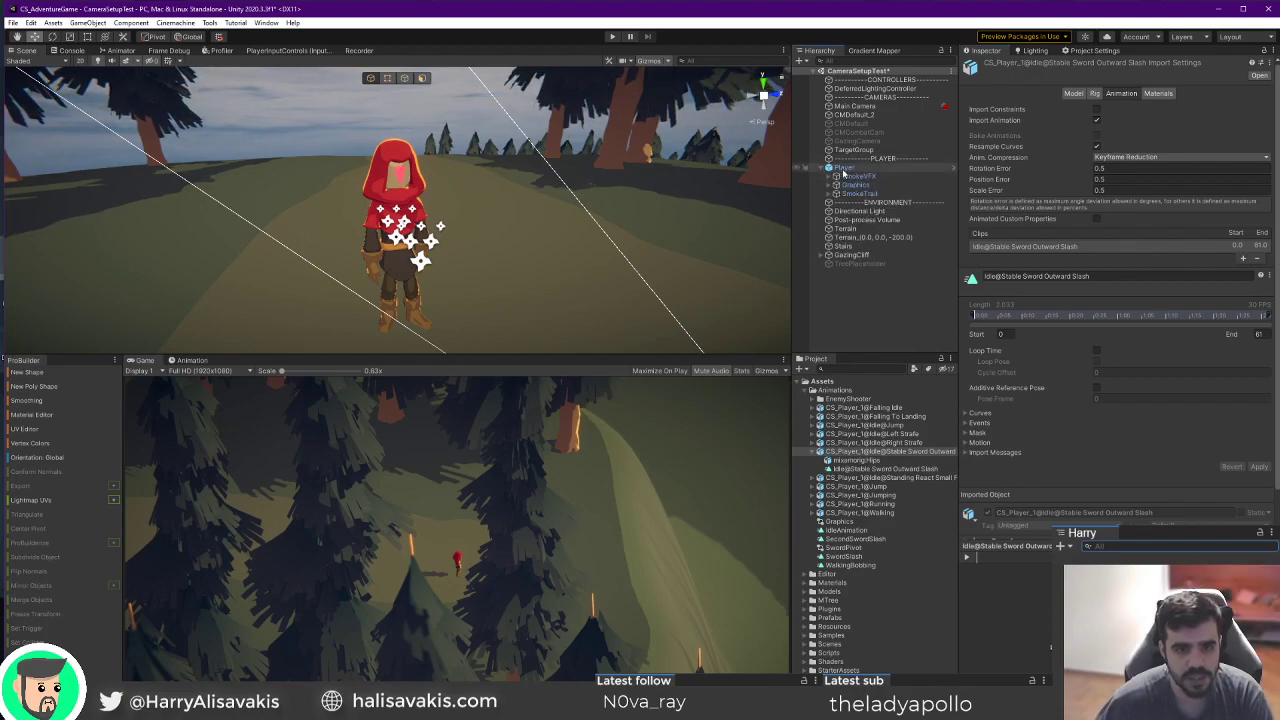
left_click(845, 168)
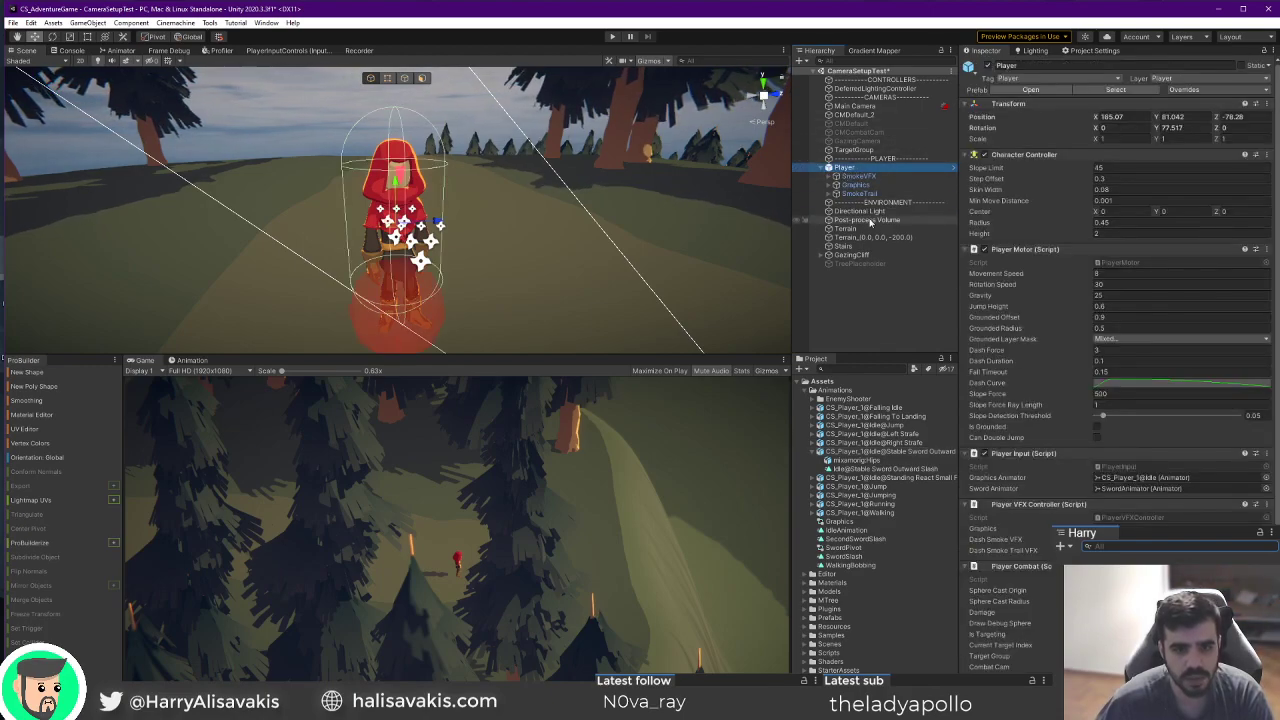
left_click(857, 185)
key("Right")
key("Down")
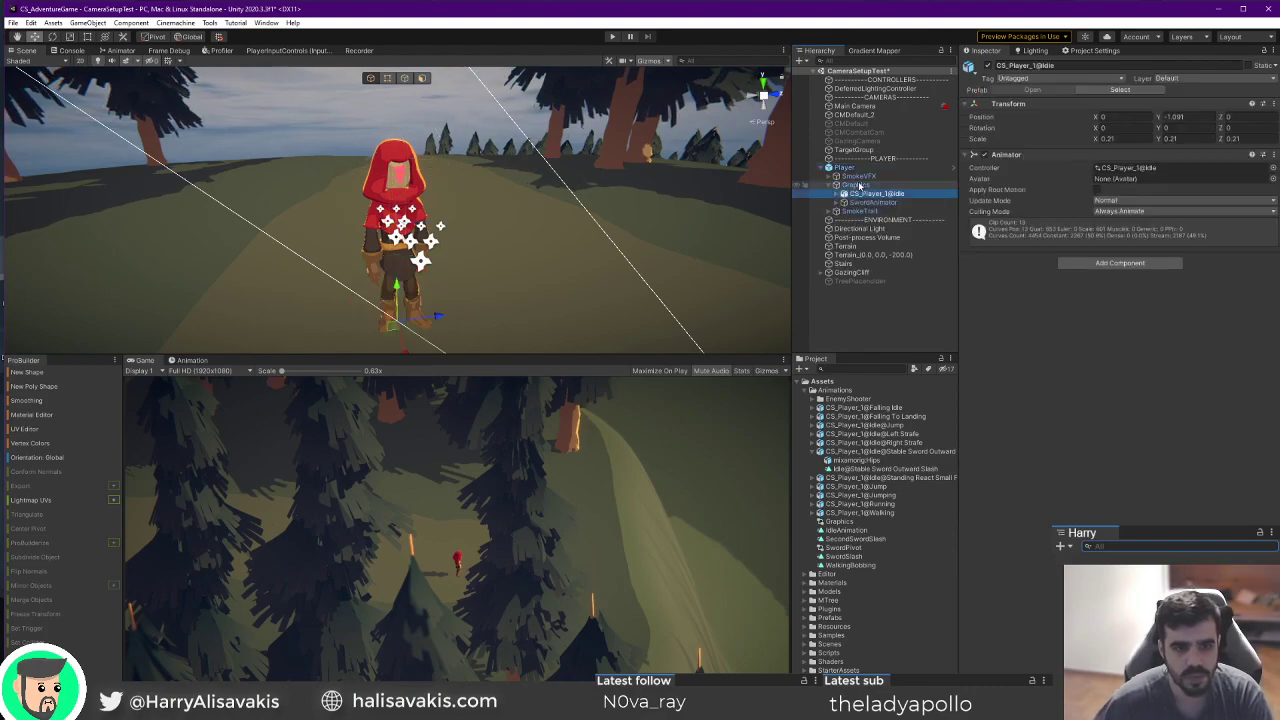
Inspect the Idle@Stable Sword Outward Slash clip and play it in the import settings preview.
left_click(880, 469)
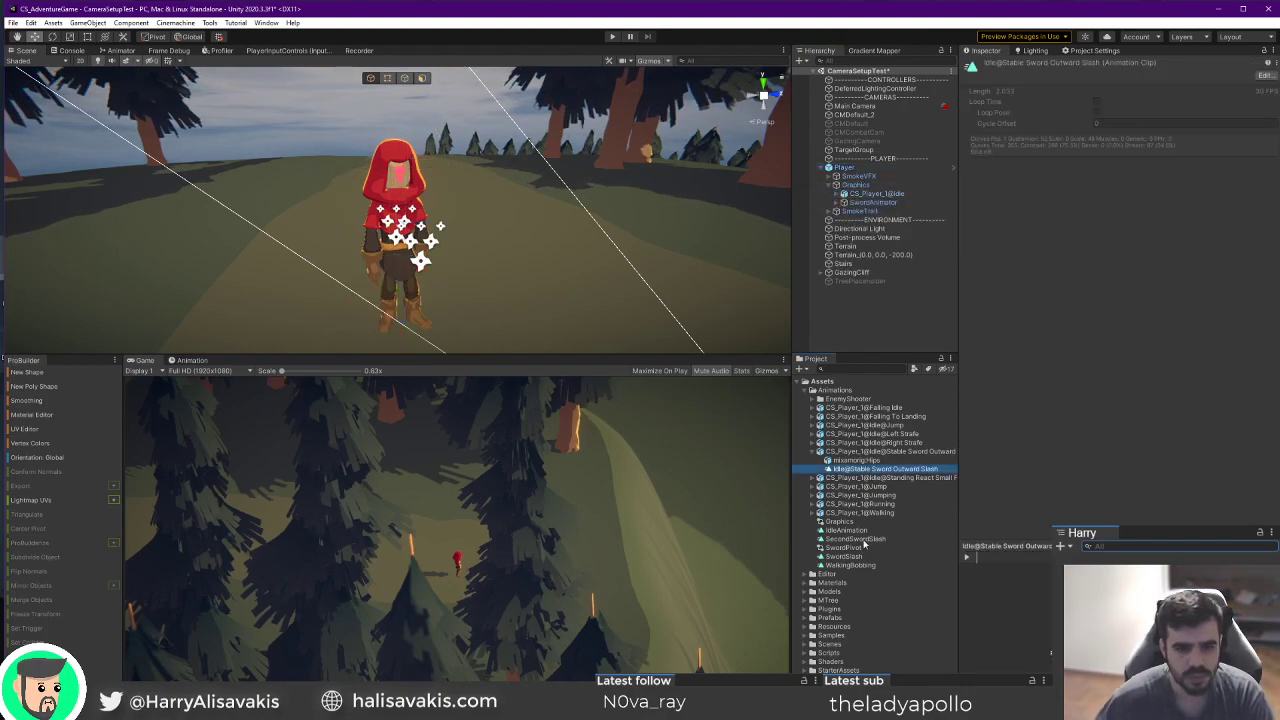
left_click(862, 451)
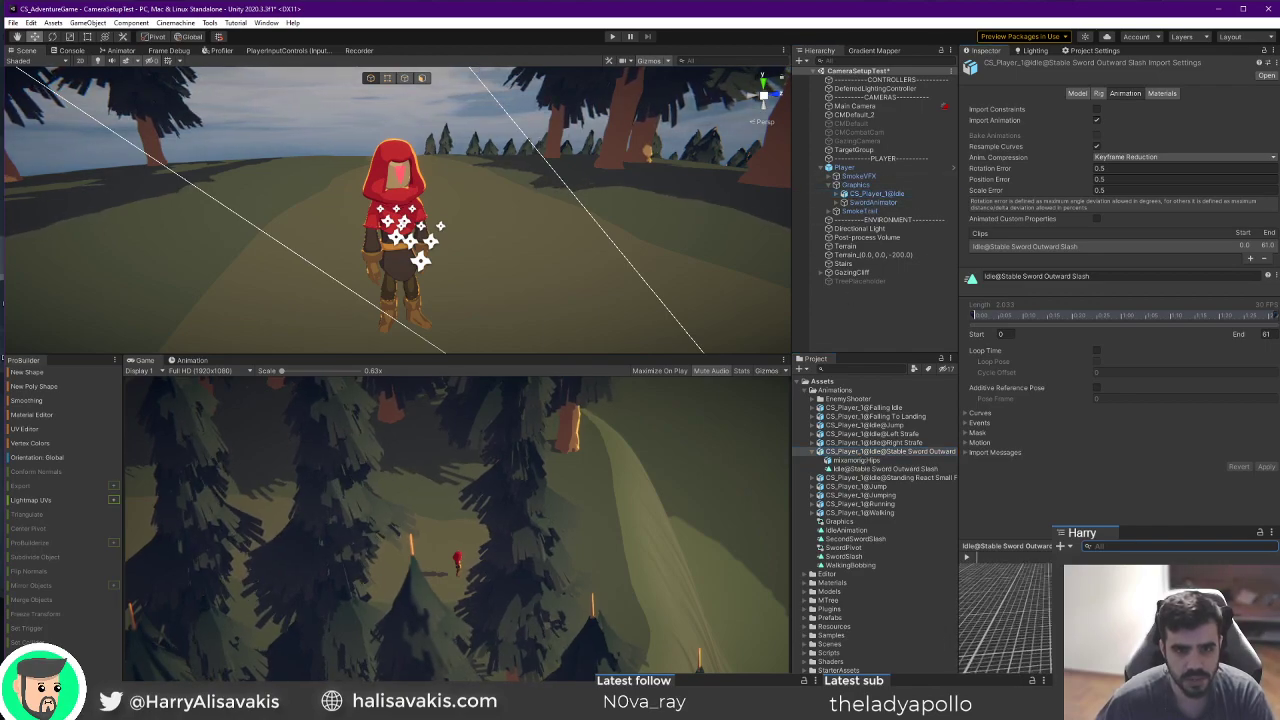
left_click(967, 557)
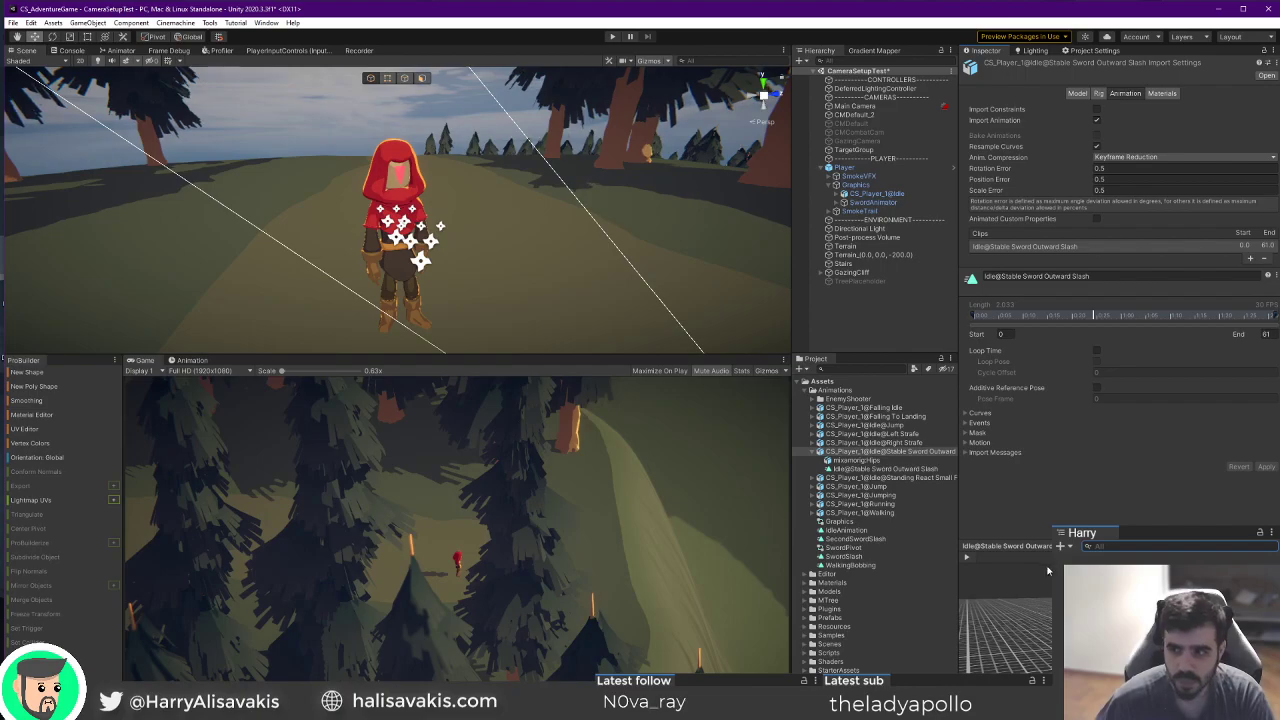
Play the Stable Sword Outward Slash clip in an enlarged floating preview, examine it at different zooms, and close the preview.
right_click(996, 545)
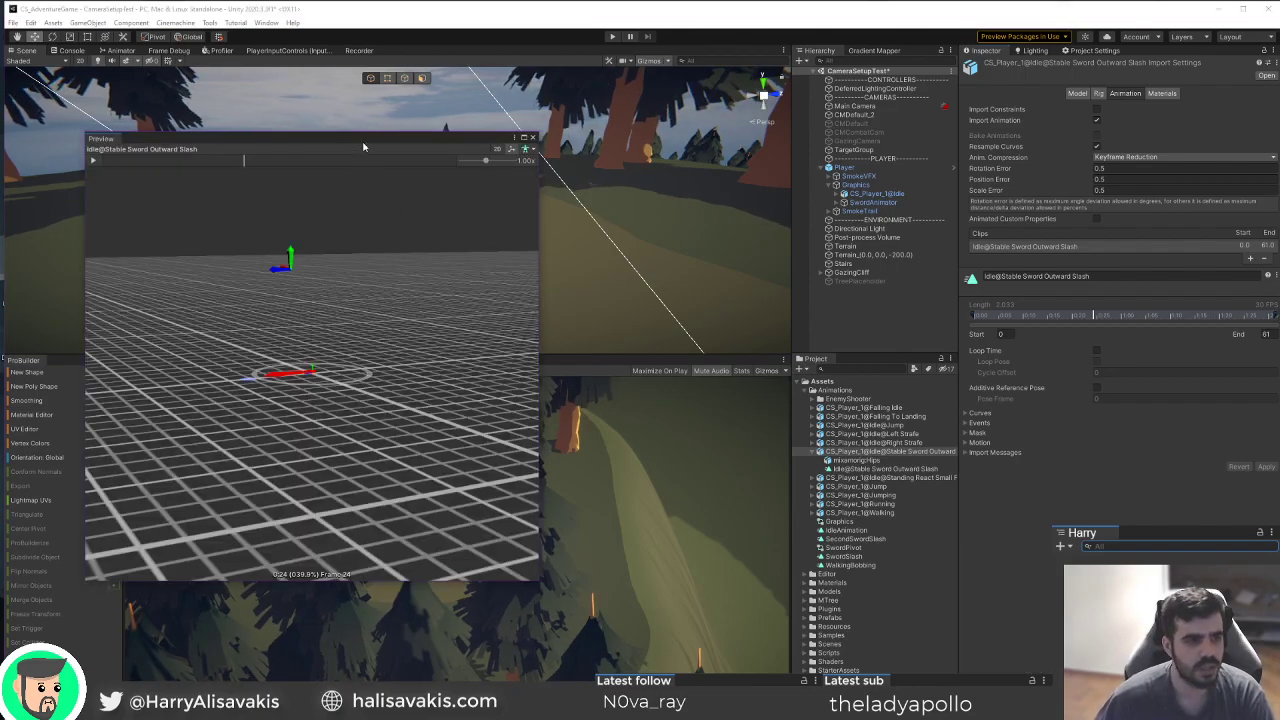
left_click_drag(363, 147, 788, 112)
left_click_drag(962, 320, 1169, 322)
left_click_drag(960, 220, 648, 174)
left_click(517, 126)
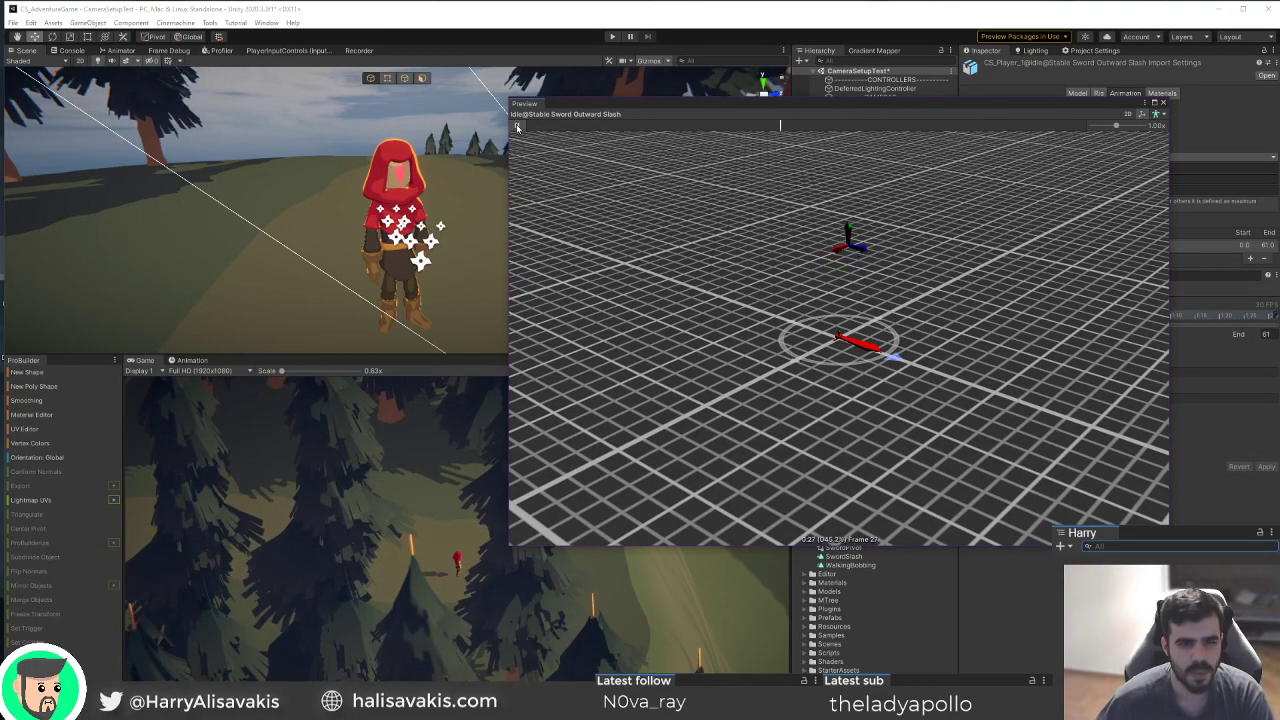
scroll(950, 343, "up", 12)
scroll(838, 337, "down", 12)
scroll(838, 337, "down", 5)
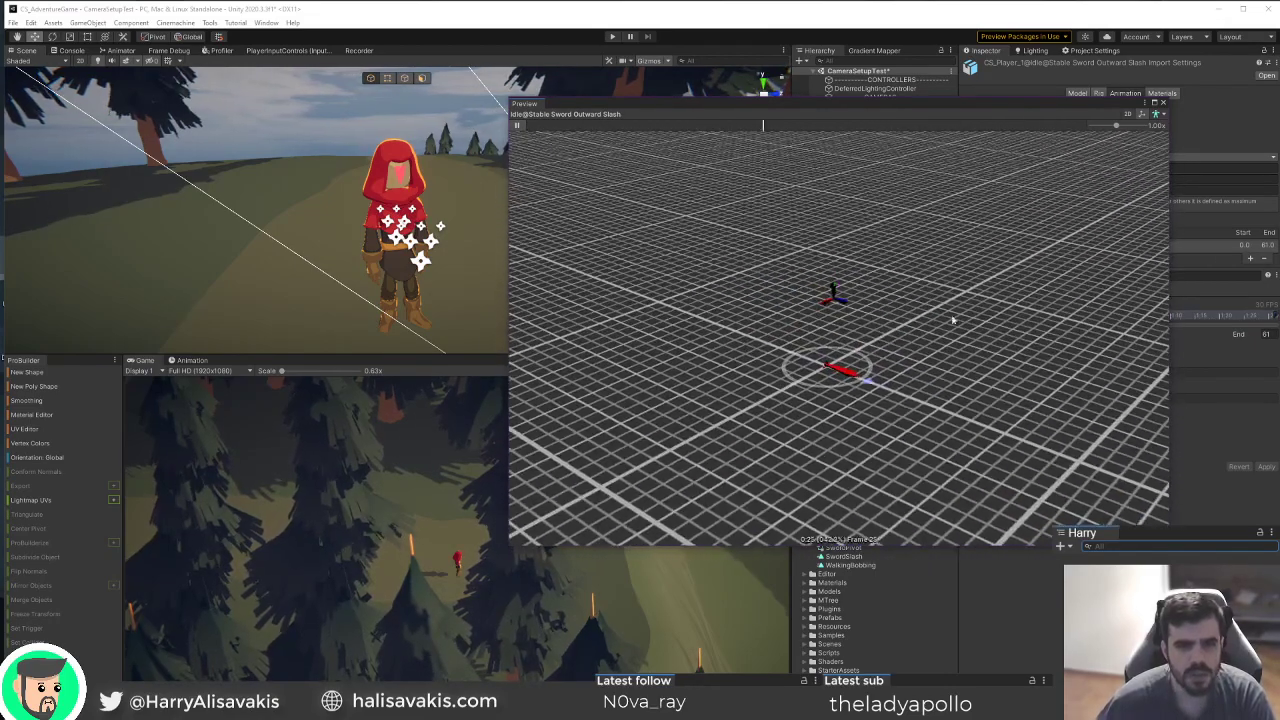
left_click(1162, 103)
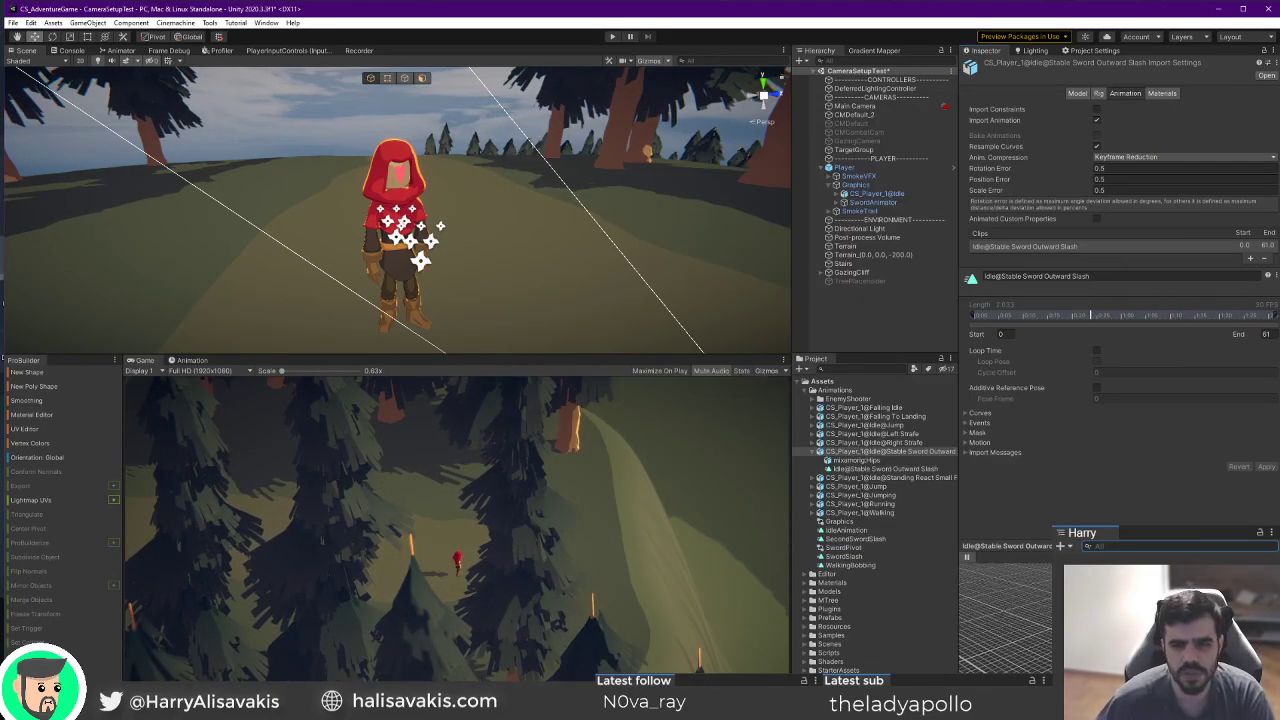
Expand the player's CS_Player_1@Idle object and inspect its Cube.002 mesh and mixamorig:Hips children.
left_click(828, 442)
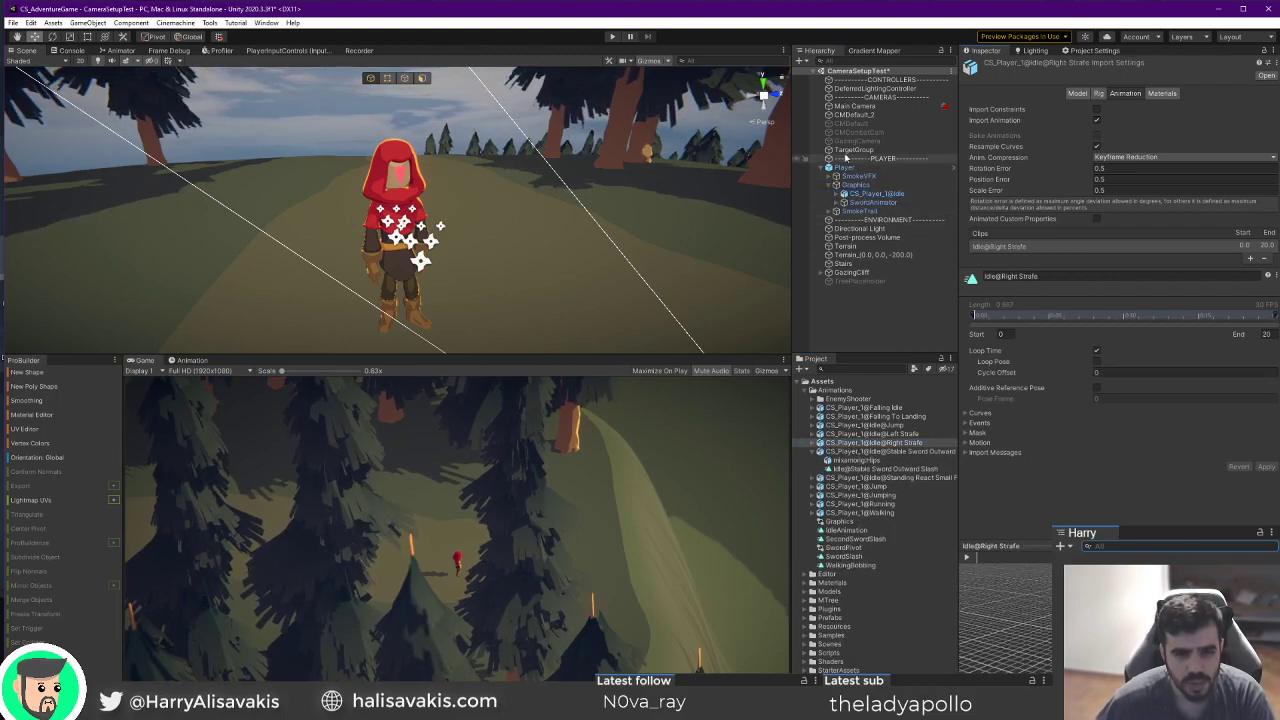
left_click(843, 193)
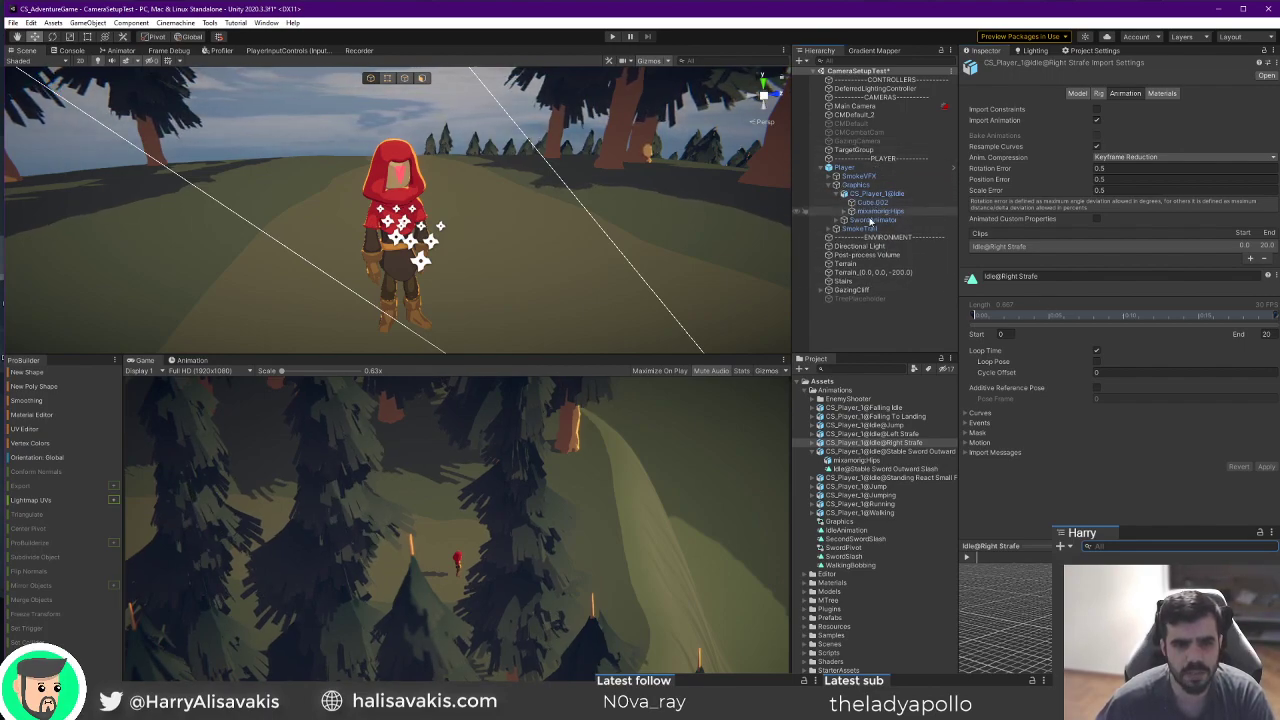
left_click(880, 212)
left_click(882, 194)
left_click(882, 201)
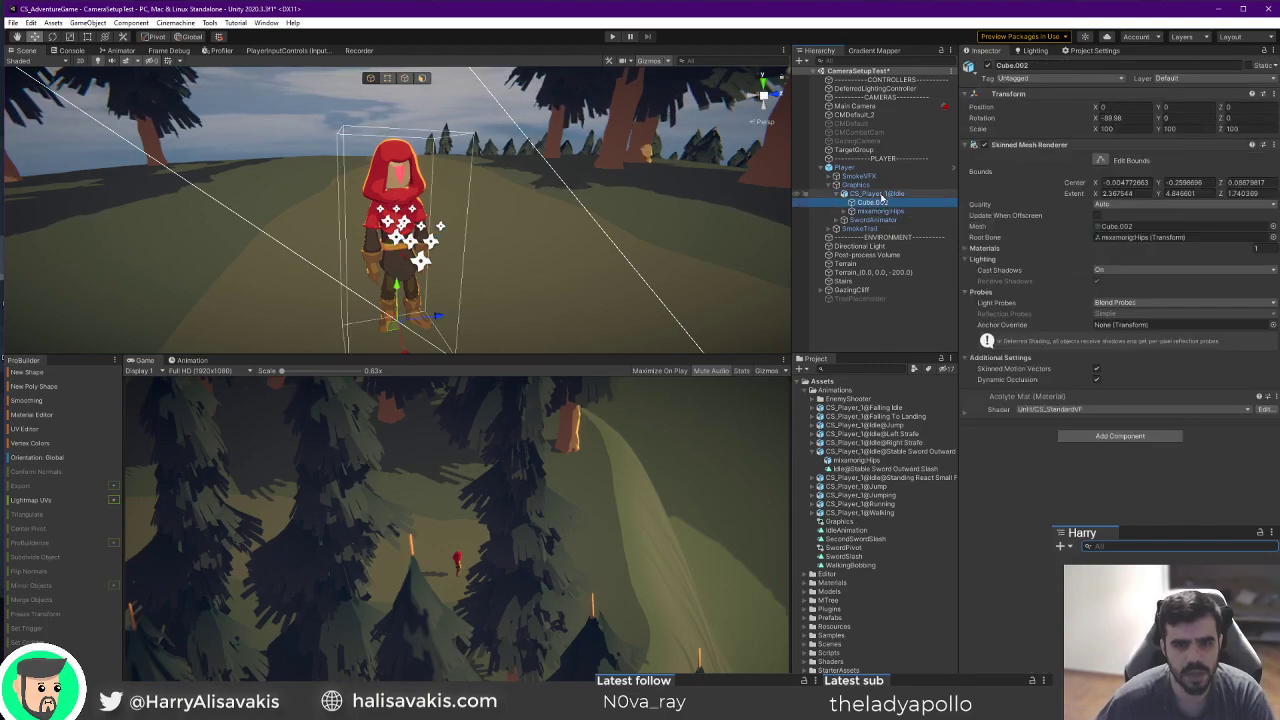
left_click(882, 193)
left_click(882, 201)
left_click(882, 193)
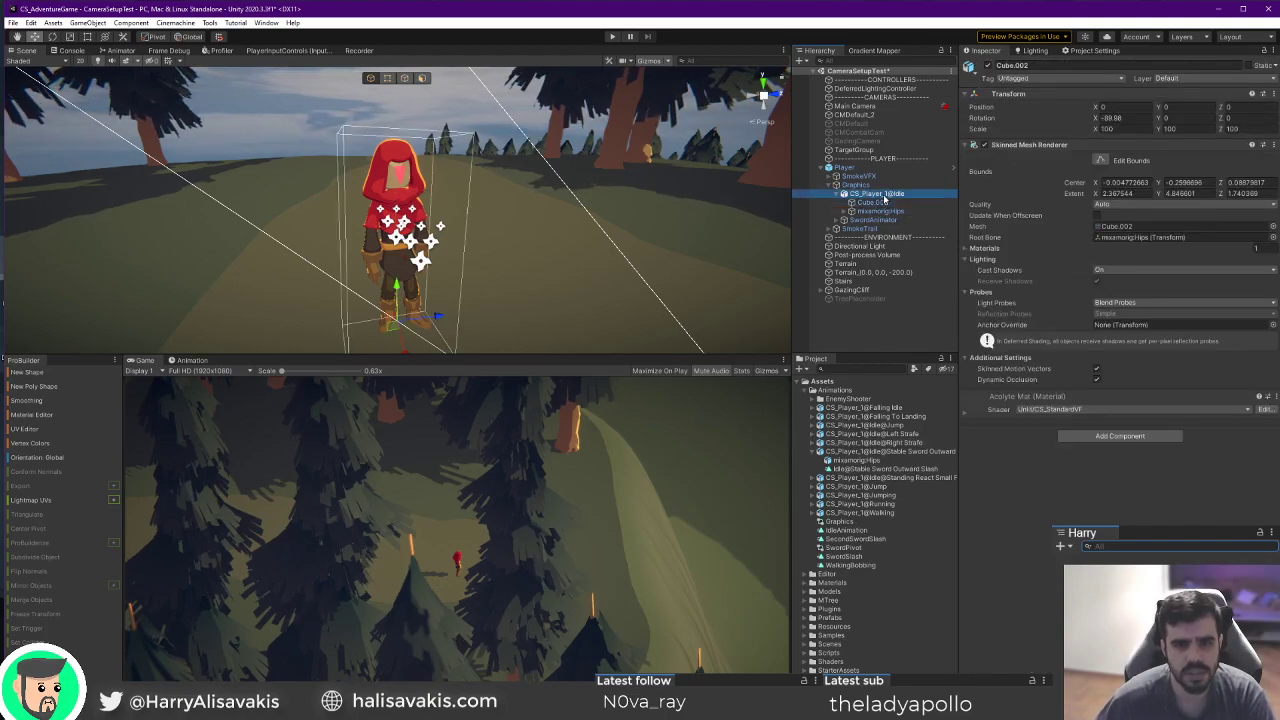
Show the import settings of the CS_Player_1@Idle@Stable Sword Outward Slash model and look at the player character in the scene.
left_click(885, 451)
scroll(446, 191, "down", 3)
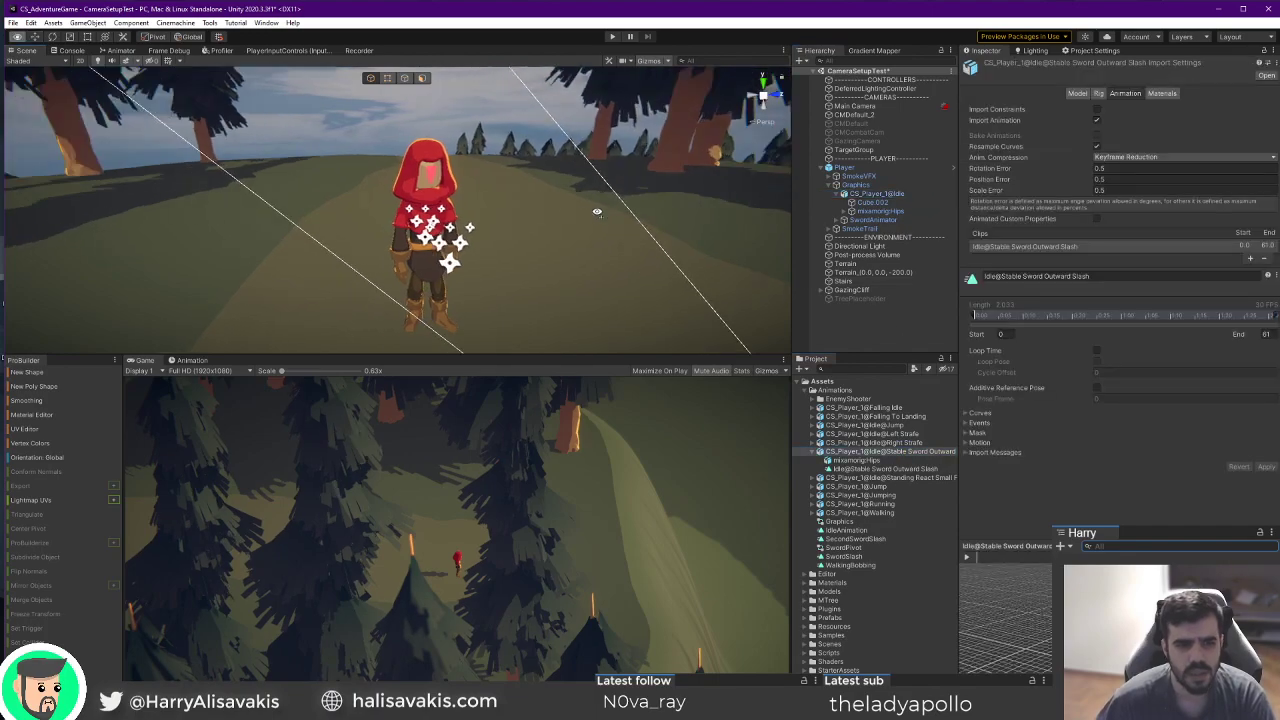
key("w")
right_click_drag(446, 191, 394, 174)
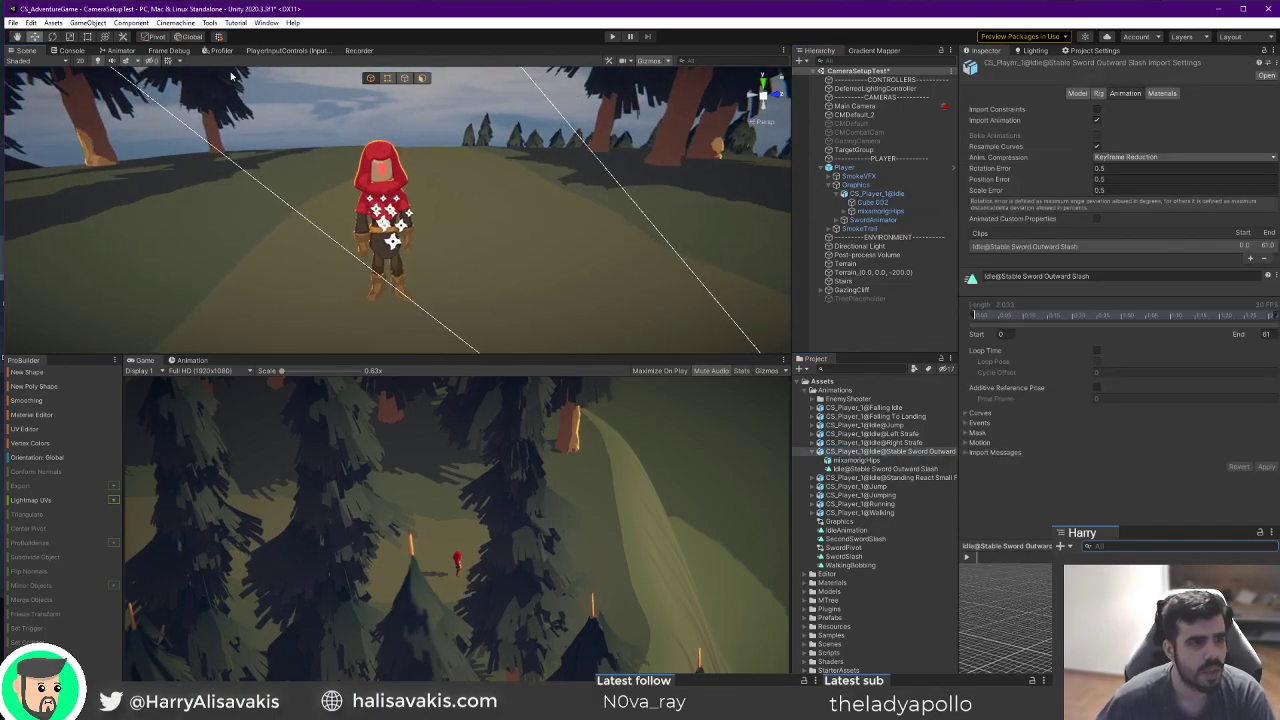
Bring up the Animator state graph and inspect the InAir to JumpLand transition in its preview.
left_click(120, 50)
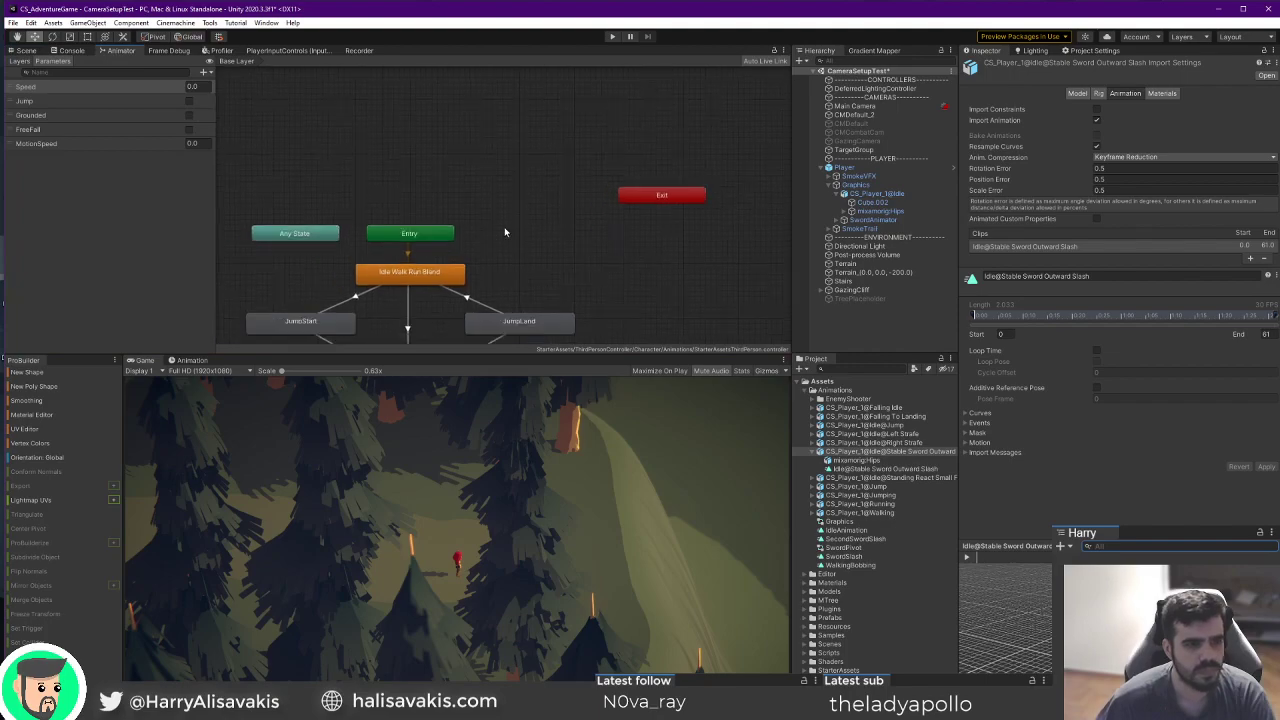
left_click(572, 285)
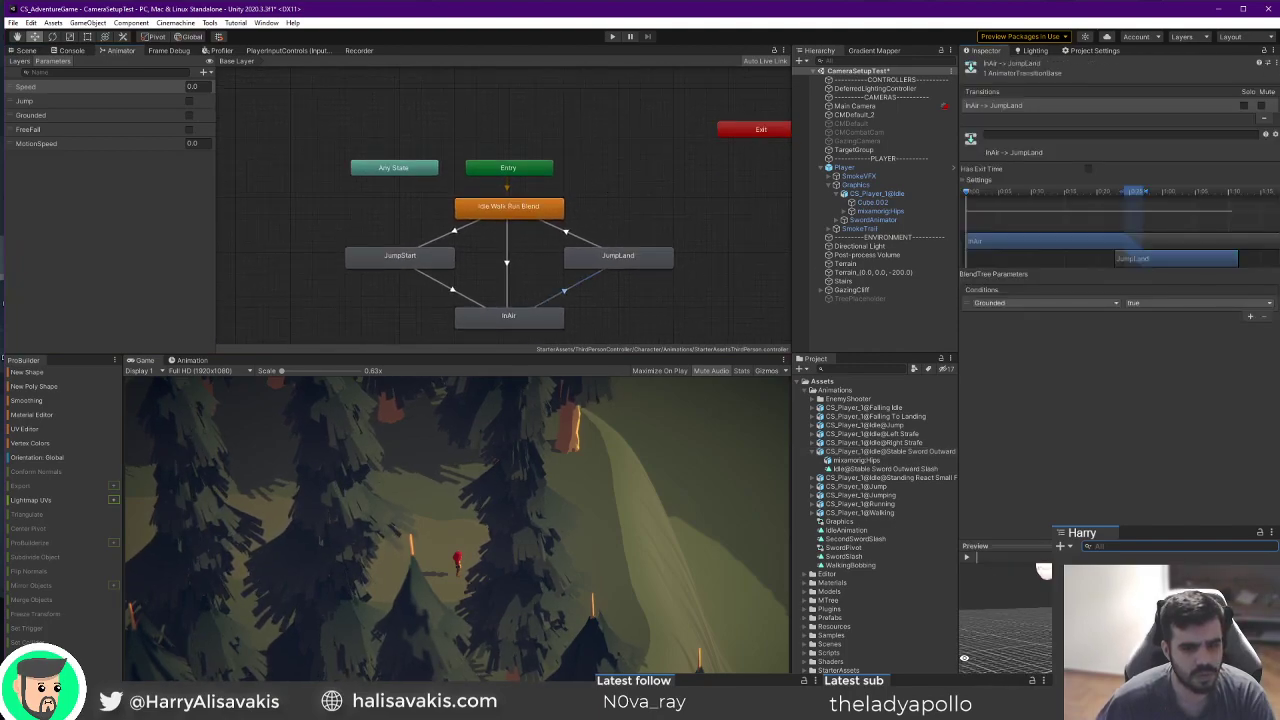
left_click_drag(1045, 660, 1120, 645)
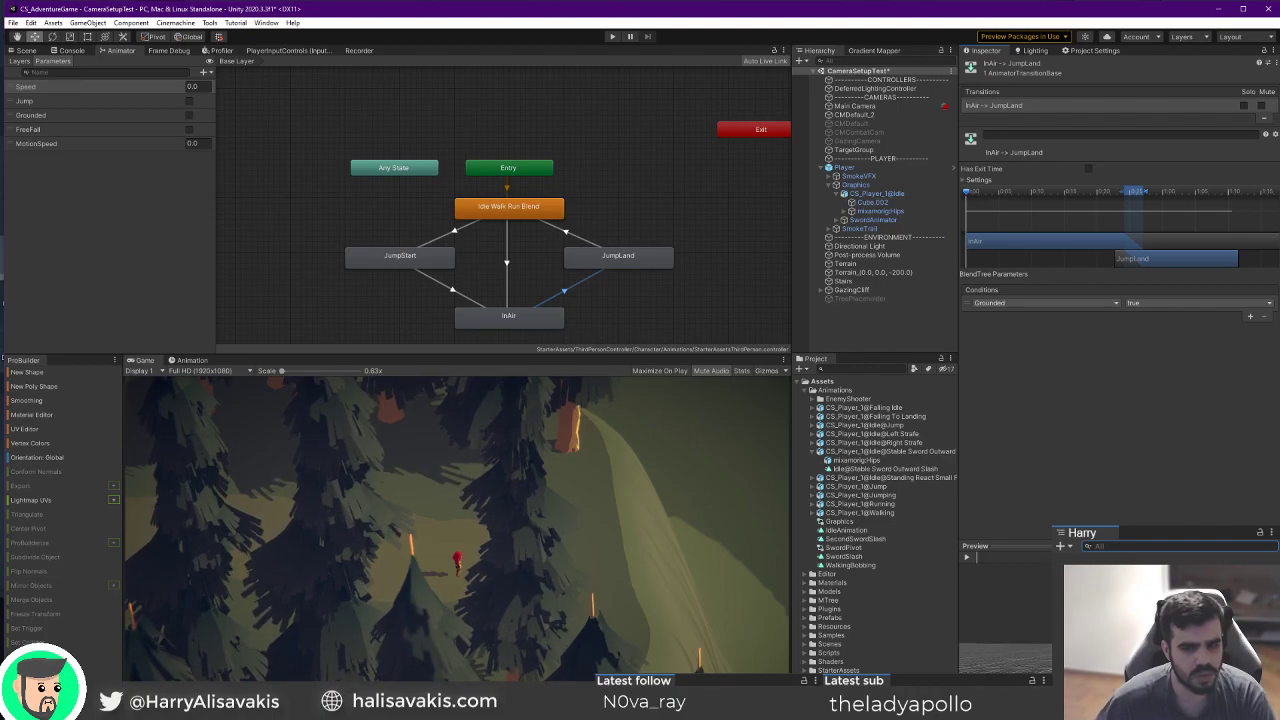
Load the player's animator controller into the state graph by selecting CS_Player_1@Idle inside Graphics.
left_click(871, 169)
left_click(879, 178)
left_click(883, 187)
left_click(888, 194)
left_click(868, 177)
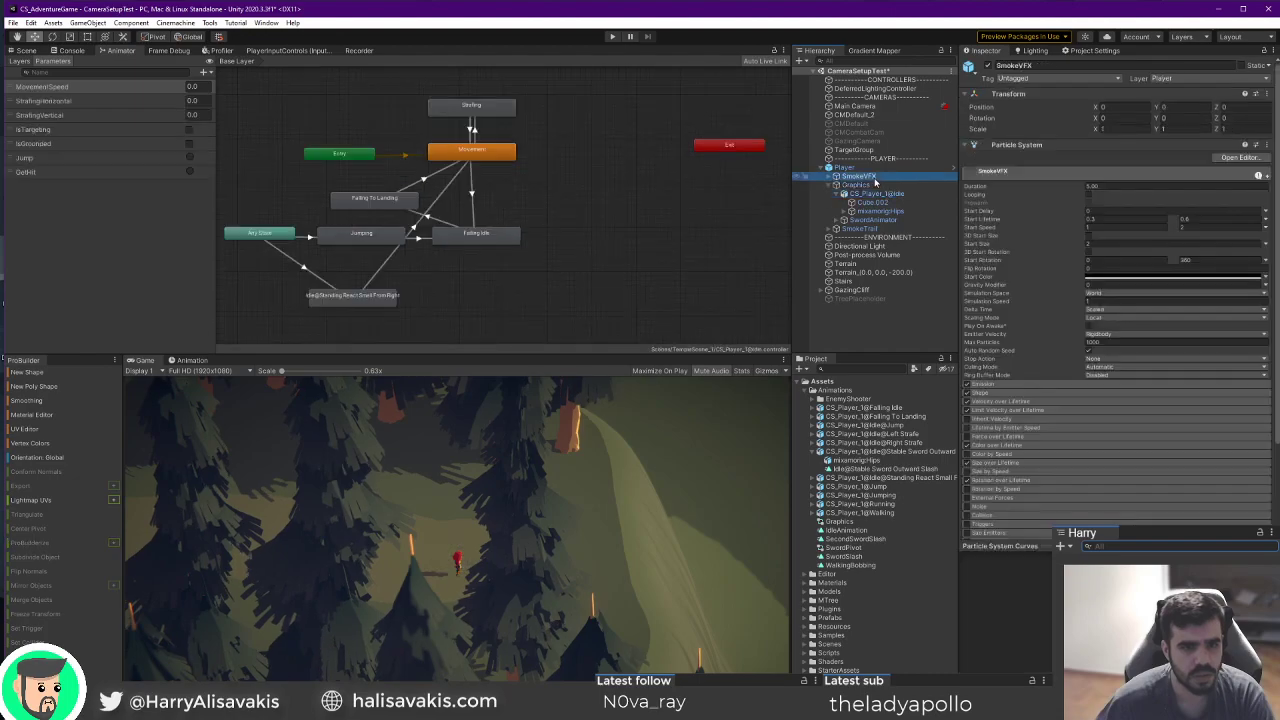
left_click(886, 188)
left_click(891, 195)
Inspect the Movement to Falling Idle transition and its preview.
middle_click_drag(477, 212, 560, 221)
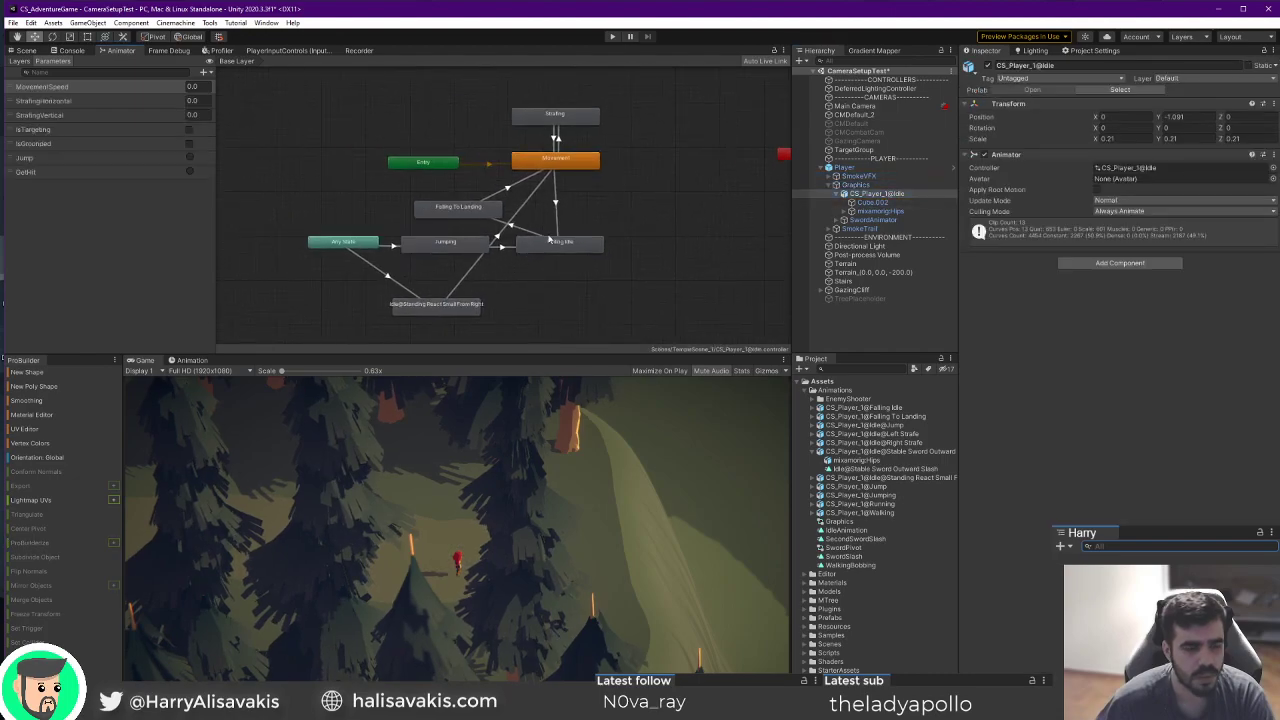
left_click(560, 221)
left_click_drag(1140, 620, 1100, 675)
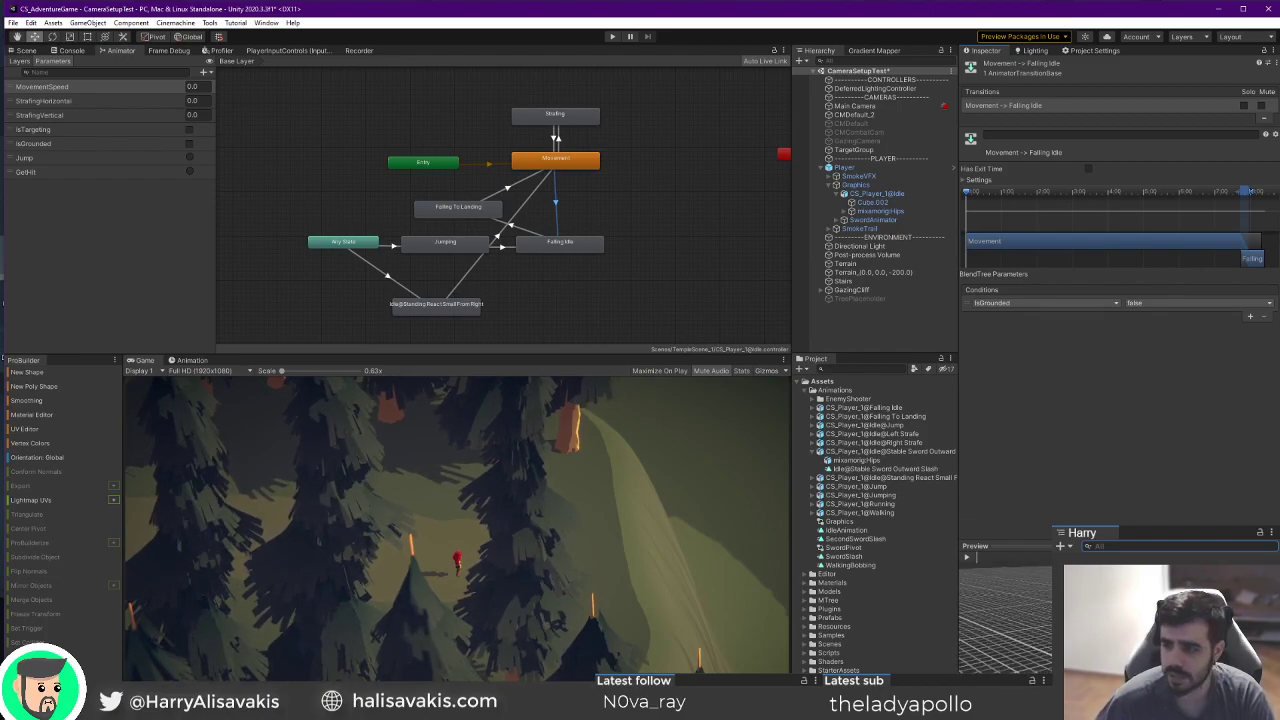
Examine the player's state graph, including the Idle@Standing React Small From Right state and the connections around Movement.
middle_click_drag(632, 227, 661, 234)
scroll(623, 236, "up", 6)
middle_click_drag(537, 186, 574, 82)
scroll(587, 106, "down", 5)
middle_click_drag(588, 167, 594, 237)
left_click(492, 277)
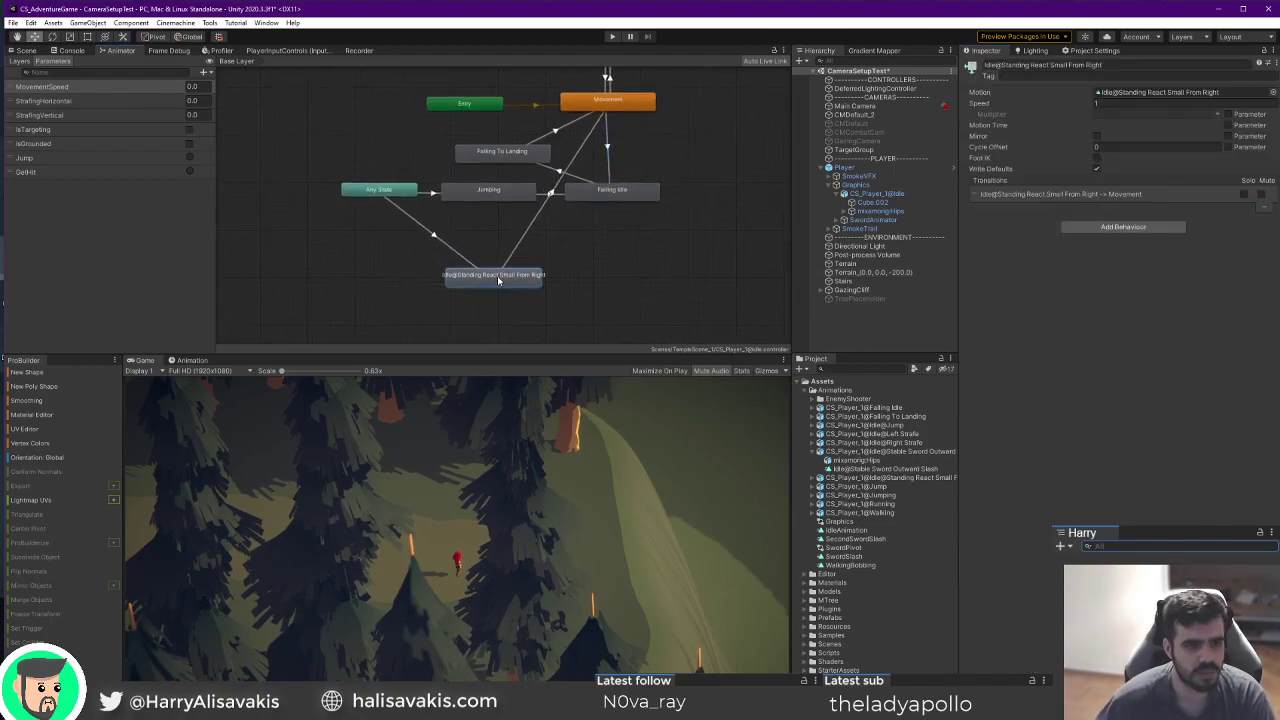
scroll(496, 277, "up", 3)
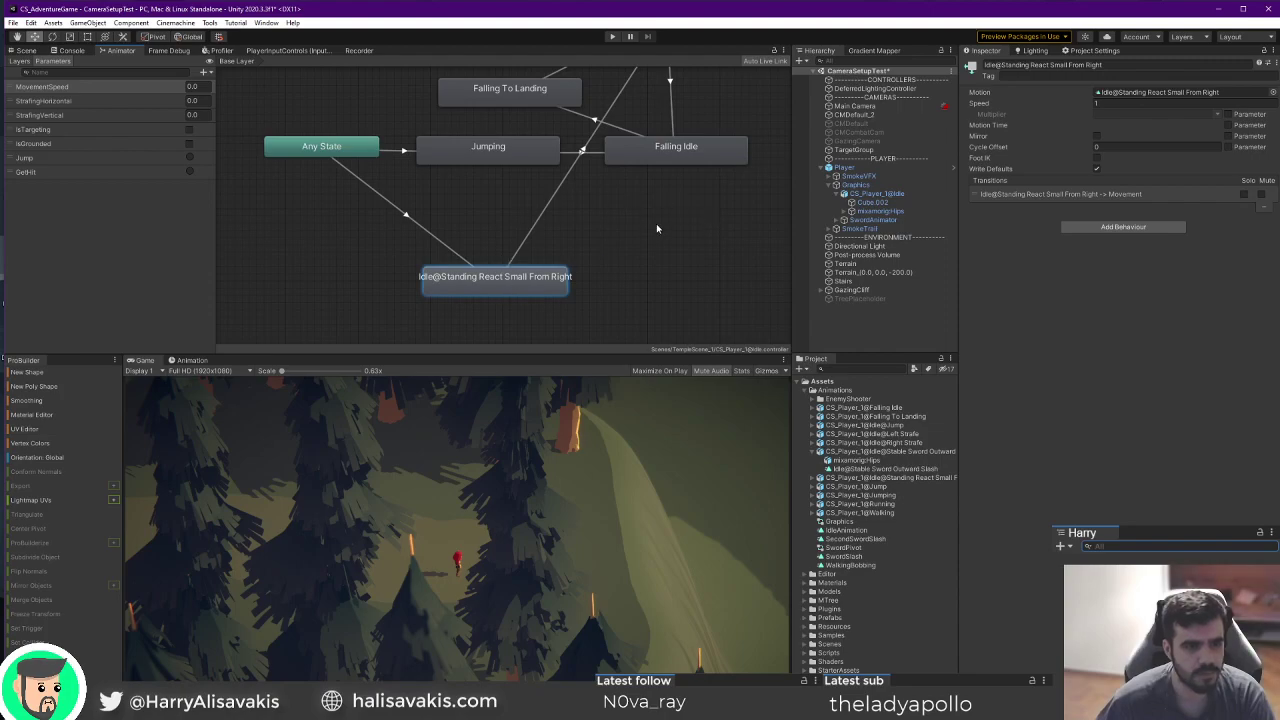
middle_click_drag(656, 229, 517, 275)
middle_click_drag(388, 245, 477, 257)
left_click(477, 256)
middle_click_drag(592, 163, 513, 278)
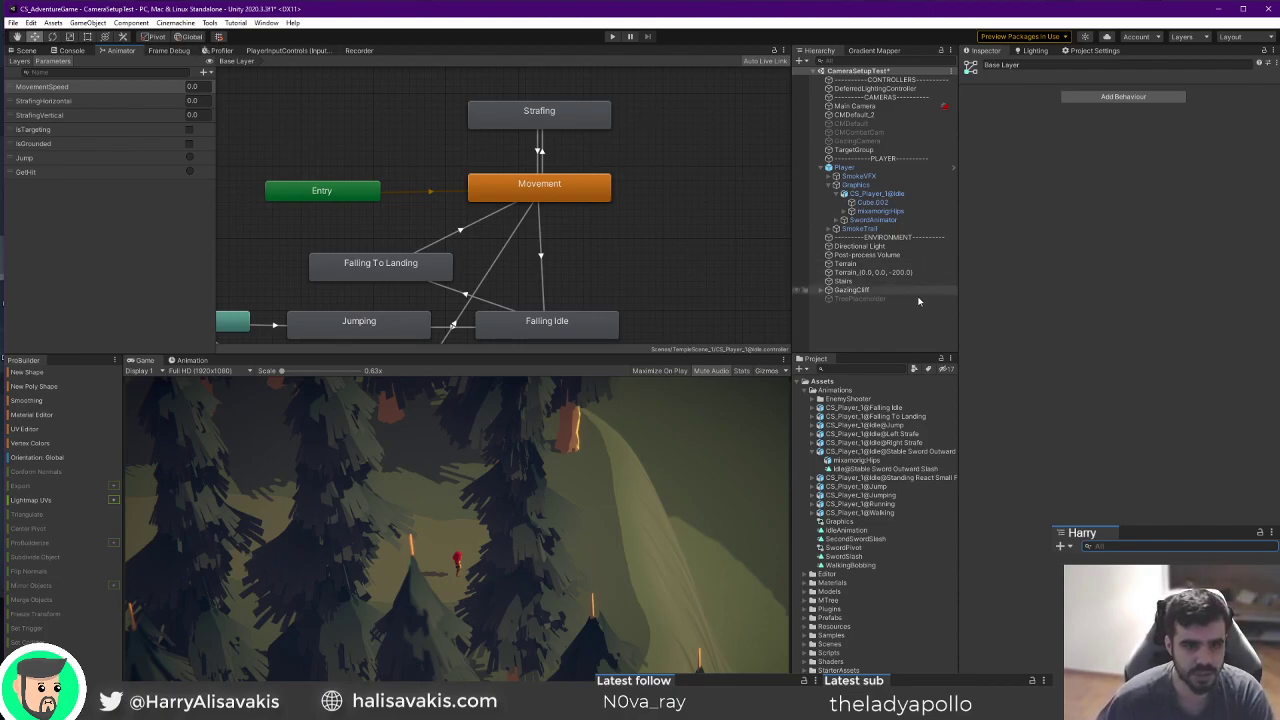
Check the Rig import settings of the player animation models, including CS_Player_1@Jump.
left_click(847, 514)
left_click(1099, 93)
left_click(1120, 97)
left_click(1102, 95)
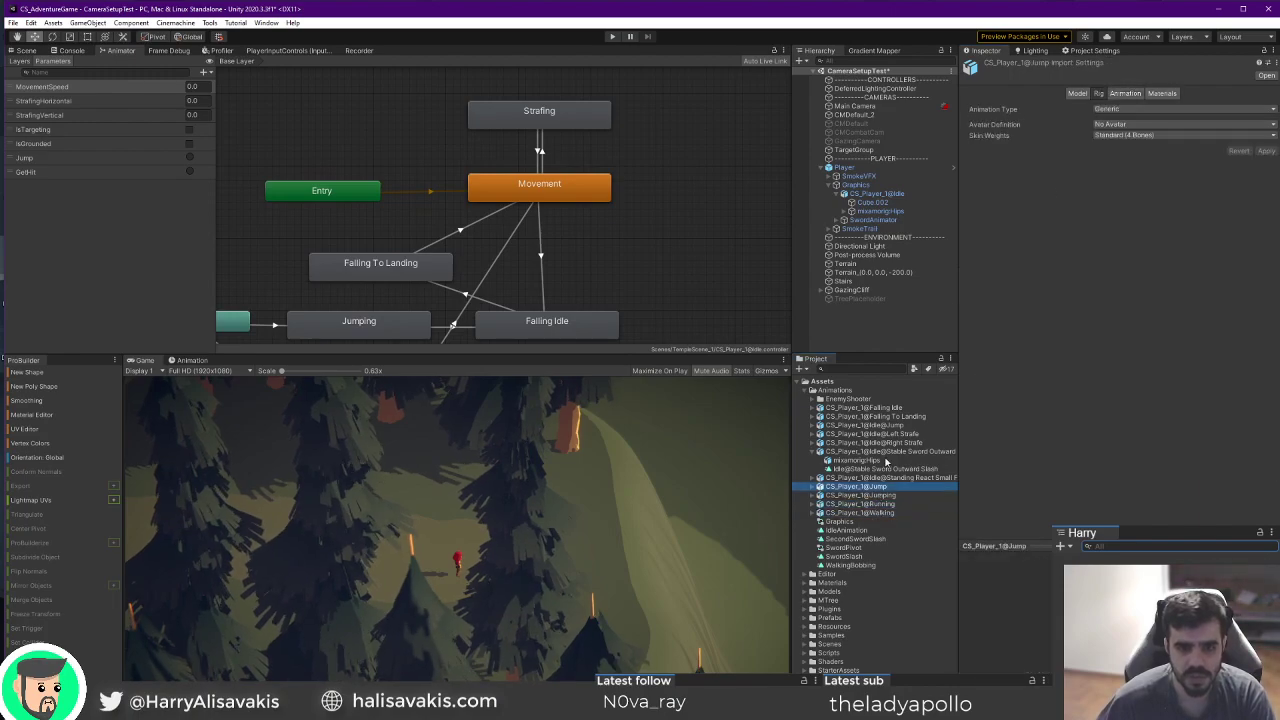
Add the Idle@Stable Sword Outward Slash clip to the player's state graph as a new state and name it SlashLeft.
left_click(882, 468)
left_click_drag(876, 470, 655, 248)
middle_click_drag(655, 248, 530, 170)
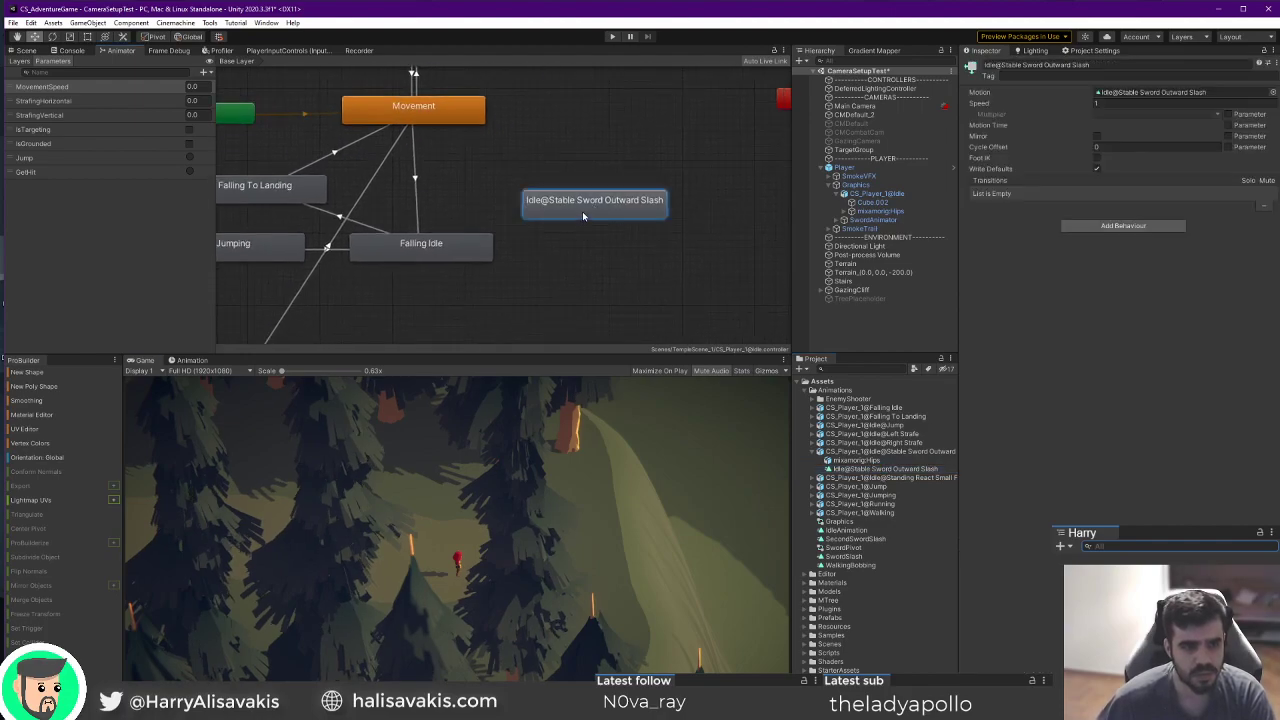
left_click(1195, 63)
type("SlashLeft")
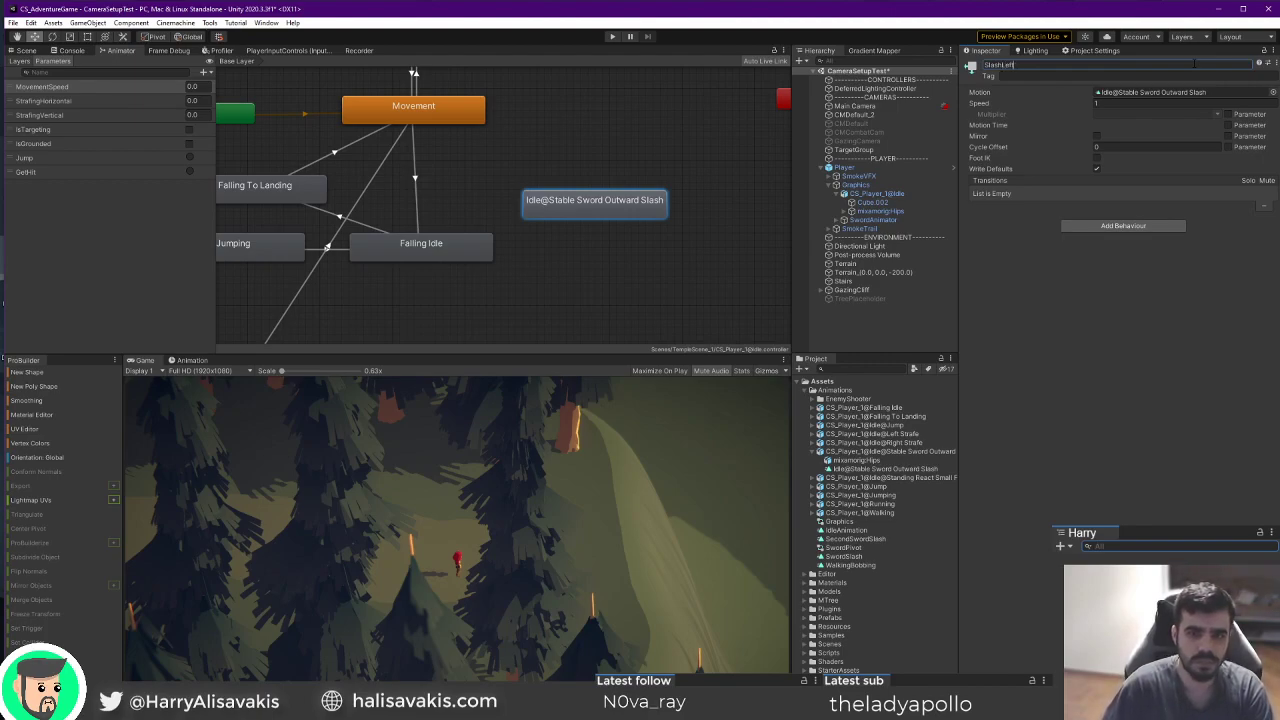
key("Return")
Move the SlashLeft state across the graph to just above Any State.
middle_click_drag(602, 280, 740, 329)
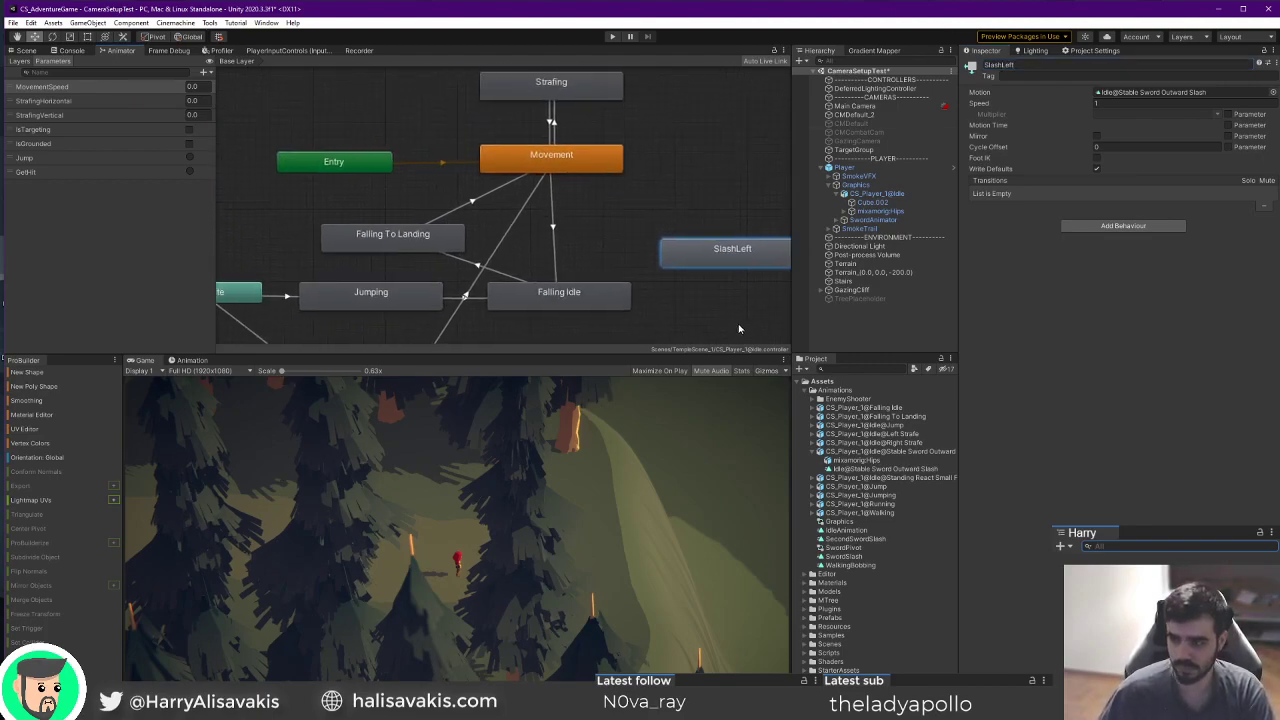
left_click_drag(740, 265, 691, 247)
middle_click_drag(691, 247, 578, 238)
left_click(480, 151)
left_click_drag(564, 214, 608, 250)
middle_click_drag(511, 263, 606, 178)
left_click_drag(689, 169, 219, 133)
middle_click_drag(336, 193, 457, 276)
left_click_drag(366, 221, 337, 214)
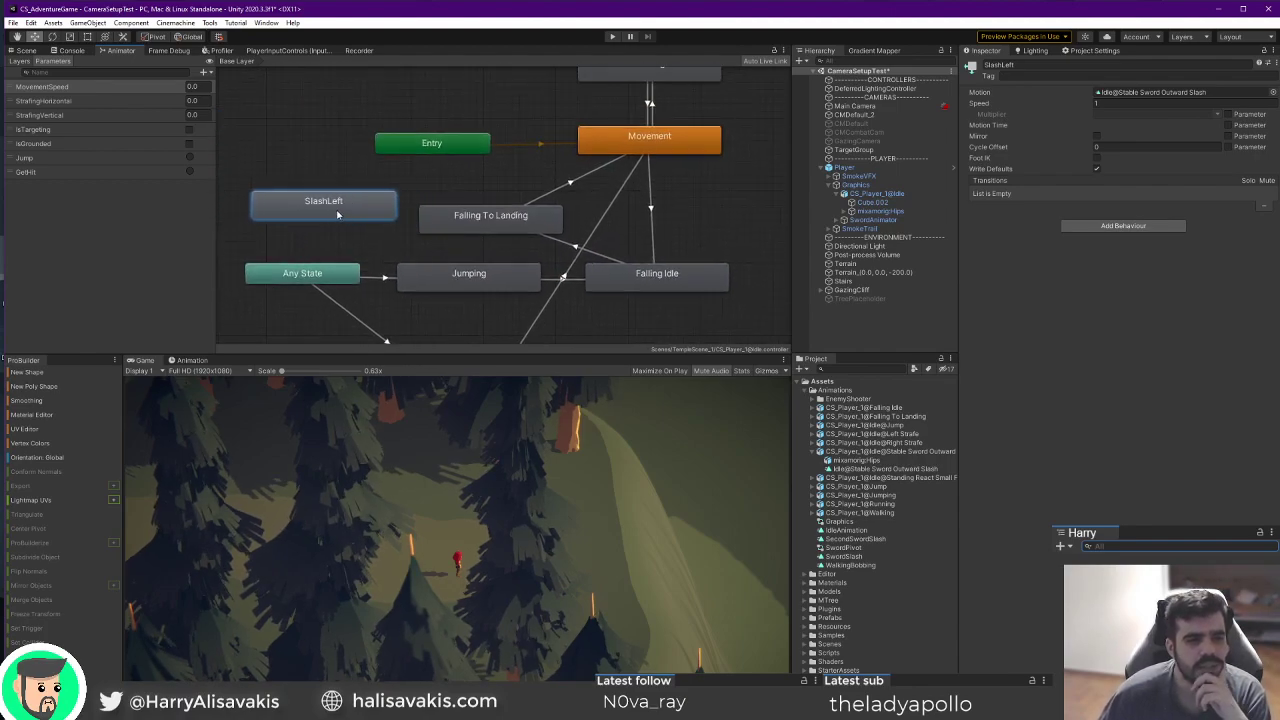
Inspect the settings of the Any State to Jumping transition, and shift the SlashLeft state slightly.
middle_click_drag(379, 257, 384, 213)
left_click(384, 236)
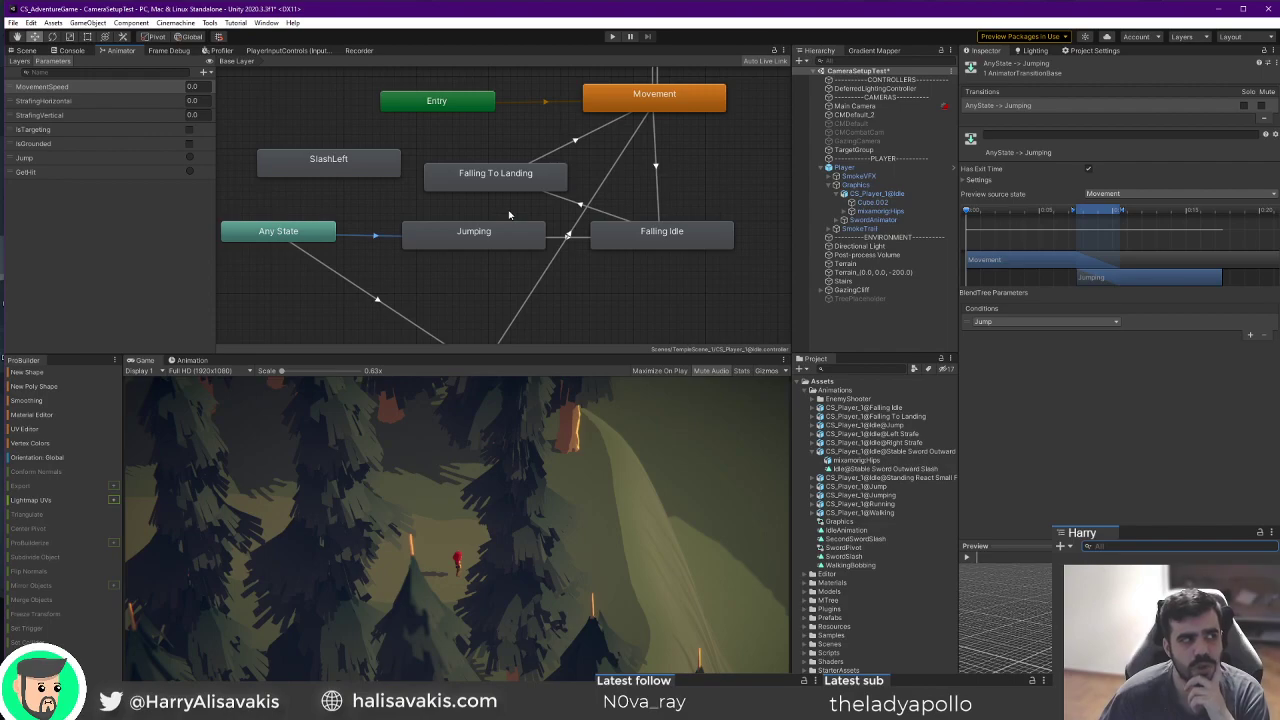
left_click(359, 170)
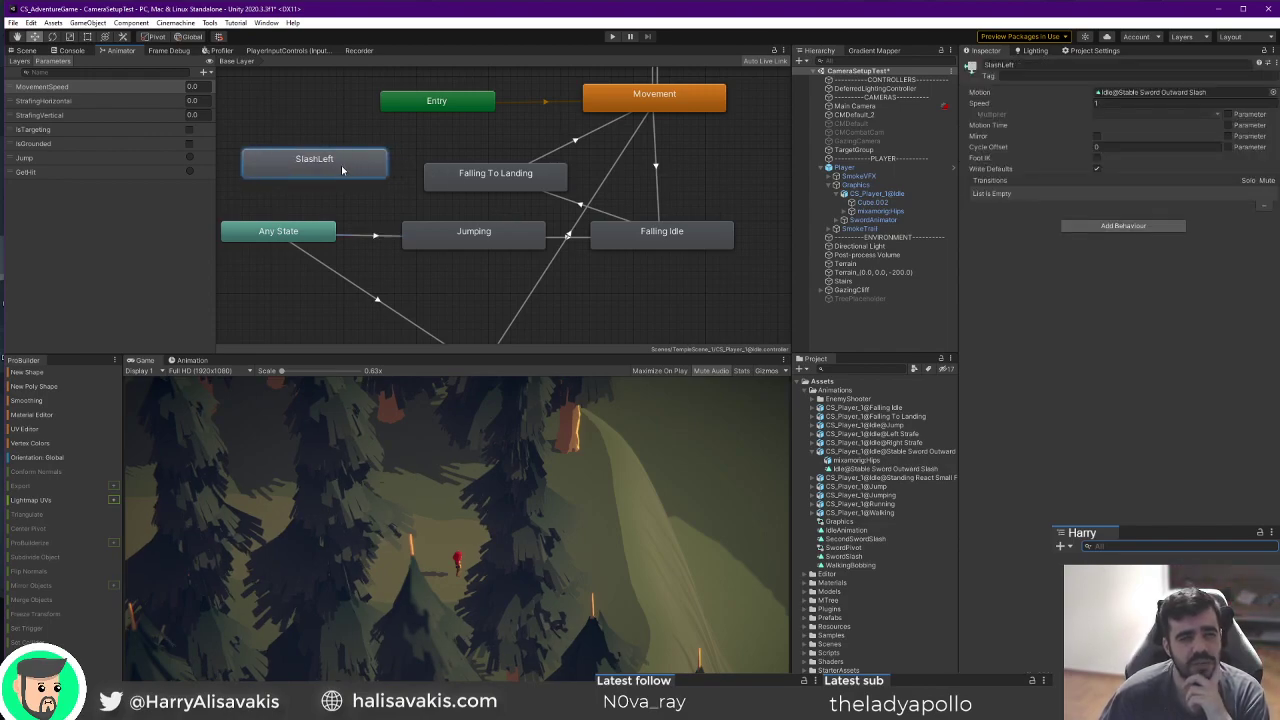
Adjust the placement of Any State and SlashLeft, and create a transition from Any State to SlashLeft.
middle_click_drag(384, 244, 485, 257)
mouse_move(454, 192)
left_mouse_down()
mouse_move(448, 210)
mouse_move(470, 199)
mouse_move(460, 204)
left_mouse_up()
left_click_drag(390, 247, 347, 247)
left_click_drag(422, 205, 385, 203)
right_click(367, 244)
left_click(406, 249)
left_click(378, 197)
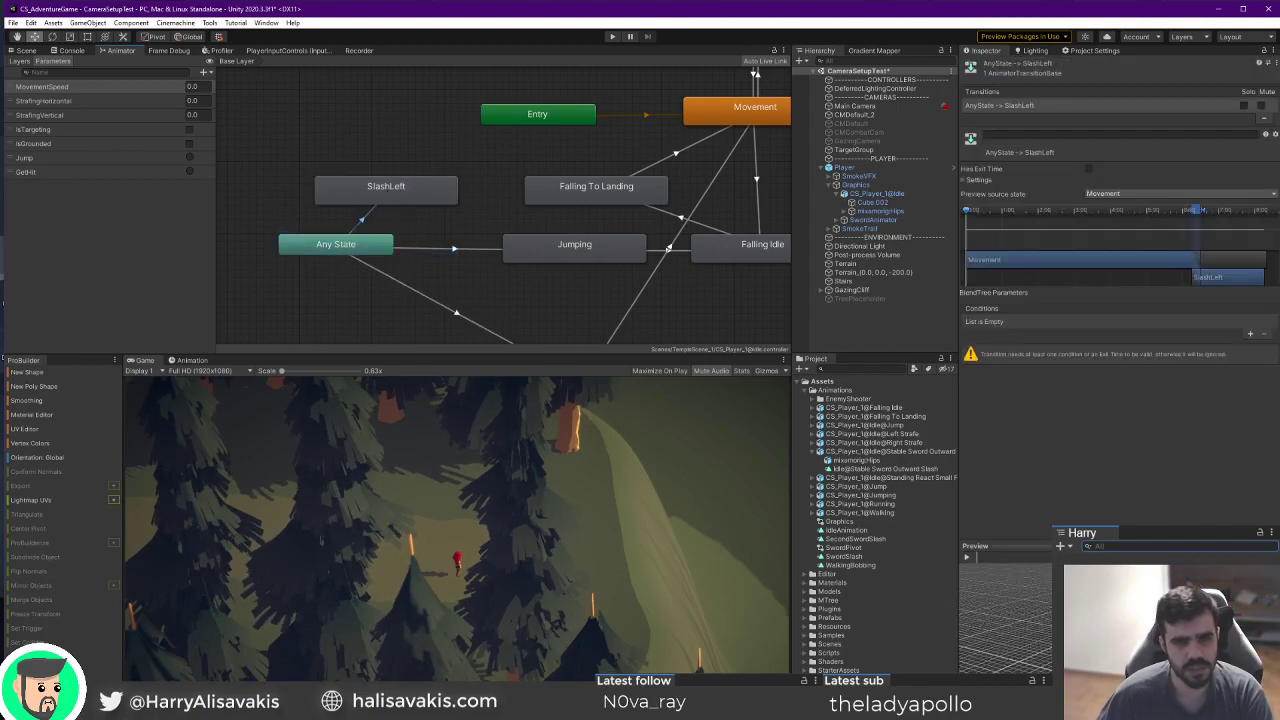
Add a Trigger parameter named SlashLeft to the player's animator controller.
left_click(206, 73)
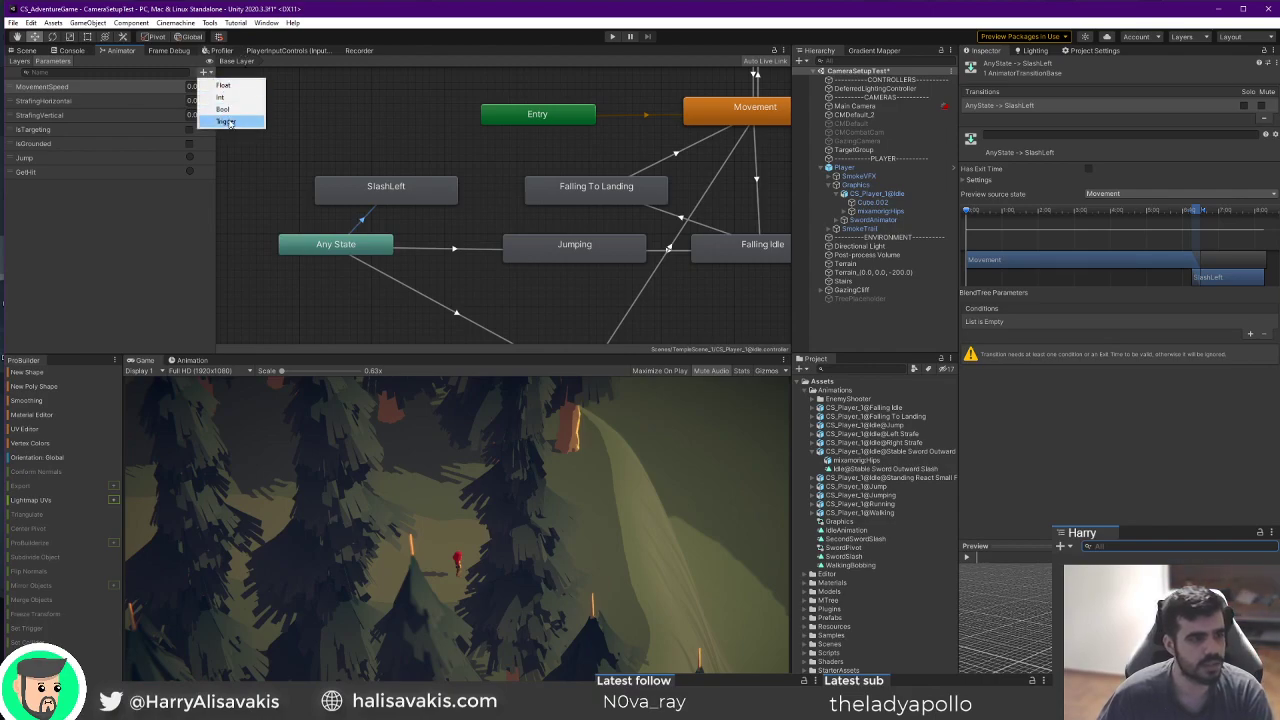
left_click(225, 121)
type("SlashLeft")
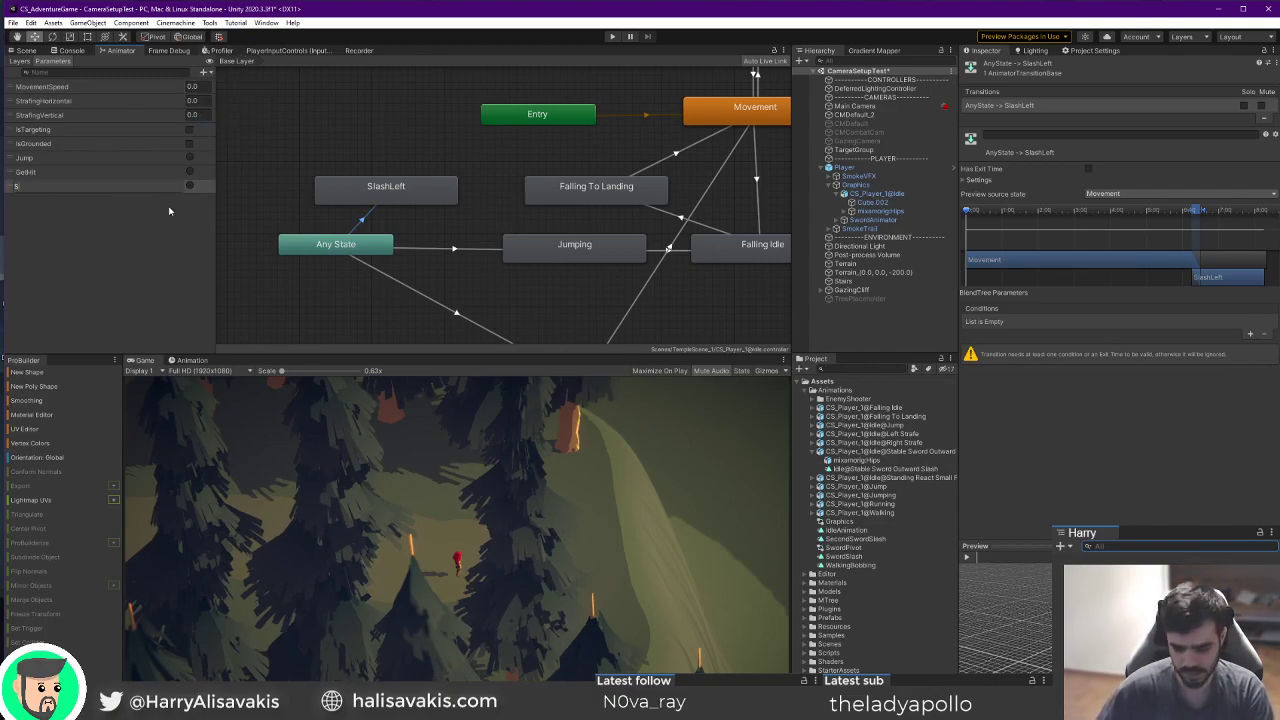
key("Return")
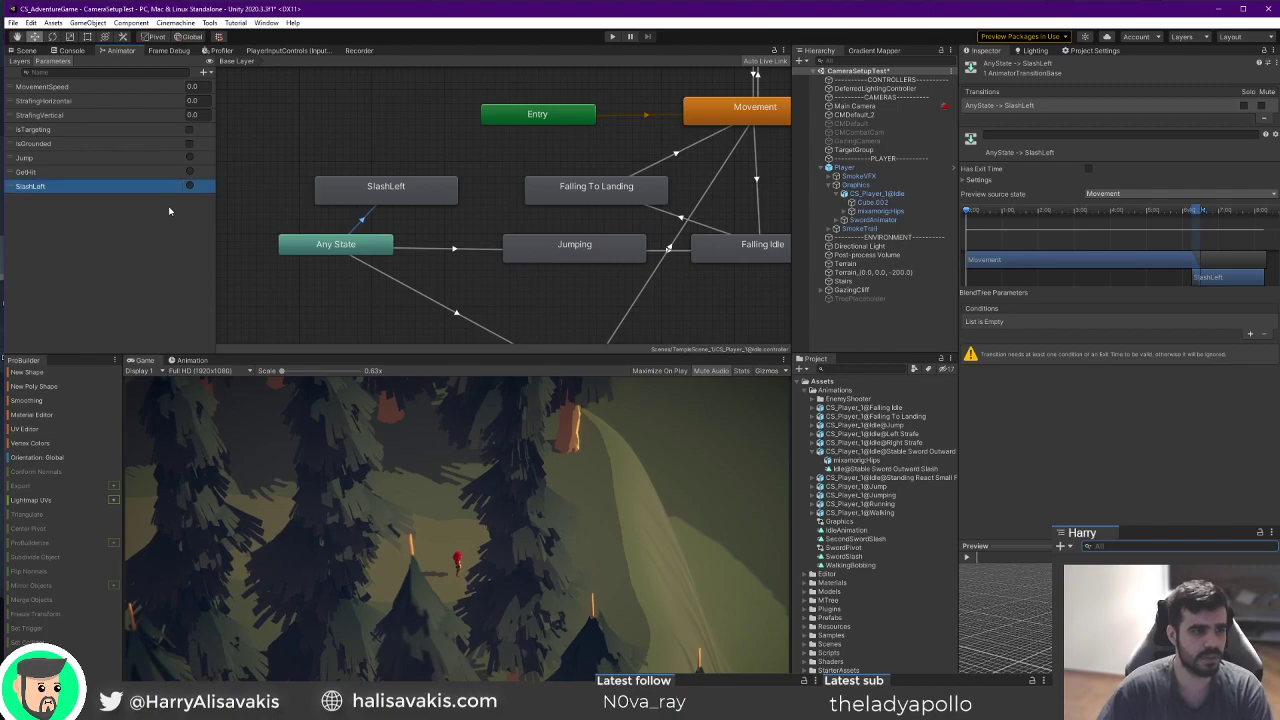
Add a condition to the Any State to SlashLeft transition that uses the SlashLeft trigger.
left_click(1249, 334)
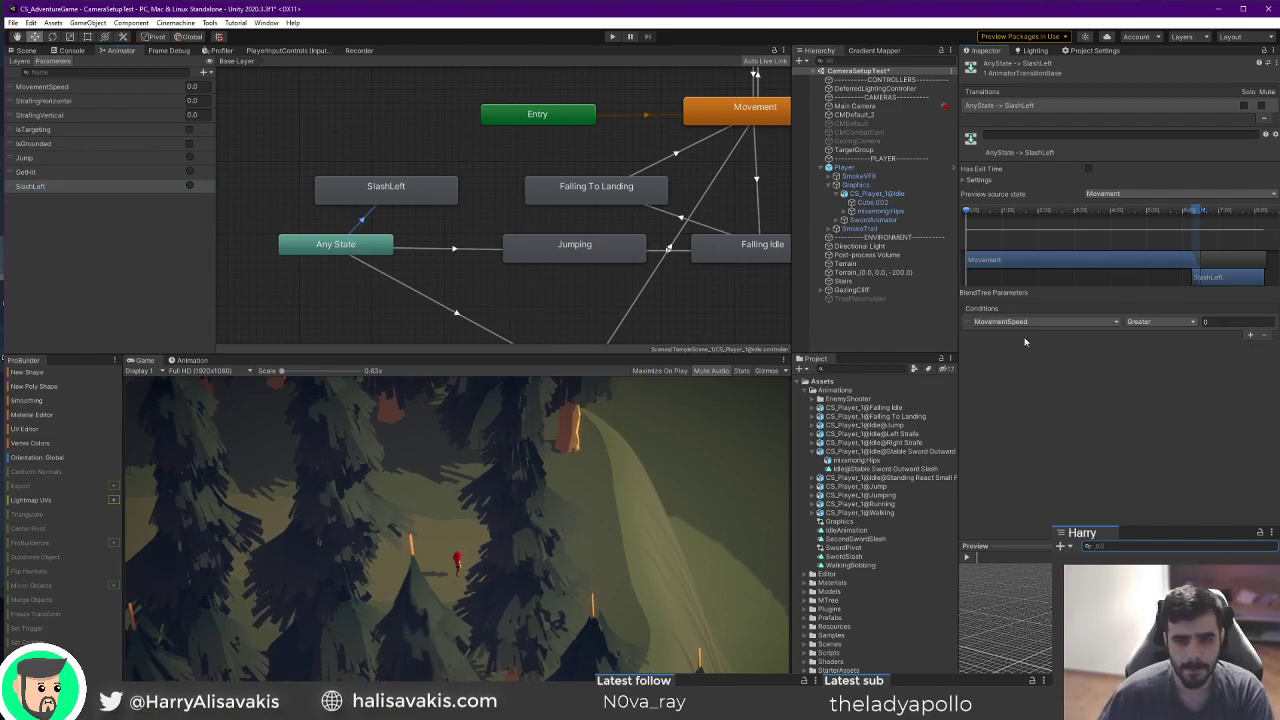
left_click(1040, 321)
scroll(1040, 375, "down", 3)
left_click(1010, 394)
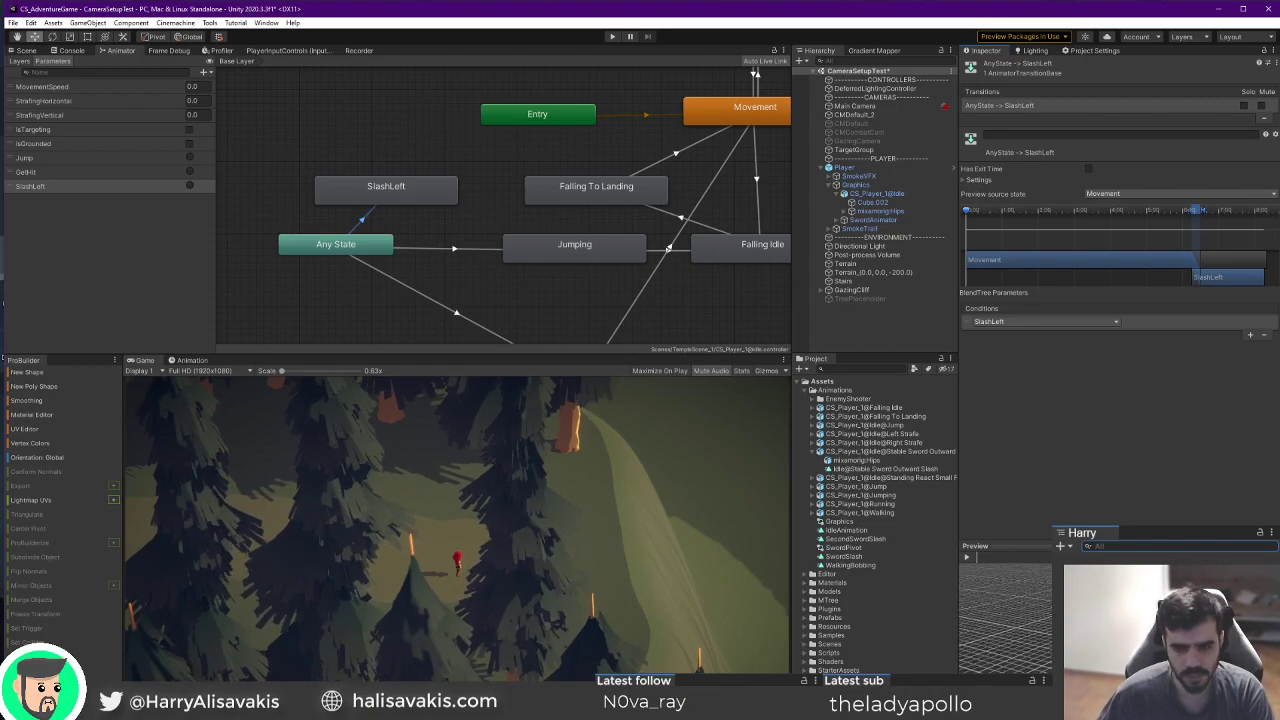
Play the preview of the Any State to SlashLeft transition and scrub along its timeline.
scroll(1030, 546, "down", 4)
scroll(1030, 546, "up", 2)
key("Escape")
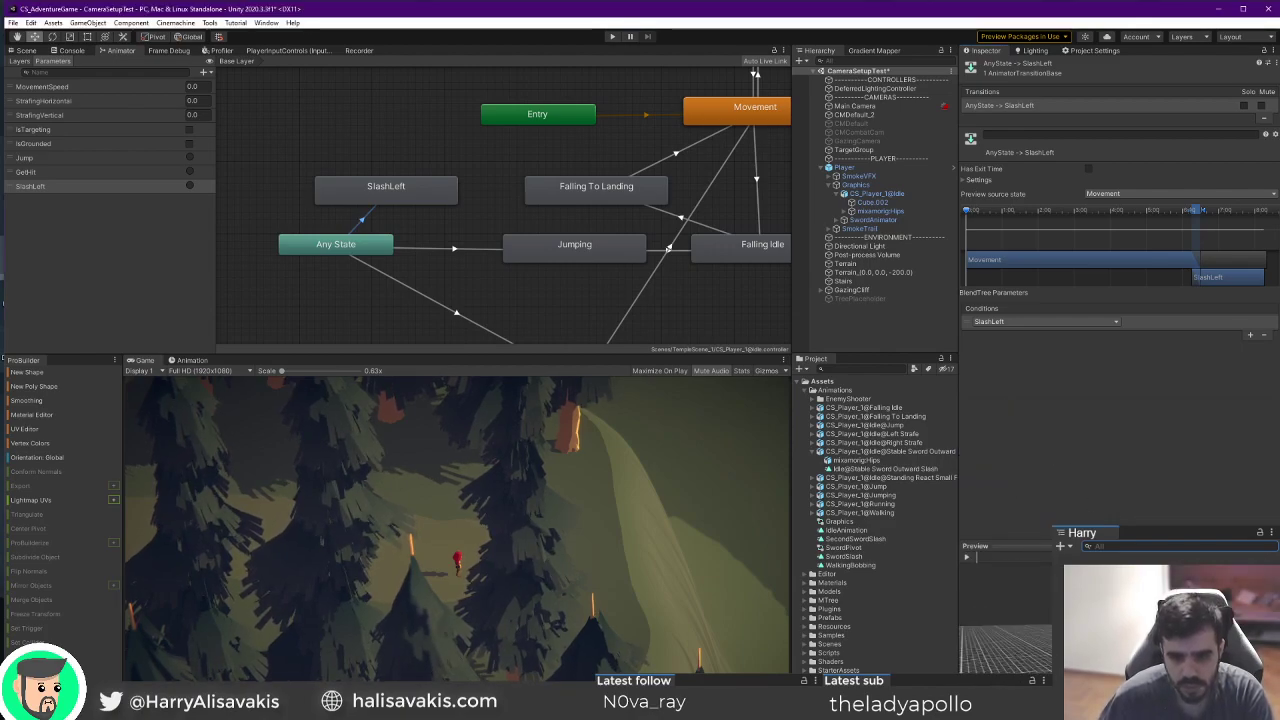
left_click(967, 558)
left_click(967, 558)
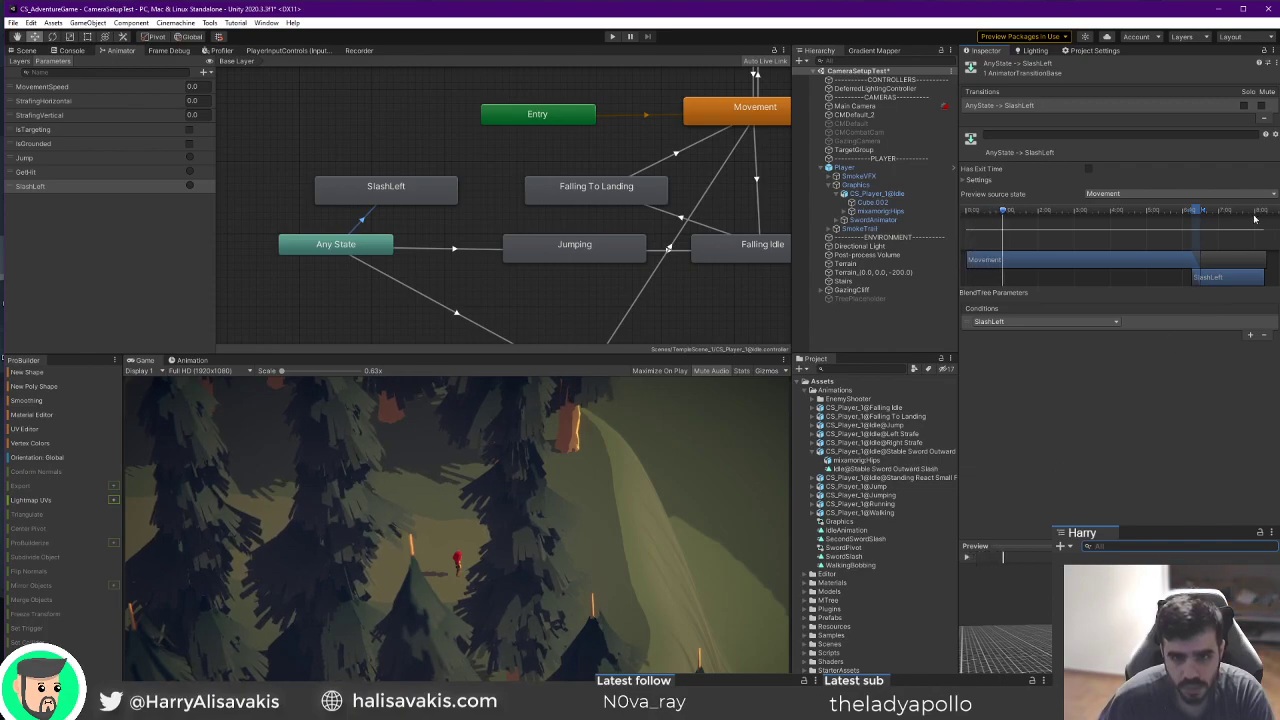
left_click_drag(1012, 217, 1126, 270)
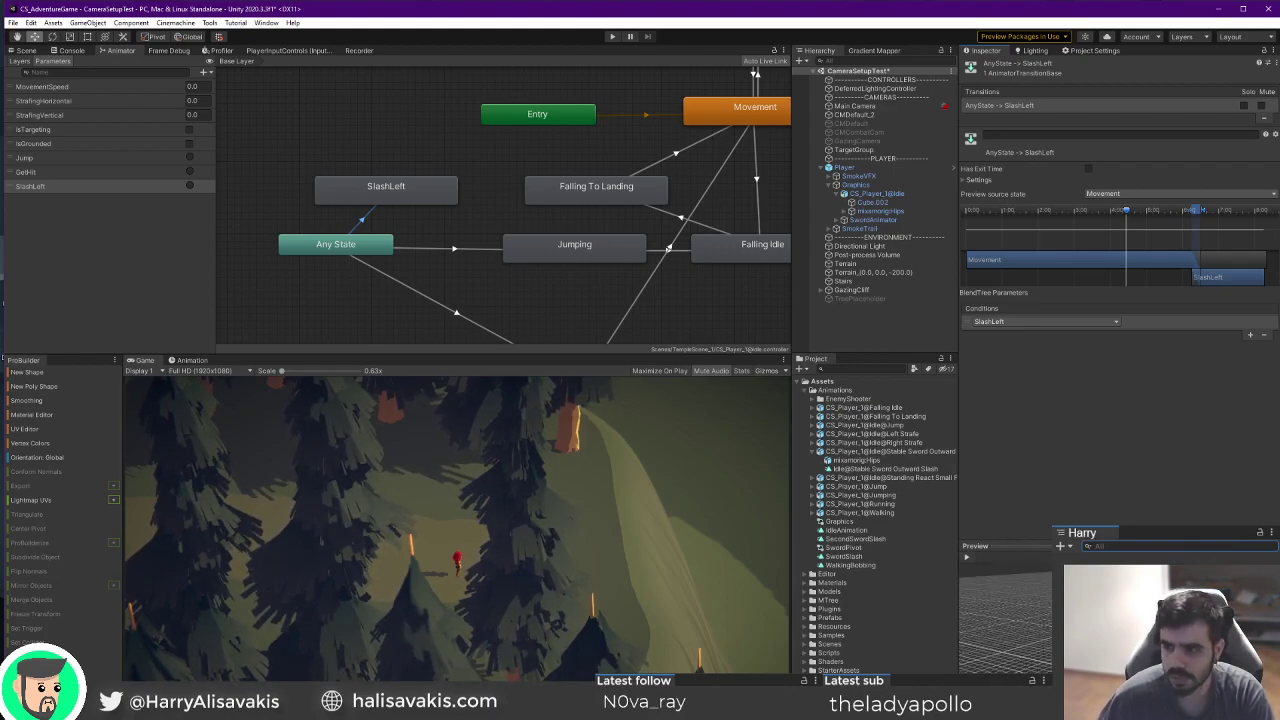
Open the Any State to SlashLeft transition preview in its own window and pick CS_Player_1@Idle as the preview model.
right_click(1048, 546)
right_click_drag(869, 307, 783, 290)
middle_click_drag(783, 290, 768, 325)
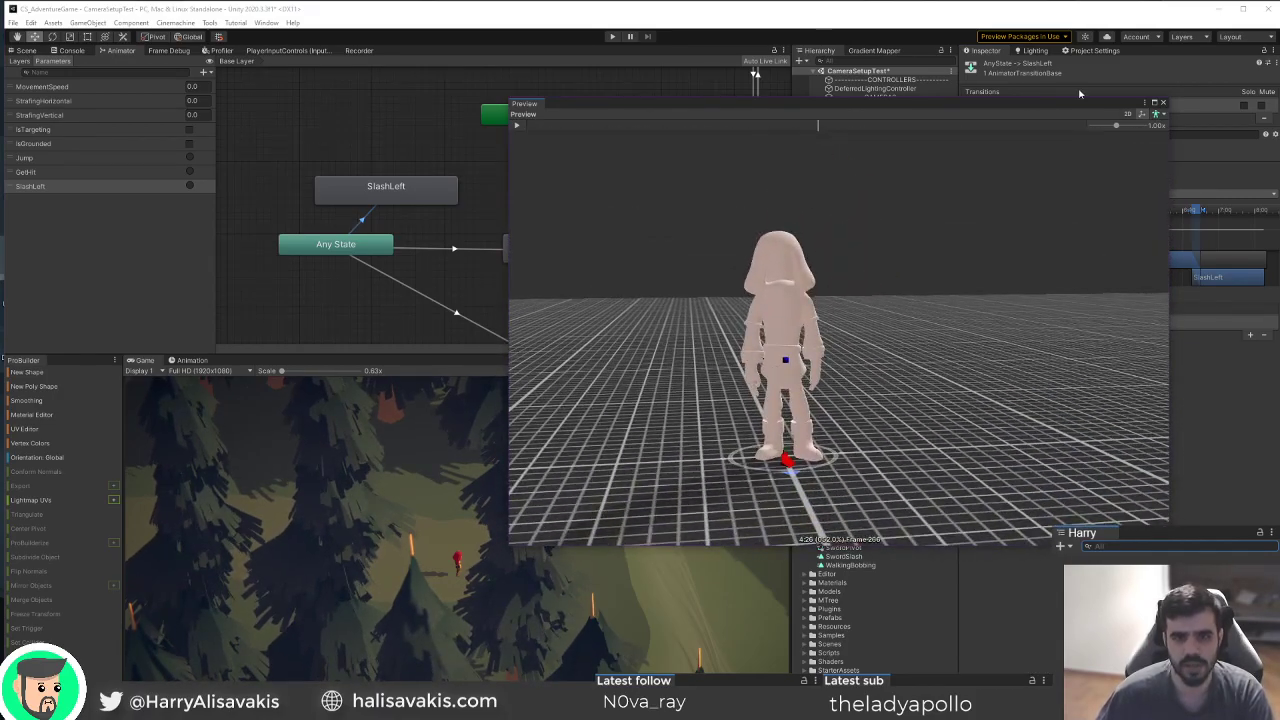
left_click_drag(1008, 104, 554, 93)
left_click(702, 103)
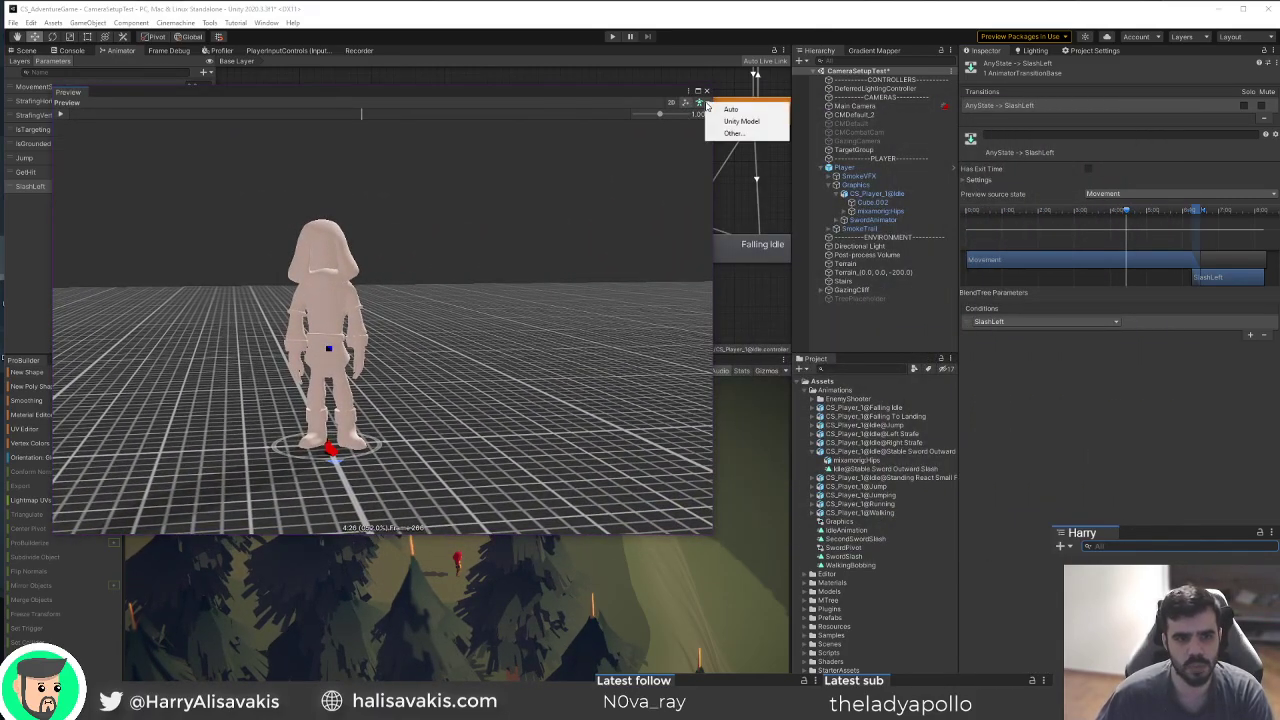
left_click(736, 137)
scroll(813, 263, "down", 2)
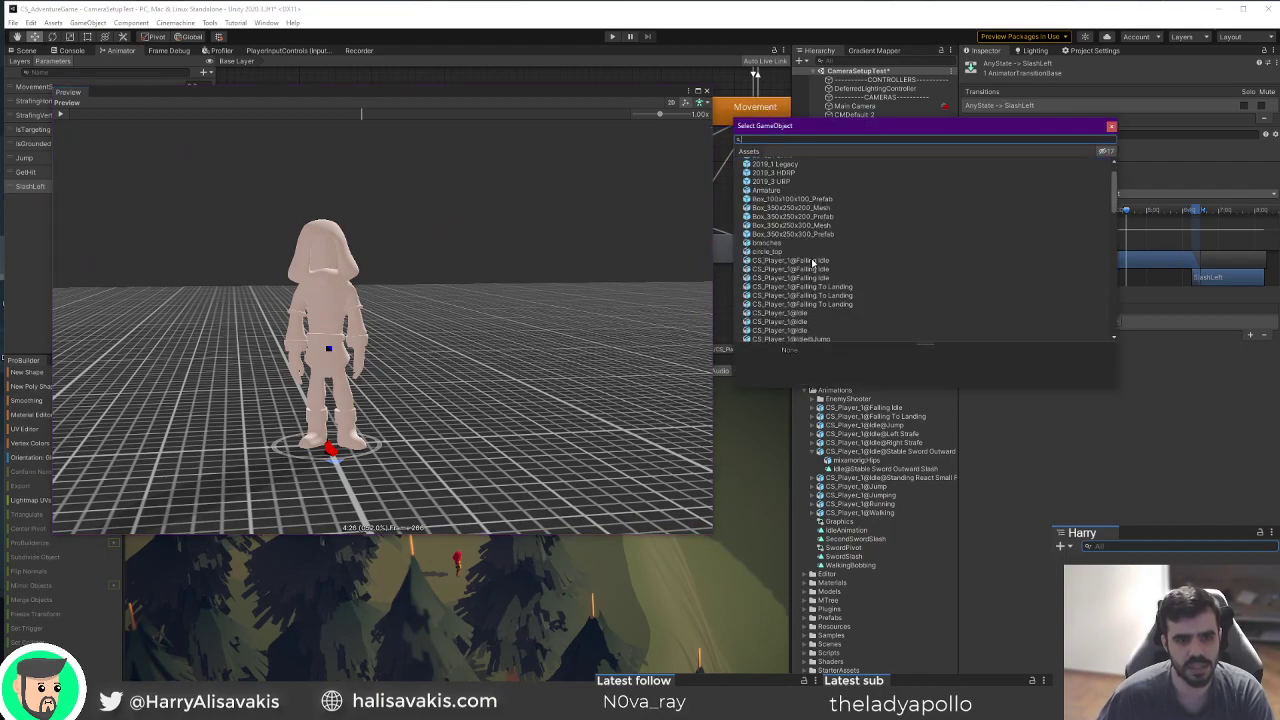
scroll(794, 278, "down", 2)
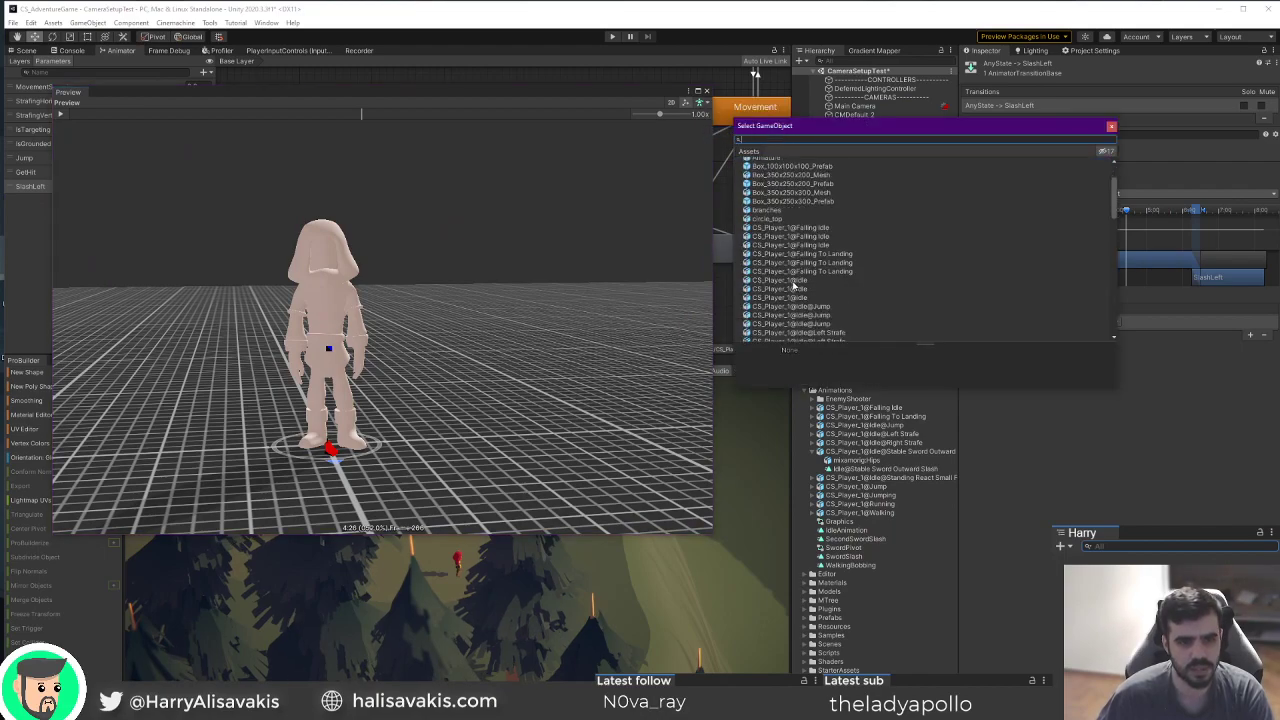
double_click(794, 287)
Try the Unity Model as the preview character, and choose CS_Player_1@Idle again in its place.
left_click(700, 103)
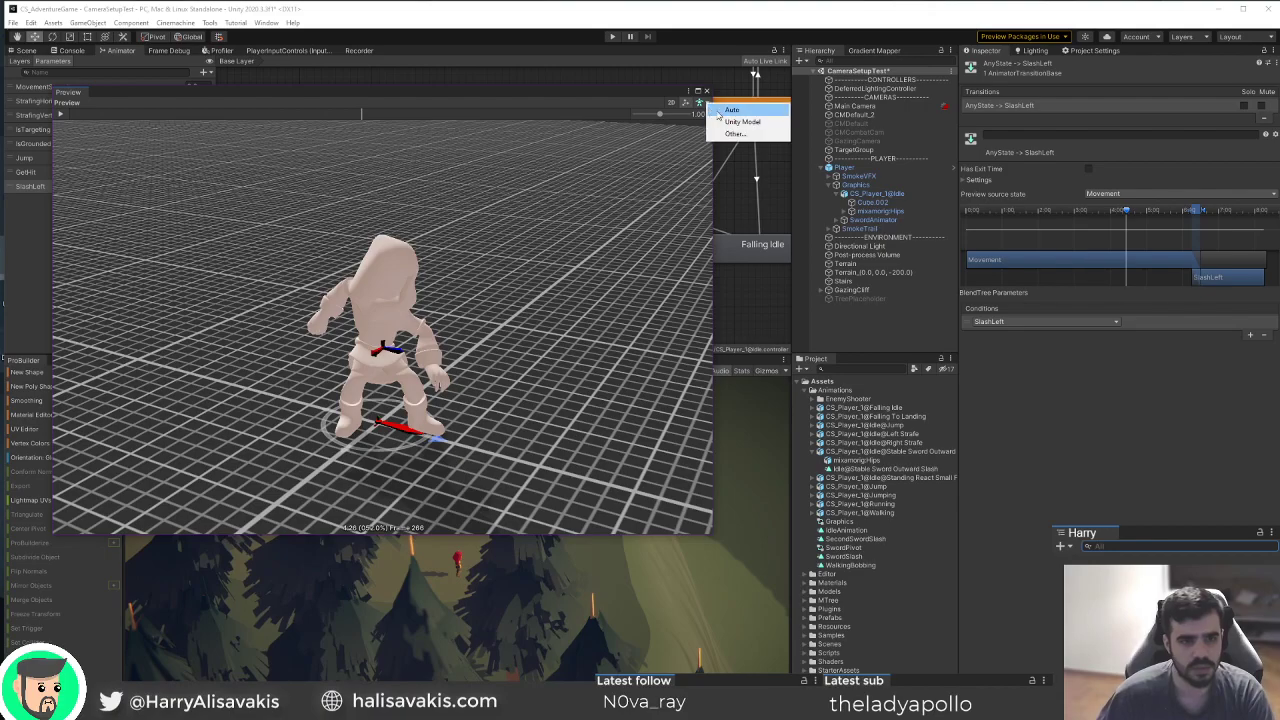
left_click(741, 121)
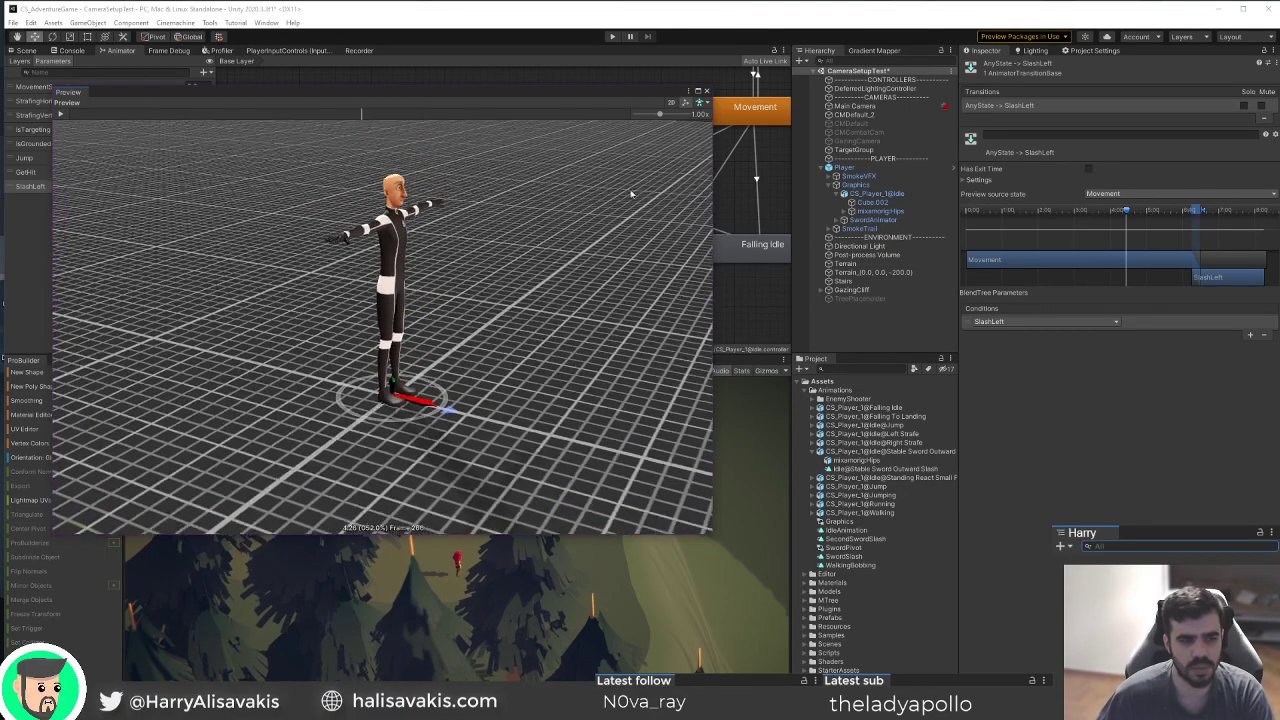
left_click(700, 103)
left_click(736, 137)
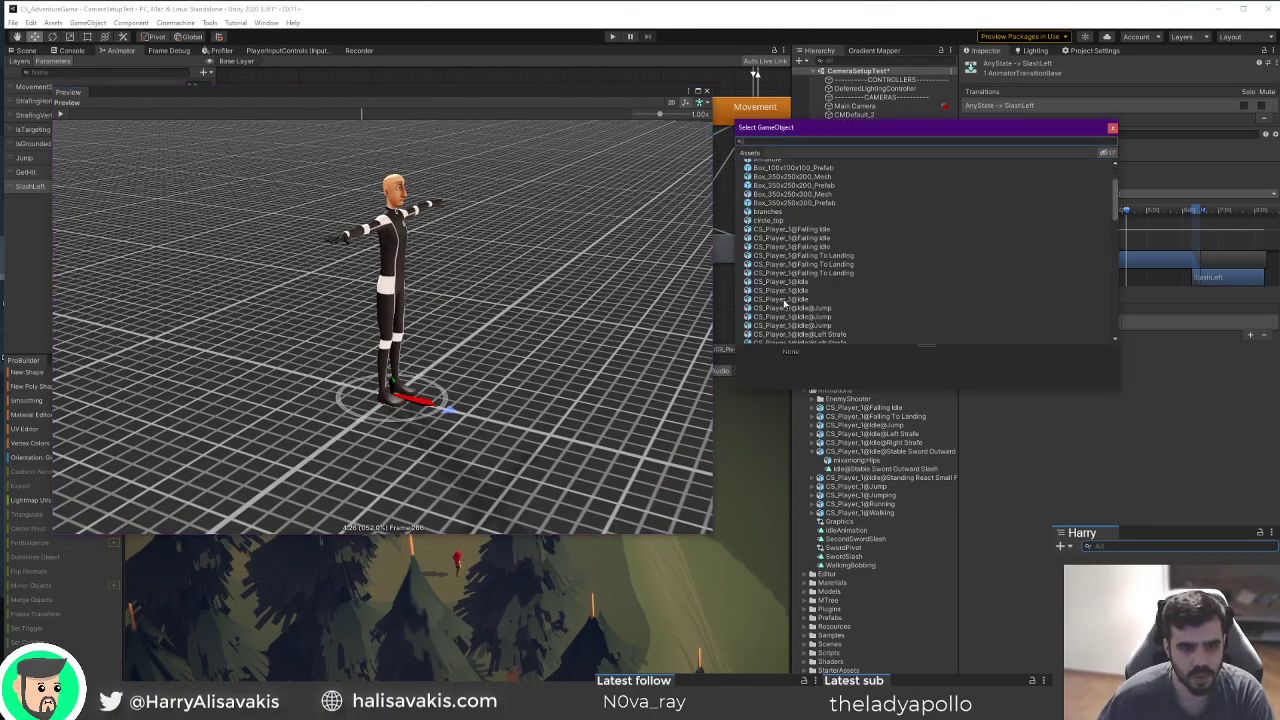
double_click(791, 306)
Play the Any State to SlashLeft transition on the player model and scrub back to before the blend.
left_click(60, 114)
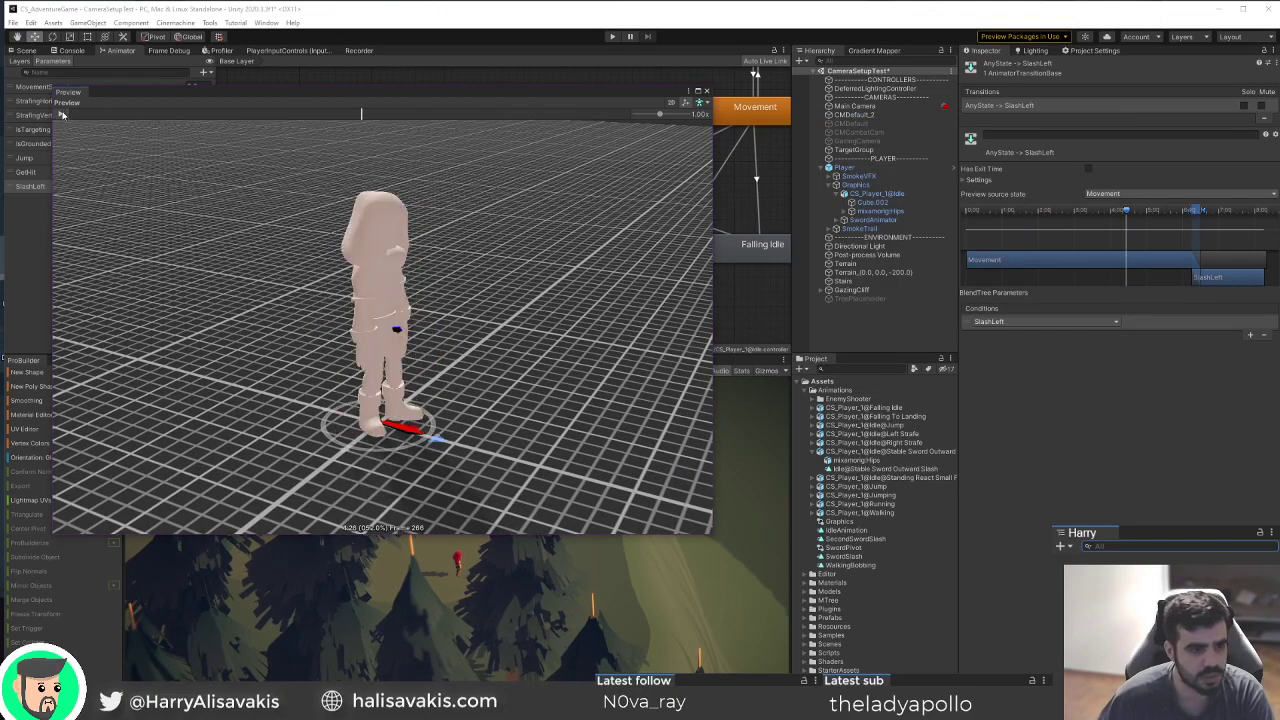
left_click(64, 114)
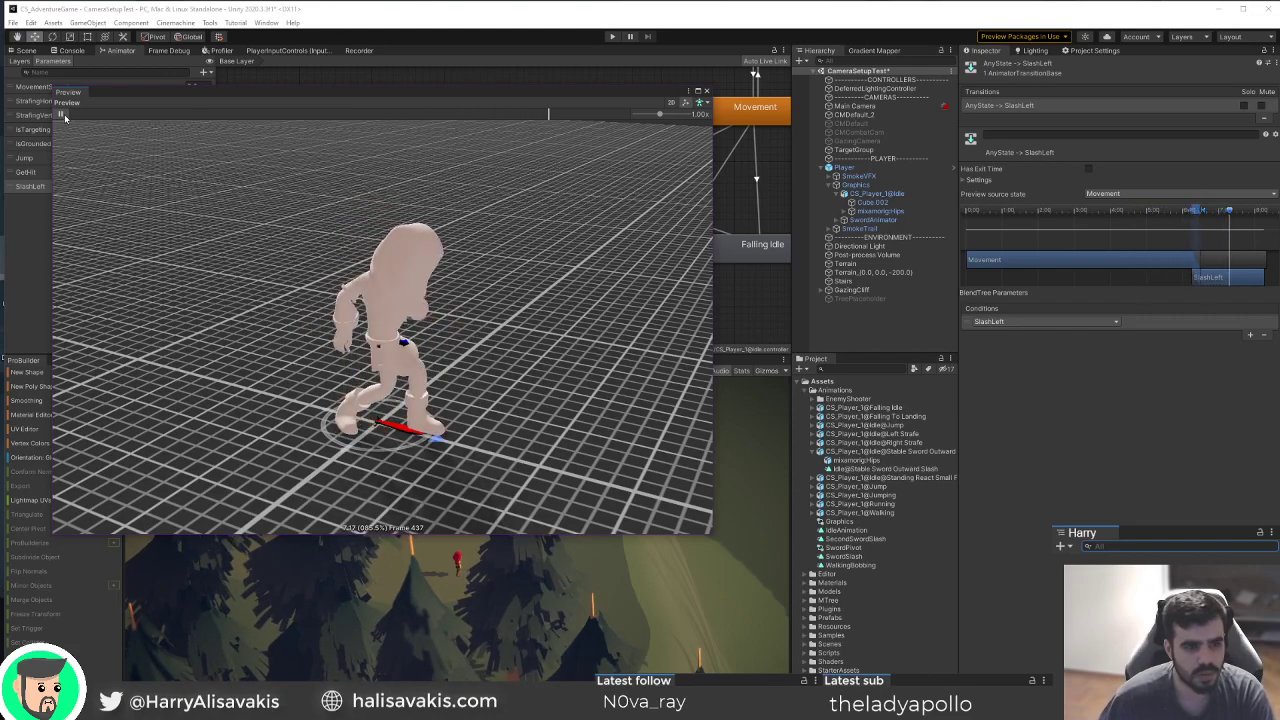
left_click(64, 114)
left_click_drag(1240, 212, 1160, 217)
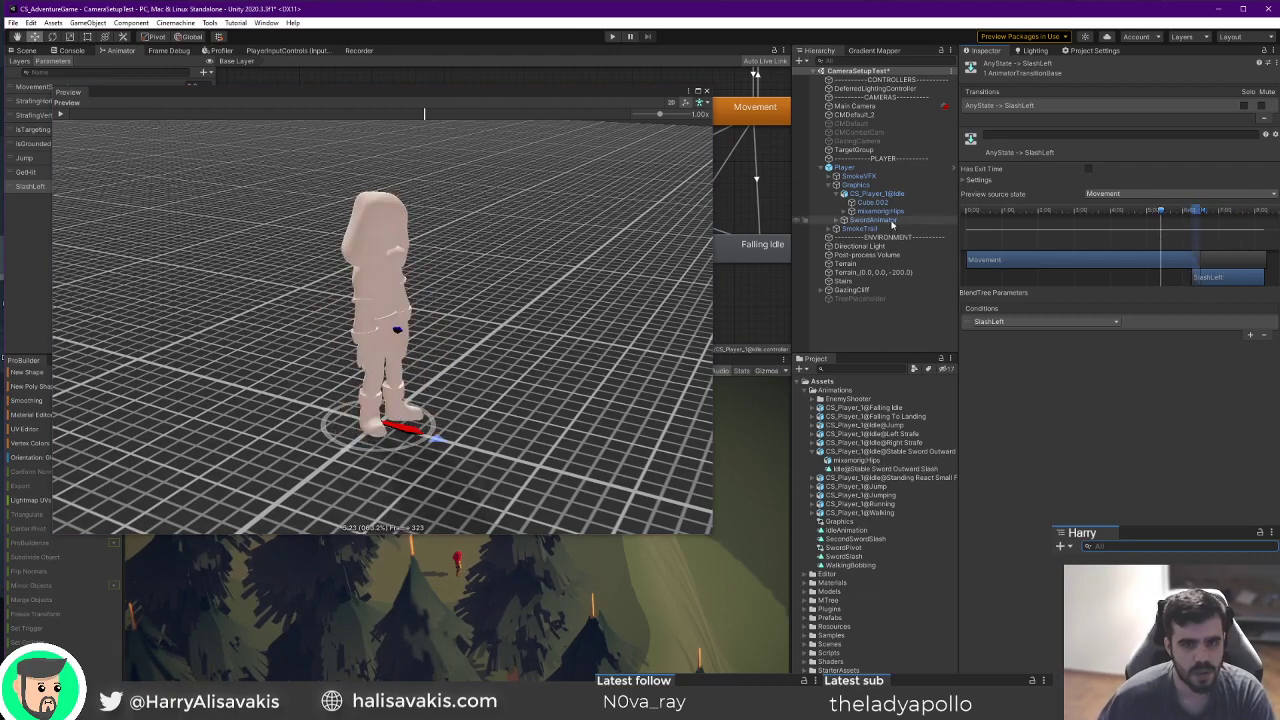
Enable Has Exit Time on the Any State to SlashLeft transition and set its Exit Time to 0.
left_click(963, 180)
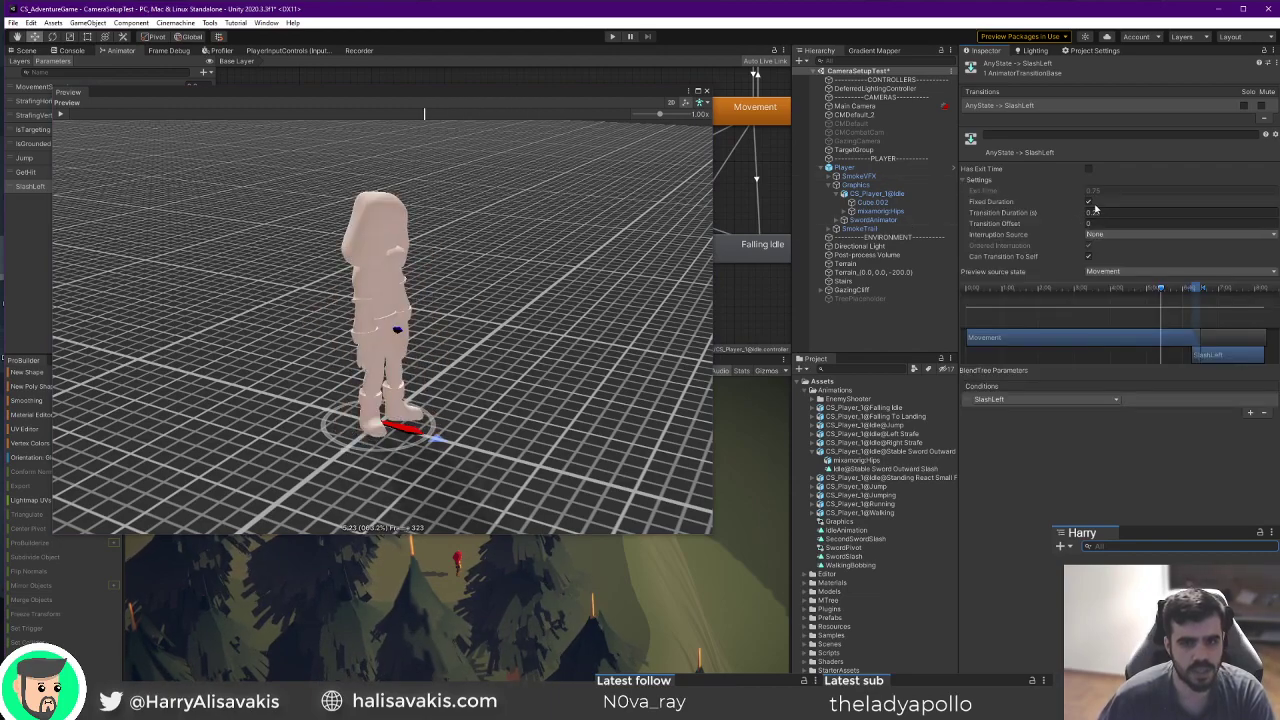
left_click(1089, 169)
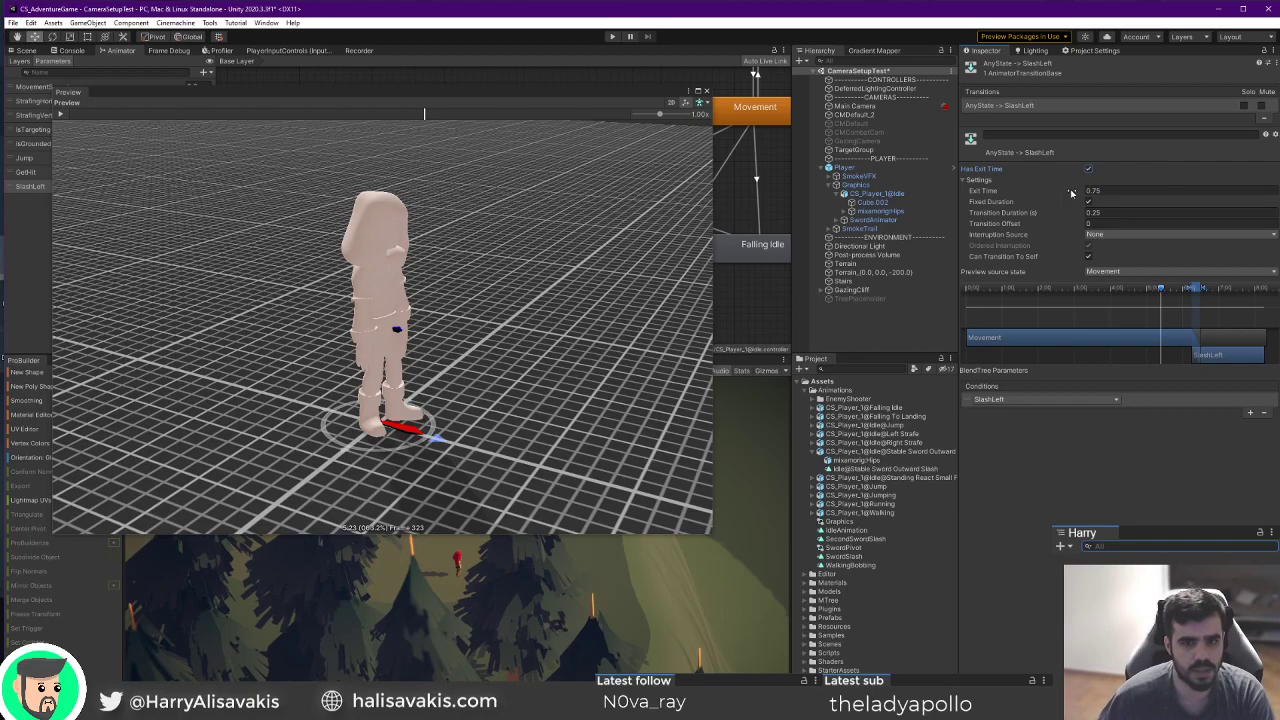
left_click_drag(1058, 193, 1054, 193)
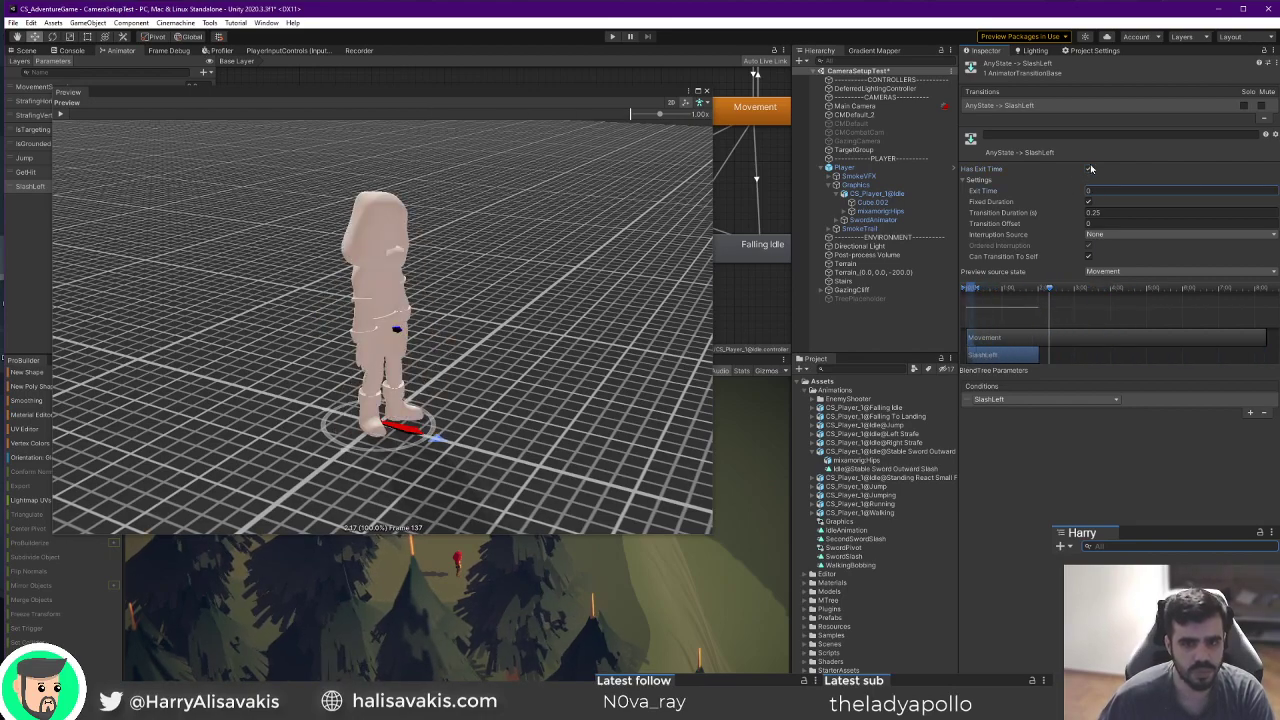
Play the transition preview from the start and check the slash from an adjusted viewing angle.
left_click_drag(1049, 288, 955, 298)
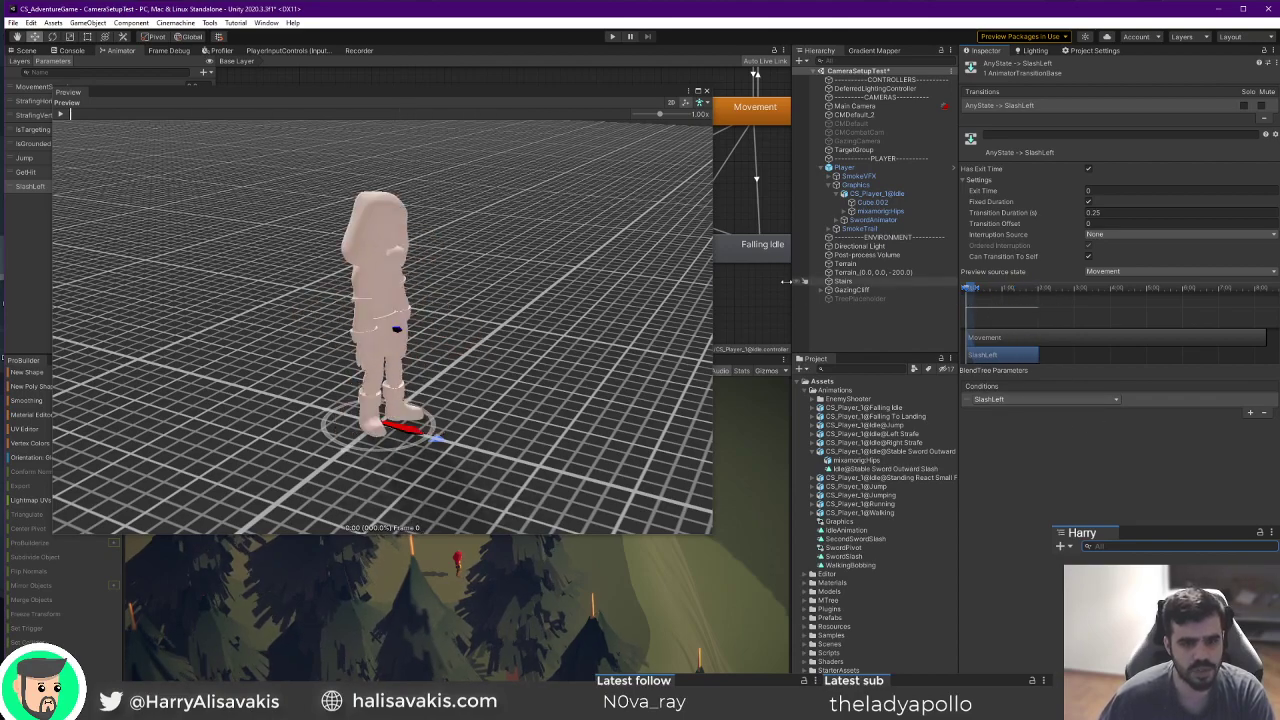
left_click(61, 114)
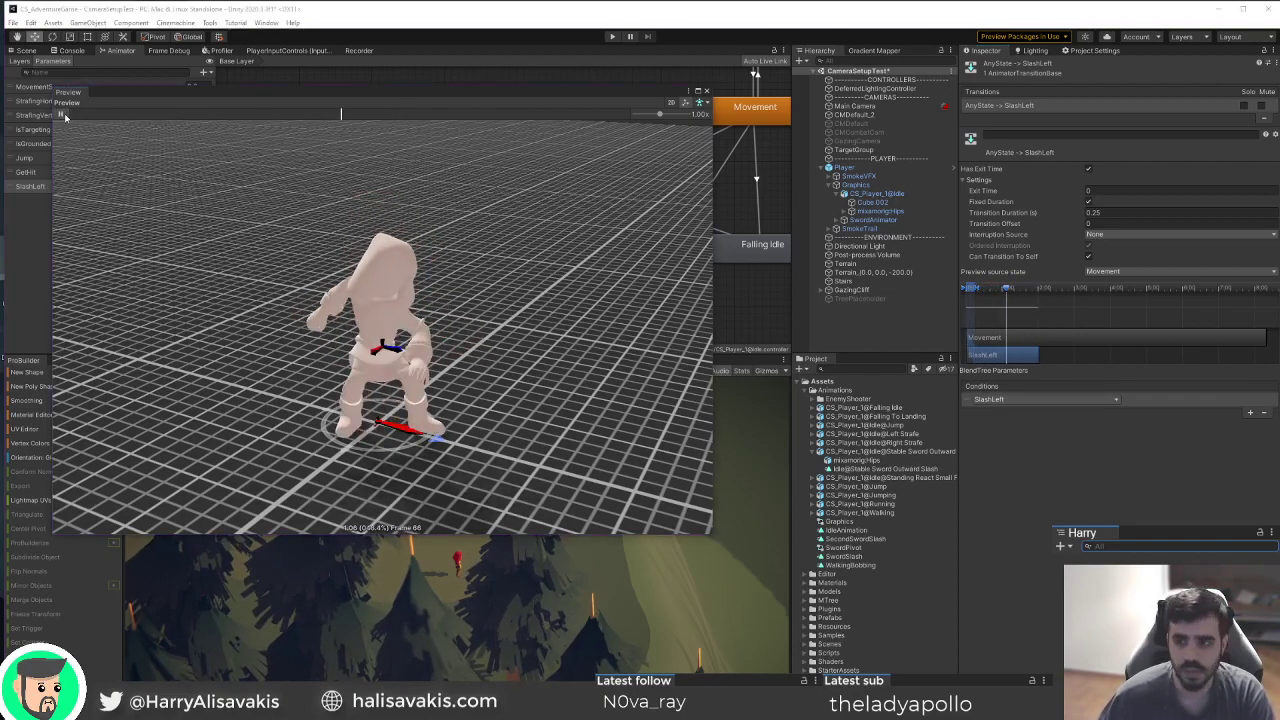
left_click(61, 114)
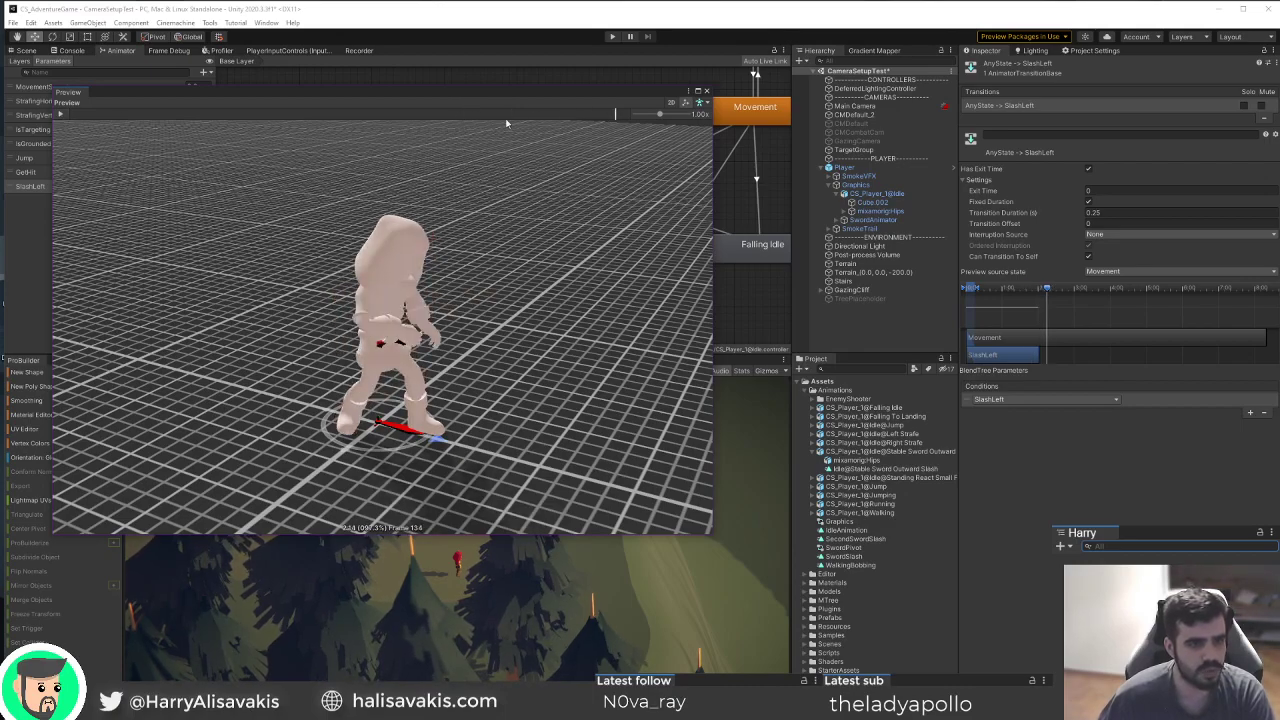
left_click_drag(99, 122, 235, 125)
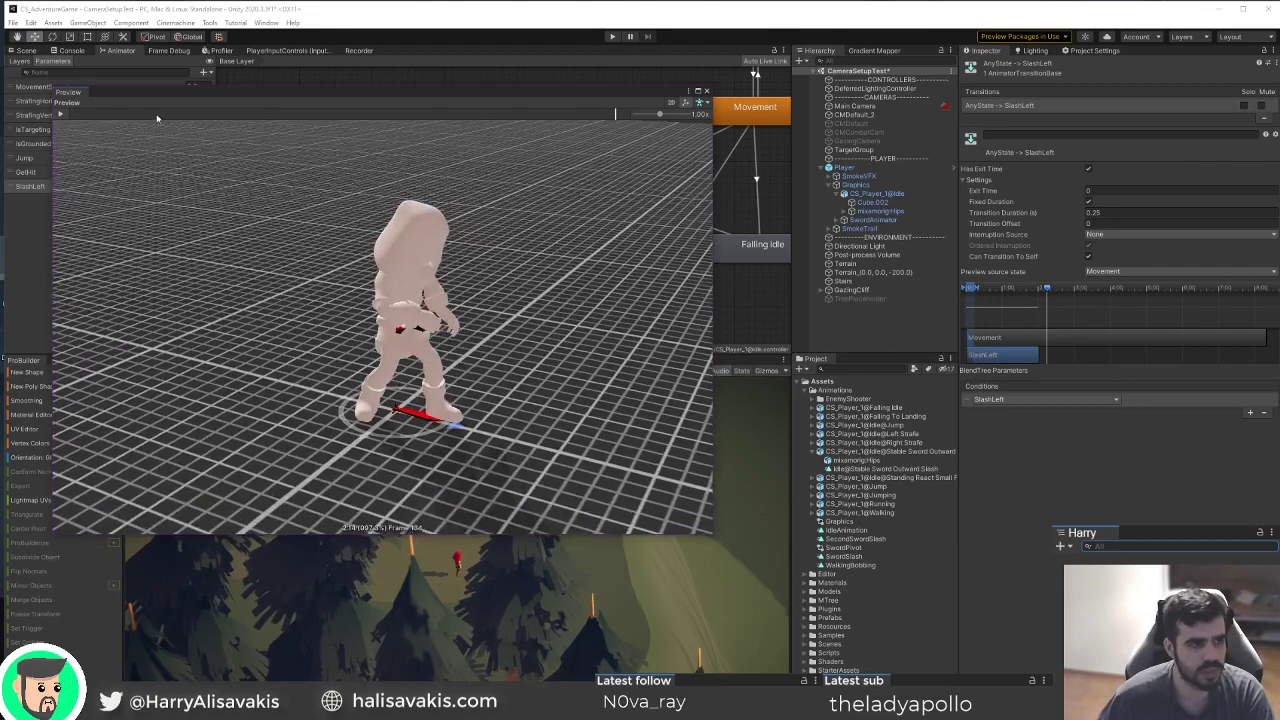
Set the Any State to SlashLeft transition duration to 0.1 s and close the floating preview.
left_click_drag(1046, 290, 1016, 288)
left_click_drag(1055, 212, 1068, 216)
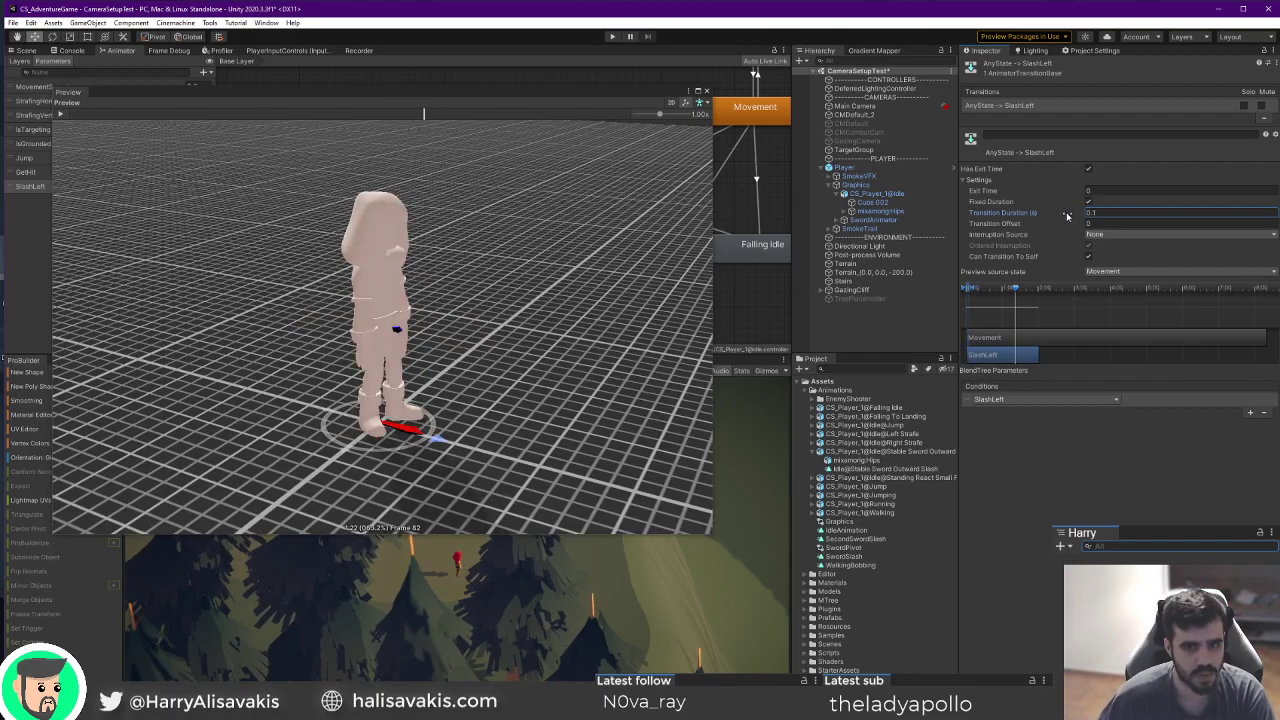
left_click(706, 90)
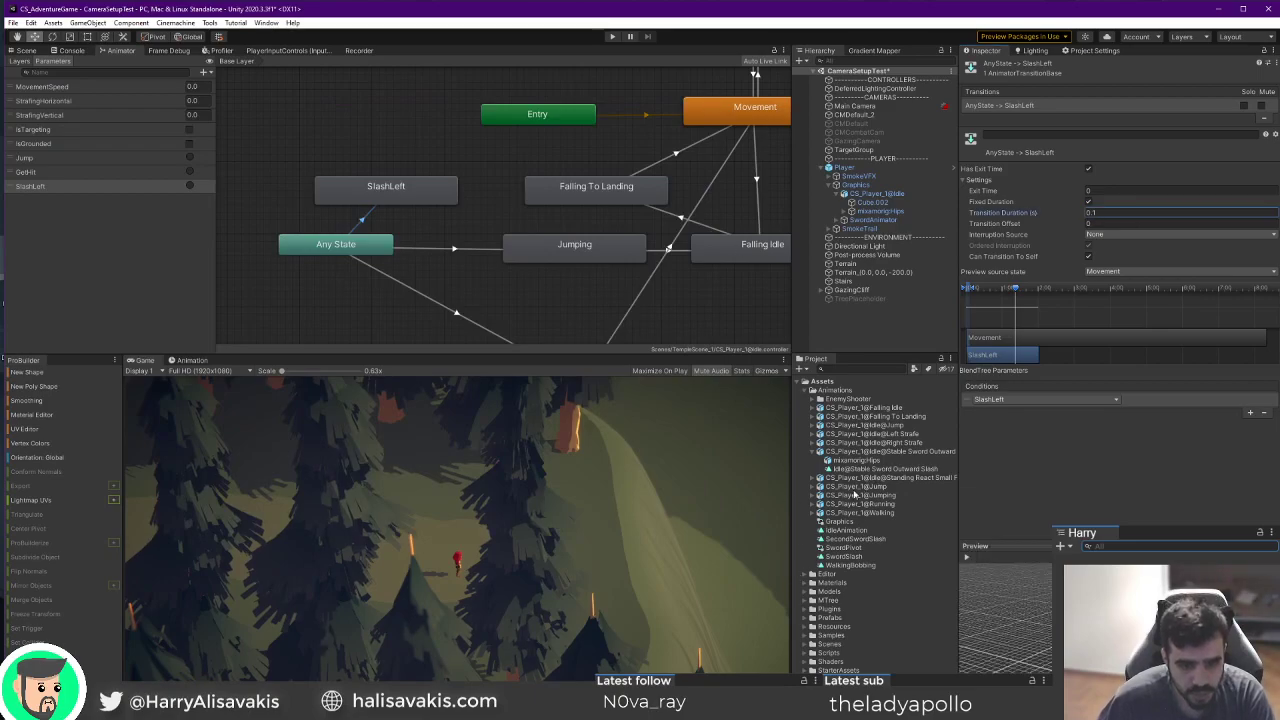
Show the animation import settings of CS_Player_1@Idle@Stable Sword Outward Slash and play its clip in a floating preview.
left_click(871, 452)
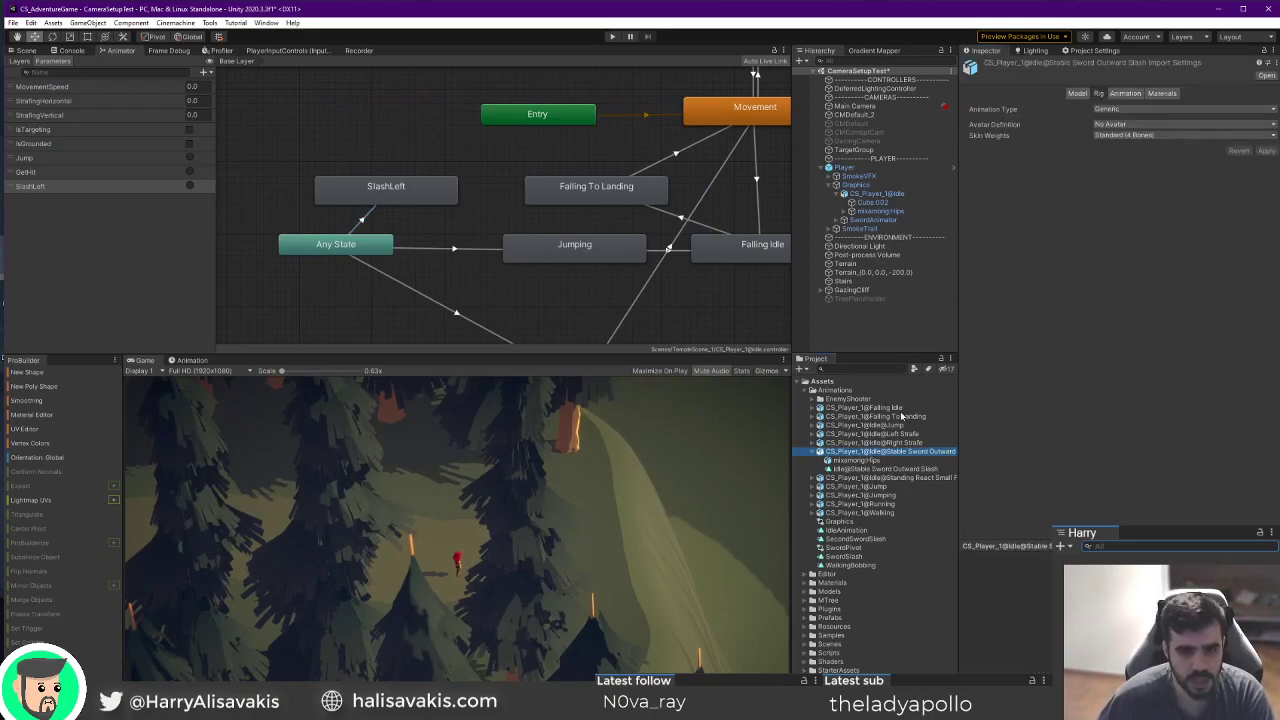
left_click(1128, 93)
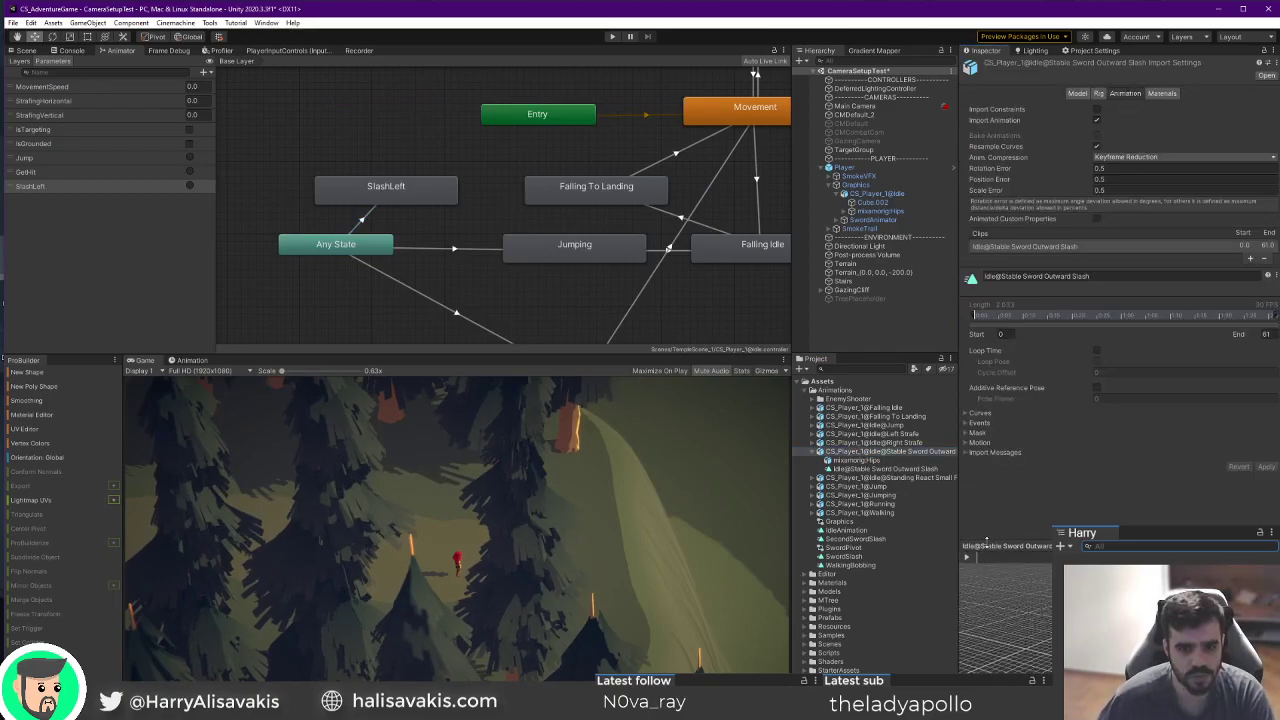
right_click(986, 545)
left_click(60, 113)
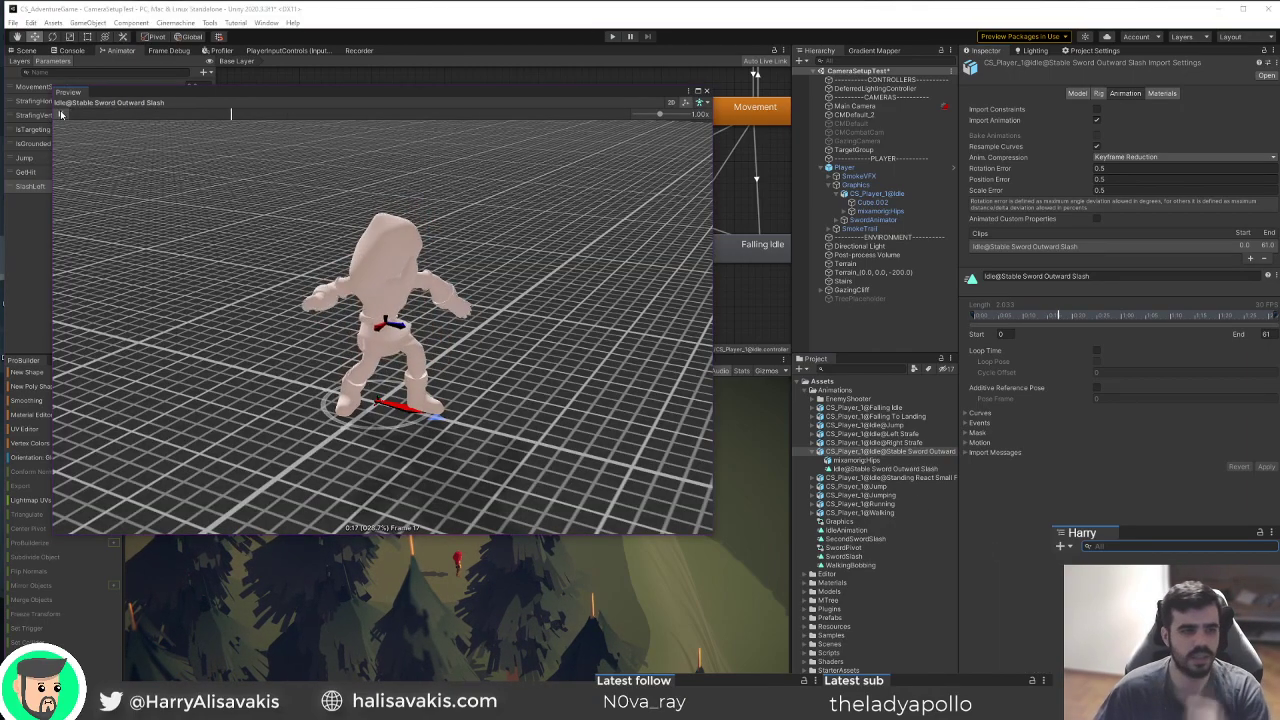
Set the sword slash clip's start to frame 22 and play the trimmed animation.
left_click(975, 315)
left_click_drag(991, 317, 1081, 322)
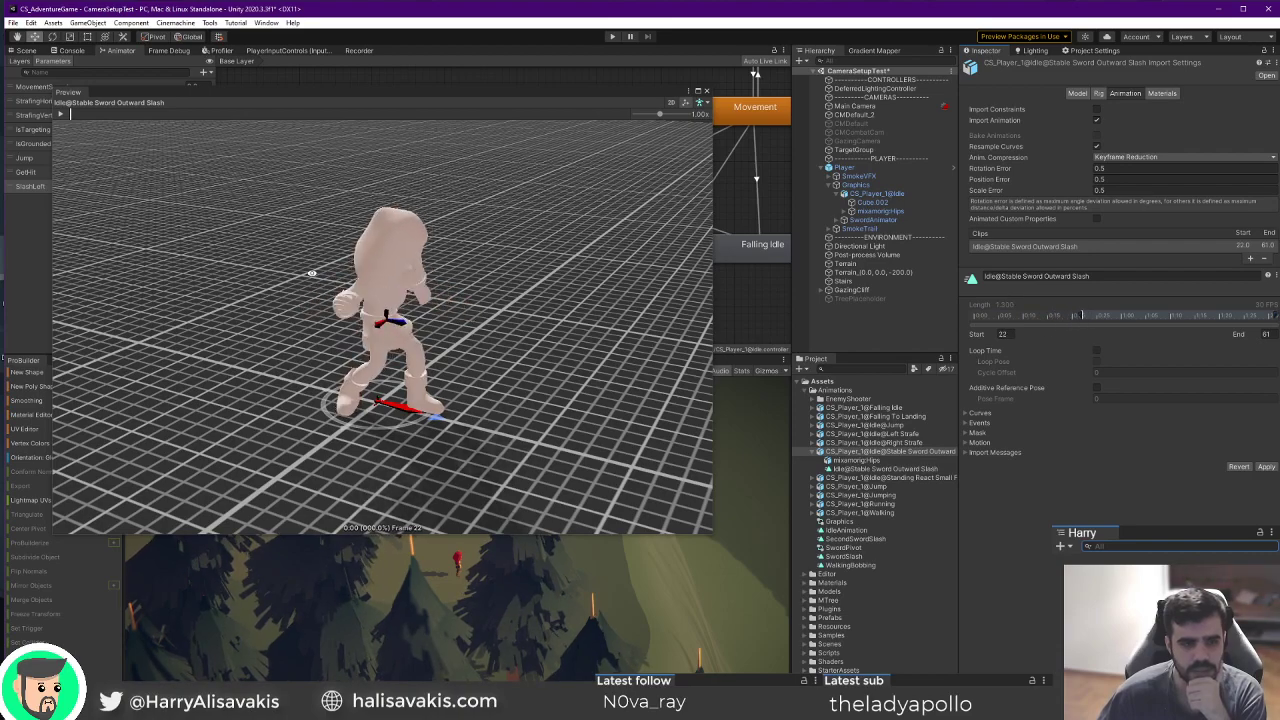
left_click(61, 115)
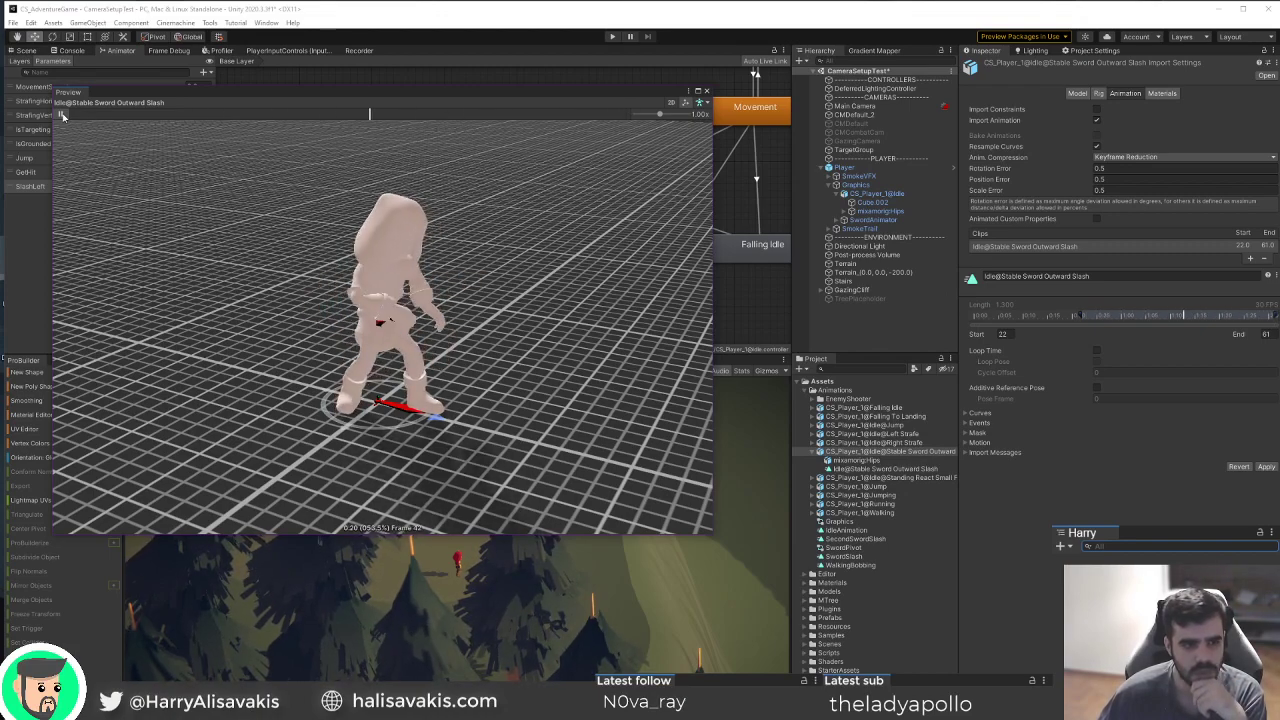
left_click(61, 115)
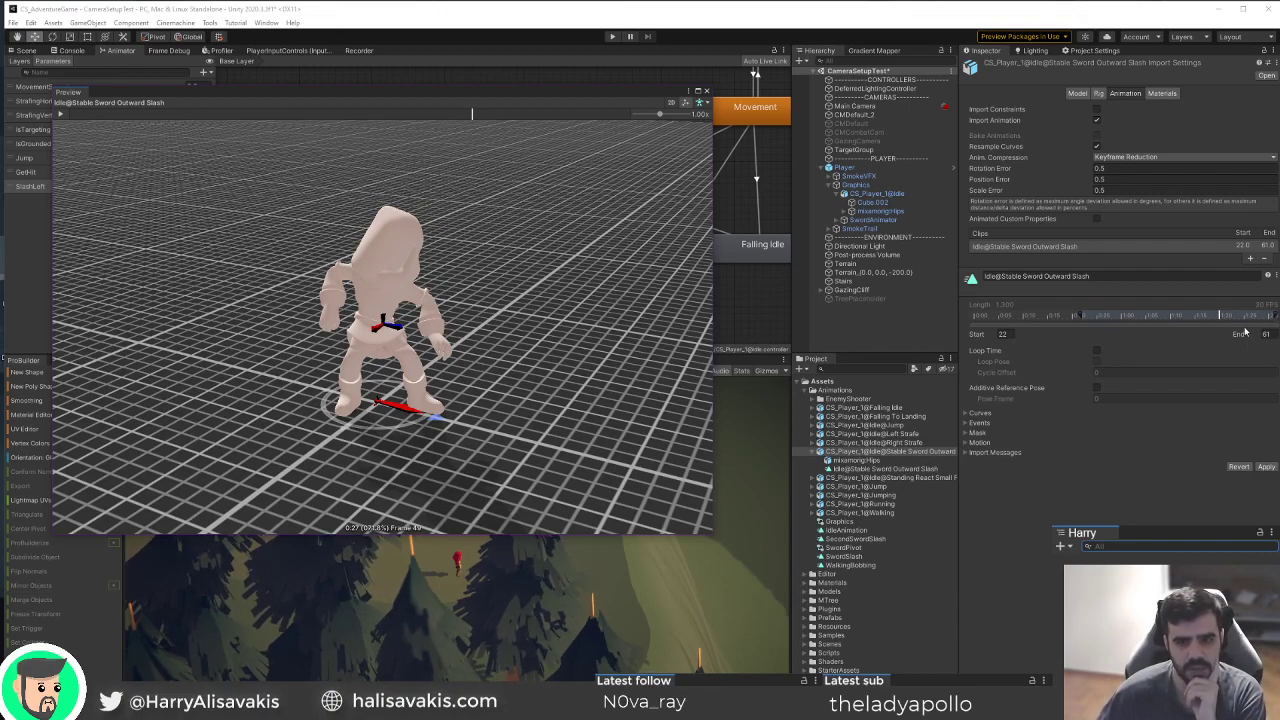
Try ending the sword slash clip at frame 40 and at frame 50, checking the playback.
left_click_drag(1274, 316, 1153, 339)
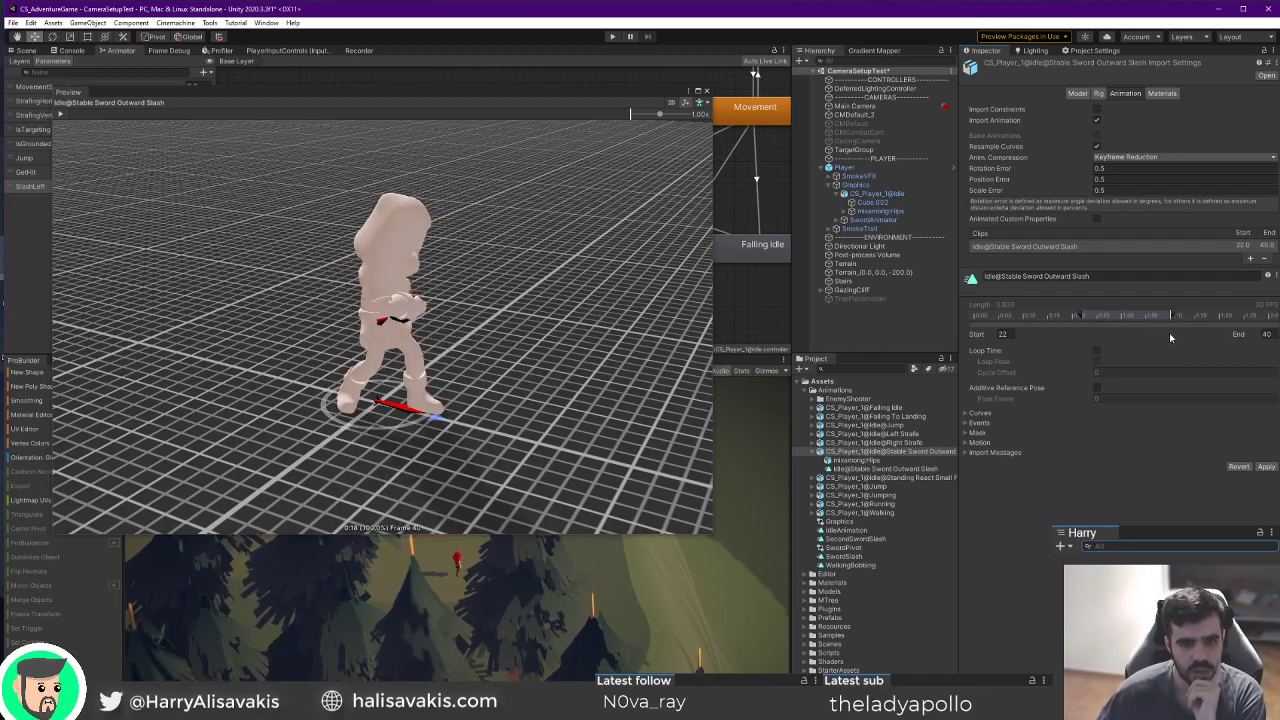
left_click(60, 114)
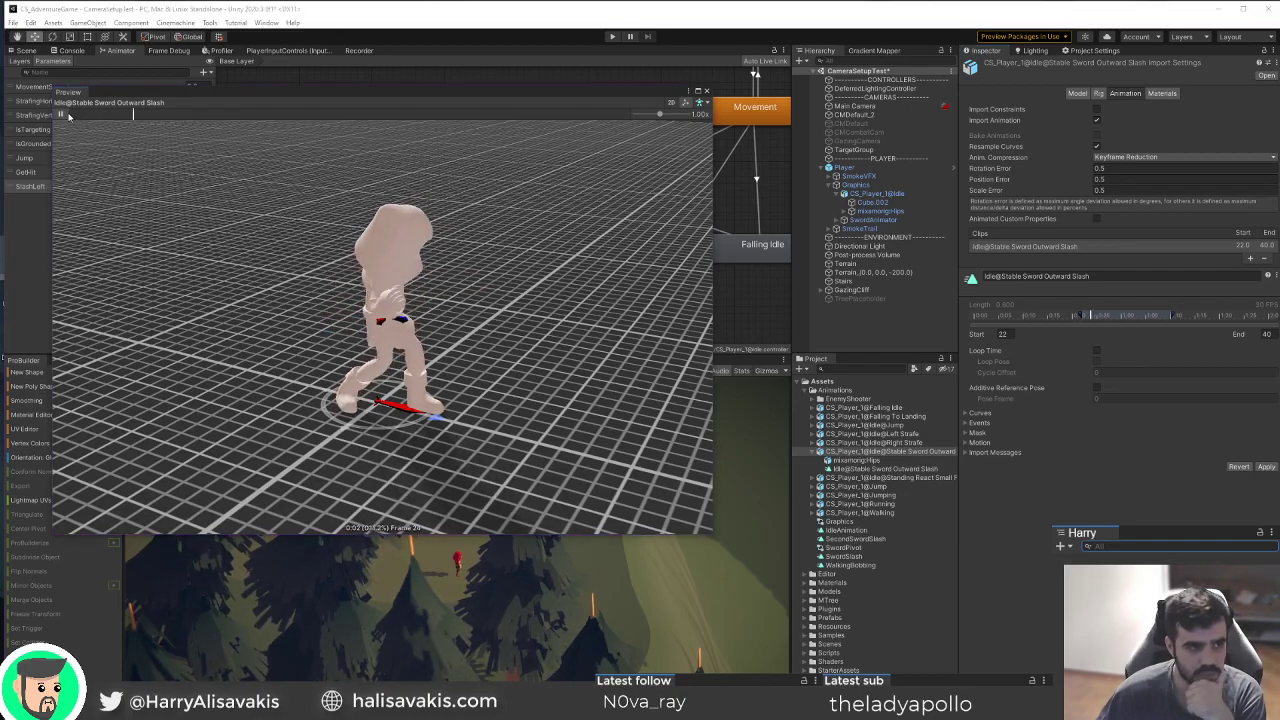
left_click_drag(1173, 320, 1221, 327)
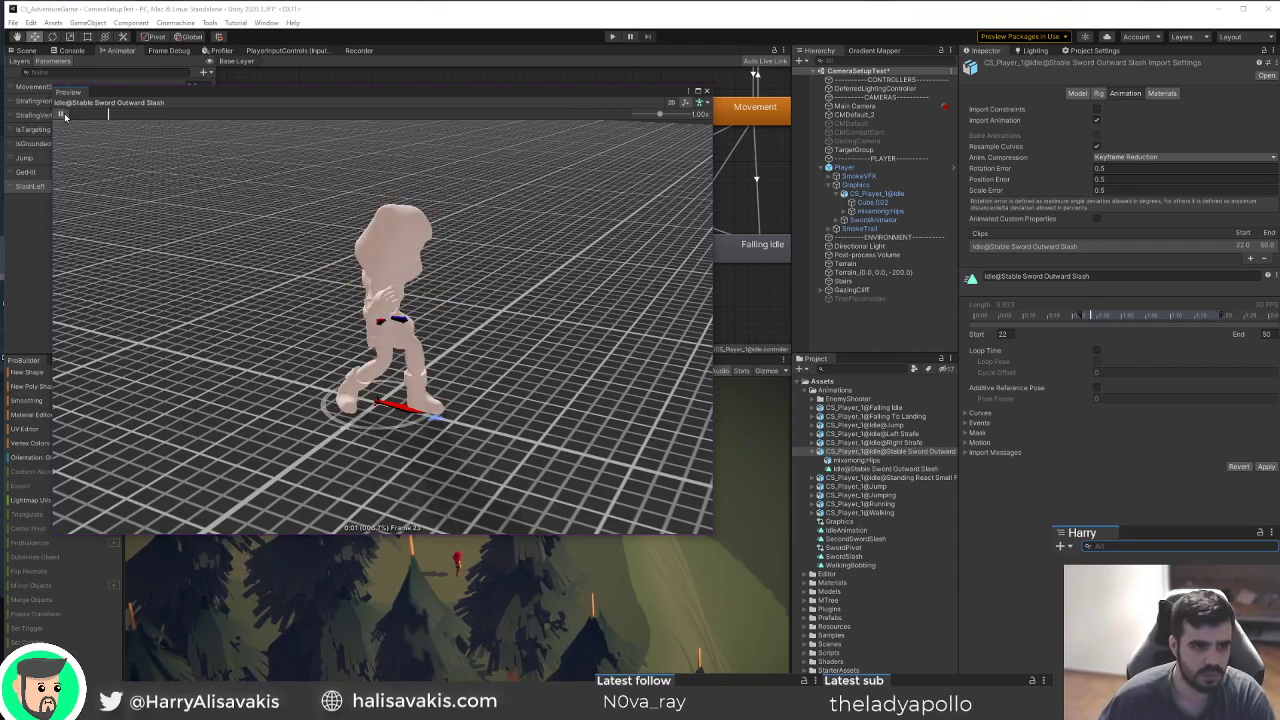
Trim the sword slash clip to start at frame 20 and end at frame 45, check its playback, and apply the import settings.
left_click_drag(1224, 317, 1193, 317)
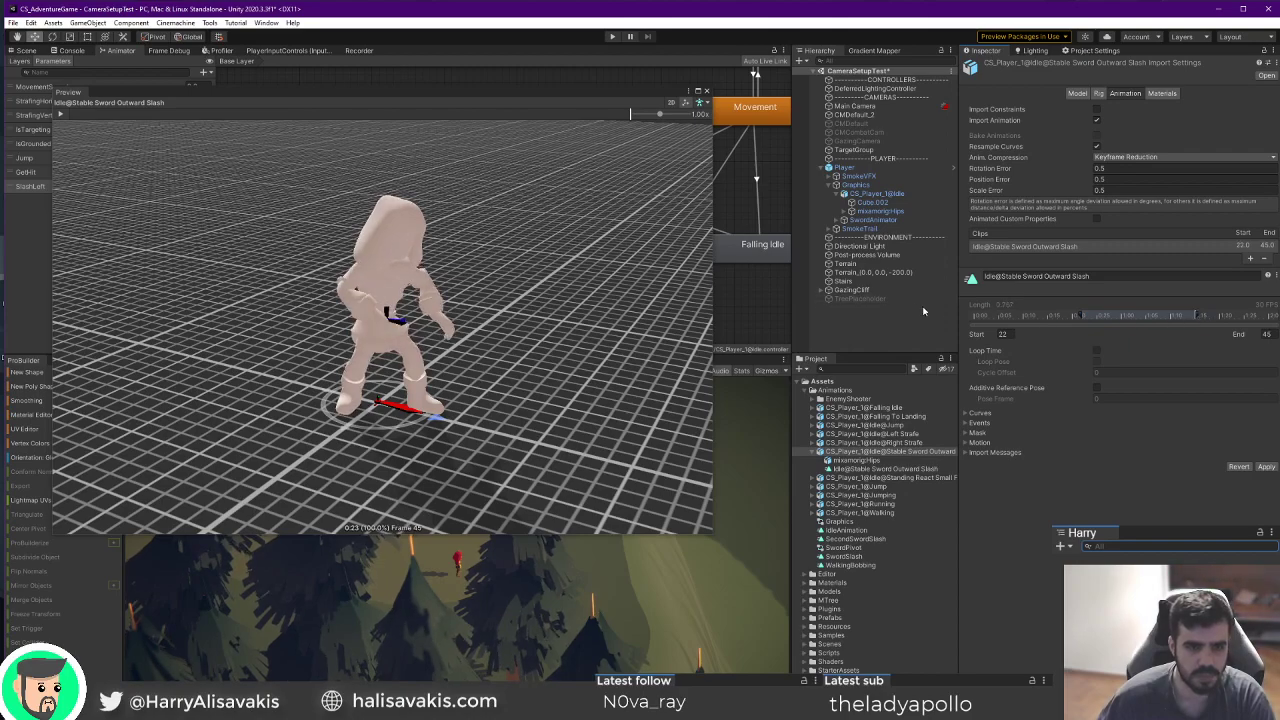
left_click(60, 114)
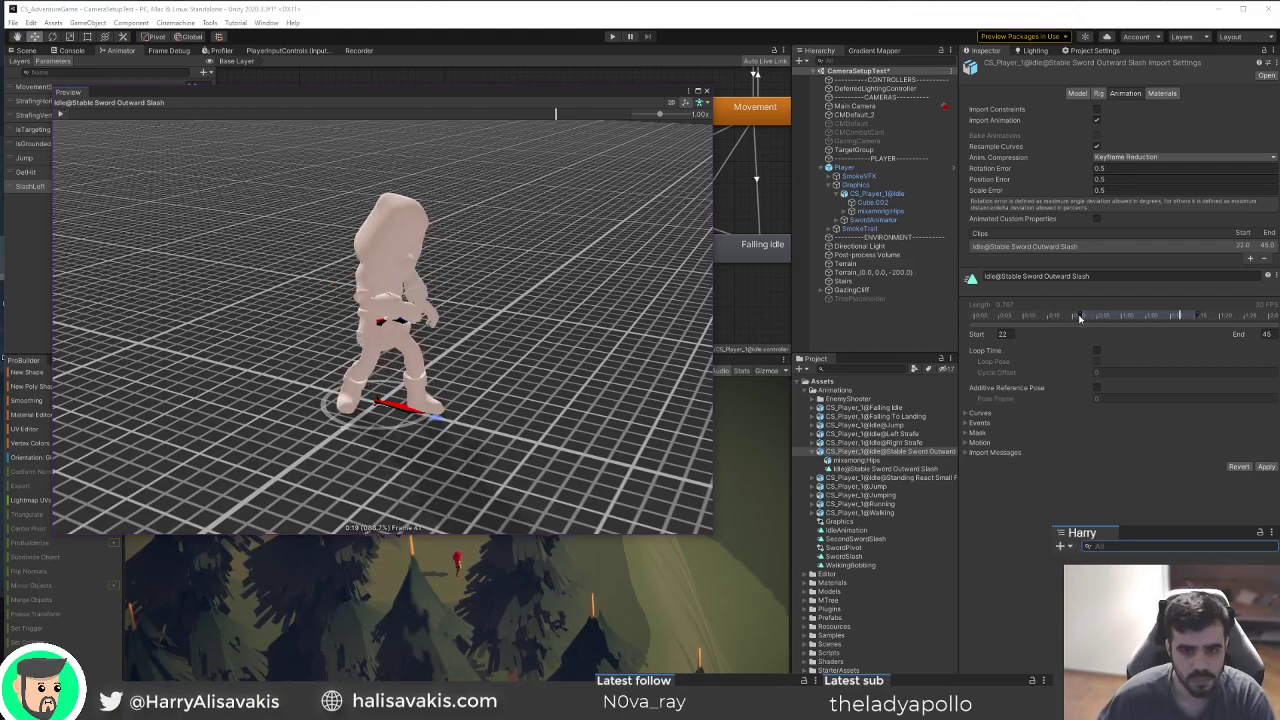
left_click_drag(1079, 318, 1074, 317)
left_click(62, 114)
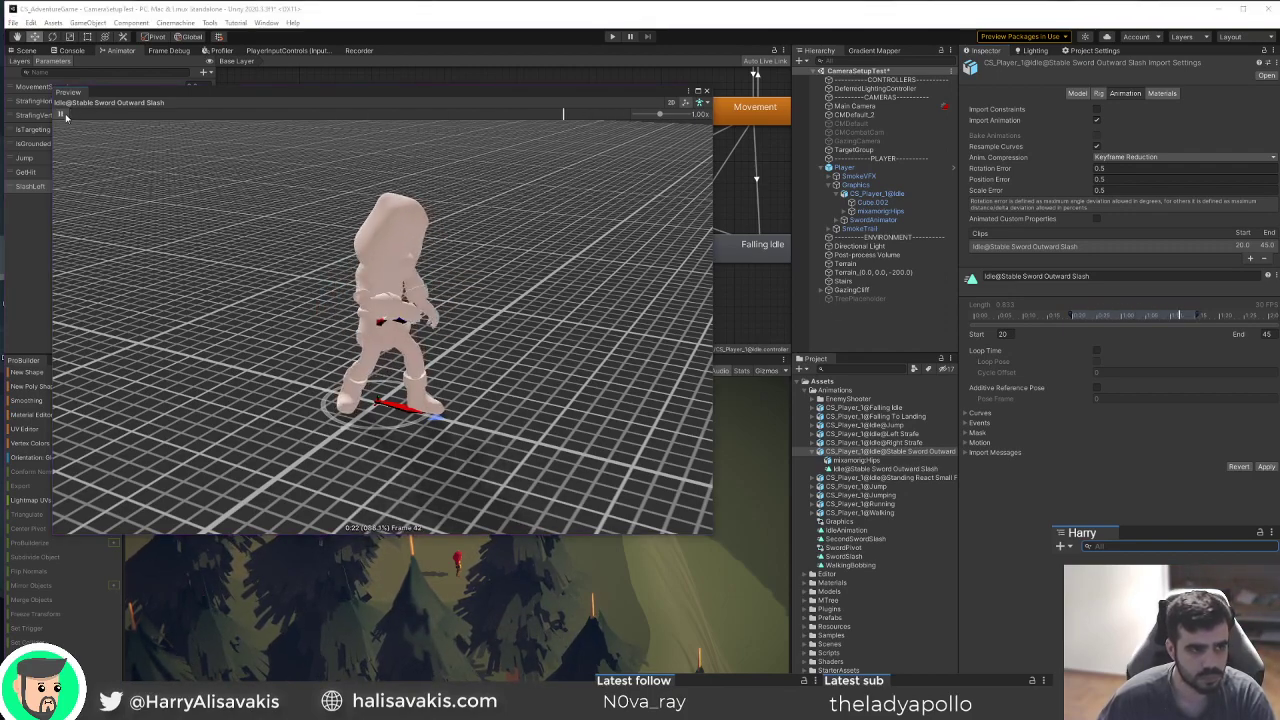
left_click(62, 114)
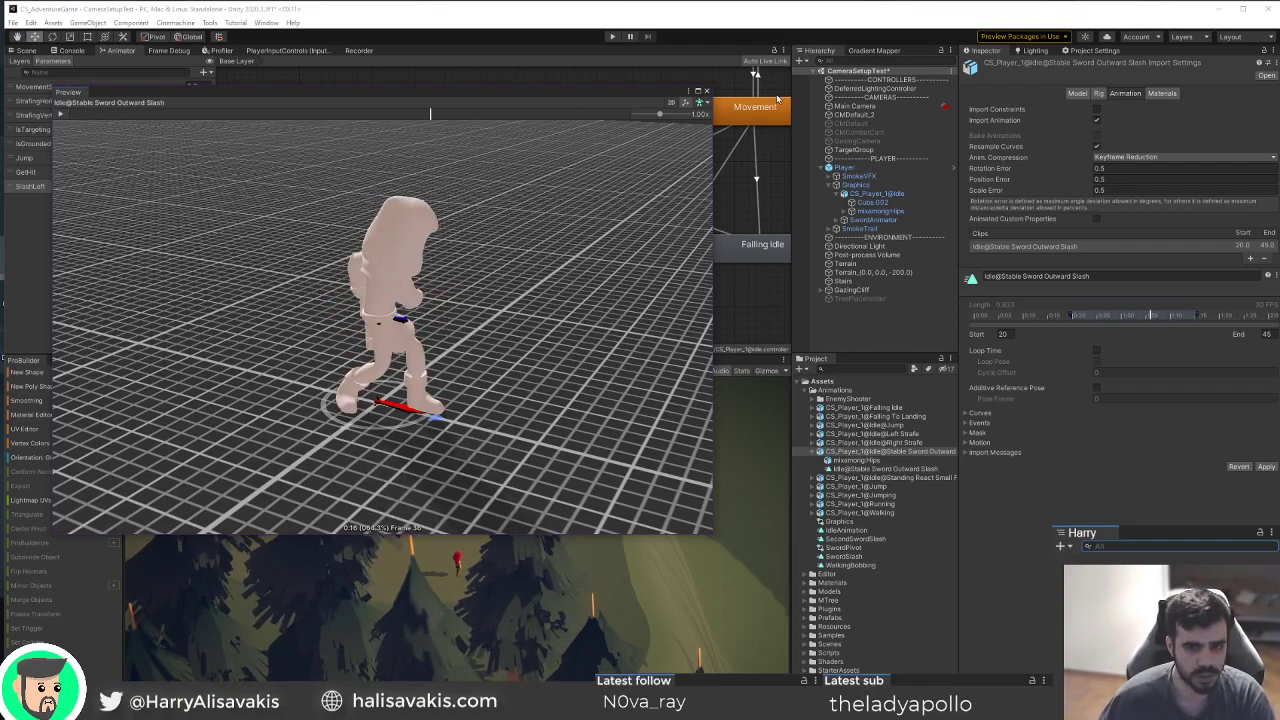
left_click(708, 91)
Reopen the Any State to SlashLeft transition with its floating preview, placing the preview clear of the state graph.
scroll(341, 212, "up", 3)
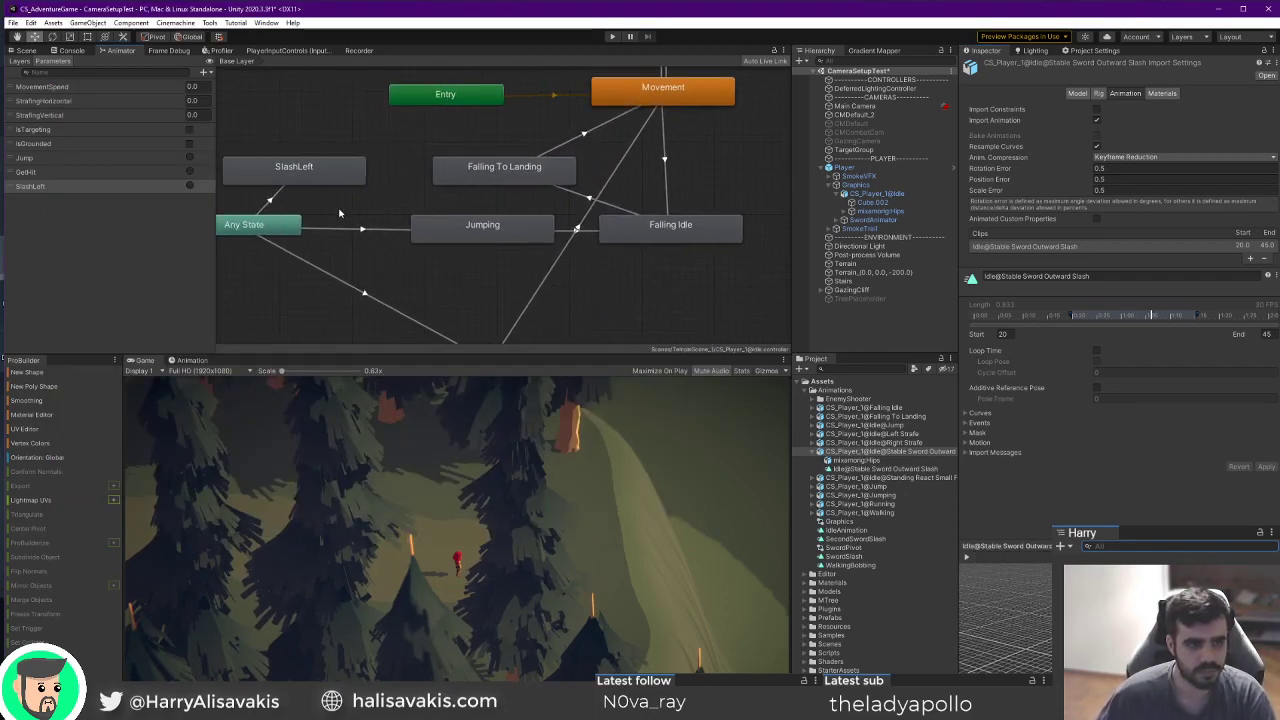
left_click(270, 204)
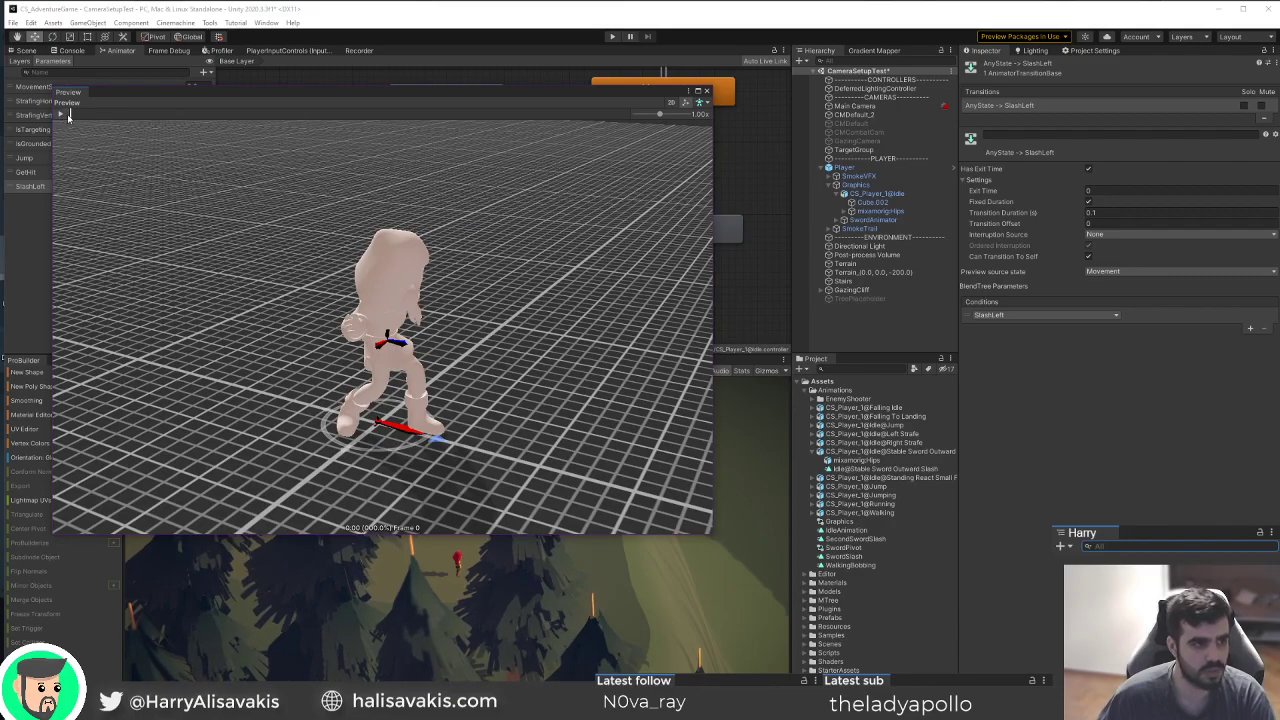
left_click_drag(152, 94, 212, 232)
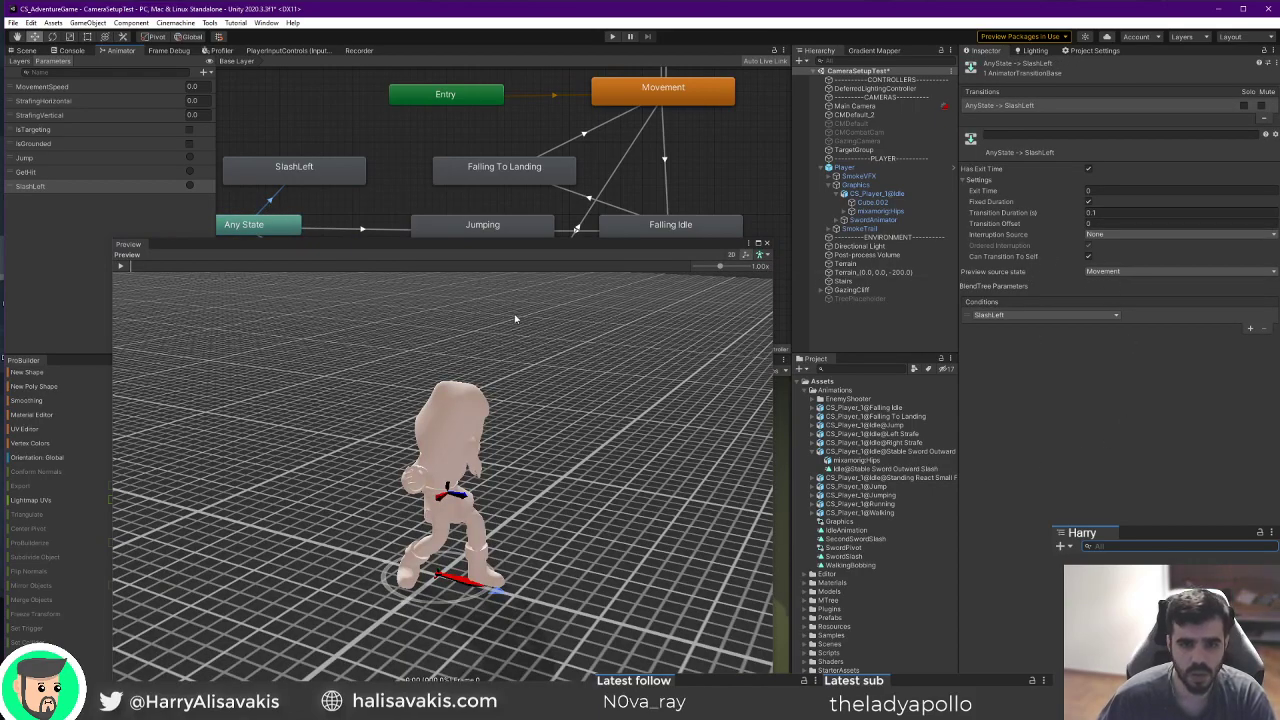
Try the Any State to SlashLeft transition without Has Exit Time, and turn it back on after checking the Any State to Jumping transition.
left_click(128, 267)
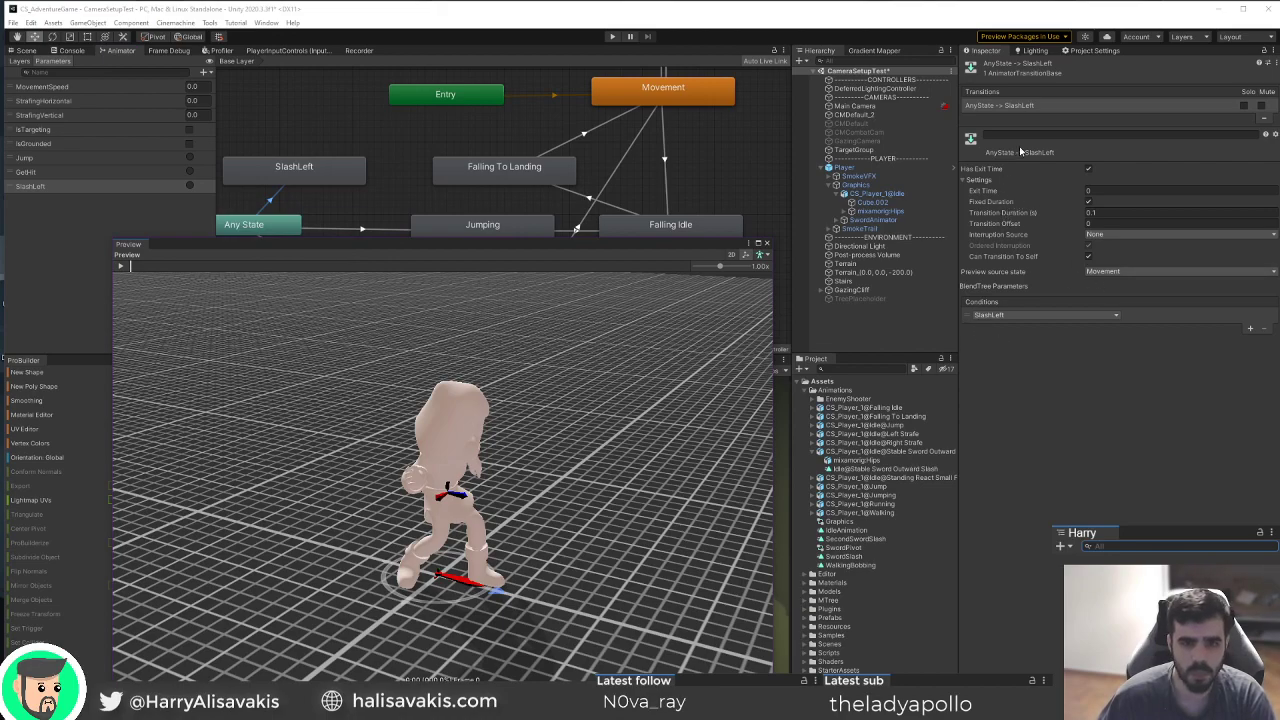
left_click(1089, 170)
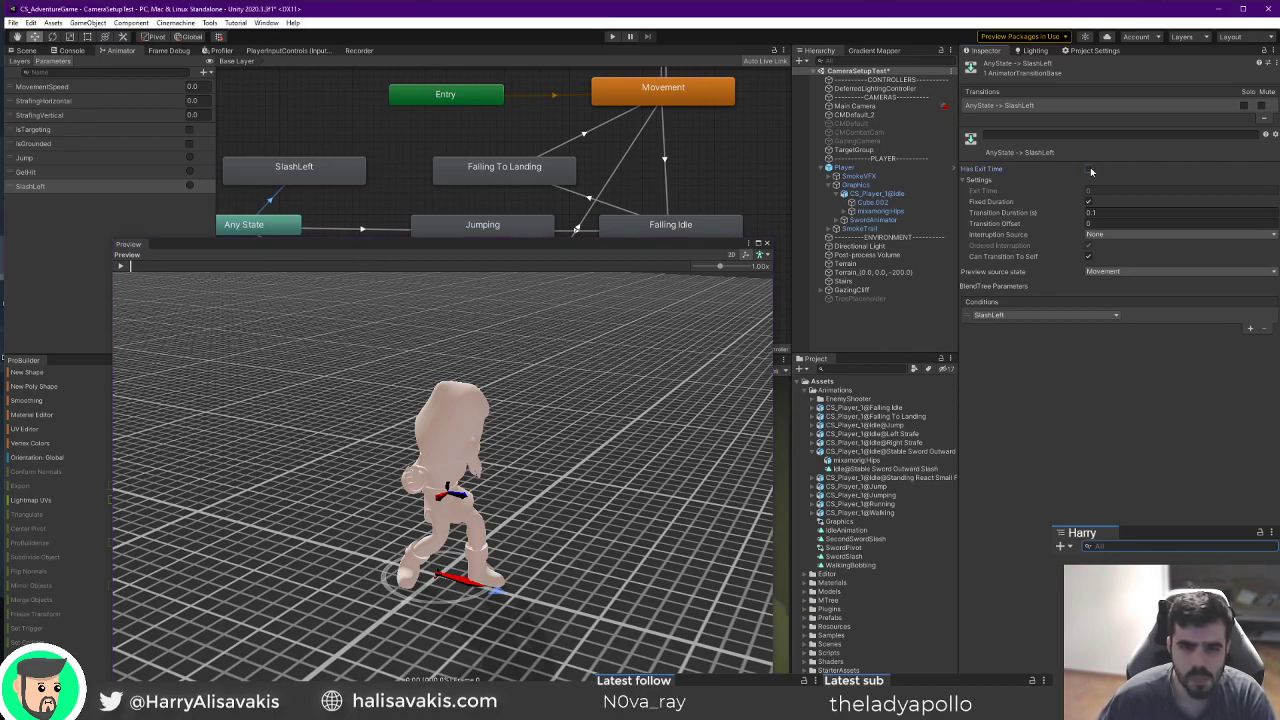
left_click(291, 179)
left_click(281, 192)
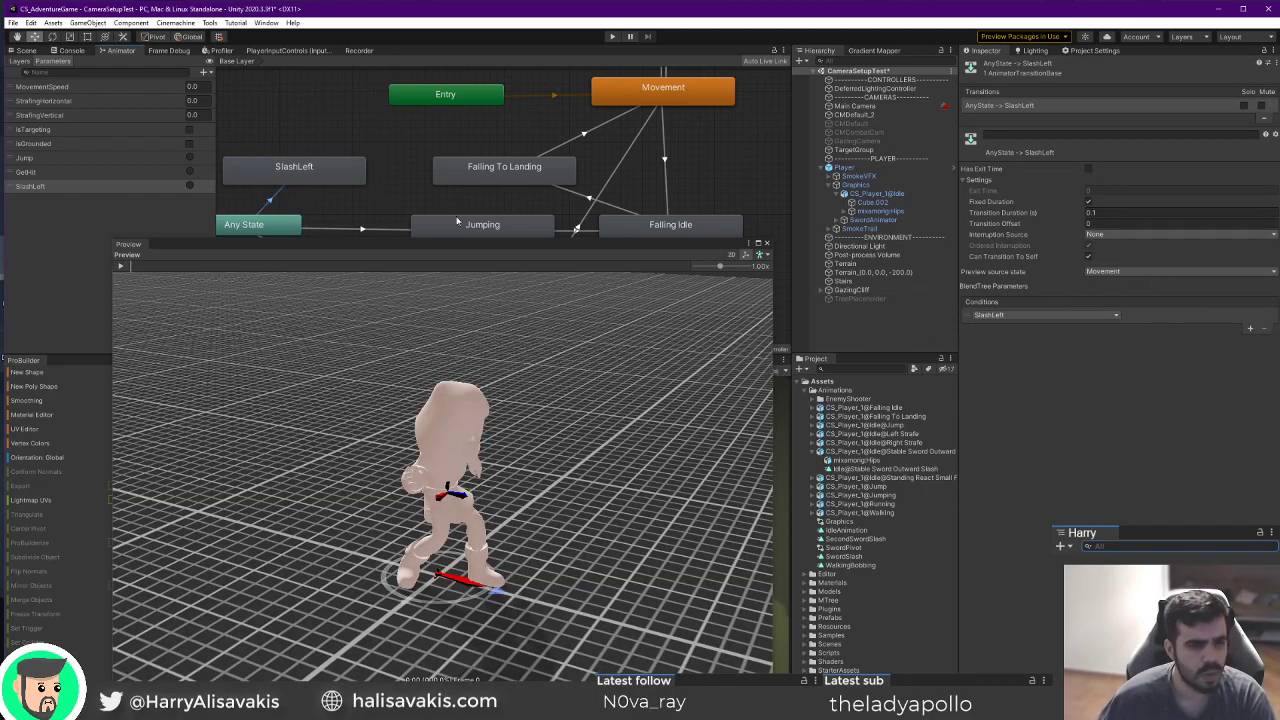
left_click(766, 243)
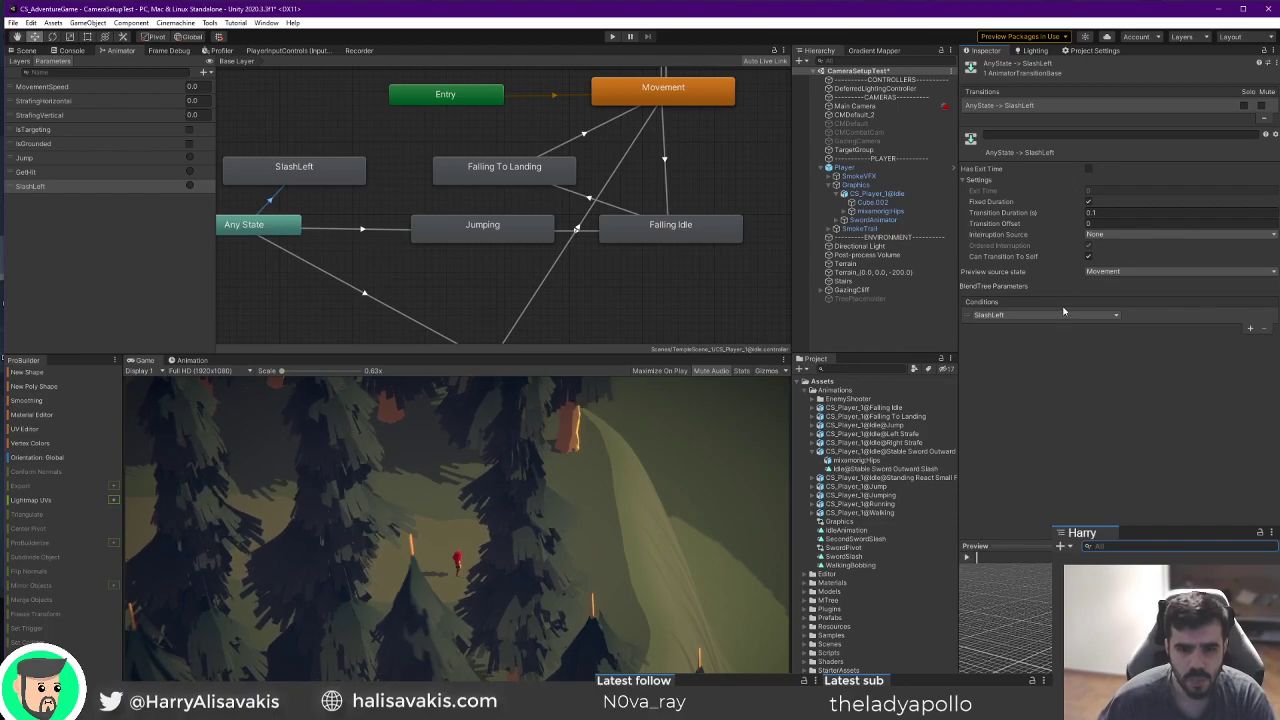
left_click(345, 229)
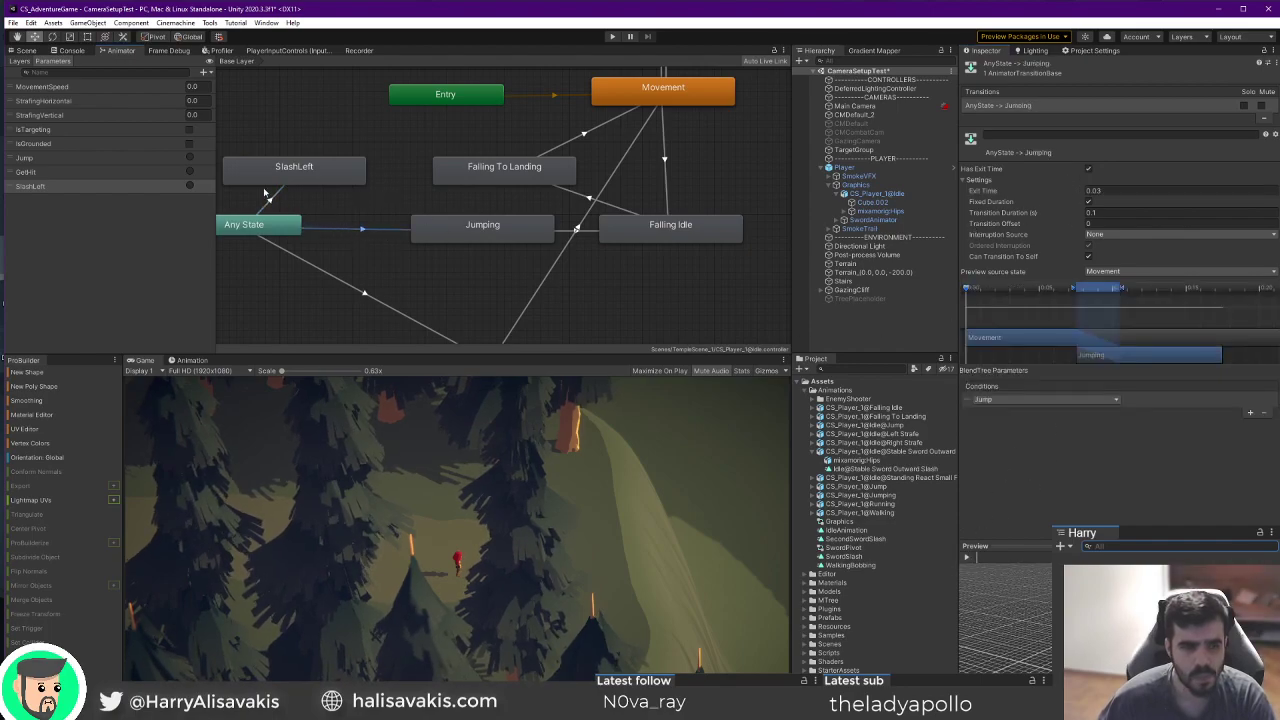
left_click(267, 196)
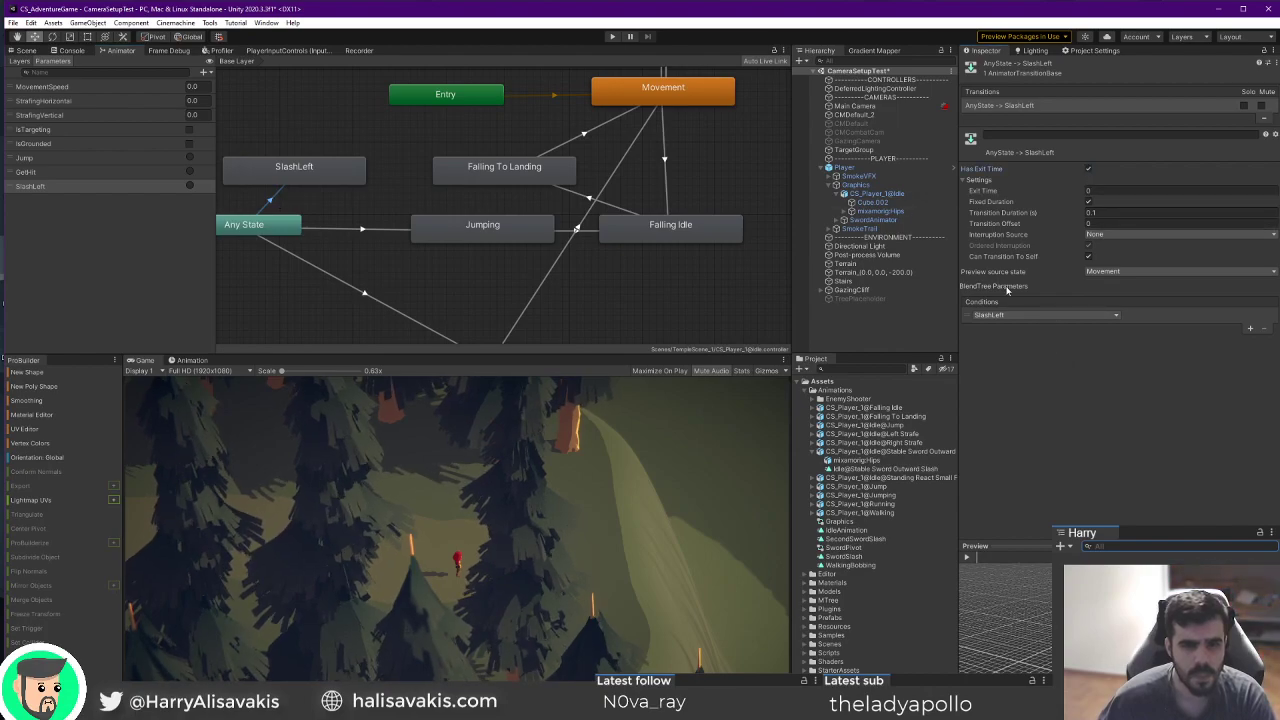
Try Strafing as the preview source state of the Any State to SlashLeft transition, and return it to Movement.
left_click(1121, 272)
left_click(1123, 297)
left_click(1119, 275)
left_click(1126, 284)
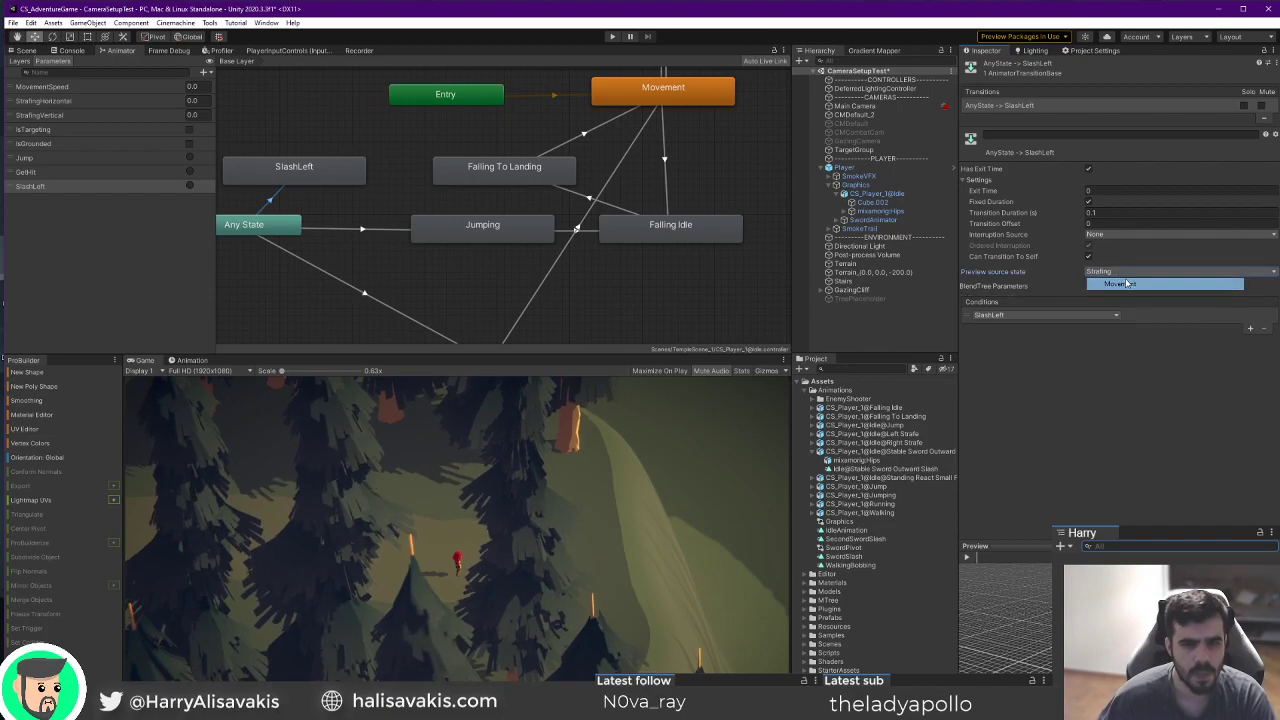
left_click(996, 286)
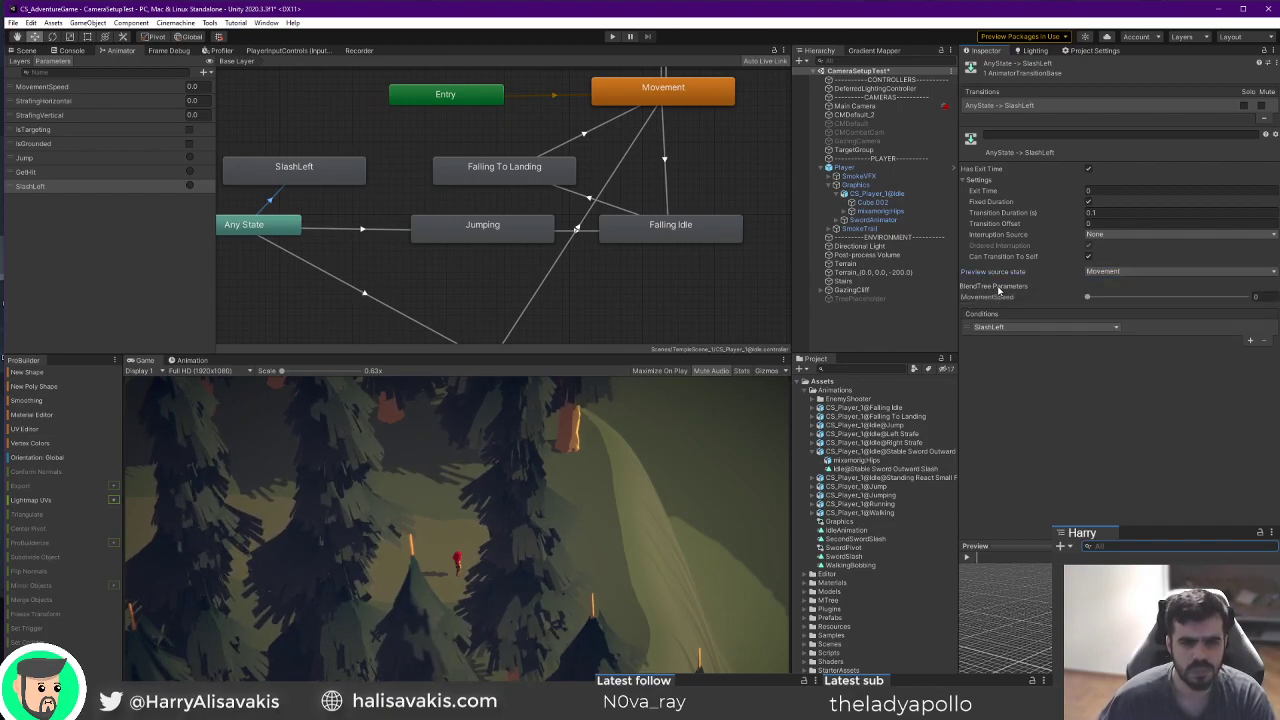
left_click(997, 287)
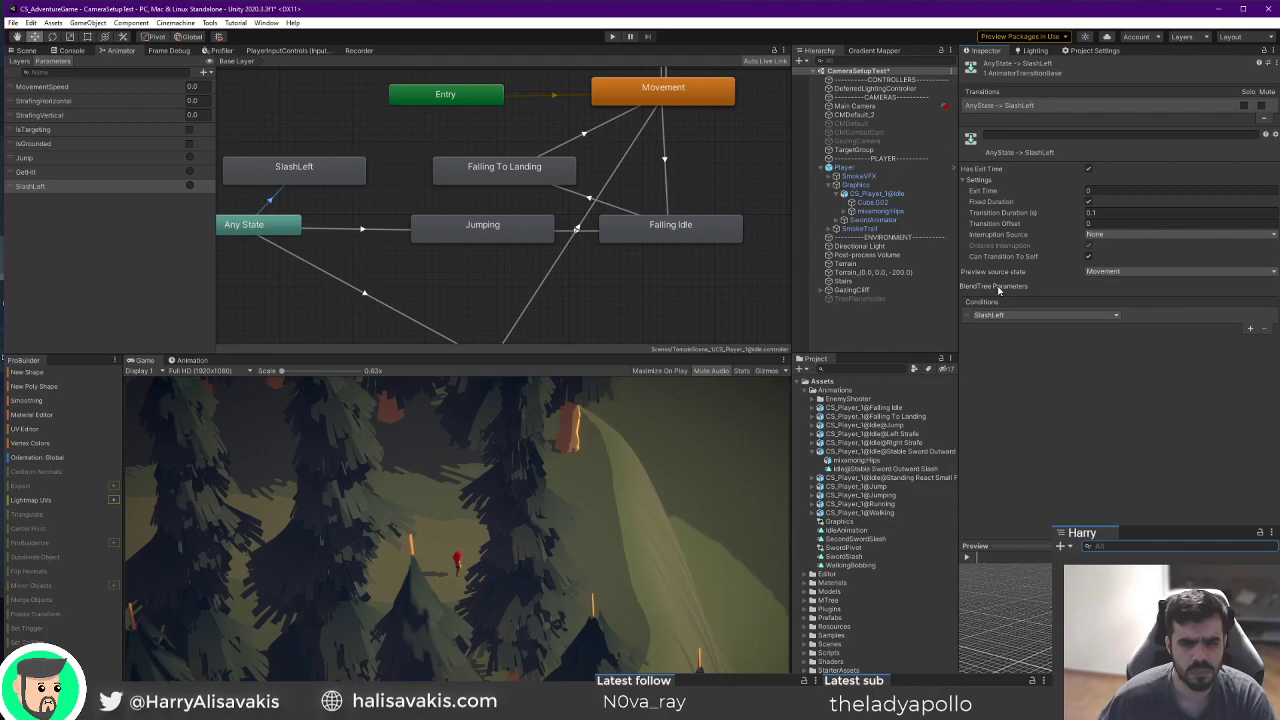
left_click(1104, 272)
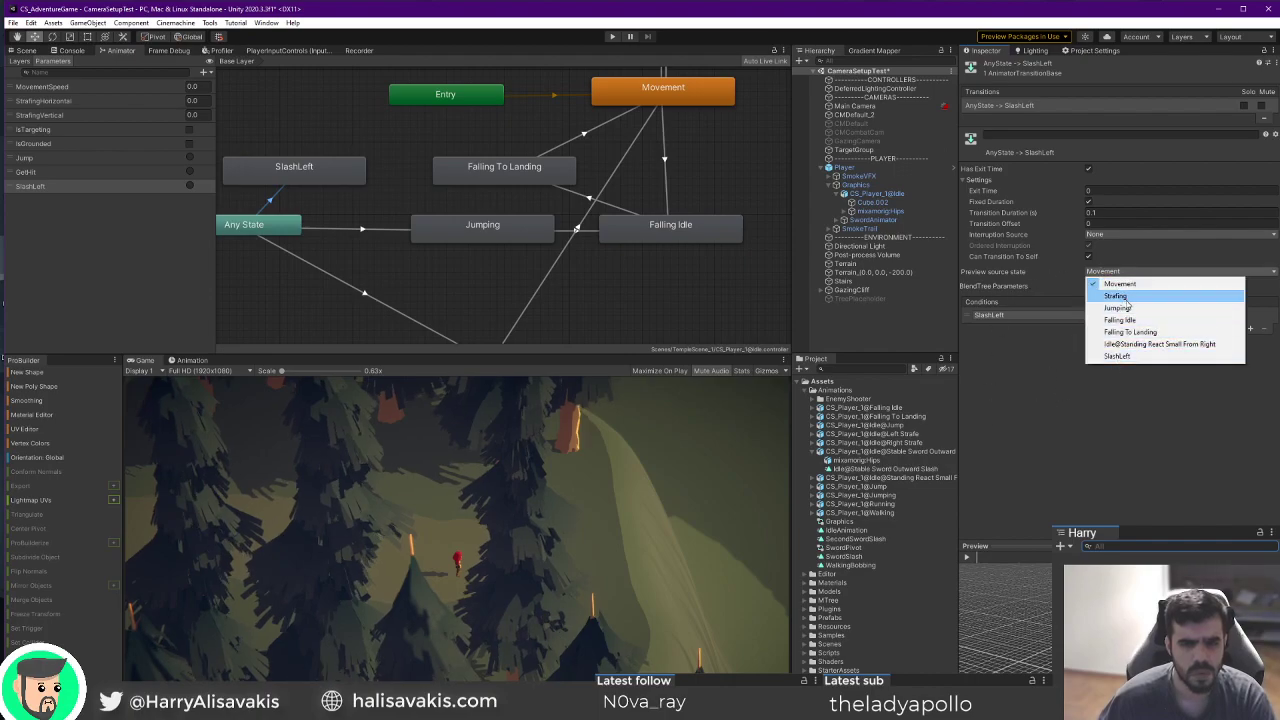
left_click(963, 563)
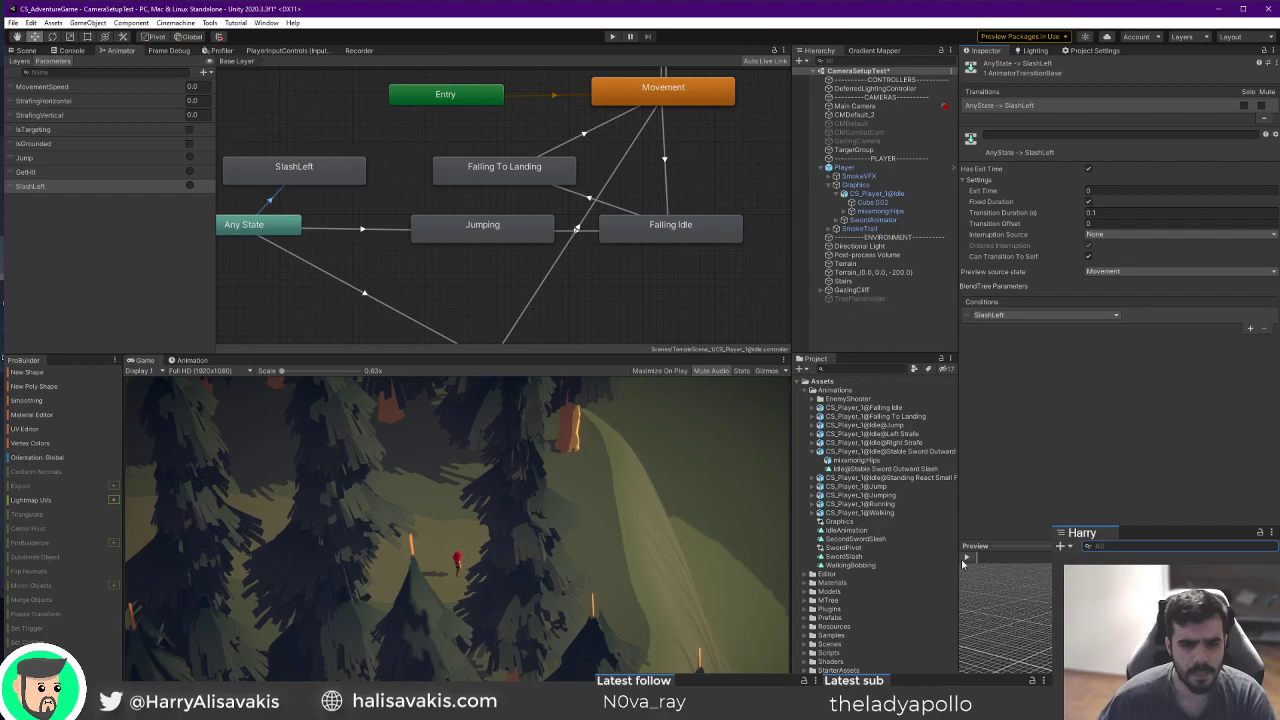
Rearrange the state graph by moving the Entry and SlashLeft nodes to clear space around Movement.
middle_click_drag(367, 231, 425, 237)
left_click_drag(332, 187, 346, 164)
middle_click_drag(393, 159, 367, 256)
left_click_drag(449, 213, 405, 177)
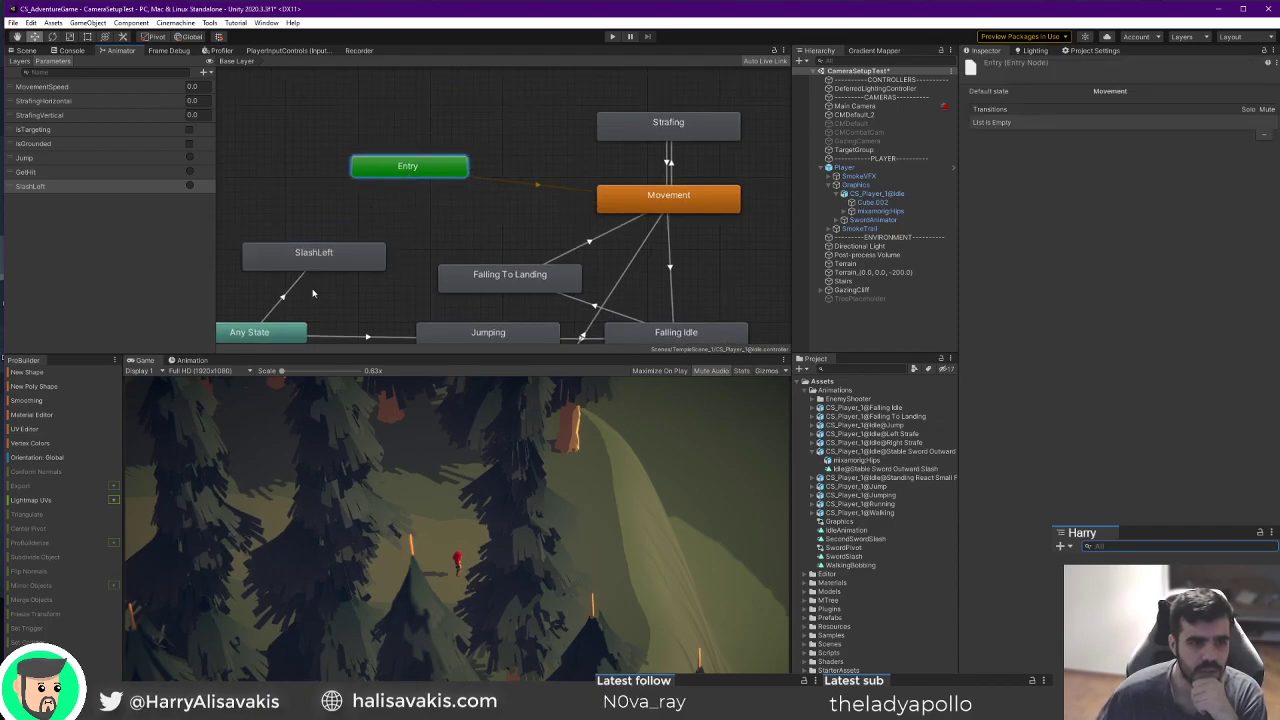
left_click_drag(322, 258, 314, 239)
Shift the SlashLeft state further from the other nodes and make a transition from it to Movement.
right_click(319, 219)
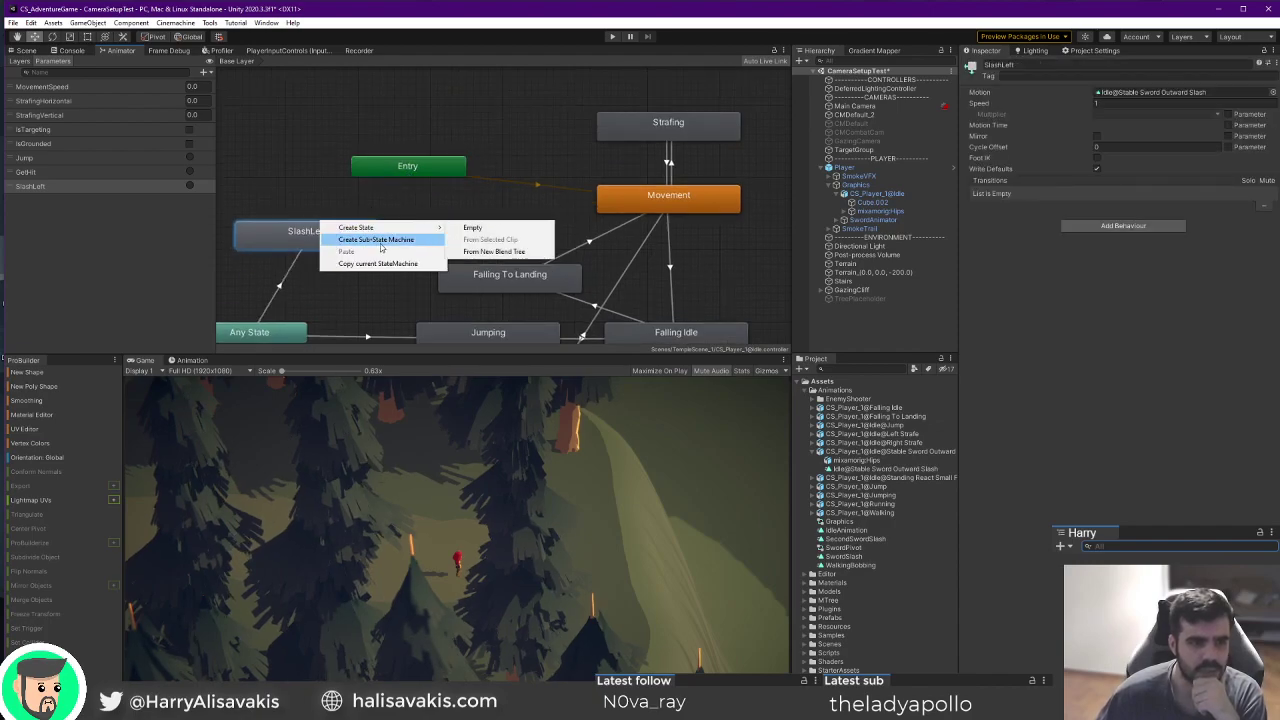
left_click(312, 239)
left_click_drag(302, 236, 285, 236)
right_click(284, 236)
left_click(318, 246)
left_click(605, 205)
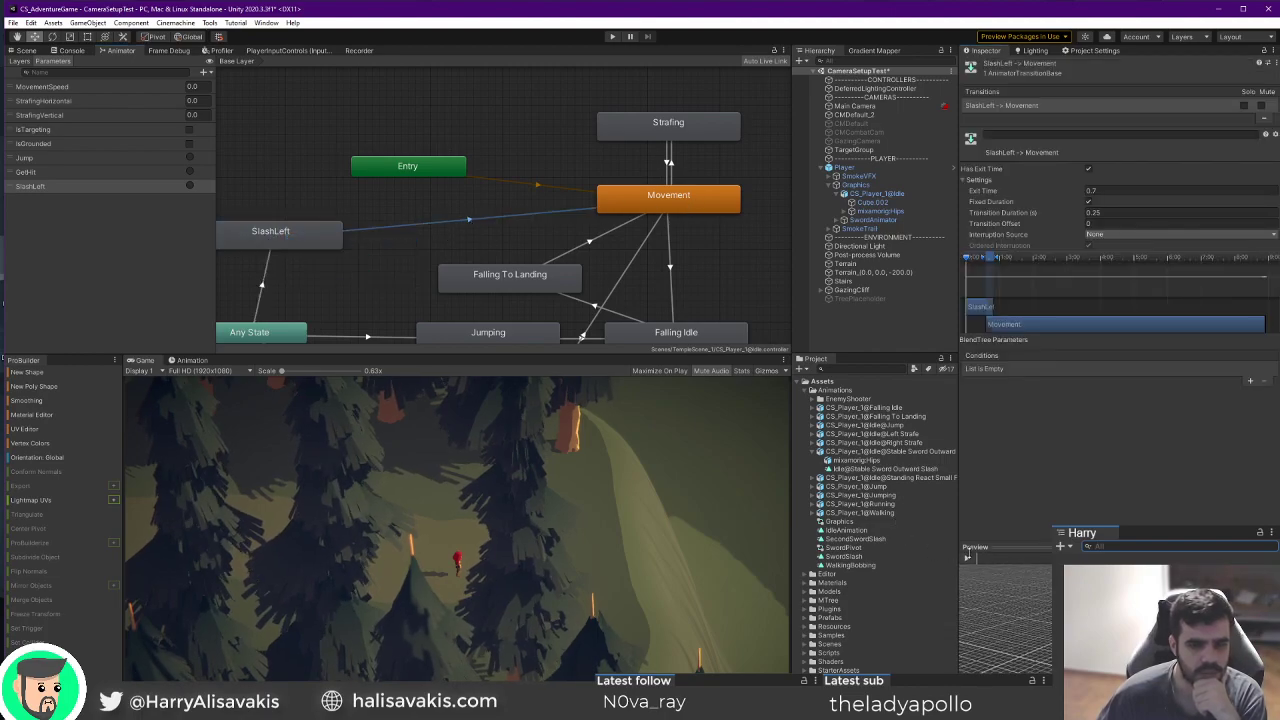
Float the SlashLeft to Movement preview and tune the transition to Exit Time 0.47 and Transition Duration 0.31.
left_click(974, 560)
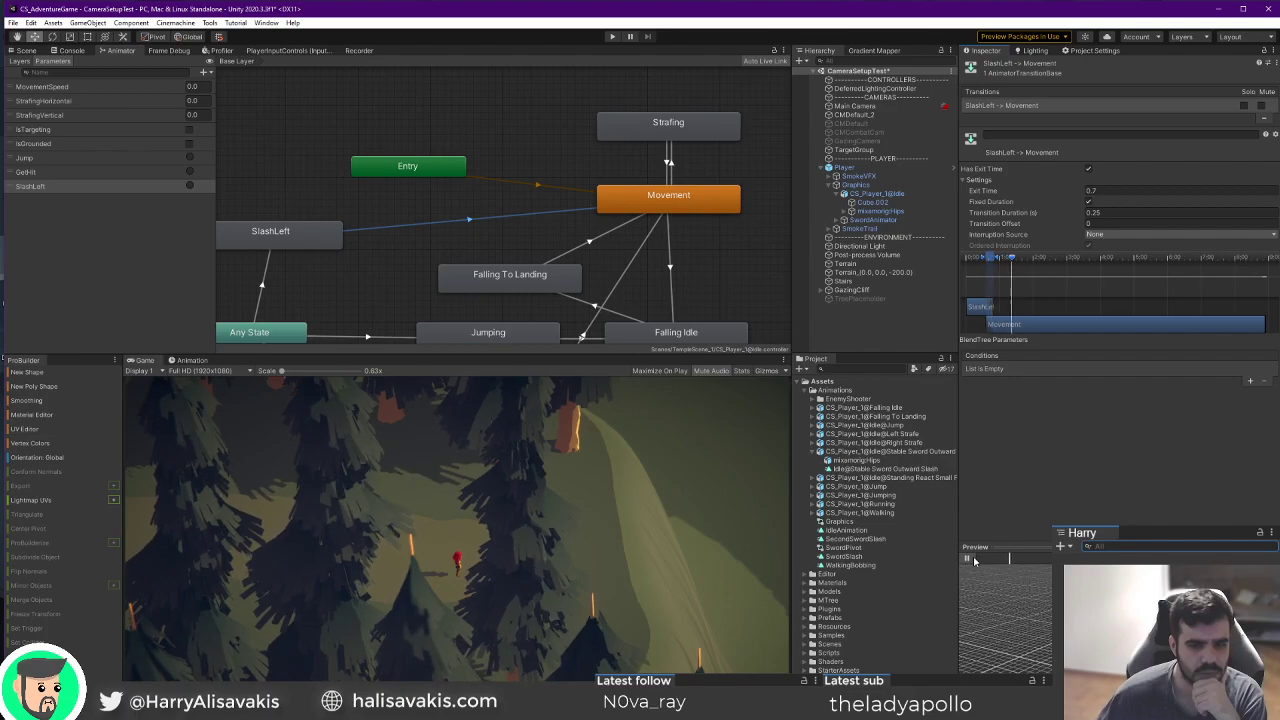
left_click_drag(976, 548, 128, 245)
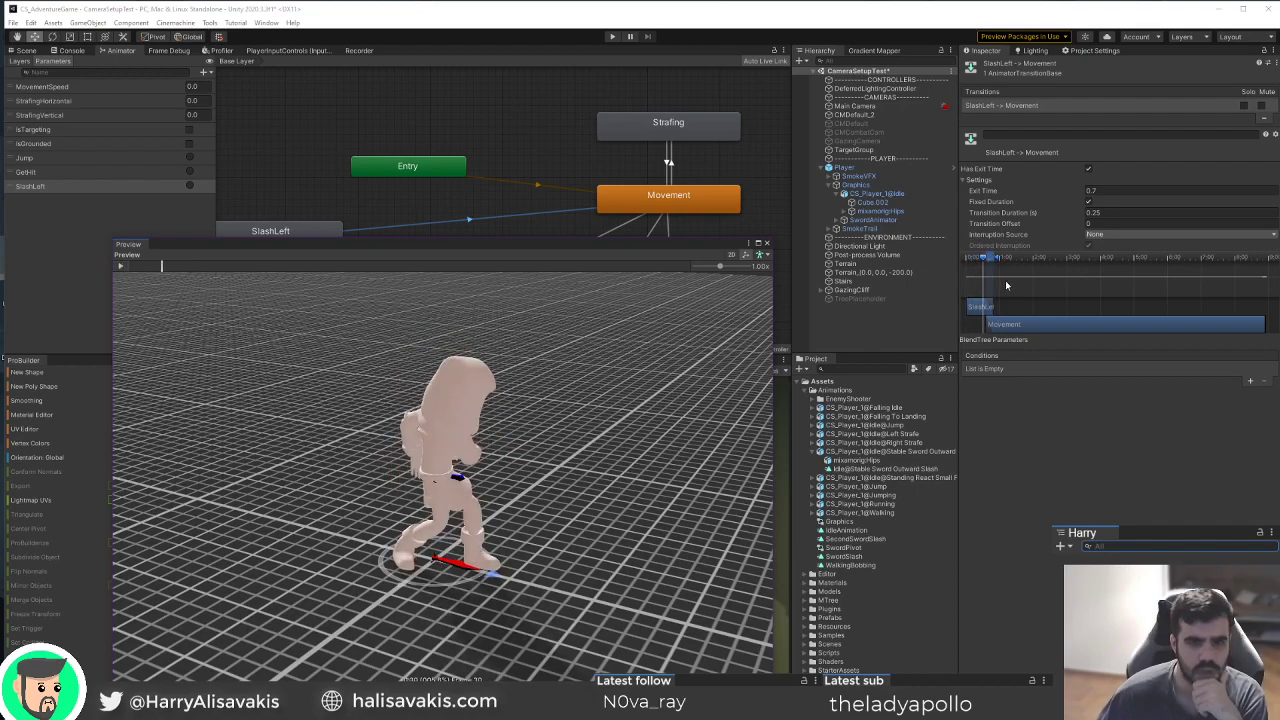
left_click(1088, 168)
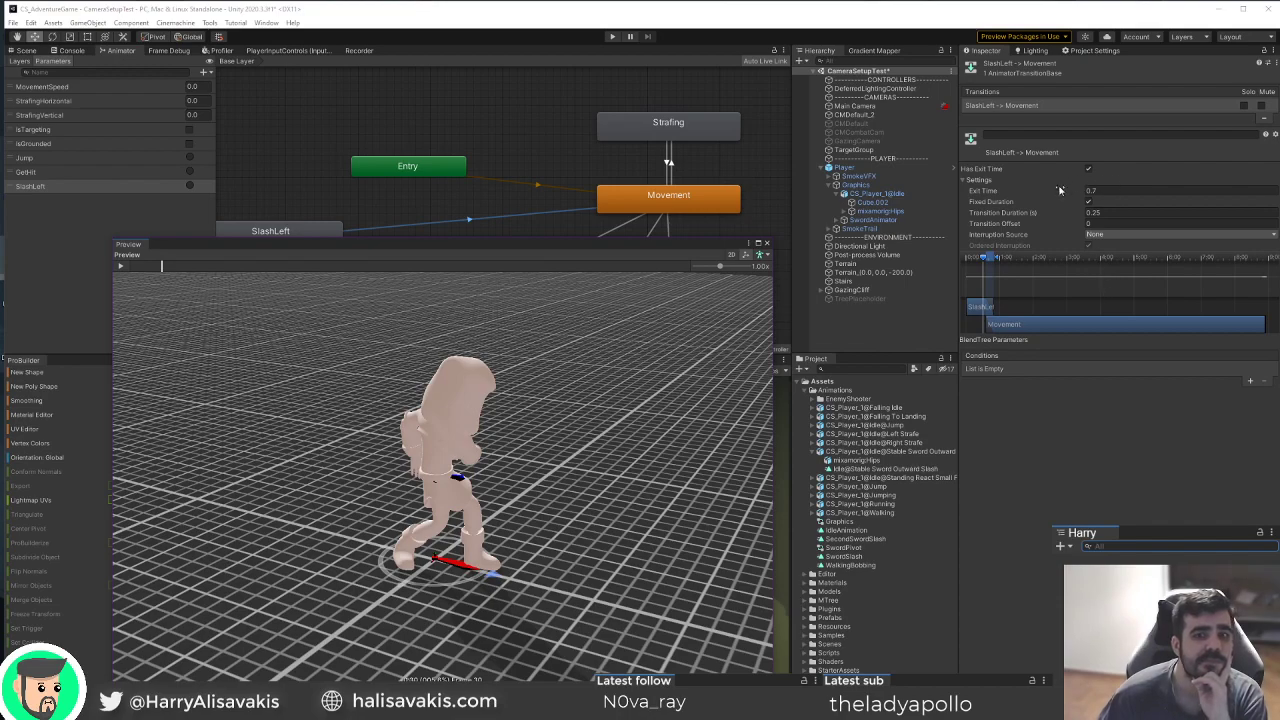
left_click_drag(1077, 193, 1051, 216)
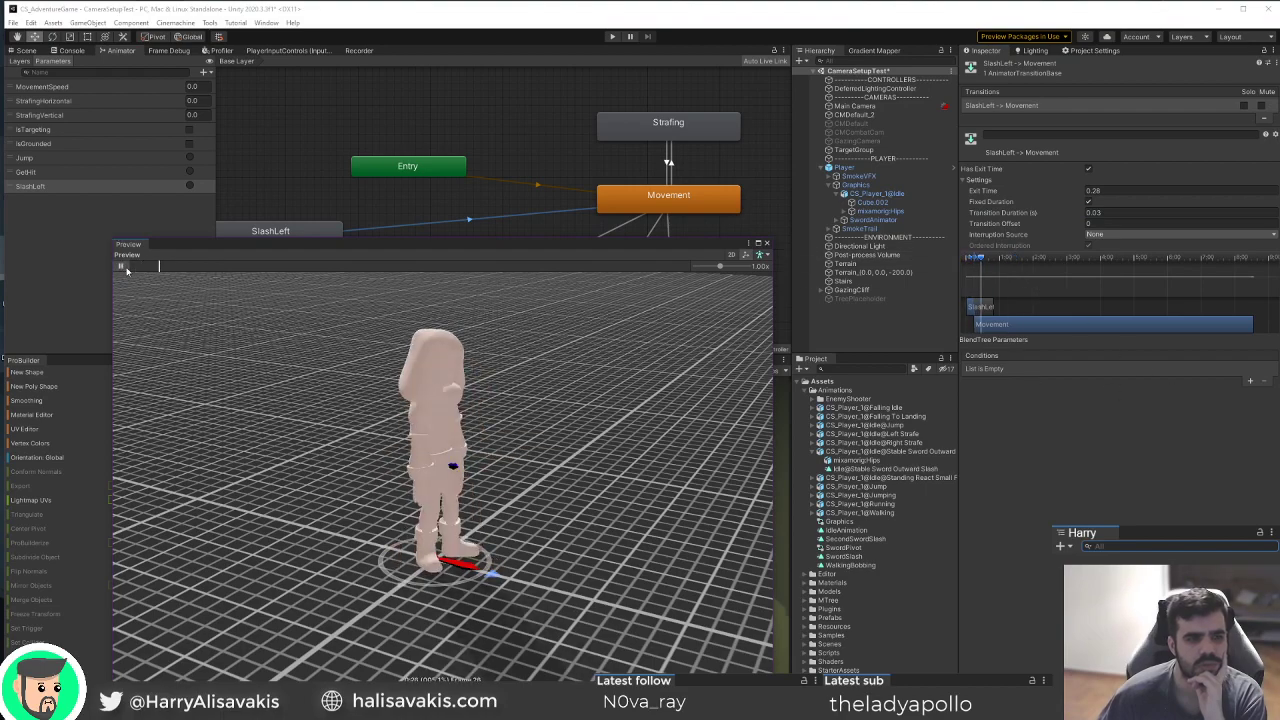
mouse_move(1056, 212)
left_mouse_down()
mouse_move(1059, 198)
mouse_move(1043, 195)
mouse_move(1051, 216)
left_mouse_up()
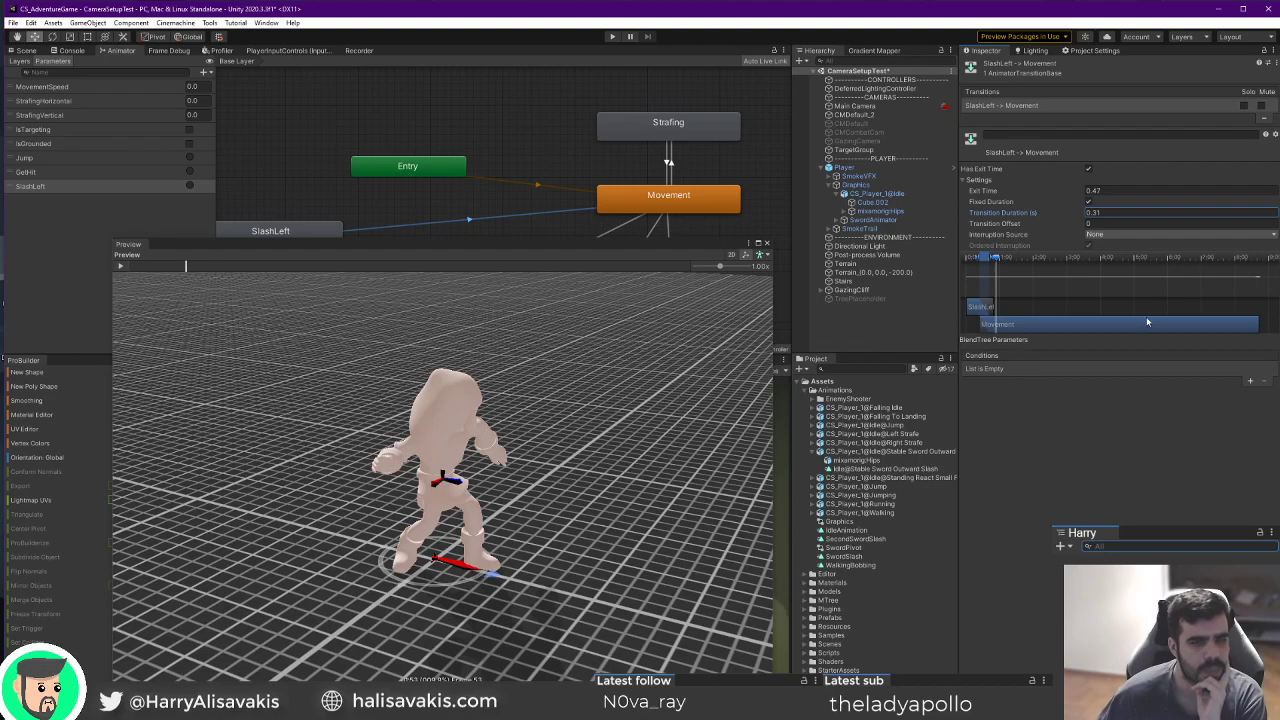
Rewind the SlashLeft to Movement transition, play it from the start, and close the floating preview.
left_click(994, 260)
left_click_drag(994, 260, 984, 268)
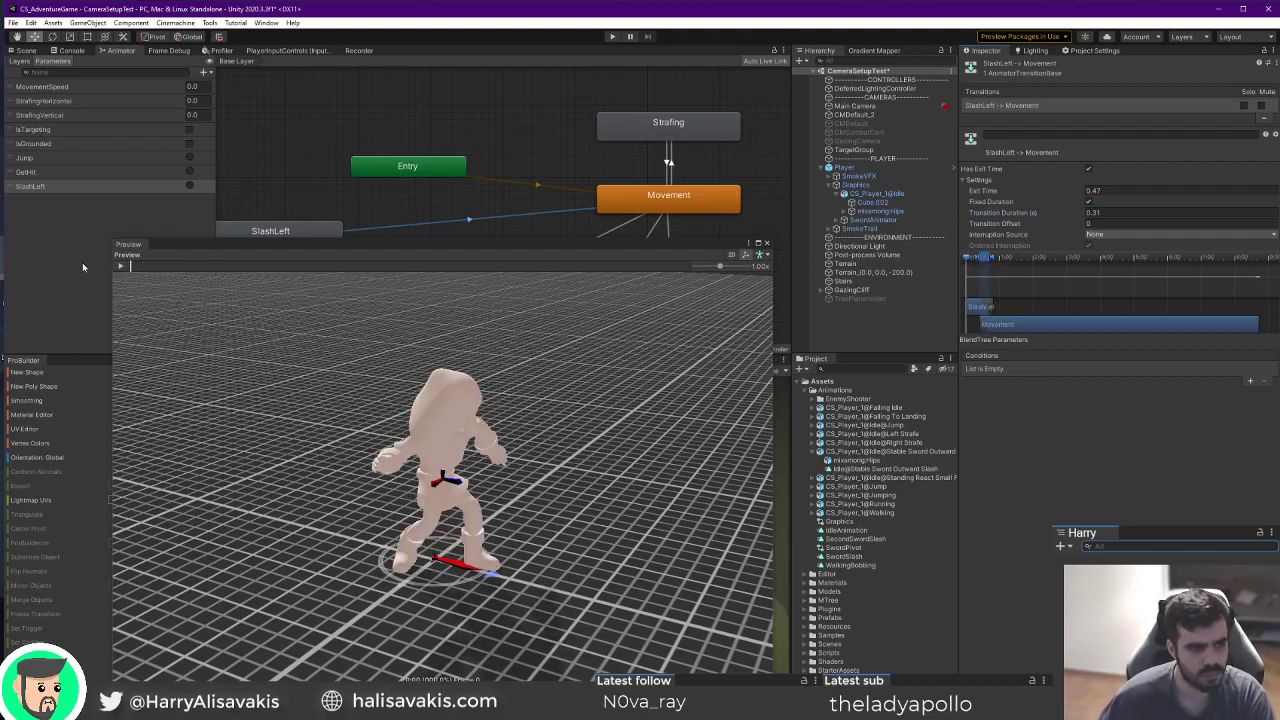
left_click(121, 265)
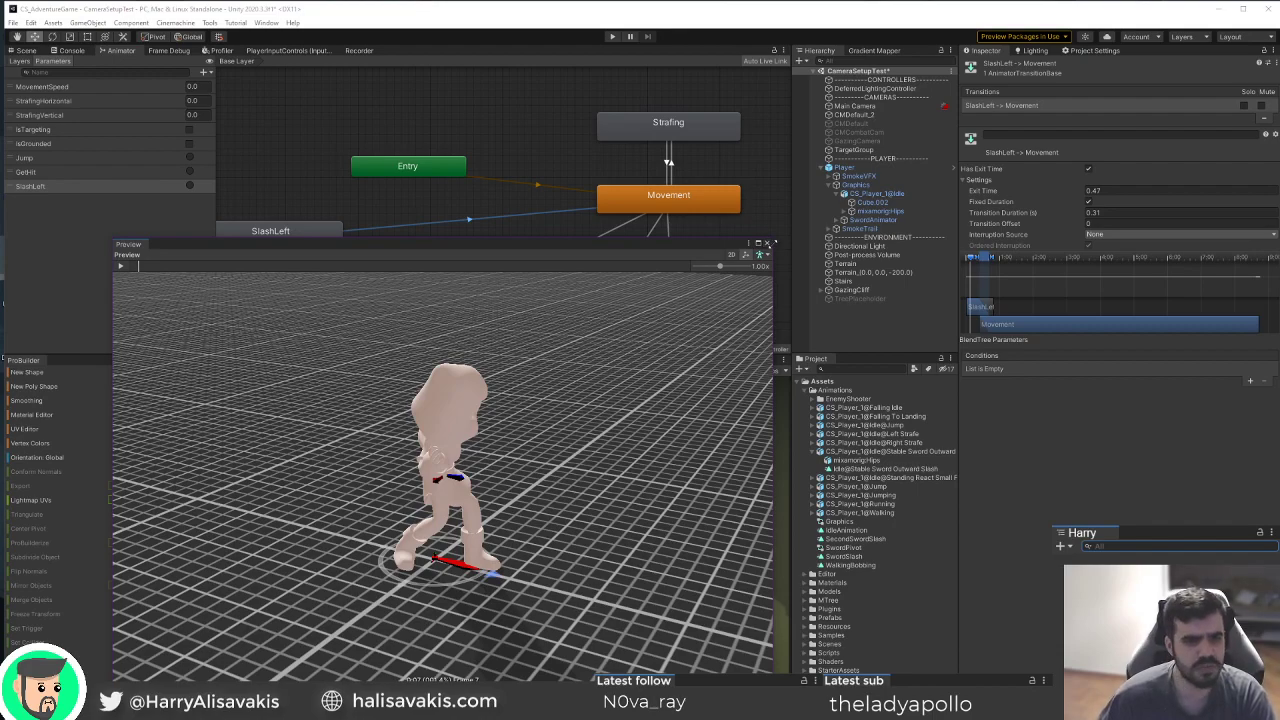
left_click(767, 245)
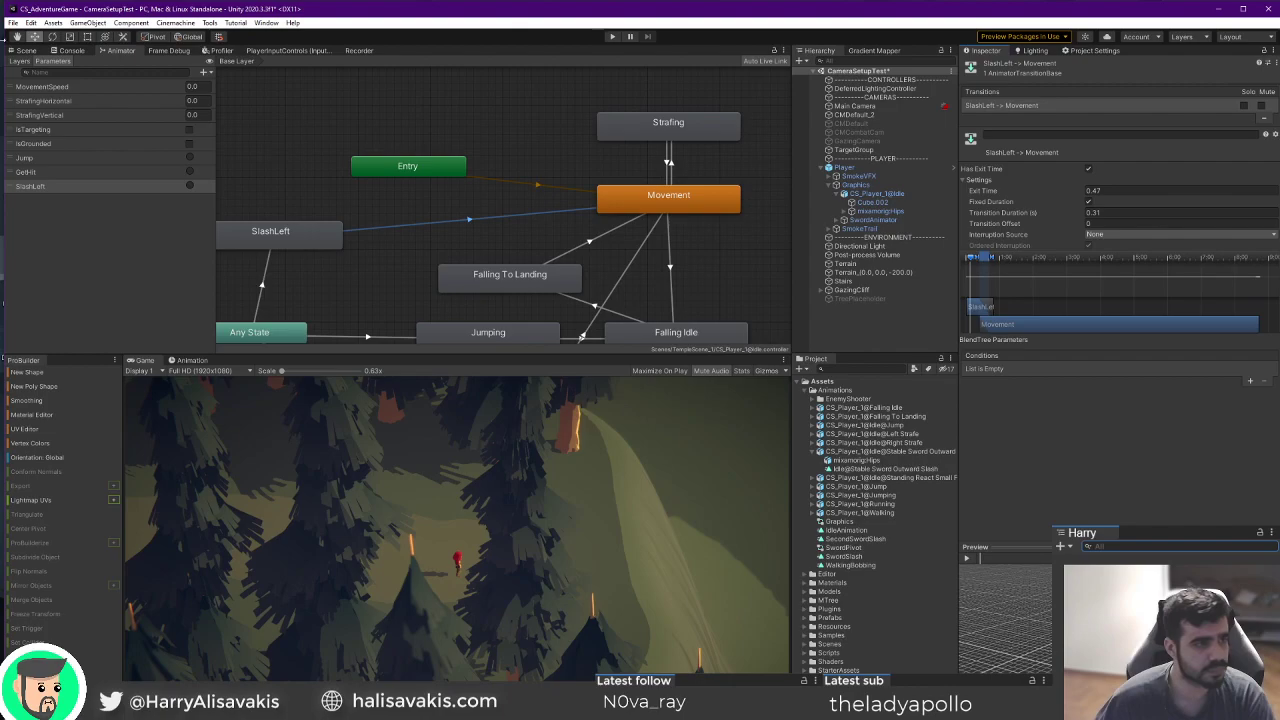
Select the player in the scene, open the PlayerCombat script in Visual Studio Code, and examine its Attack and targeting methods.
left_click(22, 50)
left_click(385, 210)
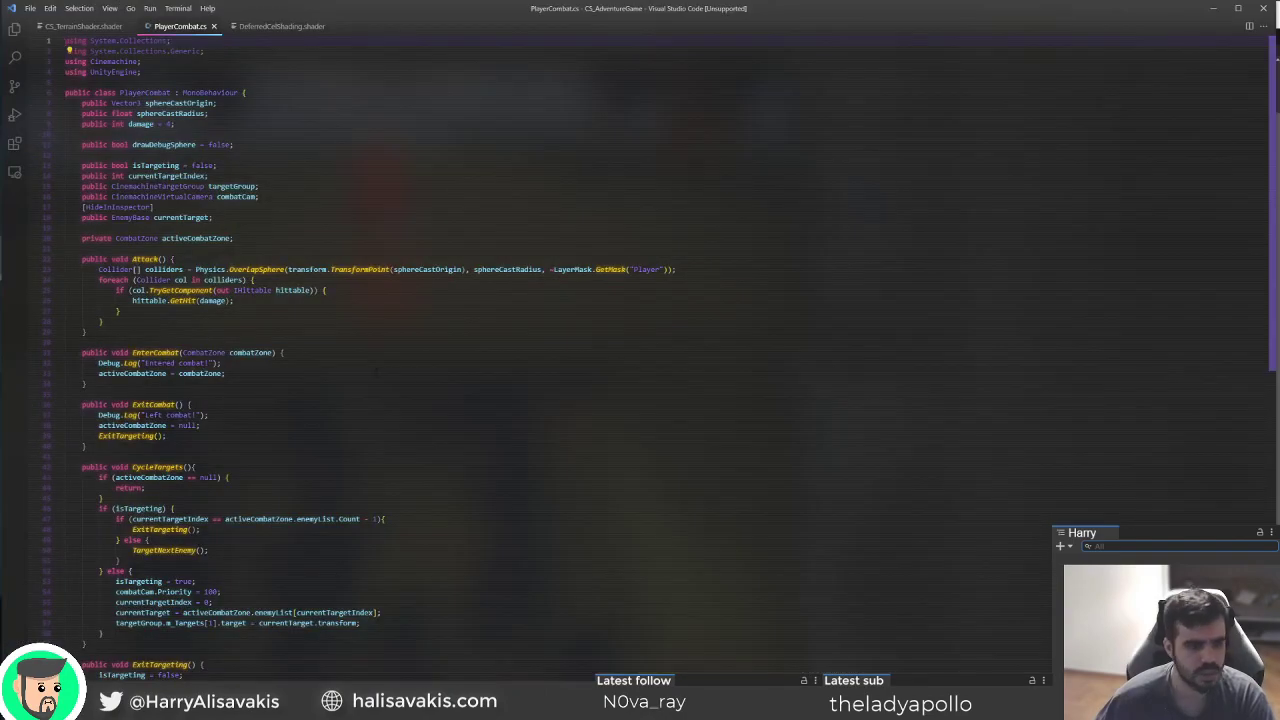
scroll(376, 373, "down", 6)
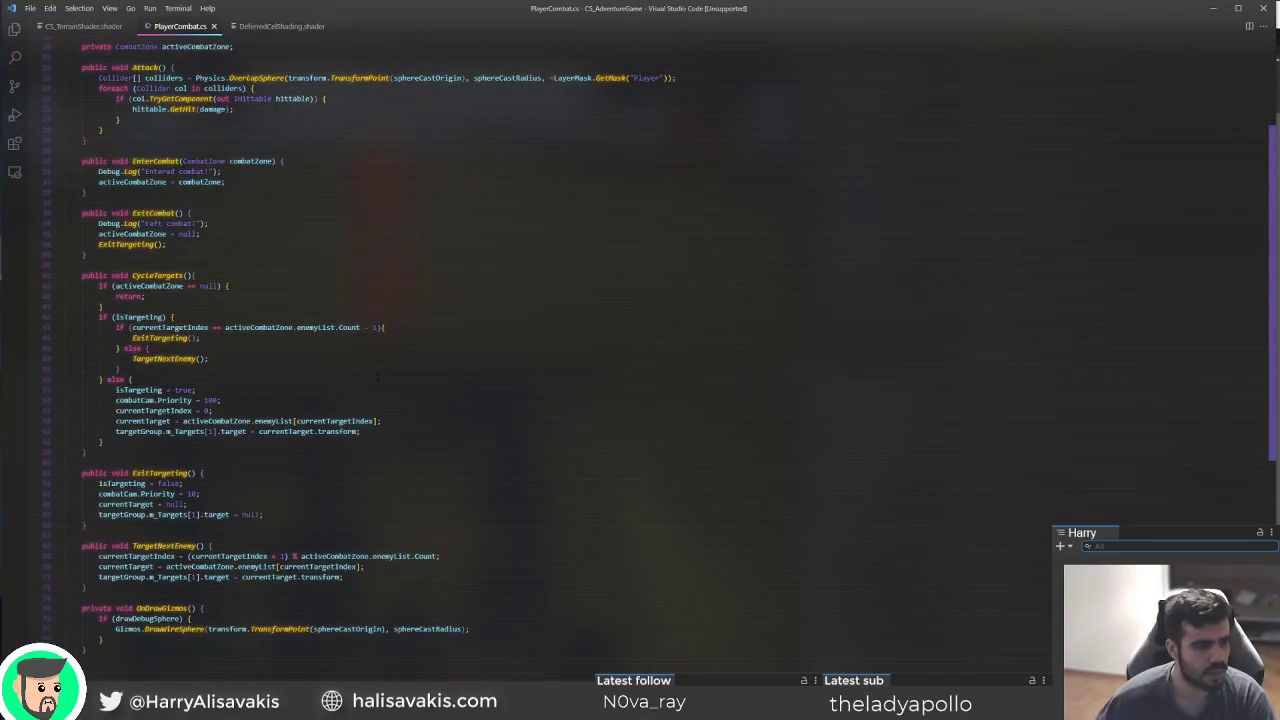
scroll(189, 316, "up", 5)
left_click(228, 273)
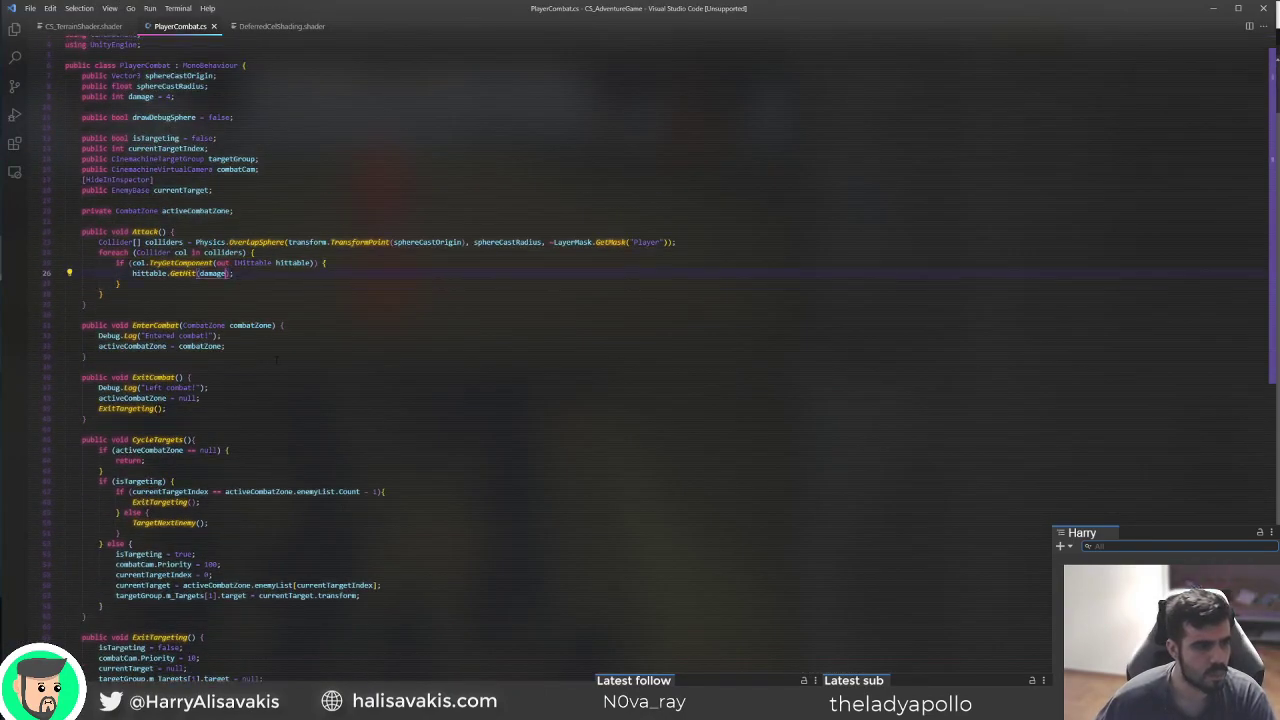
scroll(228, 163, "down", 4)
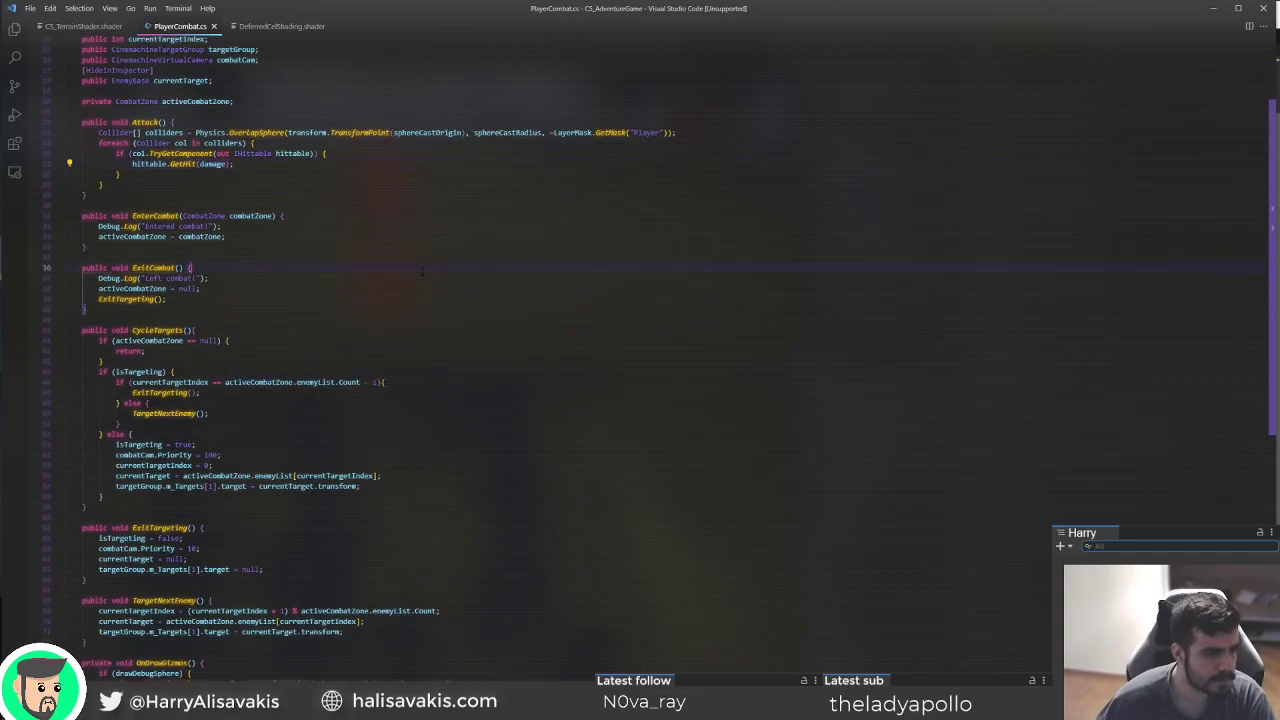
scroll(422, 270, "down", 2)
scroll(640, 350, "up", 6)
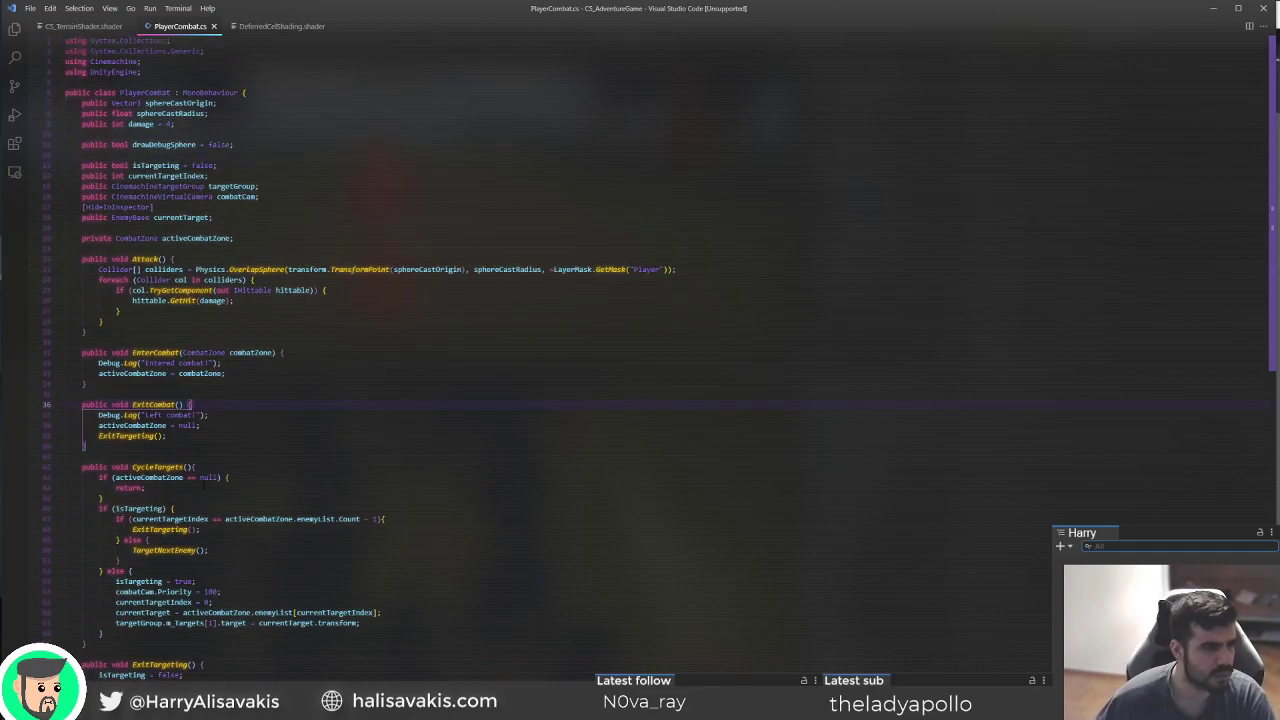
Open the PlayerInput script from the Player's component in Unity and examine its animator and player component fields.
key("alt+Tab")
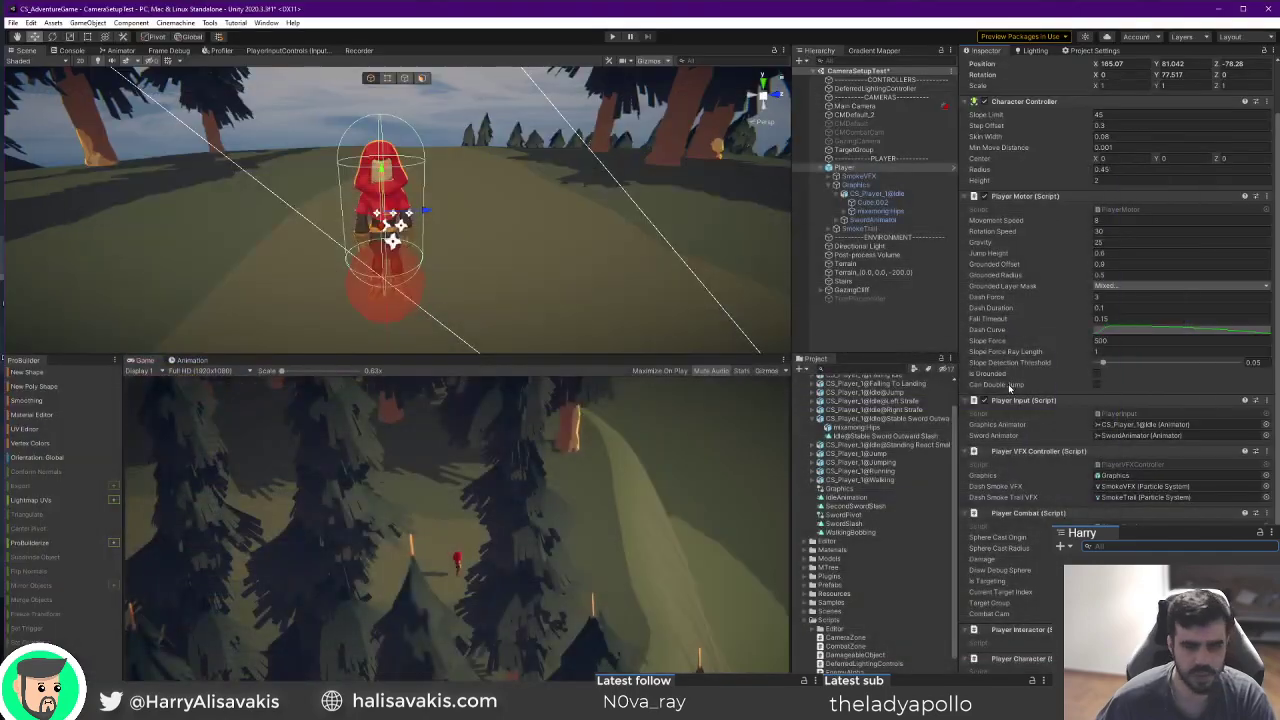
double_click(1130, 414)
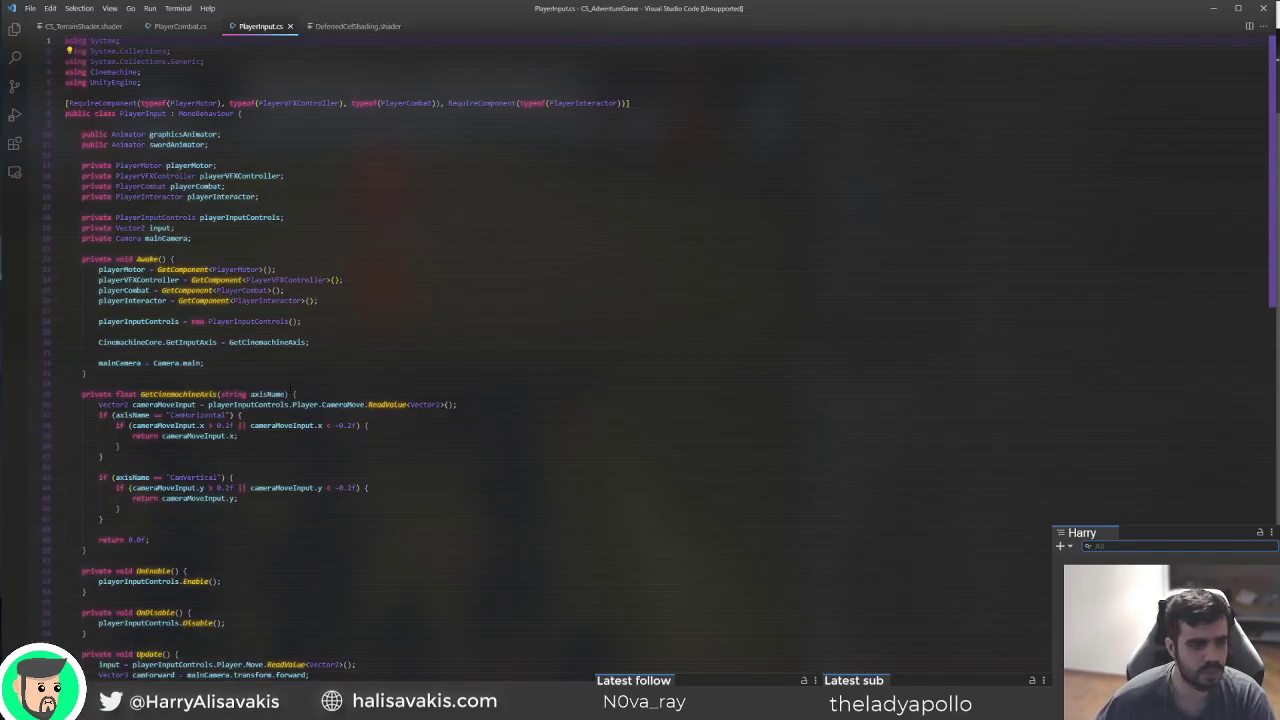
left_click(243, 197)
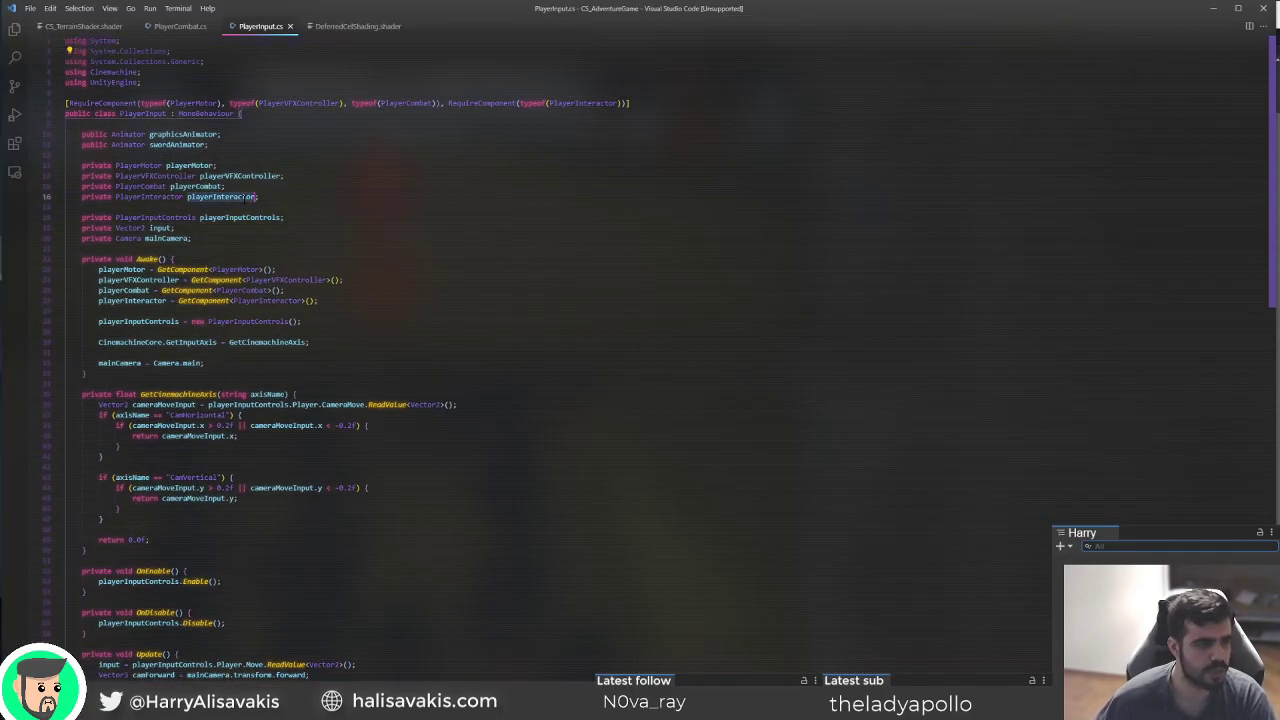
Return to Unity, find the Sword object inside SwordAnimator's SwordPivot, and enable its Mesh Renderer.
key("alt+Tab")
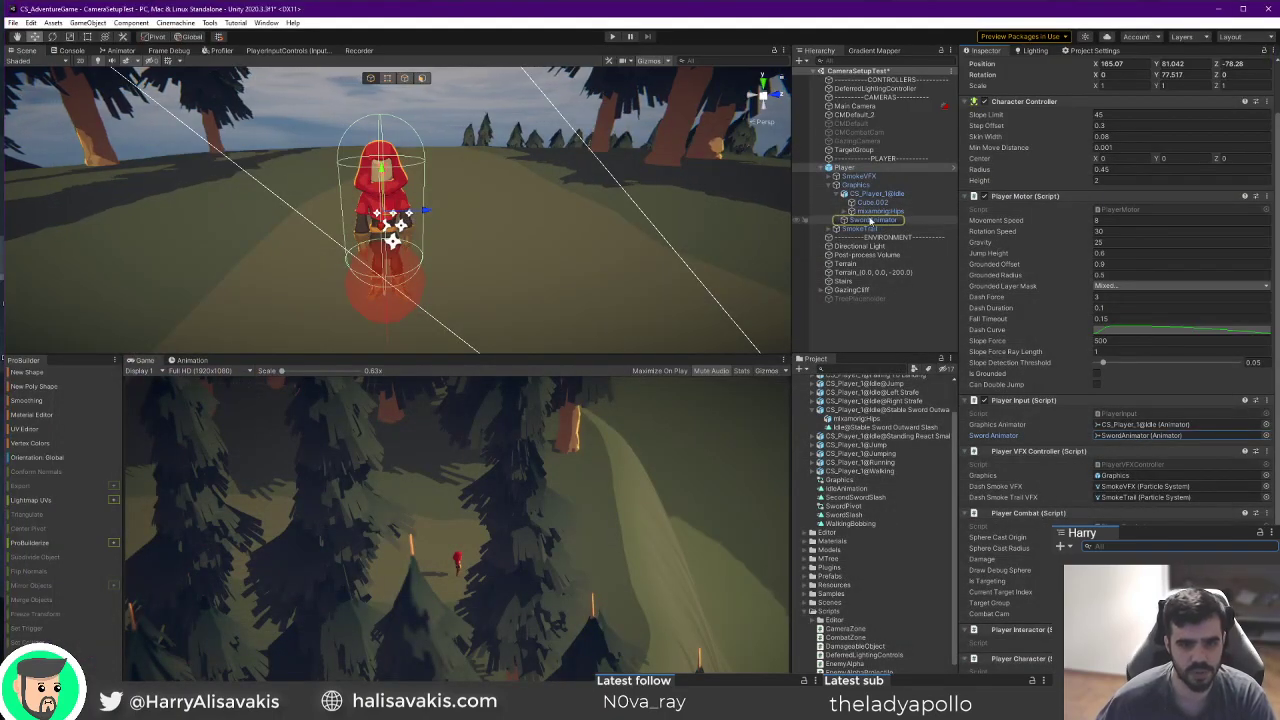
left_click(865, 220)
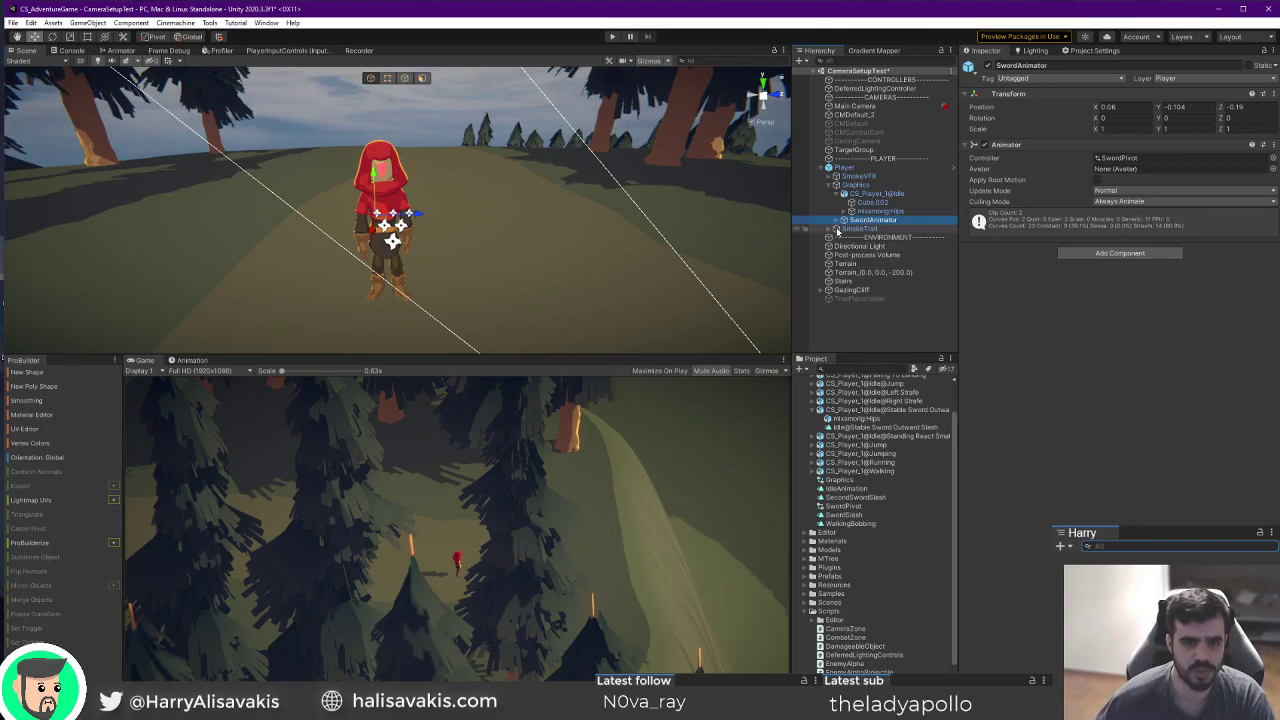
left_click(836, 221)
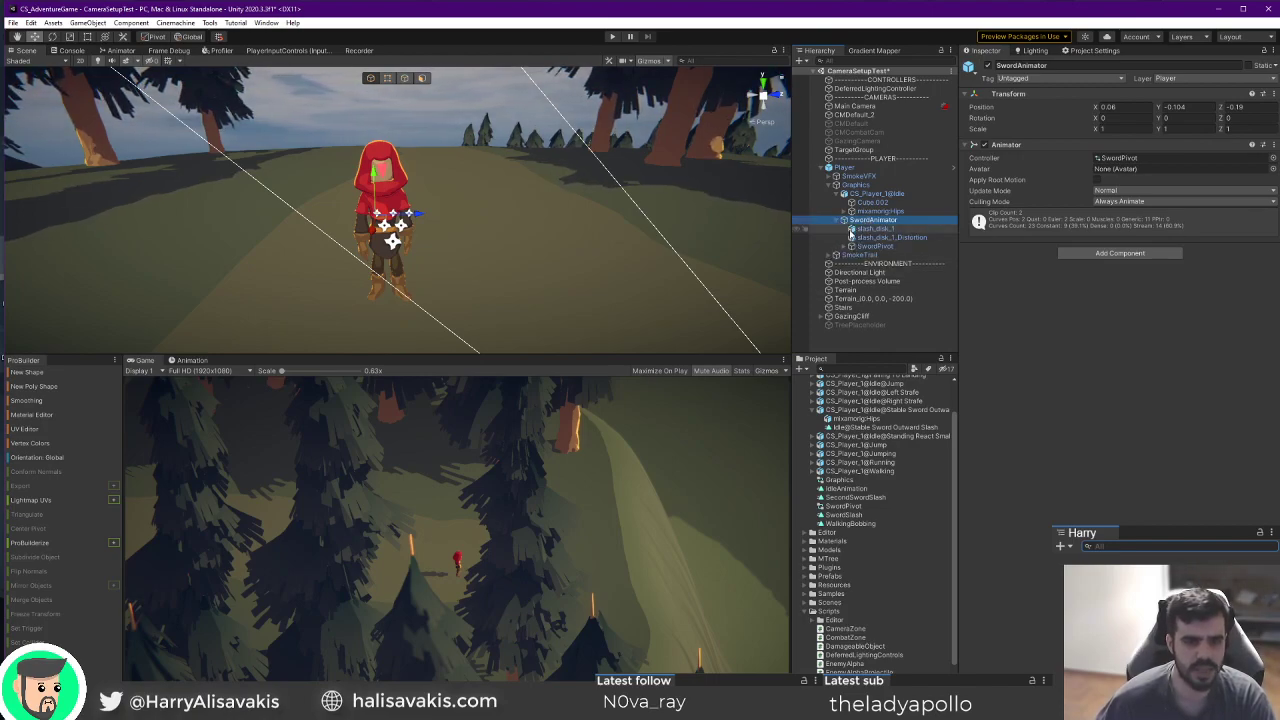
left_click(843, 247)
left_click(870, 246)
left_click(873, 255)
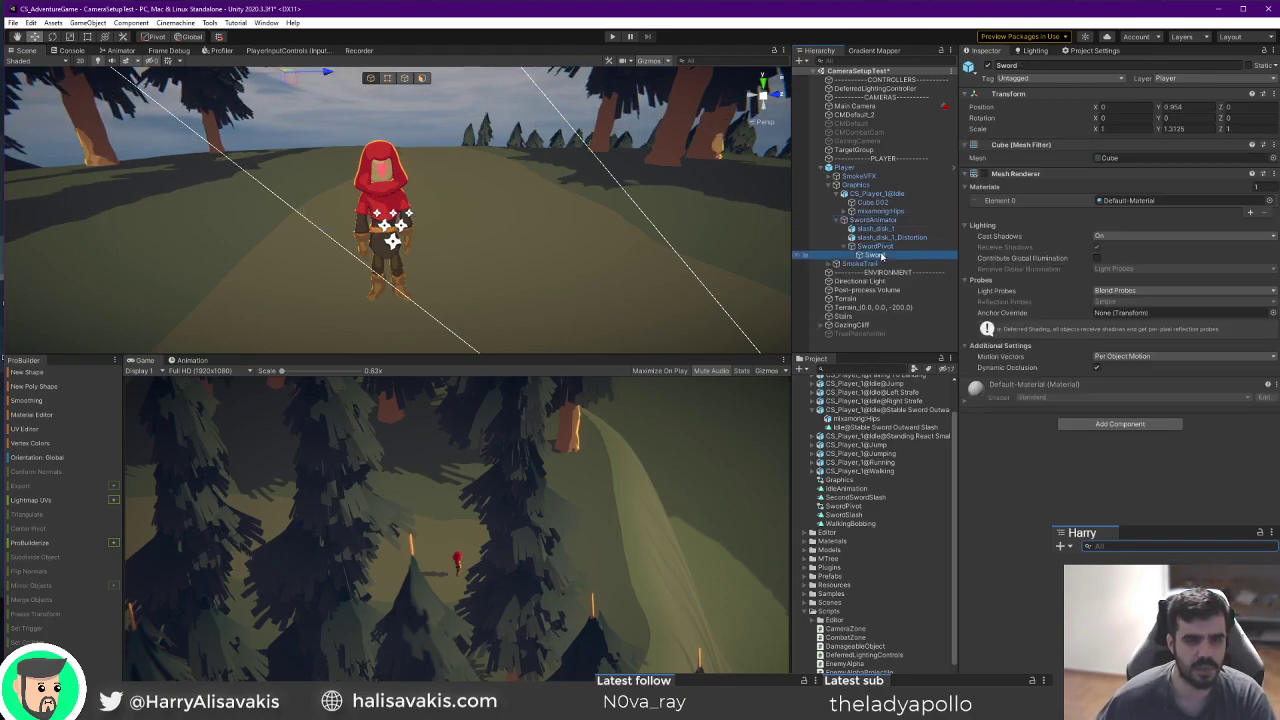
left_click(985, 175)
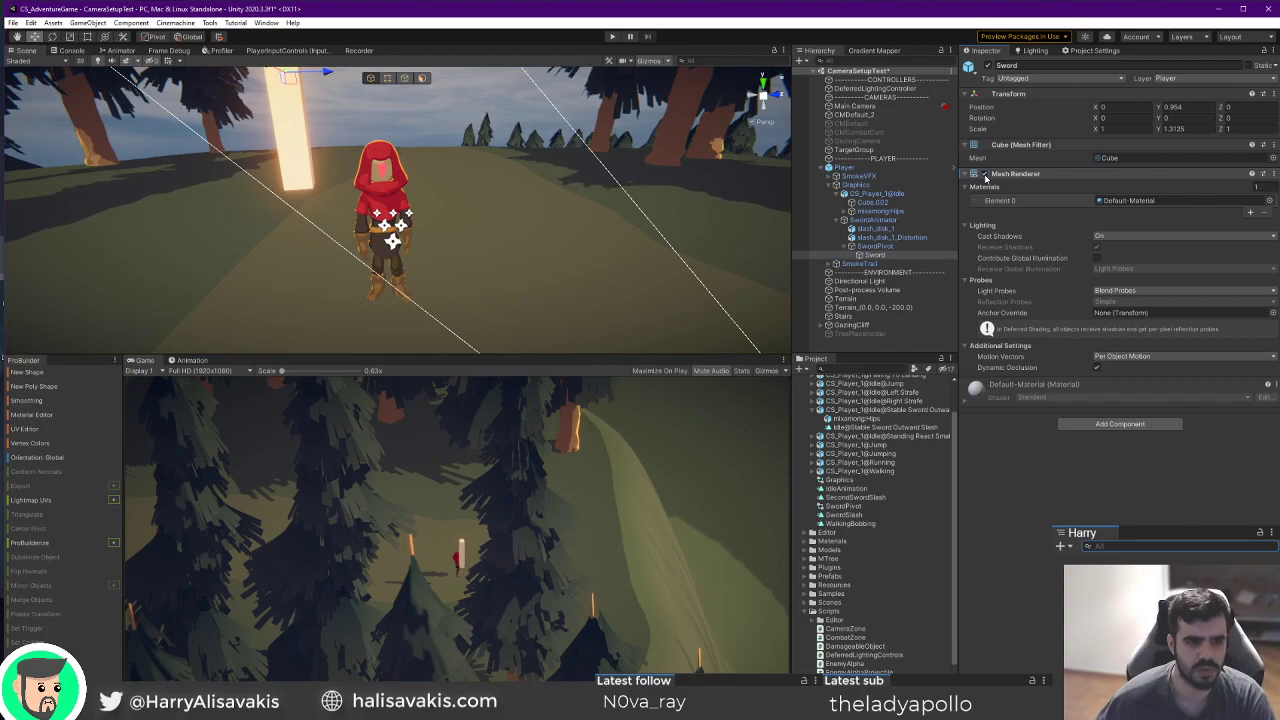
Disable the Sword's Mesh Renderer, collapse SwordPivot in the hierarchy, and select the SwordAnimator object.
left_click(985, 175)
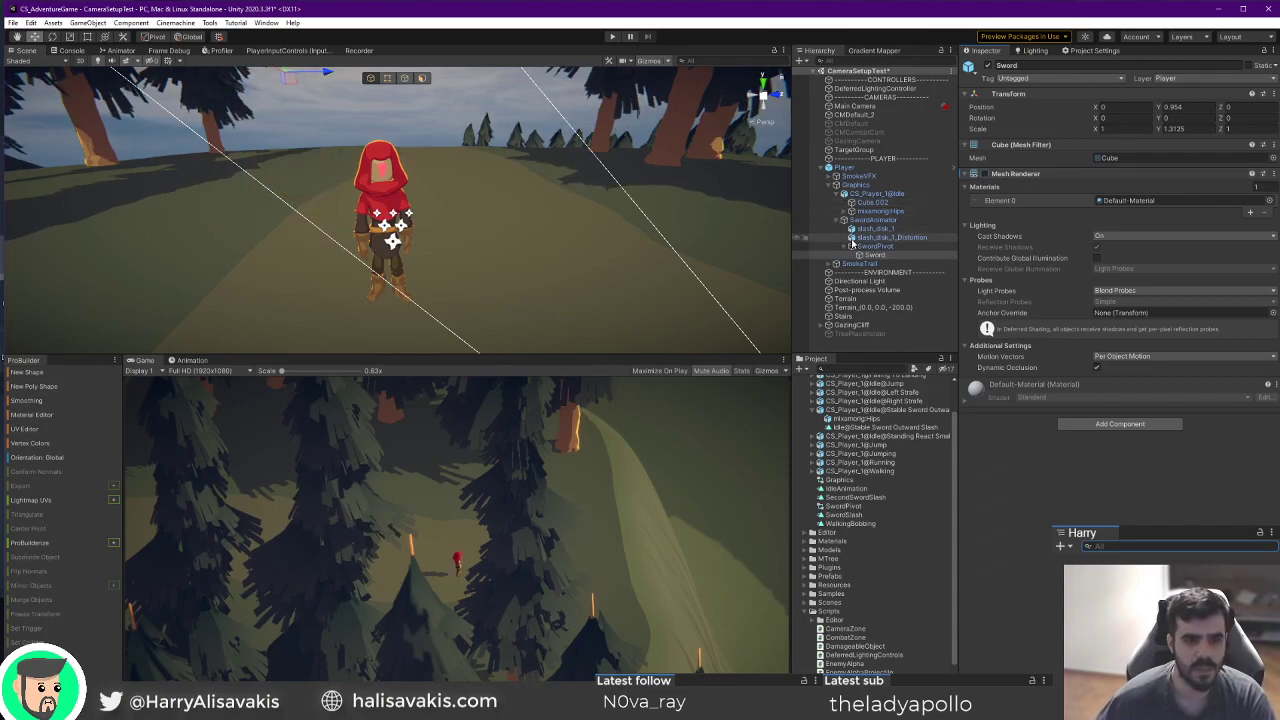
left_click(844, 246)
left_click(866, 221)
Compare the animator fields declared in PlayerInput in Visual Studio Code with the Graphics Animator and Sword Animator references on the Player in Unity.
key("alt+Tab")
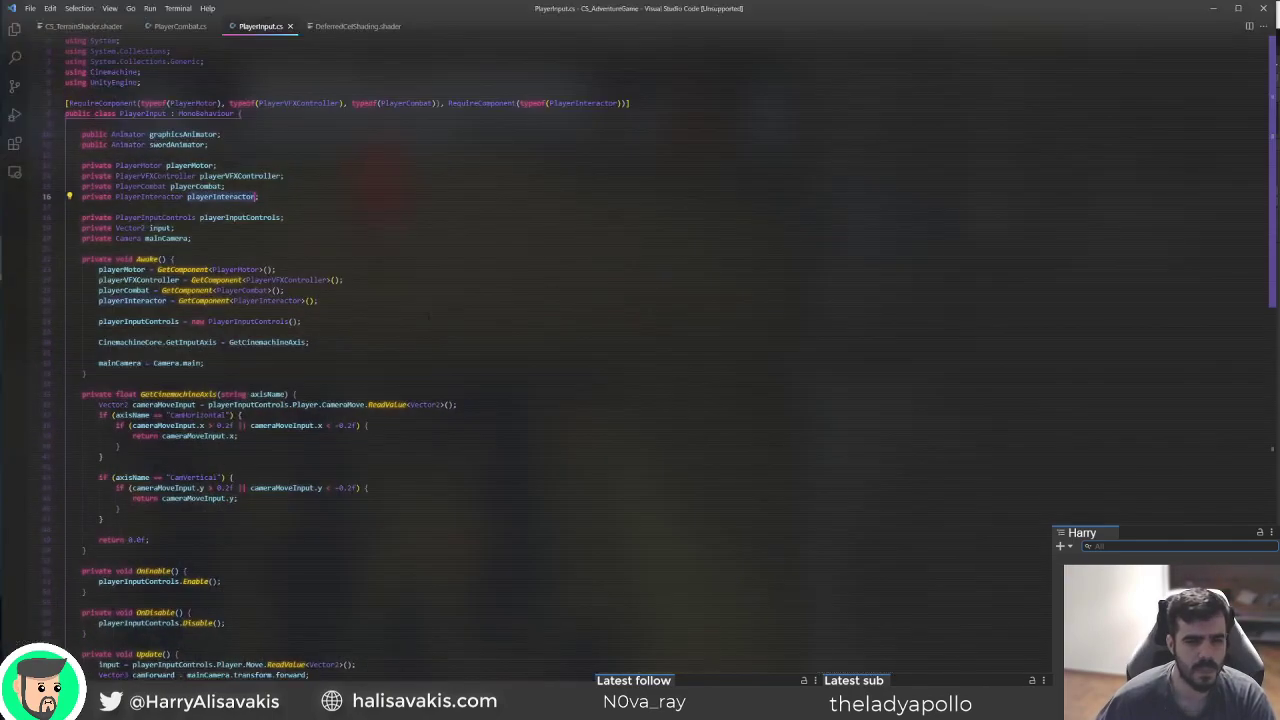
left_click(327, 321)
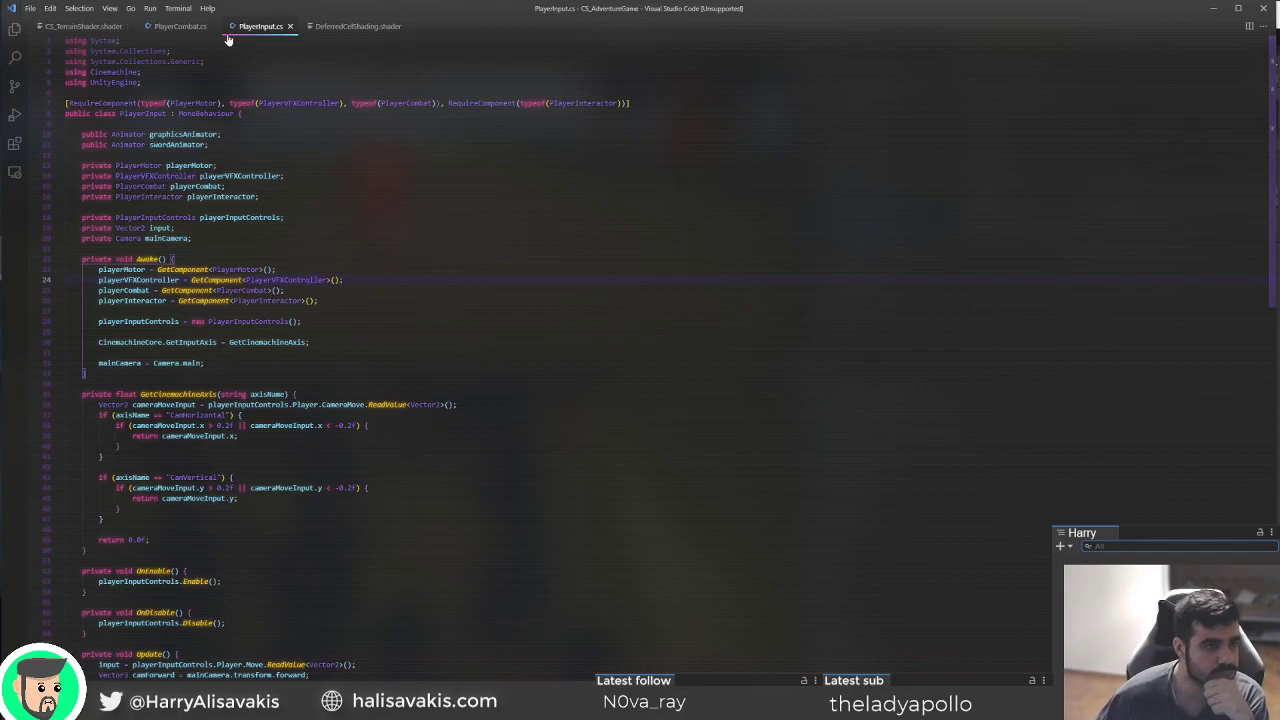
left_click(264, 207)
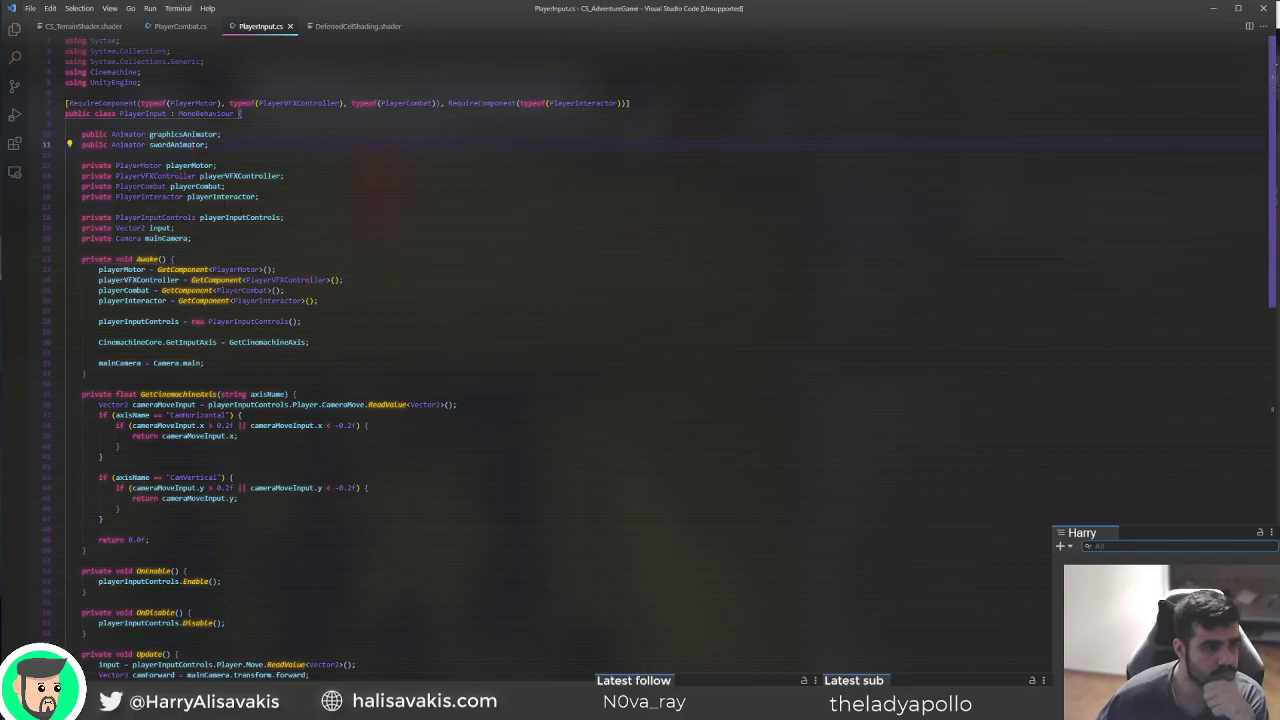
key("alt+Tab")
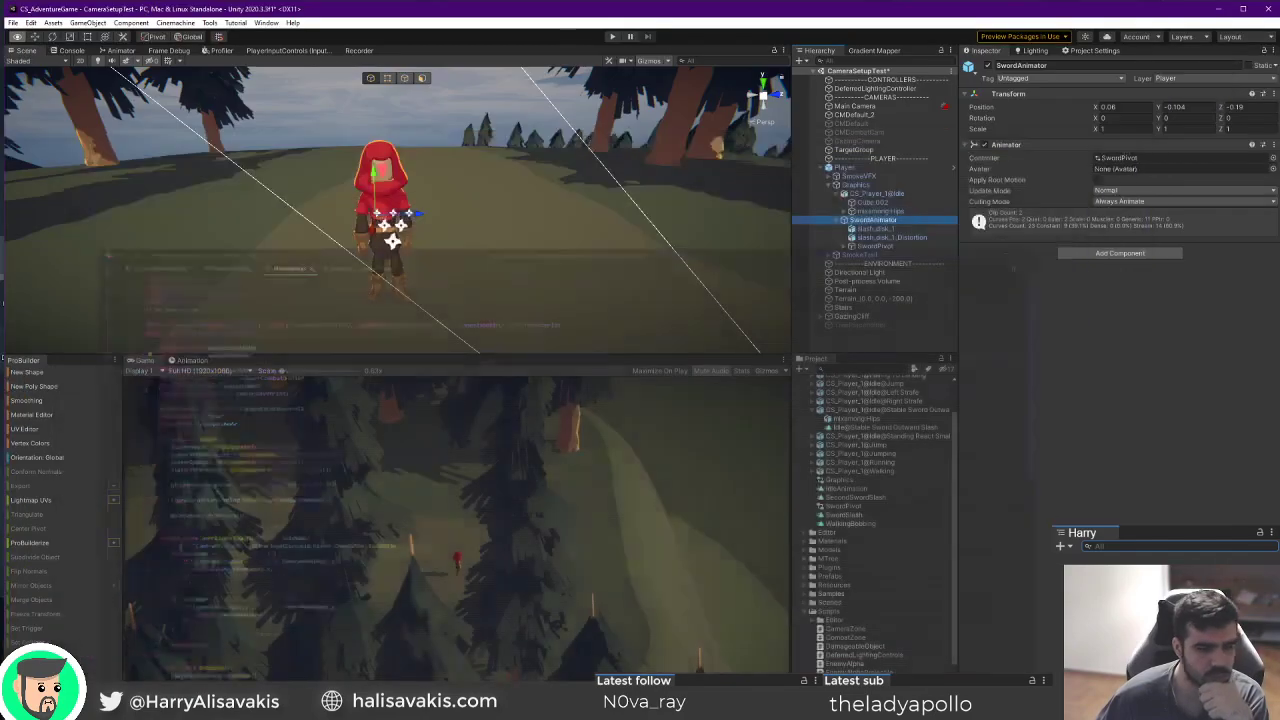
left_click(866, 166)
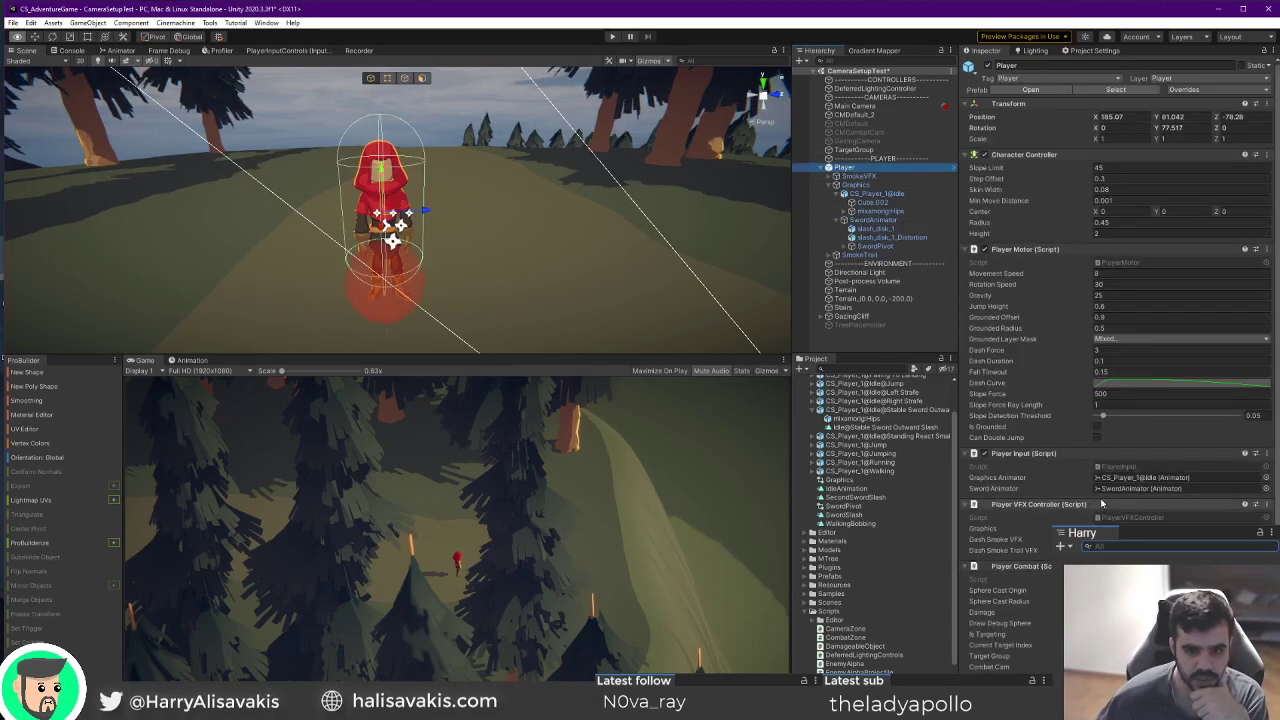
left_click(1140, 488)
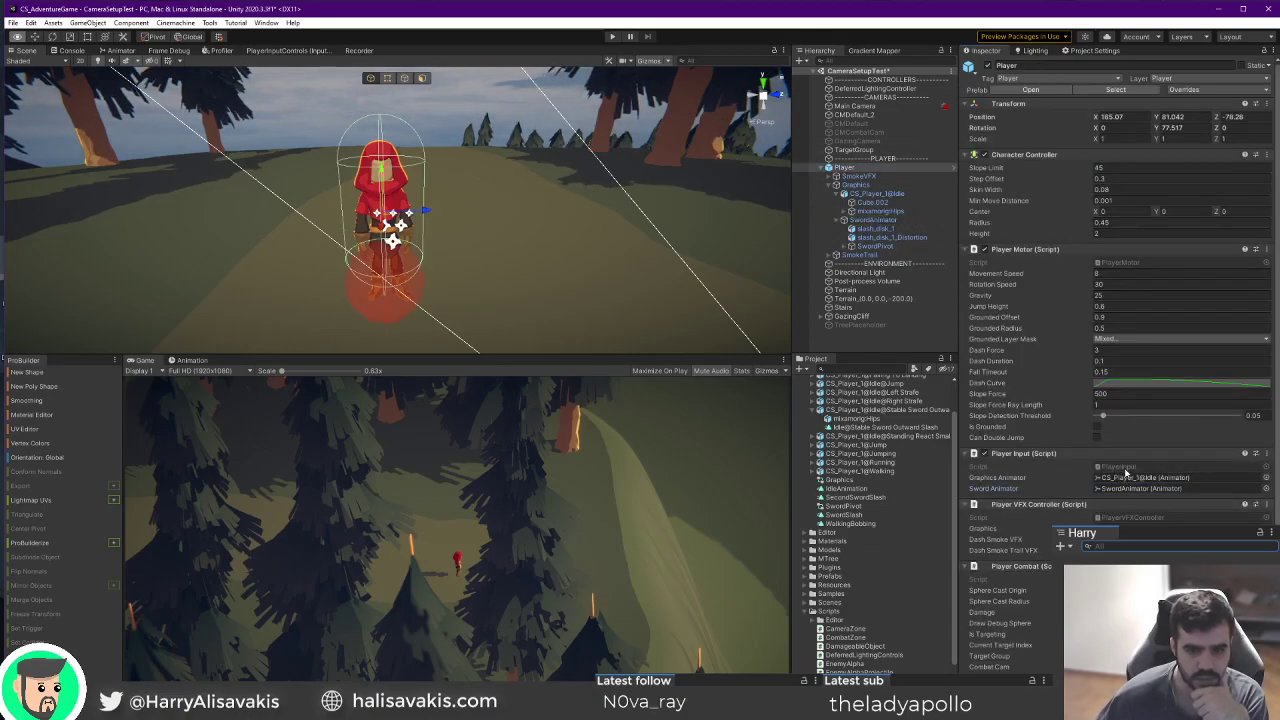
Switch to the PlayerInput script in Visual Studio Code and find the attack input handling in its Update method.
key("alt+Tab")
left_click(196, 144)
key("F12")
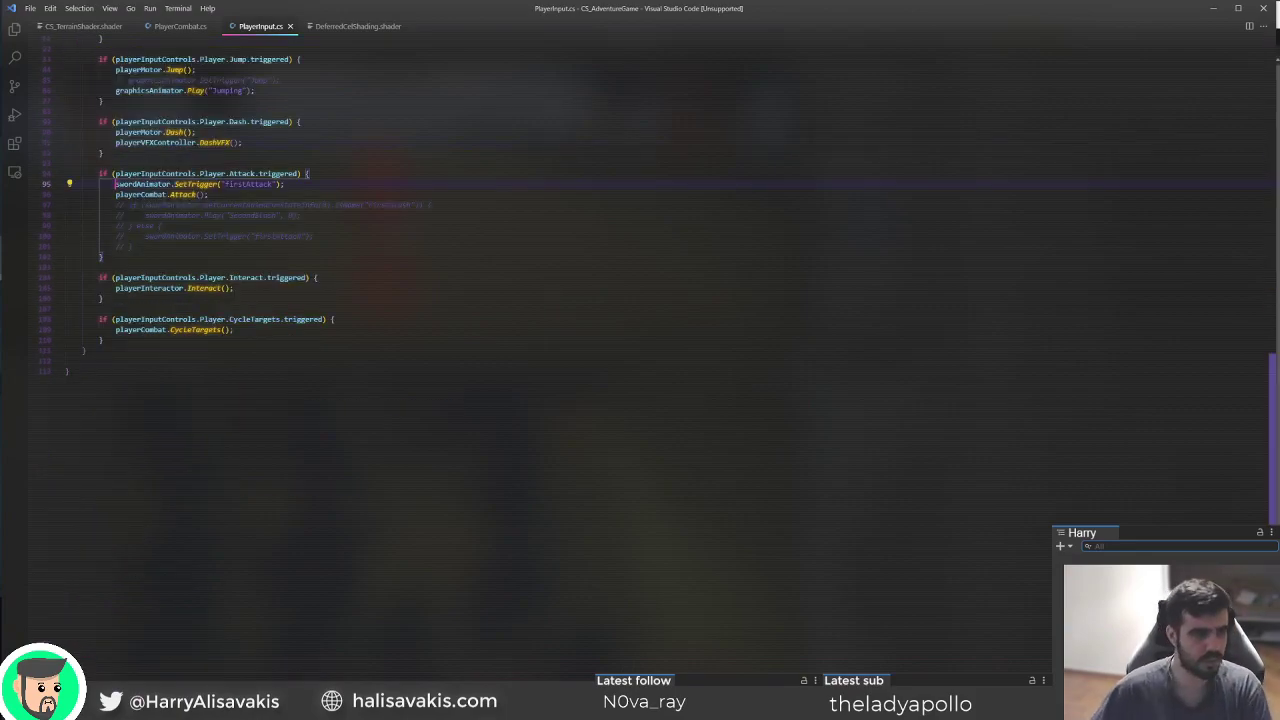
scroll(220, 200, "up", 3)
left_click(246, 345)
left_click(246, 273)
left_click(246, 303)
scroll(369, 425, "up", 4)
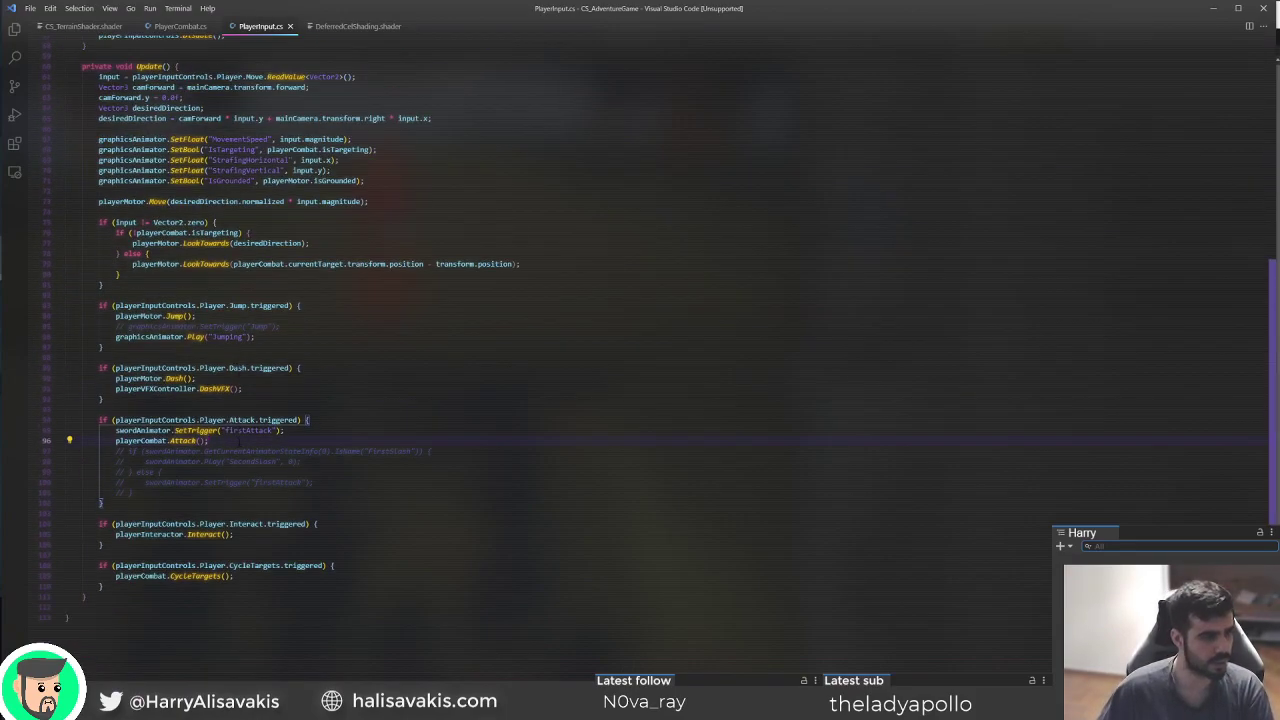
Add graphicsAnimator.SetTrigger("SlashLeft"); below the swordAnimator firstAttack trigger in the Attack block, and save the script.
left_click(370, 428)
key("Return")
type("animat")
key("BackSpace")
key("BackSpace")
key("BackSpace")
key("BackSpace")
key("BackSpace")
key("BackSpace")
type("playerani")
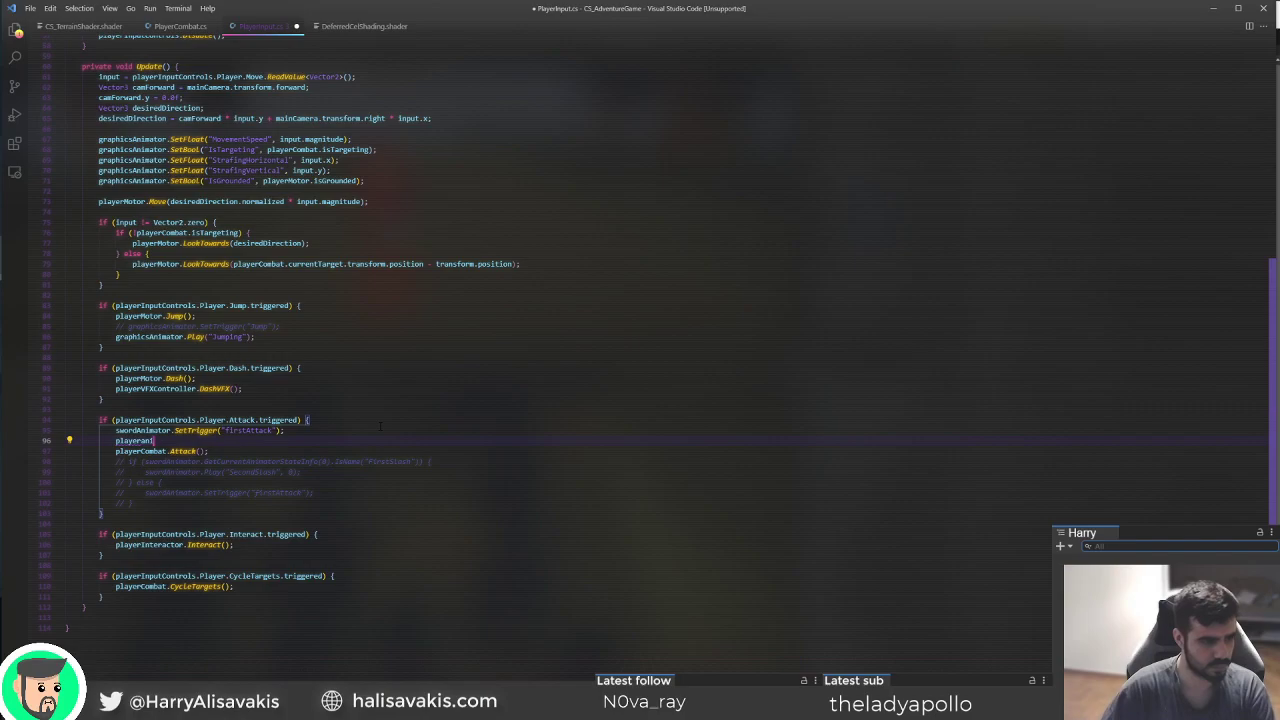
scroll(399, 435, "up", 20)
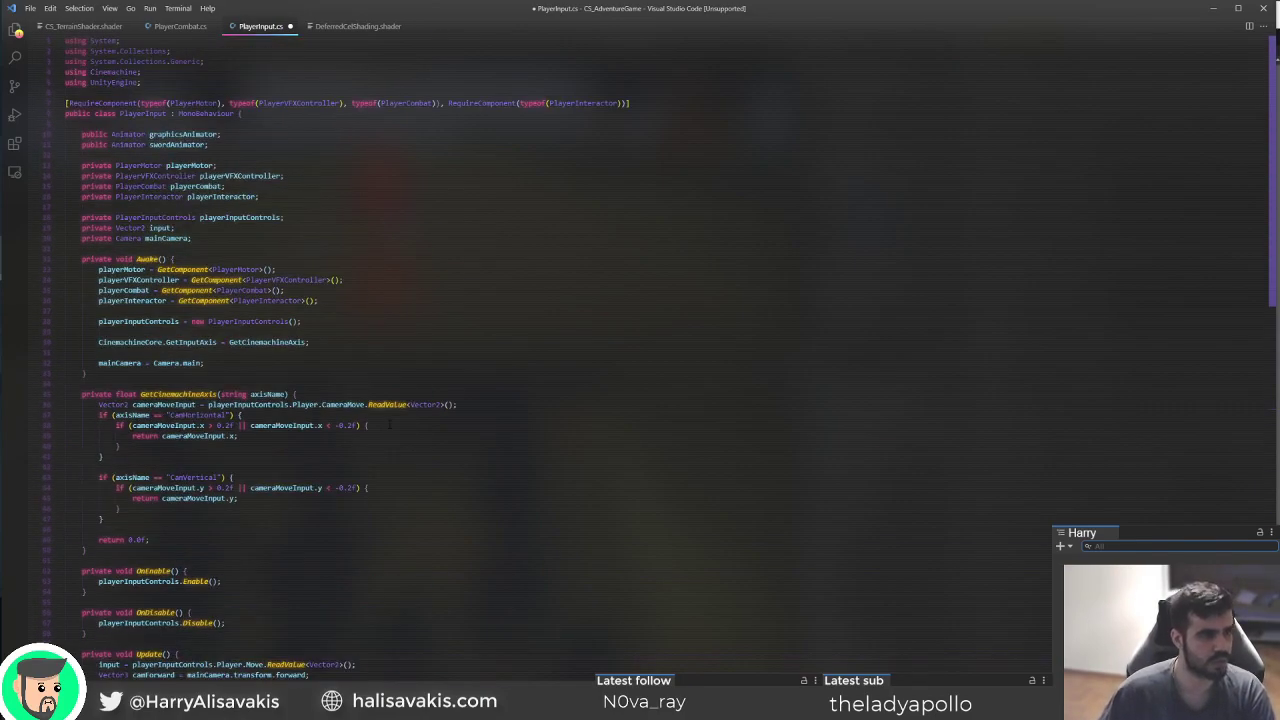
scroll(390, 426, "down", 20)
scroll(387, 429, "up", 4)
type("graphicsAnimator")
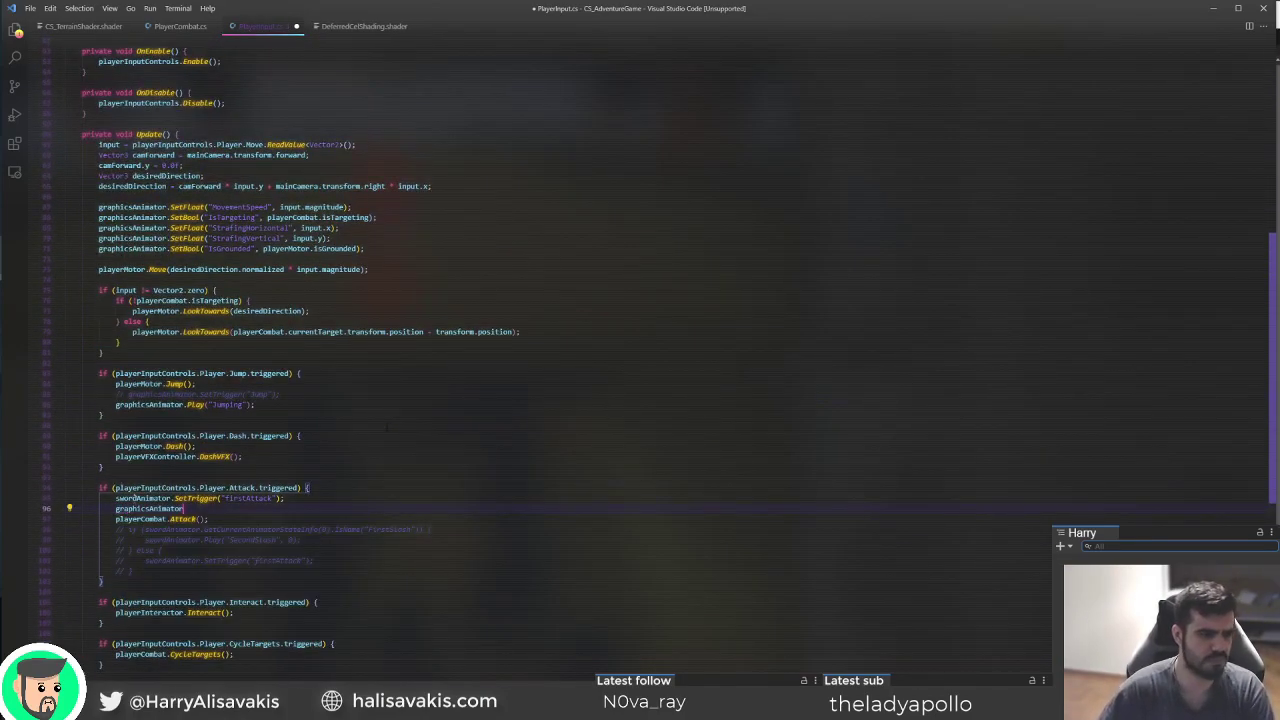
type(".SetTrigger(\"")
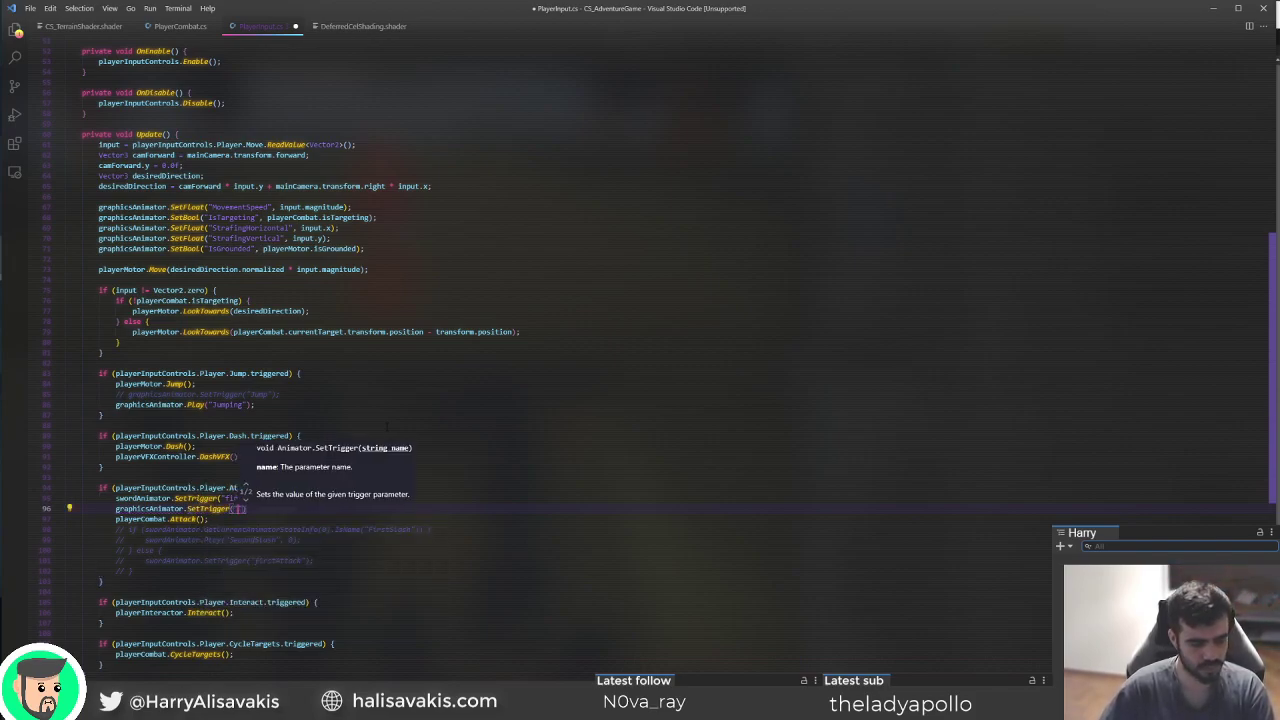
type("SlashLeft\");")
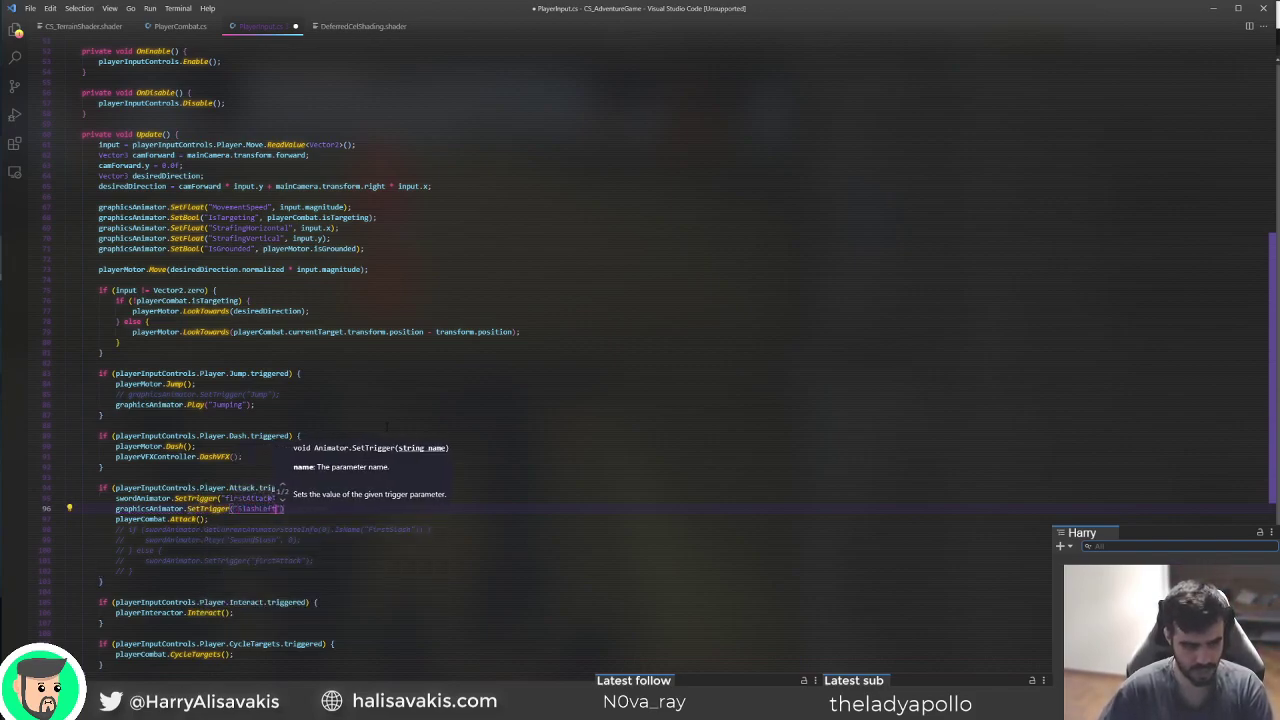
key("ctrl+s")
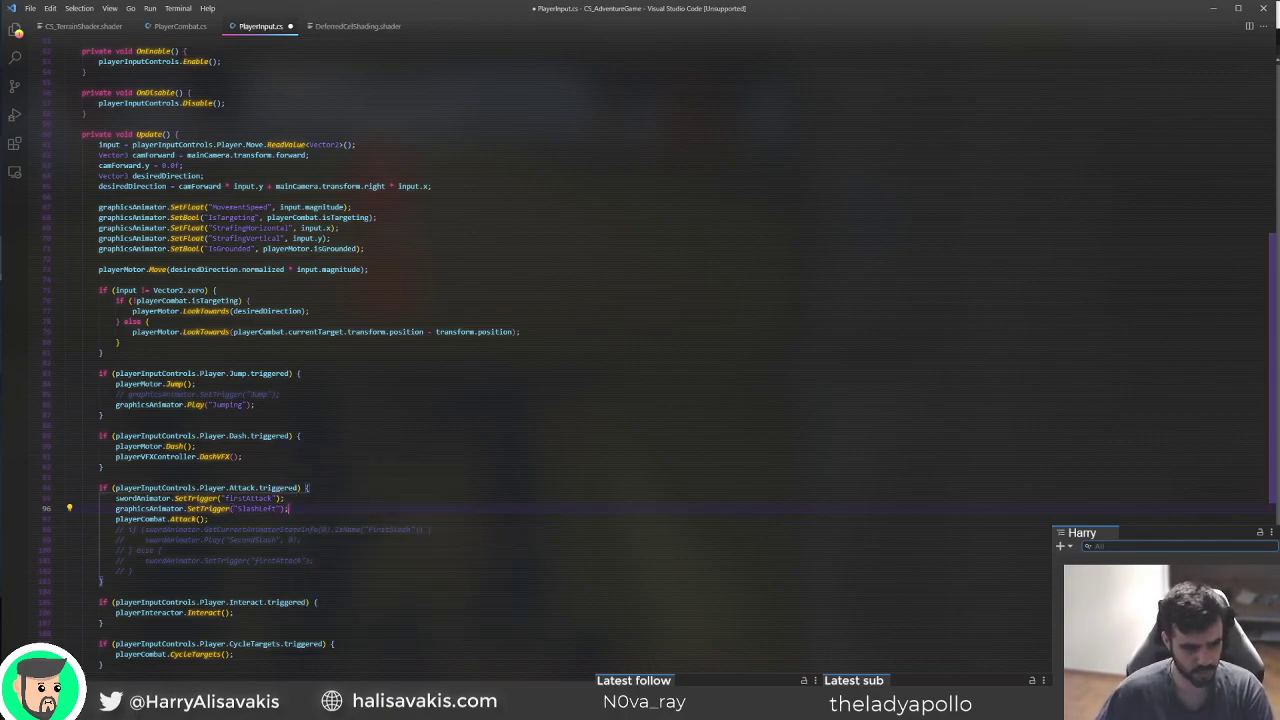
Check the condition on the Any State to SlashLeft transition in Unity's Animator against the trigger name in the PlayerInput script.
key("alt+Tab")
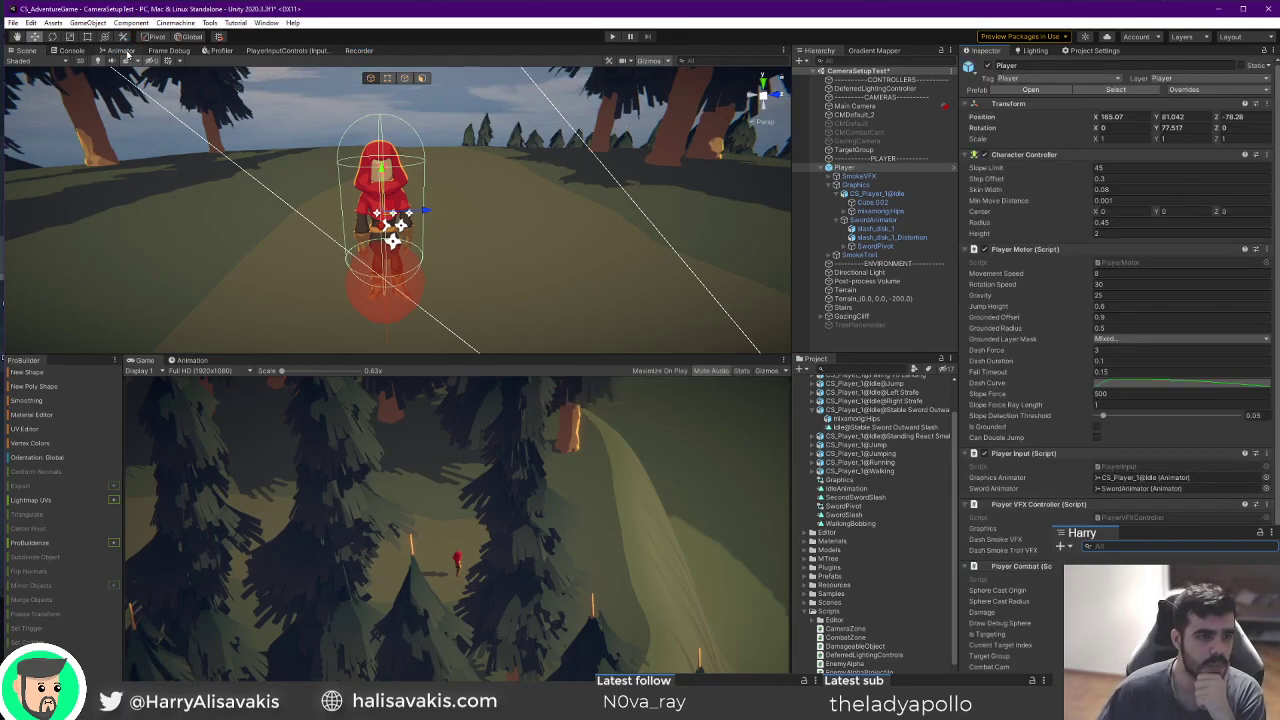
left_click(126, 52)
left_click(263, 283)
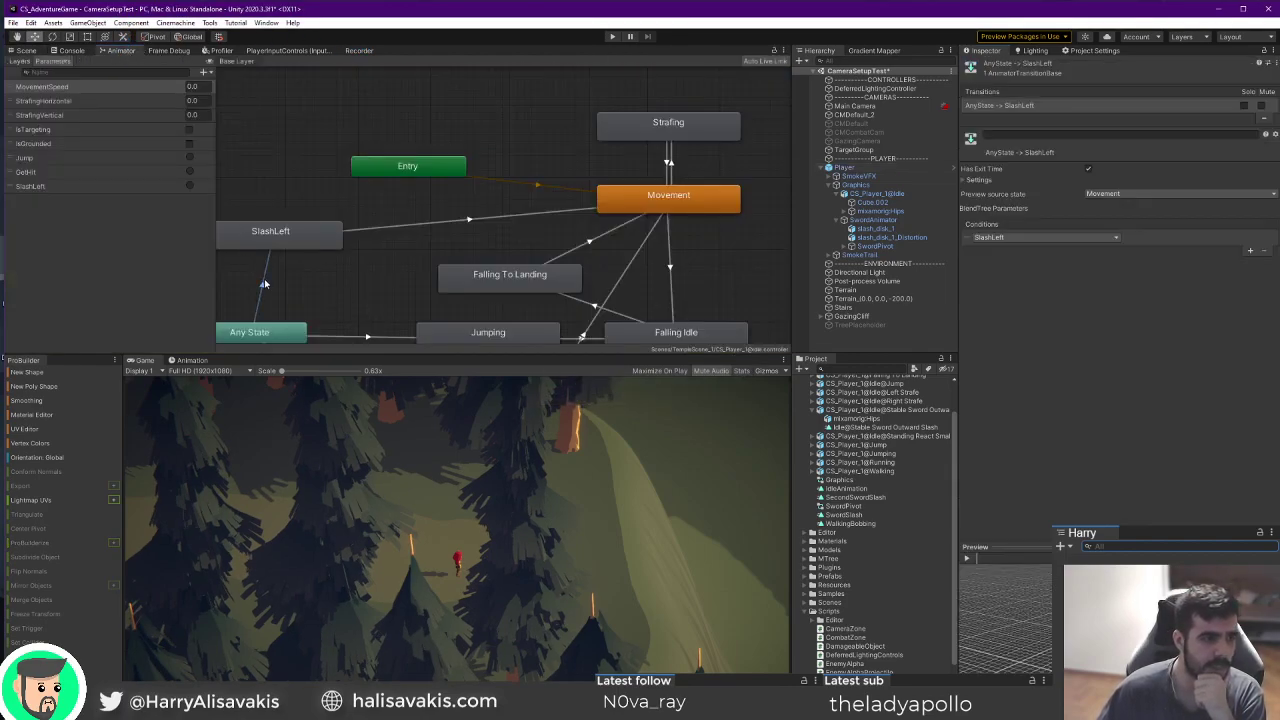
key("alt+Tab")
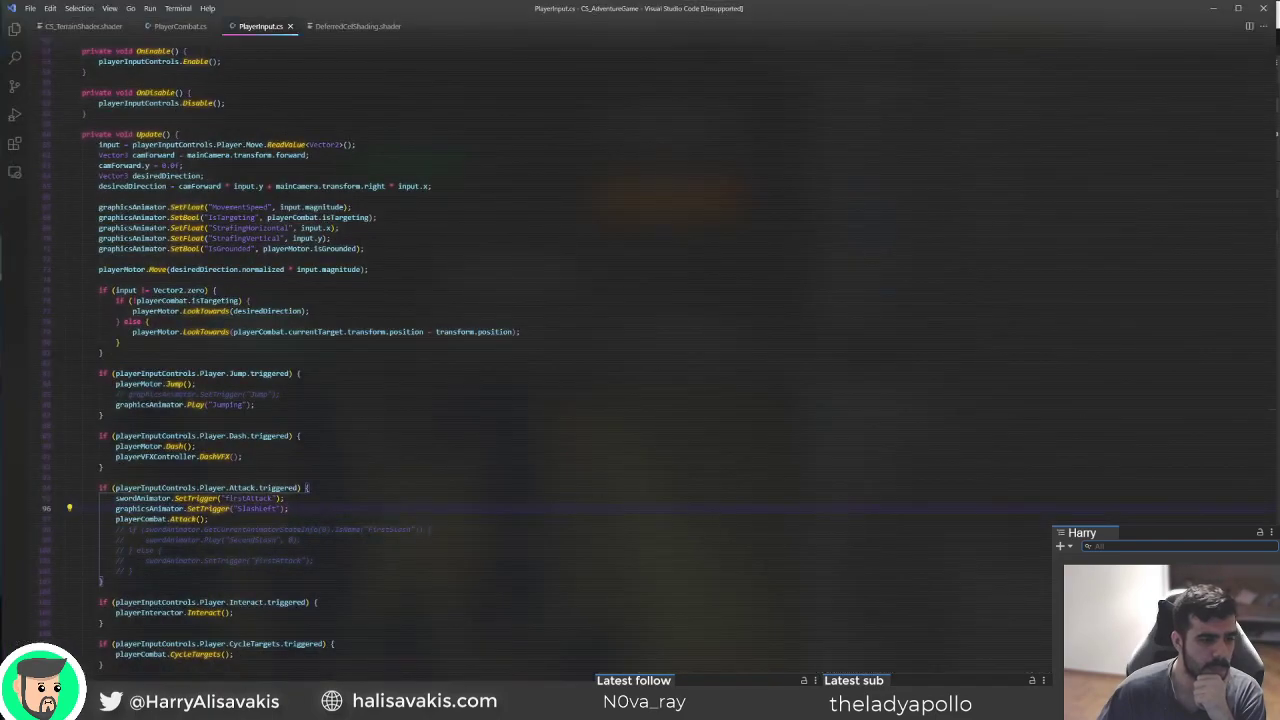
key("alt+Tab")
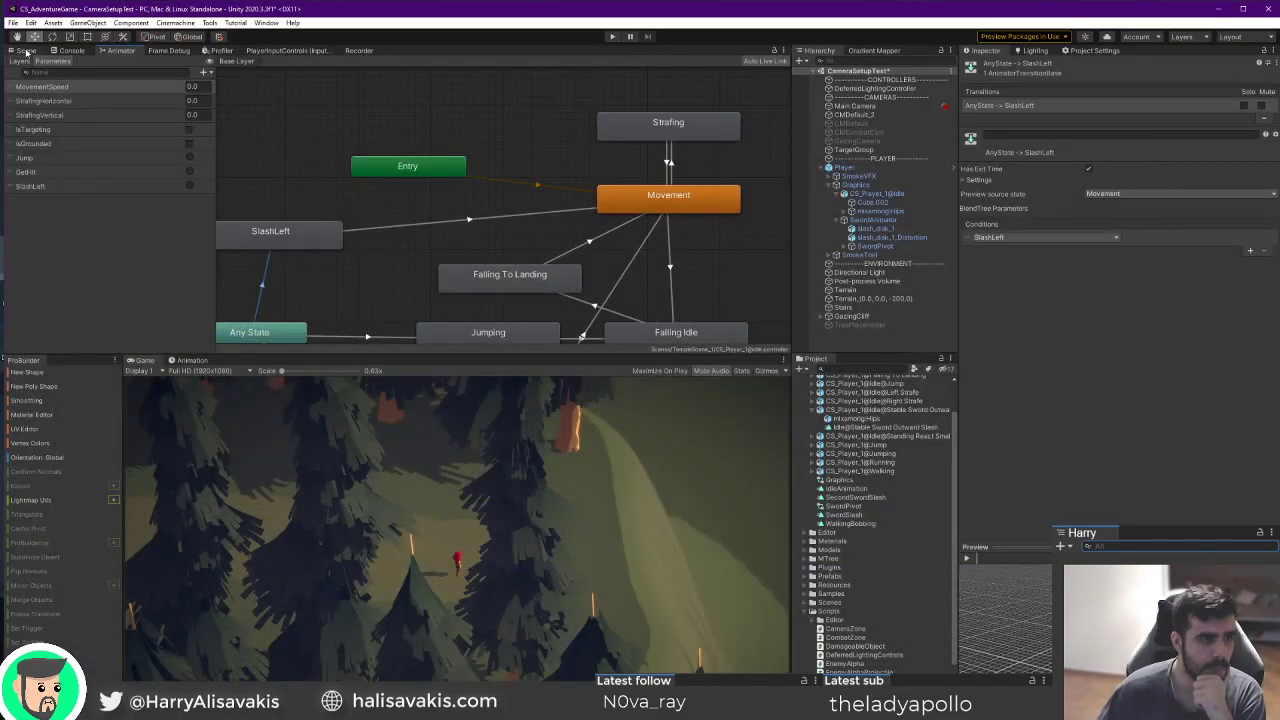
Return to the Scene view, select and collapse SwordAnimator in the hierarchy, and deactivate that object.
left_click(25, 50)
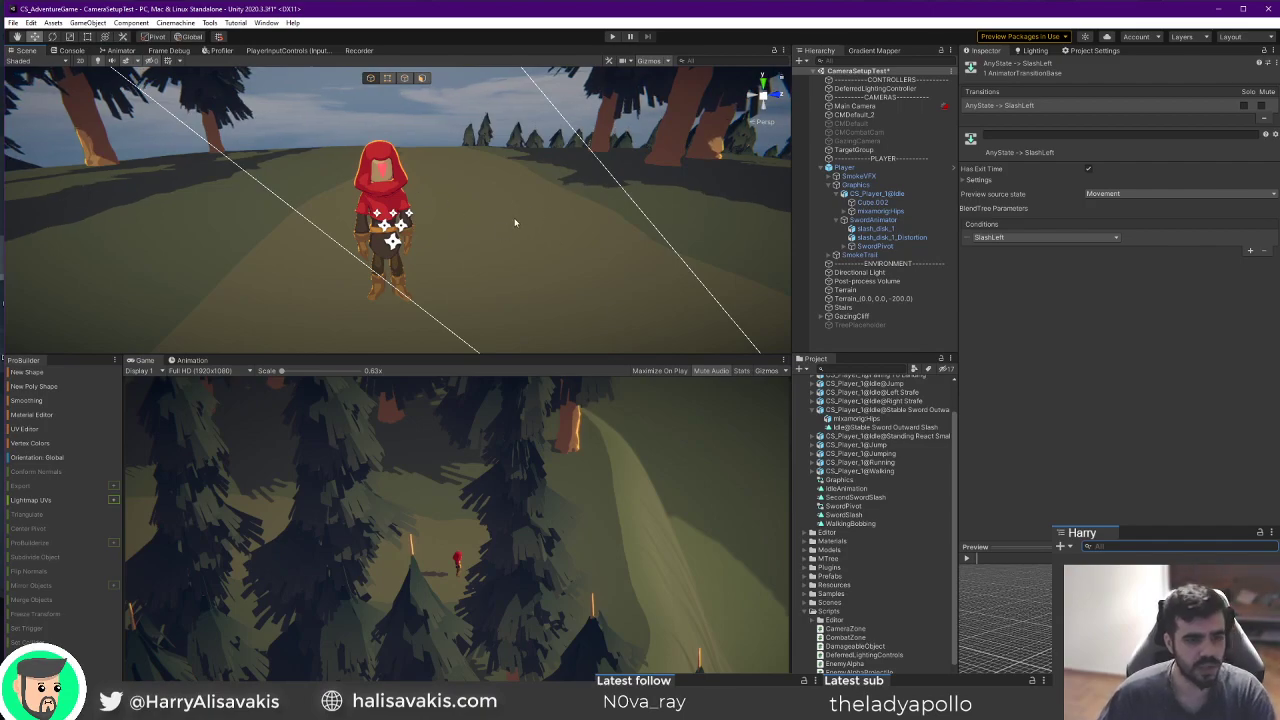
left_click(834, 221)
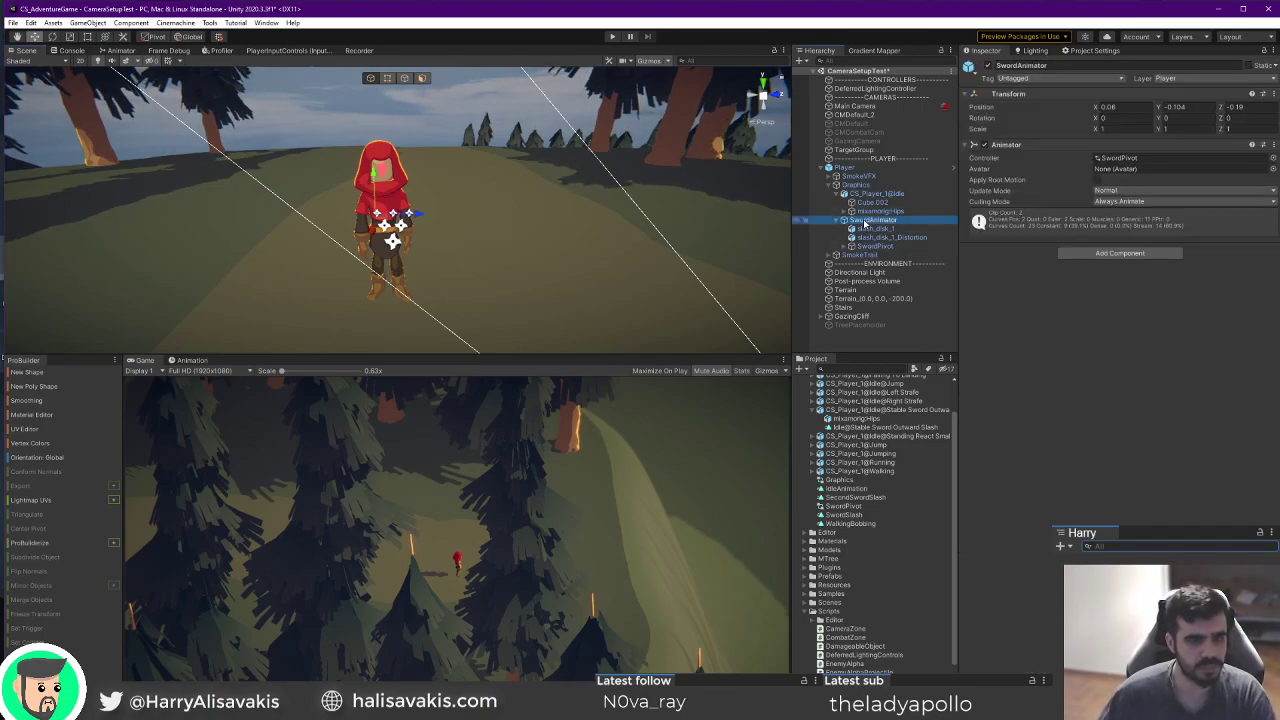
left_click(835, 220)
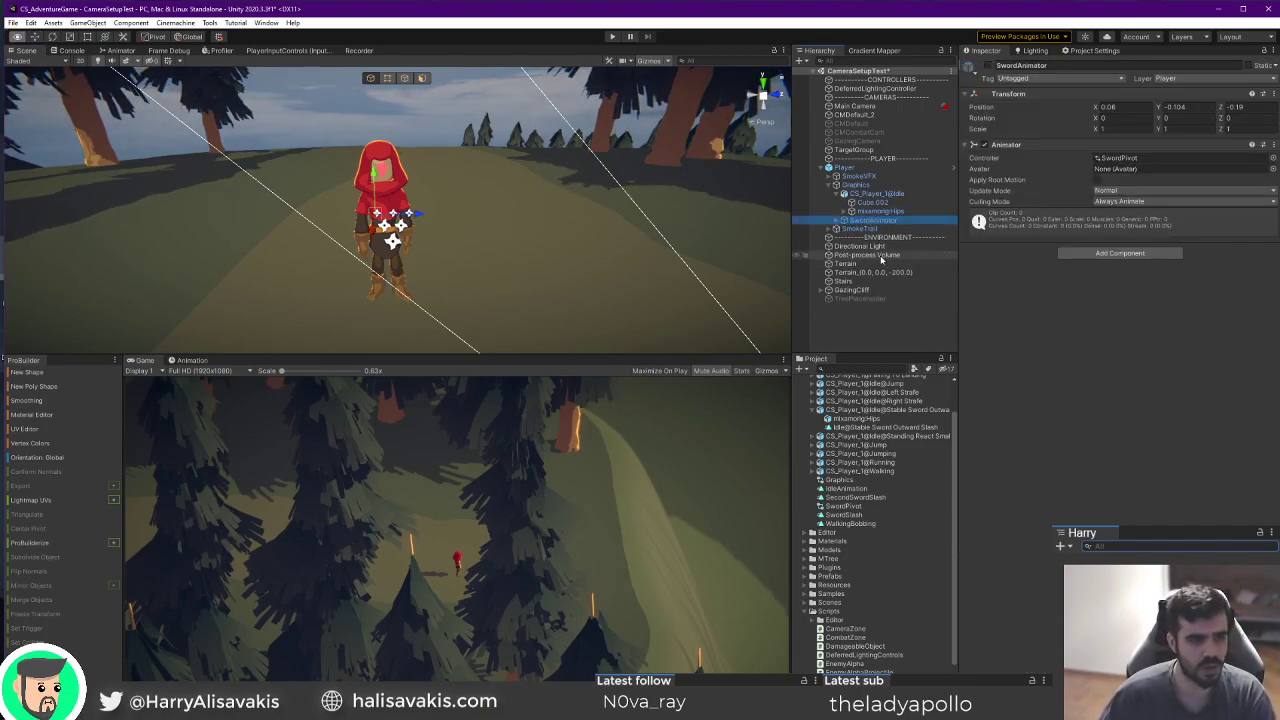
right_click_drag(608, 230, 441, 100)
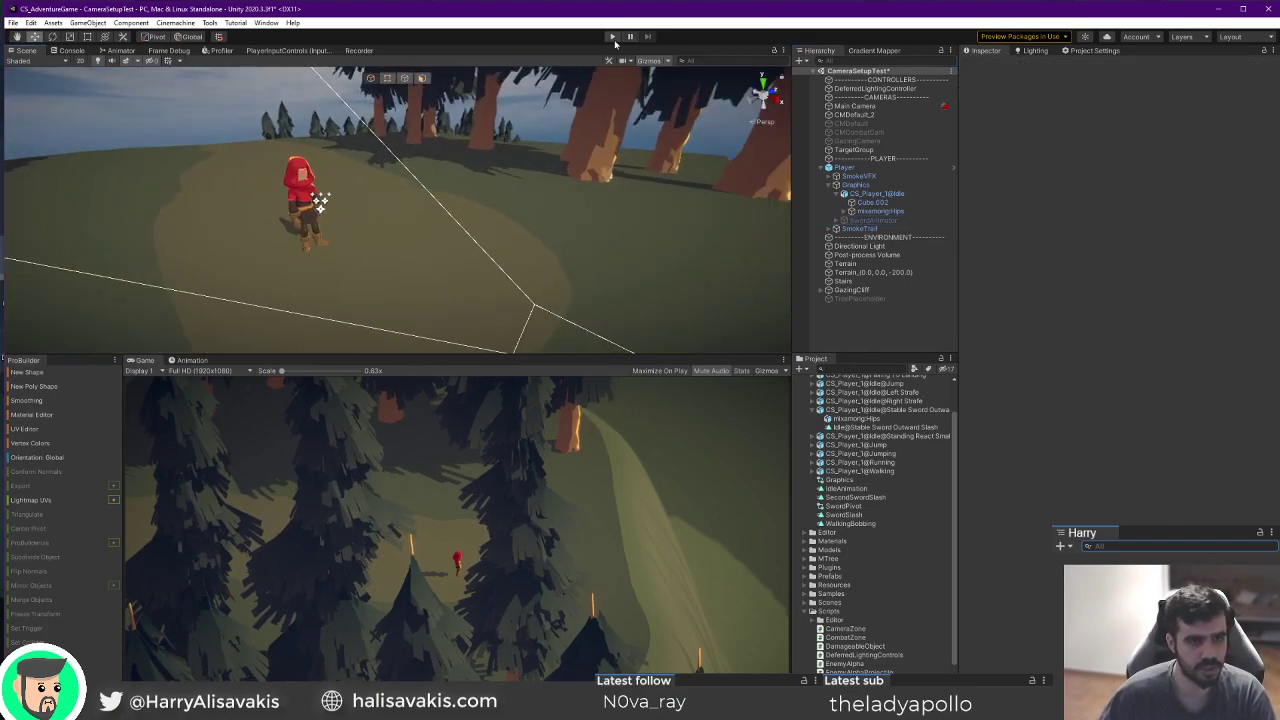
Run the game and test the character's running, jumping and slash attack while watching the Scene view.
left_click(613, 36)
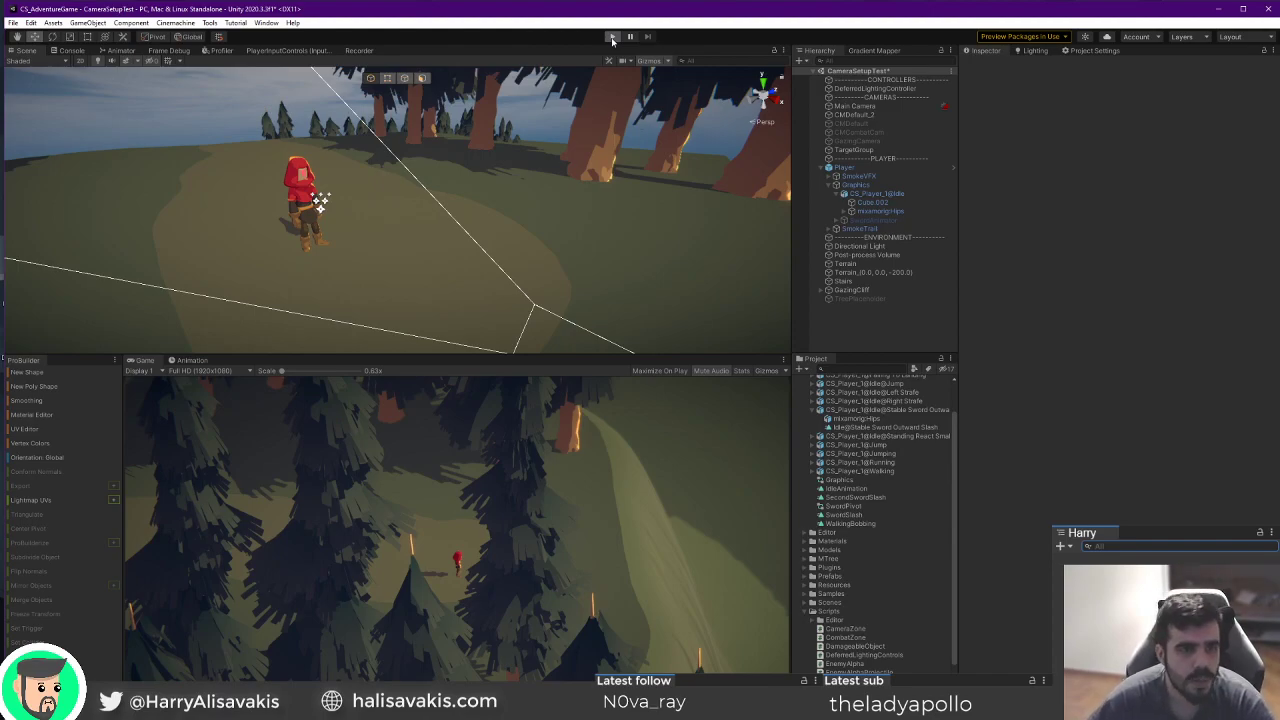
key("a")
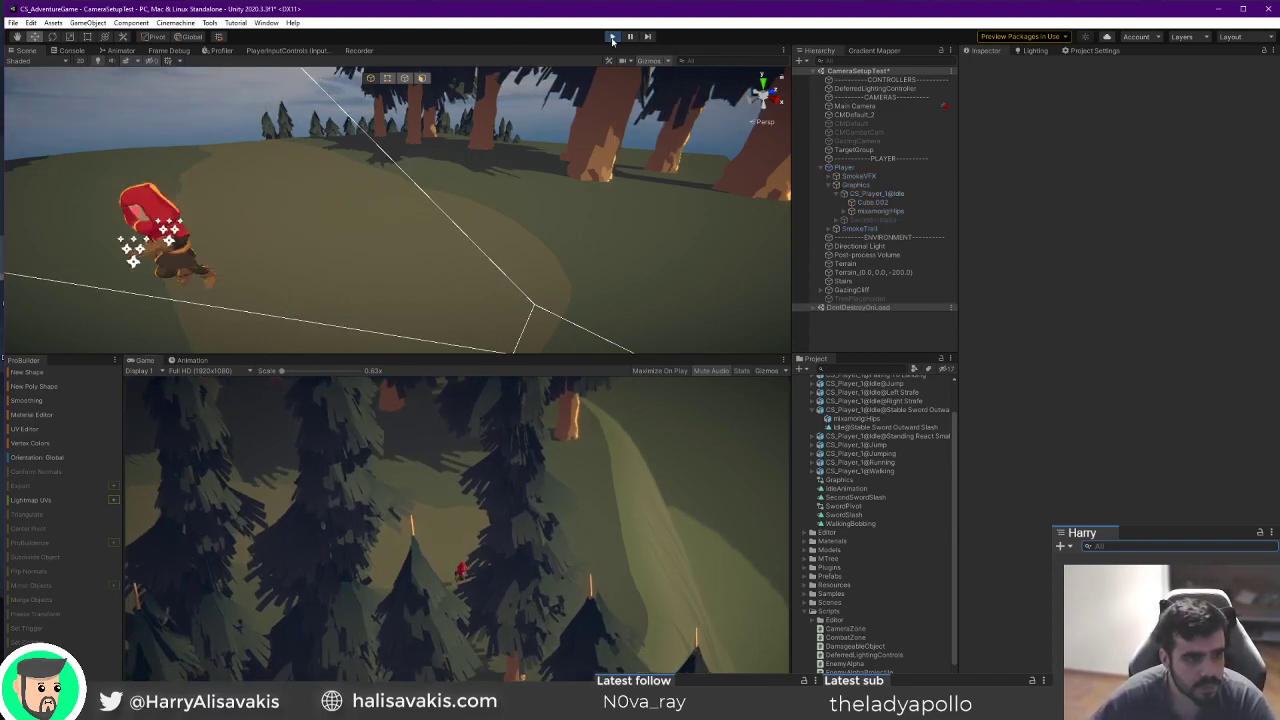
key("d")
key("a")
key("space")
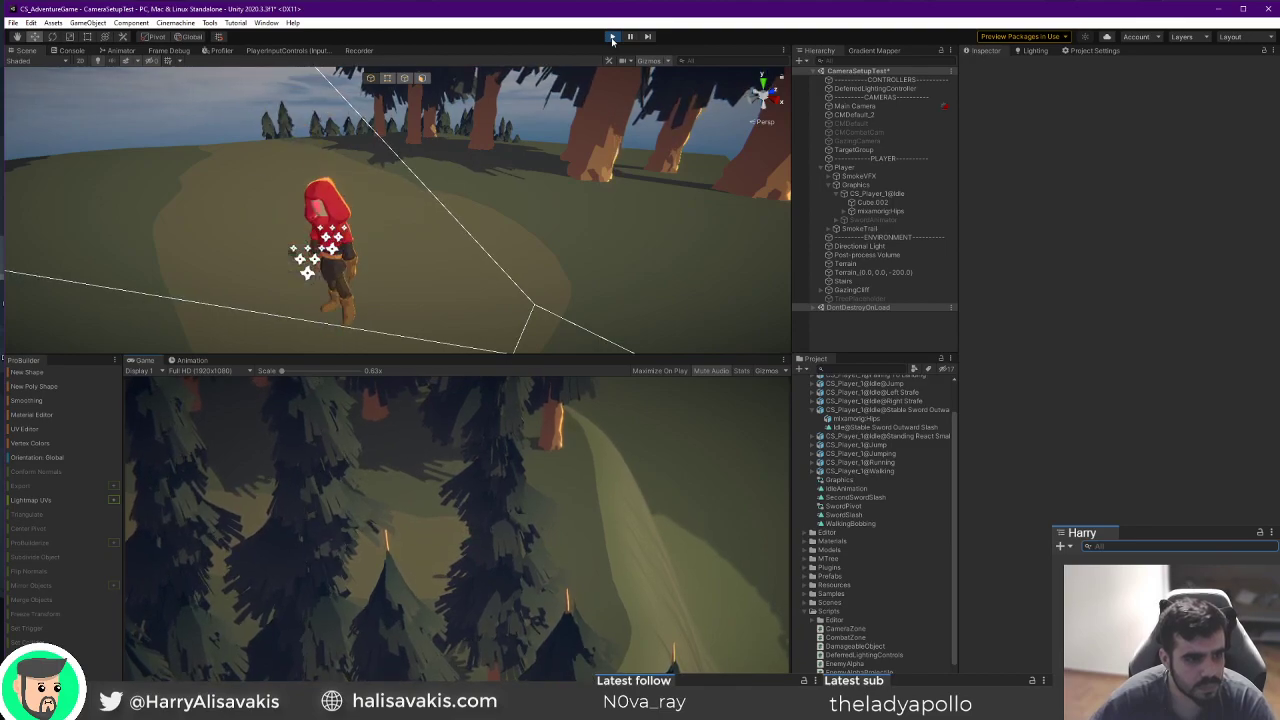
key("d")
key("a")
key("d")
key("a")
key("d")
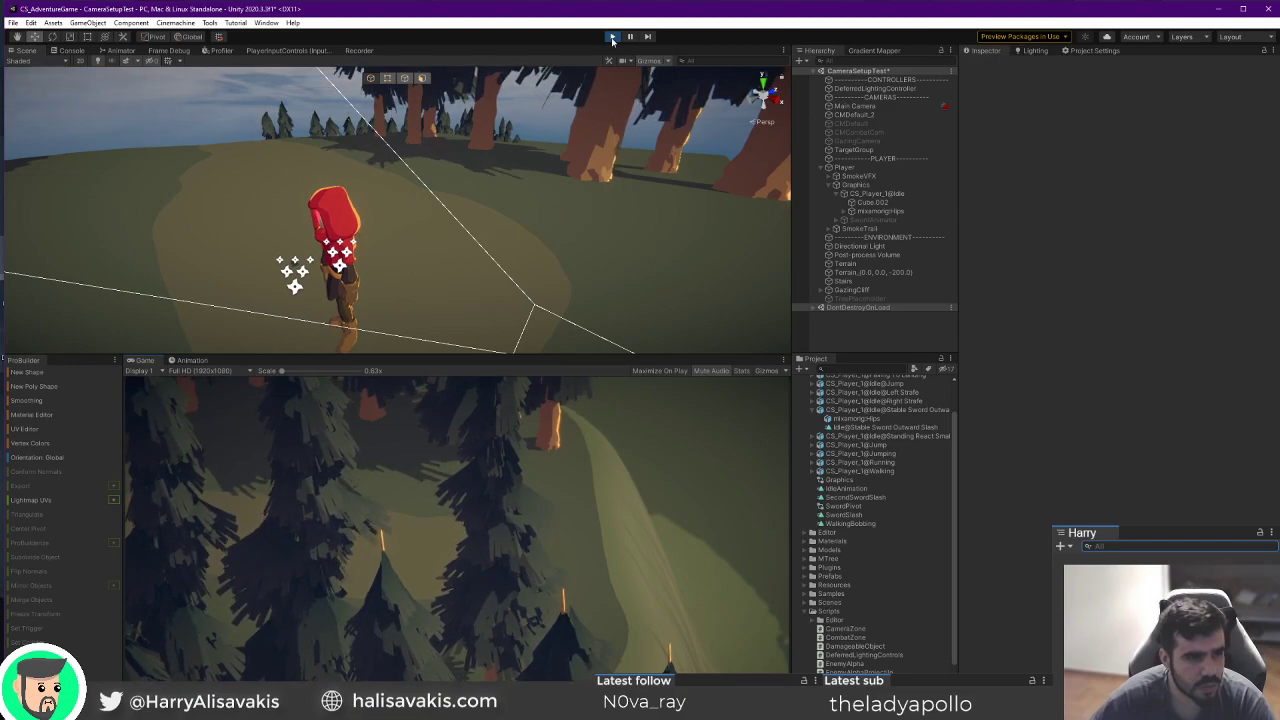
key("d")
key("a")
key("w")
key("d")
key("s")
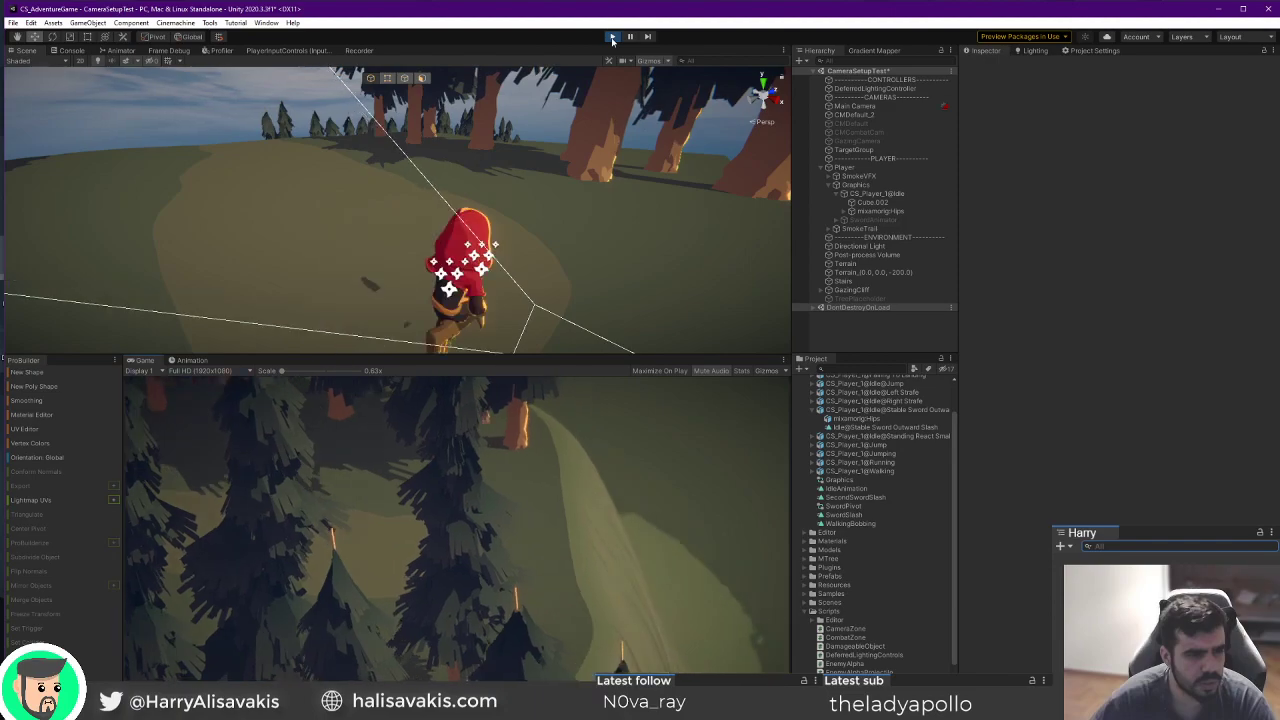
Turn off Has Exit Time on the Any State to SlashLeft transition and trigger the attack in the running game.
left_click(121, 50)
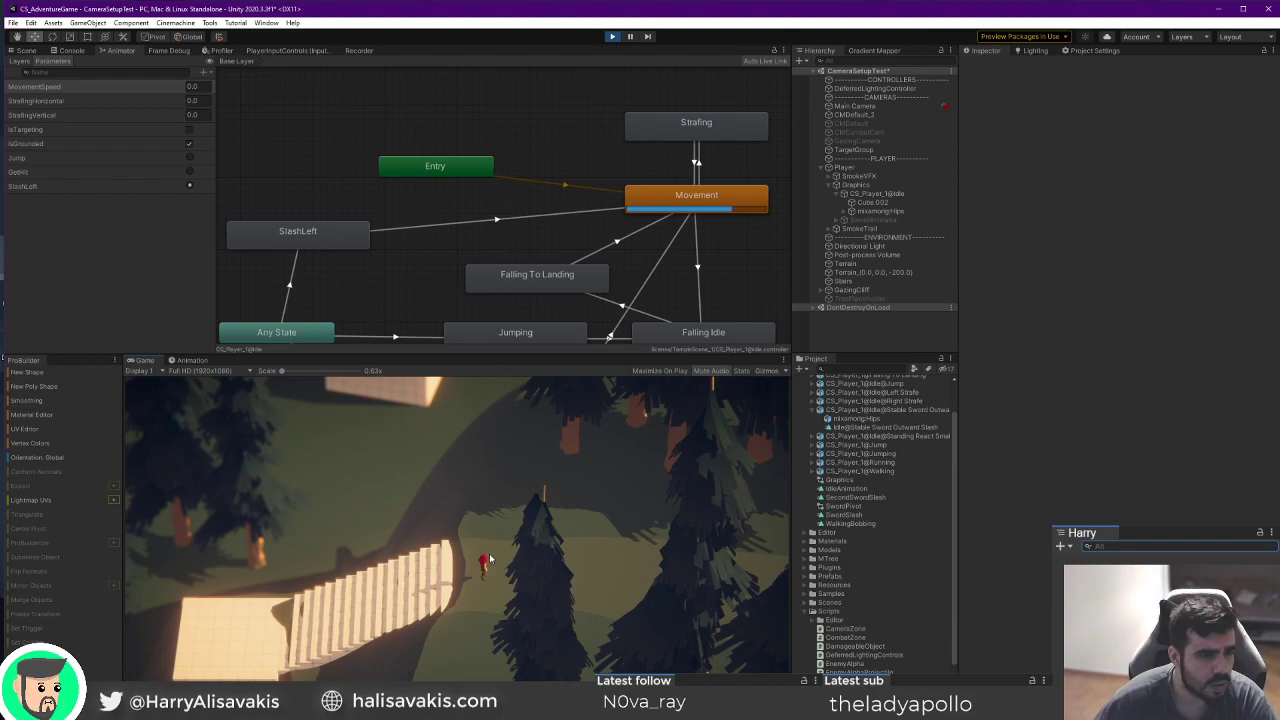
left_click(290, 290)
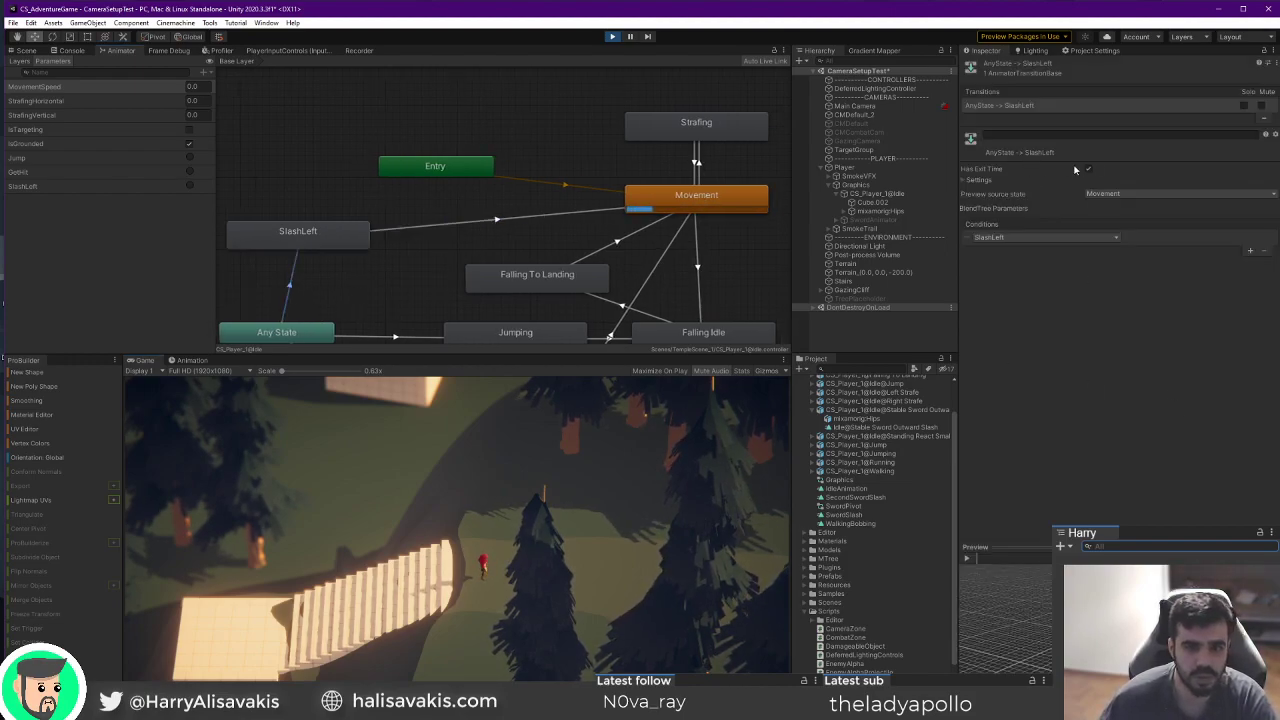
left_click(445, 612)
left_click(445, 612)
left_click(445, 612)
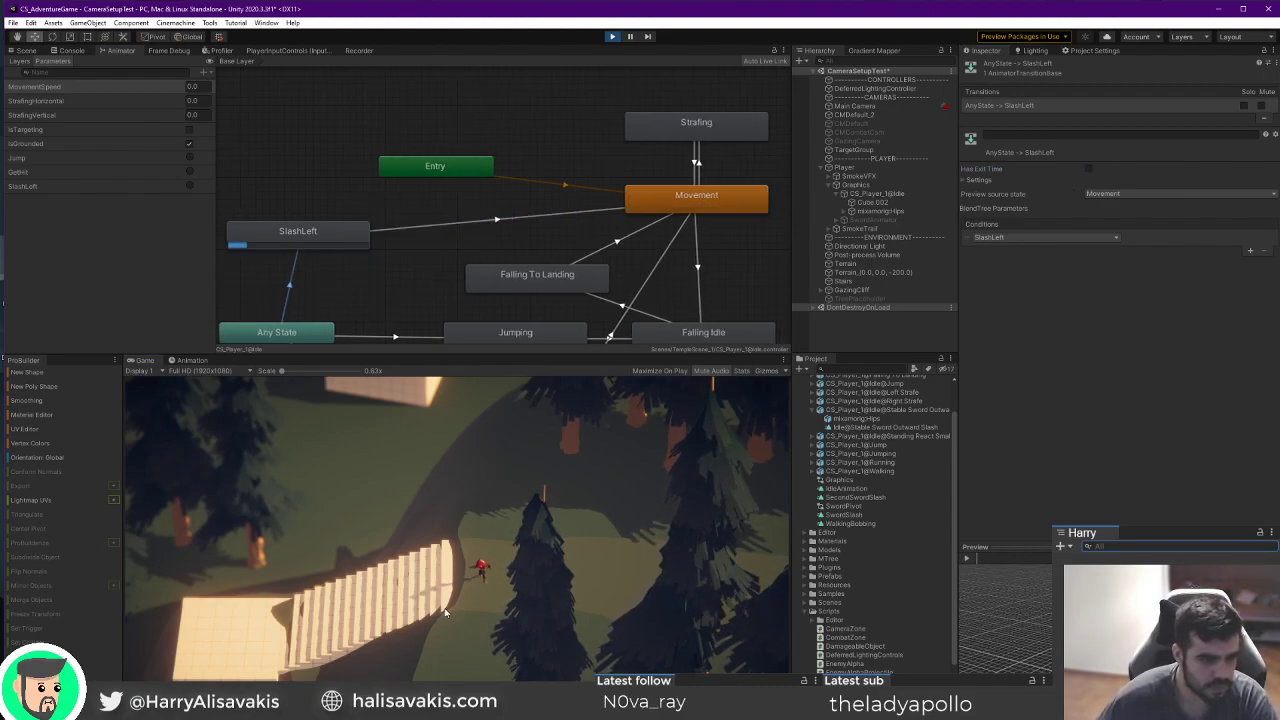
Test the slash attack while running and jumping in the game, watching the state changes in the Animator.
key("d")
left_click(445, 612)
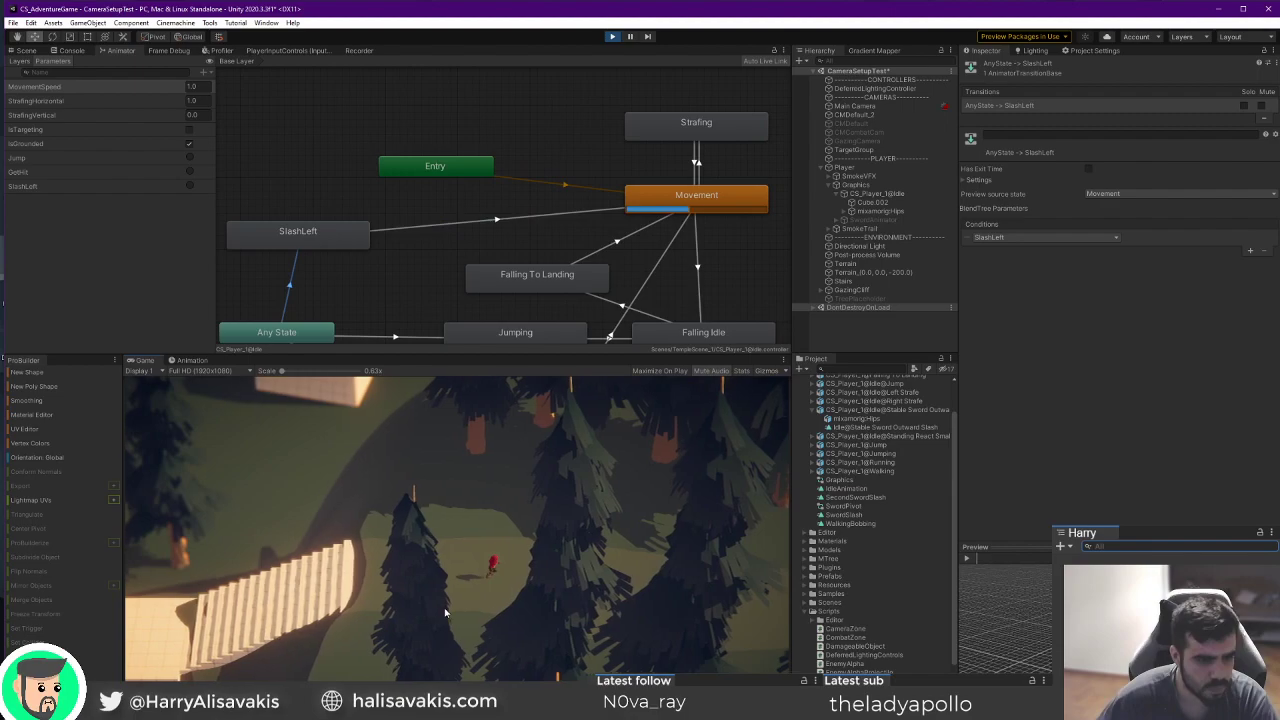
left_click(445, 612)
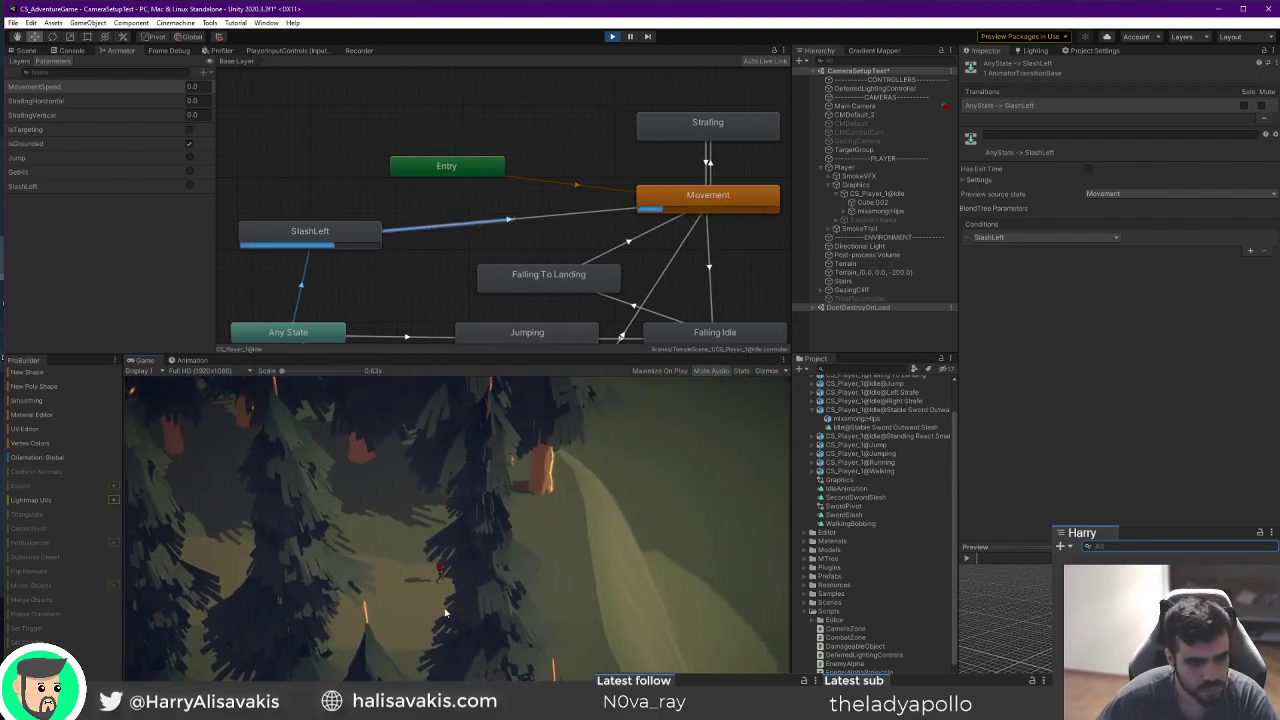
key("a")
left_click(445, 612)
key("space")
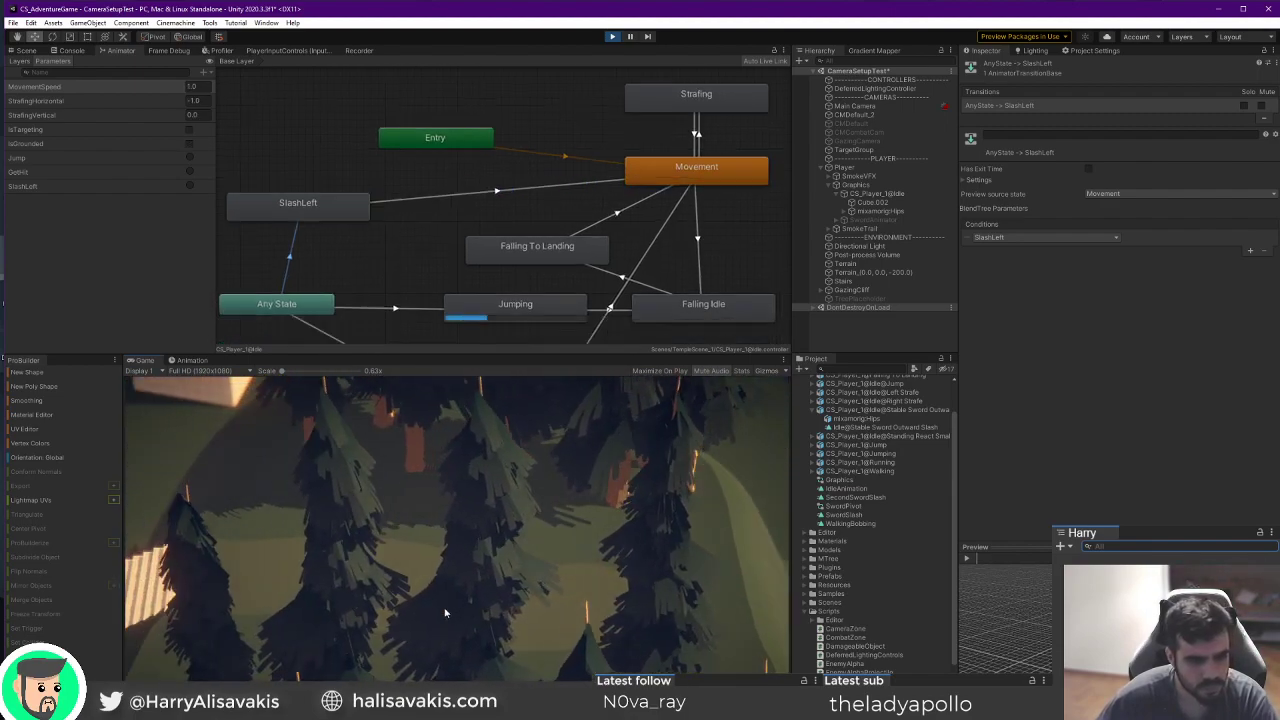
left_click(445, 612)
key("d")
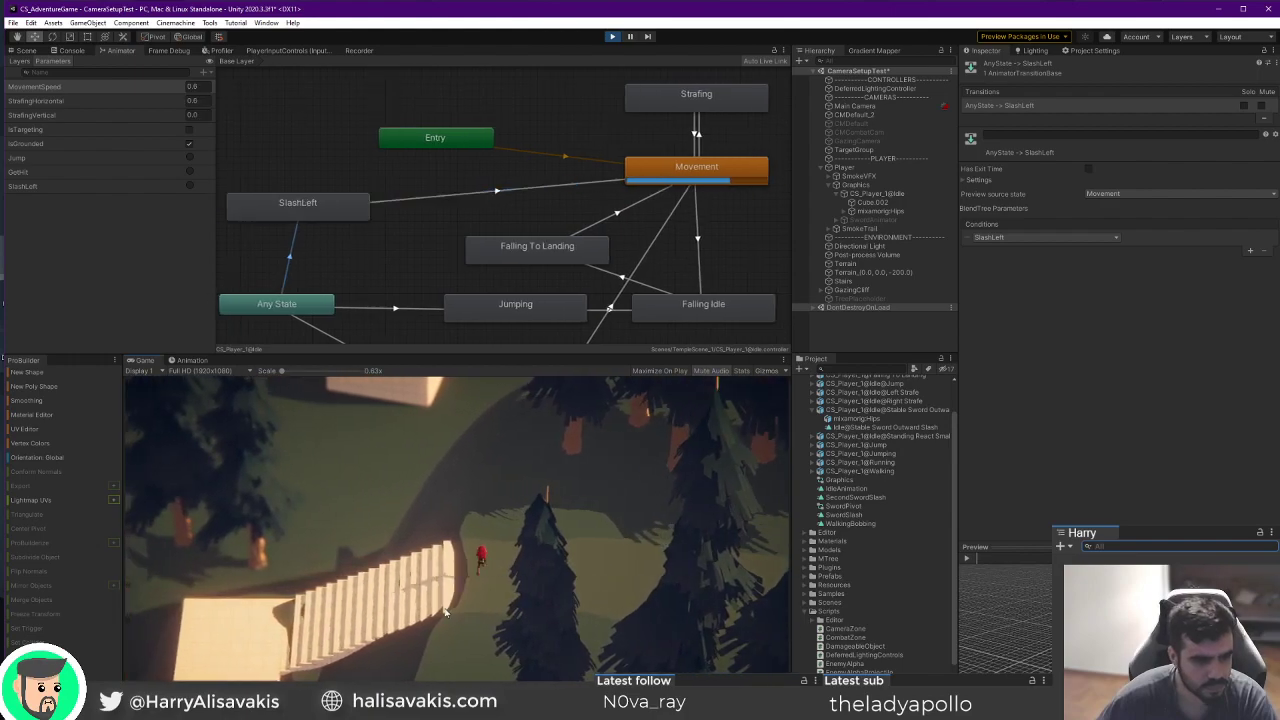
Repeat the slash attack while moving the character around the stairs and trees, observe the Animator states, and stop the game.
left_click(445, 612)
left_click(445, 612)
left_click(445, 612)
left_click(445, 612)
key("s")
left_click(445, 612)
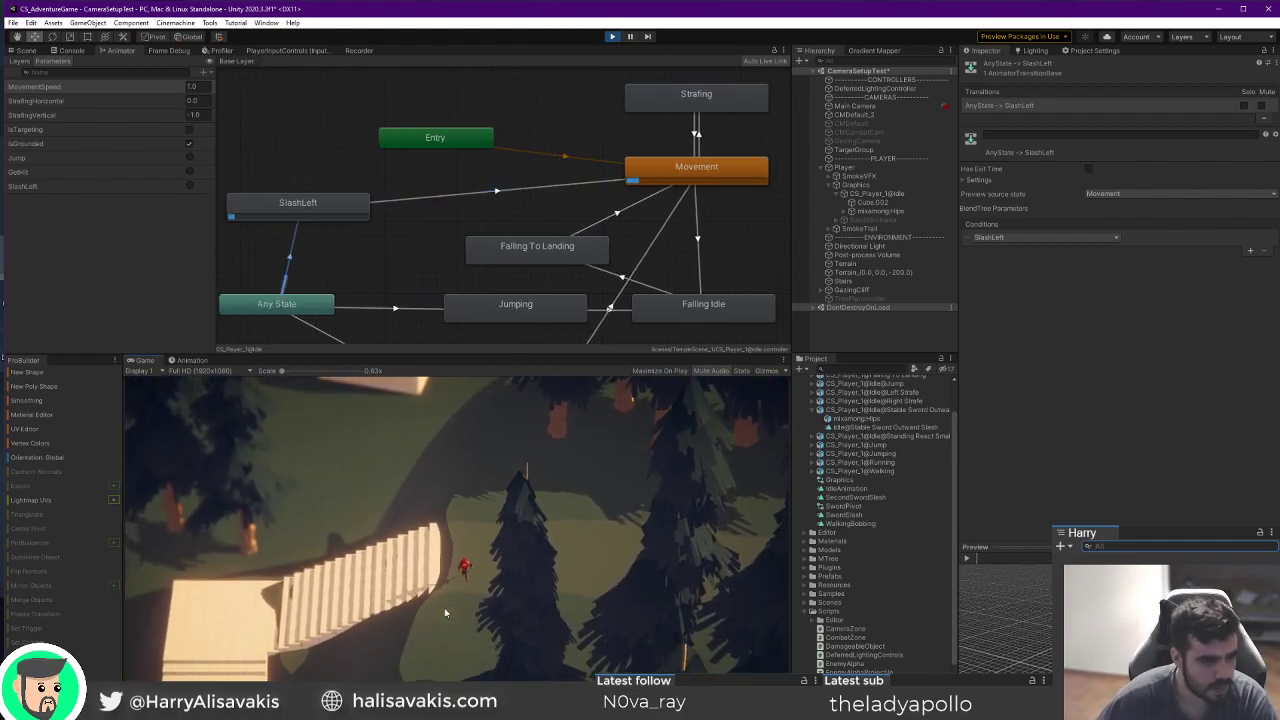
key("a")
key("w")
left_click(445, 612)
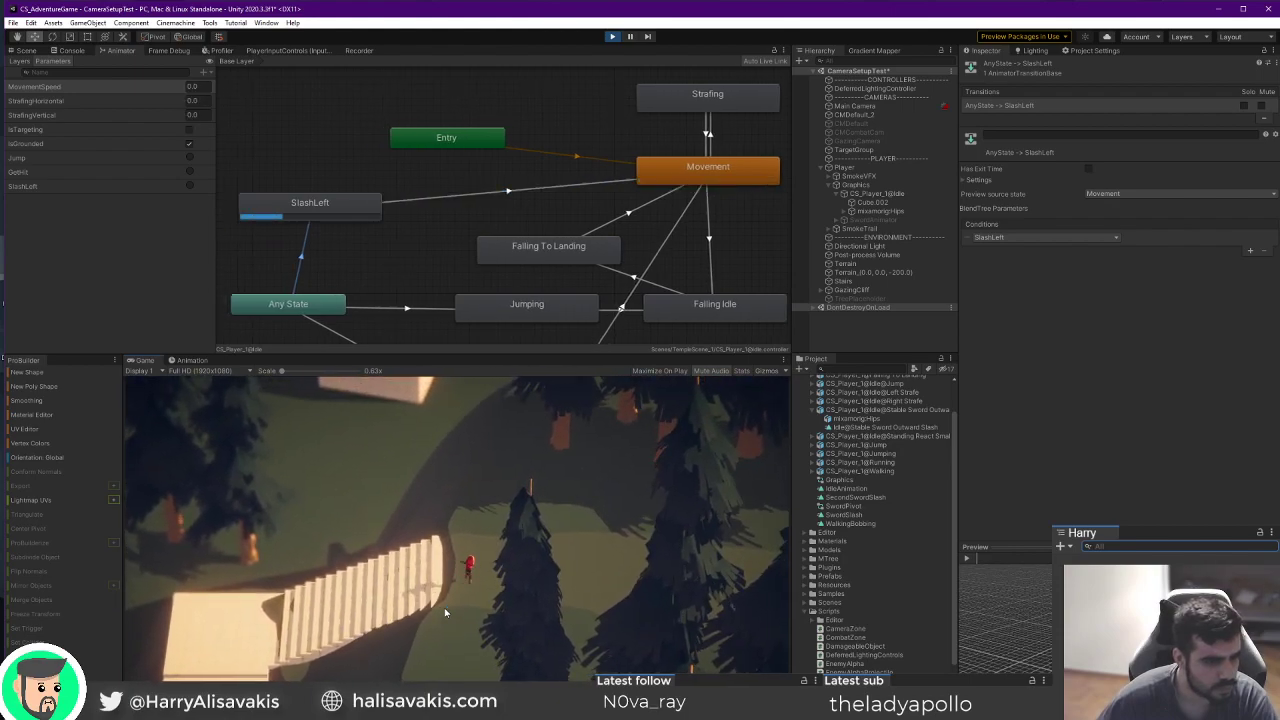
left_click(445, 612)
left_click(445, 612)
left_click(445, 612)
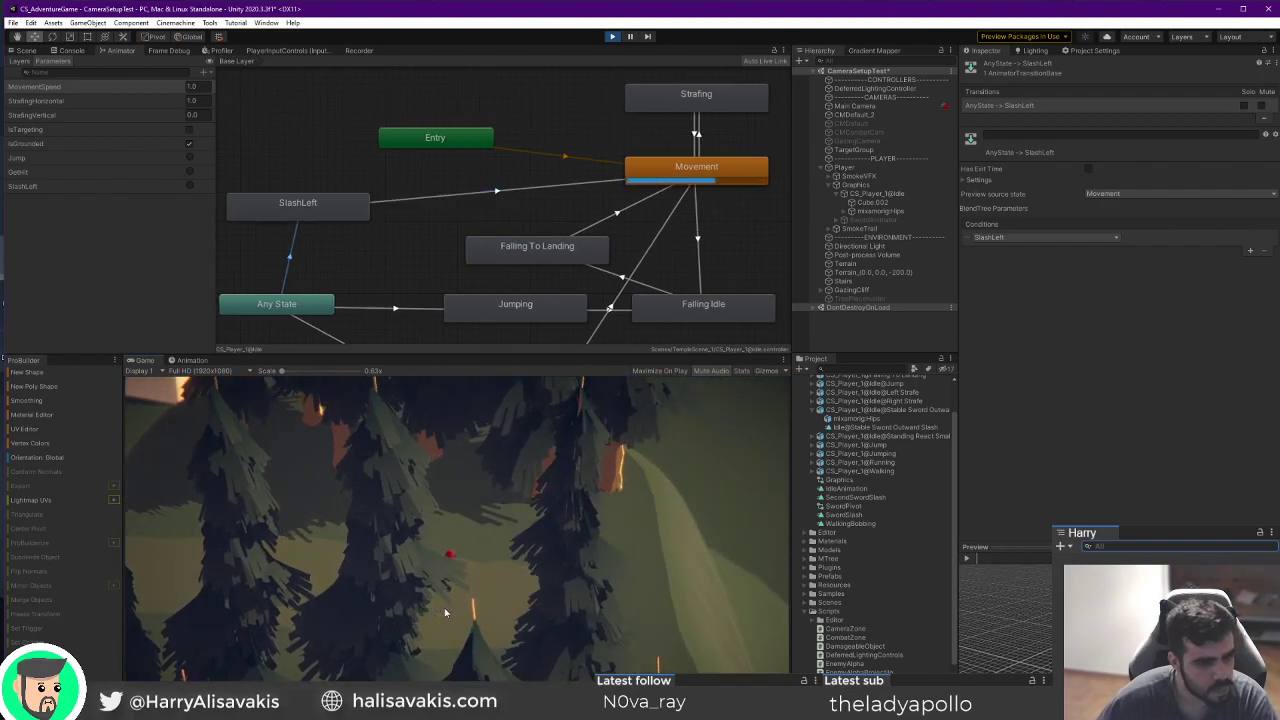
left_click(445, 612)
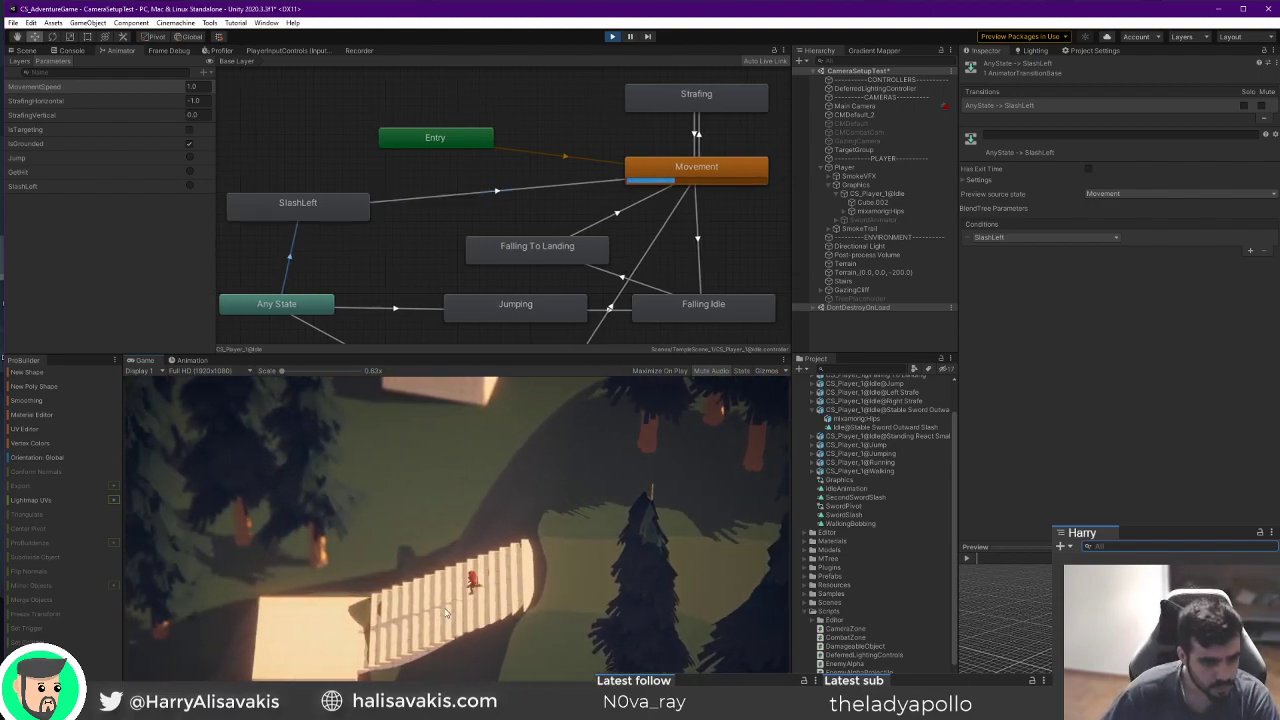
left_click(445, 612)
left_click(446, 612)
left_click(446, 612)
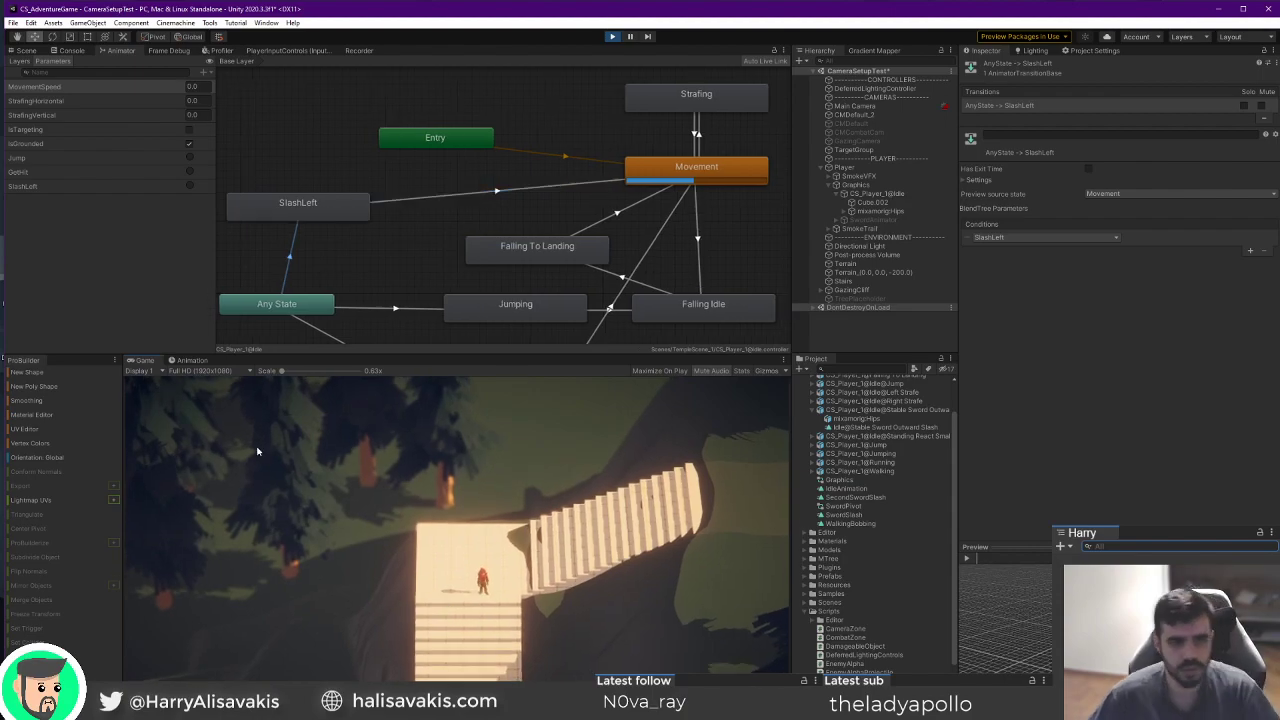
left_click(612, 37)
Set the speed of the SlashLeft state to 2 and clear the state selection.
left_click(306, 210)
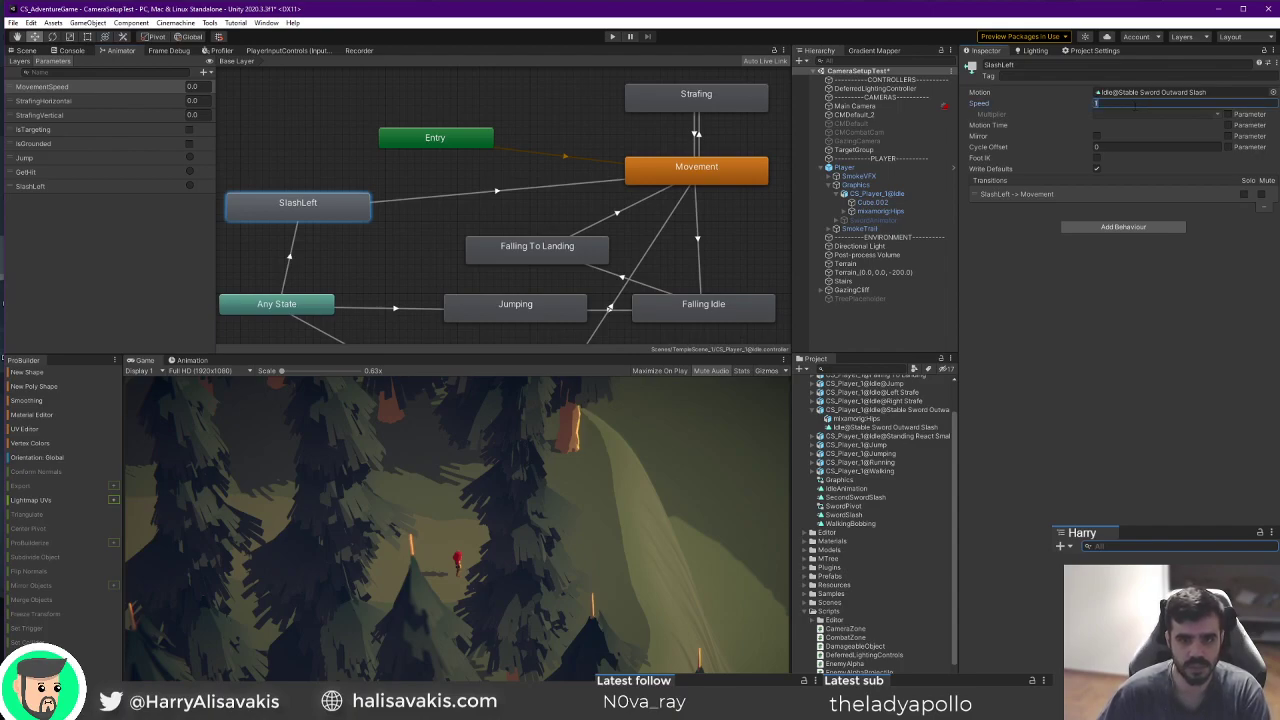
right_click(489, 208)
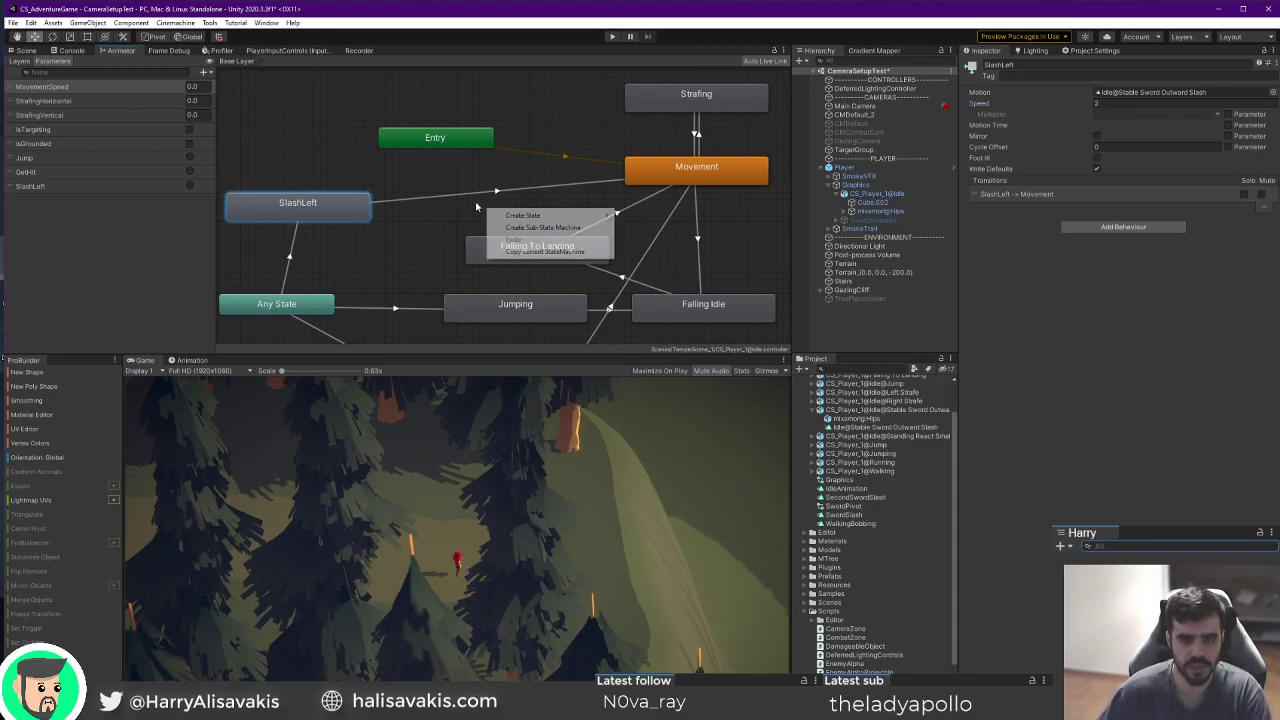
left_click(400, 207)
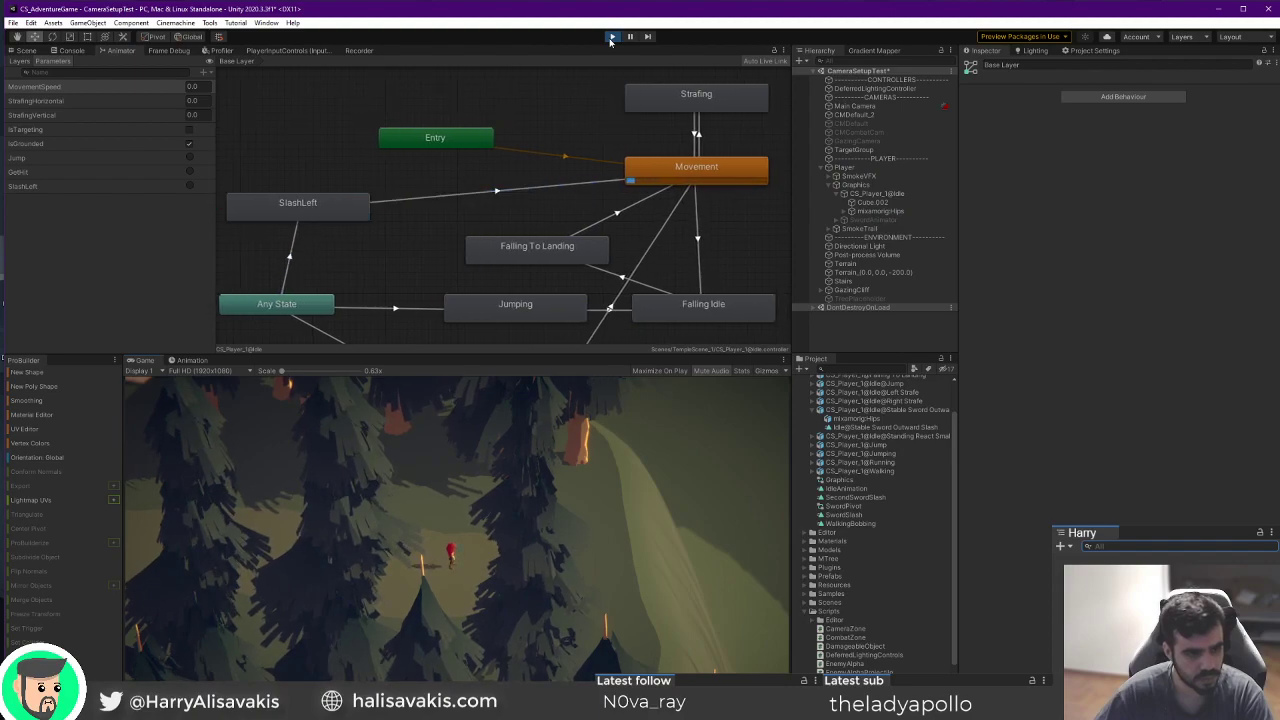
Test the sped-up slash in the running game, bringing the character close to the camera in the Scene view.
key("a")
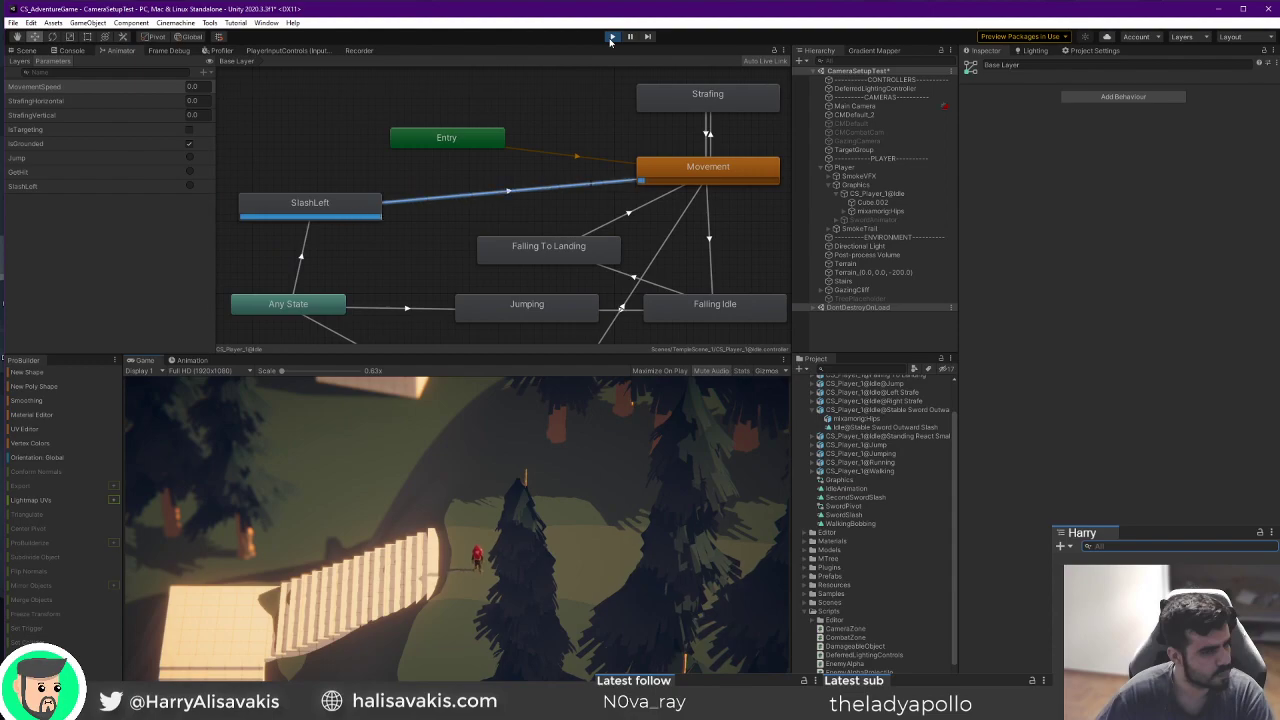
left_click(25, 50)
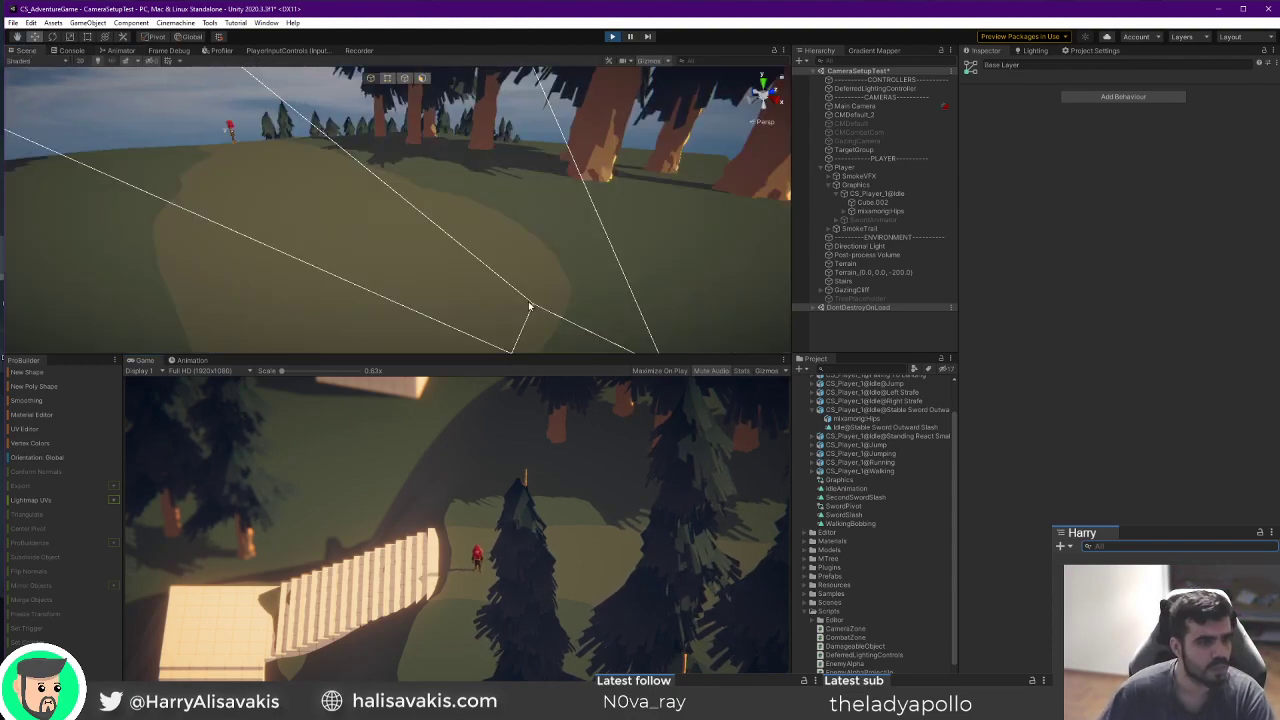
left_click(590, 576)
key("d")
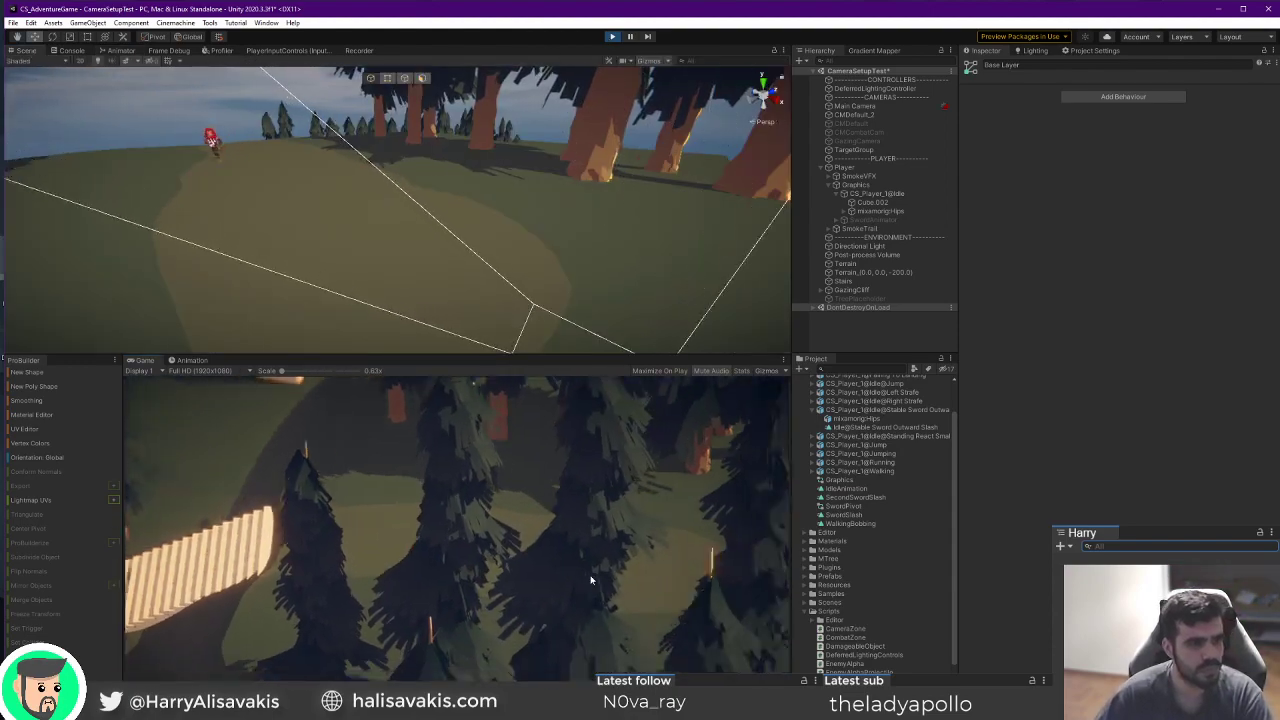
key("w")
key("s")
key("s")
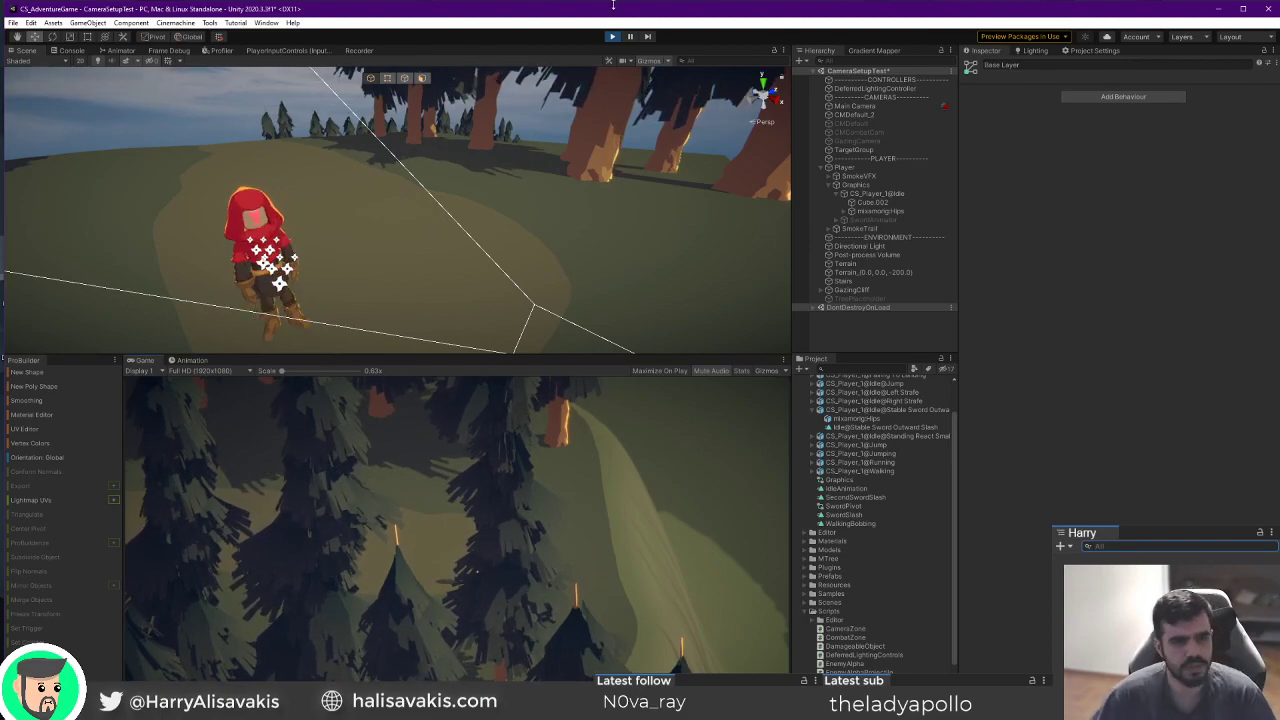
Set the transition duration of the SlashLeft to Movement transition to 0.2 s.
left_click(120, 50)
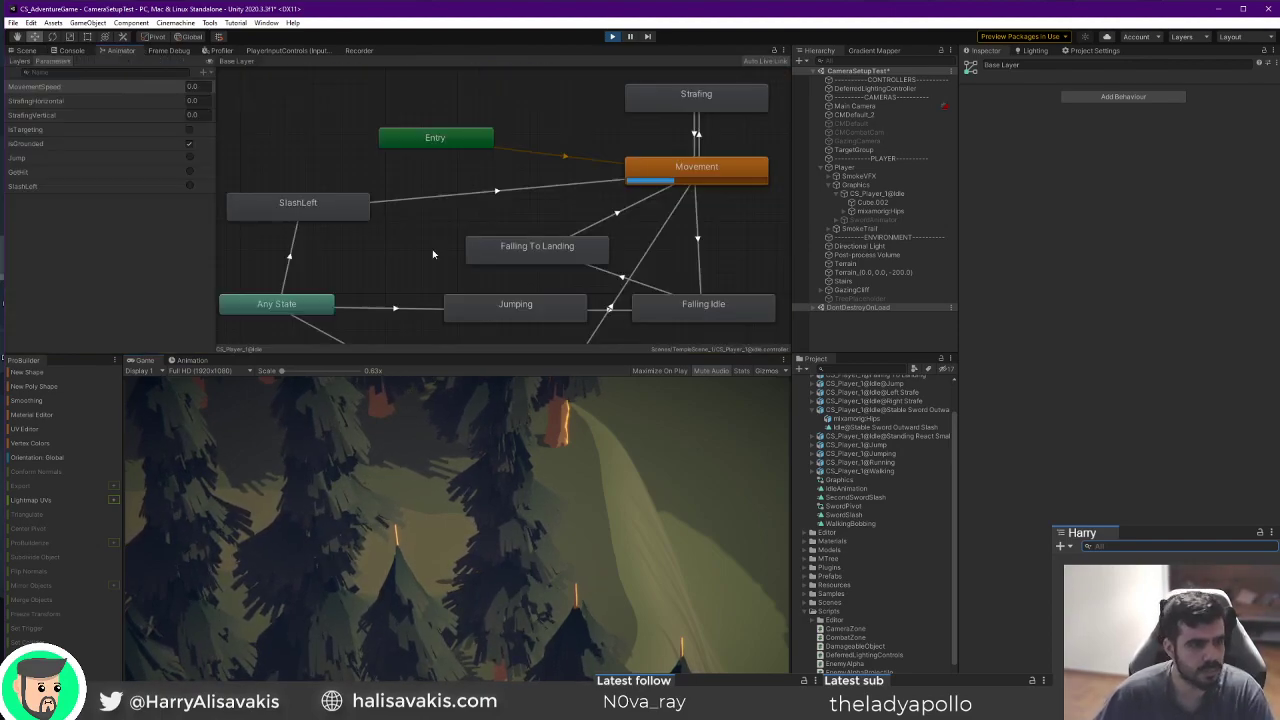
left_click(489, 194)
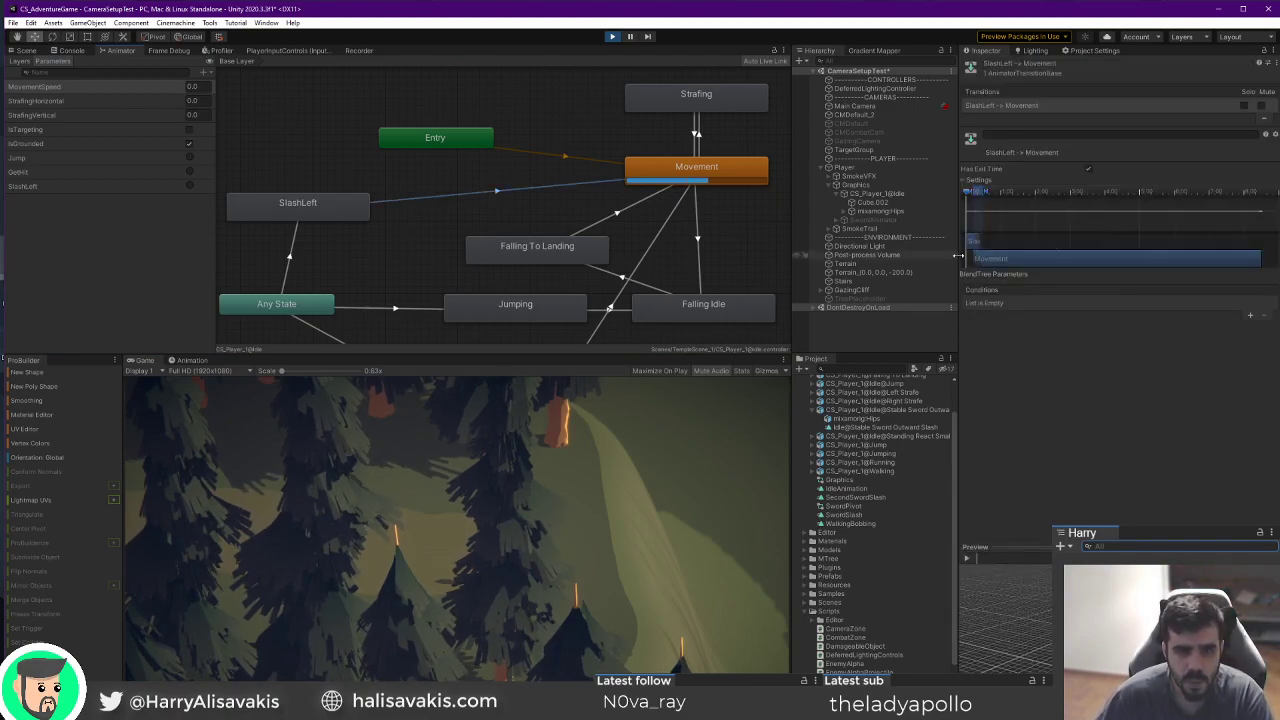
left_click(965, 180)
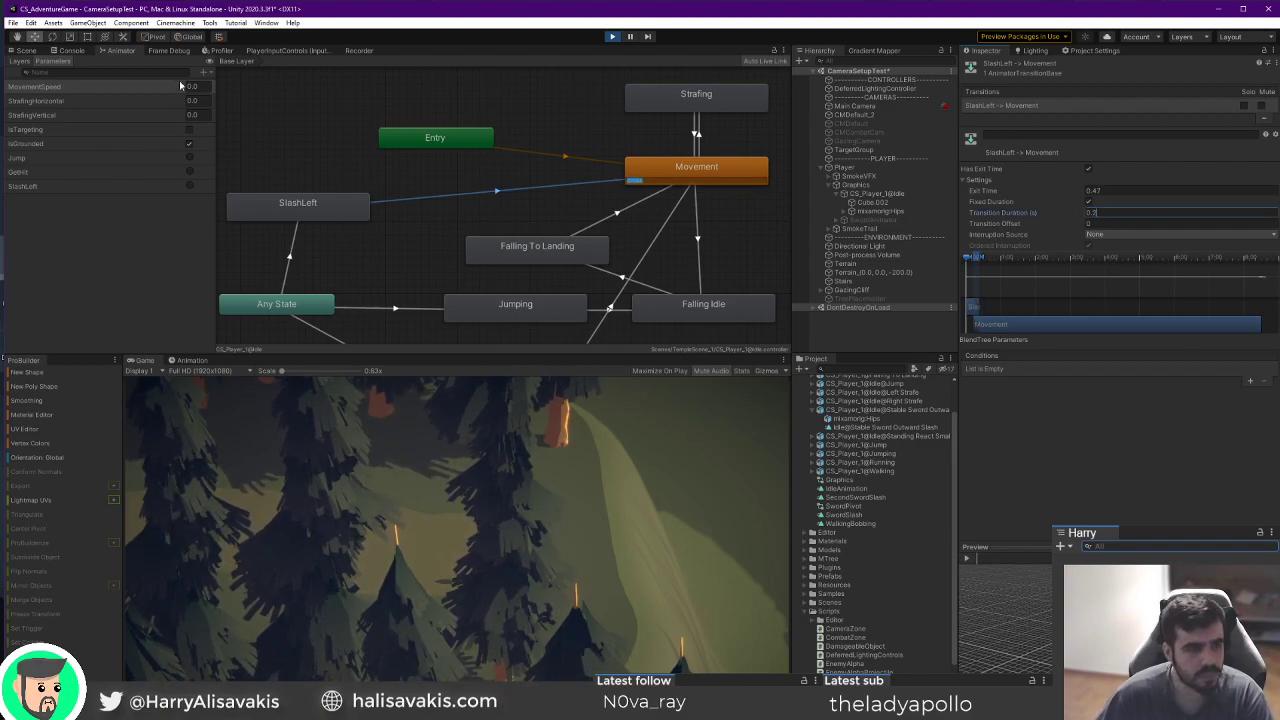
Check the slash's blend back to movement in the Scene view, stop the game and frame the character.
left_click(19, 51)
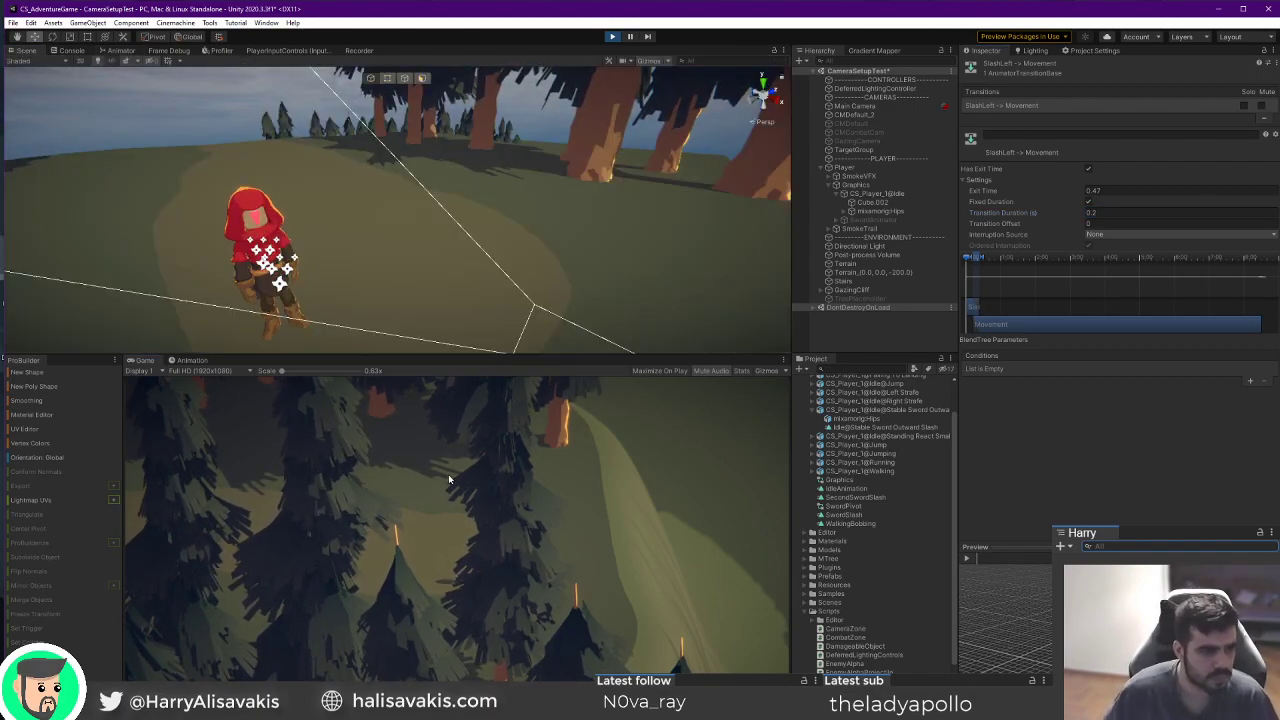
key("a")
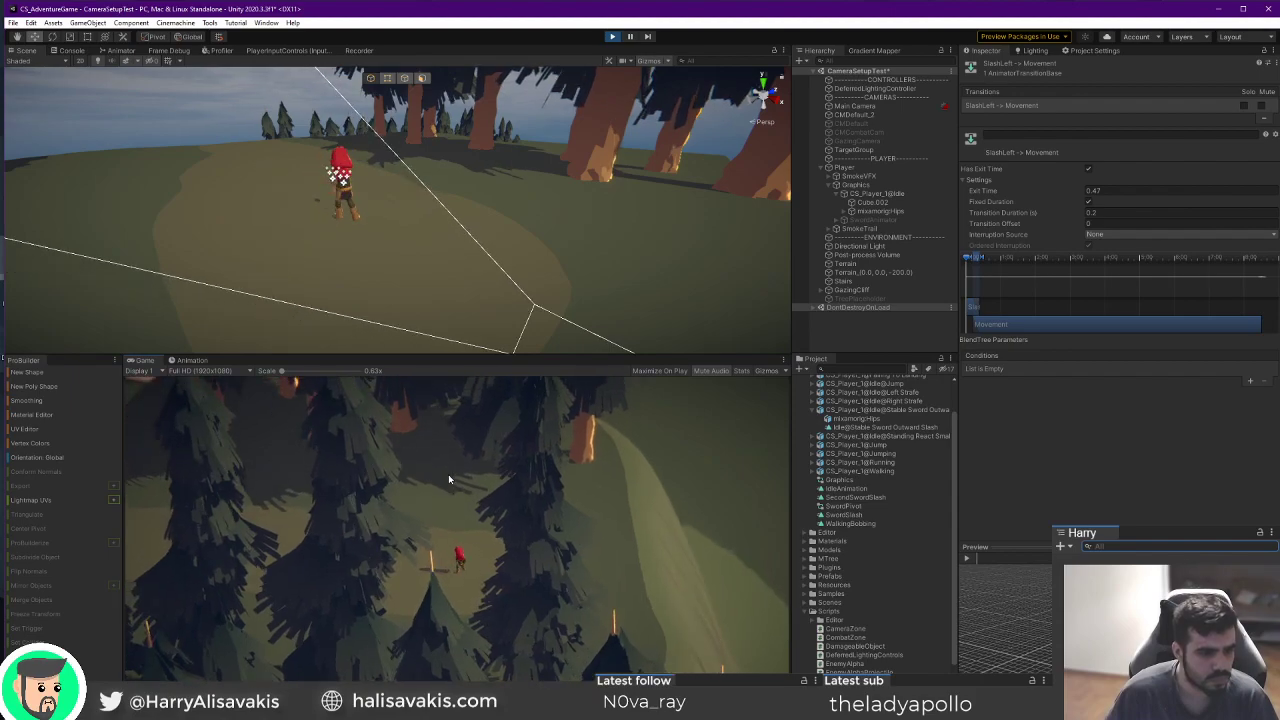
key("d")
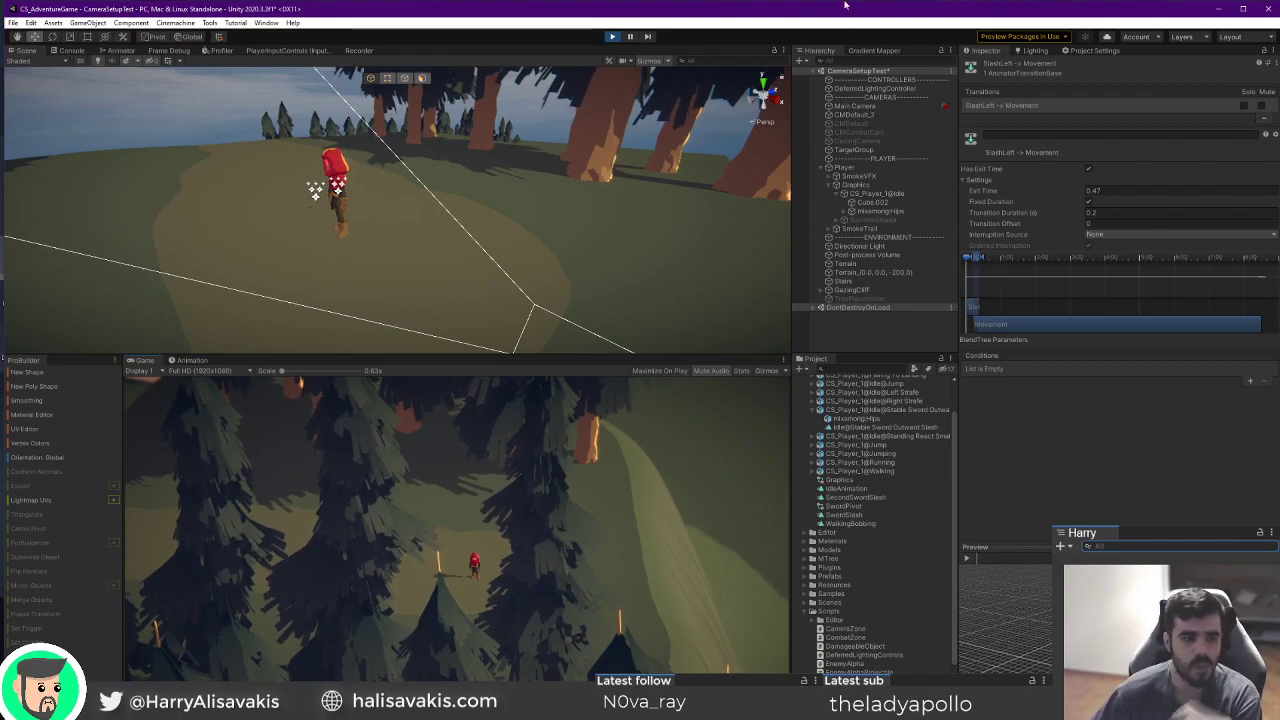
left_click(612, 37)
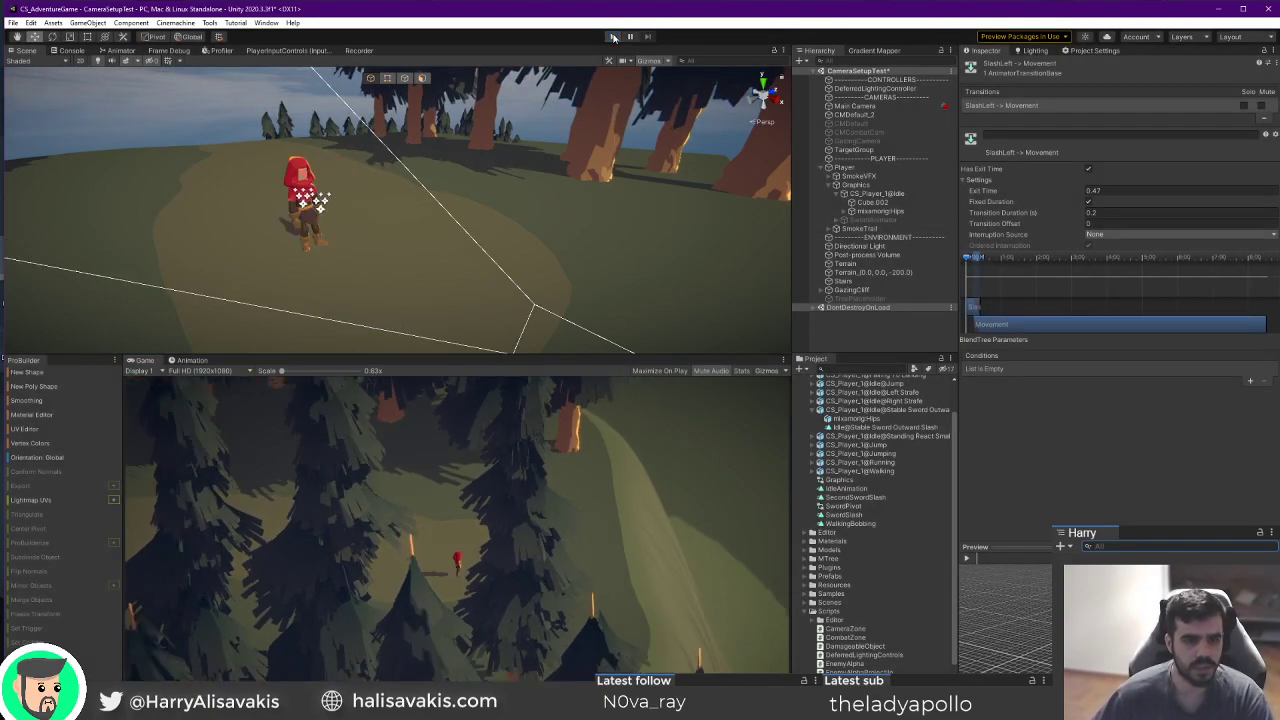
key("f")
right_click_drag(207, 168, 212, 171)
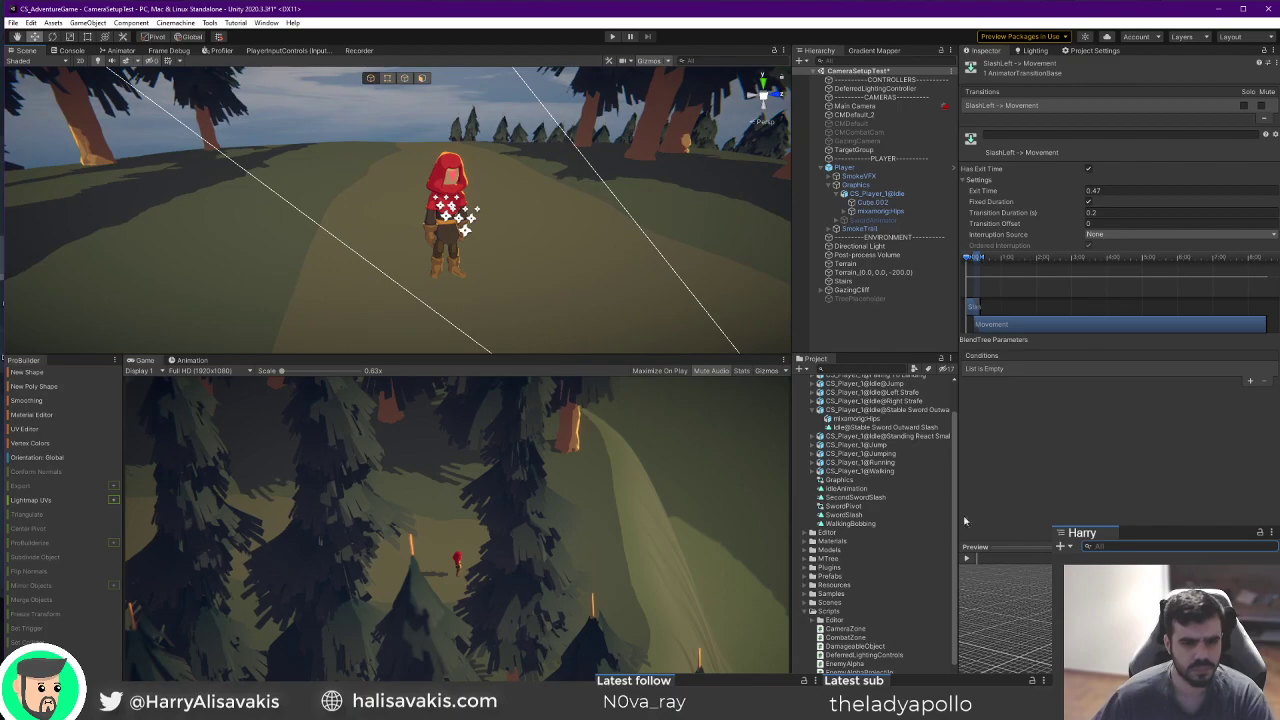
Examine the rig import options of the Stable Sword Outward Slash model and return to its animation import settings.
left_click(861, 412)
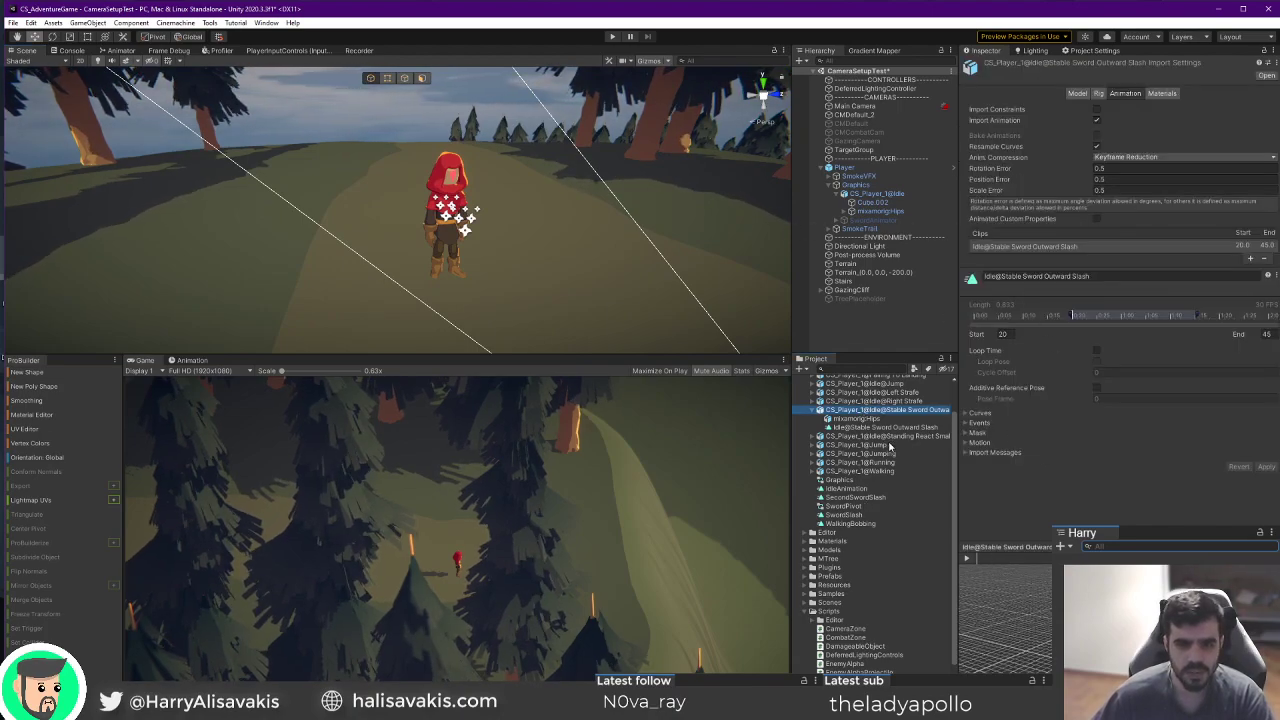
left_click(1099, 93)
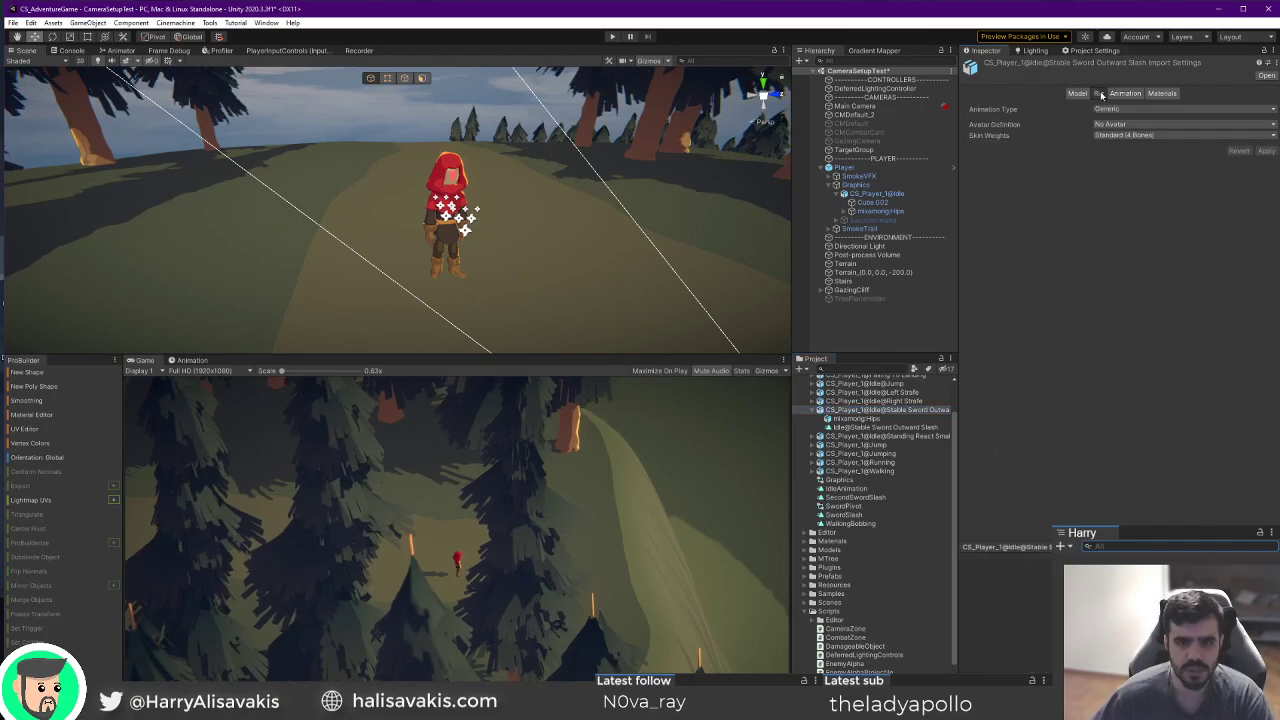
left_click(1119, 136)
left_click(1121, 141)
left_click(1120, 124)
left_click(1069, 253)
left_click(1125, 93)
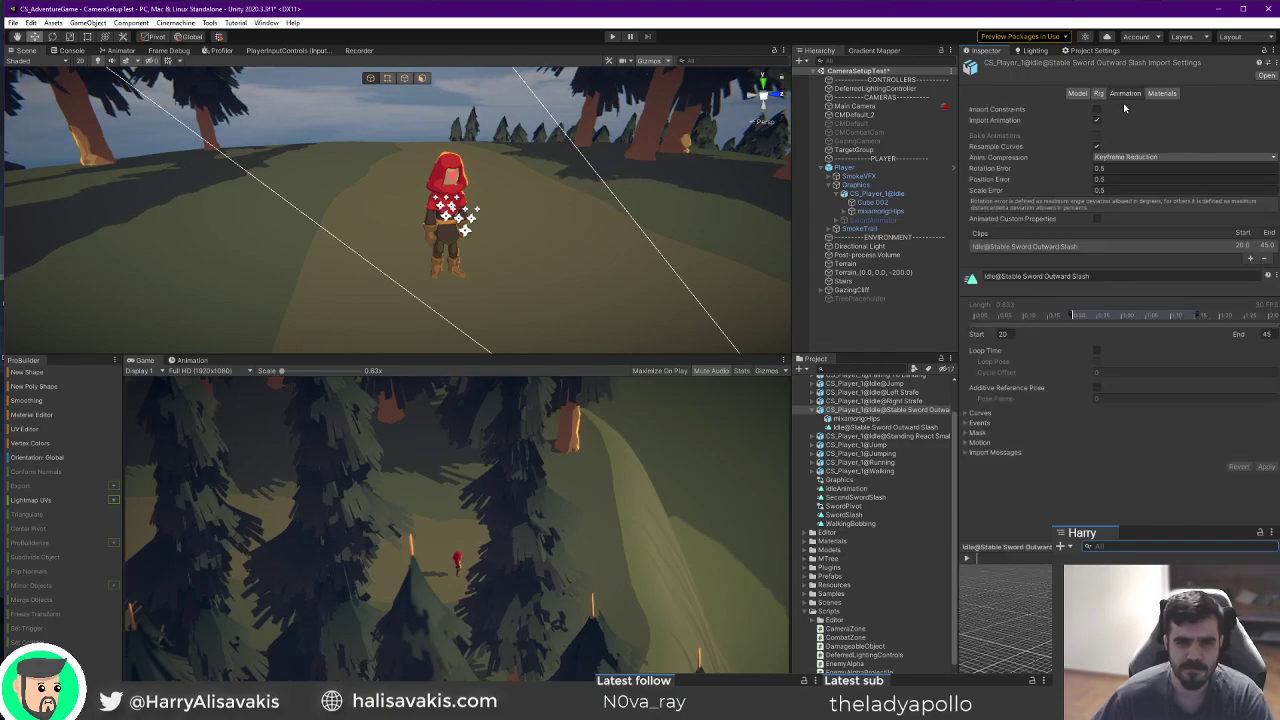
Define the slash clip's mask with Create From This Model and exclude the left and right upper leg bones.
left_click(966, 433)
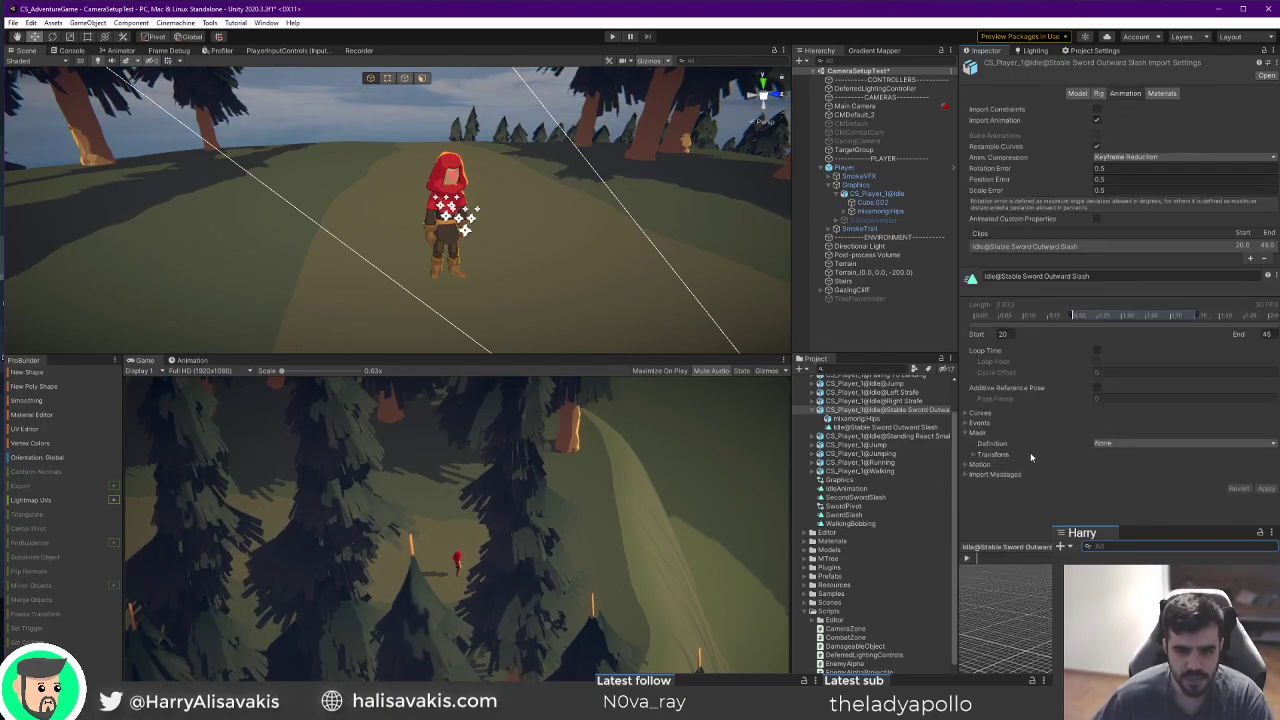
left_click(975, 455)
left_click(1122, 443)
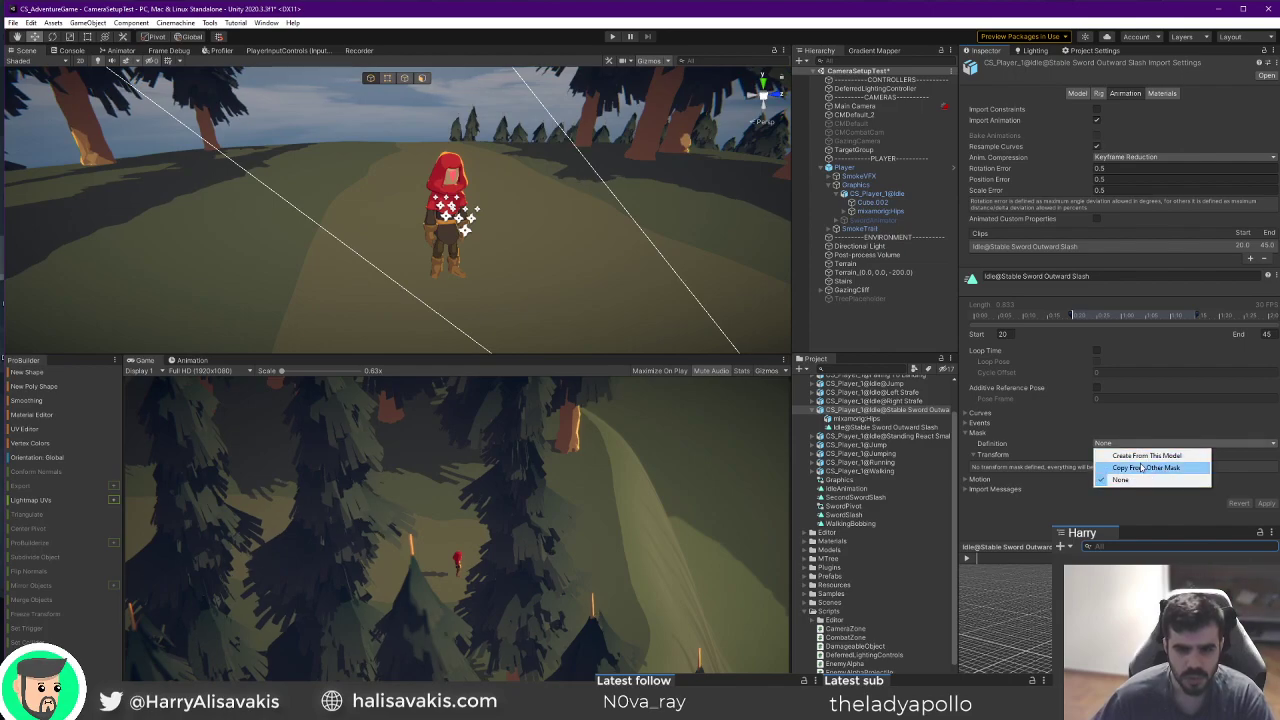
left_click(1143, 457)
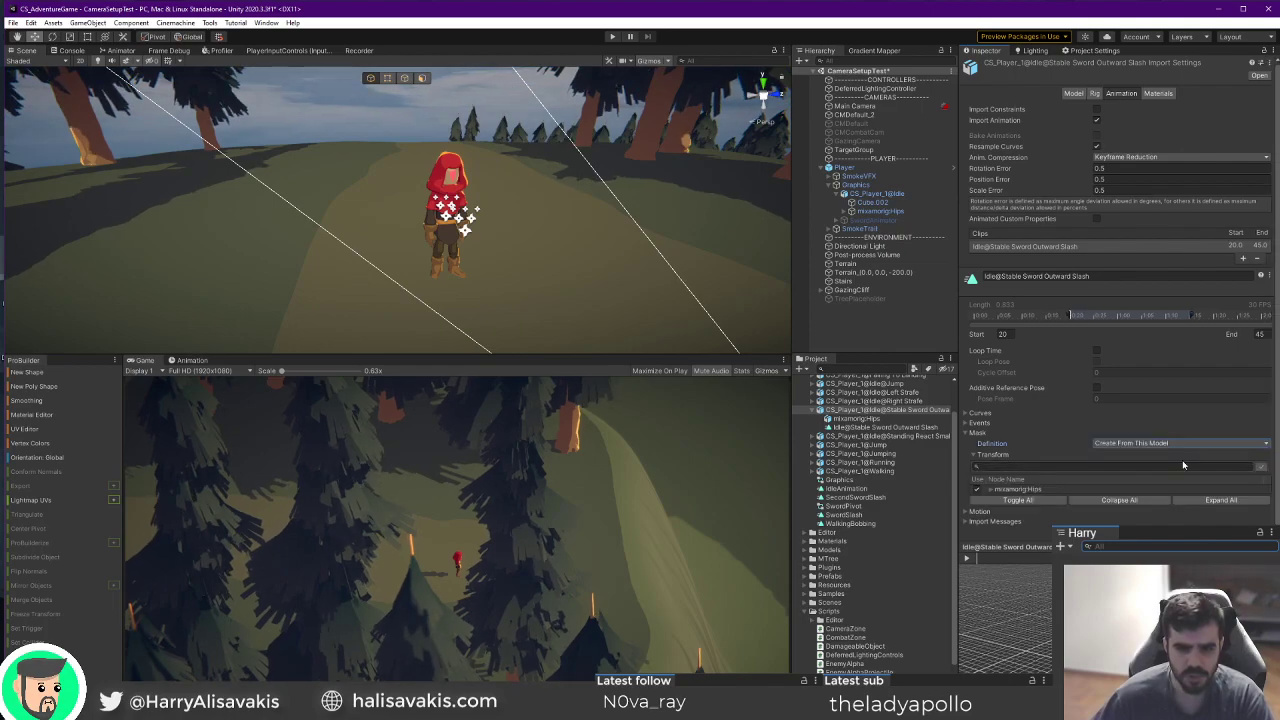
left_click(991, 489)
left_click(978, 476)
Play the masked slash clip in its preview, detaching the preview into a larger floating window.
left_click(967, 561)
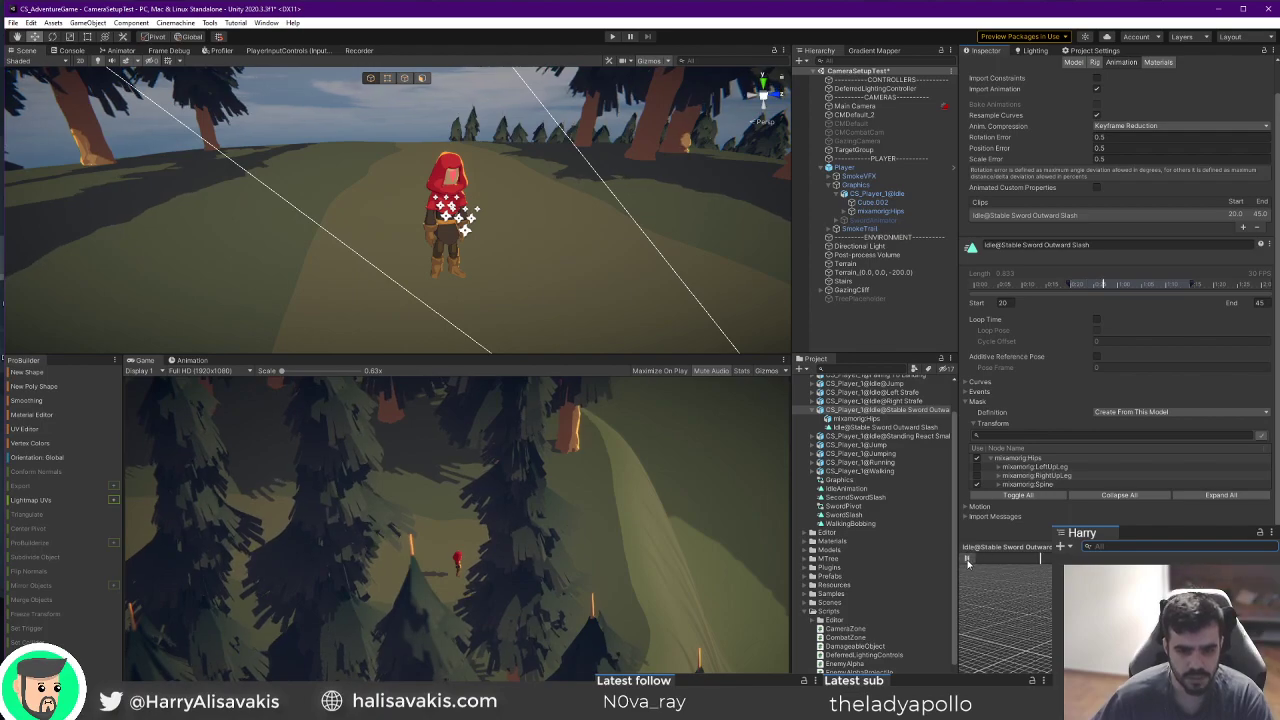
left_click(967, 562)
left_click(967, 560)
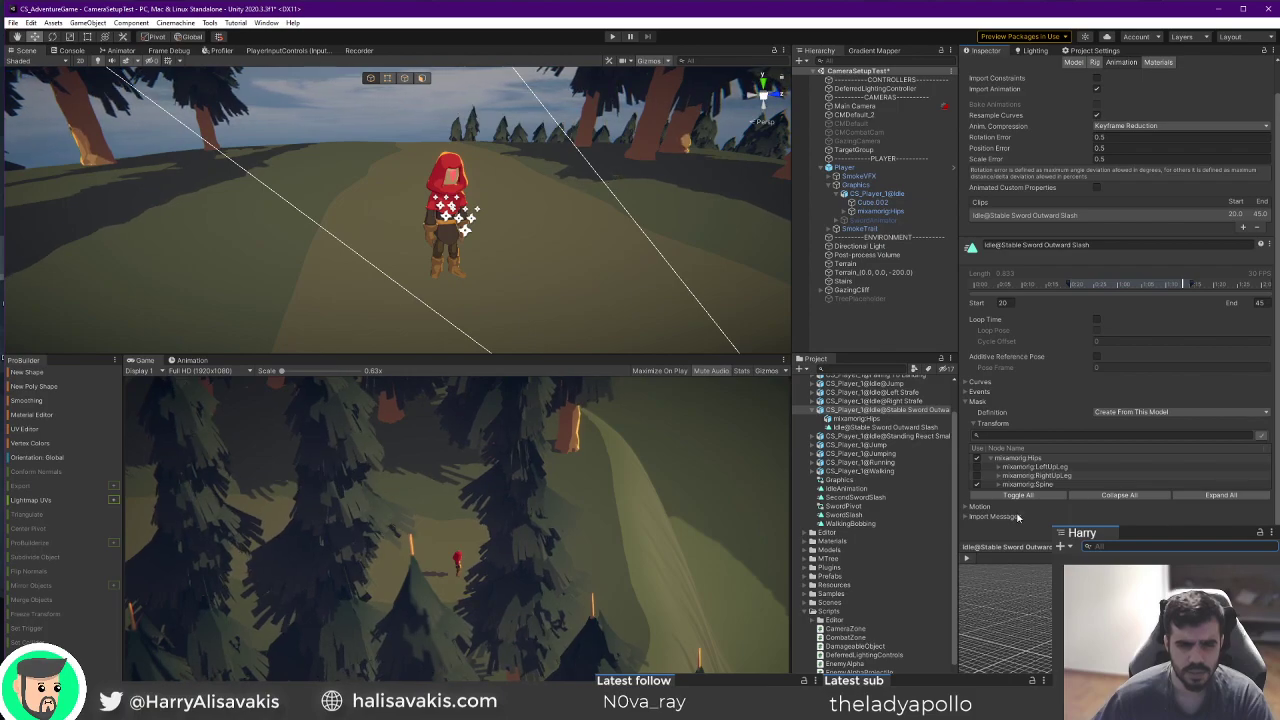
left_click_drag(1010, 543, 127, 264)
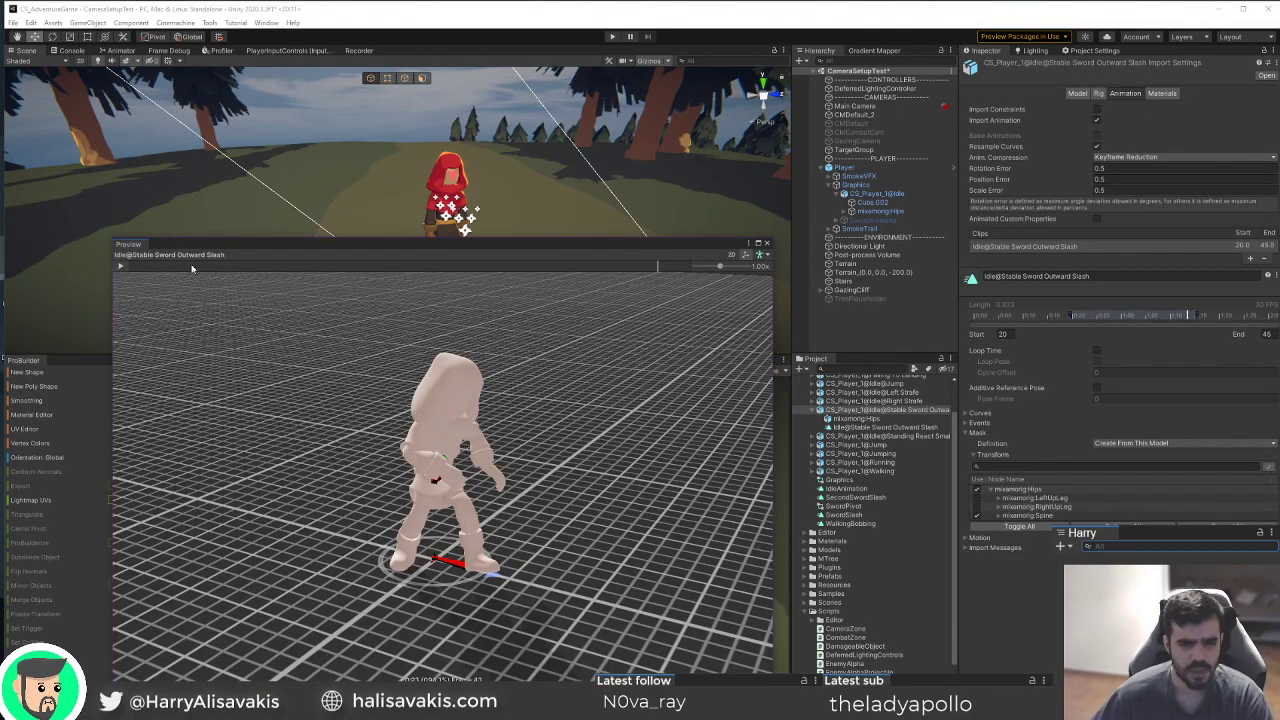
left_click(121, 266)
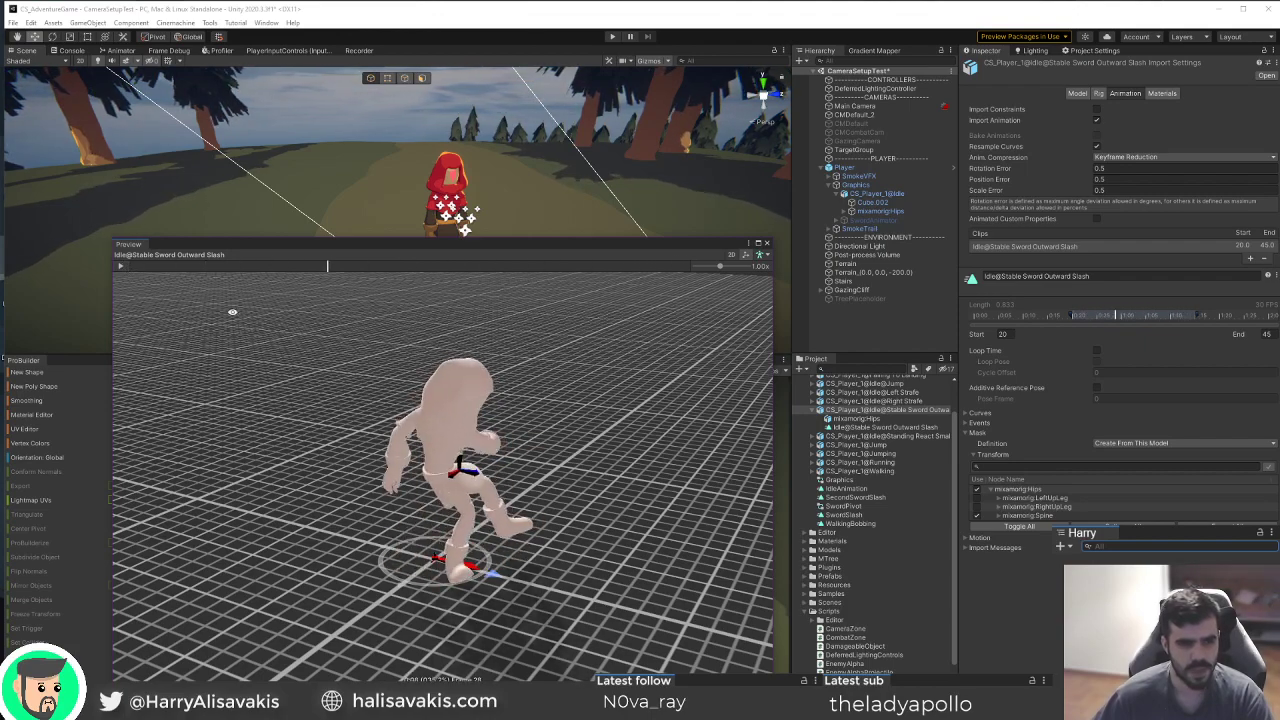
Expand the bones under mixamorig:Spine in the slash clip's mask and try excluding the spine bones and left shoulder.
left_click(998, 516)
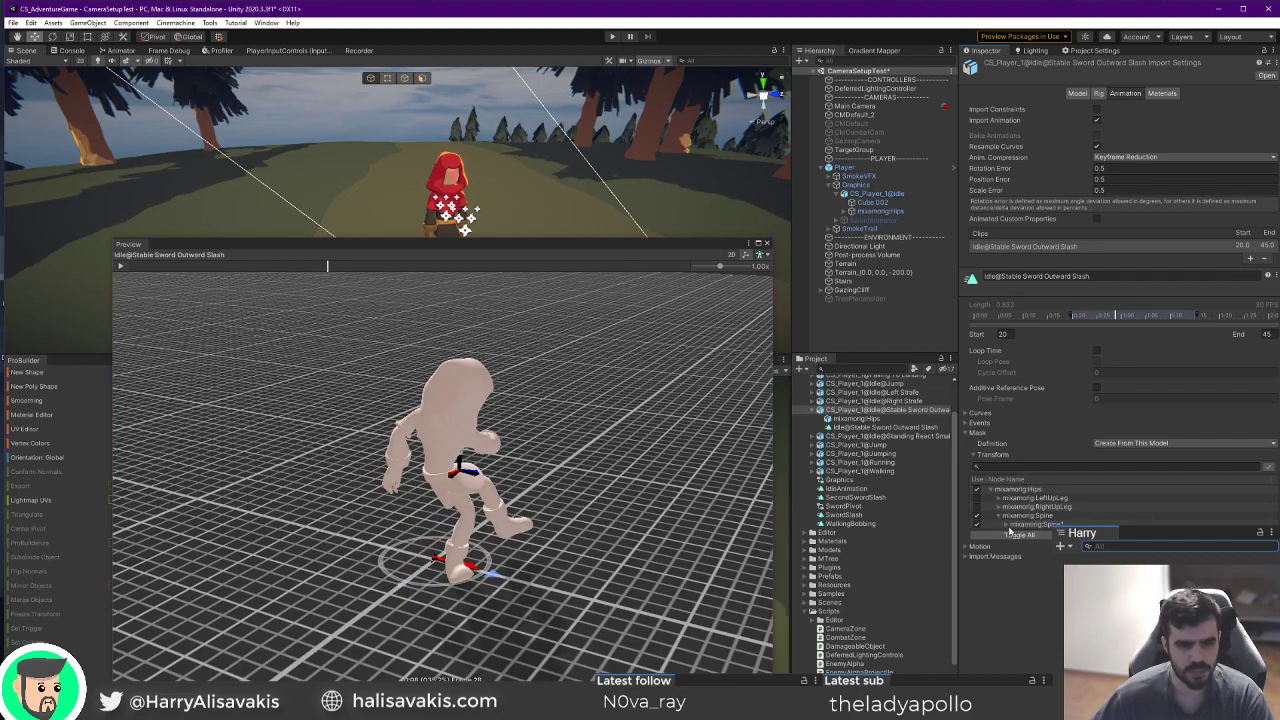
left_click(1006, 526)
left_click(998, 518)
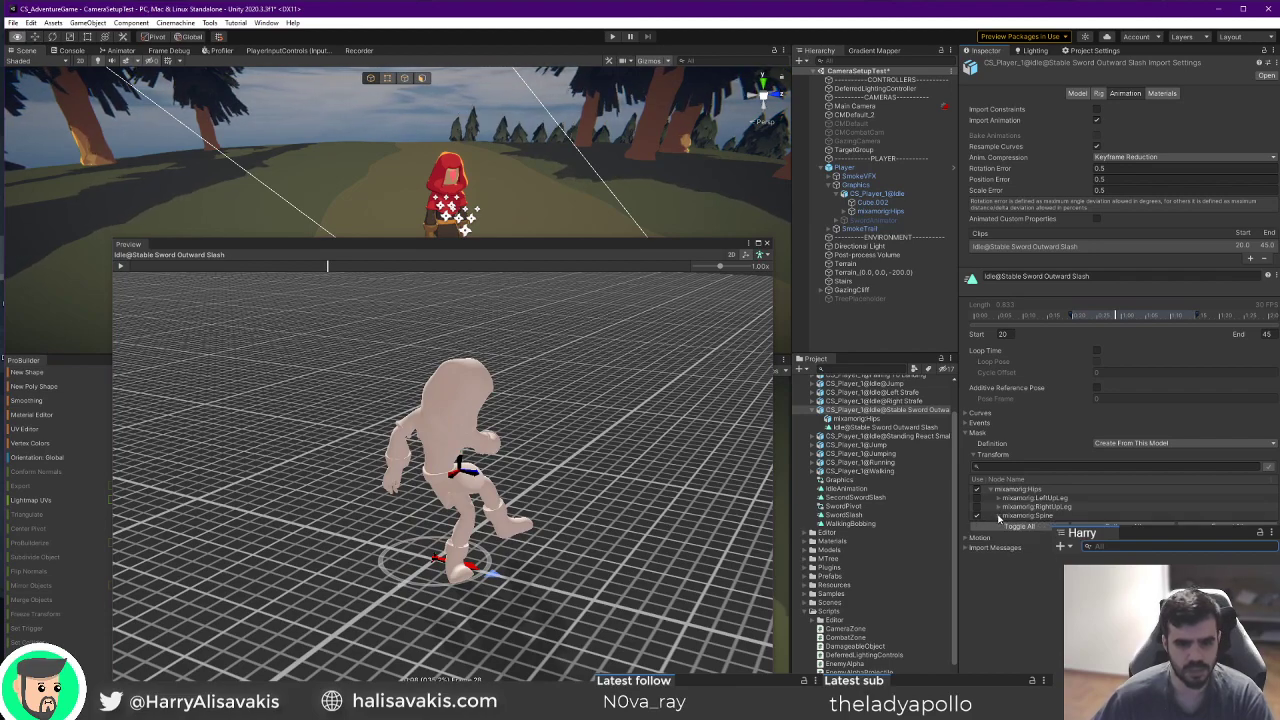
left_click(998, 517, "alt")
scroll(1026, 433, "down", 10)
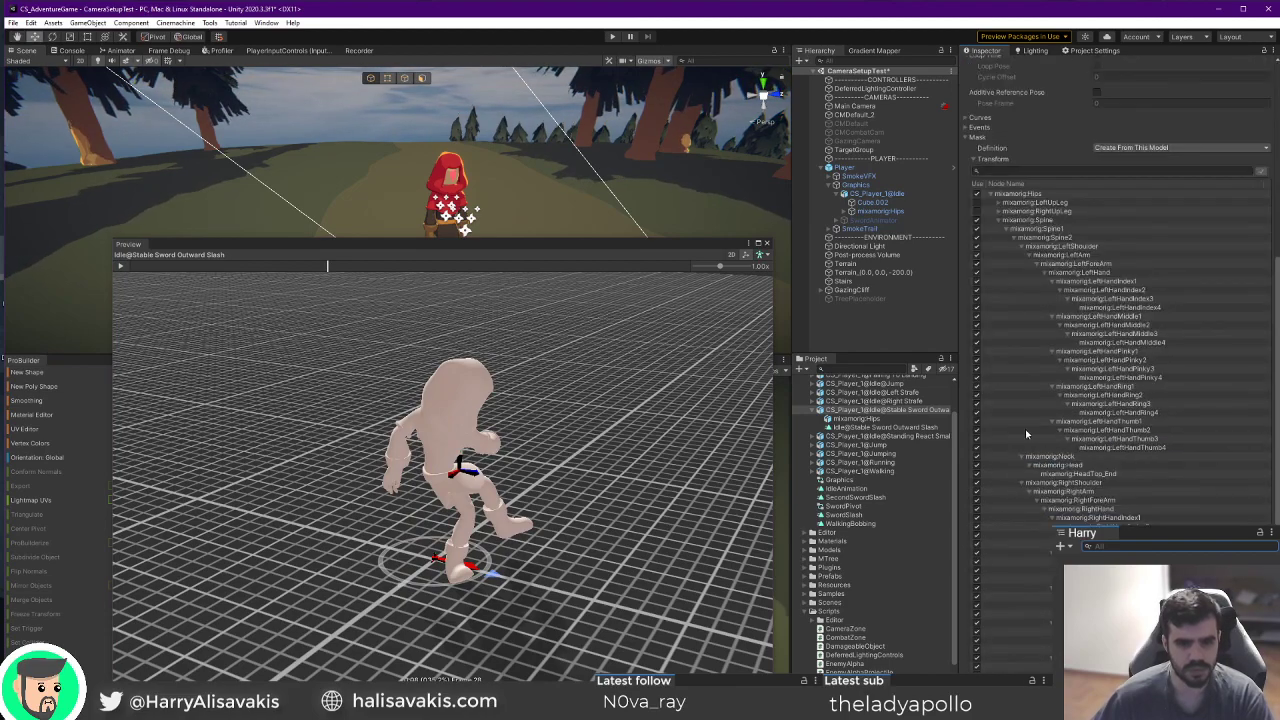
left_click(1021, 249)
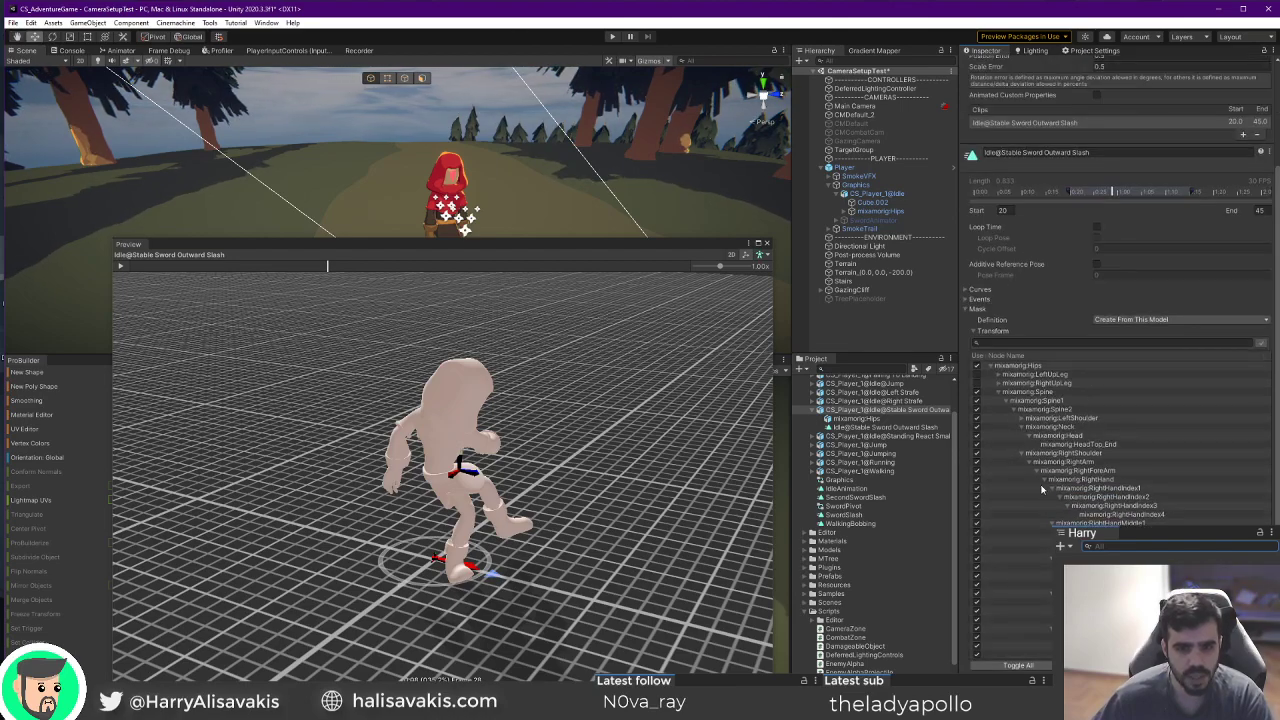
left_click(1020, 453)
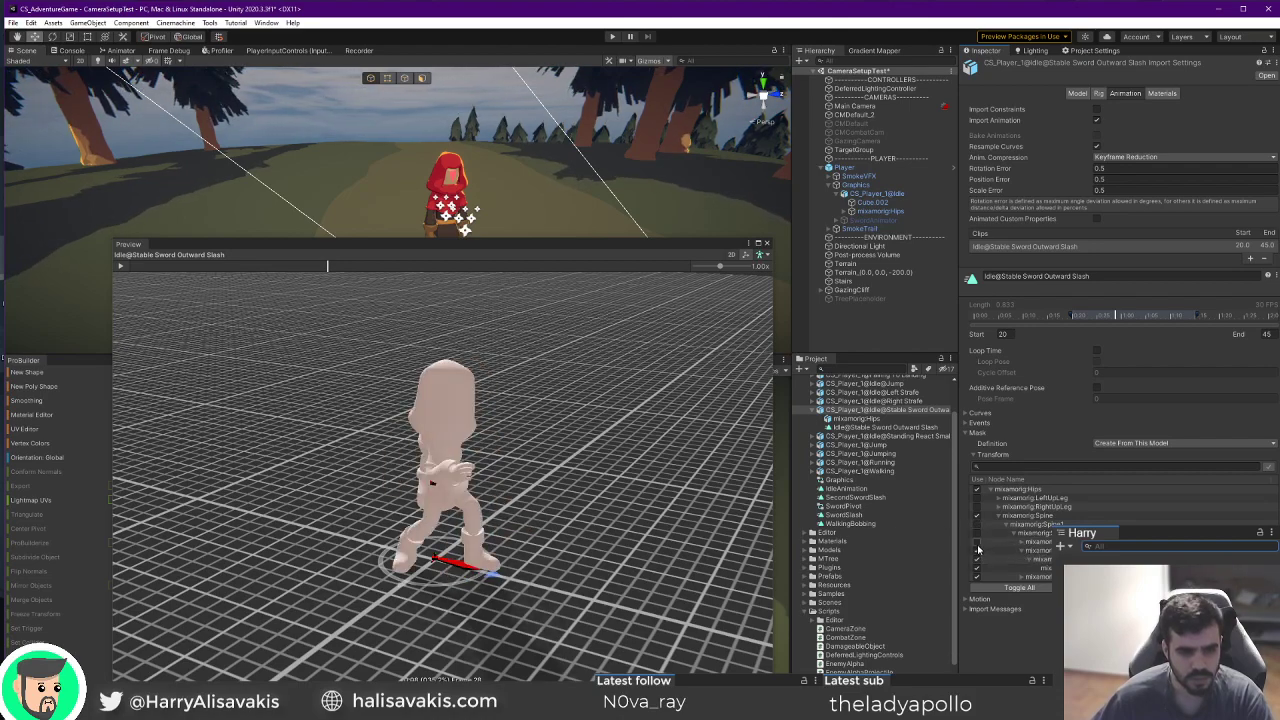
left_click(976, 518)
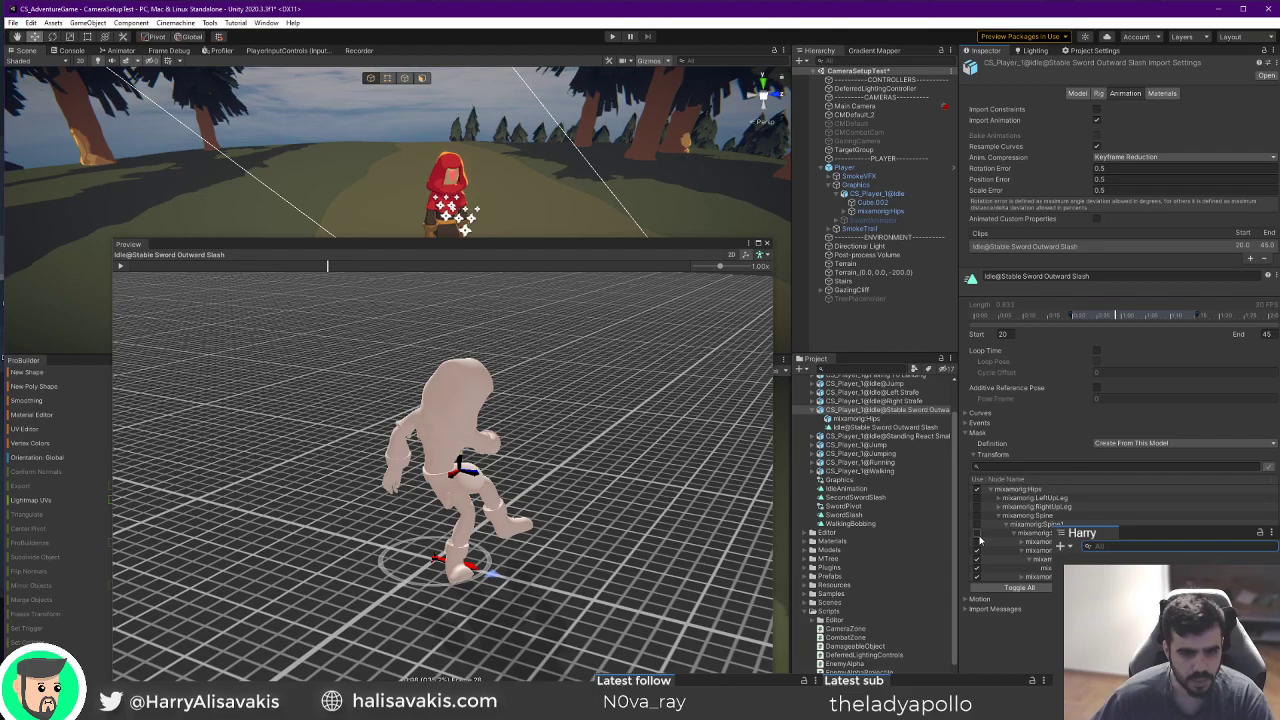
left_click(1266, 623)
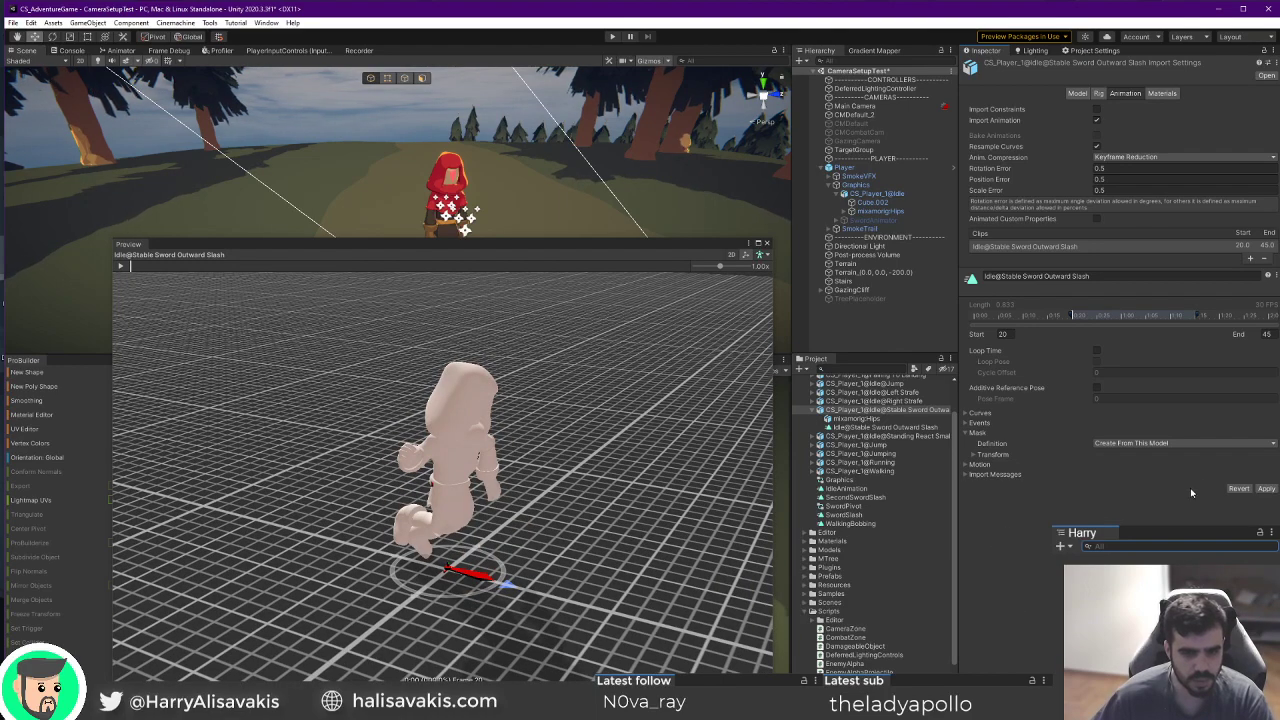
Reopen the mask's transform list and re-include the spine bones and left shoulder.
left_click(973, 455)
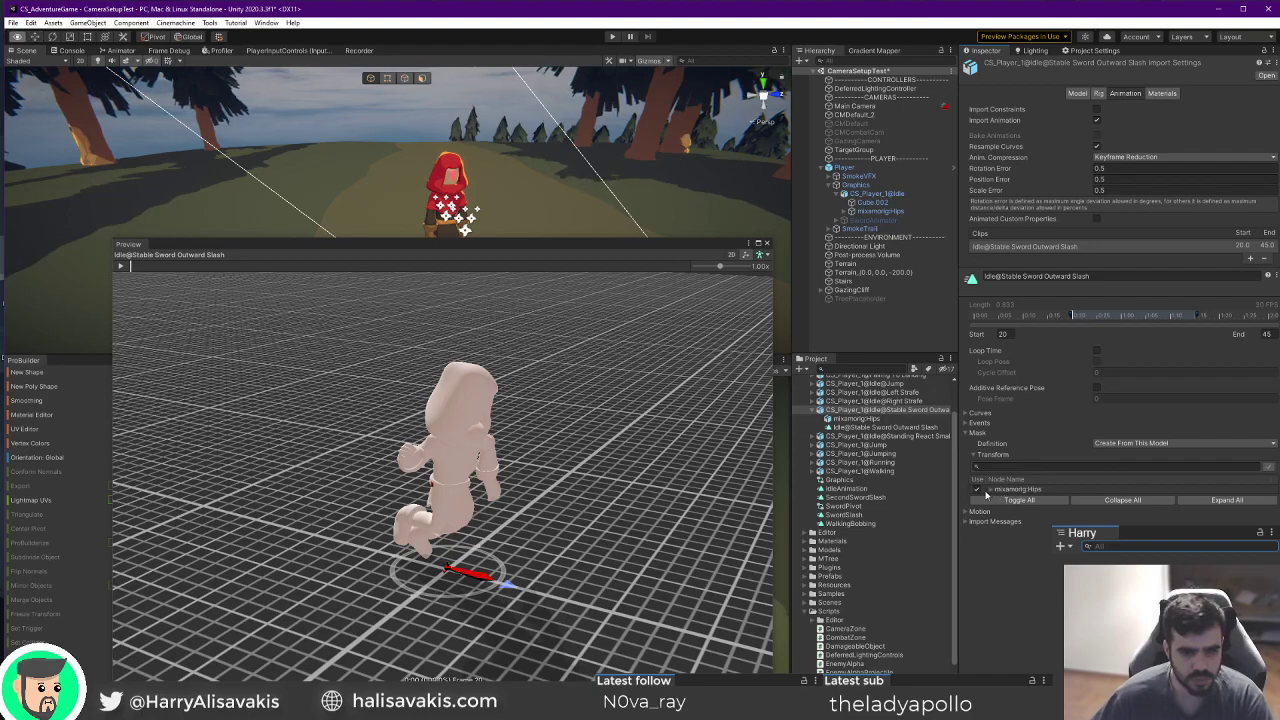
left_click(989, 490)
left_click(998, 517)
left_click(998, 517, "alt")
left_click(998, 517, "alt")
left_click(977, 527)
left_click(977, 535)
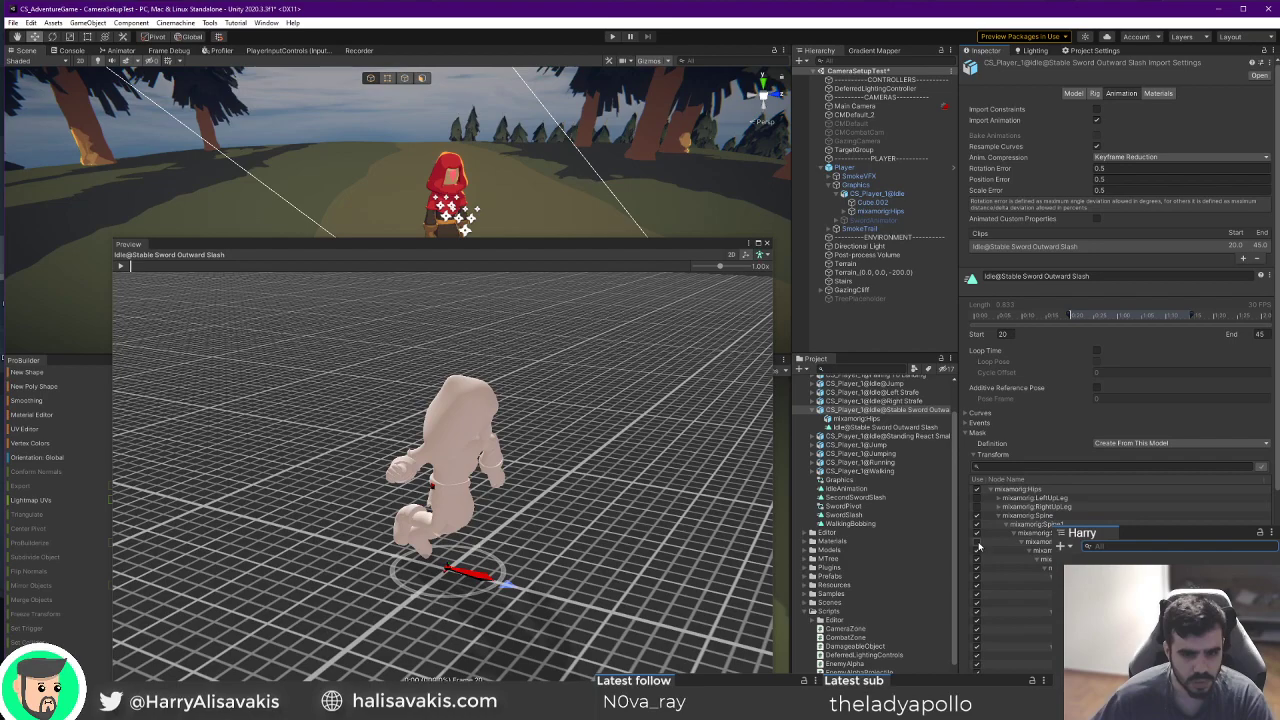
left_click(977, 543)
left_click(998, 517)
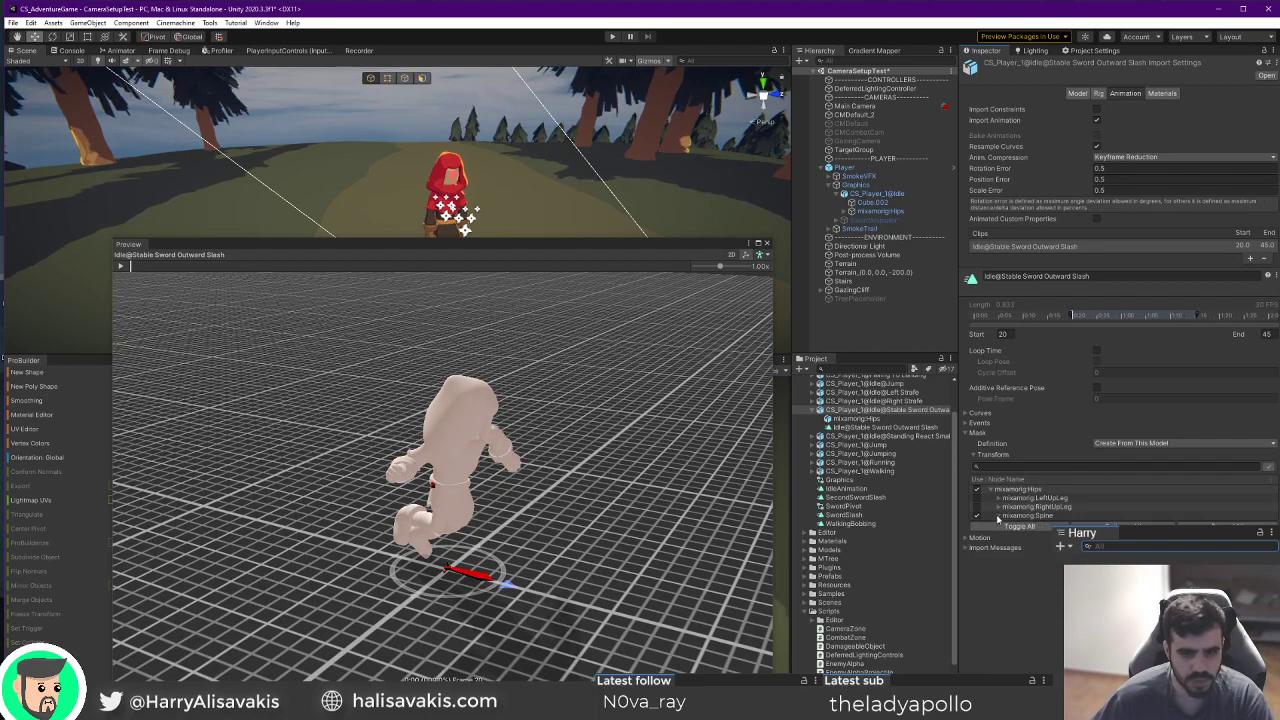
Play the slash preview and exclude the lower leg, foot and toe bones of both legs from the mask.
left_click(121, 266)
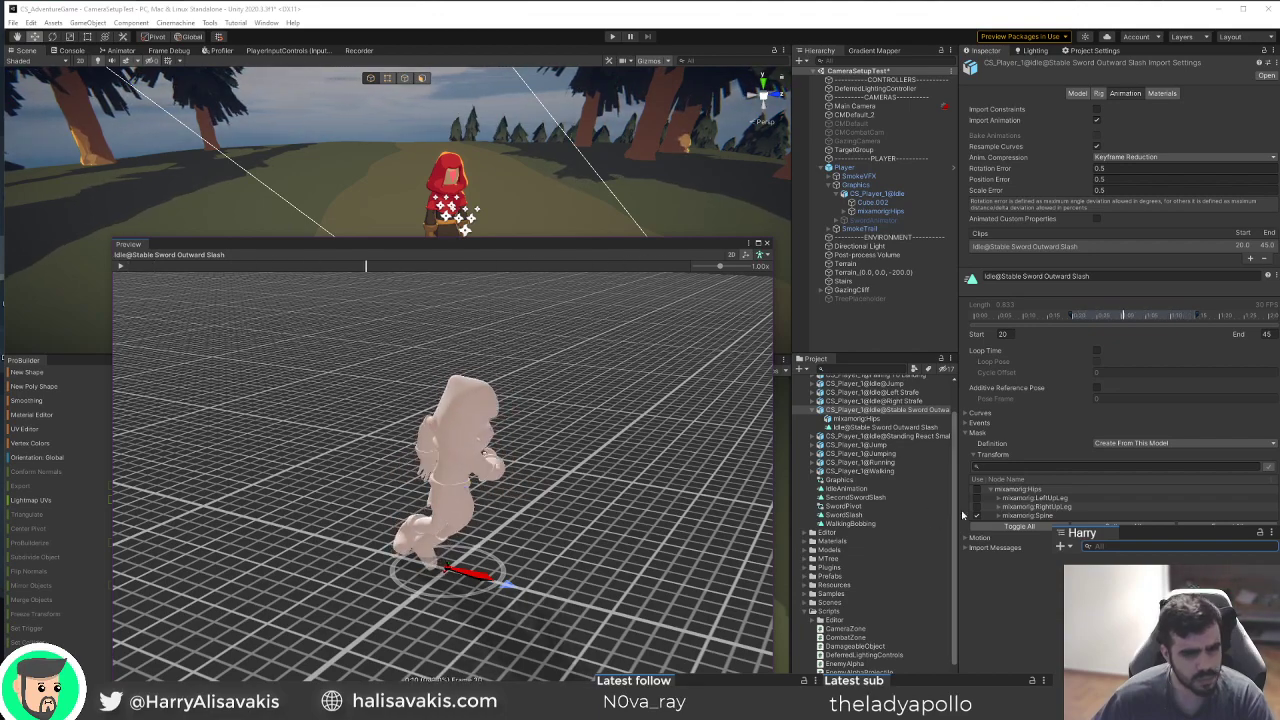
left_click(998, 498)
left_click(998, 515)
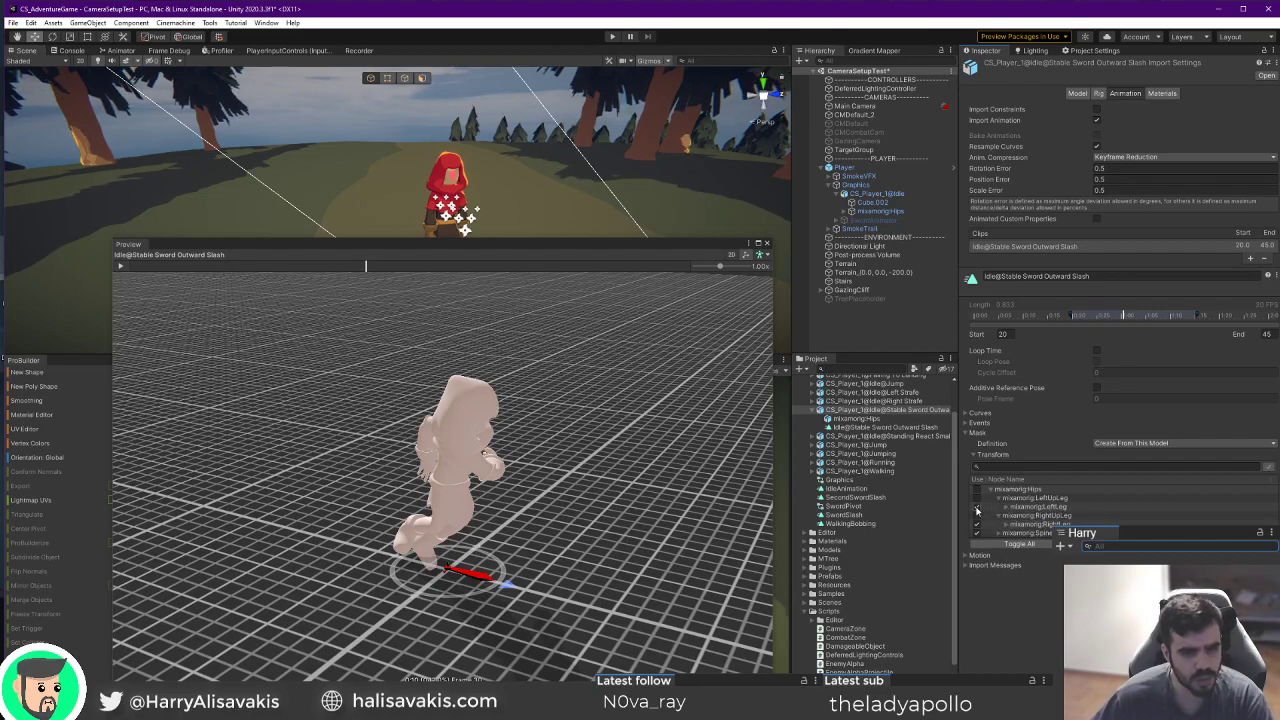
left_click(978, 492)
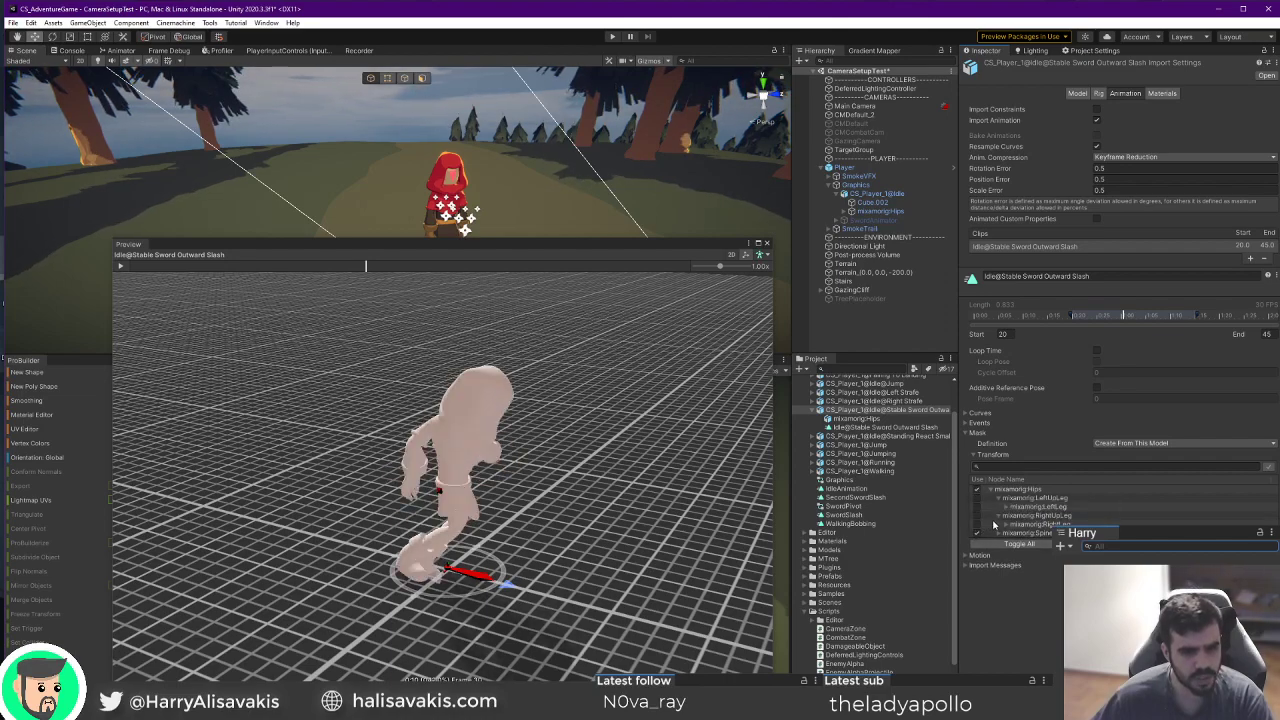
left_click(999, 504)
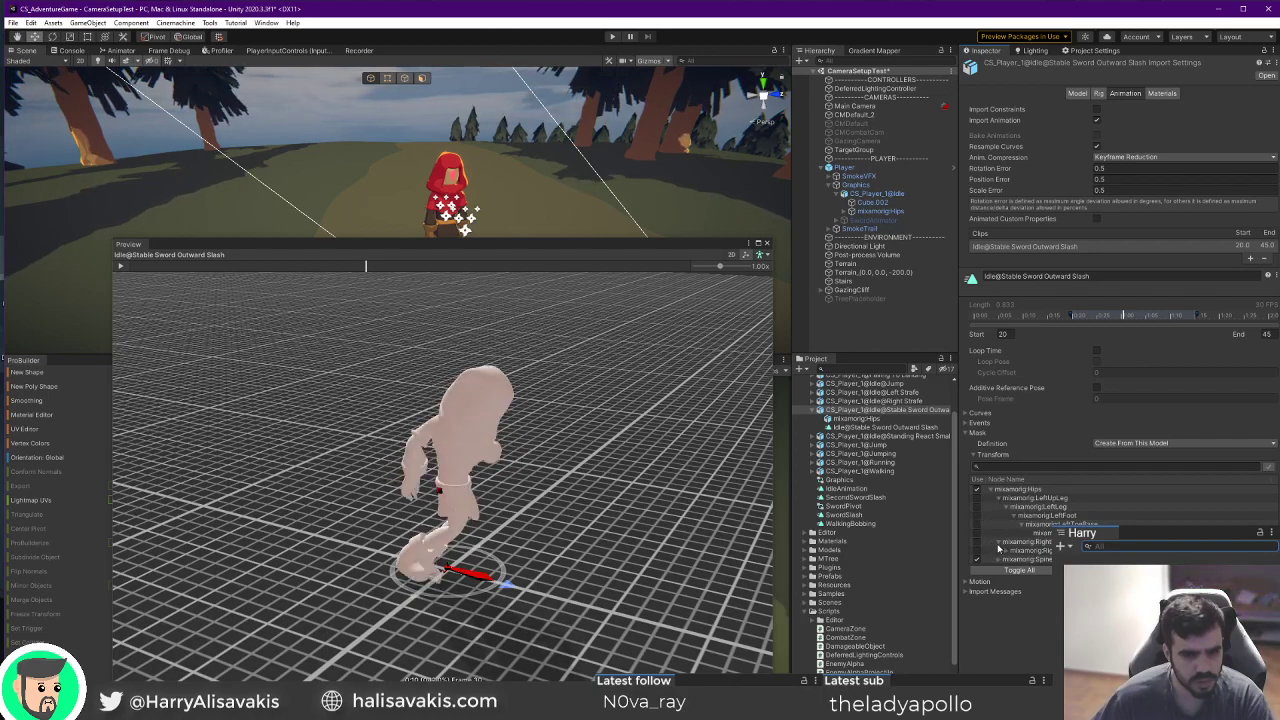
left_click(999, 548)
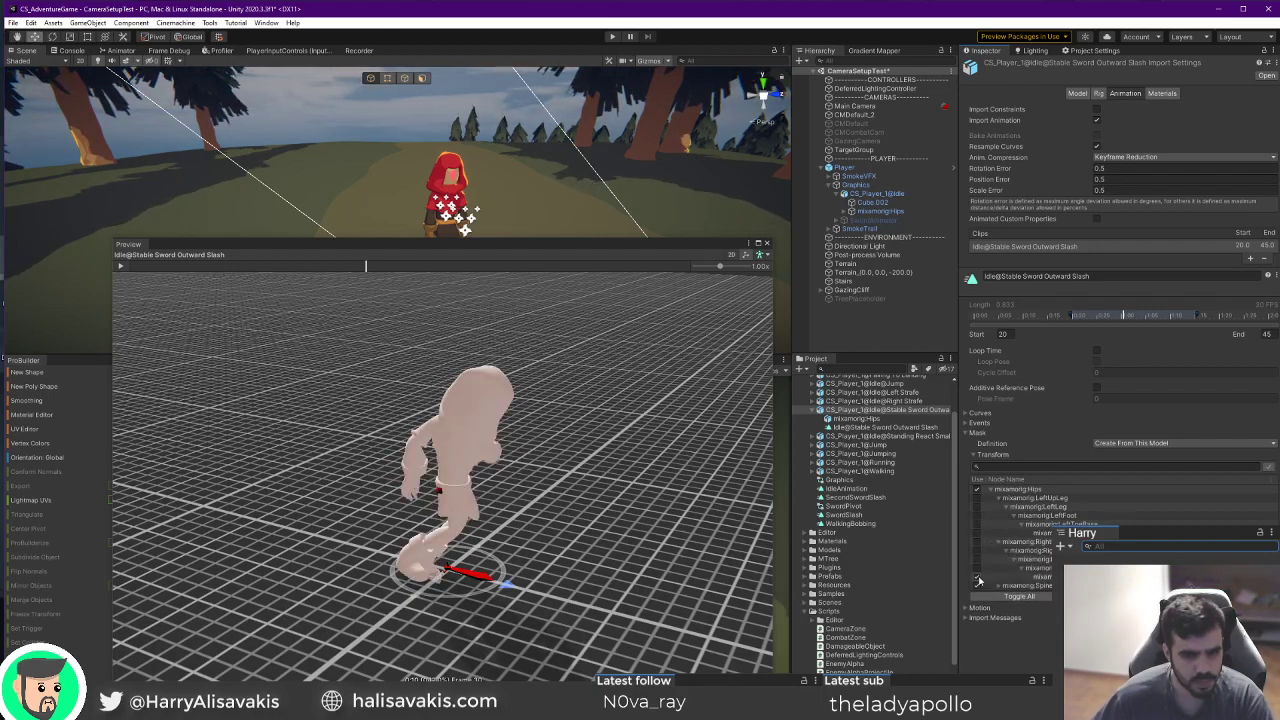
Exclude mixamorig:Hips from the slash mask, check the motion in the preview from another side and close the floating preview.
left_click(122, 267)
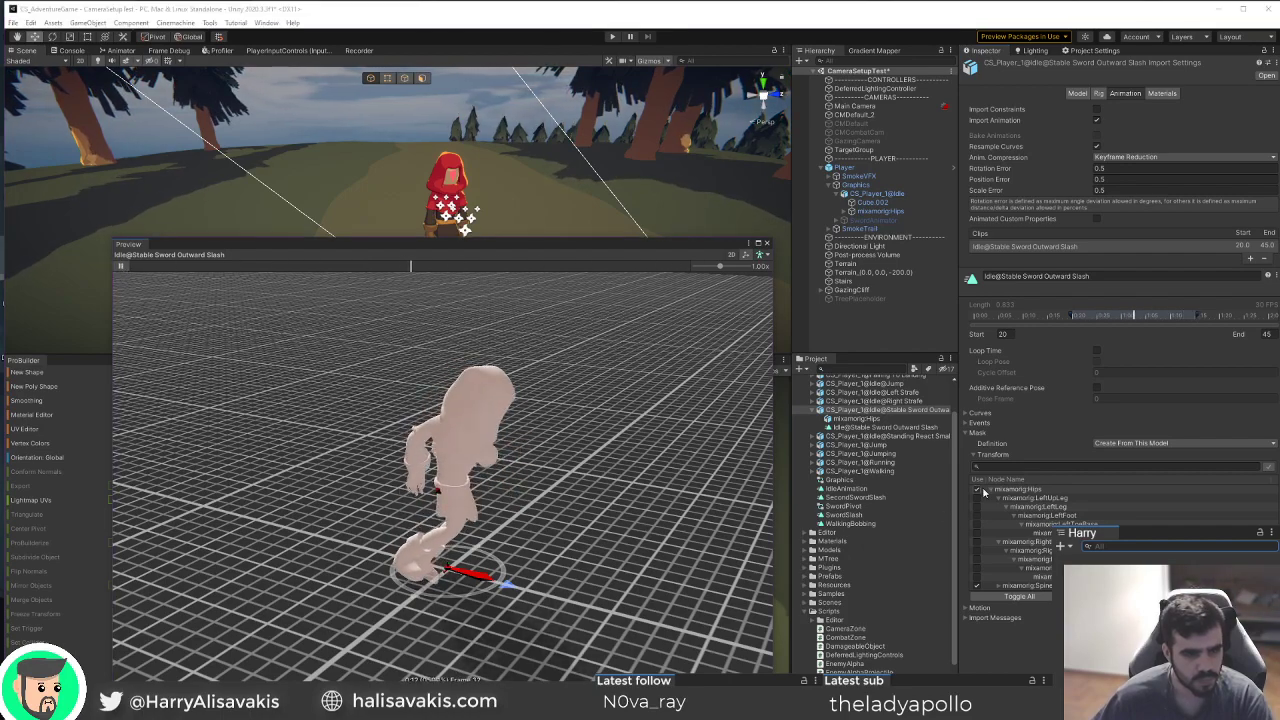
left_click(975, 490)
right_click_drag(560, 525, 191, 541)
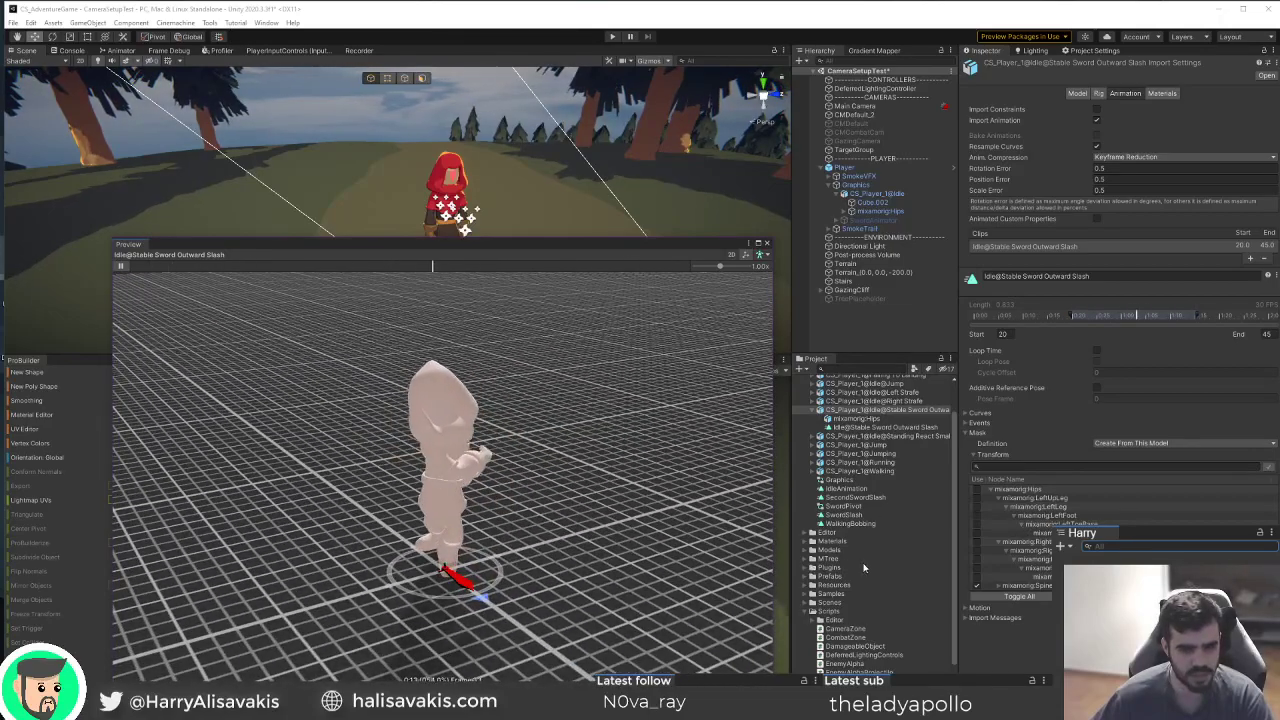
left_click(768, 244)
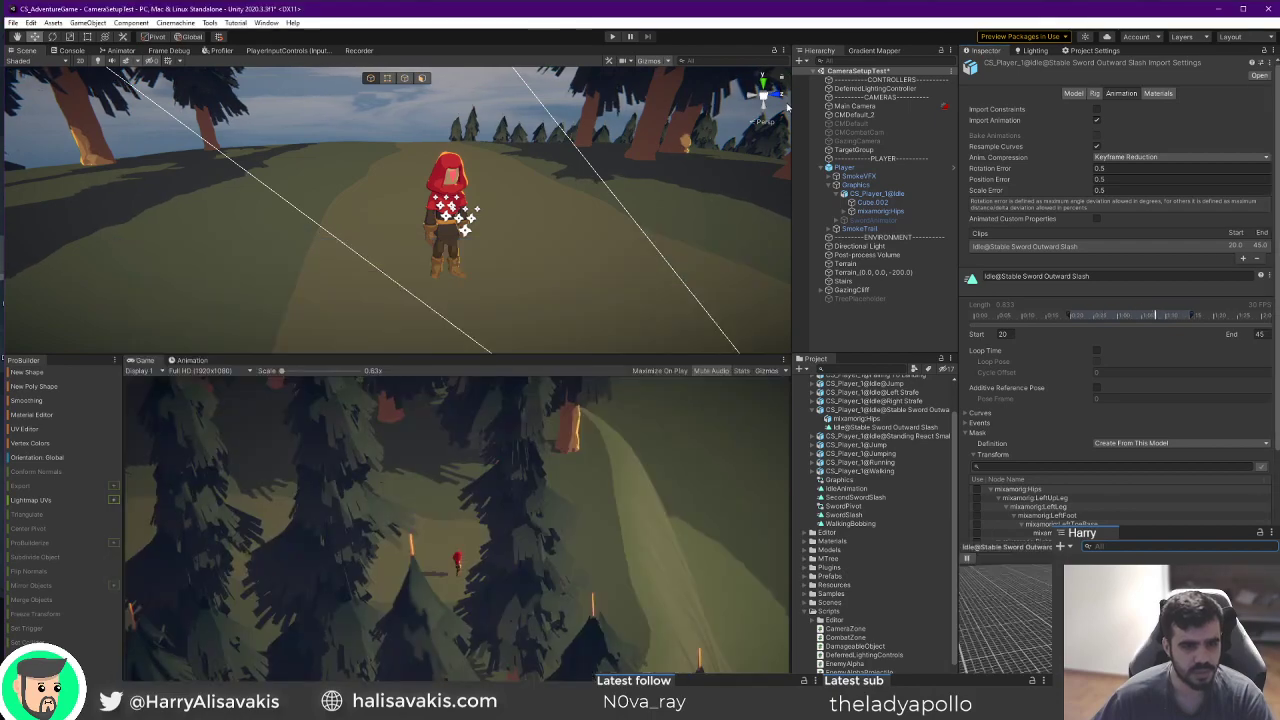
Start the game and inspect the Base Layer's settings, including its avatar mask, in the Animator.
left_click(612, 37)
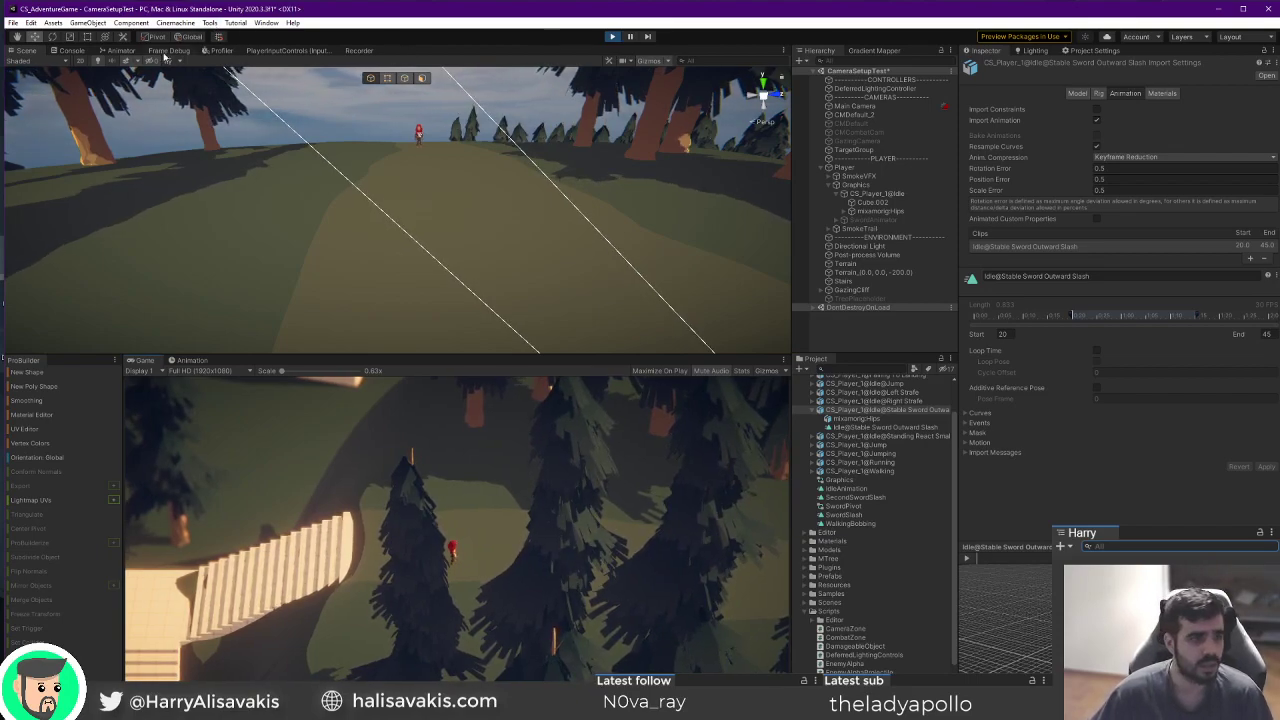
left_click(112, 51)
left_click(20, 61)
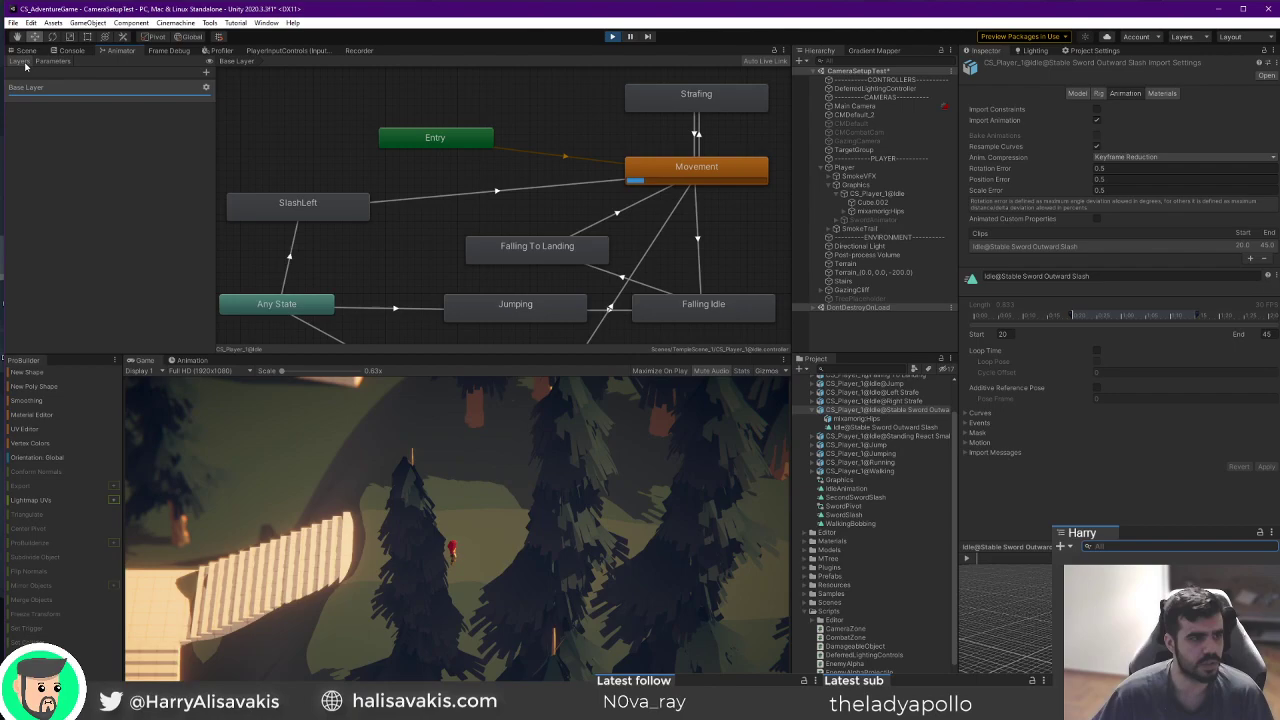
left_click(205, 87)
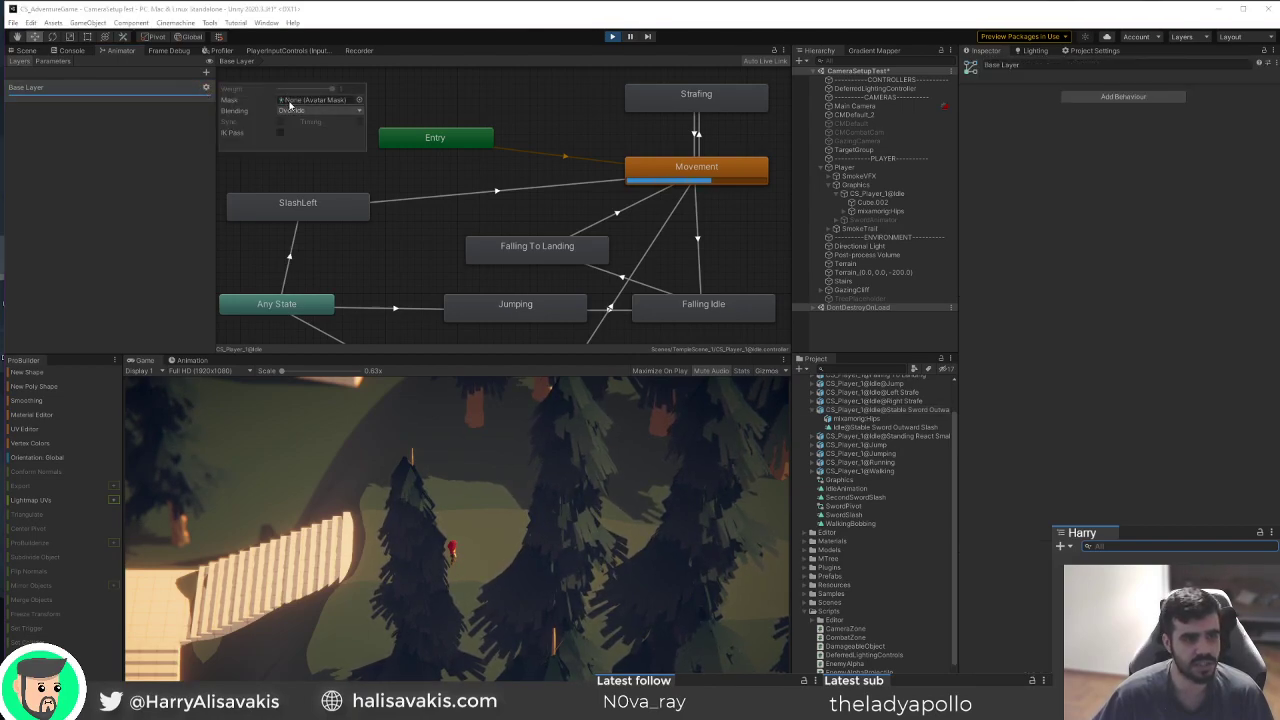
Return to the Scene view and move the character around in the running game to check its animation.
left_click(24, 51)
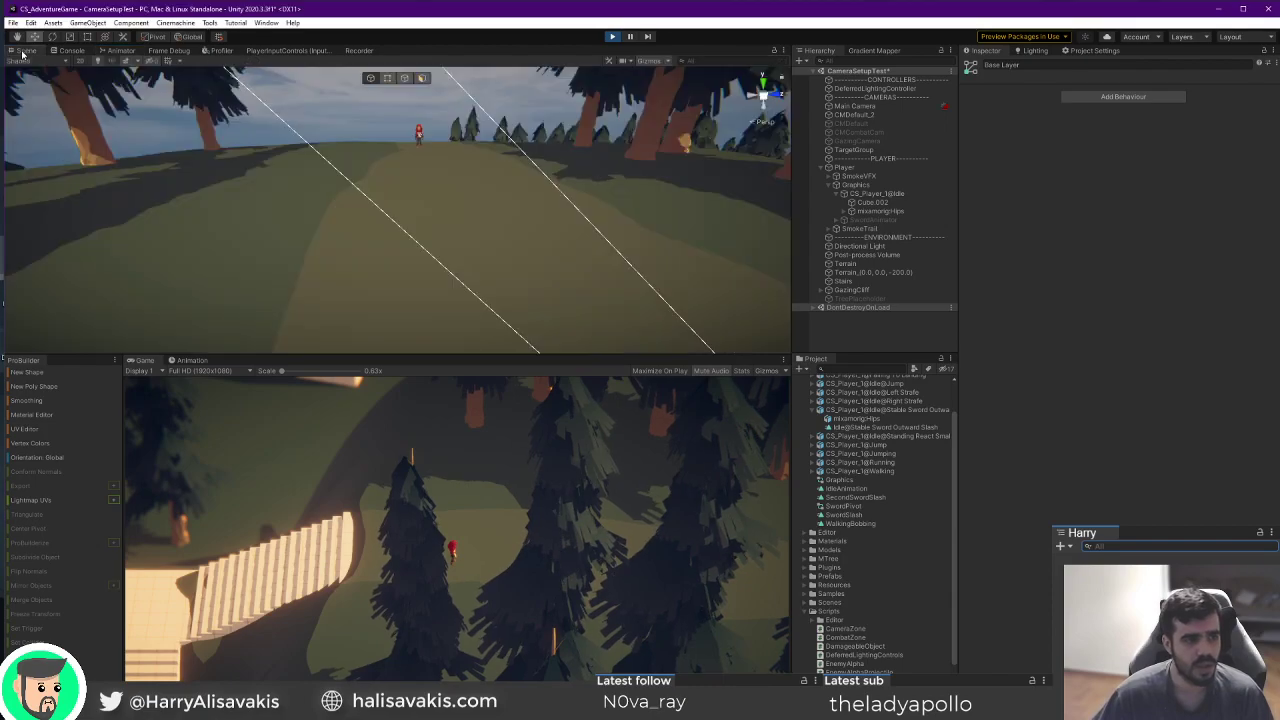
key("d")
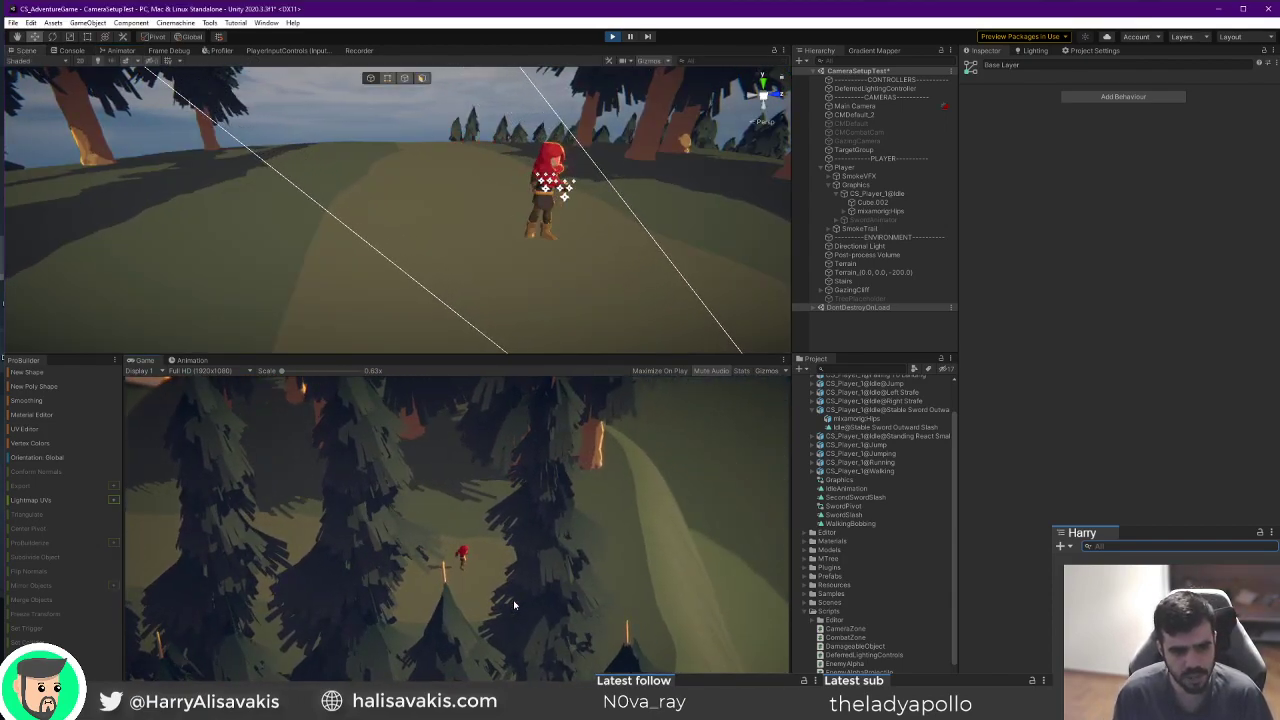
key("s")
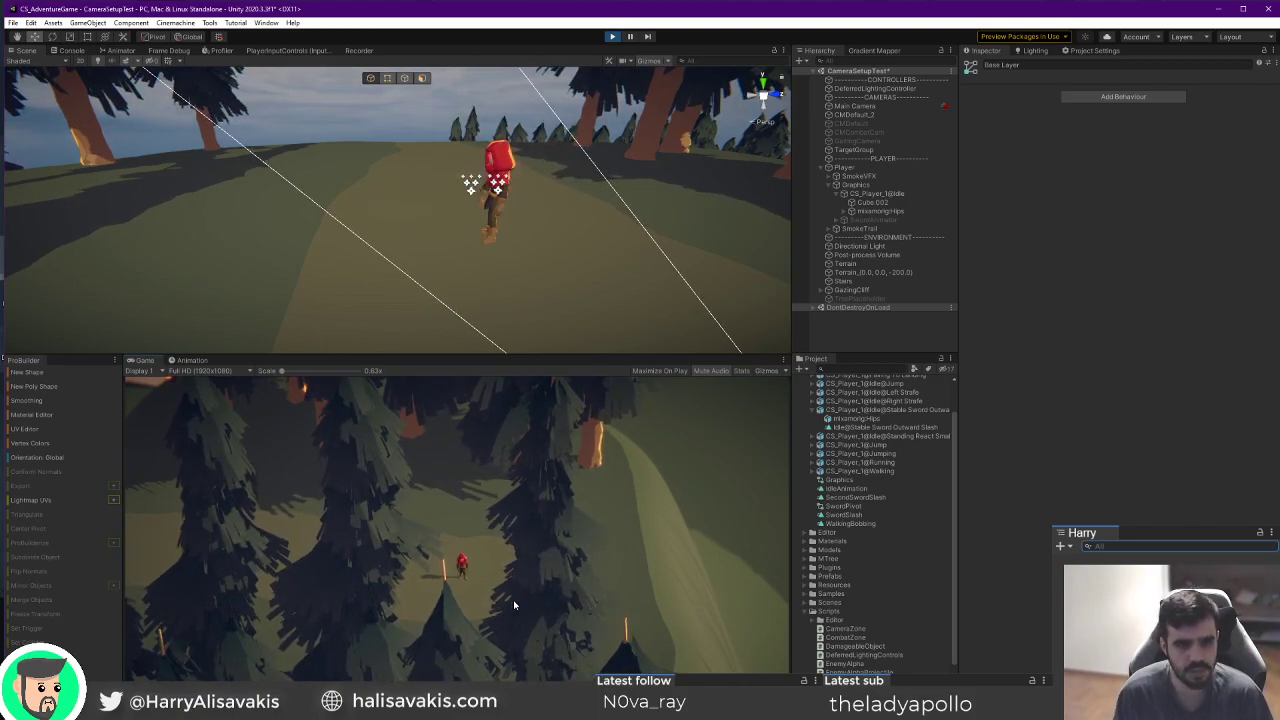
Examine which bones below the hips are included in the mask in the Stable Sword Outward Slash import settings.
left_click(870, 428)
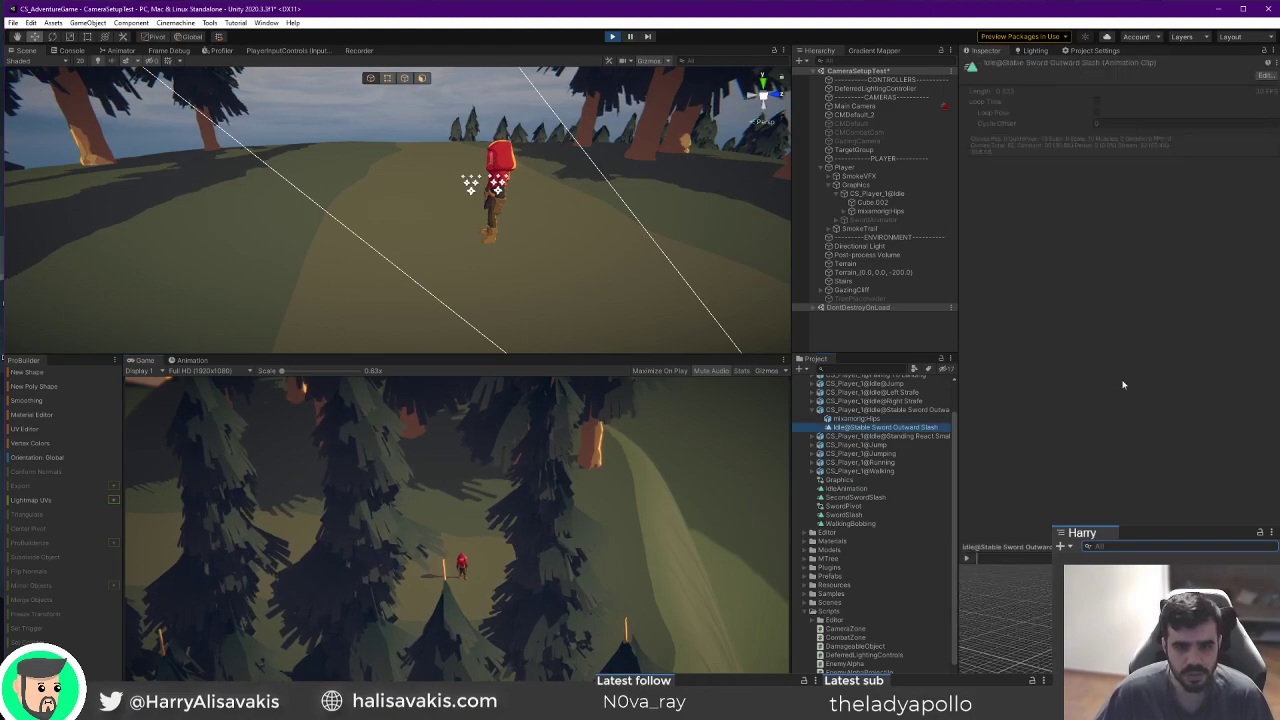
left_click(870, 410)
left_click(965, 433)
left_click(973, 456)
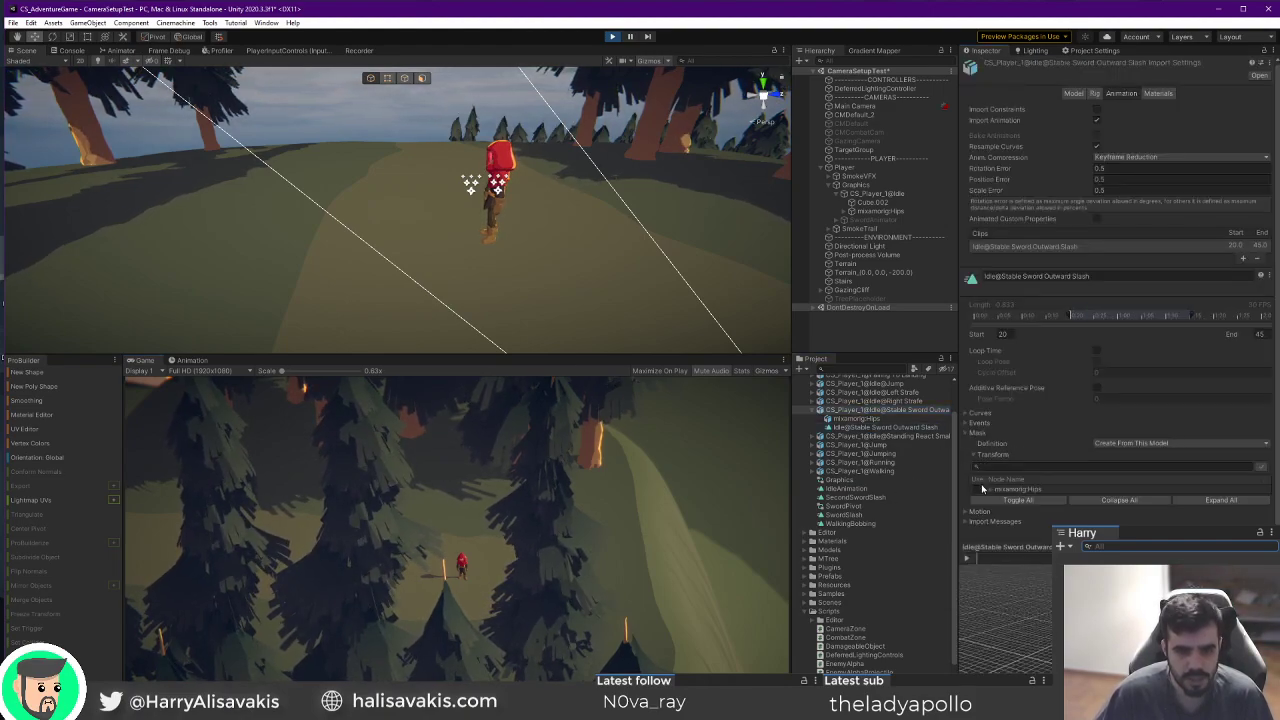
left_click(991, 490)
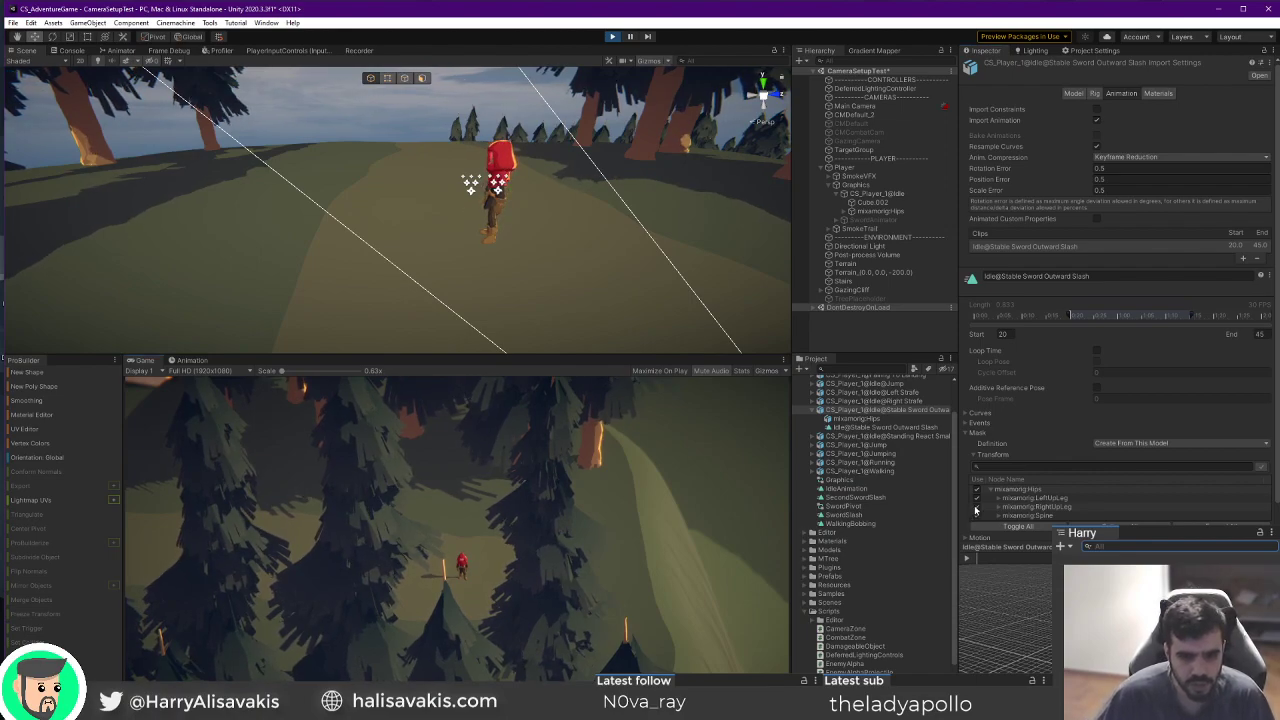
scroll(1163, 485, "down", 1)
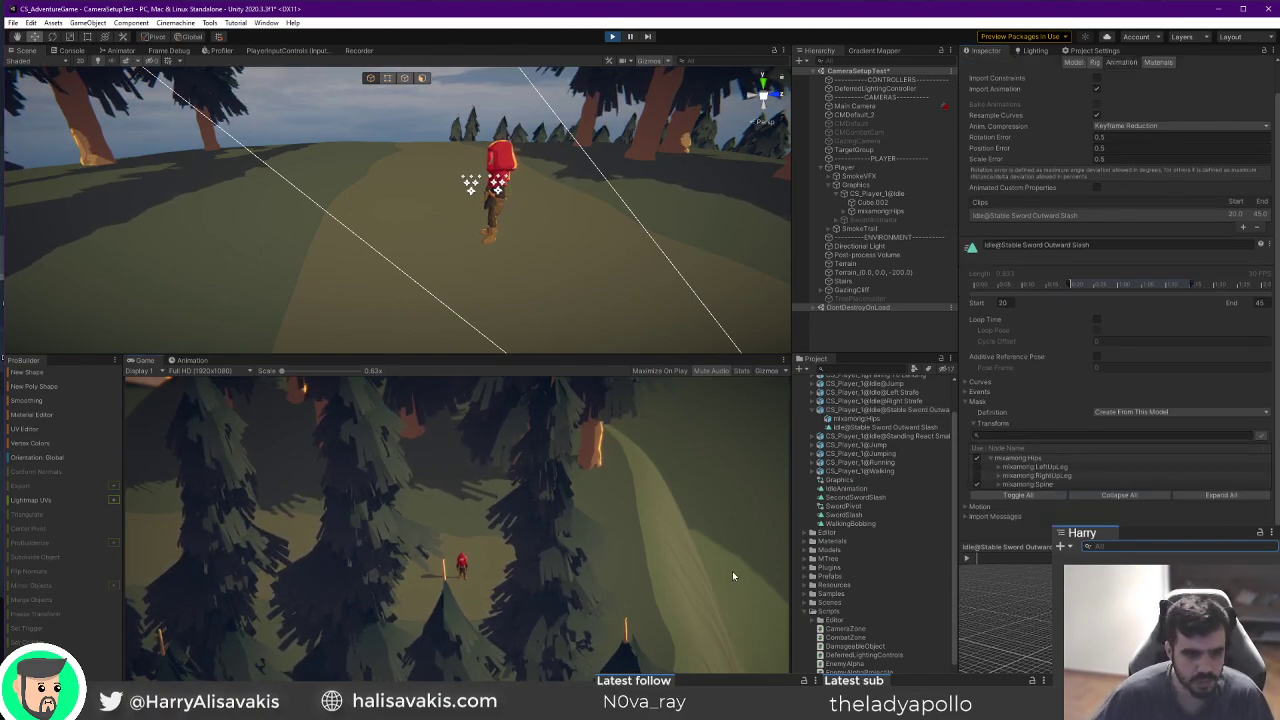
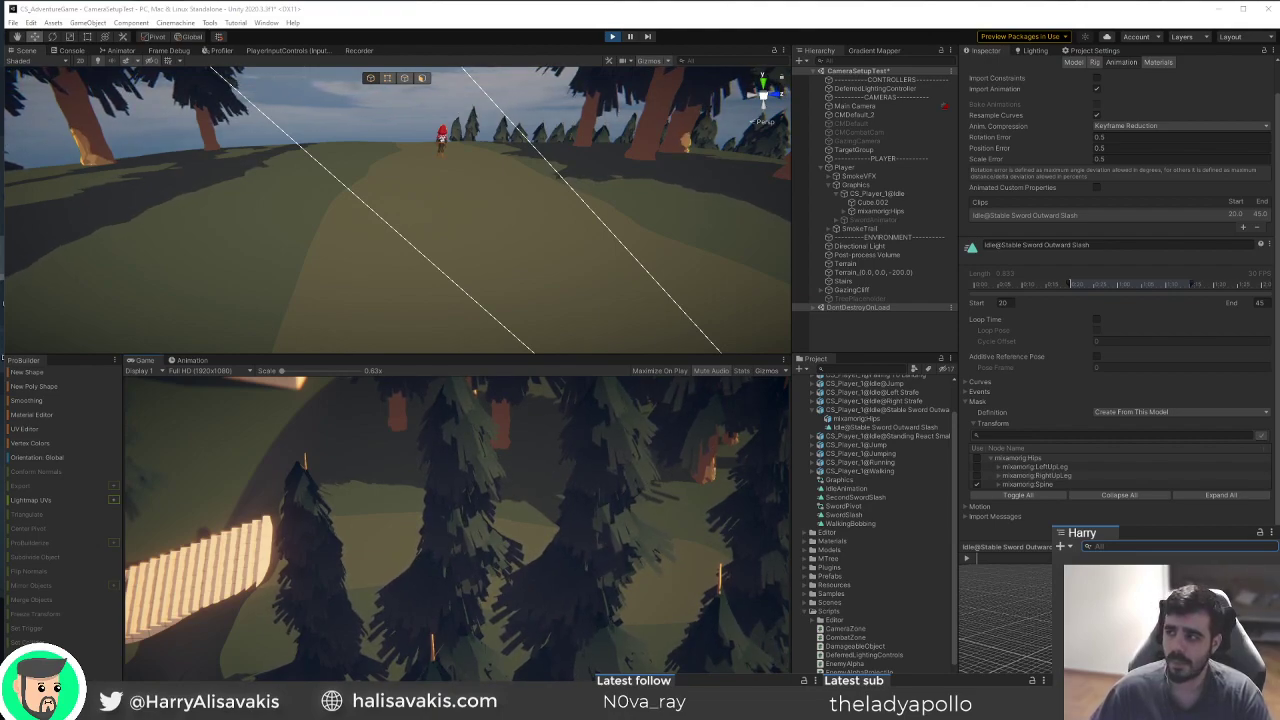
Run the character back and forth in the game and check how the masked slash plays during movement.
left_click(519, 609)
key("d")
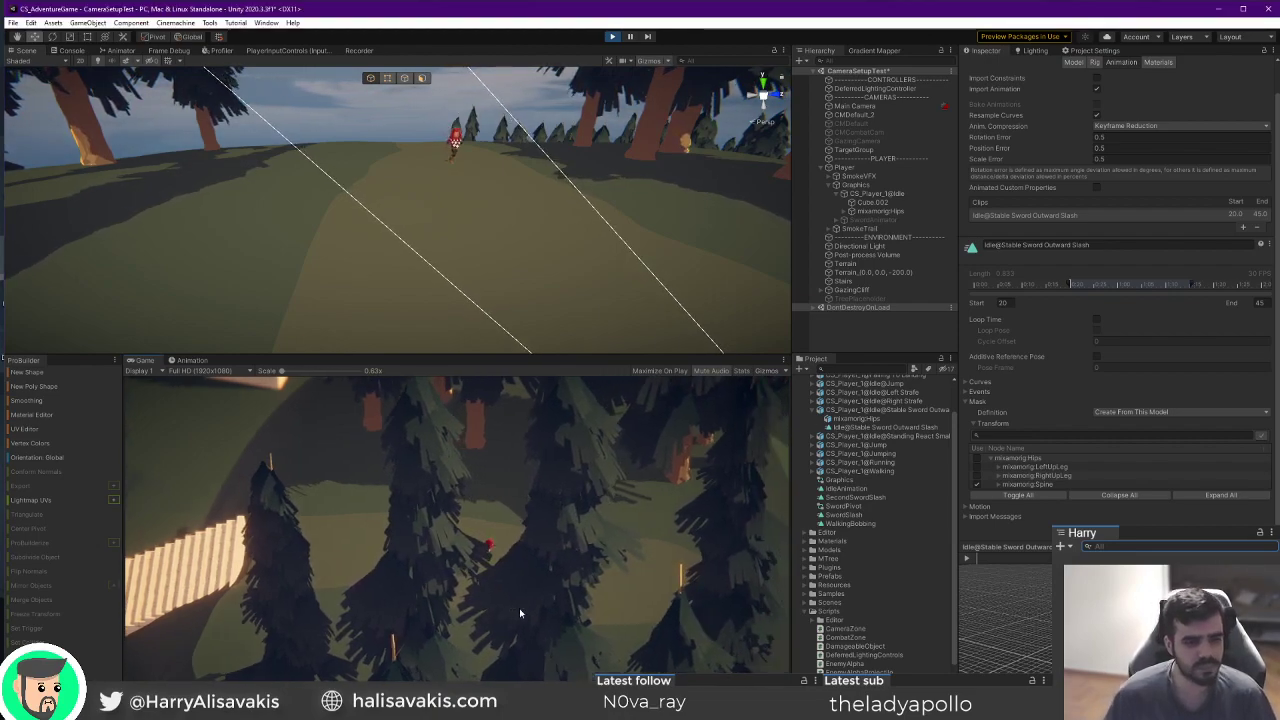
key("a")
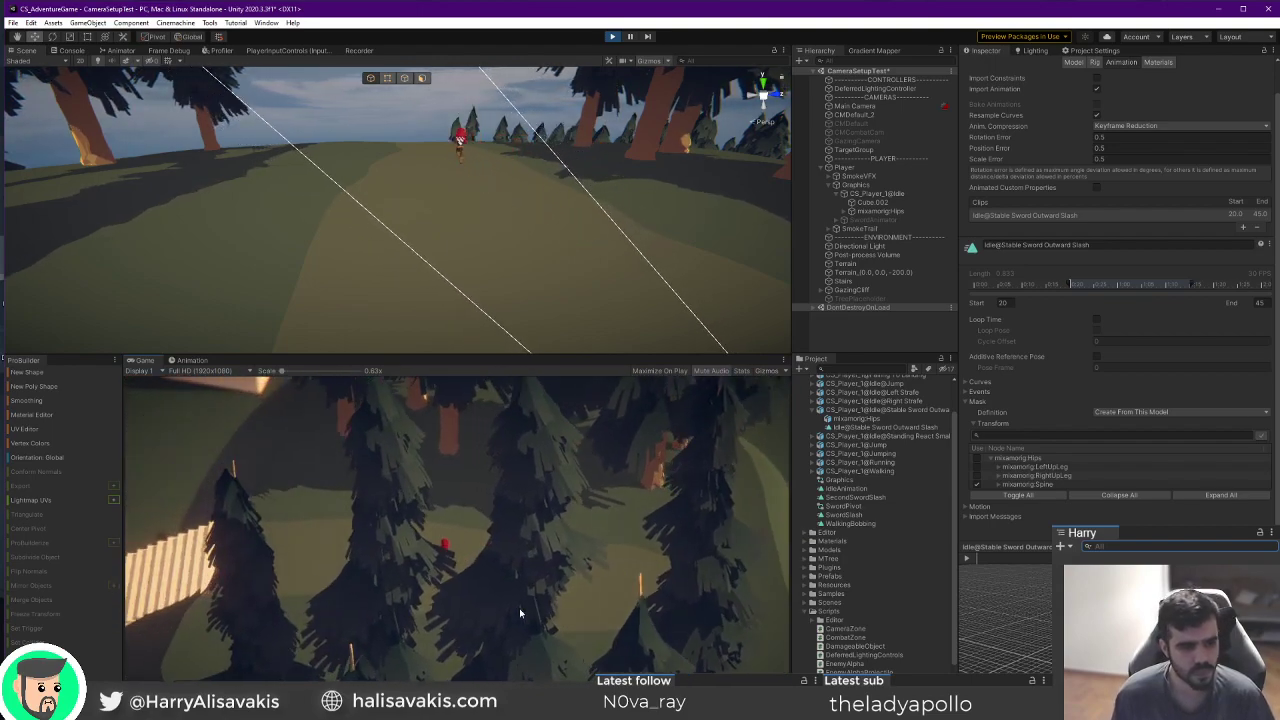
key("d")
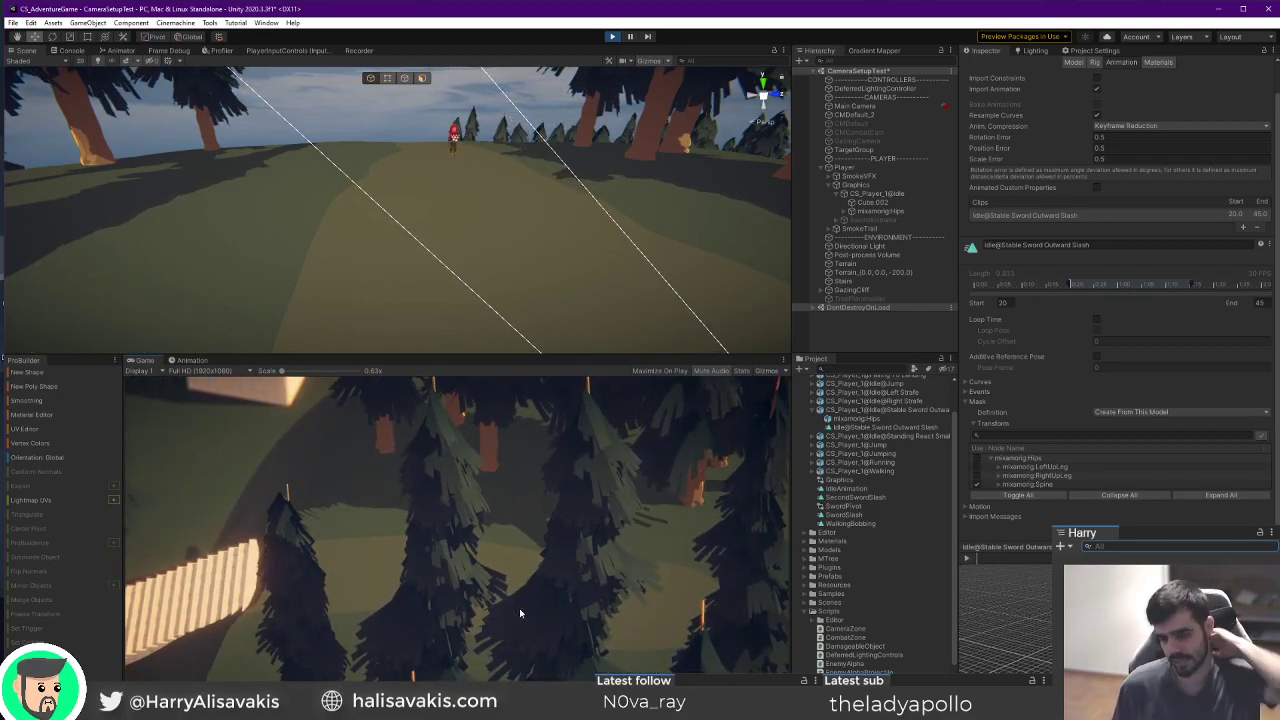
key("d")
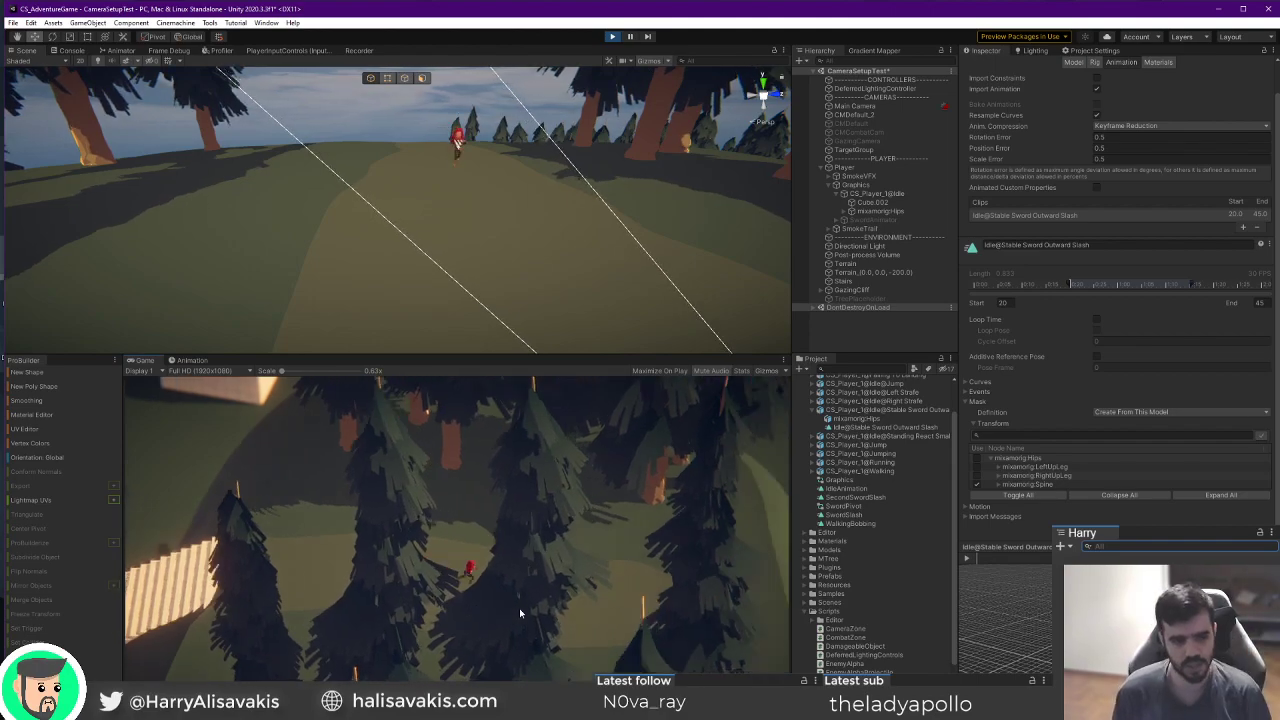
key("d")
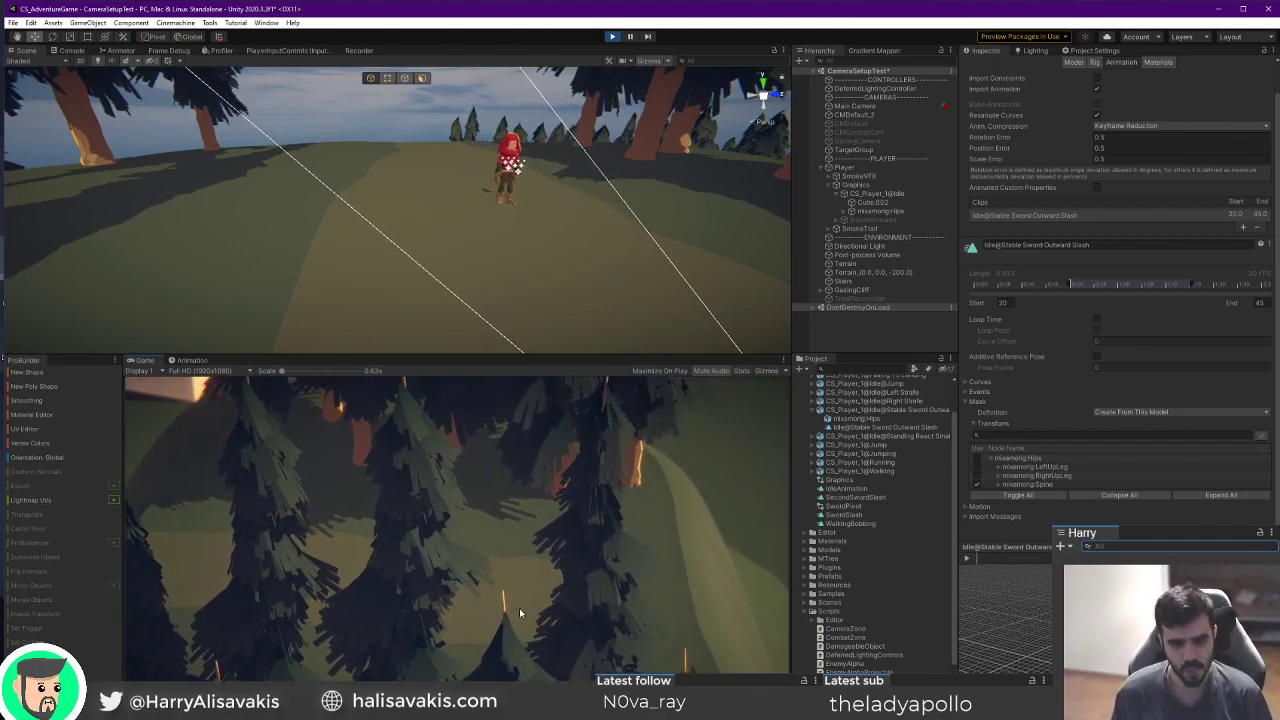
key("d")
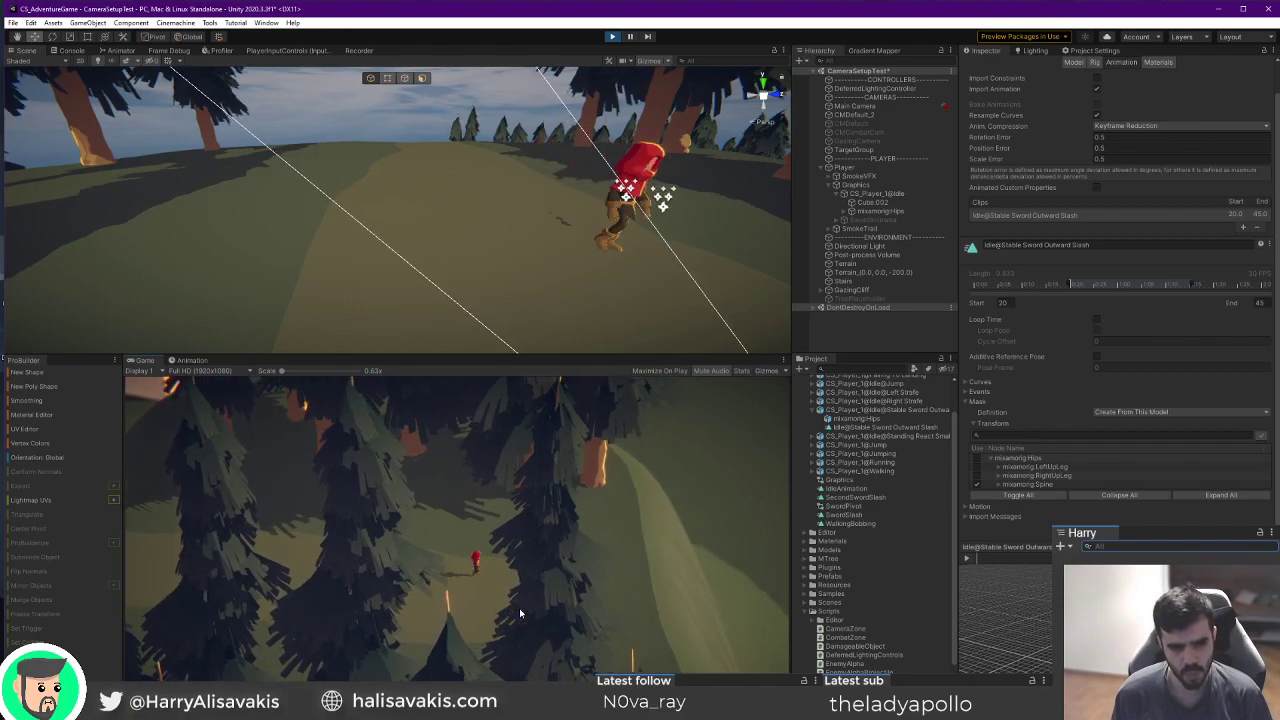
Test the character's running, turning and jumping in the game, stop the game, and view the character from another angle.
key("a")
key("d")
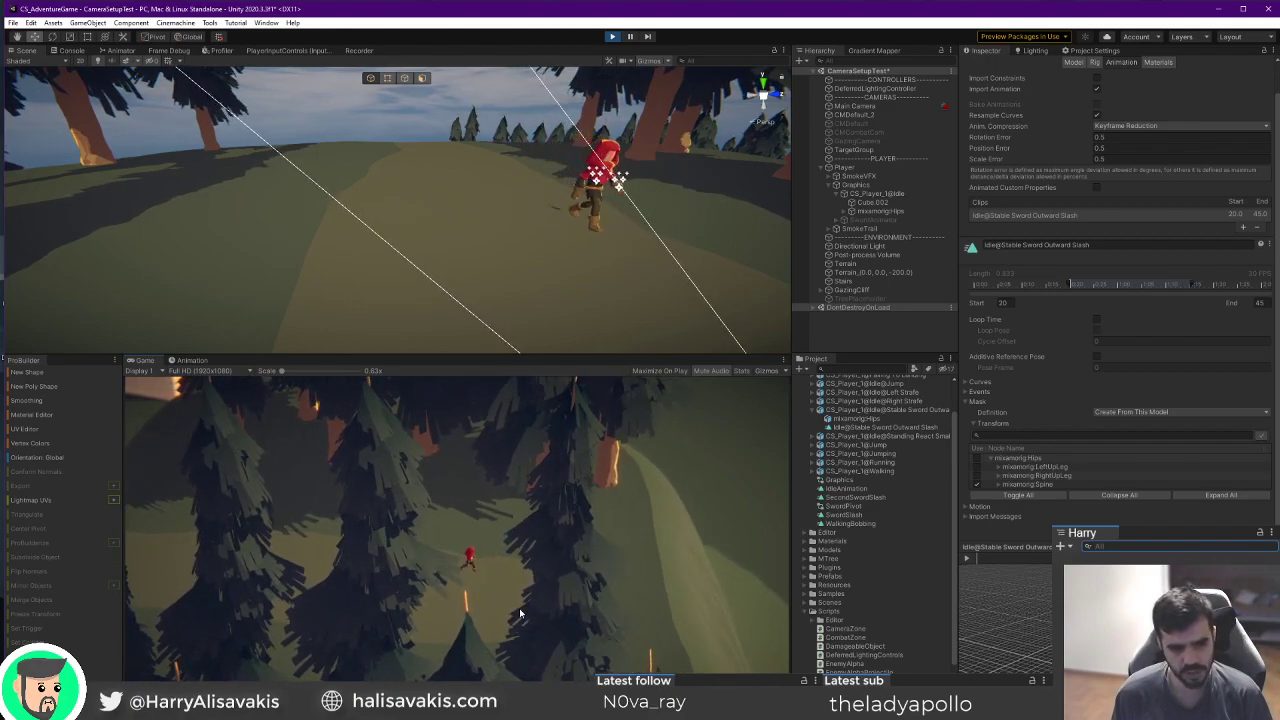
key("a")
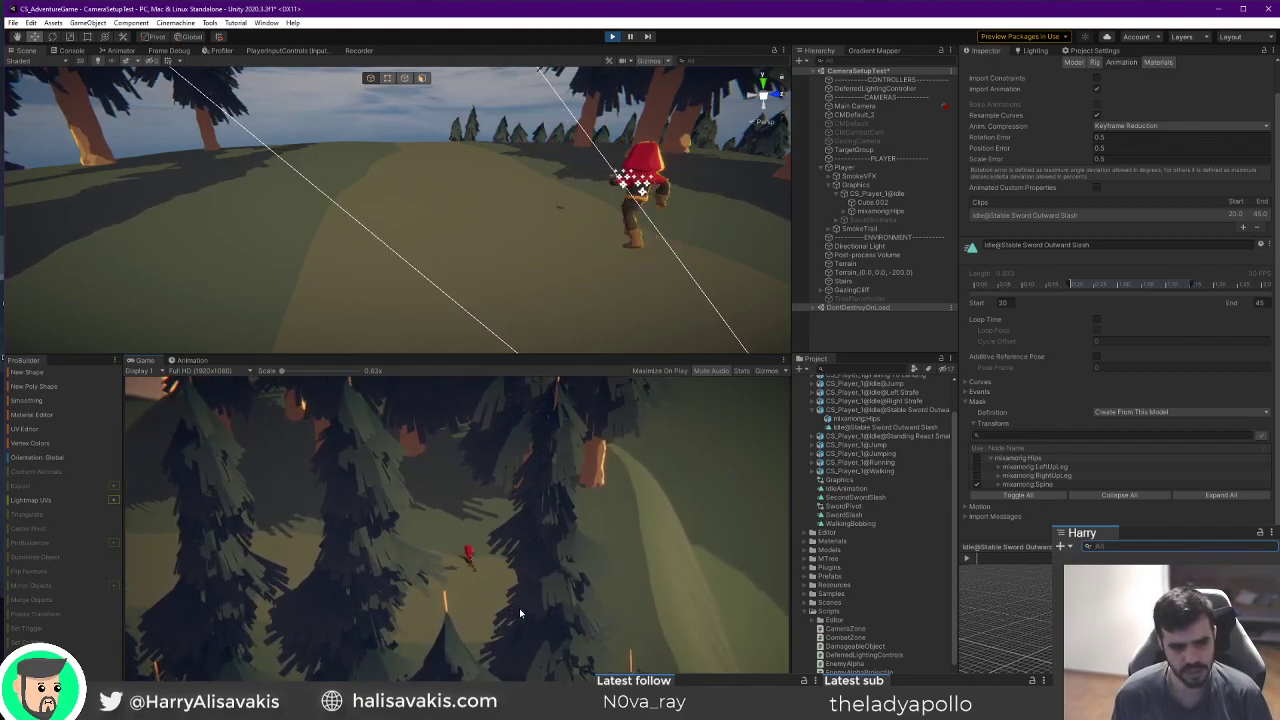
key("s")
key("d")
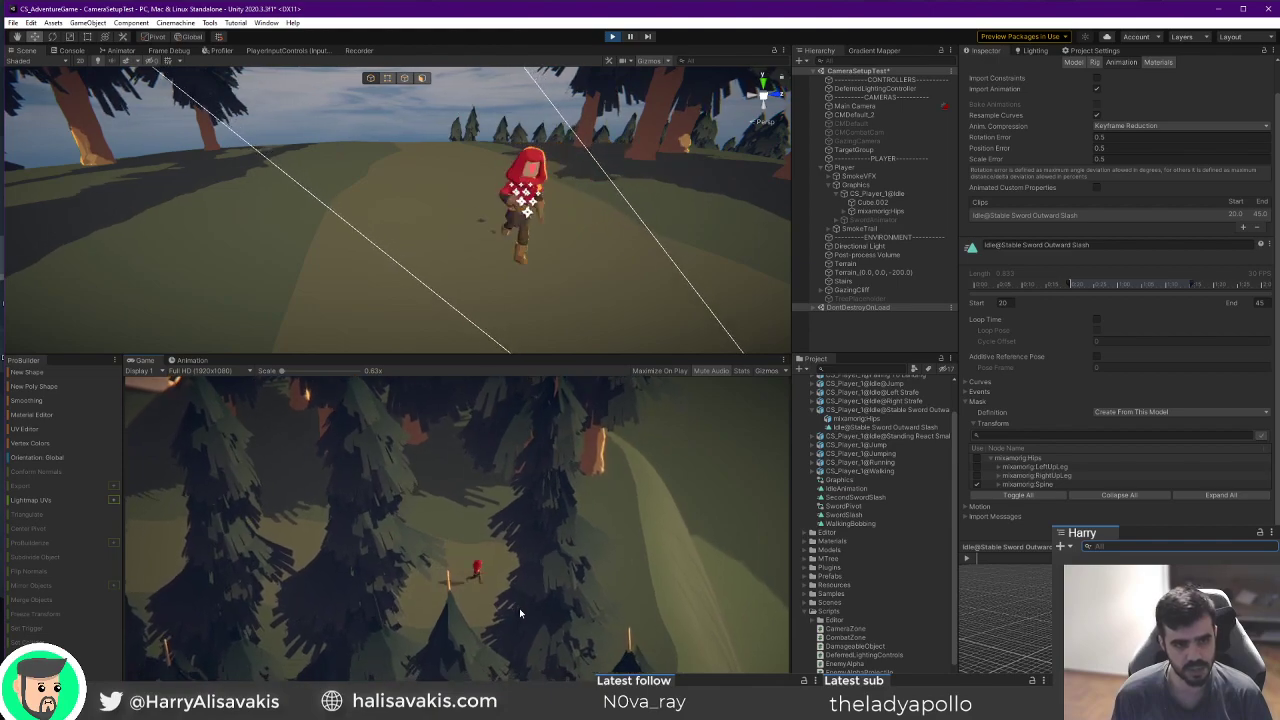
key("d")
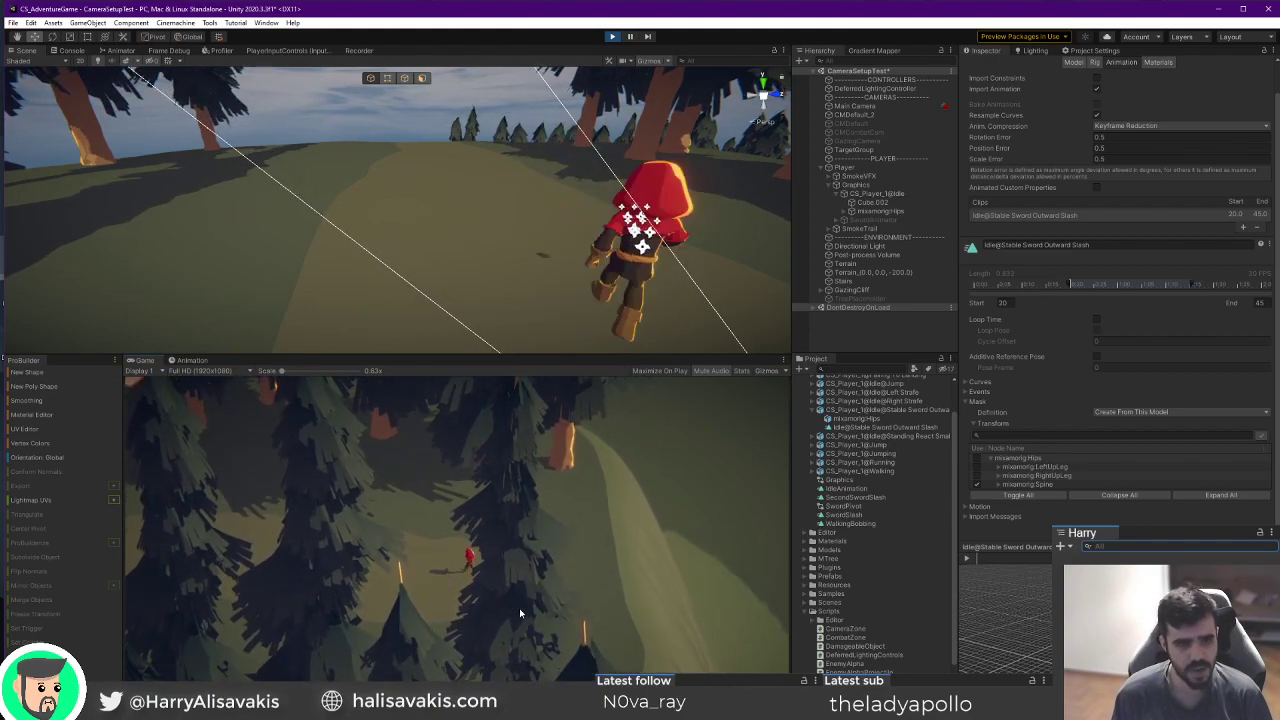
key("a")
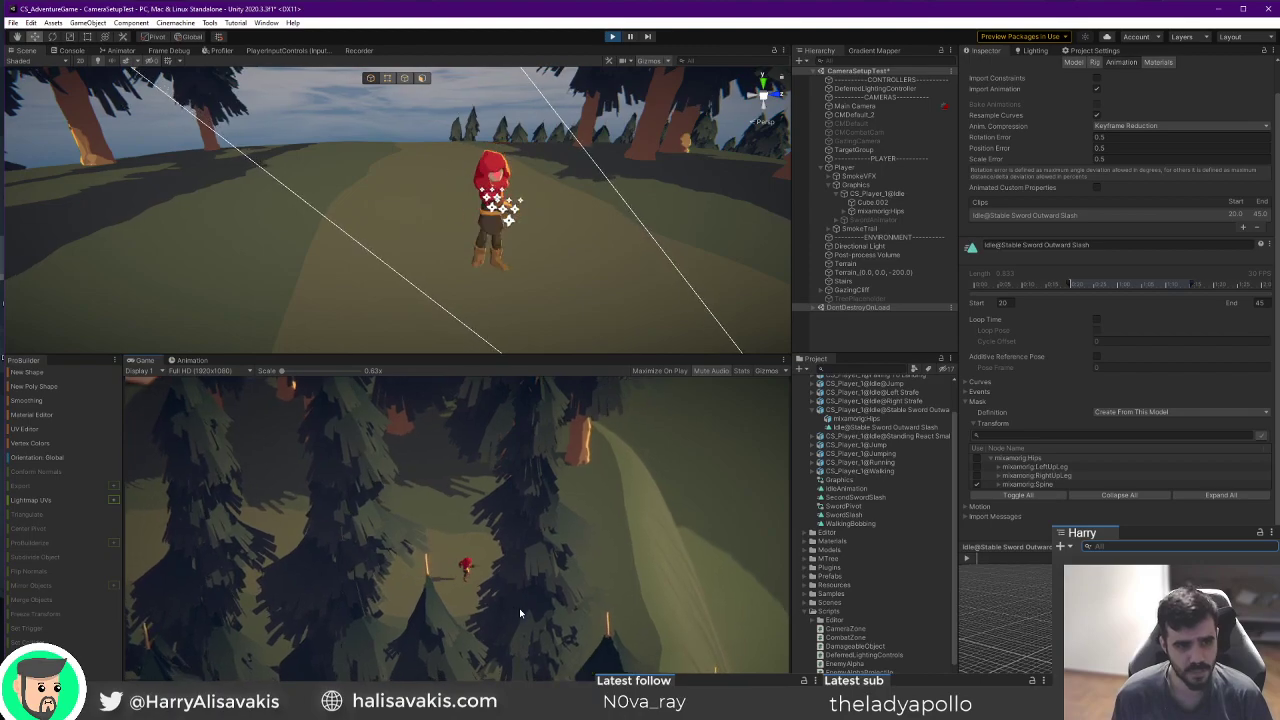
key("d")
key("space")
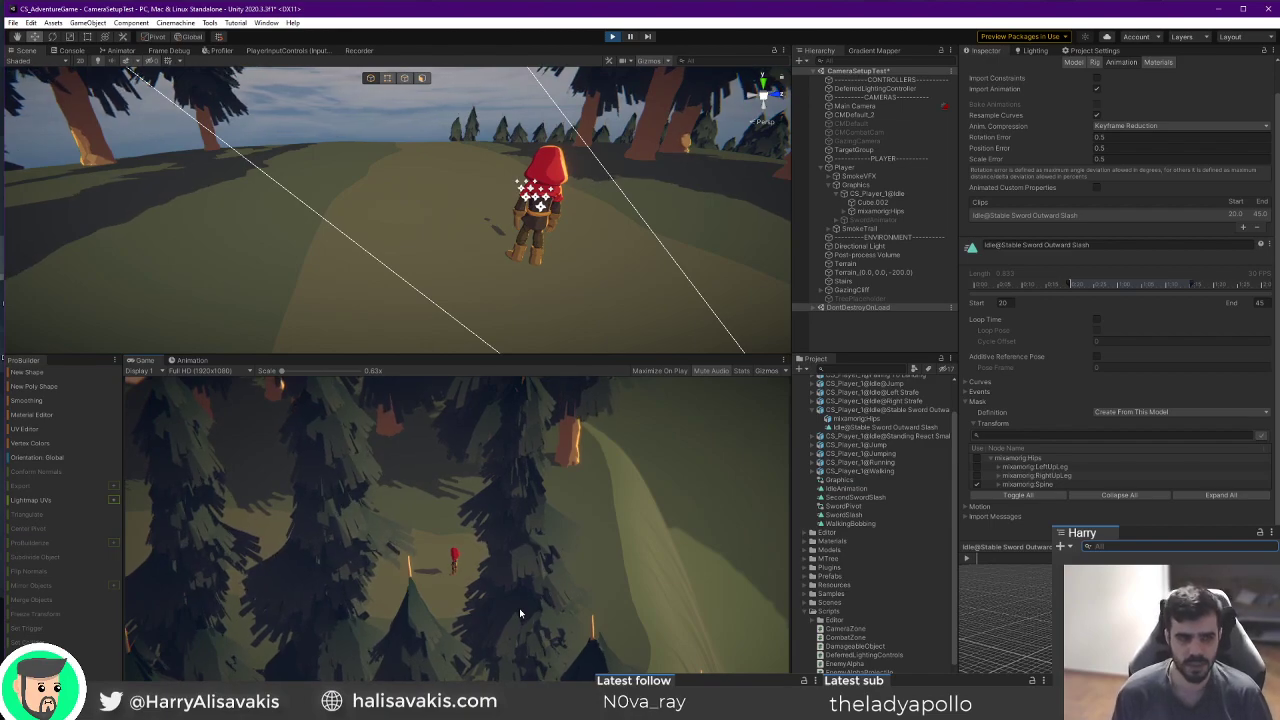
key("d")
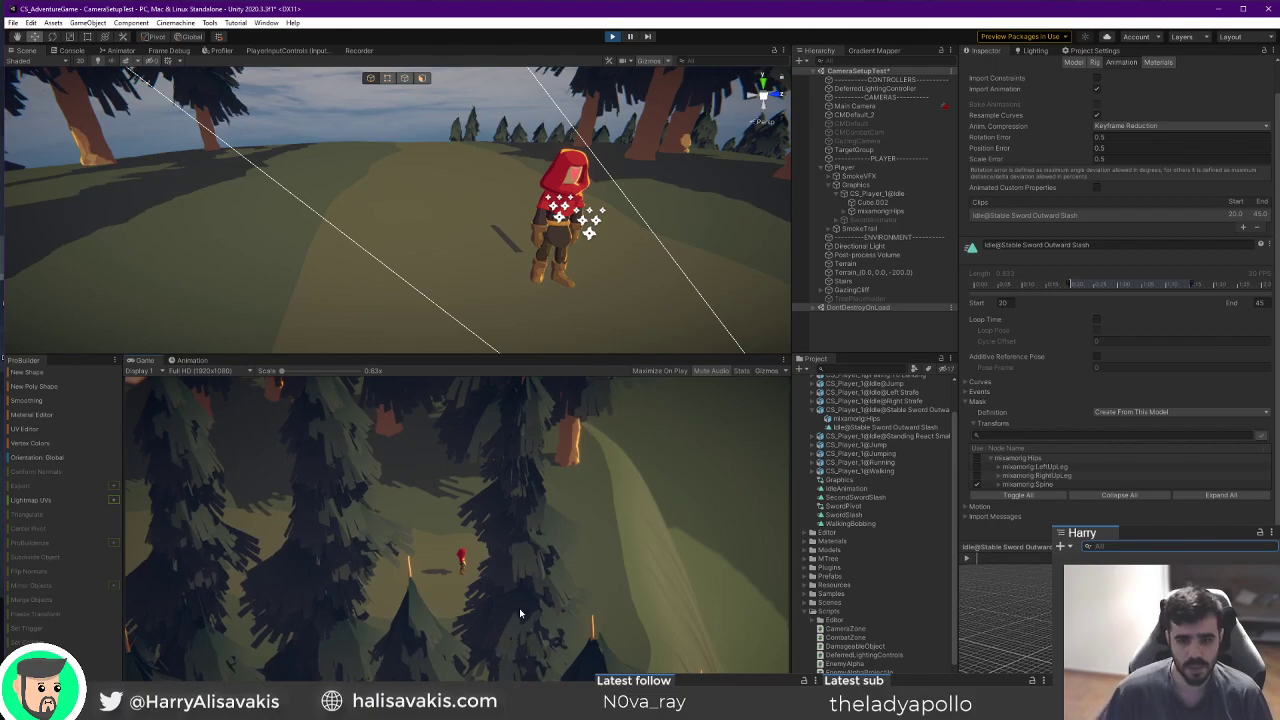
key("a")
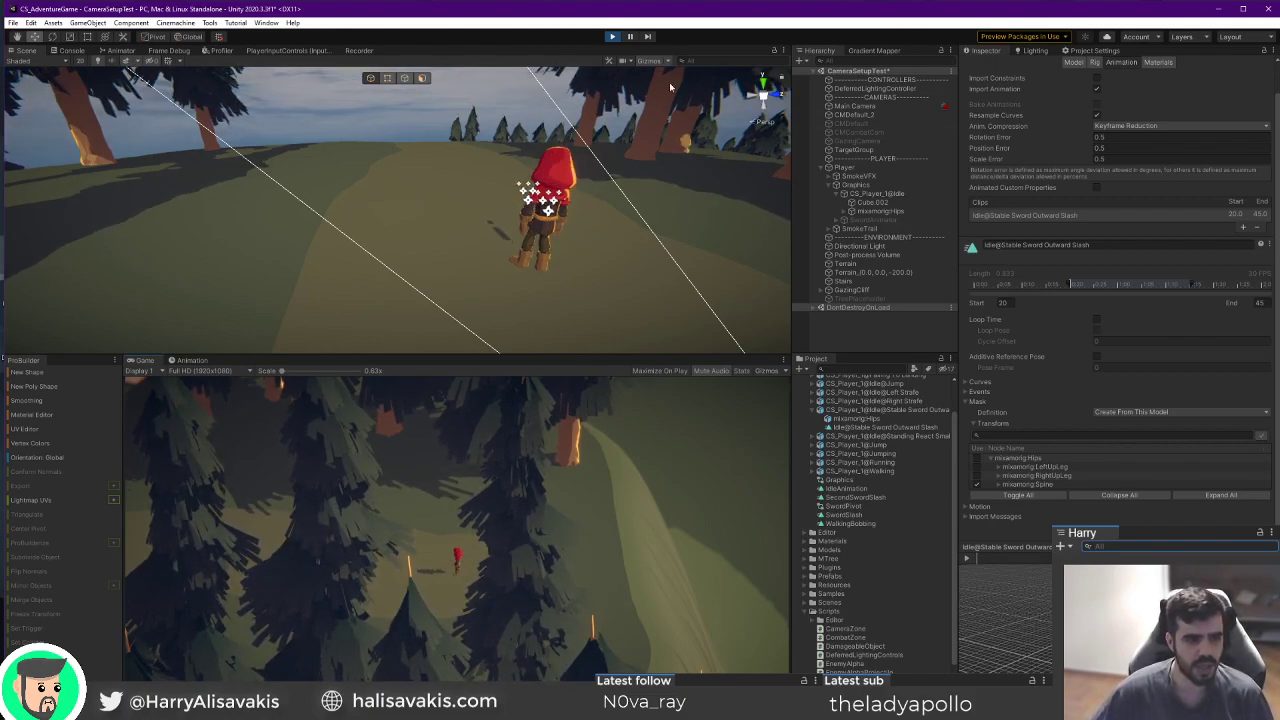
key("a")
key("s")
left_click(609, 38)
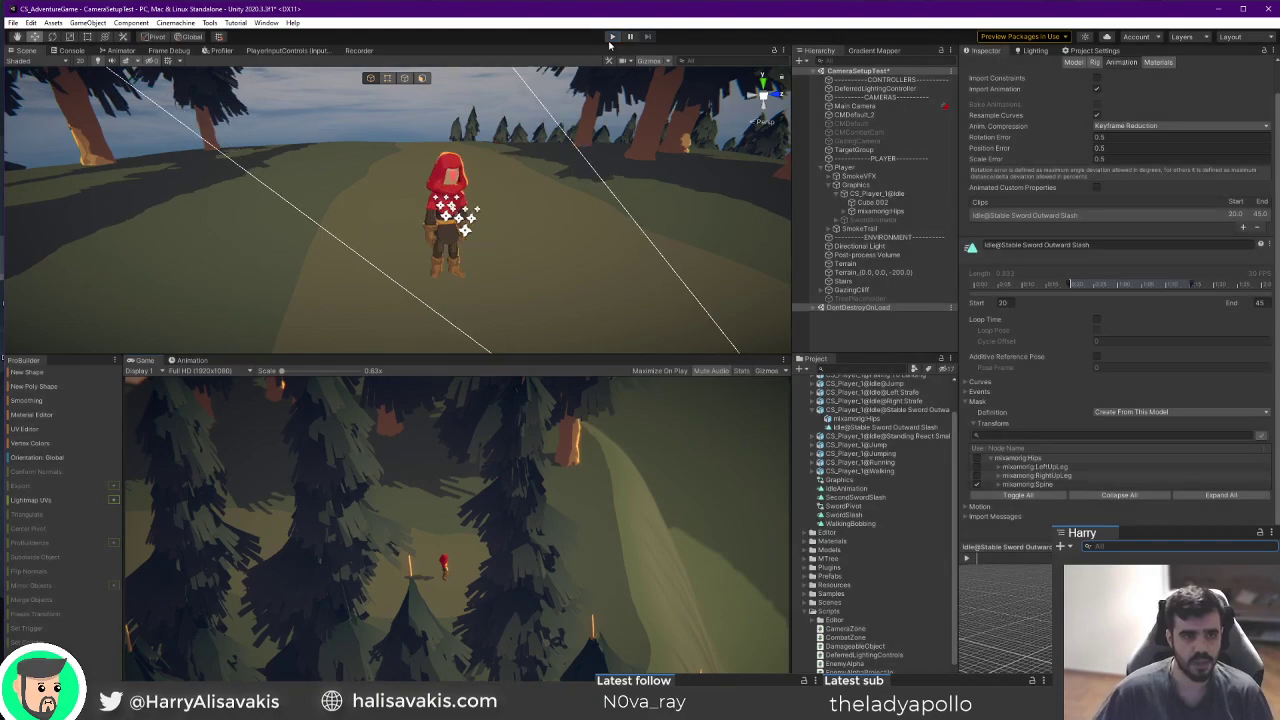
right_click_drag(522, 253, 629, 236)
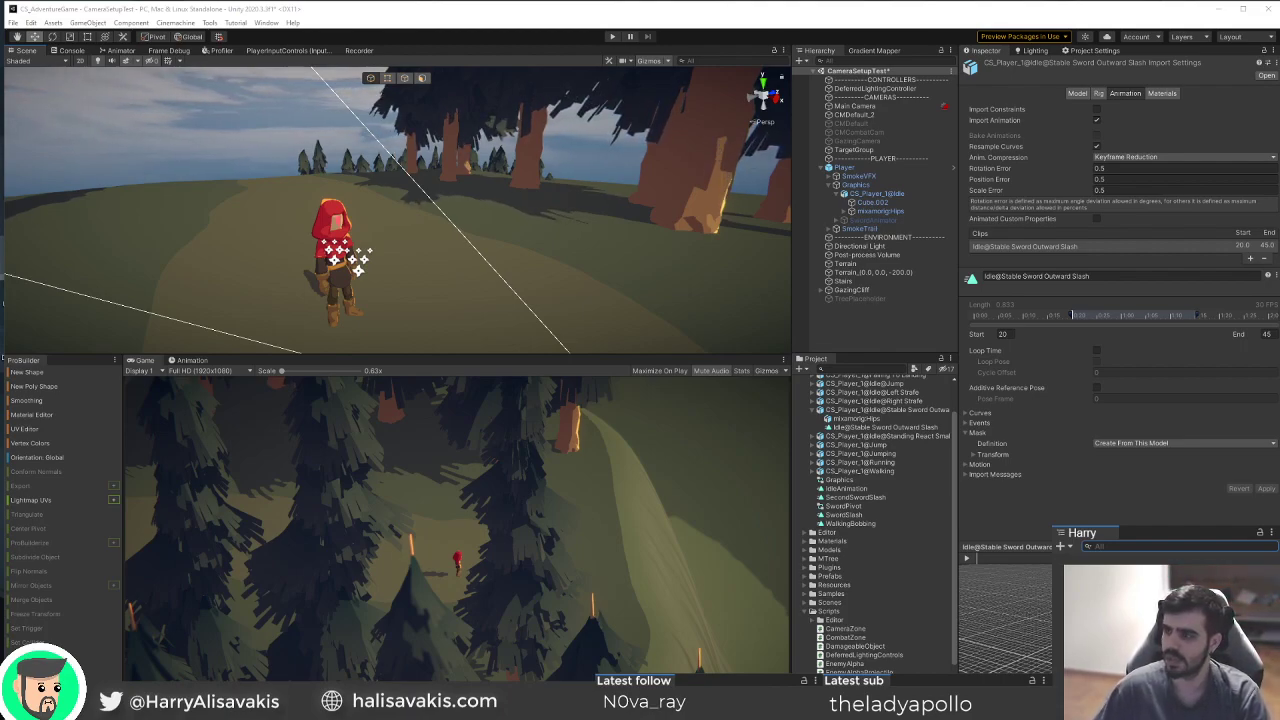
right_click_drag(532, 222, 502, 243)
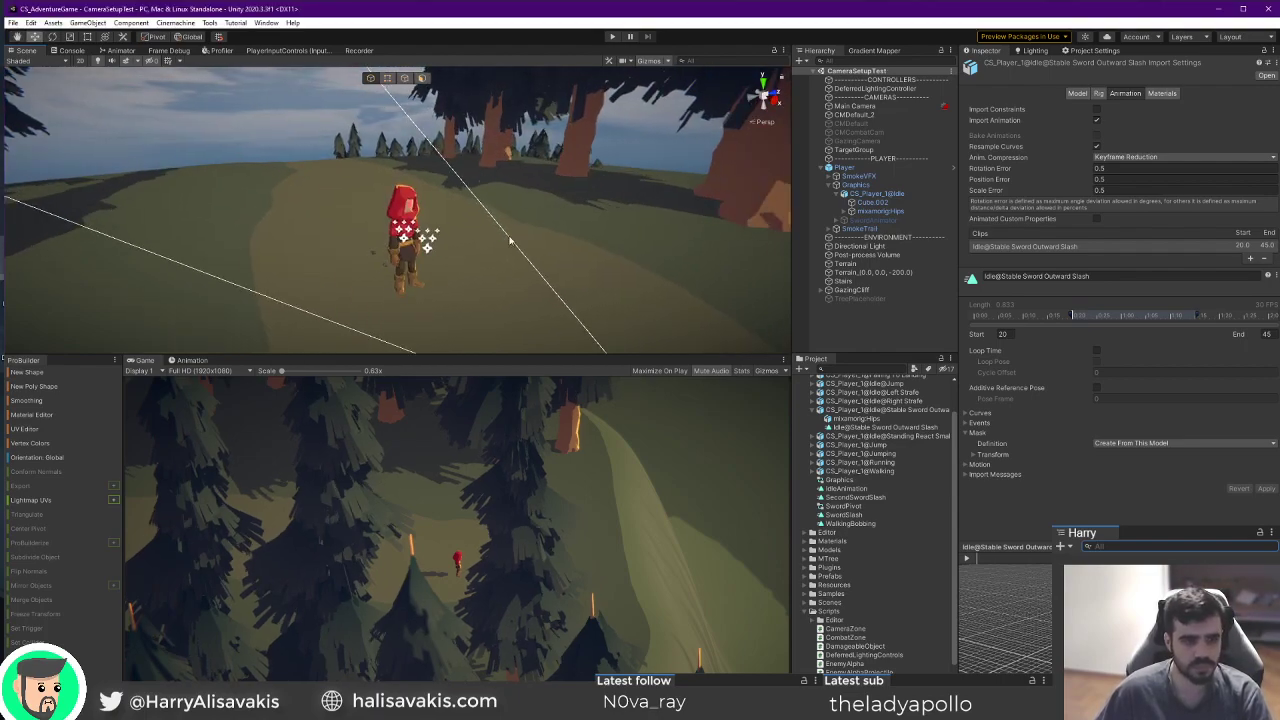
Switch to Visual Studio Code and examine the targeting check, LookTowards calls and attack handling in the Update method of PlayerInput.cs.
key("alt+Tab")
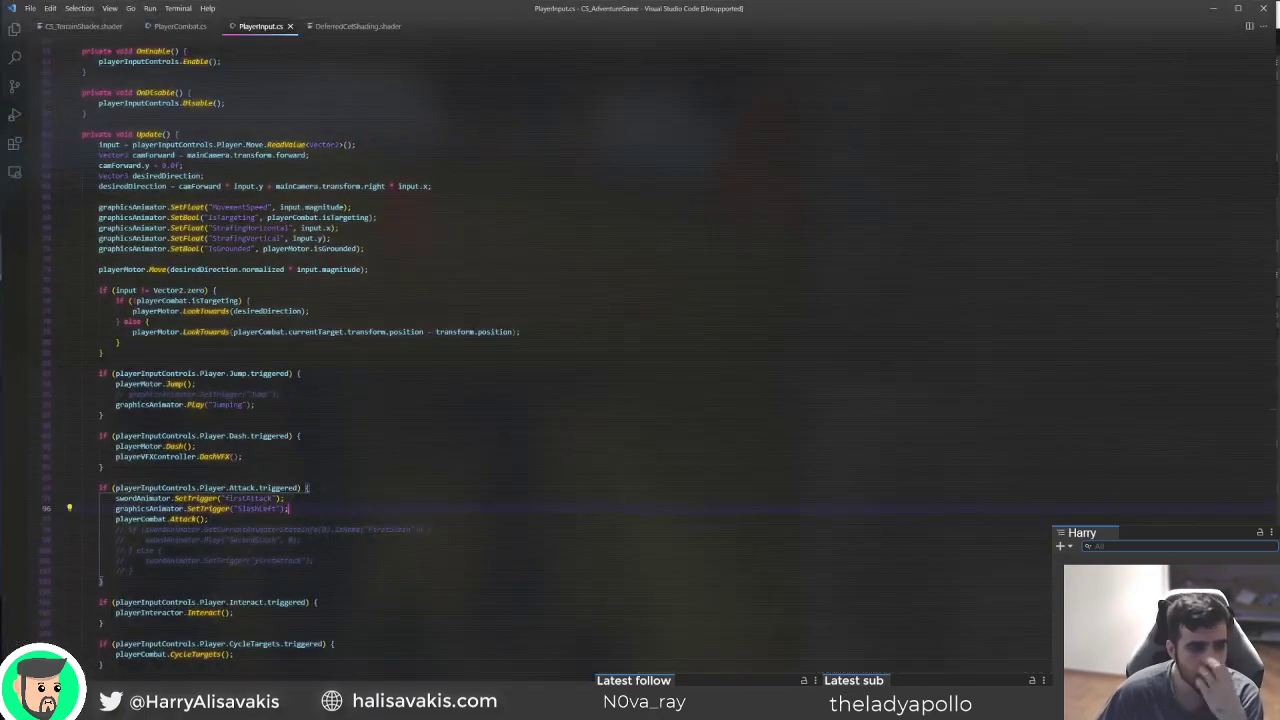
scroll(640, 350, "up", 5)
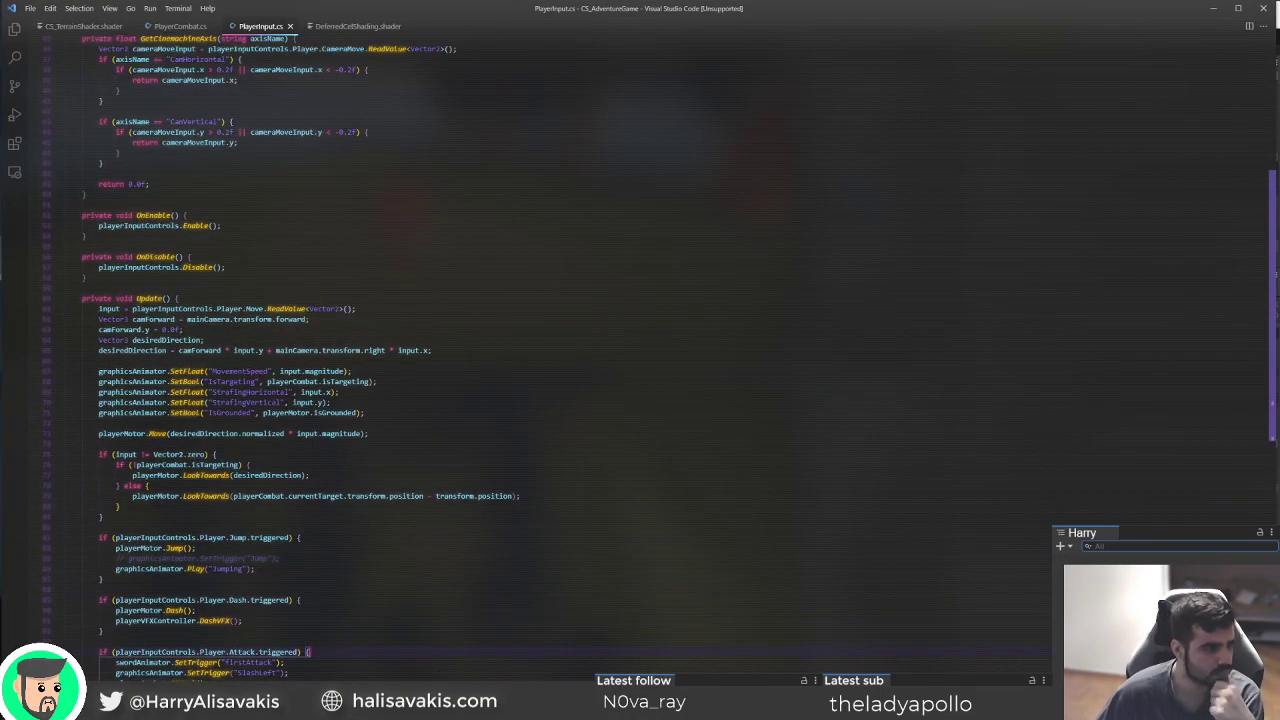
left_click(227, 485)
left_click(215, 475)
left_click(204, 465)
key("ctrl+Right")
key("ctrl+Left")
key("ctrl+Left")
key("ctrl+shift+Left")
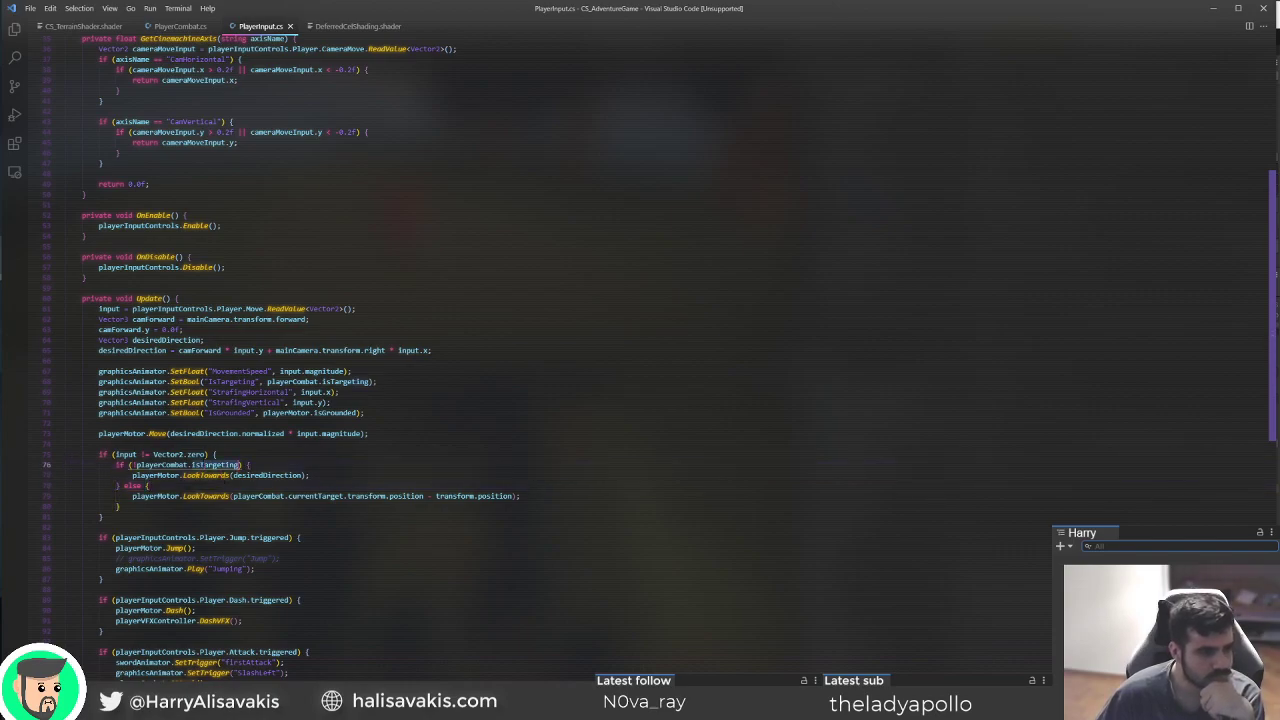
left_click(203, 487)
double_click(213, 496)
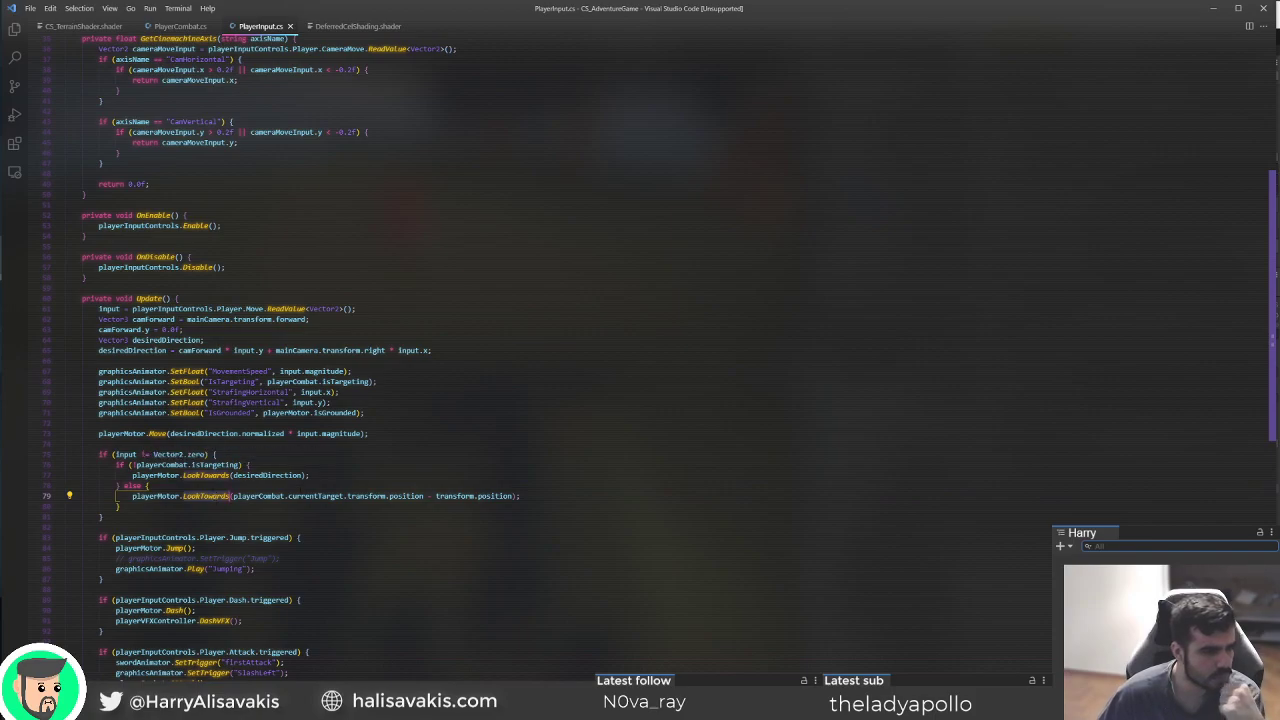
scroll(297, 570, "down", 7)
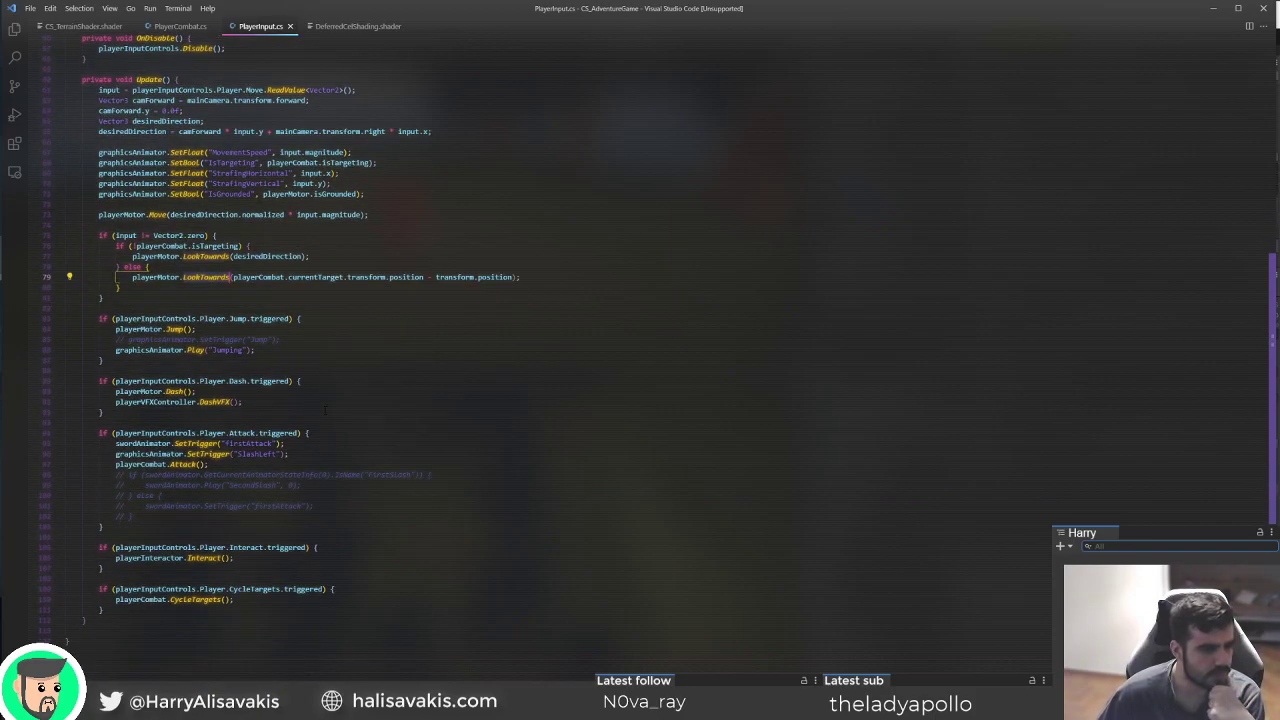
scroll(358, 454, "up", 4)
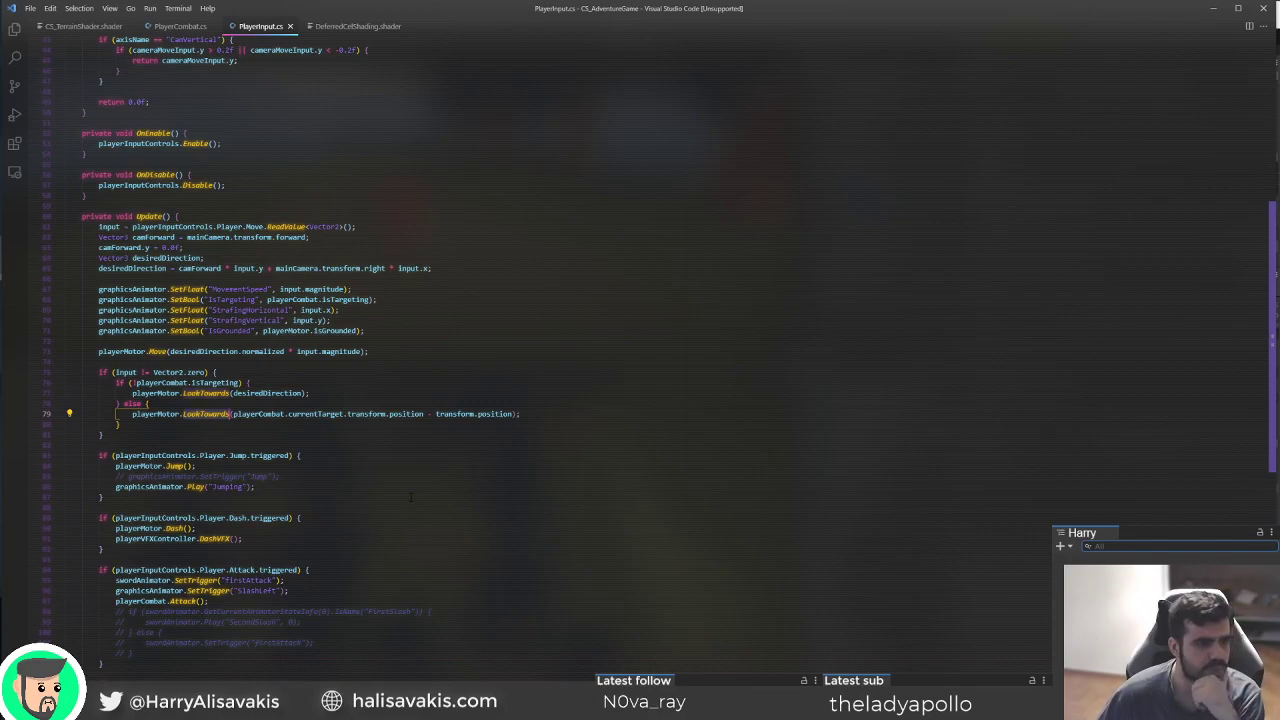
scroll(410, 497, "up", 2)
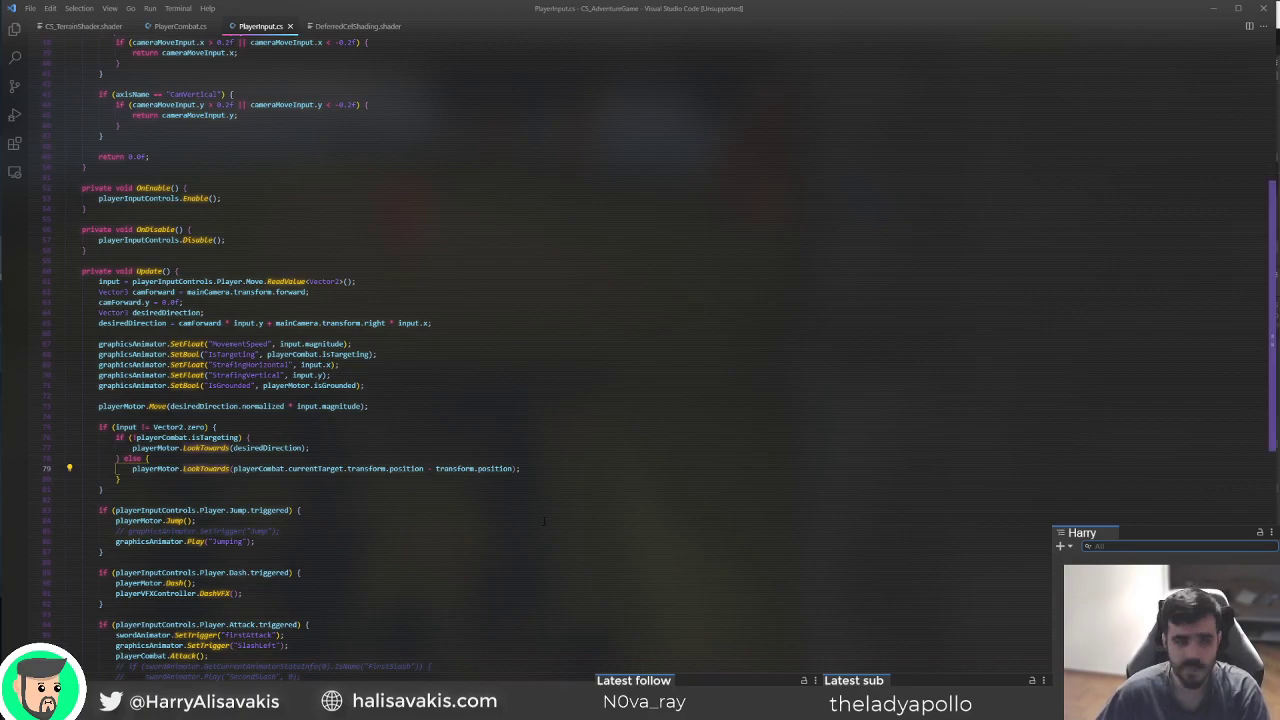
Open the definition of the PlayerMotor class from its reference in the Awake method of PlayerInput.cs.
scroll(317, 449, "up", 6)
left_click(317, 449)
scroll(317, 449, "up", 6)
left_click(254, 196)
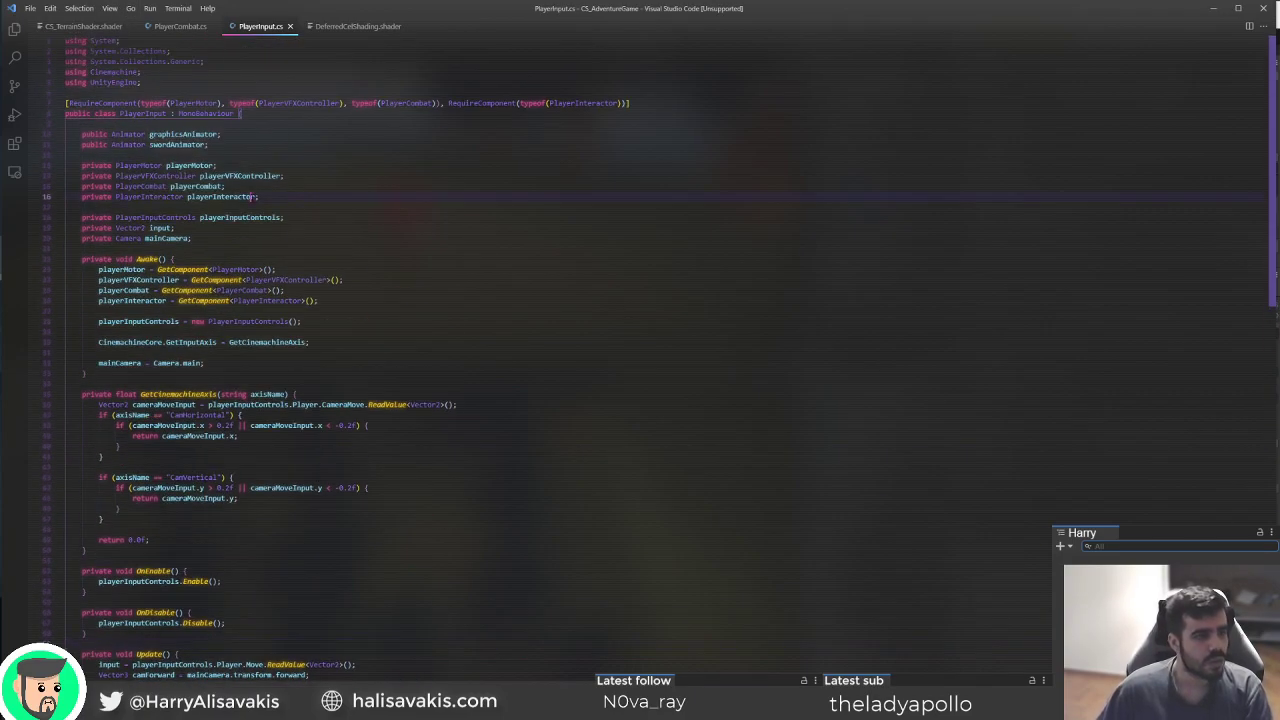
left_click(233, 270)
key("F12")
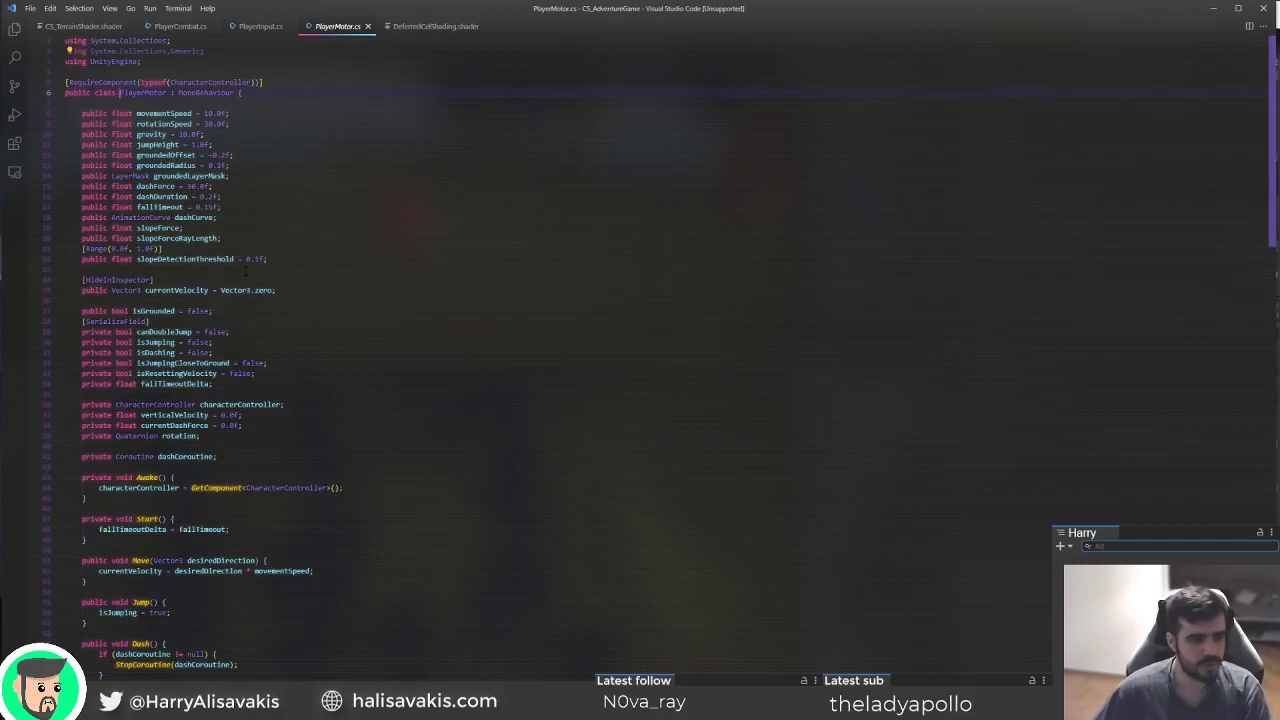
Examine how the Update method in PlayerMotor.cs applies currentVelocity and verticalVelocity to move the character.
scroll(233, 270, "down", 8)
scroll(233, 270, "down", 7)
left_click(238, 314)
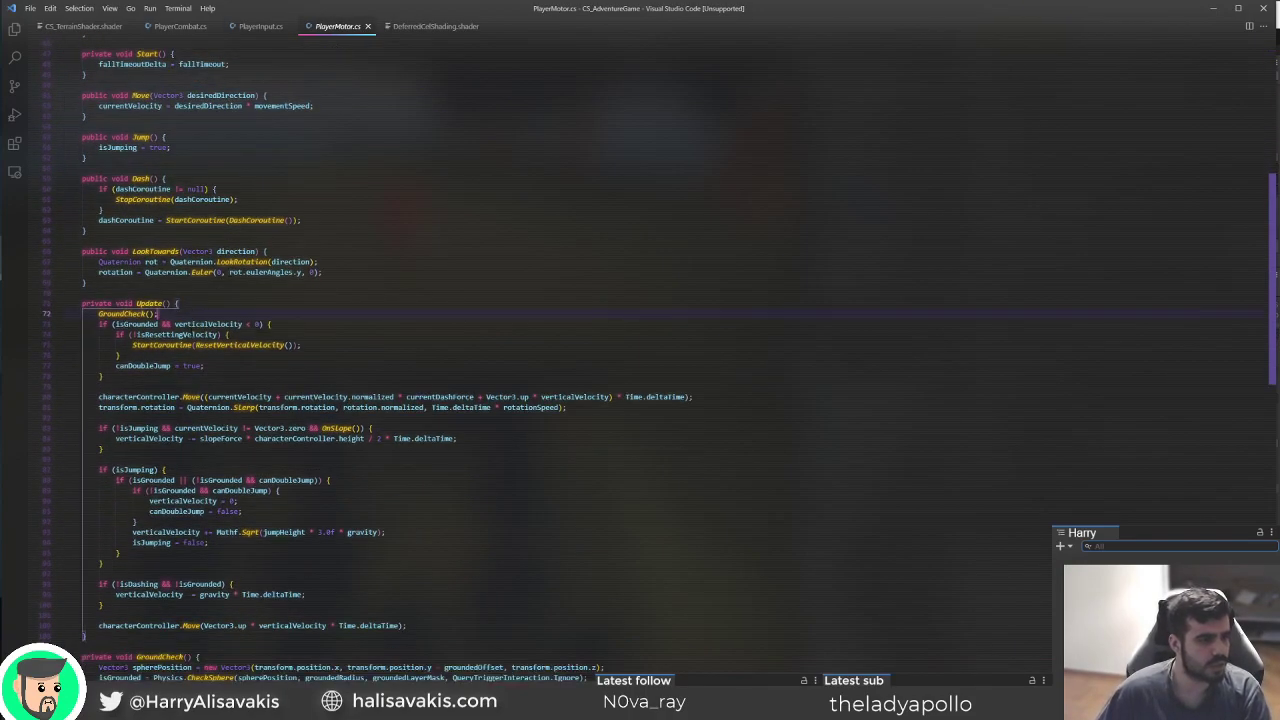
scroll(250, 467, "down", 4)
scroll(250, 466, "down", 1)
scroll(250, 466, "down", 1)
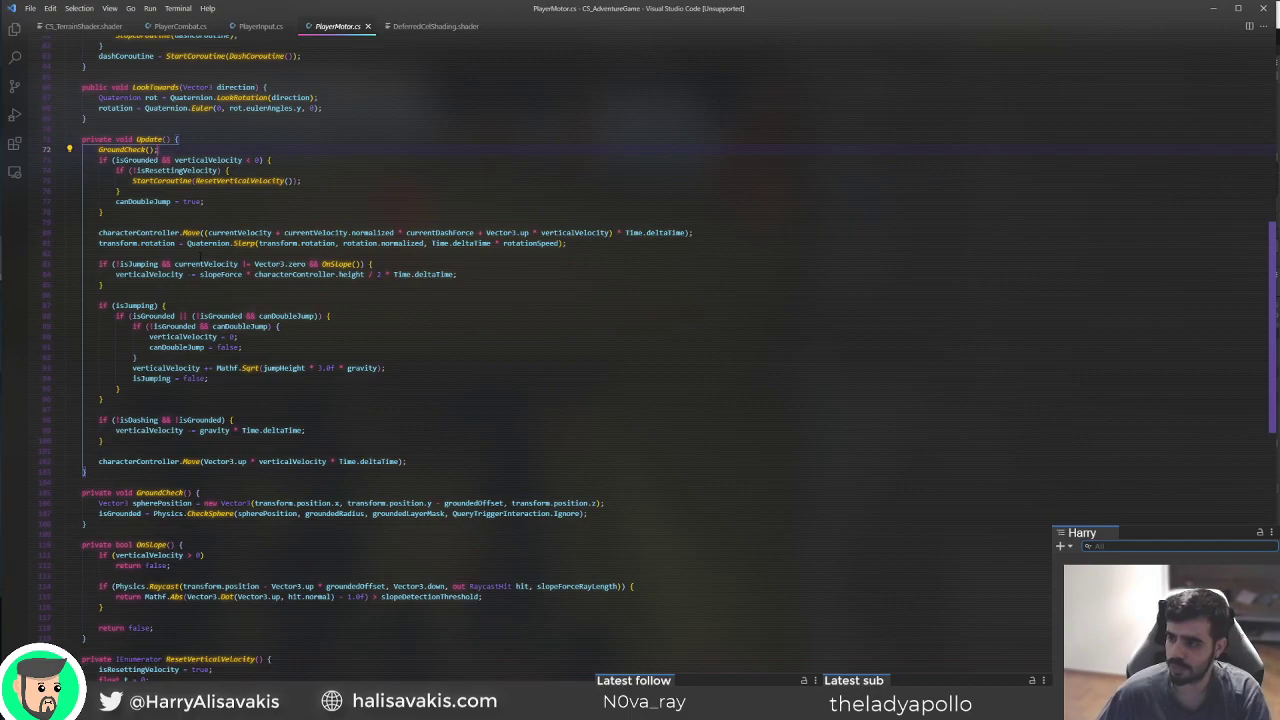
scroll(201, 256, "down", 4)
scroll(201, 256, "up", 5)
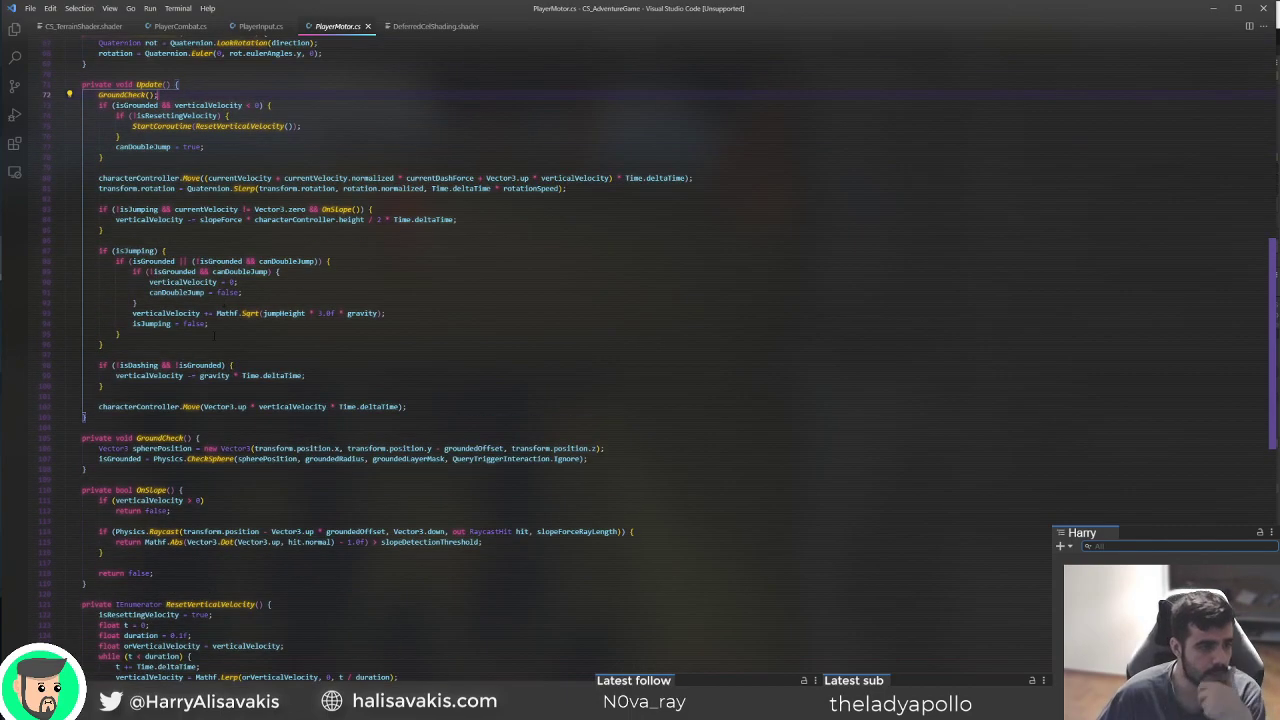
left_click(196, 260)
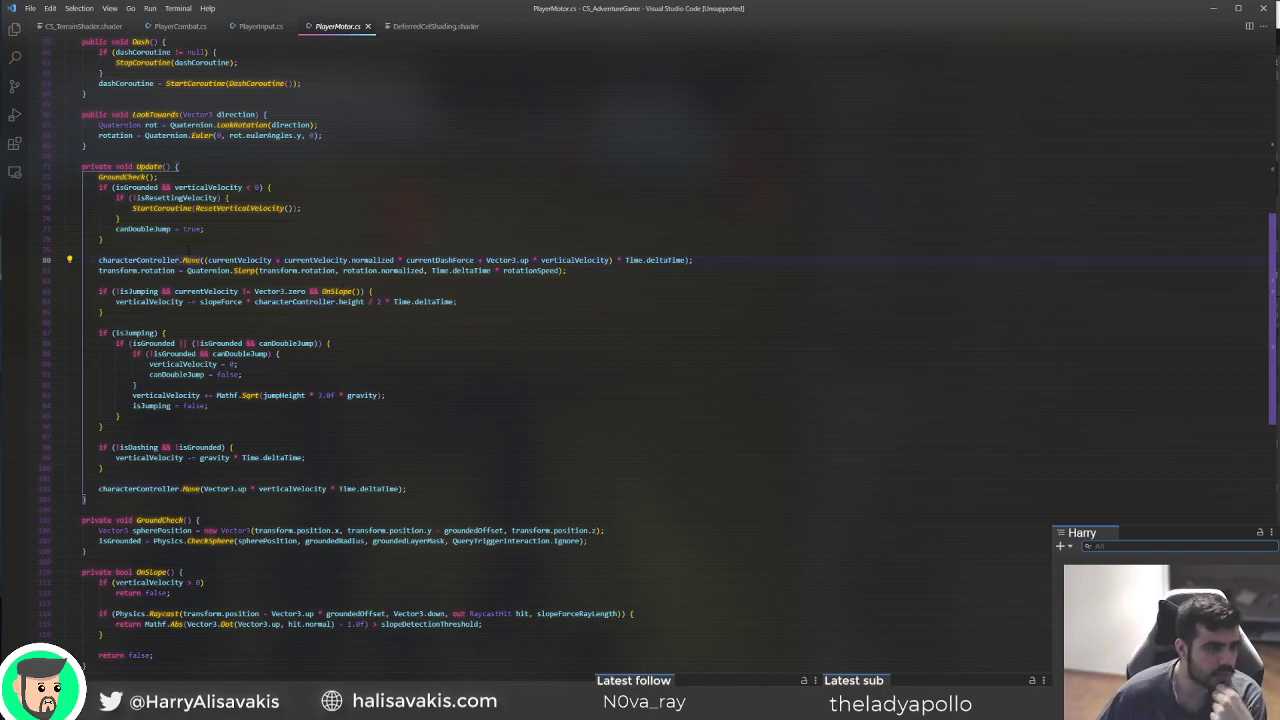
left_click(214, 260)
scroll(214, 260, "up", 3)
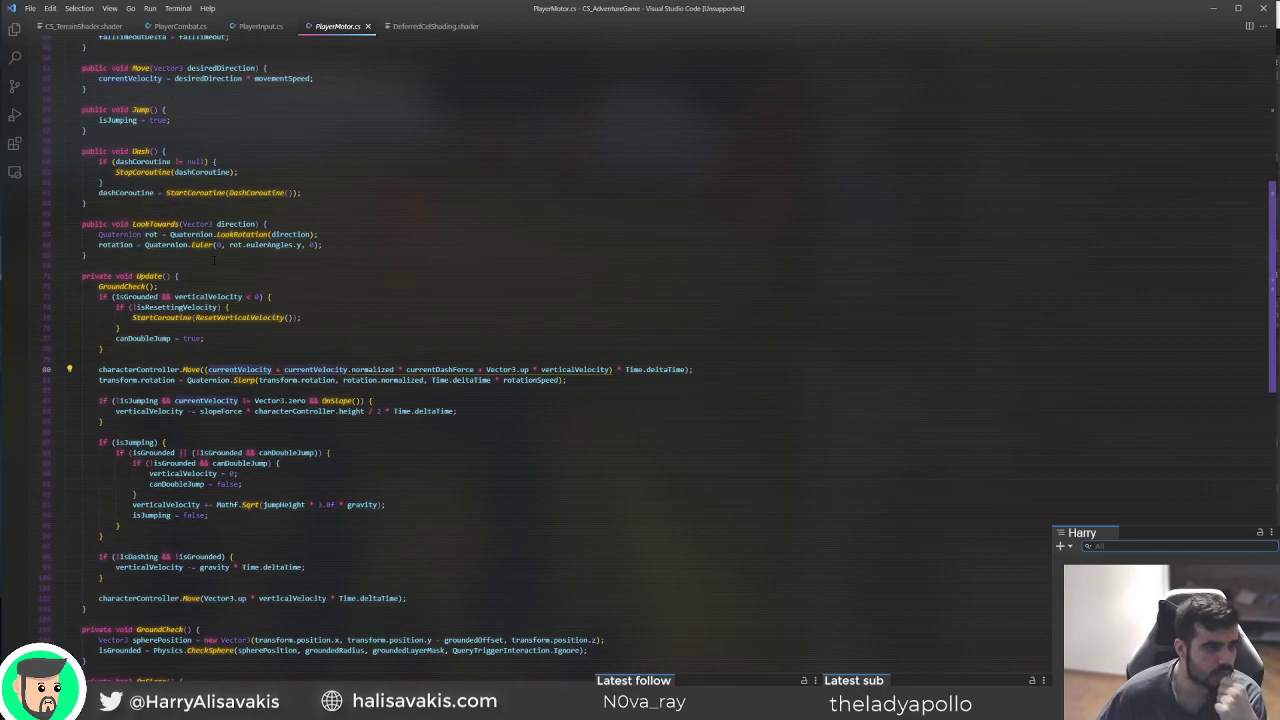
scroll(214, 260, "up", 2)
left_click(190, 424)
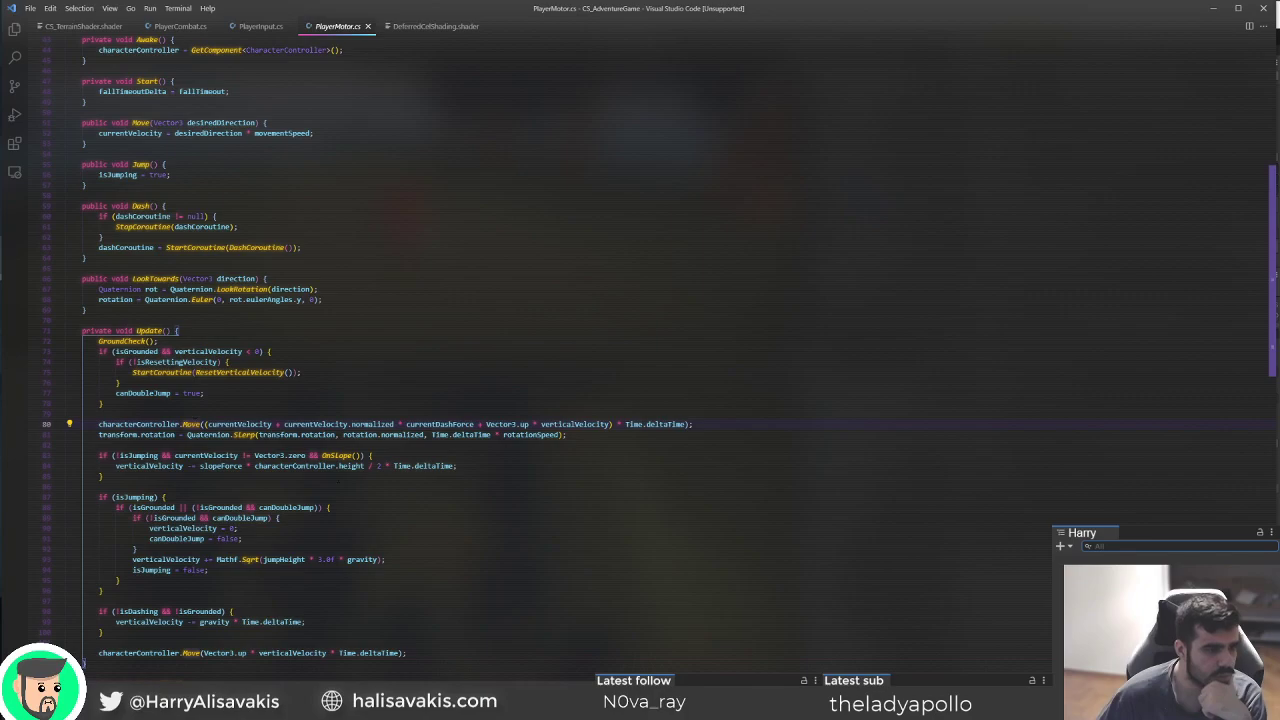
left_click(190, 528)
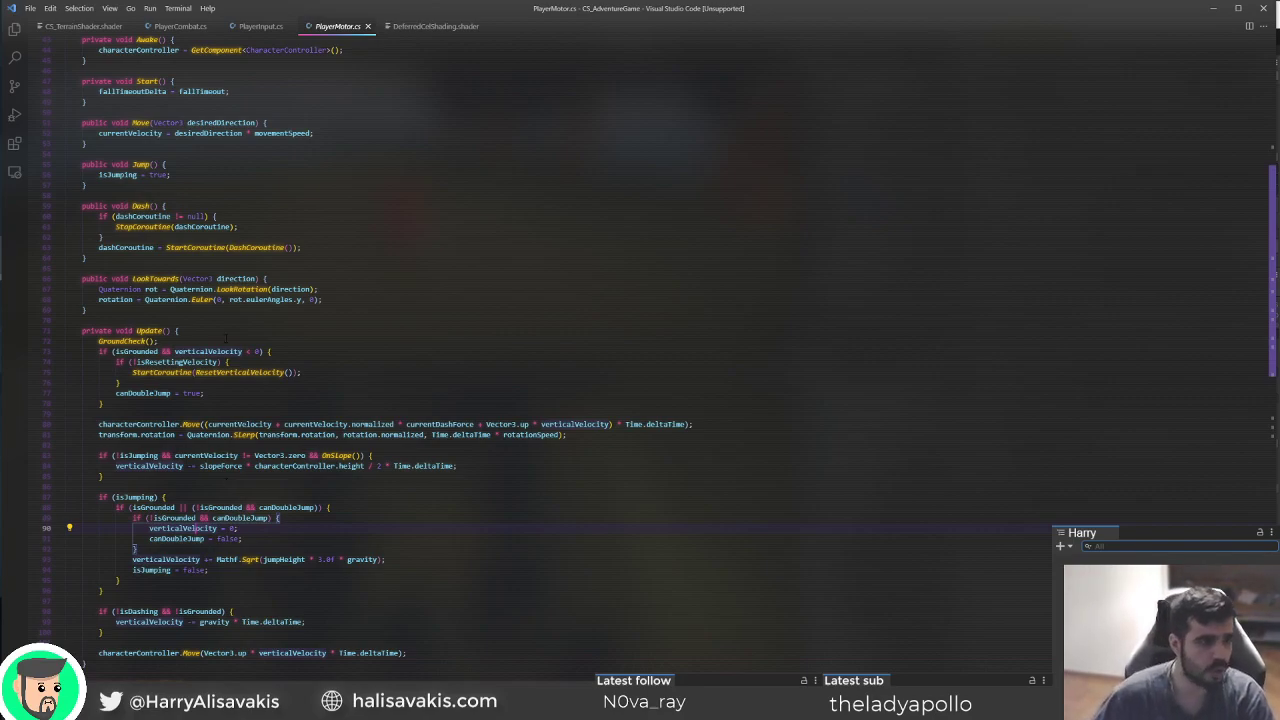
Declare a field "public bool isAttacking = false;" below the currentVelocity declaration in the PlayerMotor class.
scroll(227, 478, "up", 6)
left_click(390, 295)
left_click(400, 326)
scroll(420, 340, "up", 1)
left_click(440, 360)
scroll(444, 323, "up", 1)
left_click(444, 323)
left_click(456, 281)
left_click(465, 259)
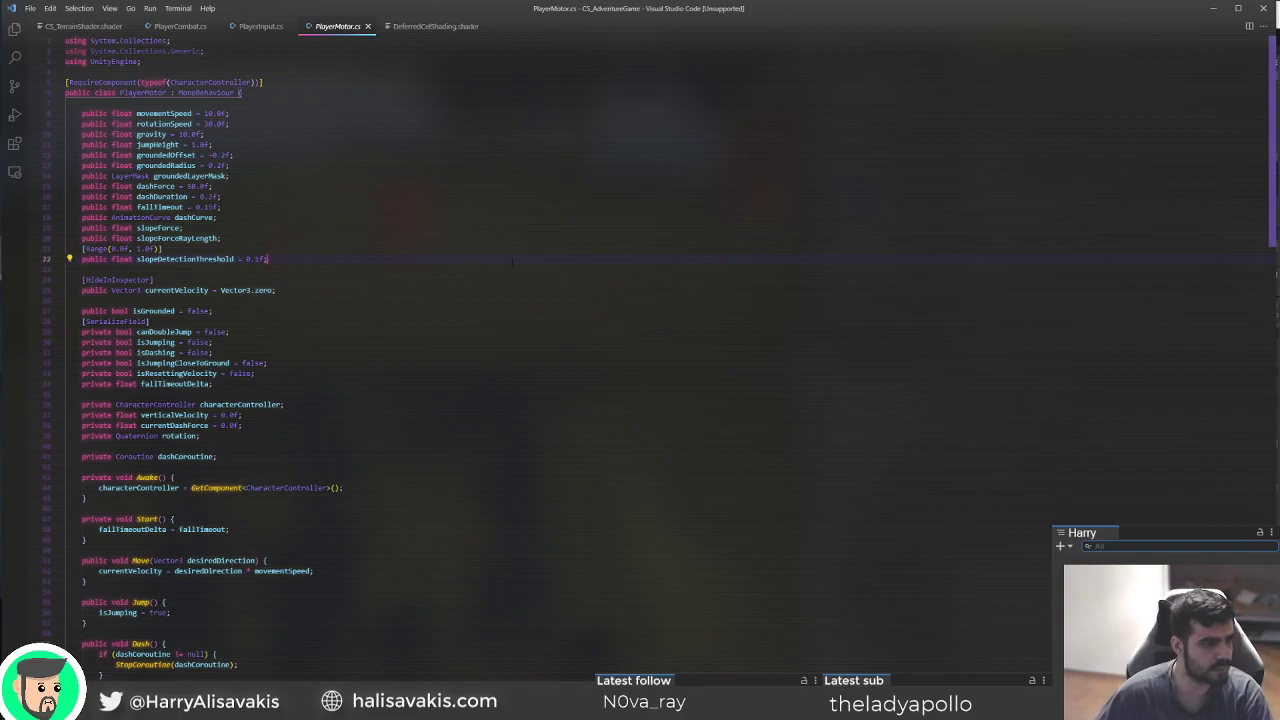
key("Down")
key("Down")
key("Down")
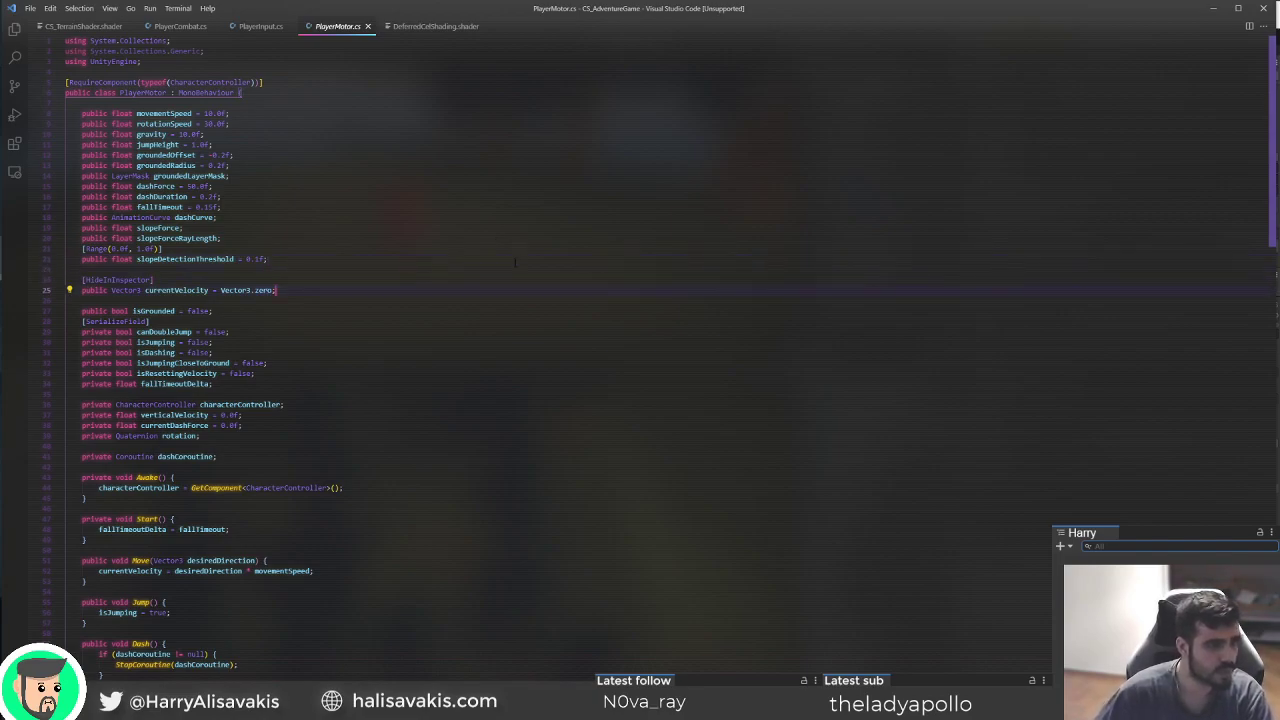
key("Return")
type("public bool isAttacking = false;")
Add the [HideInInspector] attribute above the isAttacking field and save PlayerMotor.cs.
key("Up")
key("End")
key("Return")
type("[HideInInspector]")
key("ctrl+s")
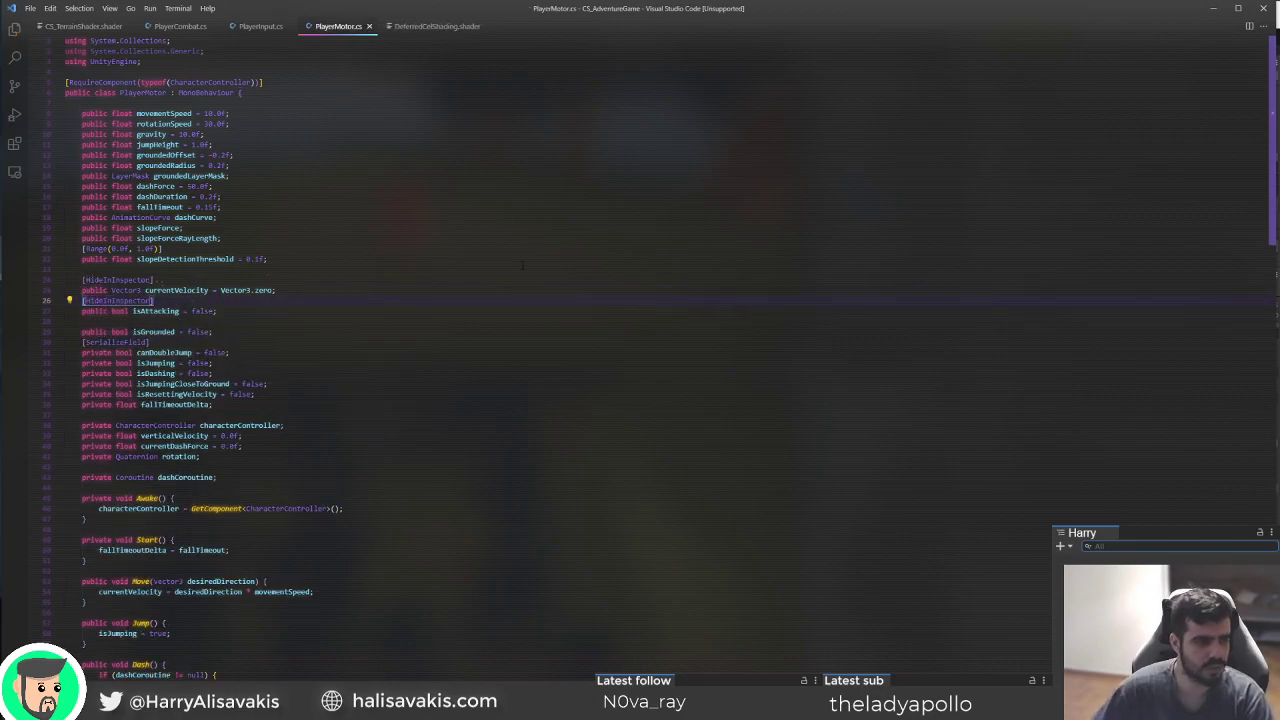
Locate in PlayerMotor's Update method the characterController.Move and transform.rotation lines that the isAttacking state has to control.
double_click(165, 311)
scroll(200, 345, "down", 15)
left_click(238, 383)
left_click(248, 277)
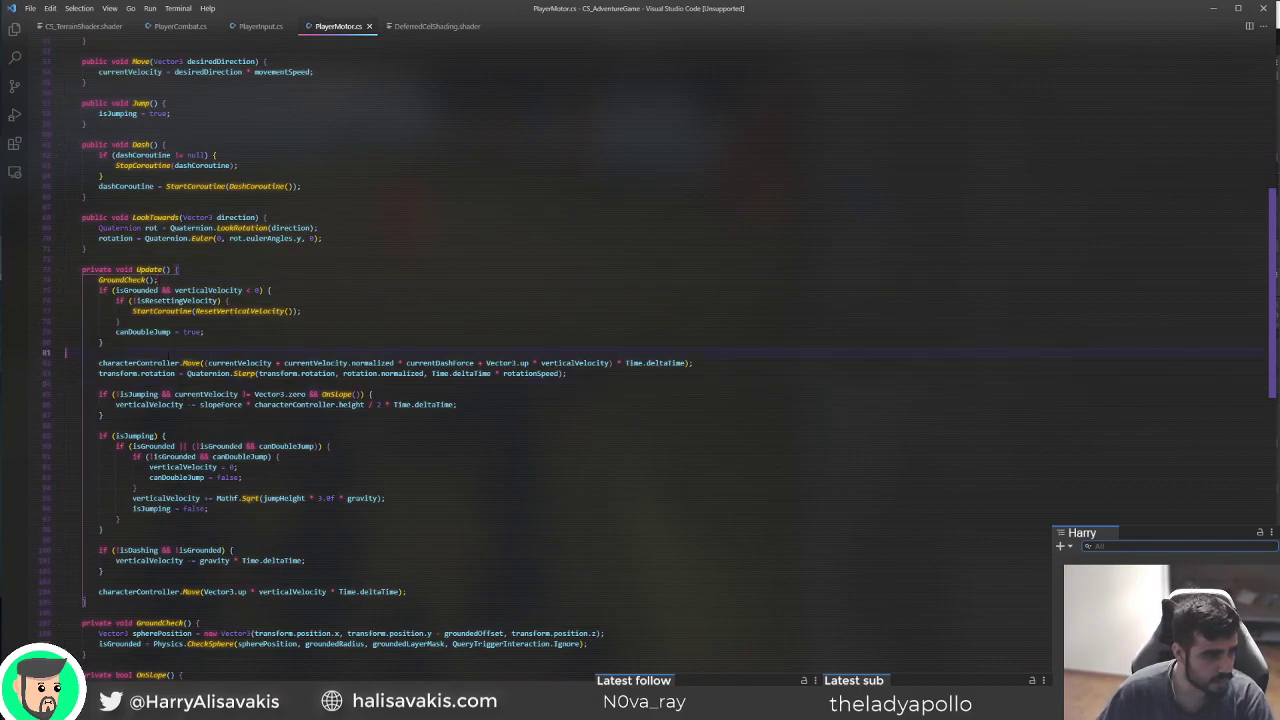
left_click(138, 373)
left_click(185, 350)
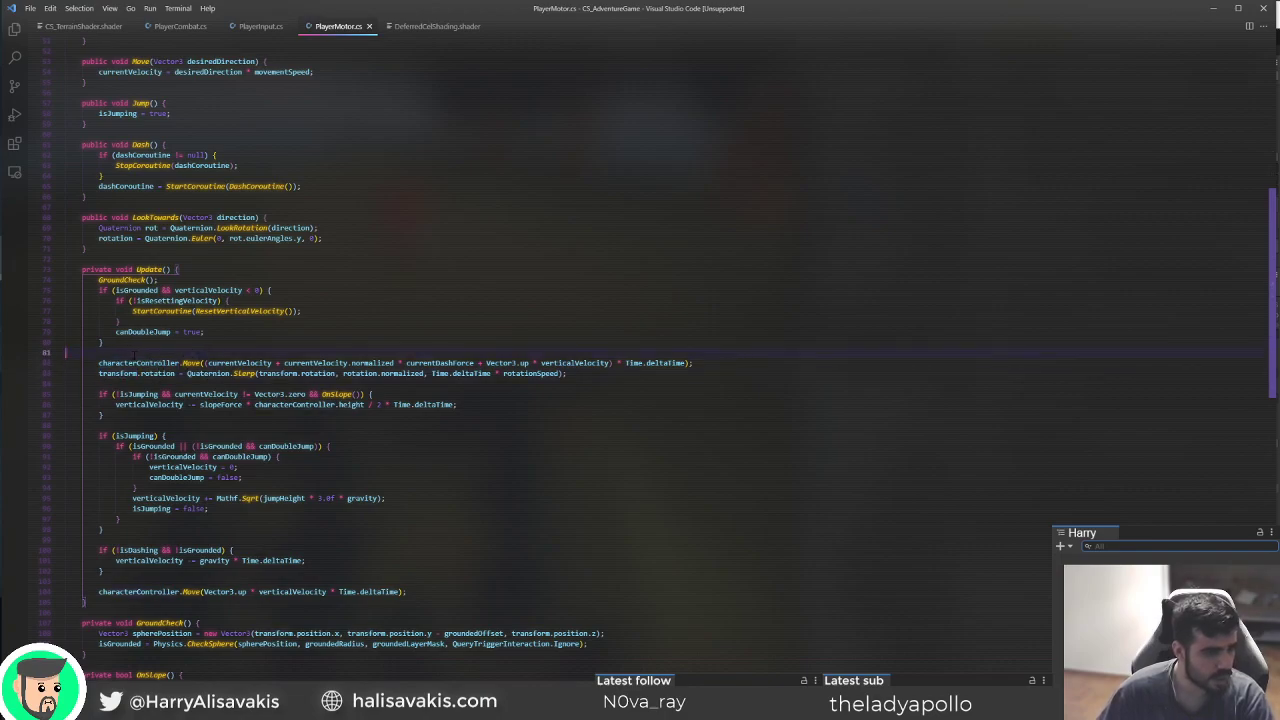
left_click_drag(113, 354, 685, 364)
left_click(672, 364)
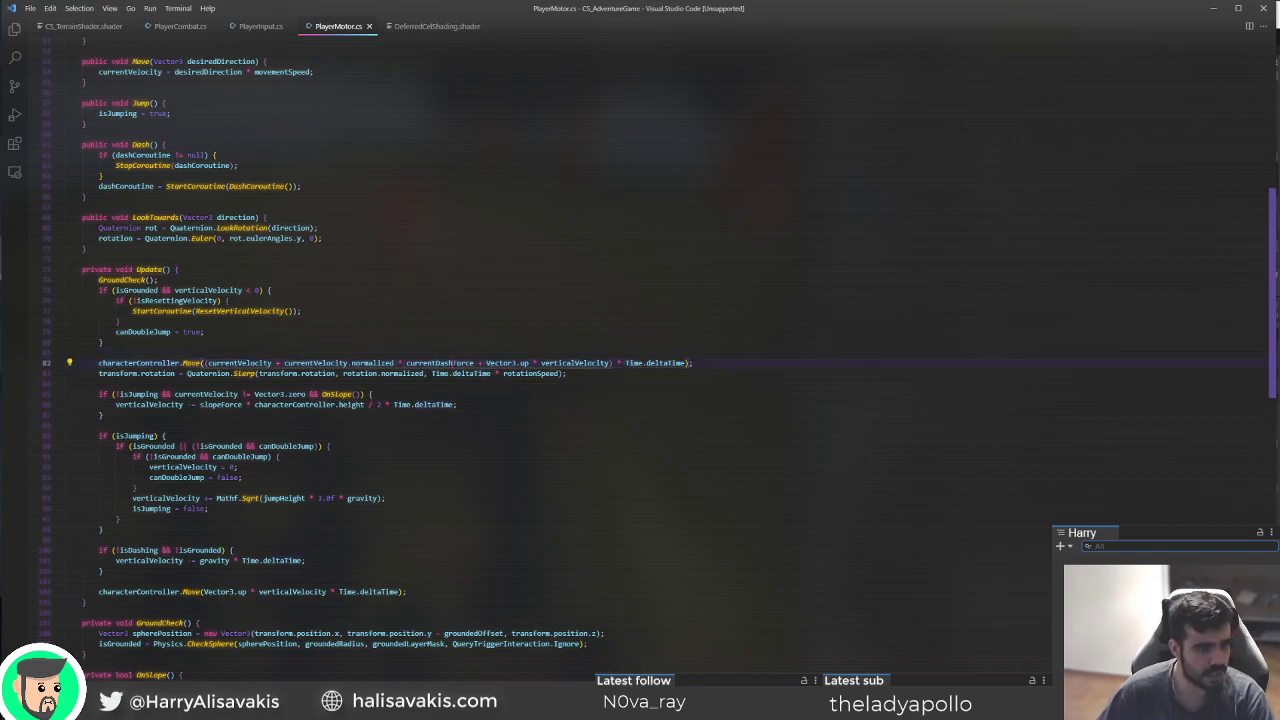
Wrap the first characterController.Move line and the transform.rotation line of PlayerMotor's Update in an "if (isAttacking) { }" block.
left_click(503, 353)
key("Return")
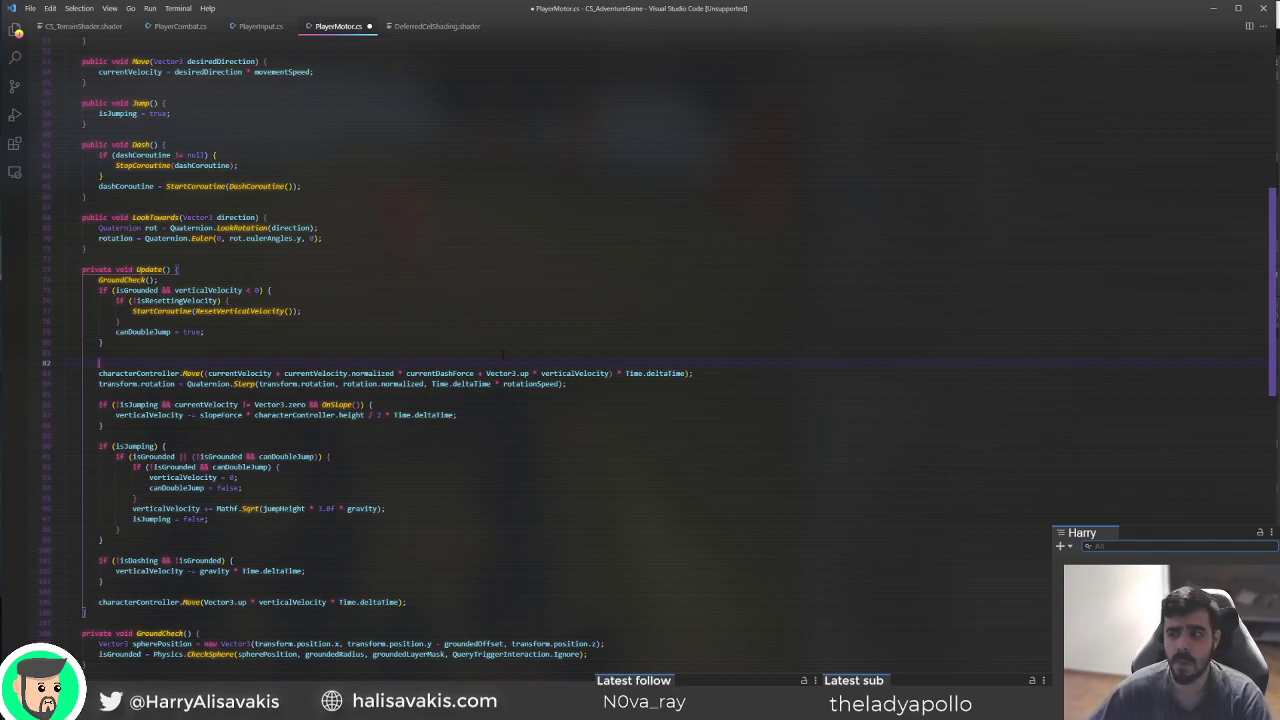
left_click_drag(98, 602, 408, 602)
left_click(390, 592)
left_click(197, 361)
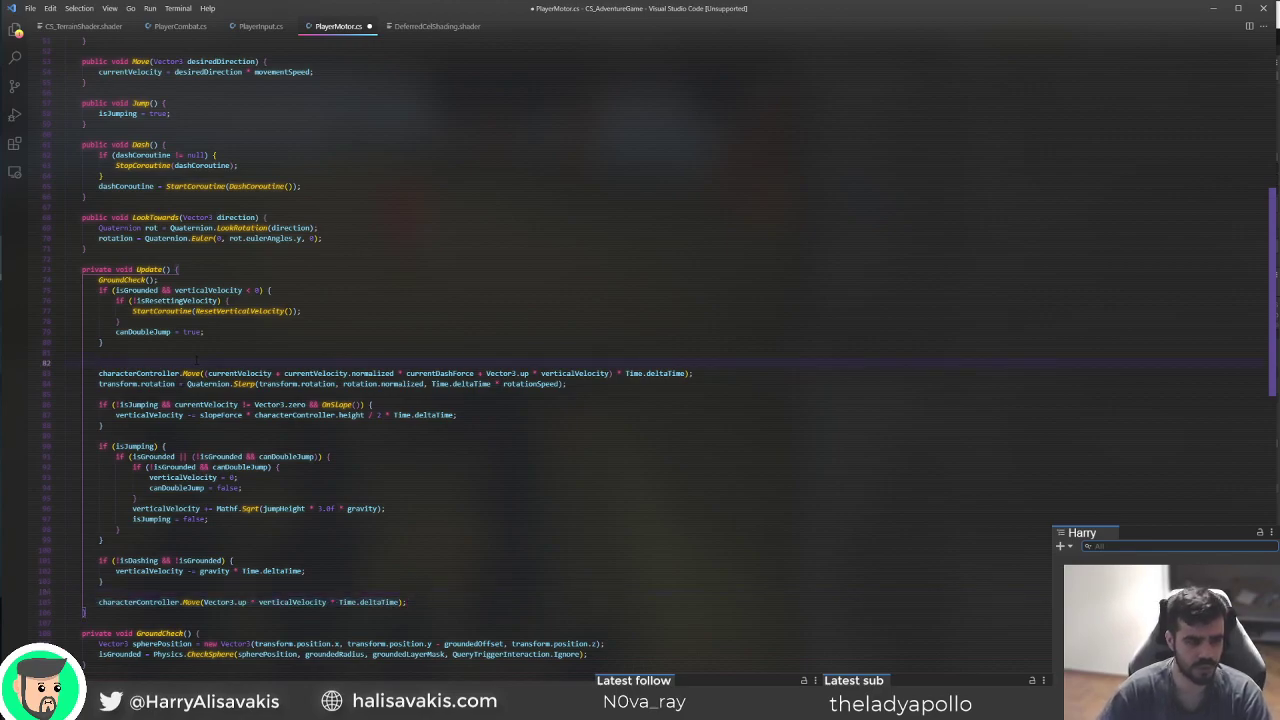
type("if (isAttacking) {")
key("Return")
key("Down")
key("Down")
key("Home")
key("shift+Down")
key("shift+Down")
key("alt+Up")
key("alt+Up")
key("End")
key("BackSpace")
key("Up")
key("Up")
Negate the new block's condition to !isAttacking and save PlayerMotor.cs.
key("Up")
key("Down")
key("ctrl+Left")
key("ctrl+Left")
key("ctrl+Left")
type("!")
key("ctrl+s")
left_click(262, 436)
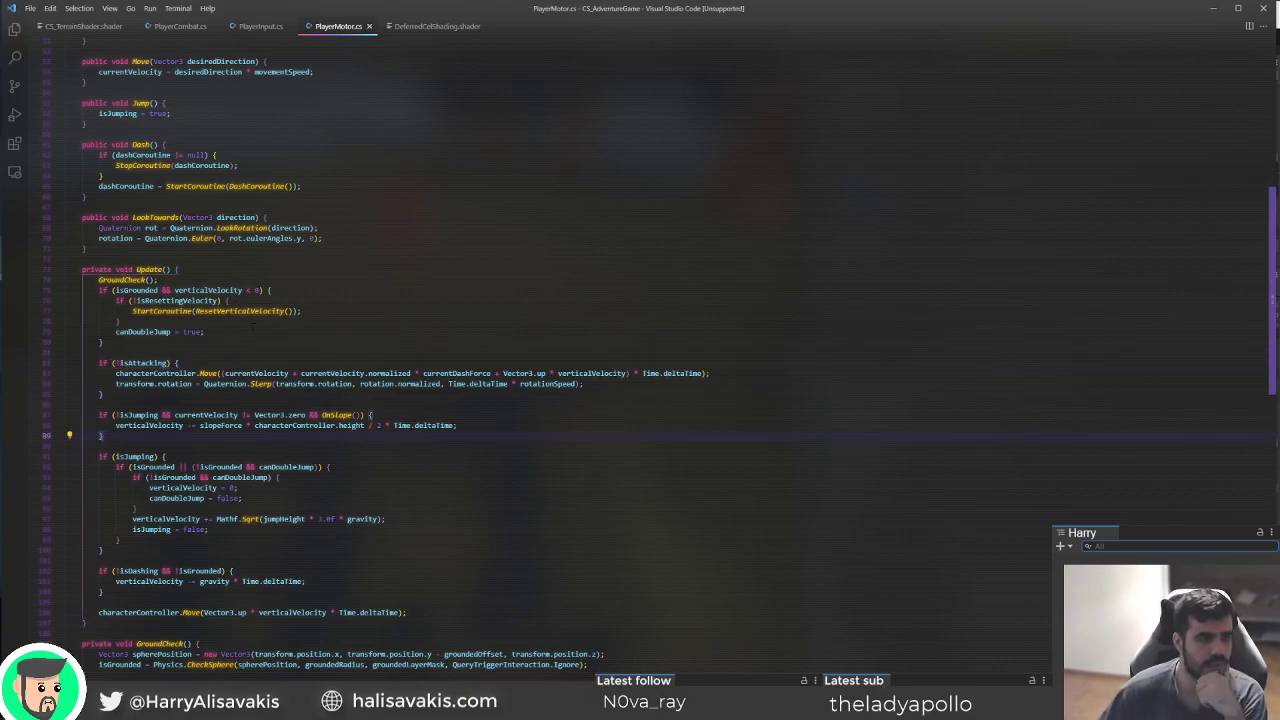
Switch to PlayerInput.cs and examine the Attack.triggered block in Update and the end of the class.
left_click(260, 26)
scroll(289, 419, "down", 10)
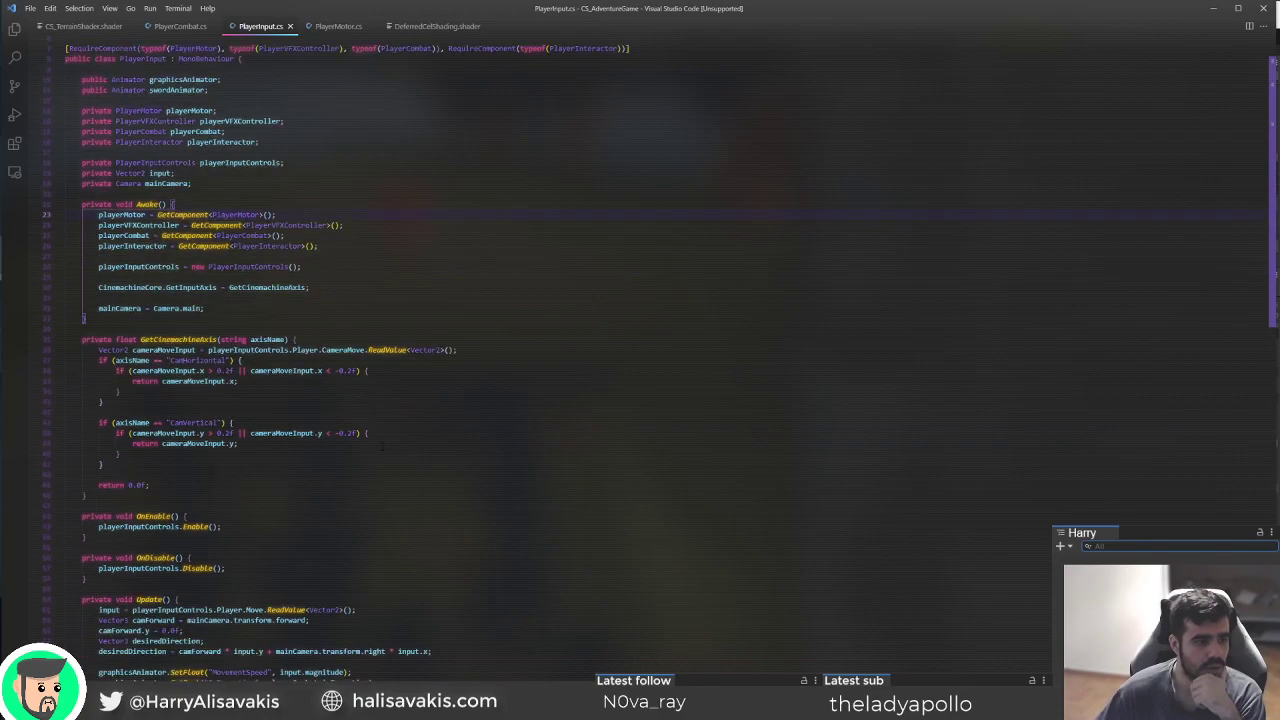
scroll(289, 419, "down", 4)
left_click(400, 522)
left_click(340, 553)
double_click(184, 574)
left_click(340, 564)
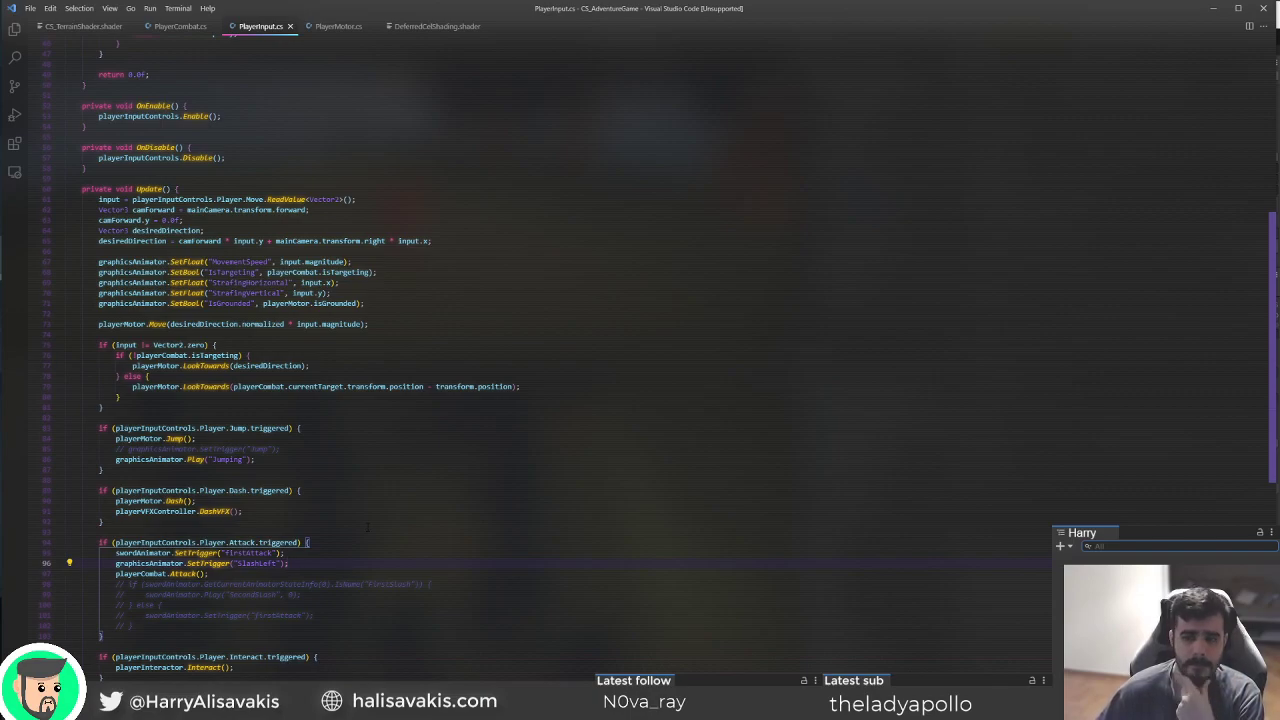
scroll(362, 600, "down", 2)
scroll(362, 600, "up", 7)
scroll(362, 600, "down", 10)
left_click(275, 613)
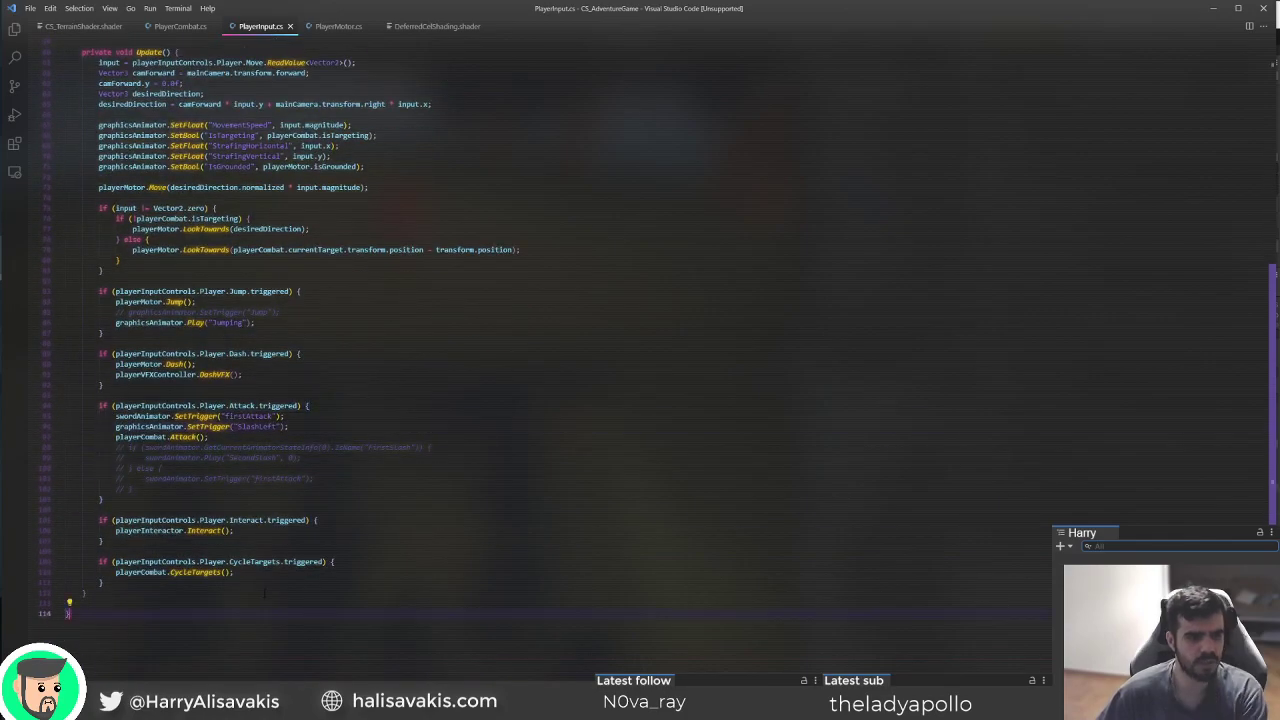
Add an empty "private IEnumerator AttackingCoroutine()" method below Update in the PlayerInput class.
left_click(268, 592)
key("Return")
key("Return")
type("private")
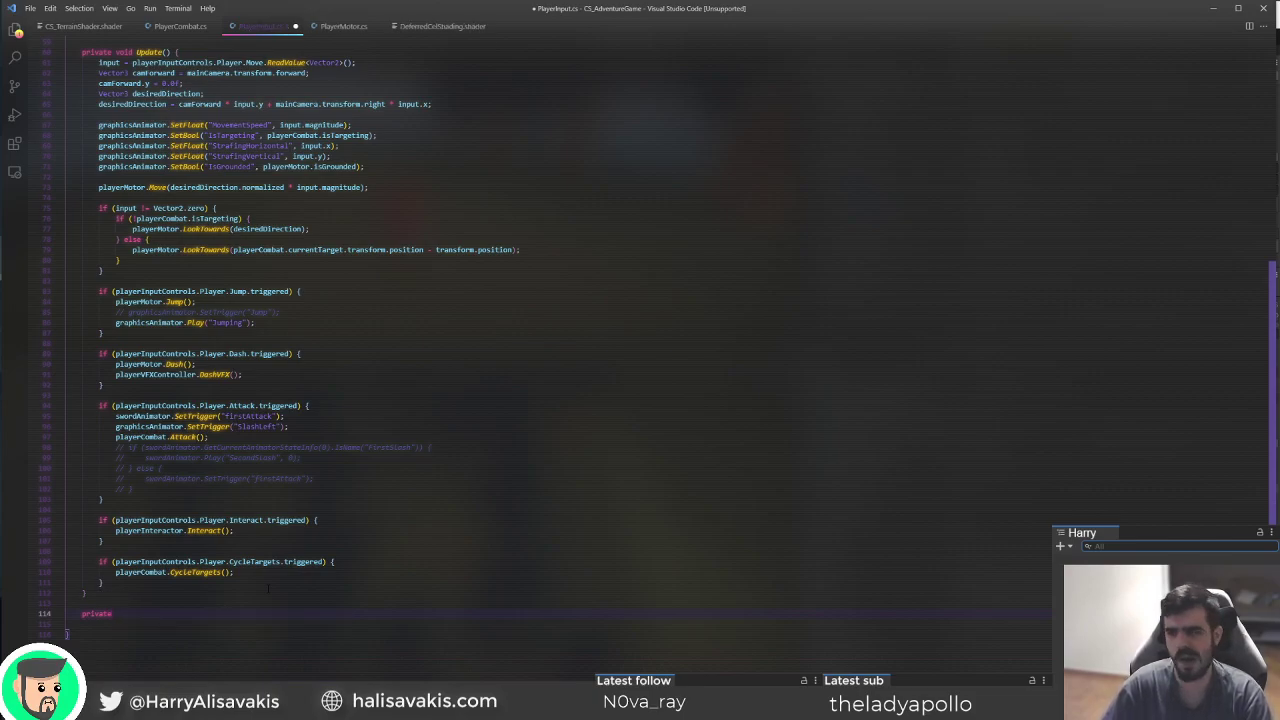
type("IEnumerator")
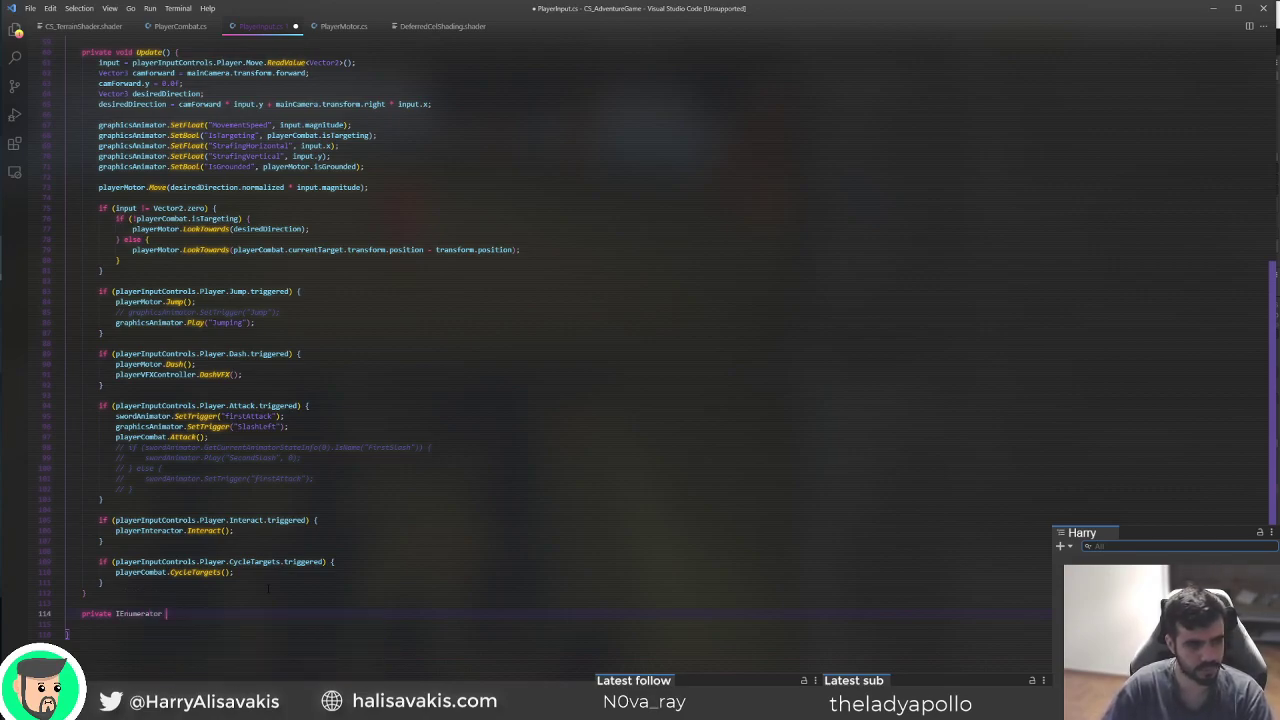
type(" AttackingCoro")
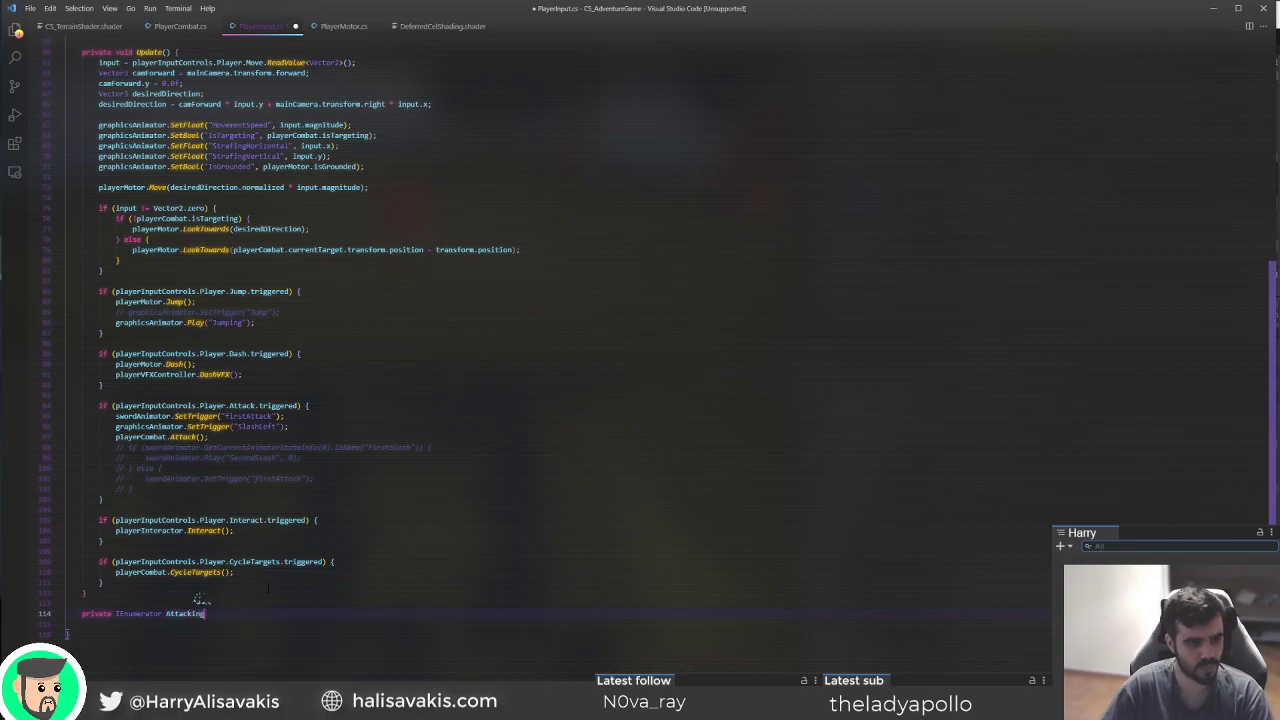
type("e()")
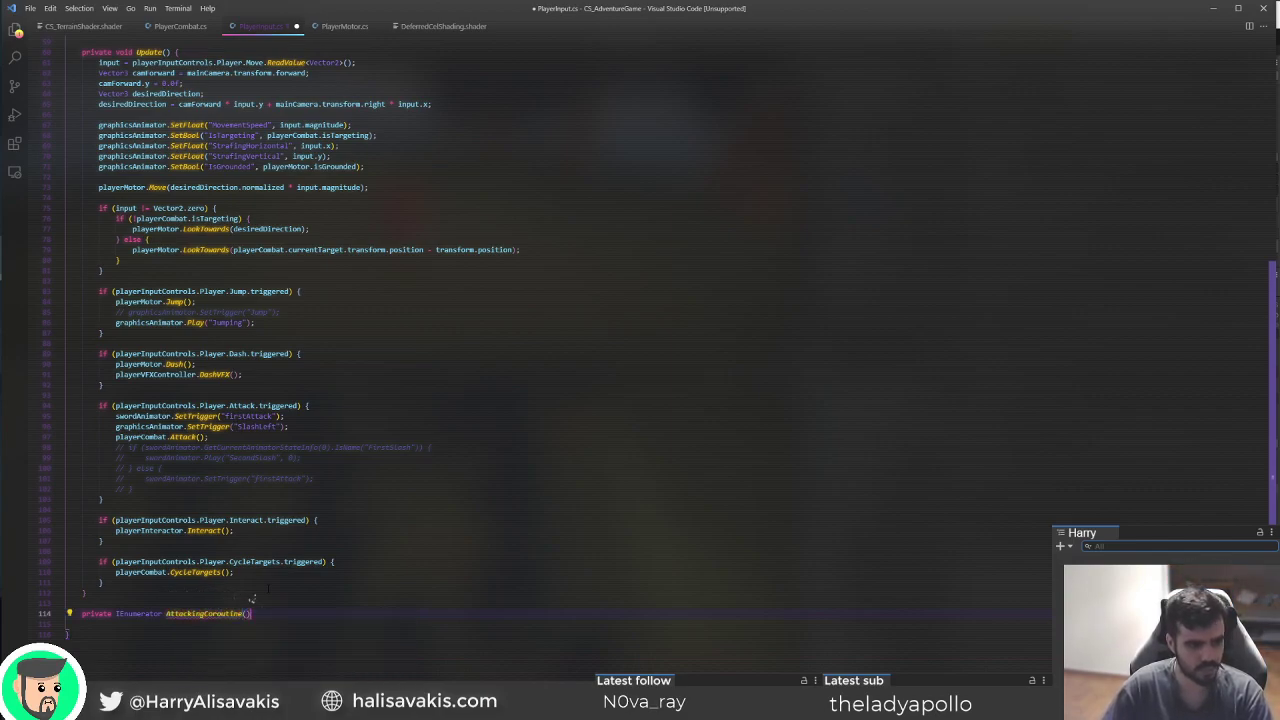
type(" {")
key("Return")
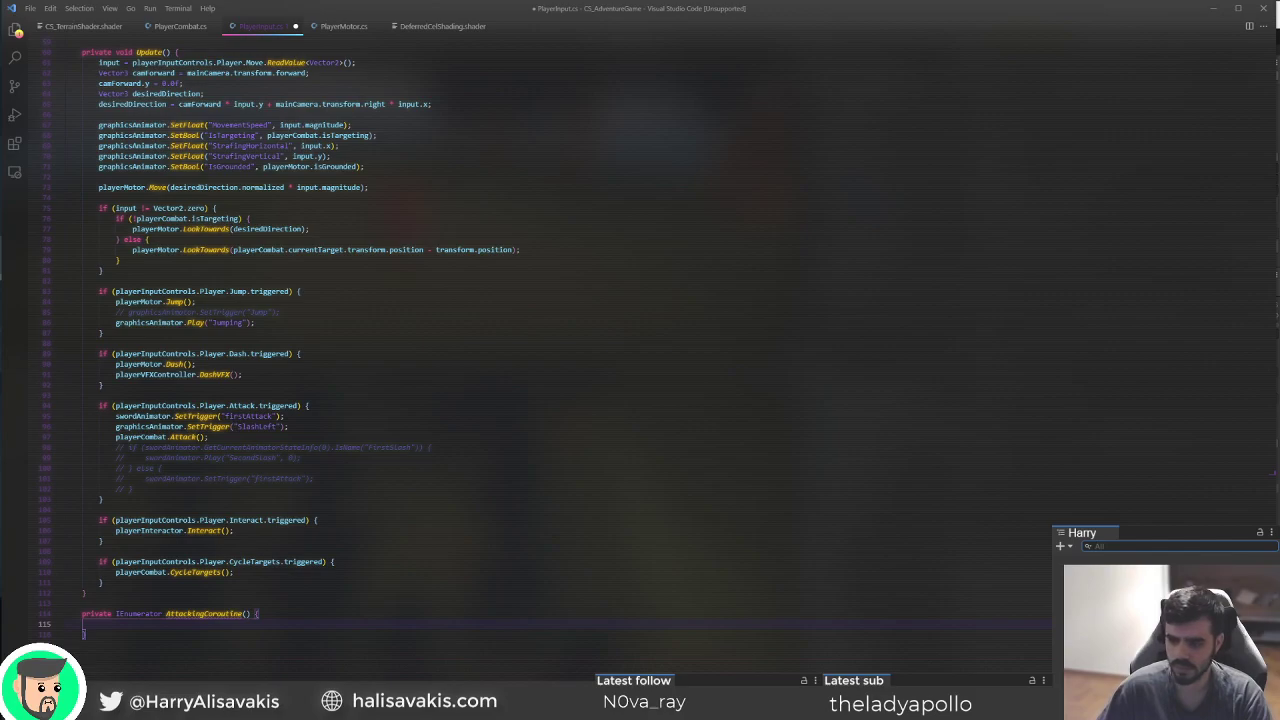
left_click(497, 612)
double_click(204, 615)
left_click(252, 627)
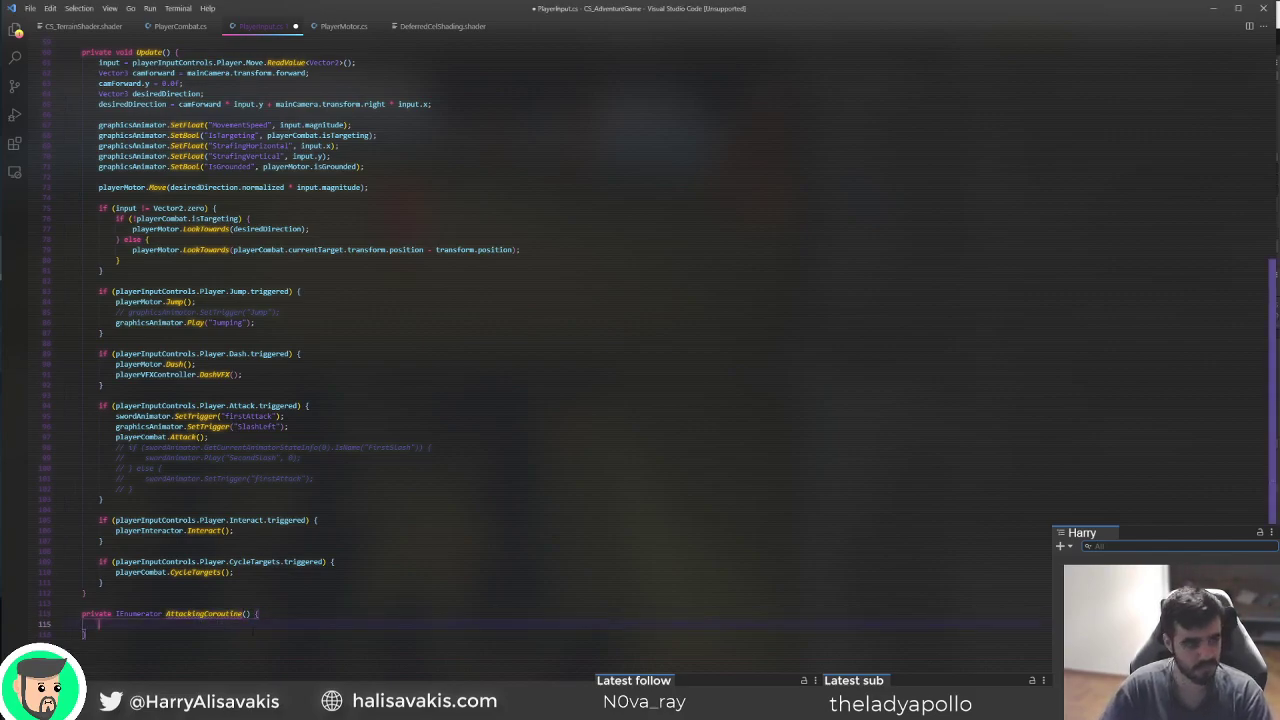
type("is")
key("ctrl+BackSpace")
type("attack")
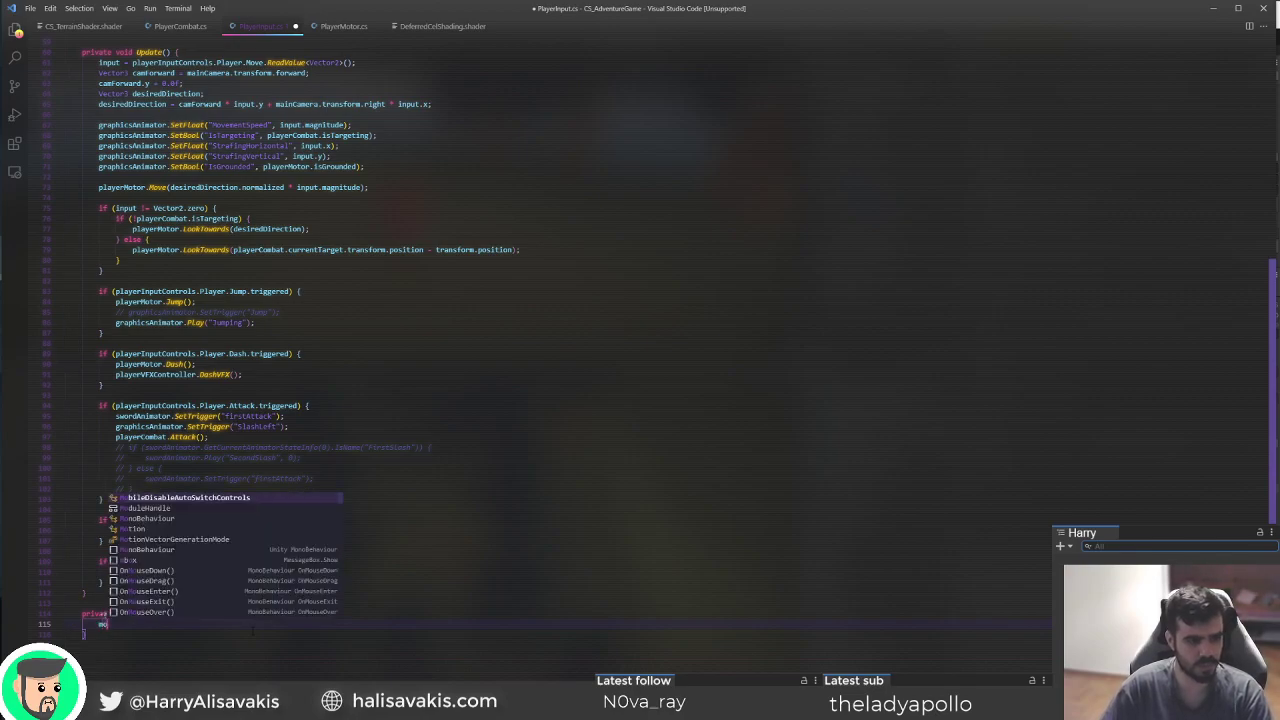
key("ctrl+BackSpace")
scroll(500, 350, "up", 15)
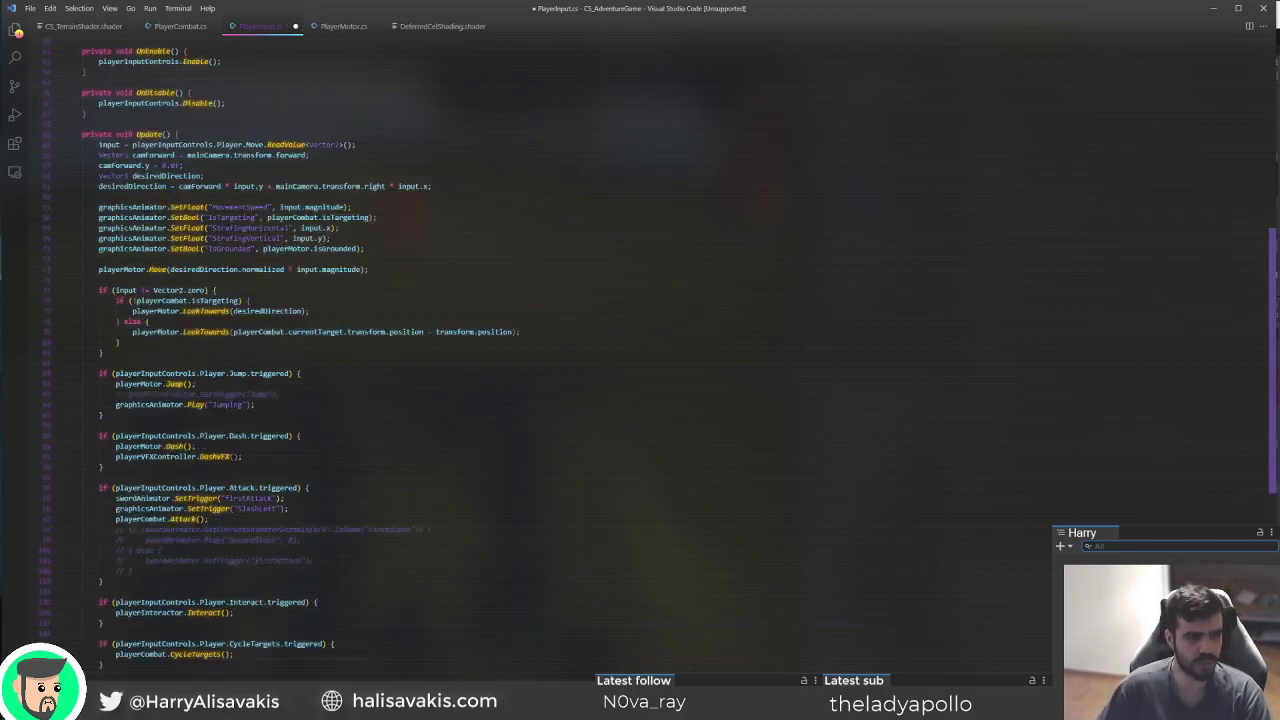
scroll(640, 299, "down", 10)
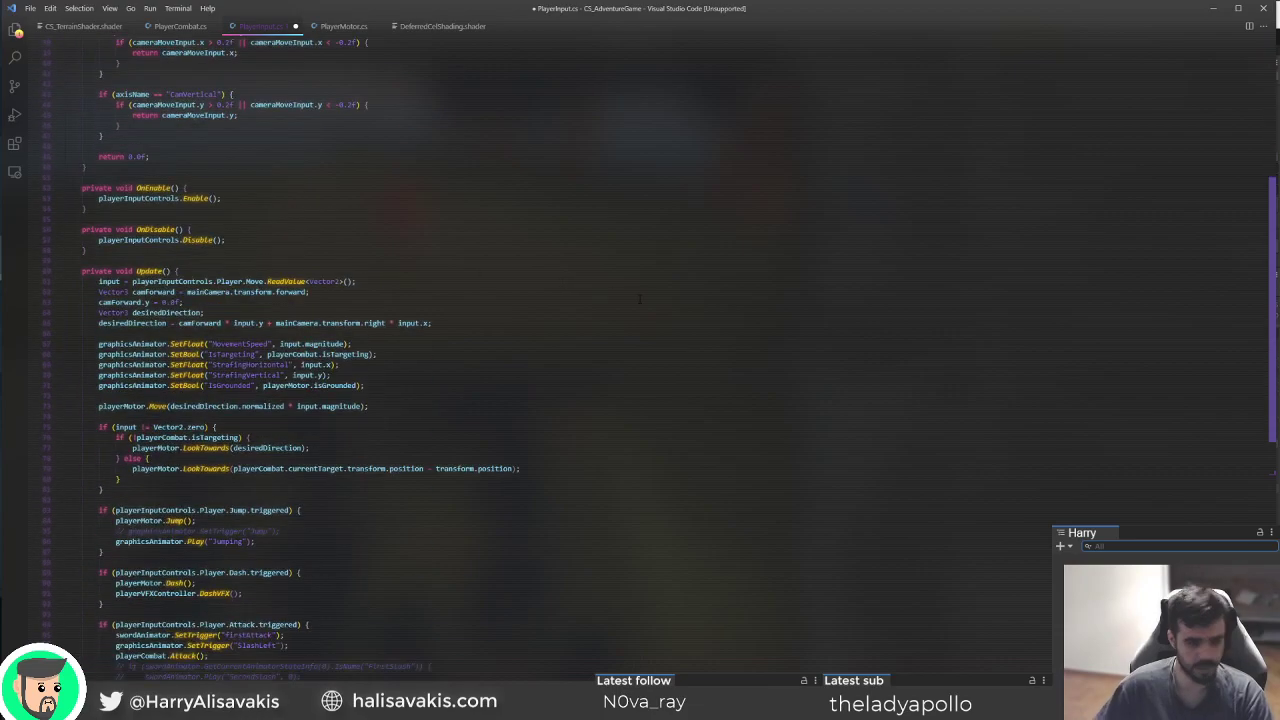
Enter "playerMotor.isAttacking = true;" as the first statement of AttackingCoroutine and enlarge the editor text.
type("playermotr.")
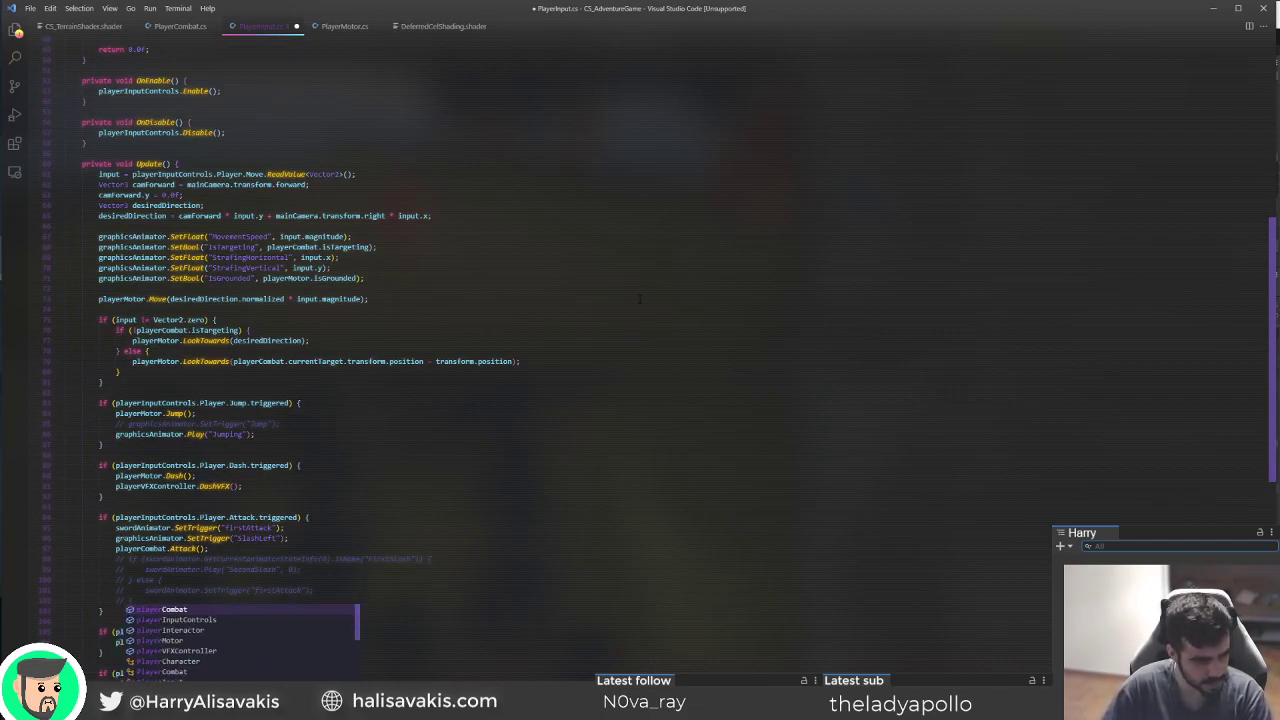
scroll(640, 298, "down", 5)
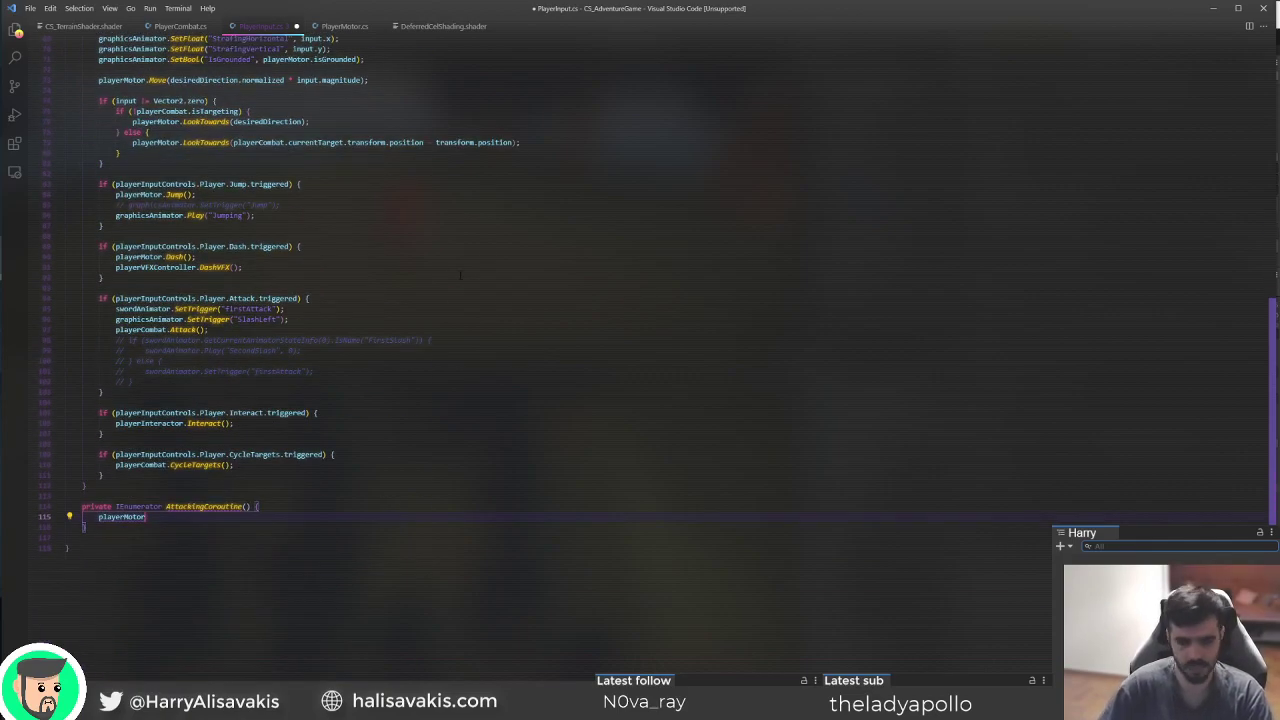
key("ctrl+equal")
key("ctrl+equal")
key("ctrl+equal")
scroll(460, 275, "down", 10)
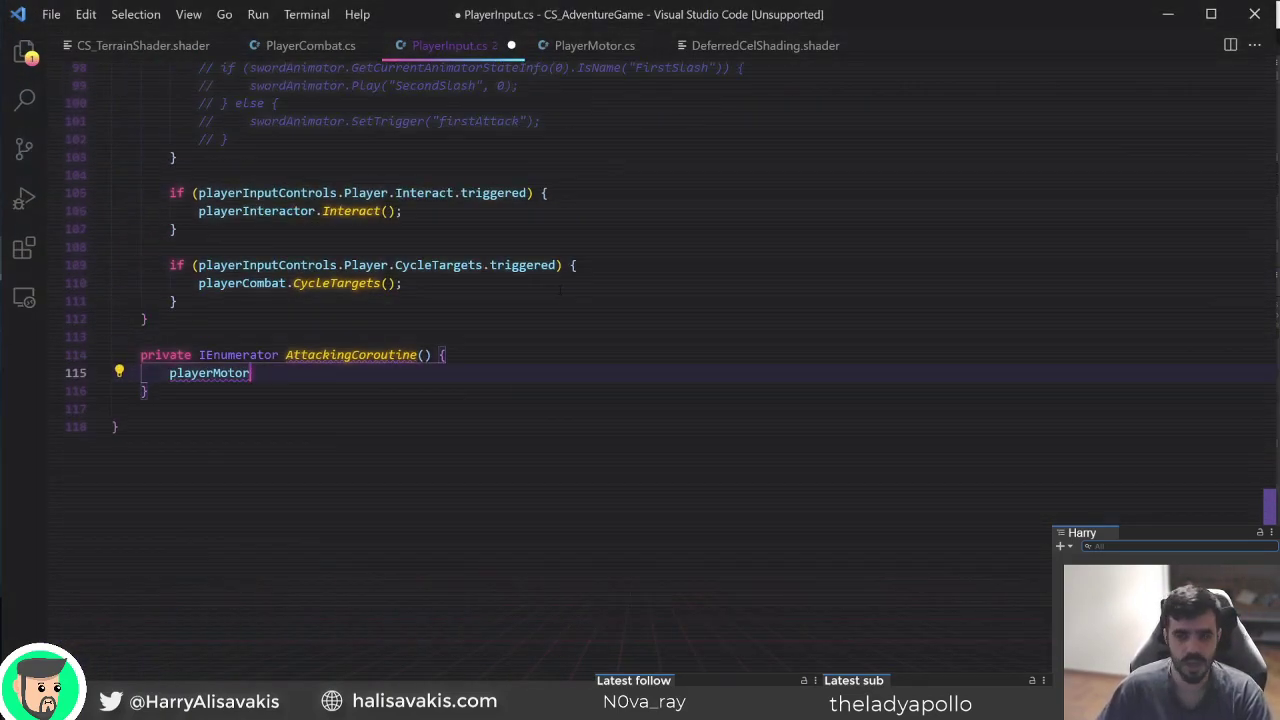
scroll(585, 487, "up", 5)
type(".")
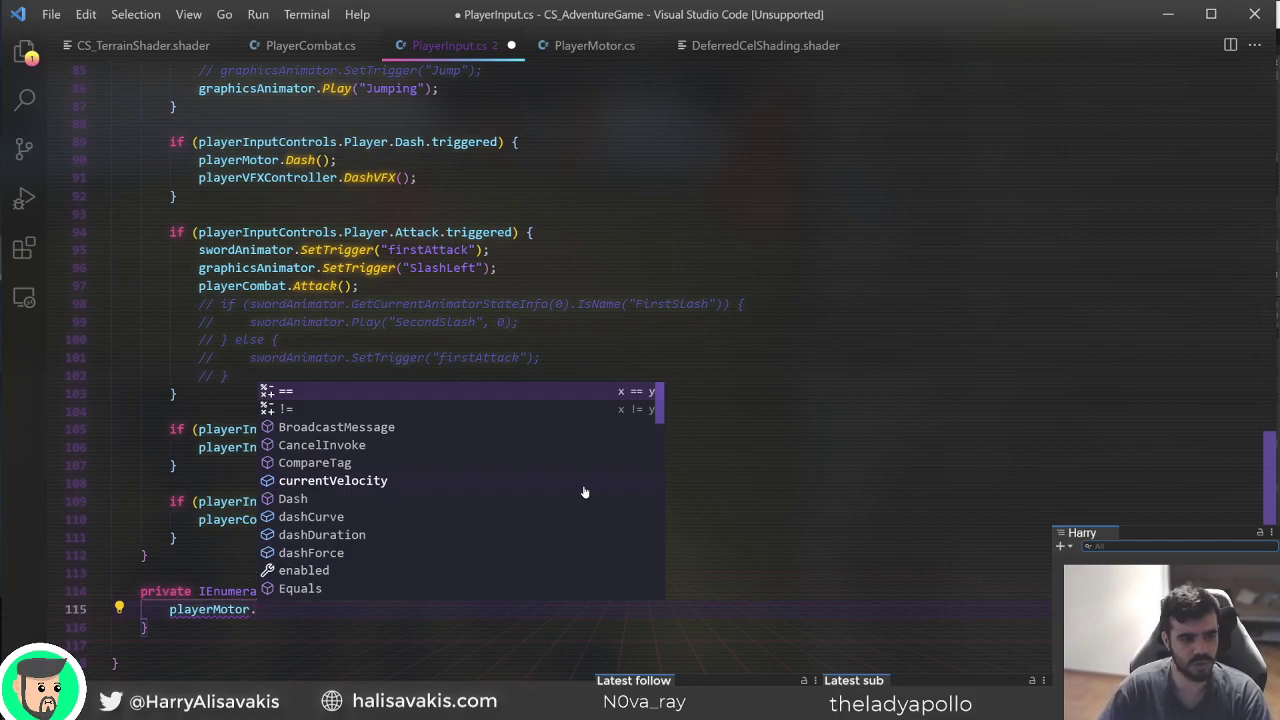
type("isAttacking = true;")
Add "yield return new WaitForSecondsRealtime(0.5f);" after the isAttacking assignment in AttackingCoroutine.
key("Return")
type("yield retu")
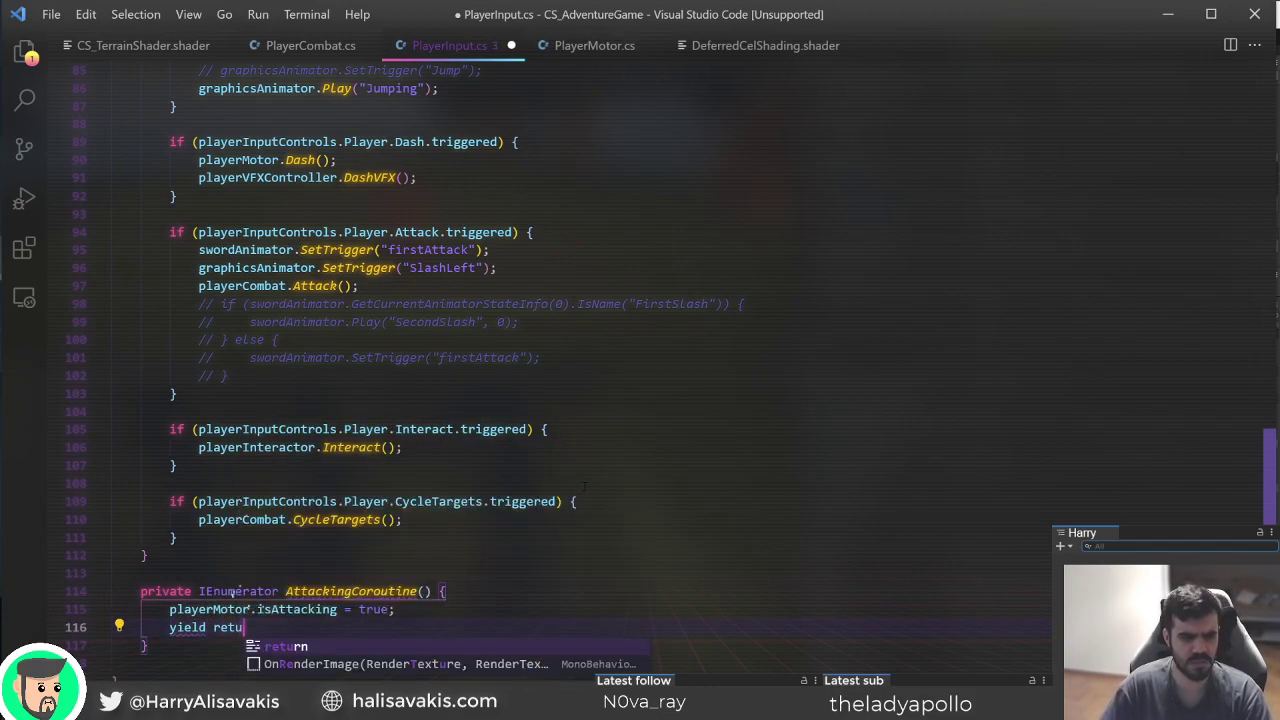
type("rn new Waitforse")
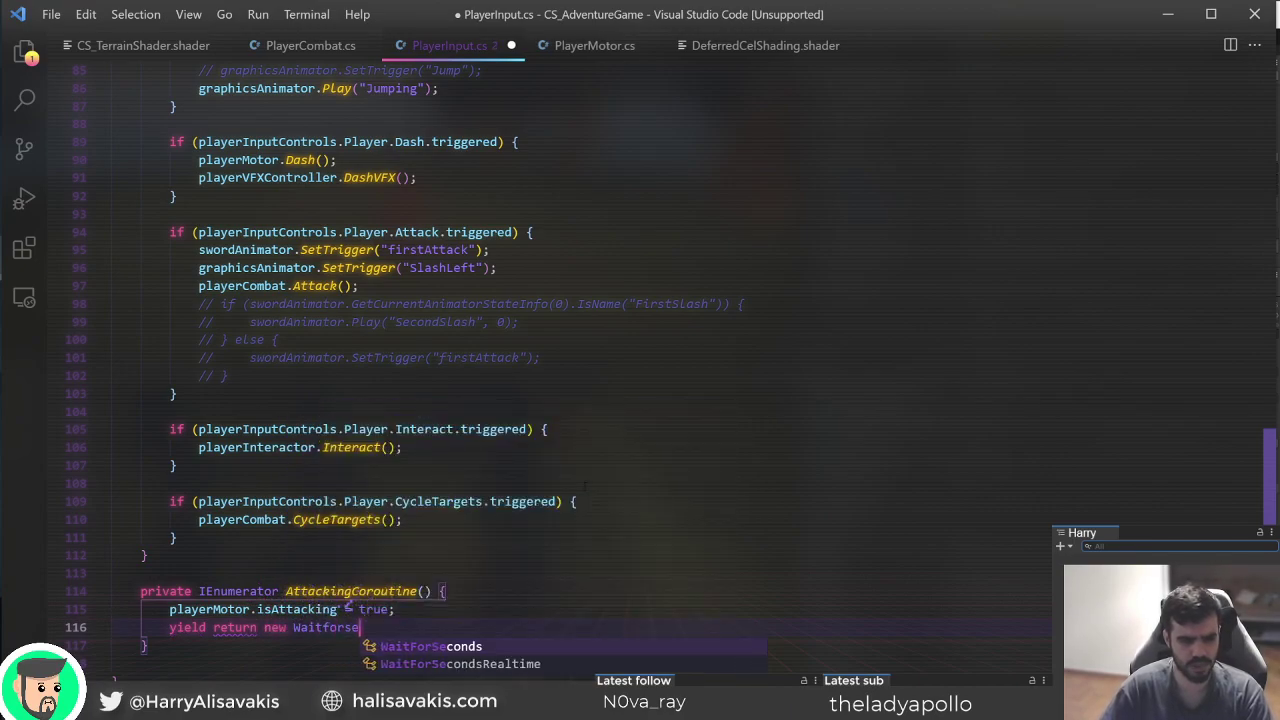
key("Down")
key("Tab")
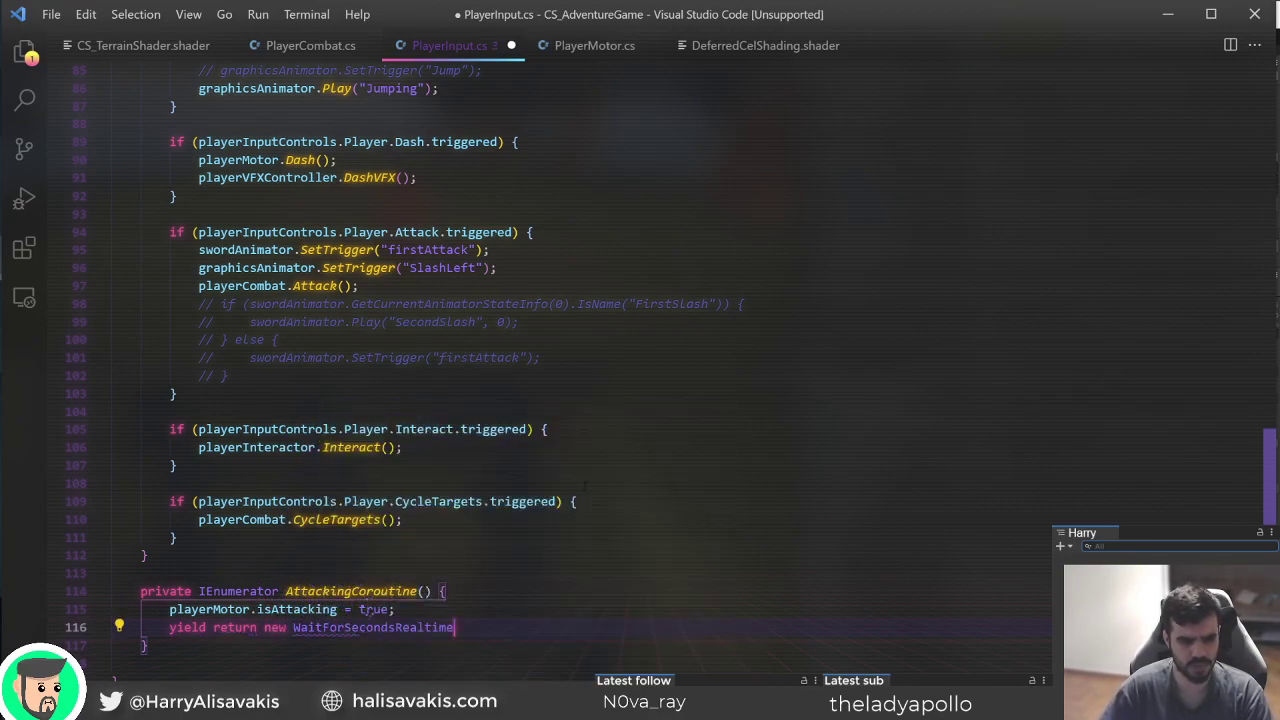
type("(")
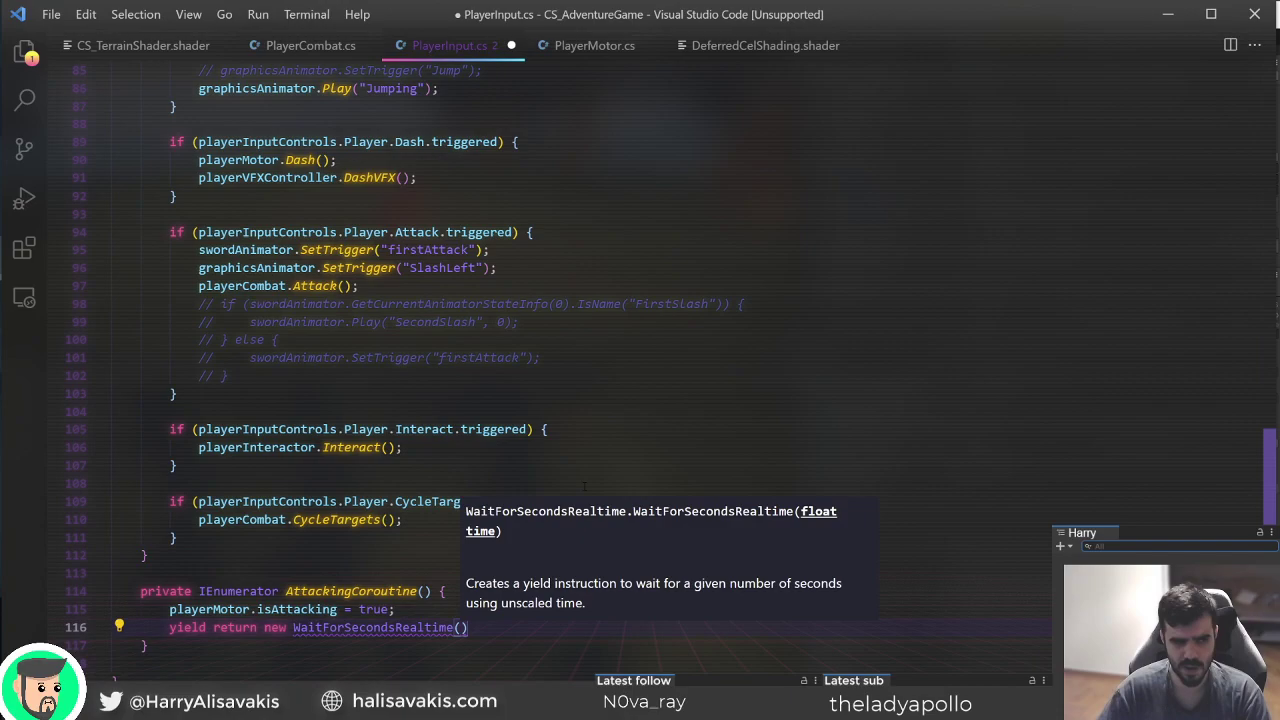
type("0.5f);")
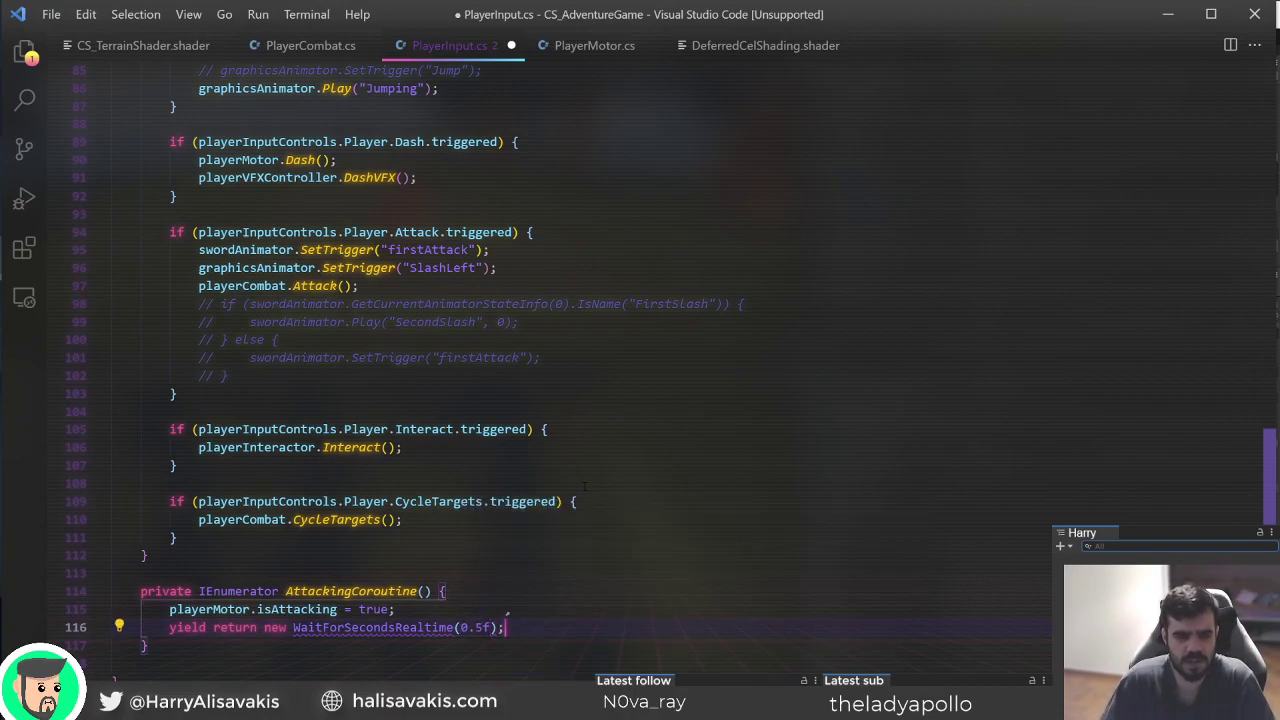
End AttackingCoroutine with "playerMotor.isAttacking = false;" and save PlayerInput.cs.
key("Return")
type("p")
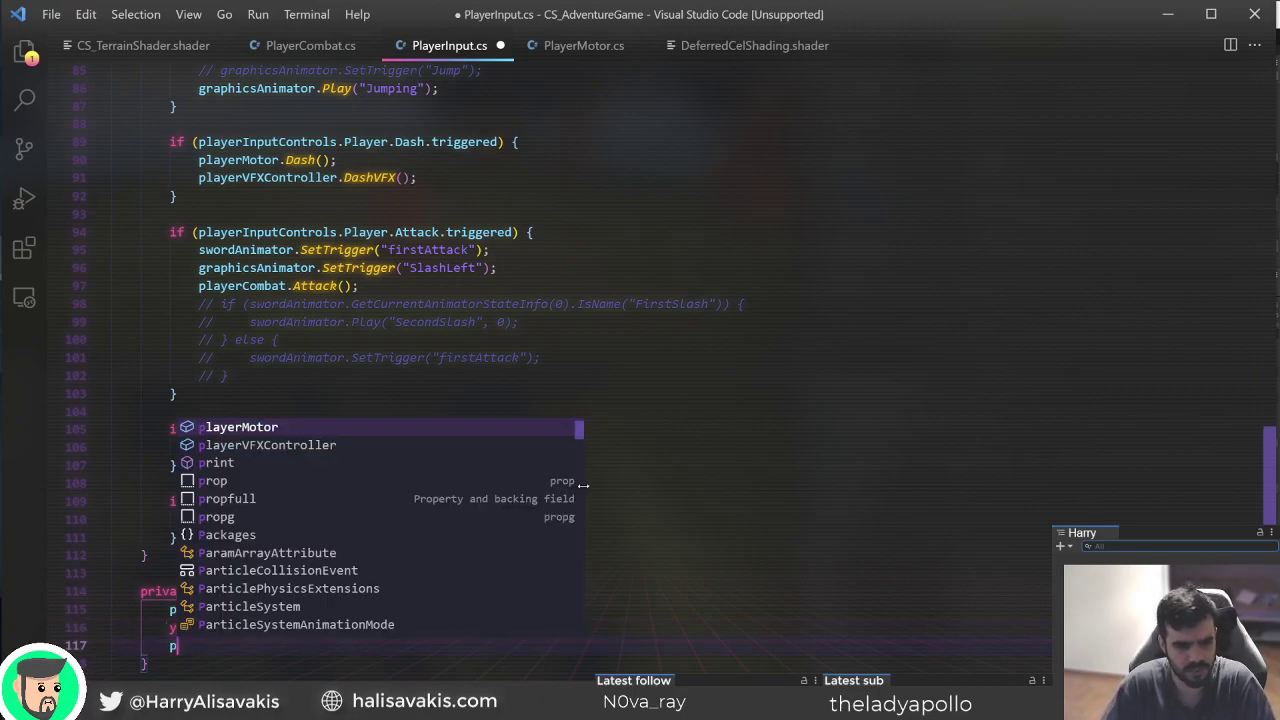
type("layerMotor.is")
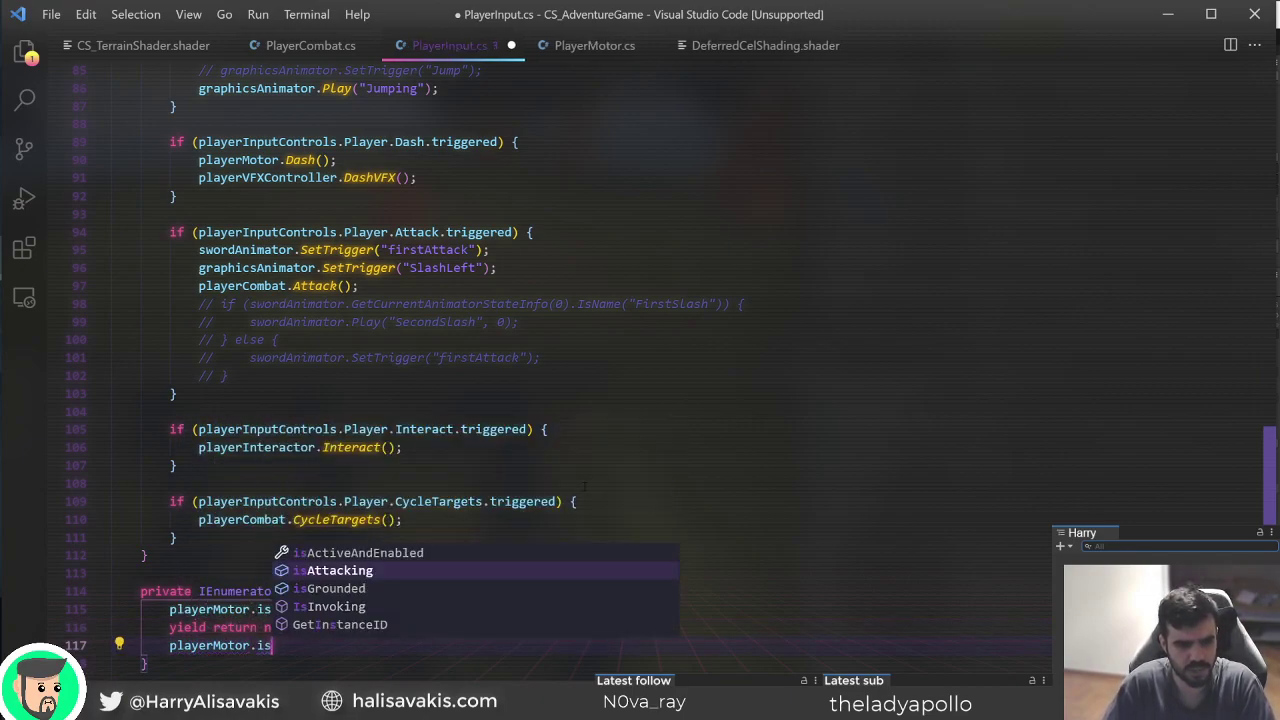
type("Attacking = false;")
key("ctrl+s")
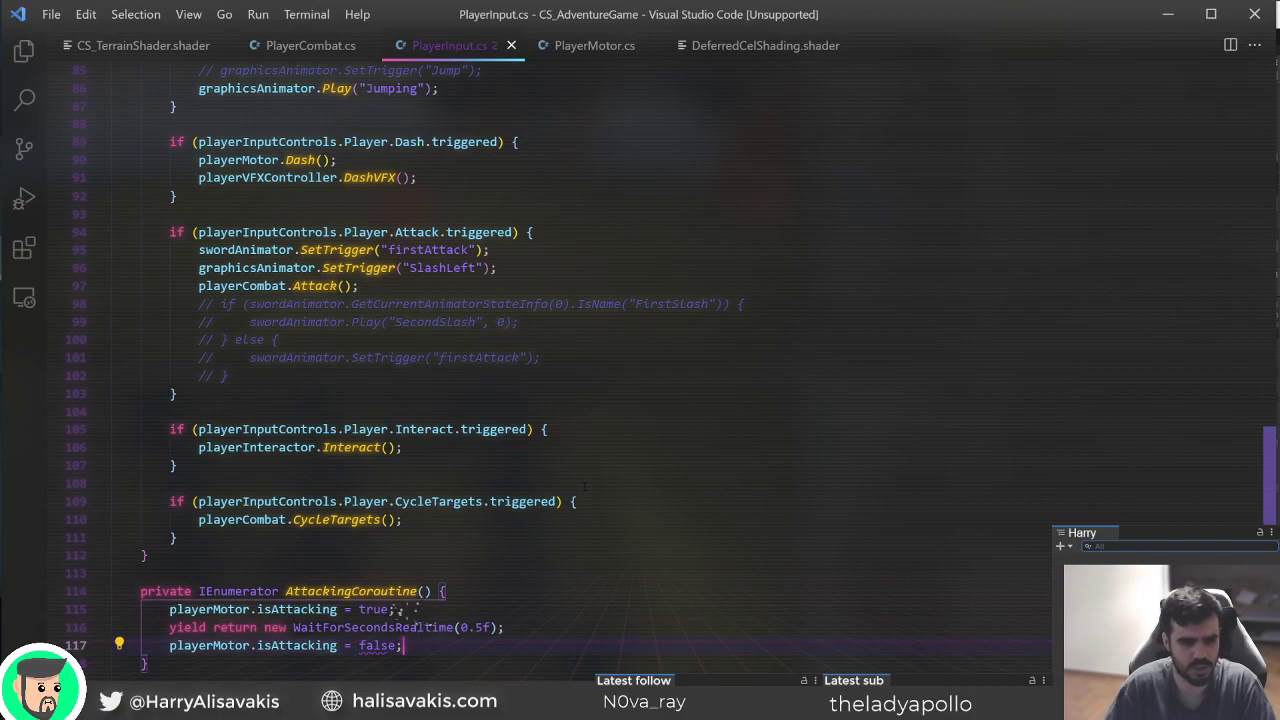
Review the Attack.triggered block alongside AttackingCoroutine to find where the coroutine should be started.
scroll(582, 596, "up", 2)
left_click(612, 421)
scroll(615, 410, "down", 3)
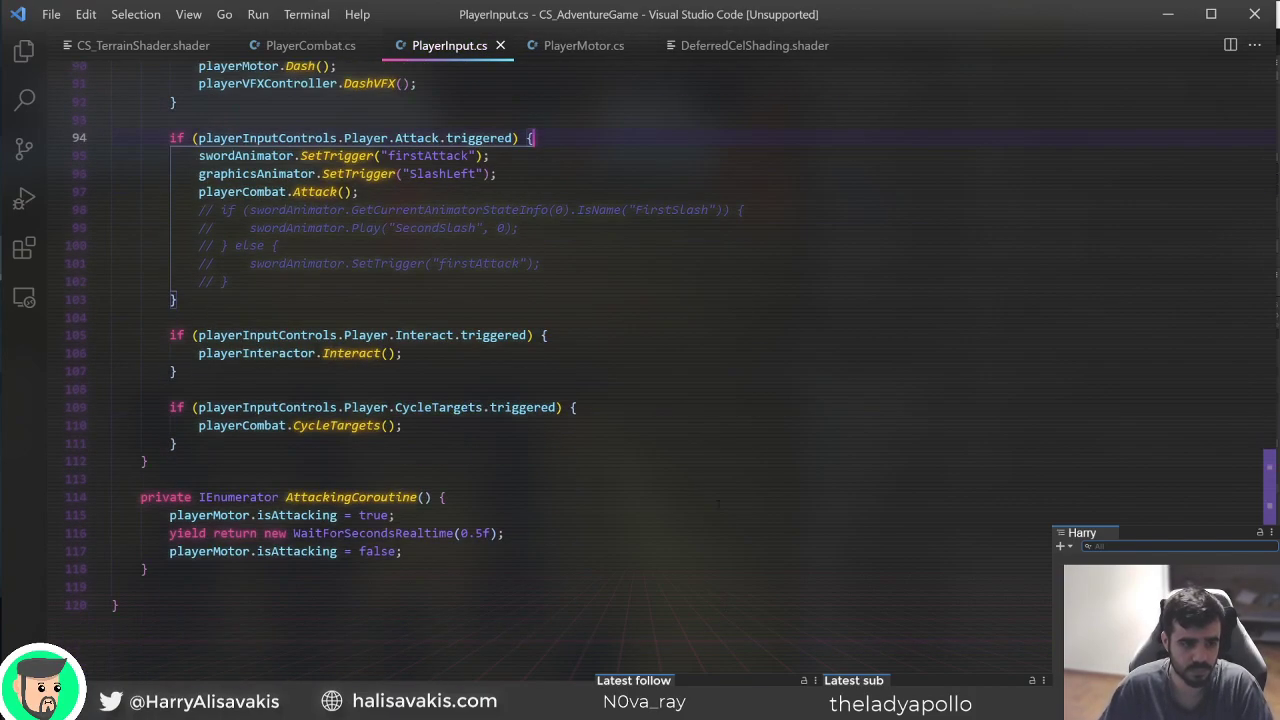
scroll(619, 376, "up", 2)
left_click(630, 369)
left_click(660, 376)
left_click(677, 366)
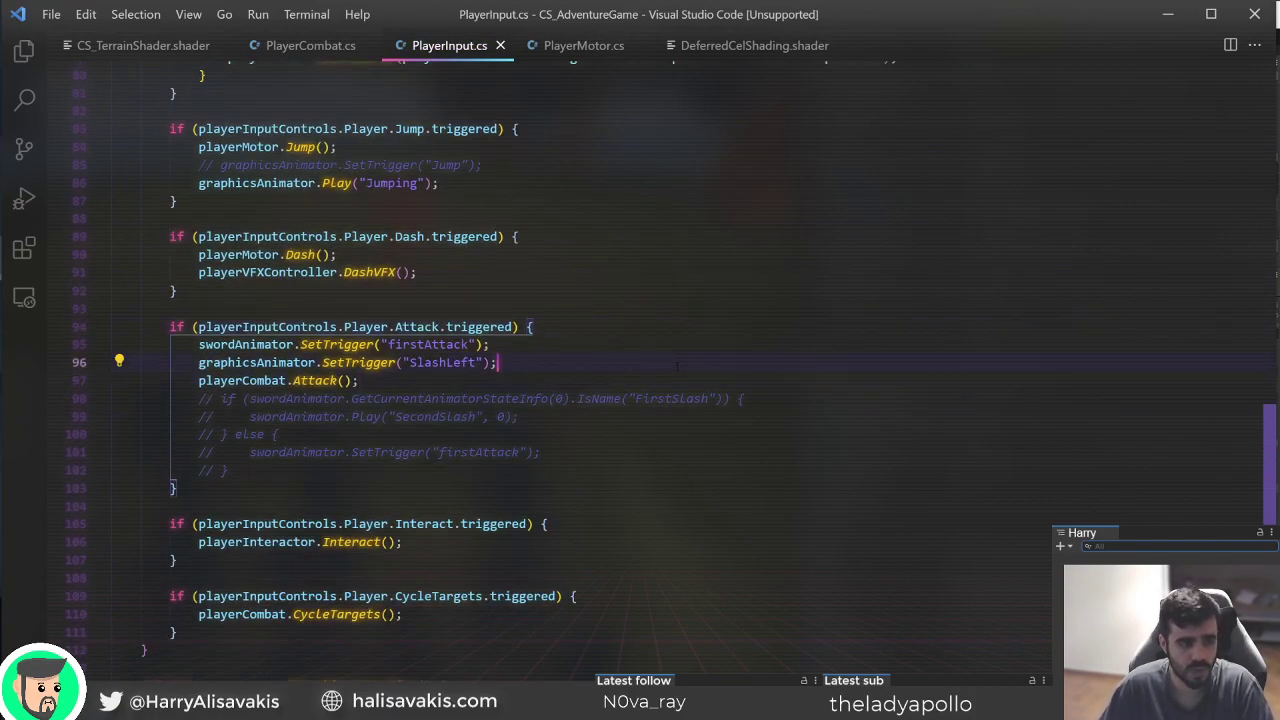
scroll(677, 366, "down", 3)
Open the definition of playerCombat.Attack, examine the method in PlayerCombat.cs, and return to the Attack.triggered block in PlayerInput.cs.
left_click(388, 238)
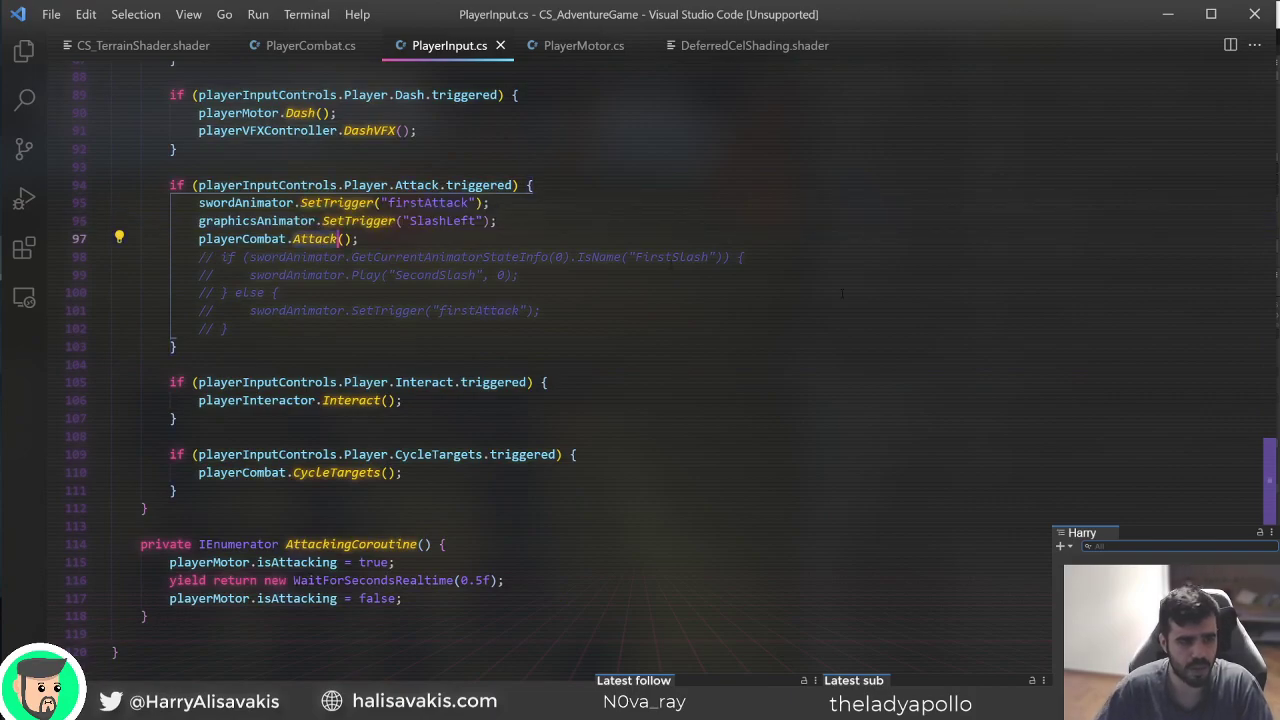
key("ctrl+Left")
key("F12")
scroll(823, 338, "down", 6)
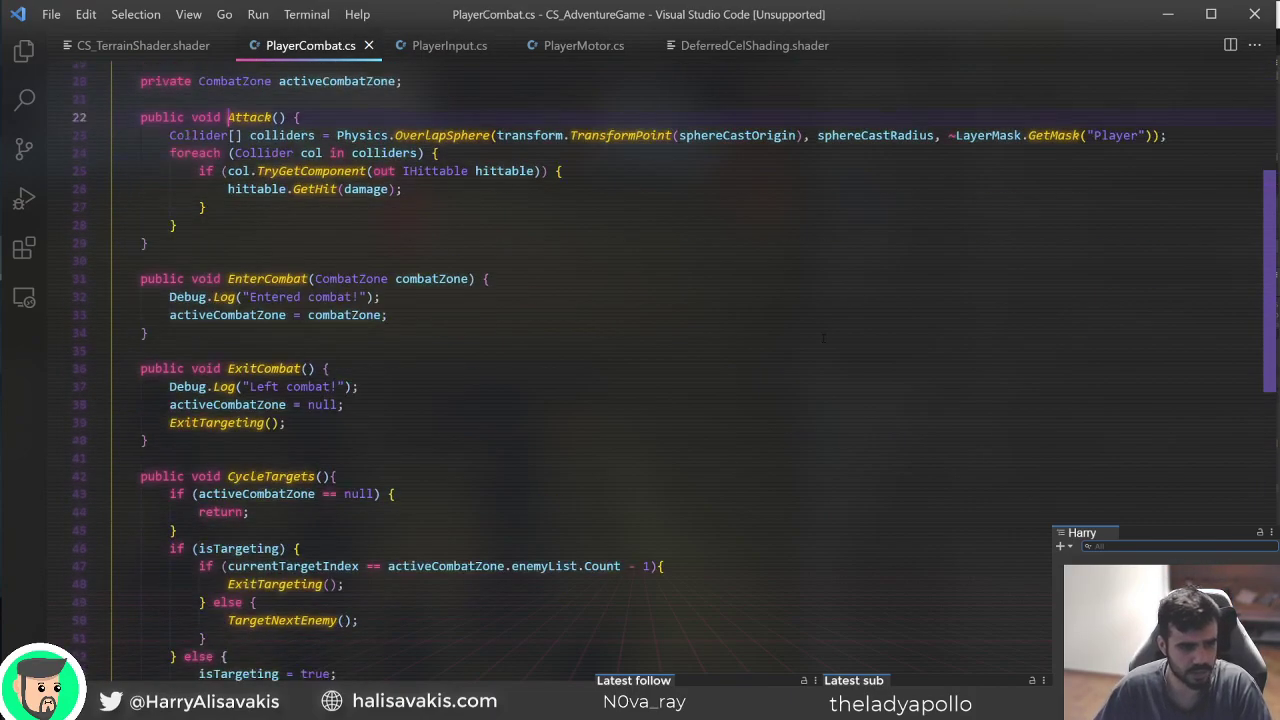
scroll(305, 248, "up", 1)
key("alt+Left")
scroll(638, 318, "up", 2)
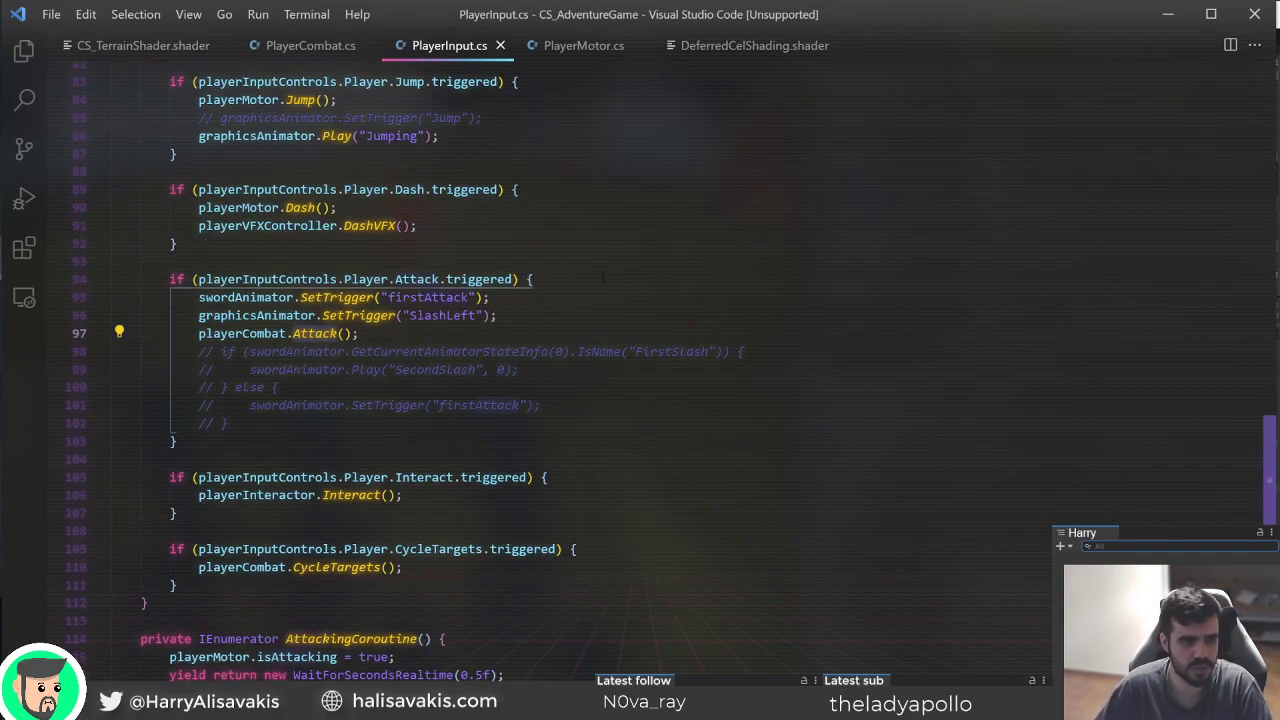
Insert "StartCoroutine(AttackingCoroutine());" before playerCombat.Attack() in the Attack.triggered block and save PlayerInput.cs.
key("Return")
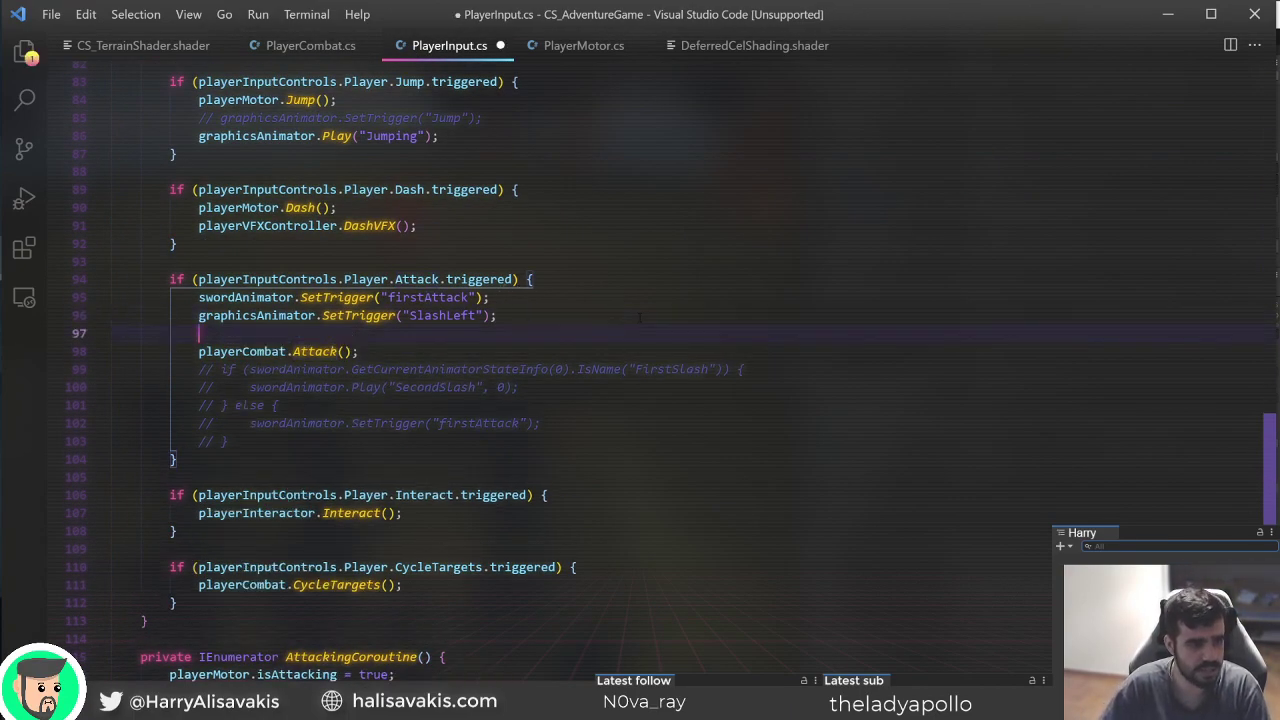
type("Star")
key("Tab")
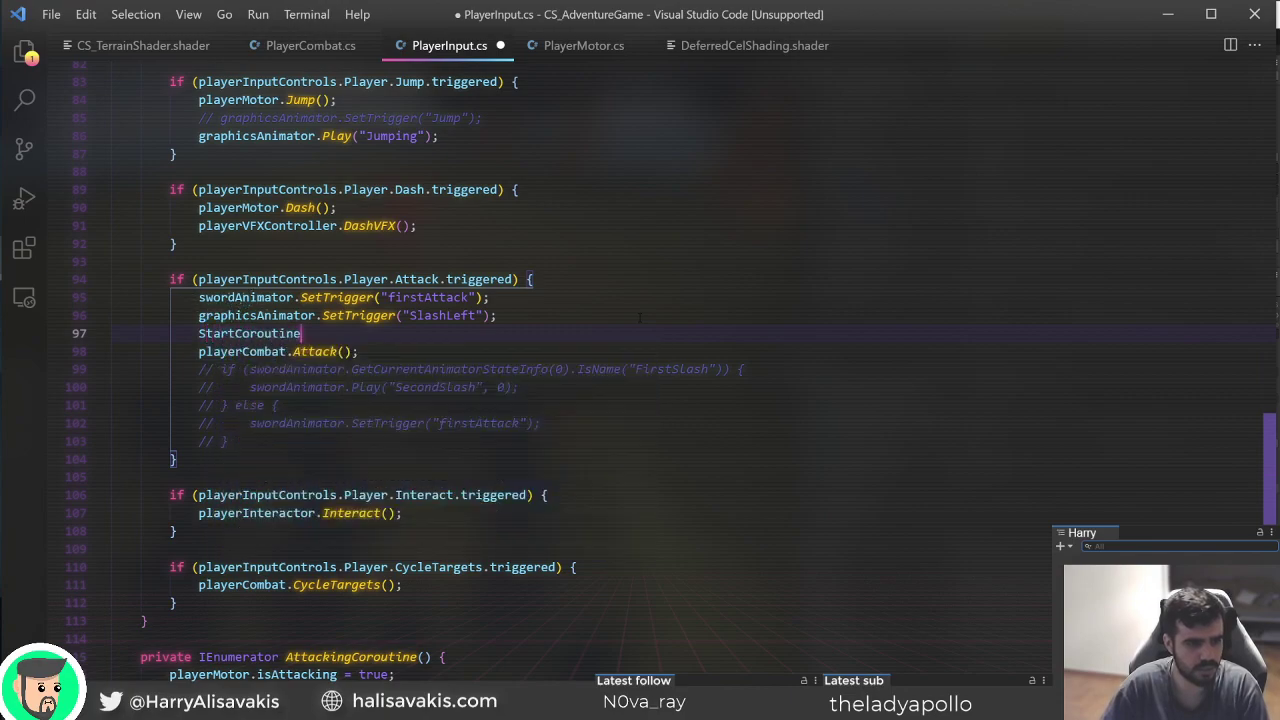
type("(S")
key("BackSpace")
type("AttackingCoroutine")
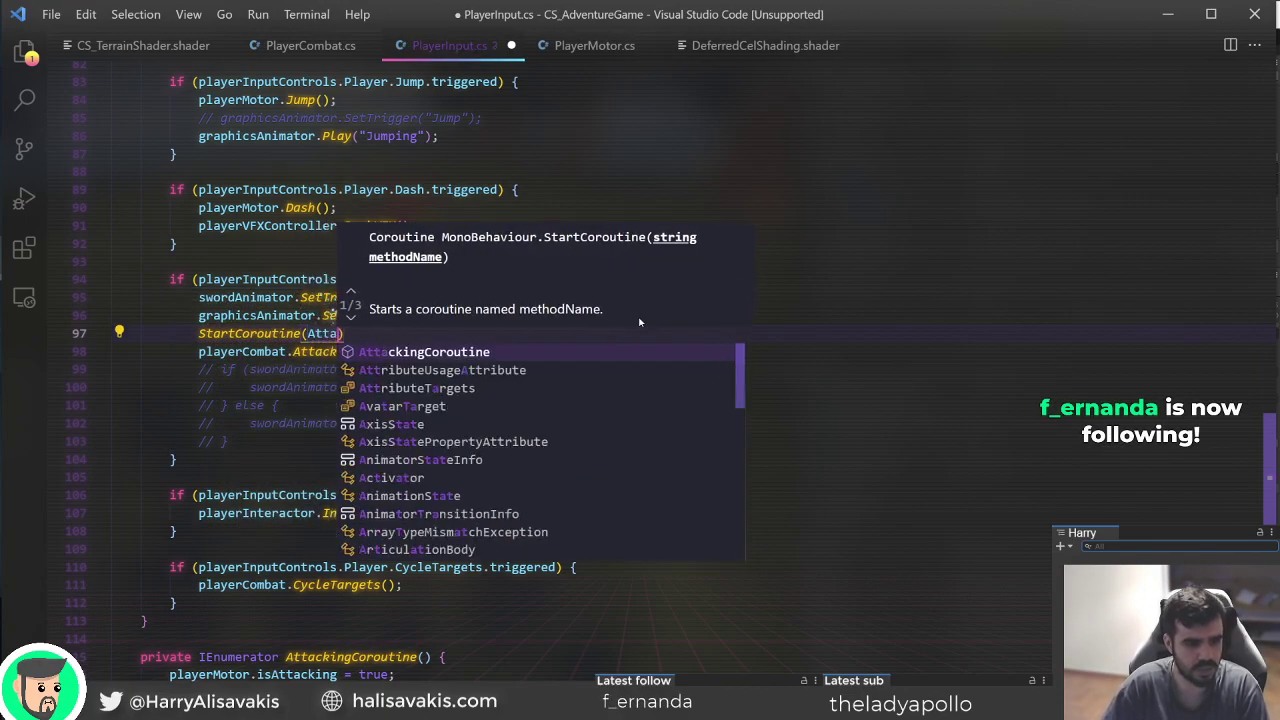
key("Tab")
type("());")
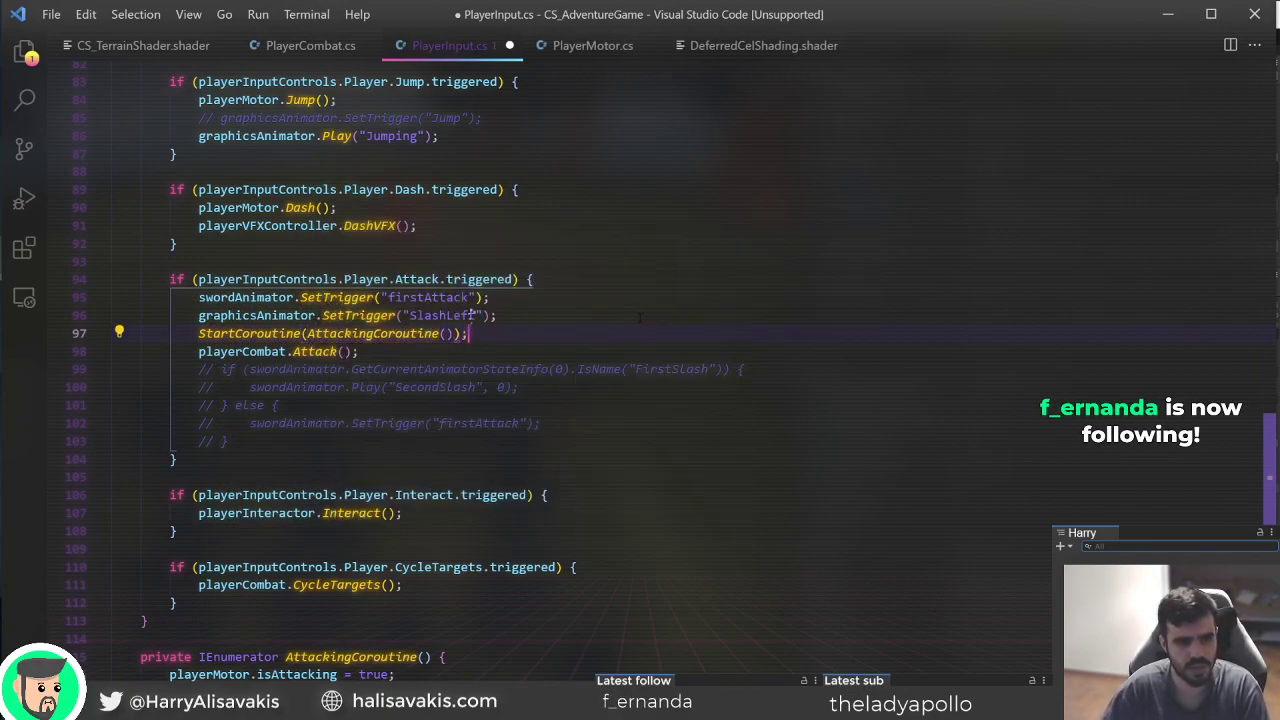
key("ctrl+s")
Review the AttackingCoroutine method against its new call in the Attack.triggered block.
scroll(614, 325, "down", 6)
scroll(614, 325, "up", 4)
left_click(388, 515)
left_click(430, 569)
left_click(329, 495)
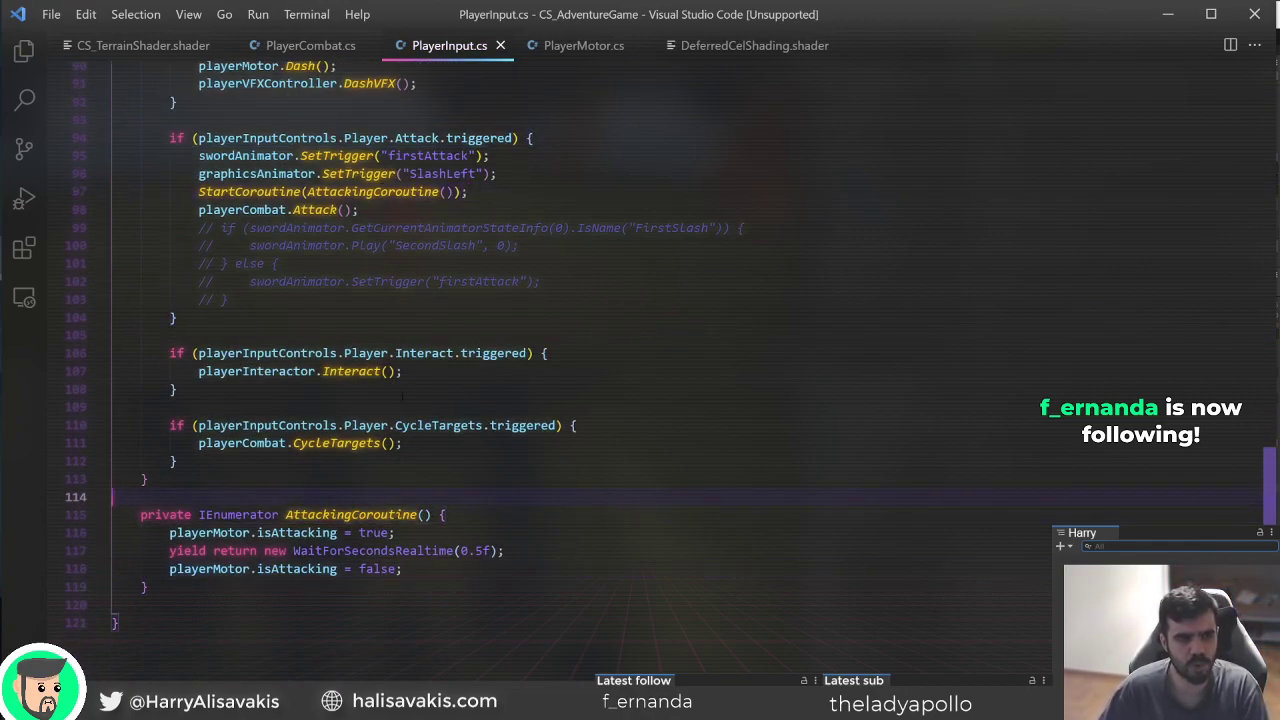
left_click(448, 515)
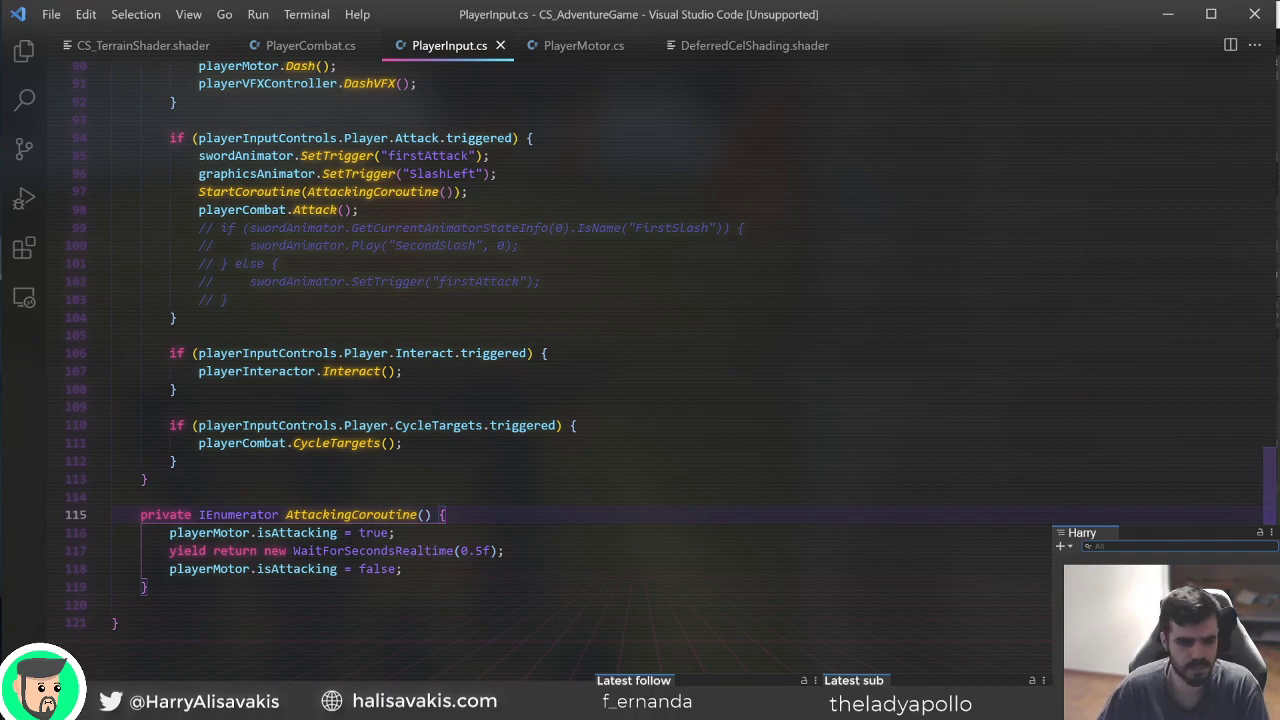
Switch to Unity and play the scene, running the character in several directions to test the movement stop during attacks, and exit play mode.
key("alt+Tab")
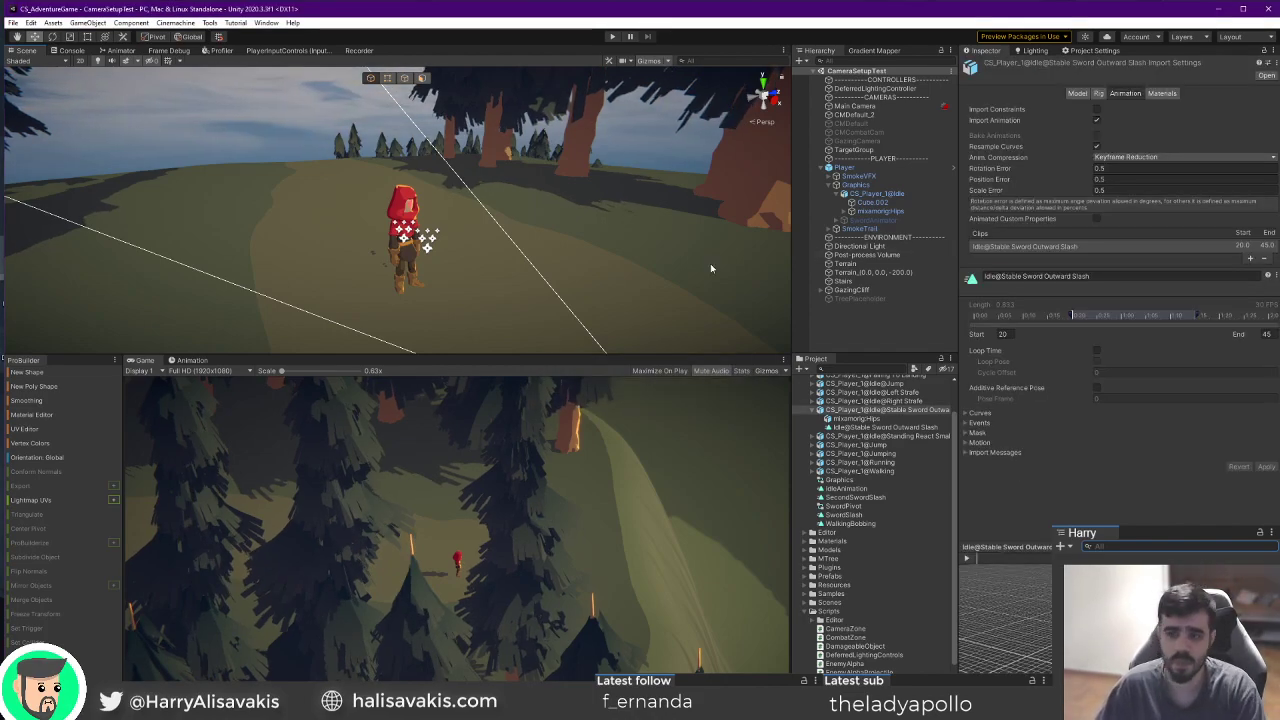
right_click_drag(606, 257, 668, 172)
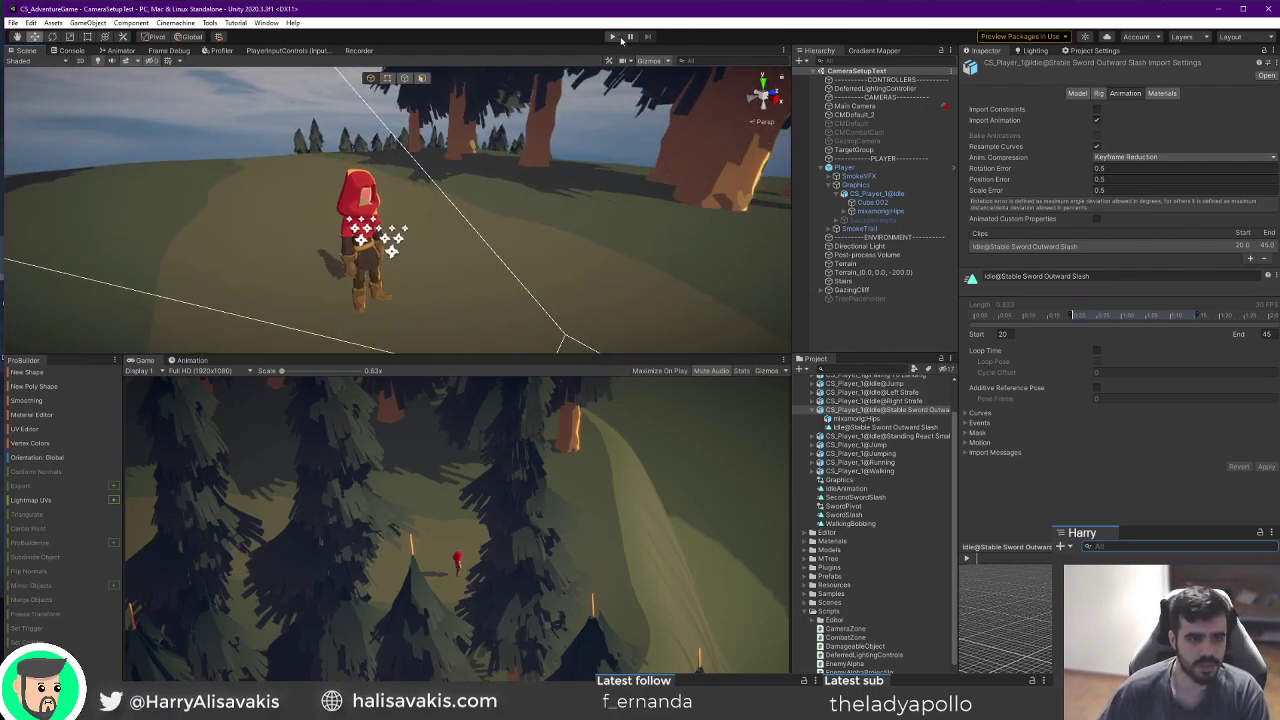
left_click(612, 36)
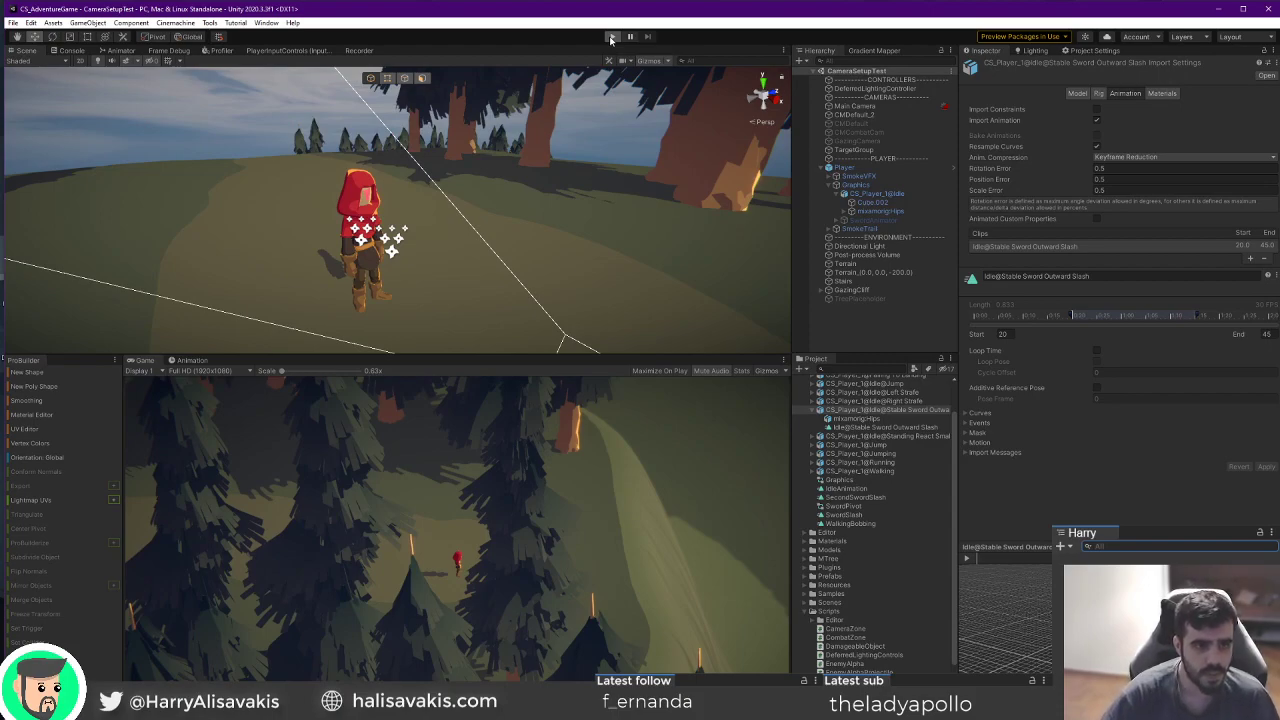
key("a")
key("w")
key("w")
key("a")
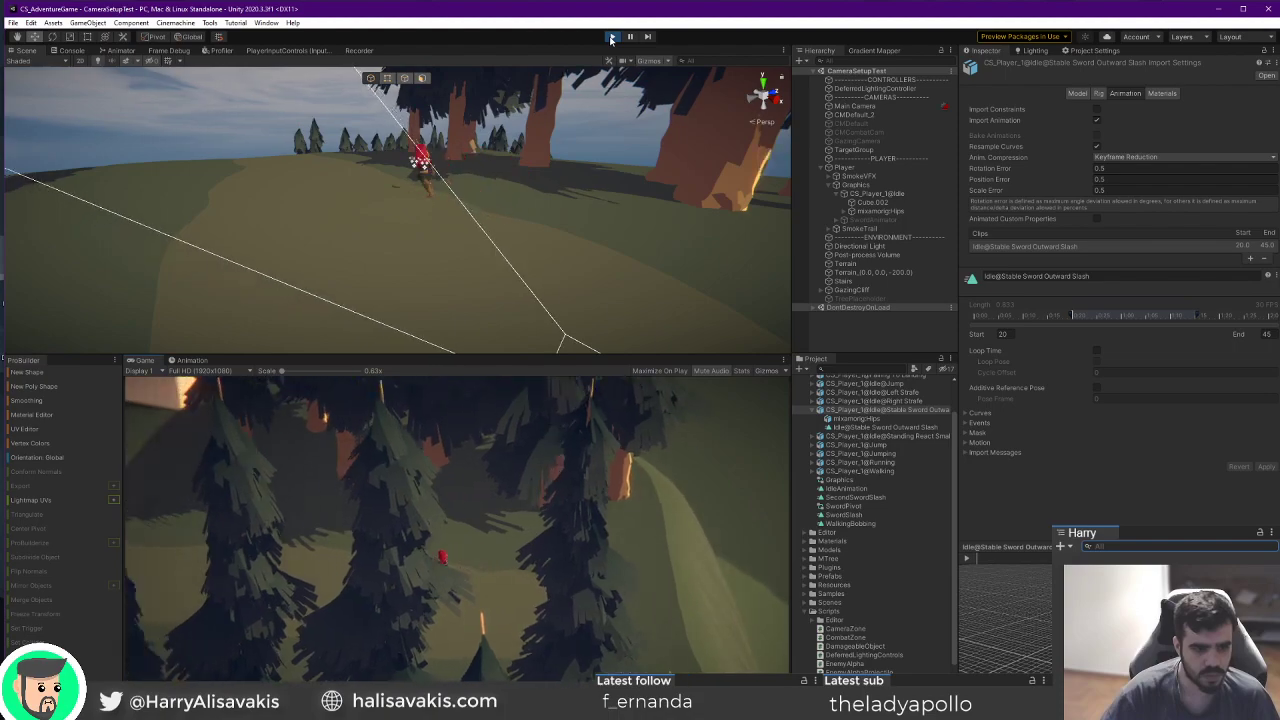
key("a")
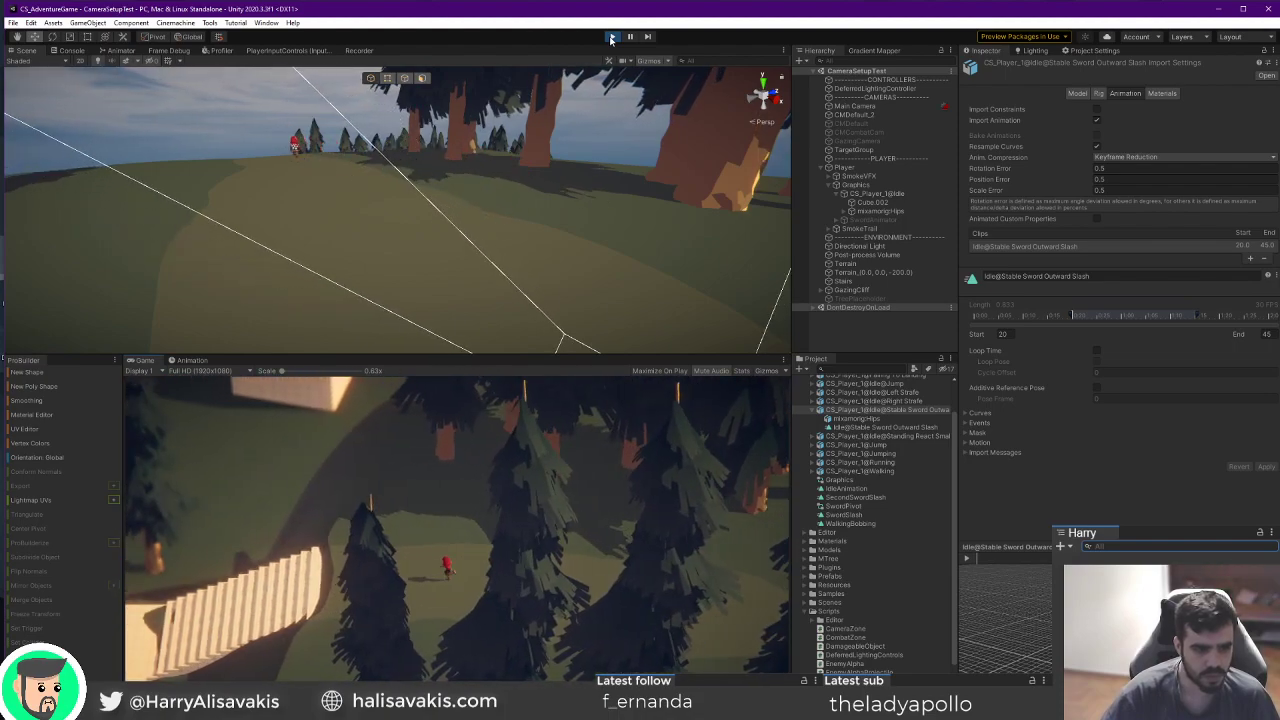
key("d")
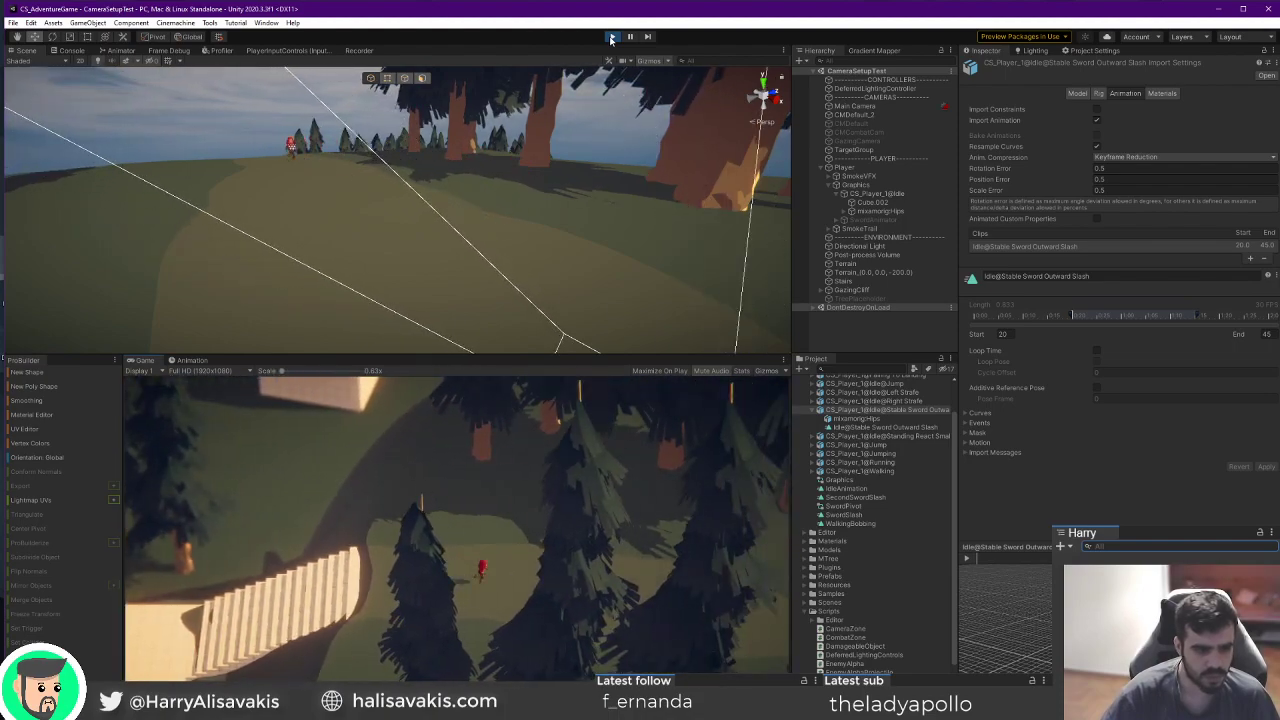
key("d")
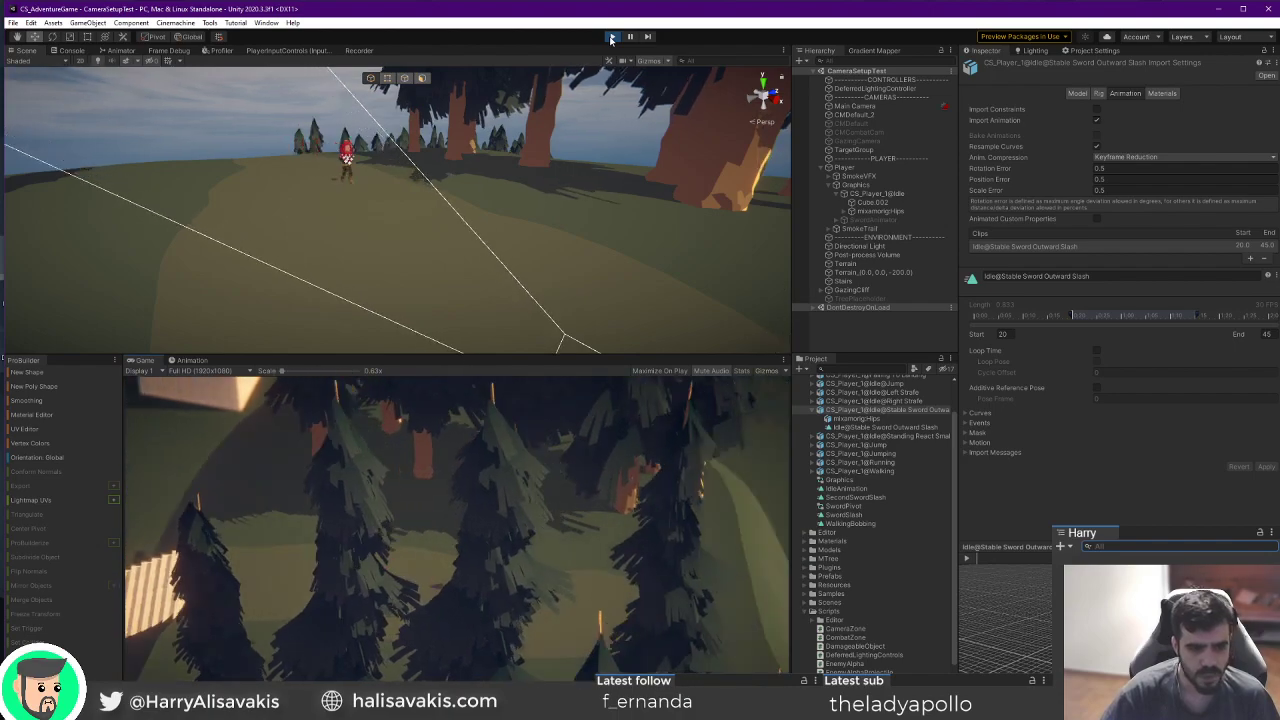
key("a")
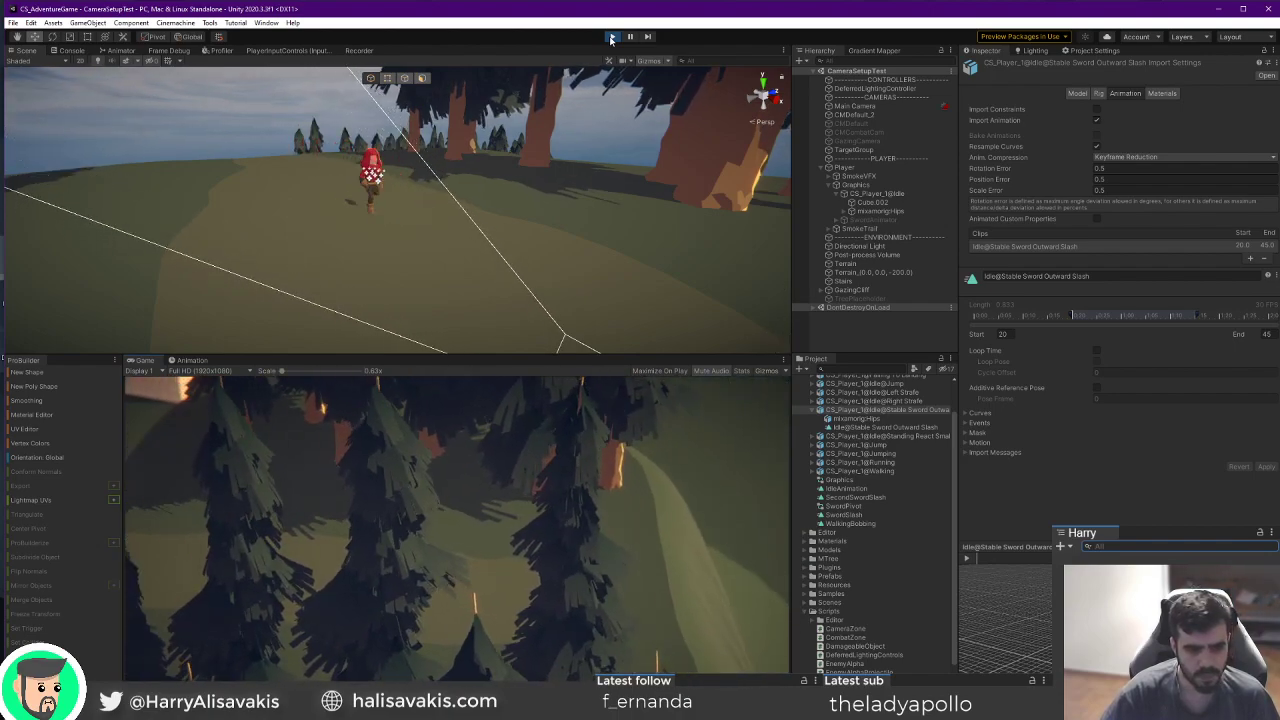
key("d")
key("d")
key("a")
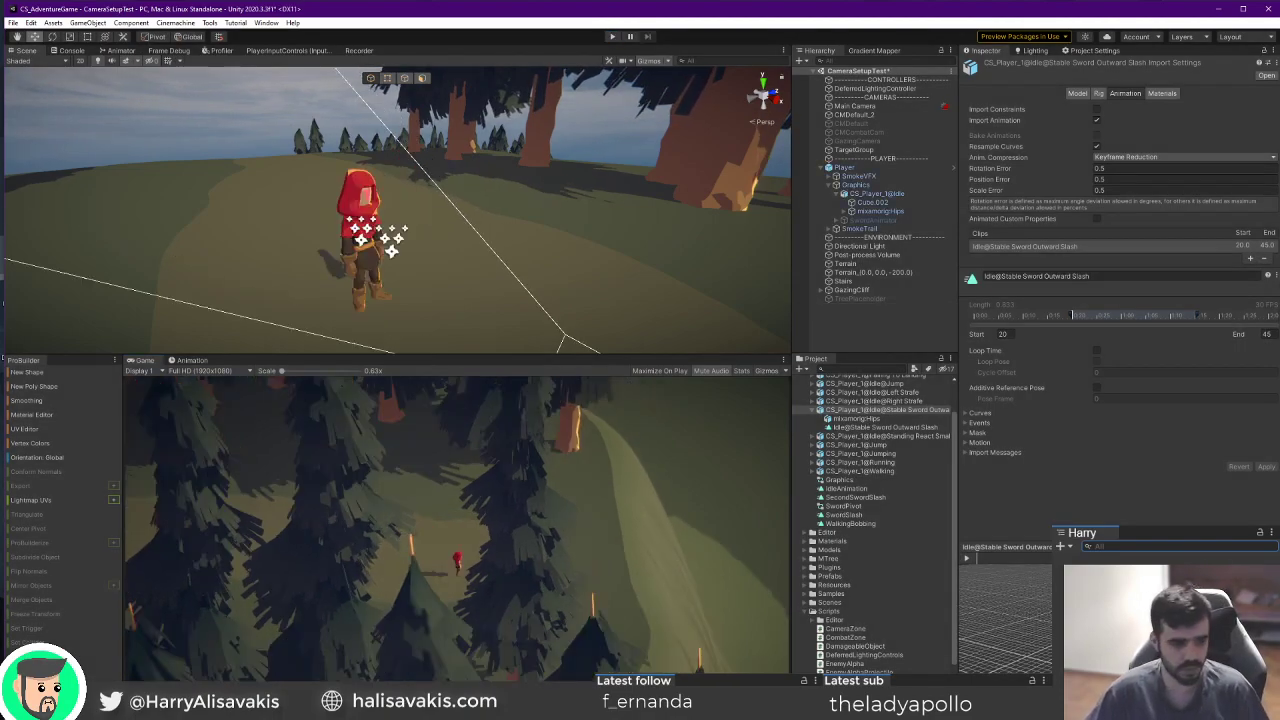
Return to PlayerInput.cs in Visual Studio Code and examine how Update passes input to the graphicsAnimator parameters and playerMotor.Move.
key("alt+Tab")
scroll(528, 573, "up", 6)
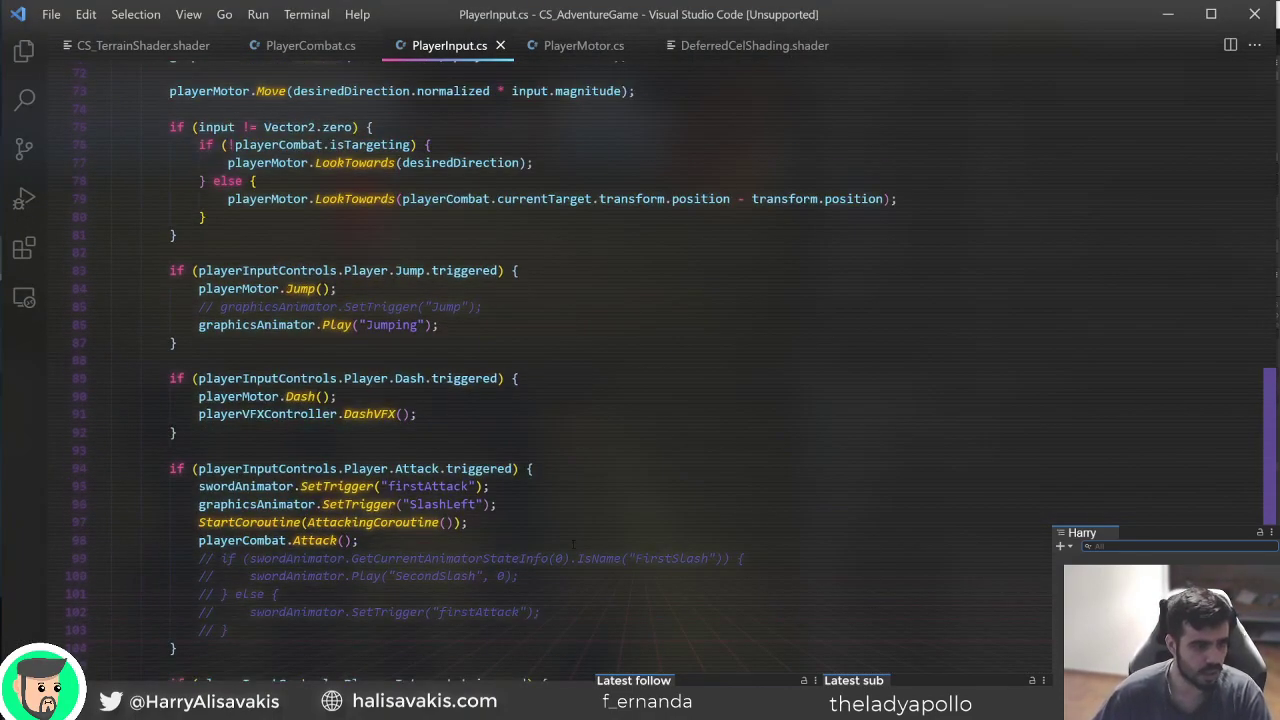
scroll(573, 543, "up", 4)
scroll(552, 491, "down", 1)
left_click(521, 173)
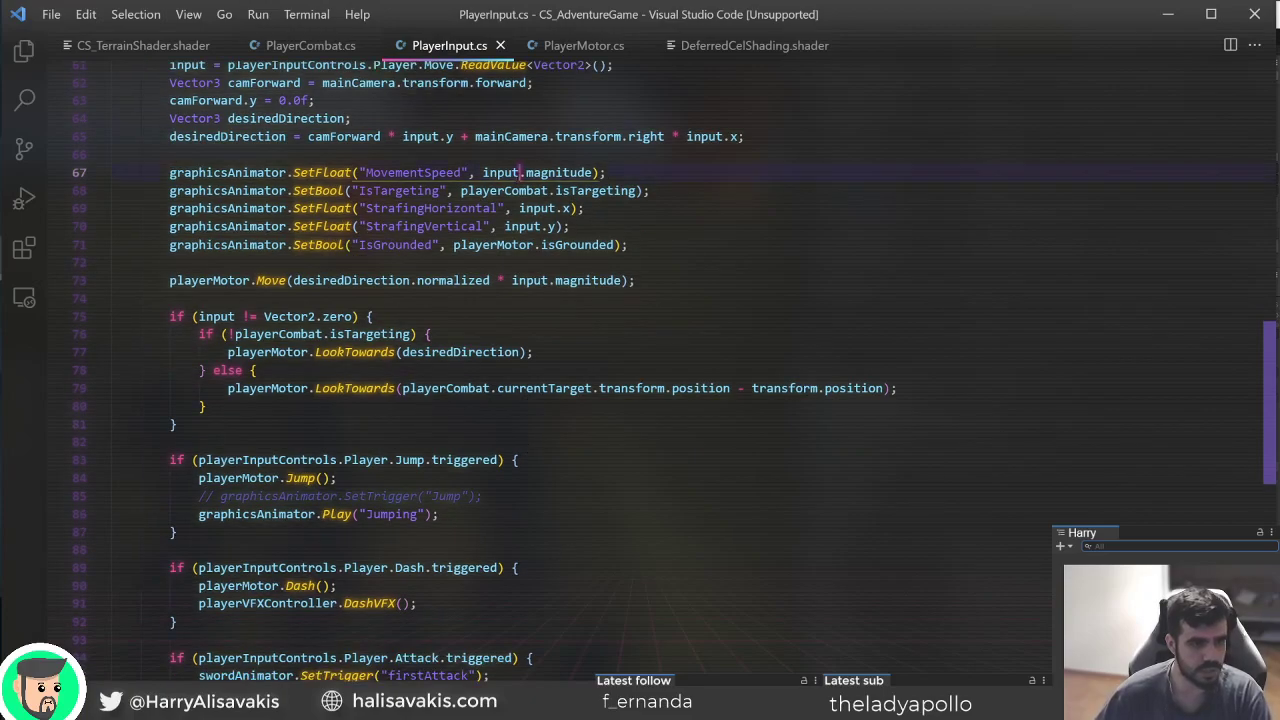
scroll(540, 464, "down", 6)
scroll(540, 464, "up", 6)
scroll(540, 464, "up", 4)
left_click(534, 427)
left_click(545, 535)
left_click(563, 409)
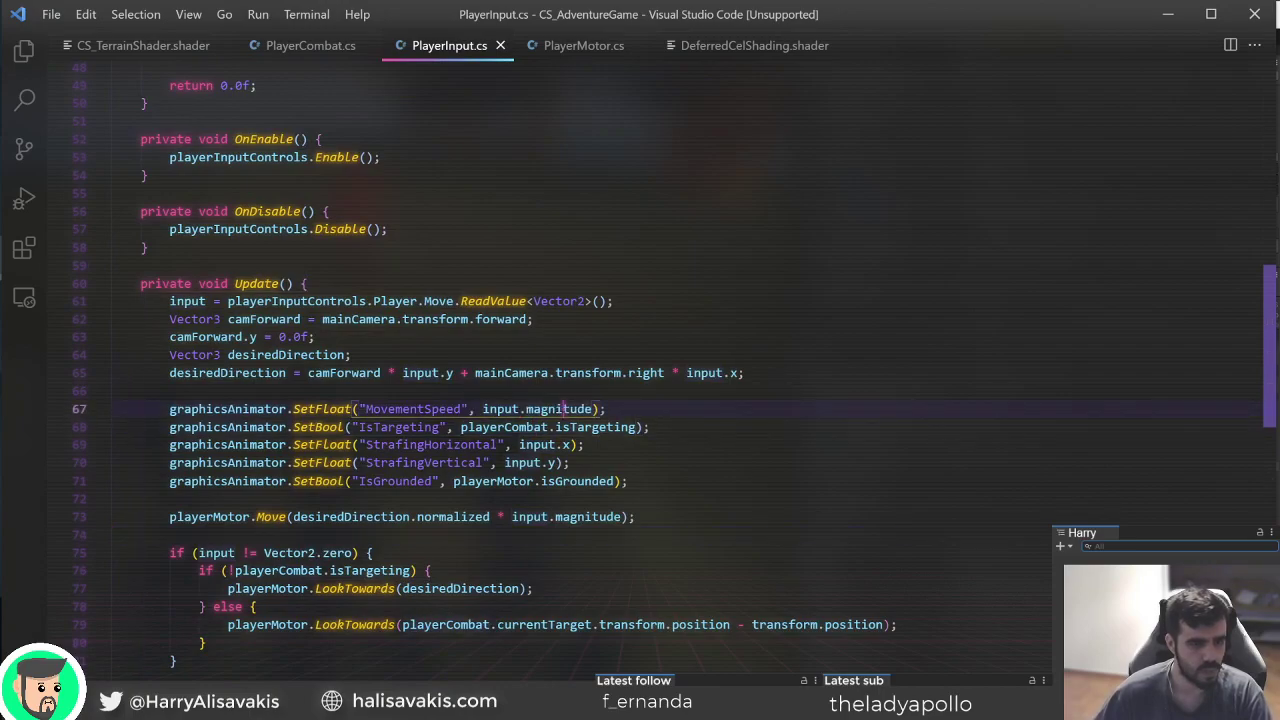
left_click(192, 409)
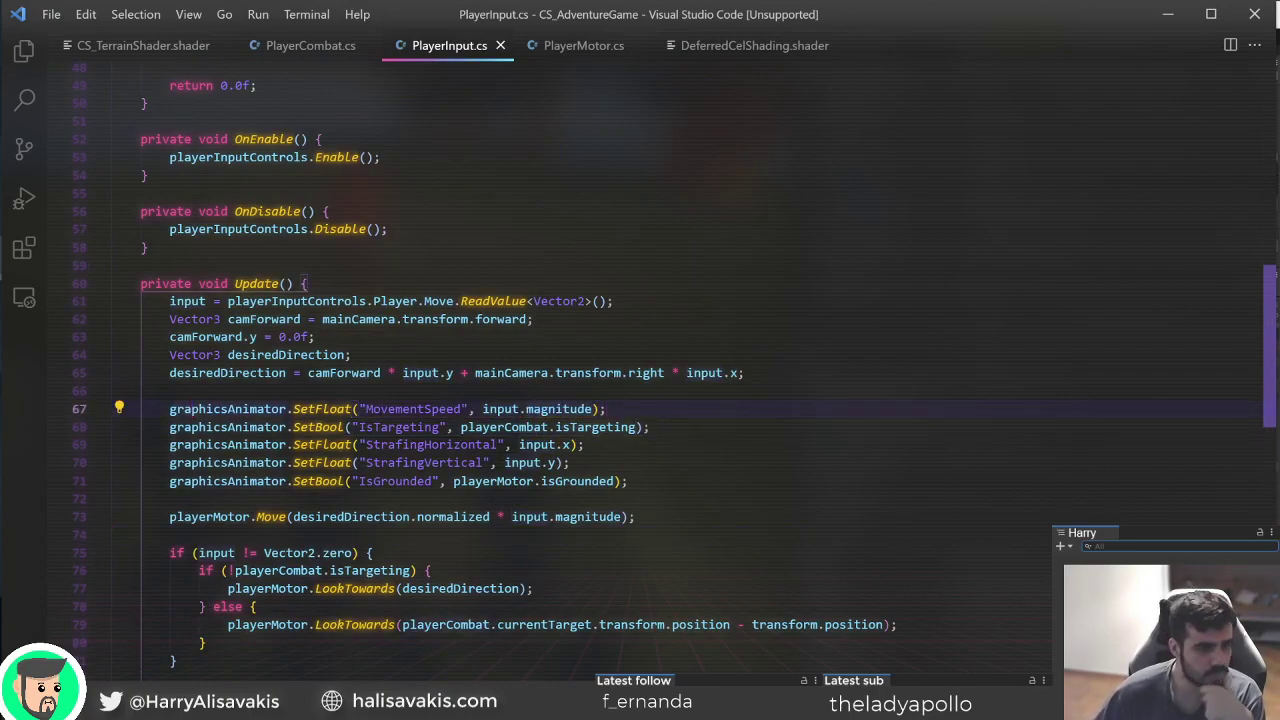
left_click(568, 427)
left_click(560, 499)
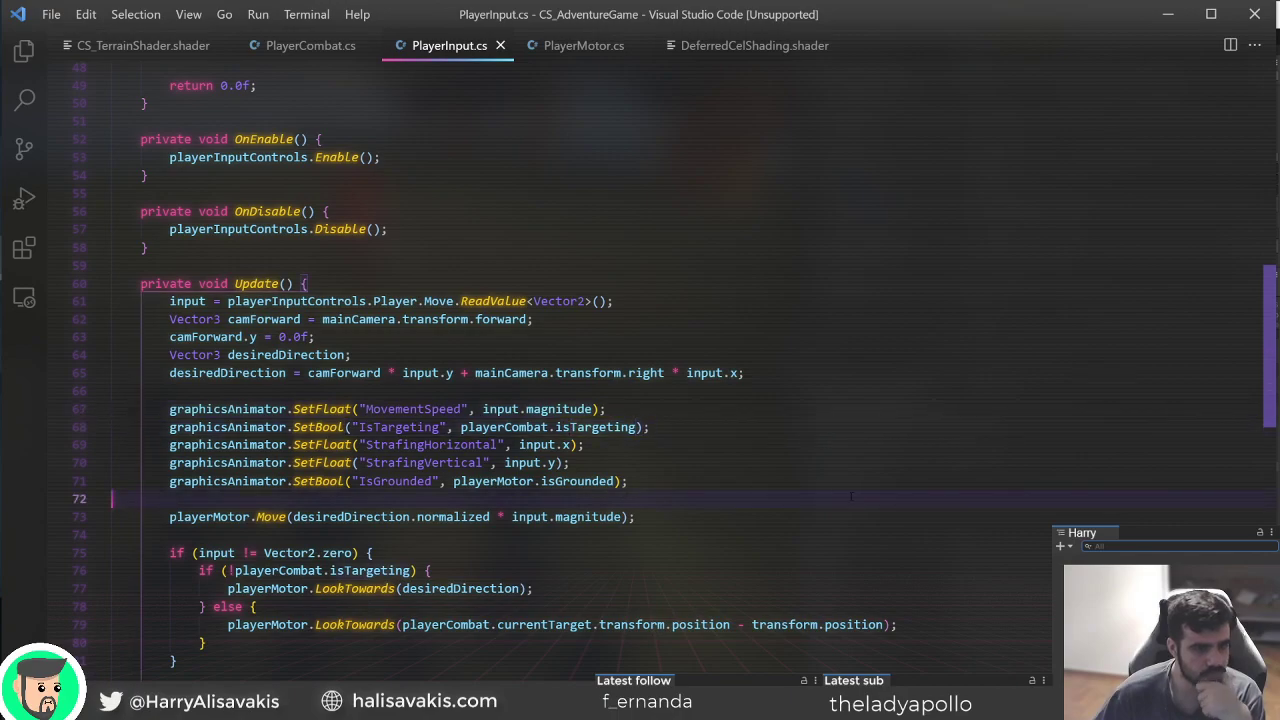
scroll(560, 499, "down", 7)
scroll(560, 499, "up", 6)
left_click(628, 433)
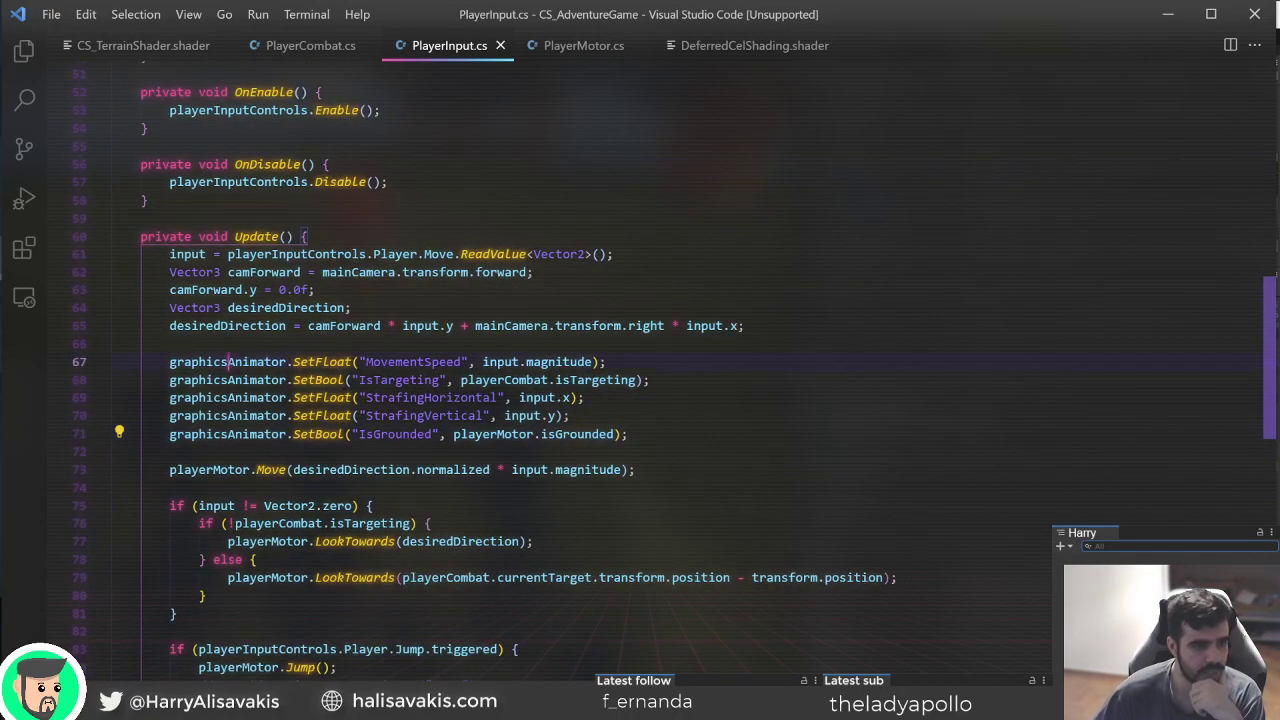
Select the graphicsAnimator lines from MovementSpeed to StrafingVertical in Update and compare them with the Attack.triggered block.
left_click_drag(628, 433, 15, 365)
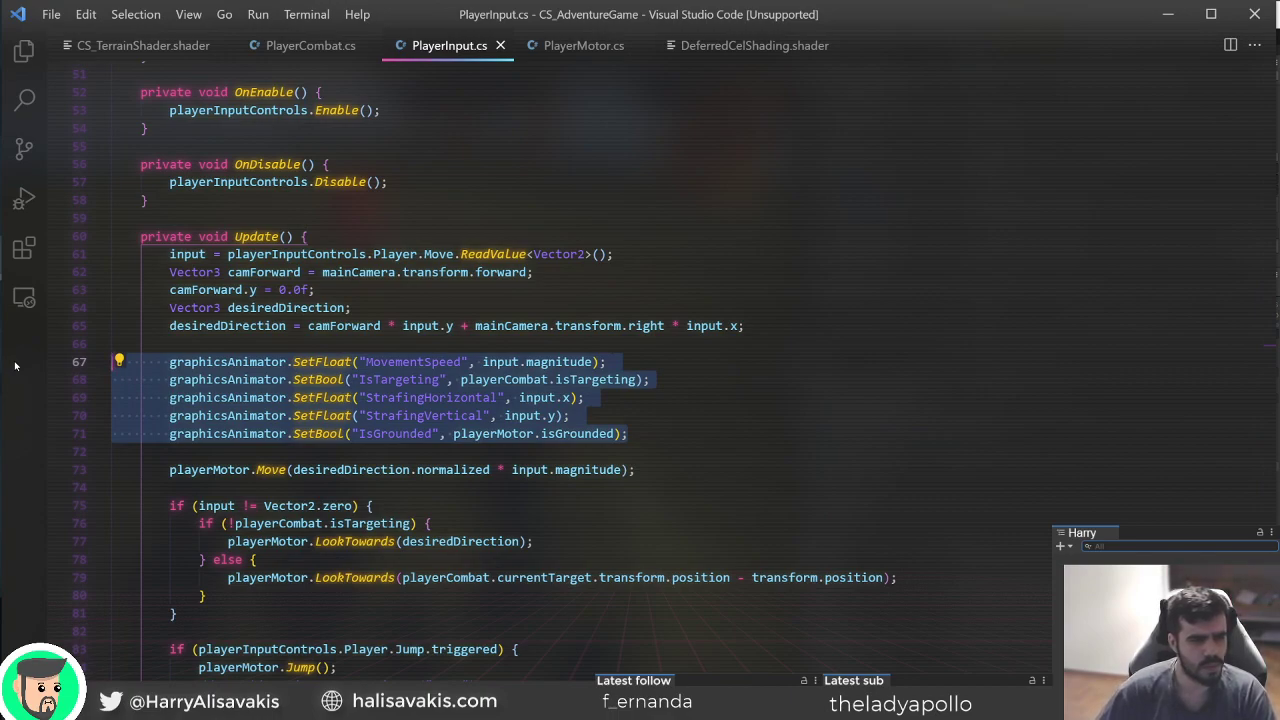
key("Right")
key("Up")
key("Up")
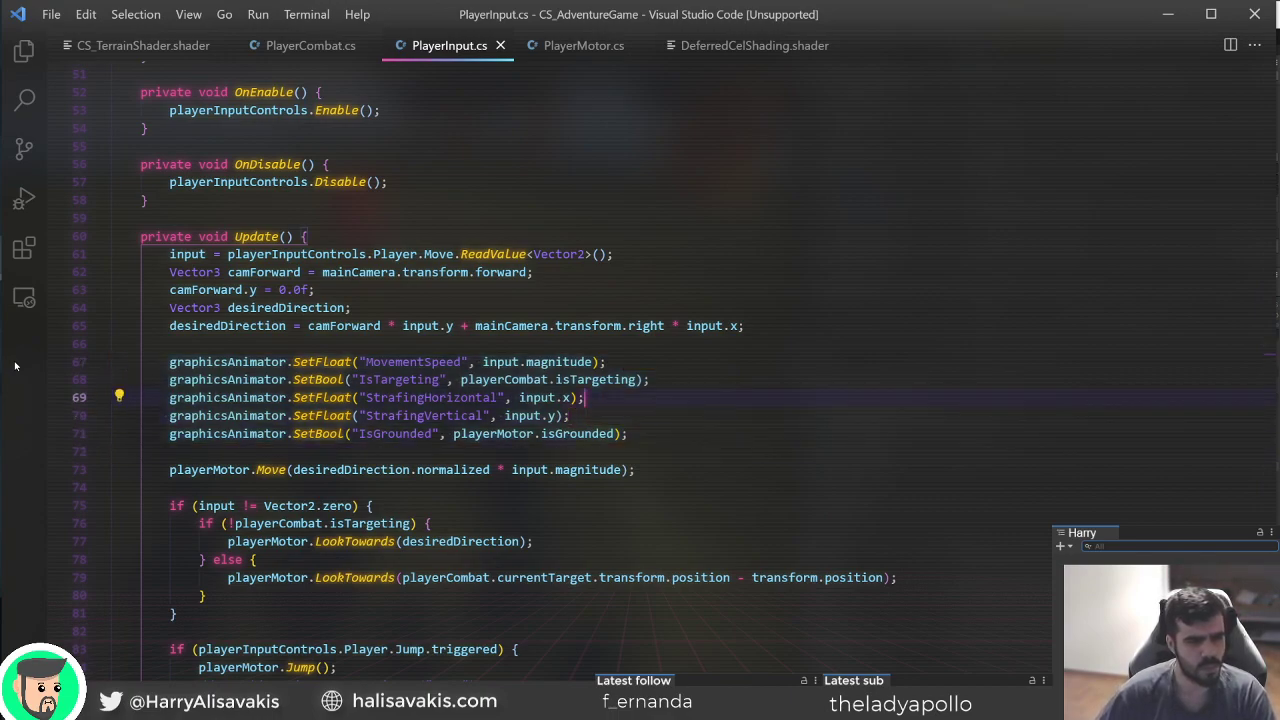
key("Down")
key("shift+Home")
key("shift+Home")
key("shift+Up")
key("shift+Up")
key("shift+Up")
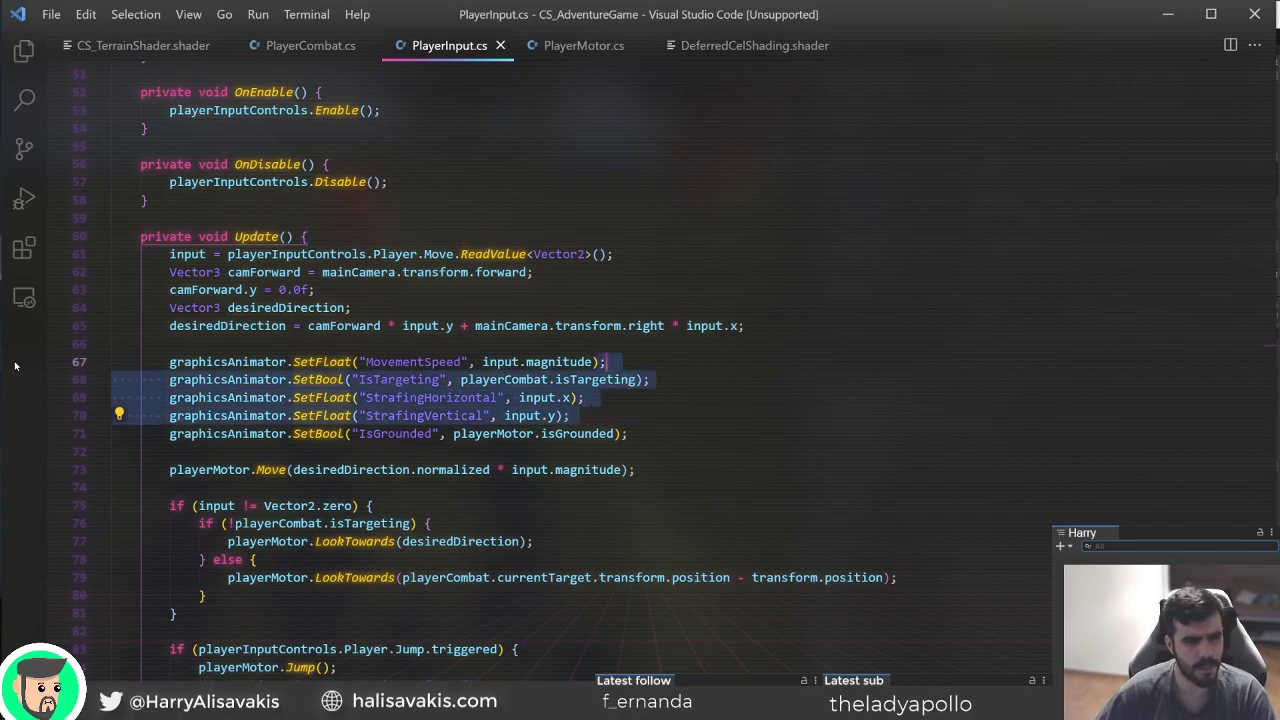
key("shift+Up")
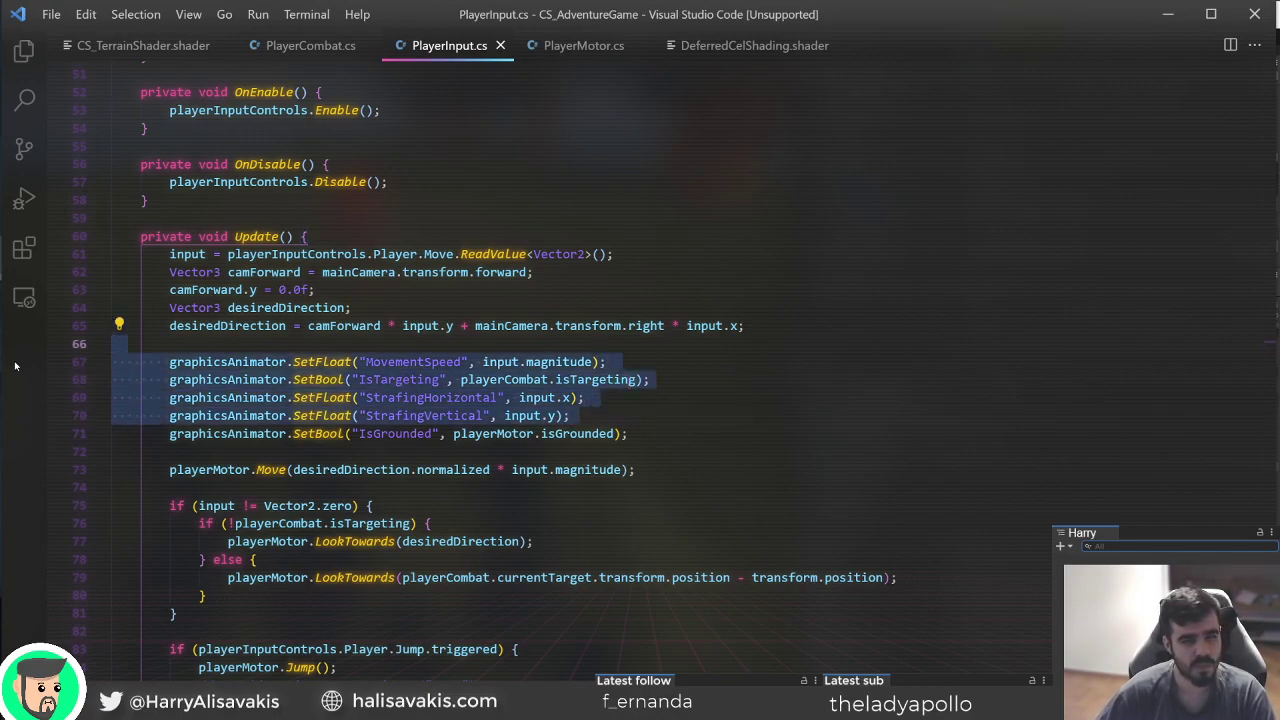
scroll(860, 468, "down", 5)
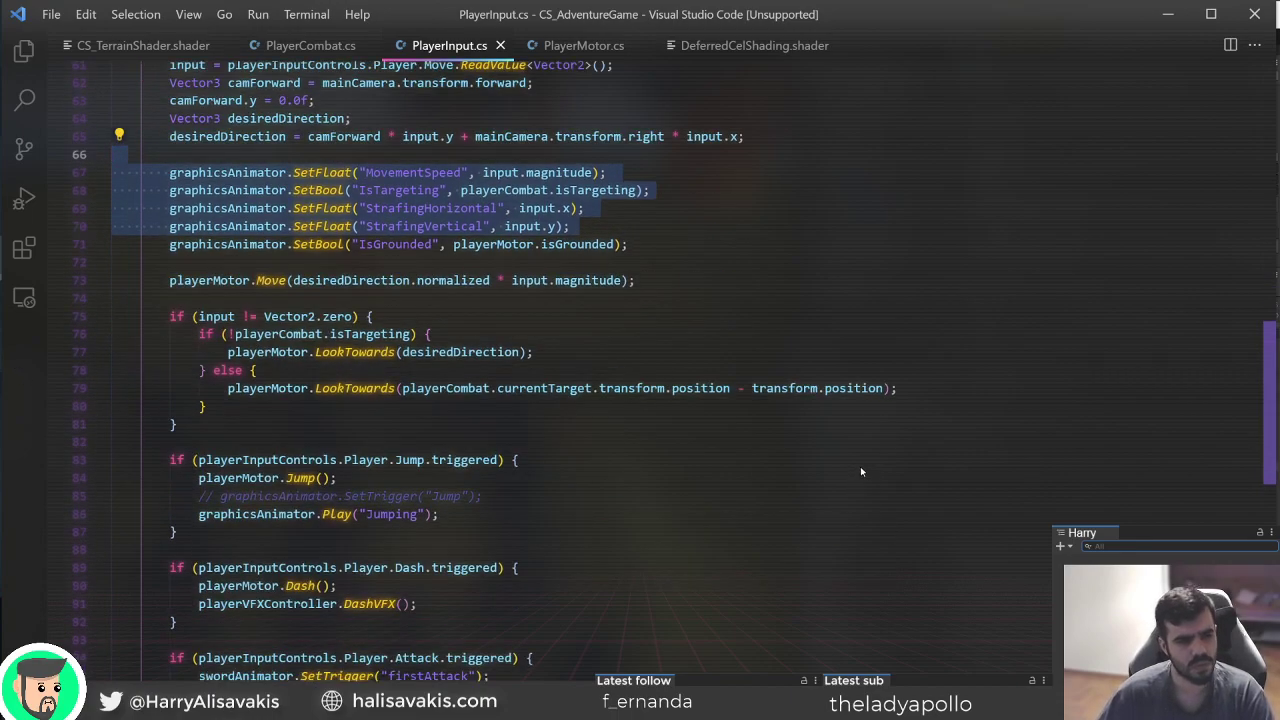
scroll(860, 468, "up", 4)
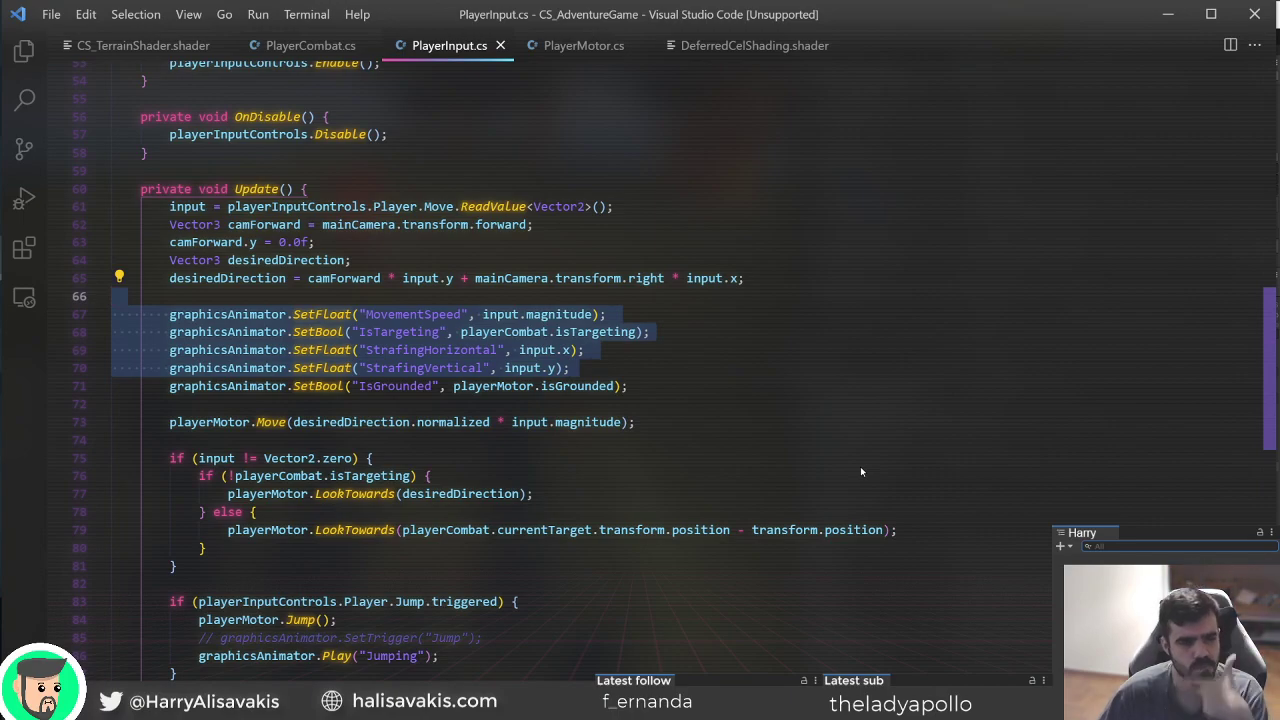
scroll(860, 470, "down", 14)
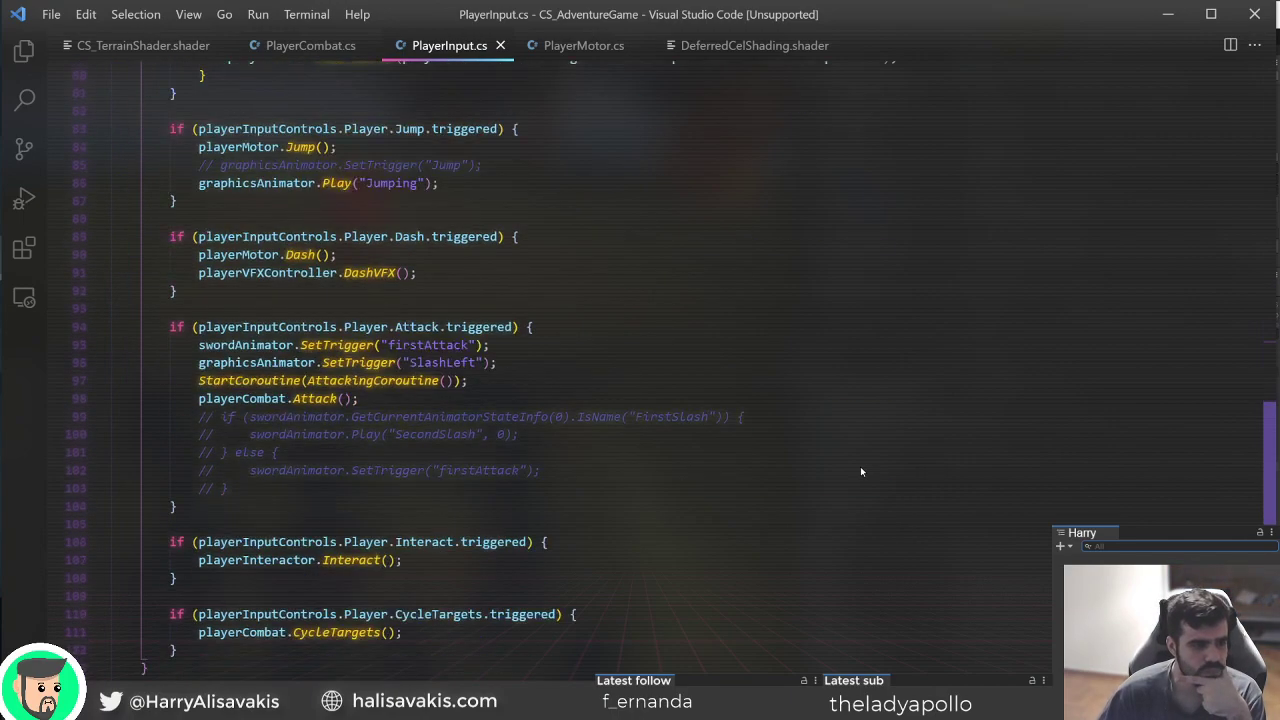
Examine the Update method's movement, targeting and attack handling and the AttackingCoroutine in PlayerInput.cs.
scroll(861, 472, "up", 12)
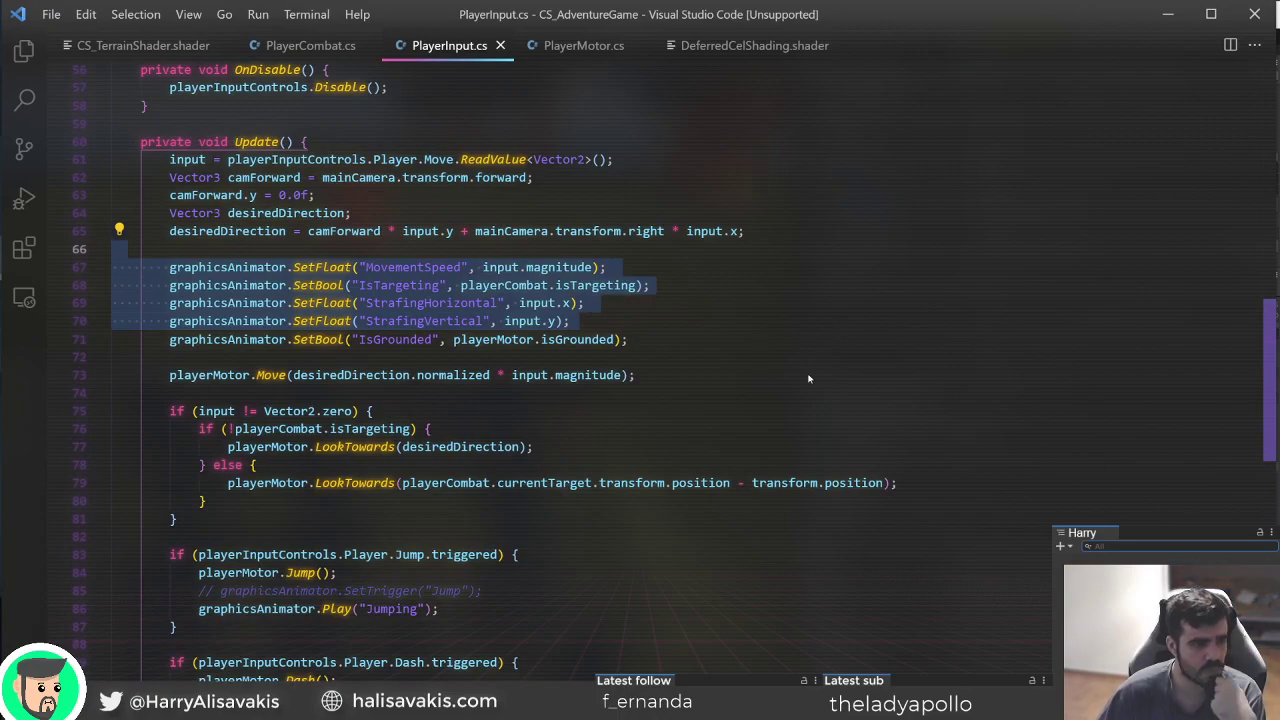
scroll(809, 378, "up", 4)
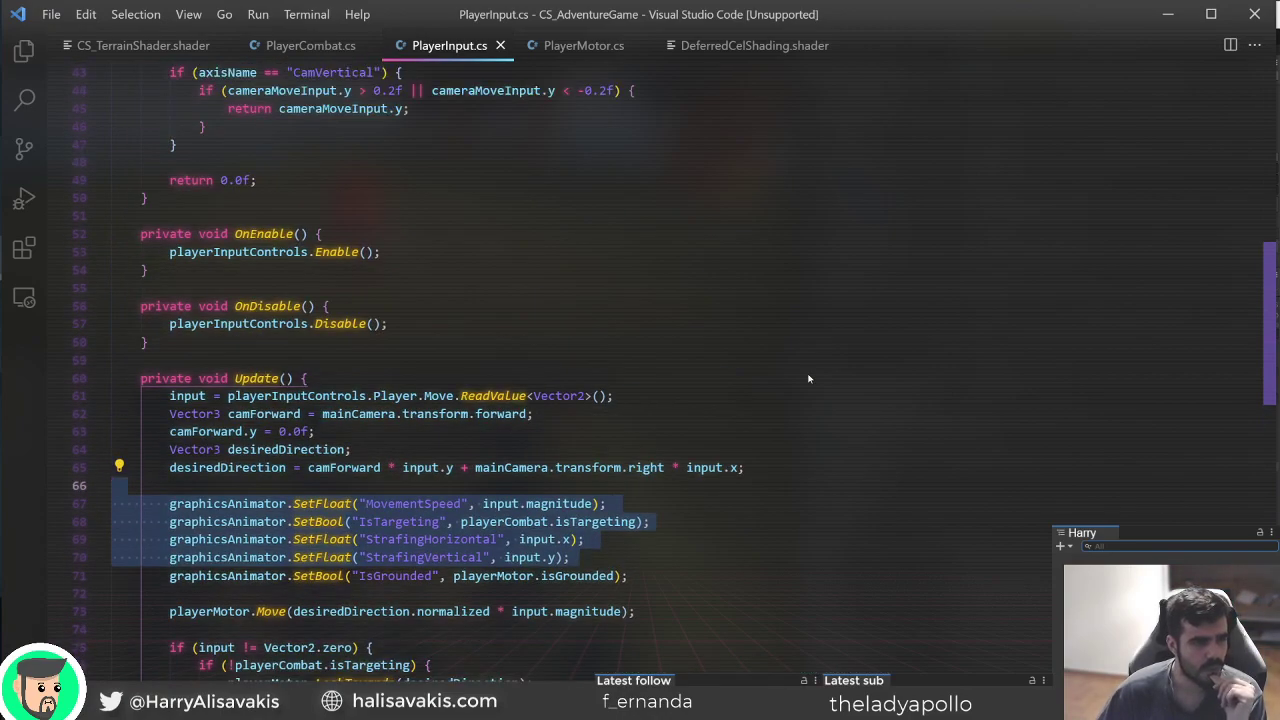
scroll(809, 378, "down", 2)
scroll(672, 481, "up", 5)
scroll(675, 484, "down", 6)
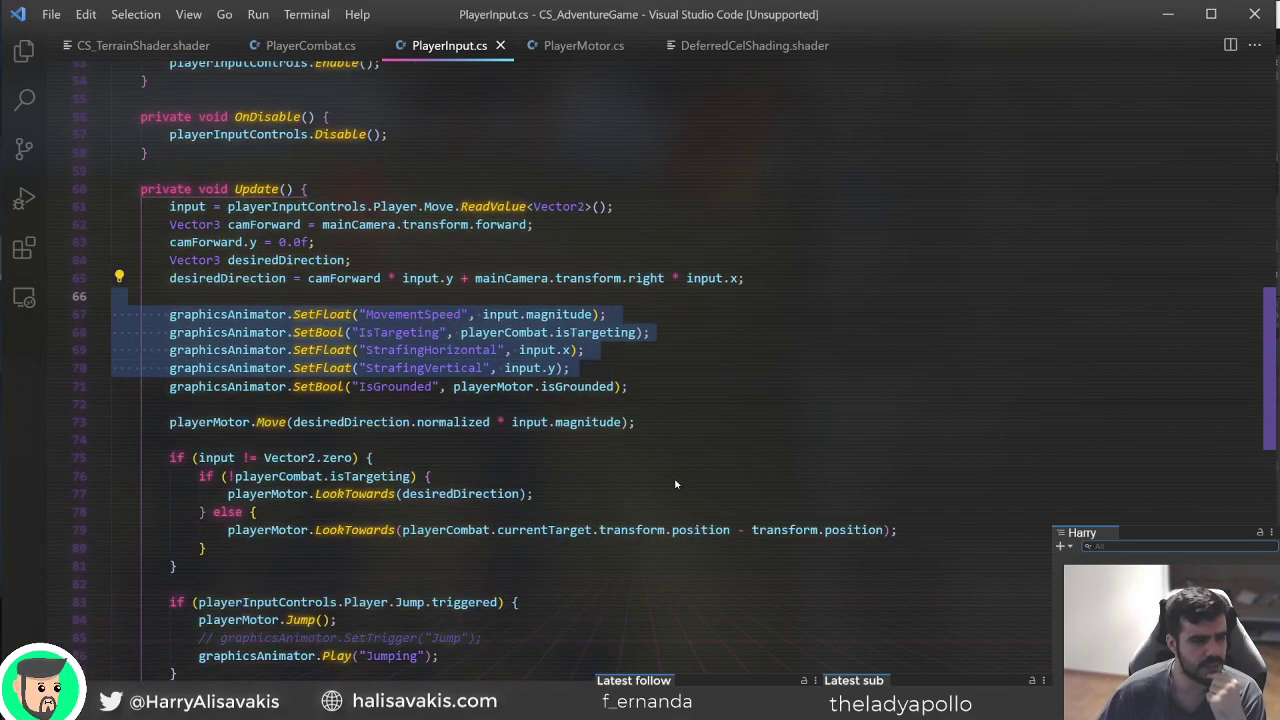
scroll(675, 484, "down", 15)
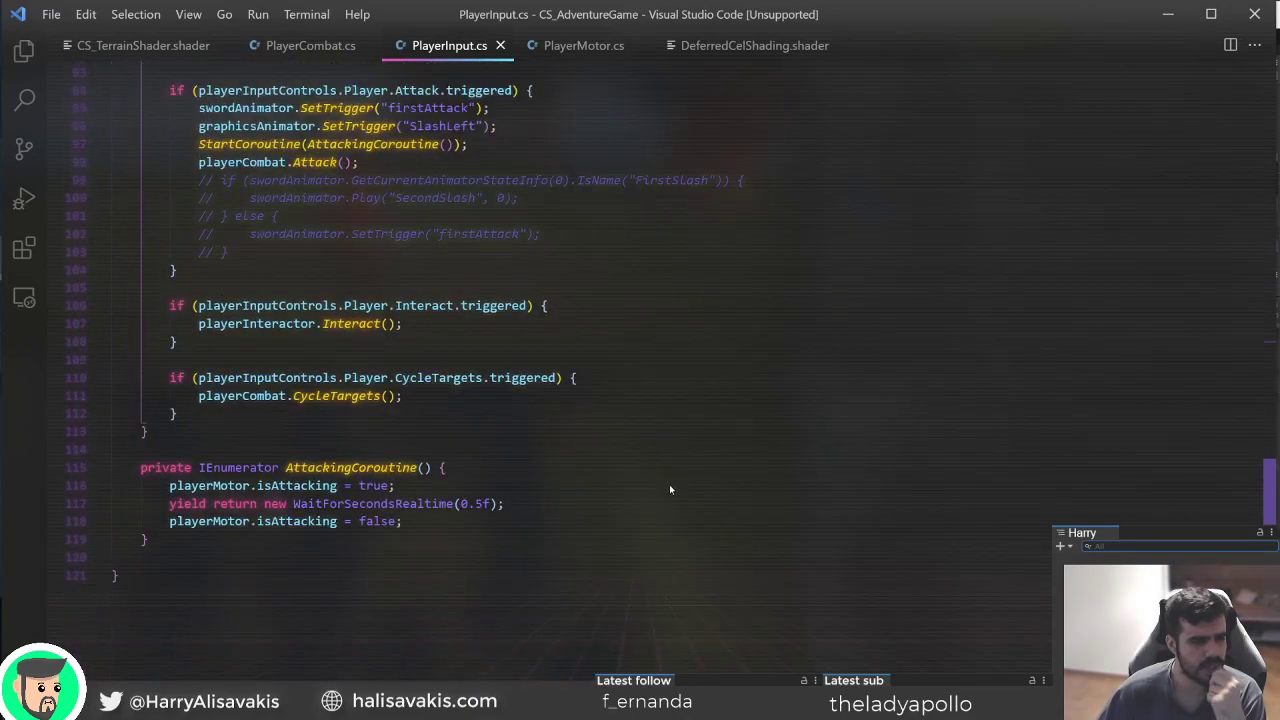
scroll(670, 489, "up", 13)
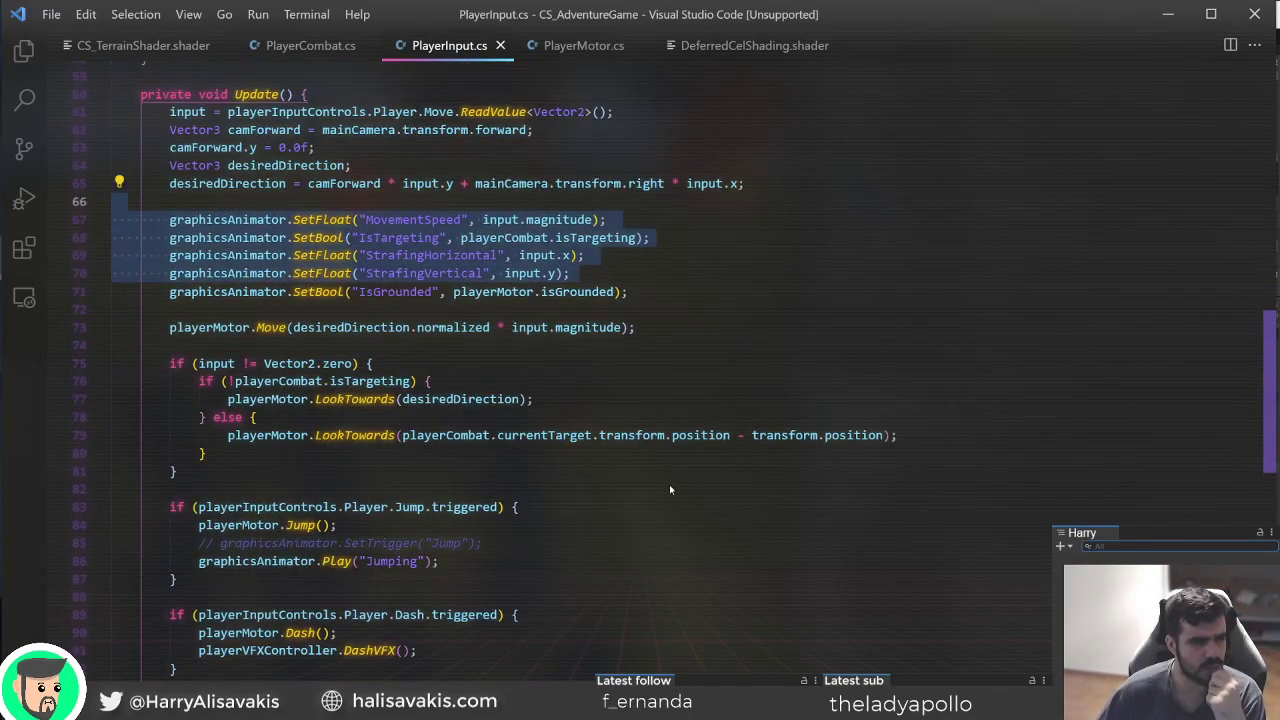
left_click(739, 248)
key("Down")
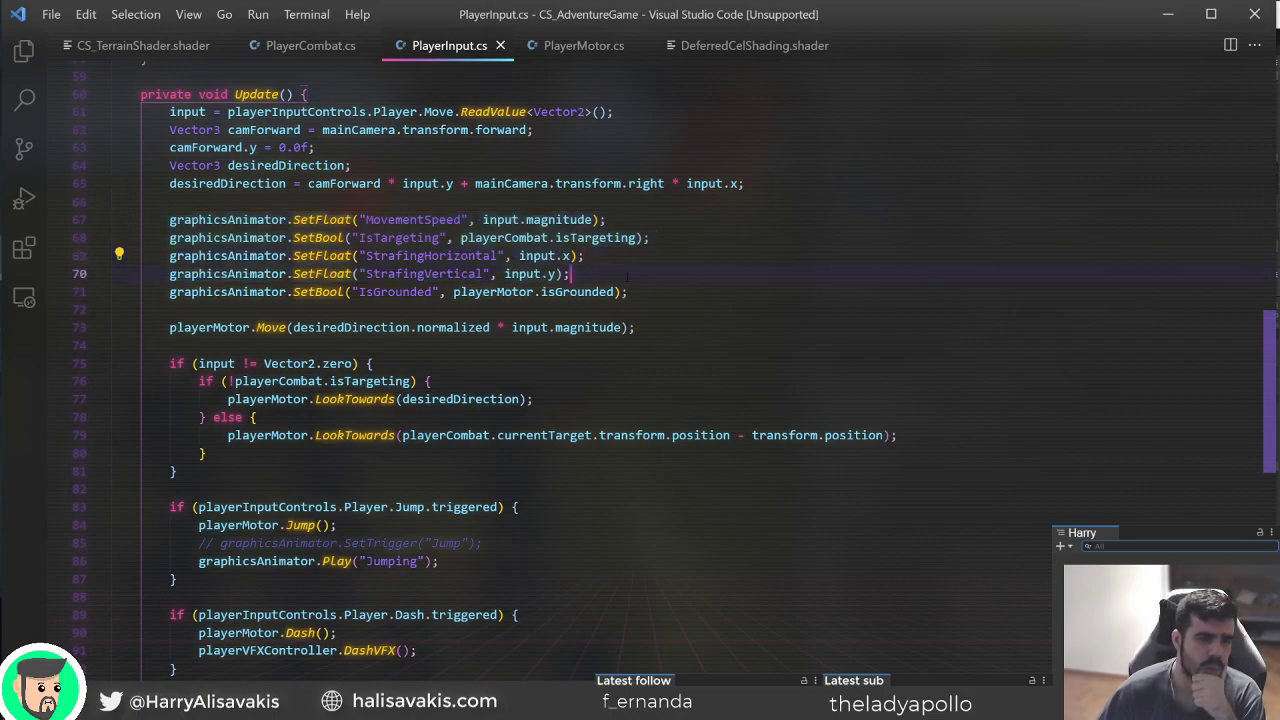
scroll(686, 292, "down", 6)
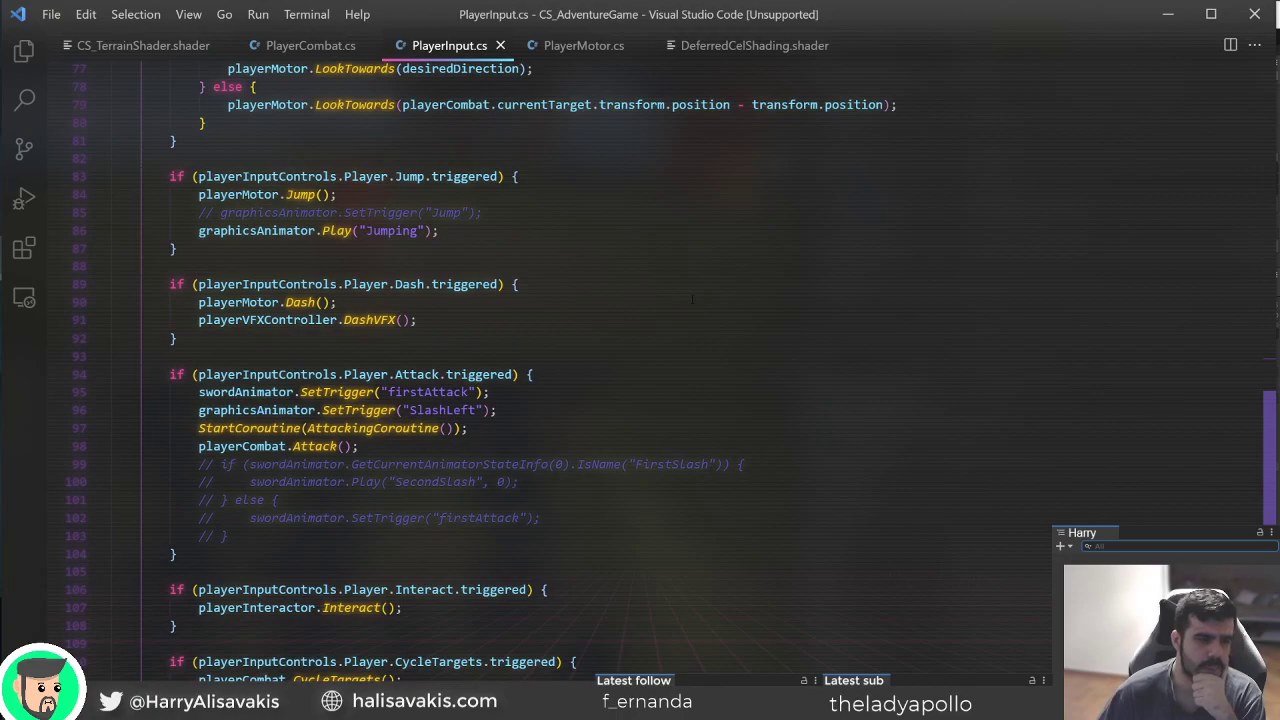
scroll(691, 298, "down", 2)
scroll(691, 298, "down", 4)
left_click(653, 516)
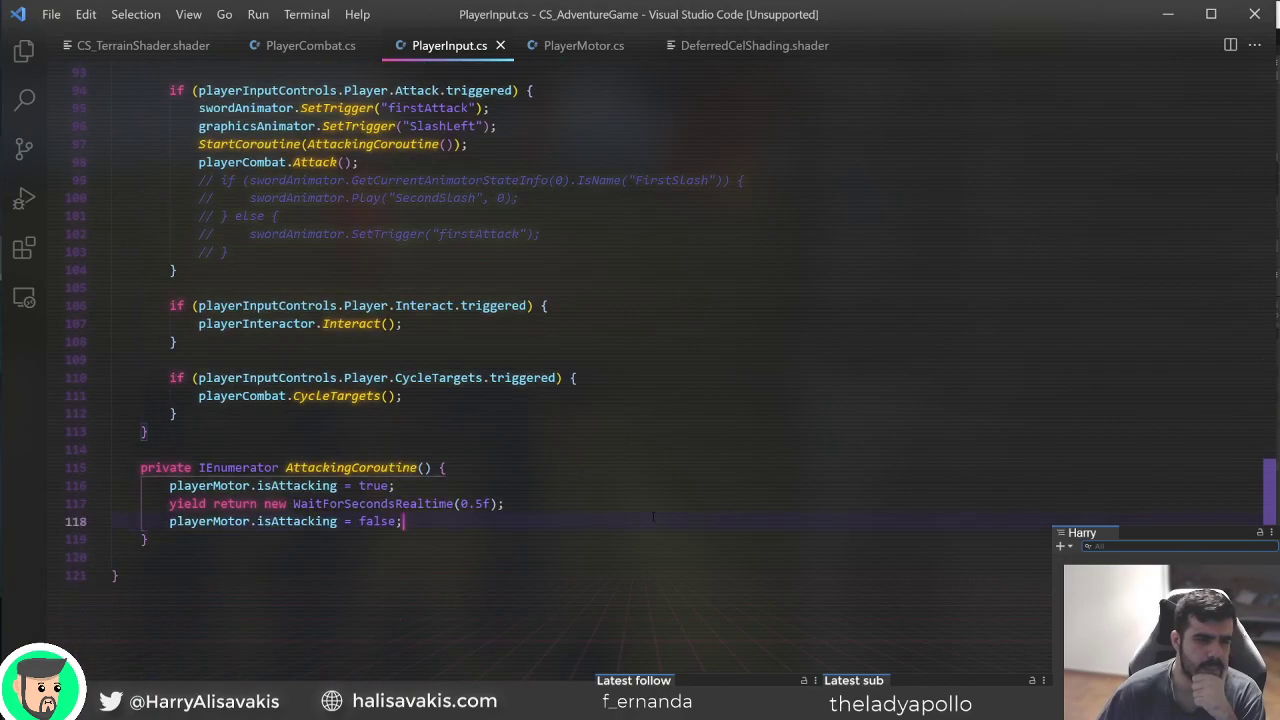
key("Up")
key("Up")
key("Return")
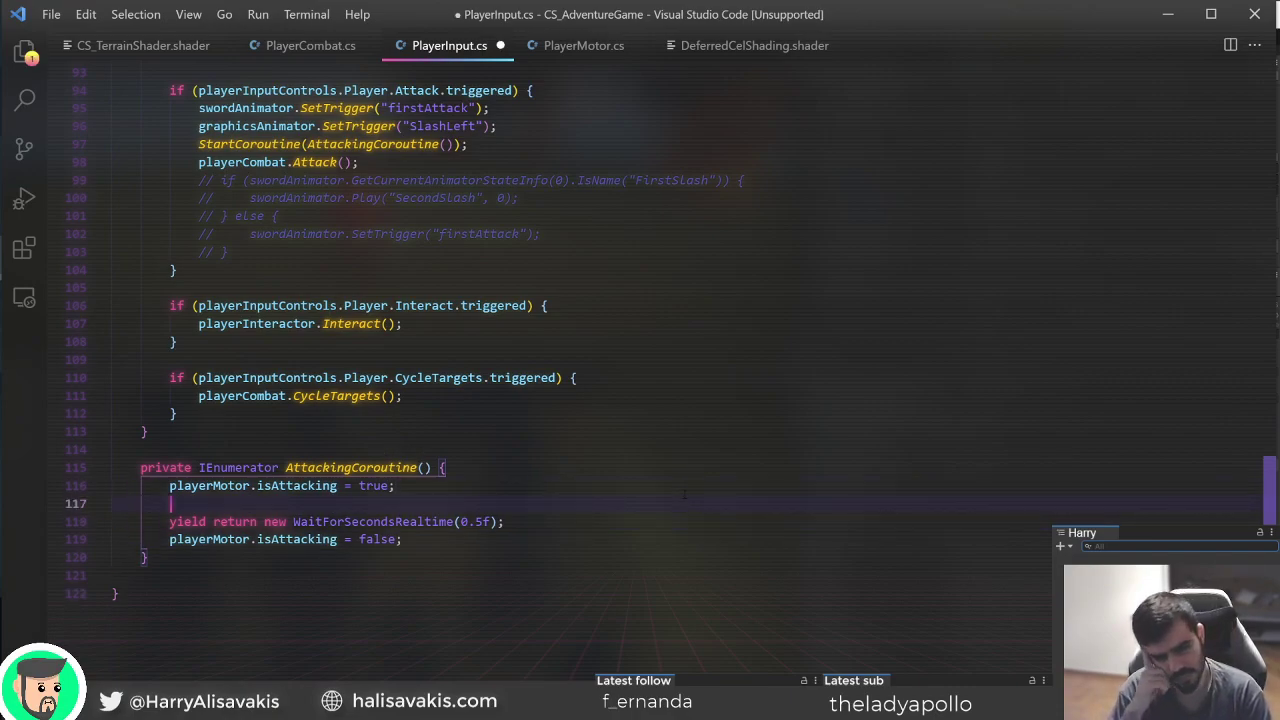
key("ctrl+z")
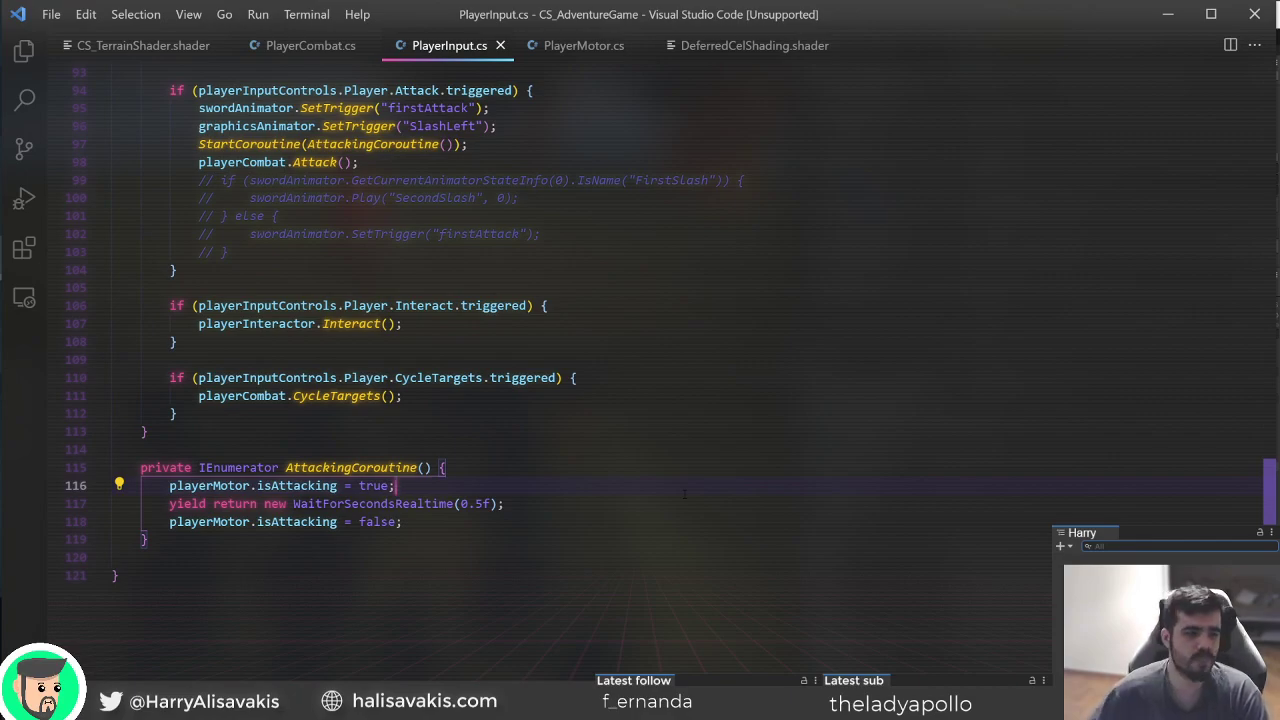
Review the animator parameter calls in Update and the fields and Awake setup at the start of the PlayerInput class.
scroll(667, 500, "up", 5)
scroll(667, 500, "up", 3)
left_click(662, 286)
left_click(514, 267)
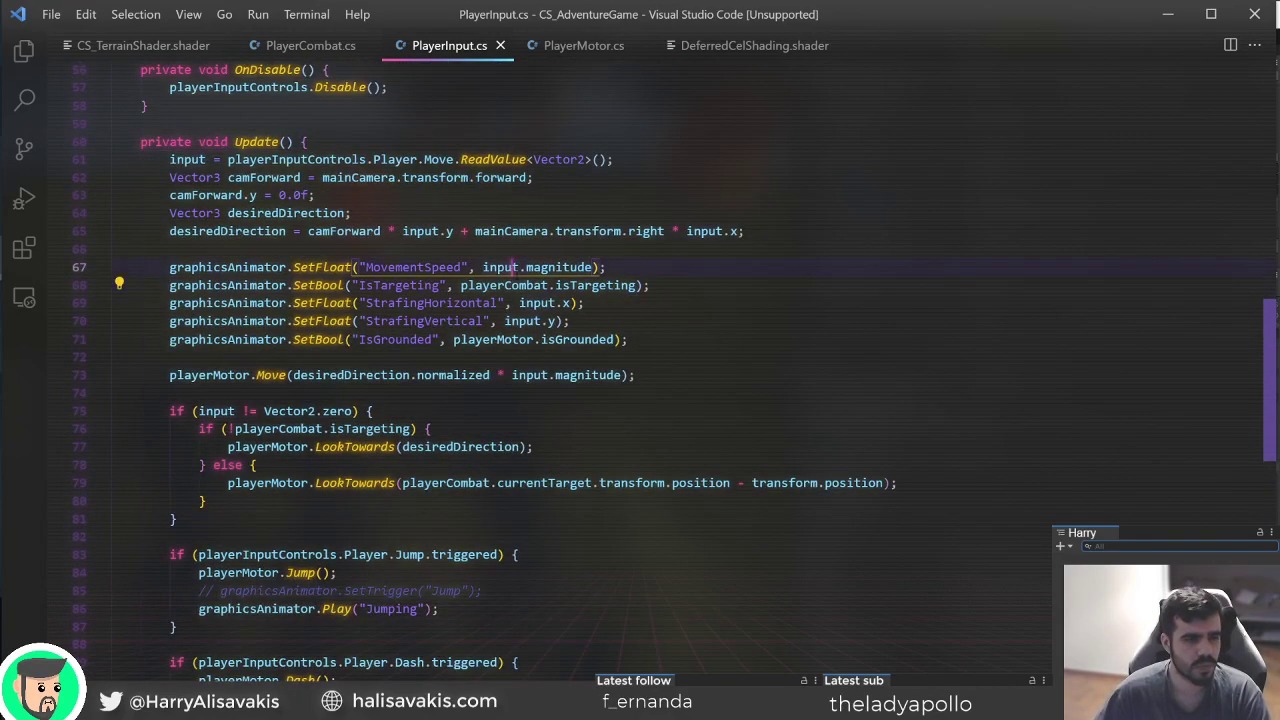
left_click(556, 268)
left_click(557, 285)
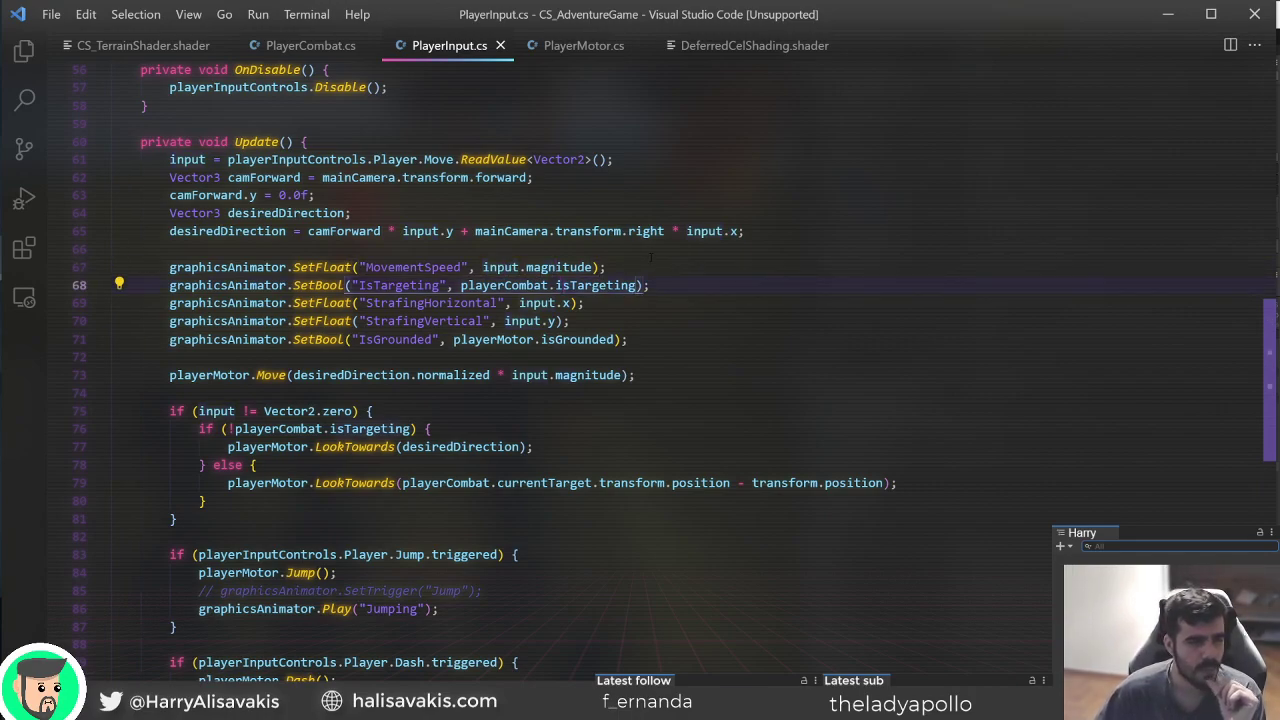
scroll(650, 258, "up", 1)
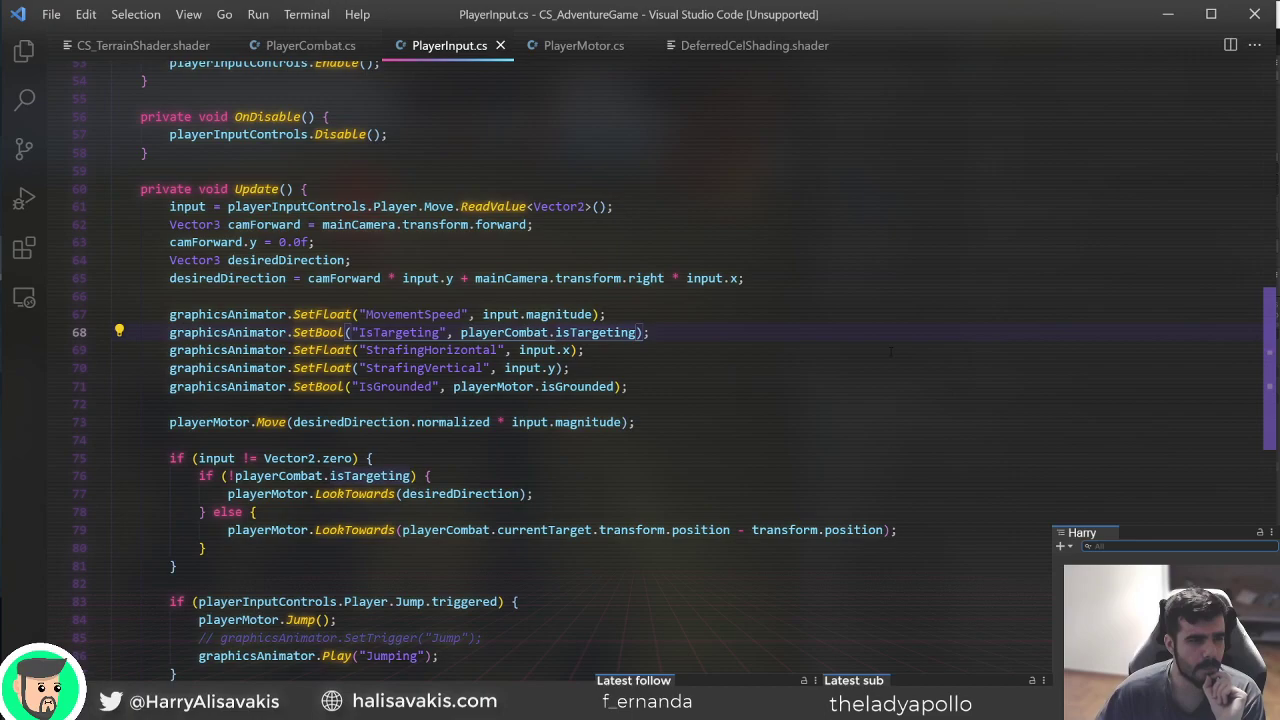
scroll(890, 351, "down", 10)
left_click(699, 577)
scroll(699, 563, "up", 20)
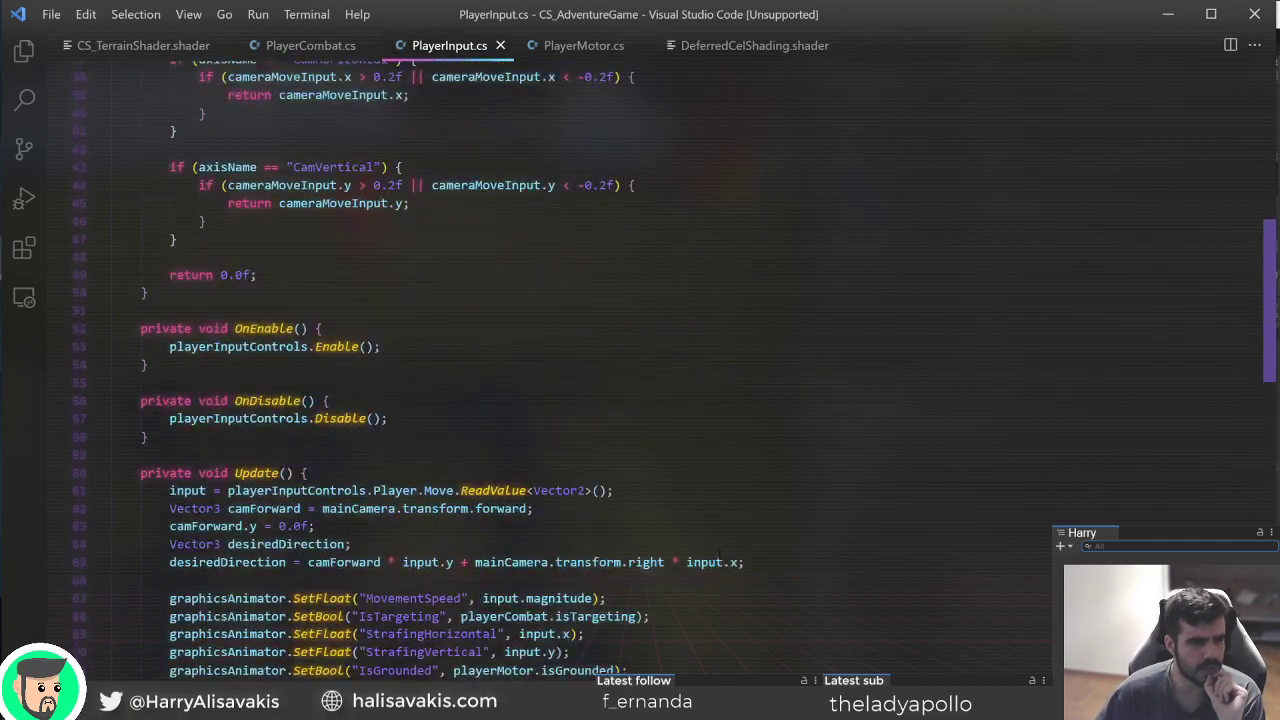
scroll(719, 554, "up", 3)
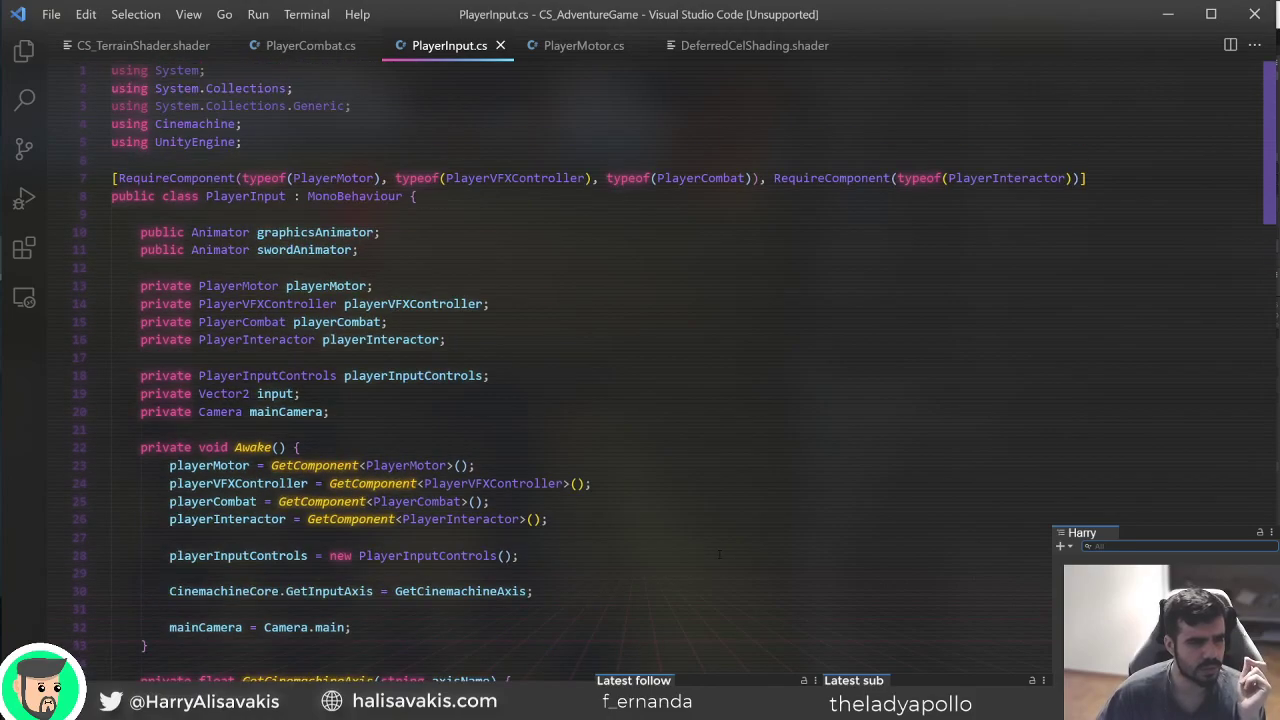
Add playerInputControls.Disable(); in AttackingCoroutine directly after the line that sets isAttacking to true.
double_click(249, 556)
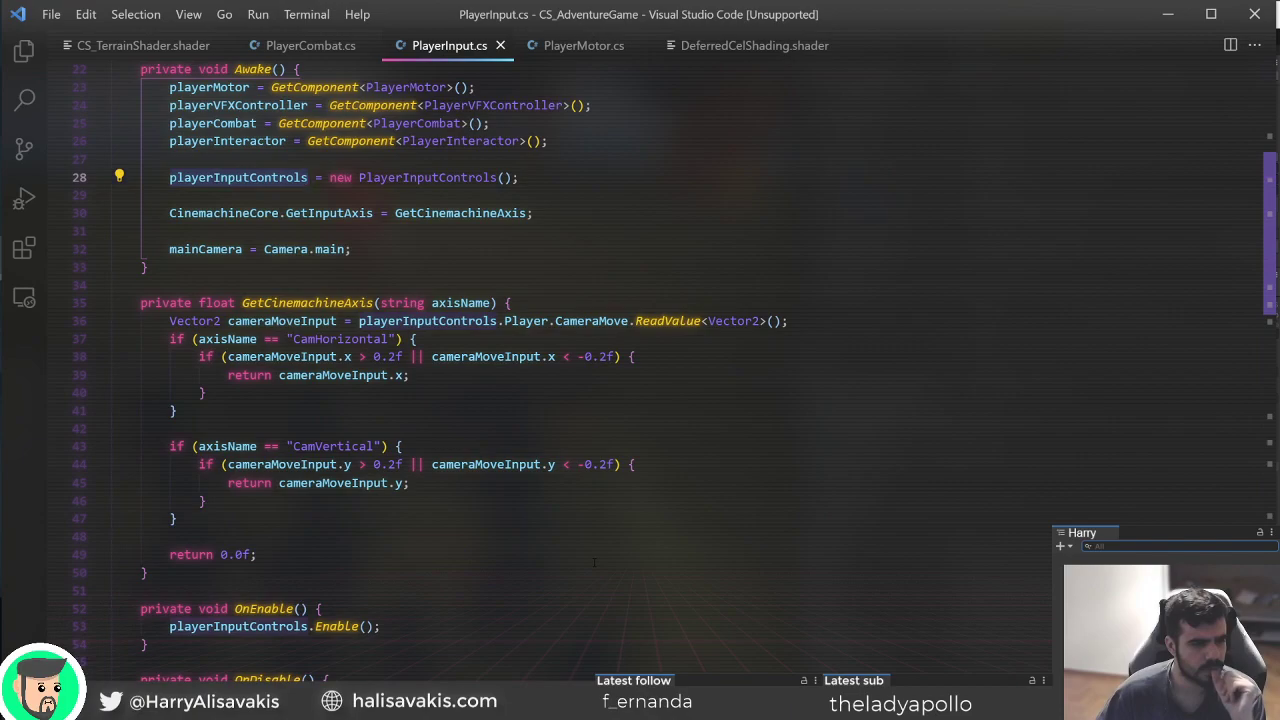
scroll(594, 563, "down", 20)
left_click(552, 388)
key("Return")
type("pla")
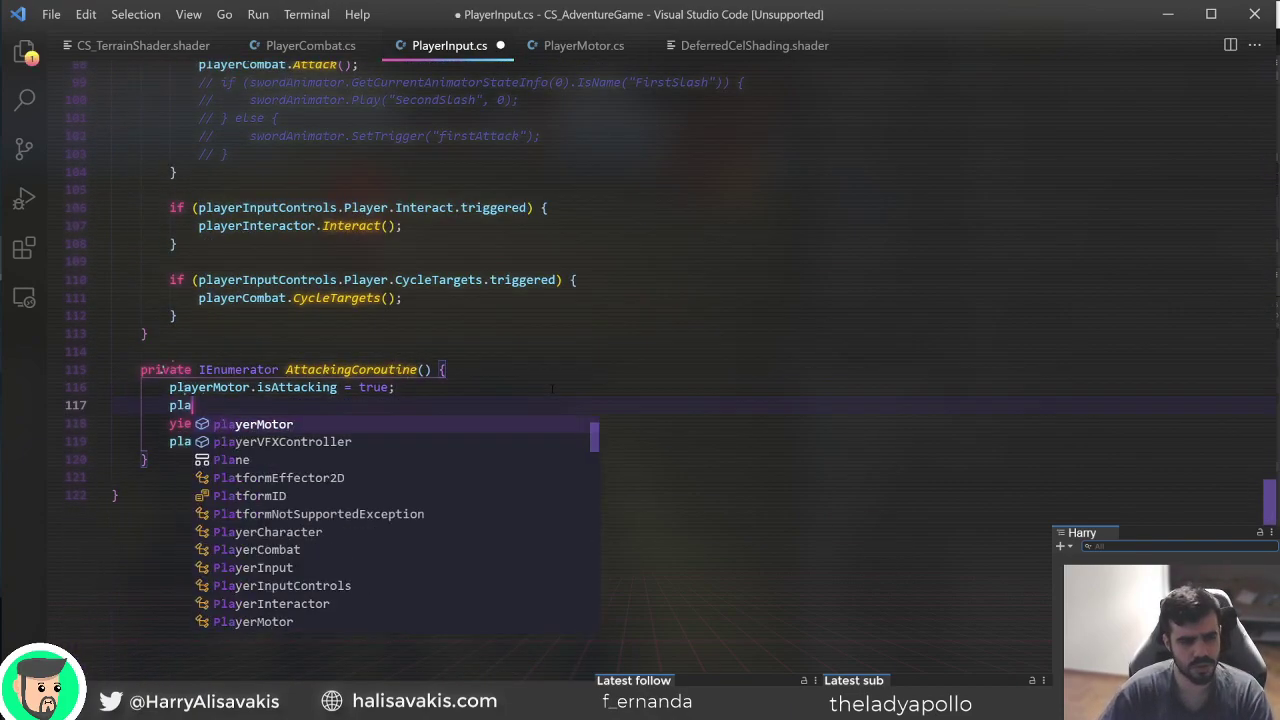
type("yerInputControls.Disable();")
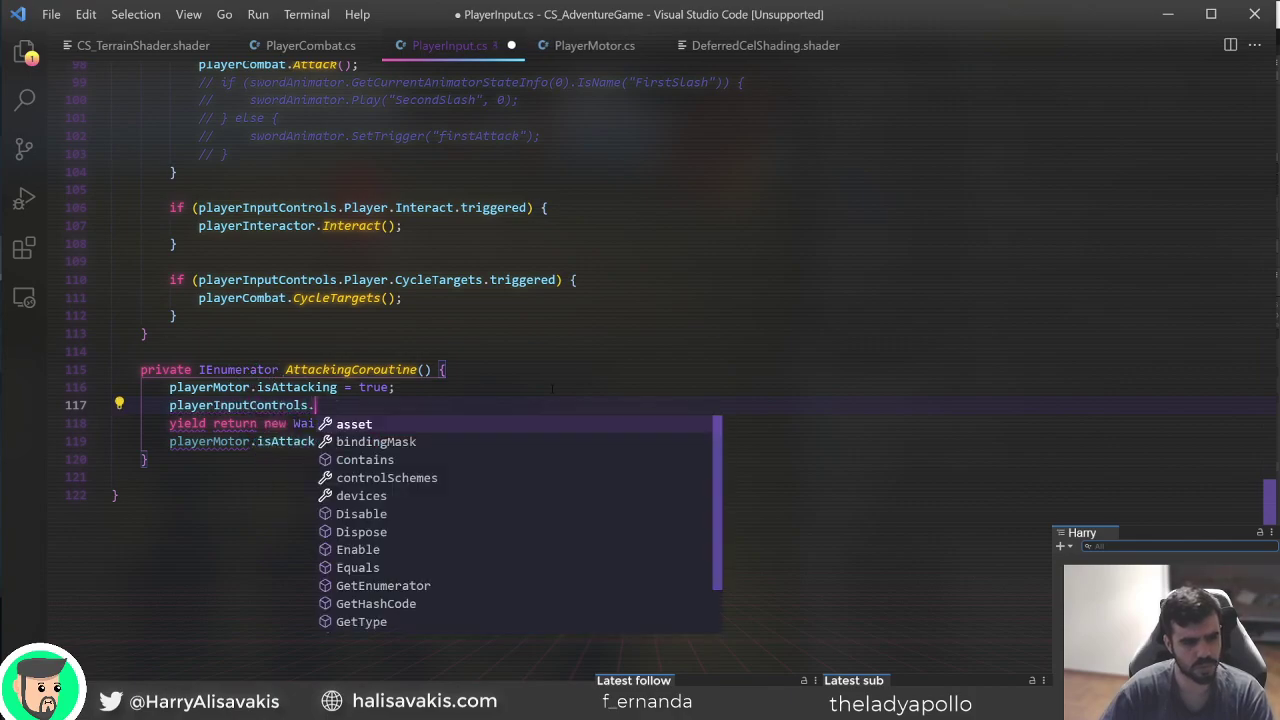
Add playerInputControls.Enable(); at the end of AttackingCoroutine, after isAttacking is set to false, and save PlayerInput.cs.
key("Down")
key("Down")
key("End")
key("Return")
type("playerInputControls.Disable();")
key("Left")
key("ctrl+BackSpace")
type("en")
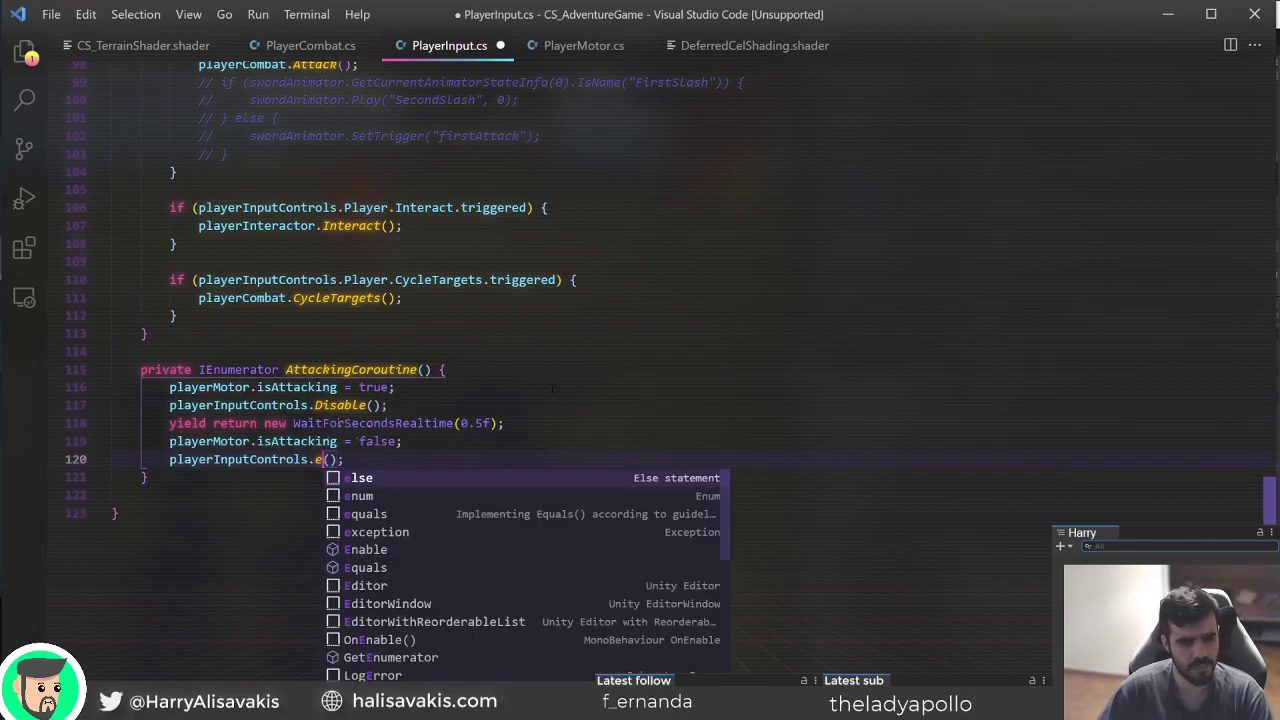
type("a")
key("Return")
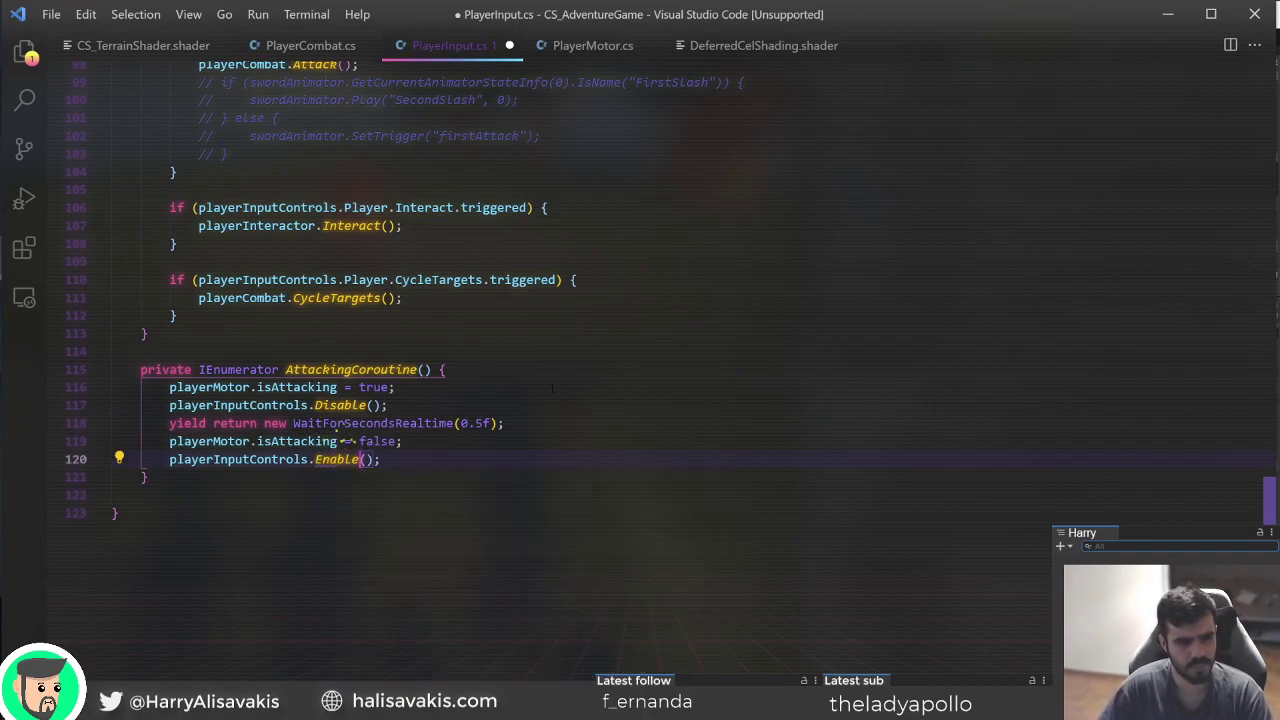
key("ctrl+s")
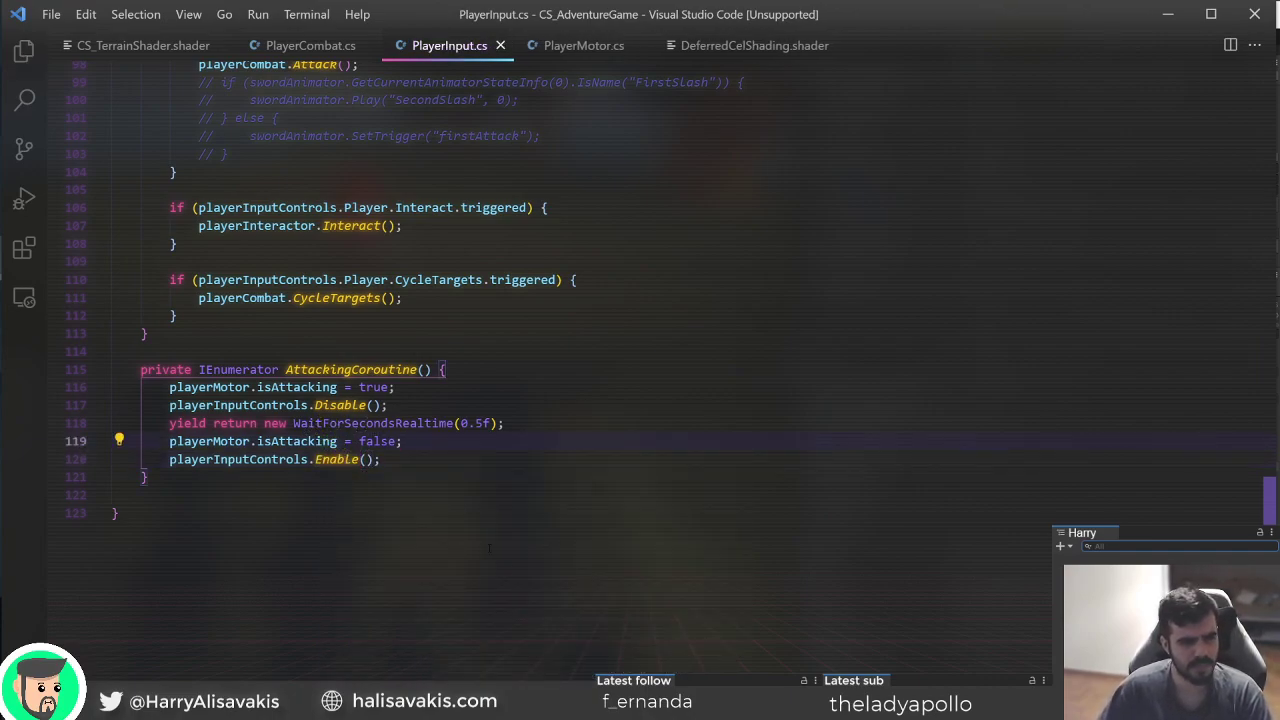
Switch to the Unity editor and run the game in Play mode with the player character framed in the scene view.
key("alt+Tab")
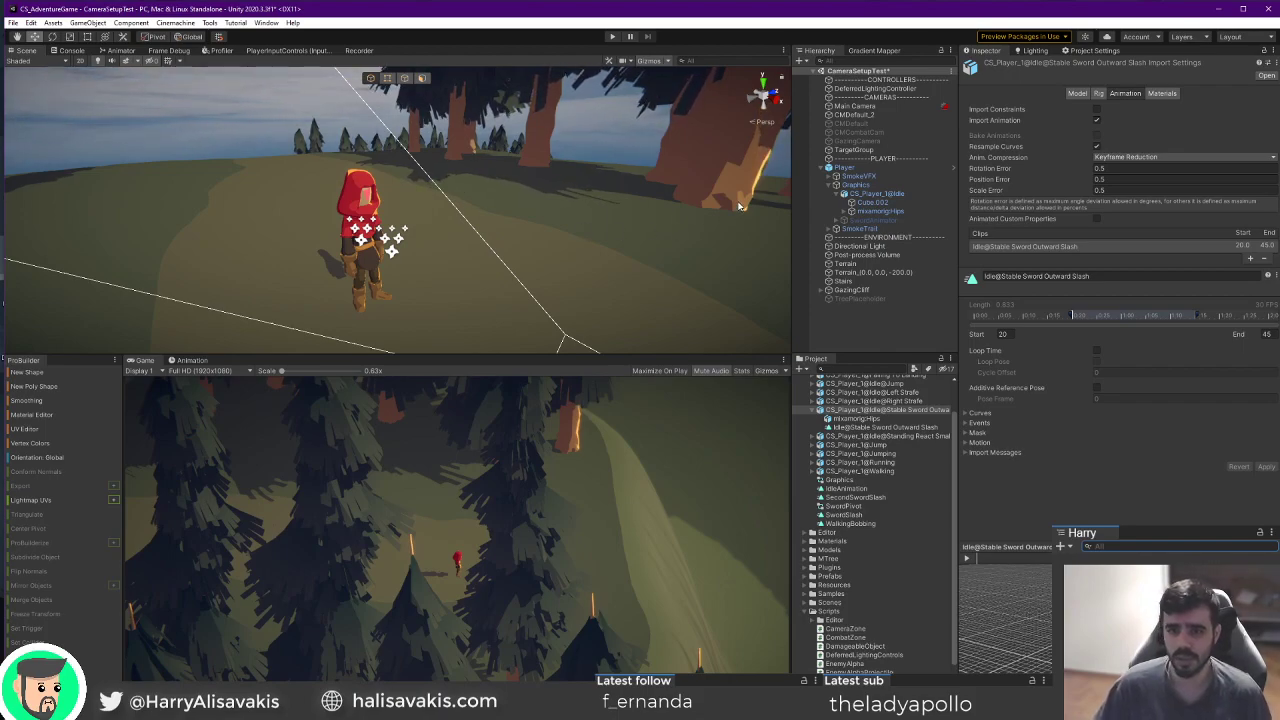
mouse_move(599, 185)
right_mouse_down()
mouse_move(549, 197)
mouse_move(690, 186)
mouse_move(590, 198)
right_mouse_up()
key("s")
key("w")
key("s")
left_click(613, 36)
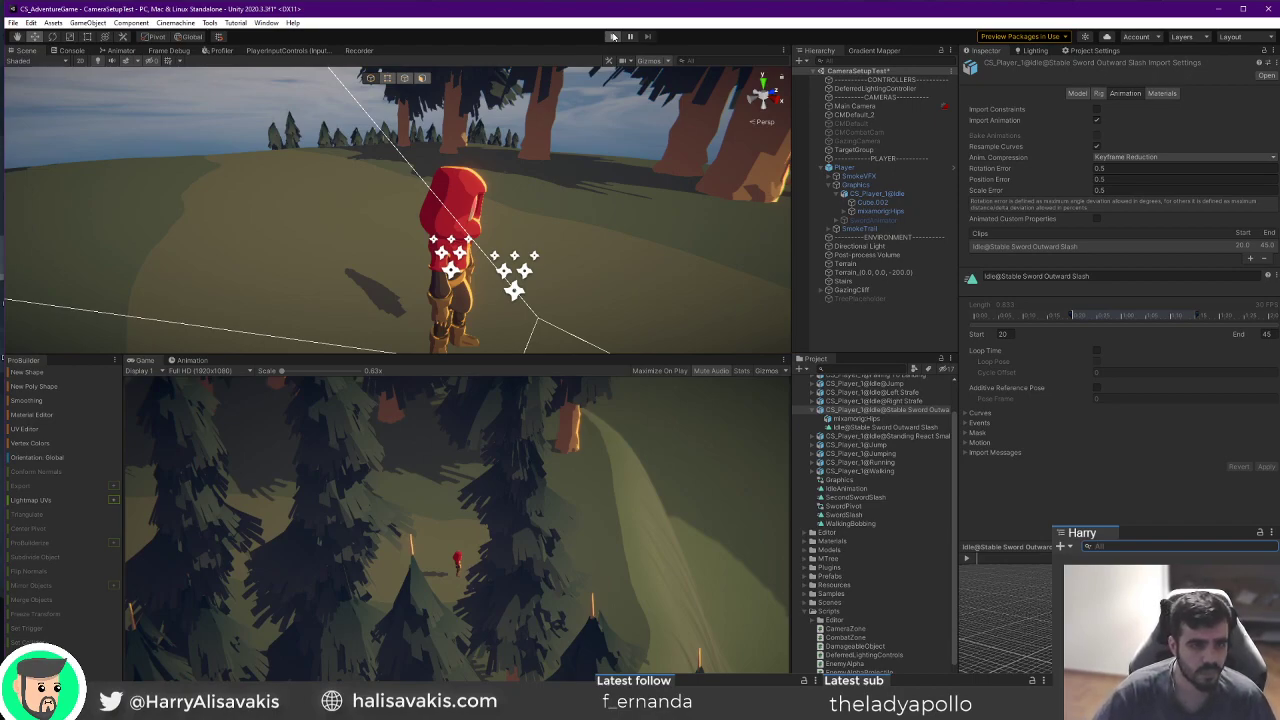
Test the attack input lock by running the player character around in all directions, and exit Play mode.
key("w")
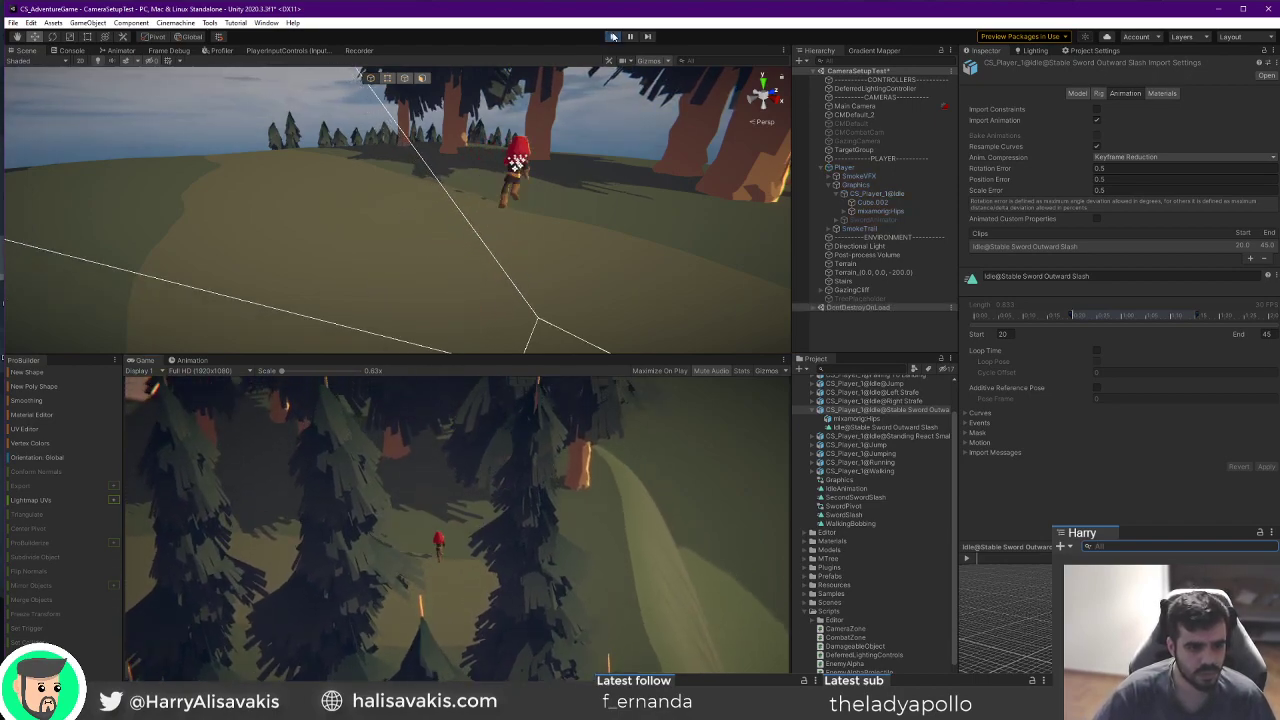
key("a")
key("d")
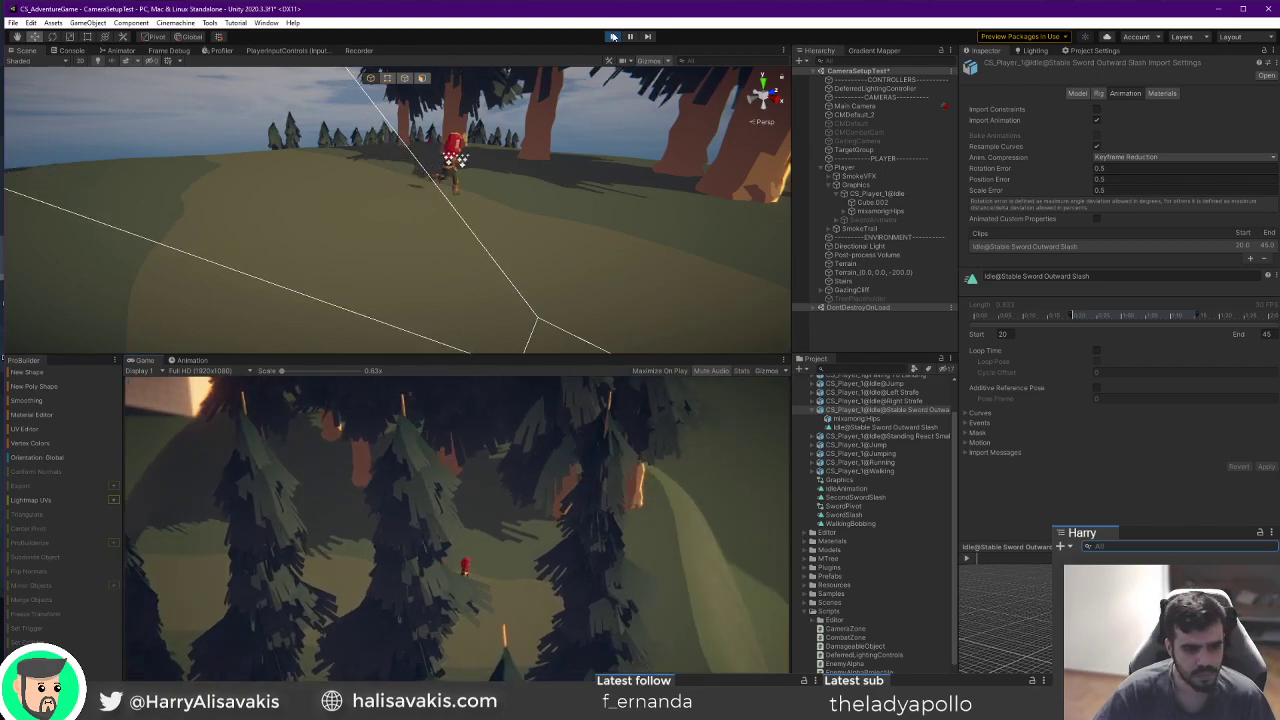
key("s")
key("a")
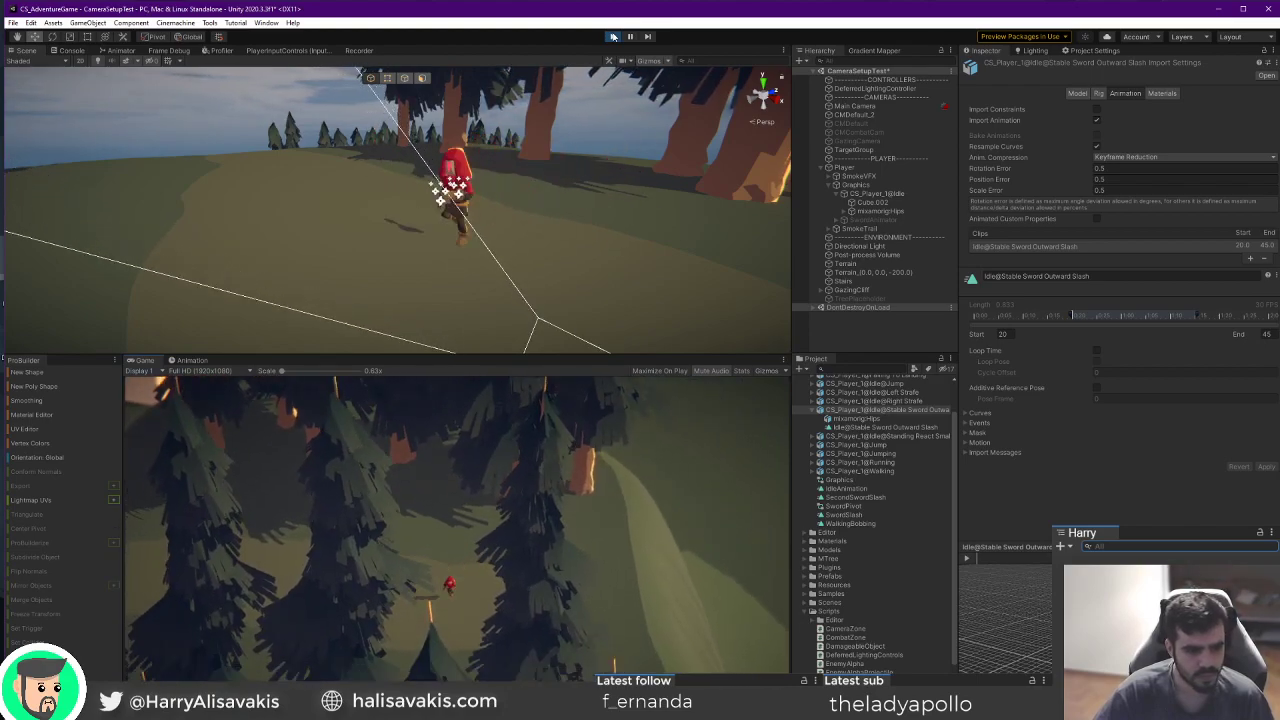
key("d")
key("a")
key("d")
key("a")
key("w")
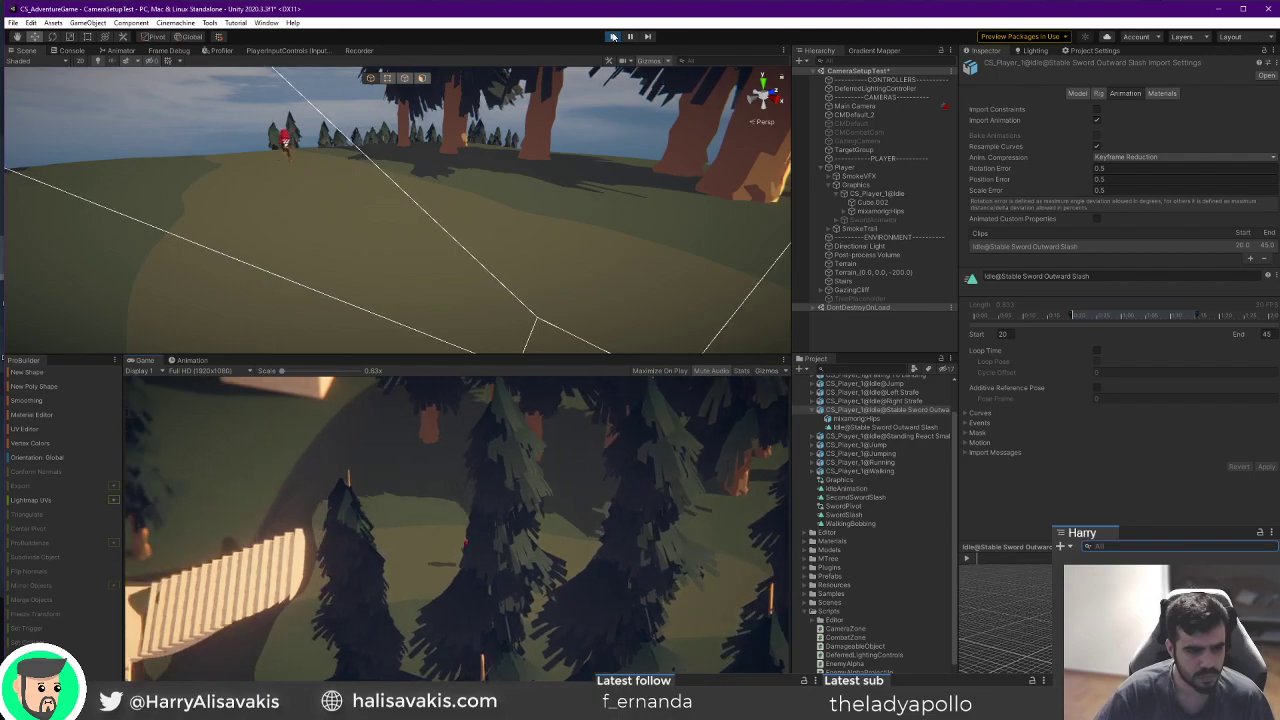
key("a")
key("d")
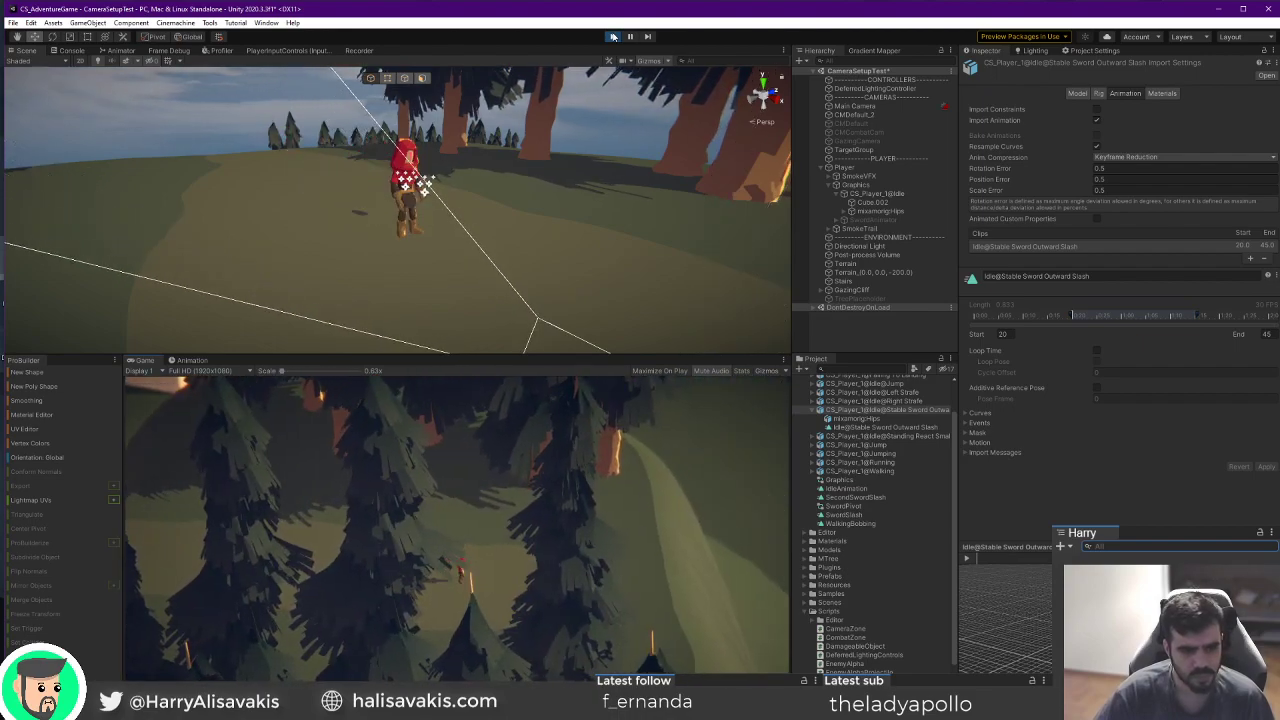
key("d")
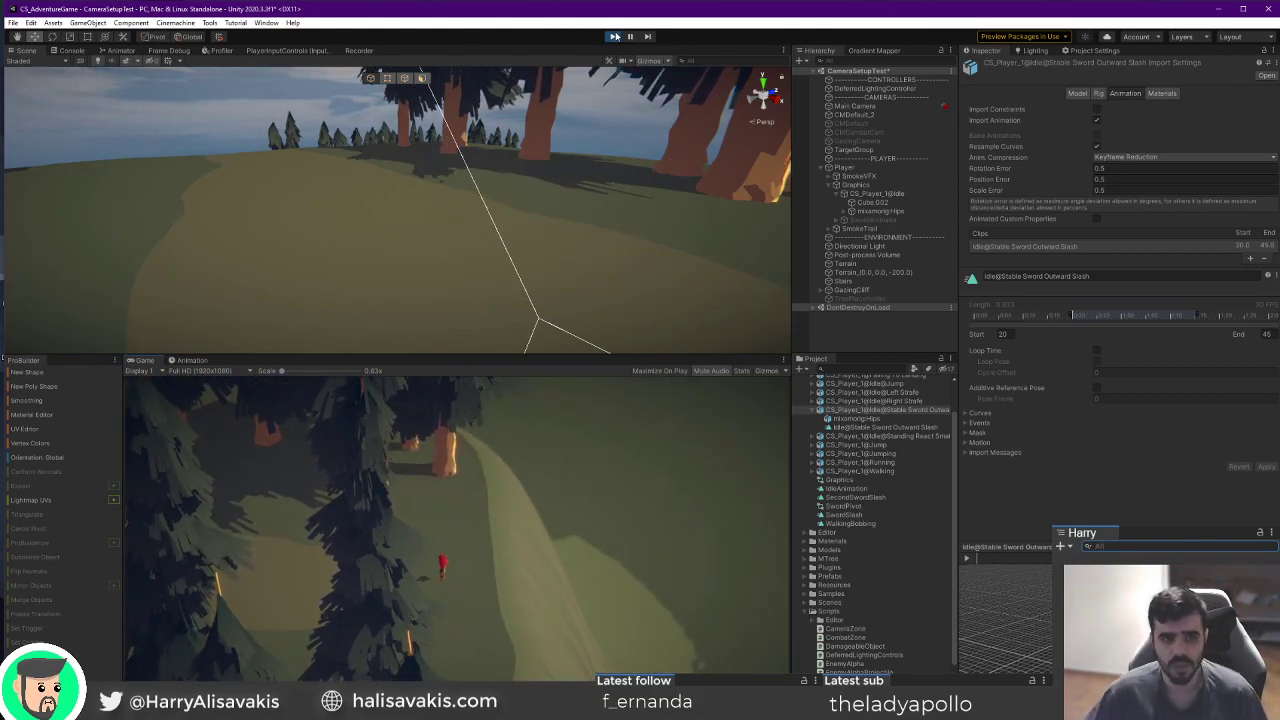
left_click(613, 36)
right_click_drag(587, 100, 345, 325)
key("s")
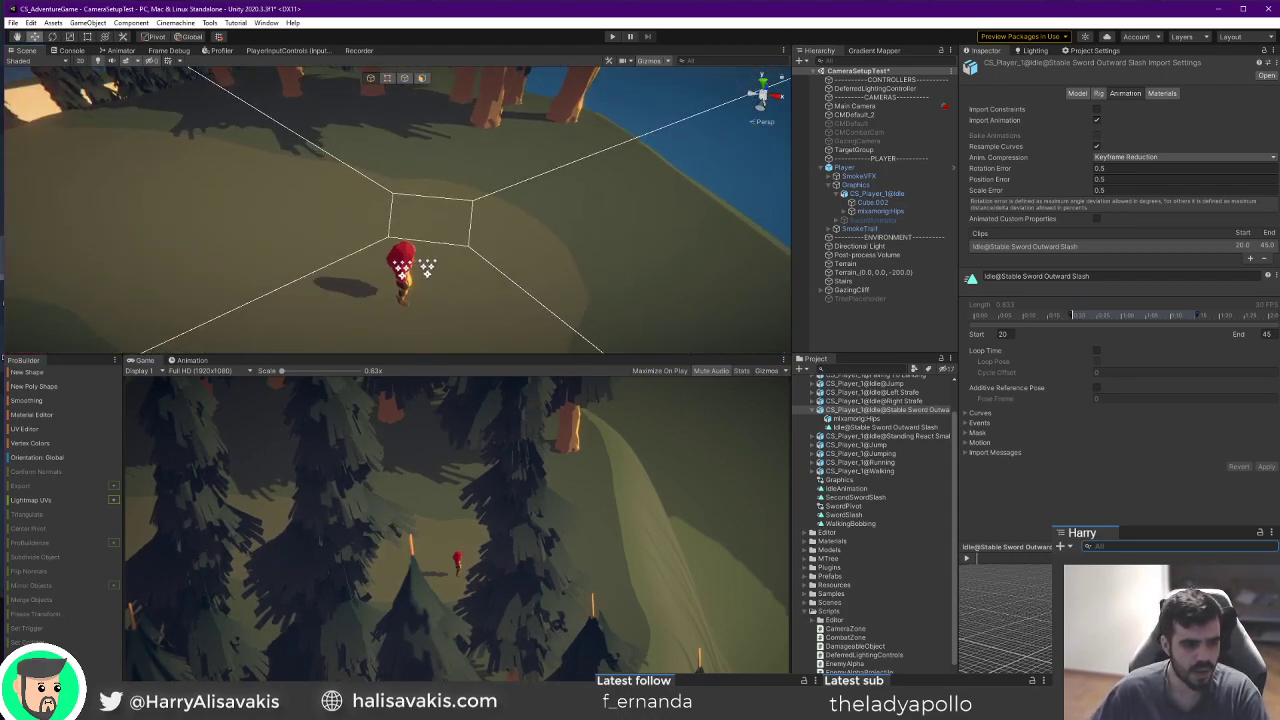
Switch to Visual Studio Code, set the WaitForSecondsRealtime delay in AttackingCoroutine to 0.2f, and save the script.
key("alt+Tab")
left_click(483, 423)
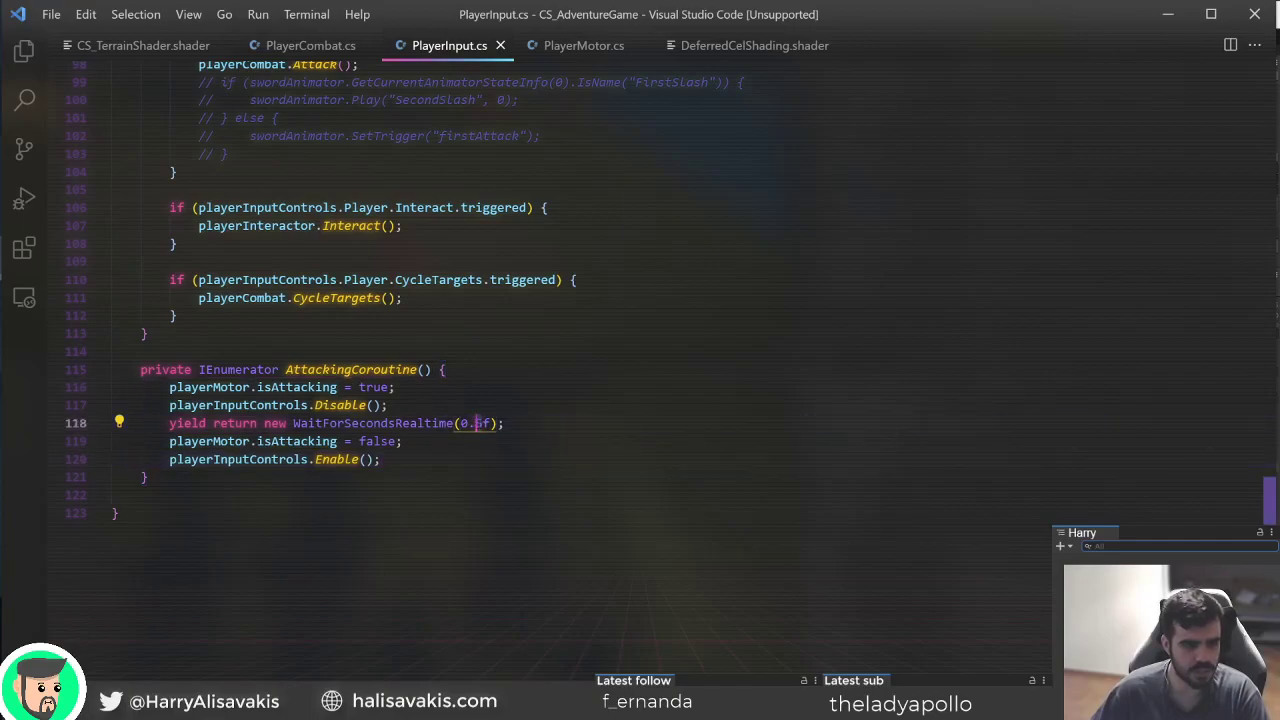
key("BackSpace")
type("2")
key("ctrl+s")
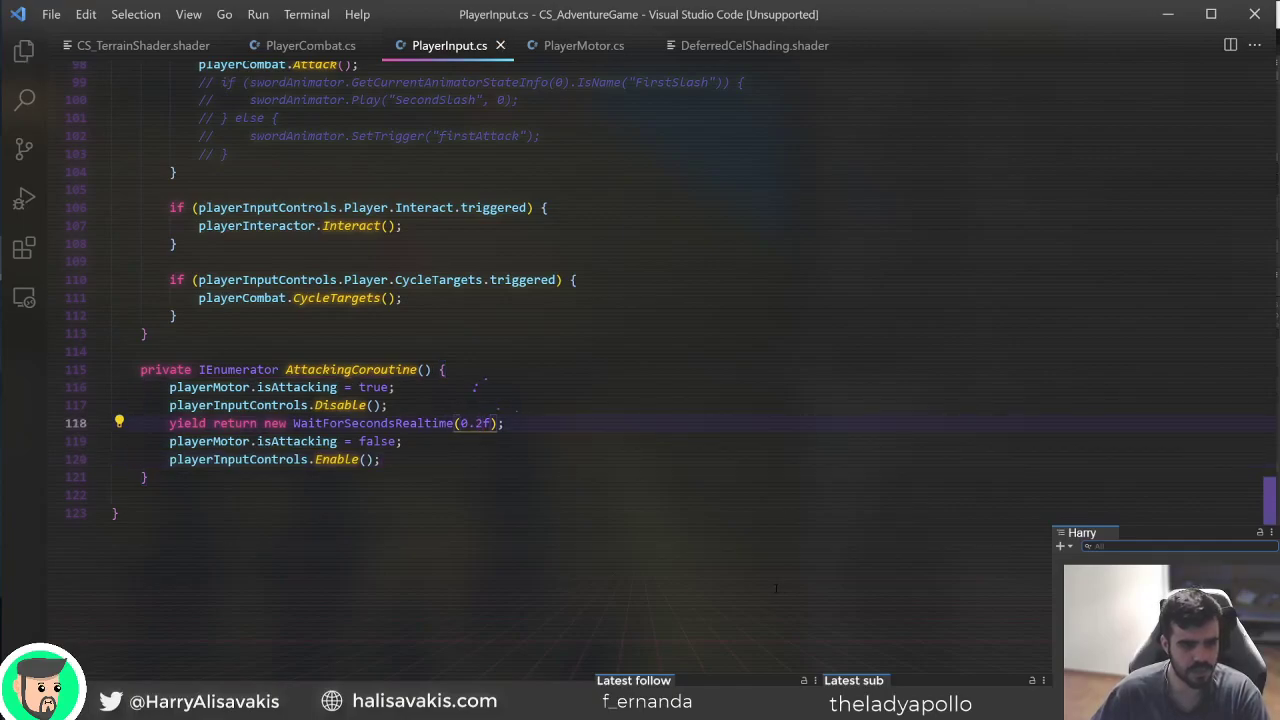
Return to the Unity editor and start Play mode to test the shortened attack delay.
key("alt+Tab")
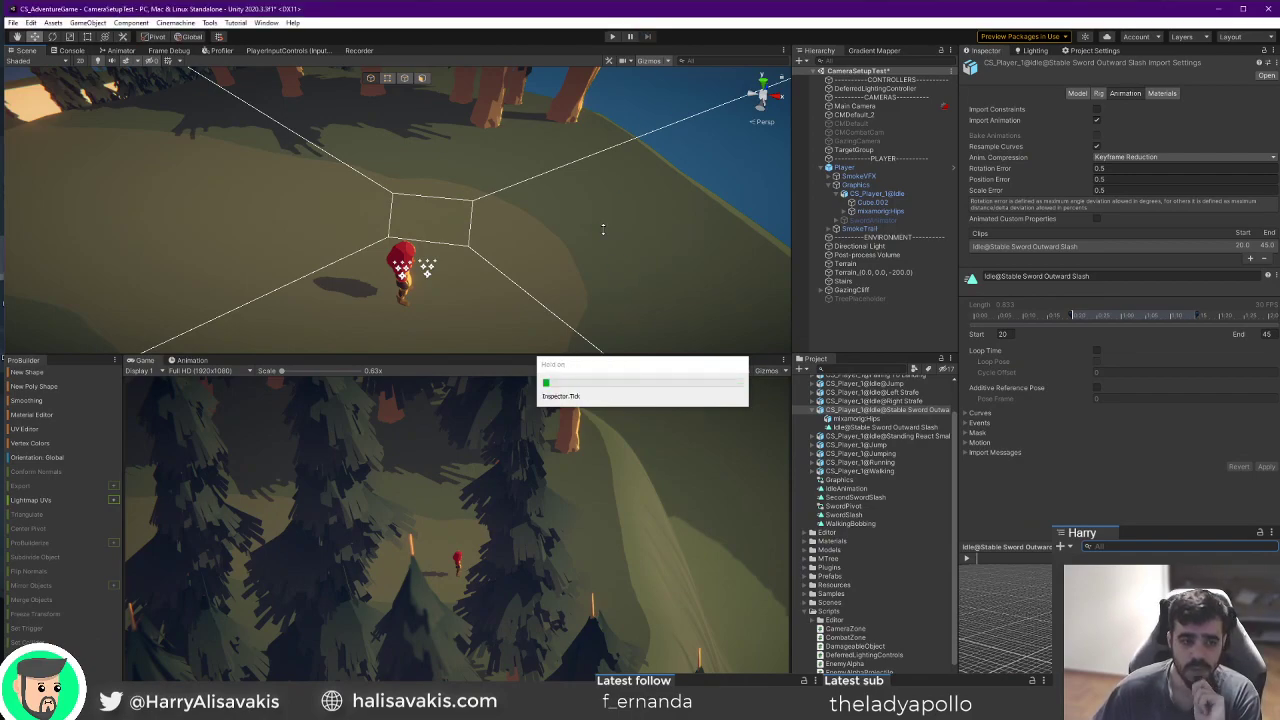
right_click_drag(603, 229, 602, 211)
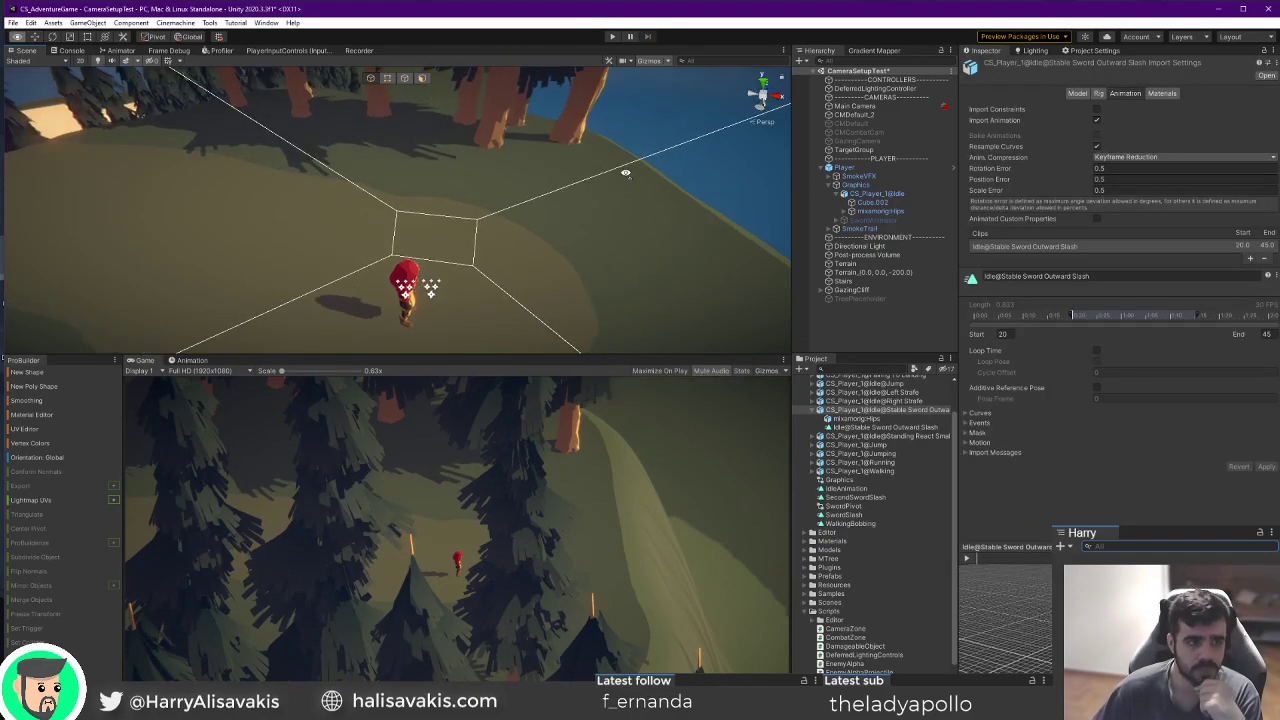
left_click(614, 37)
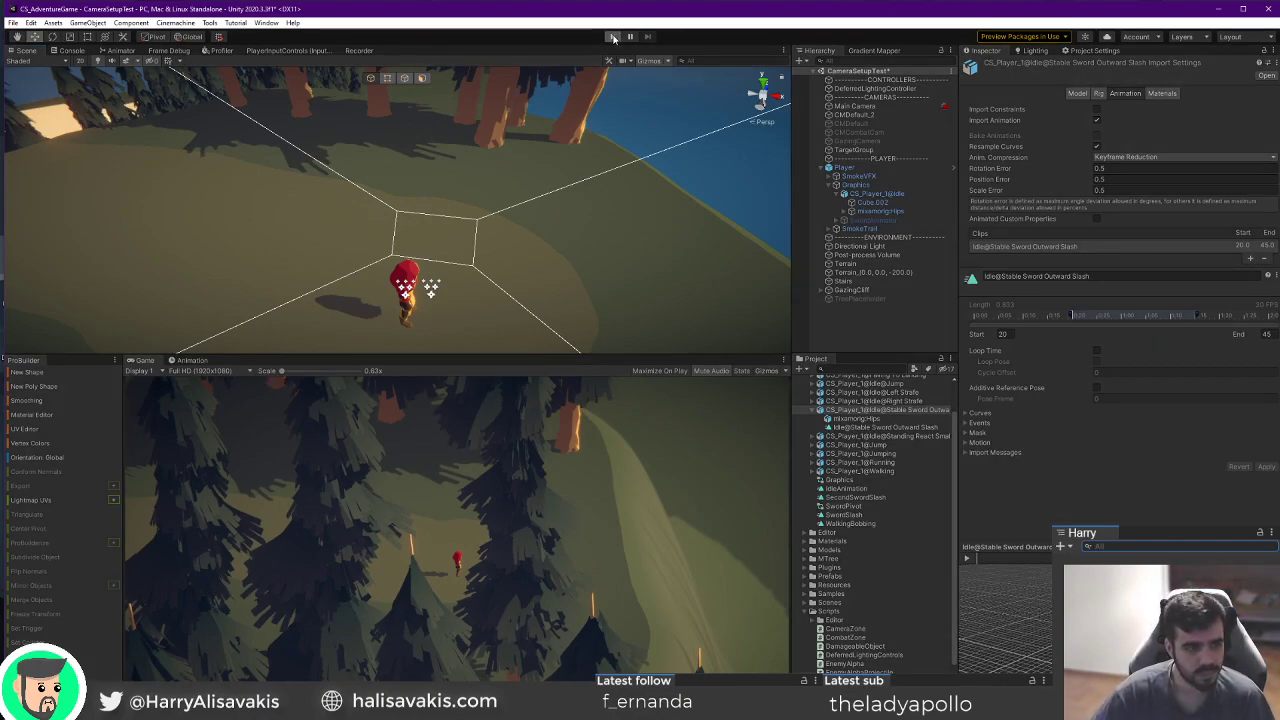
Playtest the shortened attack delay by running the player character back and forth sideways across the clearing.
key("d")
key("a")
key("d")
key("a")
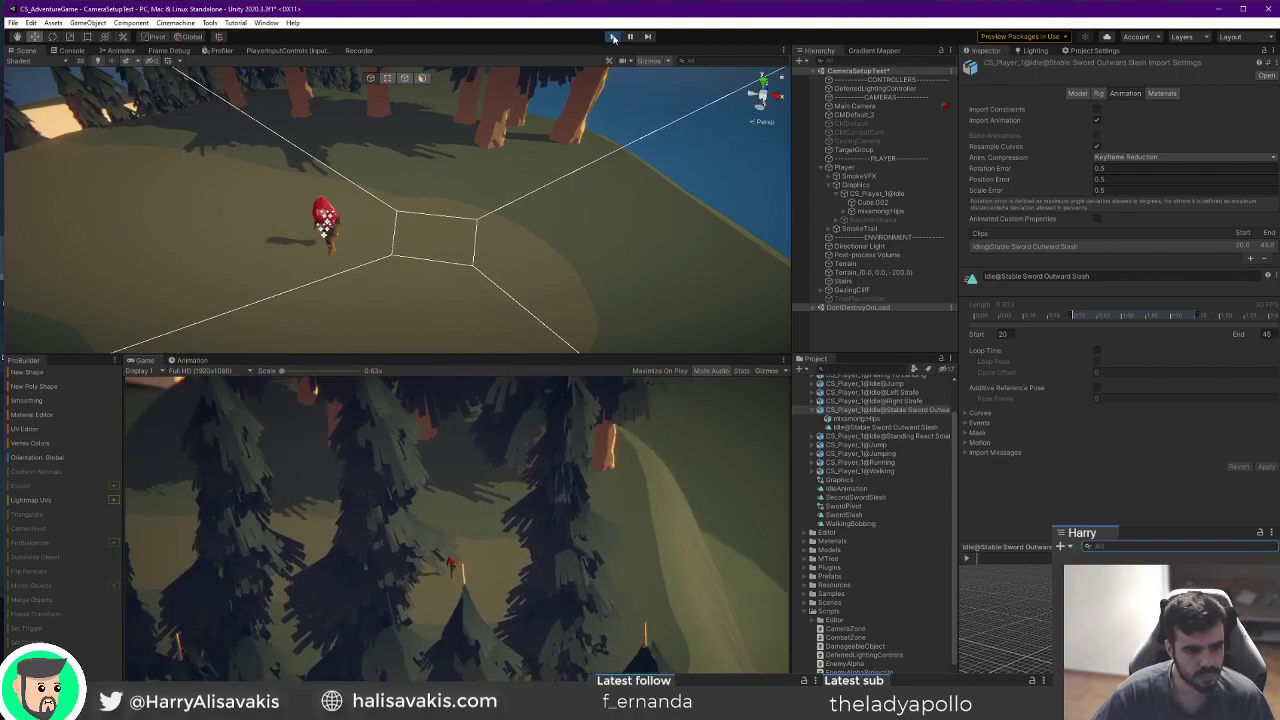
key("d")
key("a")
key("d")
key("a")
key("d")
key("a")
key("d")
key("a")
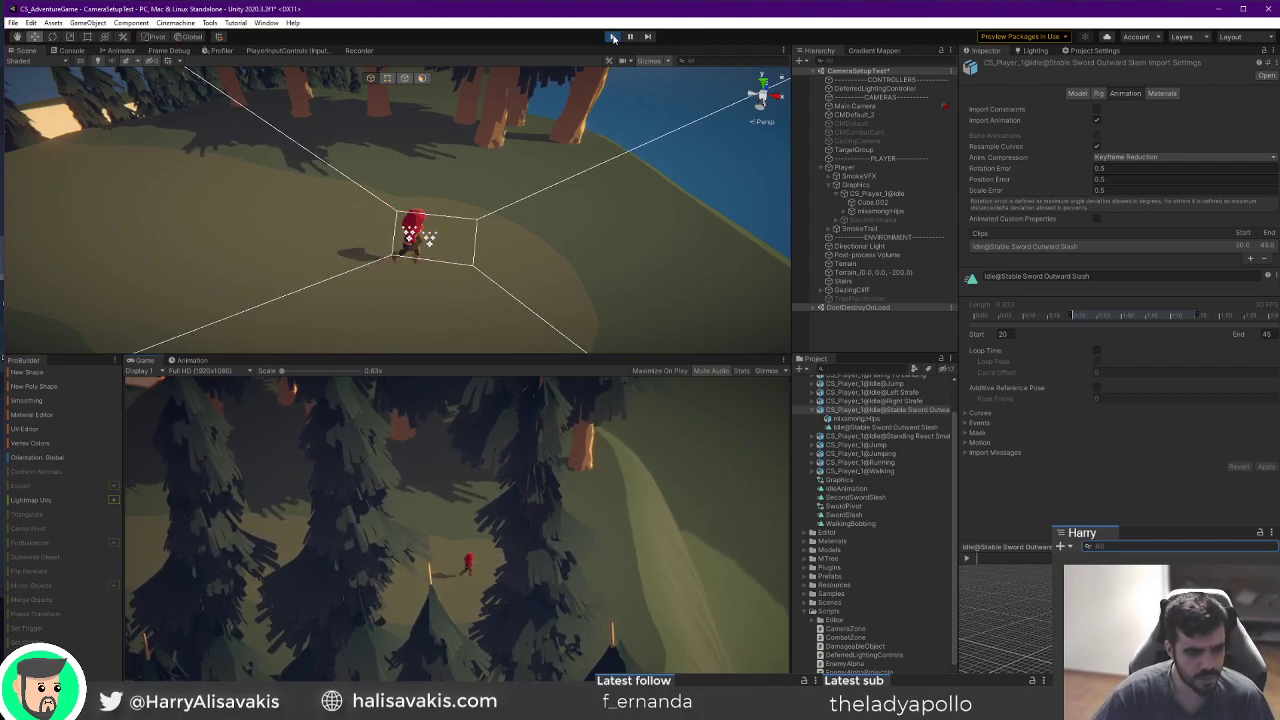
key("d")
key("a")
Test the character's running and jumping across the clearing and over to the foot of the stairs.
key("w")
key("d")
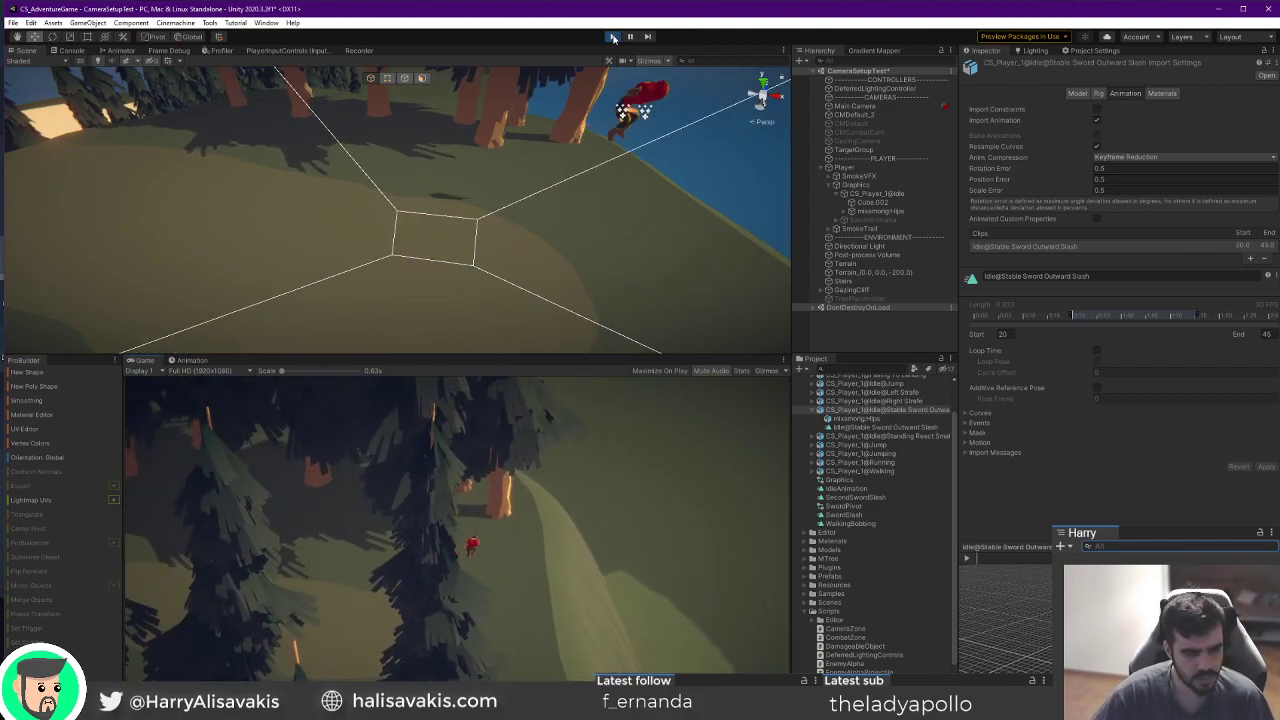
key("a")
key("space")
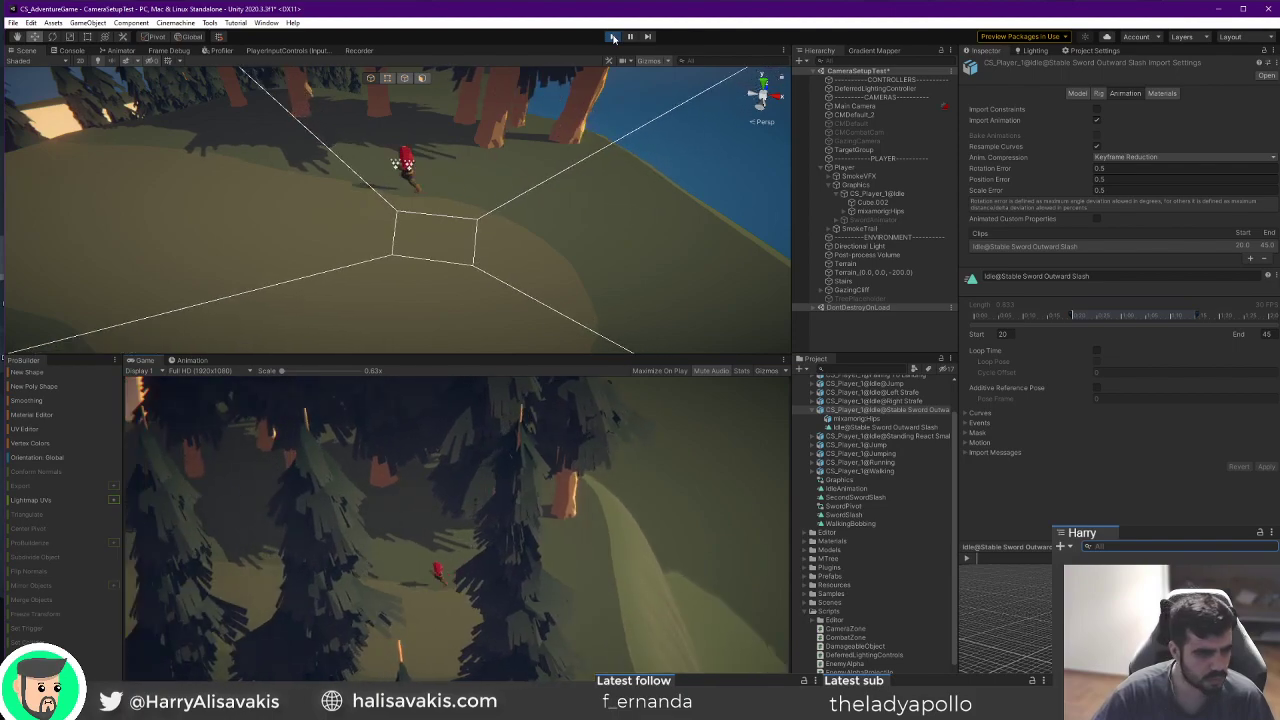
key("d")
key("s")
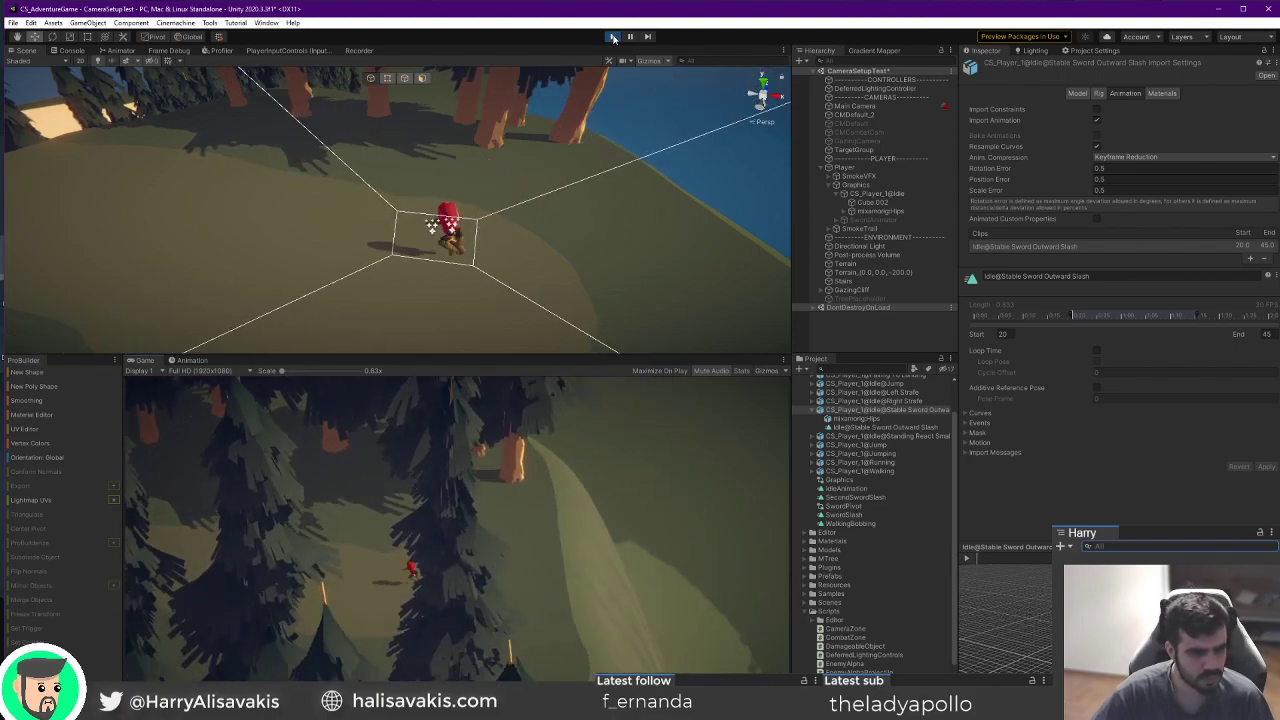
key("a")
key("a")
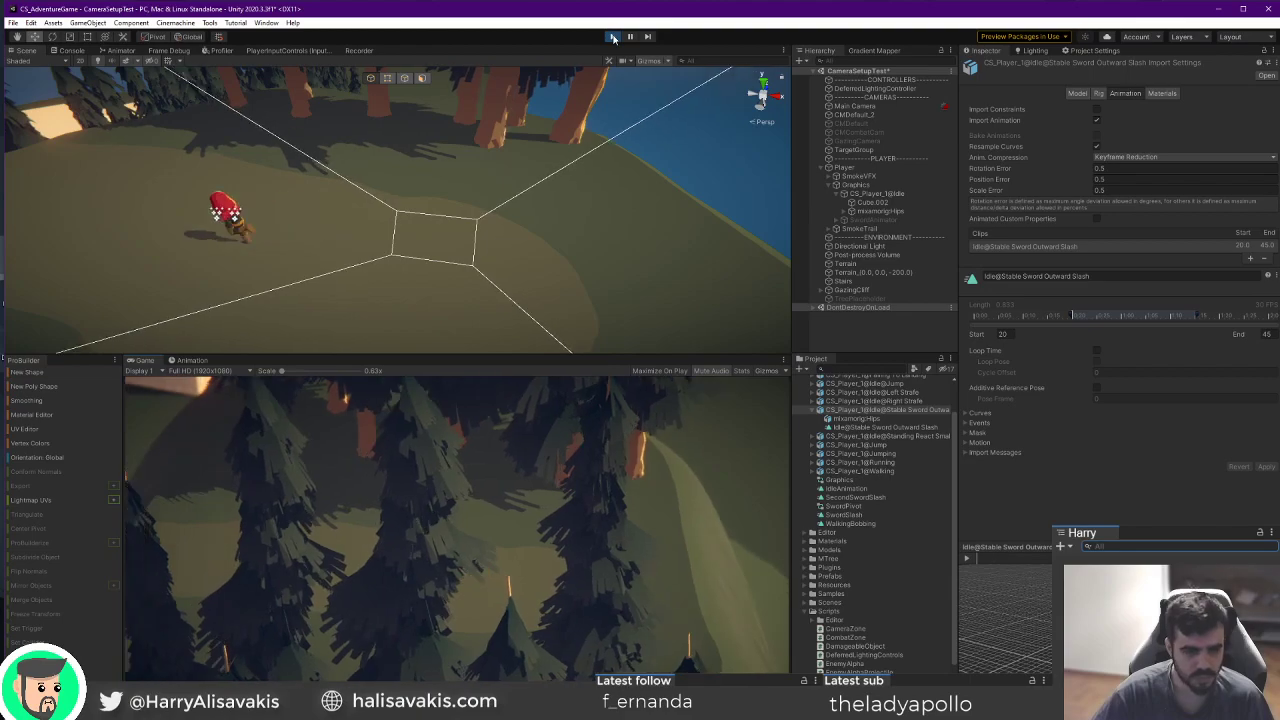
key("w")
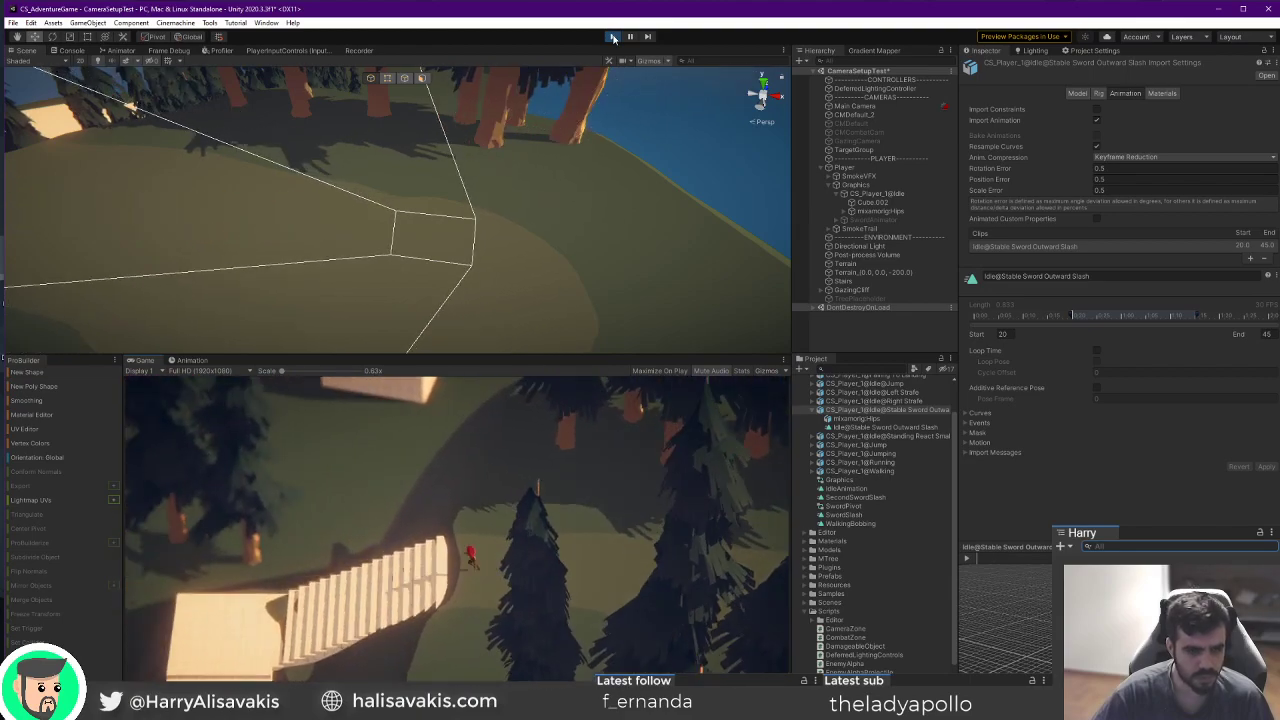
key("d")
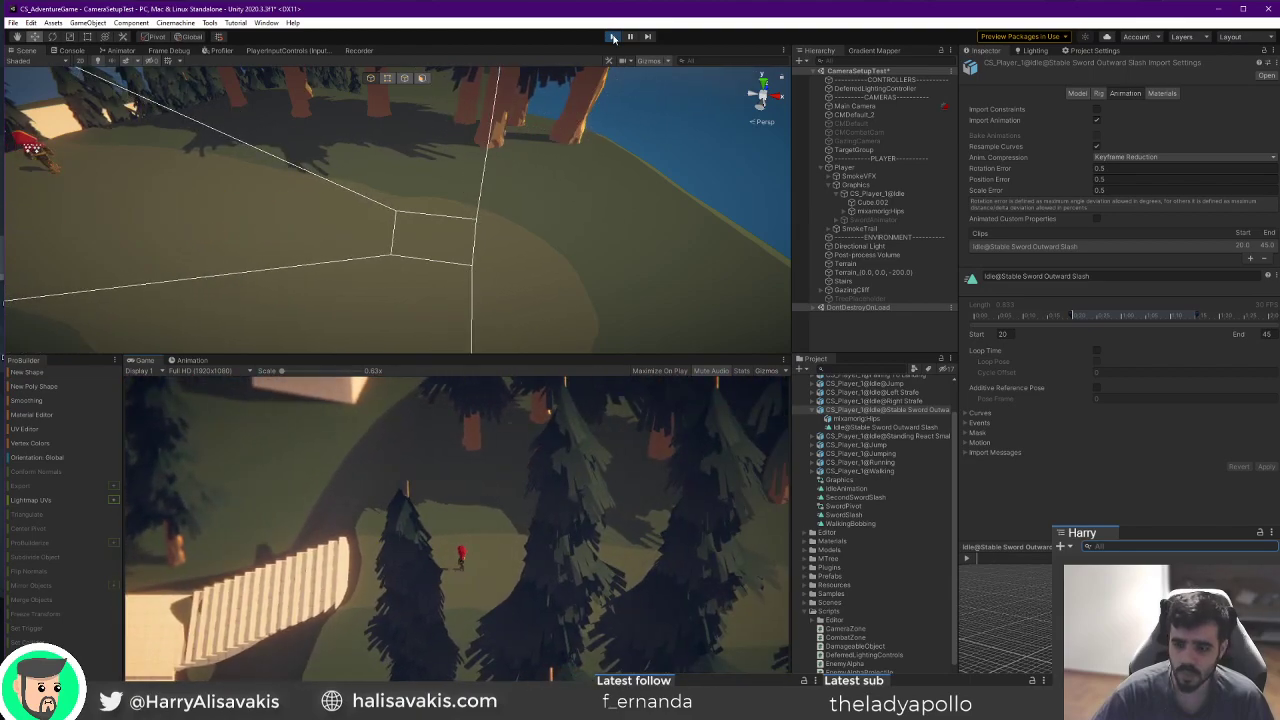
key("a")
key("d")
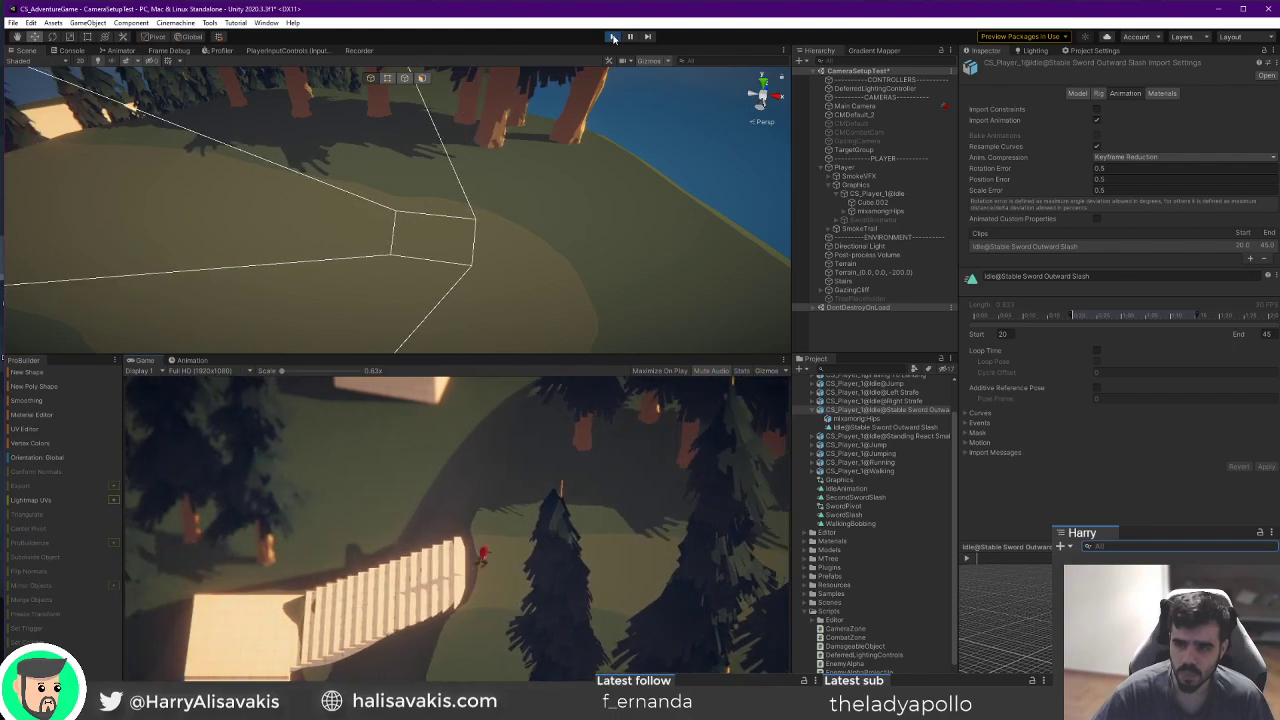
key("d")
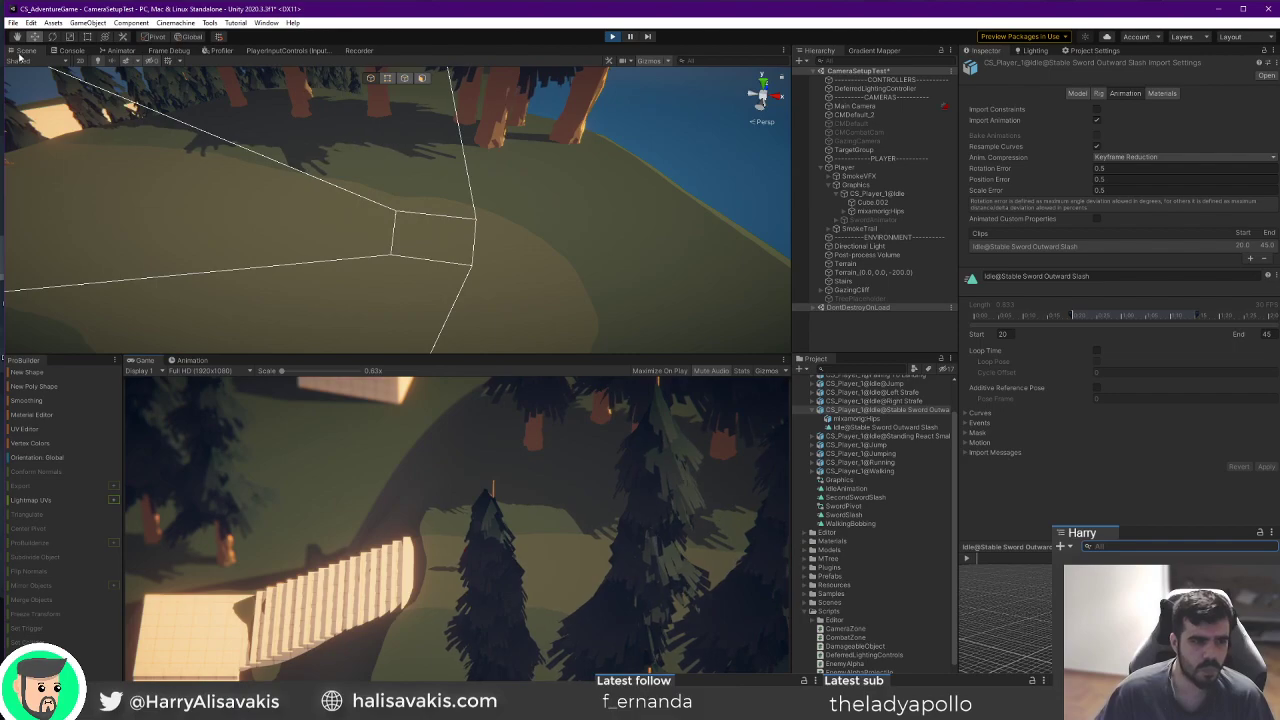
Check the Console during Play mode, return to the Scene view, and run the character around the clearing again in changing directions.
left_click(74, 50)
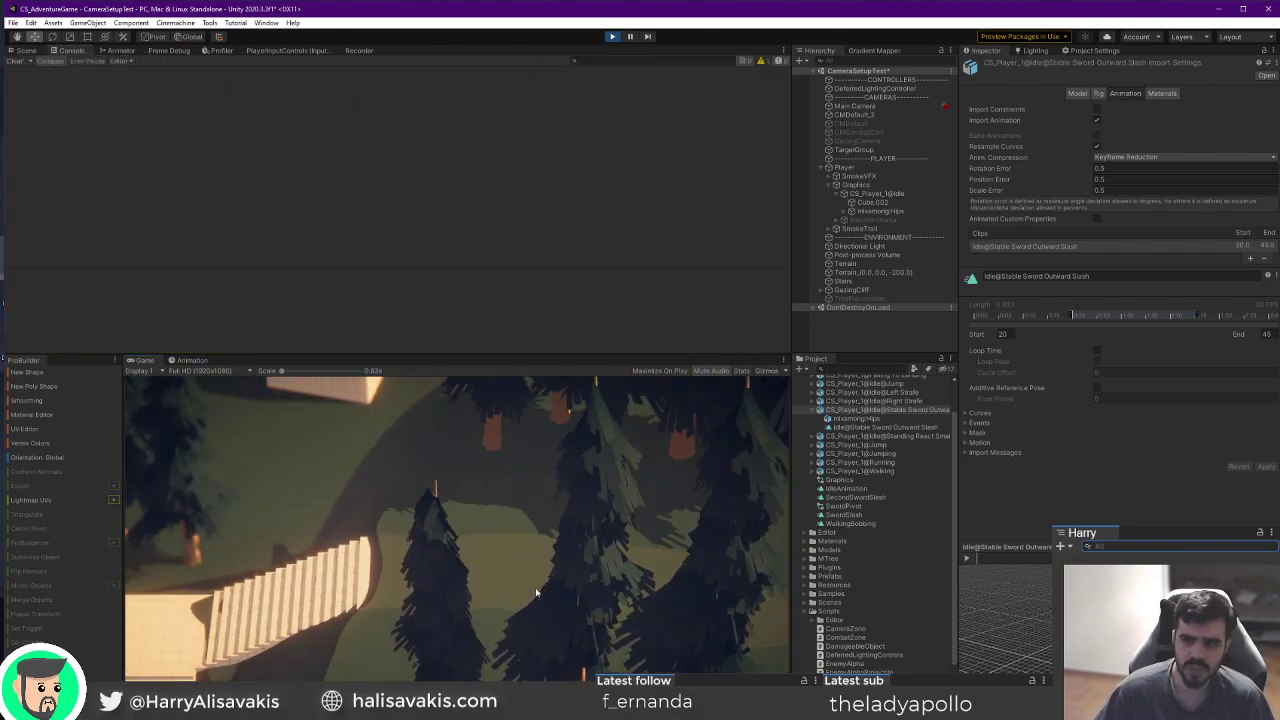
left_click(23, 51)
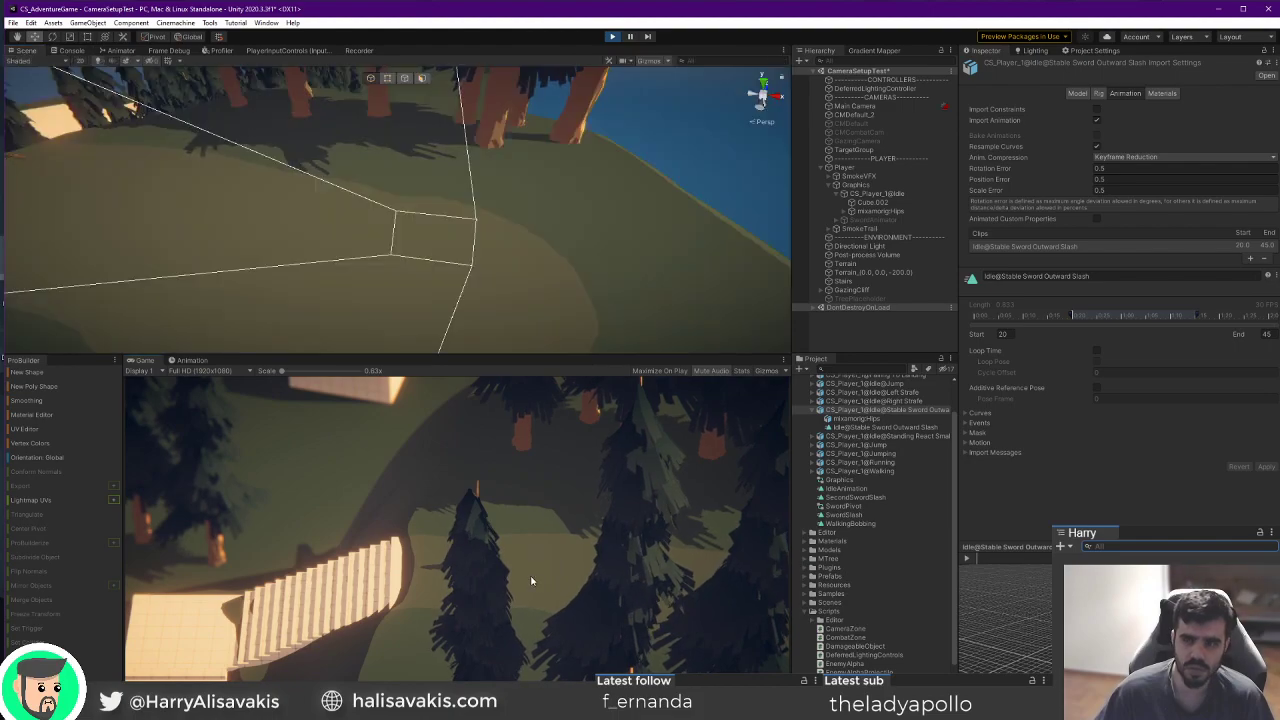
key("d")
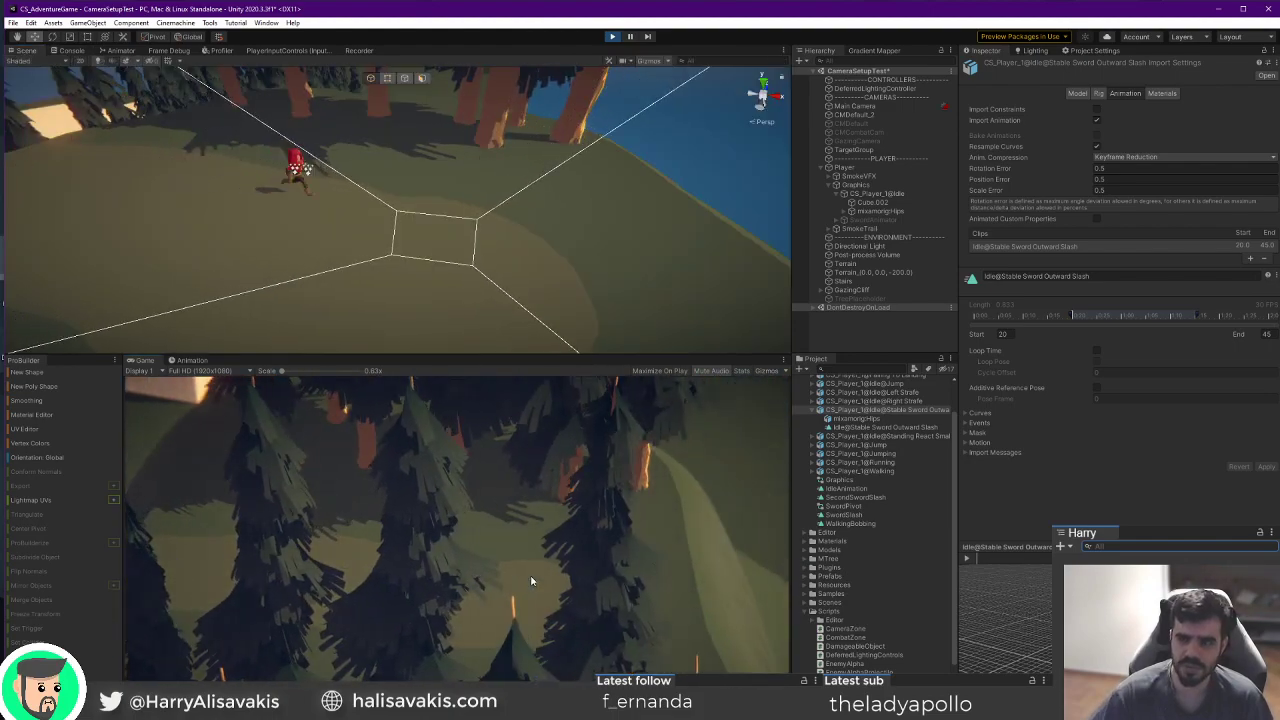
key("d")
key("a")
key("d")
key("s")
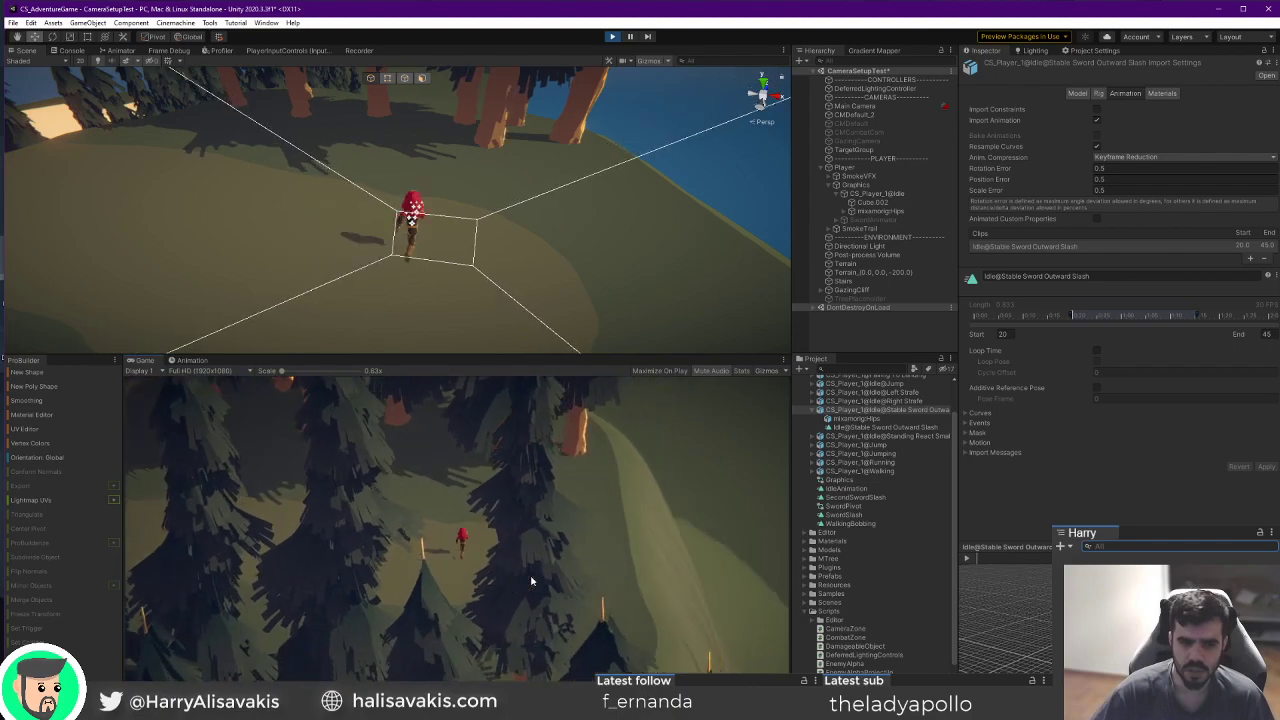
key("a")
key("s")
key("d")
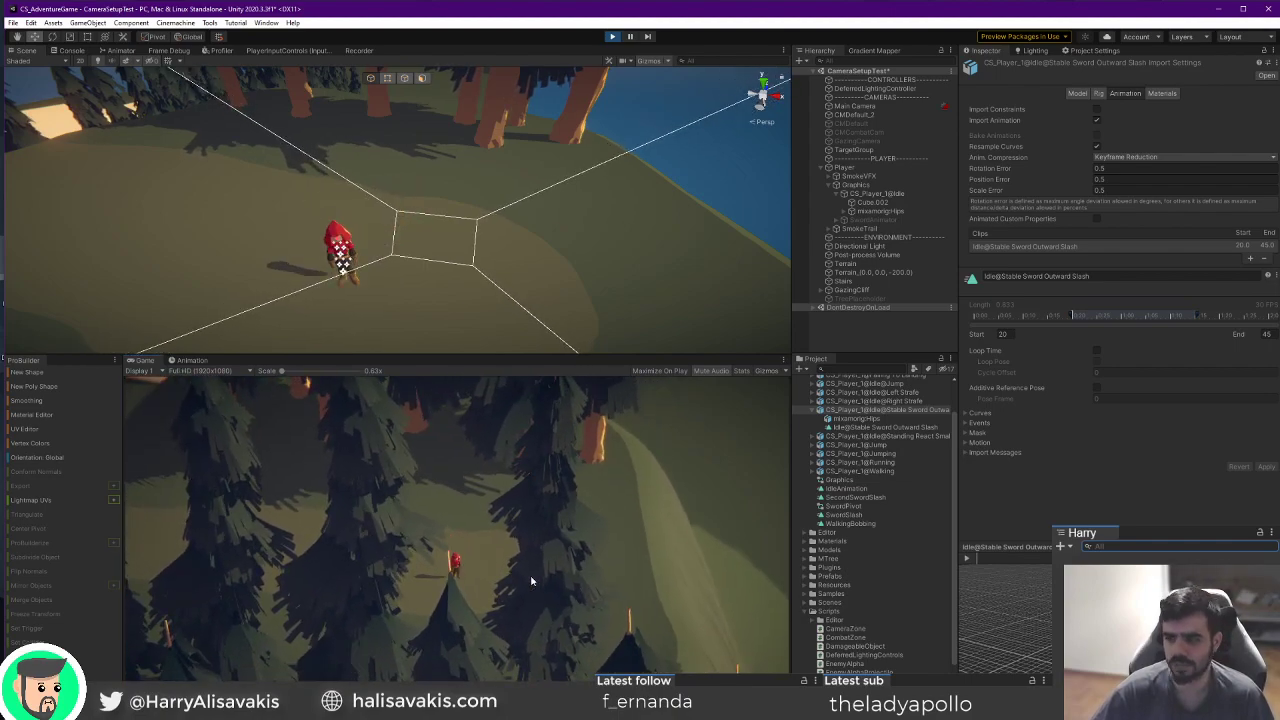
key("d")
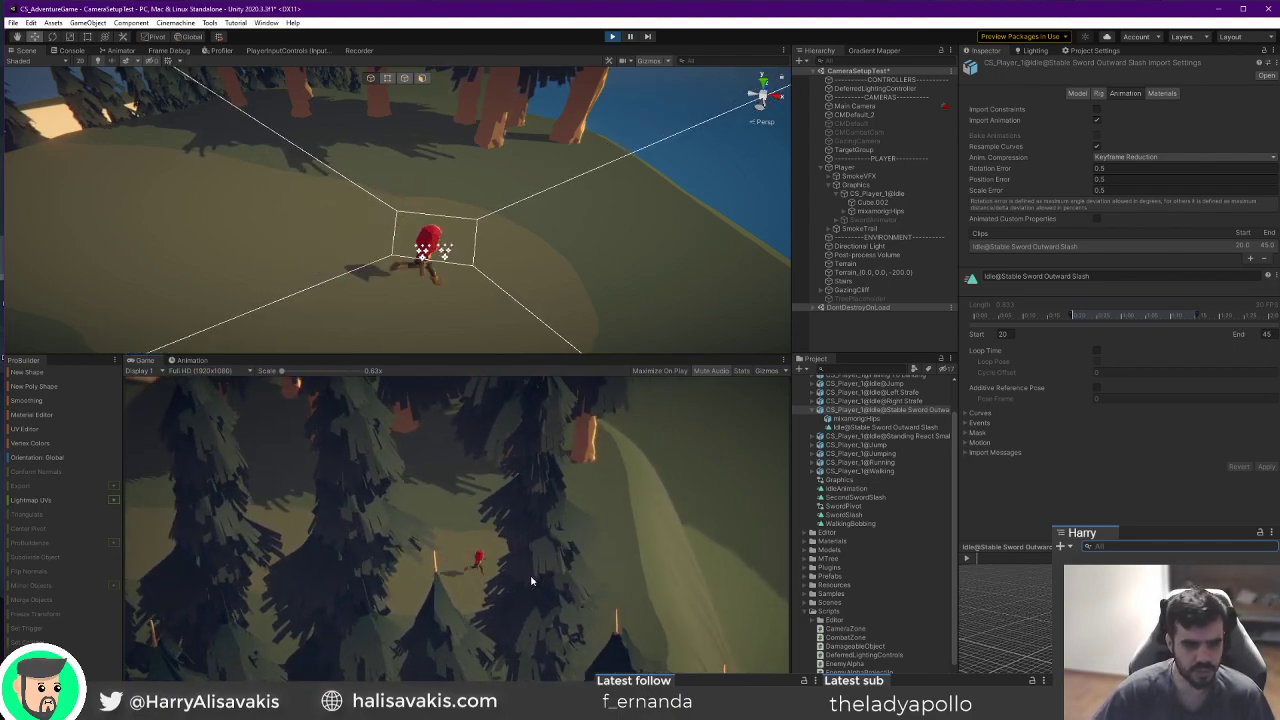
key("a")
key("d")
Show the rendering Statistics overlay in the Game view, check the view's options, and exit Play mode.
left_click(741, 371)
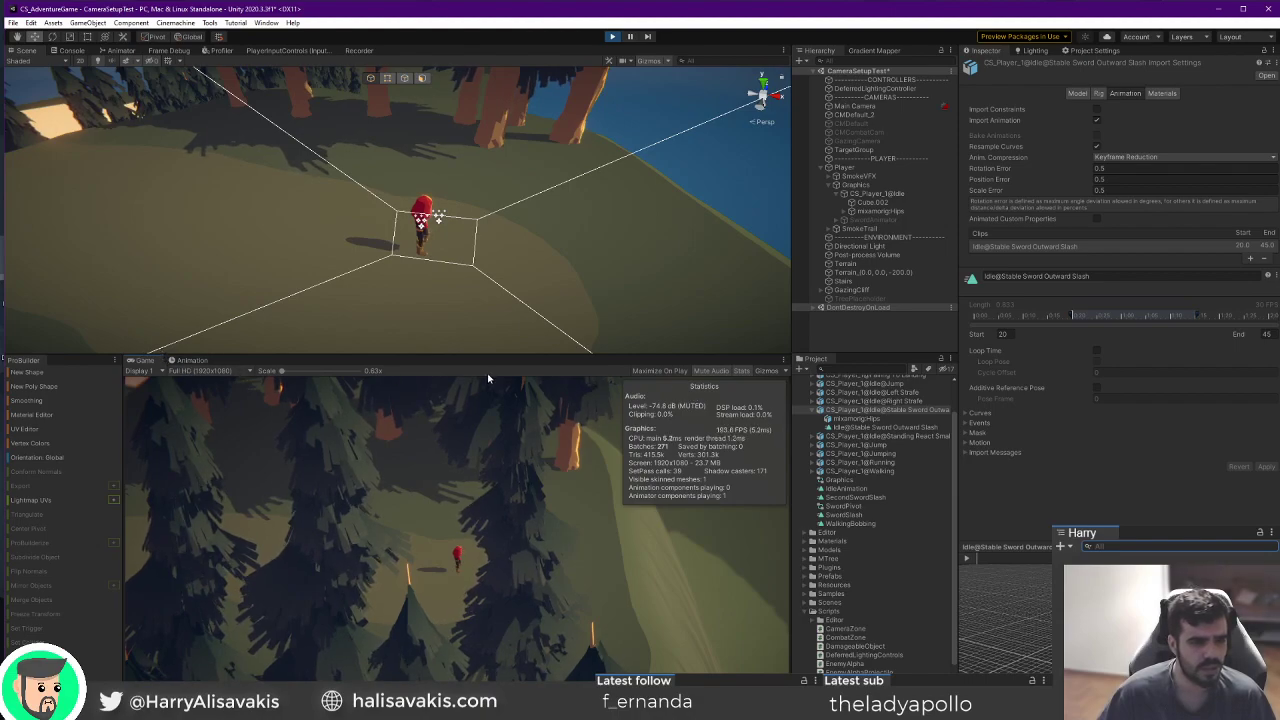
right_click(132, 362)
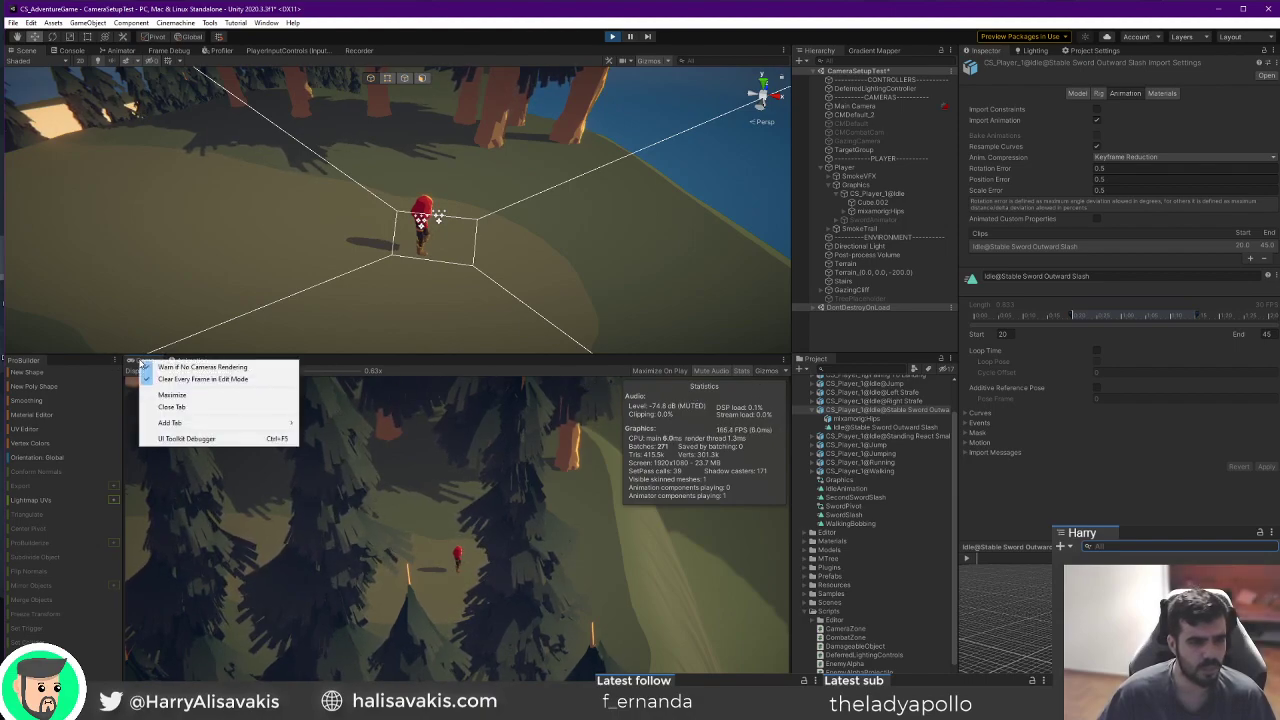
left_click(460, 362)
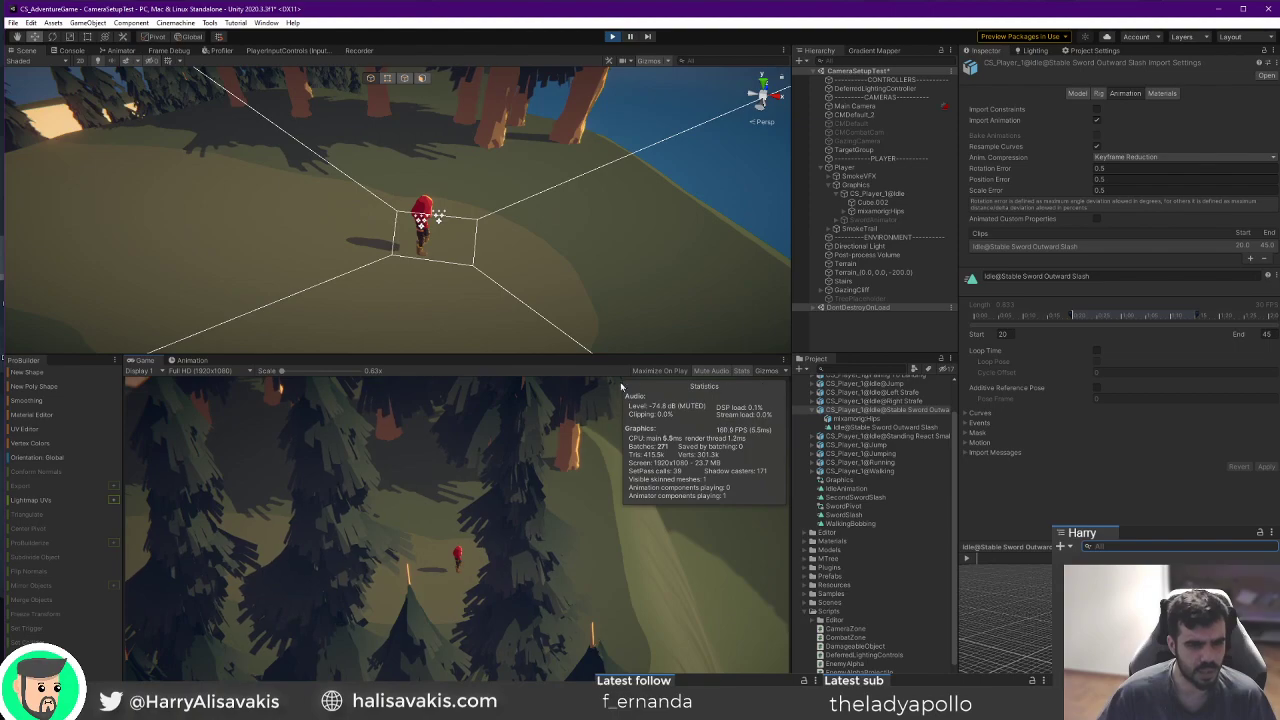
left_click(784, 361)
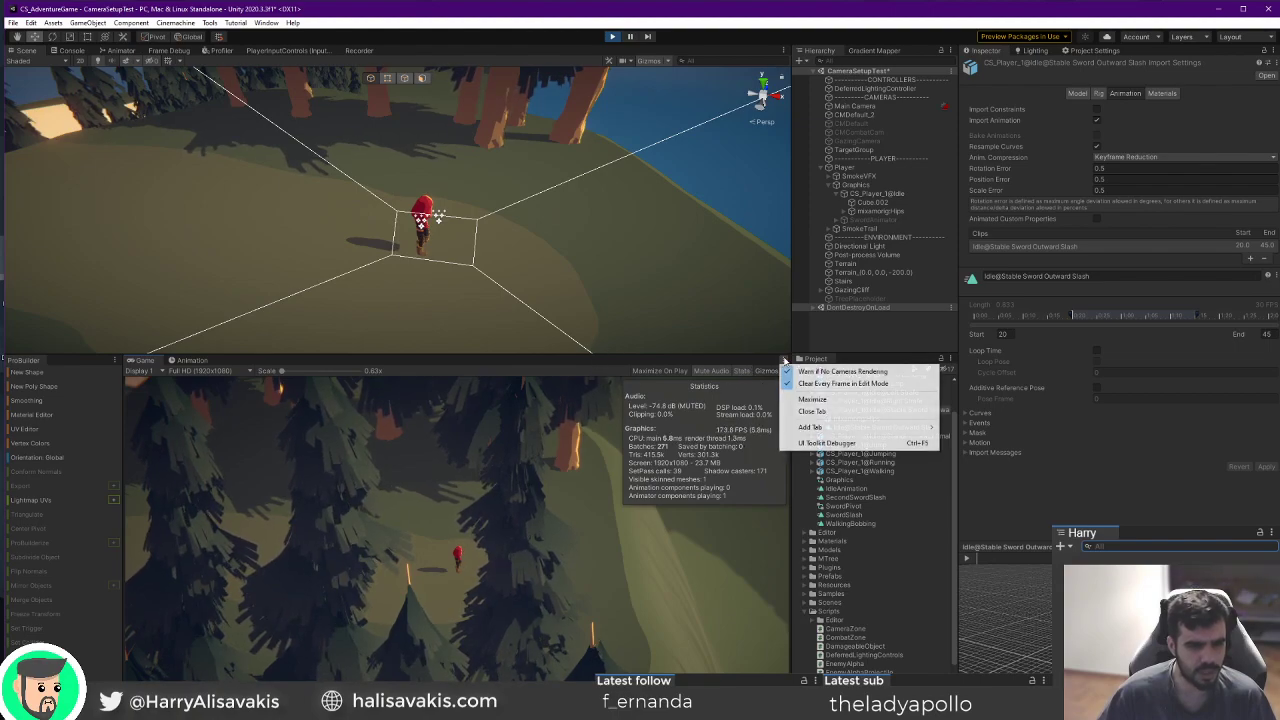
left_click(593, 375)
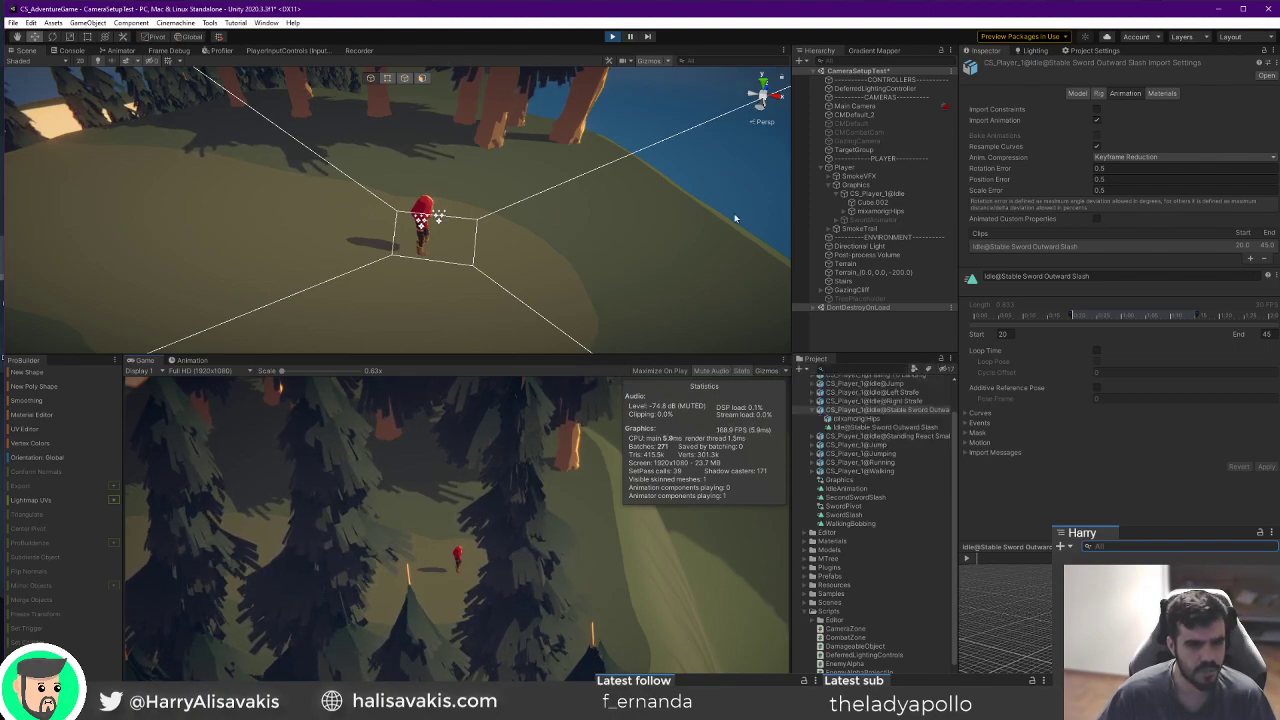
left_click(612, 36)
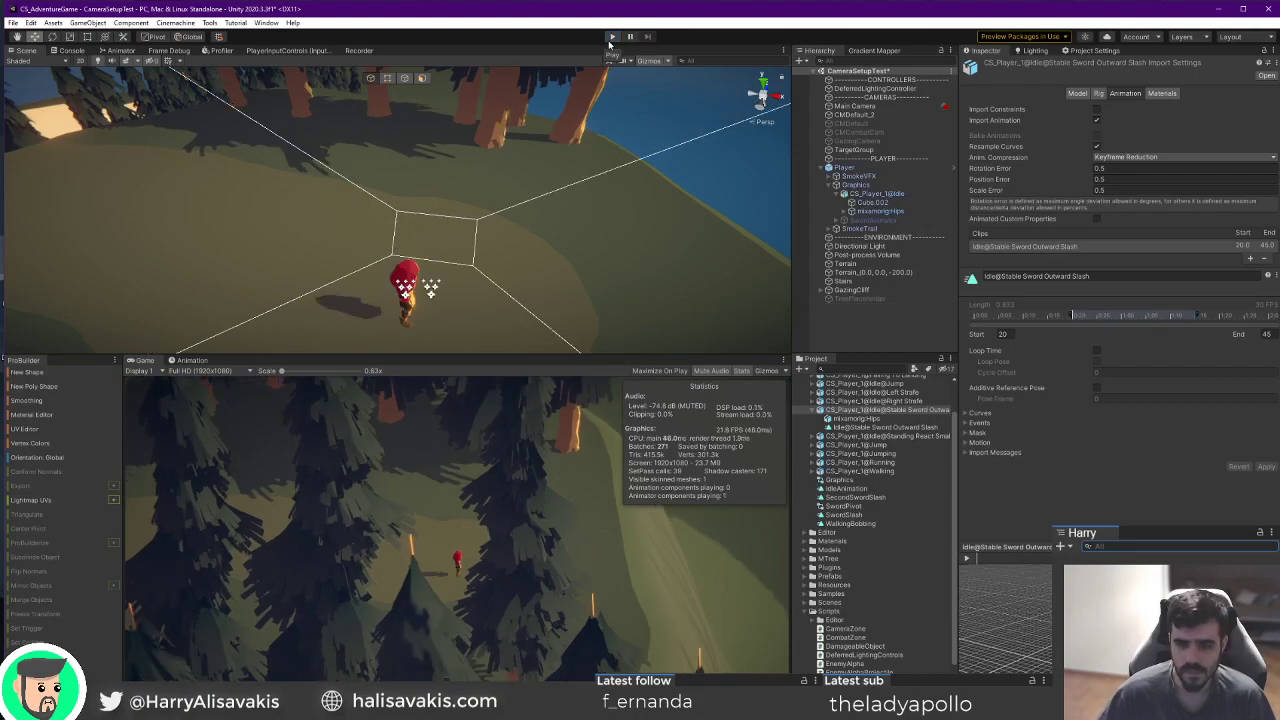
Look through the Editor, Graphics and Player categories of the Project Settings for options affecting the frame rate.
left_click(1088, 52)
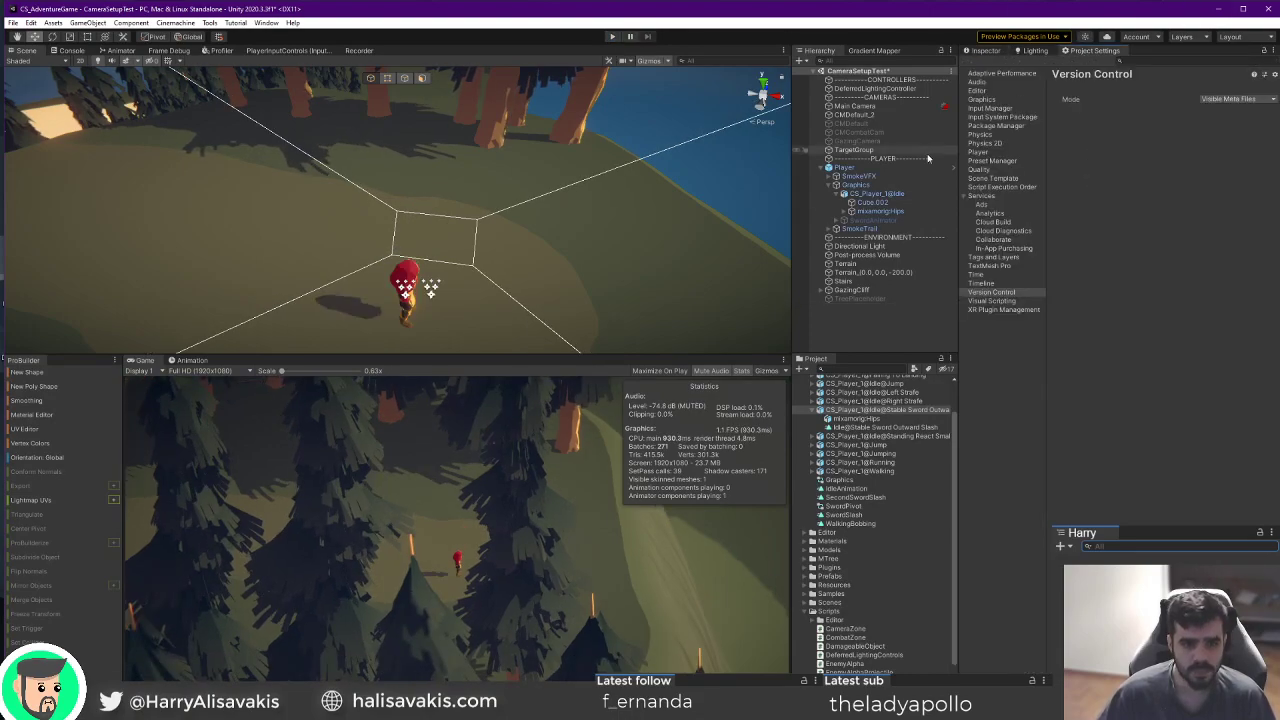
left_click(976, 90)
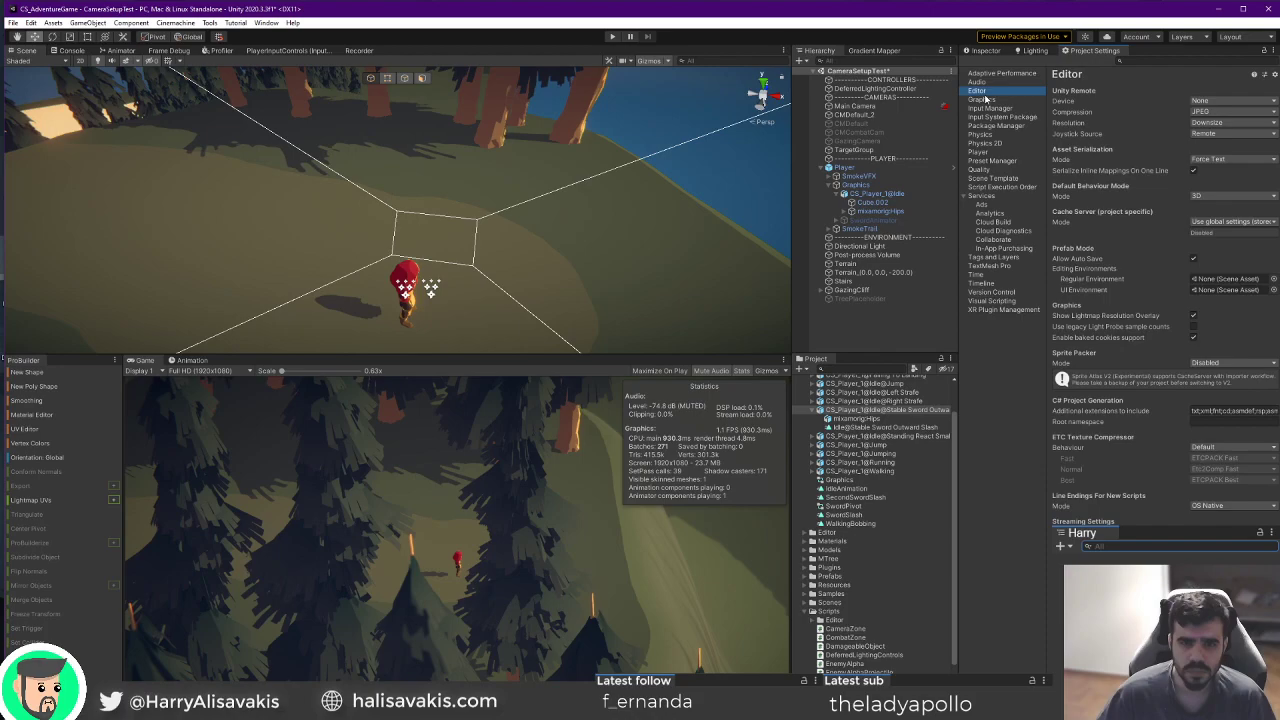
left_click(980, 99)
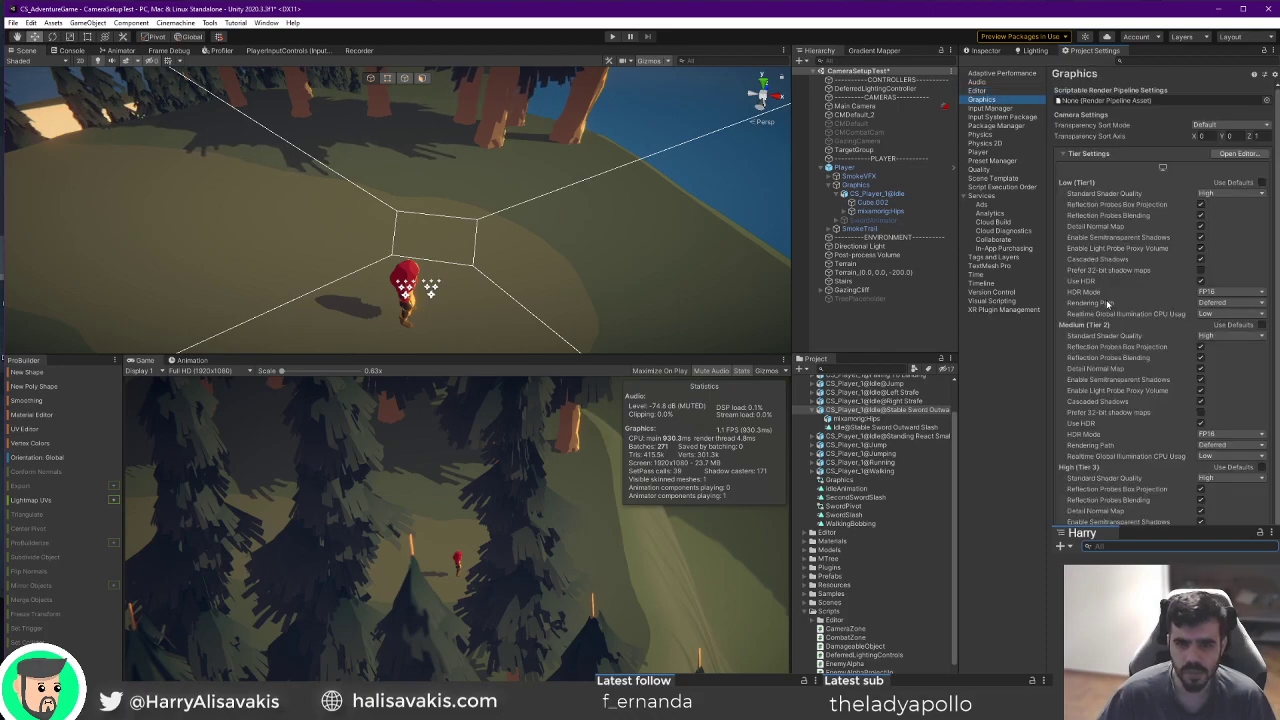
scroll(1107, 303, "down", 2)
scroll(1160, 421, "down", 2)
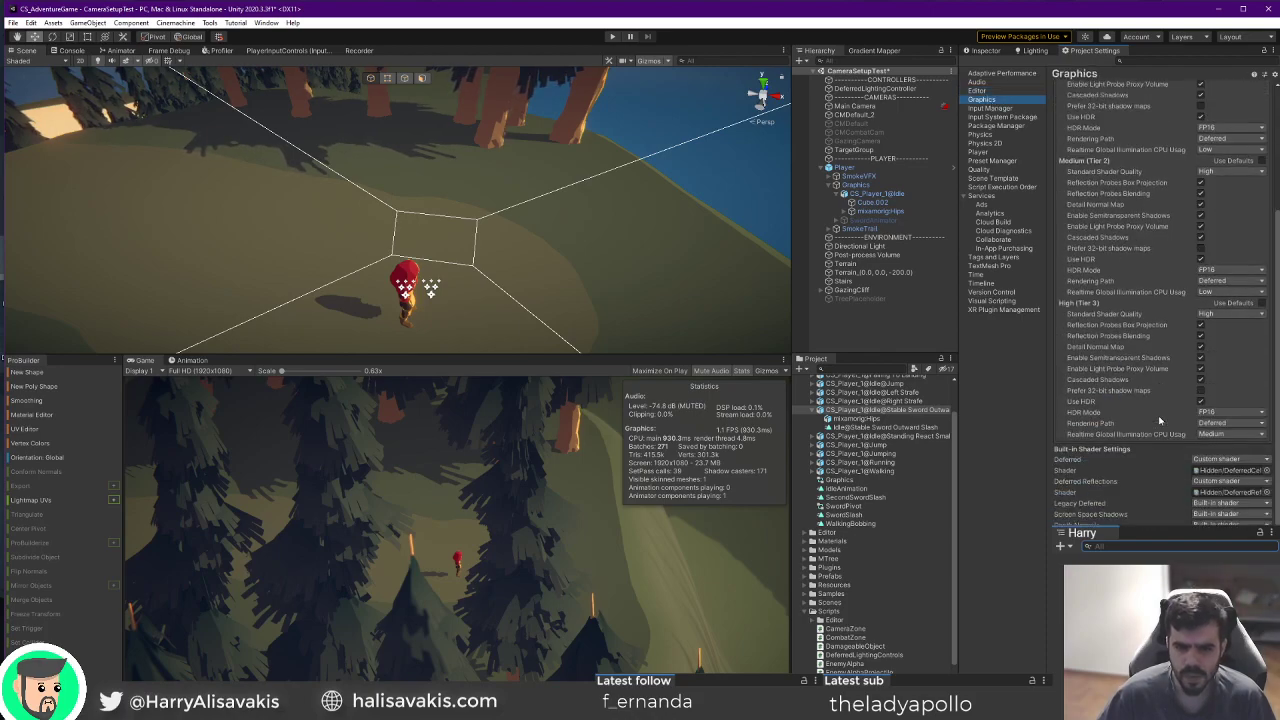
scroll(1160, 421, "down", 1)
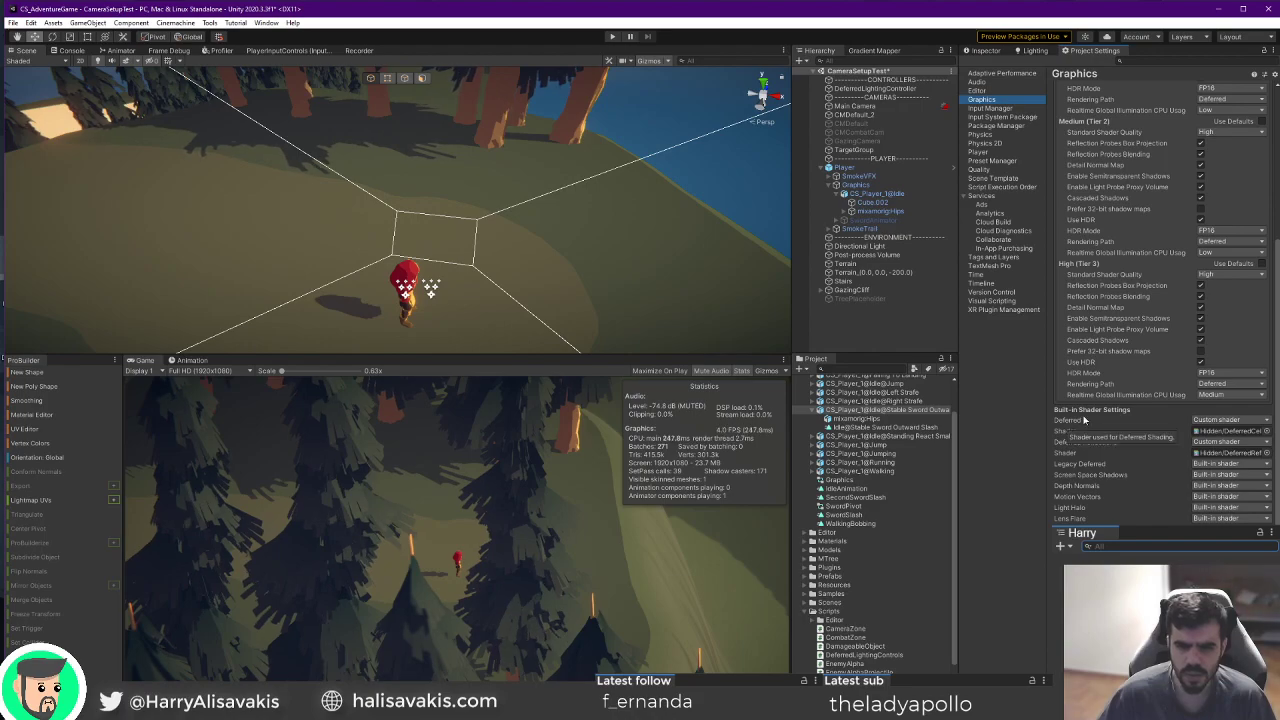
left_click(995, 152)
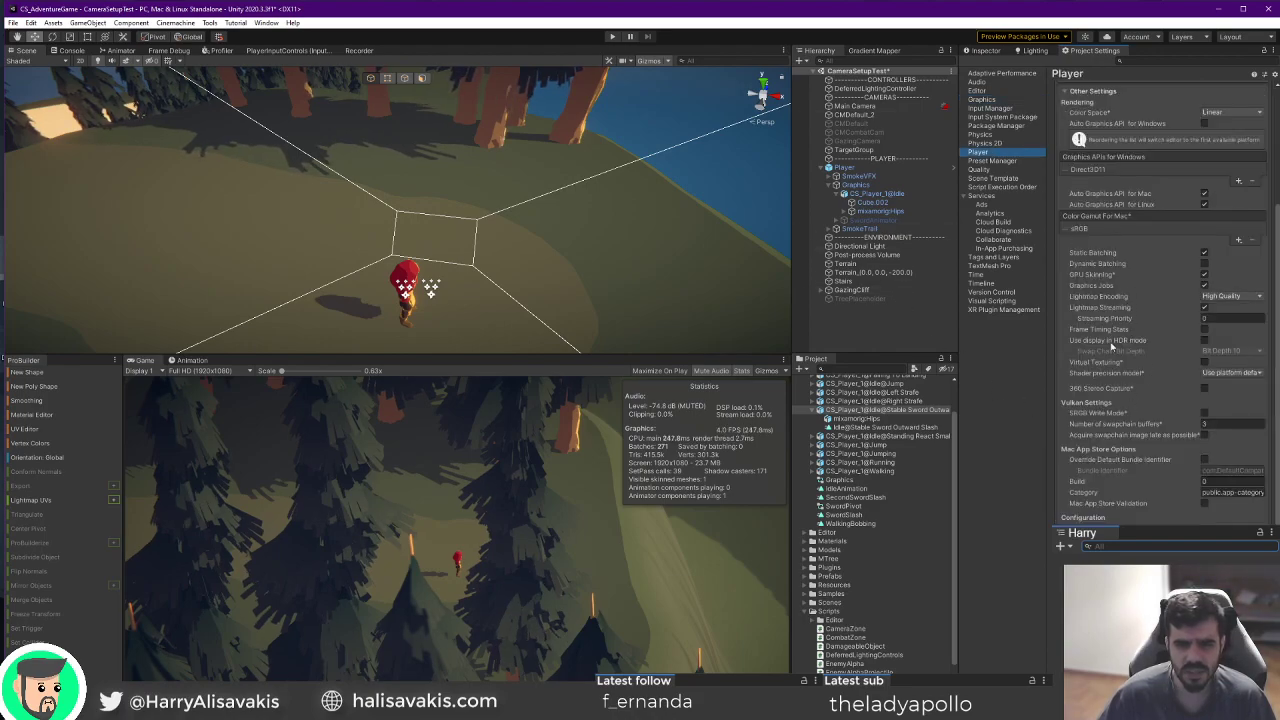
scroll(1071, 450, "down", 5)
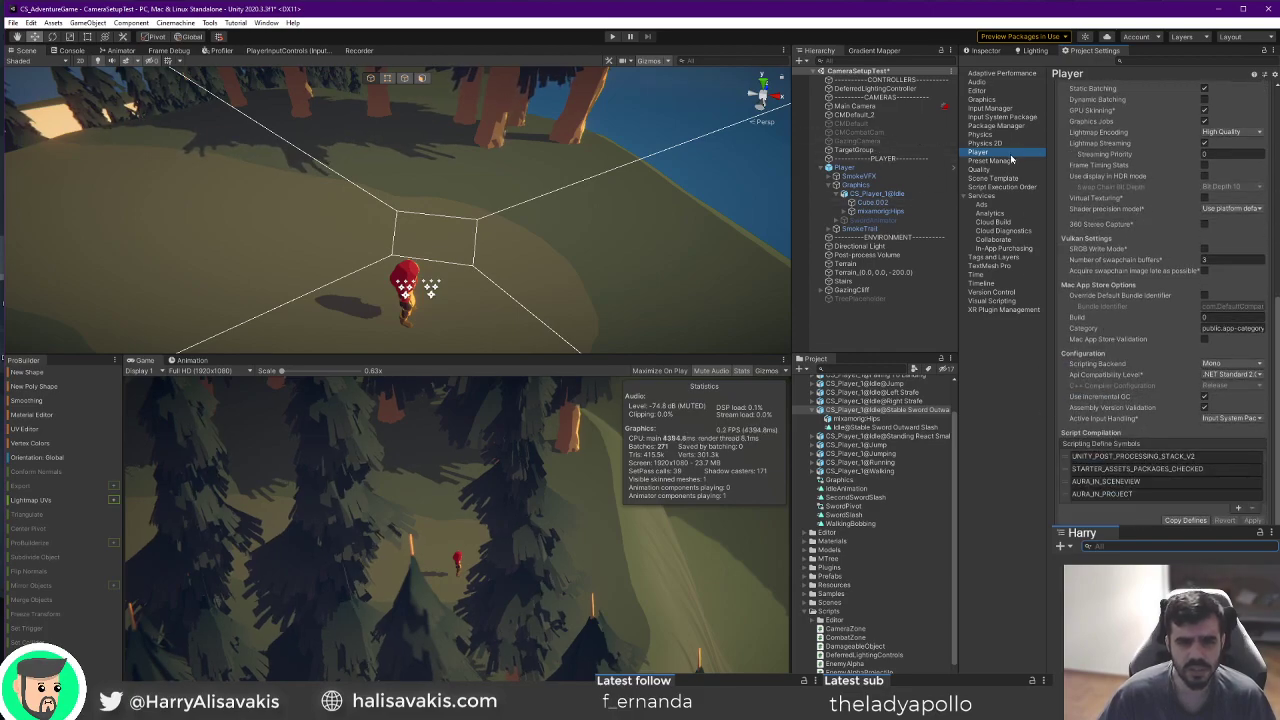
In the Quality project settings, set the Ultra level's VSync Count to Don't Sync, and start Play mode.
left_click(980, 169)
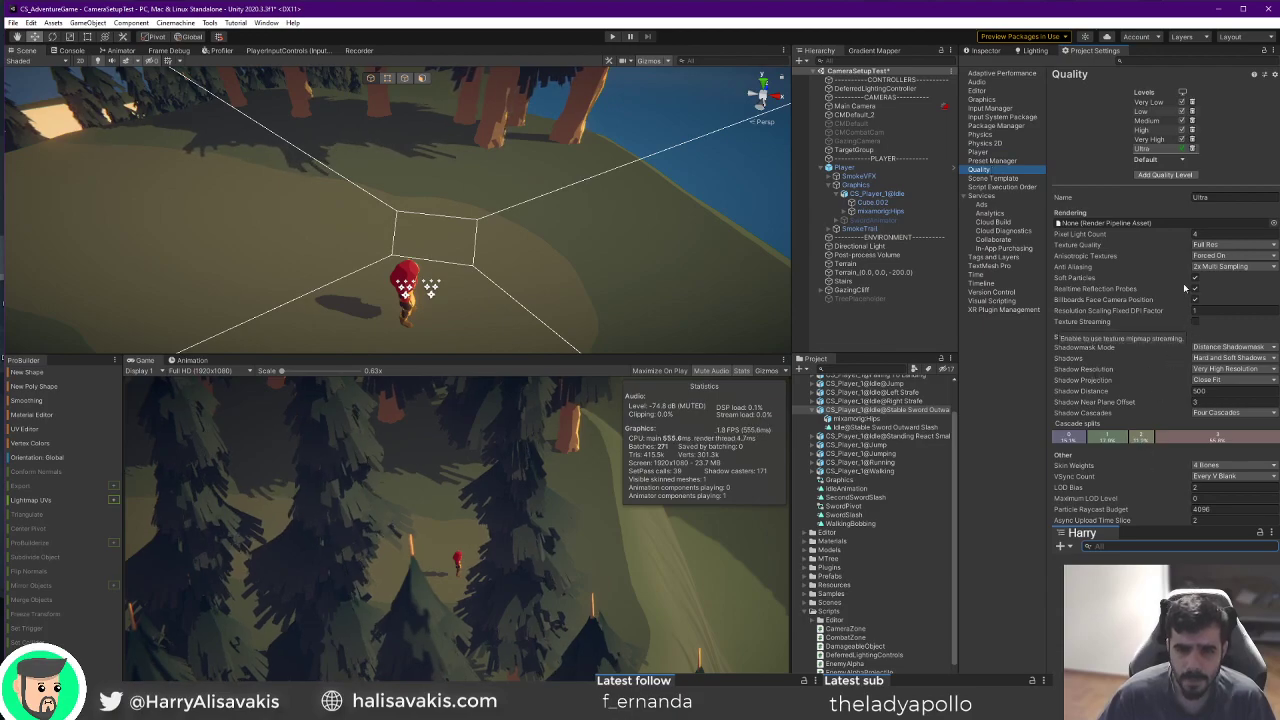
left_click(1147, 140)
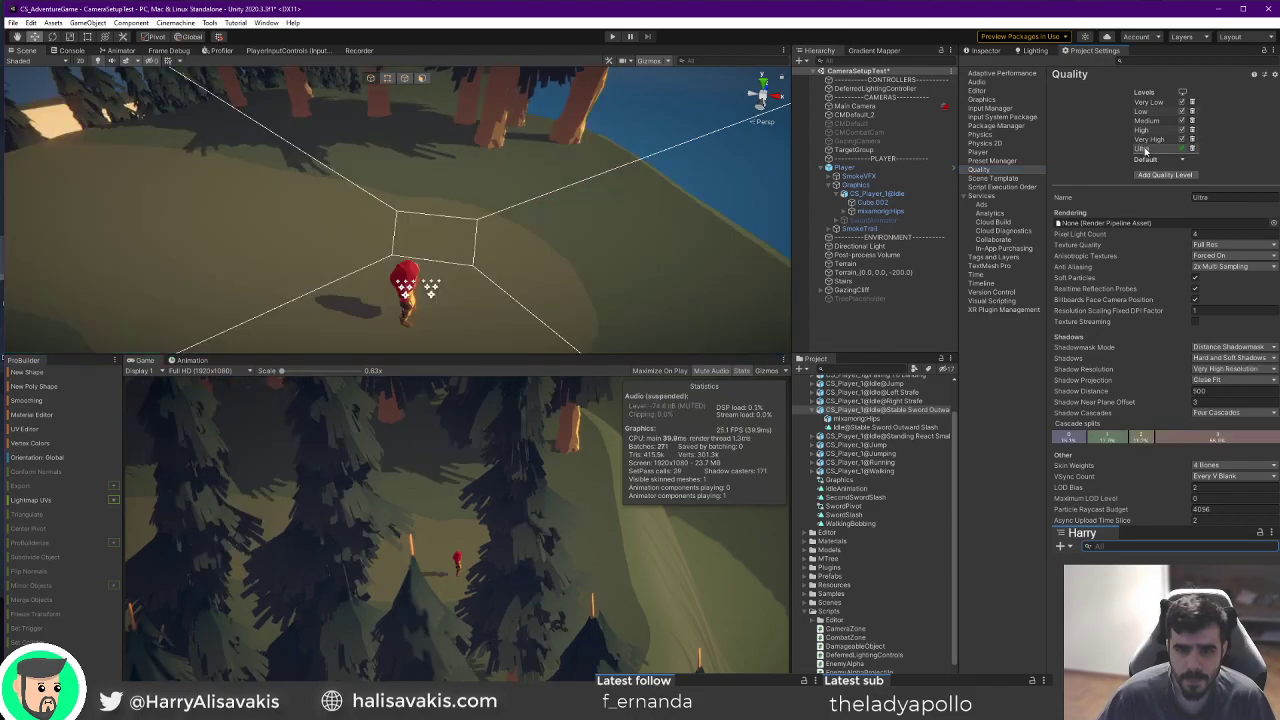
left_click(1148, 148)
left_click(1151, 139)
left_click(1151, 150)
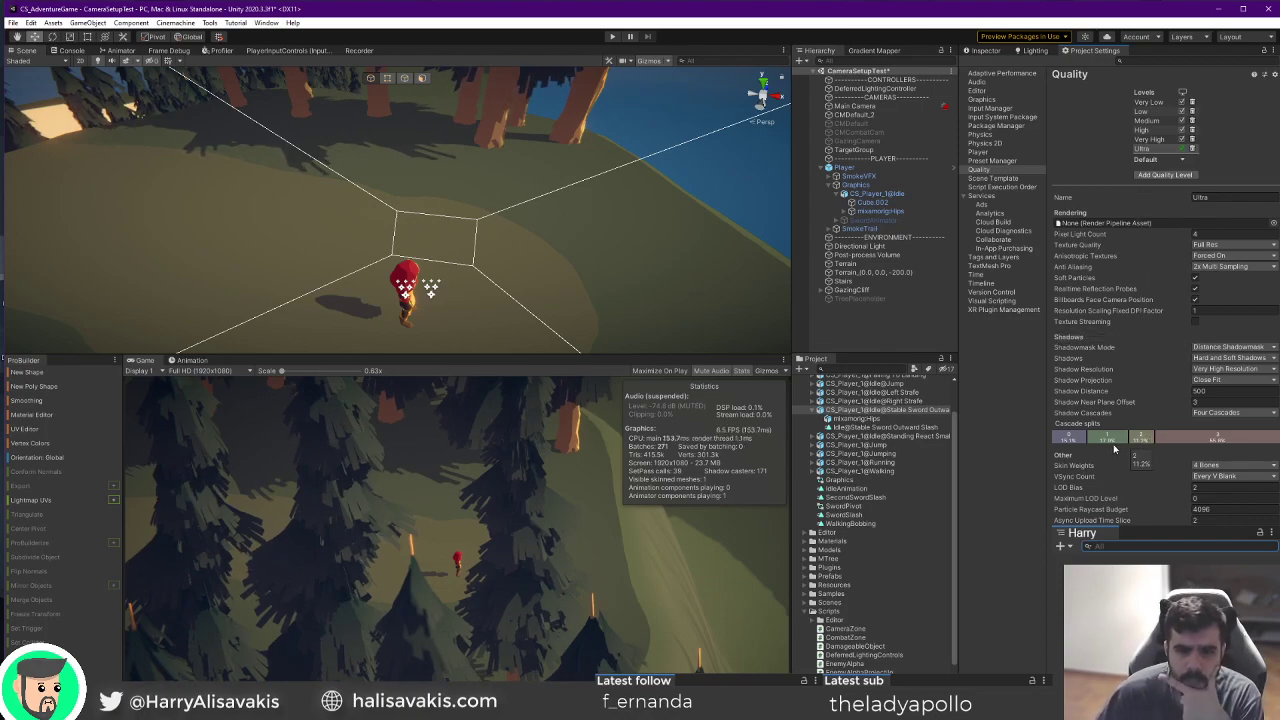
left_click(1209, 477)
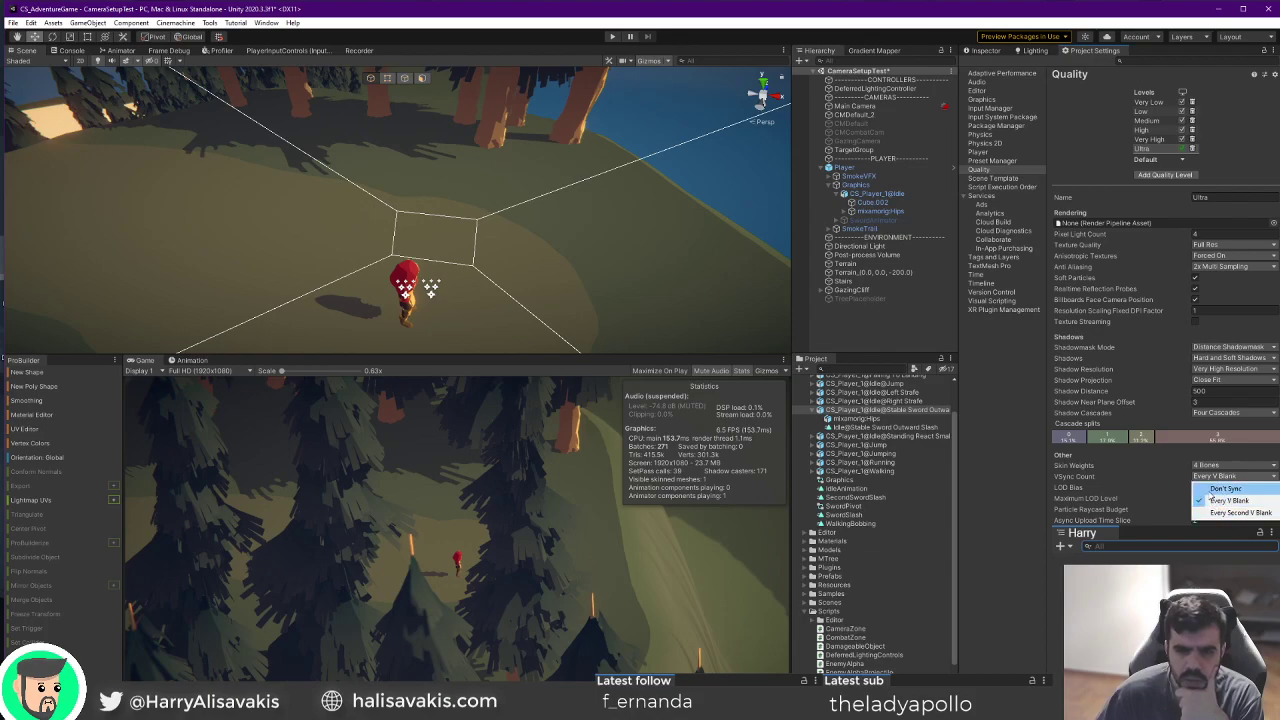
left_click(1212, 490)
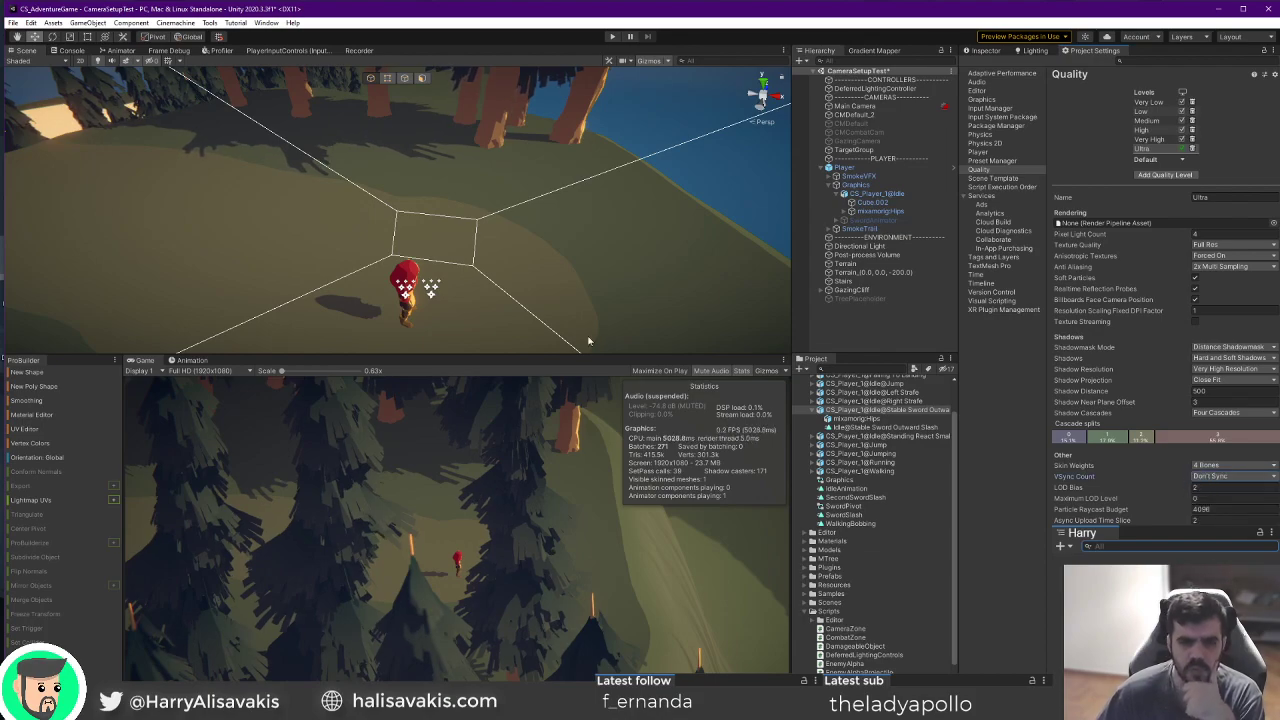
left_click(613, 36)
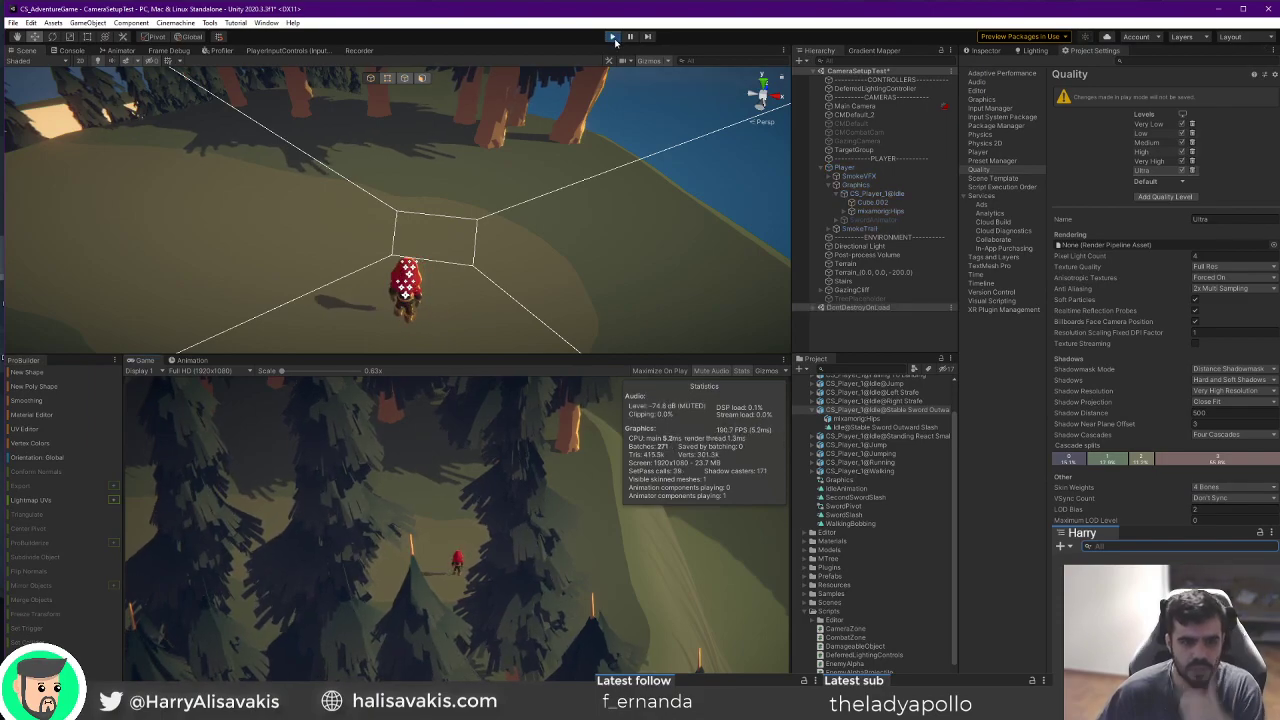
Run the character from the clearing toward the stairs and back in changing directions while watching the frame rate statistics.
key("a")
key("d")
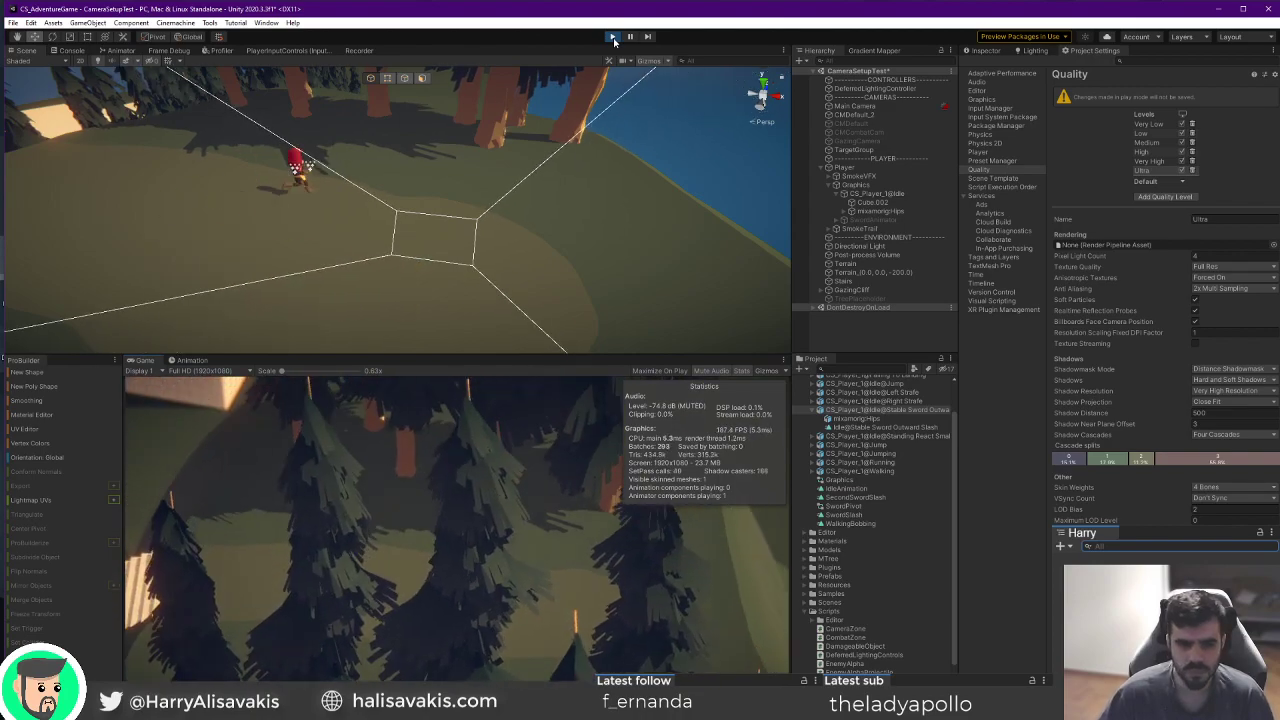
key("a")
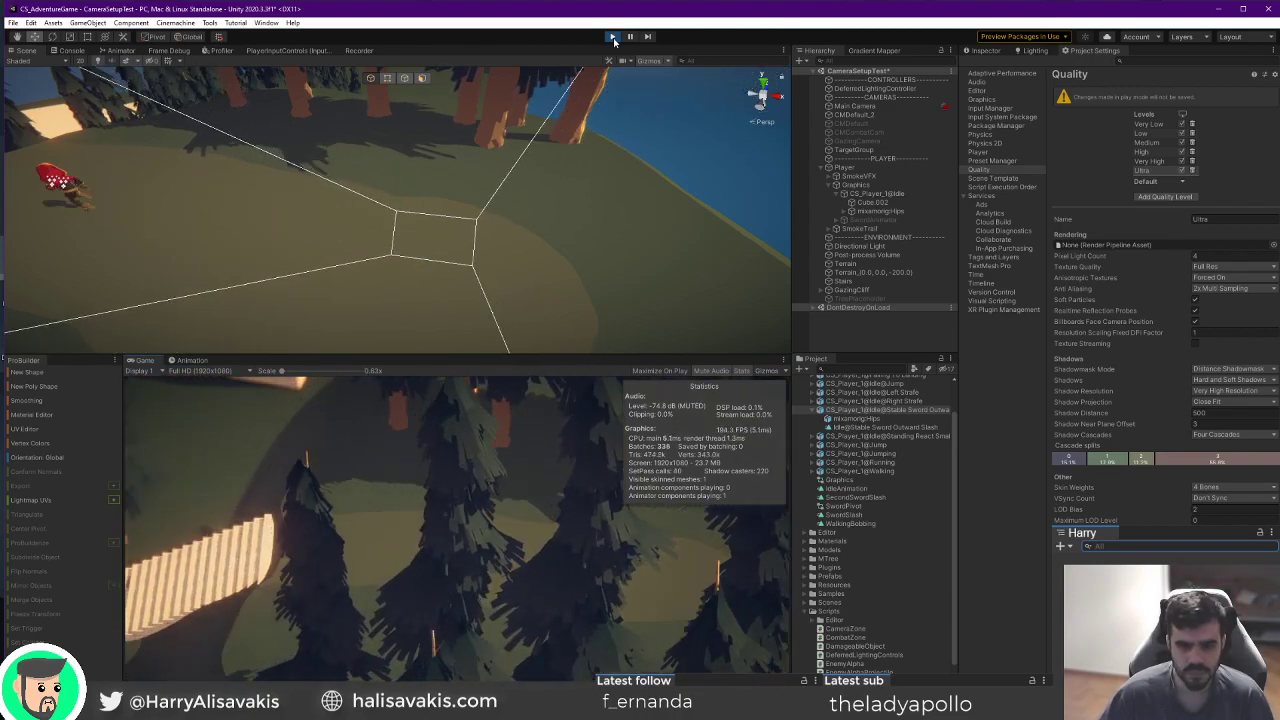
key("w")
key("s")
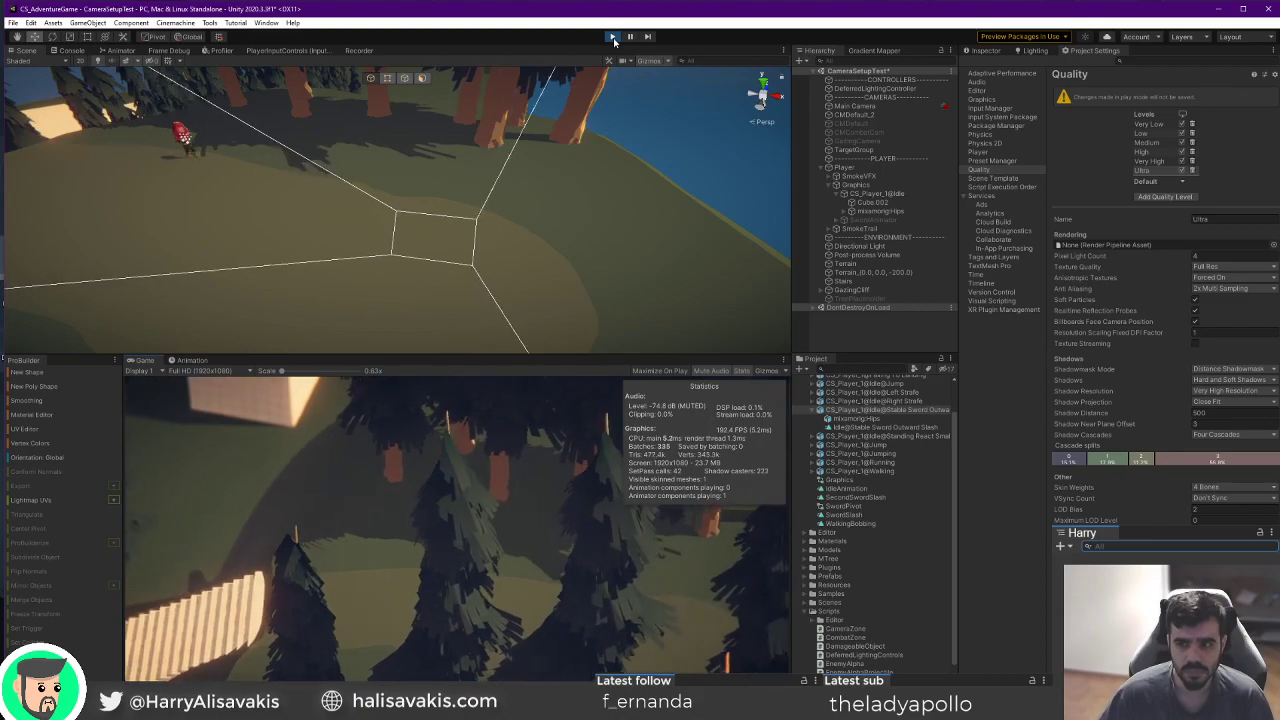
key("d")
key("a")
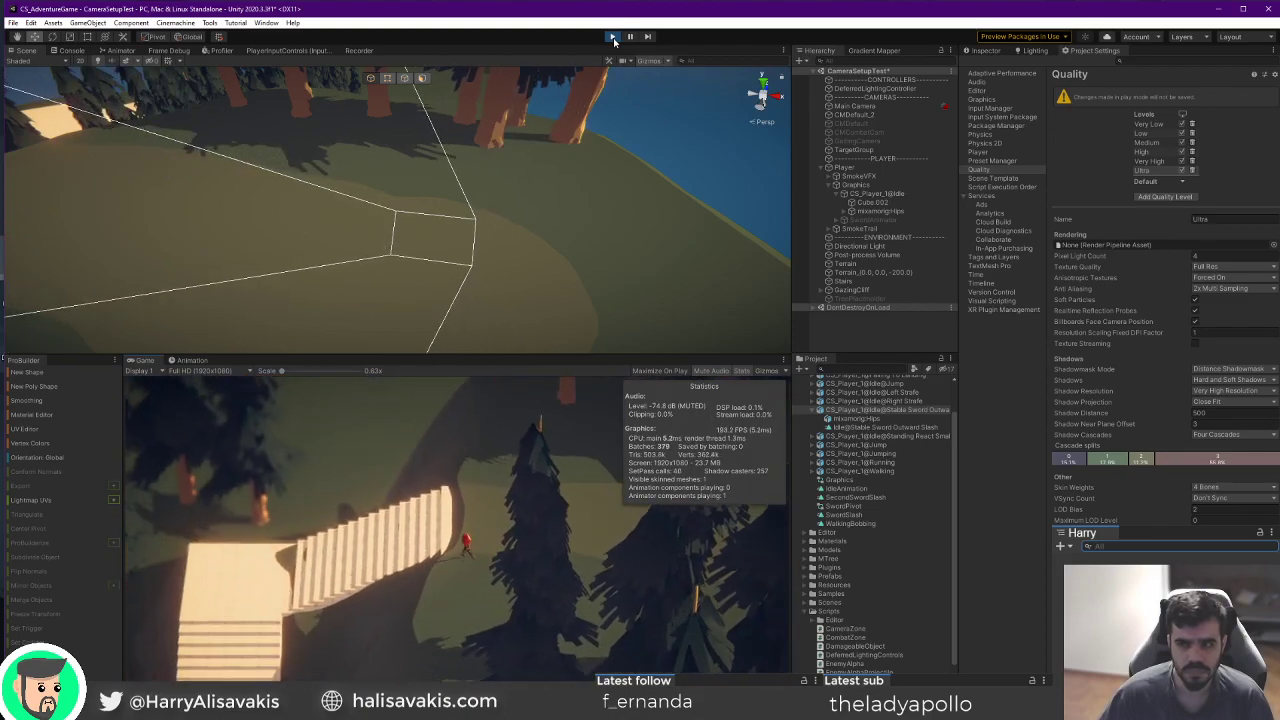
key("w")
key("d")
key("a")
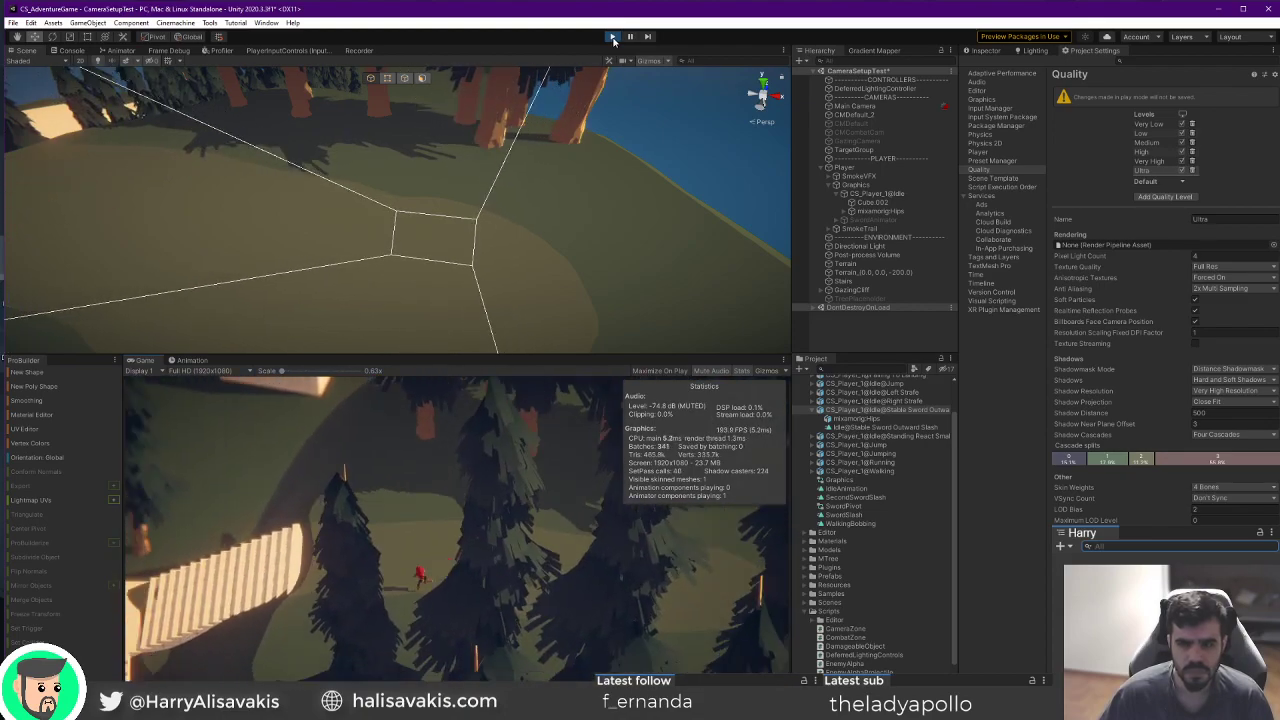
key("d")
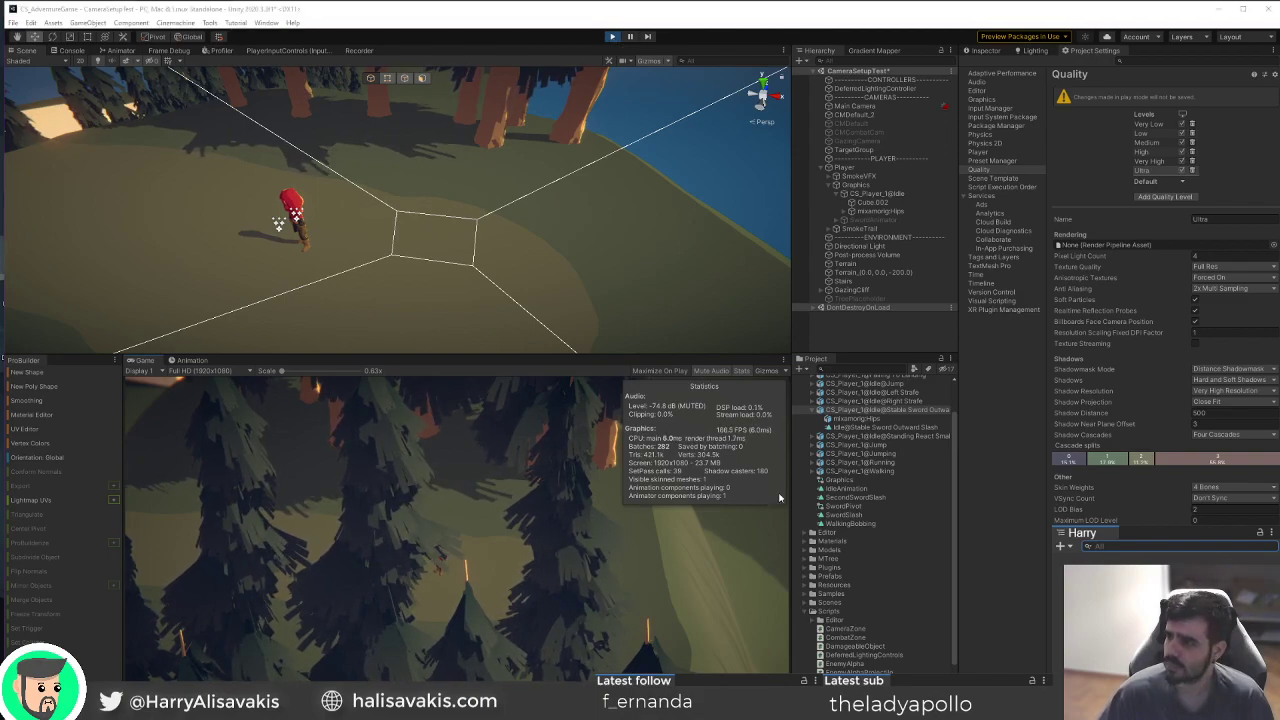
Playtest the character's movement with rapid direction reversals near the cliff edge, and exit Play mode.
left_click(468, 598)
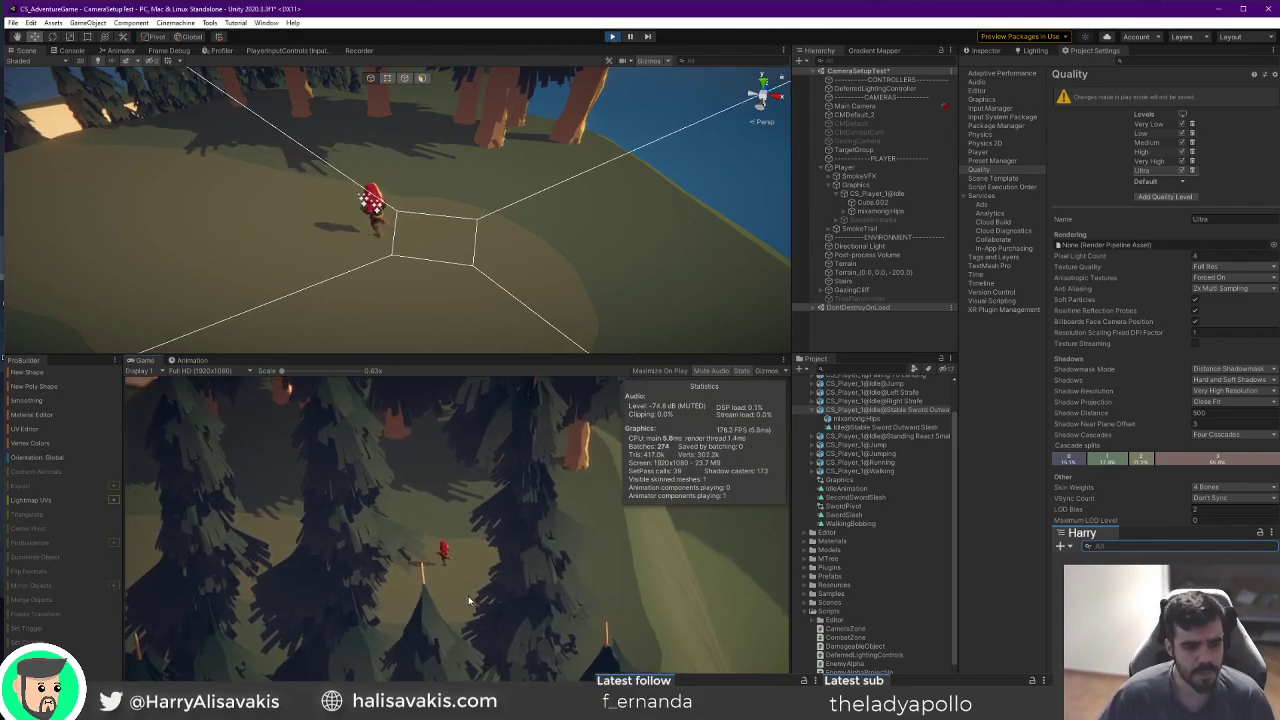
key("d")
key("a")
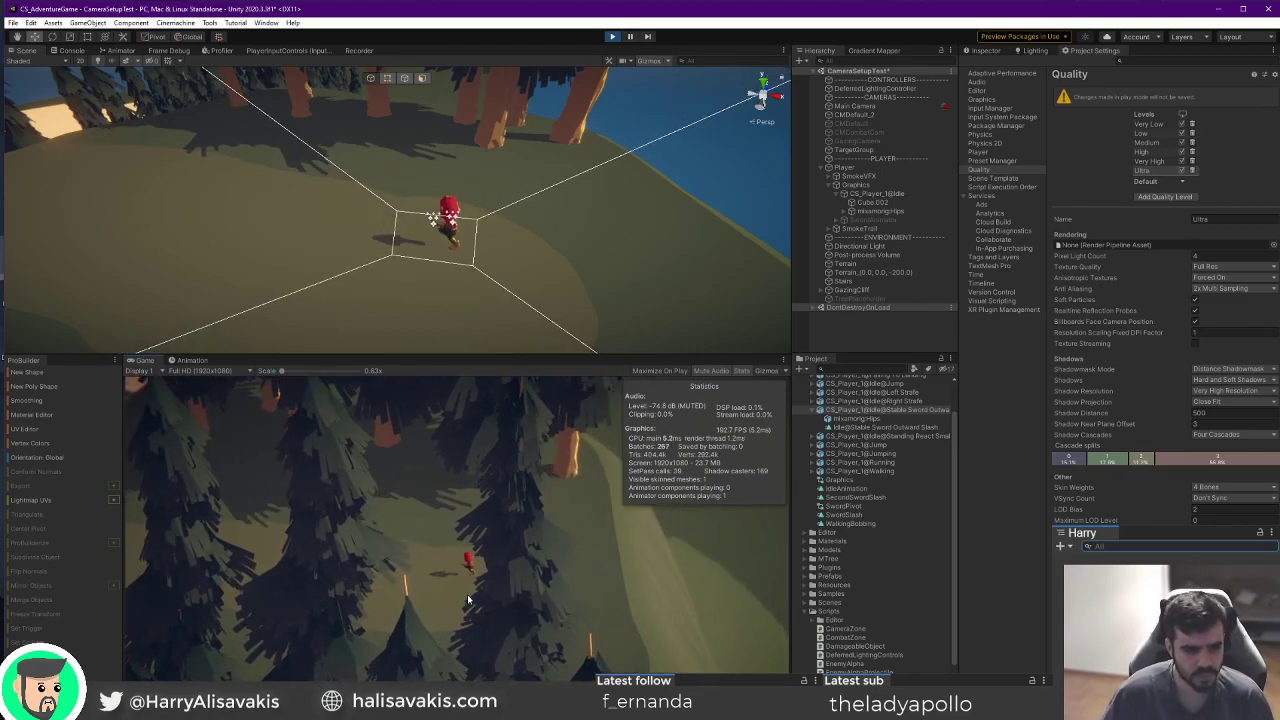
key("d")
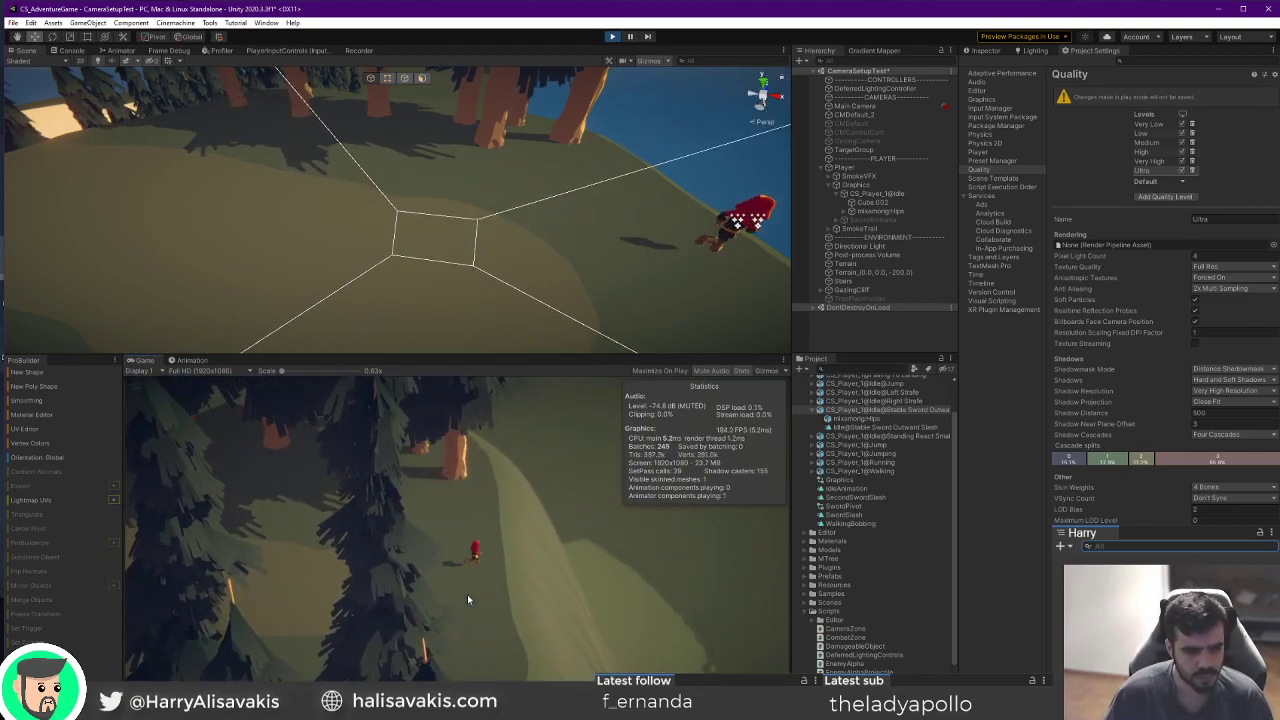
key("a")
key("d")
key("a")
key("d")
key("a")
key("d")
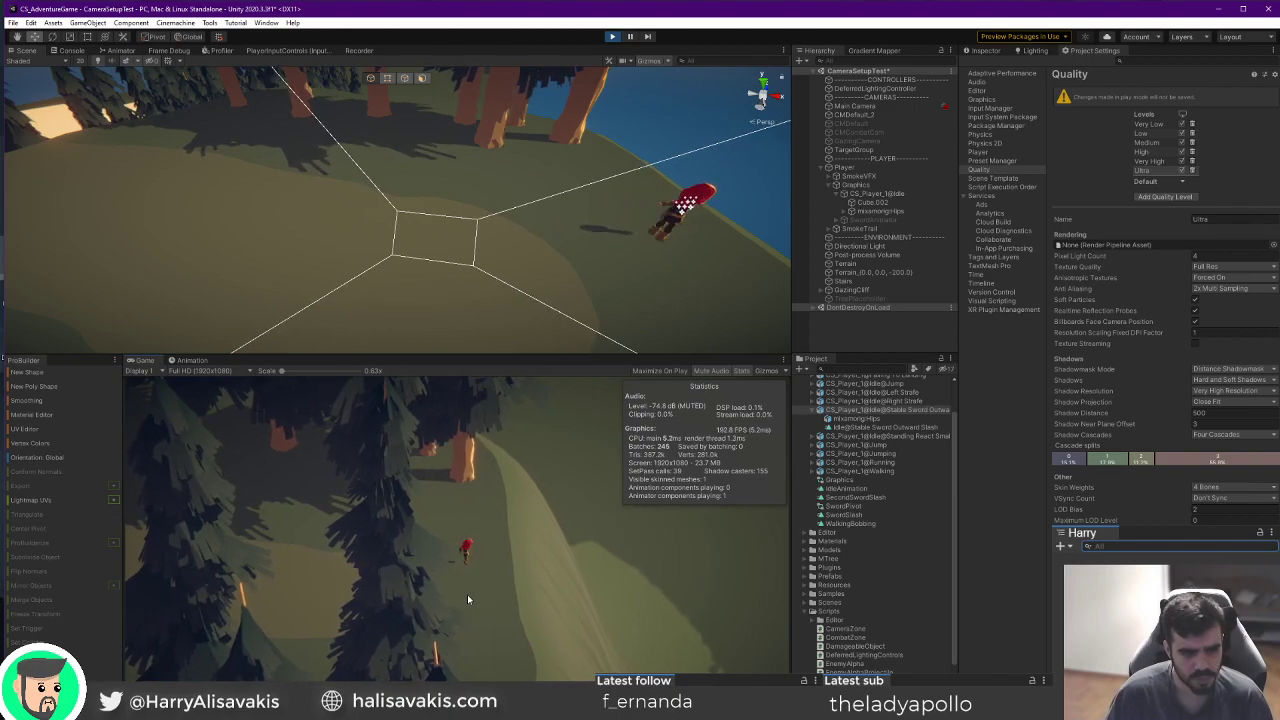
key("w")
key("a")
key("s")
key("d")
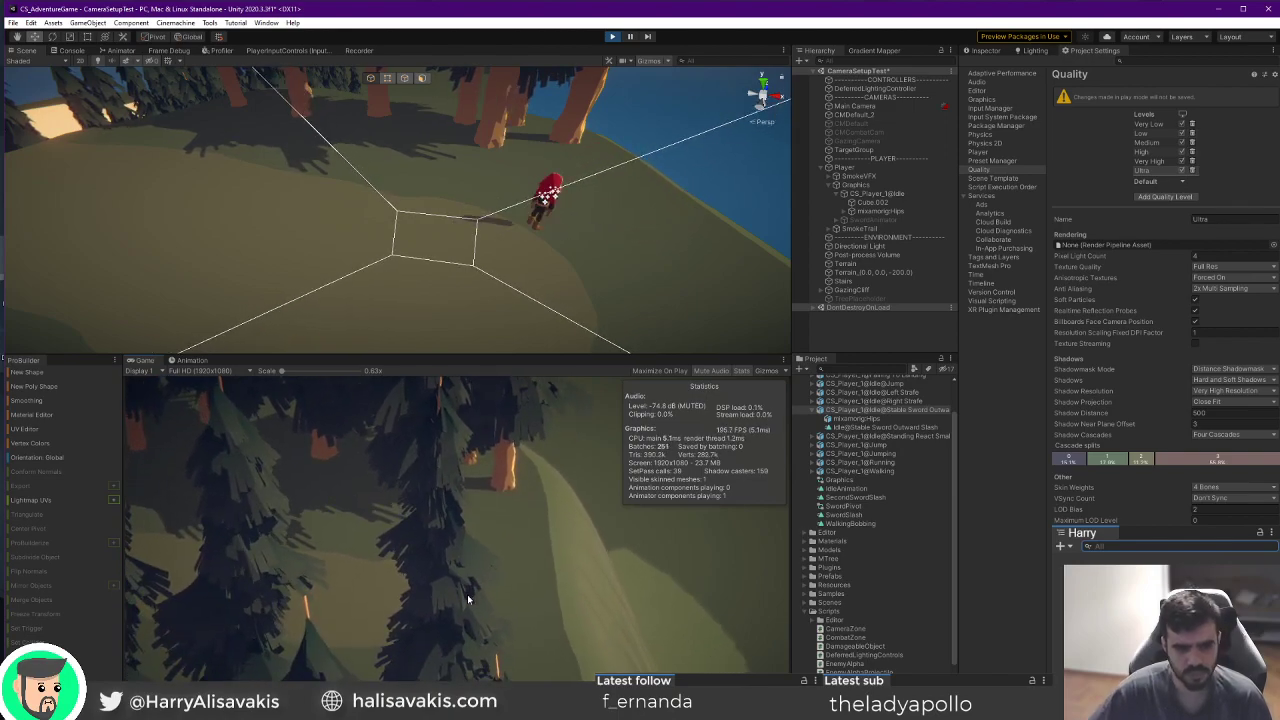
key("a")
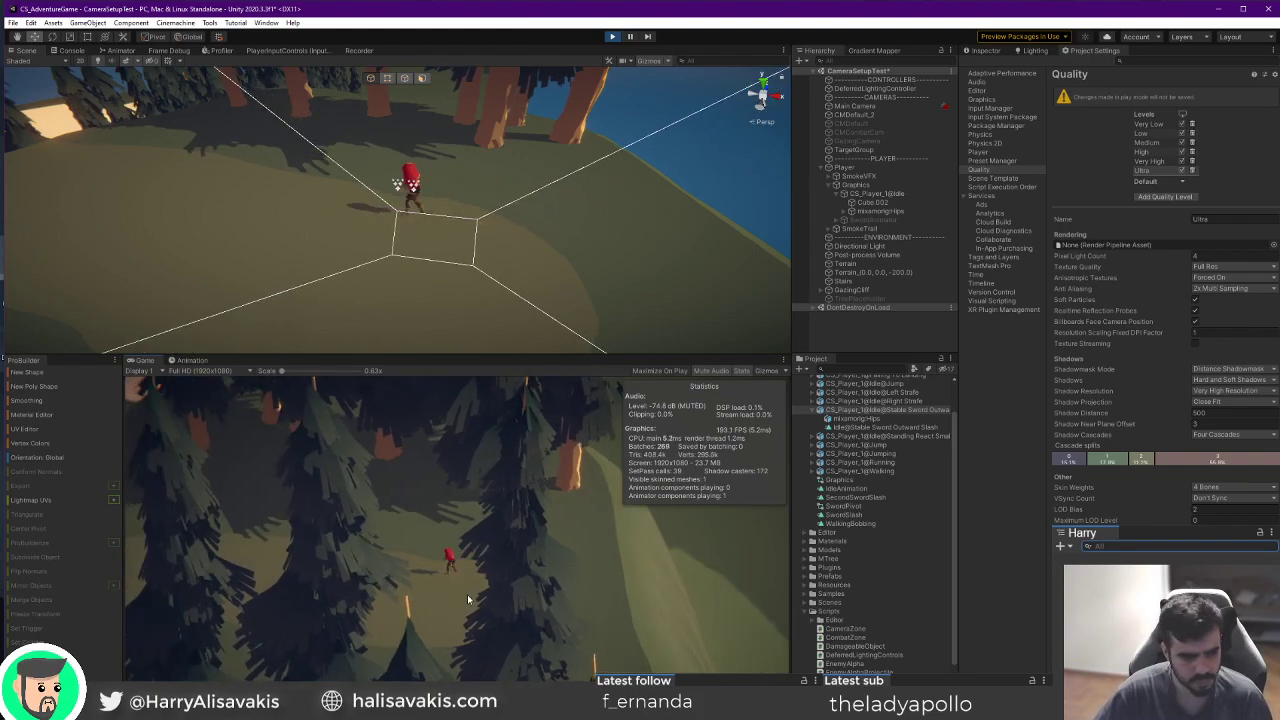
key("d")
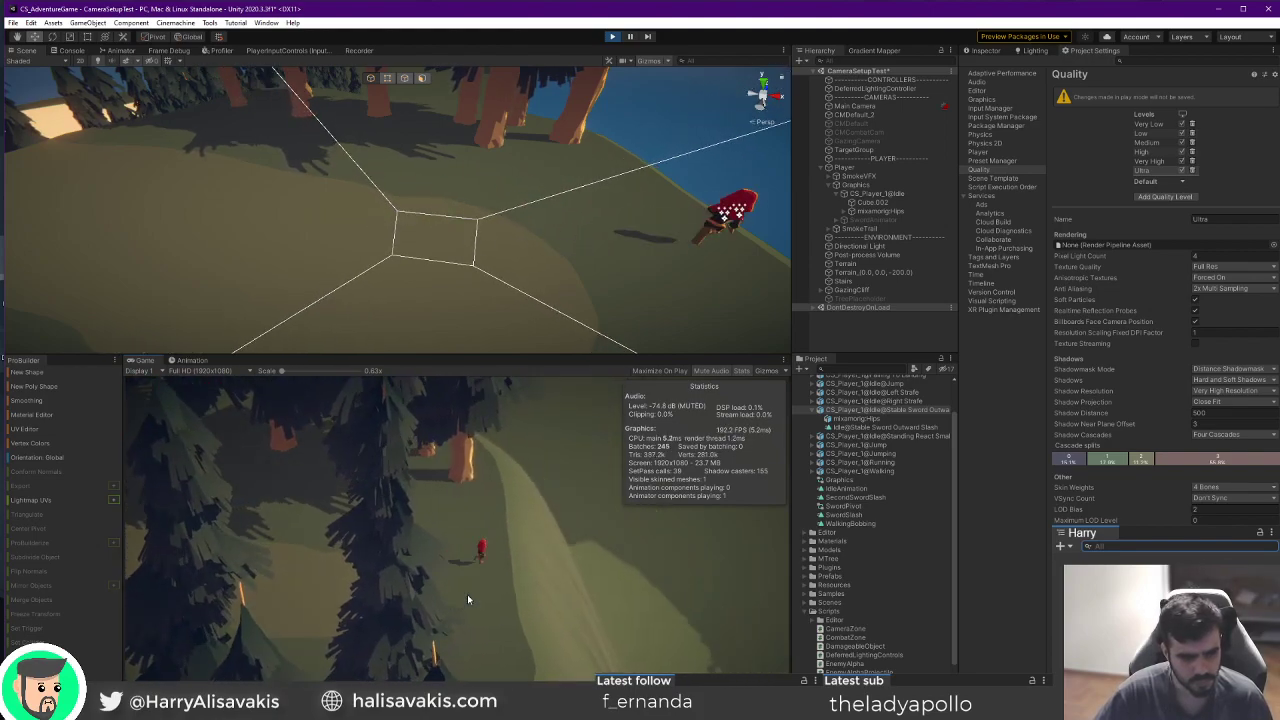
key("a")
key("d")
key("a")
key("d")
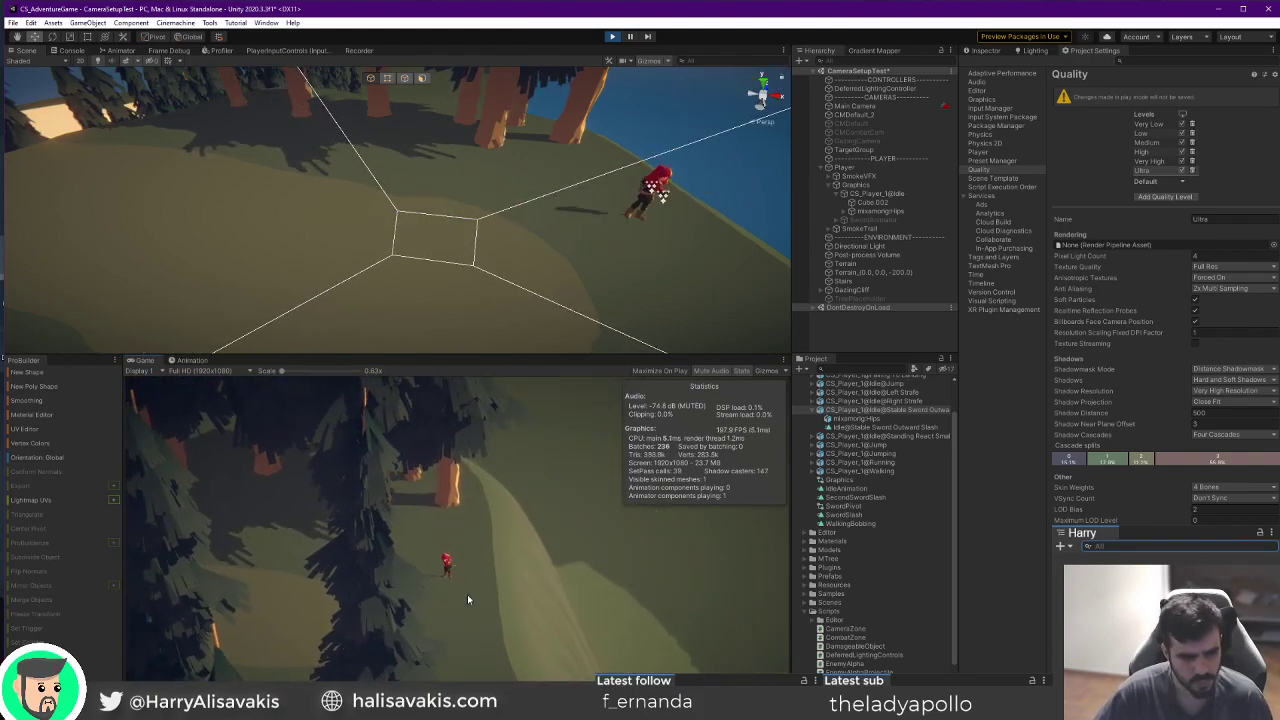
key("a")
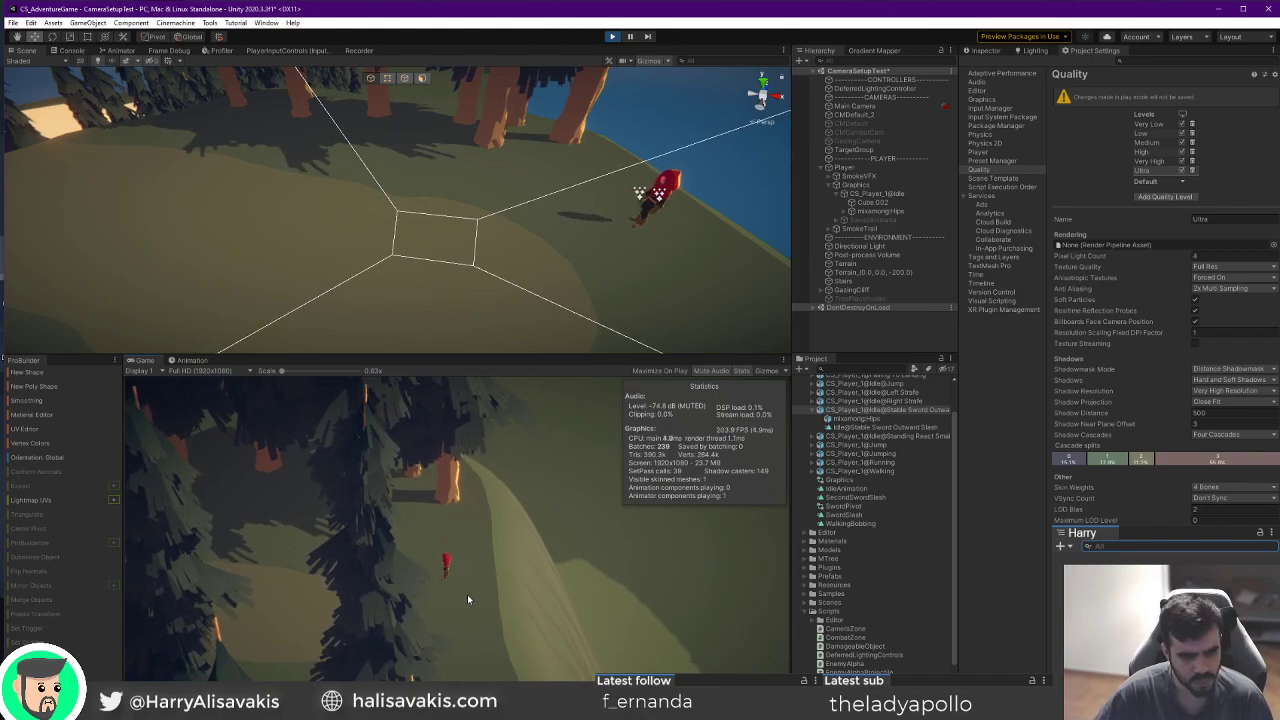
key("s")
key("w")
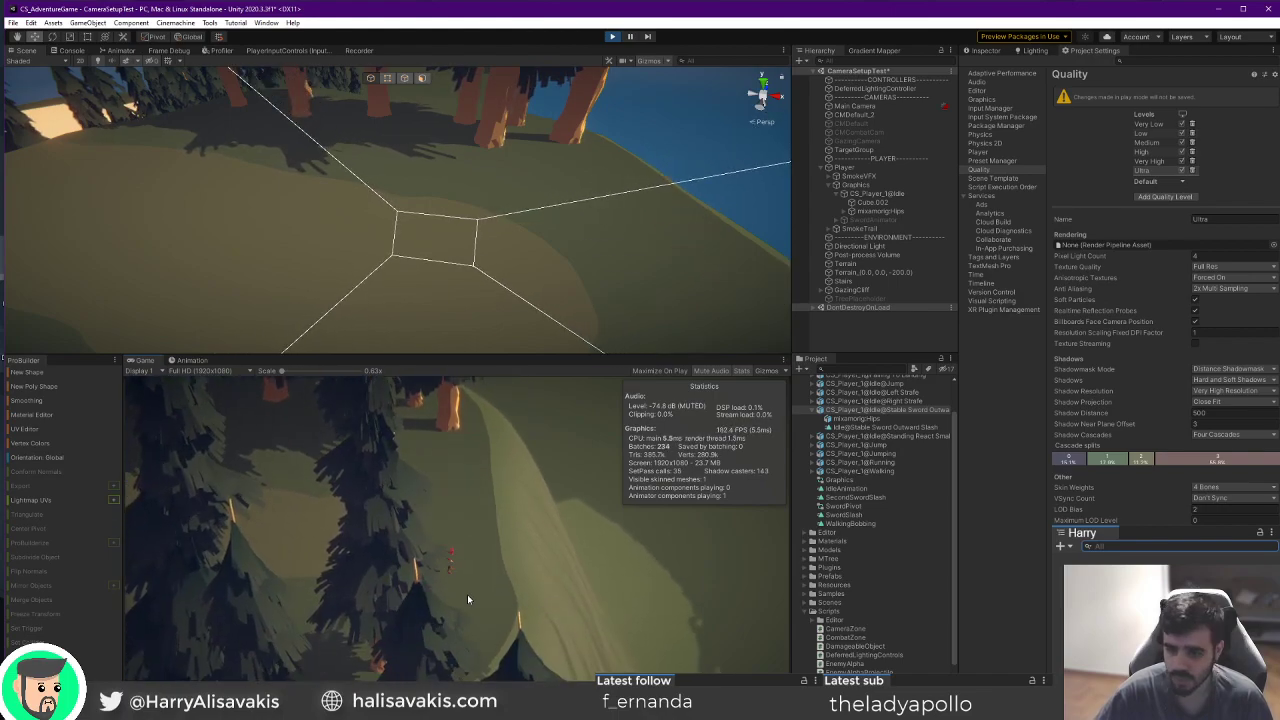
key("s")
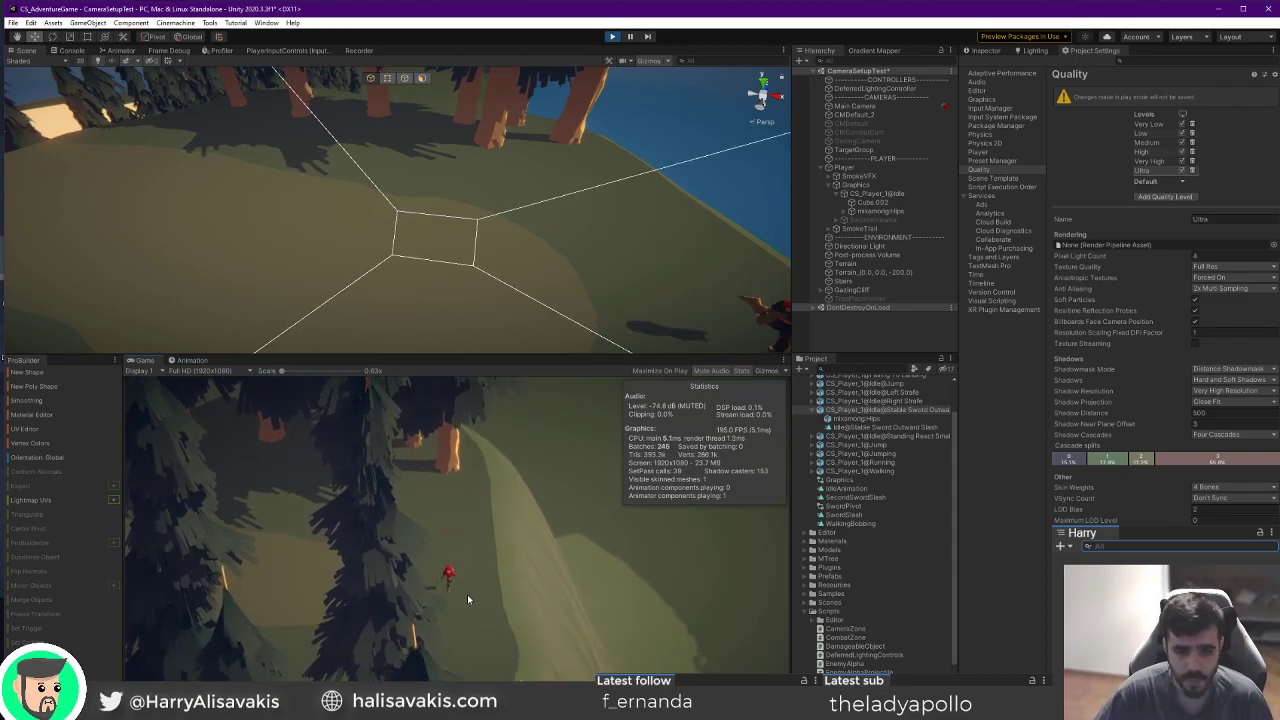
key("w")
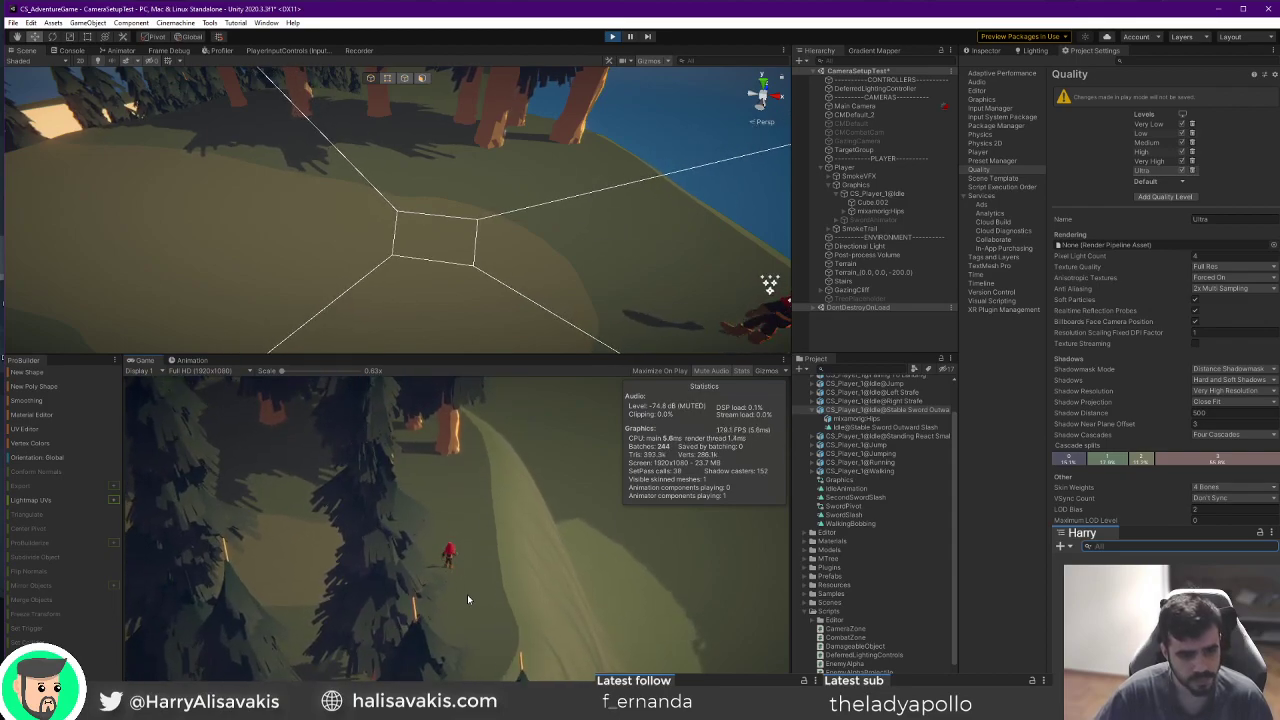
left_click(611, 38)
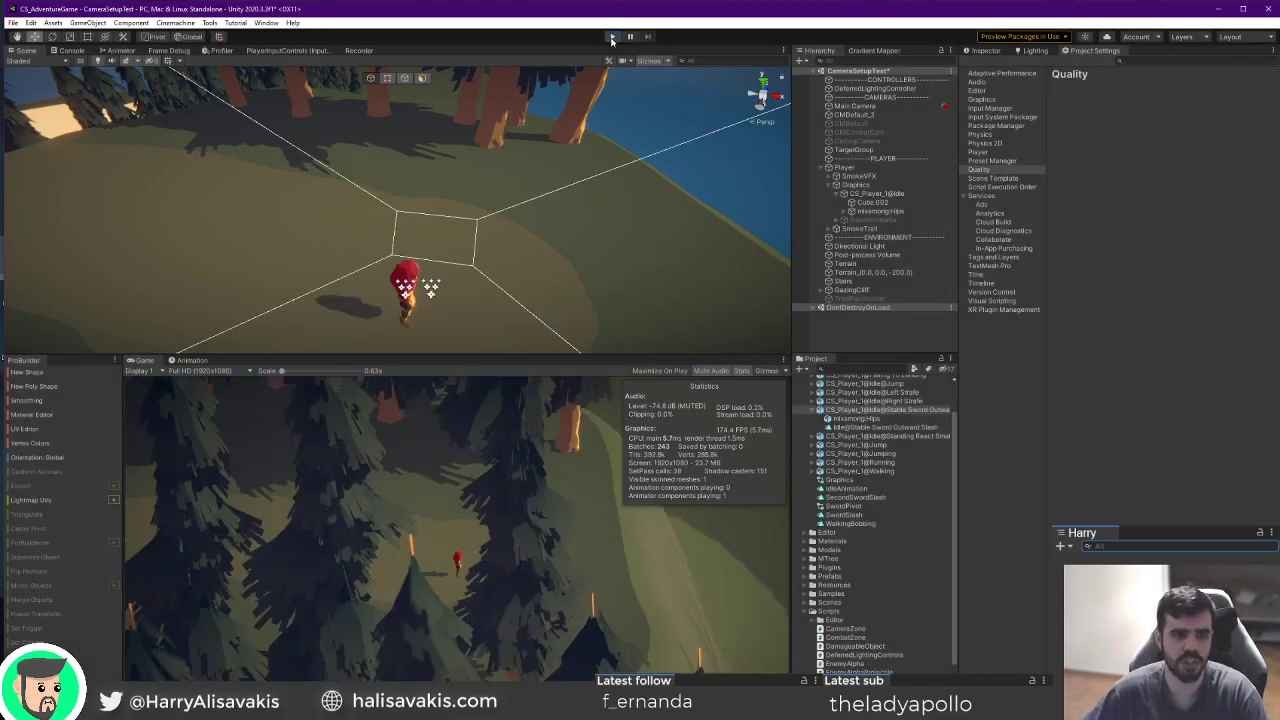
Examine the character up close in the Scene view and select CS_Player_1@Idle under the player's Graphics object.
left_click_drag(410, 110, 555, 172, "alt")
left_click_drag(450, 238, 586, 206, "alt")
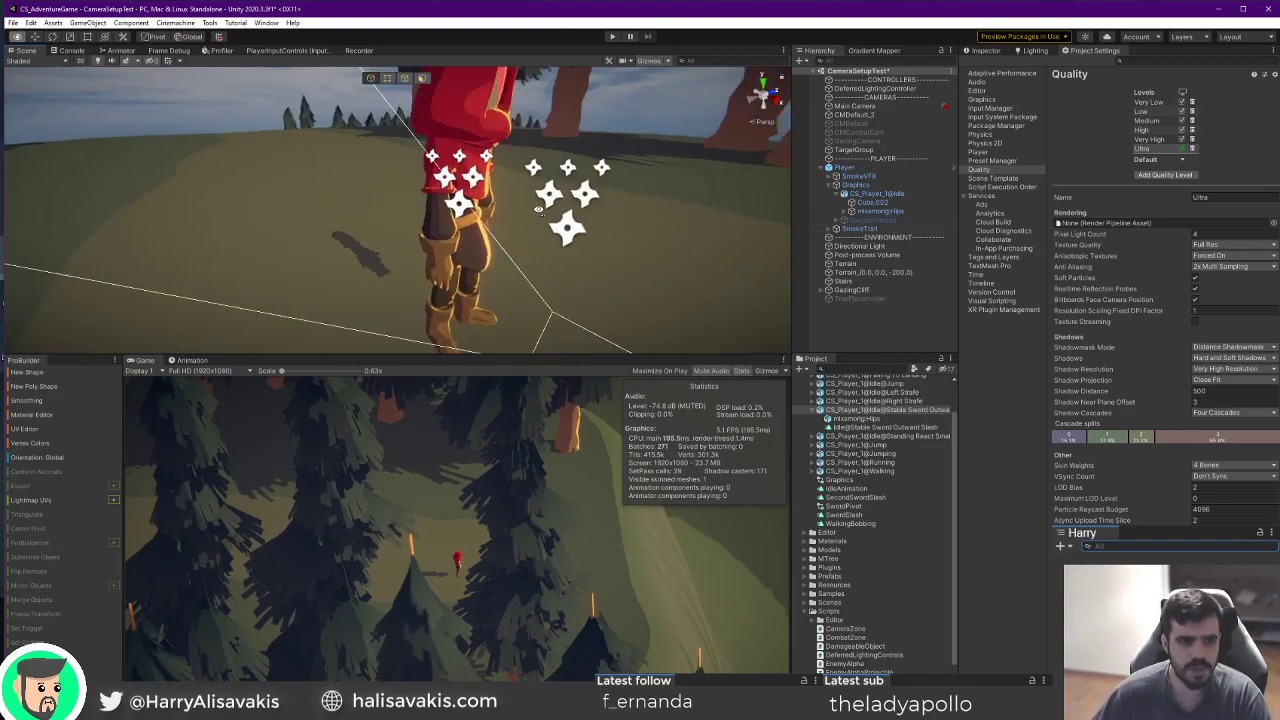
scroll(586, 206, "up", 4)
left_click(893, 194)
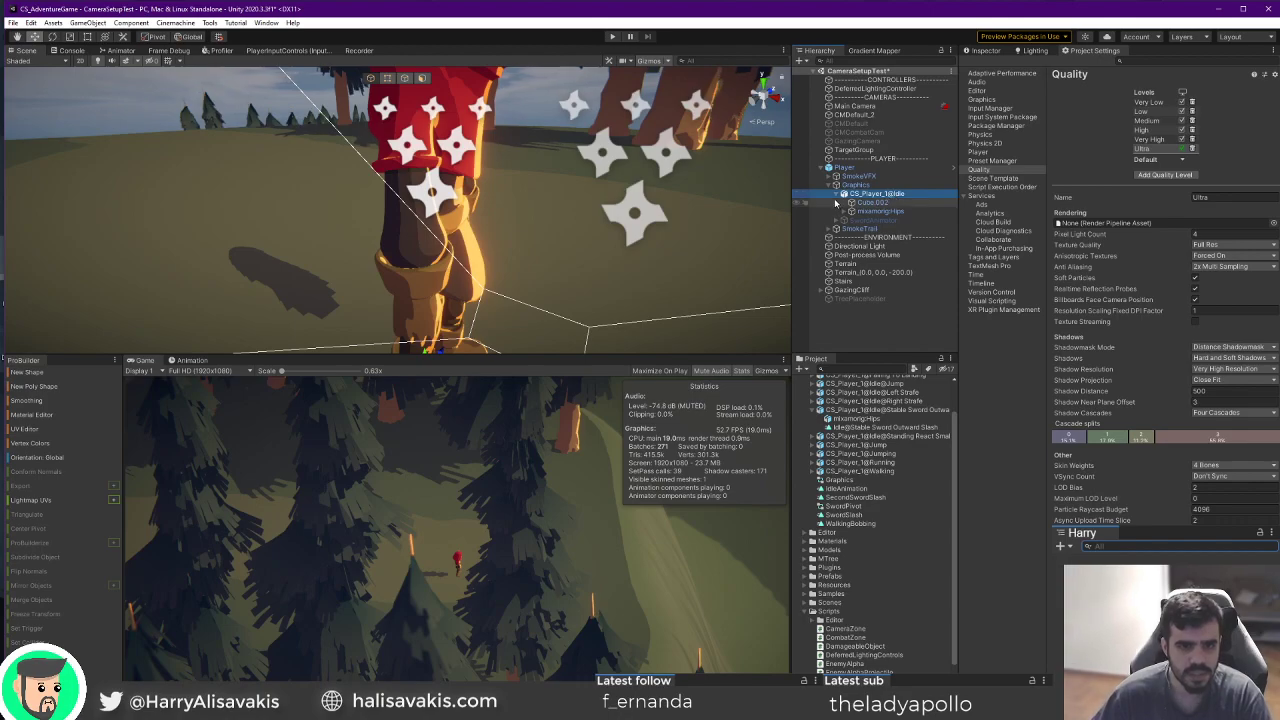
left_click(837, 194)
left_click_drag(377, 158, 426, 206, "alt")
left_click(837, 194)
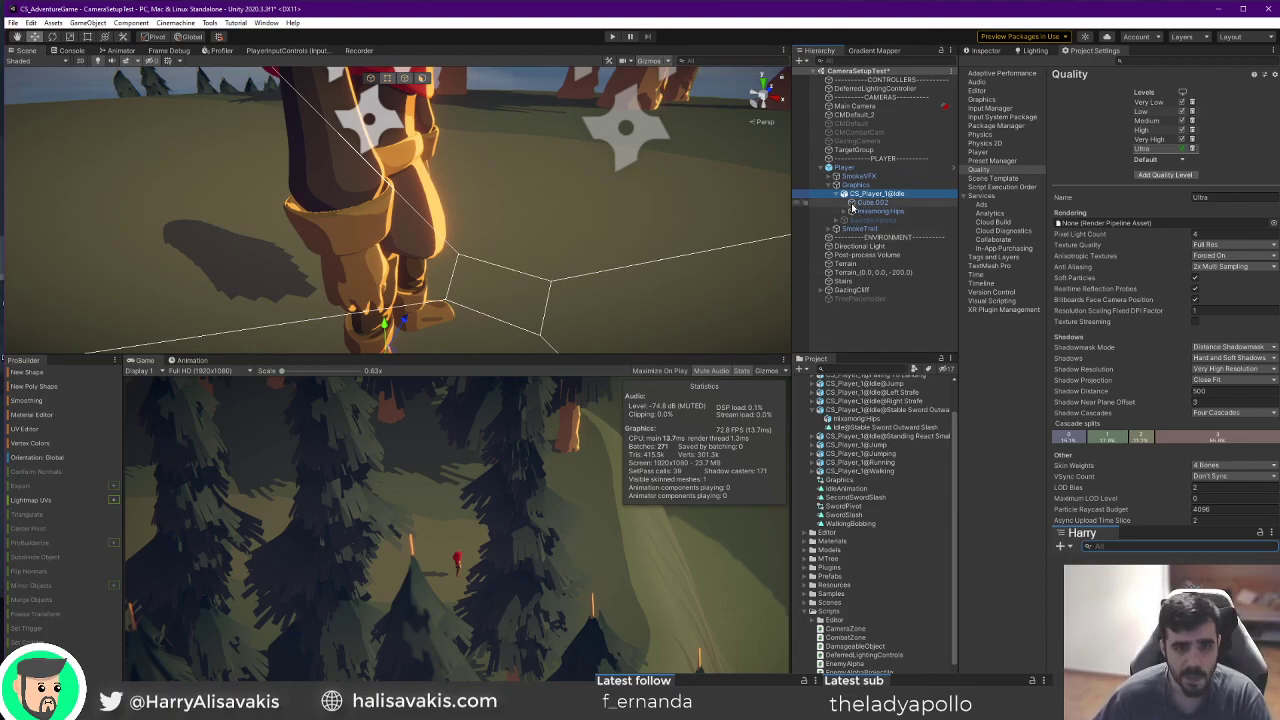
Expand the character's skeleton from mixamorig:Hips through the spine and right arm to mixamorig:RightHand, widening the Hierarchy to read the bone names.
left_click(850, 212)
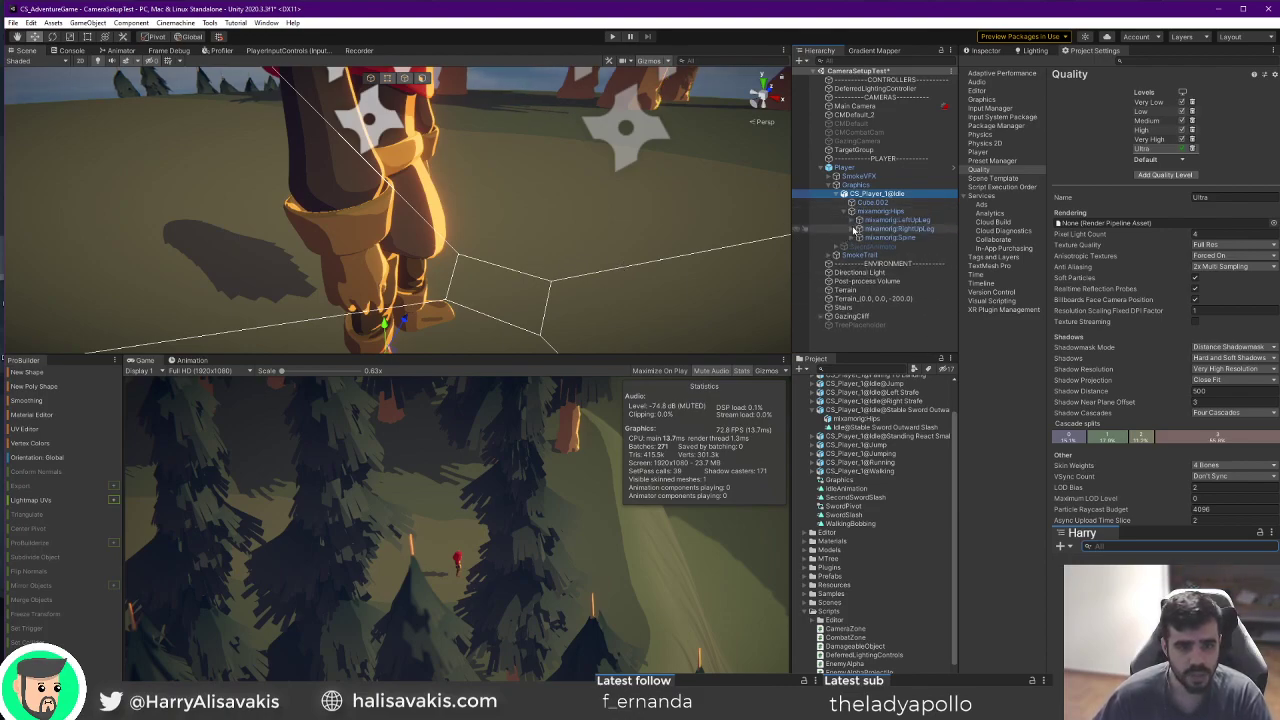
left_click(859, 238)
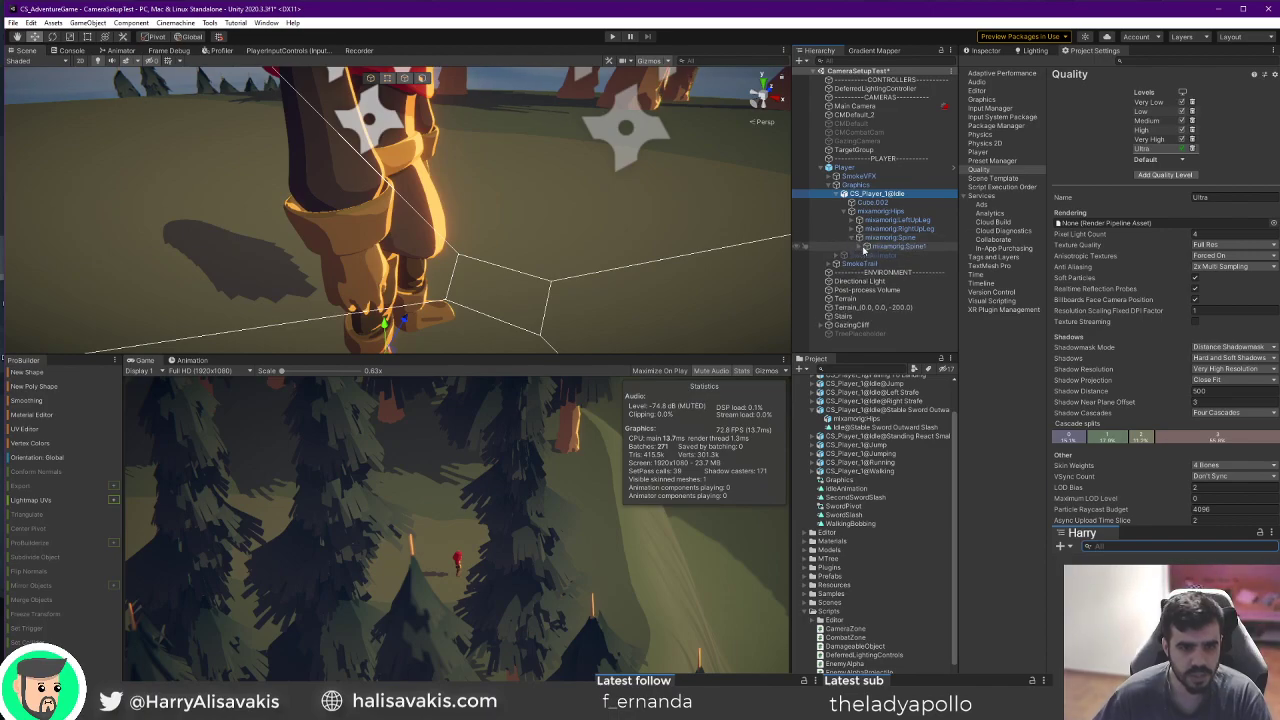
left_click(865, 247)
left_click(874, 255)
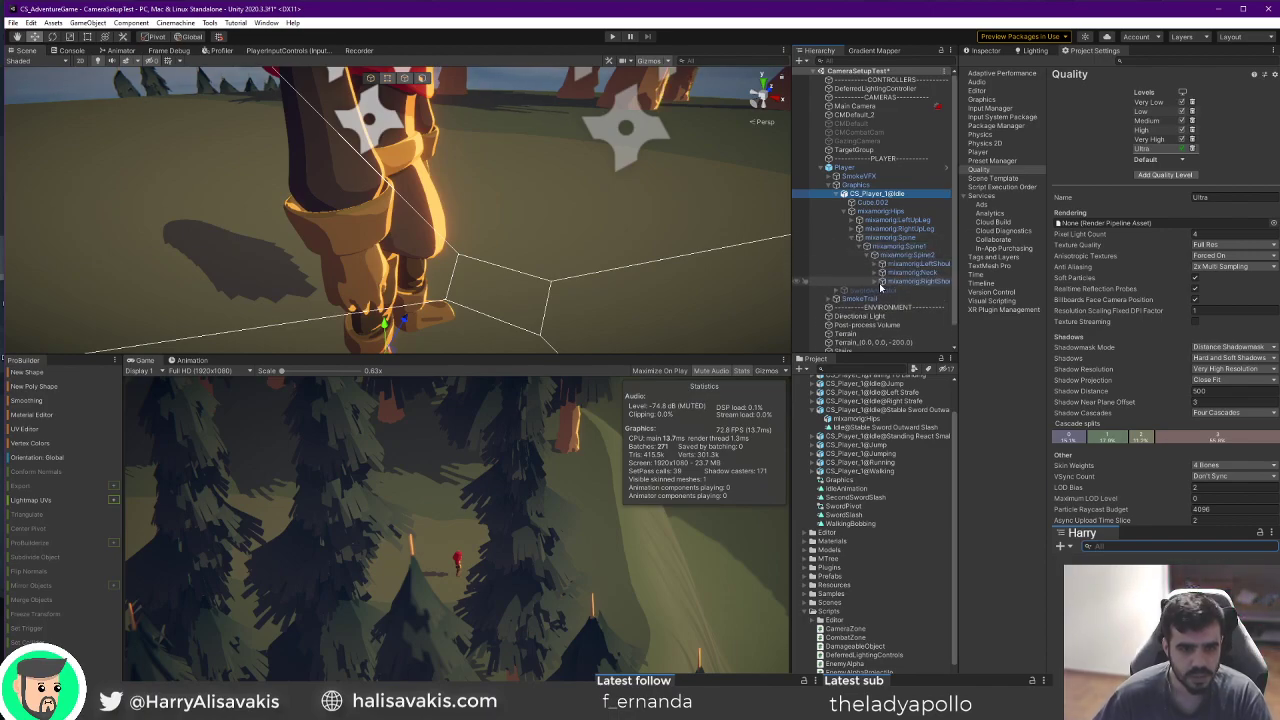
scroll(878, 285, "down", 1)
left_click(881, 251)
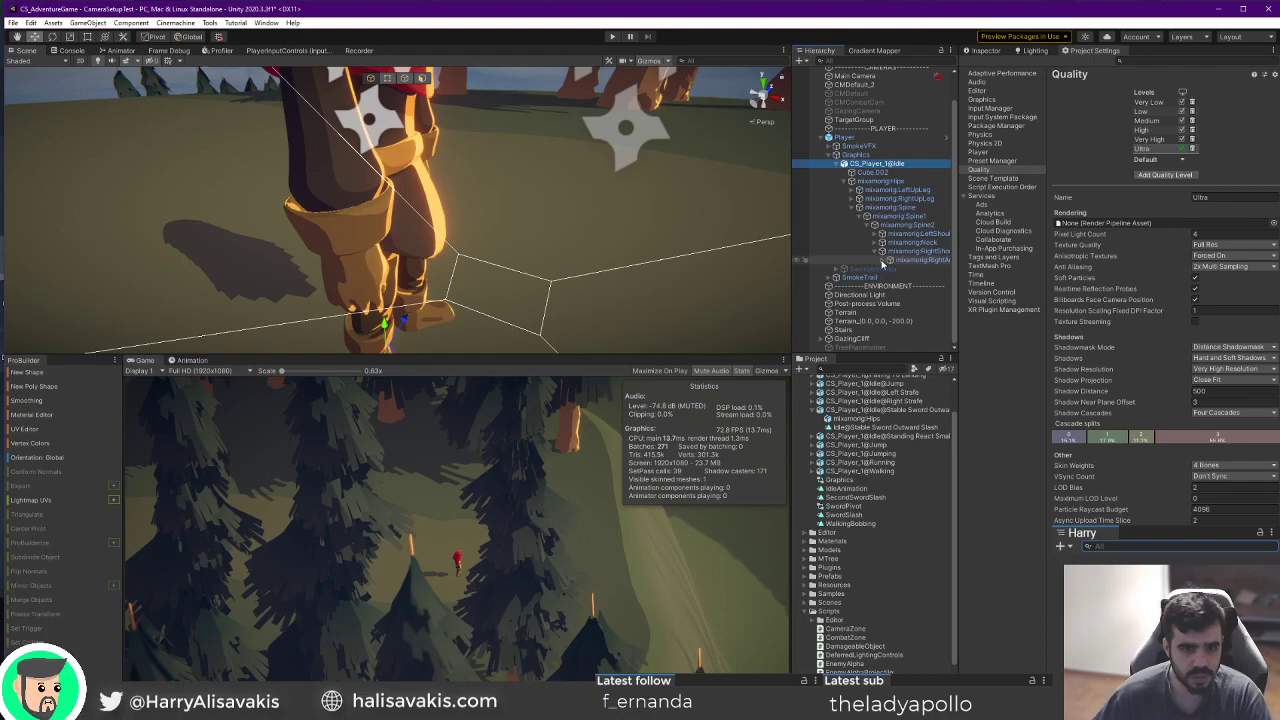
left_click(889, 259)
left_click(897, 268)
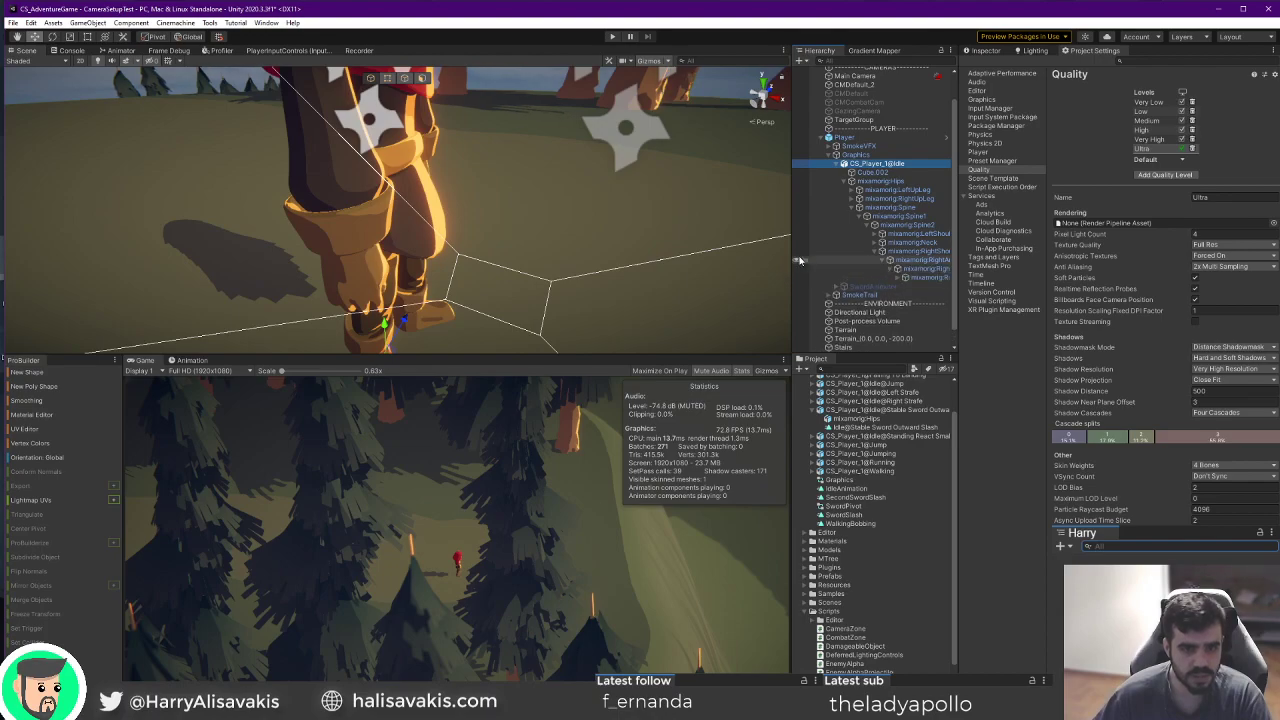
left_click_drag(799, 260, 747, 262)
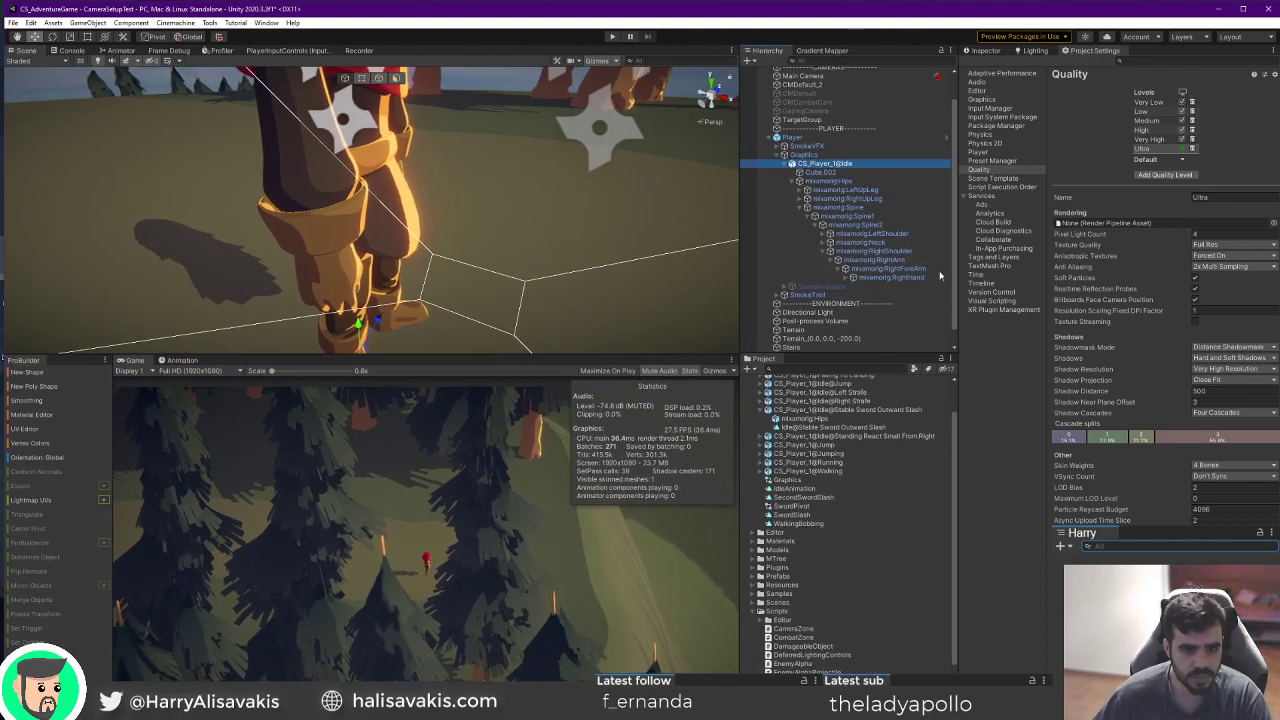
left_click(853, 277)
Add a 3D cube as a child of mixamorig:RightHand and remove its Box Collider component.
right_click(882, 280)
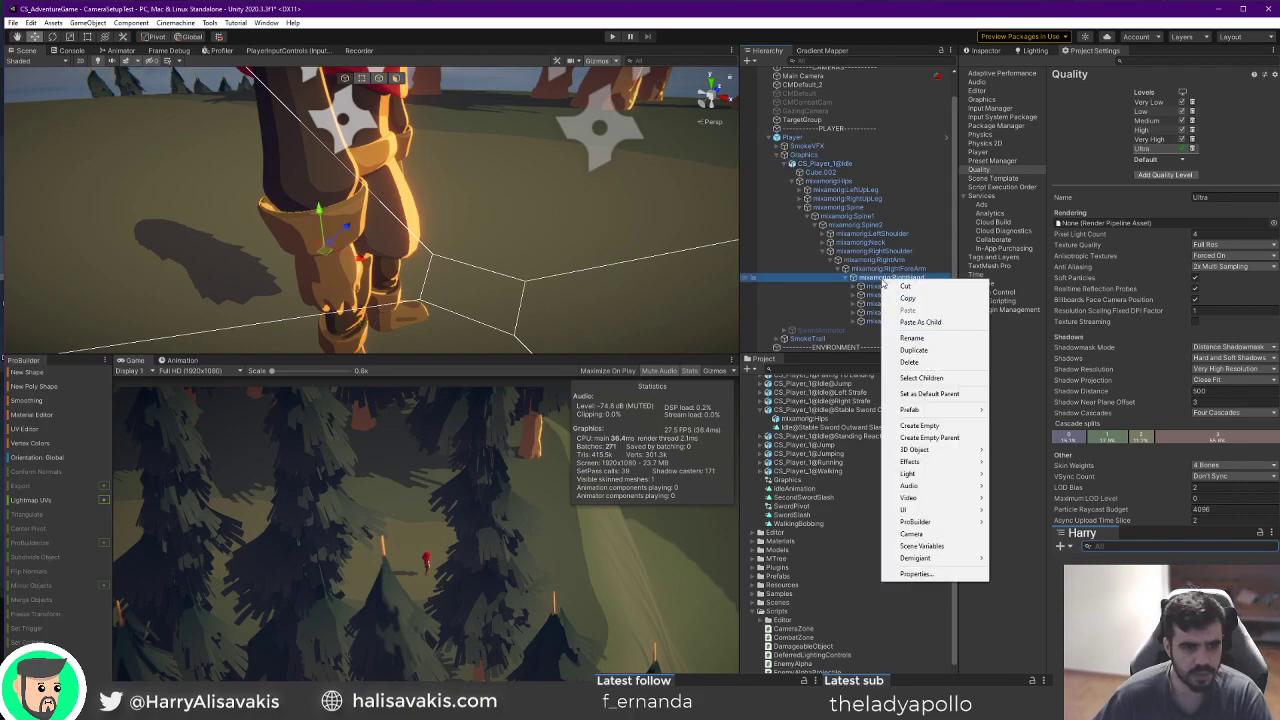
mouse_move(930, 450)
left_click(1012, 449)
left_click_drag(330, 270, 282, 296, "alt")
right_click_drag(283, 298, 232, 280)
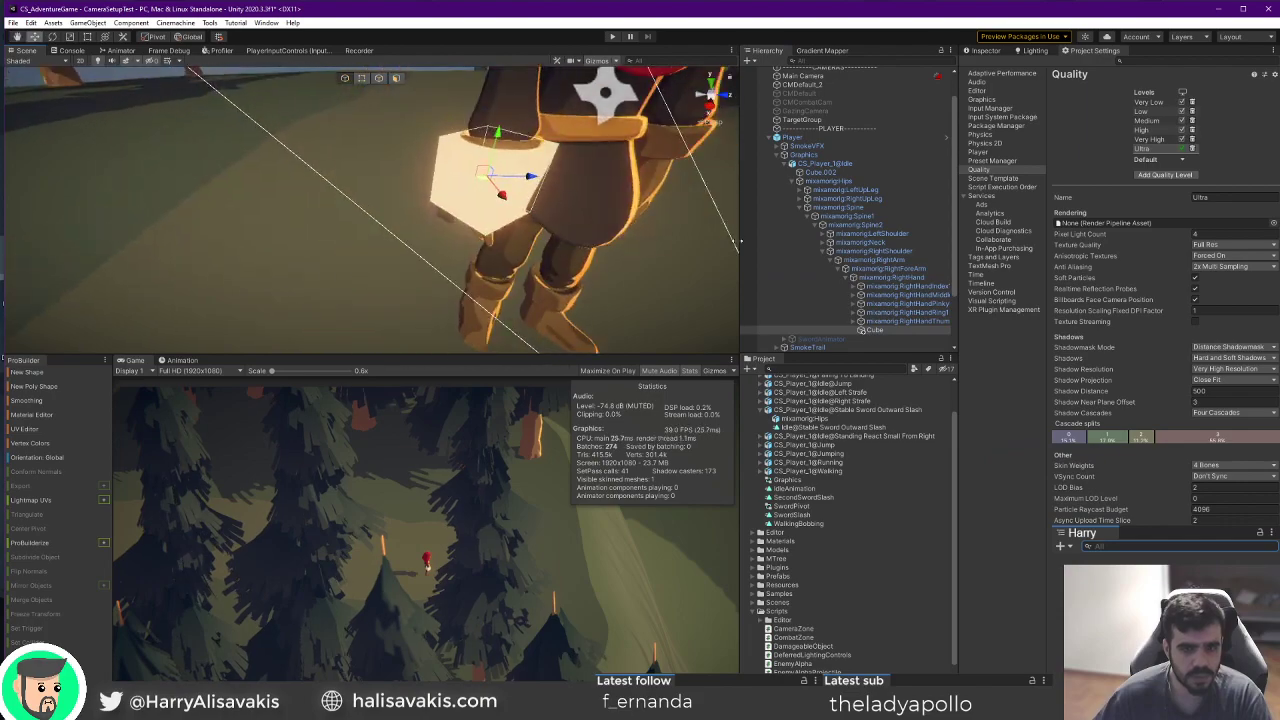
left_click(991, 52)
left_click(1264, 385)
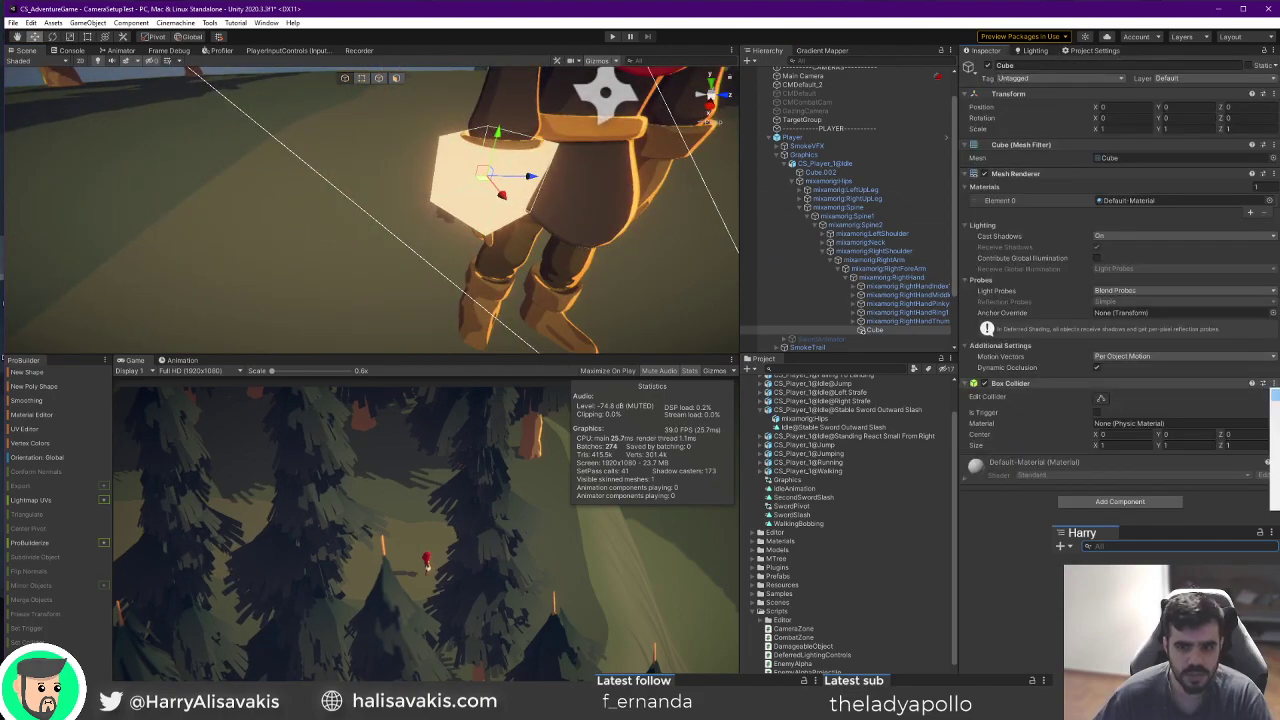
left_click(1275, 411)
Move the cube onto the right hand and scale it into a long bar of about 5.44 × 0.39 × 0.45.
right_click_drag(408, 128, 462, 129)
left_click_drag(436, 129, 261, 243)
key("r")
left_click_drag(369, 200, 470, 185, "alt")
Shift the bar along its local X axis to about -2.31 so it extends forward from the hand like a sword.
key("w")
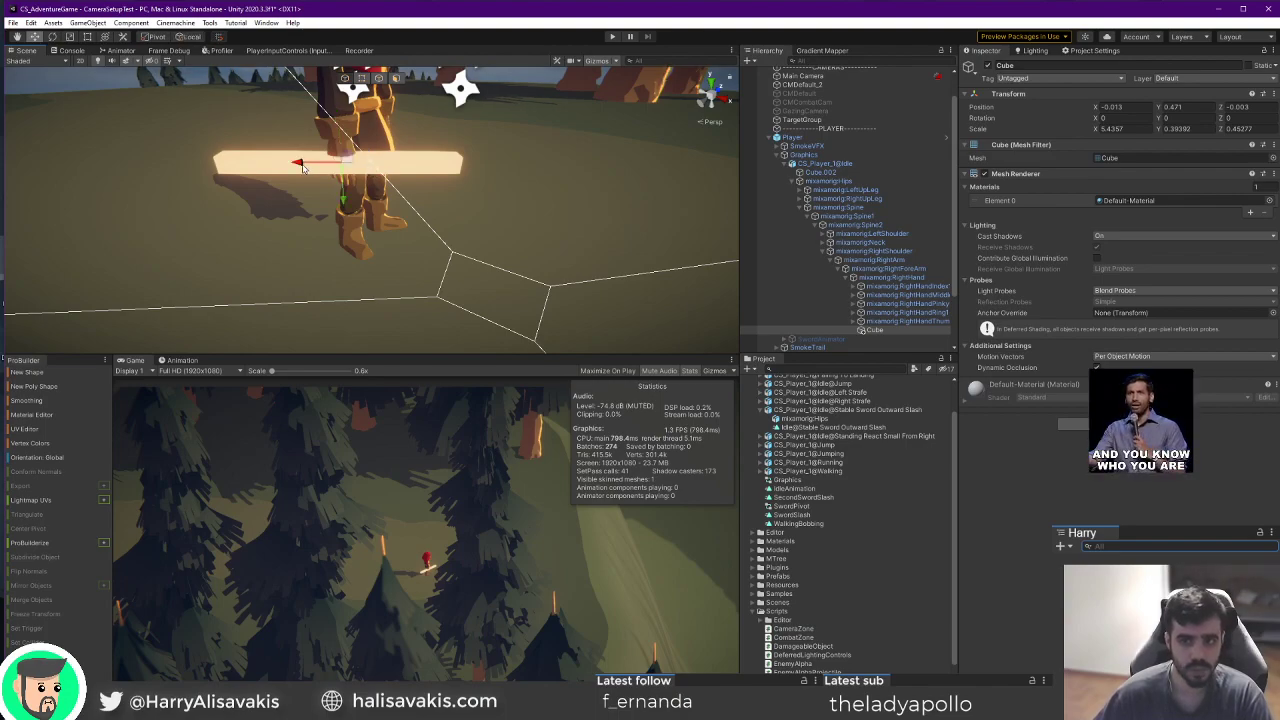
key("x")
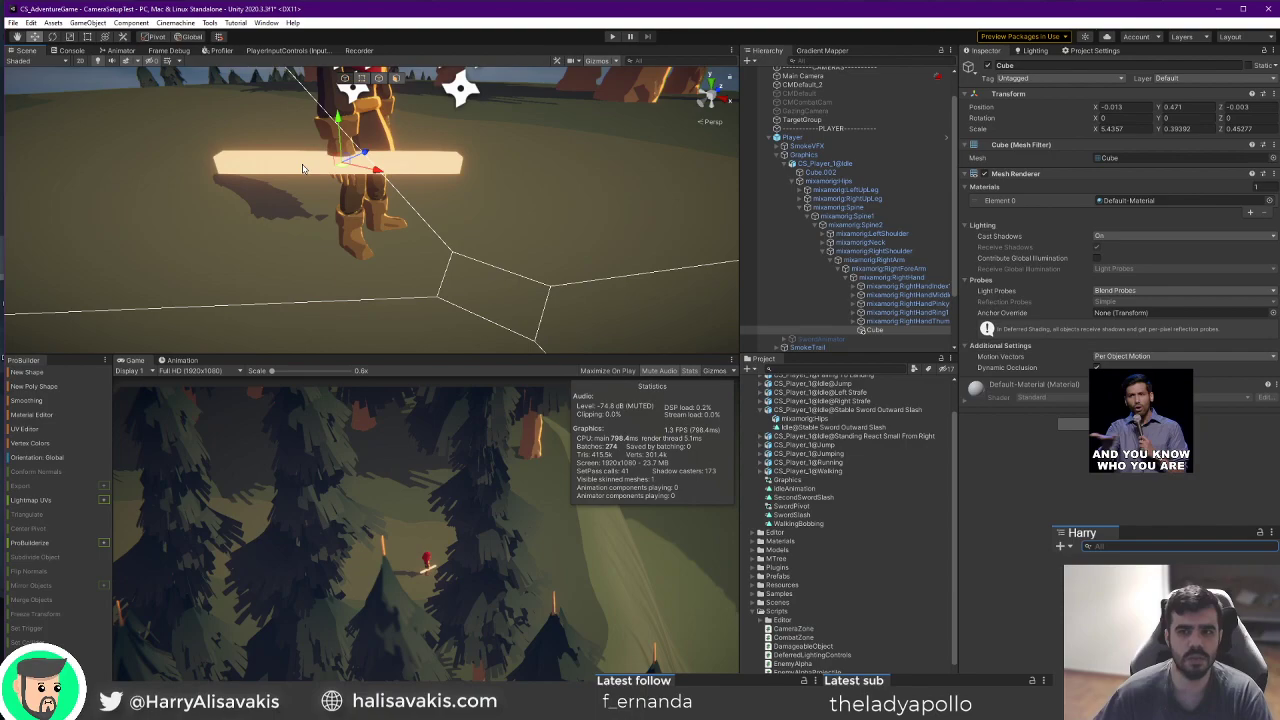
key("x")
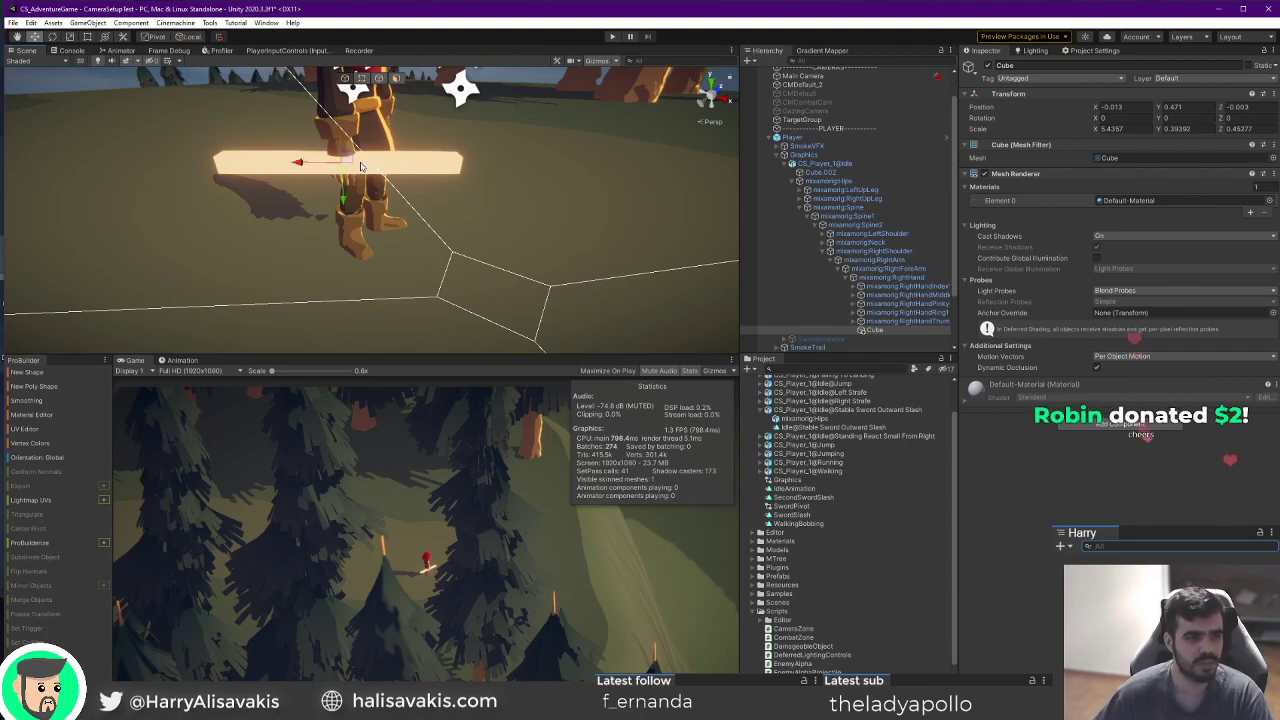
left_click_drag(303, 166, 403, 177)
left_click_drag(500, 177, 557, 227, "alt")
key("x")
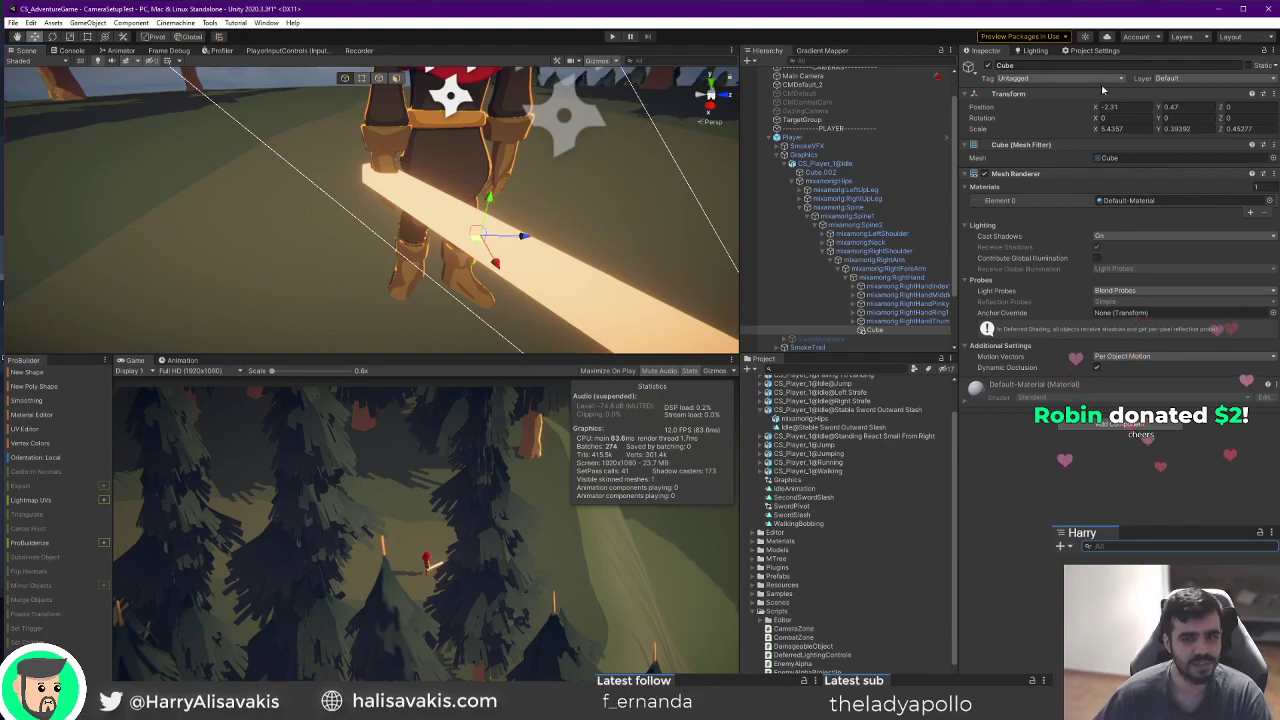
Thin the sword bar by setting its Y and Z scale to 0.2.
left_click(1178, 130)
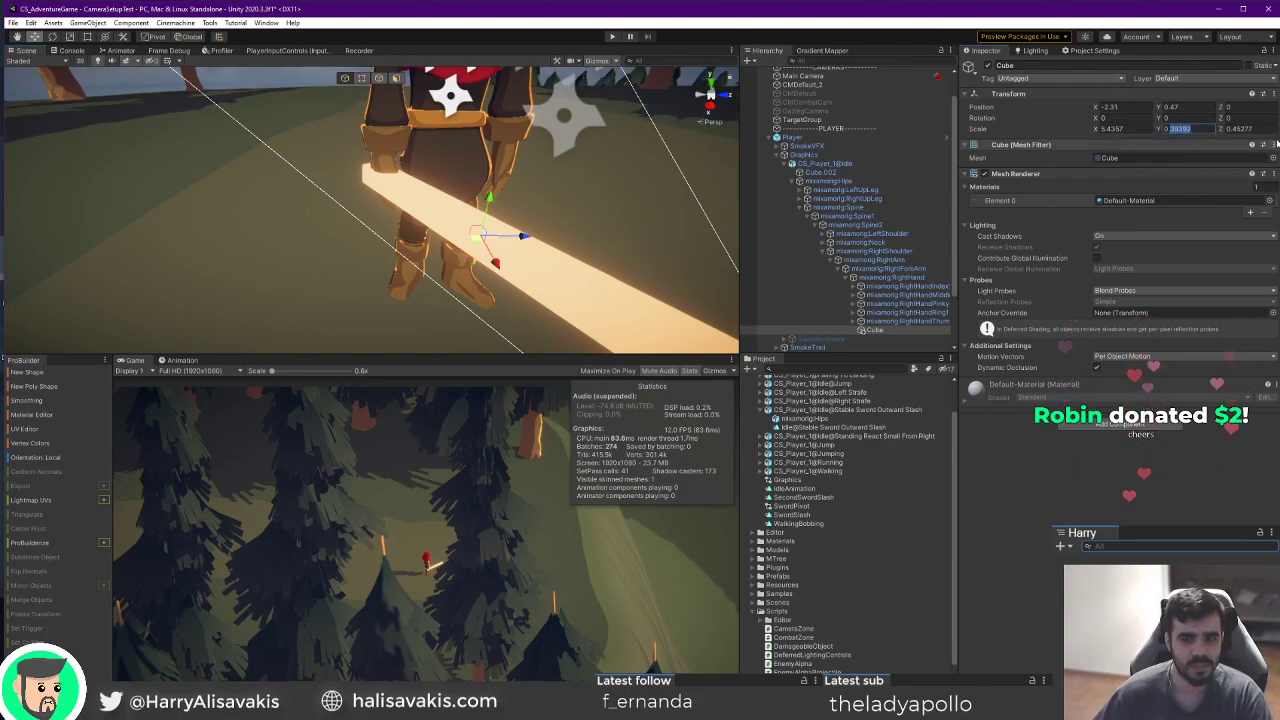
type("0.2")
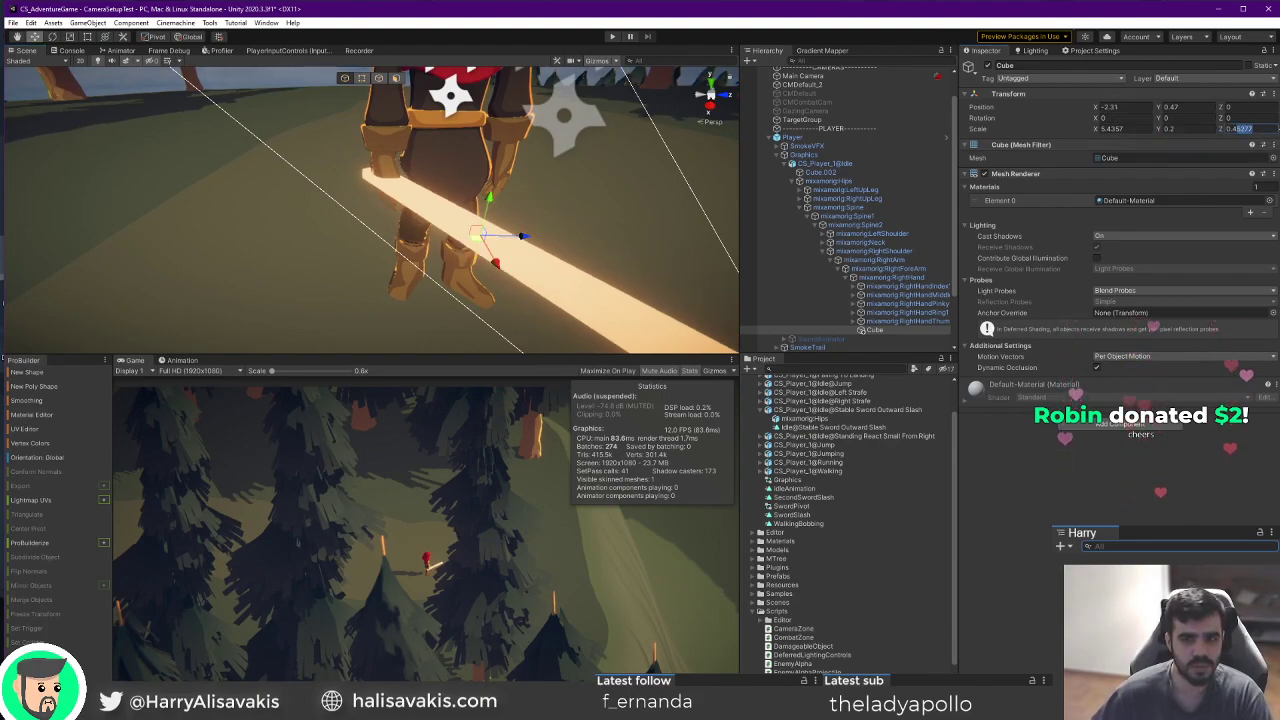
key("Tab")
type("0.2")
scroll(546, 183, "down", 5)
left_click_drag(546, 183, 706, 156, "alt")
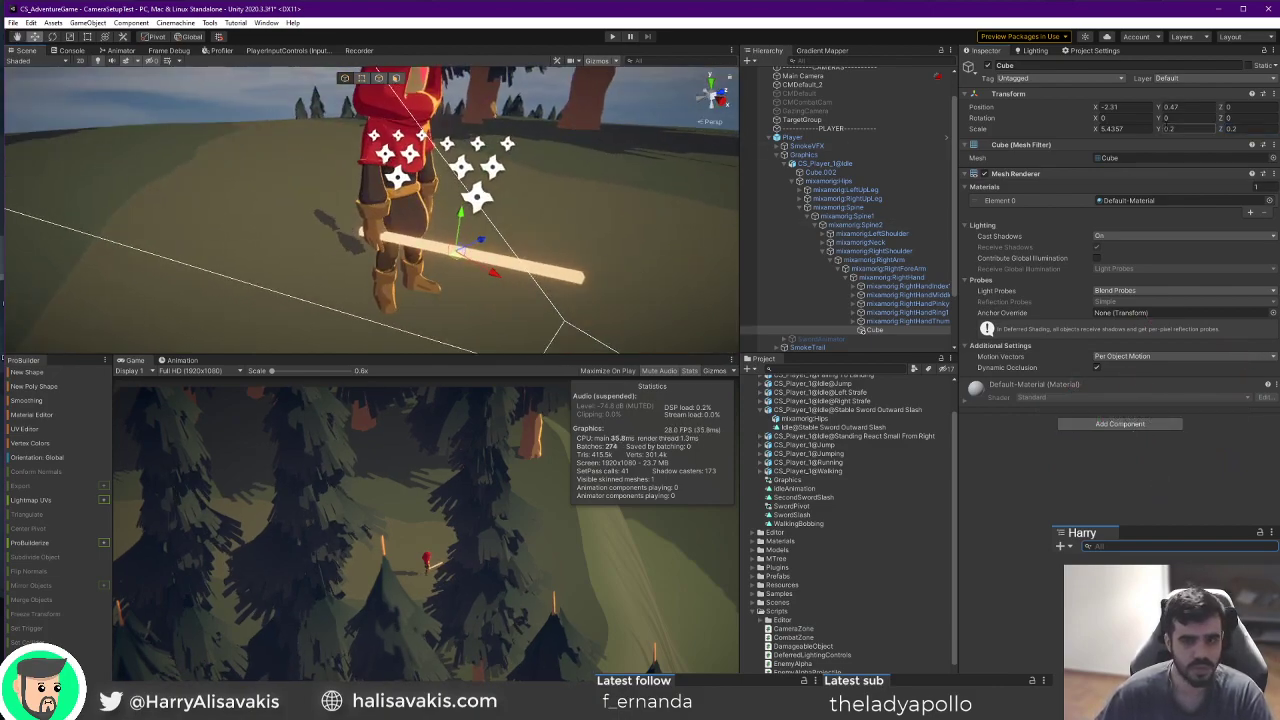
Set the sword bar's Y and Z scale to 0.3 and its Z position to 0.048.
type("3")
left_click_drag(1232, 130, 1246, 134)
type("3")
left_click_drag(584, 283, 455, 307, "alt")
scroll(543, 271, "up", 3)
scroll(455, 307, "down", 5)
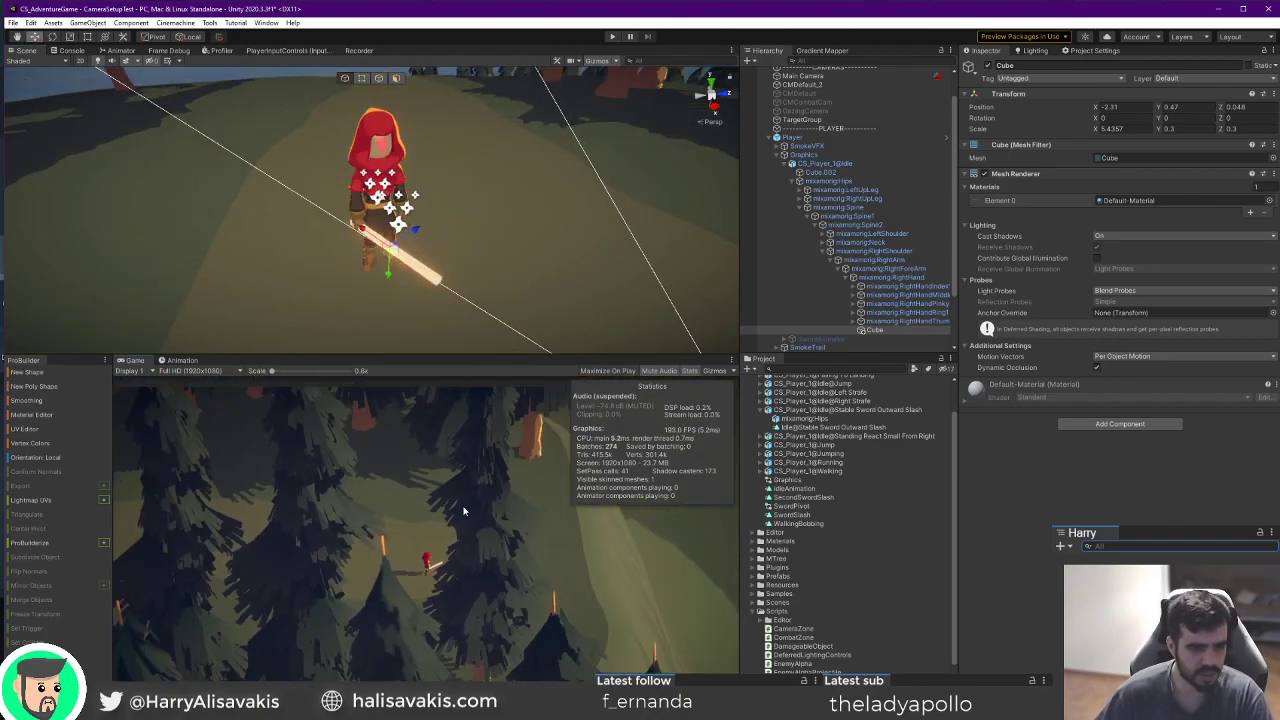
Hide the Game view statistics and playtest the character with the placeholder sword in Play mode.
left_click(690, 372)
right_click_drag(530, 216, 507, 234)
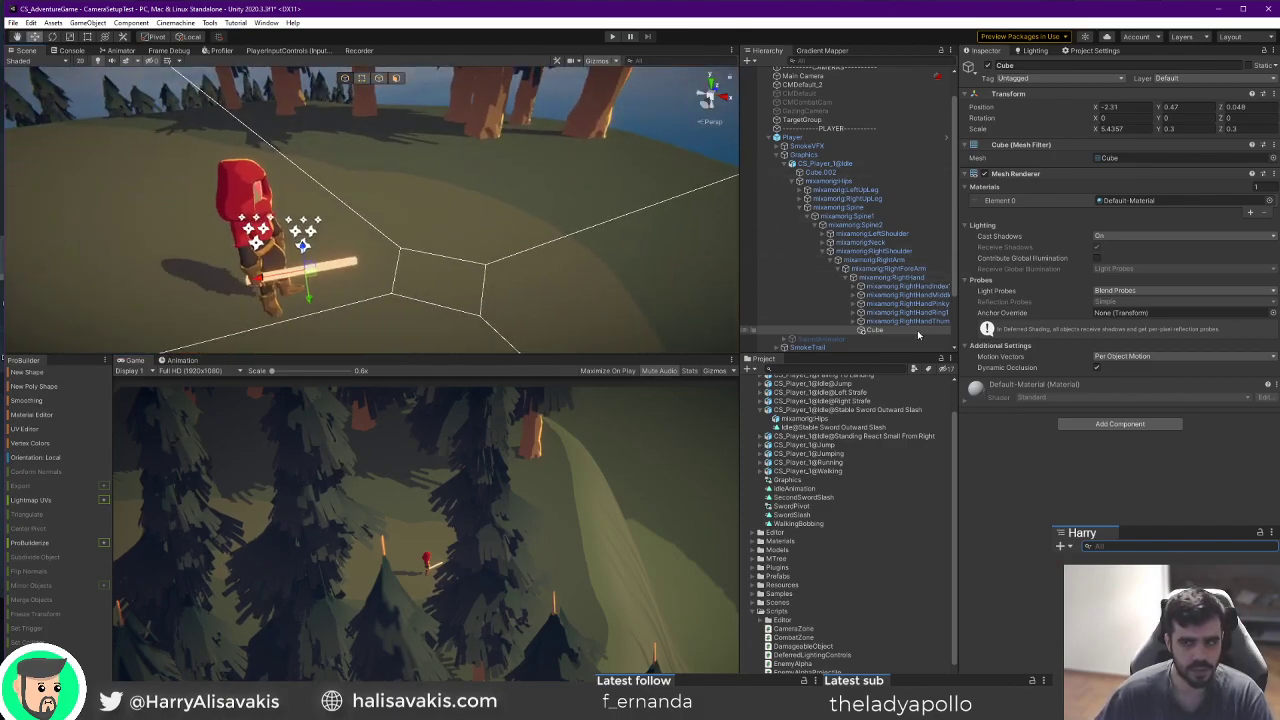
left_click(614, 36)
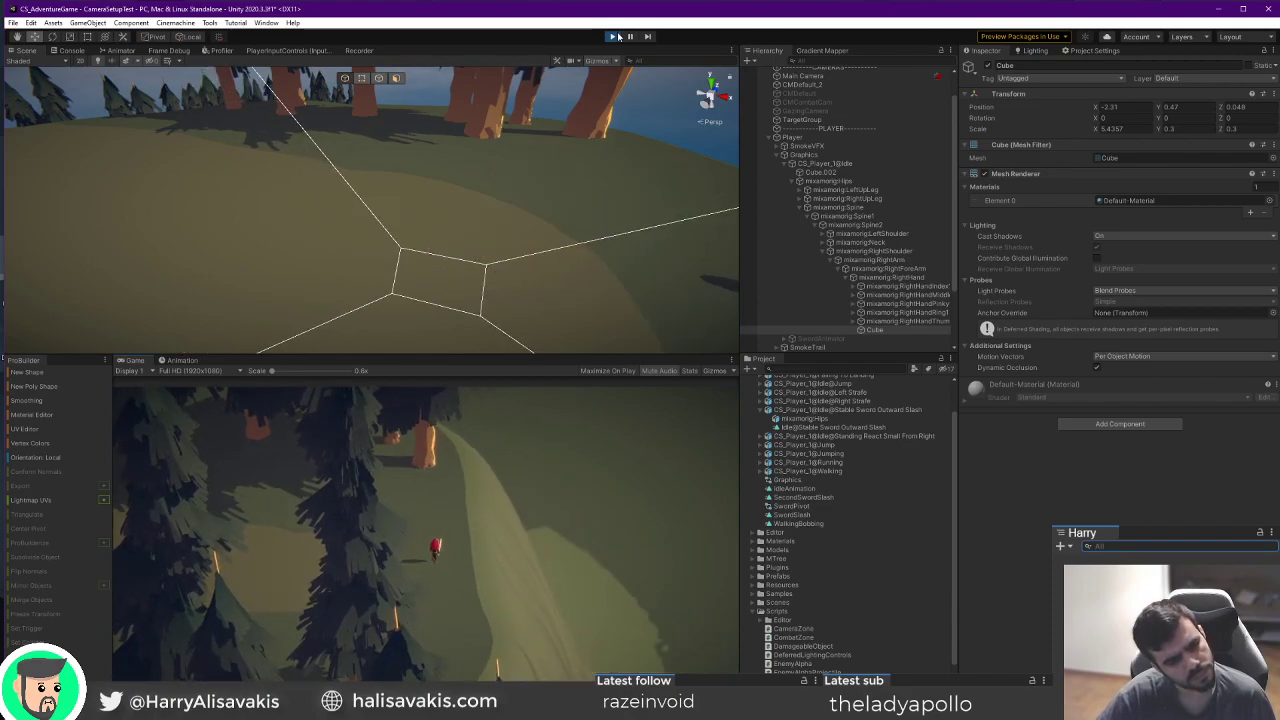
left_click(614, 36)
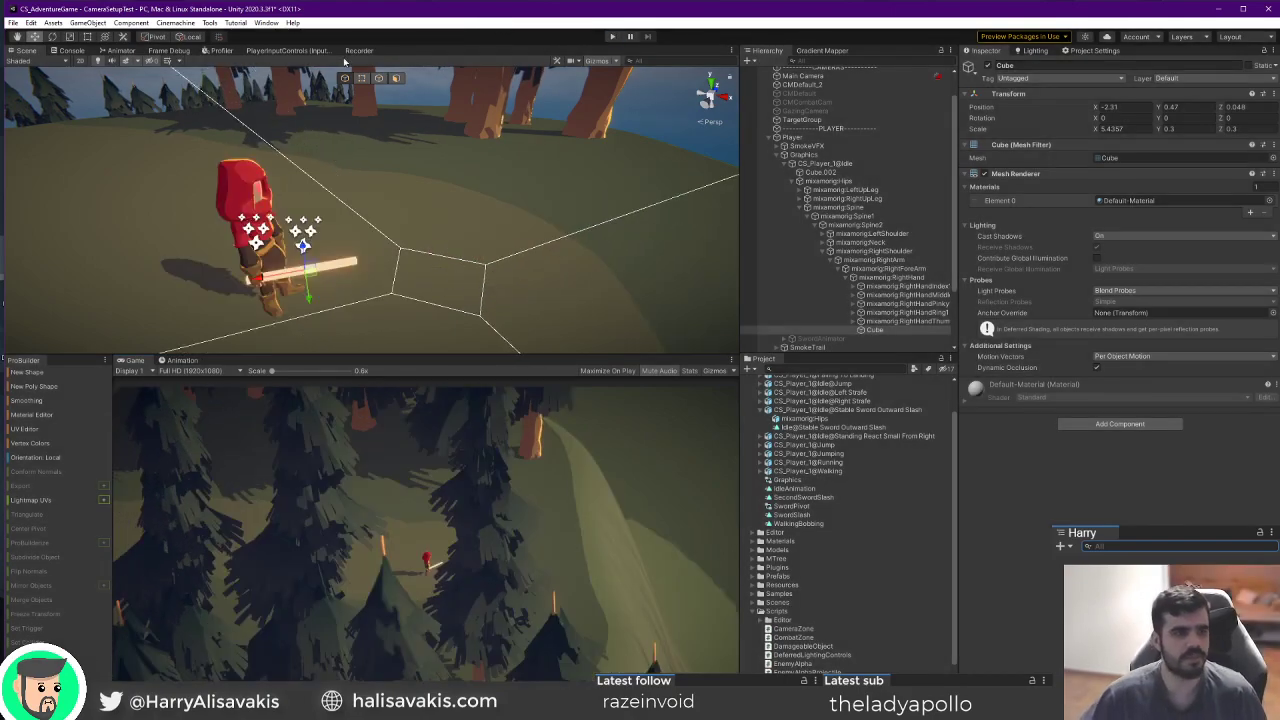
Inspect the motion and speed settings of the SlashLeft state in the character's Animator controller.
left_click(125, 50)
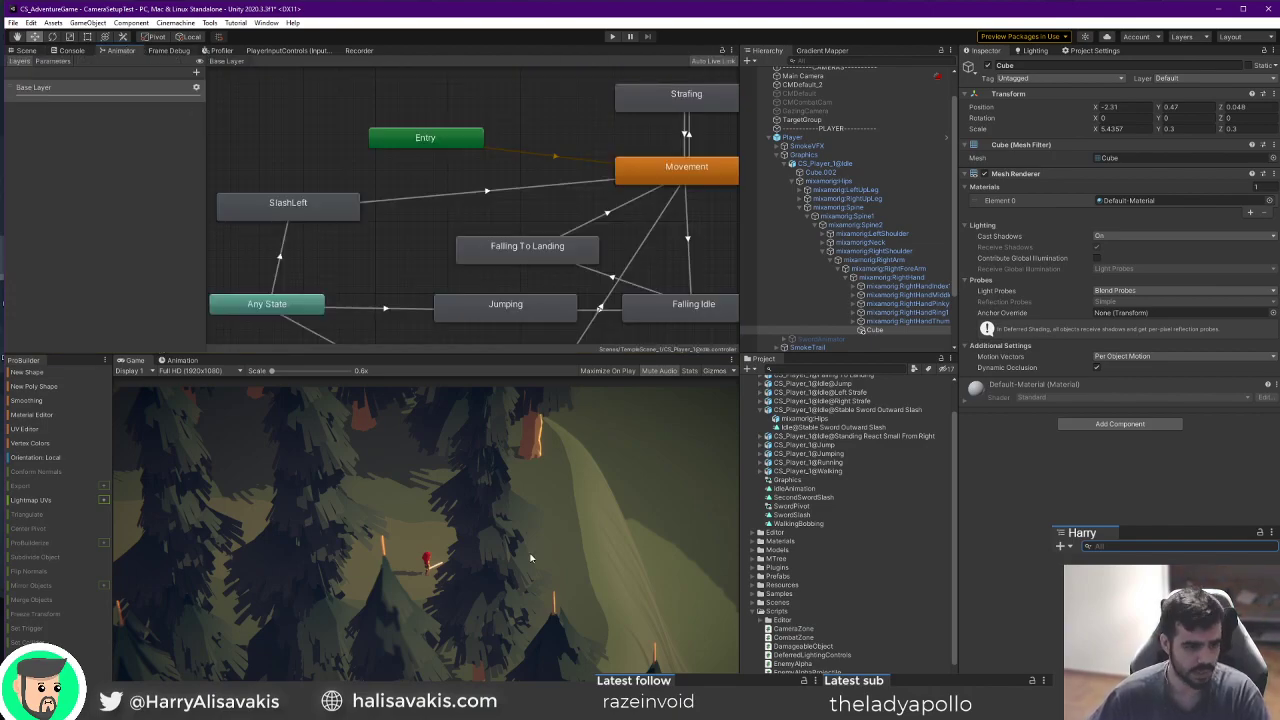
left_click(285, 208)
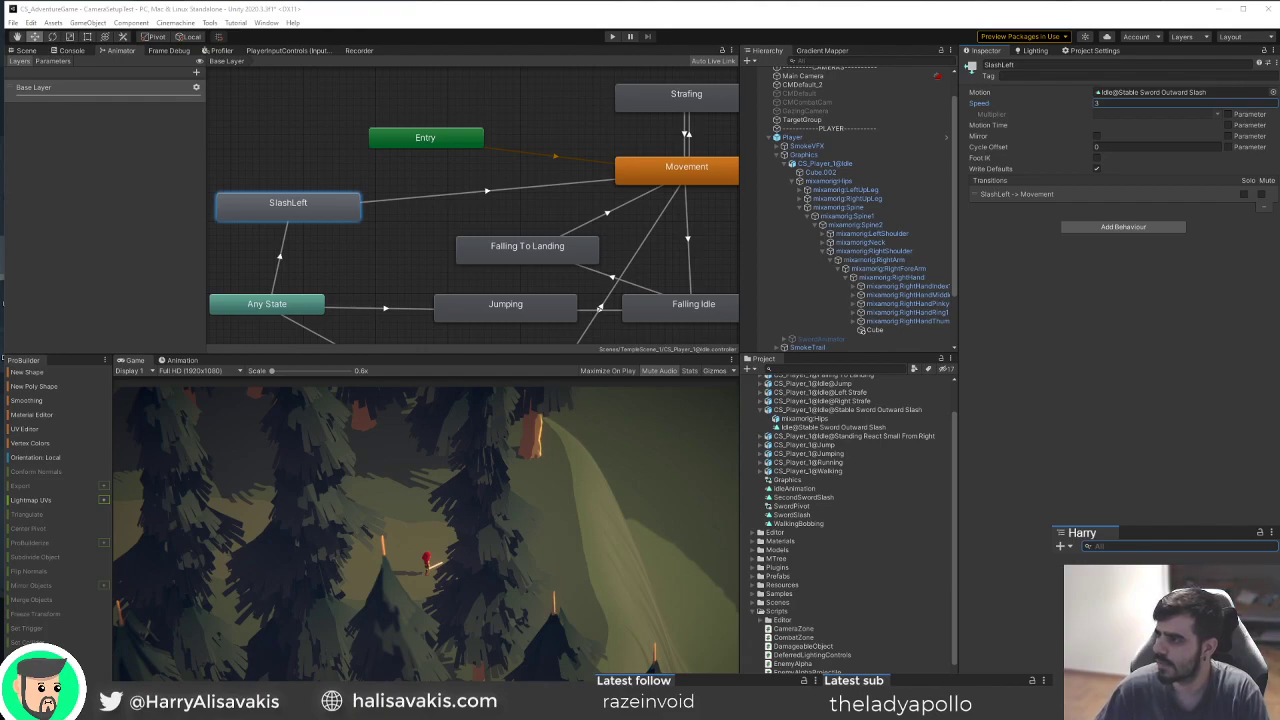
Switch to the browser with the Death's Door gameplay video on YouTube and enlarge its window for reference.
left_click_drag(1279, 322, 737, 11)
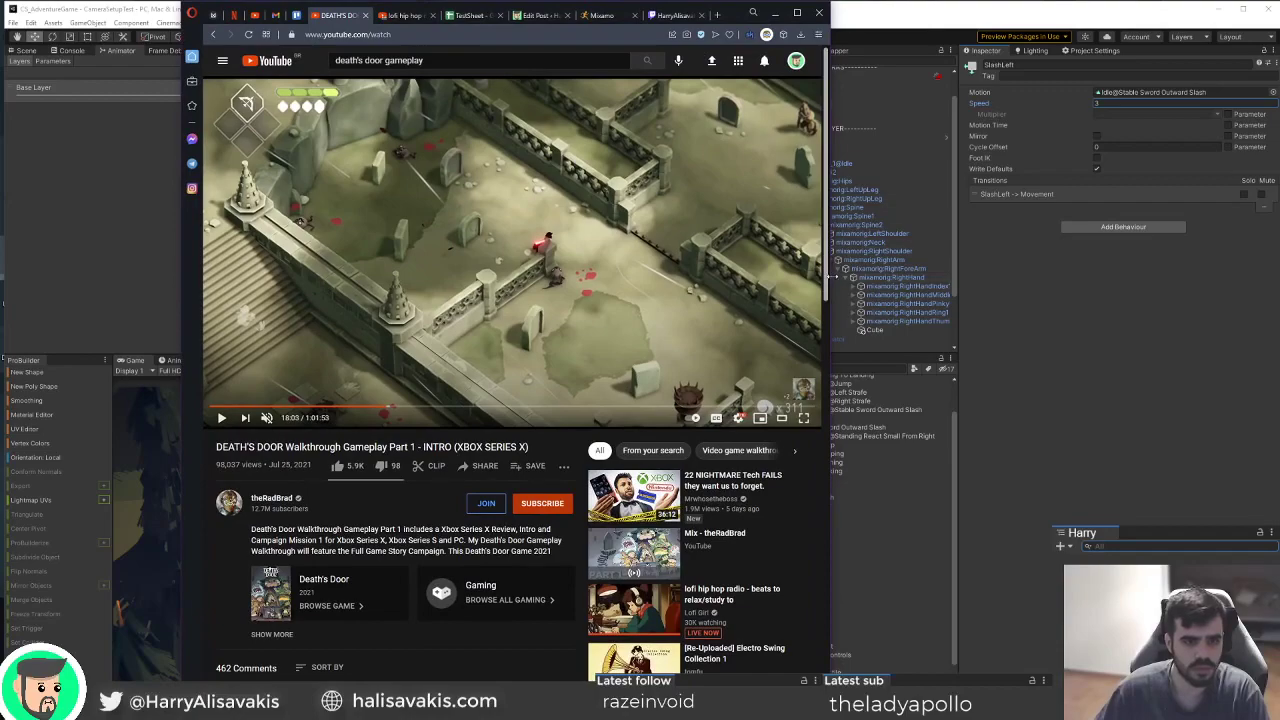
left_click_drag(831, 277, 1279, 290)
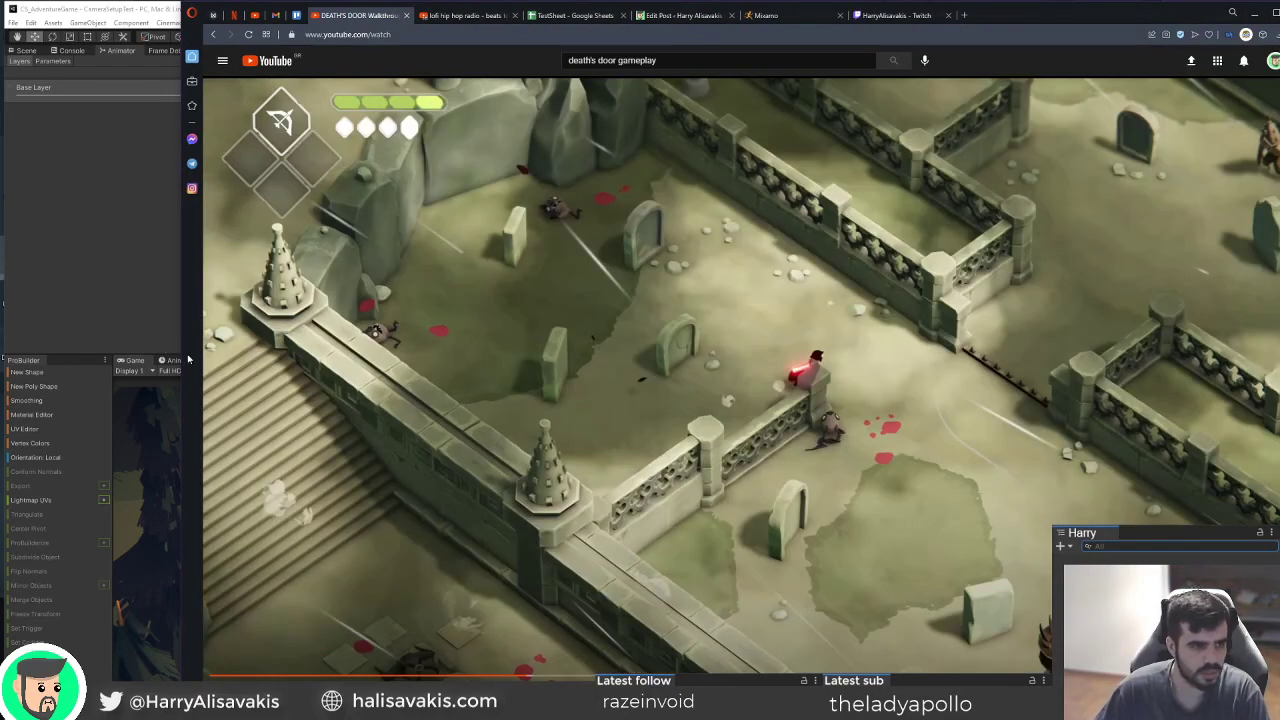
left_click_drag(180, 349, 118, 358)
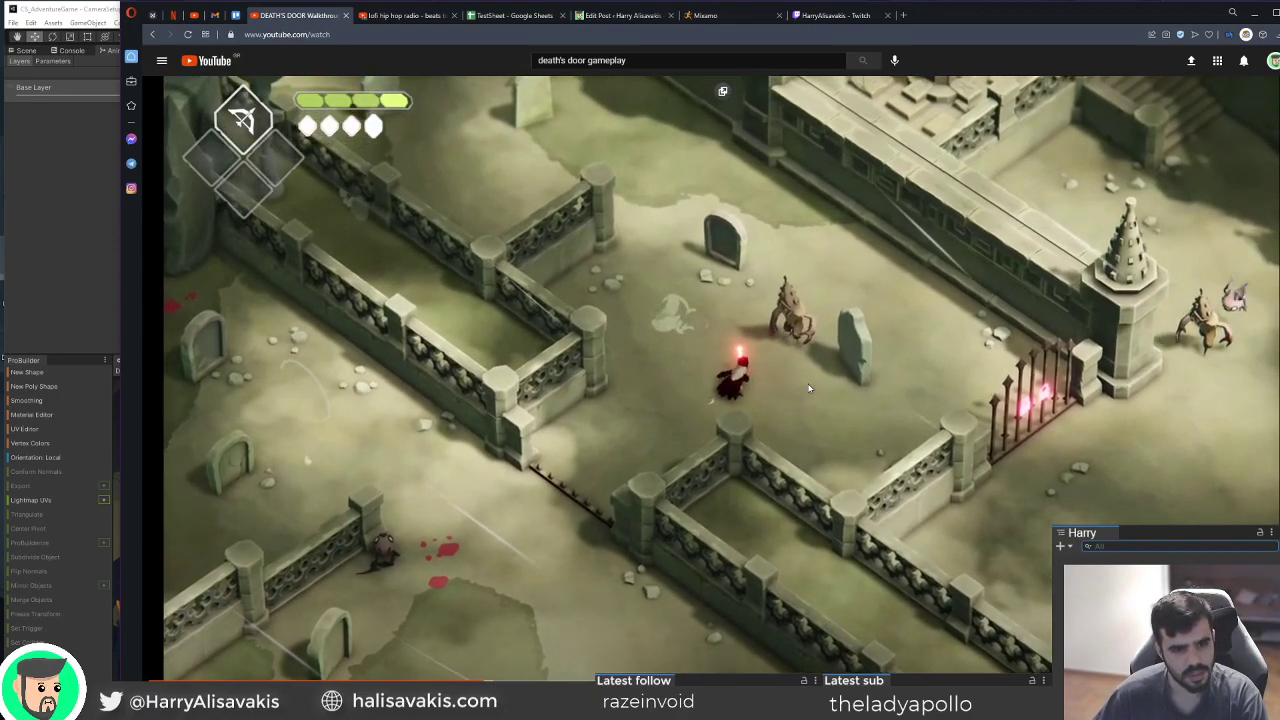
Pause the gameplay video at a sword slash and examine frame by frame how the character winds up for it.
left_click(521, 622)
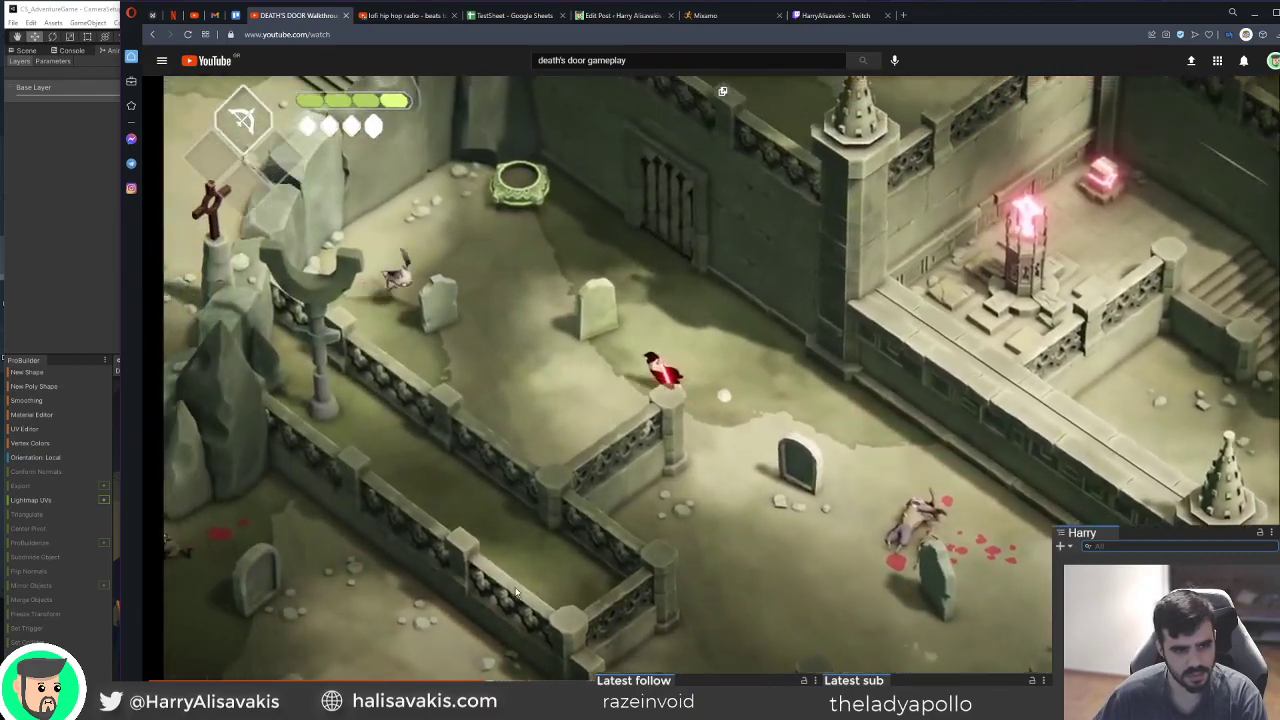
left_click(516, 592)
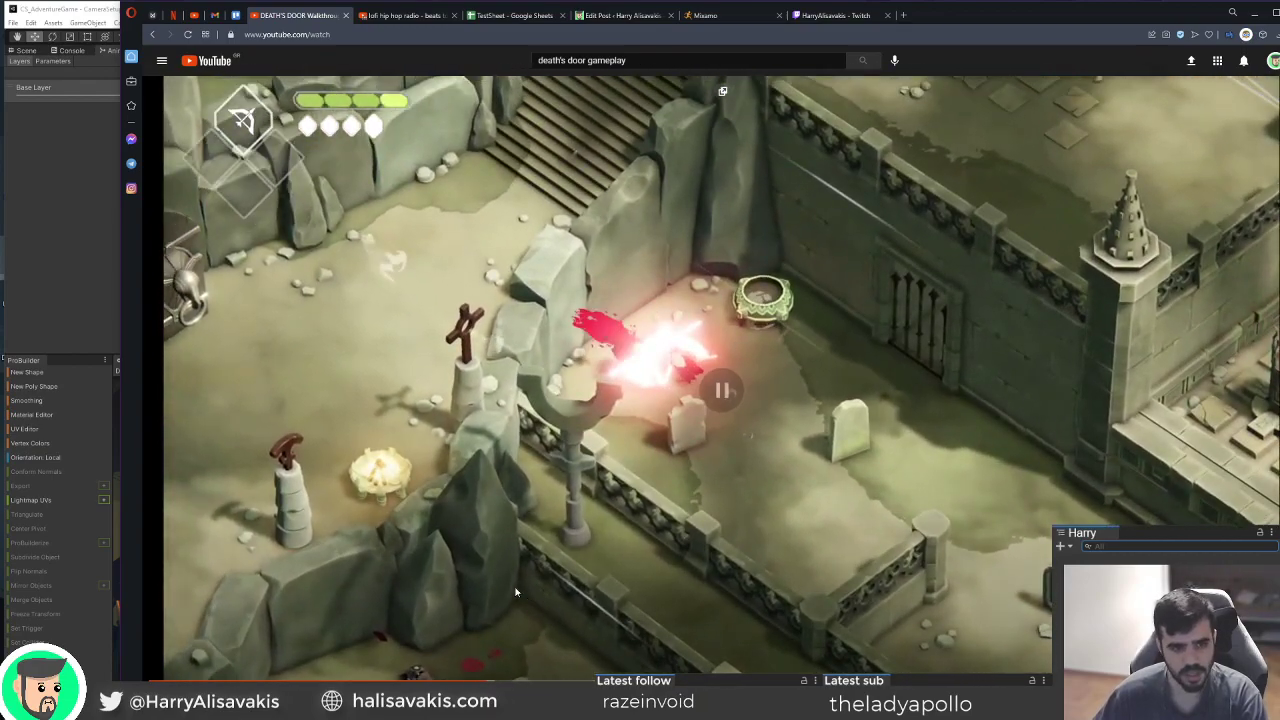
key("period")
key("period")
key("period")
key("period")
key("period")
key("period")
key("period")
key("period")
key("period")
key("period")
key("period")
key("period")
key("period")
key("period")
key("period")
key("period")
key("period")
key("period")
key("period")
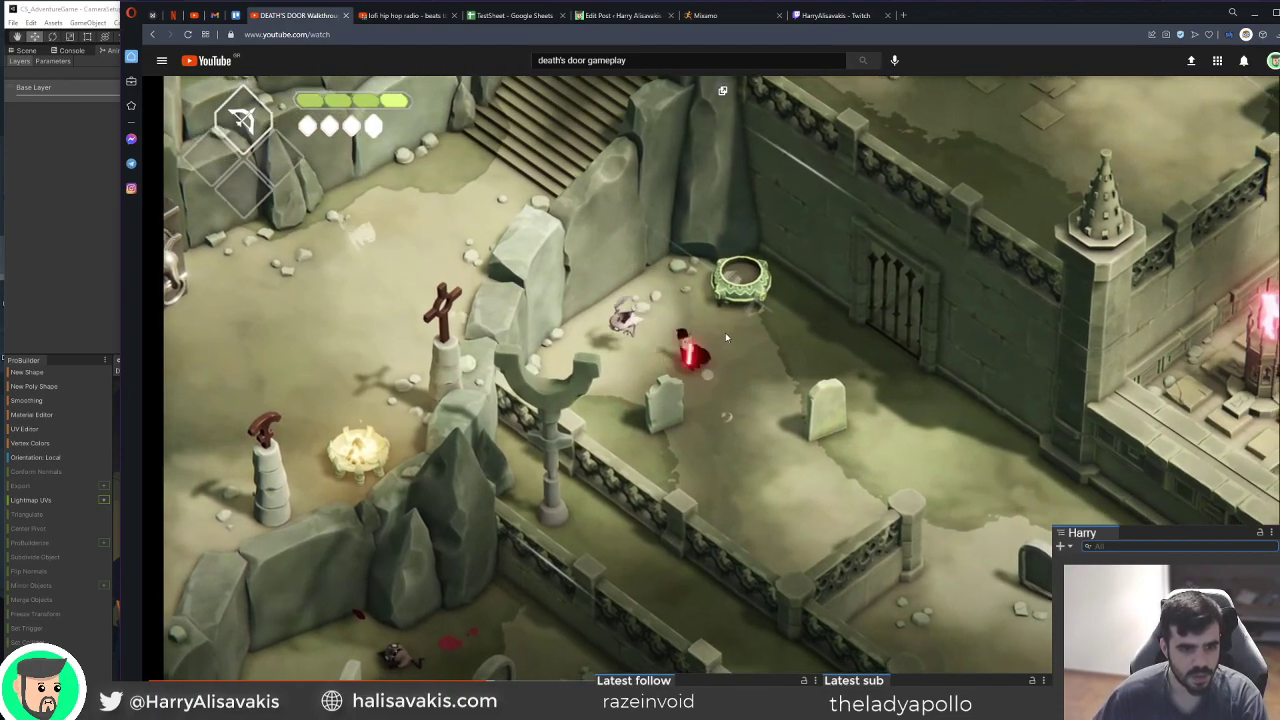
key("period")
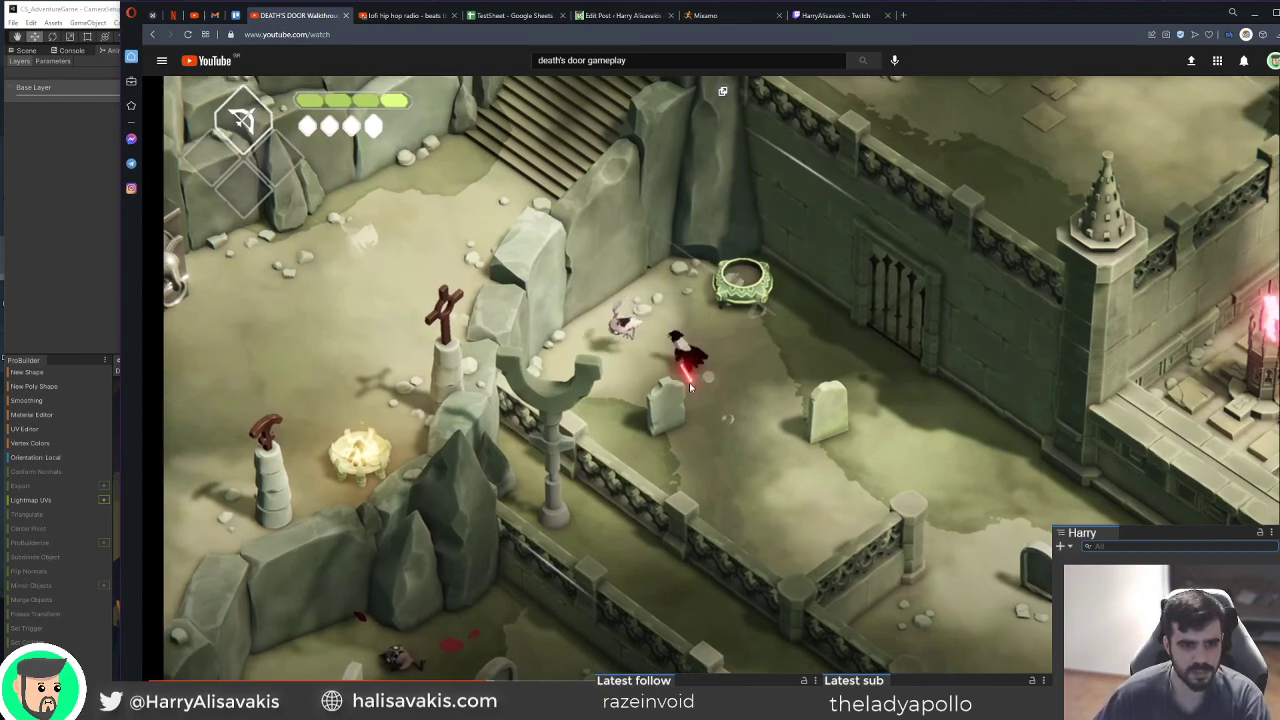
key("period")
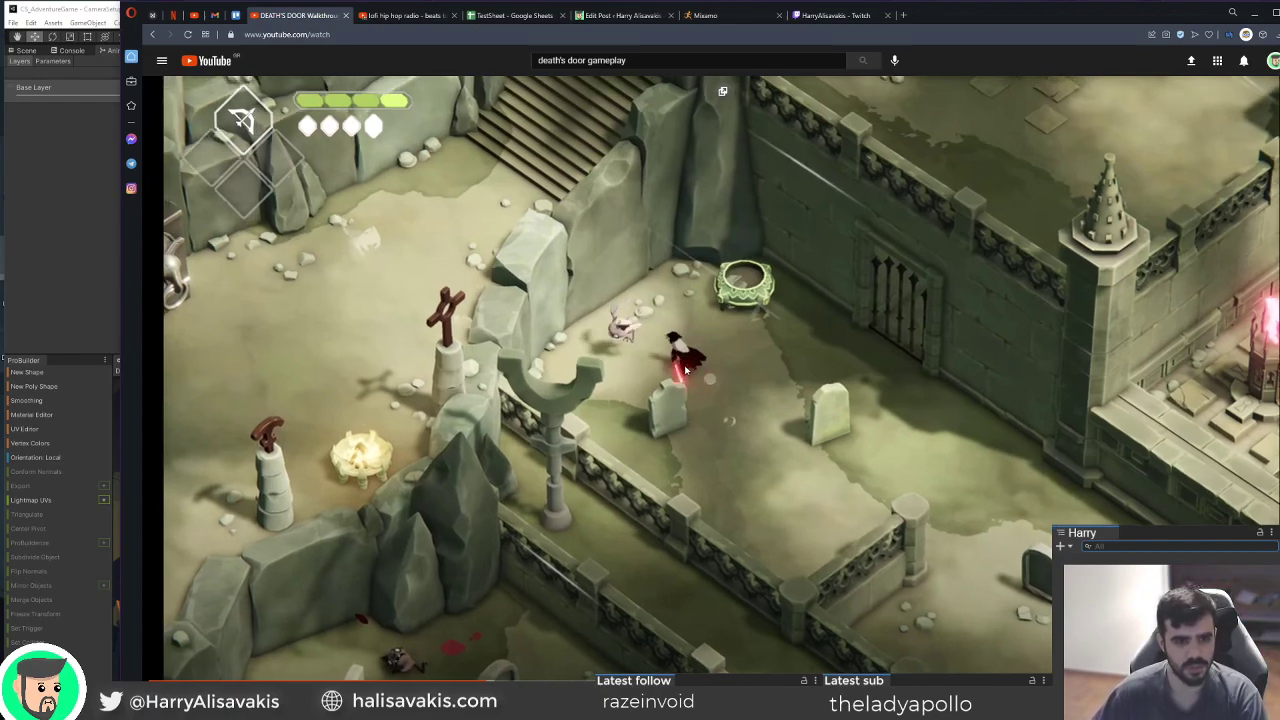
Examine the start of the slash frame by frame, comparing the sword pose before the swing with the glowing crescent trail.
key("period")
key("period")
key("period")
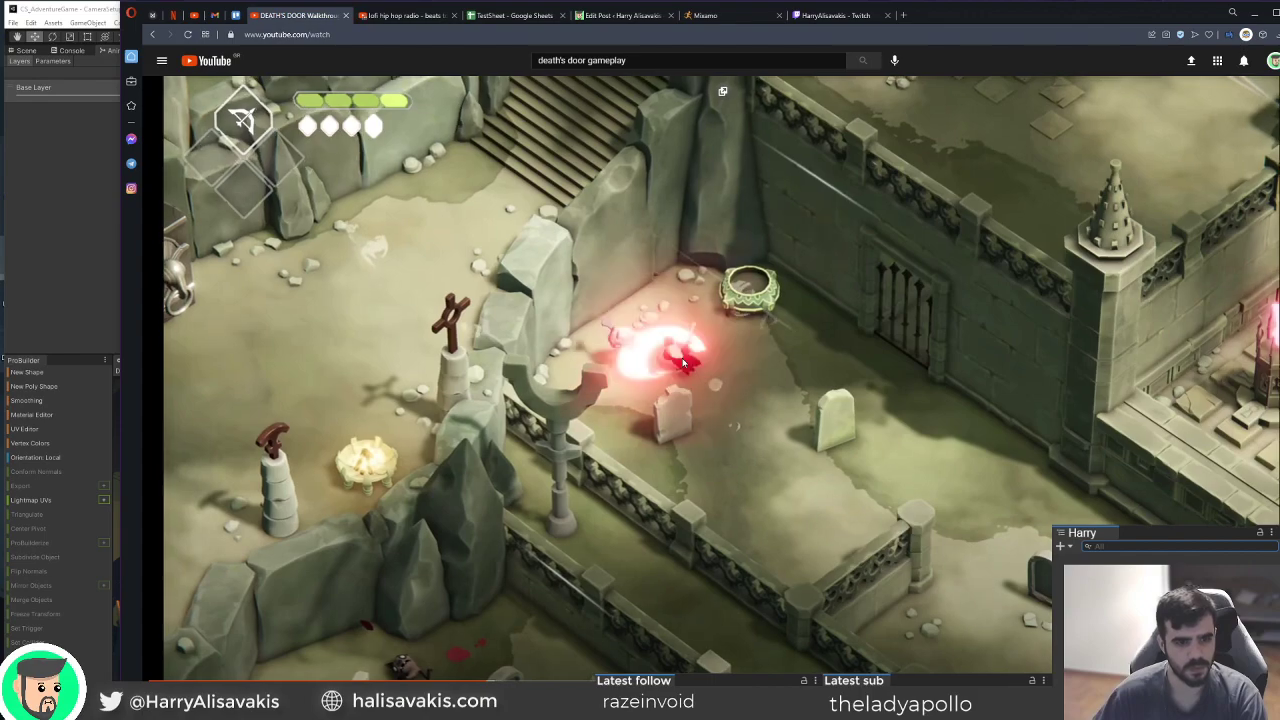
key("period")
key("period")
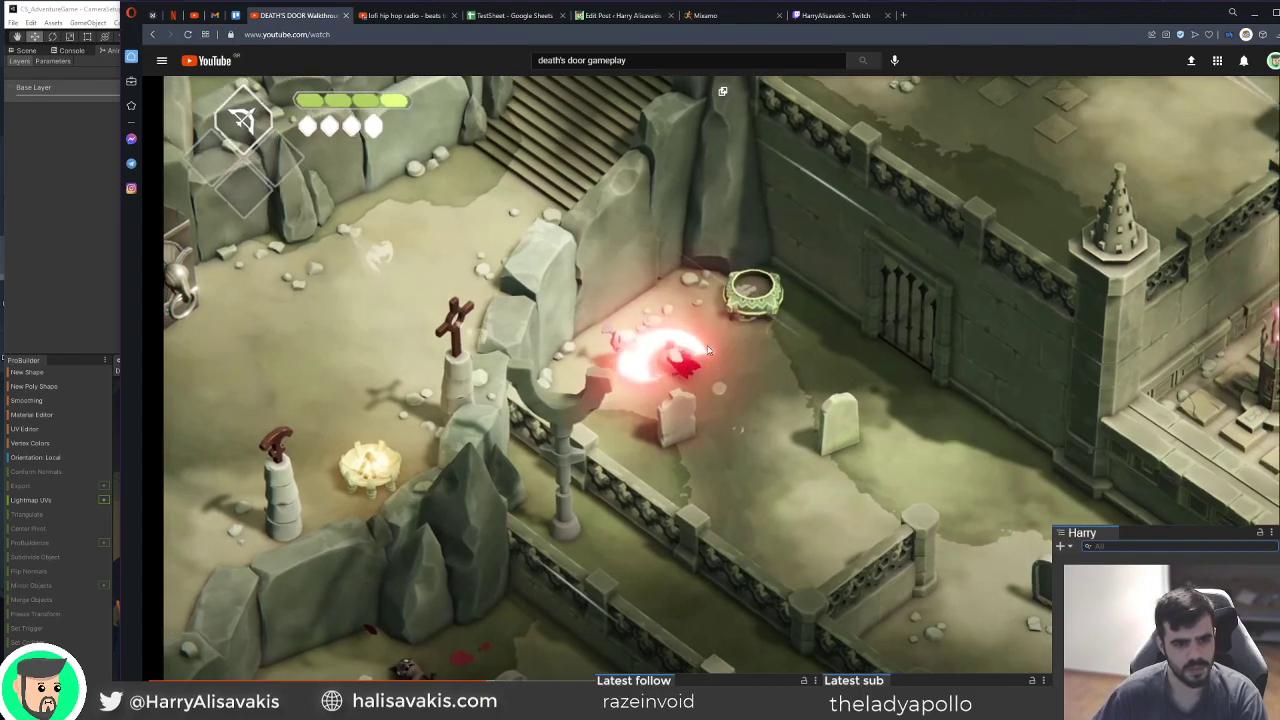
key("period")
key("period")
key("period")
key("period")
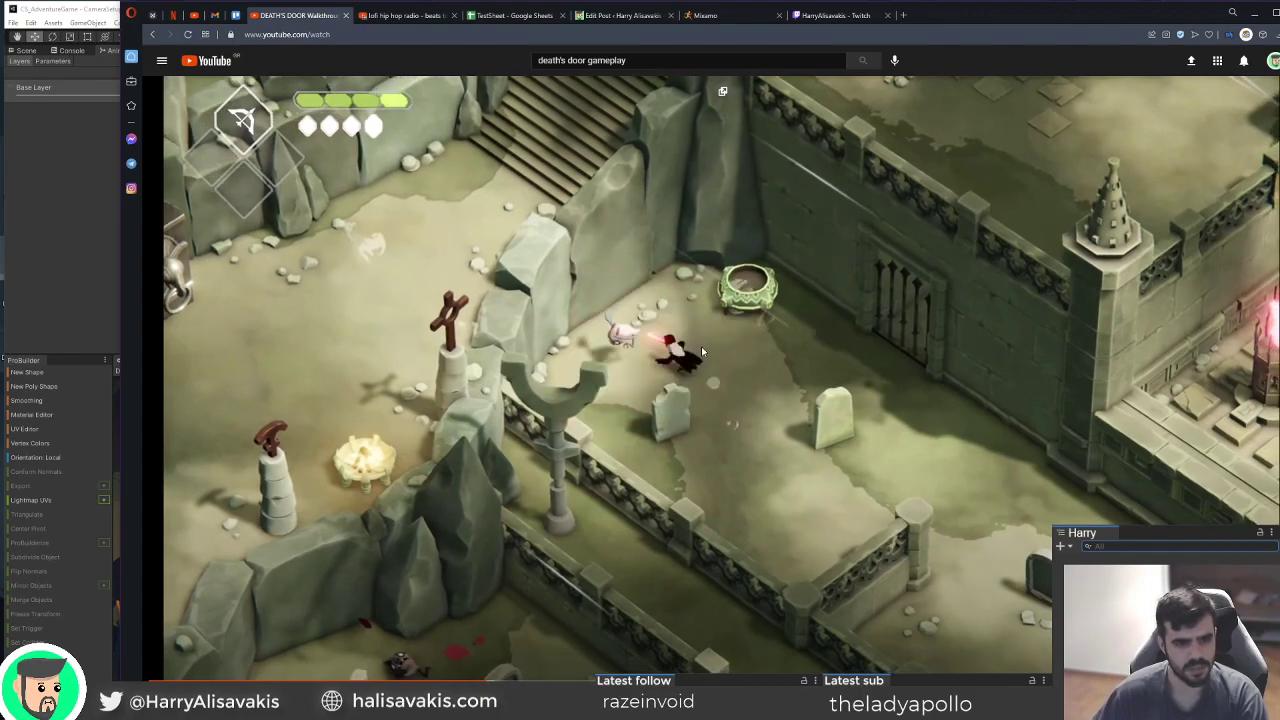
key("period")
key("period")
key("period")
key("period")
key("period")
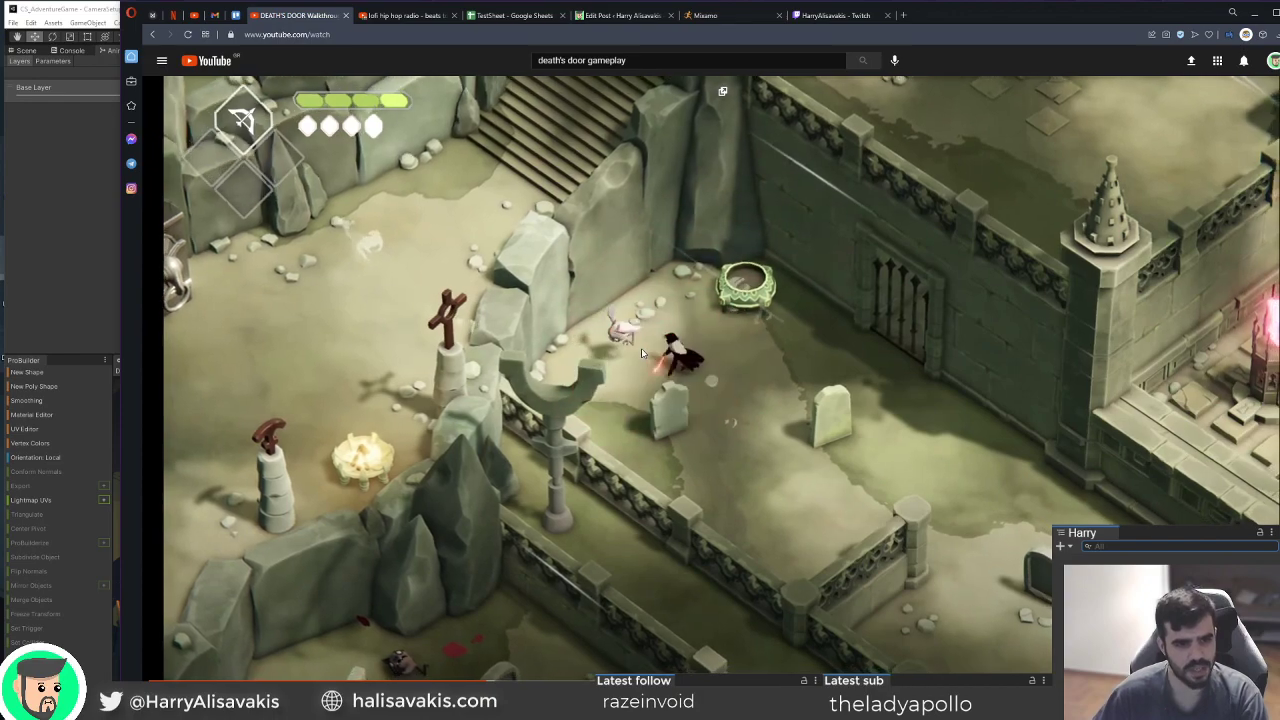
key("period")
key("period")
key("period")
key("period")
key("period")
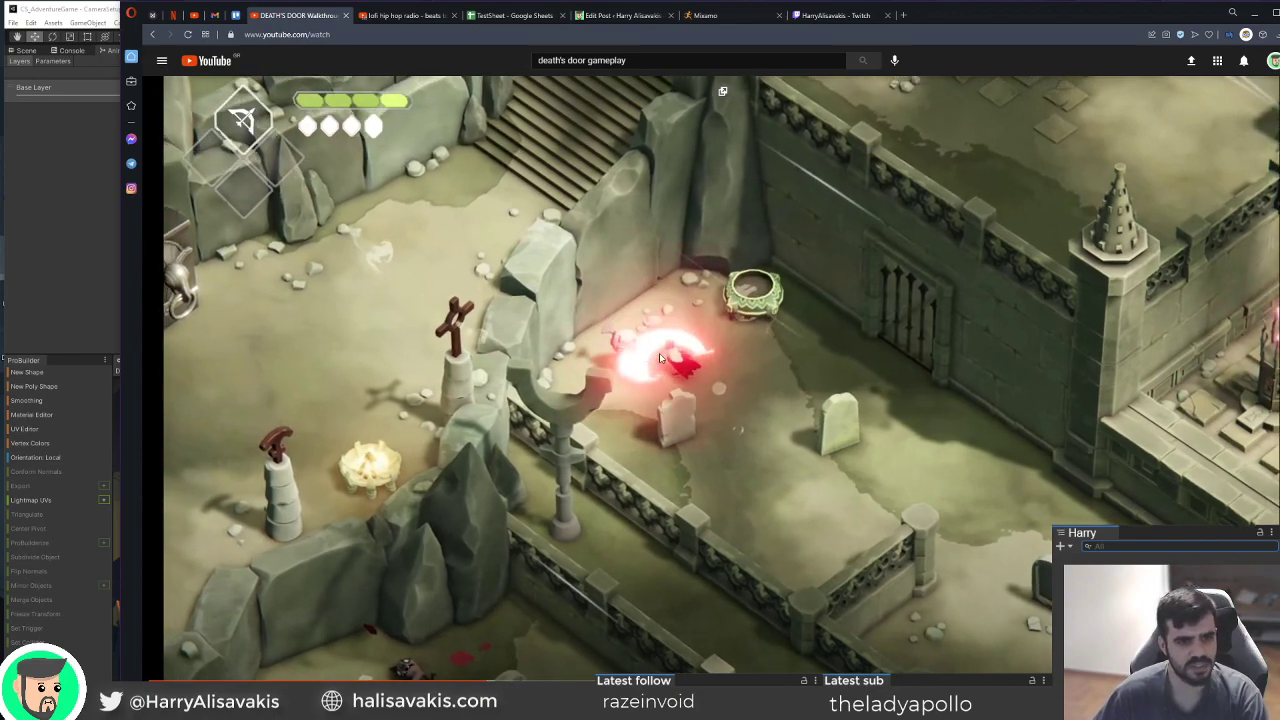
key("period")
key("period")
key("period")
key("period")
key("period")
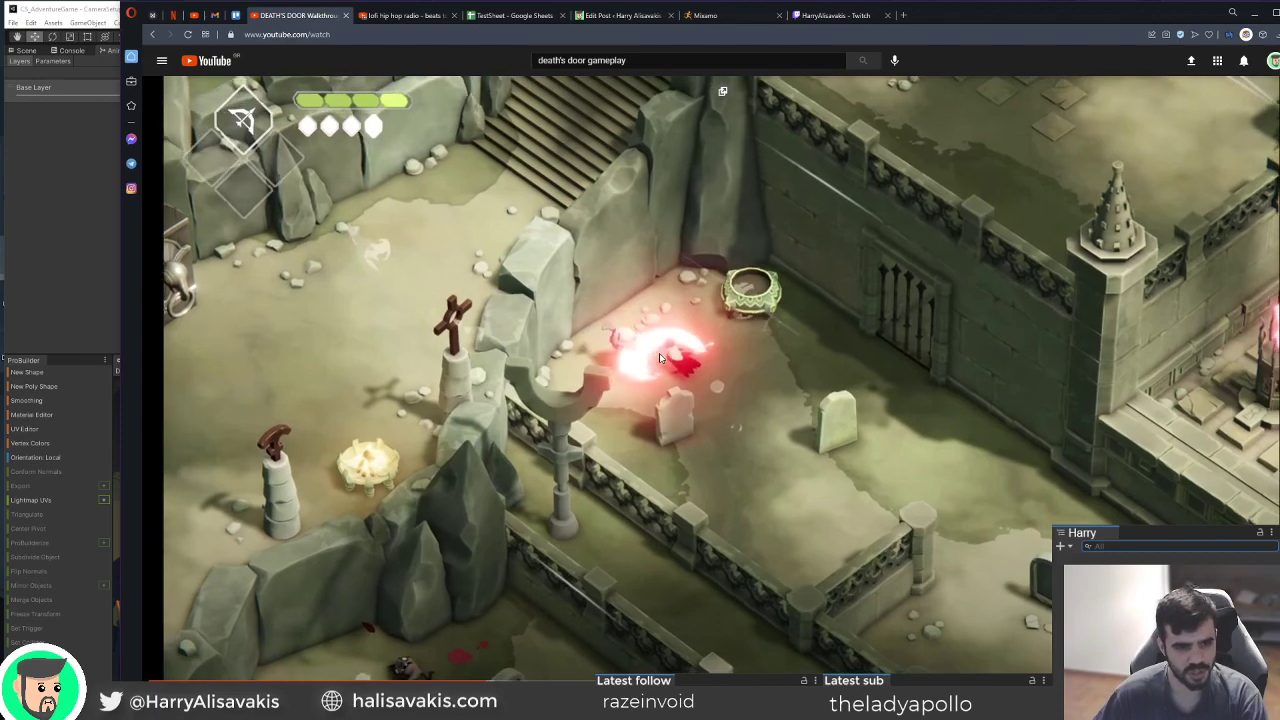
key("comma")
key("period")
key("comma")
key("period")
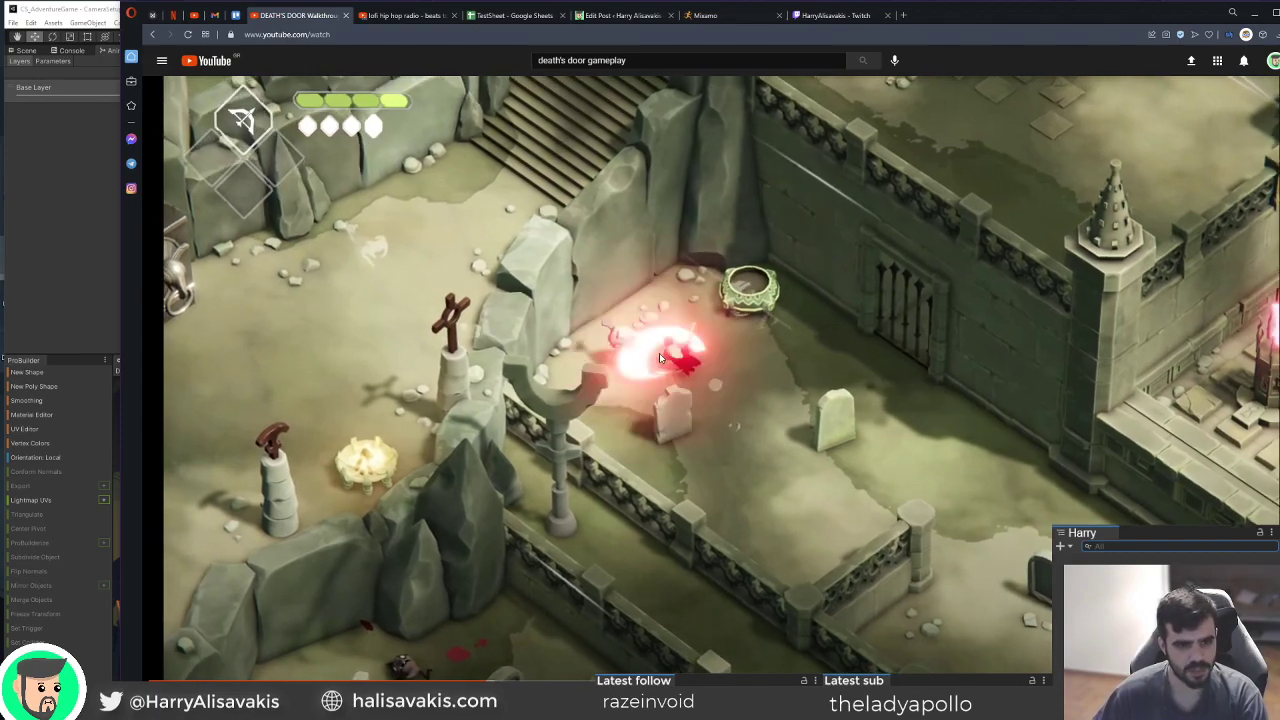
key("comma")
key("period")
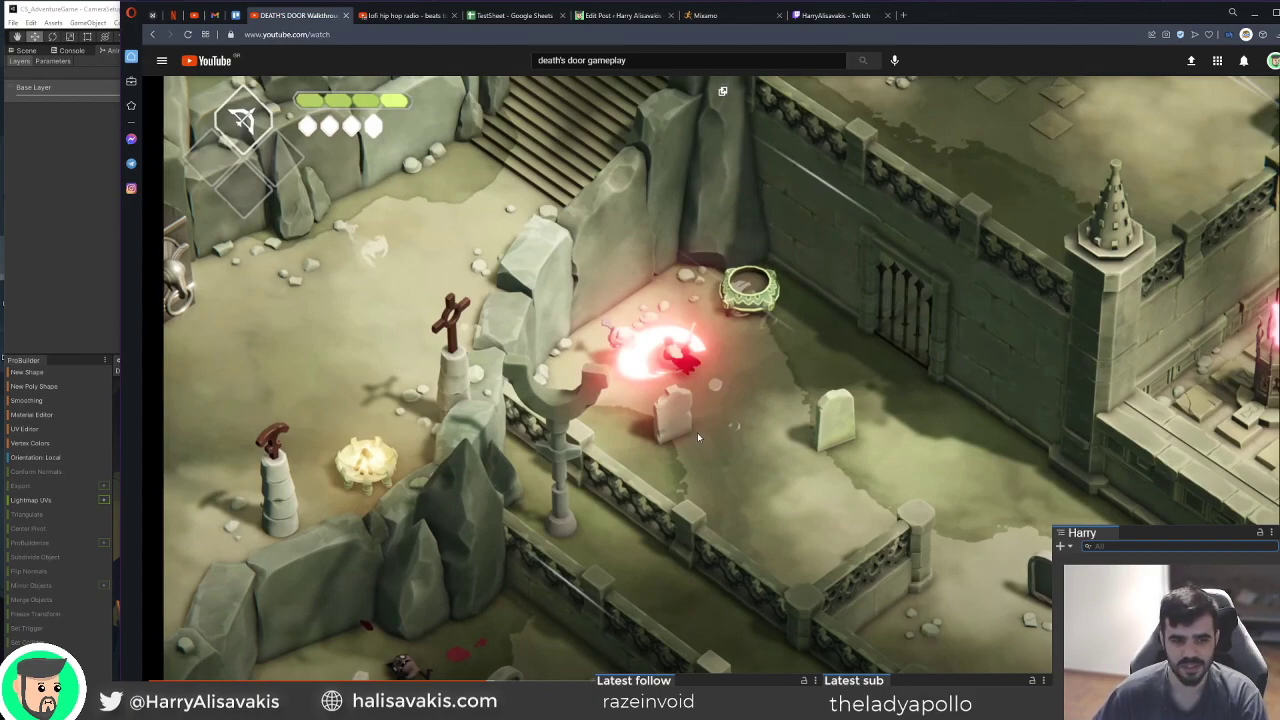
key("comma")
key("period")
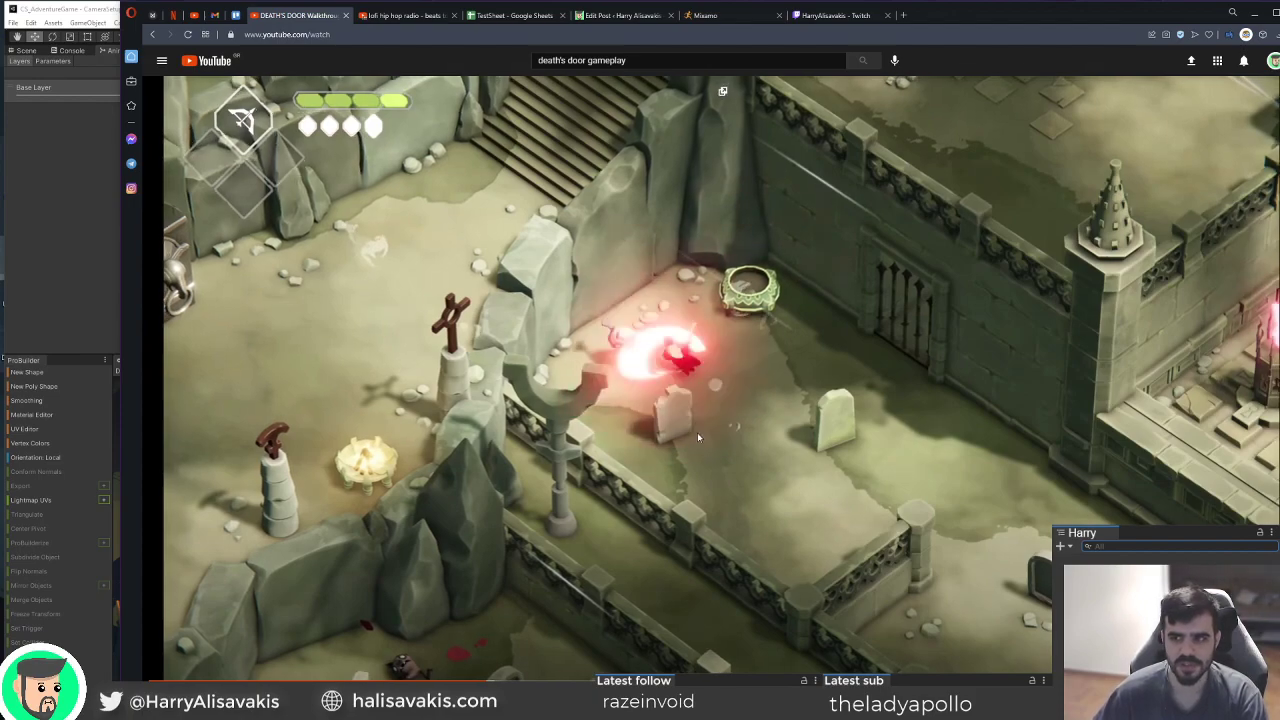
Study frame by frame how the slash trail and hit effect on the enemy grow and fade.
key("period")
key("period")
key("period")
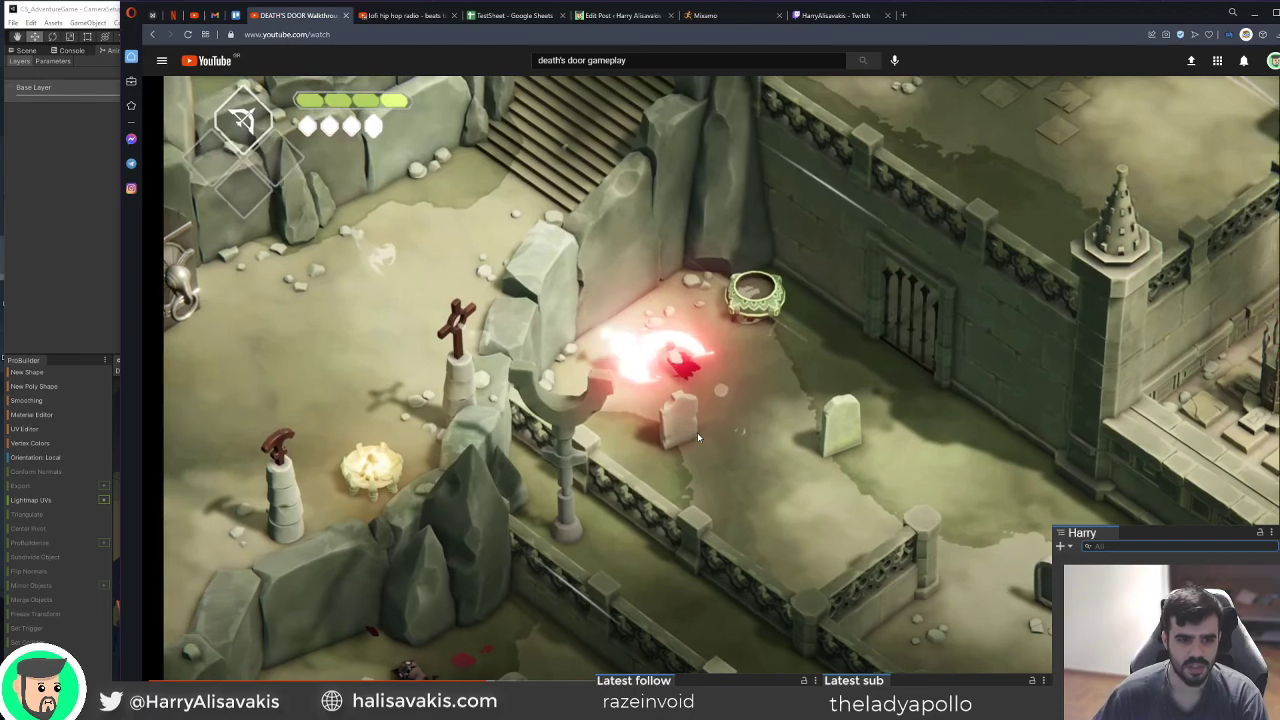
key("period")
key("period")
key("period")
key("period")
key("period")
key("period")
key("period")
key("period")
key("period")
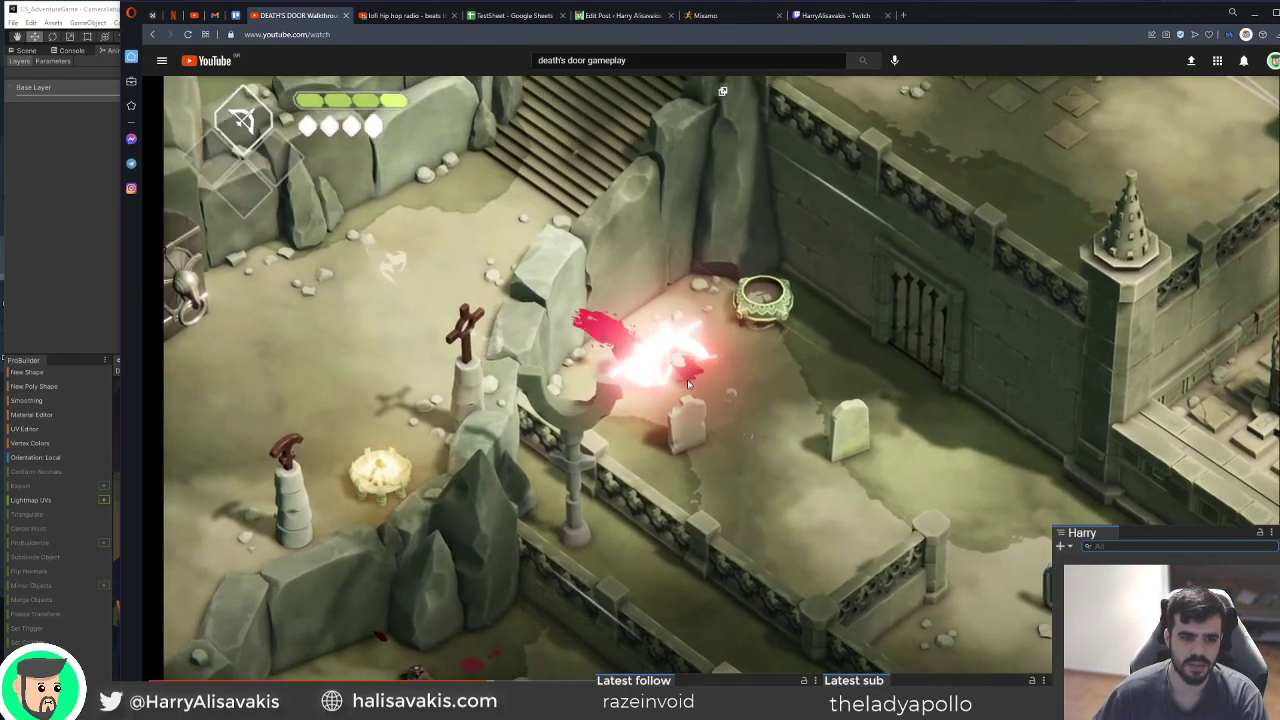
key("period")
key("period")
key("period")
key("period")
key("period")
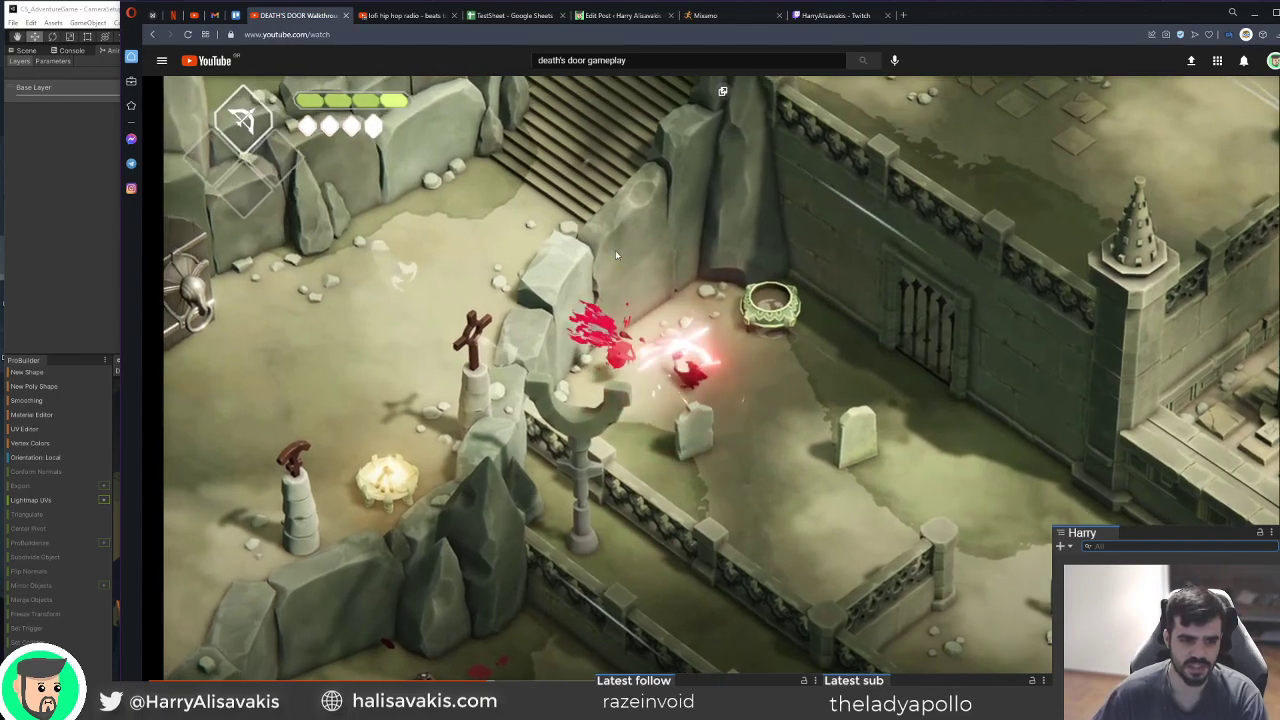
key("period")
key("period")
key("period")
key("period")
key("period")
key("period")
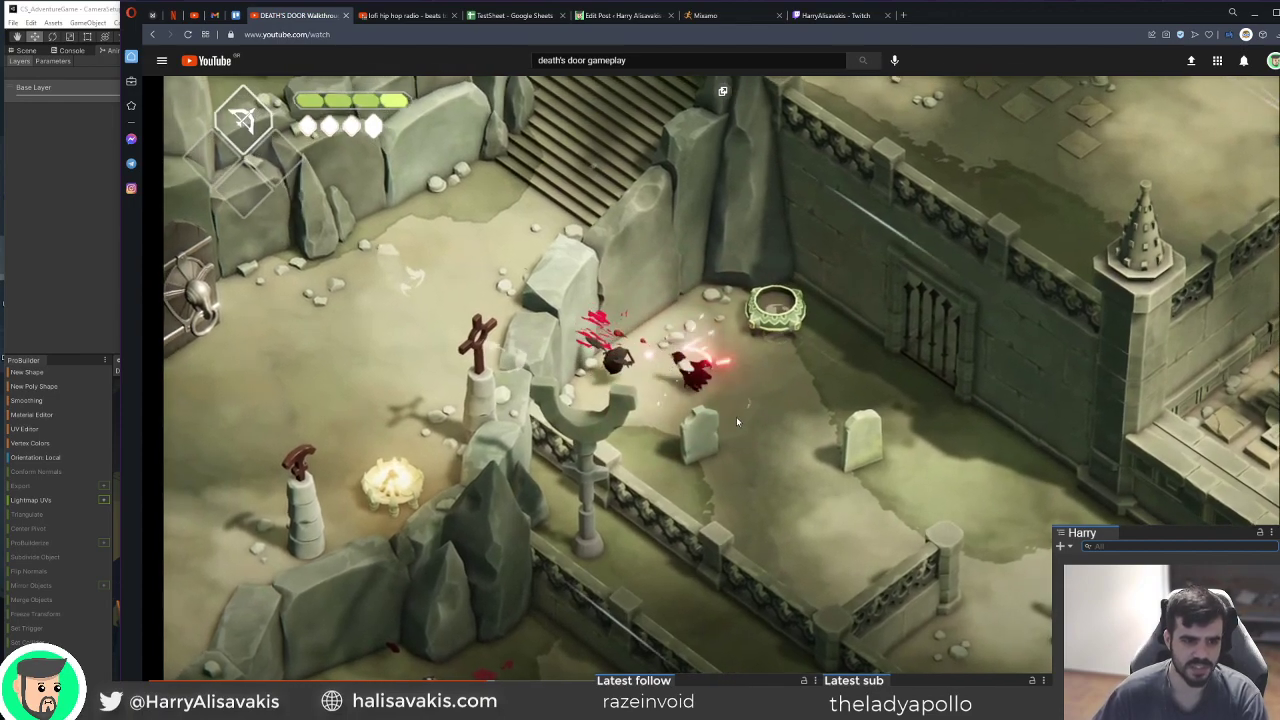
key("period")
key("period")
key("period")
key("period")
key("period")
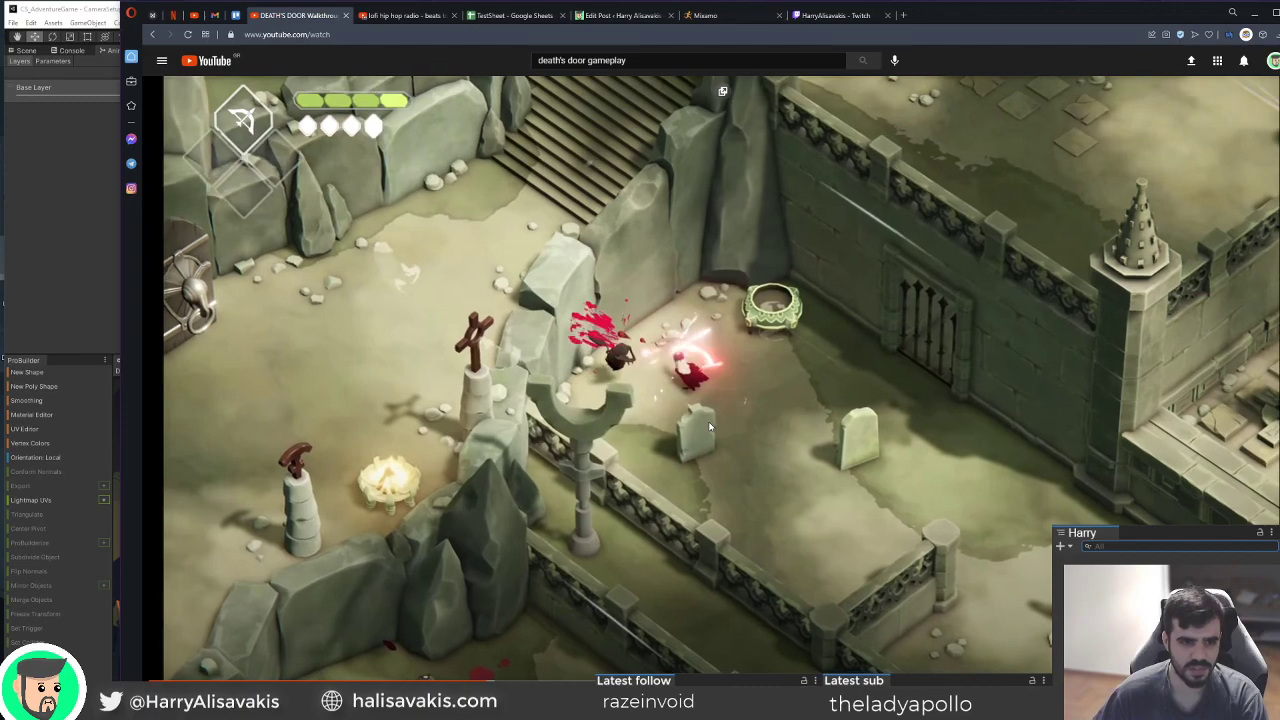
key("period")
key("period")
key("period")
key("period")
key("period")
key("period")
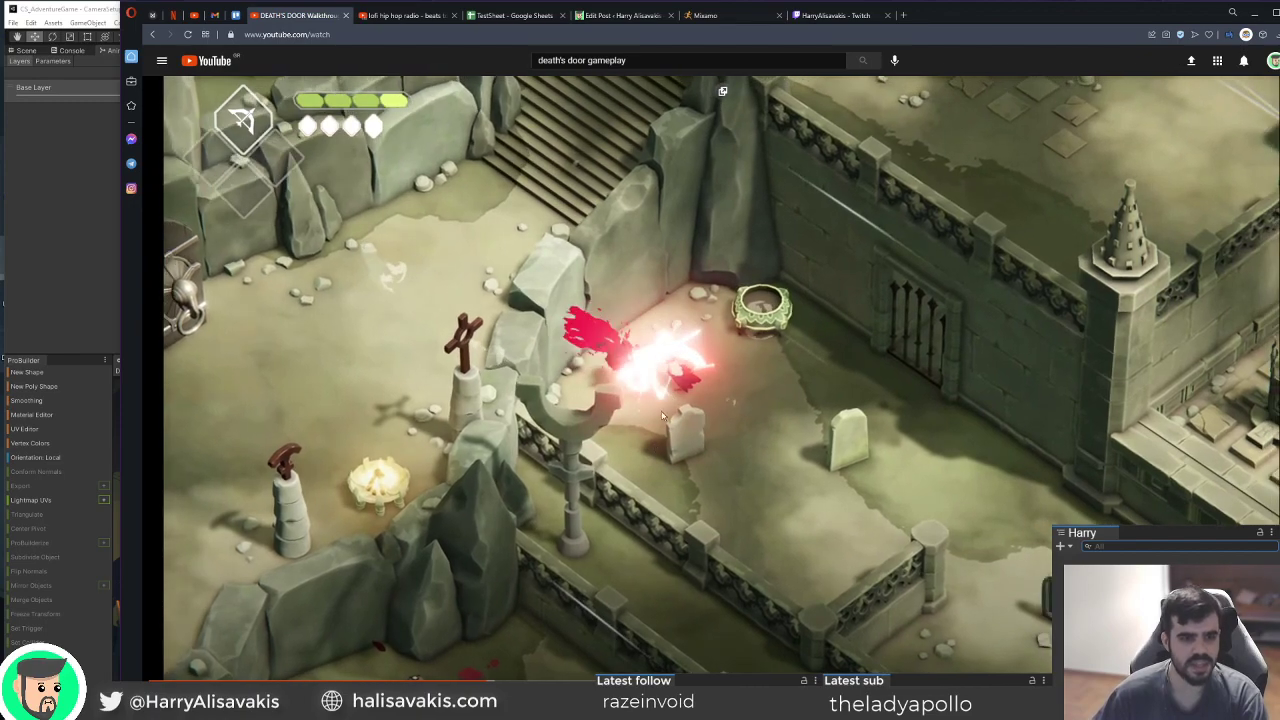
key("period")
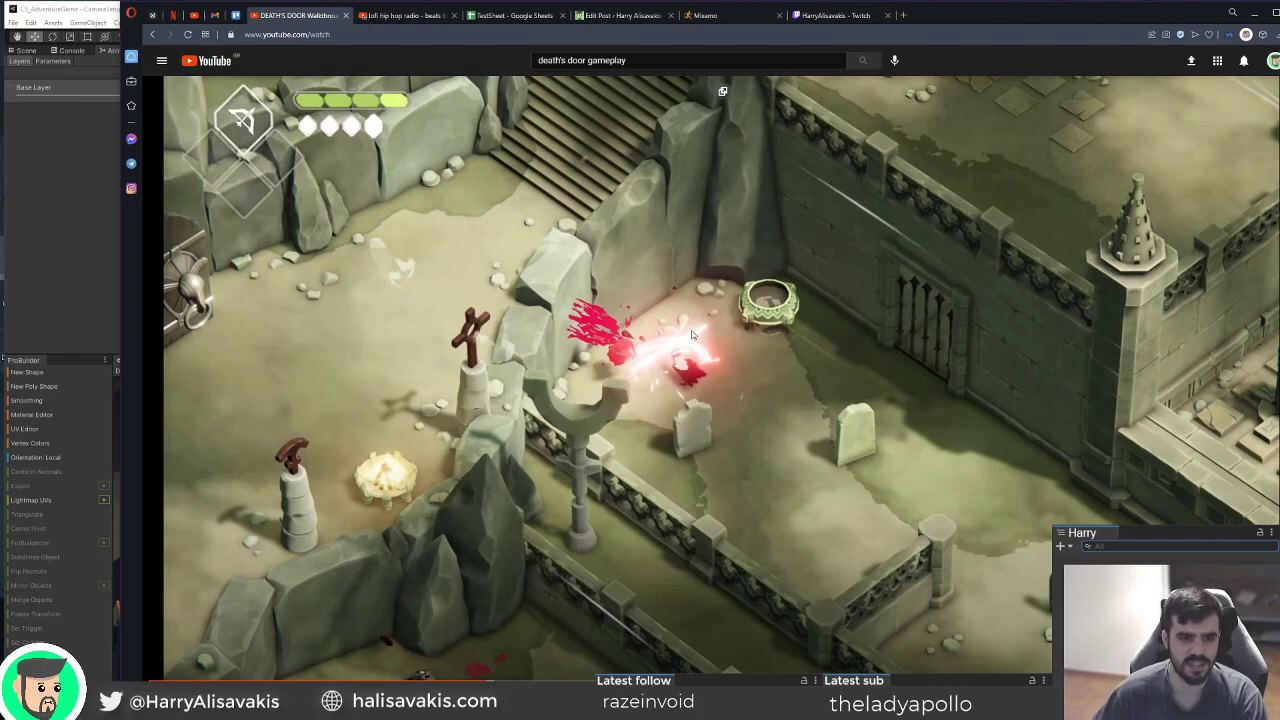
key("period")
key("period")
key("period")
key("period")
key("period")
key("period")
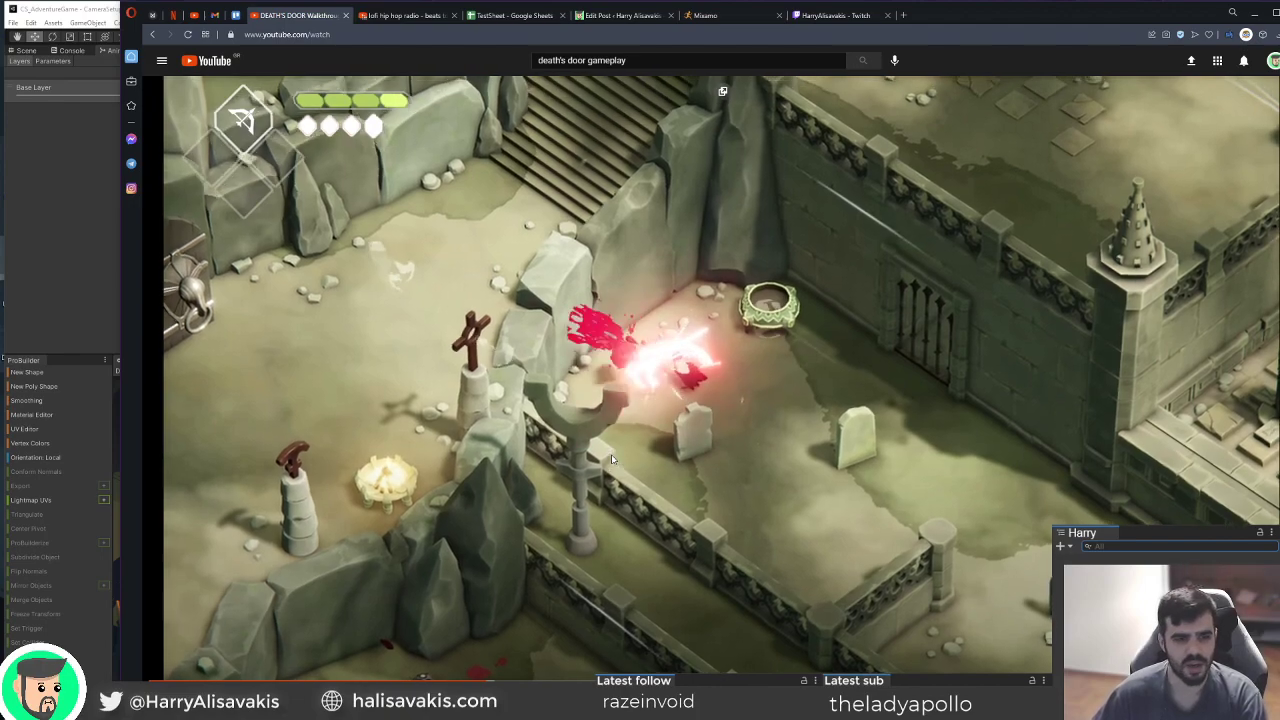
key("period")
key("period")
key("period")
key("period")
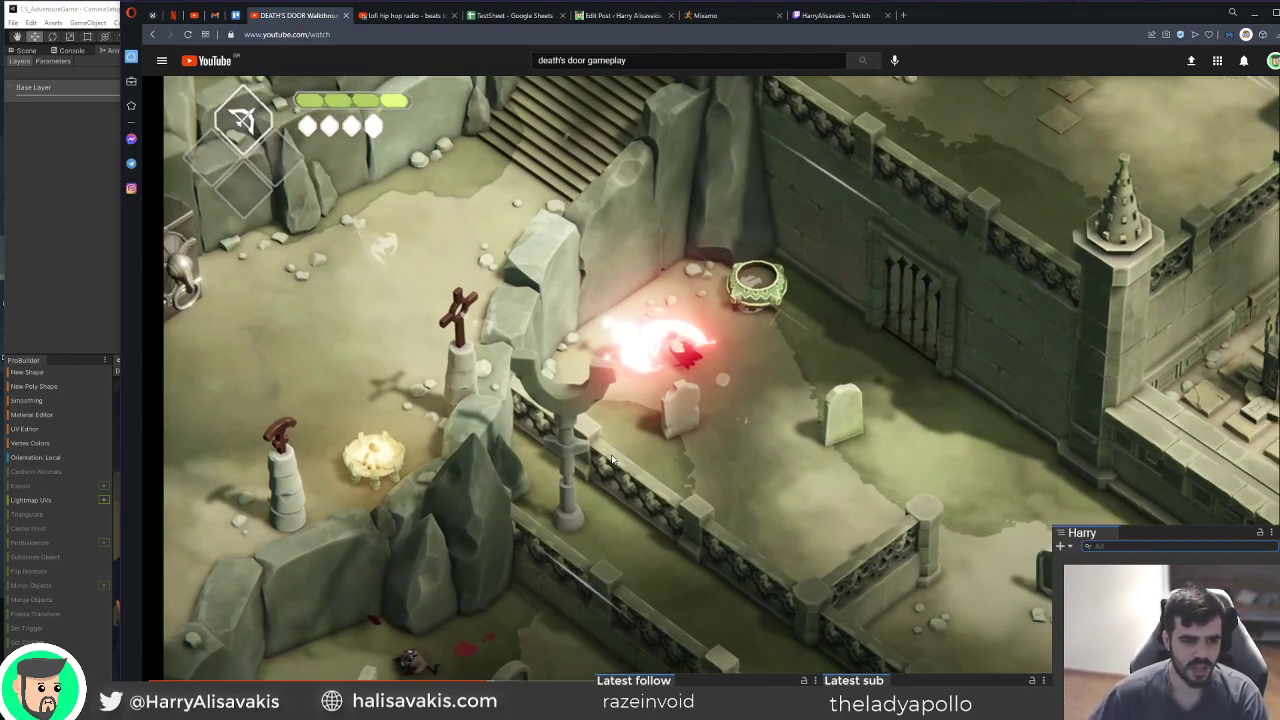
Examine frame by frame how the slash ends and how the character holds the sword before the next swing.
key("comma")
key("period")
key("period")
key("period")
key("period")
key("period")
key("period")
key("period")
key("period")
key("period")
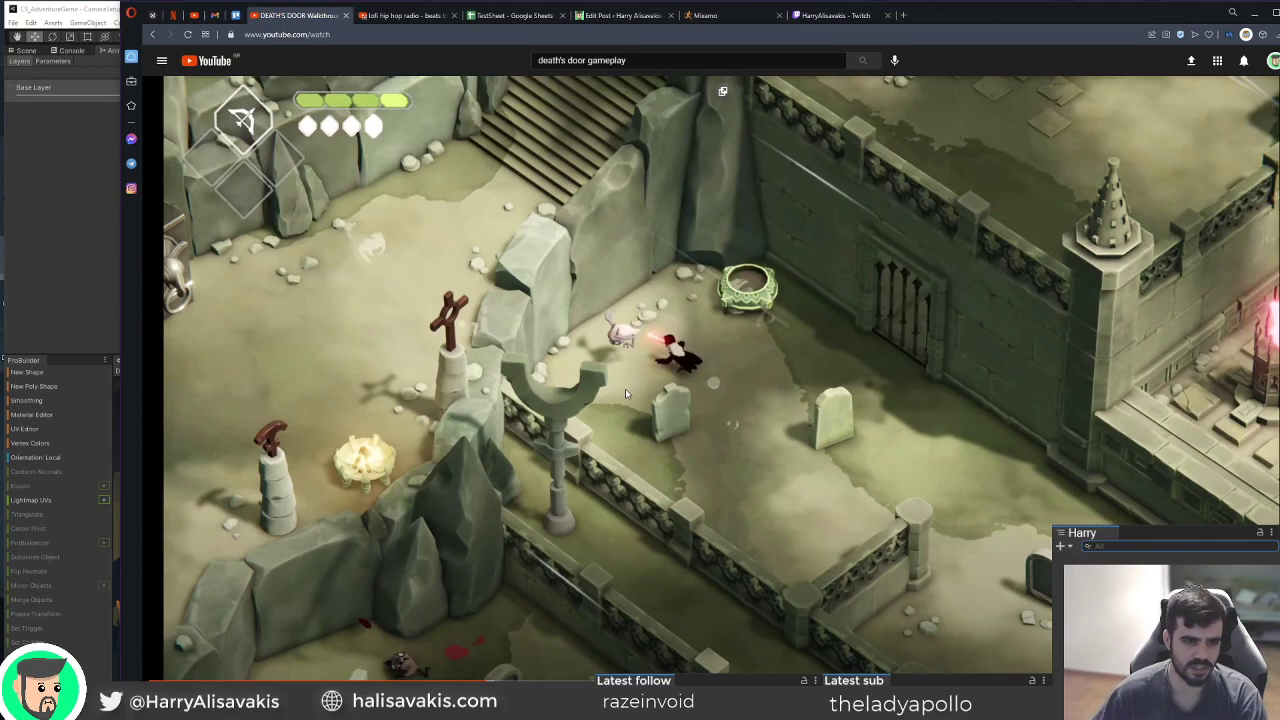
Examine the crescent's full shape and impact flash frame by frame, and switch back to the Unity editor.
key("period")
key("period")
key("period")
key("period")
key("period")
key("period")
key("period")
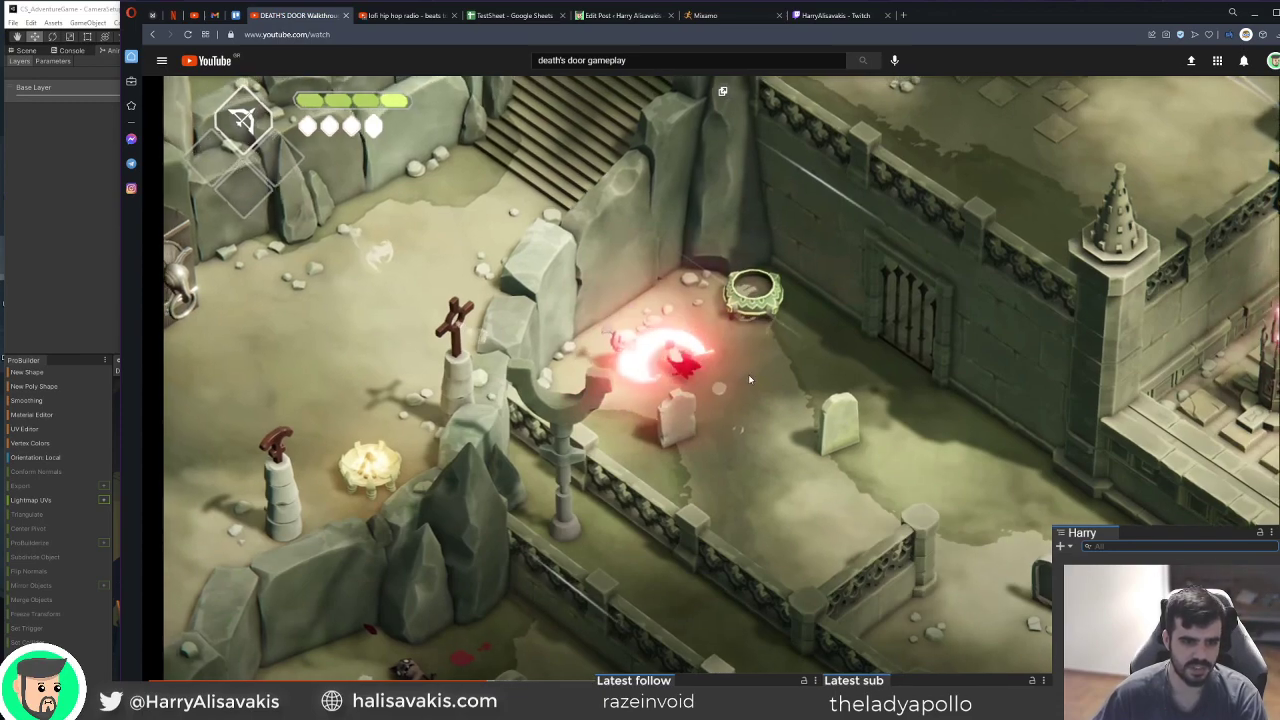
key("period")
key("period")
key("period")
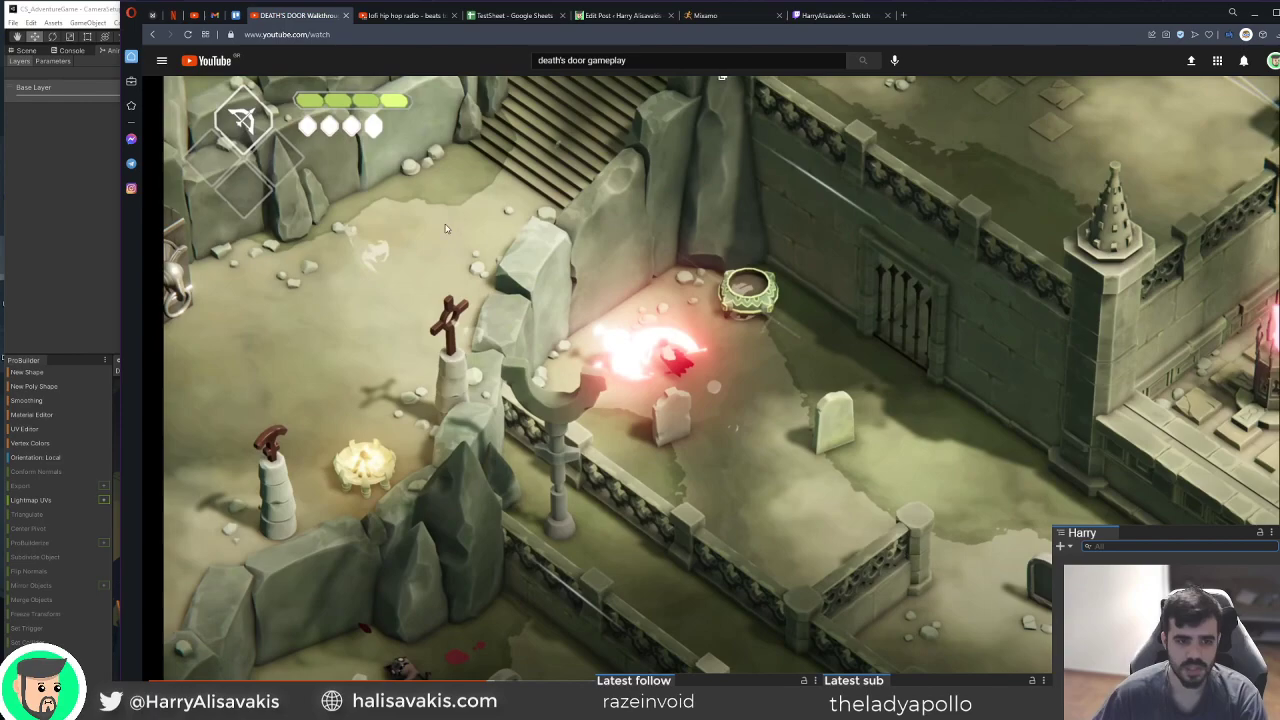
left_click_drag(956, 23, 1279, 160)
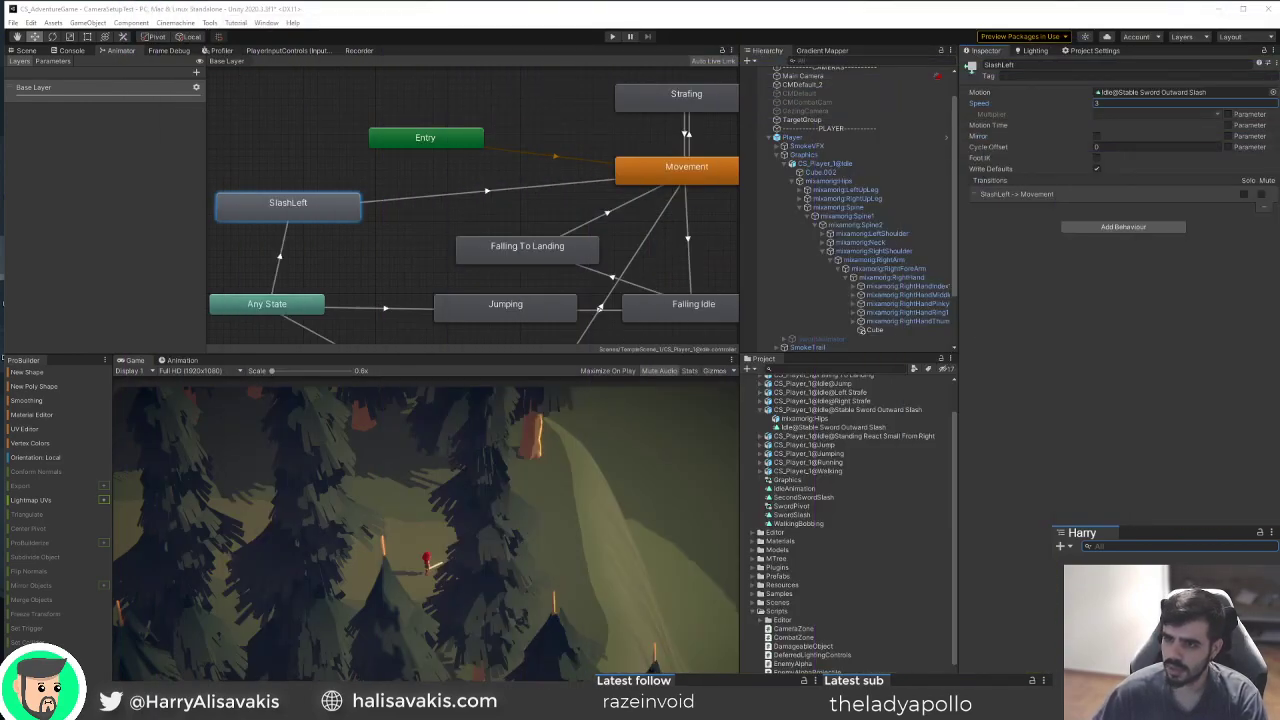
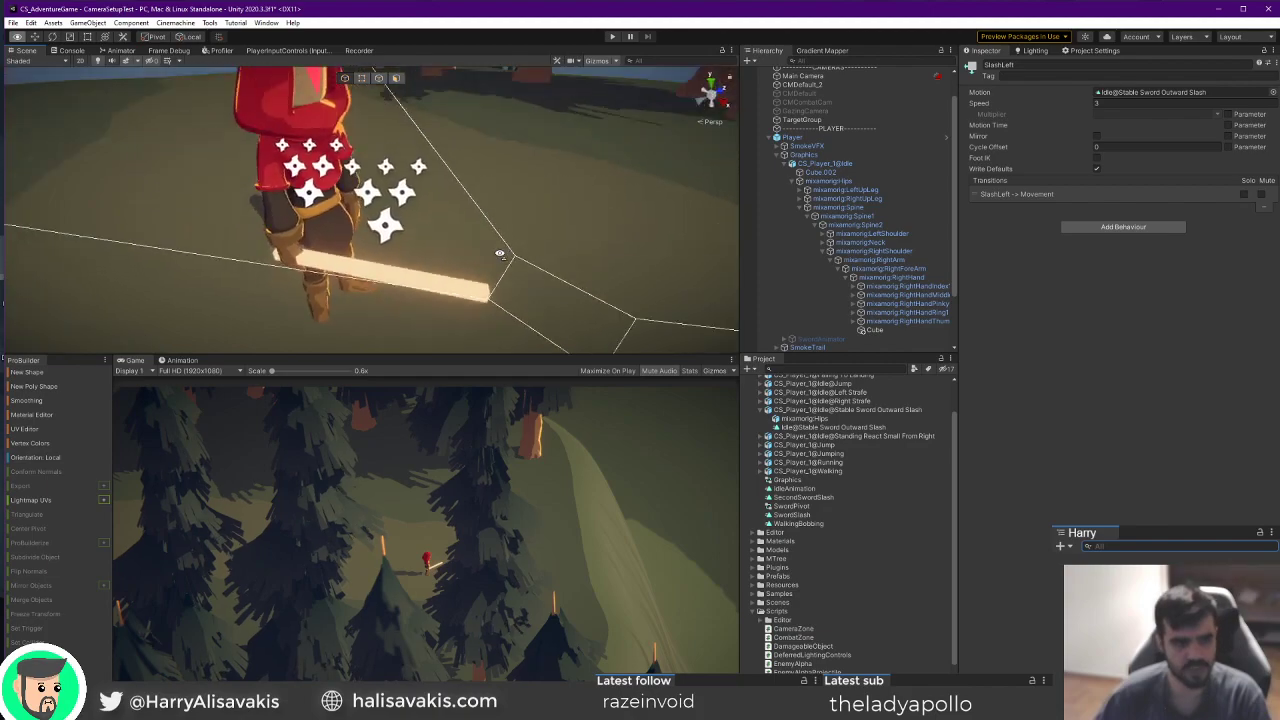
Collapse the player's shoulder and spine bones in the hierarchy and inspect the SmokeTrail particle effects.
scroll(364, 192, "down", 3)
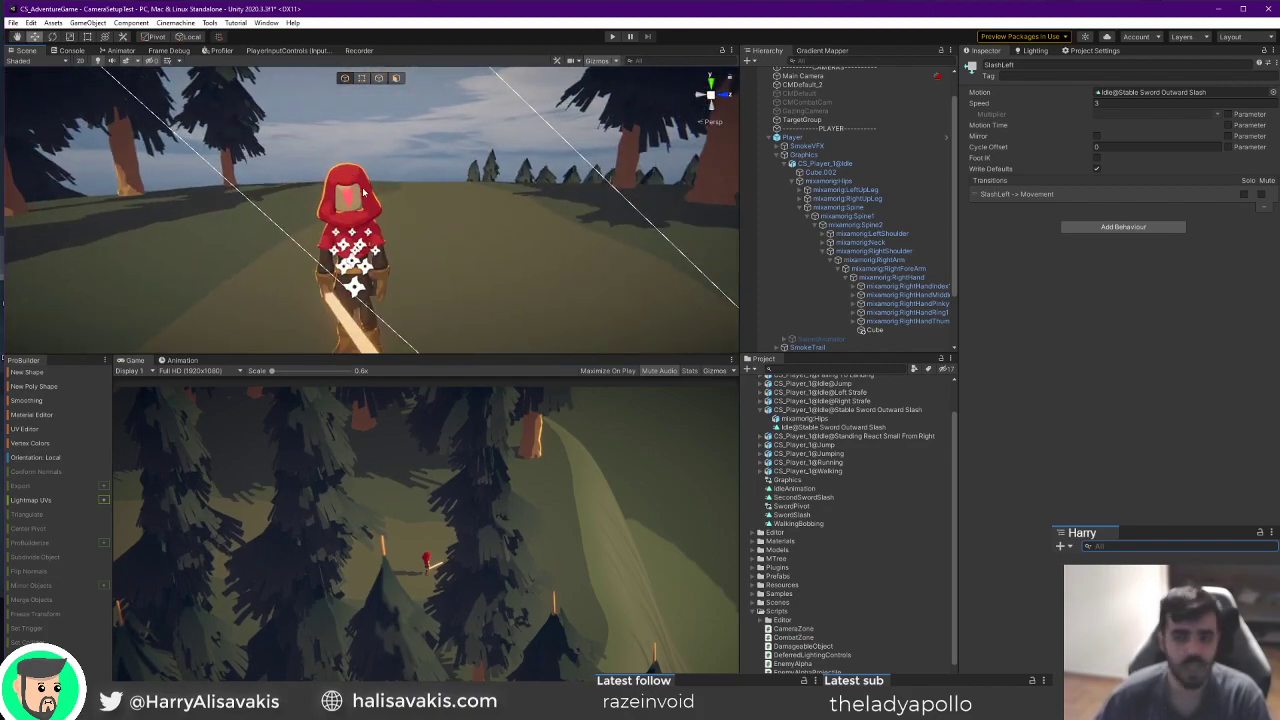
right_click_drag(365, 192, 650, 275)
left_click(822, 251)
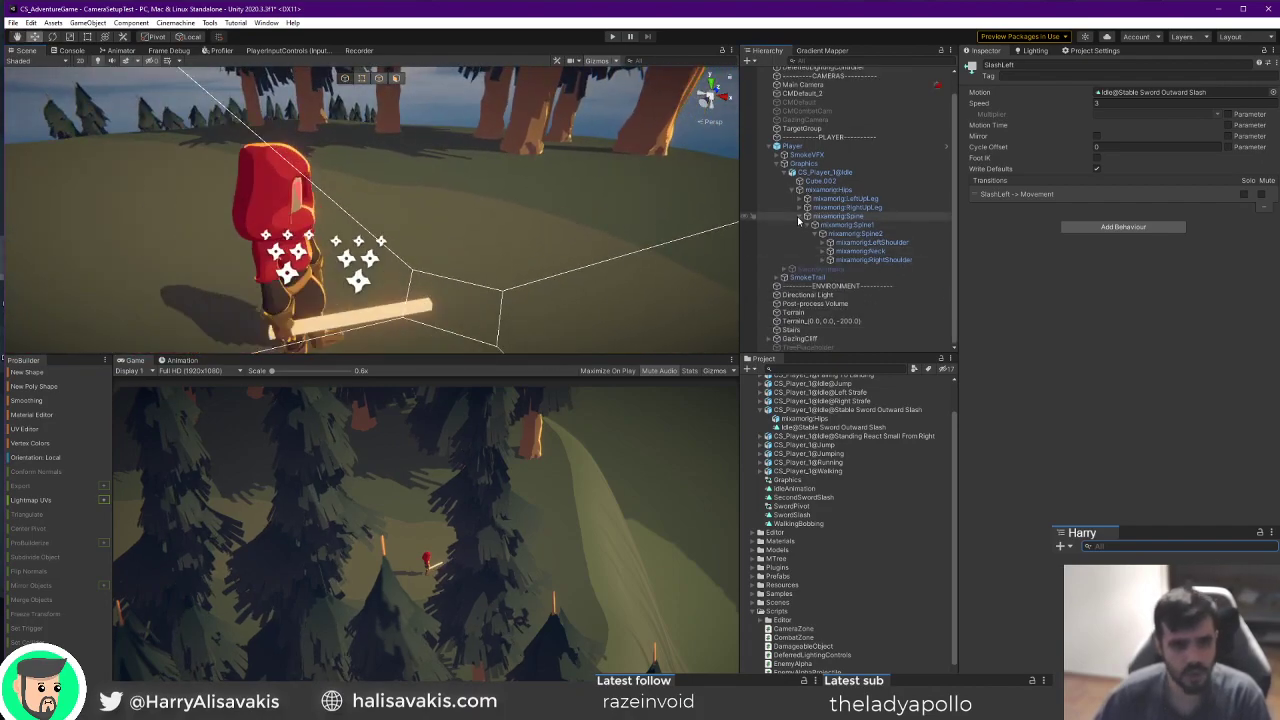
left_click(801, 217)
left_click(780, 256)
left_click(786, 256)
left_click(779, 256)
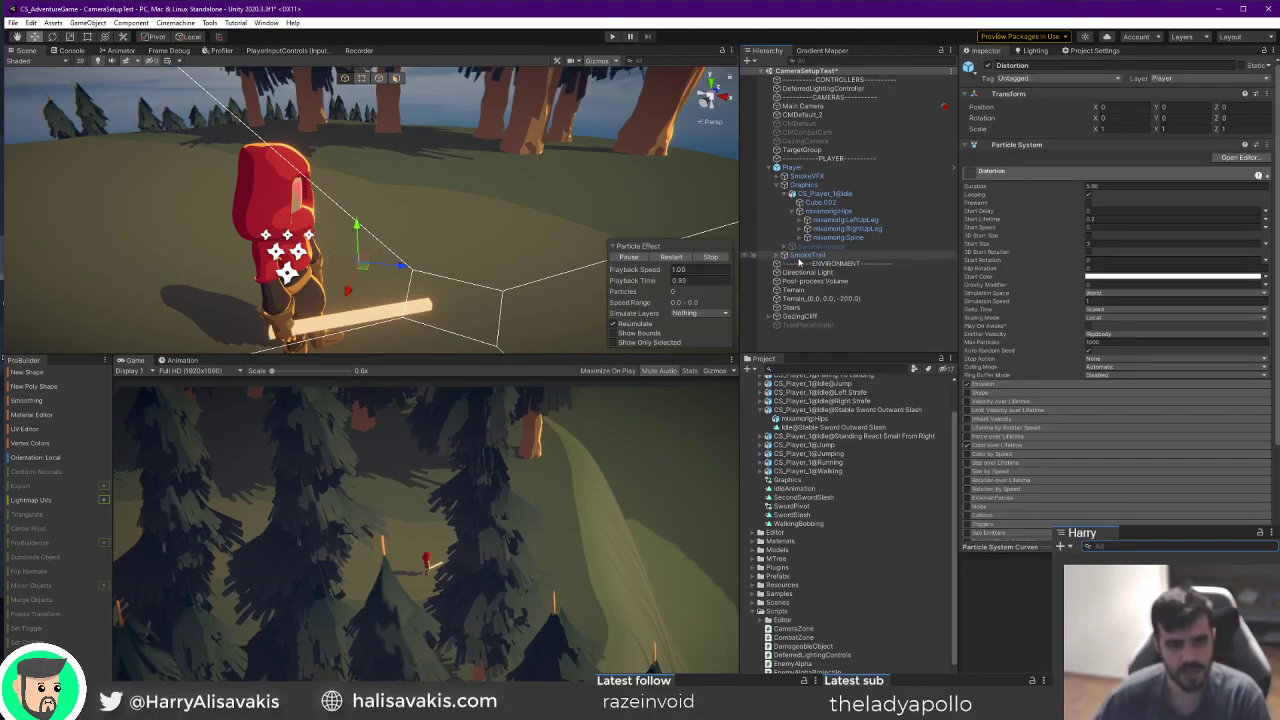
Collapse mixamorig:Hips and CS_Player_1@Idle so only the direct children of Graphics are listed.
left_click(799, 211)
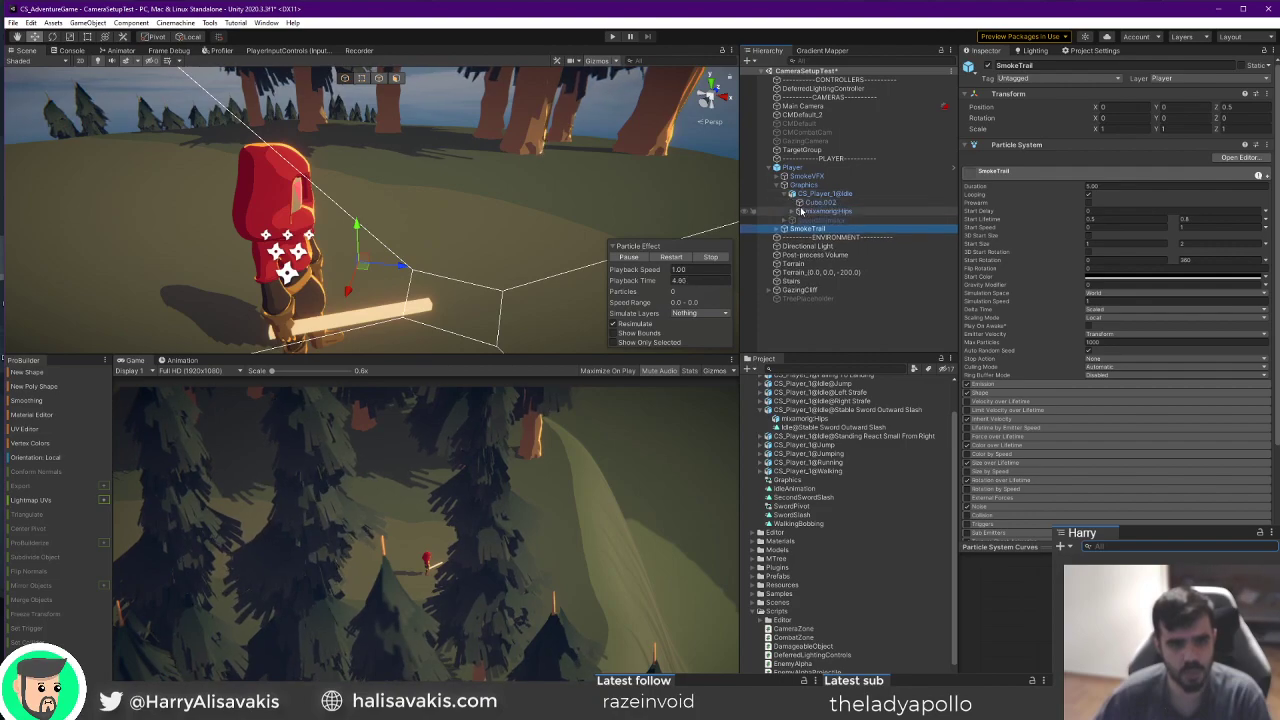
left_click(798, 211)
left_click(789, 211)
left_click(791, 211)
left_click(784, 195)
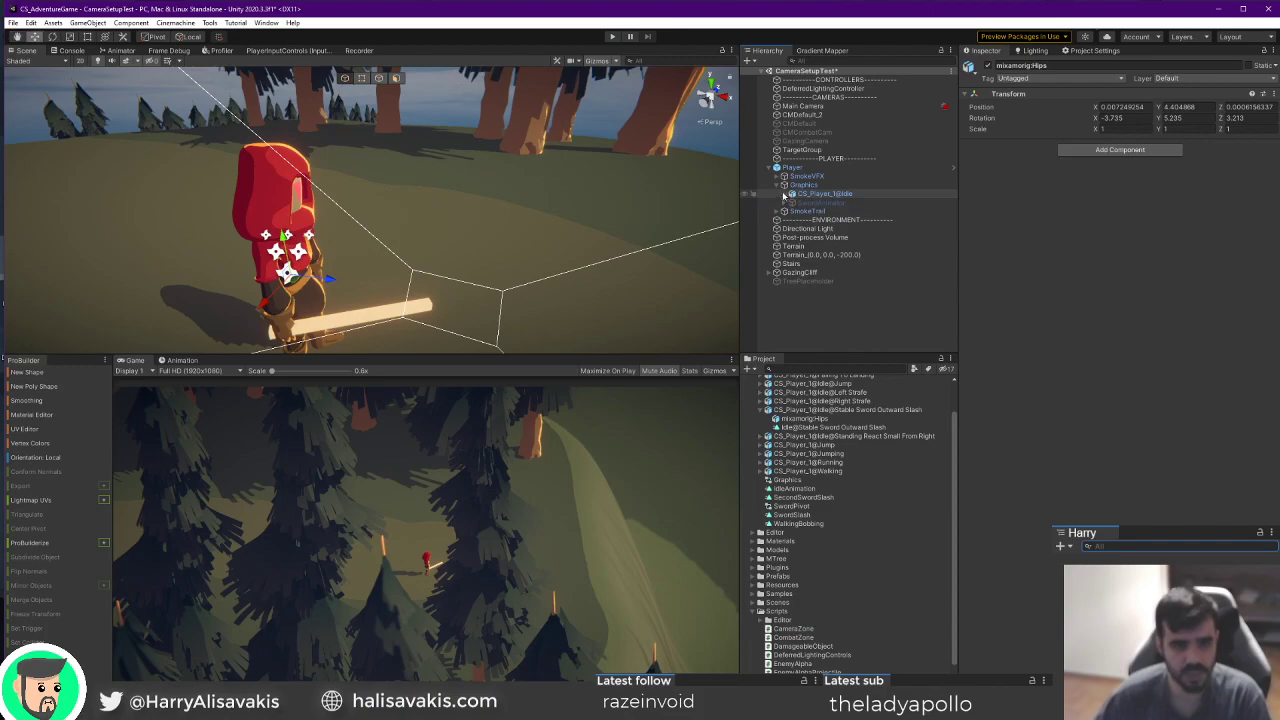
left_click(778, 186)
left_click(778, 186)
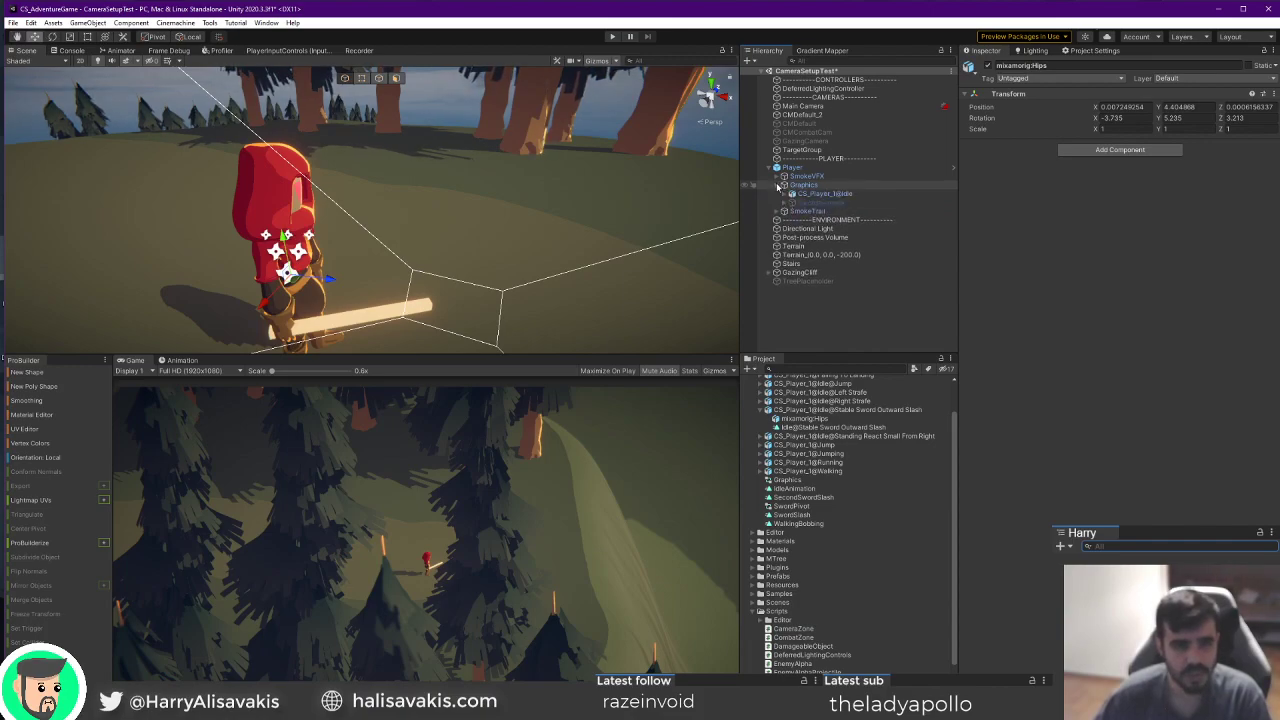
Activate the SwordAnimator object under Graphics and inspect its children, including SwordPivot.
left_click(815, 202)
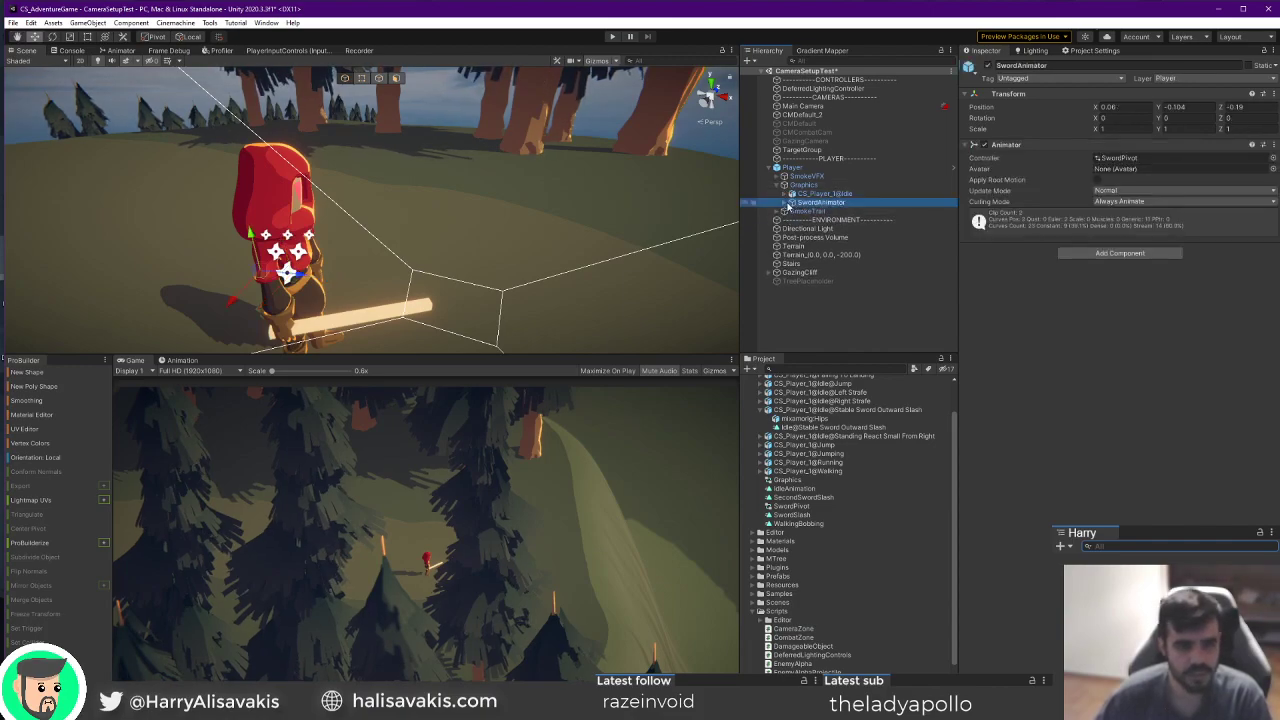
left_click(791, 202)
left_click(800, 212)
left_click(805, 229)
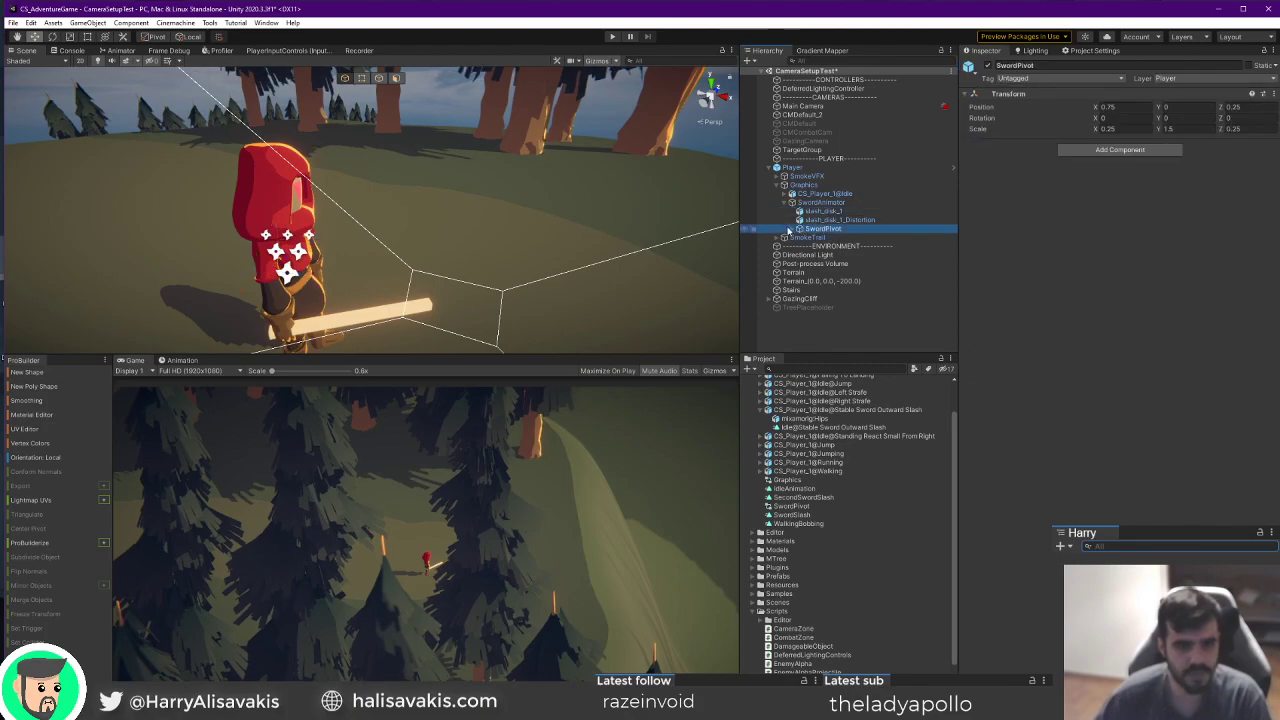
left_click(792, 229)
left_click(792, 229)
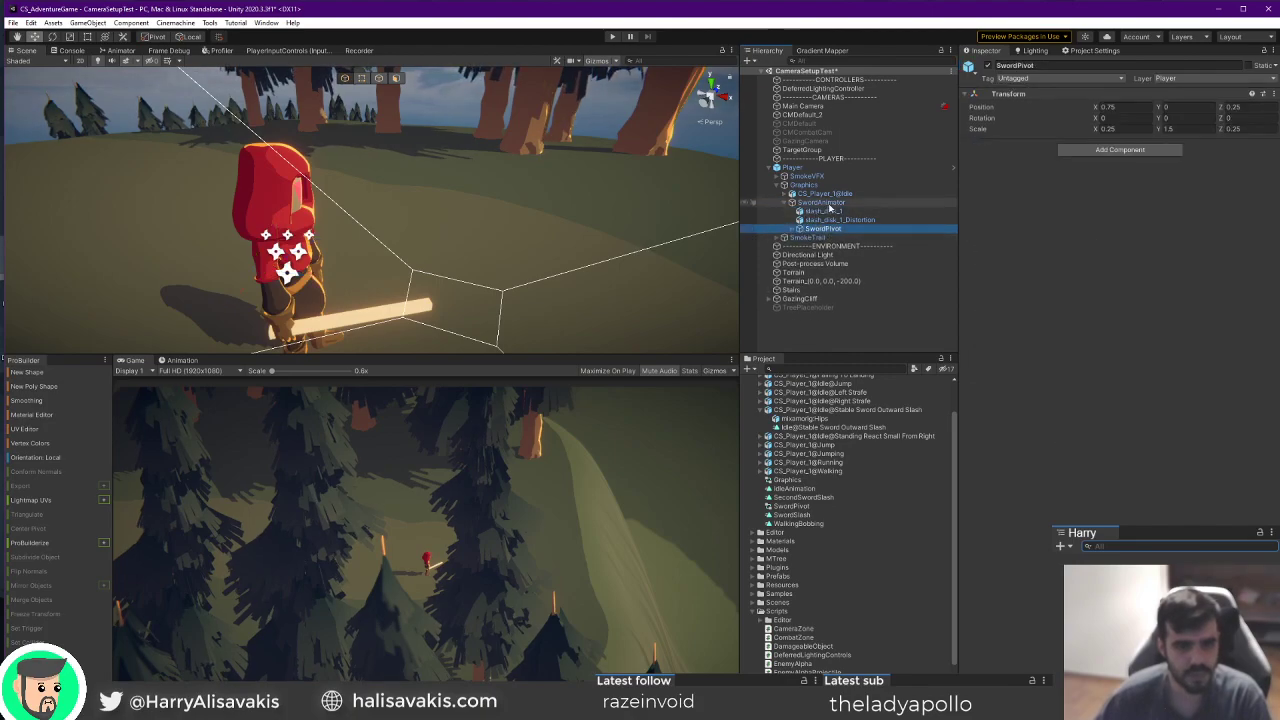
Expand the Slash_1 material of slash_disk_1, set its main texture X offset to 0.19 and review the cutoff settings.
left_click(831, 204)
left_click(833, 211)
left_click_drag(407, 204, 436, 283, "alt")
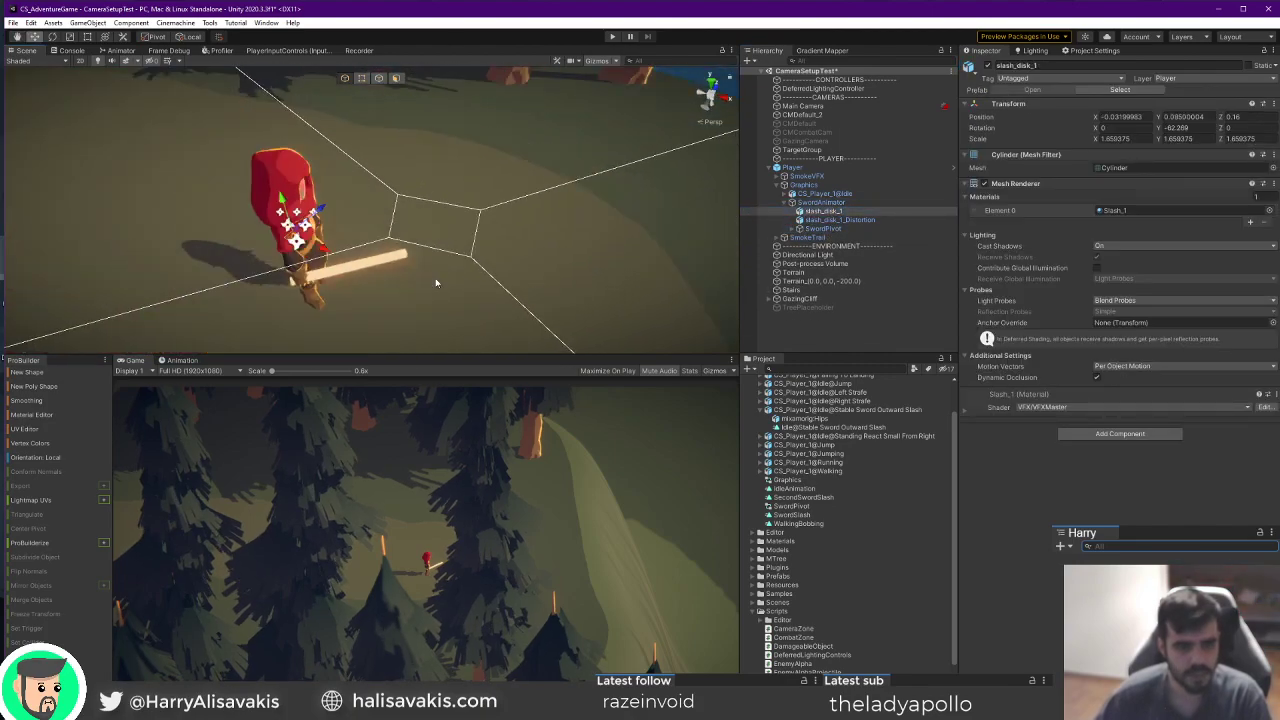
left_click(998, 400)
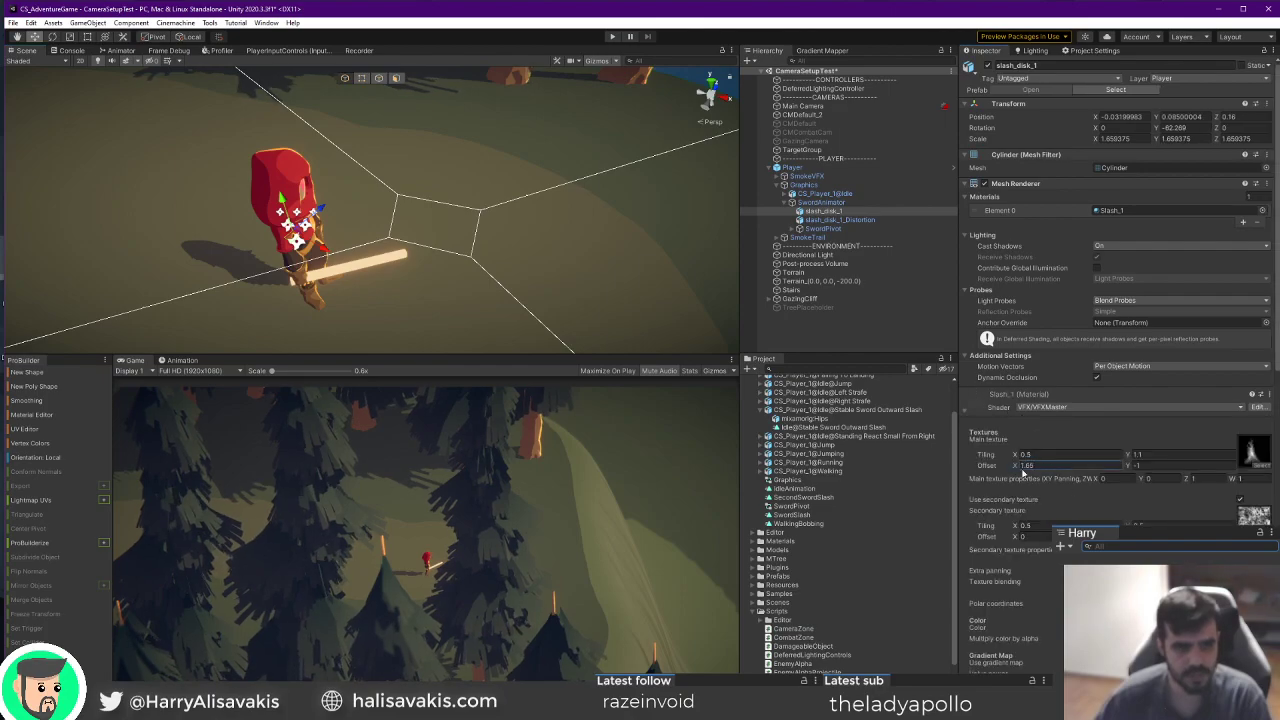
left_click_drag(1033, 488, 972, 463)
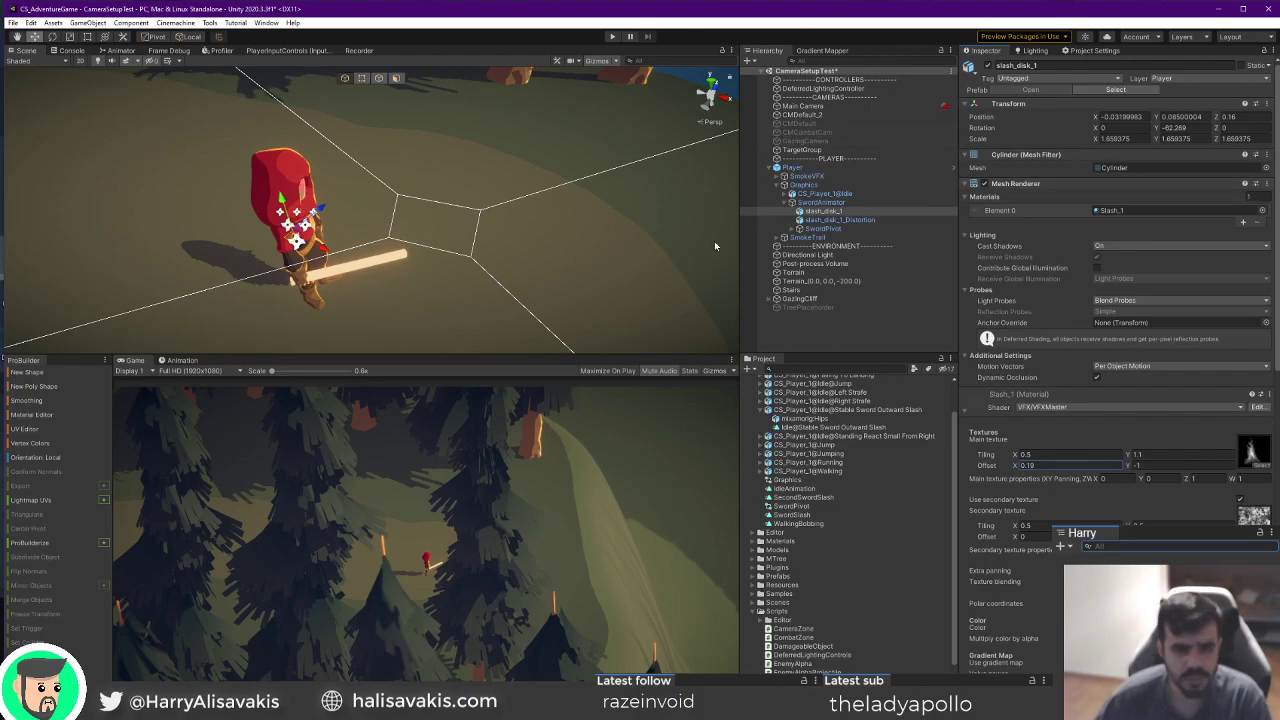
scroll(1166, 524, "down", 5)
scroll(1155, 518, "down", 3)
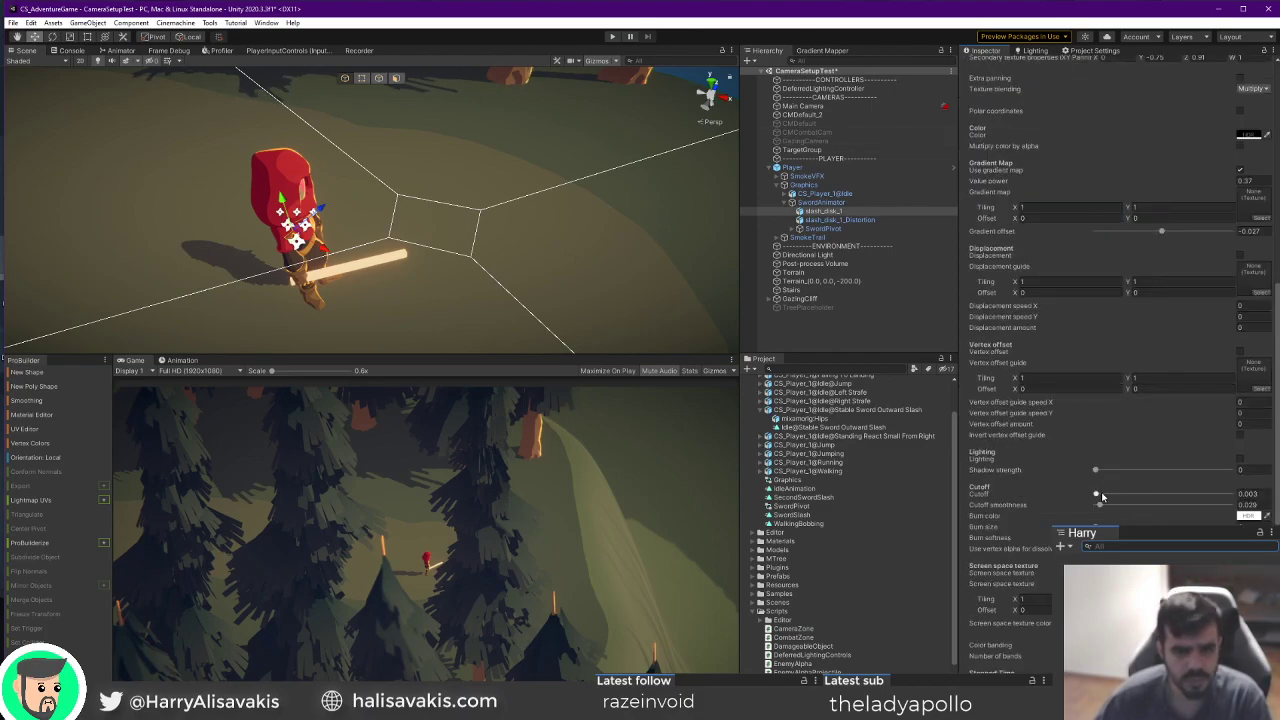
scroll(1090, 494, "up", 10)
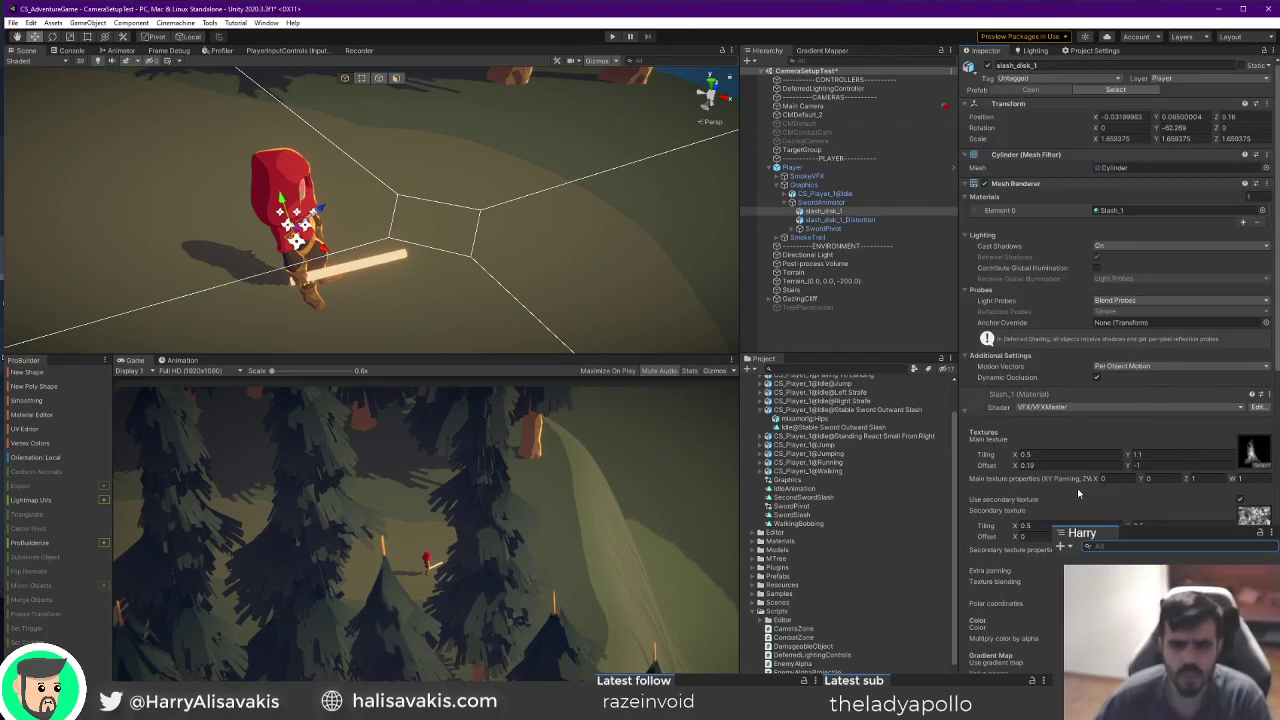
Try a main texture X tiling of 3.79 on the Slash_1 material and undo it.
left_click_drag(1016, 538, 981, 518)
left_click_drag(1012, 466, 1090, 465)
left_click_drag(983, 474, 1024, 467)
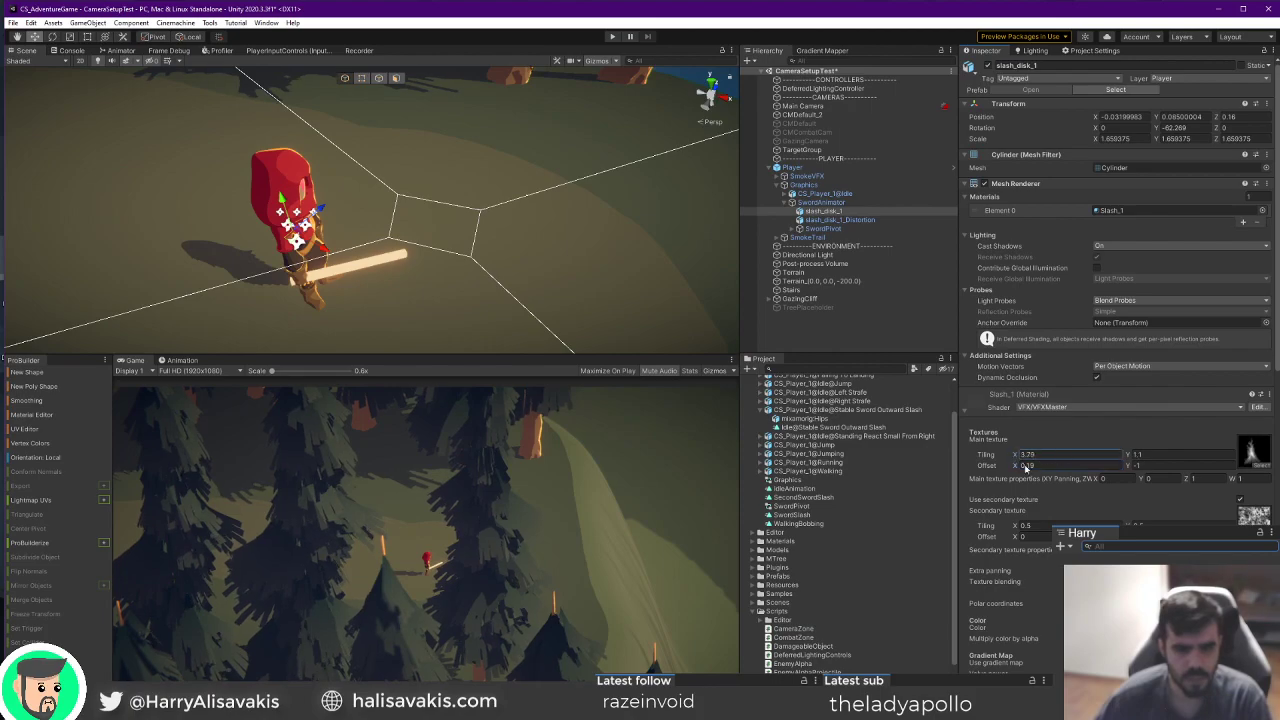
key("ctrl+z")
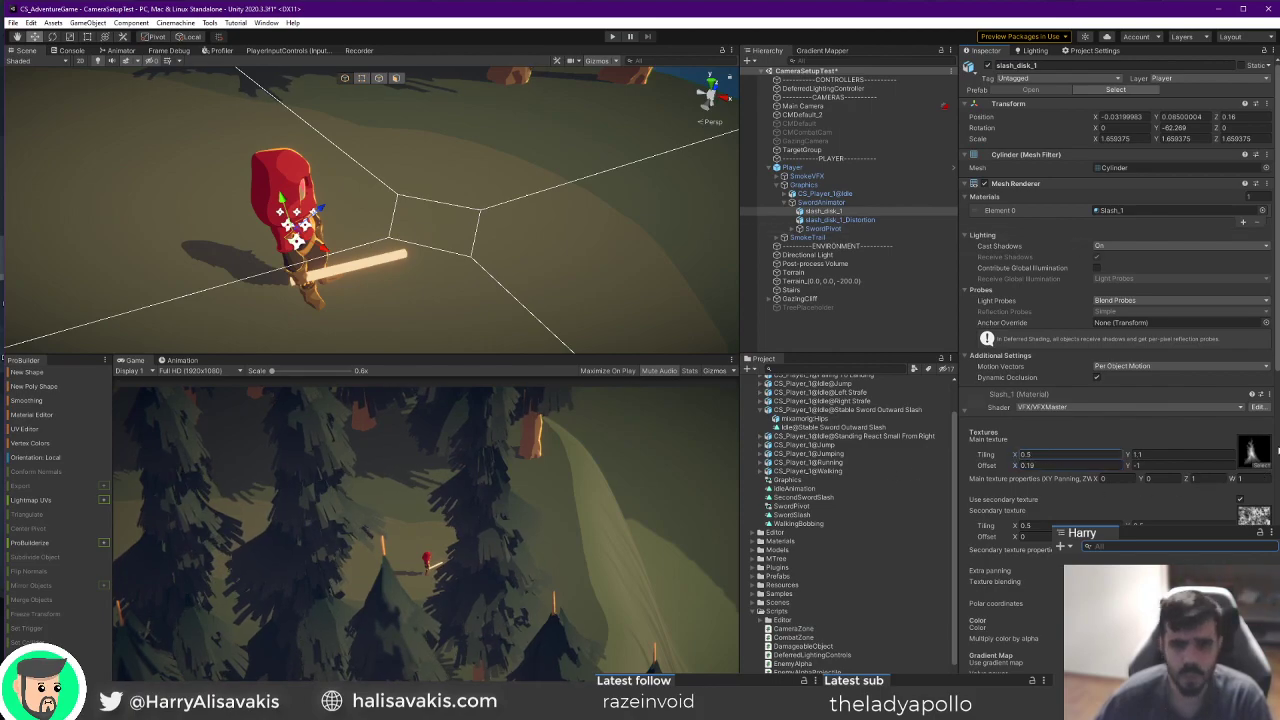
Inspect both slash disk objects and open the SwordPivot controller assigned to SwordAnimator.
left_click(845, 220)
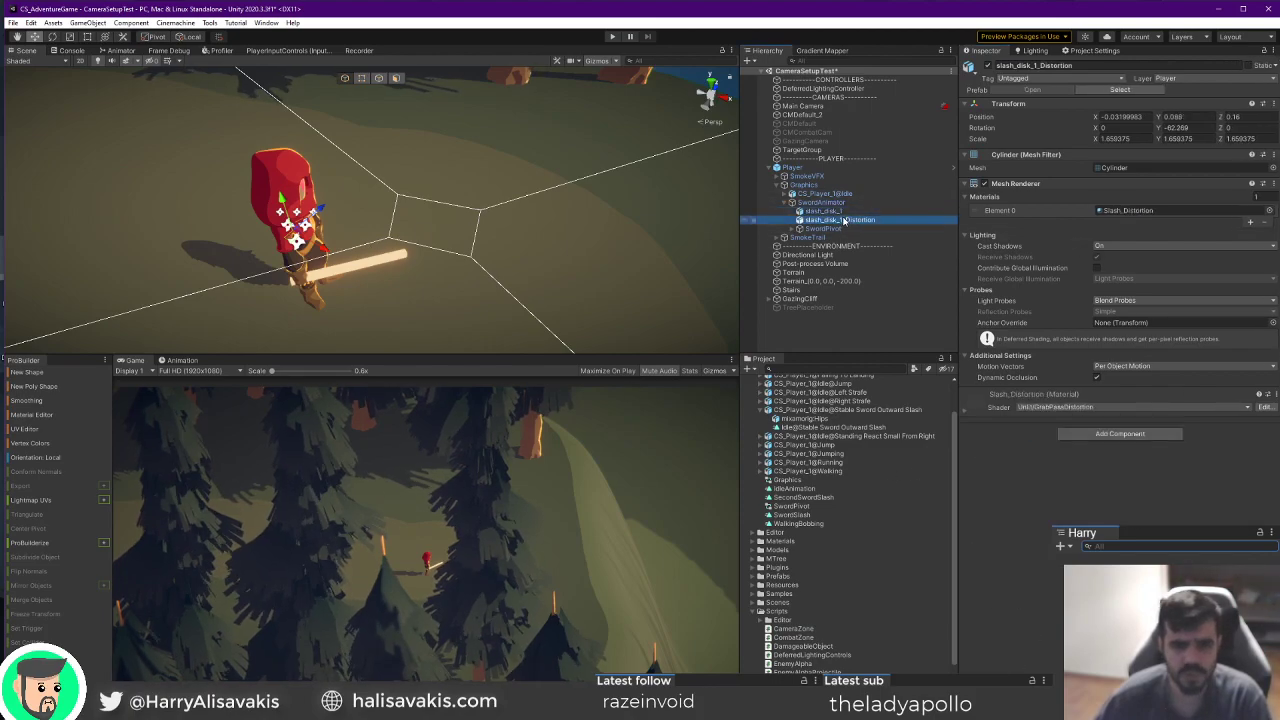
left_click(838, 203)
left_click(830, 211)
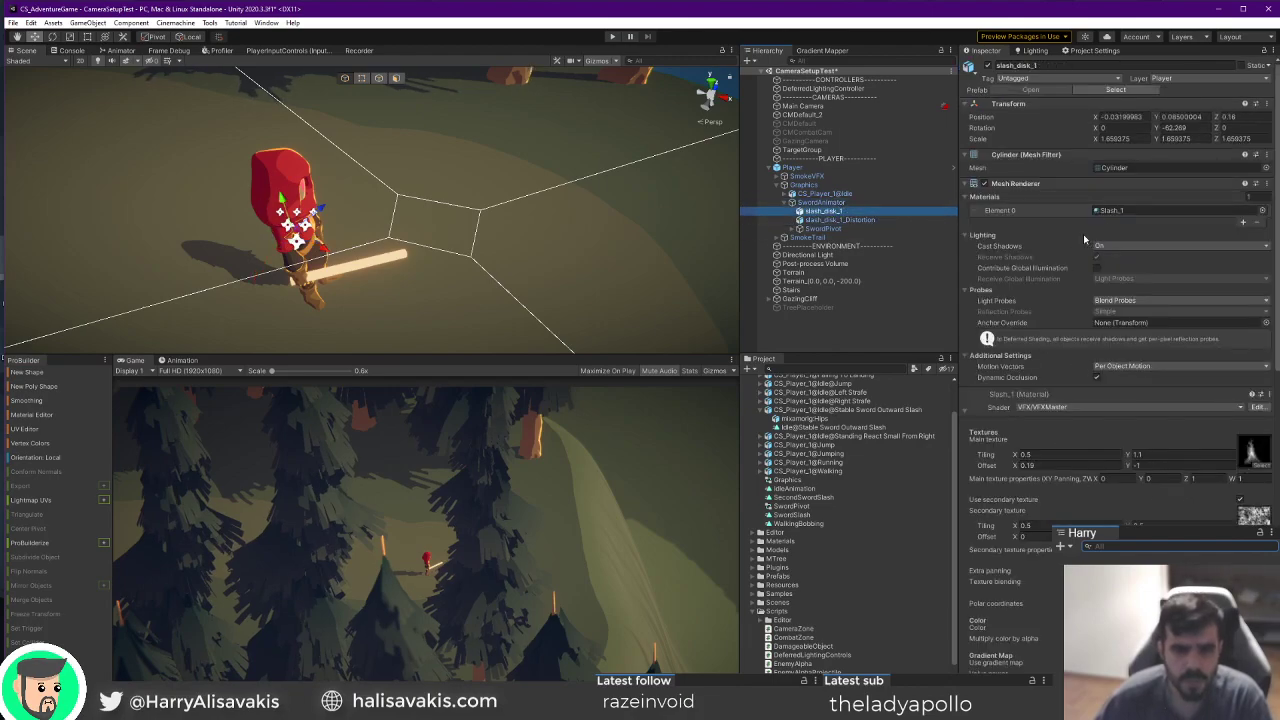
left_click(838, 203)
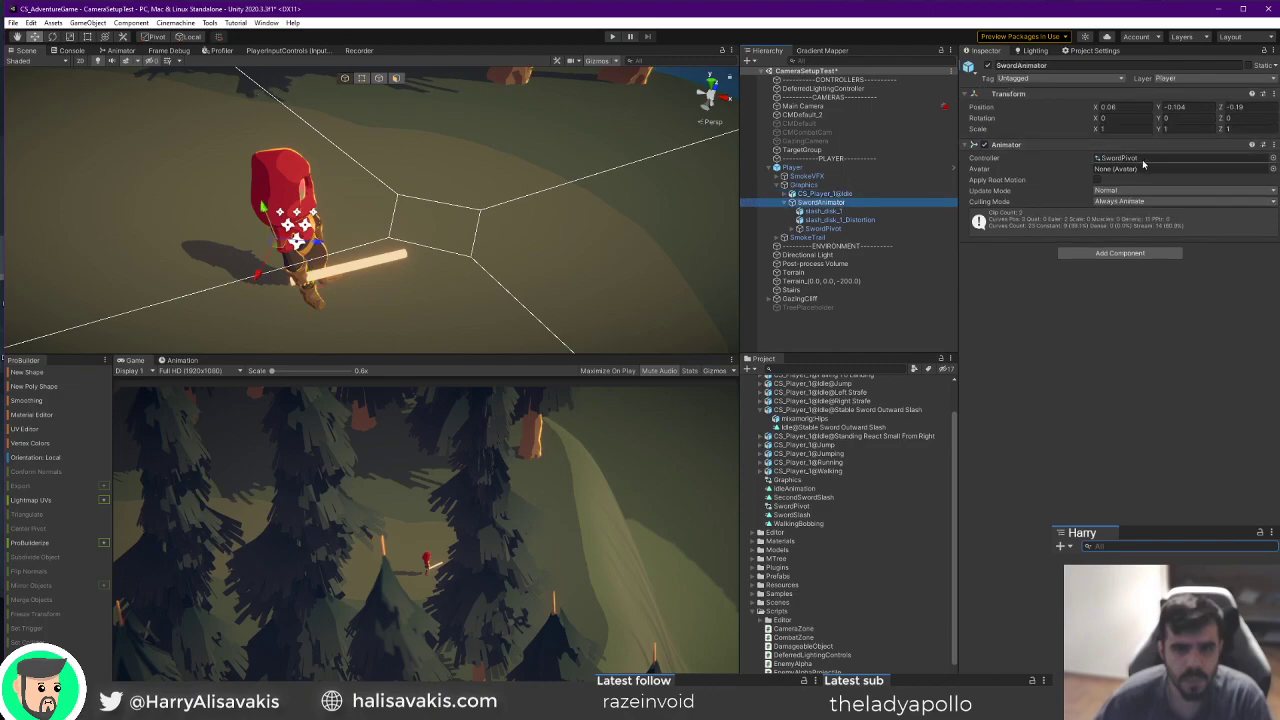
double_click(1144, 163)
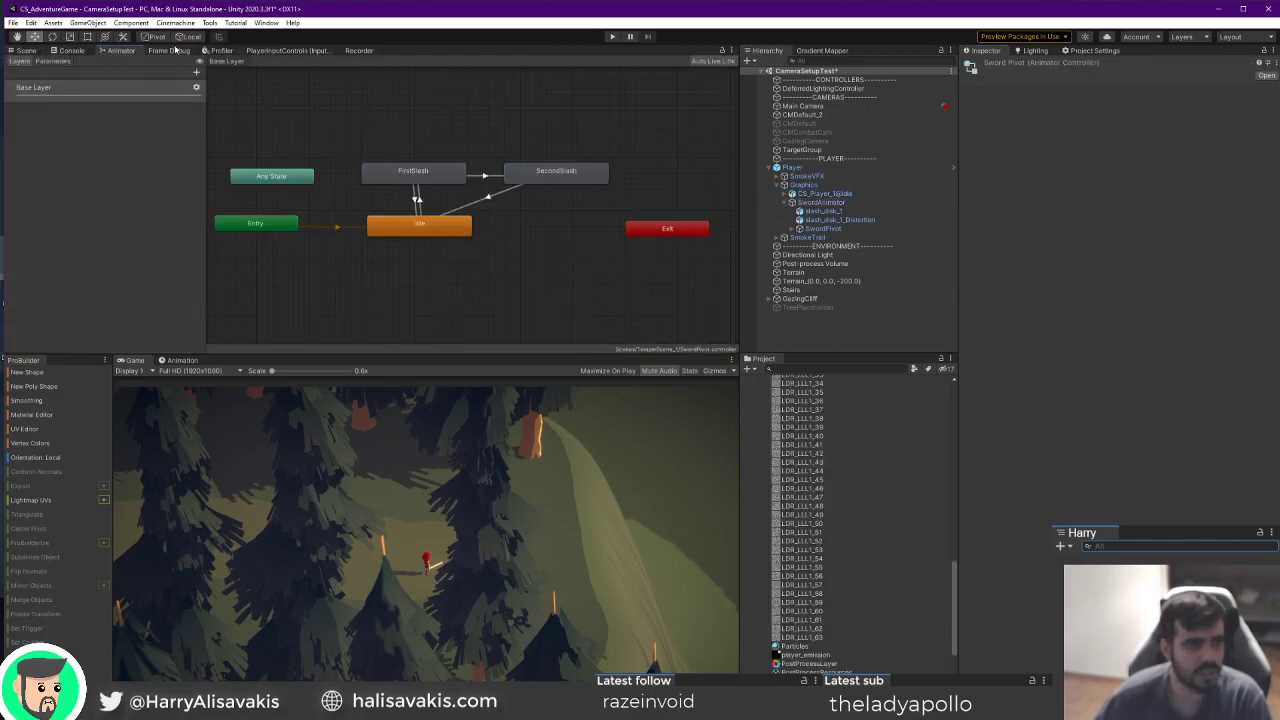
Show SwordAnimator's SwordSlash animation alongside the scene and scrub it to frame 12.
left_click(174, 362)
left_click(24, 52)
left_click(866, 195)
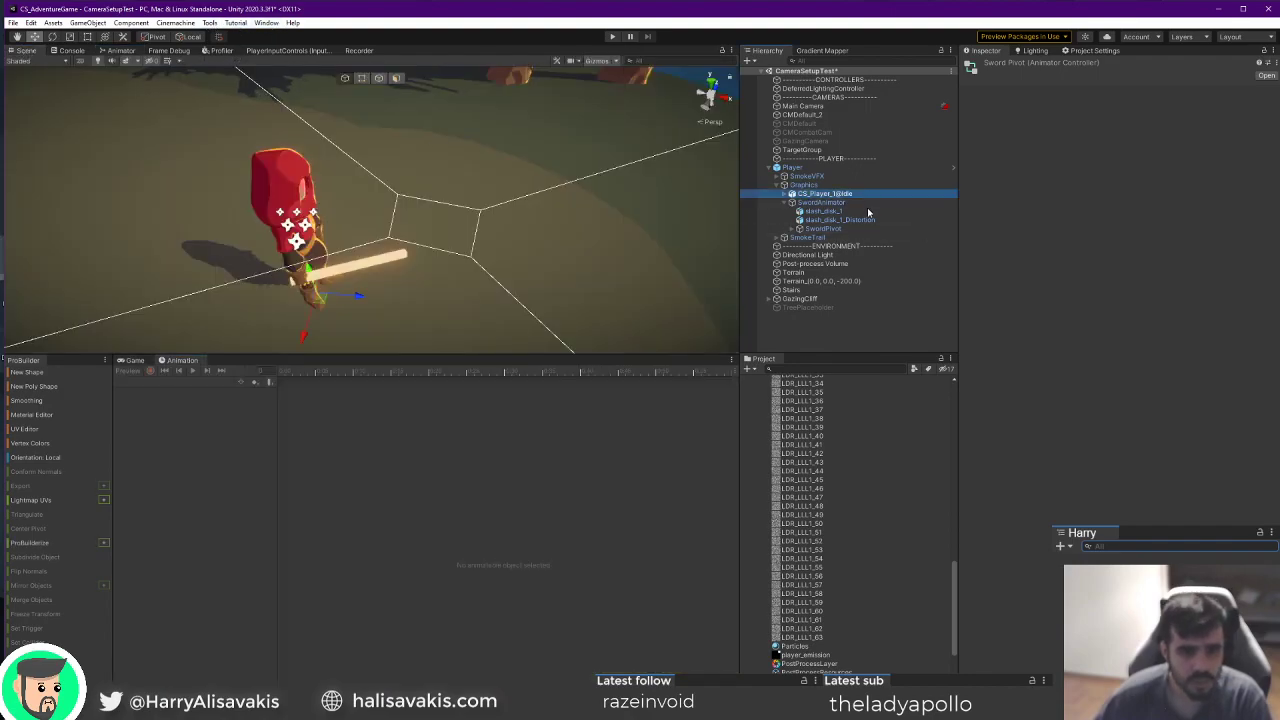
left_click(820, 202)
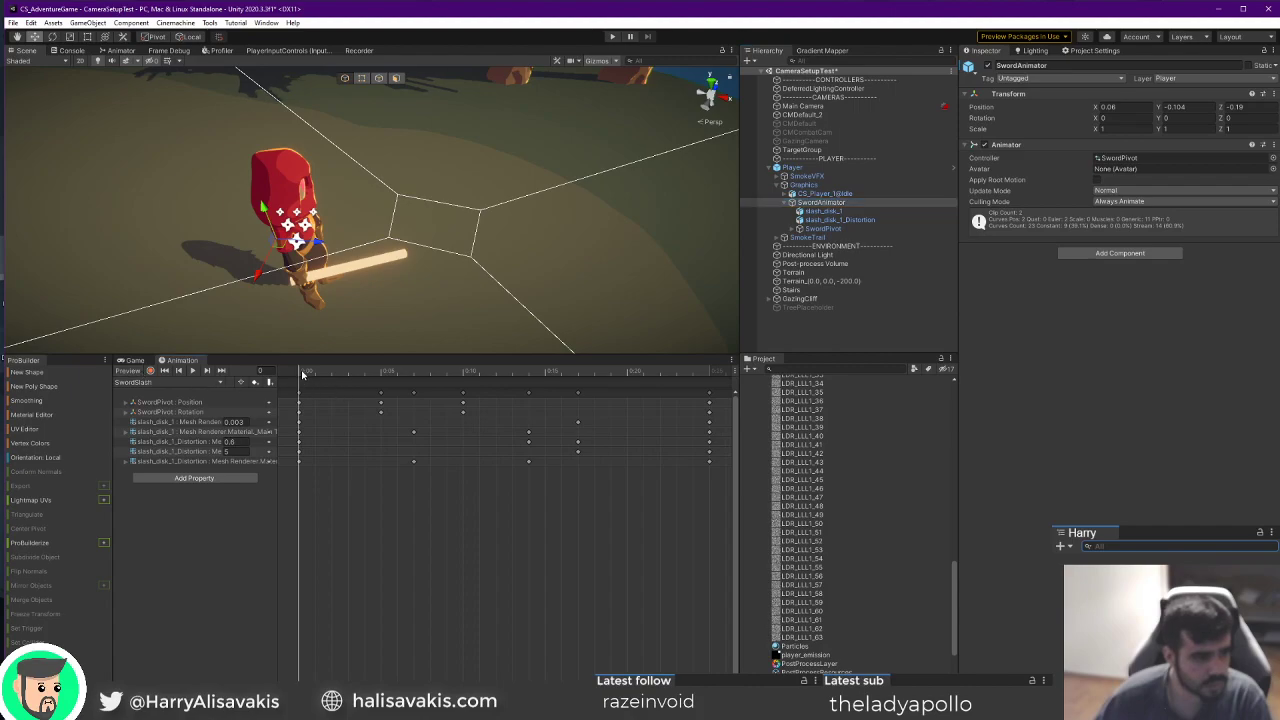
left_click_drag(303, 374, 496, 401)
mouse_move(484, 262)
right_mouse_down()
mouse_move(468, 287)
mouse_move(480, 285)
right_mouse_up()
Deactivate slash_disk_1_Distortion and view the remaining slash trail from above.
left_click(866, 212)
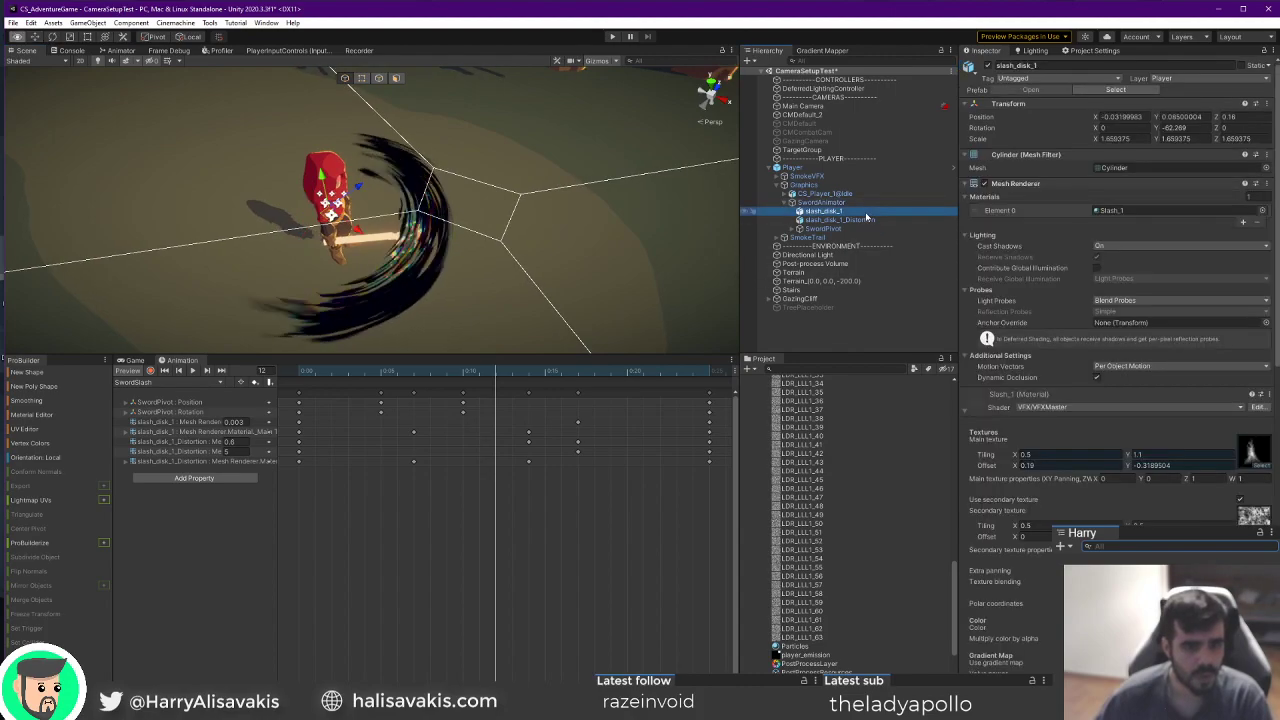
left_click(867, 220)
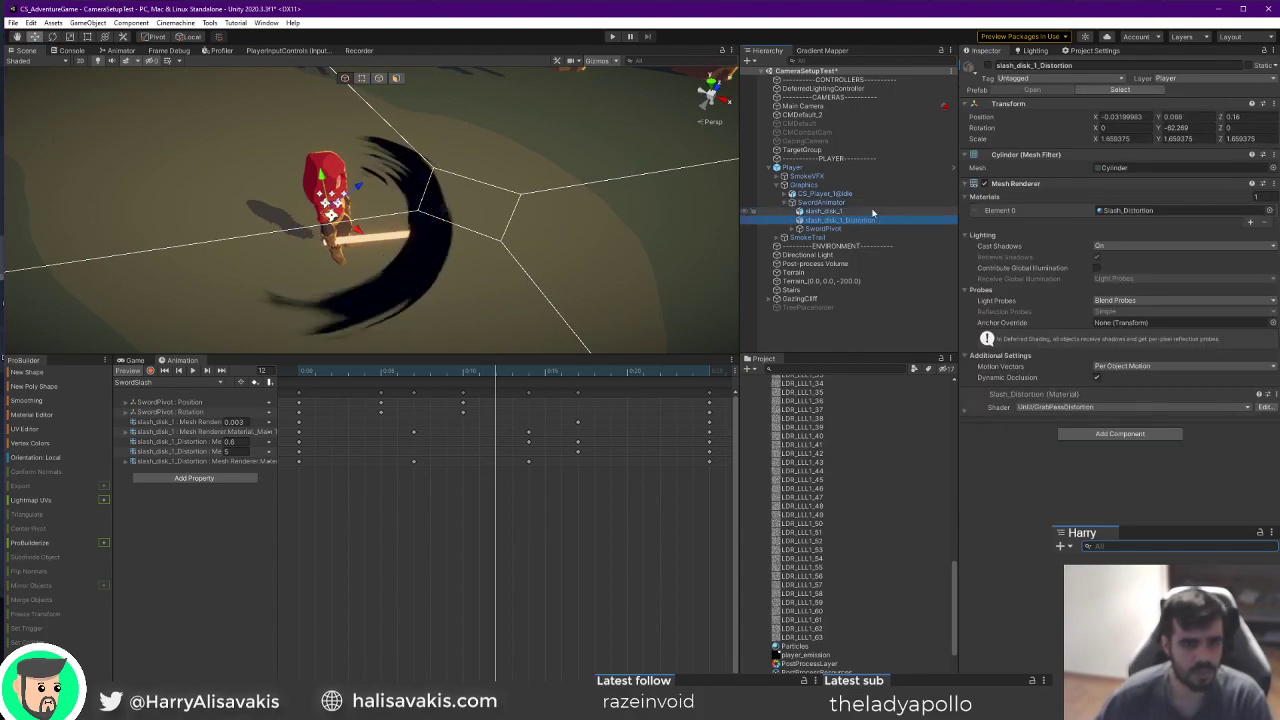
left_click_drag(468, 259, 706, 362, "alt")
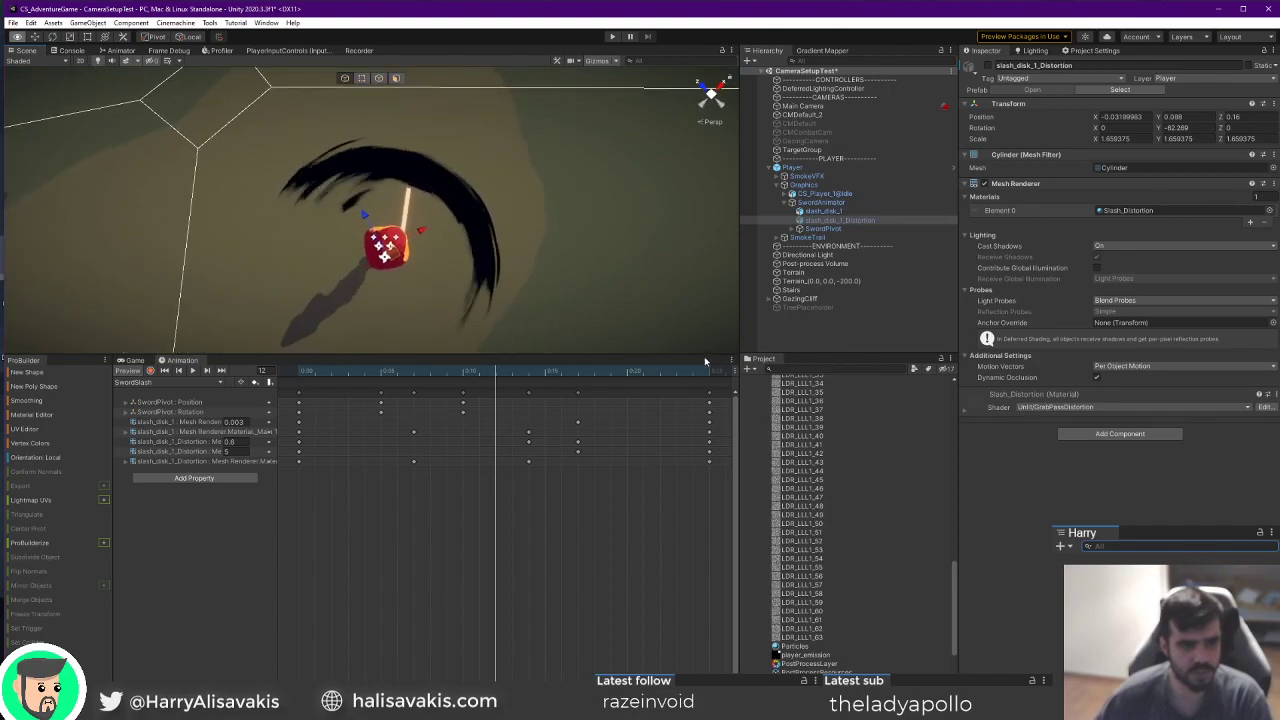
Scrub back and forth through the SwordSlash animation to examine how the slash trail sweeps and dissolves.
left_click(305, 372)
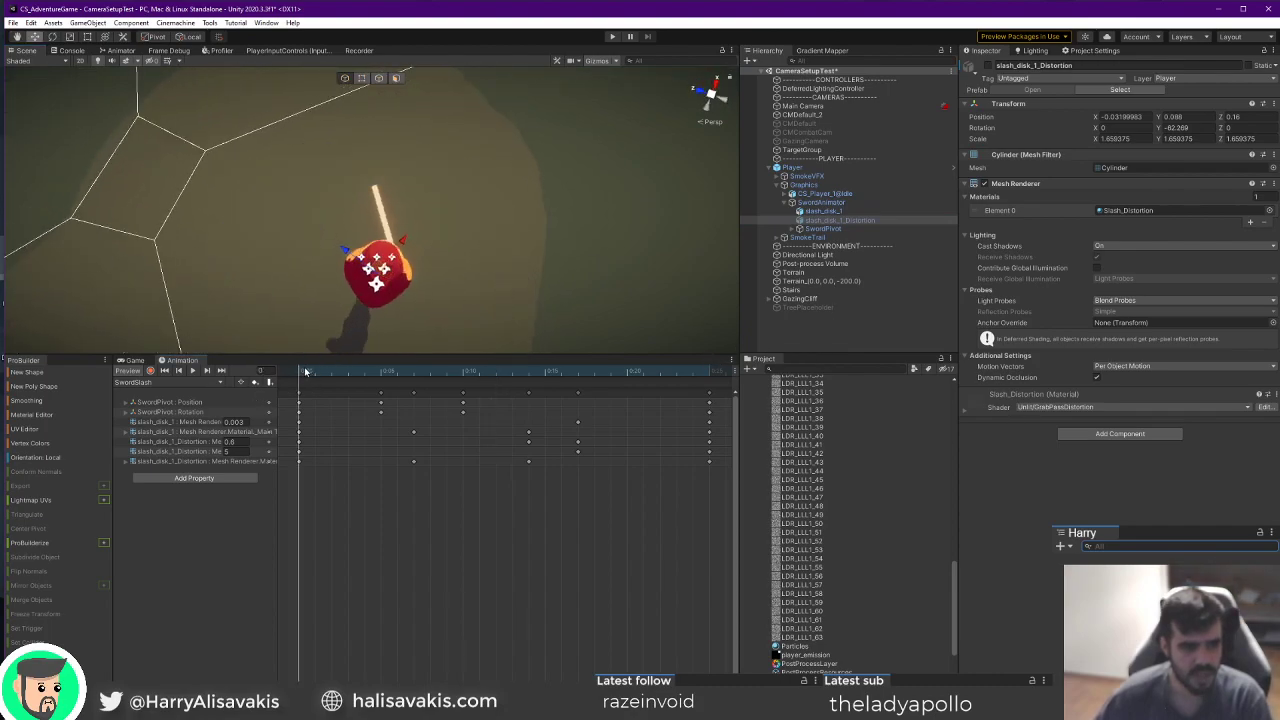
left_click_drag(418, 385, 604, 384)
left_click_drag(352, 384, 652, 383)
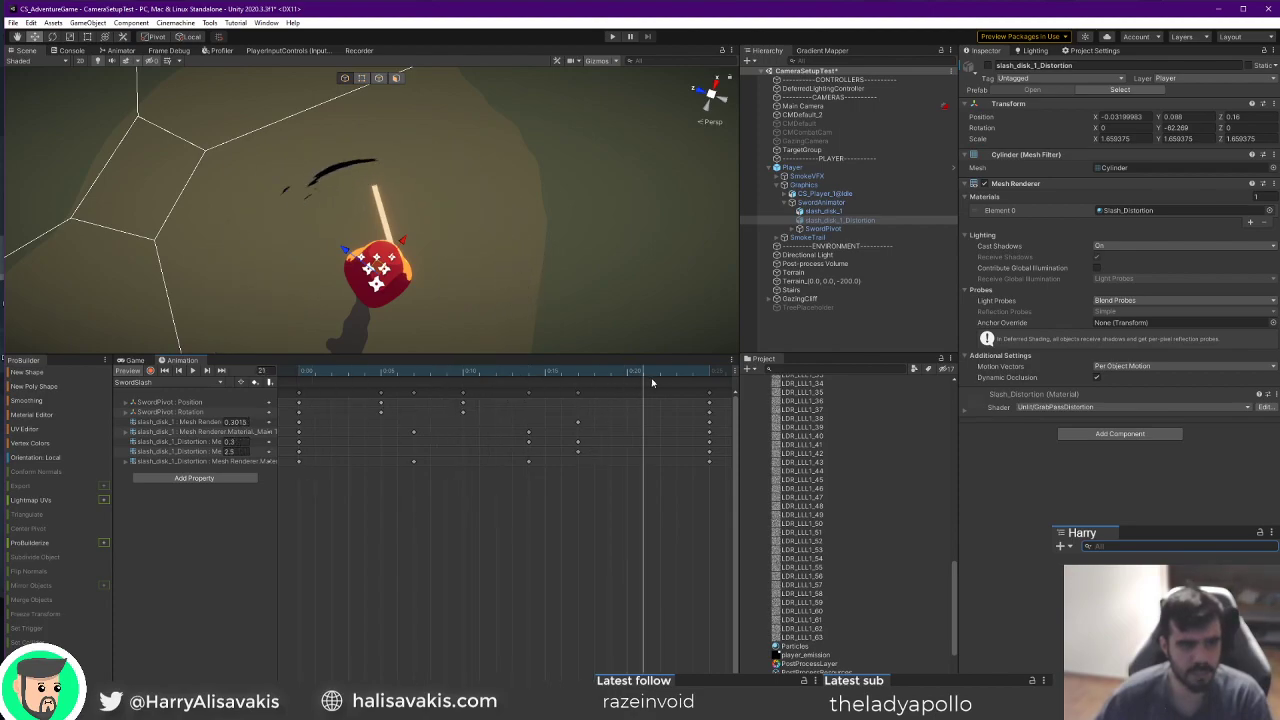
left_click_drag(298, 398, 575, 426)
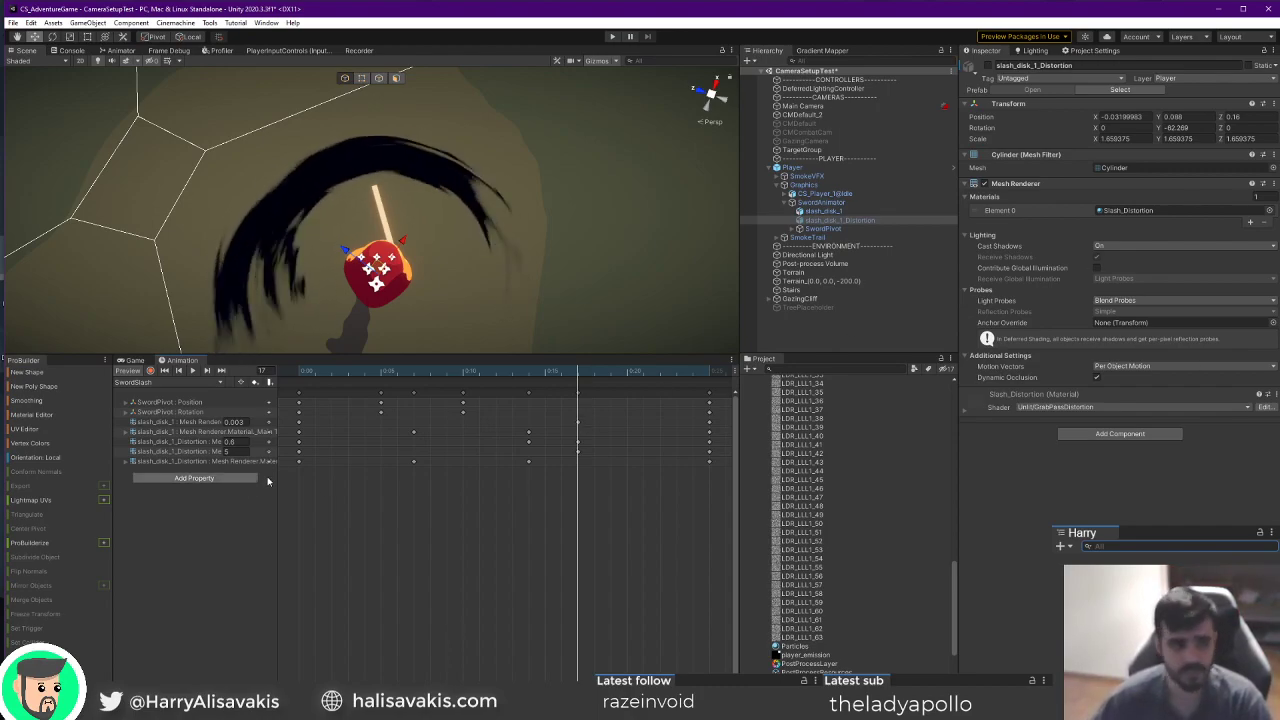
left_click_drag(309, 374, 513, 390)
Reactivate slash_disk_1_Distortion and preview SwordSlash at frame 9 from an angled view of the player.
left_click(821, 214)
left_click(827, 221)
key("alt+shift+a")
mouse_move(318, 393)
left_mouse_down()
mouse_move(305, 369)
mouse_move(478, 380)
mouse_move(297, 394)
mouse_move(658, 396)
mouse_move(316, 406)
left_mouse_up()
left_click_drag(440, 383, 446, 347)
left_click_drag(600, 335, 448, 288, "alt")
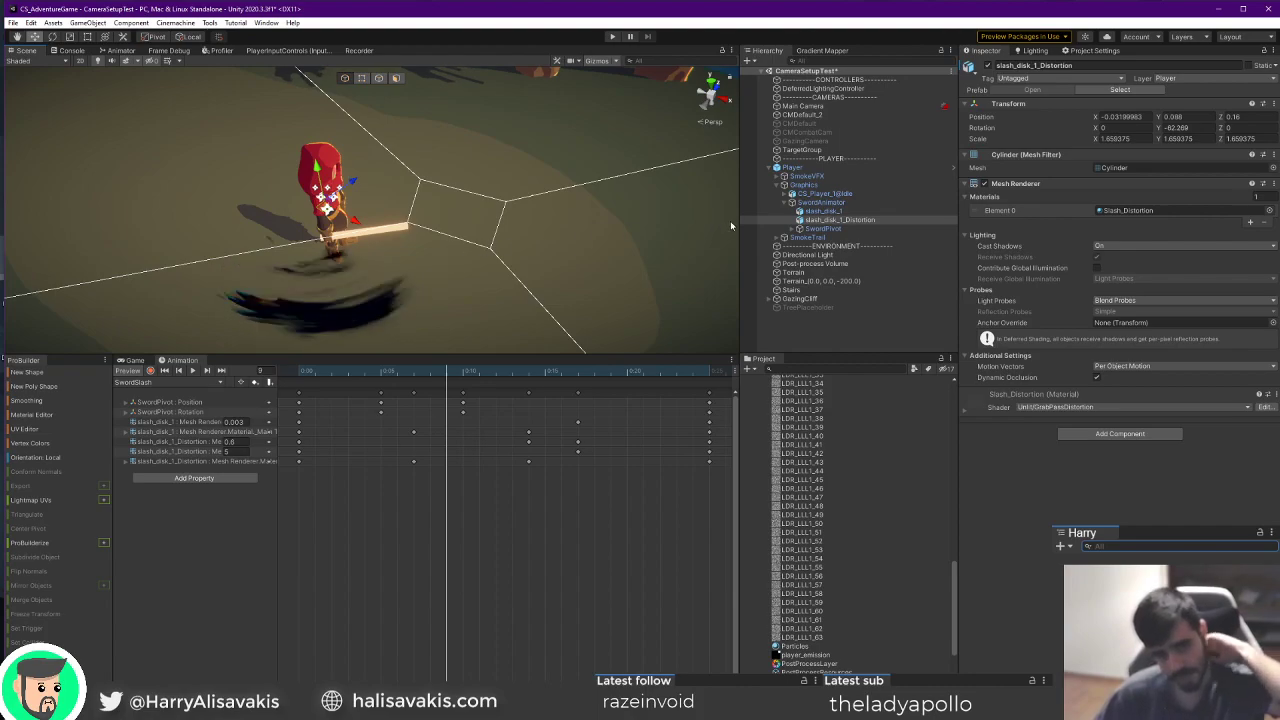
Inspect SwordAnimator and its child disks slash_disk_1 and slash_disk_1_Distortion, with the player framed in the scene.
left_click(822, 202)
key("f")
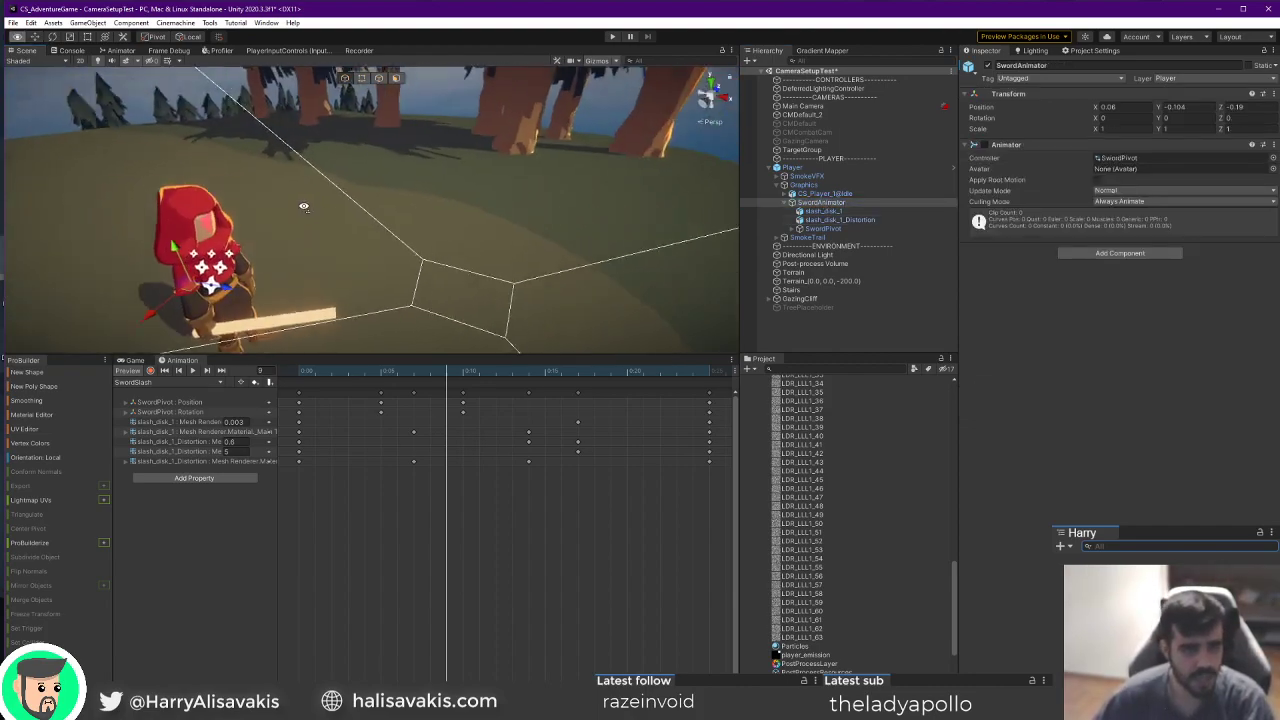
left_click(825, 211)
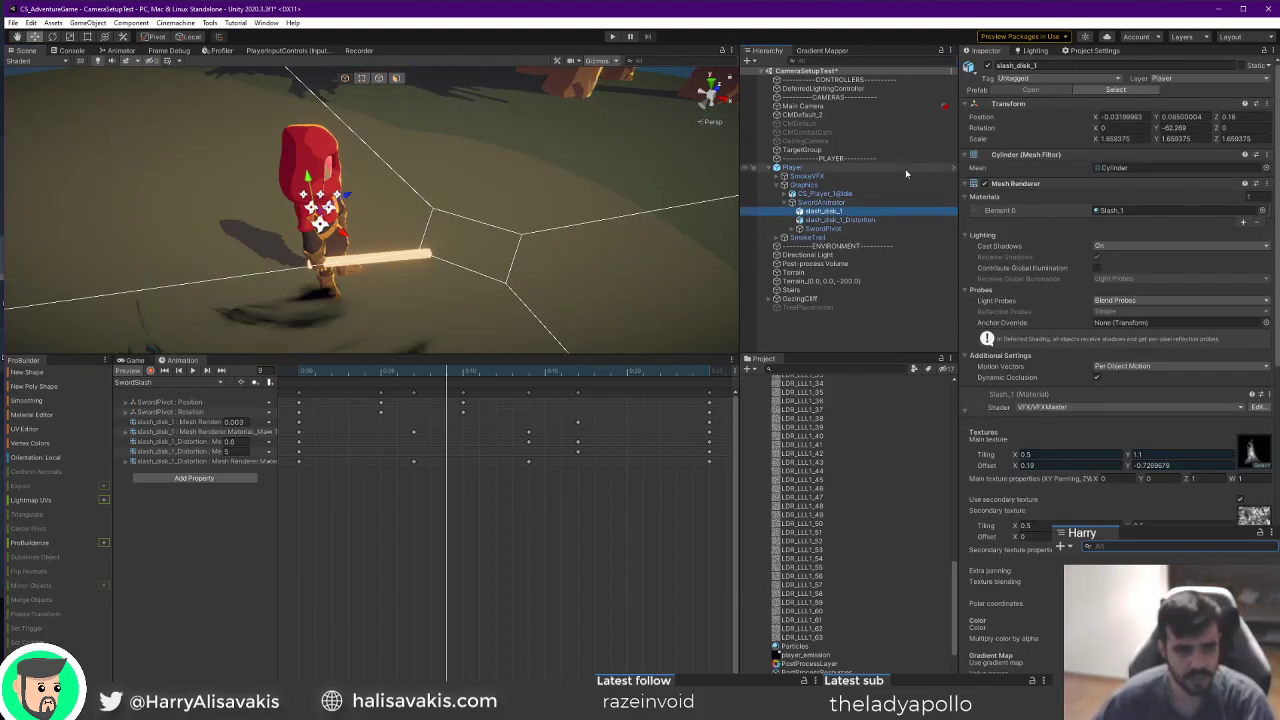
left_click(850, 219)
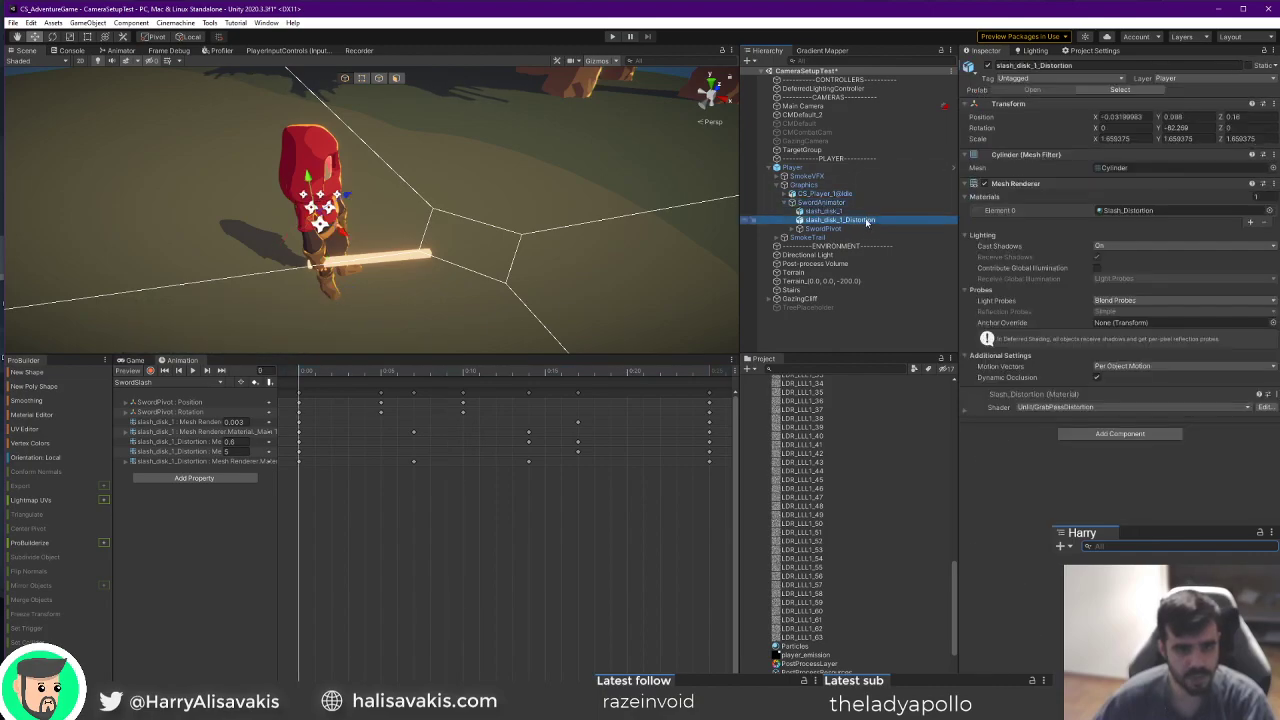
Open the model import settings of slash_disk_1's mesh and examine the disk's shape in an enlarged preview, closing it when done.
left_click(862, 211)
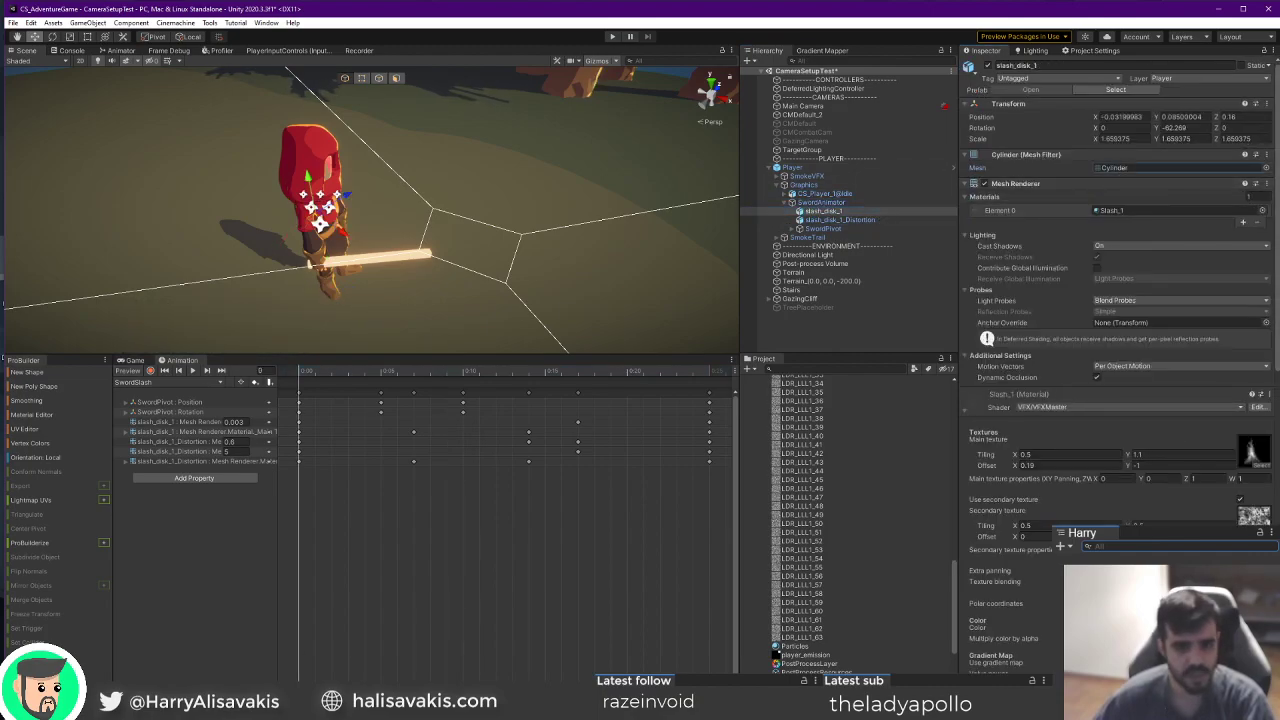
double_click(1116, 168)
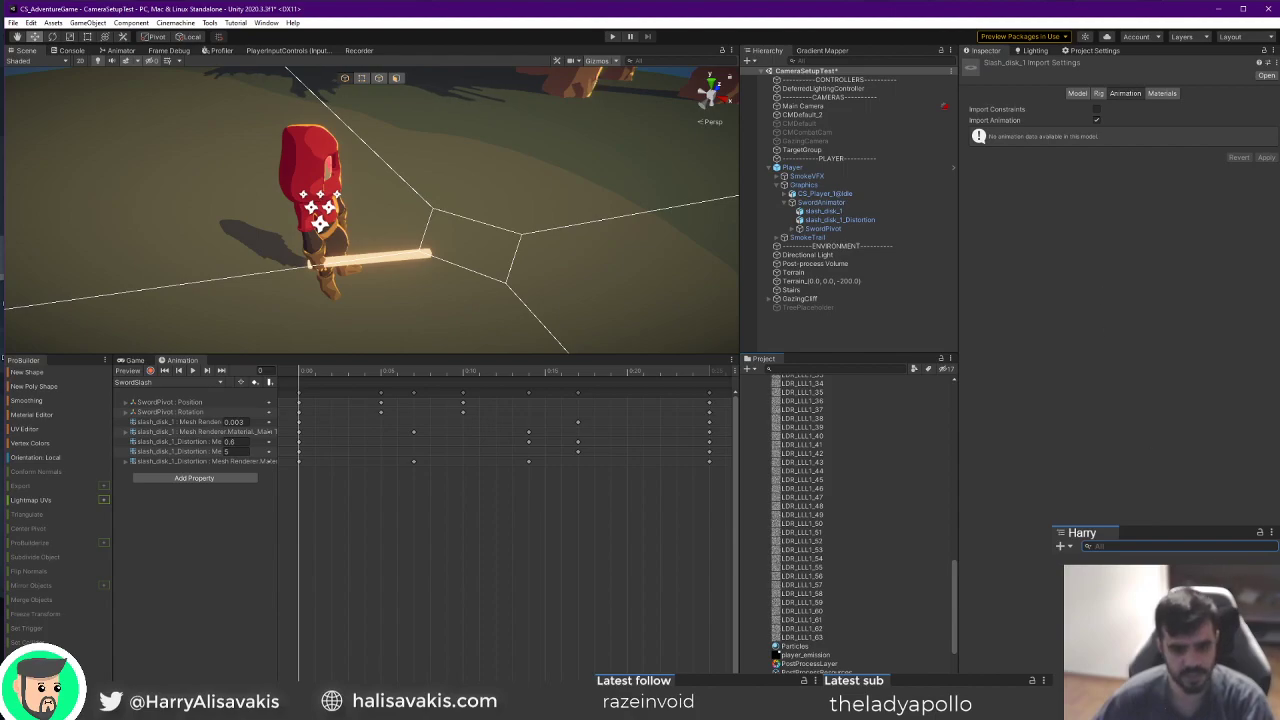
left_click(1078, 94)
right_click(1042, 547)
left_click_drag(412, 404, 487, 516)
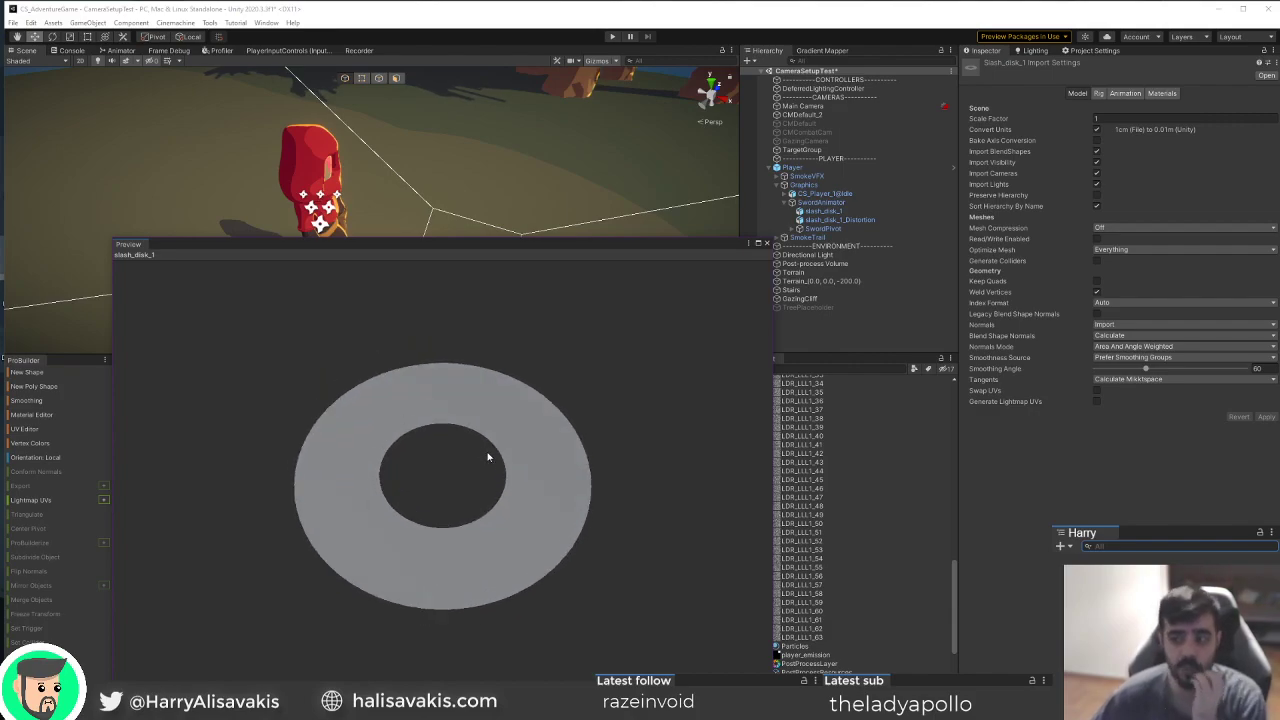
left_click(767, 244)
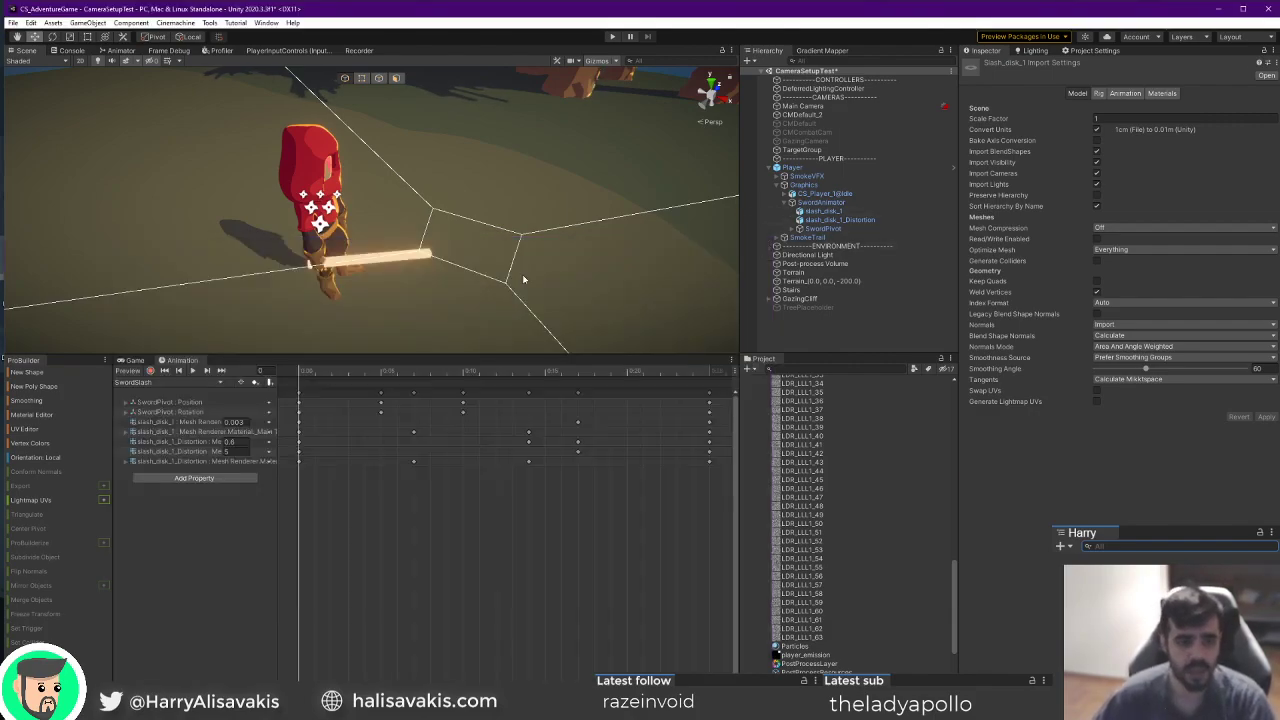
Select SwordPivot and examine the player and sword from the front.
left_click_drag(523, 278, 337, 273, "alt")
scroll(404, 250, "down", 5, "alt")
left_click_drag(404, 250, 580, 251, "alt")
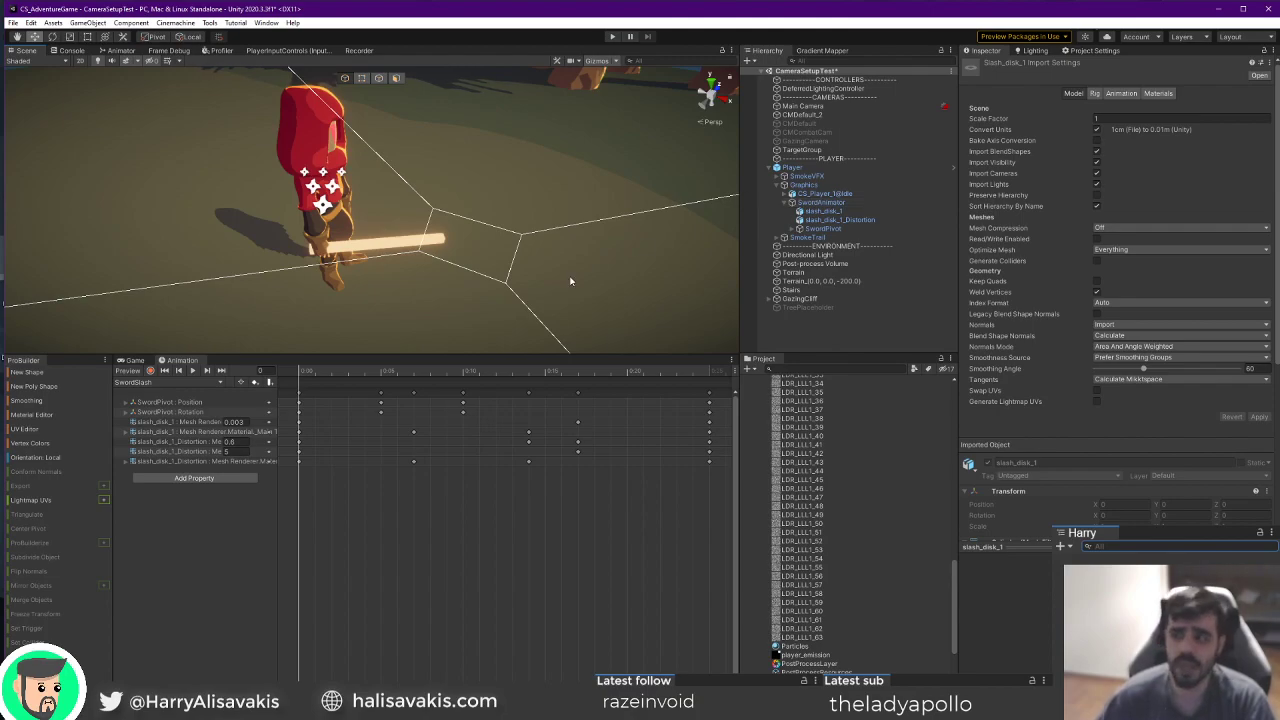
left_click(808, 239)
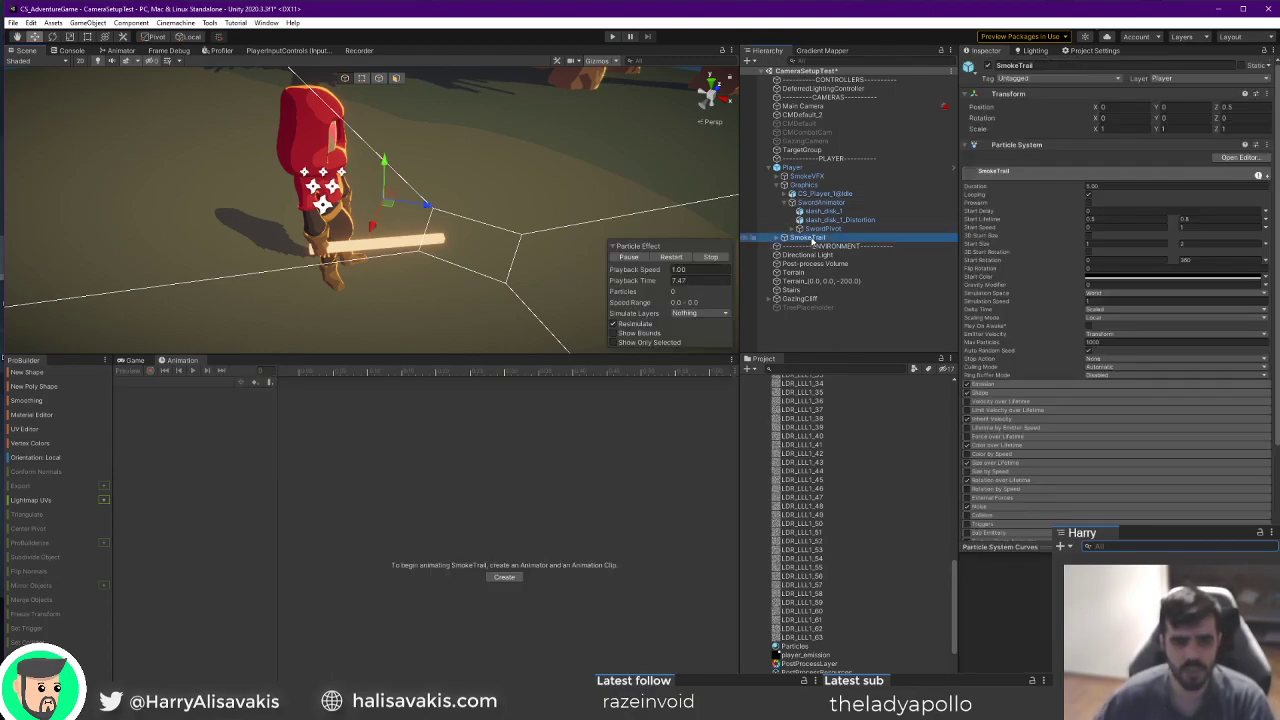
left_click(822, 230)
right_click_drag(404, 212, 277, 196)
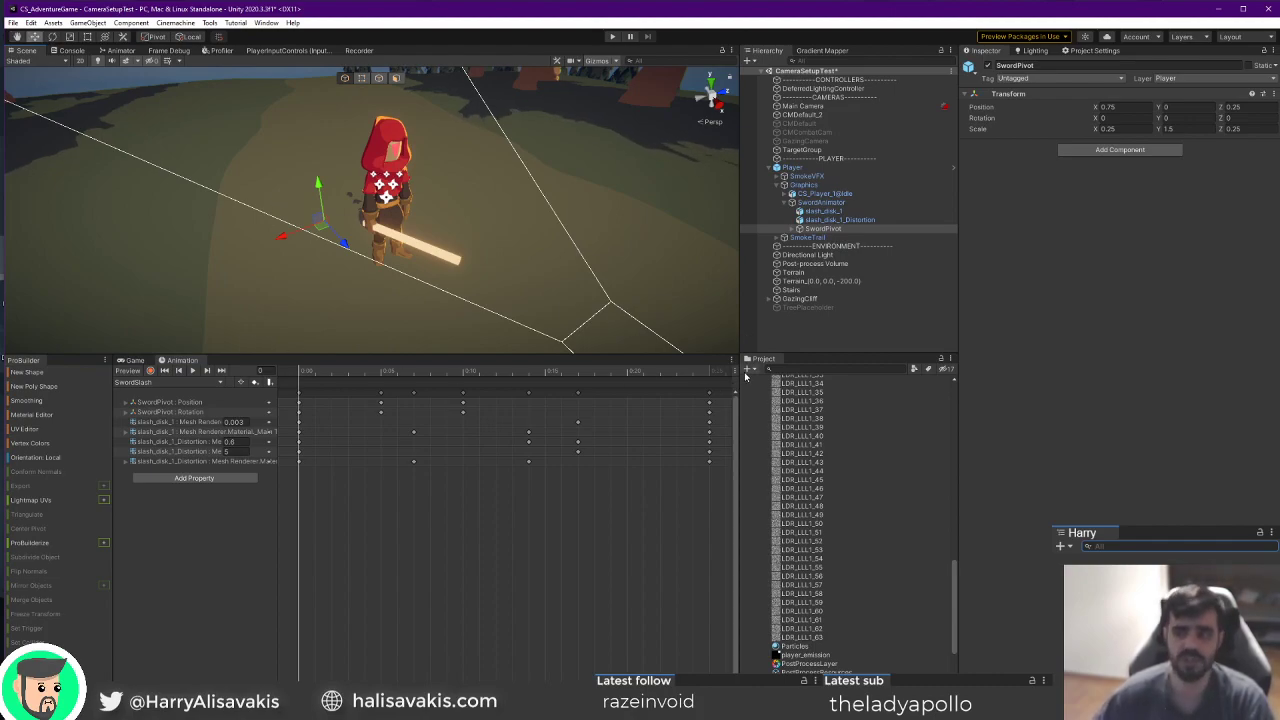
Switch to Substance Designer and bring its window with the empty SwordSlash graph onto the main screen.
key("super")
left_click(221, 332)
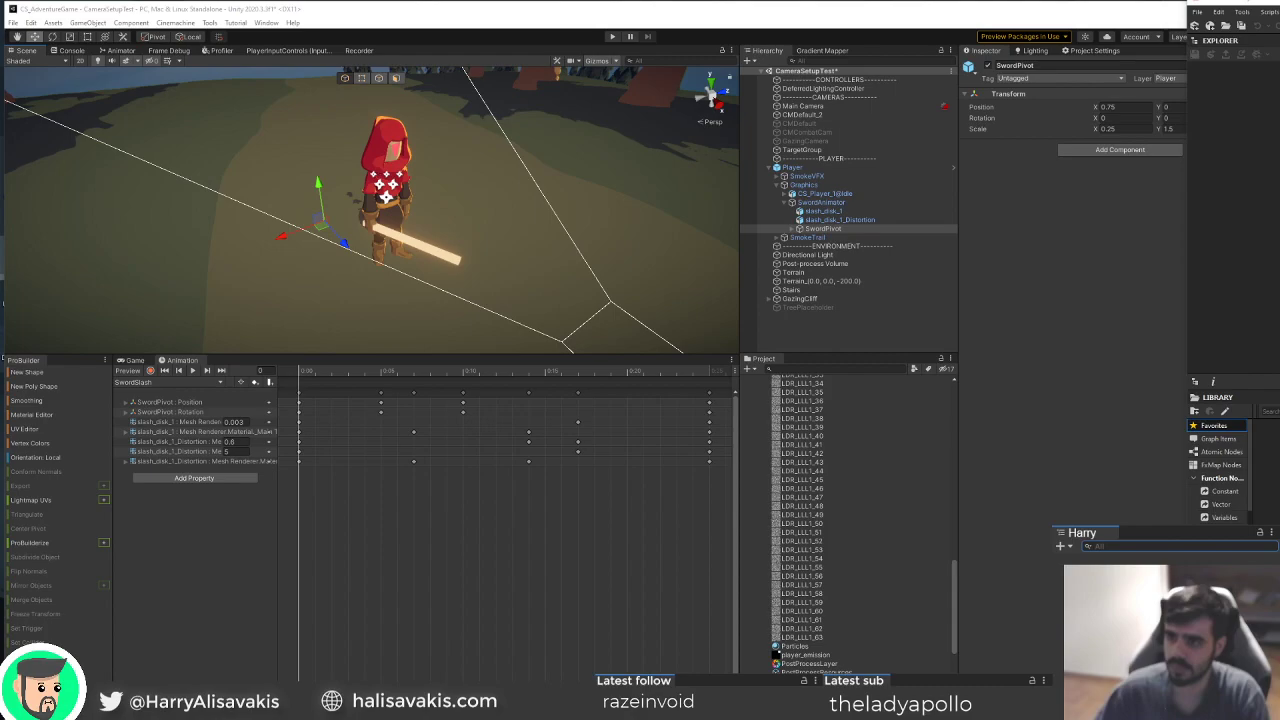
left_click_drag(1279, 6, 810, 15)
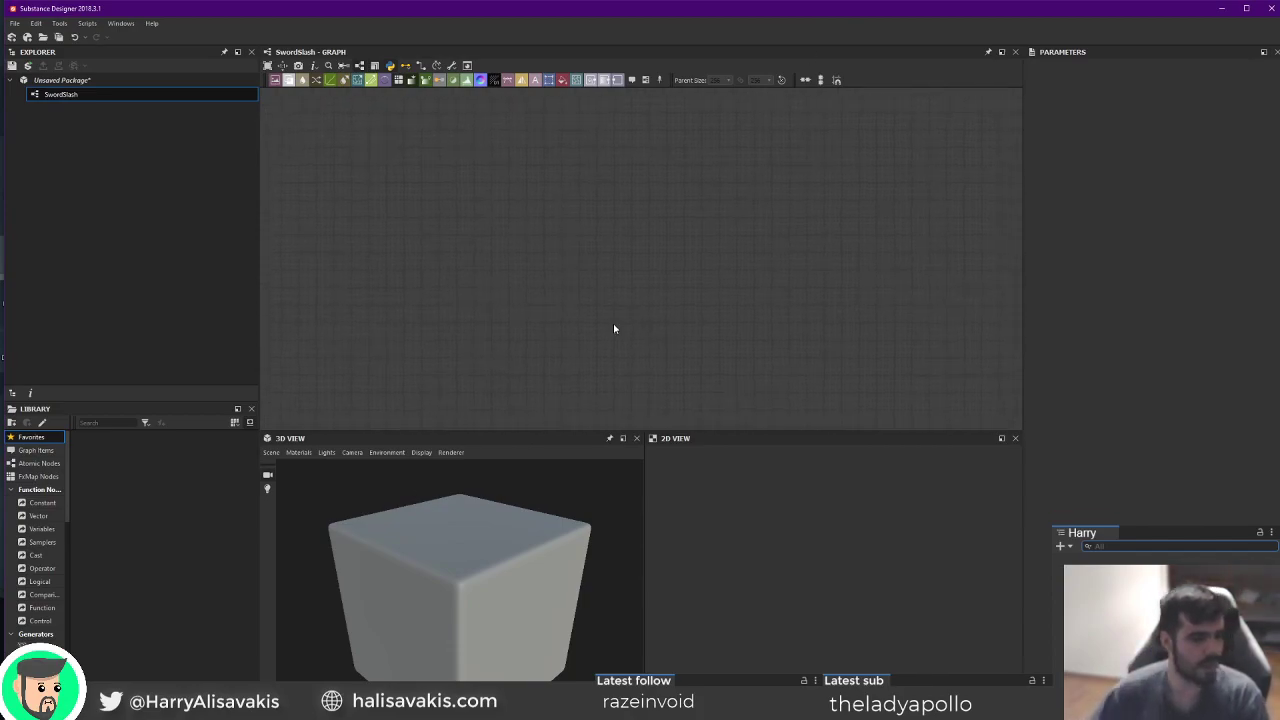
Leave Substance Designer, launch Blender and dismiss its splash screen to start from the default scene.
key("alt+Tab")
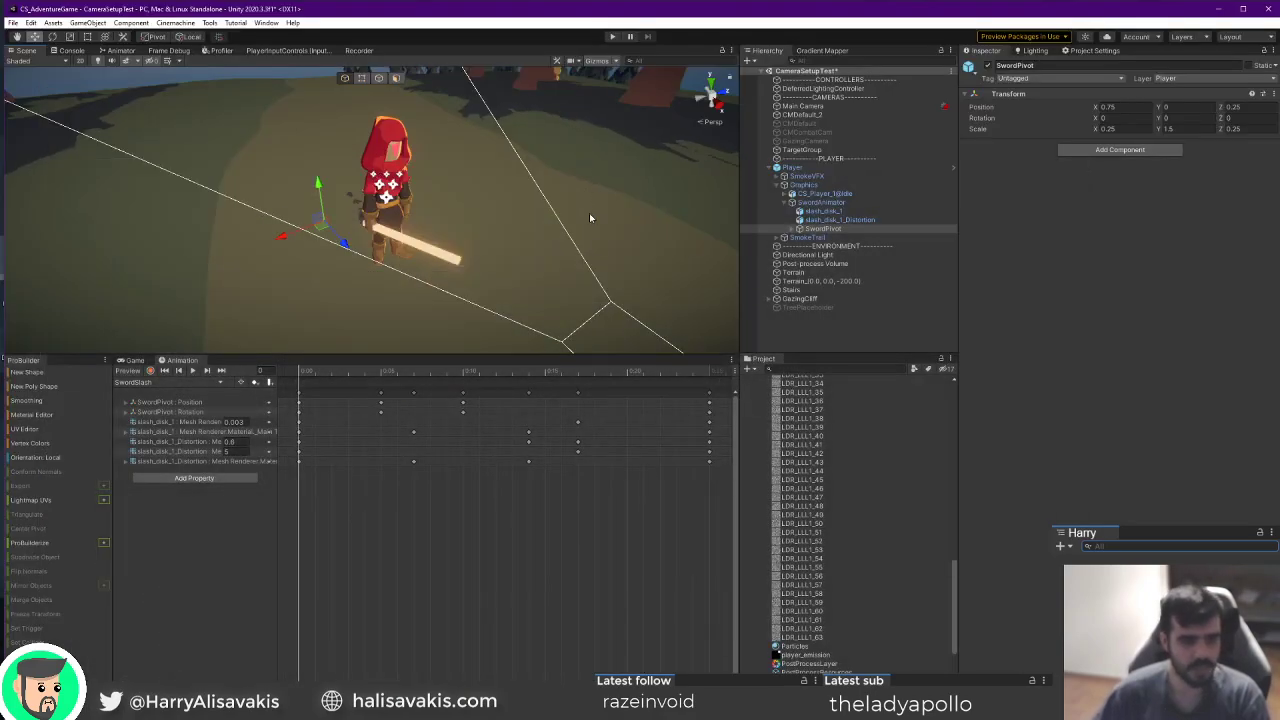
key("super")
left_click(141, 323)
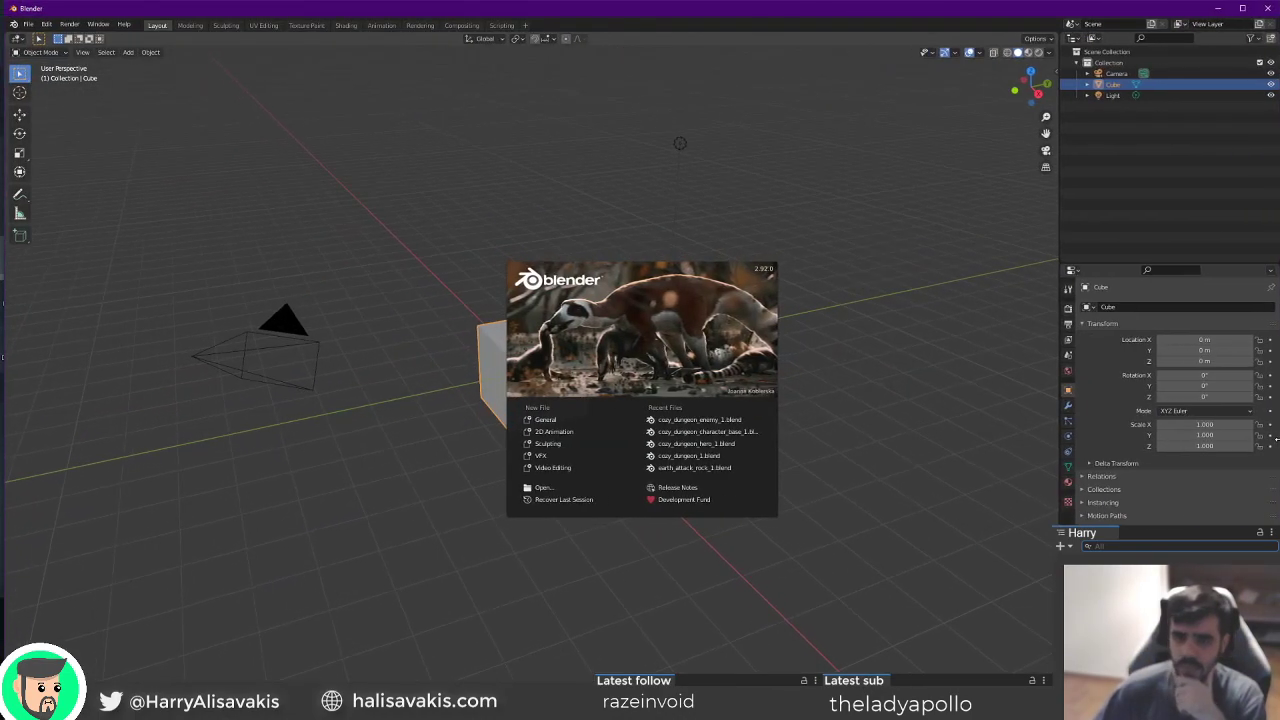
left_click(98, 581)
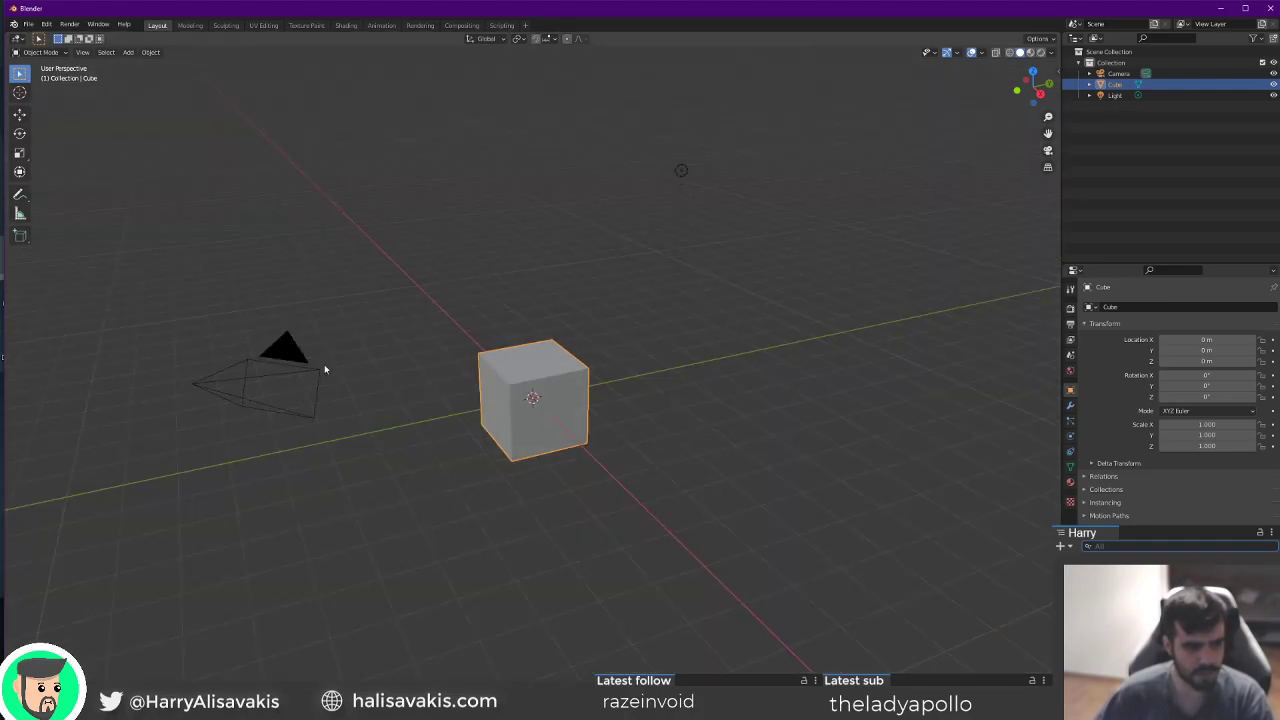
Delete all default objects, including the cube, camera and light, to empty the scene.
middle_click_drag(324, 370, 378, 395)
key("a")
key("Delete")
middle_click_drag(573, 422, 624, 426)
scroll(624, 426, "up", 1)
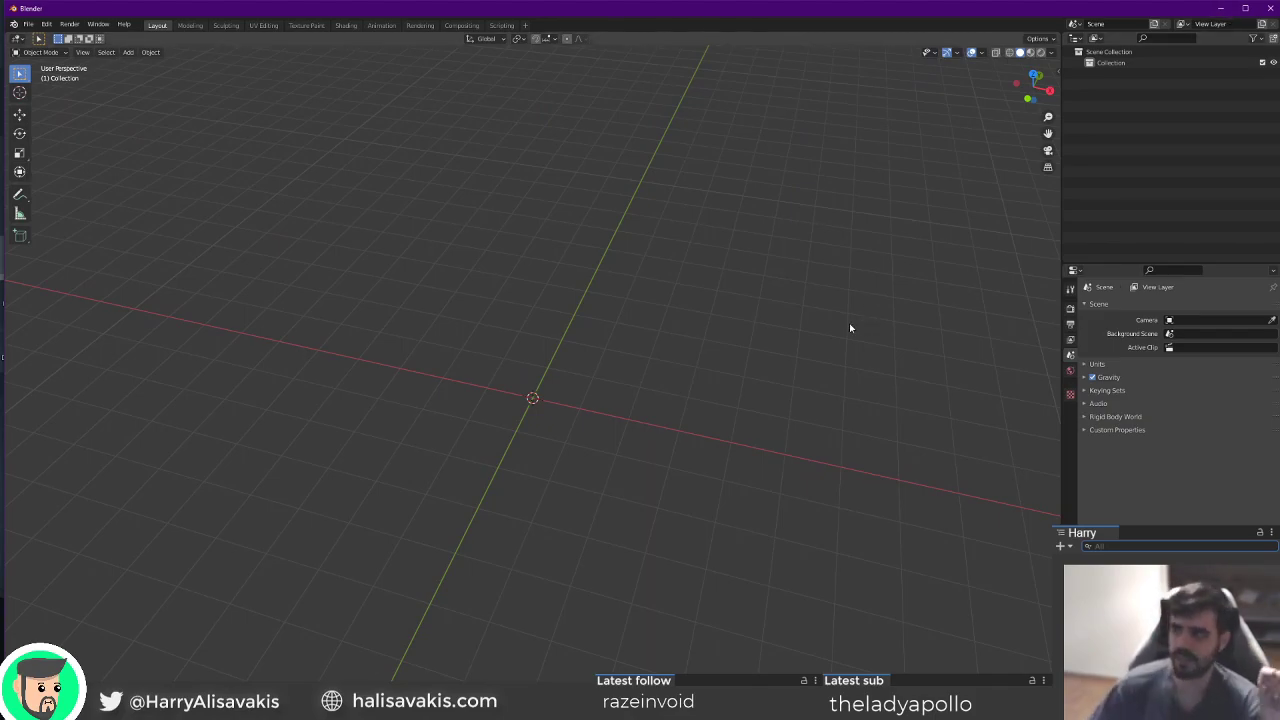
Bring up the Death's Door gameplay video to check its slash effect, minimize it and return to Blender.
left_click_drag(1279, 180, 892, 75)
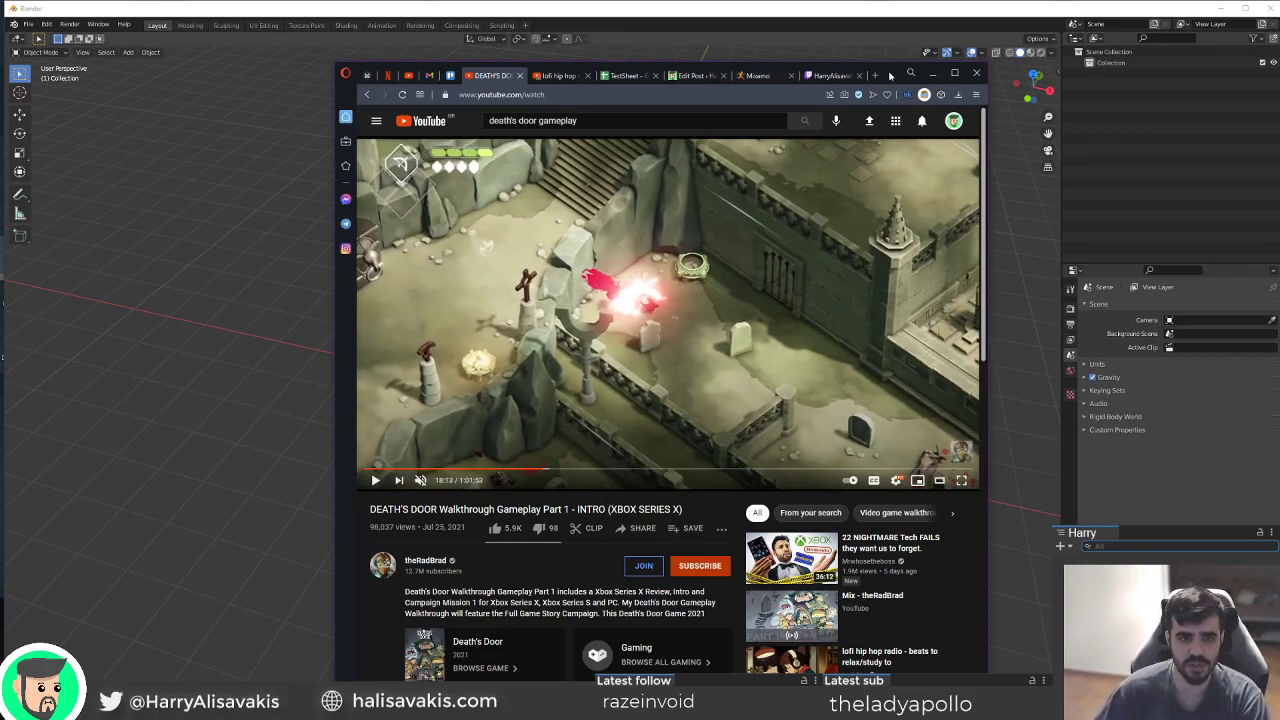
left_click(932, 74)
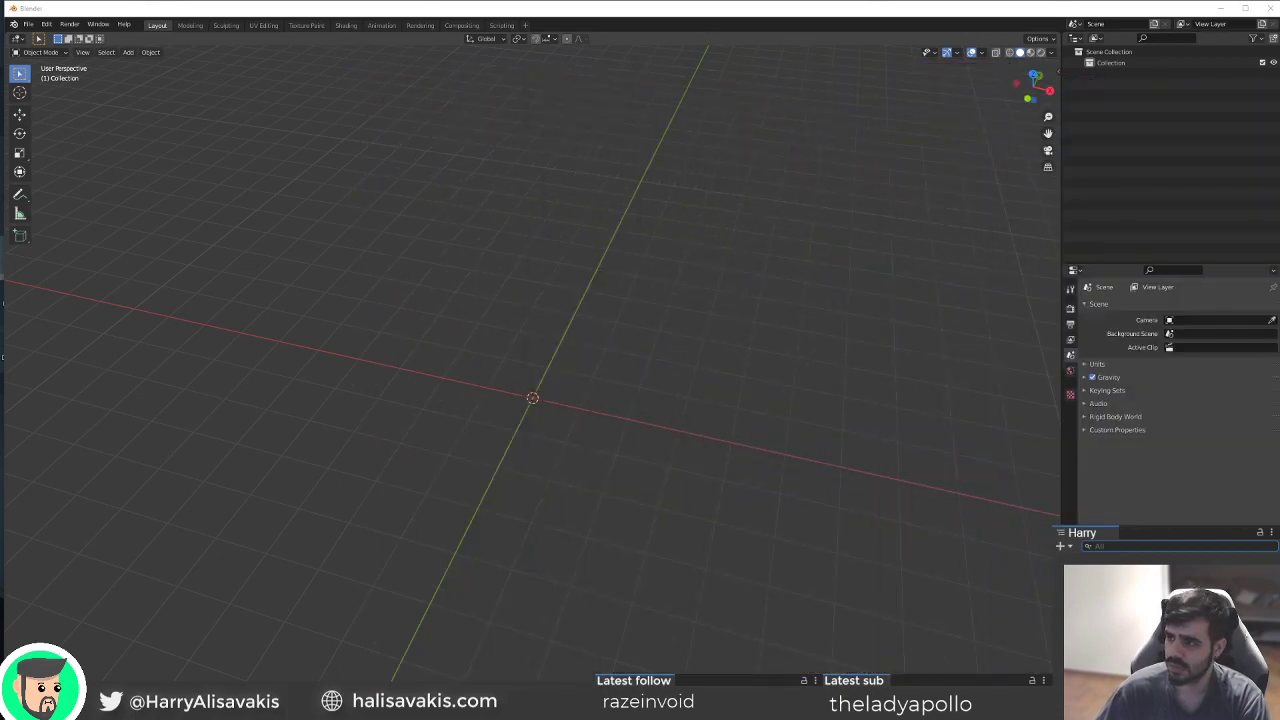
left_click(741, 13)
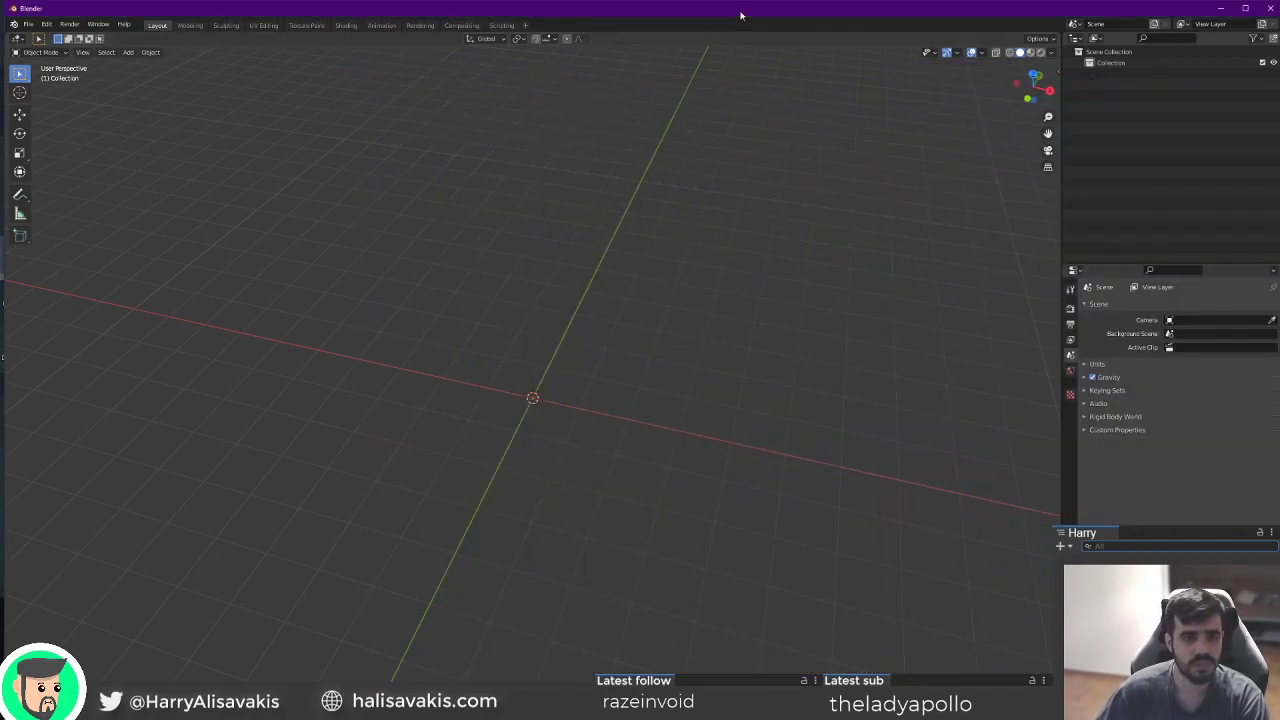
Add a cylinder mesh at the origin and set its vertex count to 64.
middle_click_drag(572, 534, 589, 532)
key("shift+a")
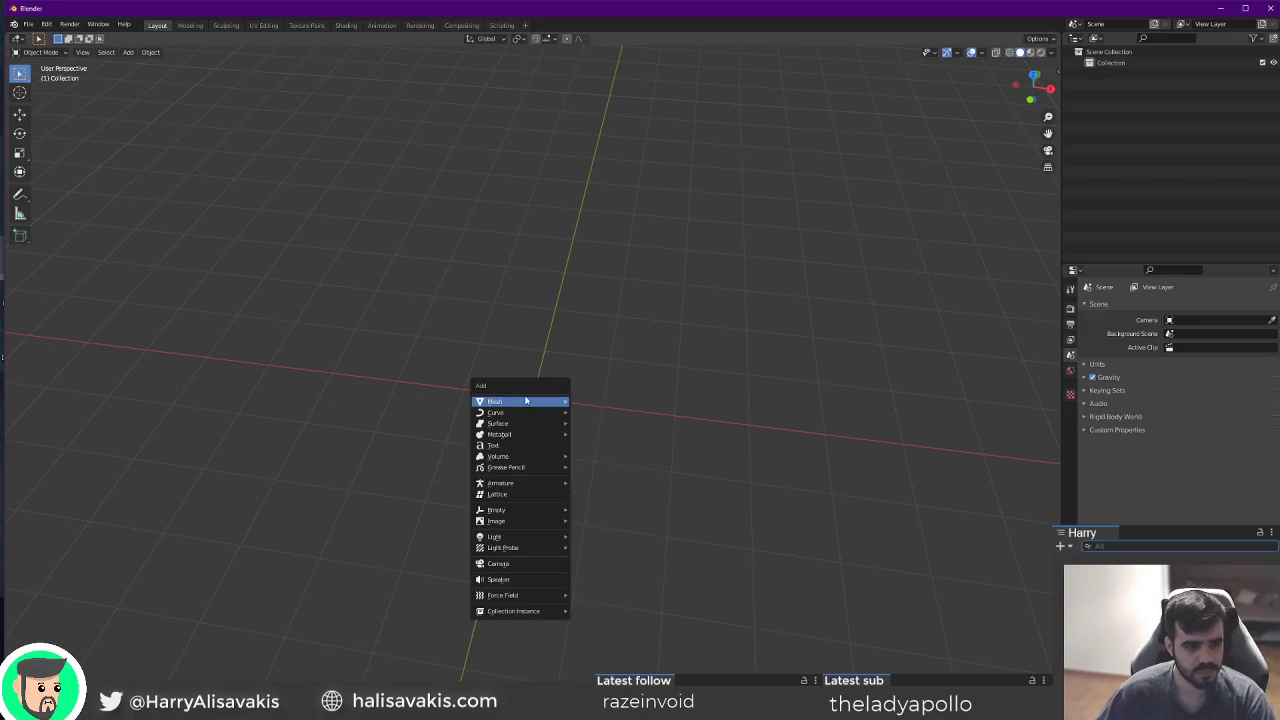
mouse_move(545, 401)
left_click(610, 463)
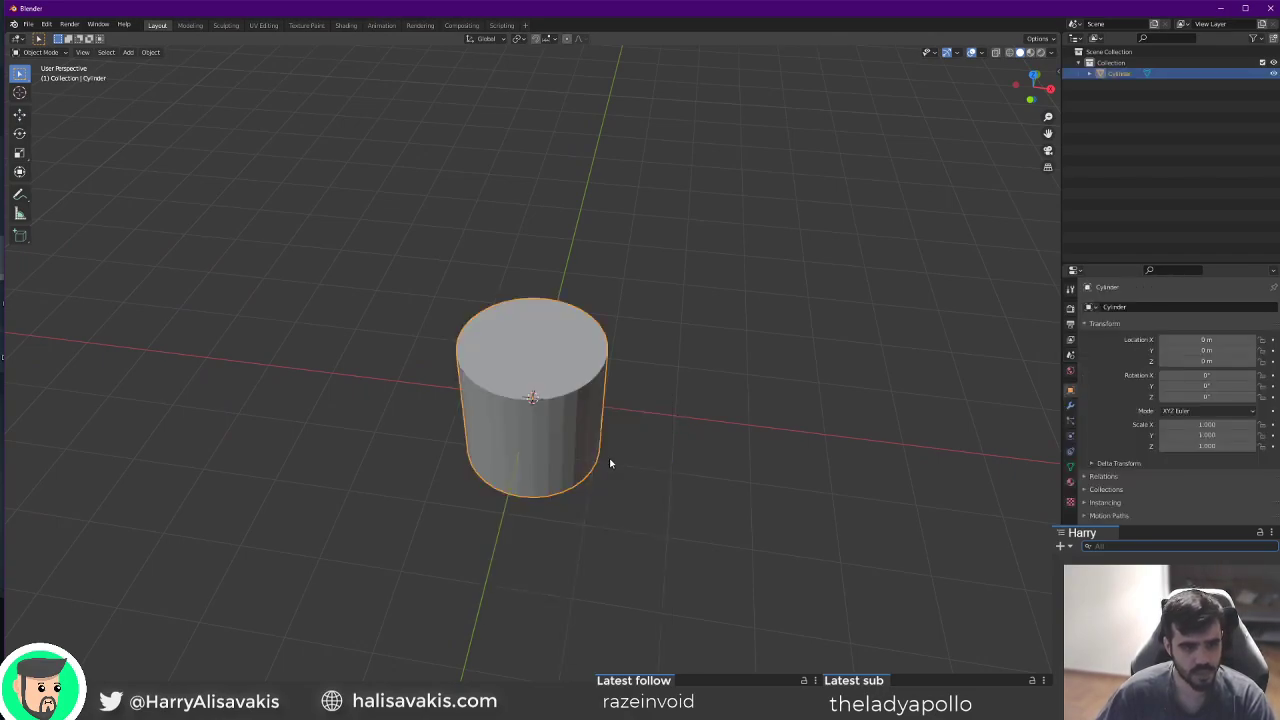
left_click(70, 715)
left_click(146, 610)
type("5")
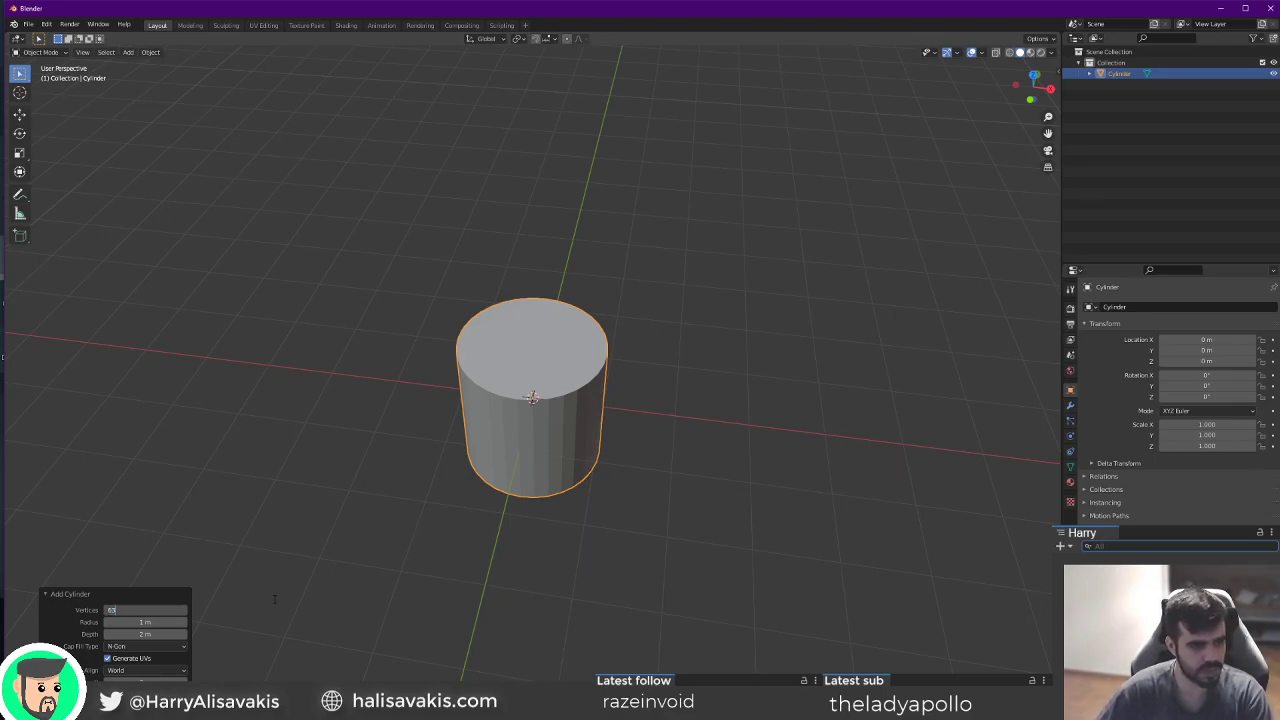
key("Return")
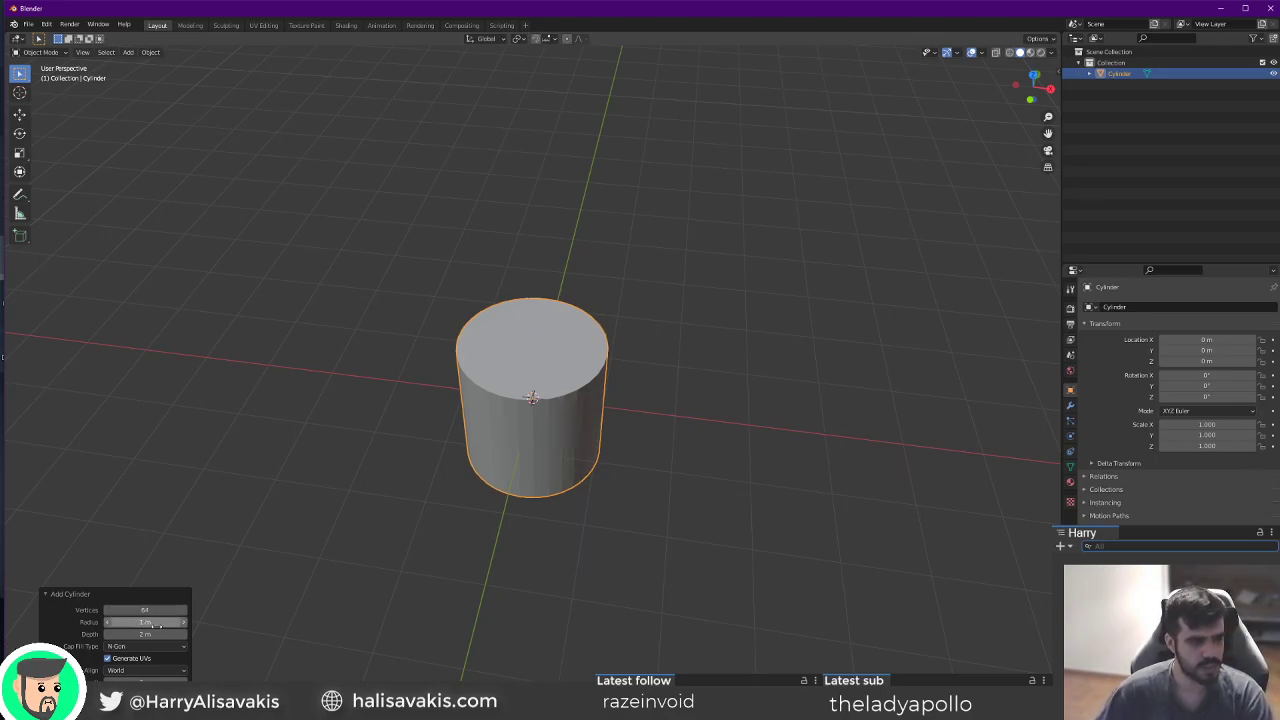
middle_click_drag(492, 570, 298, 610)
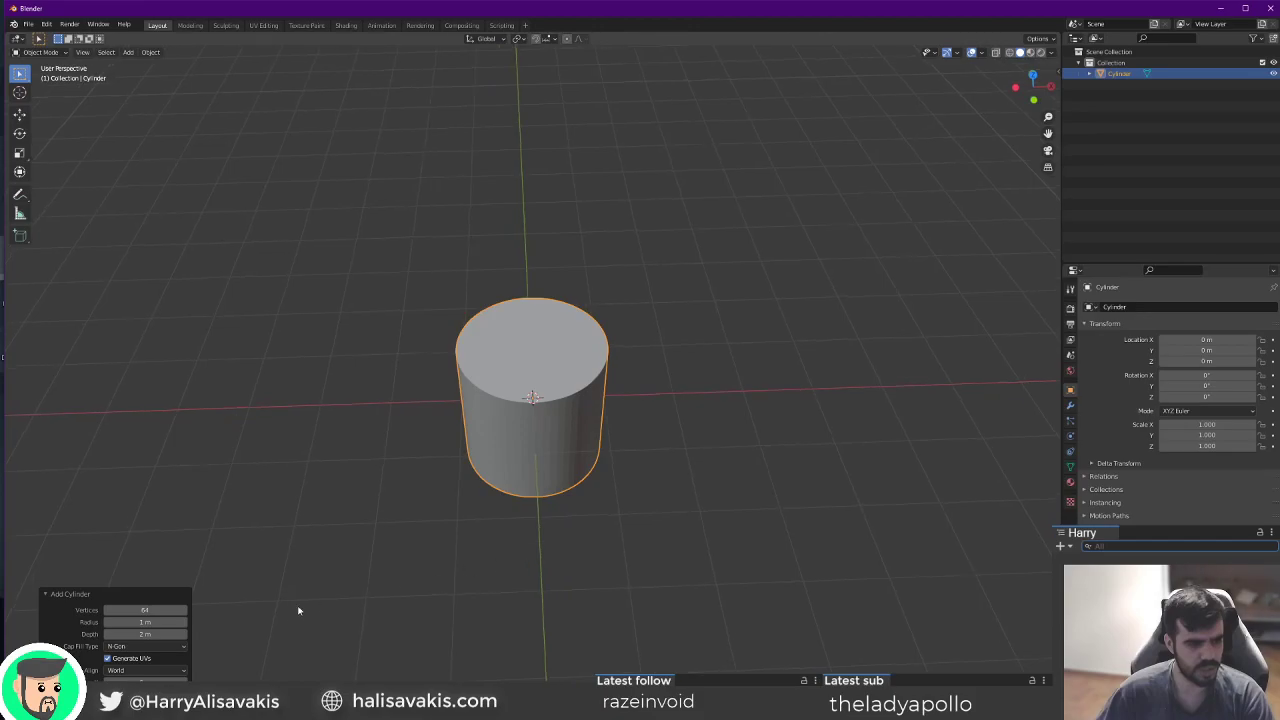
Enter Edit Mode on the cylinder and inset its top face by about 0.48 m.
key("grave")
left_click(509, 380)
key("Tab")
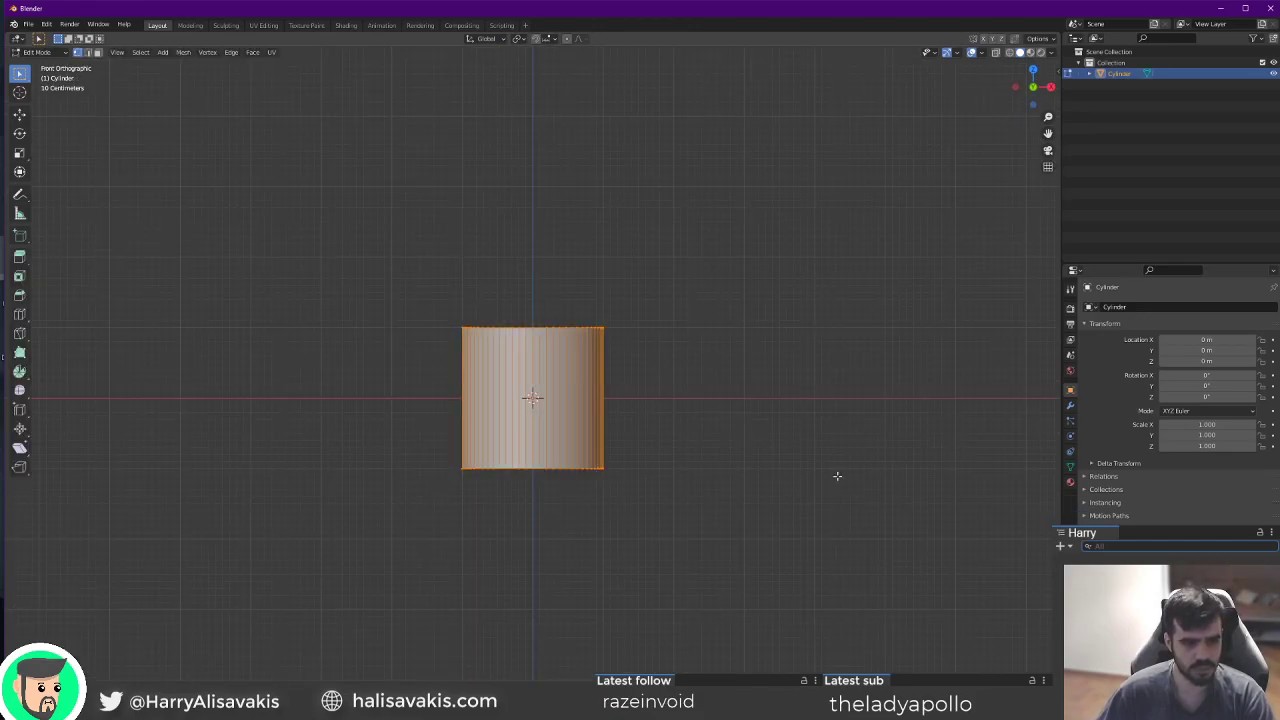
middle_click_drag(875, 422, 551, 320)
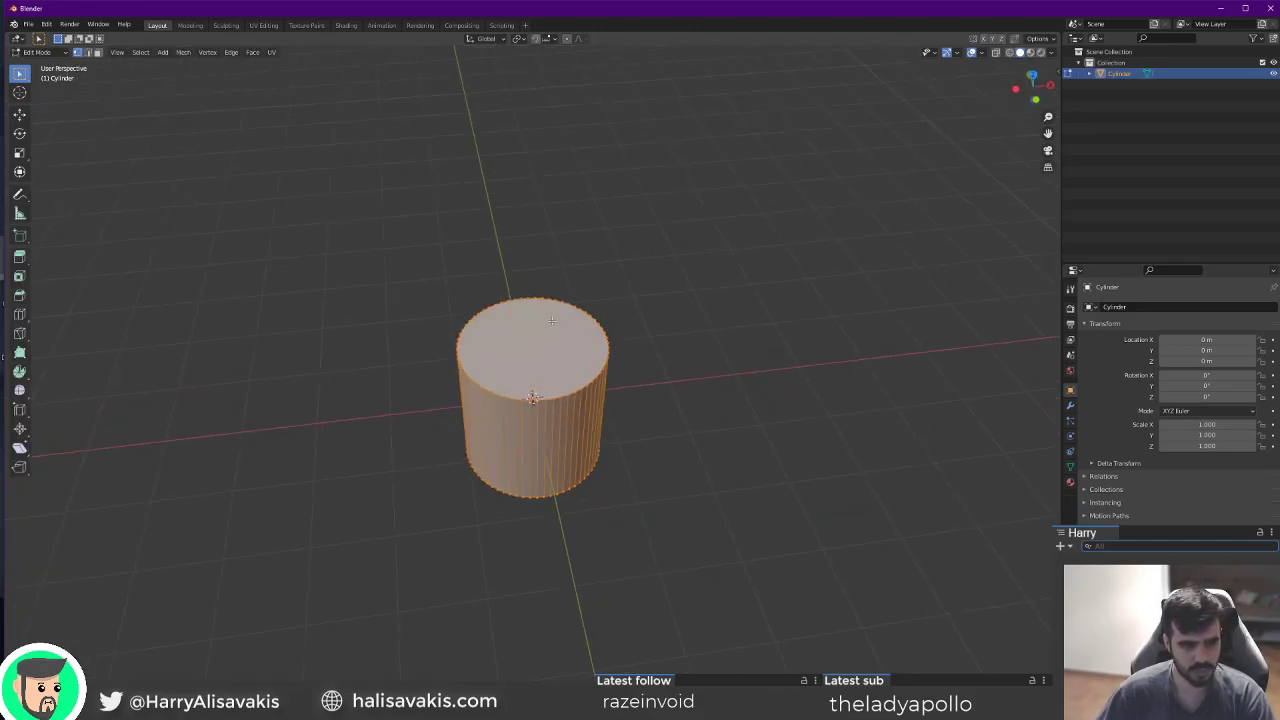
left_click(99, 53)
left_click(548, 342)
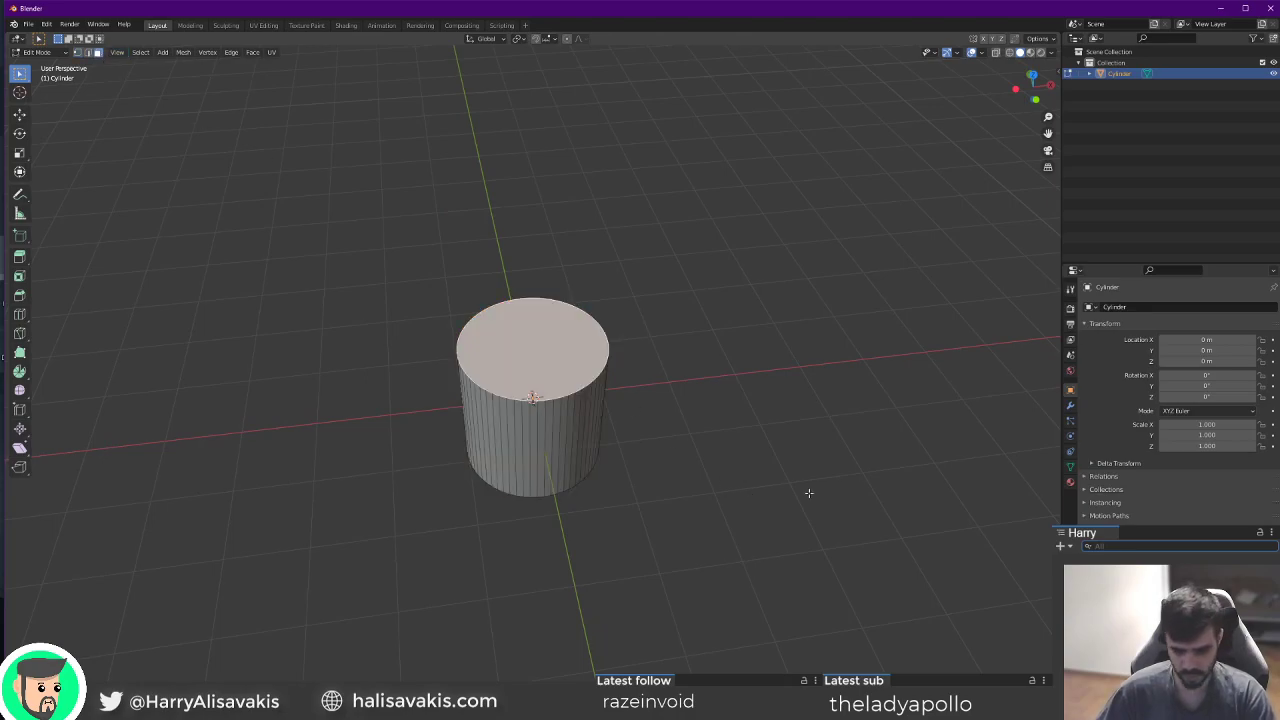
key("i")
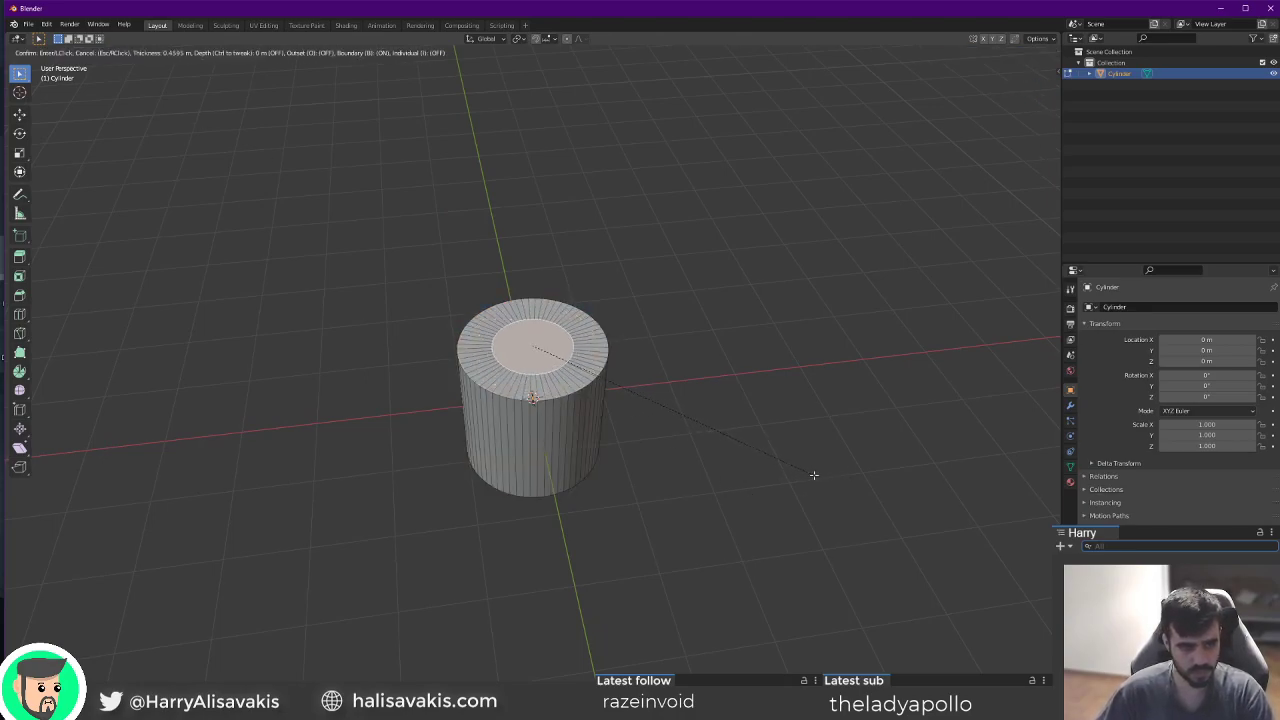
key("Escape")
key("i")
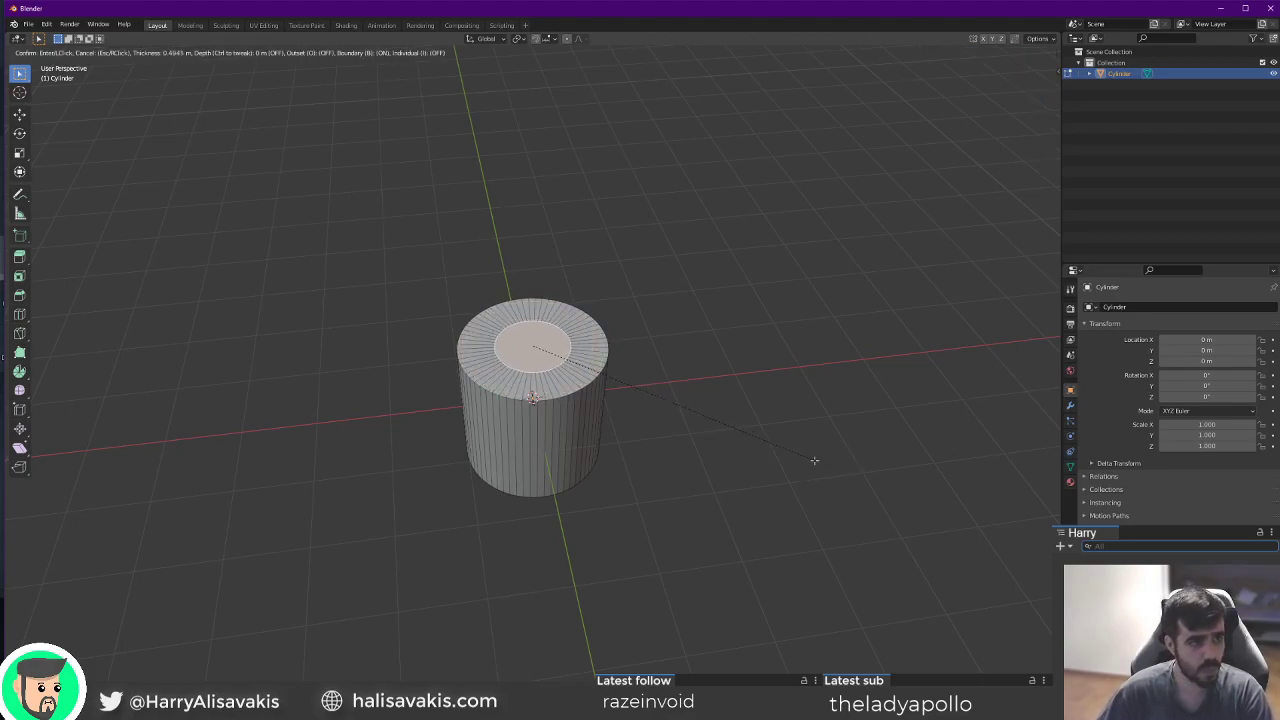
left_click(814, 460)
Delete the cylinder's sides and bottom from an X-ray front view, keeping only the inset top disc.
key("grave")
left_click(488, 408)
key("alt+z")
left_click_drag(400, 563, 780, 424)
key("x")
left_click(780, 424)
Move the whole disc mesh down along the Z axis to the world origin.
key("a")
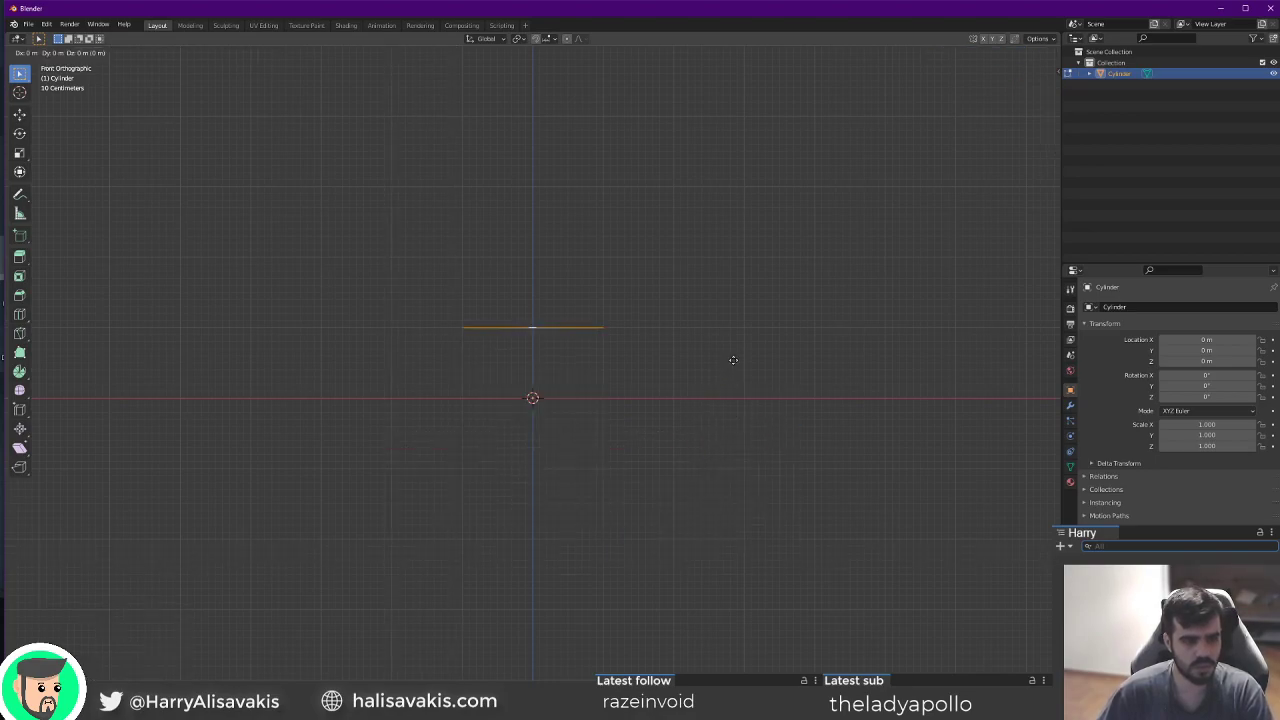
key("Tab")
left_click(734, 364)
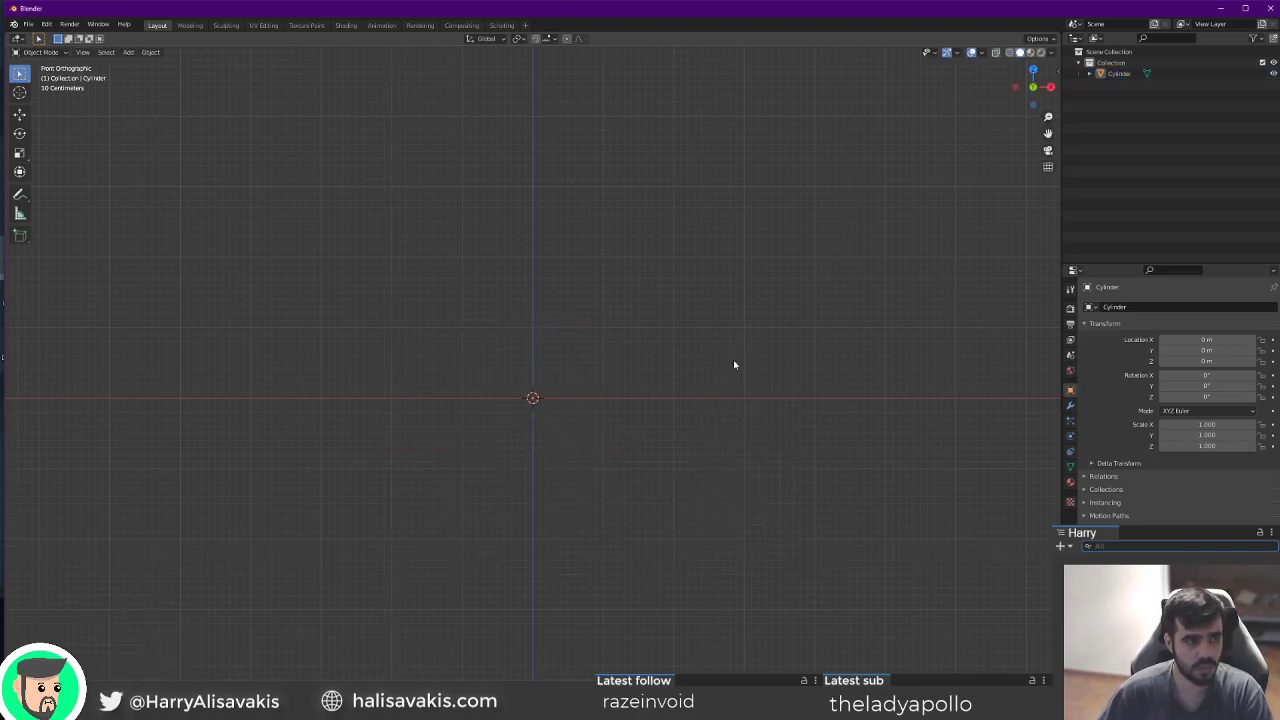
key("a")
key("Tab")
key("g")
key("z")
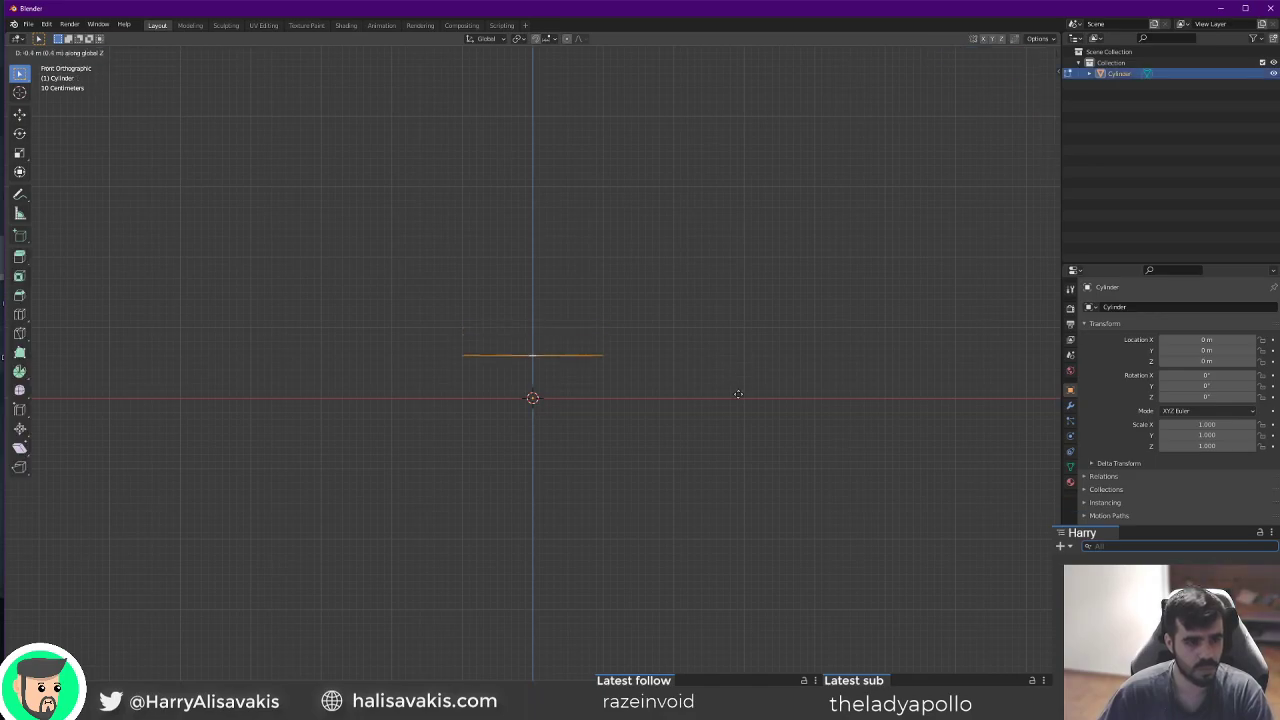
left_click(746, 431)
key("Tab")
Delete the disc's inner circular face to leave a flat ring.
middle_click_drag(673, 398, 740, 497)
scroll(588, 437, "up", 3)
key("Tab")
key("alt+a")
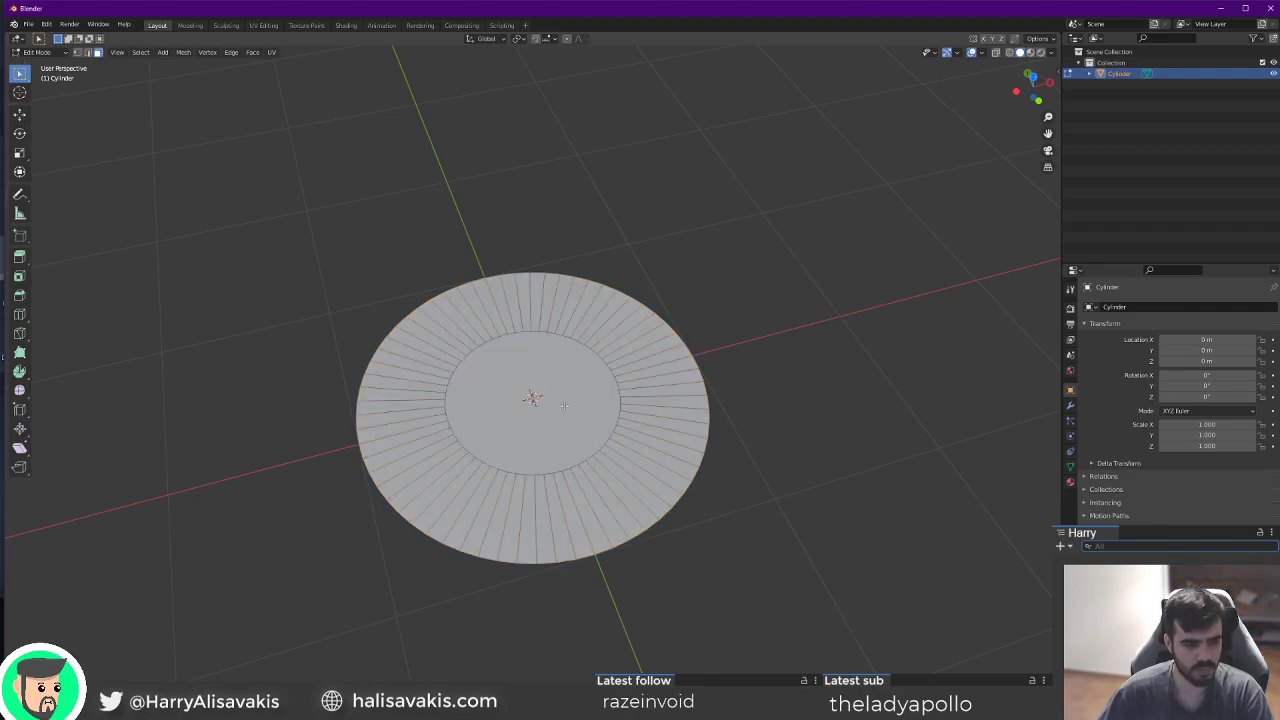
left_click(474, 411)
key("x")
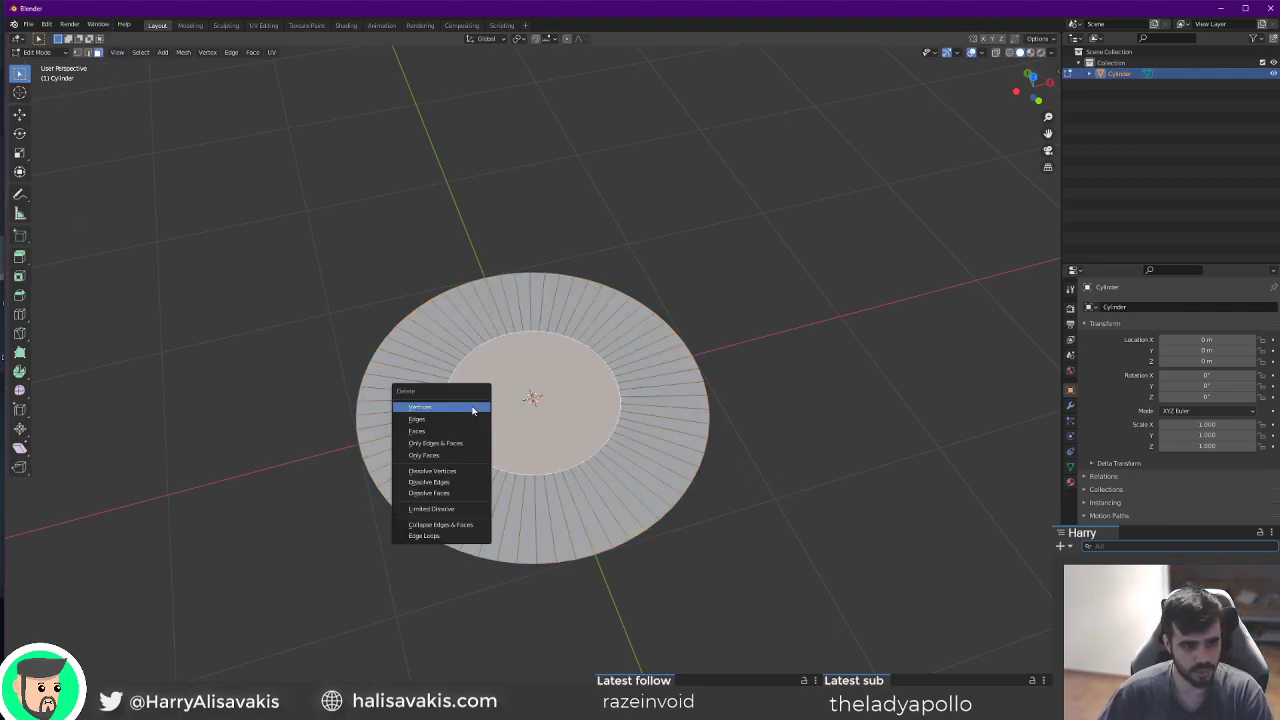
key("f")
key("grave")
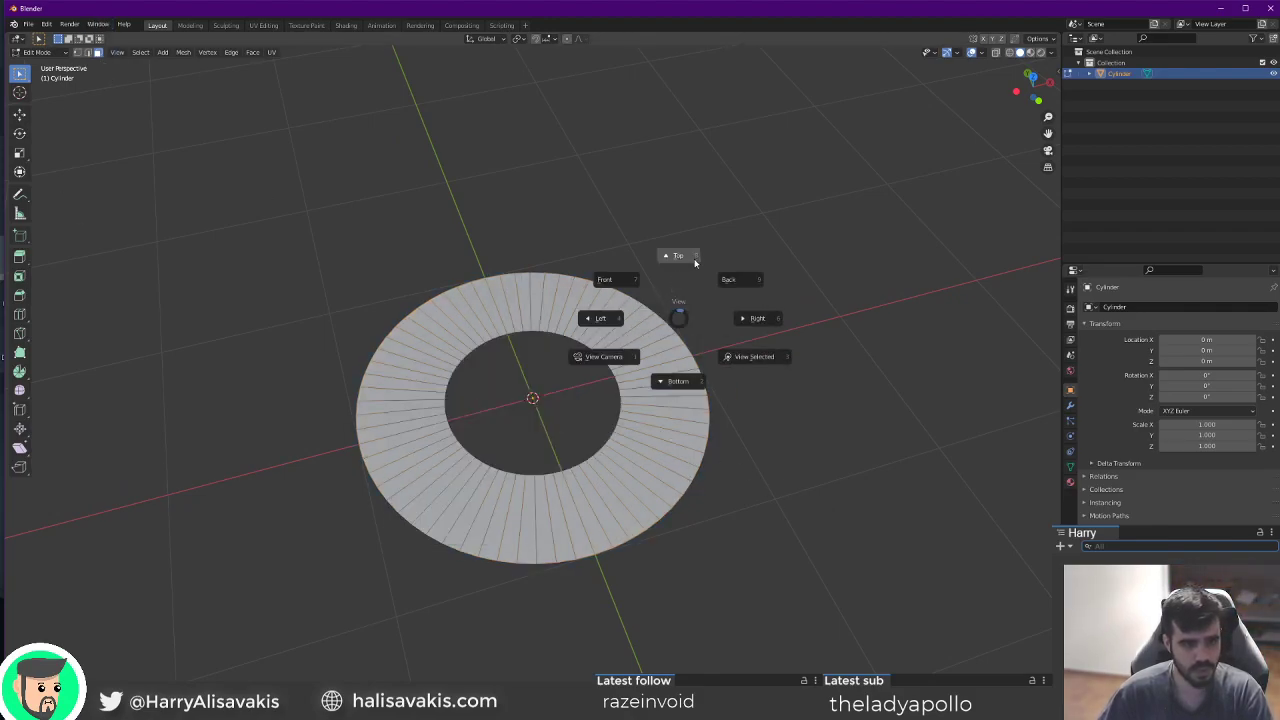
left_click(625, 275)
middle_click_drag(629, 274, 598, 330)
left_click(608, 282)
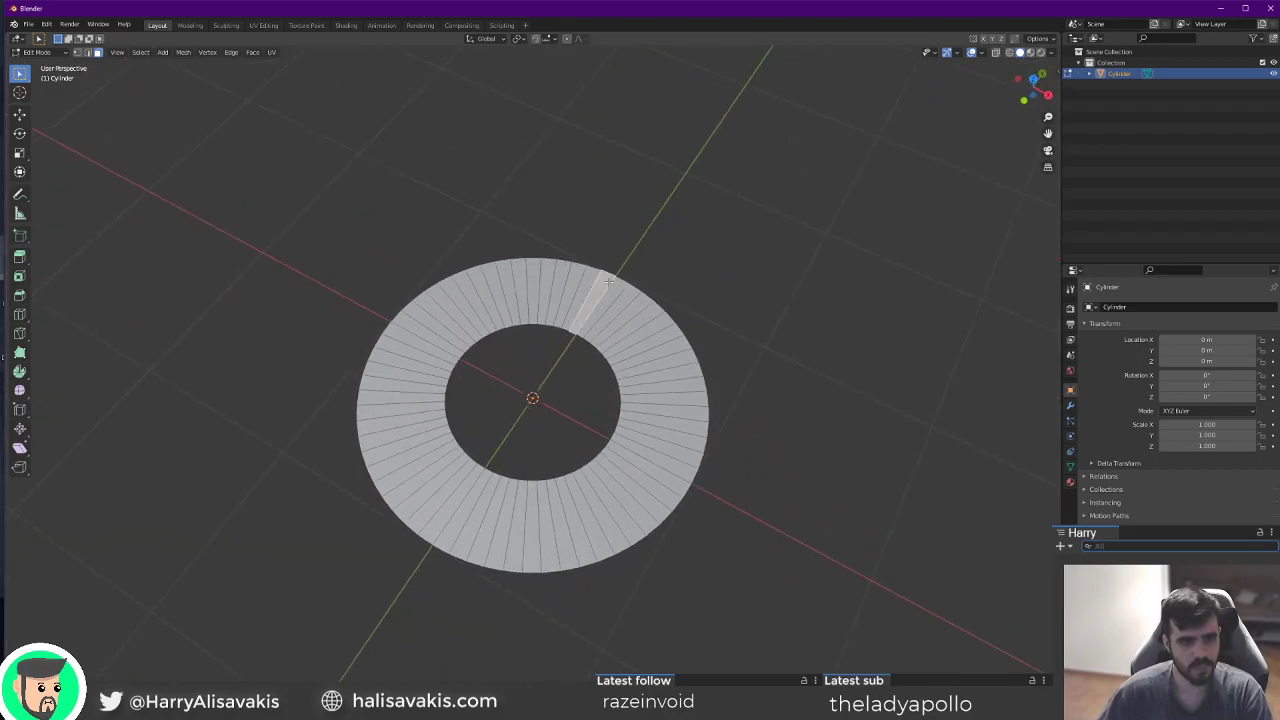
middle_click_drag(631, 261, 547, 277)
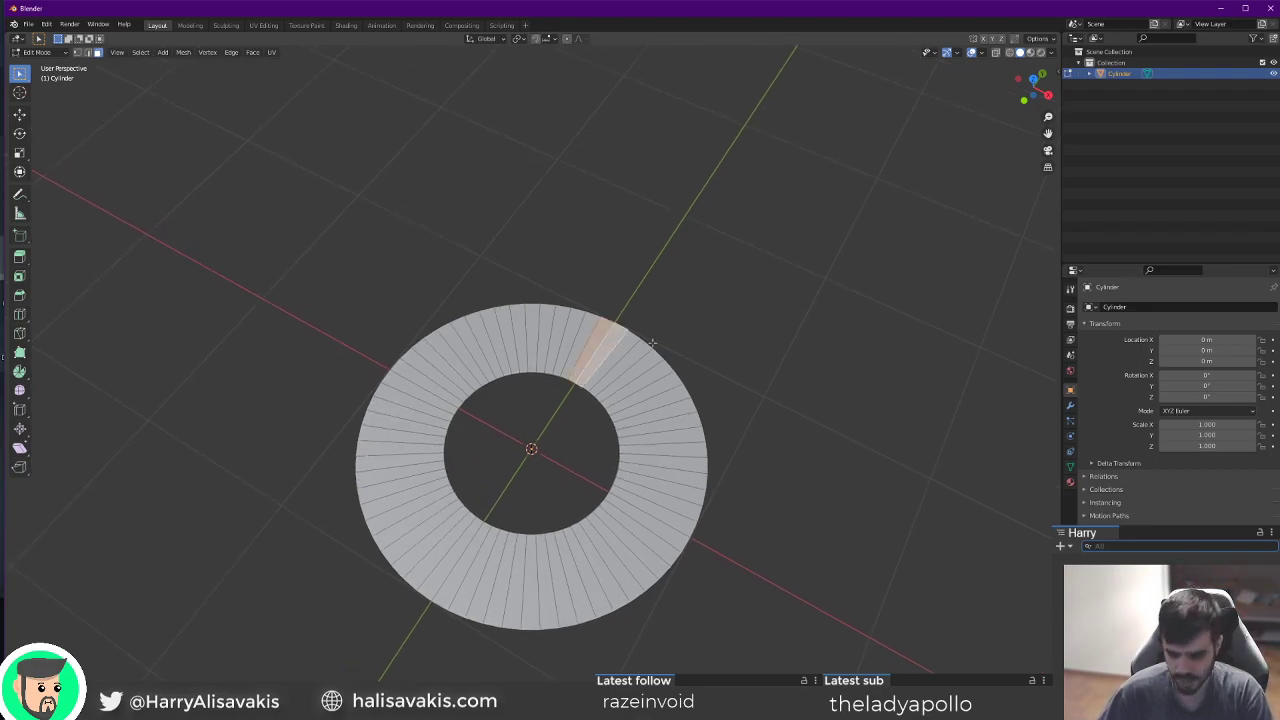
key("g")
key("y")
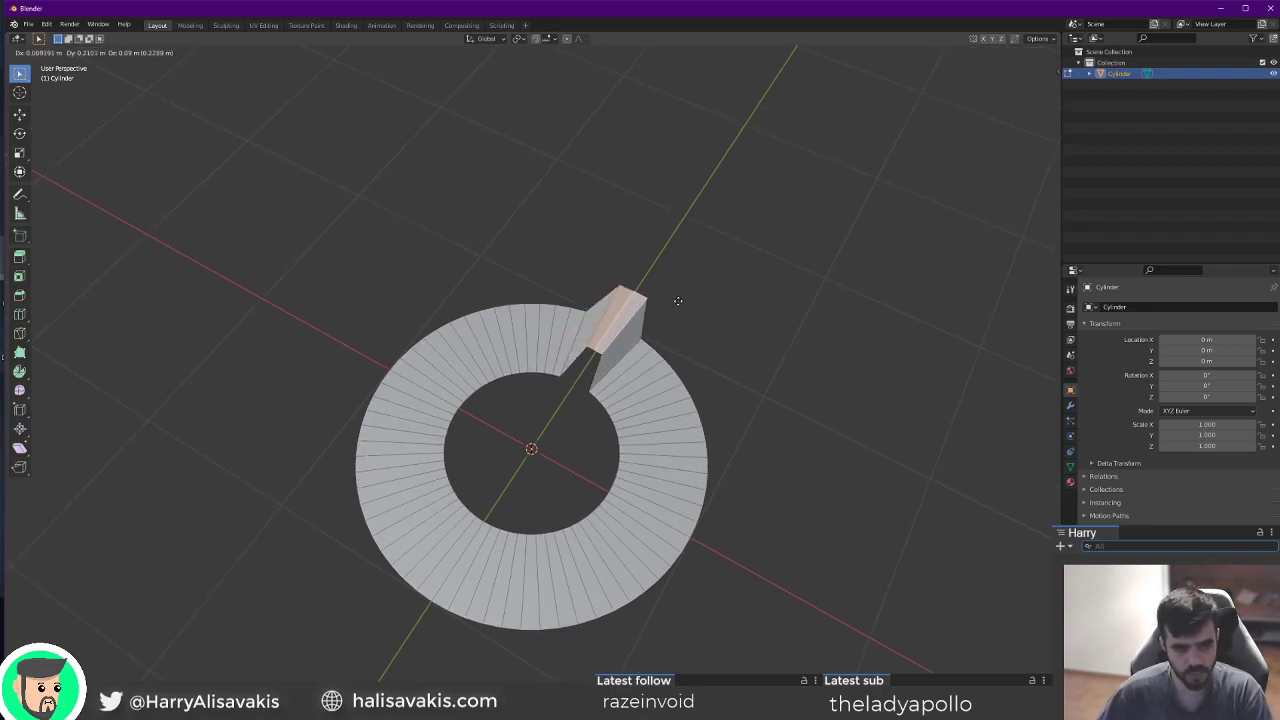
key("Escape")
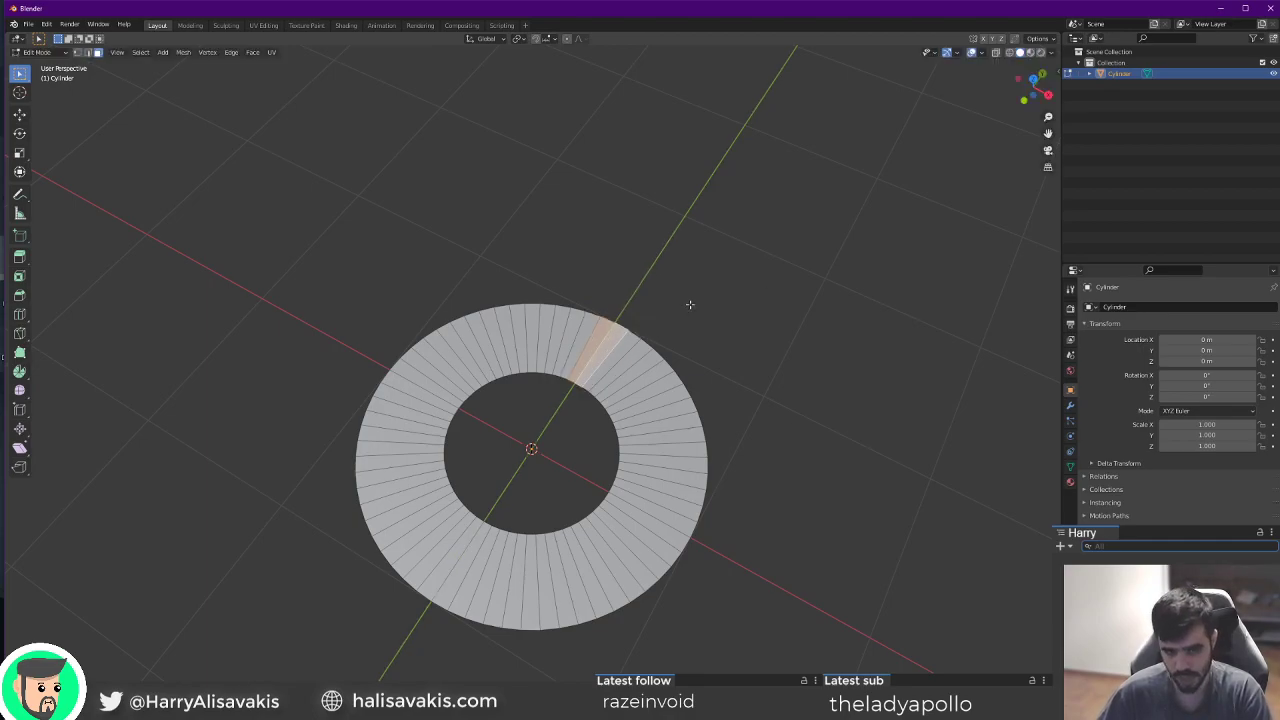
key("g")
key("y")
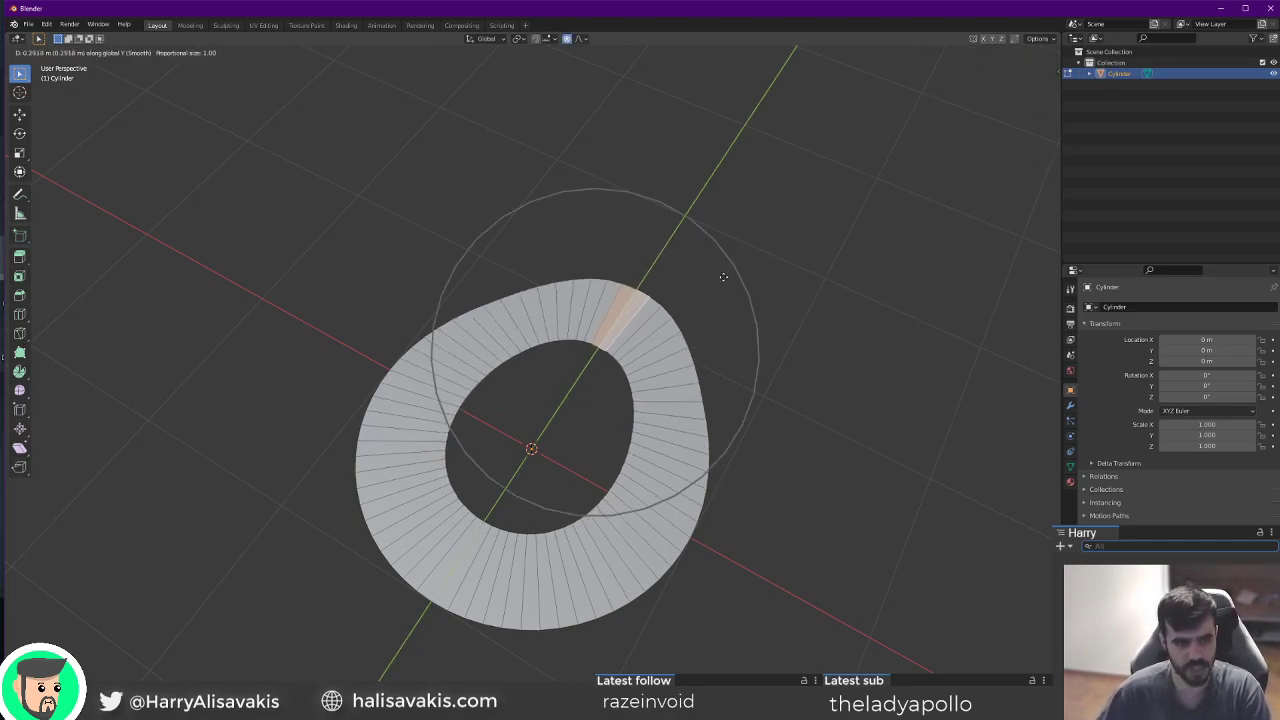
scroll(748, 256, "down", 7)
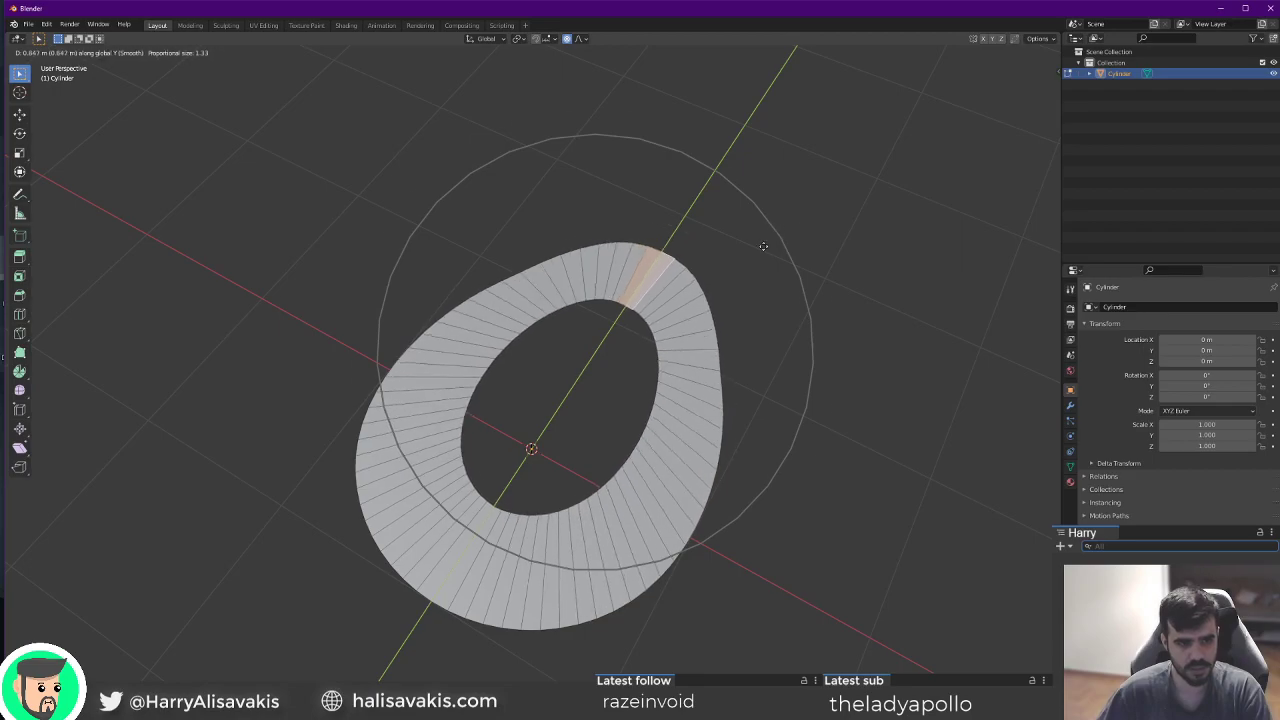
scroll(763, 246, "up", 3)
key("Escape")
left_click(90, 52)
left_click(611, 323)
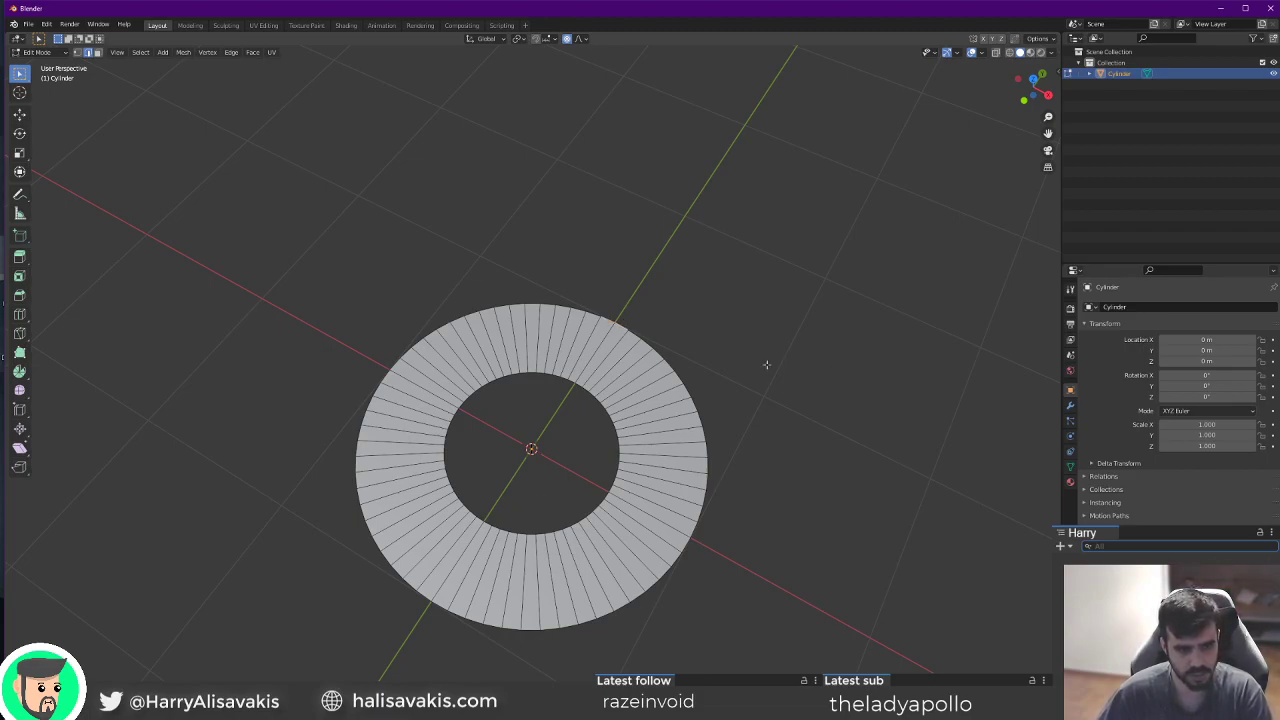
key("g")
key("y")
scroll(786, 283, "up", 6)
scroll(723, 337, "down", 4)
scroll(740, 340, "down", 8)
key("Escape")
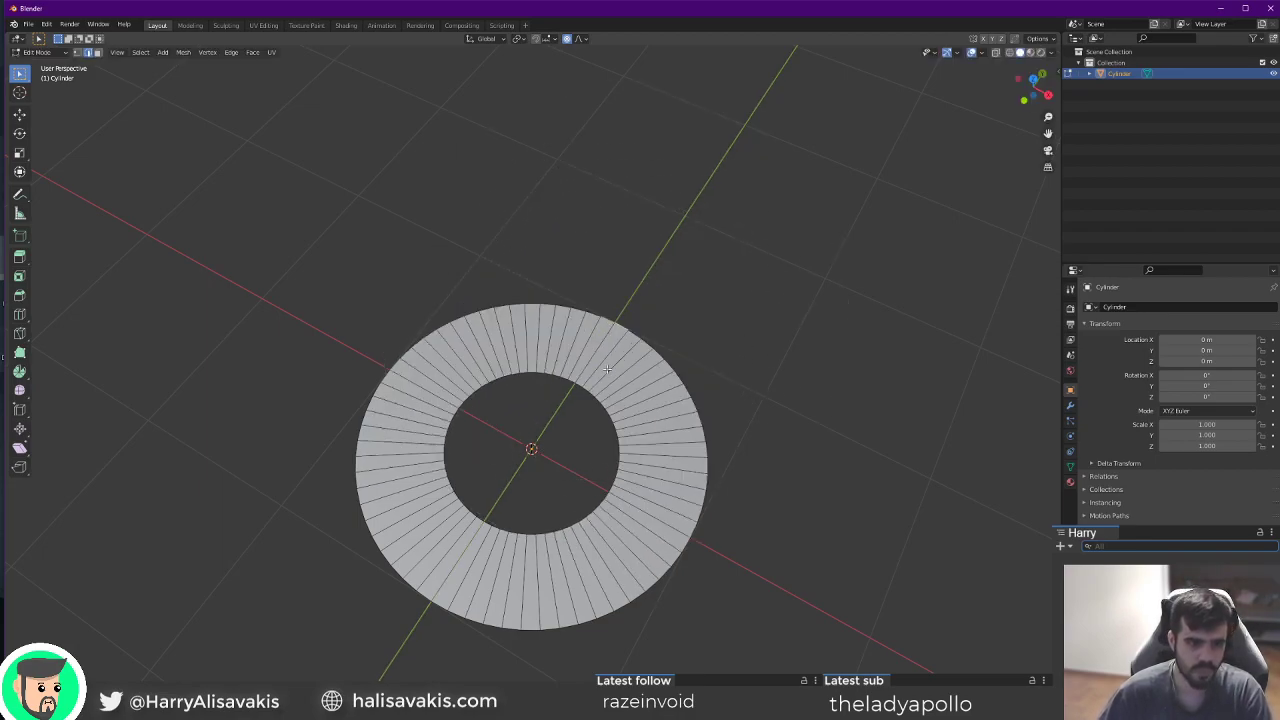
Scale the ring's inner edge loop down to a much smaller central hole, with proportional editing off.
left_click(576, 384, "alt")
key("s")
right_click(757, 477)
key("o")
key("s")
left_click(614, 451)
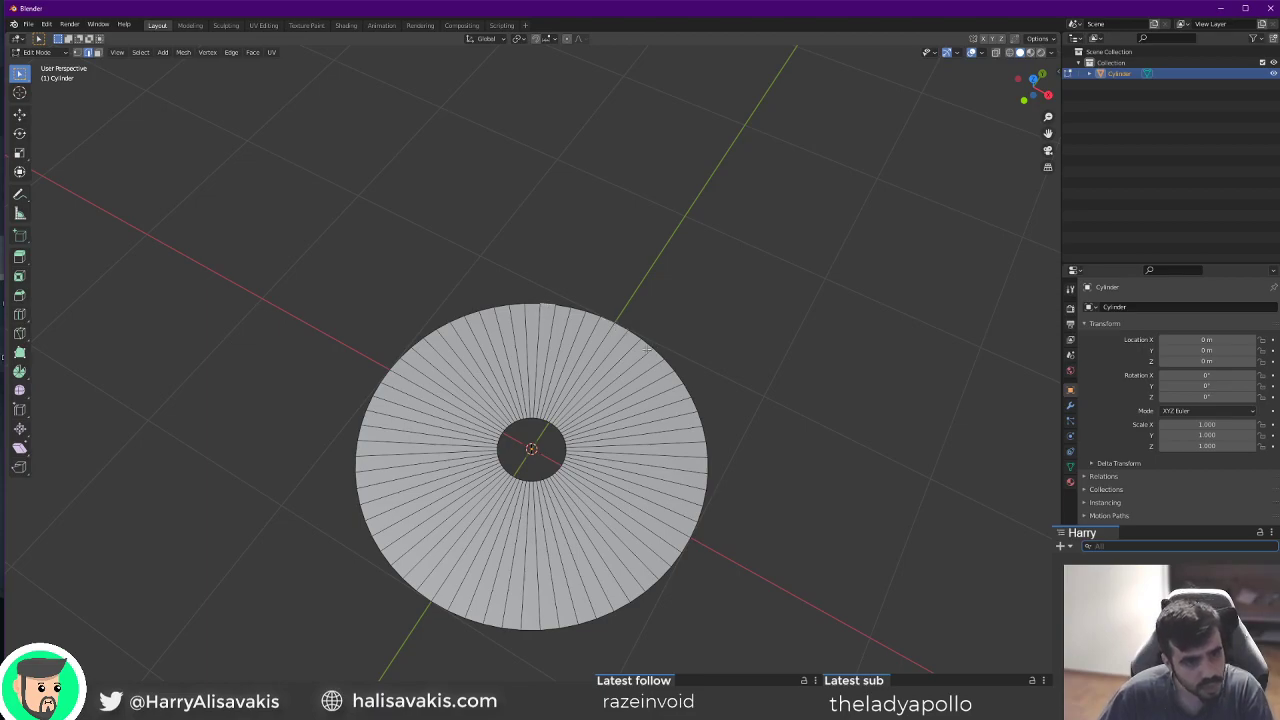
Select a short arc of outer edges centred on the positive Y side of the disc, working from the top view.
left_click(647, 347, "ctrl")
middle_click_drag(715, 373, 808, 398)
key("grave")
left_click(680, 222)
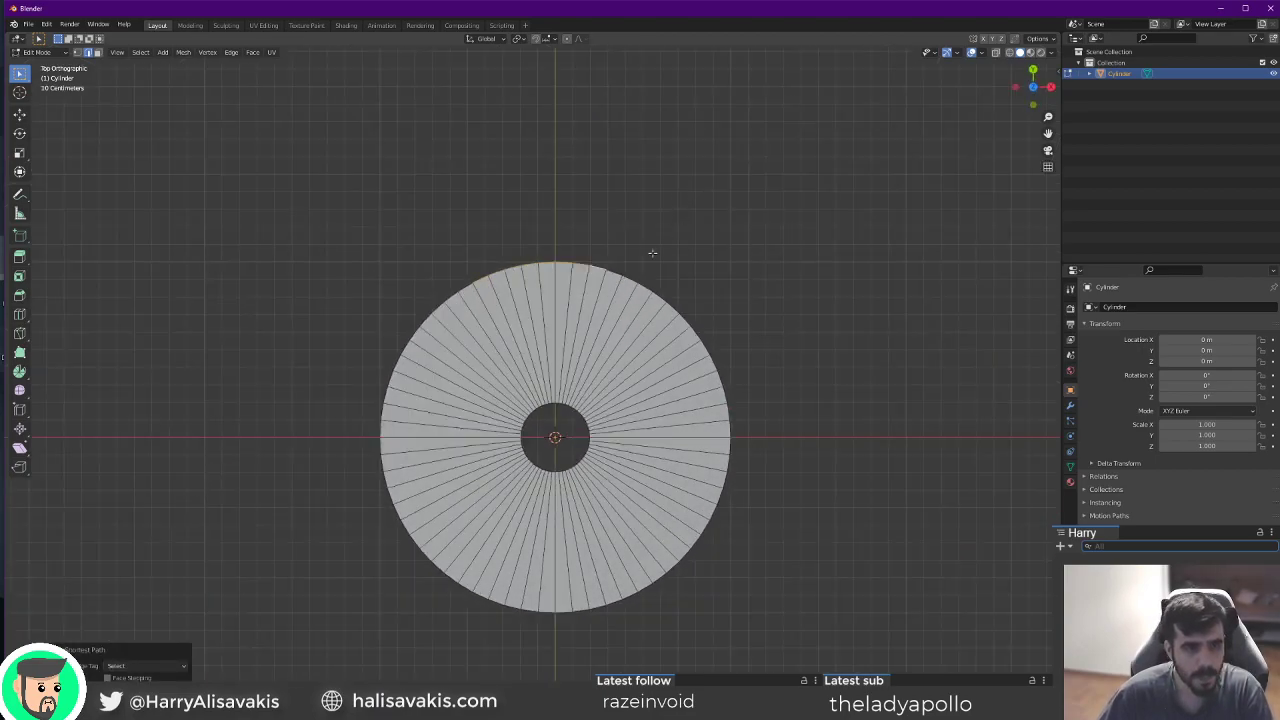
scroll(652, 253, "up", 1)
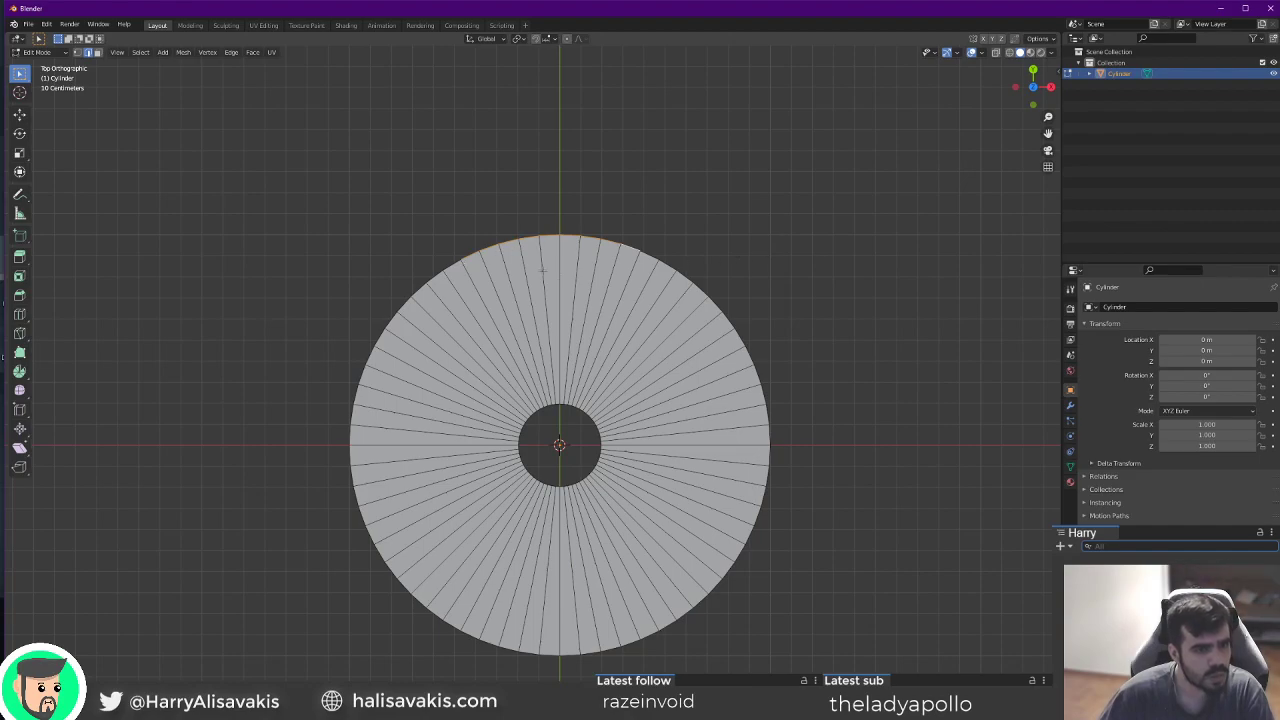
Try to pull the selected outer arc about 0.68 m along Y with smooth proportional editing, and undo the move.
key("e")
right_click(753, 230)
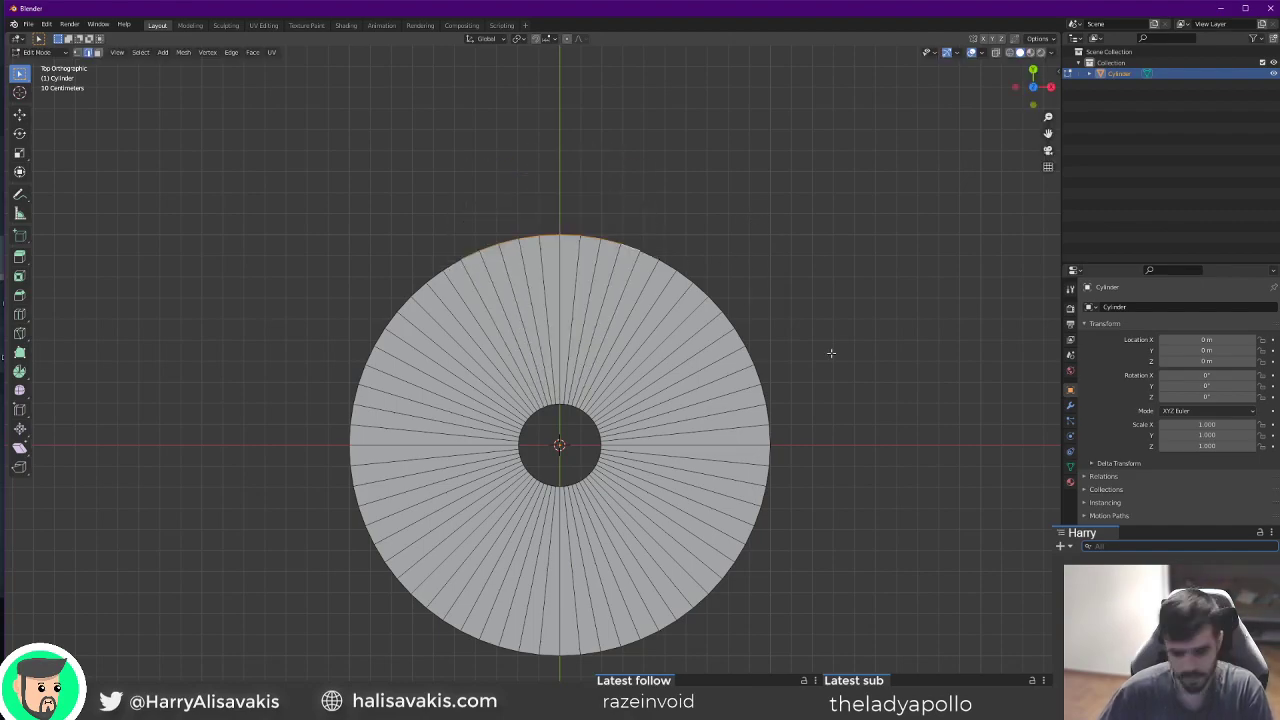
scroll(800, 350, "down", 2)
key("o")
key("g")
key("y")
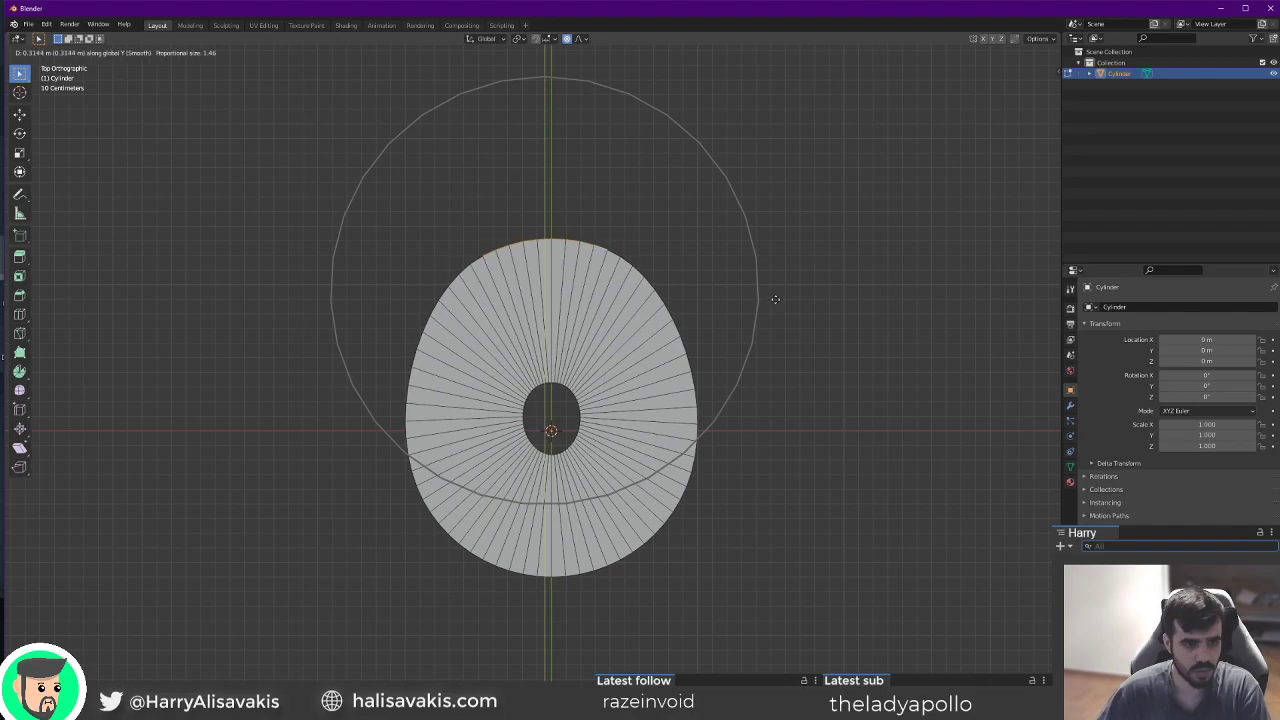
scroll(798, 250, "up", 2)
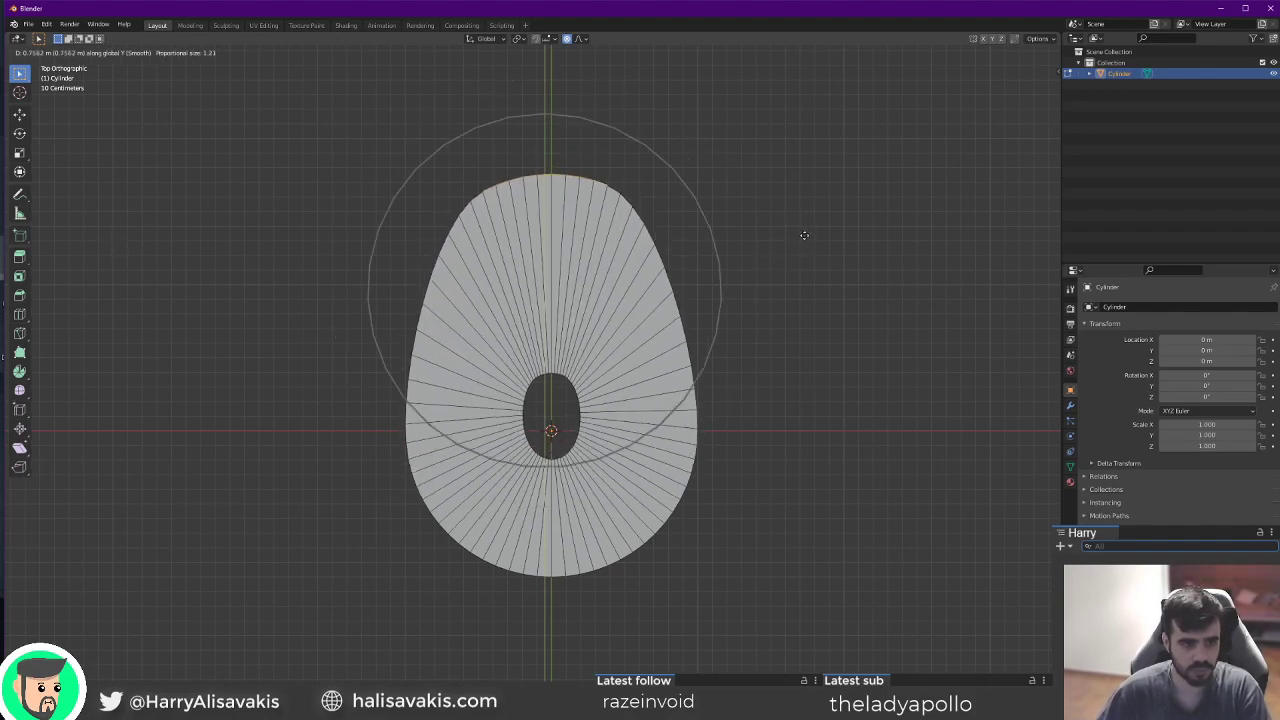
scroll(804, 236, "up", 1)
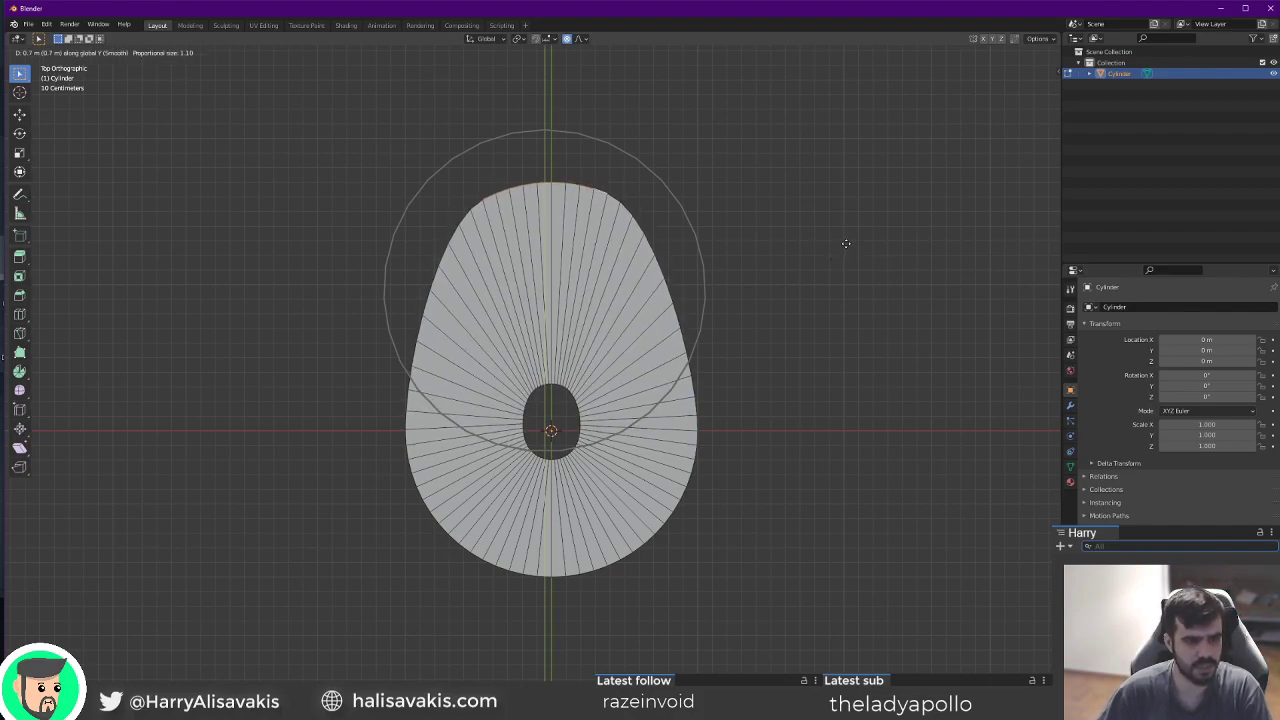
left_click(845, 246)
middle_click_drag(845, 246, 835, 447)
key("grave")
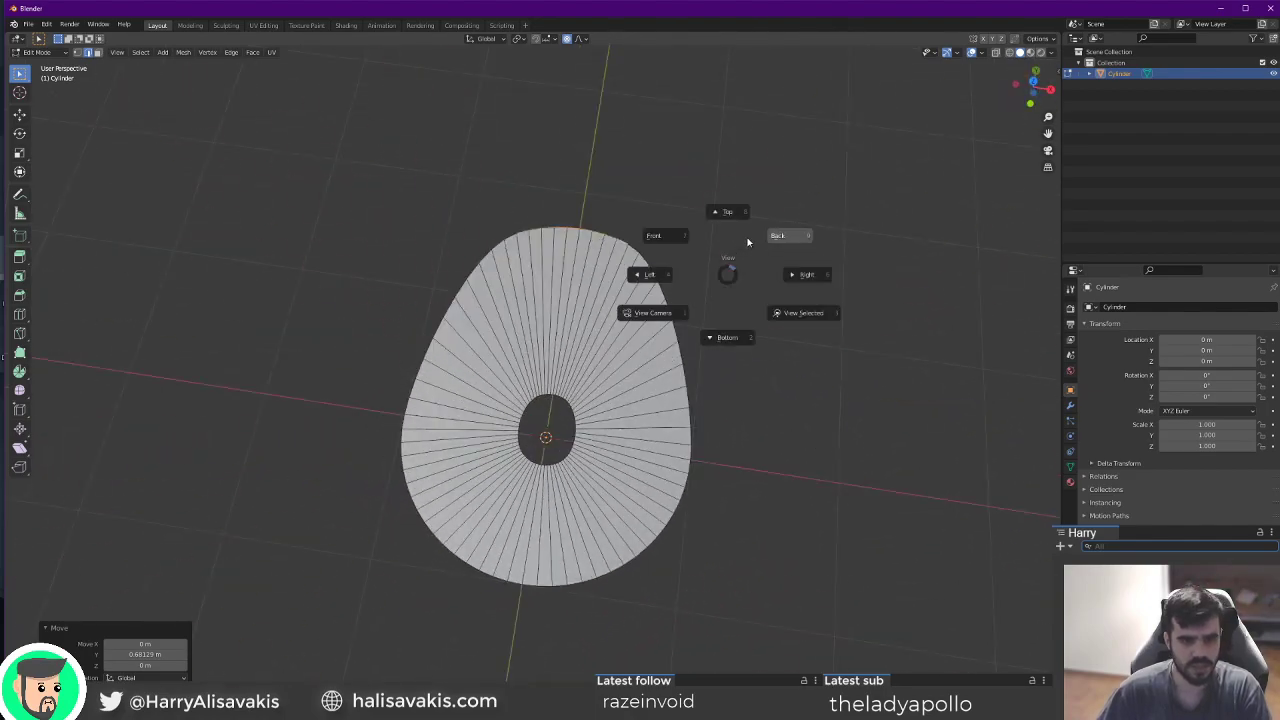
left_click(738, 234)
key("ctrl+z")
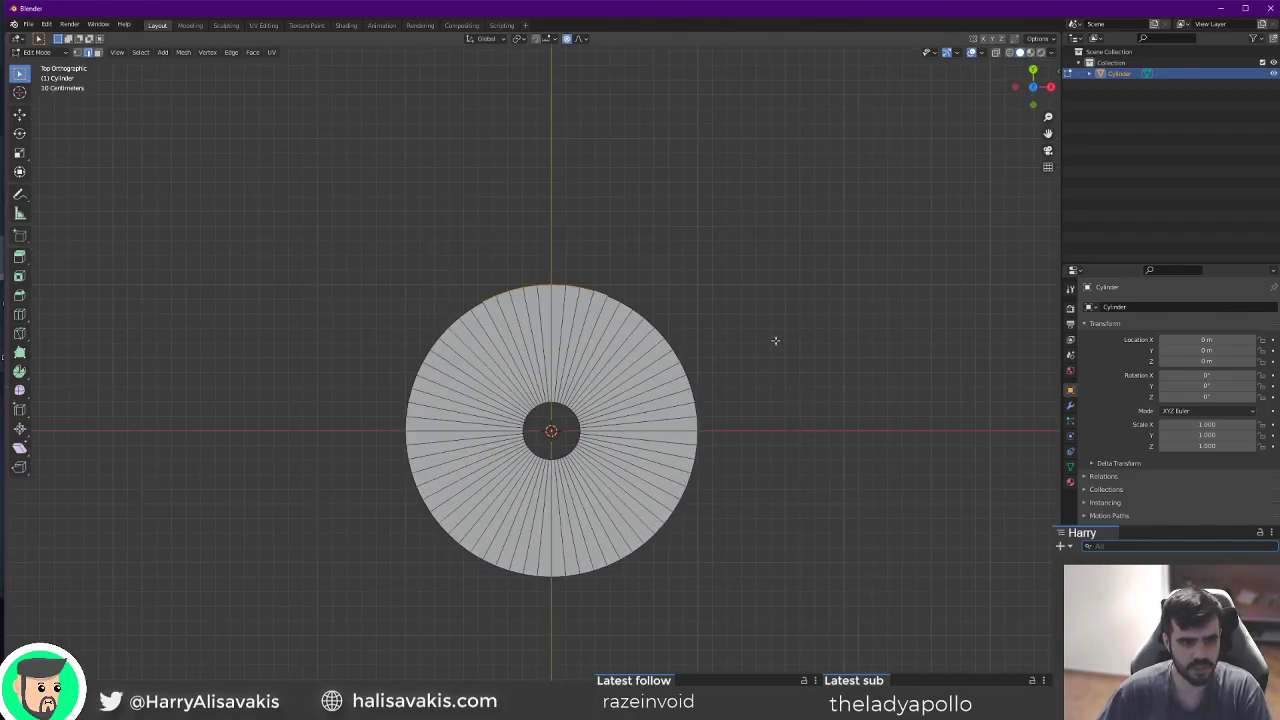
Move the selected outer arc about 0.34 m along Y with smooth proportional editing at size 1.00.
key("g")
key("y")
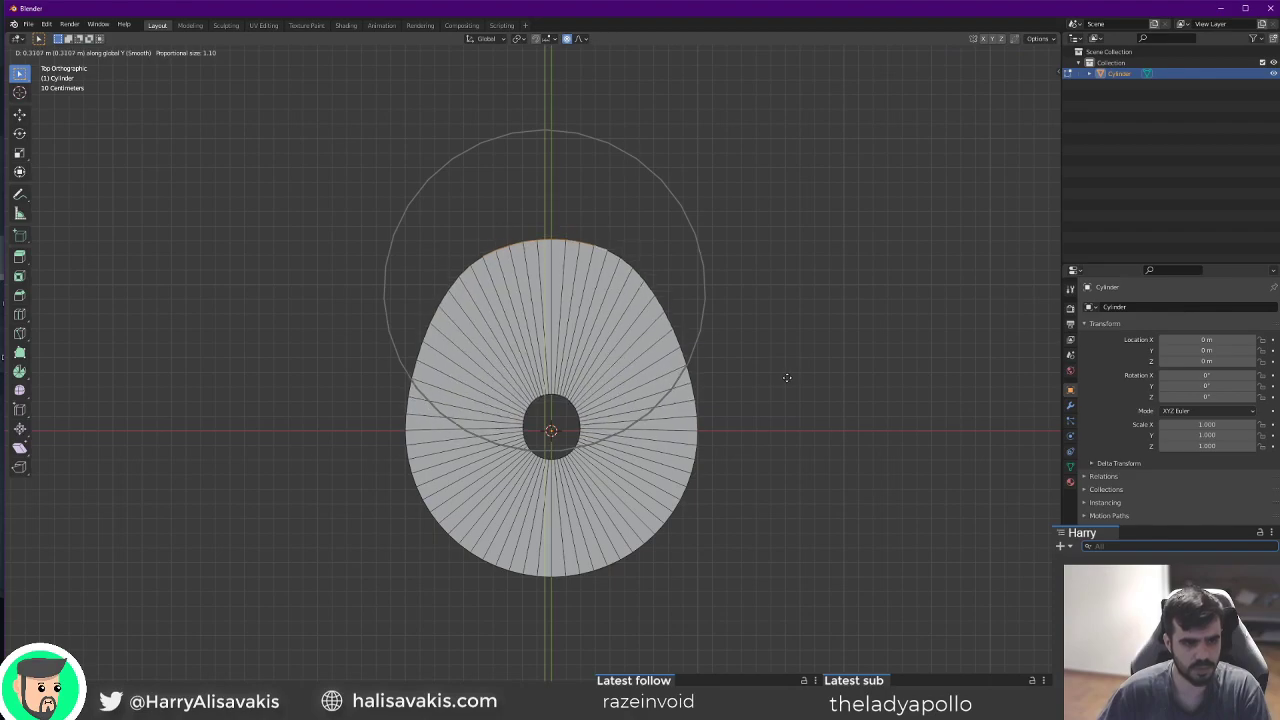
scroll(786, 377, "up", 1)
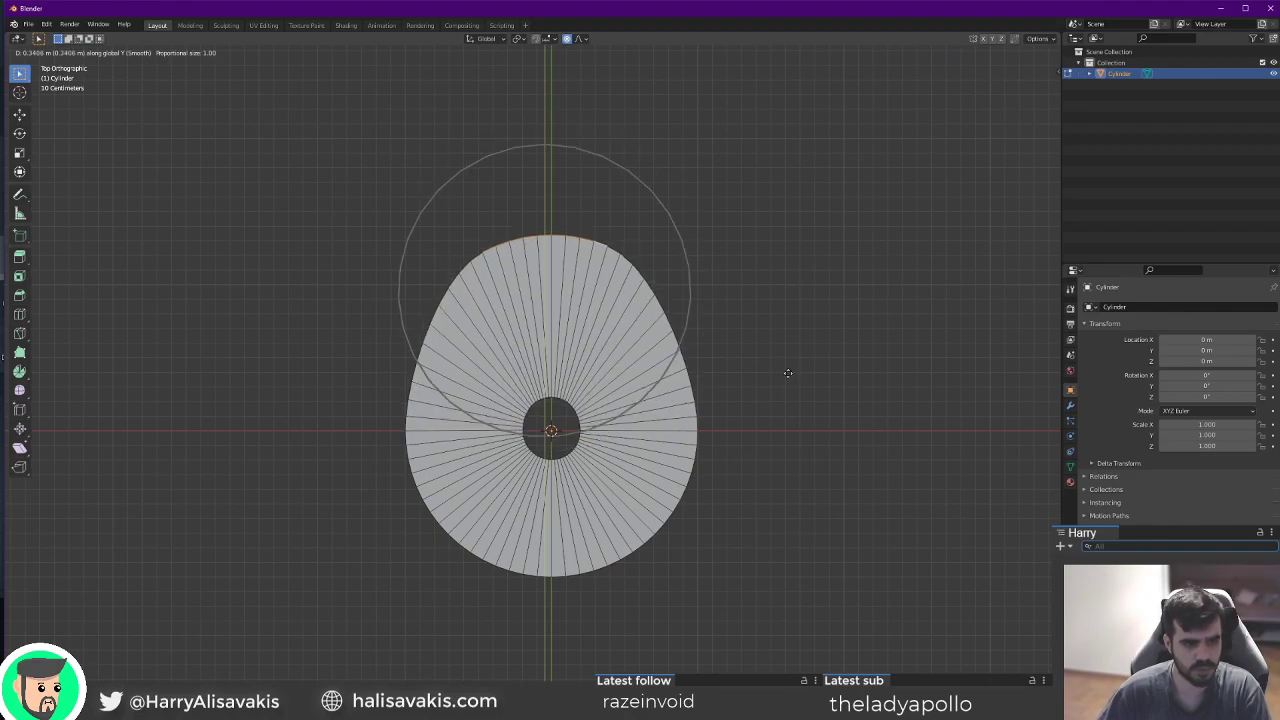
left_click(760, 420)
middle_click_drag(760, 420, 700, 240)
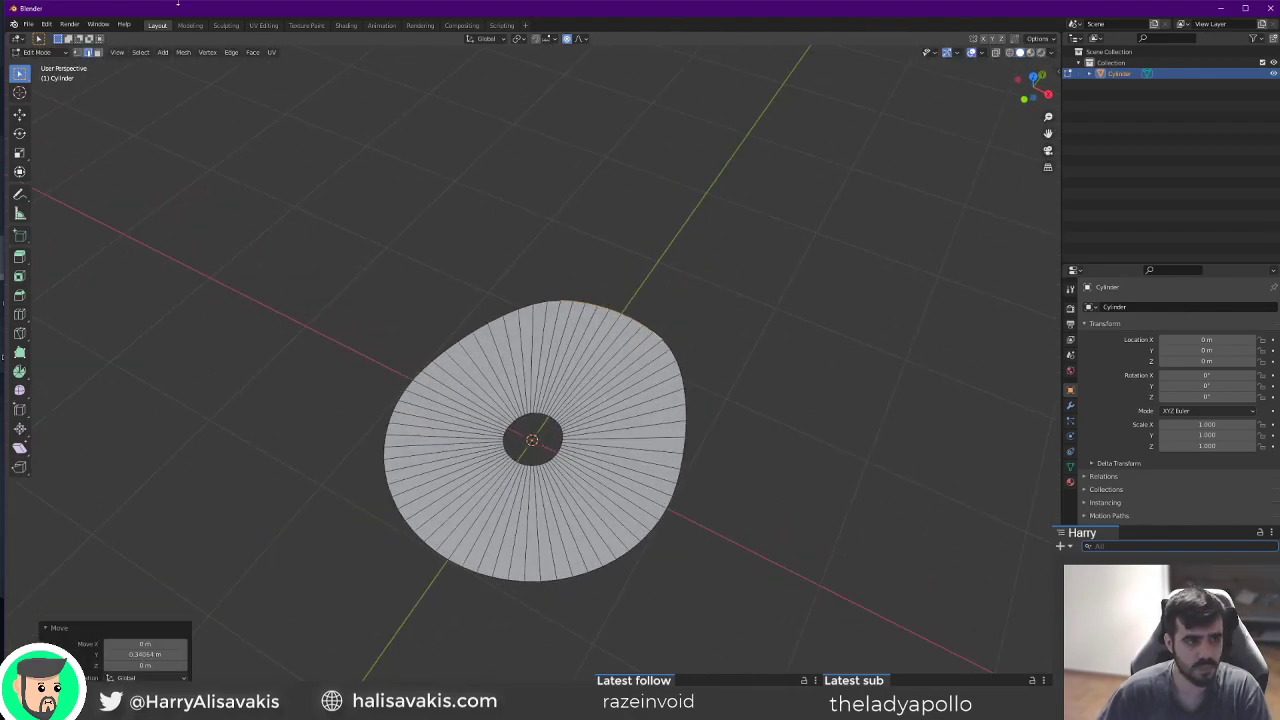
Open the UV Editing workspace and unwrap a single wedge face near the mesh's lower edge.
left_click(267, 26)
middle_click_drag(850, 280, 897, 383)
scroll(880, 415, "up", 6)
scroll(826, 507, "up", 3)
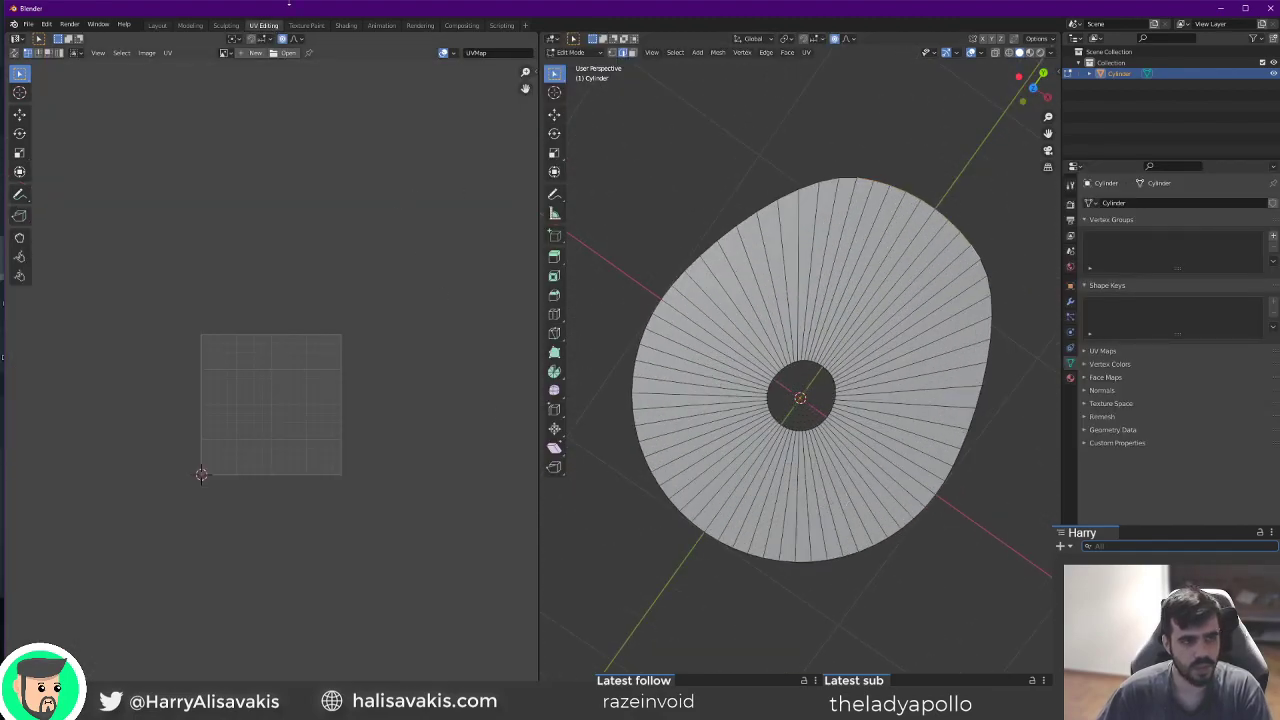
left_click(852, 533)
middle_click_drag(858, 544, 801, 509, "shift")
scroll(703, 409, "up", 1)
scroll(723, 382, "down", 2)
scroll(723, 382, "up", 2)
key("u")
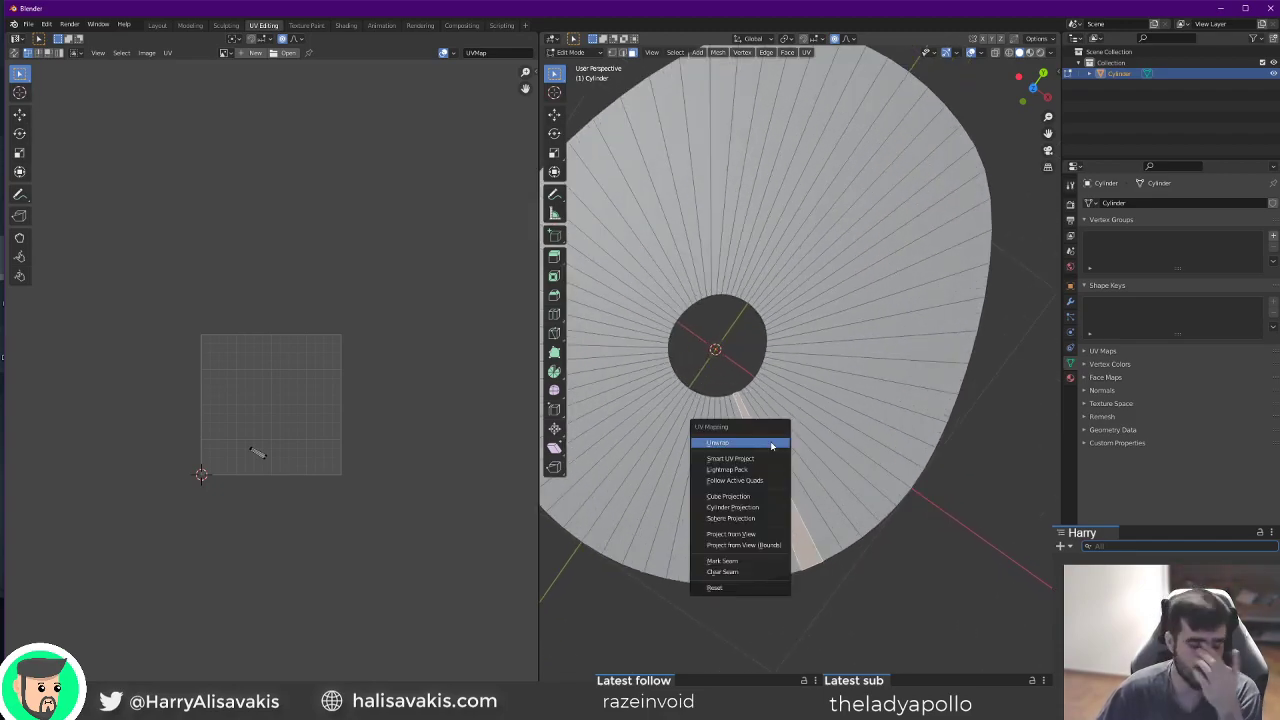
left_click(771, 446)
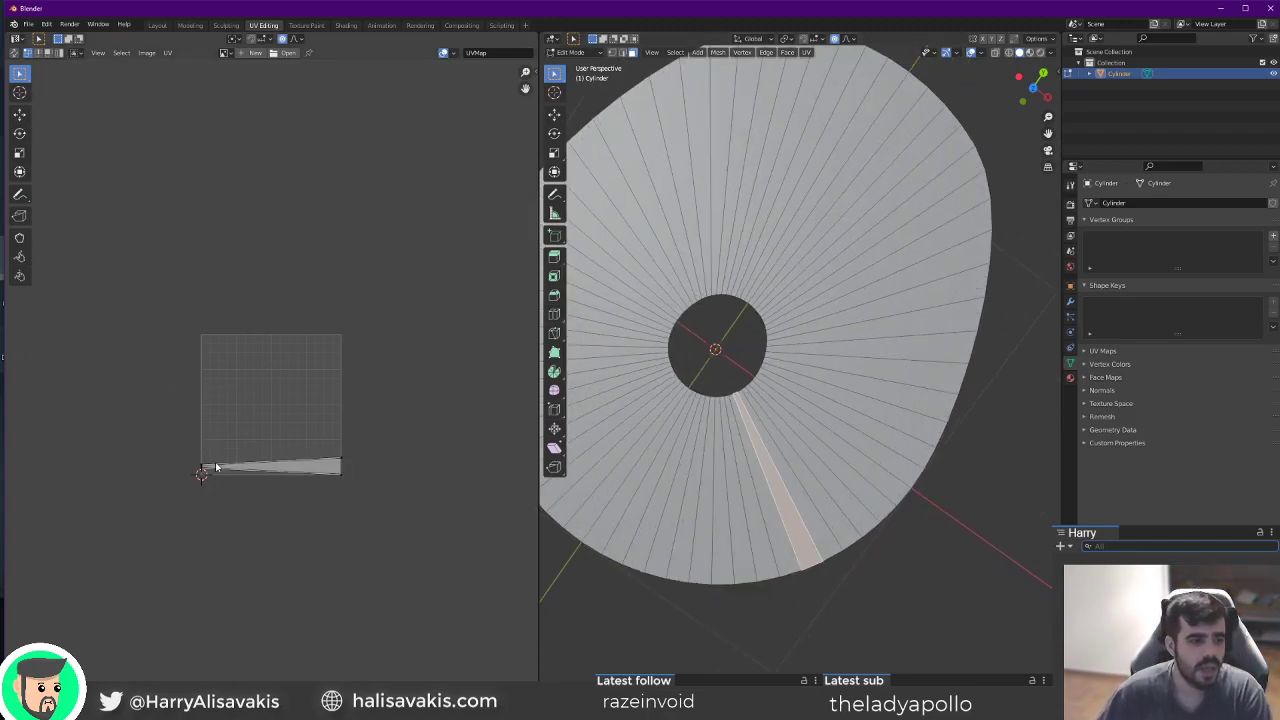
Constrain the UVs to the image bounds and move the face's UV corners so it fills the whole UV square, with proportional editing off.
left_click(167, 52)
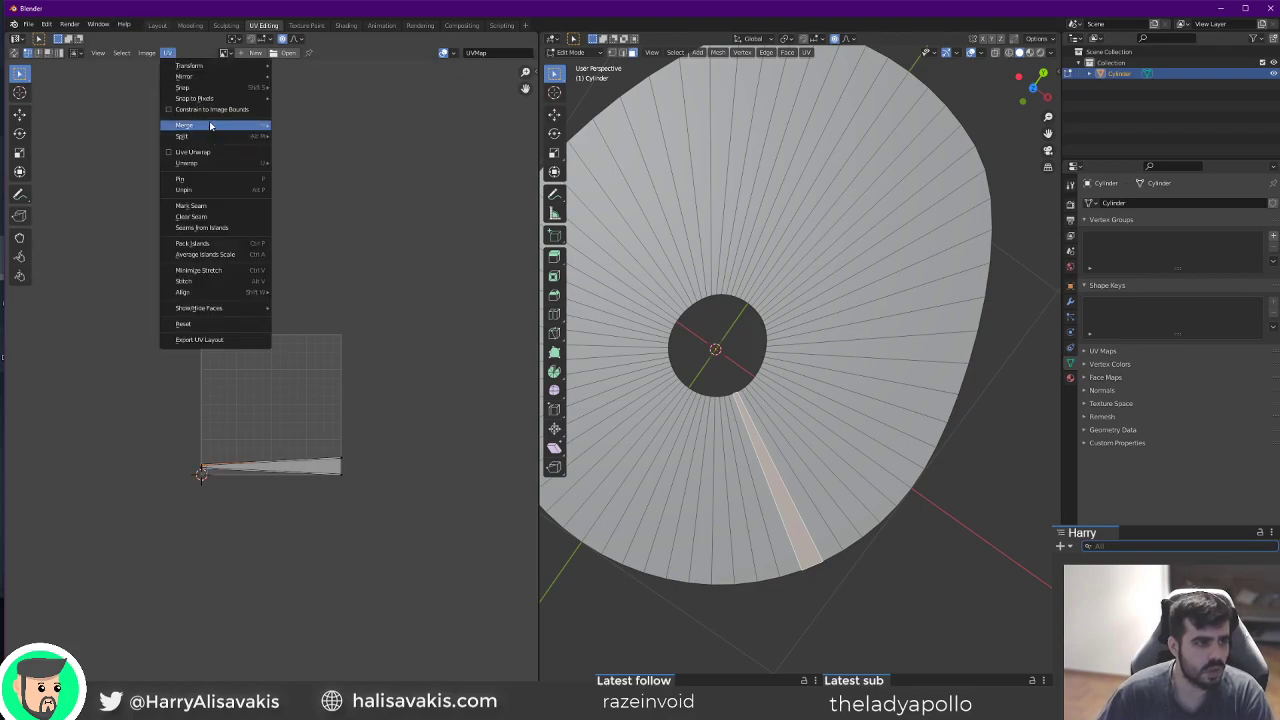
left_click(208, 110)
key("g")
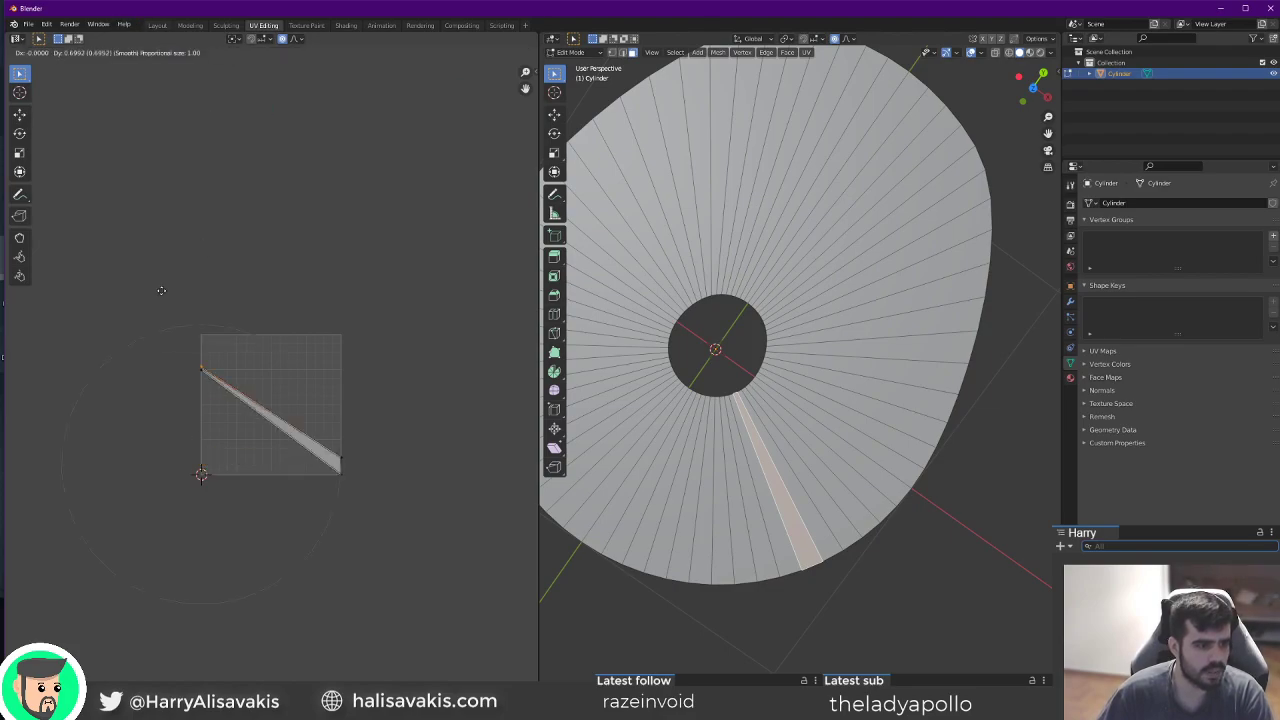
right_click(126, 343)
key("o")
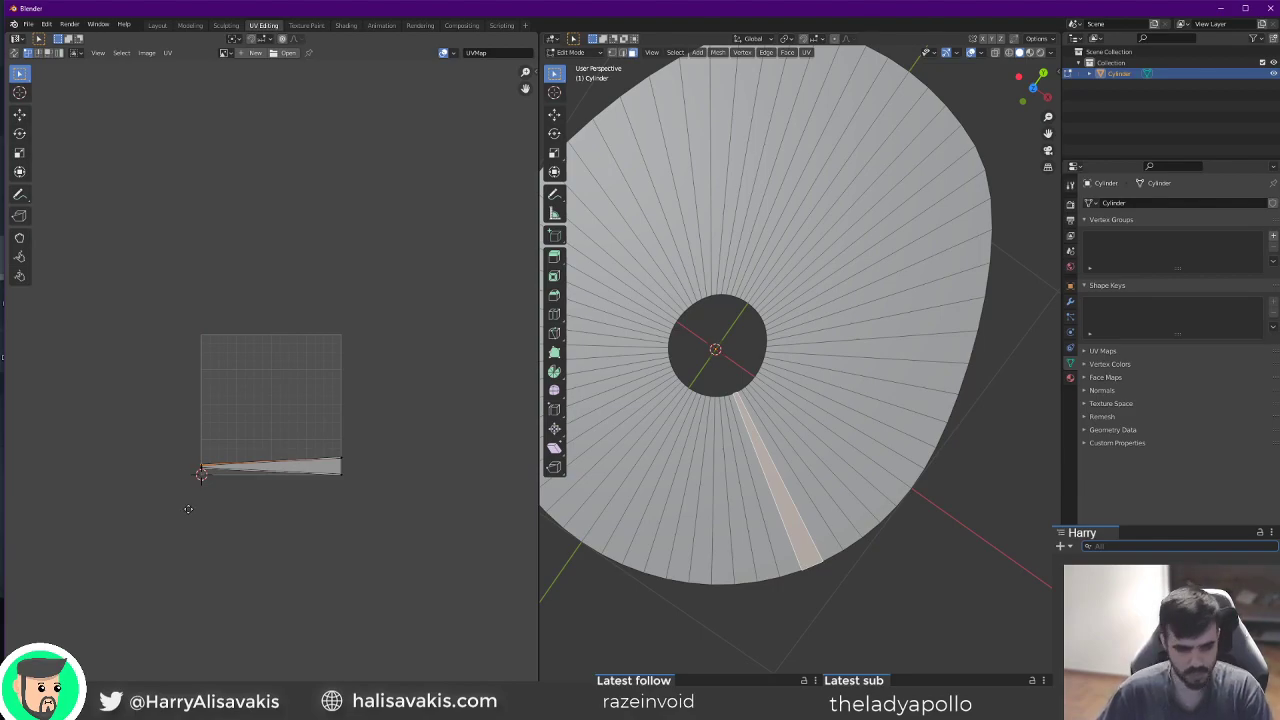
key("g")
left_click(122, 257)
left_click(342, 458)
key("g")
left_click(201, 472)
key("g")
left_click(258, 644)
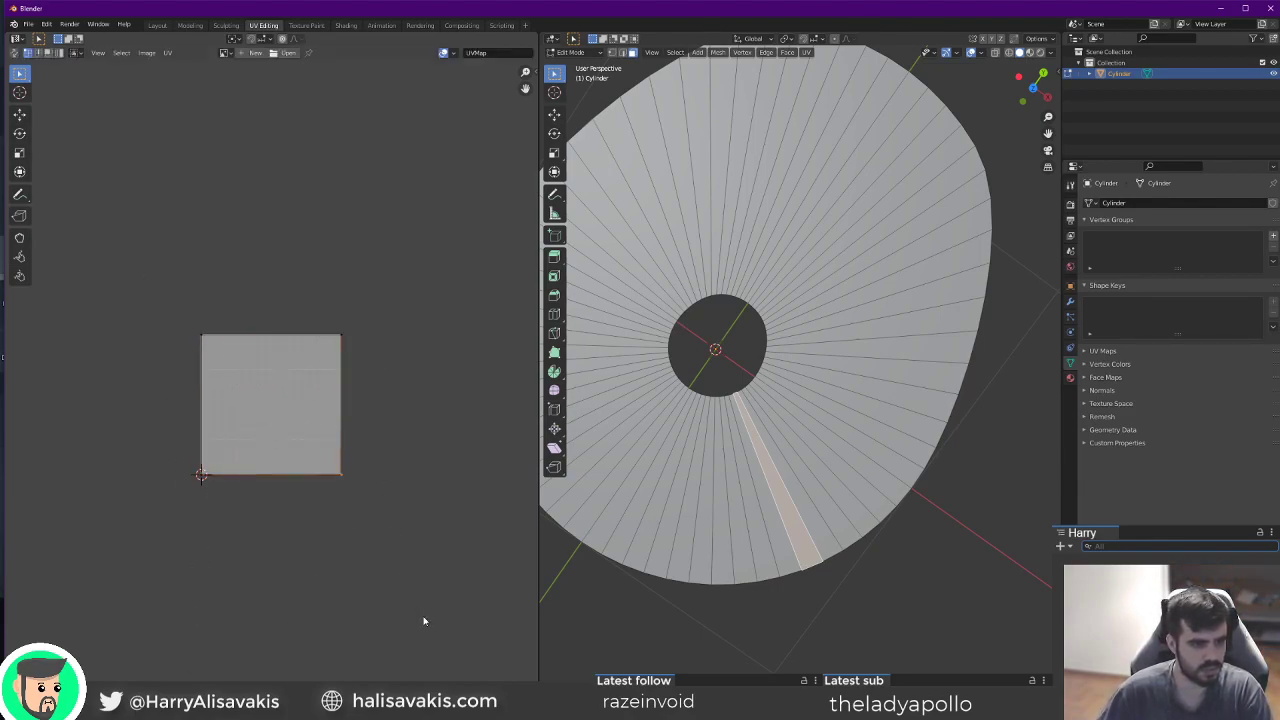
Select all faces of the mesh and unwrap them with Follow Active Quads from the squared wedge face.
scroll(423, 620, "down", 1)
key("alt+a")
key("a")
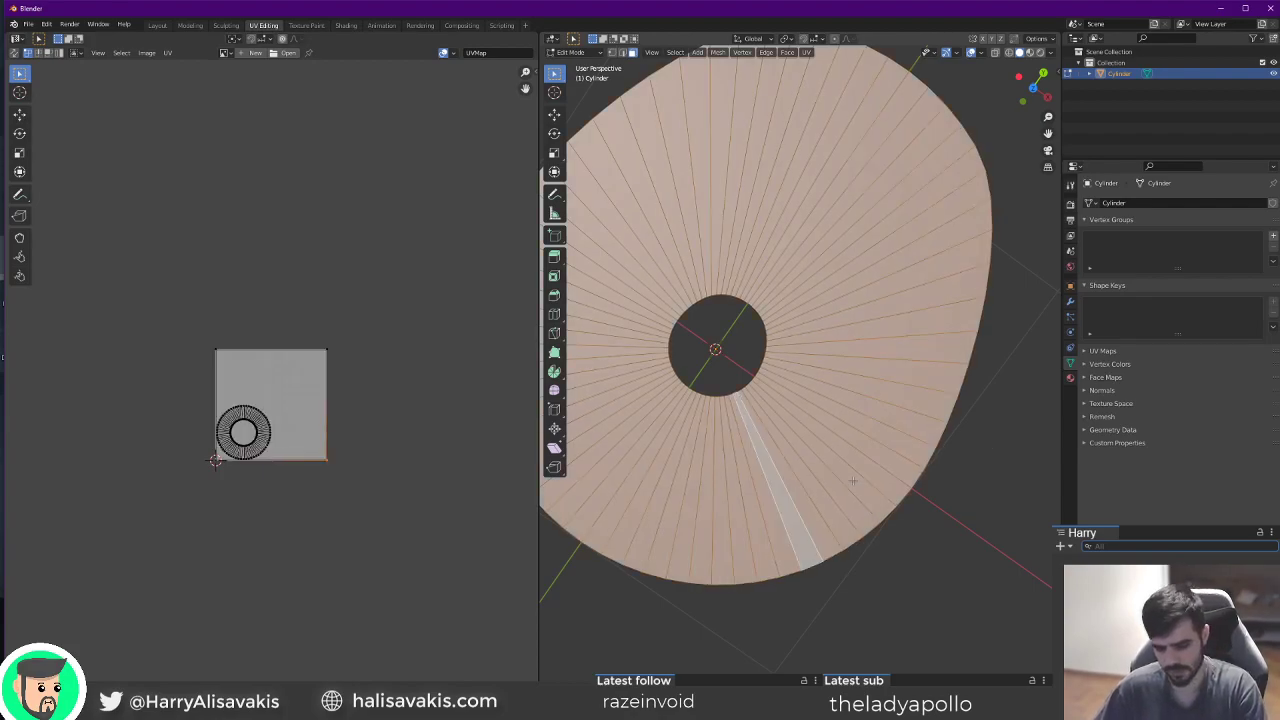
key("u")
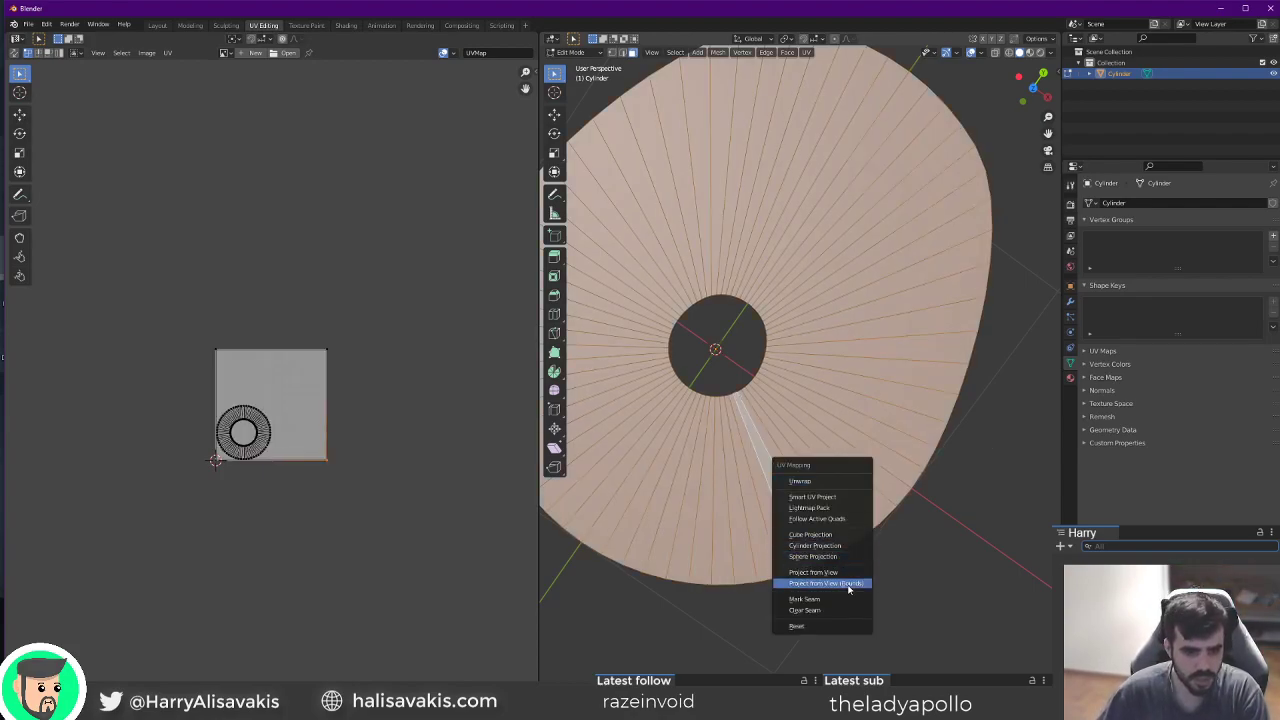
left_click(822, 519)
left_click(803, 551)
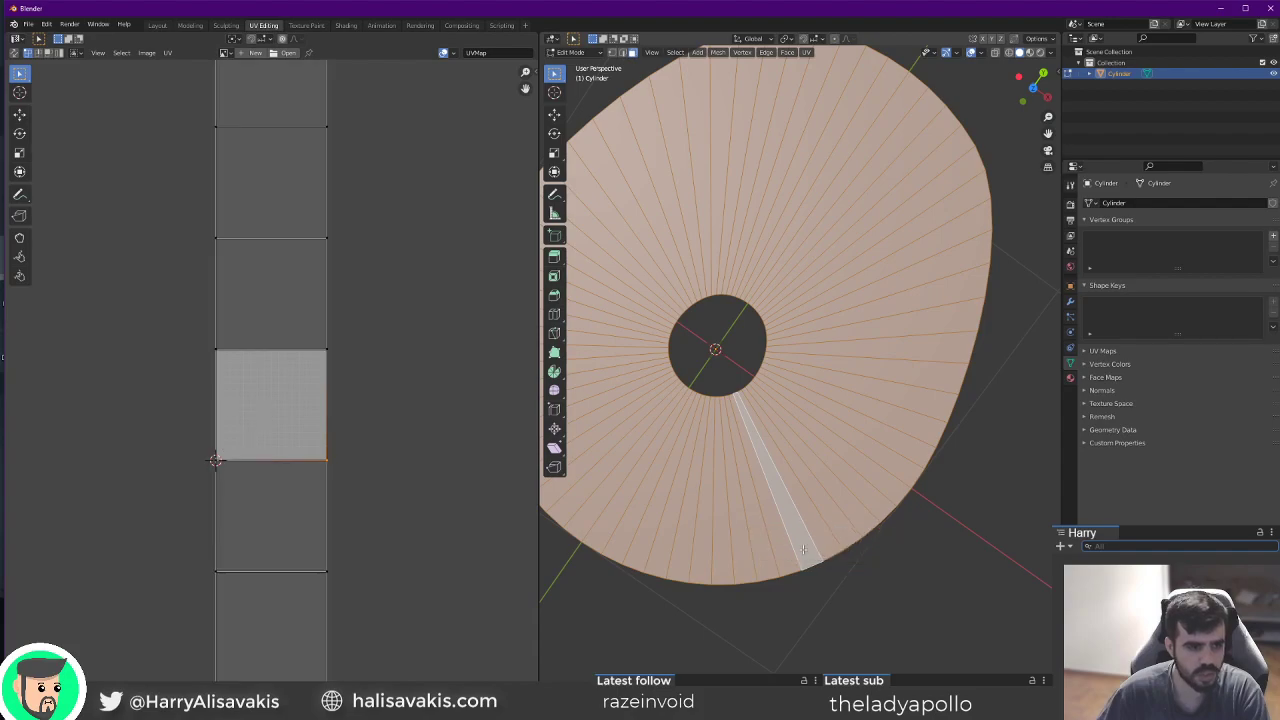
scroll(410, 482, "down", 14)
scroll(410, 482, "up", 2)
key("a")
key("s")
key("y")
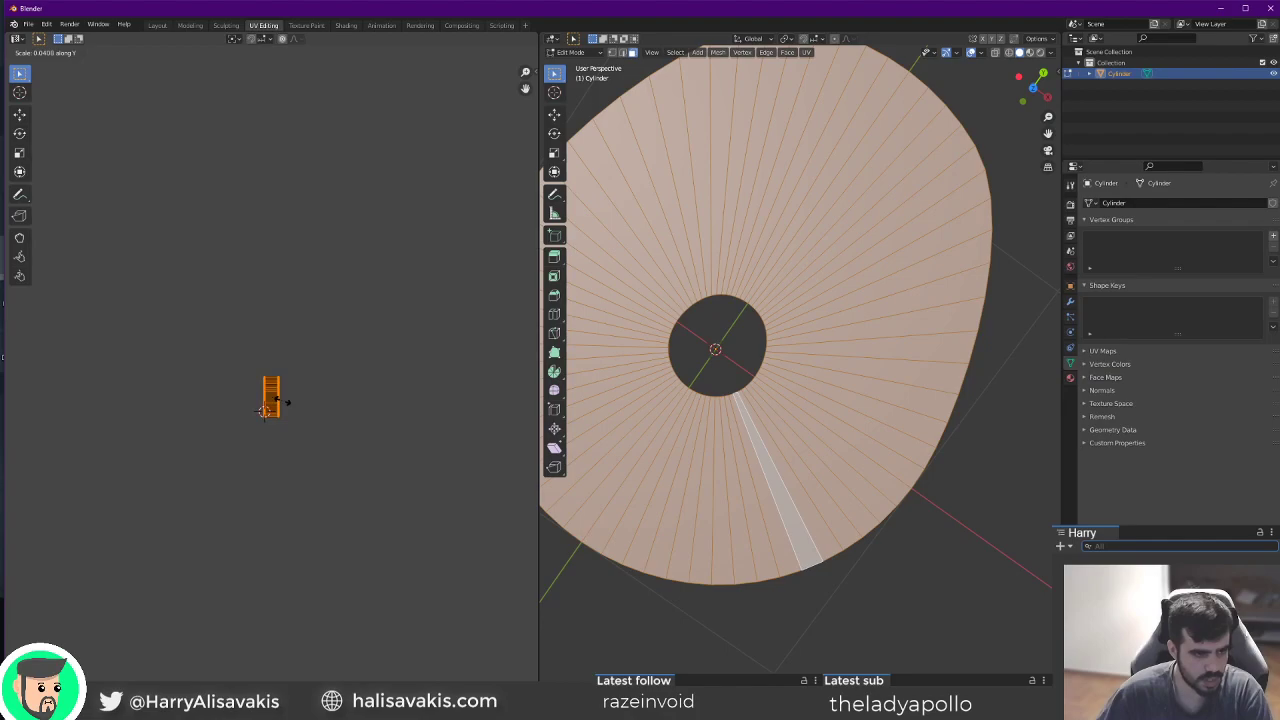
right_click(369, 415)
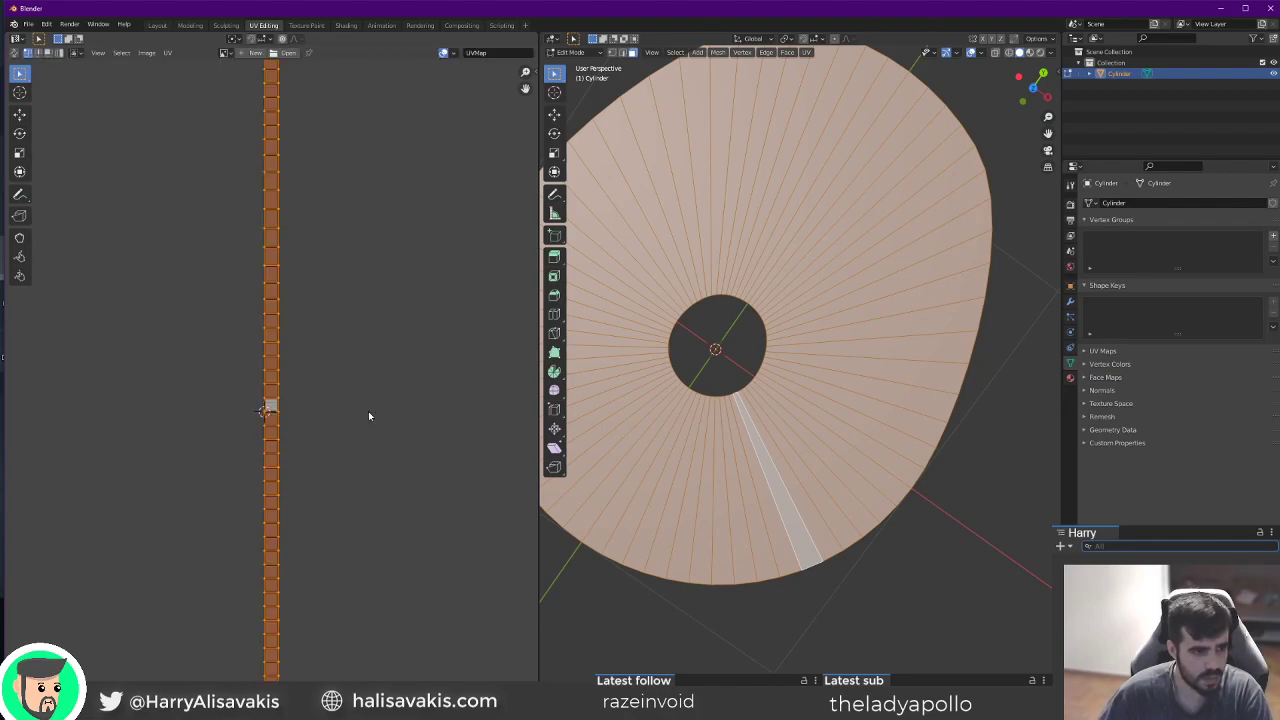
Try to scale the whole UV strip uniformly by 1/64, and undo the scaling.
scroll(362, 420, "down", 4)
scroll(362, 420, "up", 2)
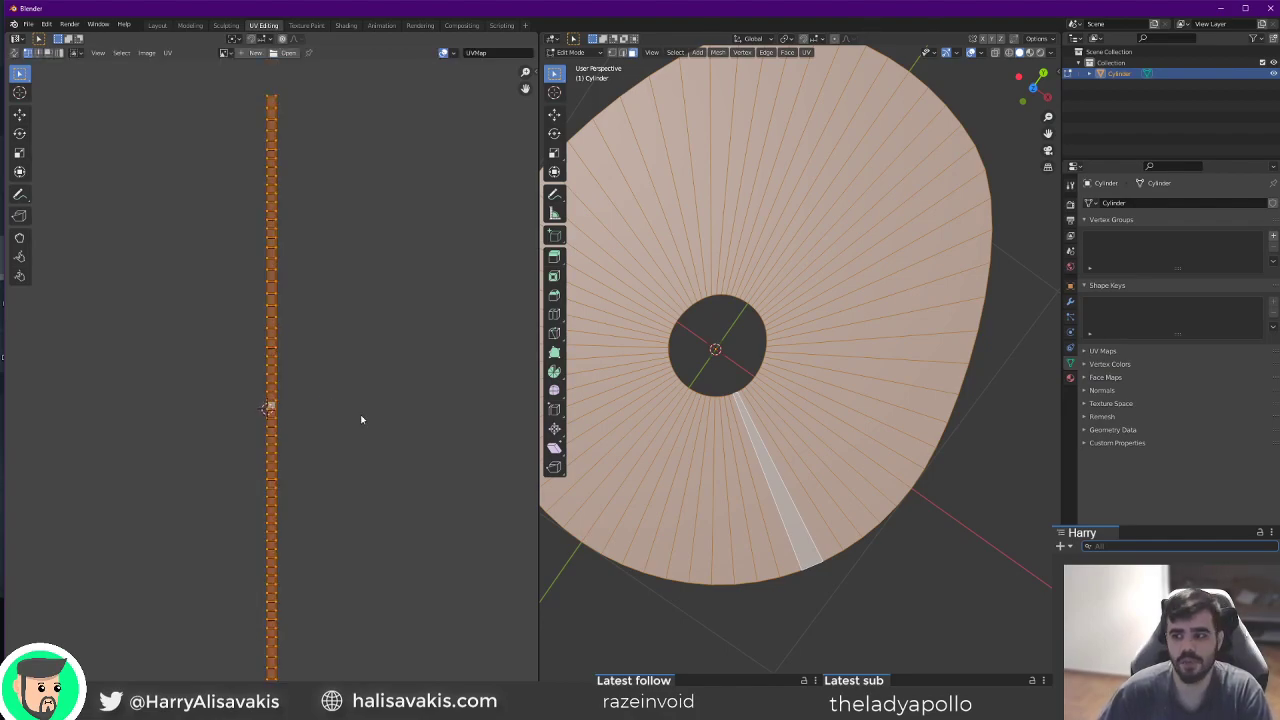
key("s")
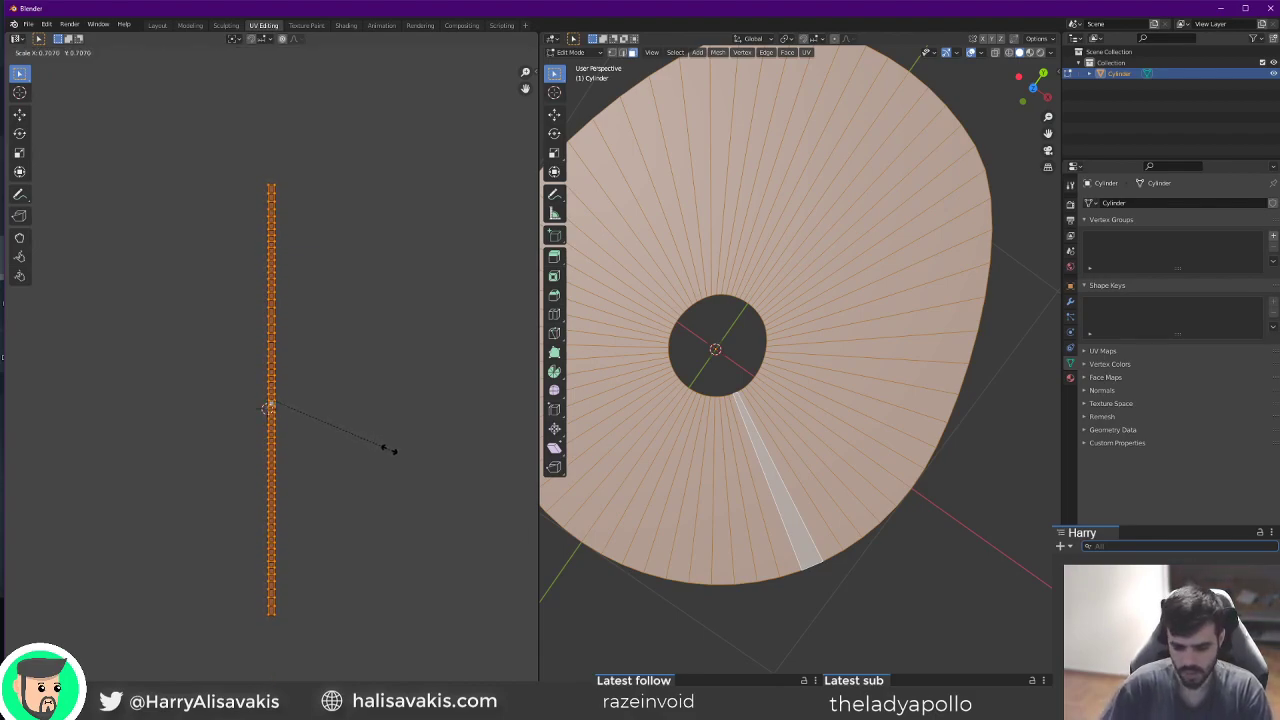
key("1")
type("6")
key("BackSpace")
key("BackSpace")
key("BackSpace")
type("65")
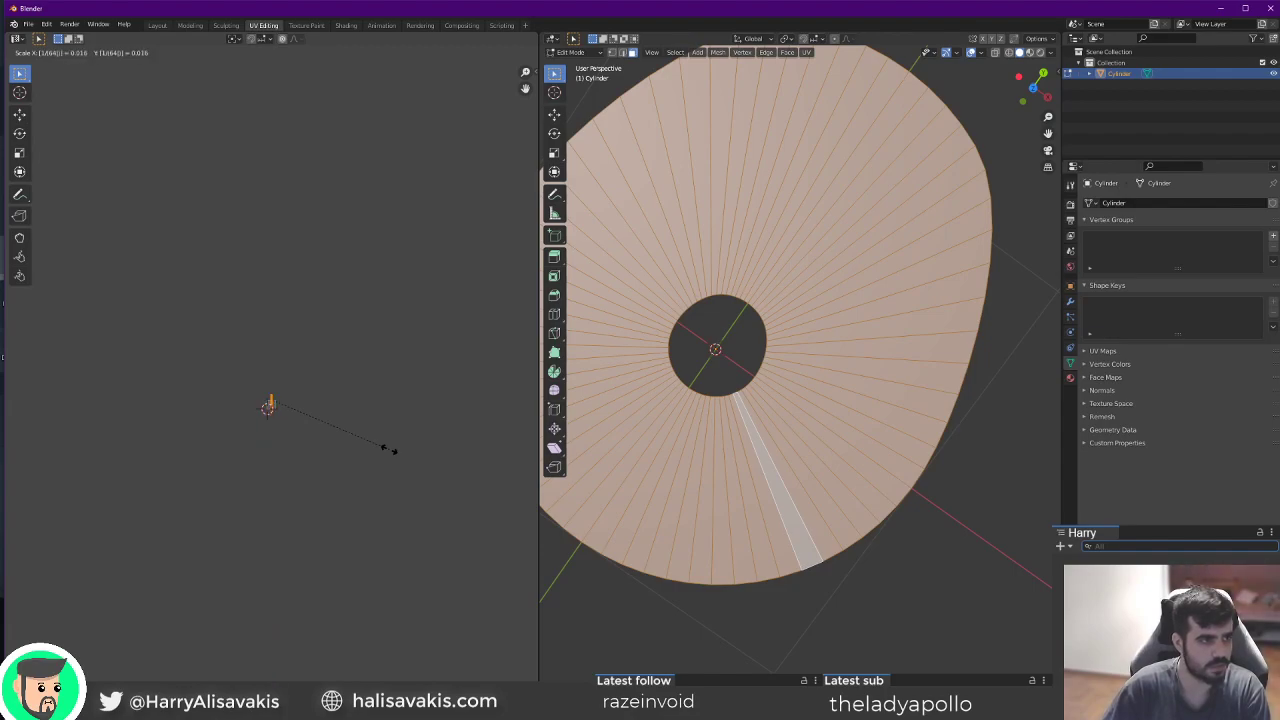
key("Return")
scroll(330, 450, "up", 6)
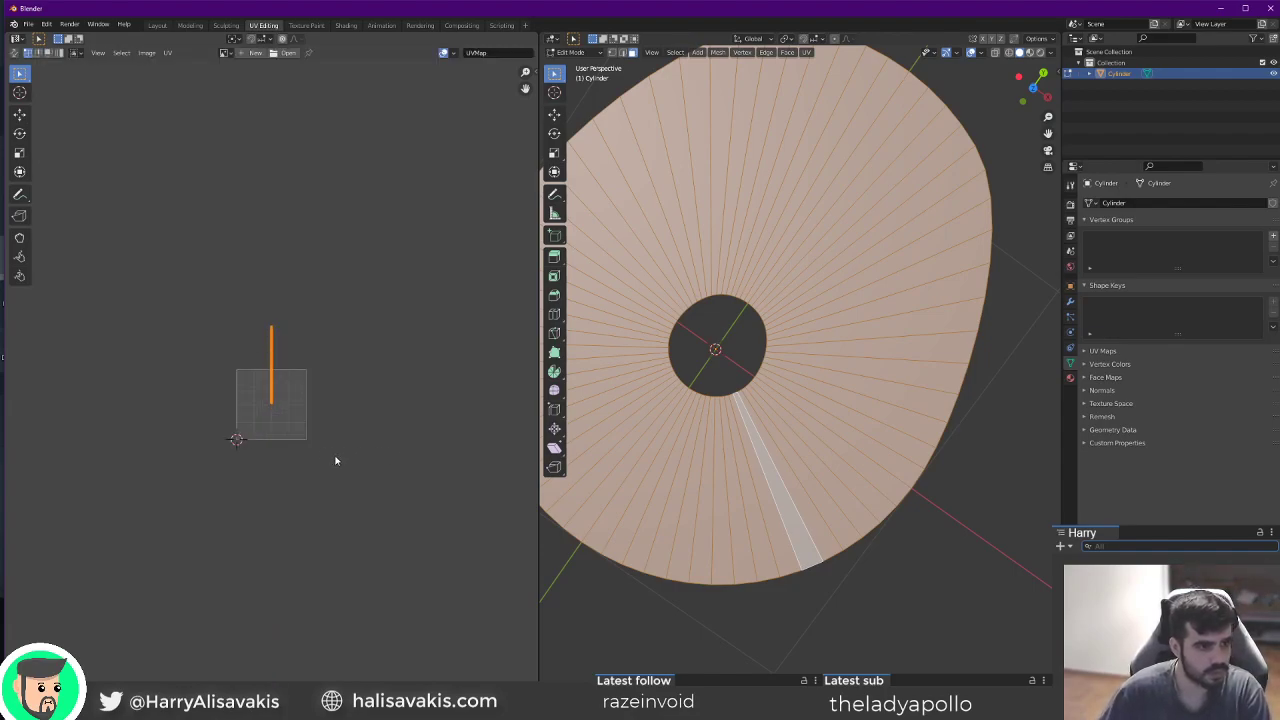
key("ctrl+z")
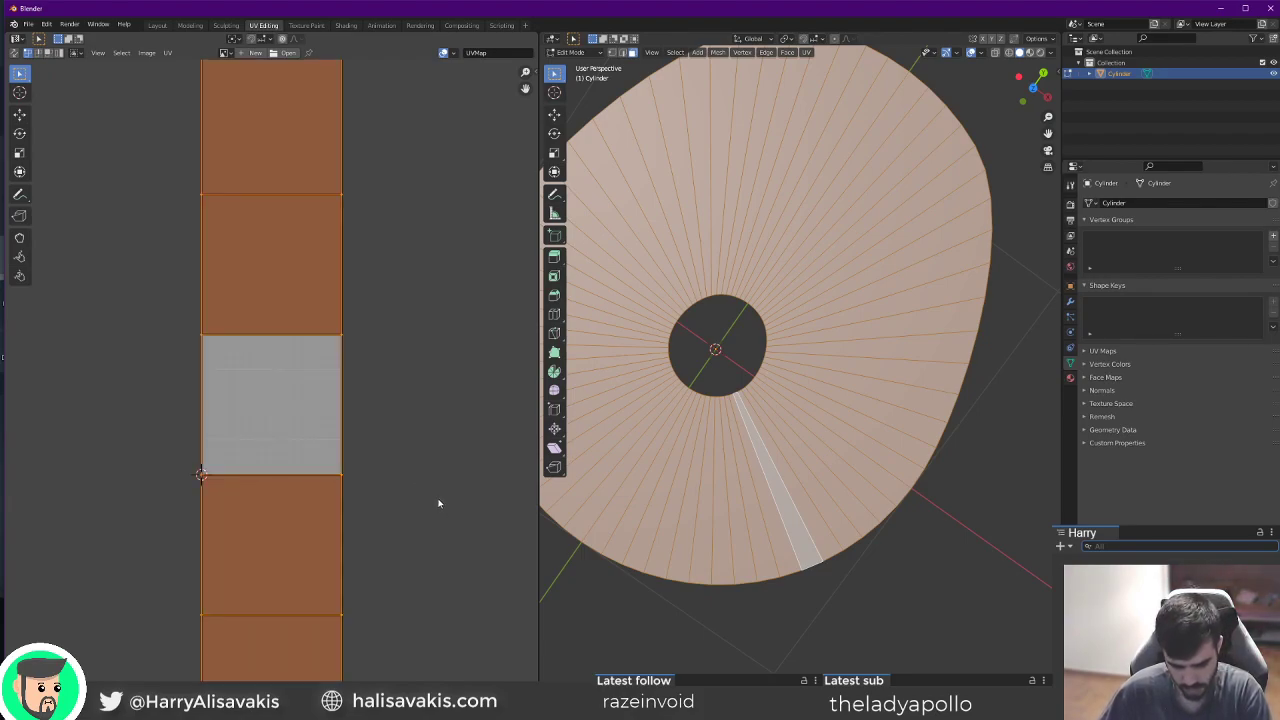
Try to scale the UV strip by 1/64 along Y only.
key("s")
type("y")
type("1/")
type("64")
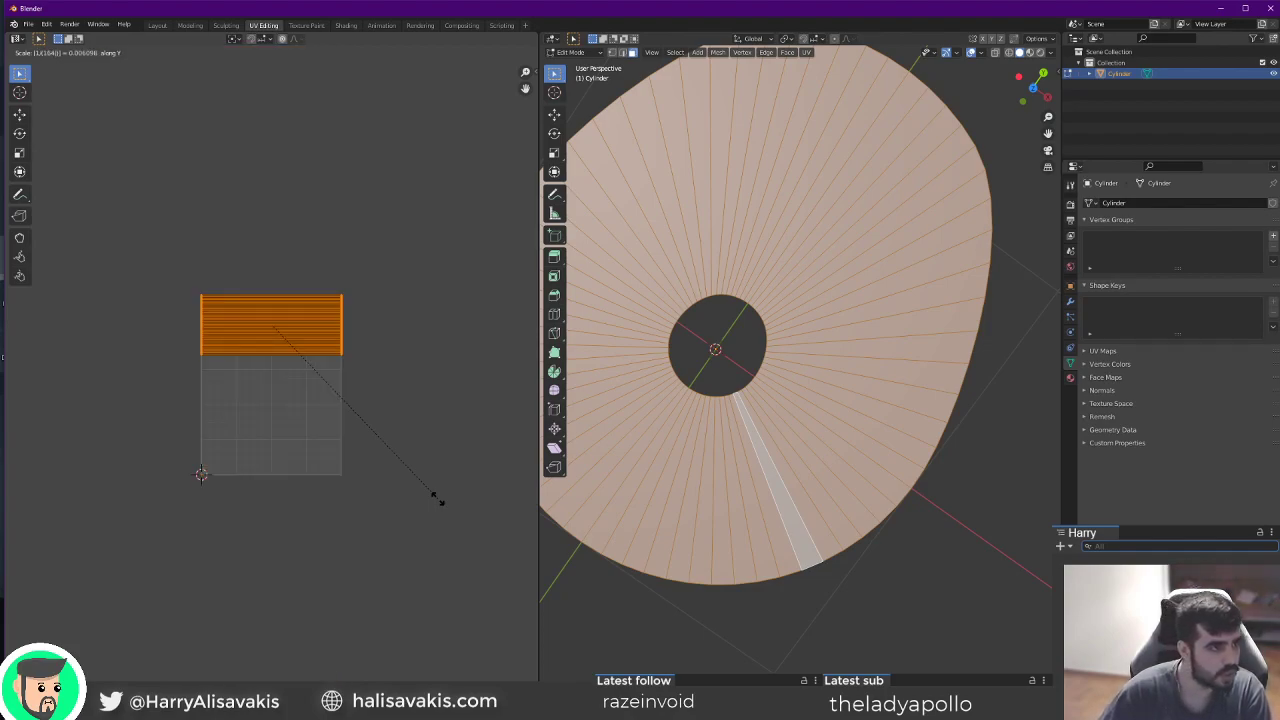
key("BackSpace")
key("BackSpace")
type("64")
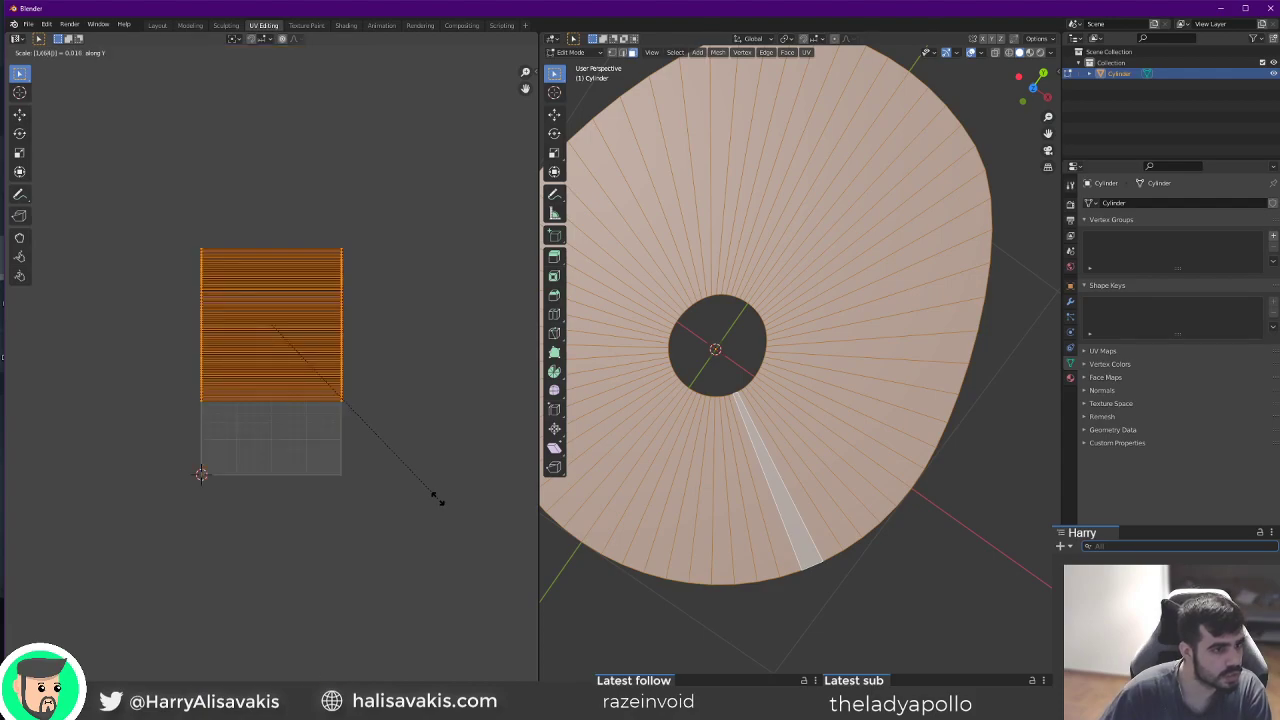
key("Return")
Move the compressed UVs down along Y over the UV square, check the fit, and deselect them.
key("g")
key("y")
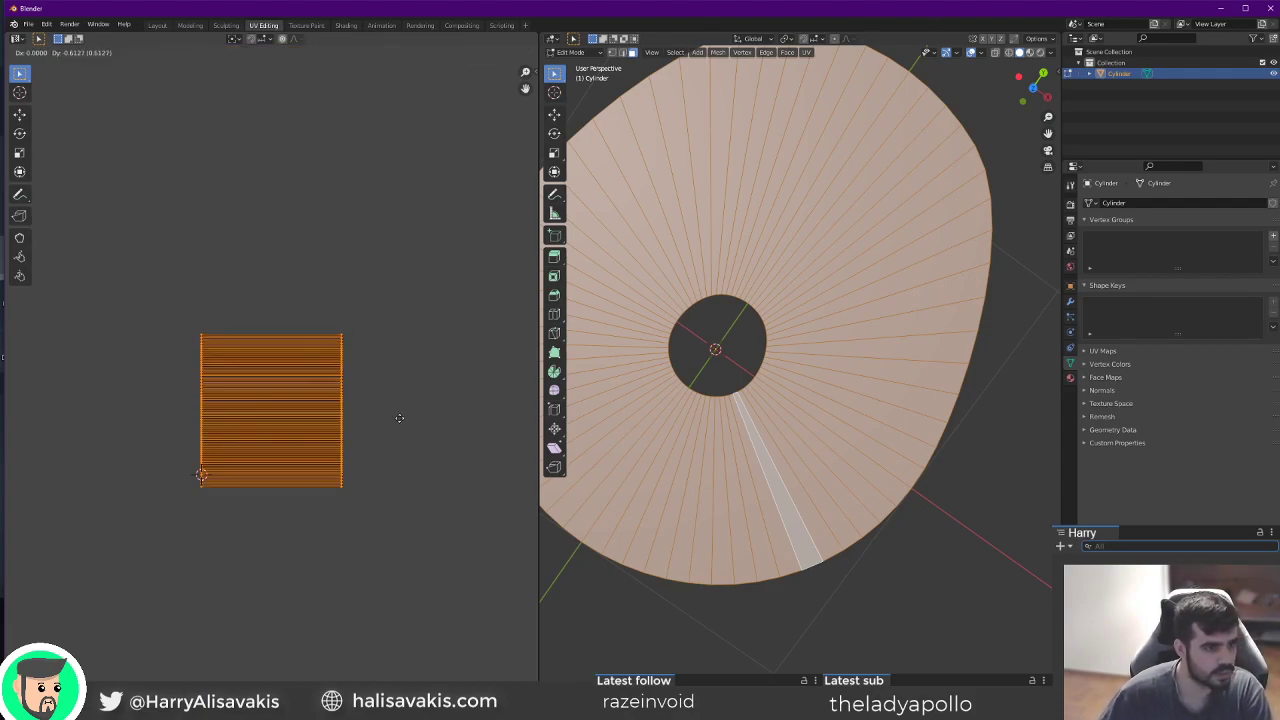
left_click(397, 606)
scroll(396, 555, "up", 1)
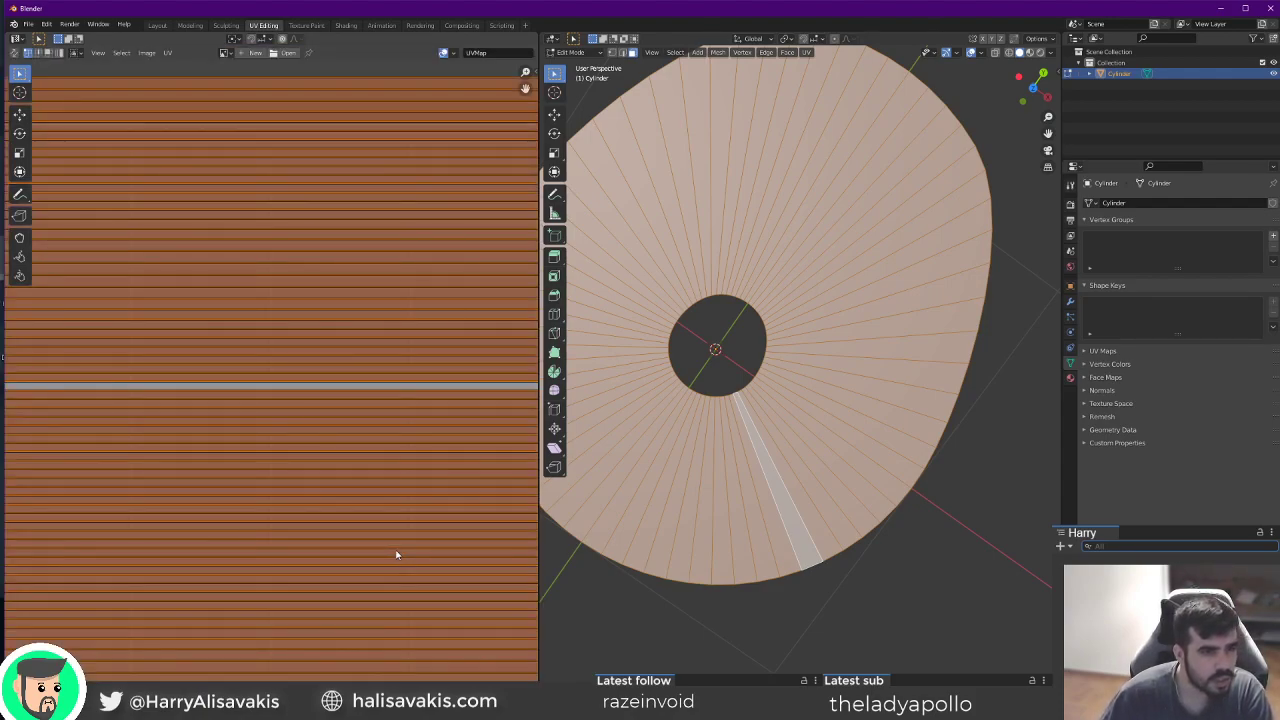
scroll(396, 555, "down", 2)
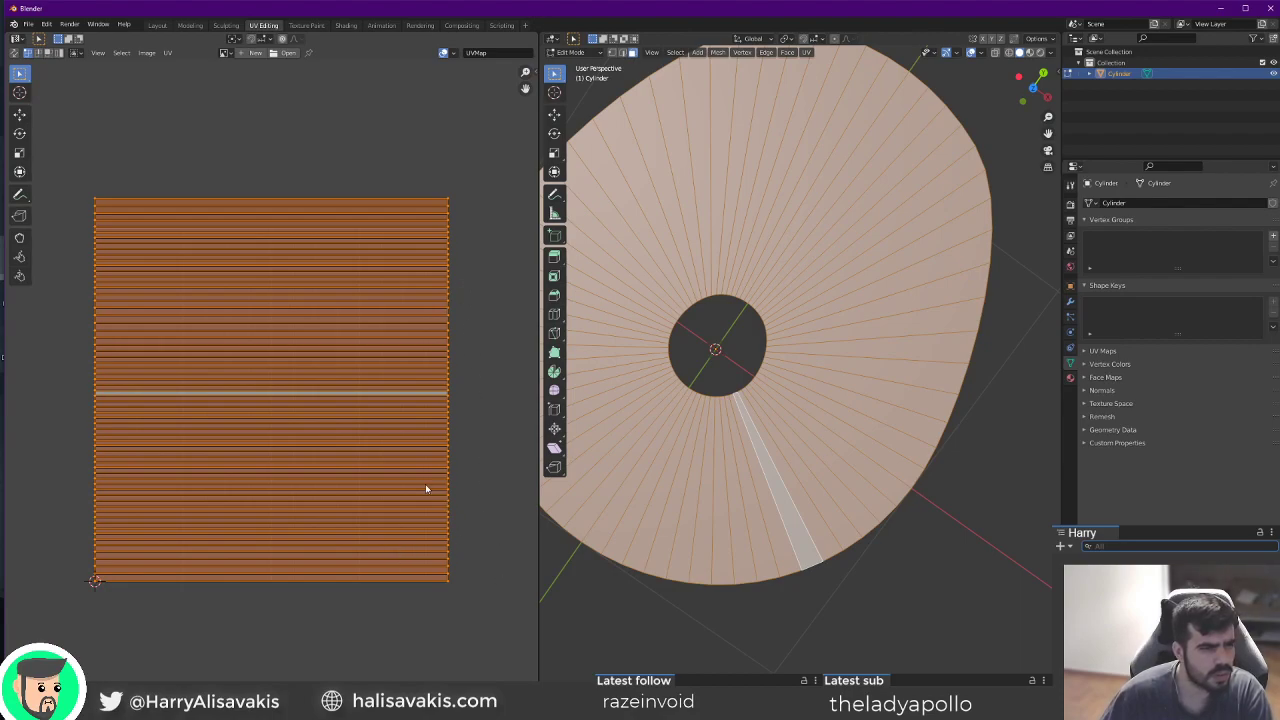
scroll(388, 377, "up", 3)
scroll(386, 376, "down", 2)
middle_click_drag(367, 262, 309, 354)
left_click(471, 487)
scroll(424, 478, "down", 3)
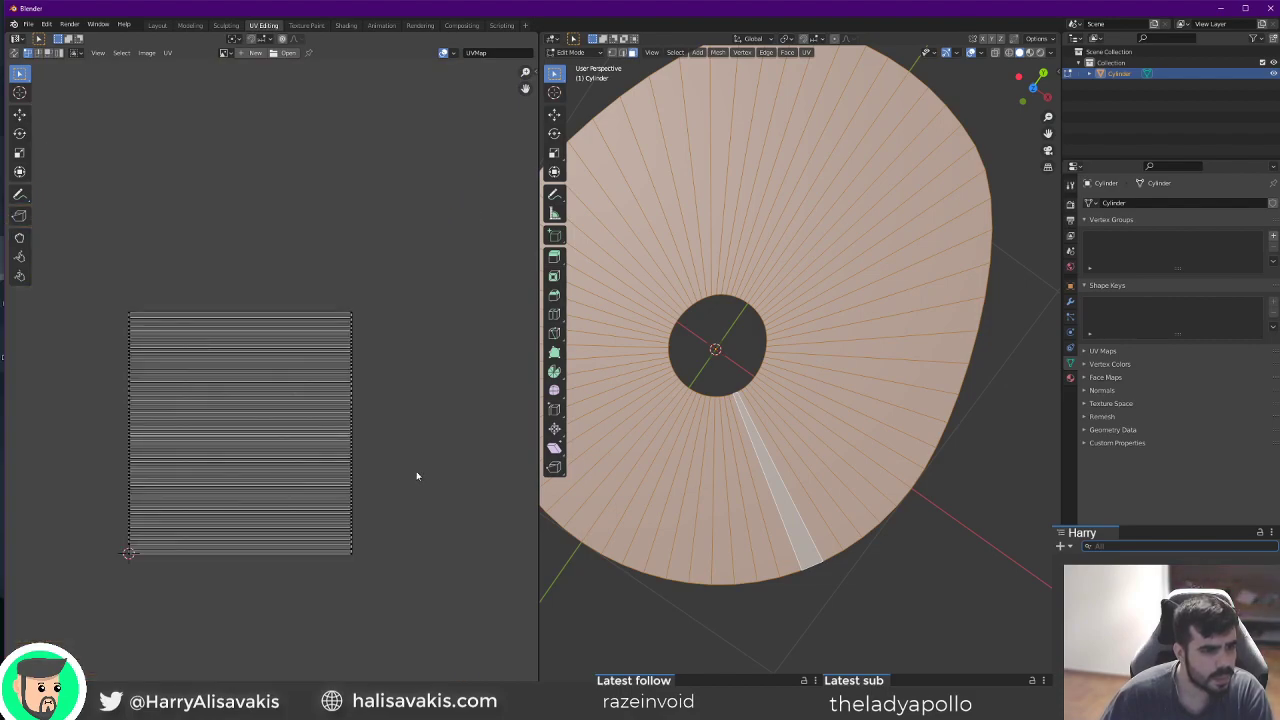
Undo the UV deselection, the Y move and the Y scaling.
key("ctrl+z")
key("ctrl+z")
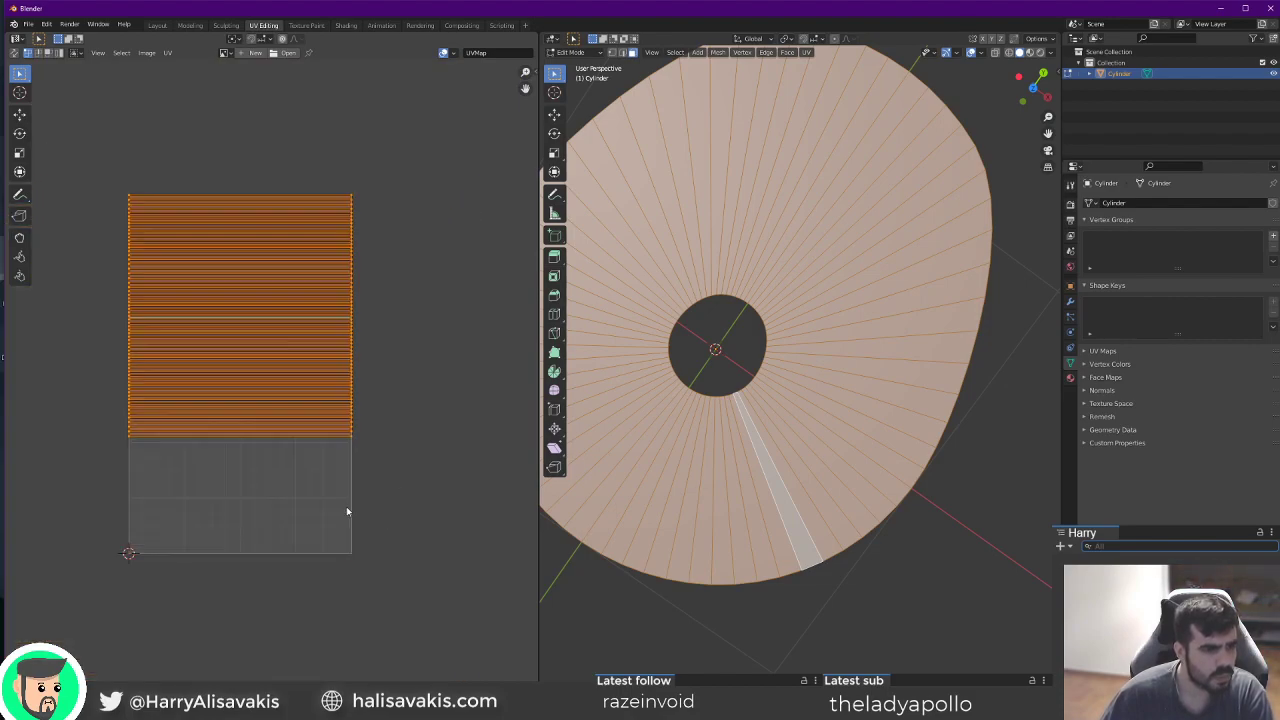
key("ctrl+z")
Examine the full-length UV strip from end to end, including its lower end and the face proportions.
scroll(348, 506, "down", 15)
middle_click_drag(353, 253, 360, 328)
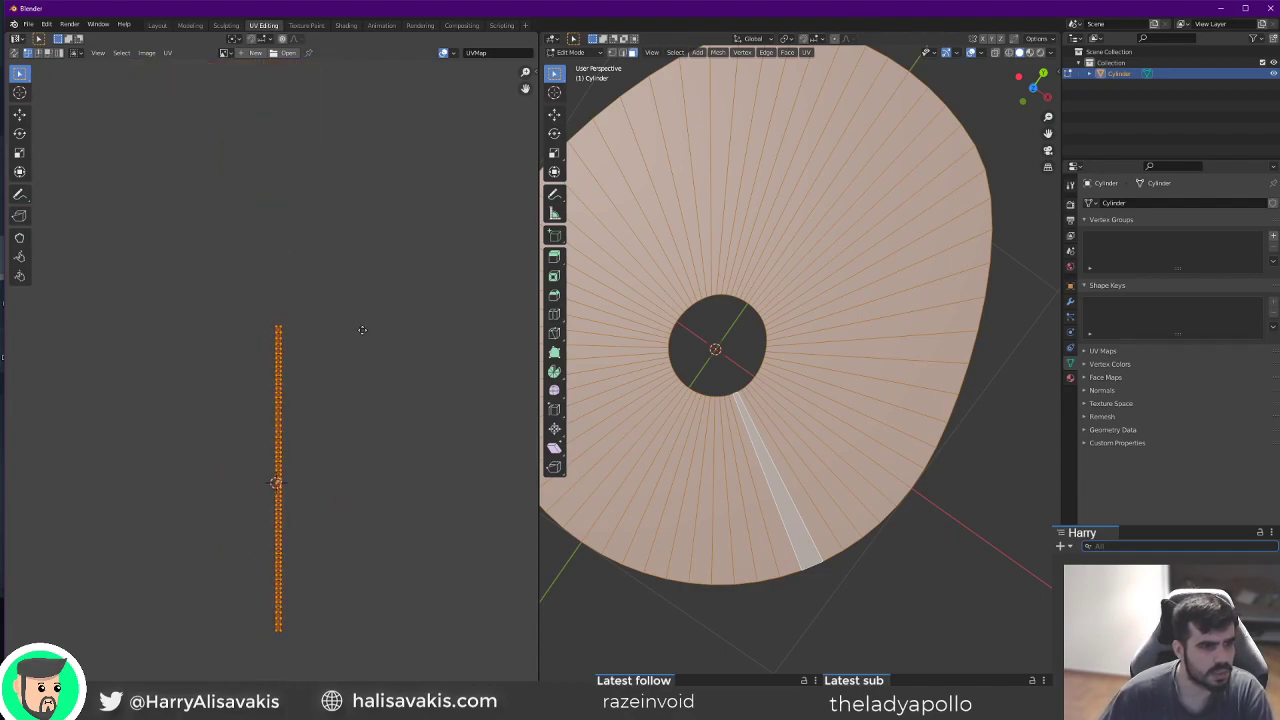
scroll(351, 245, "up", 6)
middle_click_drag(374, 208, 376, 278)
scroll(394, 445, "down", 2)
middle_click_drag(339, 636, 344, 348)
middle_click_drag(390, 633, 392, 621)
scroll(400, 575, "up", 6)
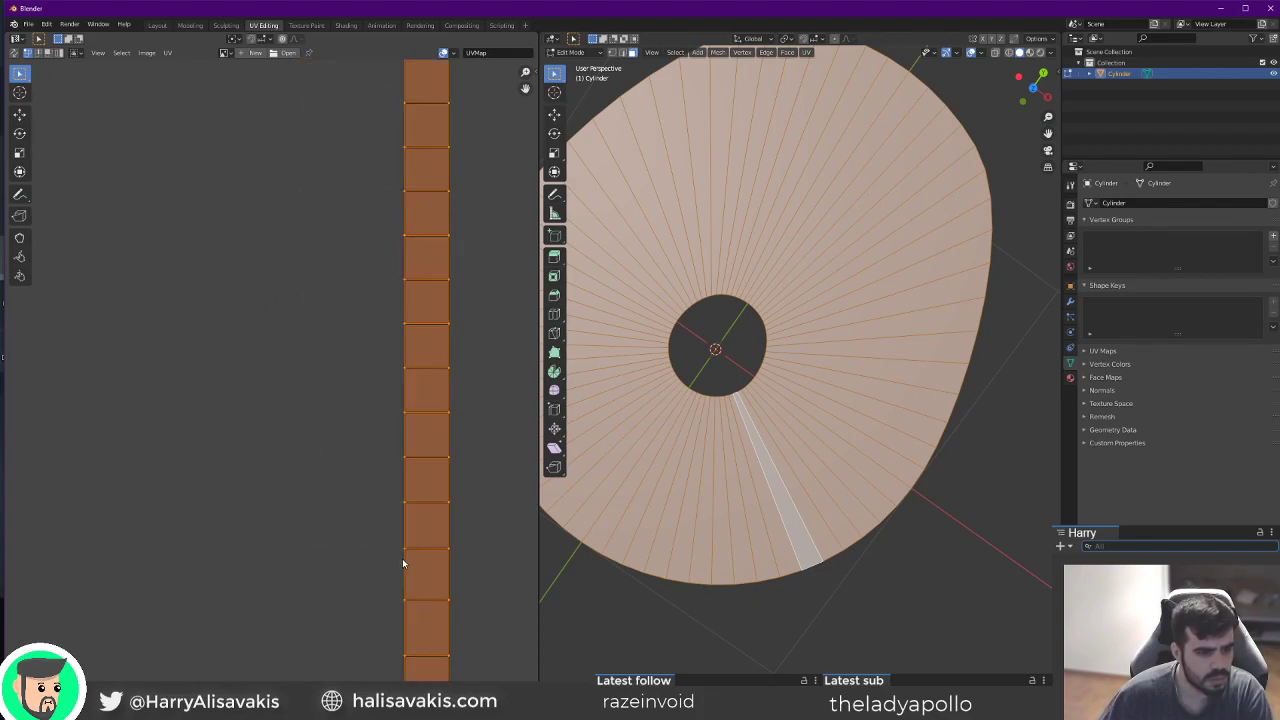
middle_click_drag(500, 680, 386, 492)
scroll(387, 492, "up", 6)
scroll(388, 491, "down", 8)
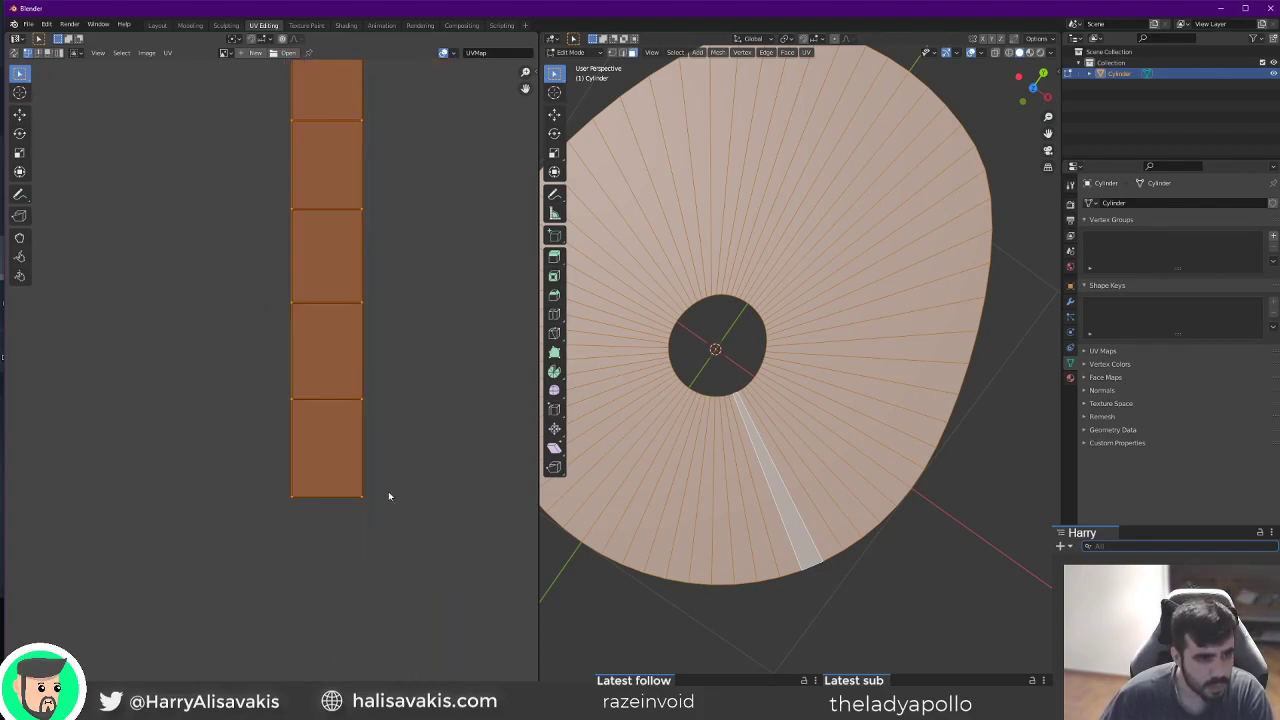
middle_click_drag(388, 203, 341, 669)
scroll(356, 494, "down", 6)
middle_click_drag(295, 303, 326, 424)
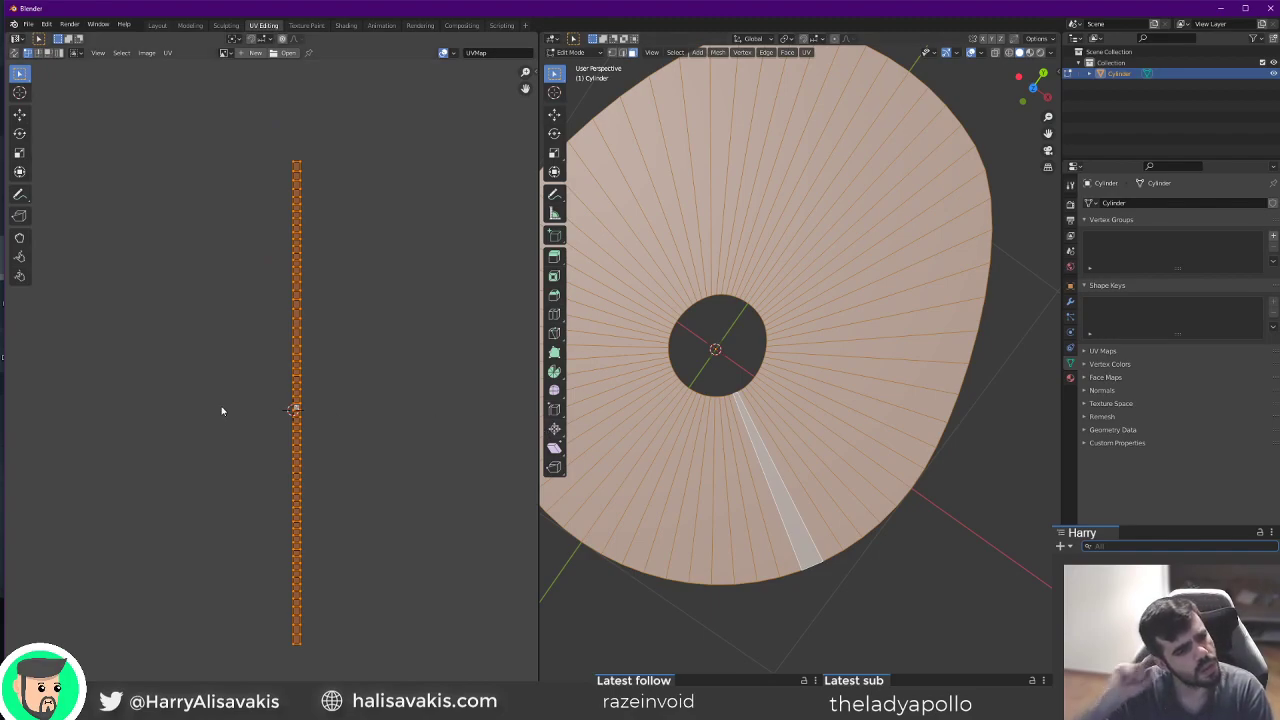
Scale the entire UV strip by 1/64 along Y.
scroll(208, 408, "up", 2)
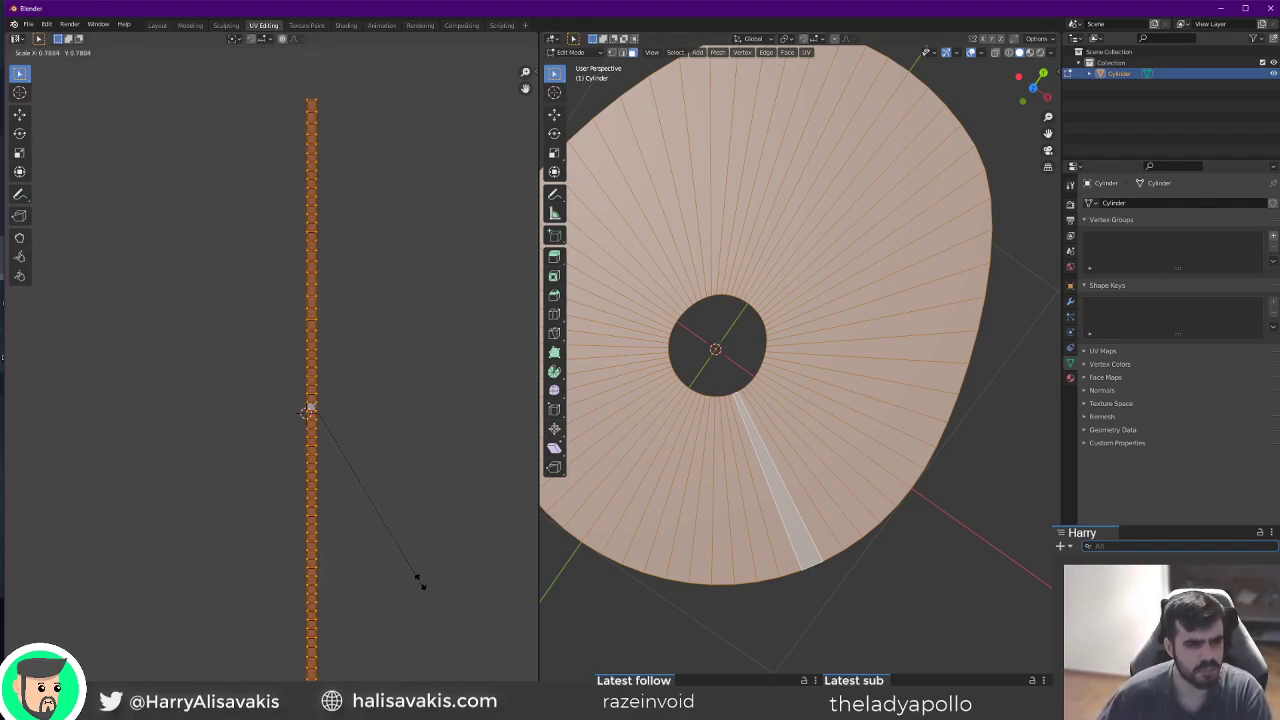
key("s")
key("y")
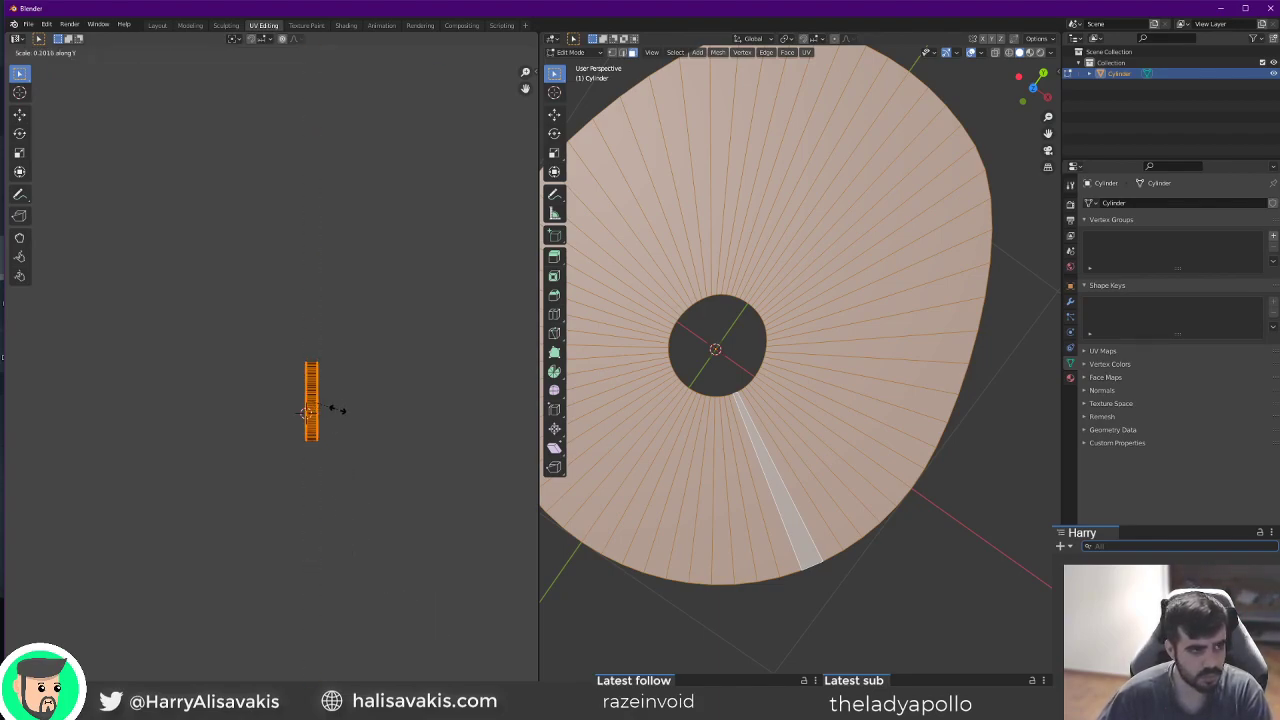
type("1/165 =")
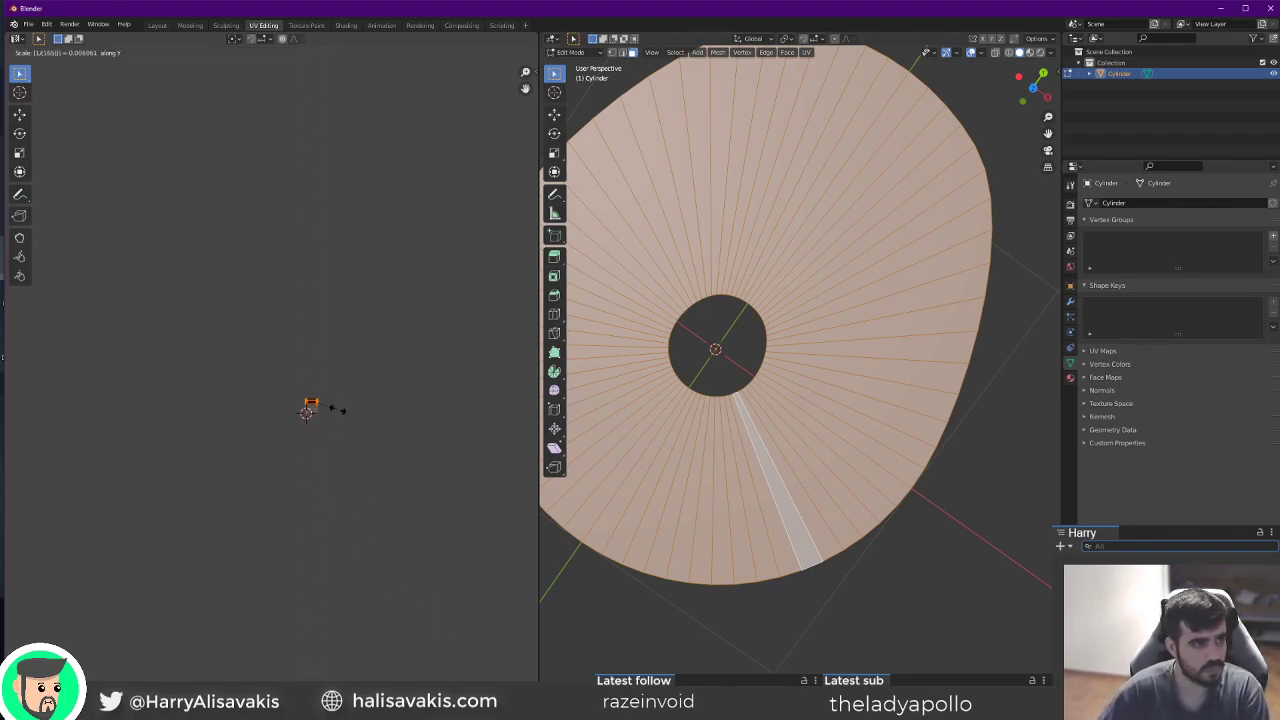
key("BackSpace")
key("BackSpace")
key("BackSpace")
key("BackSpace")
type("64")
key("Return")
Move the compressed UVs along Y into the UV square and scale them along Y to fit its height.
scroll(401, 373, "up", 8)
middle_click_drag(377, 394, 221, 403)
key("g")
key("y")
left_click(325, 468)
scroll(325, 468, "up", 4)
key("s")
key("y")
key("y")
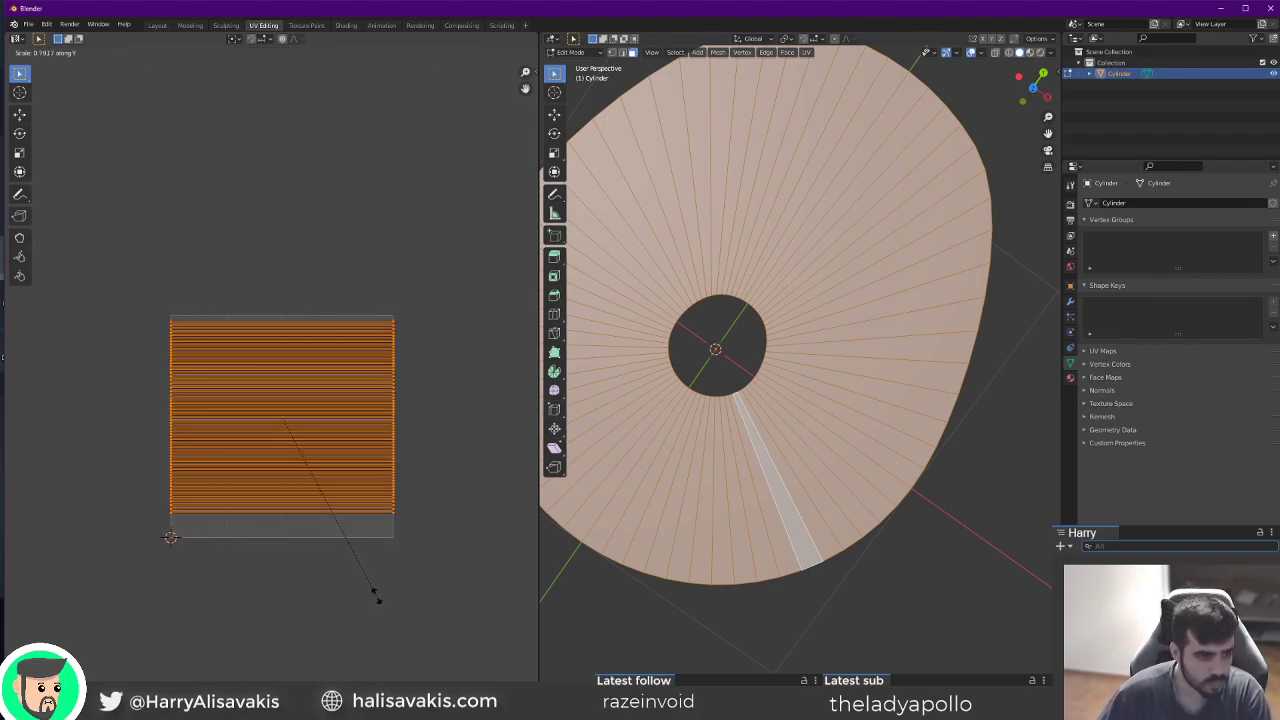
left_click(428, 637)
Shift the UVs along Y to line up with the lower edge of the UV square.
key("g")
key("y")
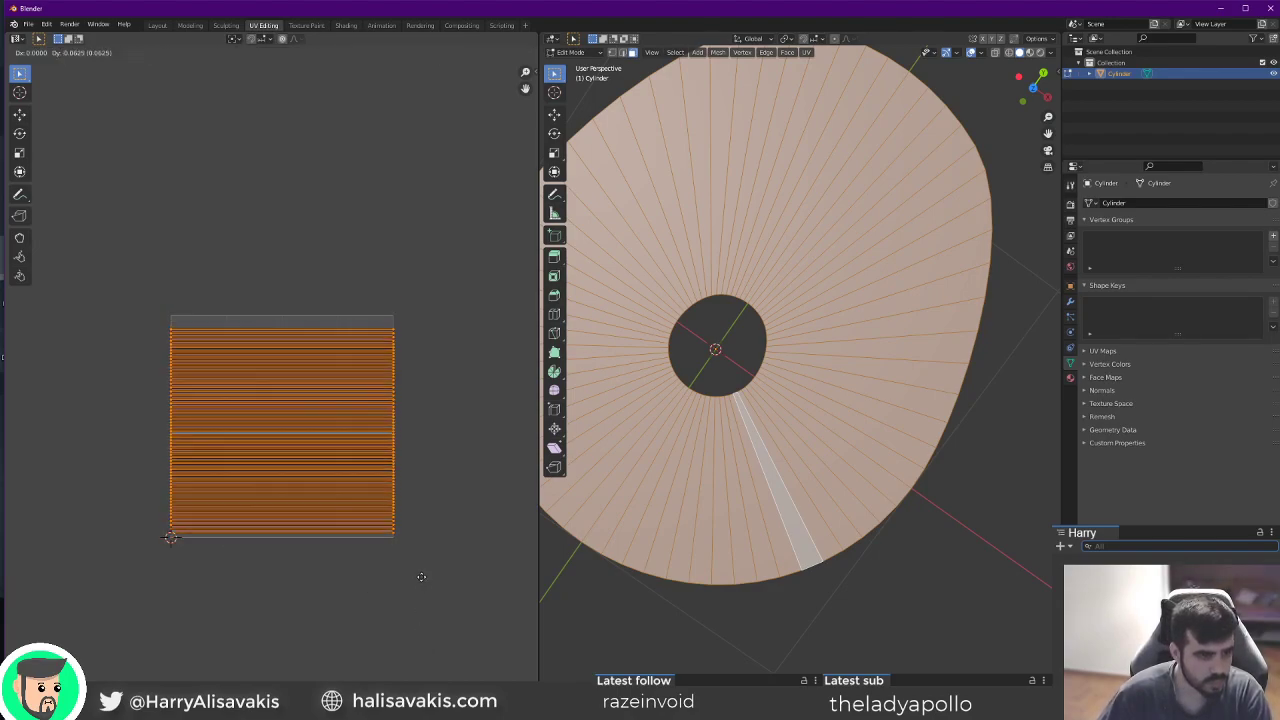
left_click(423, 577)
scroll(470, 579, "up", 2)
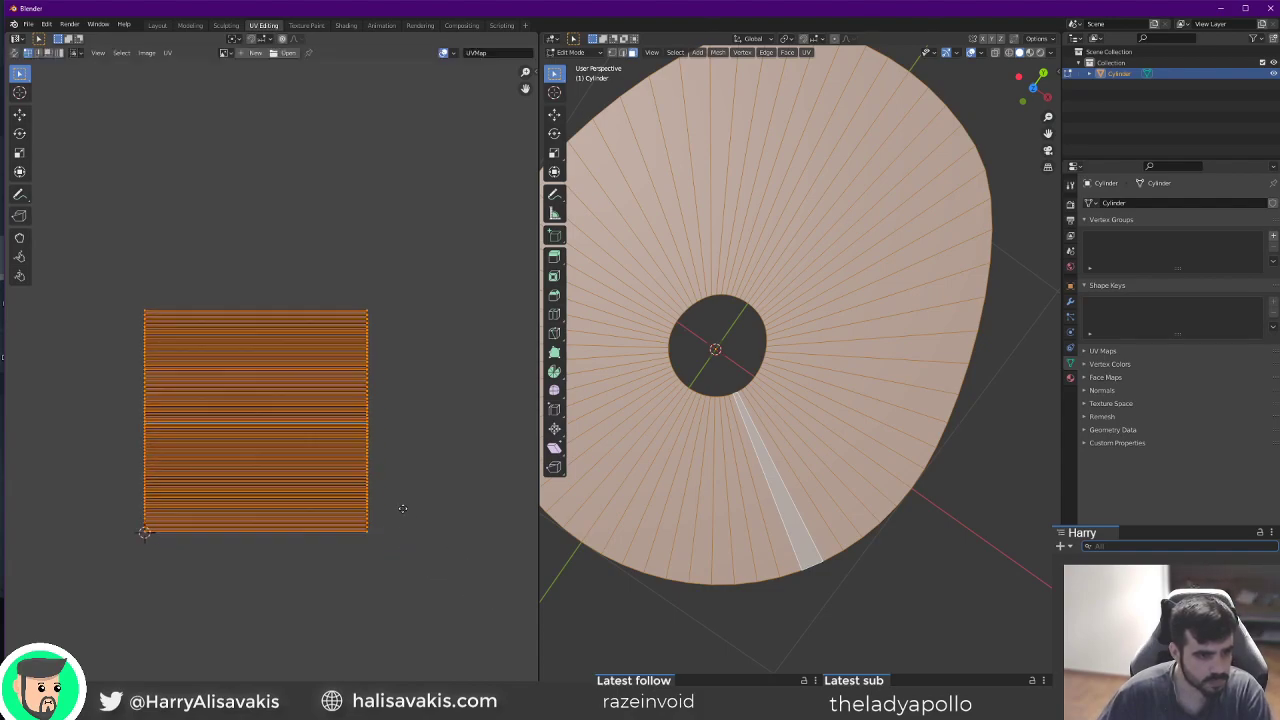
key("g")
key("y")
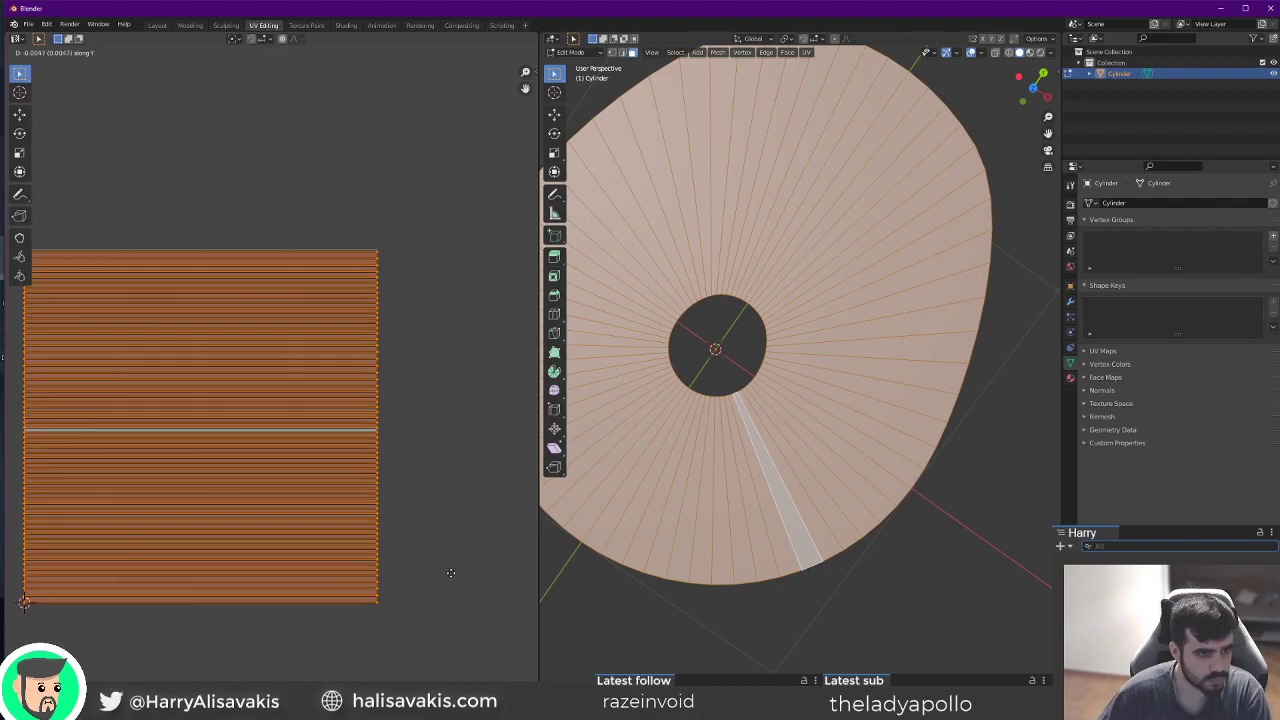
Fine-tune the UVs' Y scale and Y position so they fill the UV square exactly.
key("s")
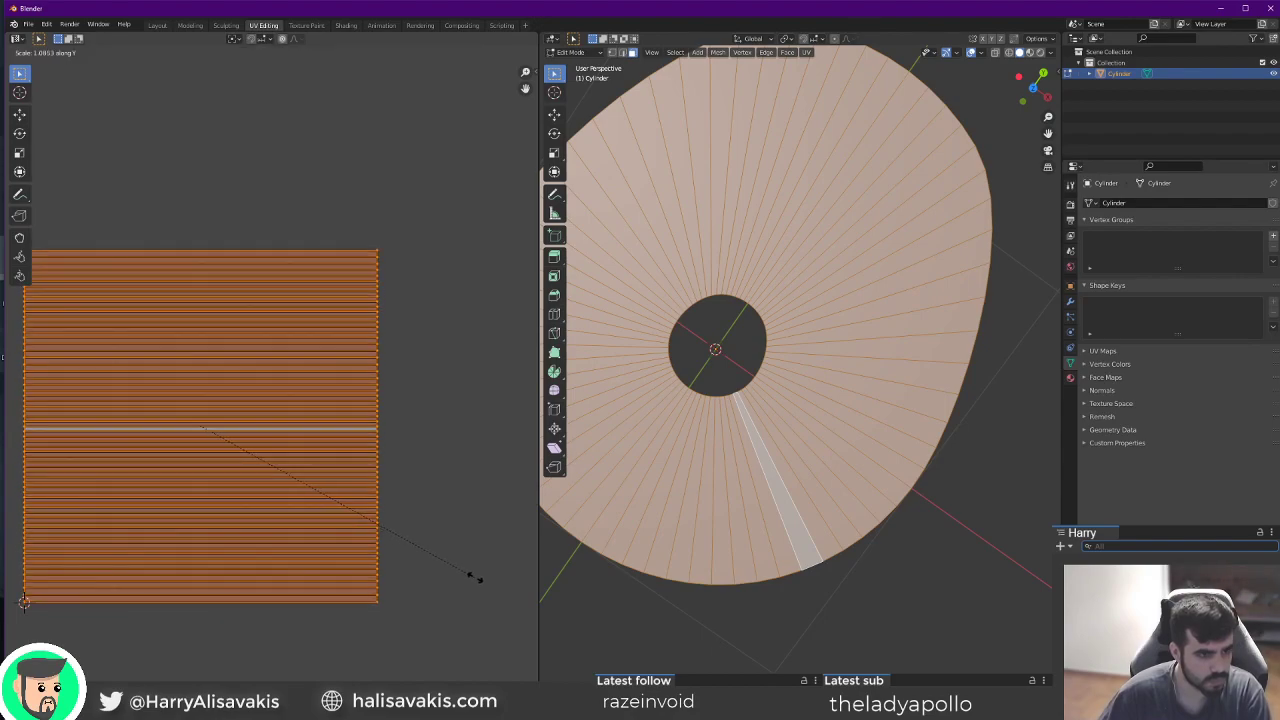
left_click(482, 583)
middle_click_drag(484, 583, 523, 589)
key("g")
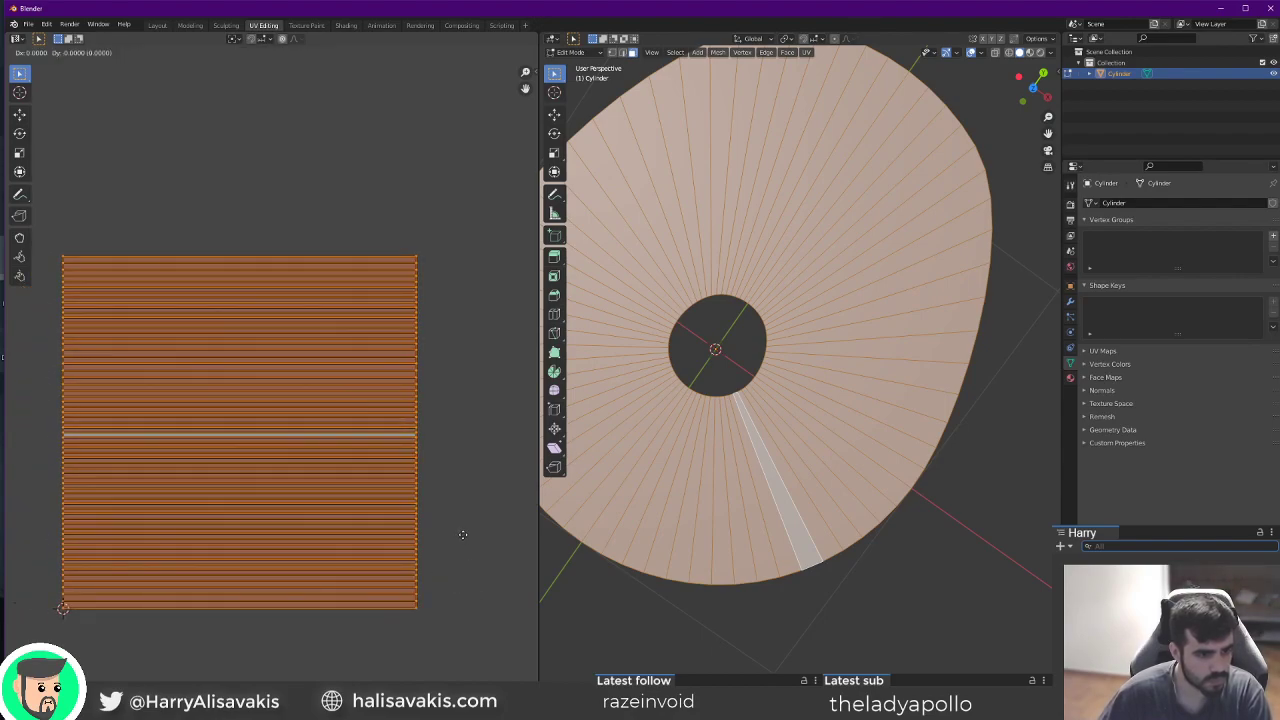
key("y")
left_click(453, 584)
Deselect all faces of the ring mesh.
scroll(454, 583, "down", 1)
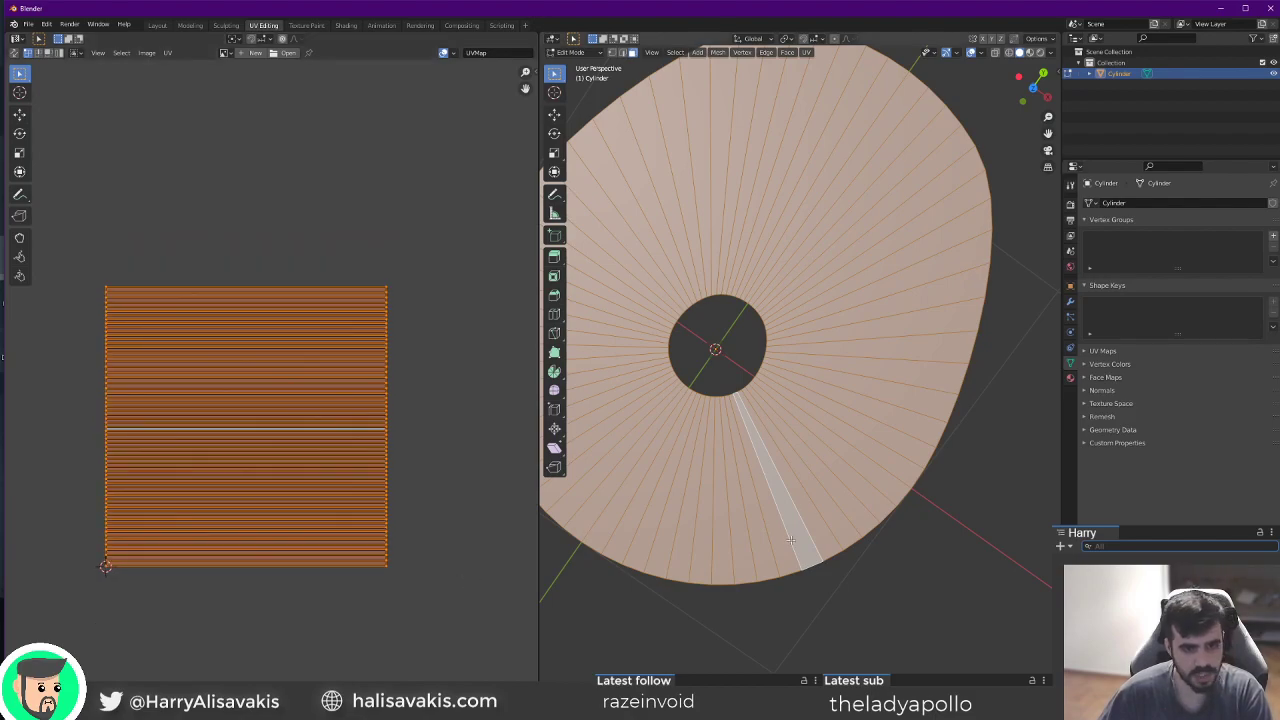
middle_click_drag(852, 630, 905, 585)
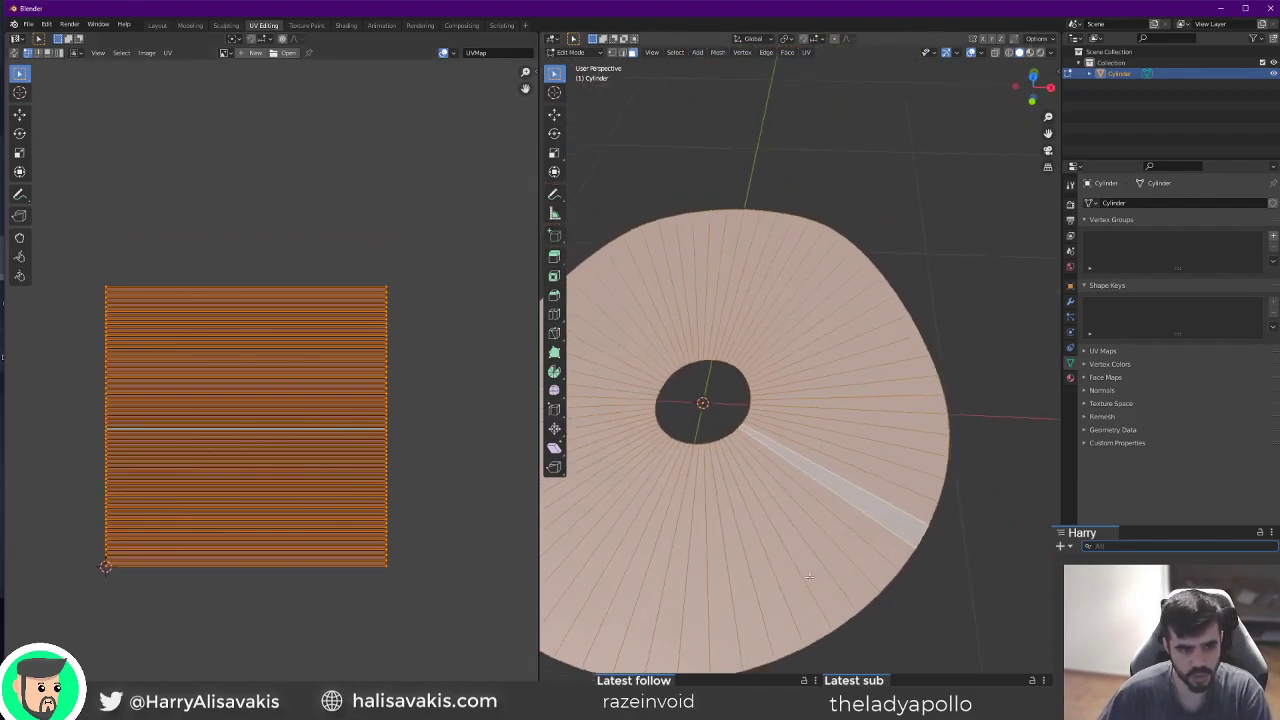
key("alt+a")
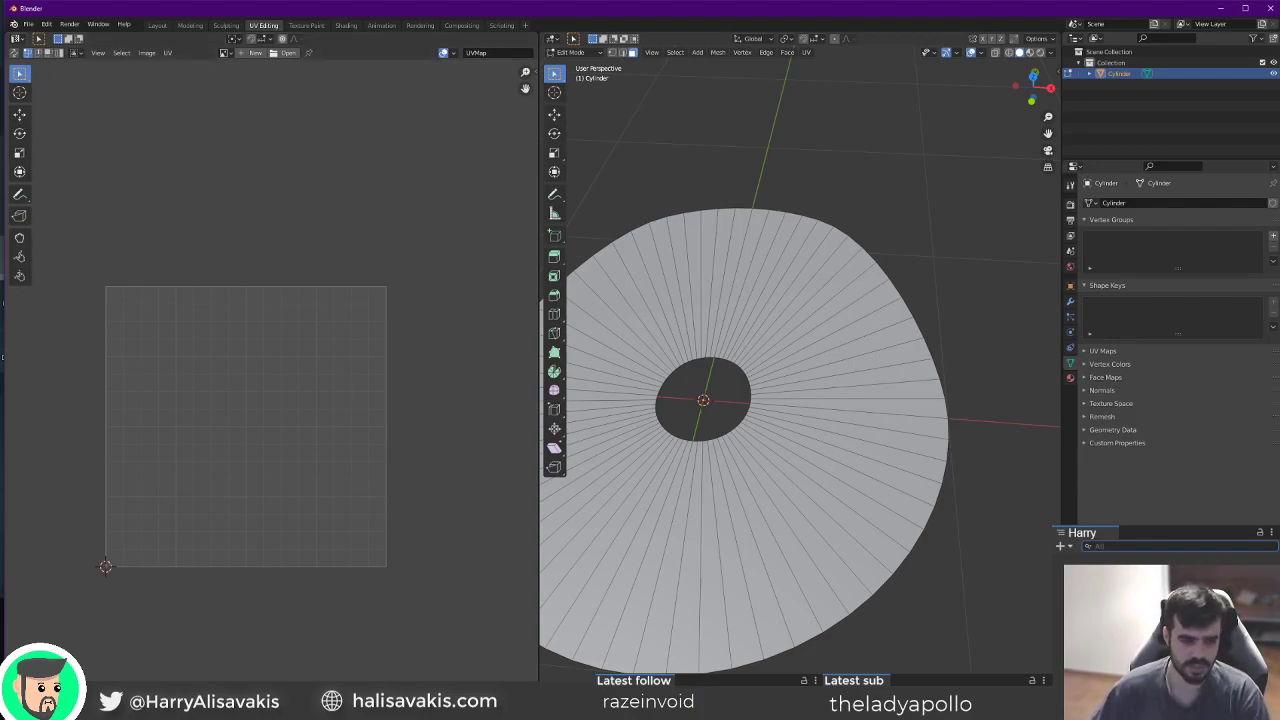
Switch to Substance Designer and add a Gradient Linear 1 node to the SwordSlash graph.
key("alt+Tab")
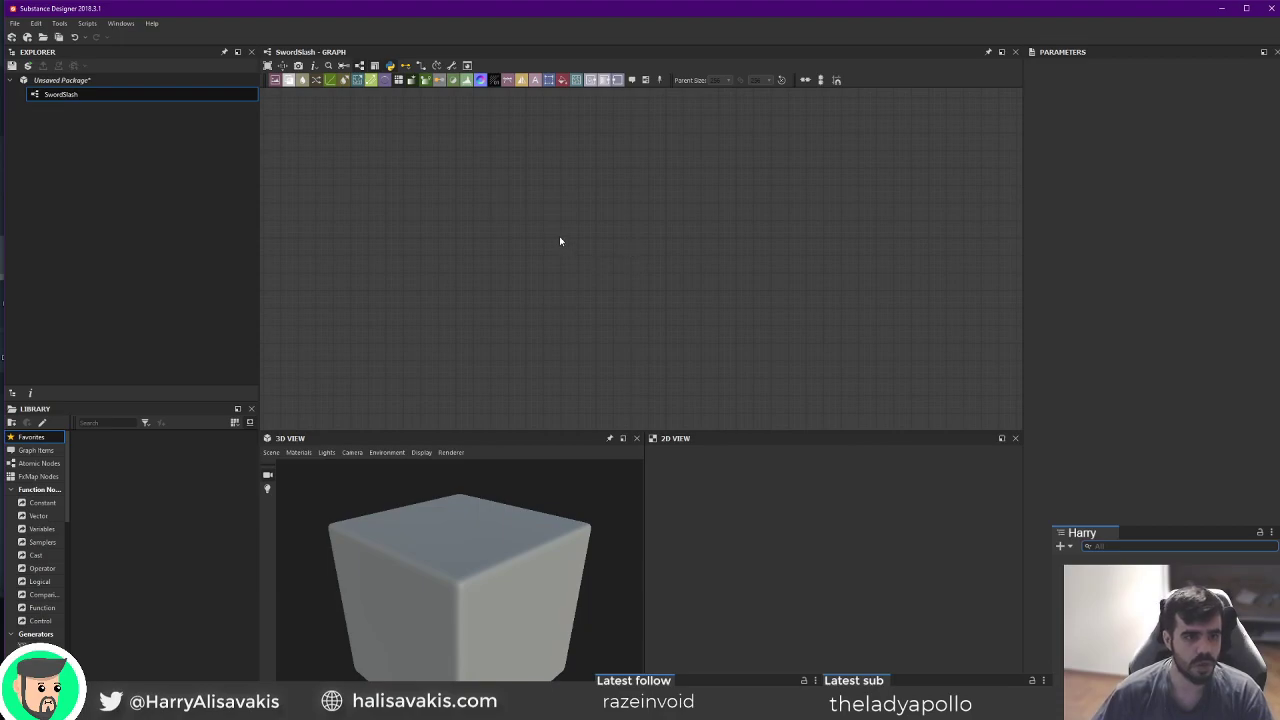
key("space")
type("grad")
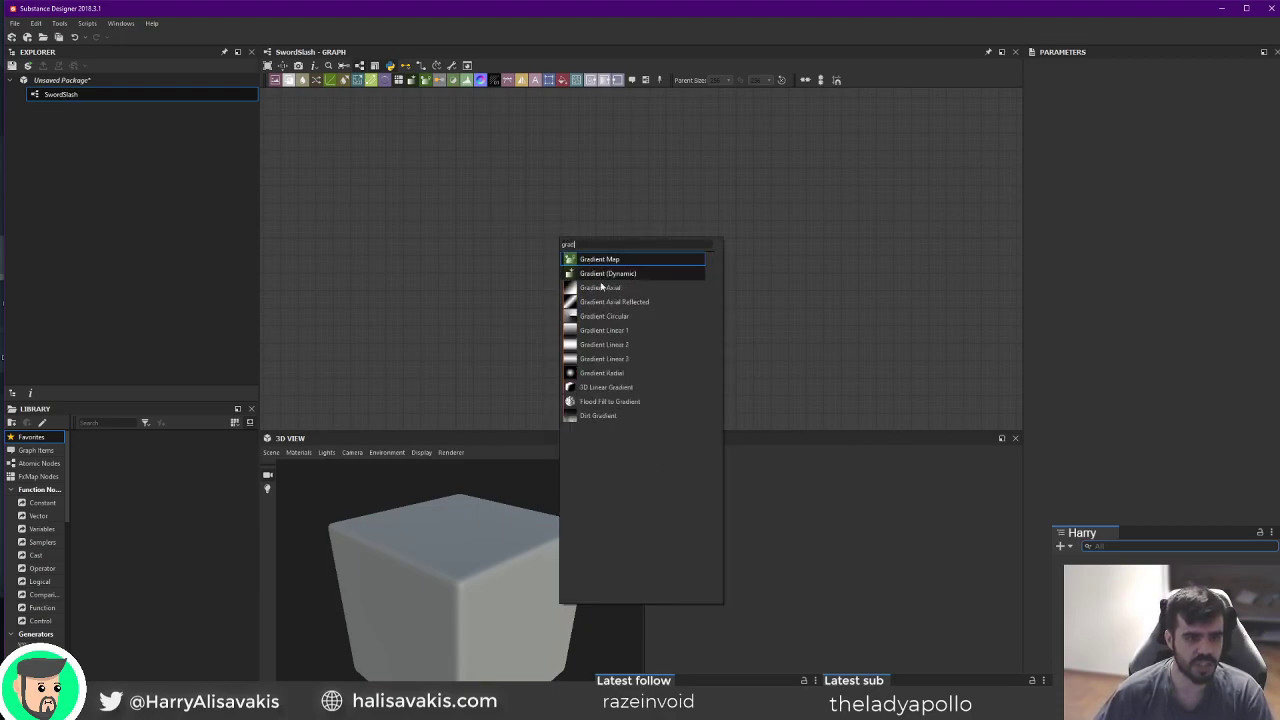
left_click(622, 331)
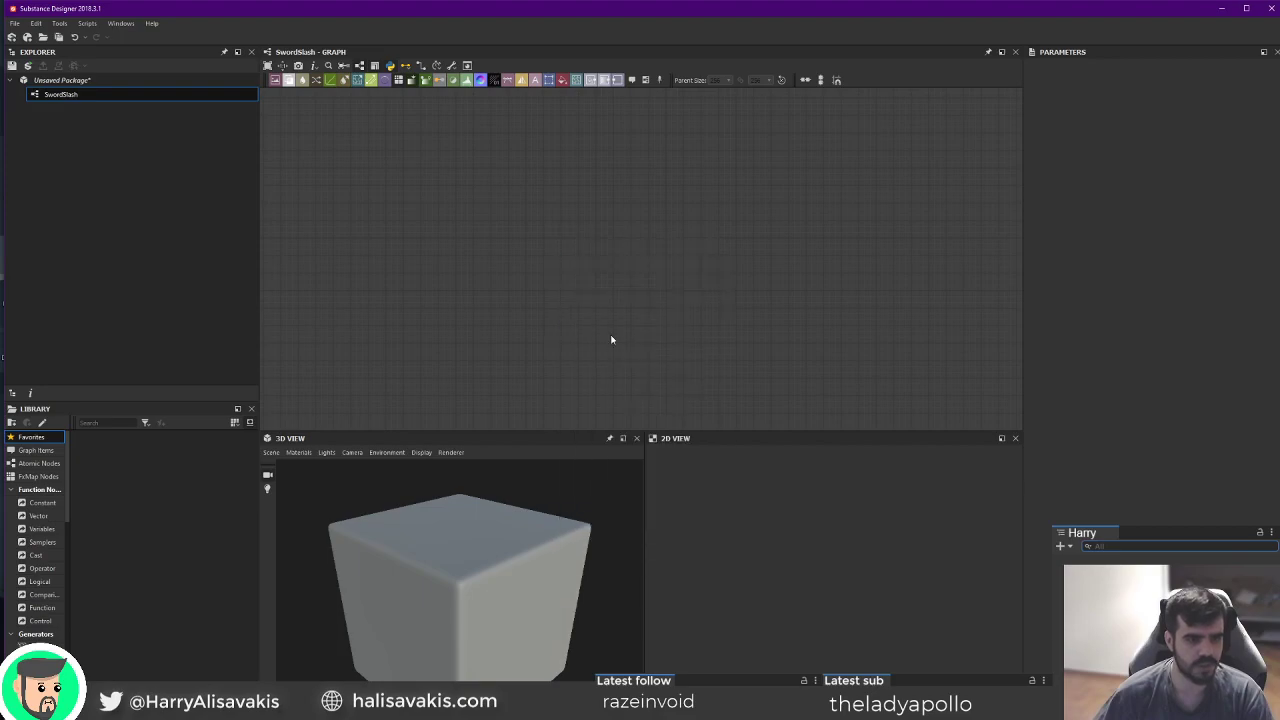
Set the Gradient Linear 1 node's rotation to 90°.
left_click(1040, 565)
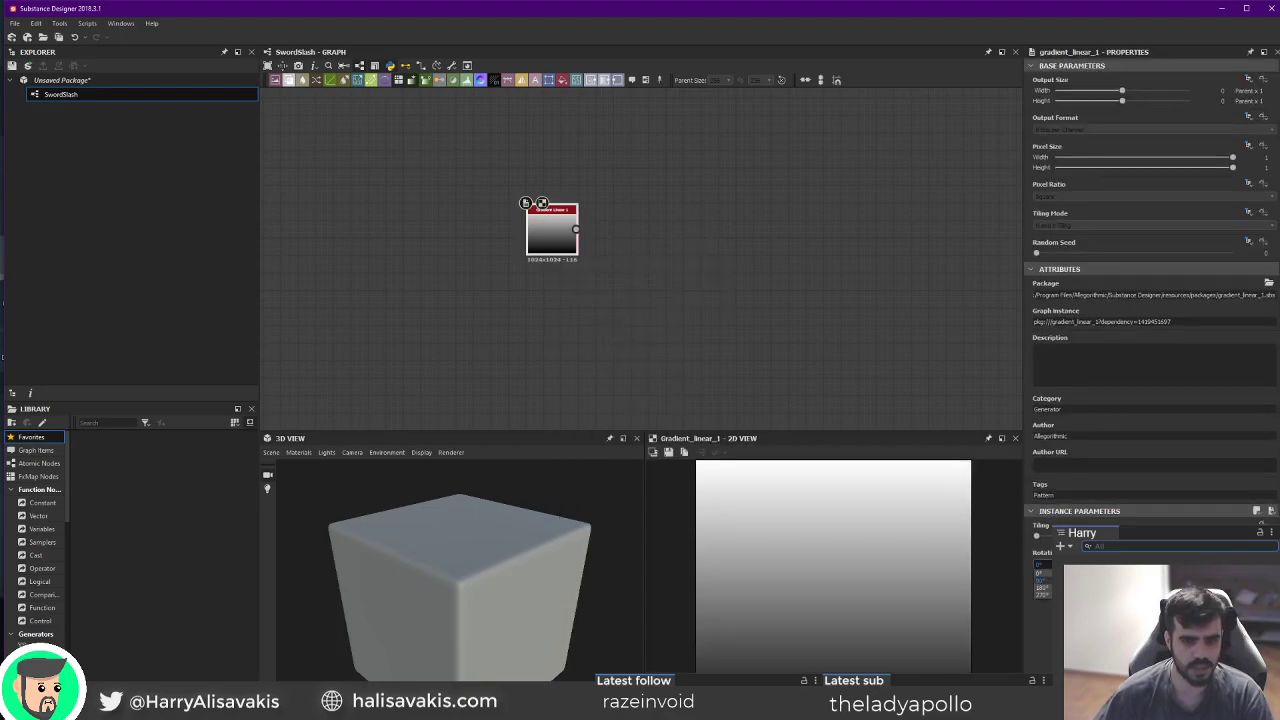
left_click(1041, 580)
scroll(600, 220, "up", 3)
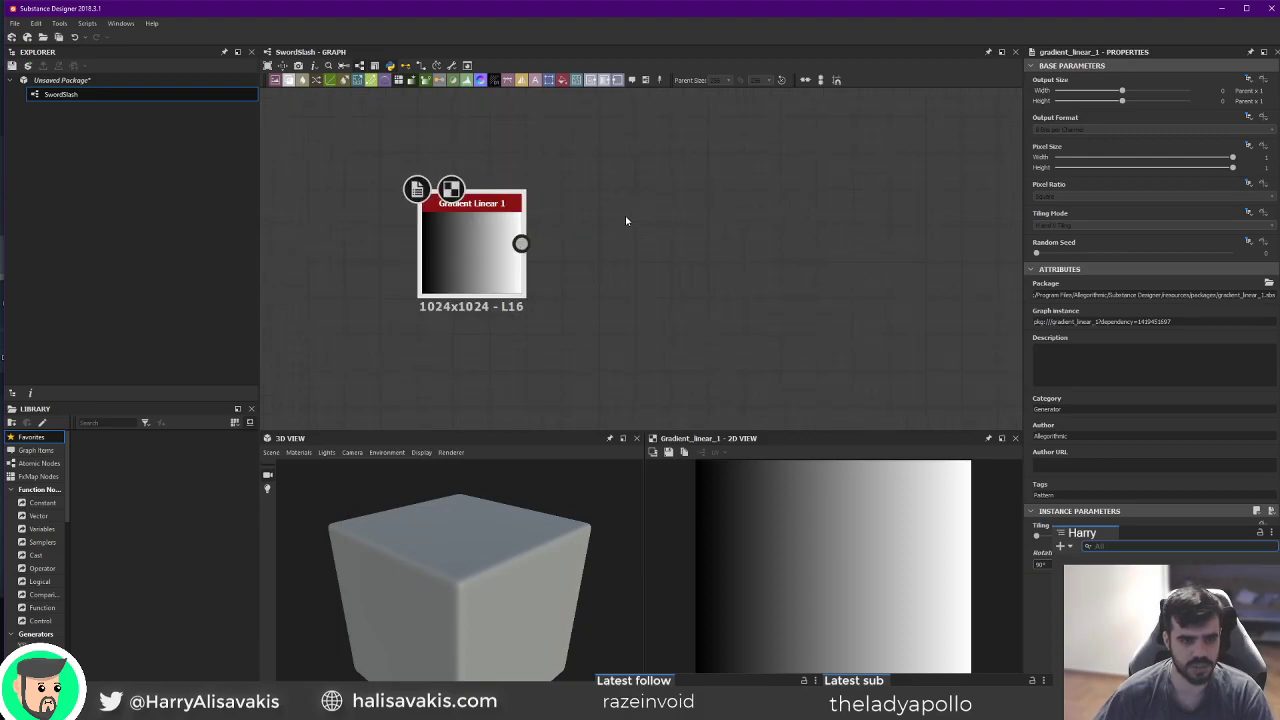
middle_click_drag(483, 360, 579, 331)
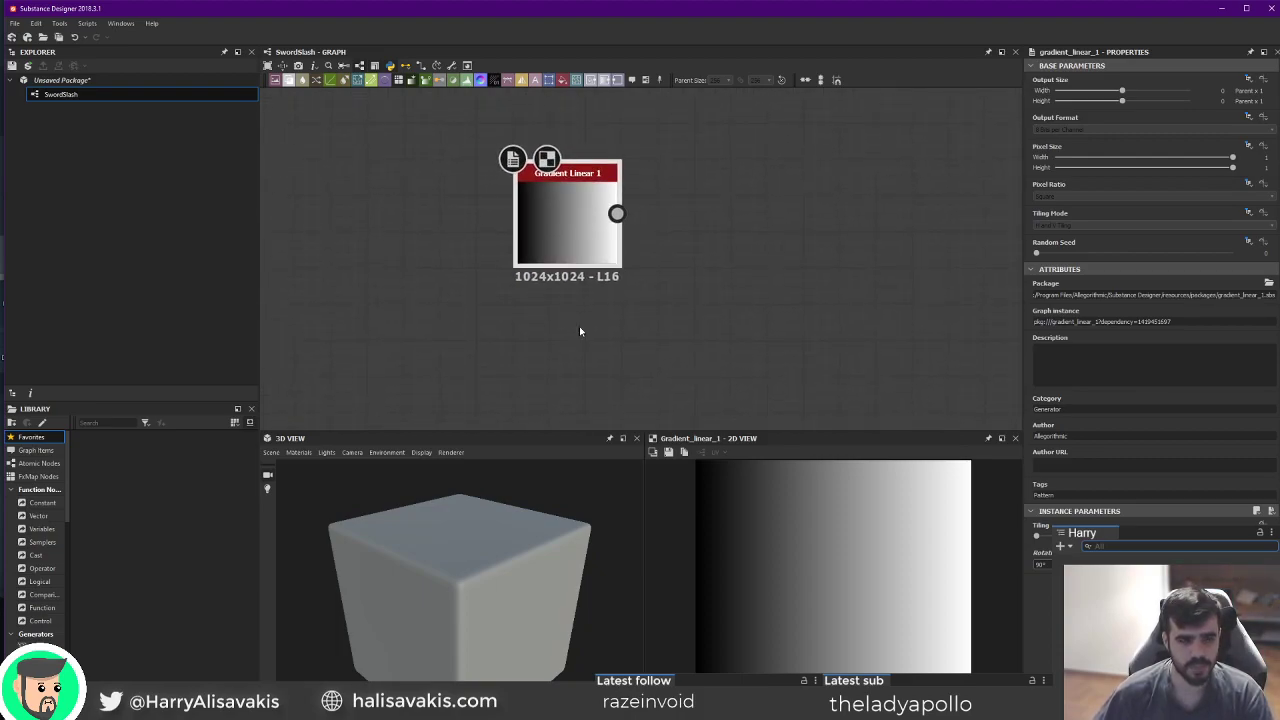
middle_click_drag(597, 235, 622, 294)
scroll(535, 216, "down", 1)
scroll(537, 217, "down", 2)
middle_click_drag(600, 346, 596, 292)
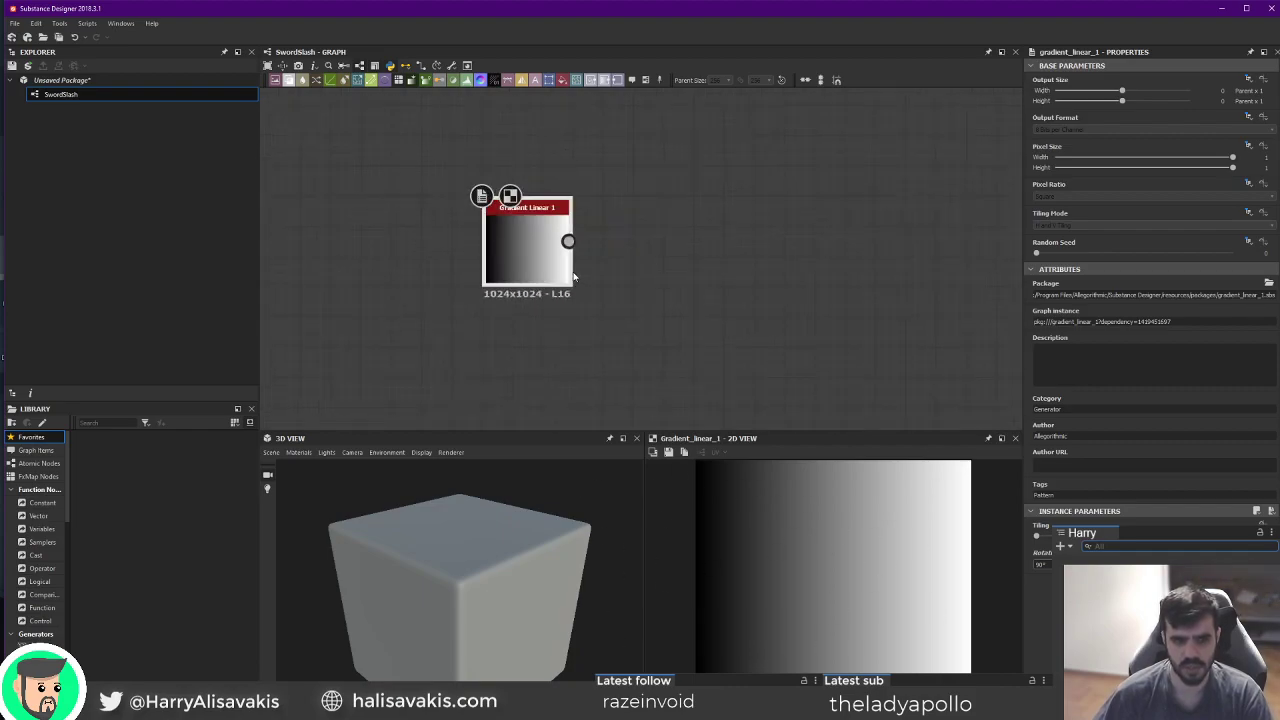
left_click(527, 271)
key("space")
type("grad")
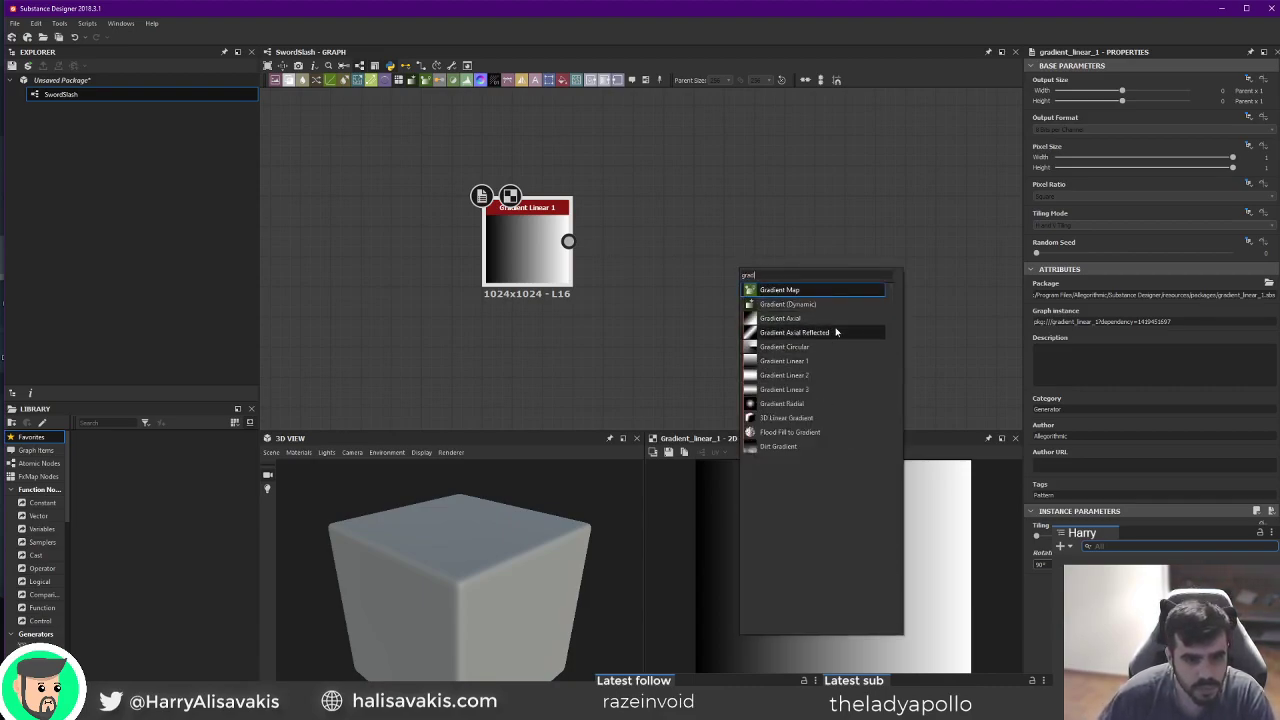
left_click(720, 320)
left_click(664, 290)
Add a Shape node below Gradient Linear 1 and set its pattern to Paraboloid.
middle_click_drag(664, 290, 658, 257)
key("space")
type("shape")
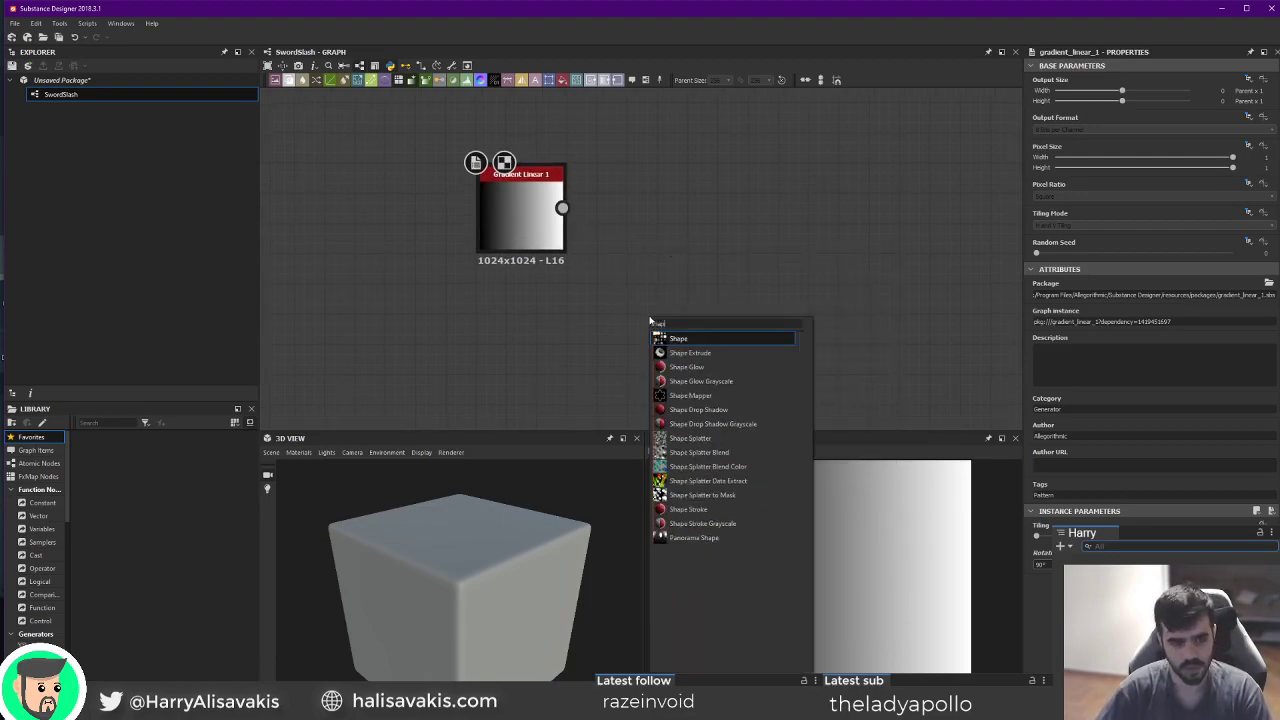
key("Return")
left_click_drag(641, 330, 490, 360)
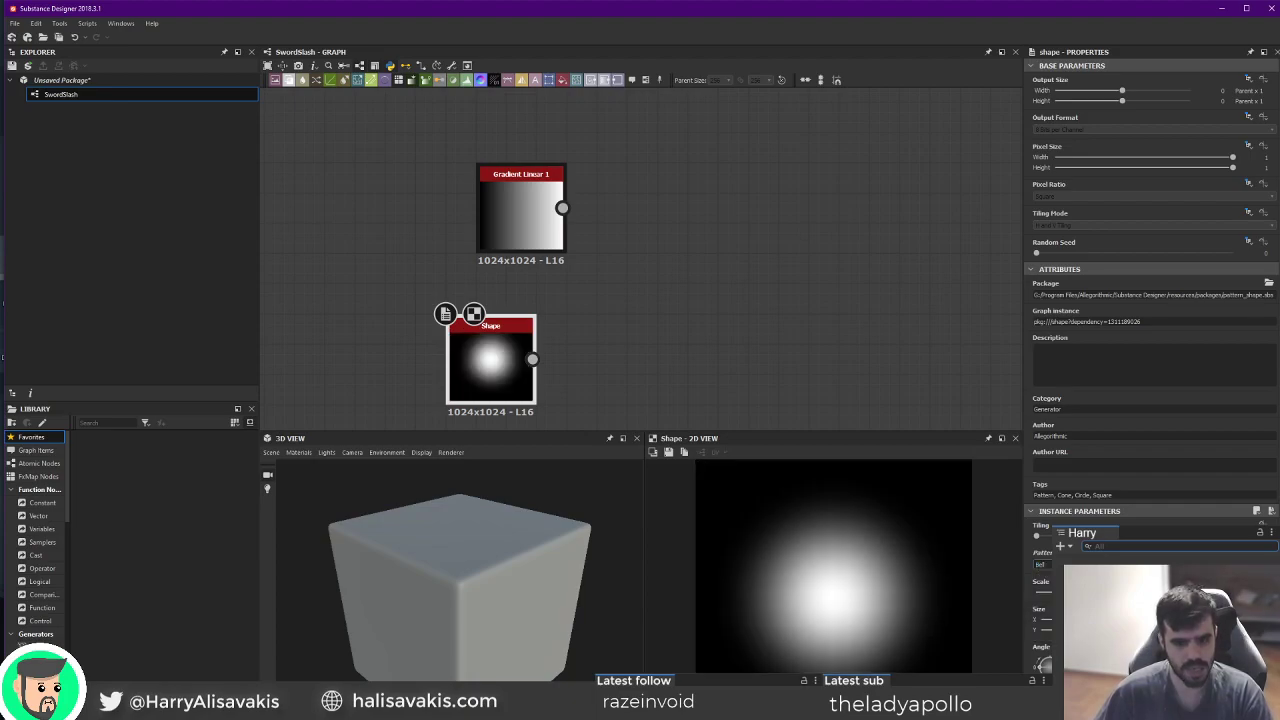
left_click(1100, 565)
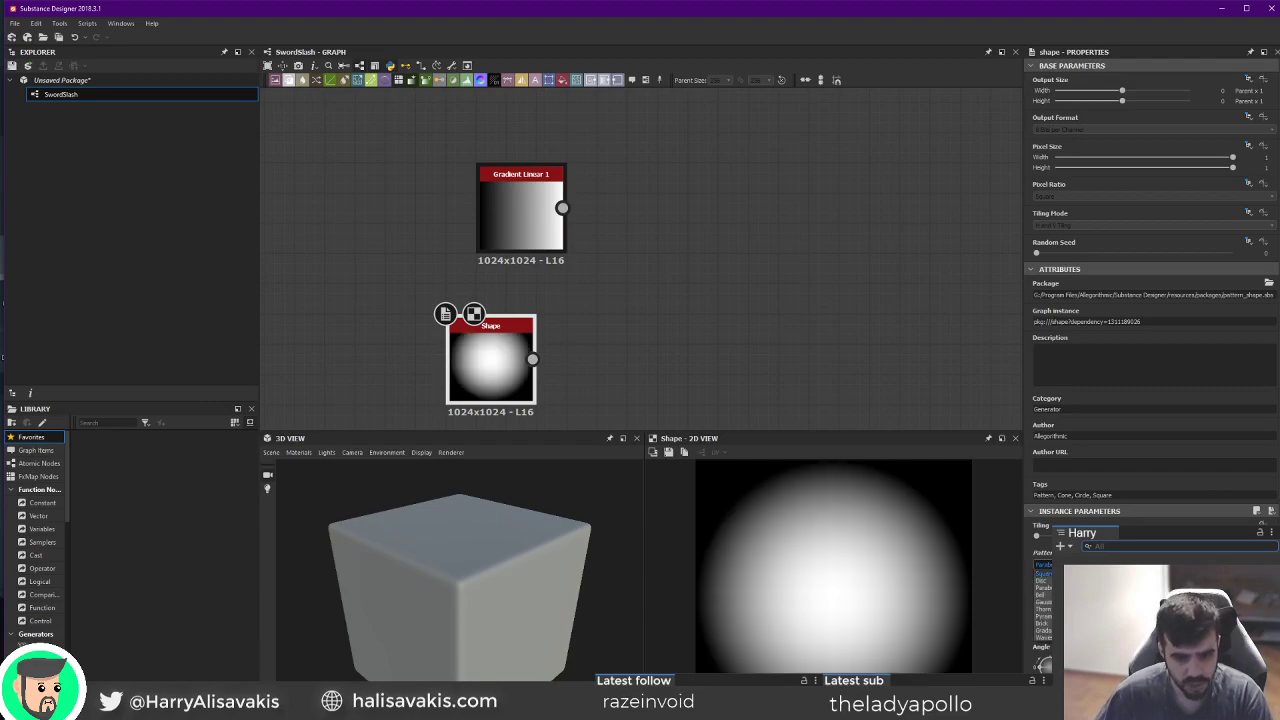
left_click(1100, 581)
scroll(1100, 565, "down", 1)
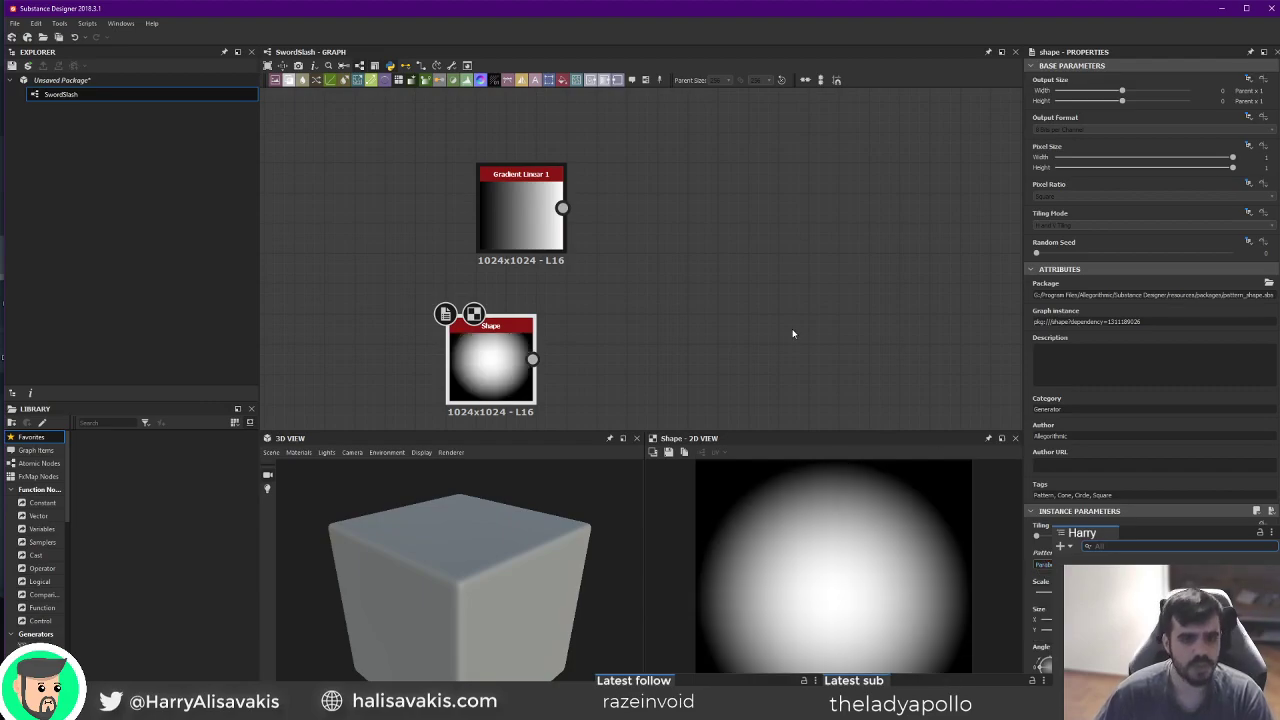
Add a Blend node with the Shape as foreground and Gradient Linear 1 as background, and set its blending mode to Subtract.
middle_click_drag(638, 374, 646, 349)
left_click_drag(466, 347, 406, 287)
left_click(552, 195)
left_click_drag(552, 195, 552, 165)
key("space")
left_click(608, 189)
left_click_drag(479, 273, 638, 131)
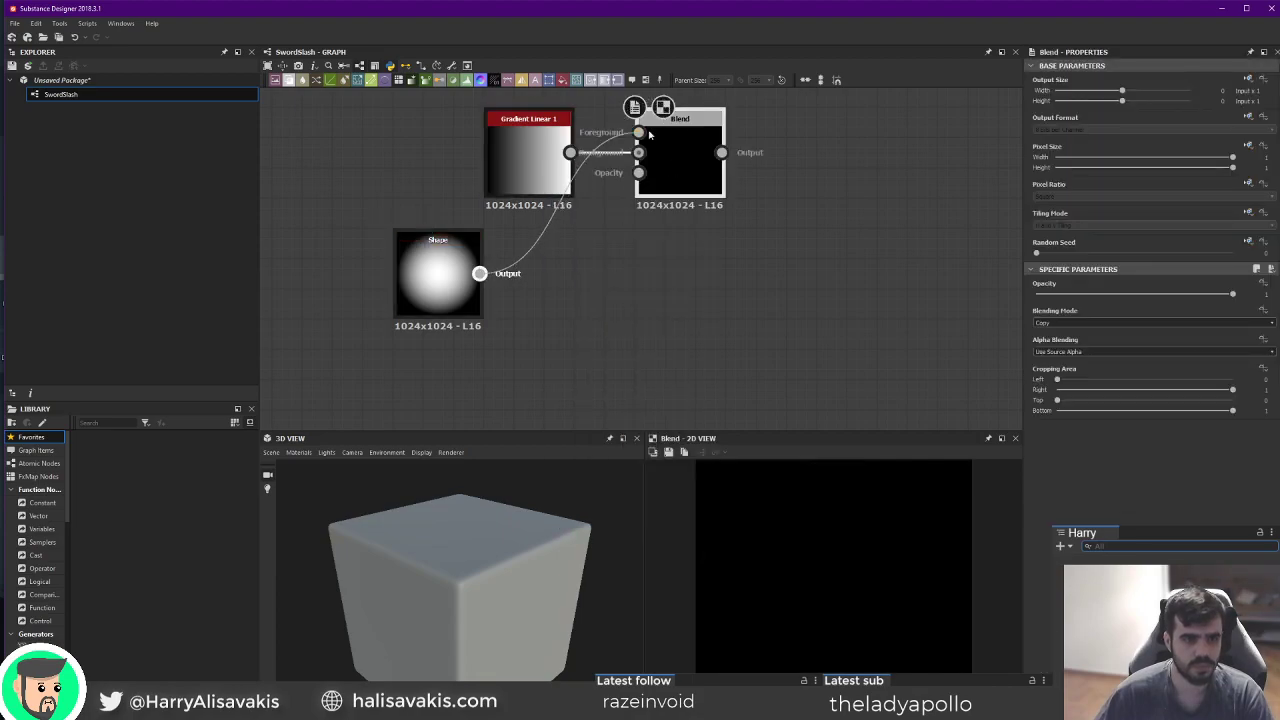
left_click_drag(476, 251, 567, 112)
left_click(1060, 322)
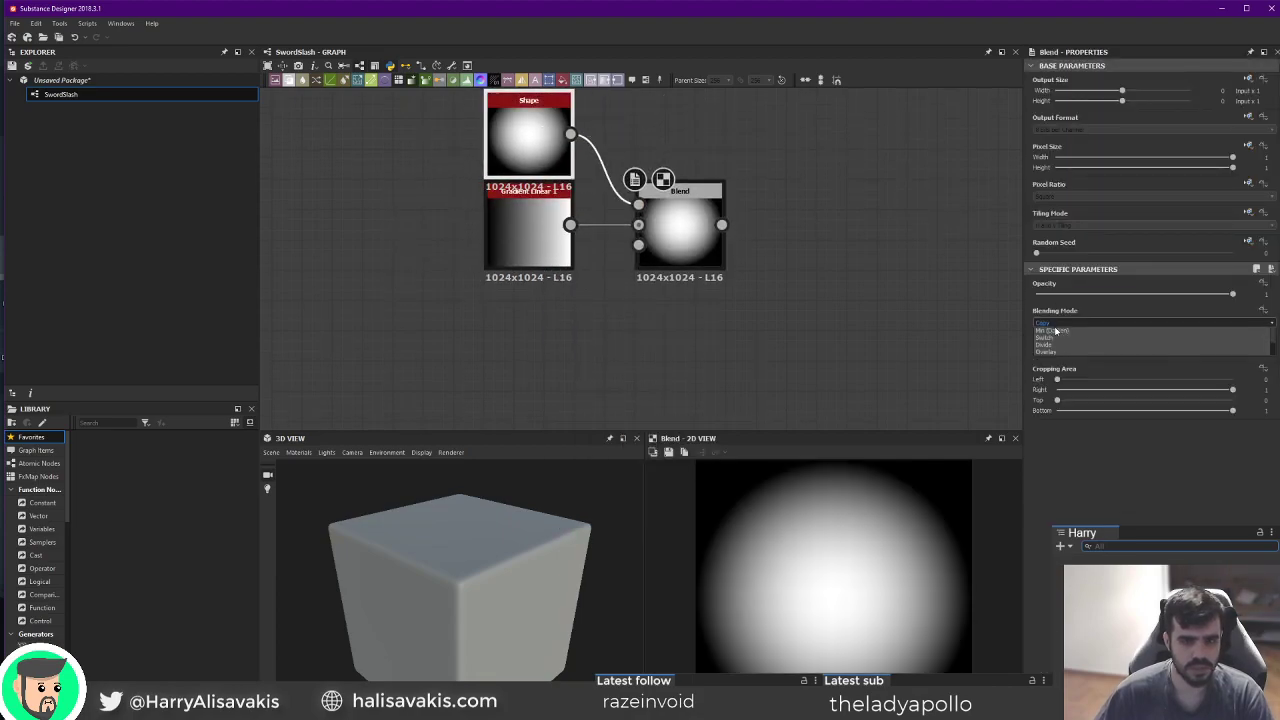
left_click(1069, 352)
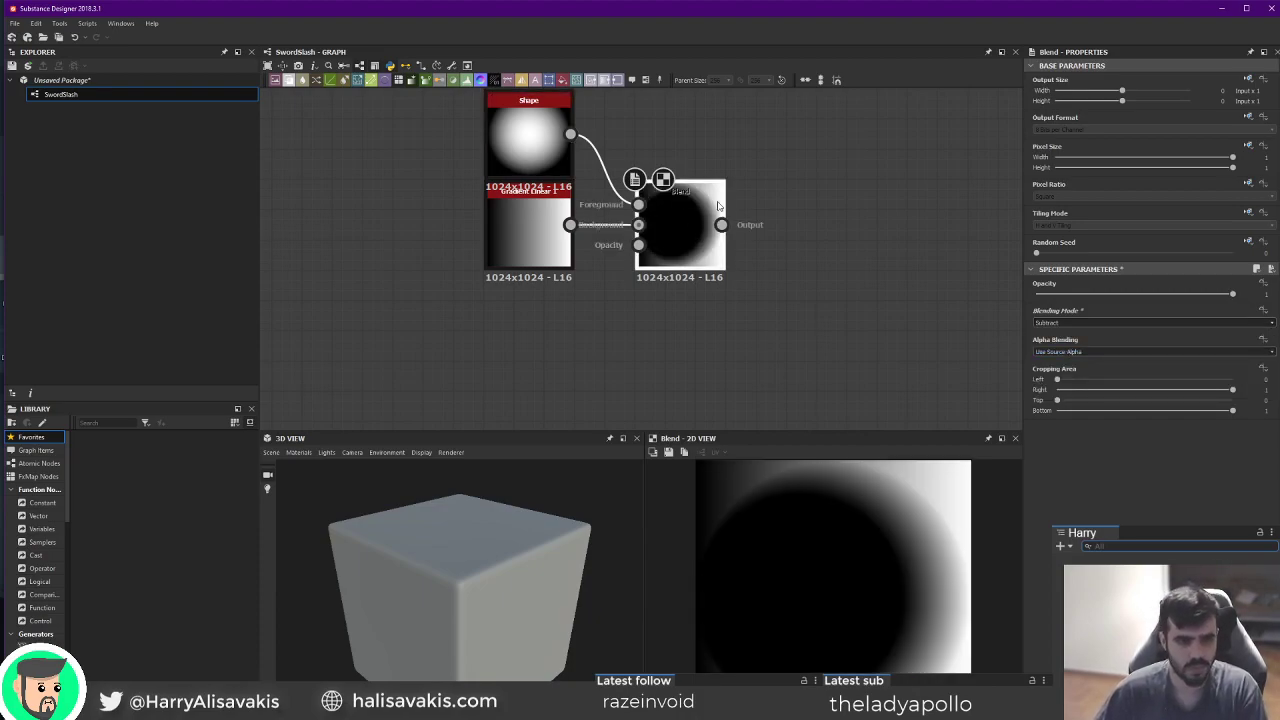
Insert a Transformation 2D node between the Shape and the Blend node's foreground input.
left_click_drag(685, 243, 715, 243)
left_click_drag(540, 146, 522, 146)
key("space")
type("tra")
left_click(648, 187)
scroll(714, 216, "down", 3)
middle_click_drag(714, 217, 734, 273)
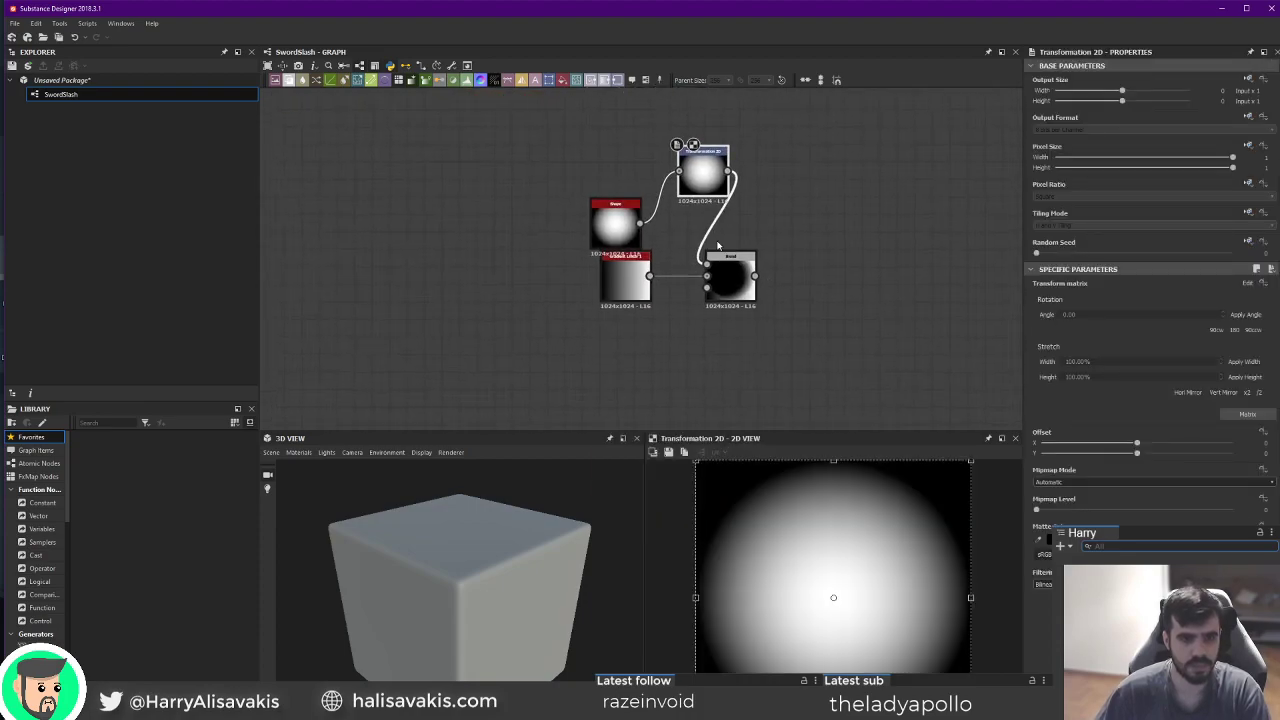
Preview the Blend output and set the Transformation 2D node's tiling mode to No Tiling.
double_click(729, 276)
left_click(704, 174)
left_click_drag(871, 572, 824, 533)
key("ctrl+z")
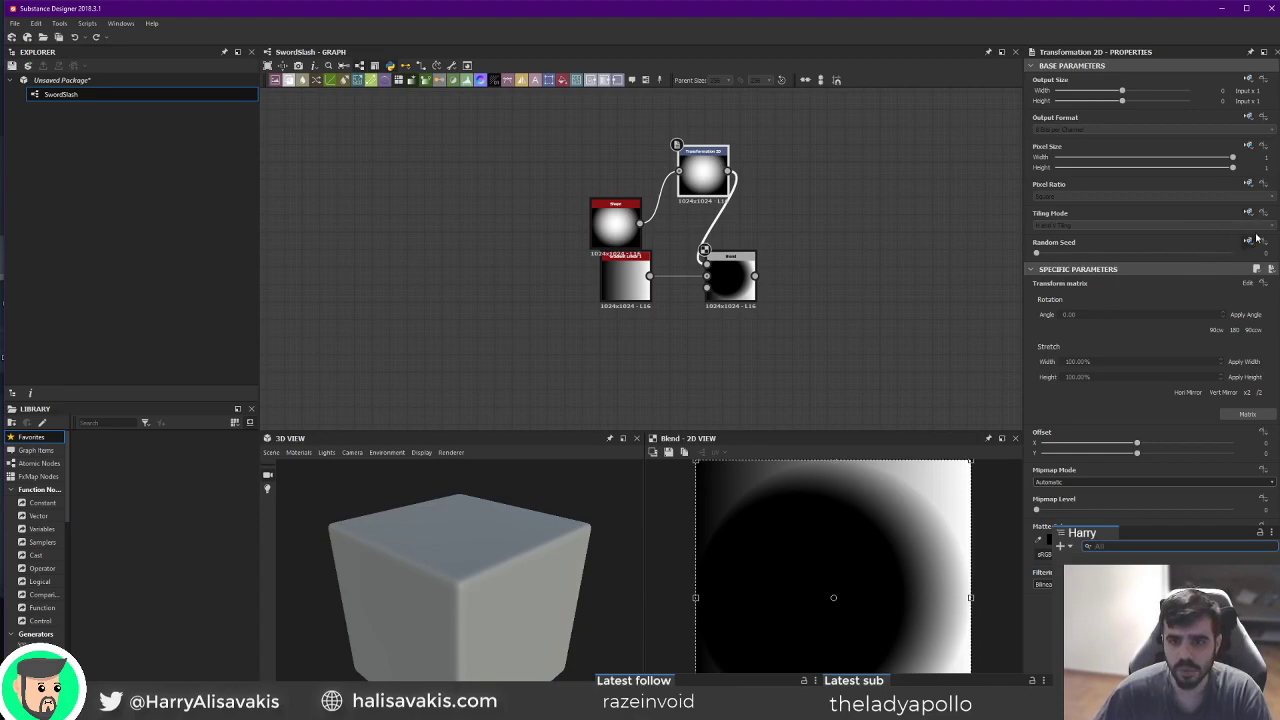
left_click(1248, 214)
left_click(1254, 260)
left_click(1095, 227)
left_click(1039, 233)
Scale the shape with Transformation 2D and move it toward the texture's left edge, offset about 0.23 in X and -0.02 in Y.
left_click_drag(879, 623, 790, 626)
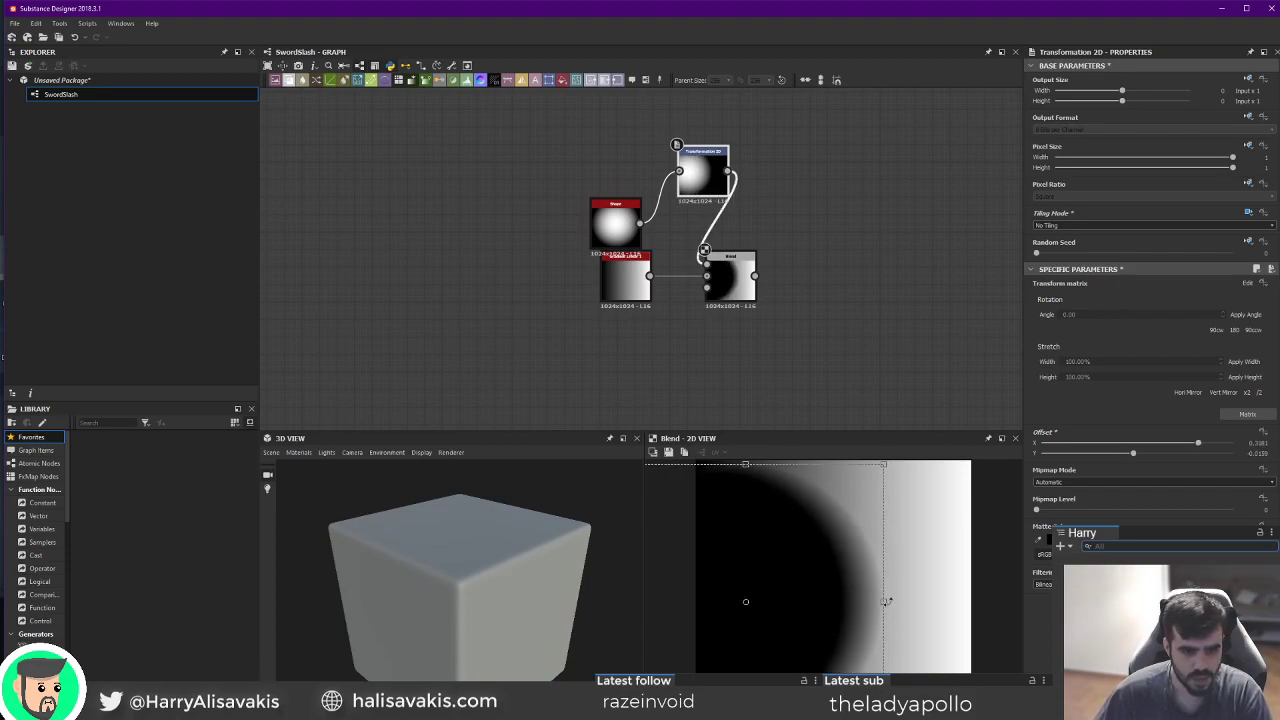
left_click_drag(885, 601, 920, 602)
mouse_move(763, 463)
left_mouse_down()
mouse_move(760, 415)
mouse_move(753, 451)
left_mouse_up()
scroll(783, 589, "down", 3)
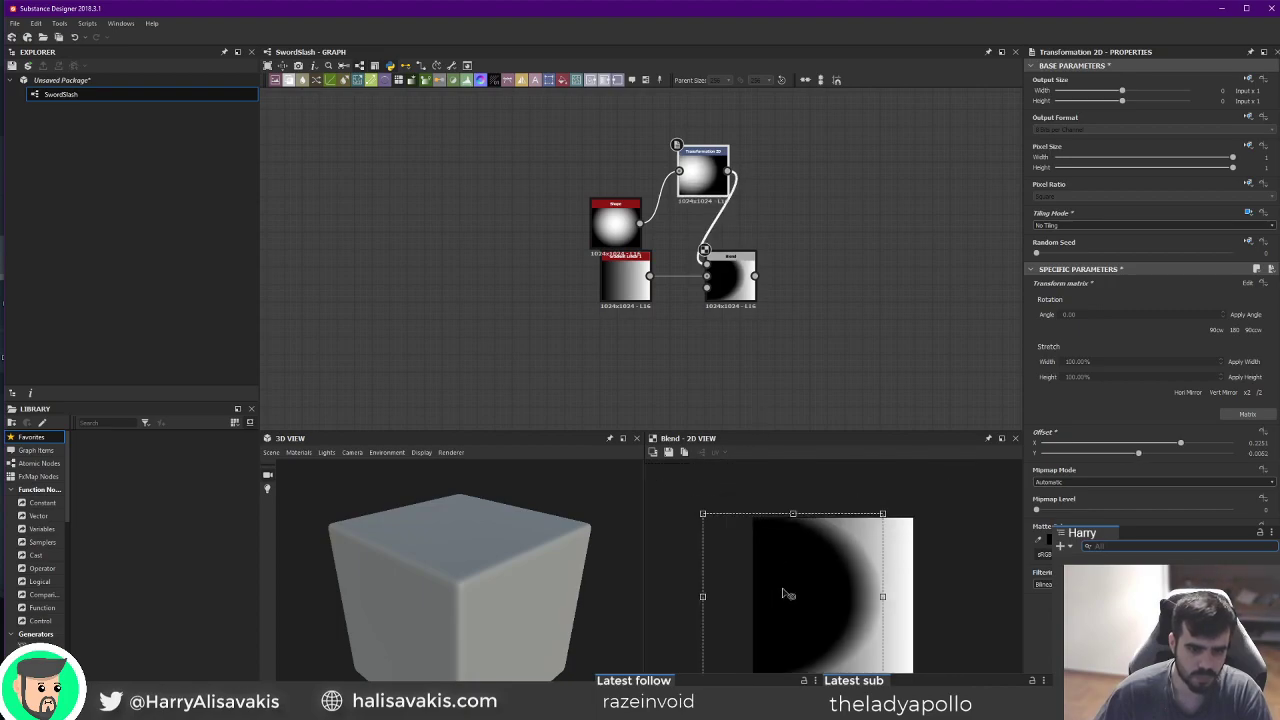
scroll(785, 594, "up", 1)
left_click_drag(784, 596, 784, 601)
Set the Shape's pattern to Bell, then enlarge and raise it through Transformation 2D to an offset of about X 0.14, Y 0.13.
left_click(615, 225)
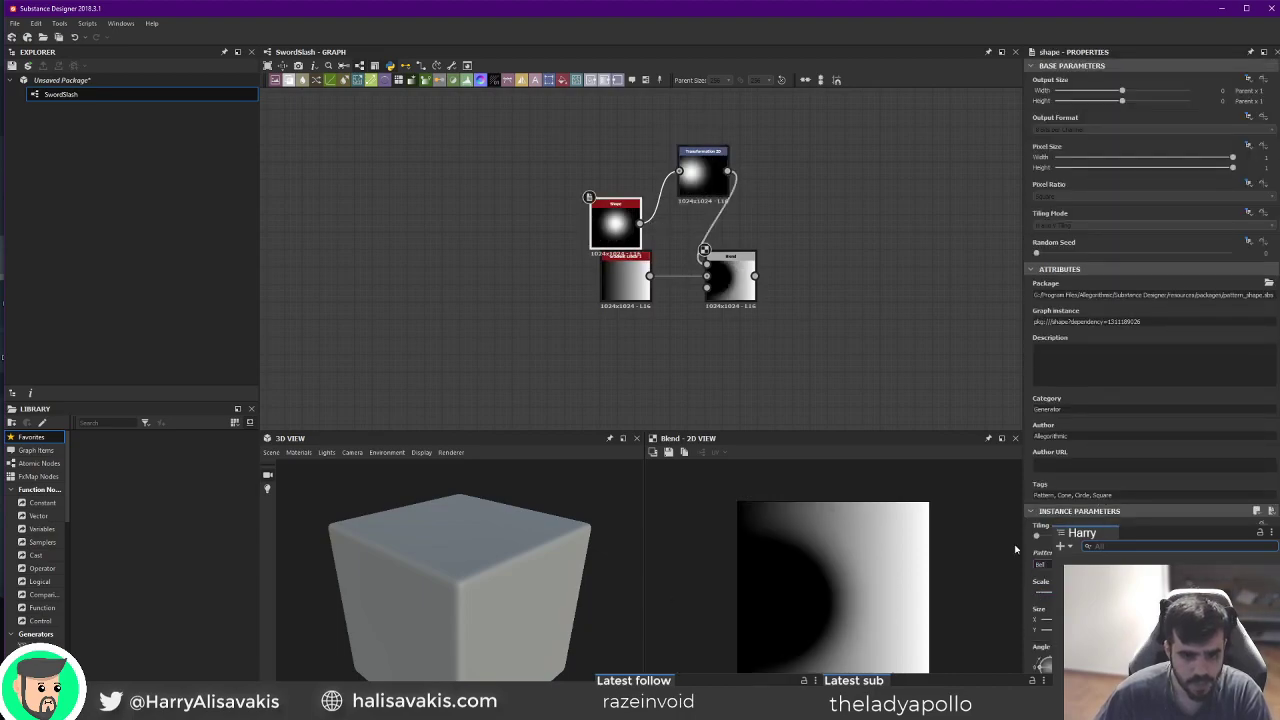
left_click(678, 148)
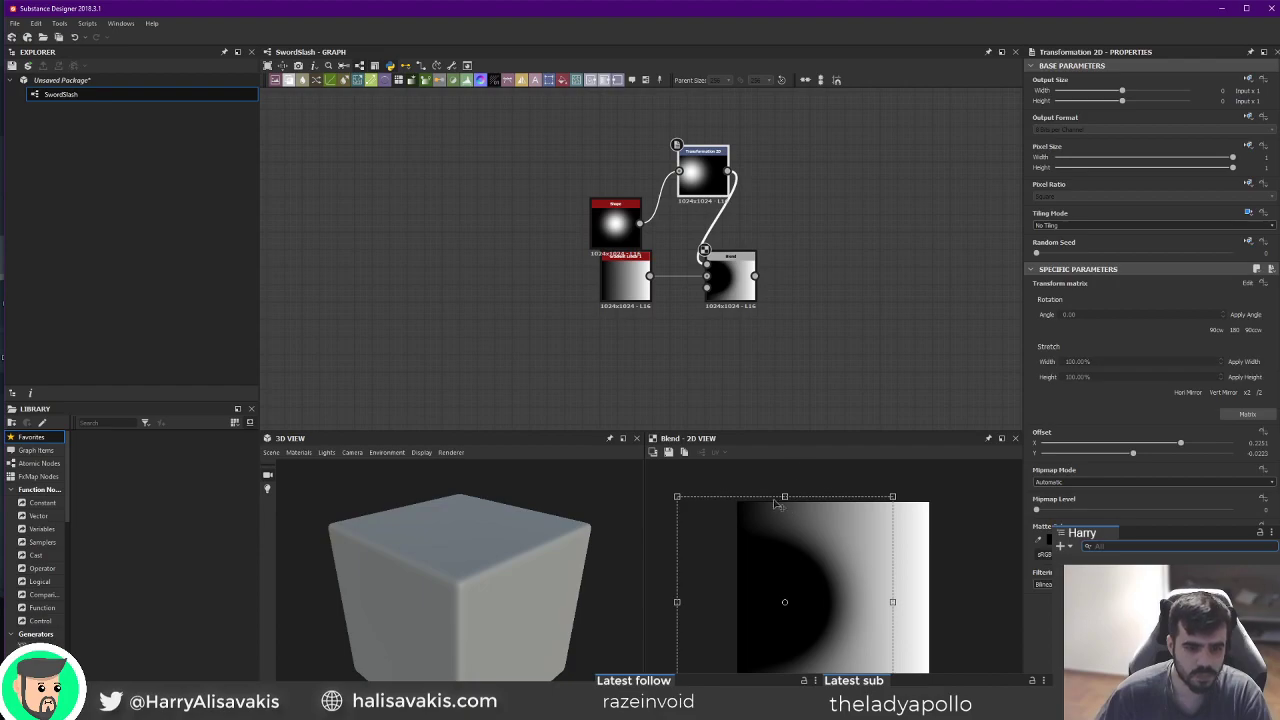
left_click_drag(792, 598, 931, 605)
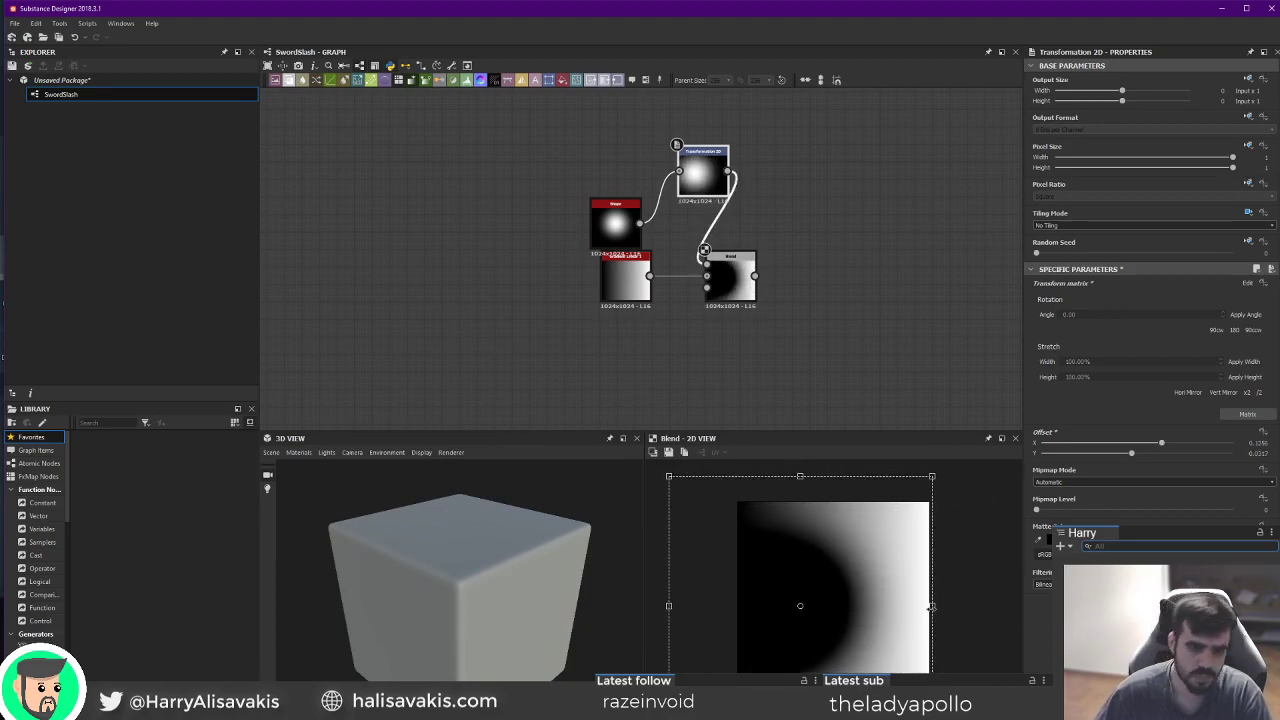
left_click_drag(853, 593, 846, 554)
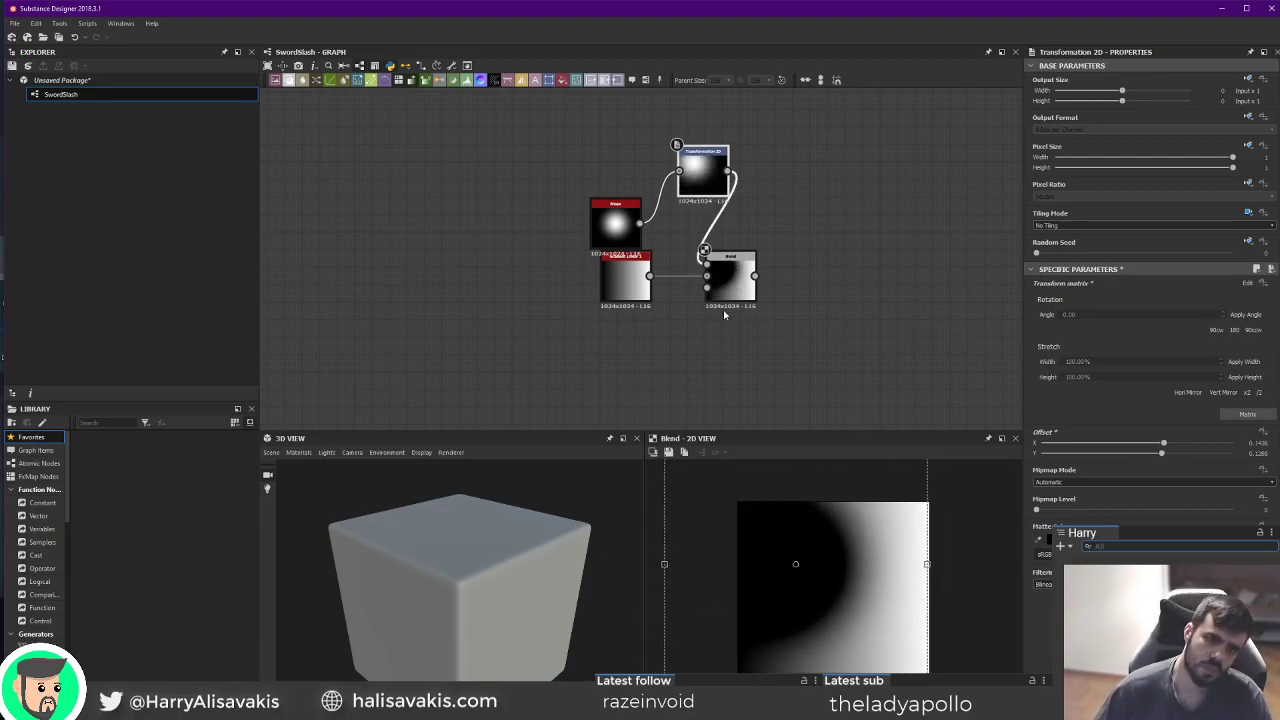
Make room beside the Blend node and duplicate the Transformation 2D node, placing the copy below the original.
left_click_drag(728, 282, 780, 282)
left_click_drag(721, 187, 714, 188)
key("ctrl+d")
left_click_drag(641, 262, 689, 243)
double_click(689, 242)
Add a second Blend node after the first, with the duplicated Transformation 2D as foreground, and set its blending mode to Subtract.
left_click(773, 283)
key("space")
left_click(876, 312)
left_click_drag(712, 241, 850, 262)
left_click(1045, 323)
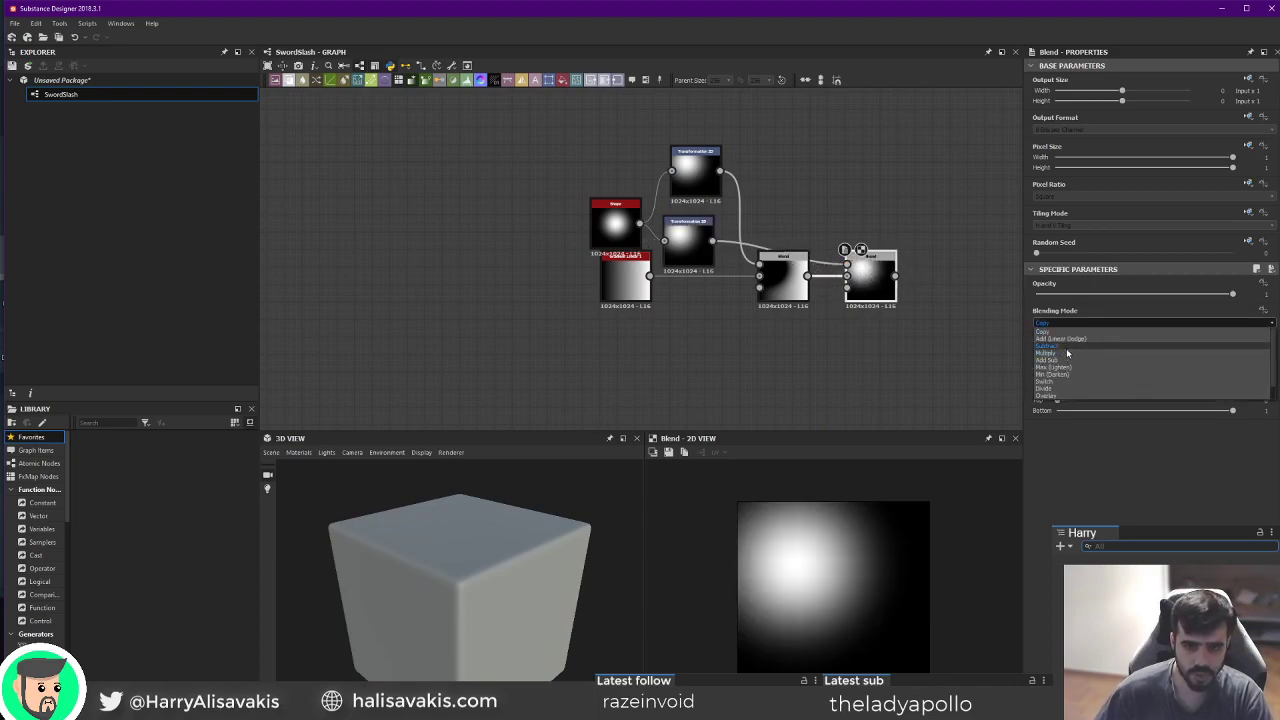
left_click(1066, 346)
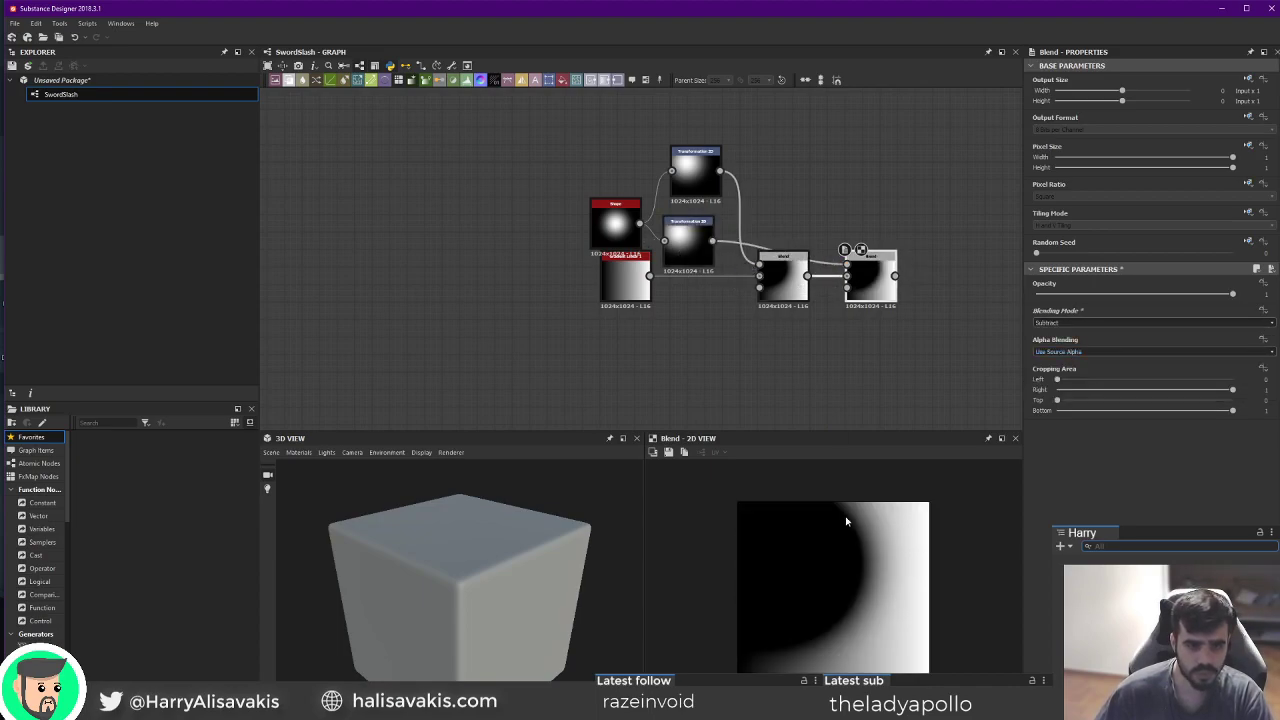
Move the duplicated transformation's shape downward and space out the Shape and Gradient Linear 1 nodes in the graph.
left_click(688, 235)
left_click_drag(835, 545, 820, 606)
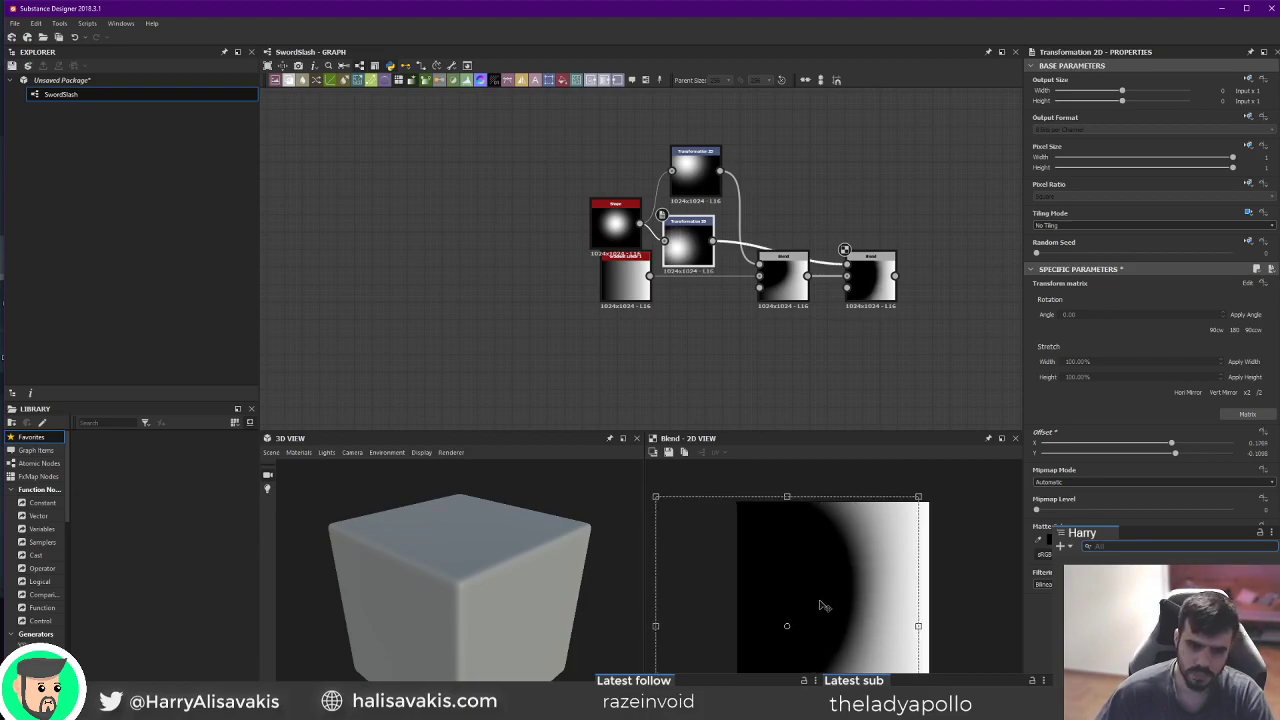
left_click_drag(615, 225, 598, 198)
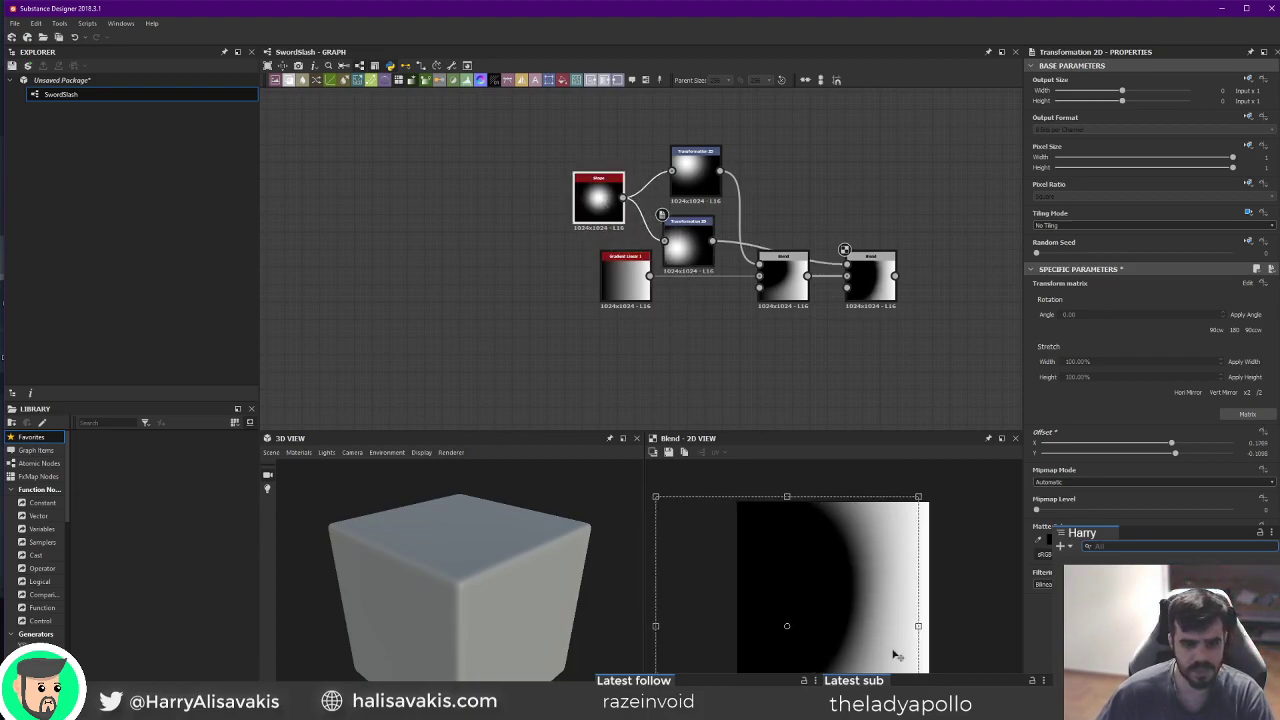
scroll(895, 617, "down", 3)
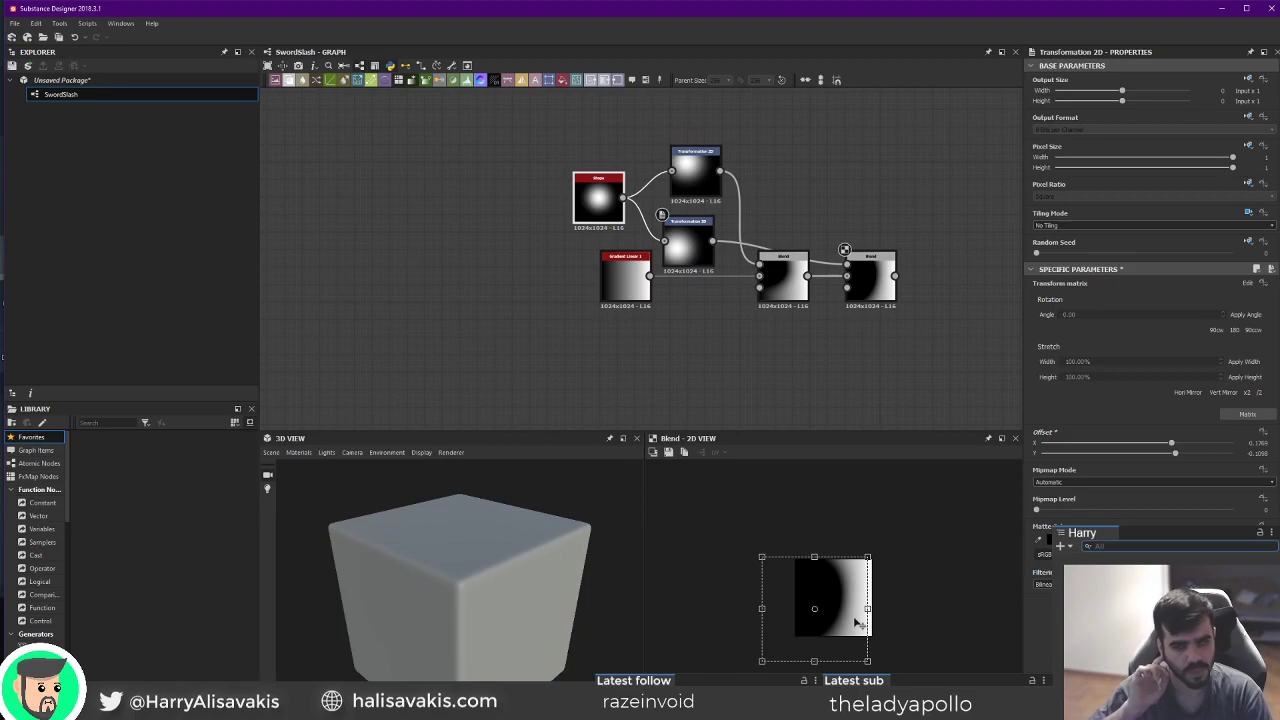
left_click_drag(619, 300, 551, 298)
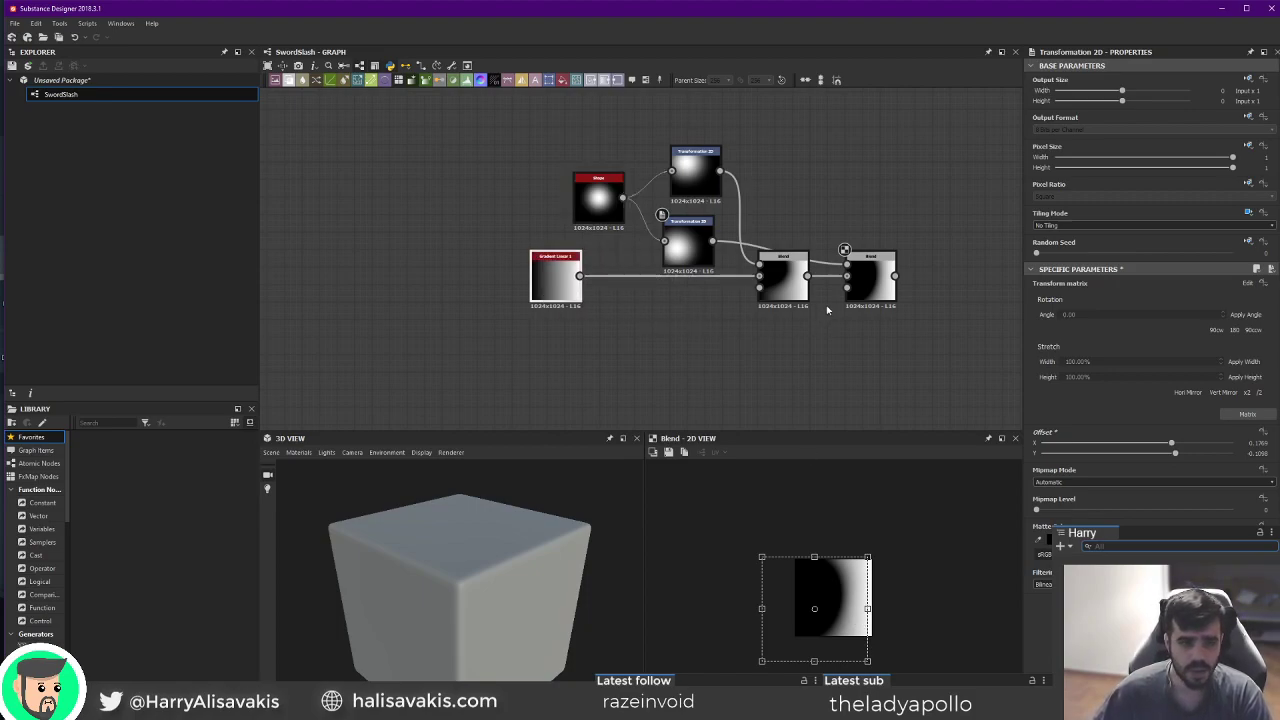
Add a Cells 1 node near the Blend nodes and lower its scale for larger cells.
scroll(836, 361, "up", 3)
key("space")
type("cells")
key("Return")
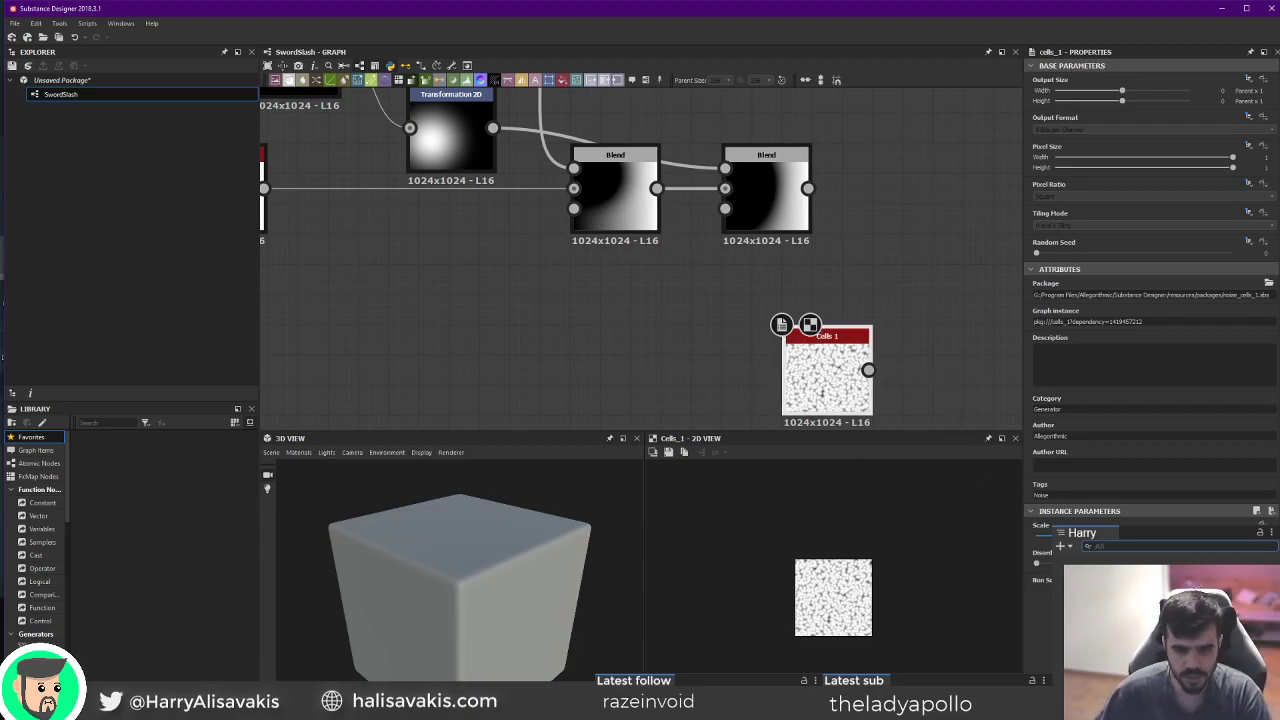
left_click_drag(806, 333, 876, 267)
Add a third Blend node after the second one, with Cells 1 as its foreground.
left_click(790, 300)
key("space")
type("bl")
key("Return")
Try blending modes such as Multiply, Max (Lighten), Divide and Soft Light on the third Blend node.
left_click(1103, 324)
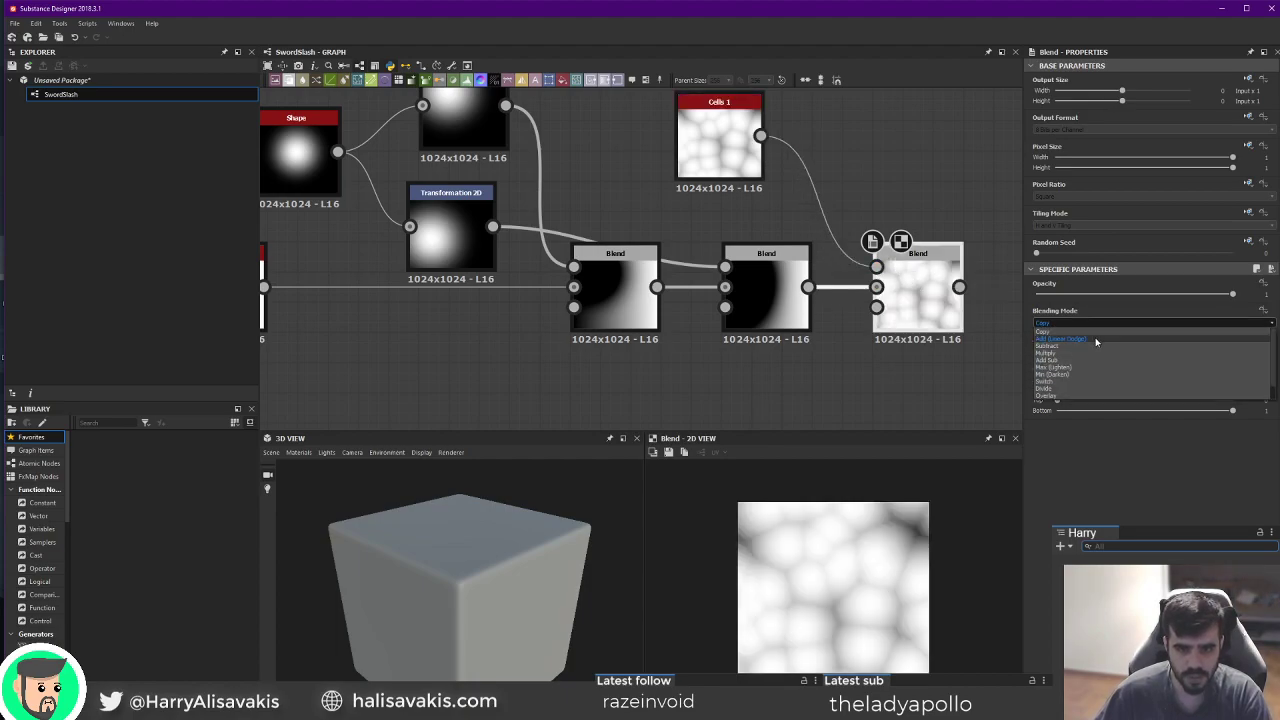
left_click(1095, 340)
scroll(1093, 325, "down", 3)
scroll(1093, 327, "up", 1)
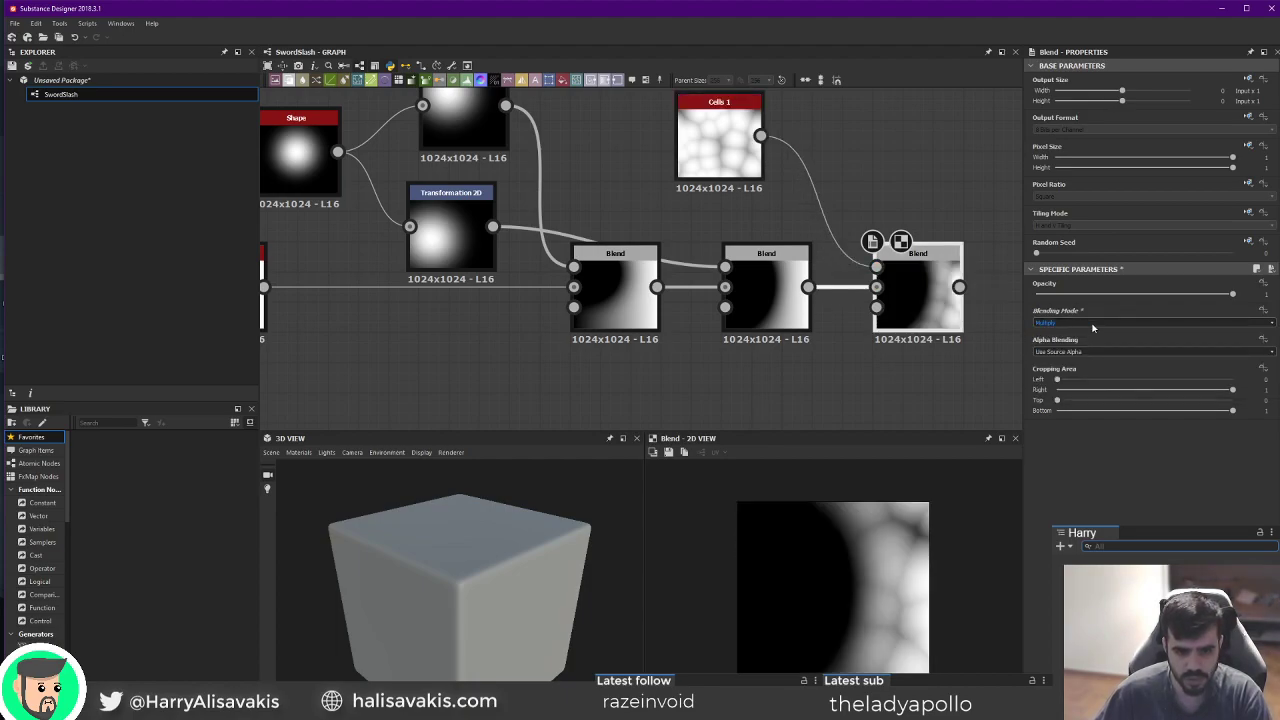
scroll(1093, 327, "down", 4)
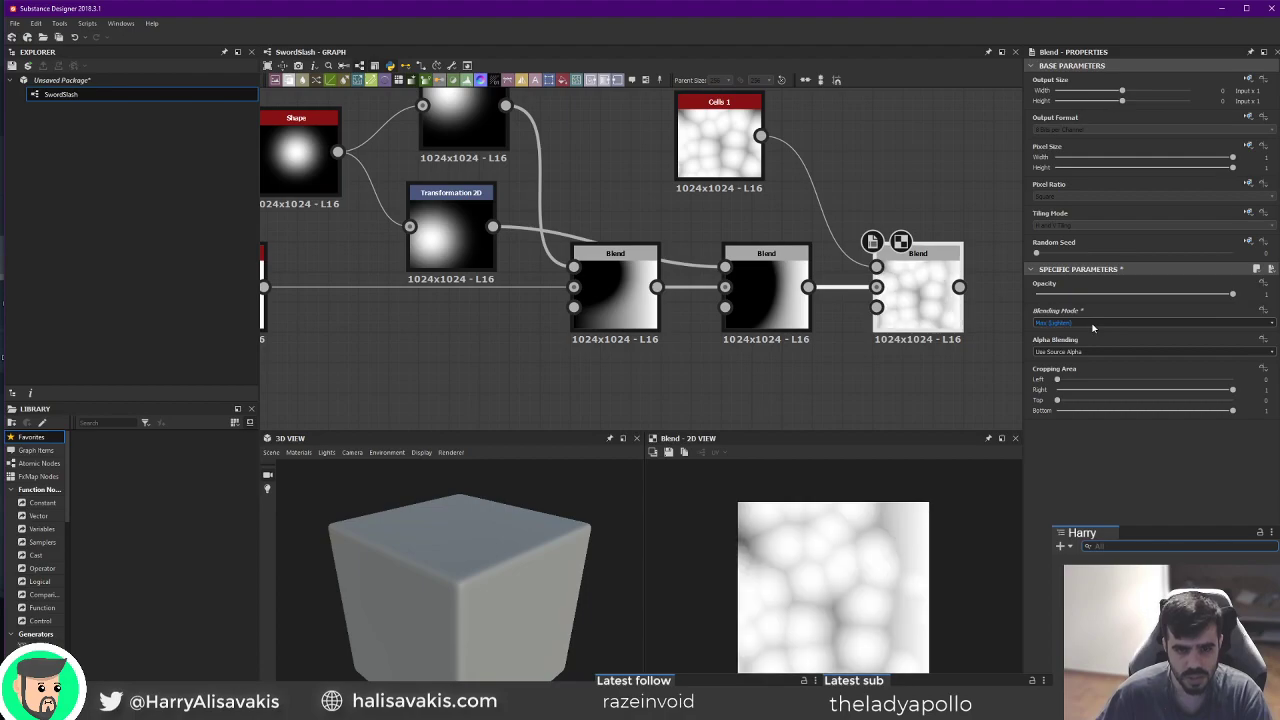
scroll(1093, 327, "down", 1)
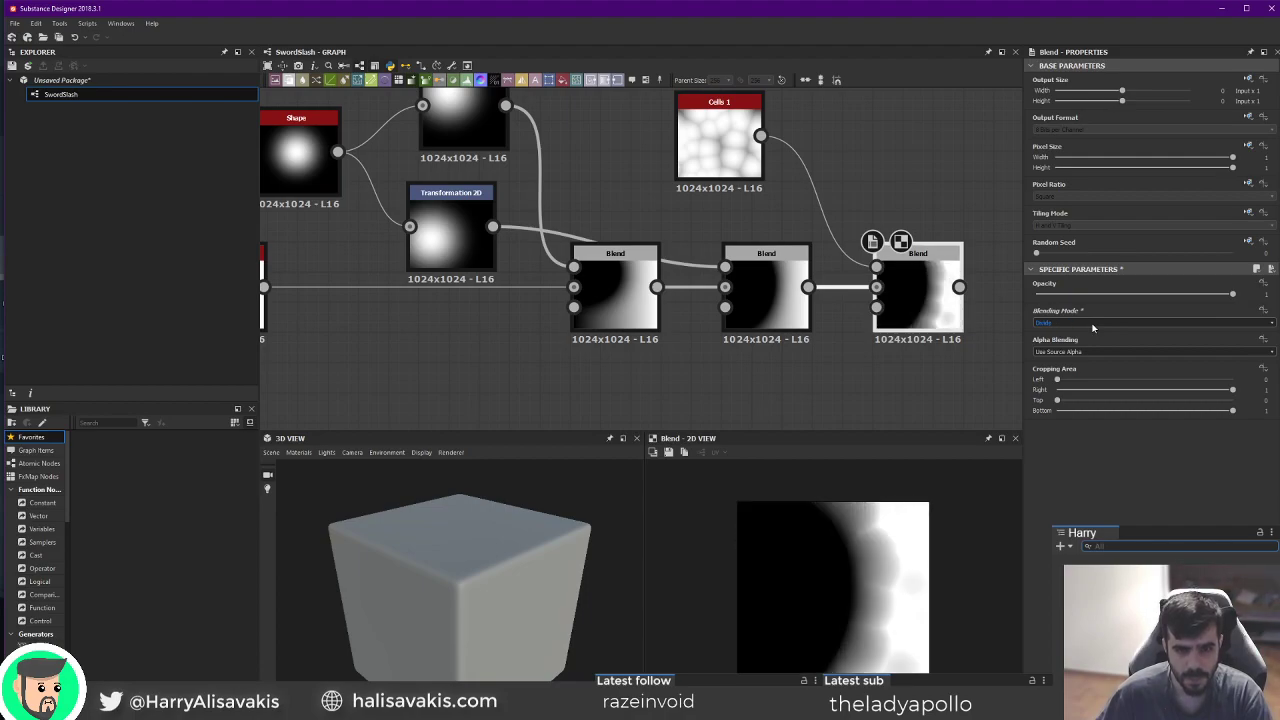
scroll(1093, 327, "down", 3)
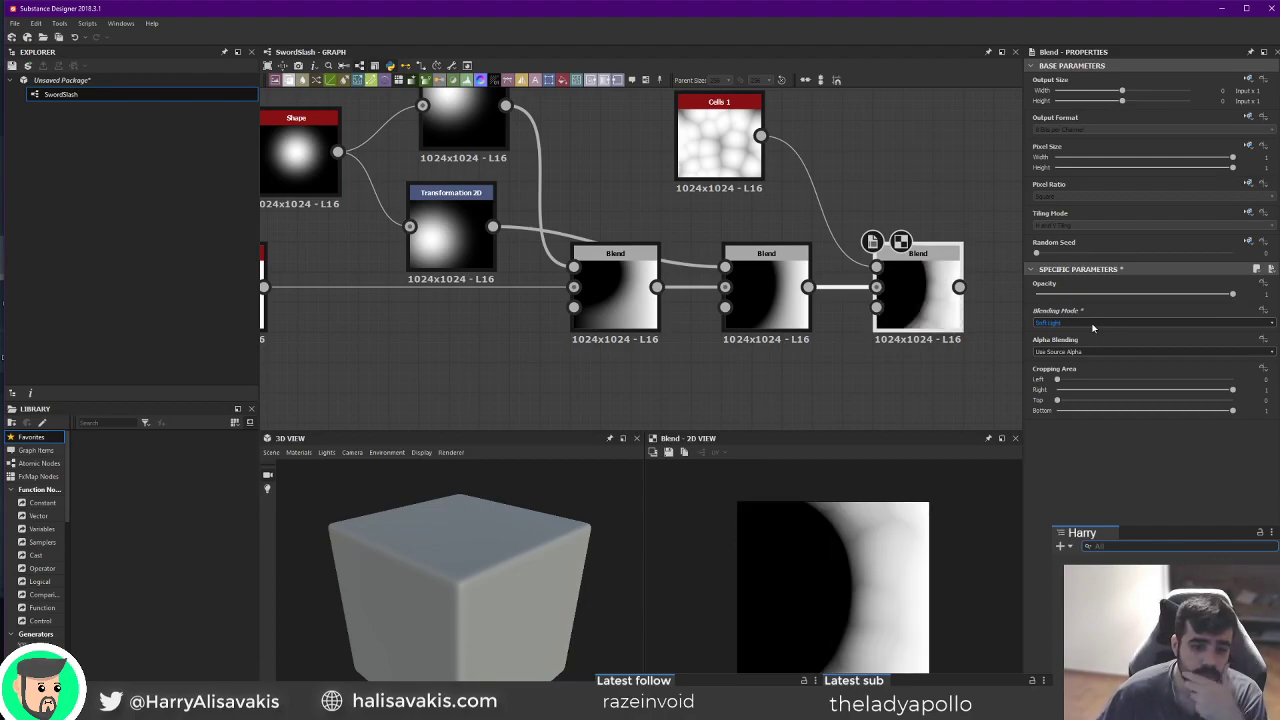
scroll(1093, 327, "down", 1)
scroll(1093, 327, "up", 1)
mouse_move(1231, 294)
left_mouse_down()
mouse_move(1101, 294)
mouse_move(1238, 297)
left_mouse_up()
Set the third Blend node's blending mode to Divide.
left_click(1078, 324)
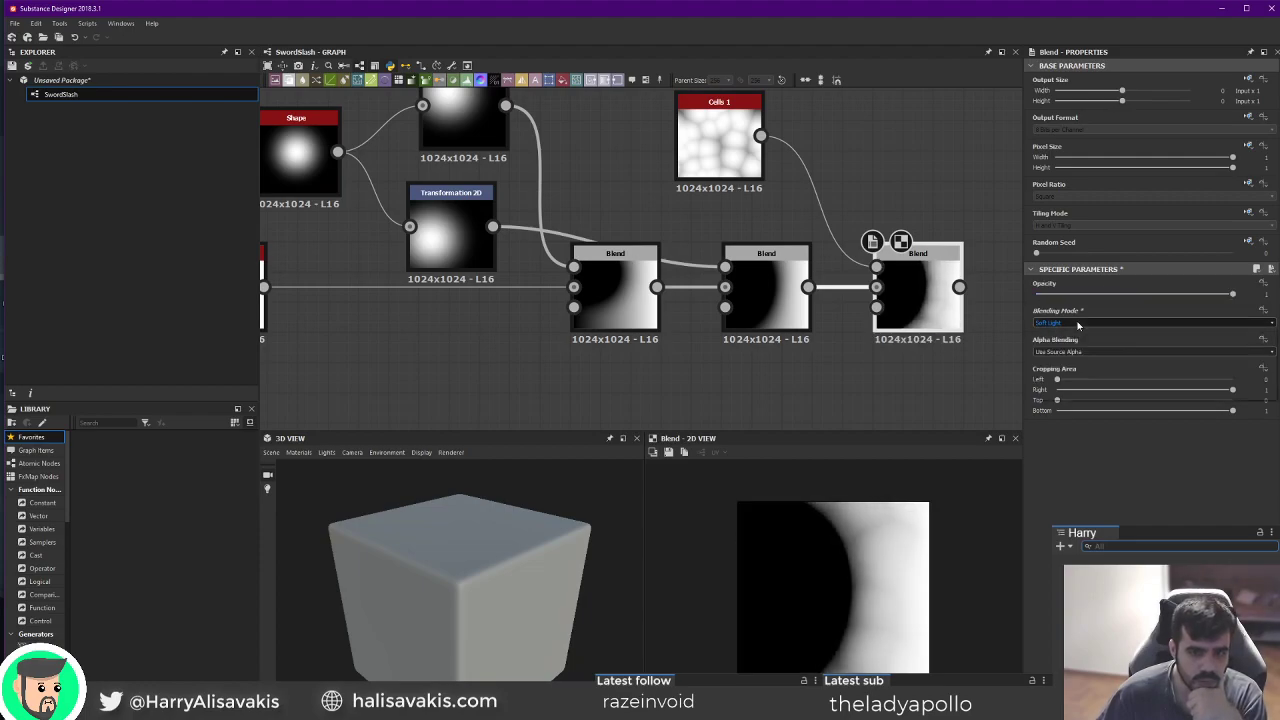
left_click(1078, 373)
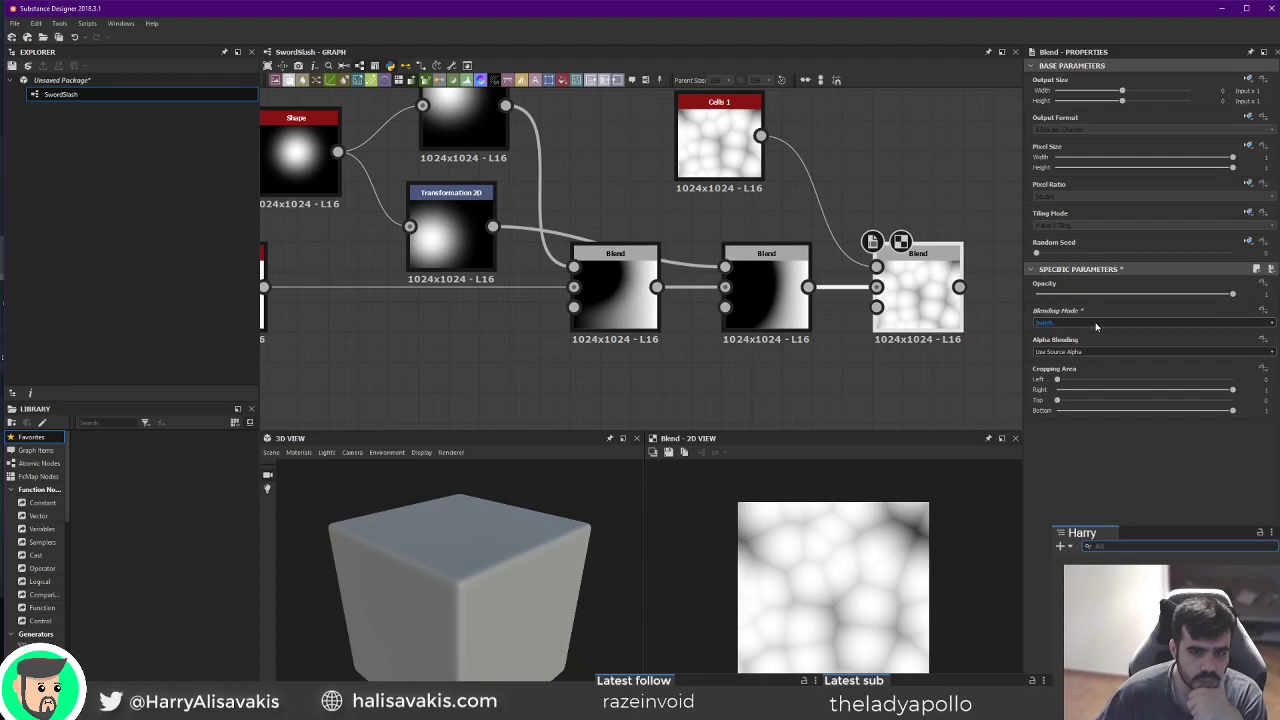
scroll(1095, 327, "down", 1)
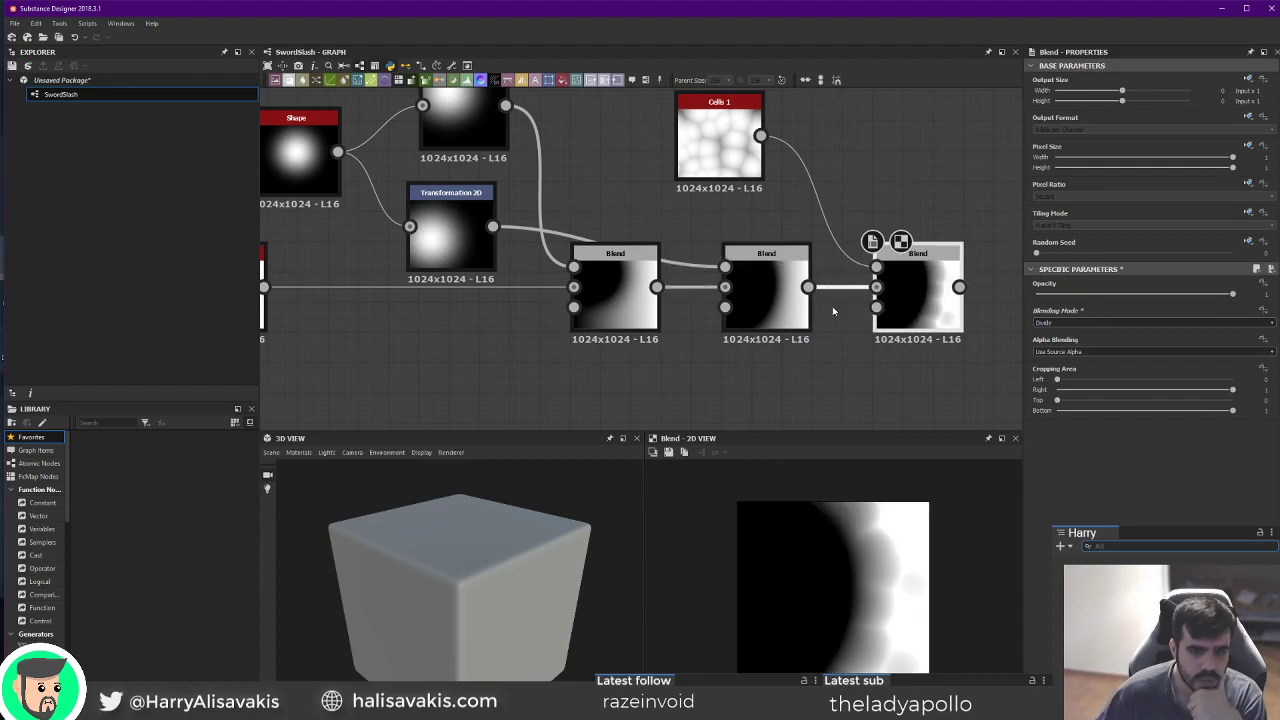
Lower the opacity of the second Blend node.
middle_click_drag(551, 338, 702, 351)
left_click(766, 305)
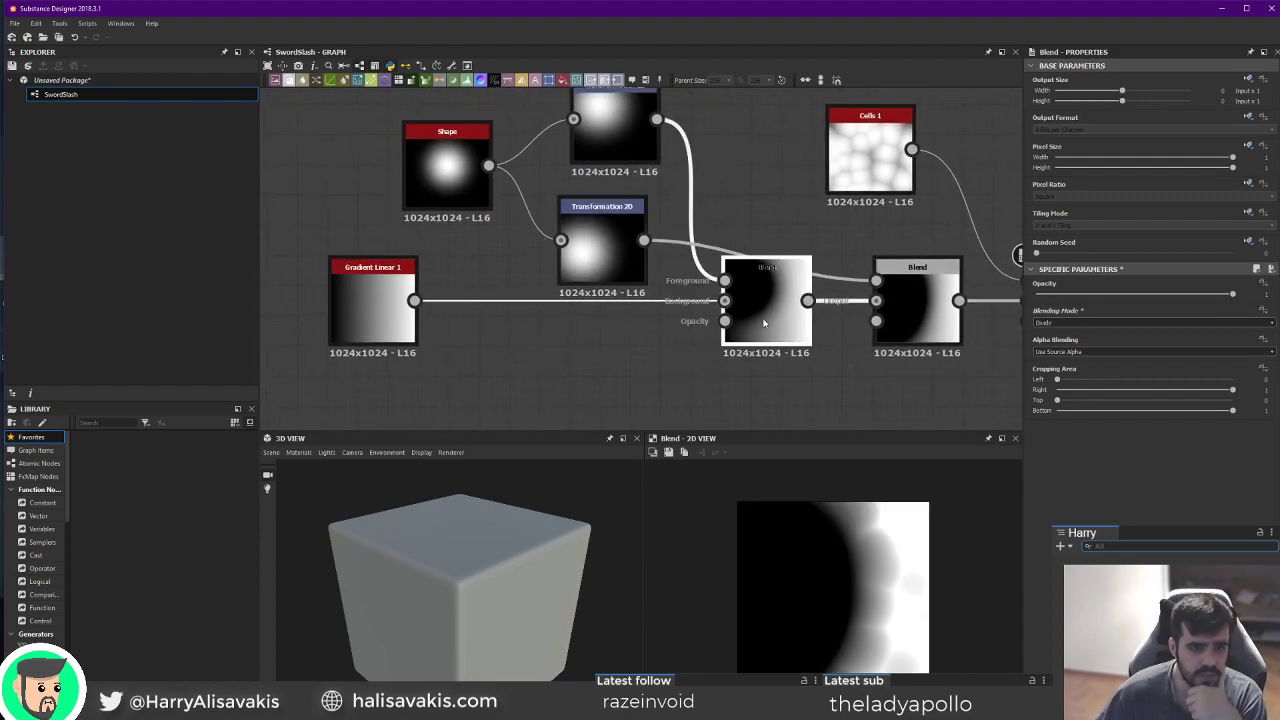
left_click(909, 318)
left_click_drag(1232, 293, 1101, 315)
Insert a Transformation 2D node between Cells 1 and the third Blend node, and stretch the cells horizontally while previewing the blended result.
left_click(869, 170)
middle_click_drag(869, 170, 747, 168)
left_click_drag(747, 168, 640, 165)
key("space")
type("ba")
left_click(764, 193)
left_click(846, 168)
double_click(958, 317)
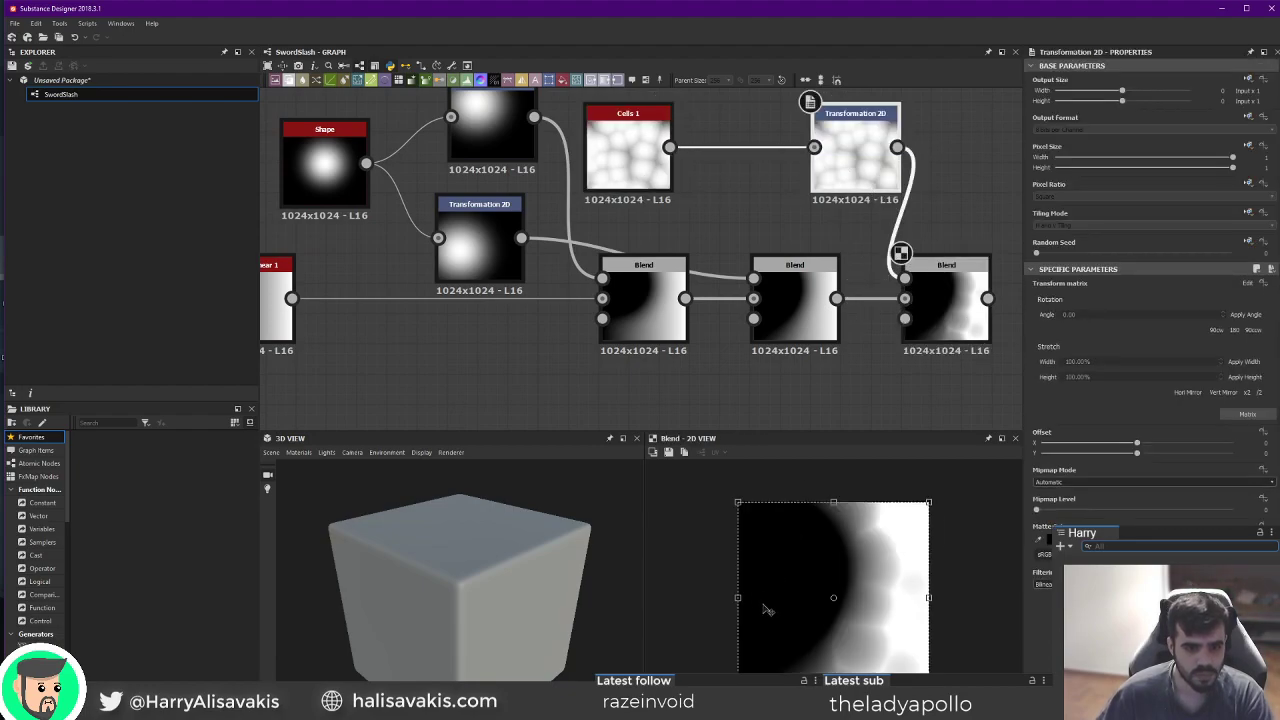
left_click_drag(743, 599, 871, 569)
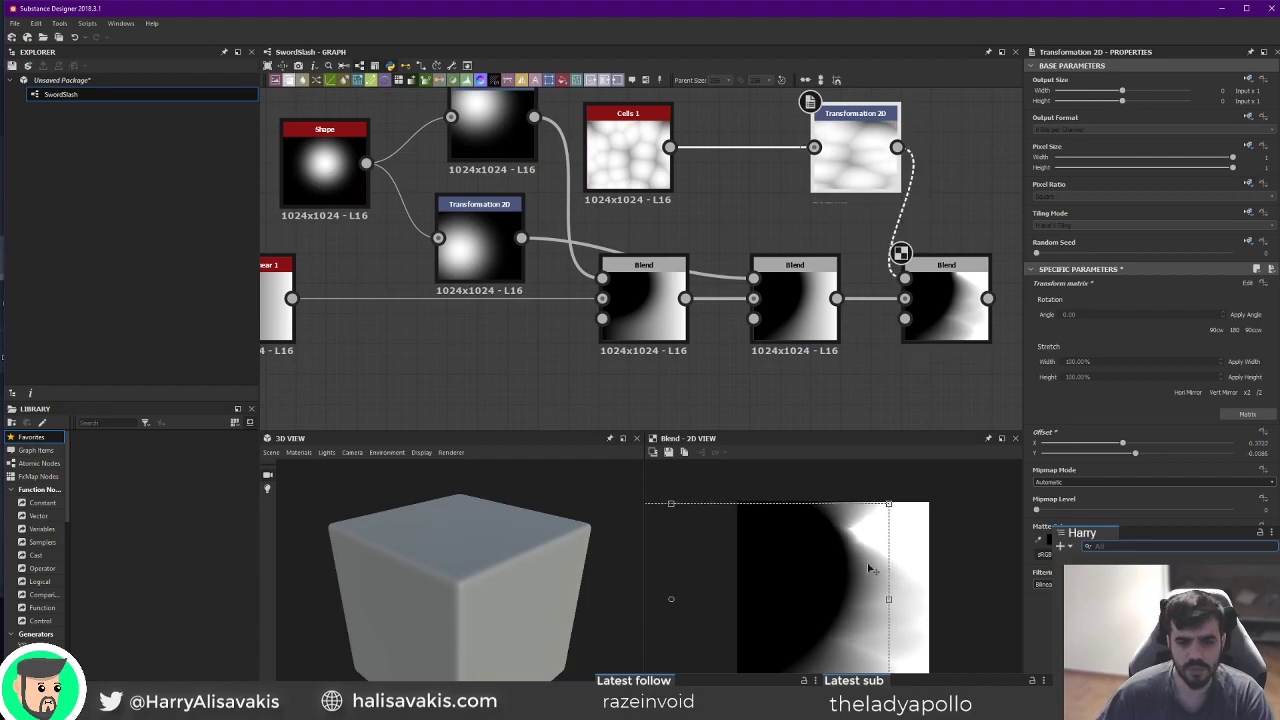
middle_click_drag(702, 204, 864, 237)
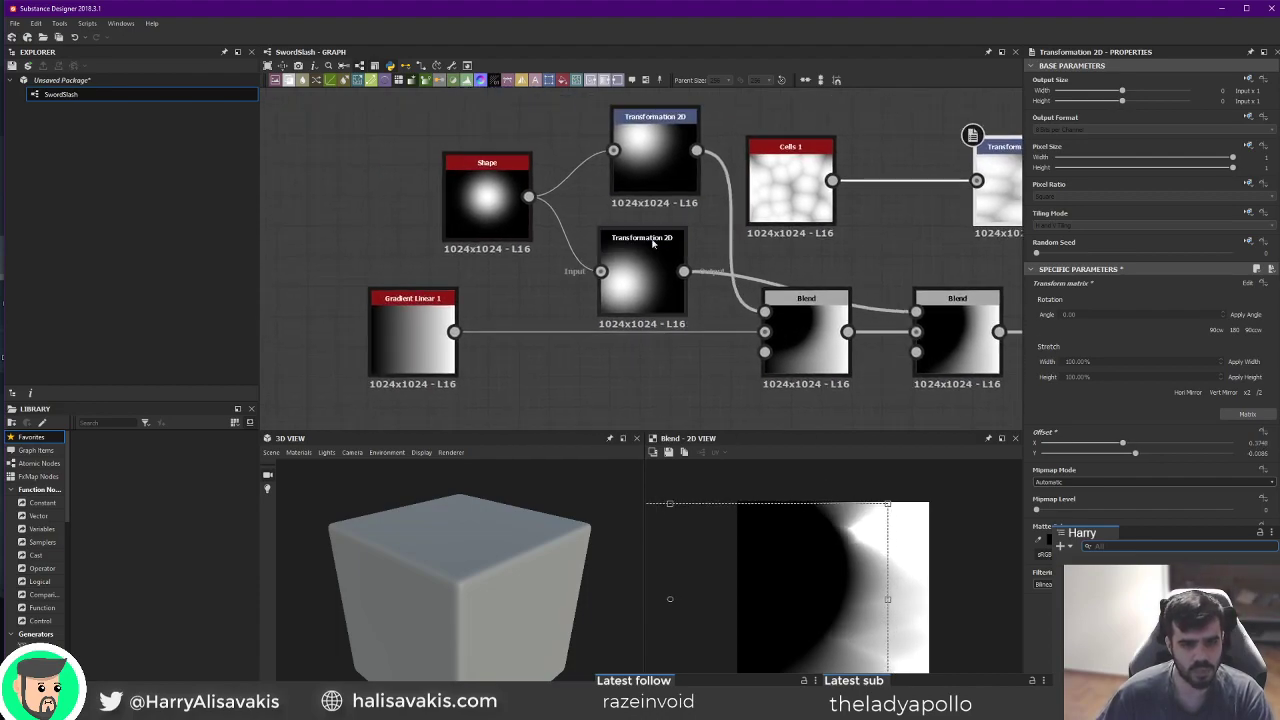
Move the upper Transformation 2D node in the graph and shift its shape offset while previewing the blended result.
left_click(641, 280)
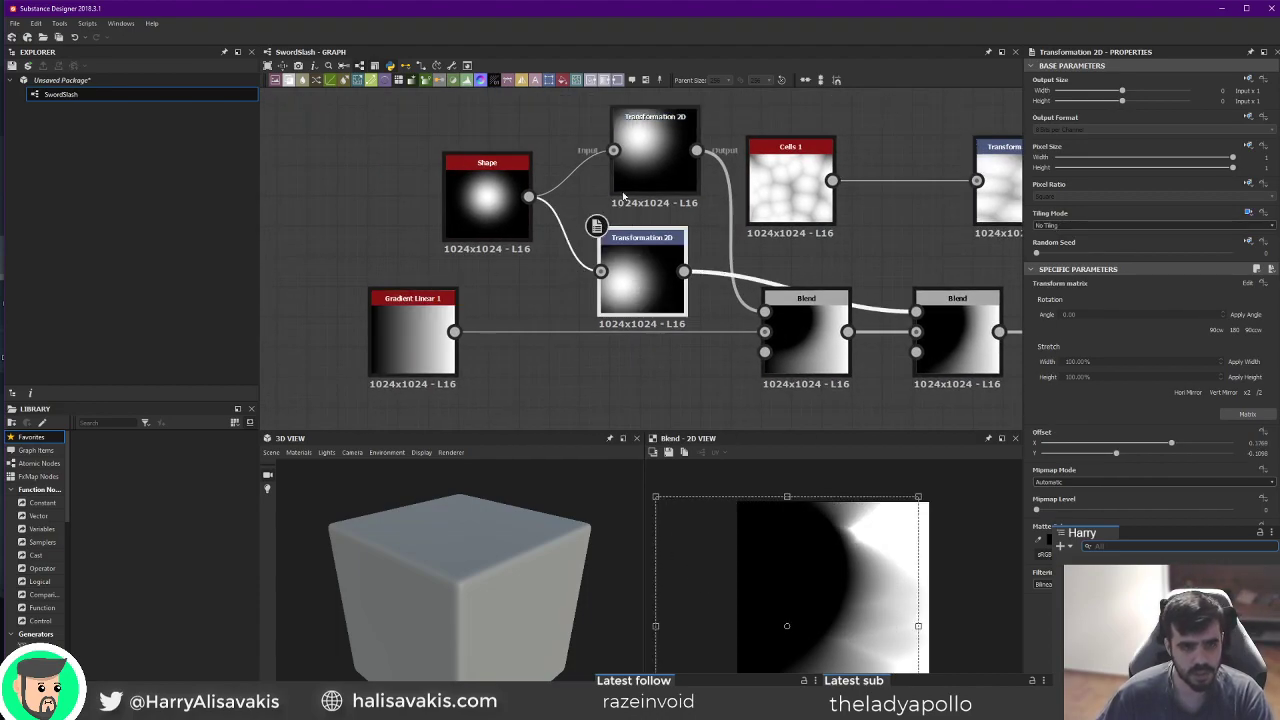
left_click_drag(684, 137, 654, 137)
left_click_drag(891, 576, 879, 551)
Paste the copied SlashTextures nodes into the SwordSlash graph above the existing network and preview their Auto Levels output.
left_click_drag(672, 11, 1279, 102)
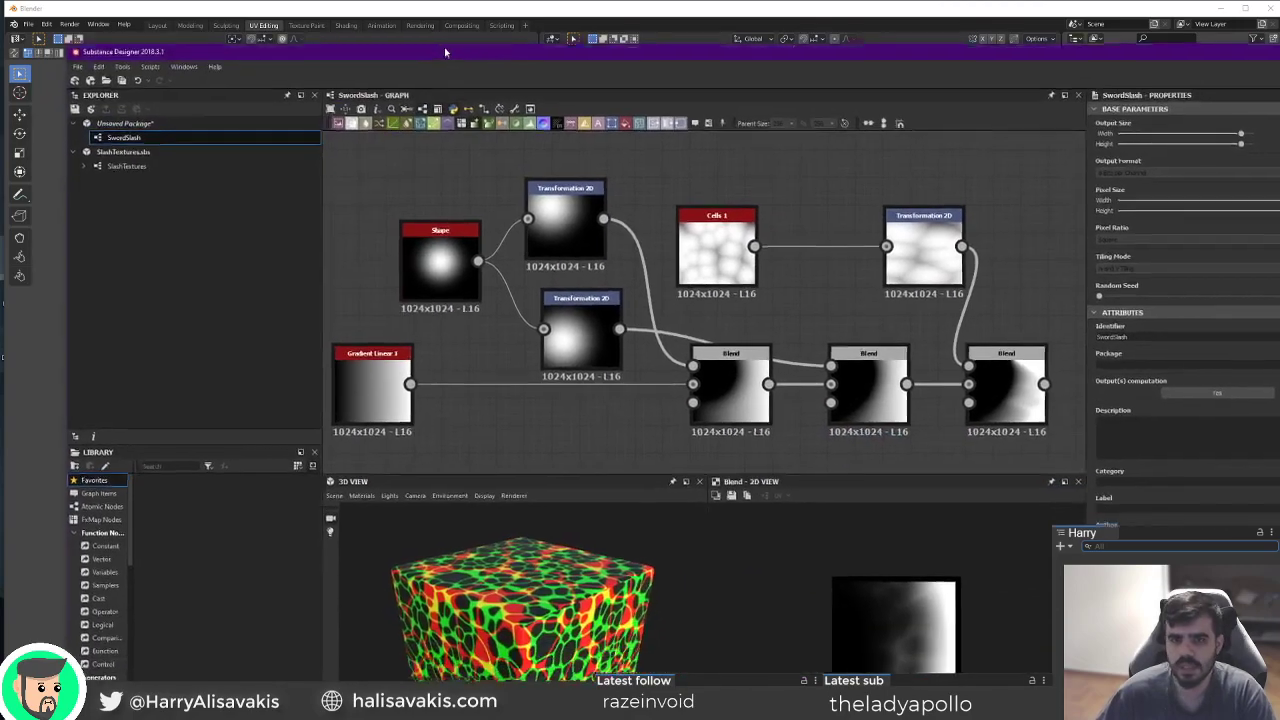
scroll(647, 329, "down", 5)
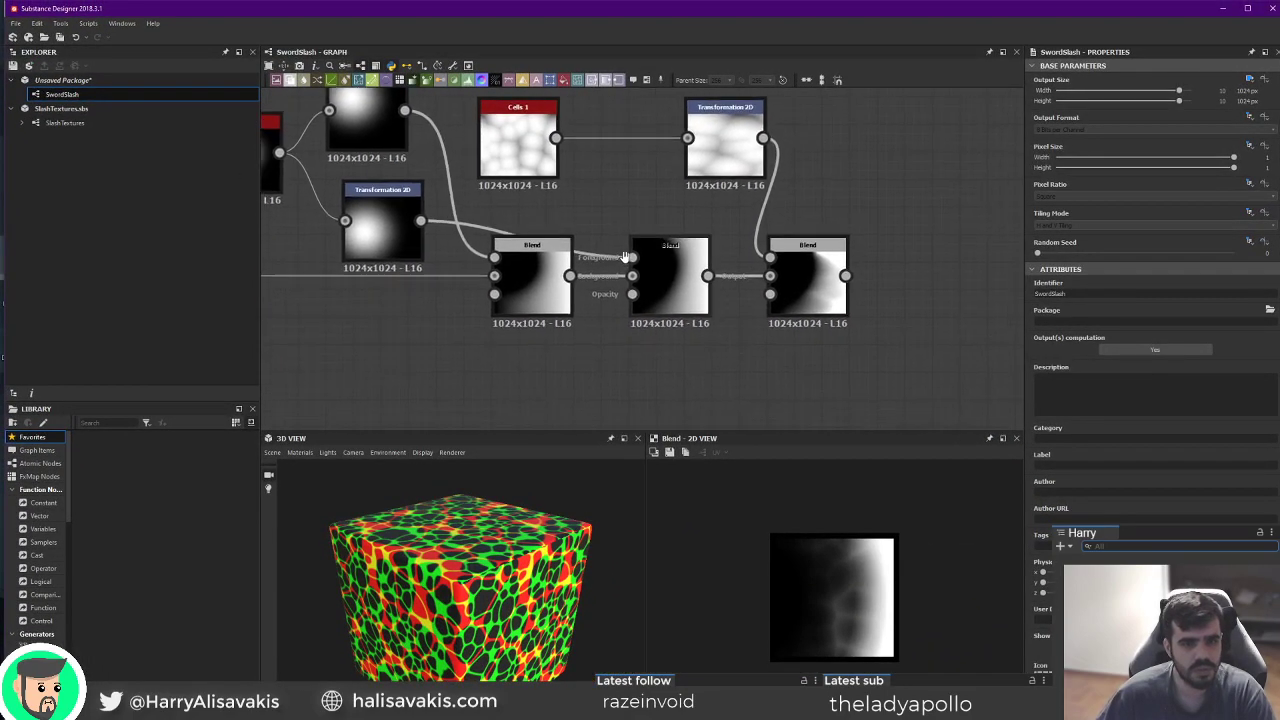
key("ctrl+v")
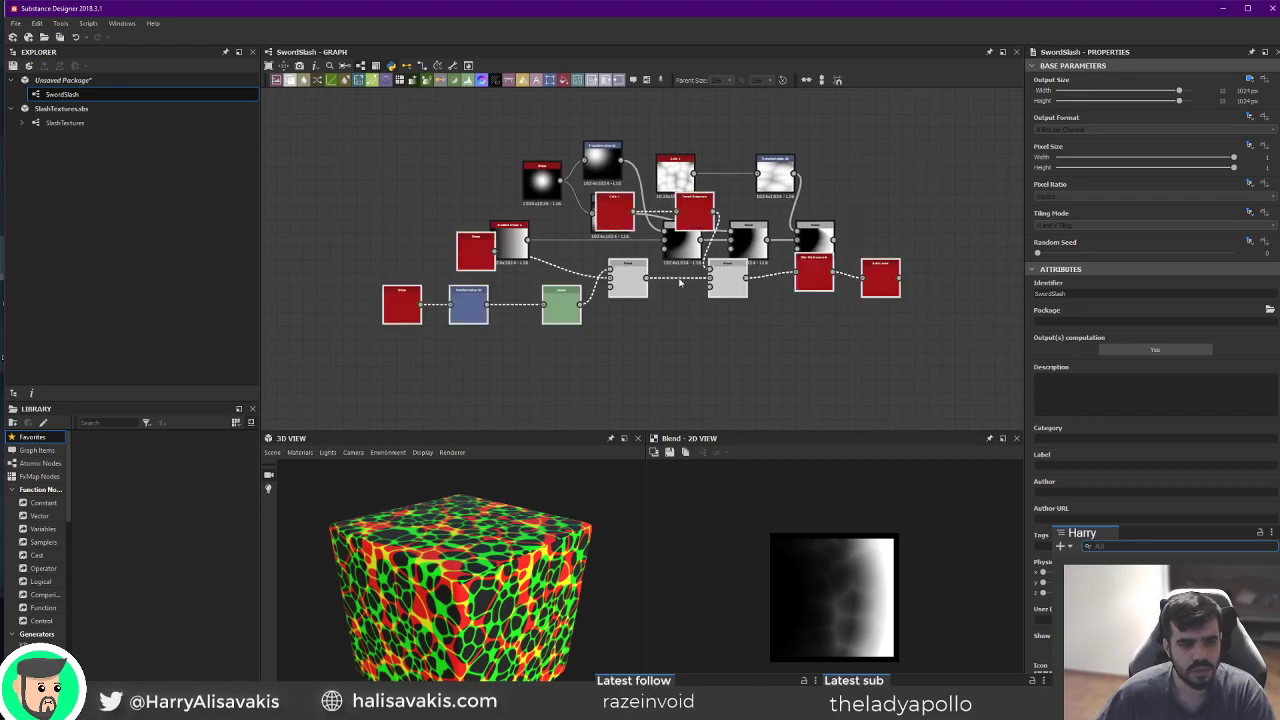
left_click_drag(728, 280, 668, 115)
double_click(825, 133)
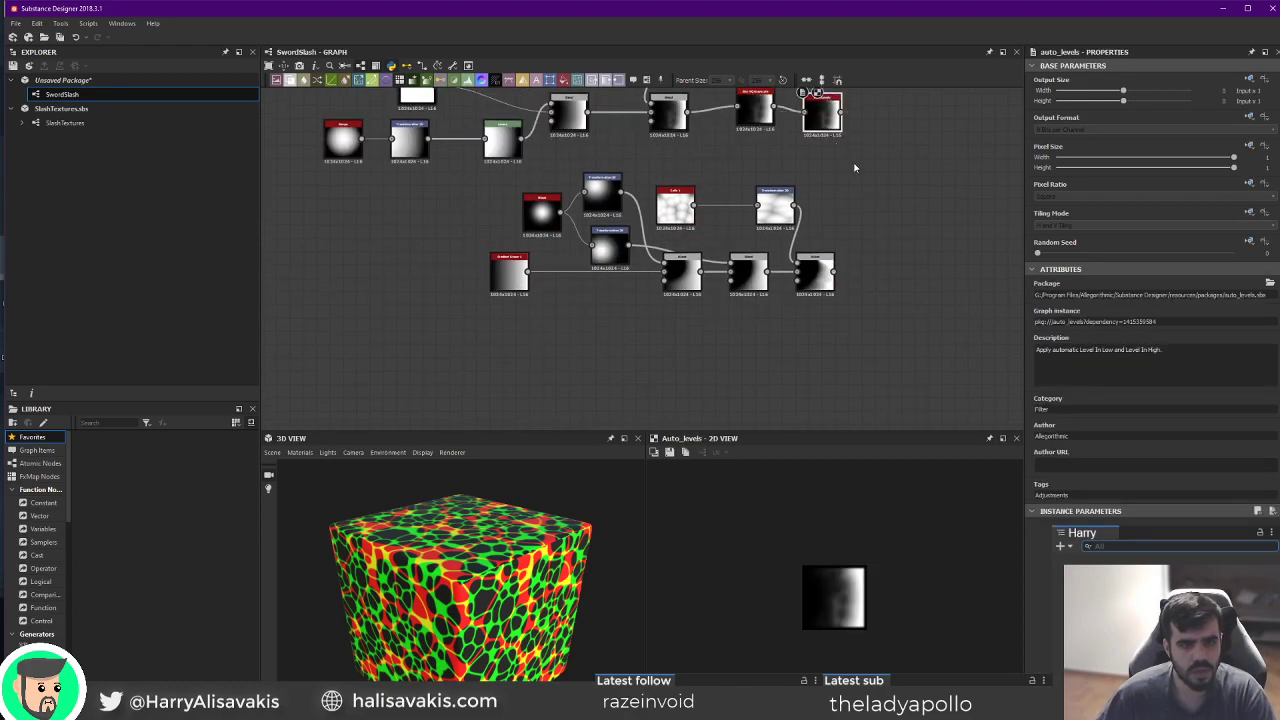
Delete the old network of Gradient Linear 1, Shape, Cells 1, Transformation 2D and Blend nodes below the pasted one.
scroll(842, 150, "up", 2)
left_click_drag(697, 313, 898, 261)
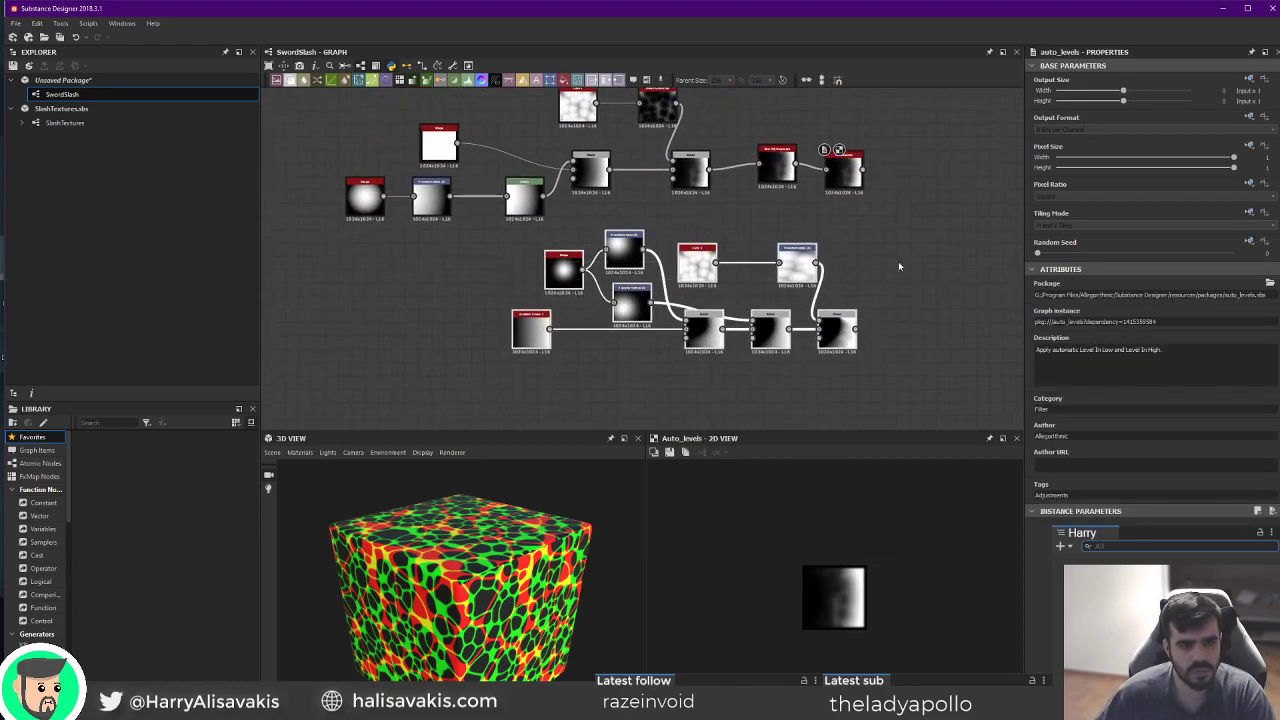
key("Delete")
Preview the pasted Shape and Transformation 2D nodes at the start of the network.
scroll(401, 204, "up", 1)
double_click(357, 243)
double_click(437, 243)
scroll(437, 243, "up", 1)
middle_click_drag(490, 347, 603, 364)
scroll(603, 364, "up", 1)
double_click(406, 252)
scroll(875, 606, "up", 3)
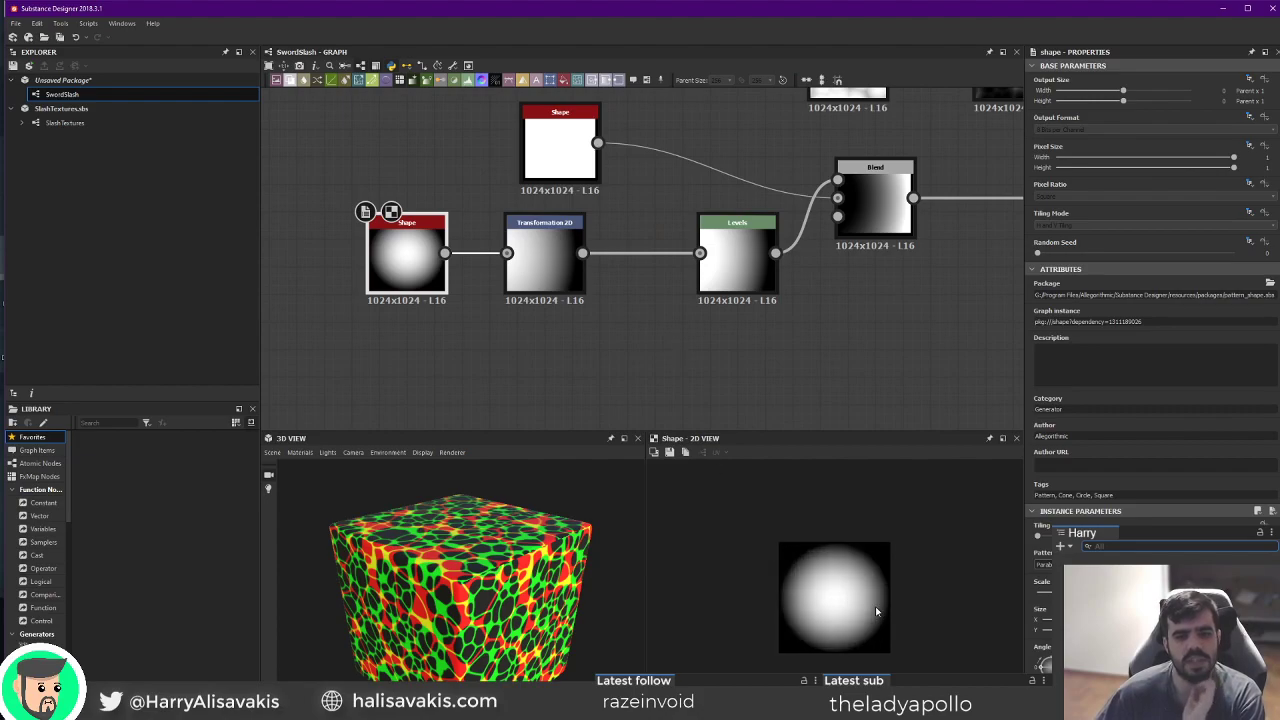
middle_click_drag(633, 278, 619, 281)
middle_click_drag(783, 380, 647, 435)
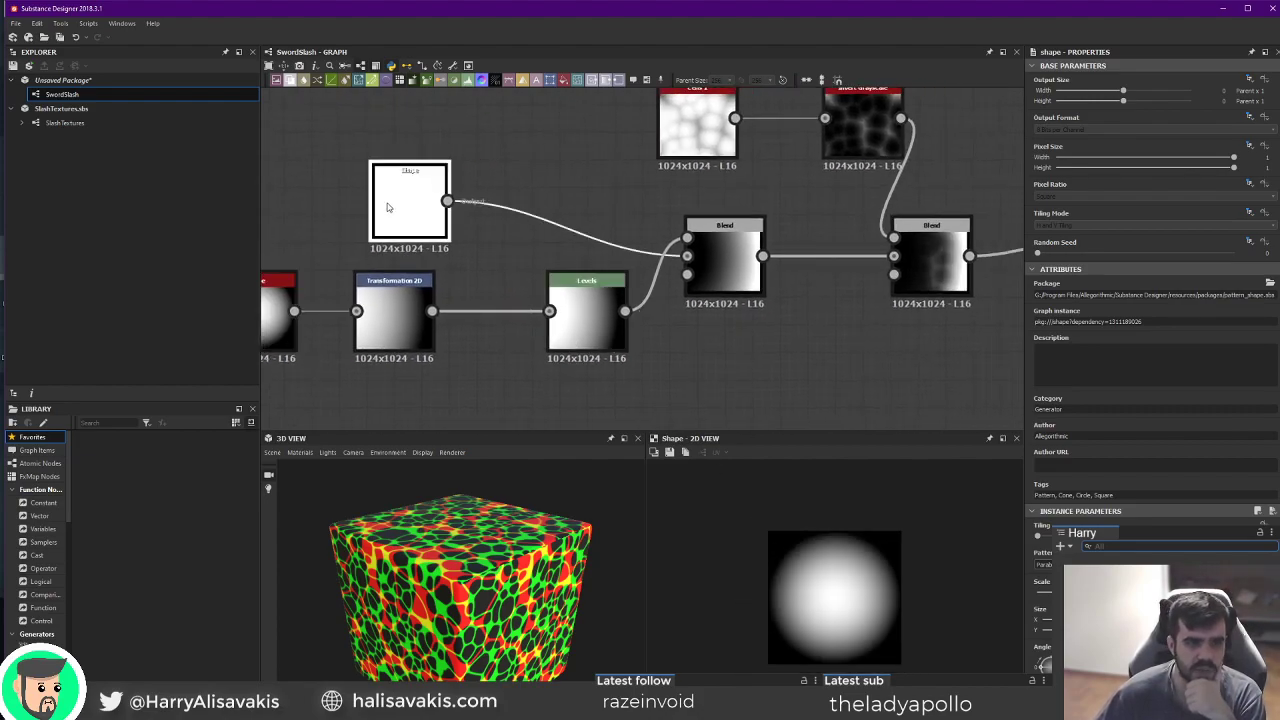
Inspect the settings and outputs of the two Blend nodes, the white Shape and the Invert Grayscale node.
double_click(741, 280)
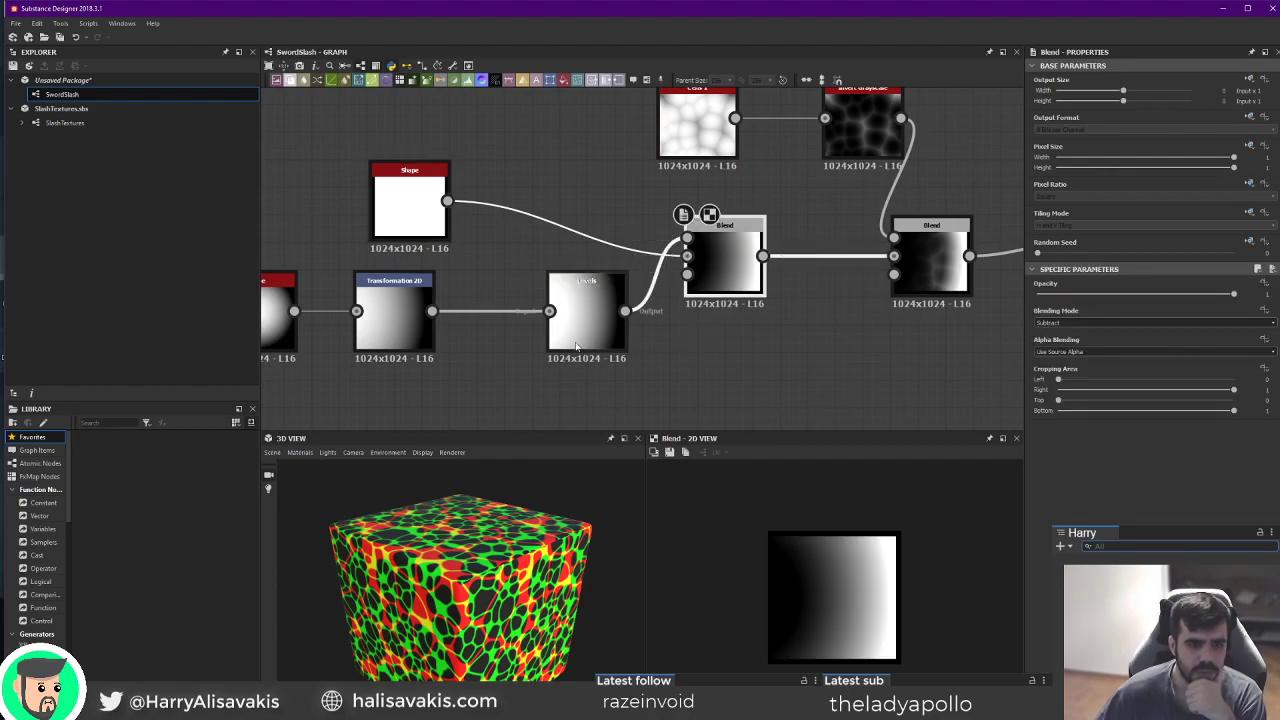
left_click(394, 178)
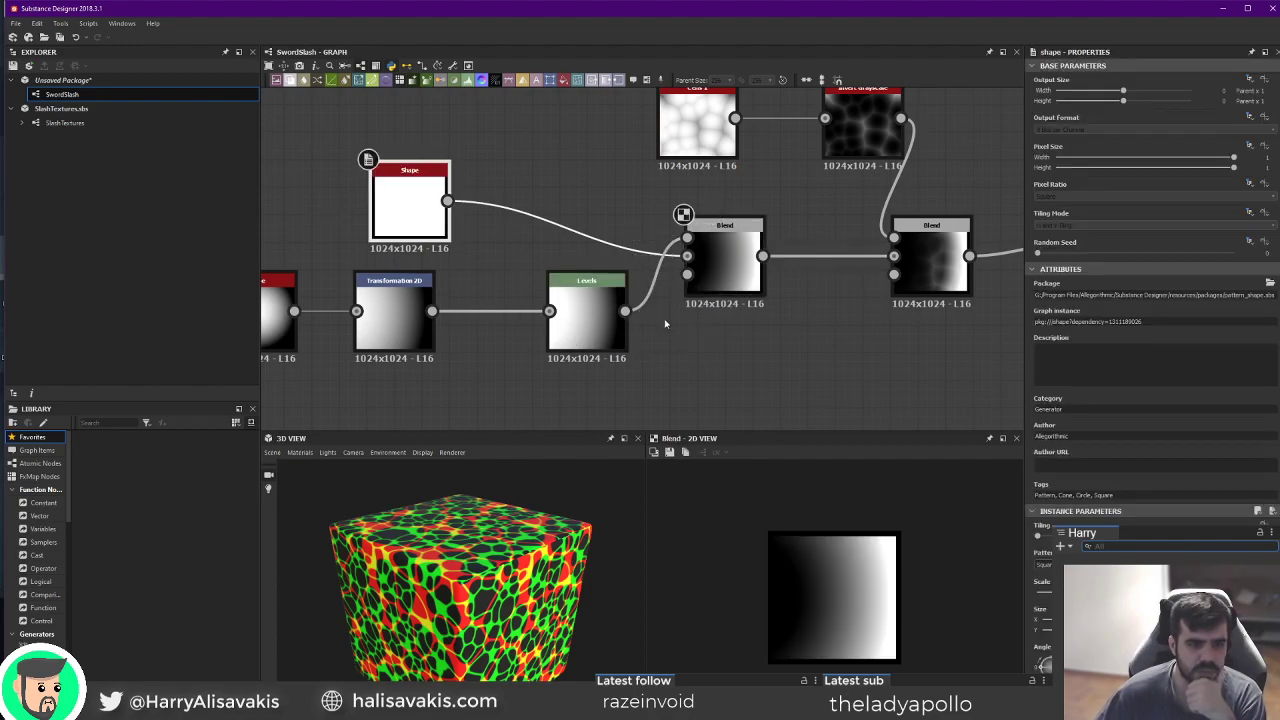
middle_click_drag(534, 235, 474, 271)
scroll(830, 223, "down", 1)
middle_click_drag(830, 223, 716, 217)
double_click(755, 283)
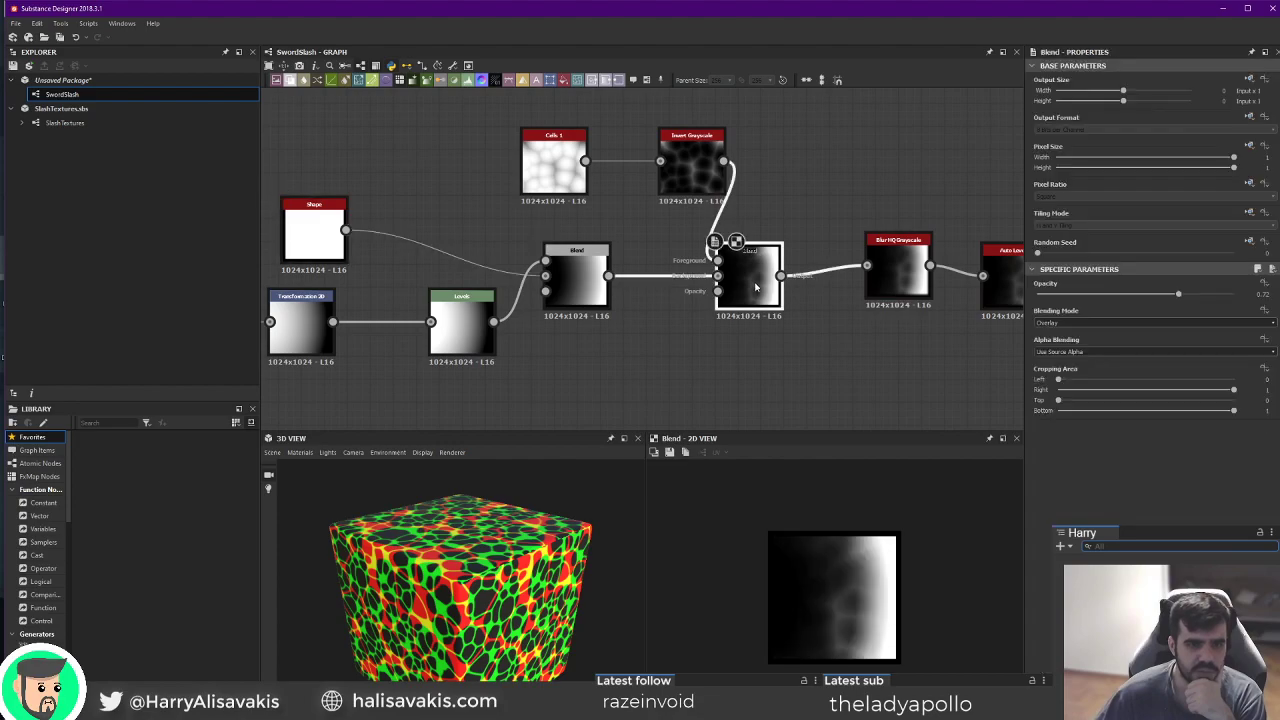
scroll(882, 606, "up", 2)
double_click(698, 150)
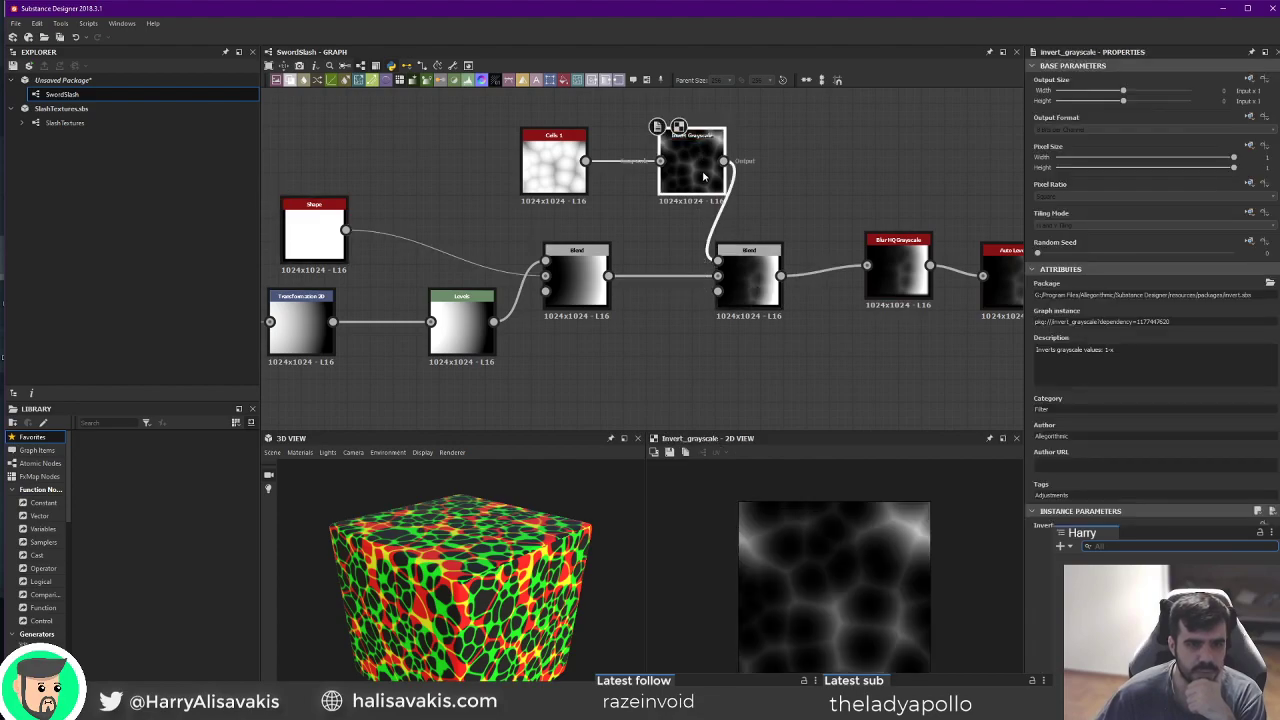
double_click(750, 285)
Space out the Cells 1, Invert Grayscale and second Blend nodes, and insert a Transformation 2D node after Invert Grayscale.
middle_click_drag(832, 313, 738, 320)
left_click_drag(460, 160, 402, 160)
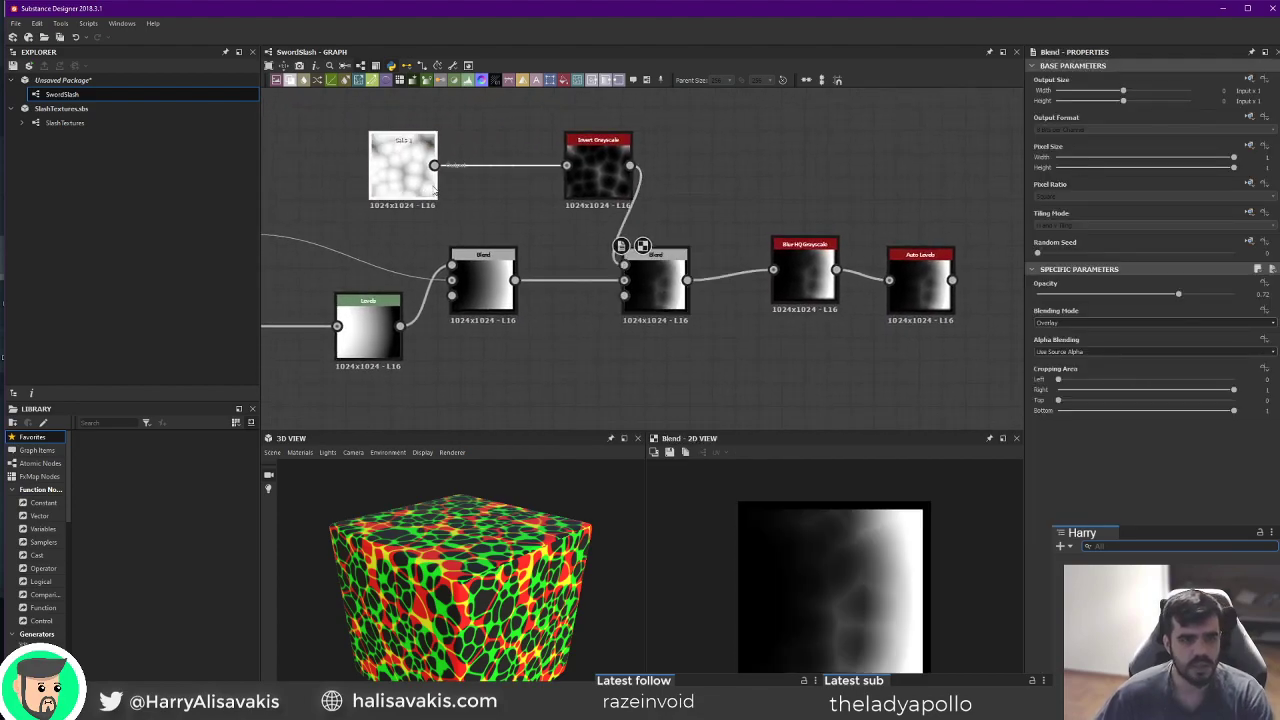
left_click_drag(576, 170, 518, 172)
left_click_drag(655, 290, 677, 290)
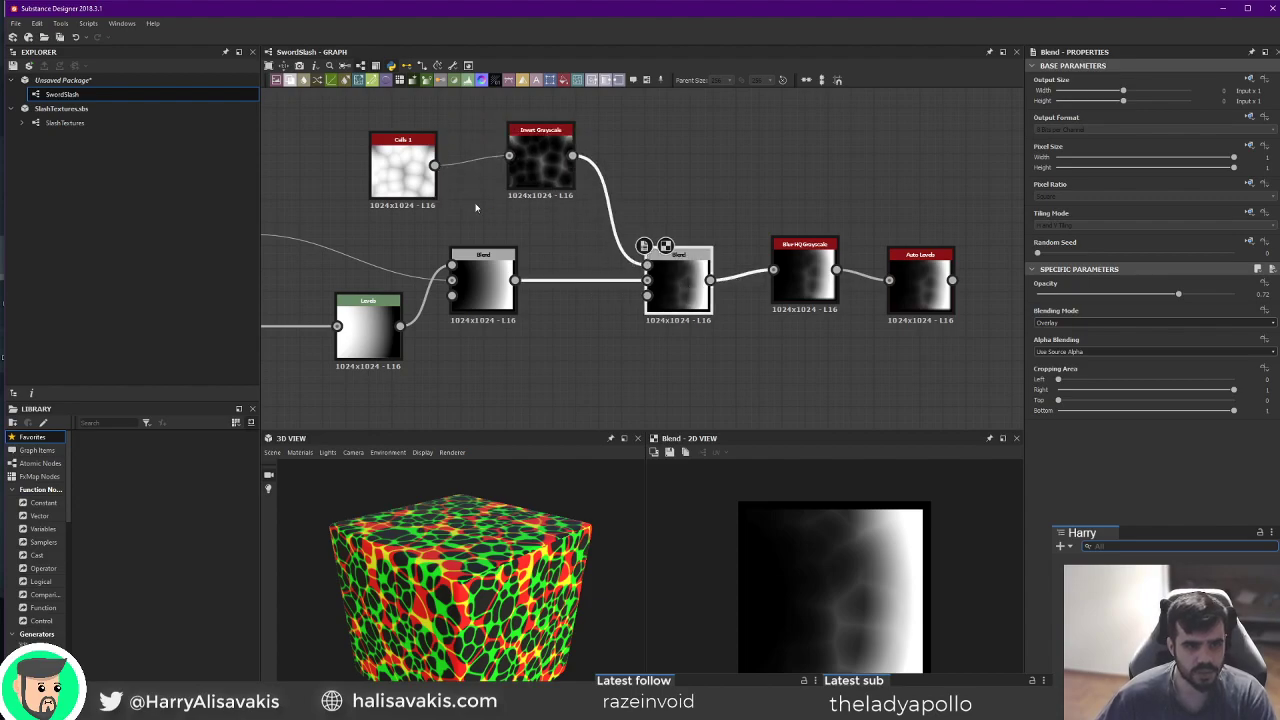
key("space")
type("tra")
left_click(584, 175)
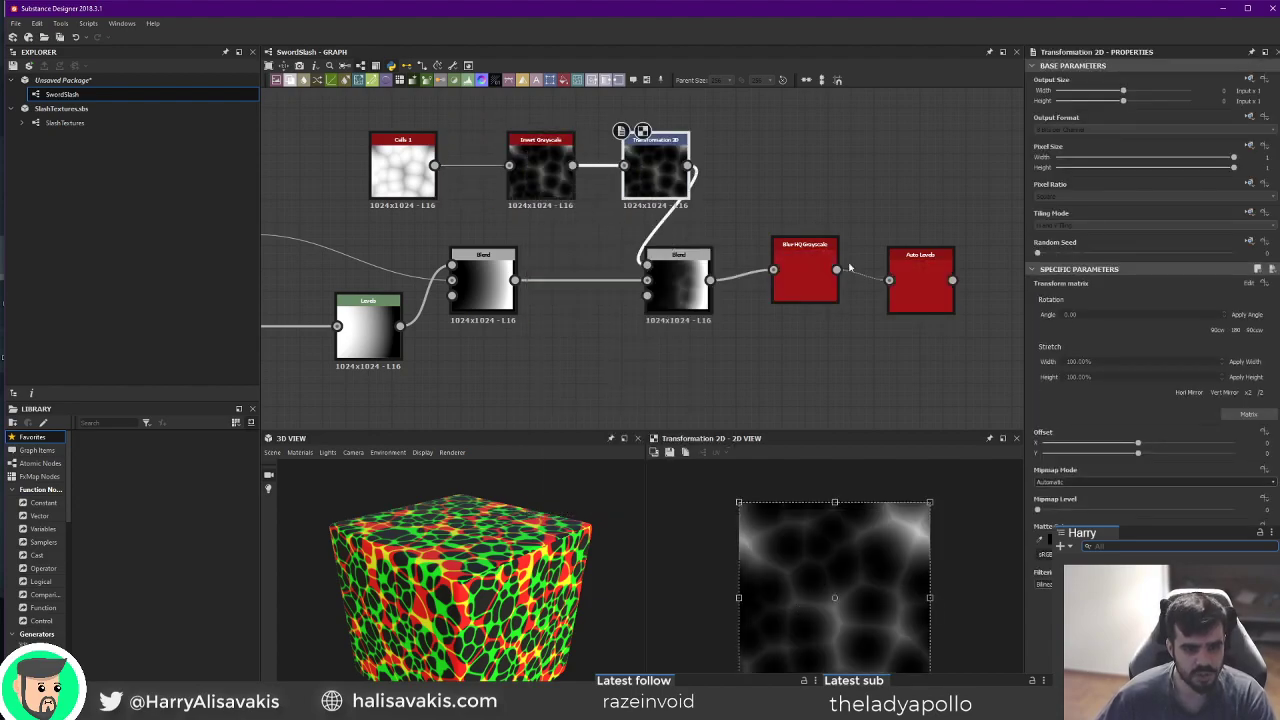
Stretch the inverted cells horizontally with the new Transformation 2D node and set the second Blend node's opacity to 1.
double_click(678, 282)
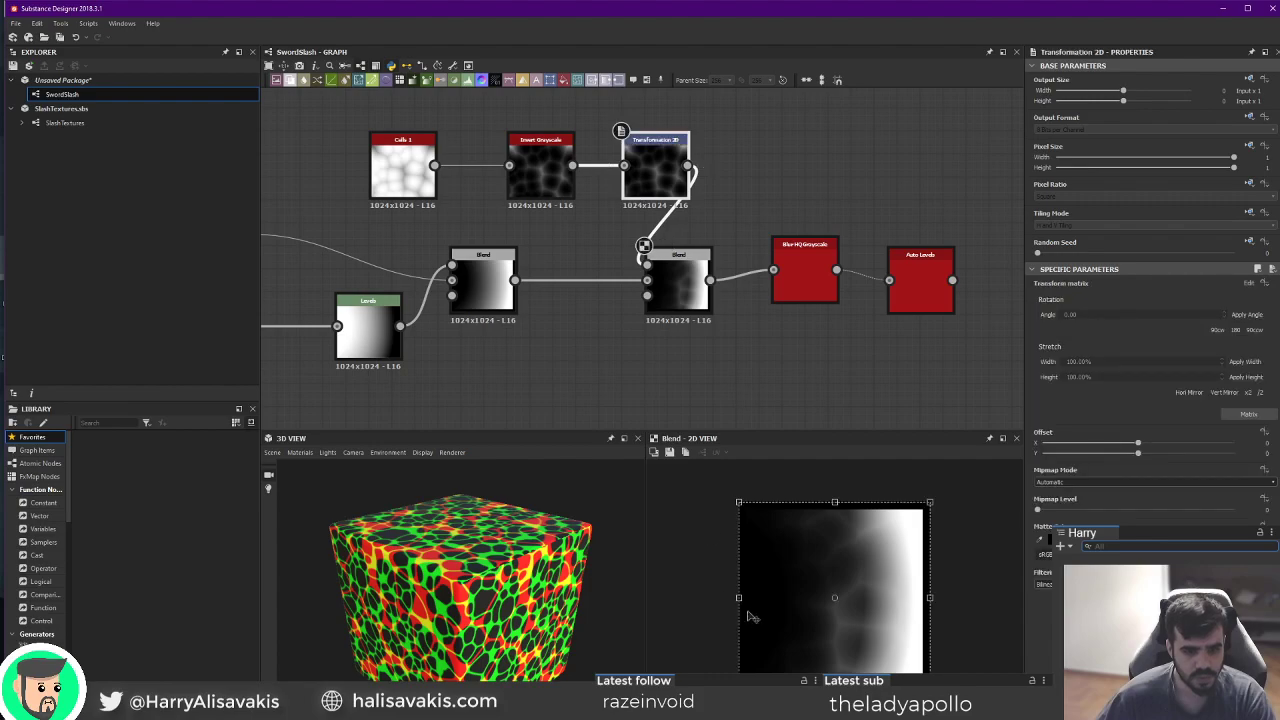
left_click_drag(740, 600, 663, 597)
left_click(685, 285)
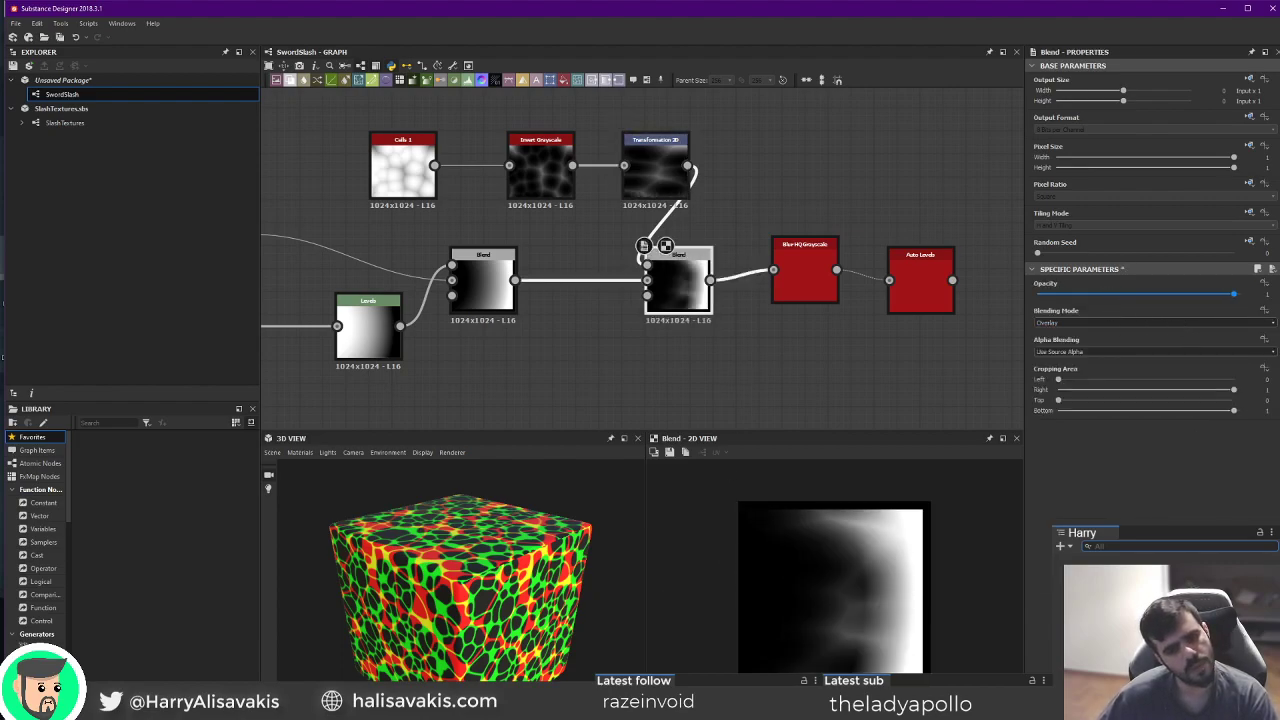
Preview the Blur HQ Grayscale output and move the Auto Levels node farther away from it.
left_click(803, 300)
middle_click_drag(878, 380, 766, 343)
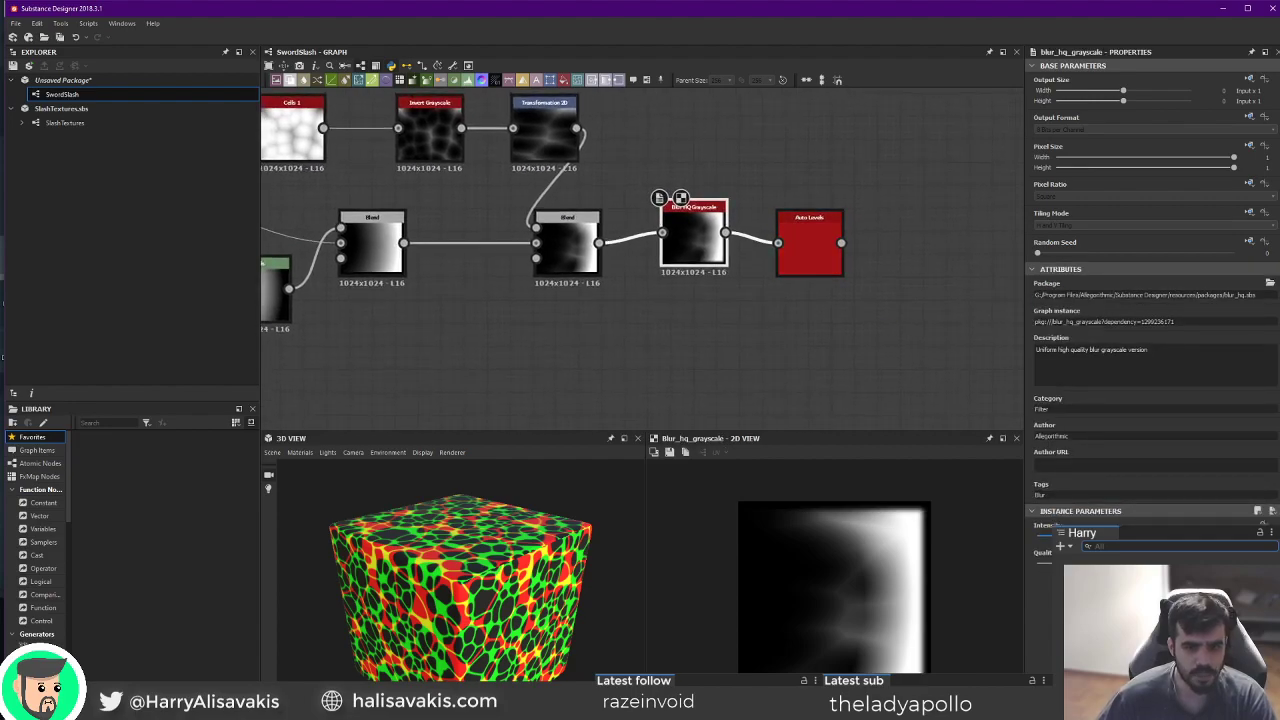
left_click_drag(807, 252, 818, 254)
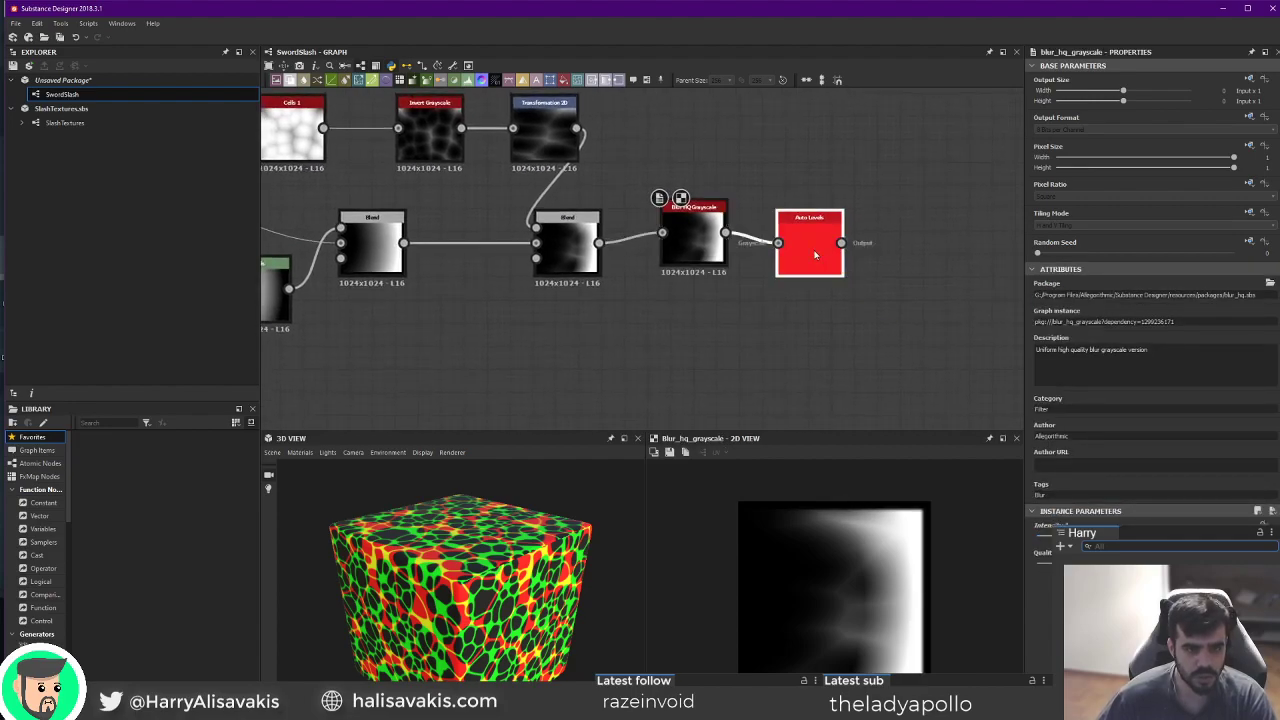
double_click(686, 248)
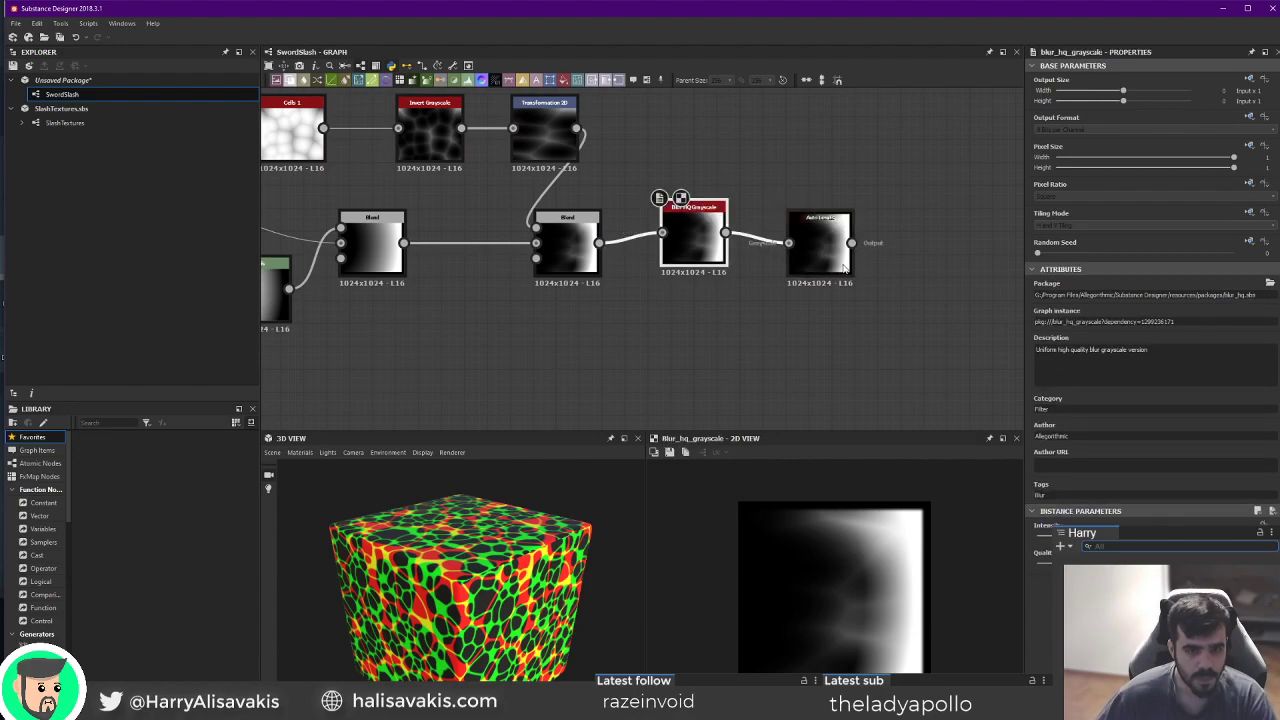
left_click_drag(812, 247, 858, 248)
Add a Directional Blur node fed by the second Blend node and set its intensity to 8.22.
left_click(788, 326)
key("space")
type("dire")
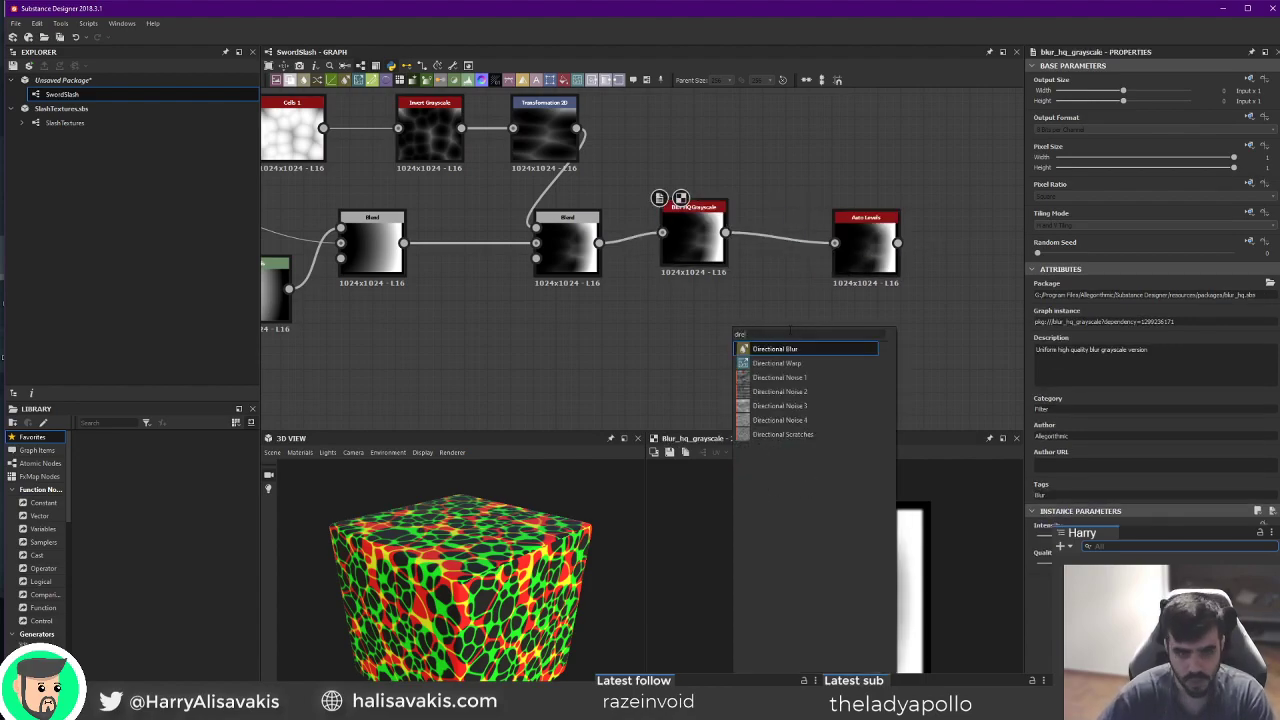
type("c")
key("Return")
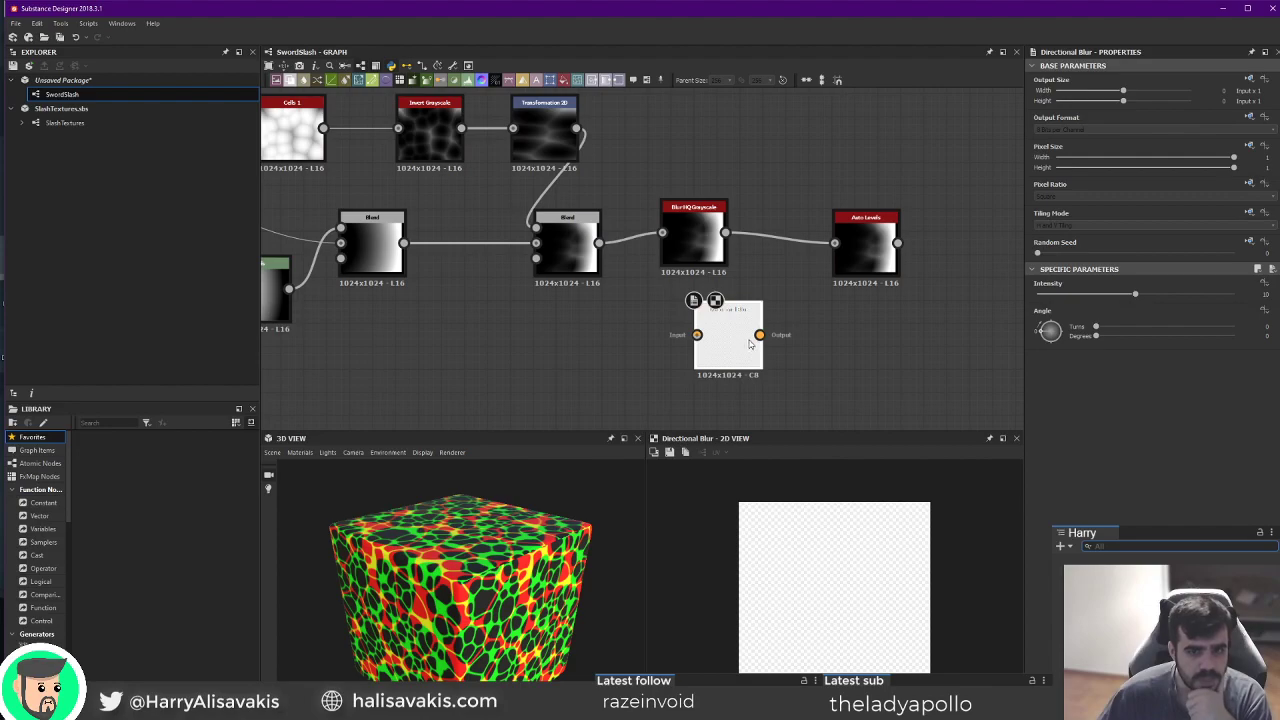
left_click_drag(705, 250, 740, 207)
left_click_drag(598, 243, 697, 335)
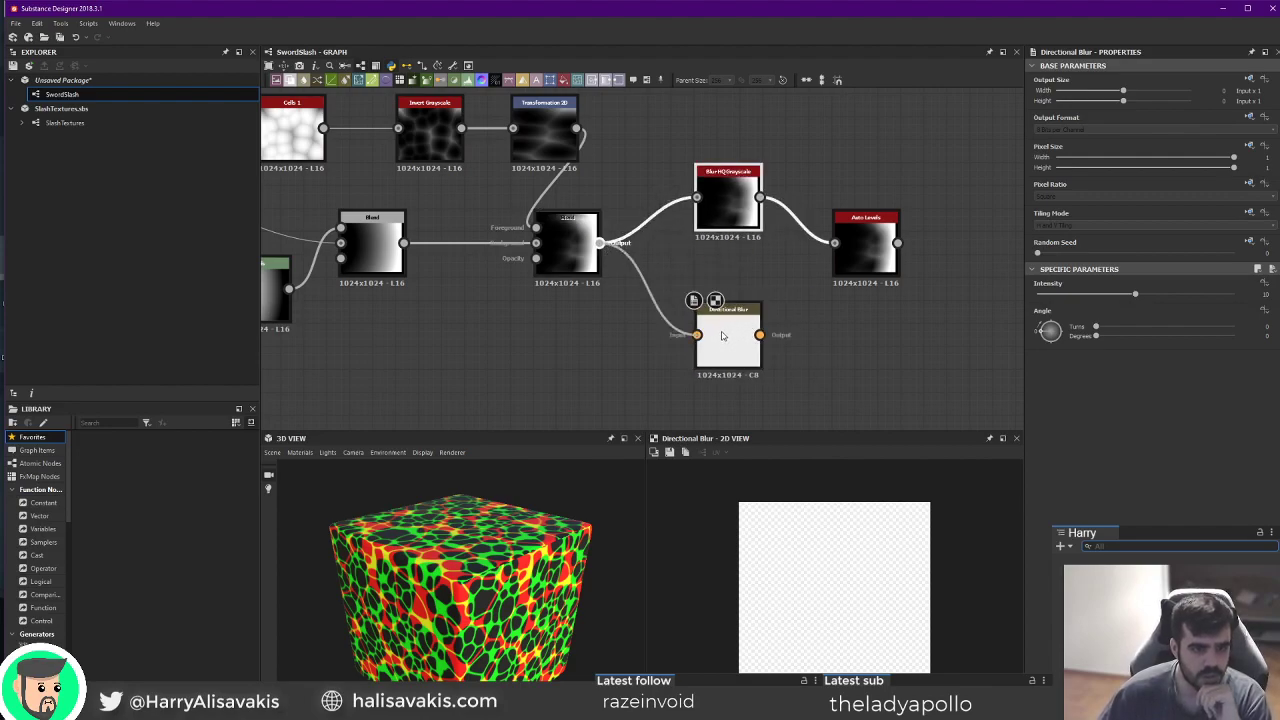
left_click_drag(1116, 293, 1096, 328)
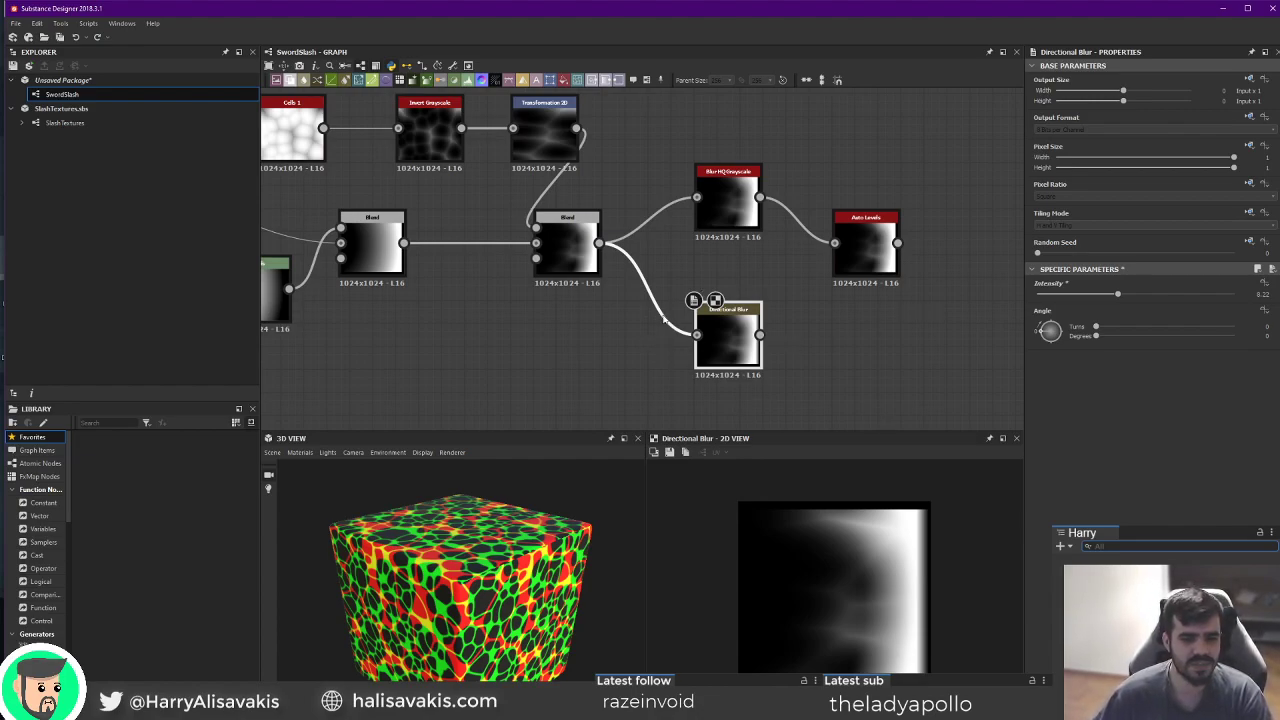
Place the Directional Blur between the second Blend and Blur HQ Grayscale nodes, and preview the blurred result.
left_click_drag(728, 345, 705, 207)
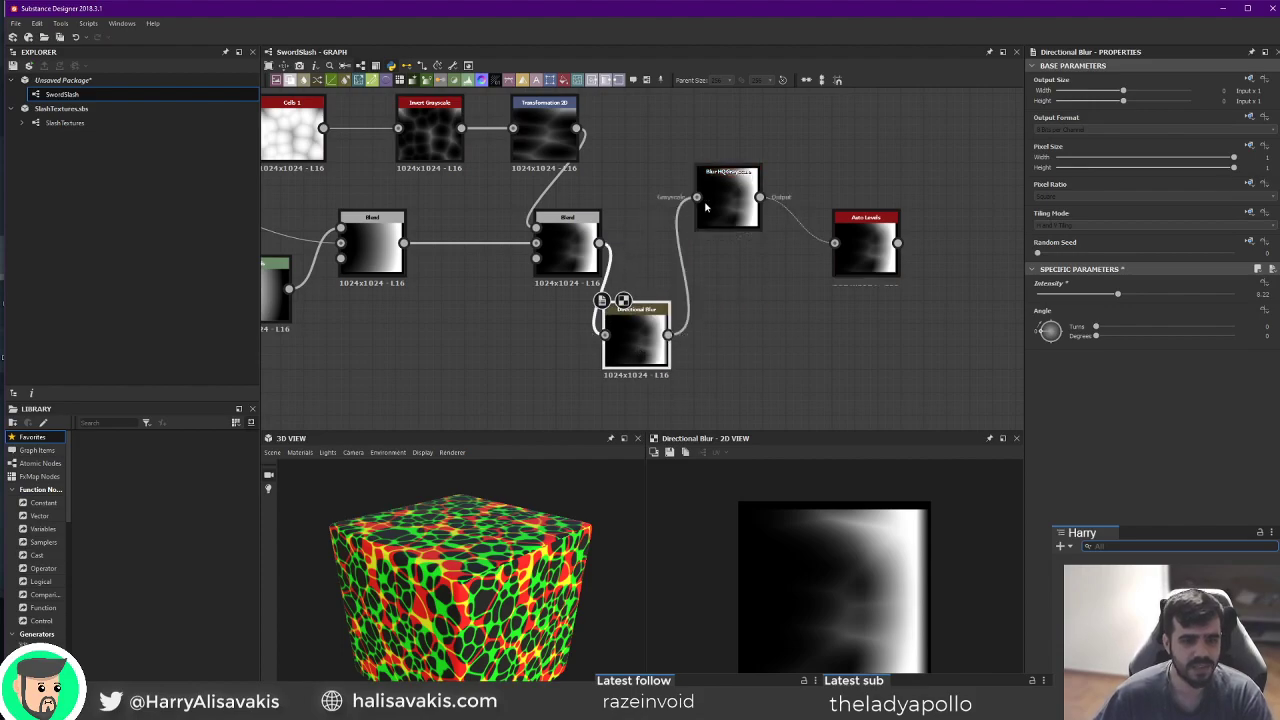
left_click(708, 205)
left_click(630, 320)
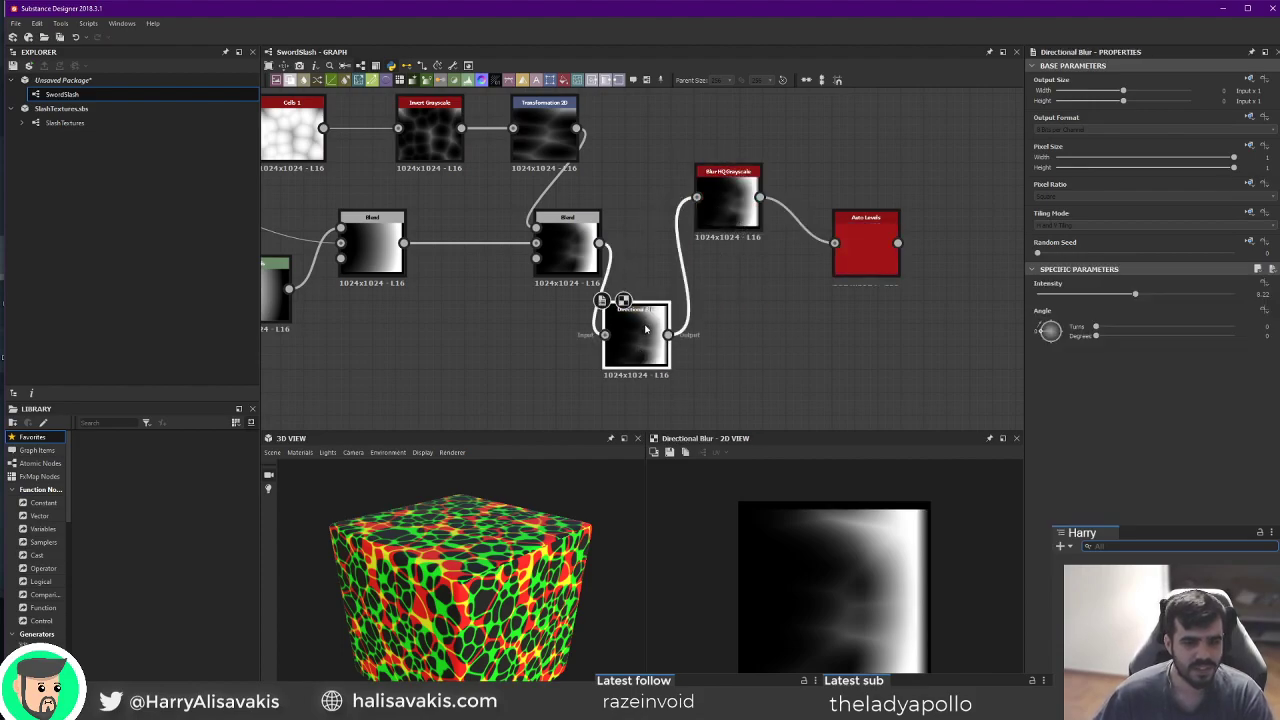
double_click(735, 204)
left_click_drag(577, 270, 545, 270)
middle_click_drag(556, 290, 625, 269)
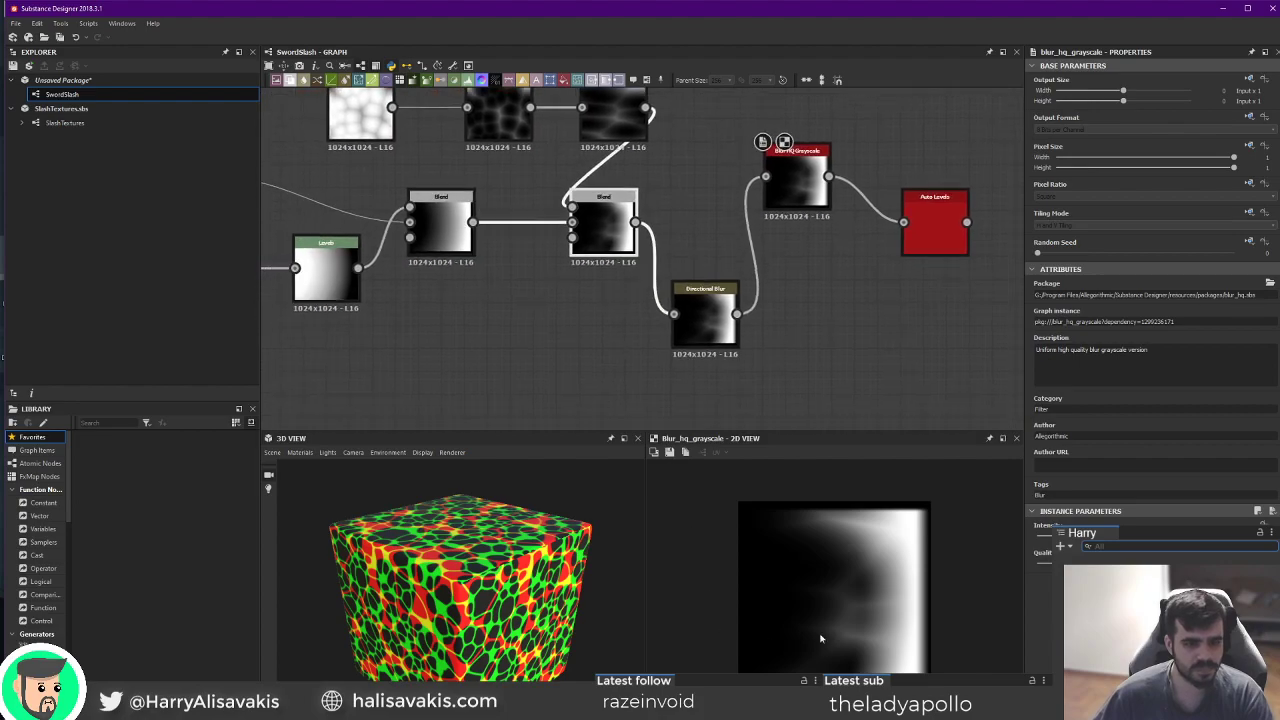
Examine the Blur HQ Grayscale and Auto Levels outputs at different zoom levels in the 2D view.
scroll(820, 638, "down", 2)
scroll(840, 630, "up", 4)
scroll(846, 626, "down", 2)
scroll(846, 626, "up", 1)
double_click(940, 238)
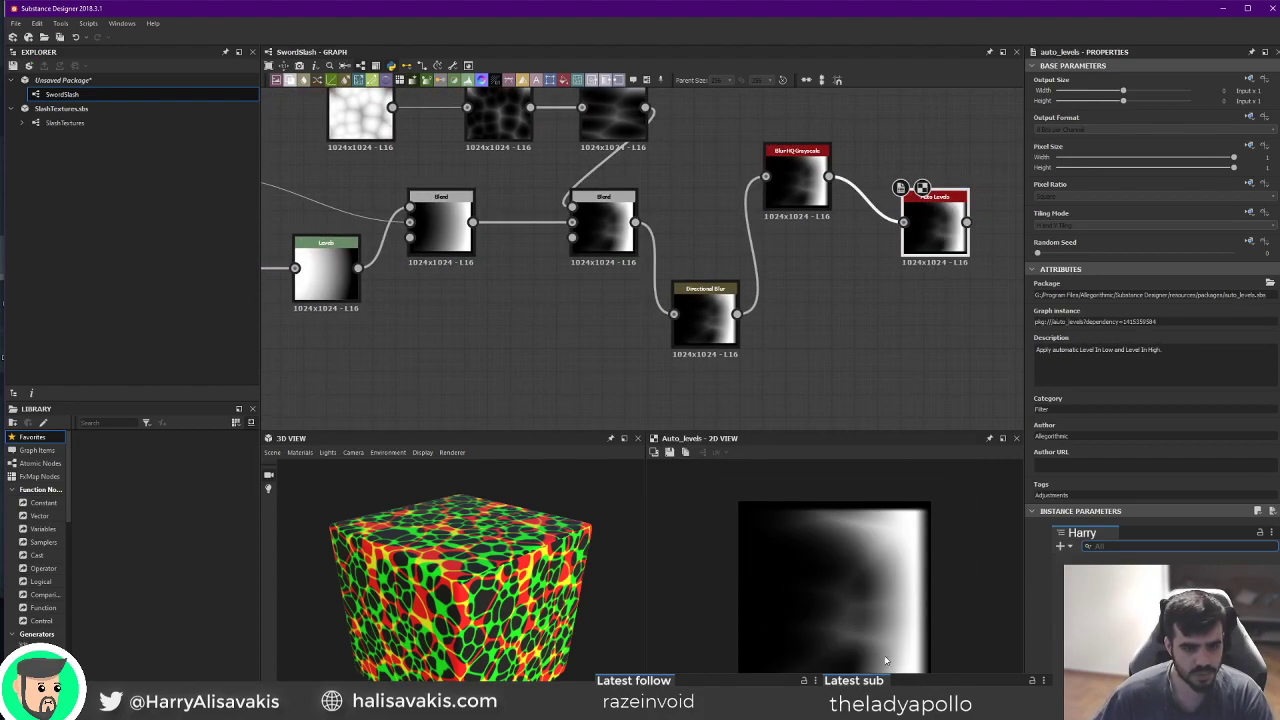
scroll(885, 660, "down", 3)
scroll(880, 655, "up", 2)
middle_click_drag(877, 288, 739, 279)
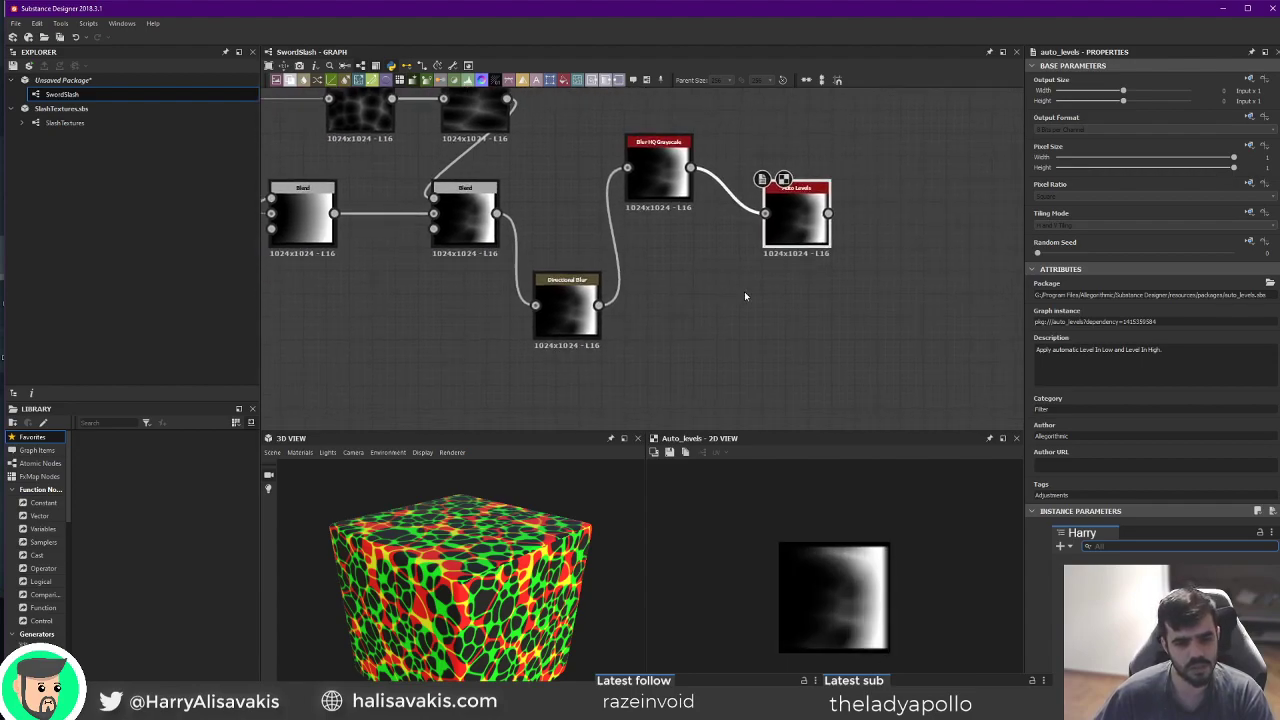
Switch to Blender to look at the ring mesh, and return to the Substance Designer graph.
middle_click_drag(705, 235, 977, 290)
middle_click_drag(842, 362, 586, 318)
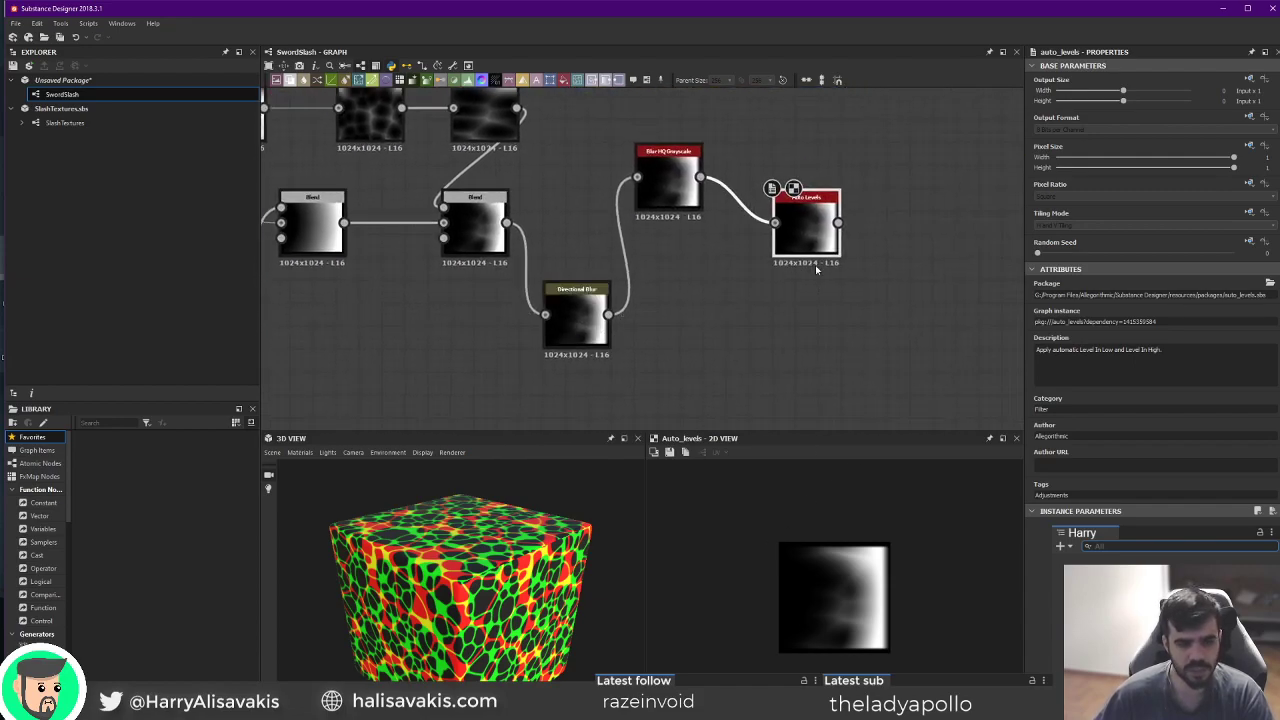
middle_click_drag(815, 265, 753, 301)
key("alt+Tab")
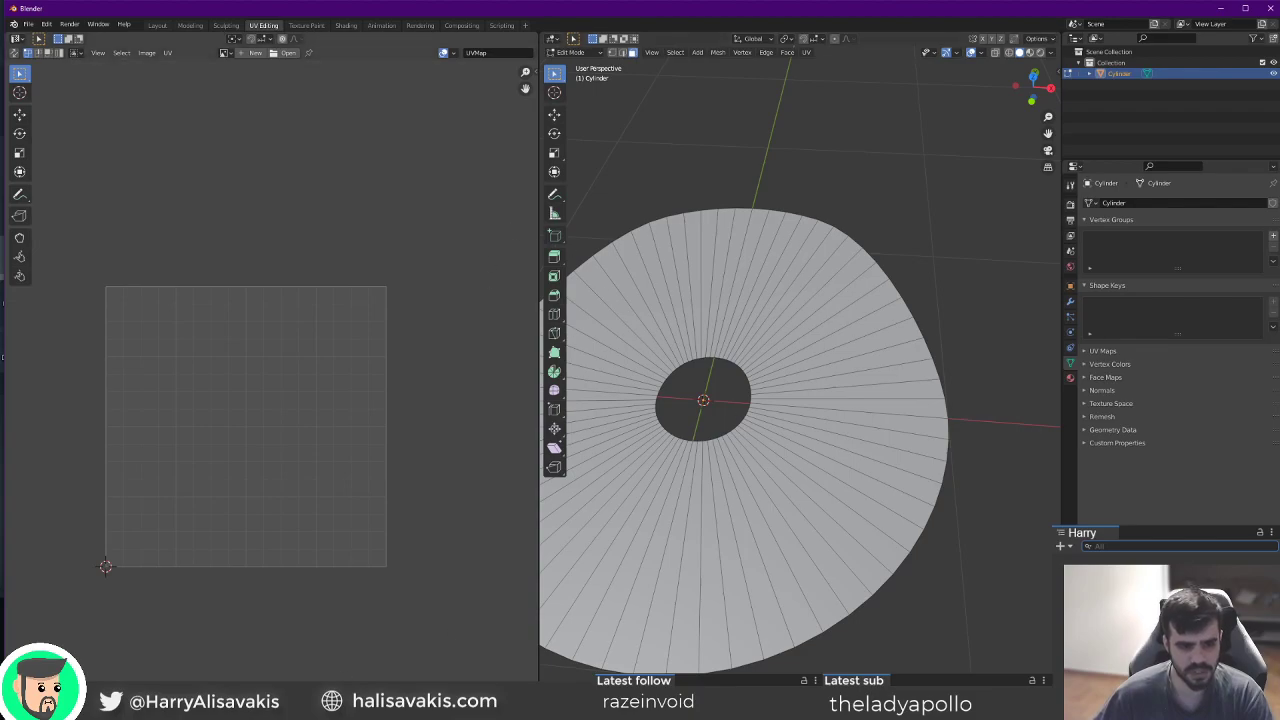
key("alt+Tab")
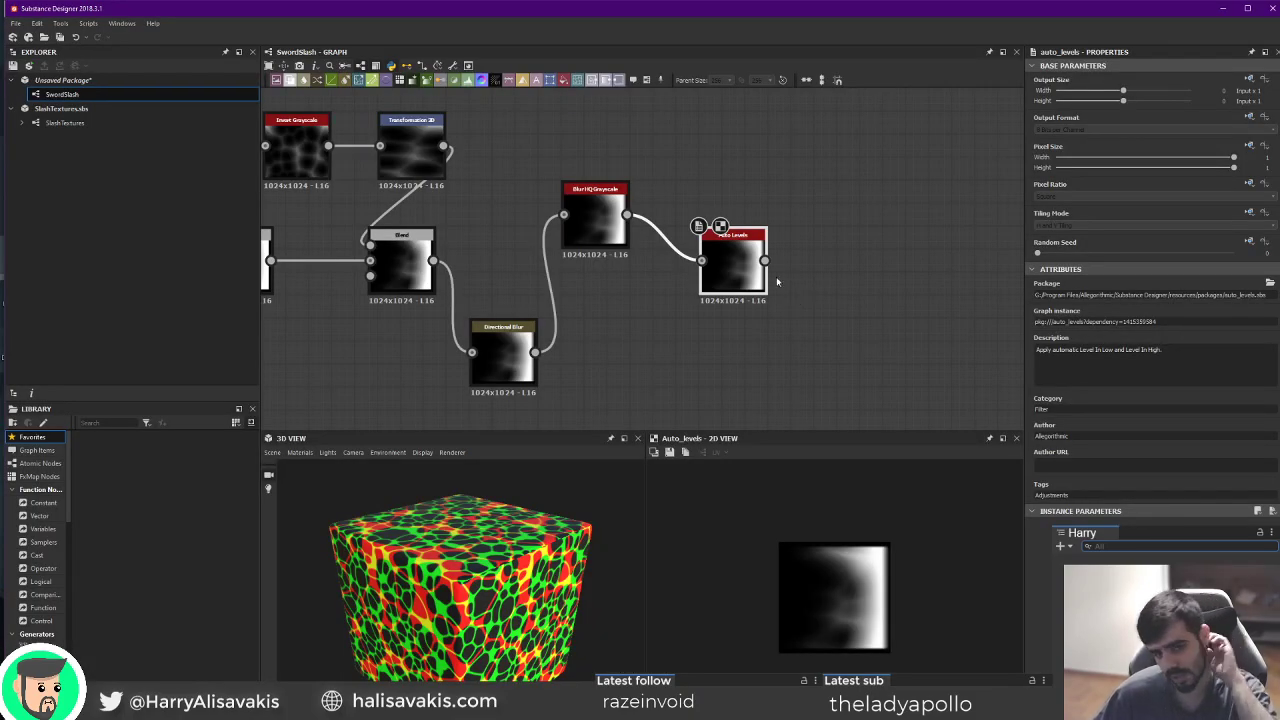
Add an RGBA Merge node after the Auto Levels node, with Auto Levels feeding its red input.
middle_click_drag(837, 291, 831, 289)
scroll(799, 210, "down", 1)
middle_click_drag(799, 210, 696, 205)
left_click(597, 211)
scroll(696, 205, "up", 1)
key("space")
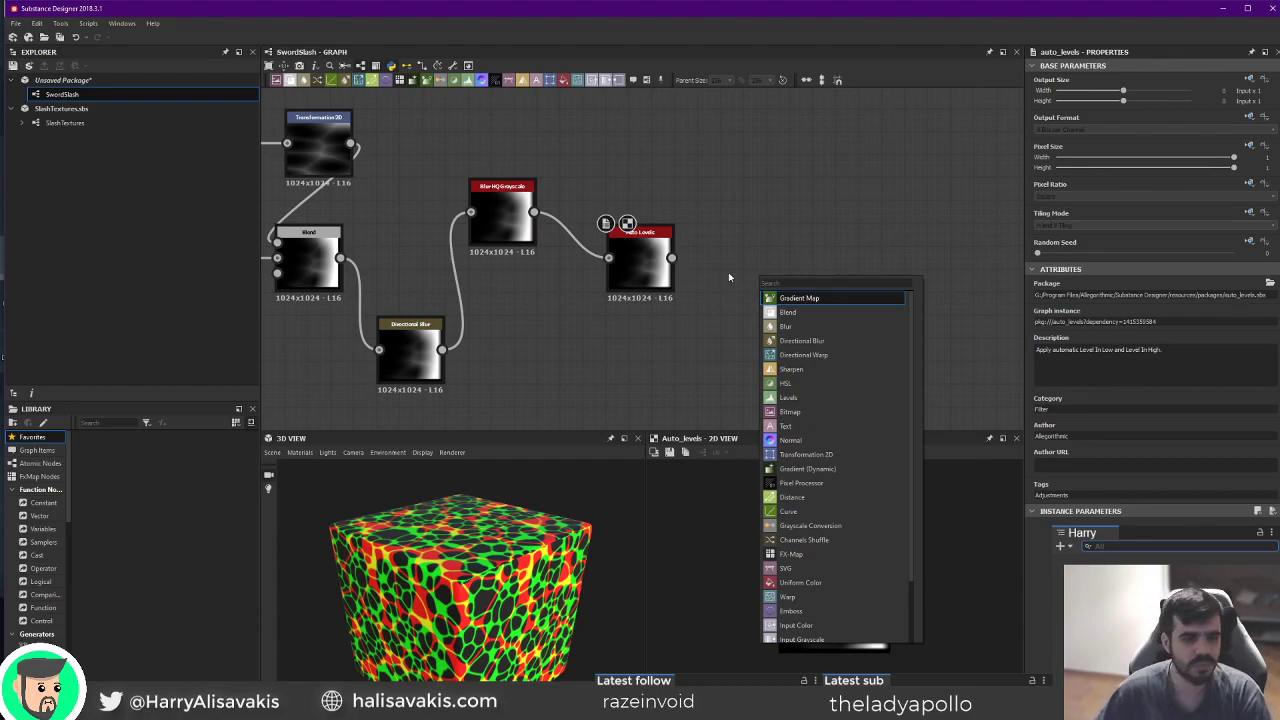
key("Escape")
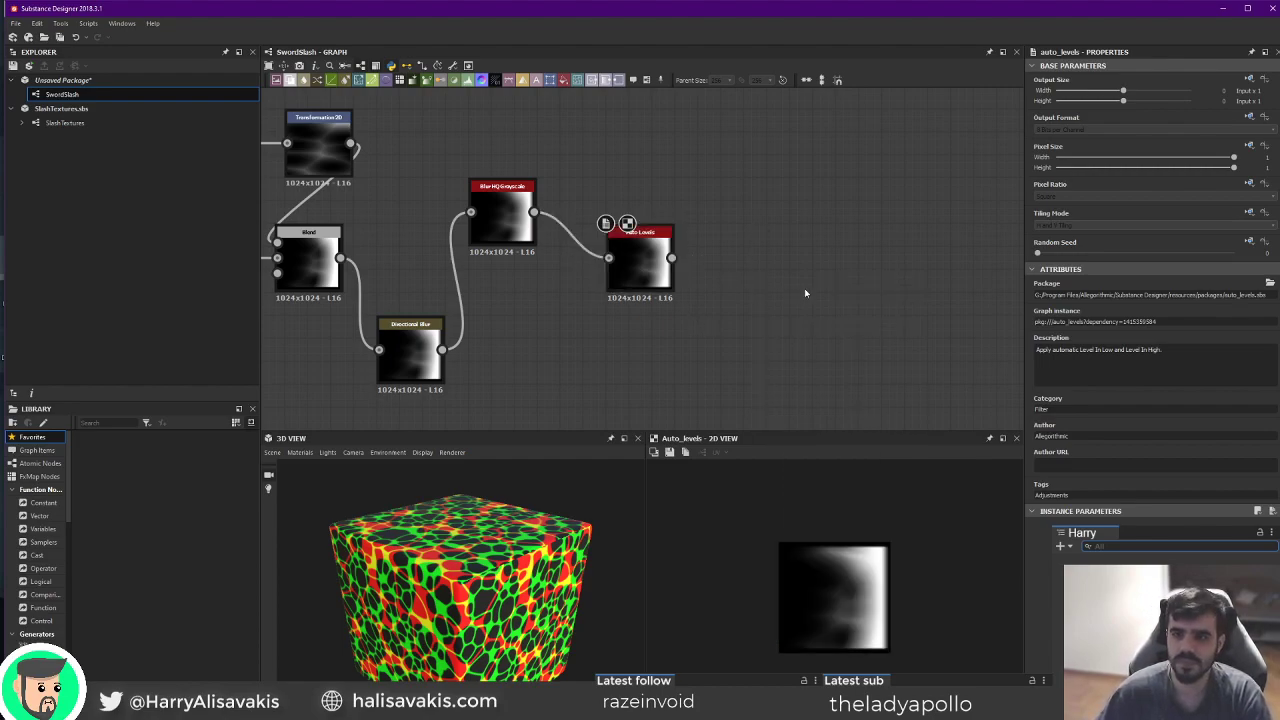
key("space")
type("rgb")
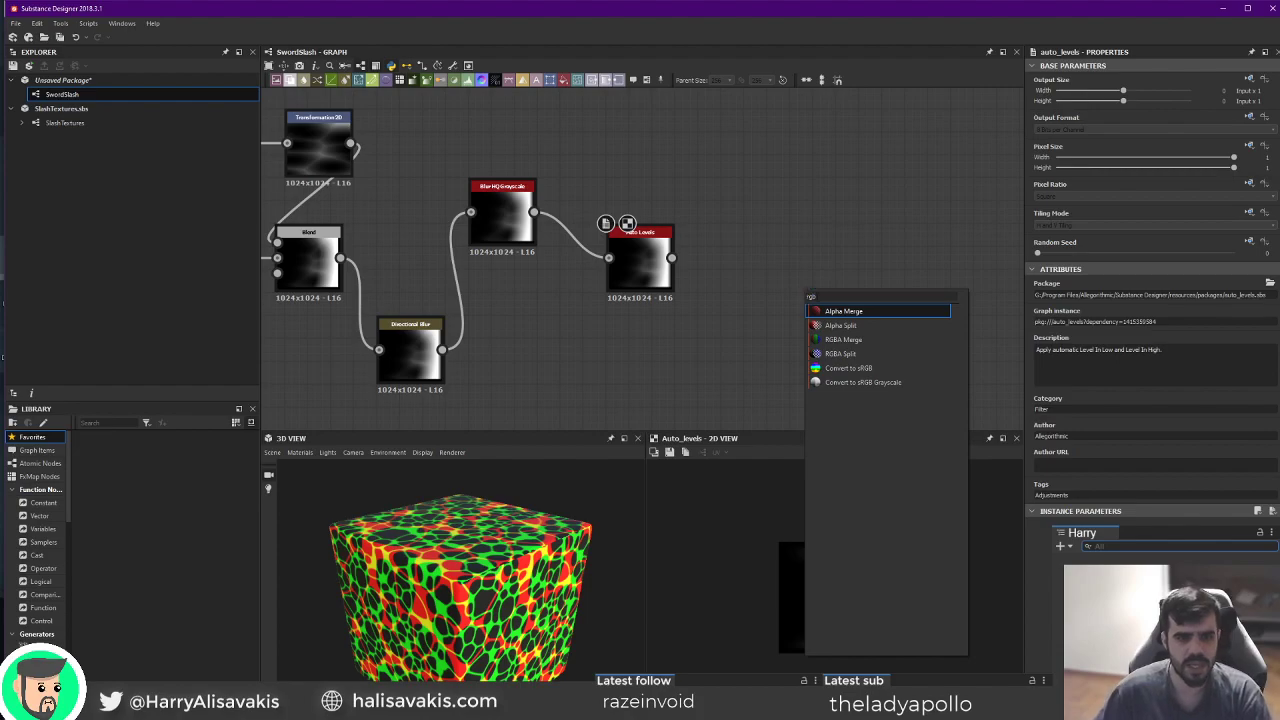
left_click(848, 342)
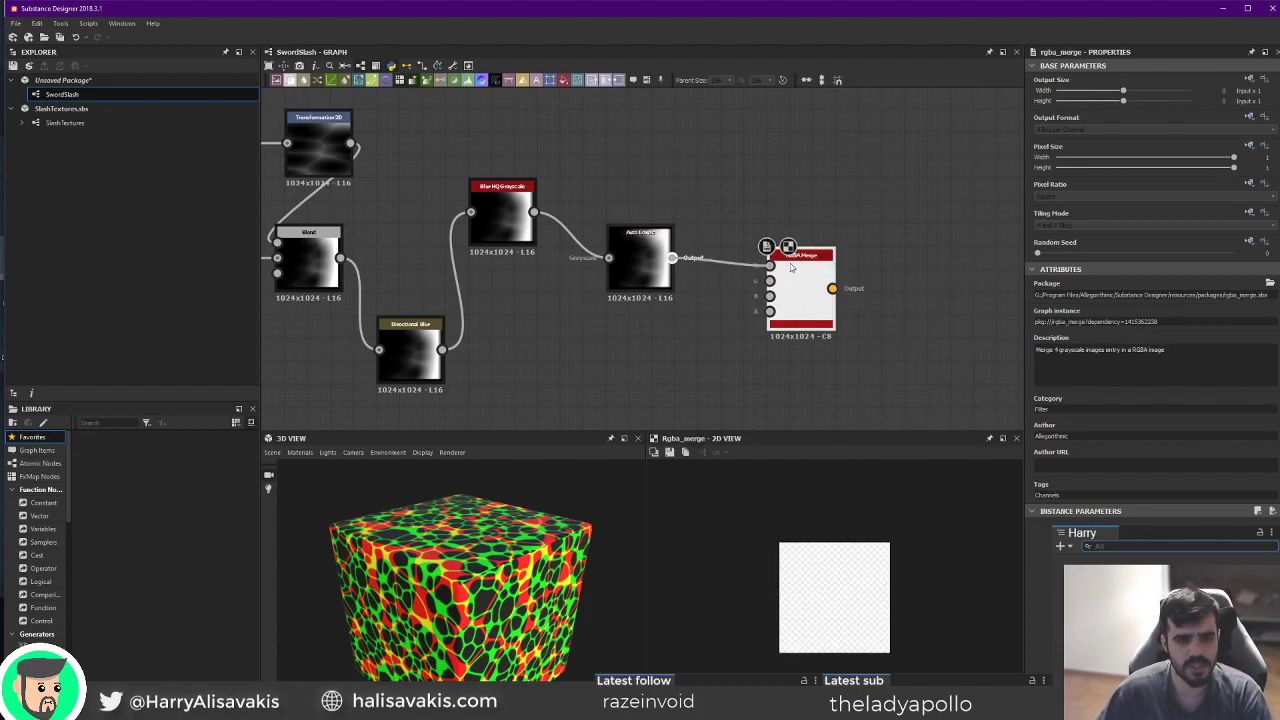
Connect the Auto Levels output to the green, blue and alpha inputs of the RGBA Merge node, and check the merged result.
left_click_drag(671, 258, 769, 295)
left_click_drag(671, 258, 769, 310)
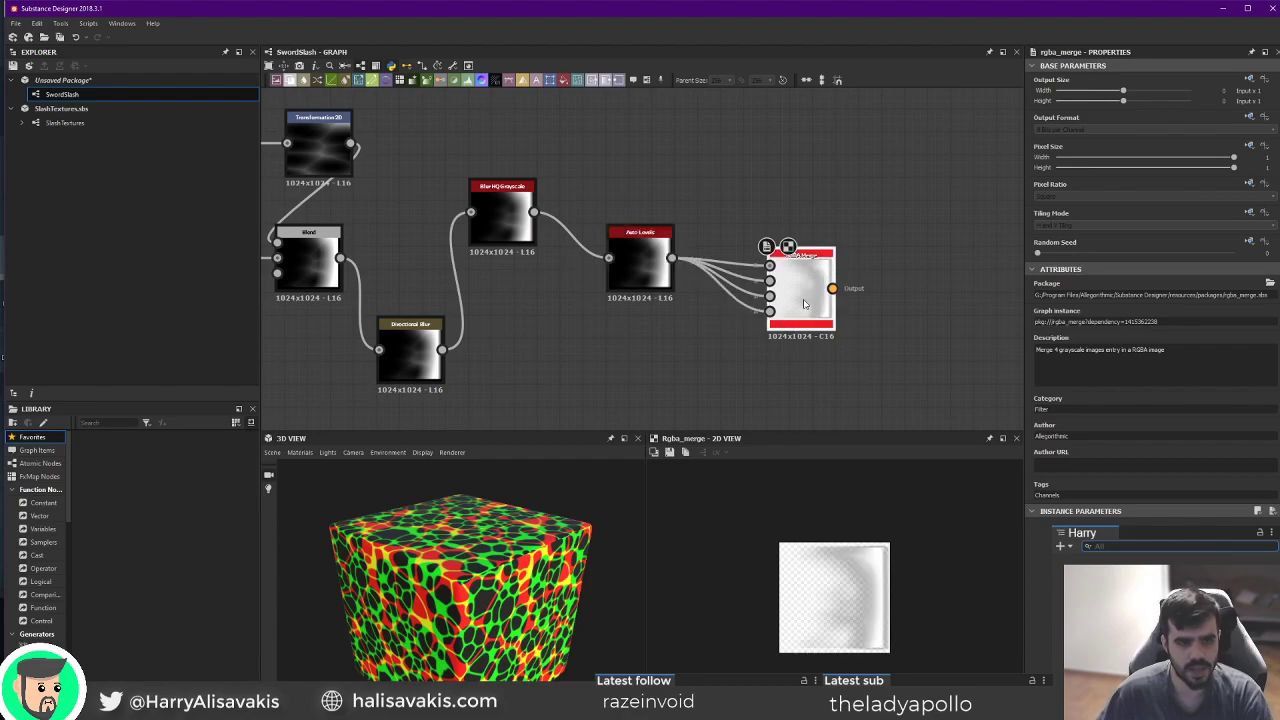
scroll(877, 590, "up", 6)
scroll(875, 597, "down", 4)
scroll(858, 519, "down", 1)
Add an Output node fed by RGBA Merge, give it an RGBA baseColor usage, and set its identifier and label to baseColor.
middle_click_drag(838, 369, 715, 257)
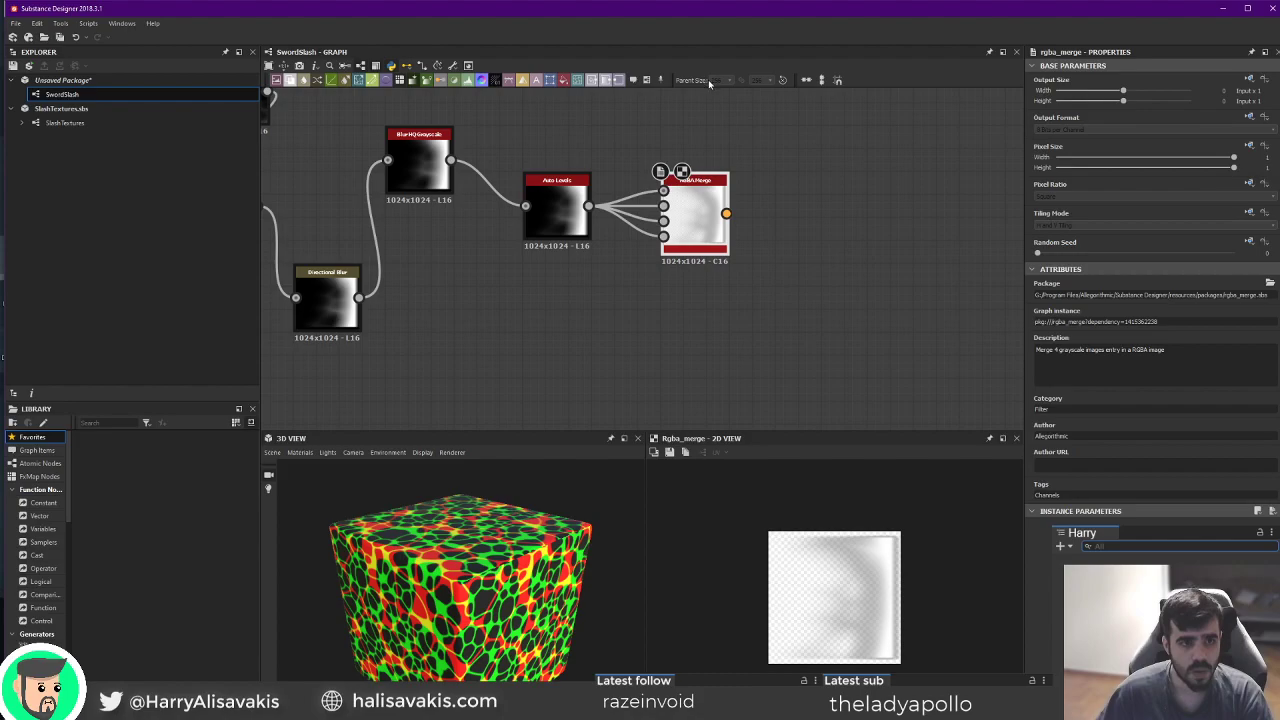
left_click(621, 81)
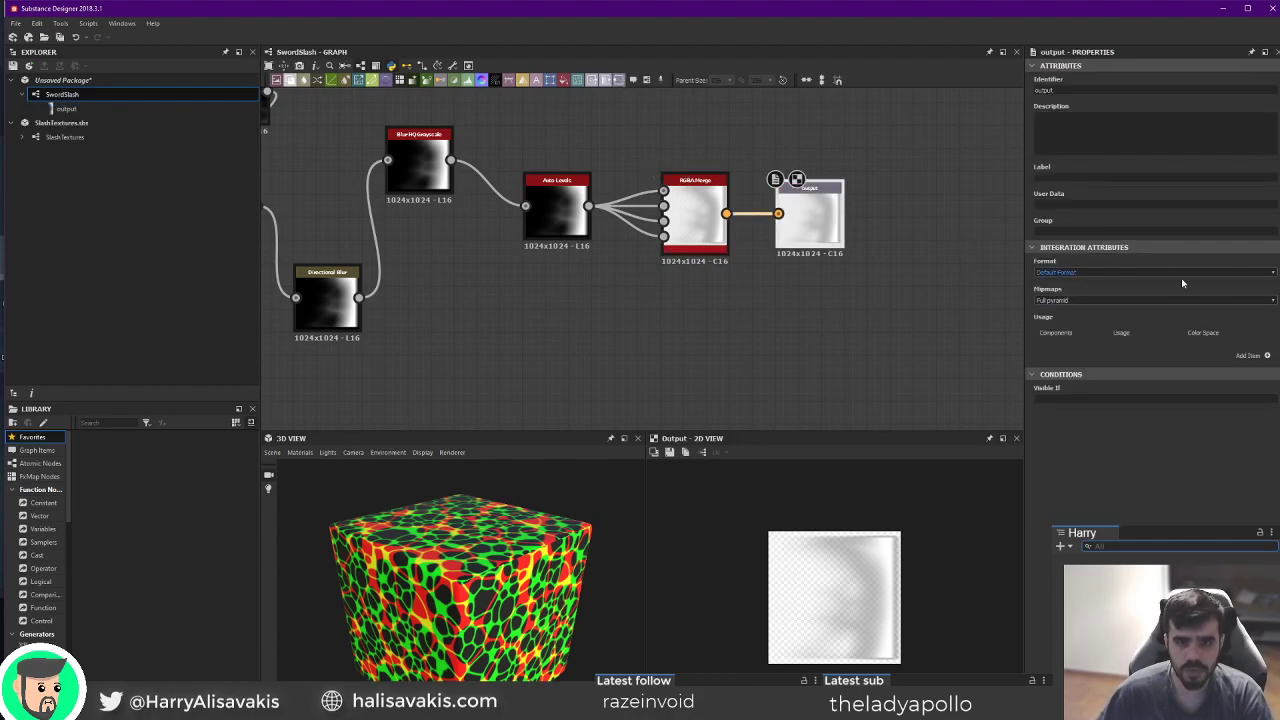
left_click(1263, 354)
left_click(1140, 345)
left_click(1152, 368)
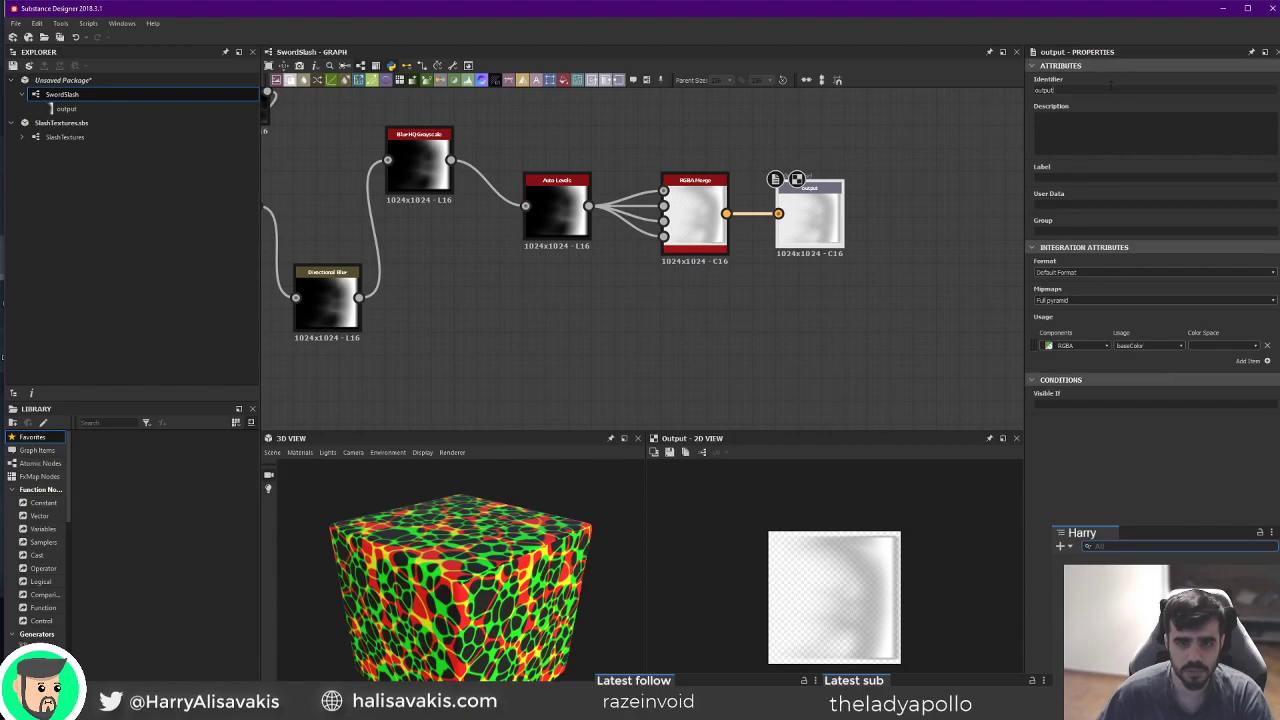
type("baseColor")
key("Return")
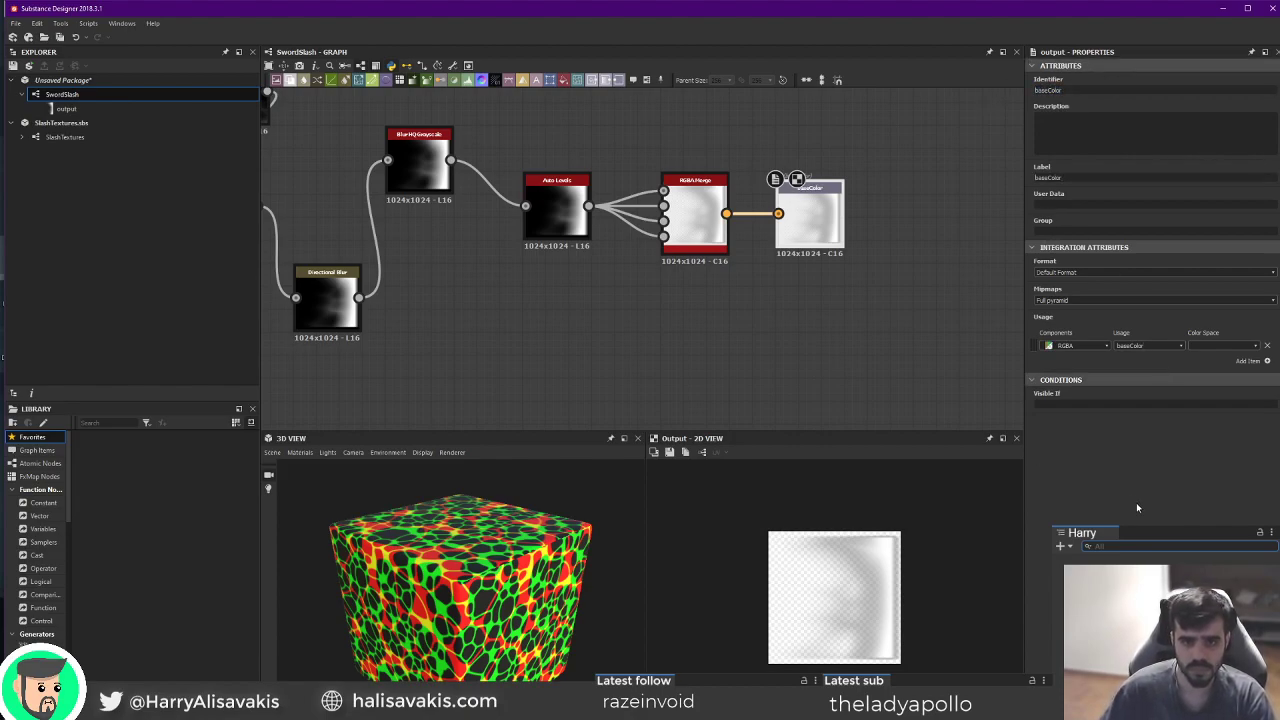
Show the graph's outputs on the cube in the 3D view and rotate the cube to inspect the texture.
right_click(637, 283)
left_click(667, 346)
left_click_drag(502, 652, 600, 630)
middle_click_drag(945, 289, 808, 273)
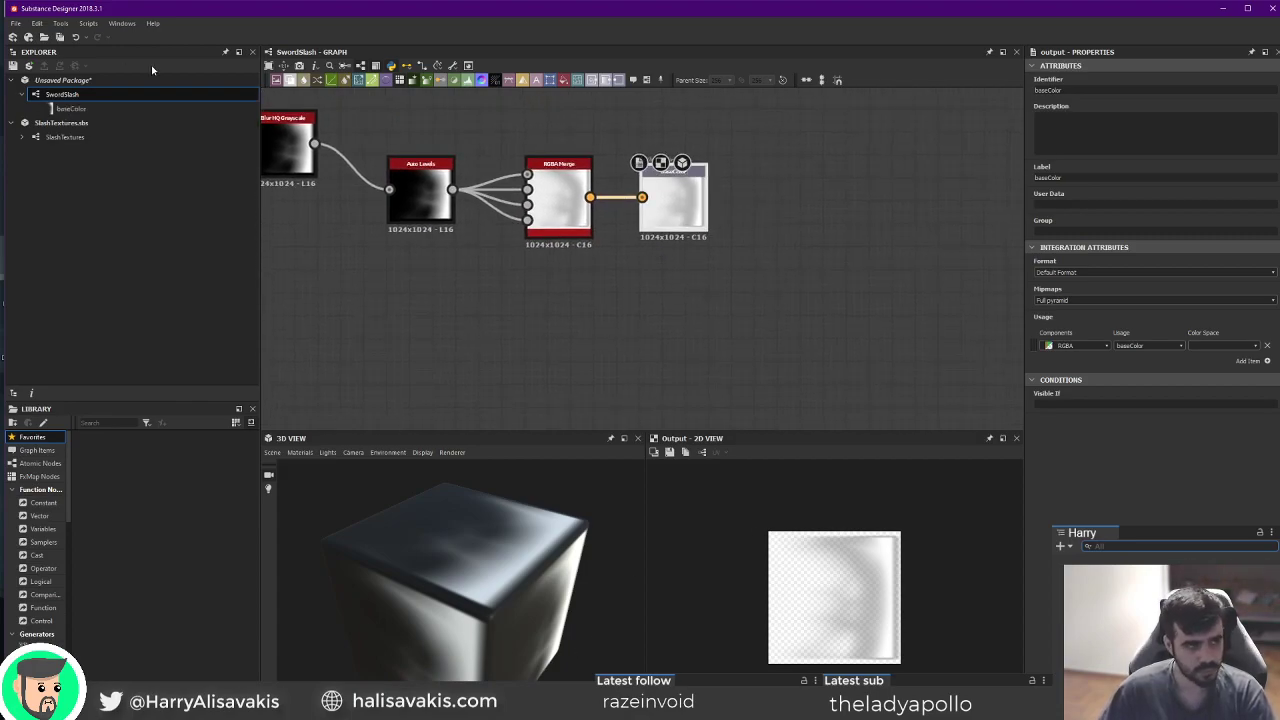
Open the bitmap export settings for the SwordSlash graph's outputs and move the dialog fully into view.
right_click(97, 96)
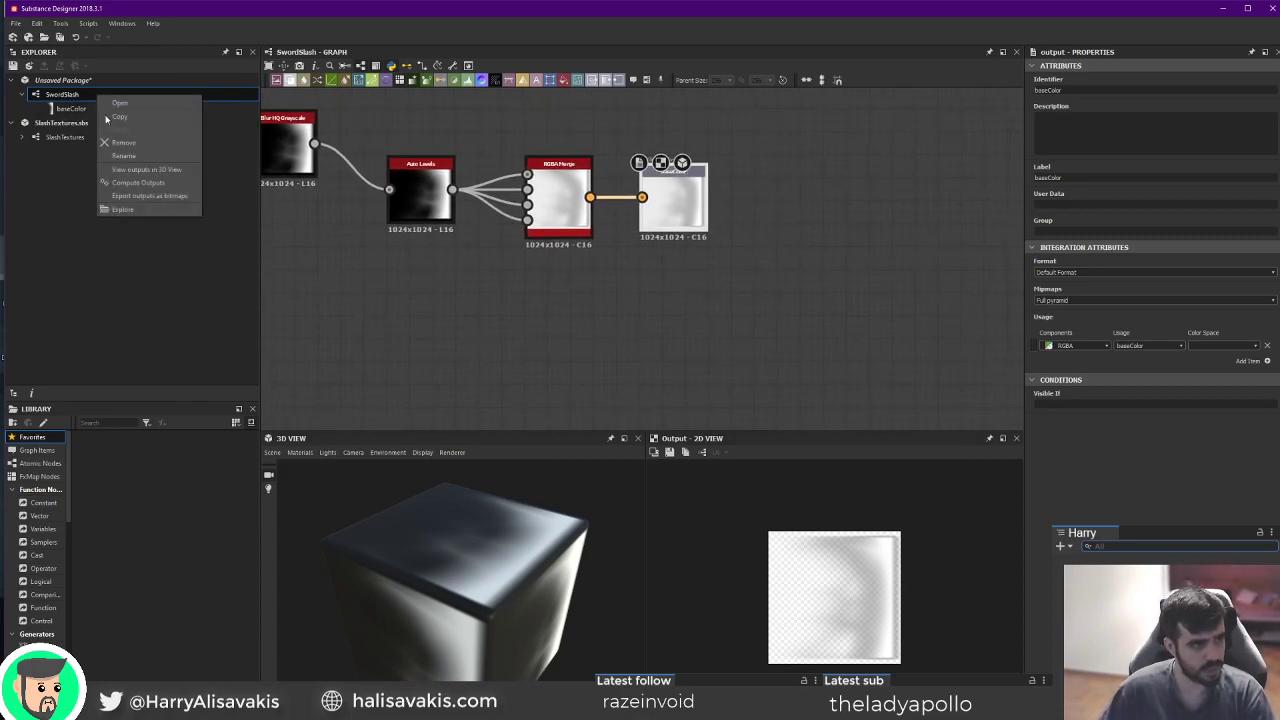
left_click(183, 199)
left_click_drag(680, 226, 1279, 220)
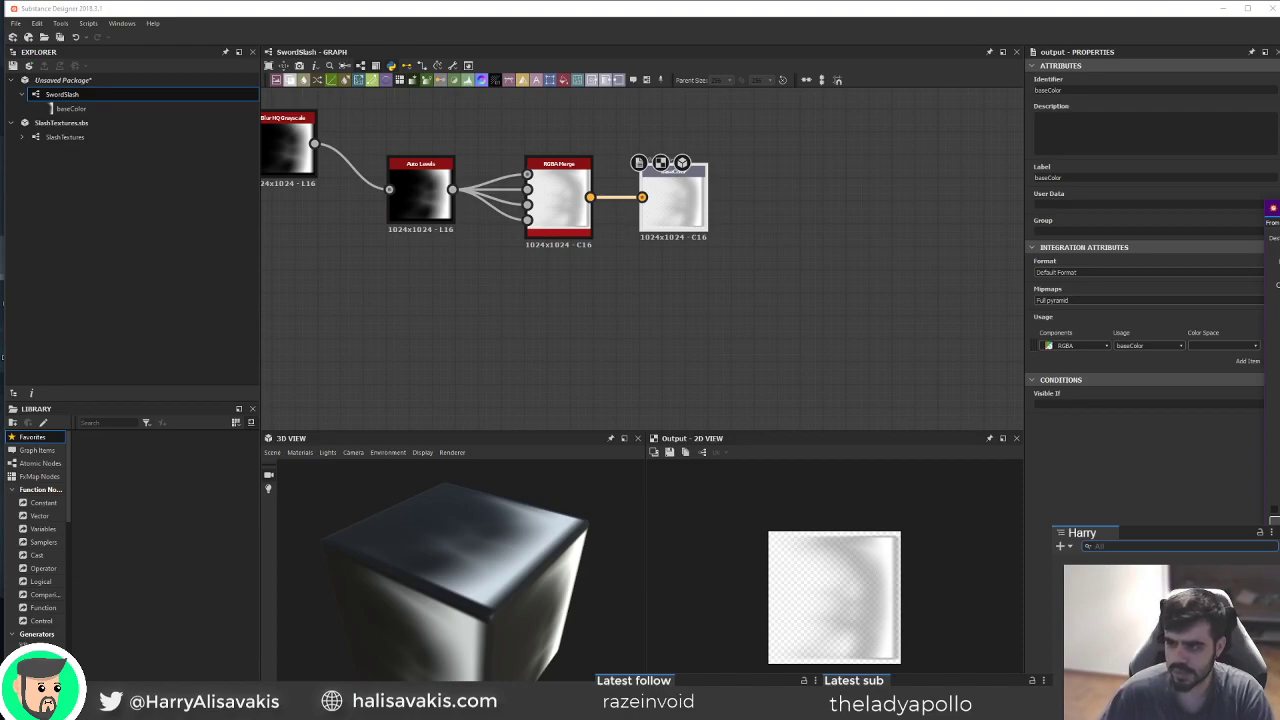
left_click_drag(1279, 217, 973, 231)
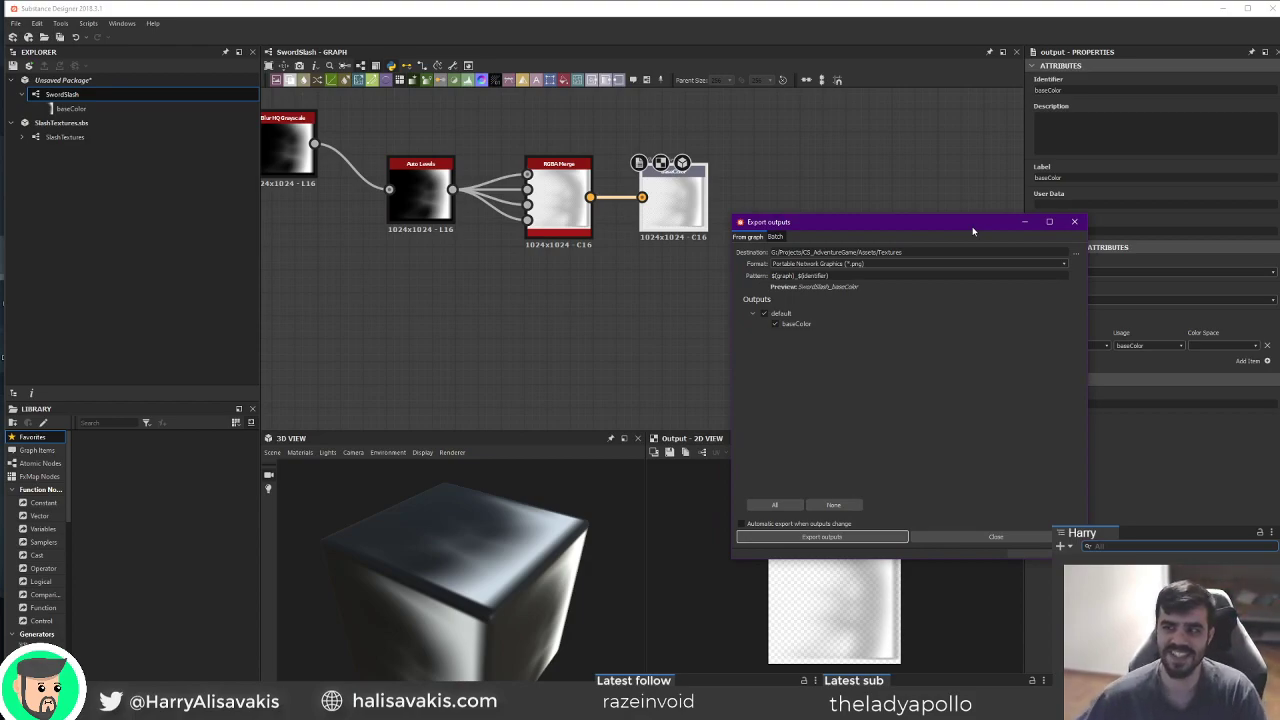
left_click_drag(949, 226, 944, 206)
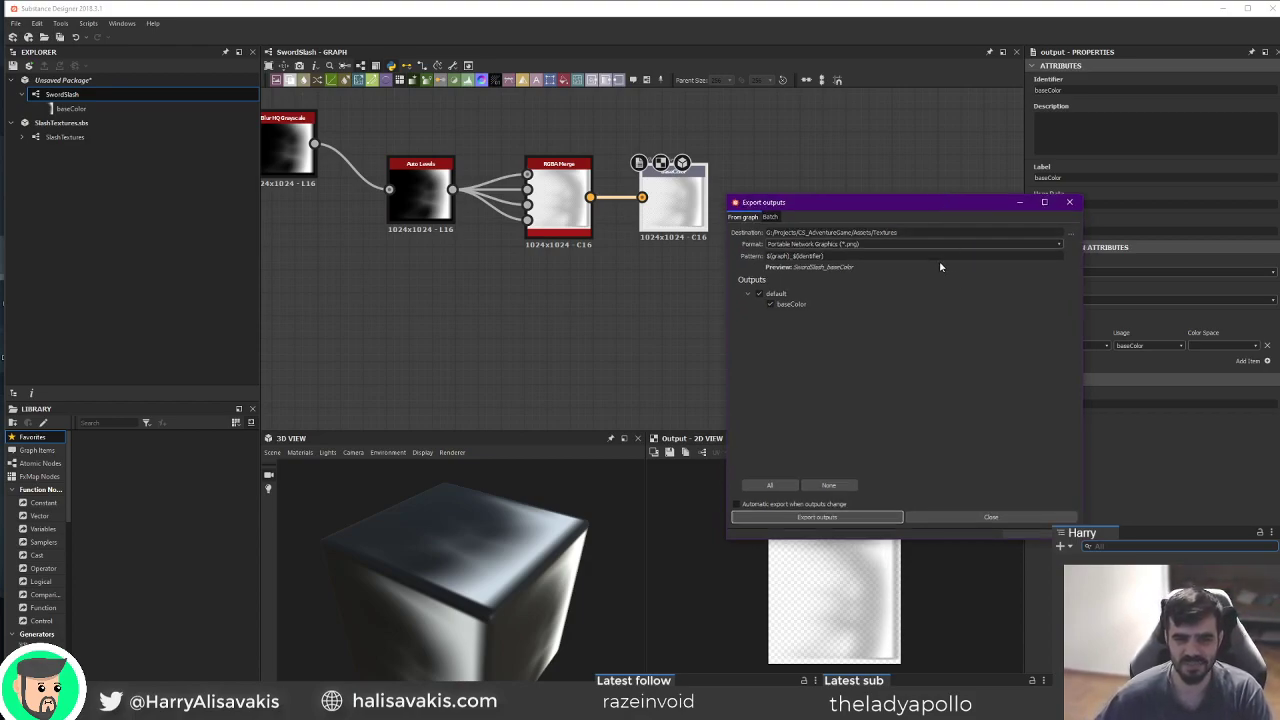
Set the export file name pattern to sword_slash_texture_1 and export the baseColor output as a PNG.
triple_click(942, 254)
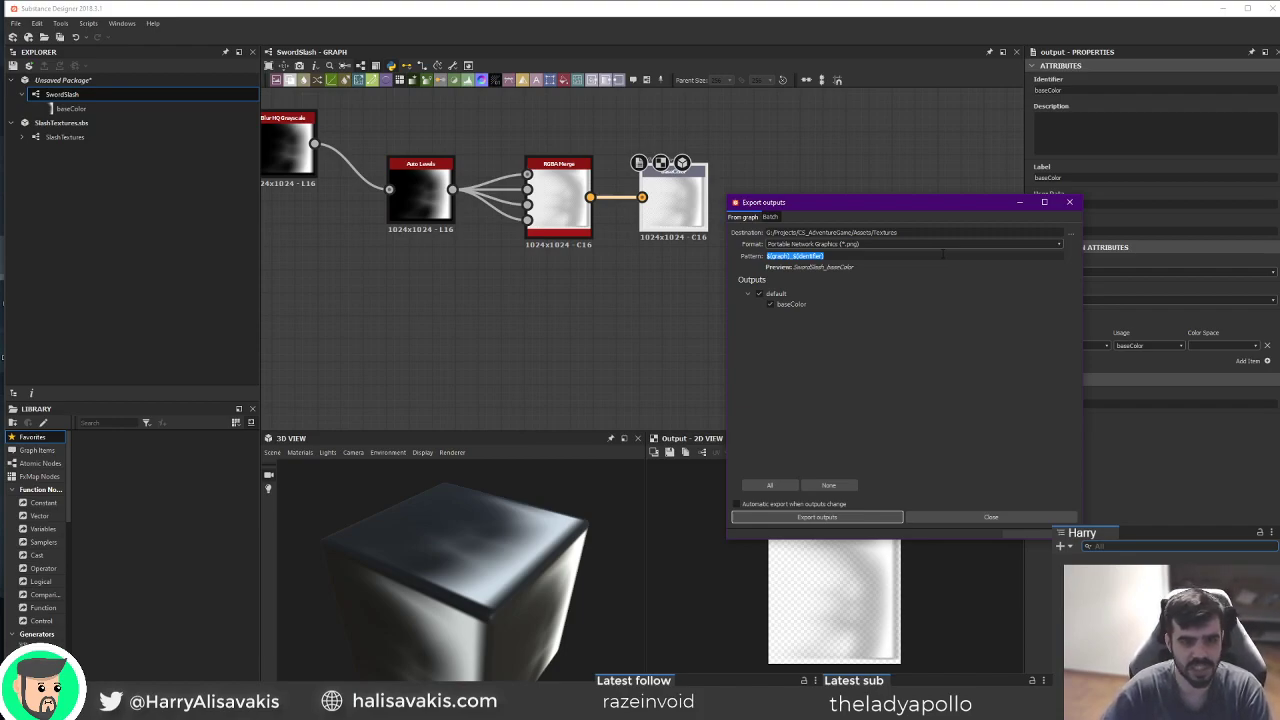
type("sword")
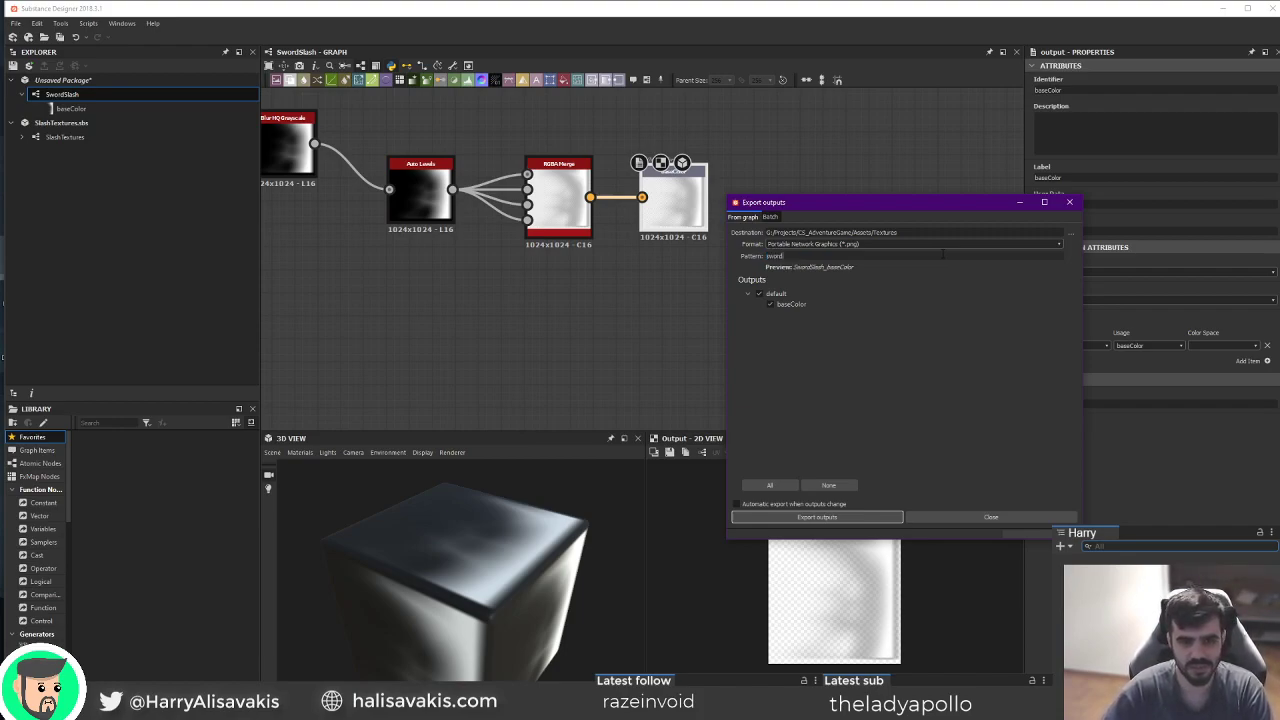
type("_slash_$")
type("(")
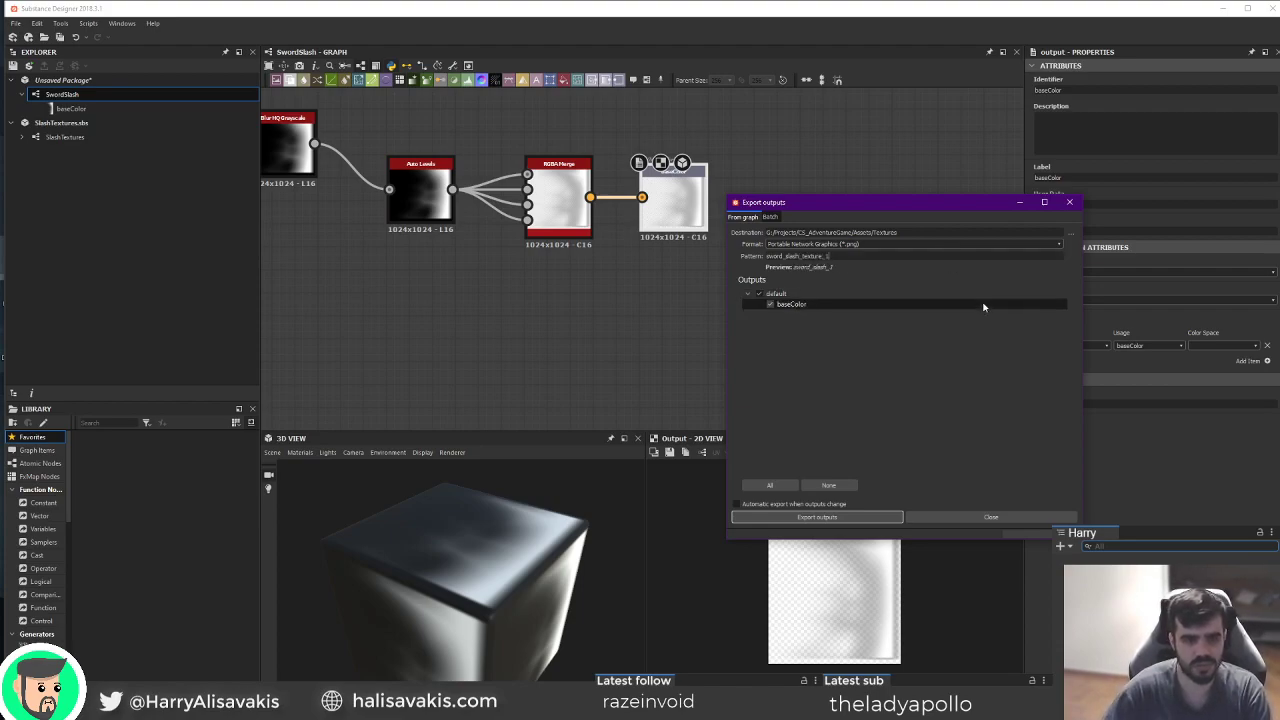
left_click(834, 517)
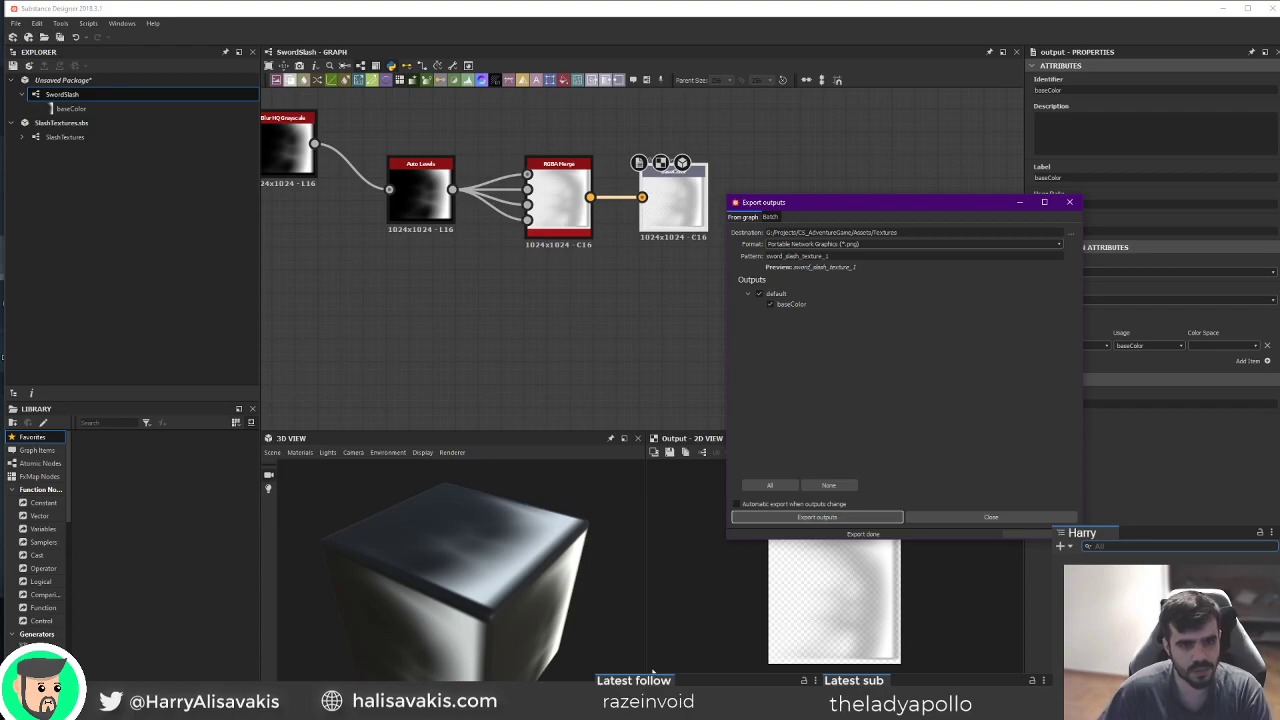
Switch to Blender and give the cylinder a new material with an Image Texture as its base color.
key("alt+Tab")
scroll(731, 337, "down", 2)
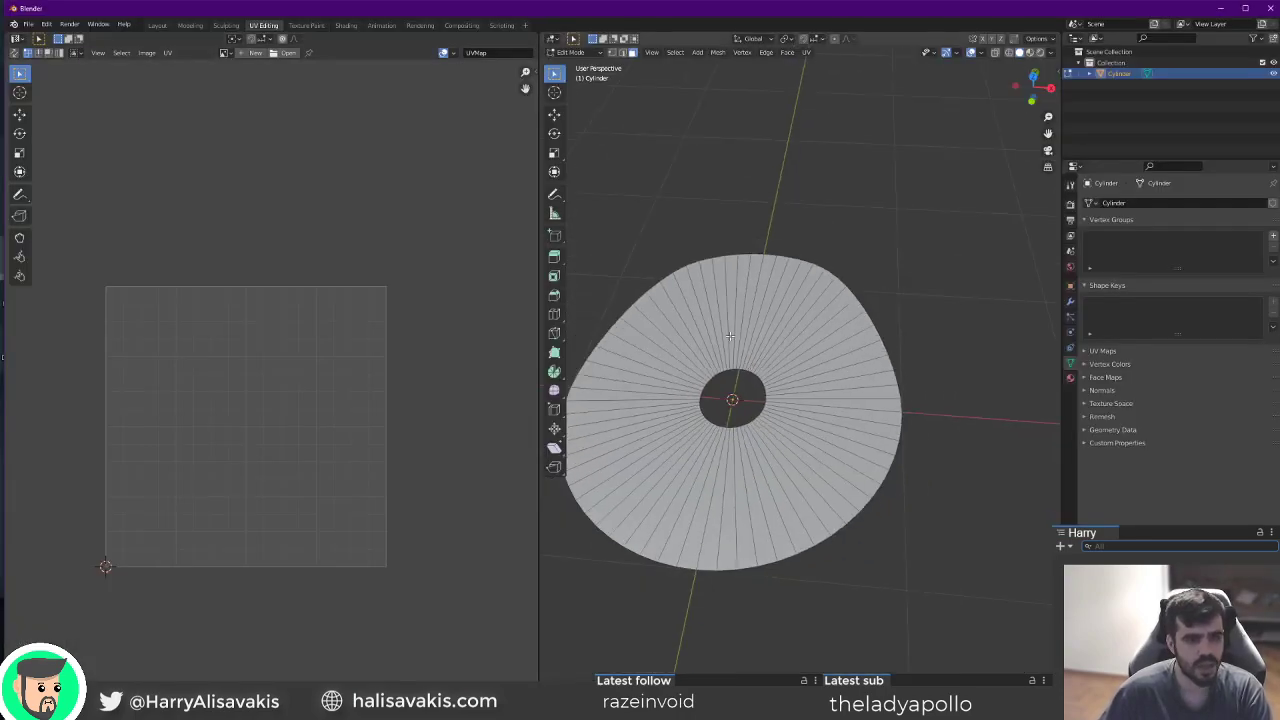
middle_click_drag(731, 337, 721, 345)
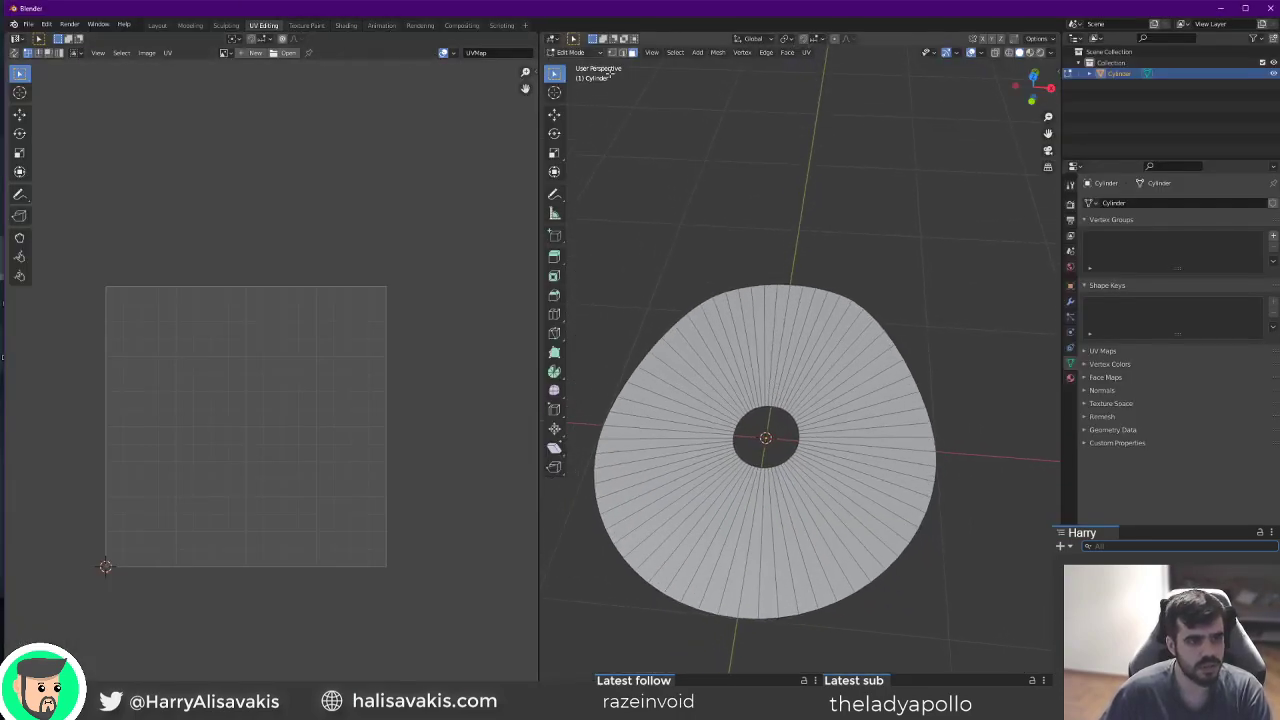
left_click(1070, 378)
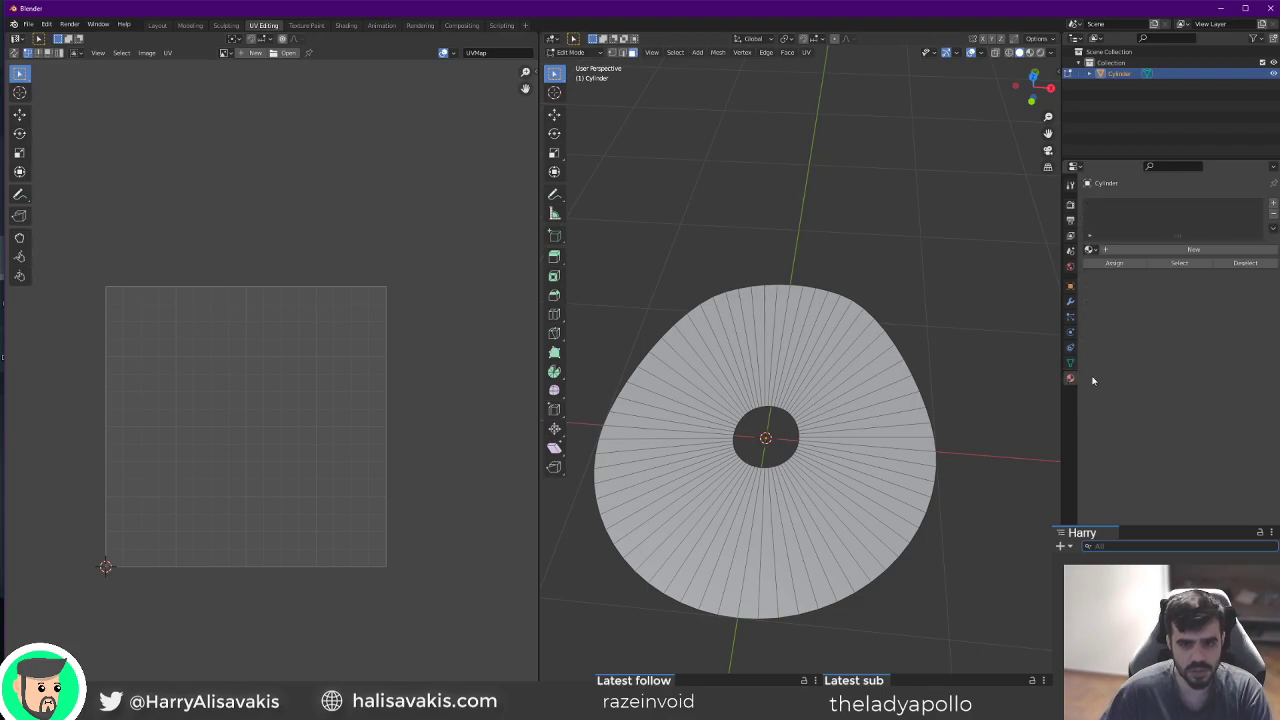
left_click(1117, 252)
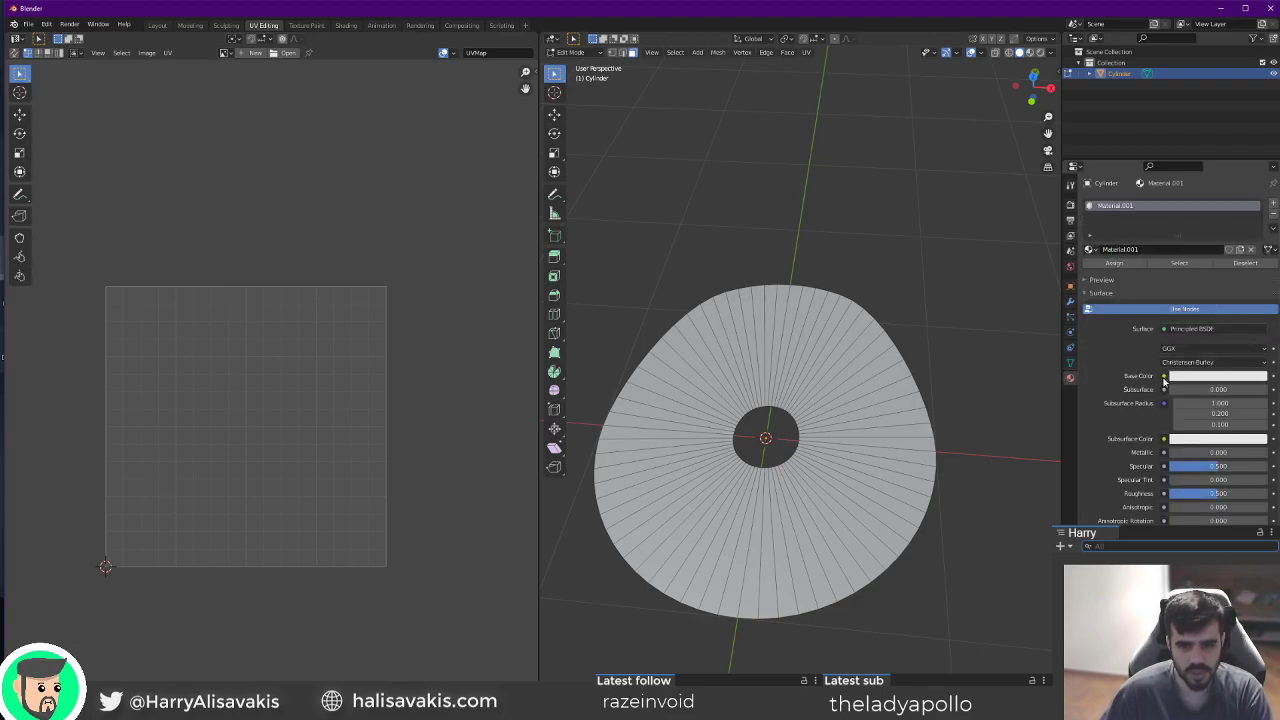
left_click(1164, 377)
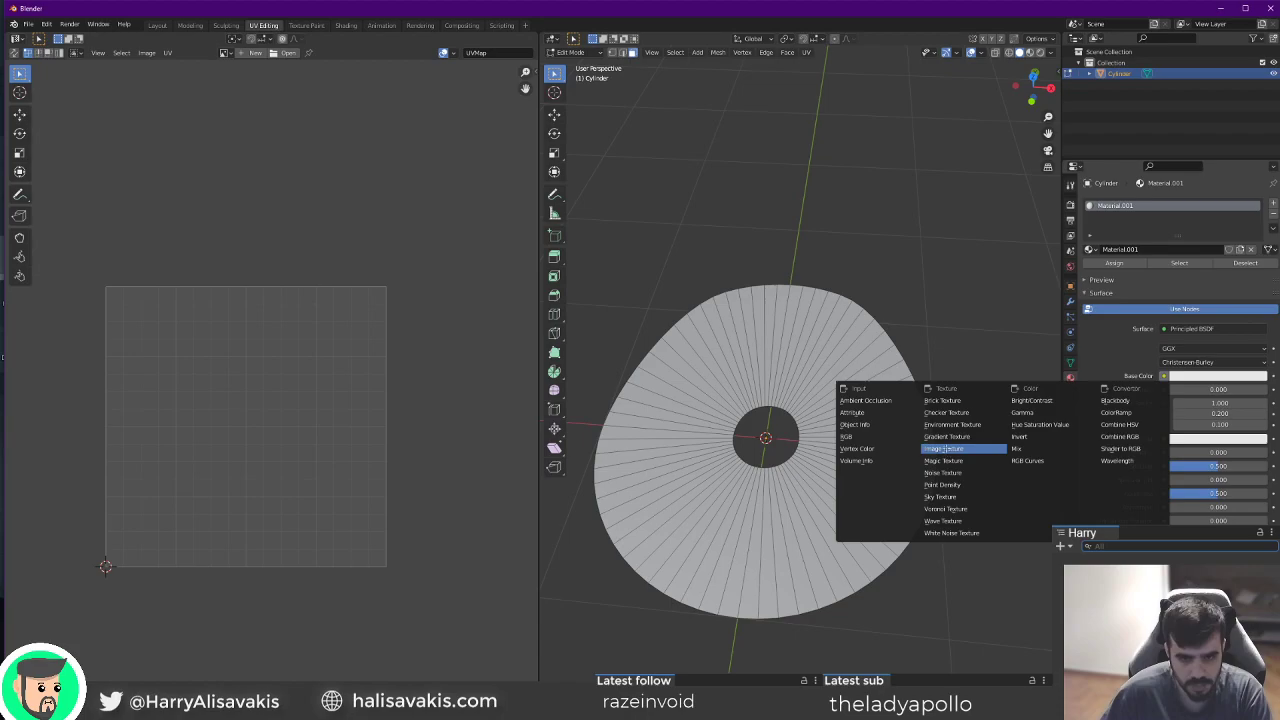
left_click(944, 449)
Load sword_slash_texture_1.png from the CS_AdventureGame project's Assets\Textures folder into the image texture.
left_click(1238, 389)
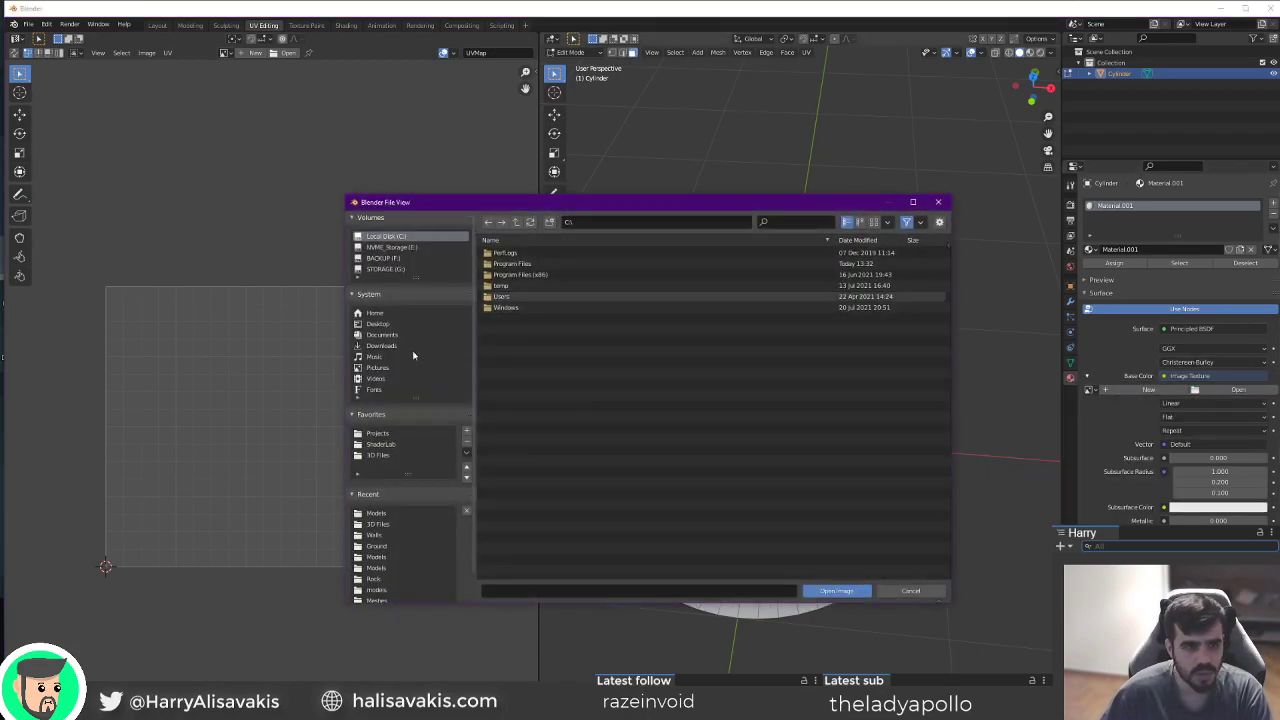
left_click(378, 434)
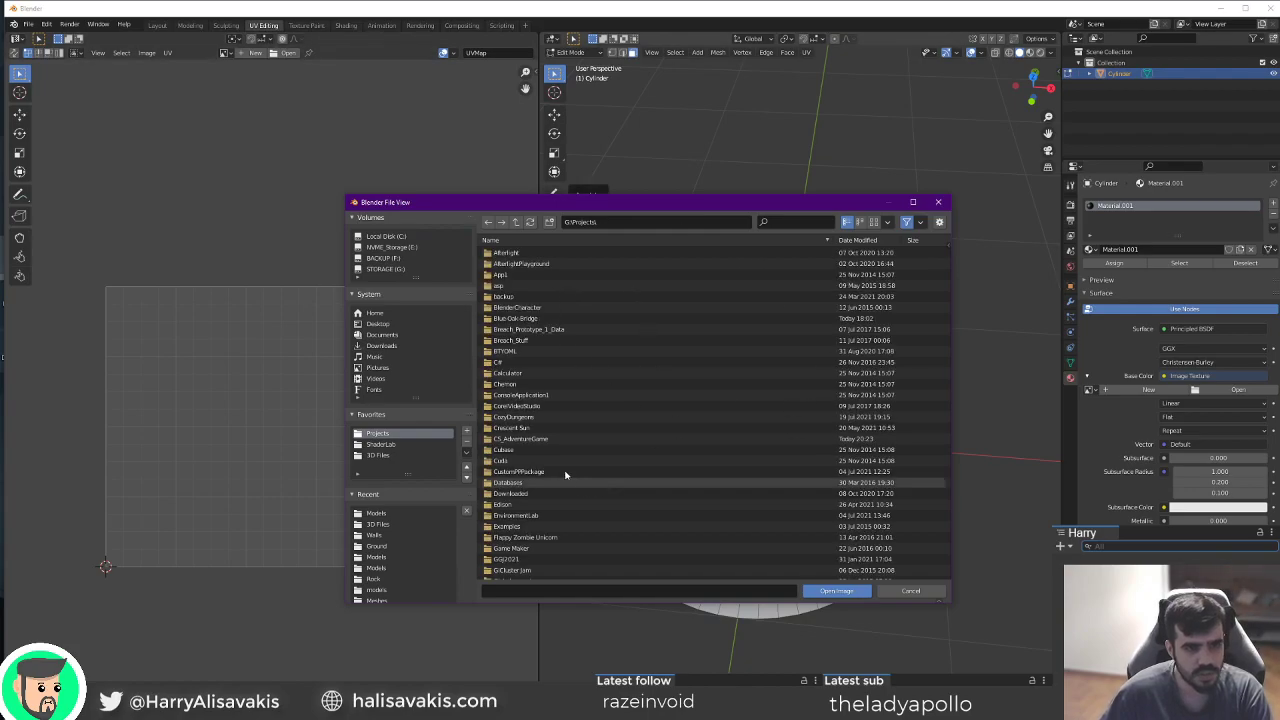
double_click(522, 445)
double_click(503, 263)
double_click(516, 405)
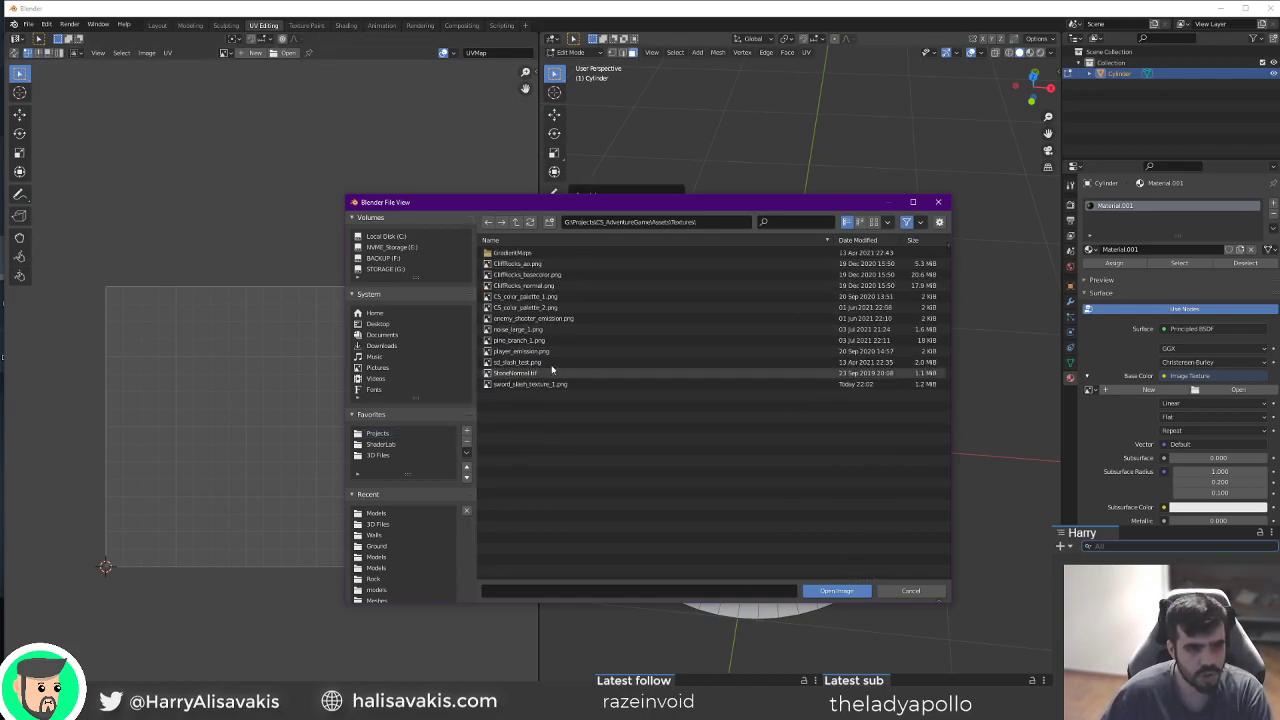
double_click(531, 385)
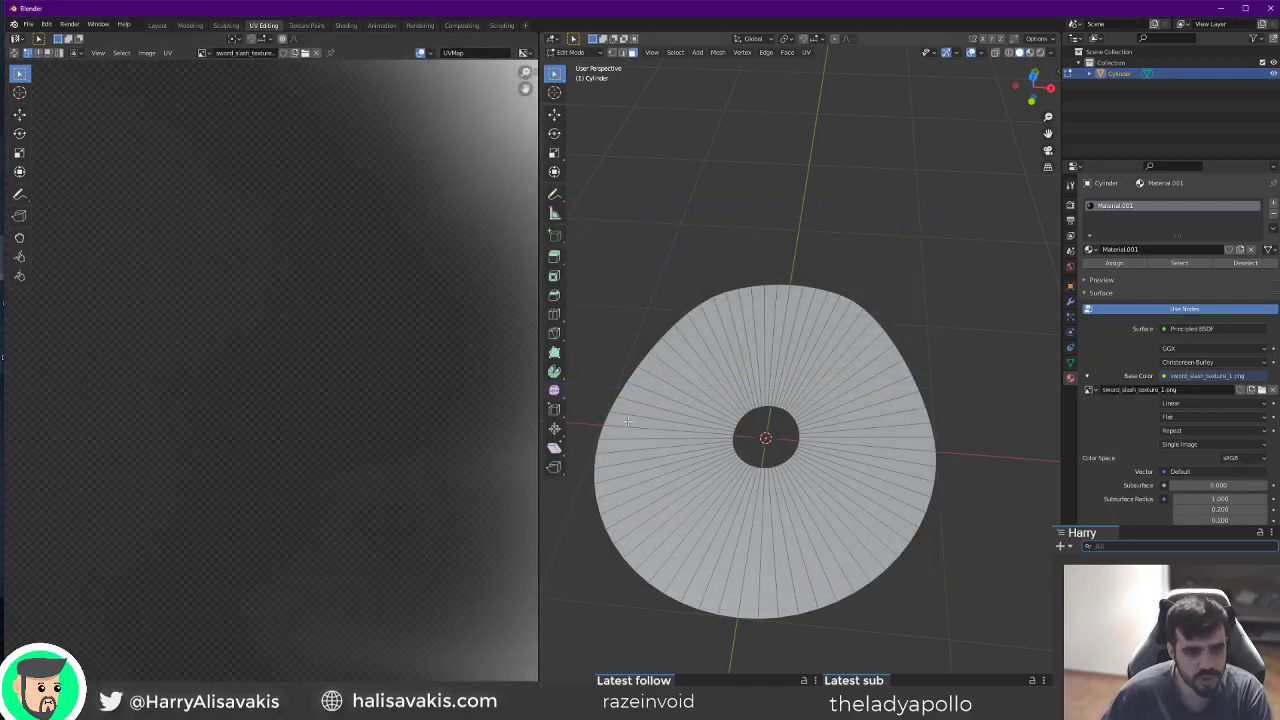
Show the 3D viewport in Material Preview shading and check how the slash texture wraps around the disc.
scroll(360, 414, "down", 5)
scroll(400, 423, "up", 6)
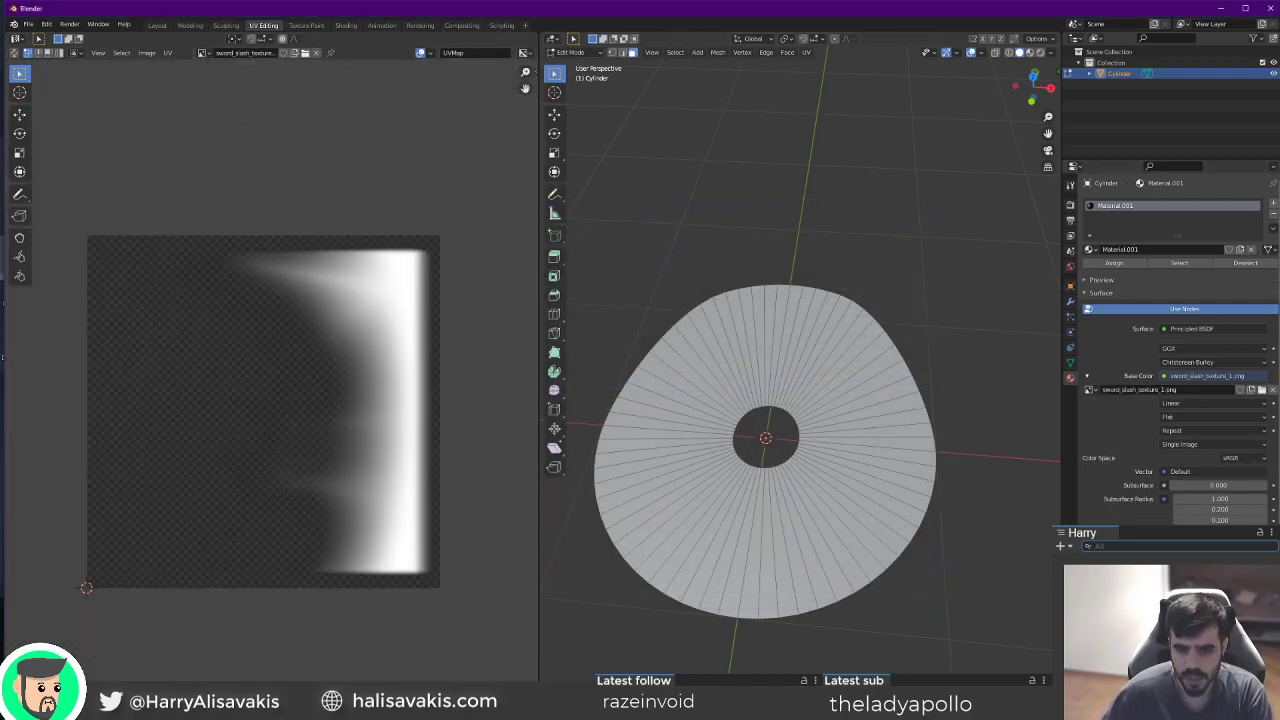
left_click(1031, 54)
middle_click_drag(944, 354, 777, 481)
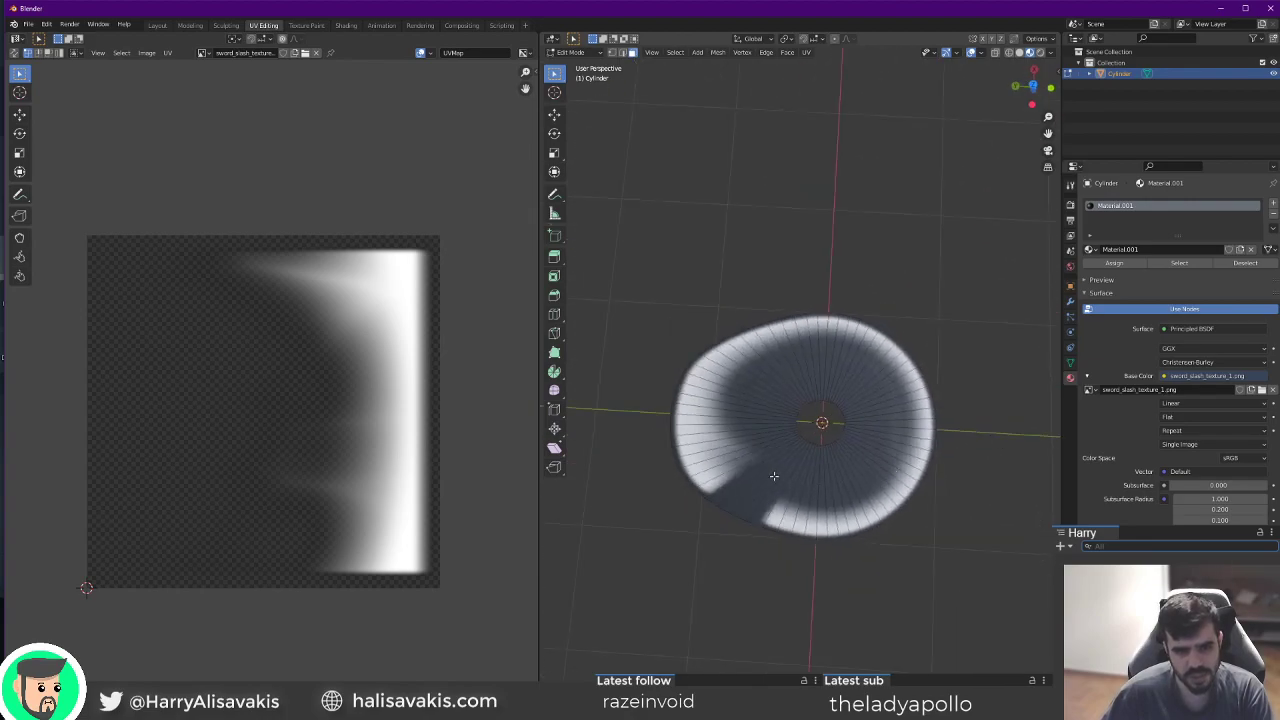
middle_click_drag(843, 412, 906, 489)
Rotate all of the disc's UVs by 90 degrees and return to Object Mode.
key("a")
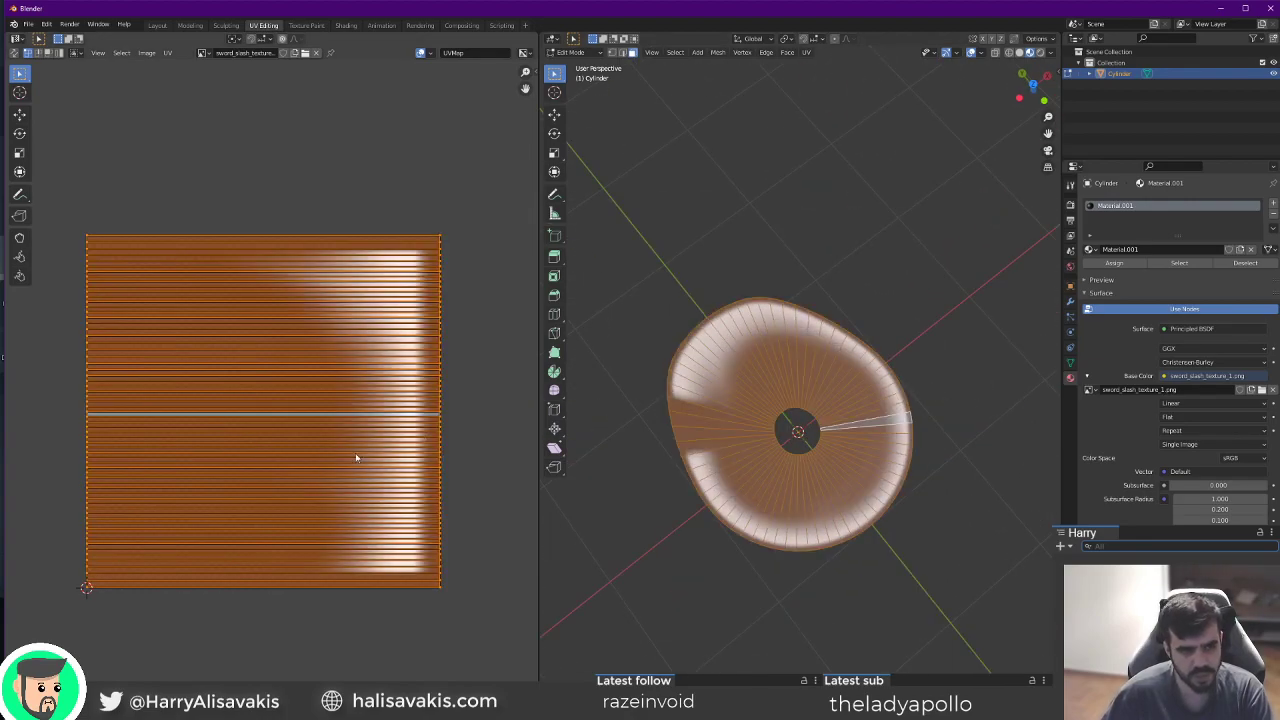
type("r90")
key("Return")
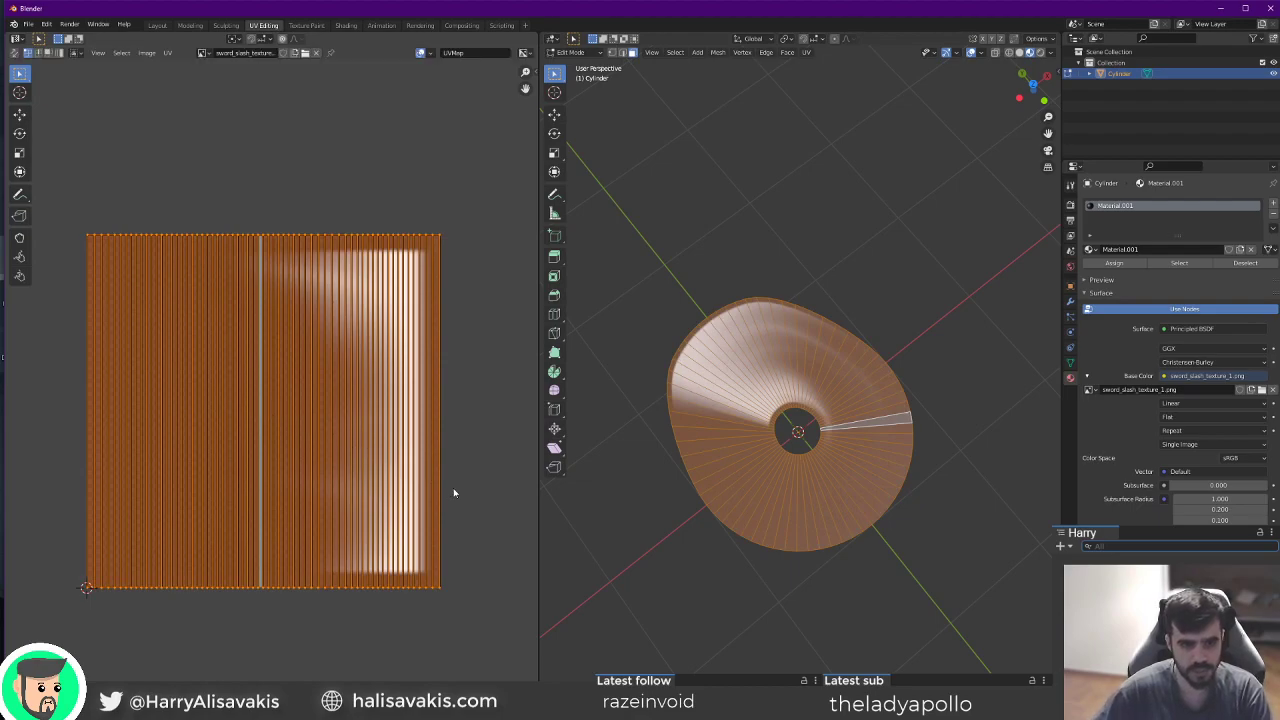
key("Tab")
Examine the slash texture on the disc from several angles after the UV rotation.
mouse_move(800, 460)
middle_mouse_down()
mouse_move(851, 510)
mouse_move(800, 509)
mouse_move(820, 543)
mouse_move(820, 471)
middle_mouse_up()
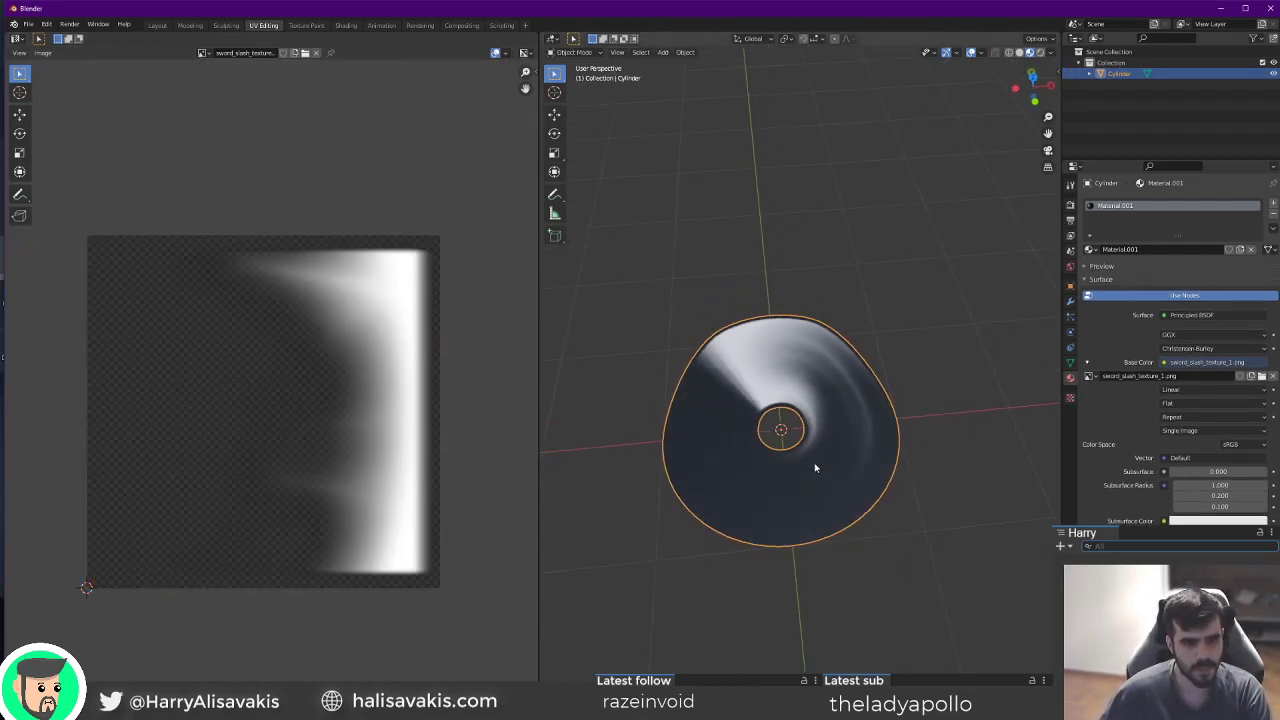
scroll(820, 471, "up", 4)
left_click(685, 52)
mouse_move(728, 320)
key("Escape")
middle_click_drag(837, 460, 818, 628)
scroll(839, 433, "up", 4)
scroll(818, 628, "down", 3)
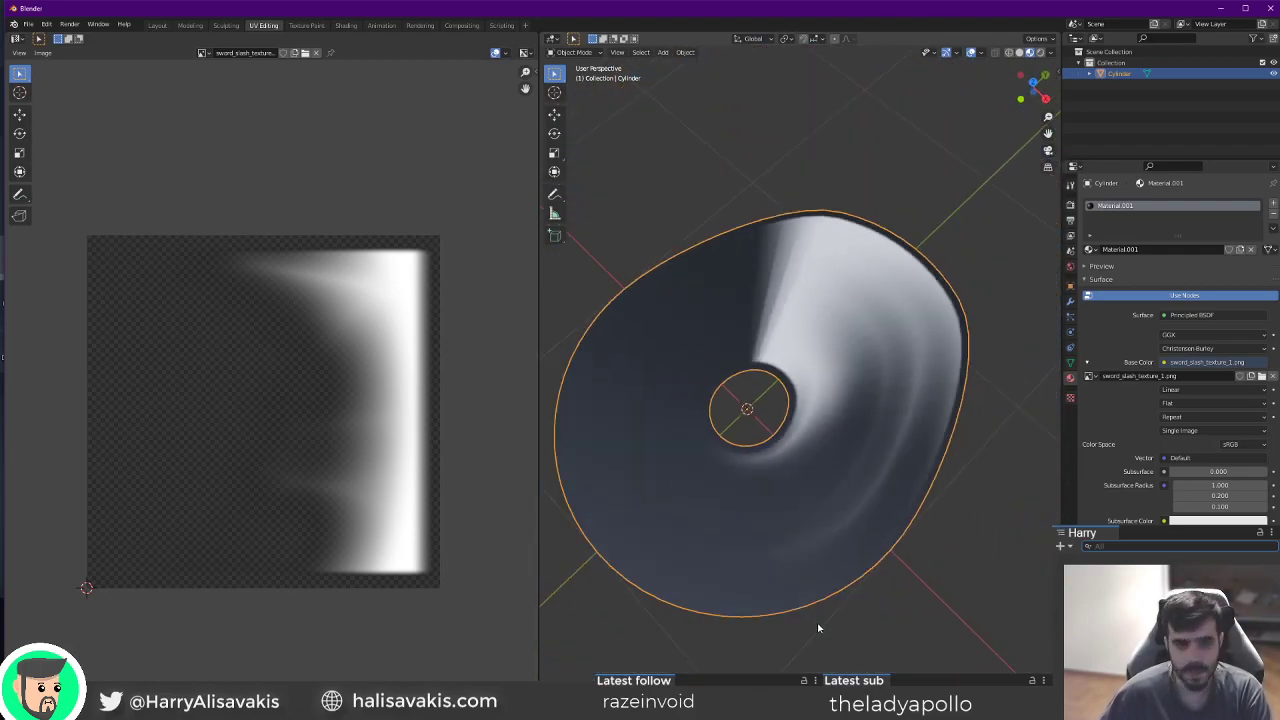
Open the Shading workspace and look through the surface settings of the cylinder's material.
left_click(345, 25)
scroll(647, 300, "up", 5)
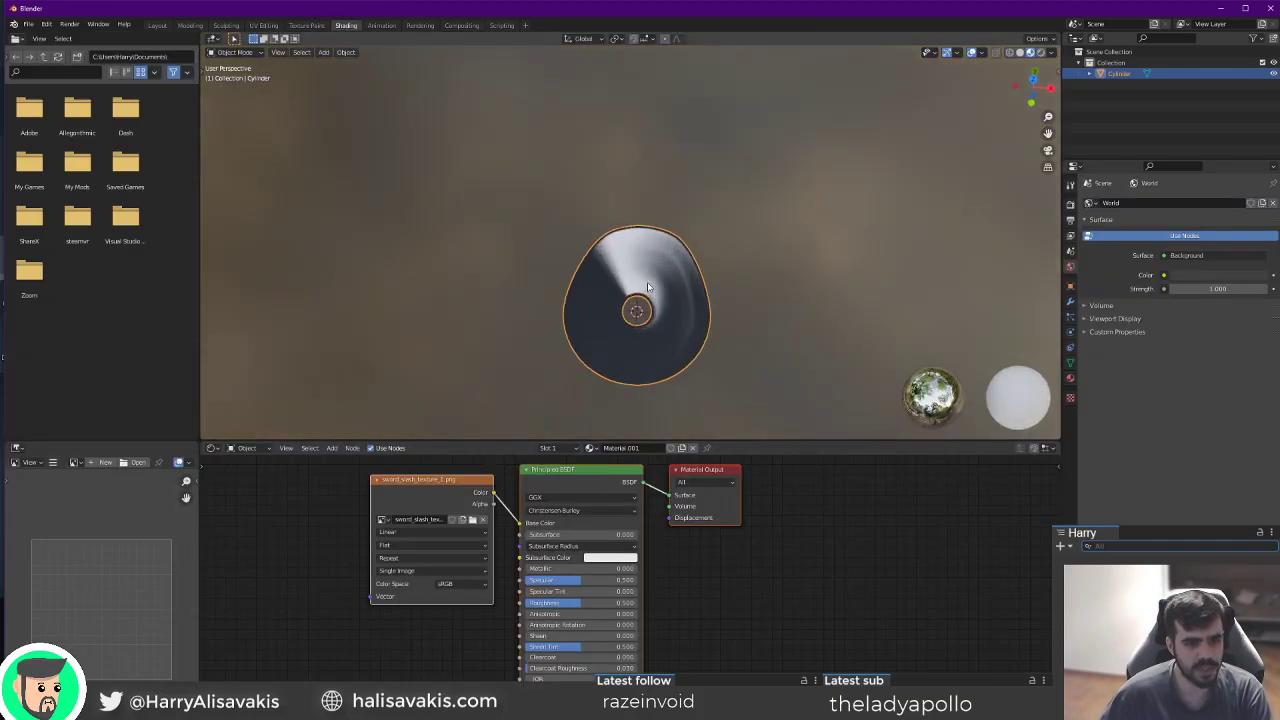
middle_click_drag(637, 490, 687, 488)
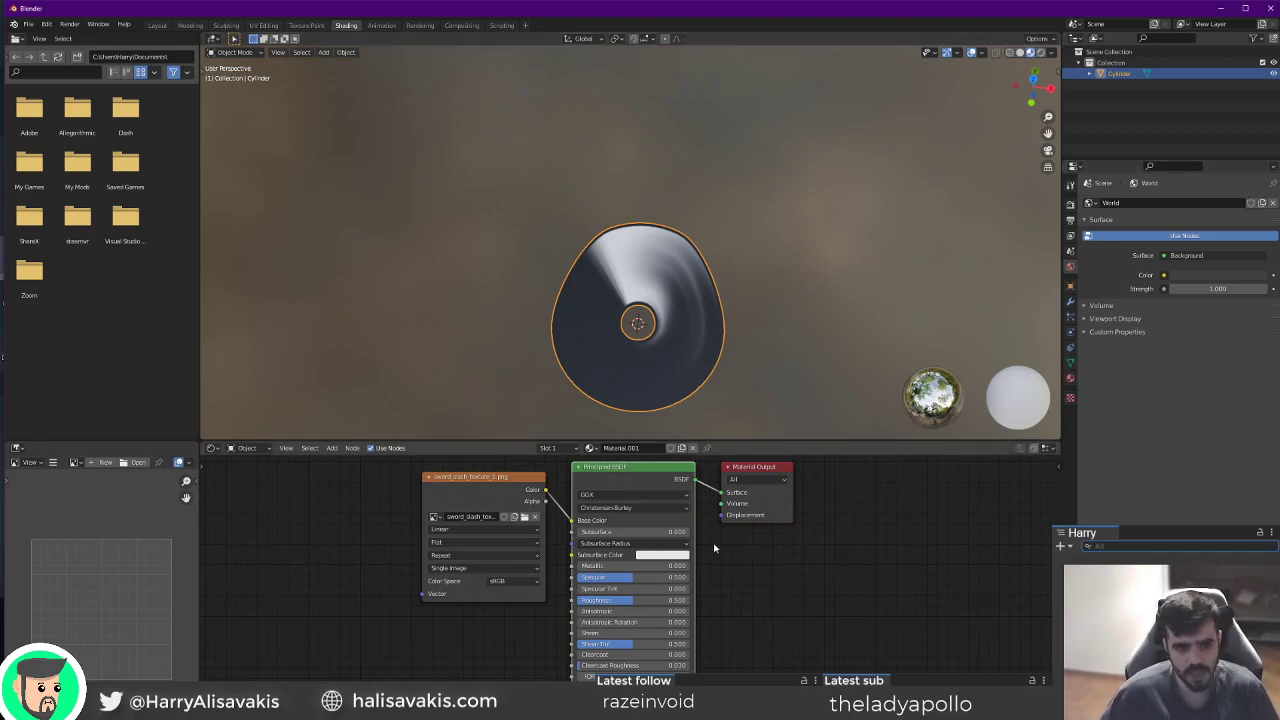
middle_click_drag(729, 611, 711, 577)
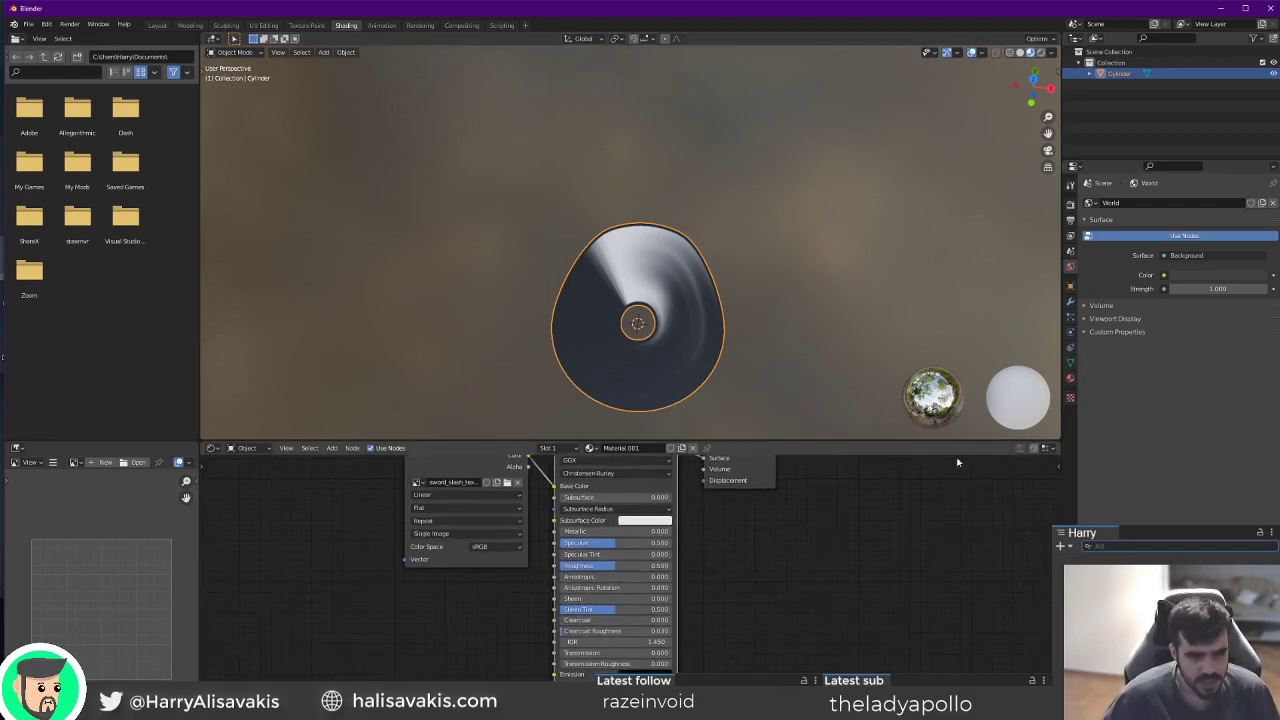
left_click(1070, 378)
scroll(1170, 380, "down", 8)
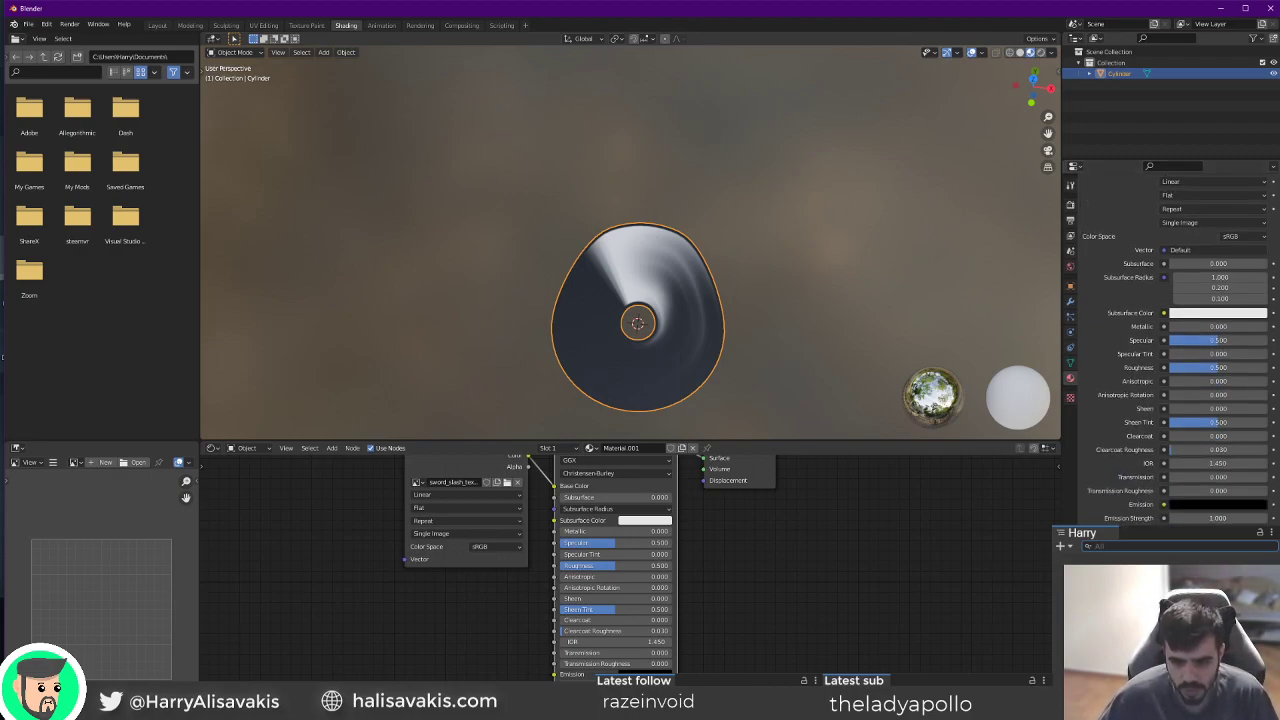
scroll(1218, 266, "up", 3)
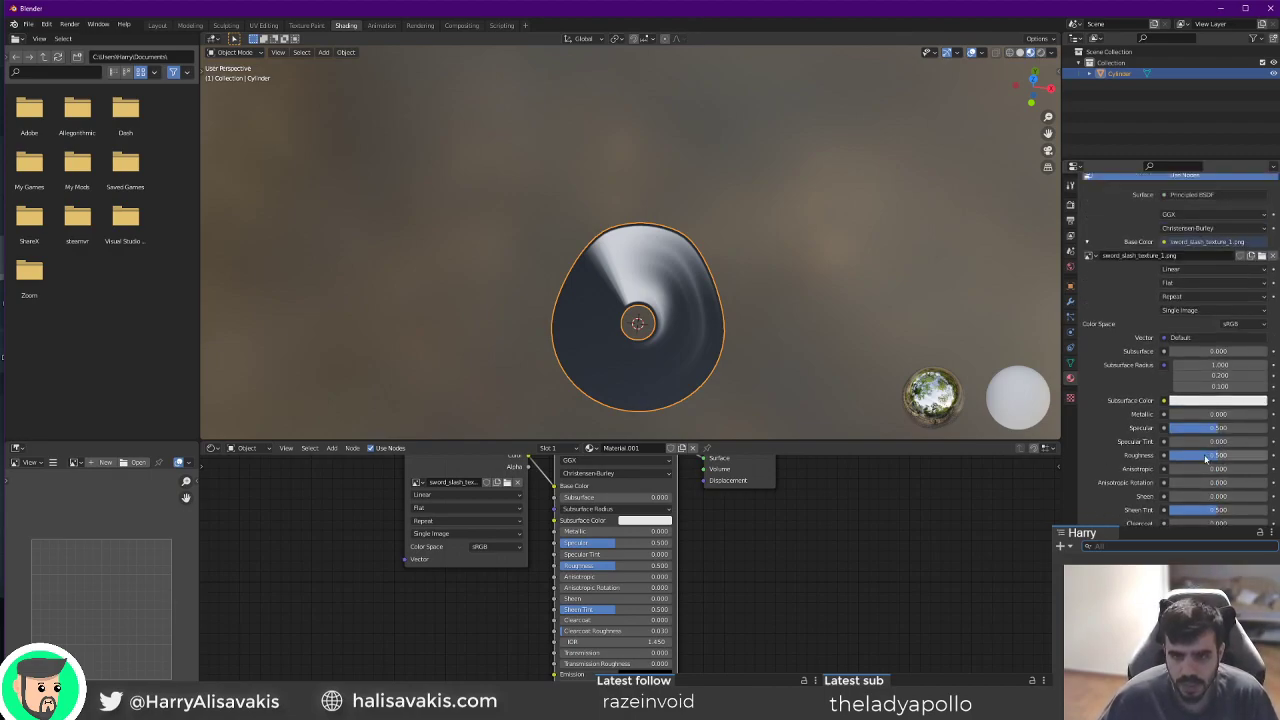
scroll(1218, 266, "down", 3)
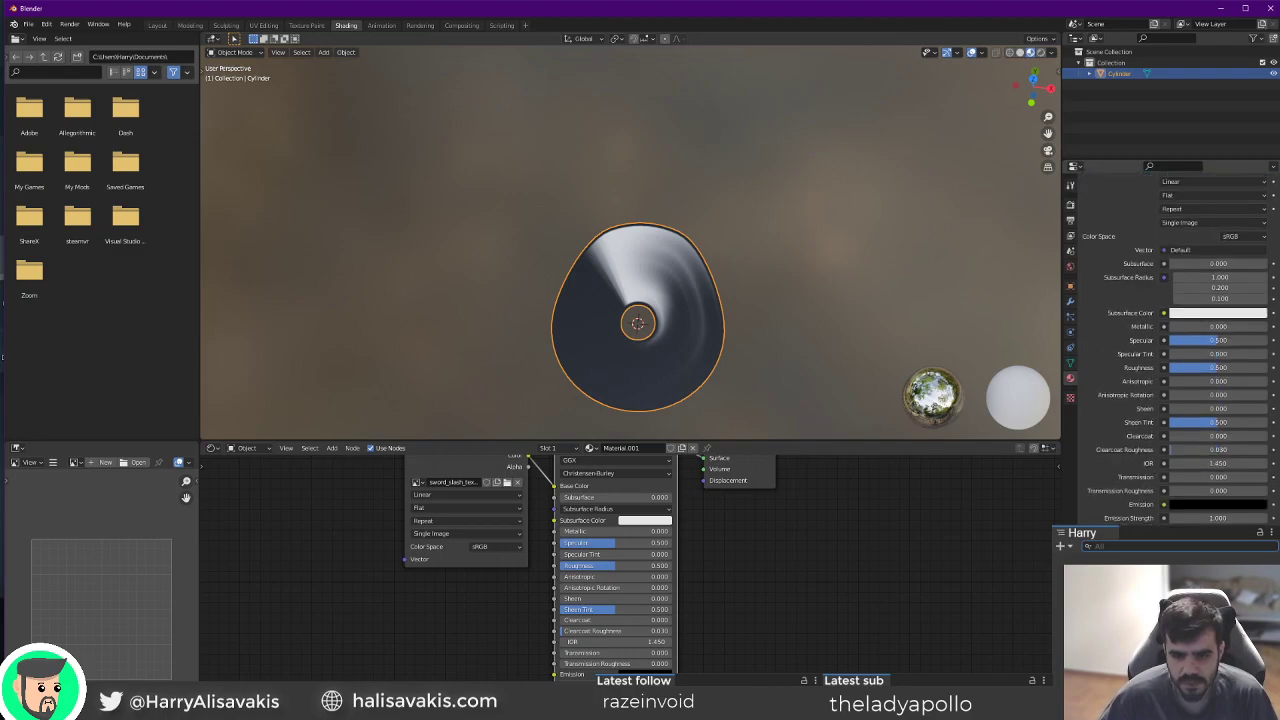
scroll(1218, 380, "down", 3)
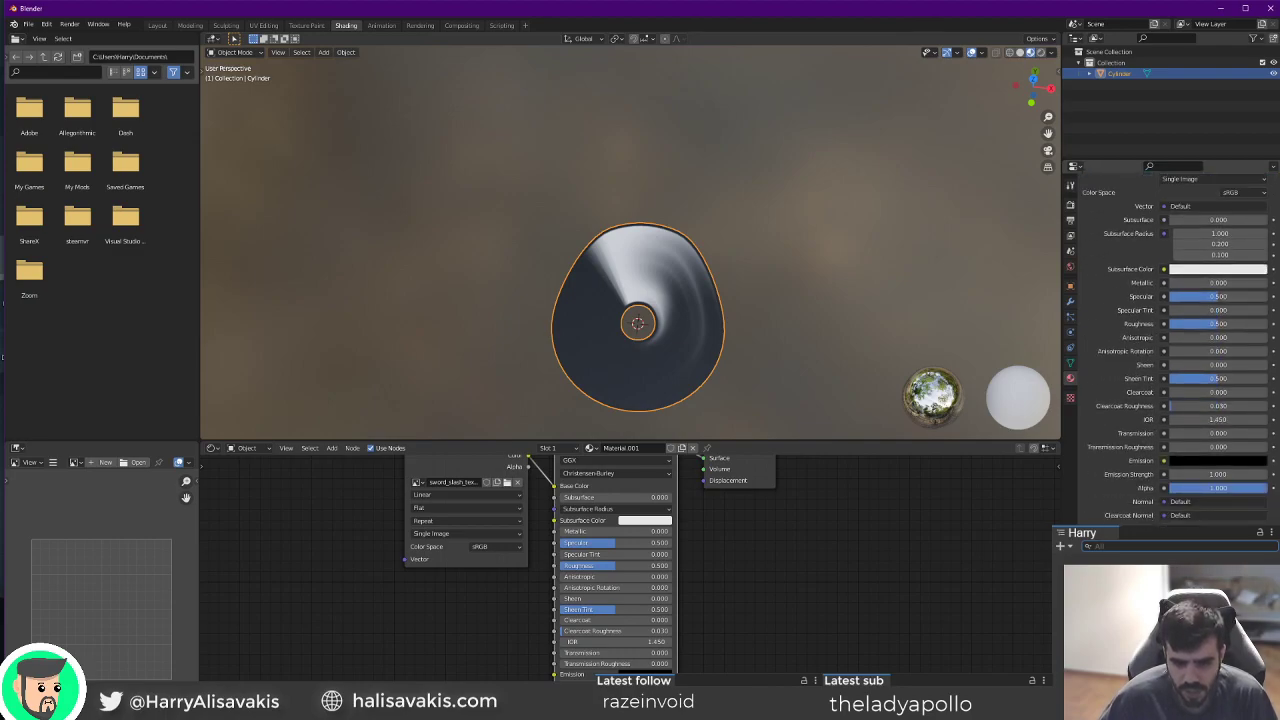
scroll(1218, 380, "up", 3)
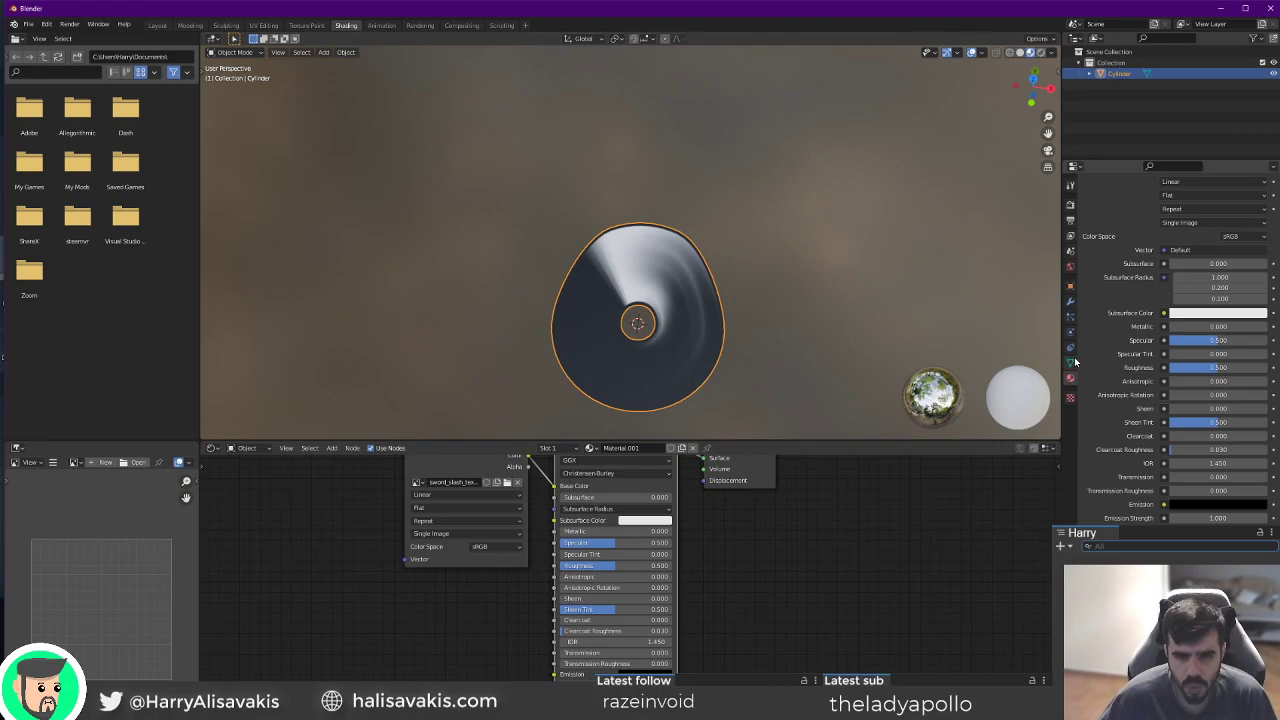
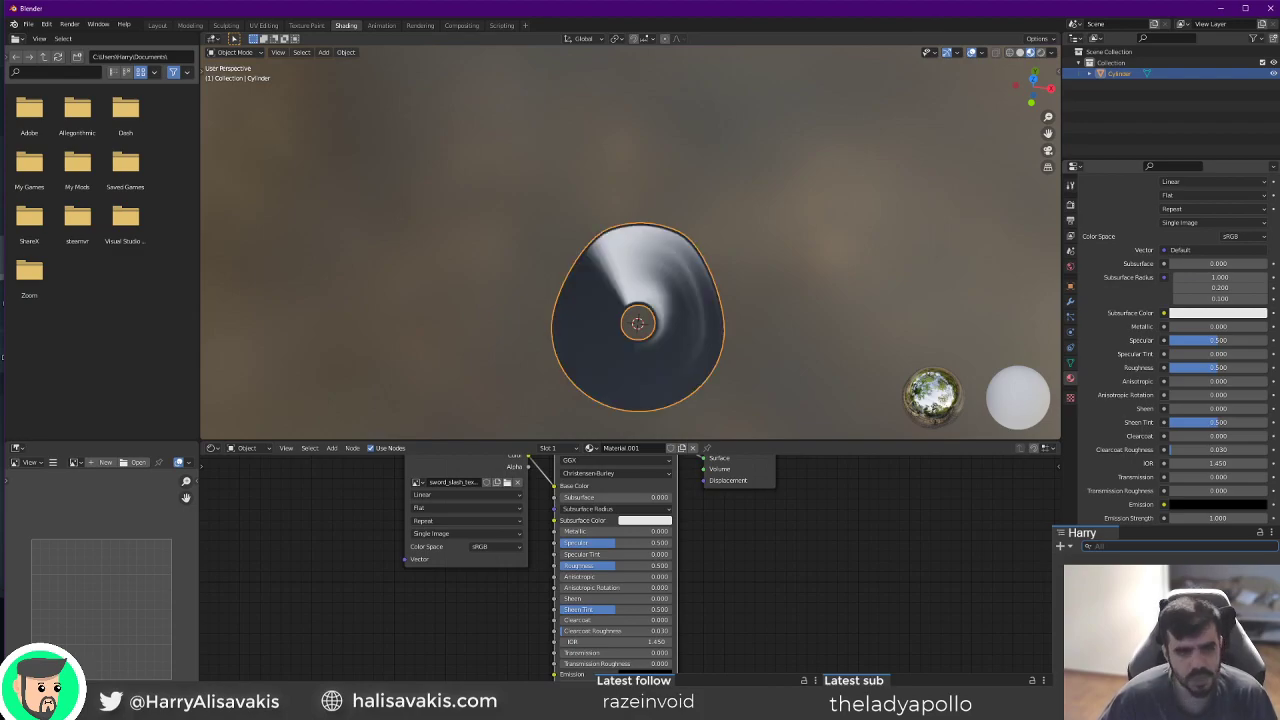
Move the image texture node away from the Principled BSDF and connect its Alpha output to the shader's Alpha input.
key("Home")
left_click_drag(606, 481, 463, 445)
scroll(605, 615, "down", 3)
mouse_move(514, 484)
left_mouse_down()
mouse_move(526, 520)
mouse_move(636, 624)
mouse_move(666, 674)
mouse_move(650, 674)
left_mouse_up()
Enter Edit Mode on the disc and examine the transparent slash texture across its faces.
mouse_move(814, 313)
middle_mouse_down()
mouse_move(787, 344)
mouse_move(652, 268)
mouse_move(770, 334)
mouse_move(606, 300)
mouse_move(396, 329)
mouse_move(811, 367)
mouse_move(734, 360)
mouse_move(646, 329)
mouse_move(774, 378)
mouse_move(717, 342)
mouse_move(735, 329)
middle_mouse_up()
left_click(717, 342)
key("Tab")
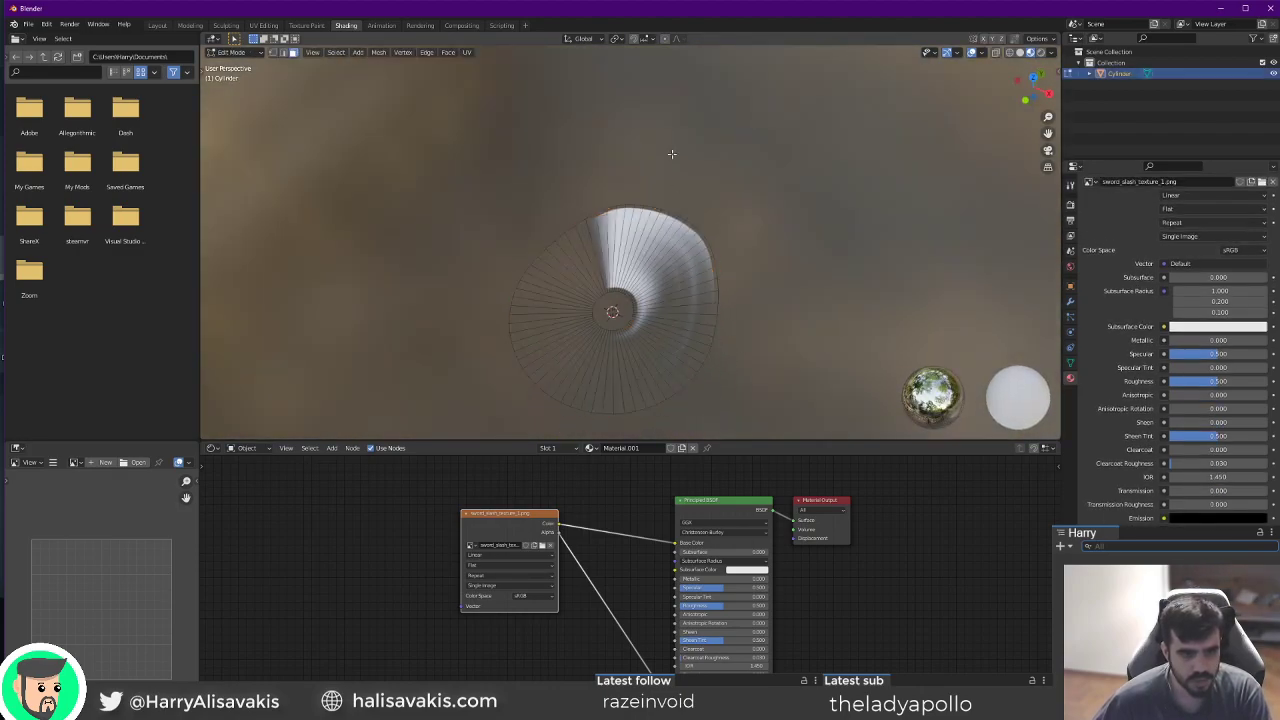
middle_click_drag(672, 154, 769, 180)
scroll(723, 157, "up", 2)
middle_click_drag(686, 291, 695, 292)
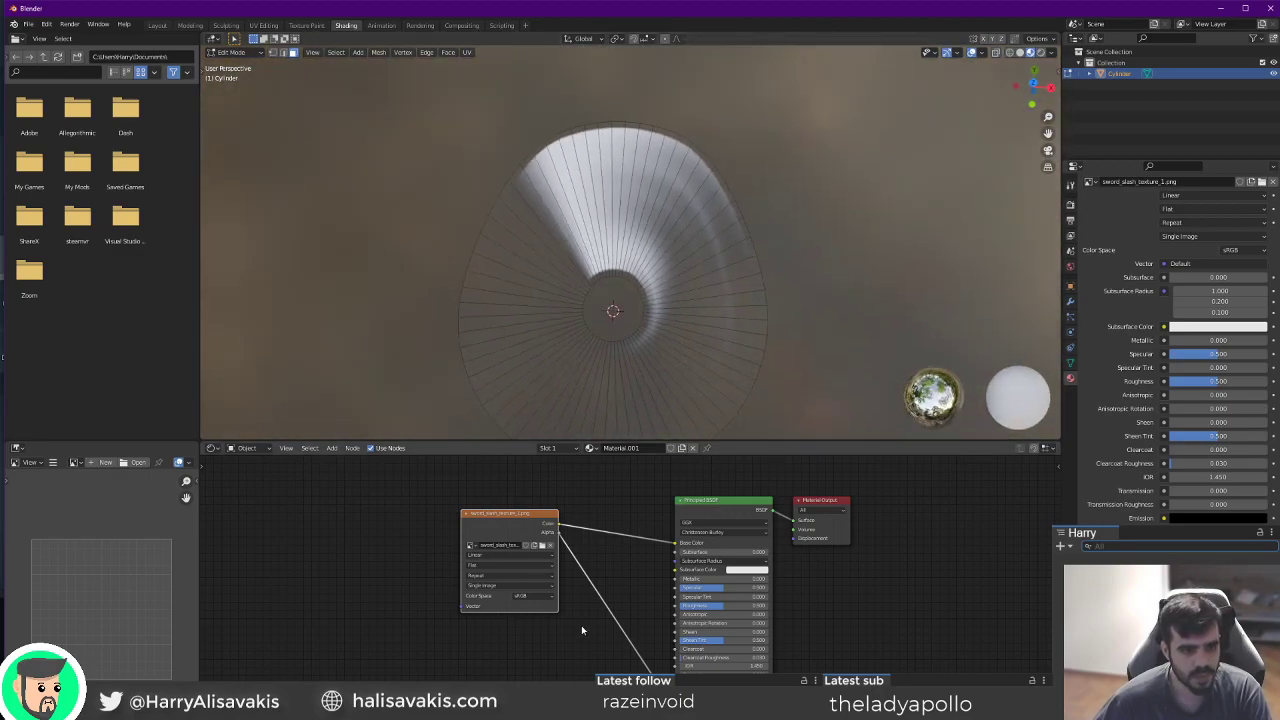
Move the image texture node further from the Principled BSDF.
left_click_drag(511, 516, 447, 507)
middle_click_drag(343, 536, 543, 557)
key("F3")
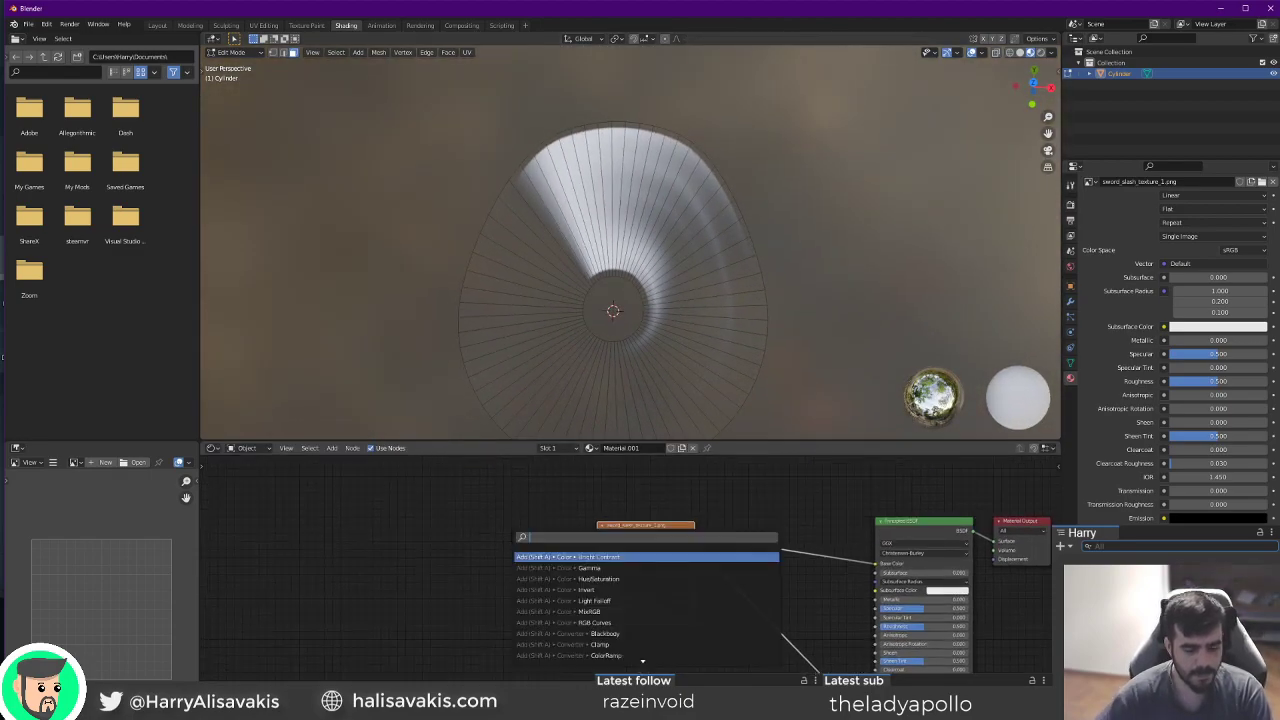
type("uv")
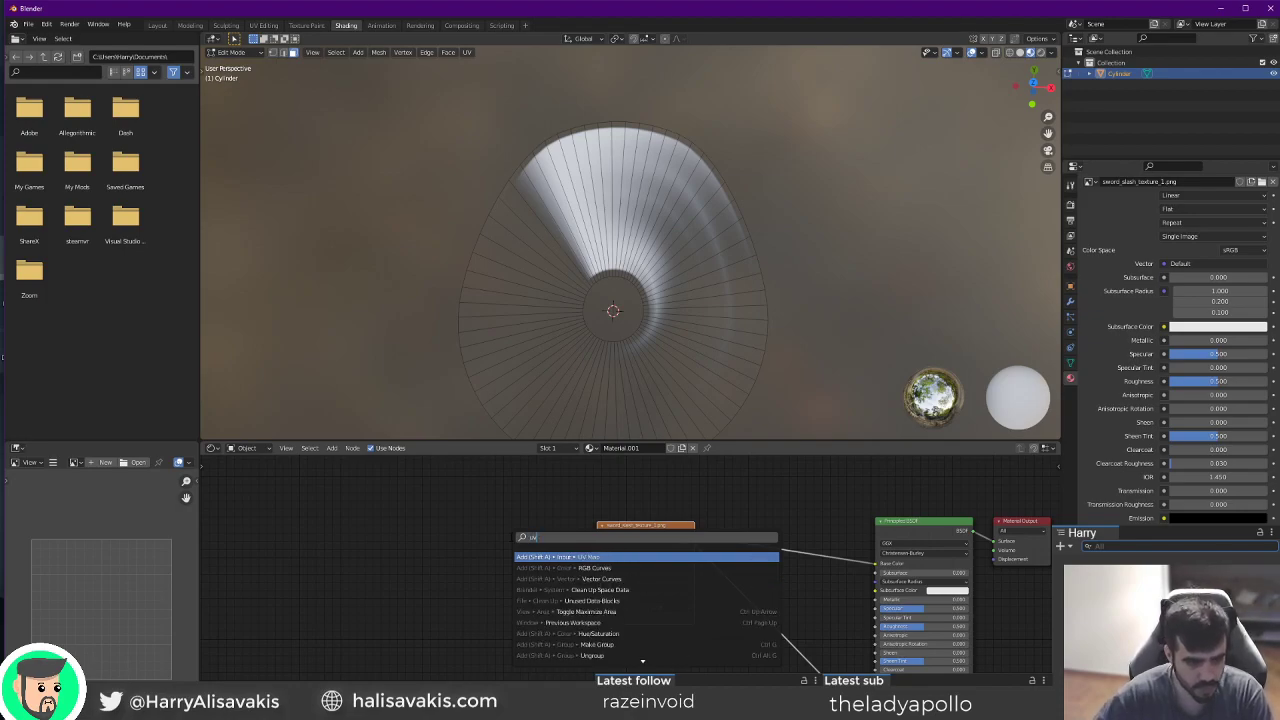
key("Escape")
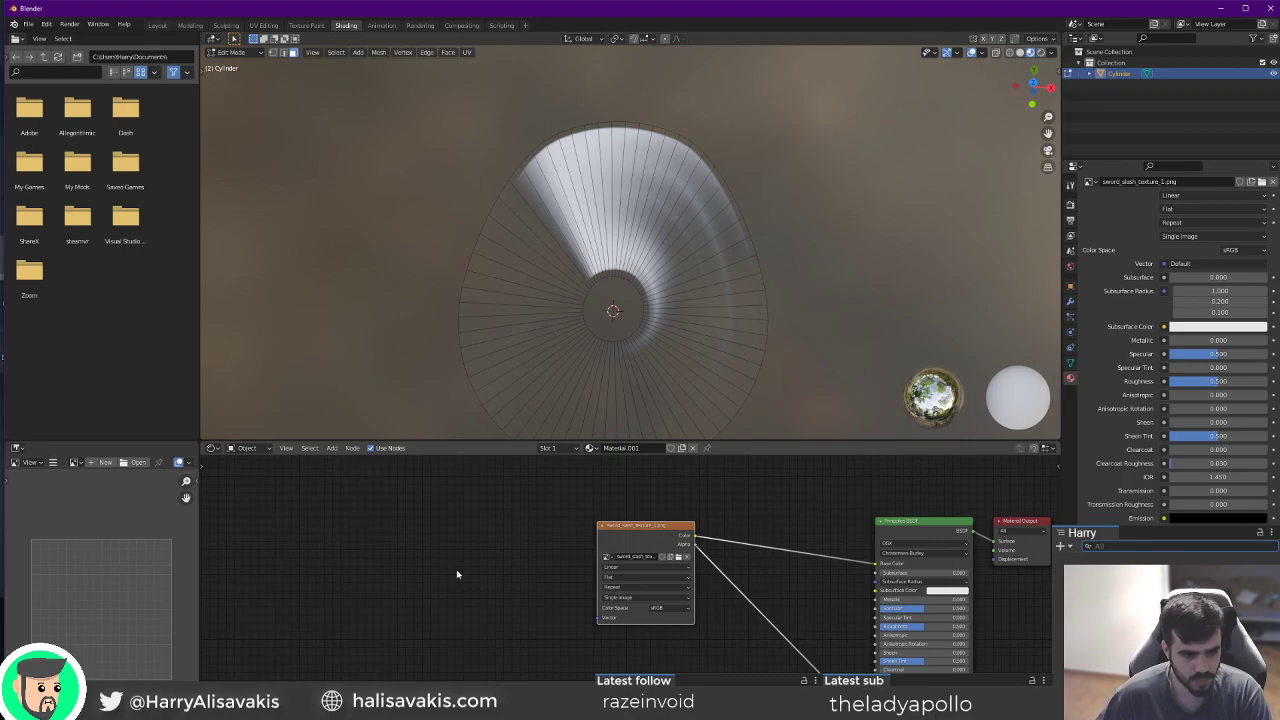
key("space")
key("space")
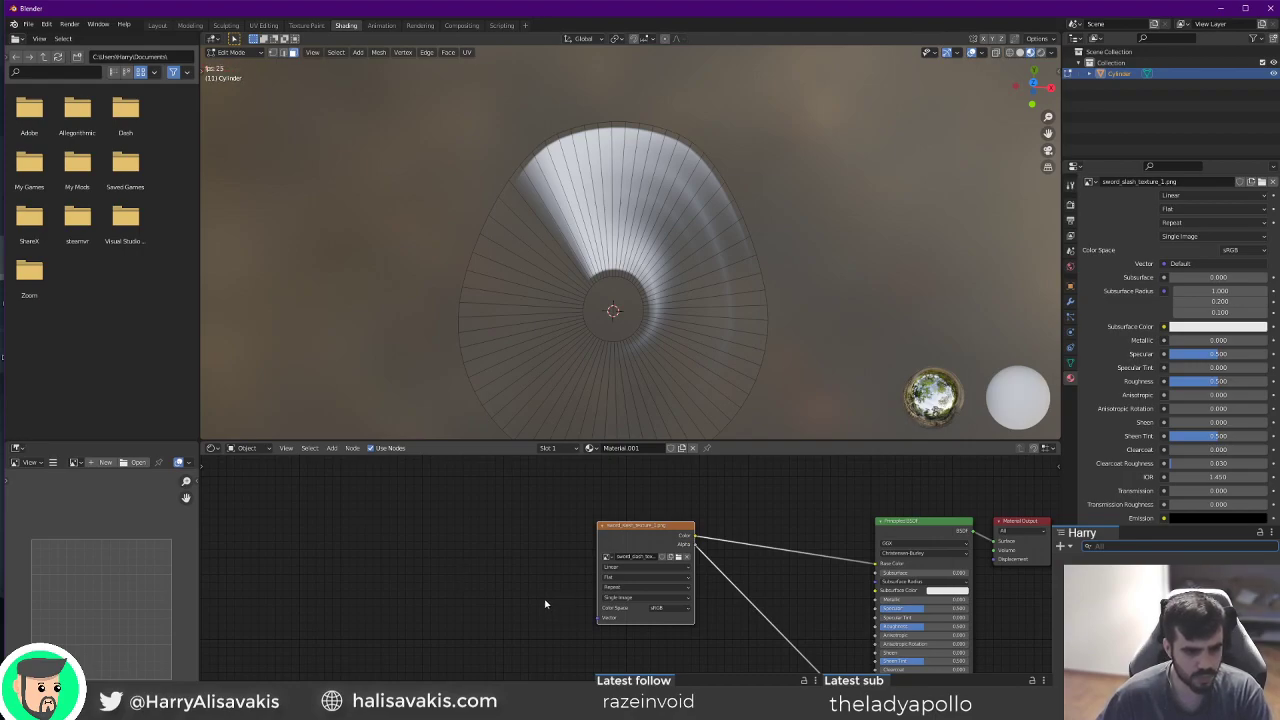
Add a UV Map node and connect its UV output to the image texture's Vector input.
key("shift+a")
mouse_move(474, 632)
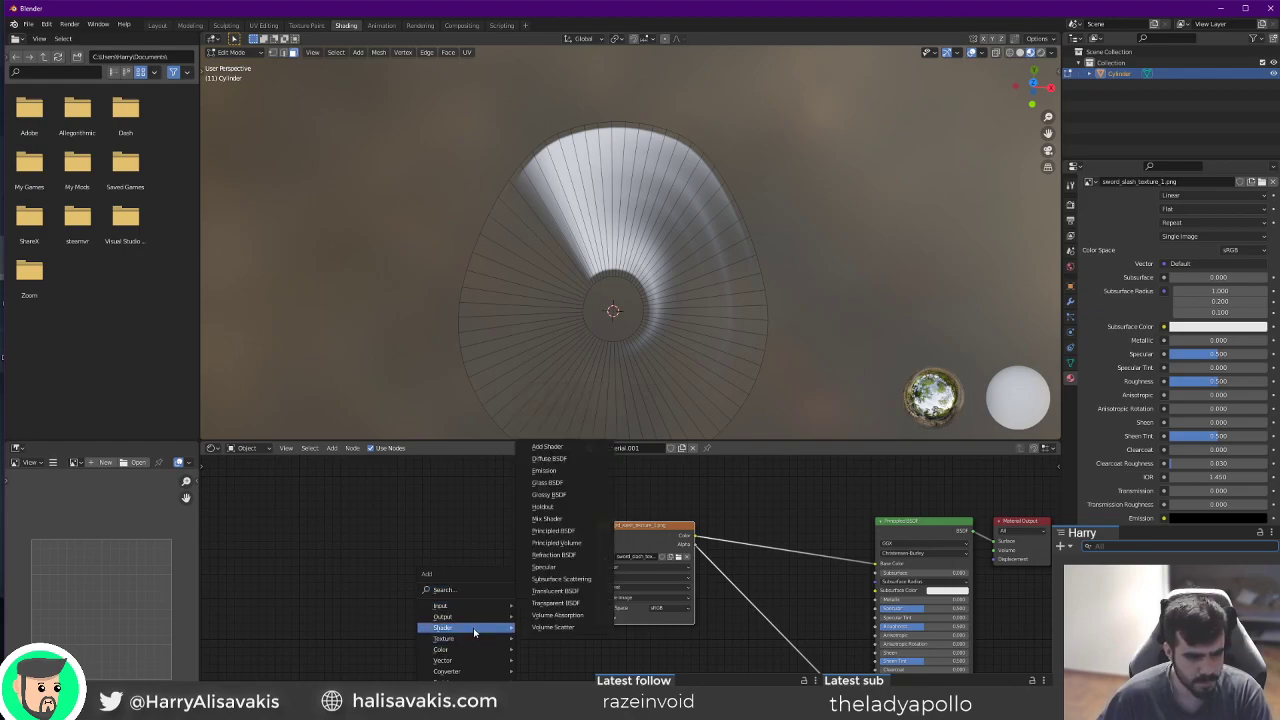
mouse_move(487, 610)
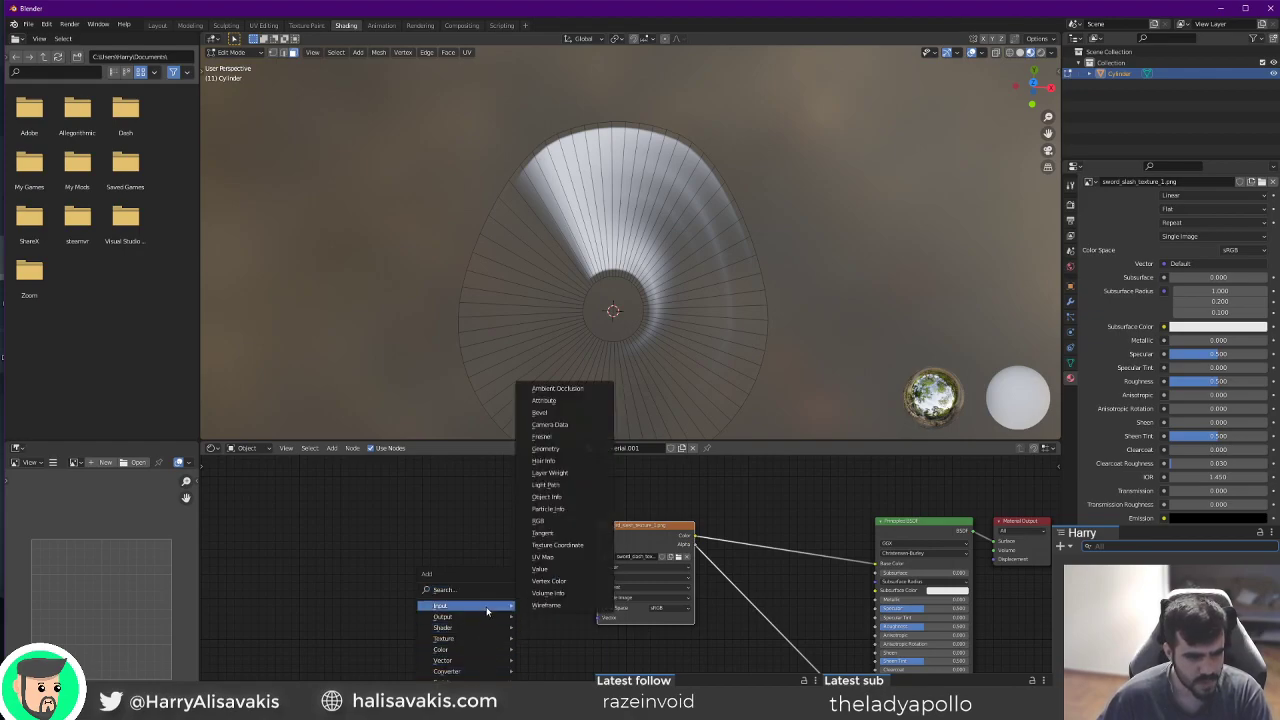
left_click(545, 556)
scroll(328, 540, "up", 1)
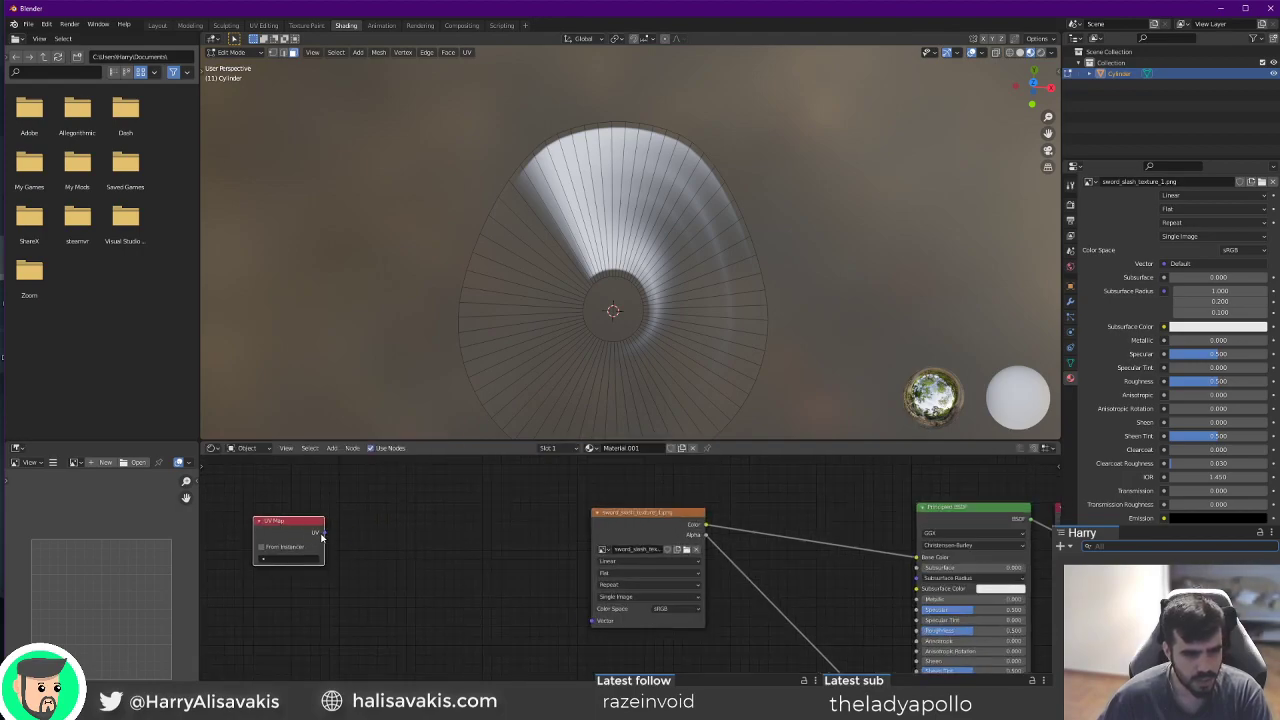
left_click_drag(330, 530, 576, 624)
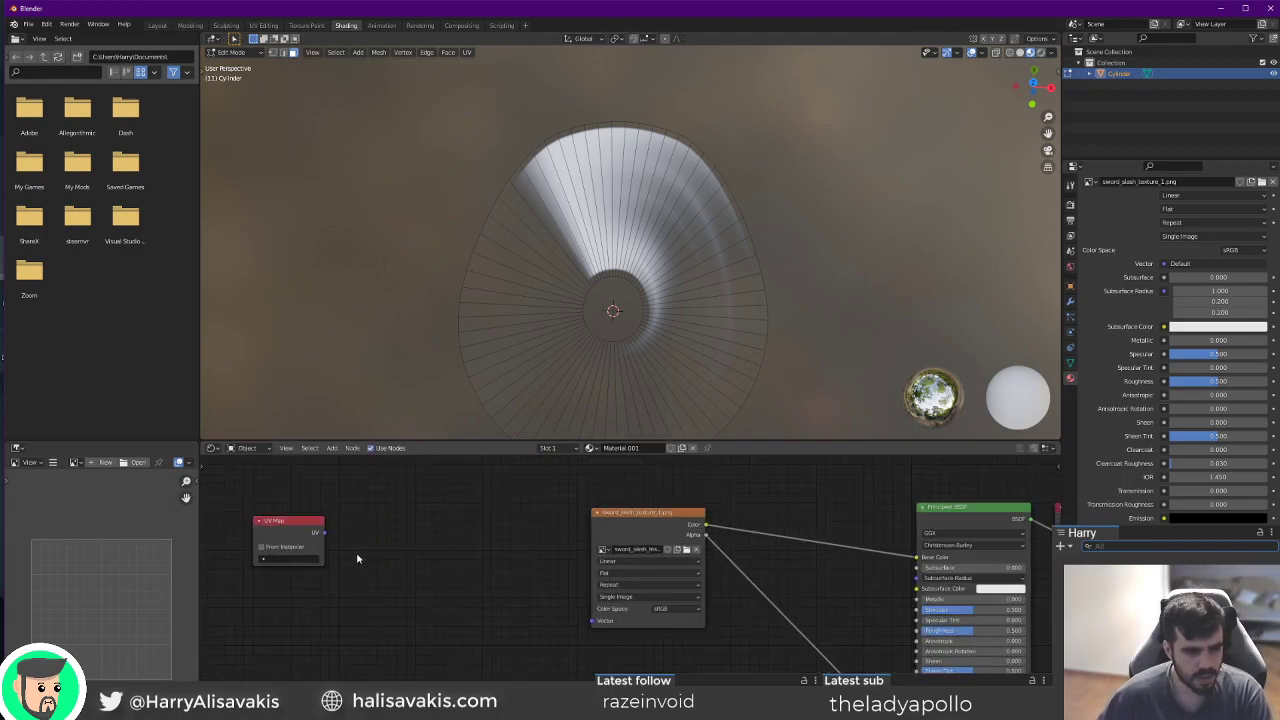
left_click_drag(323, 533, 575, 637)
left_click_drag(590, 625, 592, 621)
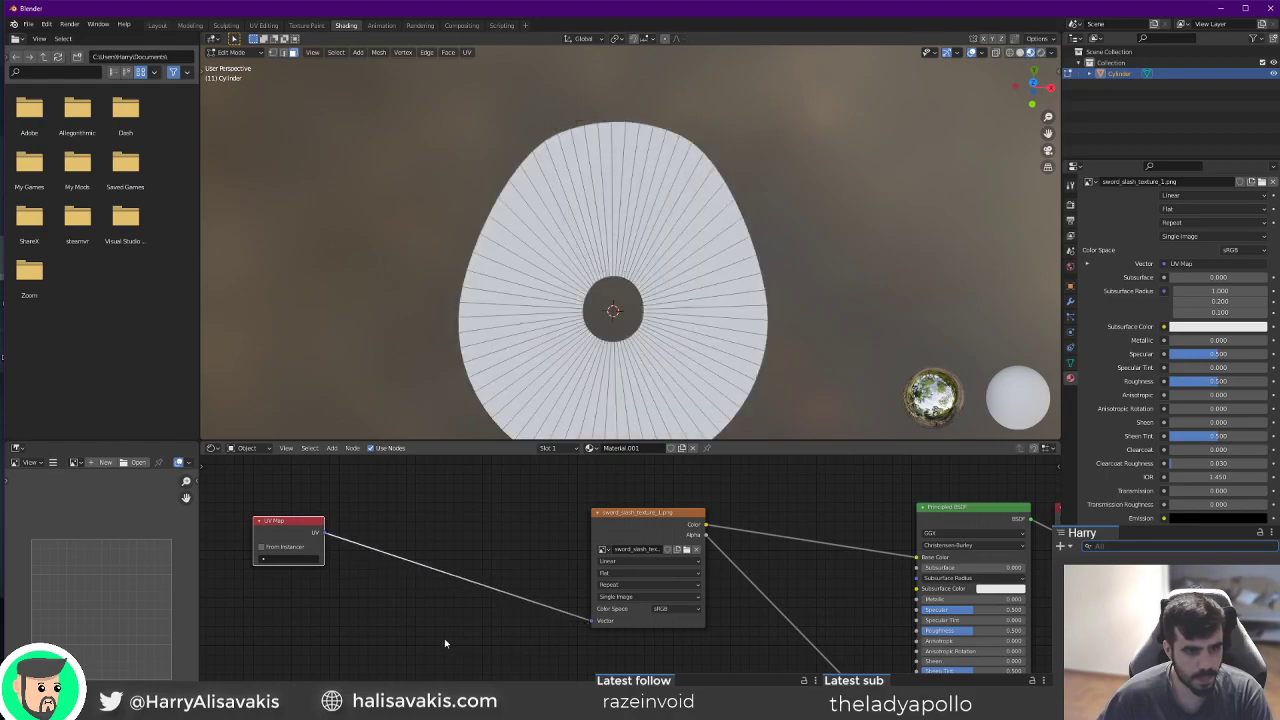
Move the UV Map node lower and insert a Vector Math node set to Add between it and the image texture.
middle_click_drag(442, 643, 586, 641)
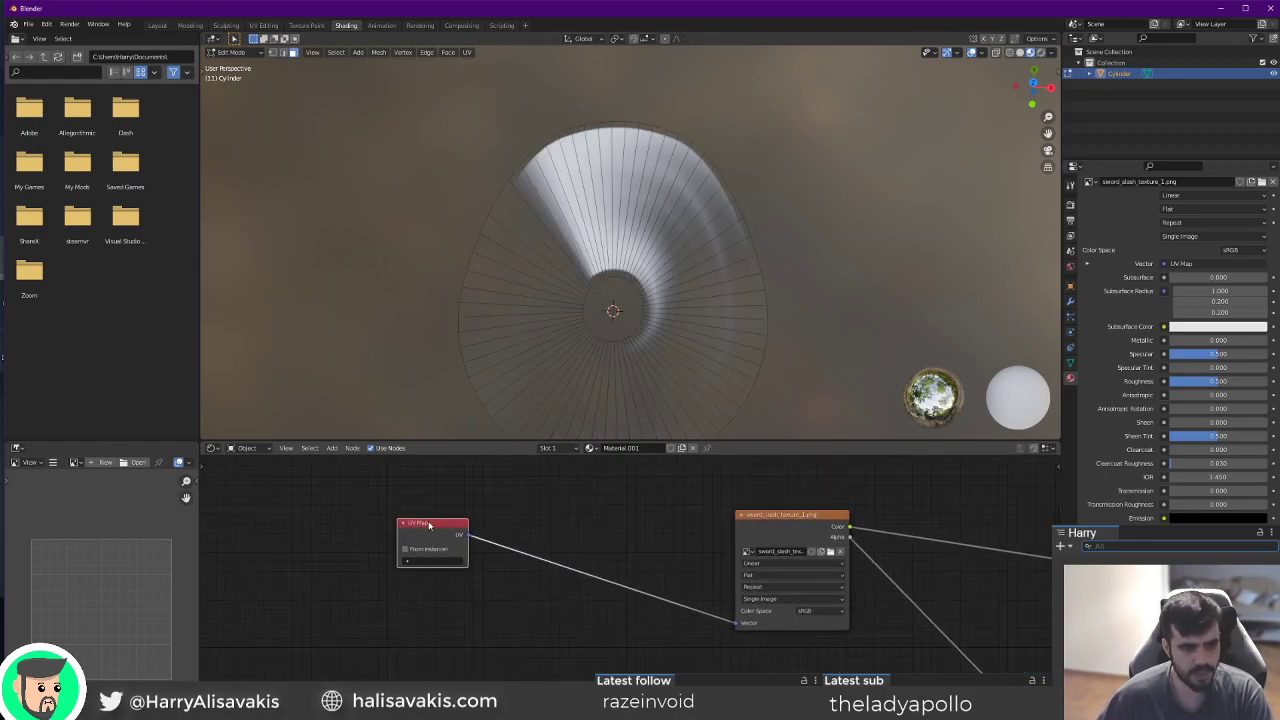
left_click_drag(427, 521, 419, 541)
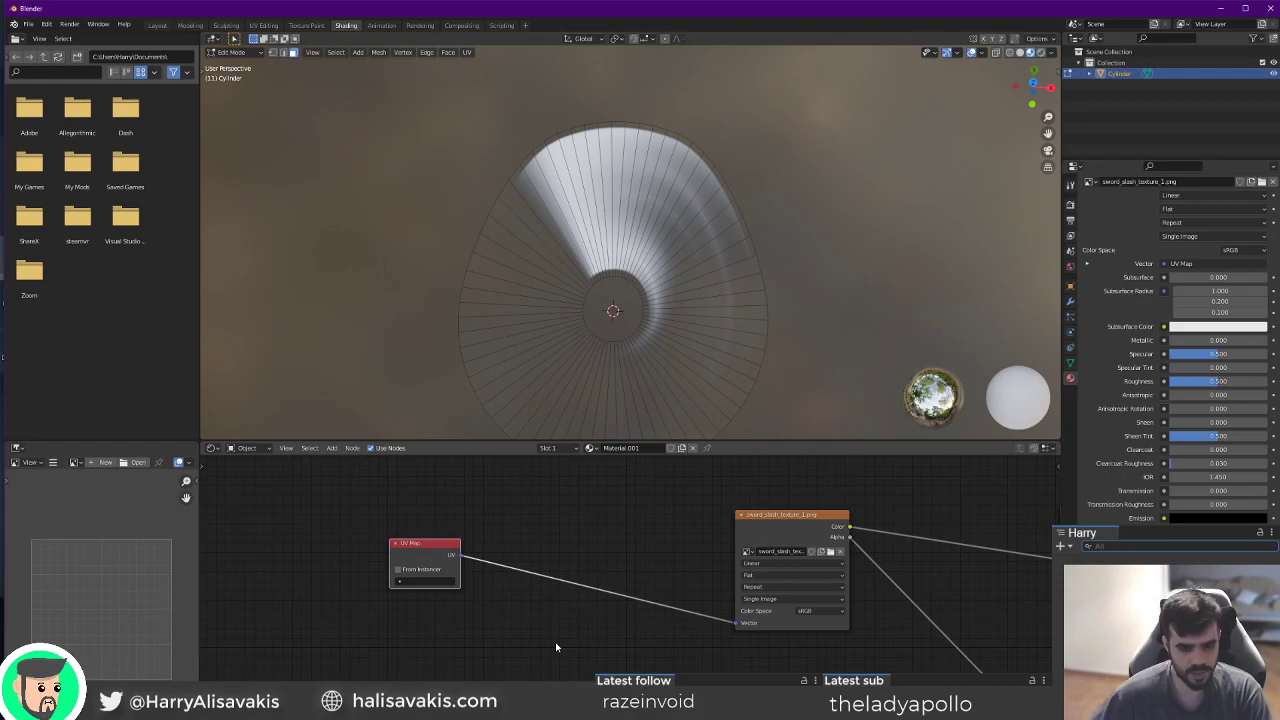
key("F3")
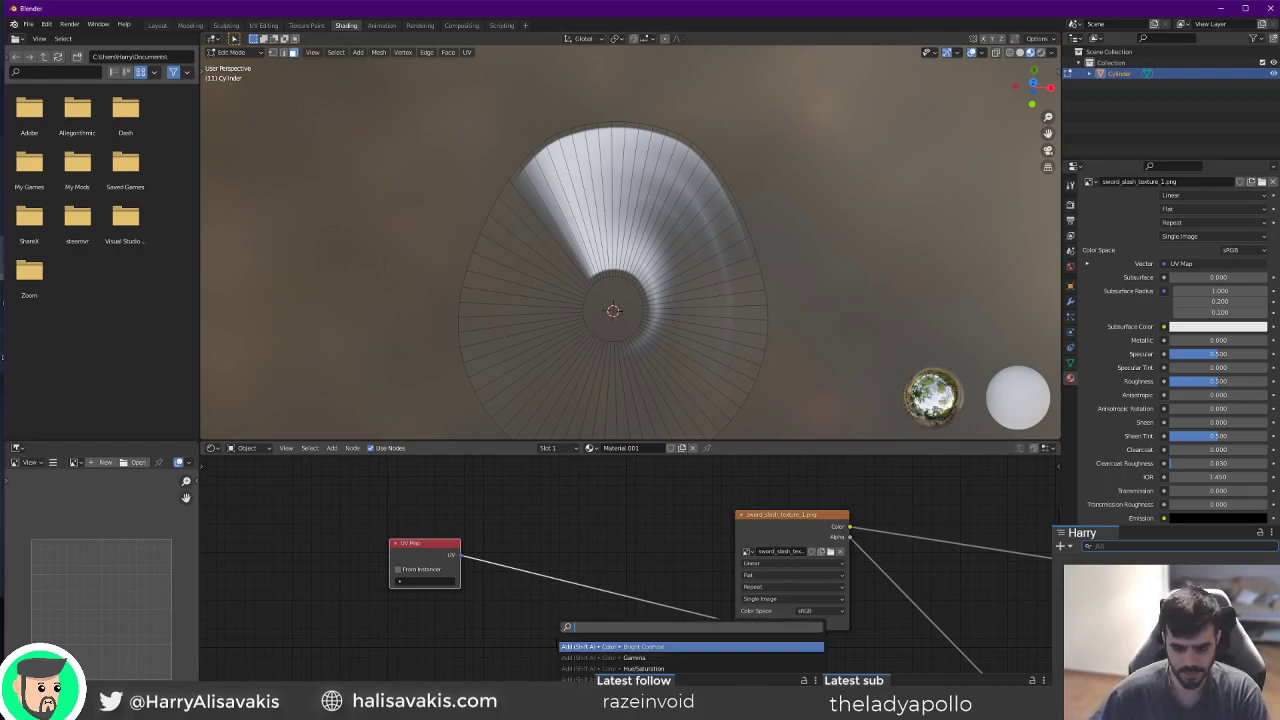
type("vector")
key("Return")
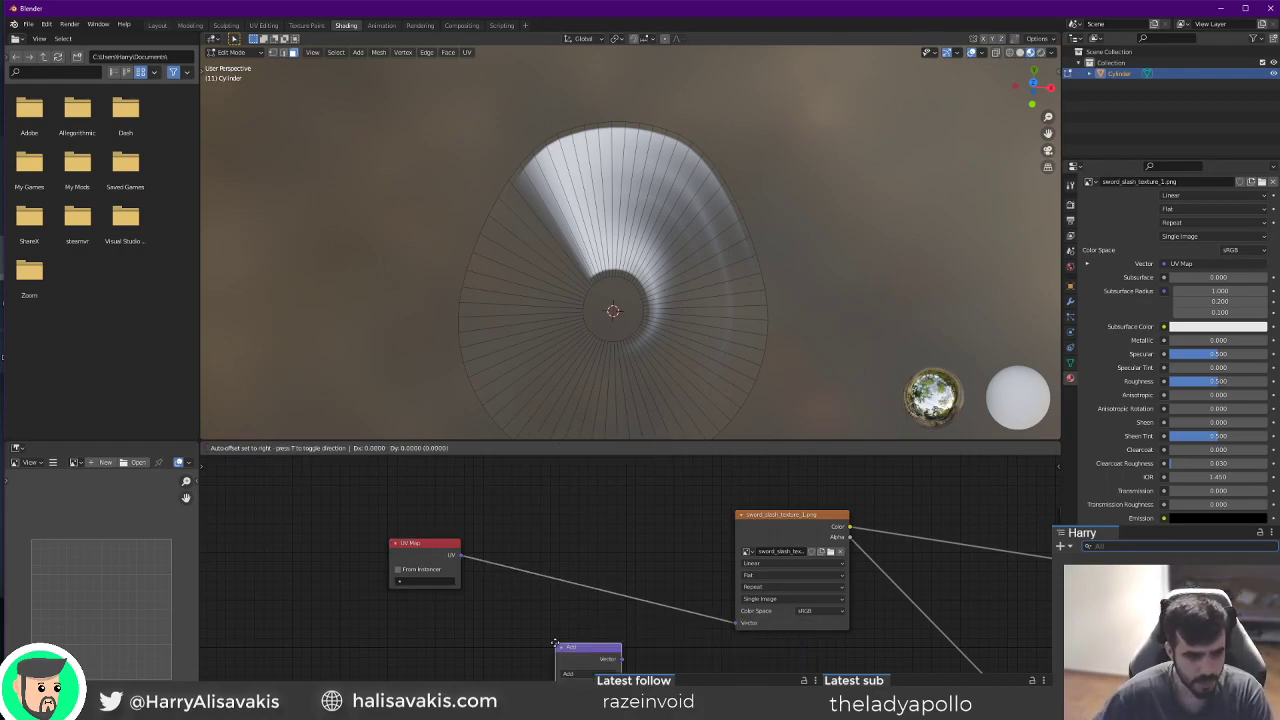
left_click(549, 520)
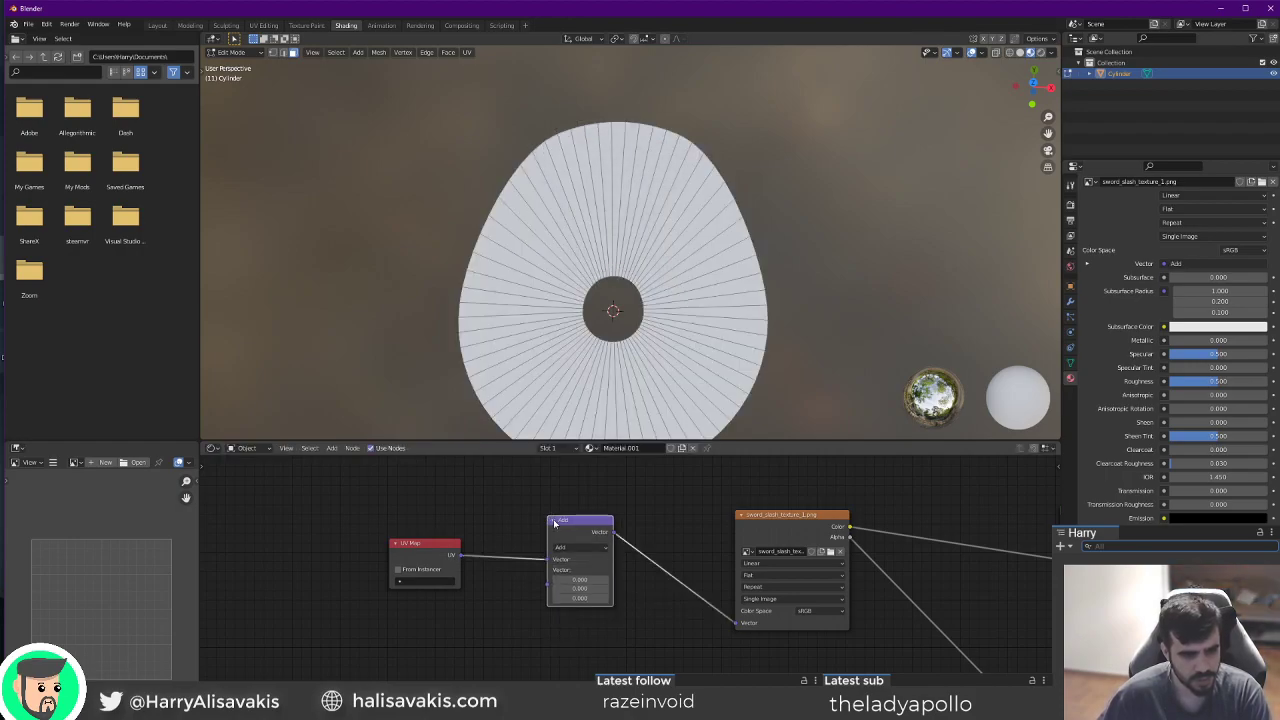
Return the disc to Object Mode, deselect it, and try shifting the slash texture with the Add node's X value.
mouse_move(584, 580)
left_mouse_down()
mouse_move(606, 580)
mouse_move(538, 580)
mouse_move(606, 580)
left_mouse_up()
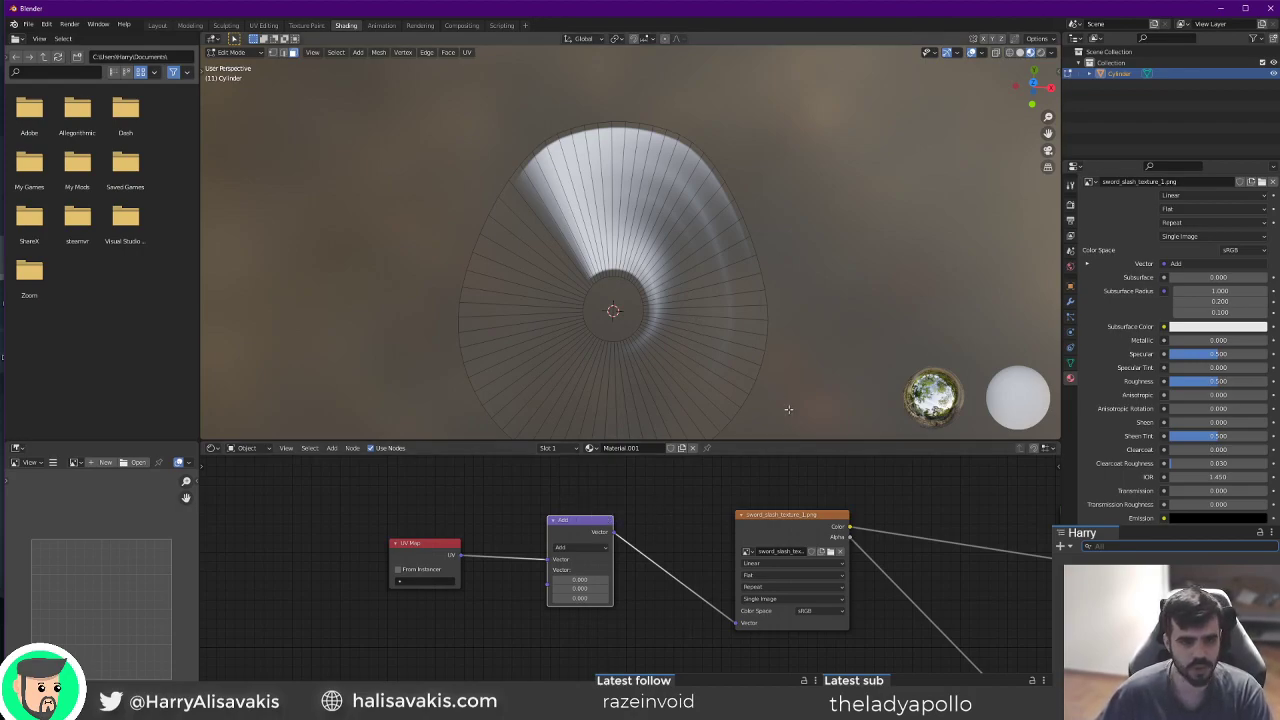
key("Tab")
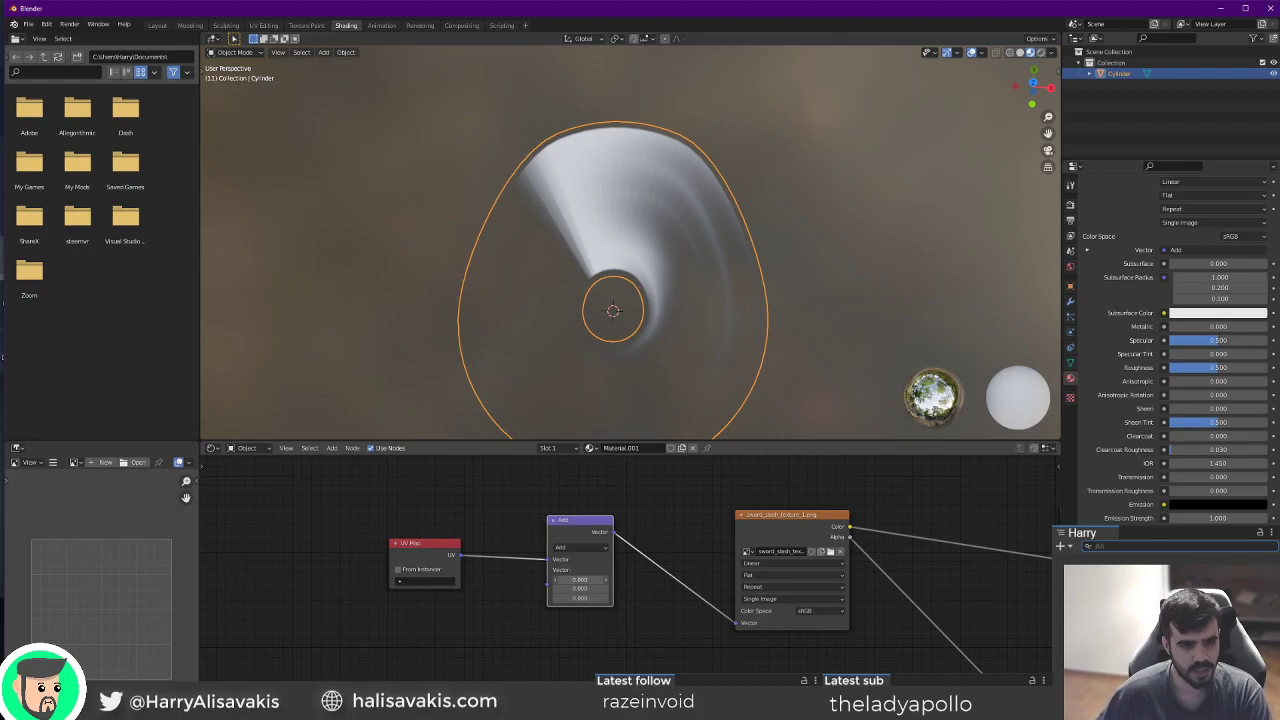
left_click(852, 424)
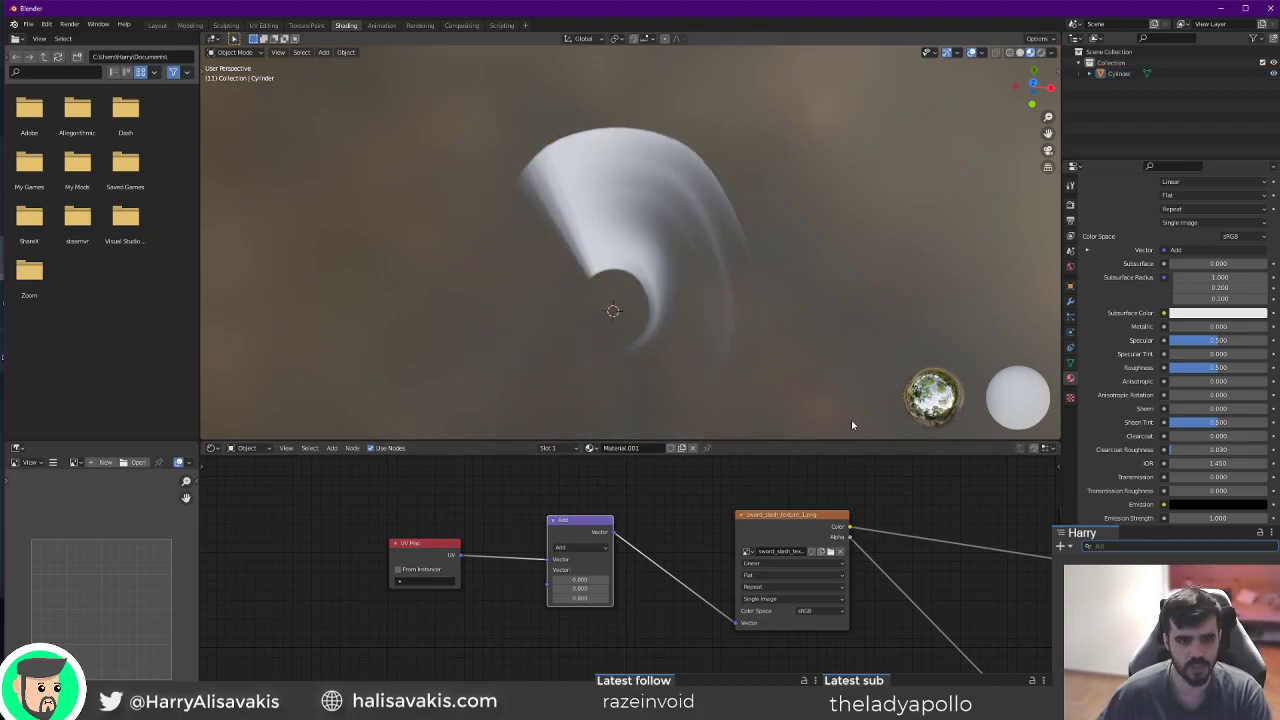
left_click_drag(580, 580, 609, 594)
Change the Add node's operation to Multiply and set its X and Y values to 1.
left_click(592, 551)
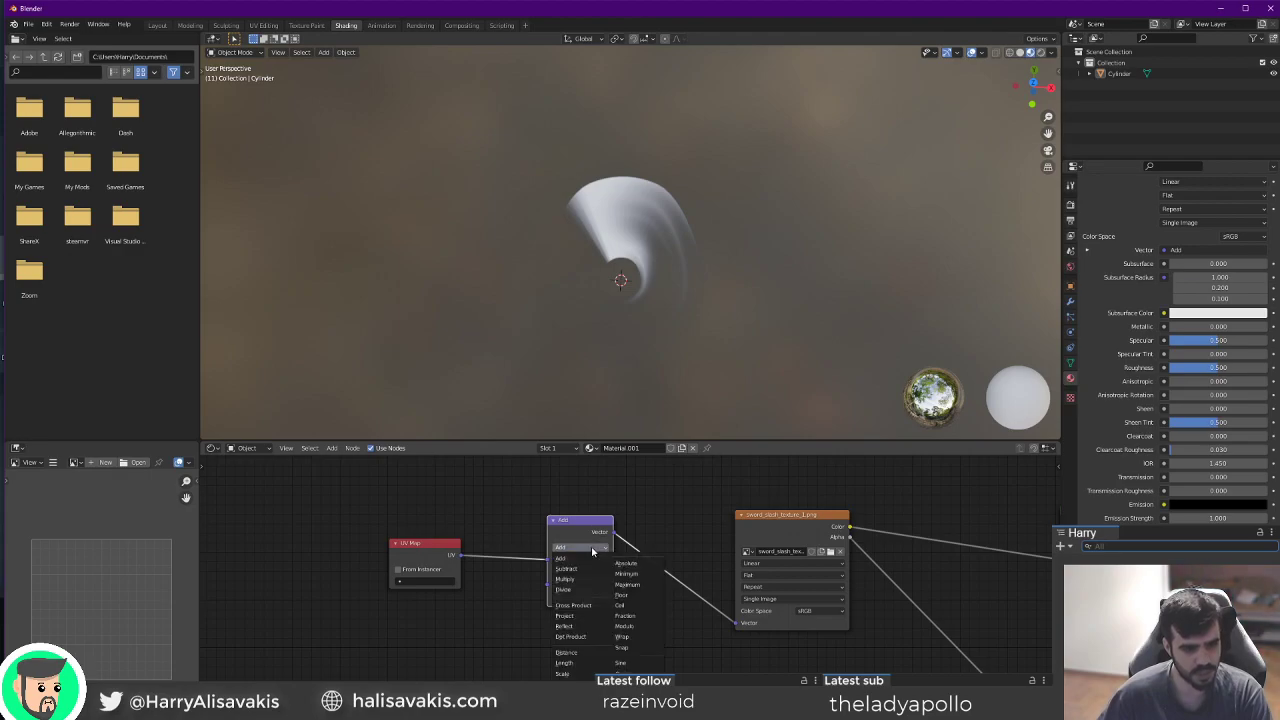
left_click(584, 578)
scroll(596, 600, "up", 1)
left_click(576, 579)
type("1")
key("Return")
left_click(576, 587)
type("1")
key("Return")
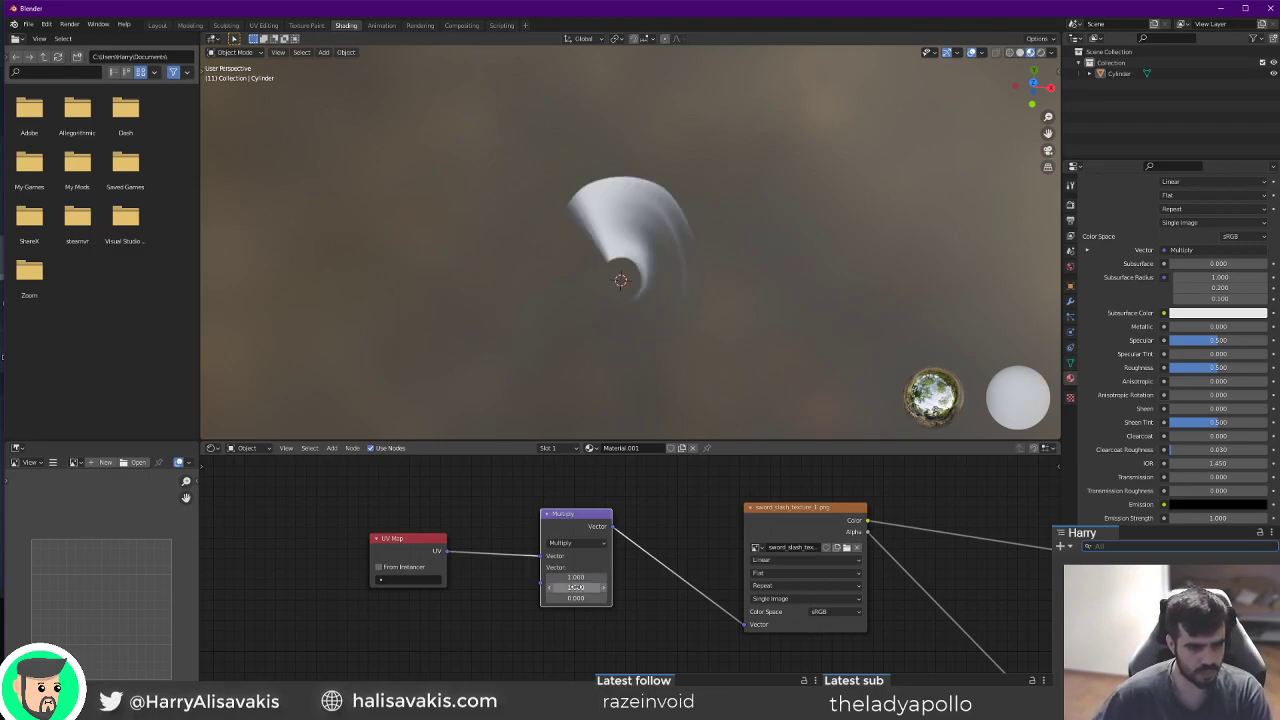
Try a Y value of 0.5 on the Multiply node, undo it, and adjust Y to 1.6.
scroll(585, 598, "up", 1)
left_click(567, 585)
type(".5")
key("Return")
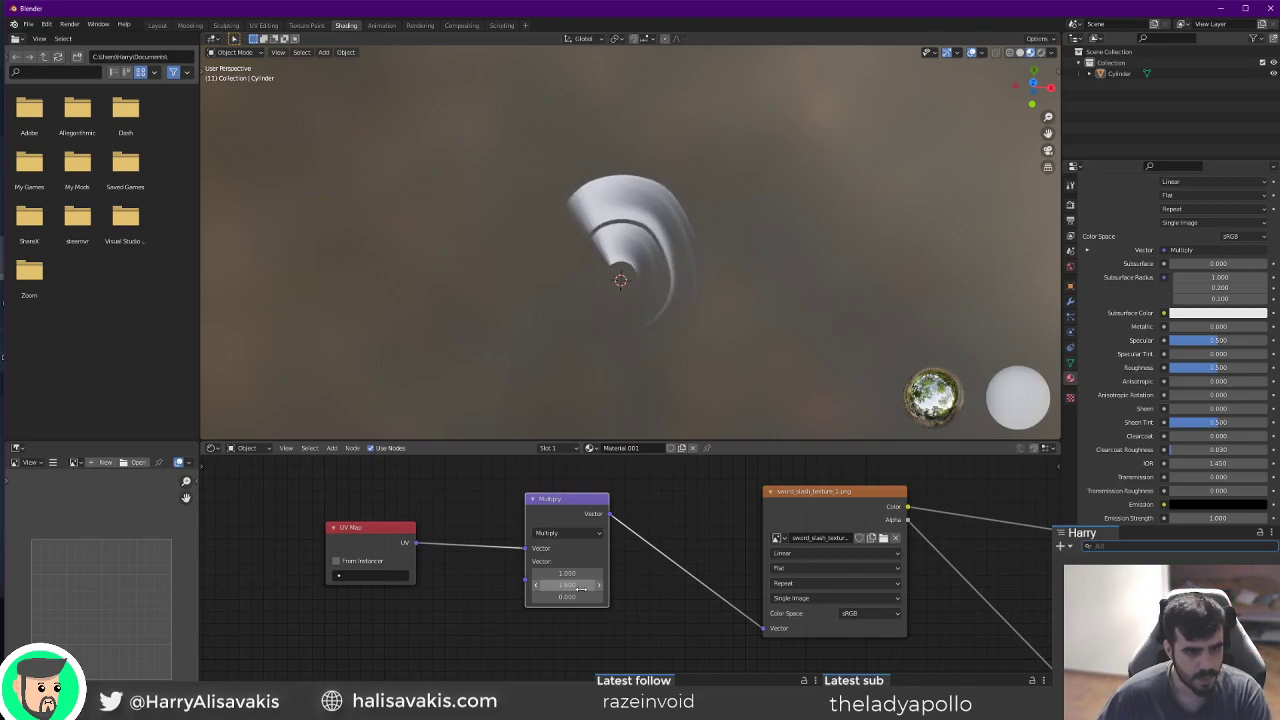
key("ctrl+z")
left_click_drag(572, 586, 606, 586)
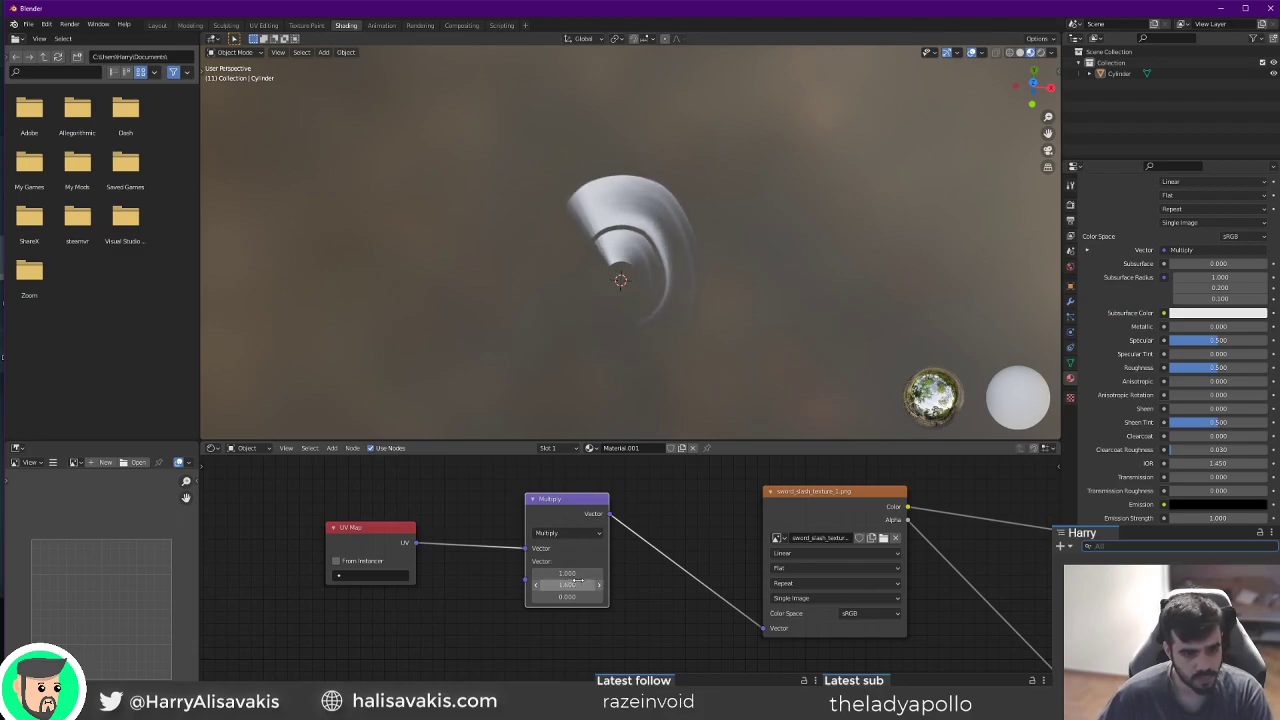
Move the UV Map and Multiply nodes back, duplicate Multiply before the image texture, and try the Snap operation on the copy.
mouse_move(380, 533)
left_mouse_down()
mouse_move(353, 536)
mouse_move(380, 536)
left_mouse_up()
left_click_drag(562, 505, 529, 509)
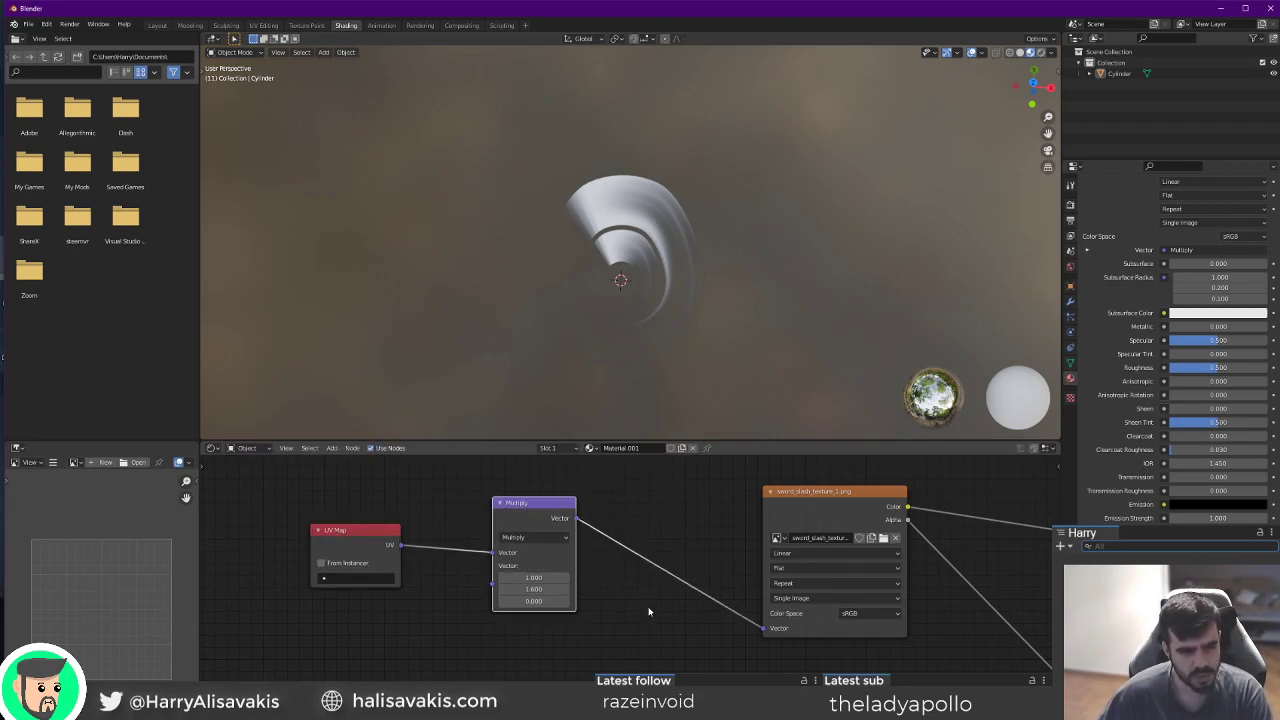
left_click(537, 538)
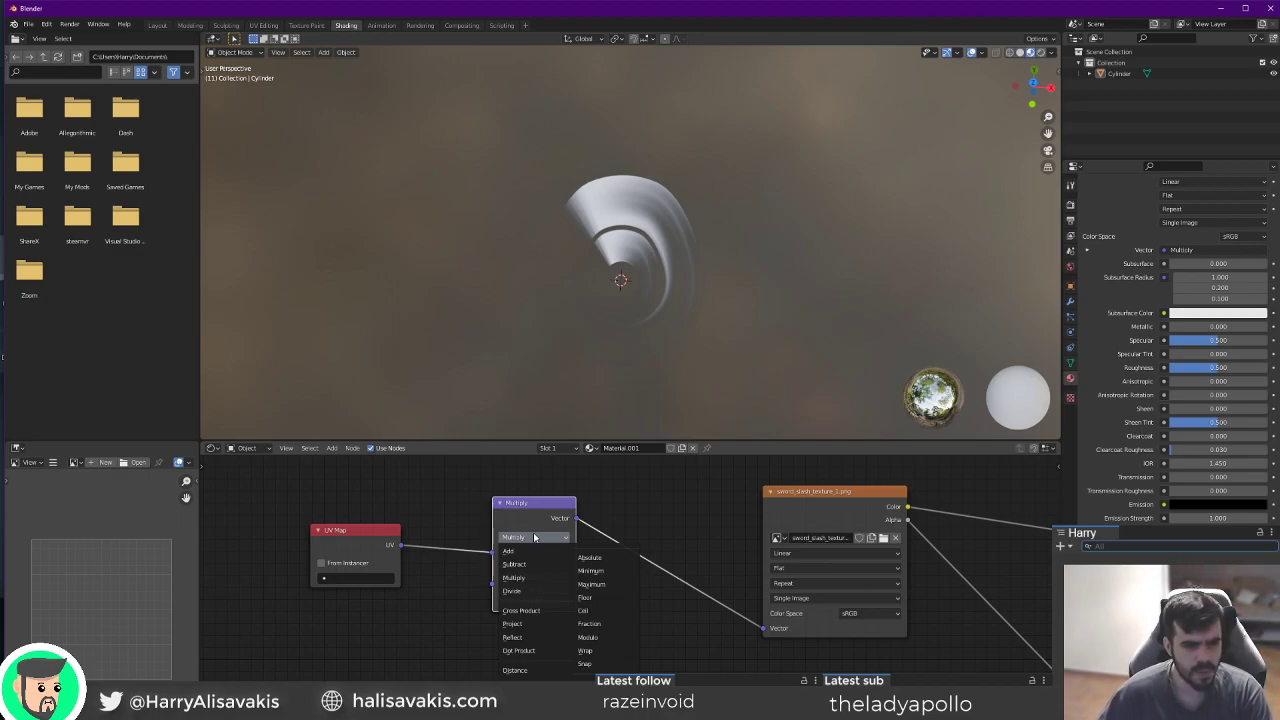
key("shift+d")
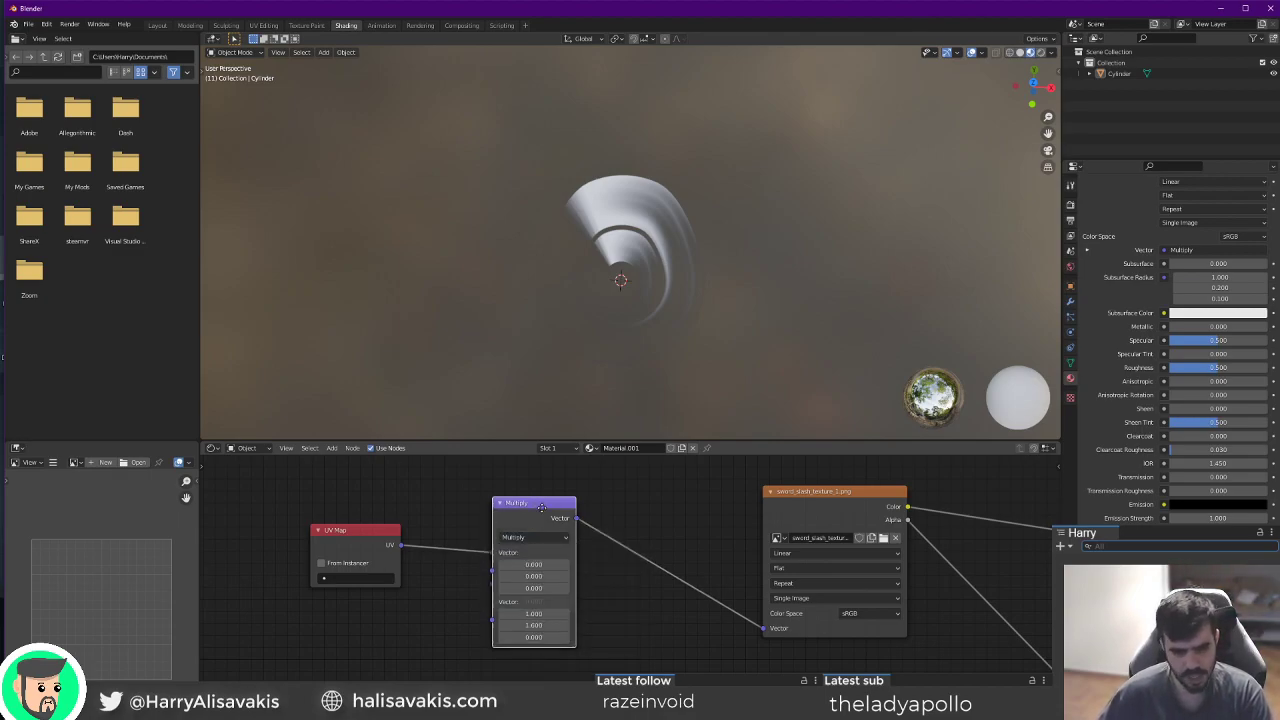
left_click(671, 523)
left_click(667, 550)
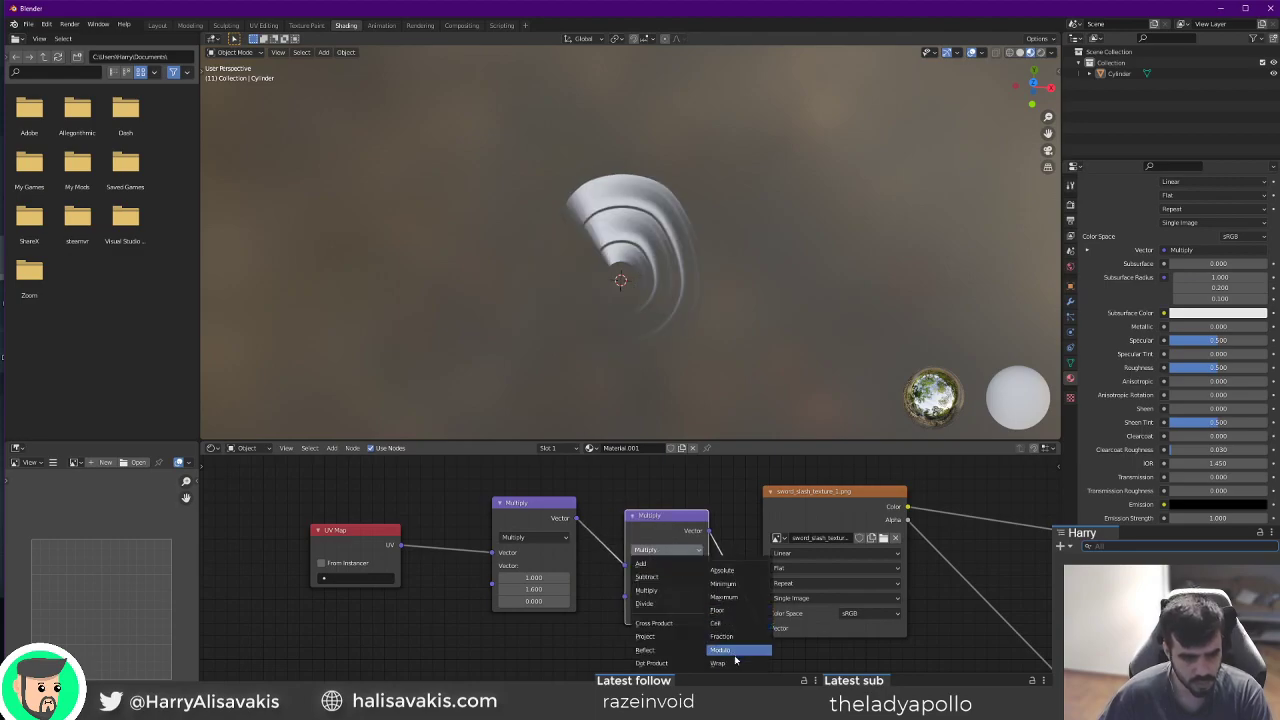
left_click(718, 670)
left_click(684, 589)
key("Return")
left_click(684, 589)
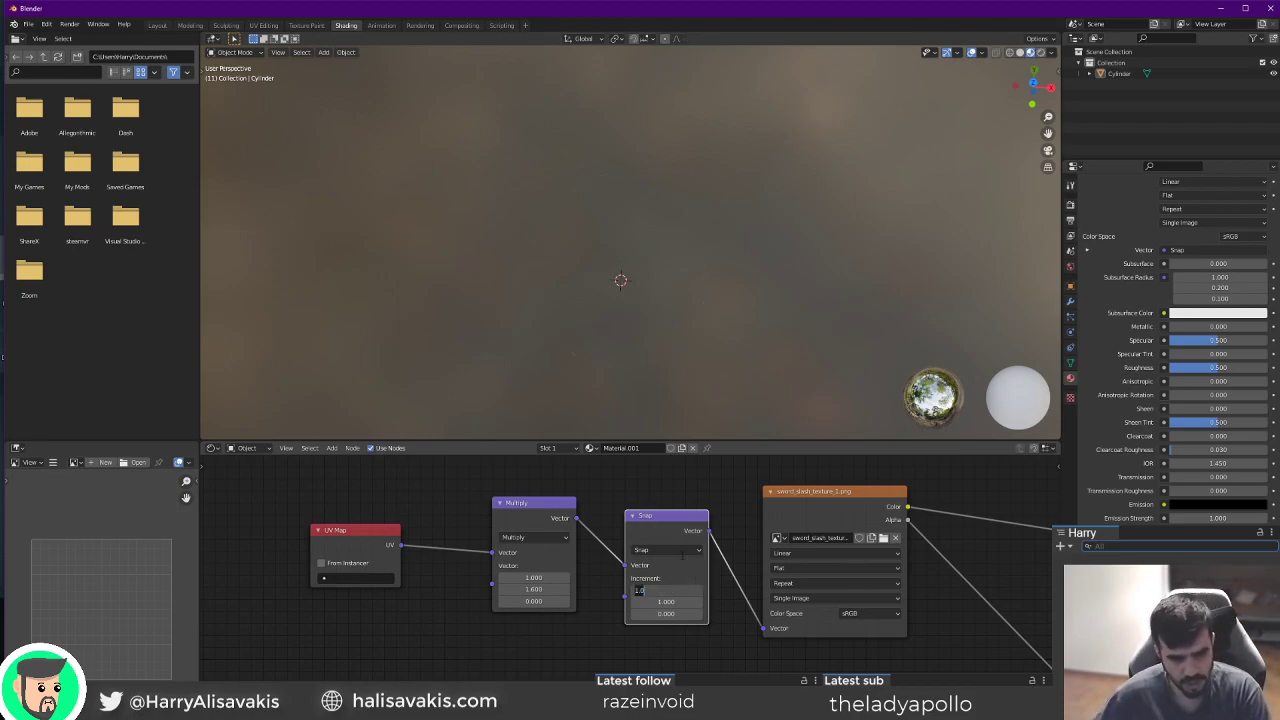
Try the Fraction operation on the duplicated vector node and move the node slightly lower.
left_click(682, 555)
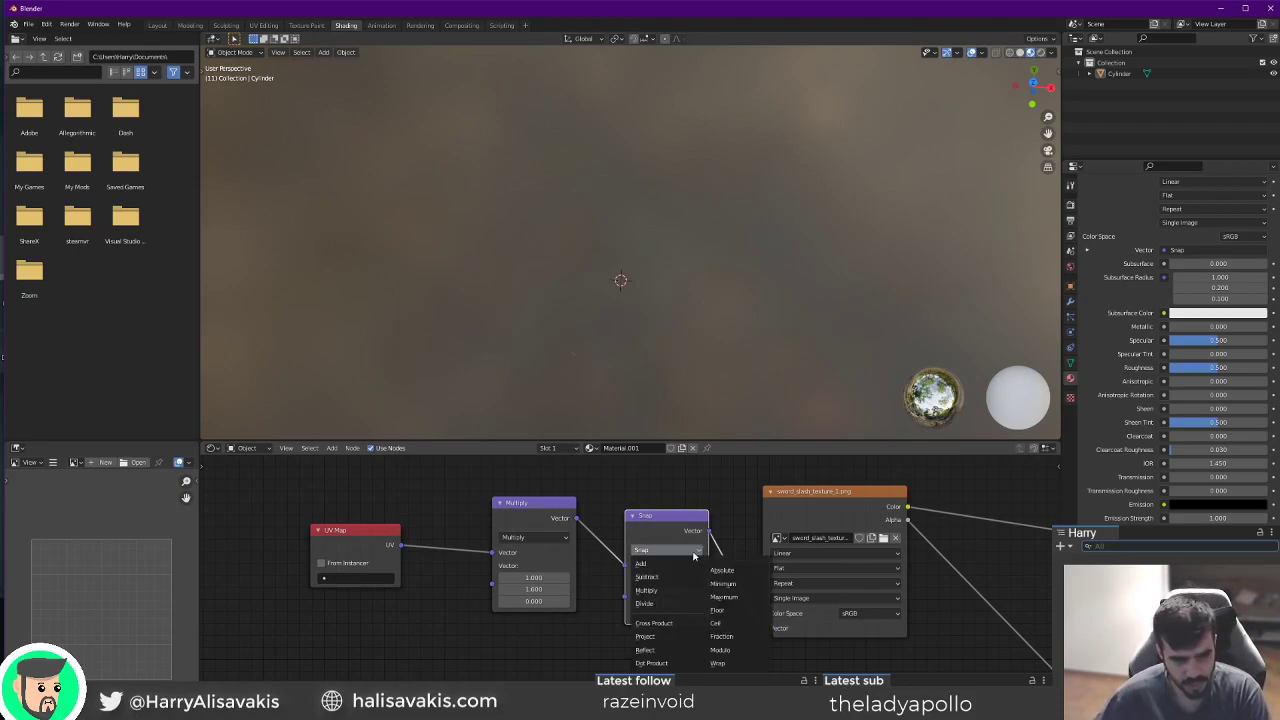
left_click(754, 637)
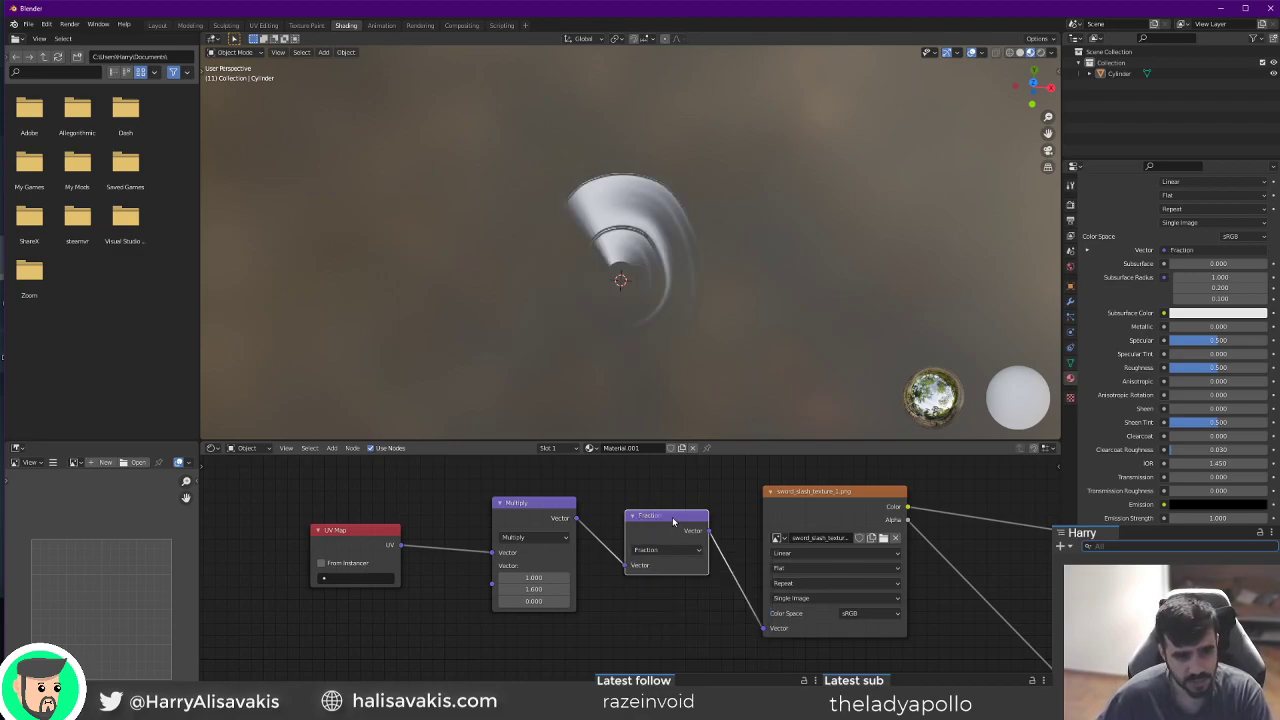
left_click_drag(682, 530, 678, 538)
Try the Maximum operation on the duplicated vector node with a changed X value, and test the Multiply node's Y value.
left_click(691, 562)
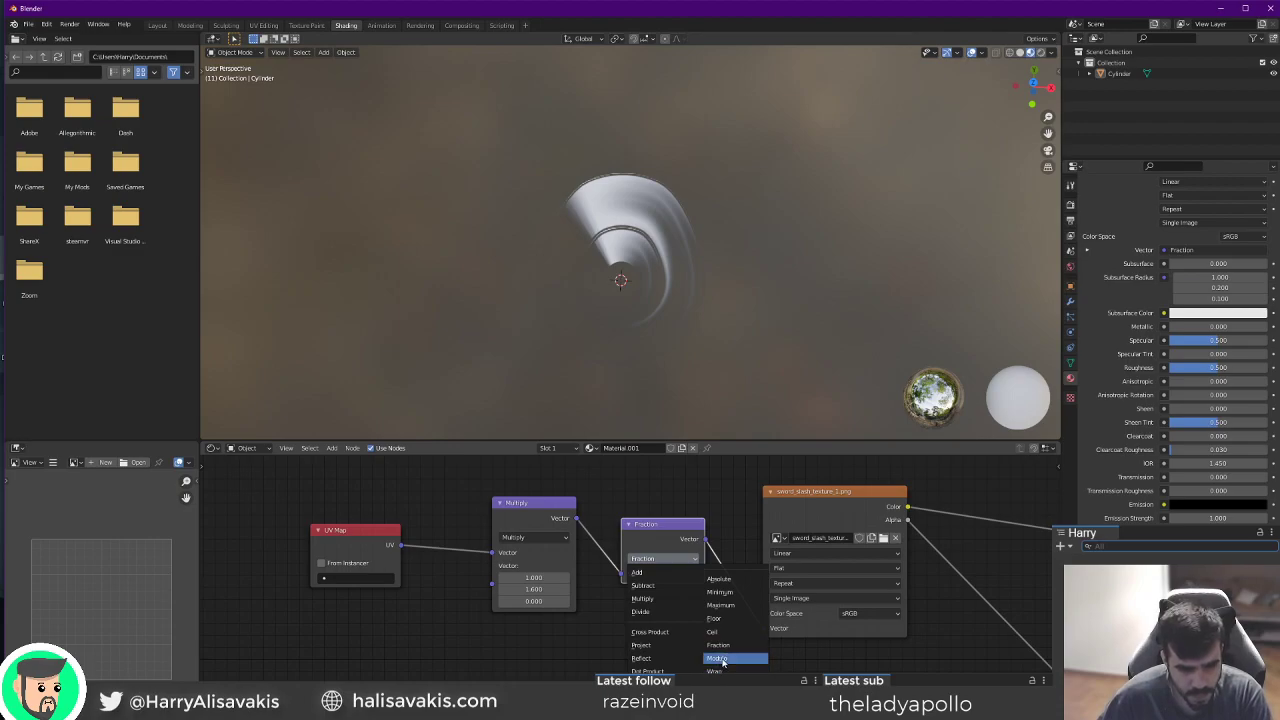
left_click(731, 607)
double_click(663, 598)
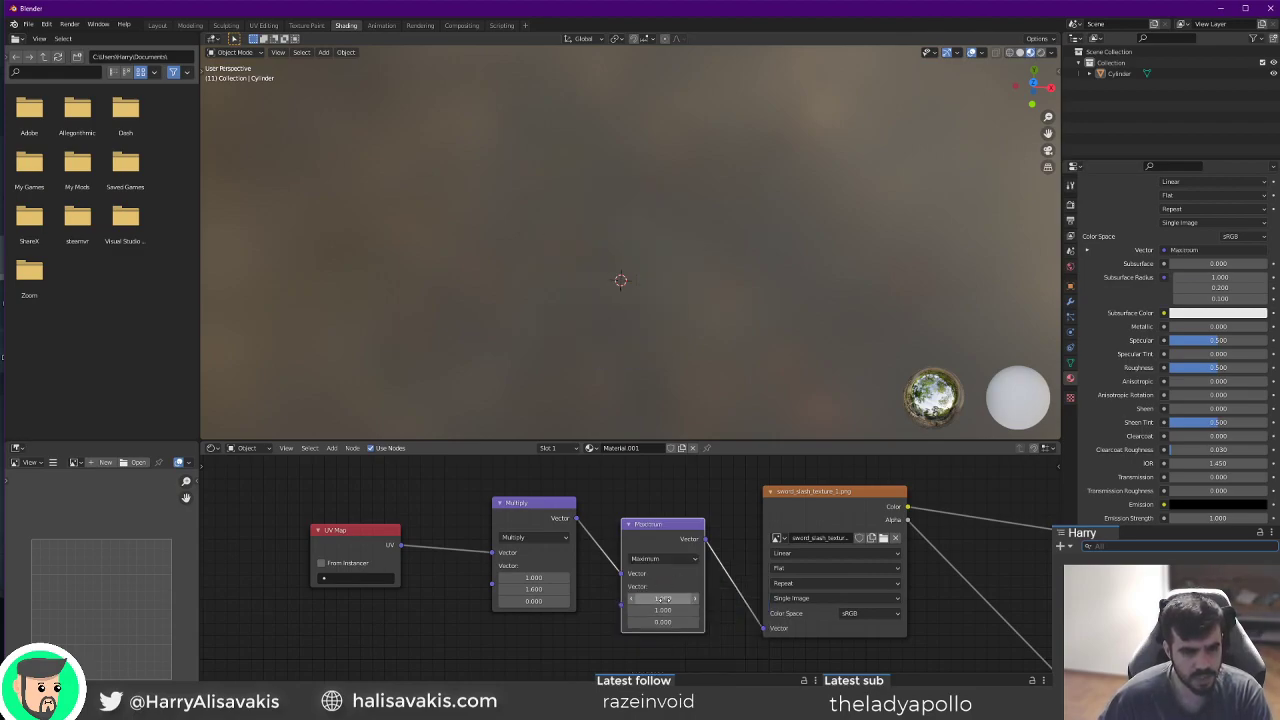
key("Return")
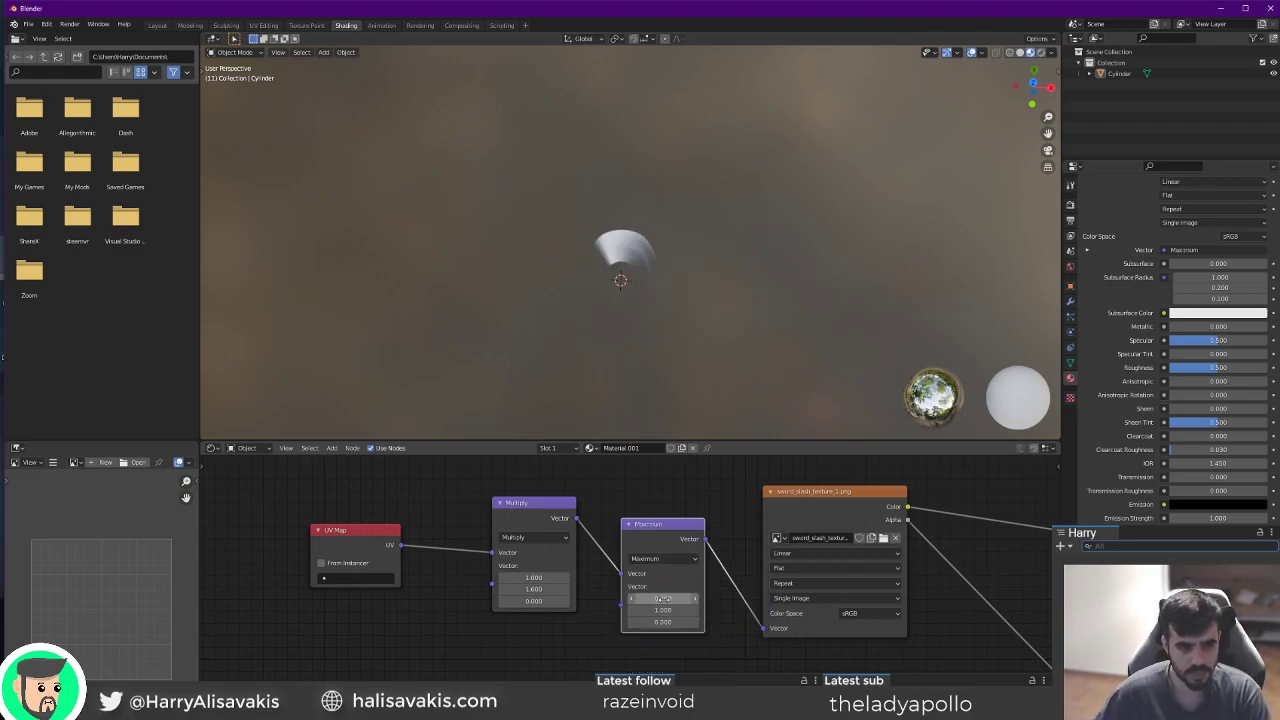
mouse_move(535, 590)
left_mouse_down()
mouse_move(580, 590)
mouse_move(542, 590)
left_mouse_up()
Set the duplicated vector node to Minimum with an X value of 1, and undo the trial changes made while testing.
left_click(664, 560)
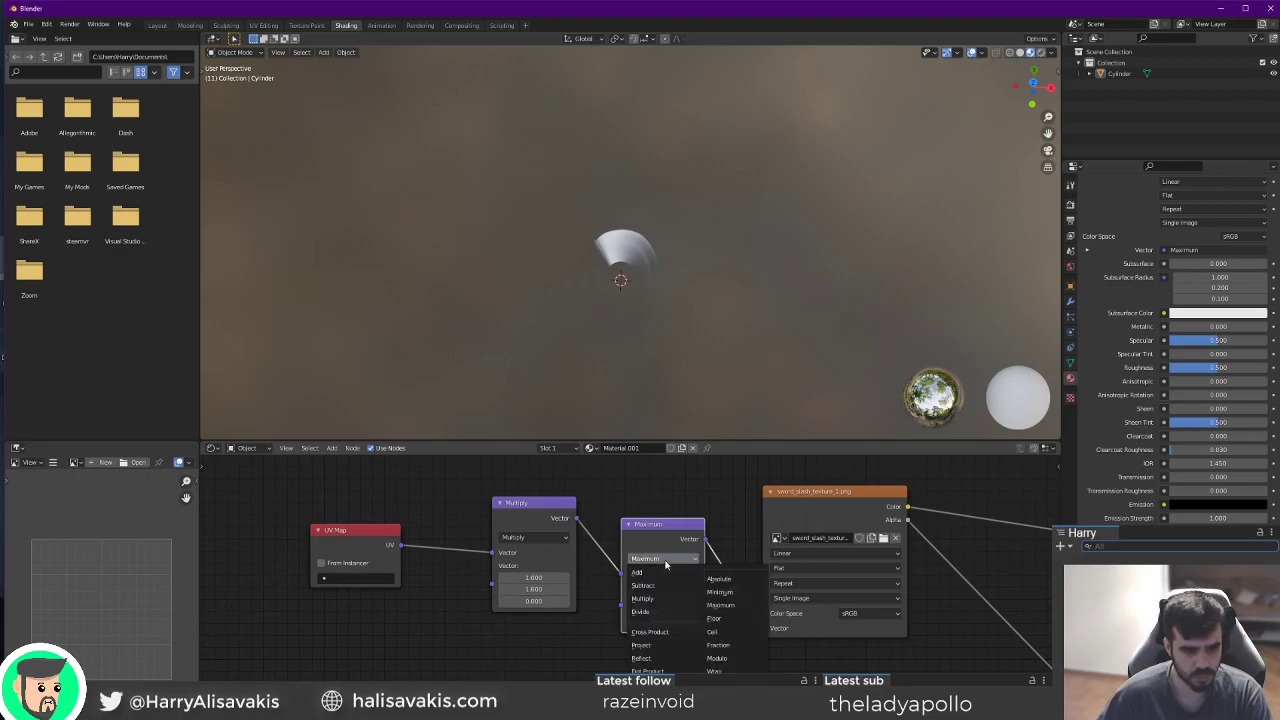
left_click(722, 591)
left_click_drag(662, 598, 672, 597)
left_click_drag(540, 589, 556, 598)
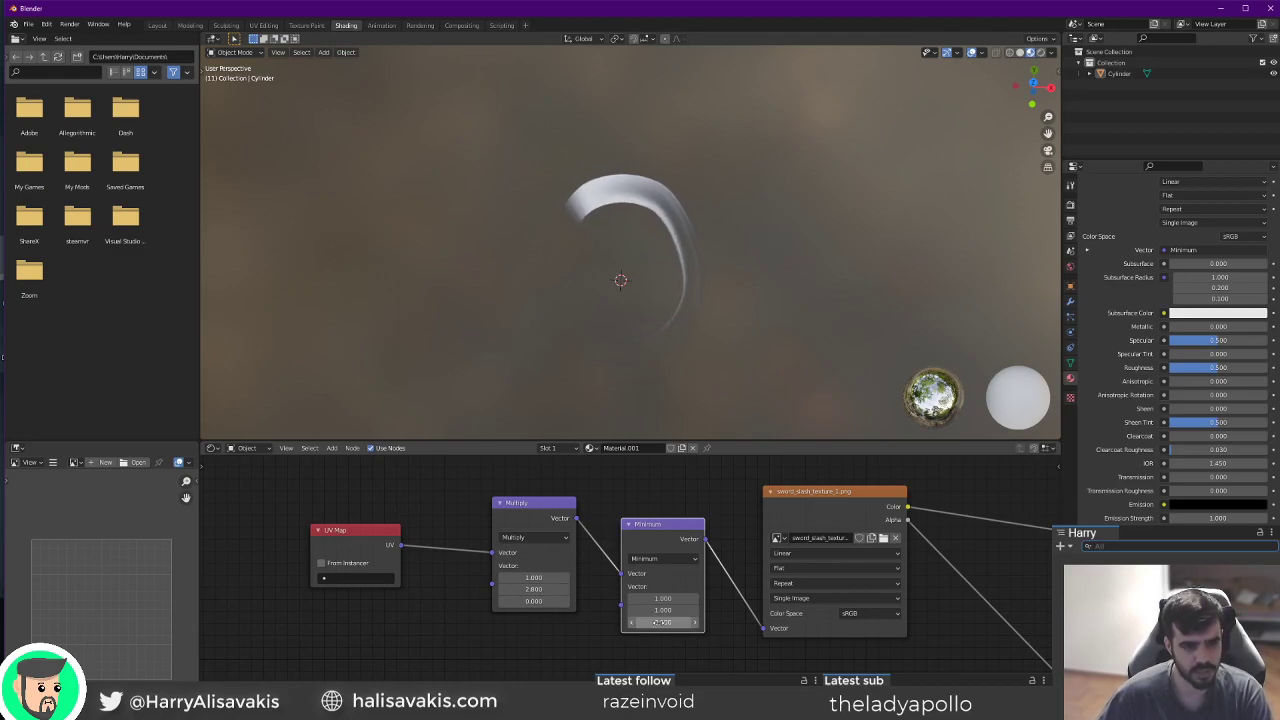
key("ctrl+z")
Try an X value of 2 on the Multiply node, and set its X and Y values back to 1.
left_click_drag(536, 578, 578, 578)
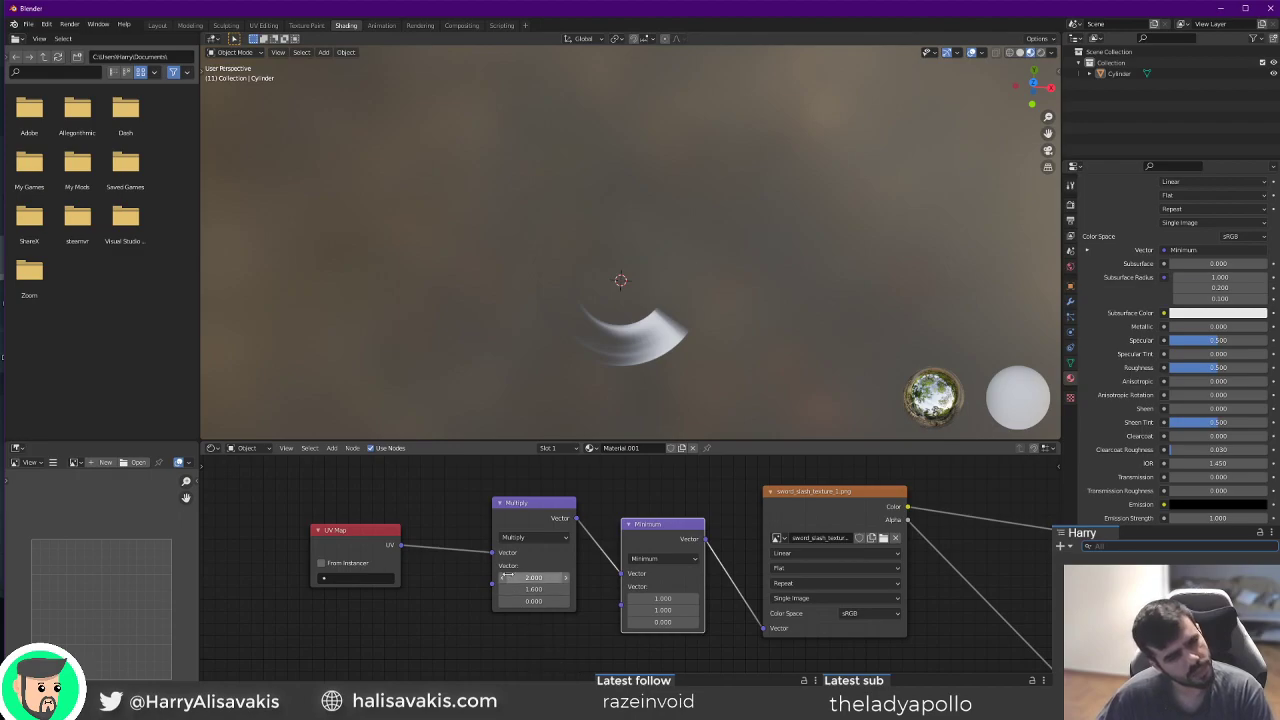
left_click_drag(531, 577, 471, 577)
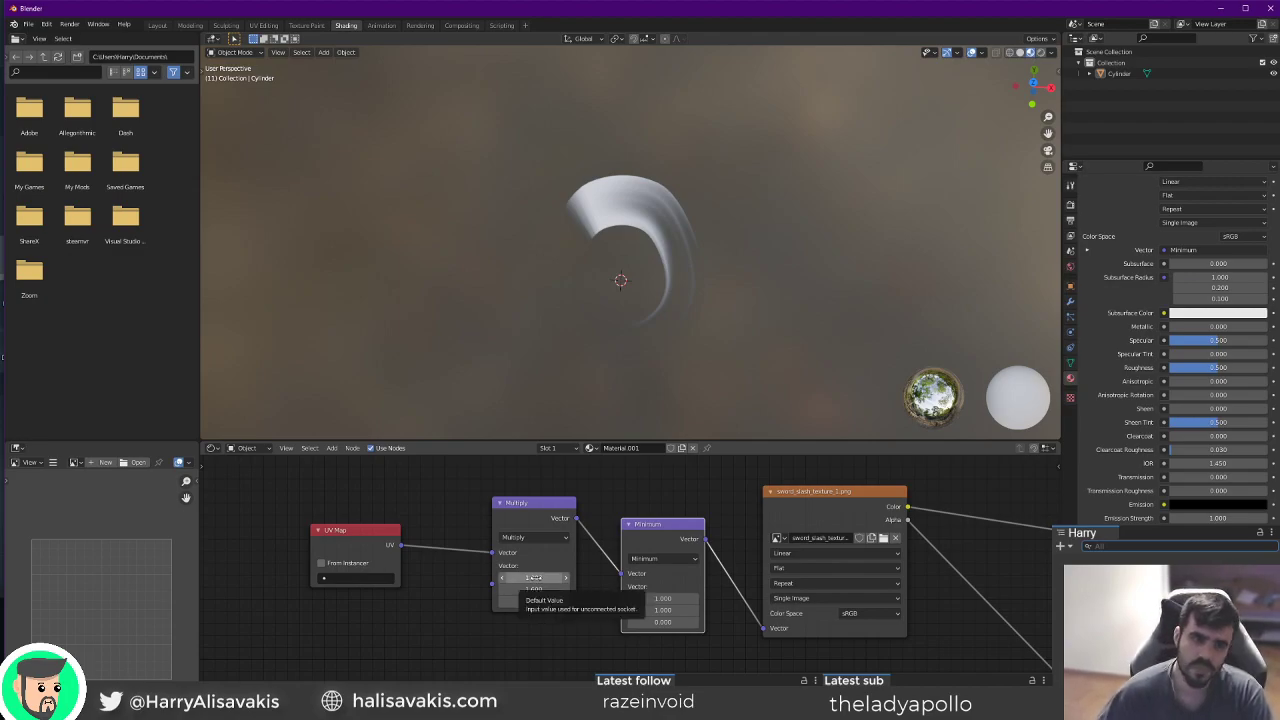
left_click(541, 590)
type("1")
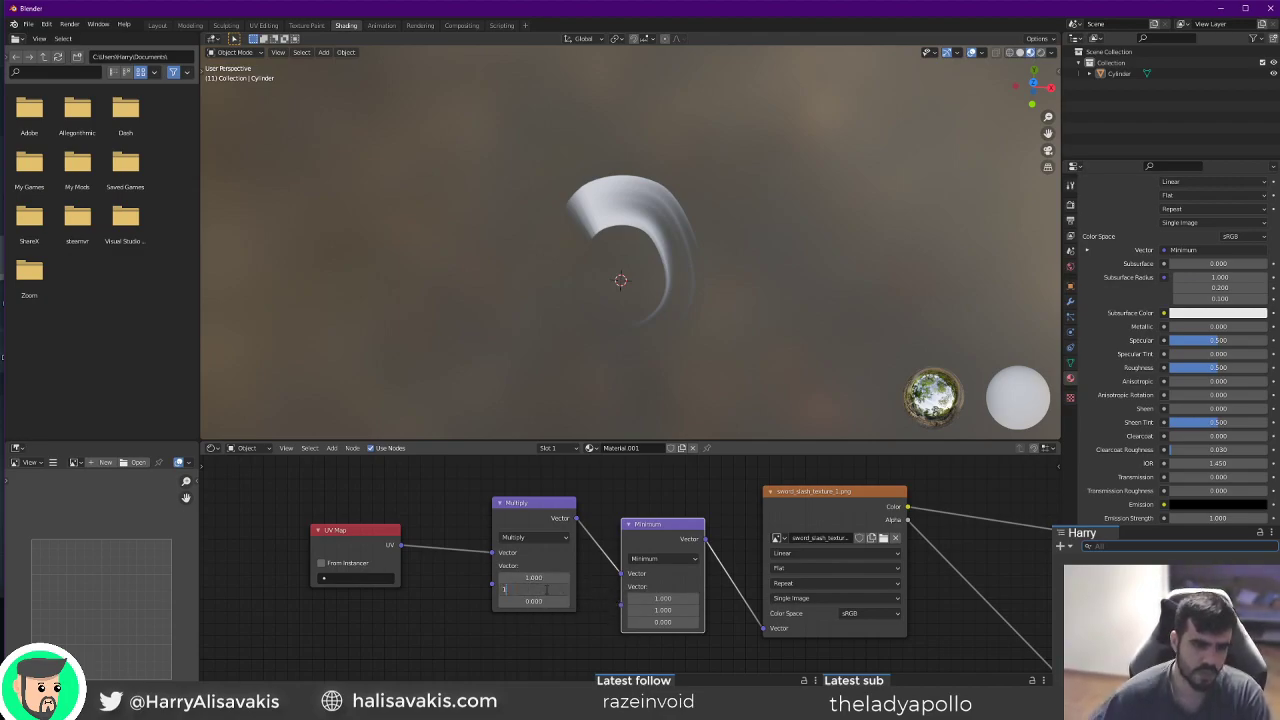
key("Return")
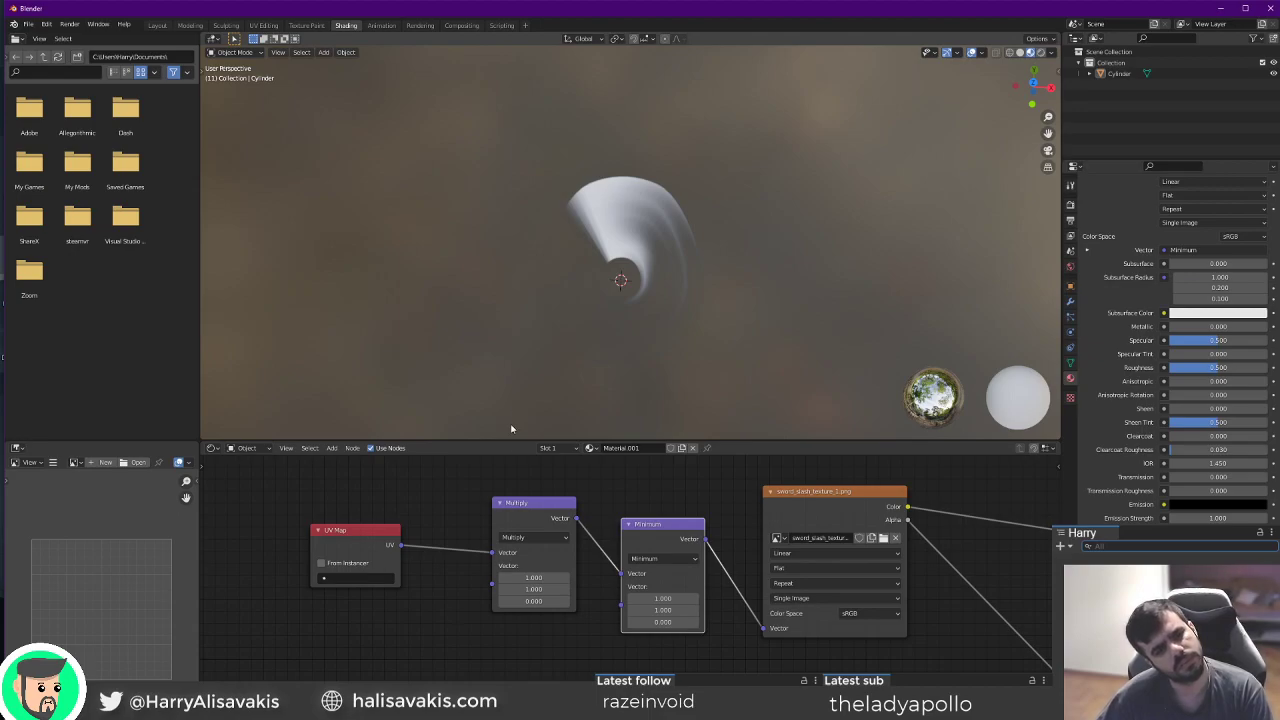
Set the Multiply node's X value to 2.5 and move the Multiply and Minimum nodes closer to the UV Map node.
left_click_drag(523, 578, 632, 578)
left_click_drag(540, 503, 485, 504)
left_click_drag(690, 537, 616, 534)
Duplicate the Minimum node before the image texture, change the copy's operation to Add, and set its X value to -1.
key("shift+d")
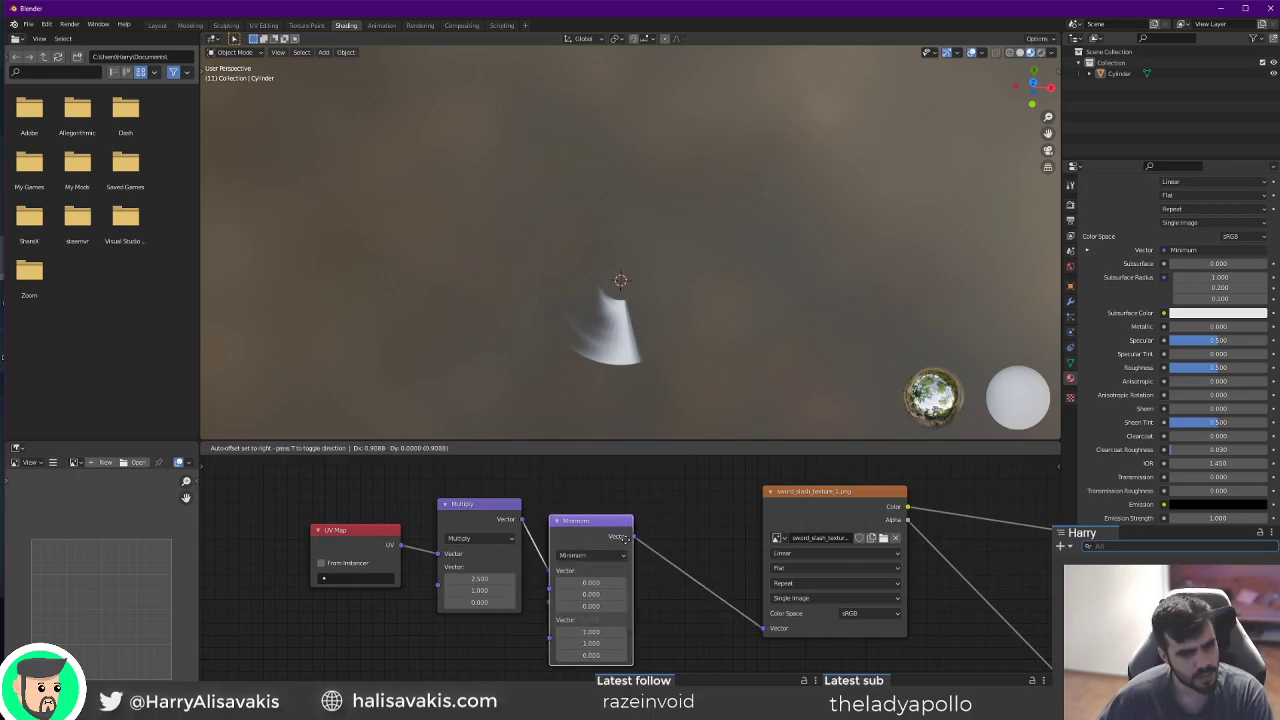
left_click(721, 534)
left_click(733, 549)
left_click(705, 561)
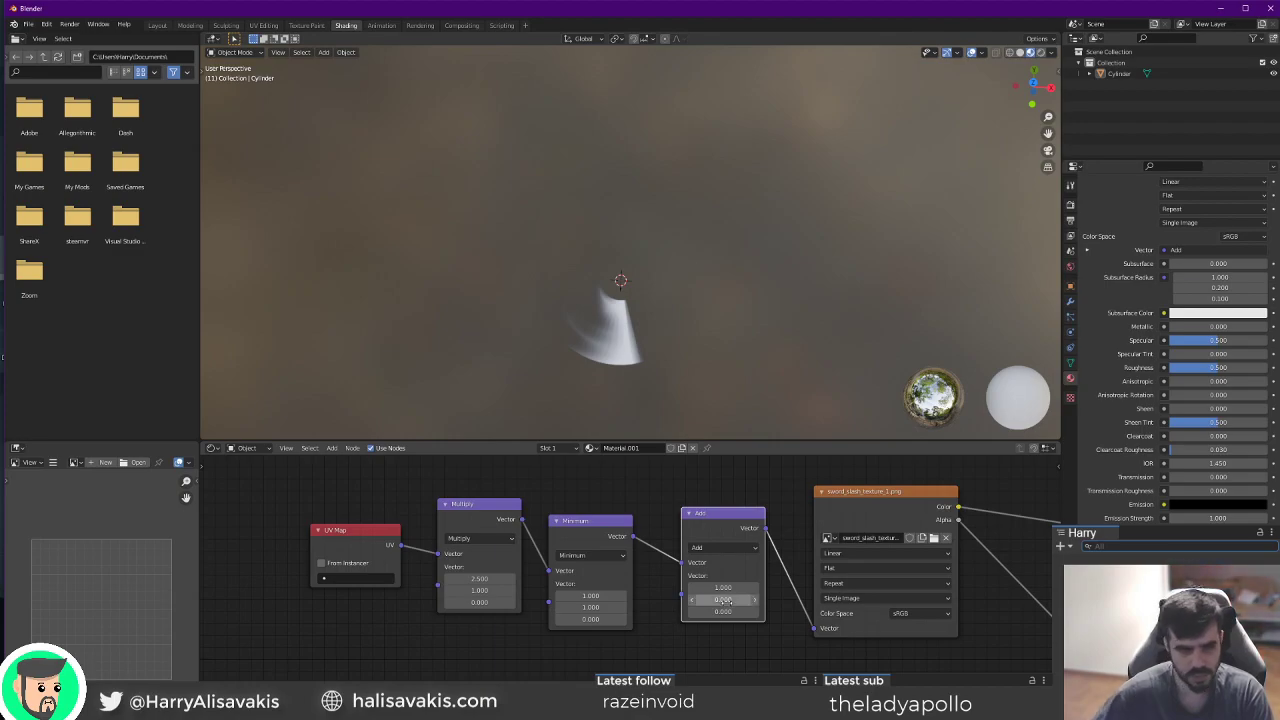
left_click_drag(722, 587, 610, 587)
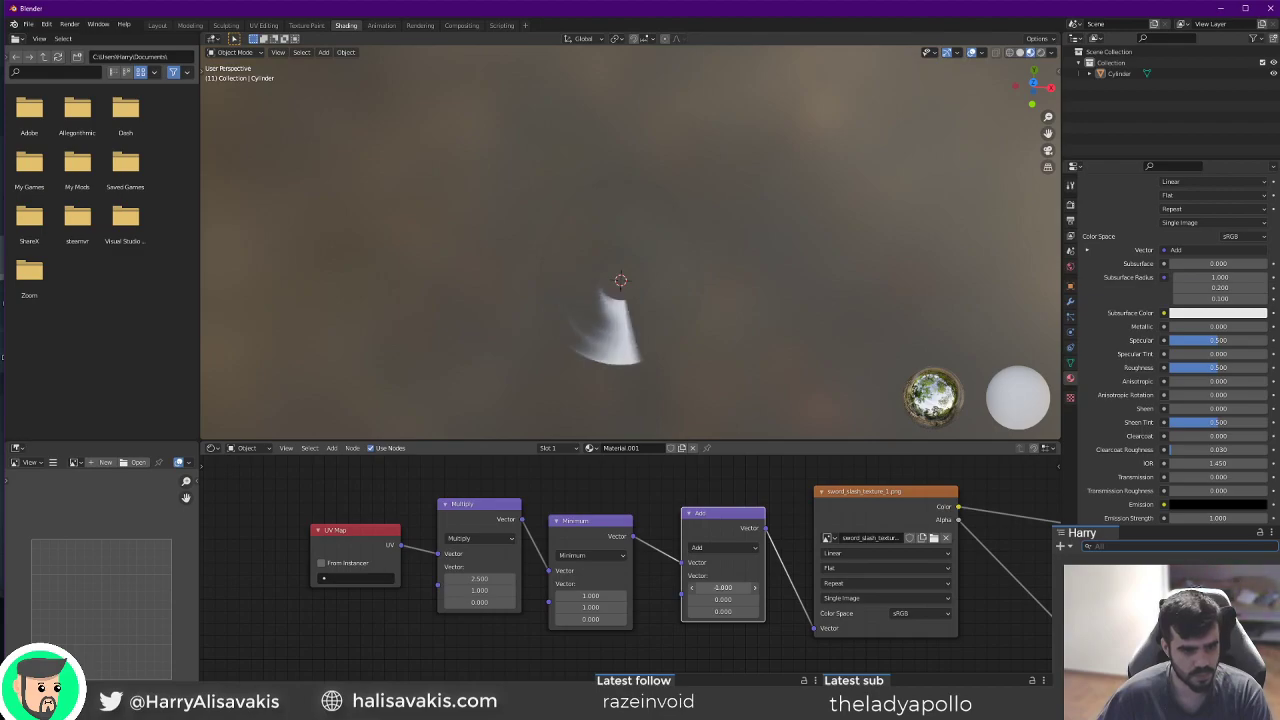
Tighten the spacing of the Add and Minimum nodes and insert a duplicate of Minimum between Add and the image texture.
left_click_drag(715, 527, 696, 525)
left_click_drag(579, 539, 586, 545)
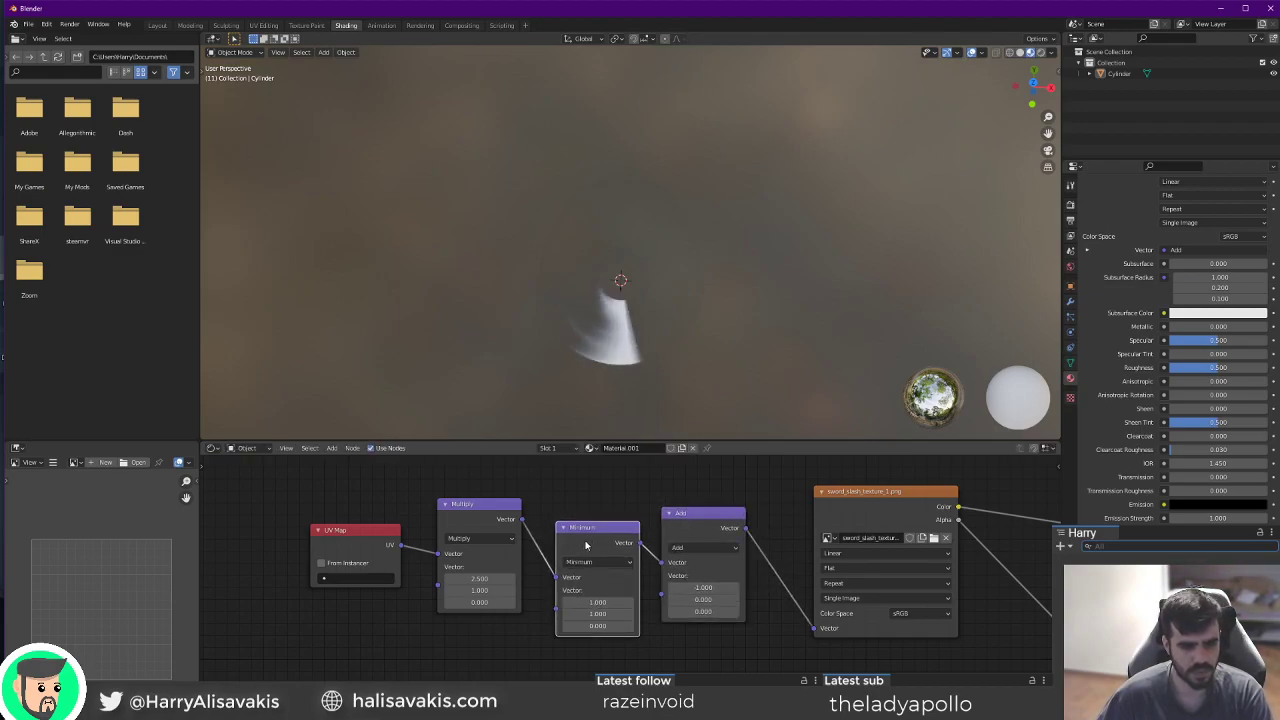
key("shift+d")
left_click(840, 530)
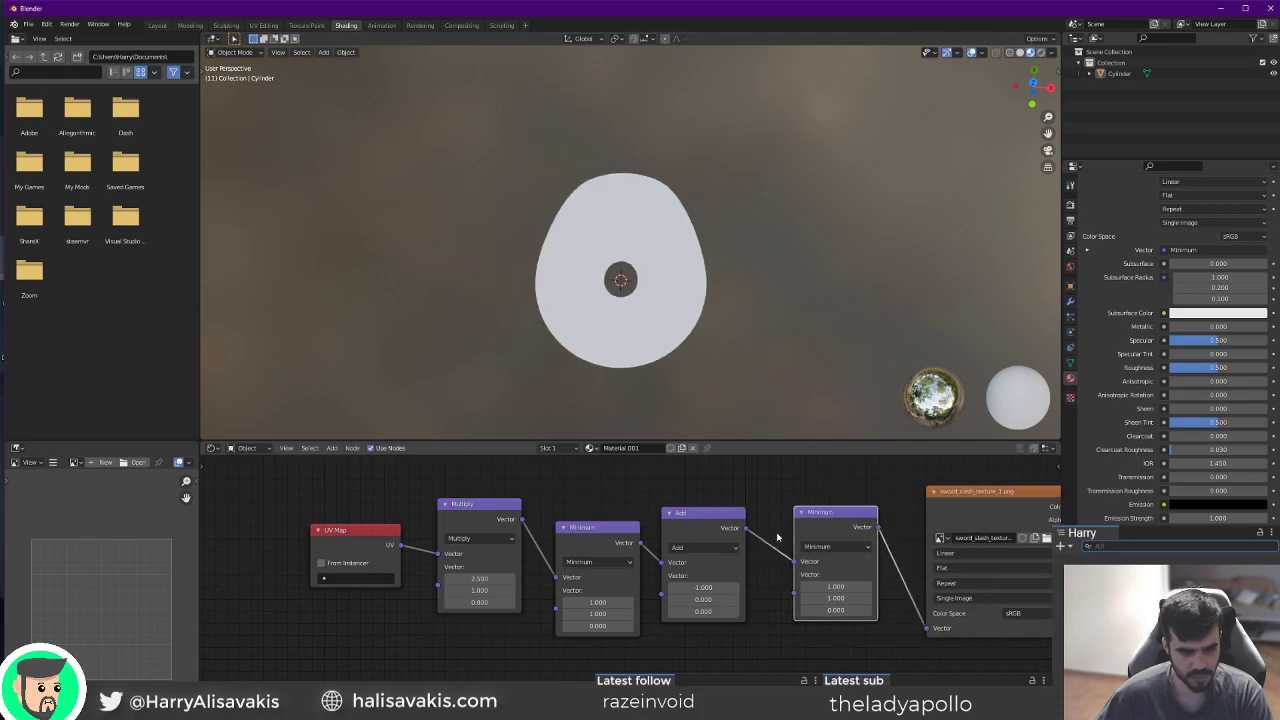
Feed the Multiply and first Minimum outputs into the Add node's two Vector inputs, undoing the trial deletion of the first Minimum.
left_click_drag(522, 520, 664, 563)
key("x")
left_click_drag(691, 511, 650, 511)
key("ctrl+z")
key("ctrl+z")
key("ctrl+z")
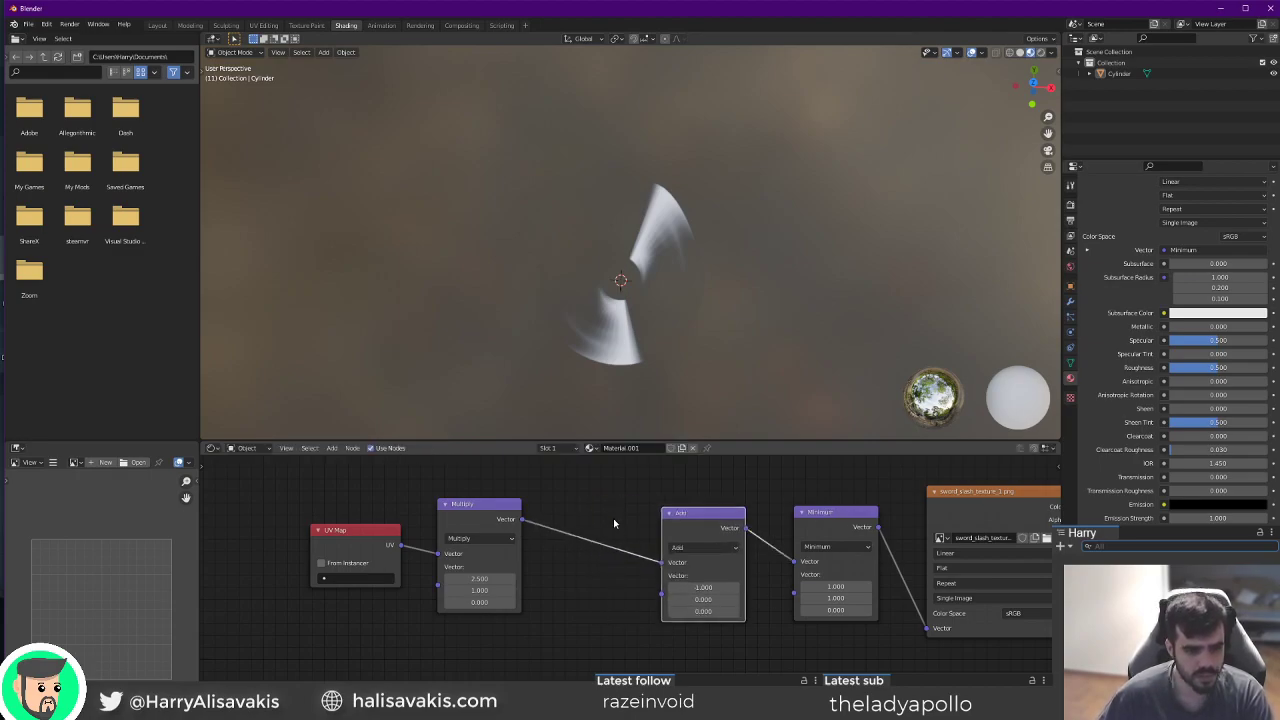
left_click_drag(688, 528, 699, 533)
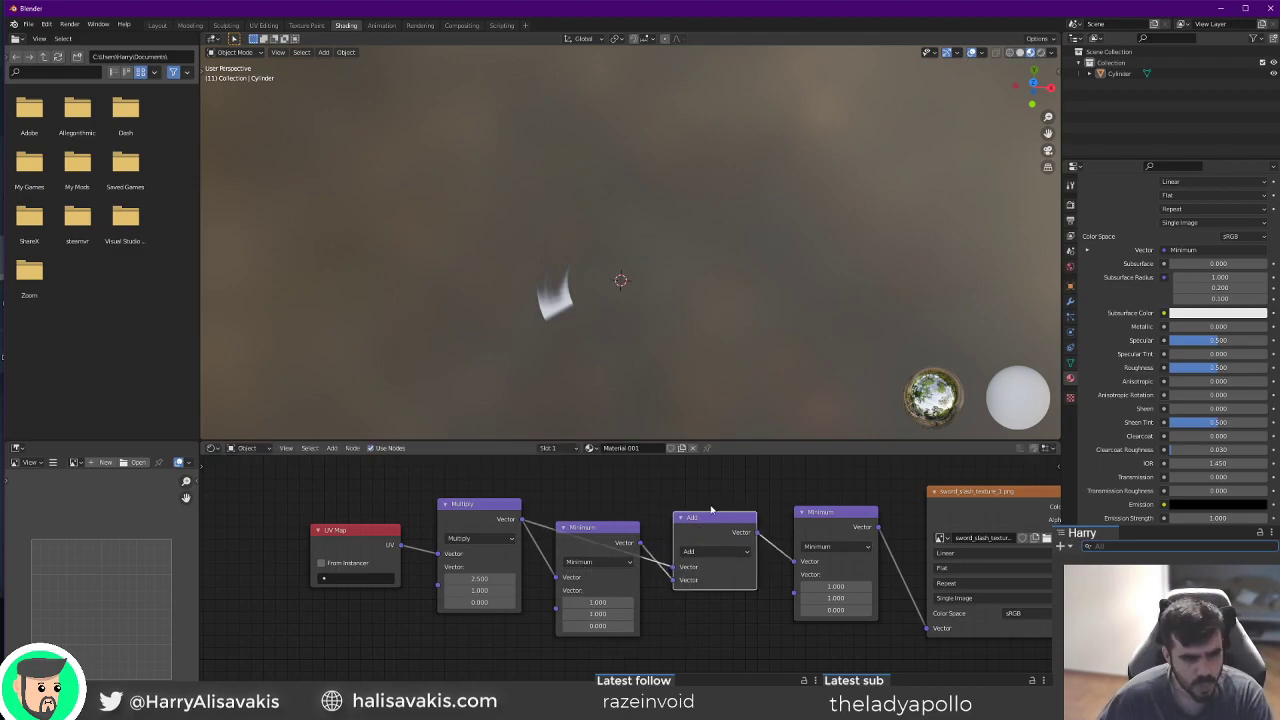
Undo the last node changes, lower the first Minimum node and rewire its output into the Add node's Vector inputs.
key("ctrl+z")
key("ctrl+z")
key("ctrl+z")
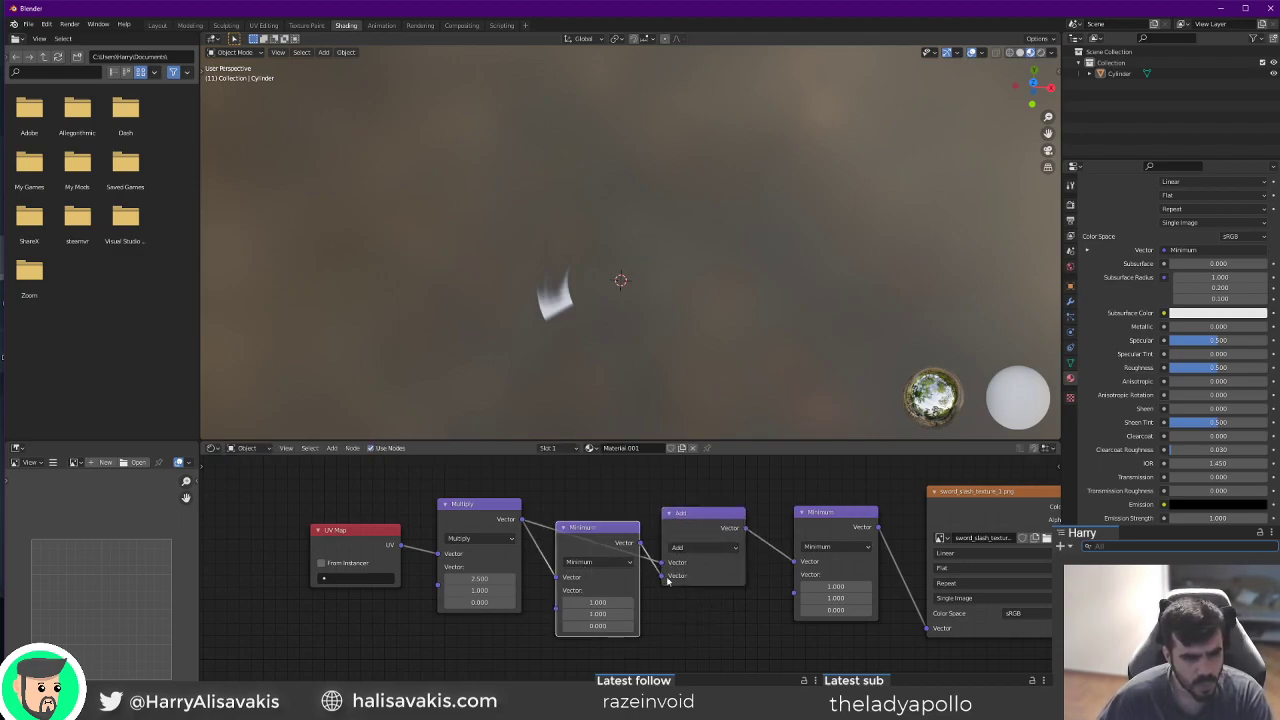
left_click(587, 535)
left_click_drag(587, 535, 582, 580)
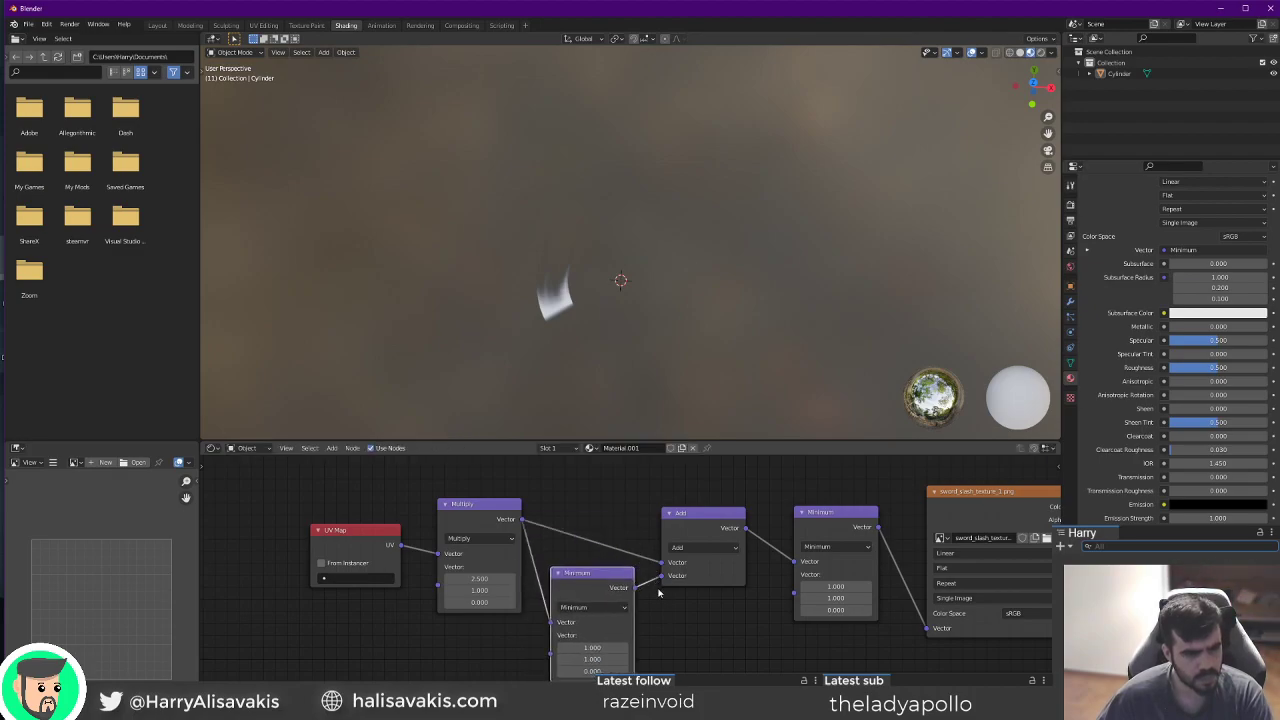
left_click_drag(647, 578, 669, 578)
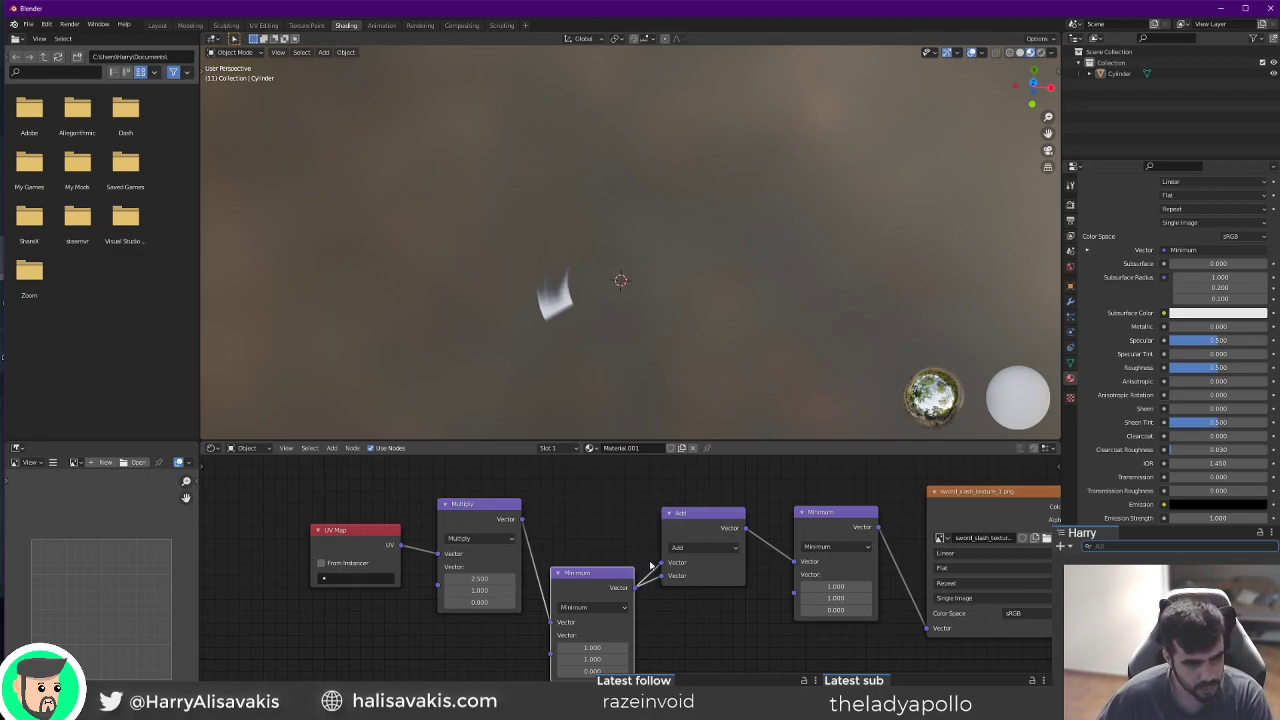
Delete the Add node and move the first Minimum node back up beside the Multiply node.
left_click(693, 533)
key("x")
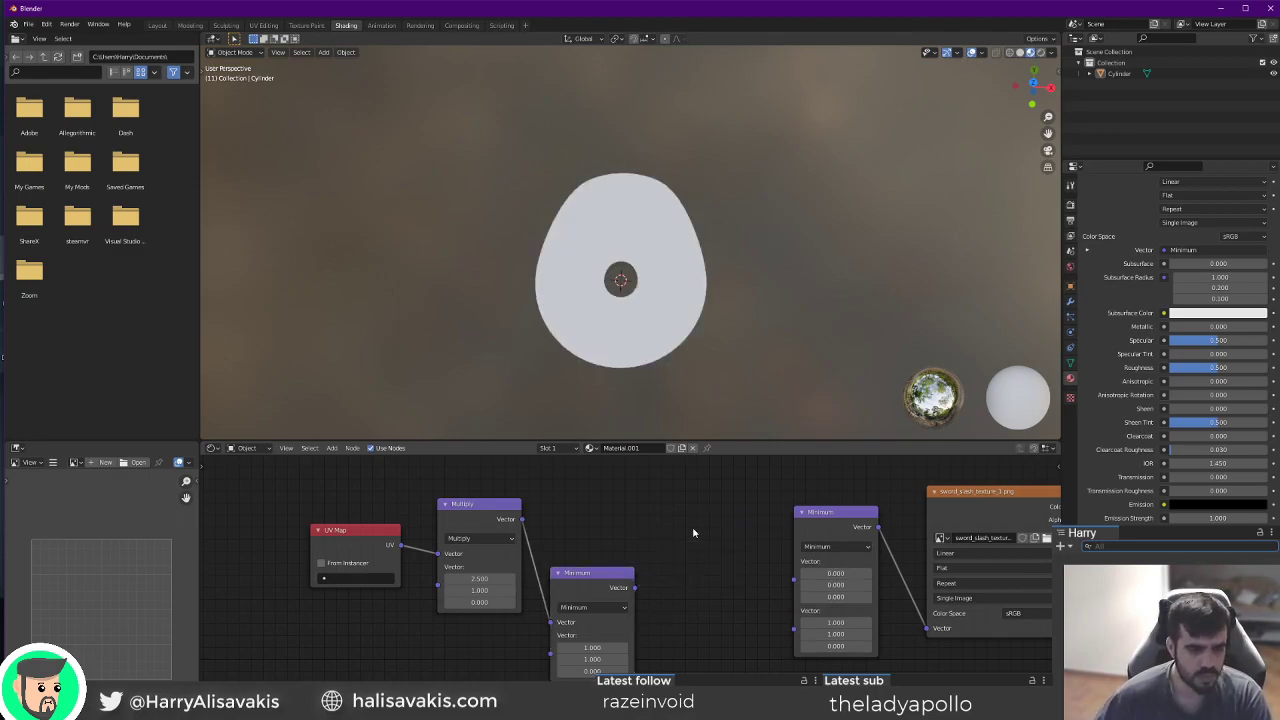
left_click_drag(615, 567, 601, 549)
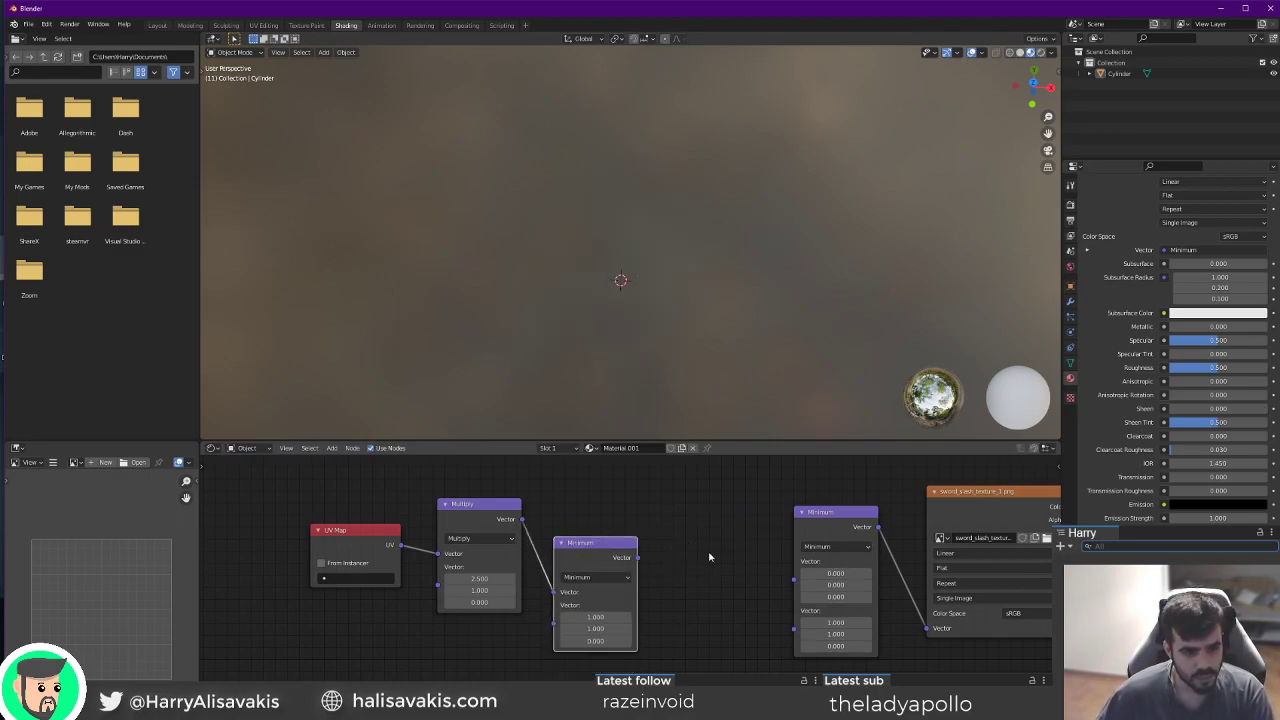
key("F3")
type("c")
key("Escape")
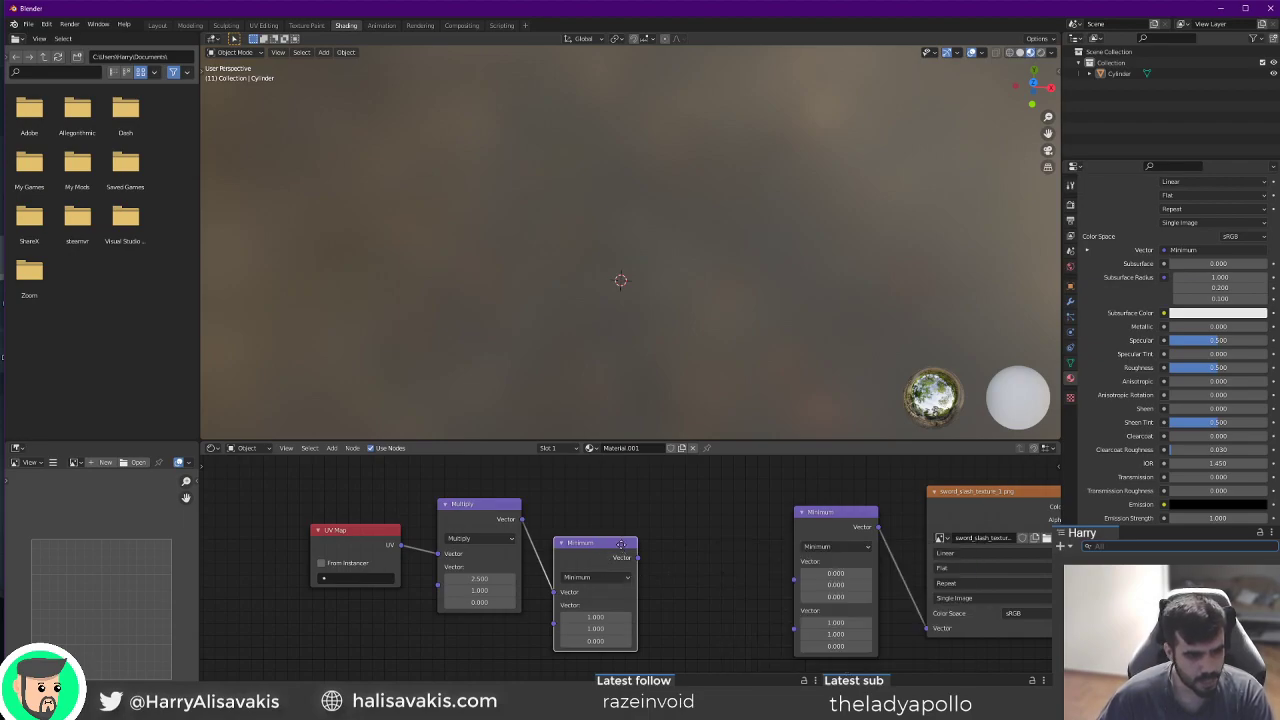
Duplicate the first Minimum node, set the copy's operation to Add, and wire it between the two Minimum nodes.
key("shift+d")
left_click(742, 523)
left_click_drag(640, 558, 683, 605)
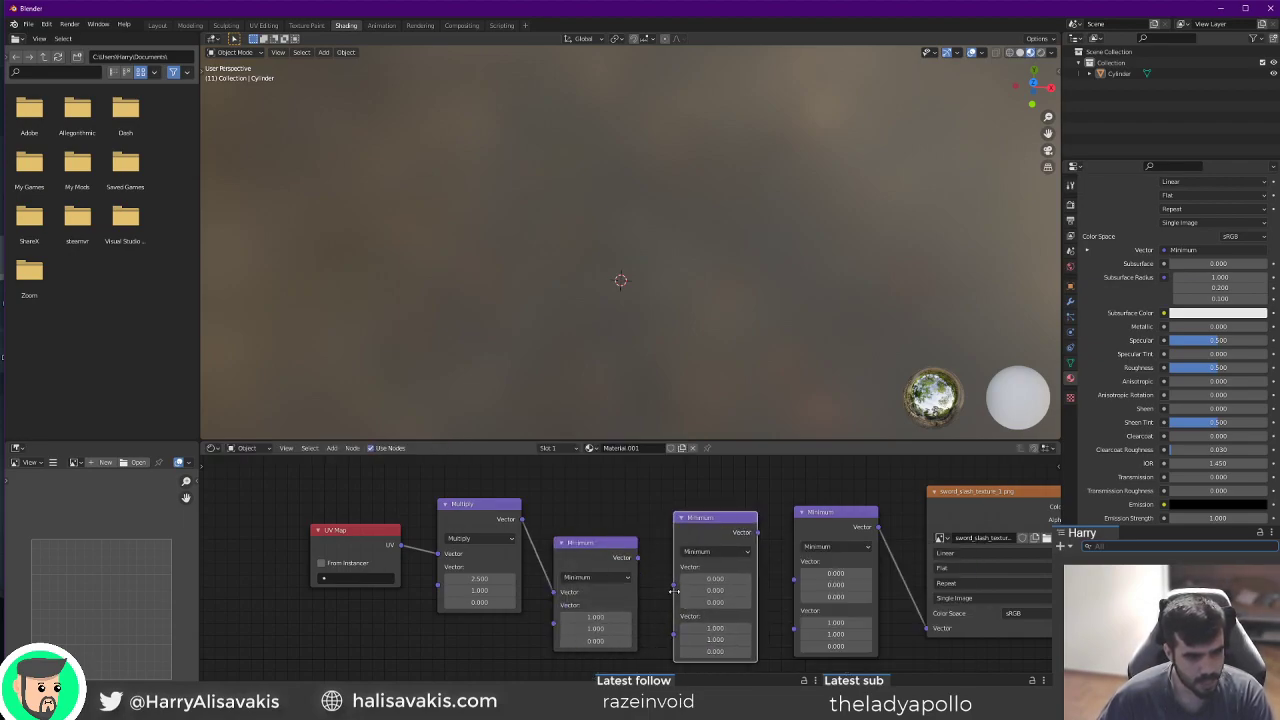
left_click_drag(638, 557, 676, 567)
left_click(715, 551)
left_click(720, 568)
left_click_drag(791, 585, 793, 581)
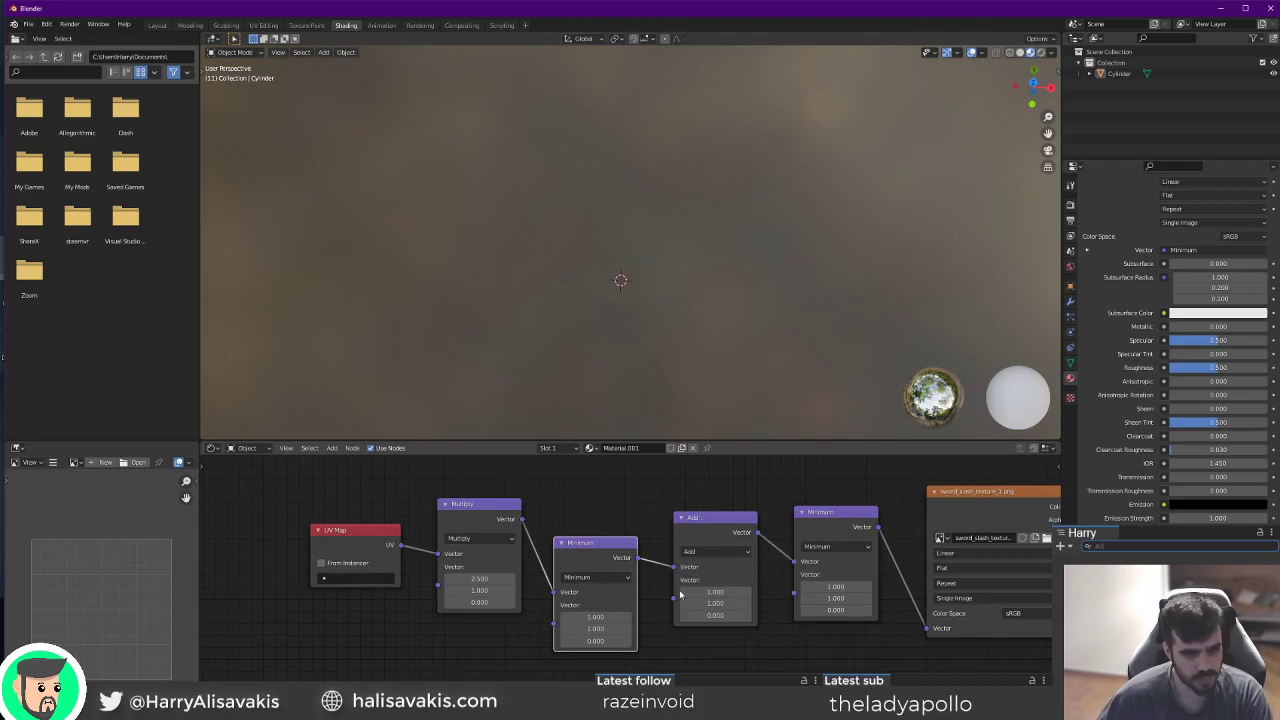
Set the Add node's Y value to 0 and its X value to -1.6.
left_click(716, 592)
type("0")
key("Return")
left_click(732, 601)
type("0")
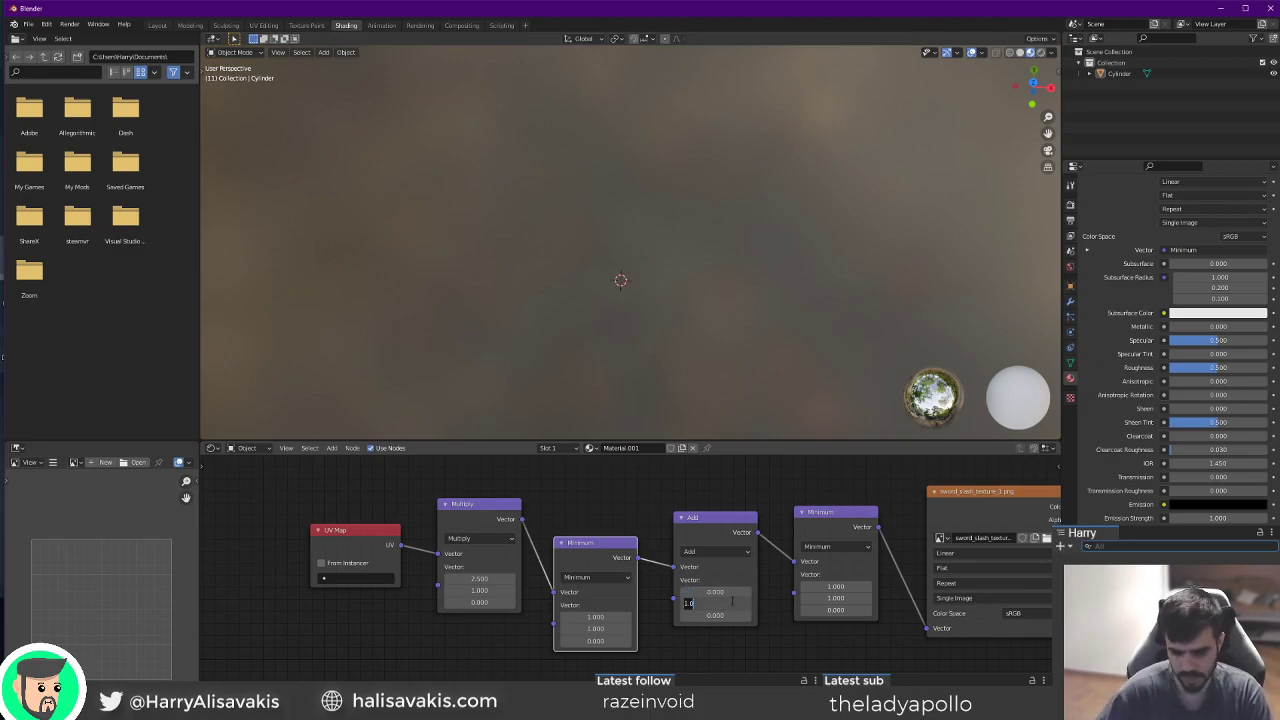
key("Return")
left_click_drag(722, 590, 616, 590)
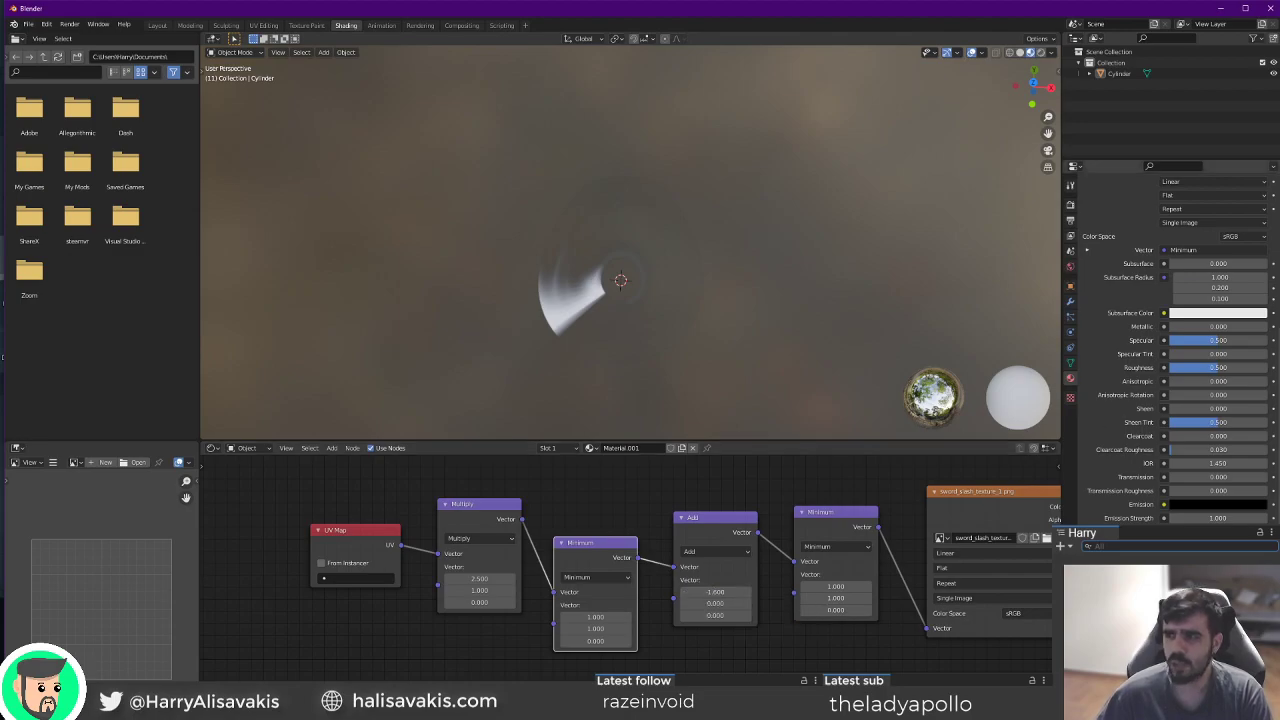
Select the disc, undoing its trial move, and set the Multiply node's X value to 1.
left_click(884, 16)
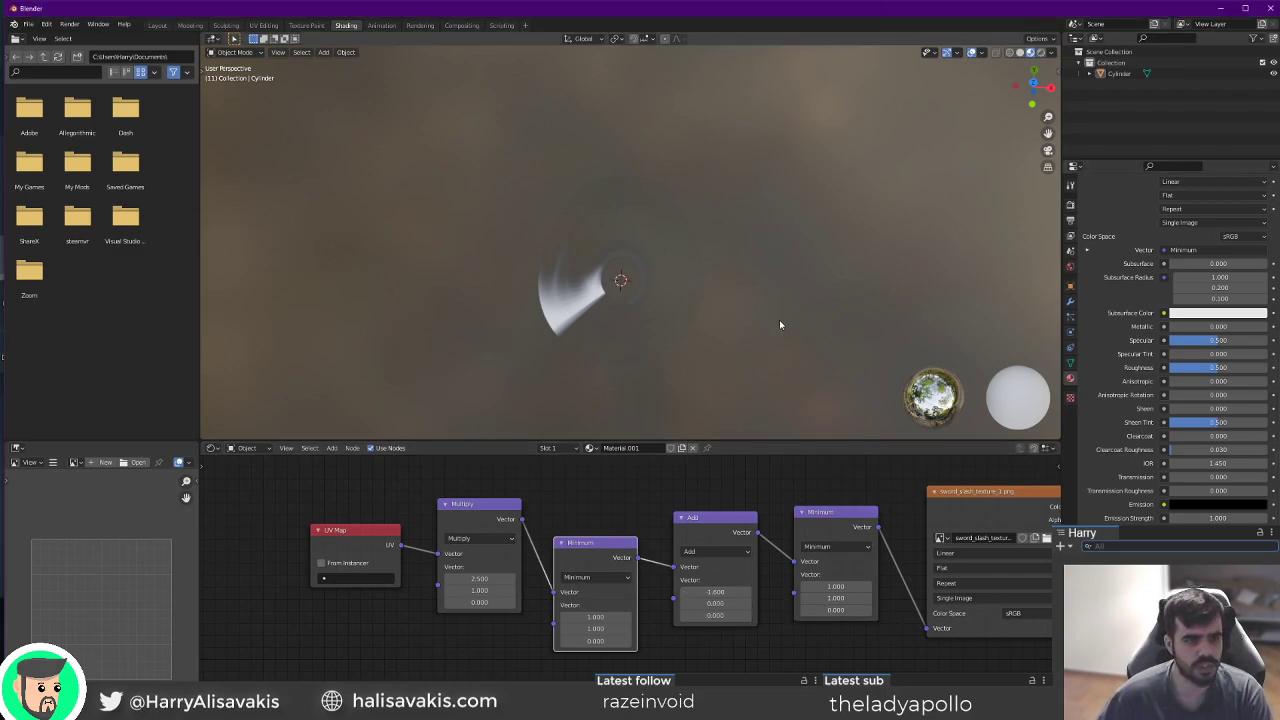
left_click(662, 325)
key("g")
left_click(650, 327)
key("ctrl+z")
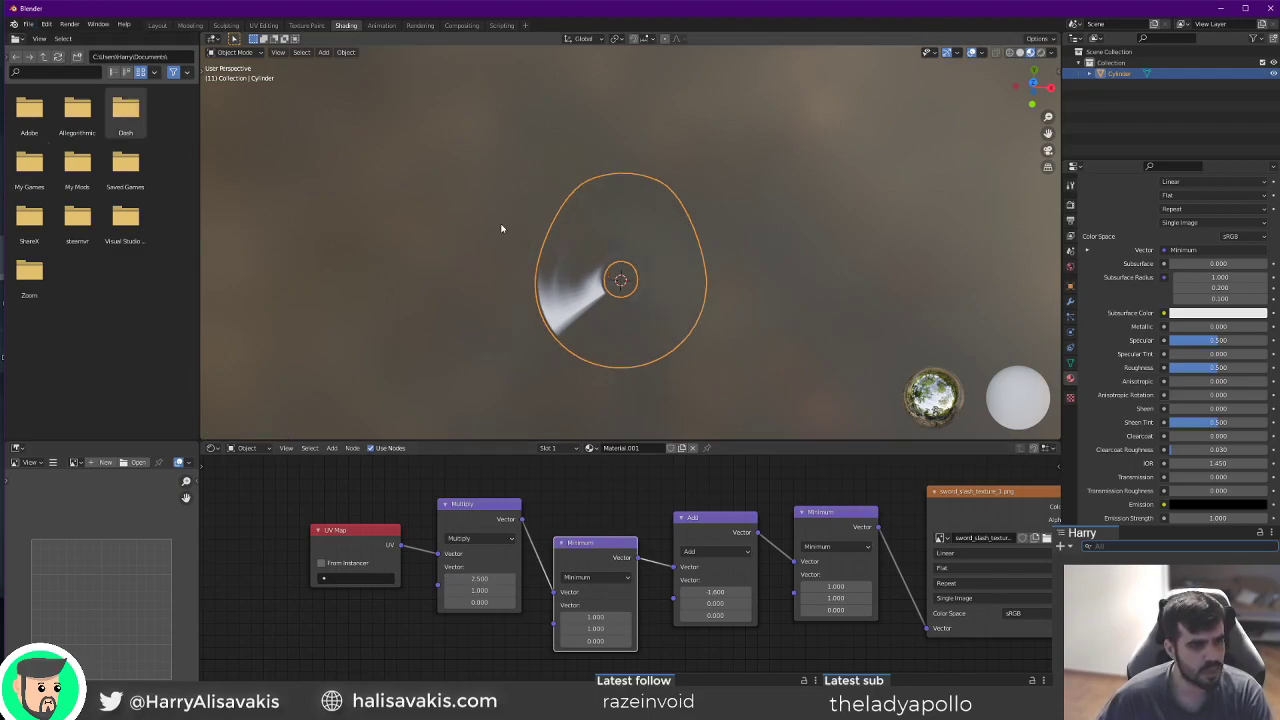
key("Return")
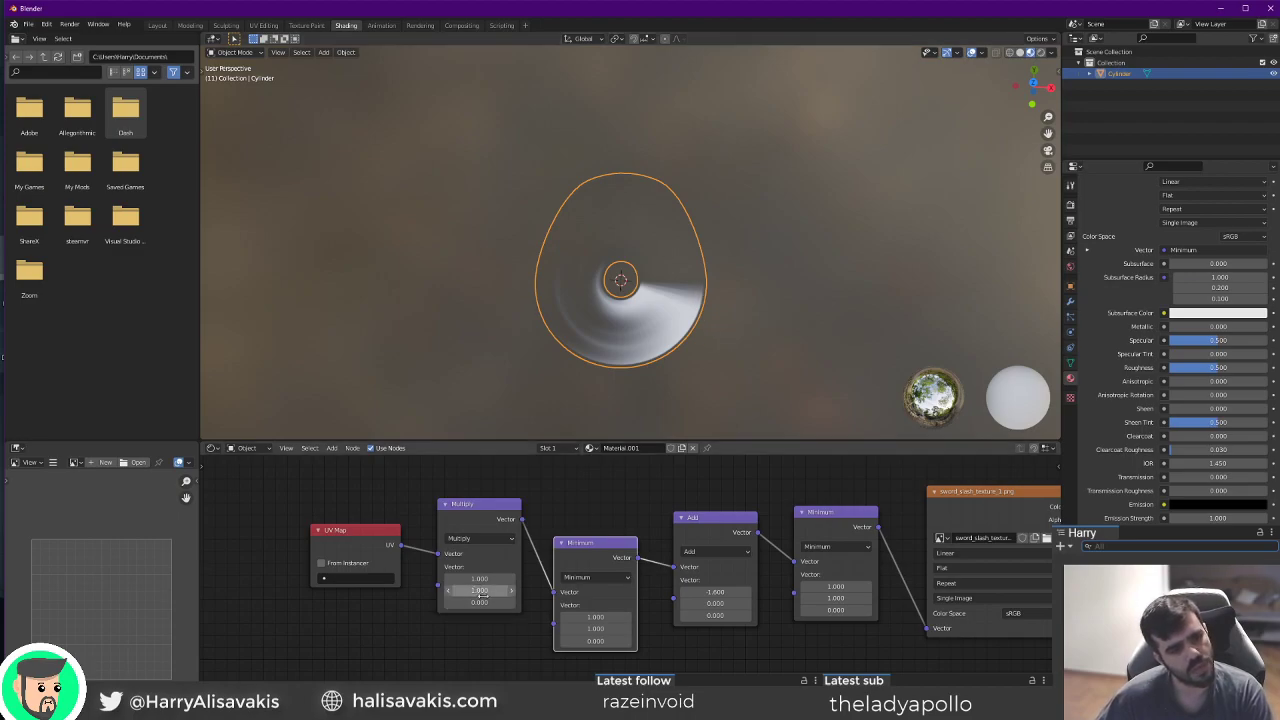
mouse_move(618, 617)
left_mouse_down()
mouse_move(580, 617)
mouse_move(620, 617)
left_mouse_up()
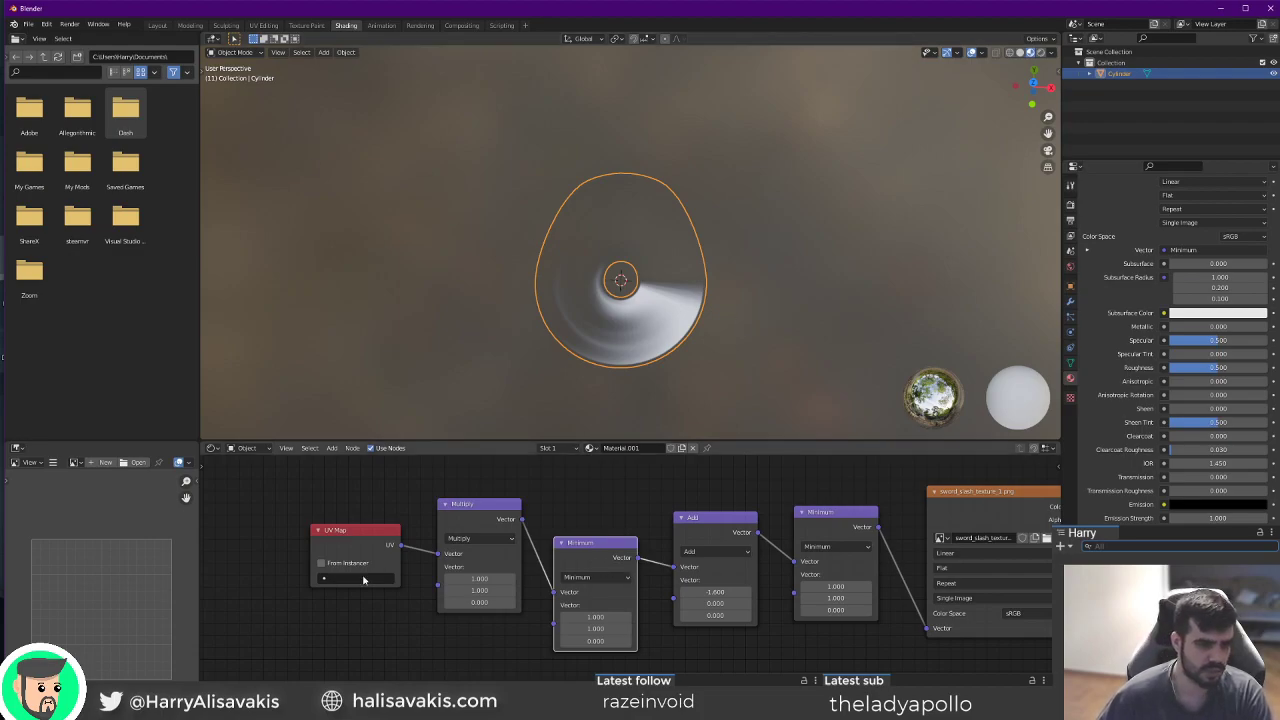
Start an FBX export to the CS_AdventureGame project's Assets\Models folder using the Unity preset.
middle_click_drag(740, 349, 660, 320)
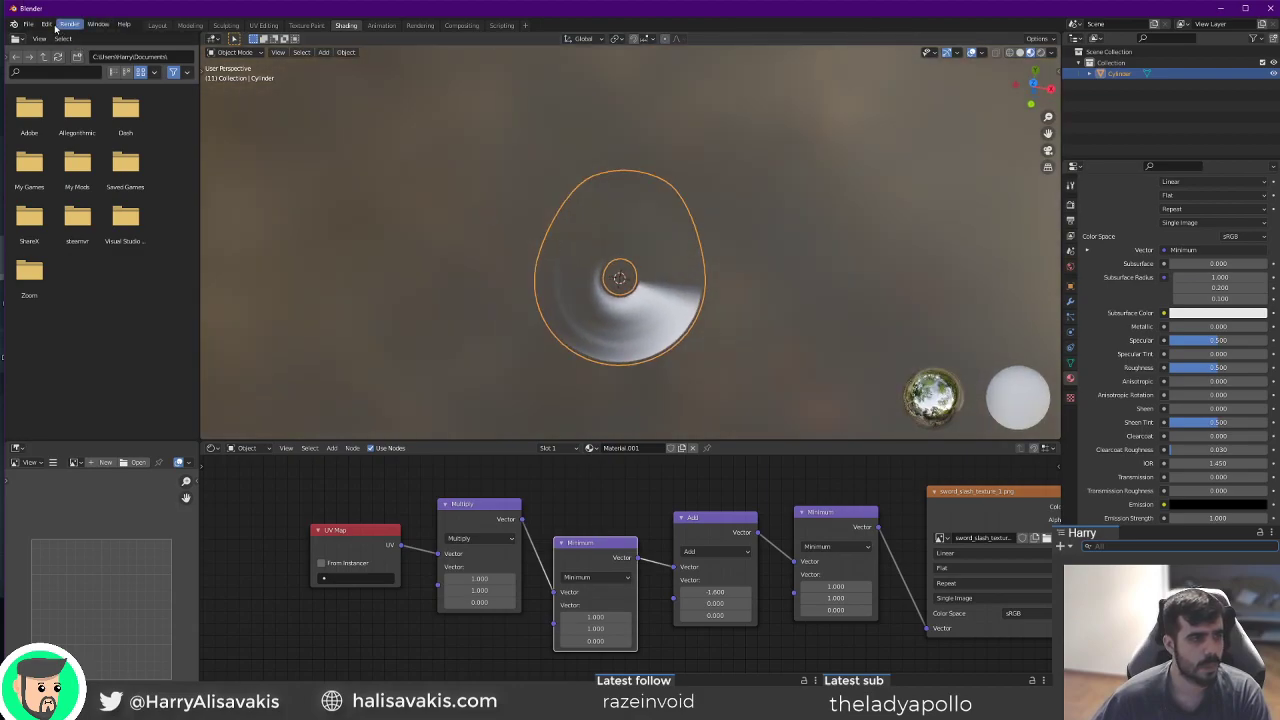
scroll(661, 294, "up", 2)
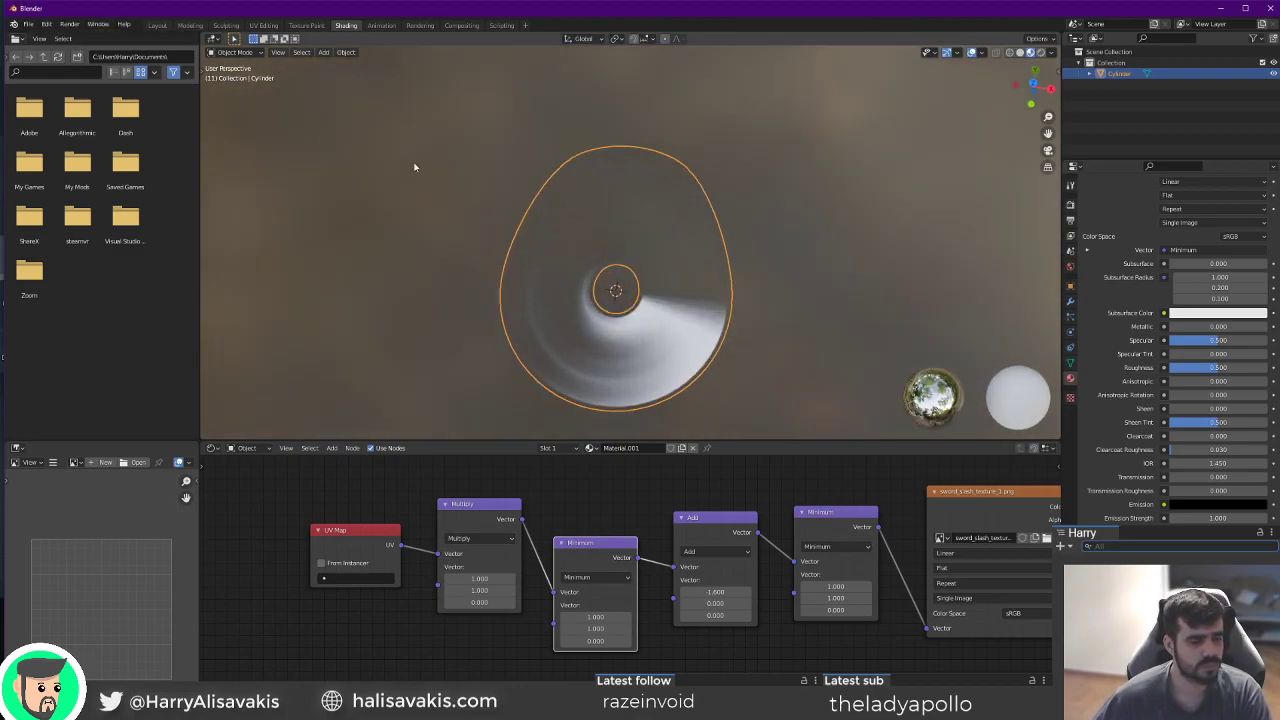
left_click(26, 25)
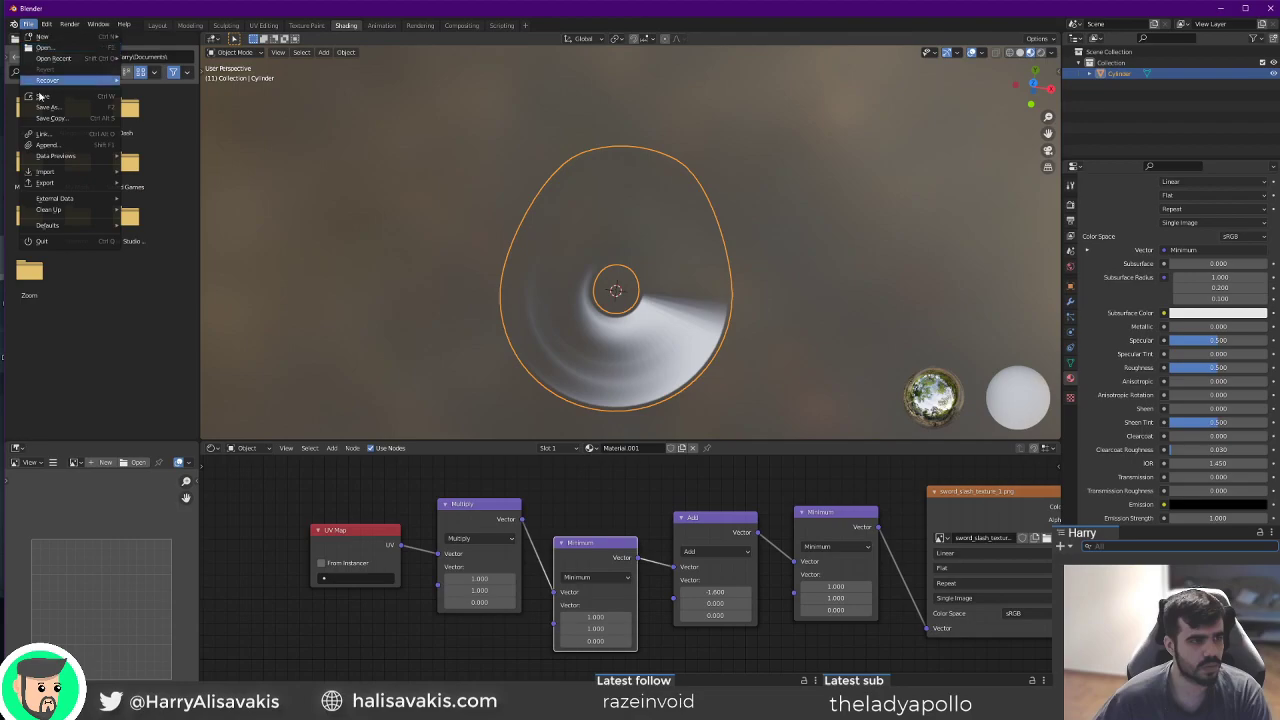
mouse_move(60, 183)
left_click(173, 248)
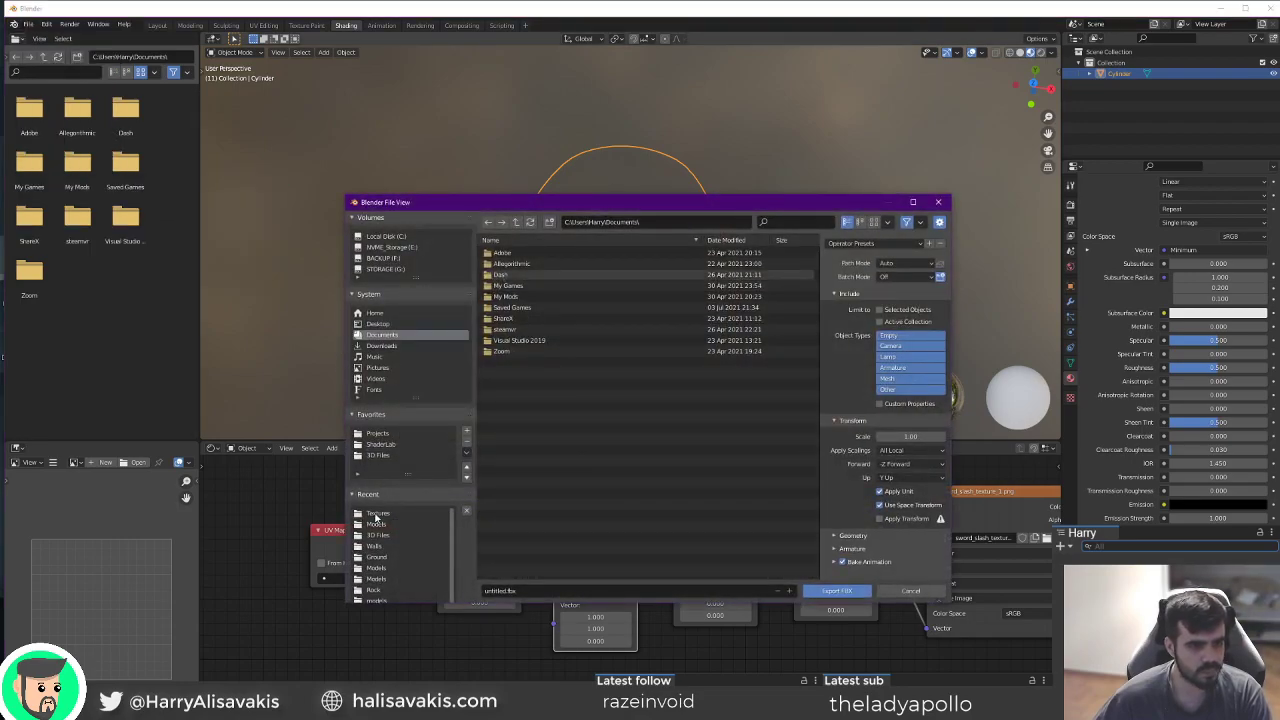
left_click(378, 514)
left_click(515, 222)
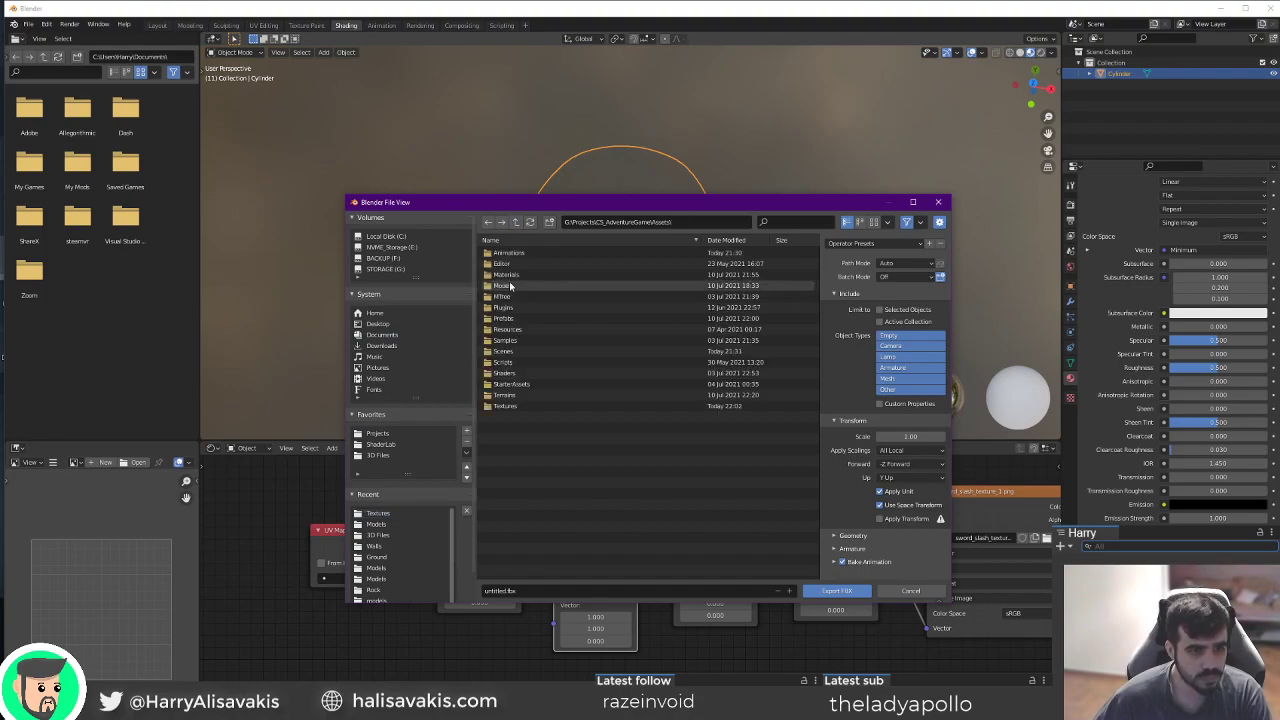
double_click(510, 286)
left_click(877, 244)
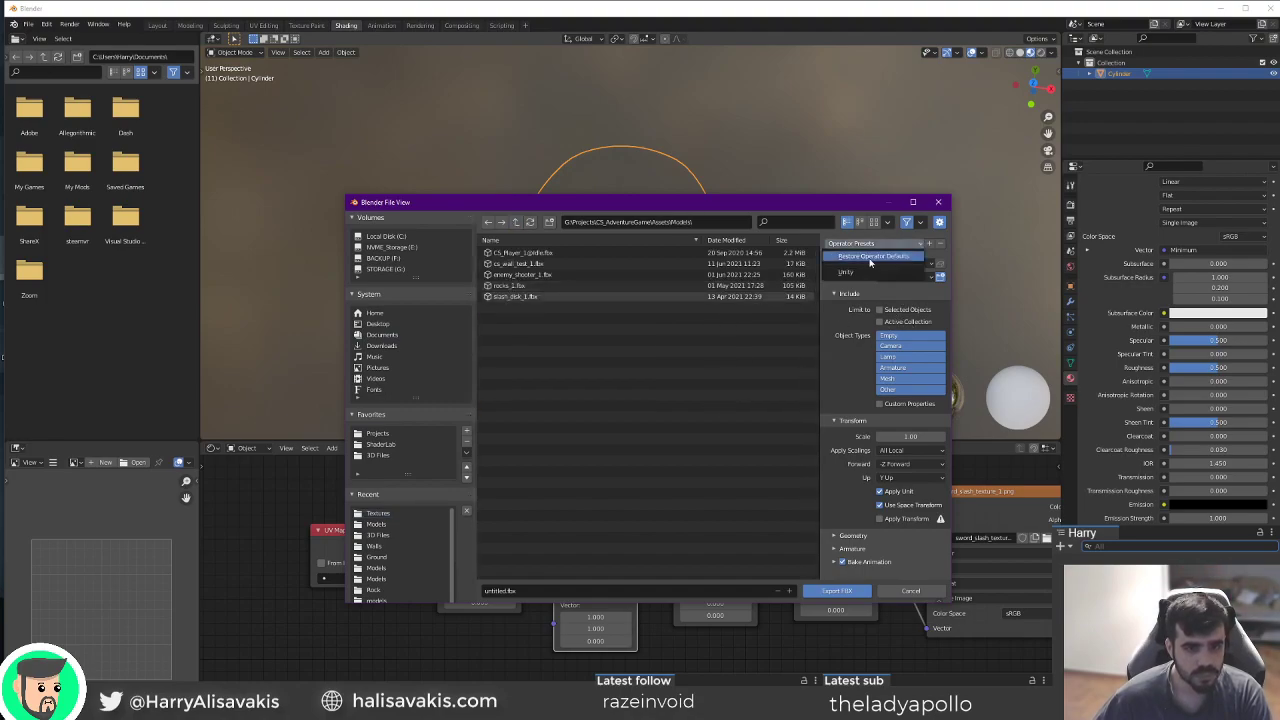
left_click(855, 269)
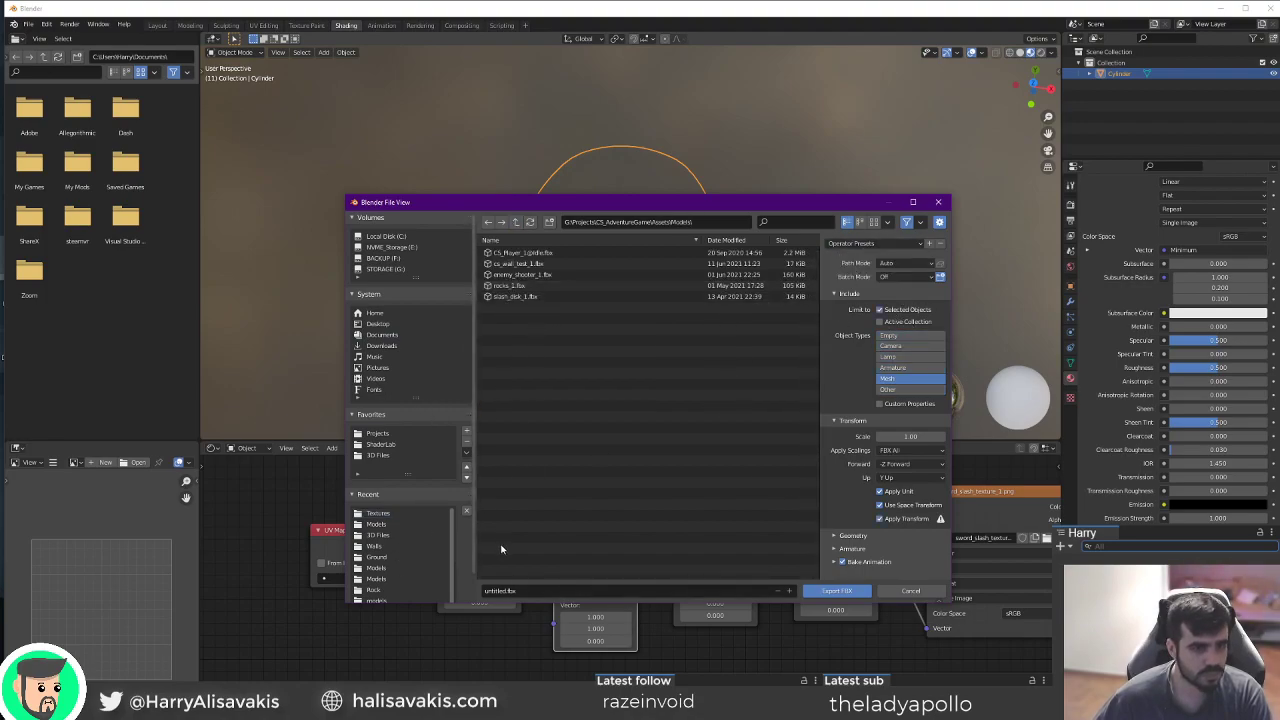
Name the export slash_disk_2.fbx, basing it on the existing slash_disk_1.fbx name, and export the disc.
left_click(500, 591)
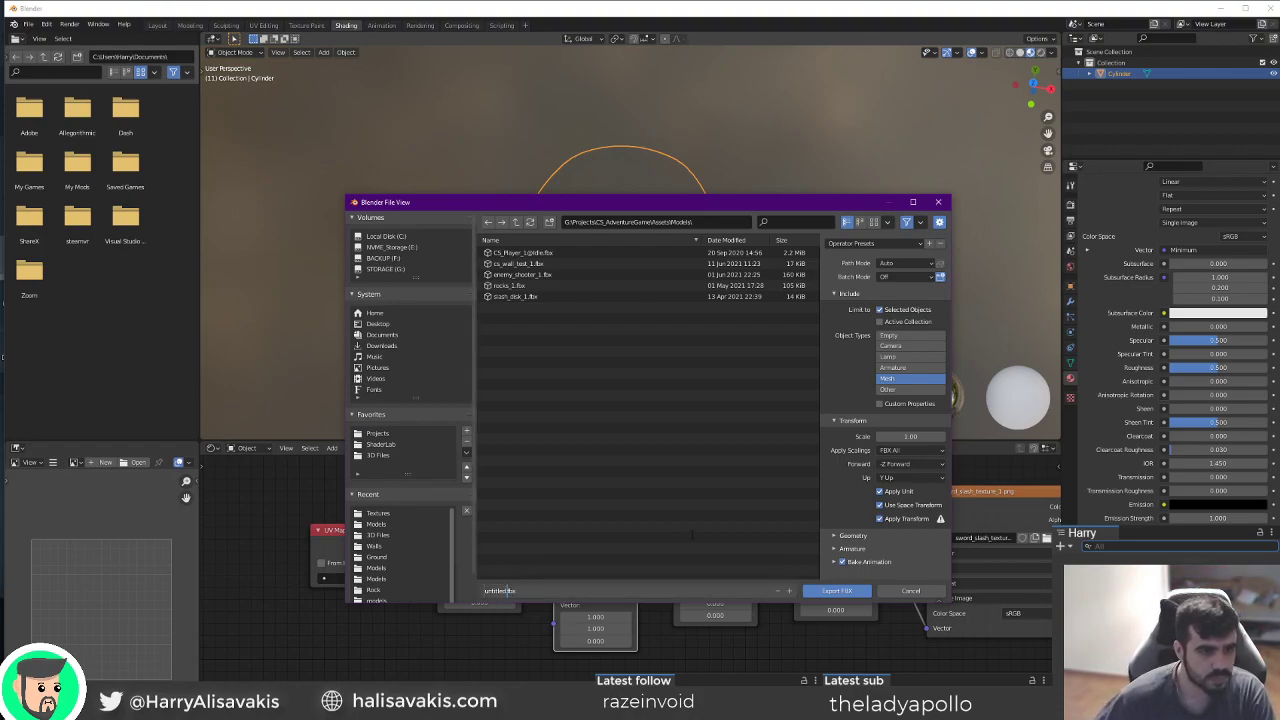
left_click(514, 298)
left_click(663, 596)
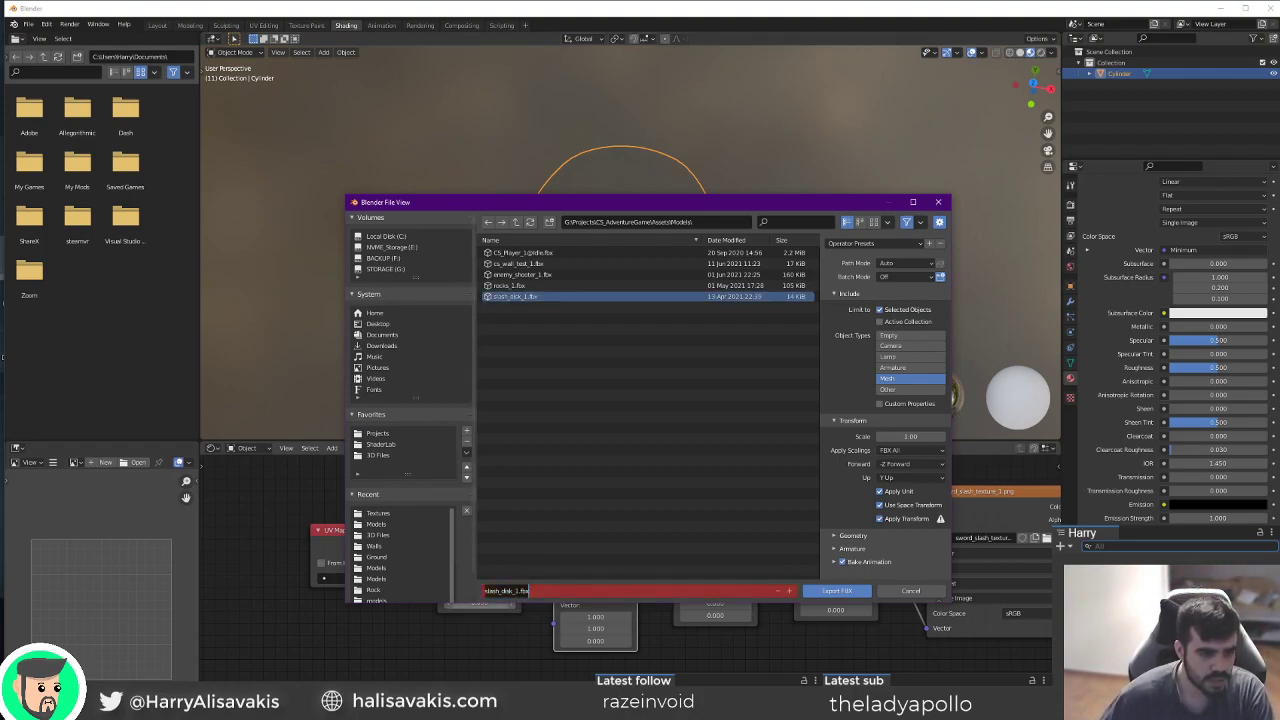
key("Right")
key("Left")
key("Left")
key("Left")
key("Left")
key("Left")
key("Delete")
type("2")
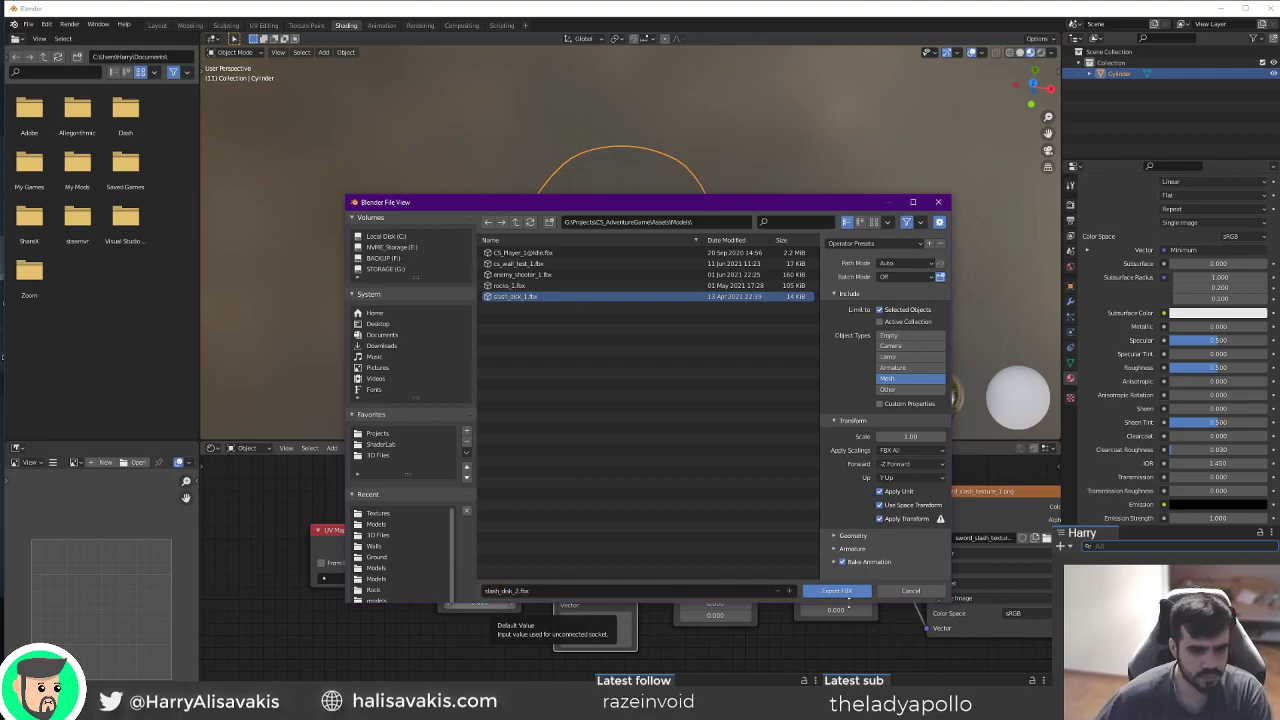
left_click(838, 591)
Switch to Unity and add the slash_disk_2 model from the Models folder as a child of the player's Graphics object.
key("alt+Tab")
left_click_drag(493, 278, 532, 254, "alt")
scroll(810, 540, "up", 5)
scroll(815, 535, "up", 10)
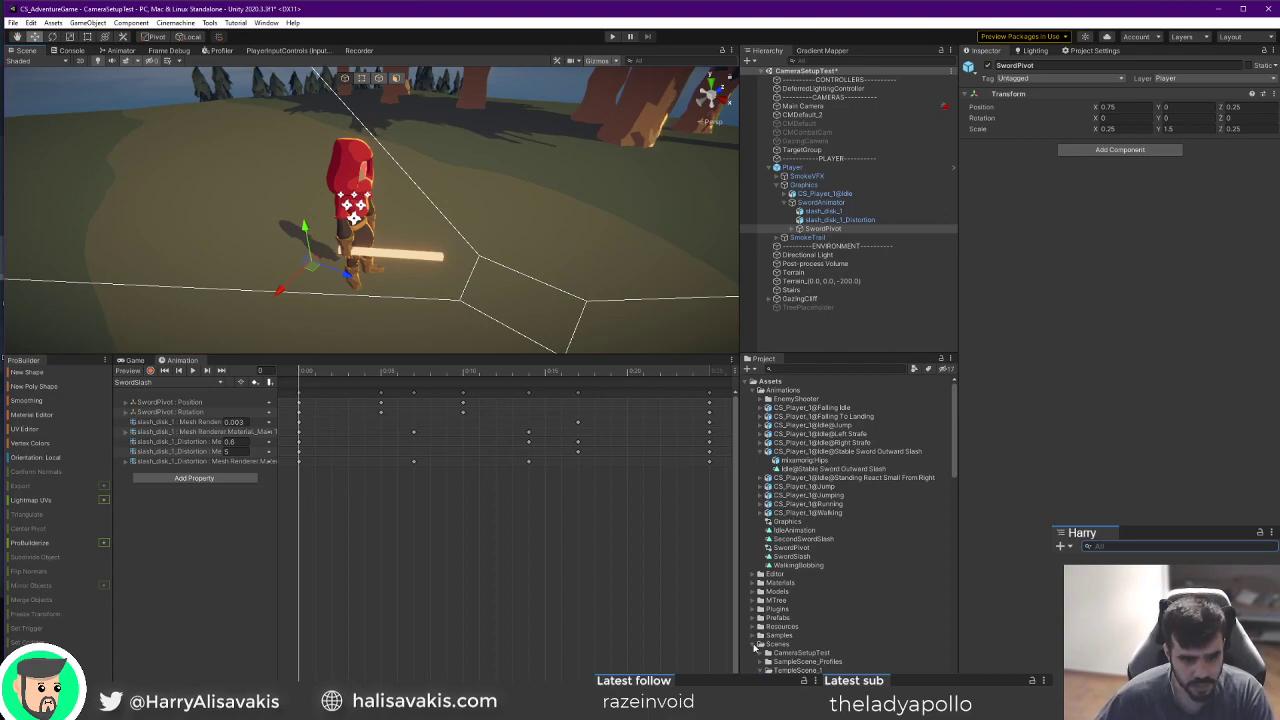
left_click(755, 645)
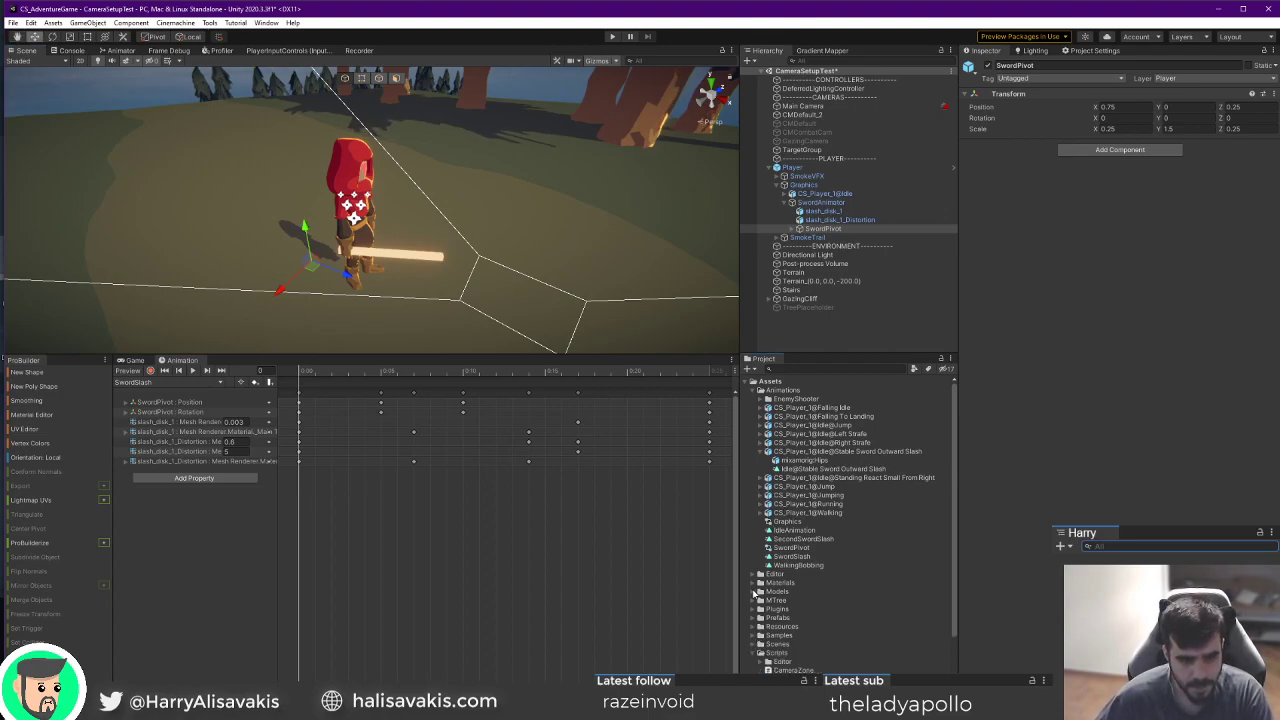
left_click(756, 592)
left_click_drag(808, 653, 811, 189)
Rotate slash_disk_2 around the player and set its Y rotation to 180.
right_click_drag(500, 230, 581, 402)
key("w")
key("s")
key("e")
left_click_drag(395, 280, 667, 180)
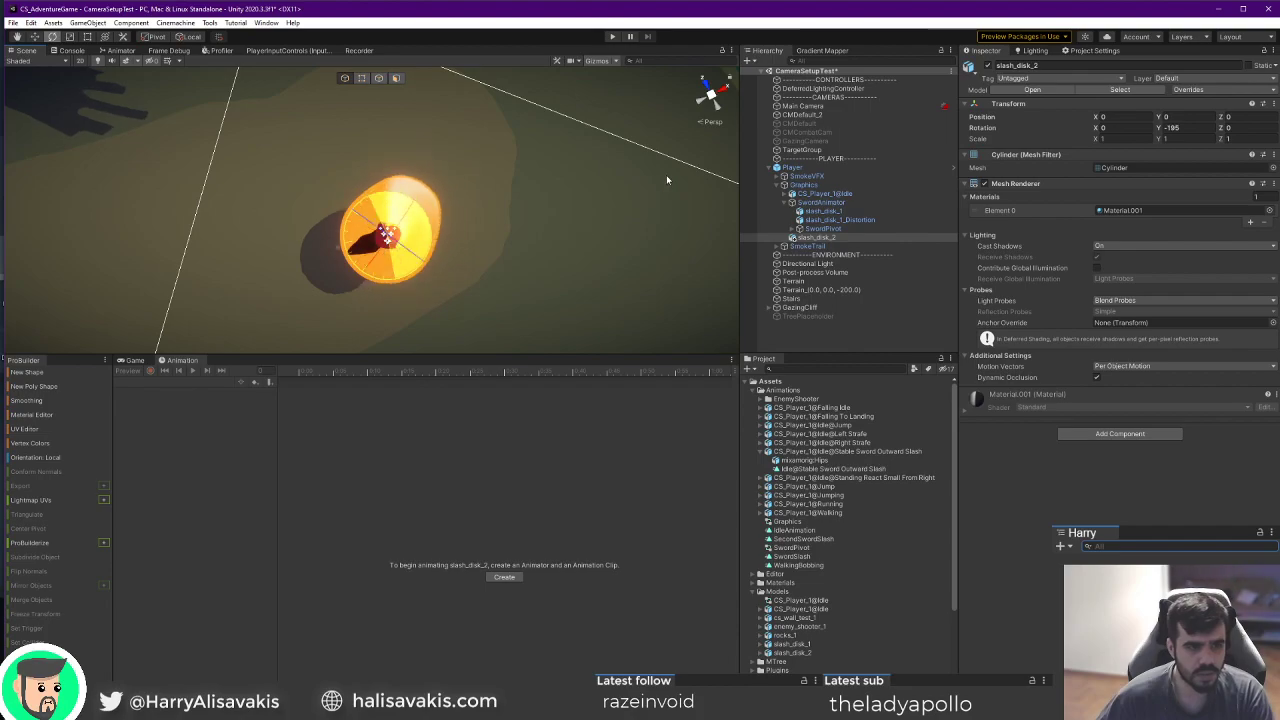
right_click_drag(643, 276, 325, 135)
key("w")
type("s180")
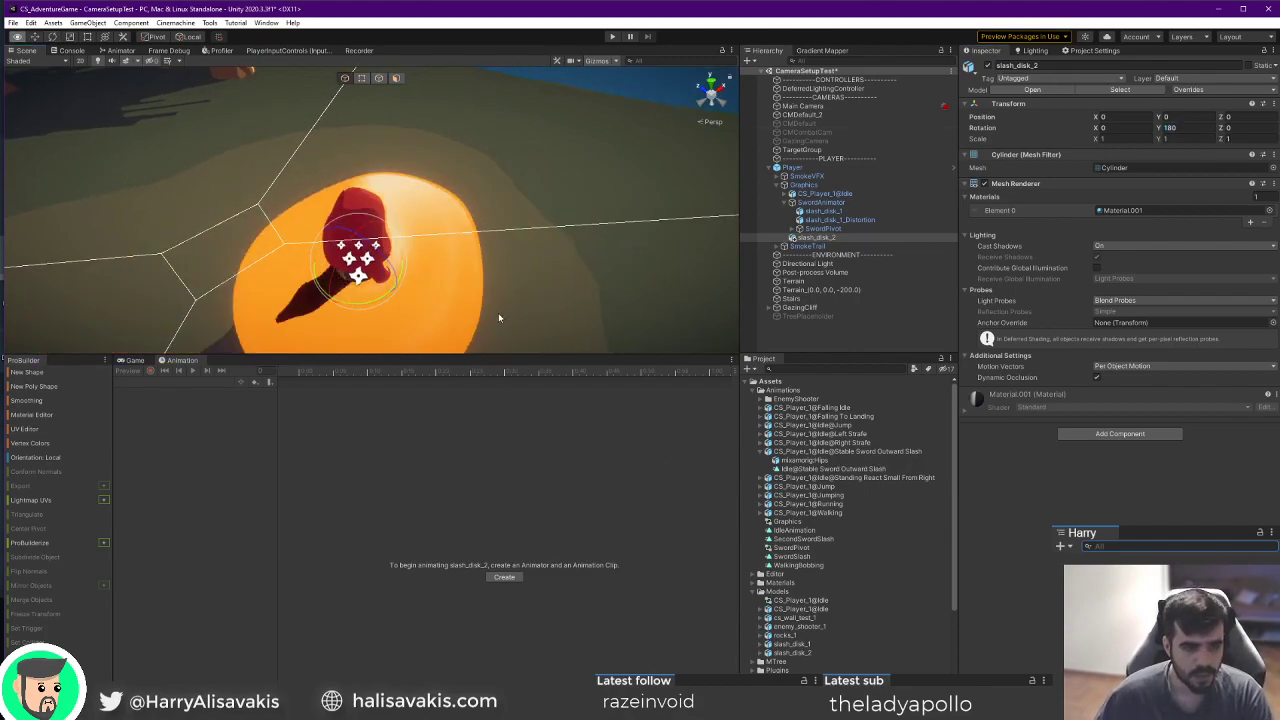
right_click_drag(498, 312, 330, 299)
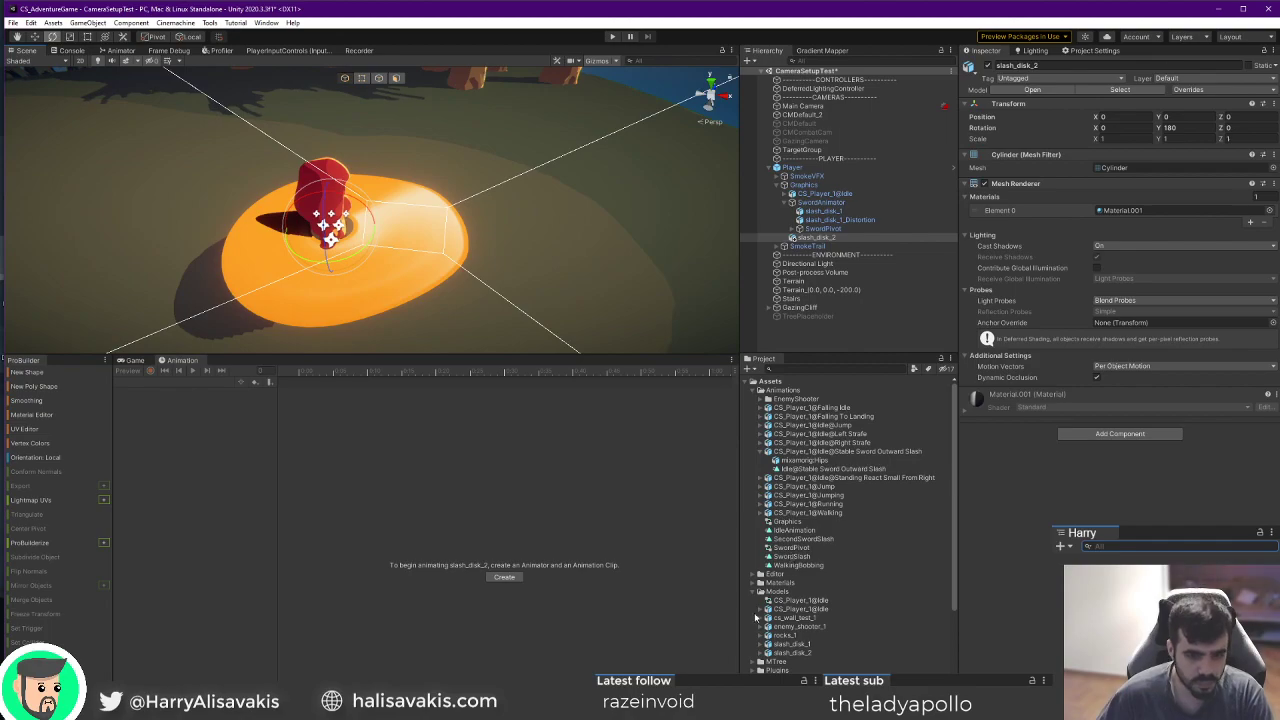
Create a new material named Slash_2 in the Materials/VFX folder.
left_click(753, 592)
left_click(755, 583)
left_click(755, 592)
right_click(782, 591)
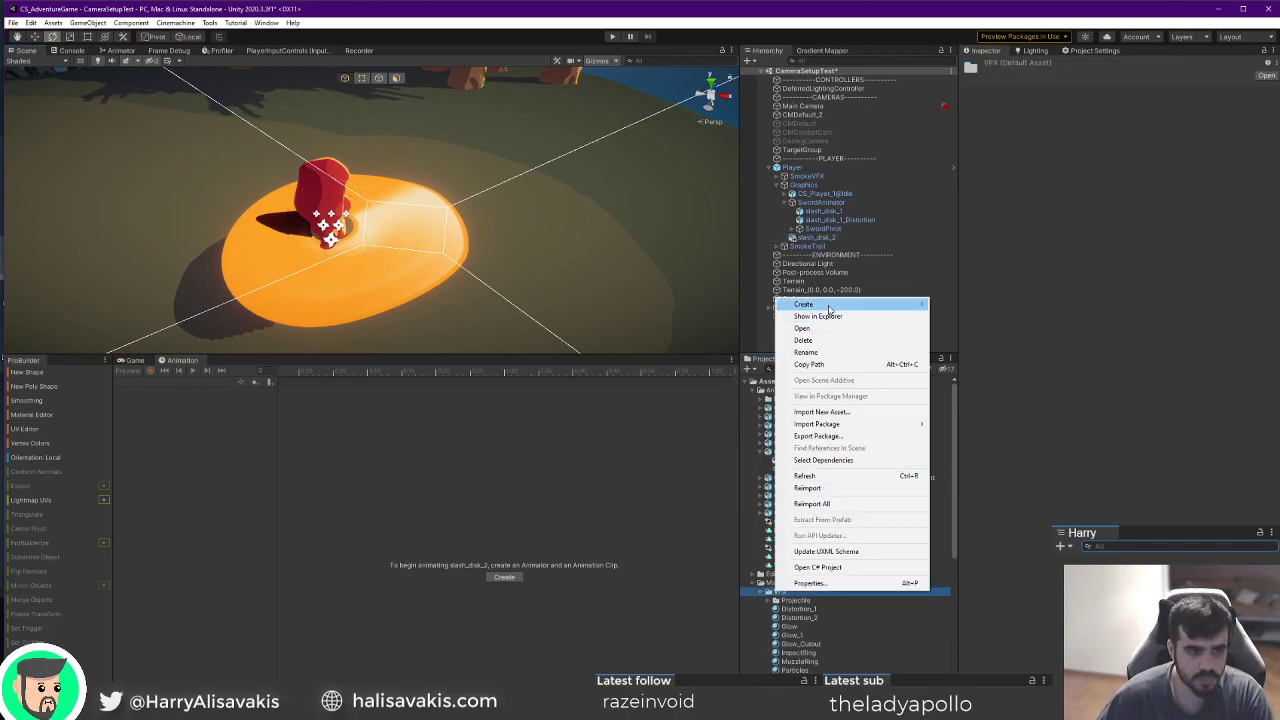
mouse_move(828, 305)
left_click(960, 493)
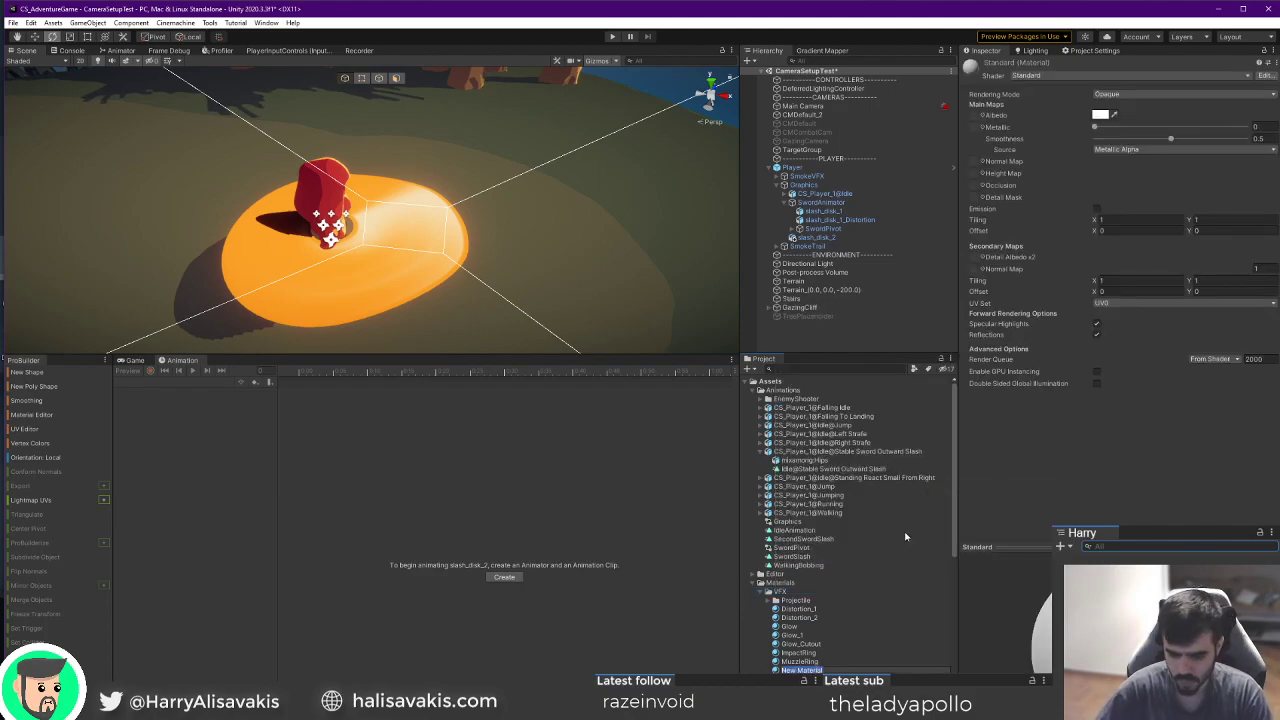
type("Slash_")
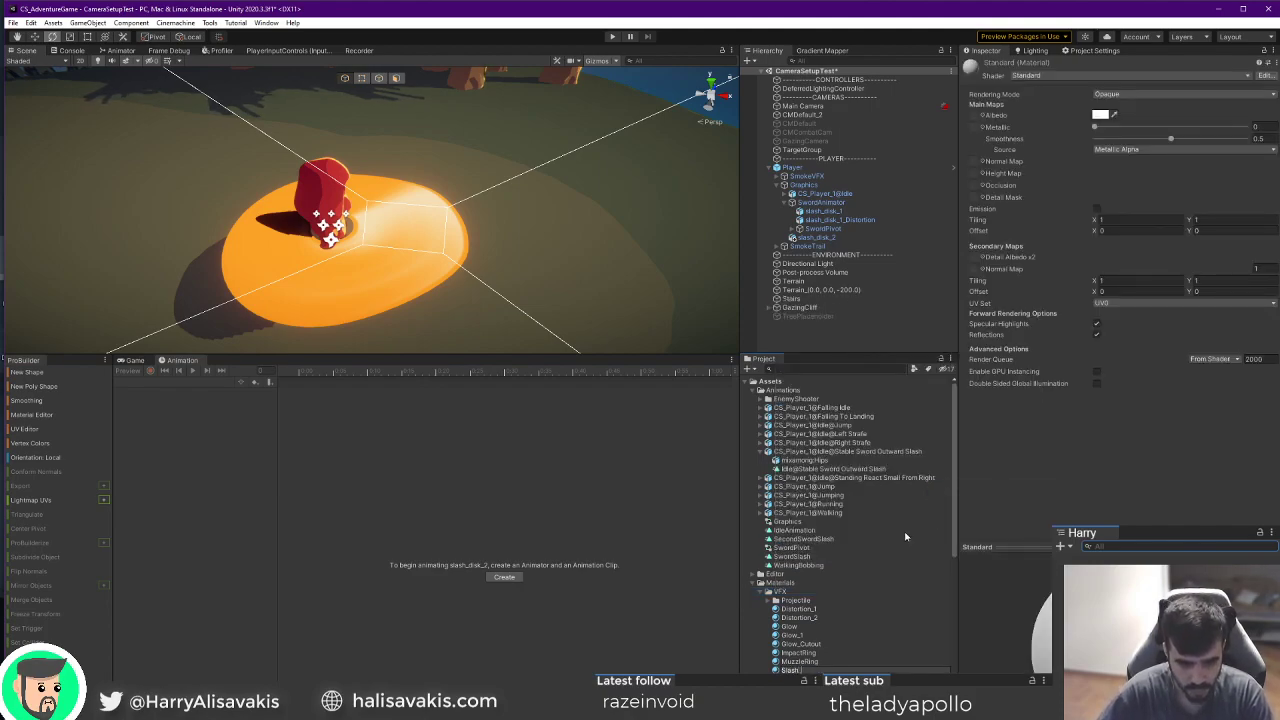
type("2")
key("Return")
Assign the Slash_2 material to the new slash disc and change its shader to VFX/VFXMaster.
scroll(852, 608, "down", 1)
left_click_drag(790, 658, 393, 262)
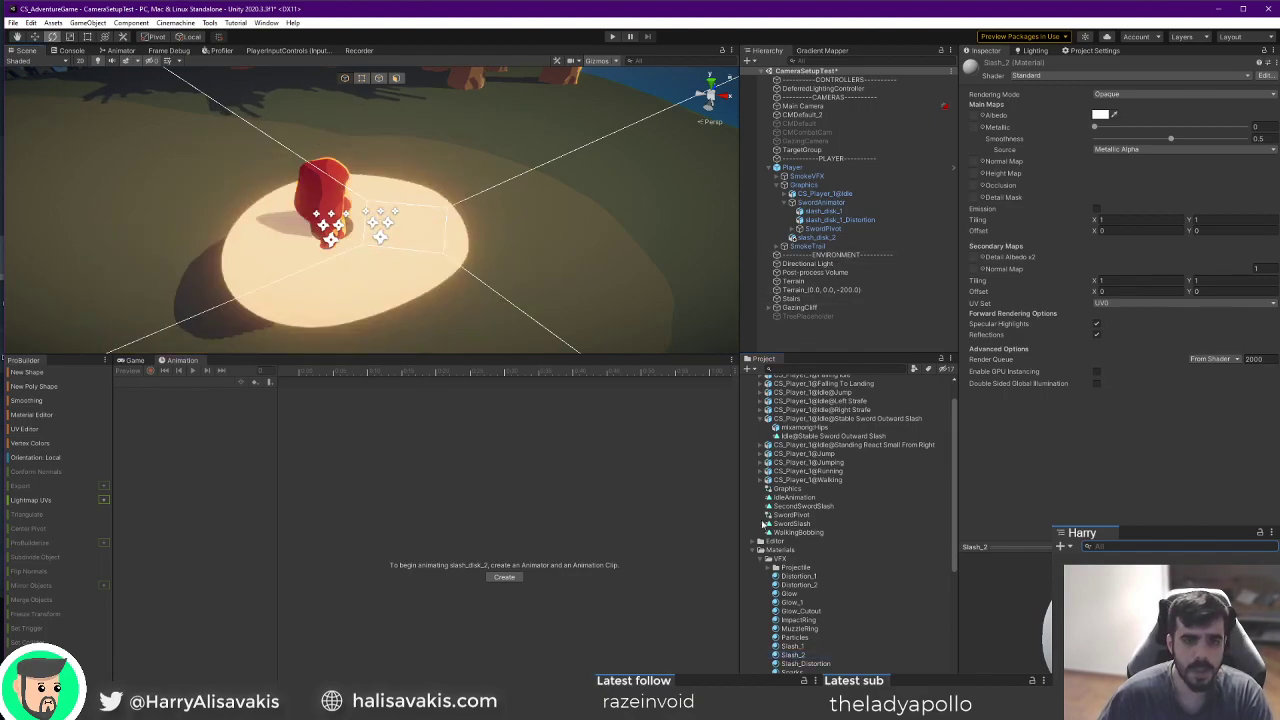
left_click(800, 656)
left_click(1040, 75)
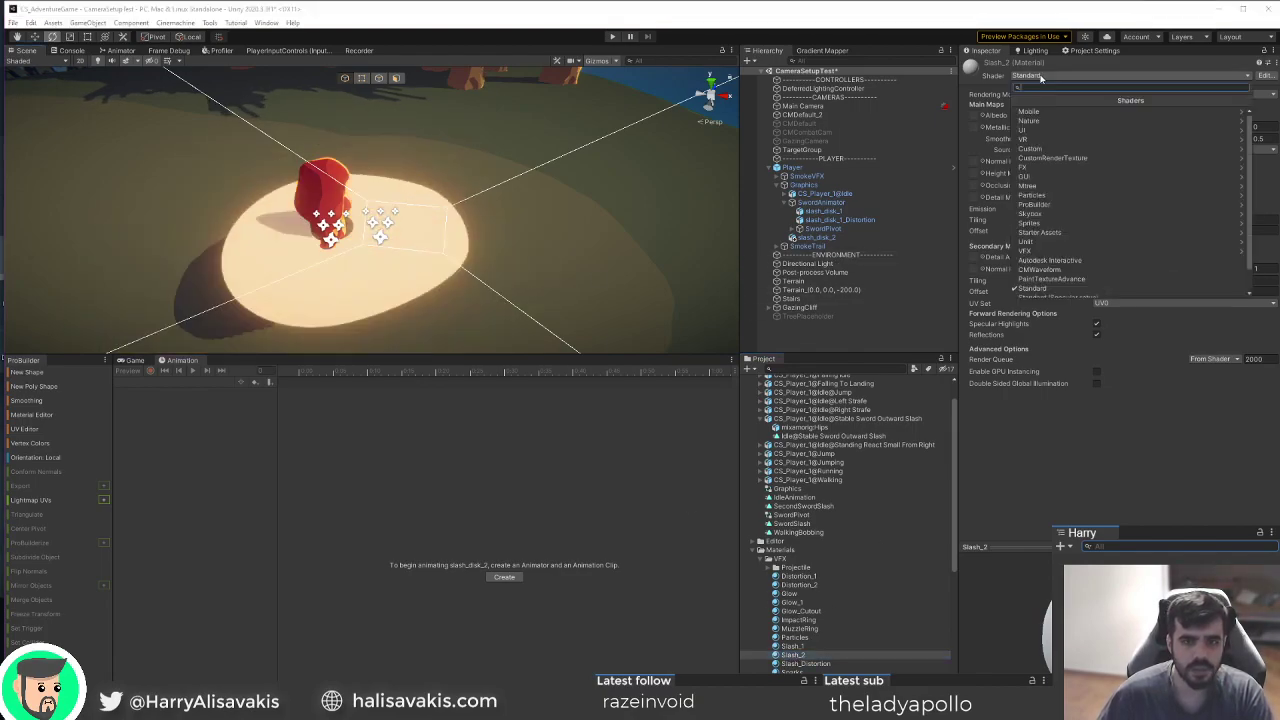
type("vfx")
left_click(1065, 111)
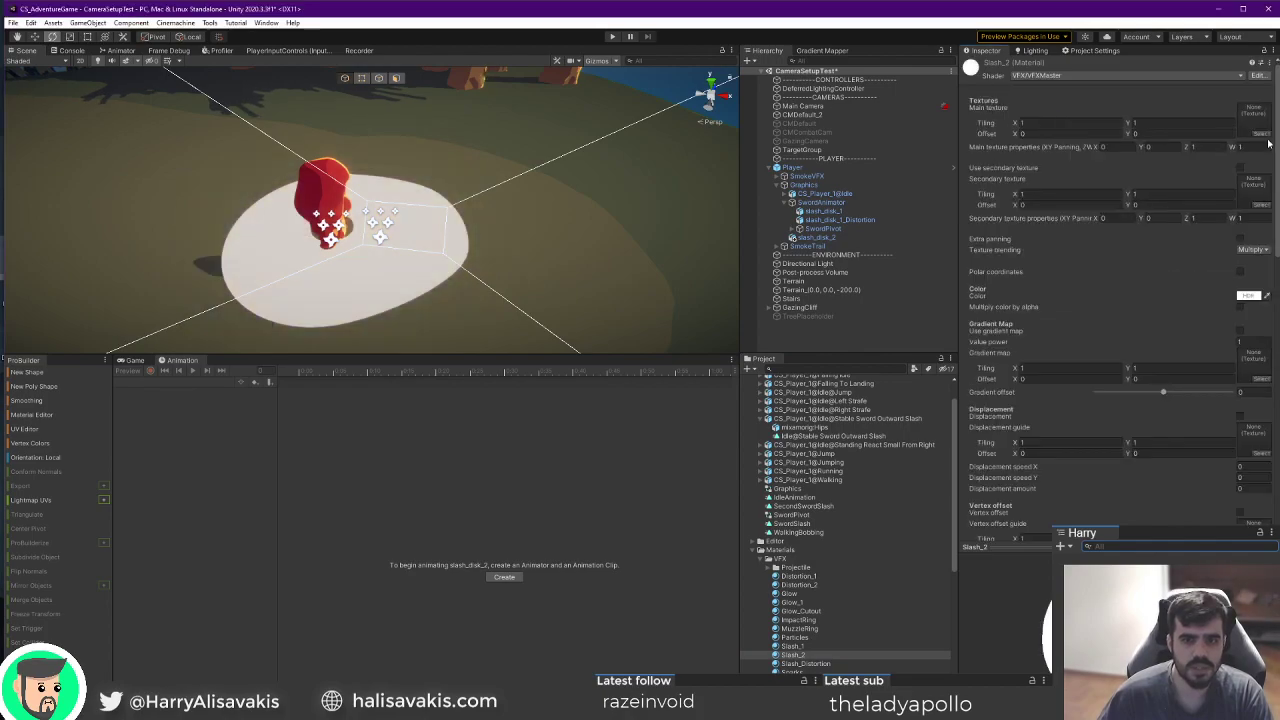
Assign sword_slash_texture_1 as the main texture of the Slash_2 material.
left_click(1264, 138)
type("slash")
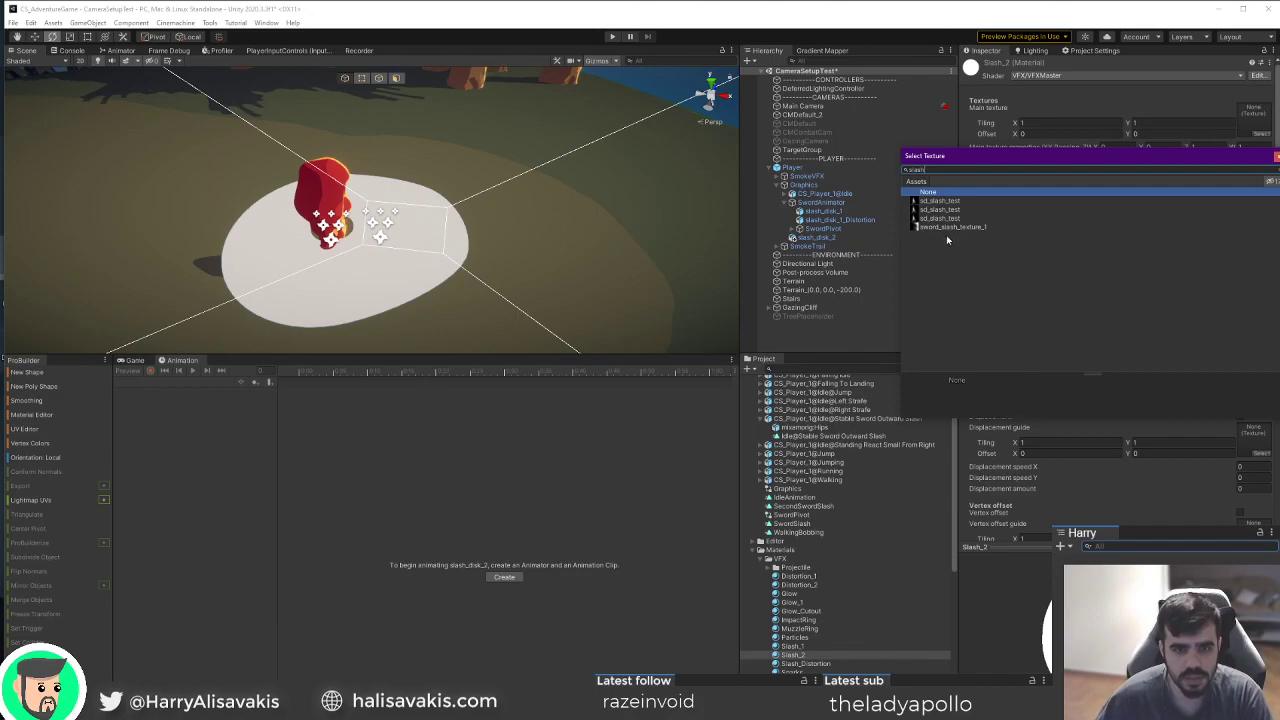
left_click(942, 227)
Set the Slash_2 material's cutoff to 0 and raise its cutoff smoothness.
left_click_drag(664, 218, 400, 262, "alt")
scroll(1204, 383, "down", 6)
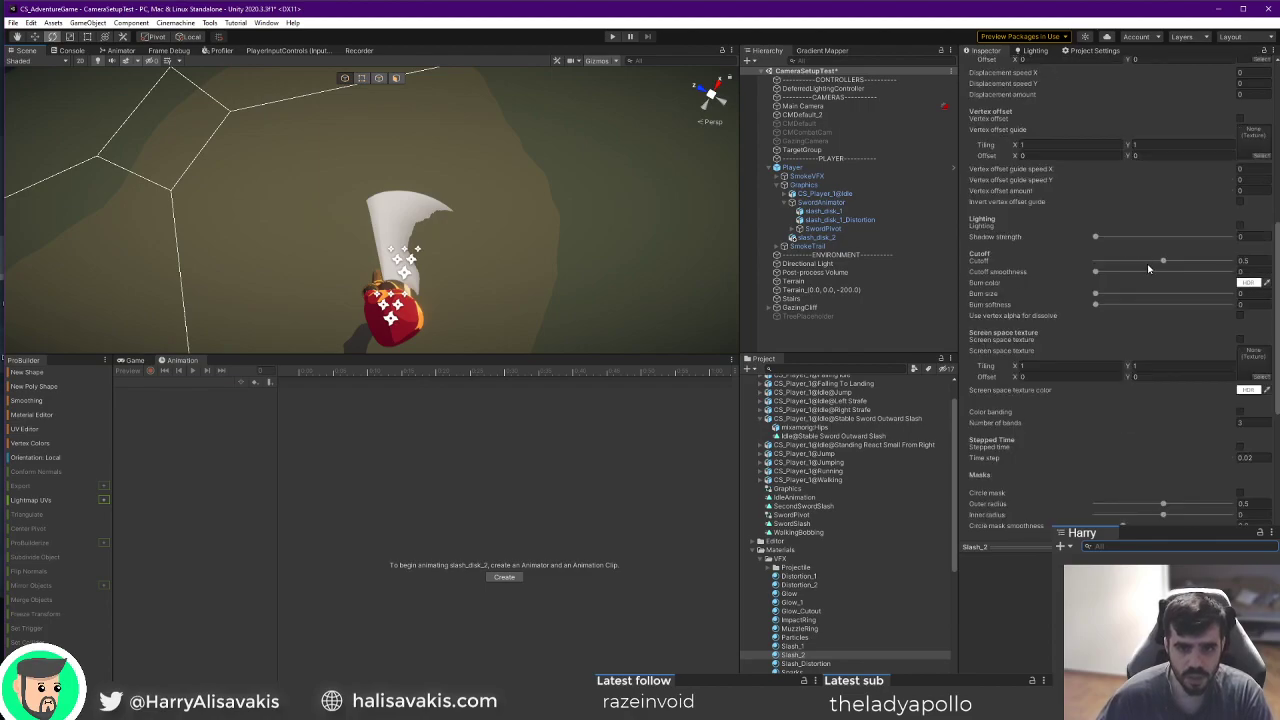
left_click_drag(1147, 262, 1097, 266)
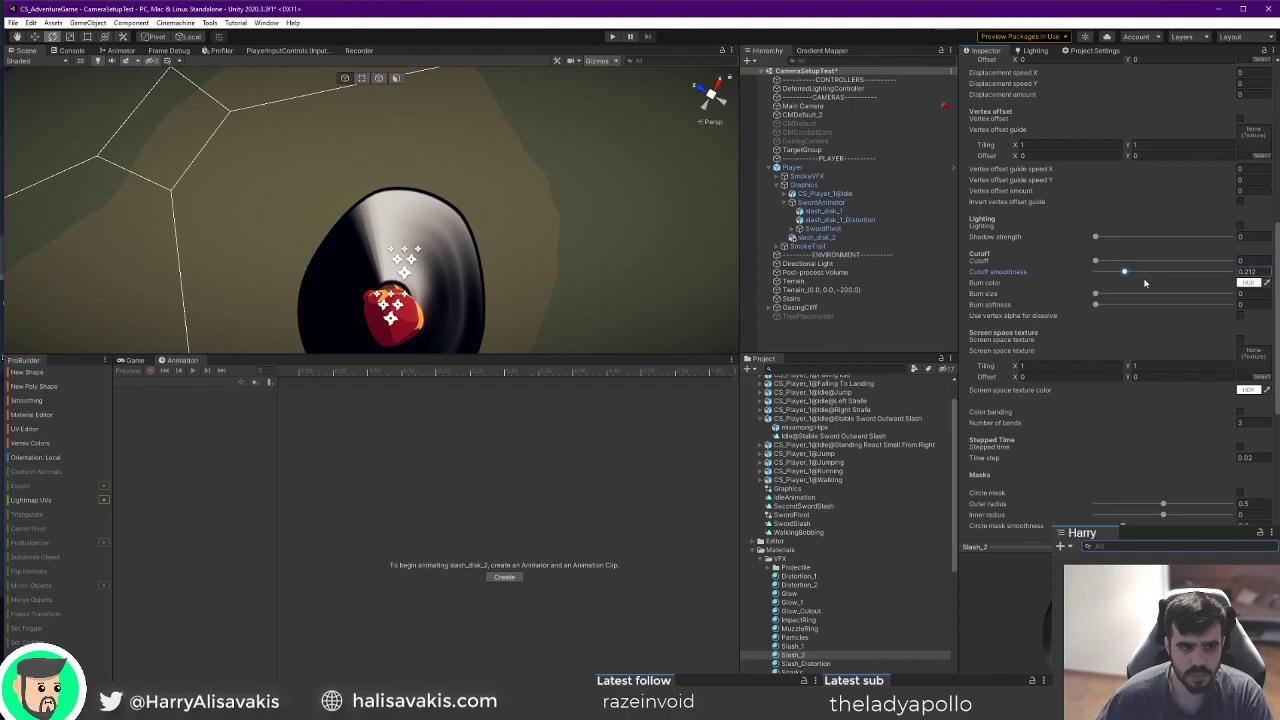
Change the Slash_2 material's blend destination so the slash blends transparently over the scene.
scroll(1110, 284, "down", 5)
left_click(1248, 431)
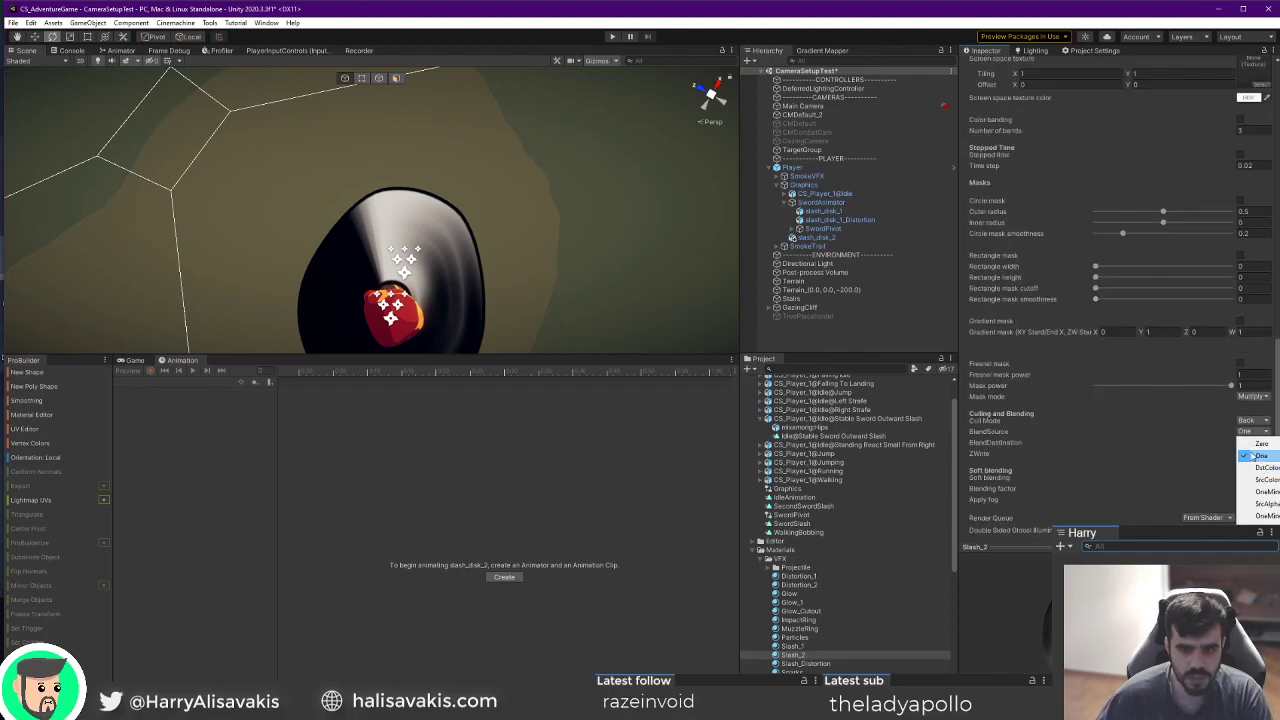
left_click(1256, 421)
left_click(1263, 444)
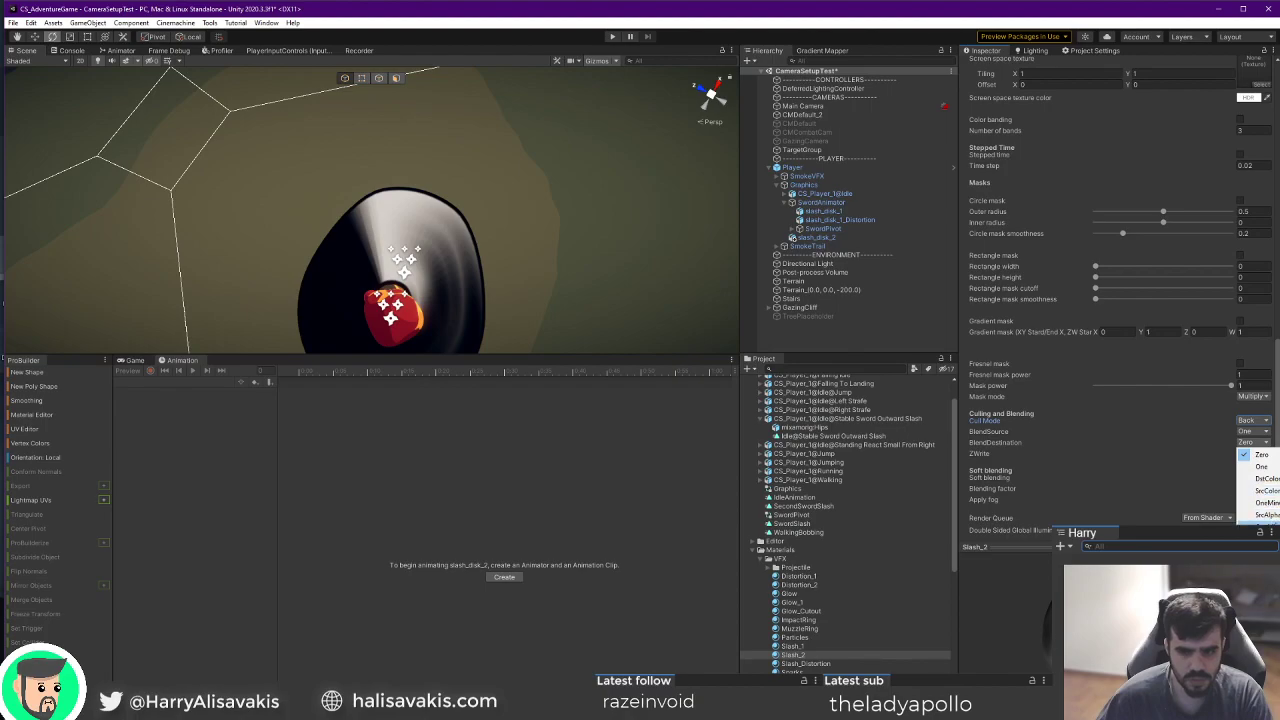
left_click(1265, 515)
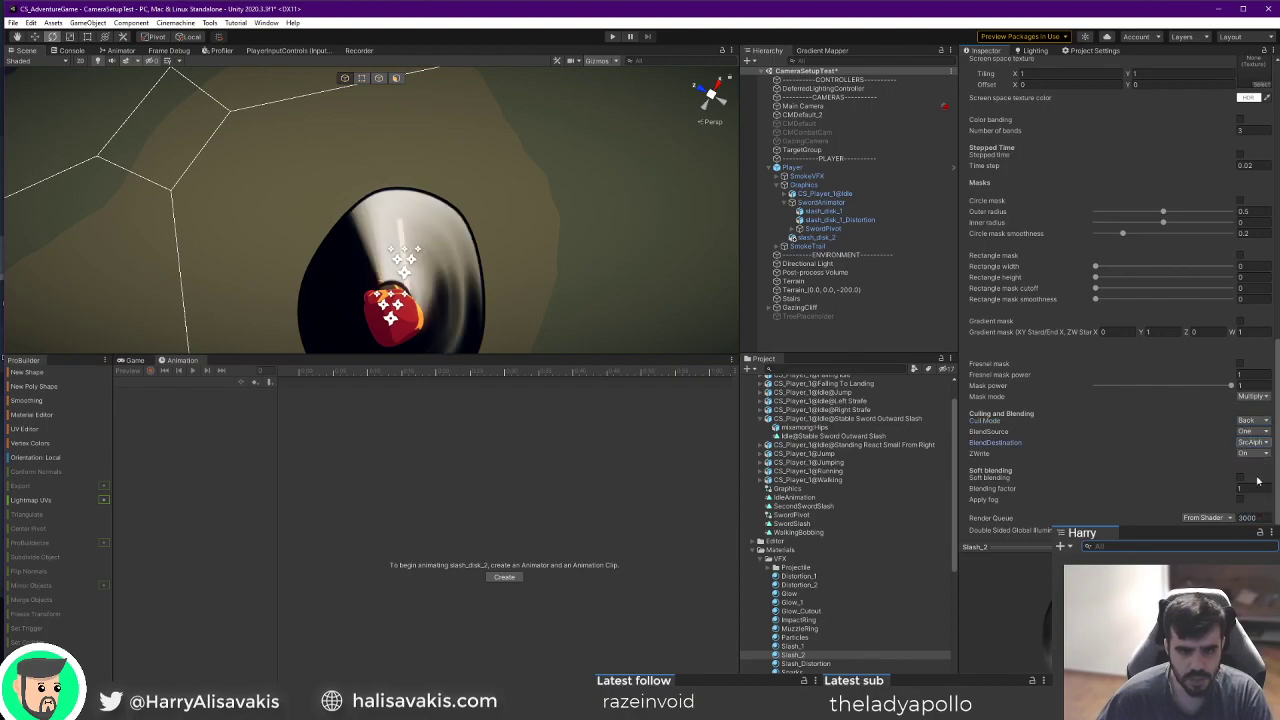
left_click(1262, 445)
left_click(1260, 570)
Set the main texture's X offset to -0.24 to turn the slash around the disc.
scroll(570, 225, "down", 5)
right_click_drag(560, 225, 647, 206)
left_click_drag(590, 215, 320, 240, "alt")
scroll(1149, 231, "up", 7)
scroll(1148, 226, "up", 10)
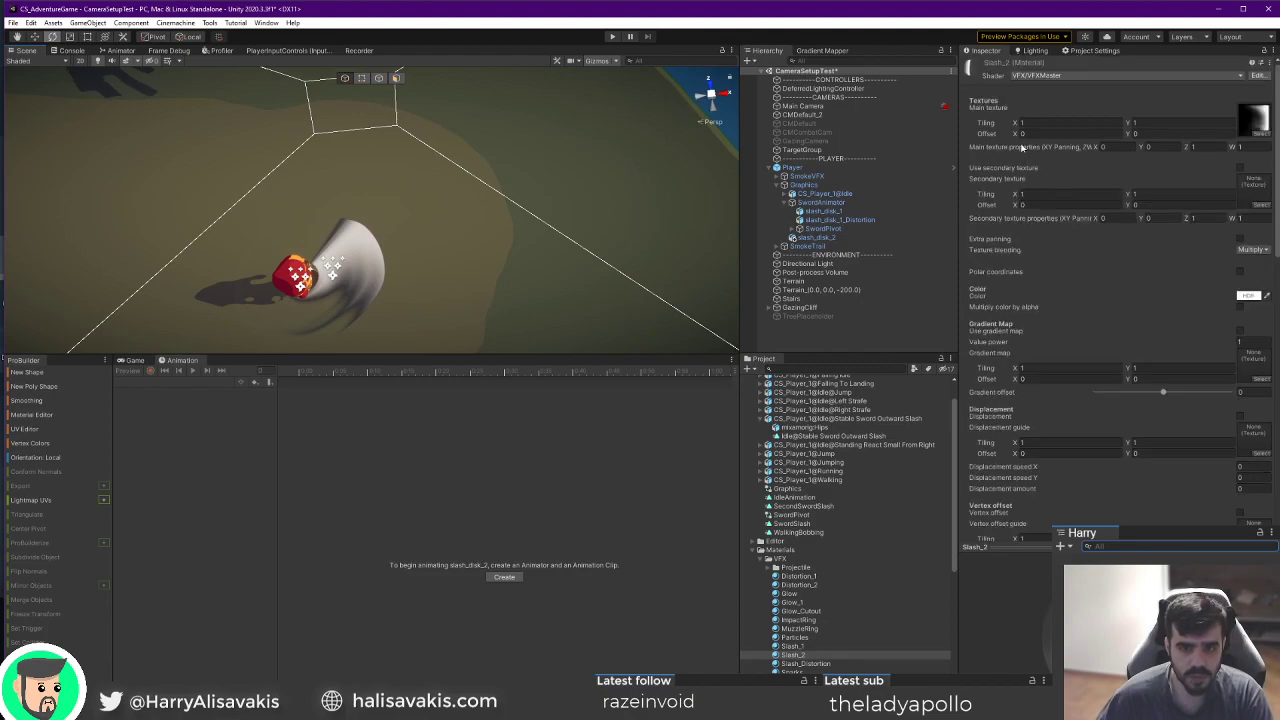
left_click_drag(1015, 133, 1008, 134)
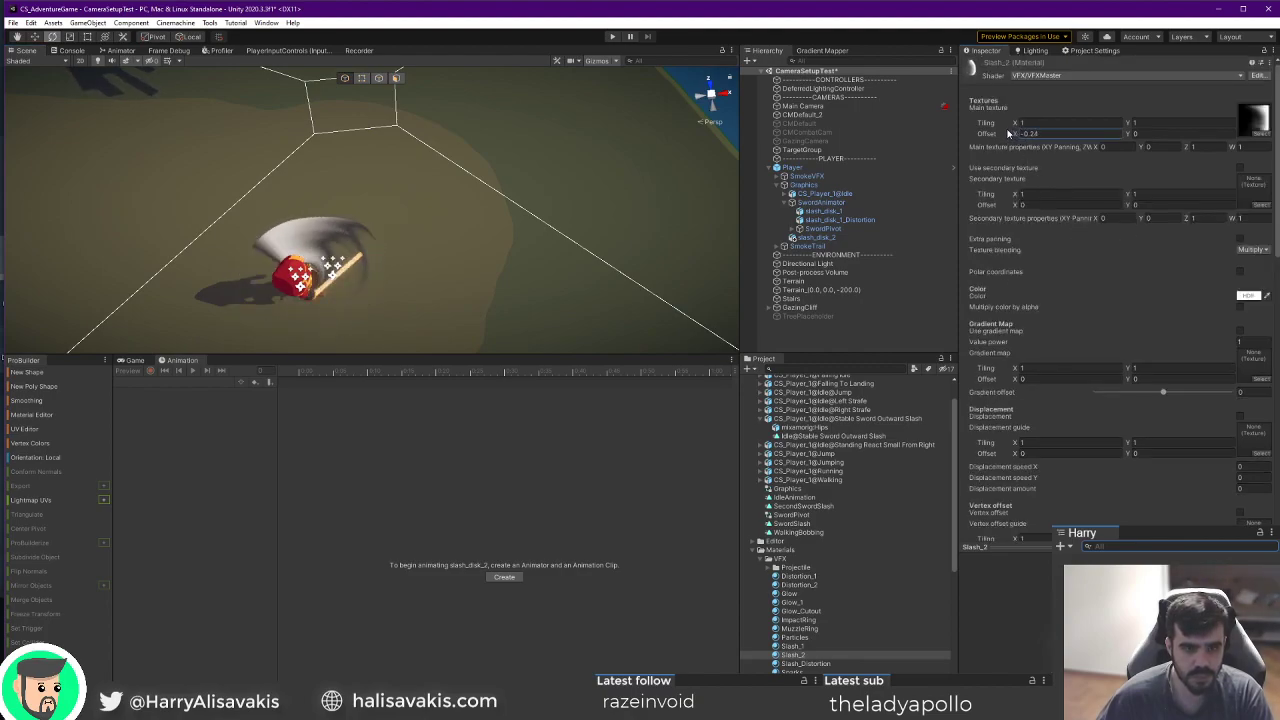
Try the Clamp wrap mode on sword_slash_texture_1 and apply the import settings.
left_click(1256, 121)
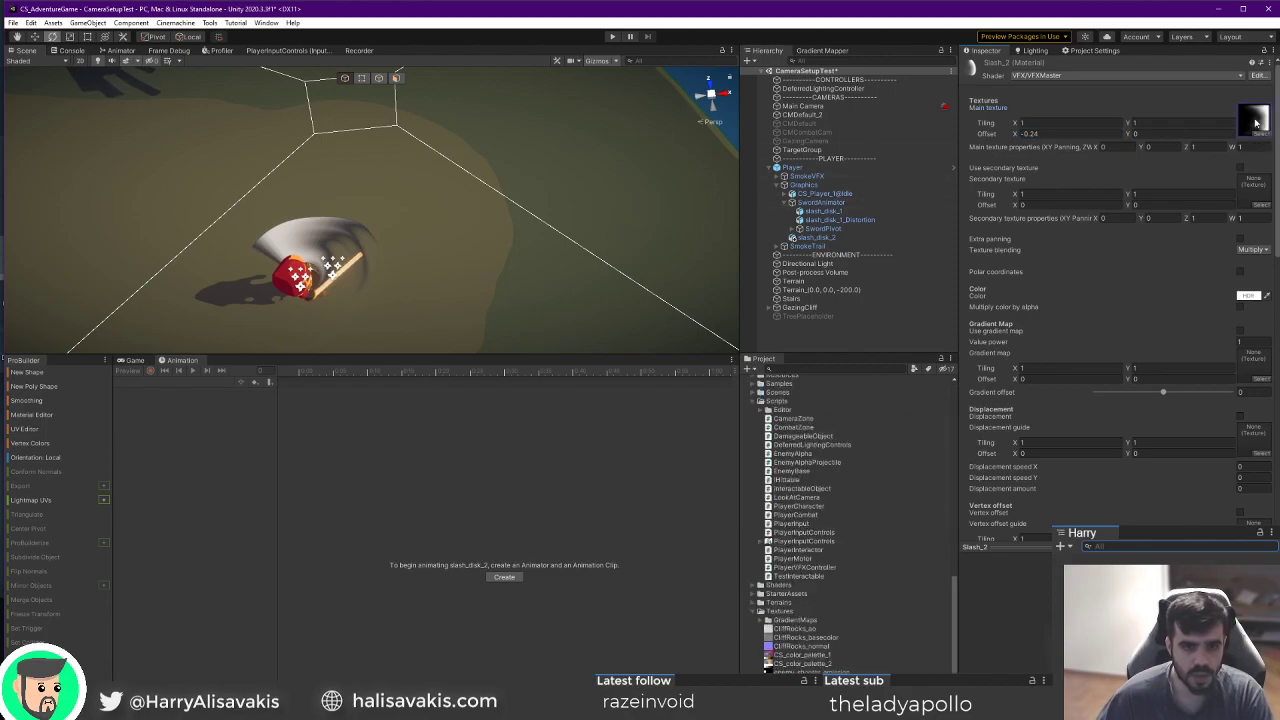
double_click(1250, 120)
left_click(1109, 288)
left_click(1115, 304)
left_click(1266, 401)
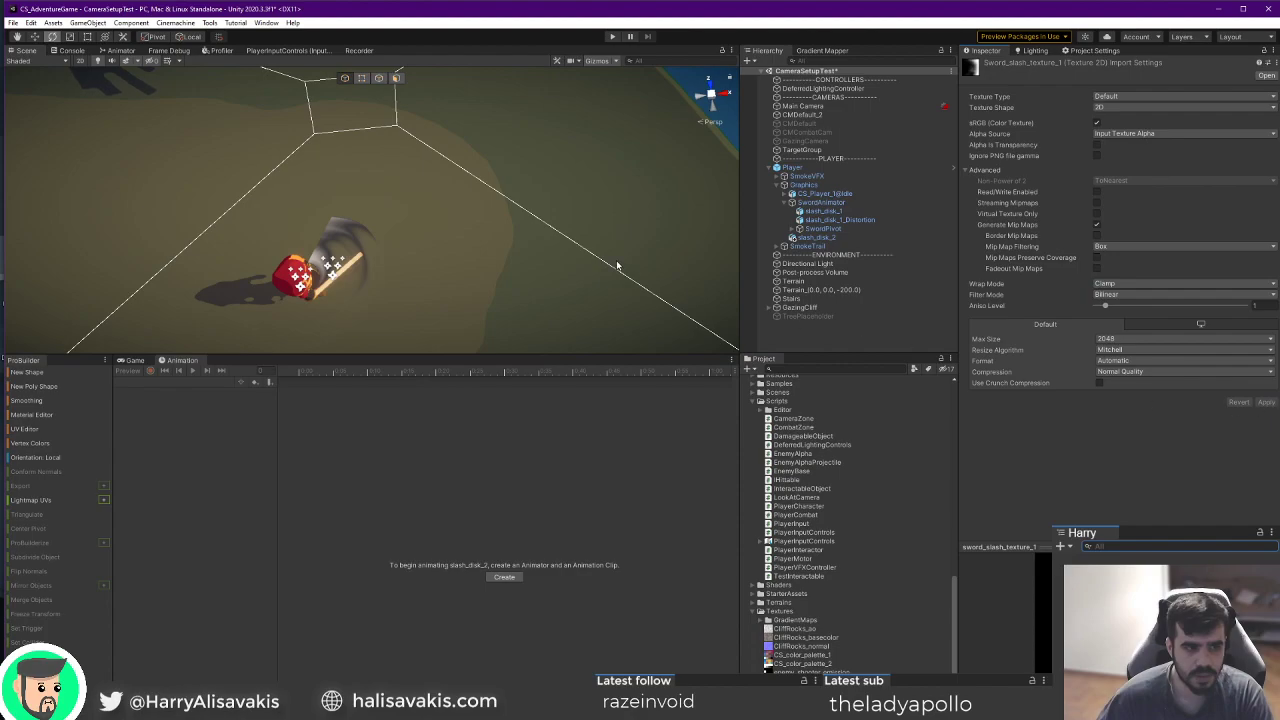
Return sword_slash_texture_1 to the Repeat wrap mode.
left_click_drag(617, 265, 827, 287, "alt")
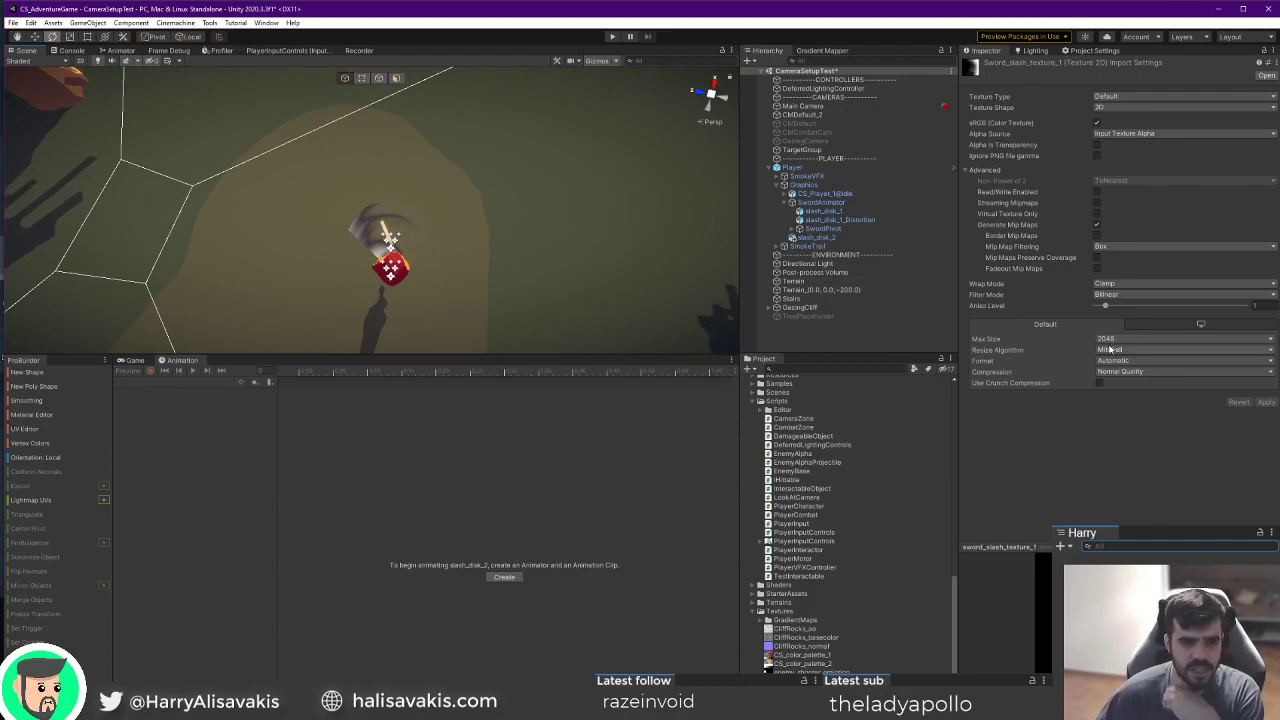
left_click(1151, 285)
left_click(1140, 293)
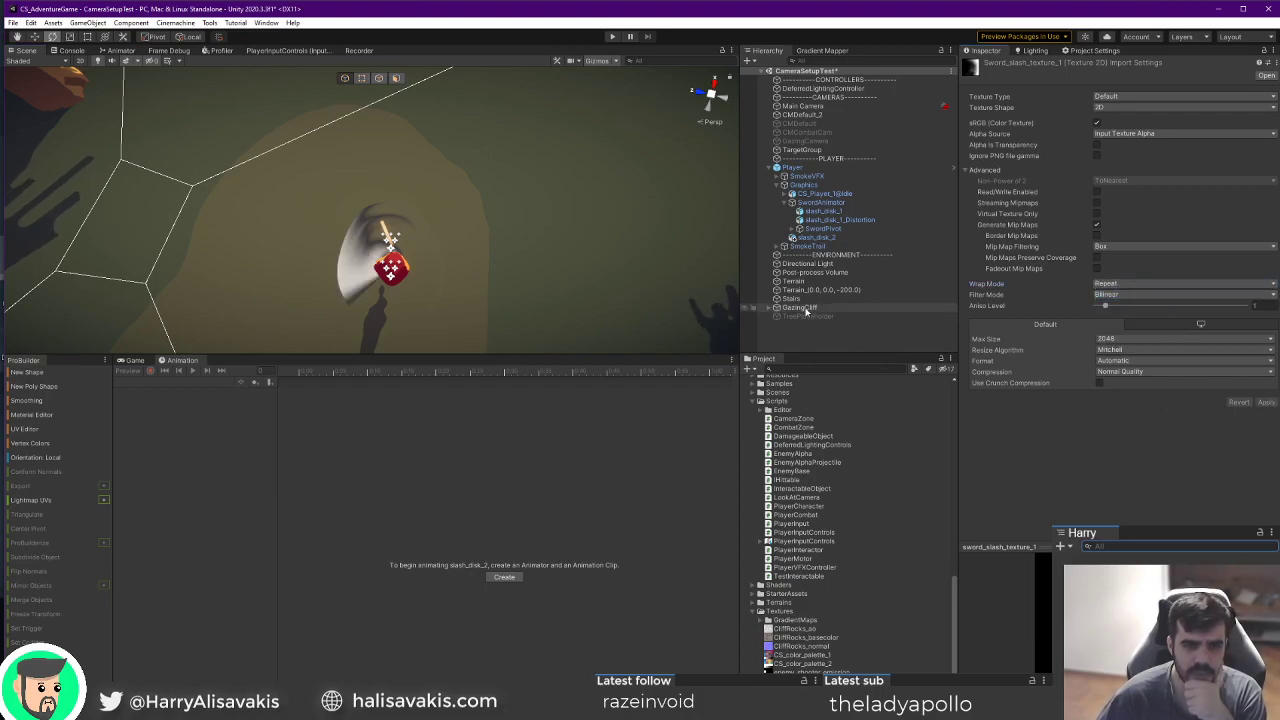
Select slash_disk_2 and vary its material's main texture X offset to sweep the slash around the player.
left_click(370, 258)
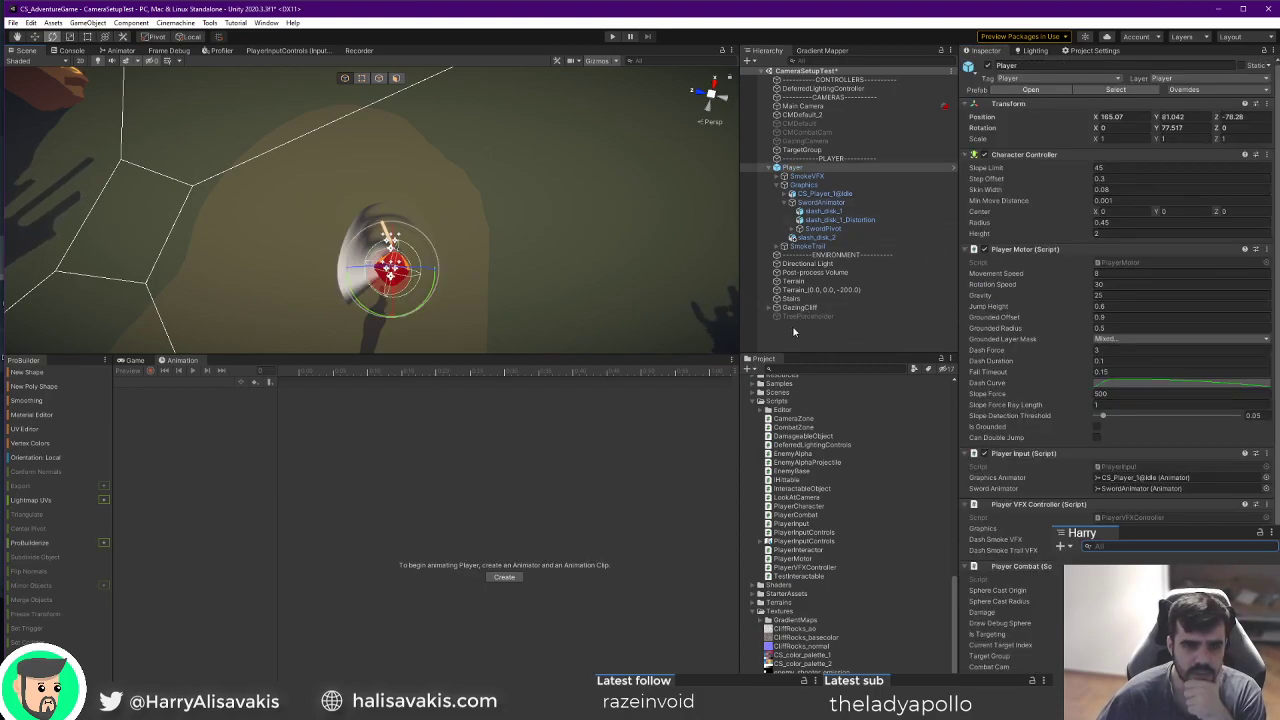
left_click(815, 237)
left_click(997, 401)
scroll(1160, 480, "down", 3)
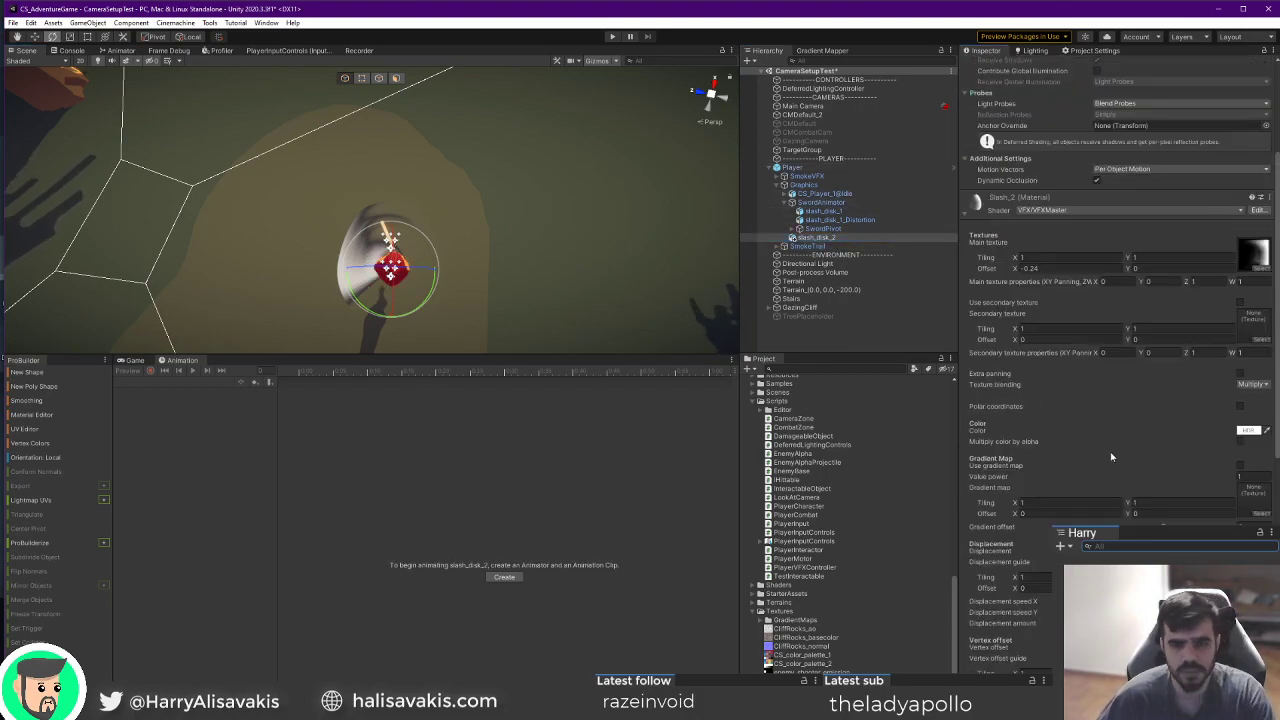
mouse_move(1016, 261)
left_mouse_down()
mouse_move(1041, 260)
mouse_move(1018, 257)
left_mouse_up()
key("w")
right_click_drag(443, 285, 438, 318)
left_click_drag(1016, 268, 997, 240)
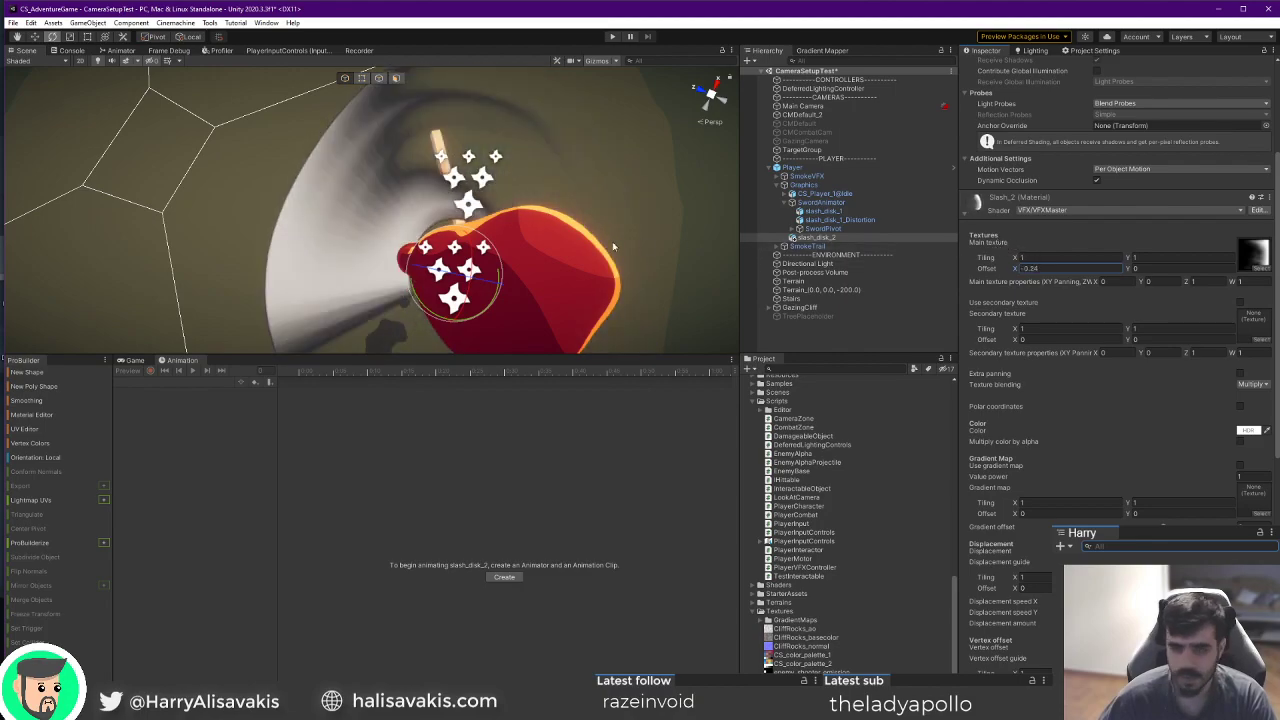
Set the main texture's X tiling to 0.64 and its X offset to -0.71.
scroll(580, 240, "down", 3)
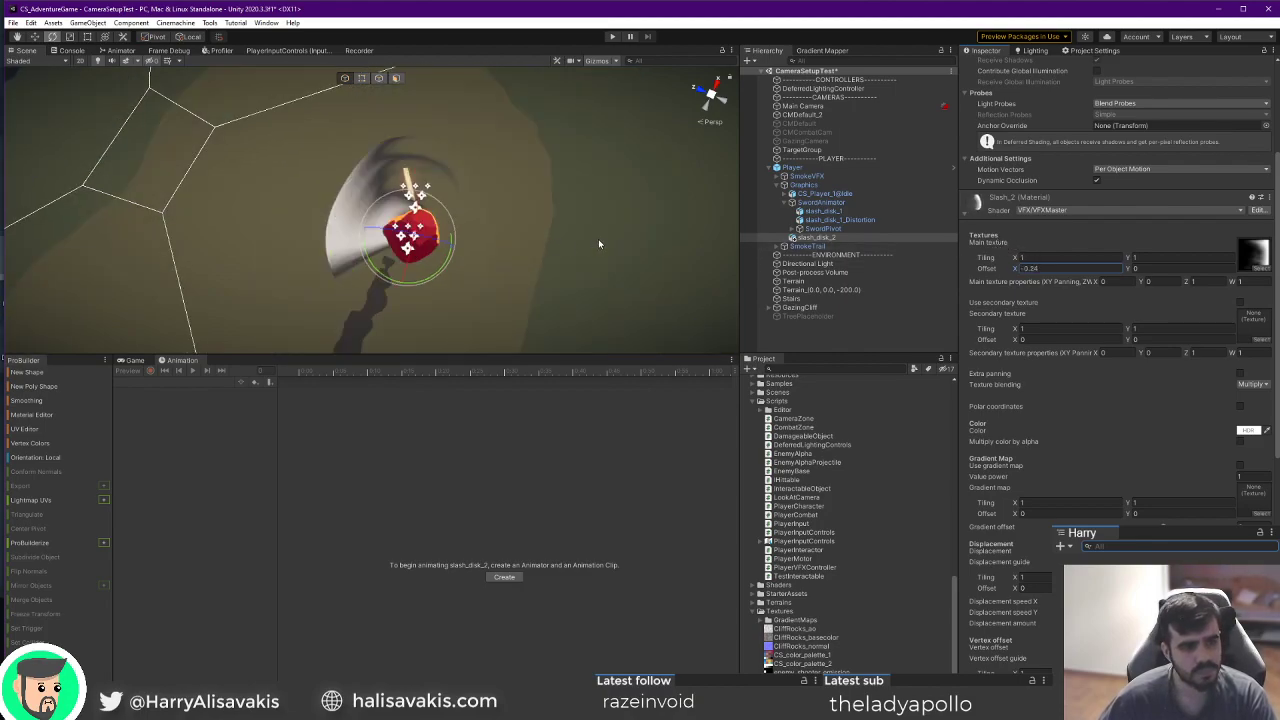
left_click_drag(520, 240, 574, 224, "alt")
scroll(574, 224, "up", 3)
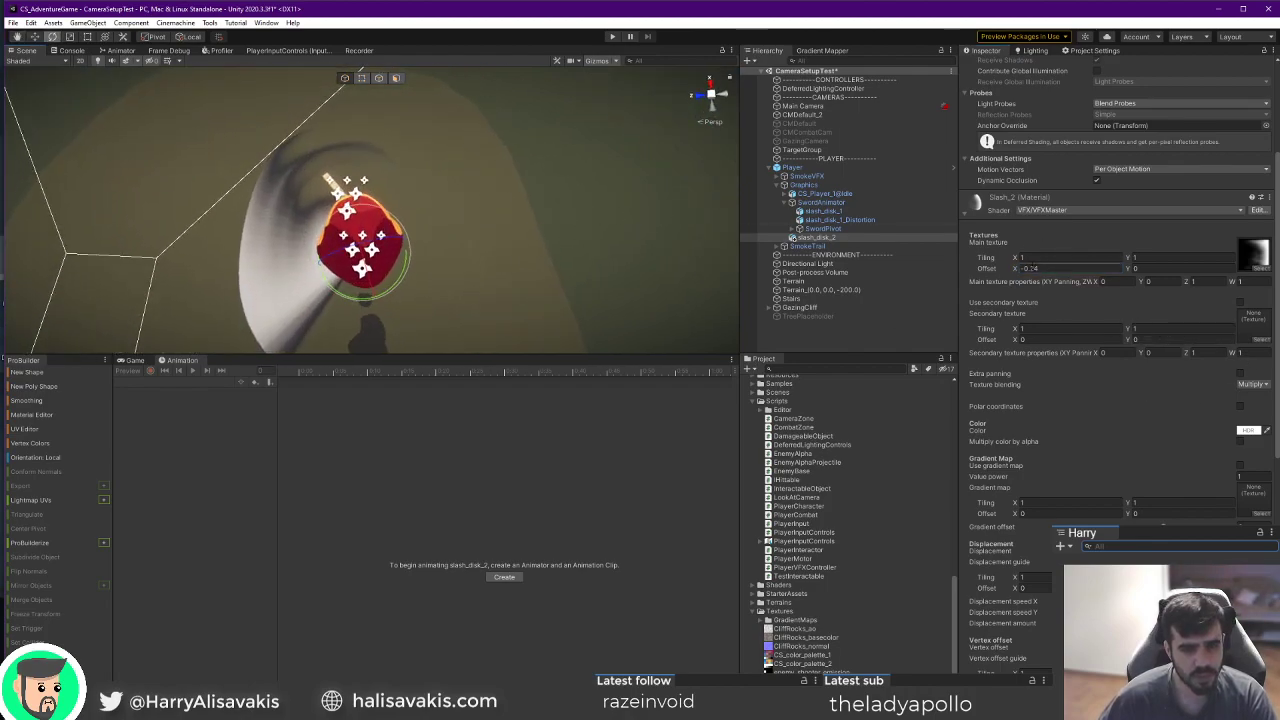
mouse_move(1014, 258)
left_mouse_down()
mouse_move(999, 254)
mouse_move(1013, 270)
mouse_move(1022, 259)
mouse_move(1010, 268)
left_mouse_up()
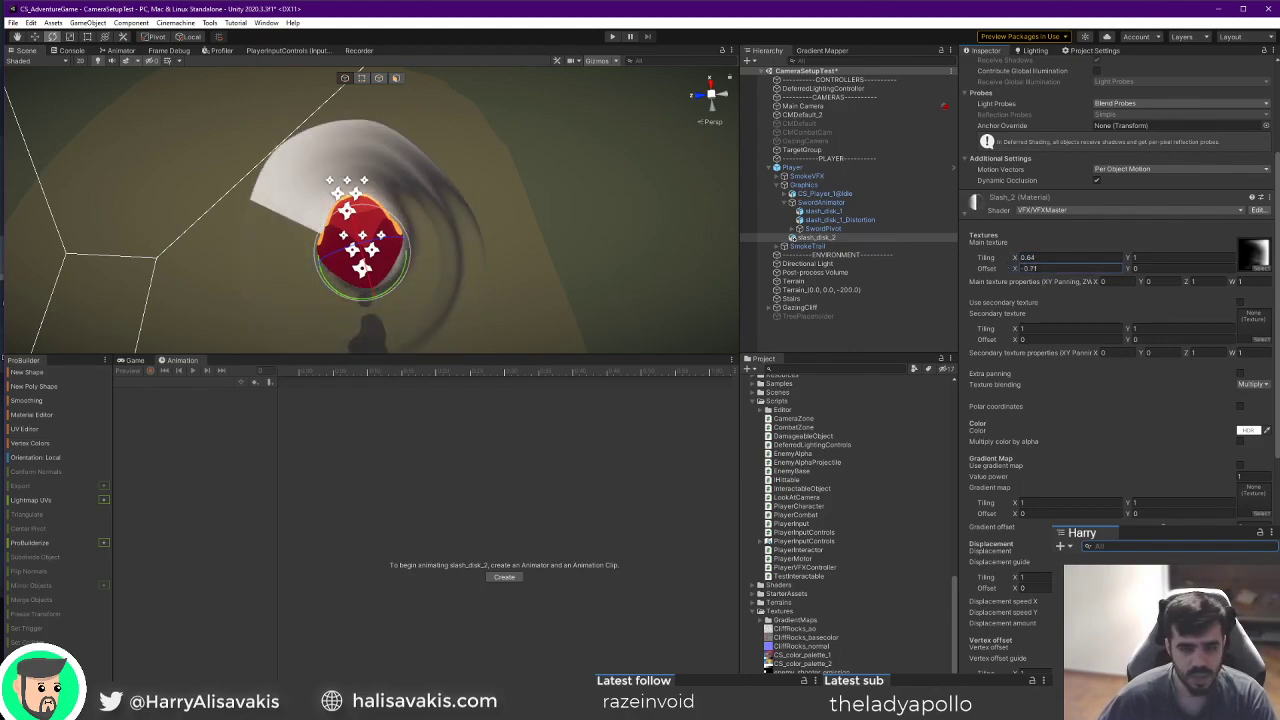
Switch to Blender and show the disc from the top in the Layout workspace.
key("alt+Tab")
middle_click_drag(746, 343, 677, 314)
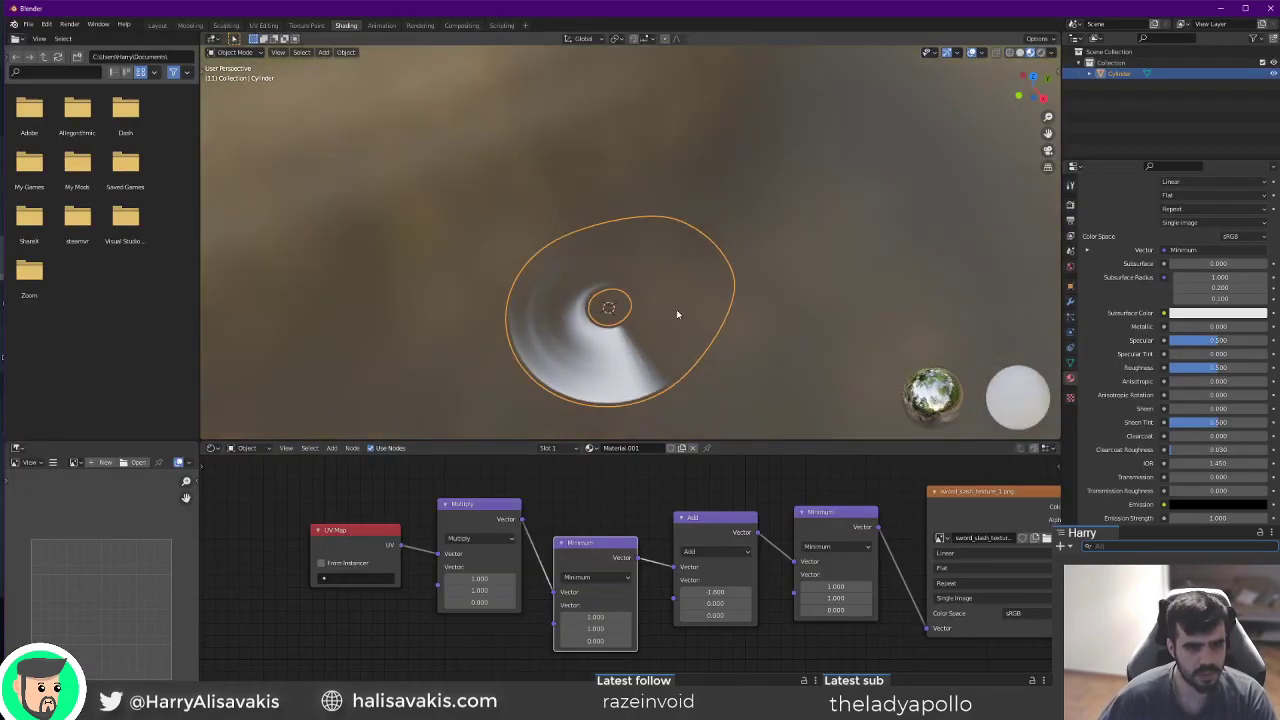
left_click(157, 25)
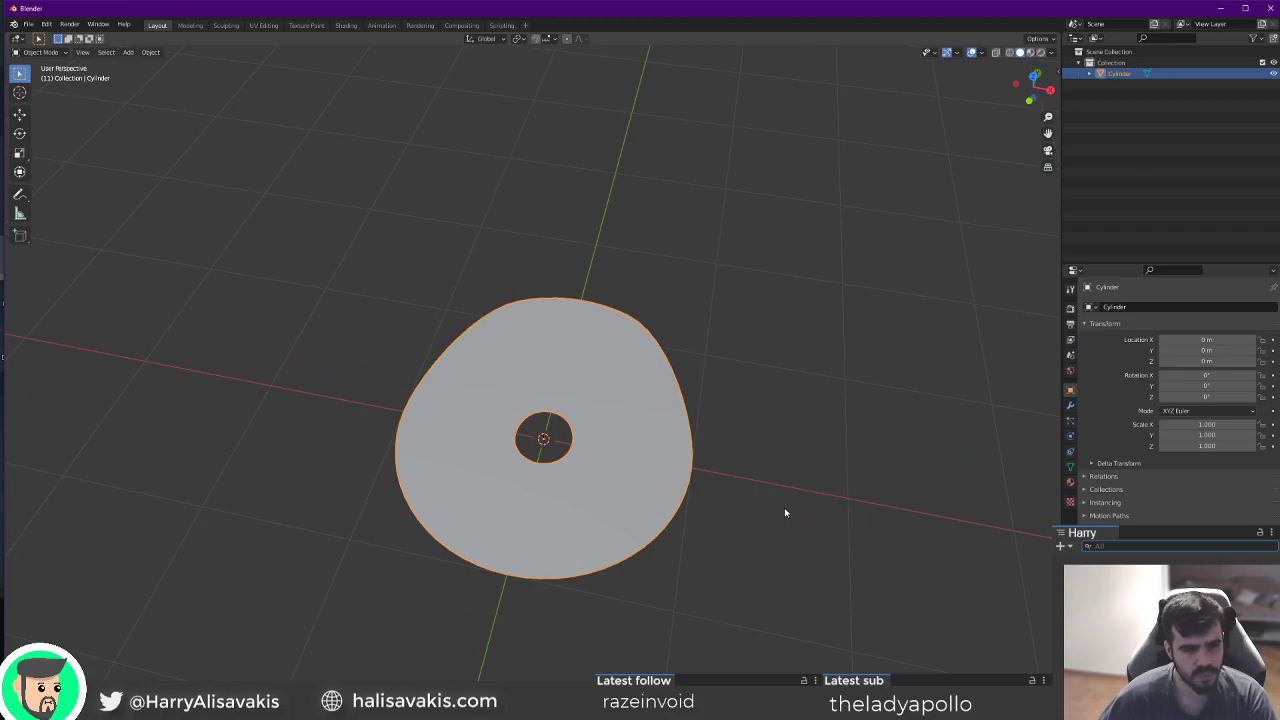
key("grave")
left_click(760, 337)
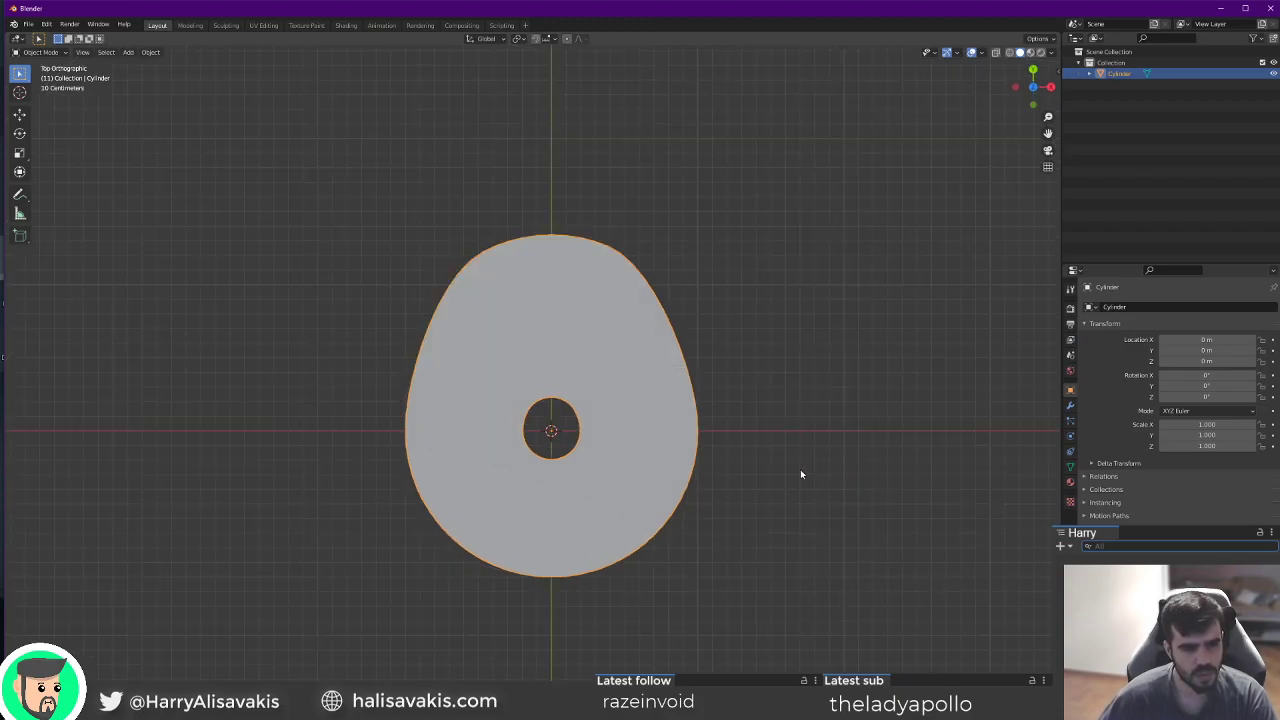
Delete the vertices of the disc's elongated half above the X axis.
key("Tab")
key("alt+z")
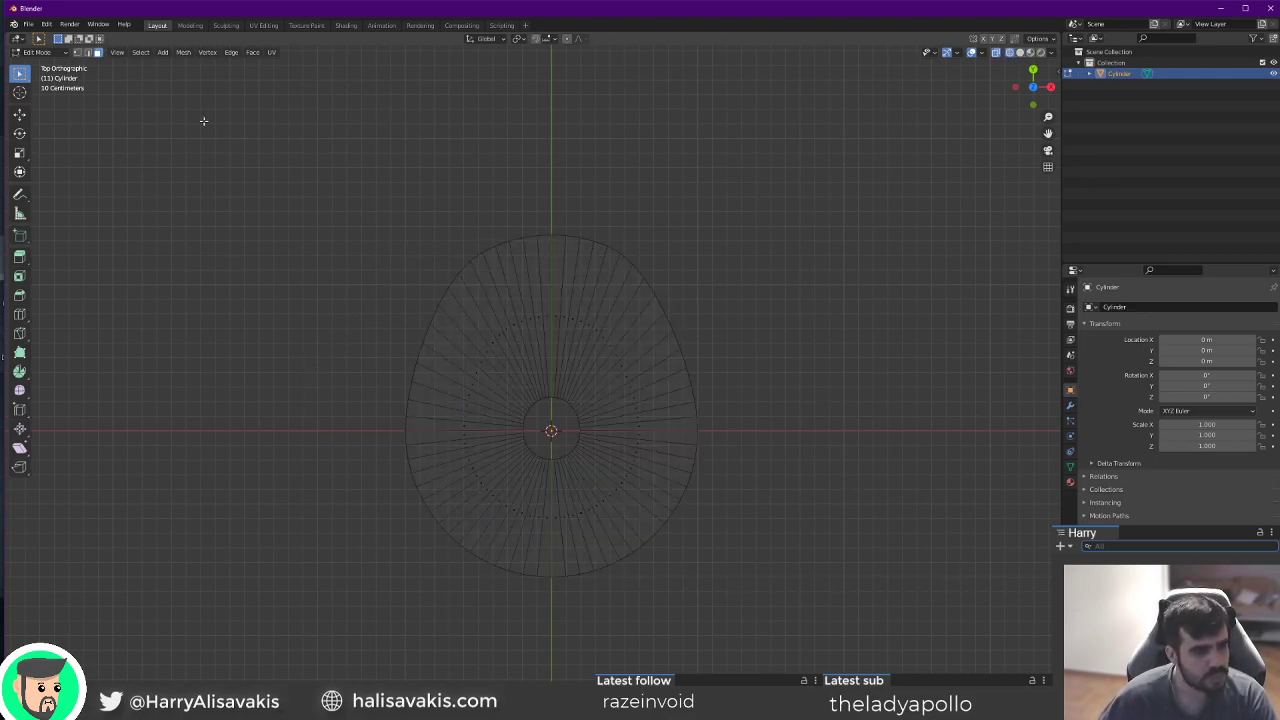
left_click(78, 52)
left_click_drag(881, 417, 884, 421)
key("x")
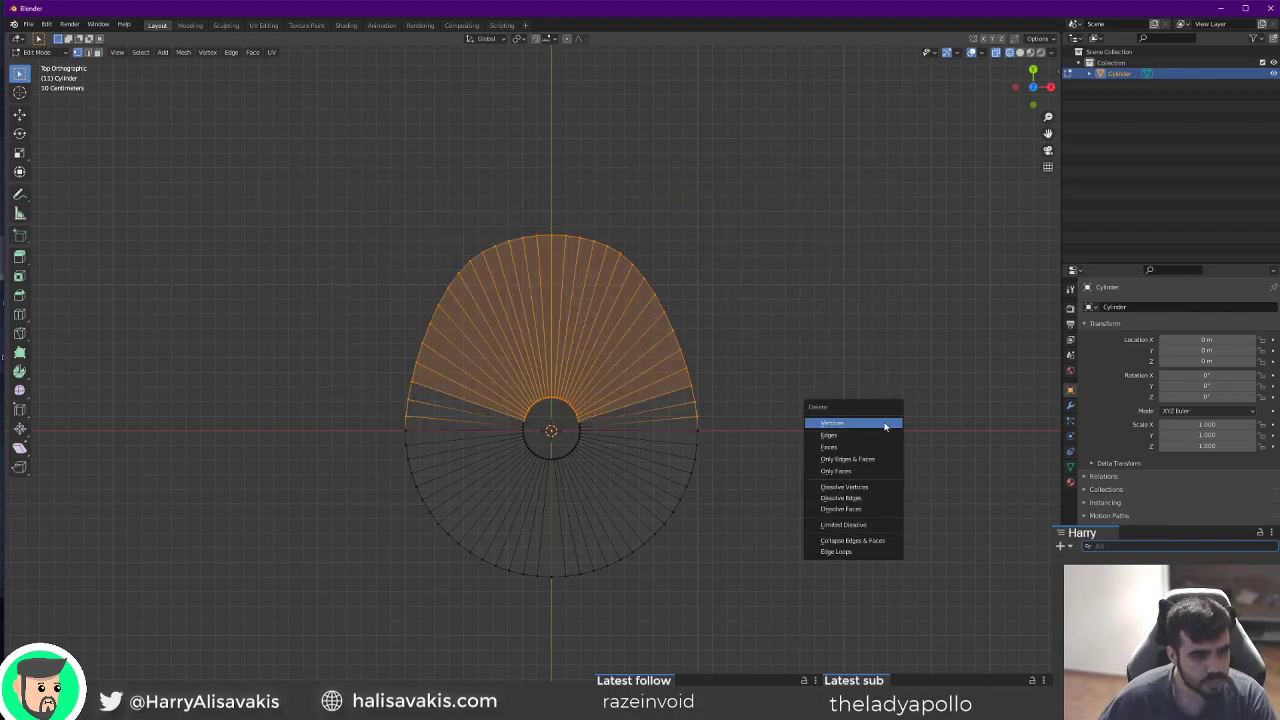
left_click(884, 422)
Examine how the half disc's cut edge lines up with the X axis.
scroll(530, 430, "up", 7)
left_click_drag(419, 421, 878, 506)
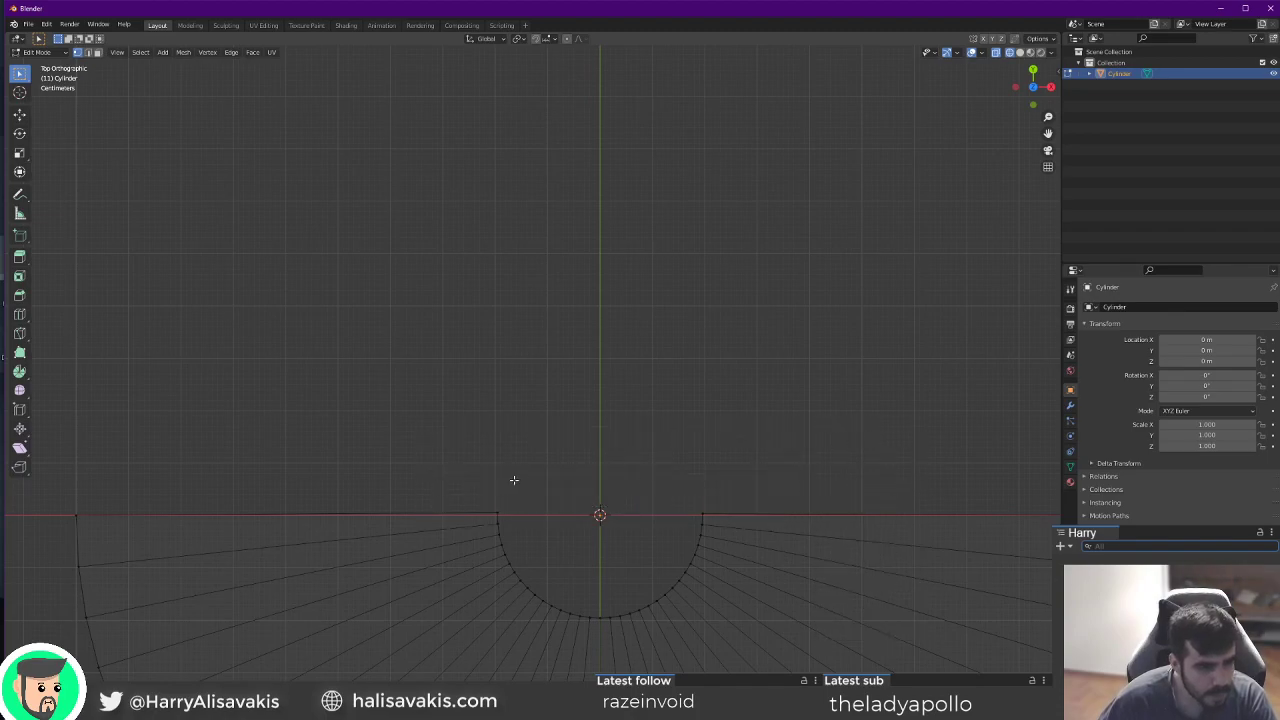
scroll(514, 480, "down", 2)
scroll(514, 480, "up", 1)
middle_click_drag(551, 515, 574, 406, "shift")
scroll(576, 406, "up", 2)
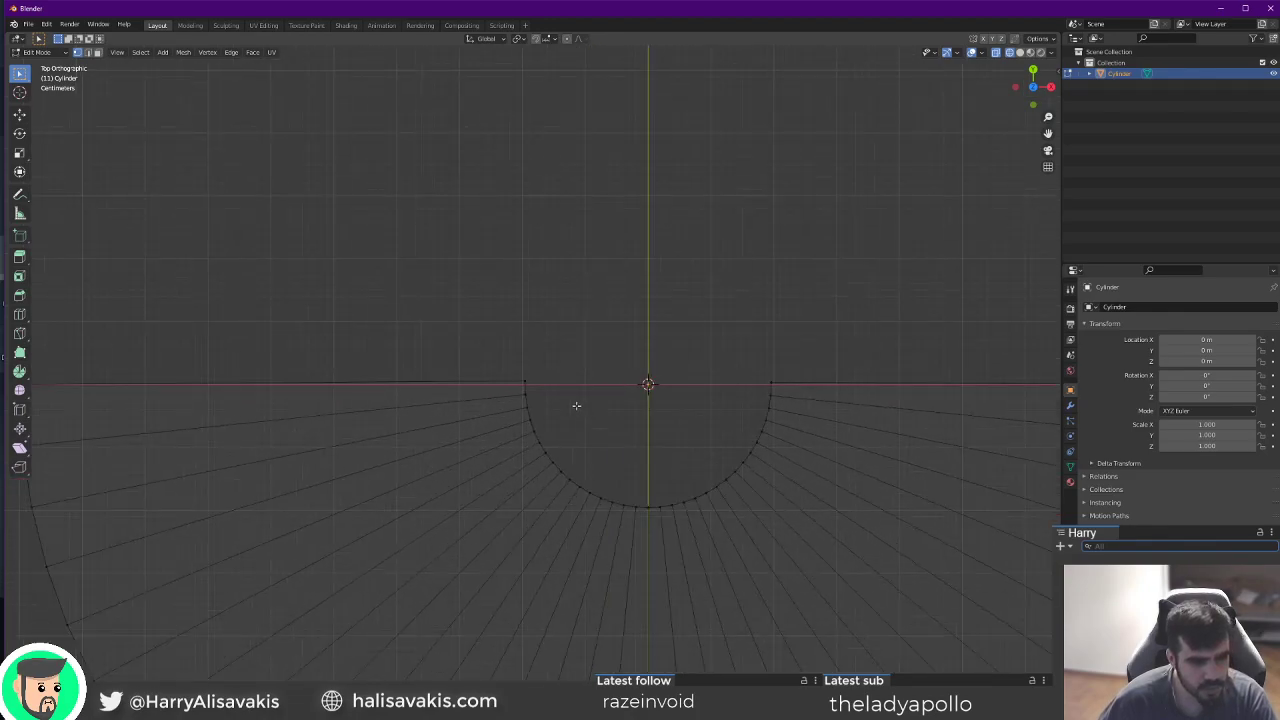
scroll(551, 391, "down", 1)
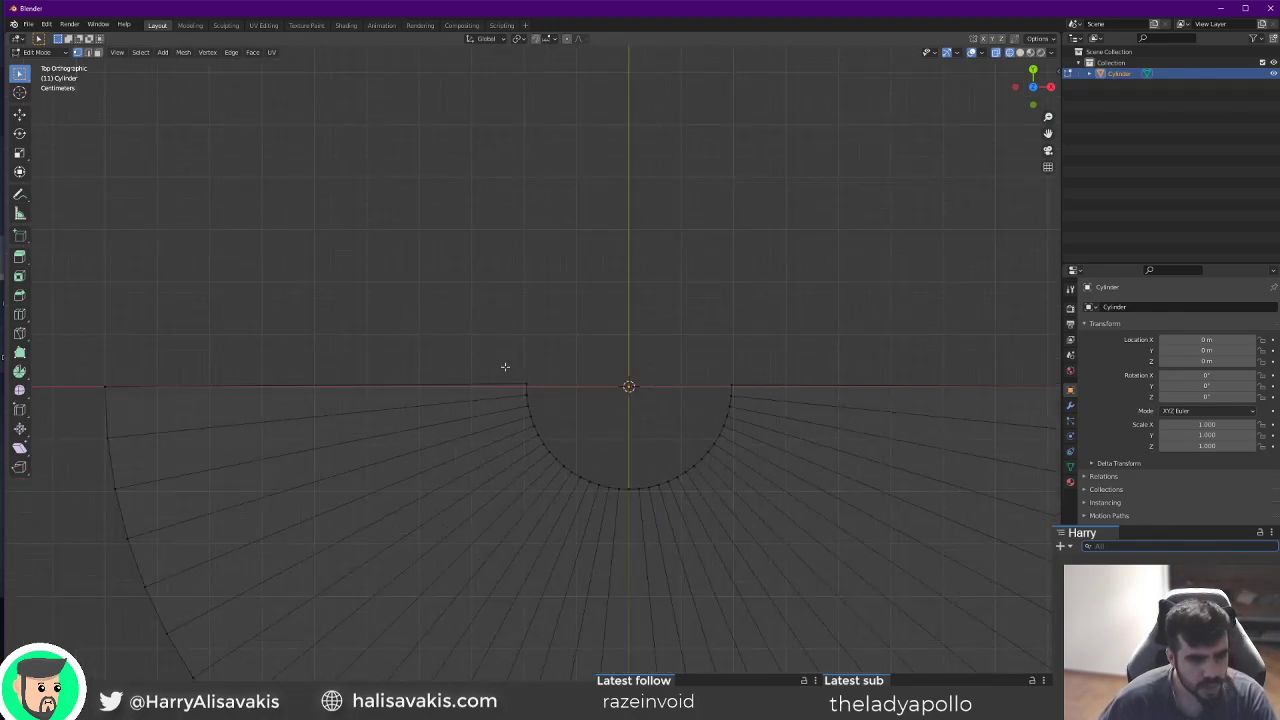
Add a Mirror modifier to the half disc and mirror it across the Y axis only.
key("alt+z")
middle_click_drag(699, 395, 726, 451)
key("Tab")
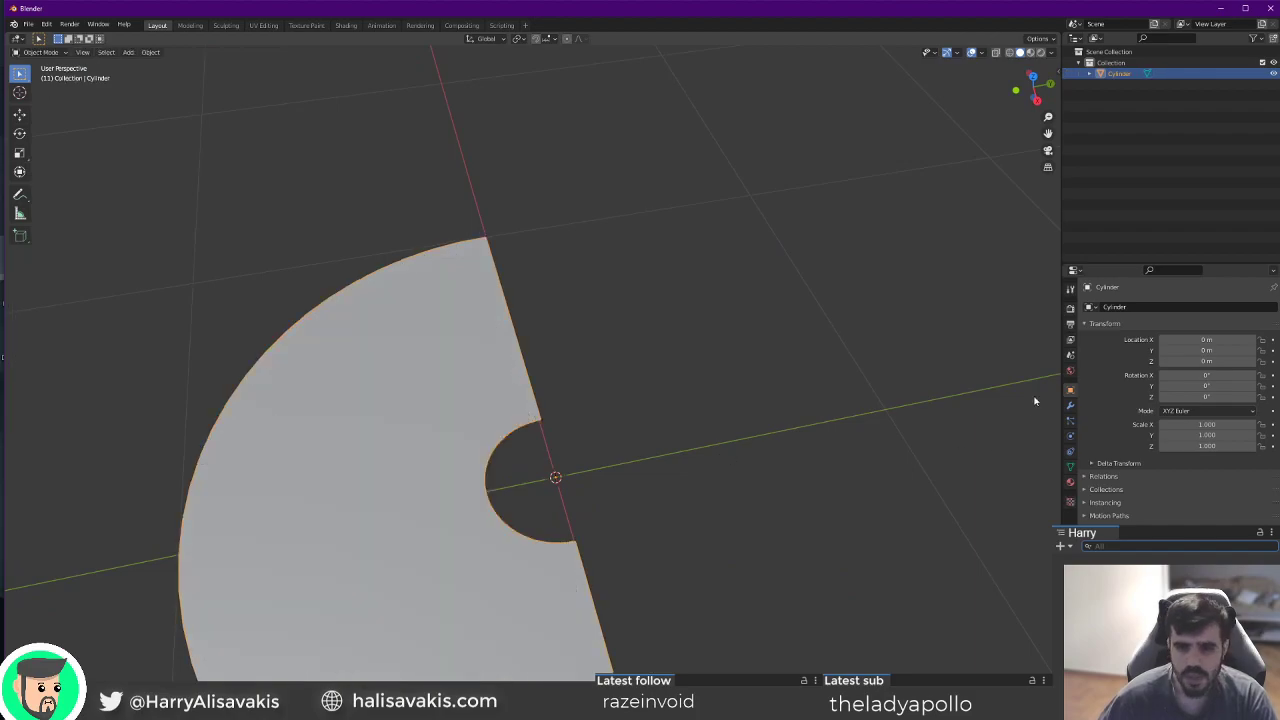
left_click(1070, 405)
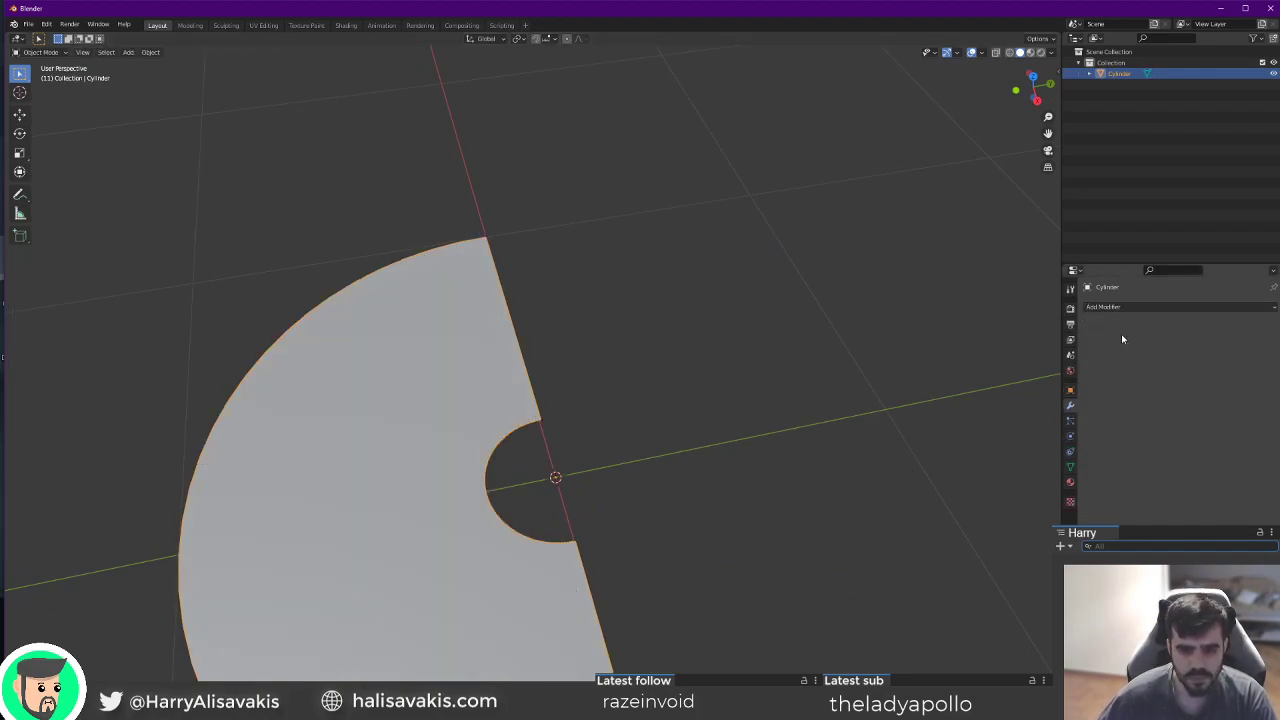
left_click(1115, 306)
left_click(1056, 433)
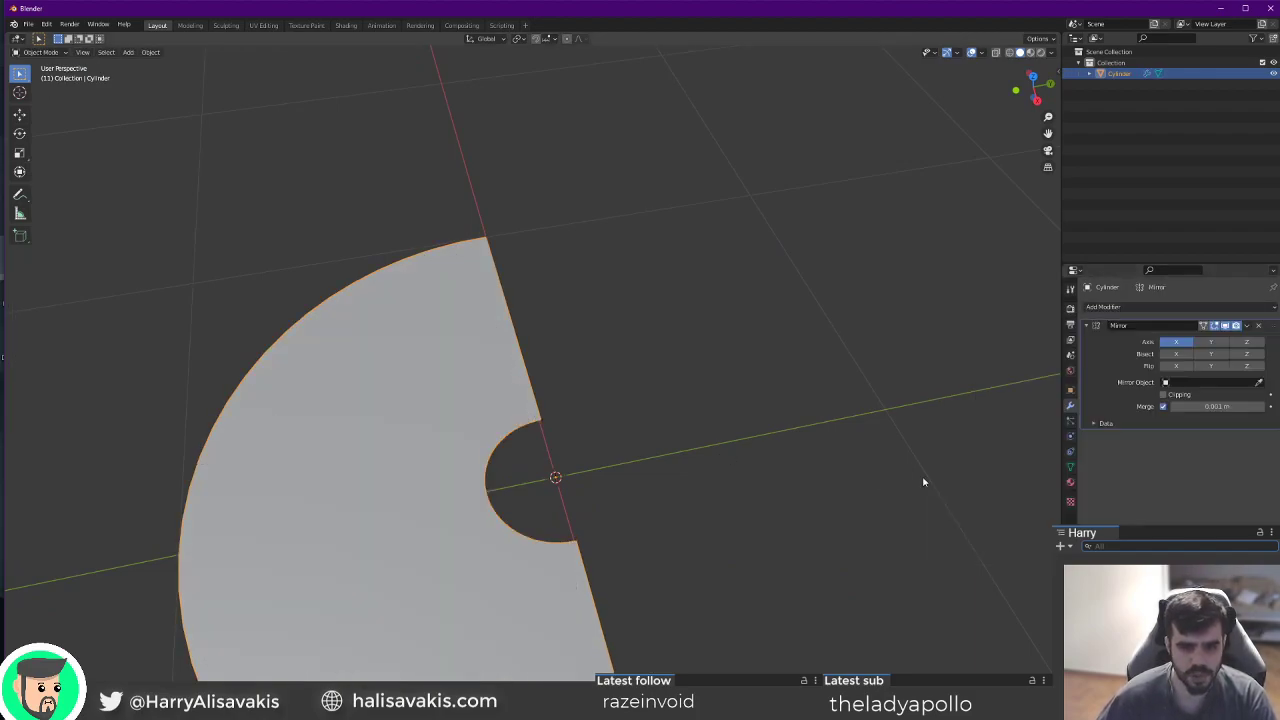
left_click(1181, 343)
left_click(1204, 343)
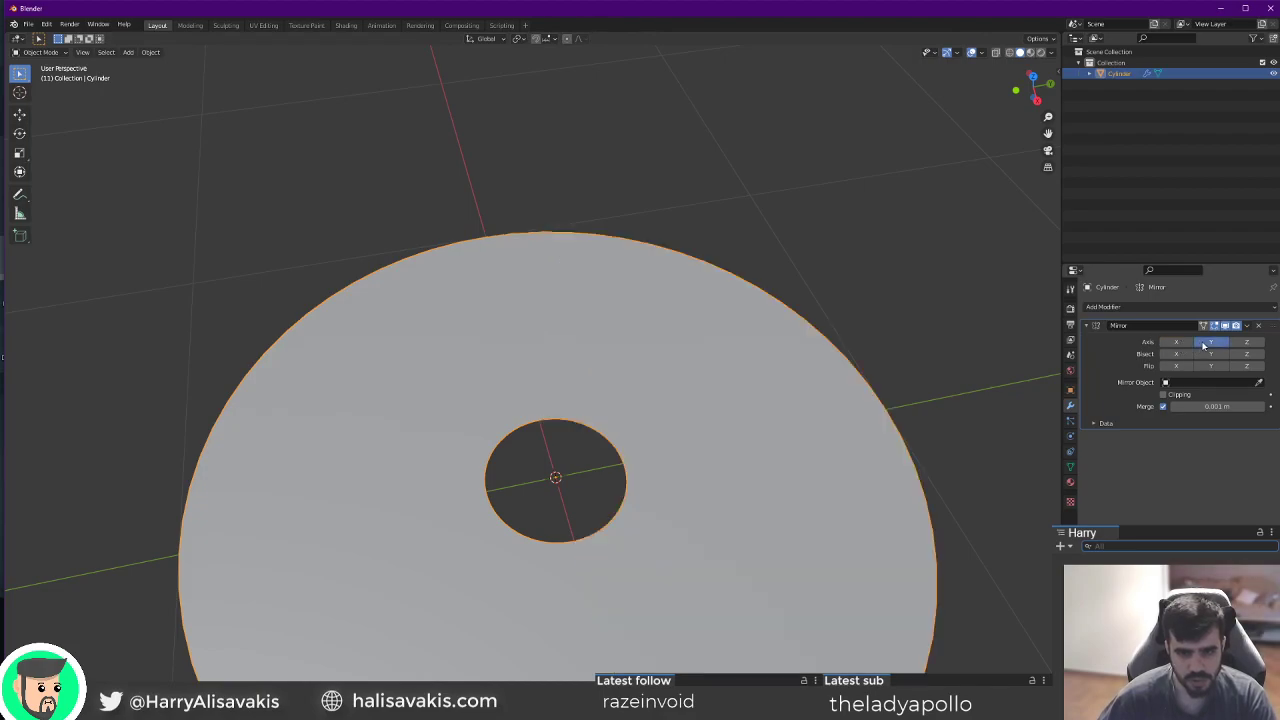
Enable Clipping and on-cage display for the Mirror modifier and enter Edit Mode on the disc.
scroll(854, 431, "down", 2)
mouse_move(854, 431)
middle_mouse_down()
mouse_move(783, 513)
mouse_move(842, 413)
middle_mouse_up()
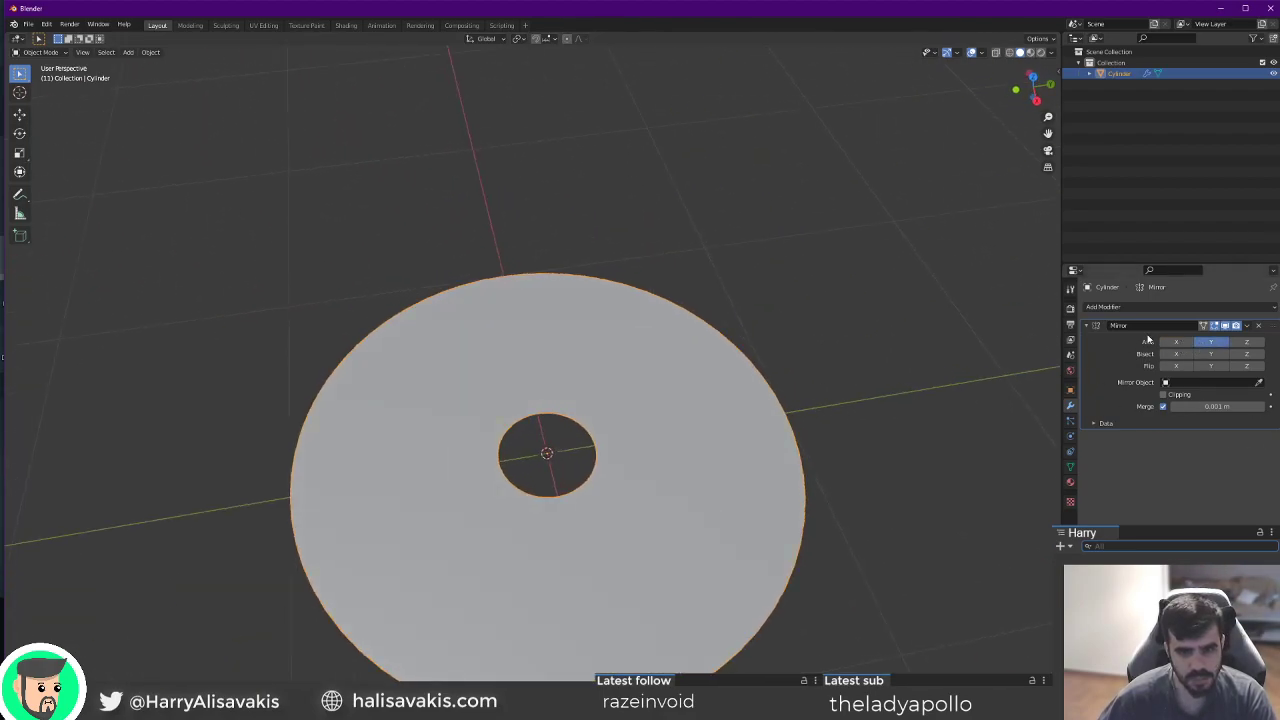
key("Tab")
key("Tab")
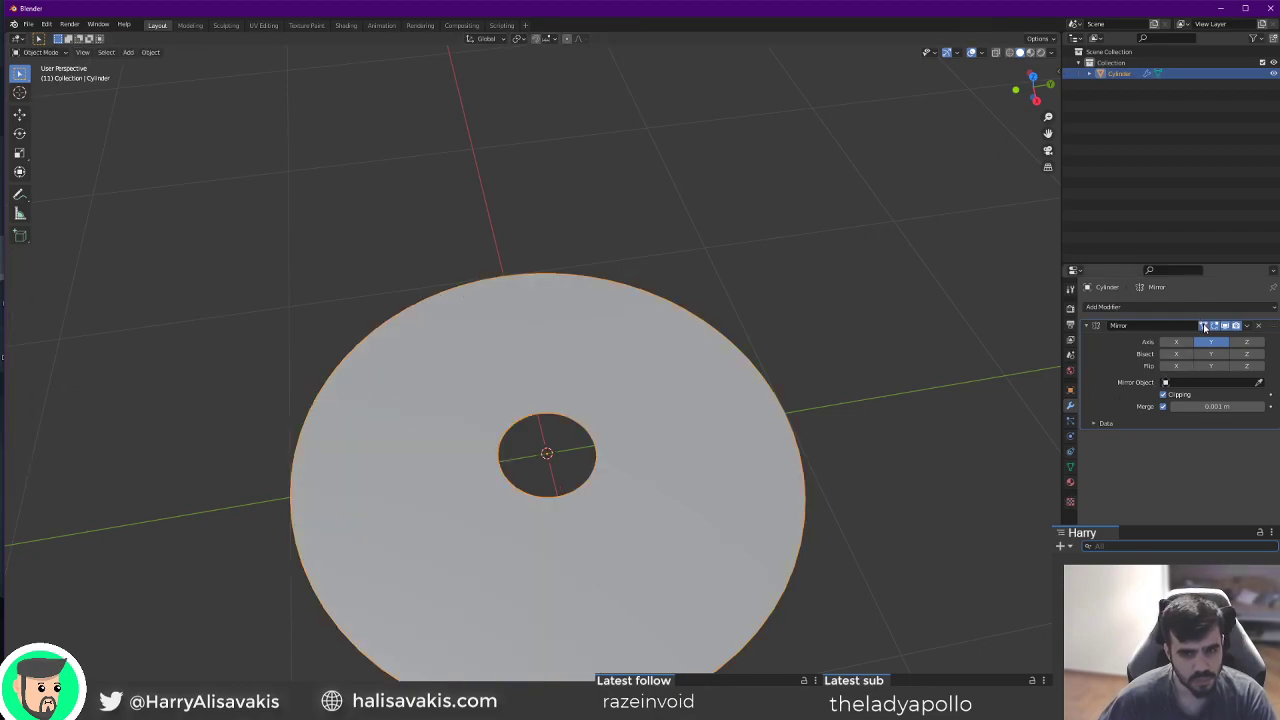
key("Tab")
Move the seam vertices on the negative X side of the disc along Y onto the X axis.
scroll(626, 536, "up", 2)
middle_click_drag(626, 536, 760, 575)
scroll(603, 374, "up", 2)
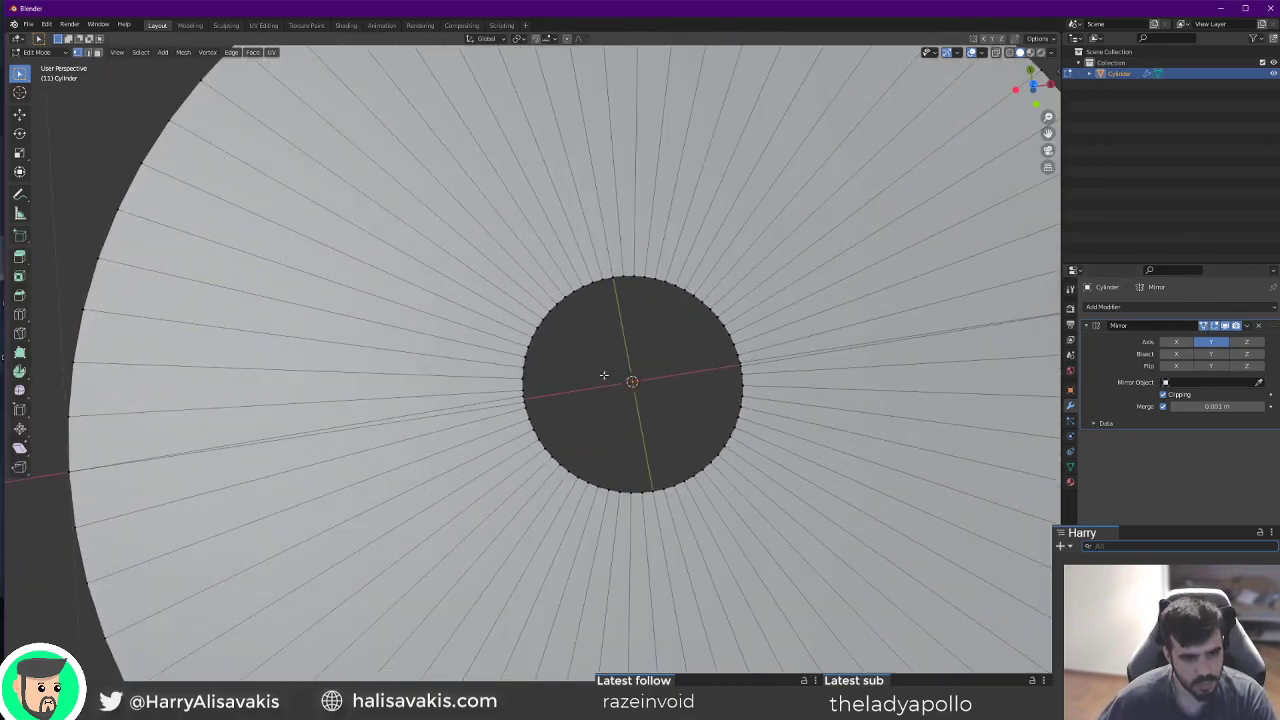
scroll(515, 410, "up", 5)
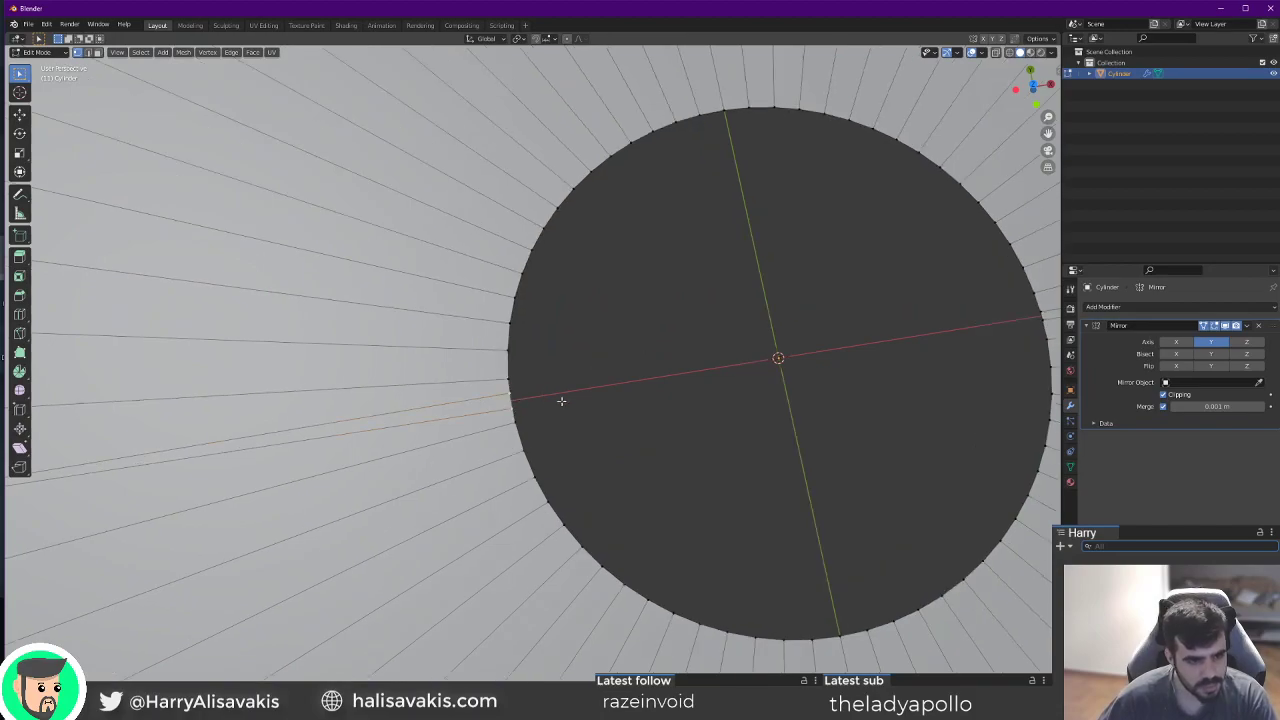
key("g")
key("y")
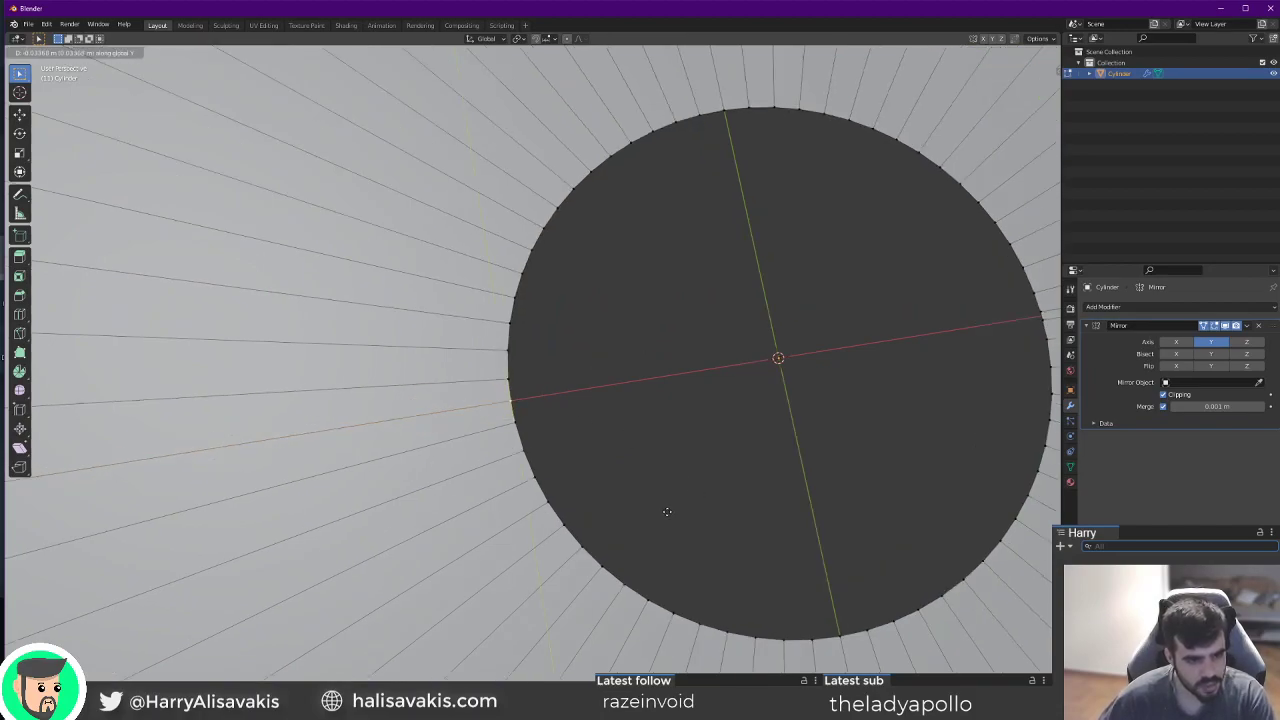
left_click(674, 521)
middle_click_drag(811, 415, 635, 452, "shift")
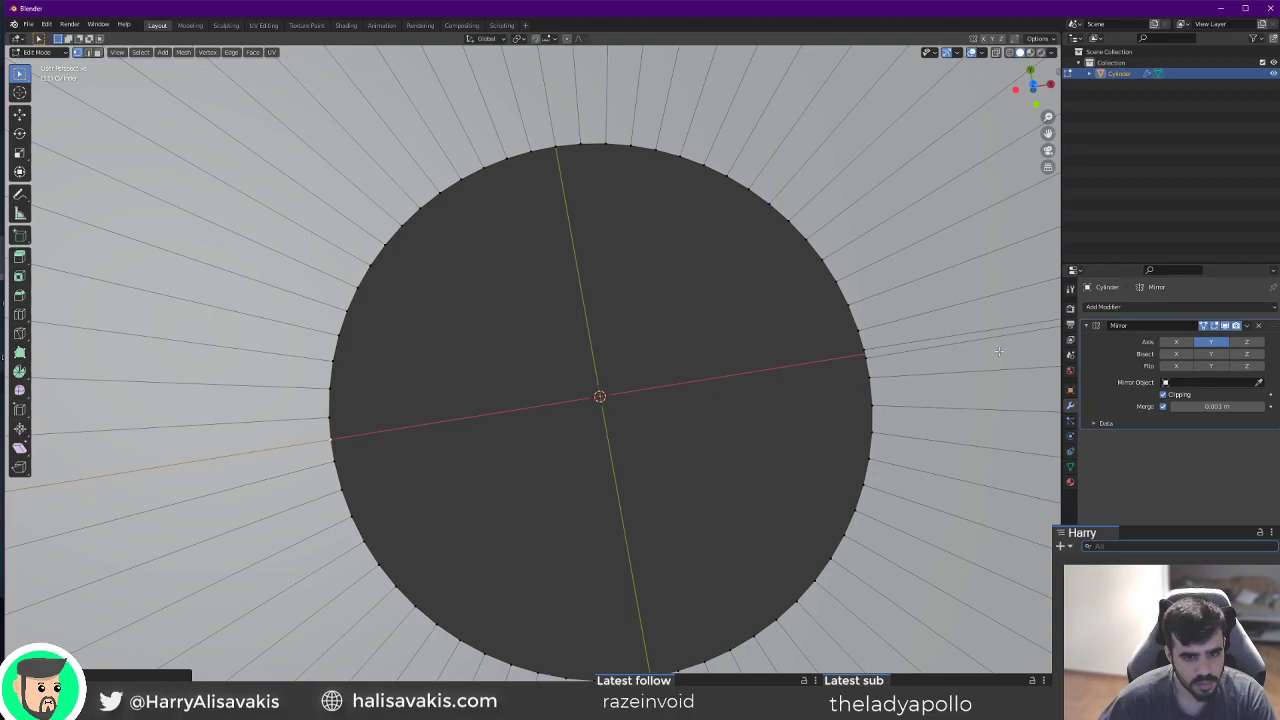
Try mirroring across X as well and moving the seam vertices along Y, and return to Y-only mirroring.
left_click(1176, 342)
key("g")
key("y")
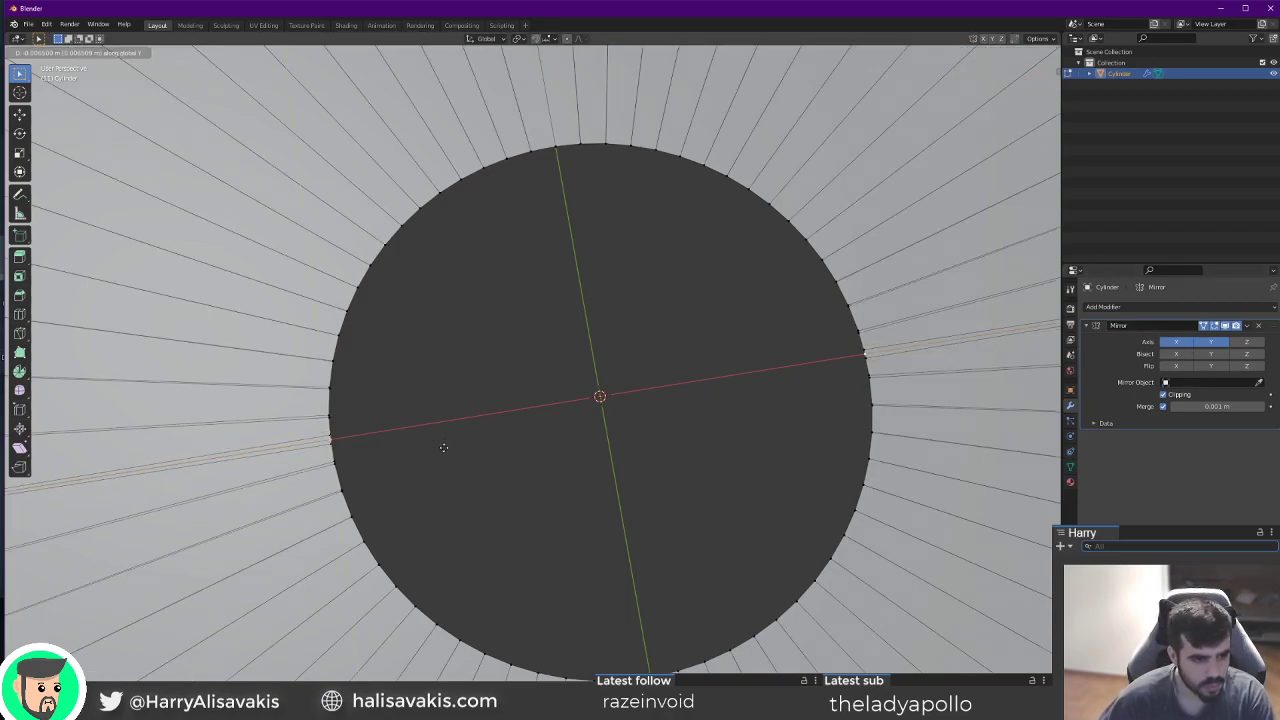
left_click(438, 495)
middle_click_drag(408, 497, 608, 591, "shift")
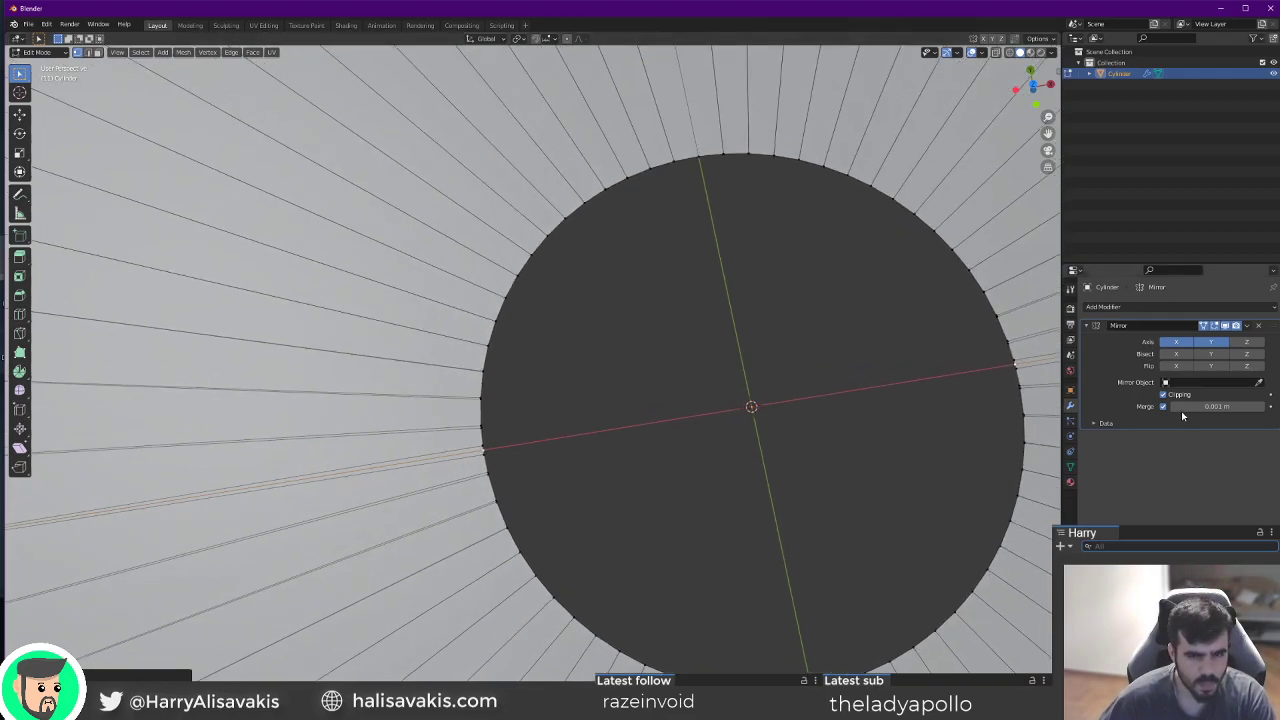
left_click(1186, 344)
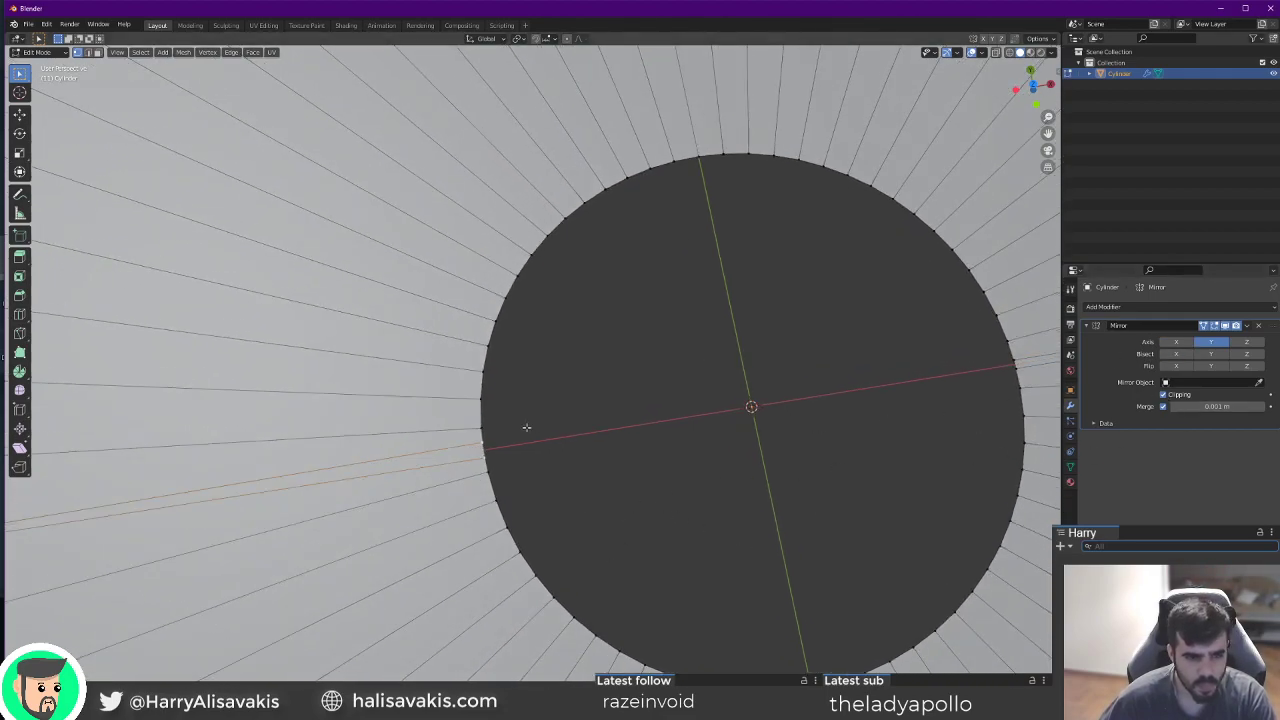
Move the seam vertices on both sides of the central hole along Y onto the X axis.
middle_click_drag(699, 445, 549, 474, "shift")
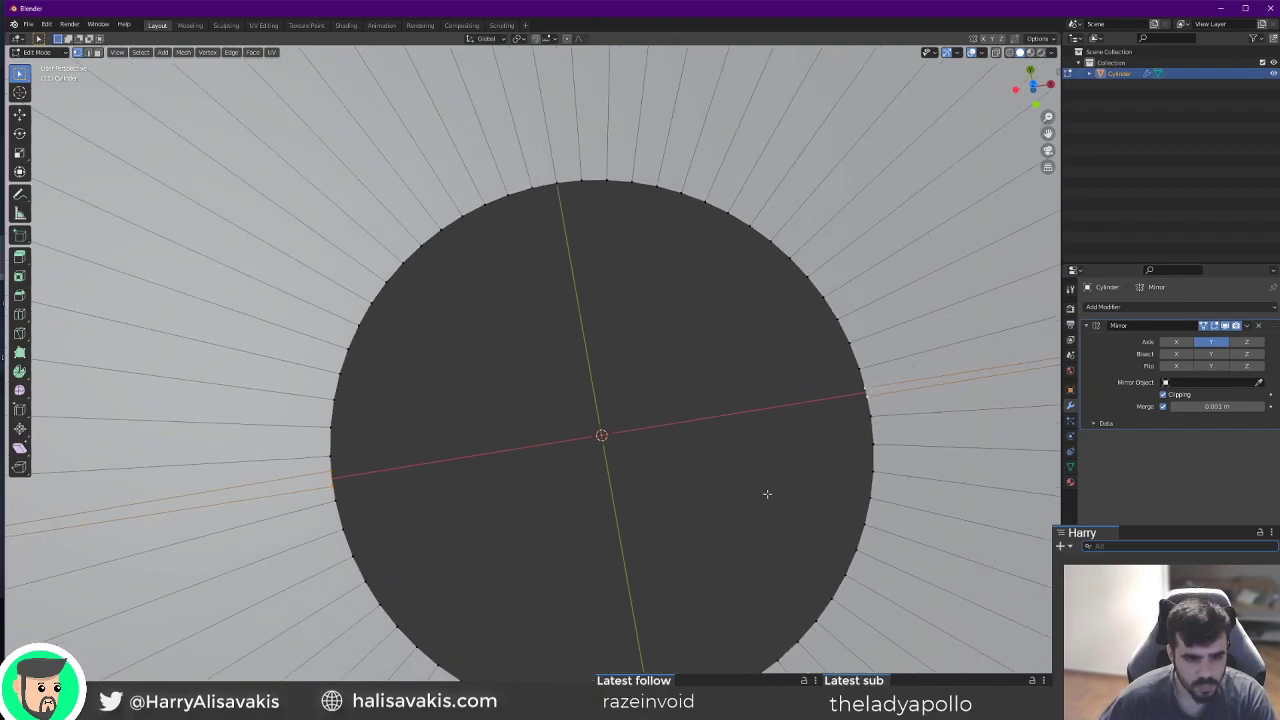
key("Tab")
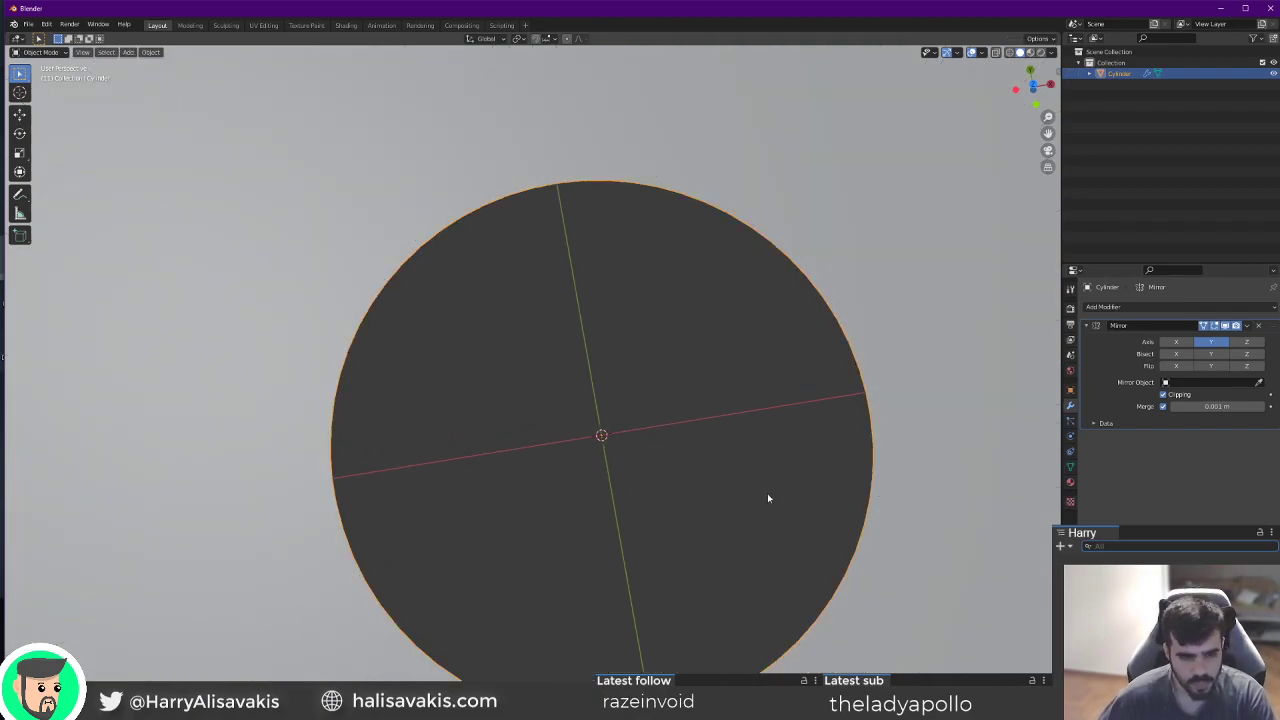
key("Tab")
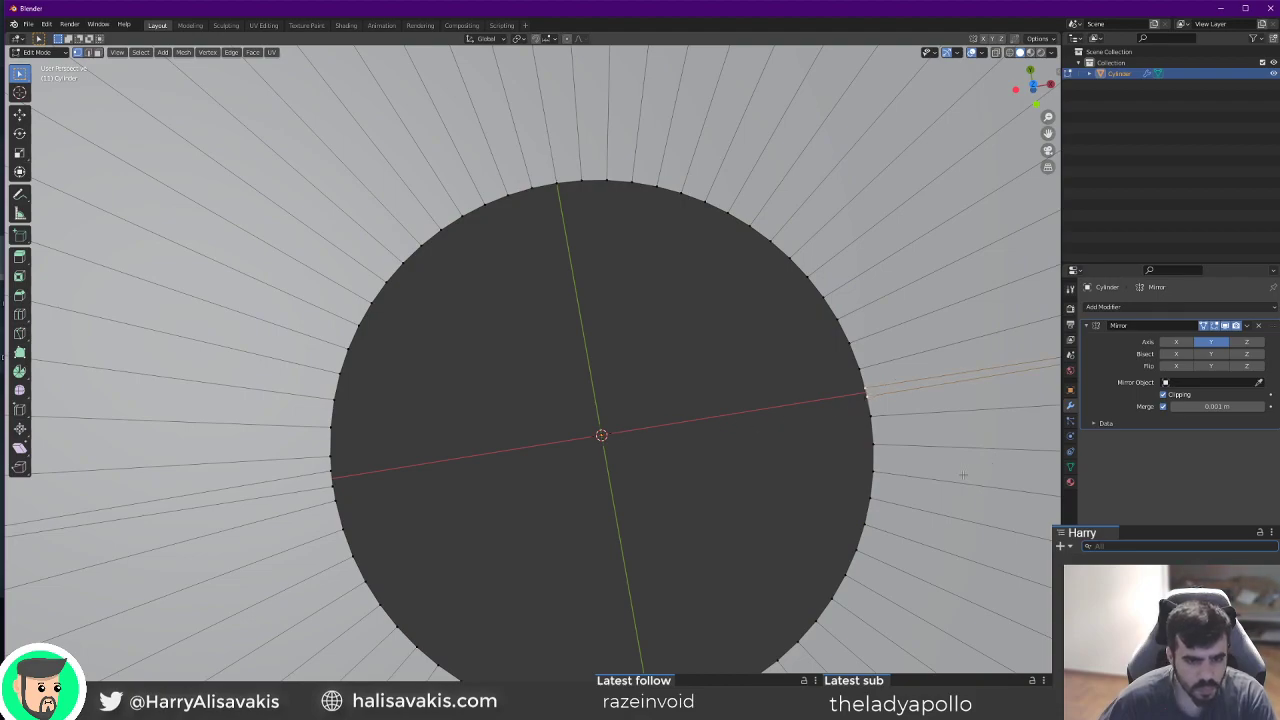
key("g")
key("y")
left_click(958, 600)
left_click(346, 470)
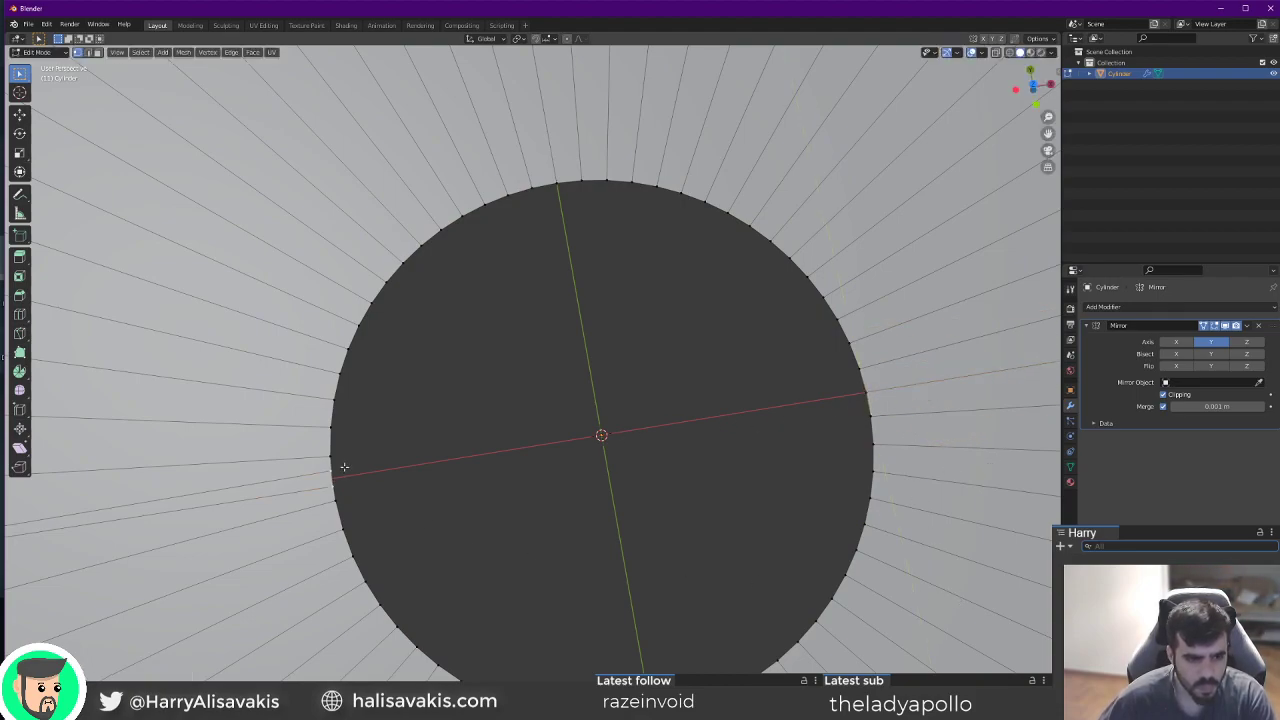
key("g")
key("y")
left_click(366, 563)
Apply the disc's Mirror modifier and merge all its vertices by distance.
scroll(380, 561, "down", 8)
scroll(551, 545, "up", 2)
mouse_move(725, 572)
middle_mouse_down()
mouse_move(682, 570)
mouse_move(627, 452)
mouse_move(711, 567)
middle_mouse_up()
middle_click_drag(396, 468, 474, 431)
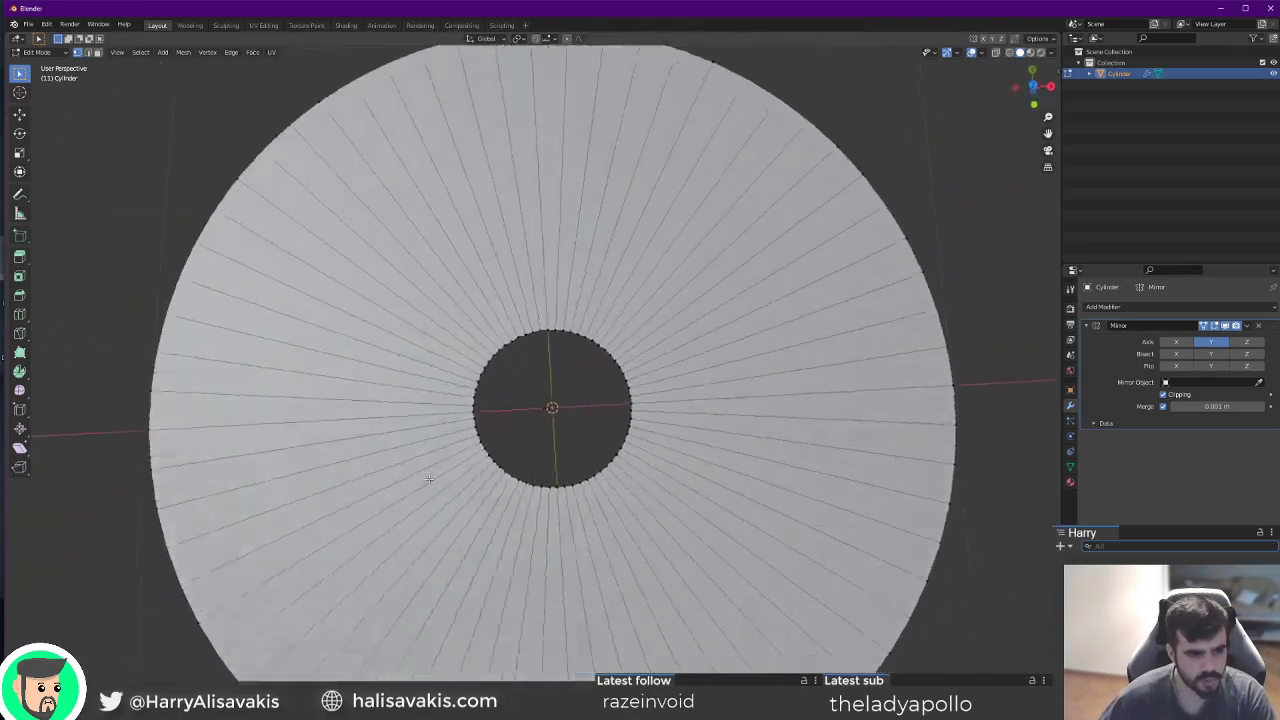
scroll(415, 478, "down", 4)
scroll(415, 478, "up", 4)
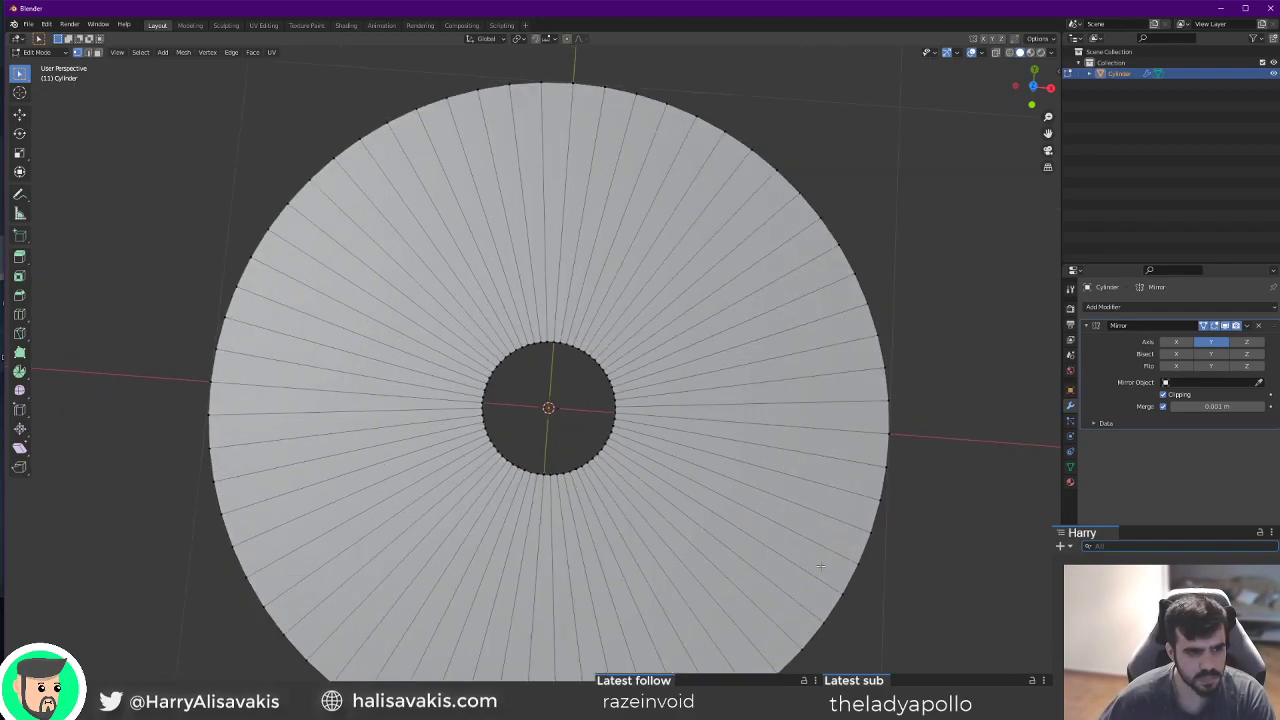
key("Tab")
key("ctrl+a")
key("Tab")
key("a")
key("m")
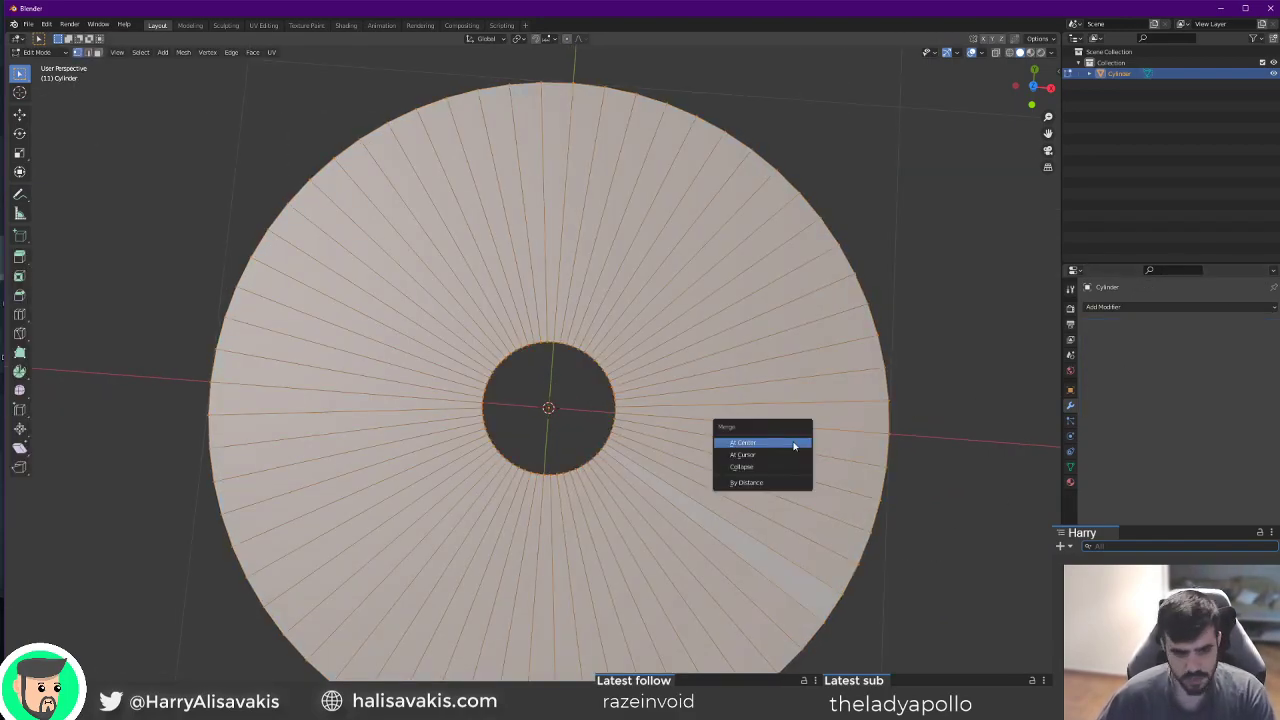
left_click(778, 482)
key("Tab")
key("Tab")
Switch to the UV Editing workspace and select the whole disc mesh to display its UVs over the slash texture.
left_click(263, 25)
key("a")
middle_click_drag(823, 536, 997, 517)
scroll(997, 517, "up", 3)
key("alt+a")
scroll(945, 459, "down", 3)
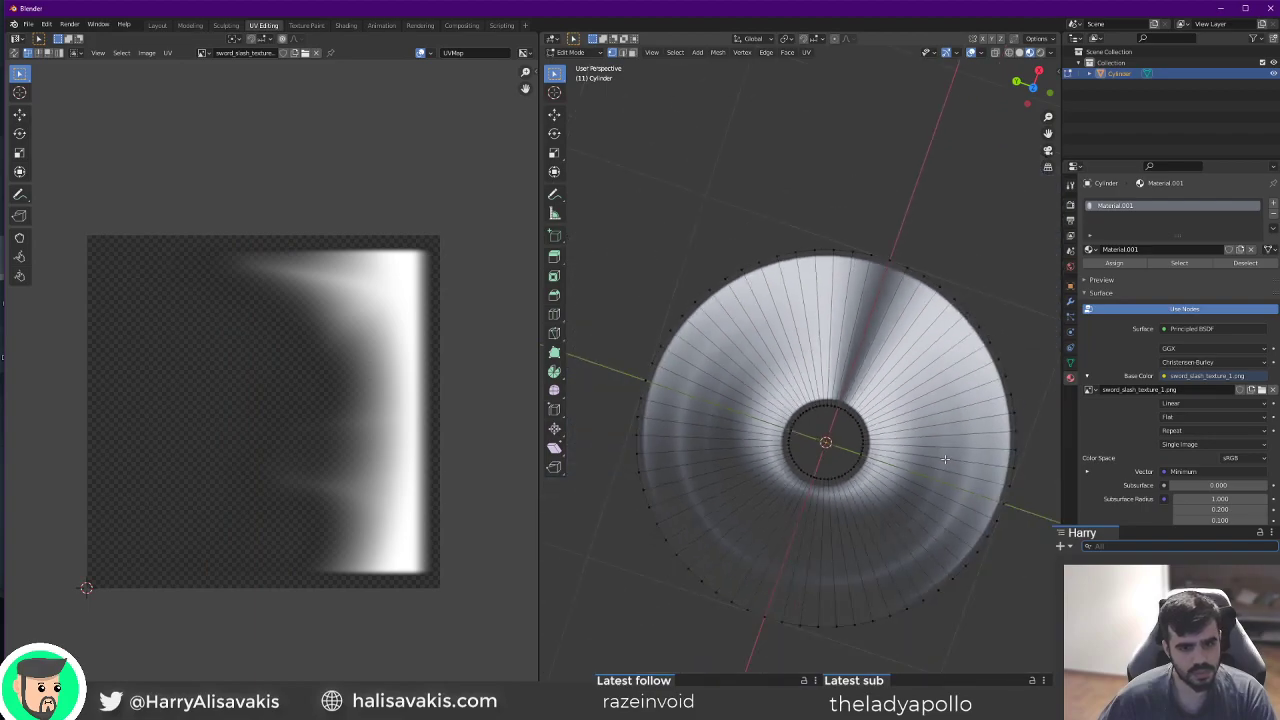
middle_click_drag(945, 459, 903, 452, "shift")
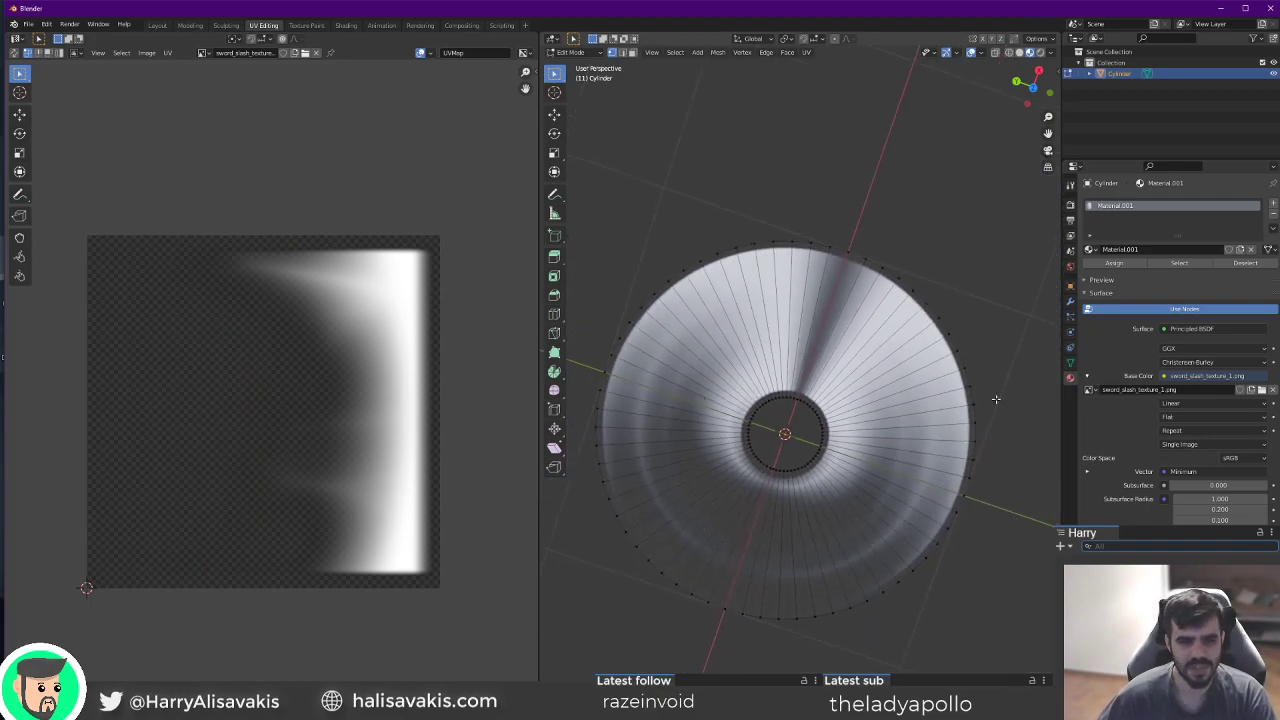
key("a")
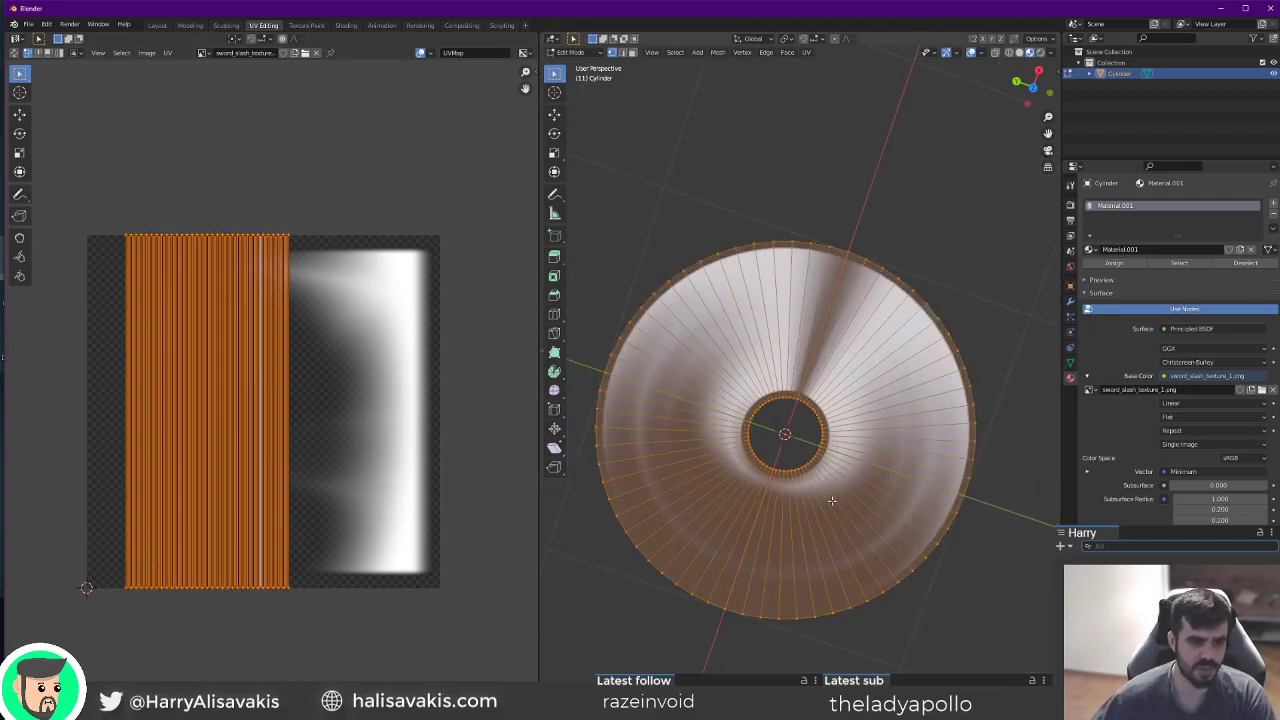
scroll(765, 471, "up", 1)
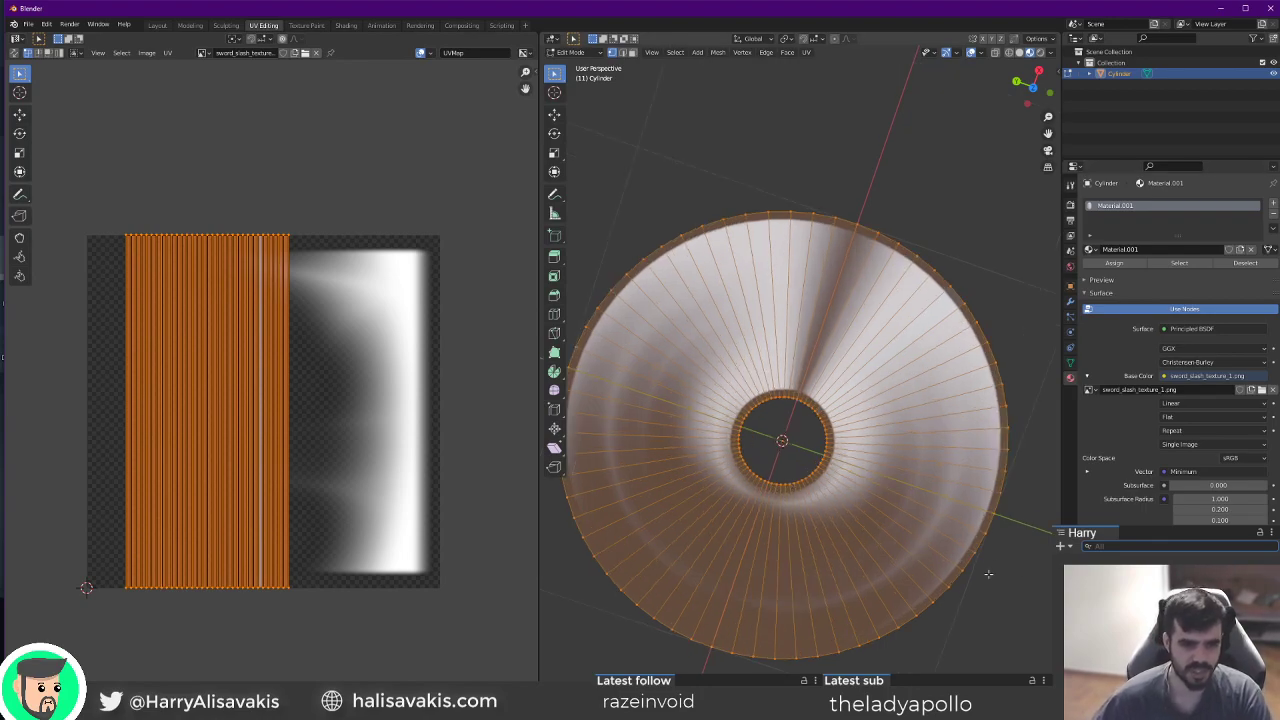
In face selection mode and top view, unwrap the single disc face adjoining the negative Y axis on its positive X side.
left_click(634, 53)
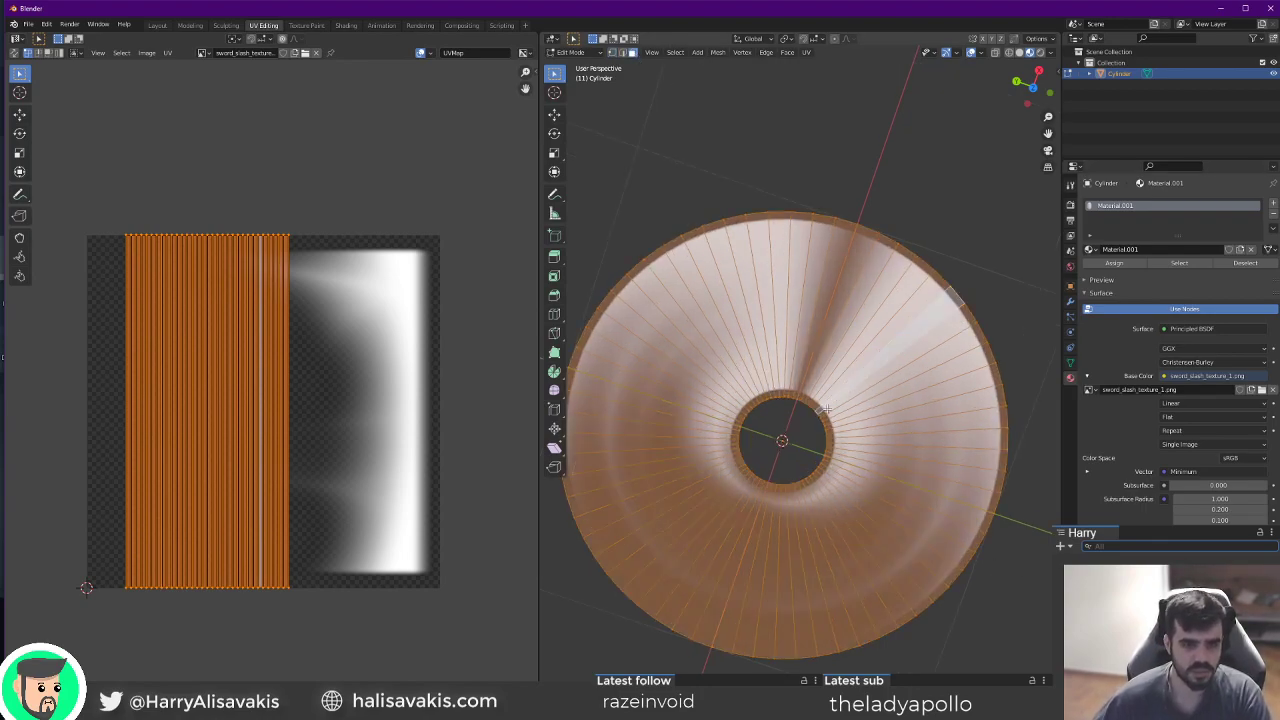
key("grave")
left_click(764, 316)
key("grave")
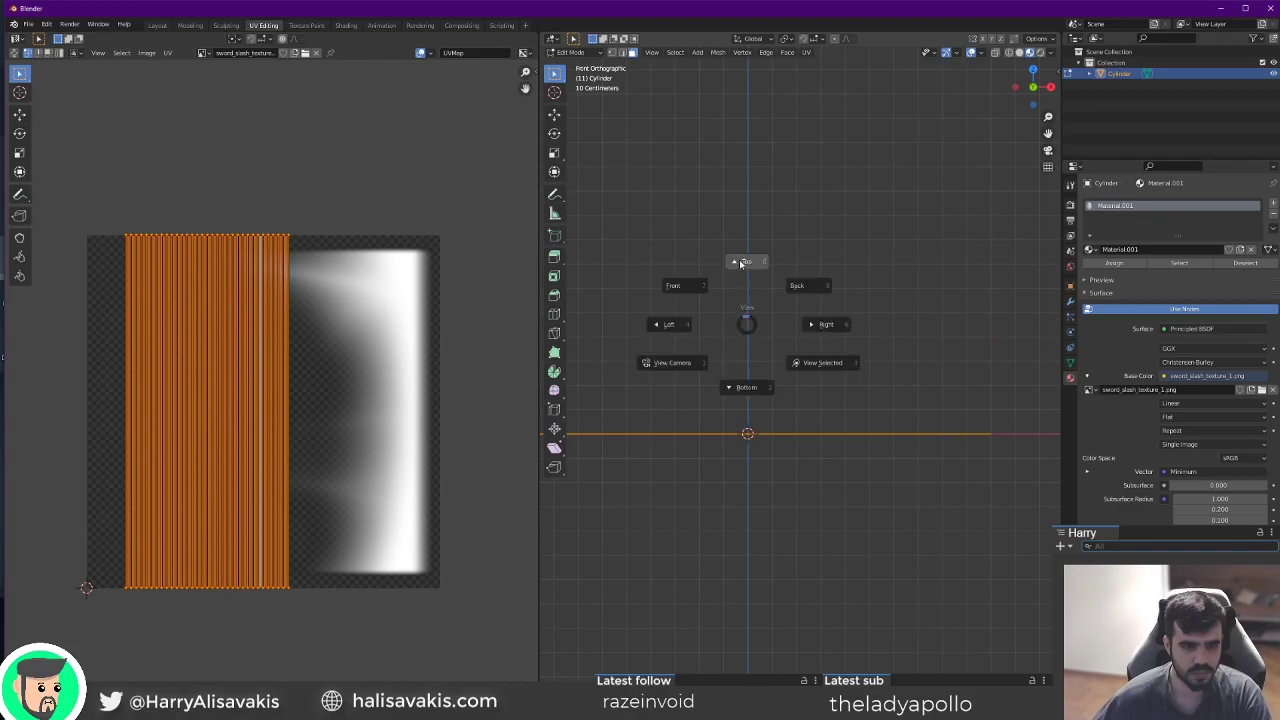
left_click(745, 295)
key("grave")
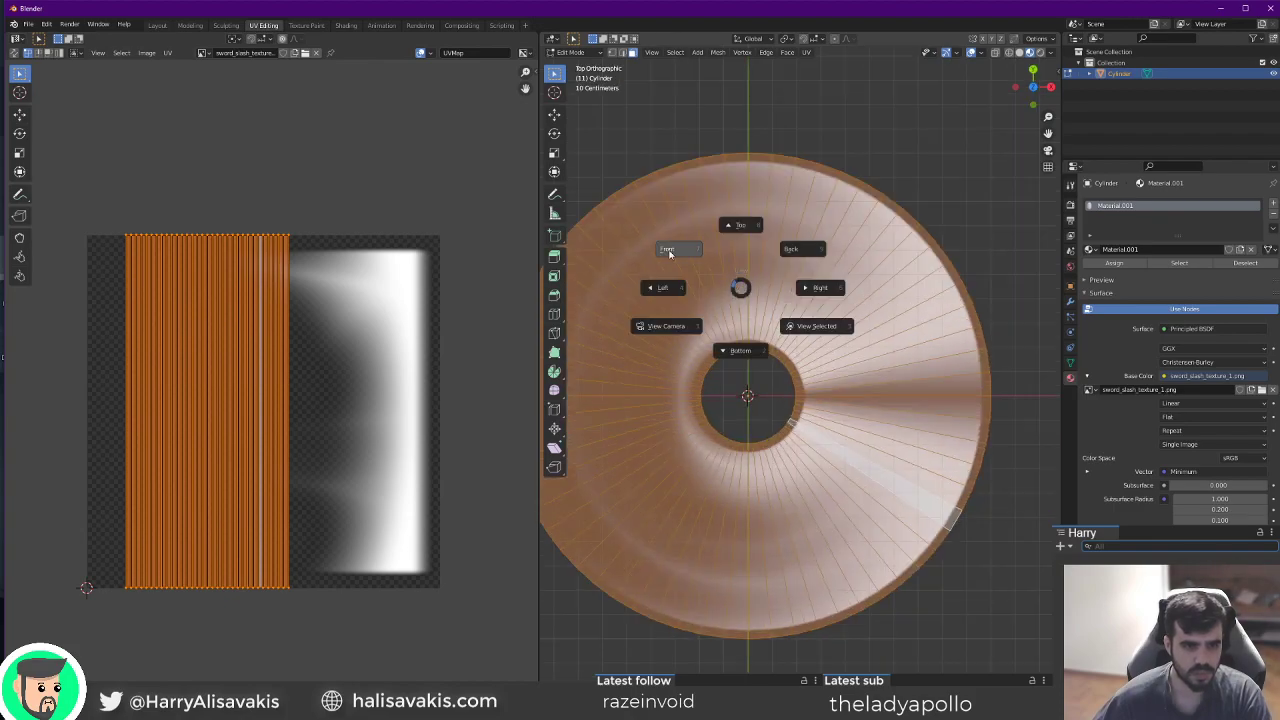
left_click(670, 252)
key("grave")
left_click(725, 175)
left_click(742, 245)
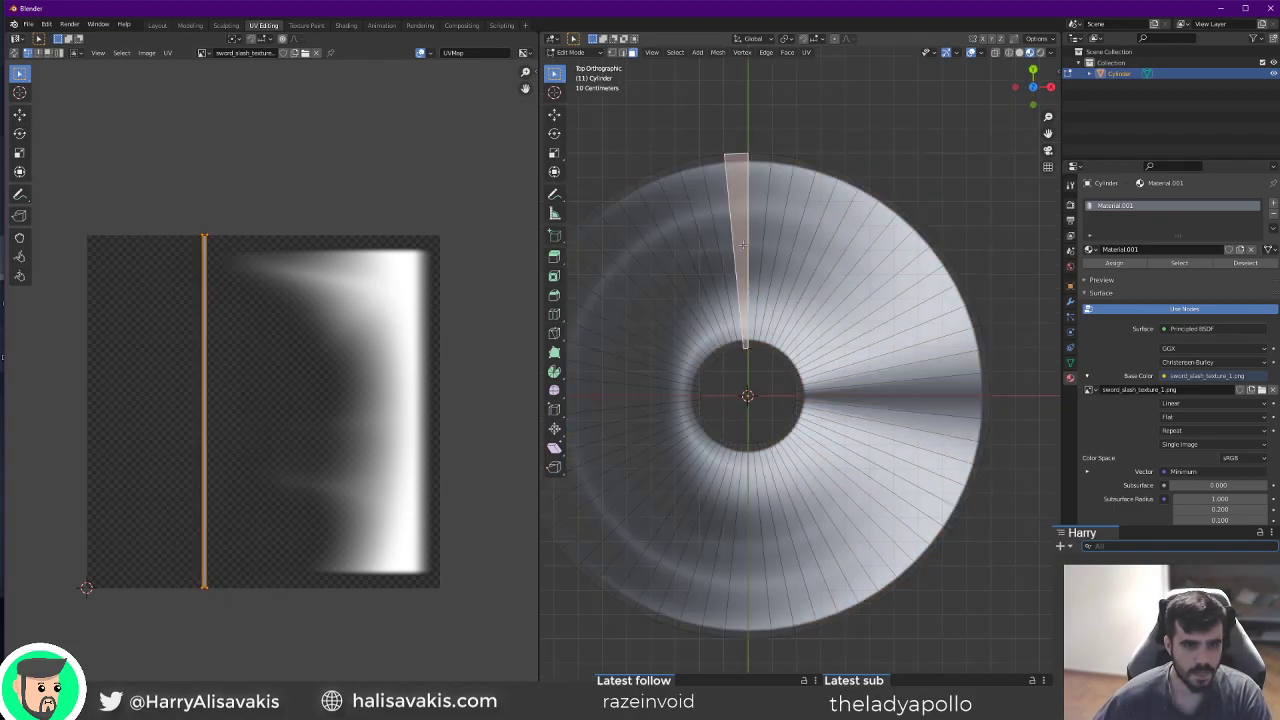
left_click(763, 616)
key("u")
left_click(766, 614)
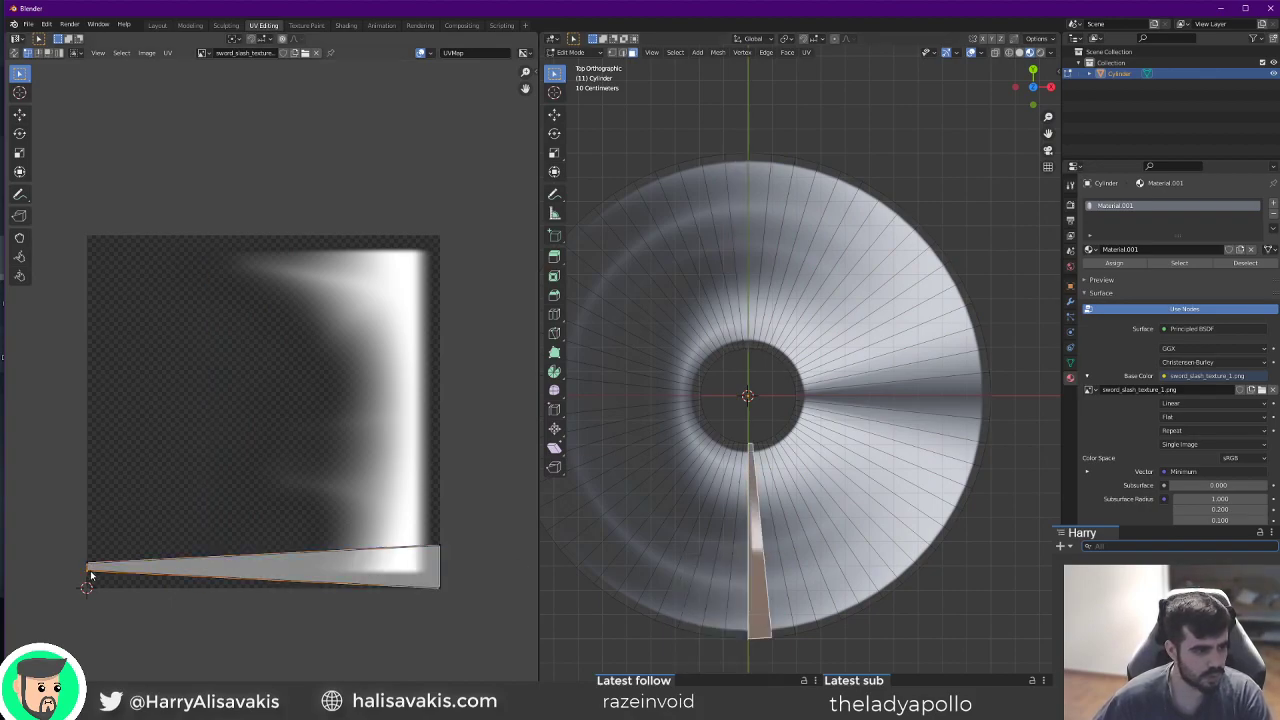
Move the upper UV corners of the unwrapped face up along Y so the face fills the whole texture square.
key("g")
left_click(76, 200)
key("g")
key("y")
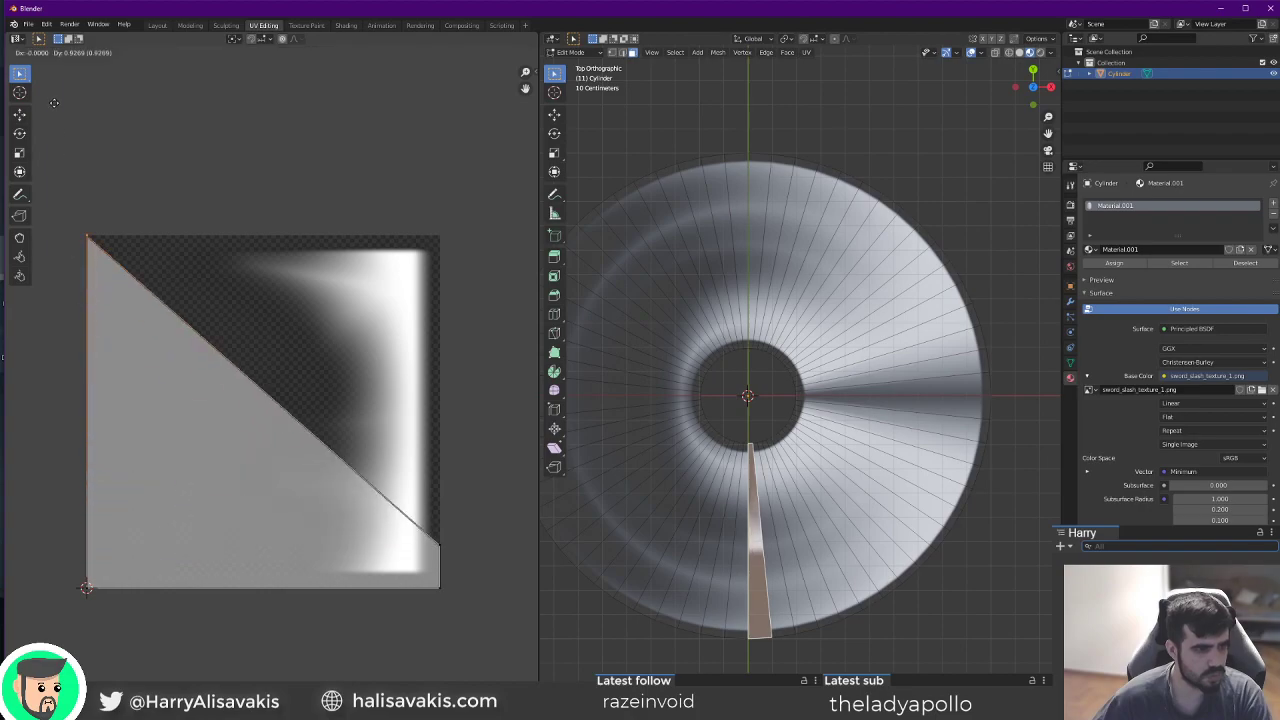
left_click(479, 649)
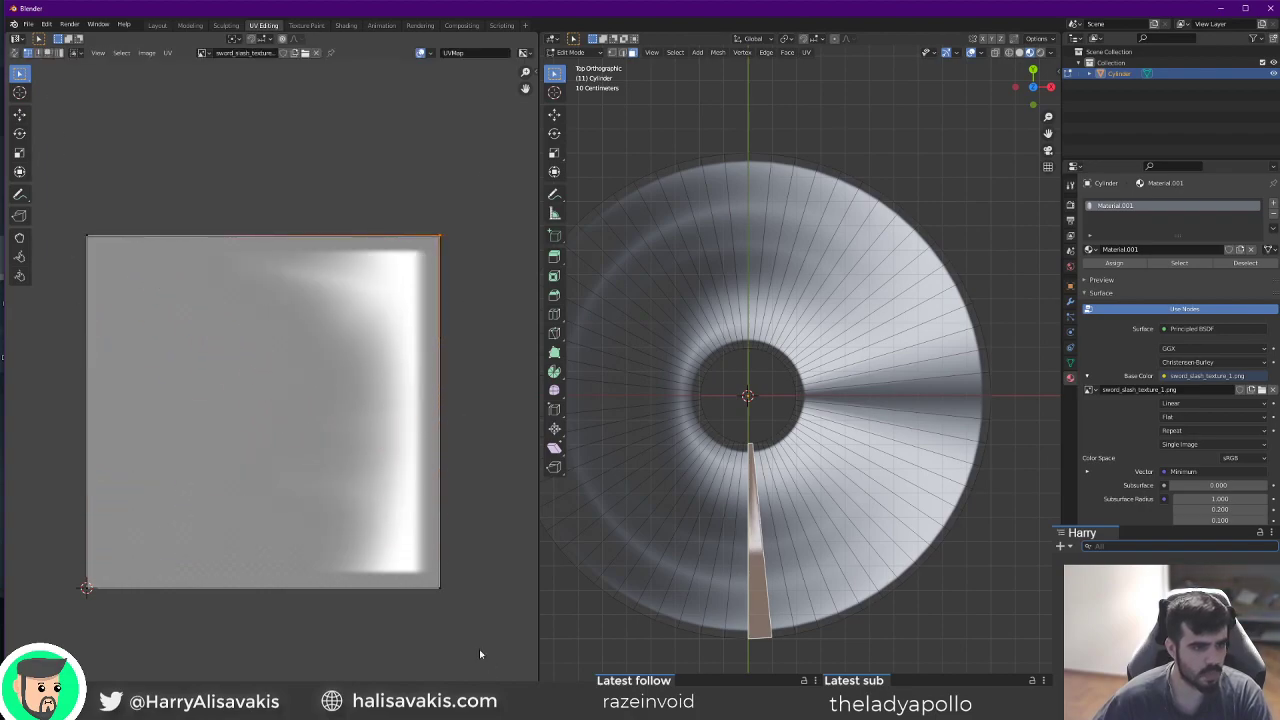
Select all the disc's faces and unwrap them with Follow Active Quads based on the squared face.
key("a")
key("u")
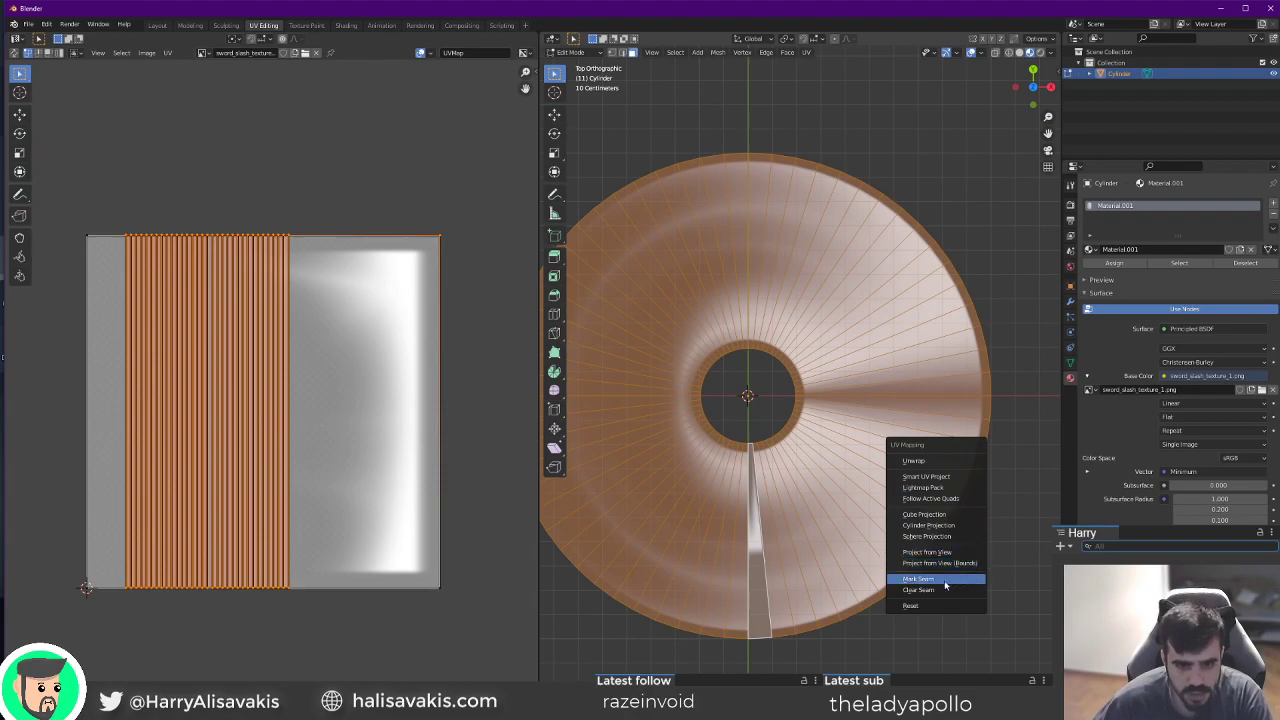
left_click(936, 498)
left_click(933, 531)
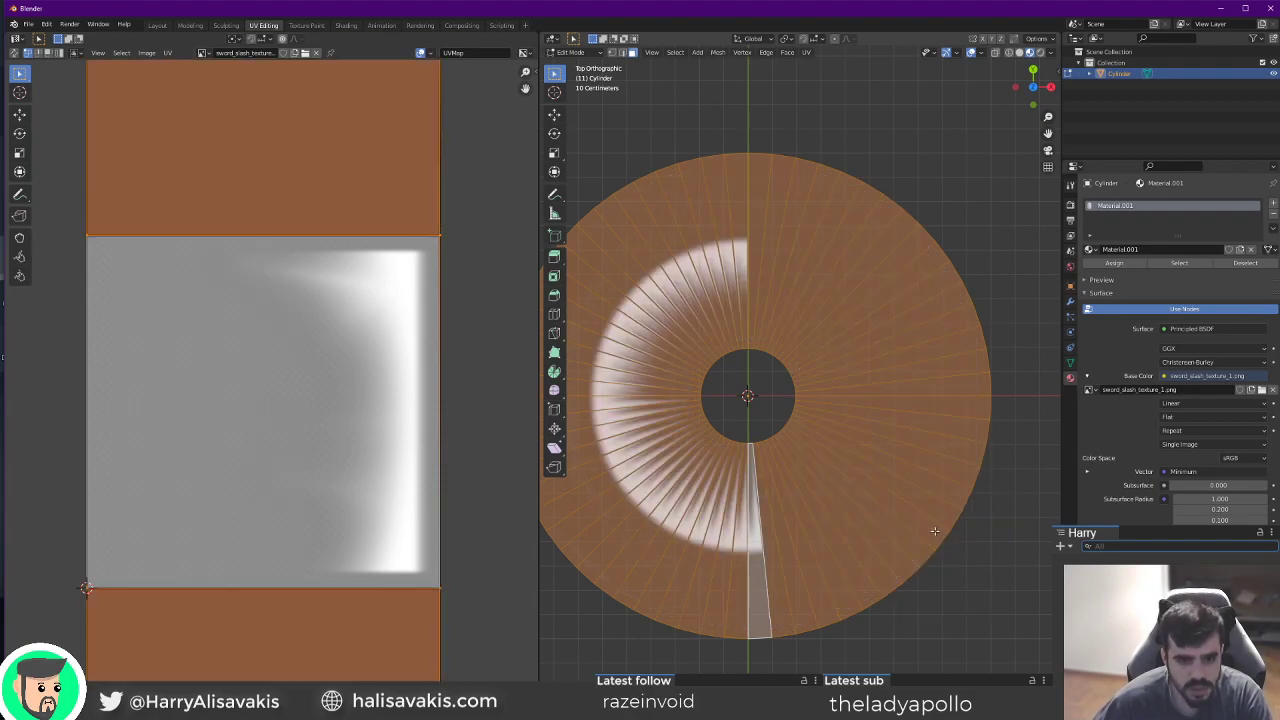
scroll(251, 549, "down", 15)
key("s")
key("y")
key("0")
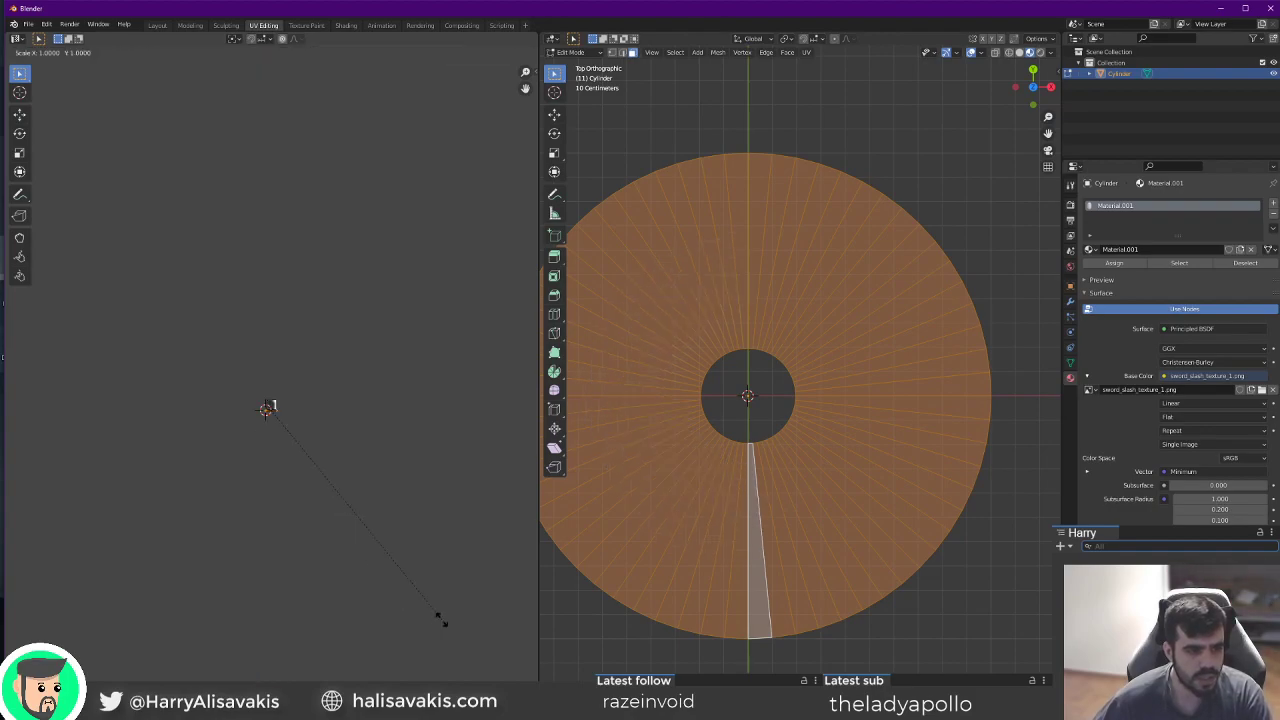
right_click(359, 551)
key("s")
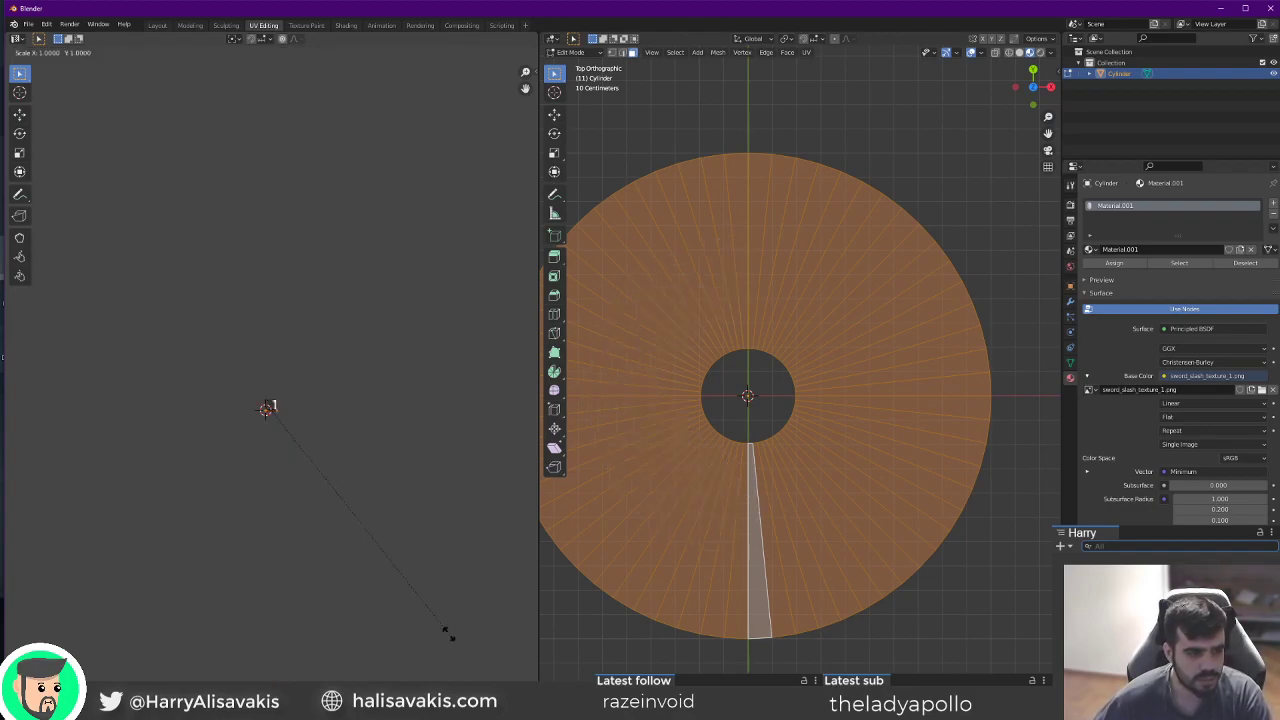
right_click(440, 562)
scroll(449, 563, "up", 10)
key("s")
key("y")
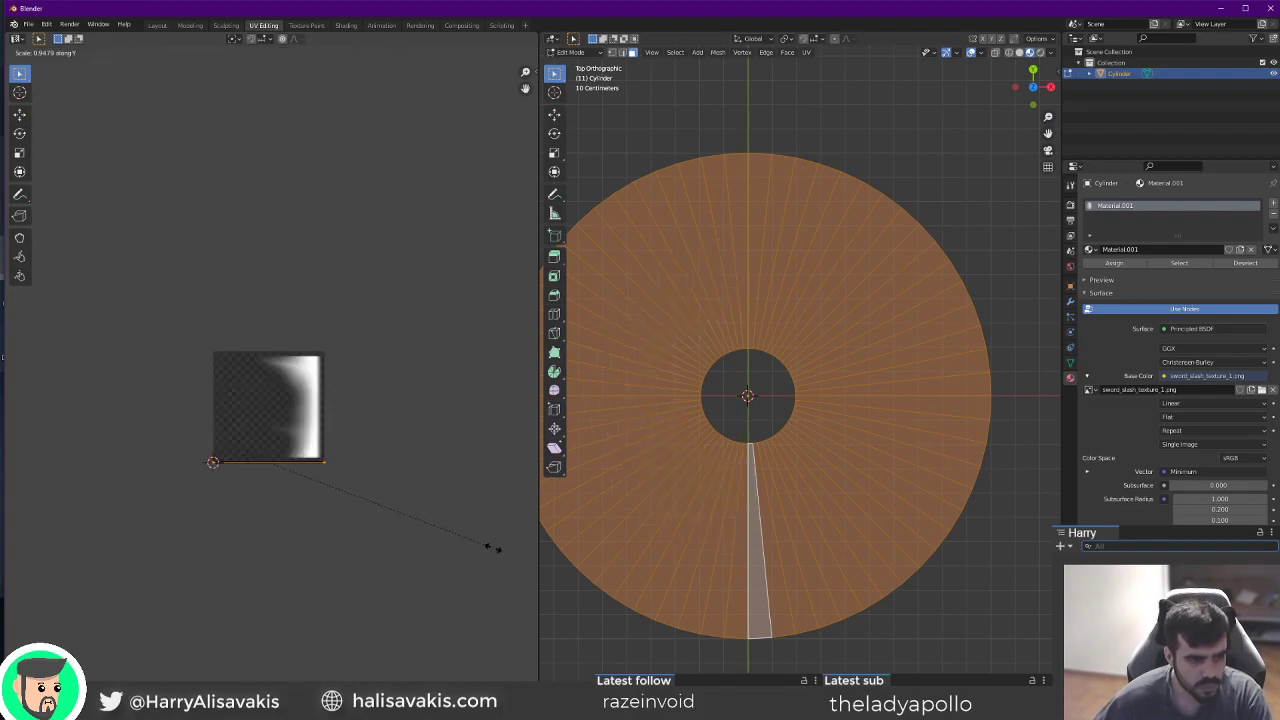
right_click(430, 532)
scroll(435, 560, "down", 6)
key("s")
key("y")
right_click(290, 547)
scroll(406, 494, "up", 7)
middle_click_drag(281, 546, 598, 445)
scroll(355, 577, "down", 3)
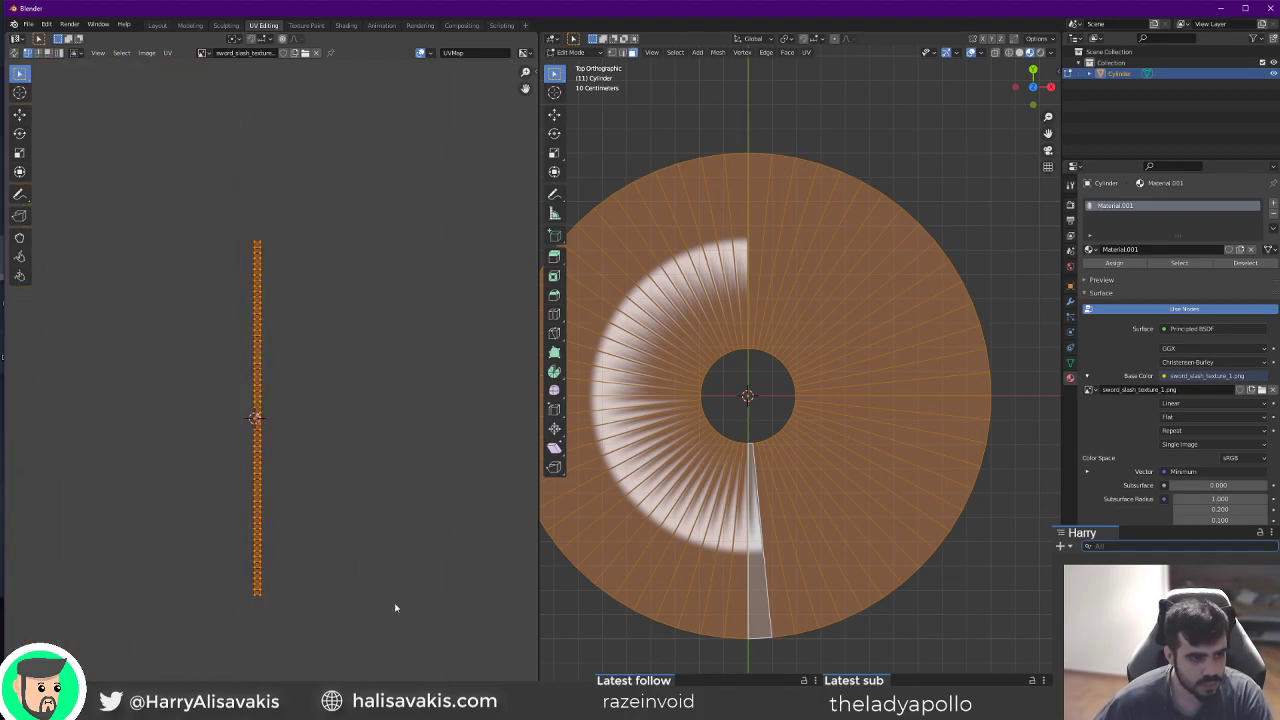
key("s")
left_click(267, 233)
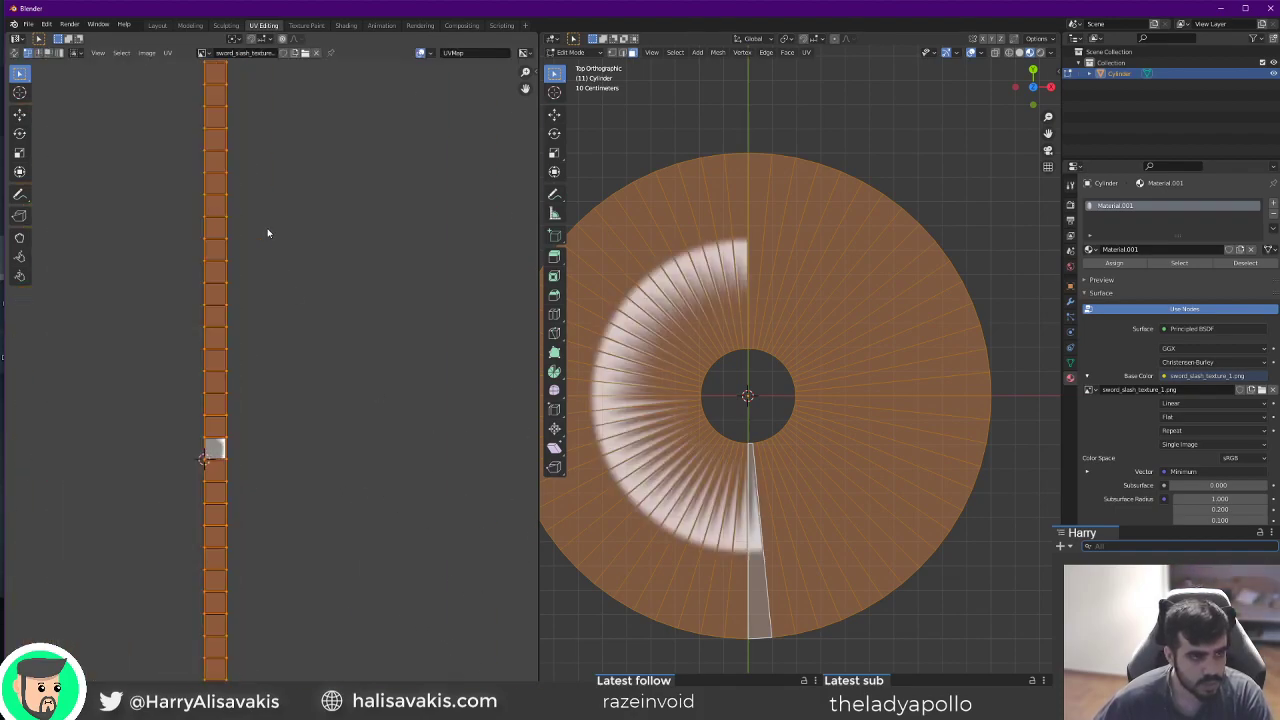
Turn off constraining to image bounds and scale the unwrapped UV strip along Y so its full length matches the texture square's height.
left_click(167, 52)
left_click(188, 110)
key("s")
key("y")
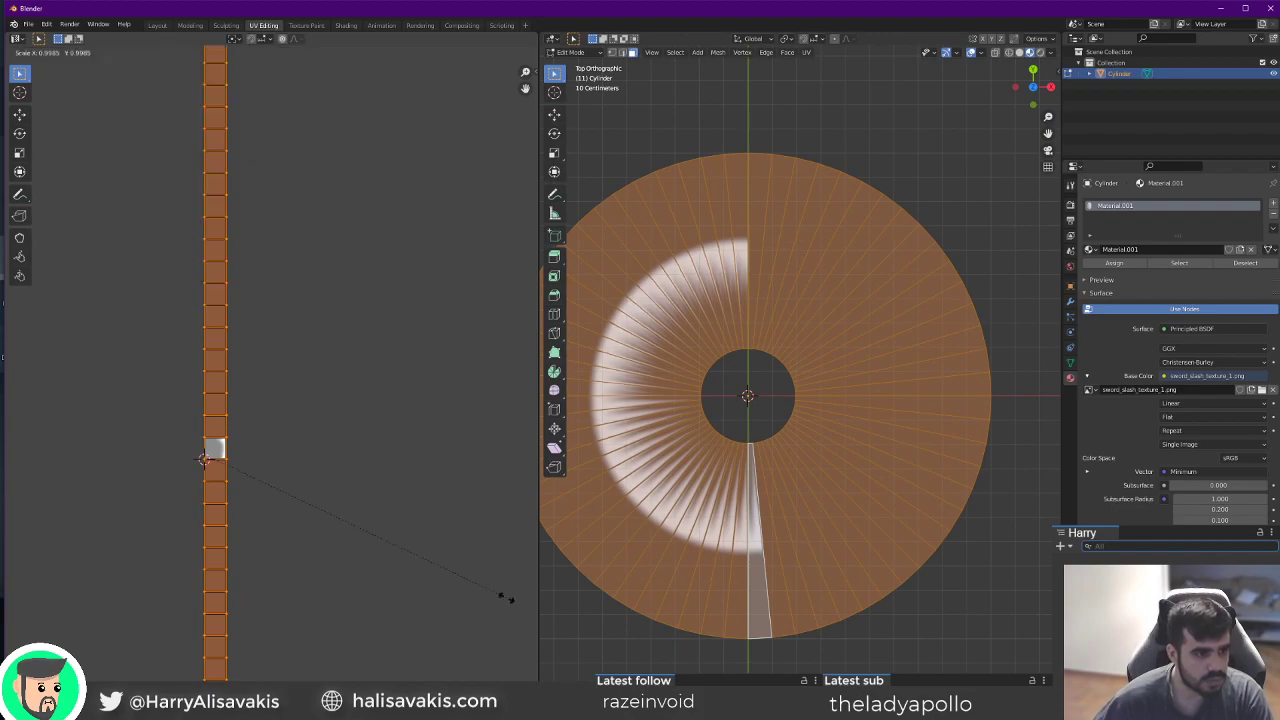
left_click(291, 500)
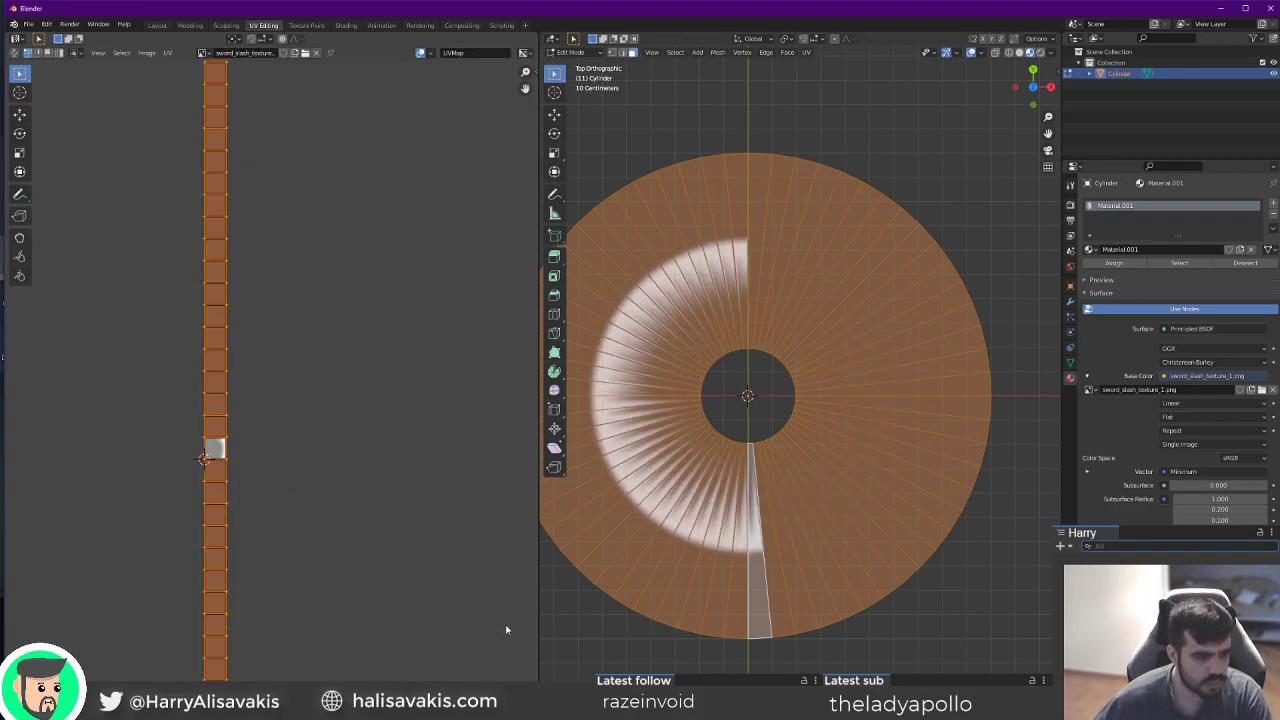
key("s")
key("y")
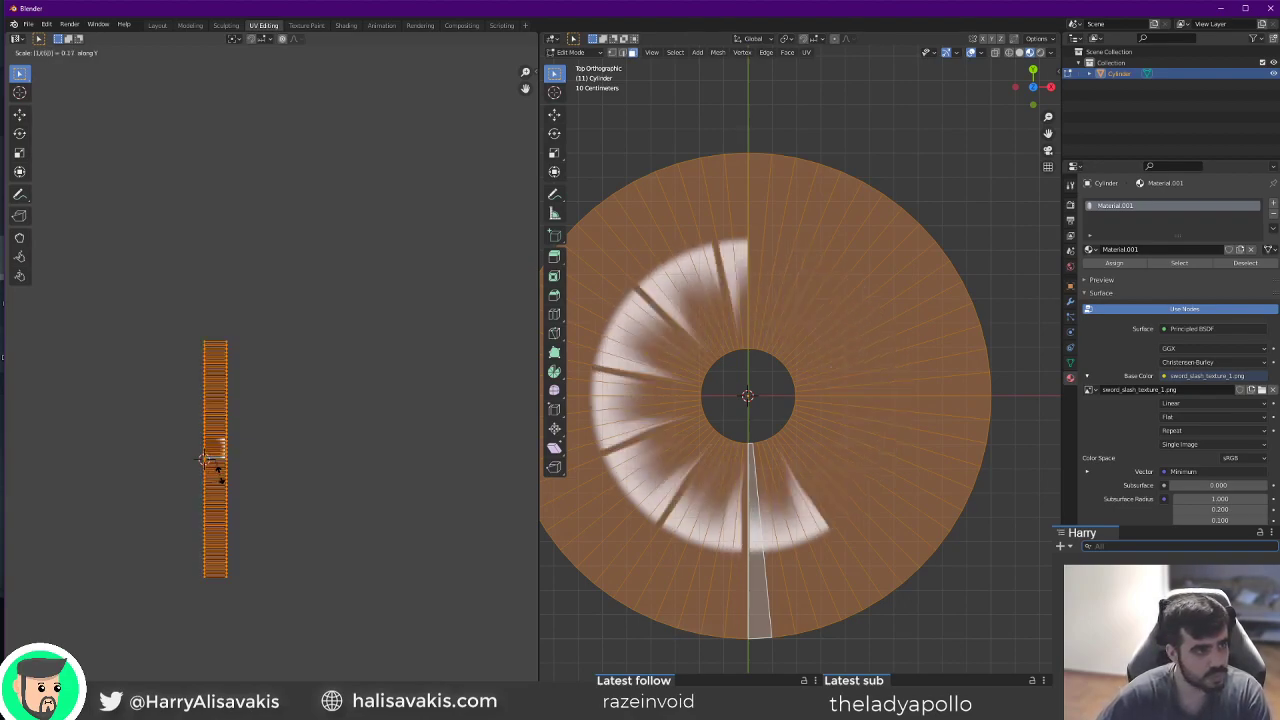
key("Return")
Turn constraining to image bounds back on and move the scaled UV layout up so it covers the slash texture square.
scroll(222, 480, "up", 5)
middle_click_drag(196, 555, 284, 483)
scroll(280, 484, "up", 5)
middle_click_drag(190, 590, 393, 468)
key("g")
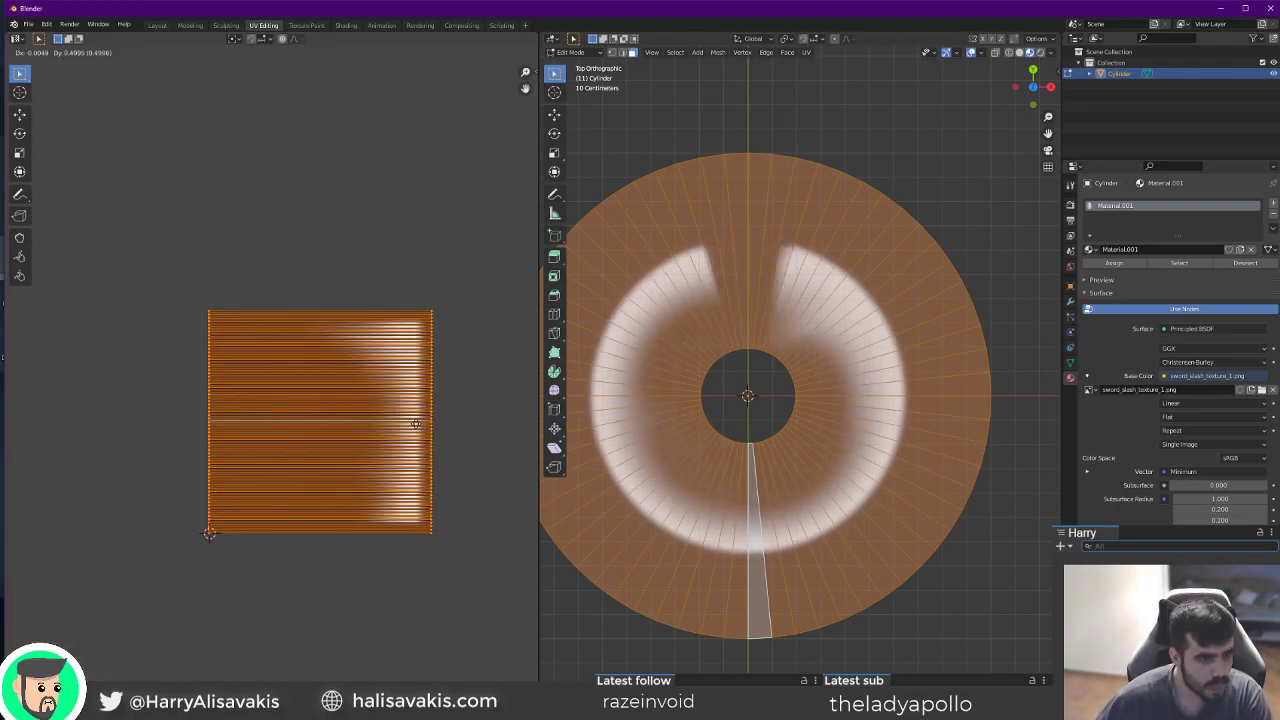
right_click(417, 422)
left_click(170, 54)
left_click(205, 109)
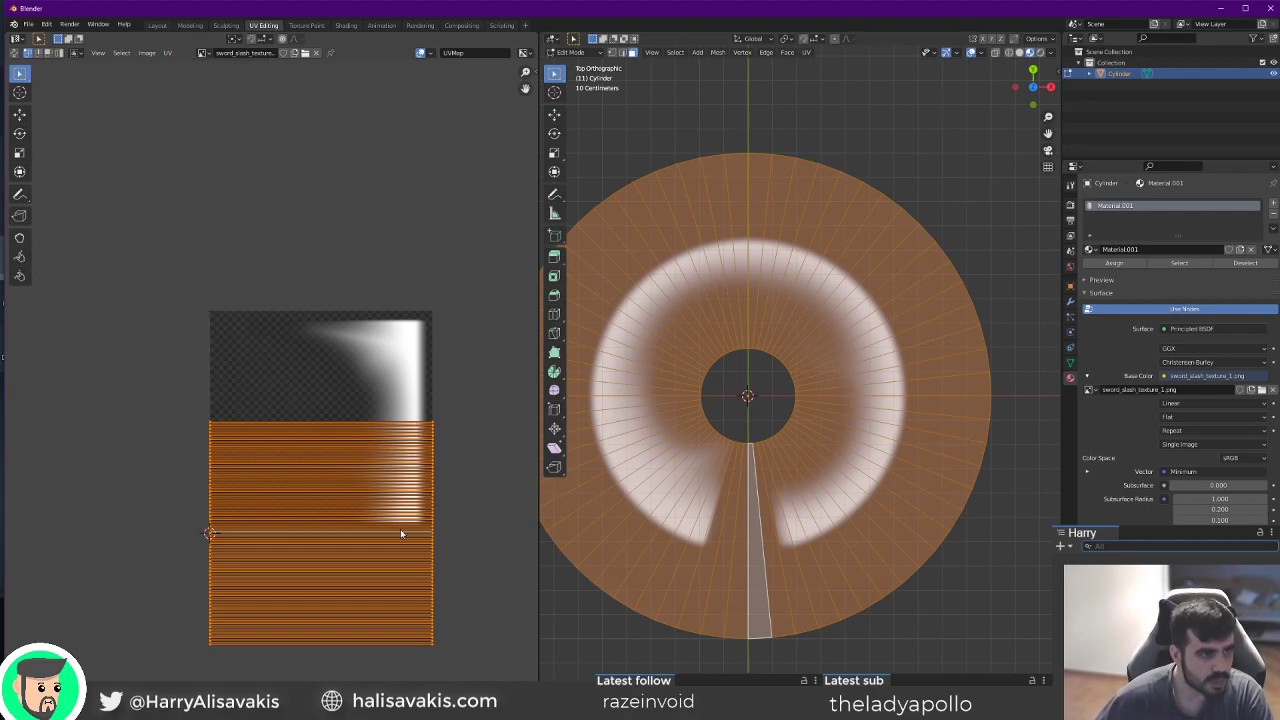
key("g")
left_click(417, 366)
scroll(435, 405, "up", 3)
middle_click_drag(435, 405, 223, 415)
key("g")
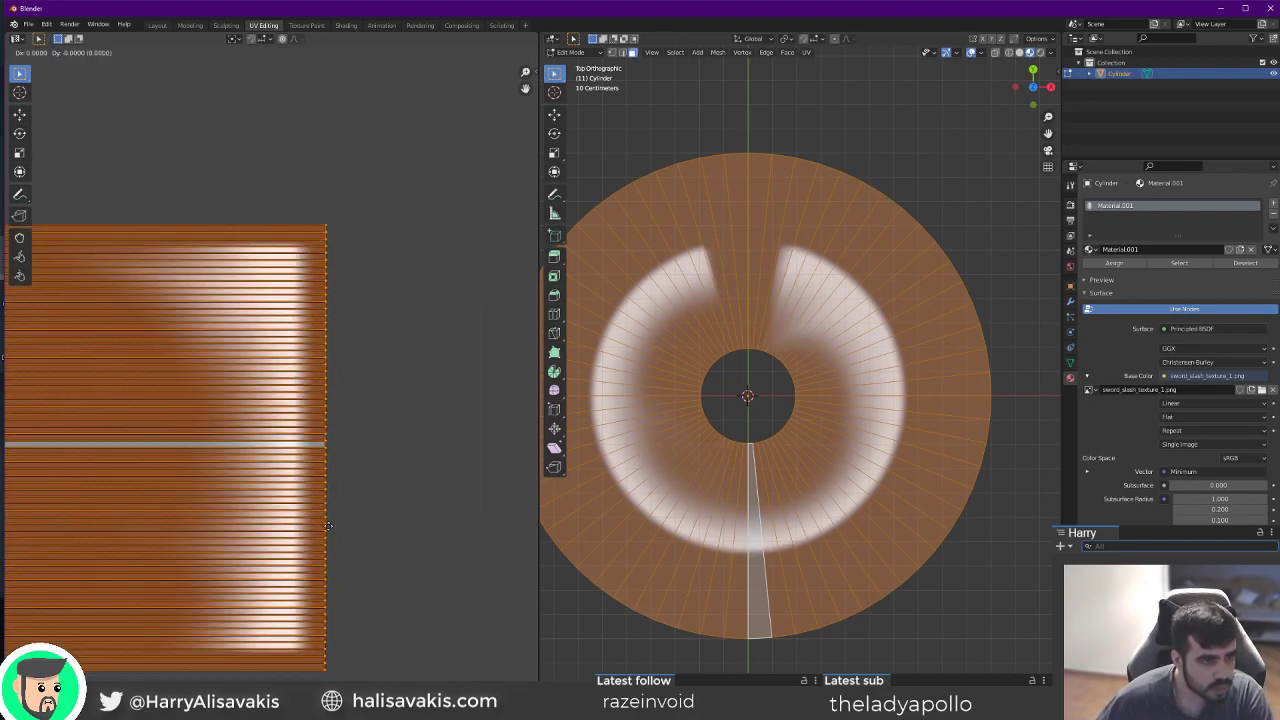
right_click(224, 531)
middle_click_drag(228, 532, 294, 523)
left_click(408, 305, "alt")
key("g")
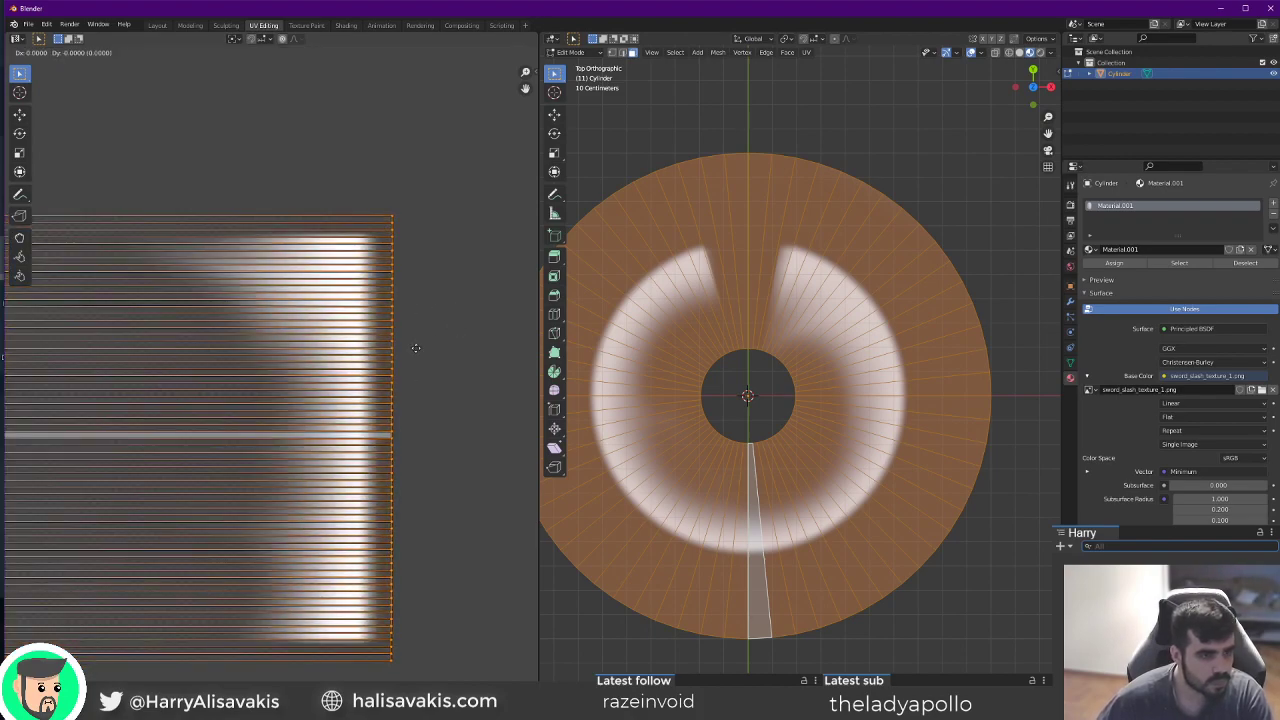
right_click(416, 349)
middle_click_drag(134, 442, 299, 447)
left_click(109, 397, "alt")
key("g")
key("x")
right_click(257, 464)
scroll(609, 483, "down", 2)
scroll(609, 483, "up", 2)
left_click(387, 492)
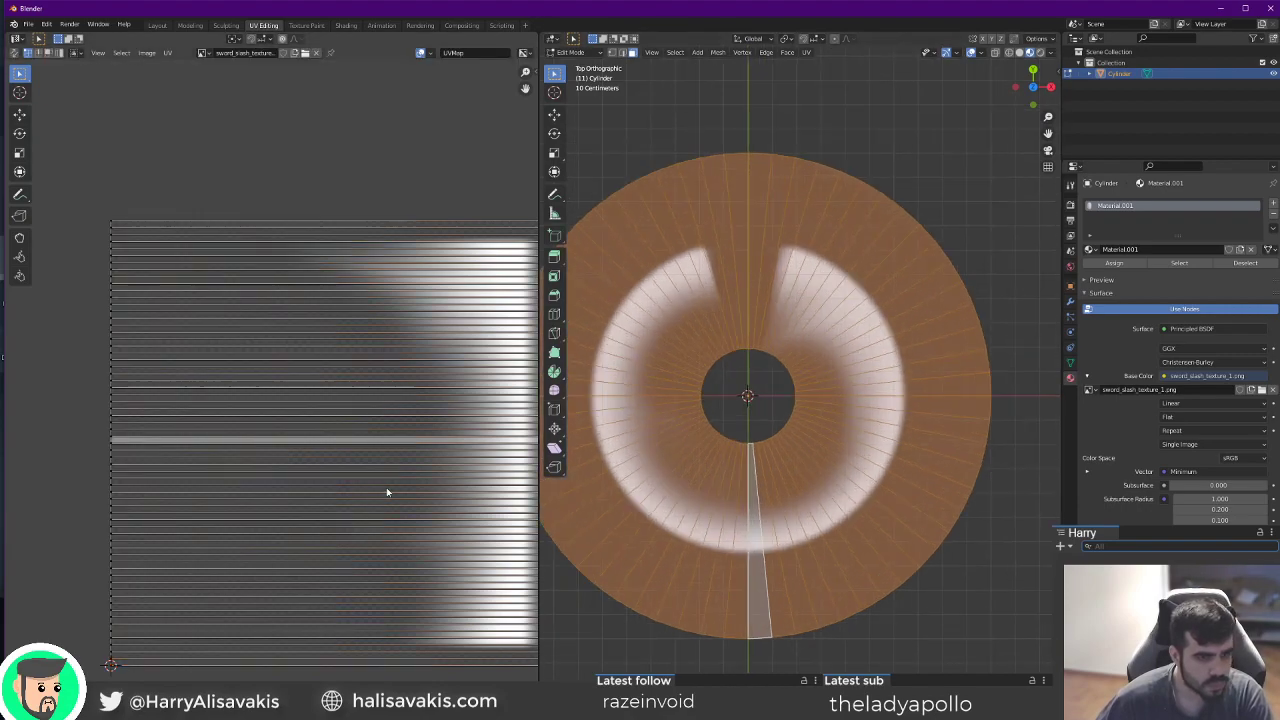
Select all the disc's UVs and rotate them 90 degrees over the slash texture.
type("ar90")
key("Return")
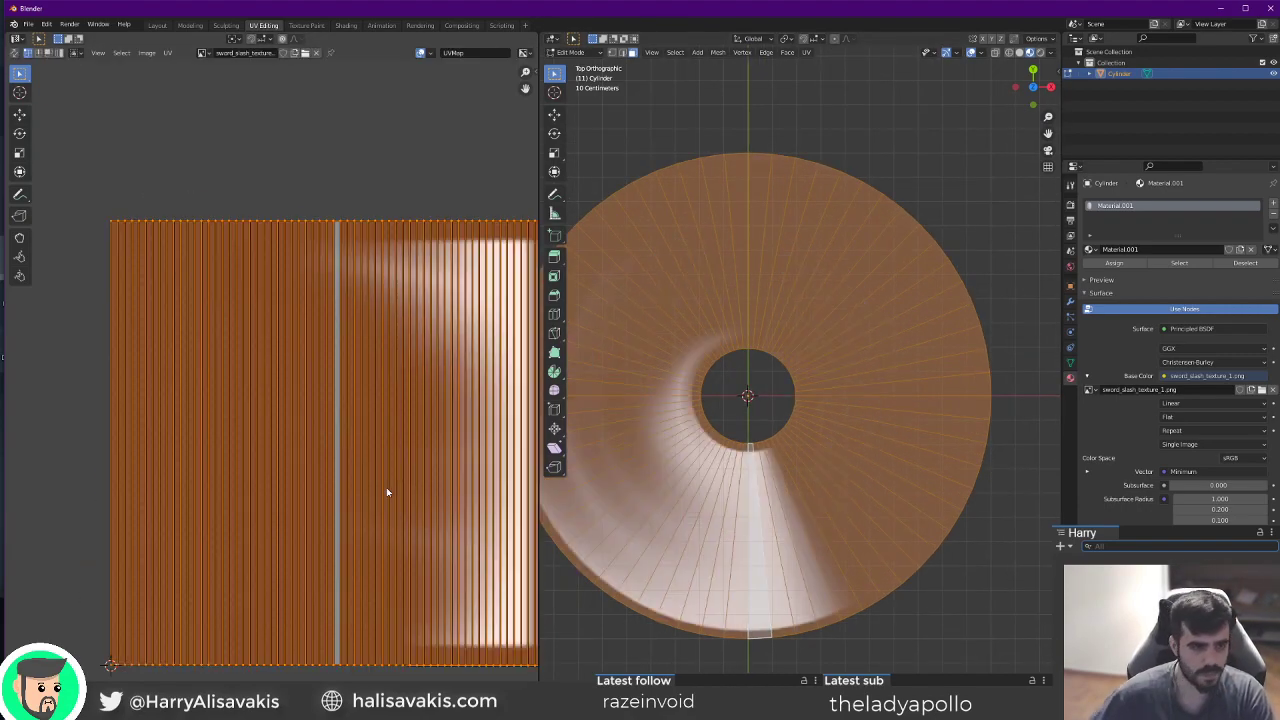
scroll(386, 487, "down", 3)
middle_click_drag(880, 580, 836, 515)
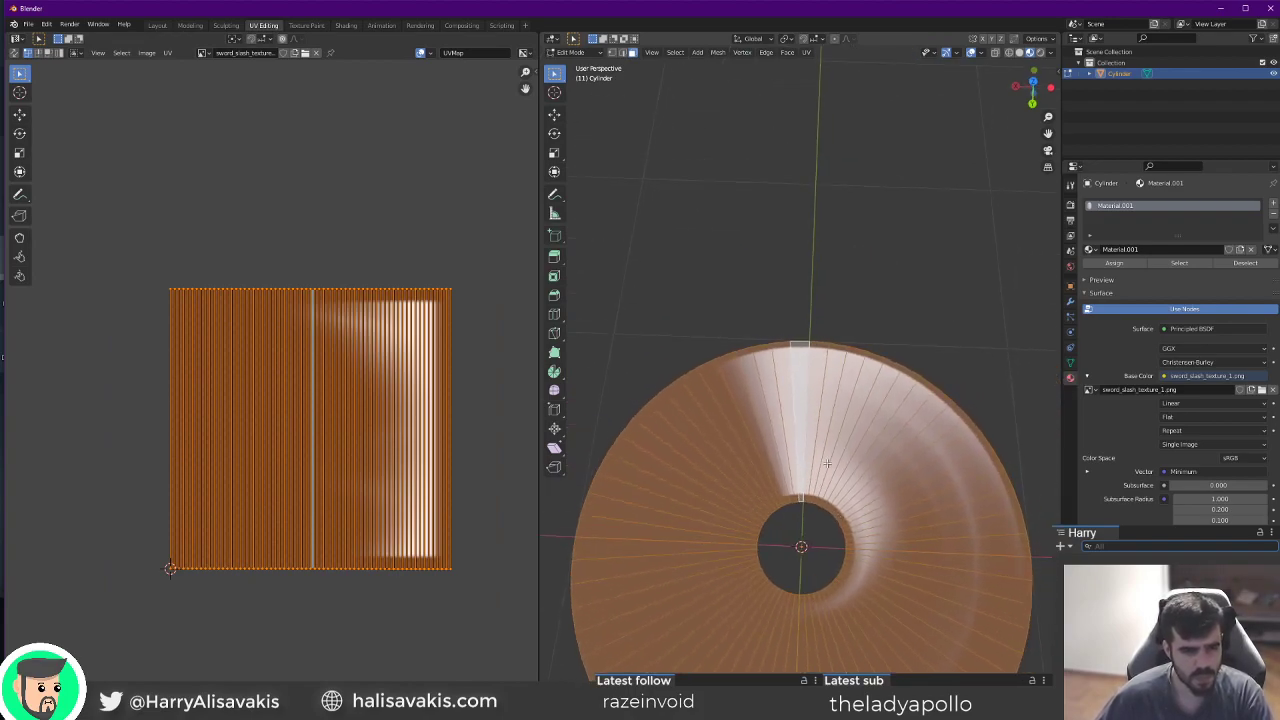
scroll(886, 493, "down", 3)
scroll(886, 493, "up", 1)
key("grave")
left_click(800, 393)
middle_click_drag(830, 399, 830, 447)
Try mirroring all the UVs along X with a scale of -1, and mirror them back the same way.
left_click(447, 520)
type("as")
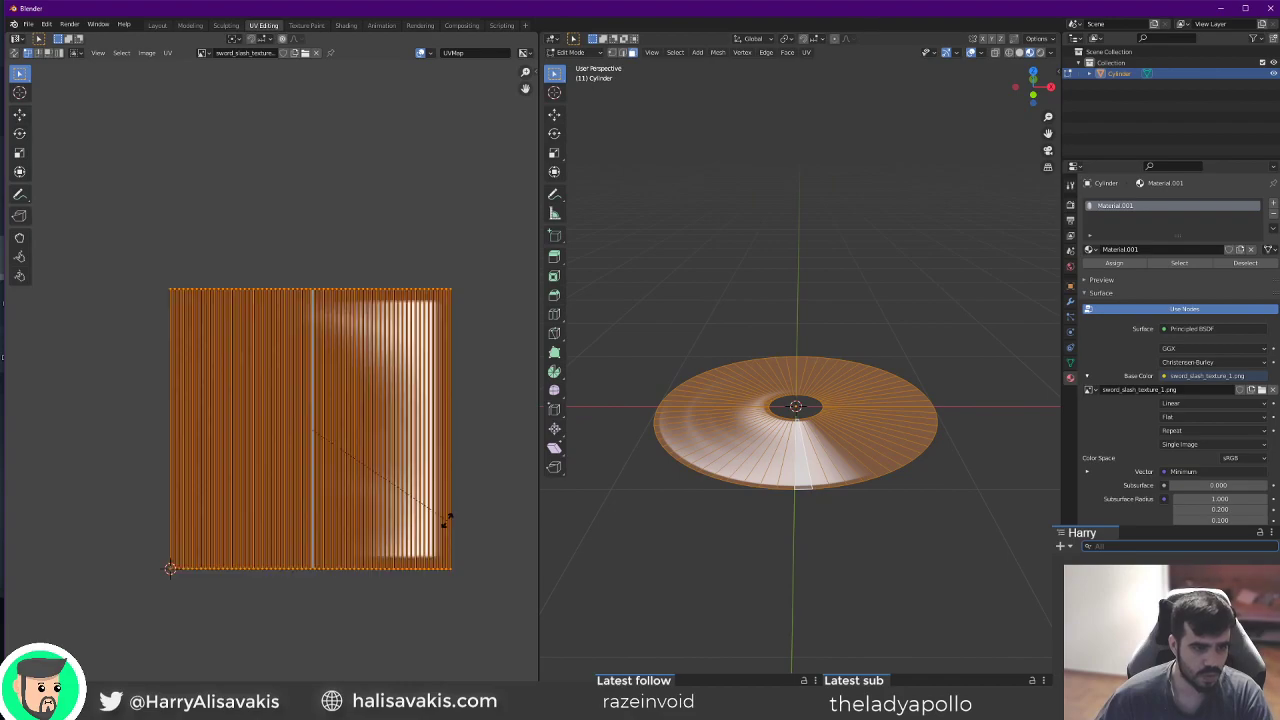
type("x-1")
key("Return")
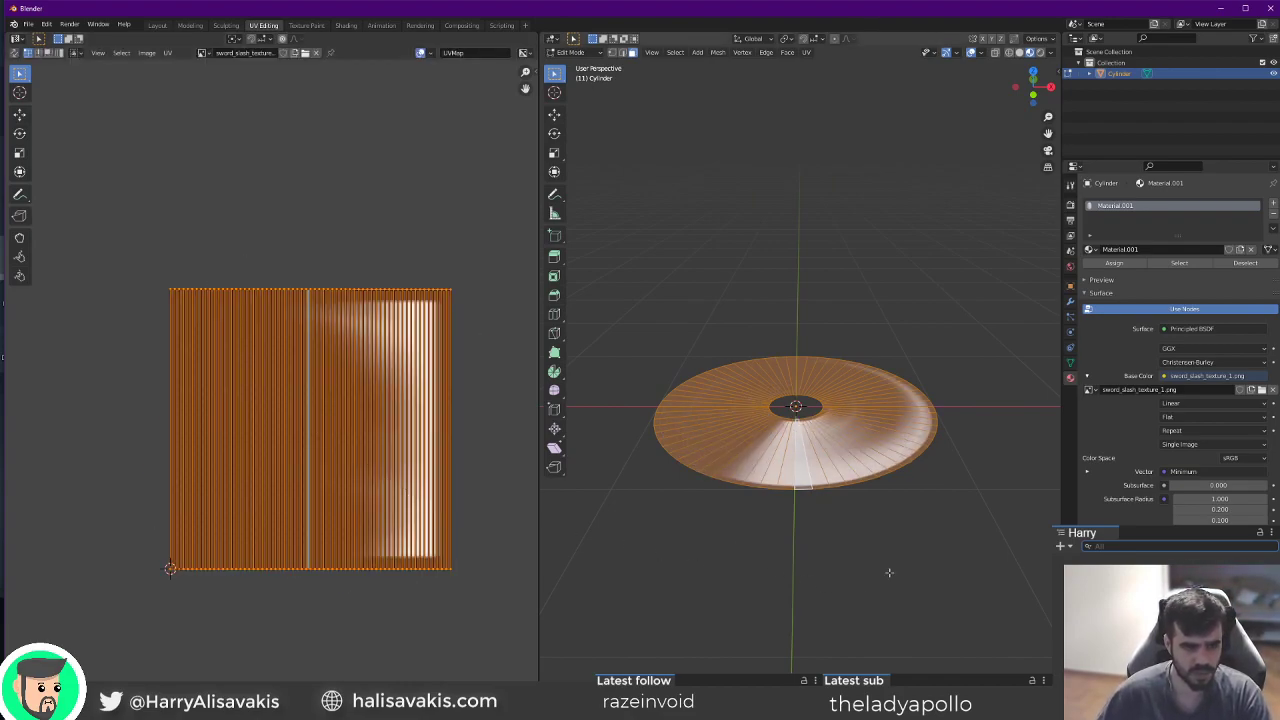
type("sx")
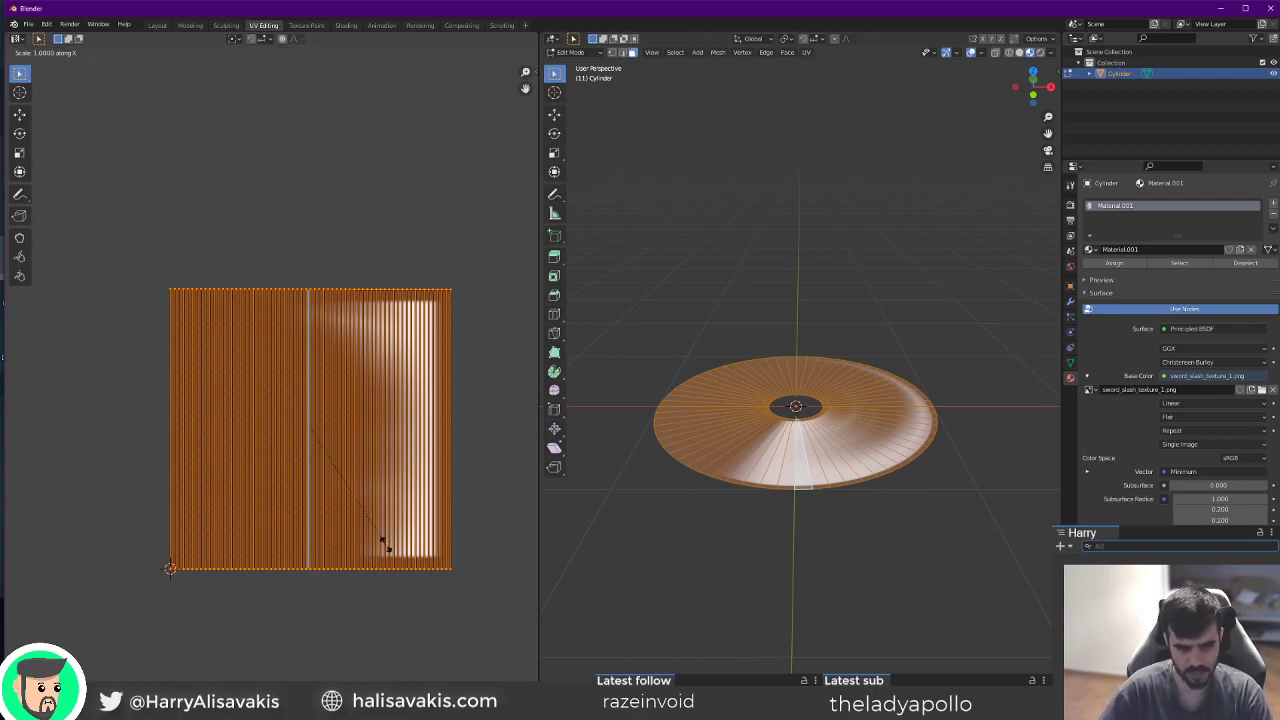
type("-1")
key("Return")
Try rotating all the UVs by 180 degrees.
key("grave")
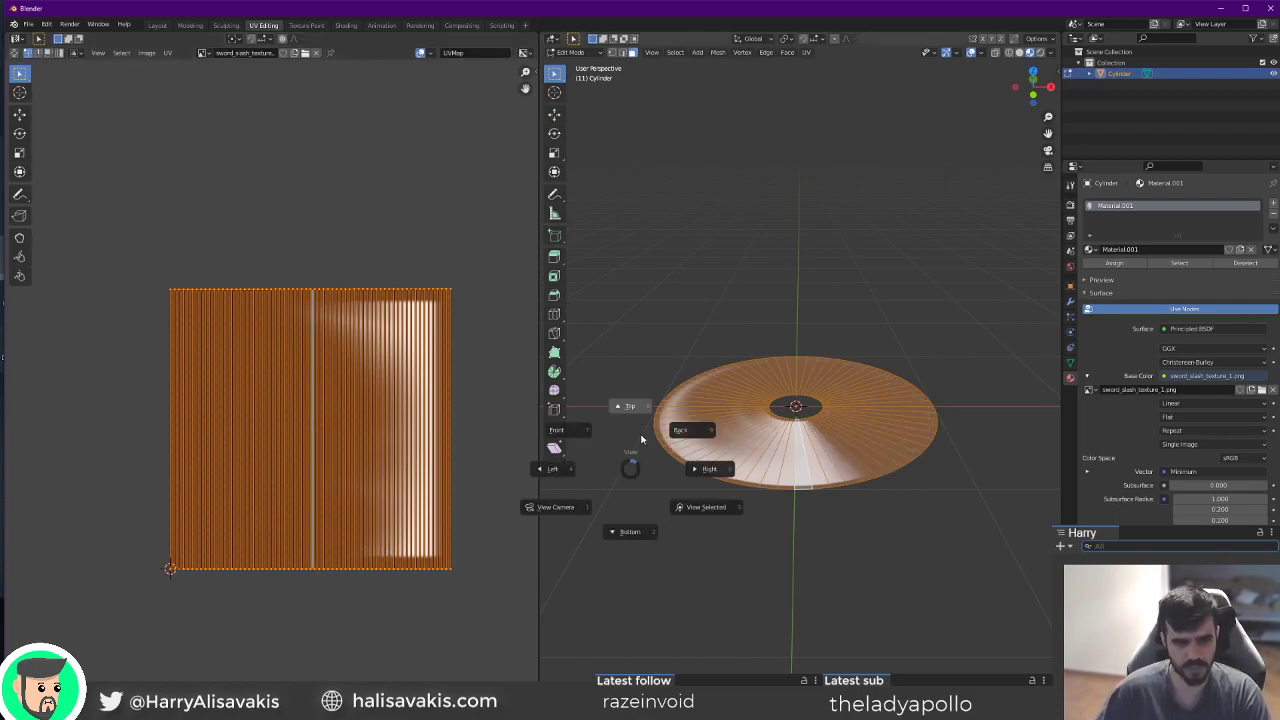
left_click(590, 427)
middle_click_drag(590, 427, 955, 475)
key("r")
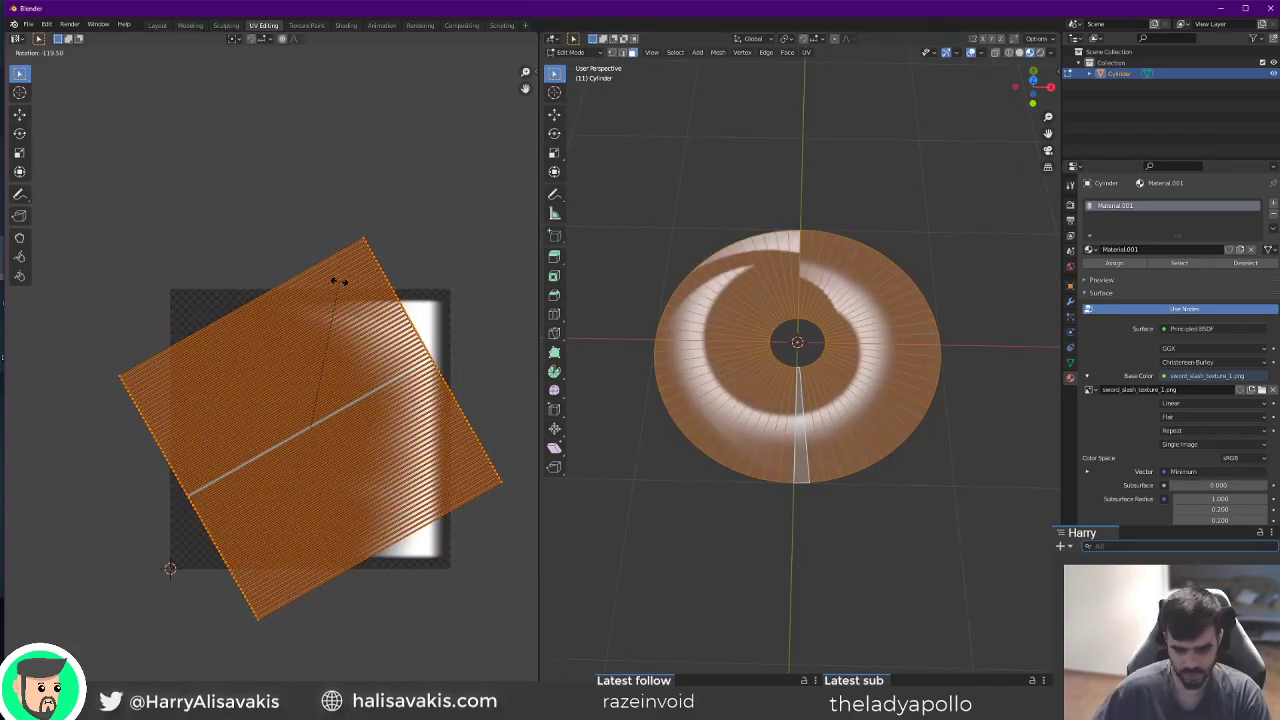
type("180")
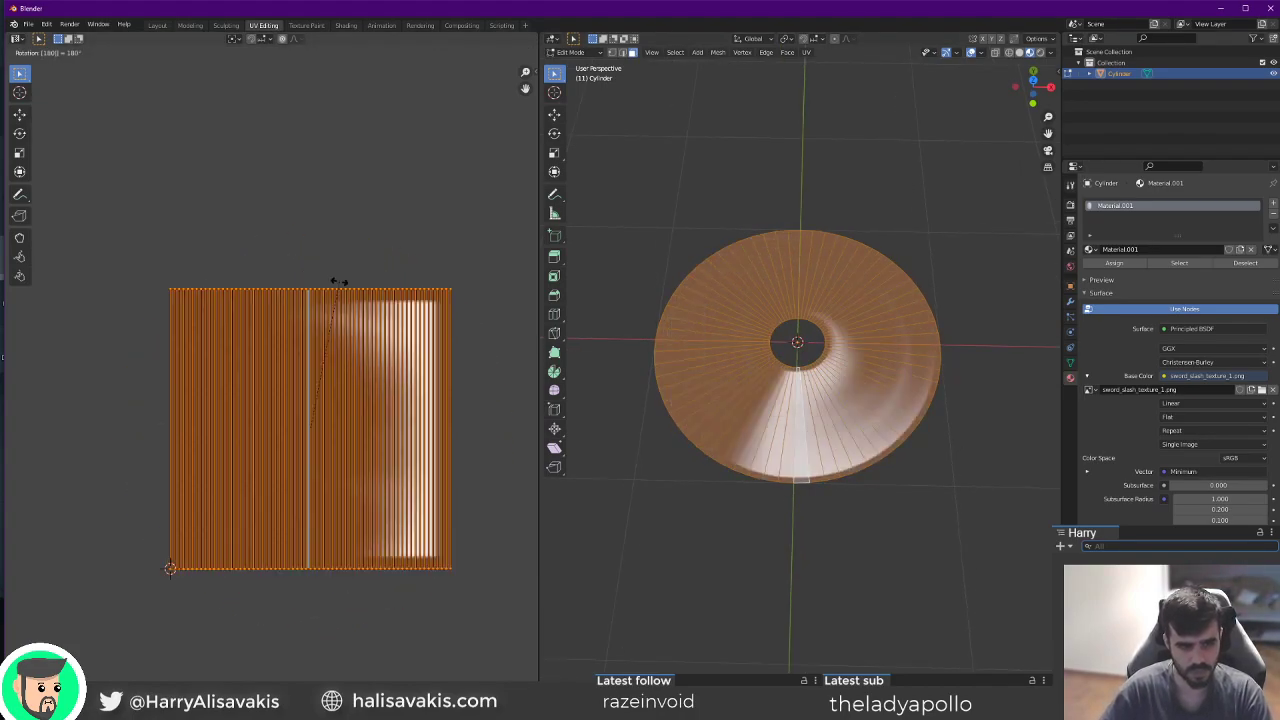
key("Return")
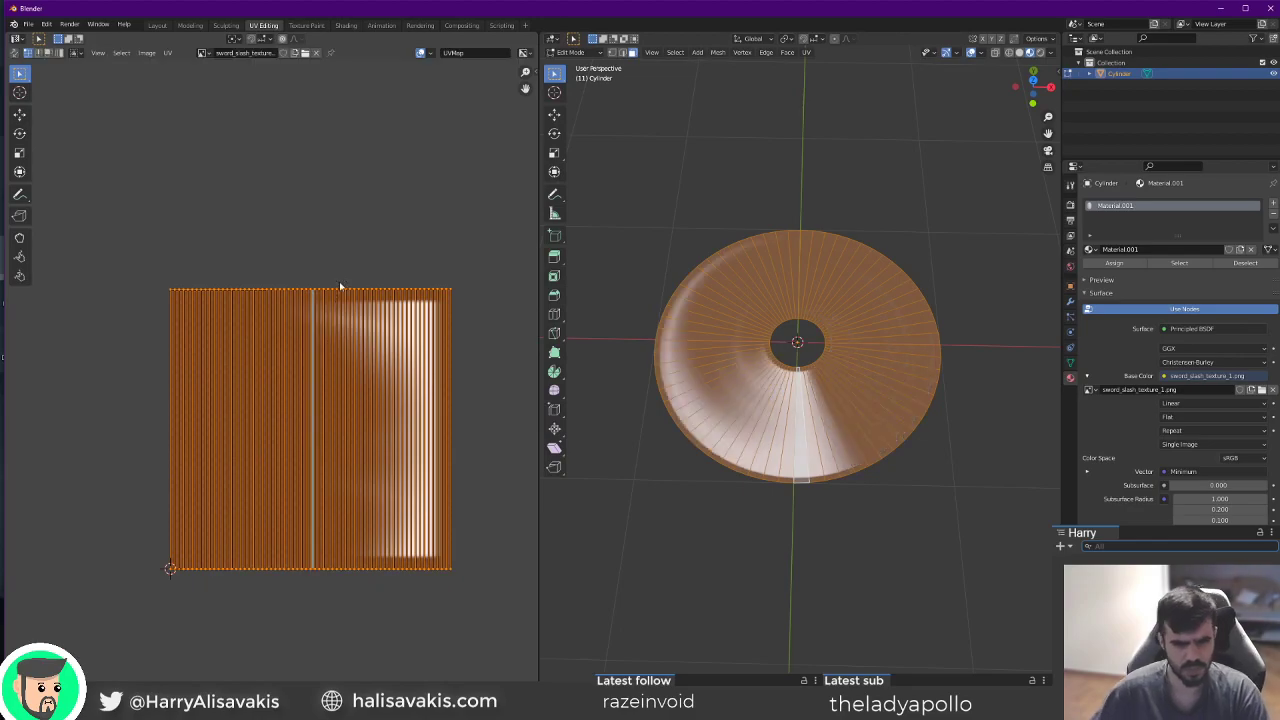
Examine how the slash texture wraps around the disc, with and without the edit mode selection overlay.
key("alt+a")
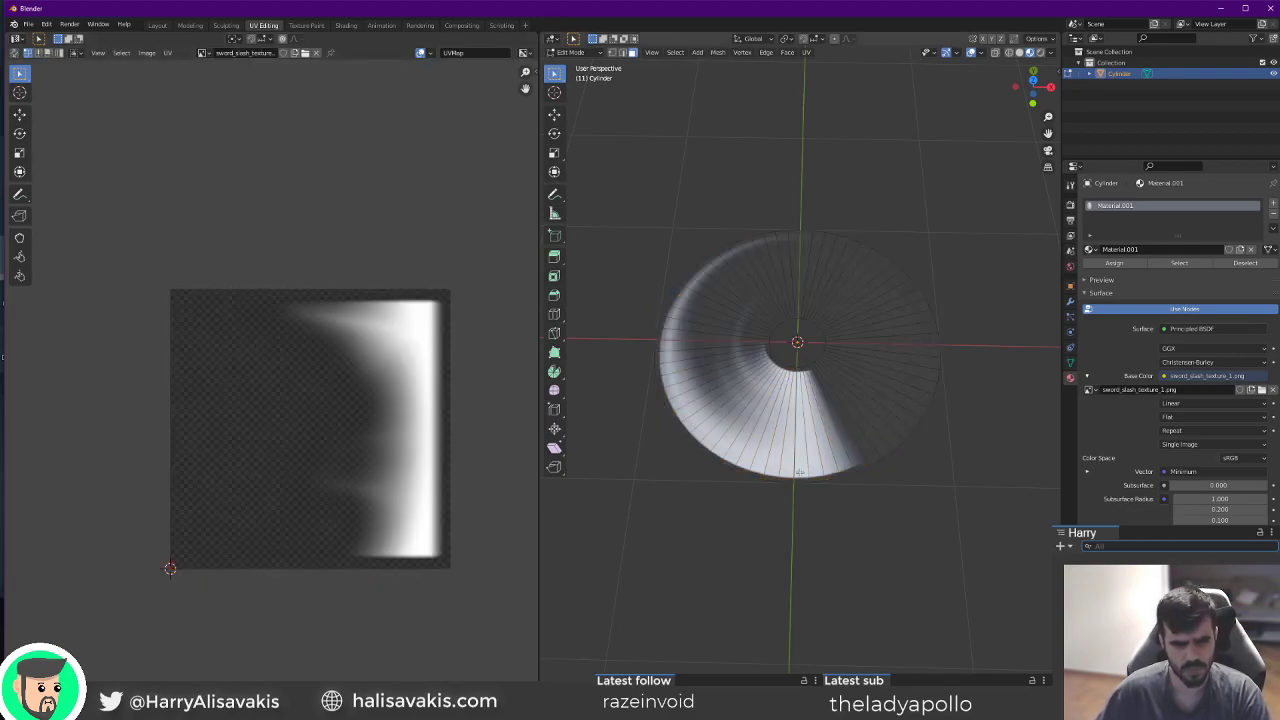
key("a")
key("Tab")
middle_click_drag(850, 520, 831, 484)
scroll(831, 484, "up", 3)
key("Tab")
key("Tab")
key("Tab")
key("Tab")
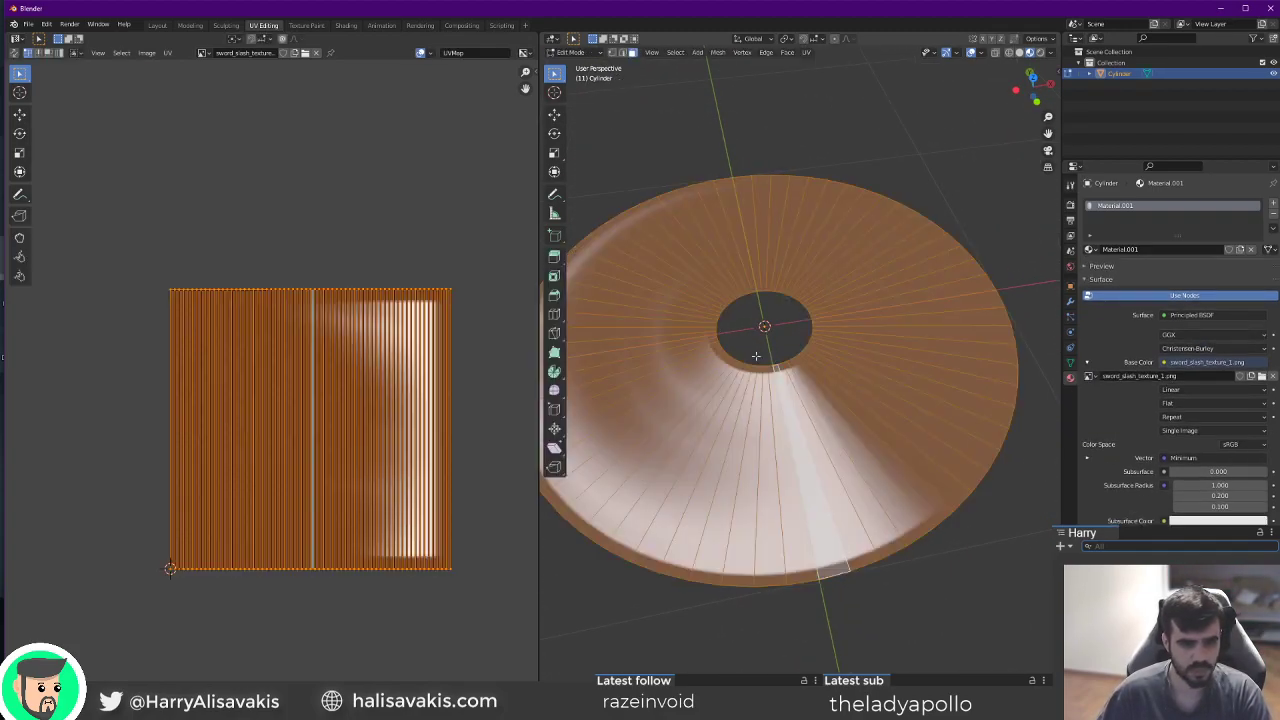
key("Tab")
Try to widen the disc's central hole by scaling up its inner edge loop.
key("alt+a")
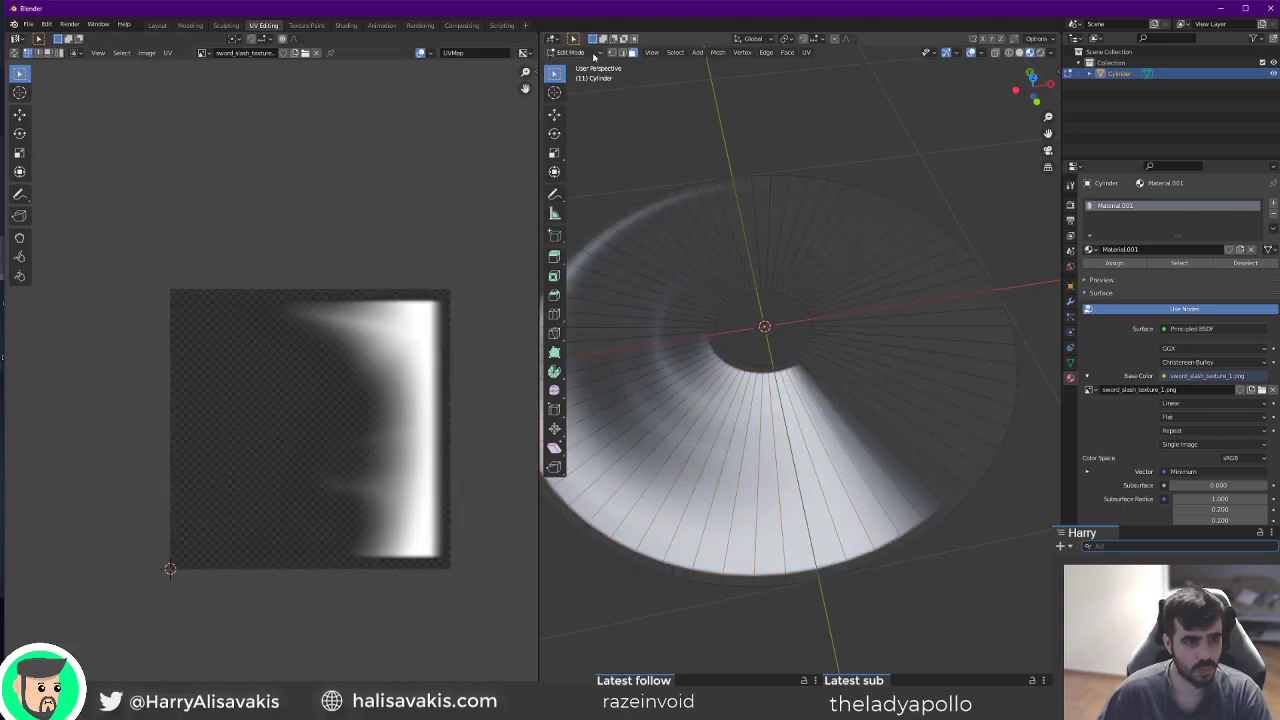
left_click(757, 367, "alt")
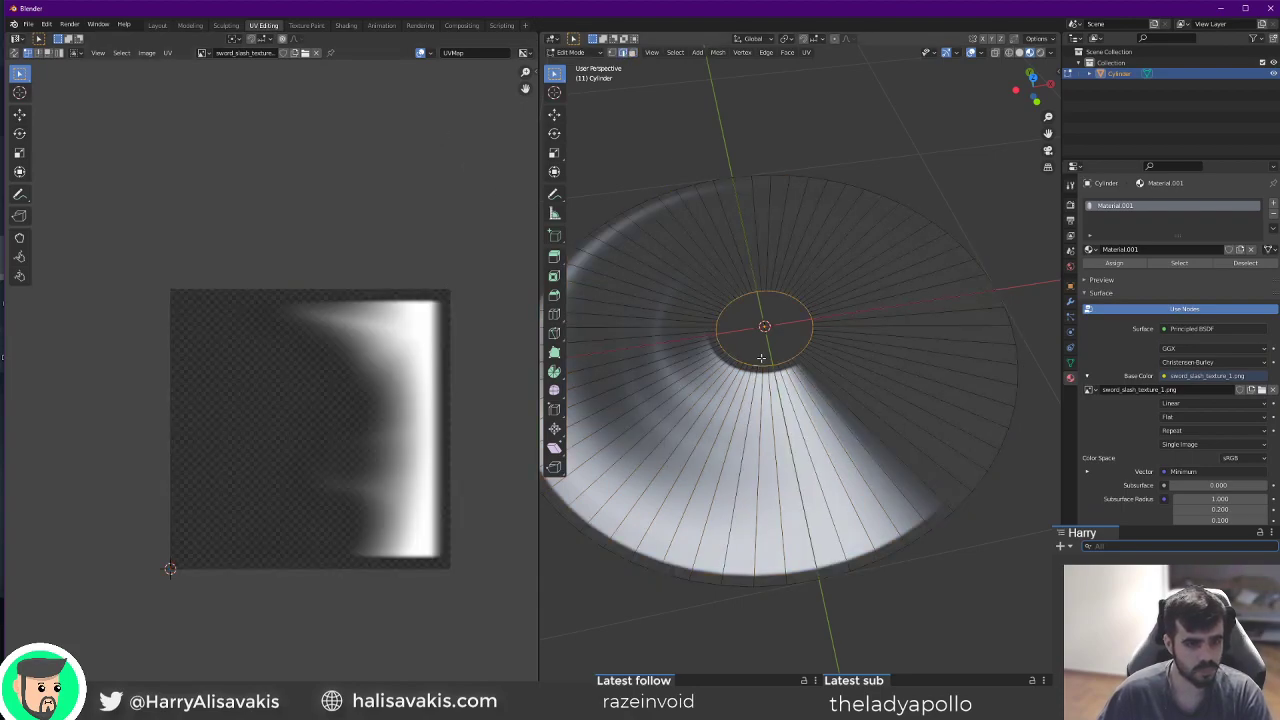
key("s")
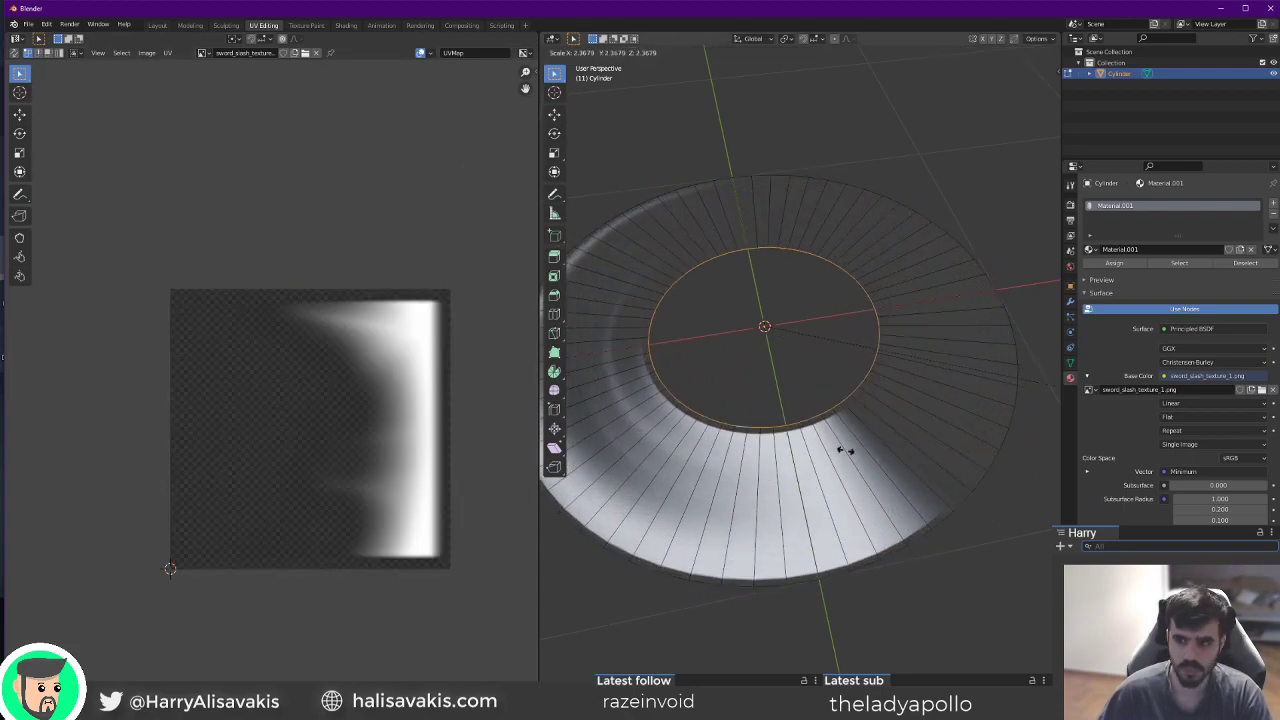
right_click(914, 467)
Leave edit mode and export the selected disc mesh as FBX, overwriting slash_disk_2.fbx in the project's Models folder.
key("Tab")
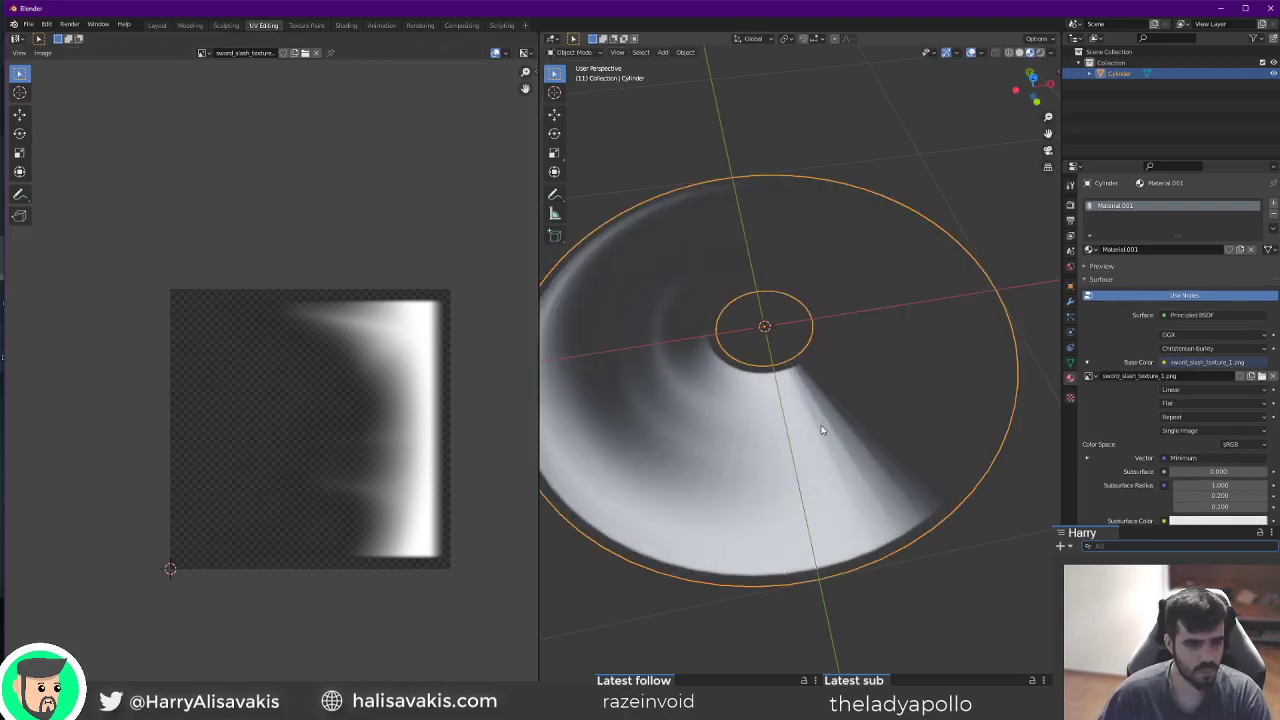
left_click(29, 24)
left_click(150, 247)
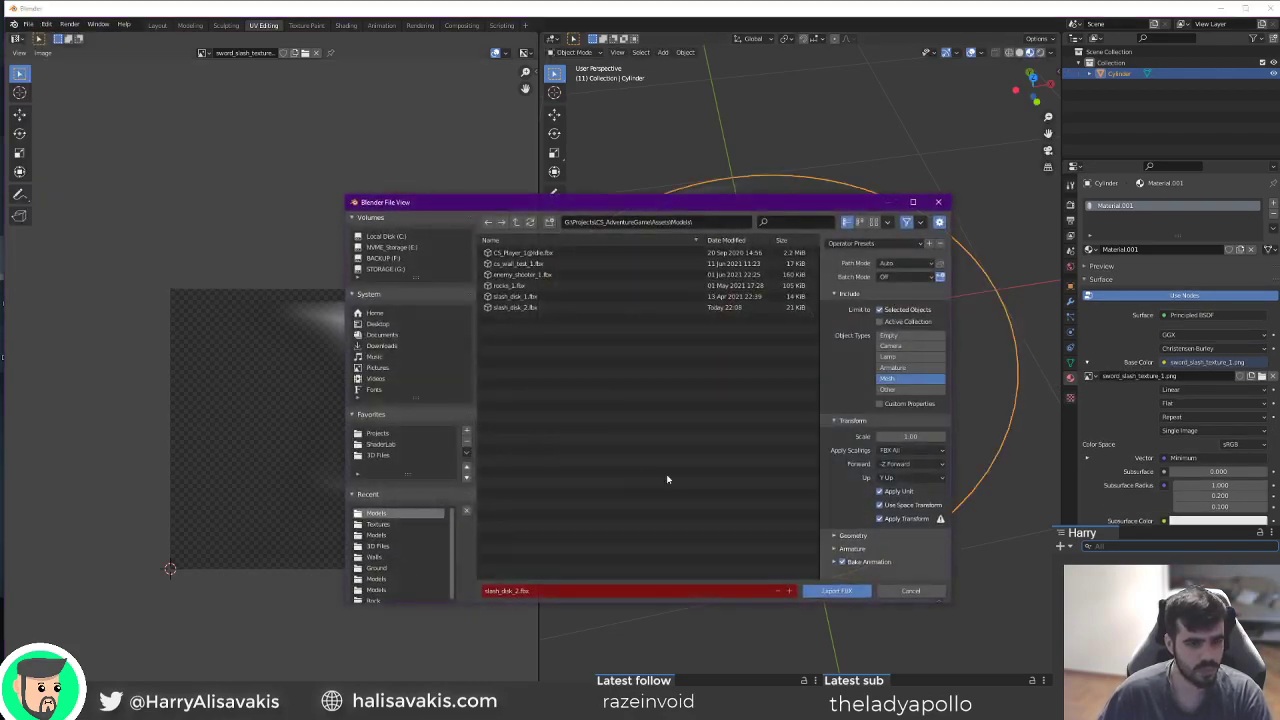
left_click(835, 595)
Switch to Unity and set the wrap mode of the sword_slash_texture_1 import settings to Clamp, applying the change.
key("alt+Tab")
left_click_drag(563, 205, 277, 220, "alt")
right_click_drag(290, 150, 336, 170)
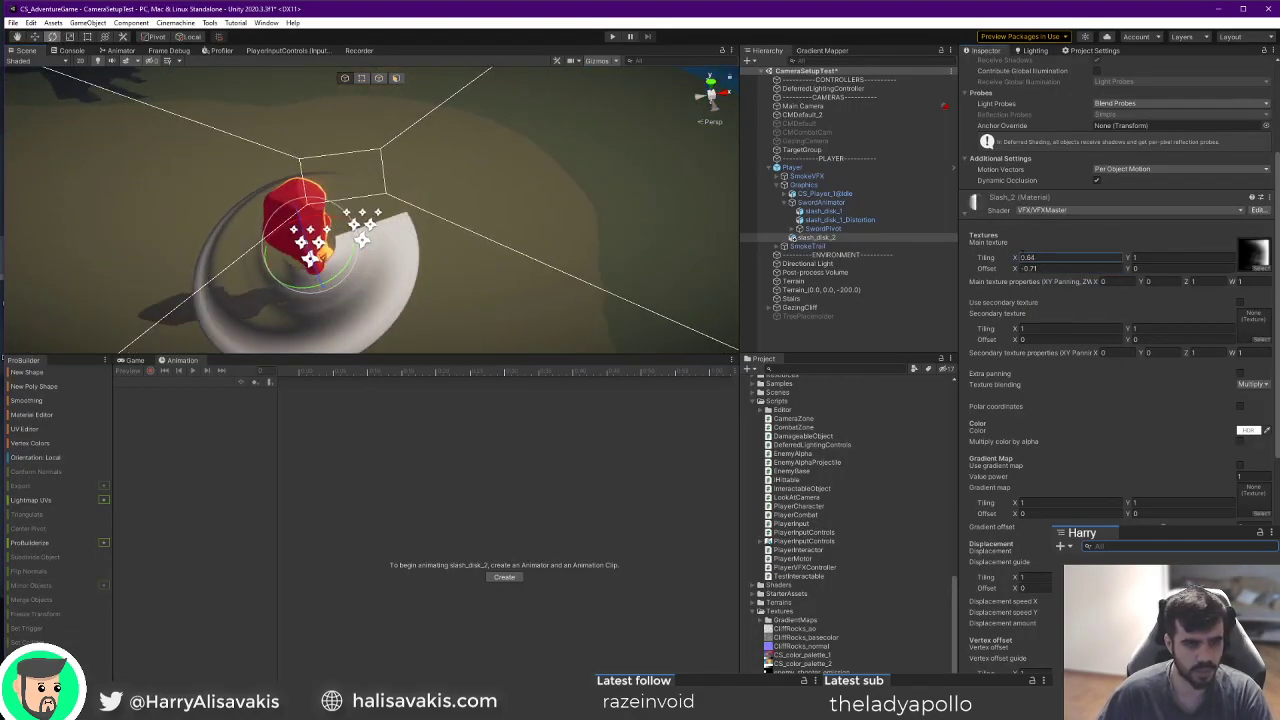
double_click(1254, 256)
left_click(1118, 285)
left_click(1122, 307)
left_click(1267, 403)
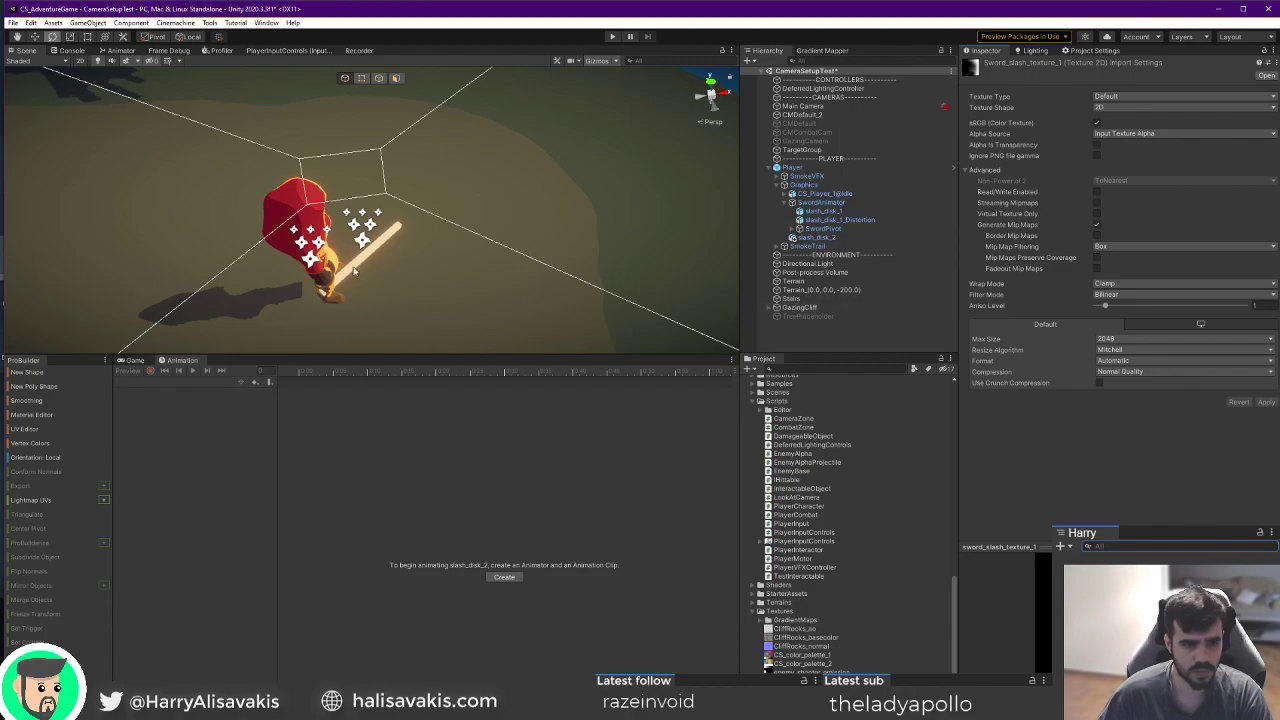
Set slash_disk_2's Y rotation to 0 and adjust its main texture to X tiling 0.87 and X offset 0.21.
left_click(826, 239)
mouse_move(1016, 468)
left_mouse_down()
mouse_move(1034, 466)
mouse_move(1016, 455)
mouse_move(1021, 468)
left_mouse_up()
left_click(1170, 128)
type("0")
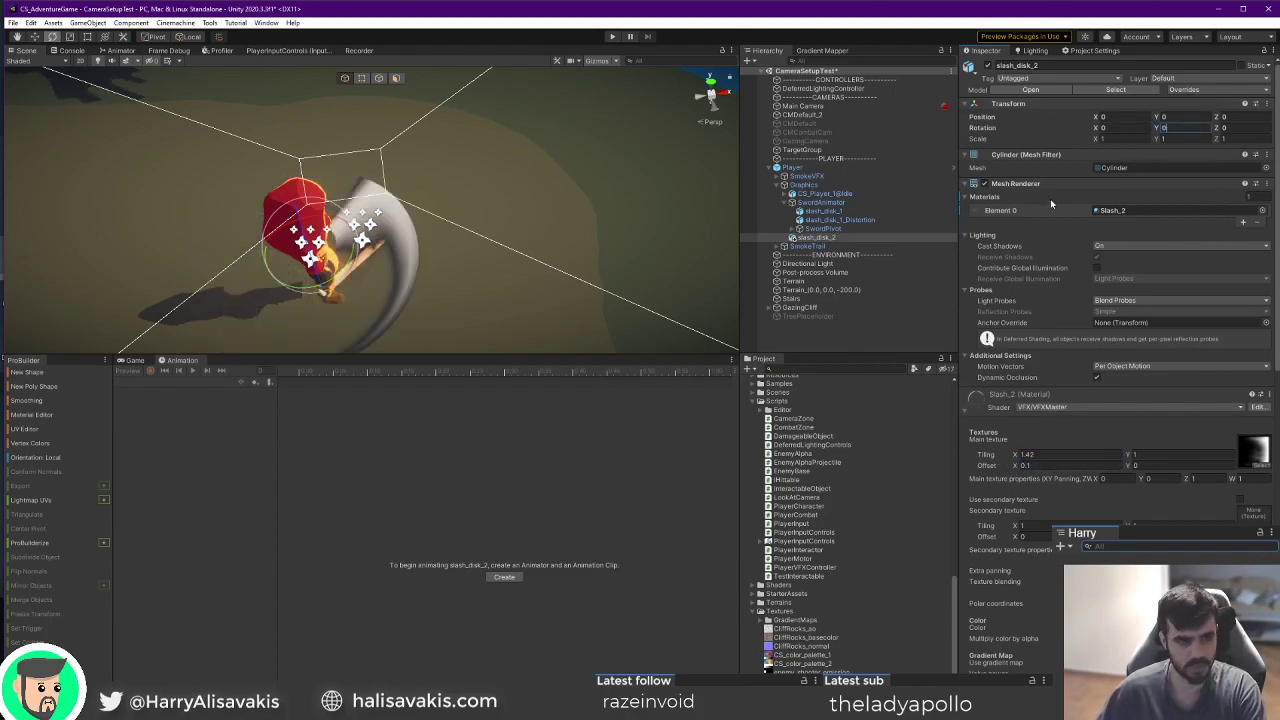
mouse_move(1015, 469)
left_mouse_down()
mouse_move(989, 463)
mouse_move(1024, 467)
mouse_move(1011, 463)
left_mouse_up()
right_click_drag(396, 272, 531, 366)
key("w")
key("s")
Switch to Substance Designer, close the Export outputs dialog and turn the 3D preview to view the slash texture on the cube's front.
key("alt+Tab")
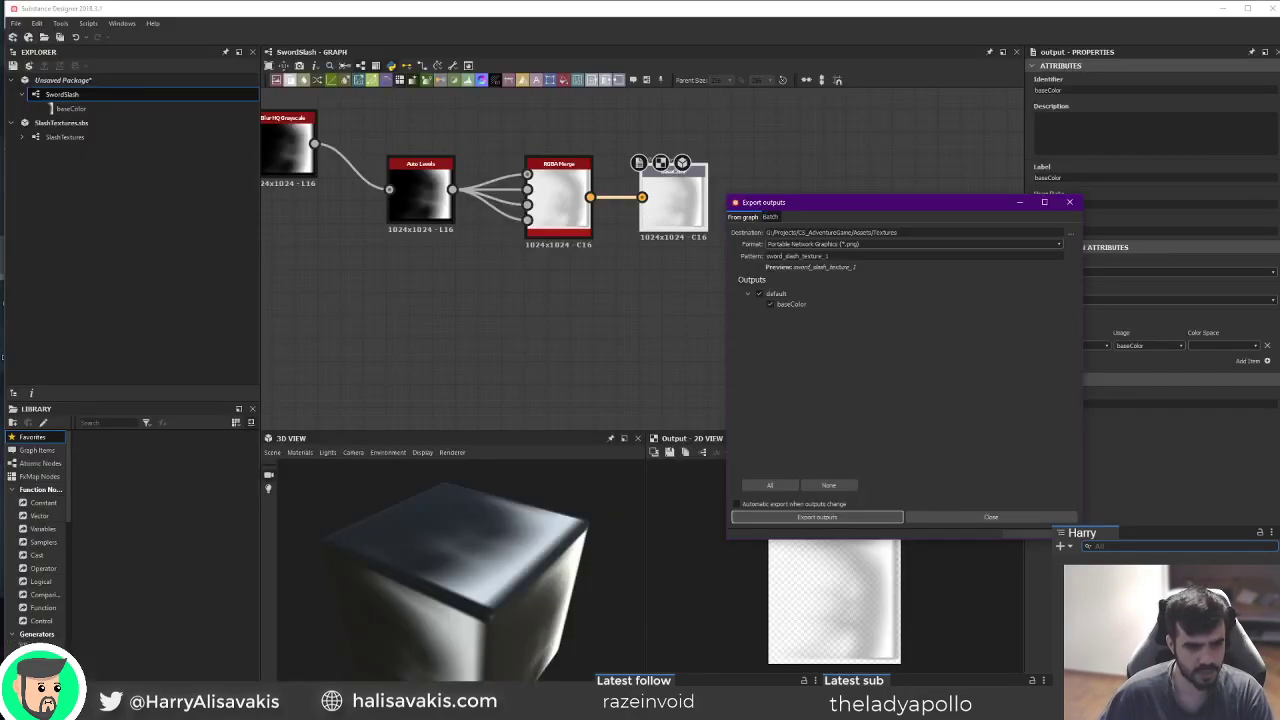
left_click(1021, 515)
left_click_drag(456, 640, 433, 519)
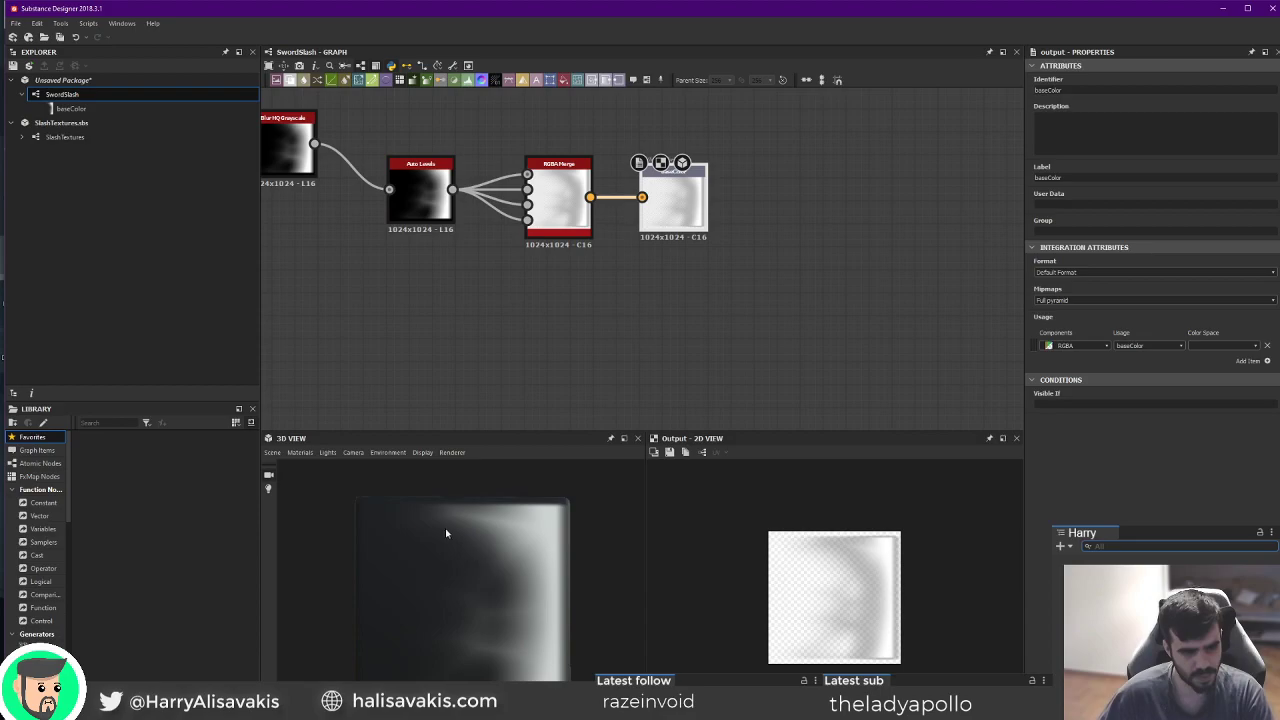
left_click_drag(505, 550, 414, 502)
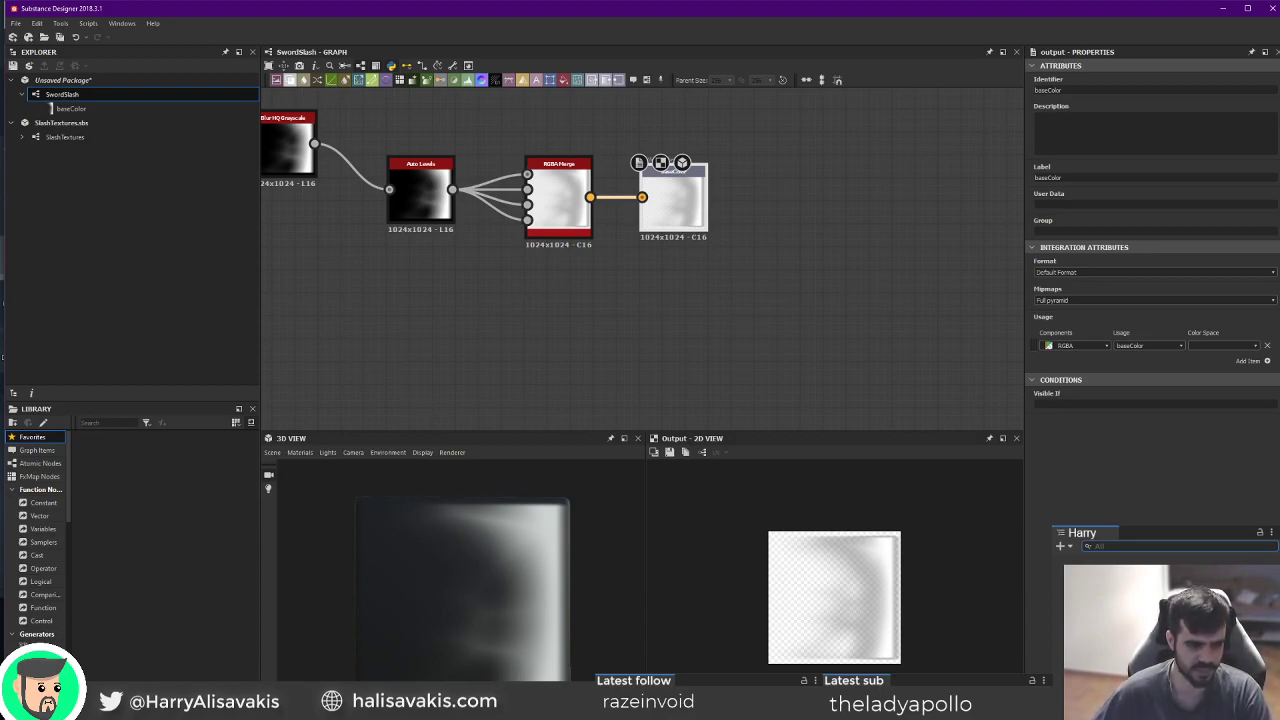
Switch to Unity, enlarge the Scene view slightly and examine how the slash texture wraps around slash_disk_2.
key("alt+Tab")
left_click_drag(448, 238, 488, 304, "alt")
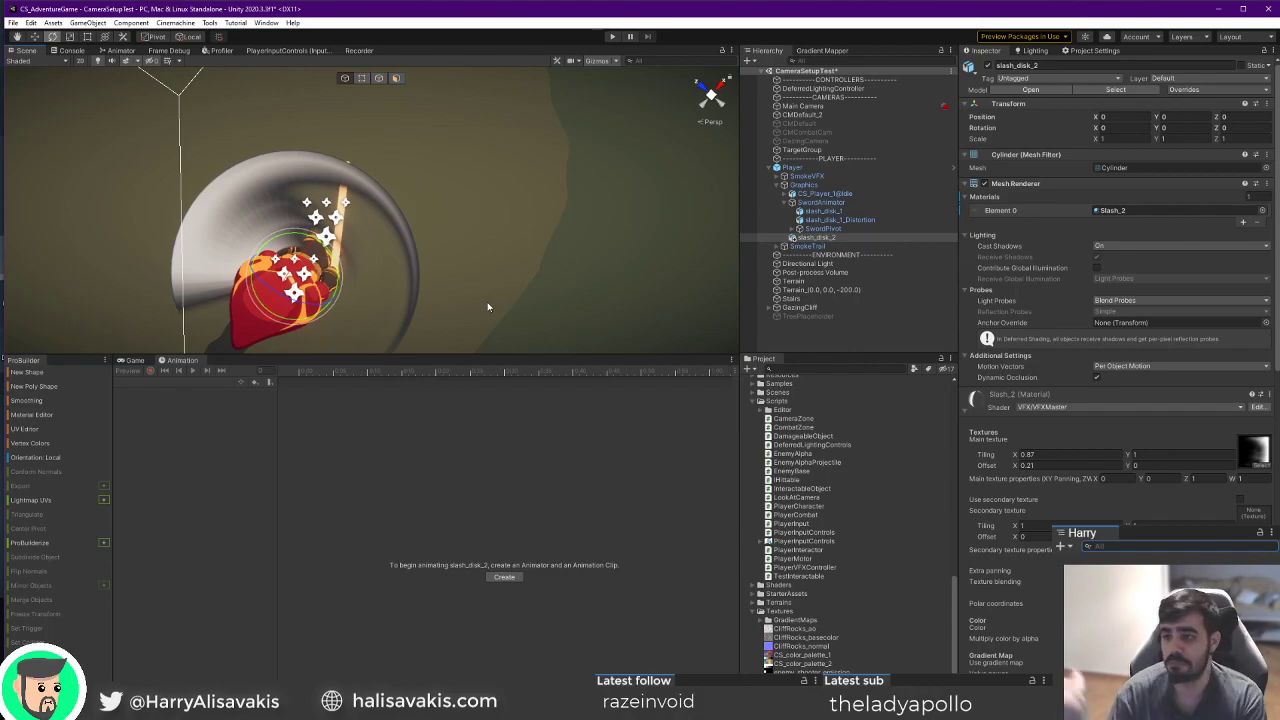
left_click_drag(400, 243, 516, 202, "alt")
left_click_drag(322, 352, 377, 374)
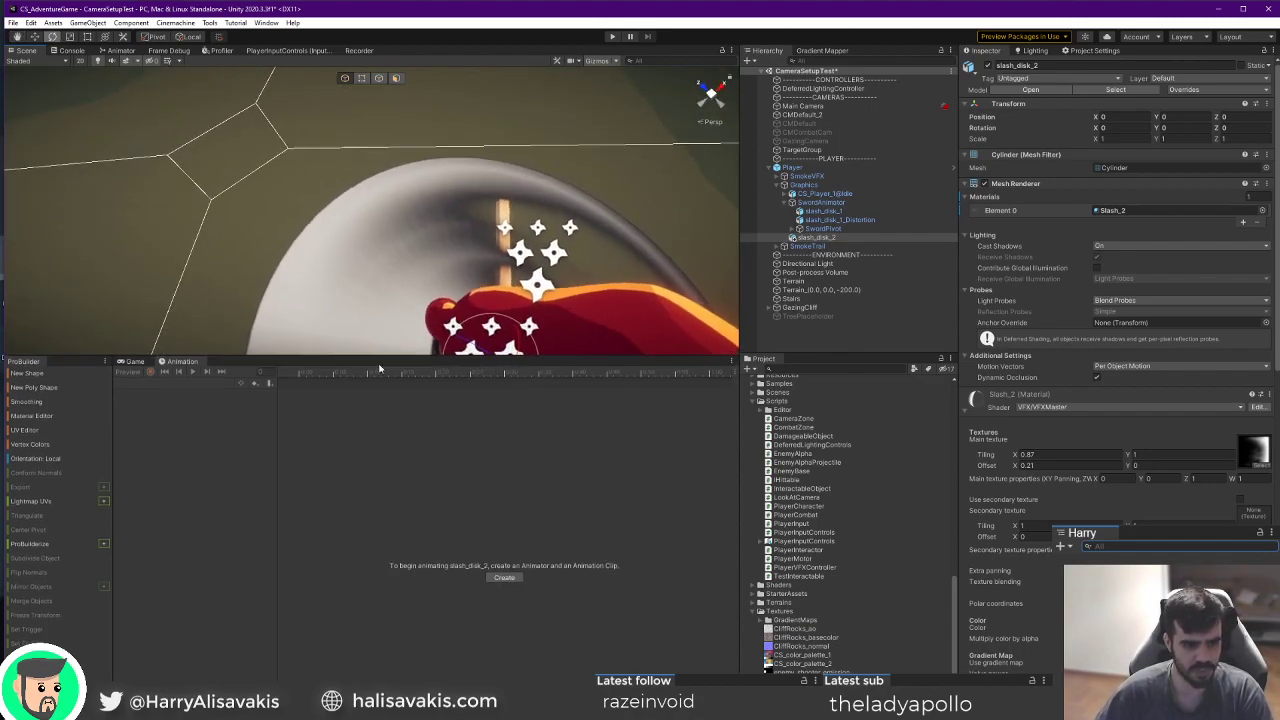
left_click_drag(378, 220, 420, 226, "alt")
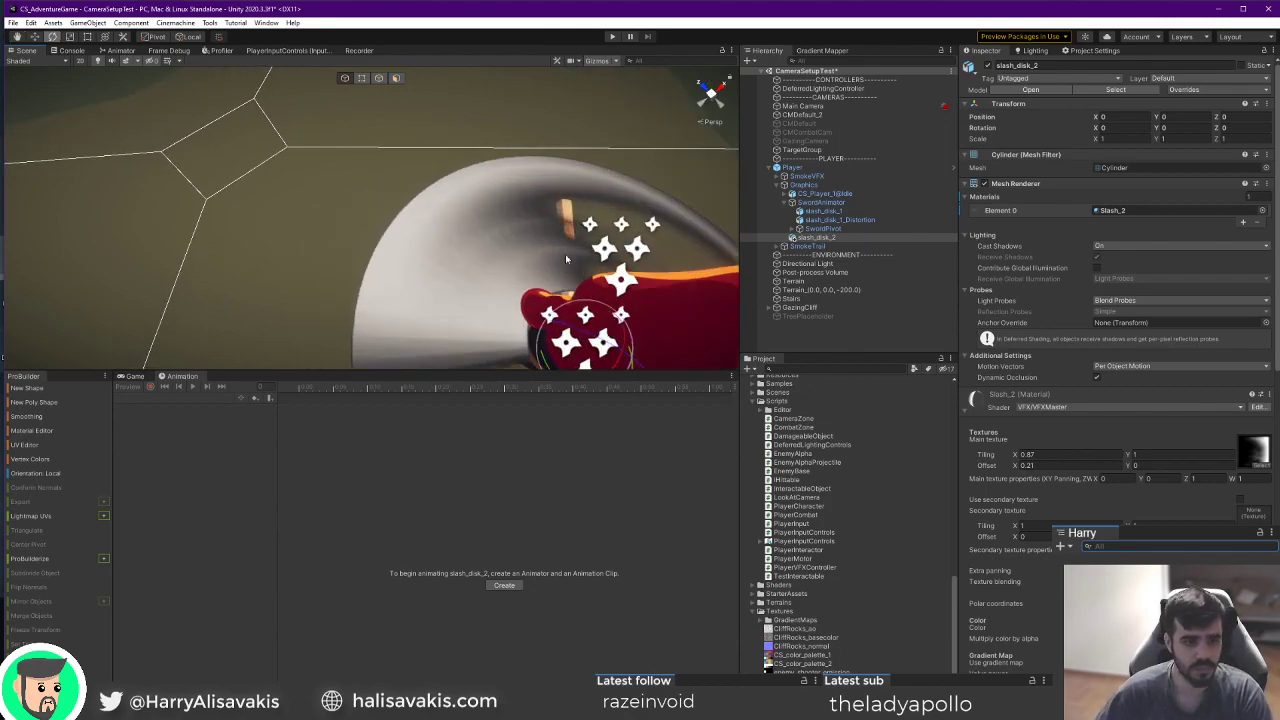
Enable the Slash_2 material's rectangle mask with width 1, height 1, cutoff 0.491 and smoothness 1, checking the slash from several angles.
scroll(1110, 300, "down", 15)
scroll(1213, 514, "down", 5)
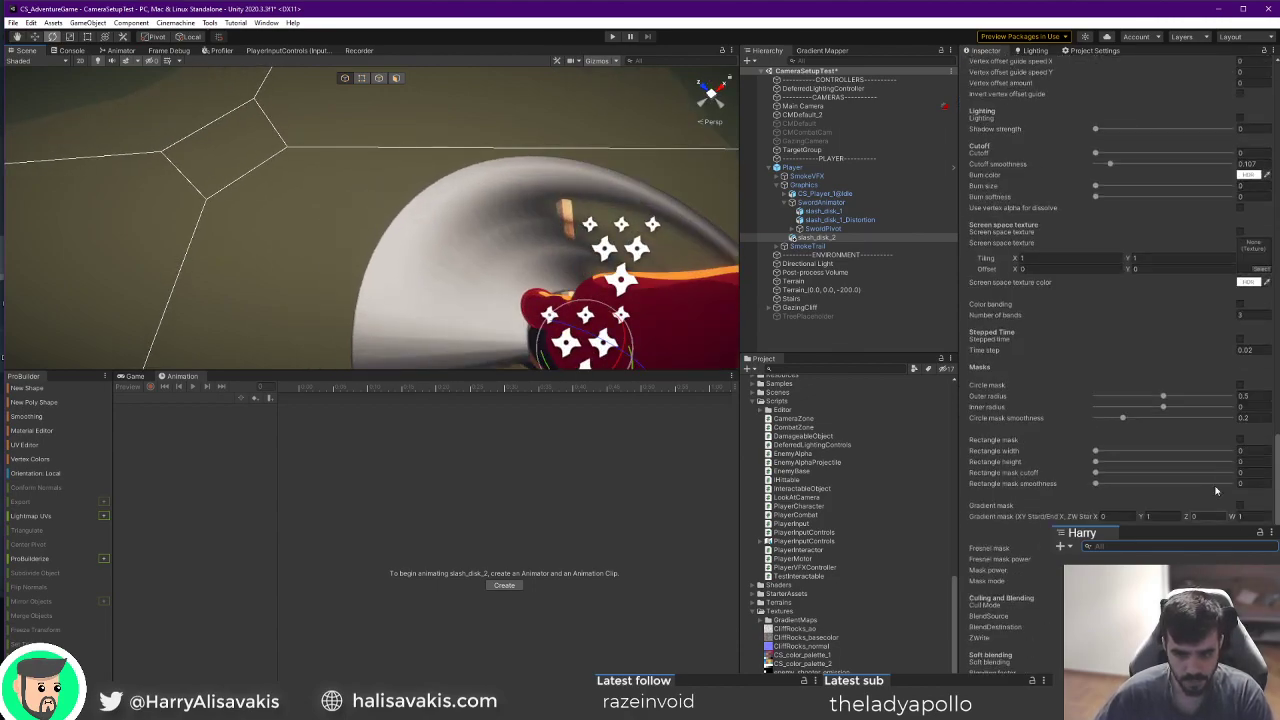
left_click(1240, 440)
left_click_drag(1096, 451, 1159, 453)
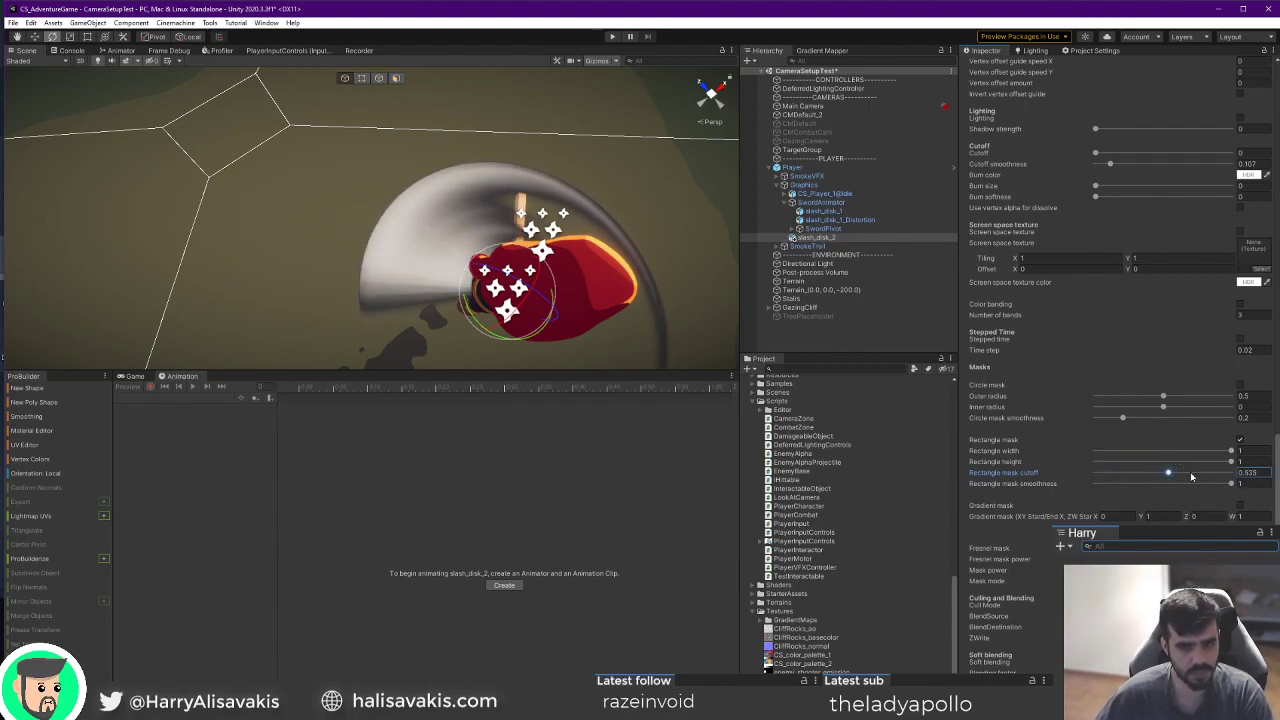
left_click_drag(1226, 485, 1162, 474)
key("s")
right_click_drag(588, 260, 370, 238)
key("a")
key("r")
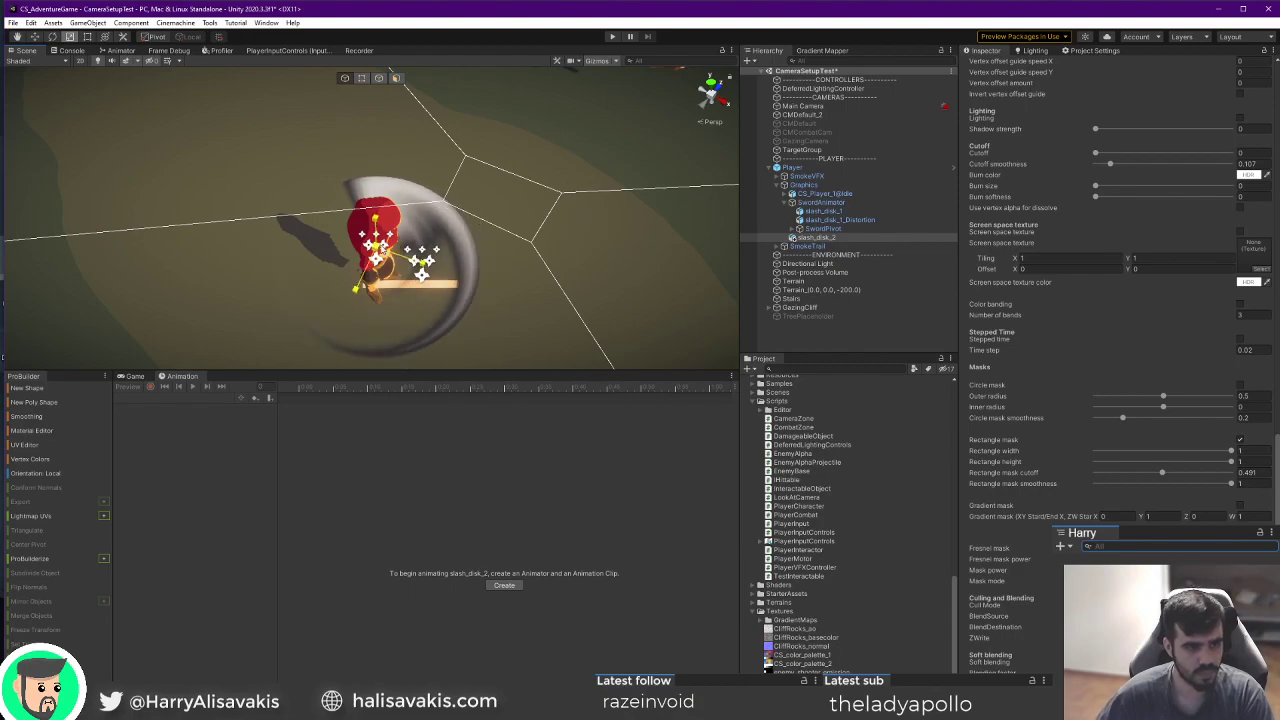
right_click_drag(388, 252, 568, 238)
left_click_drag(568, 238, 645, 300, "alt")
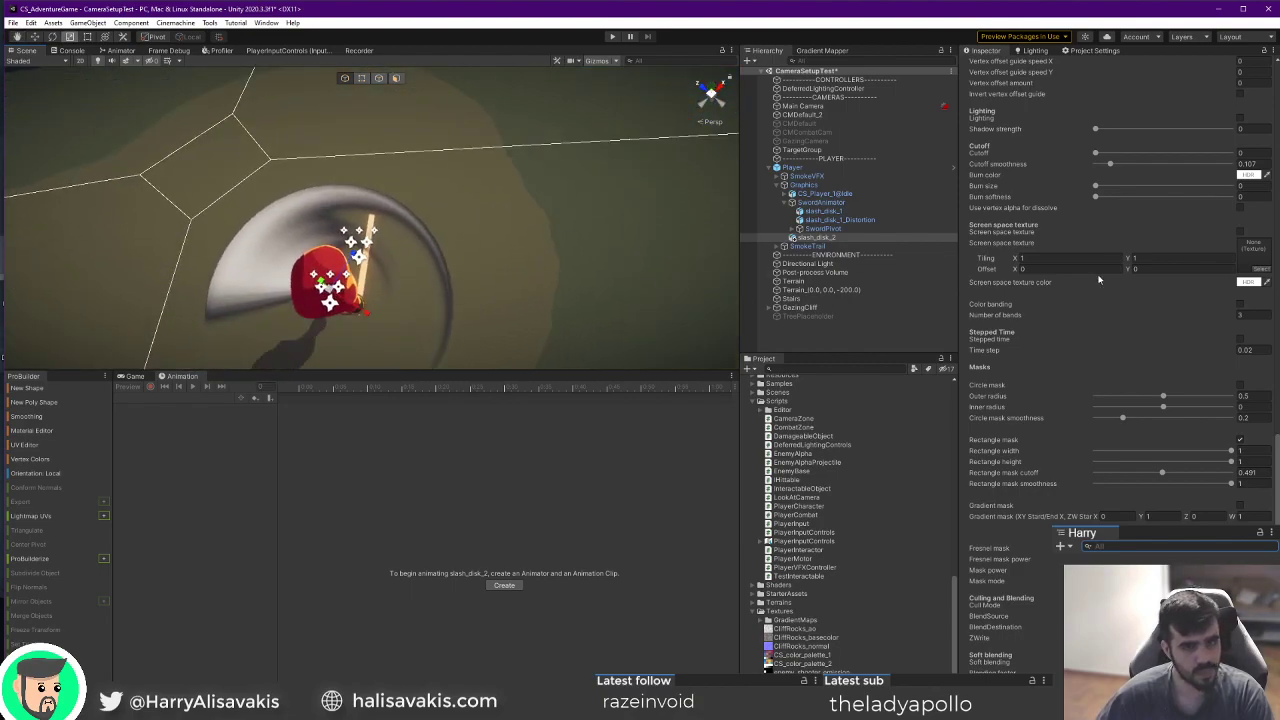
Set the main texture's X tiling to 1.05 and fine-tune its X offset around 0.1.
scroll(1000, 268, "up", 12)
mouse_move(1014, 213)
left_mouse_down()
mouse_move(1025, 222)
mouse_move(1003, 223)
mouse_move(1018, 229)
mouse_move(1004, 208)
mouse_move(1034, 230)
mouse_move(1022, 221)
left_mouse_up()
right_click_drag(590, 270, 426, 258)
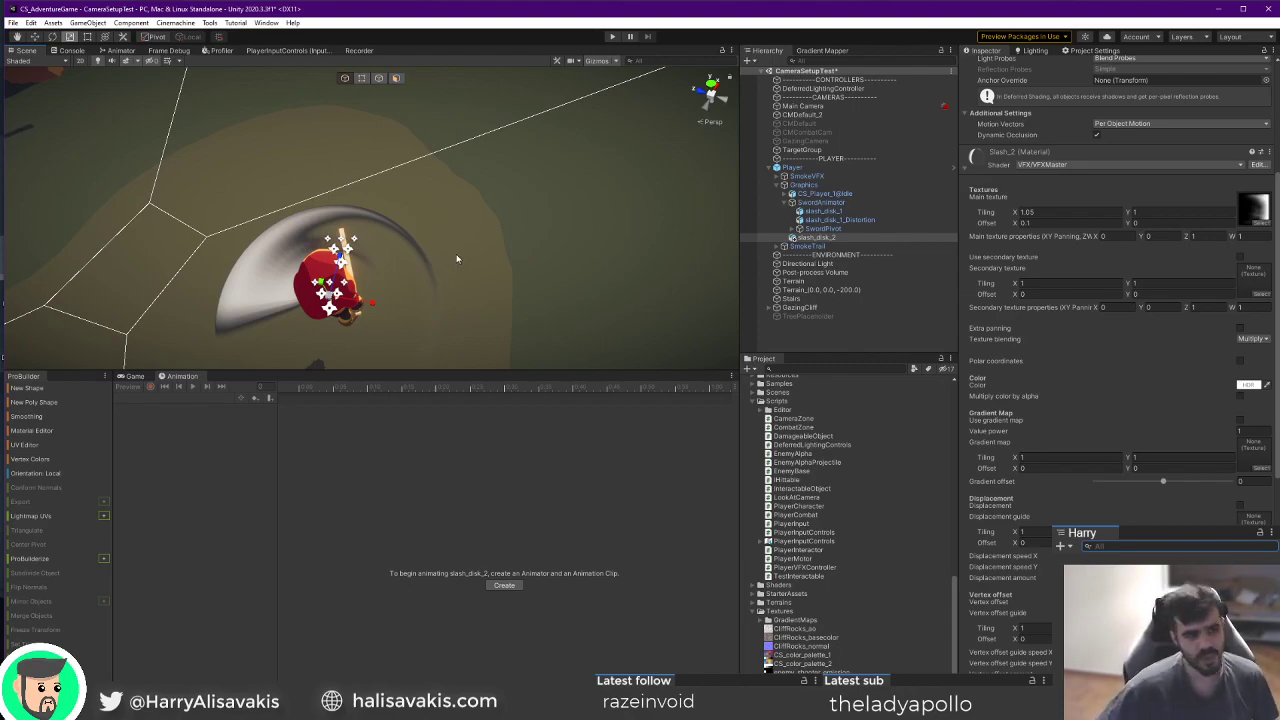
right_click_drag(501, 258, 485, 292)
left_click_drag(1014, 226, 1020, 226)
left_click_drag(665, 265, 290, 245, "alt")
Disable the rectangle mask and enable the gradient mask with its Y and W values set to 0.
scroll(1224, 400, "down", 10)
left_click(1240, 538)
scroll(1115, 350, "down", 2)
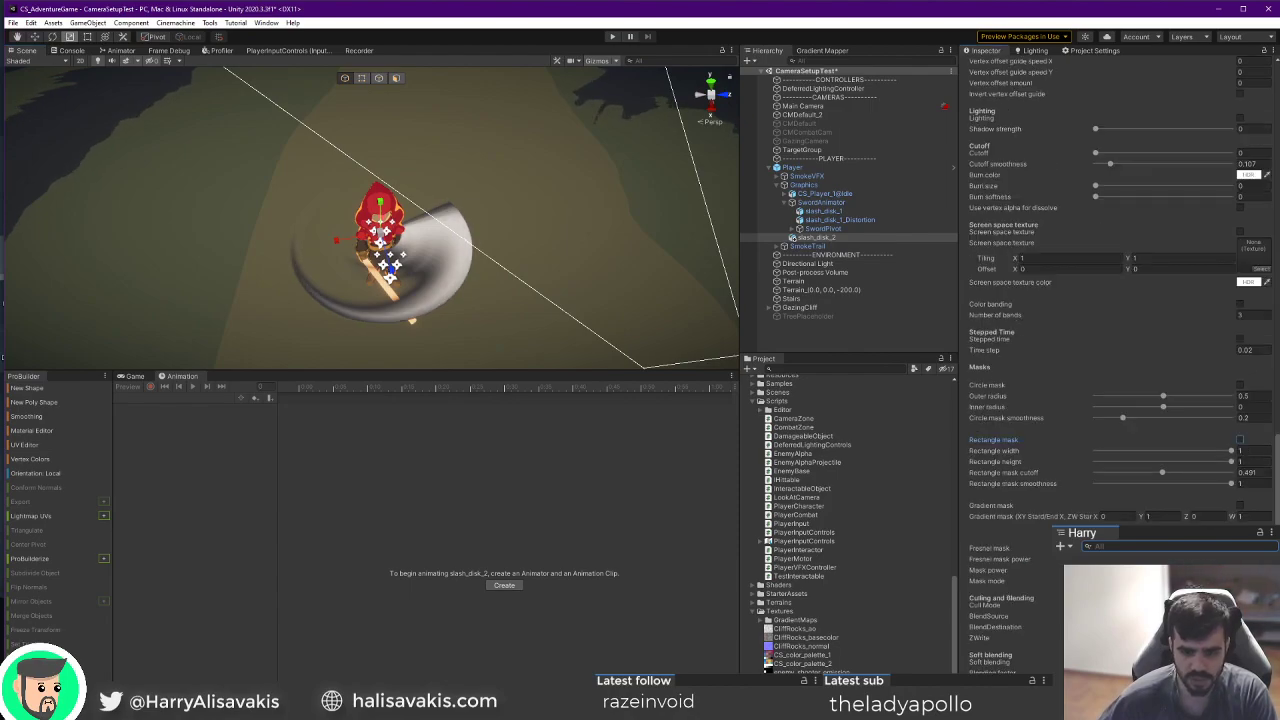
left_click(1240, 506)
left_click(1156, 517)
type("0")
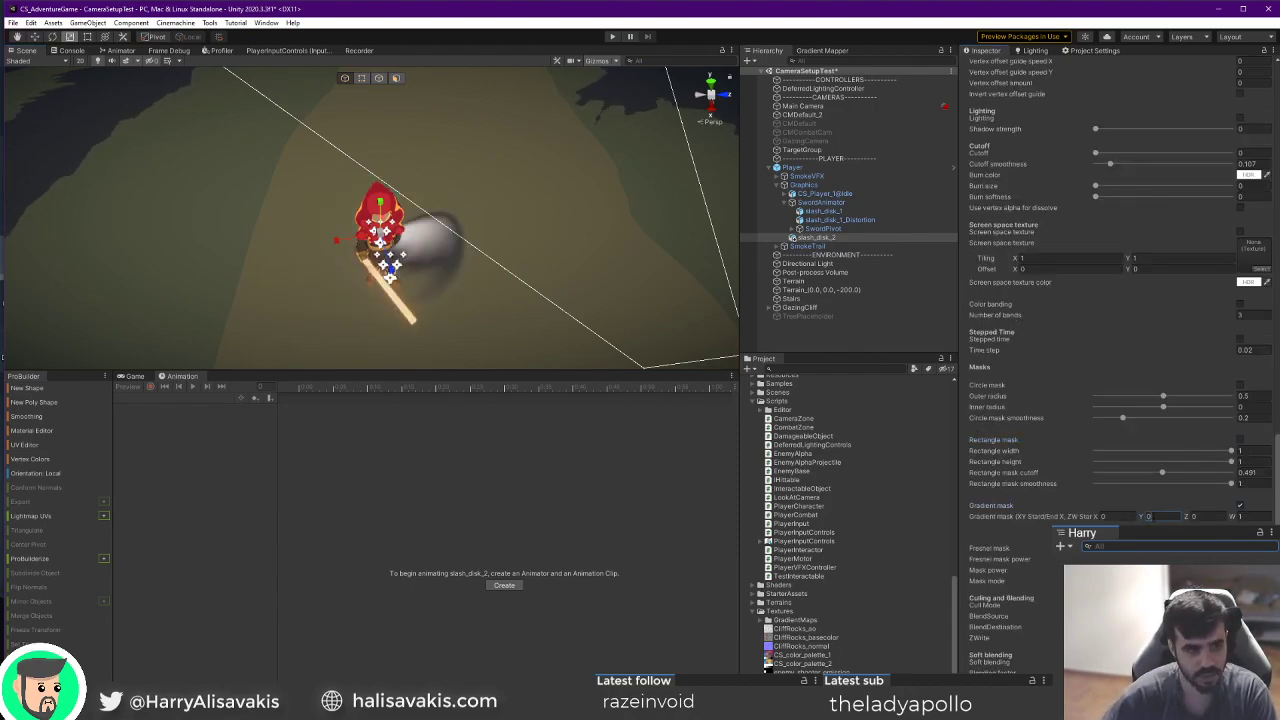
key("Tab")
key("Tab")
type("0")
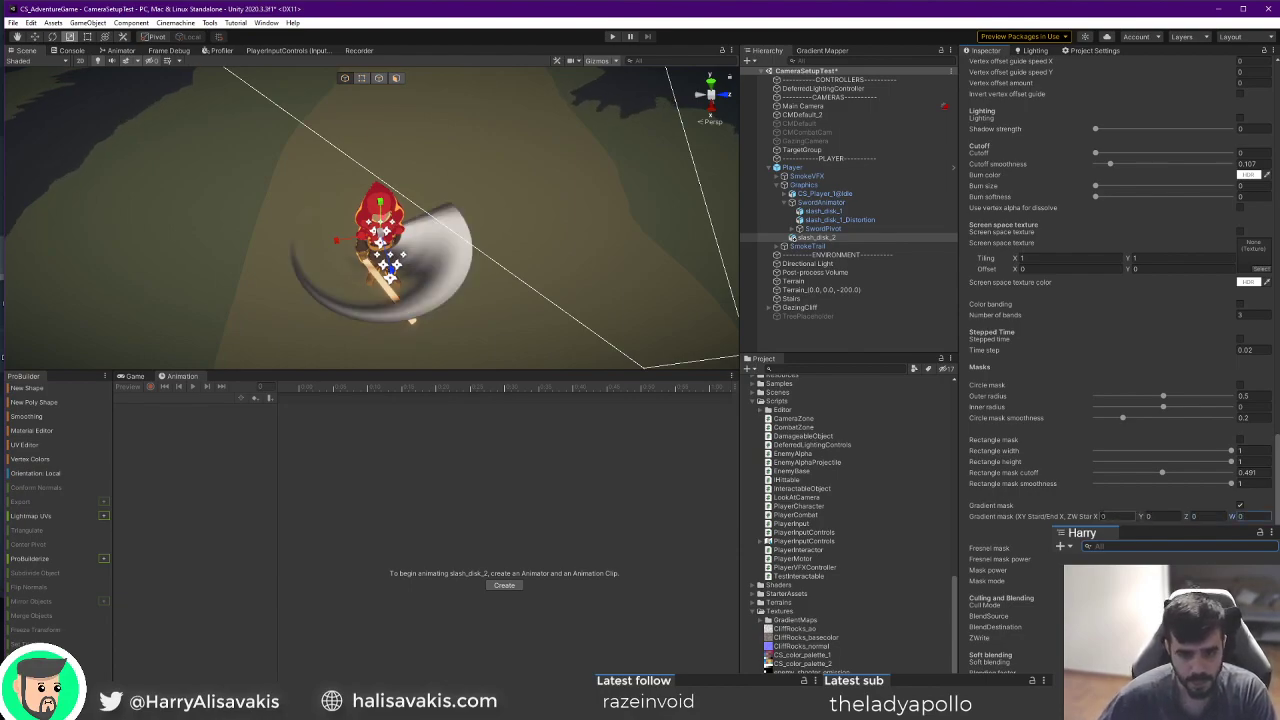
Set the gradient mask's X value to 0 and its Y value to 1.
mouse_move(1098, 517)
left_mouse_down()
mouse_move(1186, 512)
mouse_move(1106, 508)
left_mouse_up()
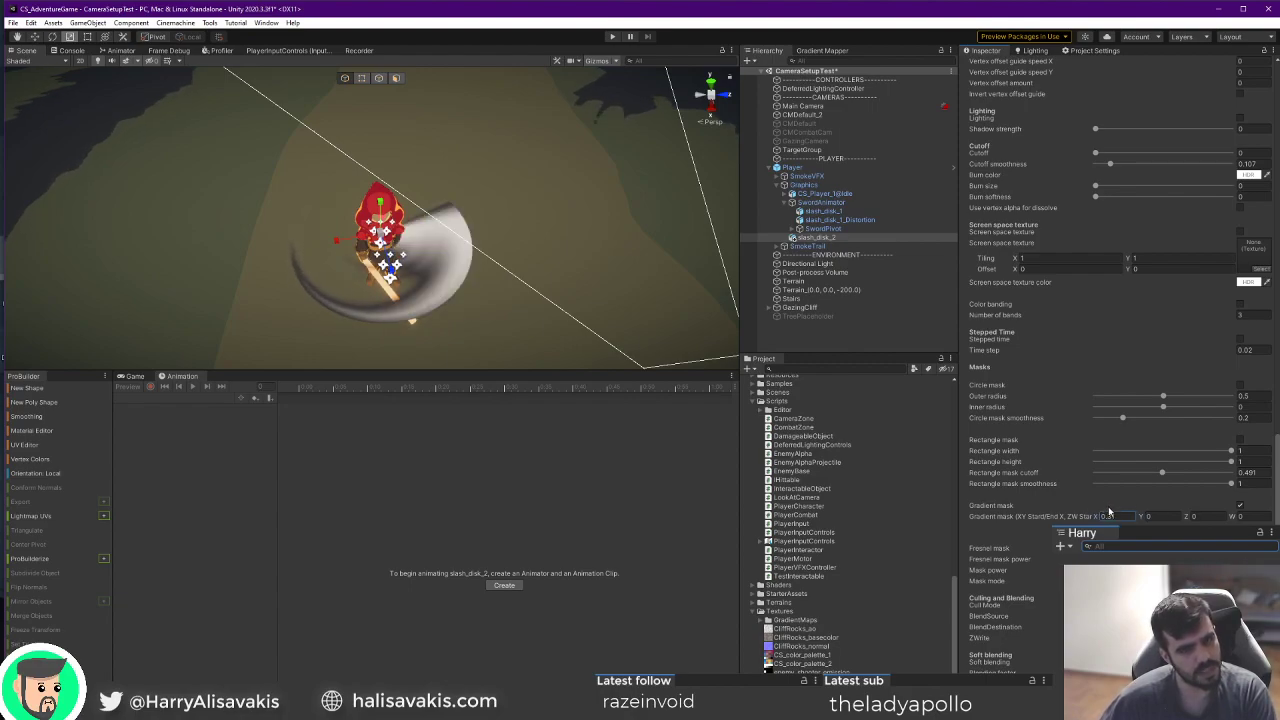
type("0")
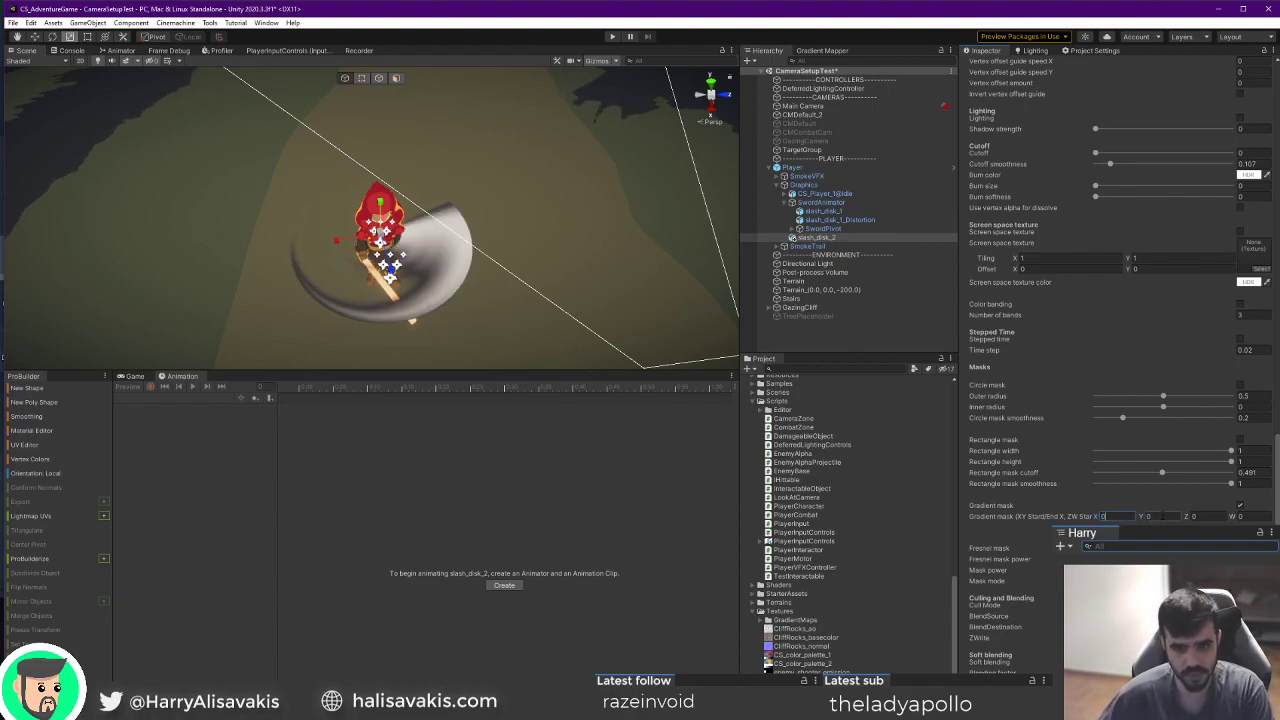
left_click(1164, 516)
type("1")
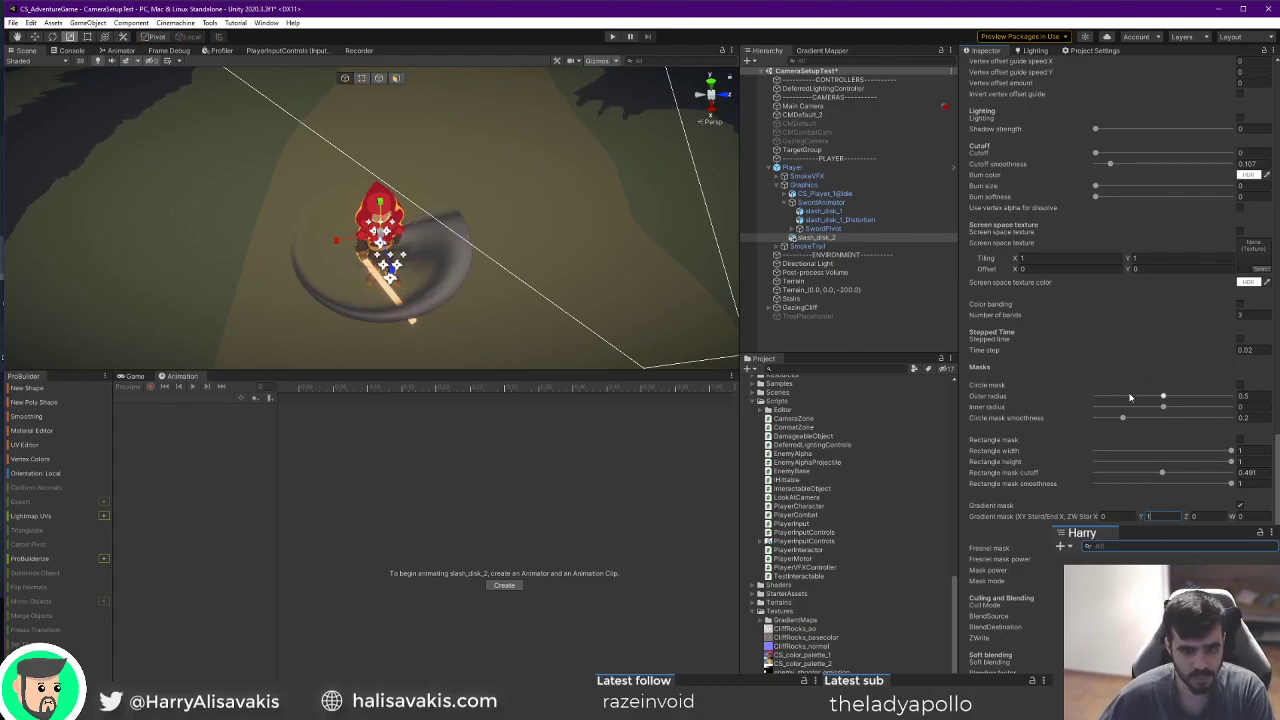
Lower the cutoff smoothness to 0.063, inspect the slash from above, and disable the gradient mask.
scroll(1090, 379, "up", 4)
mouse_move(1108, 366)
left_mouse_down()
mouse_move(1168, 365)
mouse_move(1105, 366)
left_mouse_up()
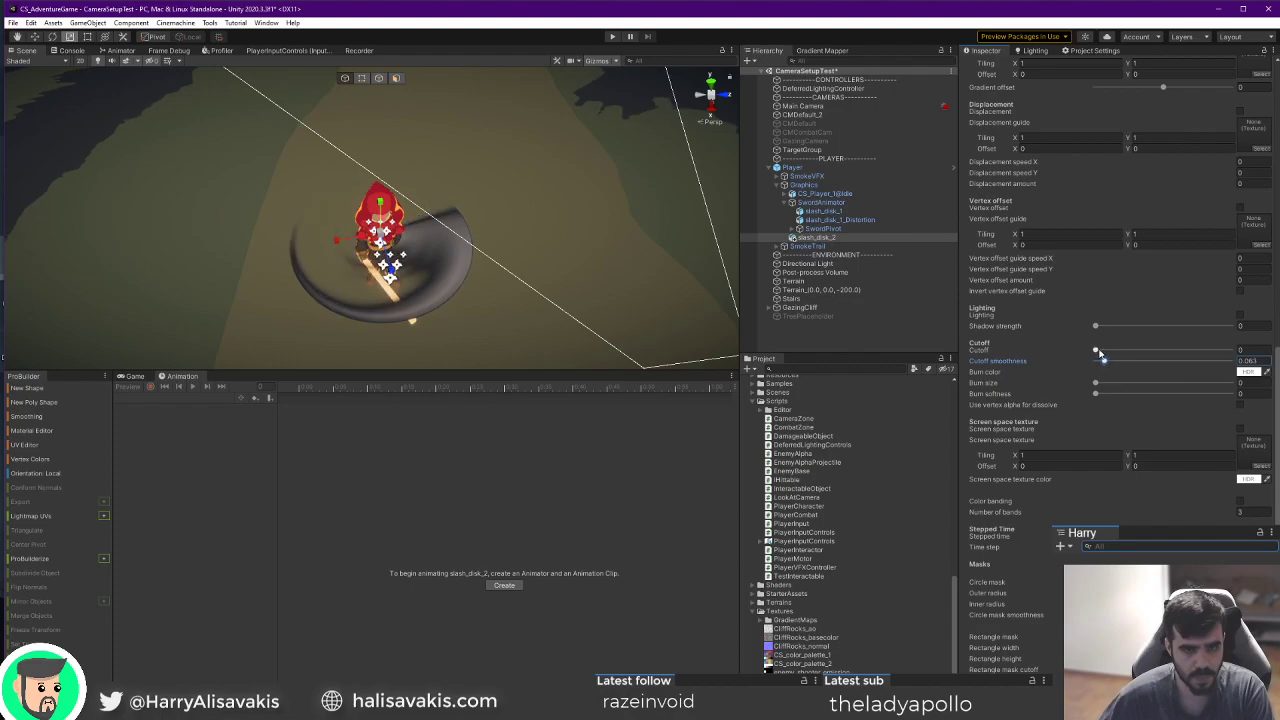
left_click_drag(450, 215, 1034, 354, "alt")
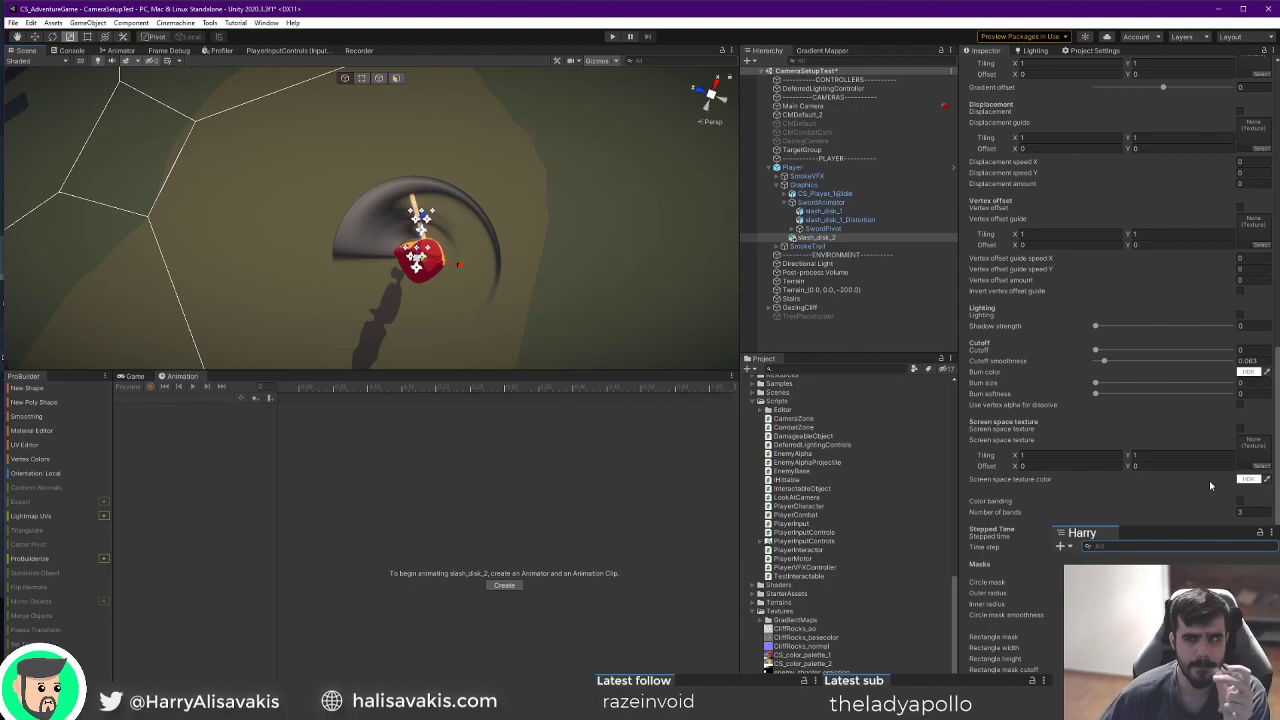
middle_click_drag(612, 265, 612, 226)
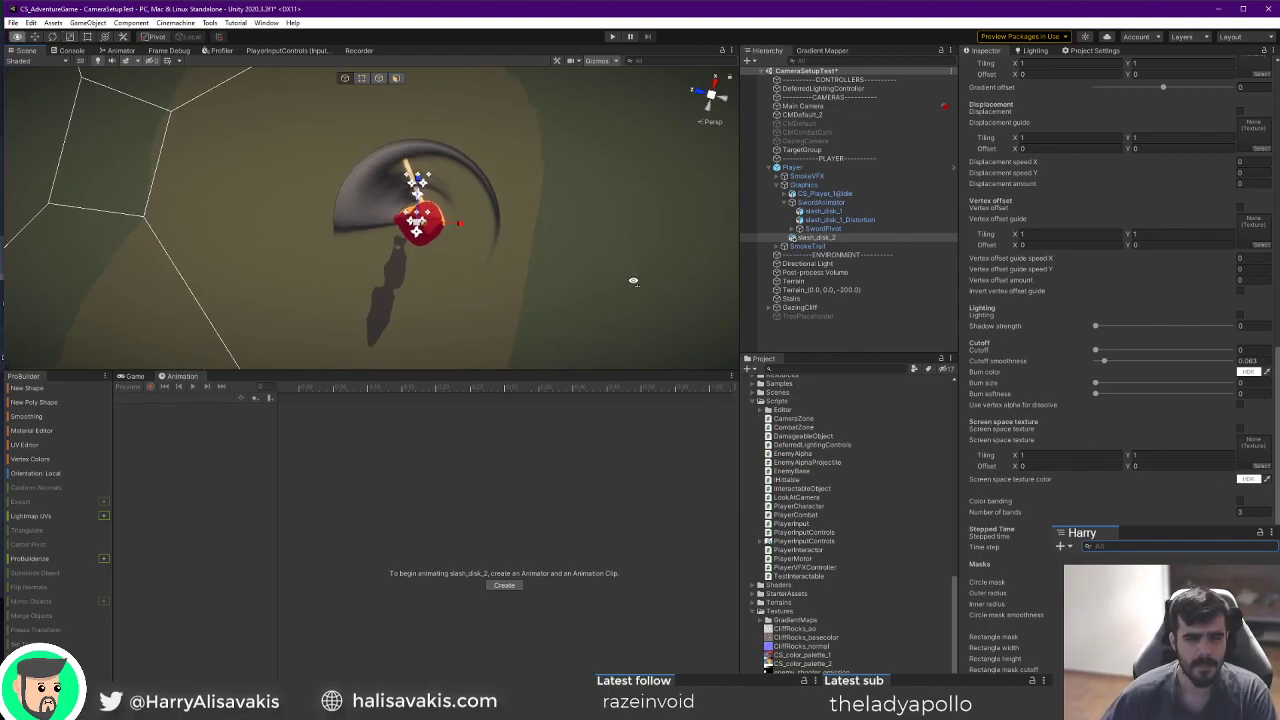
scroll(600, 215, "up", 3)
scroll(1110, 400, "down", 5)
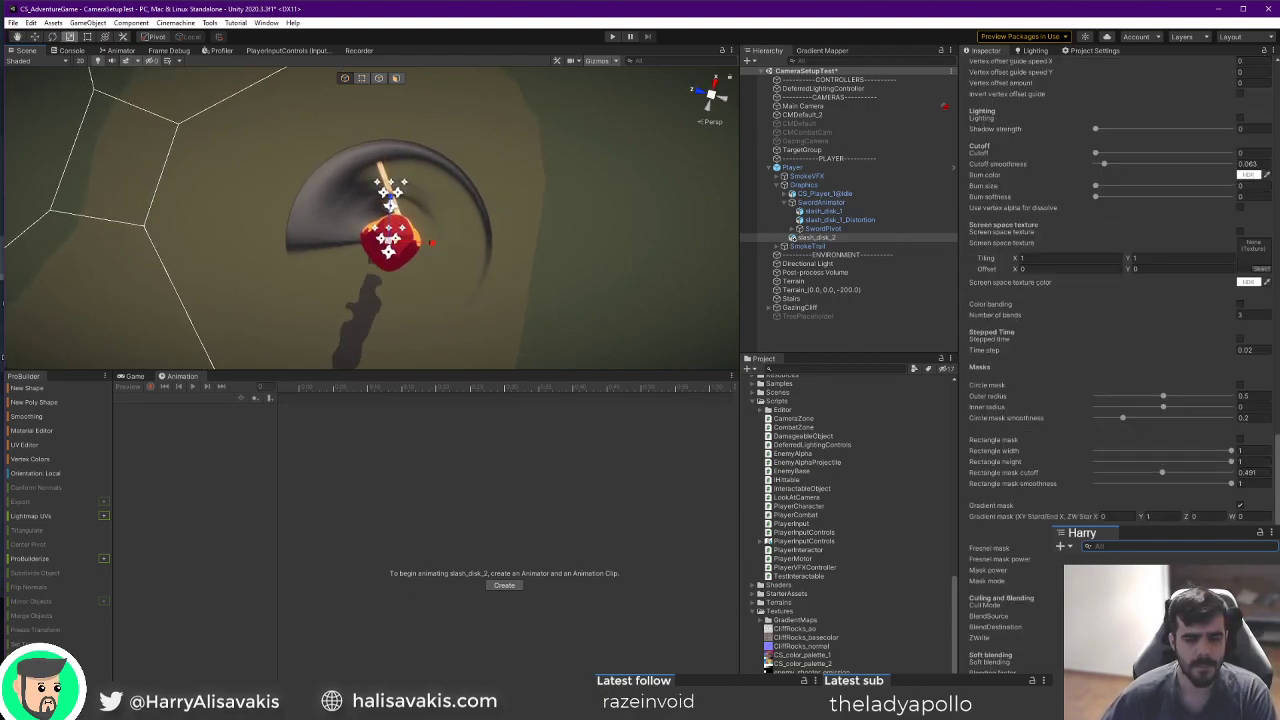
left_click(1241, 506)
Set the Slash_2 material's cutoff to 0.026 and its cutoff smoothness to 0.107.
left_click_drag(522, 200, 480, 143, "alt")
scroll(480, 143, "up", 3)
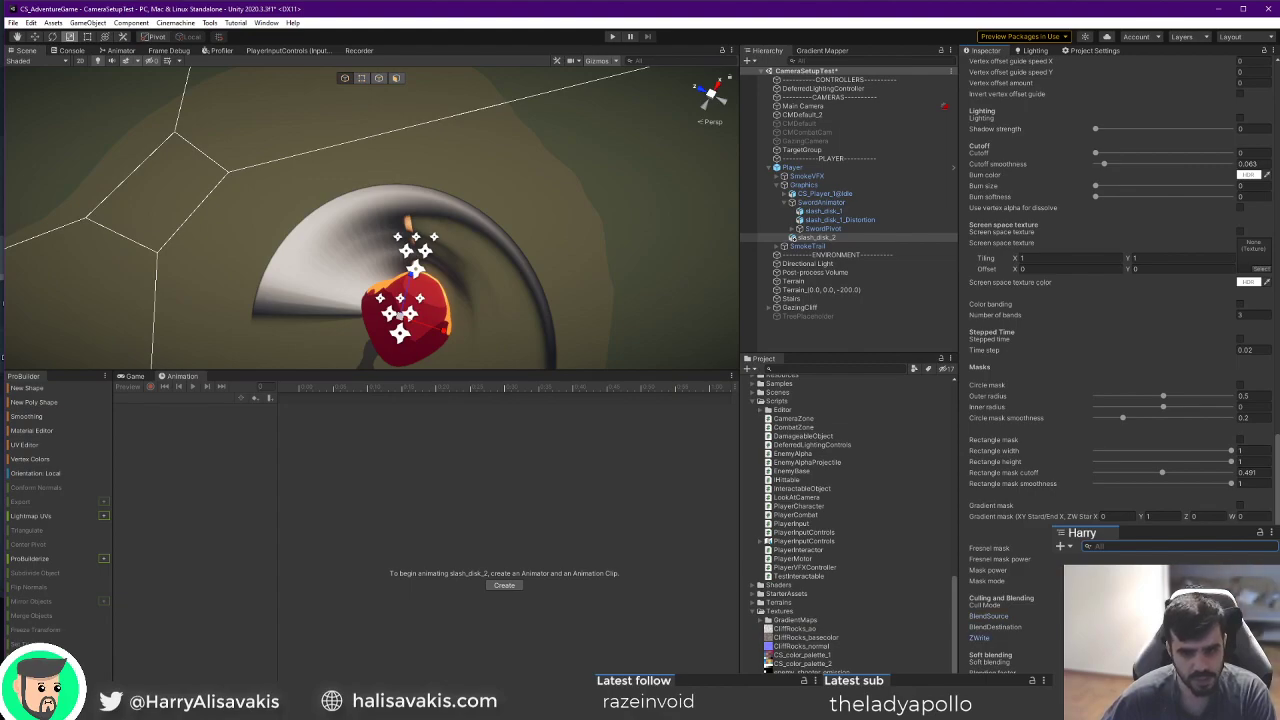
left_click_drag(1097, 154, 1116, 172)
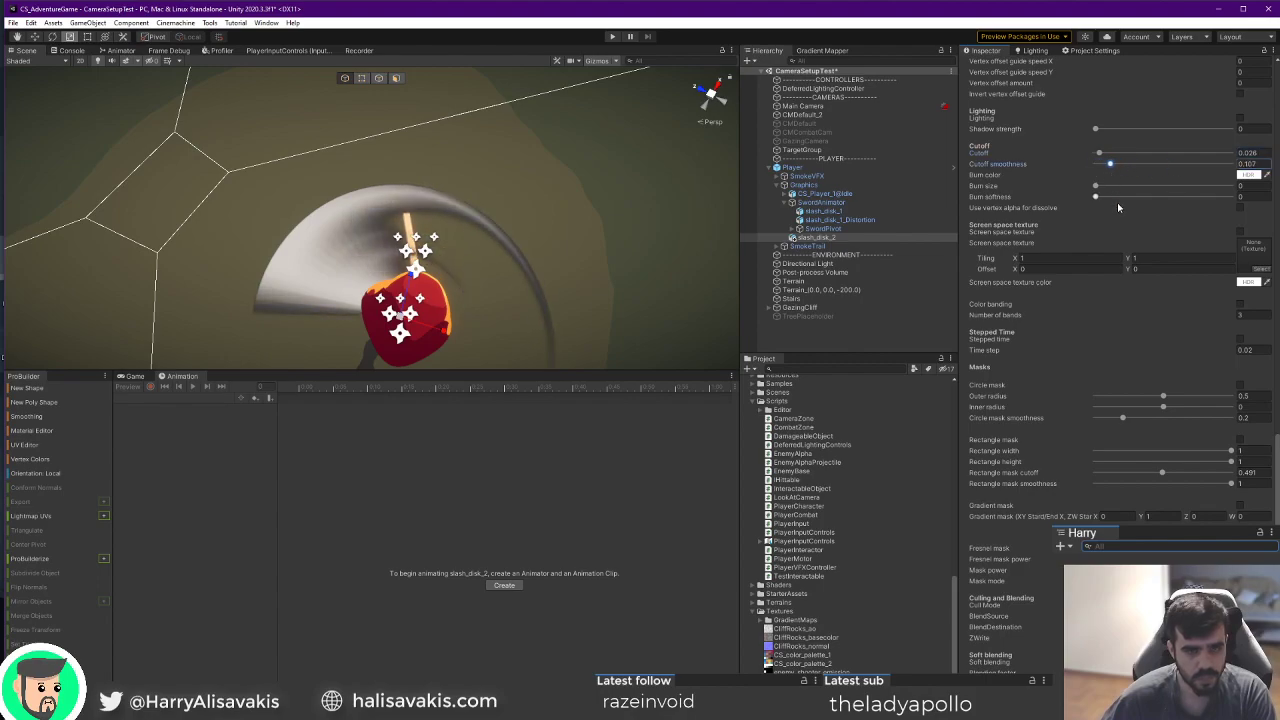
scroll(1117, 202, "up", 10)
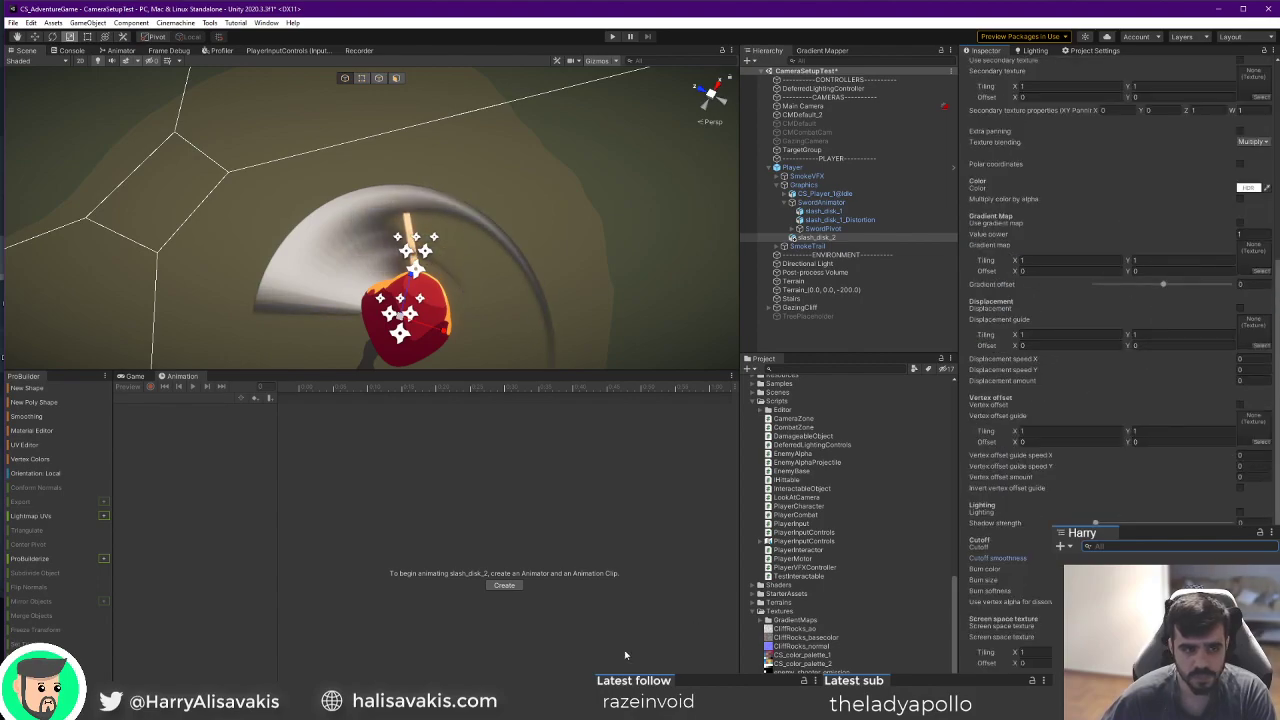
Switch to Substance Designer and shift the Transformation 2D node fed by the round Shape to an X offset of 0.3157.
key("alt+Tab")
middle_click_drag(471, 309, 905, 349)
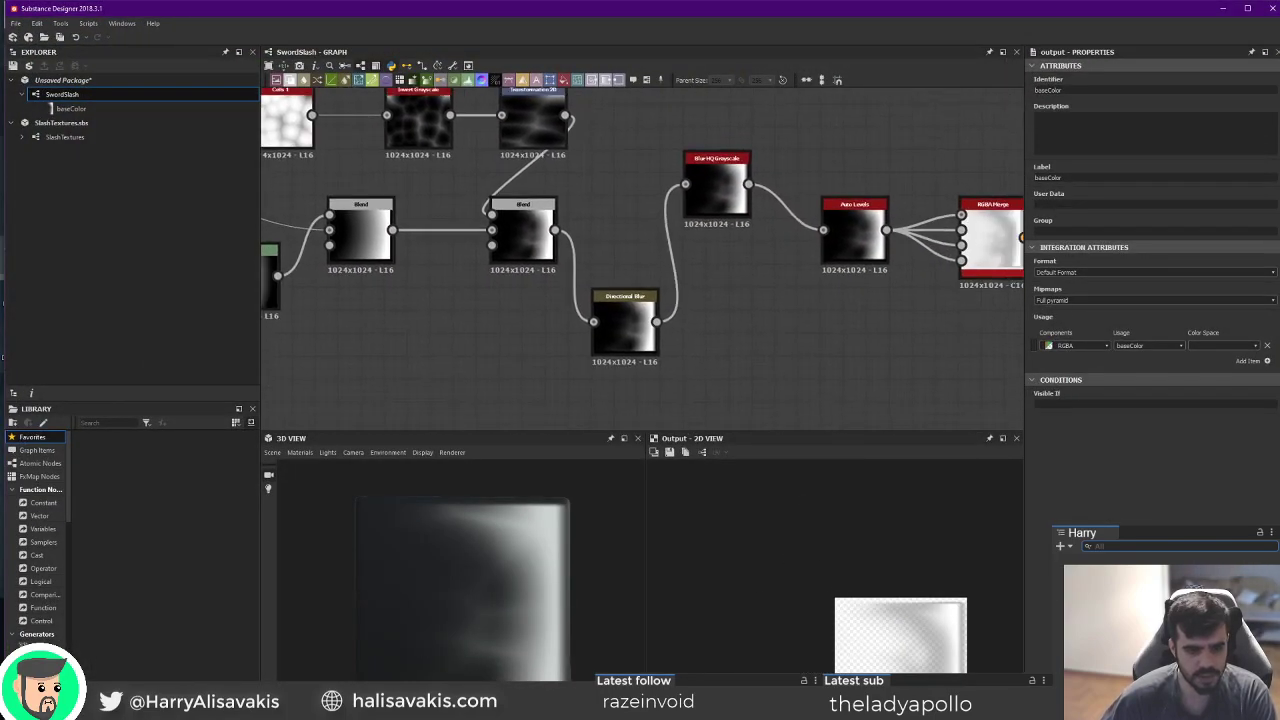
scroll(538, 564, "up", 1)
scroll(392, 629, "down", 1)
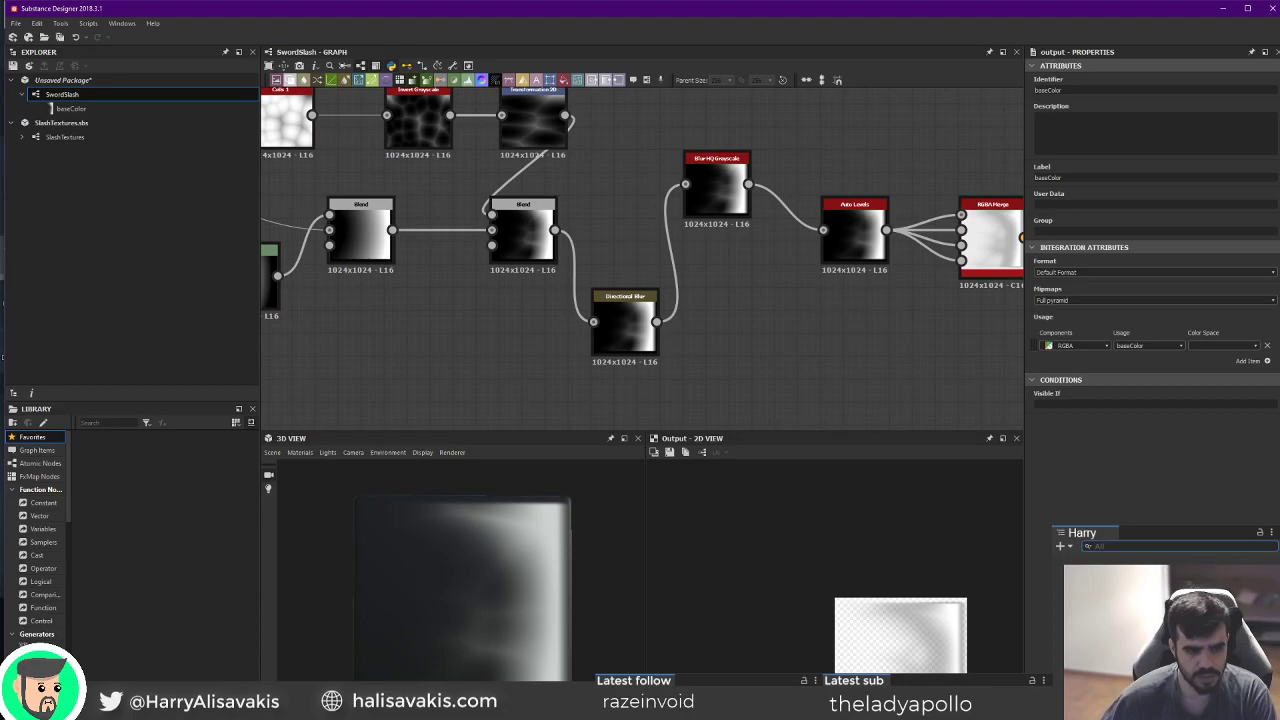
middle_click_drag(492, 357, 995, 373)
middle_click_drag(834, 345, 726, 372)
left_click(511, 314)
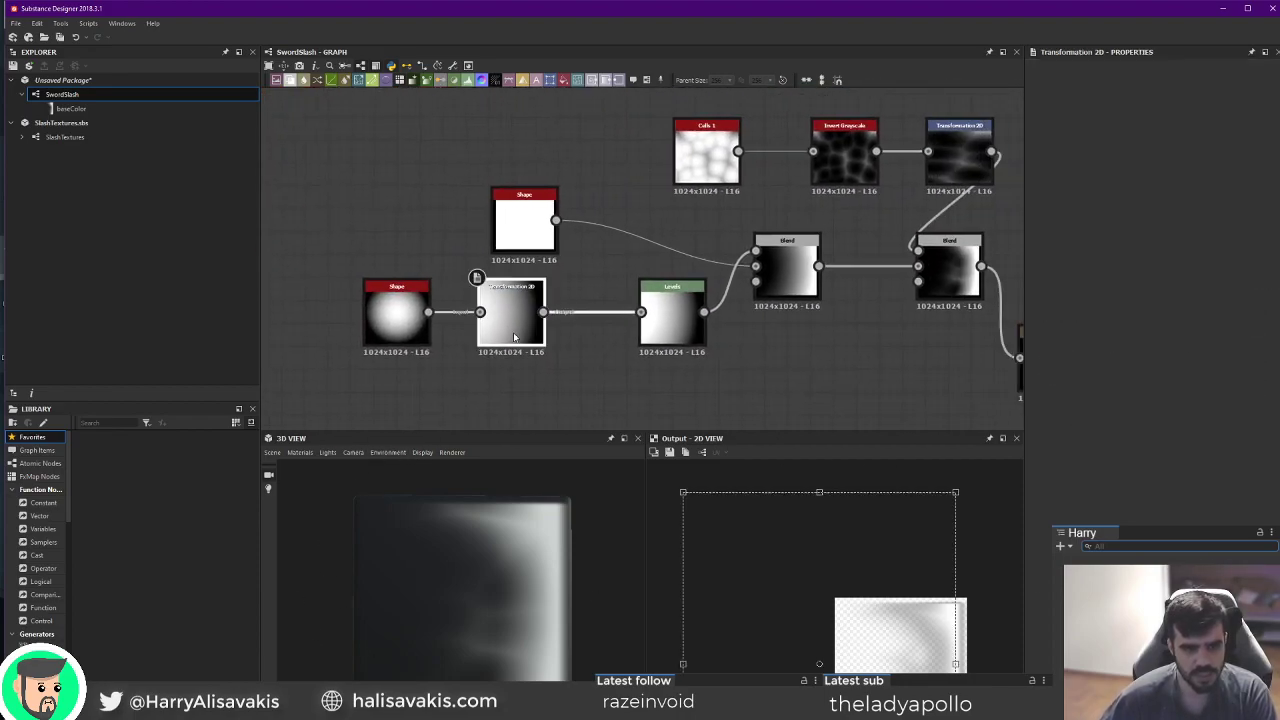
mouse_move(893, 665)
left_mouse_down()
mouse_move(869, 654)
mouse_move(912, 670)
left_mouse_up()
mouse_move(897, 662)
left_mouse_down()
mouse_move(886, 660)
mouse_move(916, 670)
left_mouse_up()
Tweak the scale of the Cells 1 node and raise the opacity of the Blend node that combines the cells with the gradient.
middle_click_drag(853, 336, 635, 343)
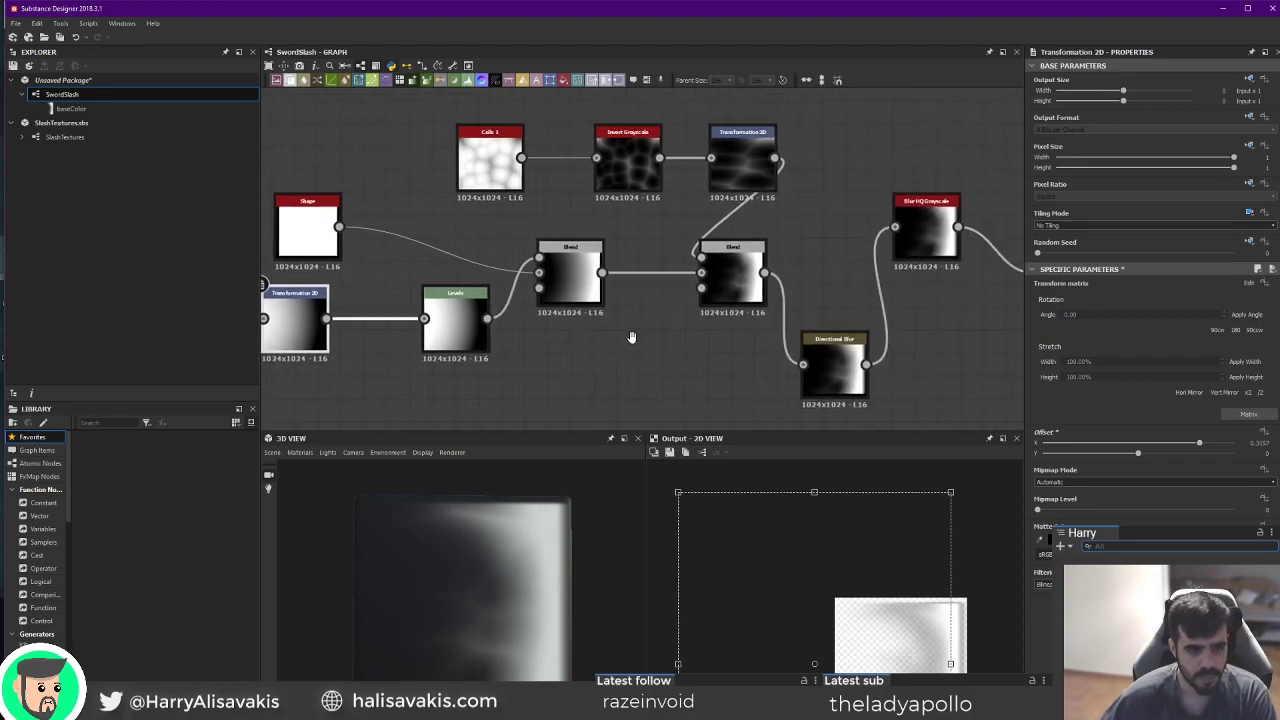
left_click(488, 162)
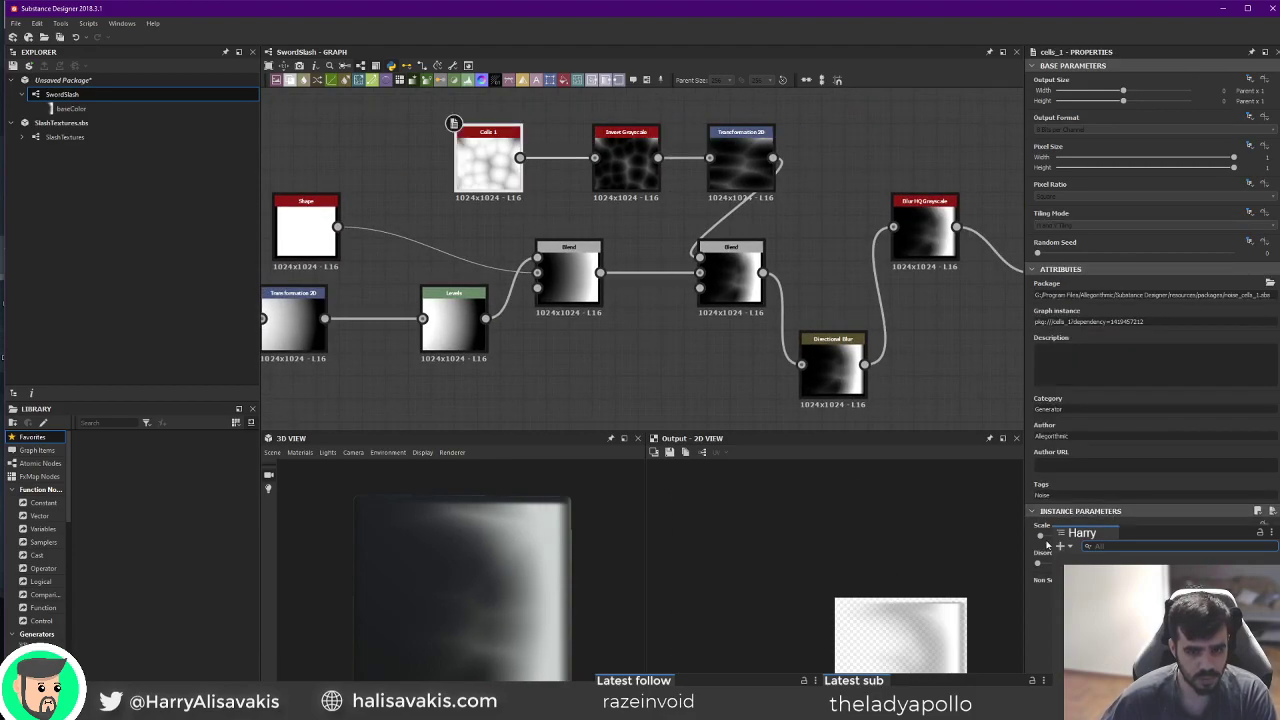
mouse_move(1043, 540)
left_mouse_down()
mouse_move(1054, 541)
mouse_move(1041, 540)
left_mouse_up()
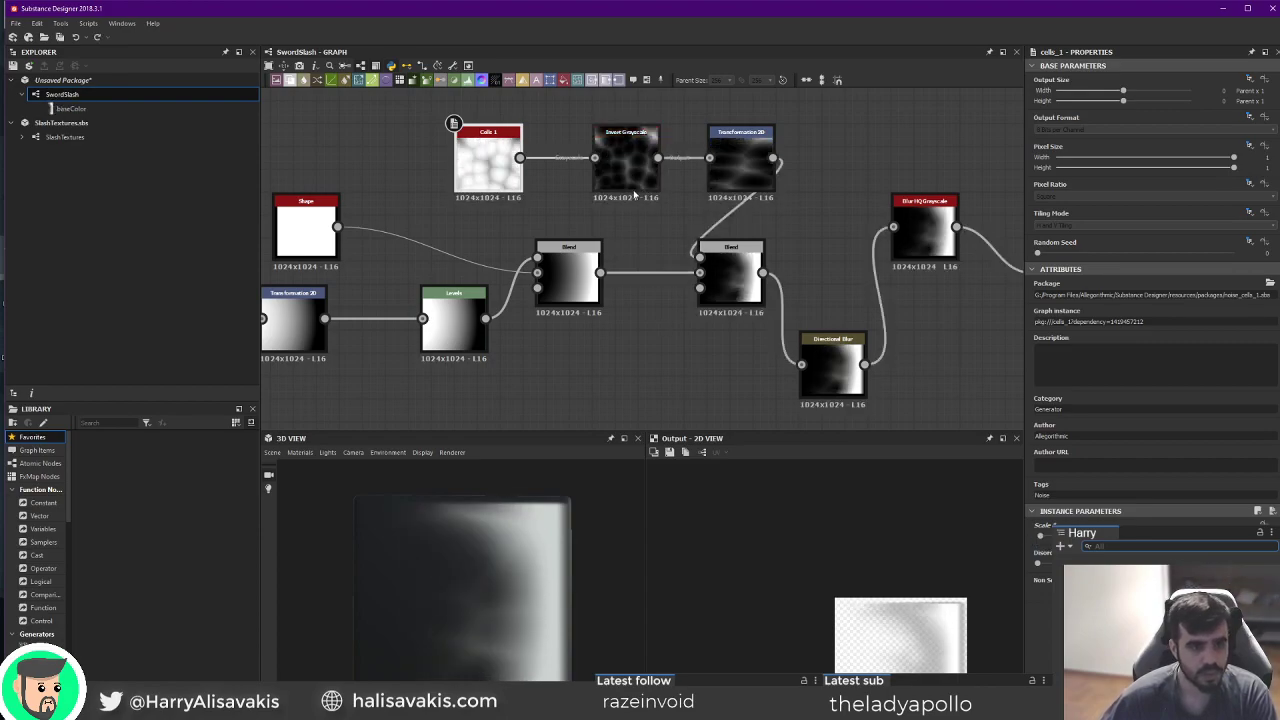
left_click(722, 275)
left_click_drag(1212, 295, 1278, 300)
Try shifting the gradient further in the Transformation 2D node fed by the round Shape.
middle_click_drag(579, 296, 858, 276)
left_click(564, 306)
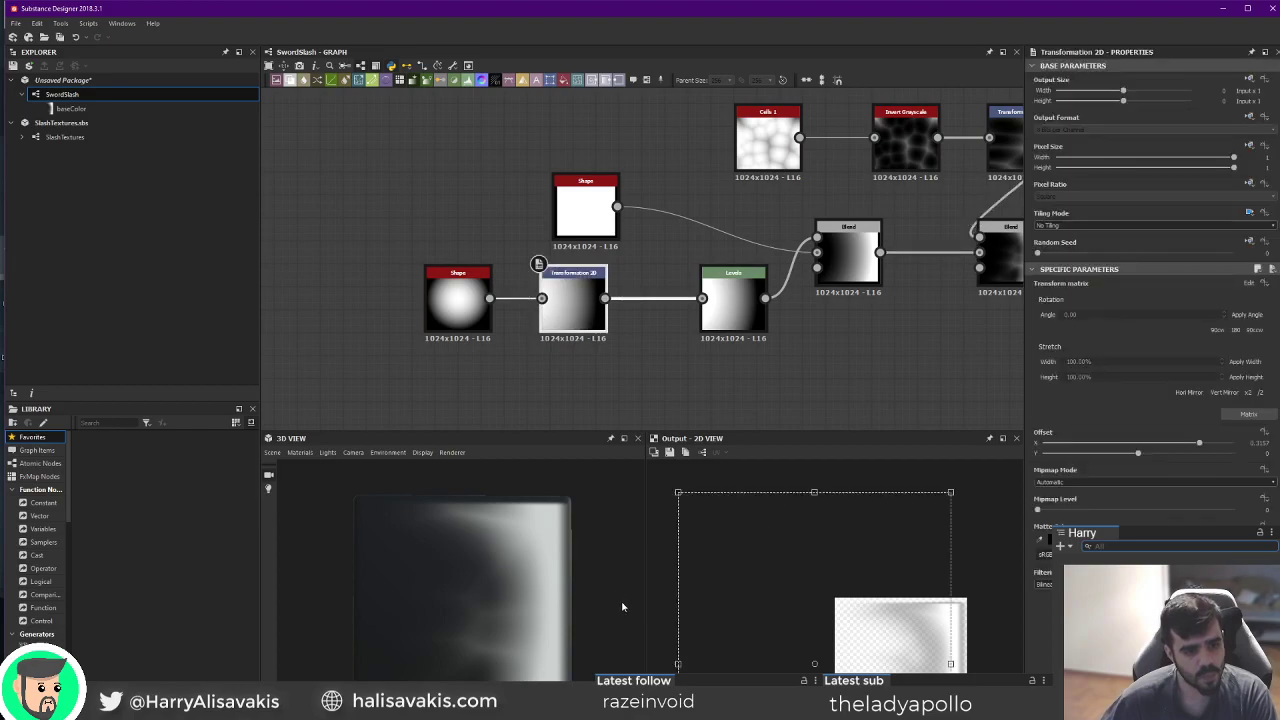
mouse_move(915, 668)
left_mouse_down()
mouse_move(920, 626)
mouse_move(921, 665)
left_mouse_up()
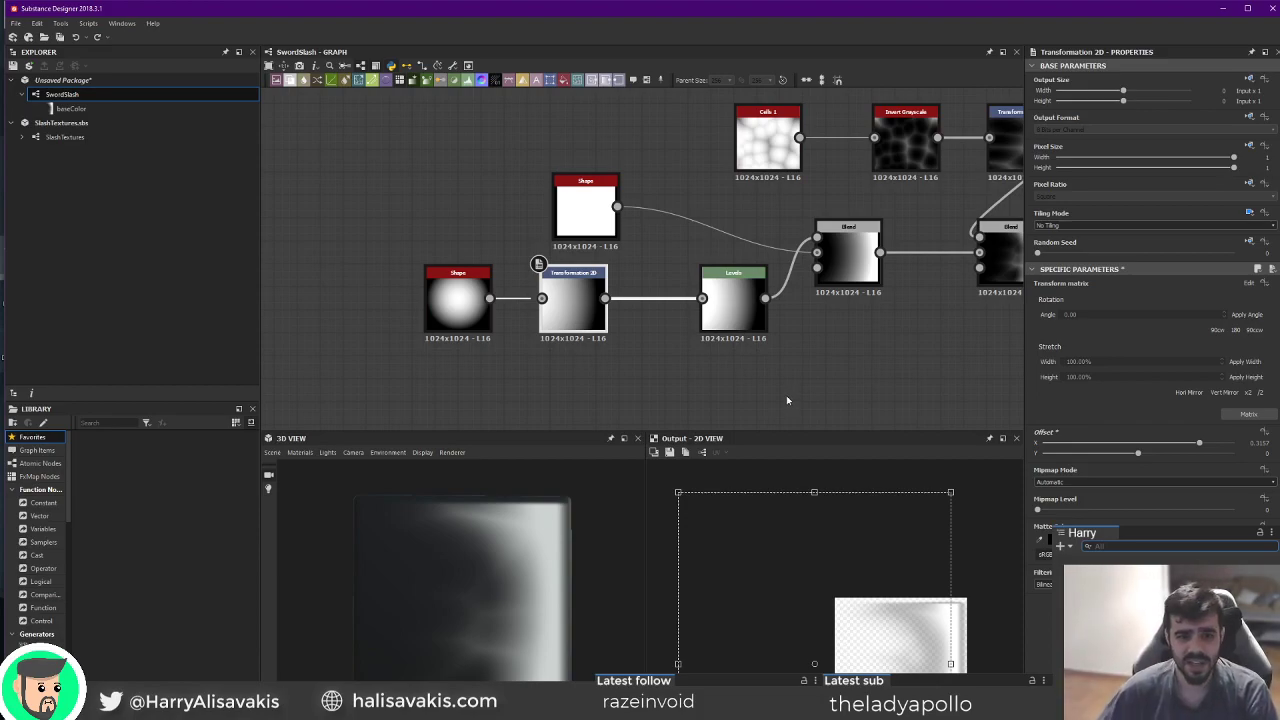
Check the textured disc in Blender, return to Substance Designer and try repositioning the Transformation 2D image, undoing the shift.
key("alt+Tab")
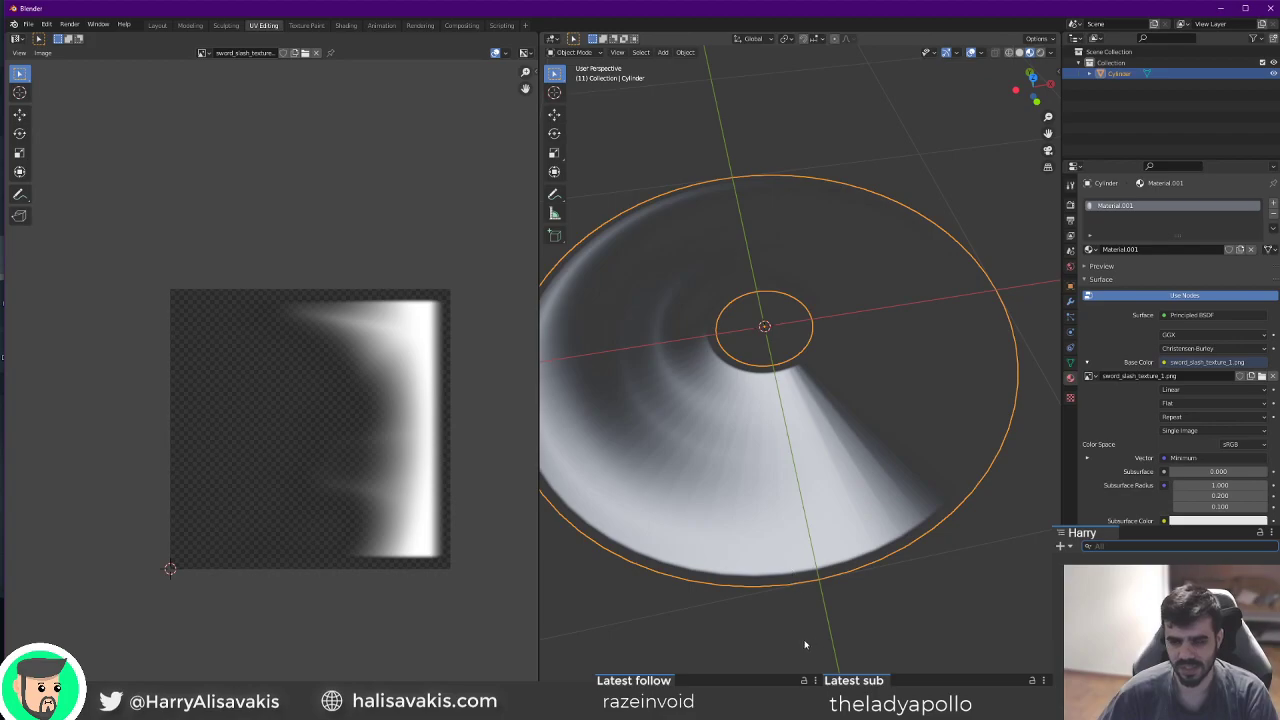
key("alt+Tab")
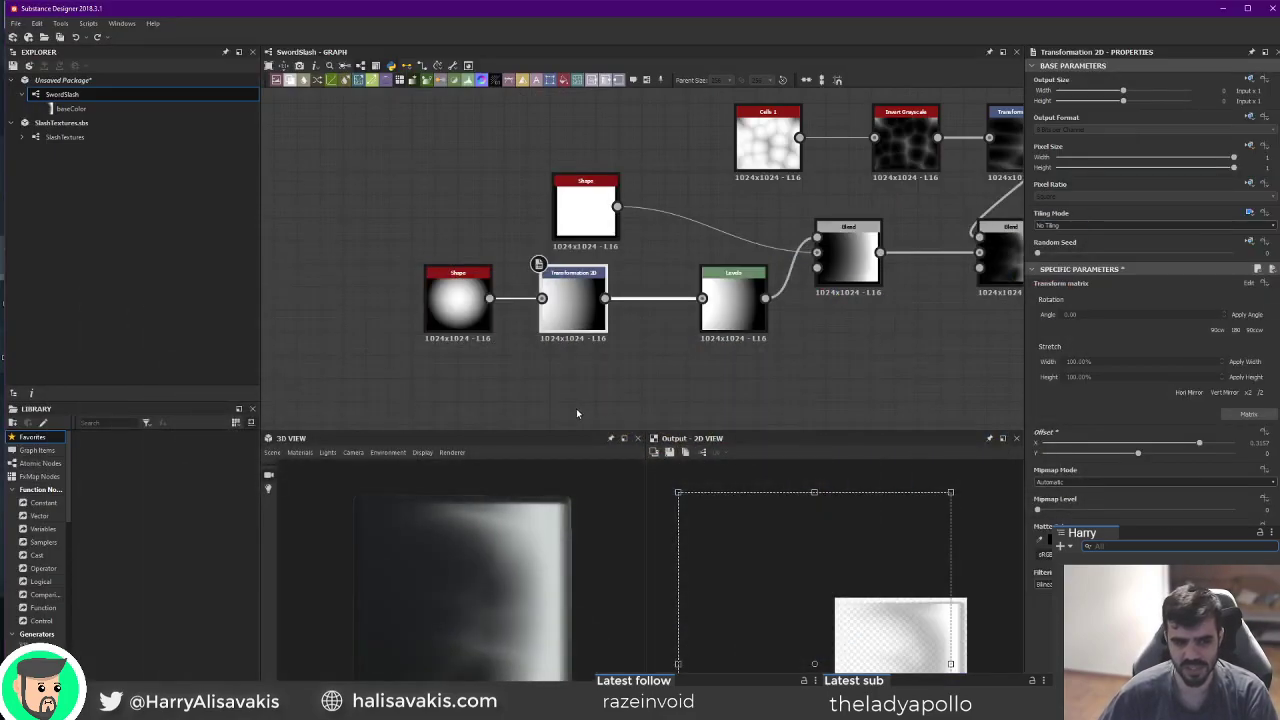
left_click_drag(858, 647, 882, 632)
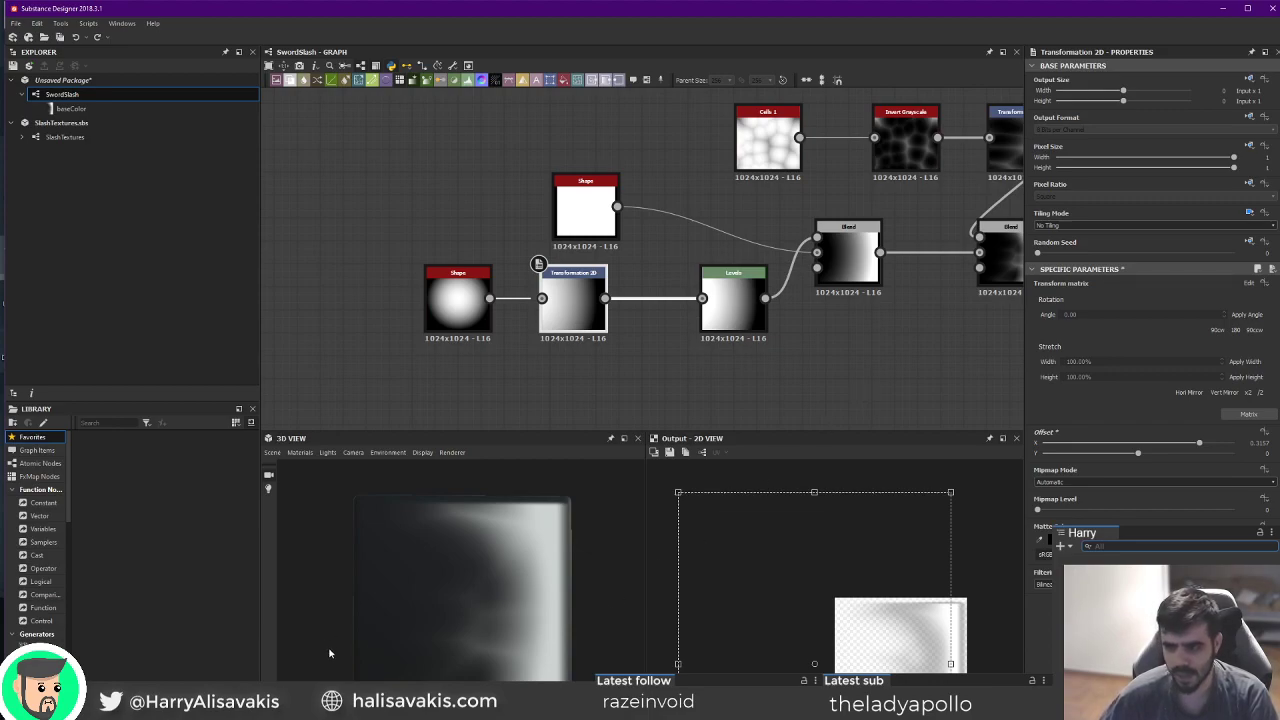
mouse_move(856, 659)
left_mouse_down()
mouse_move(859, 624)
mouse_move(873, 646)
left_mouse_up()
key("ctrl+z")
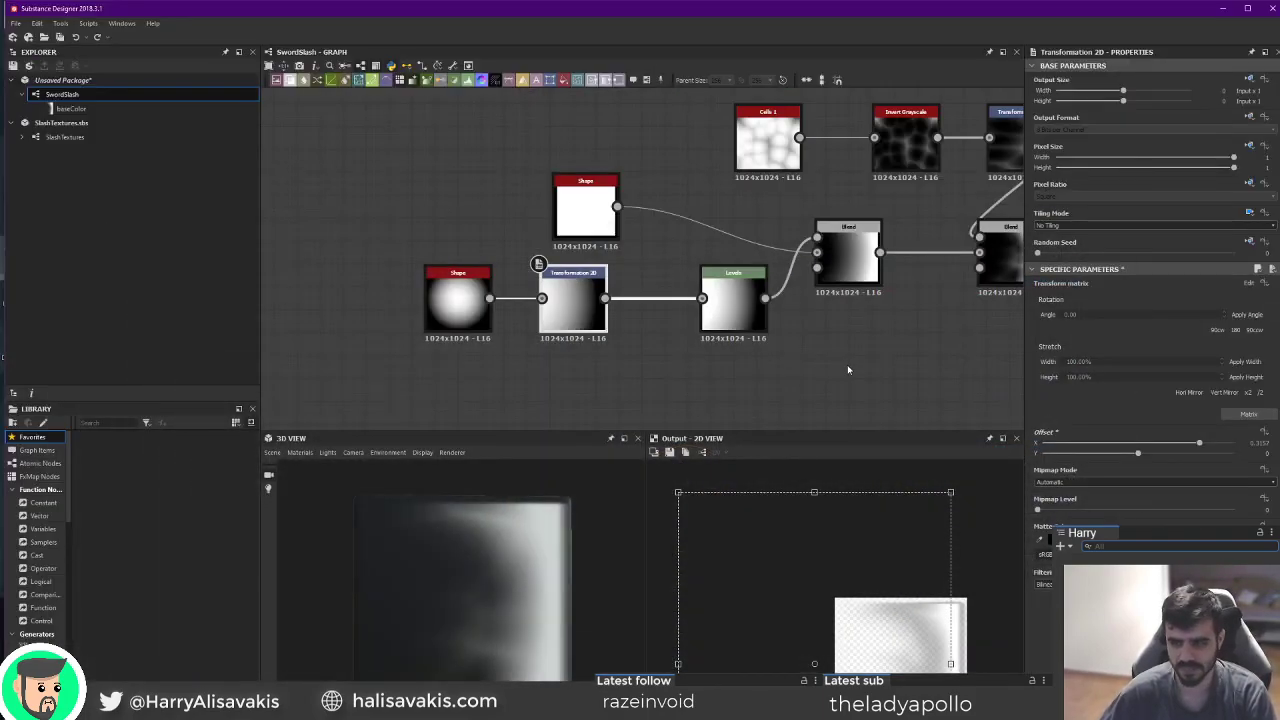
middle_click_drag(848, 370, 824, 352)
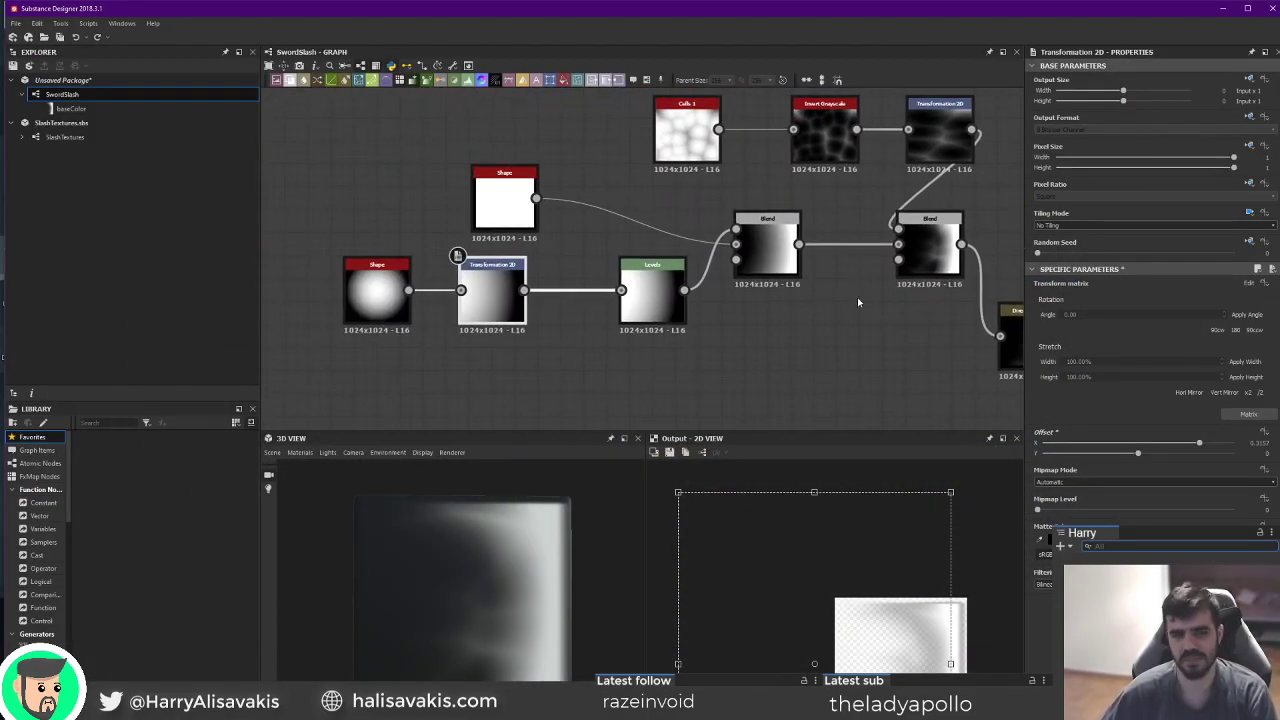
middle_click_drag(837, 162, 732, 202)
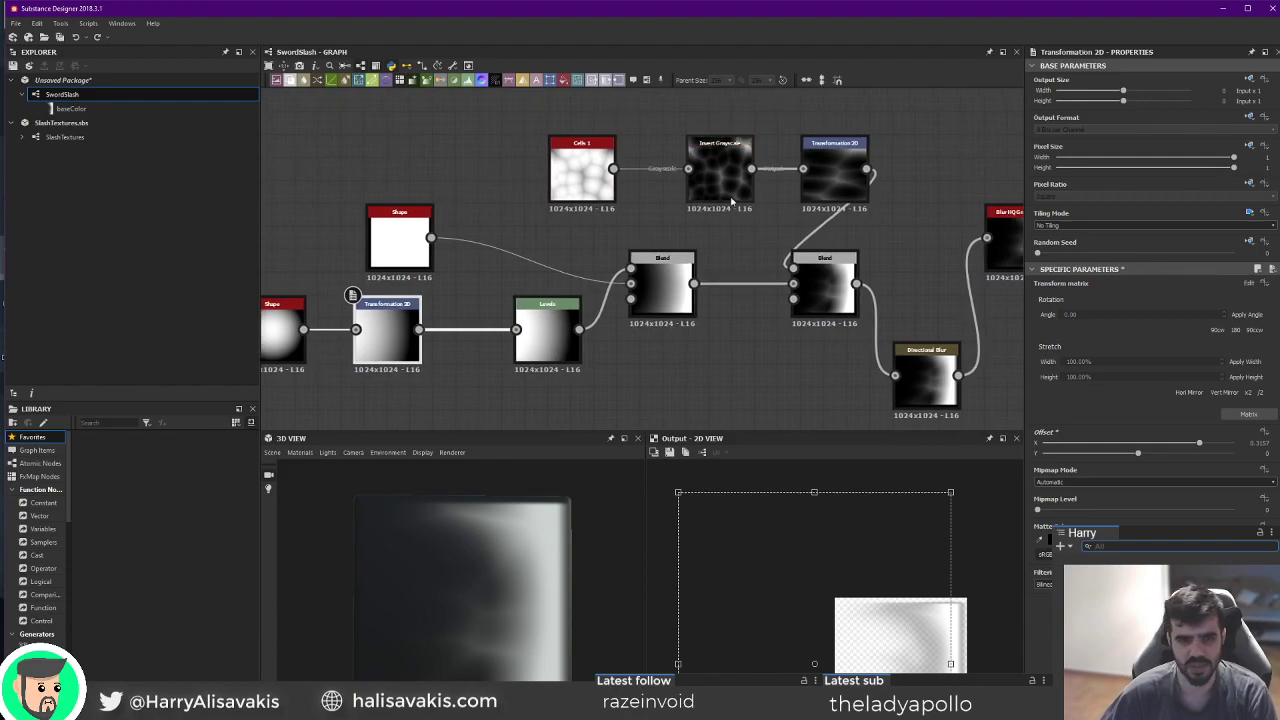
Try narrowing the inverted cells horizontally in their Transformation 2D node and preview the result through Blur HQ Grayscale.
left_click(828, 200)
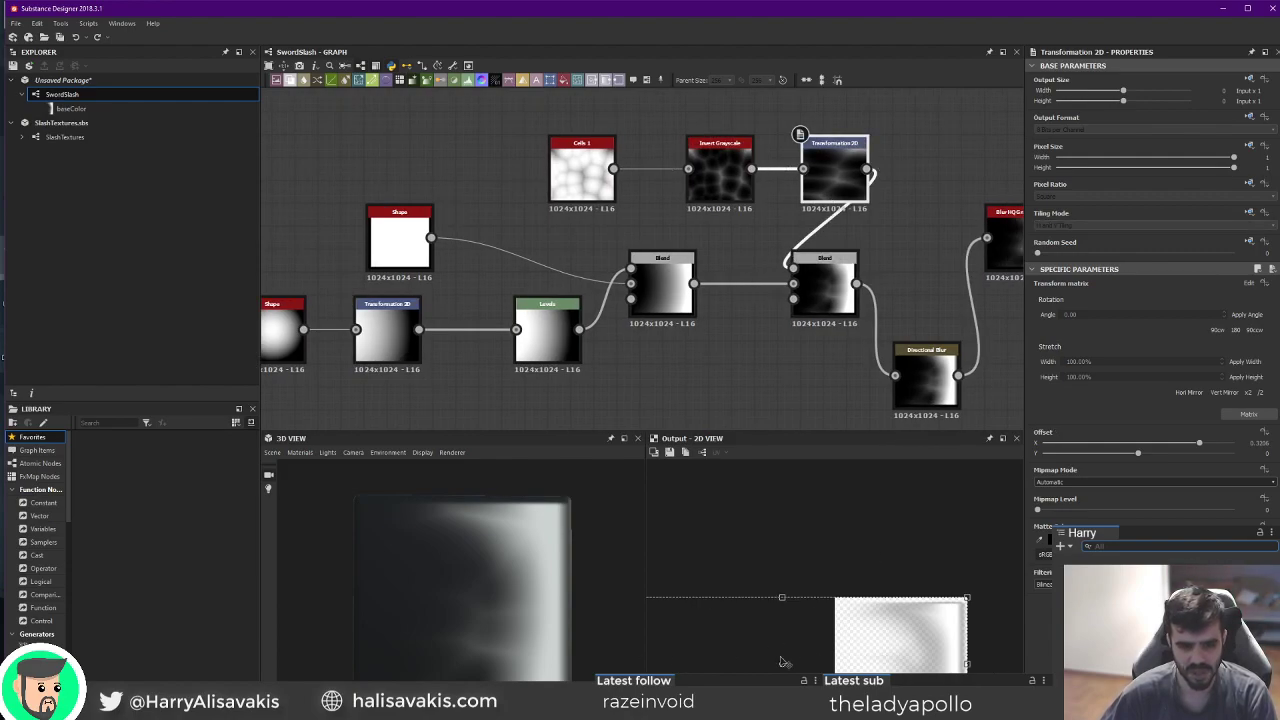
scroll(693, 607, "down", 3)
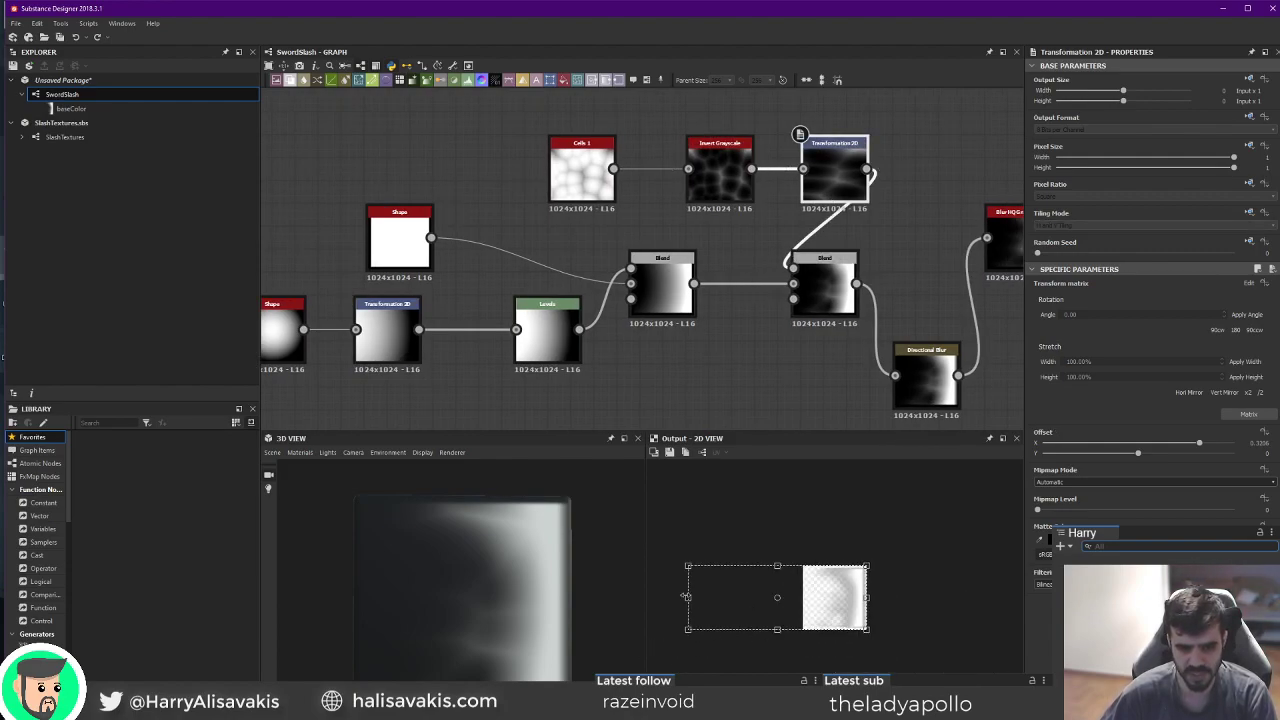
left_click_drag(686, 597, 784, 598)
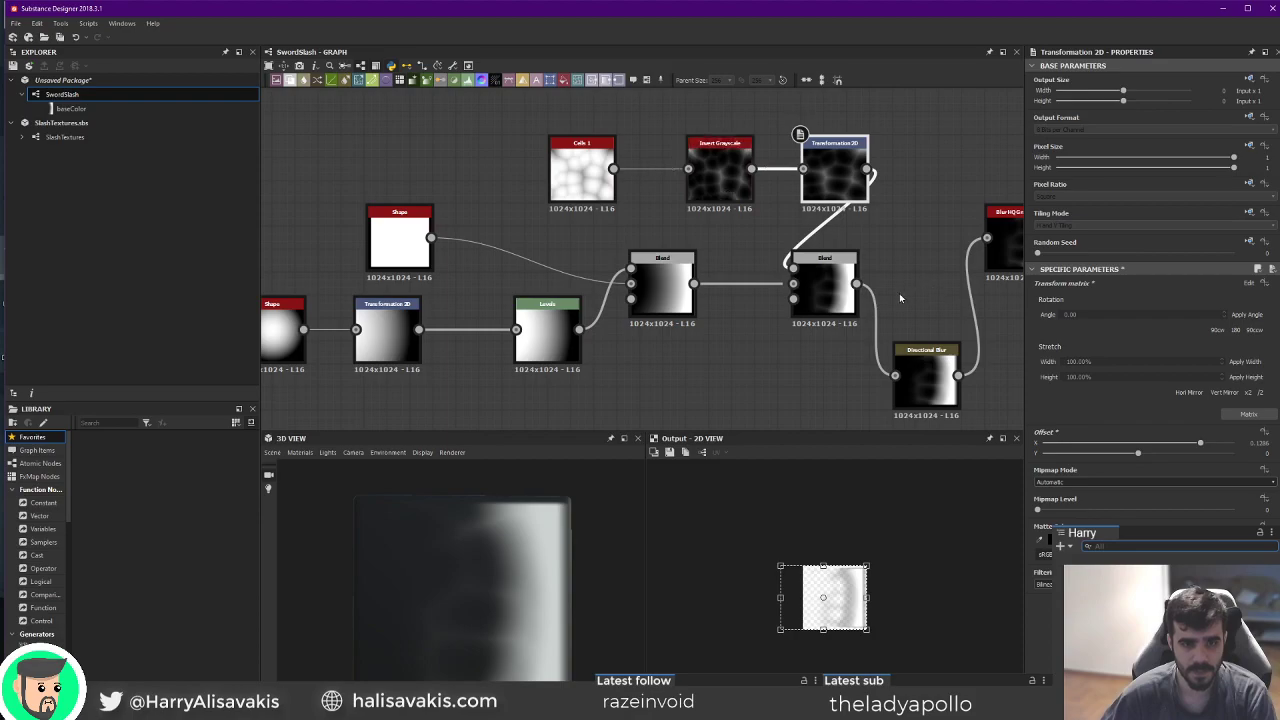
middle_click_drag(911, 294, 704, 297)
double_click(812, 243)
scroll(562, 624, "down", 3)
left_click_drag(562, 624, 517, 622)
scroll(562, 265, "up", 1)
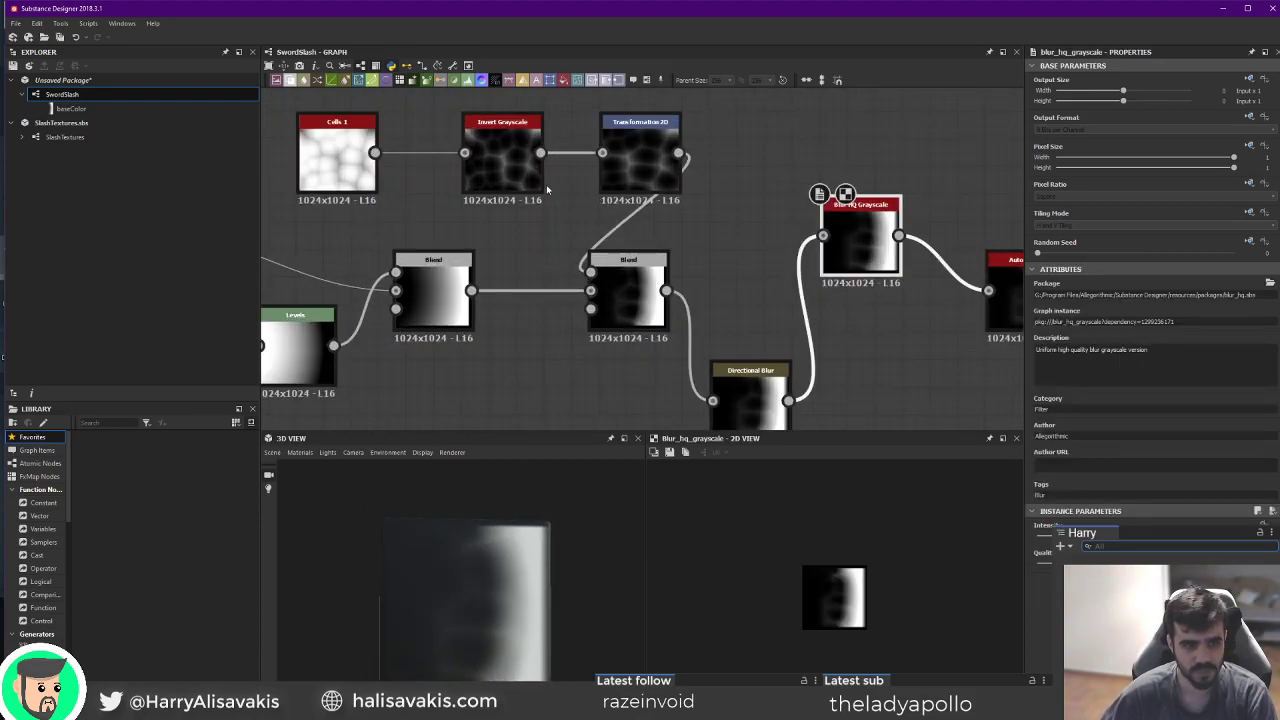
Set the opacity of the Overlay Blend node to 1, tweak the Cells 1 scale and check the 3D preview.
left_click(628, 295)
left_click_drag(1229, 297, 1264, 306)
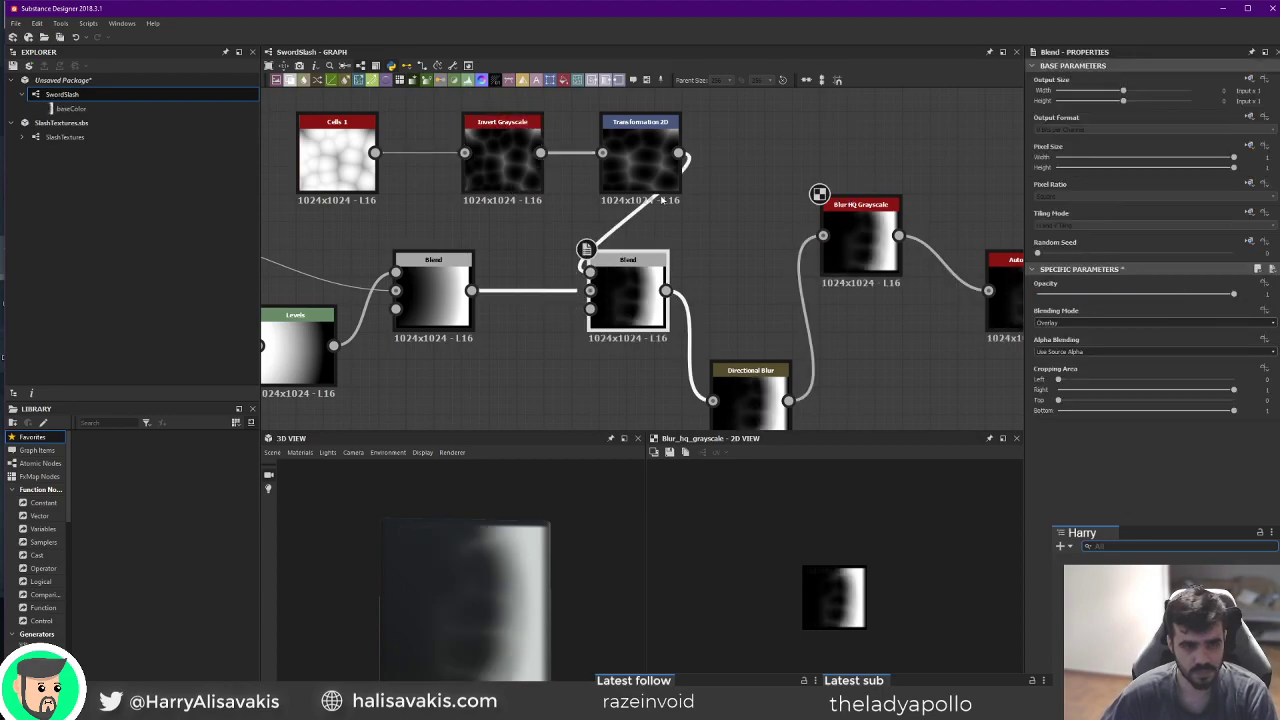
left_click(656, 186)
middle_click_drag(526, 184, 614, 203)
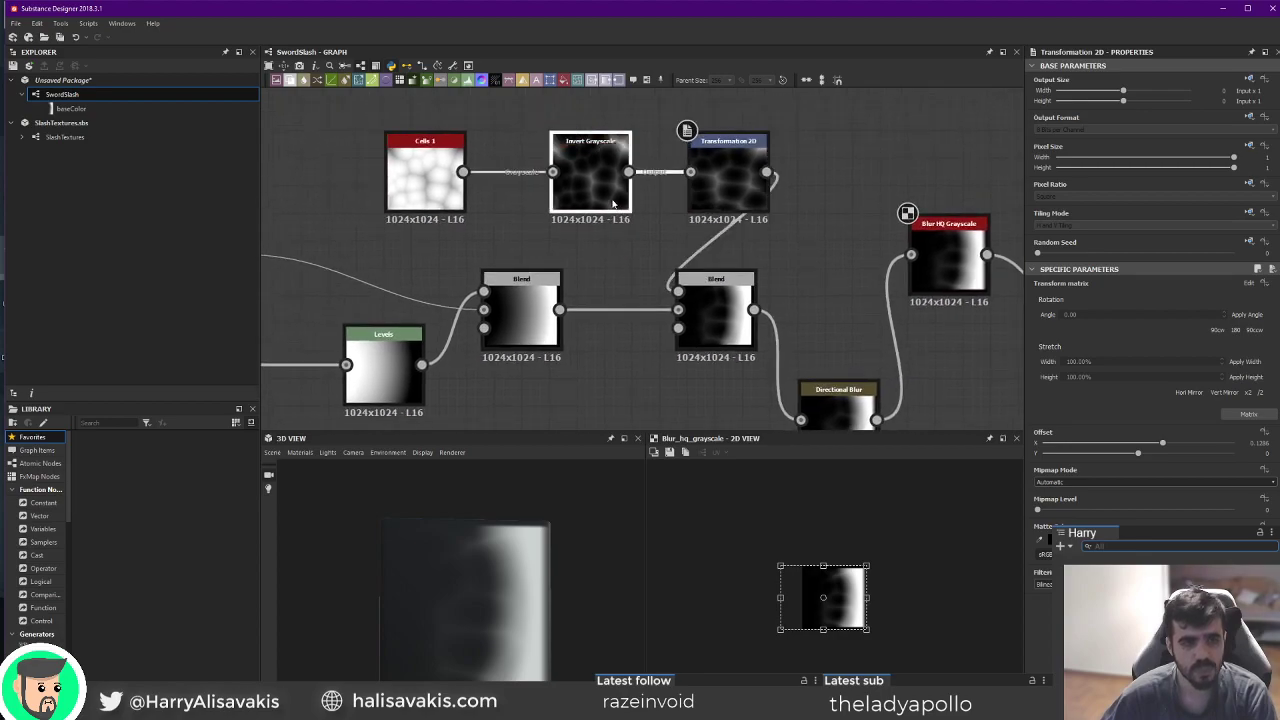
left_click(613, 203)
left_click(425, 175)
mouse_move(1039, 540)
left_mouse_down()
mouse_move(1053, 543)
mouse_move(1041, 538)
left_mouse_up()
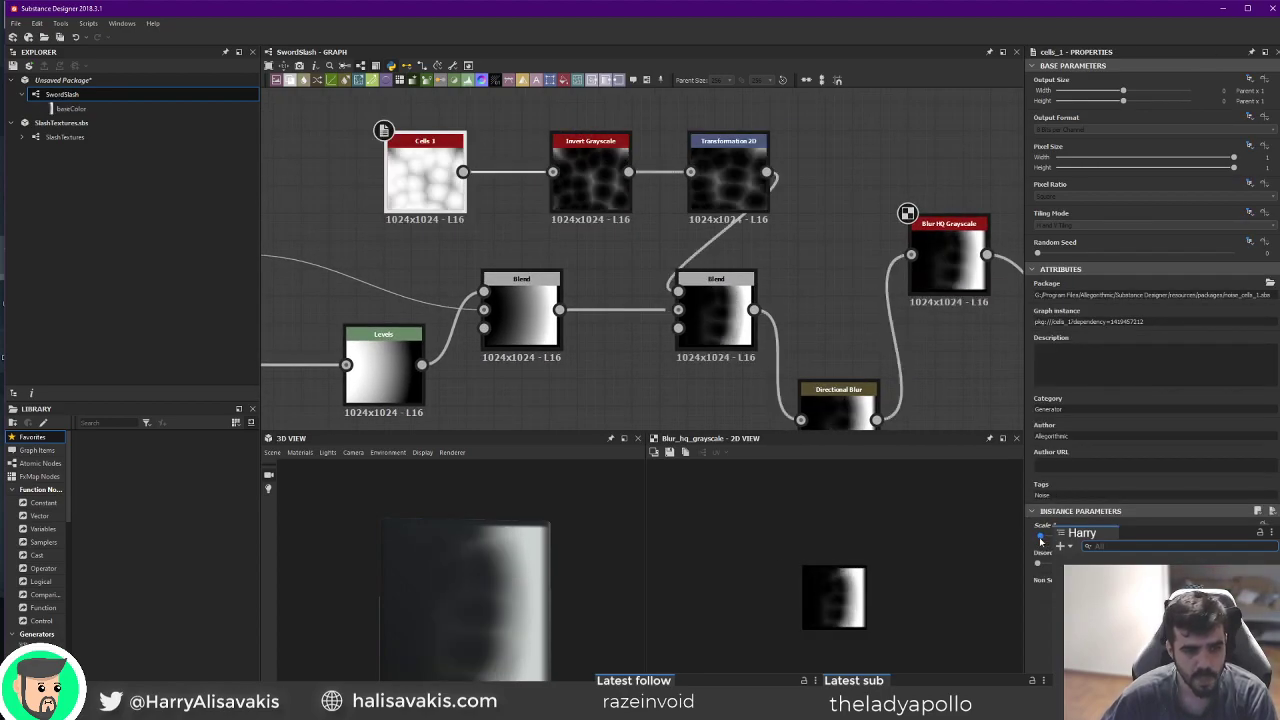
scroll(578, 238, "down", 2)
left_click_drag(563, 629, 572, 532)
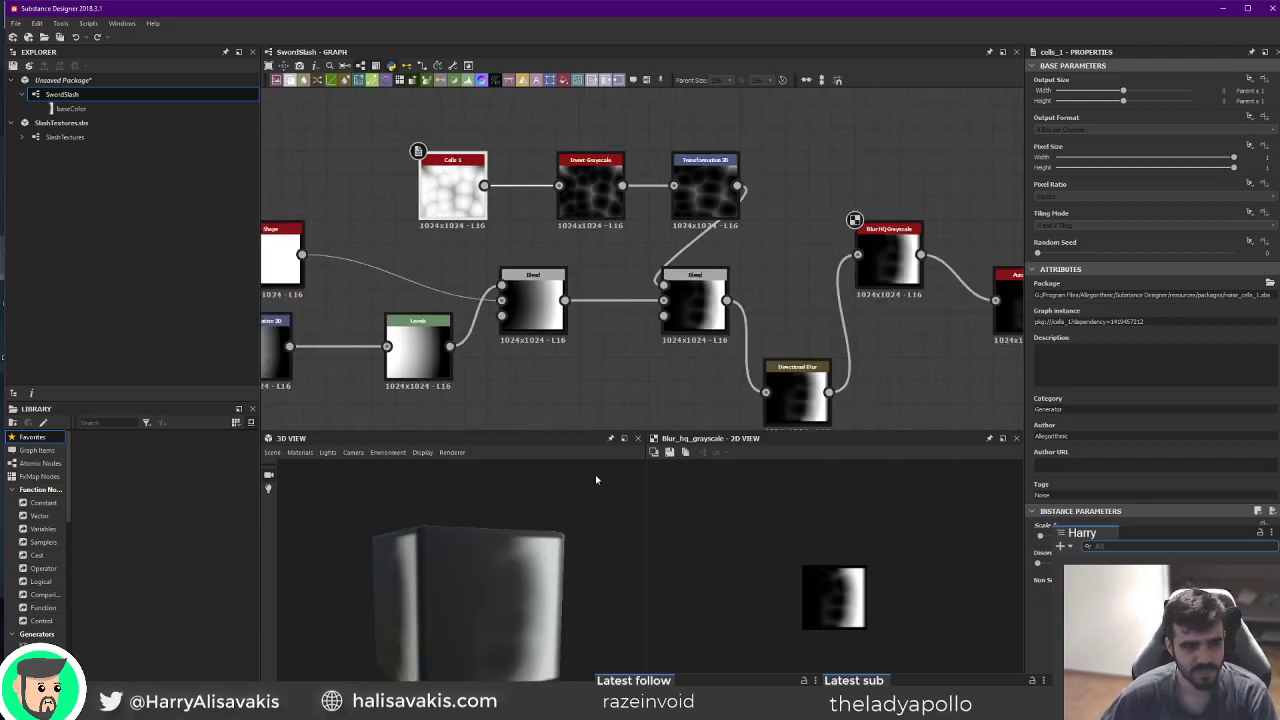
left_click_drag(637, 585, 398, 644)
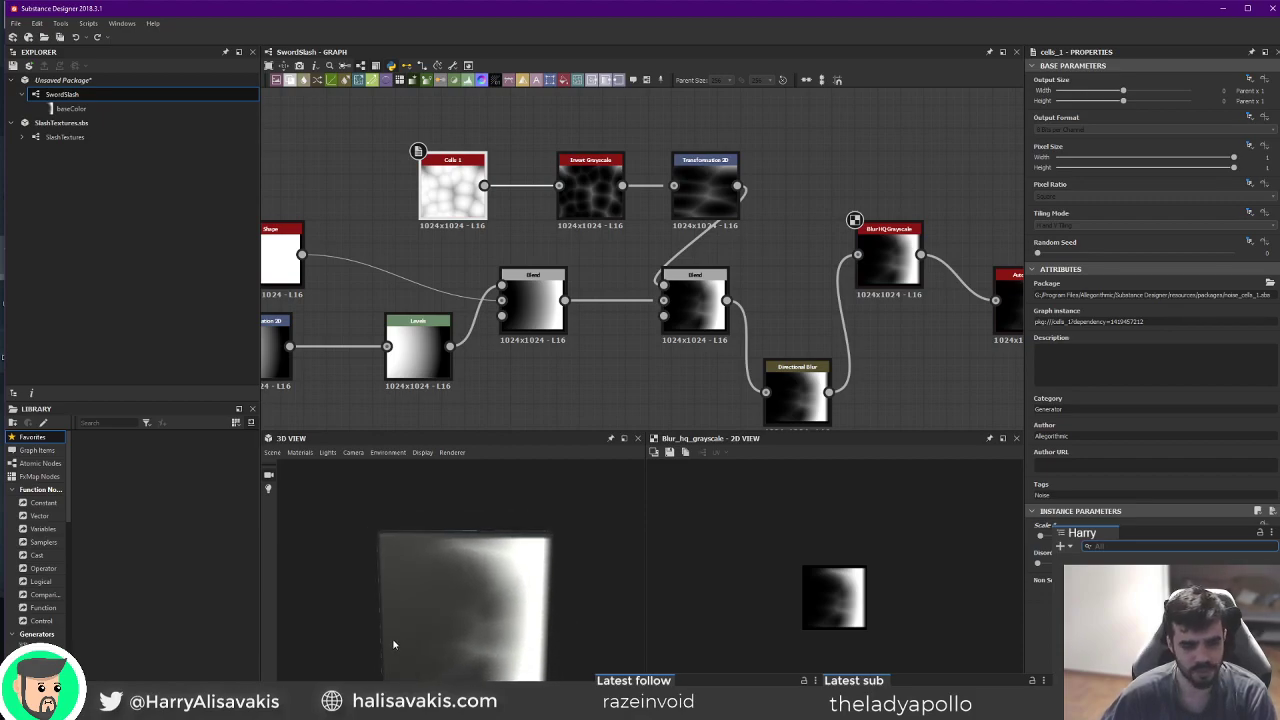
Preview the RGBA Merge and baseColor outputs in 2D and examine the texture on the 3D model.
middle_click_drag(800, 365, 398, 299)
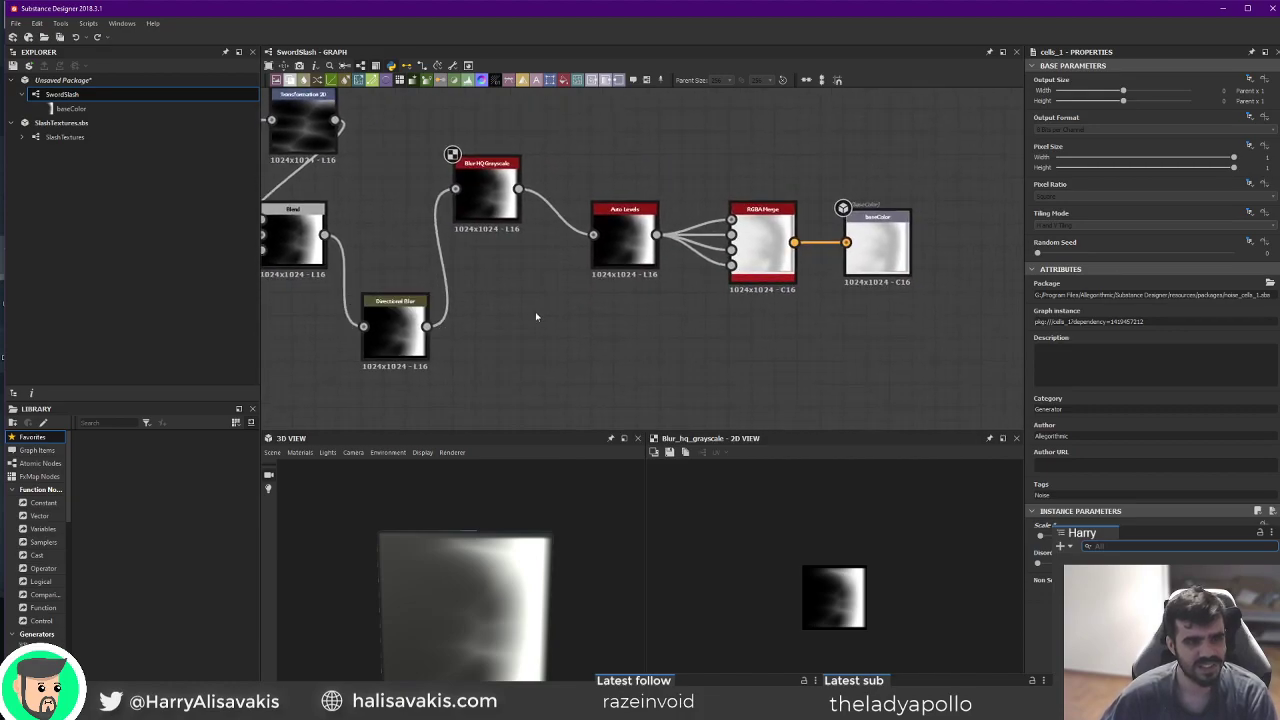
double_click(762, 245)
double_click(877, 245)
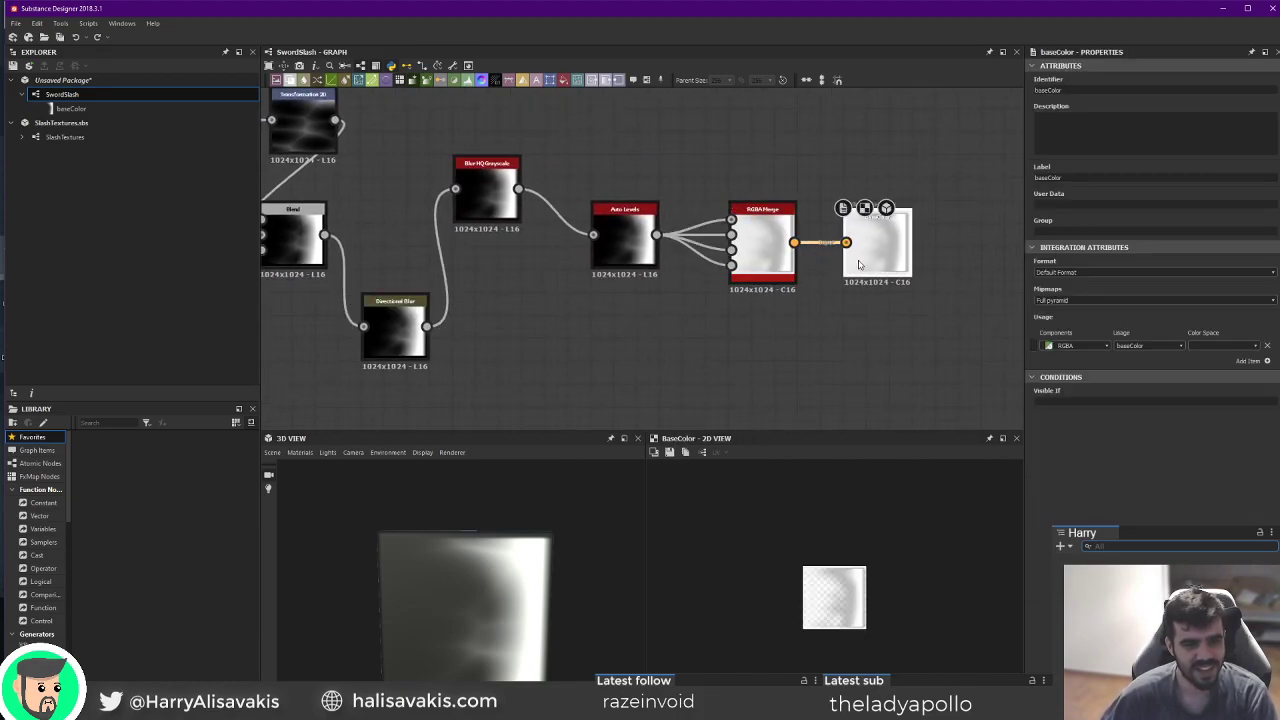
left_click_drag(490, 622, 445, 640)
middle_click_drag(530, 339, 623, 331)
left_click_drag(450, 602, 507, 603)
Stretch the round gradient vertically in its Transformation 2D node and reposition it to a Y offset of about 0.0314.
middle_click_drag(422, 347, 740, 334)
left_click(550, 282)
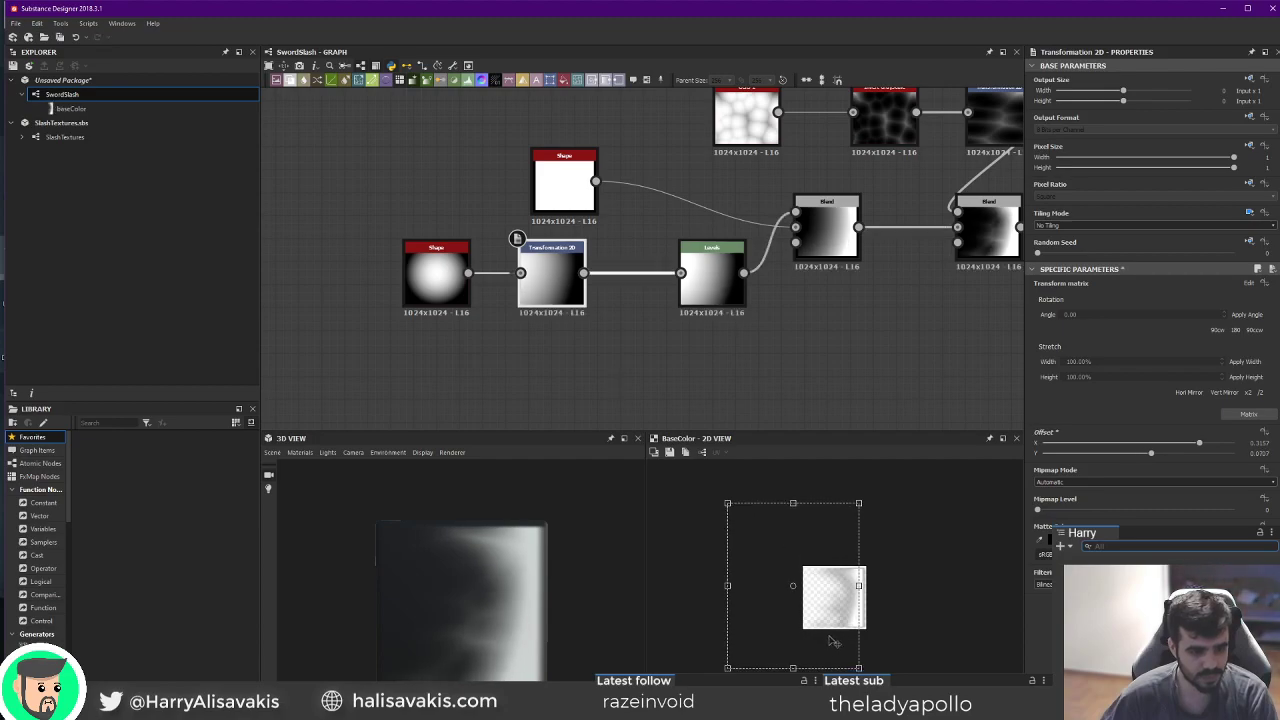
left_click_drag(834, 642, 838, 650)
key("ctrl+z")
left_click_drag(793, 516, 812, 481)
left_click_drag(831, 595, 835, 608)
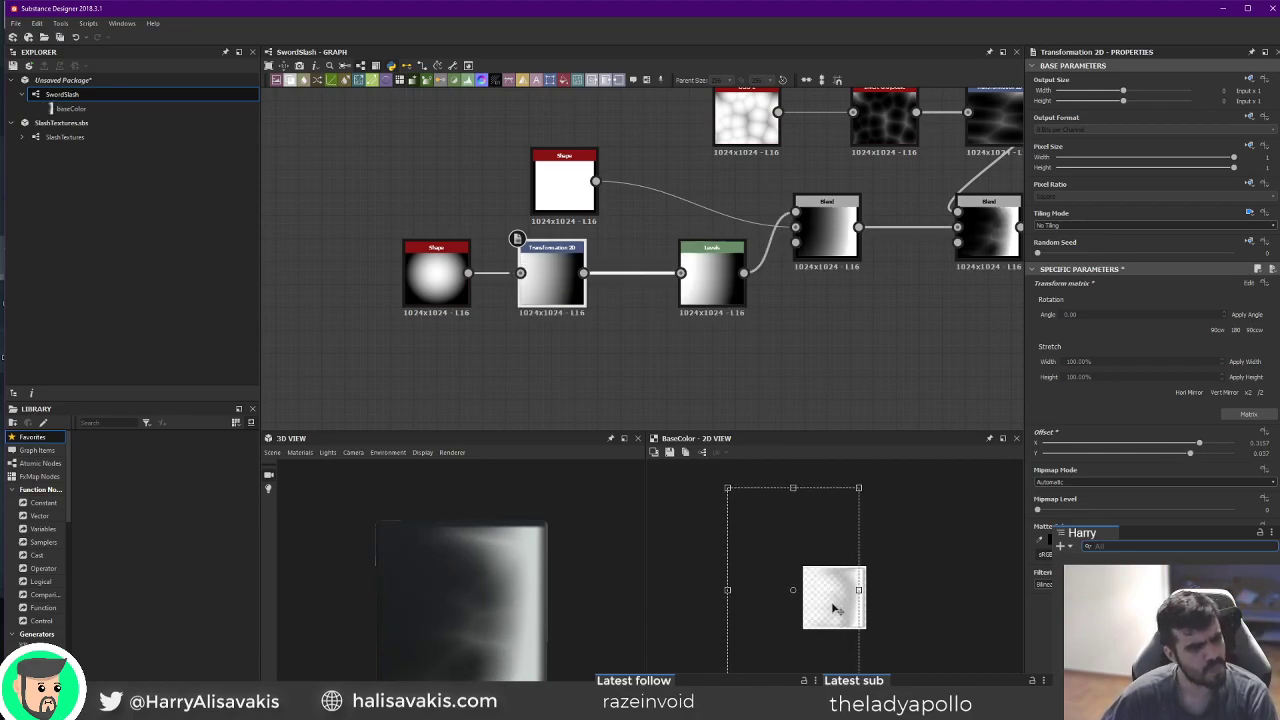
left_click_drag(560, 645, 474, 632)
Export the SwordSlash graph's baseColor output as a PNG with the pattern sword_slash_texture_1 to the Assets/Textures folder.
middle_click_drag(949, 338, 365, 346)
key("ctrl+s")
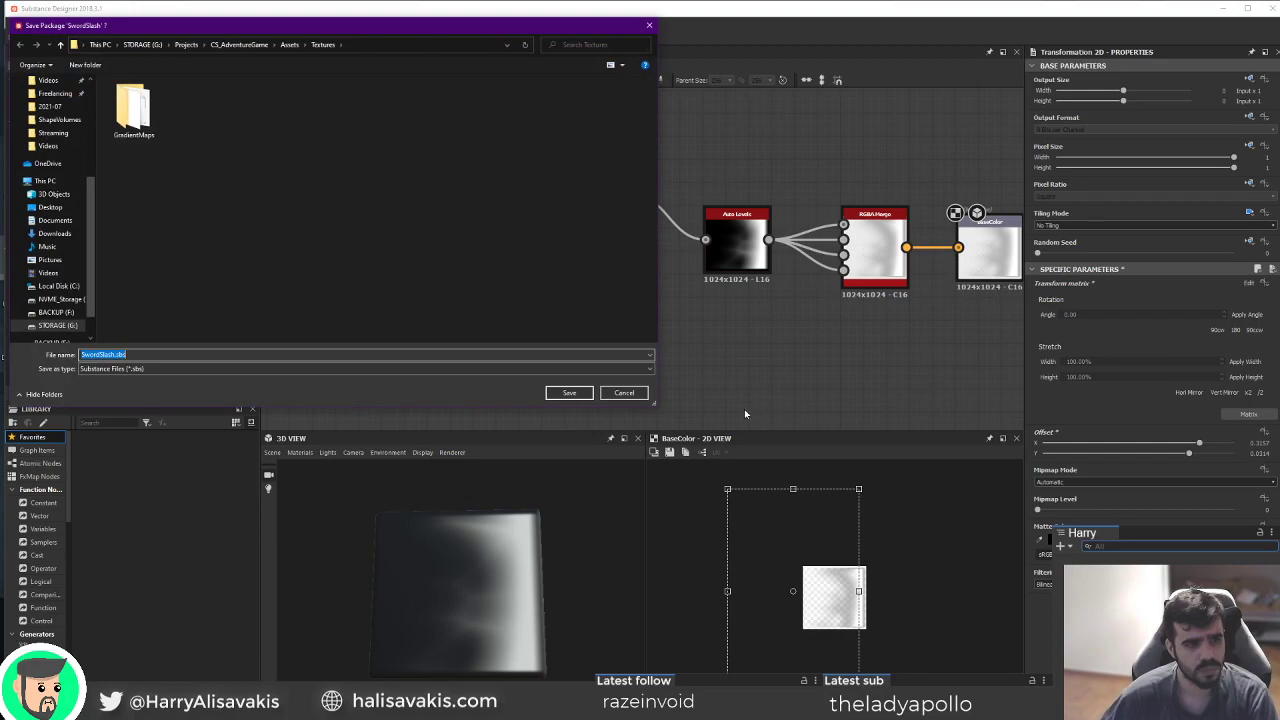
left_click(623, 393)
right_click(100, 95)
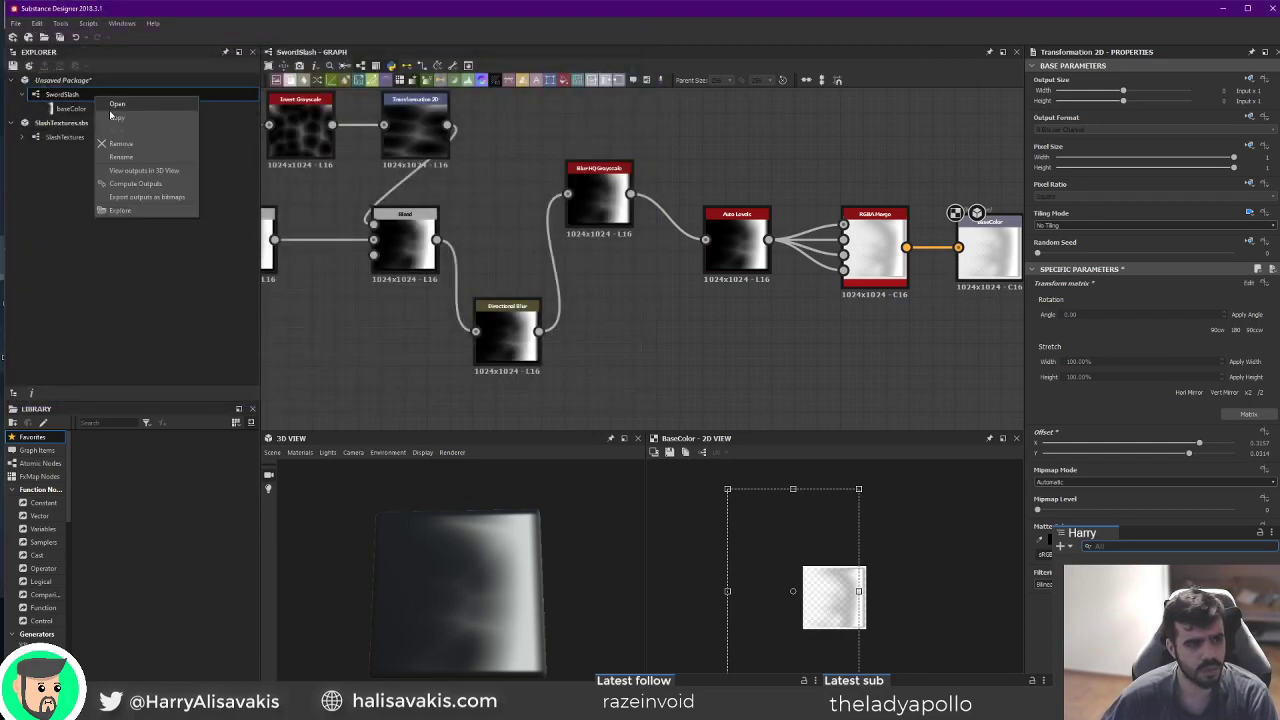
left_click(160, 200)
left_click(594, 532)
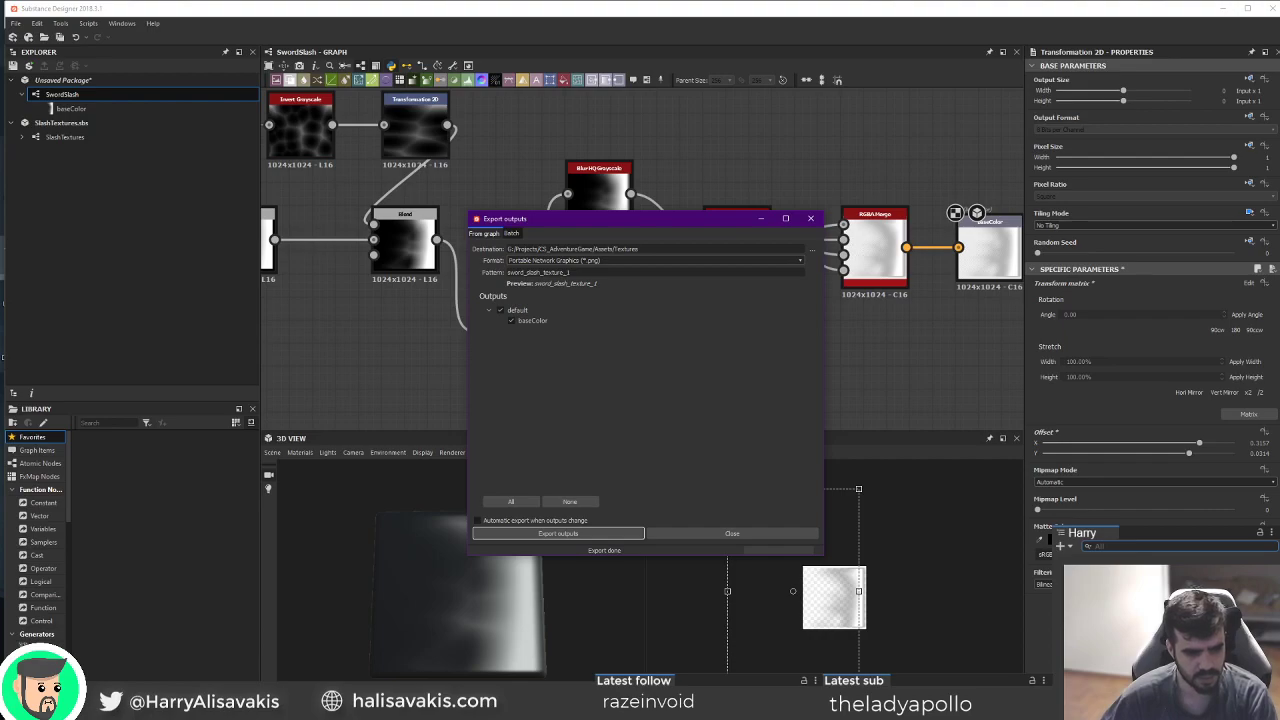
Switch to Unity to inspect the slash disc from another angle, return to Substance Designer and close the export dialog.
key("alt+Tab")
left_click_drag(537, 274, 520, 350, "alt")
key("alt+Tab")
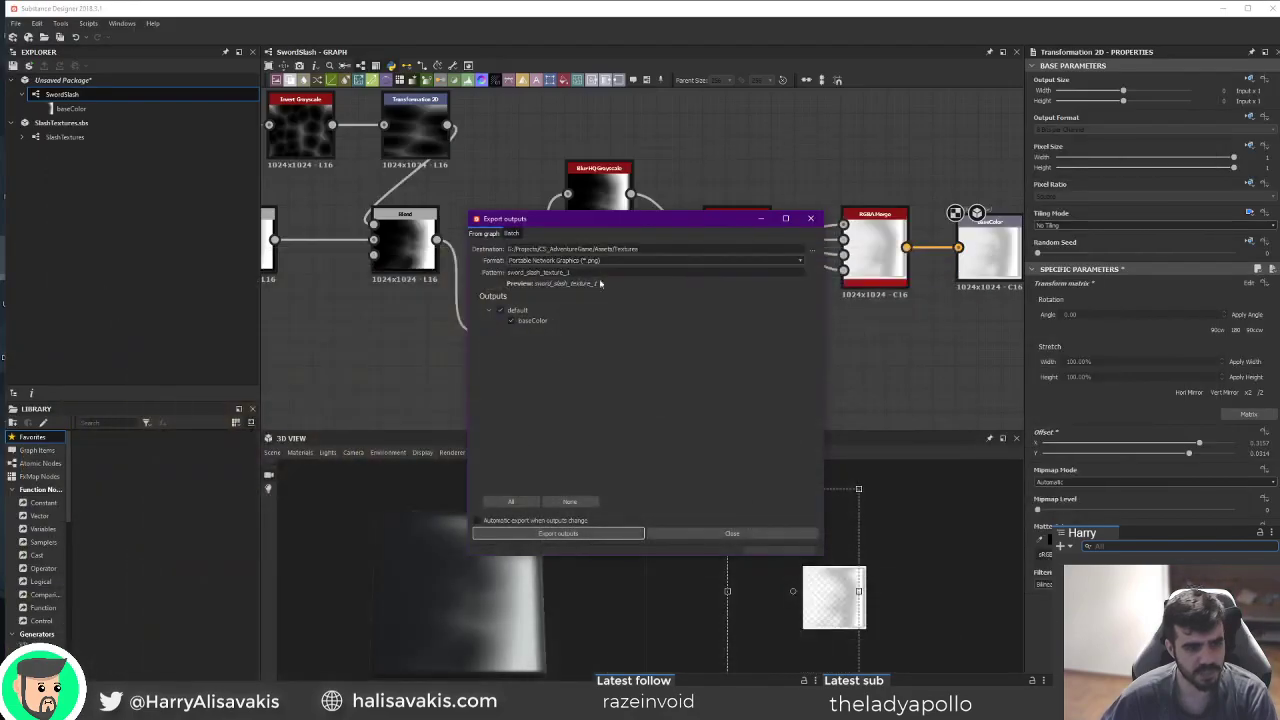
left_click(732, 533)
Make room in the cells branch and insert a Levels node between its Transformation 2D and the Overlay Blend.
middle_click_drag(417, 158, 745, 243)
left_click(745, 242)
left_click_drag(628, 215, 596, 192)
left_click_drag(755, 231, 686, 208)
key("space")
type("lev")
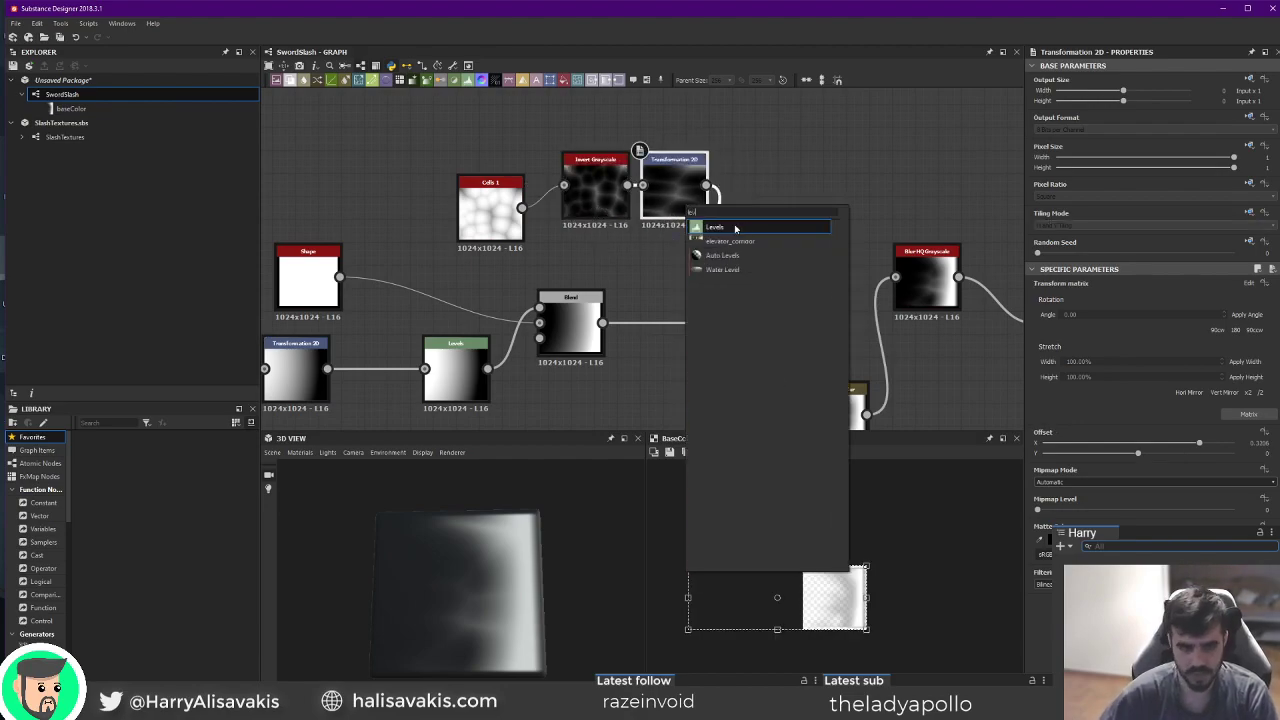
key("Return")
Preview the Overlay Blend and brighten the cells in the new Levels node by lowering the input white point and shifting the midtones.
double_click(710, 300)
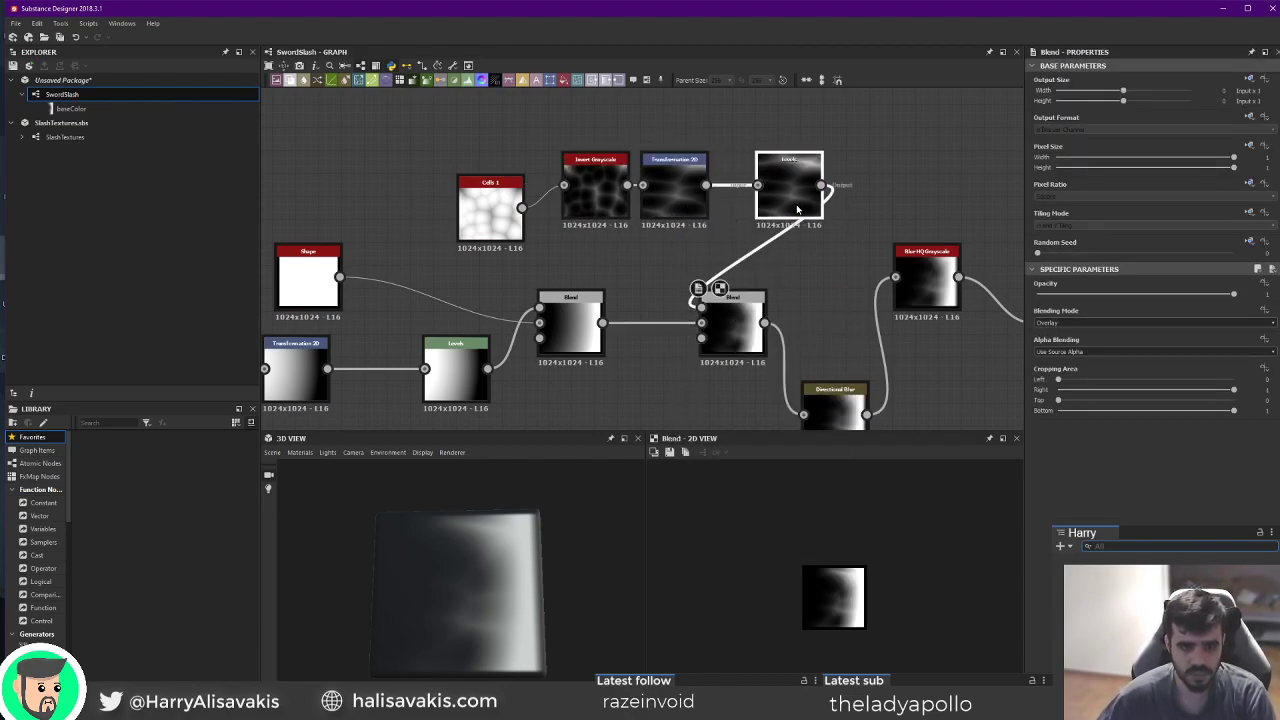
mouse_move(1155, 315)
left_mouse_down()
mouse_move(1170, 315)
mouse_move(1115, 315)
mouse_move(1133, 315)
left_mouse_up()
left_click_drag(1046, 315, 1072, 317)
key("ctrl+z")
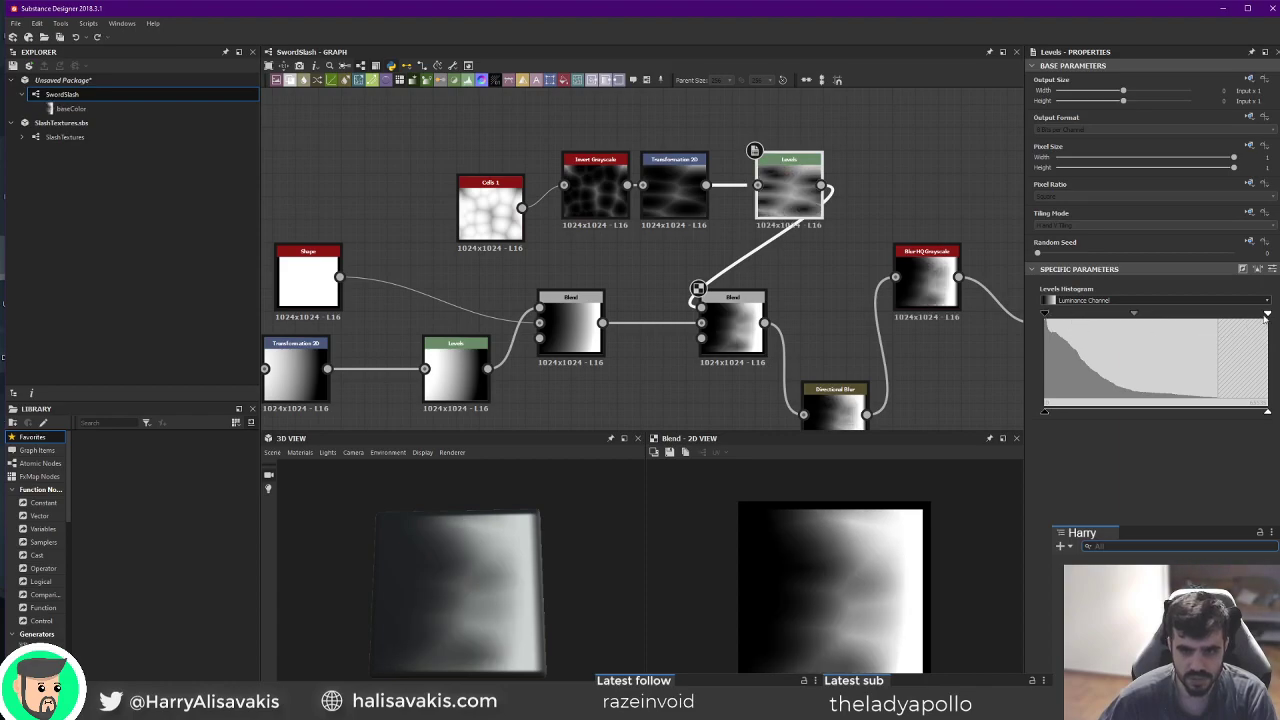
left_click_drag(1246, 314, 1177, 314)
mouse_move(1100, 315)
left_mouse_down()
mouse_move(1123, 316)
mouse_move(1102, 315)
left_mouse_up()
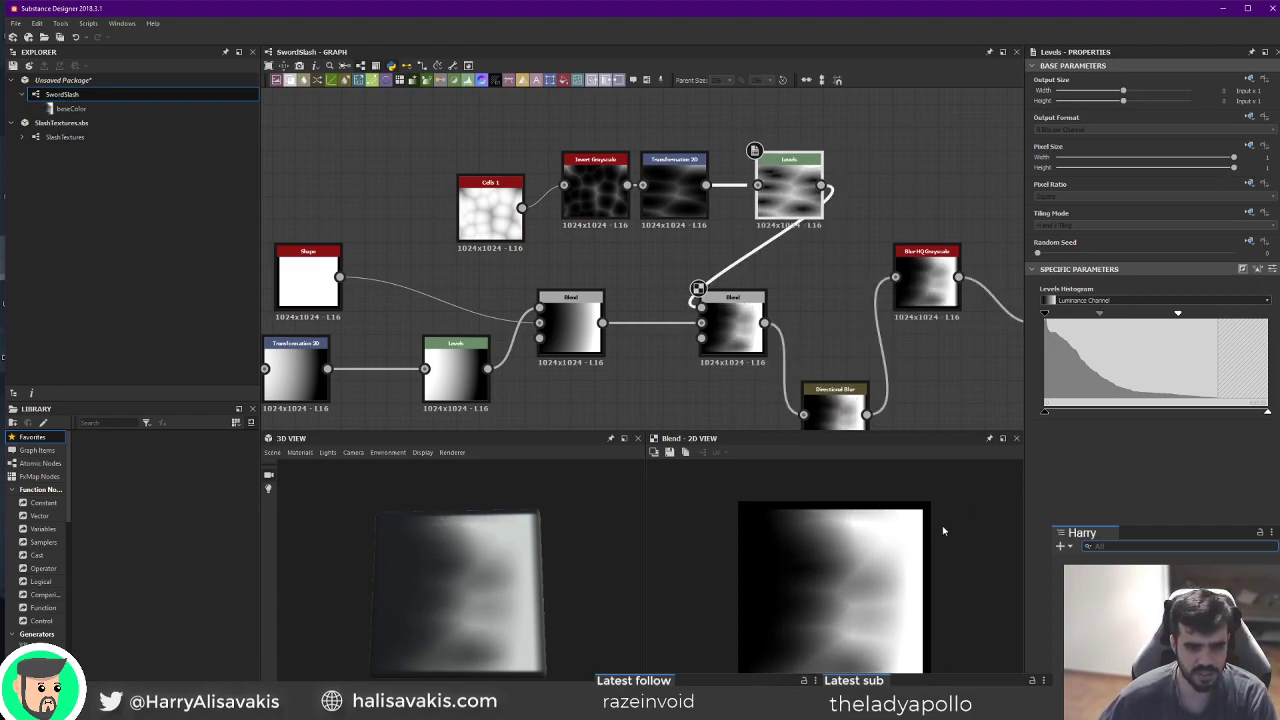
Preview Auto Levels and Blur HQ Grayscale, try a different Directional Blur intensity and undo the change.
middle_click_drag(1004, 381, 626, 354)
double_click(686, 300)
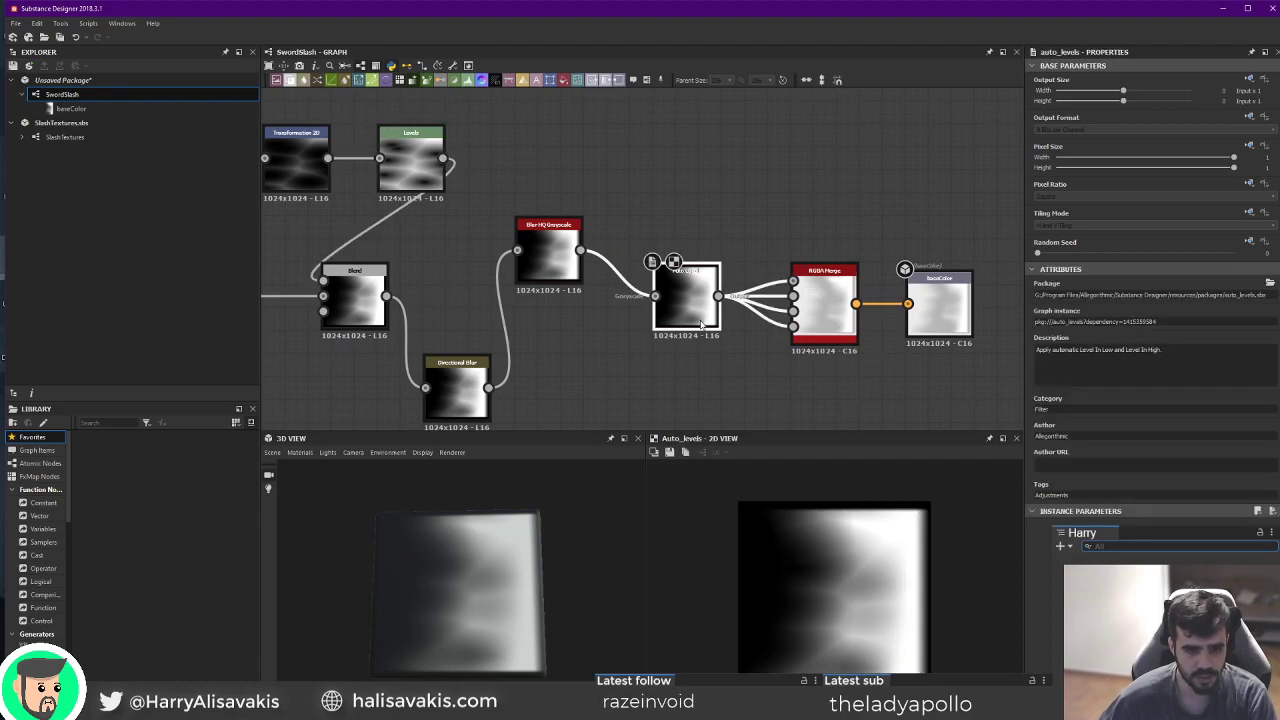
double_click(550, 258)
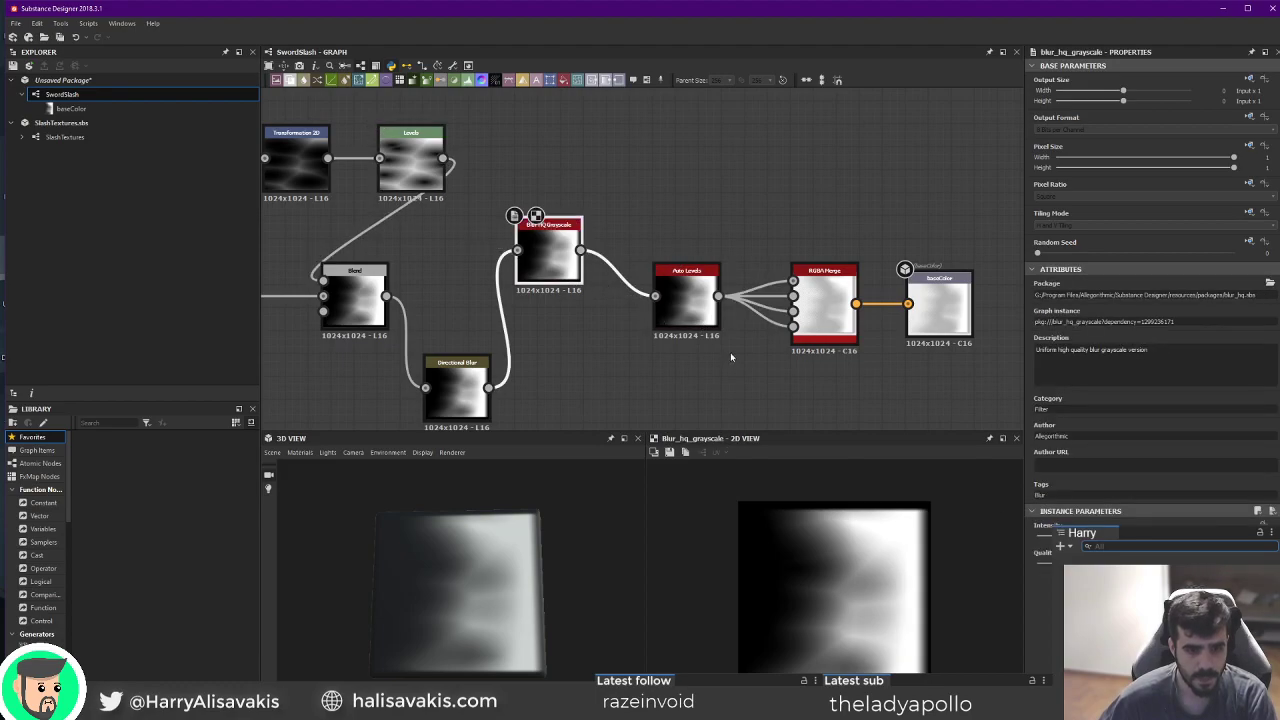
double_click(456, 385)
left_click_drag(1135, 295, 1209, 298)
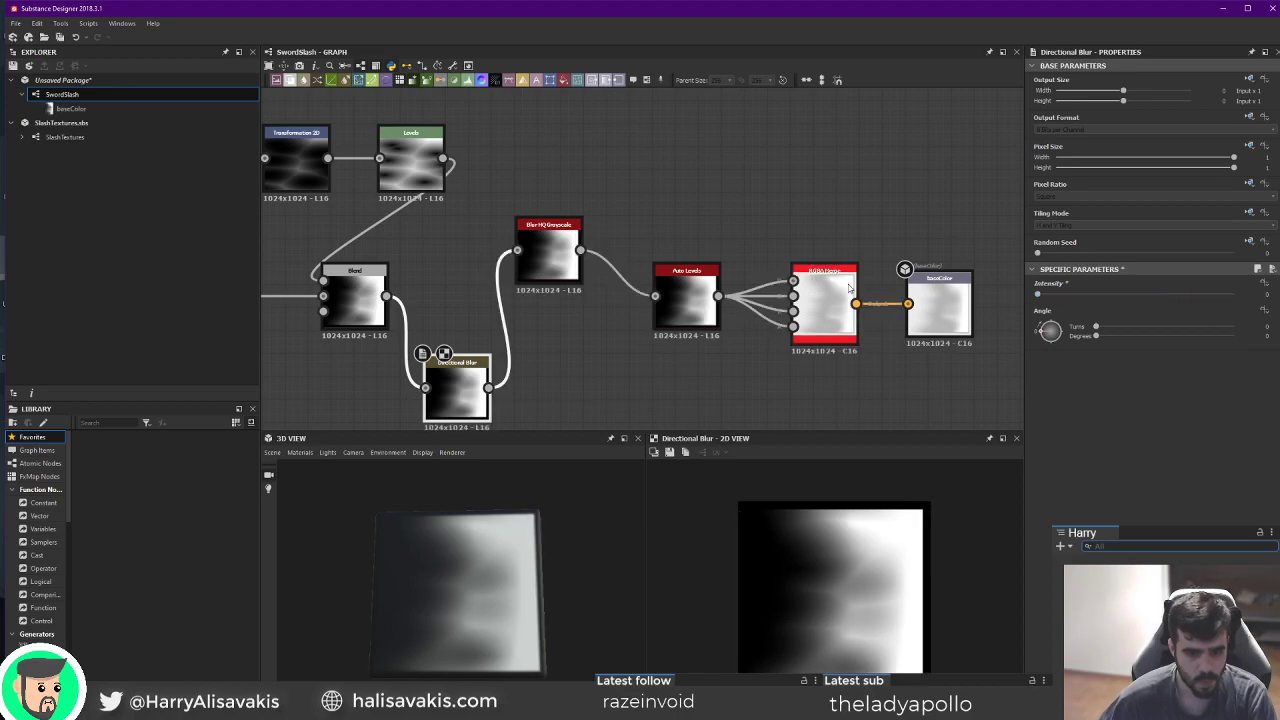
key("ctrl+z")
Lower the Blur HQ Grayscale intensity for a sharper streak pattern, previewing the result on Auto Levels.
left_click(548, 255)
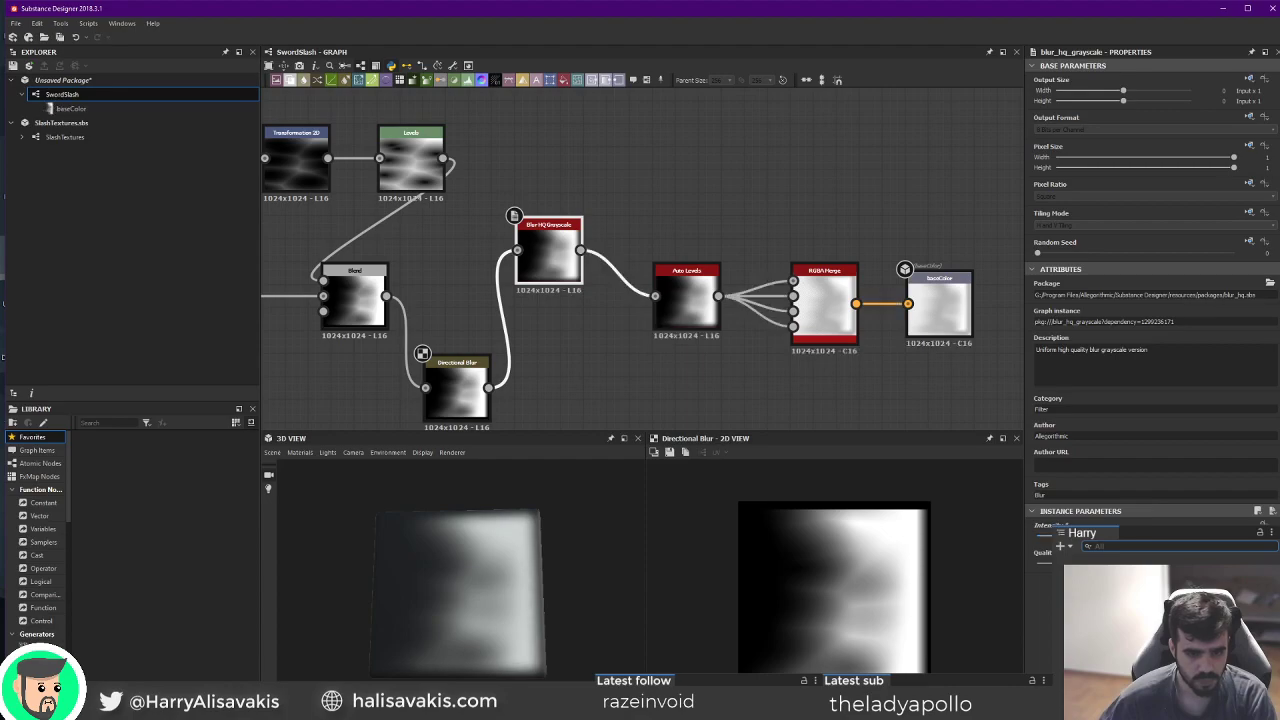
key("ctrl+z")
double_click(677, 311)
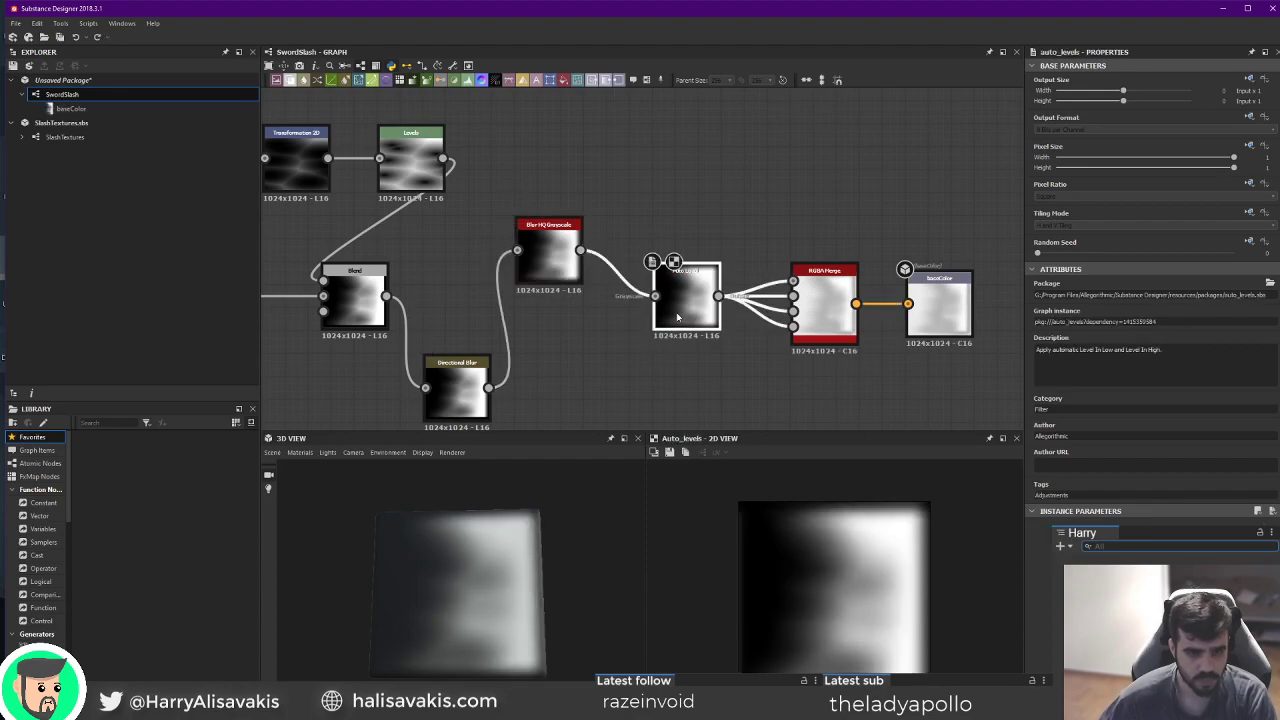
left_click(575, 279)
left_click_drag(1120, 536, 979, 547)
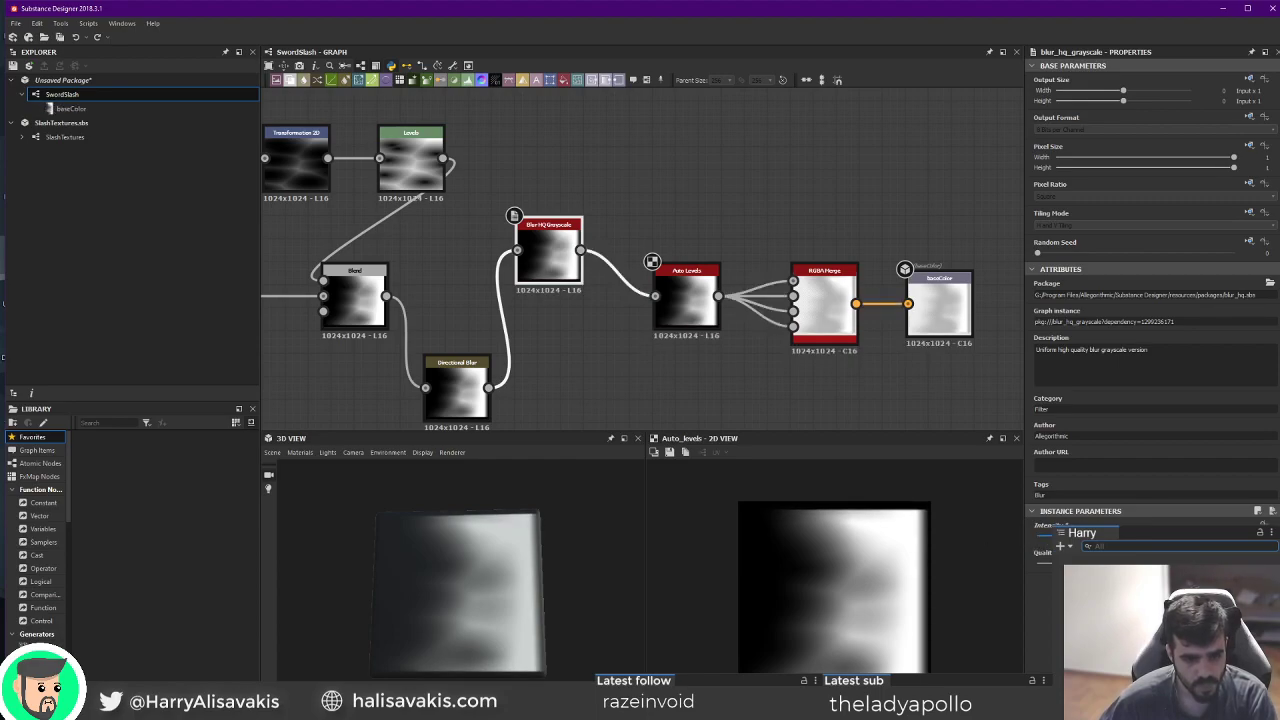
Re-export the SwordSlash graph's output as the PNG sword_slash_texture_1 and close the export dialog.
middle_click_drag(886, 334, 773, 329)
right_click(77, 93)
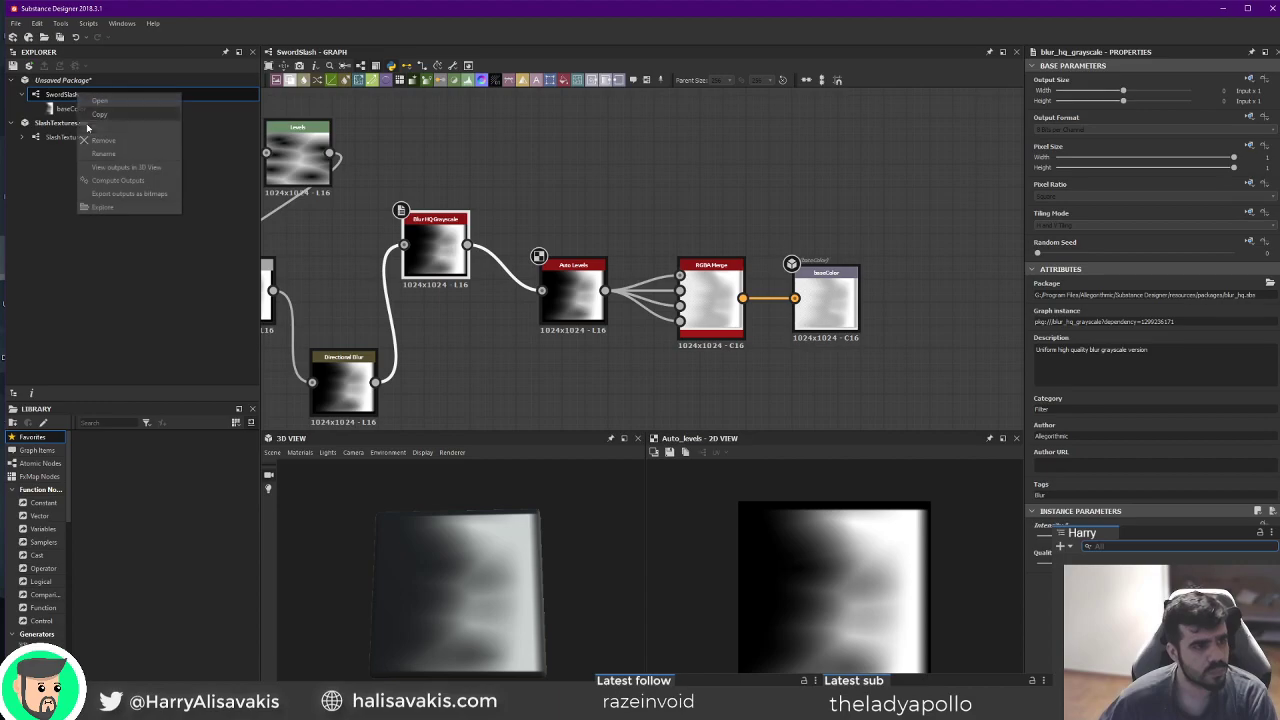
left_click(132, 205)
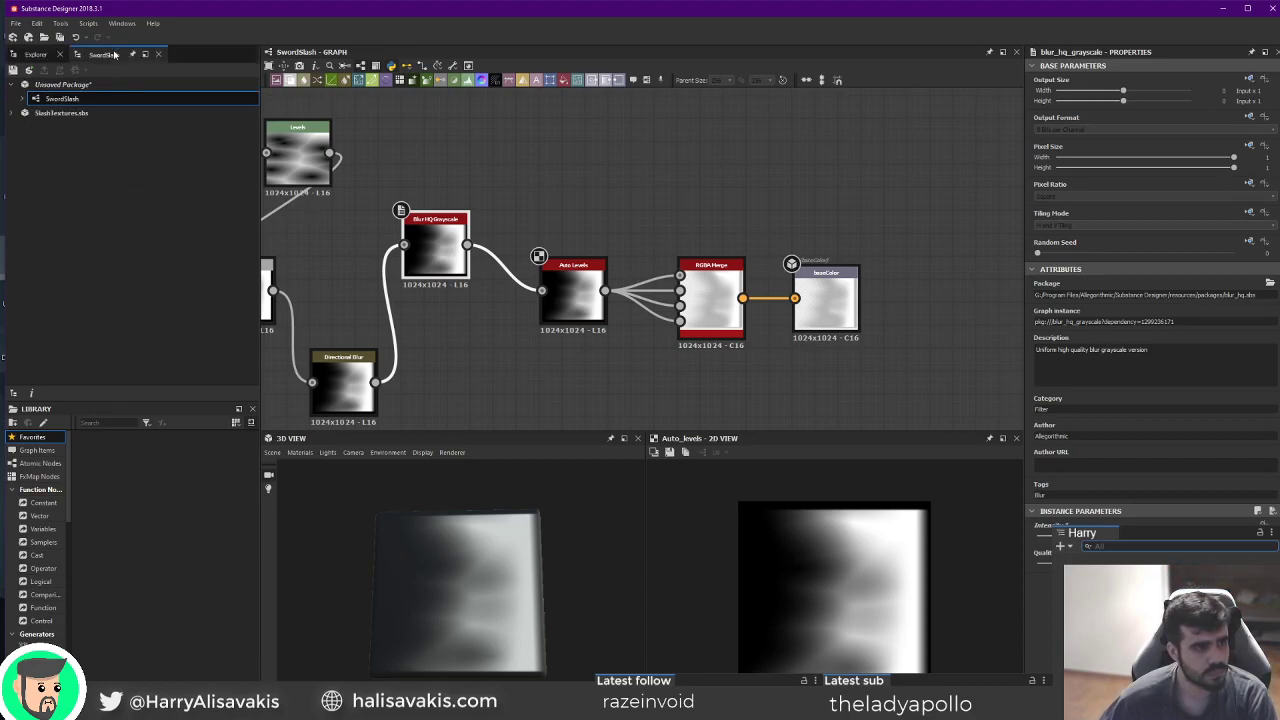
middle_click(114, 54)
right_click(76, 102)
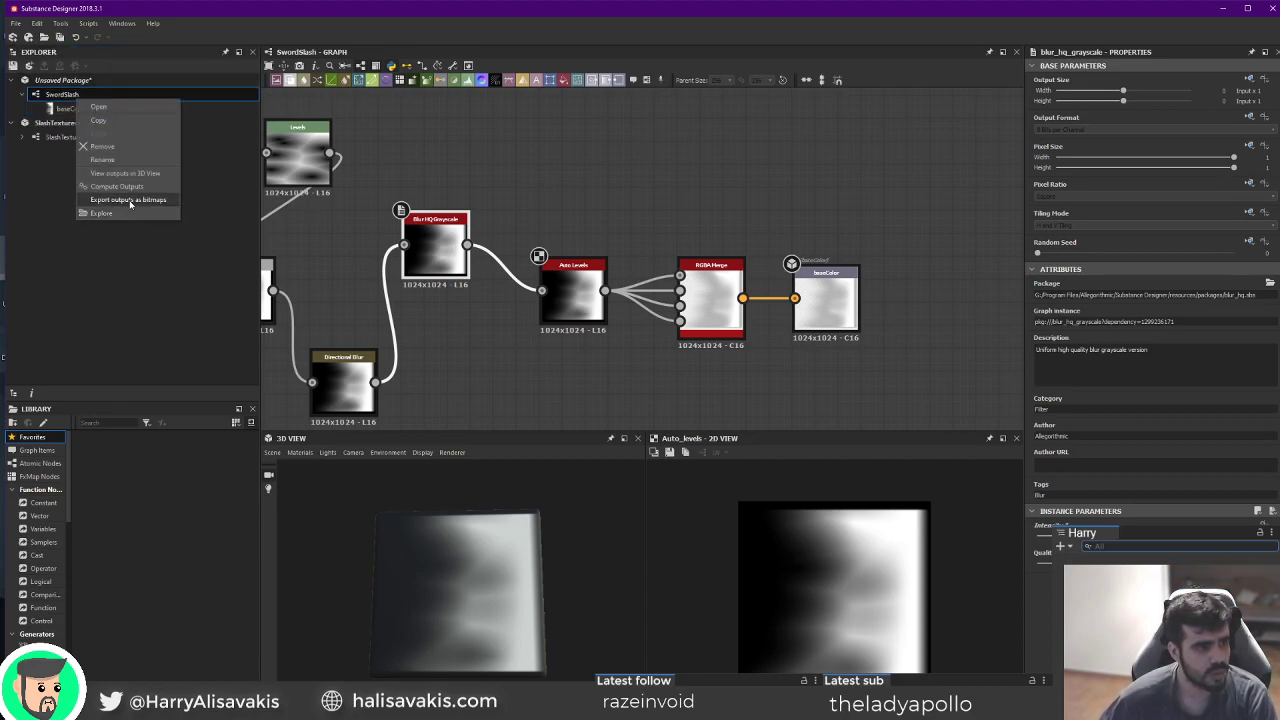
left_click(130, 202)
left_click(576, 535)
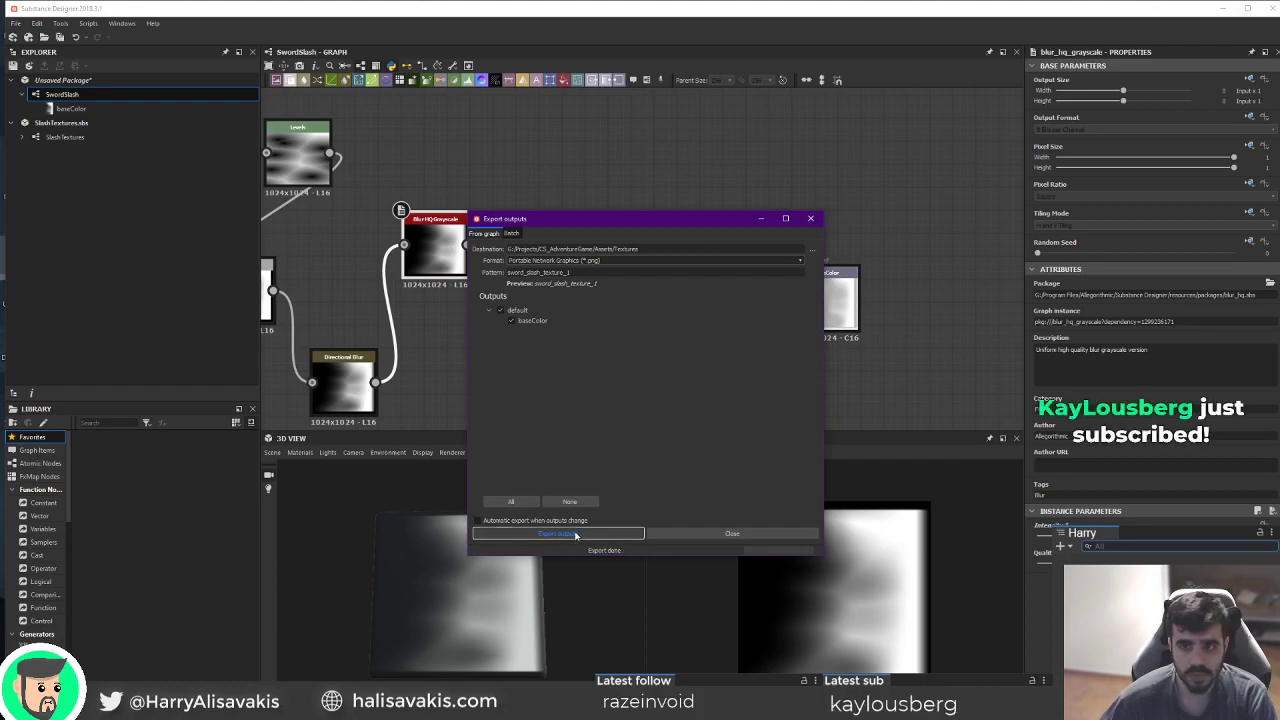
left_click(729, 537)
Switch to Unity, compare the retextured slash disc with the source graph and bring the Slash_2 material's main texture settings into view.
key("alt+Tab")
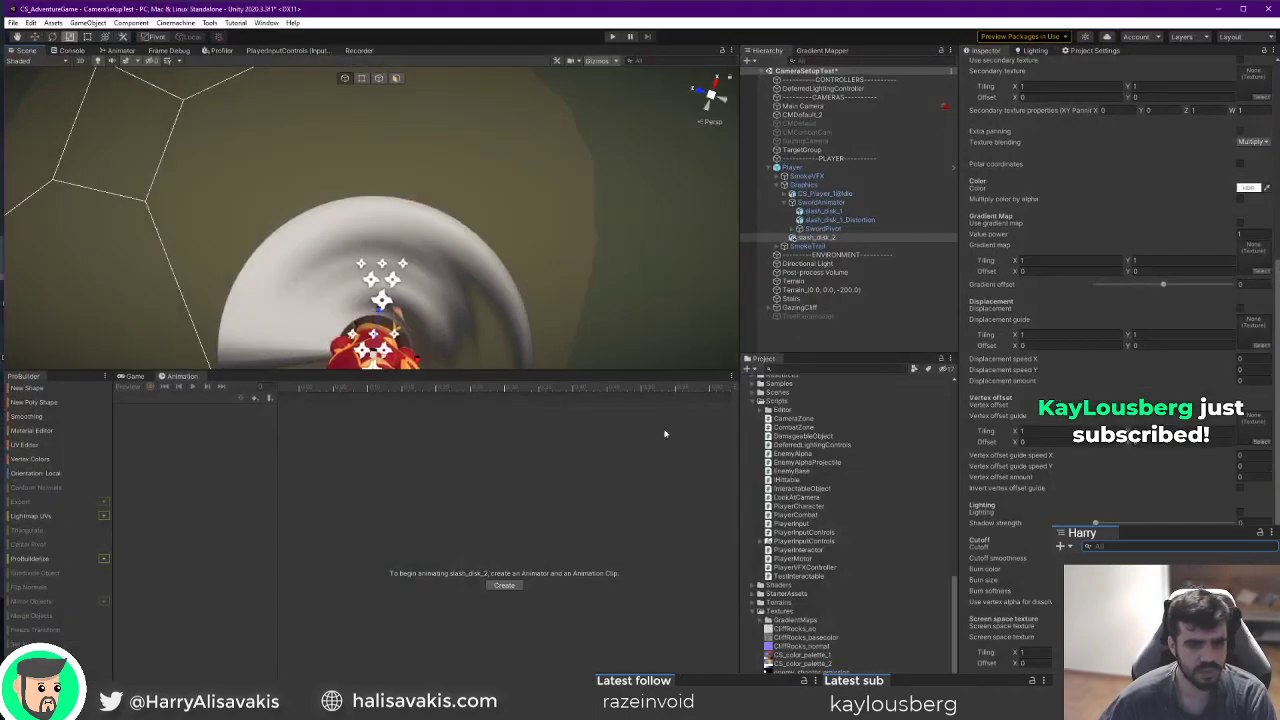
key("alt+Tab")
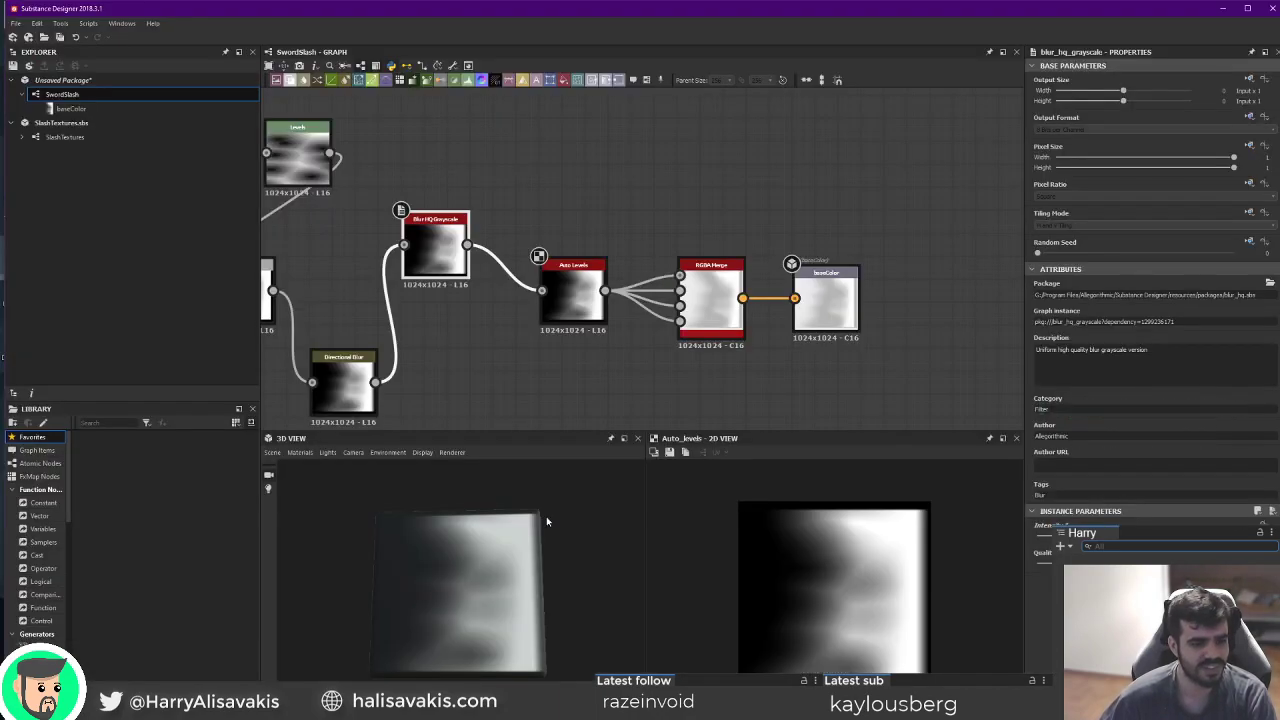
key("alt+Tab")
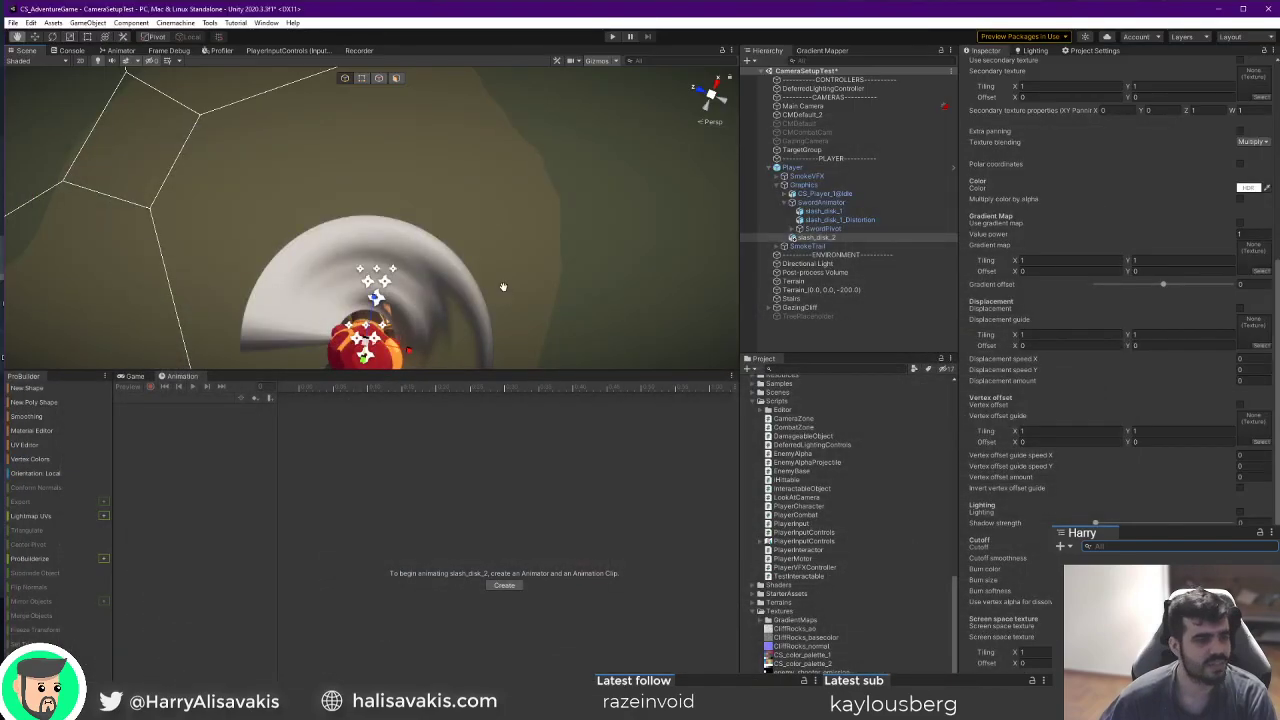
scroll(1217, 357, "up", 6)
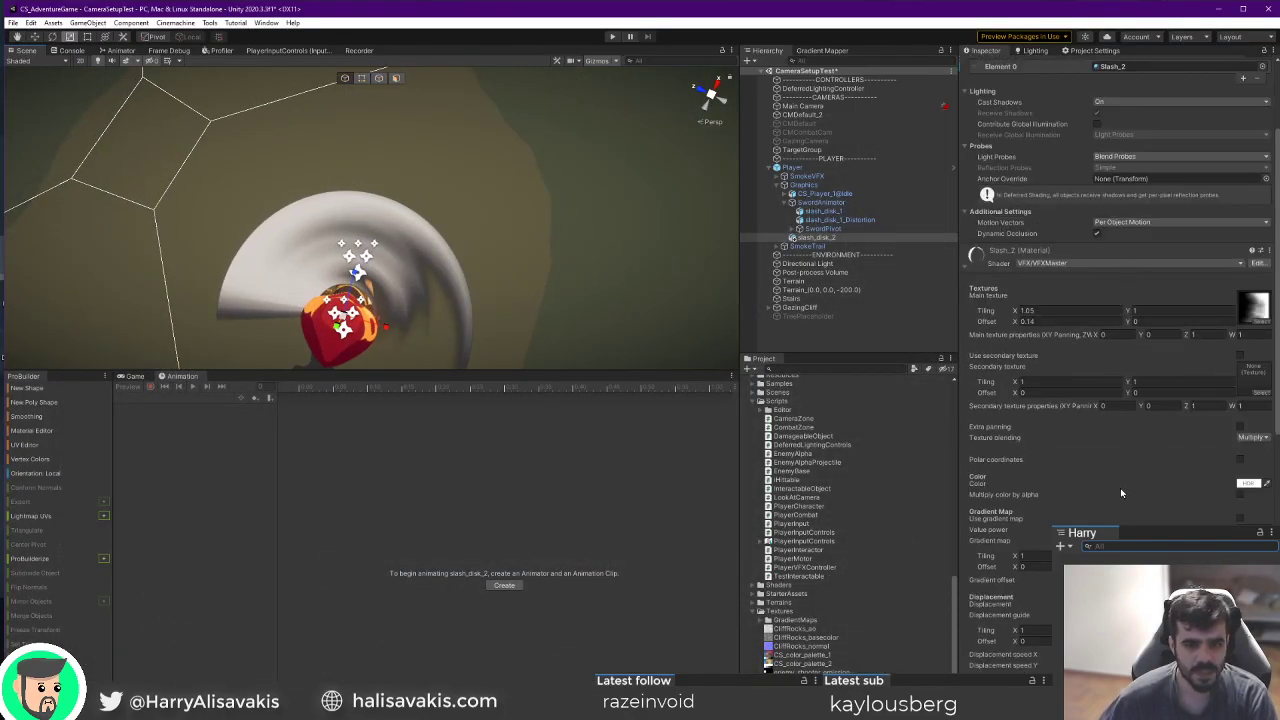
Give the Slash_2 material a glowing pink HDR colour and set its main texture's tiling Y to 1.2 and offset Y to -0.19.
scroll(1120, 492, "down", 3)
left_click(1243, 384)
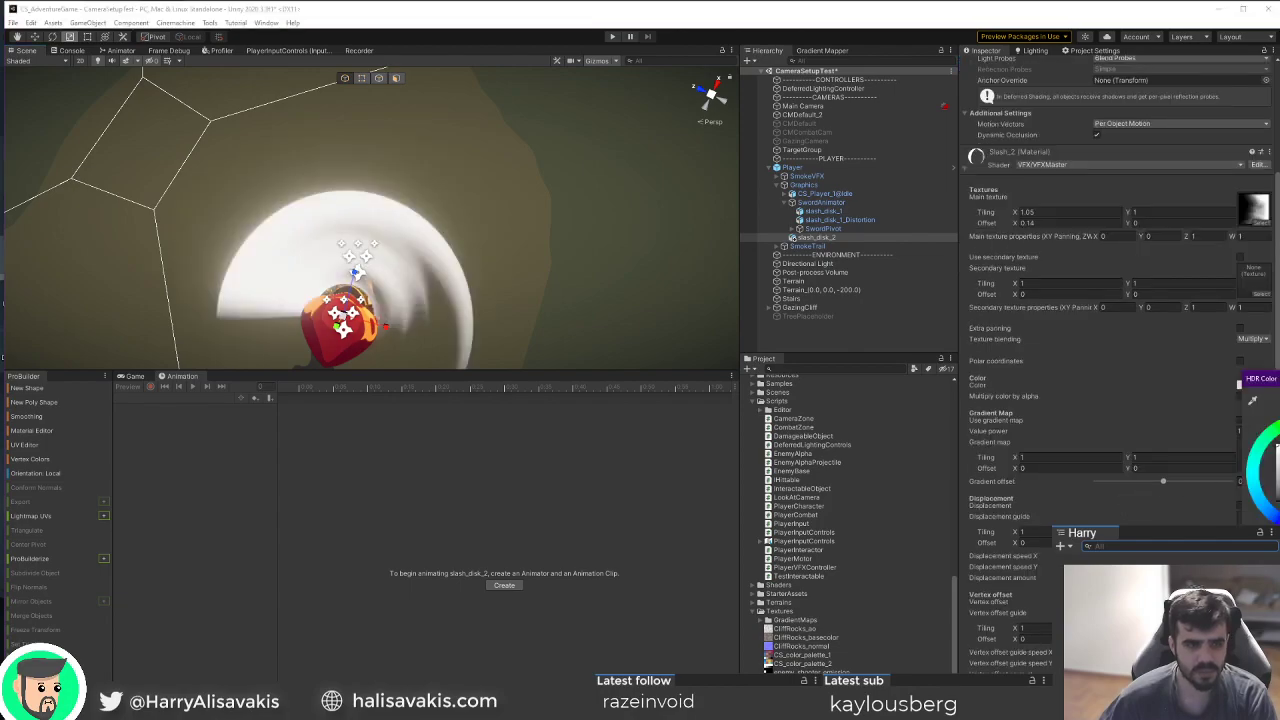
left_click(1278, 456)
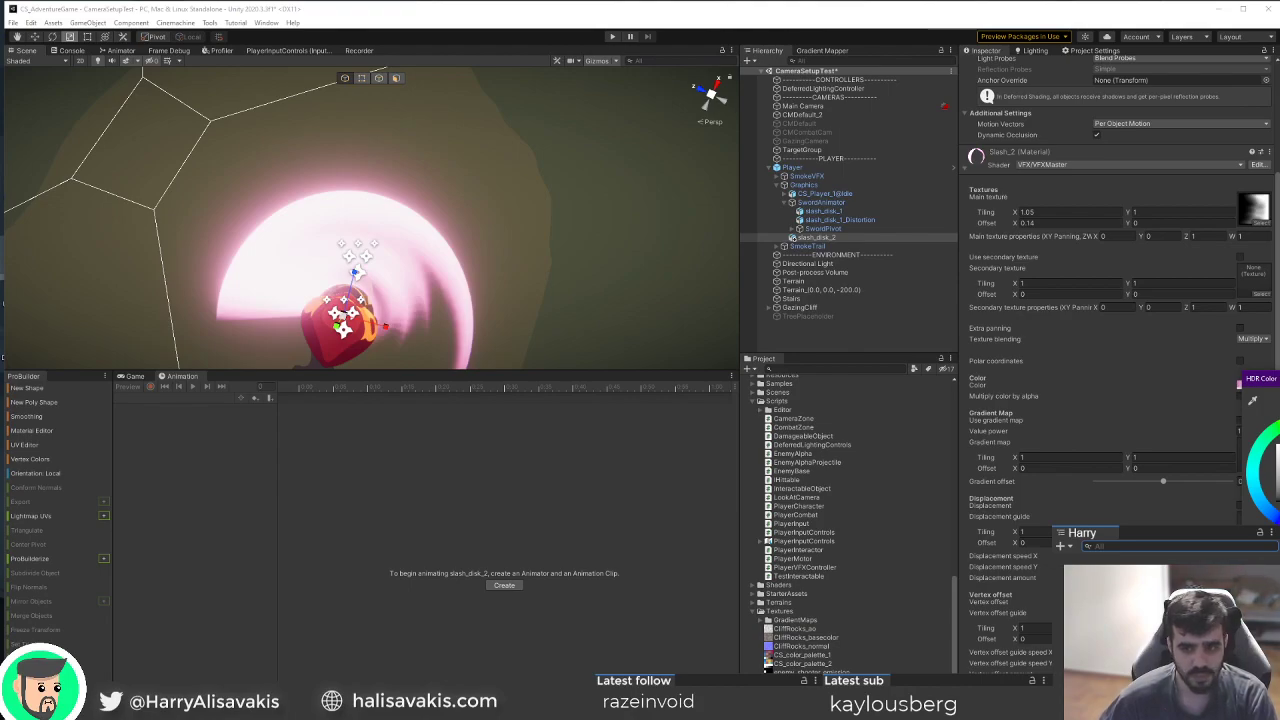
mouse_move(1129, 214)
left_mouse_down()
mouse_move(1145, 216)
mouse_move(1128, 232)
mouse_move(1118, 213)
mouse_move(1134, 223)
left_mouse_up()
left_click_drag(586, 268, 400, 252, "alt")
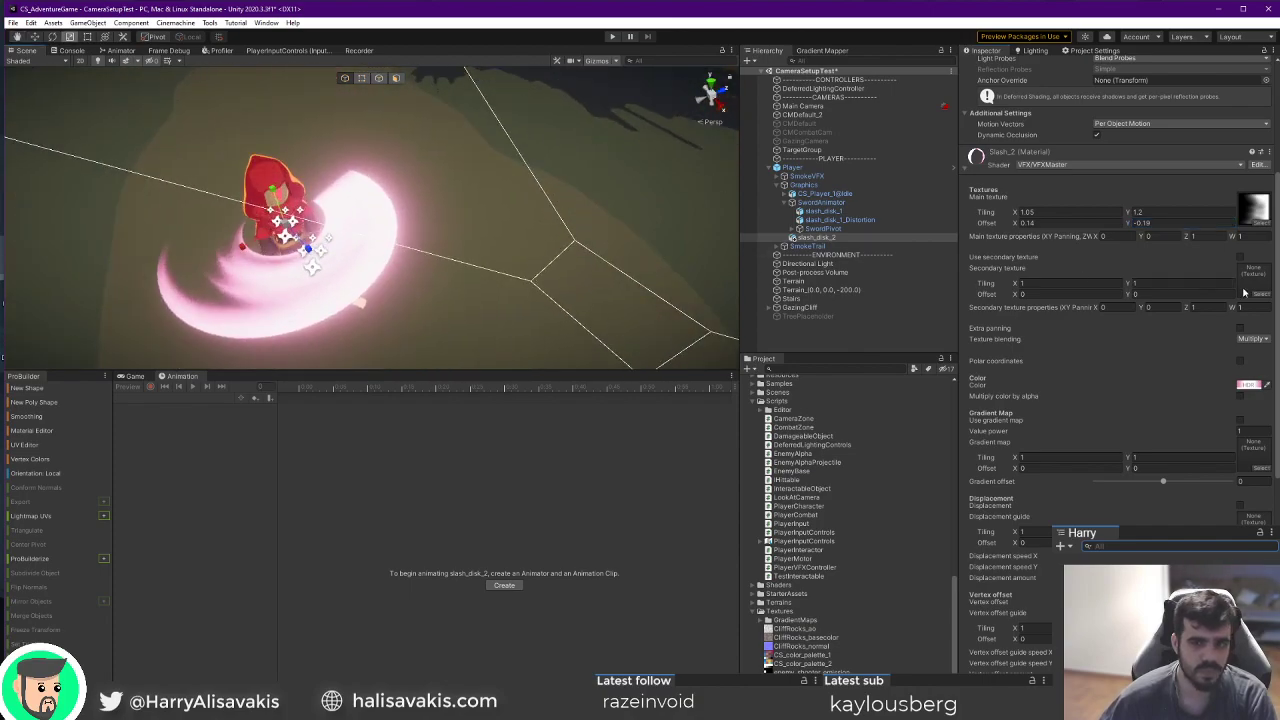
Try a different HDR colour on Slash_2, undo the change and recolour the slash to a saturated glowing magenta.
left_click(1248, 385)
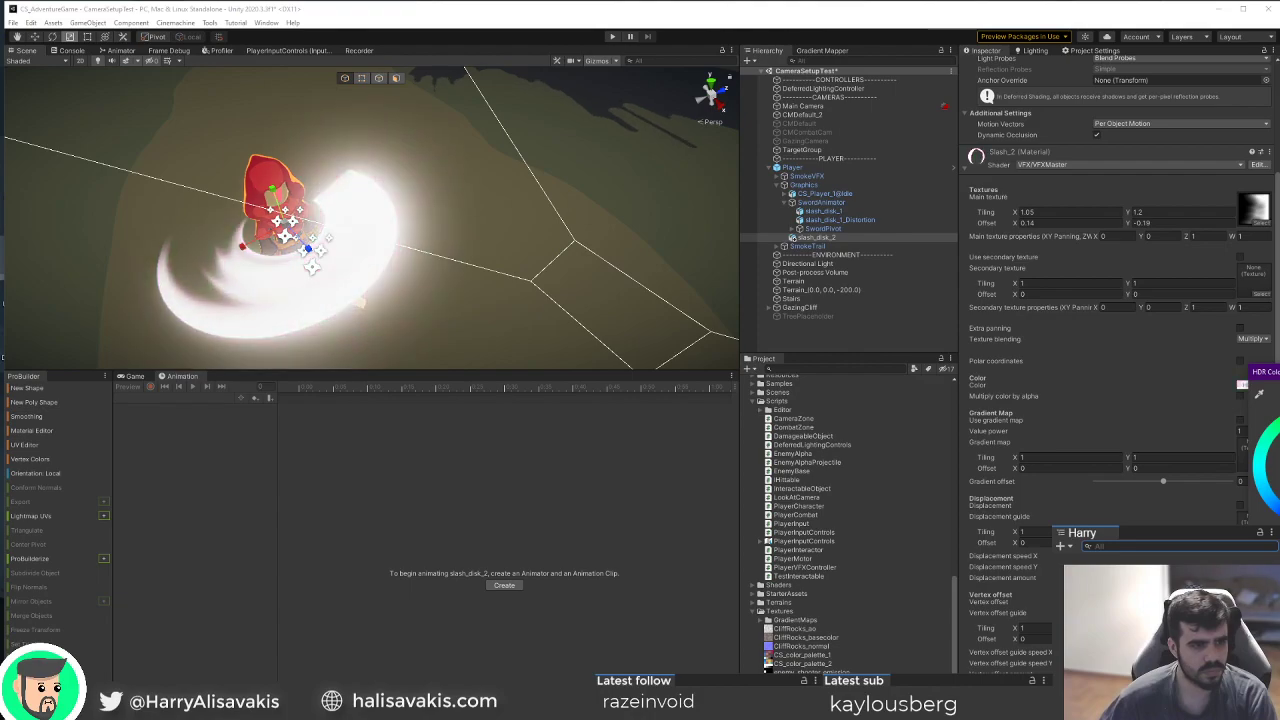
left_click_drag(375, 225, 724, 266, "alt")
key("ctrl+z")
left_click(1247, 385)
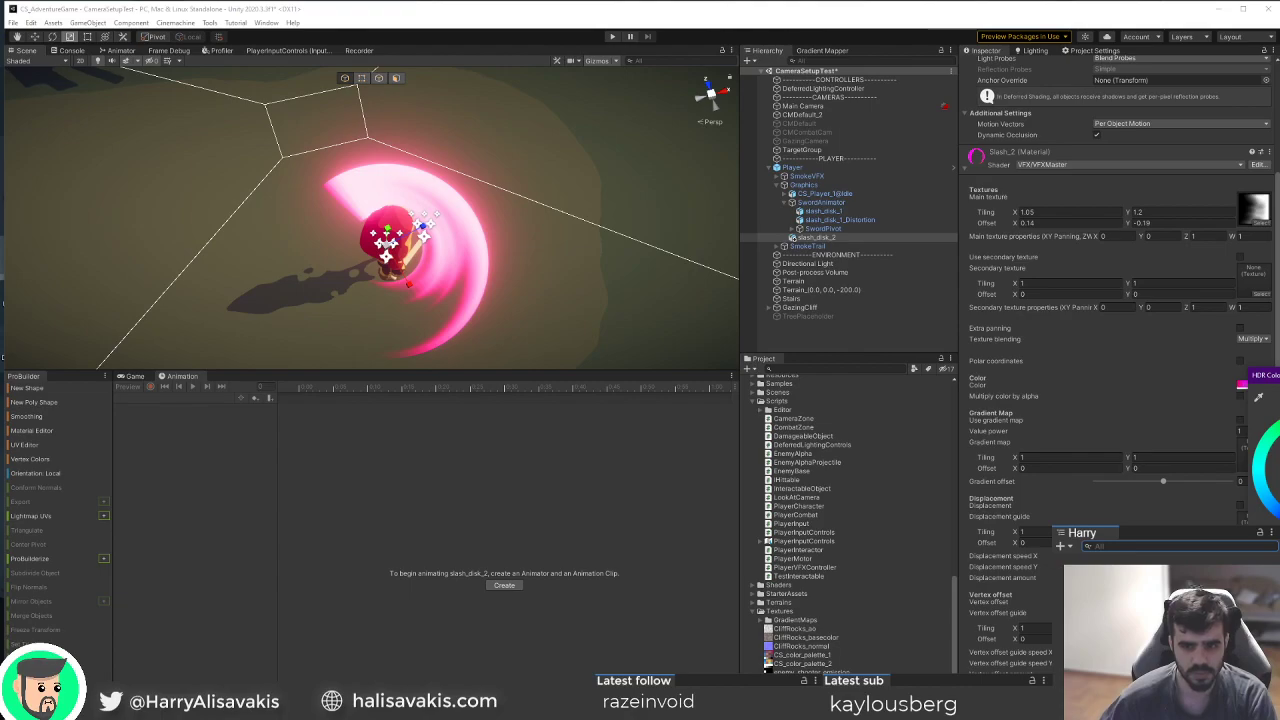
Enable the gradient map on Slash_2, adjust the cutoff smoothness for harder slash edges and preview the dissolve with the cutoff.
left_click(1240, 421)
right_click_drag(504, 278, 405, 152)
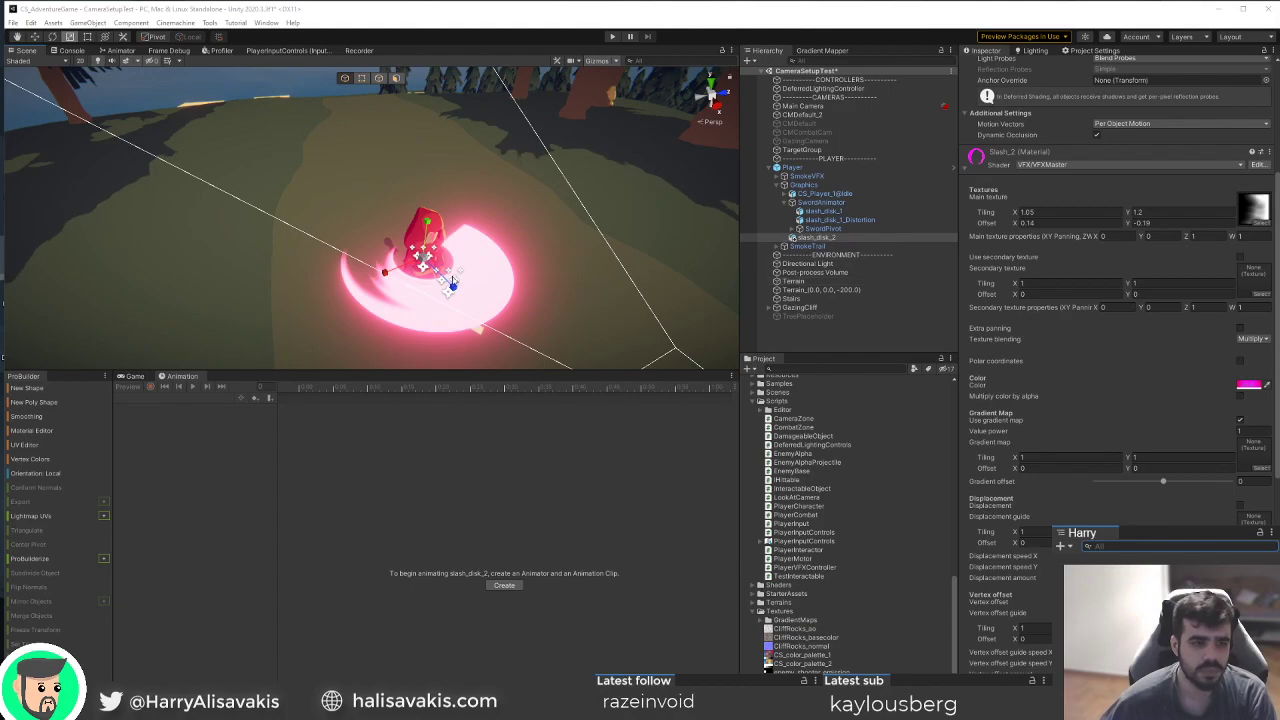
right_click_drag(502, 240, 509, 352)
left_click_drag(509, 352, 843, 403, "alt")
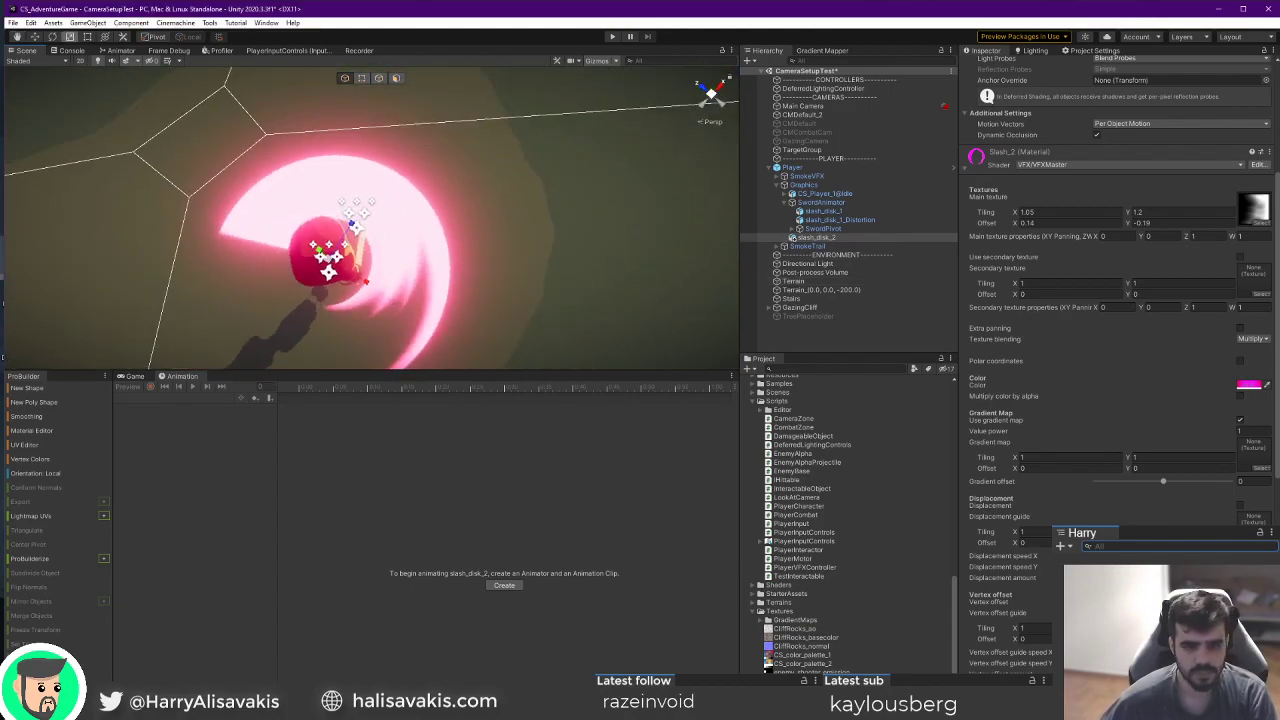
scroll(1110, 330, "down", 5)
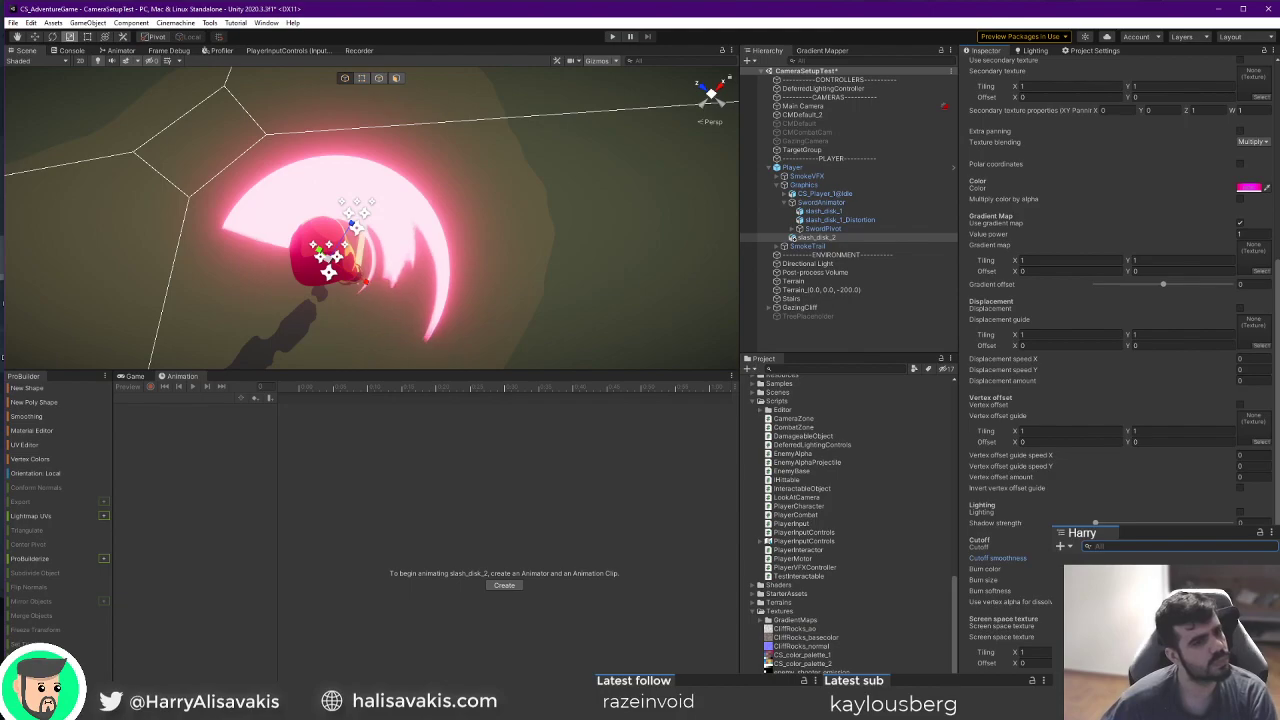
right_click_drag(576, 263, 866, 360)
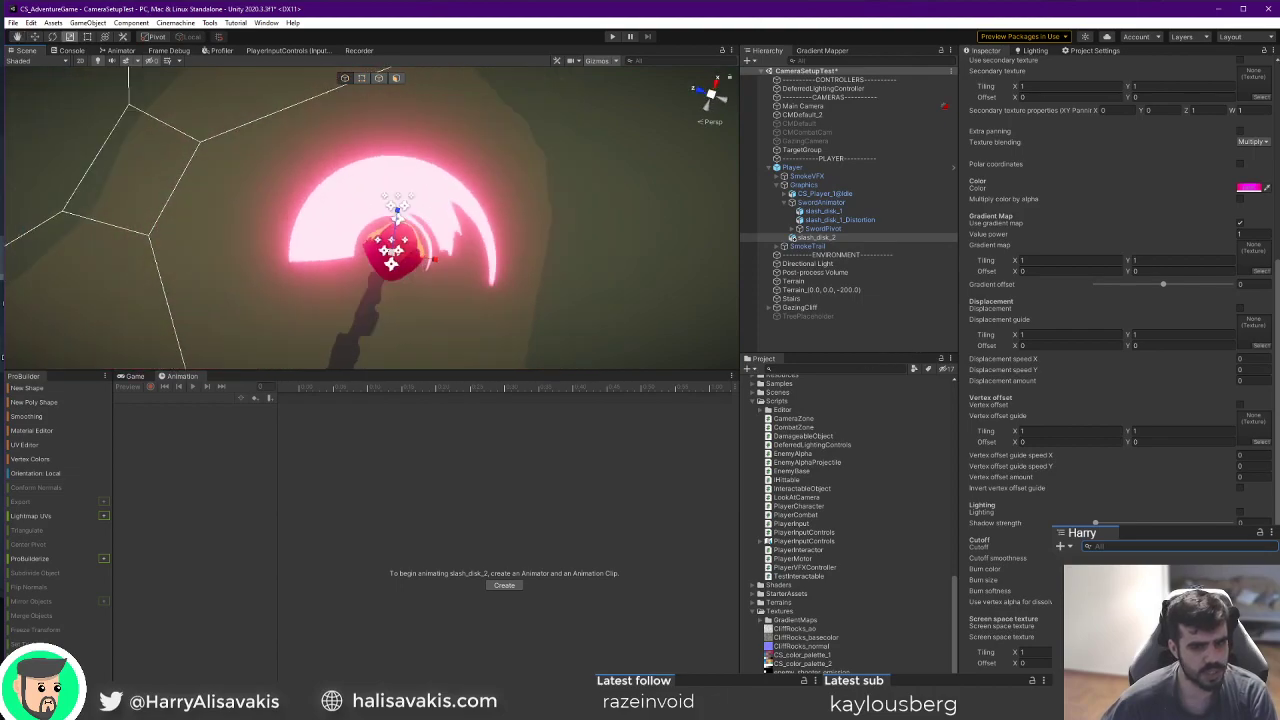
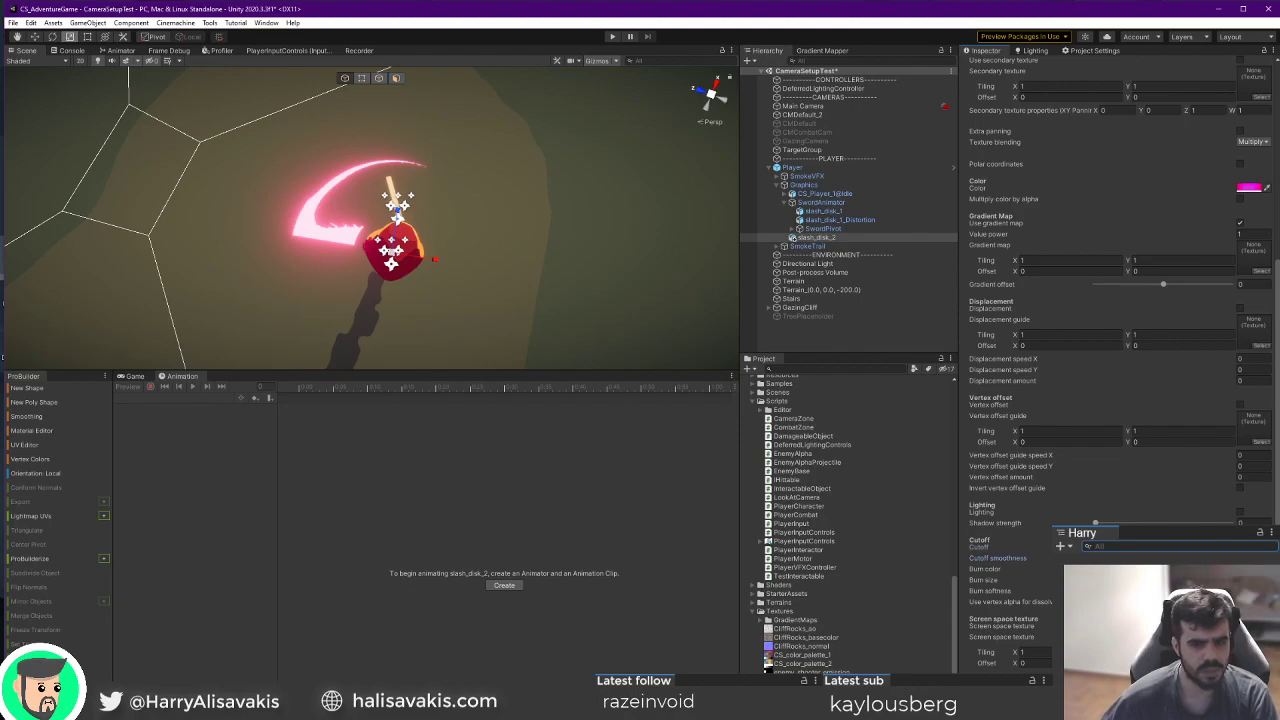
Enable the secondary texture on Slash_2 and assign the Noise_20 texture to it from a search for noise.
scroll(1197, 470, "up", 7)
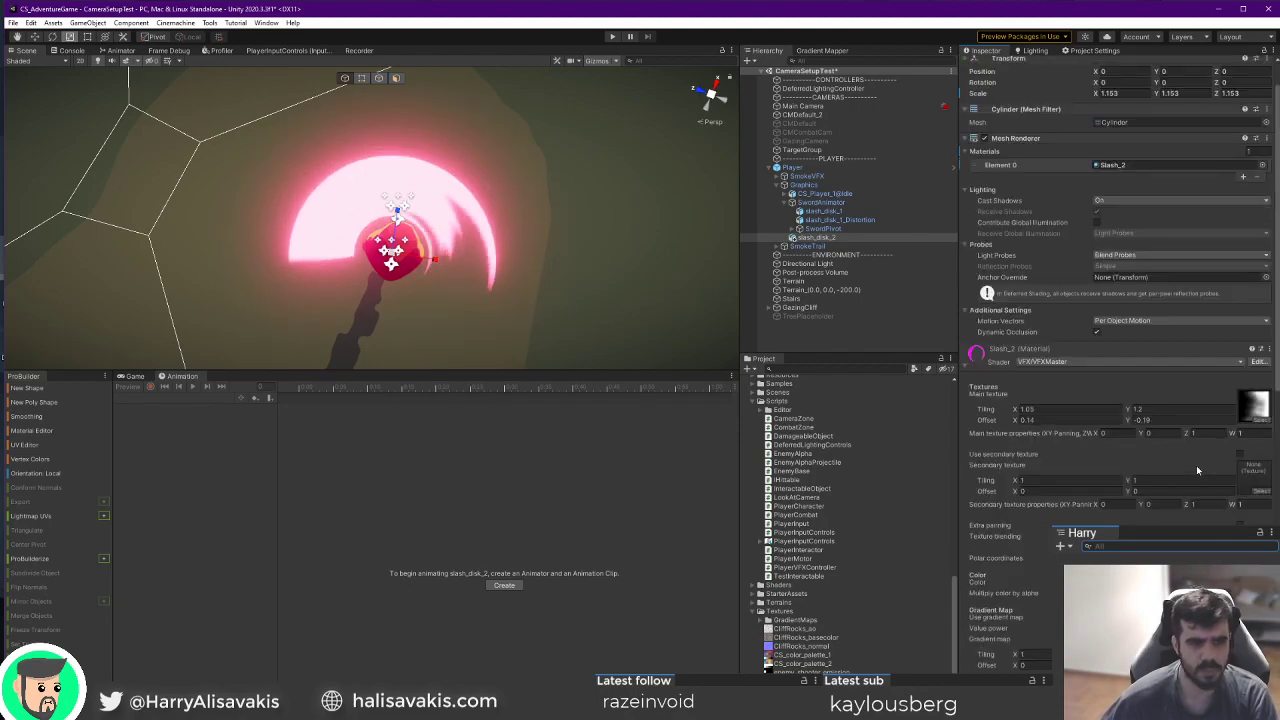
left_click(1241, 455)
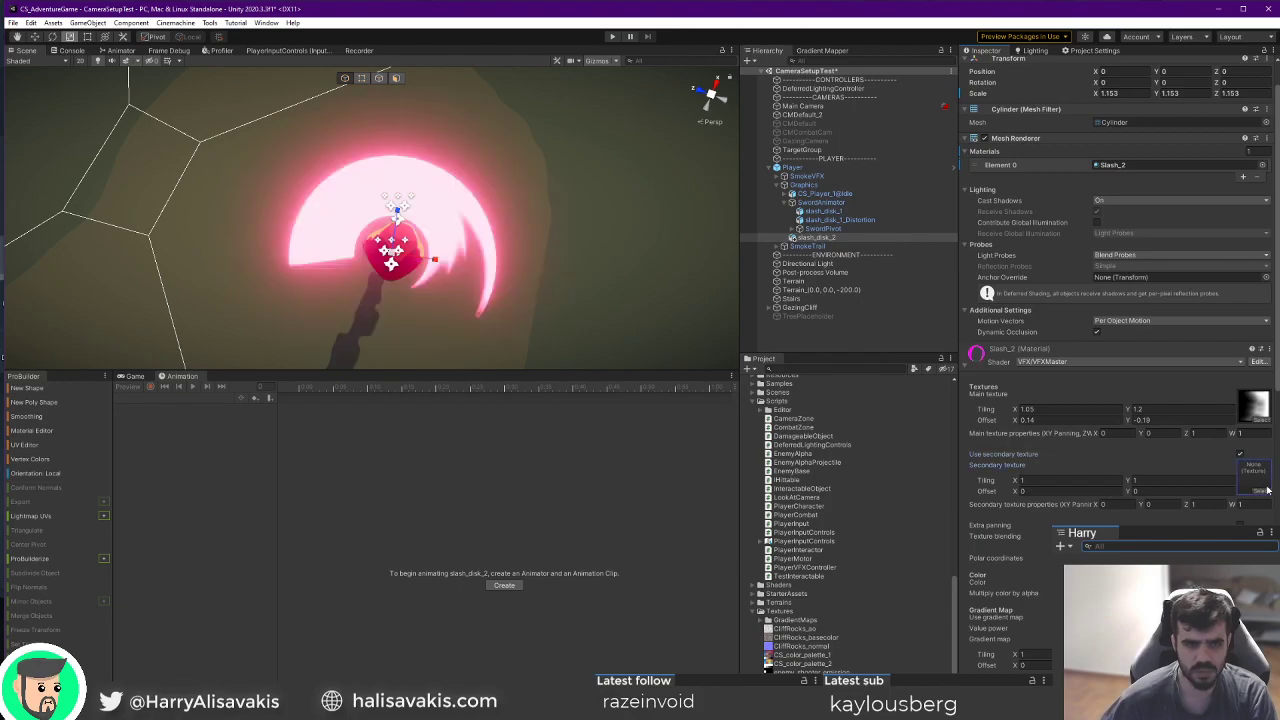
left_click(1264, 490)
left_click_drag(1279, 485, 808, 379)
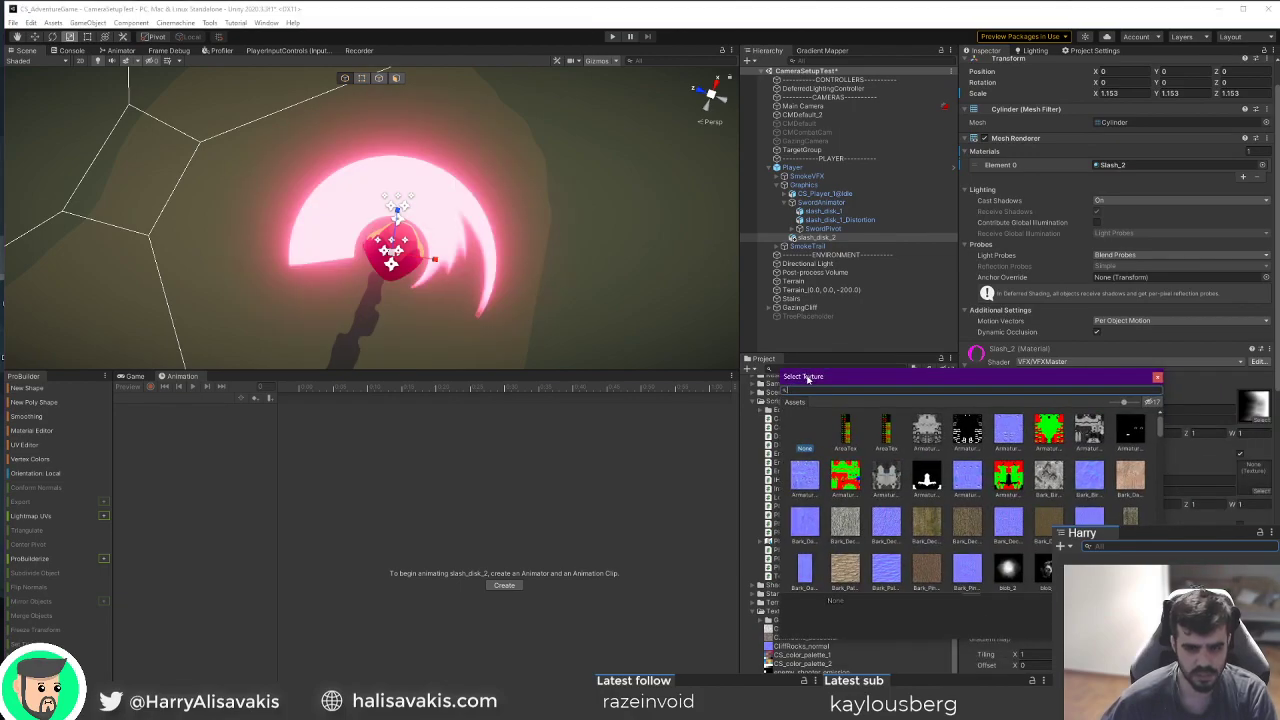
type("noise")
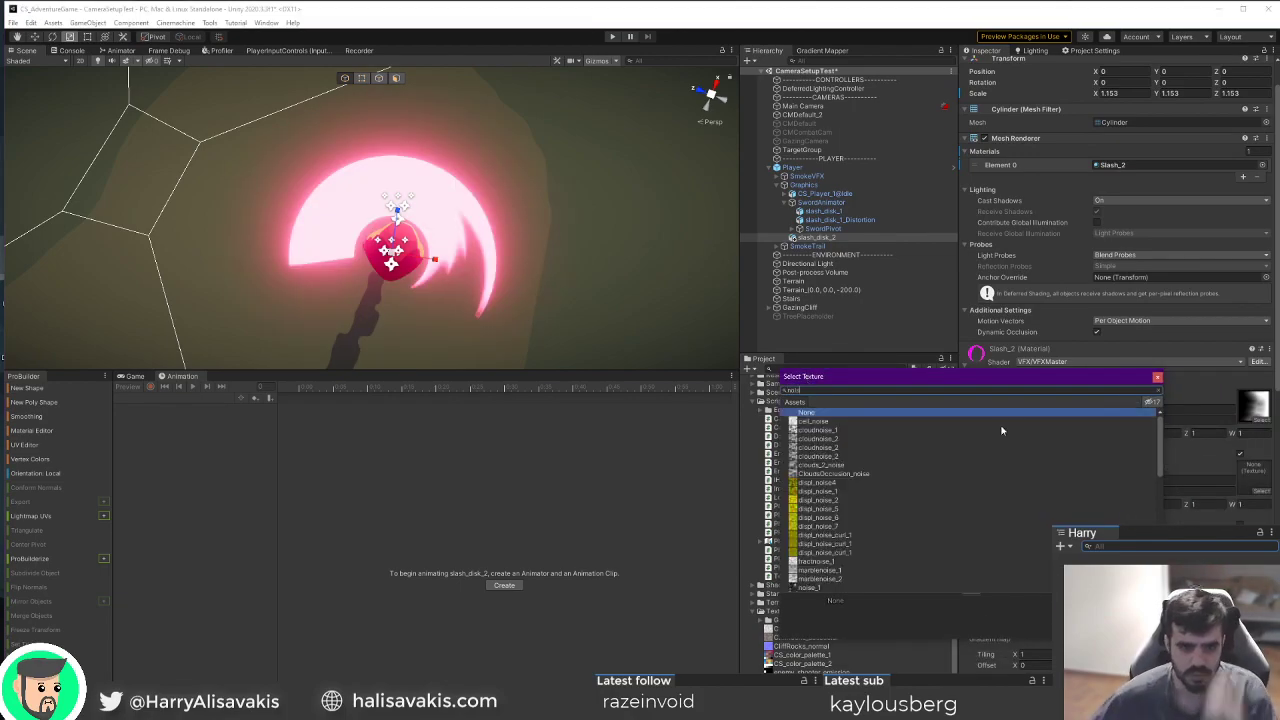
scroll(836, 543, "down", 5)
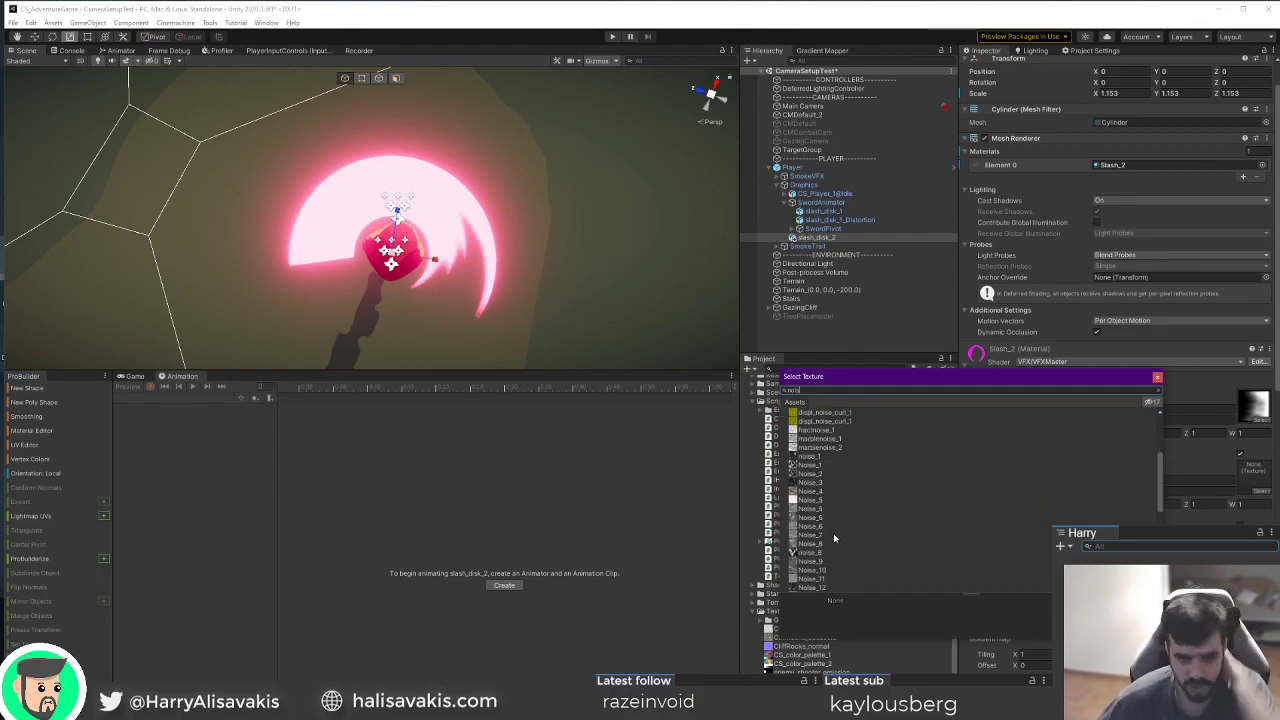
scroll(822, 465, "up", 1)
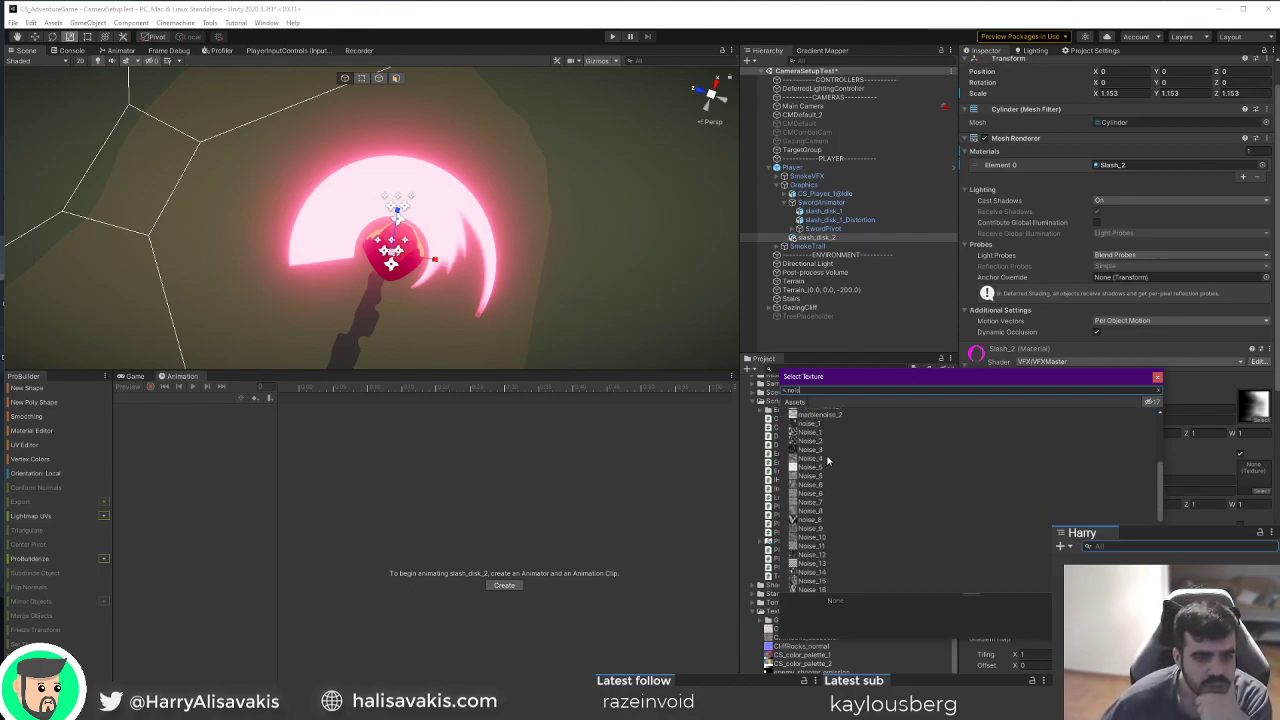
scroll(818, 449, "down", 3)
left_click(812, 526)
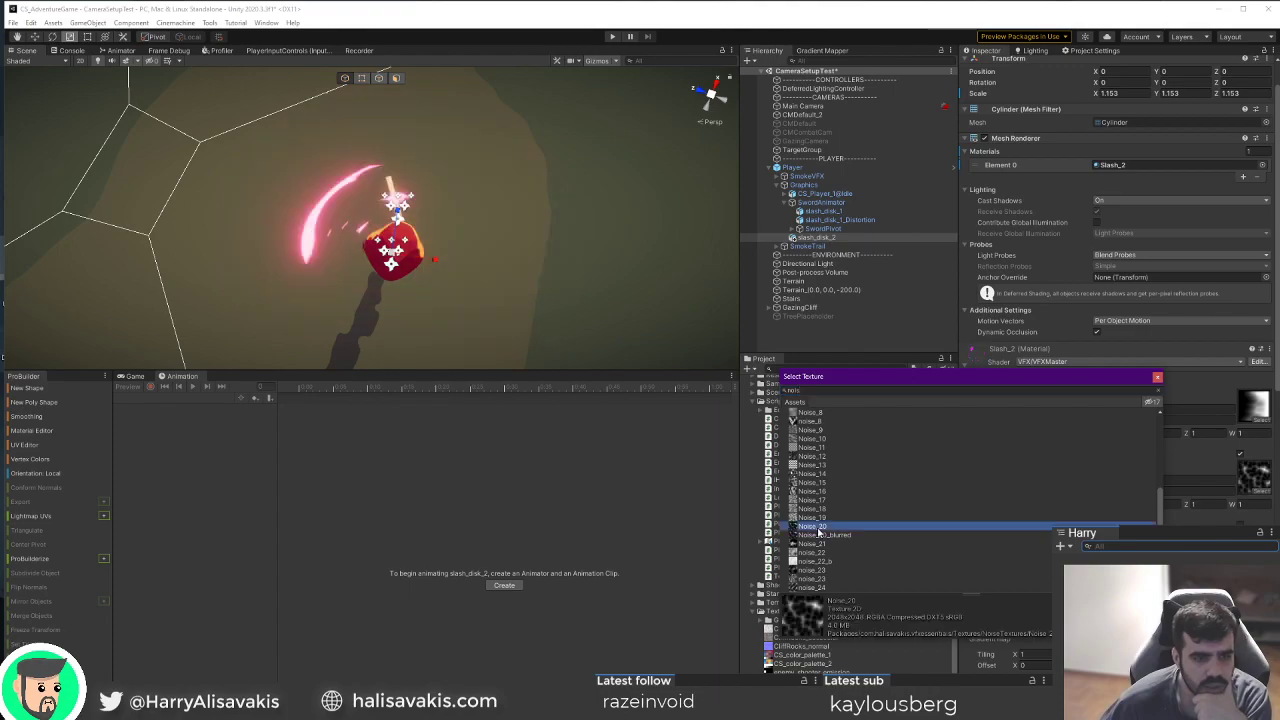
double_click(818, 530)
Try different Z and W values in the secondary texture properties, undo the first attempts and set Z to 0.73.
mouse_move(1187, 506)
left_mouse_down()
mouse_move(1260, 509)
mouse_move(1186, 508)
left_mouse_up()
key("ctrl+z")
key("ctrl+z")
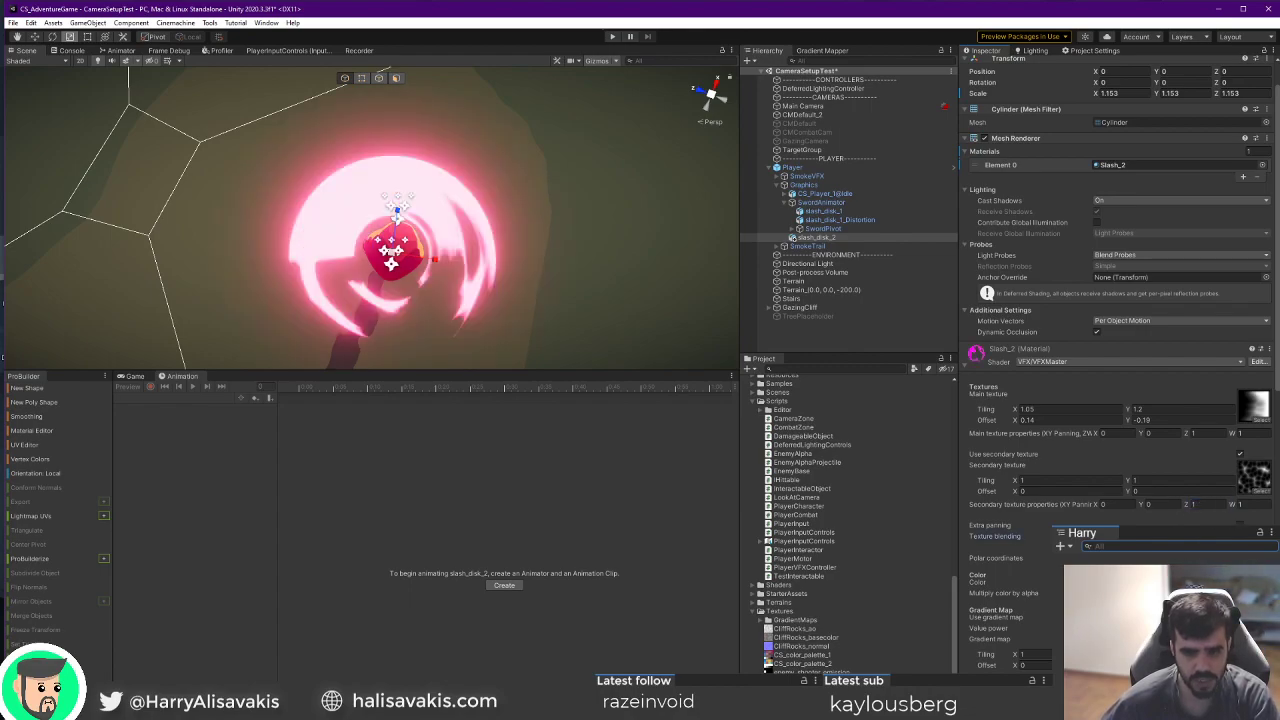
left_click_drag(1234, 508, 1279, 512)
key("ctrl+z")
left_click_drag(1186, 505, 1178, 506)
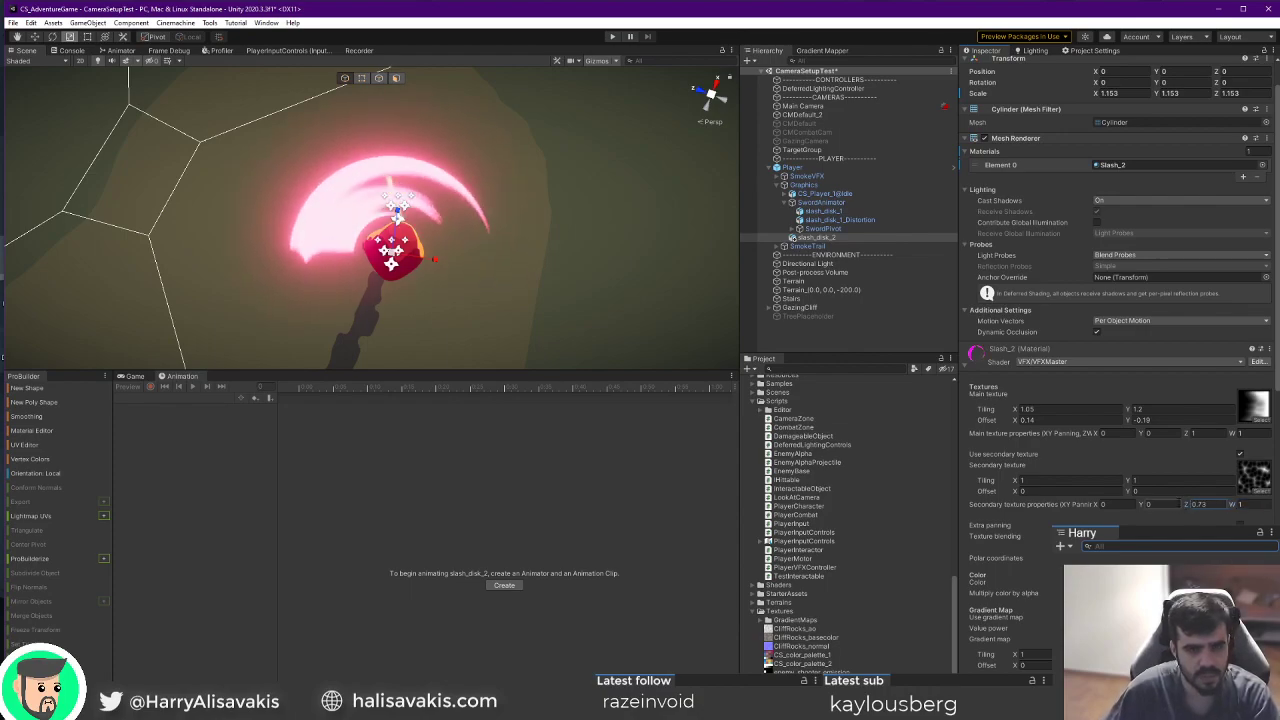
Preview the voronoise textures as Slash_2's secondary texture and select voronoise_2.
left_click(1268, 491)
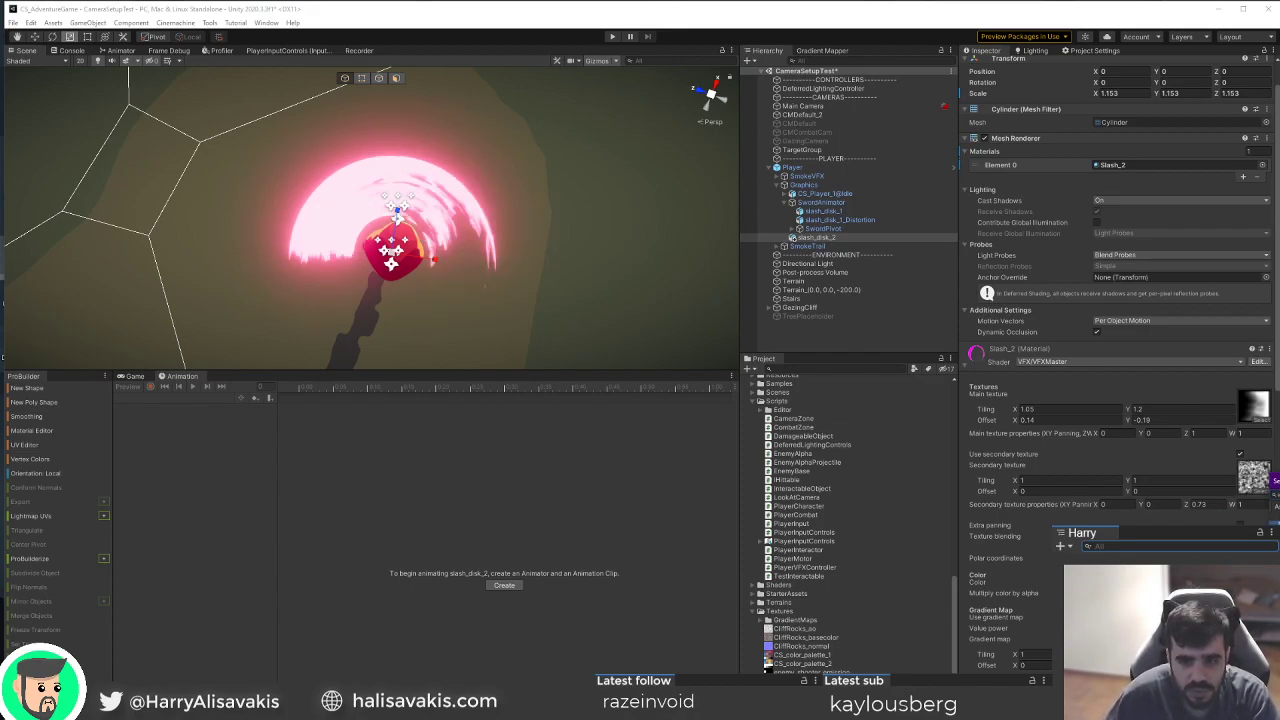
key("Right")
key("Right")
key("Right")
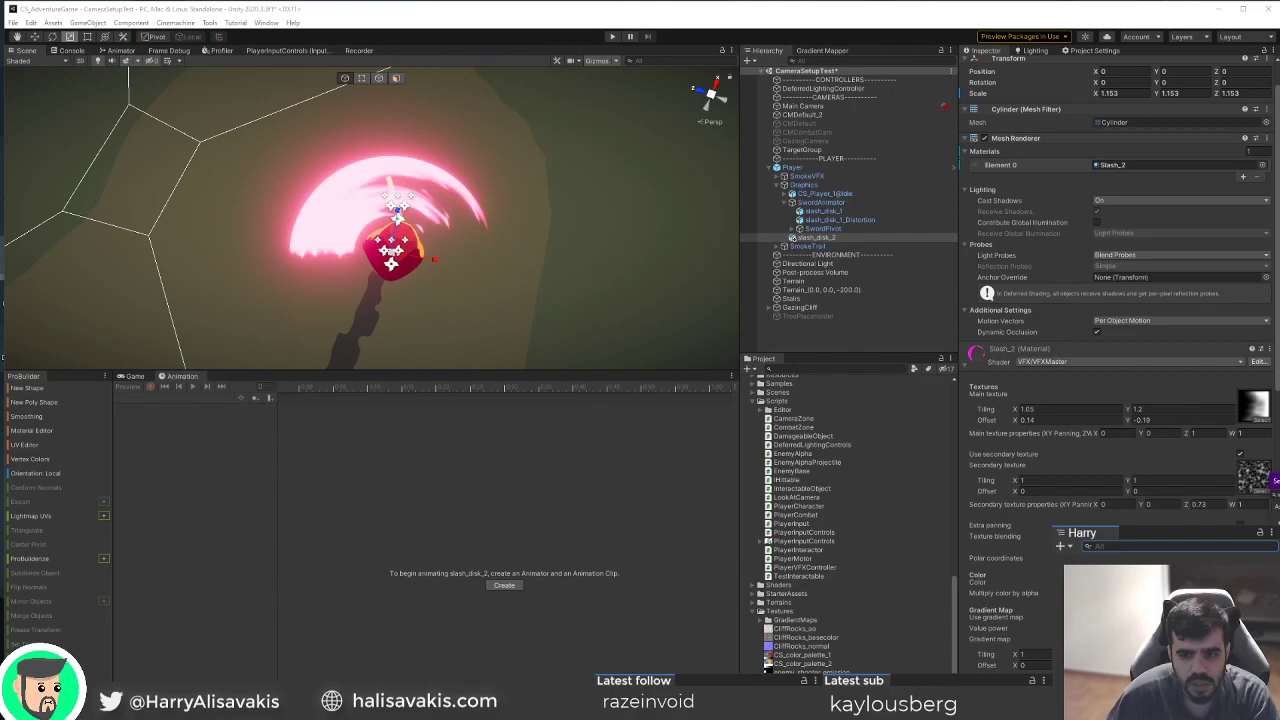
left_click_drag(1276, 481, 1114, 440)
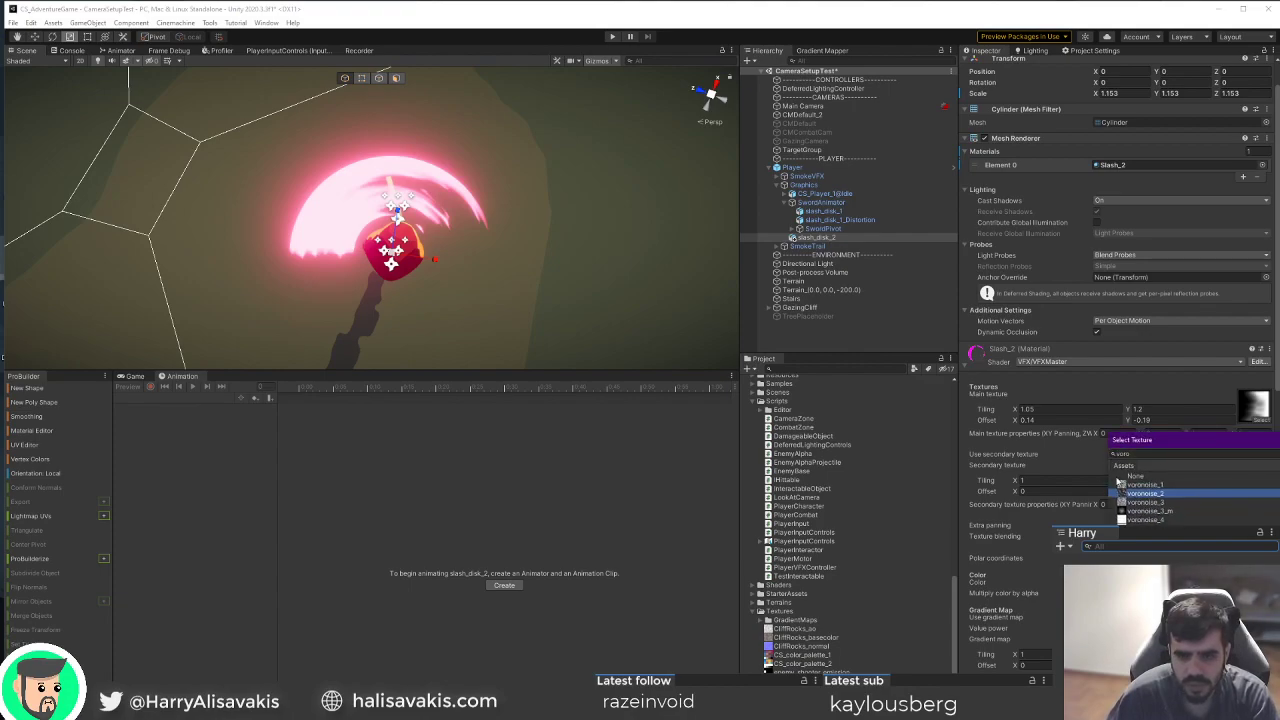
Set the secondary texture's tiling to 0.1 in X and Y and try a higher X panning value.
left_click(1060, 481)
type("0.1")
key("Tab")
type("0.1")
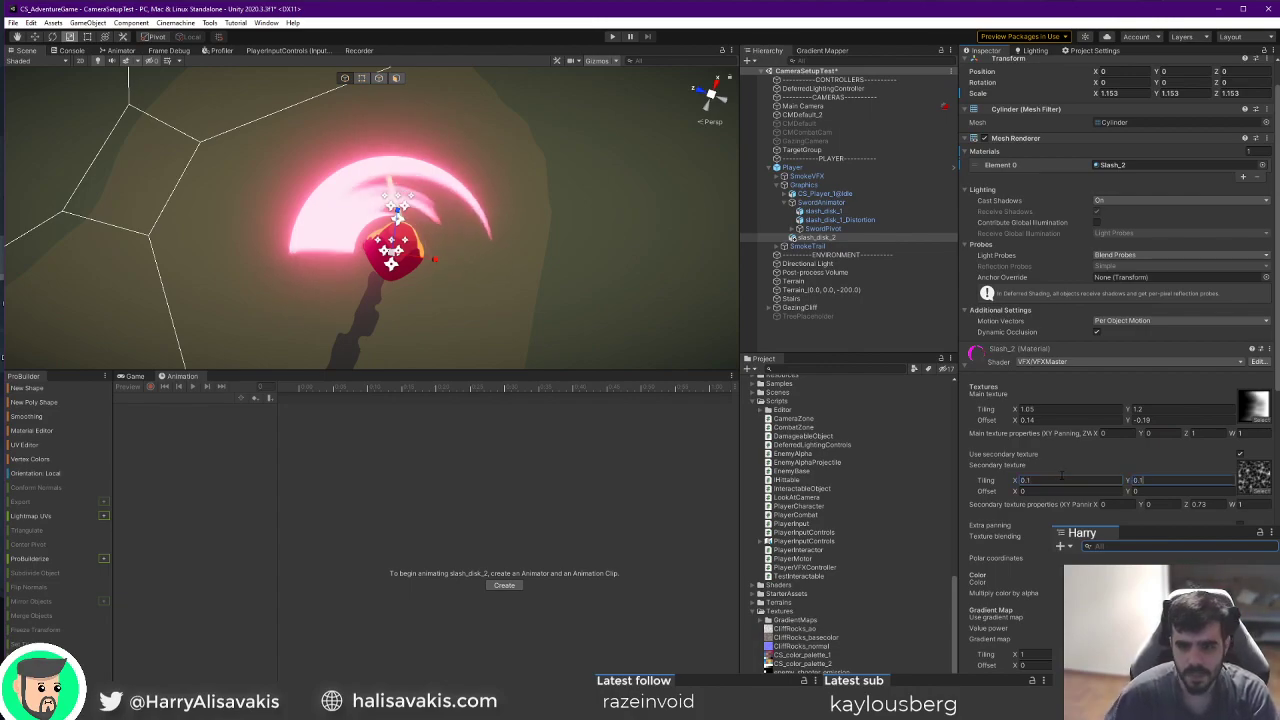
left_click_drag(1097, 507, 1109, 507)
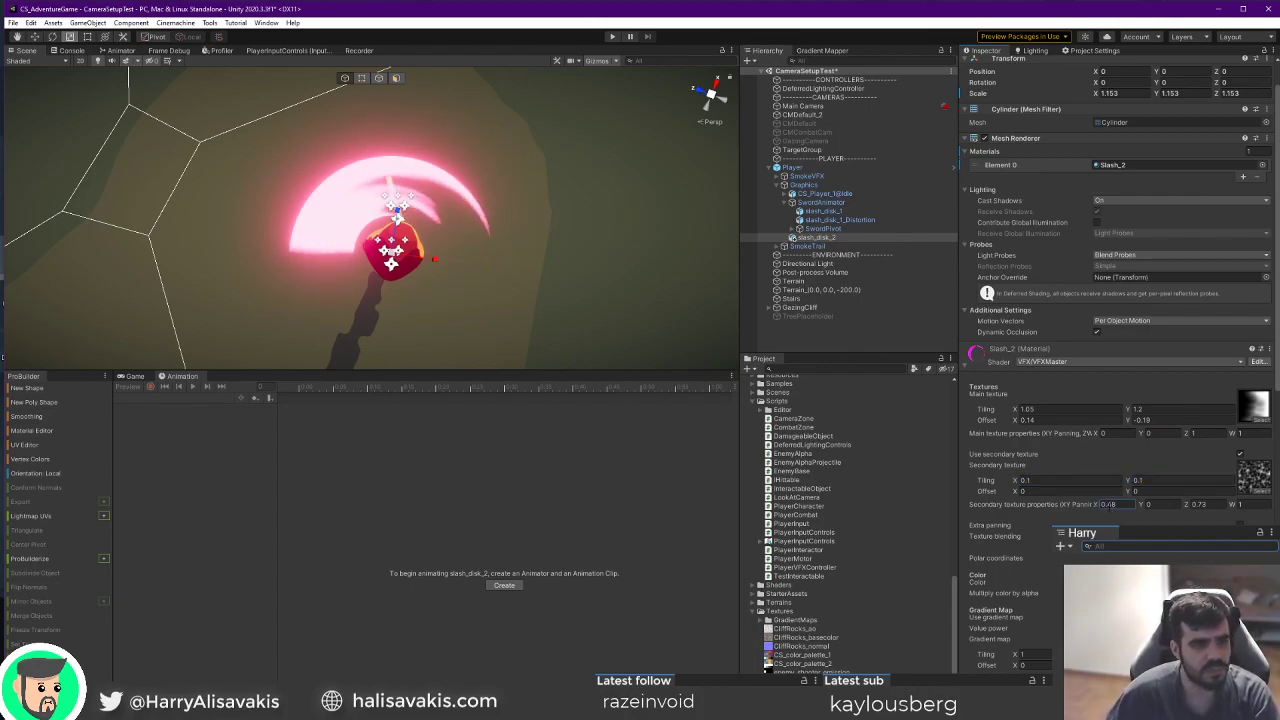
Undo the latest secondary texture edits on Slash_2 and turn off its secondary texture.
key("ctrl+z")
key("ctrl+z")
key("ctrl+z")
key("ctrl+z")
key("ctrl+z")
left_click(1240, 455)
Deactivate the slash_disk_2 object and run the game in Play mode.
right_click_drag(477, 259, 336, 269)
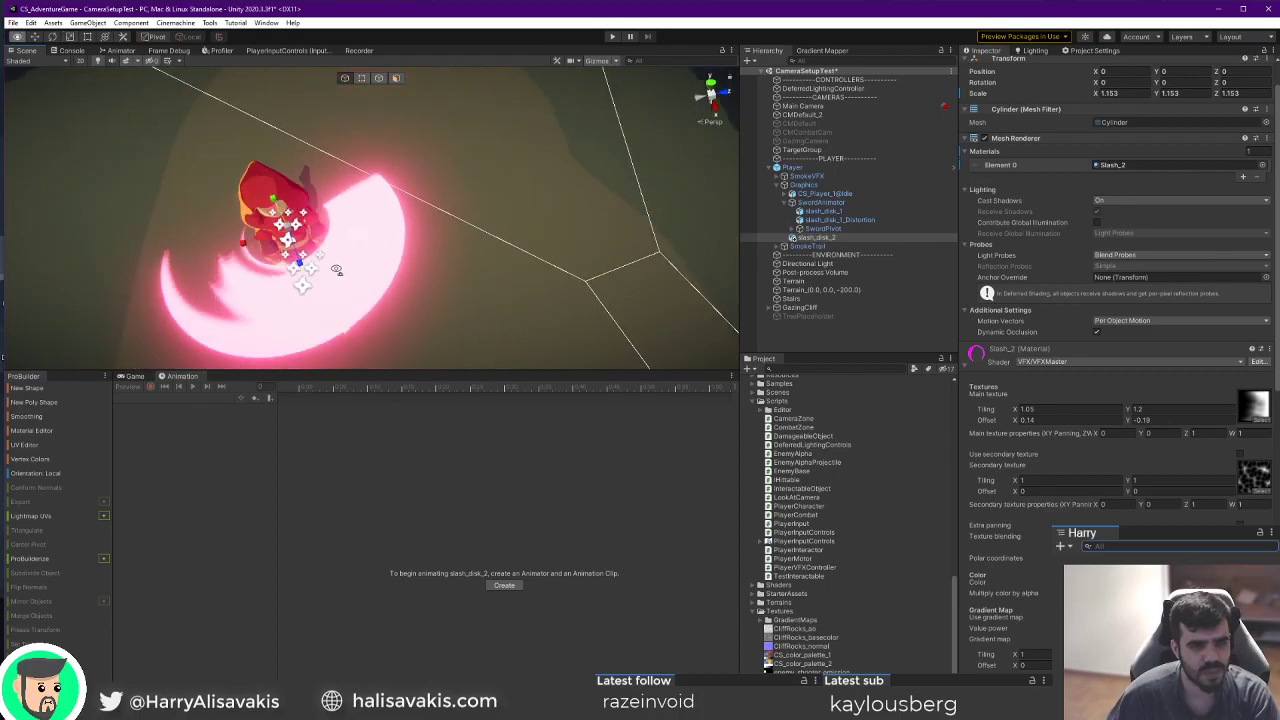
key("s")
key("alt+Tab")
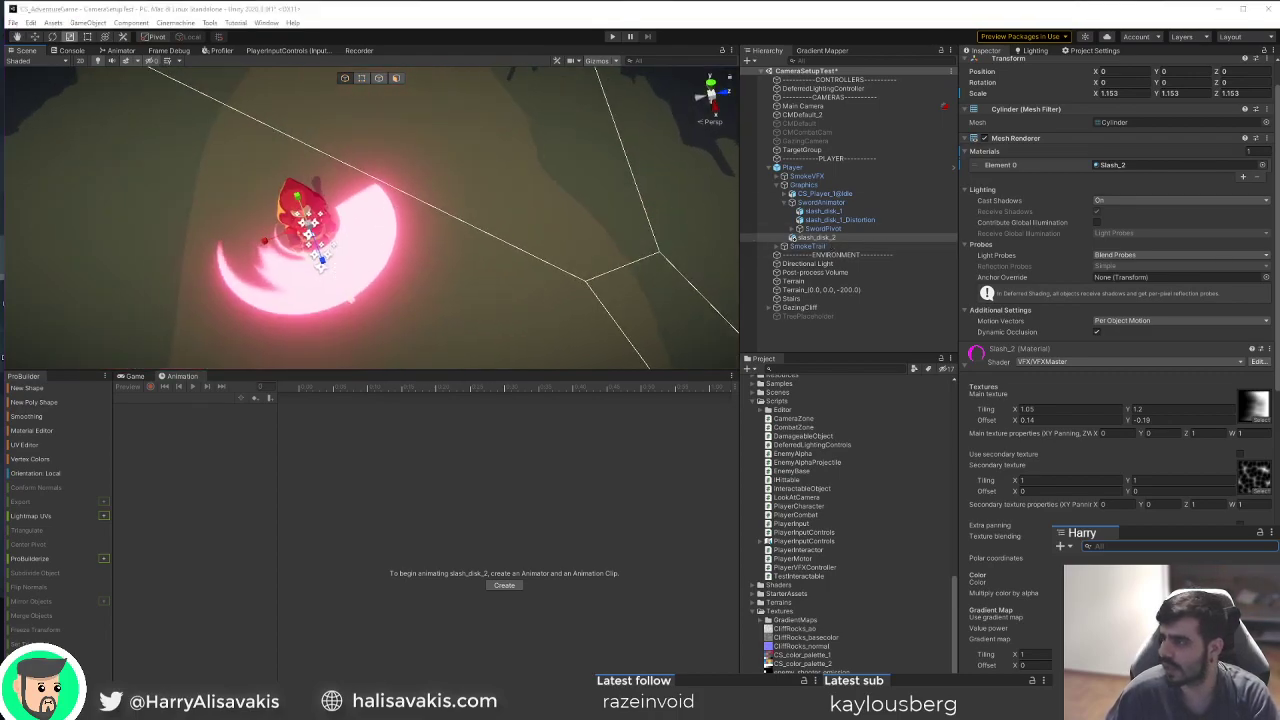
right_click_drag(423, 206, 527, 180)
left_click_drag(540, 243, 402, 309, "alt")
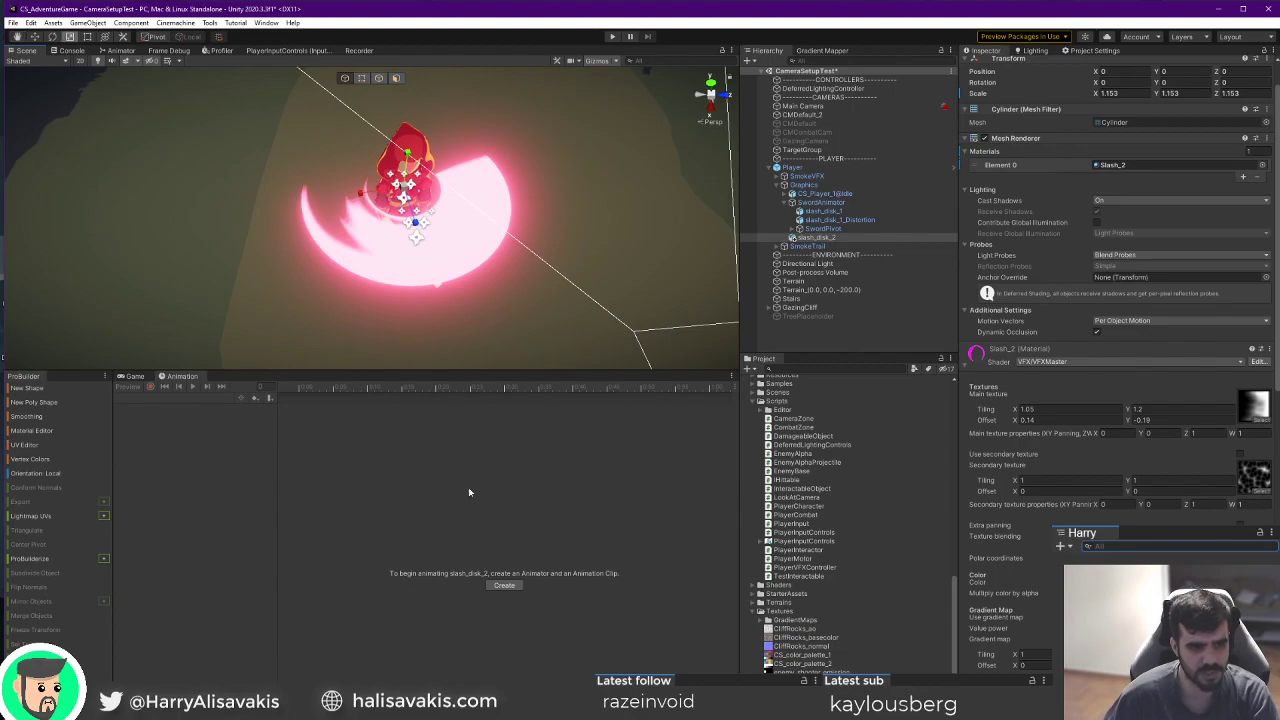
left_click(816, 237)
key("alt+shift+a")
left_click(611, 40)
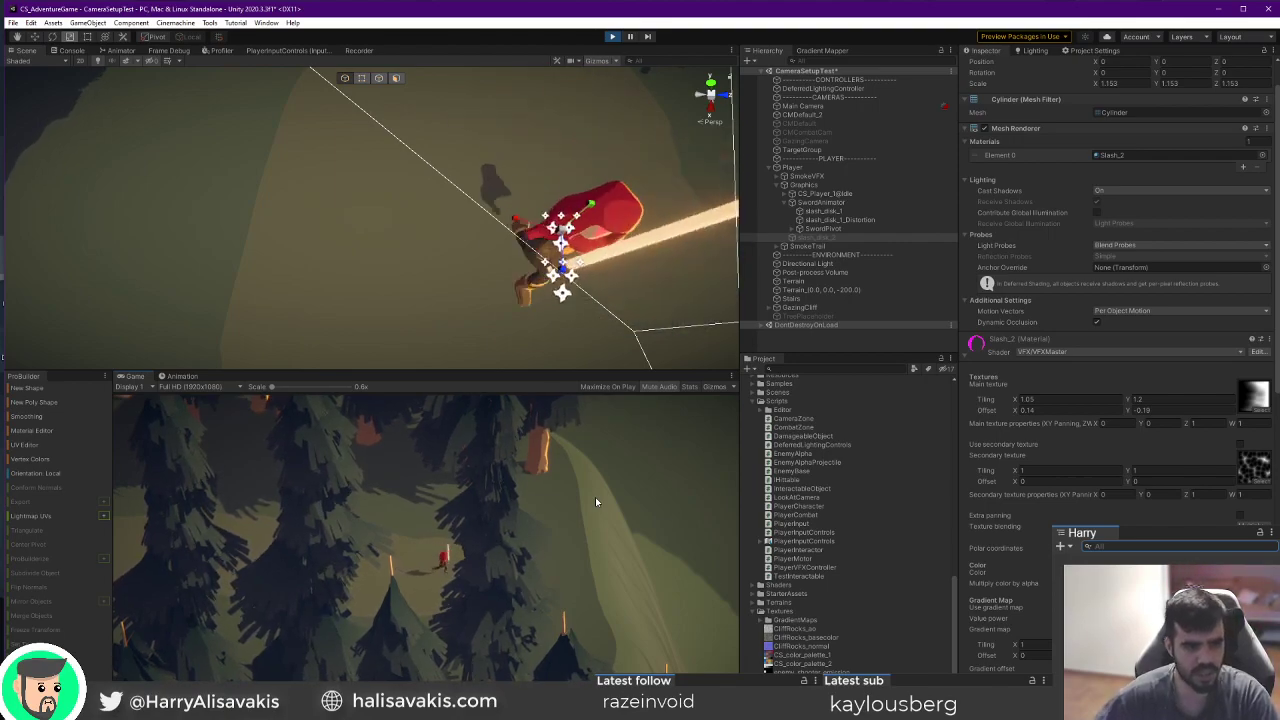
Inspect the SwordPivot and SwordAnimator objects while triggering a sword attack in the running game.
left_click(833, 245)
left_click(832, 230)
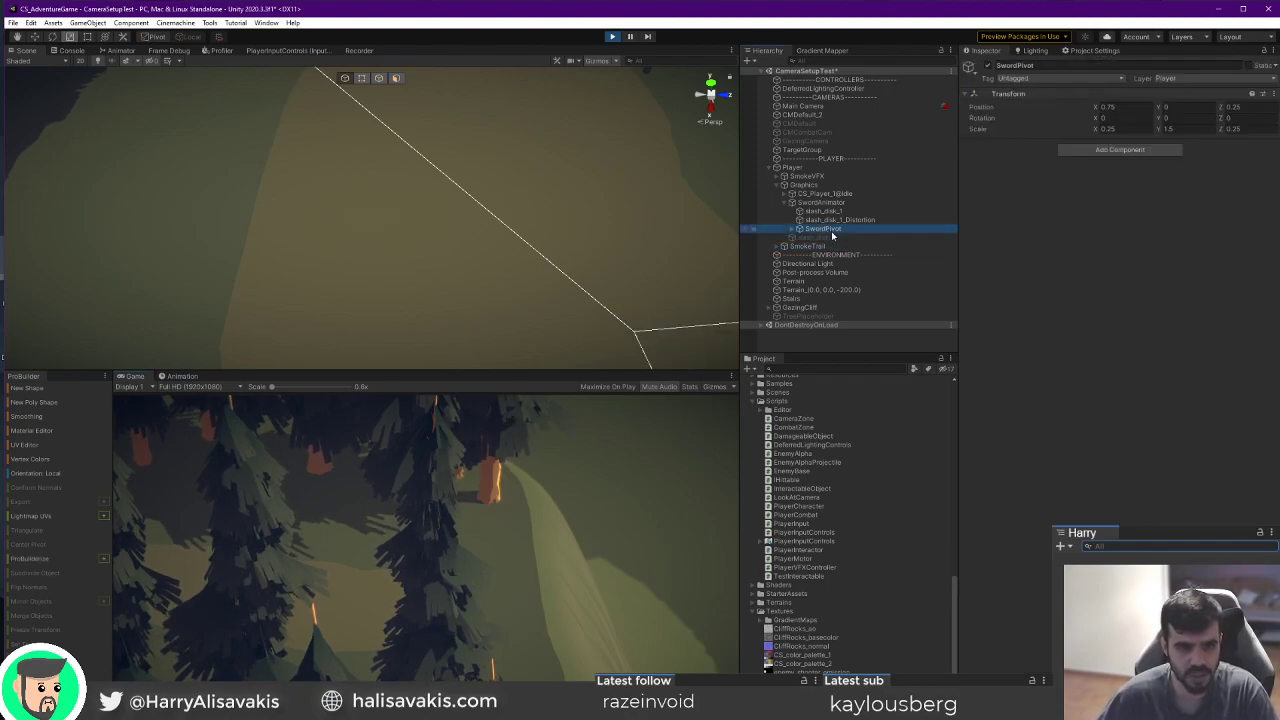
left_click(426, 604)
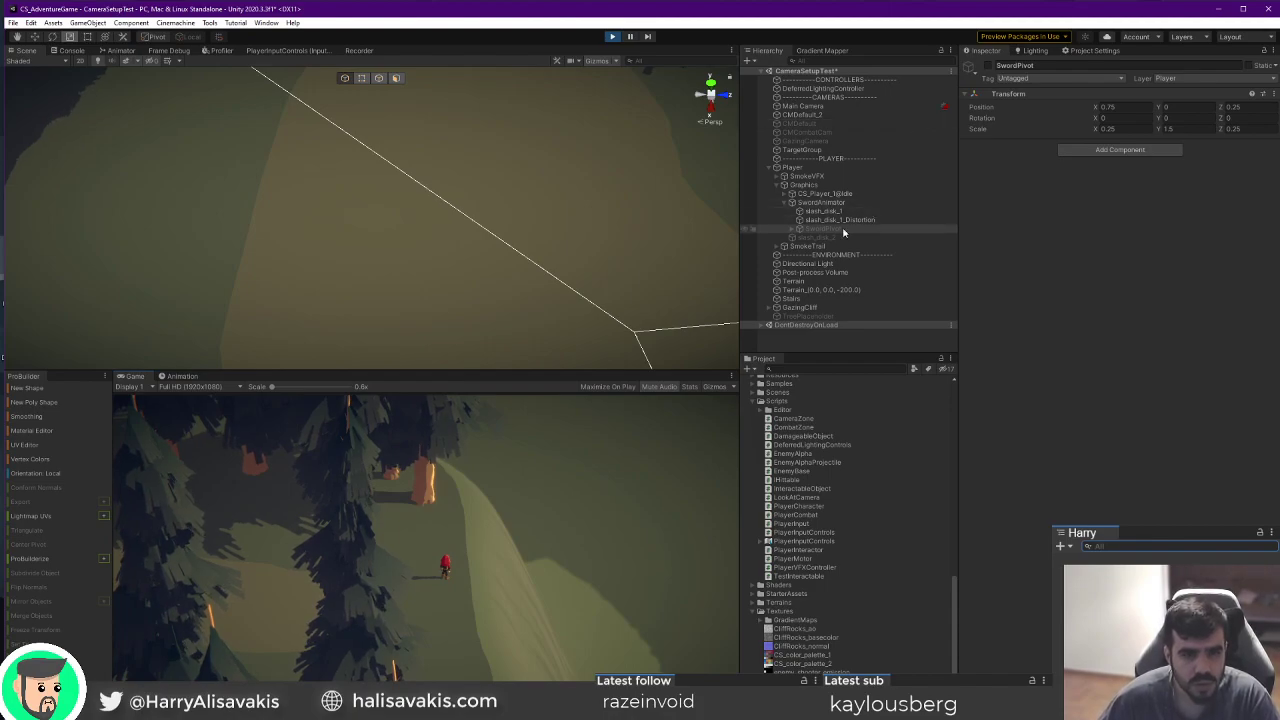
left_click(822, 202)
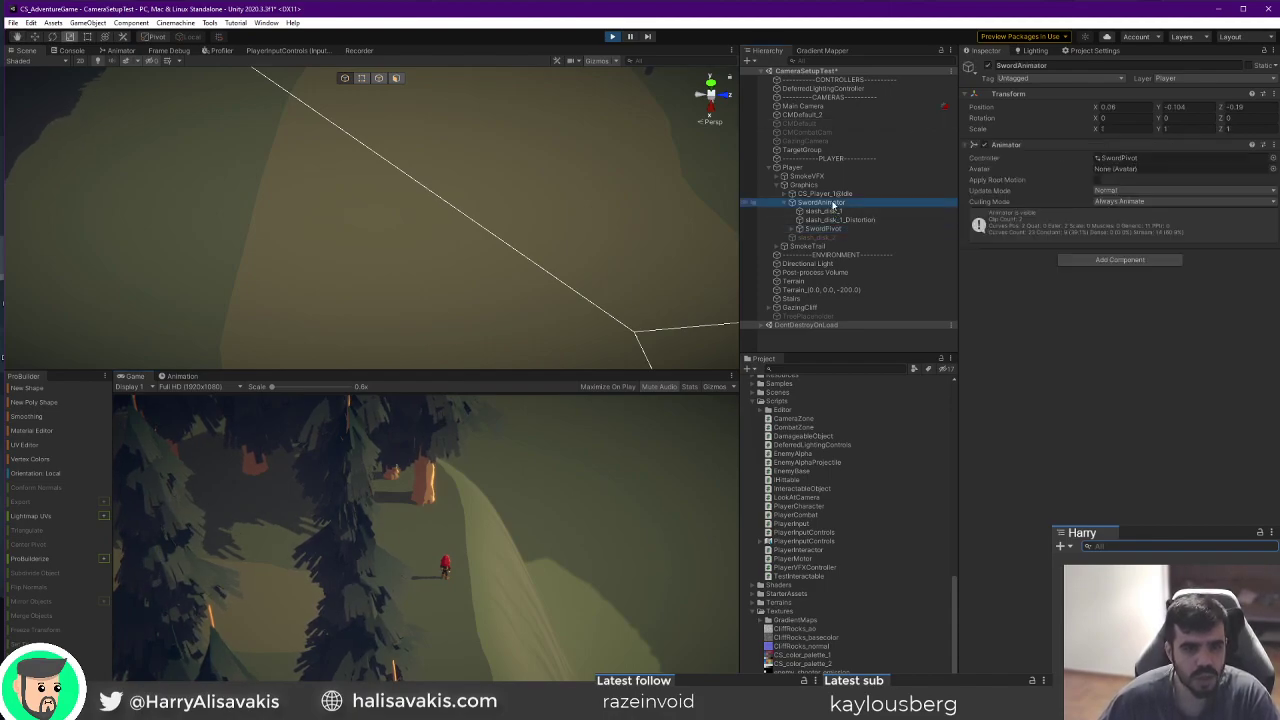
Play-test repeated sword attacks while walking the character around and watch the SwordAnimator object's state.
left_click(474, 555)
left_click(474, 555)
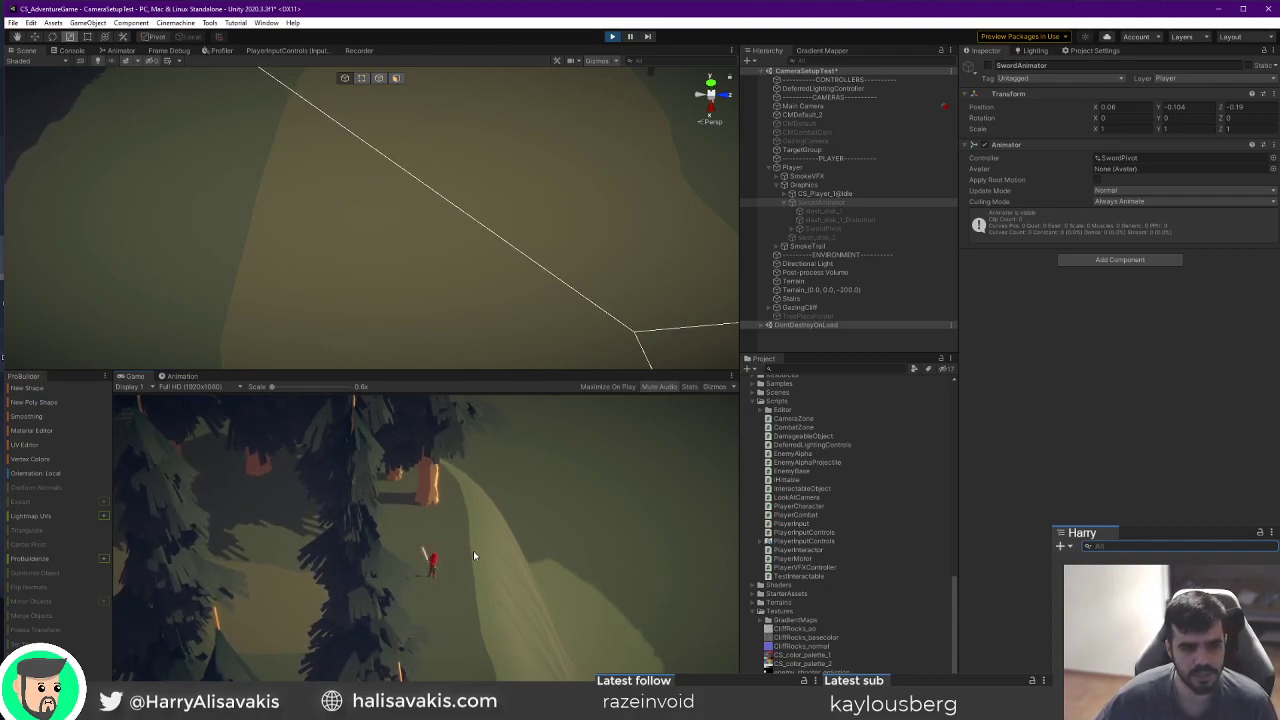
left_click(474, 556)
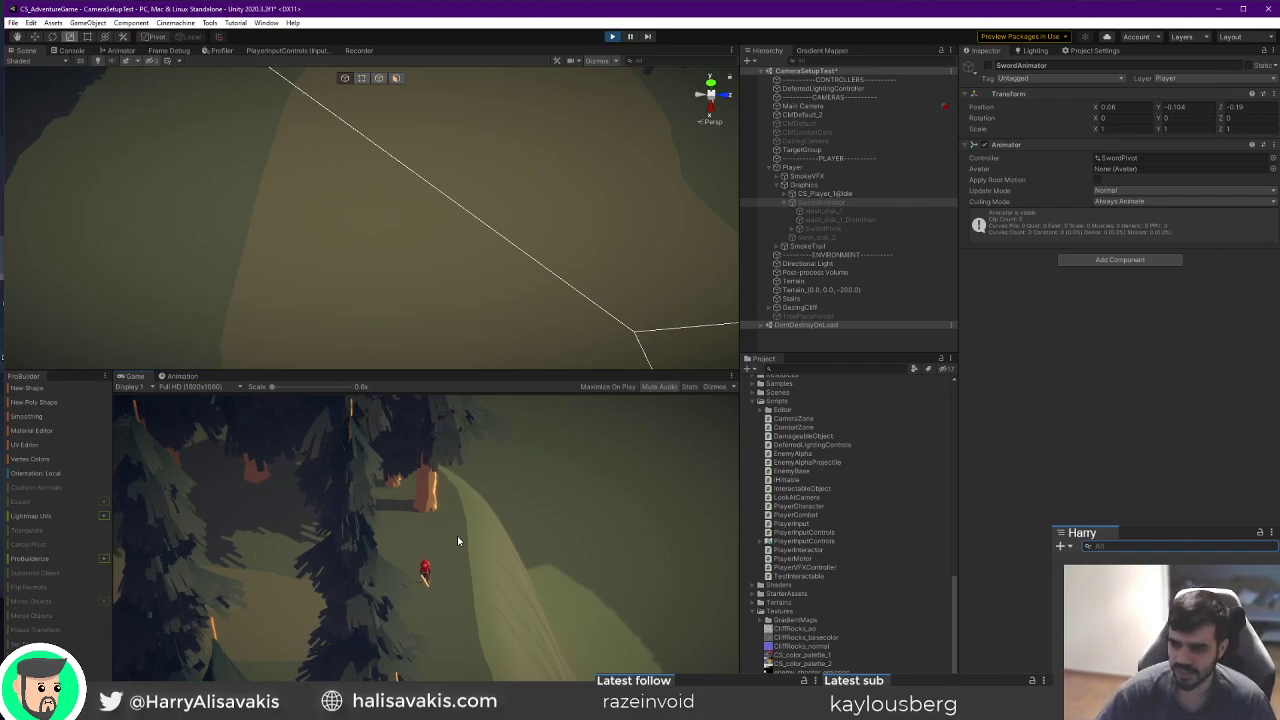
key("s")
key("d")
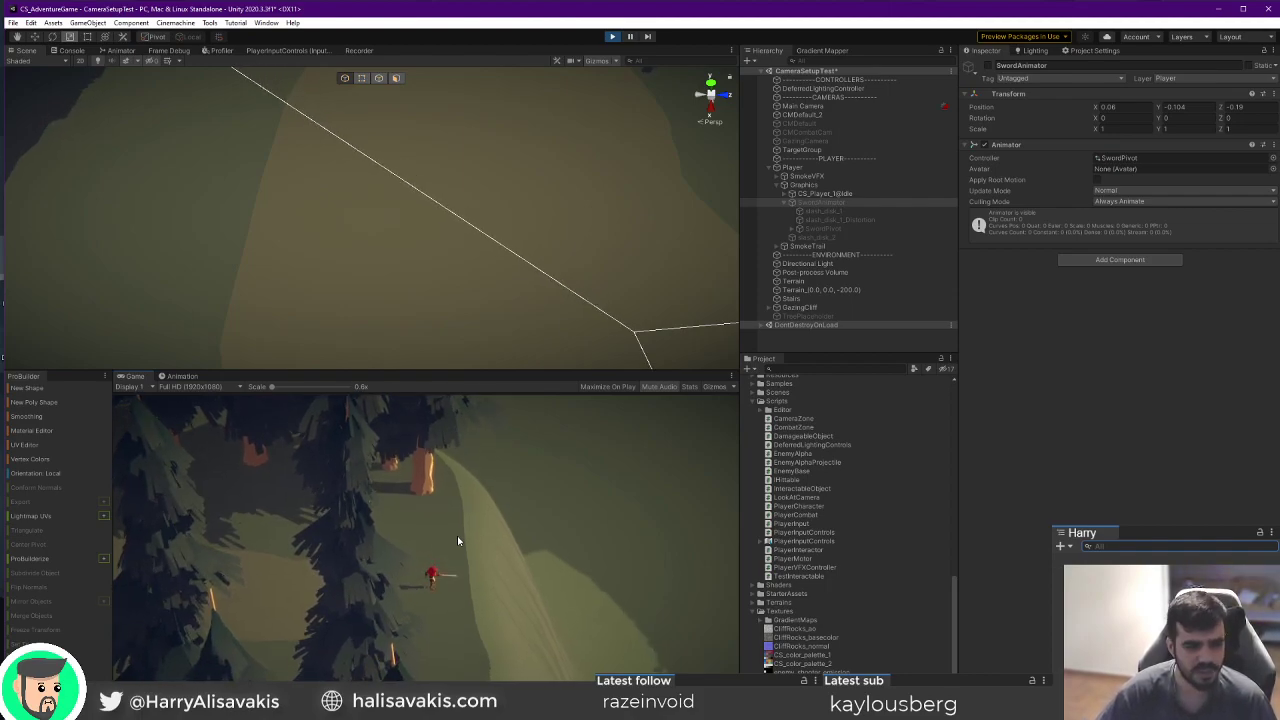
key("a")
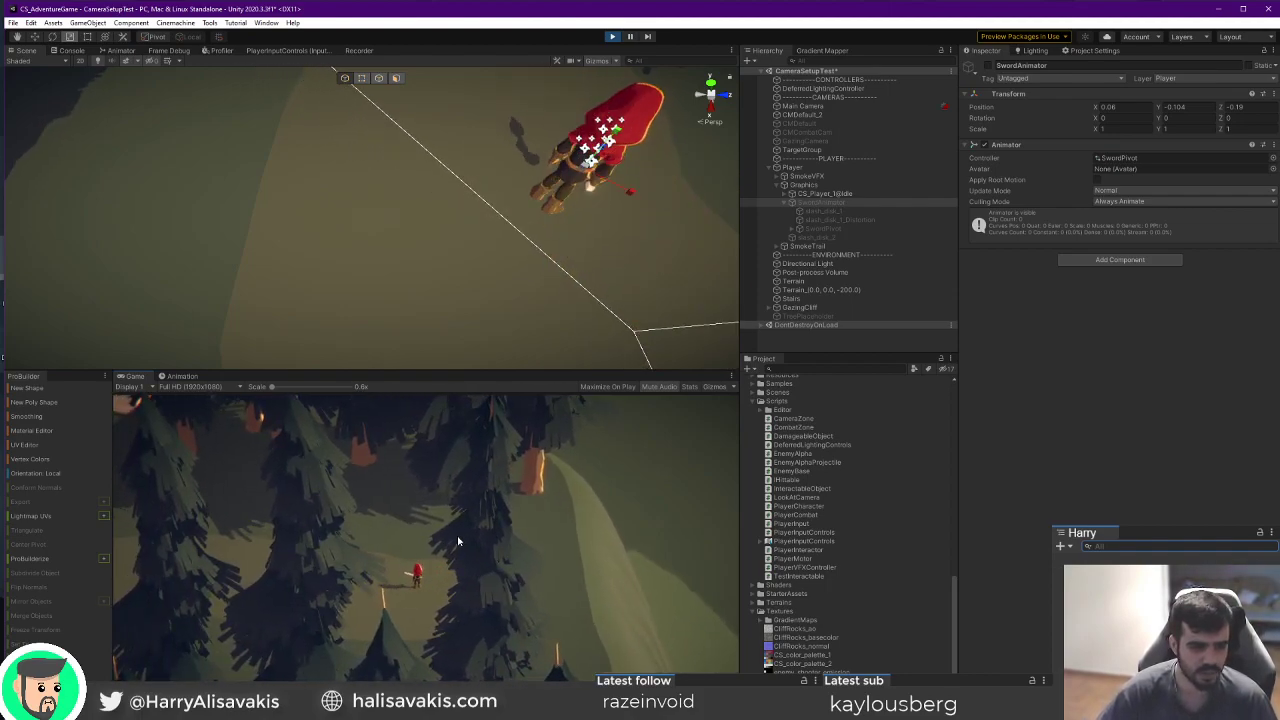
Play-test another sword attack, walk the character through the forest, and exit Play mode.
left_click(458, 541)
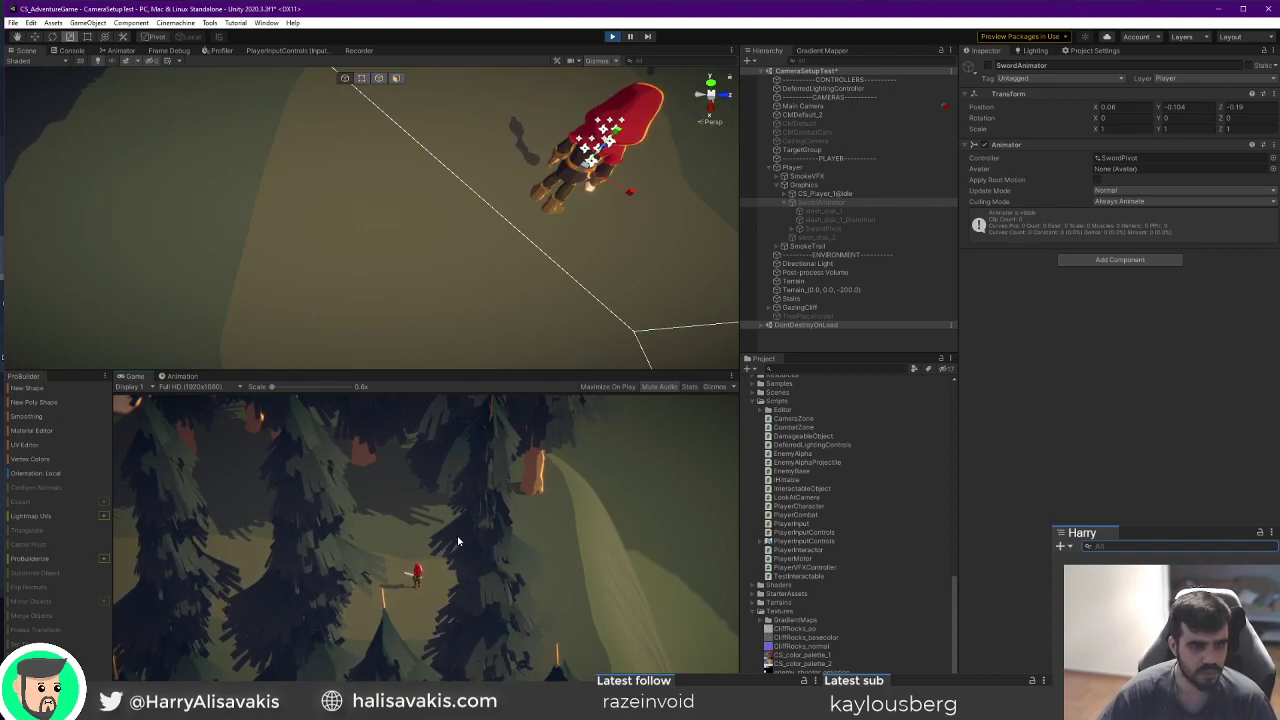
key("s")
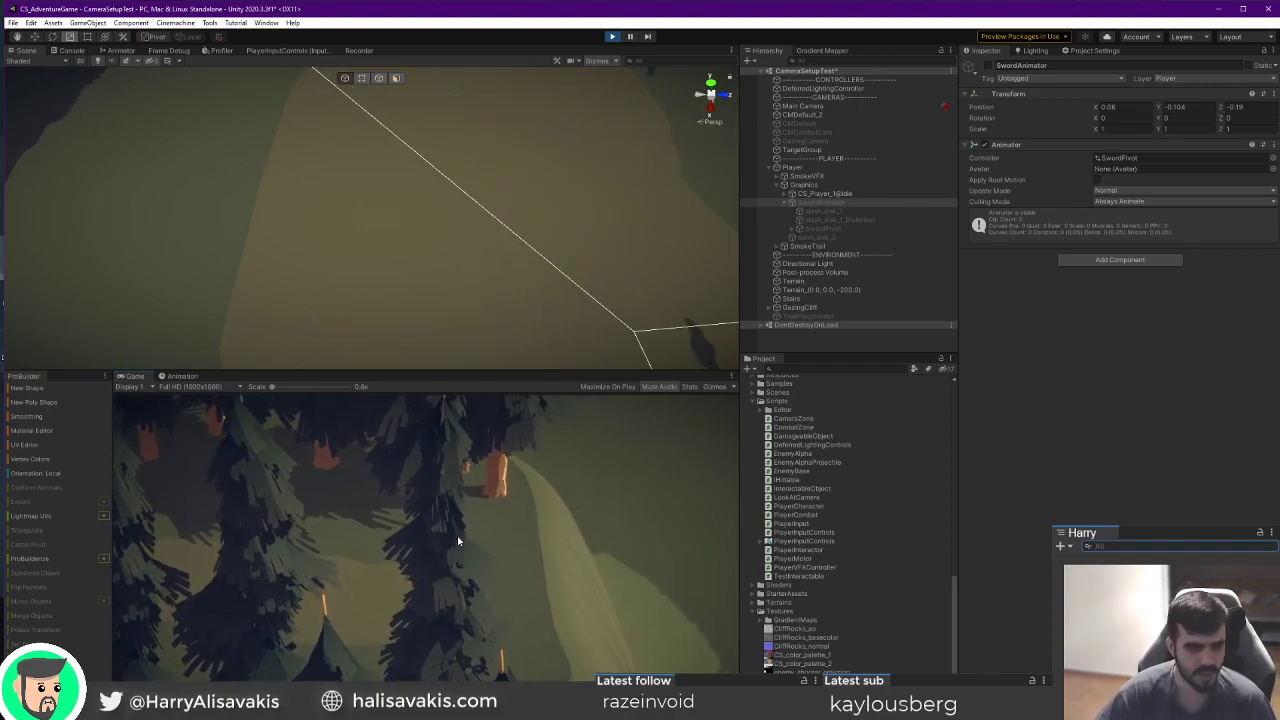
key("a")
key("a")
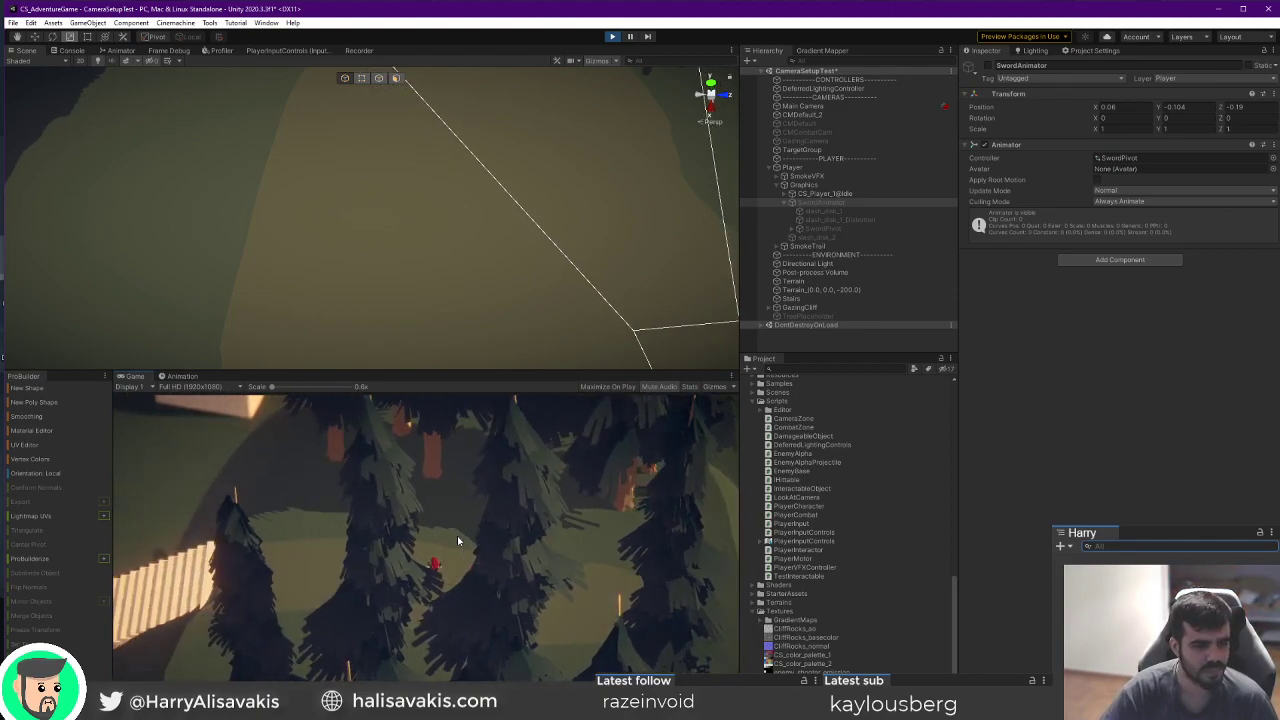
key("d")
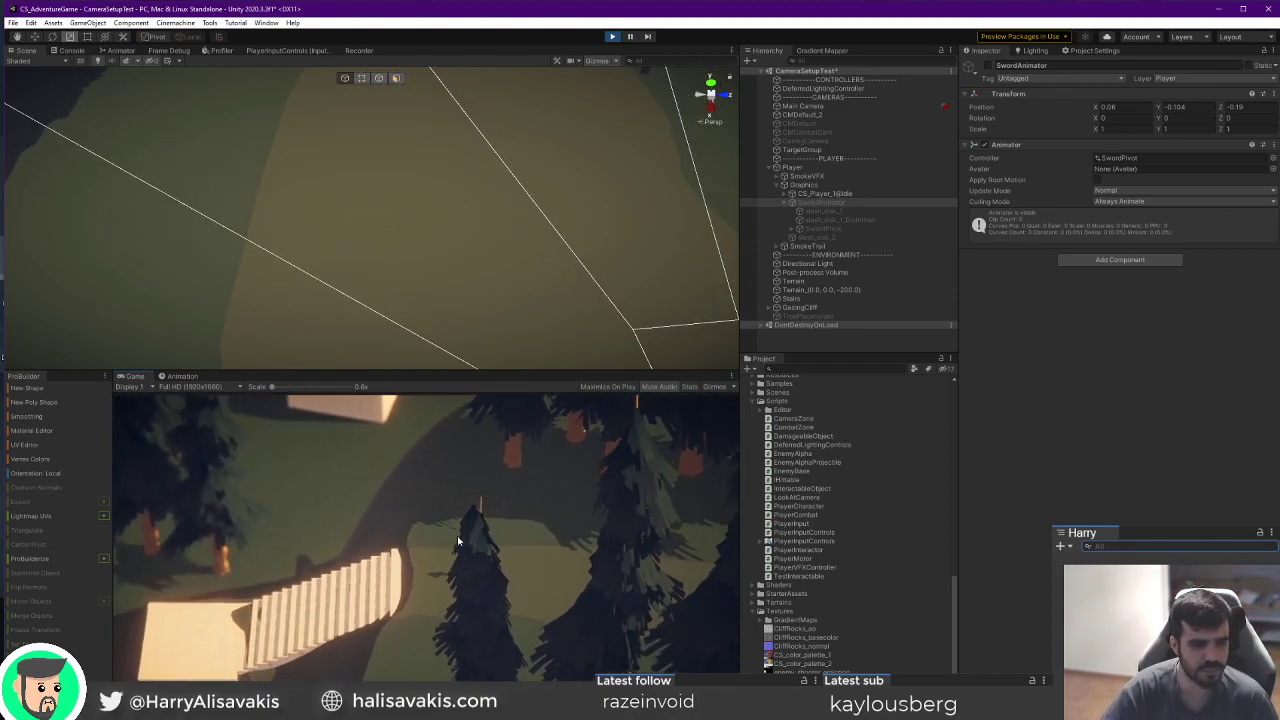
key("a")
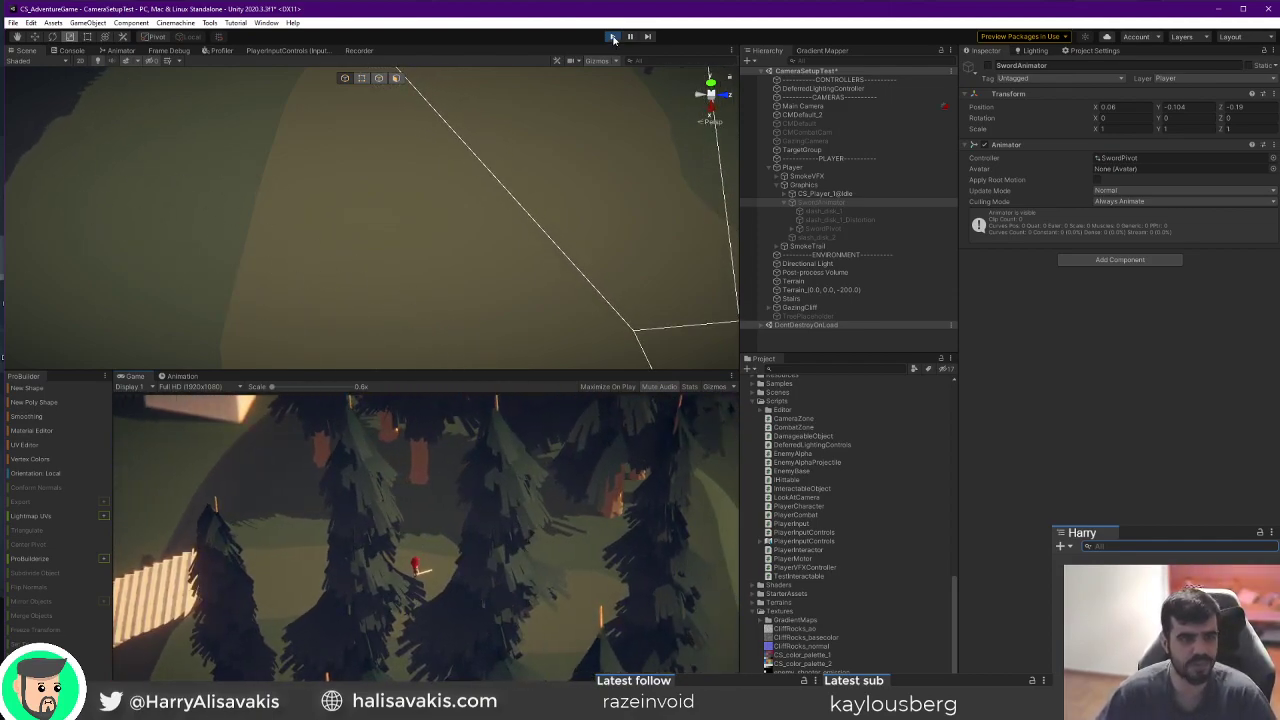
key("ctrl+p")
Collapse the project's asset folders, open the examples scene from the MTree folder, and examine its sample trees.
scroll(807, 559, "up", 10)
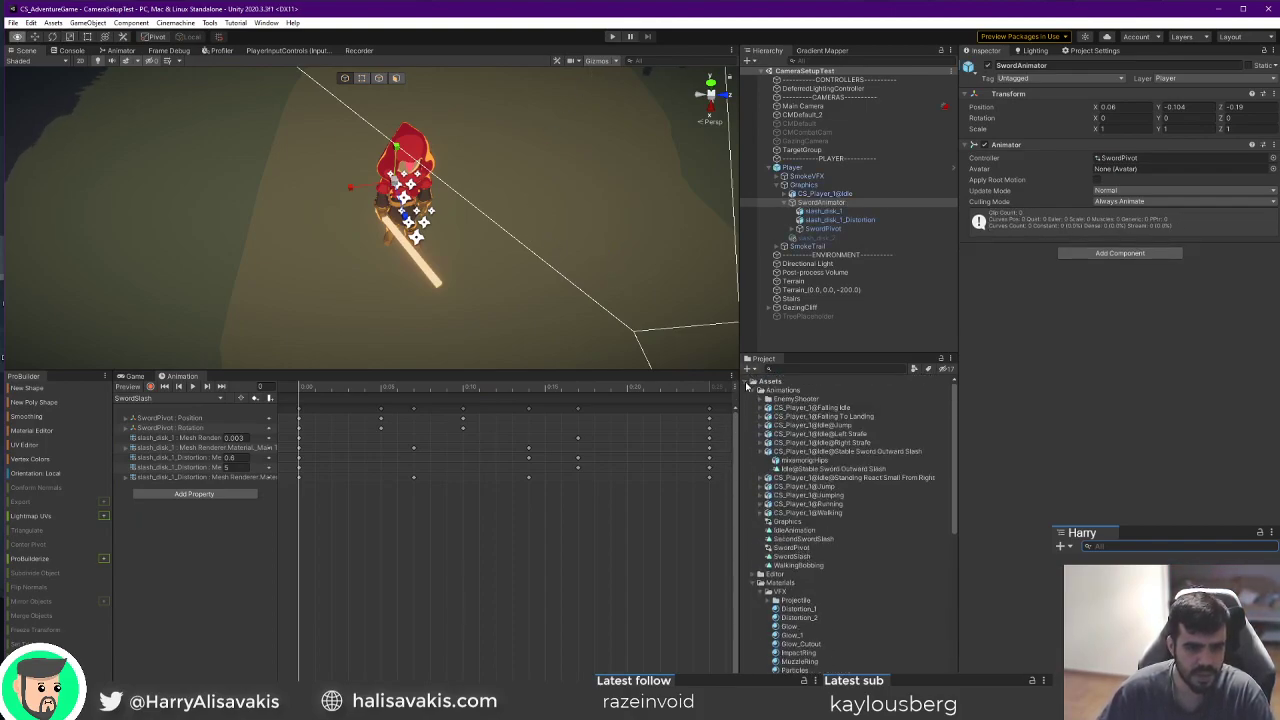
left_click(746, 382, "alt")
left_click(746, 382)
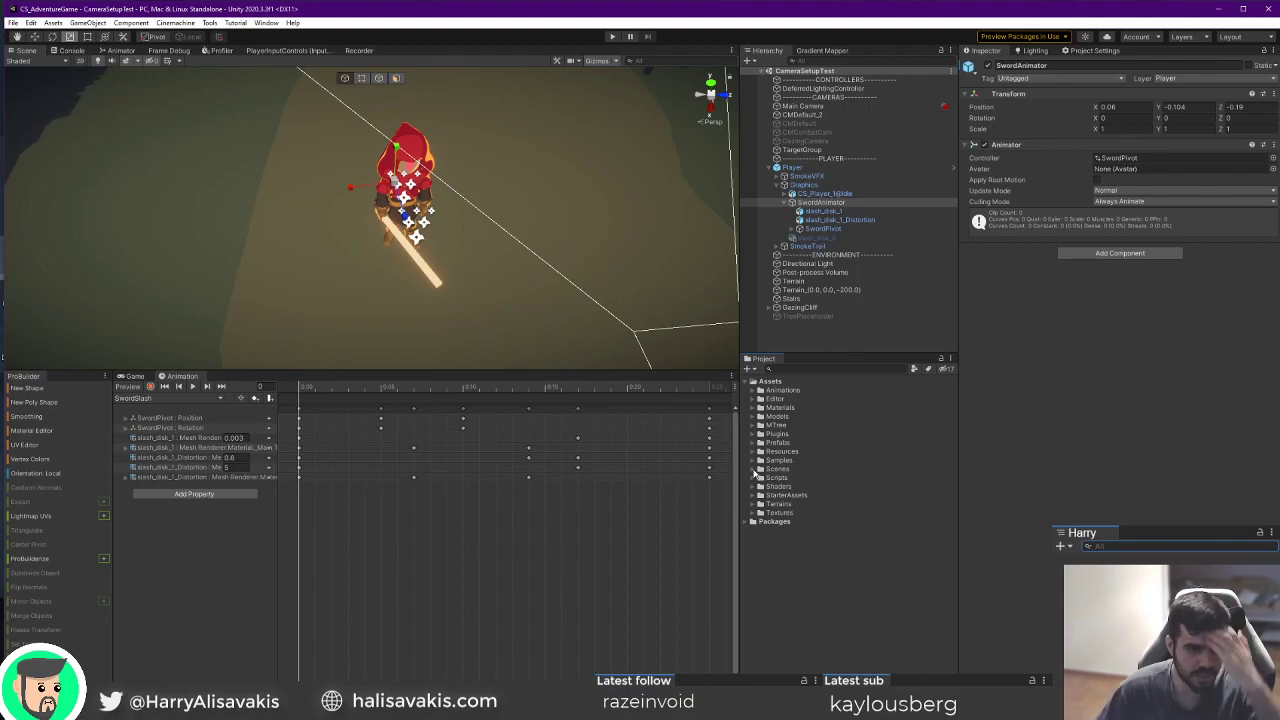
left_click(755, 469)
left_click(754, 426)
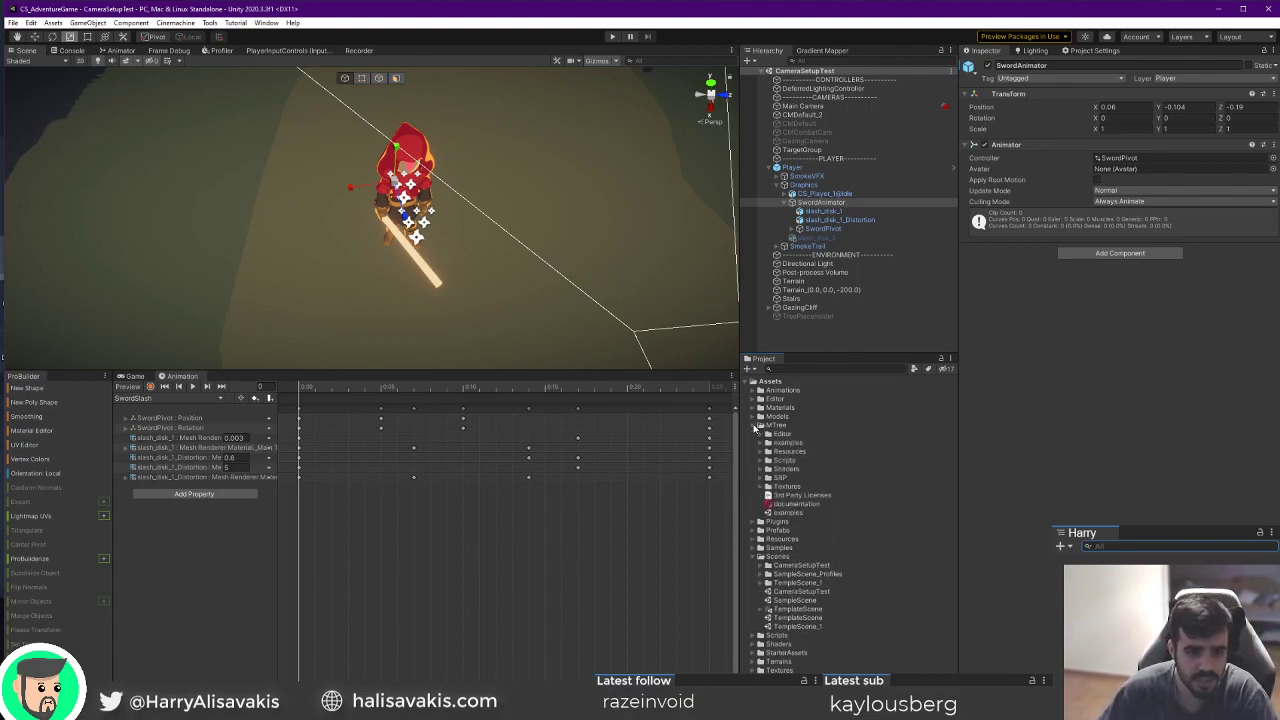
double_click(776, 513)
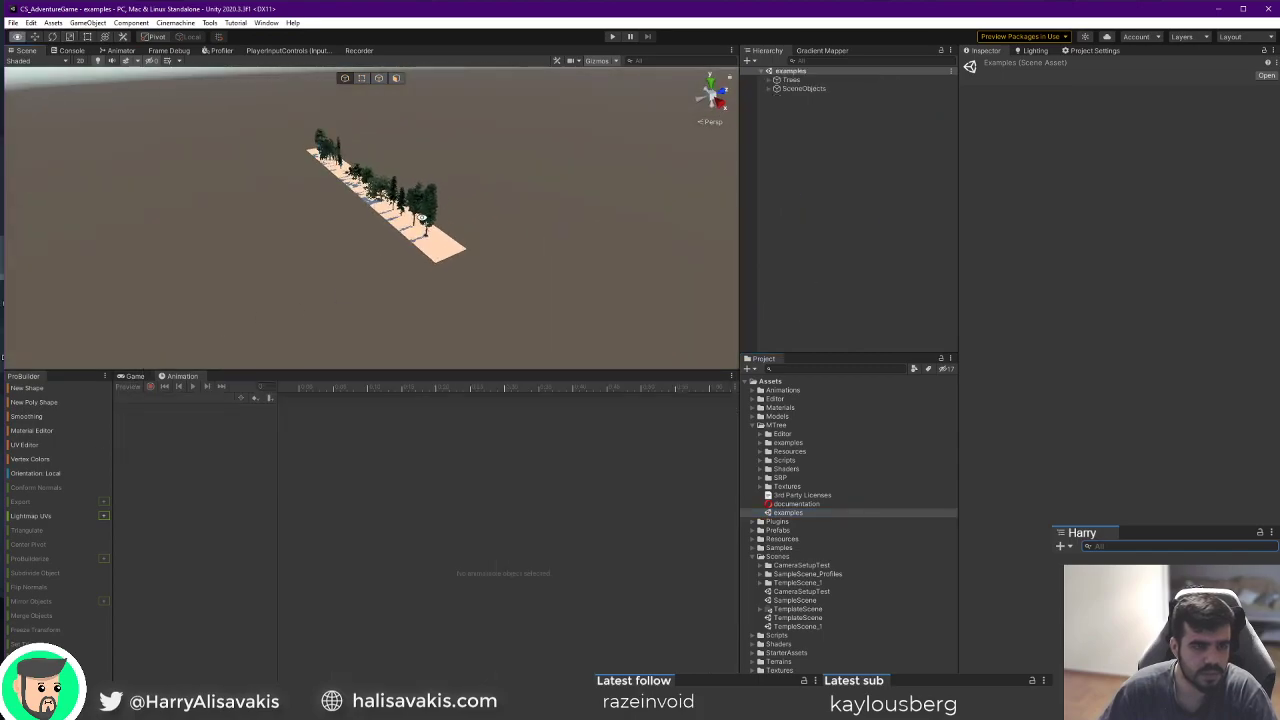
key("w")
right_click_drag(436, 189, 650, 100)
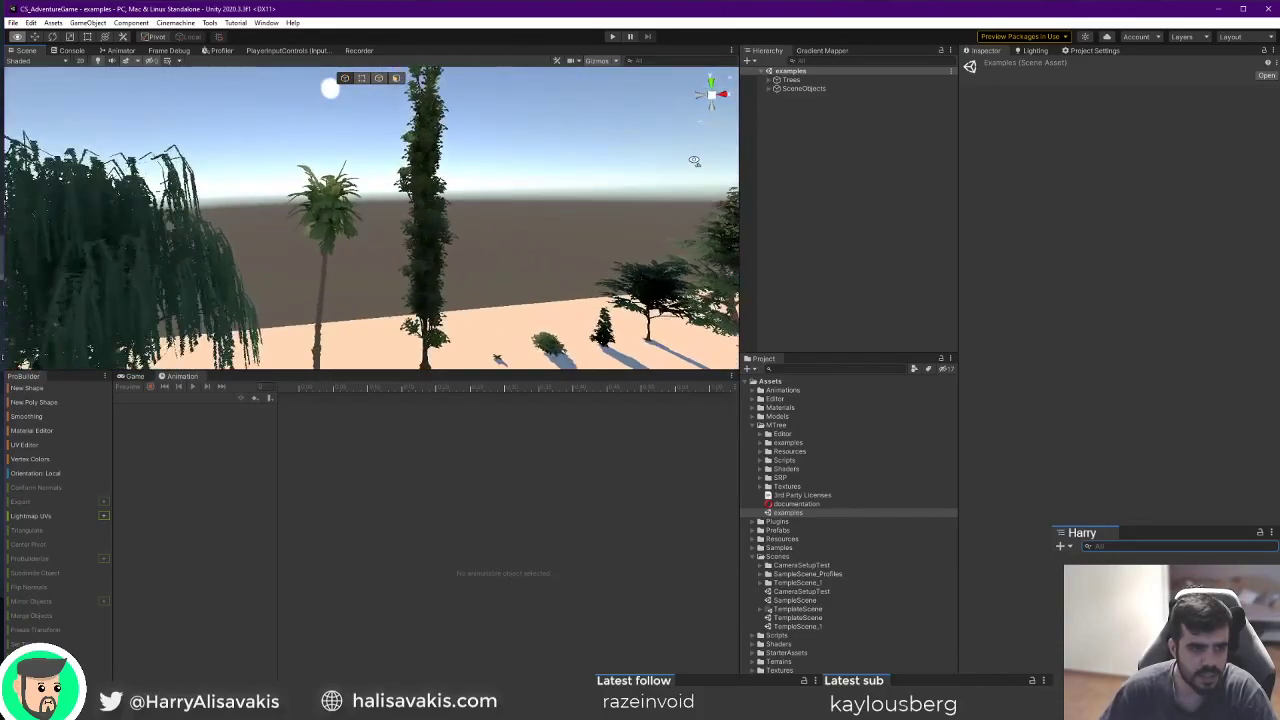
Reopen the CameraSetupTest scene and activate the TreePlaceholder object.
double_click(801, 591)
right_click_drag(520, 205, 462, 258)
left_click(782, 240)
right_click_drag(580, 228, 578, 228)
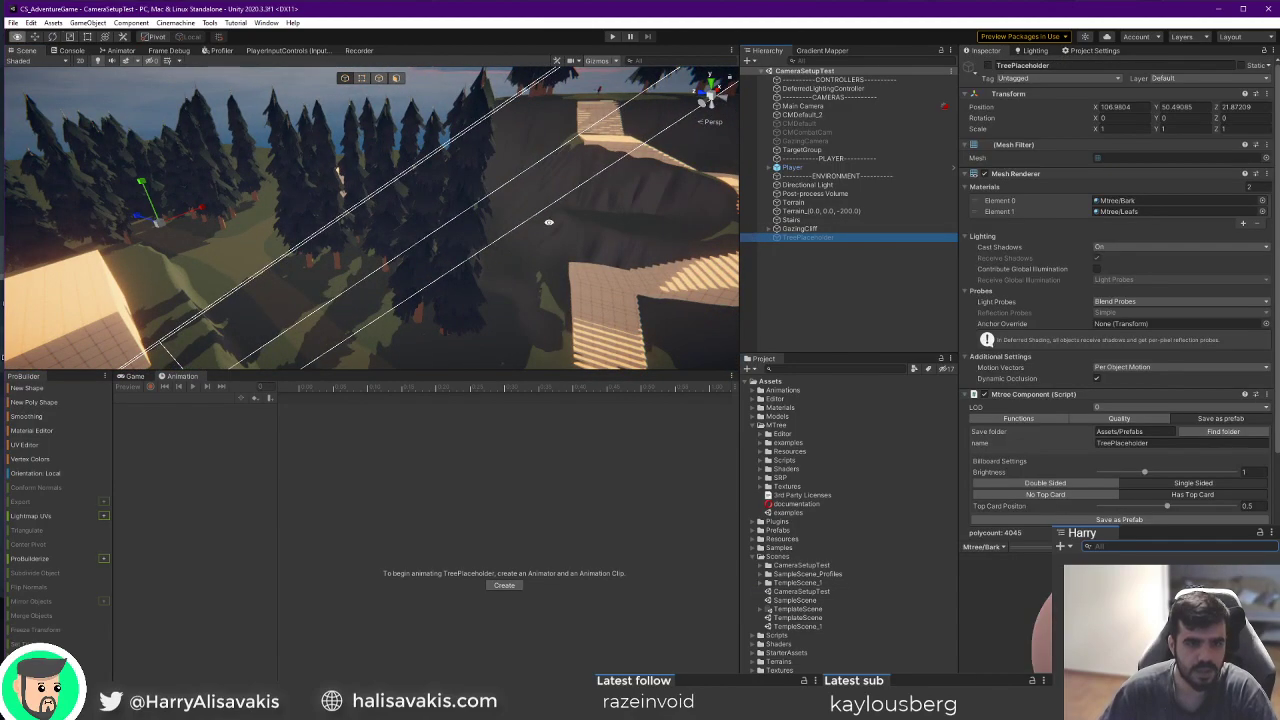
scroll(1123, 363, "down", 3)
right_click_drag(540, 285, 453, 283)
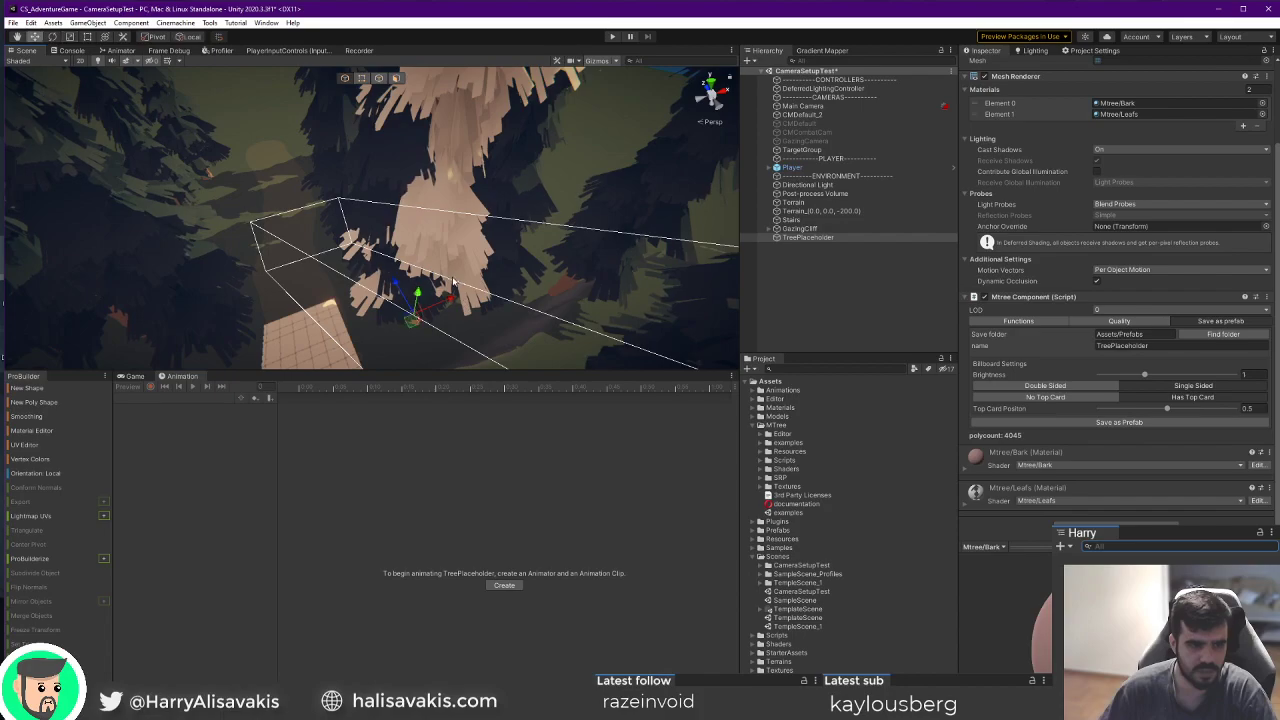
Move the TreePlaceholder tree along its X axis and examine its branches and silhouette among the surrounding trees.
left_click_drag(452, 300, 368, 292)
right_click_drag(368, 292, 292, 361)
right_click_drag(509, 260, 590, 60)
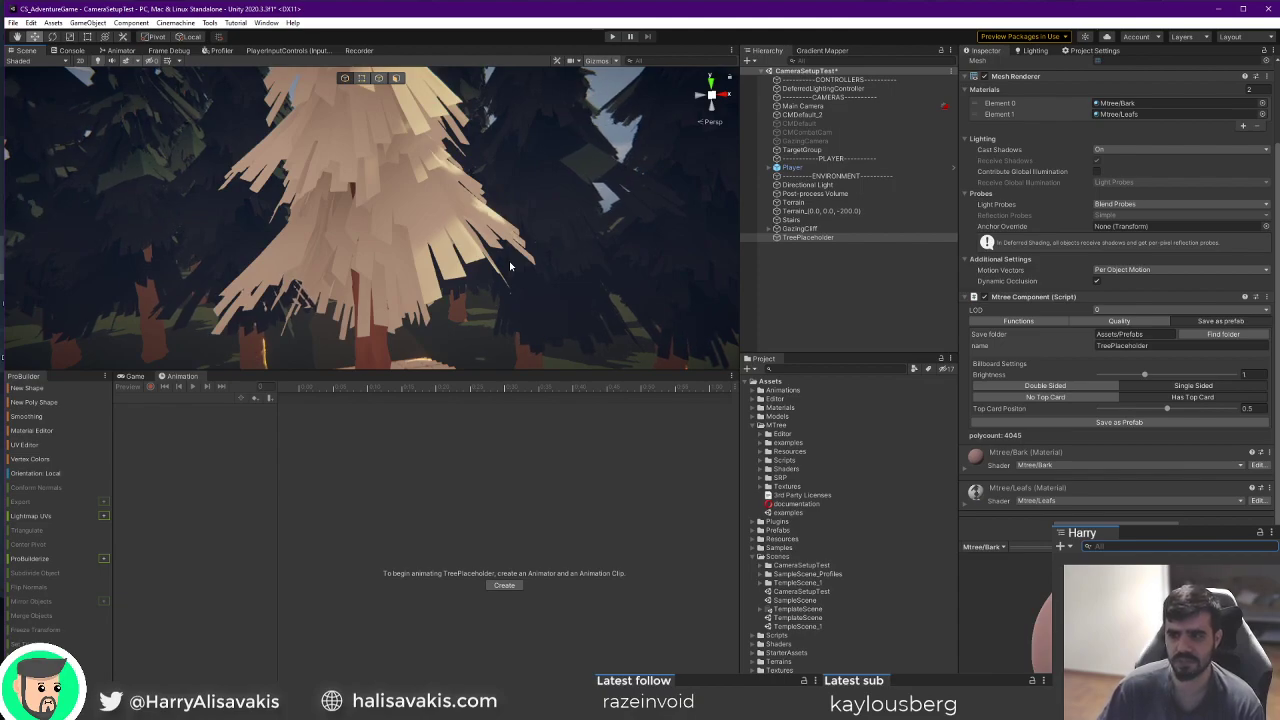
scroll(510, 270, "down", 3)
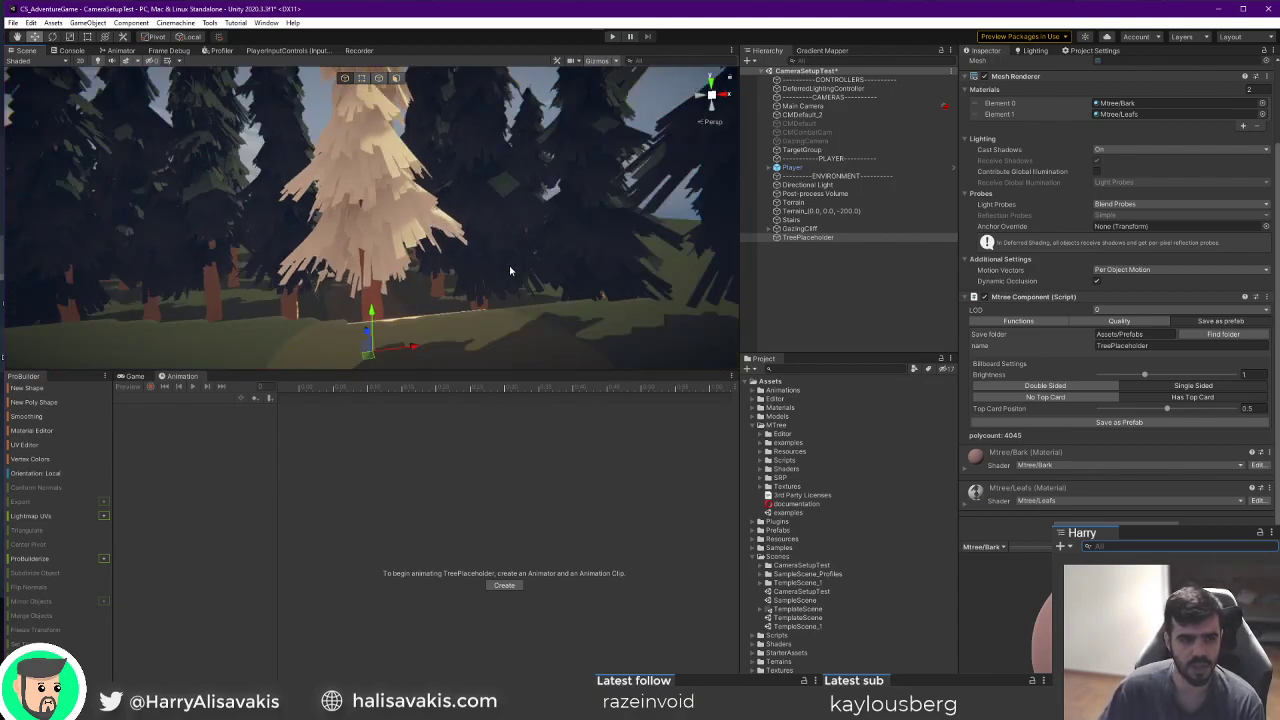
right_click_drag(482, 288, 451, 157)
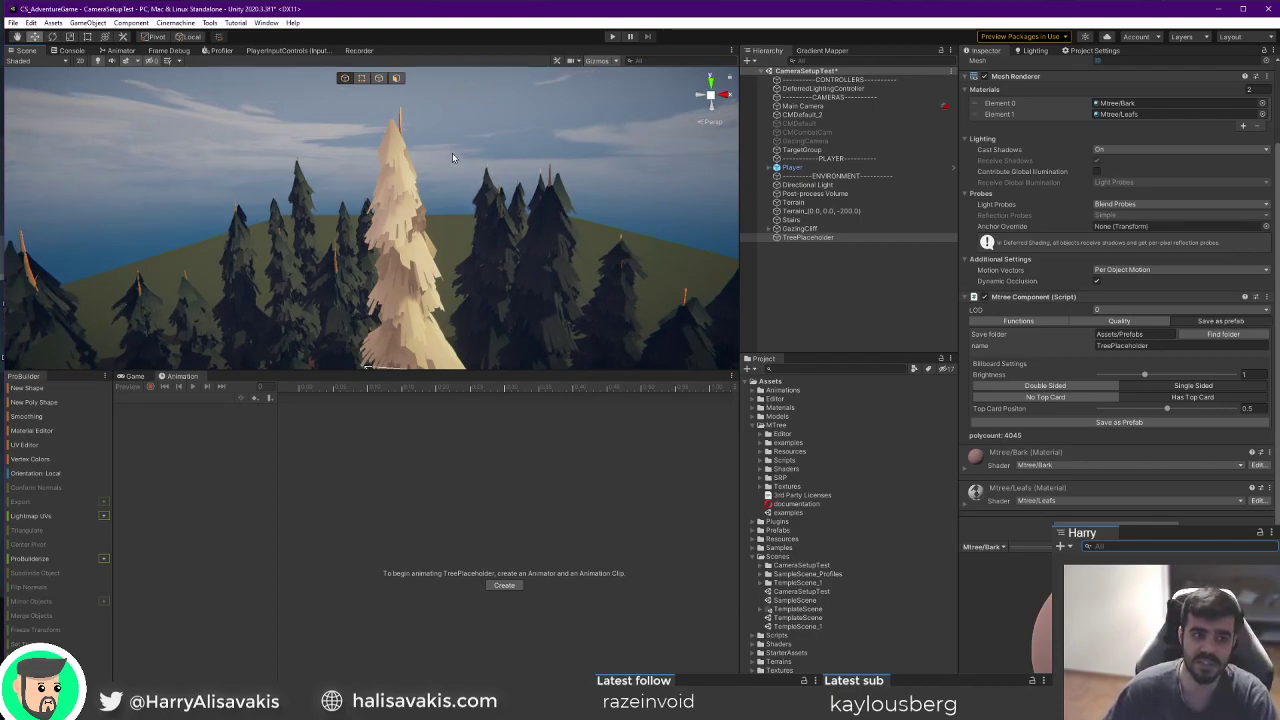
right_click_drag(524, 230, 738, 262)
Deactivate the TreePlaceholder object.
key("alt+shift+a")
right_click_drag(560, 285, 423, 251)
key("s")
key("w")
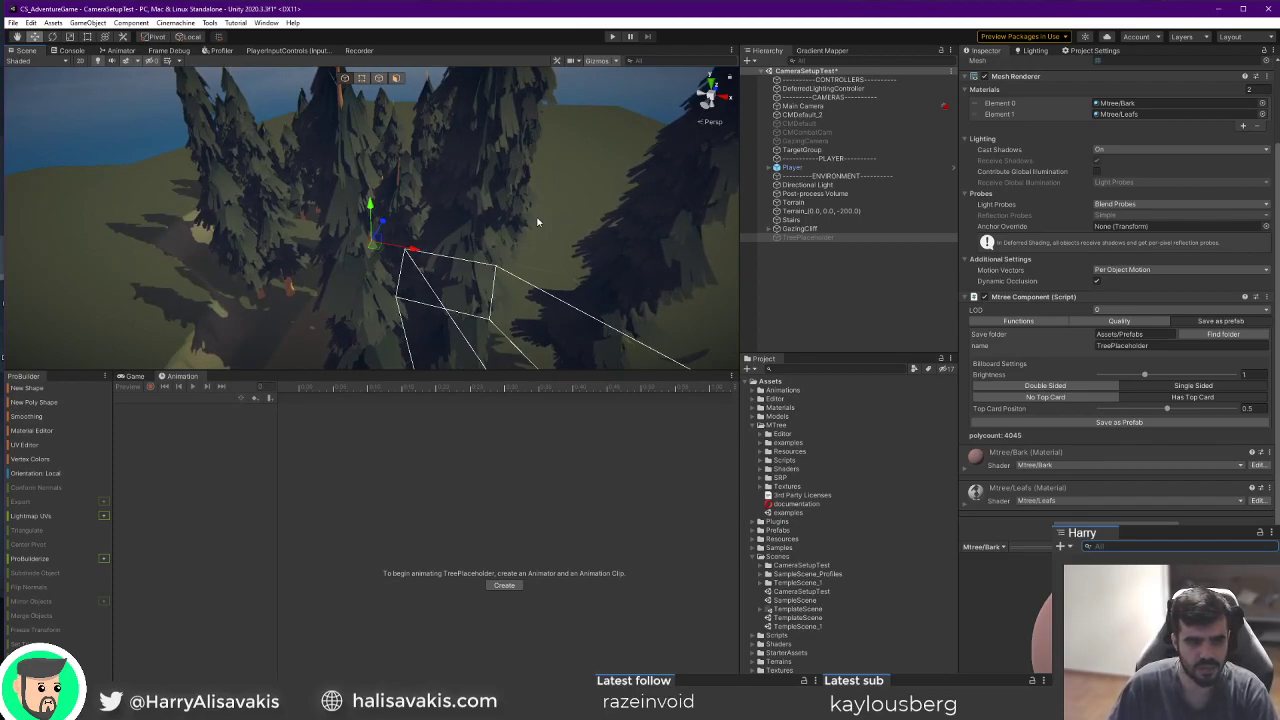
Show the settings of the Leafs material from the TreePlaceholder_meshes folder in Prefabs.
left_click(374, 277)
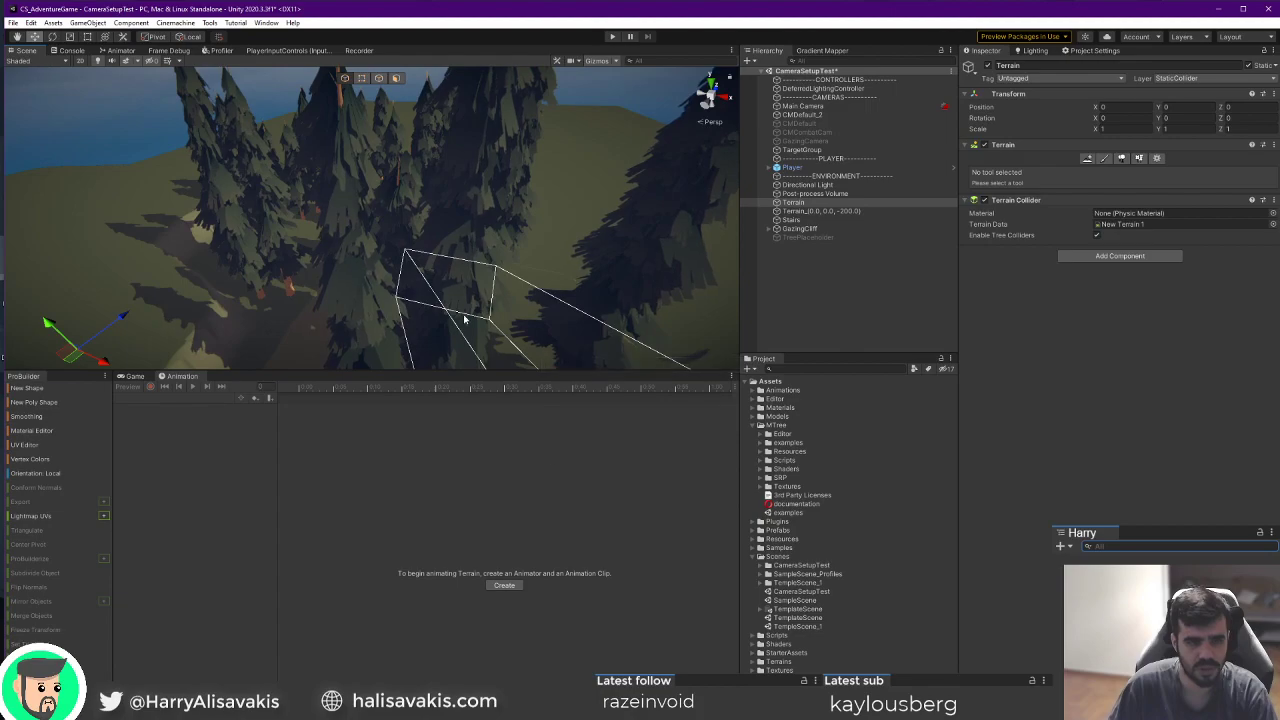
left_click(754, 530)
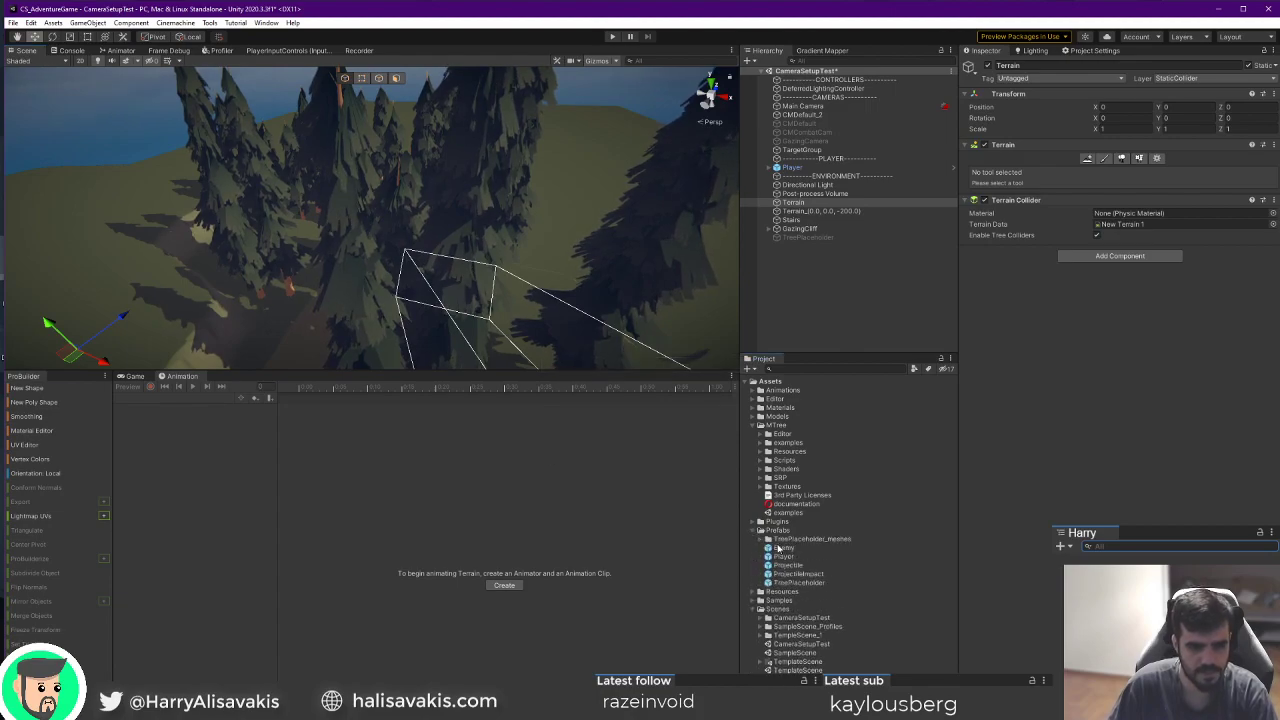
left_click(767, 539)
left_click(789, 556)
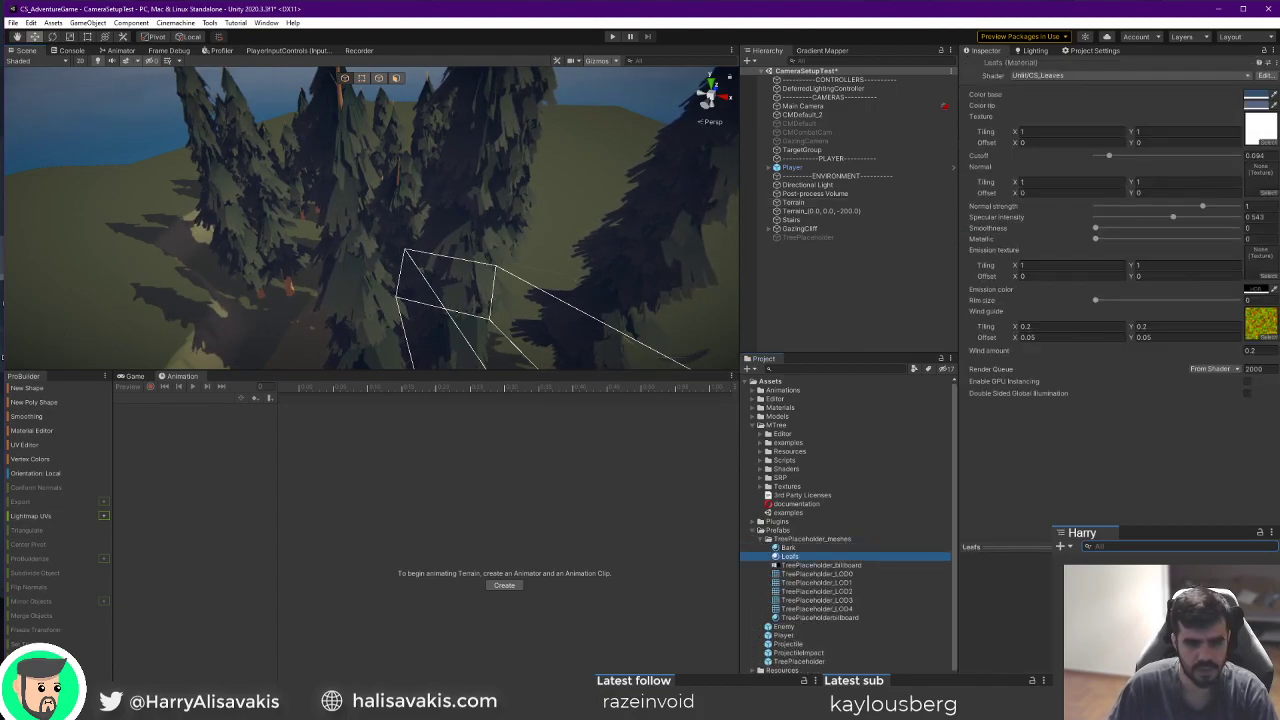
Examine the alpha channel of the Leafs material's pine_branch_1 texture in a floating preview and close the preview.
double_click(1266, 128)
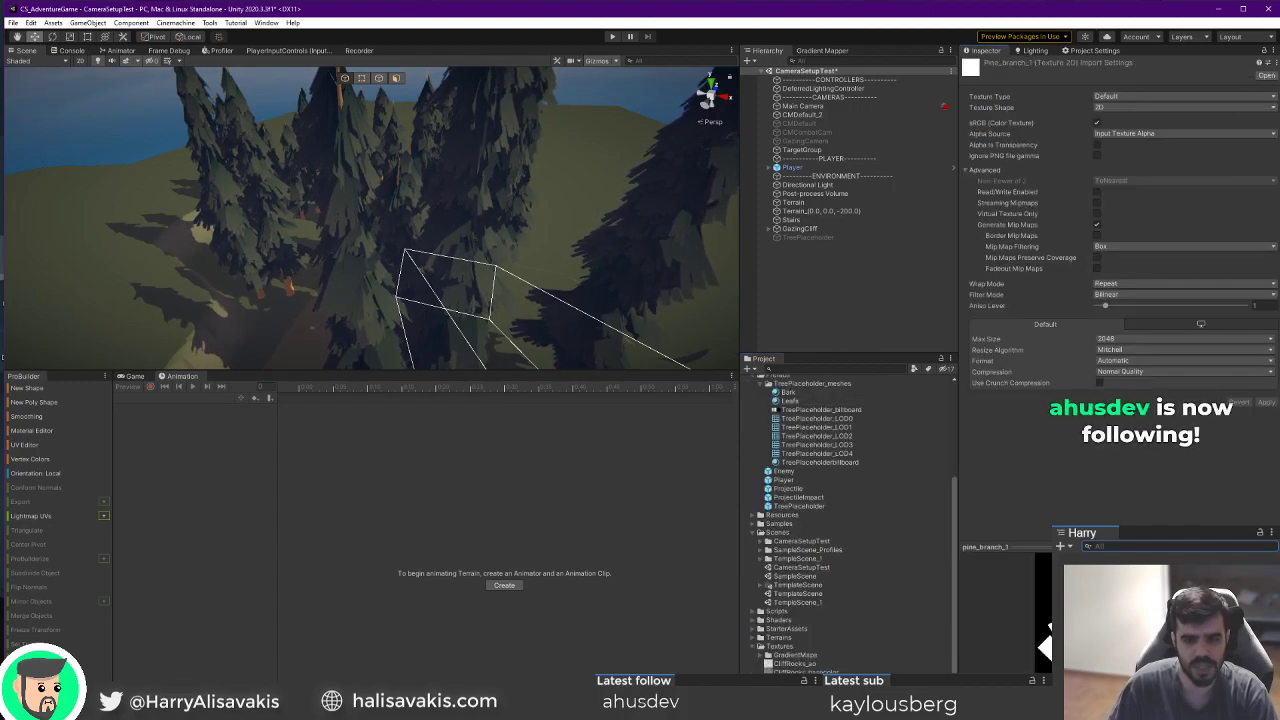
right_click(993, 549)
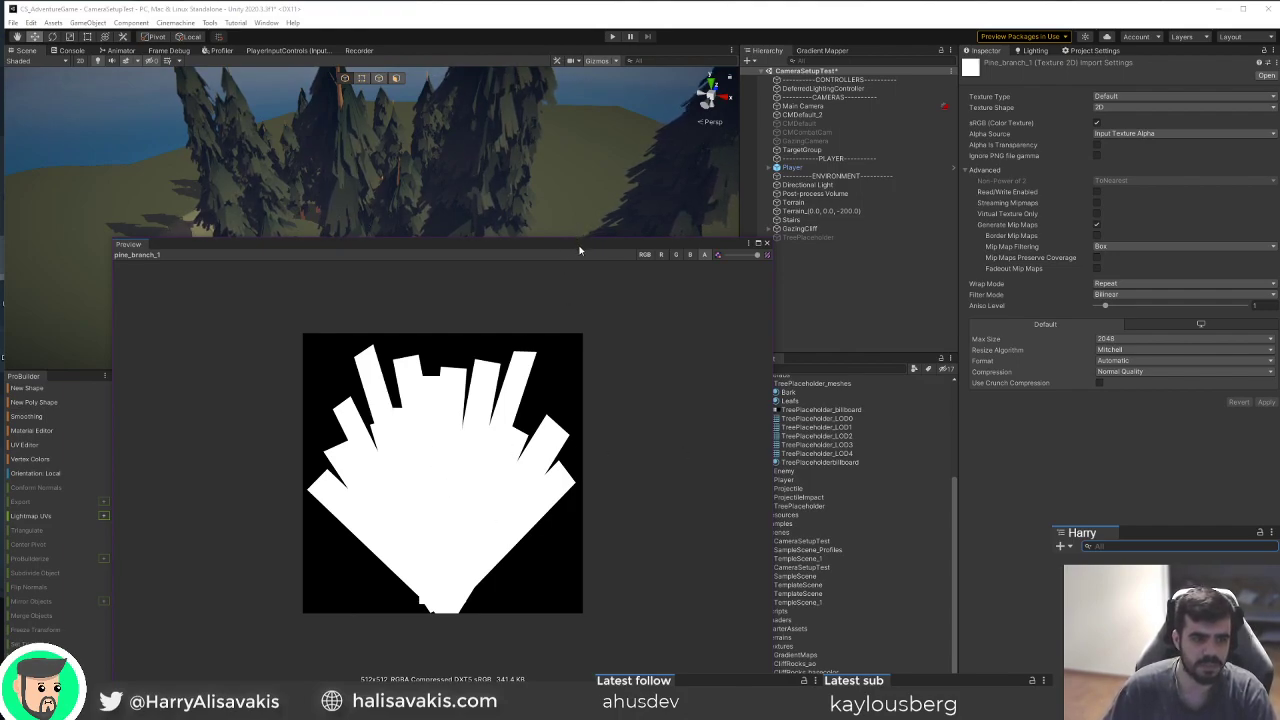
left_click_drag(577, 252, 821, 197)
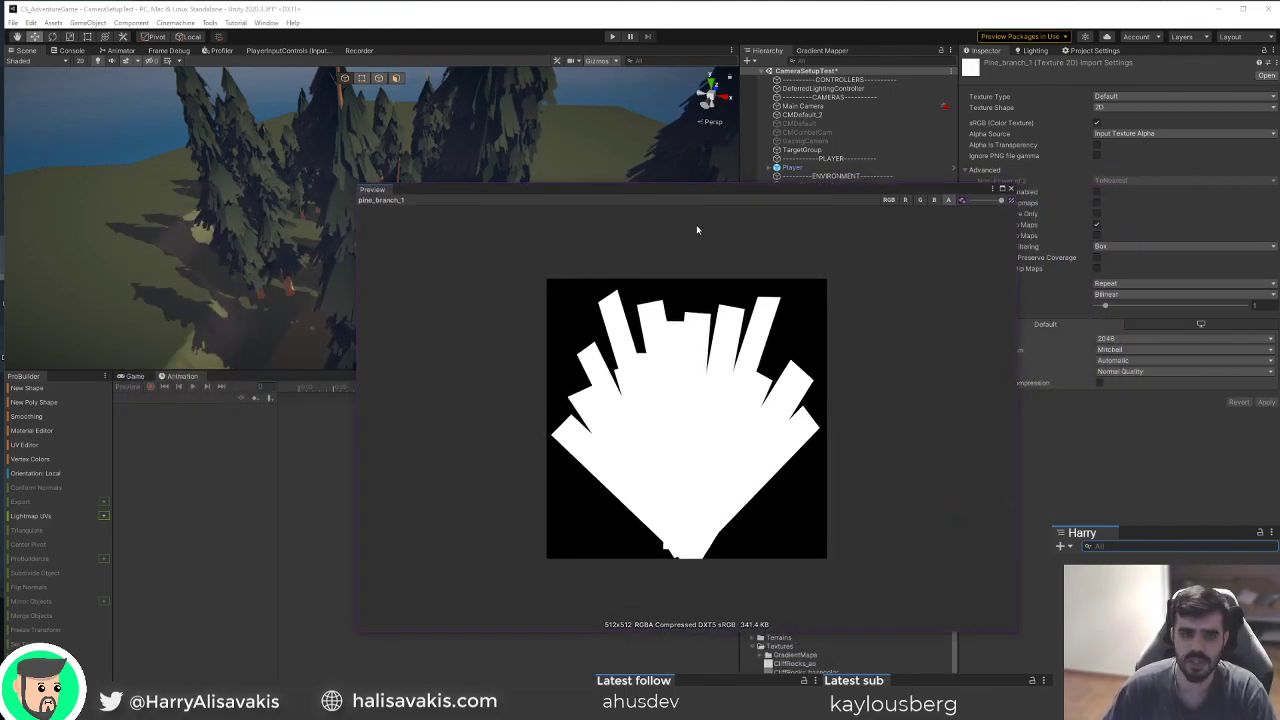
left_click(1011, 191)
Try a bright blue and a white base colour on the Leafs material.
right_click_drag(428, 214, 520, 150)
left_click(789, 401)
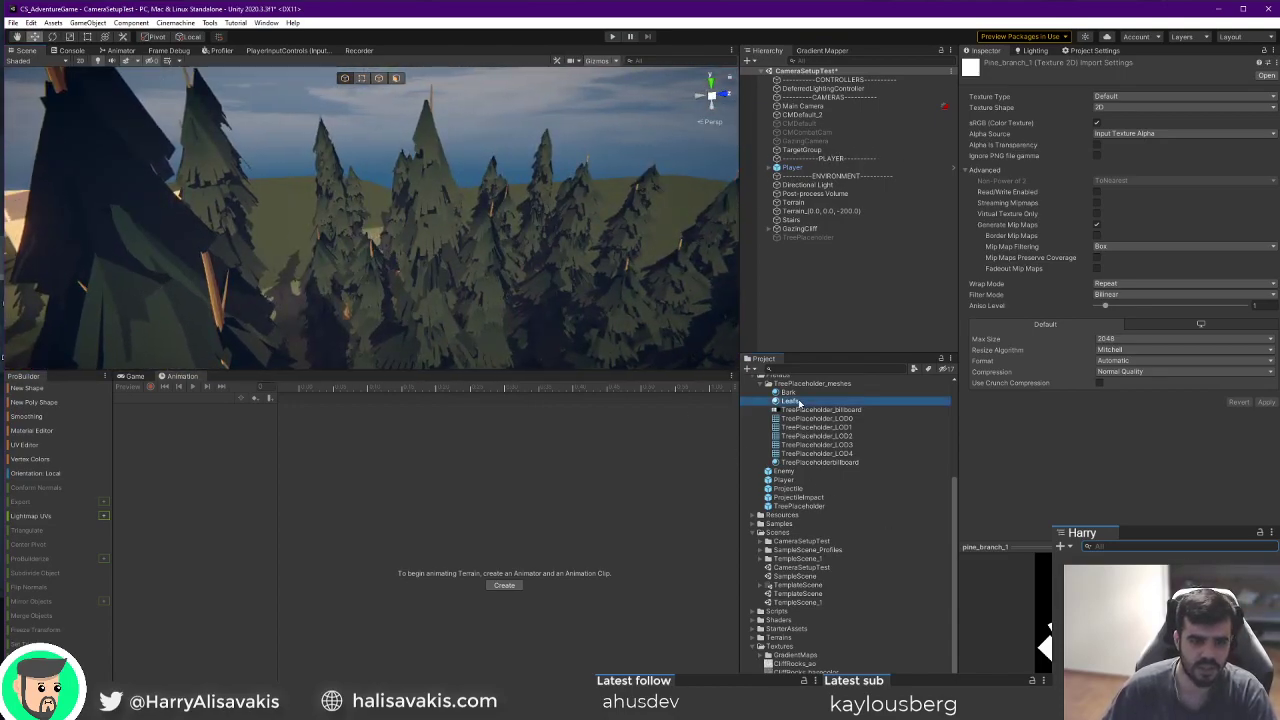
right_click_drag(716, 150, 630, 160)
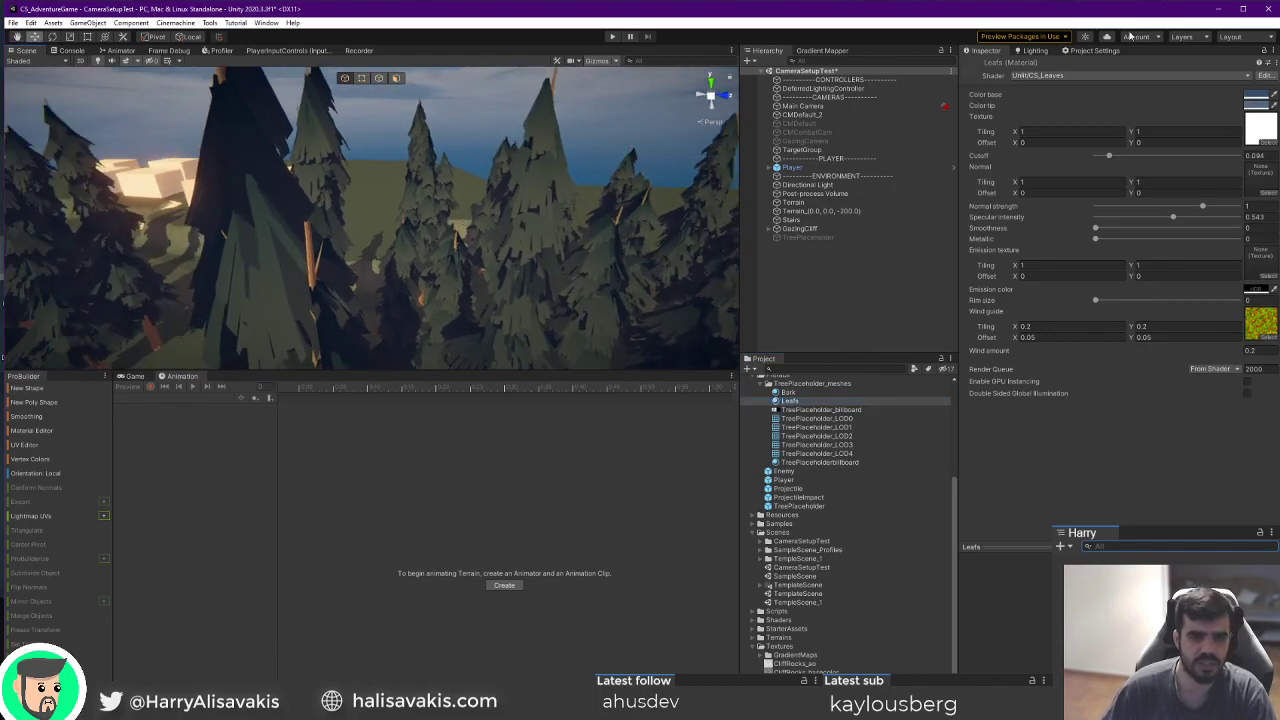
left_click(1257, 95)
left_click(1279, 180)
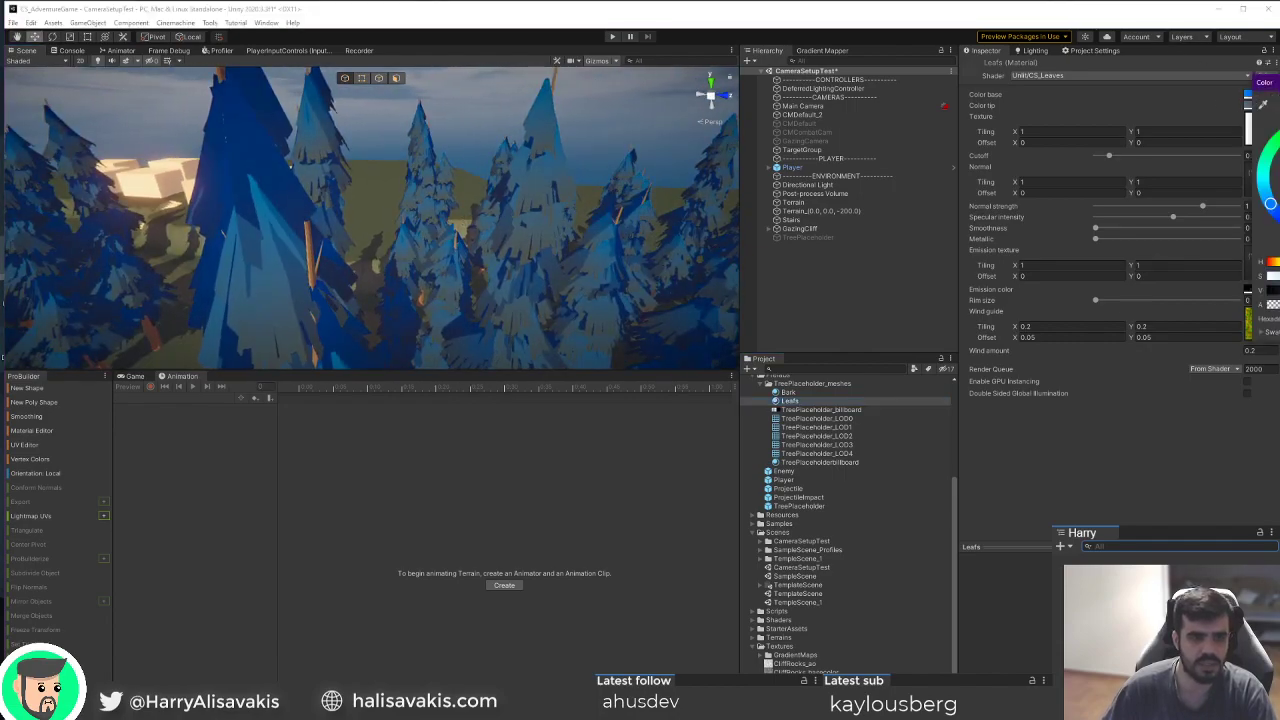
left_click_drag(1279, 170, 1250, 133)
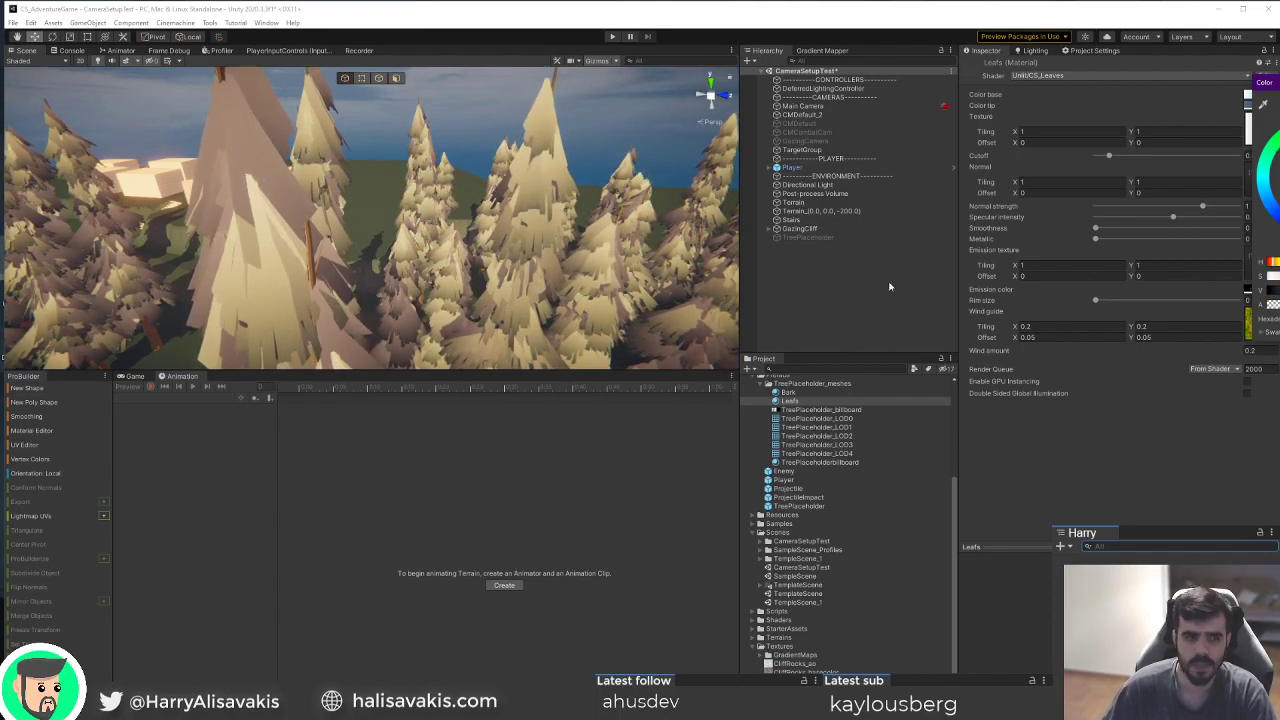
Try an orange and a green base colour on the Leafs material while showing the Game view.
left_click(130, 376)
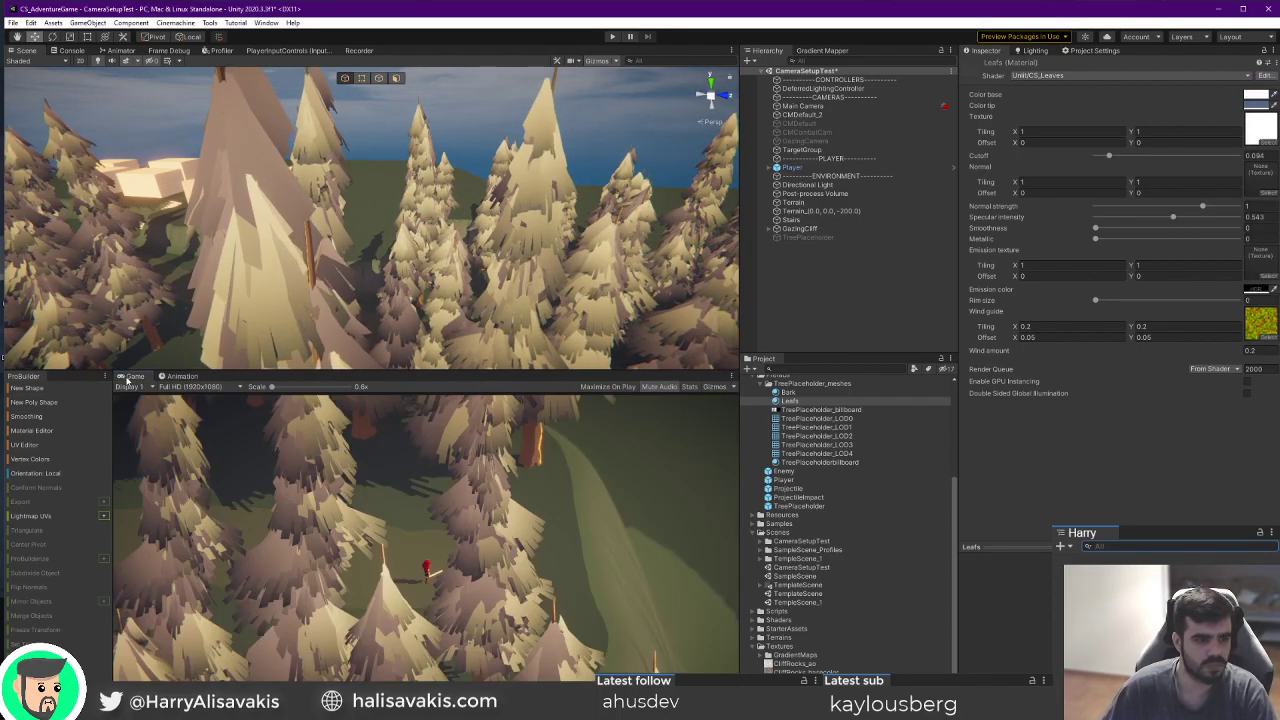
left_click(1255, 94)
mouse_move(1279, 160)
left_mouse_down()
mouse_move(1279, 145)
mouse_move(1279, 162)
left_mouse_up()
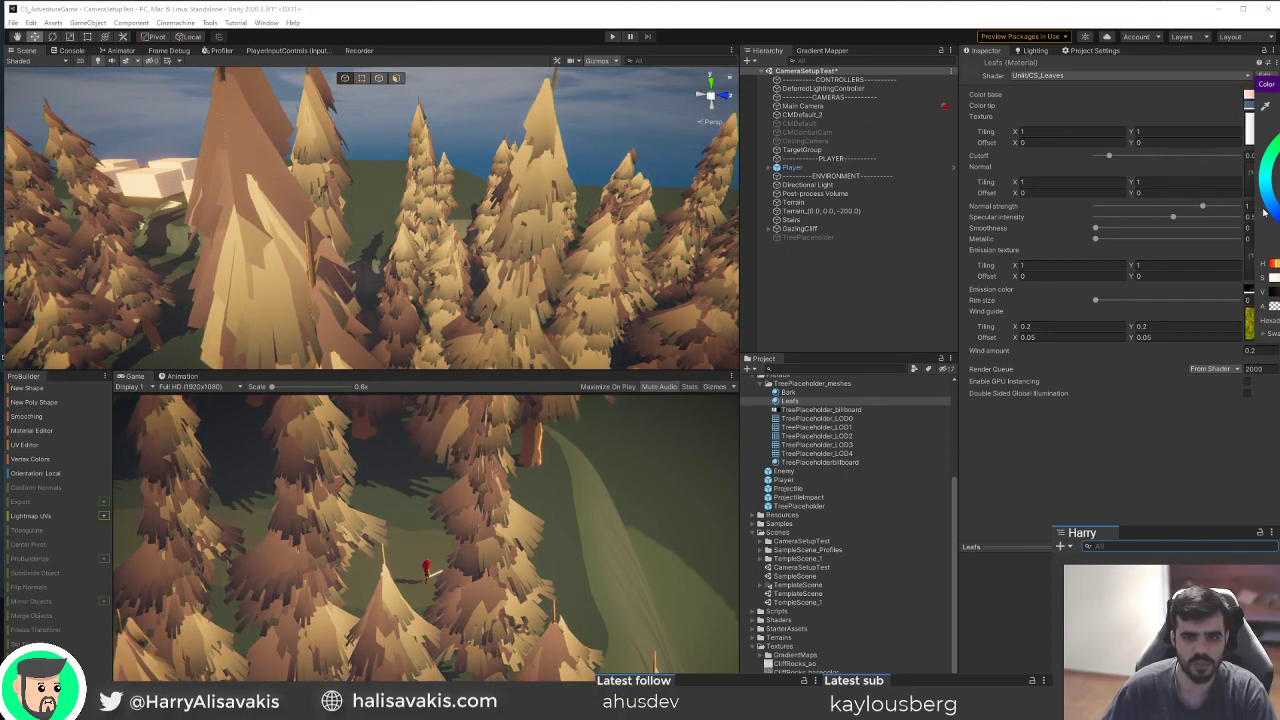
left_click(1274, 153)
left_click_drag(1279, 172, 1279, 178)
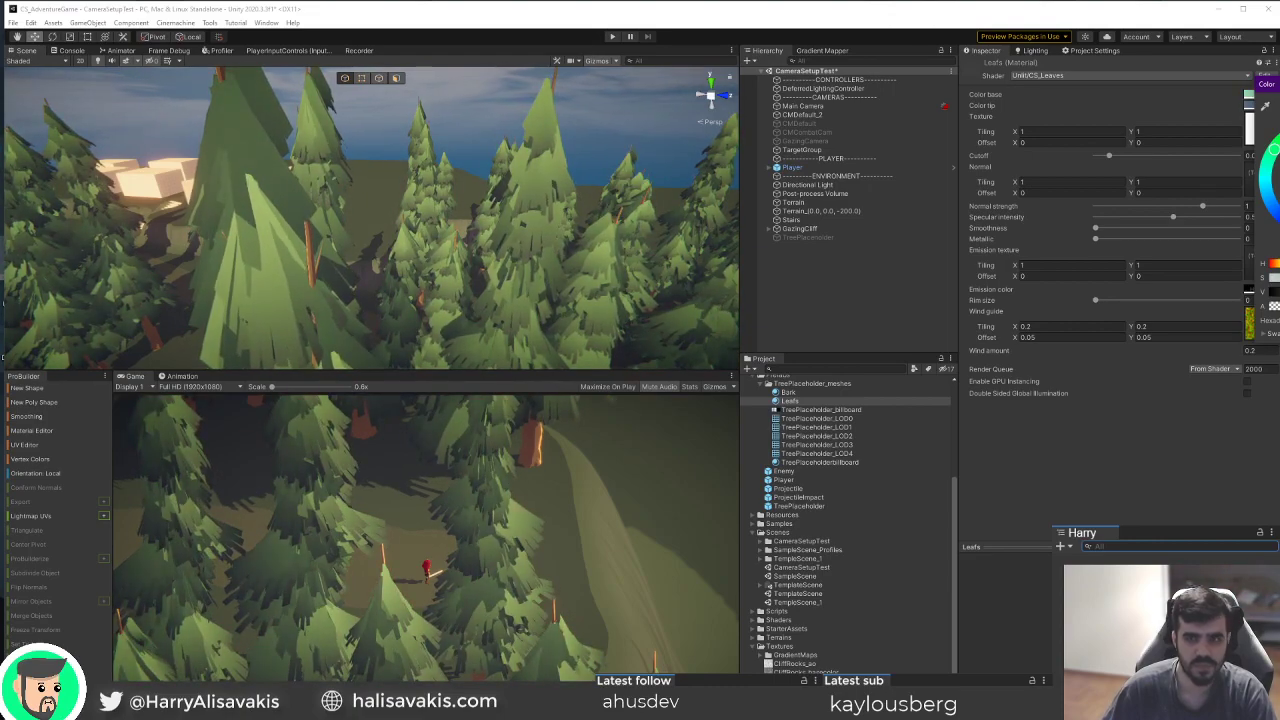
Undo the base colour changes on the Leafs material.
left_click(1279, 84)
key("ctrl+z")
key("ctrl+z")
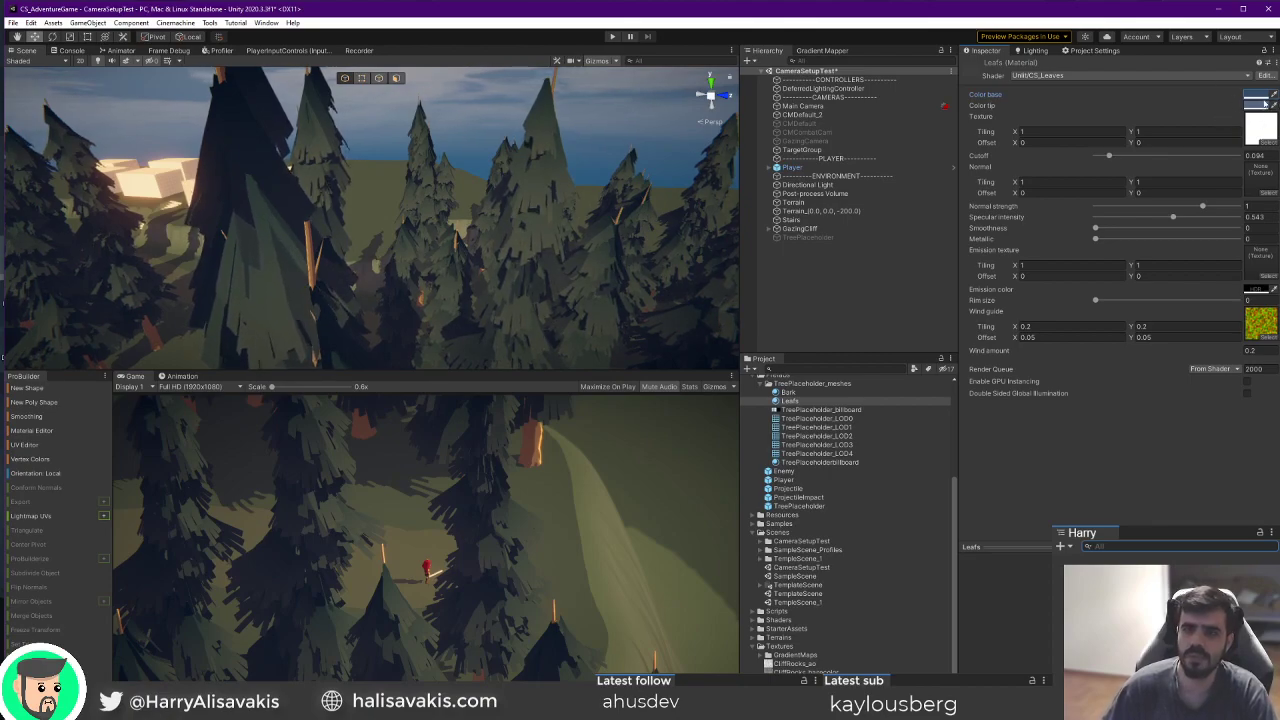
Inspect the Leafs material's base colour in the colour picker against the trees in the scene.
left_click(1253, 95)
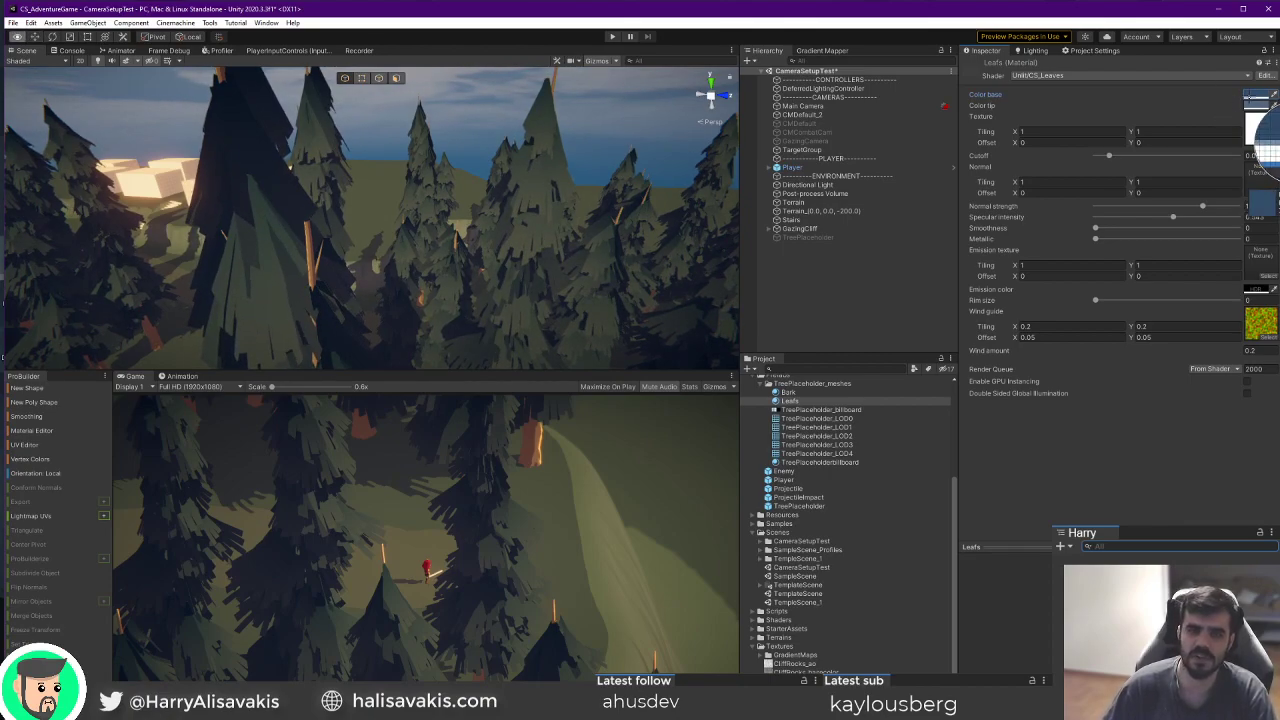
left_click(1234, 121)
left_click(1257, 97)
right_click_drag(629, 306, 592, 306)
left_click(1256, 93)
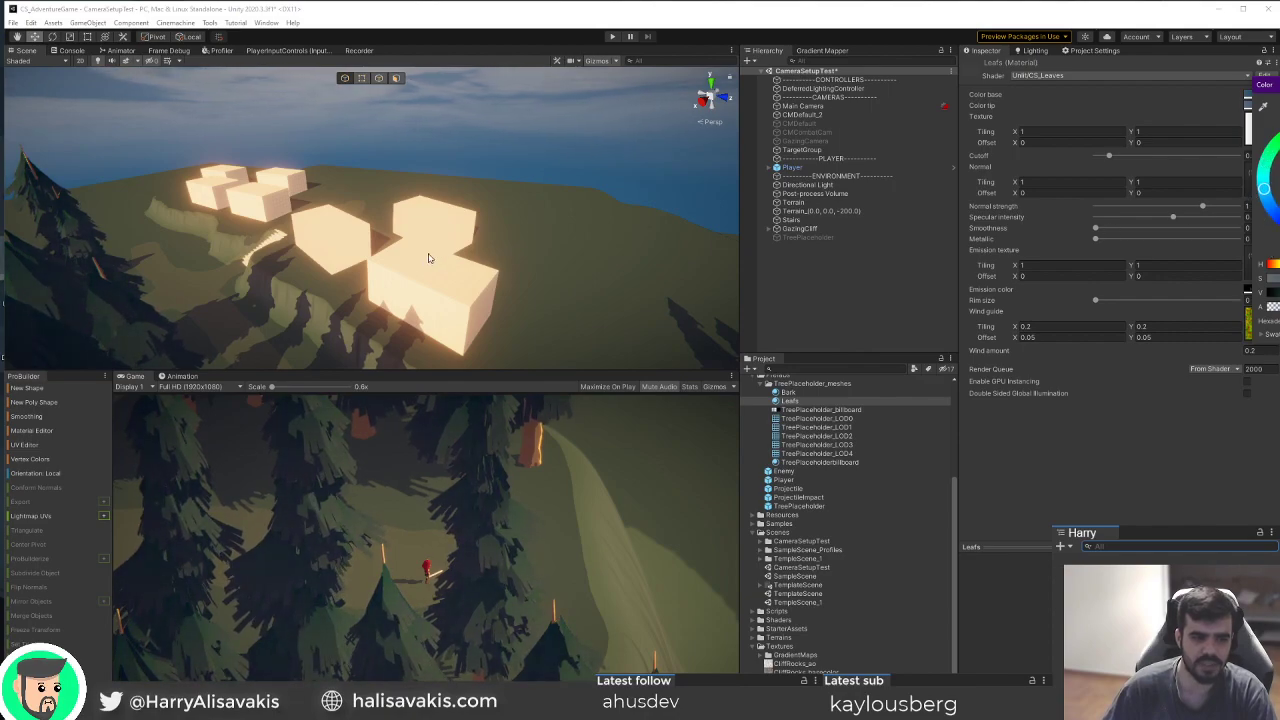
Look over the forest, stairs and placeholder blocks in the scene and return to the player character.
right_click_drag(460, 254, 12, 284)
key("w")
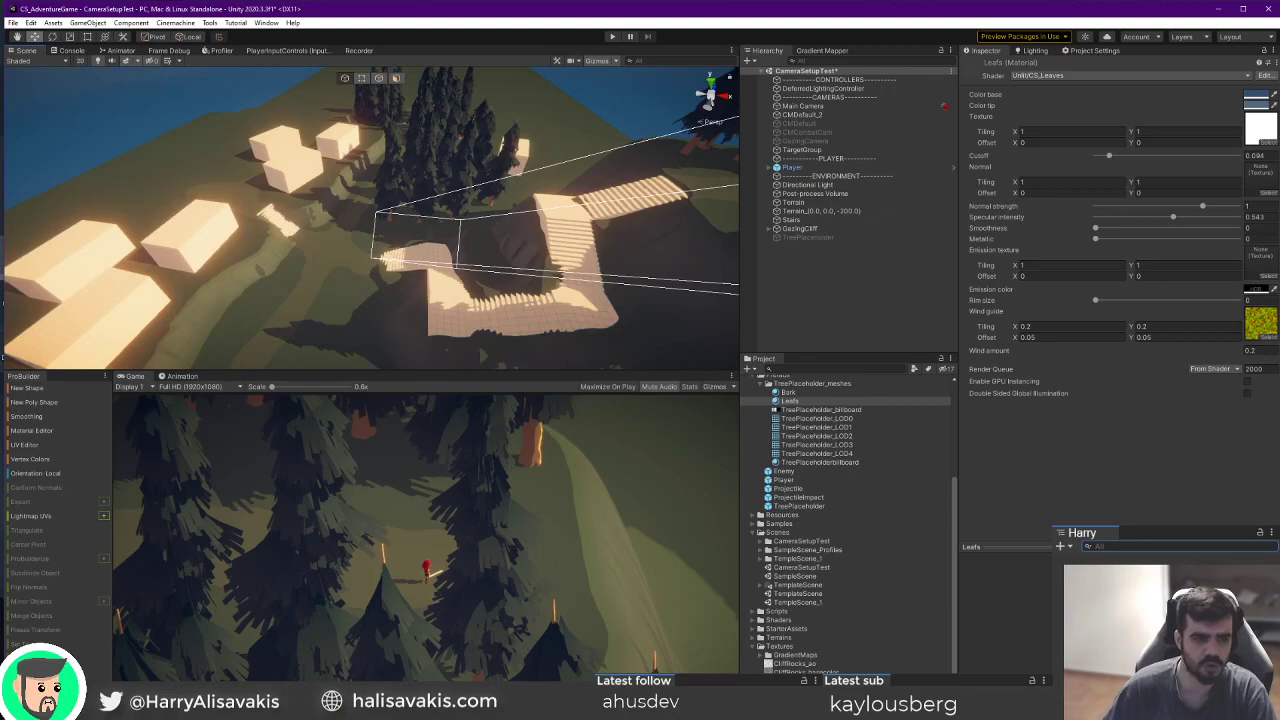
right_click_drag(491, 258, 61, 271)
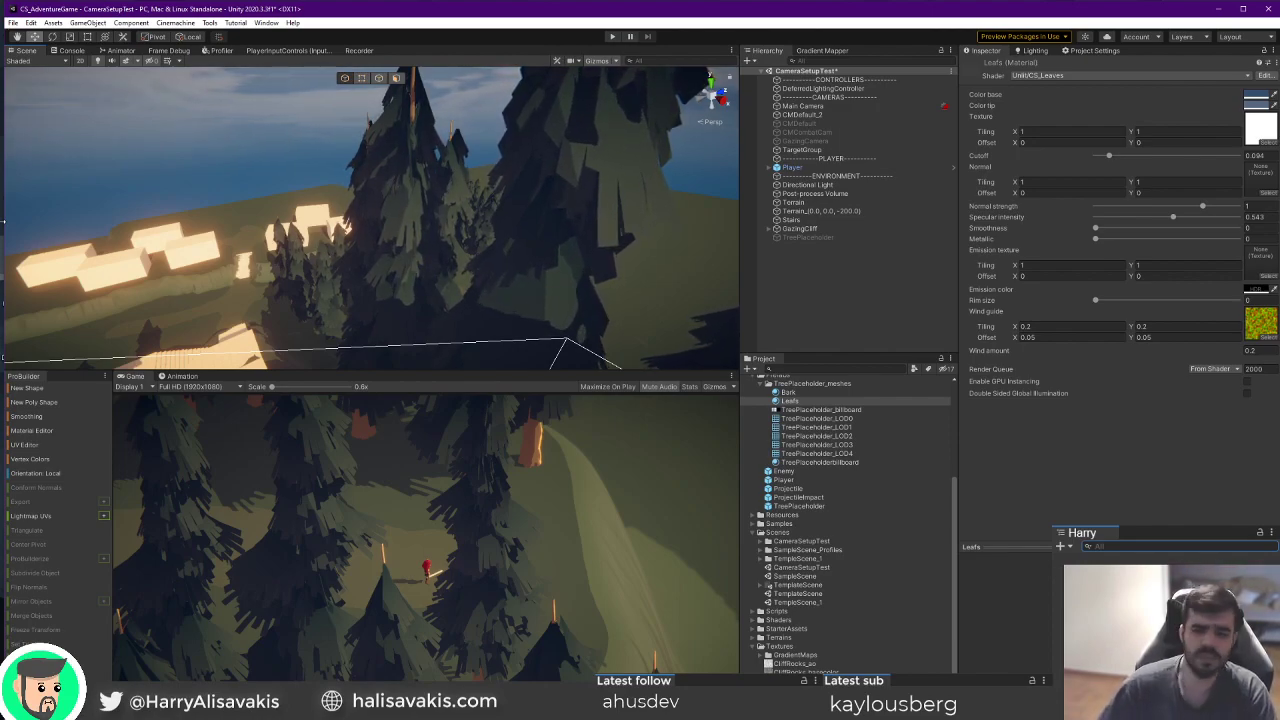
left_click_drag(250, 168, 363, 278, "alt")
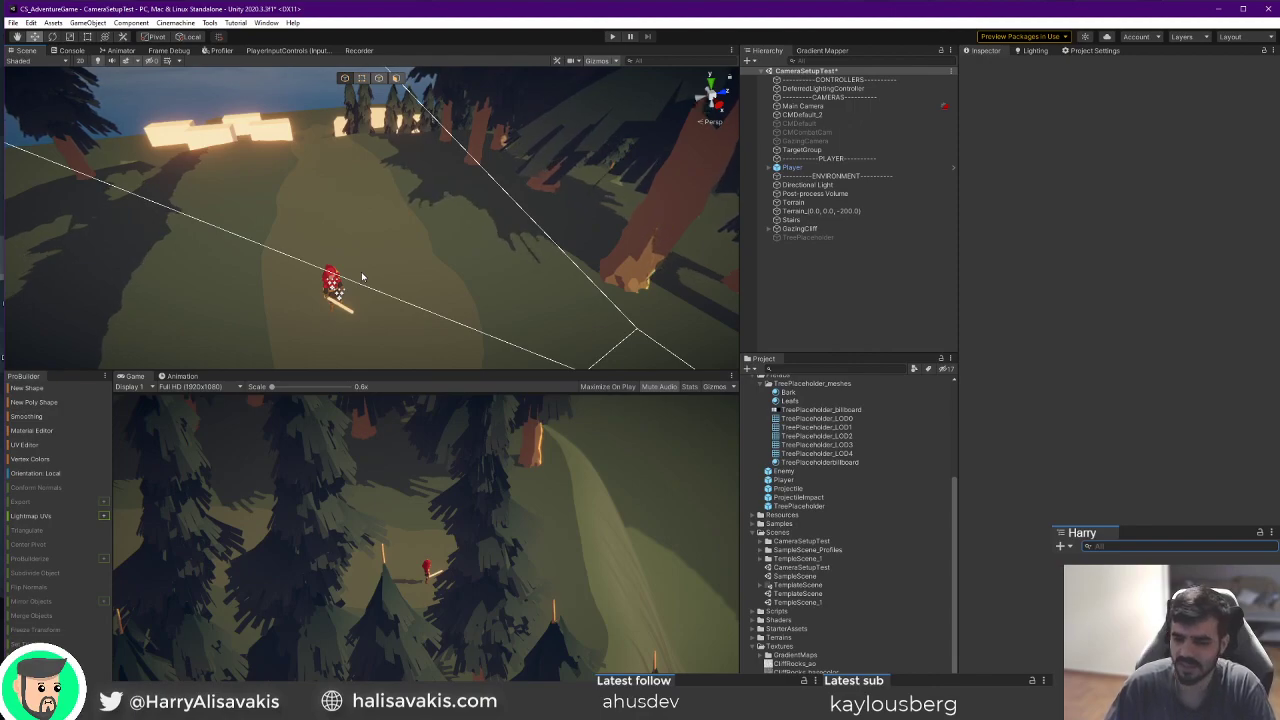
Examine the pine trees, terrain edge and clearing around the player character in the scene.
right_click_drag(361, 272, 514, 237)
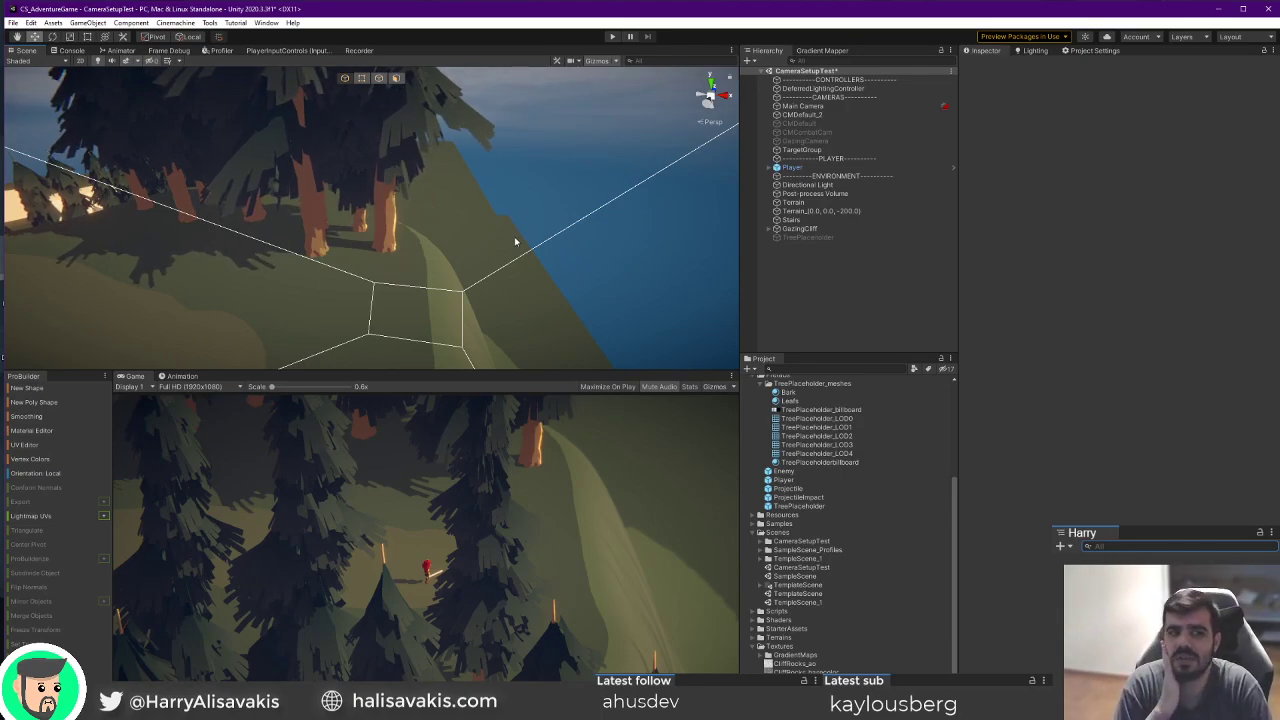
right_click_drag(514, 236, 396, 240)
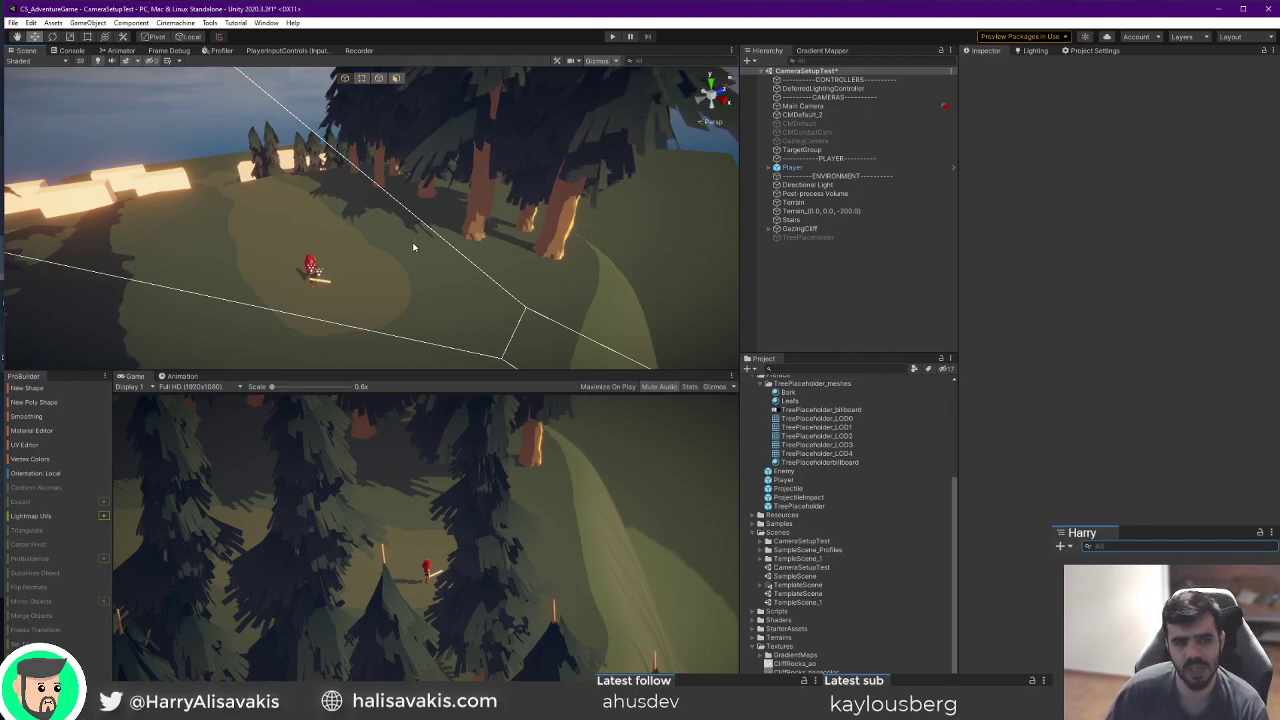
scroll(414, 247, "down", 2)
scroll(414, 247, "up", 1)
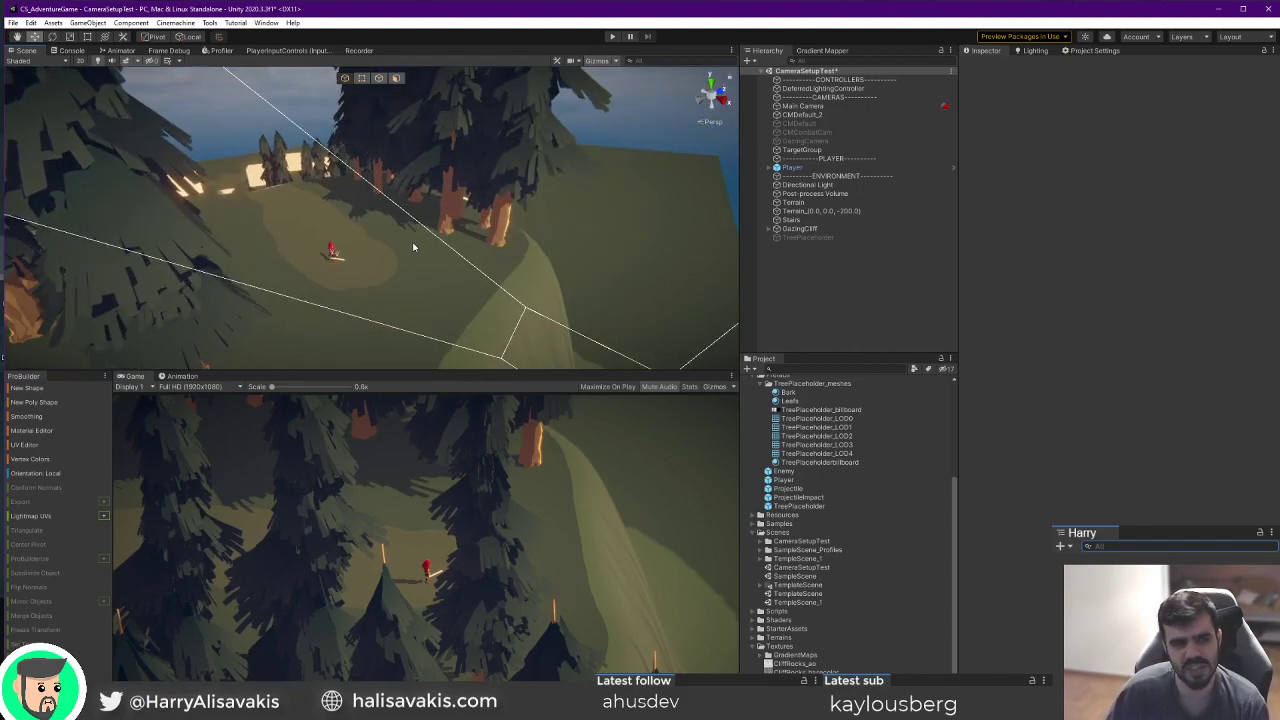
right_click_drag(414, 247, 617, 210)
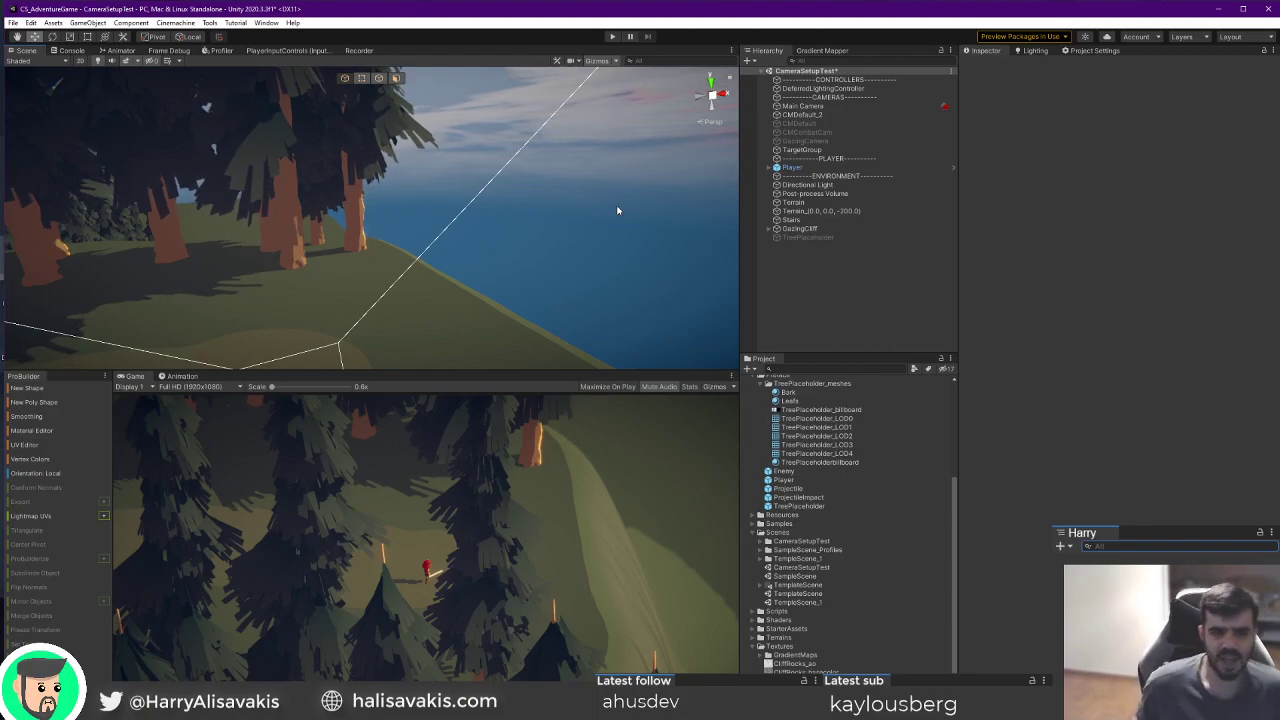
right_click_drag(617, 211, 511, 245)
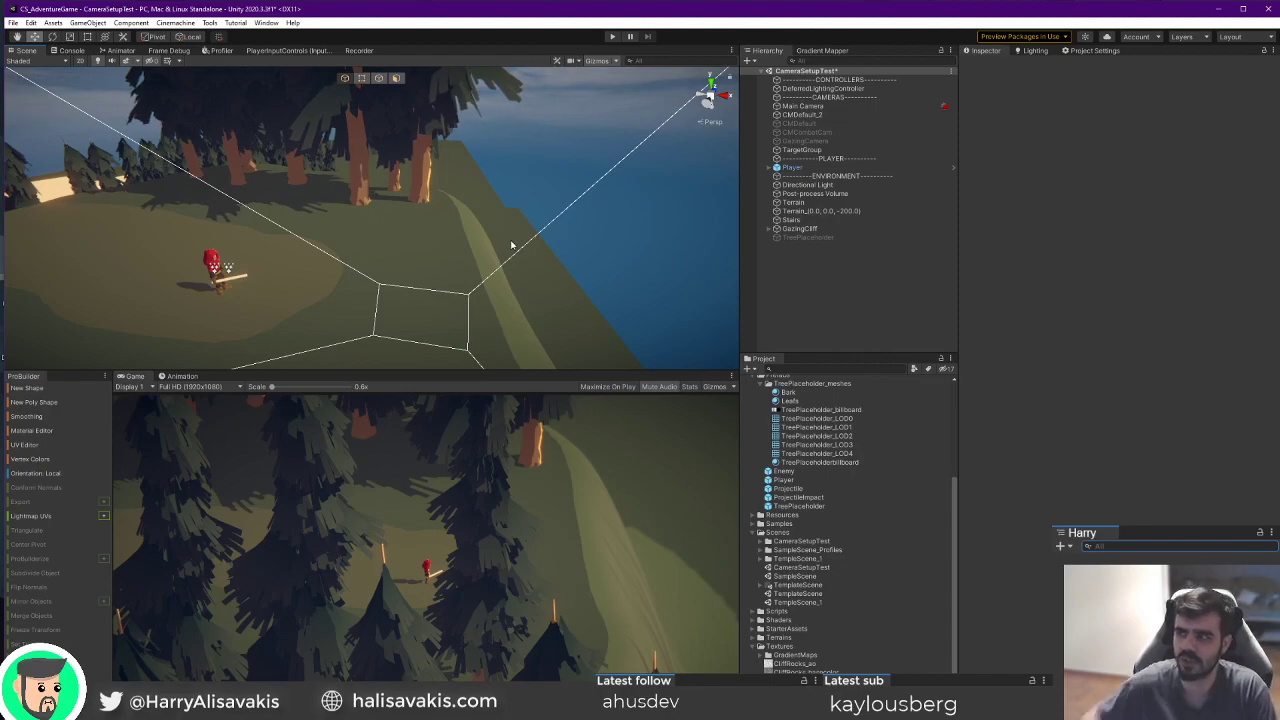
right_click_drag(540, 225, 471, 206)
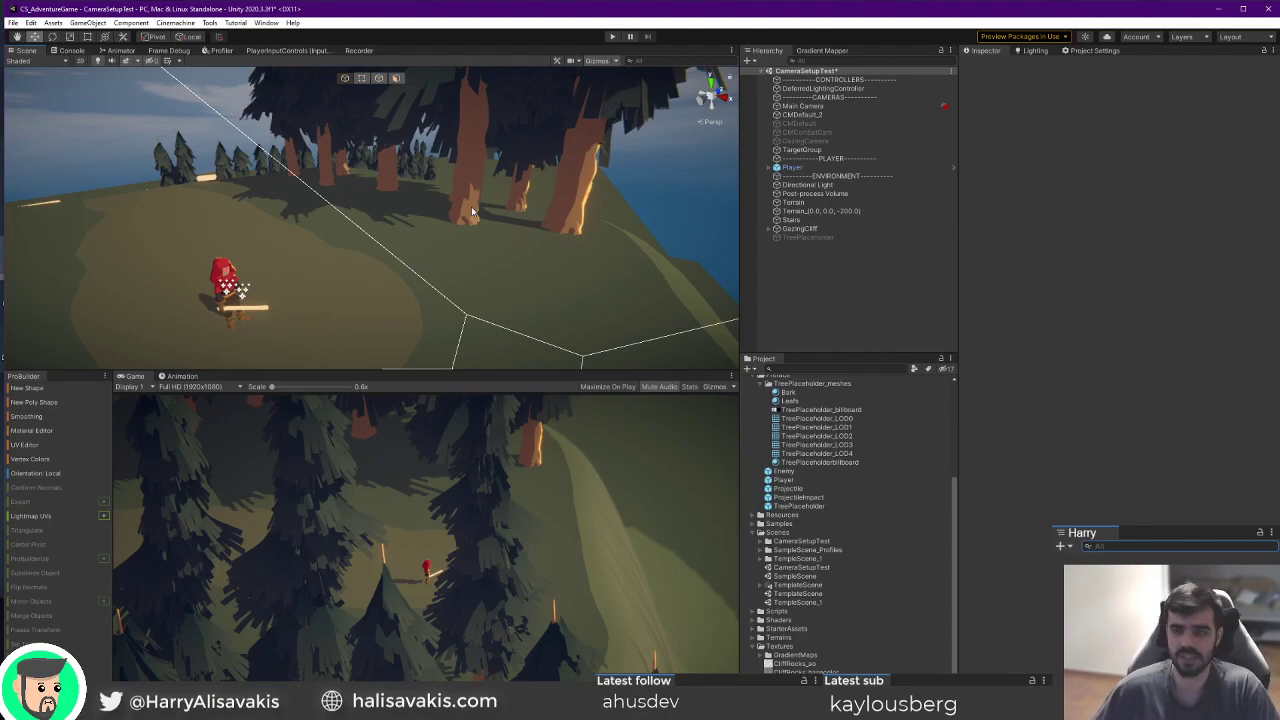
right_click_drag(473, 211, 550, 296)
right_click_drag(643, 145, 463, 234)
Activate the disabled slash_disk_2 object inside the Player's Graphics group.
left_click(793, 238)
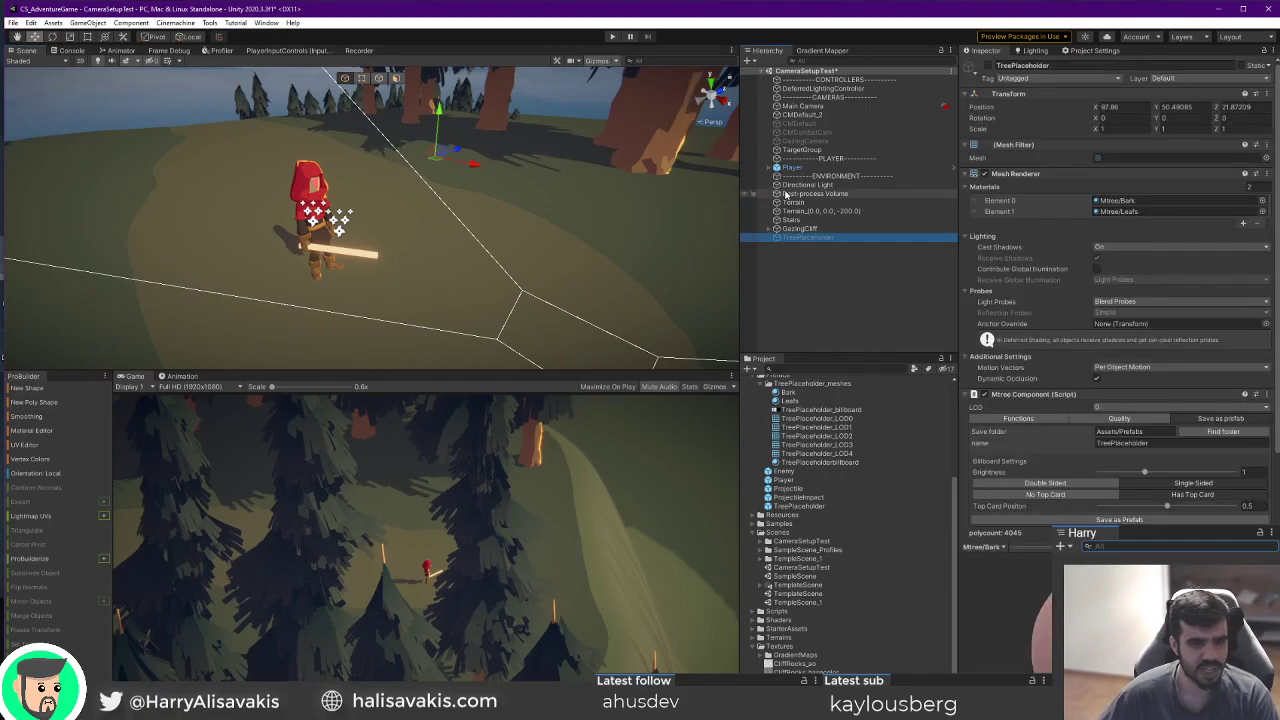
left_click(792, 169)
key("Right")
key("Down")
key("Down")
key("Up")
key("Down")
key("Up")
left_click(807, 193)
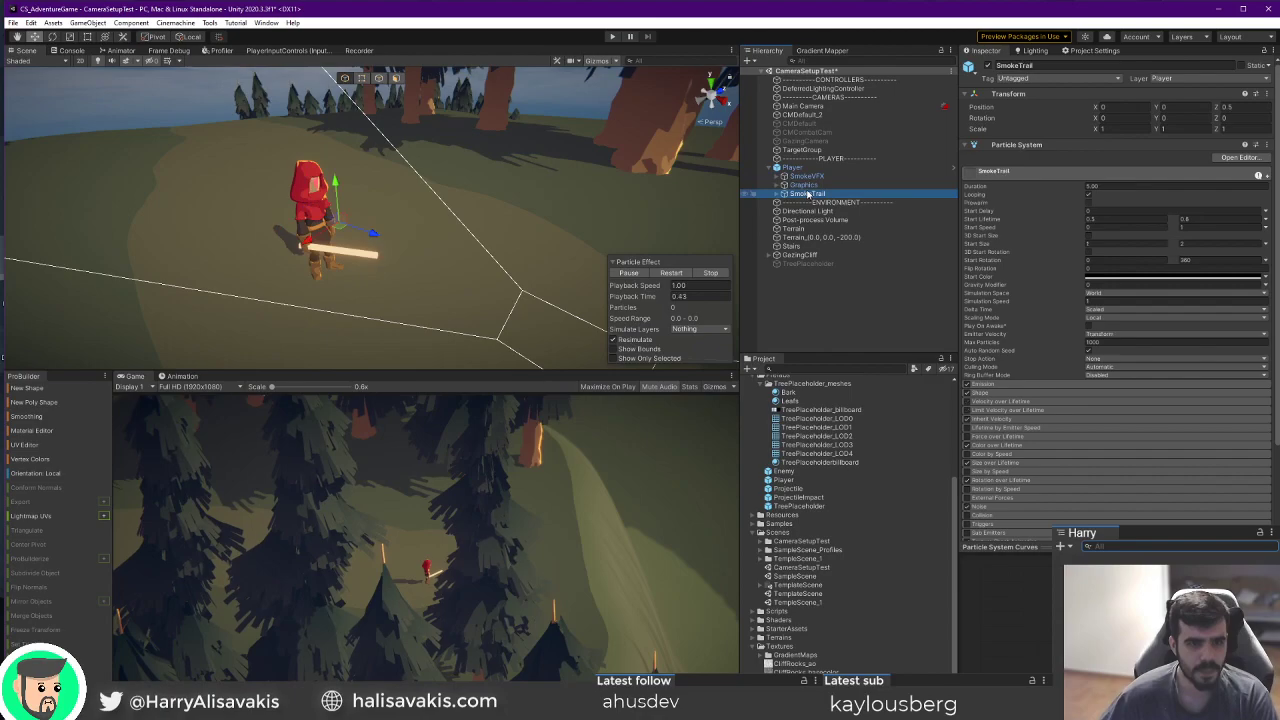
key("Right")
key("Left")
key("Up")
key("Right")
key("Down")
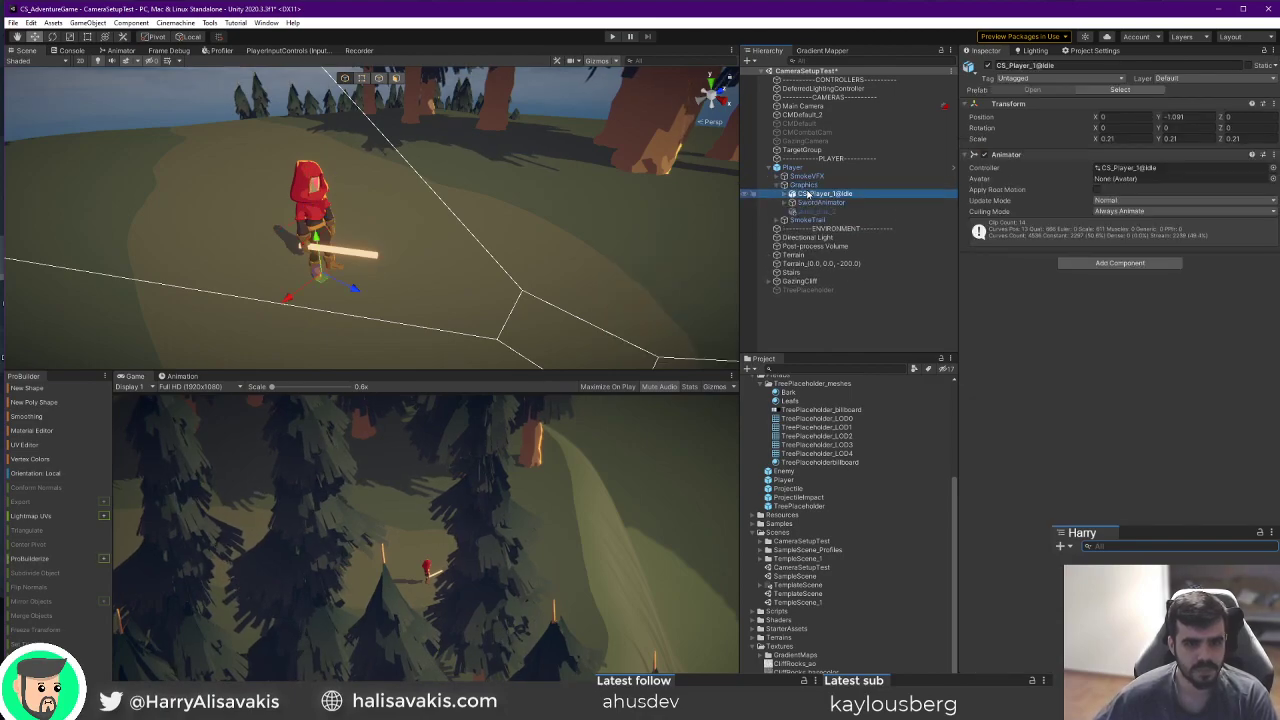
key("Down")
key("Down")
key("alt+shift+a")
Stretch slash_disk_2 along its Z axis to a scale of about 1.82.
right_click_drag(644, 221, 726, 438)
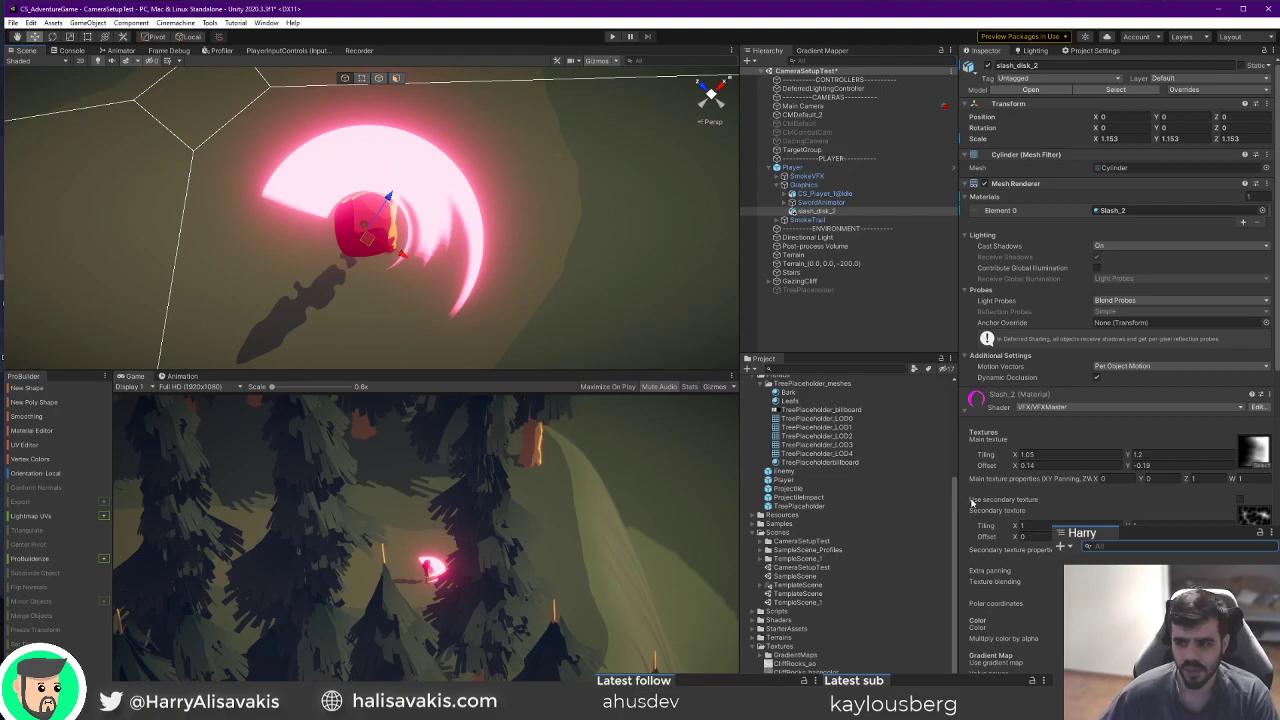
left_click_drag(469, 211, 428, 201, "alt")
key("r")
left_click_drag(428, 201, 783, 353, "alt")
scroll(349, 222, "down", 4)
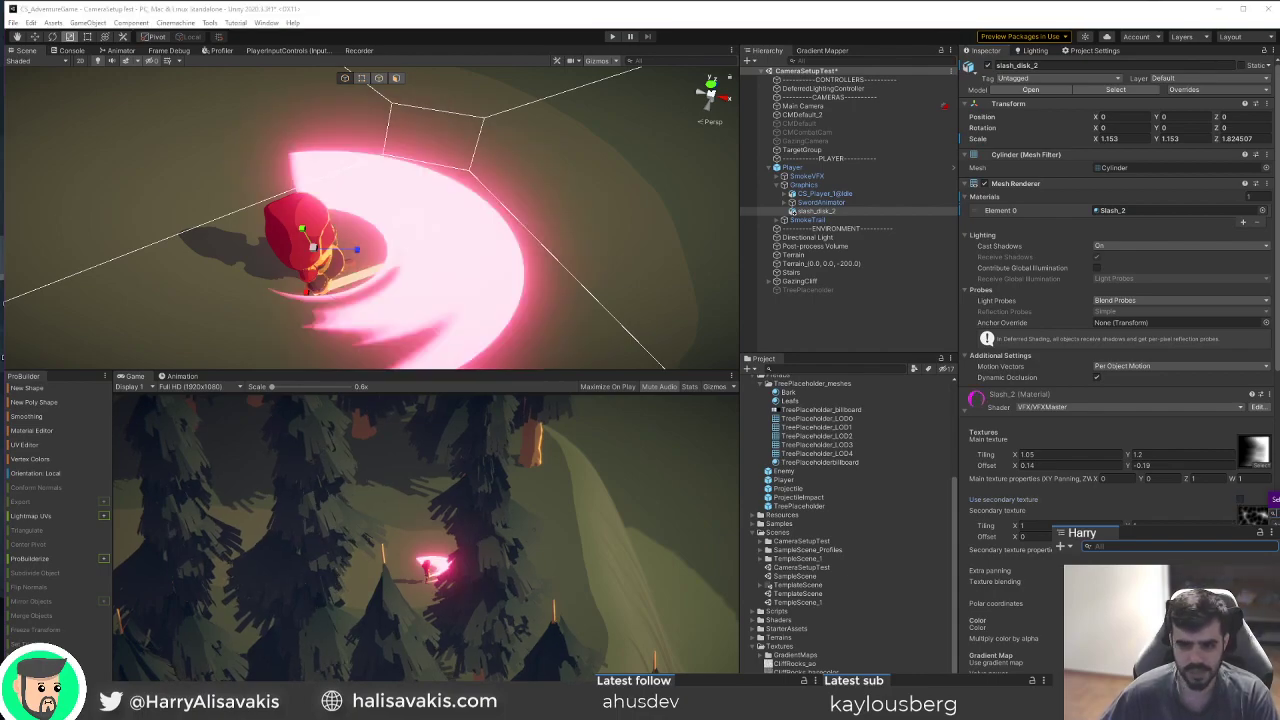
Enable the secondary texture on the Slash_2 material and assign a white gradient map, searching the textures for "grad".
key("Escape")
right_click_drag(486, 283, 440, 266)
key("s")
left_click_drag(440, 266, 715, 310, "alt")
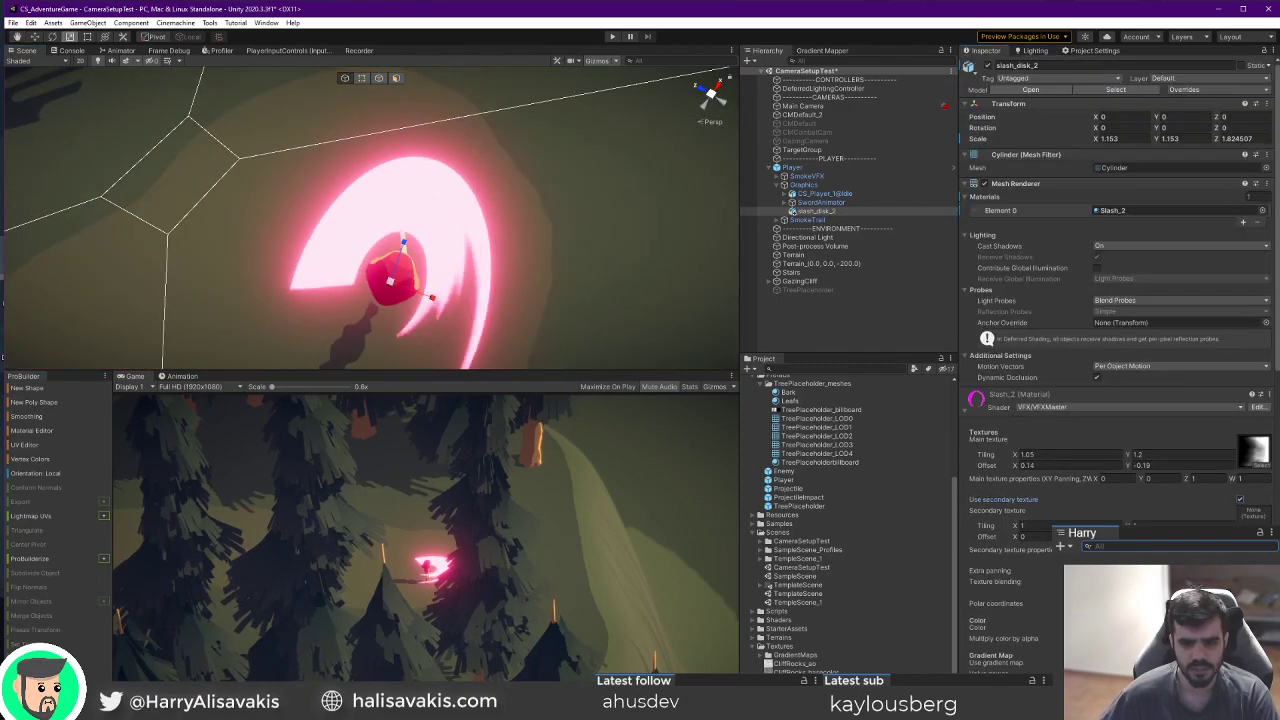
type("grad")
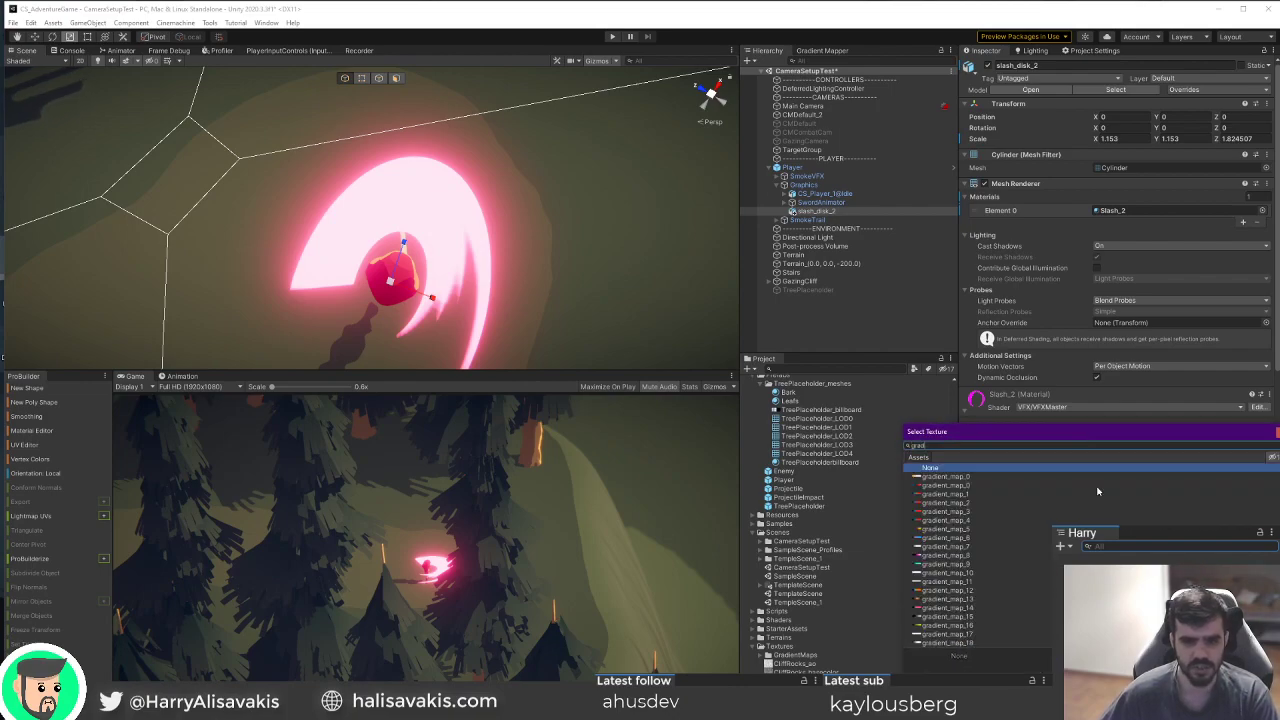
scroll(951, 528, "down", 3)
left_click(944, 568)
left_click(958, 578)
left_click(961, 588)
double_click(960, 579)
Try a dark gradient map as the Slash_2 secondary texture, browse the other gradients and cancel the replacement.
left_click(1261, 535)
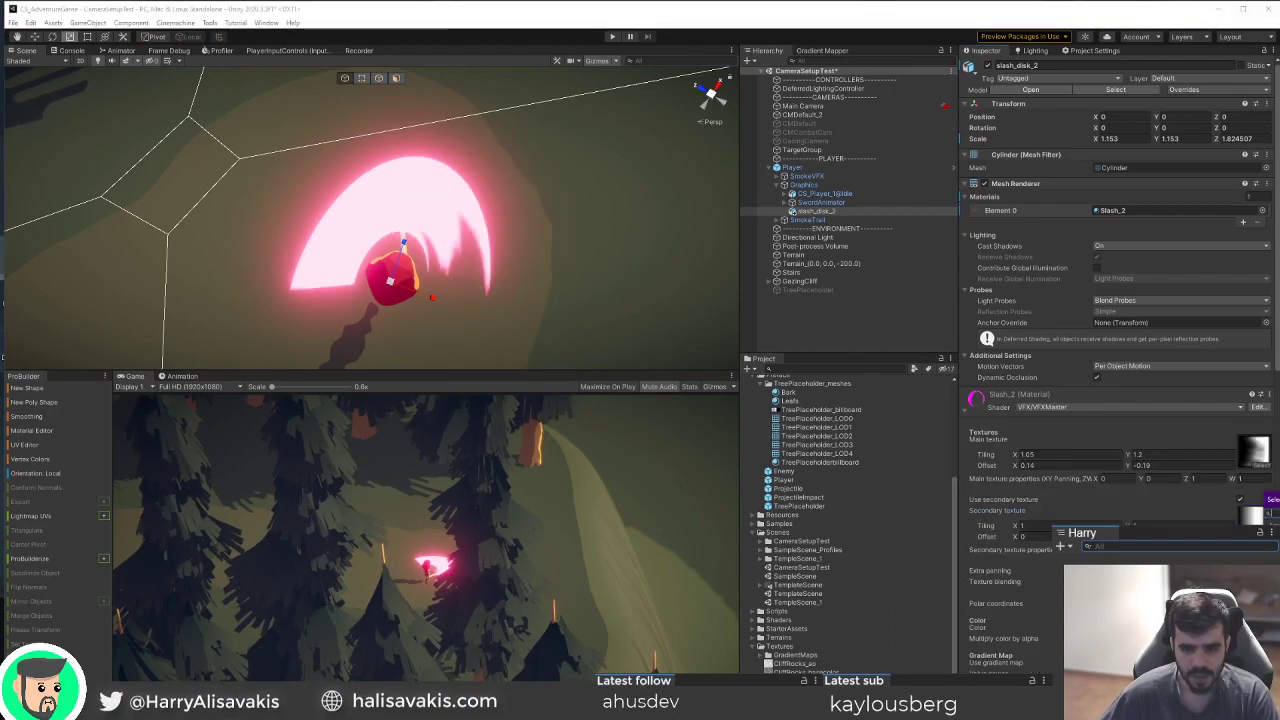
left_click_drag(1279, 501, 1046, 447)
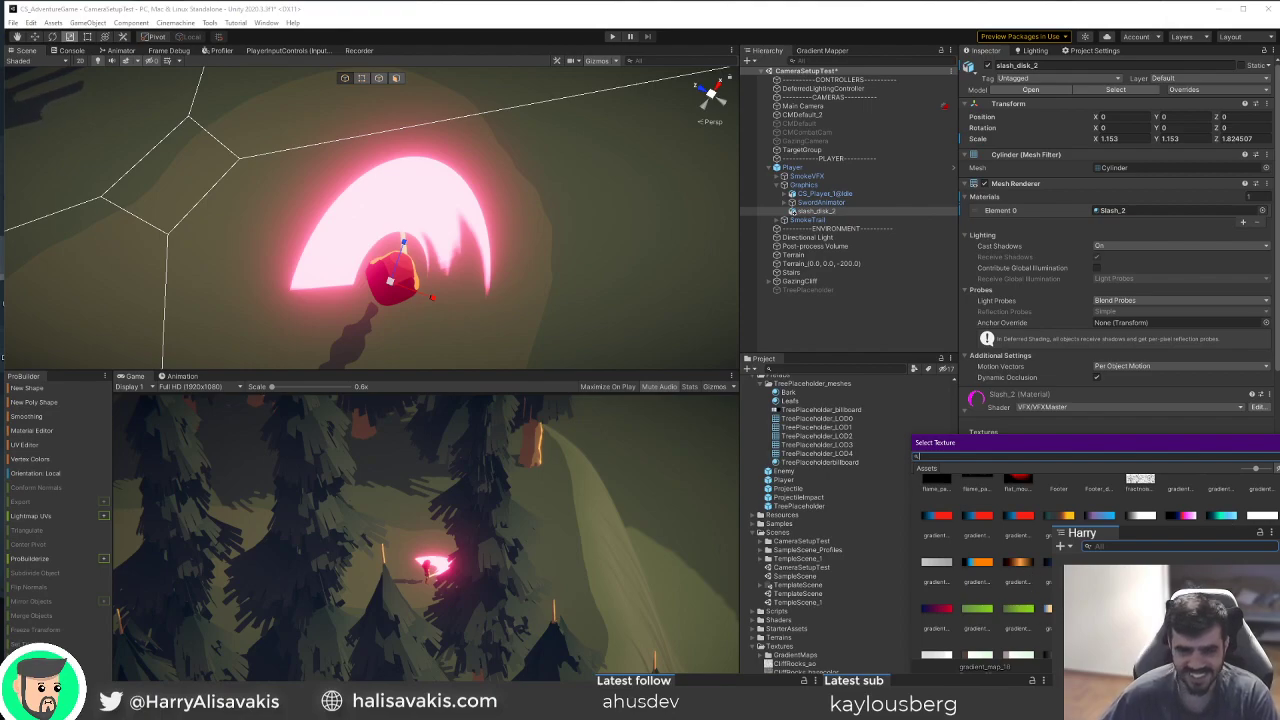
scroll(980, 595, "down", 5)
left_click(940, 618)
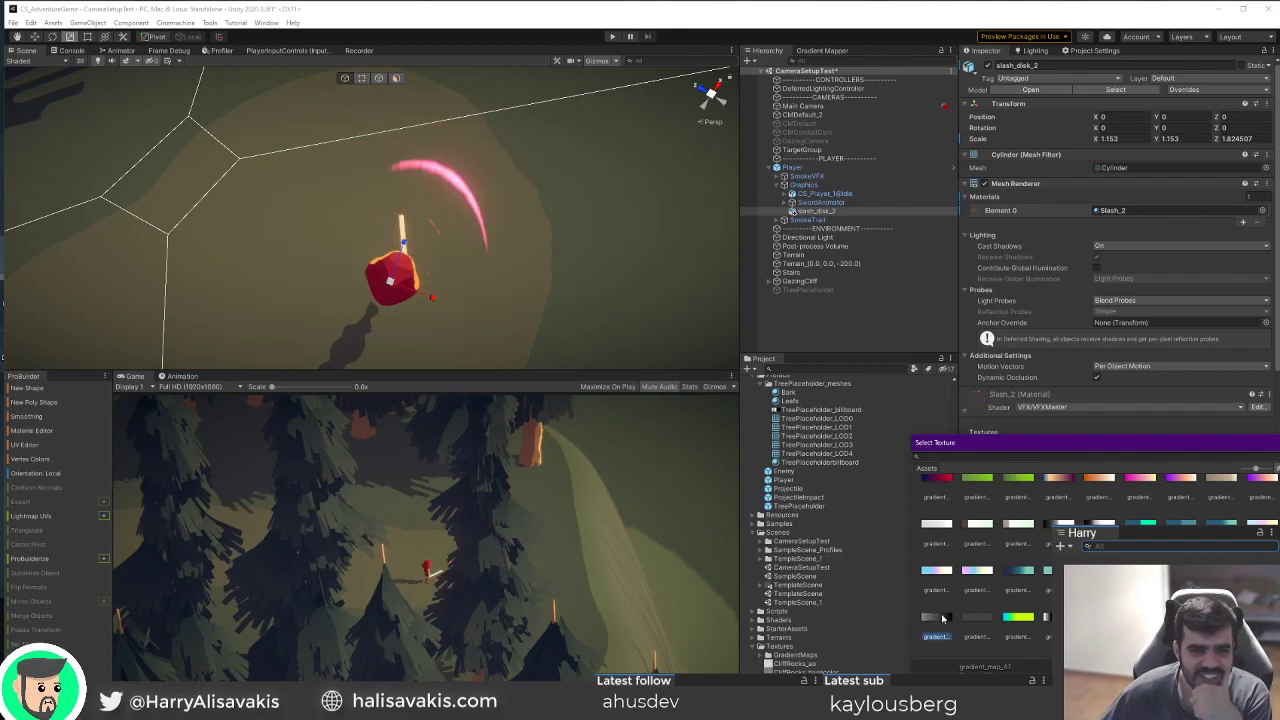
scroll(980, 570, "up", 2)
scroll(1206, 518, "up", 3)
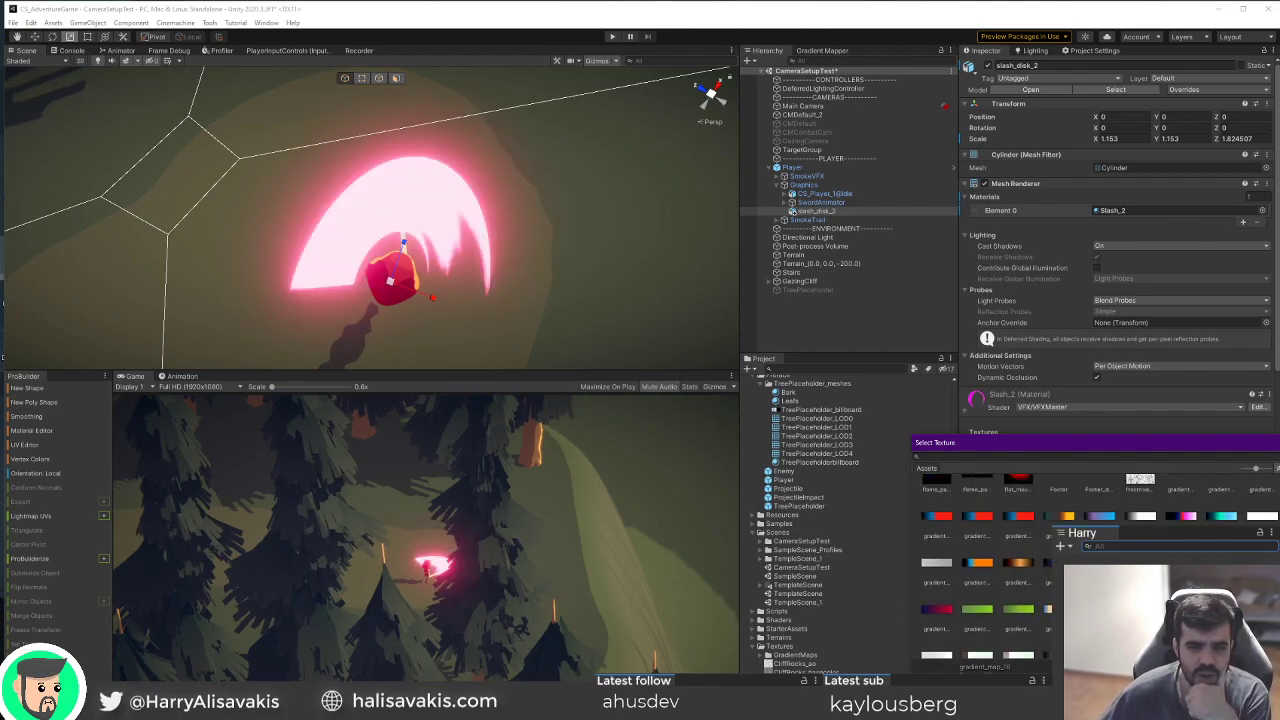
scroll(985, 560, "down", 1)
scroll(985, 560, "down", 1)
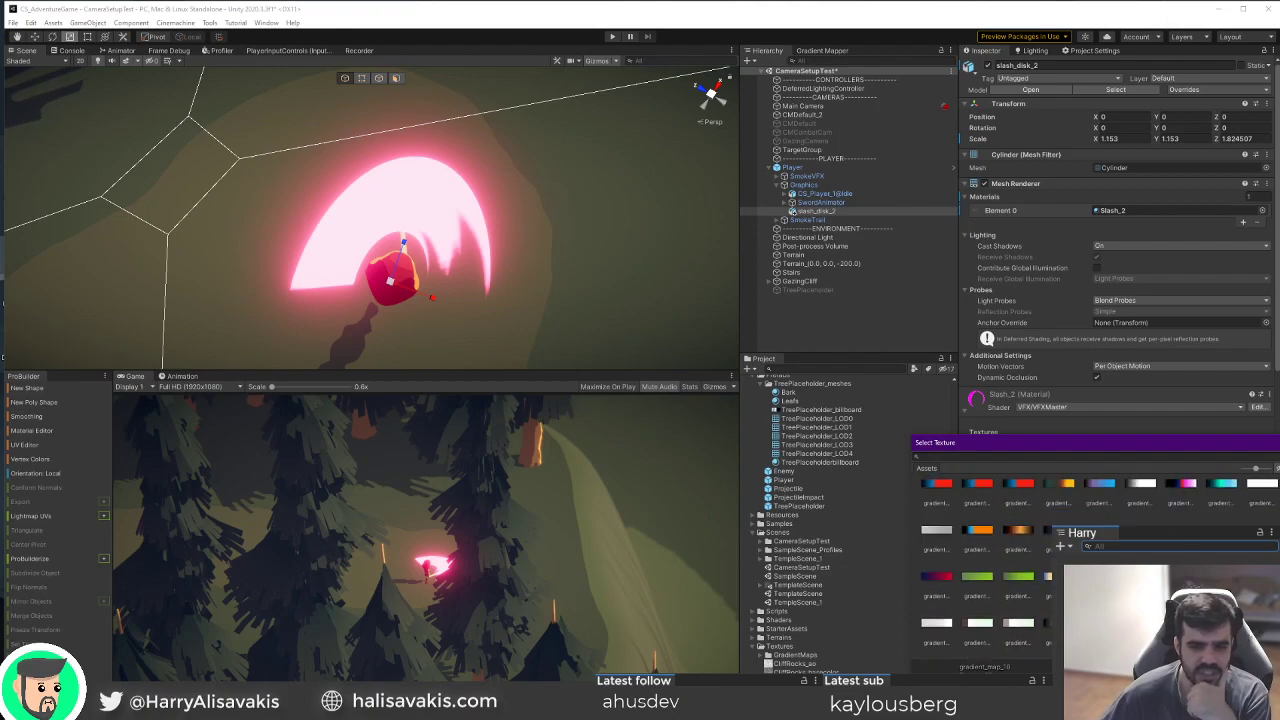
key("Escape")
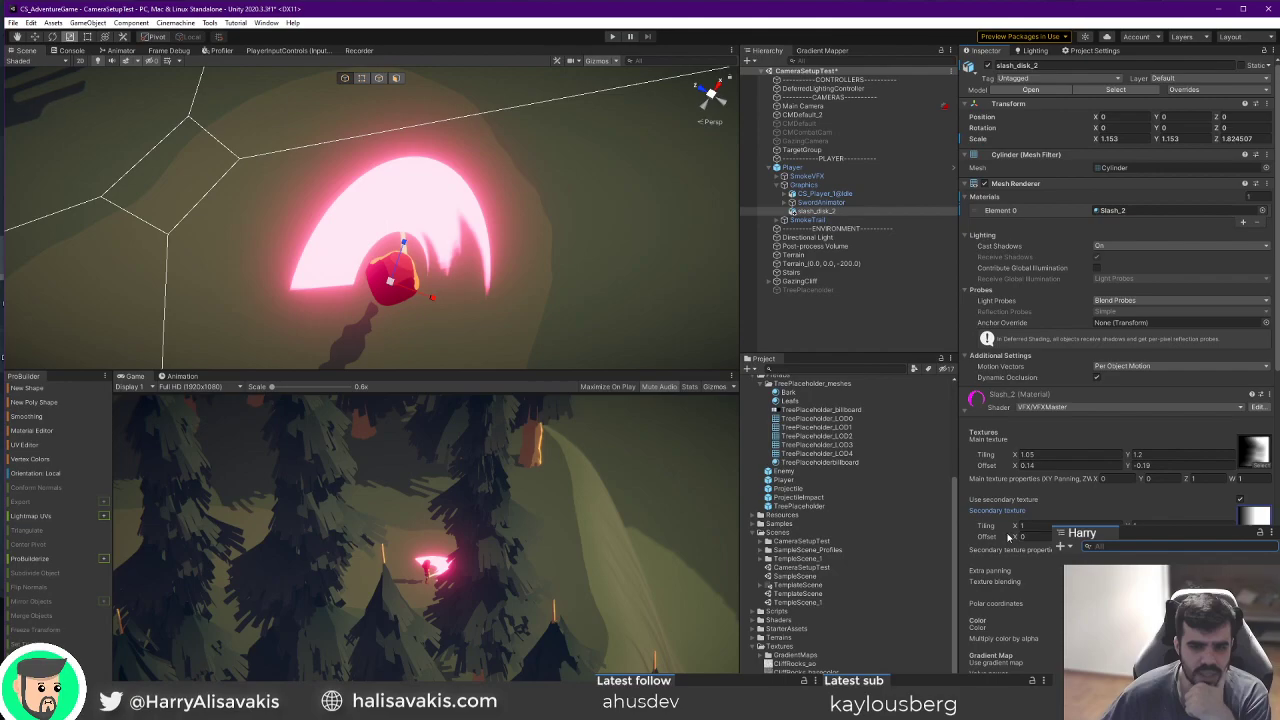
Adjust the Slash_2 material's settings to trim the slash arc into a shorter, narrower crescent.
mouse_move(1016, 538)
left_mouse_down()
mouse_move(998, 537)
mouse_move(1012, 532)
left_mouse_up()
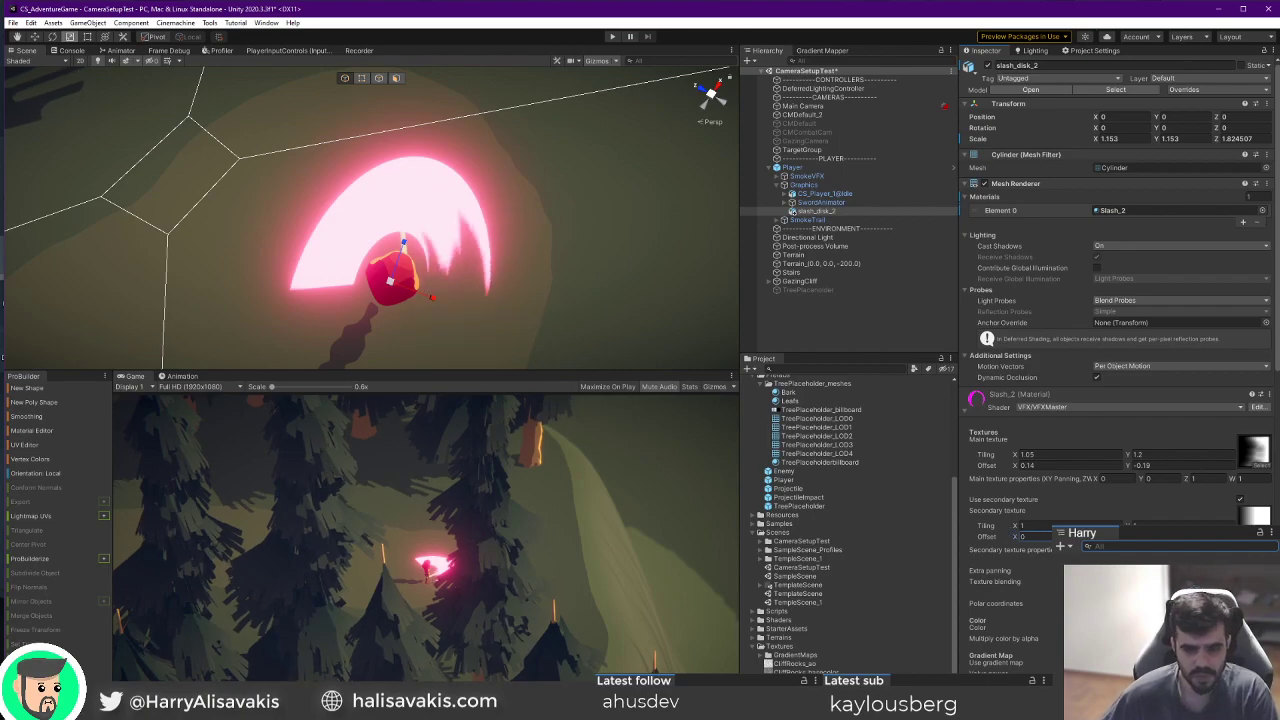
scroll(1012, 532, "down", 10)
left_click_drag(1110, 396, 1128, 417)
scroll(1202, 470, "up", 10)
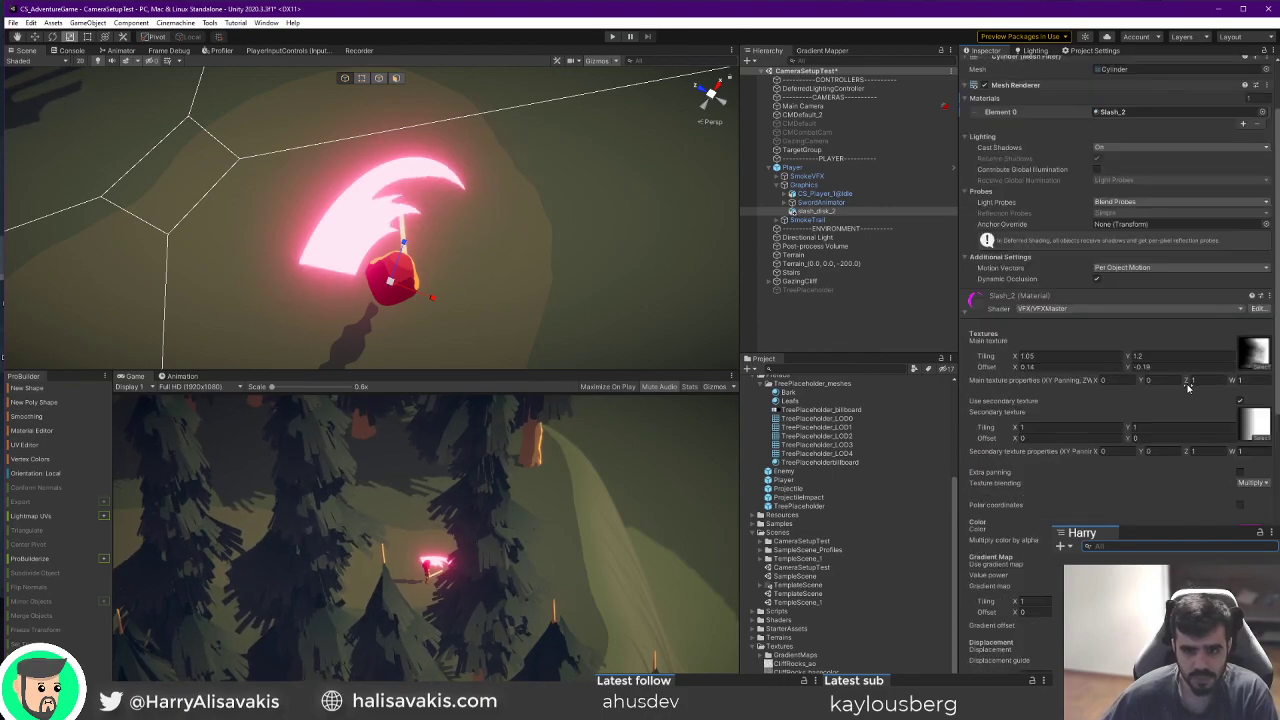
Try a different Z property on the main texture, undo it, and lower the secondary texture's Z property to nearly 0.
left_click_drag(1204, 388, 1180, 384)
key("ctrl+z")
left_click_drag(1187, 453, 1167, 453)
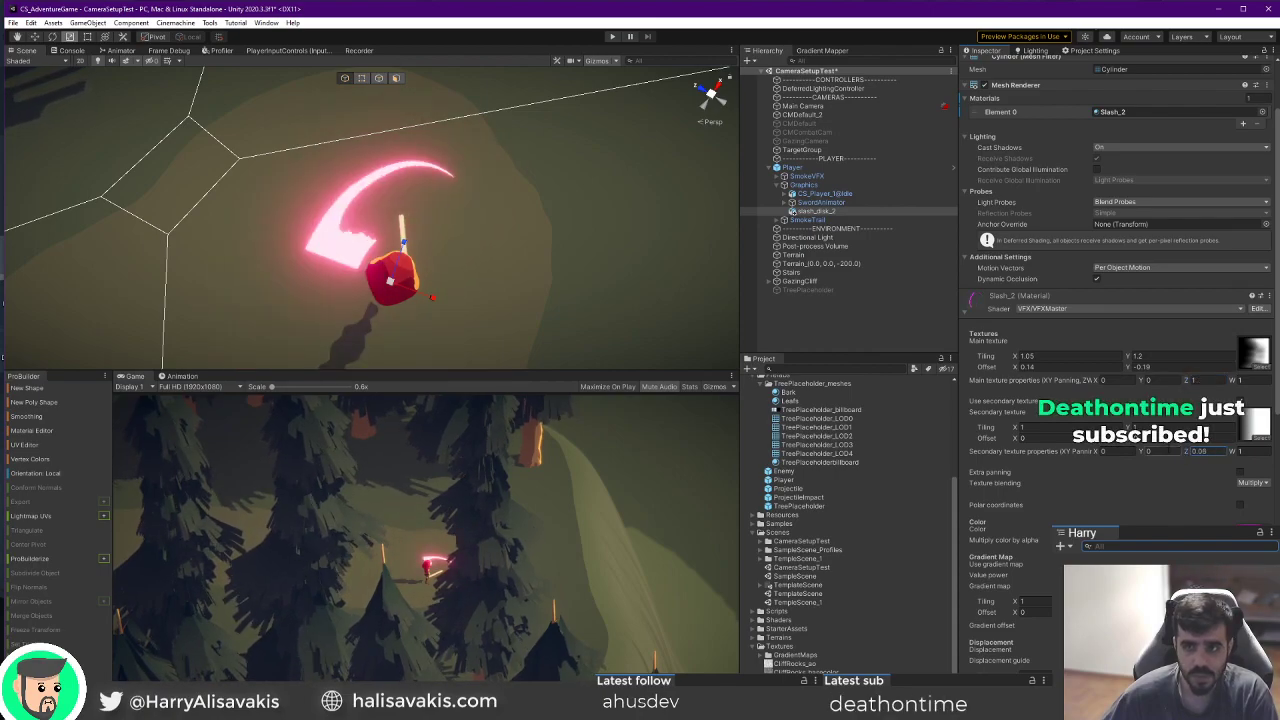
Set the Slash_2 material's rectangle mask cutoff to 1 and try out the Cutoff value, leaving it at 1.
scroll(1115, 300, "down", 10)
left_click_drag(541, 303, 592, 245, "alt")
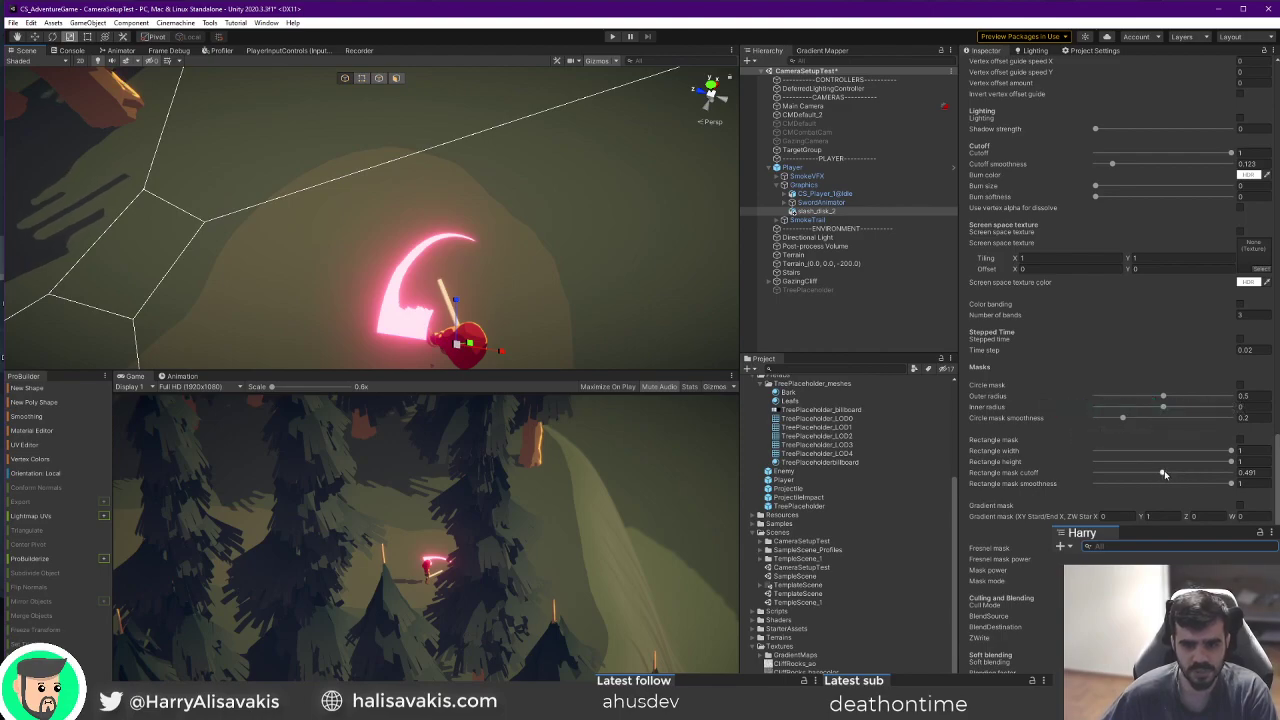
left_click_drag(1174, 477, 1236, 474)
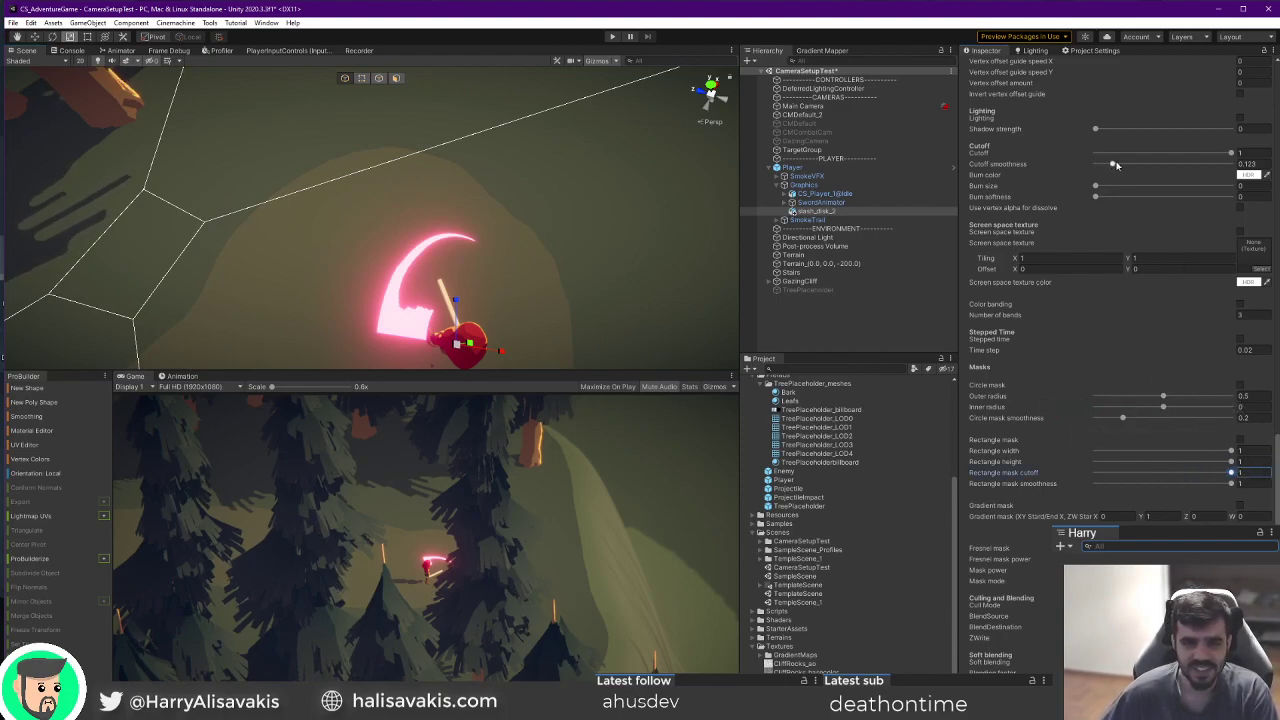
scroll(1117, 165, "up", 15)
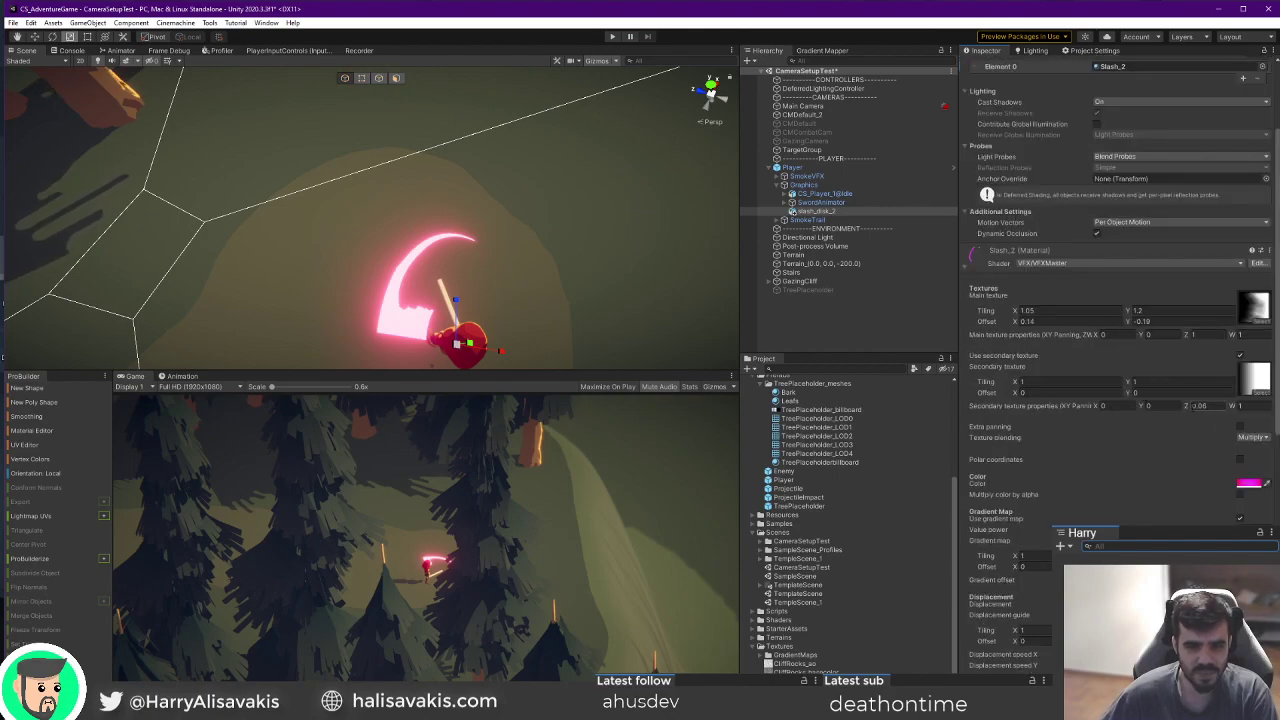
scroll(1068, 462, "down", 15)
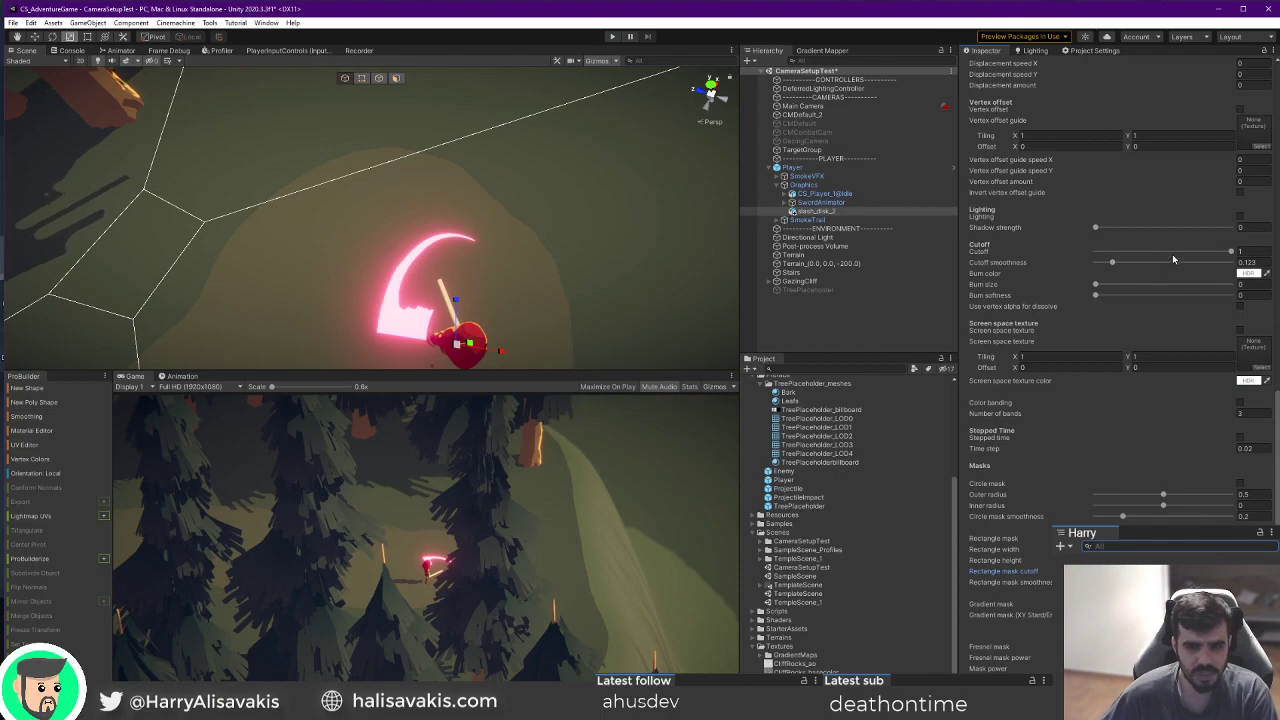
left_click_drag(1215, 258, 1253, 283)
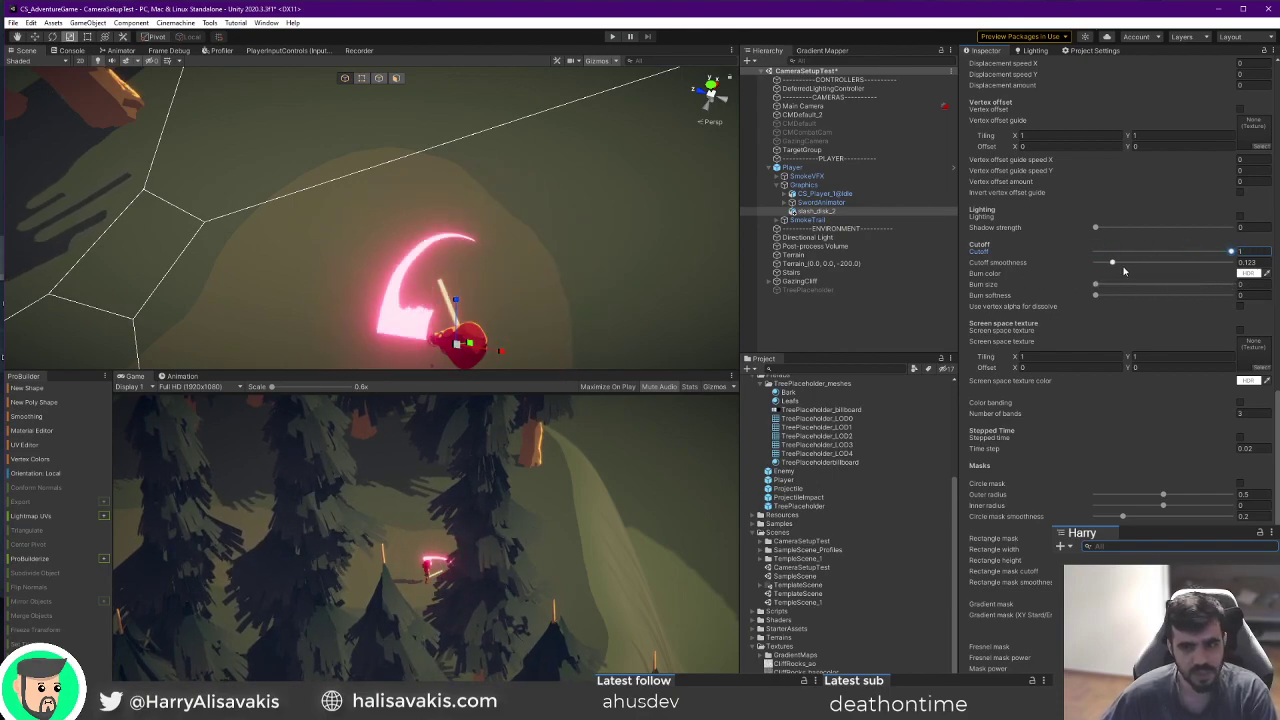
Set the Slash_2 material's secondary texture X offset to -0.38 and its Cutoff to about 0.103.
scroll(1253, 283, "up", 8)
left_click_drag(1015, 295, 1012, 300)
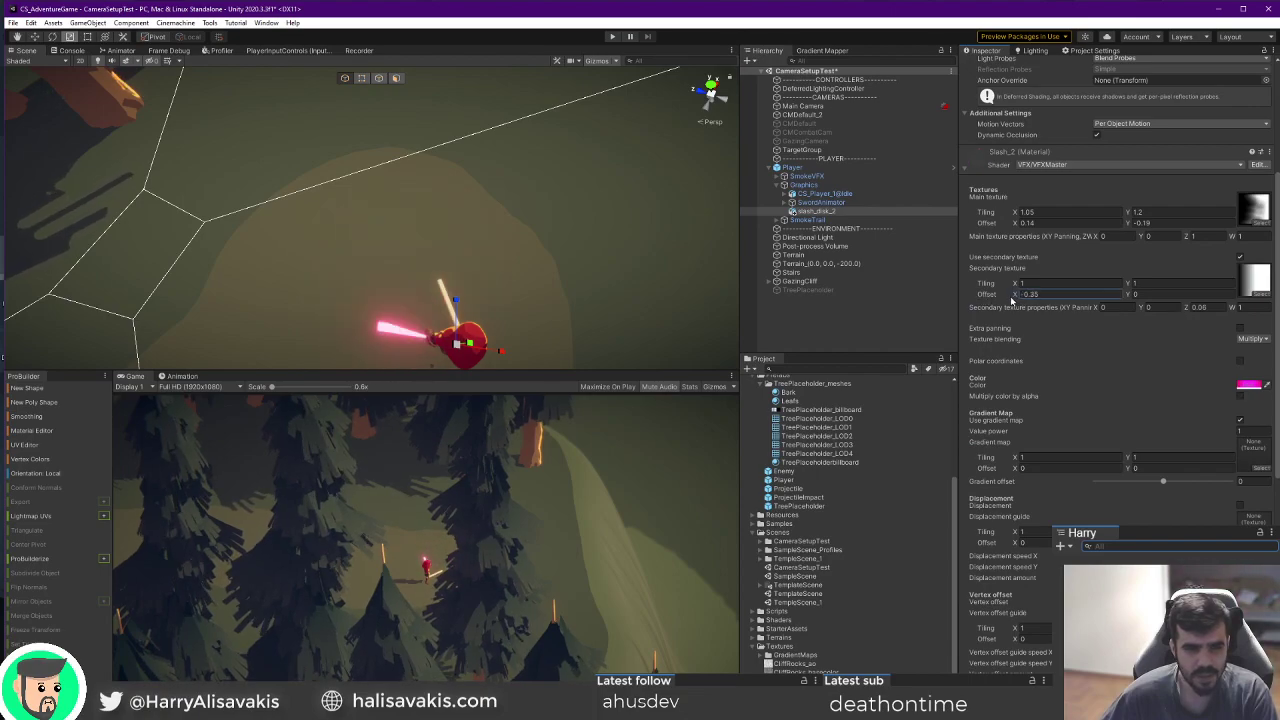
scroll(1221, 433, "down", 8)
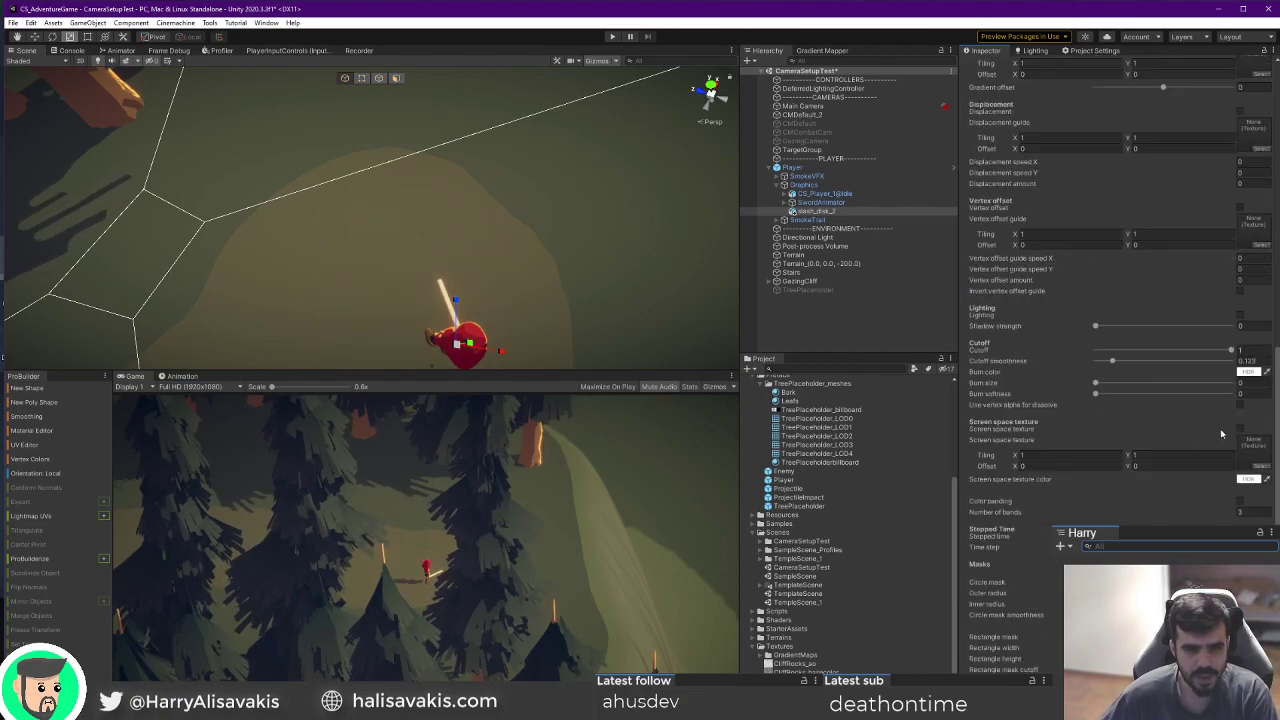
left_click_drag(1232, 351, 1090, 352)
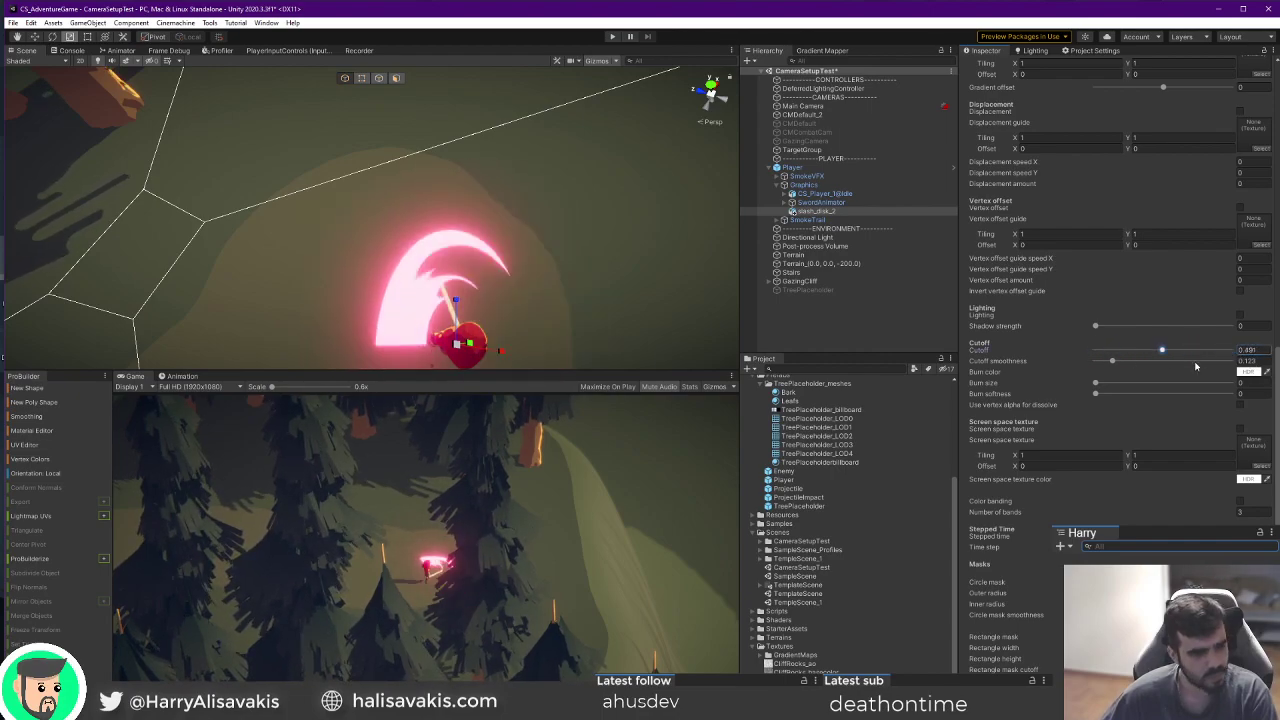
left_click_drag(961, 374, 1110, 393)
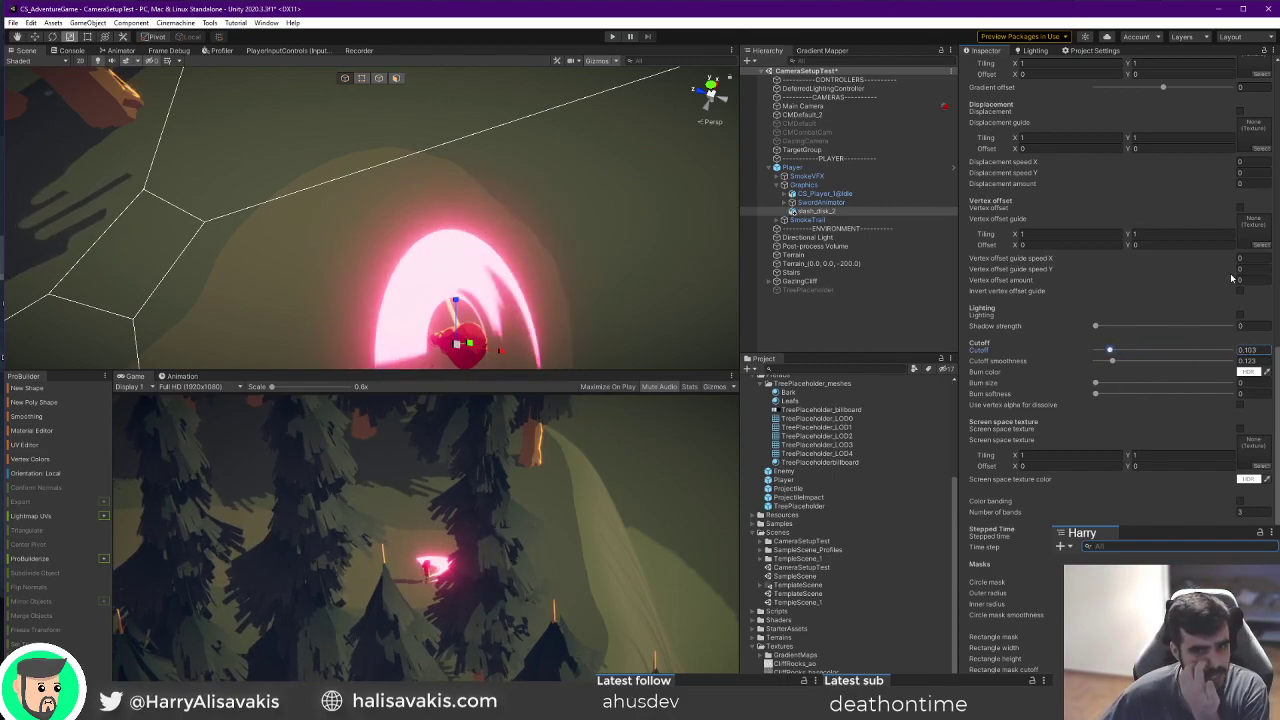
Enable displacement on the Slash_2 material and assign displ_noise_1 as the displacement guide texture.
scroll(1236, 278, "up", 5)
left_click(1240, 310)
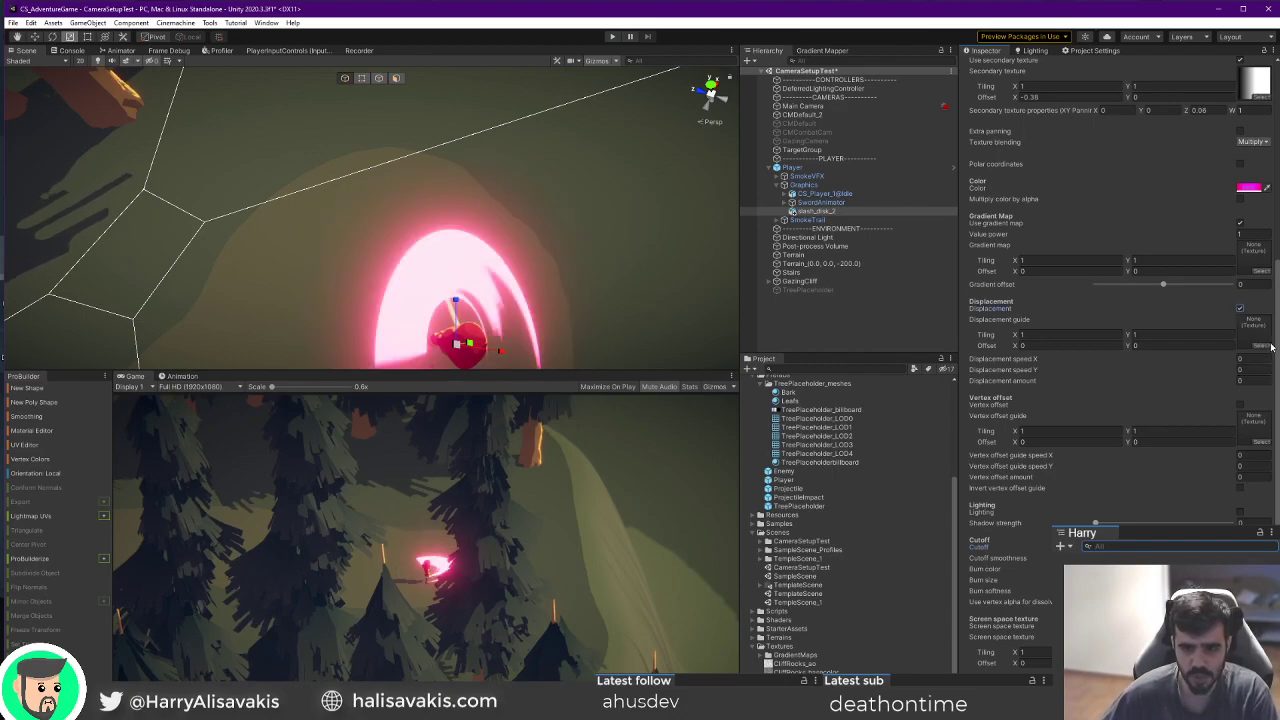
left_click(1265, 345)
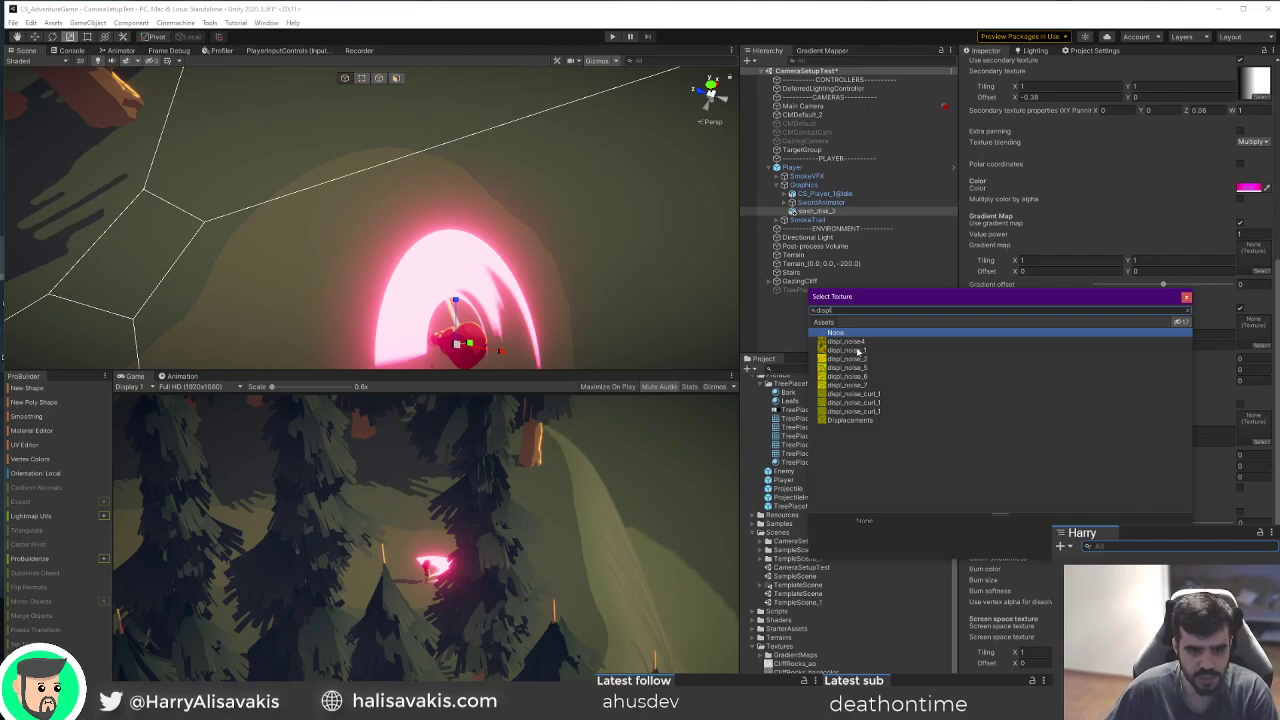
double_click(858, 350)
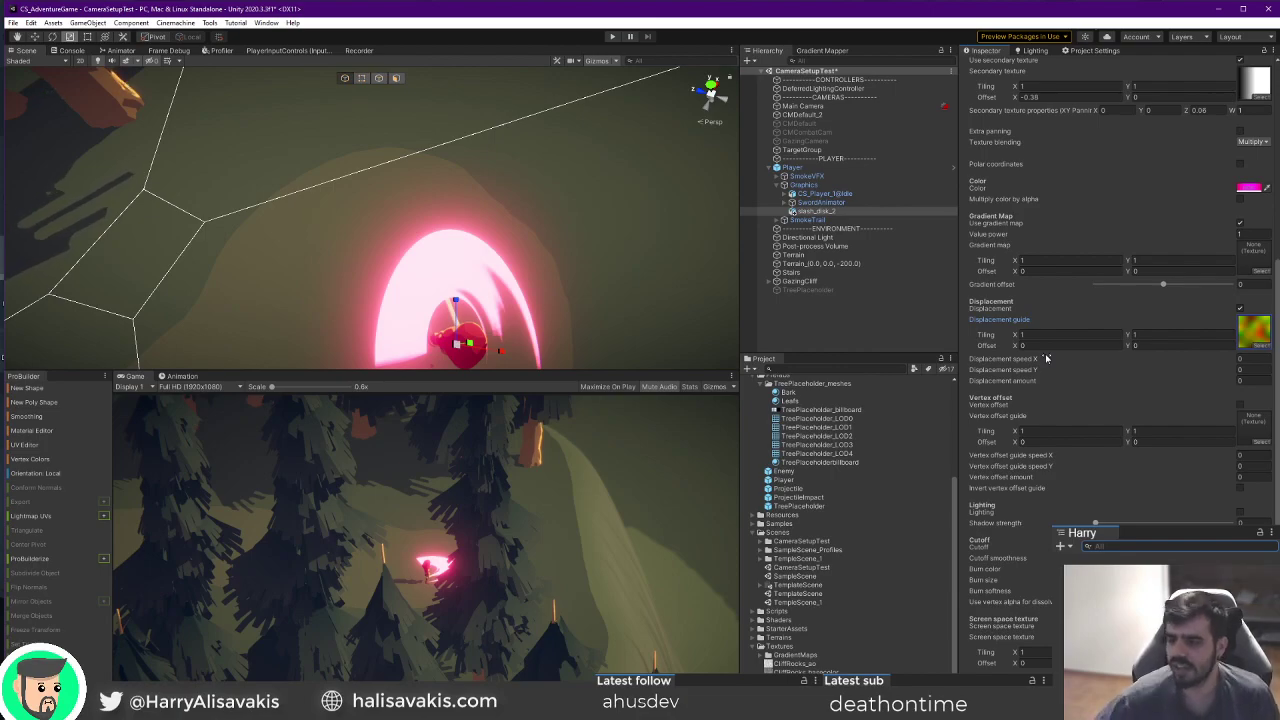
Examine the slash effect and the surrounding trees from several angles, and locate the MTree folder among the project assets.
left_click_drag(706, 268, 595, 282, "alt")
left_click_drag(395, 261, 548, 312, "alt")
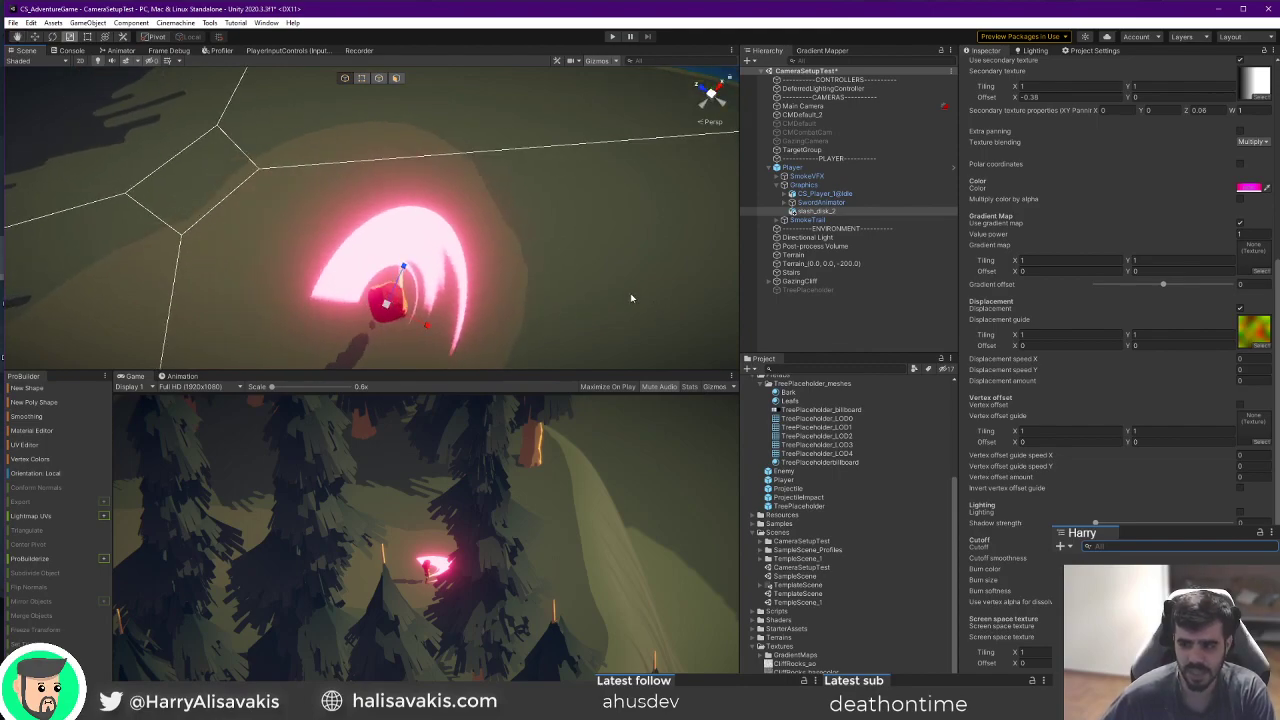
mouse_move(506, 310)
left_mouse_down("alt")
mouse_move(350, 225)
mouse_move(371, 294)
mouse_move(514, 269)
mouse_move(407, 287)
mouse_move(499, 314)
mouse_move(519, 300)
left_mouse_up("alt")
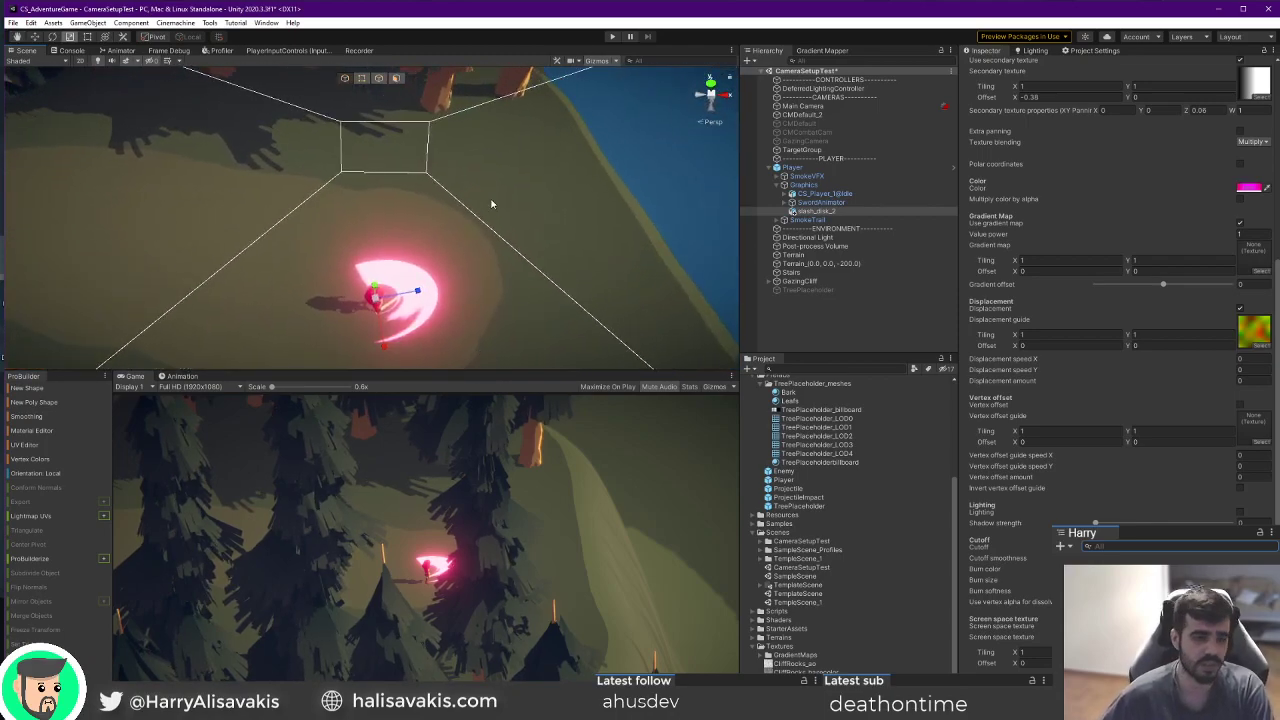
left_click_drag(534, 249, 735, 235, "alt")
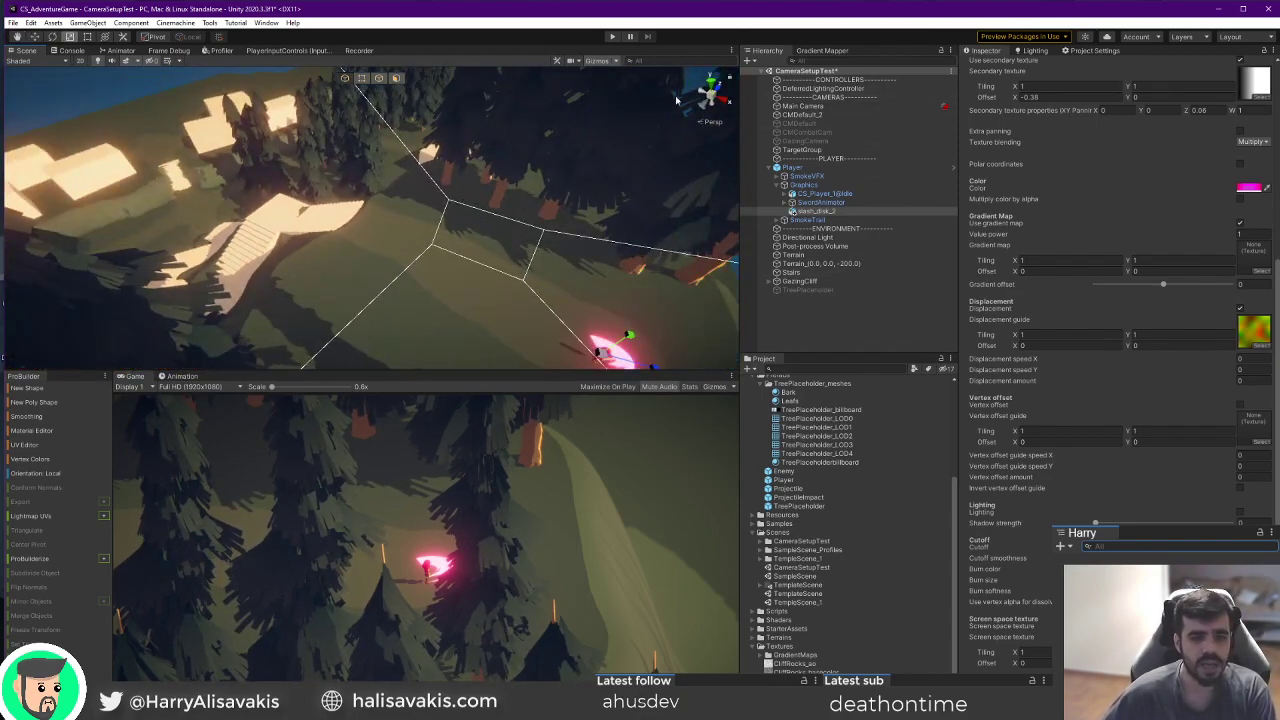
scroll(858, 528, "up", 5)
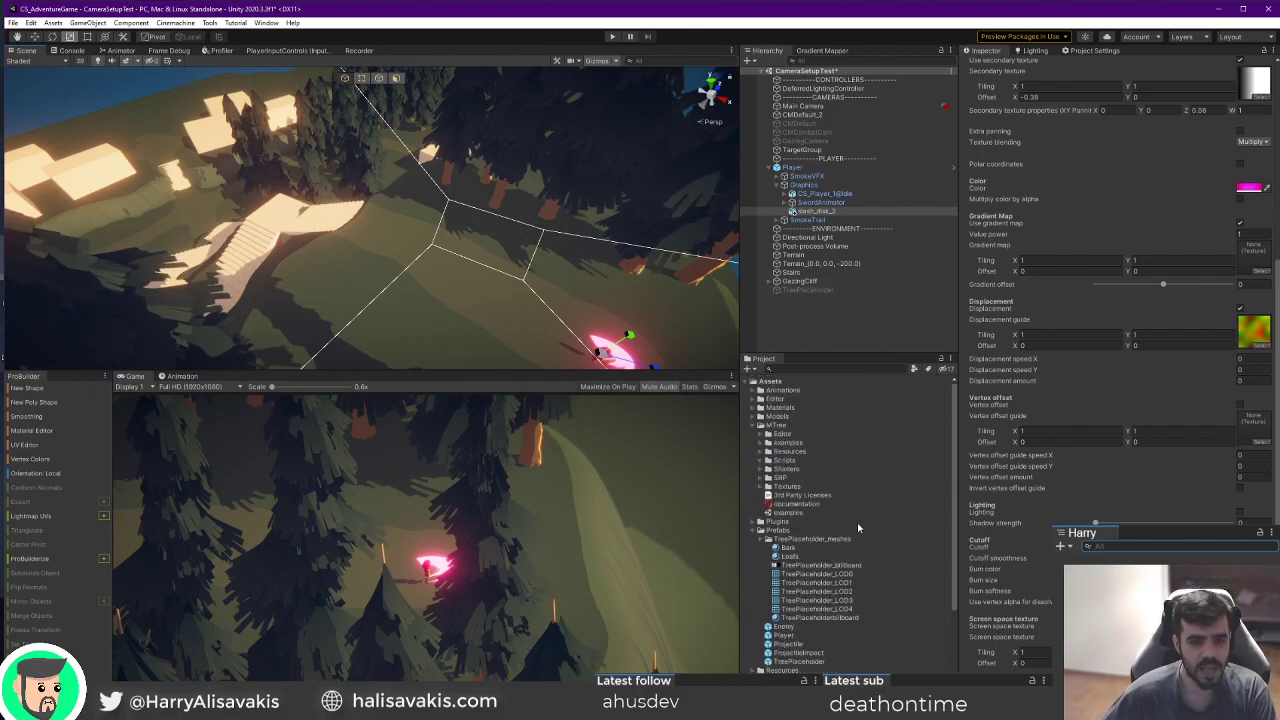
left_click(776, 425)
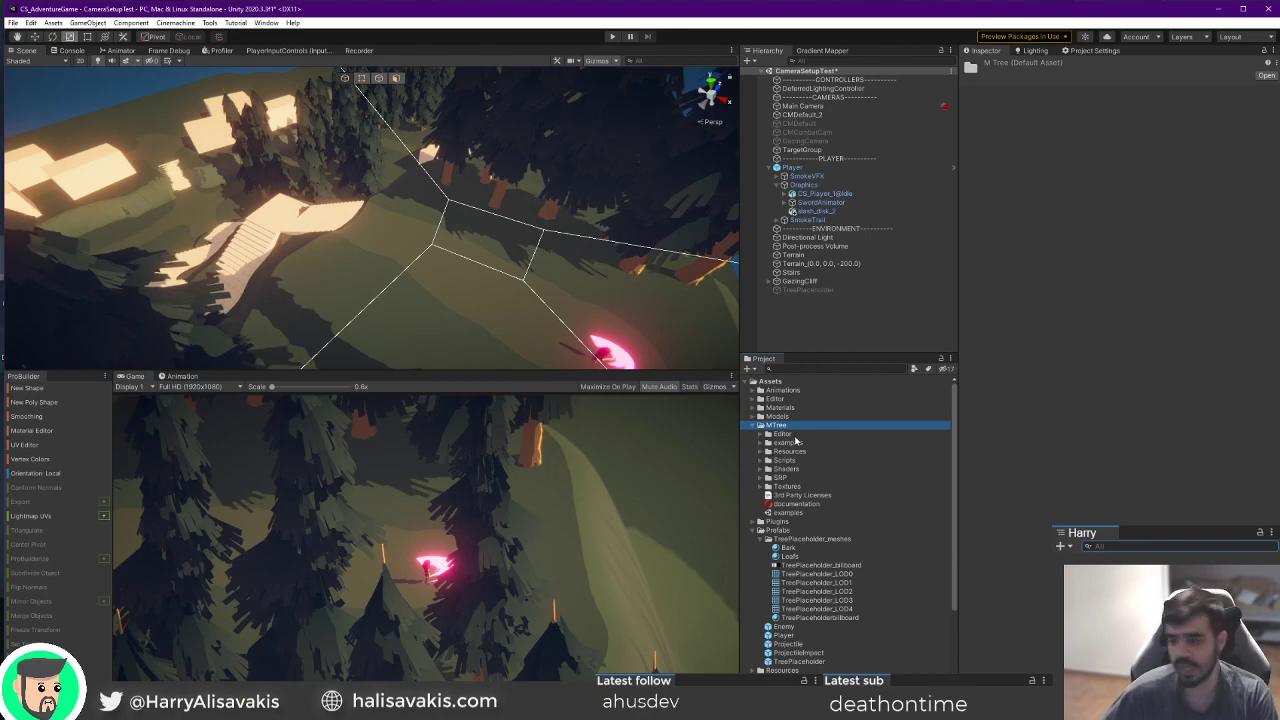
Inspect the alpha channel of the pine_branch_1 texture in a floating preview, and close the preview.
right_click_drag(381, 247, 416, 252)
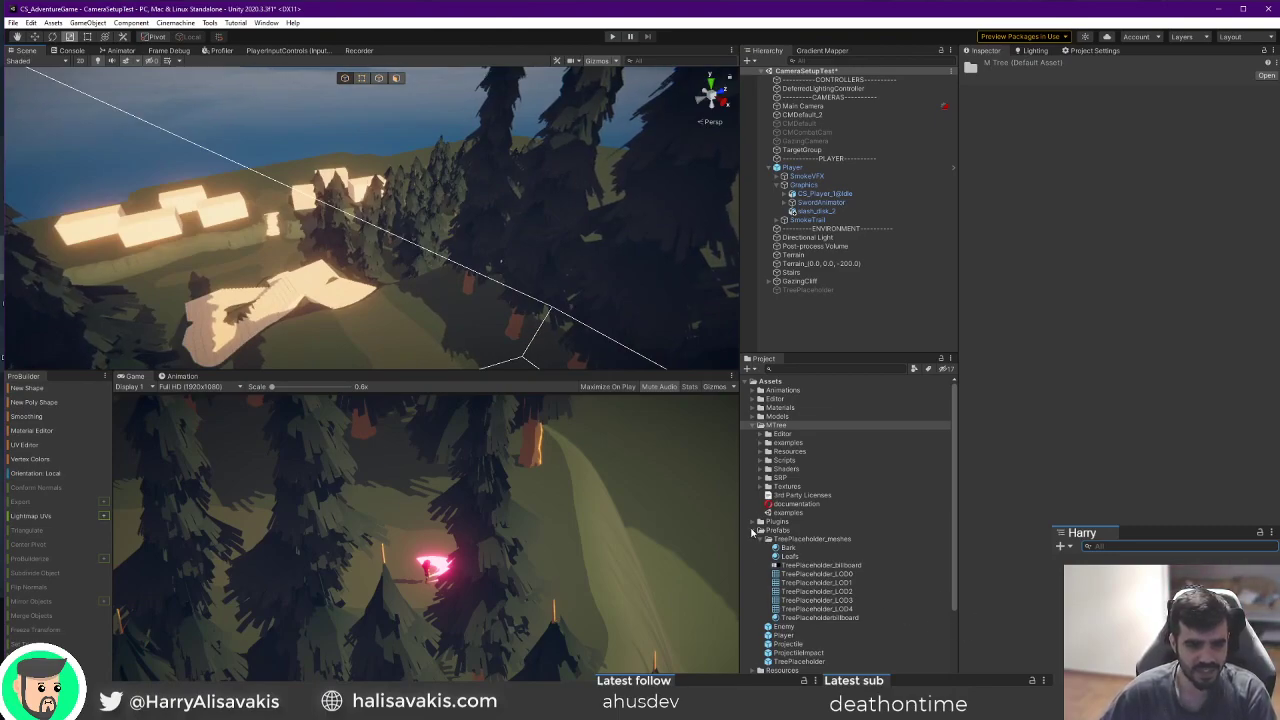
scroll(762, 463, "down", 10)
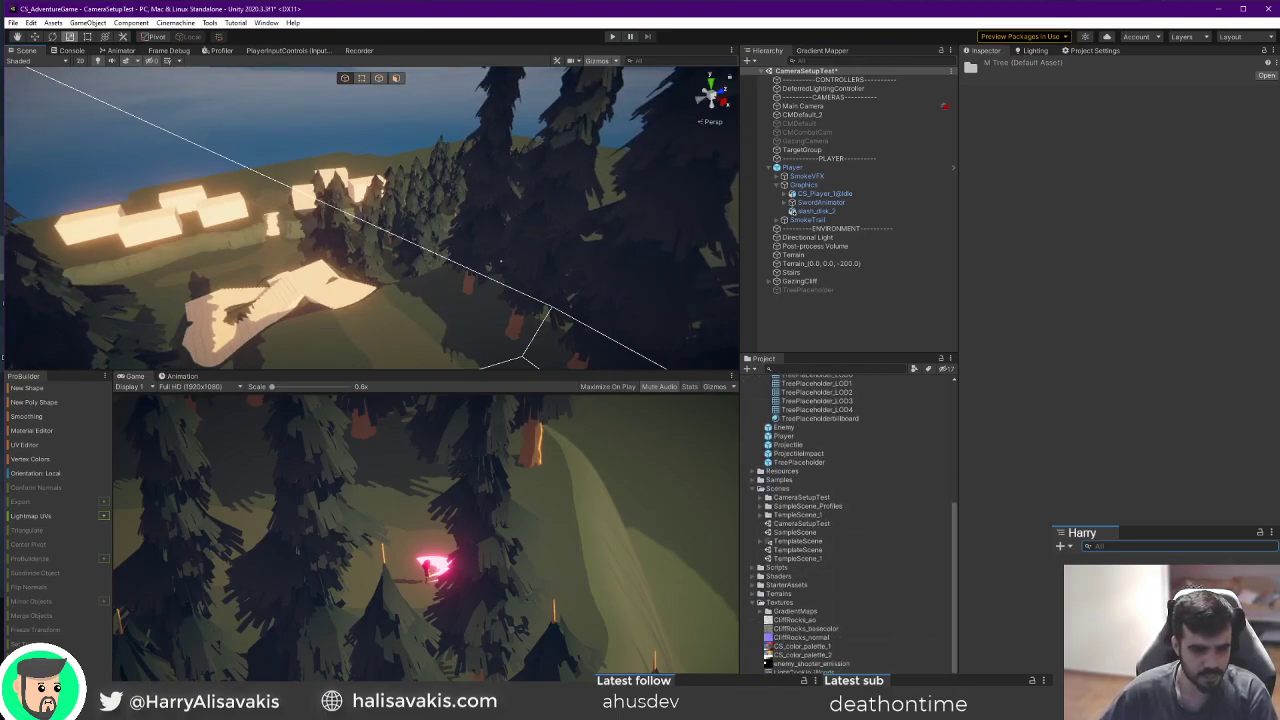
left_click(802, 690)
left_click(1211, 547)
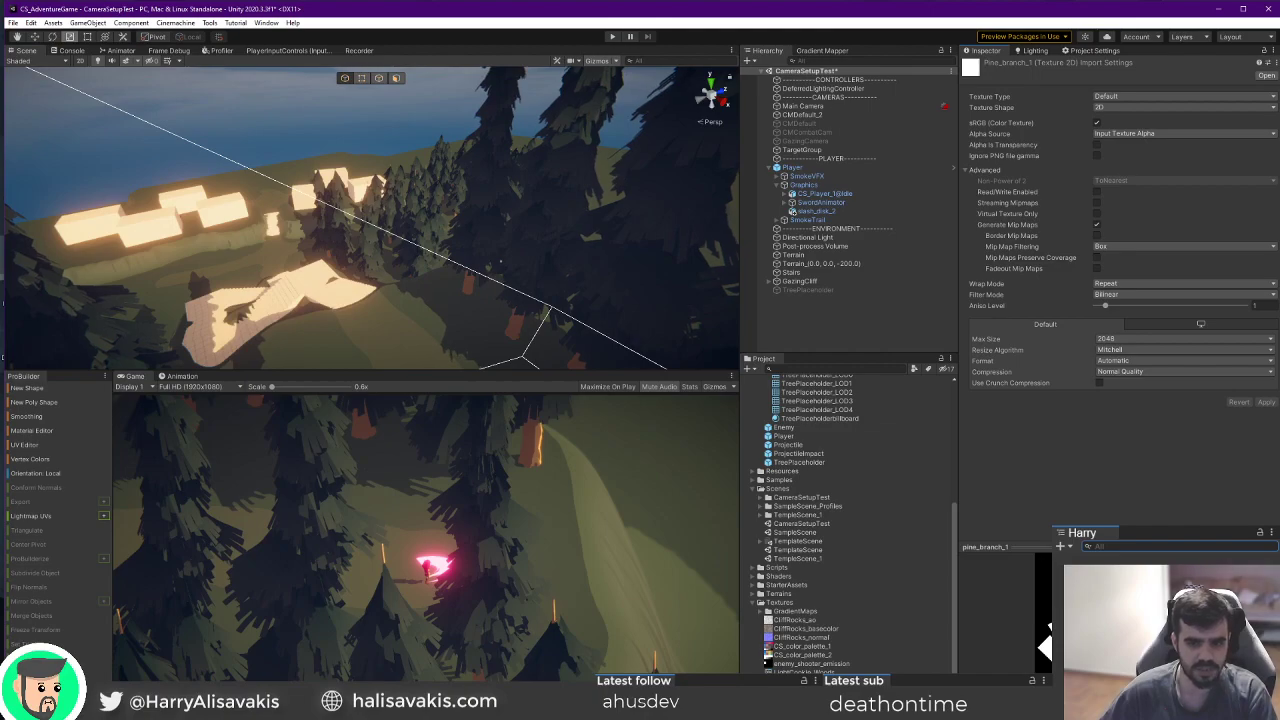
right_click(1120, 547)
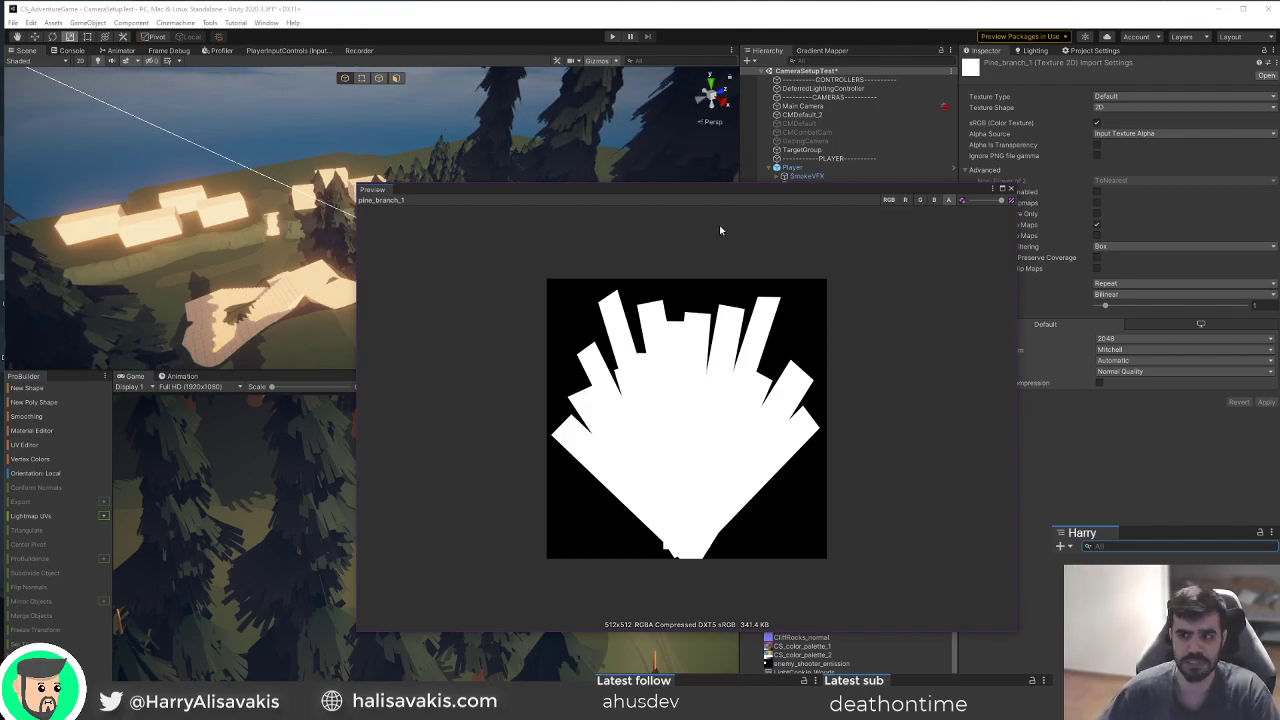
left_click(1012, 189)
Return to the player character, select the slash_disk_2 object and frame it in the scene with its displacement settings in view.
right_click_drag(514, 251, 460, 193)
key("w")
left_click(394, 140)
left_click_drag(394, 140, 449, 213, "alt")
left_click(449, 213)
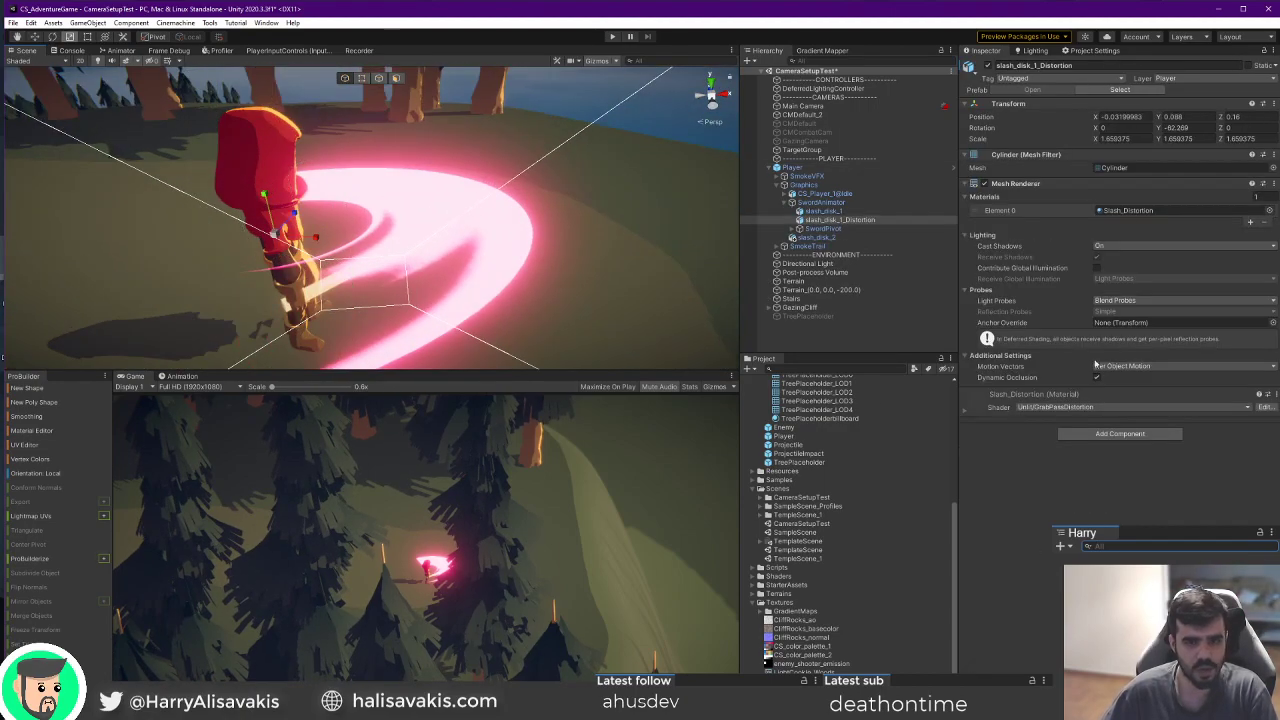
left_click(822, 228)
left_click(830, 247)
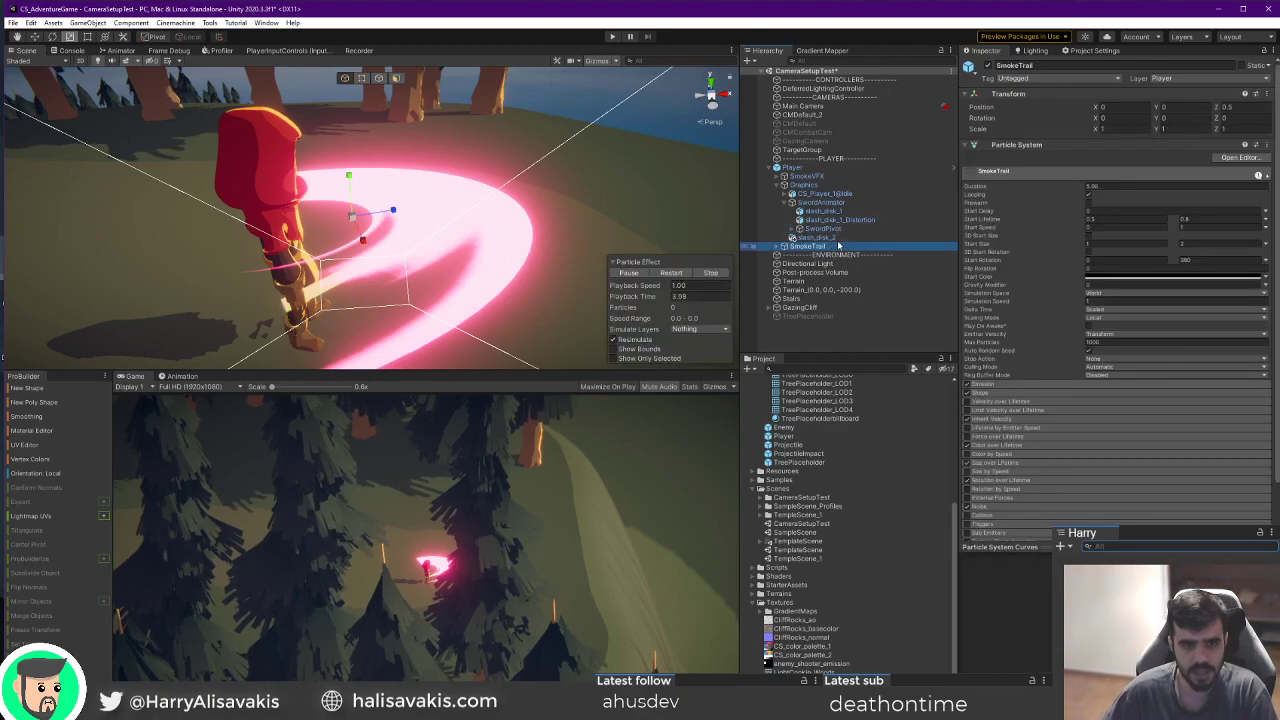
left_click(840, 238)
scroll(1186, 444, "down", 10)
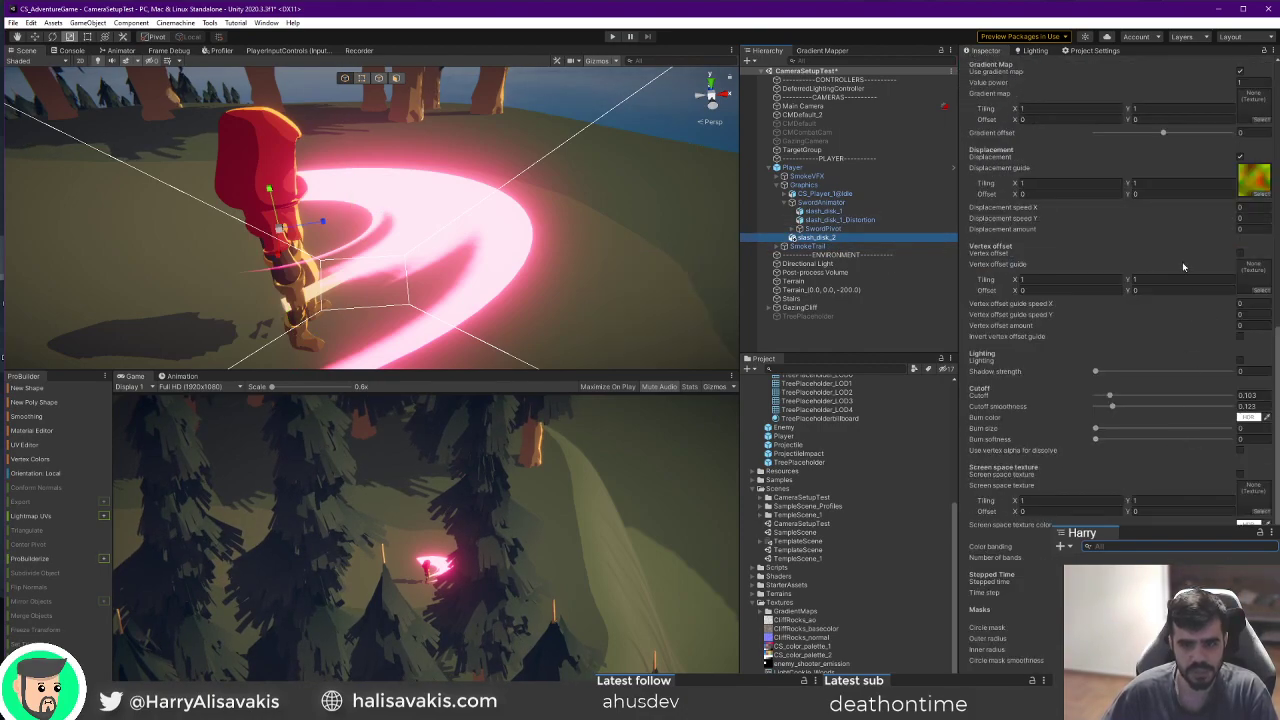
key("f")
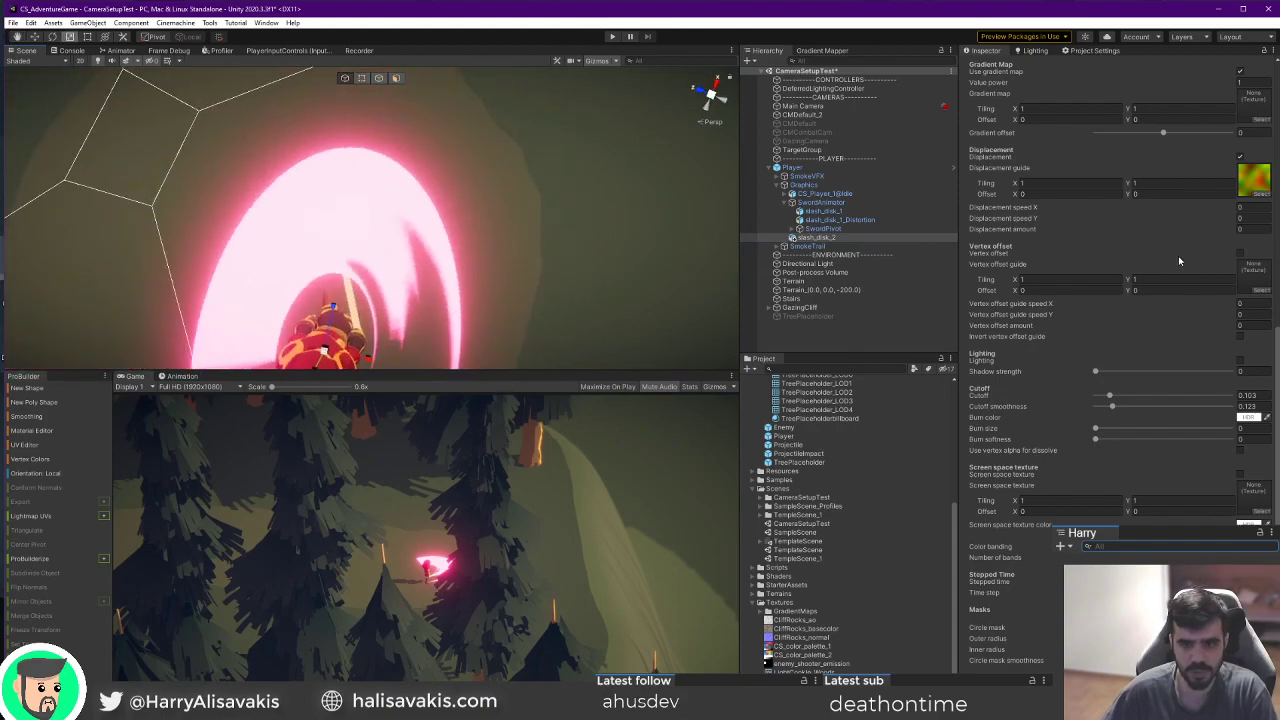
Set the displacement guide's tiling to 5 on both axes and the displacement amount to 0.09.
left_click_drag(1198, 228, 1206, 228)
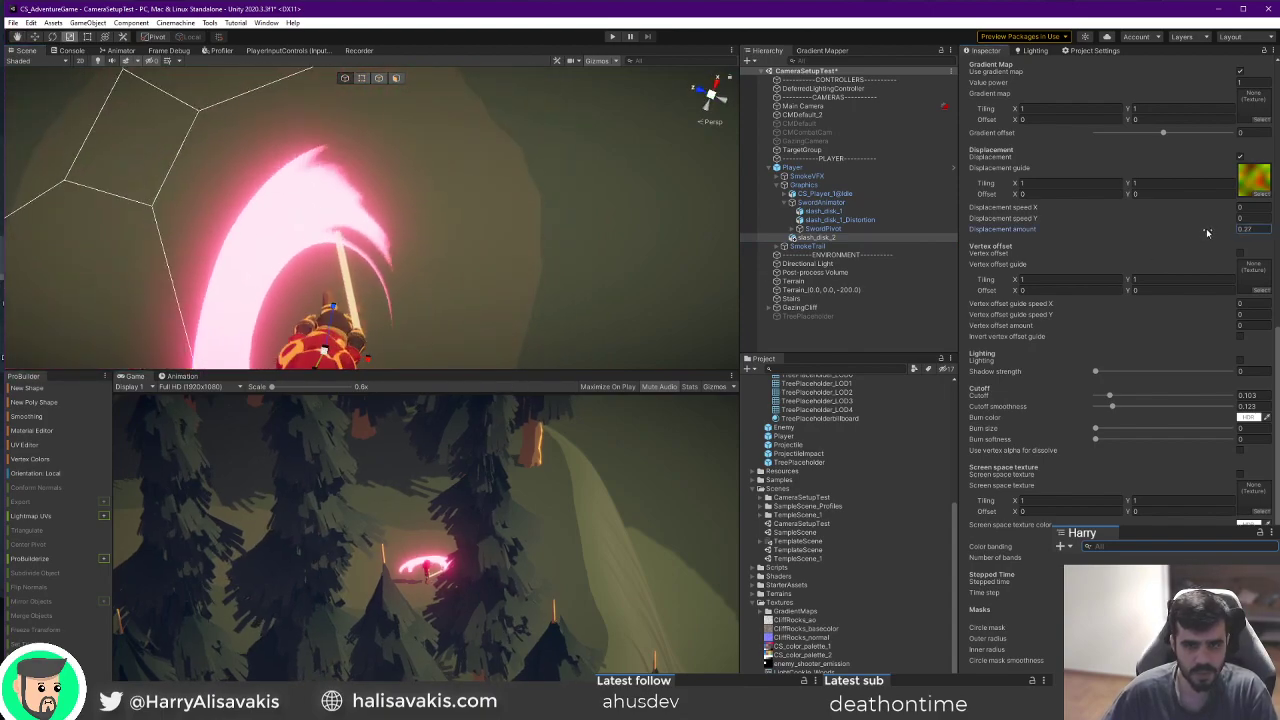
left_click(1104, 184)
type("5")
key("Tab")
type("5")
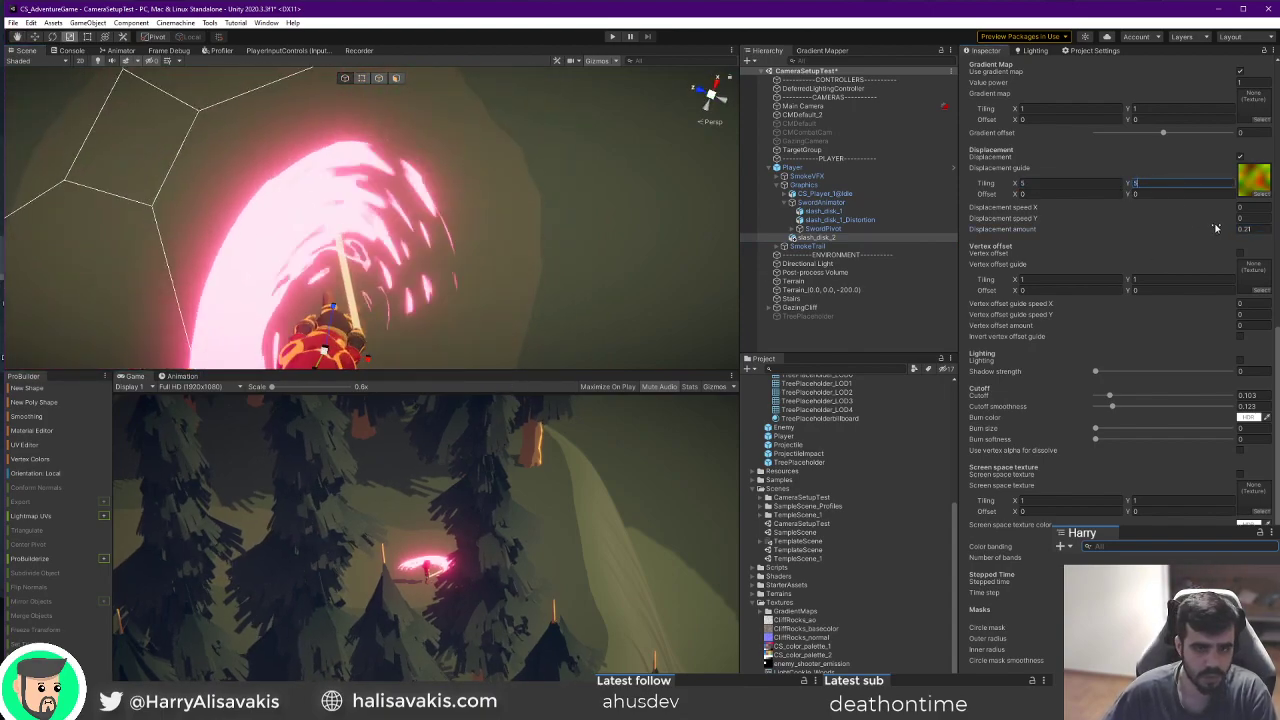
left_click_drag(1217, 230, 1213, 230)
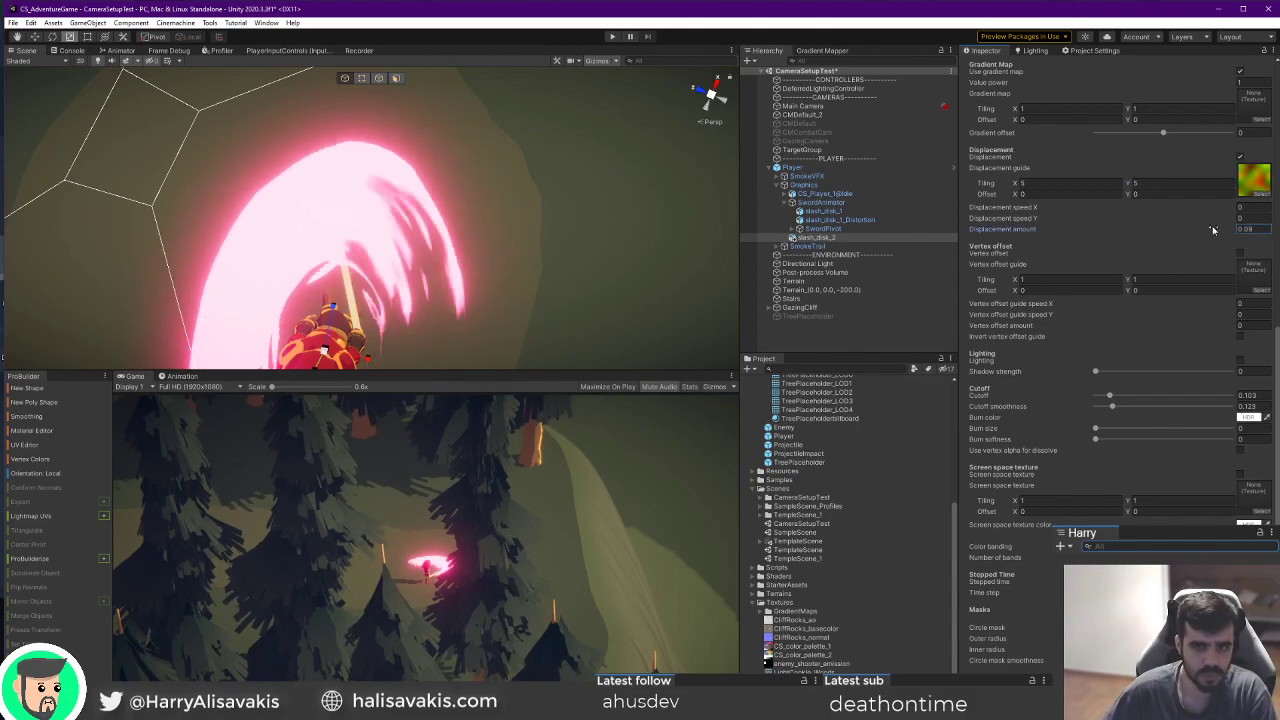
Set the displacement guide's tiling to 3 on both axes and the displacement speed X to about 1.31.
left_click(1100, 183)
type("33")
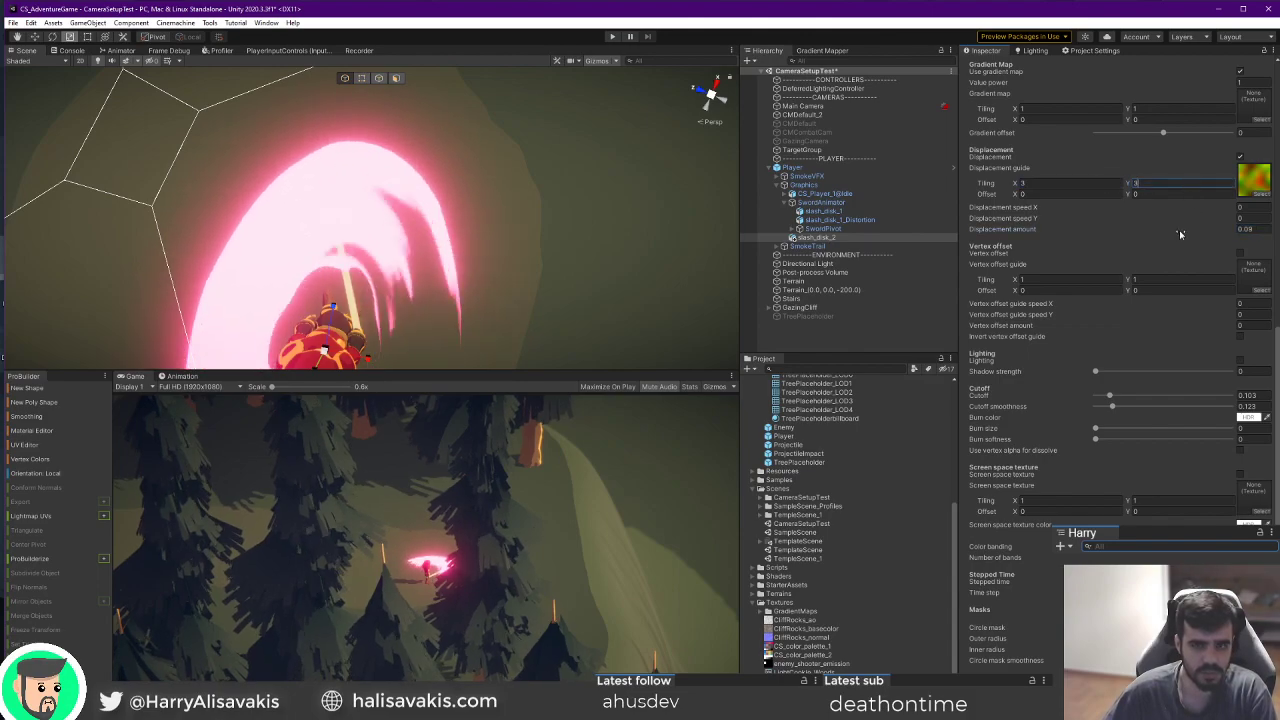
left_click_drag(1187, 232, 1229, 211)
left_click_drag(500, 197, 366, 187, "alt")
scroll(366, 187, "down", 3)
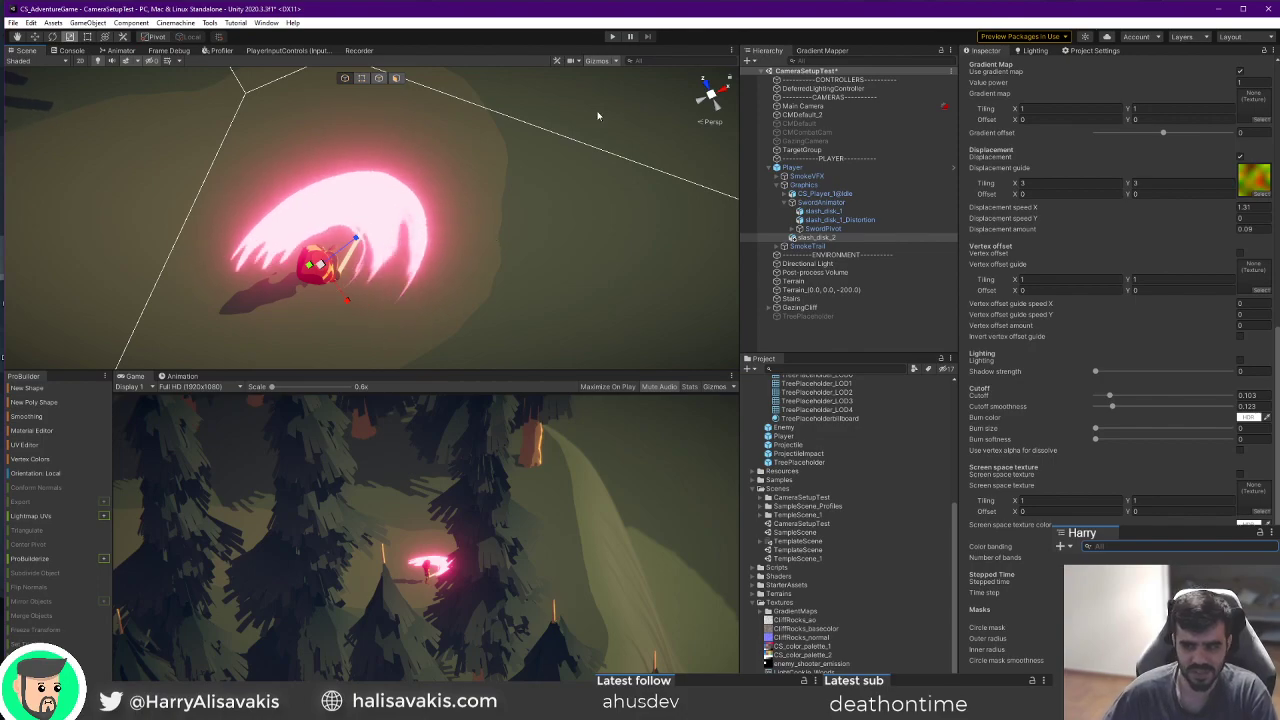
Compare the trees with the pine_branch_1 texture's alpha shape in a floating preview again, and return to the slash effect.
scroll(273, 184, "down", 5)
left_click_drag(495, 260, 393, 216, "alt")
left_click(800, 690)
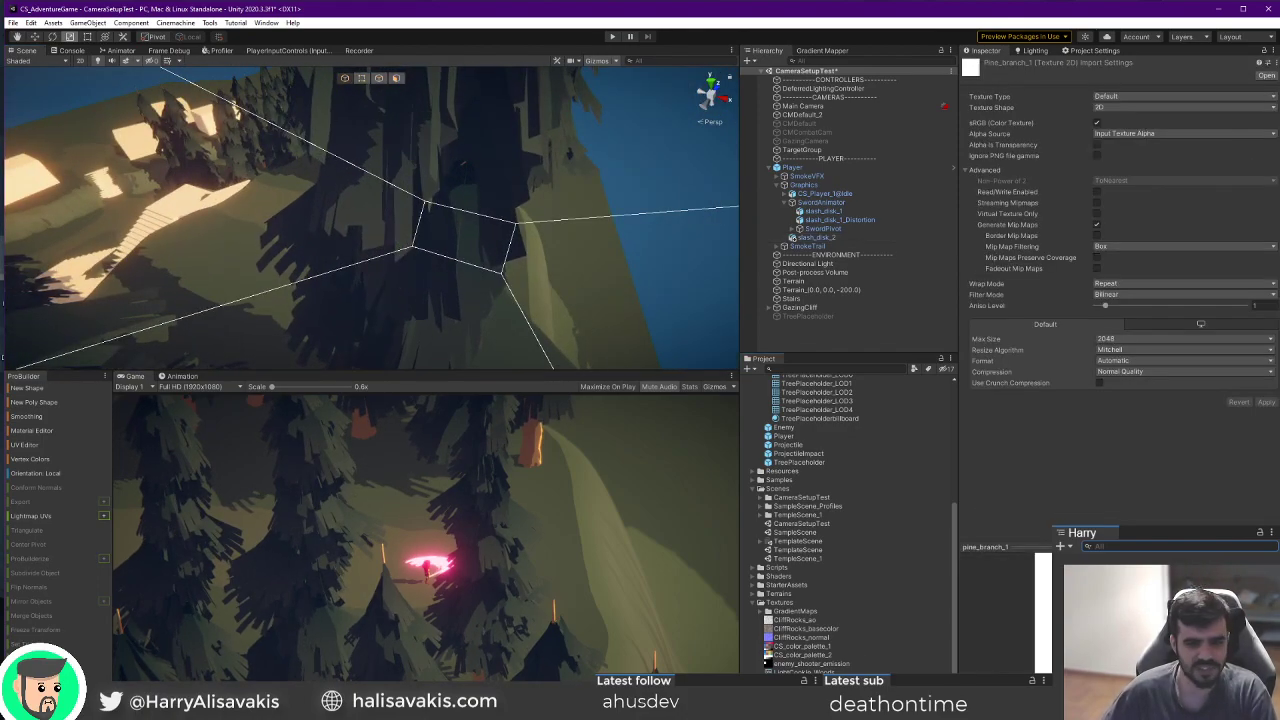
left_click(1212, 547)
right_click(1115, 547)
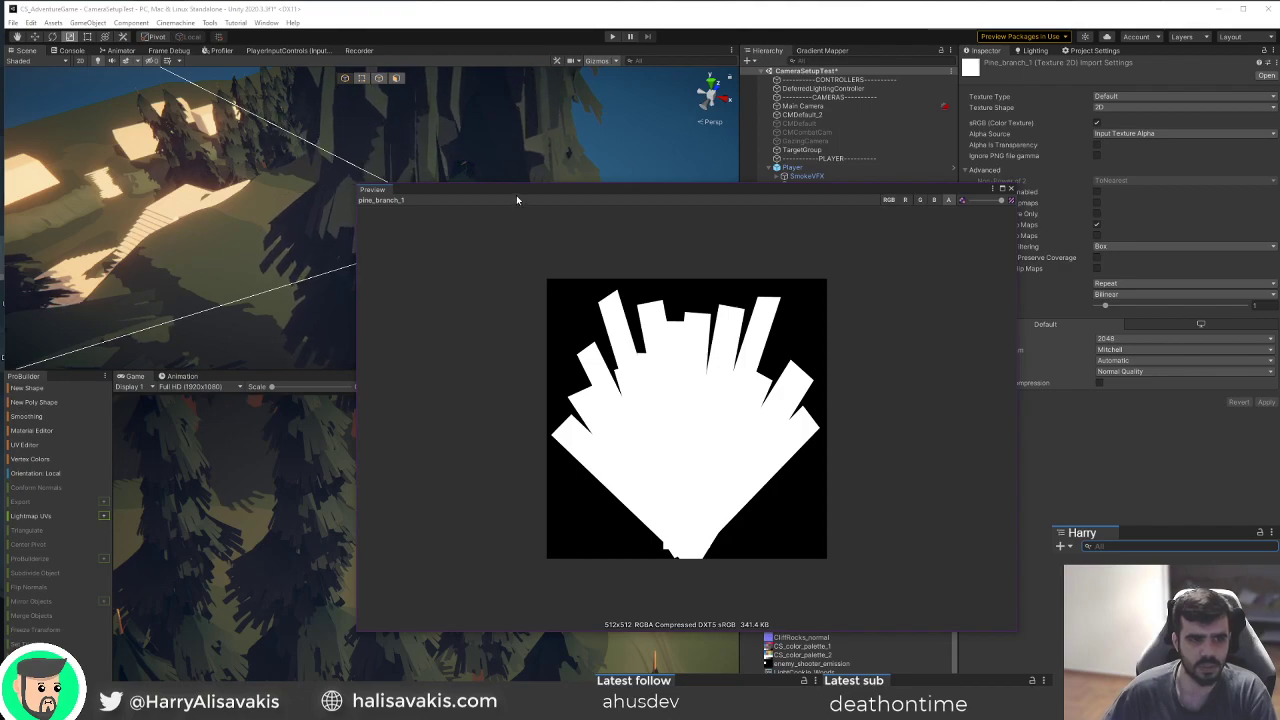
left_click_drag(516, 195, 466, 177)
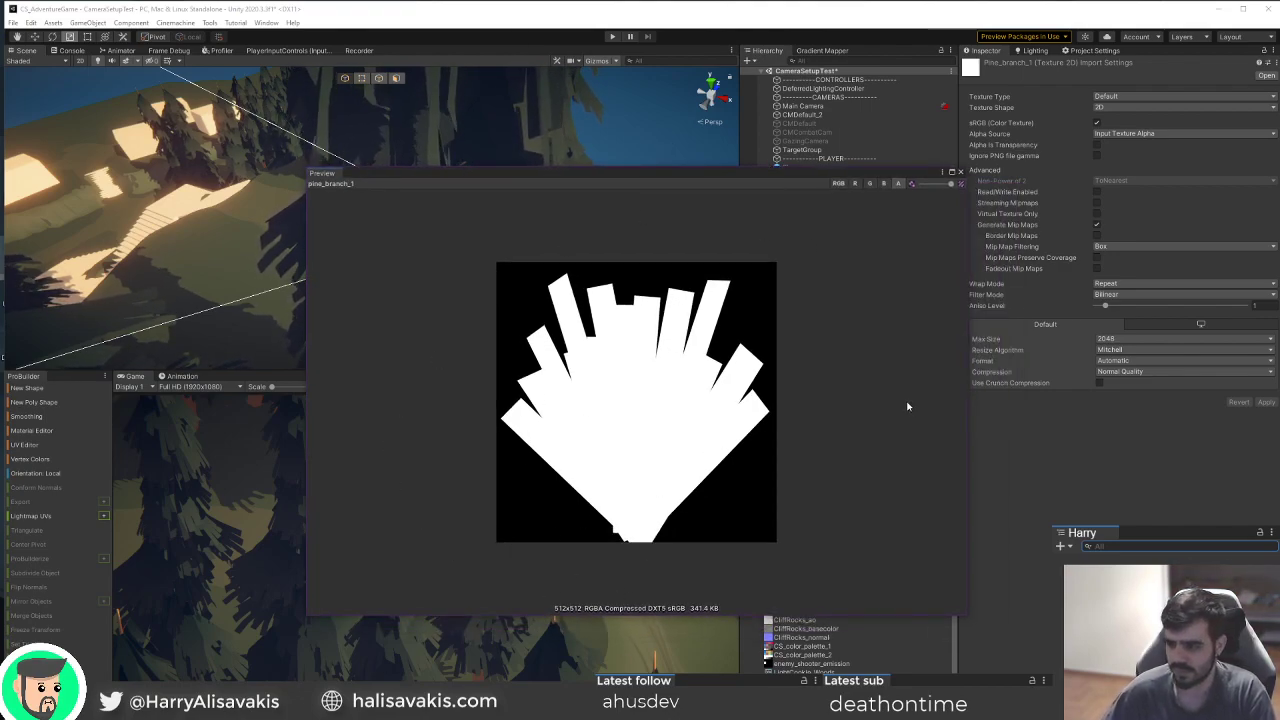
left_click(960, 172)
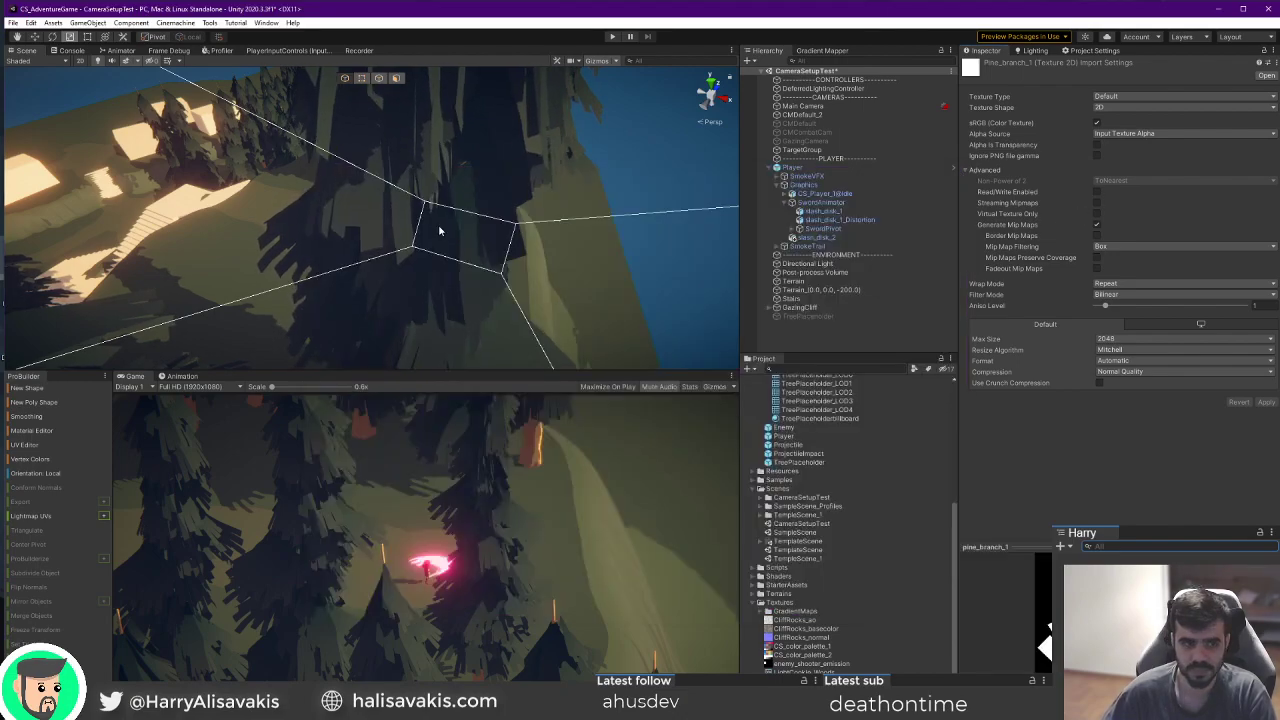
right_click_drag(724, 286, 703, 300)
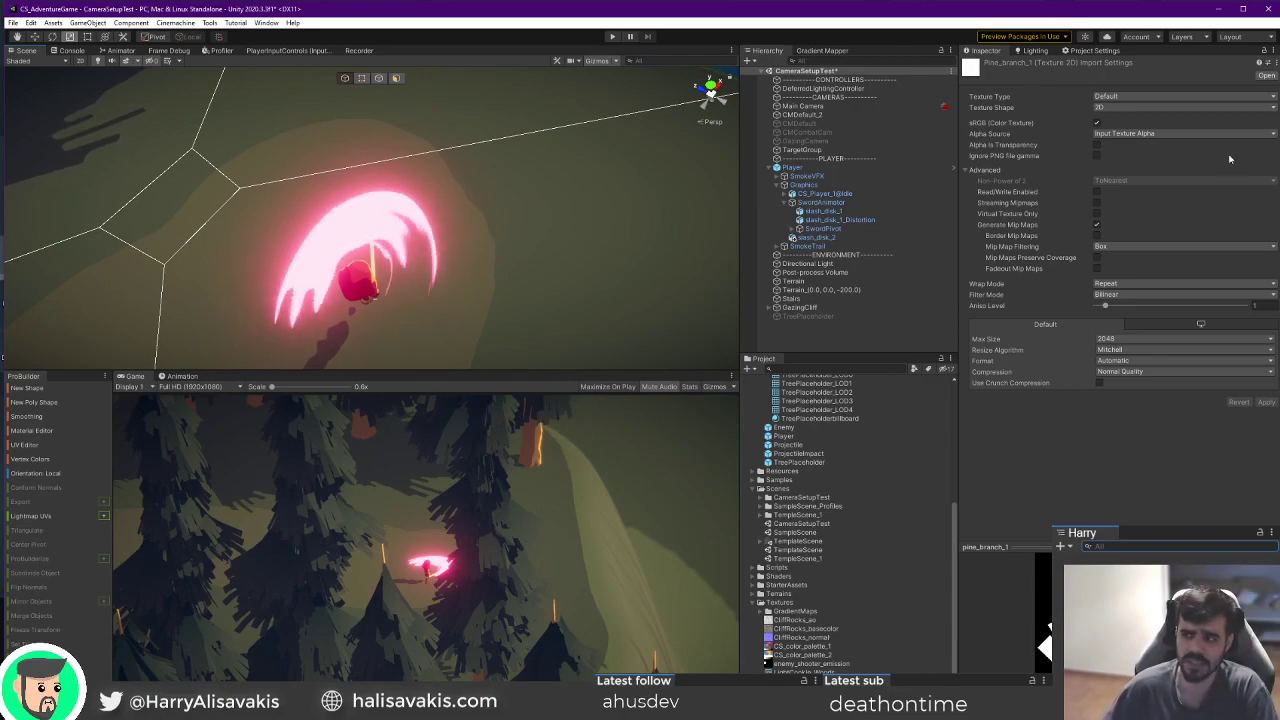
Select slash_disk_2 and swap its displacement guide for a finer noise texture with tiling 1, displacement speed X 0.12 and displacement amount 0.03.
right_click_drag(488, 262, 447, 229)
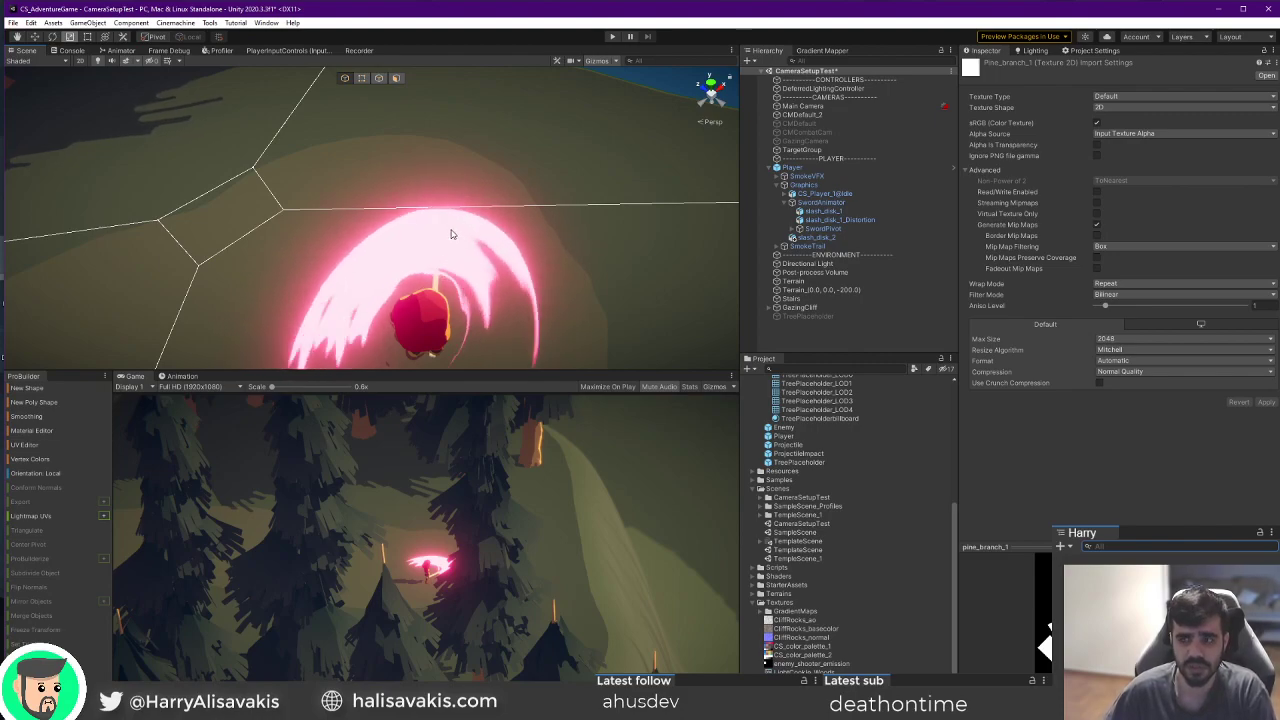
right_click_drag(584, 252, 590, 297)
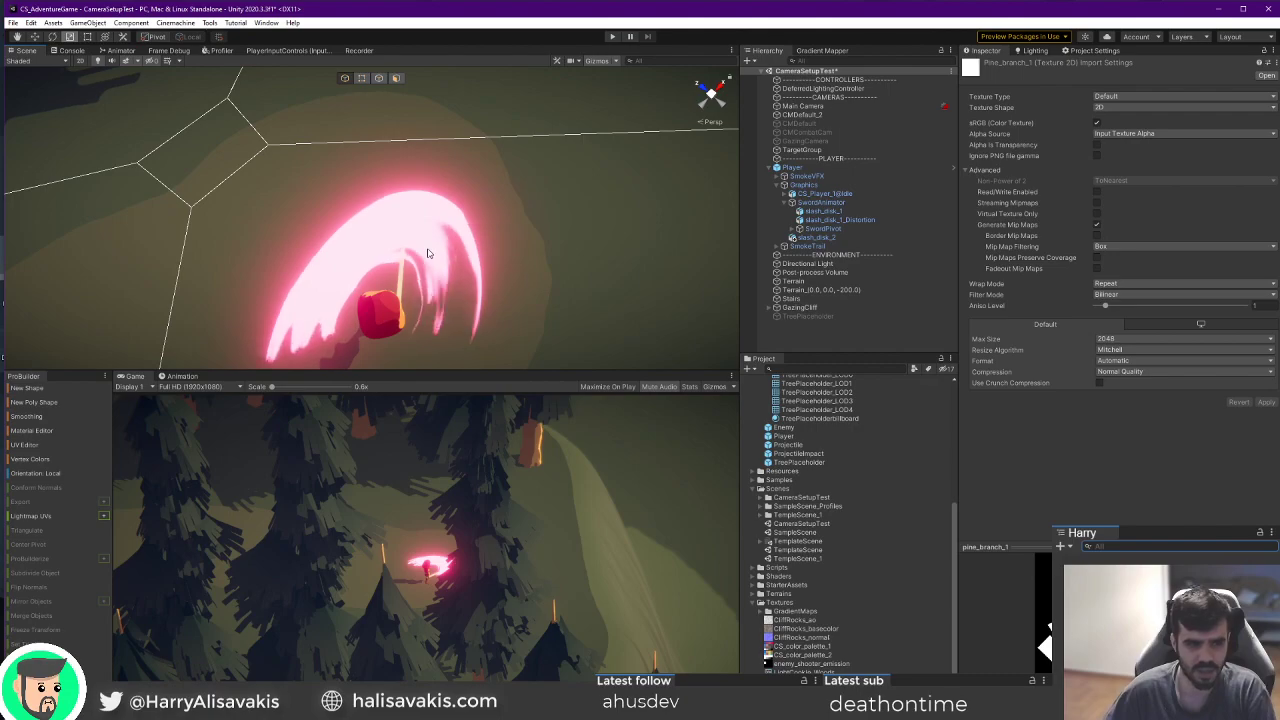
left_click(835, 247)
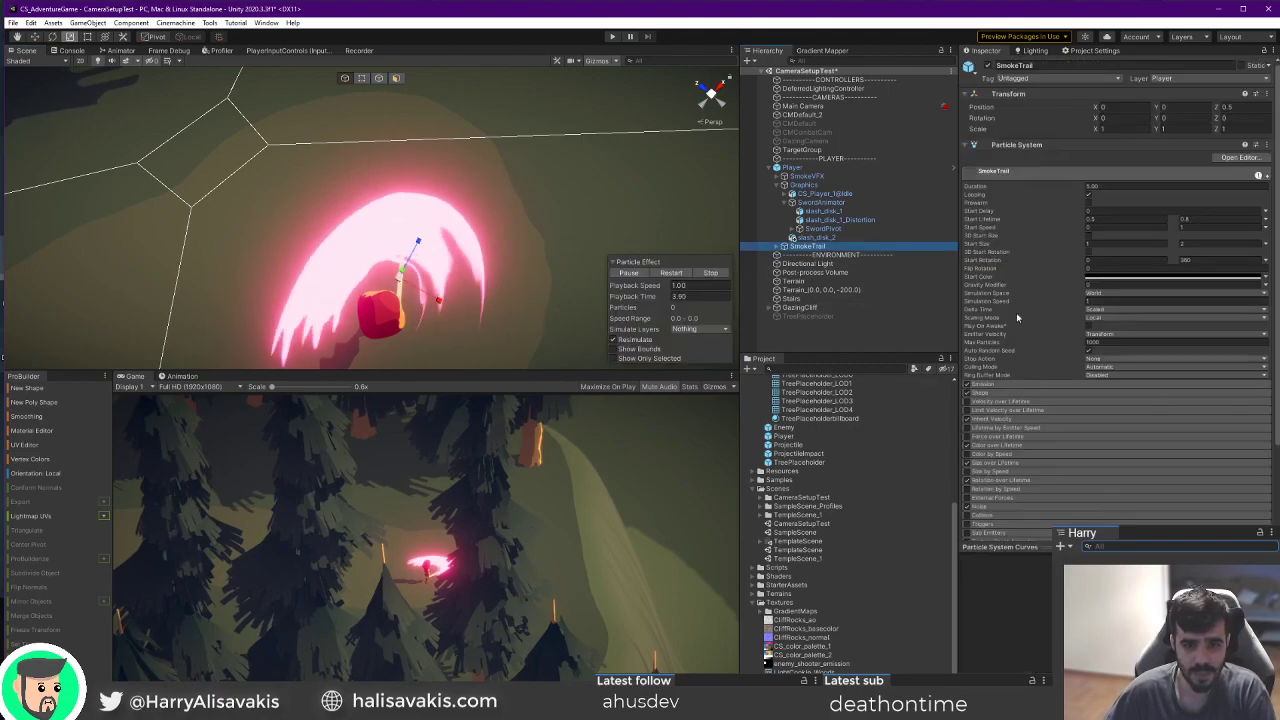
left_click(843, 238)
scroll(1189, 377, "down", 10)
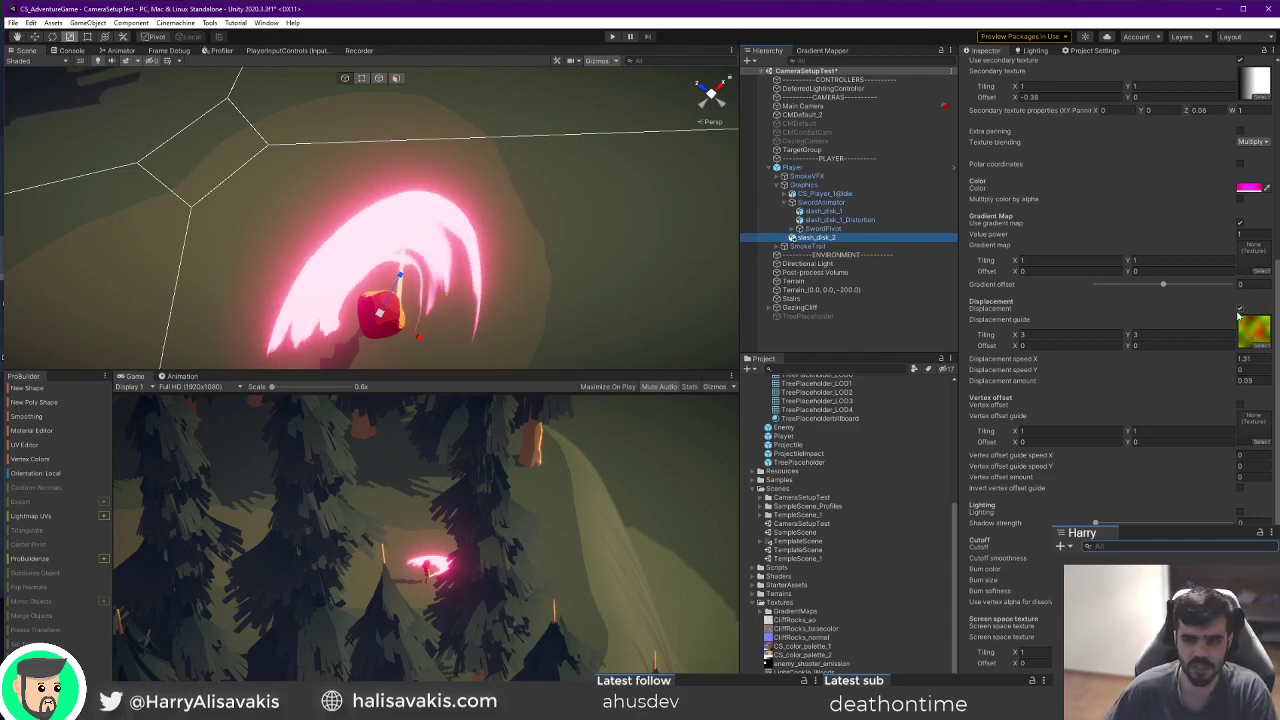
left_click(1264, 347)
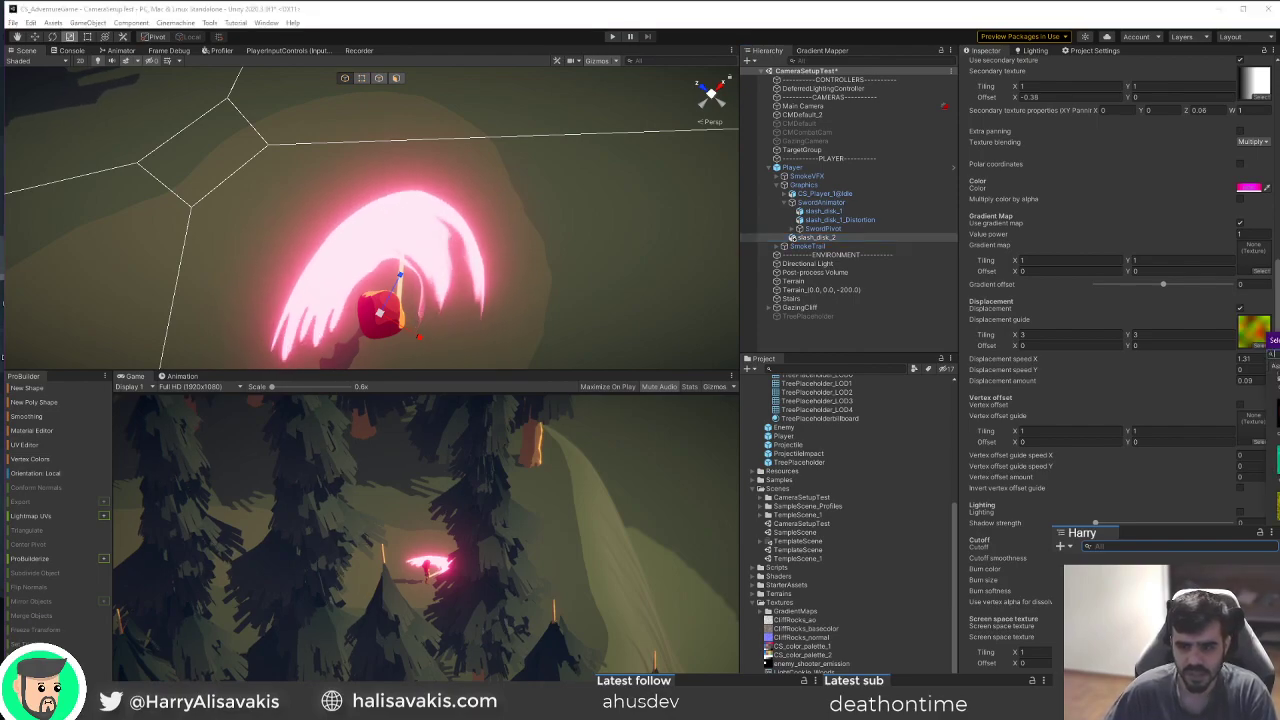
key("Escape")
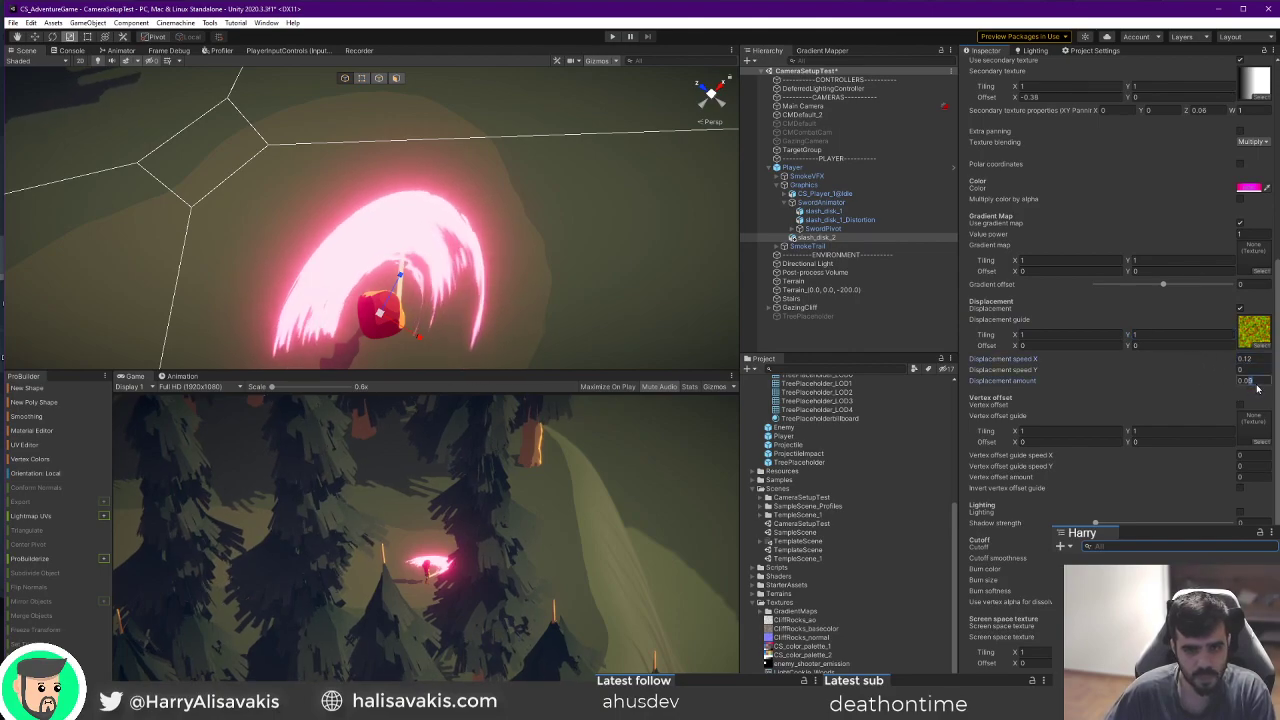
Replace the displacement guide with a broader noise texture, tiled 0.5 on both axes, and raise the displacement speed X to about 0.83.
mouse_move(511, 247)
left_mouse_down("alt")
mouse_move(677, 286)
mouse_move(603, 226)
mouse_move(510, 252)
left_mouse_up("alt")
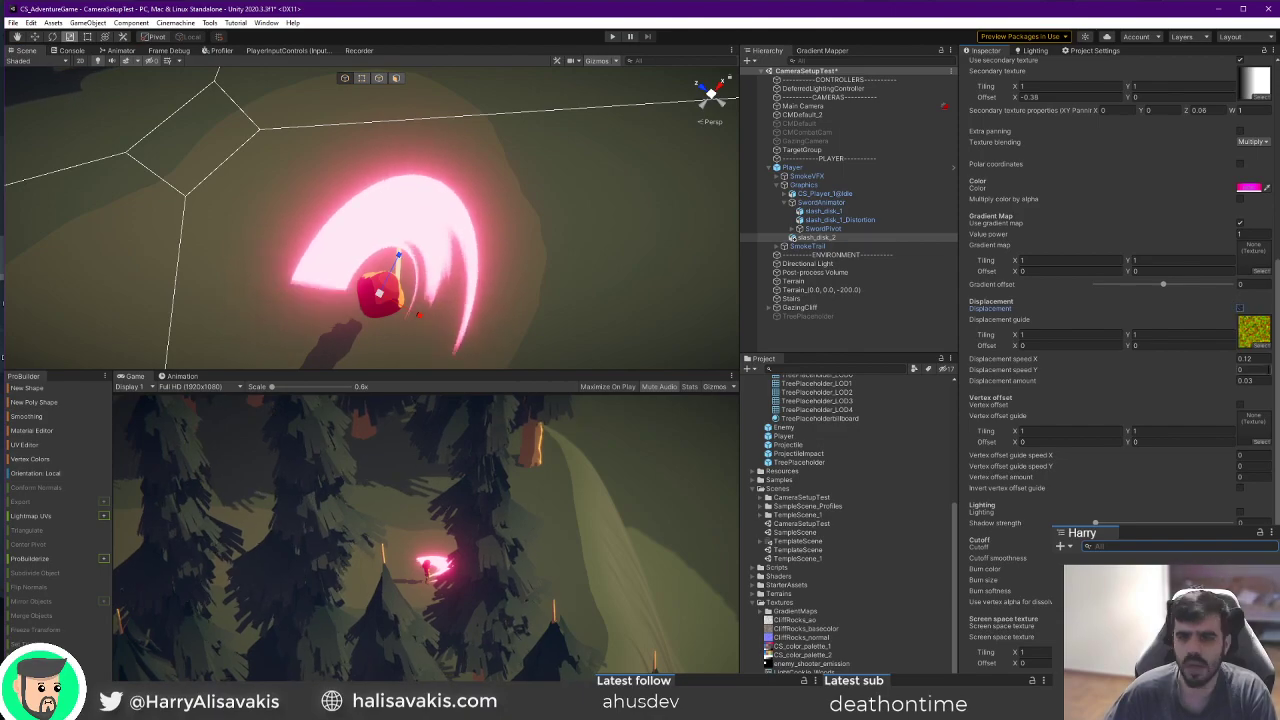
left_click(1262, 348)
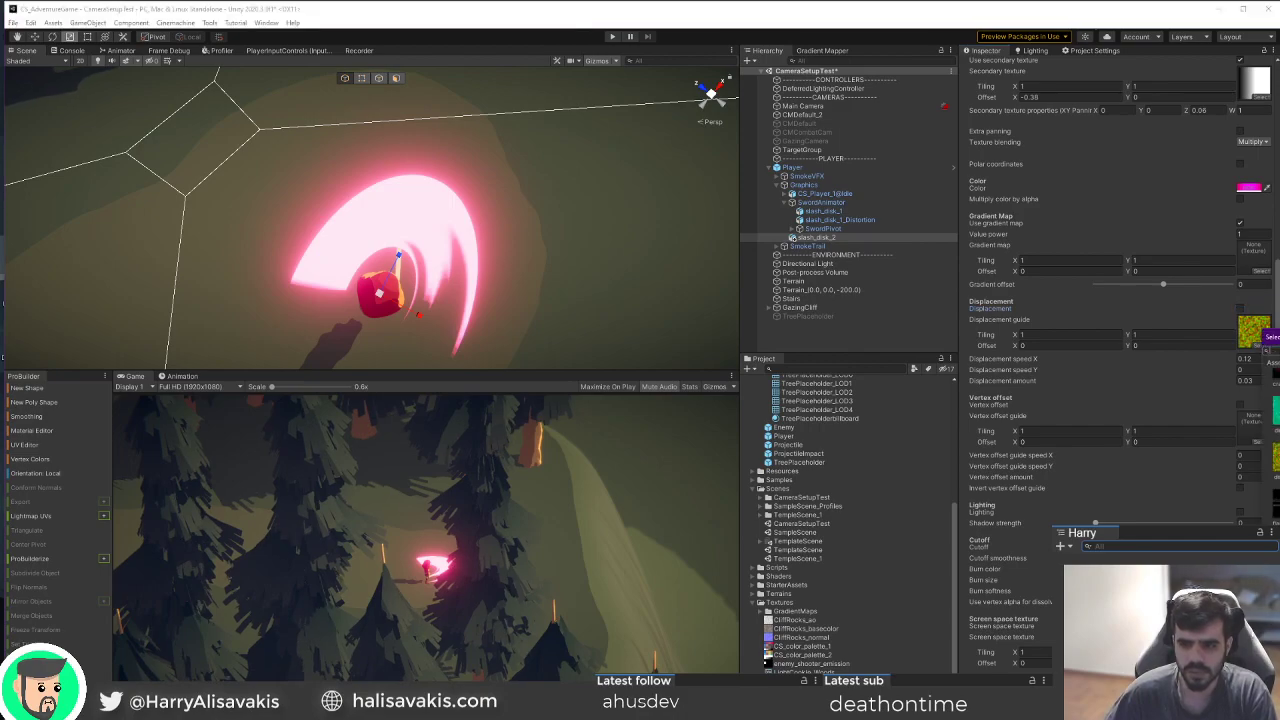
left_click(1203, 326)
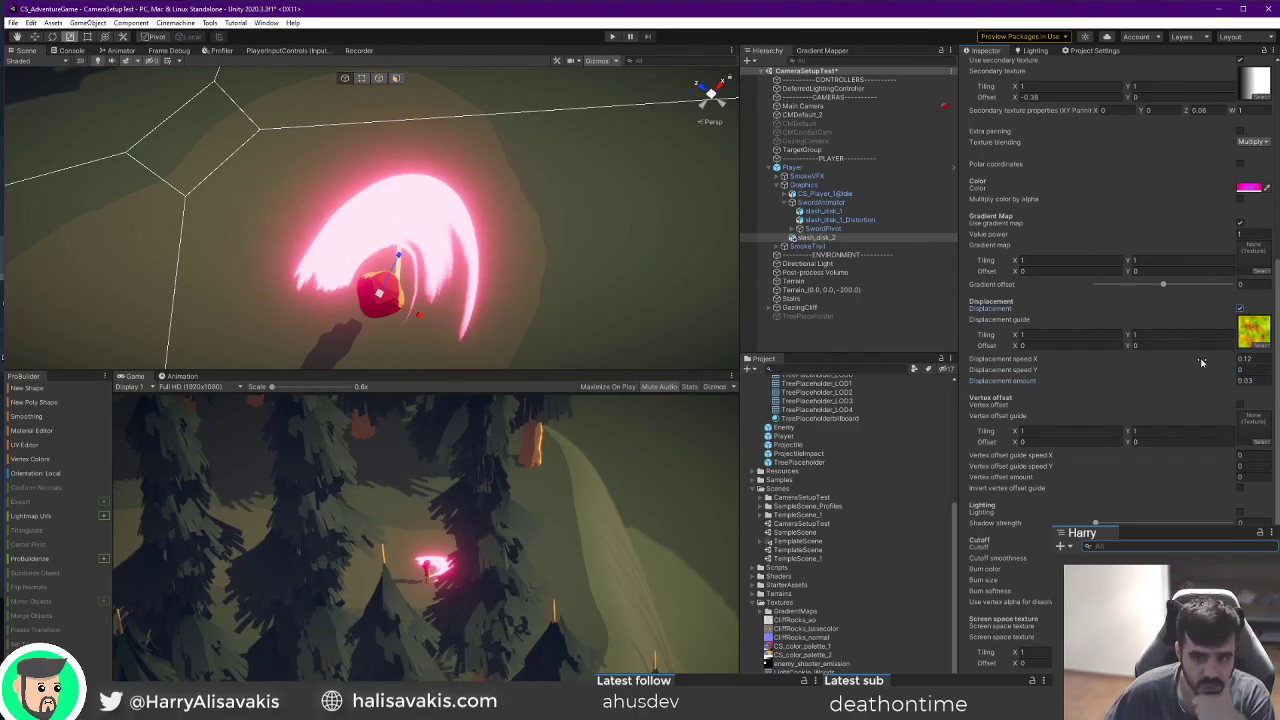
type("0.5")
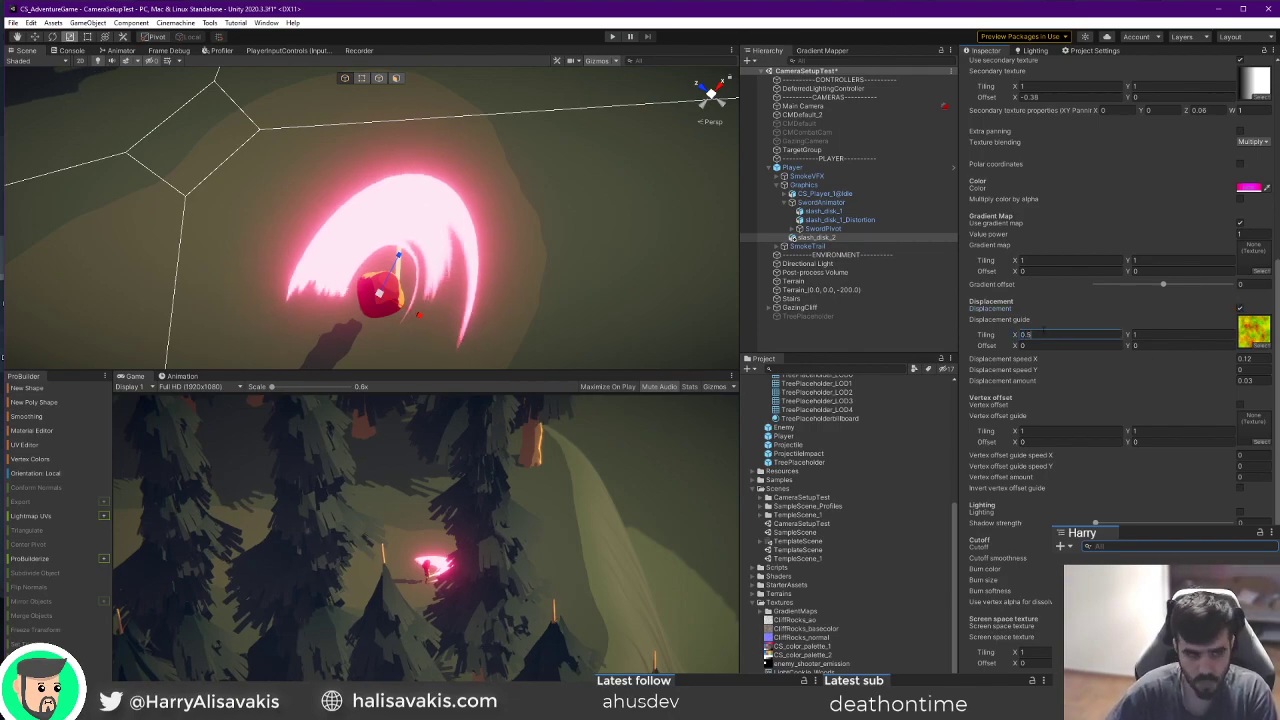
key("Tab")
type("0.5")
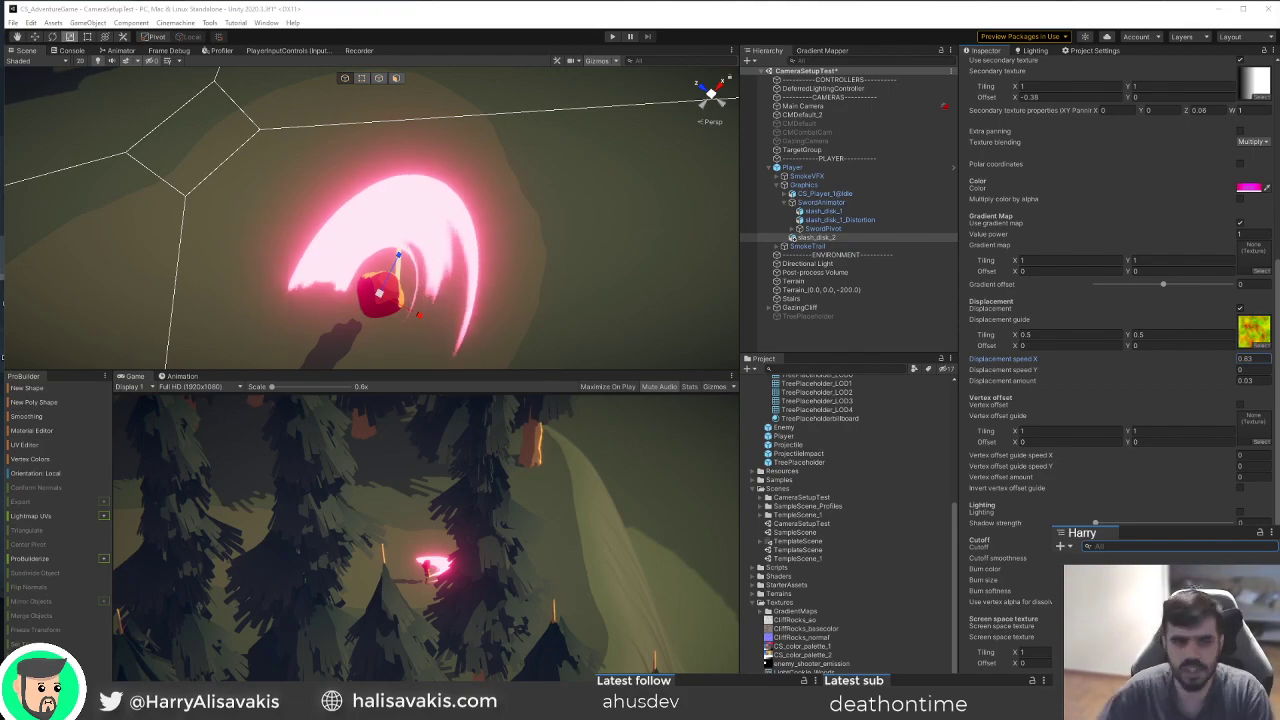
Set the slash material's main texture tiling X to about 1.09.
right_click_drag(478, 231, 562, 214)
scroll(1188, 340, "up", 10)
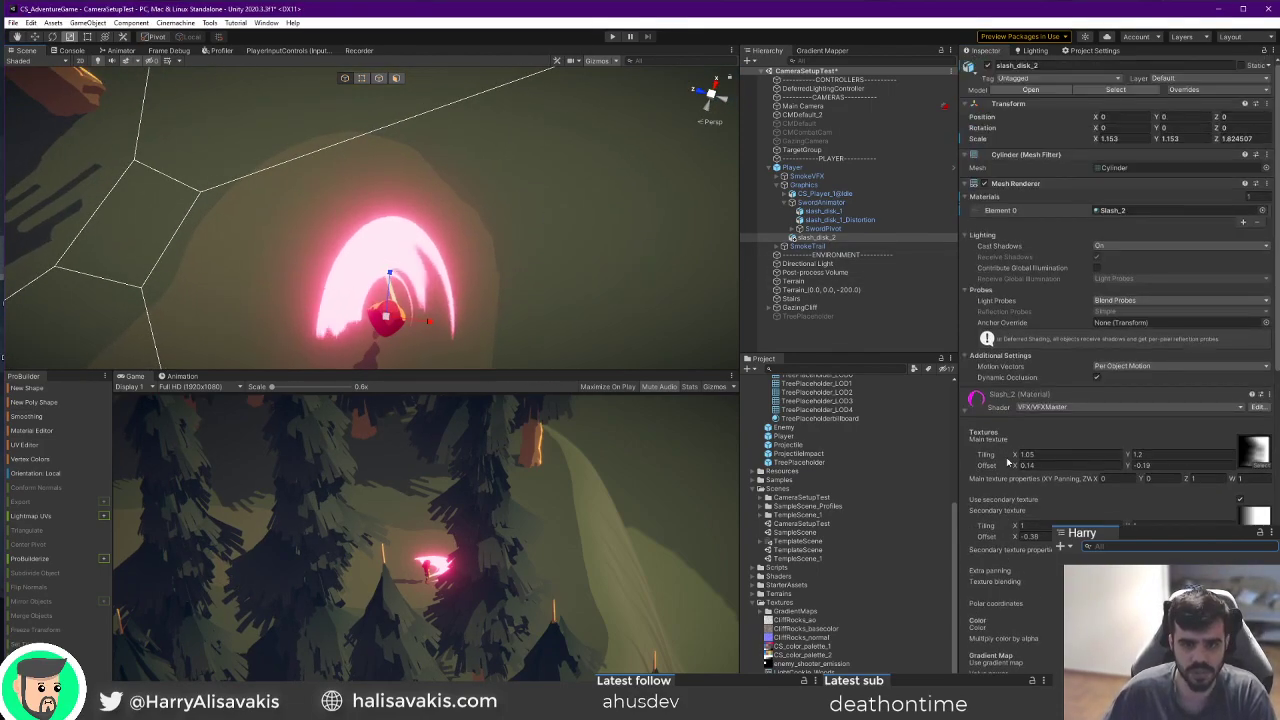
left_click_drag(1019, 456, 1020, 457)
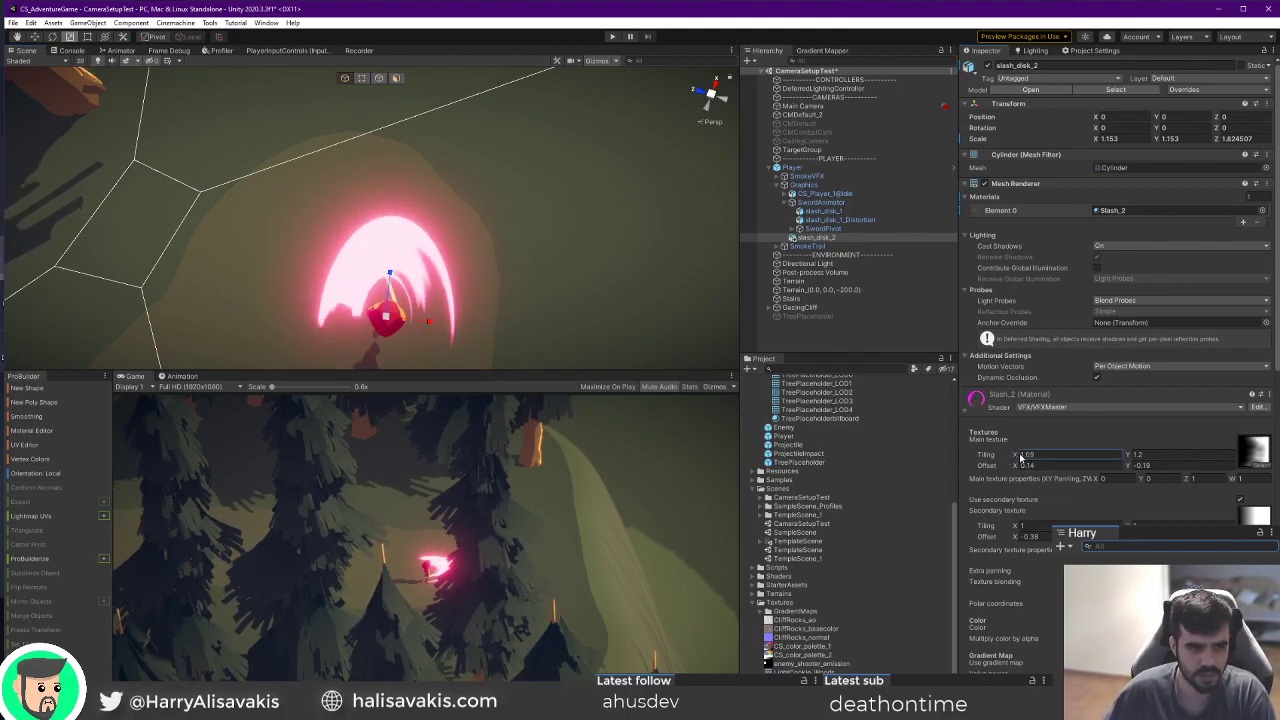
Lower the slash material's cutoff to 0 and set its cutoff smoothness to about 0.204.
left_click_drag(567, 306, 337, 321, "alt")
left_click_drag(1277, 250, 1277, 560)
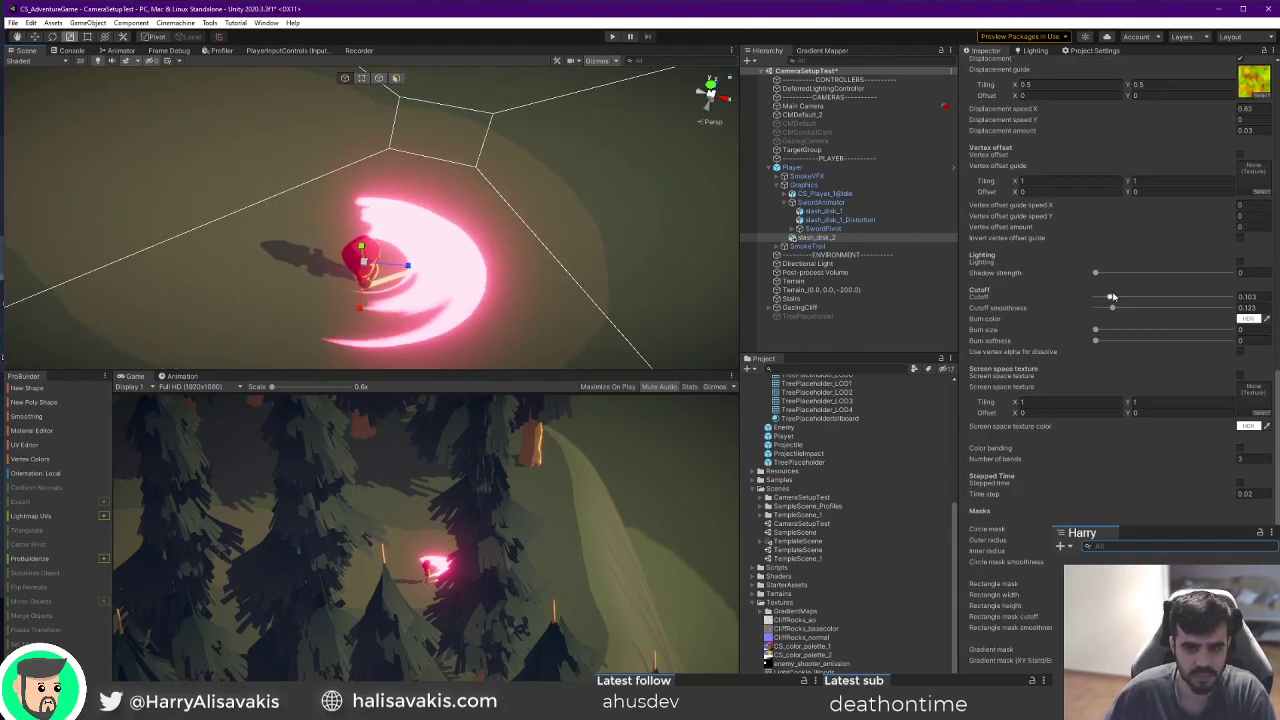
left_click_drag(1111, 297, 1064, 298)
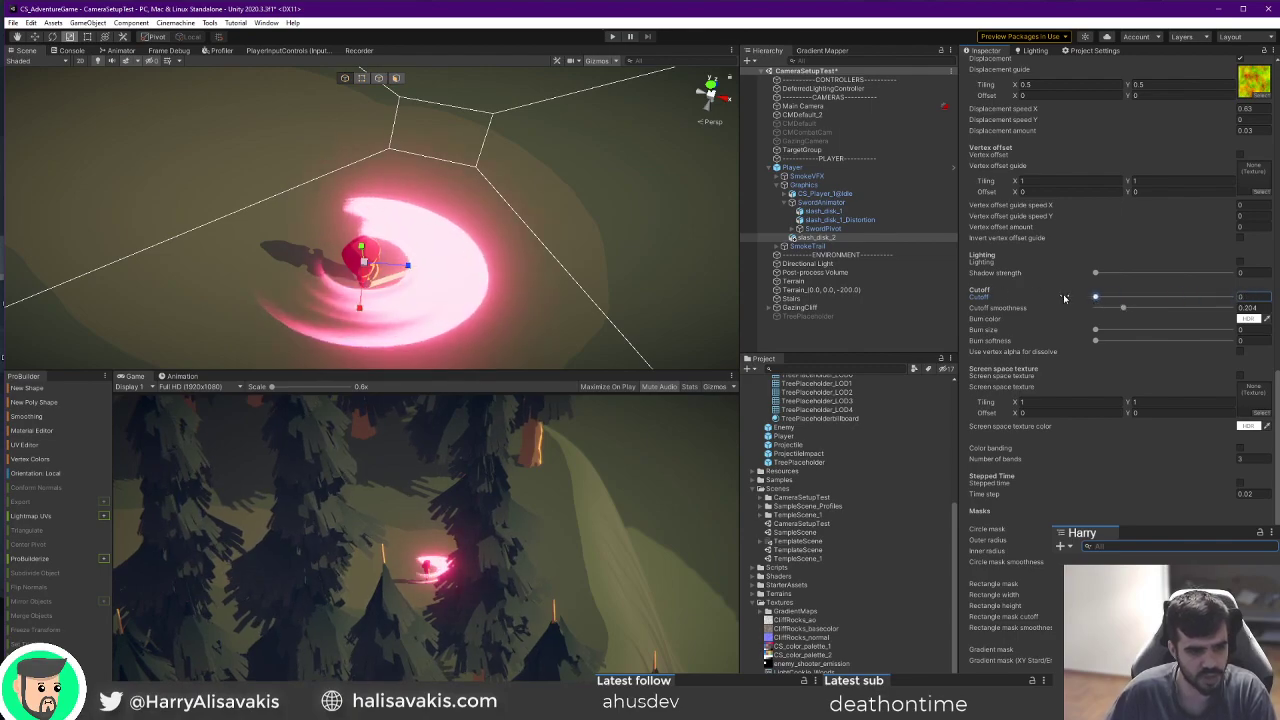
Scale the slash_disk_2 object down slightly around the character.
left_click_drag(540, 308, 595, 315, "alt")
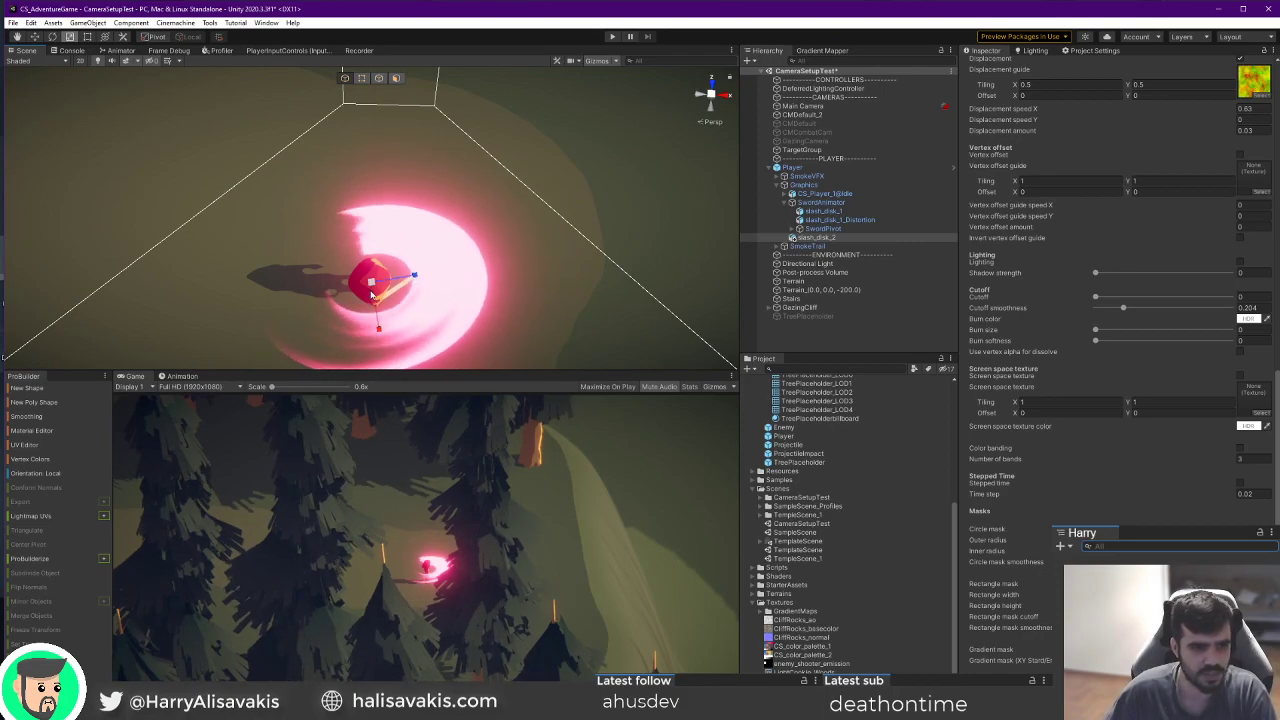
scroll(1089, 206, "up", 15)
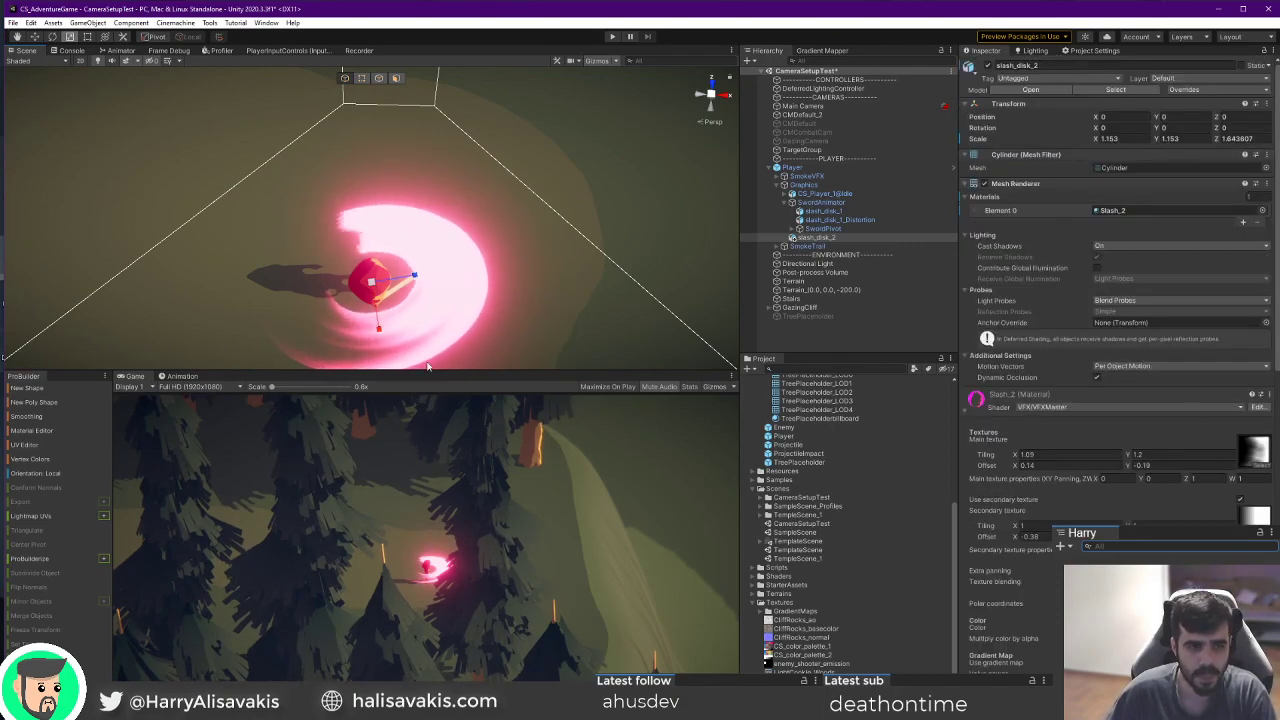
left_click_drag(371, 282, 420, 277)
scroll(1149, 457, "down", 8)
scroll(1151, 479, "up", 7)
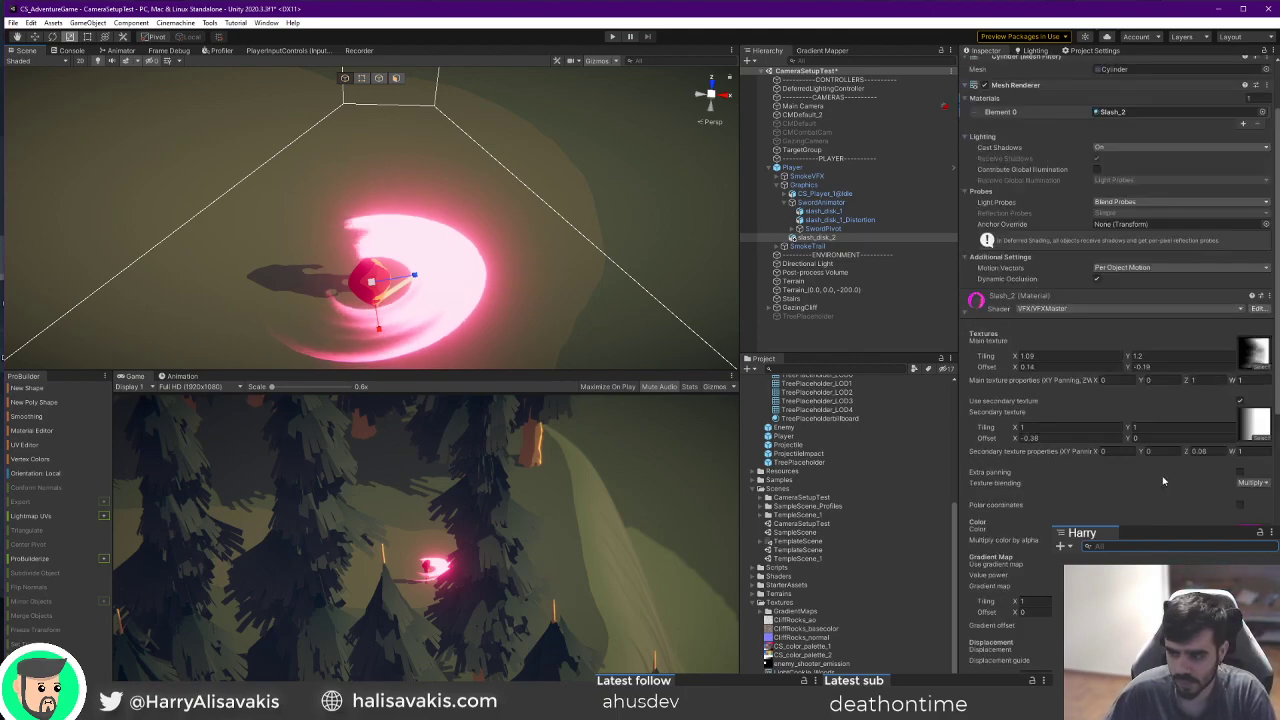
Turn off the slash material's gradient map and raise the value power to 4.63.
left_click(1192, 381)
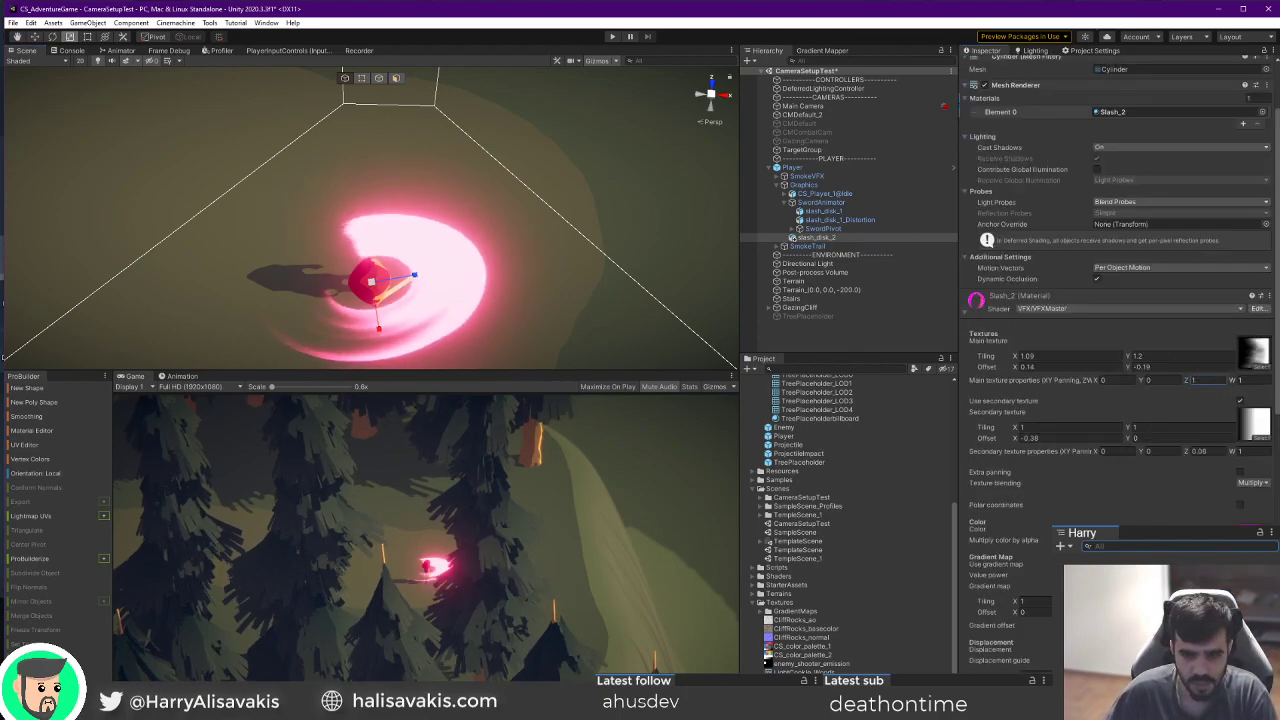
scroll(1115, 400, "down", 2)
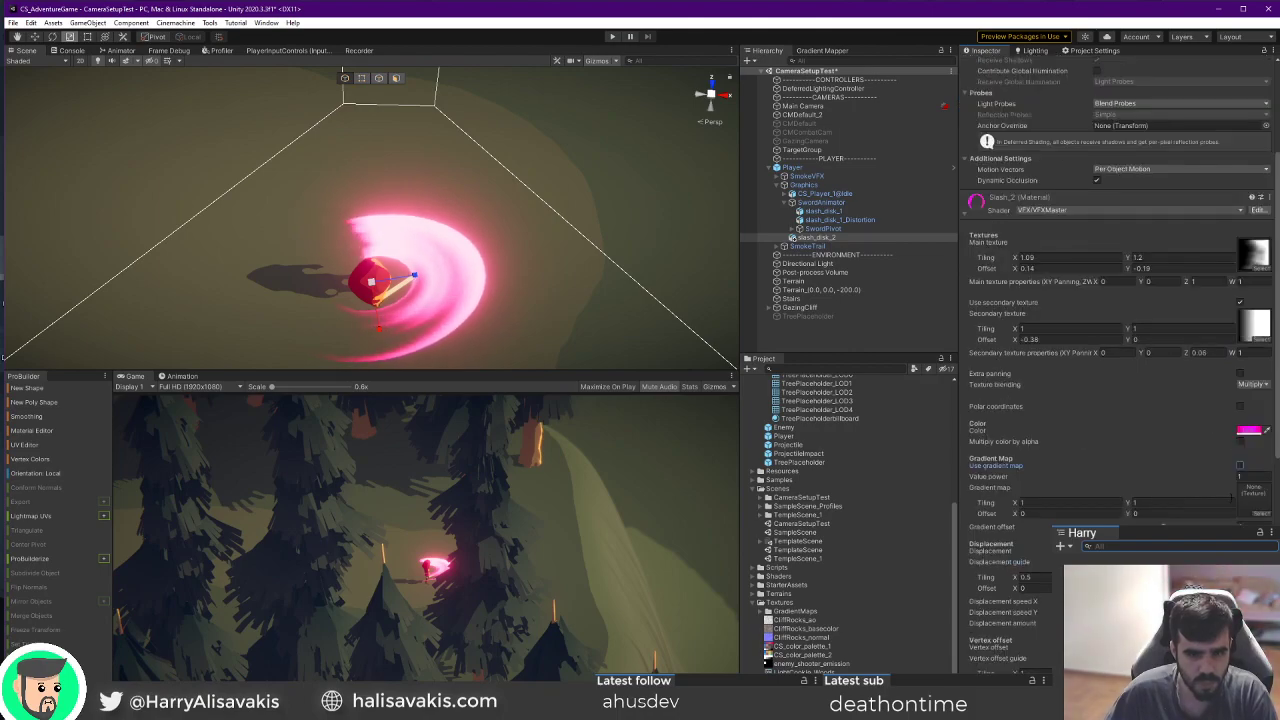
left_click_drag(1209, 478, 1264, 501)
left_click_drag(409, 152, 818, 351, "alt")
left_click_drag(405, 235, 415, 202, "alt")
Change the slash material's color from magenta to white.
left_click(1252, 432)
left_click_drag(1279, 492, 1279, 484)
left_click_drag(560, 240, 671, 308, "alt")
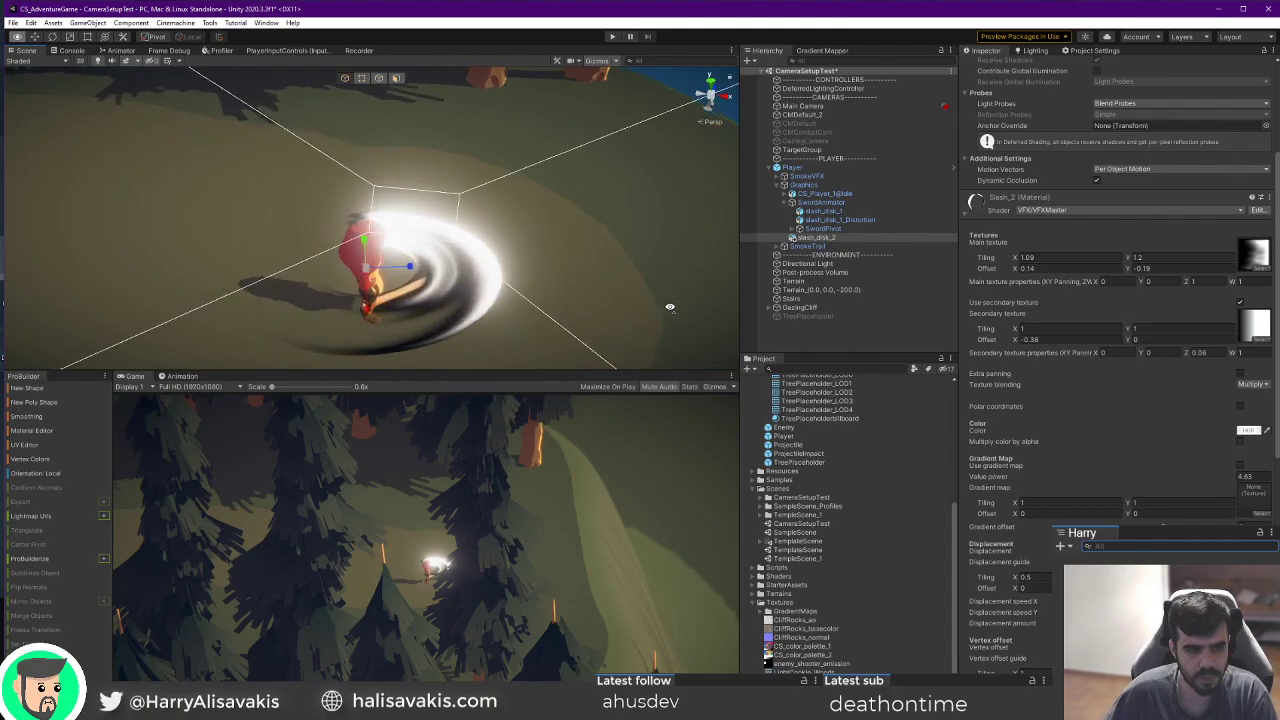
Turn the gradient map back on and search the available gradient map textures for "gra".
left_click(1240, 465)
left_click(1264, 514)
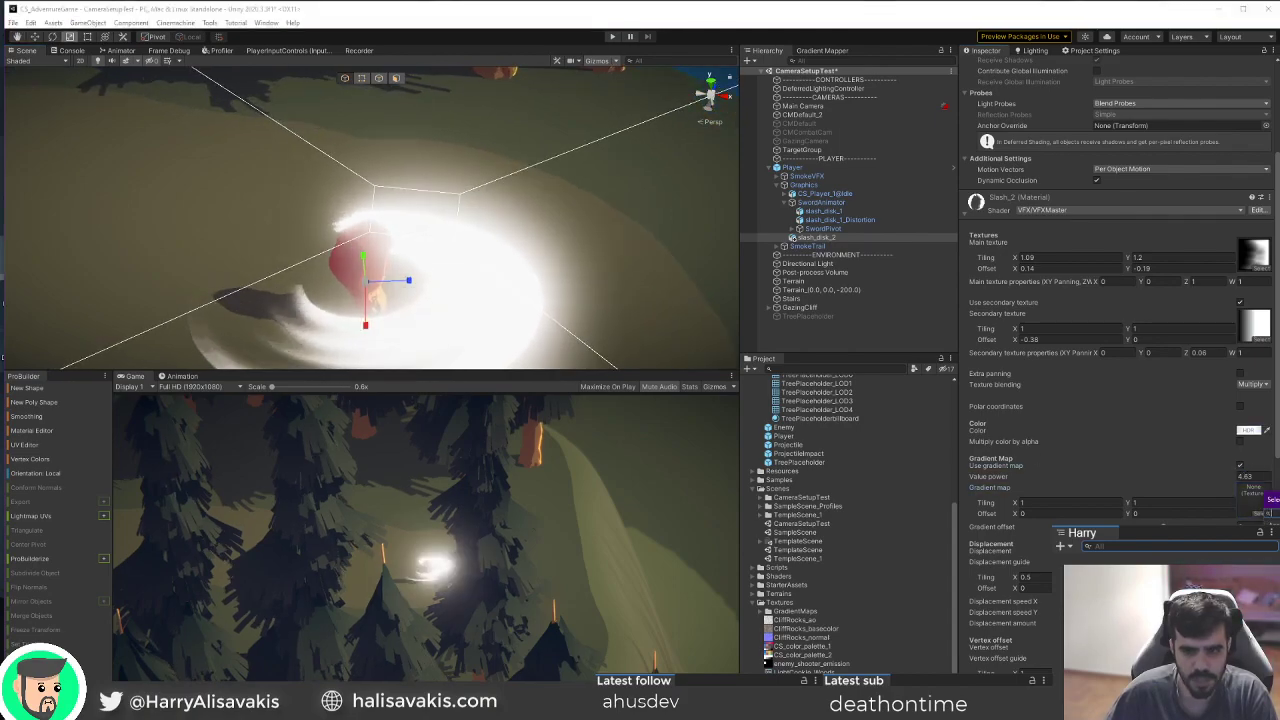
type("gra")
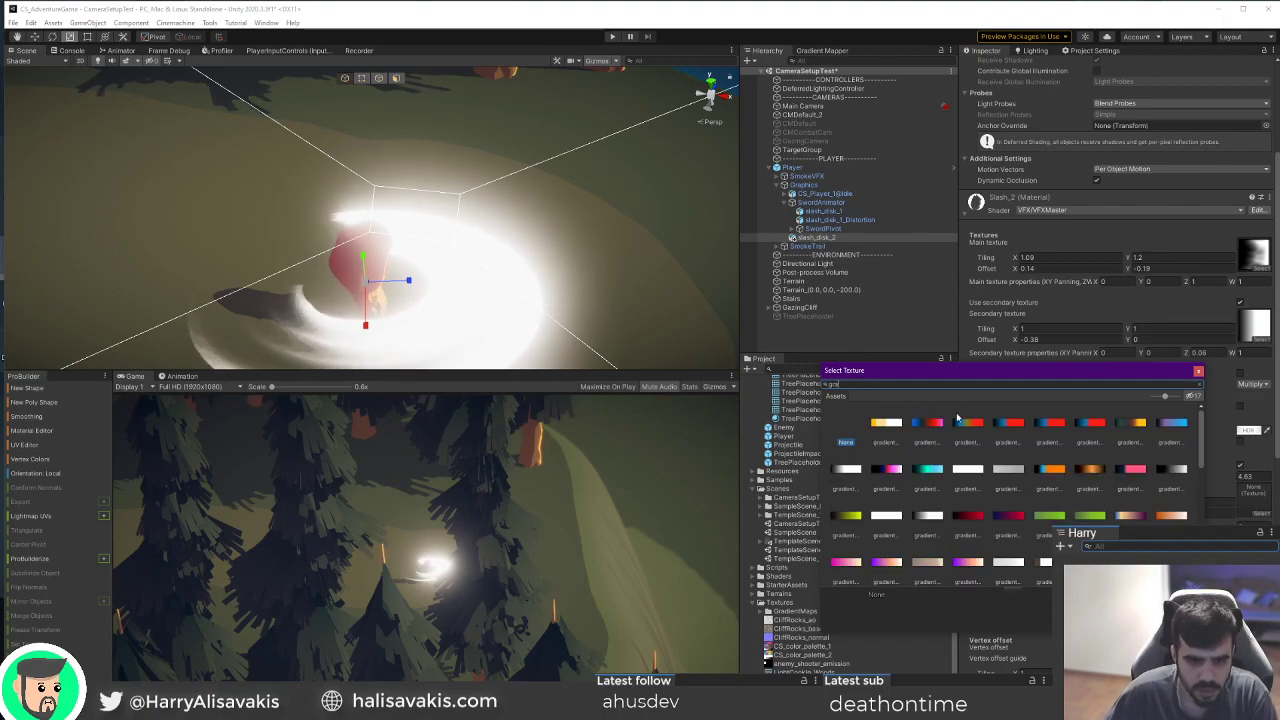
Try several gradient maps on the slash, including gradient_map_1, gradient_map_4, gradient_map_5 and the dark red and purple-red ones.
left_click(937, 428)
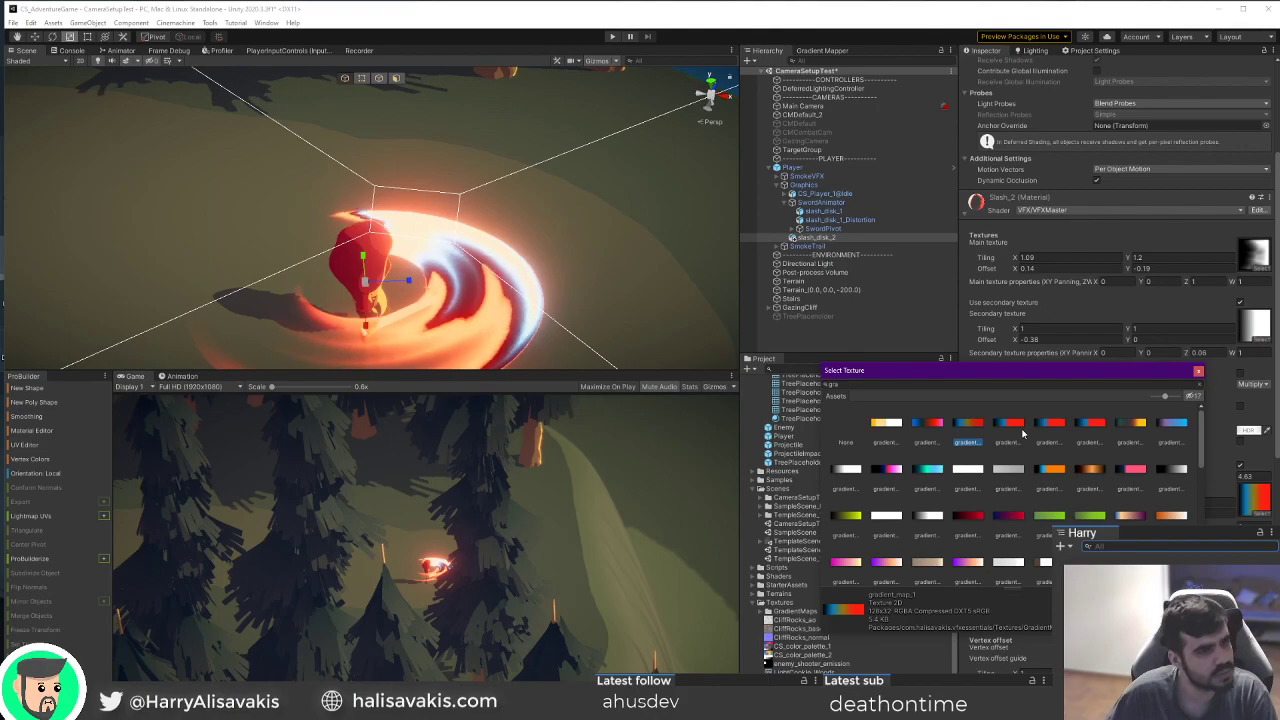
left_click(1082, 436)
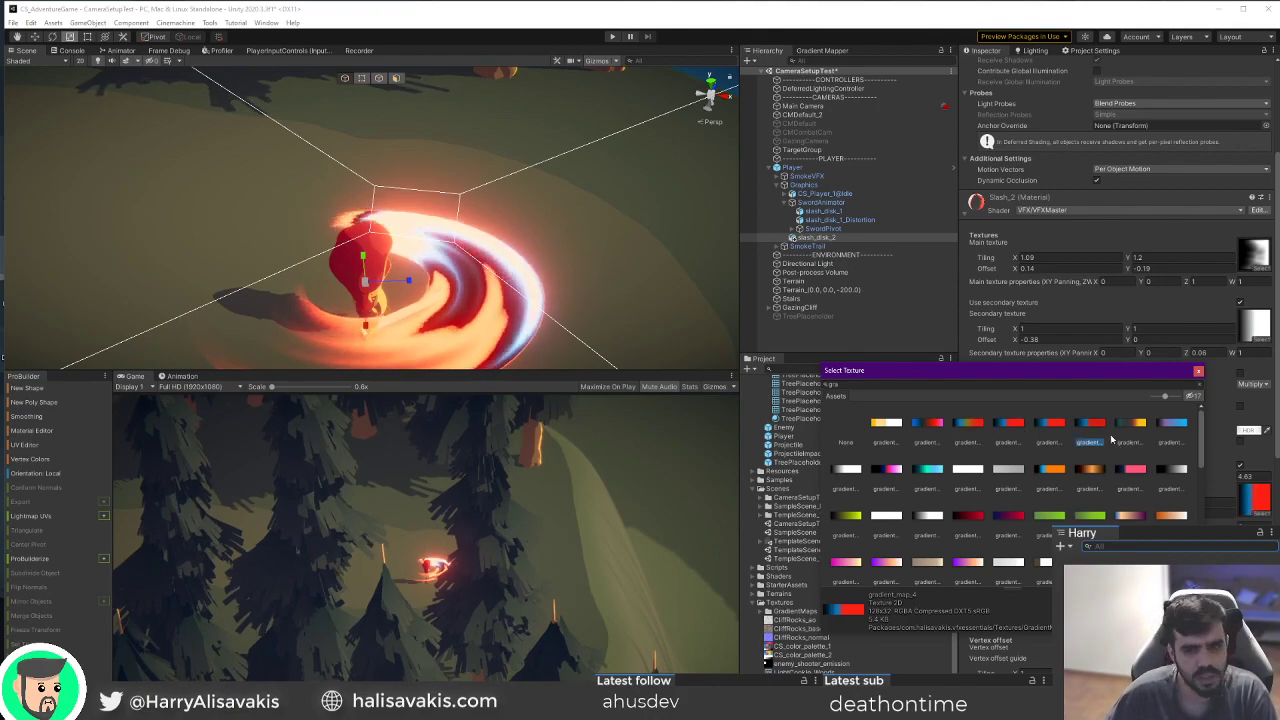
left_click(1138, 432)
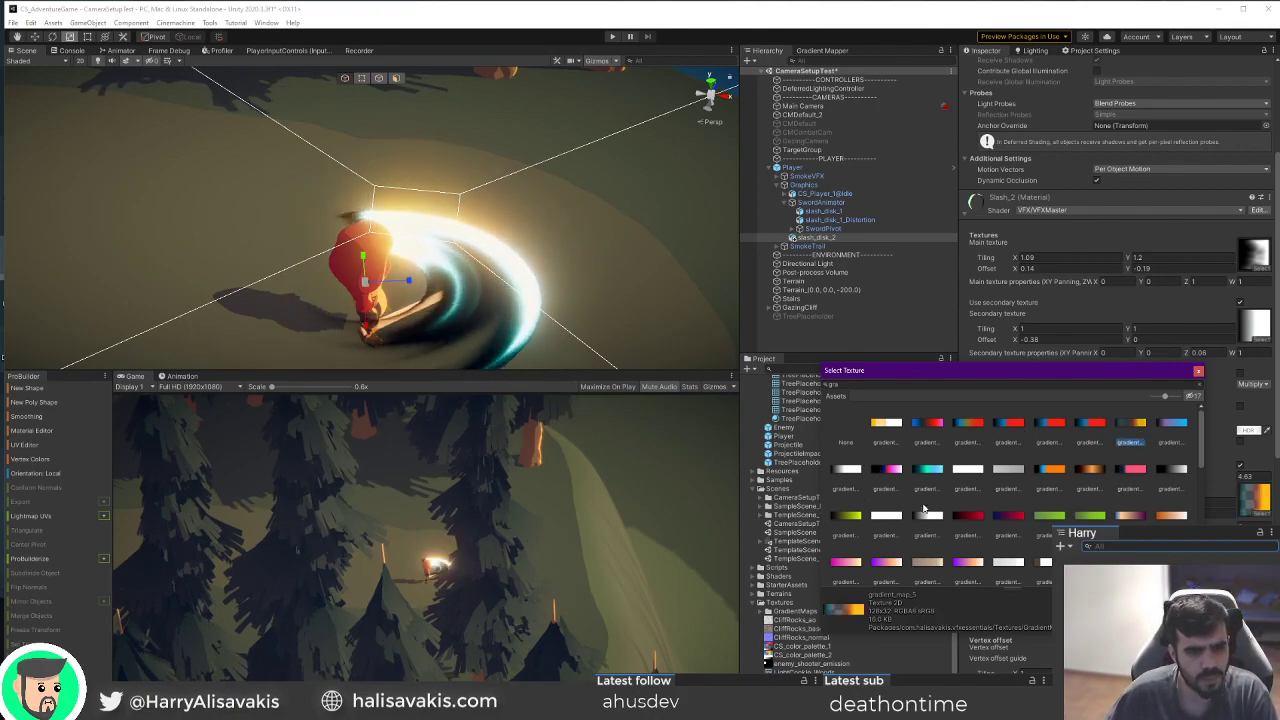
left_click(927, 474)
left_click(961, 528)
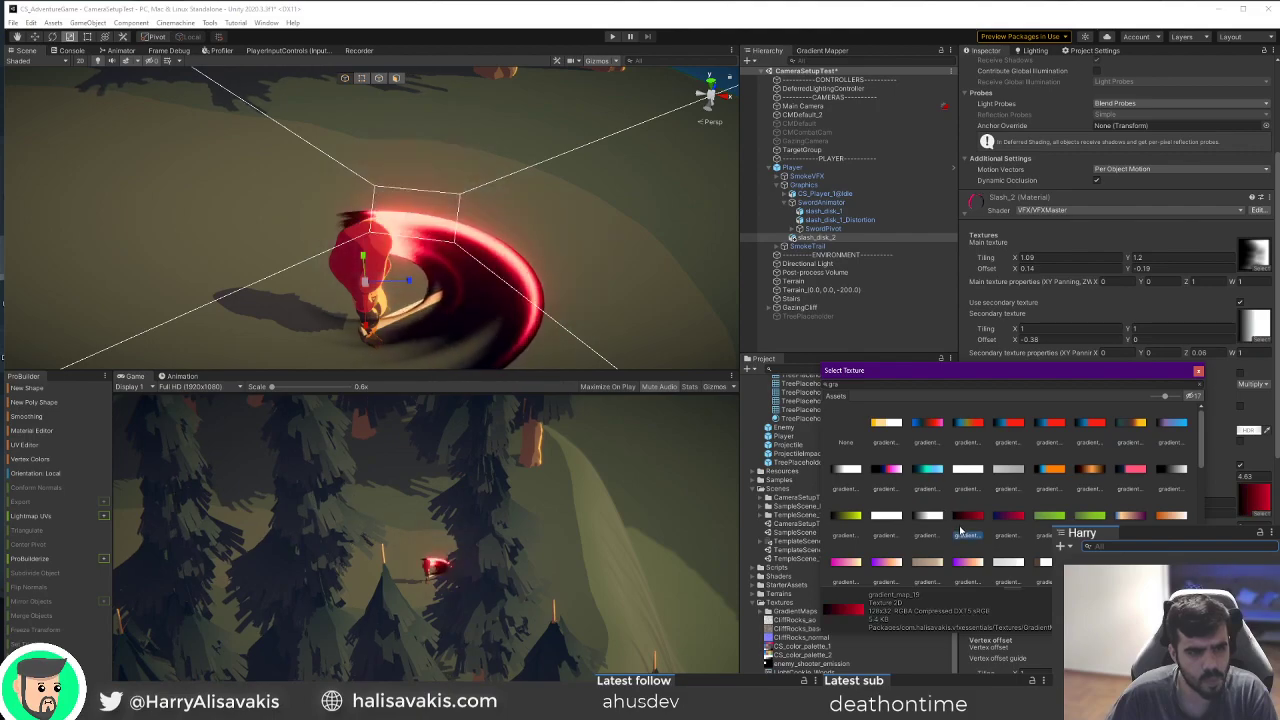
left_click(1010, 520)
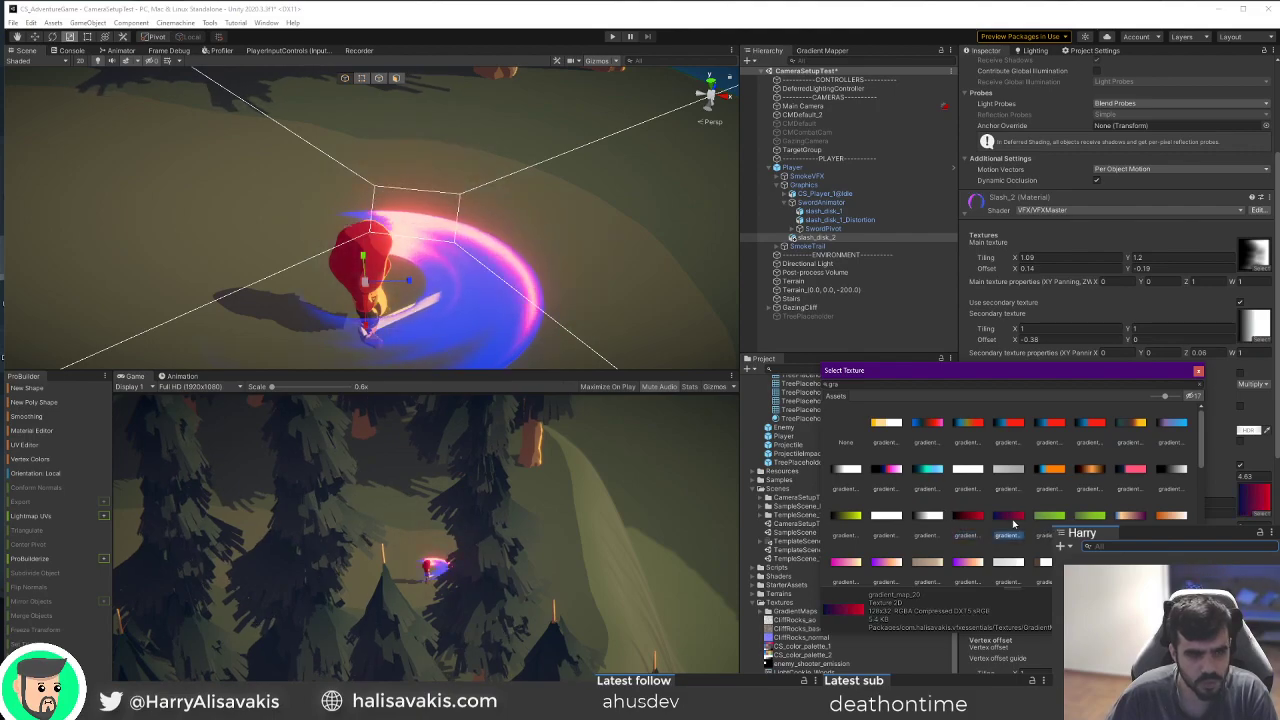
left_click(968, 520)
Try the red-to-black gradient_map_57 and the purple-to-red gradient_map_71 on the slash.
scroll(1060, 517, "down", 4)
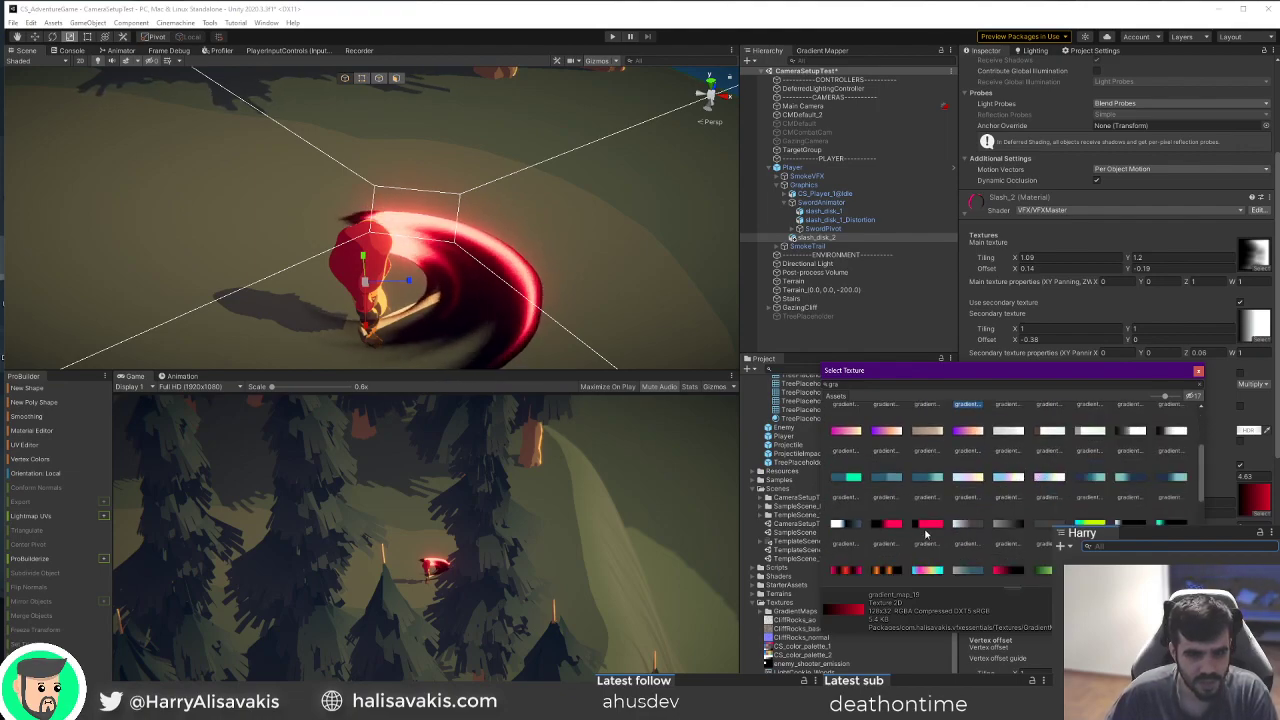
scroll(900, 535, "down", 1)
left_click(1011, 515)
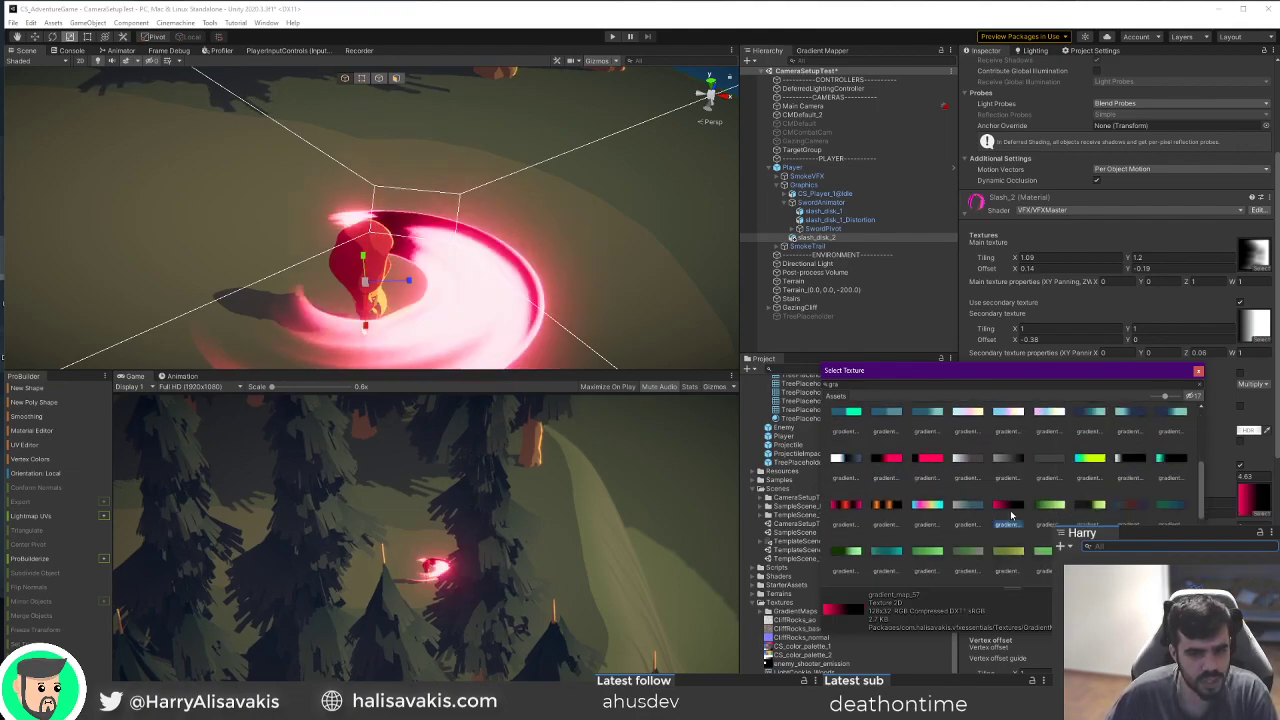
scroll(1025, 452, "down", 2)
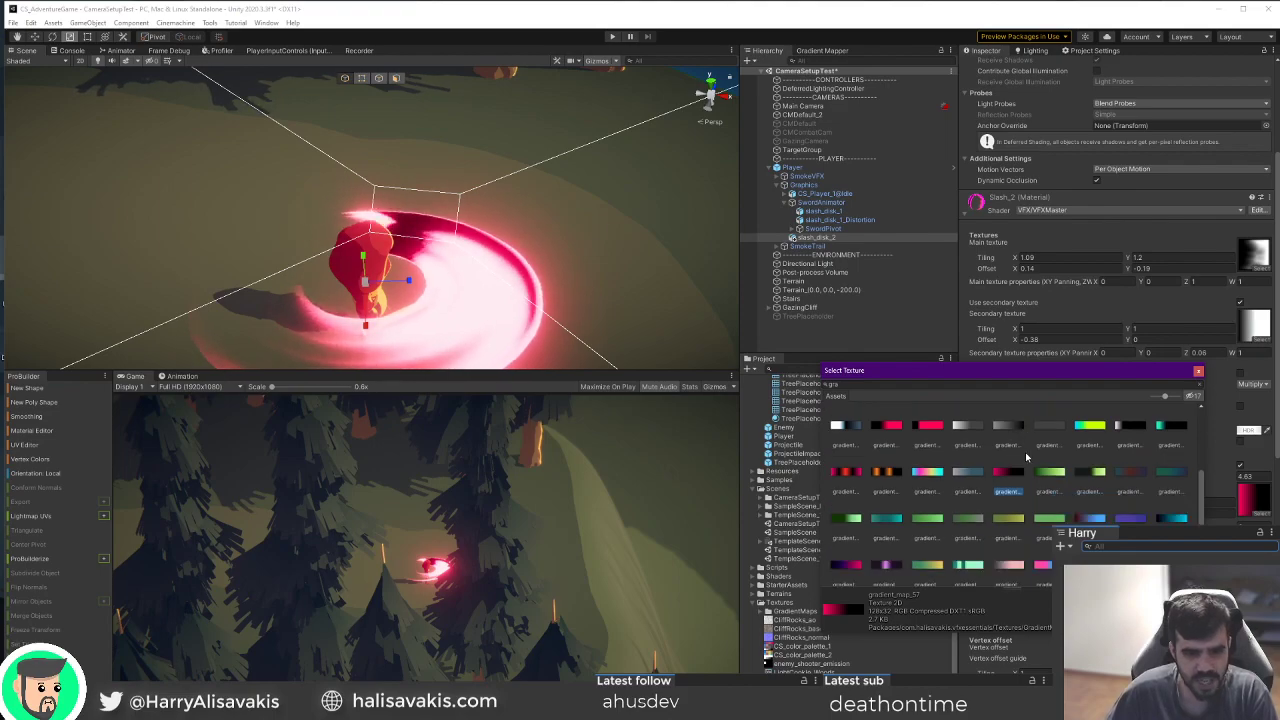
left_click(845, 532)
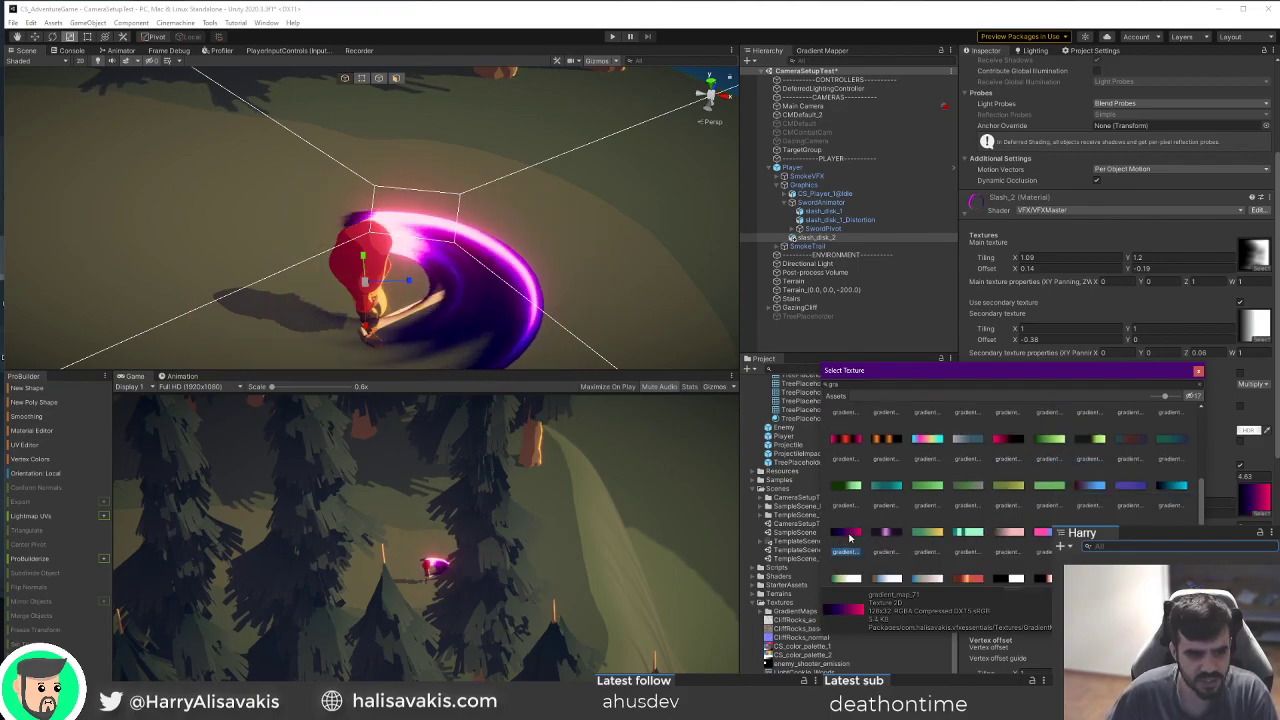
Try gradient_map_78, gradient_map_109, gradient_map_110 and other gradient maps from the end of the list on the slash.
scroll(855, 535, "down", 1)
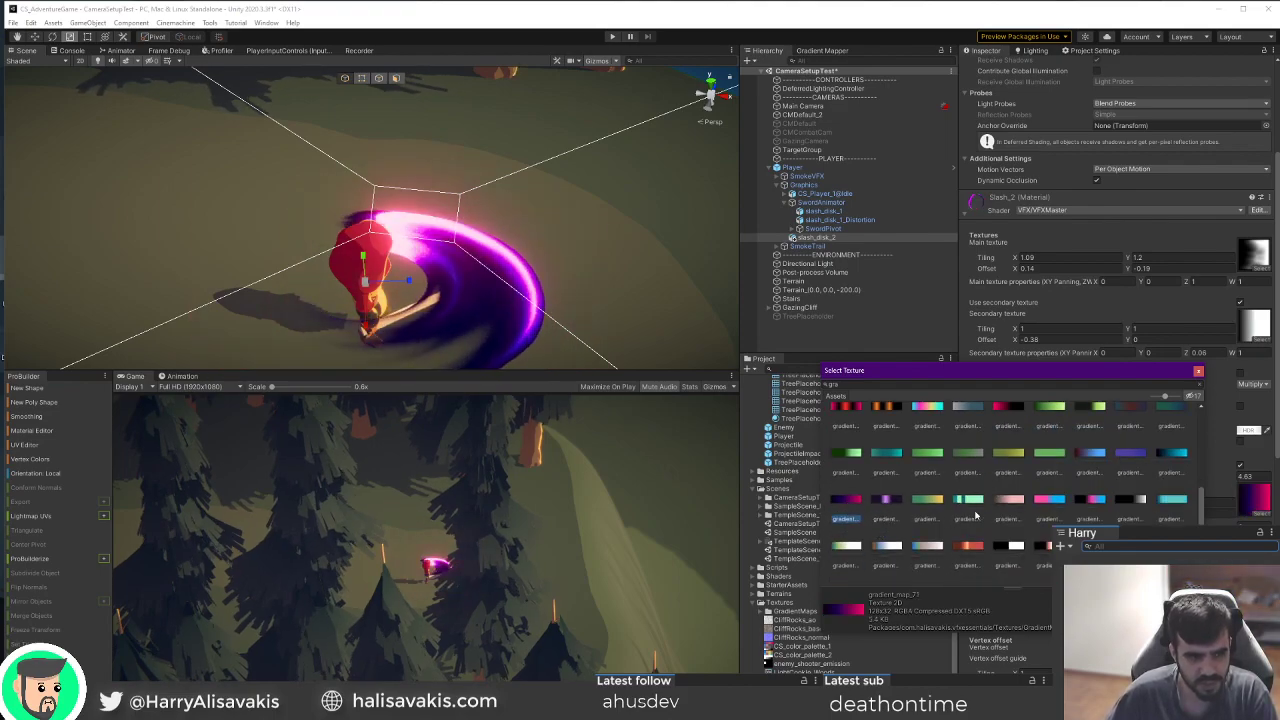
scroll(1143, 514, "down", 1)
left_click(1122, 519)
left_click(1133, 481)
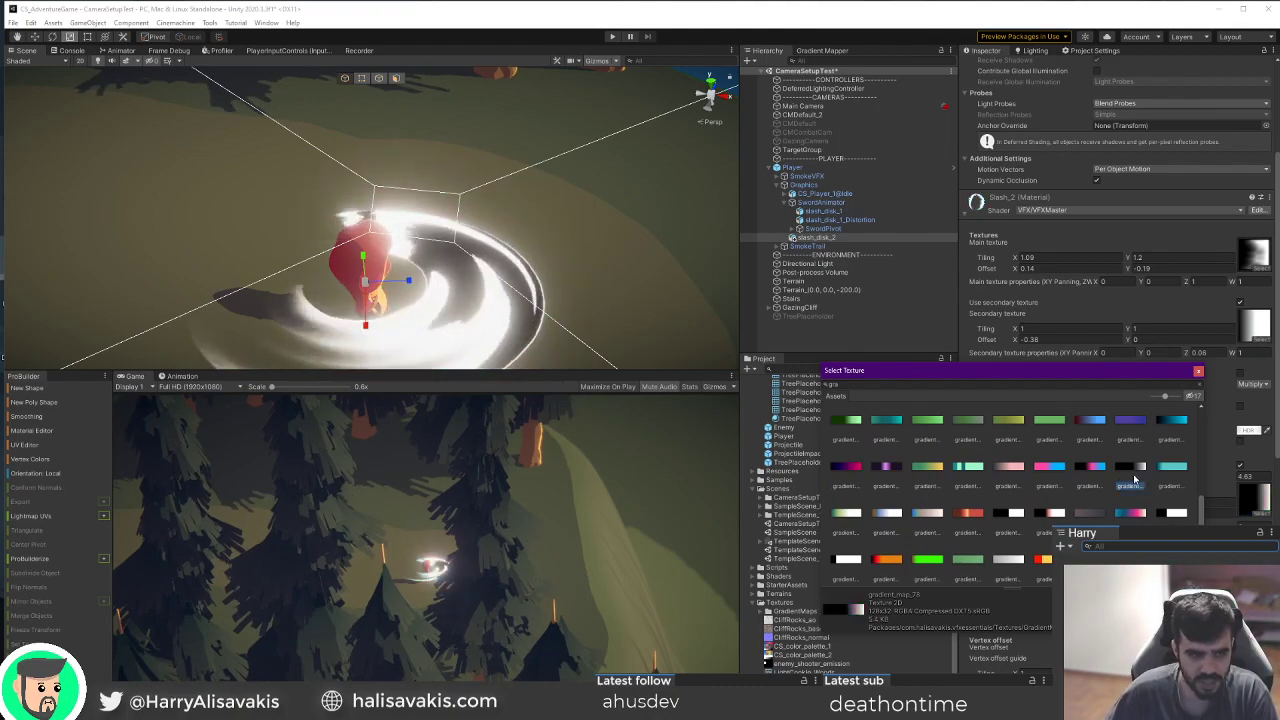
left_click(1171, 515)
scroll(1013, 522, "down", 3)
scroll(1000, 502, "up", 2)
scroll(1000, 500, "down", 2)
left_click(1005, 560)
left_click(885, 558)
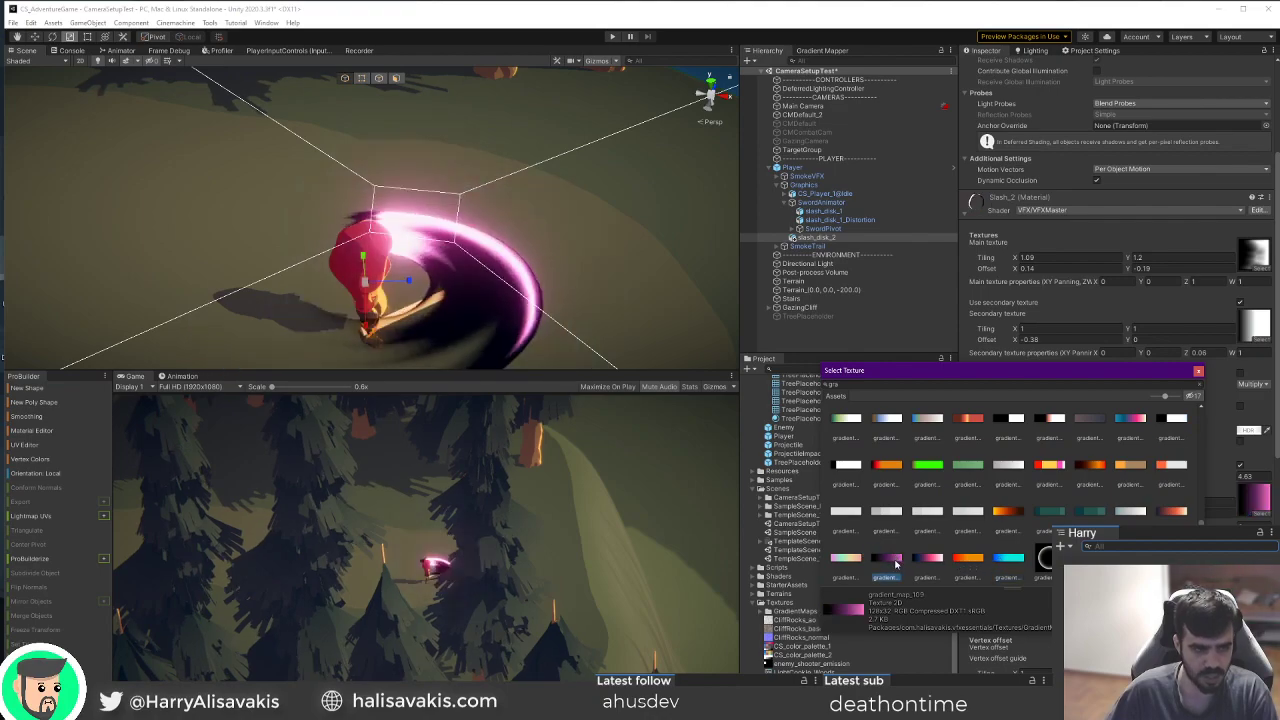
left_click(932, 560)
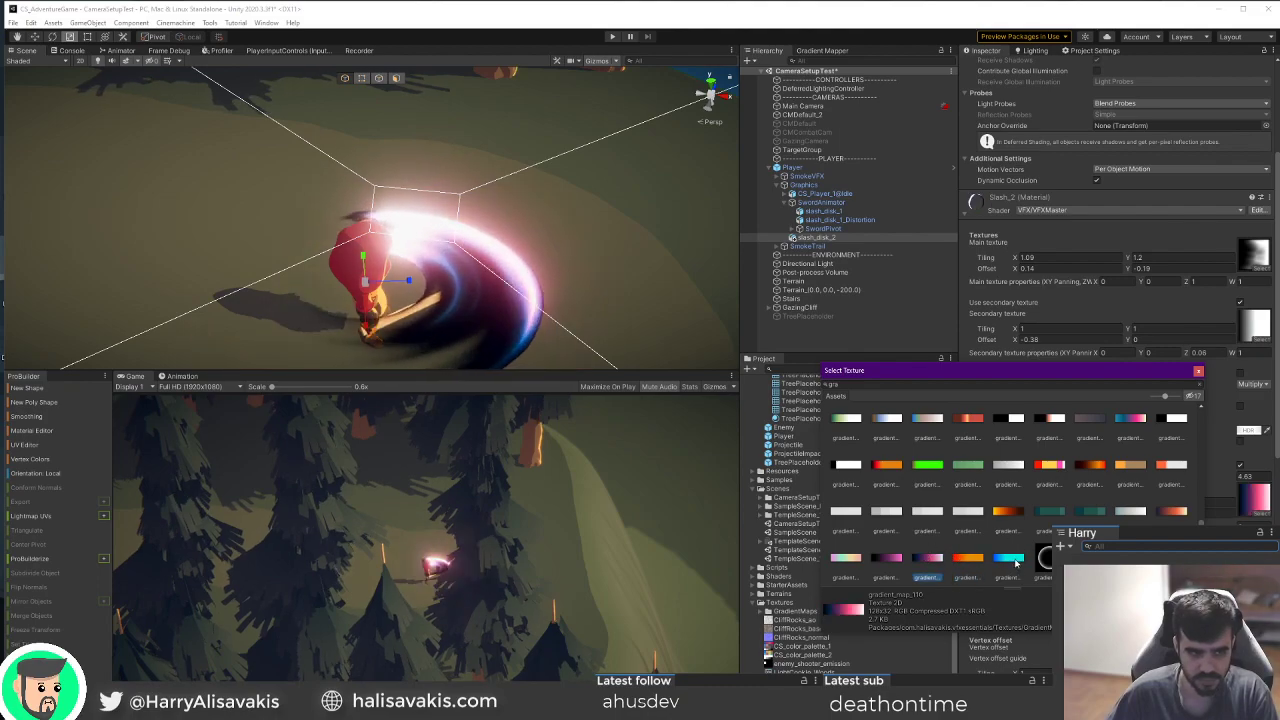
Compare the pink-and-blue gradient_map_76 with gradient_map_71, gradient_map_57 and gradient_map_44 on the slash.
scroll(990, 545, "up", 2)
left_click(1090, 437)
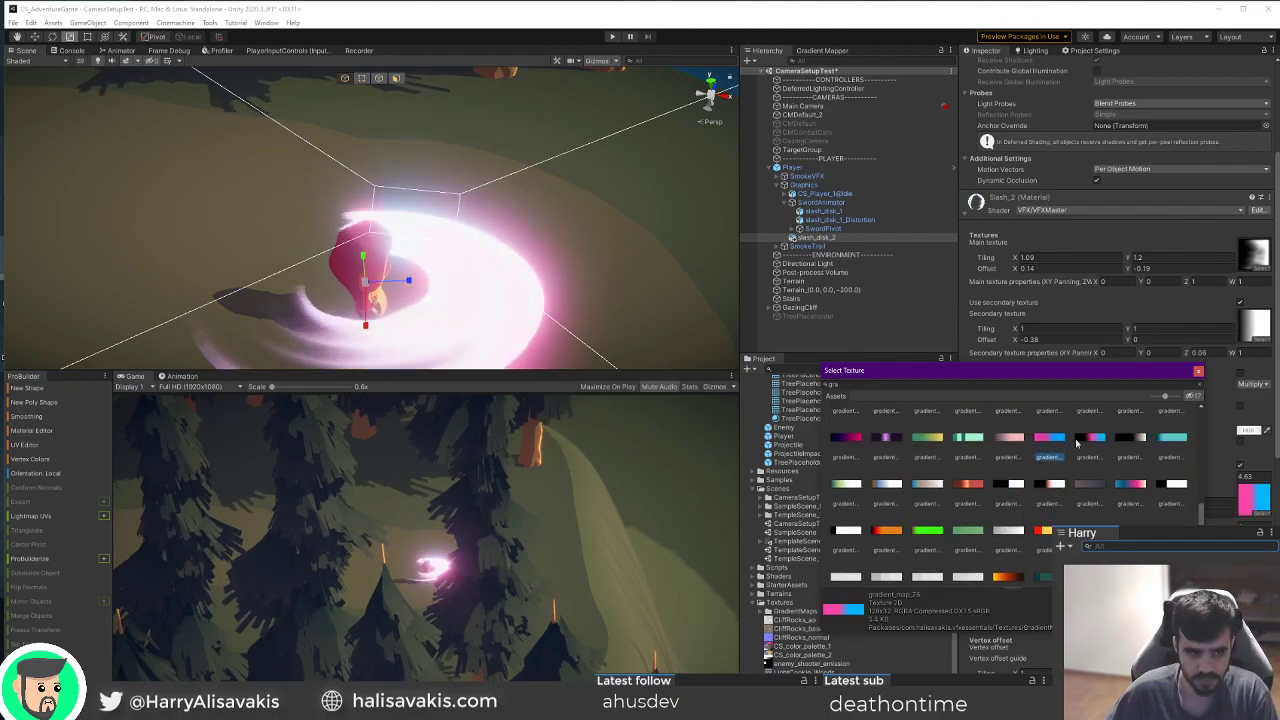
scroll(870, 500, "up", 2)
left_click(884, 503)
left_click(852, 505)
scroll(930, 502, "up", 1)
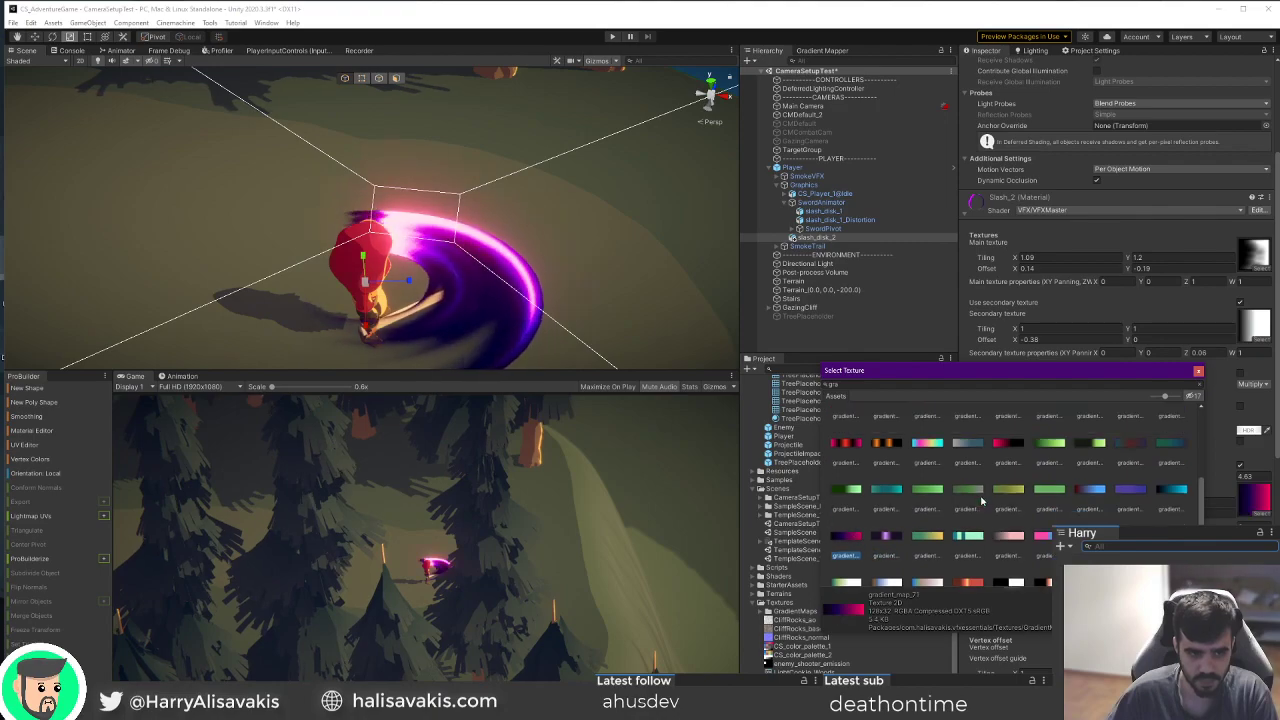
left_click(1005, 443)
scroll(1000, 470, "up", 1)
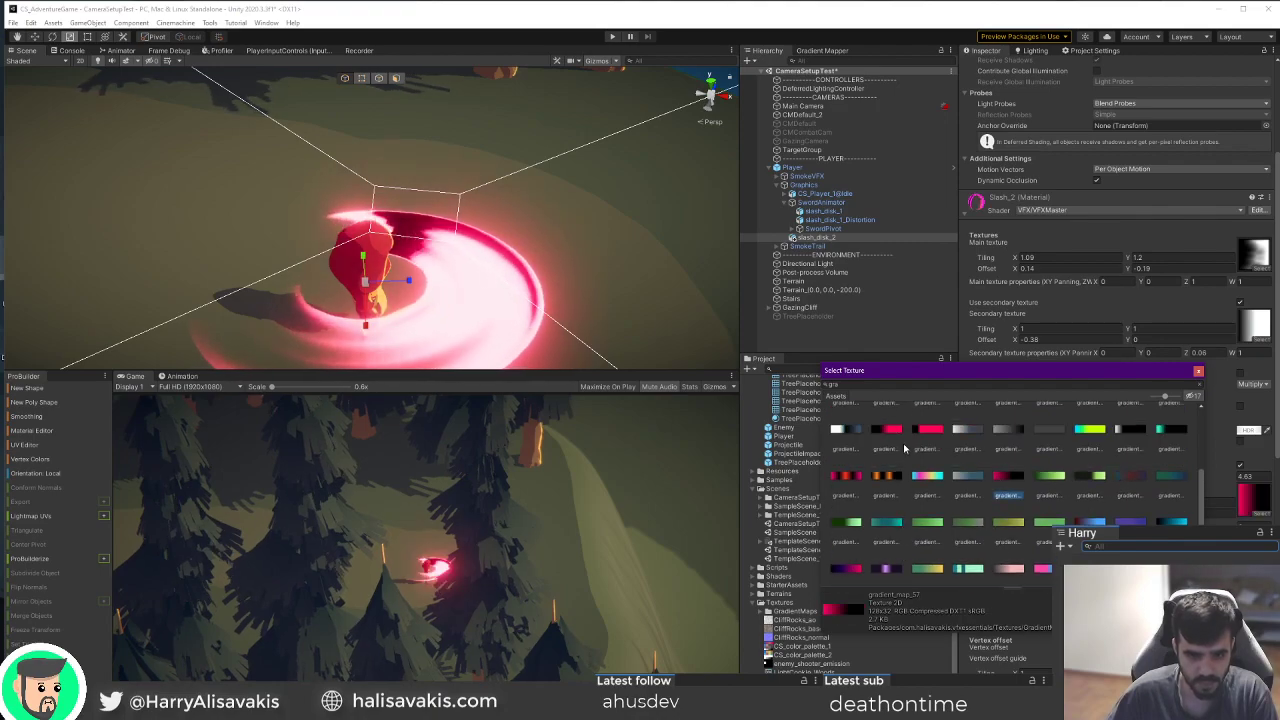
left_click(886, 432)
scroll(900, 470, "up", 3)
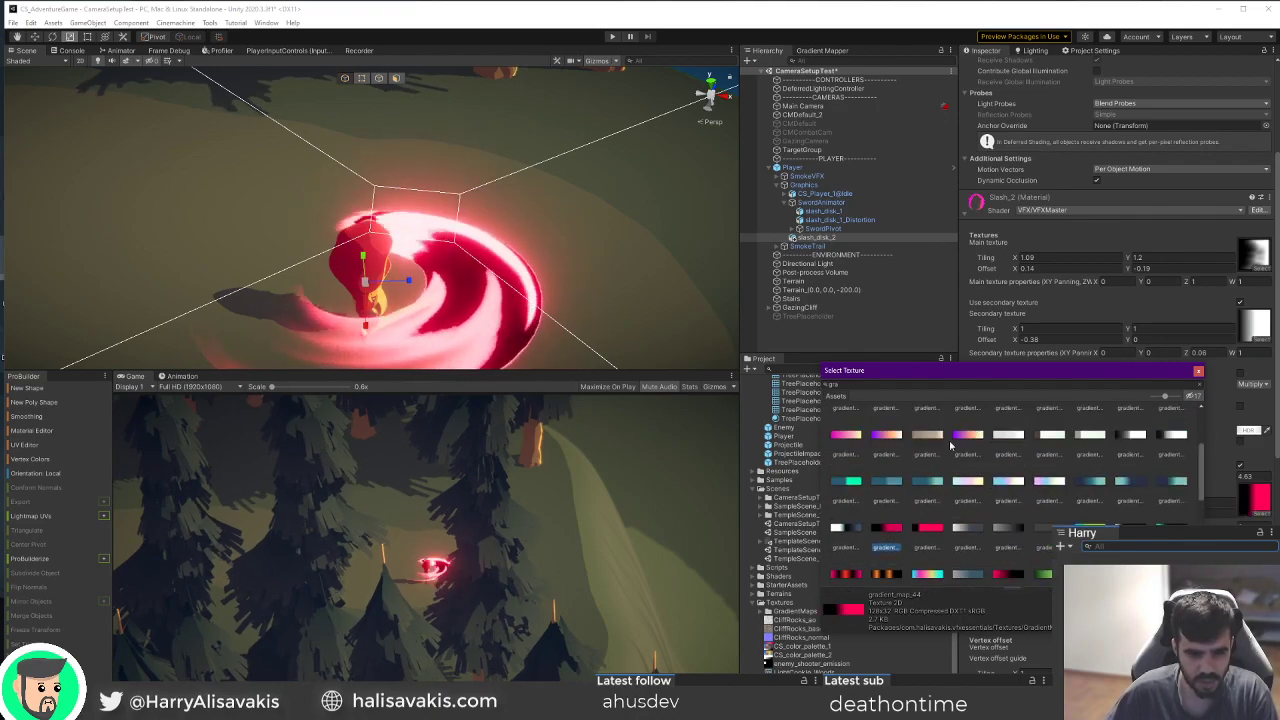
Apply the black-to-red gradient map to the slash, with value power 2.47 and gradient offset -0.032.
left_click(967, 455)
left_click(1012, 457)
left_click(972, 453)
double_click(968, 452)
left_click_drag(1191, 477, 1162, 476)
mouse_move(1163, 526)
left_mouse_down()
mouse_move(1180, 526)
mouse_move(1161, 526)
left_mouse_up()
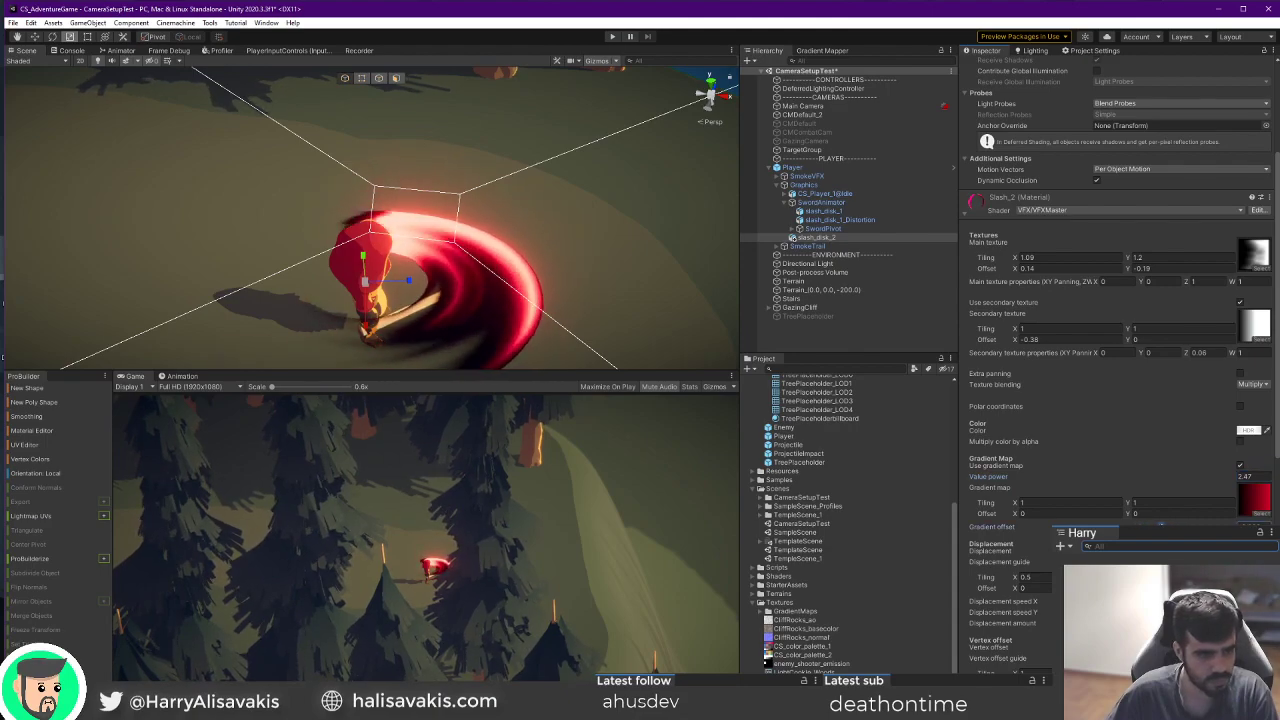
Deactivate slash_disk_2 and run the game to test the scene, ending play mode when done.
left_click_drag(314, 343, 224, 328, "alt")
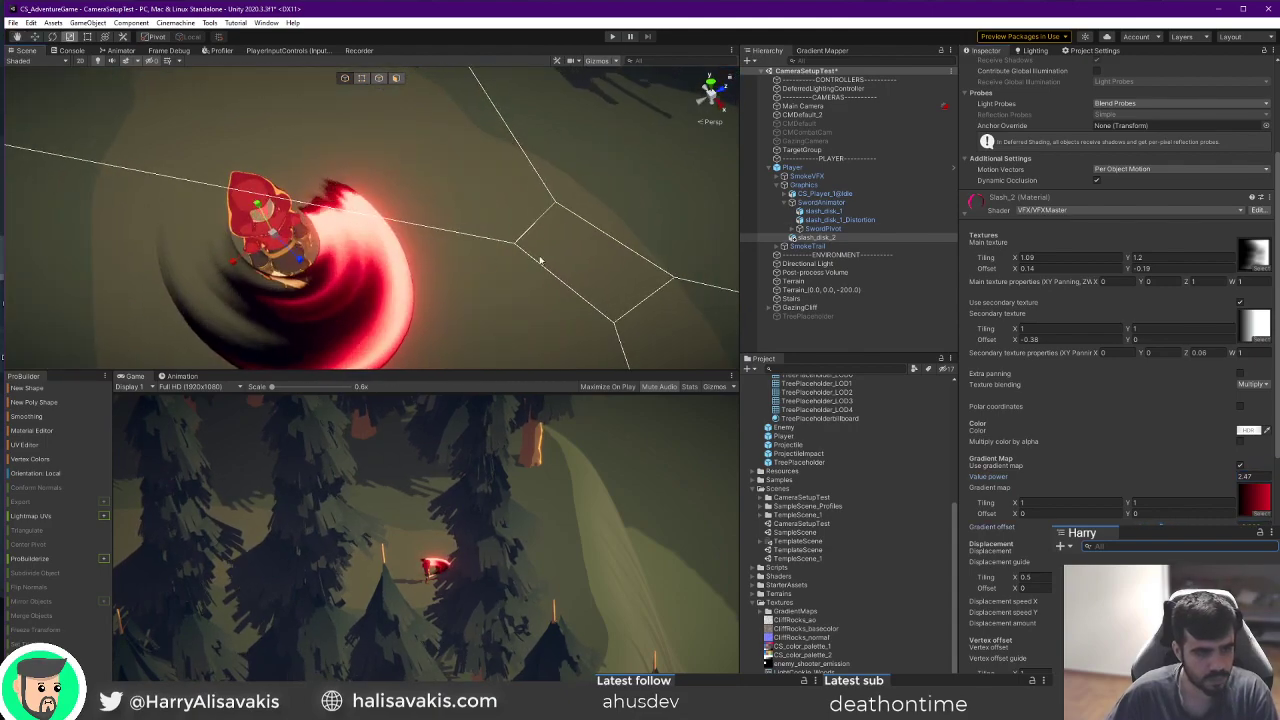
left_click(820, 238)
key("alt+shift+a")
left_click(613, 37)
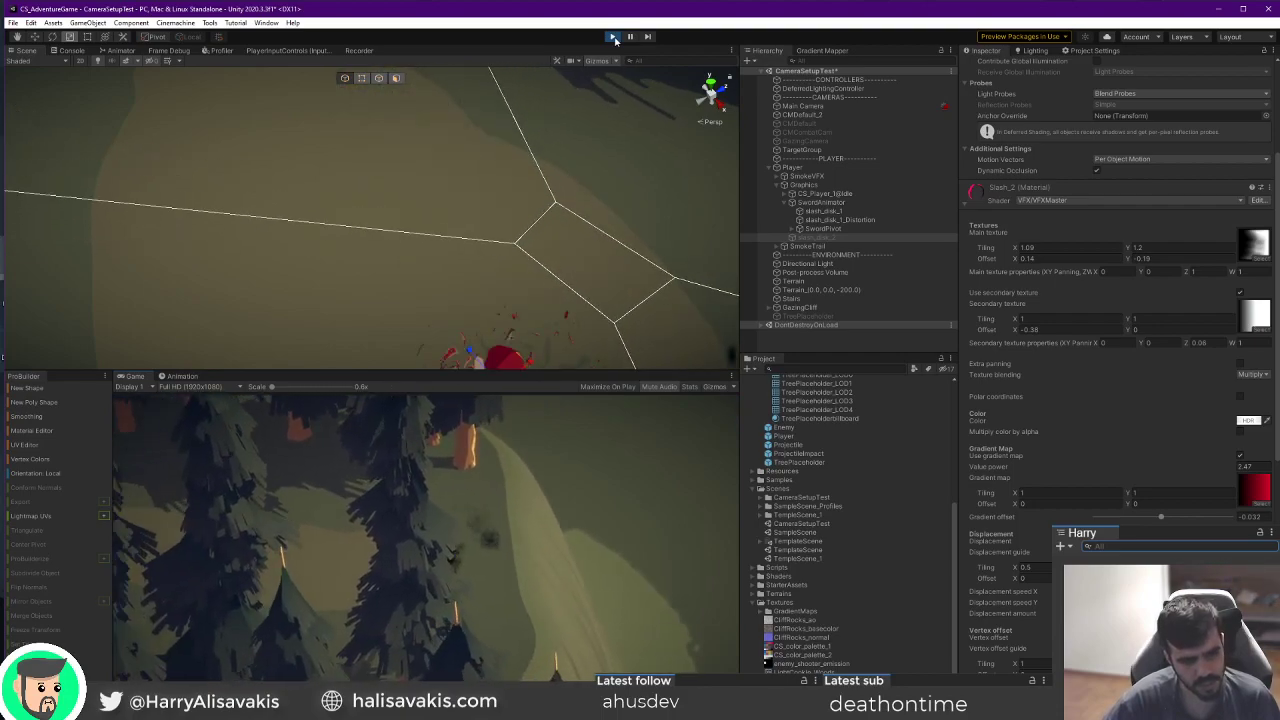
left_click(613, 37)
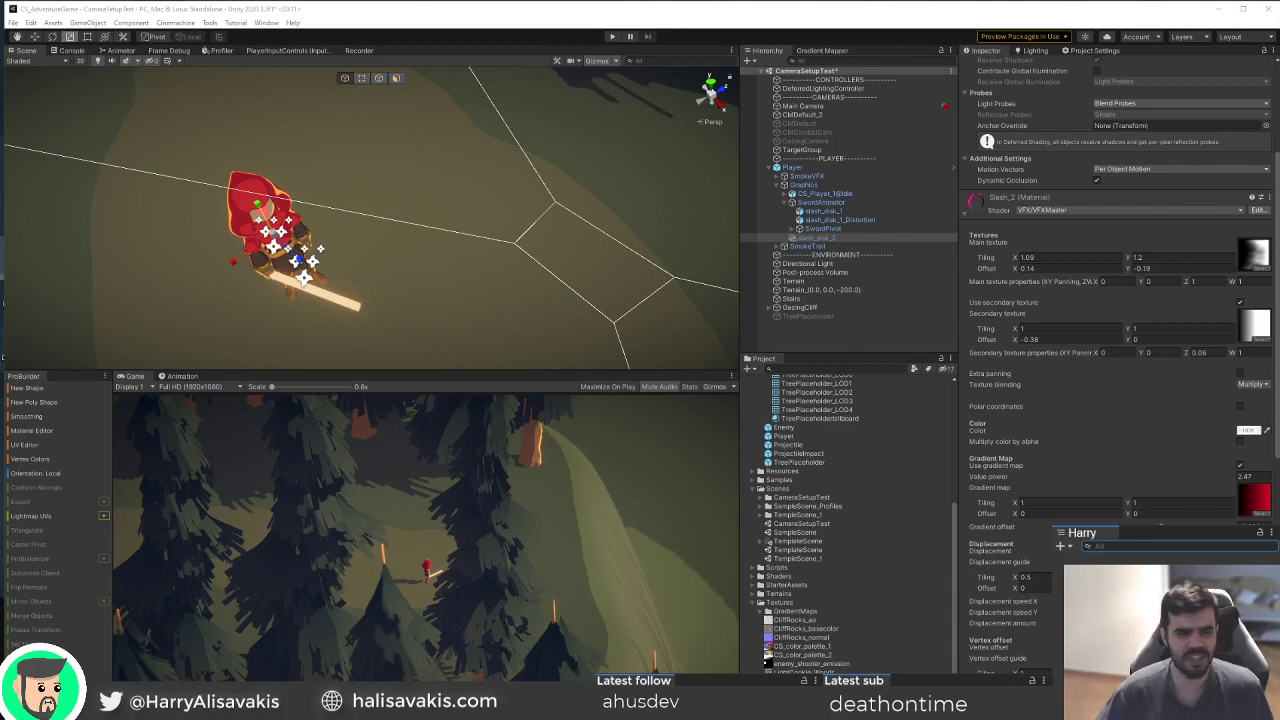
Reactivate slash_disk_2 and examine the red slash around the player from several angles.
key("s")
mouse_move(521, 212)
right_mouse_down()
mouse_move(489, 169)
mouse_move(601, 166)
mouse_move(439, 173)
mouse_move(554, 180)
mouse_move(581, 212)
mouse_move(514, 206)
right_mouse_up()
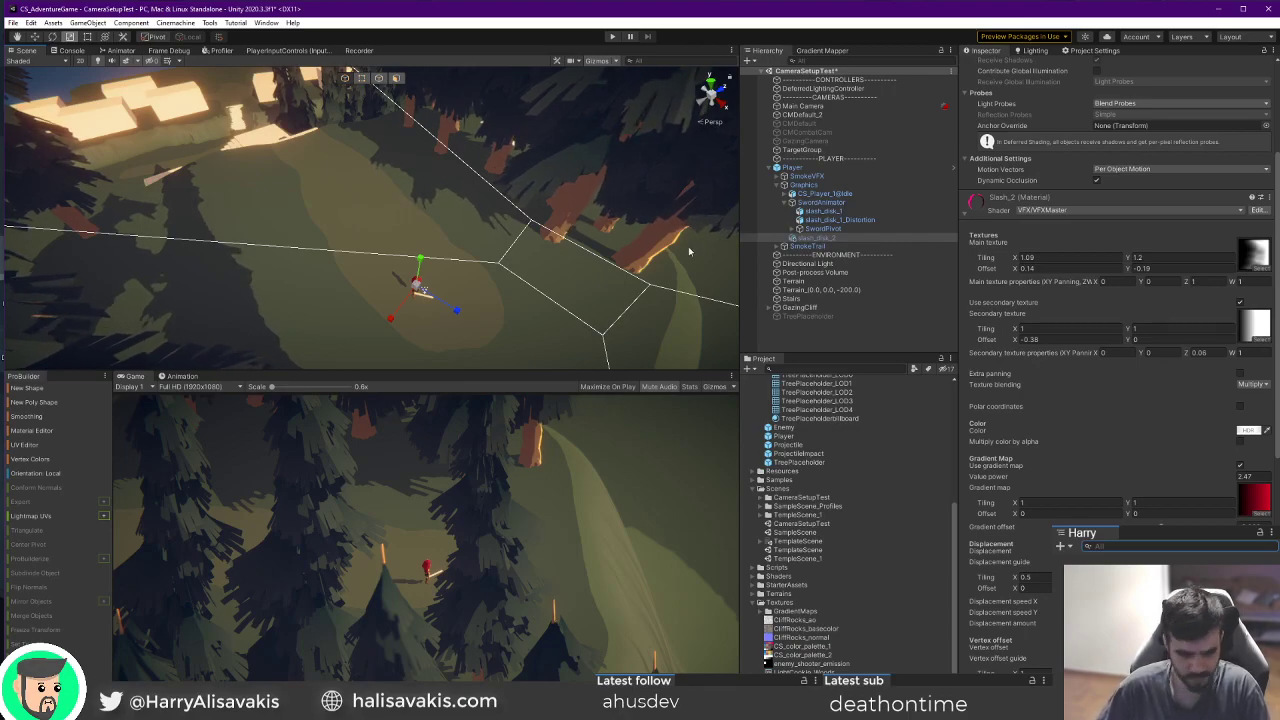
right_click_drag(373, 319, 506, 189)
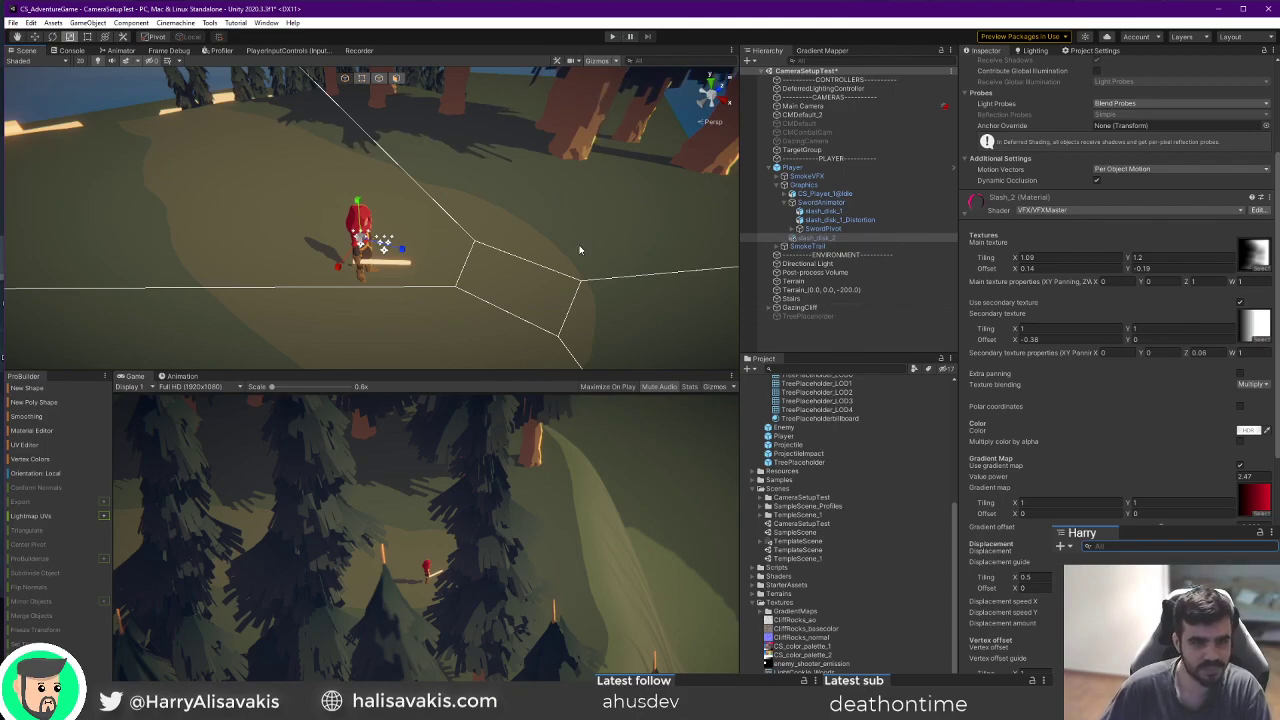
double_click(863, 240)
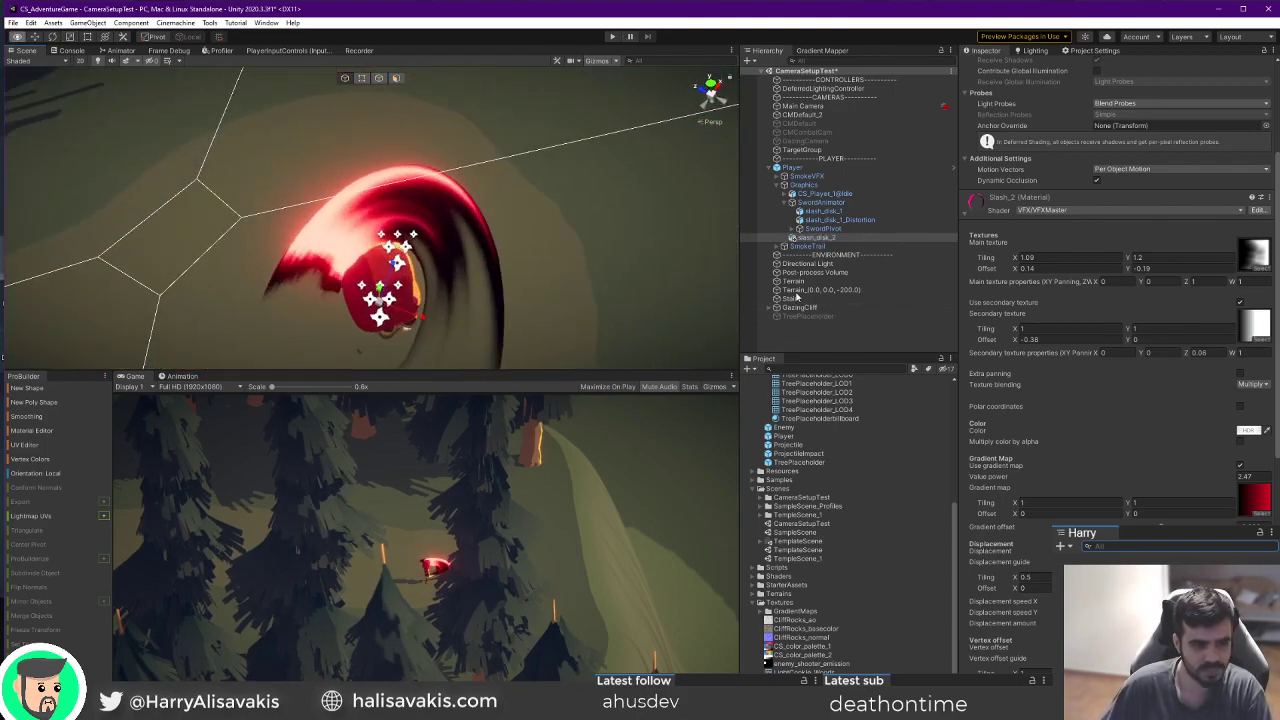
scroll(1177, 487, "down", 5)
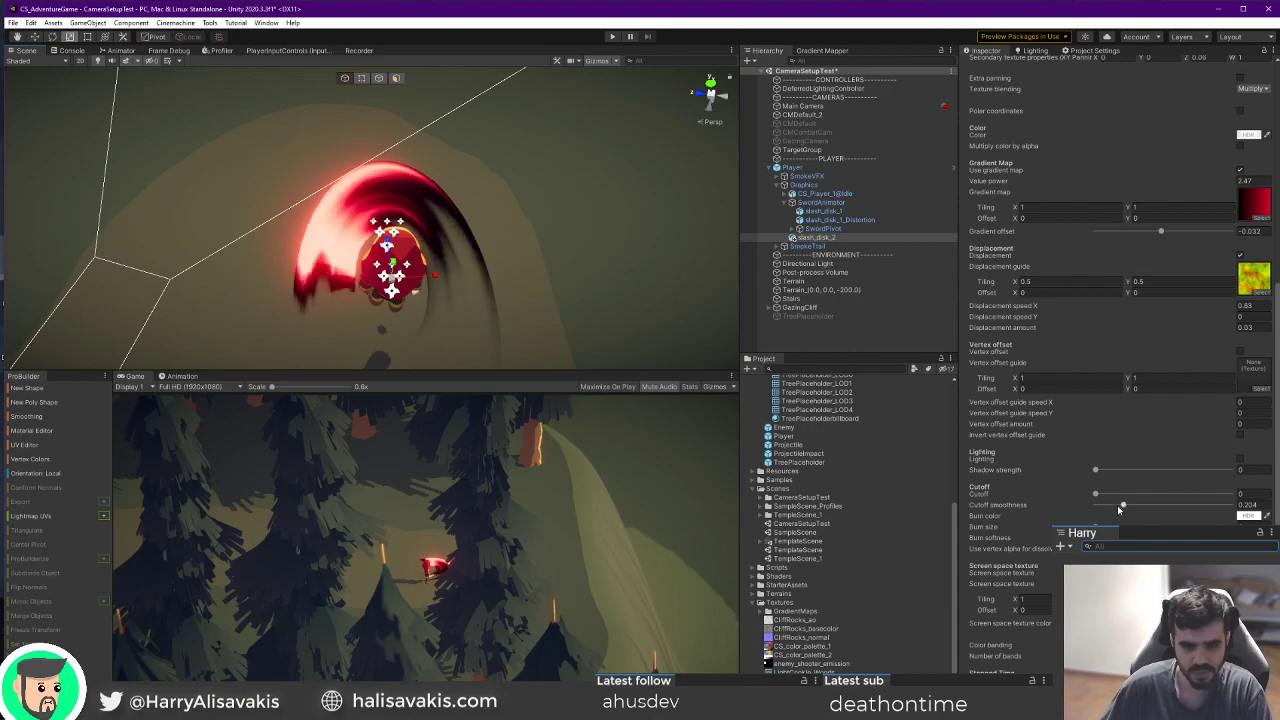
left_click_drag(610, 285, 243, 223, "alt")
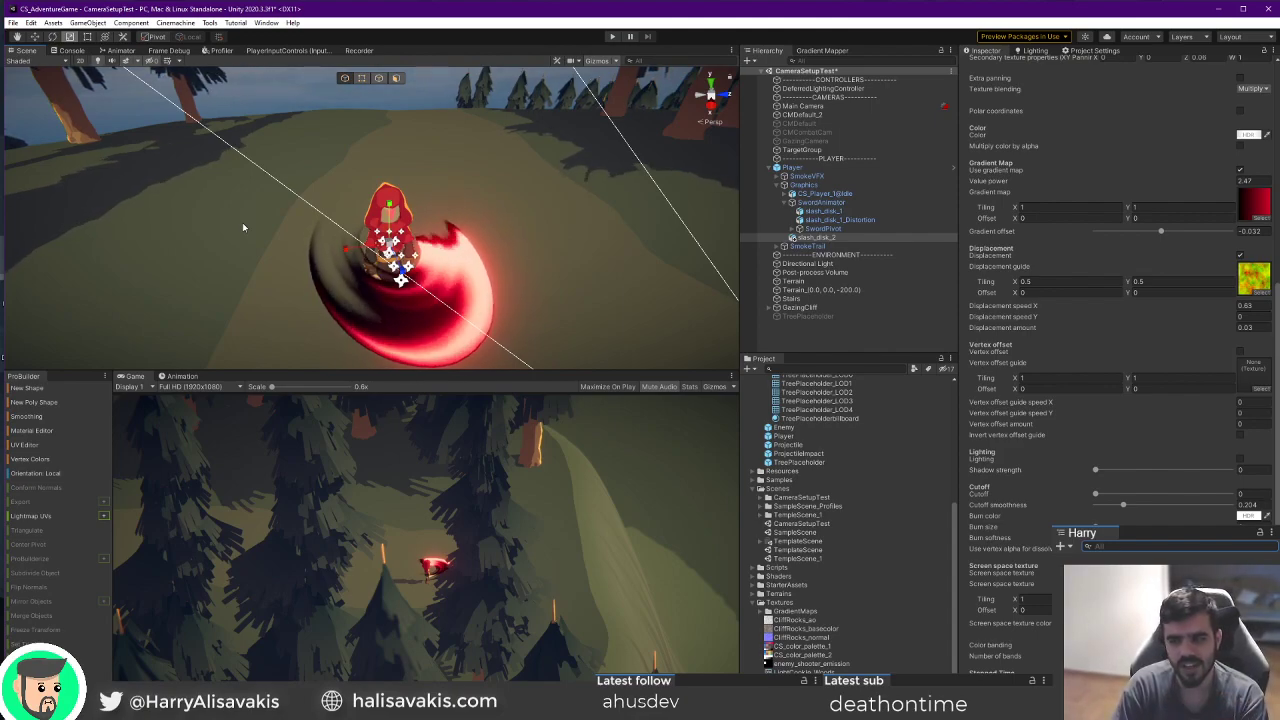
right_click_drag(242, 222, 311, 272)
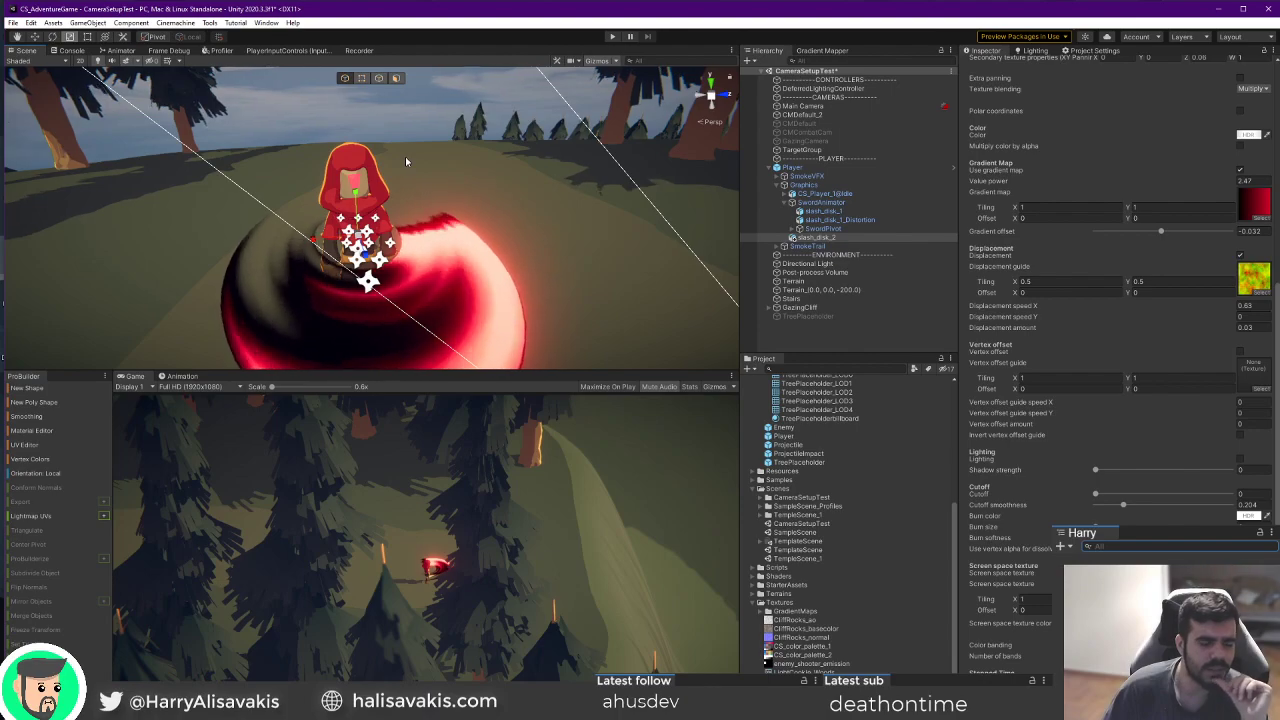
left_click_drag(464, 215, 420, 214, "alt")
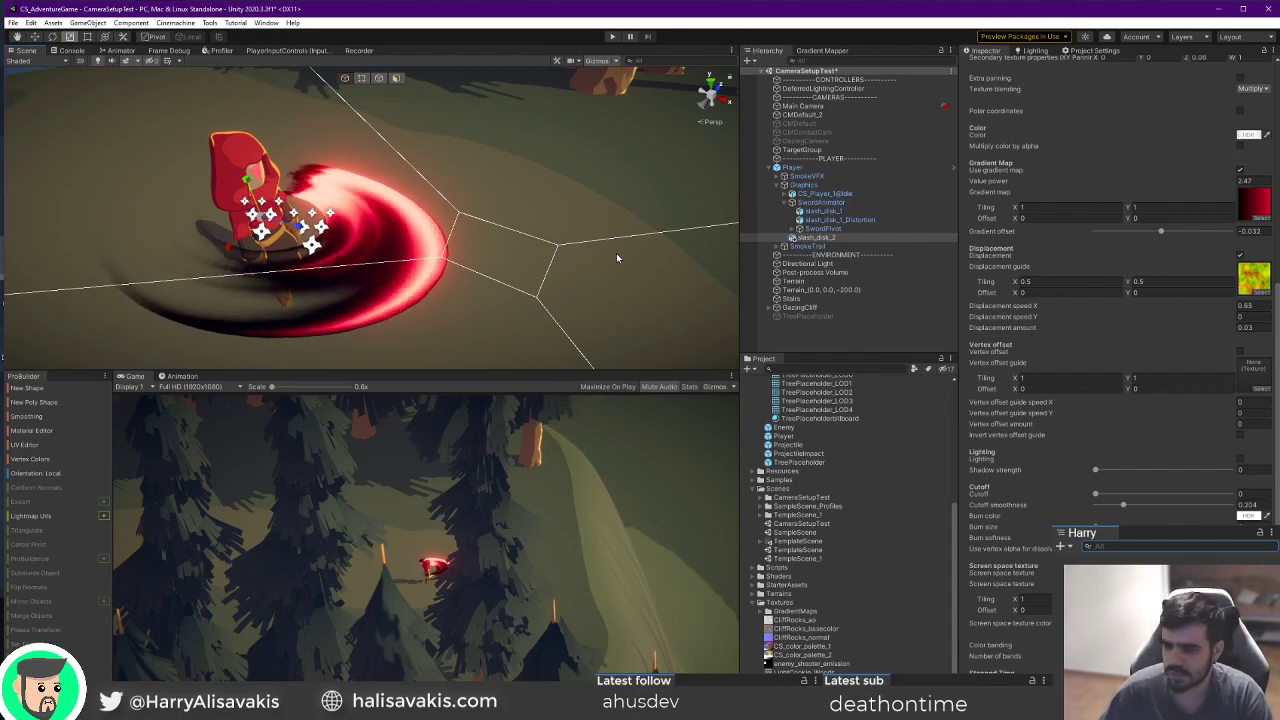
key("s")
right_click_drag(474, 186, 445, 124)
scroll(864, 505, "up", 5)
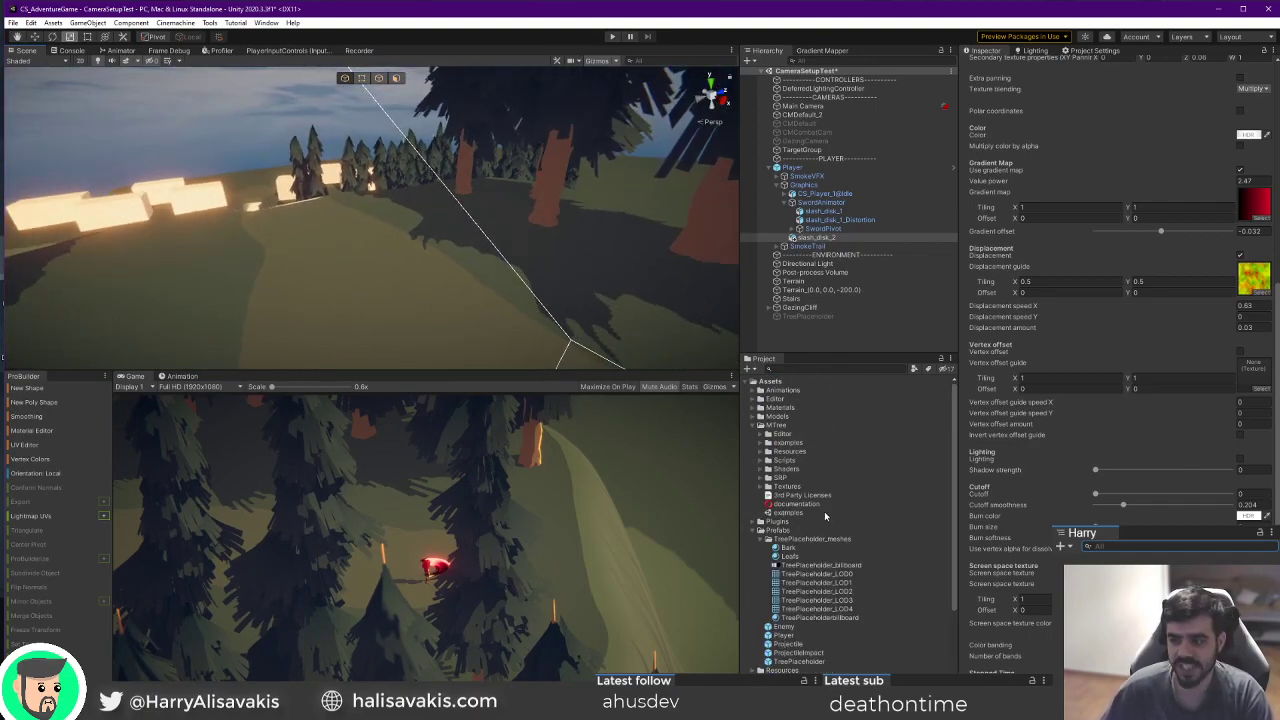
left_click(776, 426)
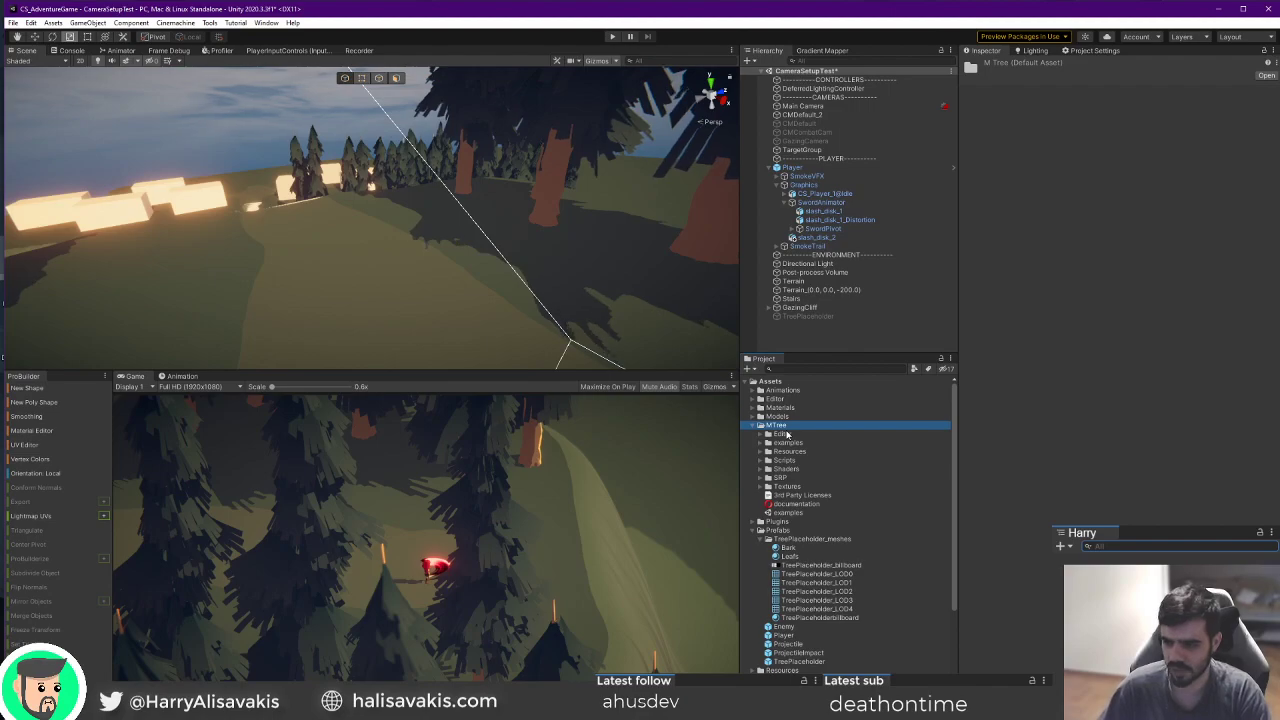
left_click_drag(543, 269, 405, 250, "alt")
left_click(587, 184)
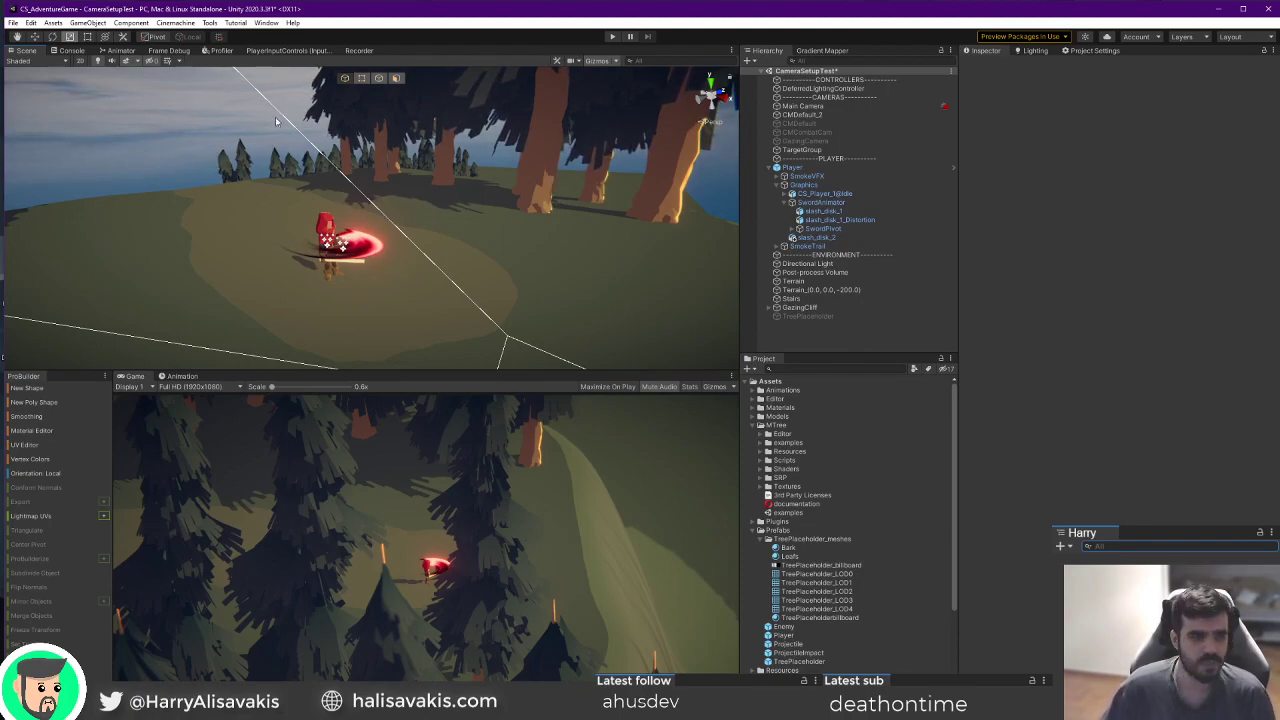
Review the Idle, FirstSlash and SecondSlash states and their transitions in the sword's Animator state machine.
left_click(120, 50)
scroll(412, 259, "up", 5)
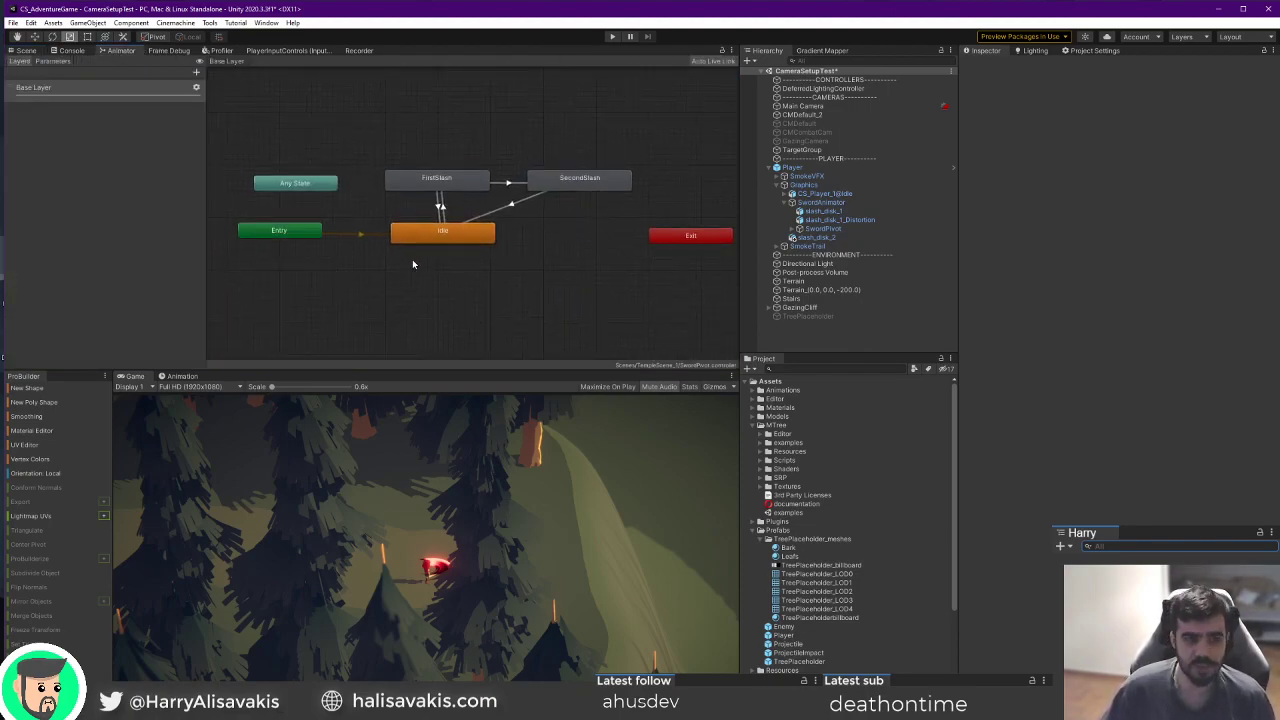
scroll(390, 202, "down", 3)
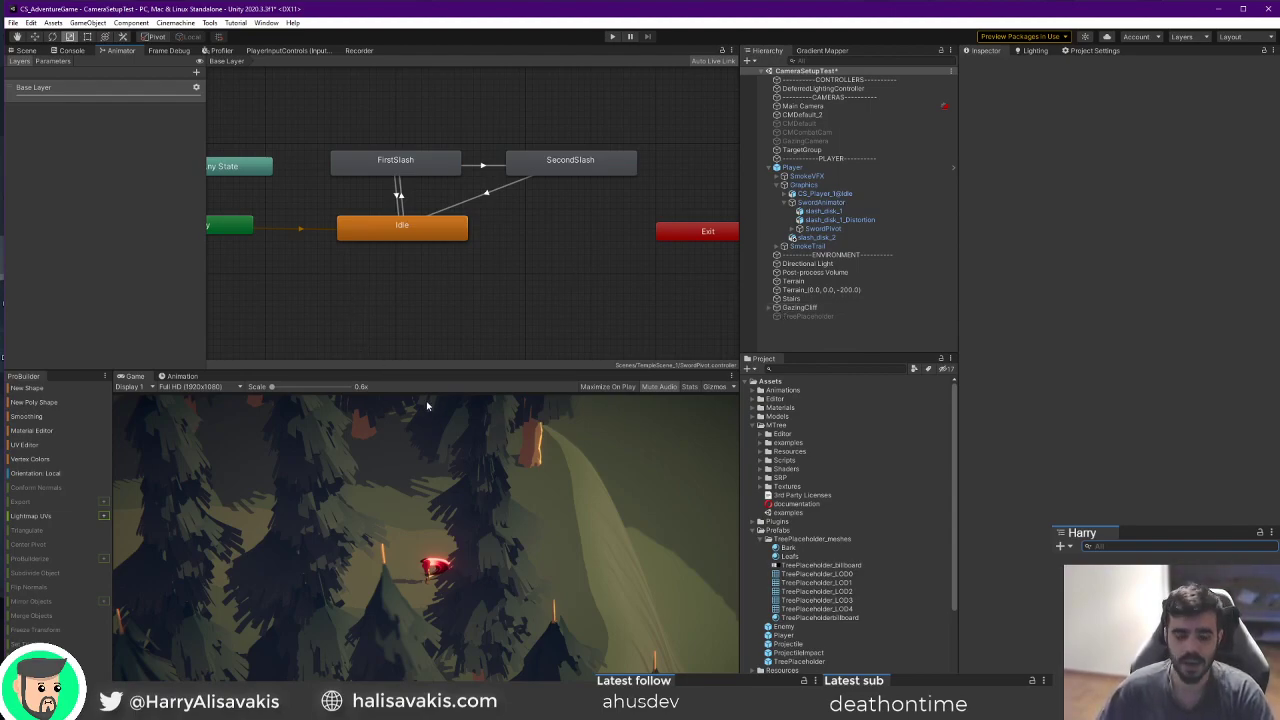
left_click(24, 50)
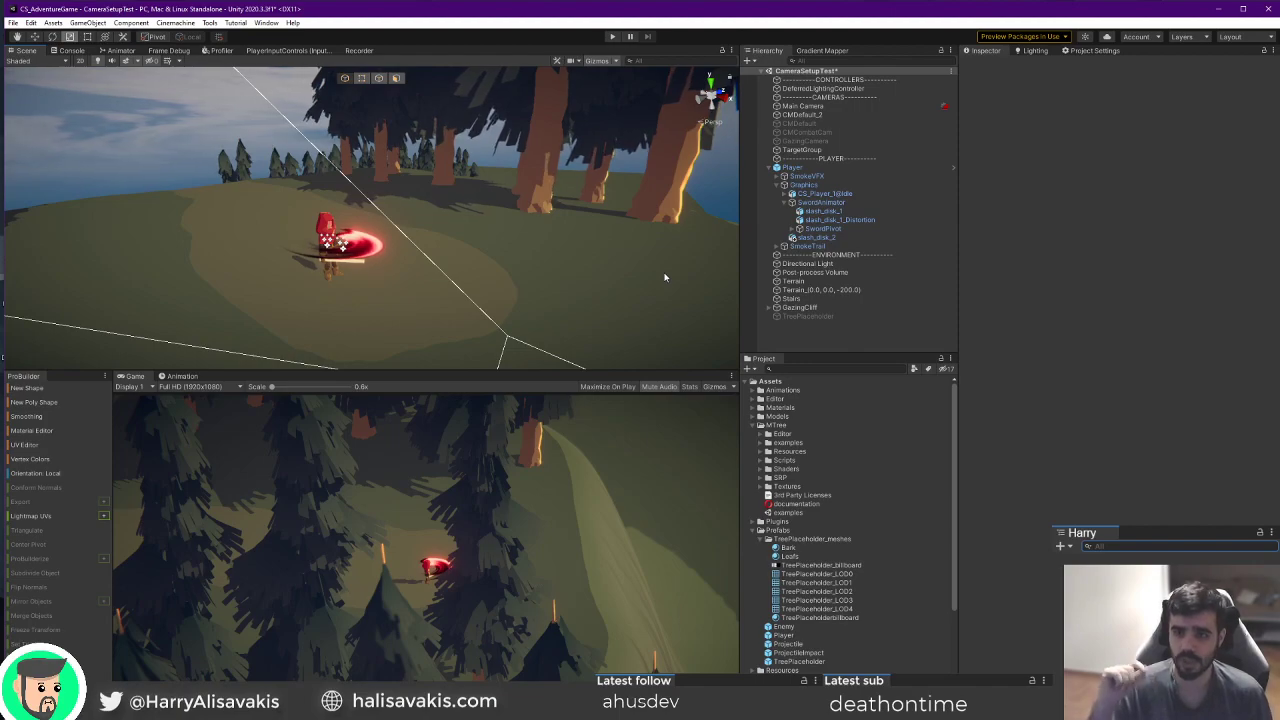
key("alt+Tab")
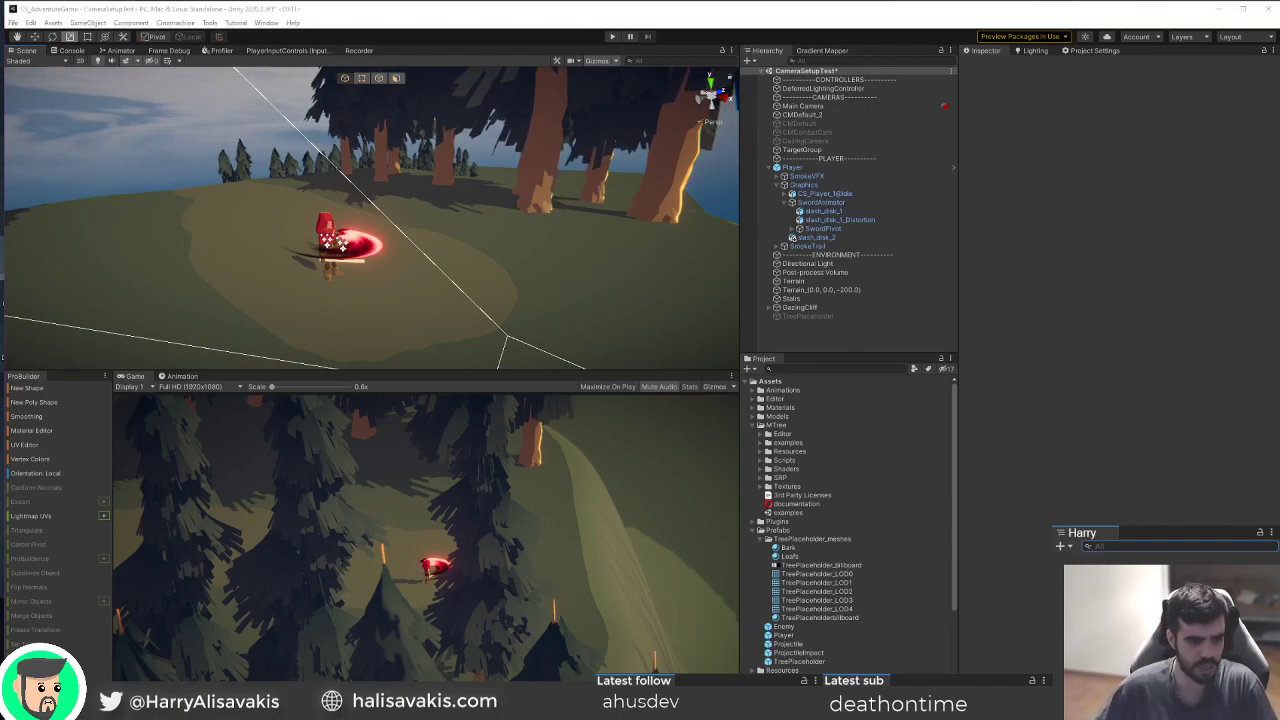
left_click_drag(566, 174, 1279, 186)
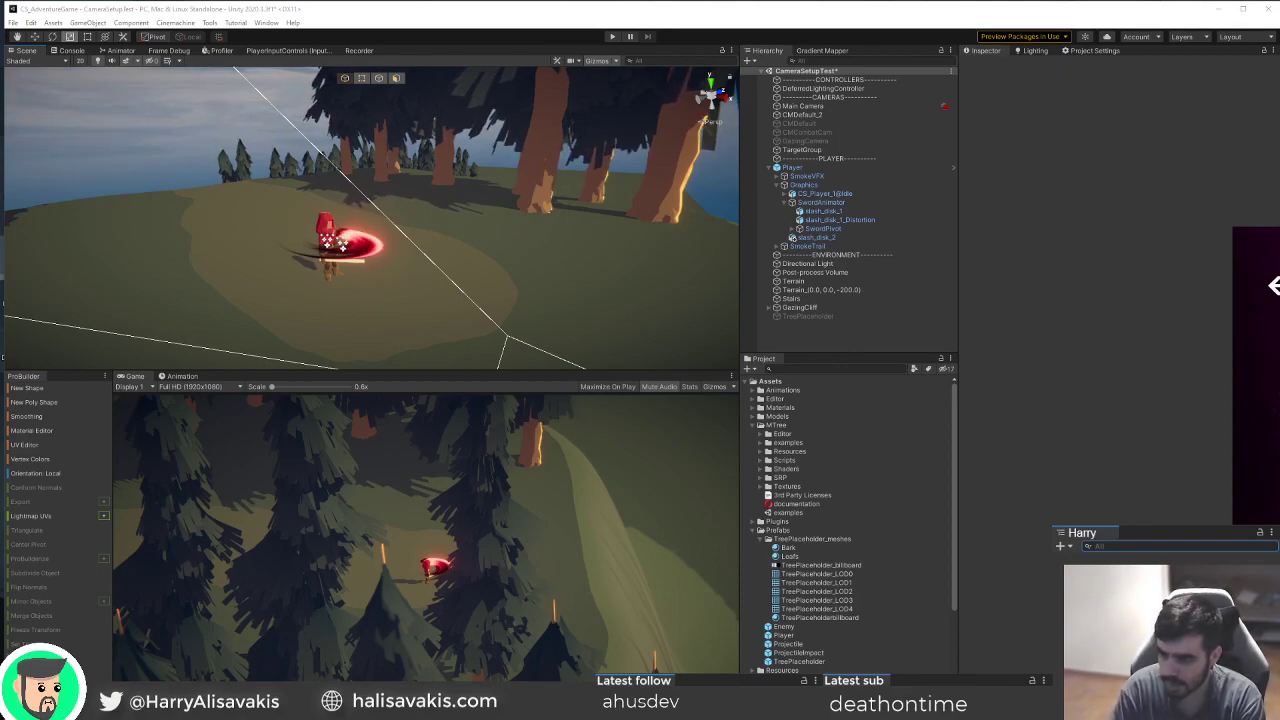
left_click(623, 25)
Activate the hidden TreePlaceholder object and frame it in the scene.
right_click_drag(415, 215, 724, 314)
left_click(842, 316)
key("f")
right_click_drag(518, 255, 580, 217)
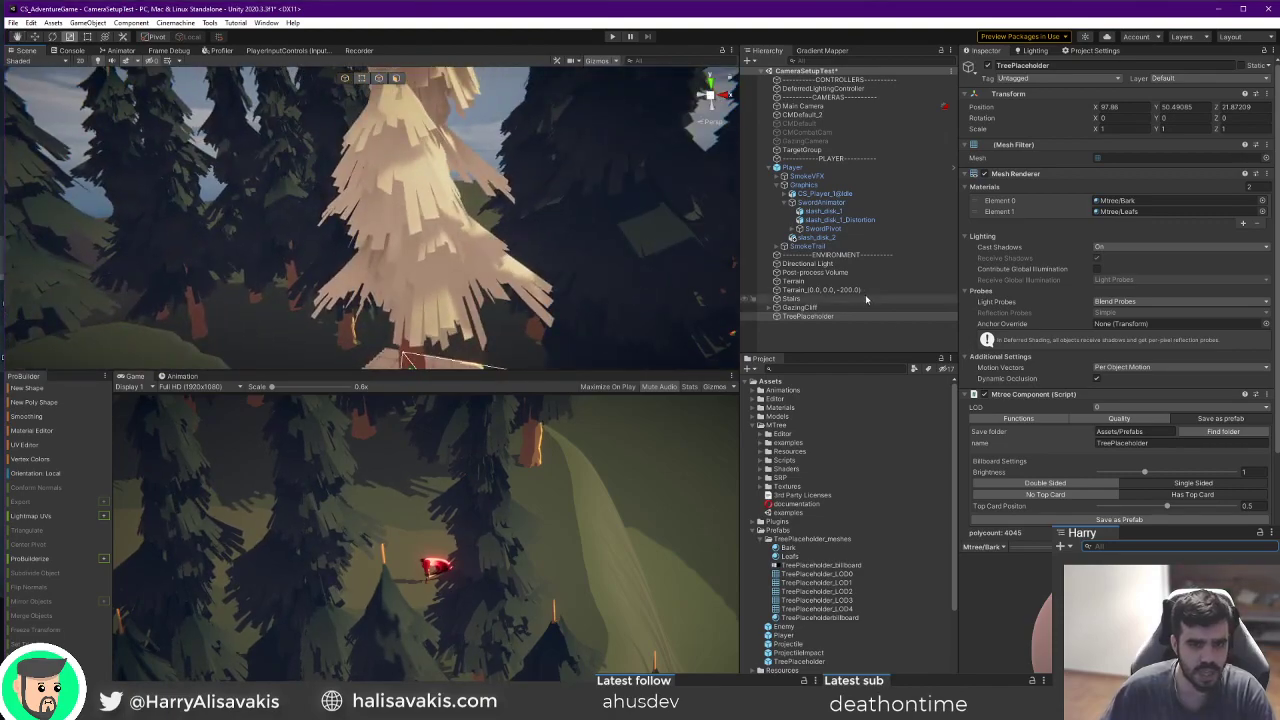
Show the function tree of TreePlaceholder's Mtree component and select its Leaves function.
scroll(1008, 363, "down", 2)
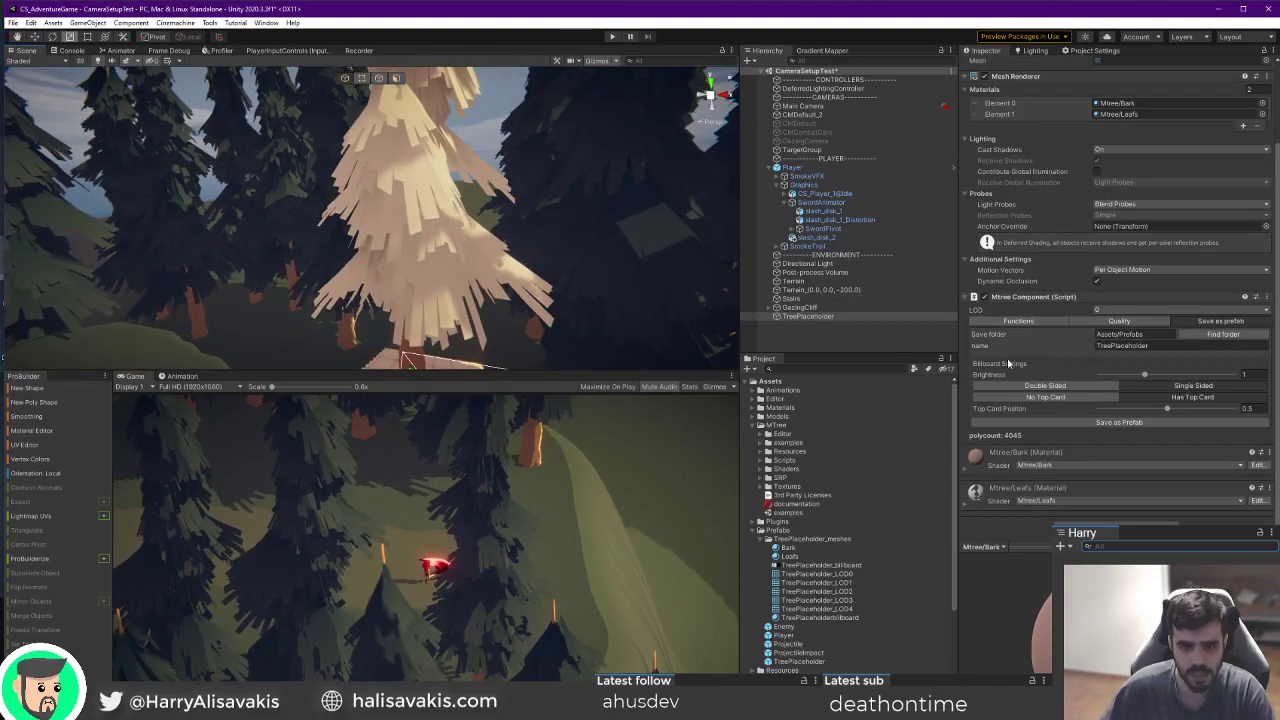
left_click(826, 308)
left_click(830, 320)
scroll(1071, 454, "down", 3)
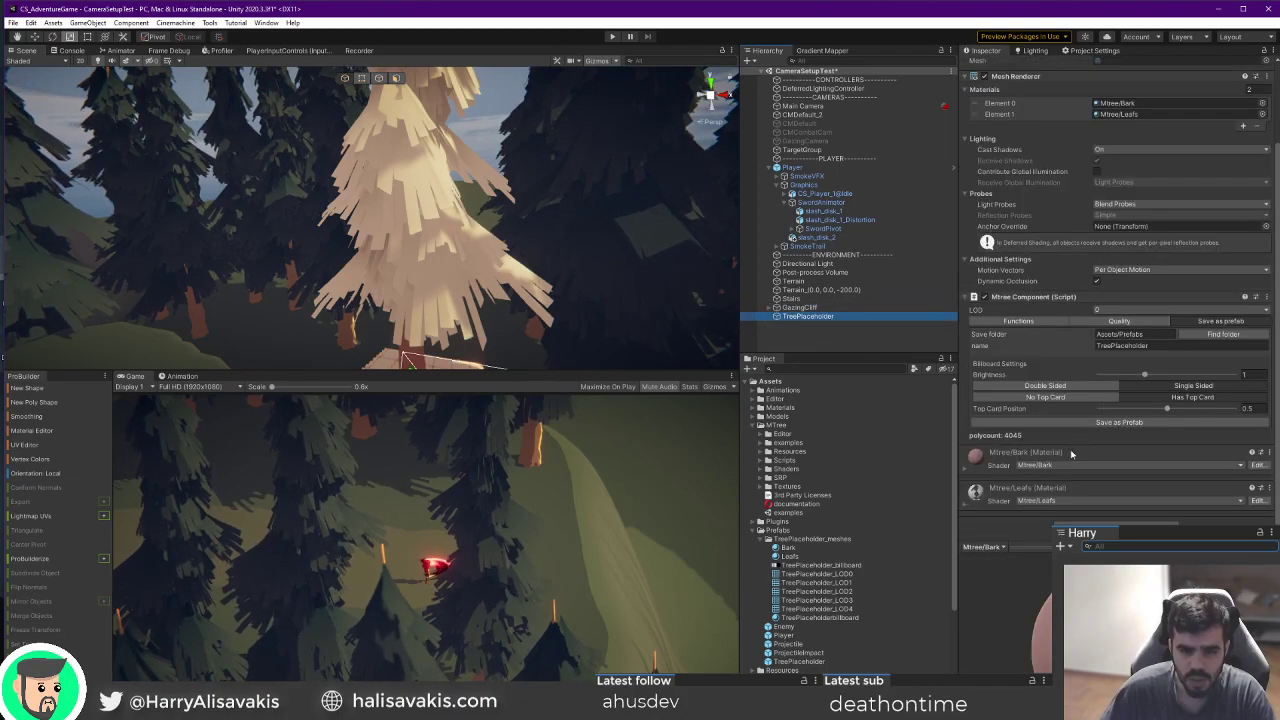
left_click(1018, 321)
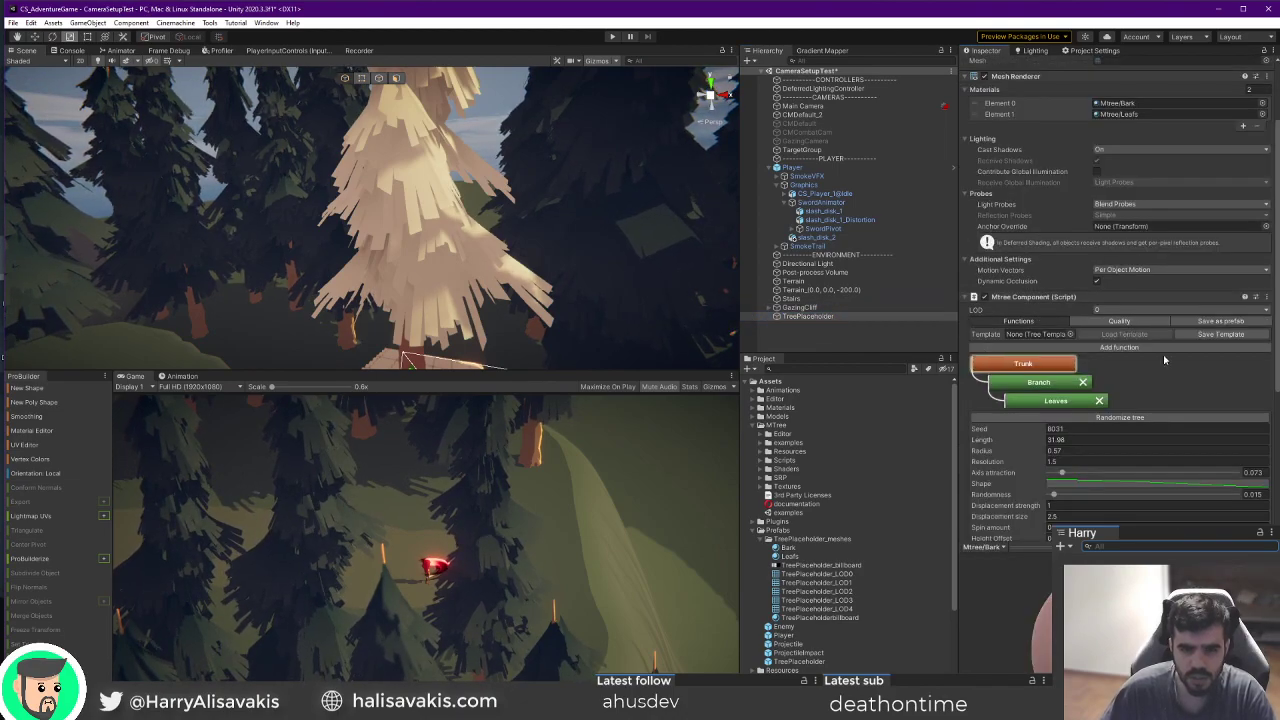
left_click(1057, 386)
left_click(1053, 400)
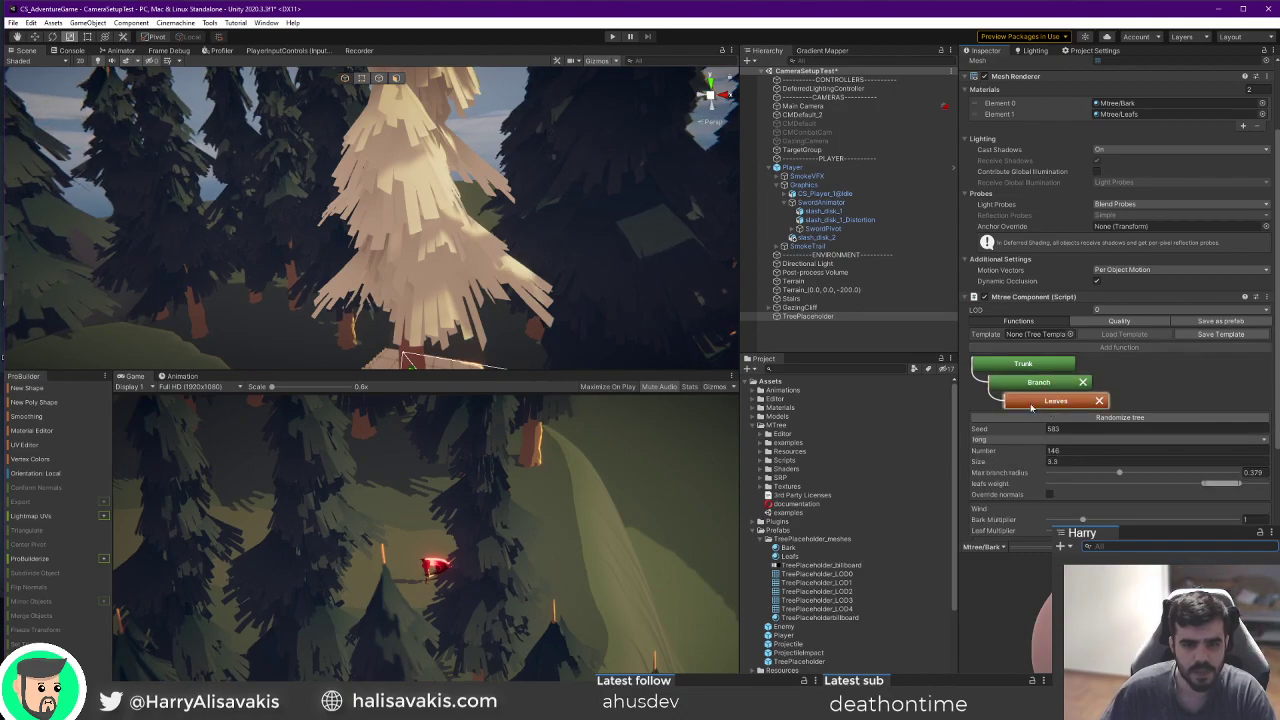
Try removing the Leaves function from the tree and undo the removal.
left_click(1100, 402)
right_click_drag(592, 180, 480, 285)
key("ctrl+z")
key("s")
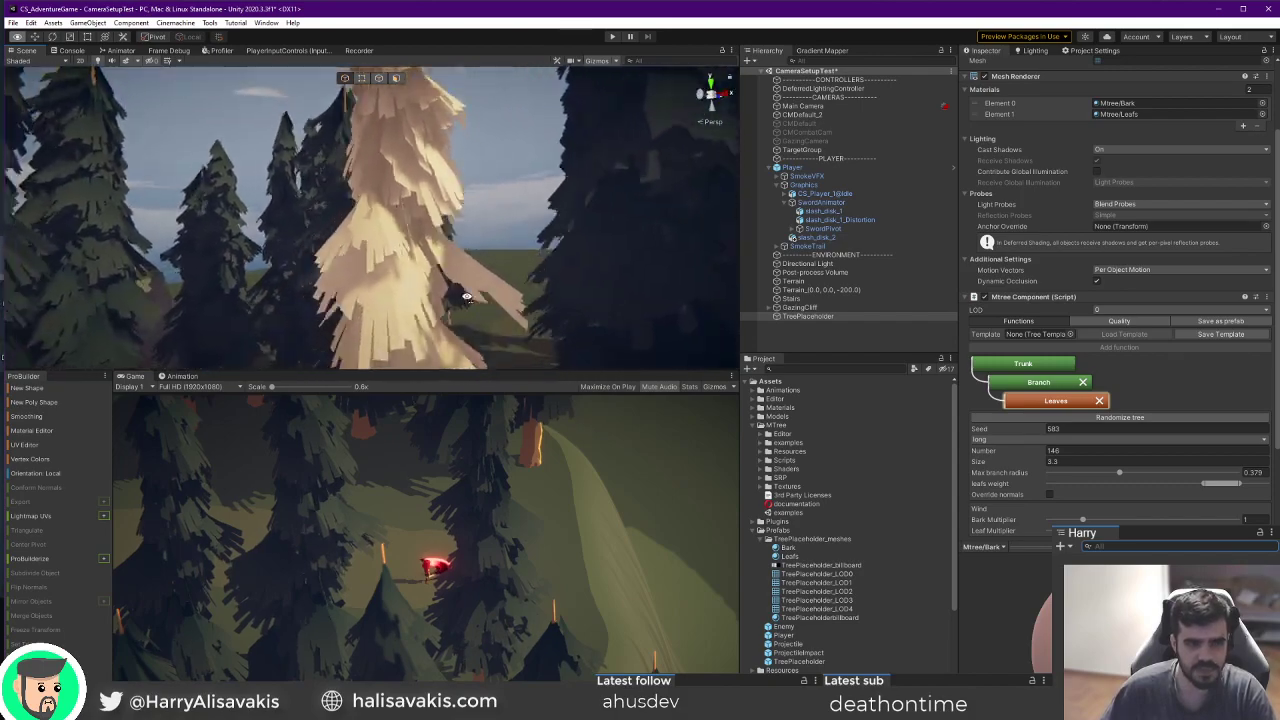
Shift the leafs weight range of the tree's Leaves function slightly lower.
scroll(1090, 352, "down", 3)
scroll(1090, 352, "down", 1)
mouse_move(1212, 359)
left_mouse_down()
mouse_move(1185, 360)
mouse_move(1203, 362)
left_mouse_up()
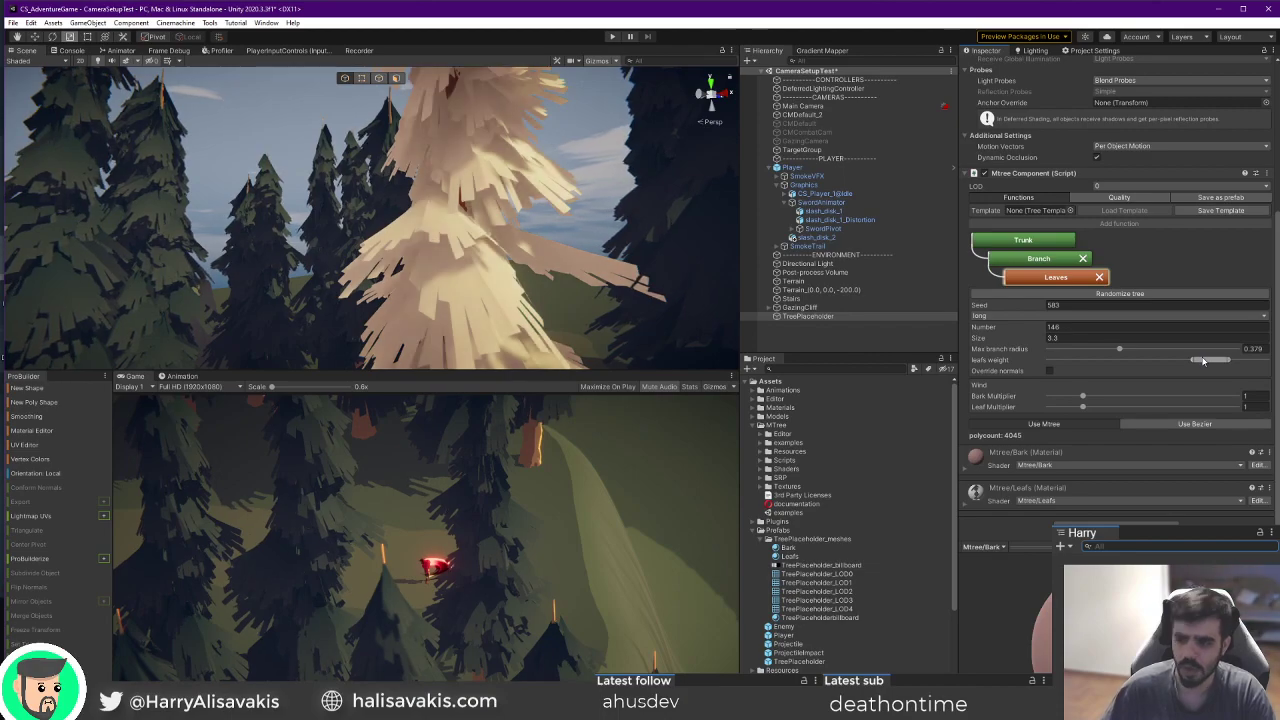
right_click_drag(587, 180, 429, 195)
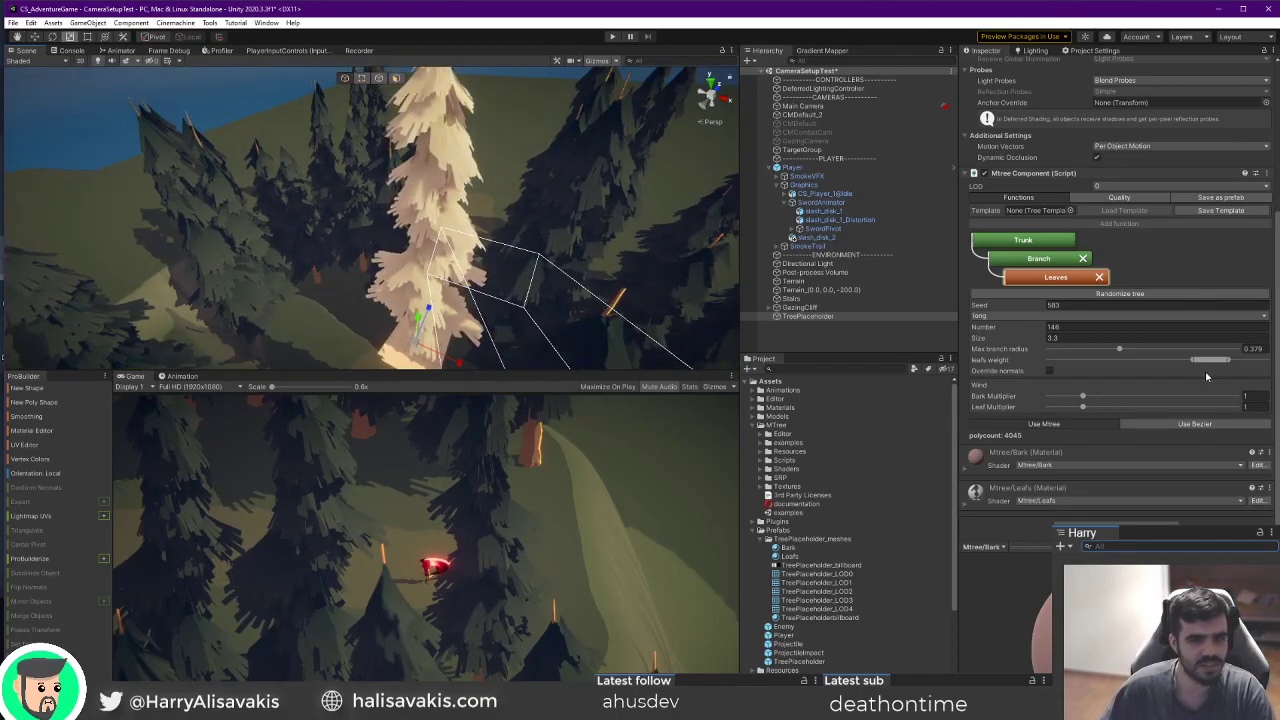
Fine-tune the leafs weight range of the tree's Leaves function and look over its leaf shape options.
mouse_move(1210, 361)
left_mouse_down()
mouse_move(1232, 362)
mouse_move(1203, 361)
left_mouse_up()
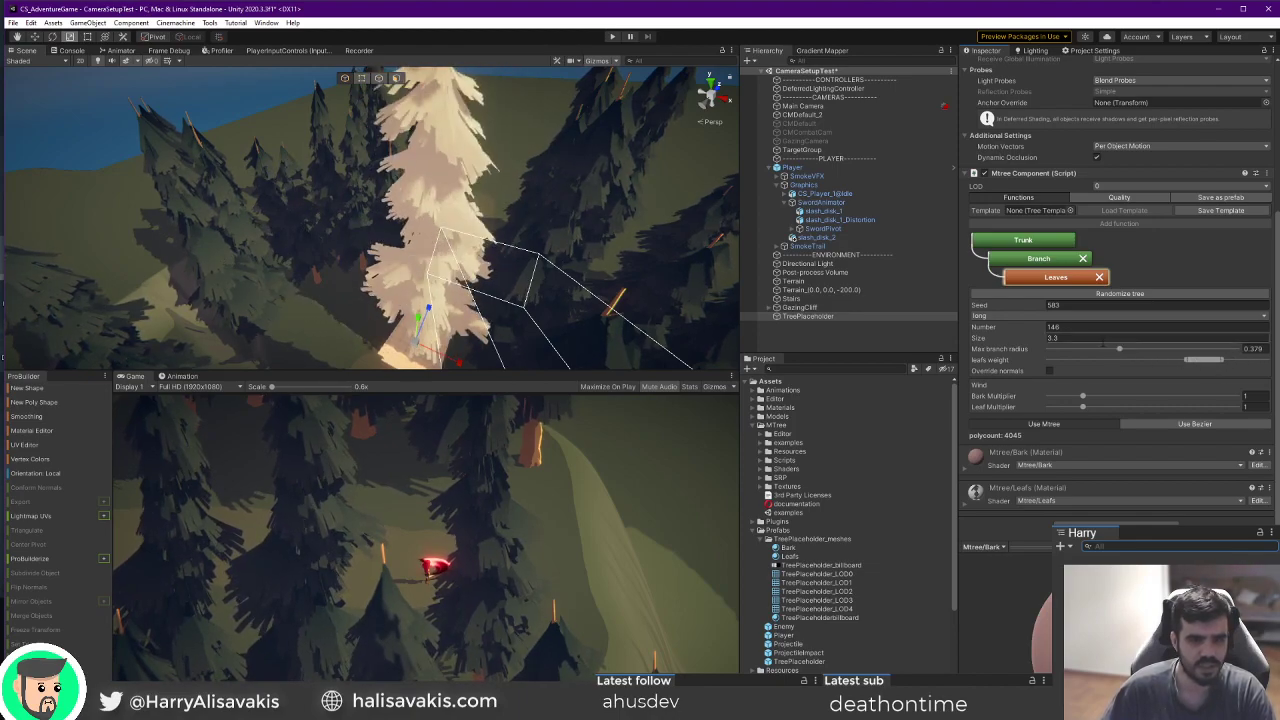
left_click(995, 316)
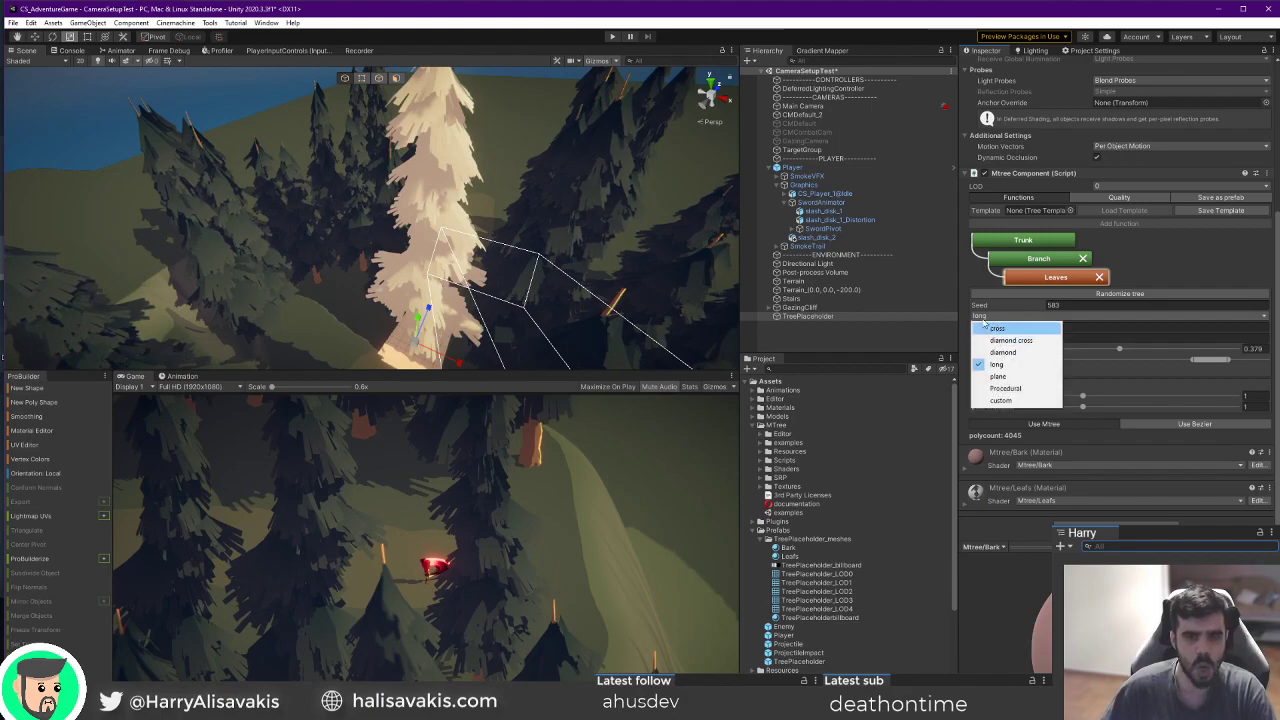
right_click_drag(428, 186, 271, 168)
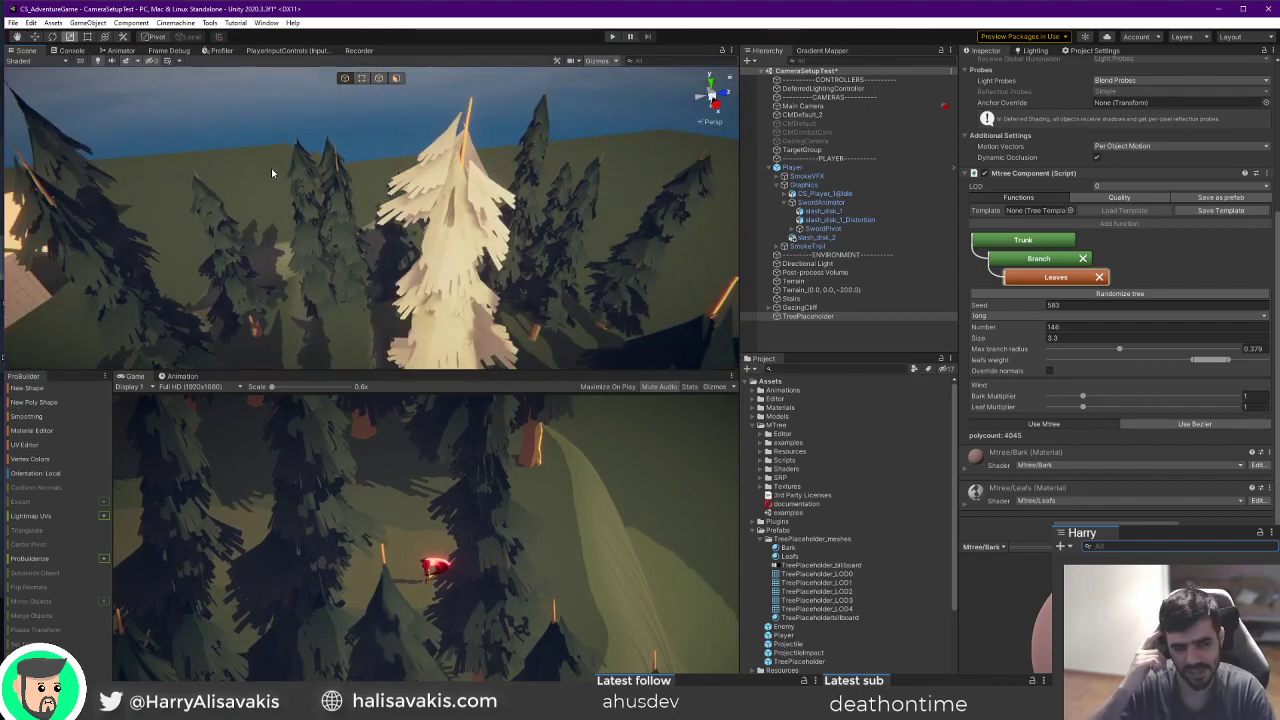
right_click_drag(271, 172, 724, 249)
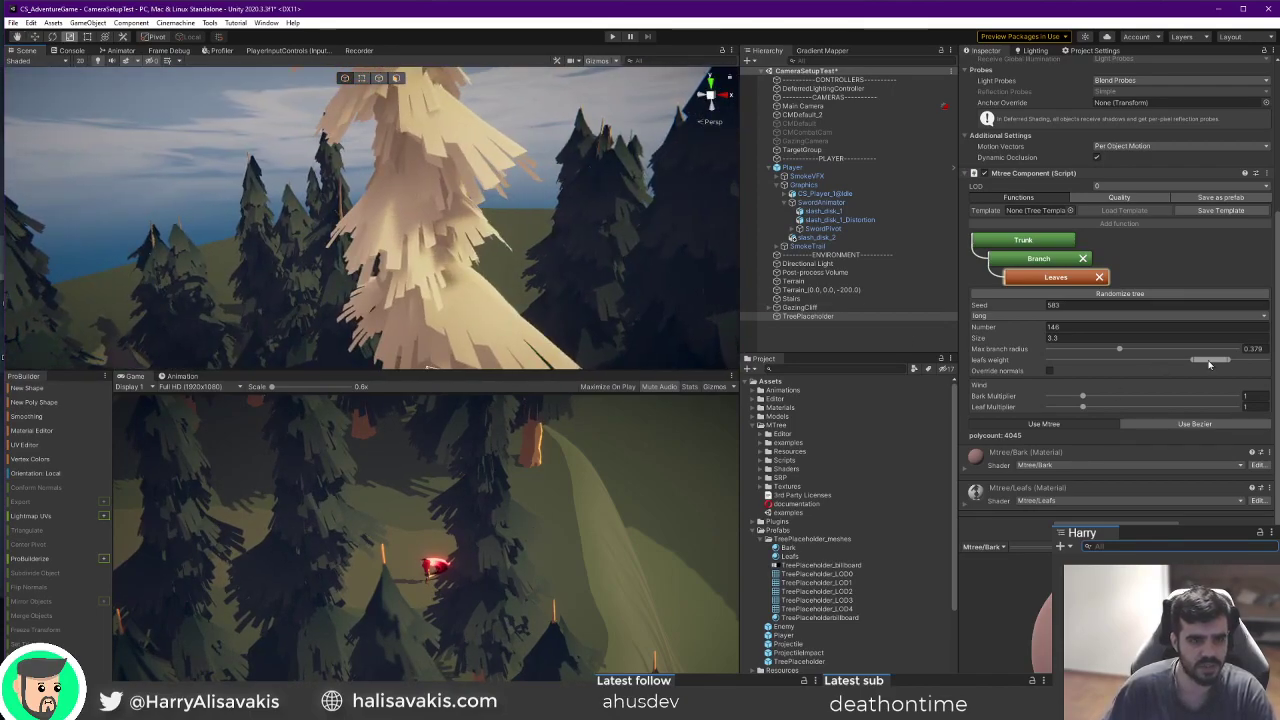
left_click_drag(1208, 364, 1212, 366)
right_click_drag(480, 240, 410, 246)
right_click_drag(480, 318, 730, 270)
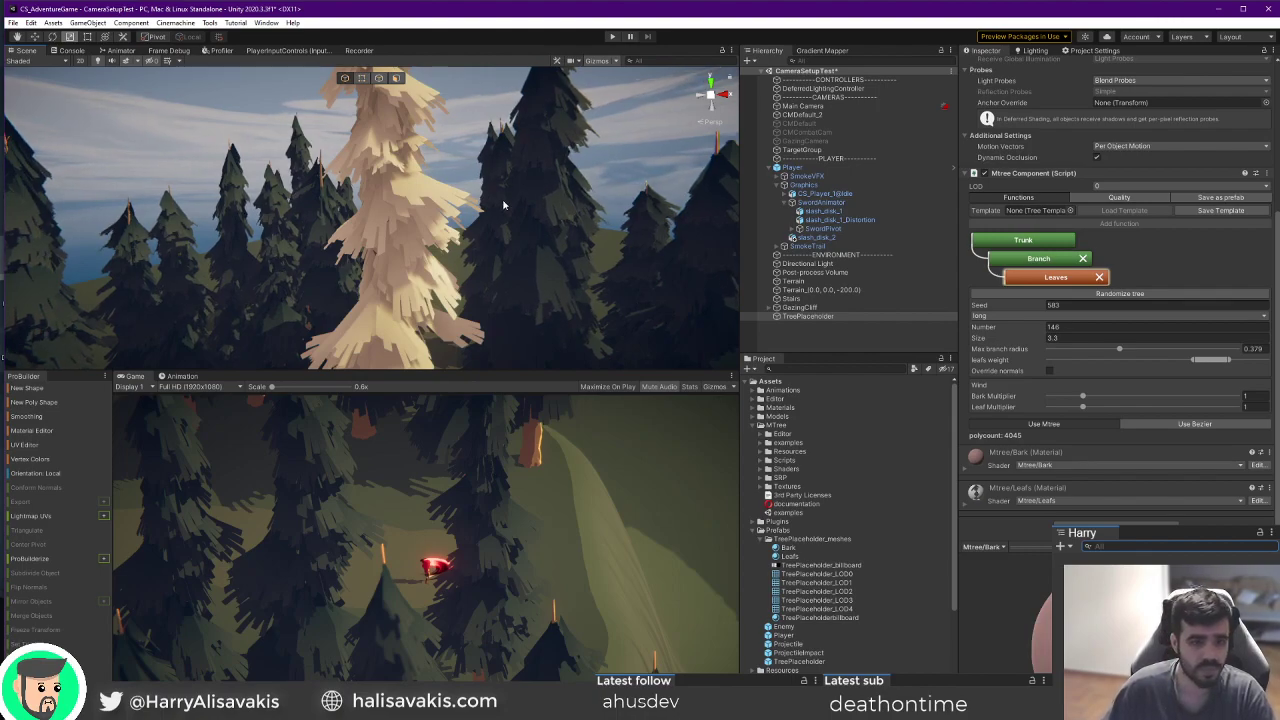
Deactivate the TreePlaceholder object and save the scene.
right_click_drag(504, 205, 630, 248)
key("alt+shift+a")
right_click_drag(391, 214, 337, 212)
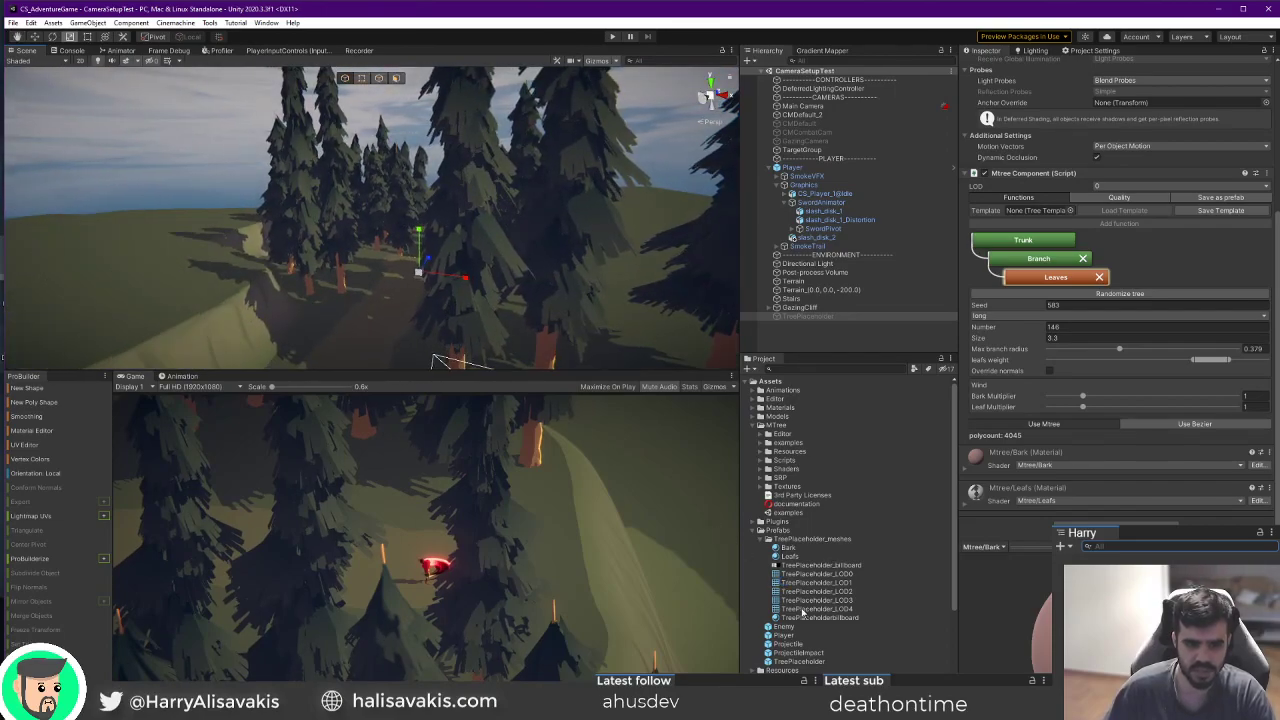
Open the examples scene from the project's MTree folder.
scroll(786, 600, "down", 5)
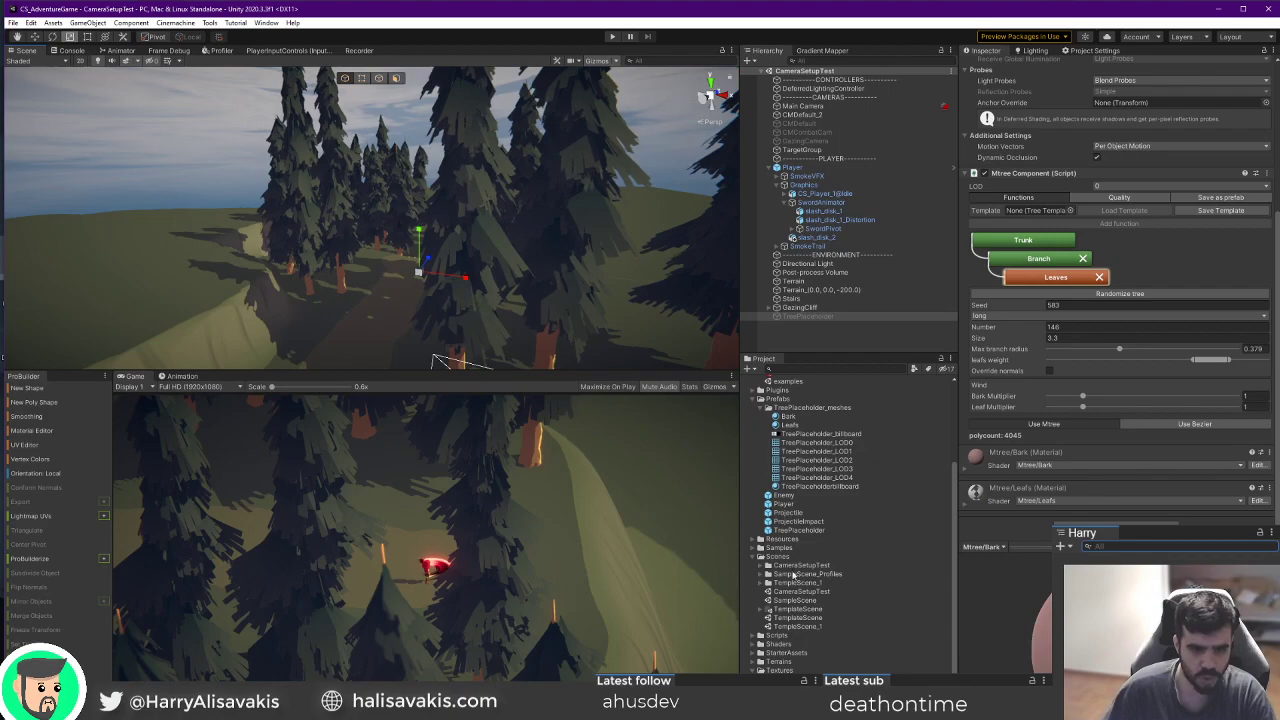
scroll(789, 636, "up", 5)
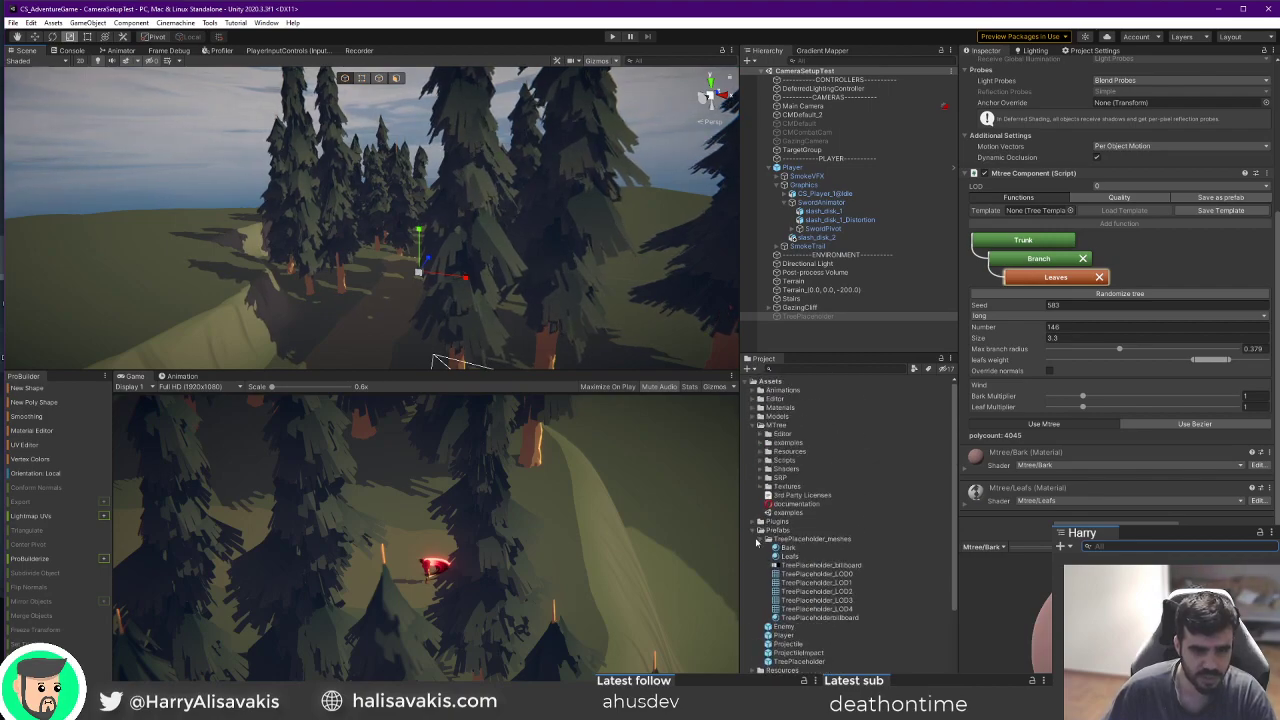
double_click(786, 513)
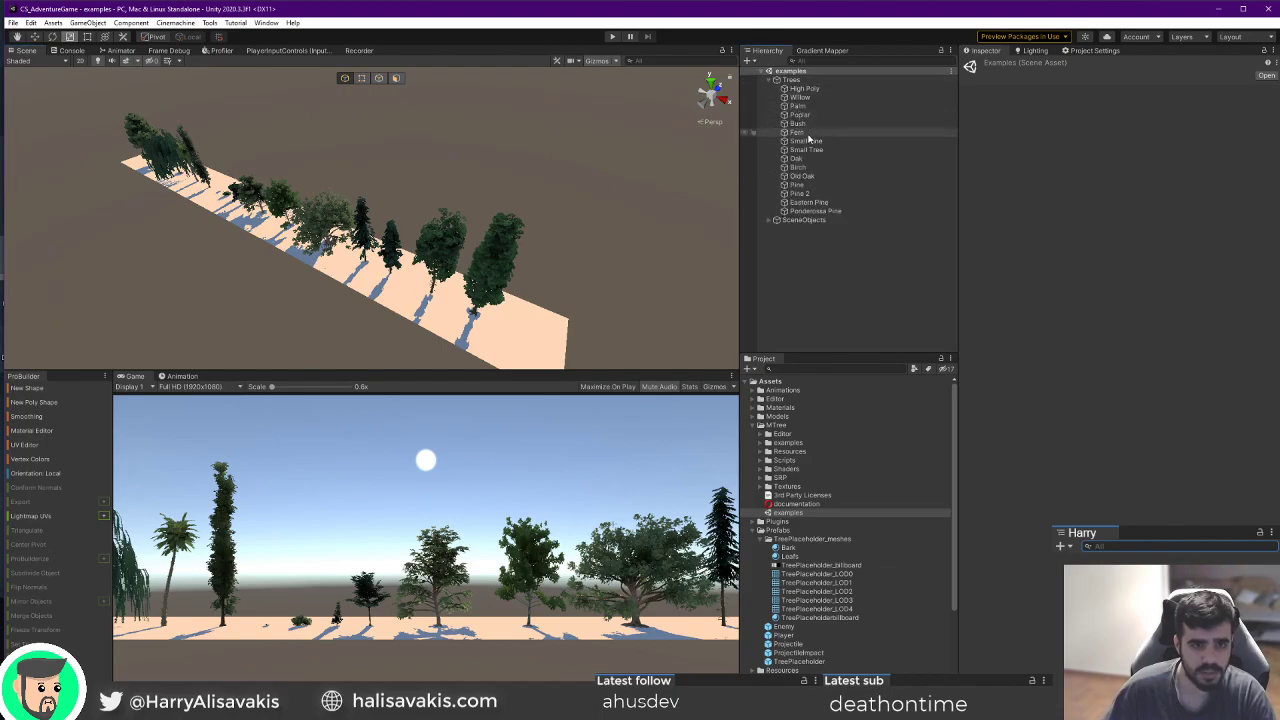
Select the Birch tree and examine the sample trees of the examples scene up close.
left_click(797, 167)
right_click_drag(310, 185, 1006, 131)
key("w")
key("w")
key("s")
key("w")
left_click(607, 169)
right_click_drag(607, 169, 474, 224)
key("w")
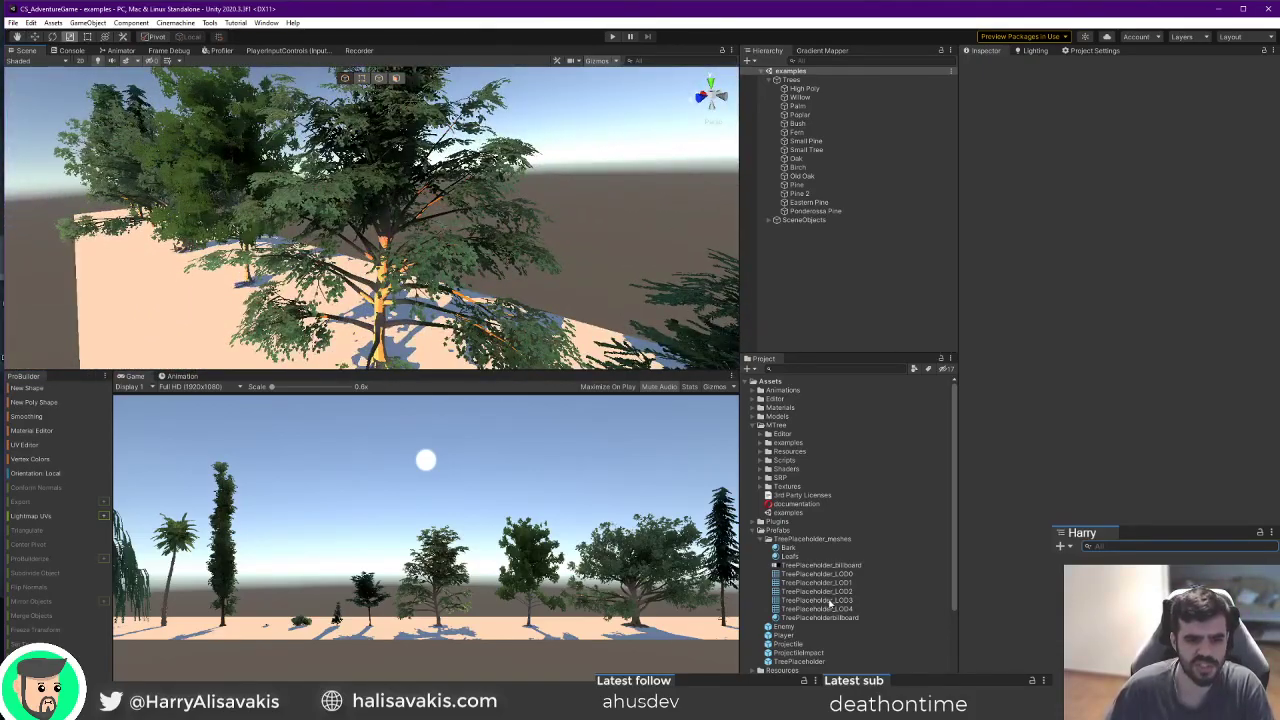
Reopen the CameraSetupTest scene, and switch to the VFXLab project to view the creature in its EarthAttack_1 scene.
scroll(784, 520, "down", 5)
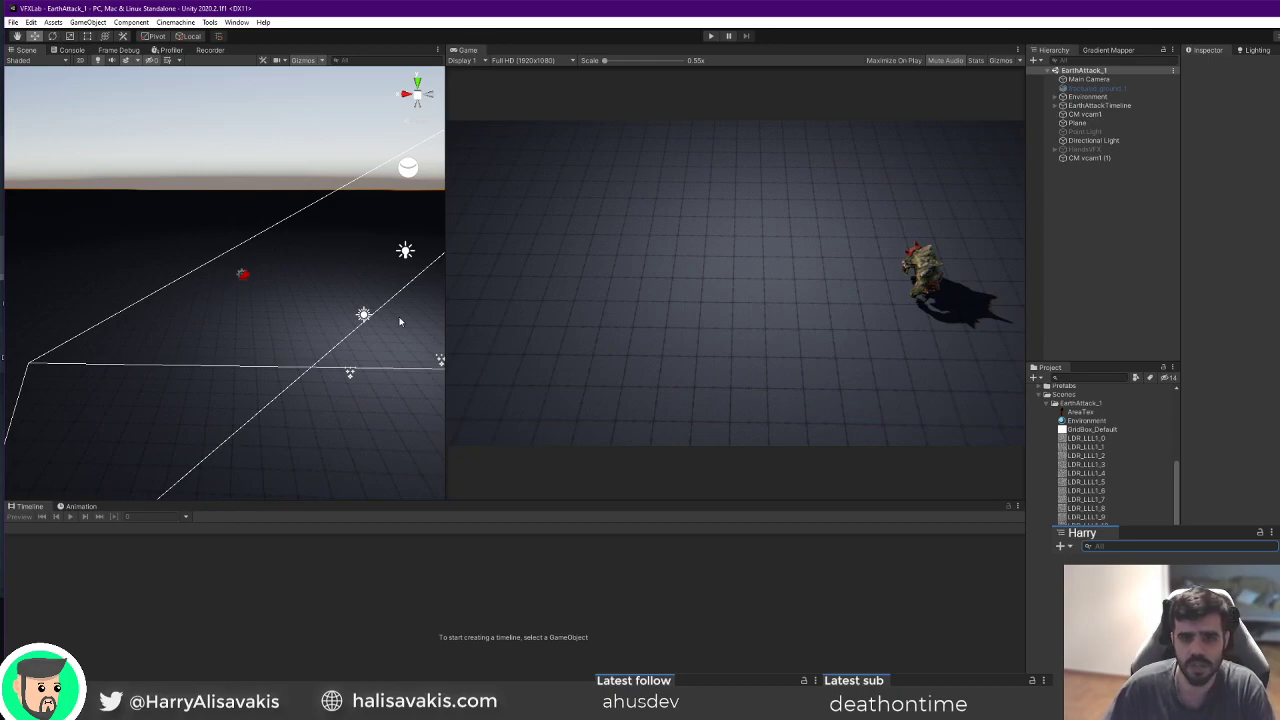
right_click_drag(90, 316, 640, 284)
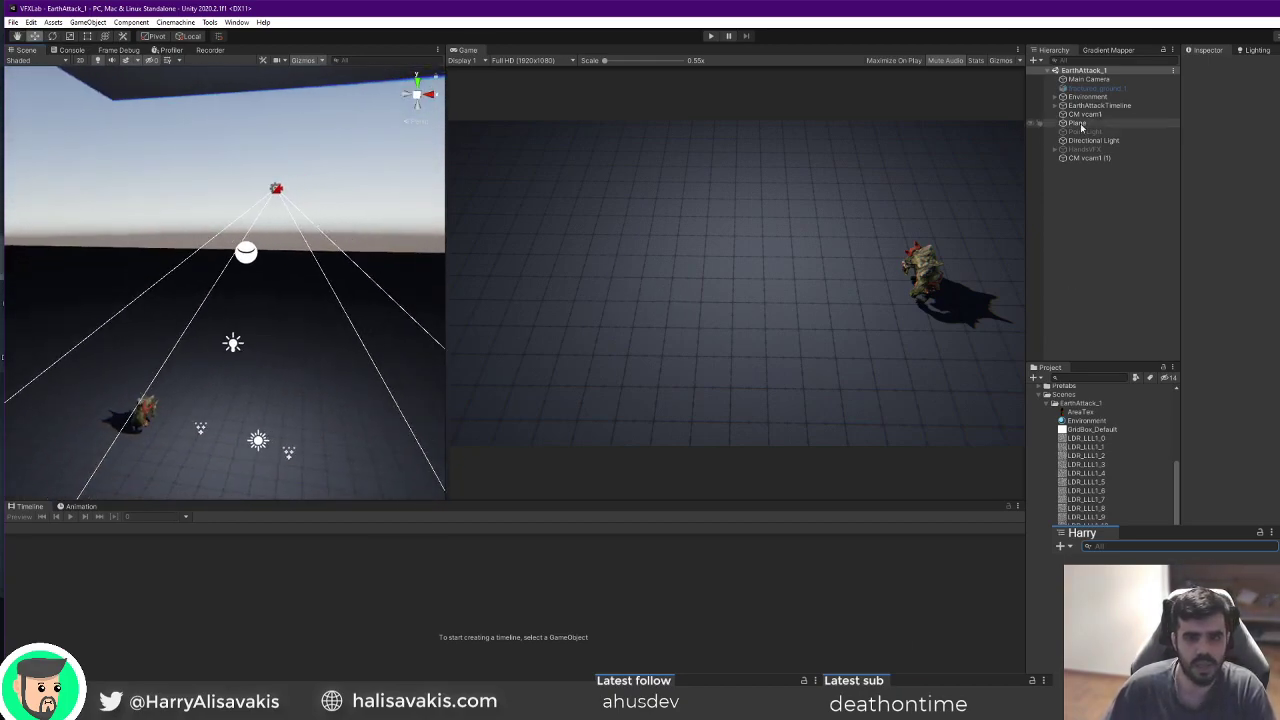
mouse_move(340, 314)
right_mouse_down()
mouse_move(325, 368)
mouse_move(342, 336)
mouse_move(332, 330)
right_mouse_up()
key("w")
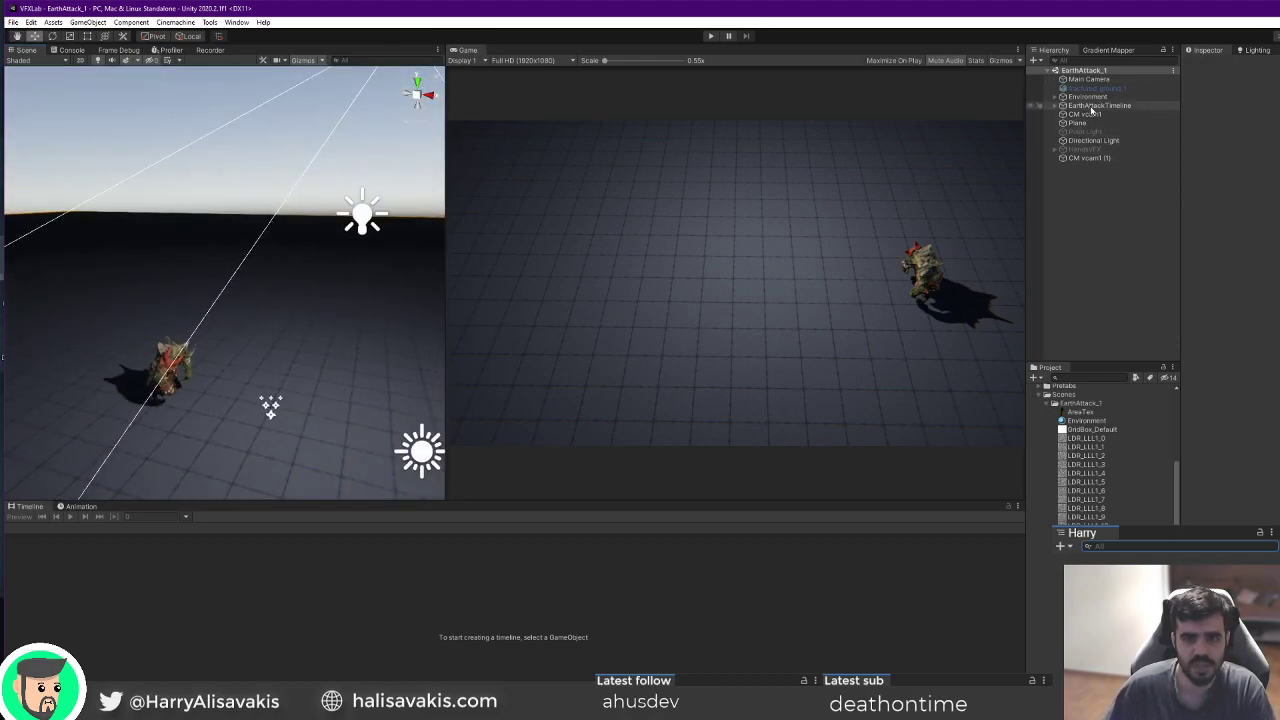
Deactivate the CM vcam1 (1) camera and preview the EarthAttackTimeline from its start.
left_click(180, 528)
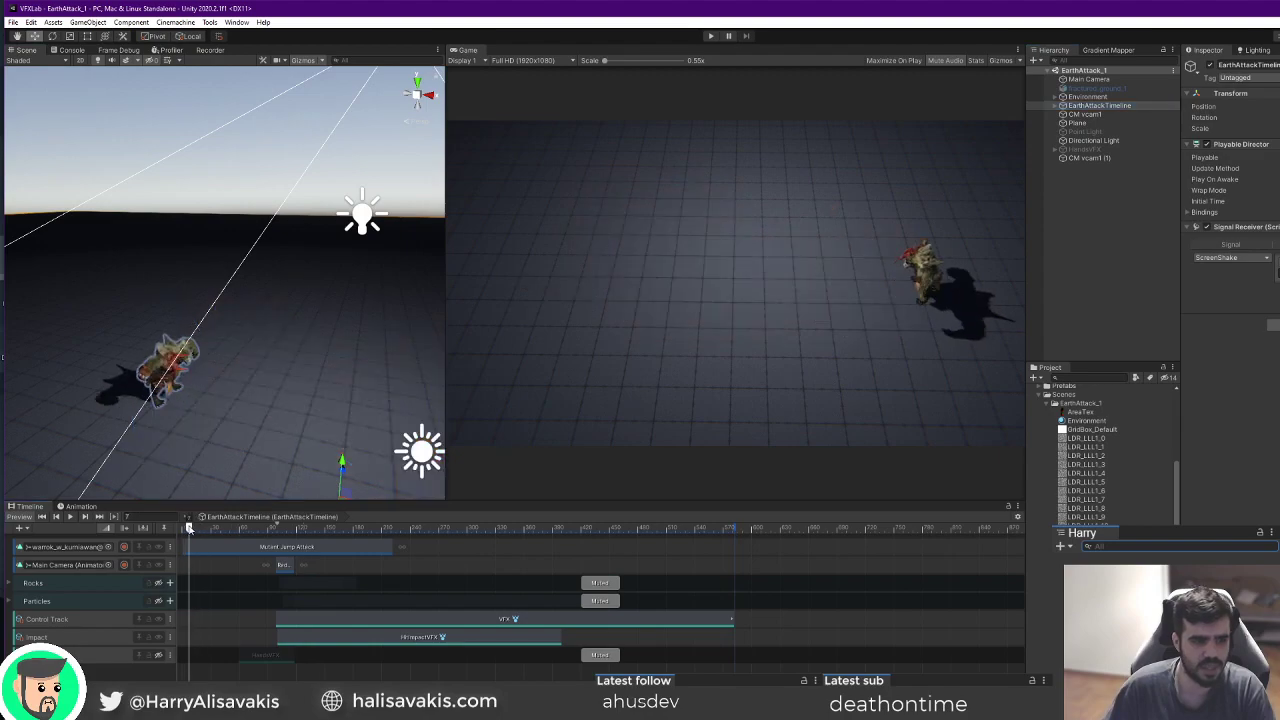
left_click(1126, 158)
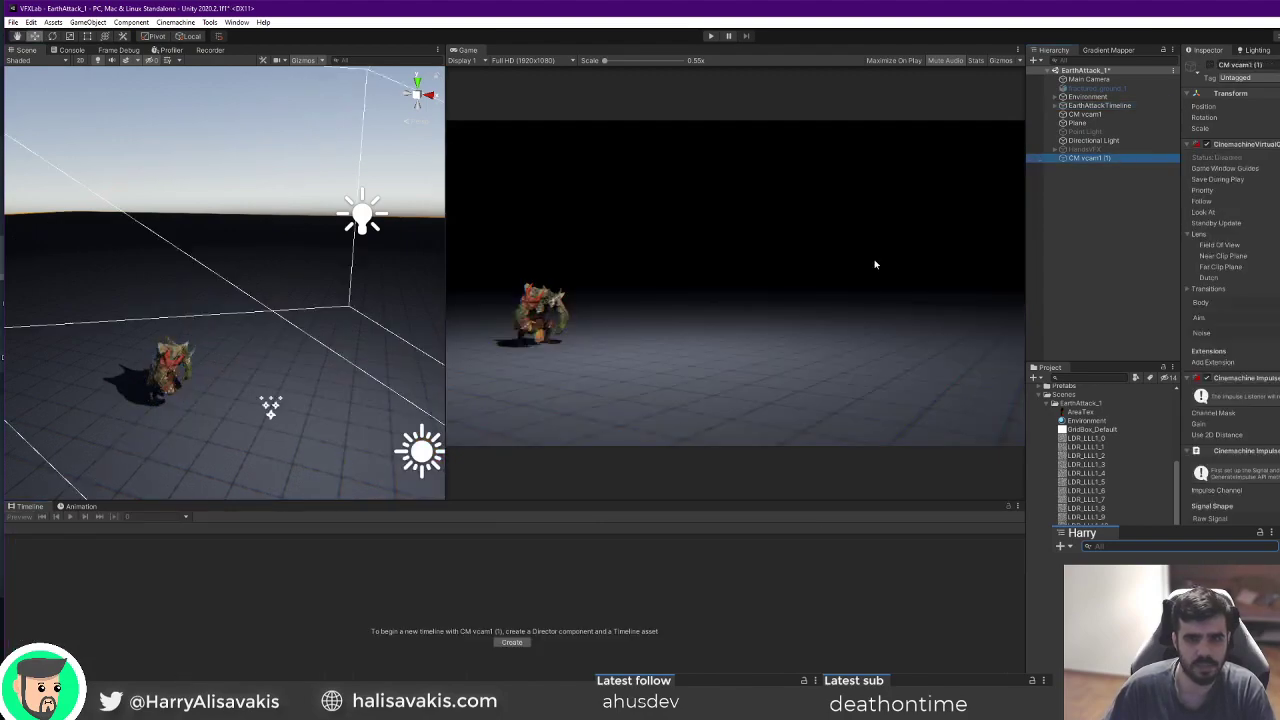
left_click(1103, 106)
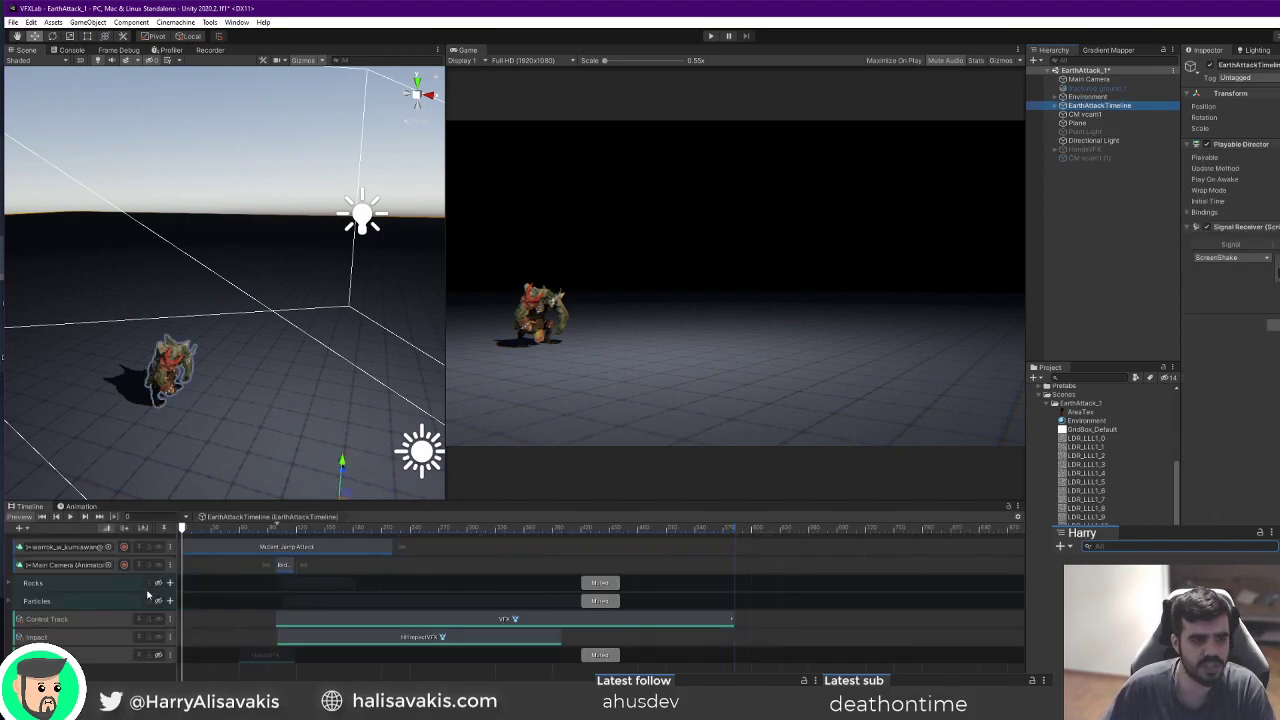
left_click_drag(186, 531, 187, 477)
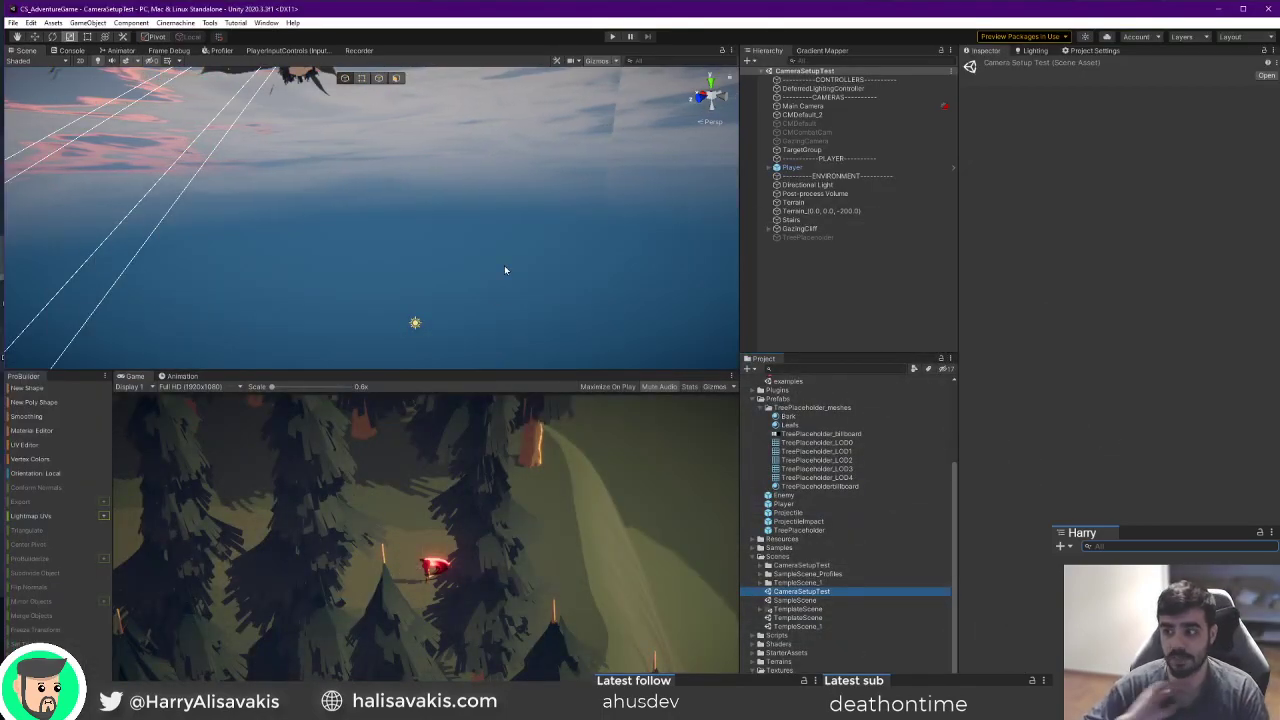
Switch back to the adventure game project and examine the red sword slash around the player from several angles.
right_click_drag(620, 190, 716, 168)
right_click_drag(505, 280, 47, 245)
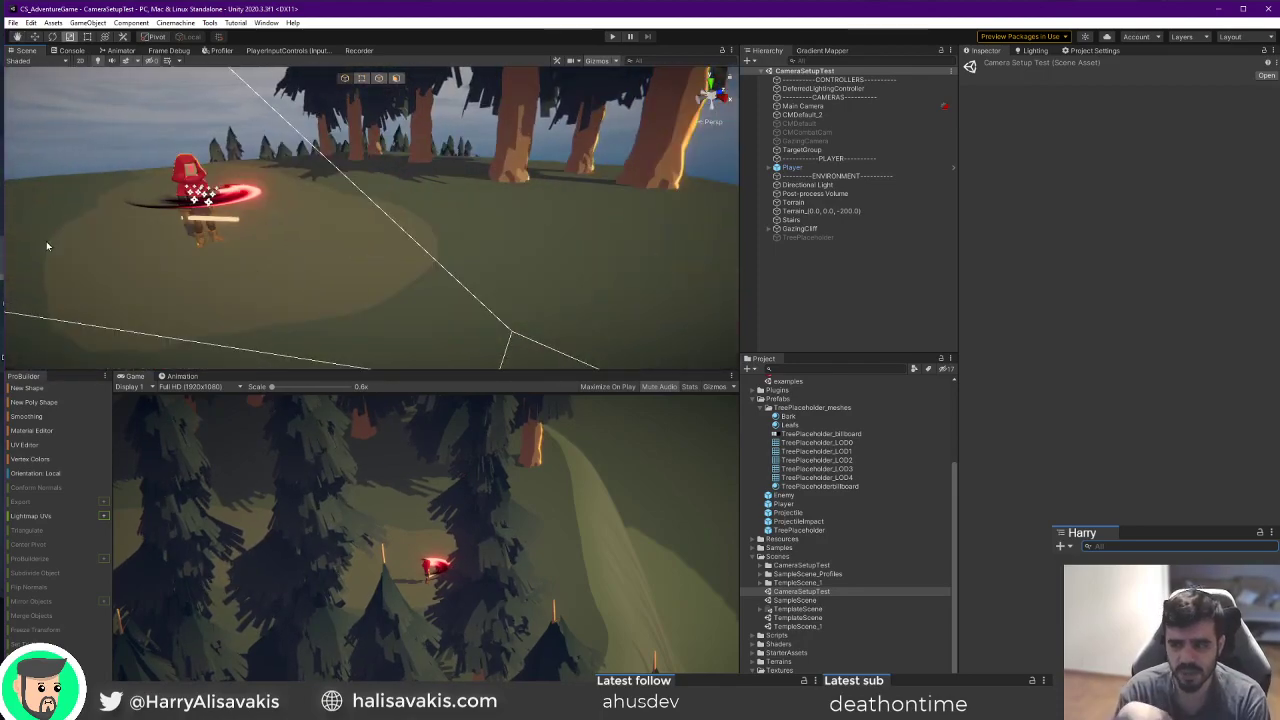
right_click_drag(391, 189, 747, 336)
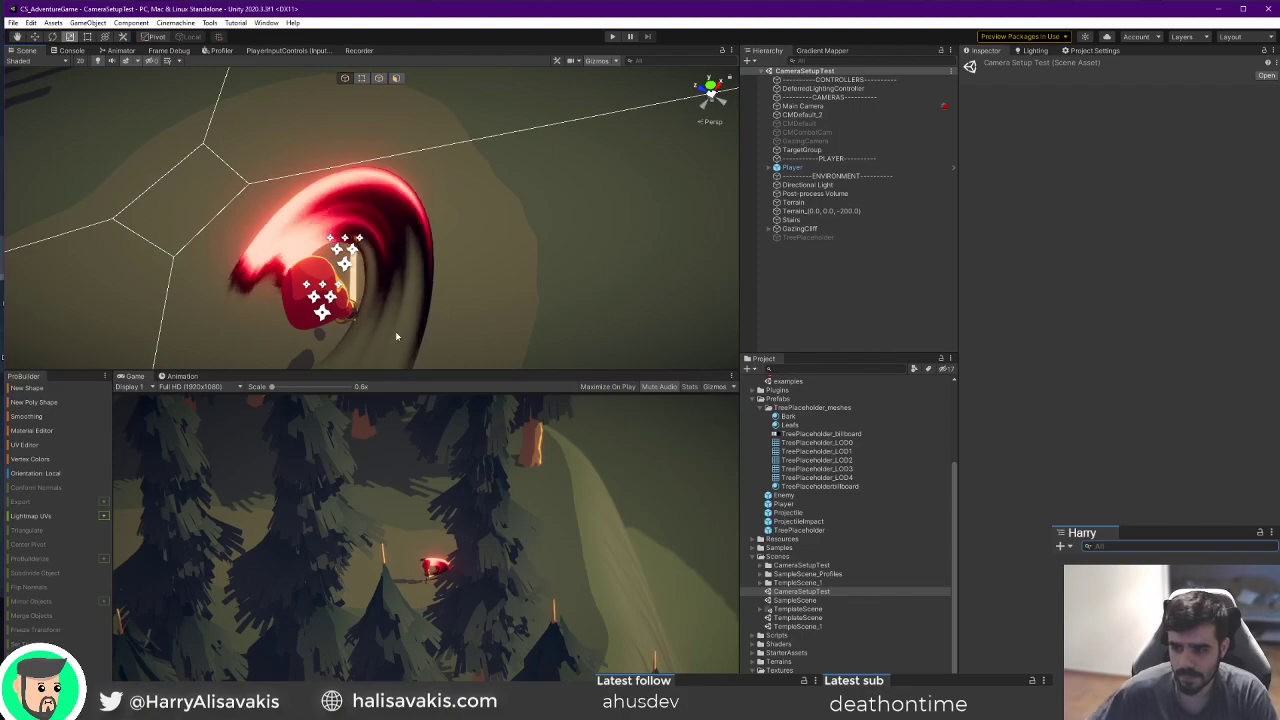
right_click_drag(560, 230, 420, 203)
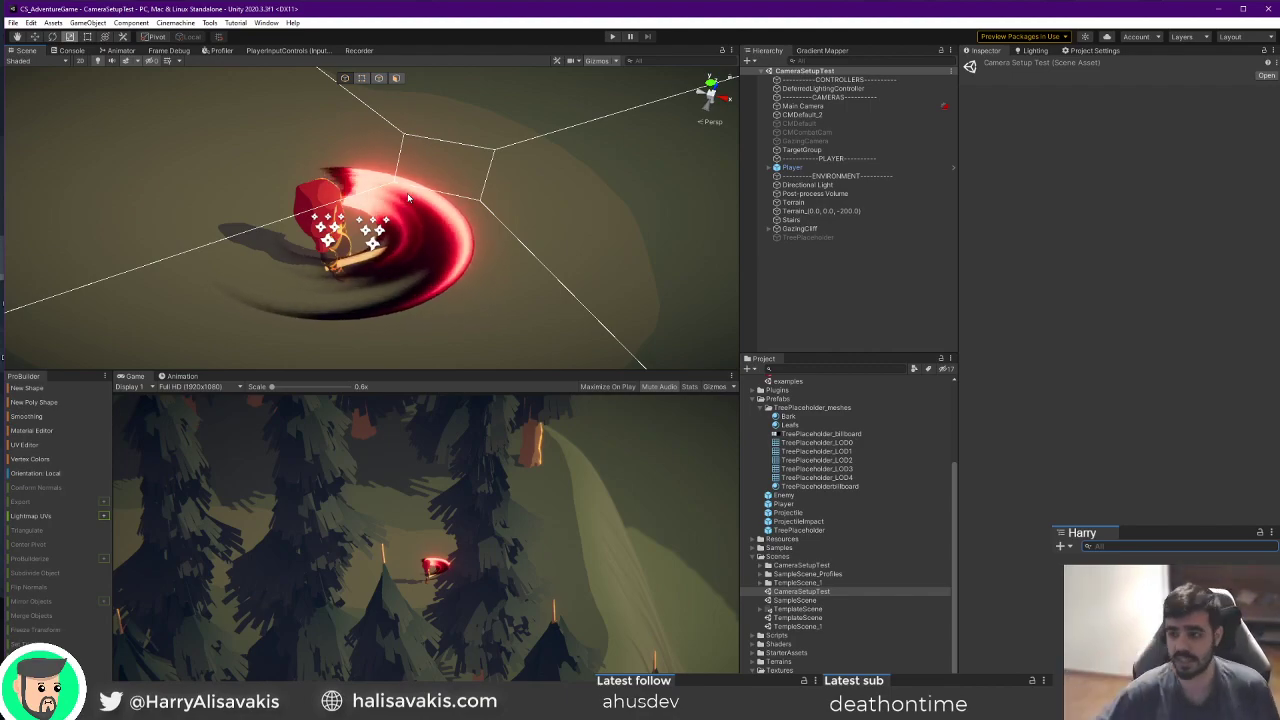
right_click_drag(497, 240, 456, 200)
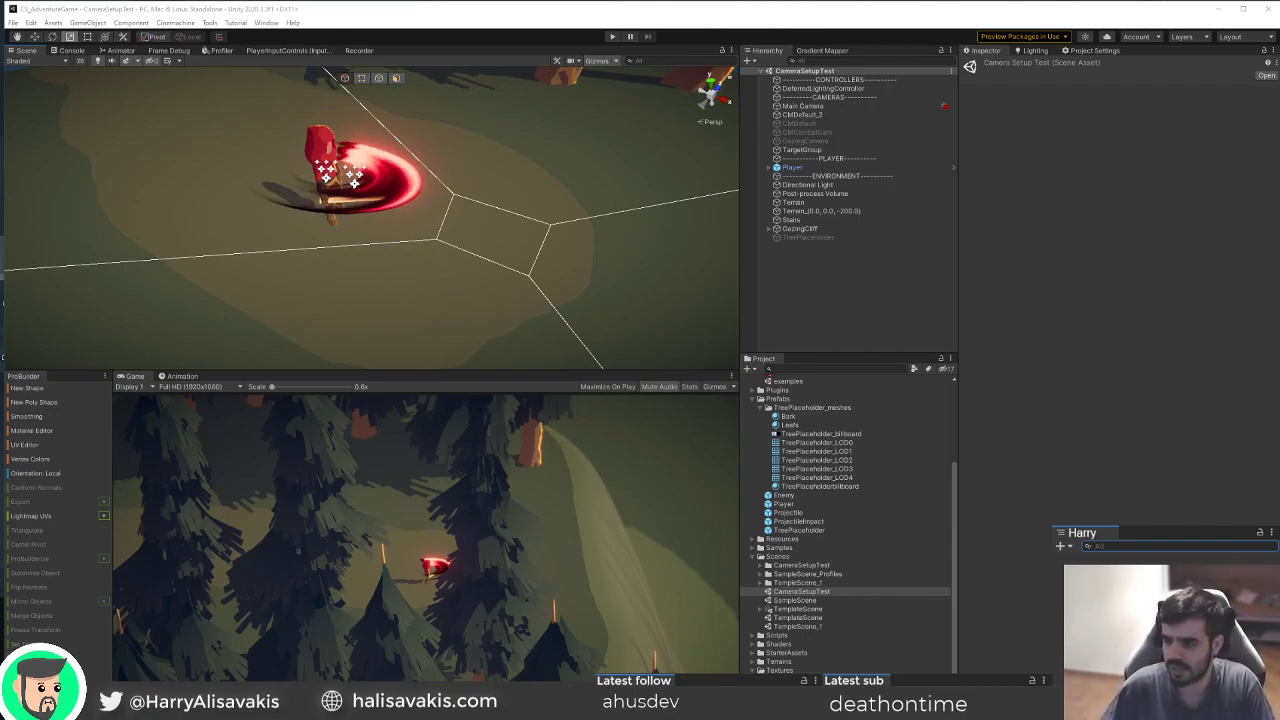
left_click_drag(470, 240, 628, 224, "alt")
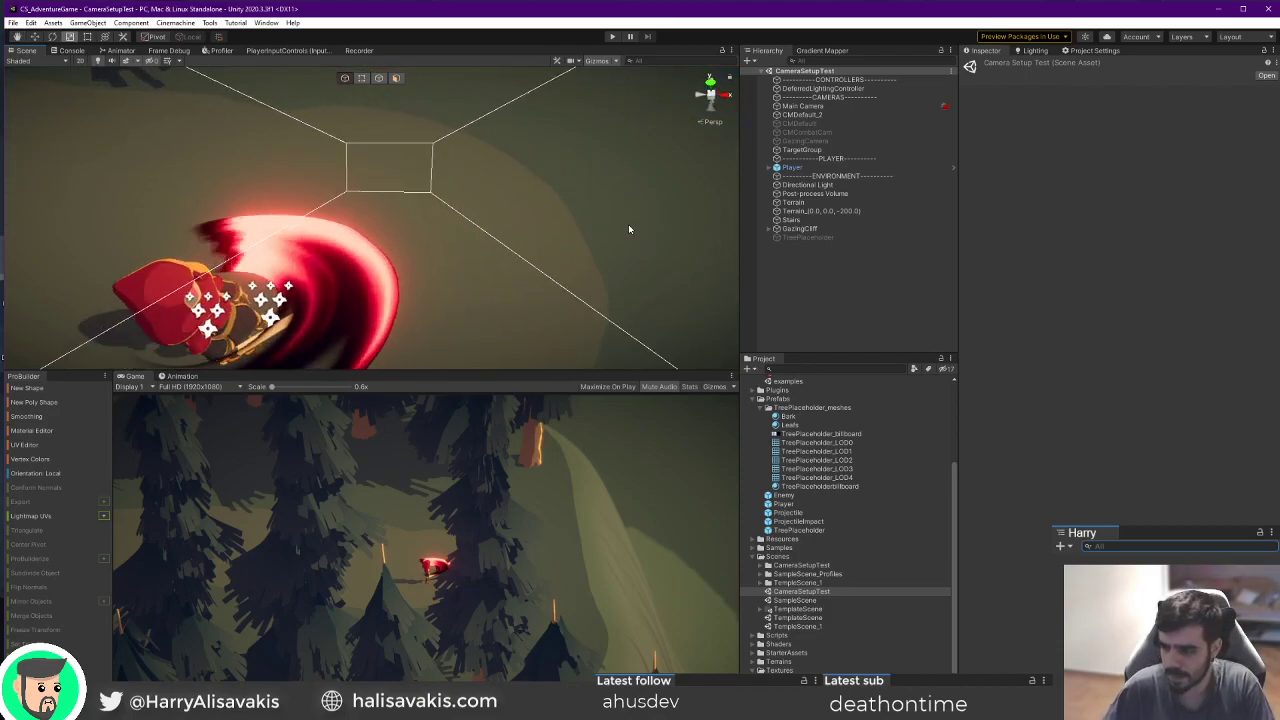
left_click_drag(397, 288, 438, 300, "alt")
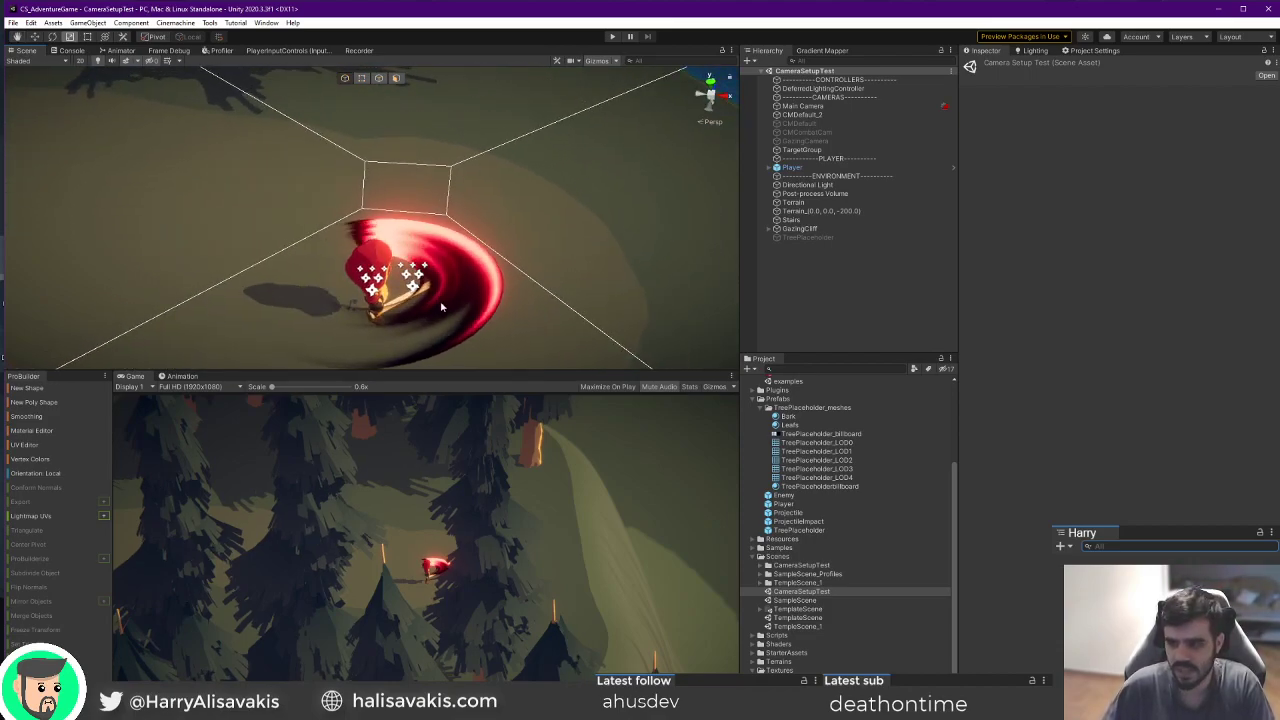
left_click_drag(497, 333, 602, 337, "alt")
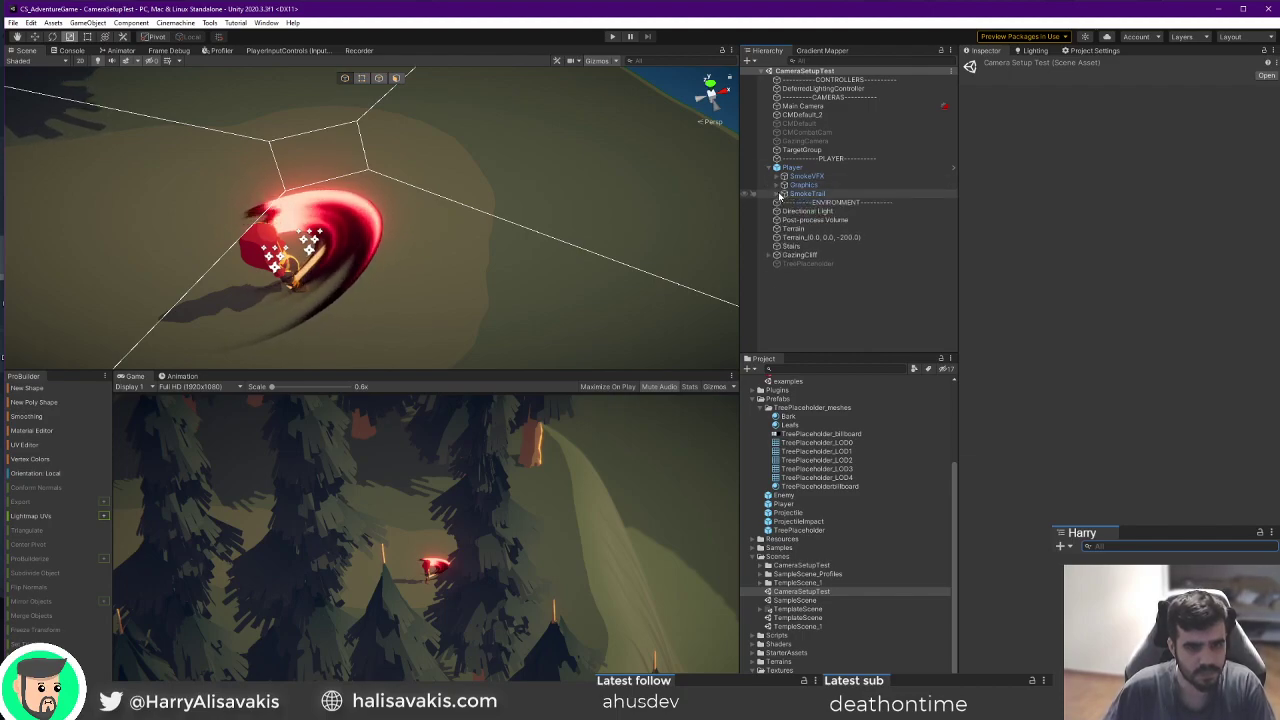
Expand the Player's Graphics object and select slash_disk_2, toggling it off and on.
left_click(775, 193)
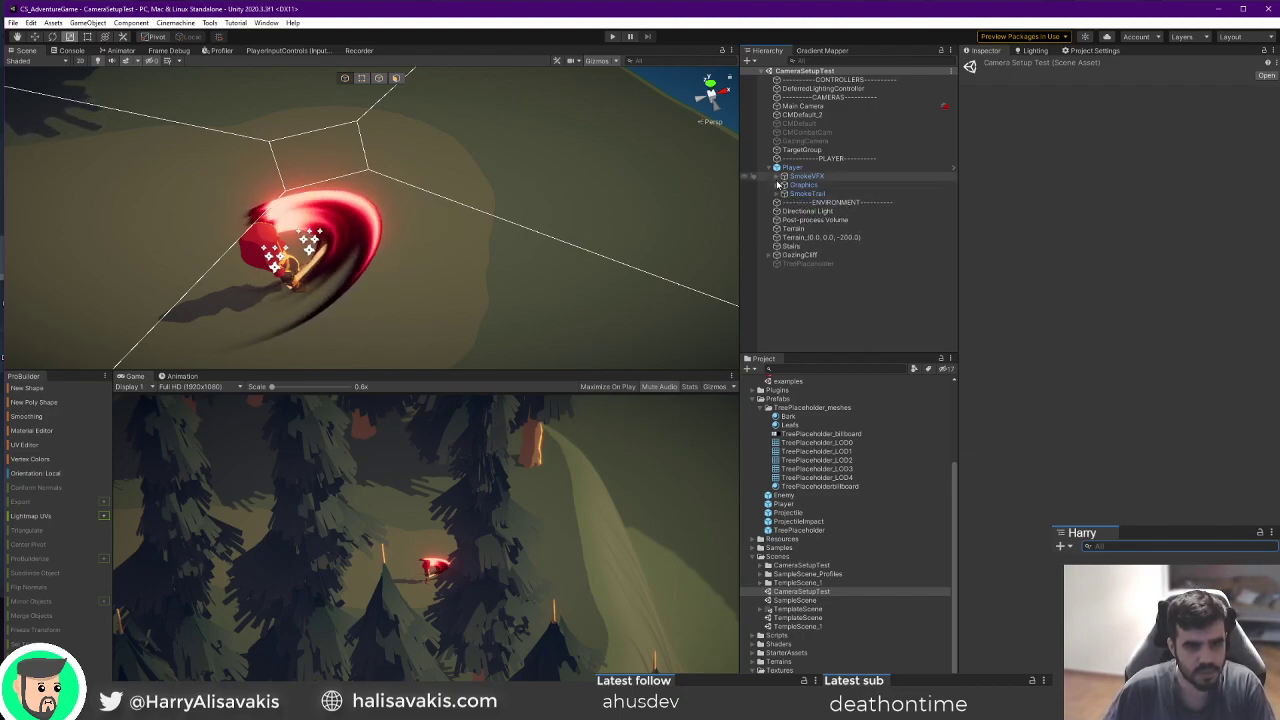
left_click(782, 193)
left_click(776, 193)
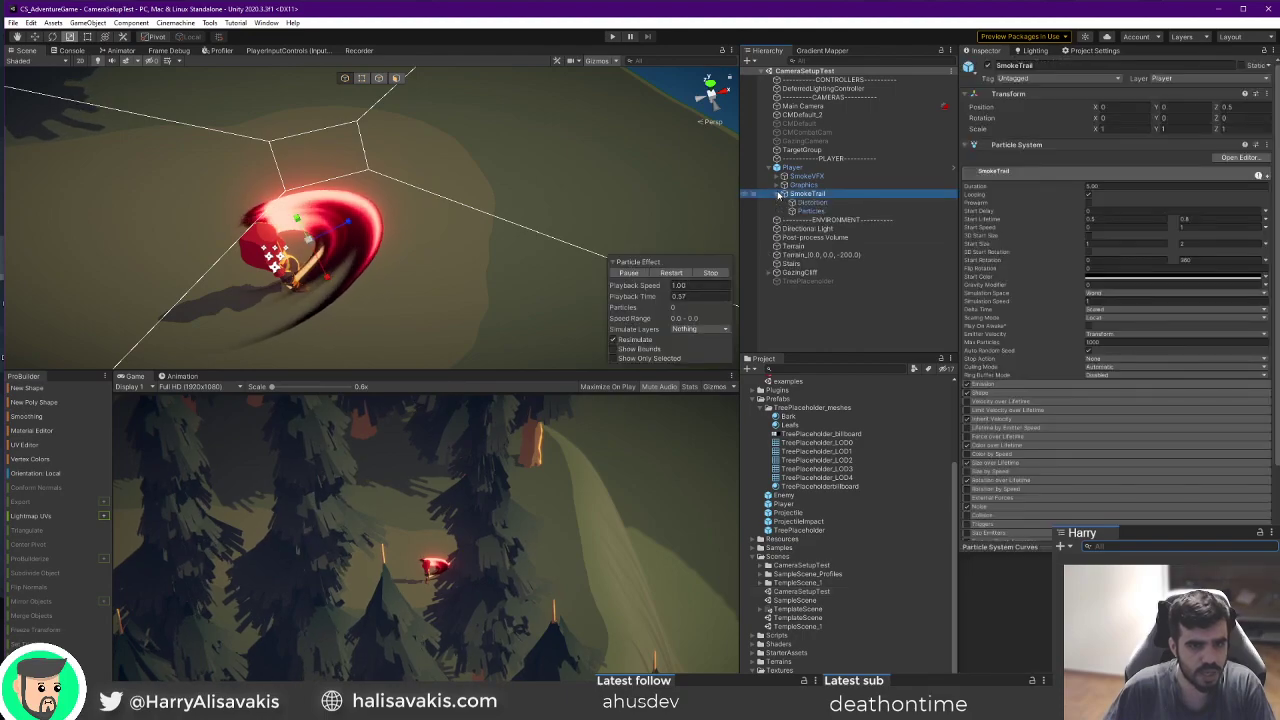
left_click(783, 168)
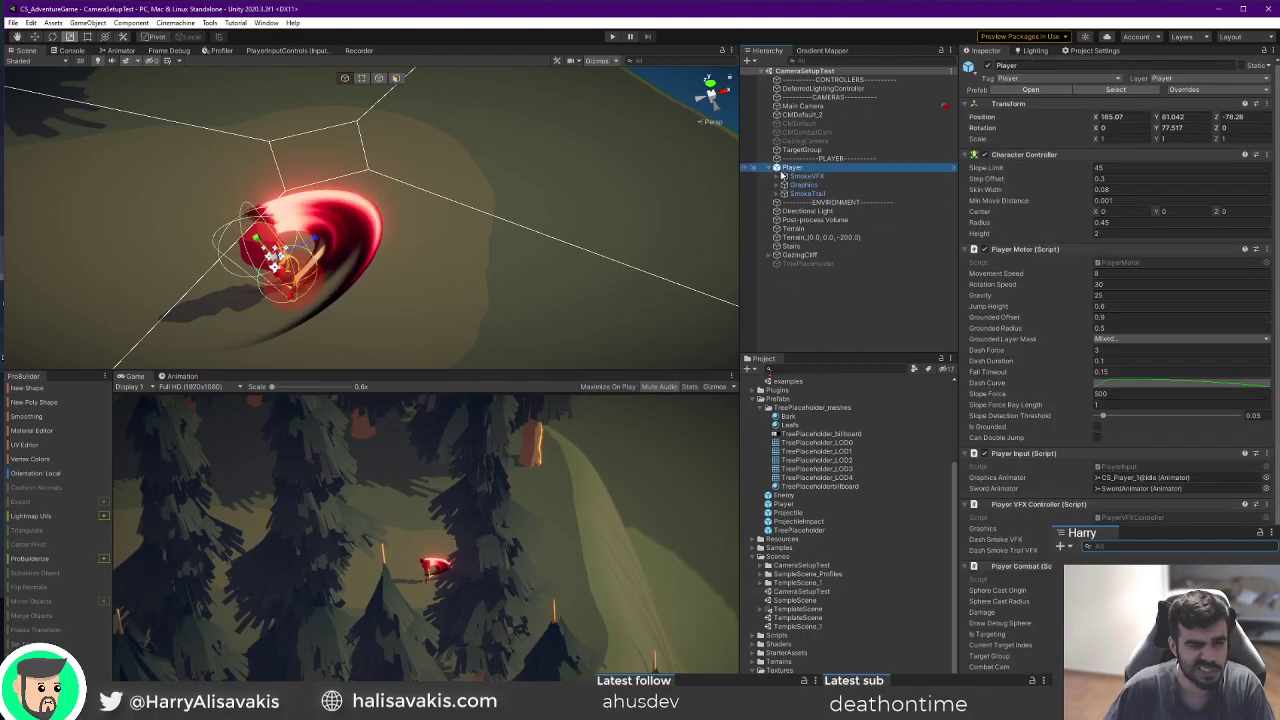
left_click(772, 186)
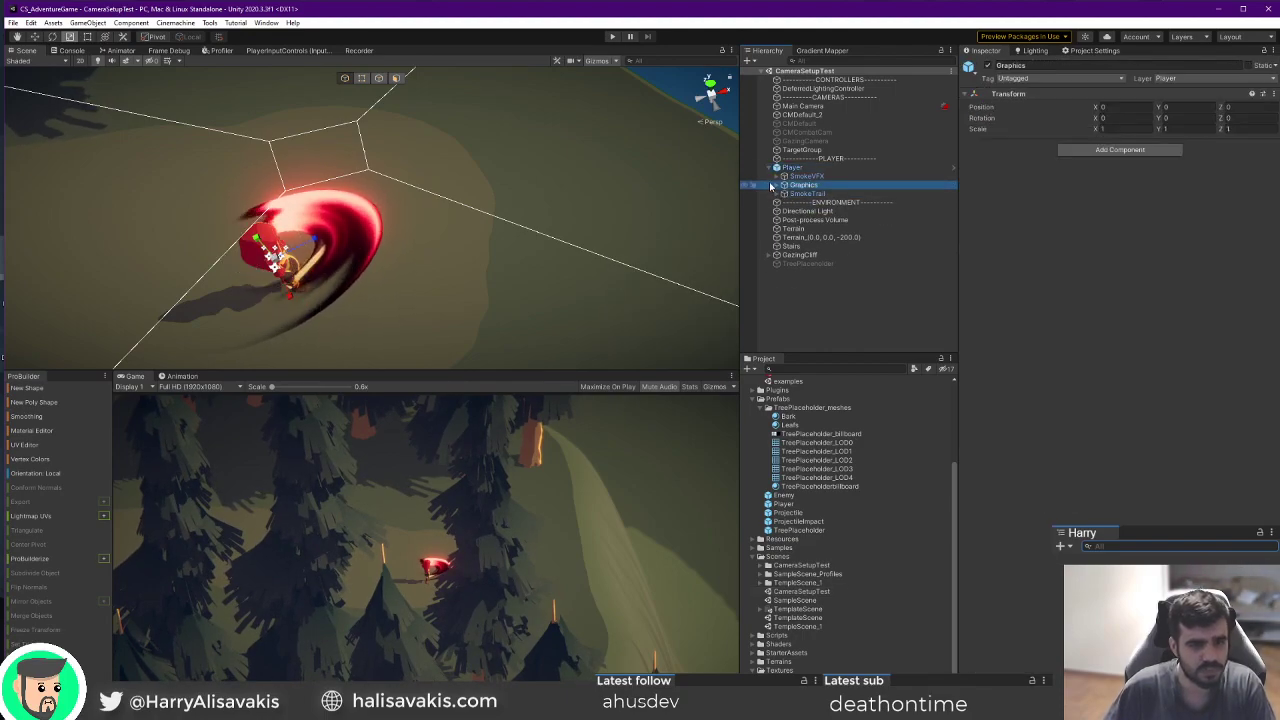
left_click(816, 211)
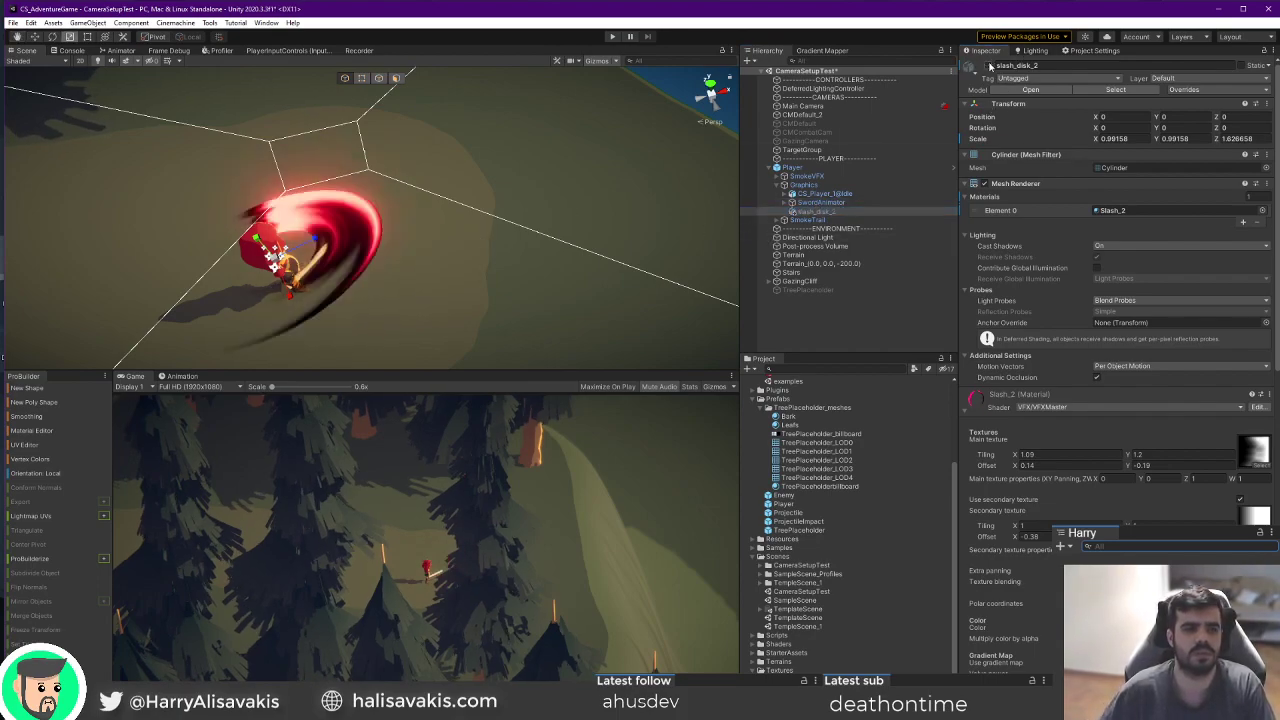
Try a higher cutoff on the Slash_2 material and set it back to 0.
scroll(1124, 505, "down", 5)
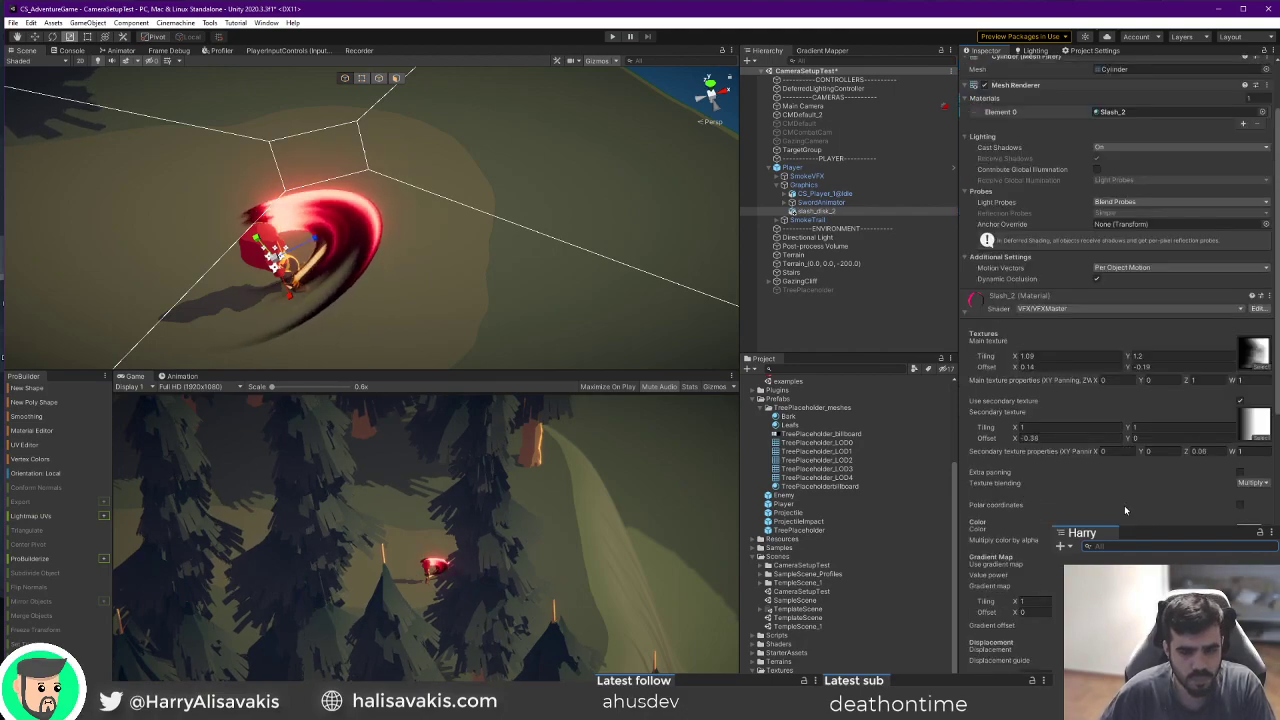
left_click_drag(347, 239, 463, 246, "alt")
scroll(597, 251, "up", 6)
scroll(430, 226, "down", 7)
scroll(972, 77, "down", 7)
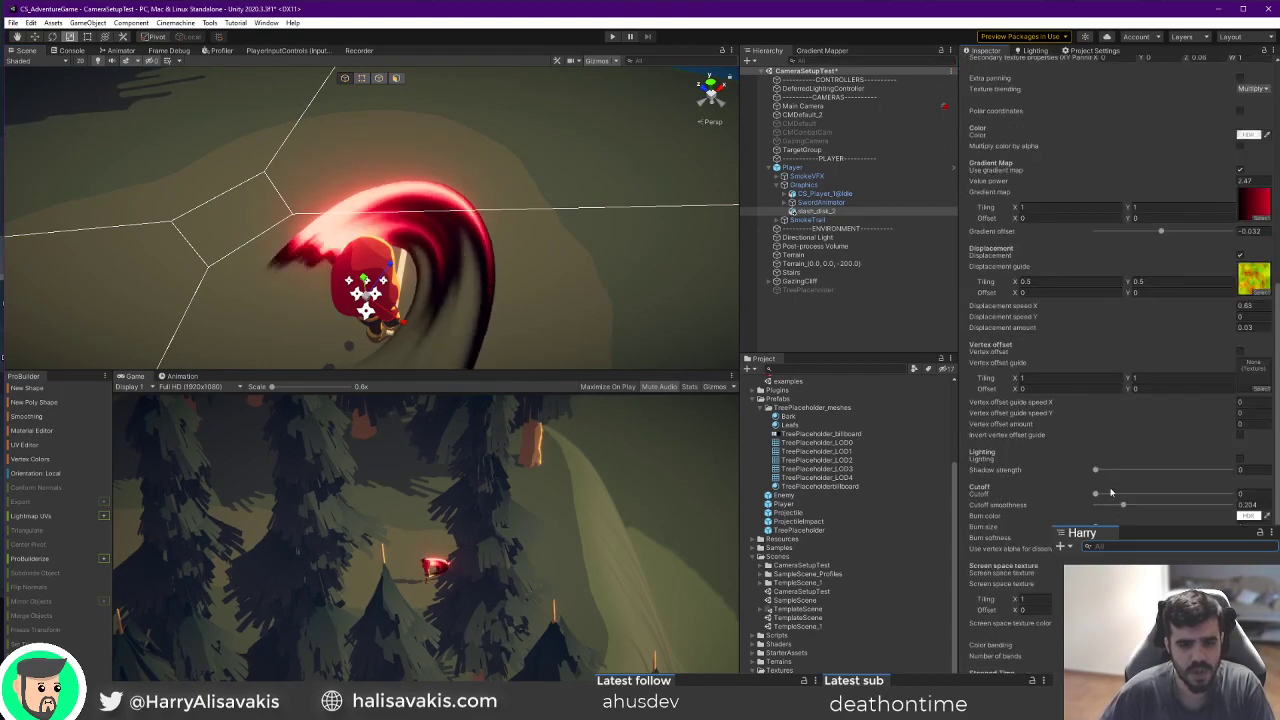
left_click_drag(1097, 496, 1119, 494)
type("0")
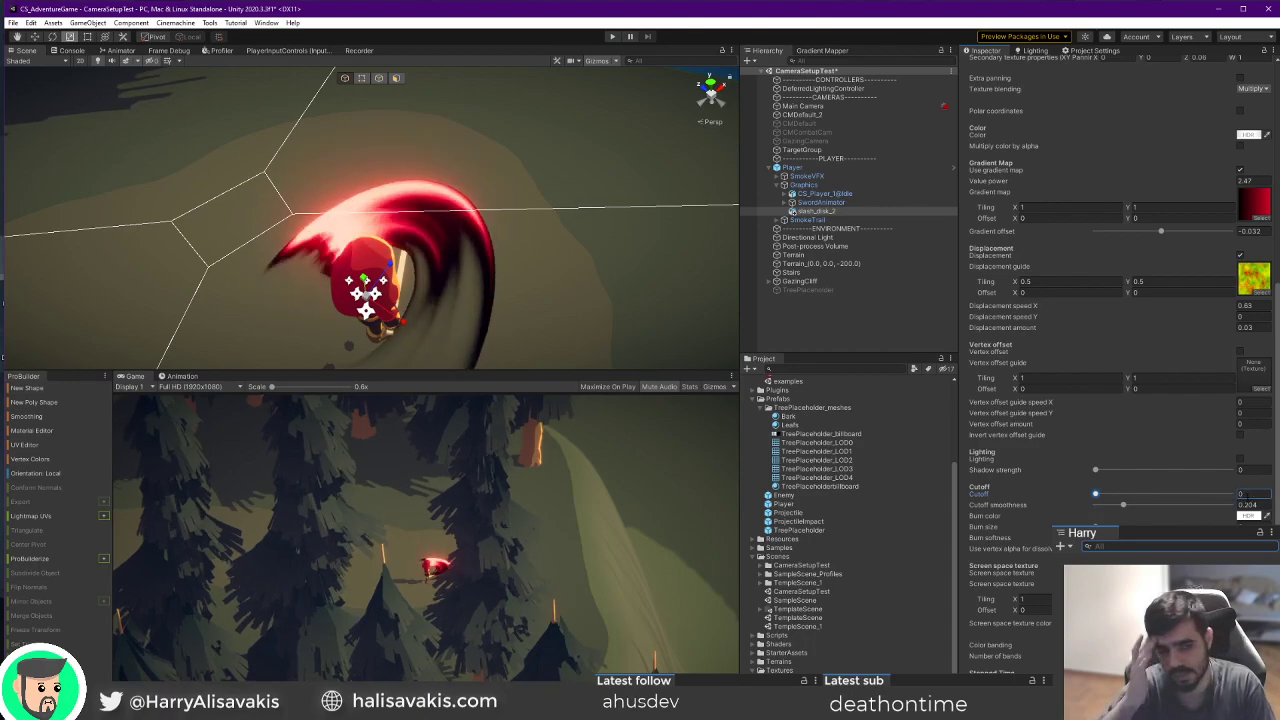
View the slash close up and compare the Graphics object with its slash_disk_2 child.
left_click_drag(575, 284, 610, 300, "alt")
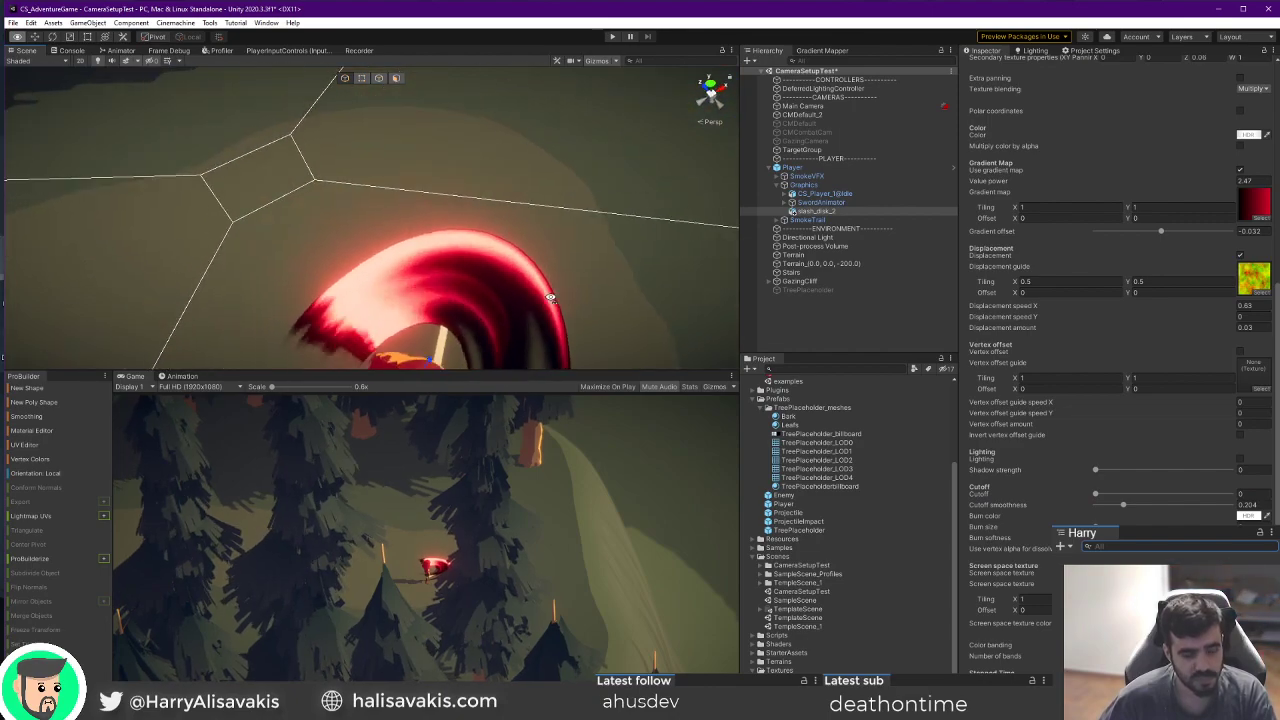
left_click(812, 185)
left_click(838, 212)
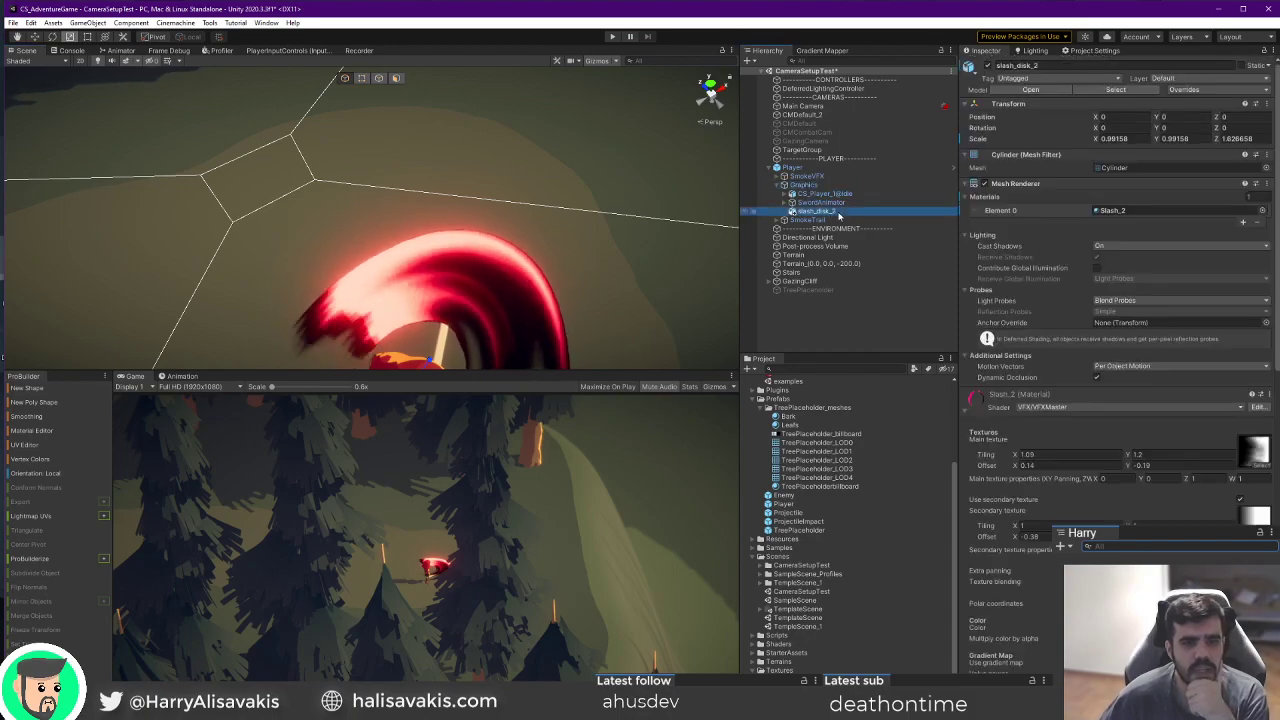
left_click(839, 187)
left_click(843, 213)
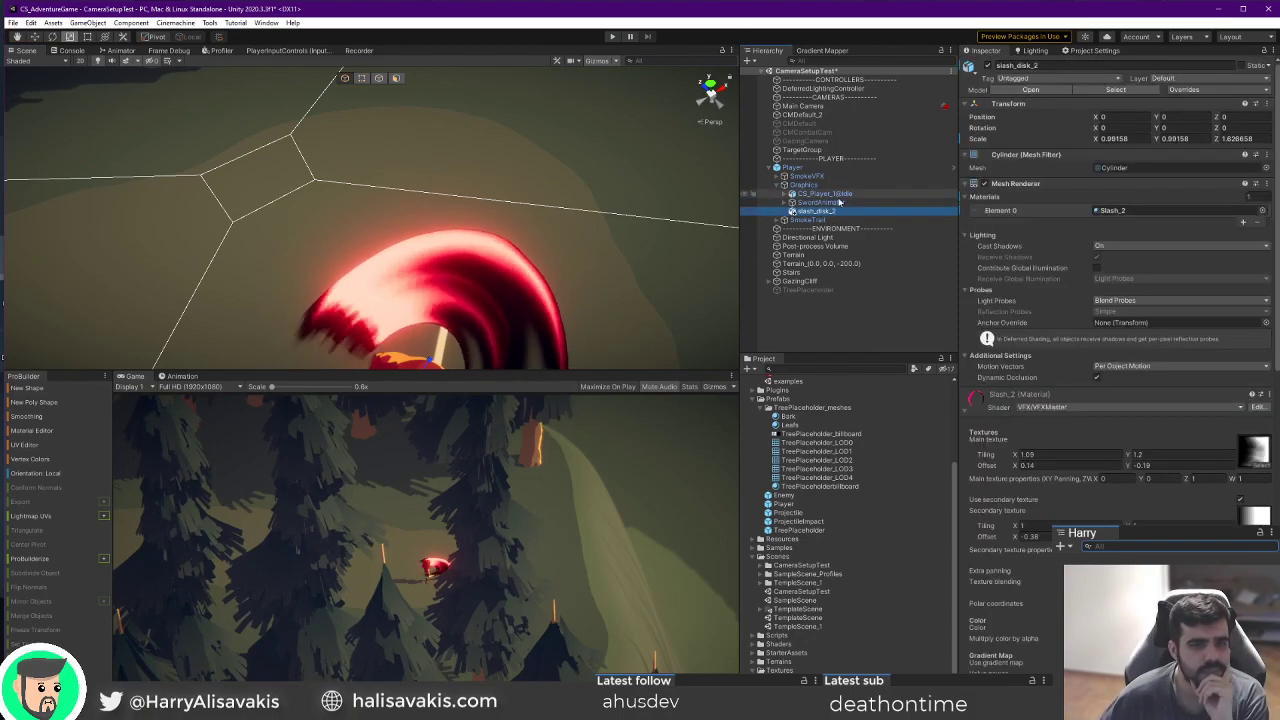
Inspect the SwordAnimator object's Animator setup and its child objects.
left_click(818, 203)
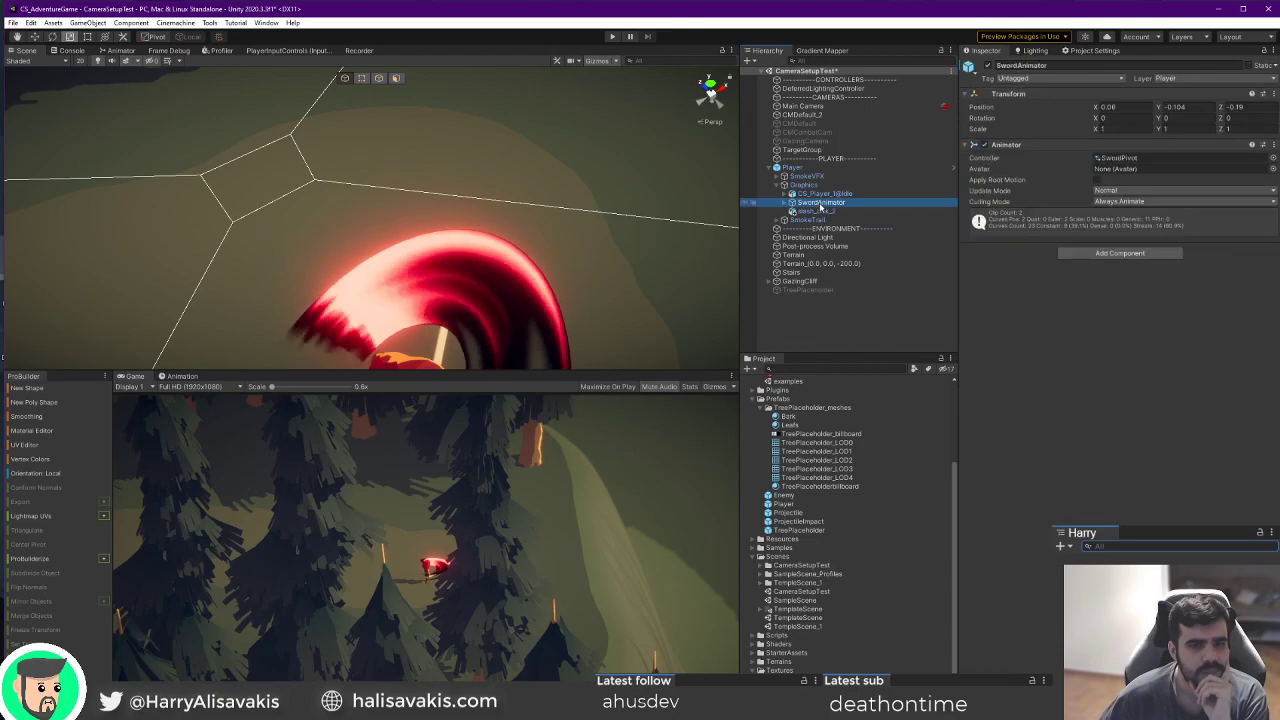
left_click(785, 203)
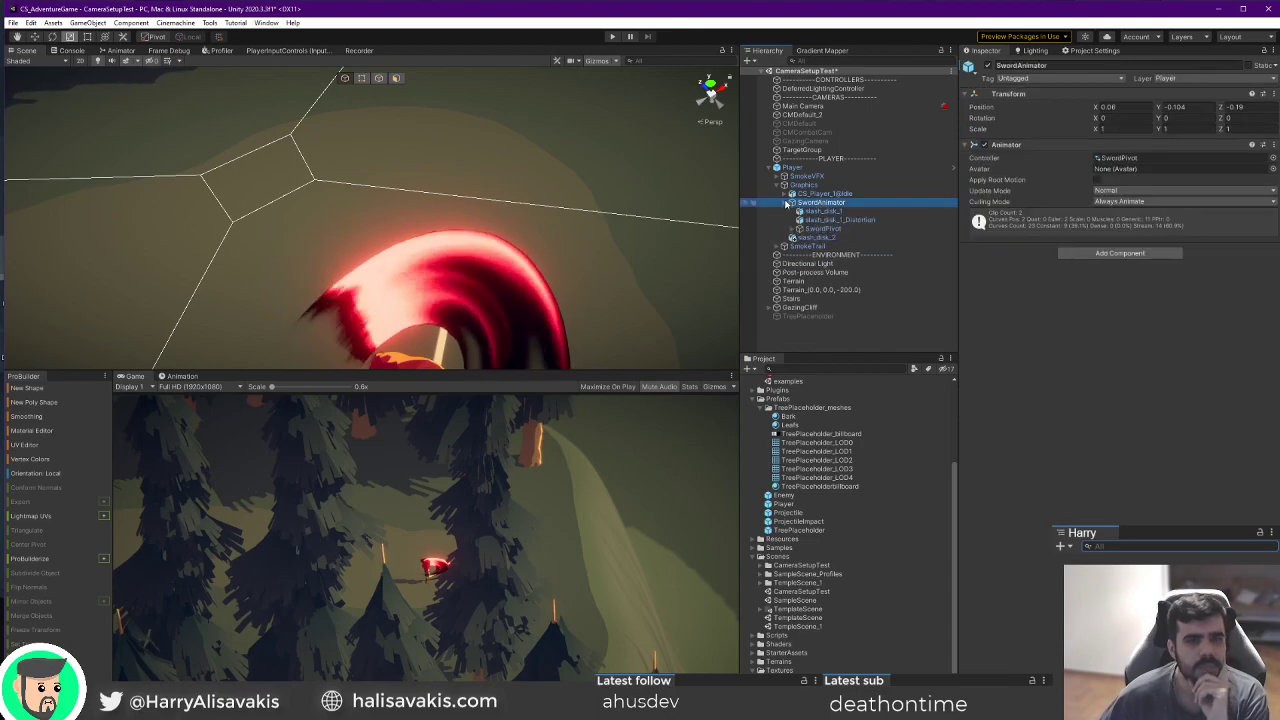
left_click(785, 203)
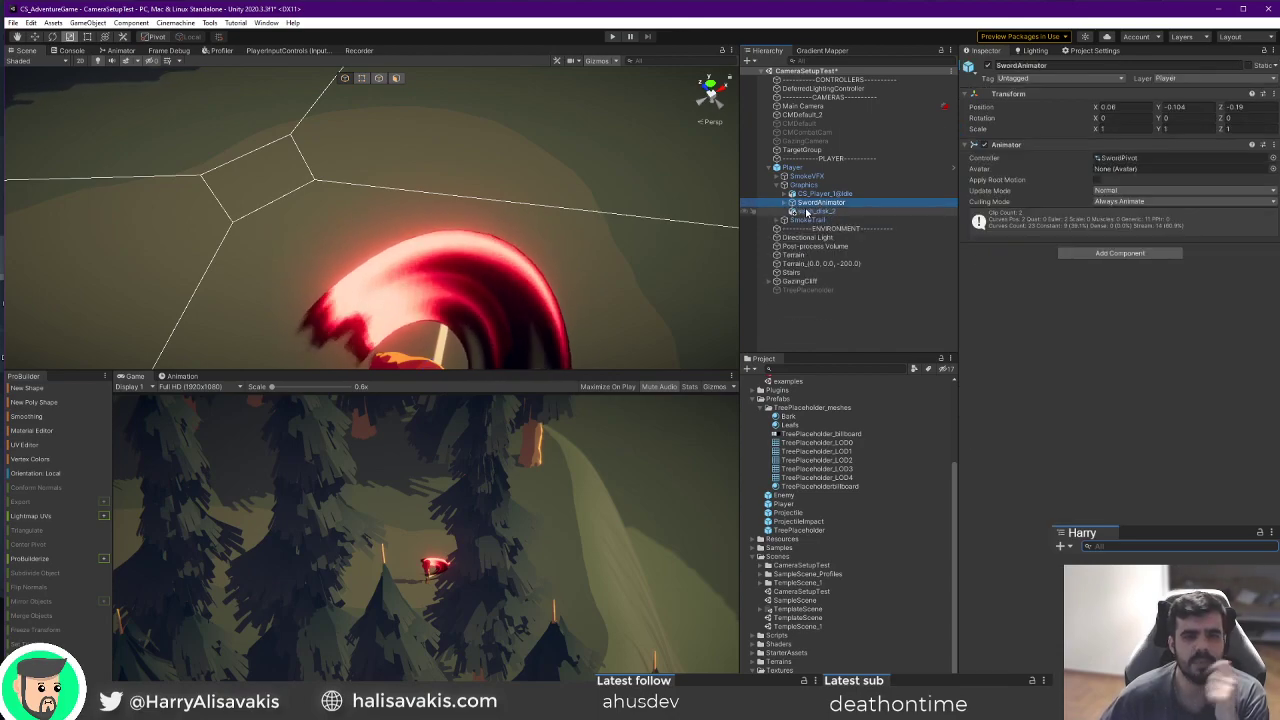
Create an empty child object under slash_disk_2 and name it SlashAnimator.
left_click(808, 212)
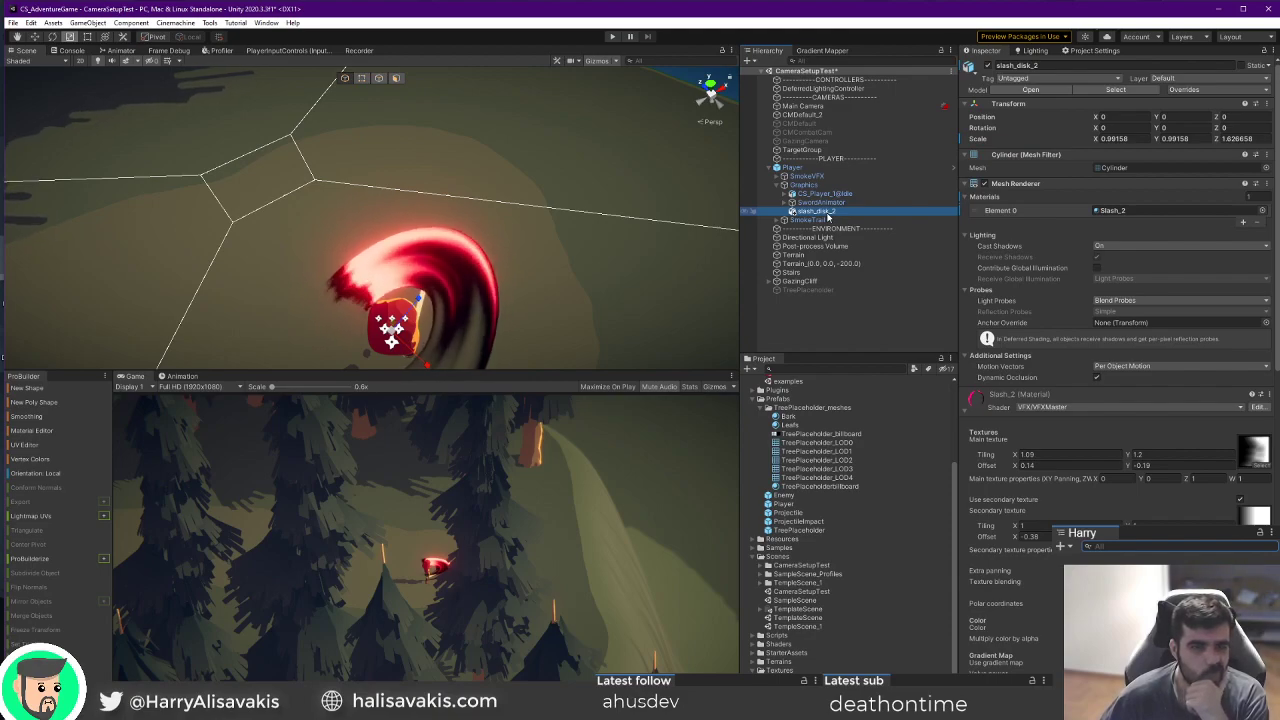
right_click(828, 216)
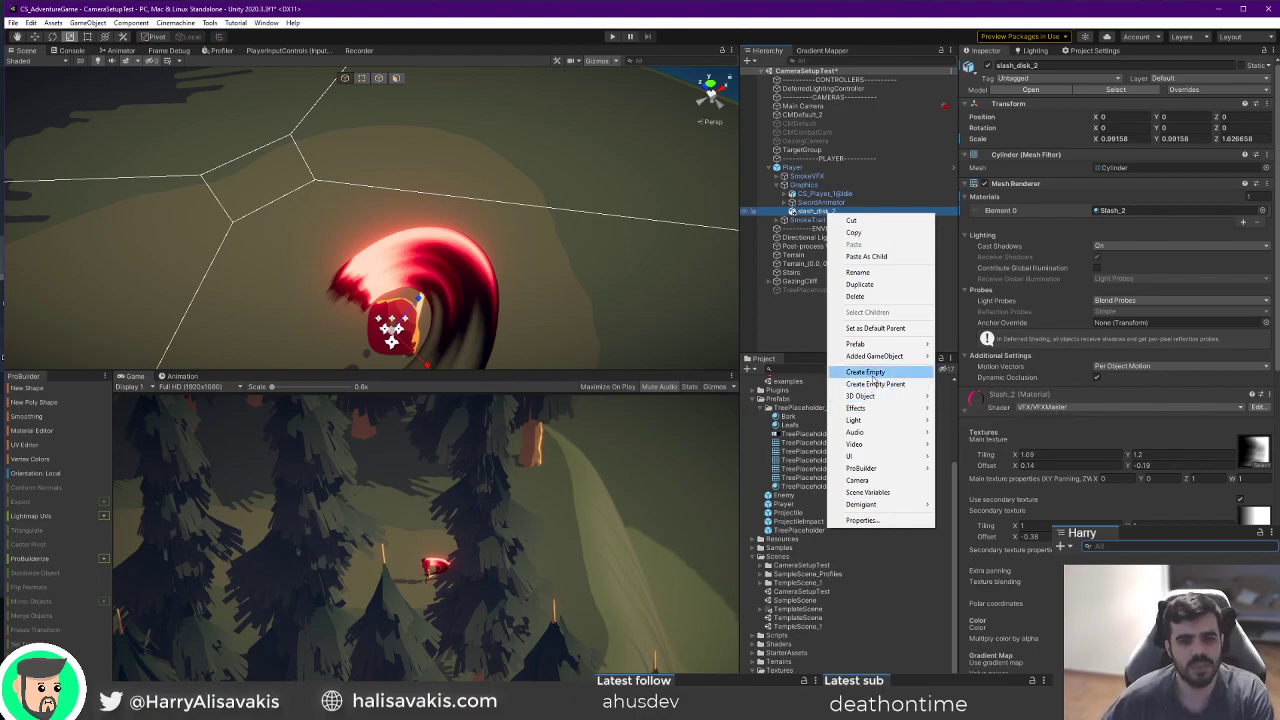
left_click(866, 372)
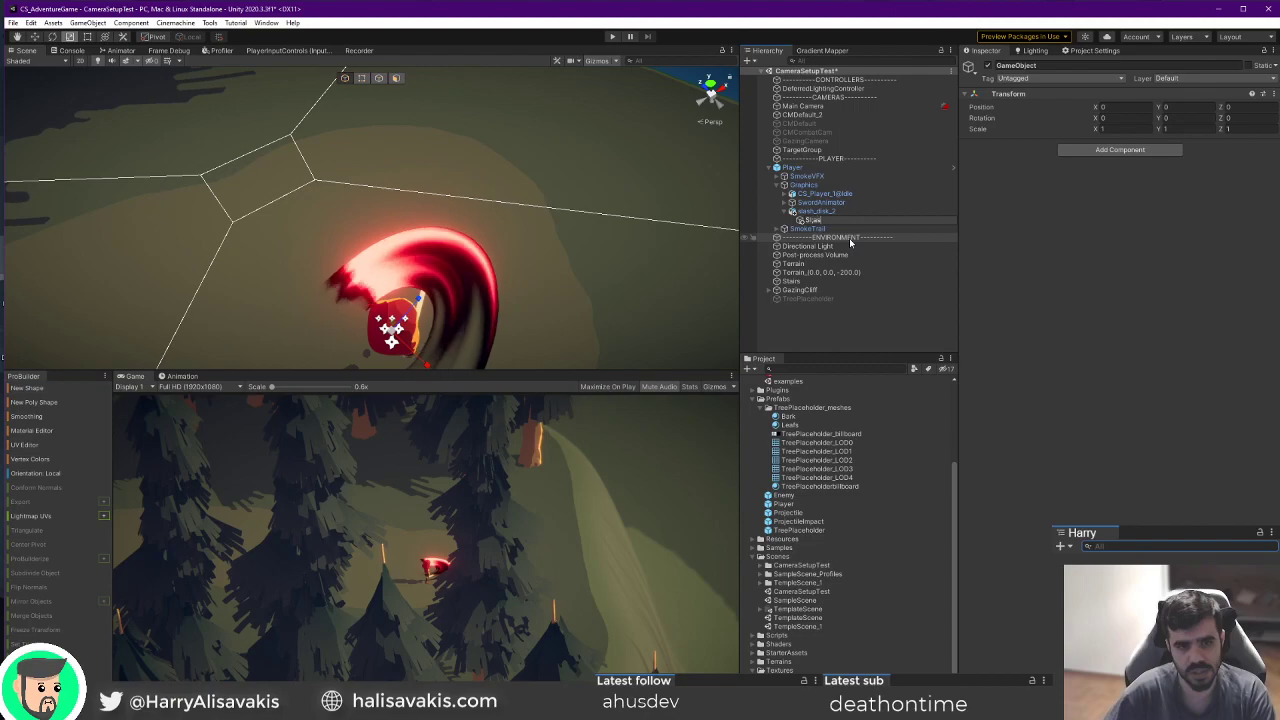
type("SlashAnimator")
key("Return")
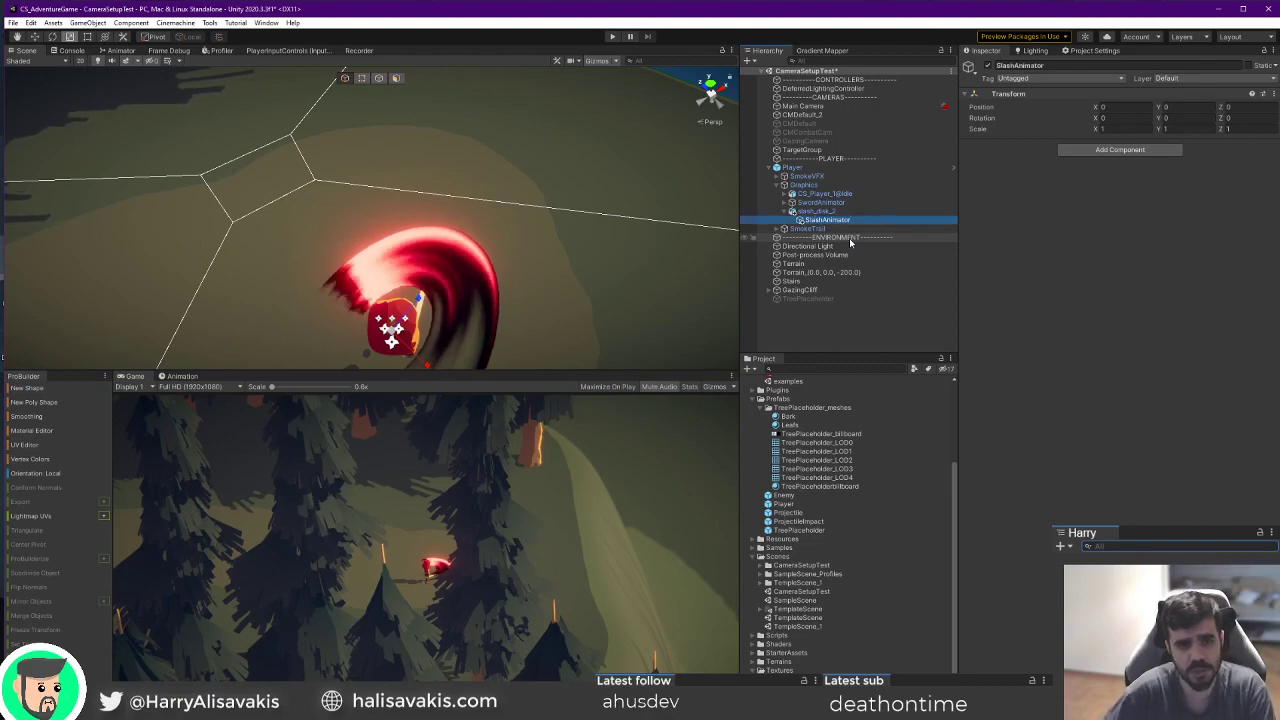
Move SlashAnimator out of slash_disk_2 to directly under Graphics and reset its scale to 1 on every axis.
left_click_drag(856, 220, 855, 207)
left_click(1140, 130)
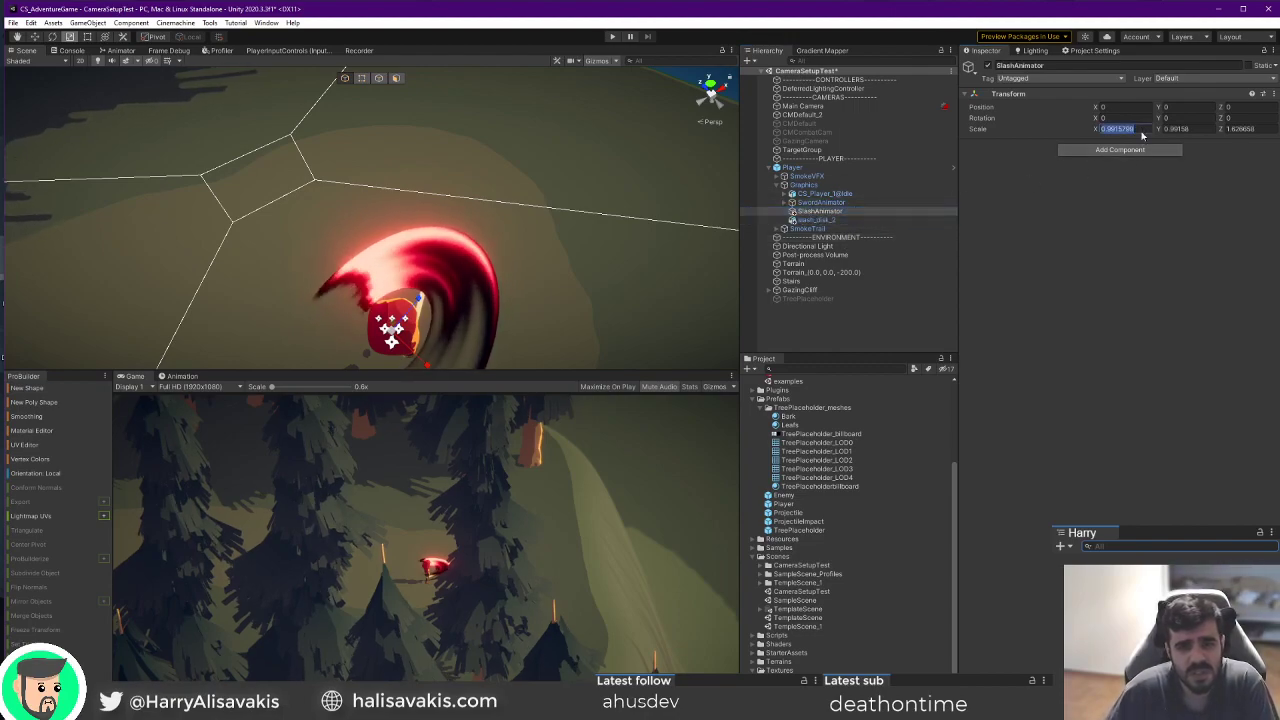
type("1")
key("Tab")
type("1")
Parent slash_disk_2 to SlashAnimator and select SlashAnimator.
left_click(841, 219)
left_click_drag(841, 219, 843, 212)
left_click(851, 211)
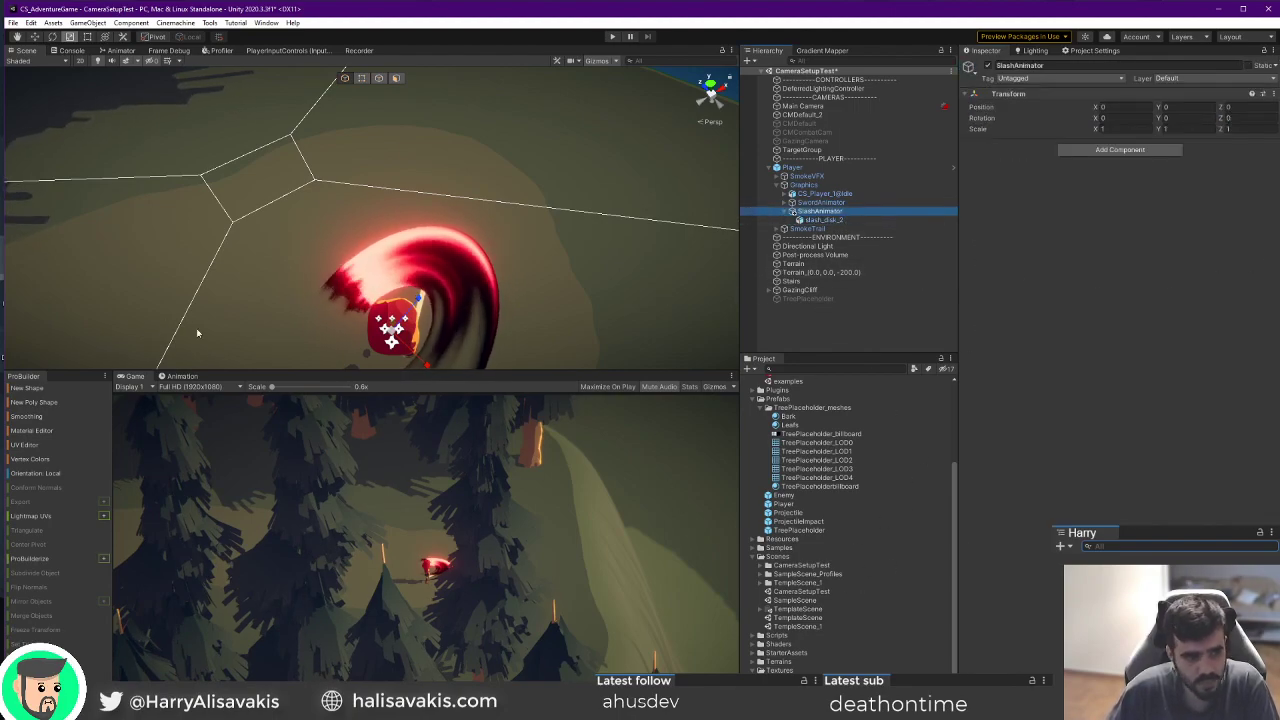
Create an Animator and animation clip for SlashAnimator, saving it in the Animations folder as SwordSlashLeft_1.anim.
left_click(182, 376)
left_click(503, 586)
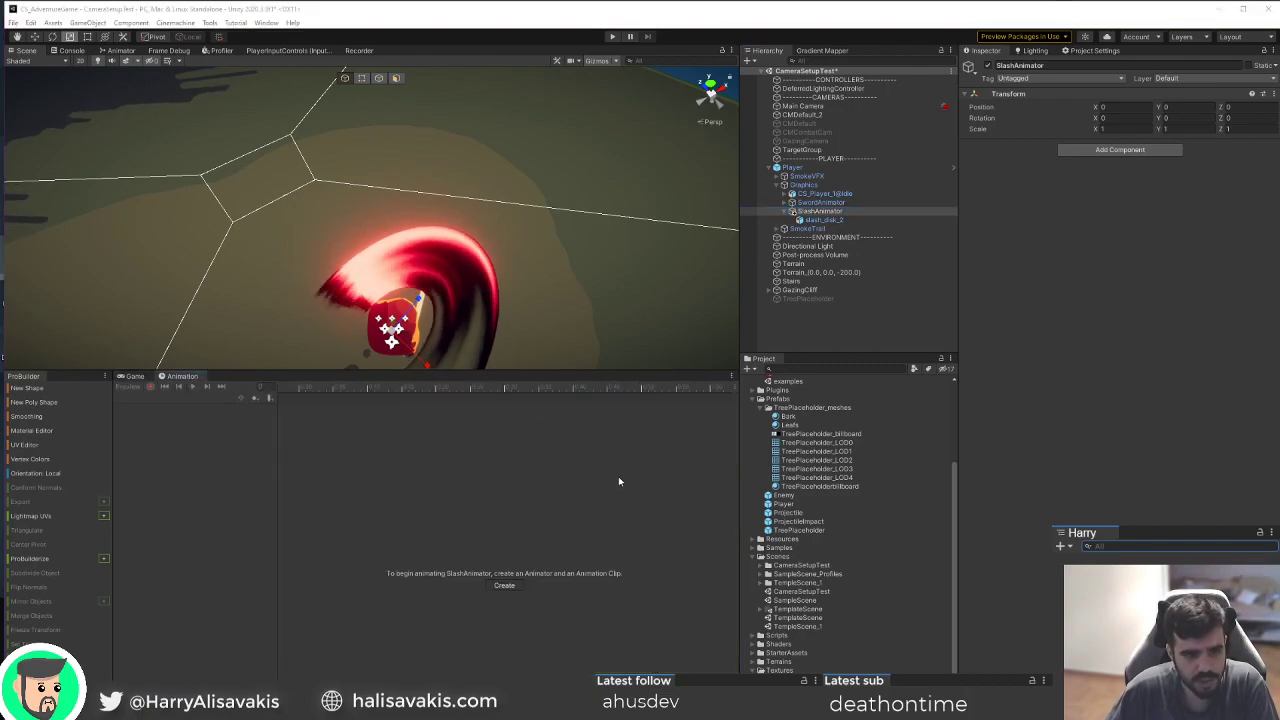
double_click(130, 108)
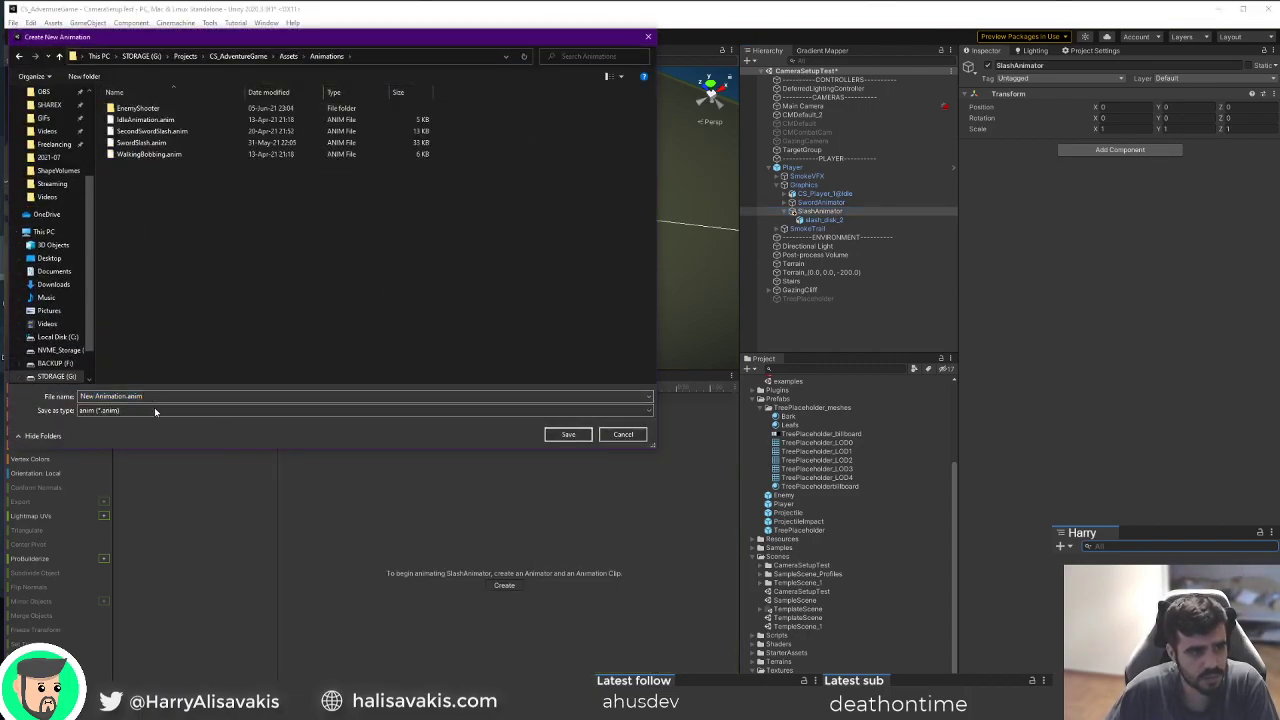
left_click(186, 400)
key("Left")
key("Left")
key("shift+Home")
type("Slash")
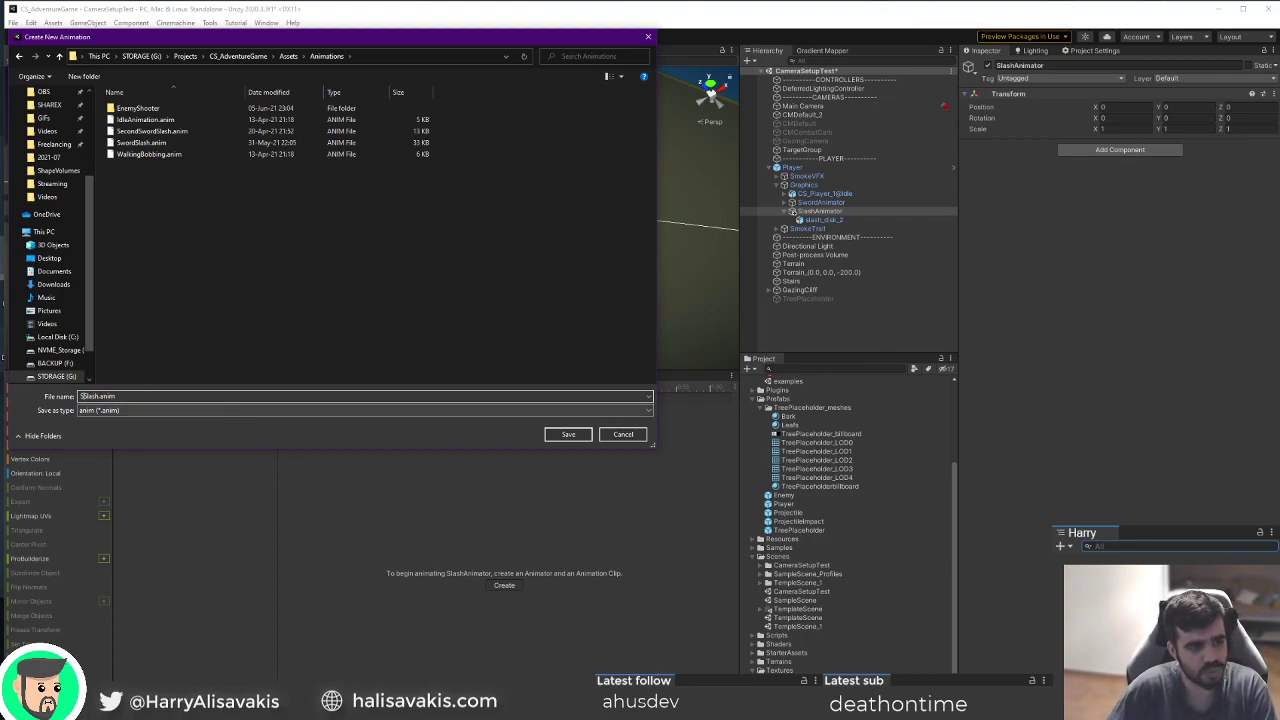
type("Sword")
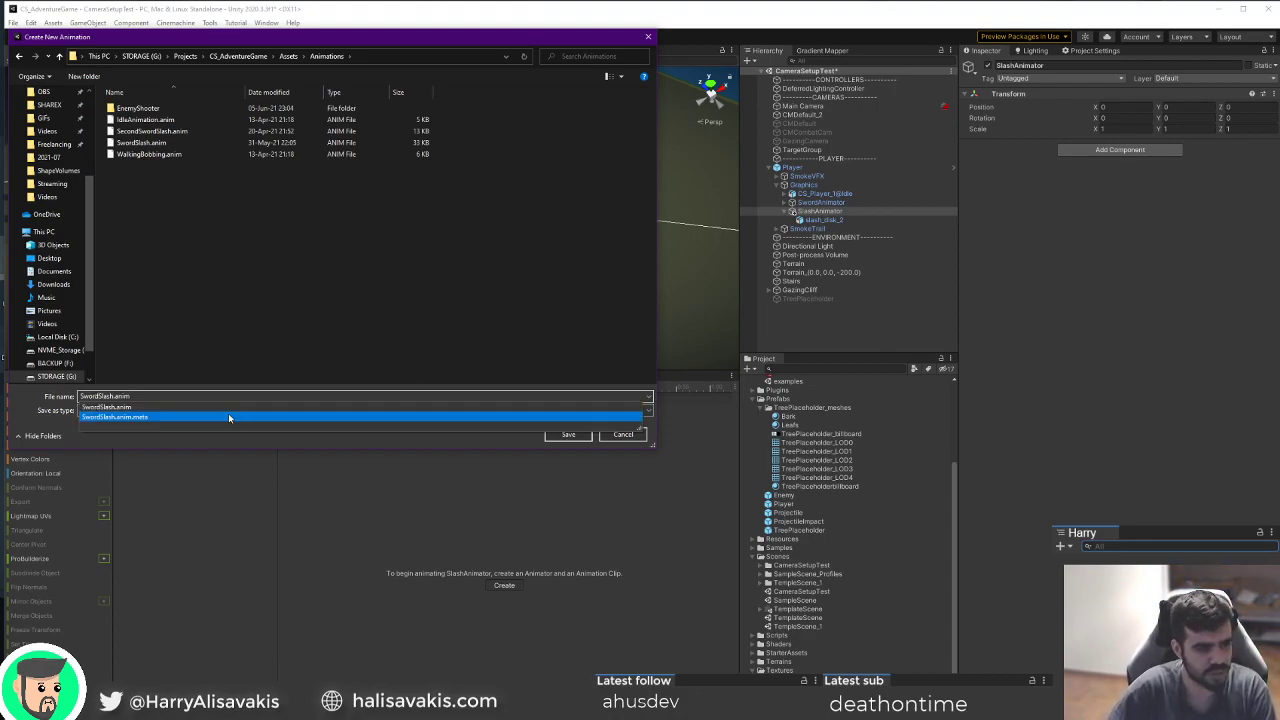
key("Right")
key("Right")
key("Right")
key("Right")
key("Right")
type("Left")
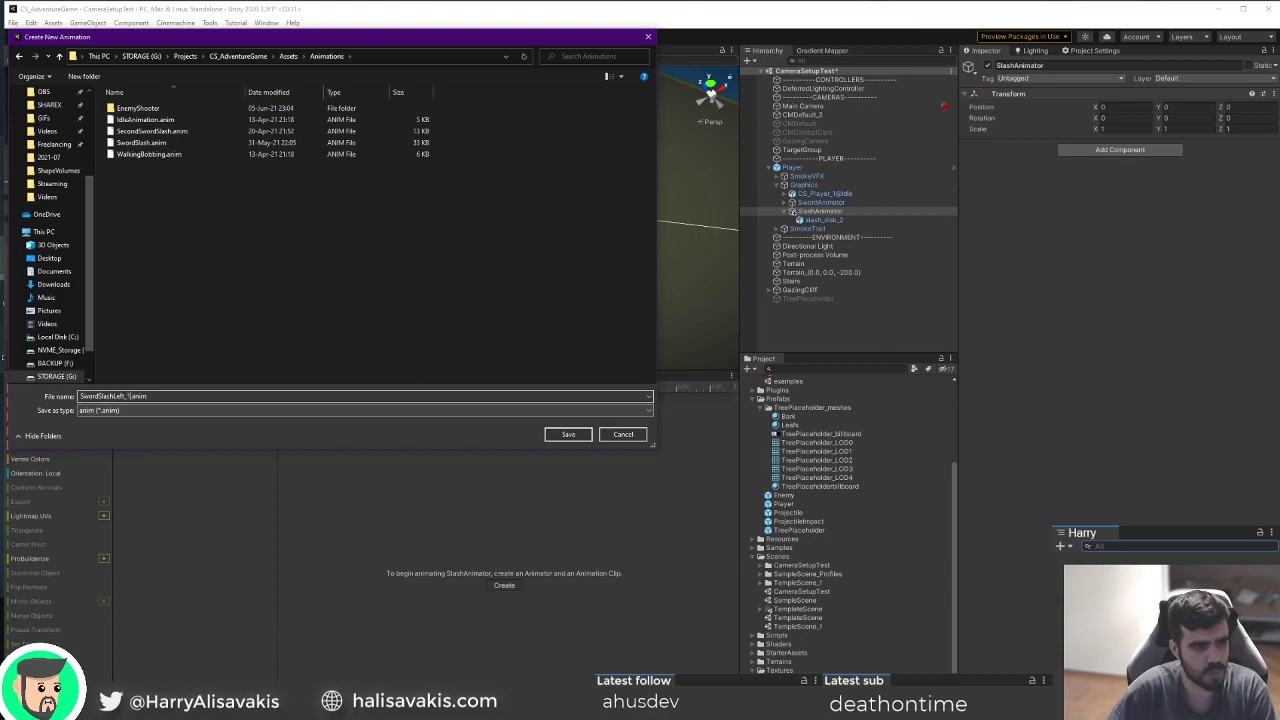
key("Return")
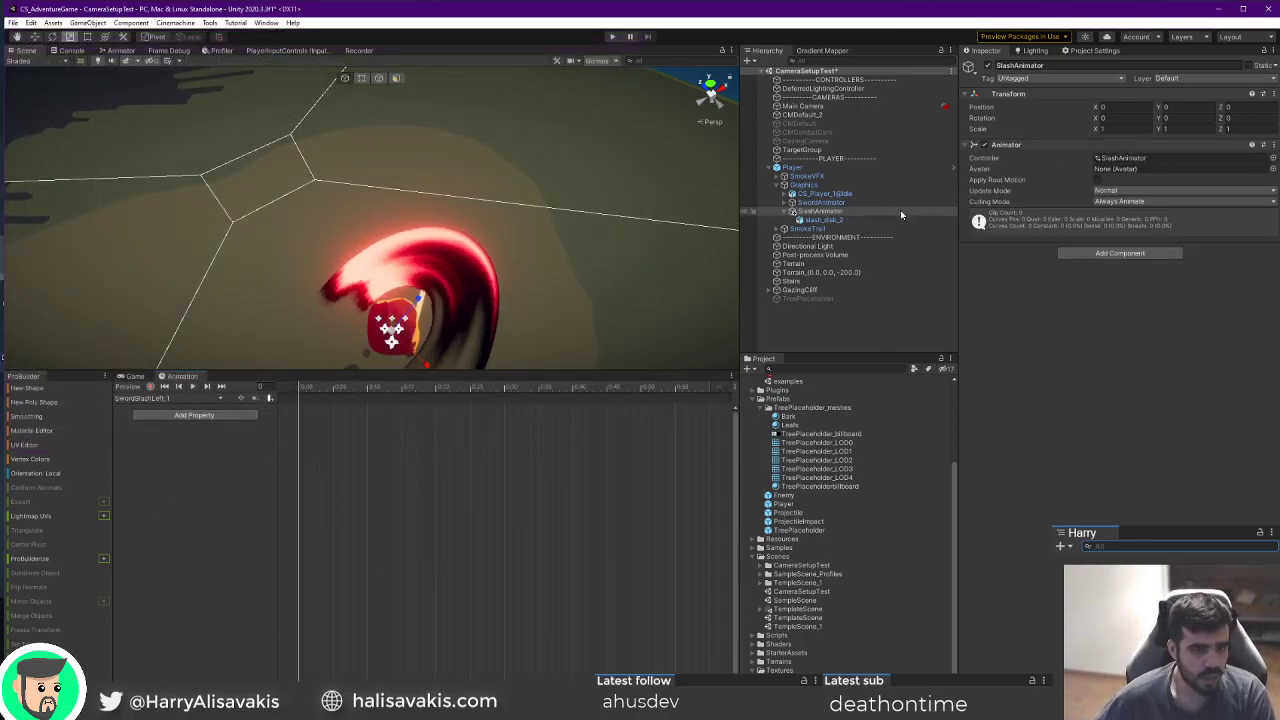
Add slash_disk_2's Is Active property to the SwordSlashLeft_1 clip on SlashAnimator.
left_click(861, 220)
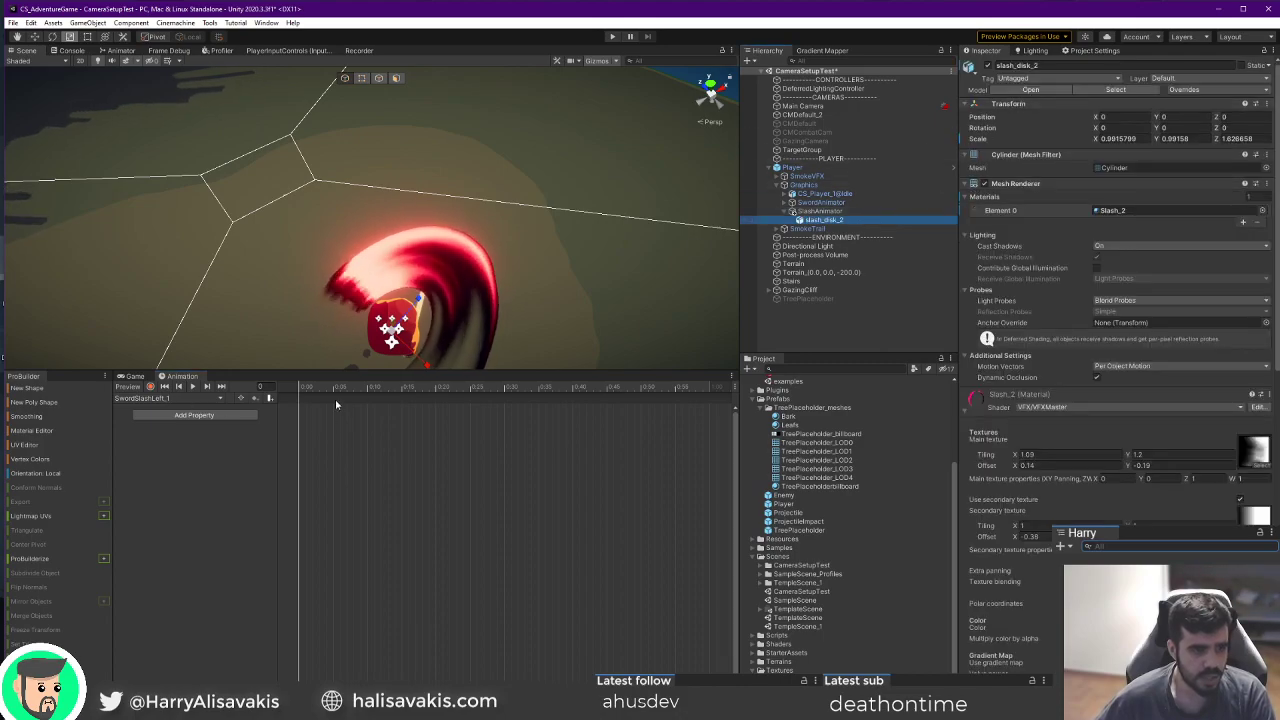
left_click(820, 211)
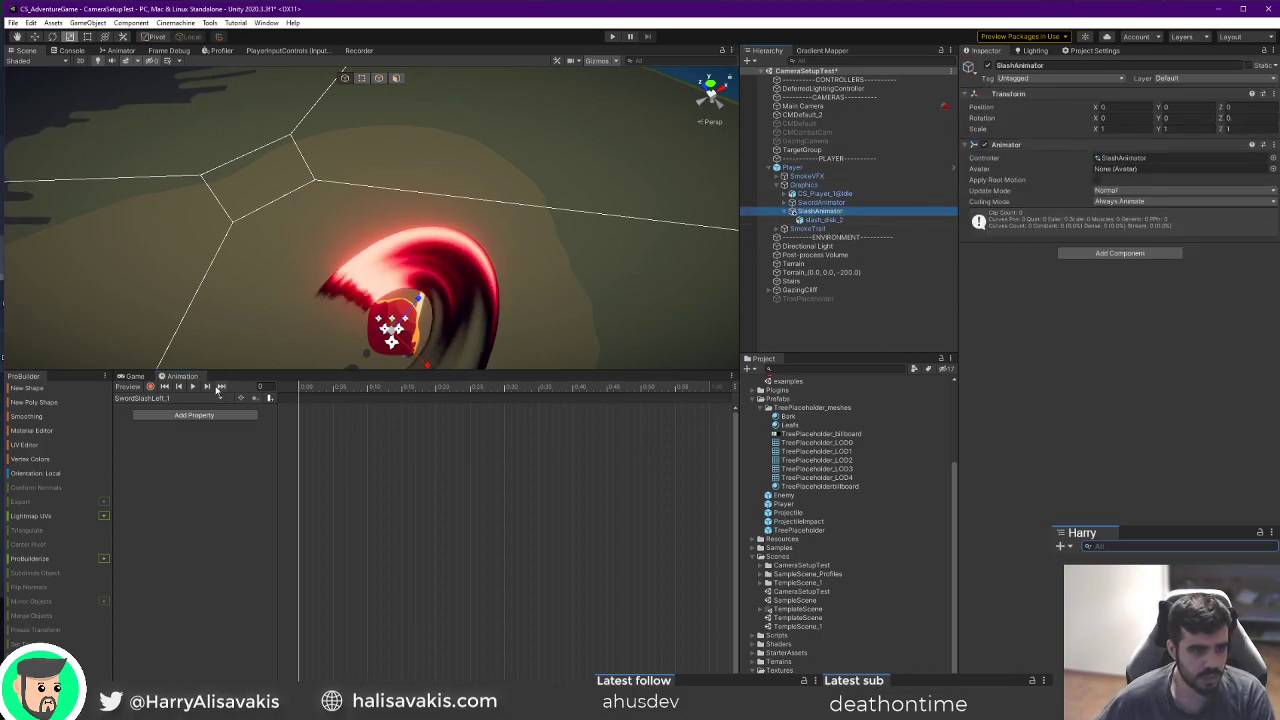
left_click(194, 414)
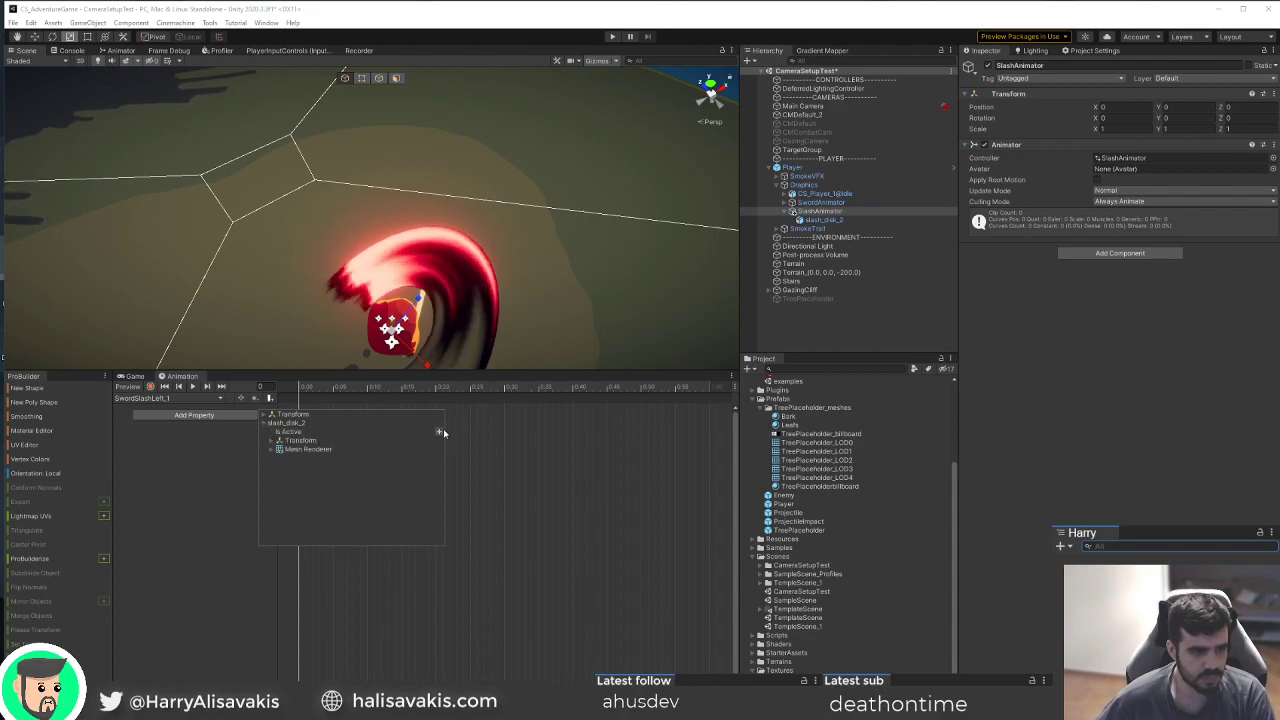
left_click(439, 431)
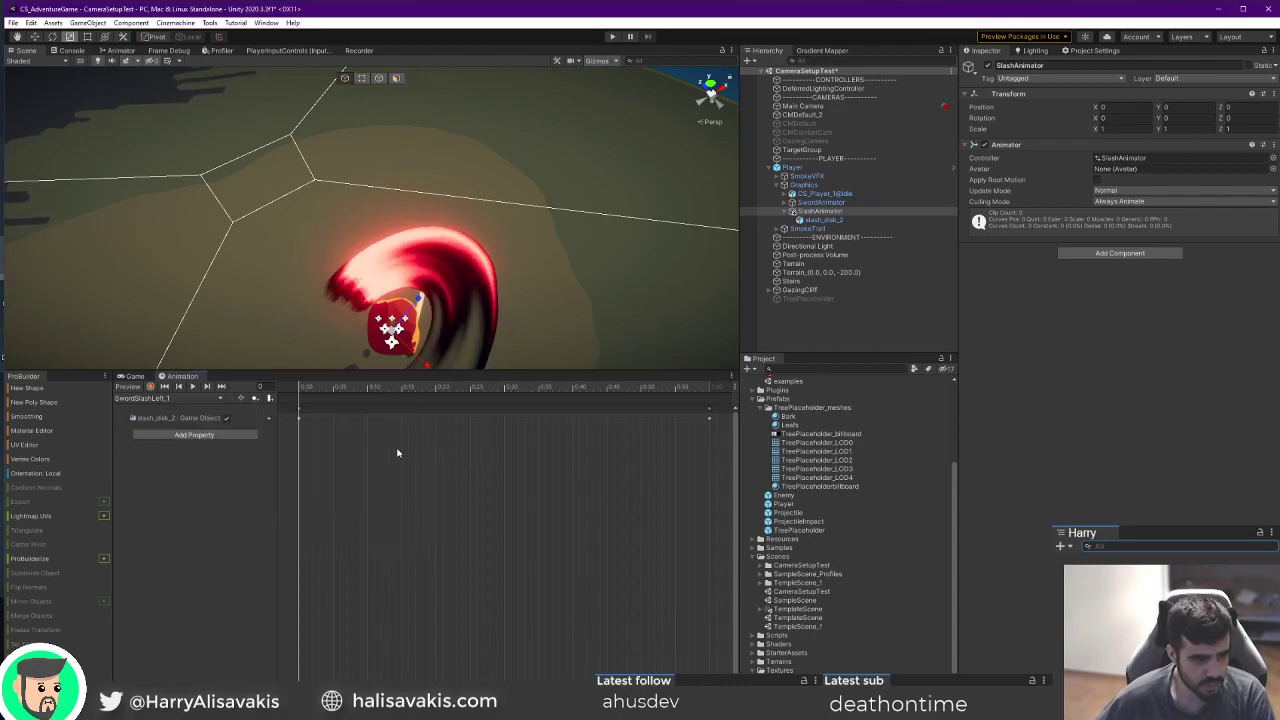
Try keying slash_disk_2 as inactive at frame 0 and return that key to active.
left_click(229, 418)
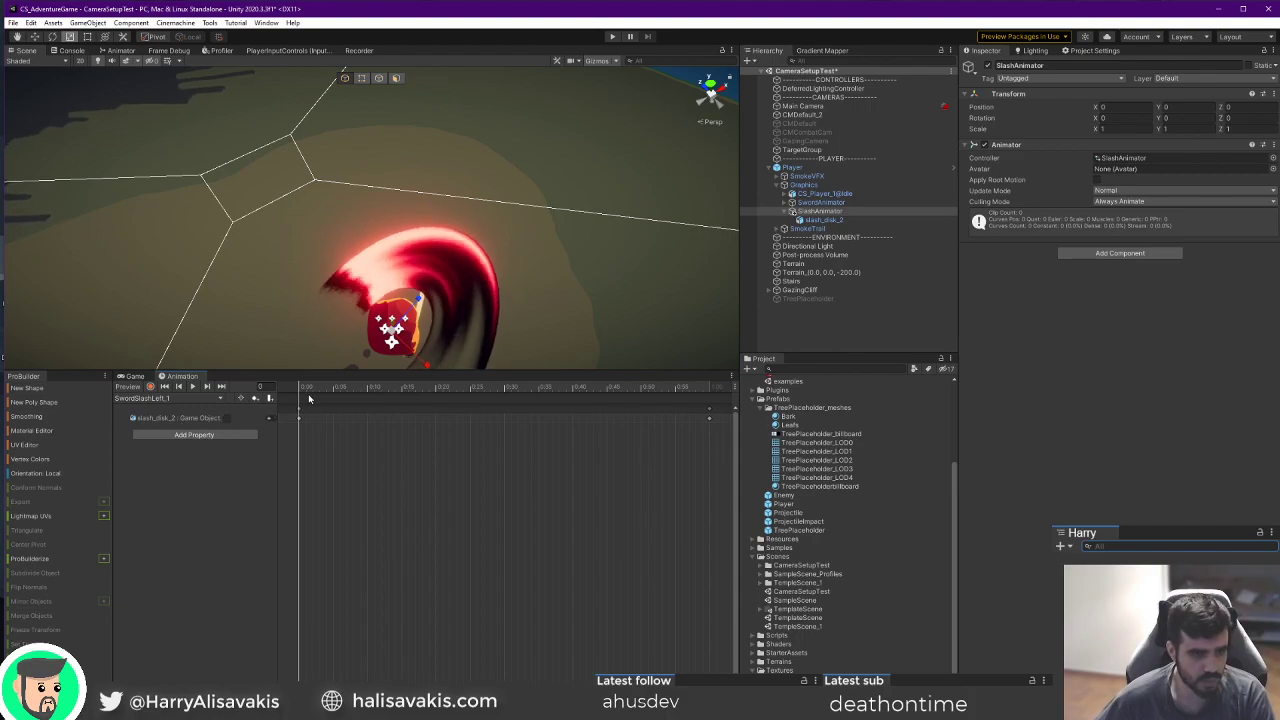
left_click_drag(321, 388, 296, 389)
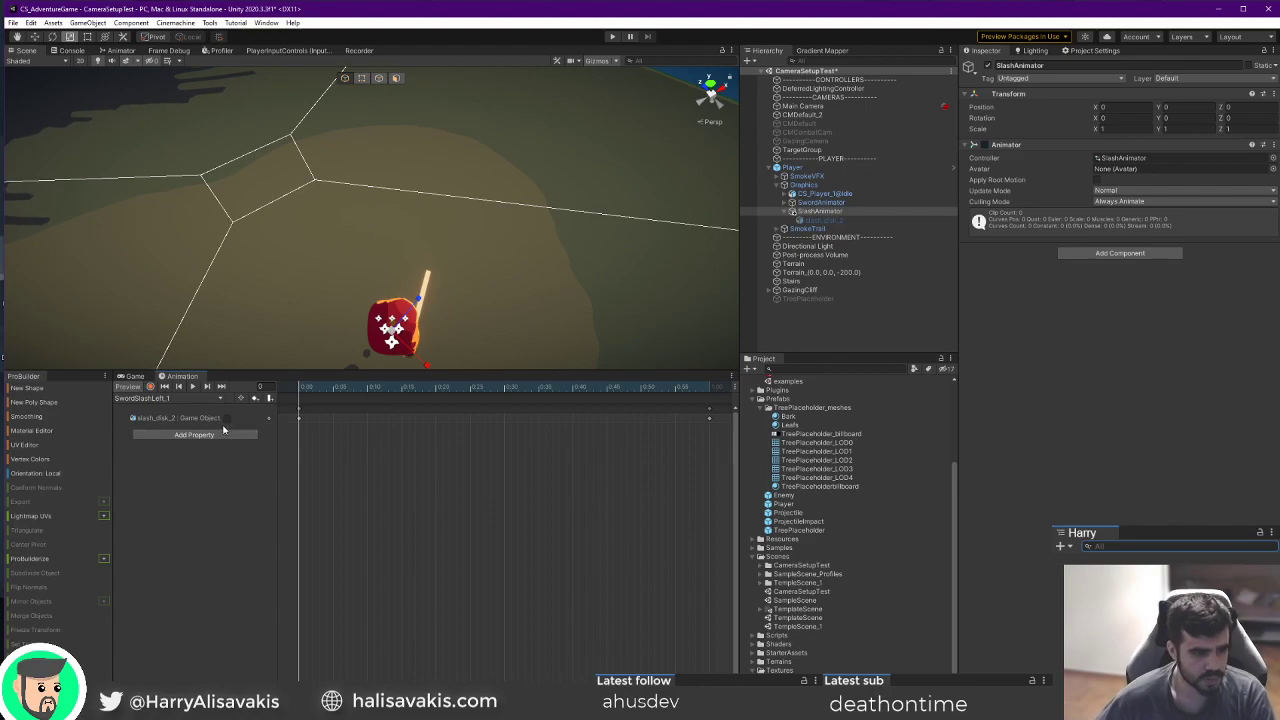
left_click(226, 418)
left_click(863, 219)
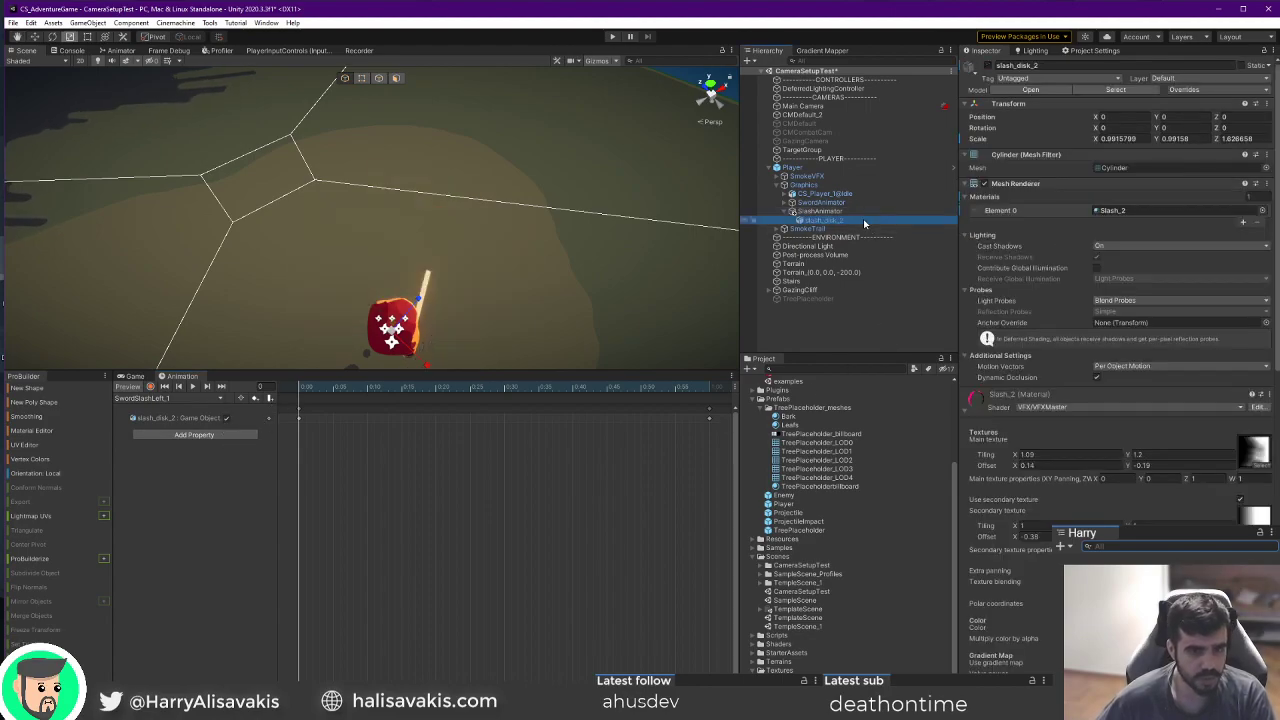
left_click_drag(305, 389, 255, 388)
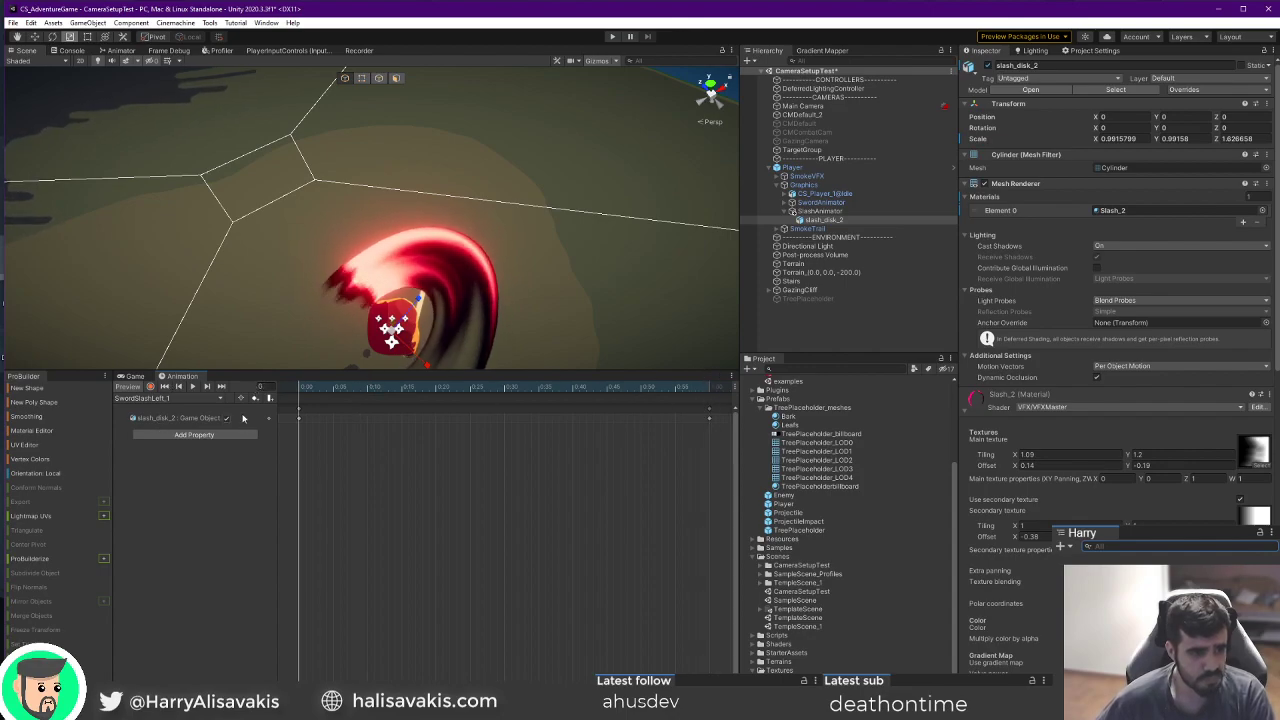
Add slash_disk_2's Mesh Renderer property Material._Cutoff to the clip.
left_click(190, 435)
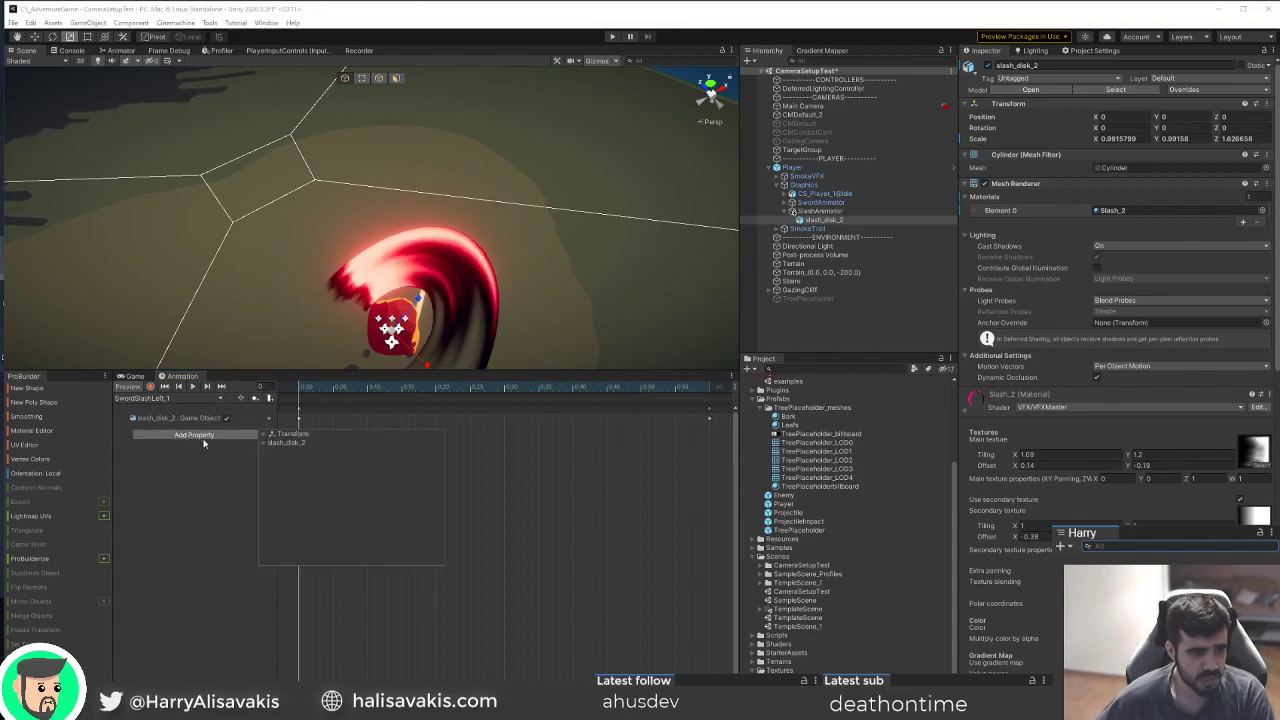
left_click(270, 469)
scroll(354, 505, "down", 3)
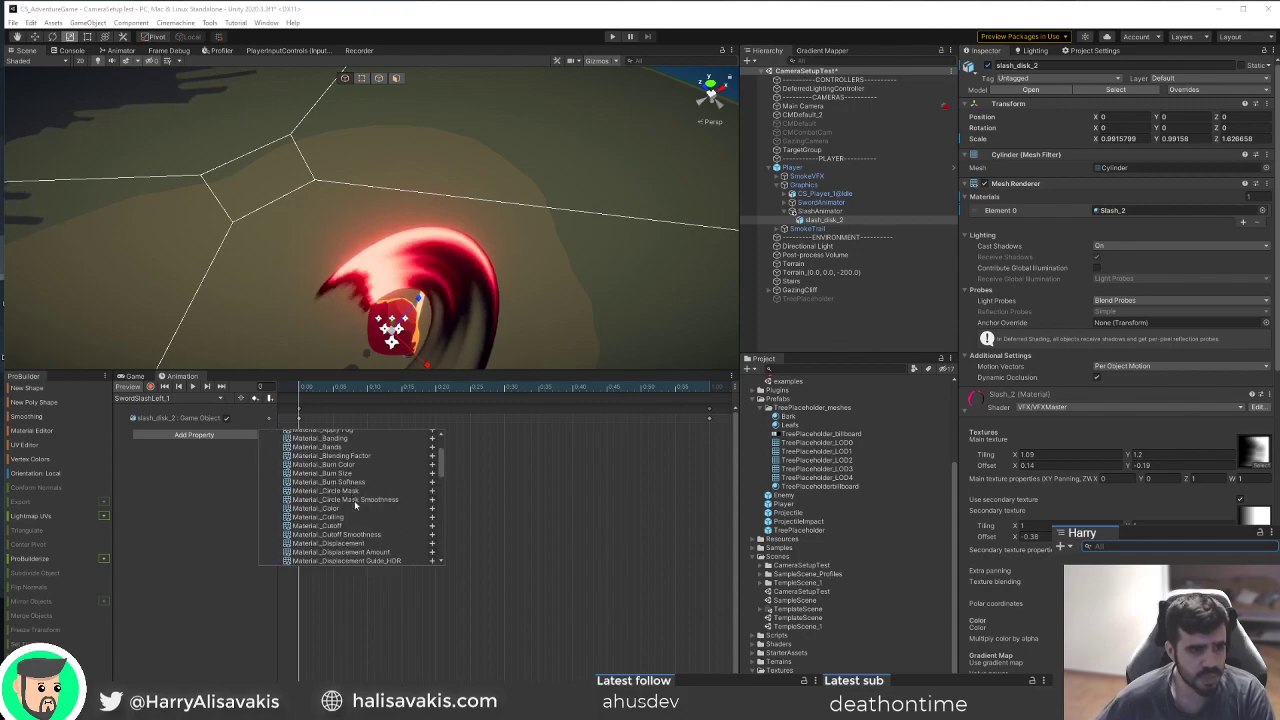
left_click(432, 528)
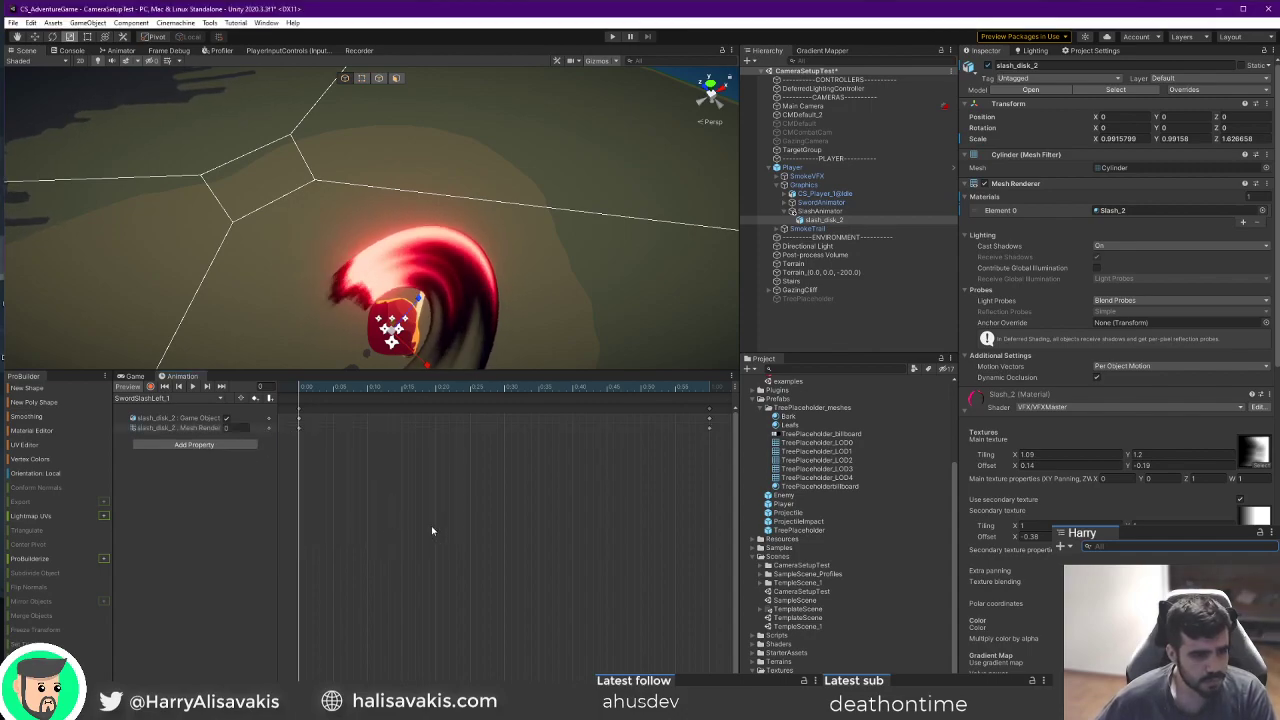
Set the Cutoff key at the clip's last frame to 1 and play the animation from the start.
left_click_drag(318, 387, 711, 416)
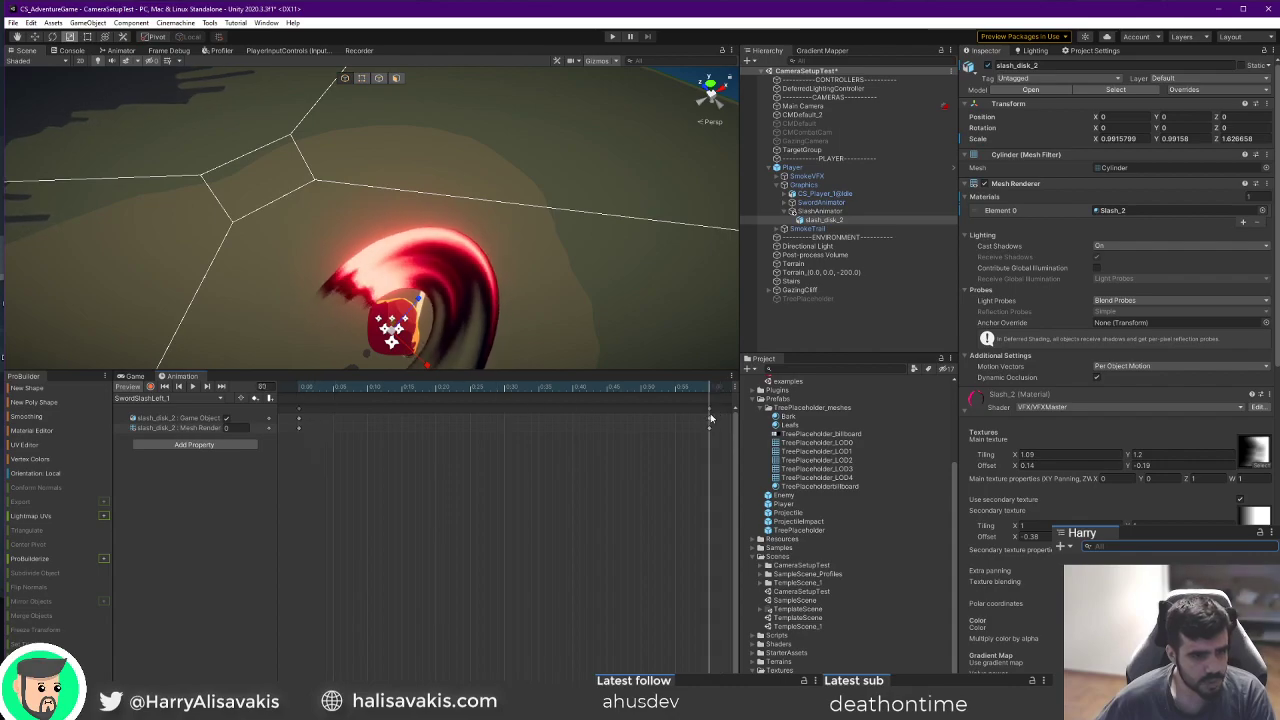
type("1")
left_click_drag(322, 388, 266, 394)
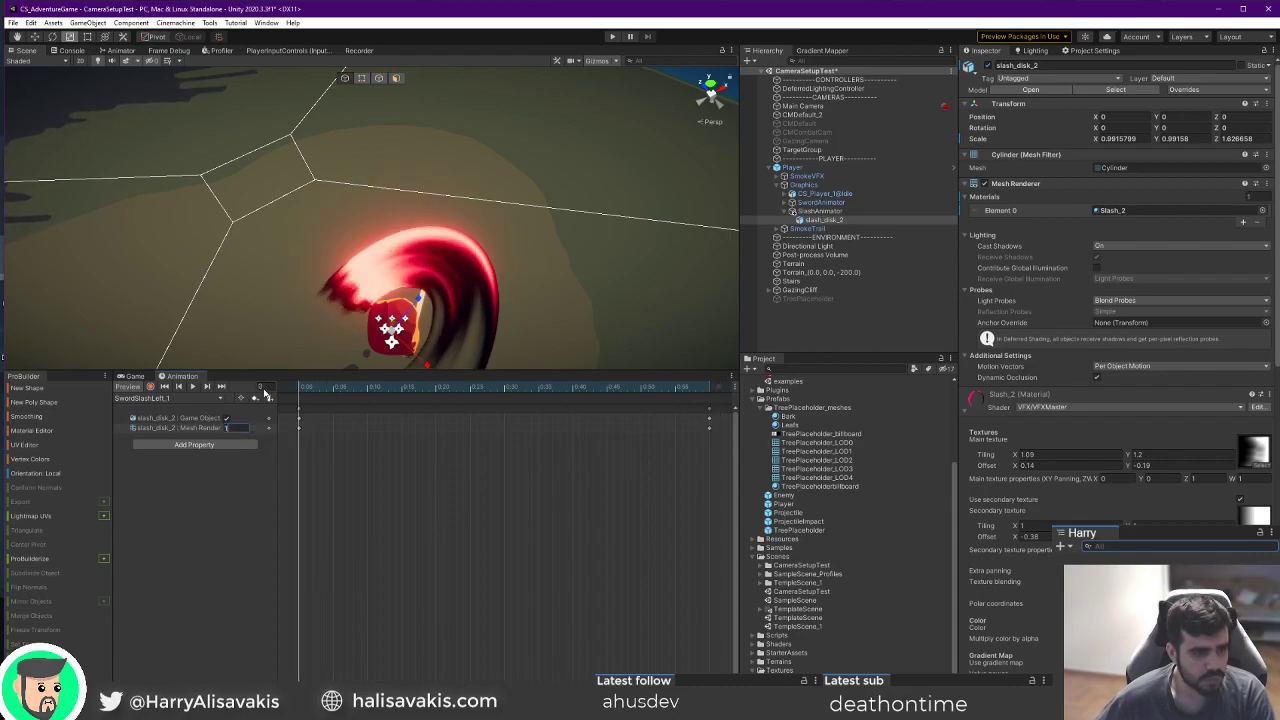
left_click(193, 386)
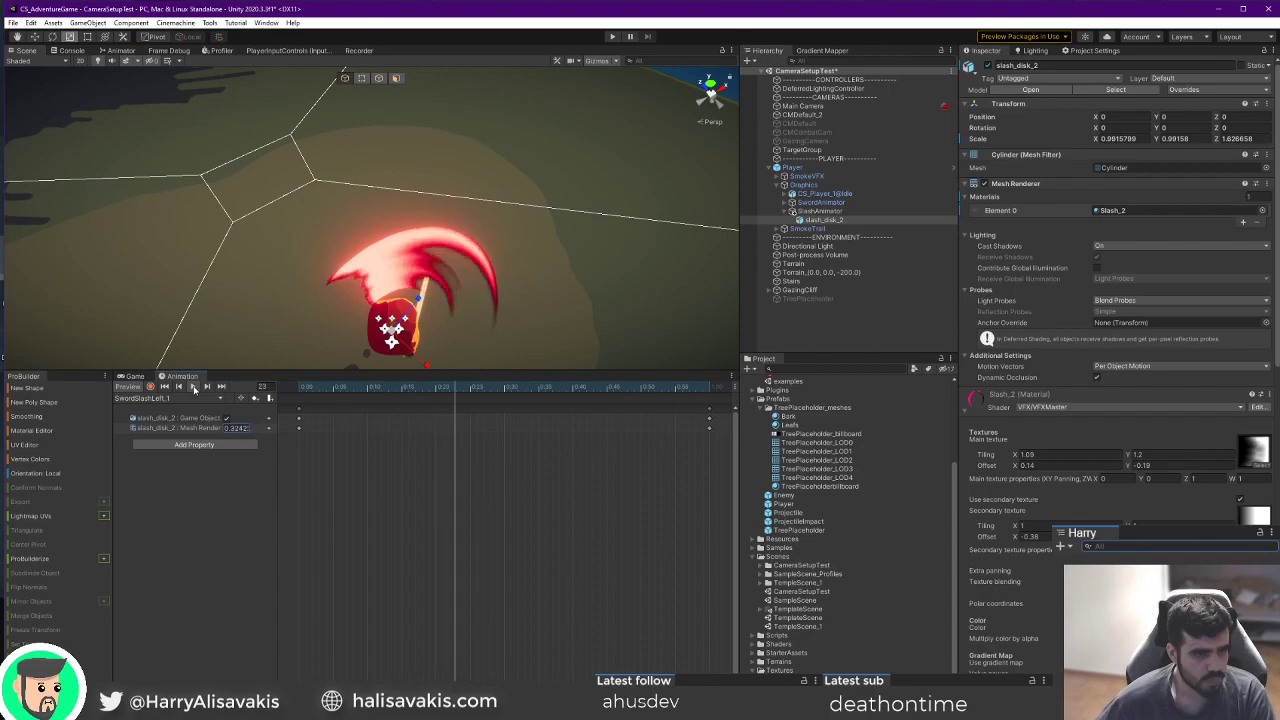
Move the first Cutoff key to 0:30 and the end keys to 0:40, and play the clip.
left_click_drag(298, 432, 532, 436)
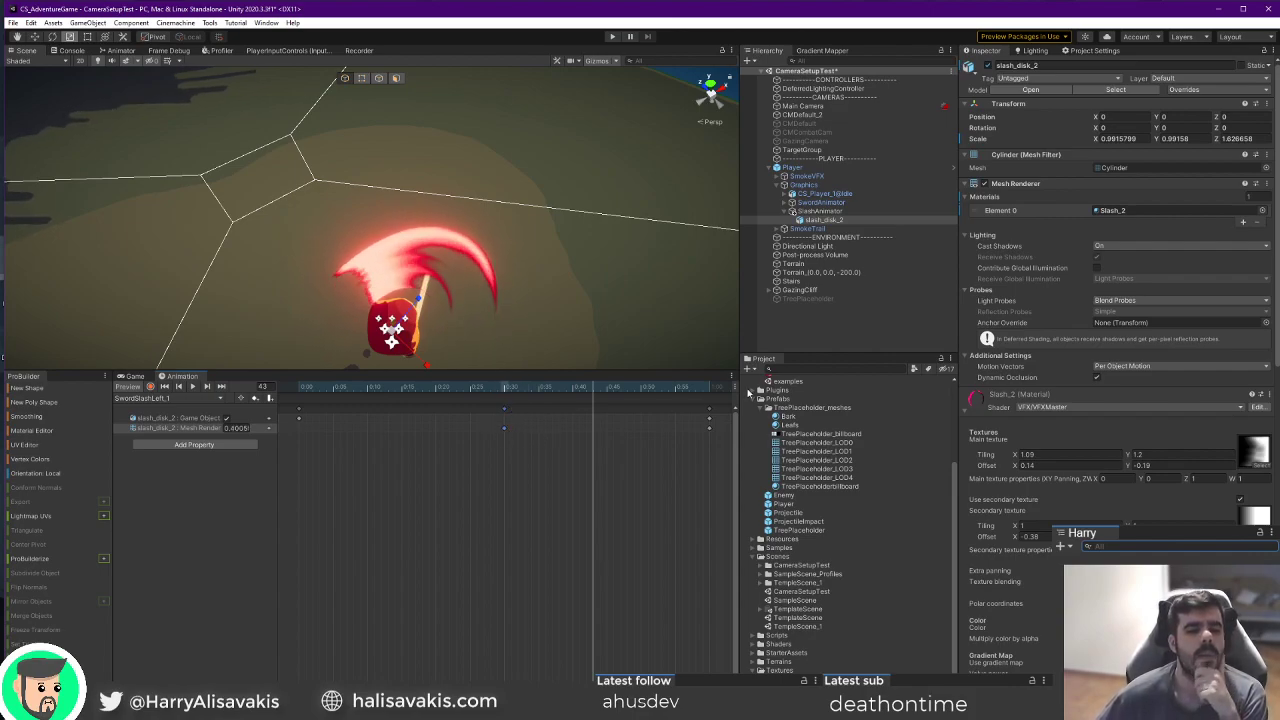
left_click_drag(710, 413, 572, 427)
left_click_drag(297, 391, 313, 394)
left_click(192, 387)
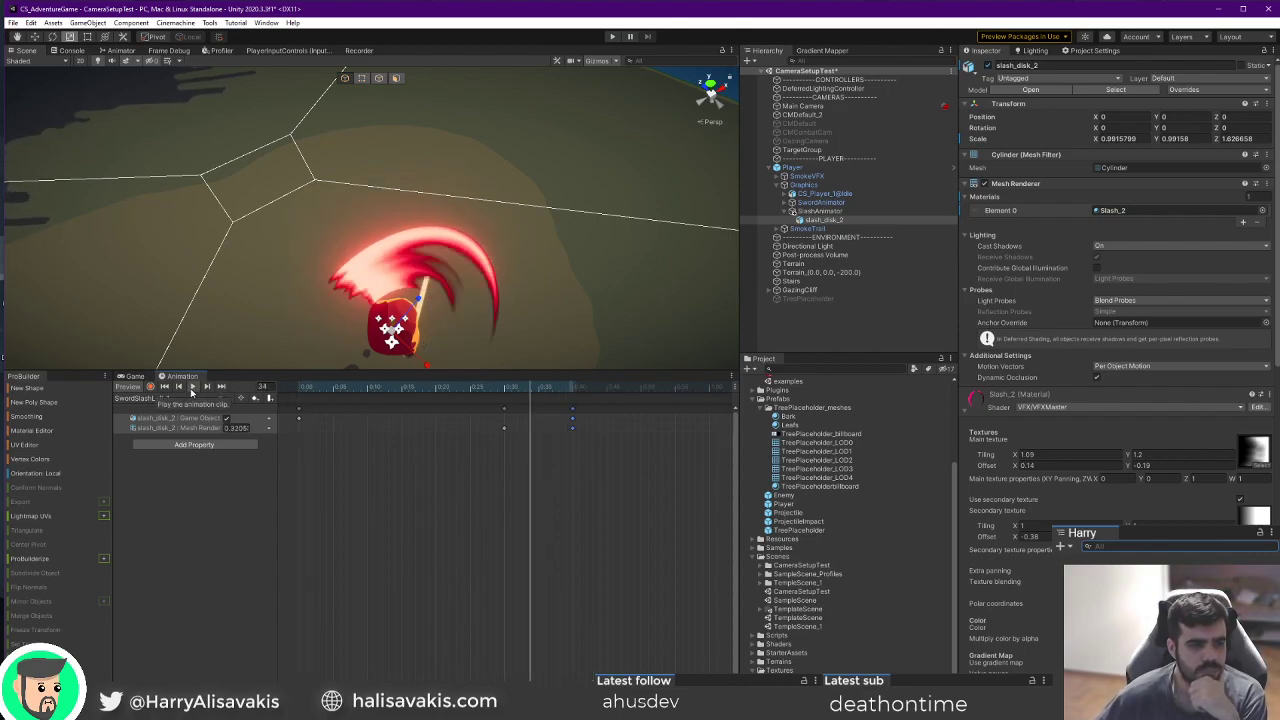
Retime the Cutoff fade to run from 0:20 to 0:30, keying slash_disk_2 as inactive at 0:30, and play the clip.
left_click_drag(504, 428, 435, 428)
left_click_drag(572, 428, 505, 429)
key("ctrl+z")
left_click(573, 420, "shift")
left_click_drag(573, 421, 504, 390)
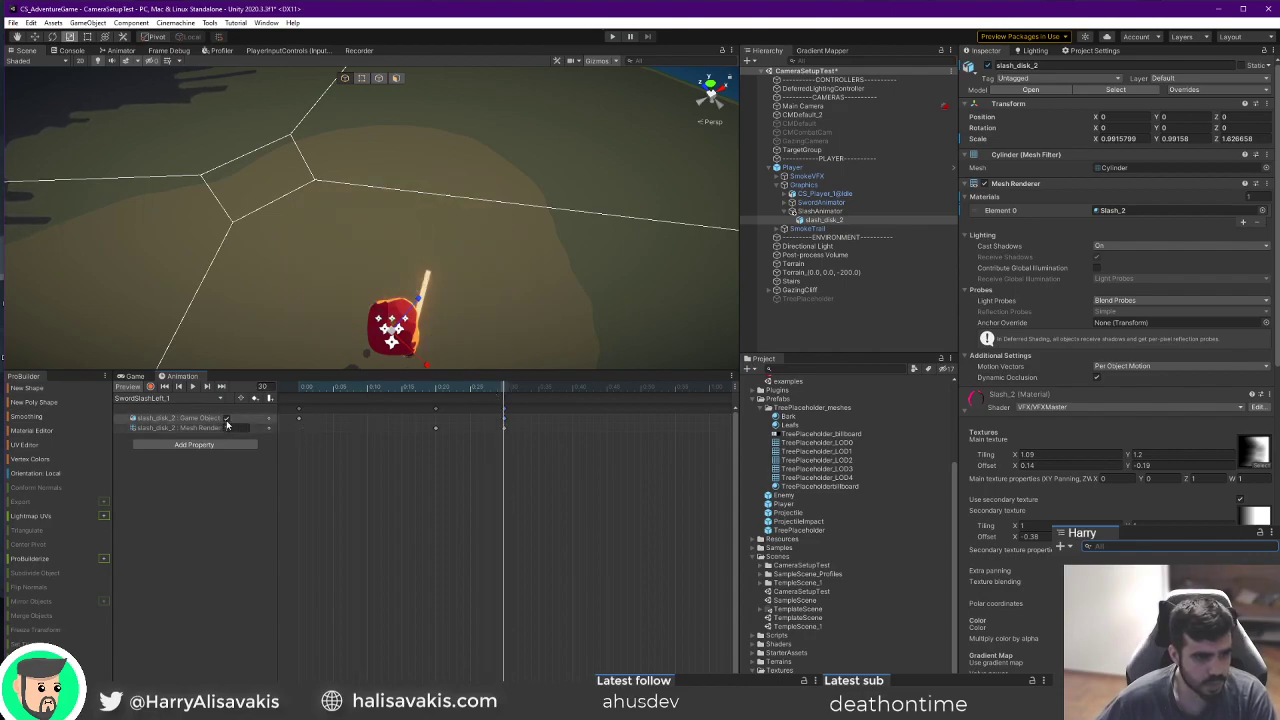
left_click_drag(308, 390, 184, 399)
left_click(194, 387)
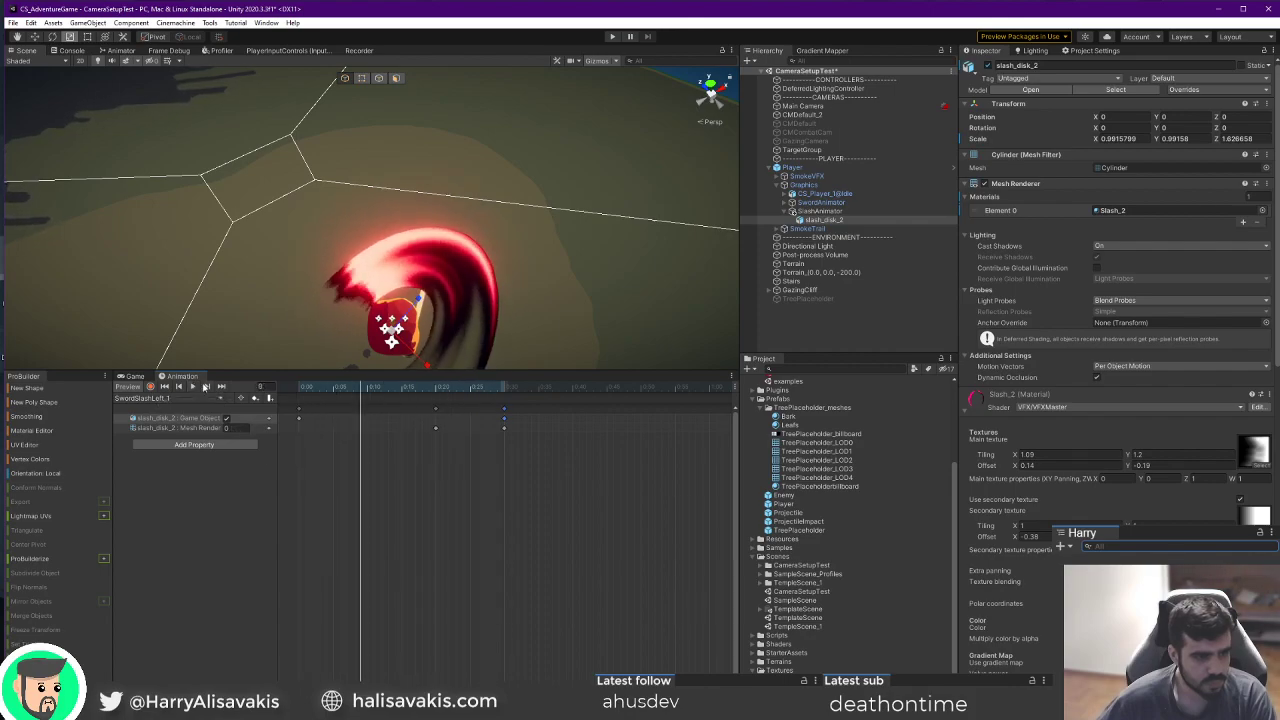
Scrub through the slash, move the final Cutoff and active keys to 0:35, and return to frame 0.
left_click(303, 390)
mouse_move(303, 392)
left_mouse_down()
mouse_move(503, 390)
mouse_move(388, 392)
mouse_move(562, 438)
left_mouse_up()
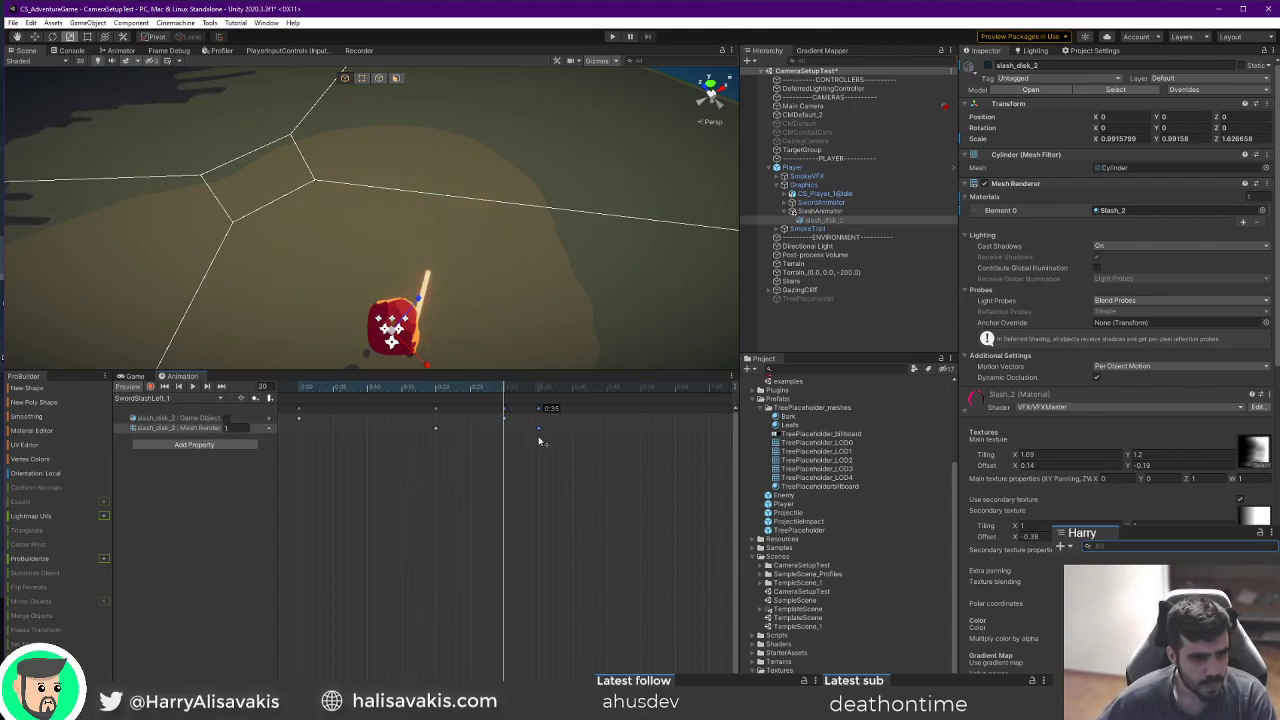
left_click_drag(505, 417, 541, 411)
left_click_drag(404, 390, 215, 442)
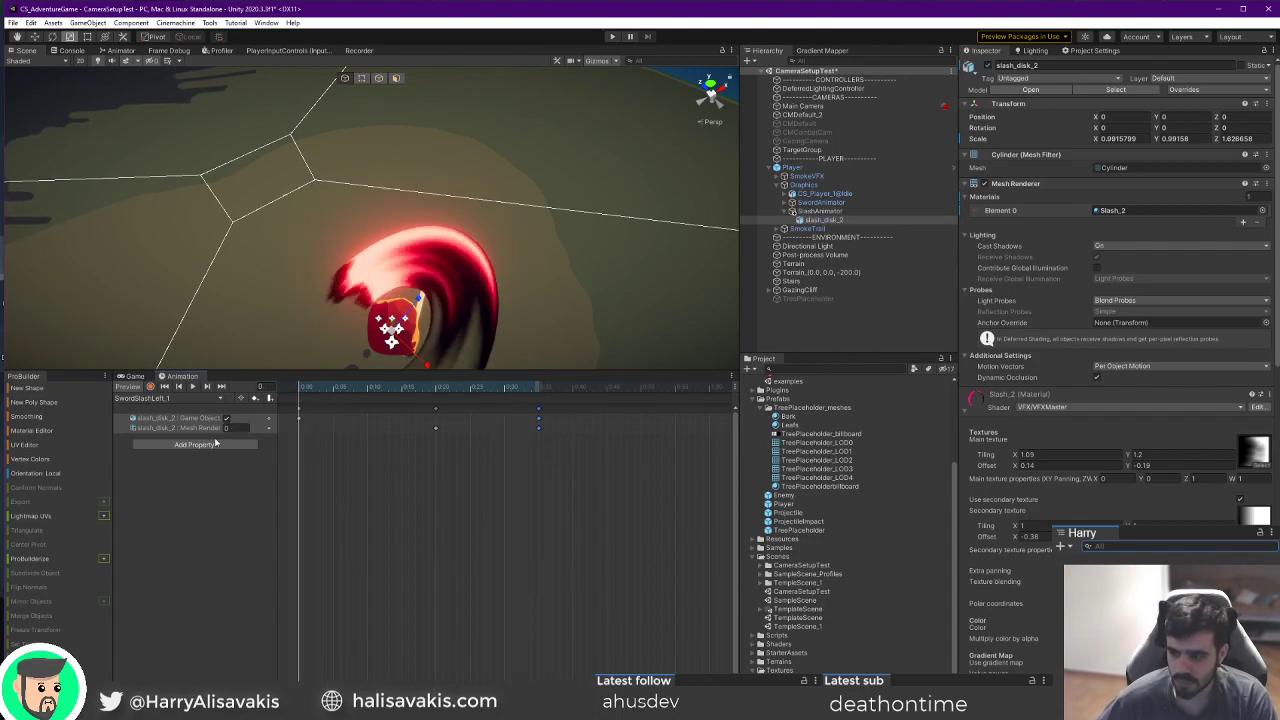
Assign the SlashAnimator object as the Sword Animator in the Player's Player Input script.
left_click_drag(431, 243, 406, 212, "alt")
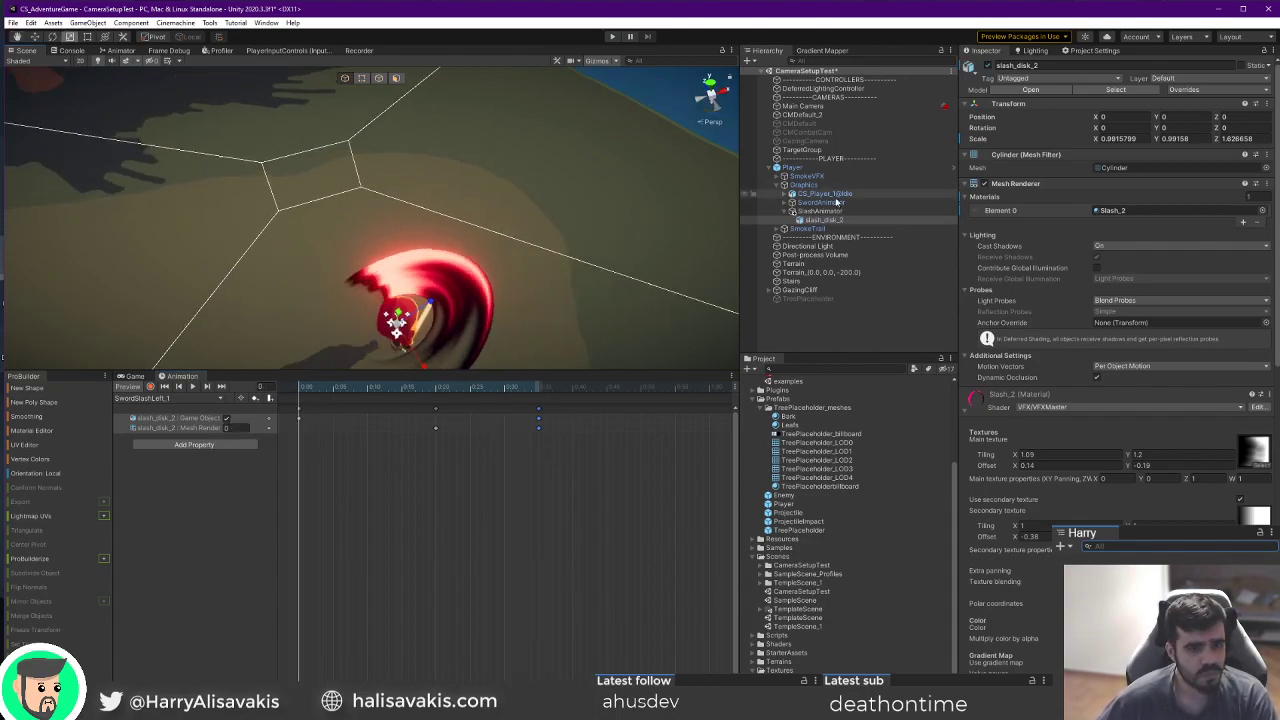
left_click(832, 212)
left_click(835, 187)
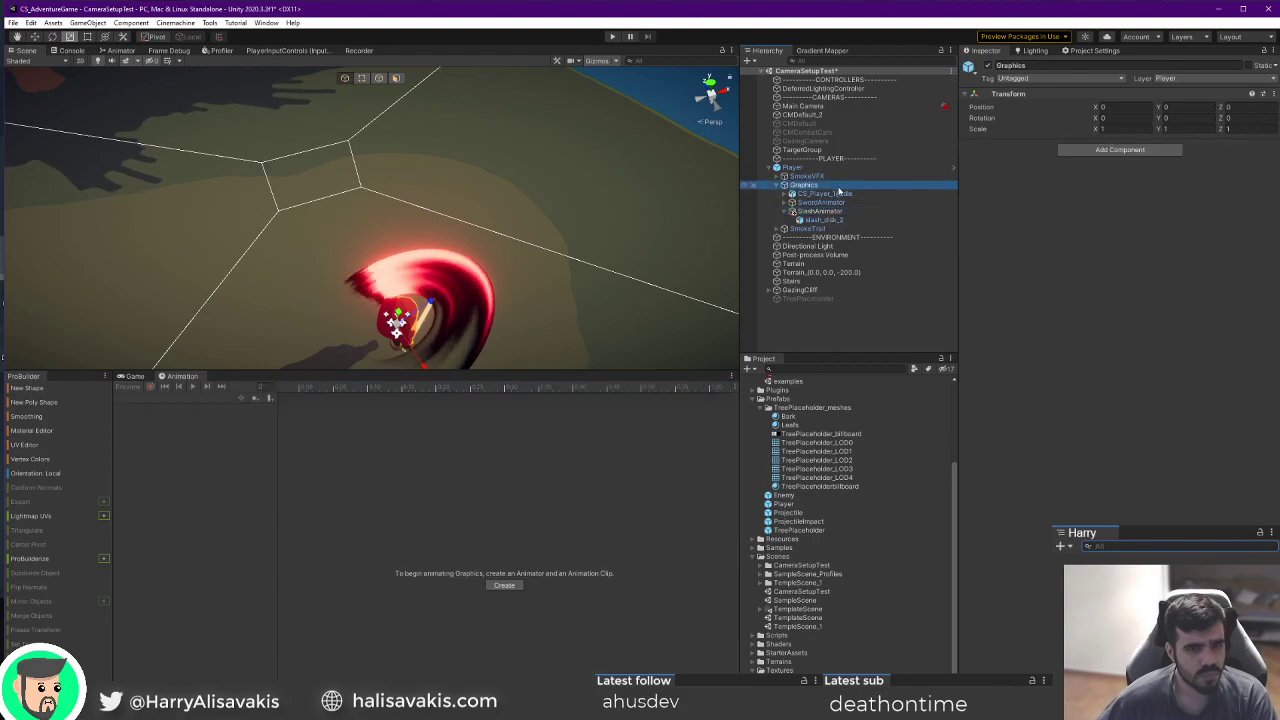
left_click(822, 177)
left_click(815, 170)
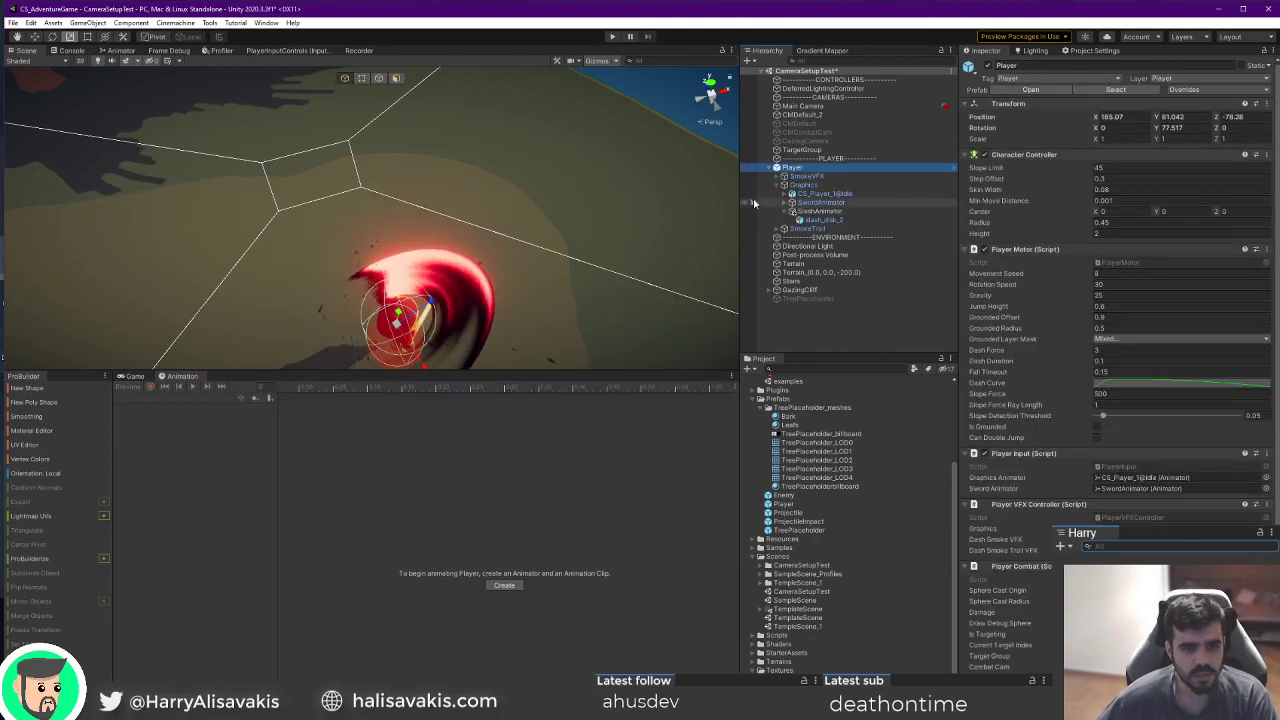
left_click(808, 178)
left_click(812, 168)
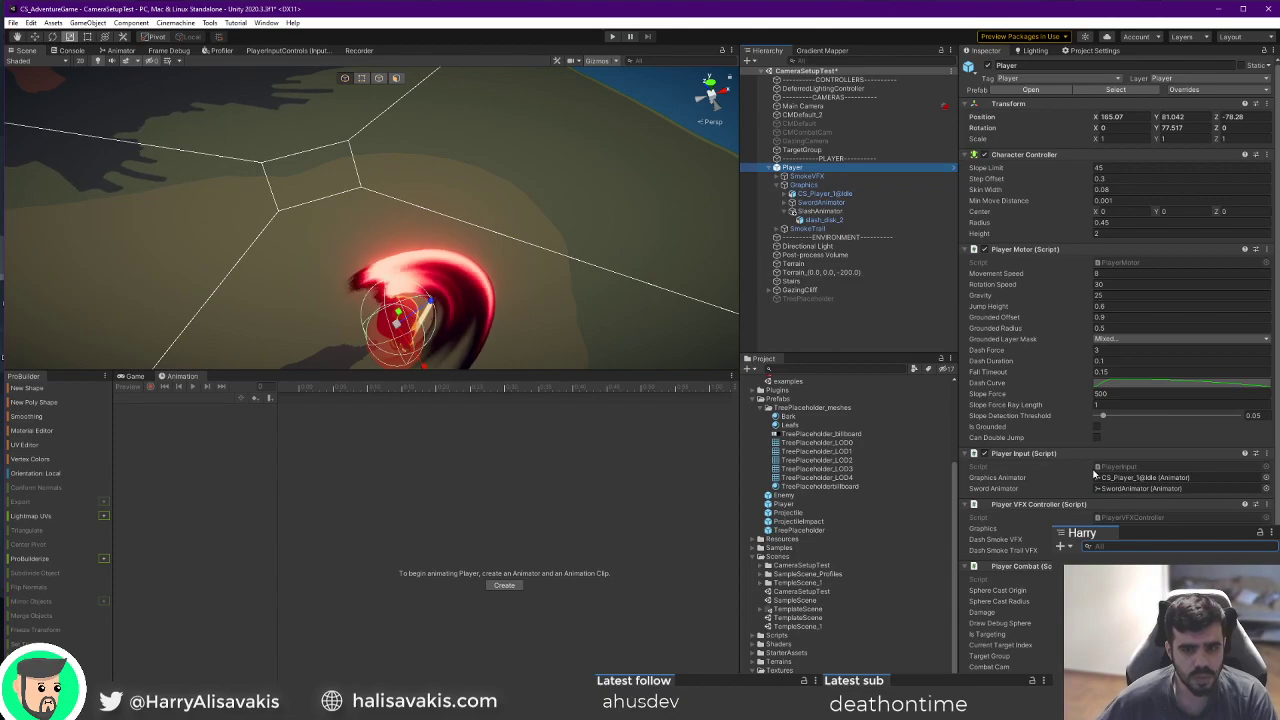
left_click_drag(824, 212, 1140, 489)
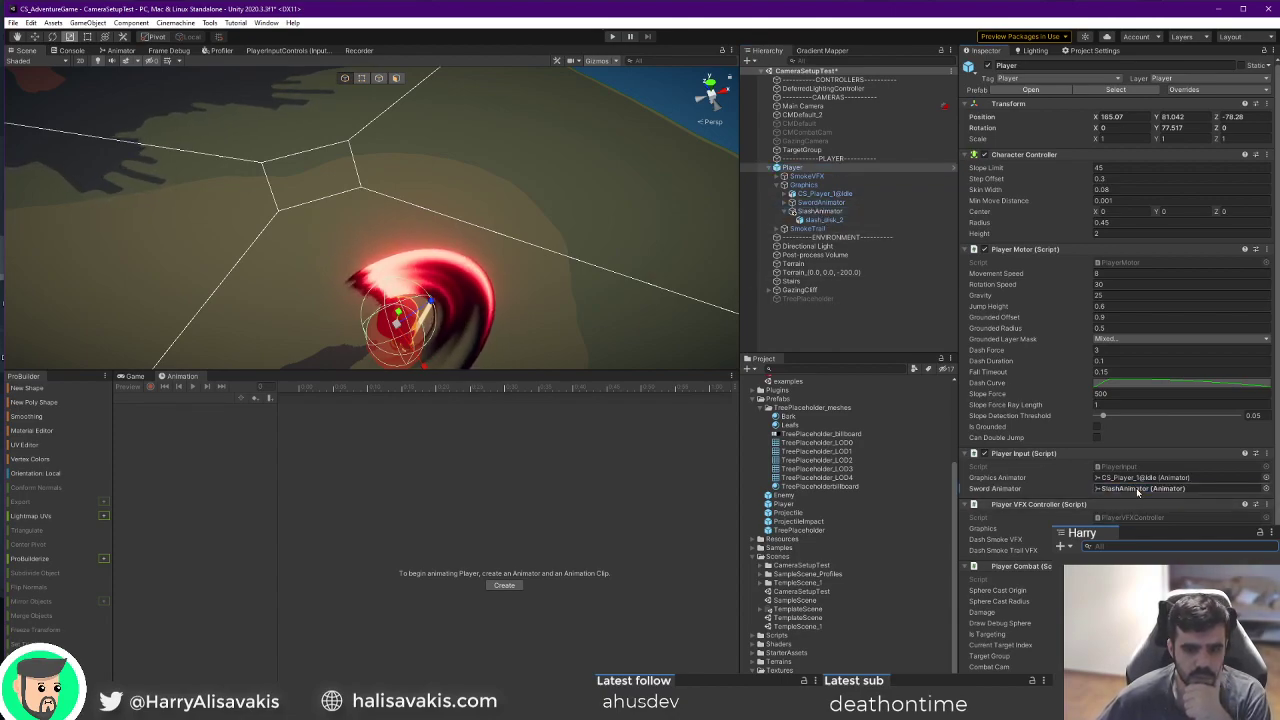
left_click(1140, 489)
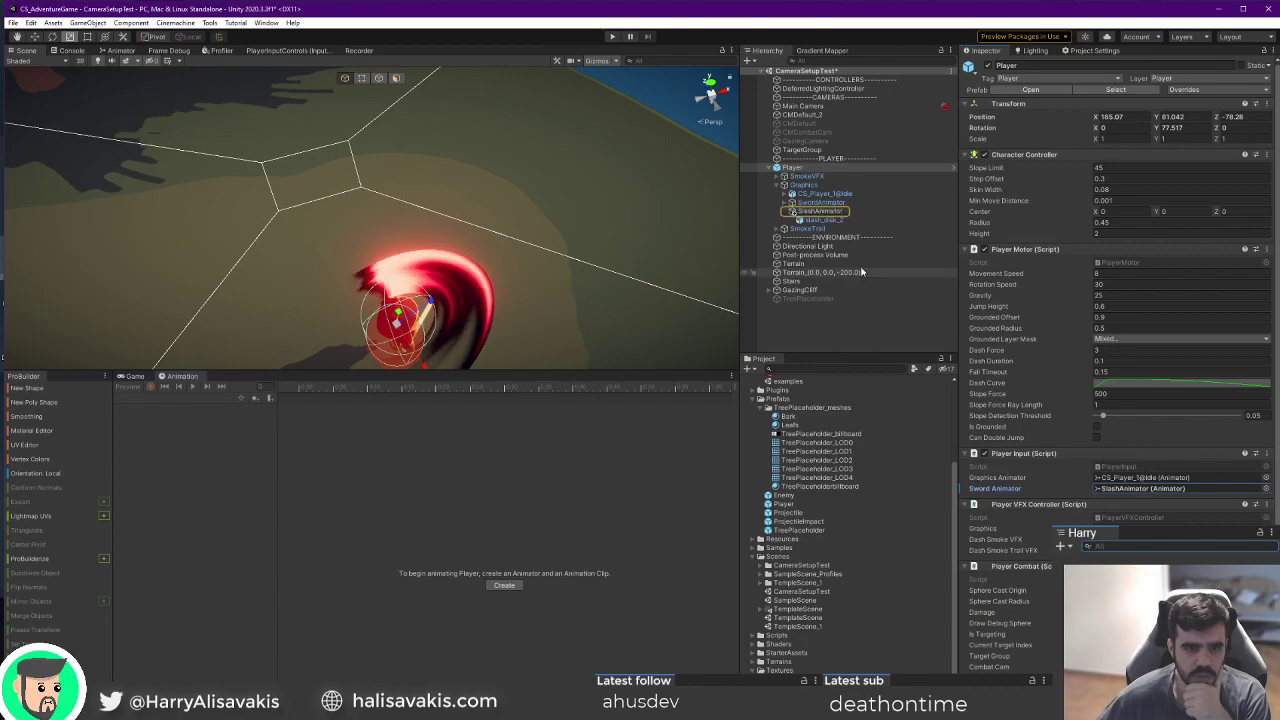
Open SlashAnimator's animator controller and move the SwordSlashLeft_1 state clear of Any State.
left_click(822, 211)
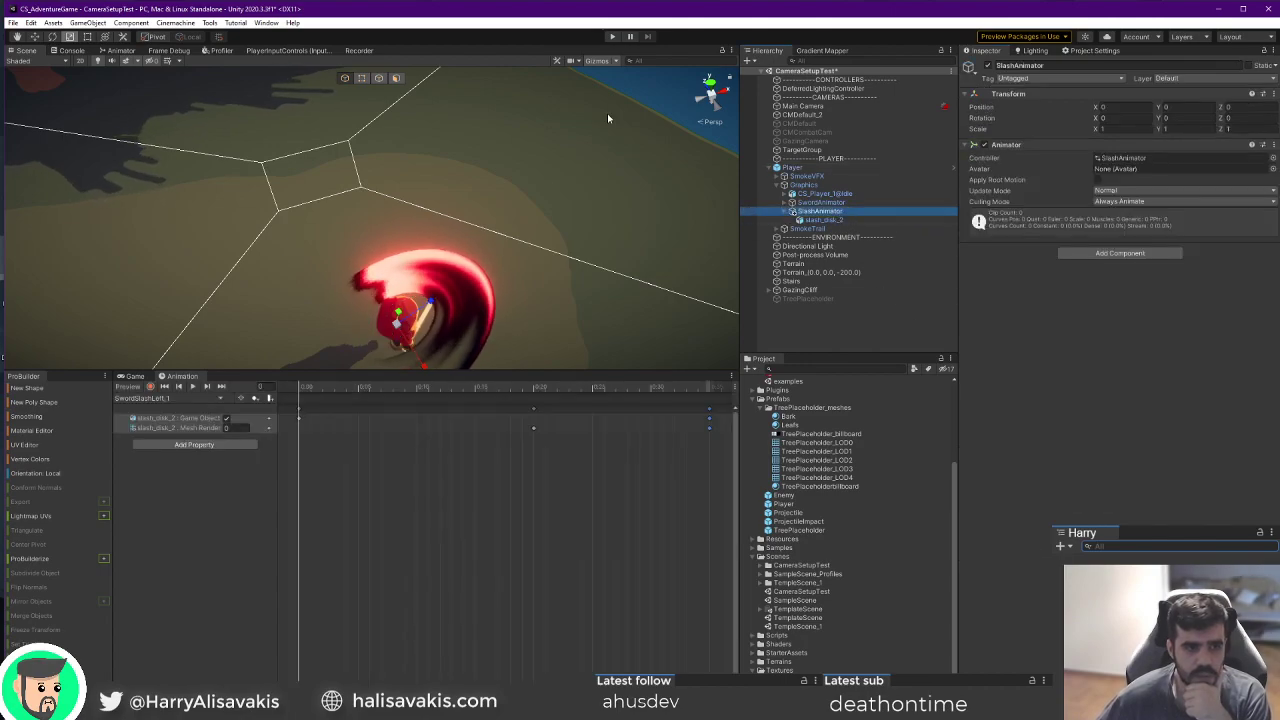
double_click(848, 221)
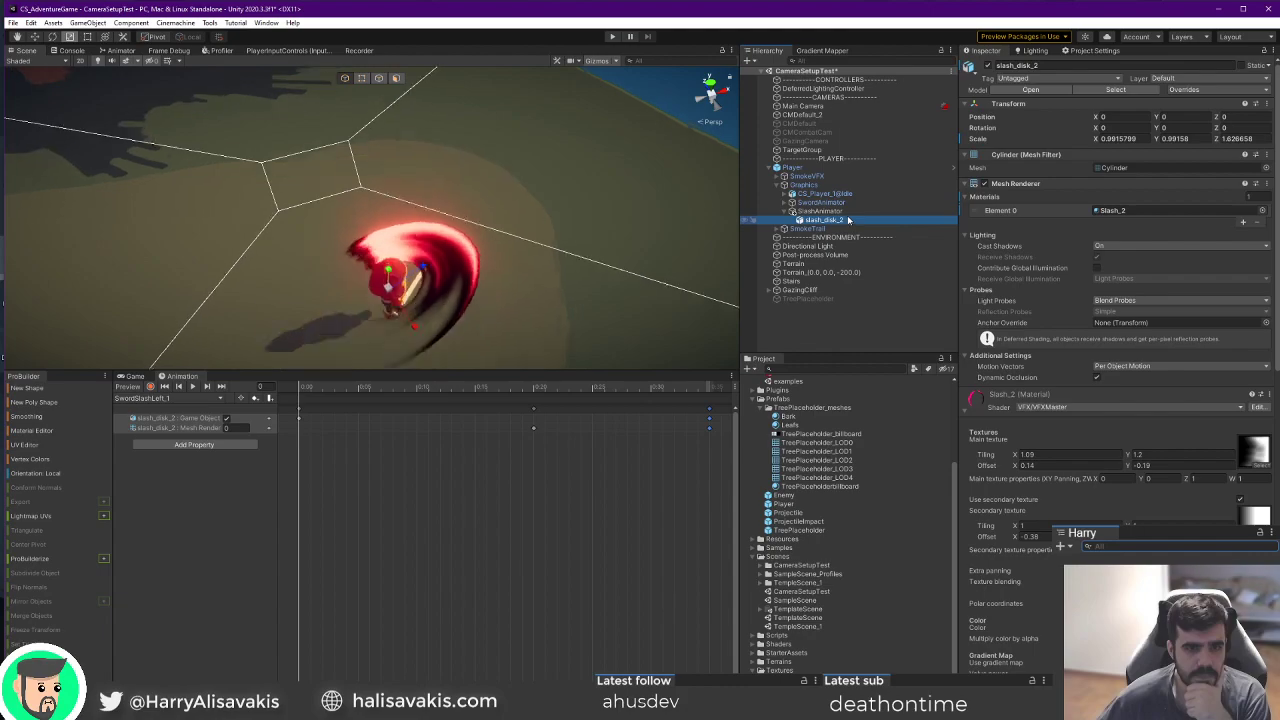
left_click(846, 212)
double_click(1122, 157)
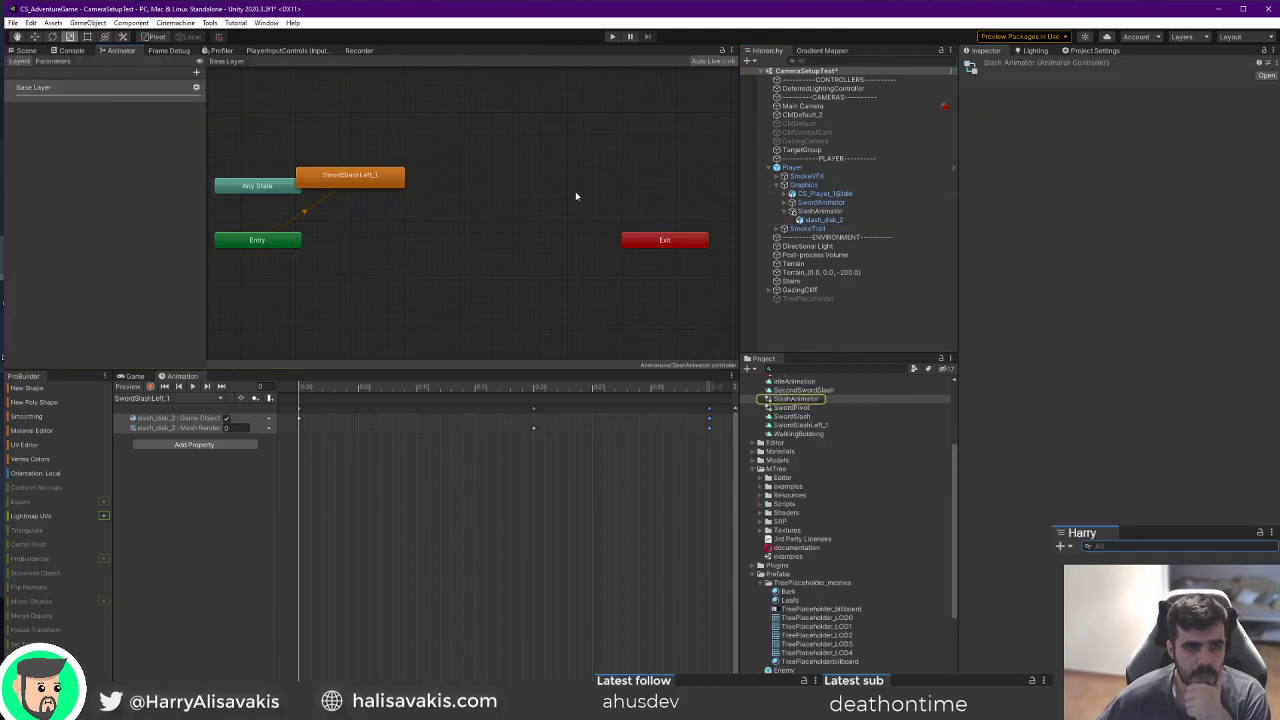
left_click_drag(443, 186, 503, 186)
In Visual Studio Code, change the swordAnimator trigger in PlayerInput.cs to "SlashLeft", save the script, and return to Unity.
key("alt+Tab")
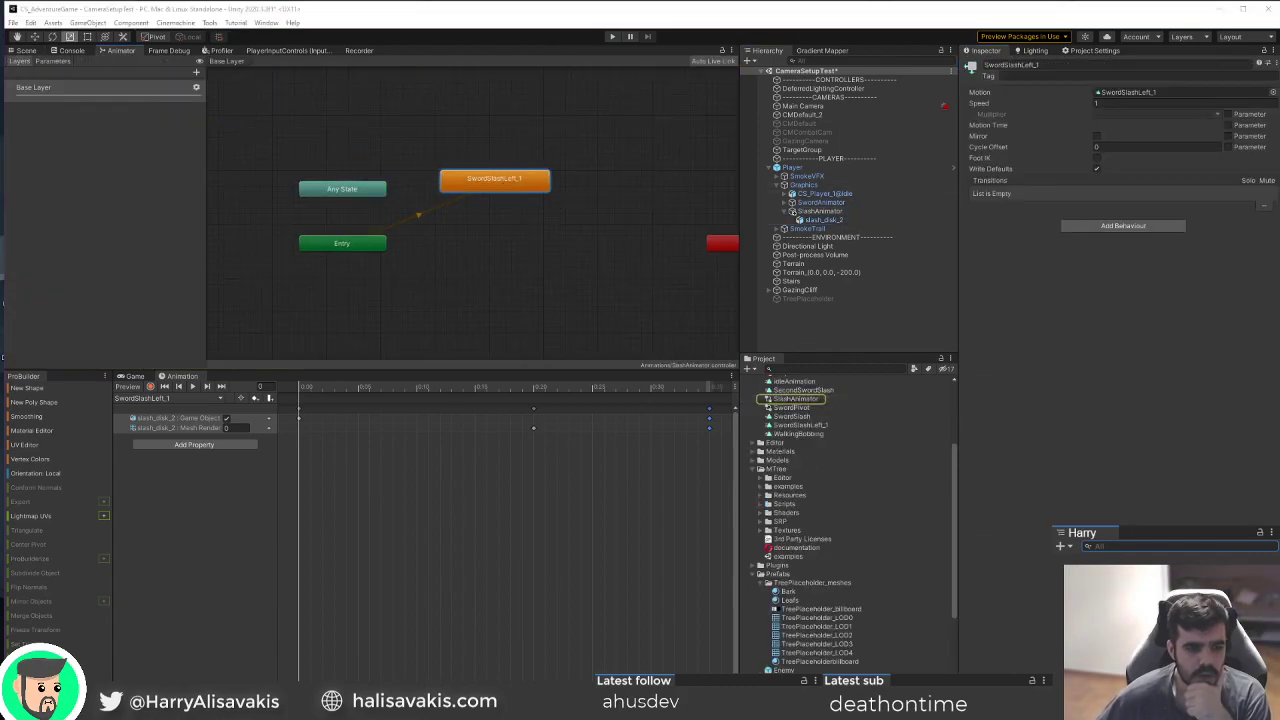
scroll(403, 553, "up", 6)
scroll(403, 553, "up", 1)
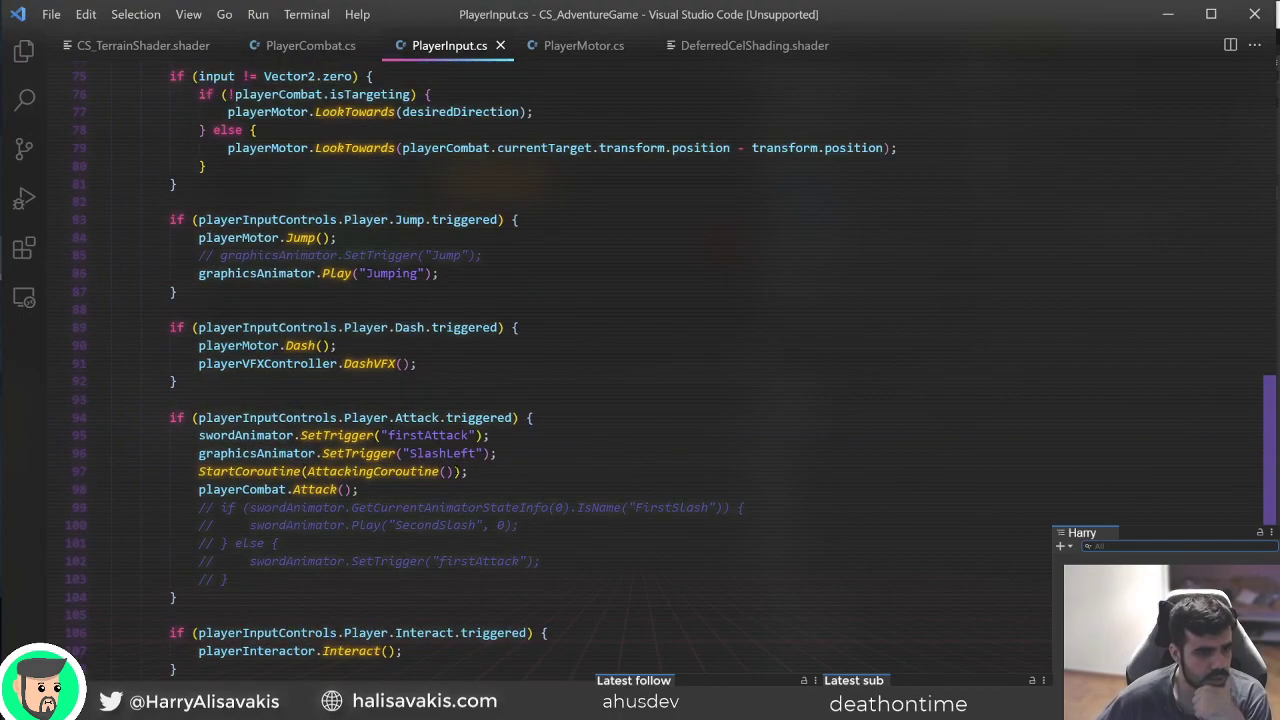
double_click(432, 435)
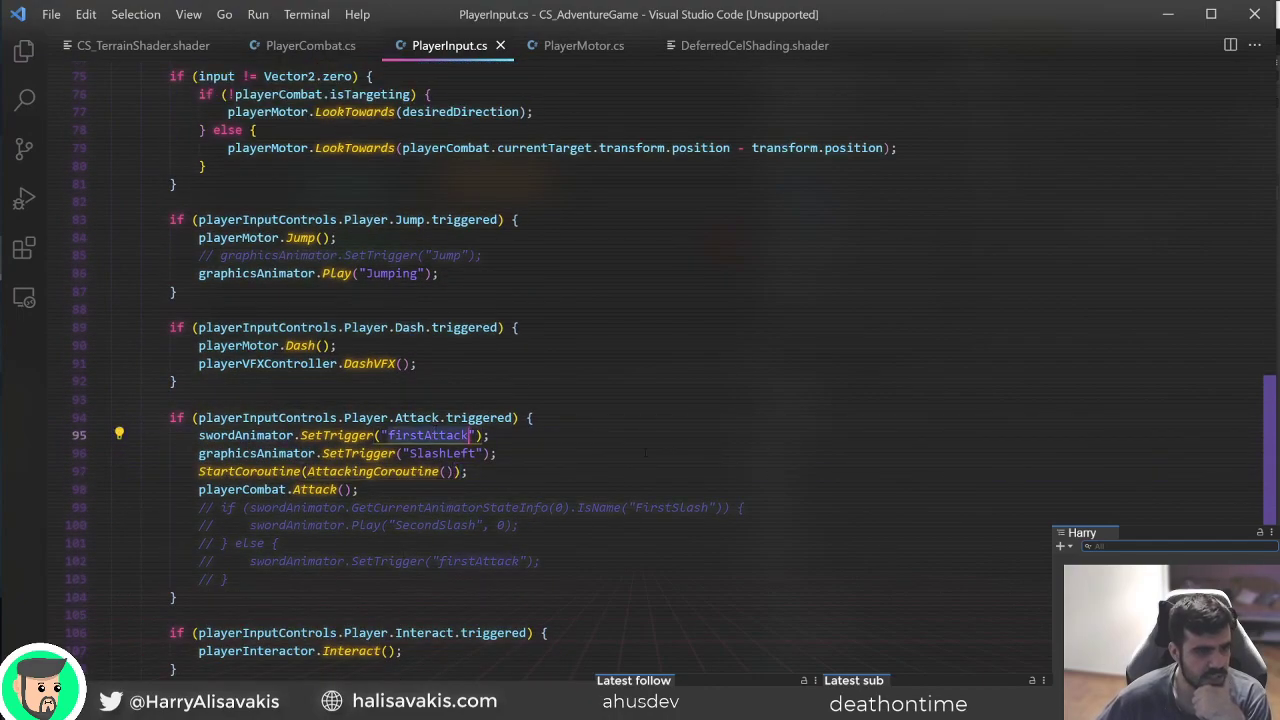
type("Sla")
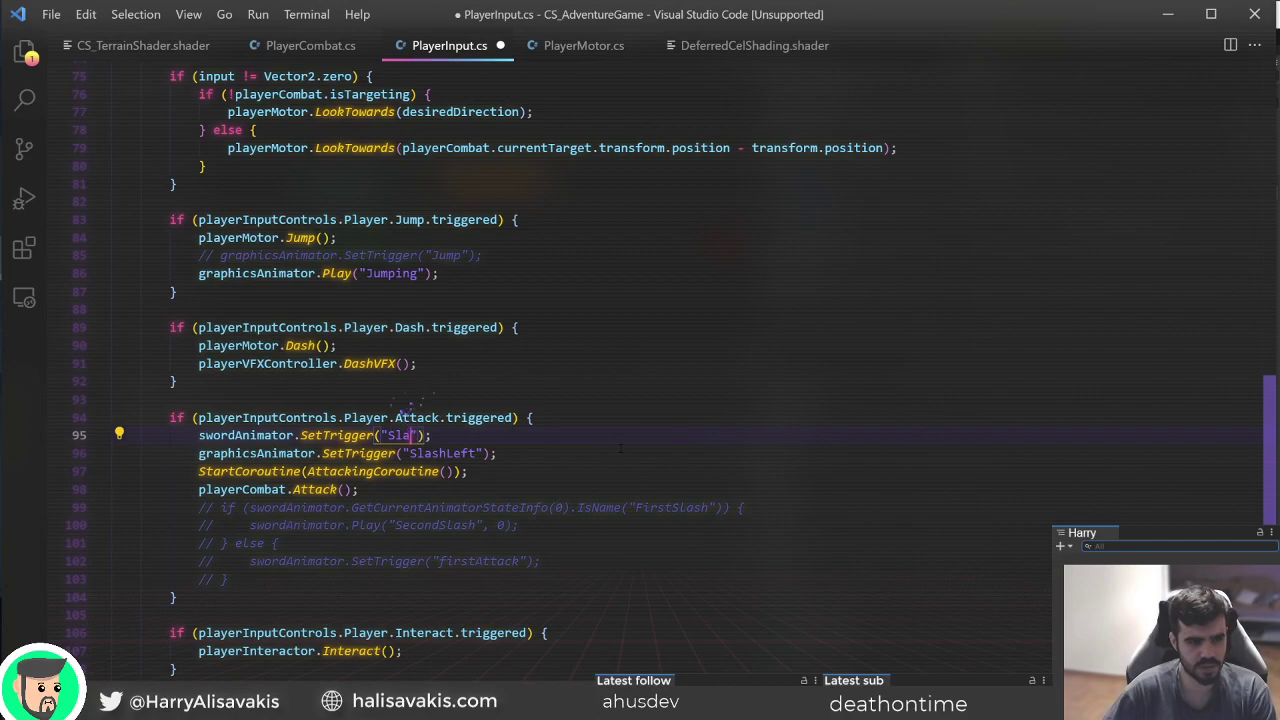
type("shLeft")
key("ctrl+s")
key("alt+Tab")
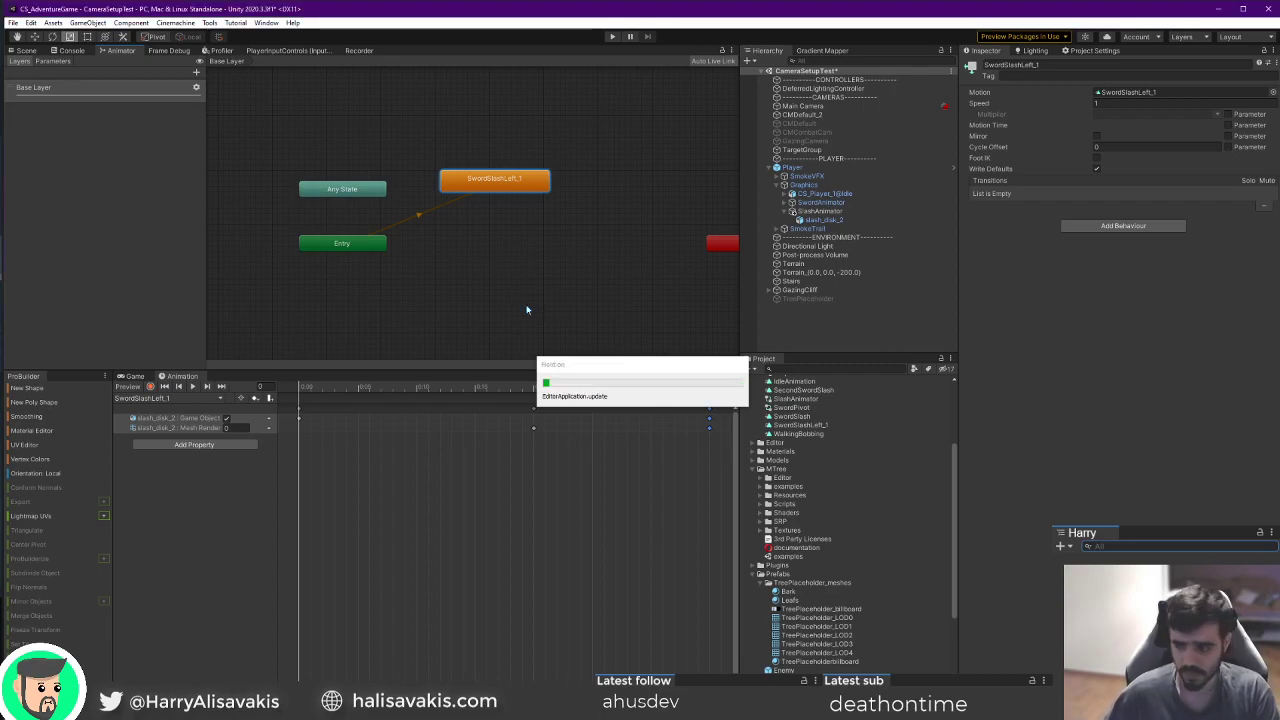
Create an empty state named Idle in the slash controller and set it as the layer default state.
left_click_drag(513, 178, 587, 189)
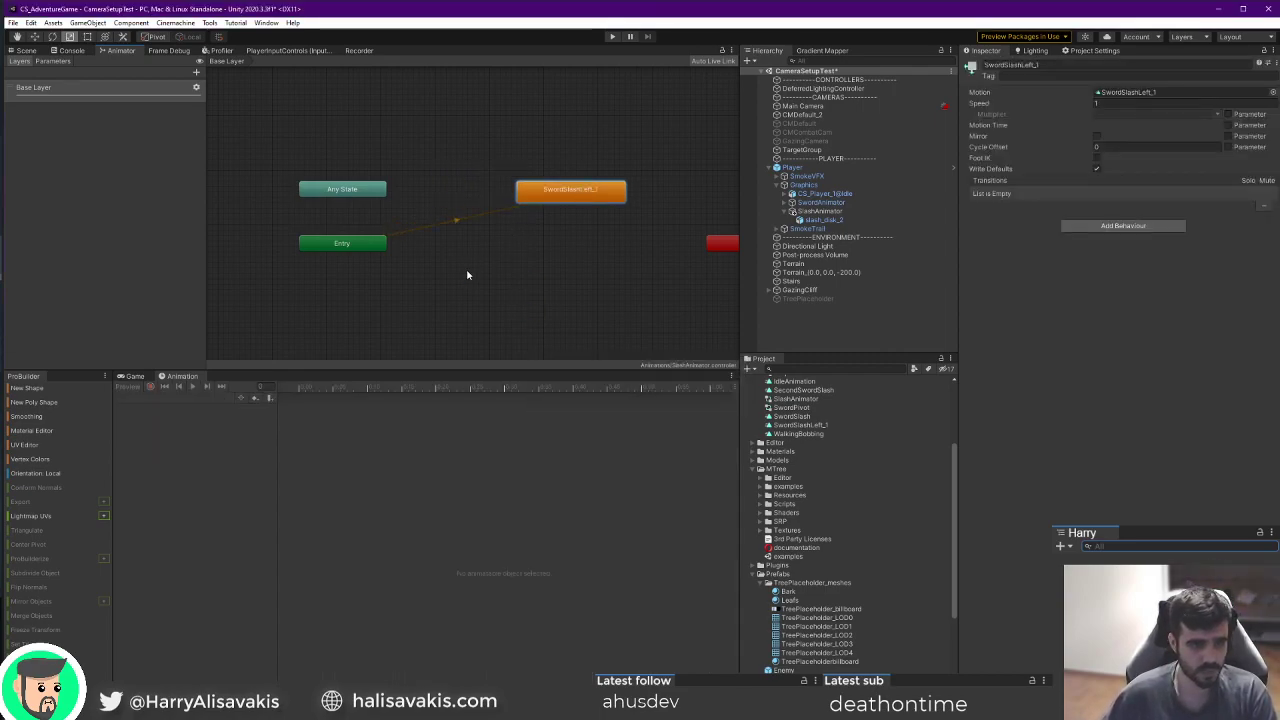
right_click(467, 272)
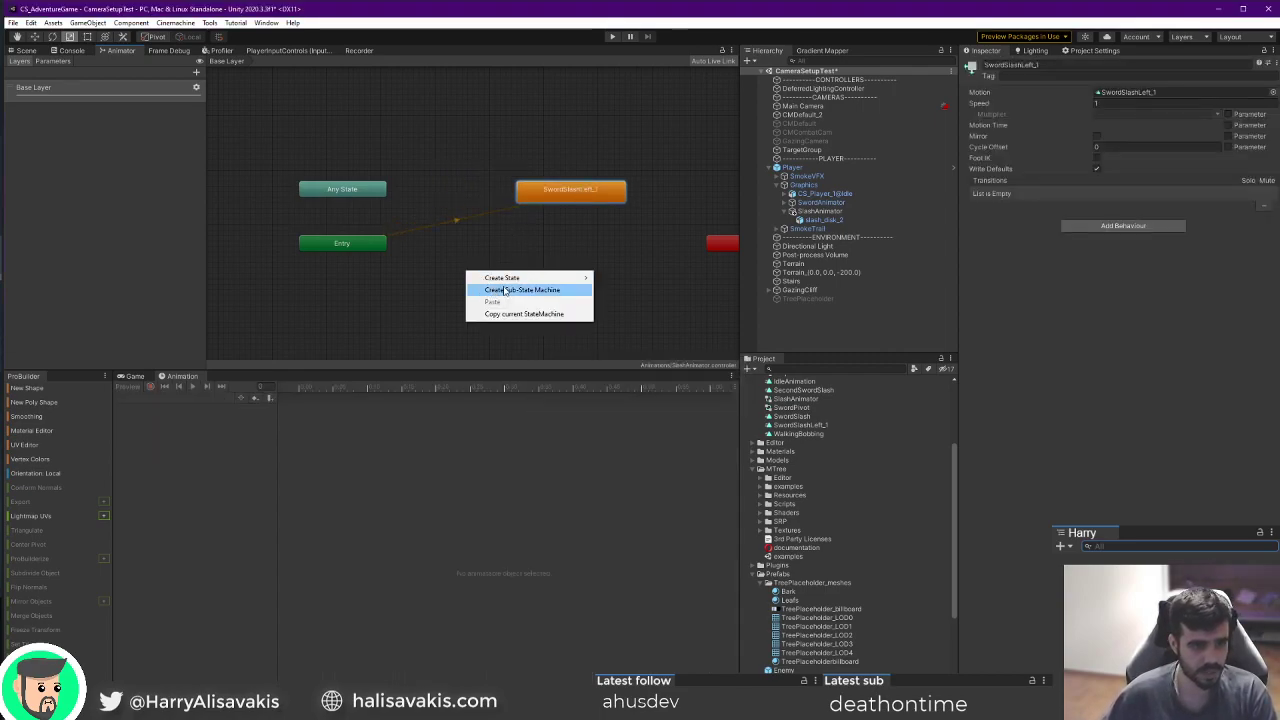
left_click(620, 278)
left_click_drag(588, 281, 486, 166)
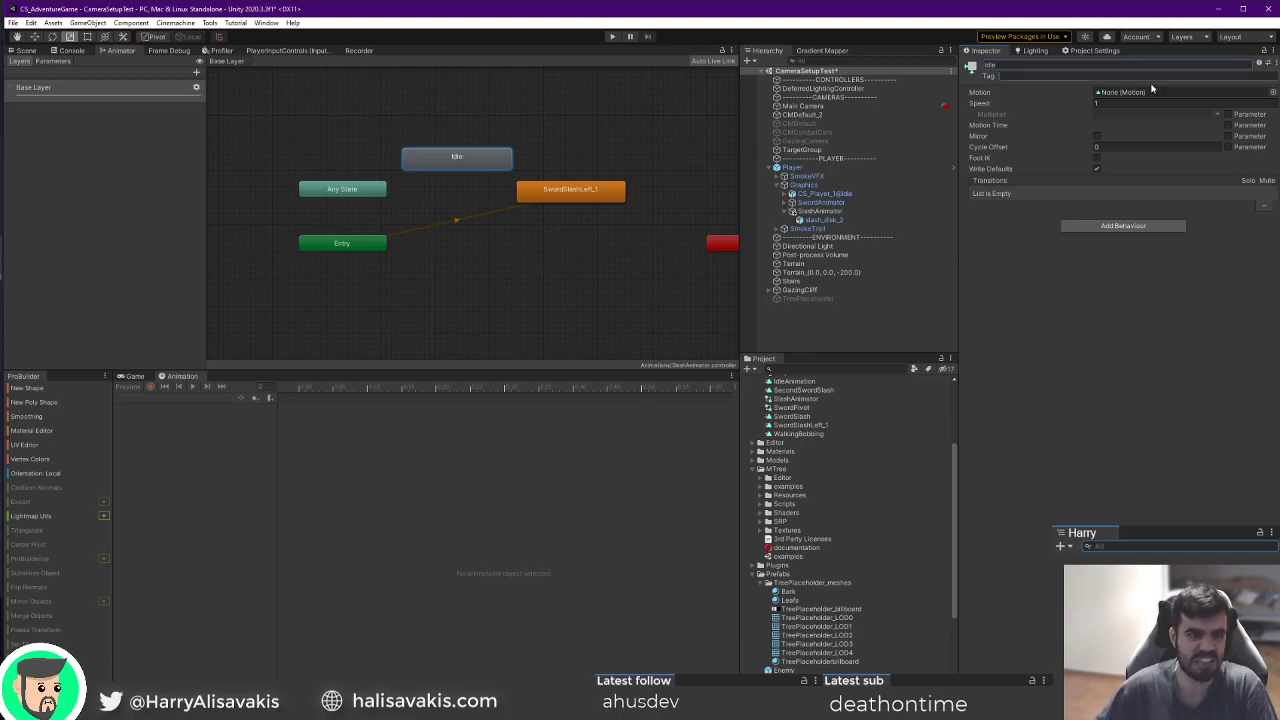
right_click(466, 156)
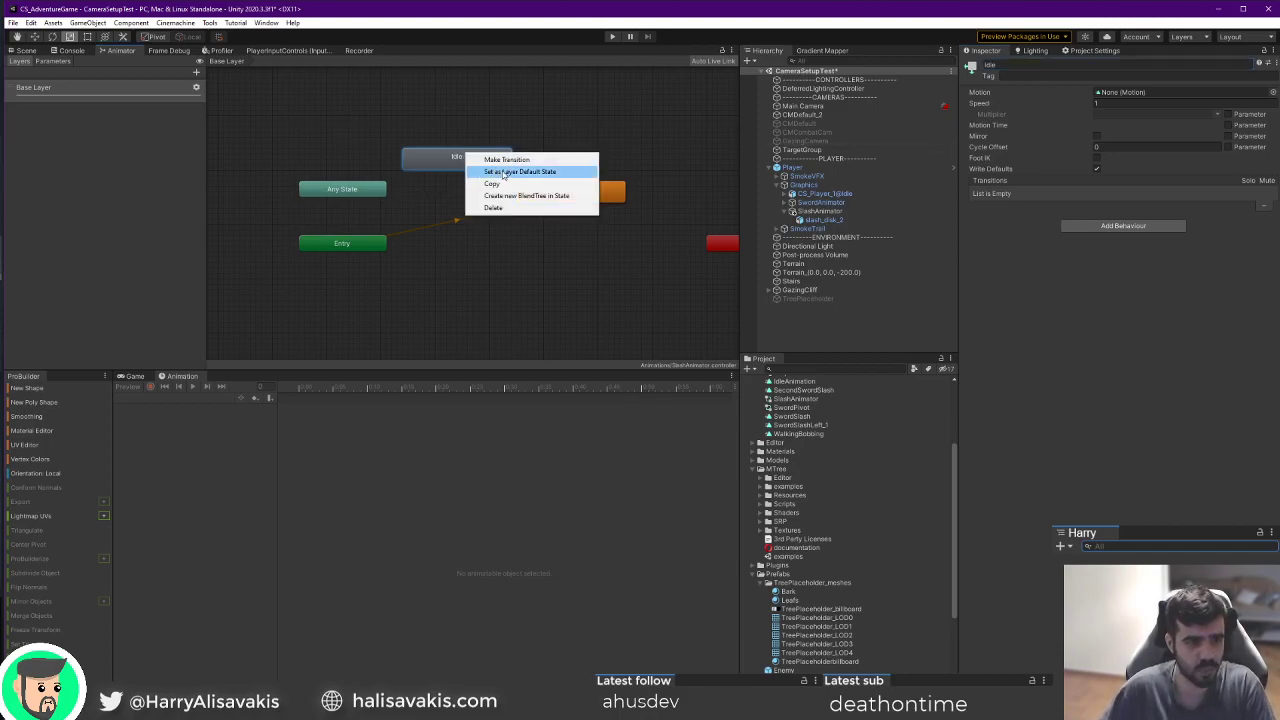
left_click(505, 172)
Place the Idle state beside Entry and make a transition from Idle to SwordSlashLeft_1.
left_click_drag(467, 157, 510, 246)
right_click(510, 246)
left_click(540, 247)
left_click(541, 247)
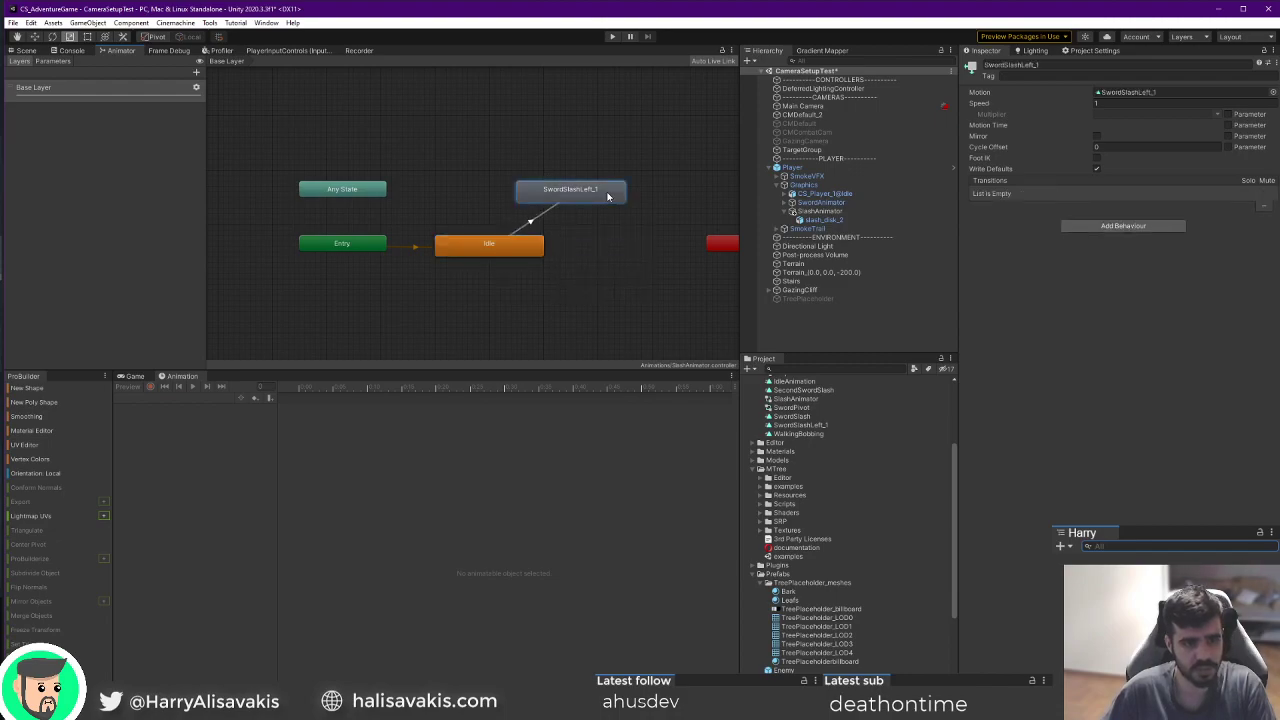
left_click(529, 222)
left_click(575, 193)
left_click(530, 221)
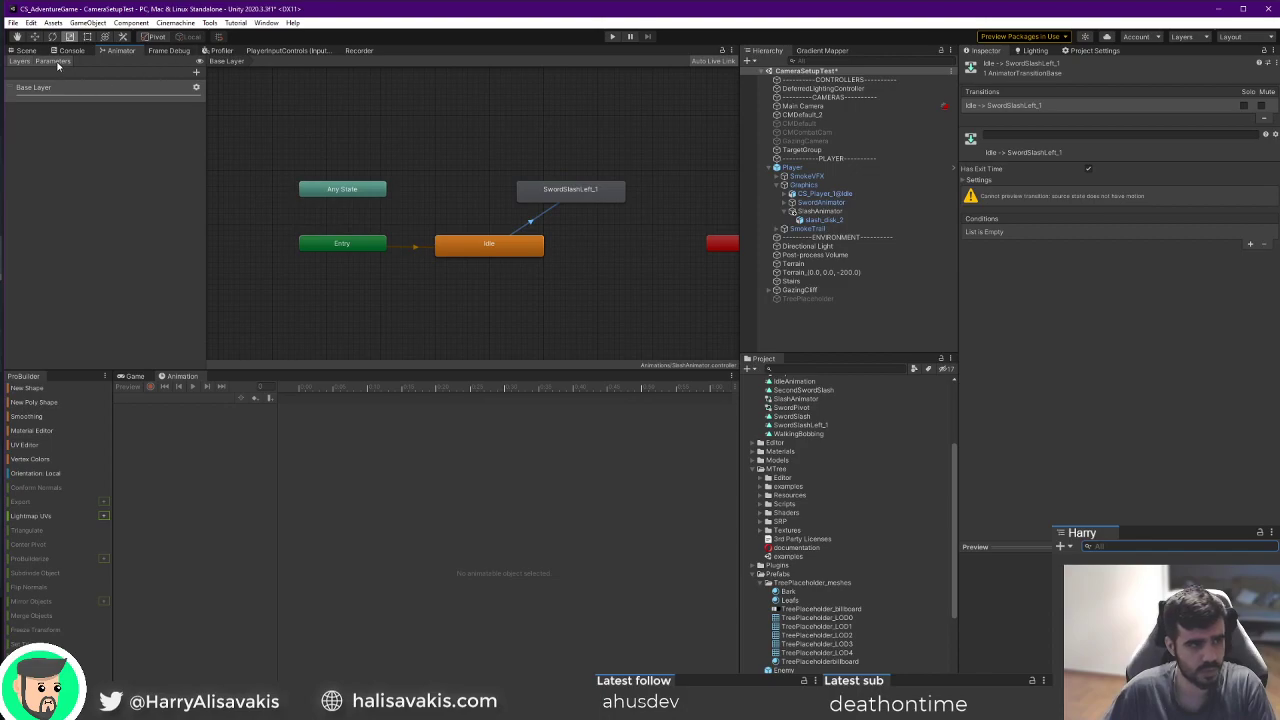
Add a trigger parameter named SlashLeft to the slash controller.
left_click(55, 62)
left_click(195, 72)
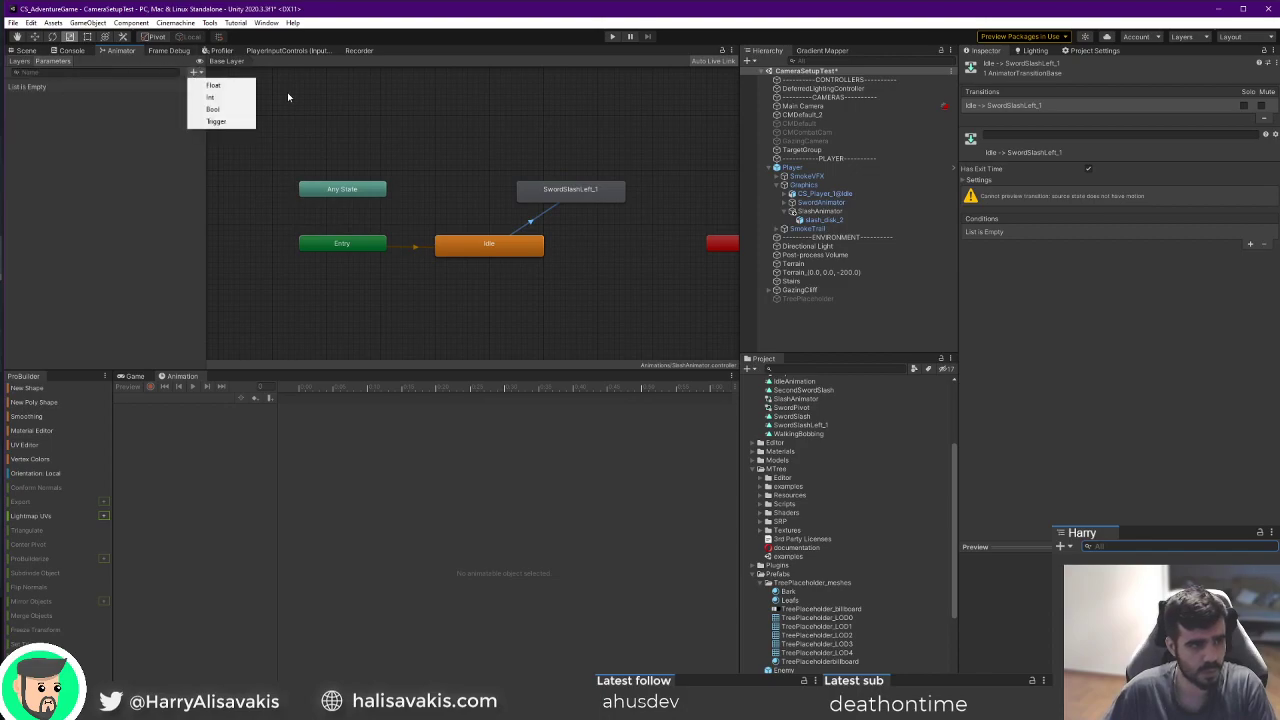
left_click(216, 121)
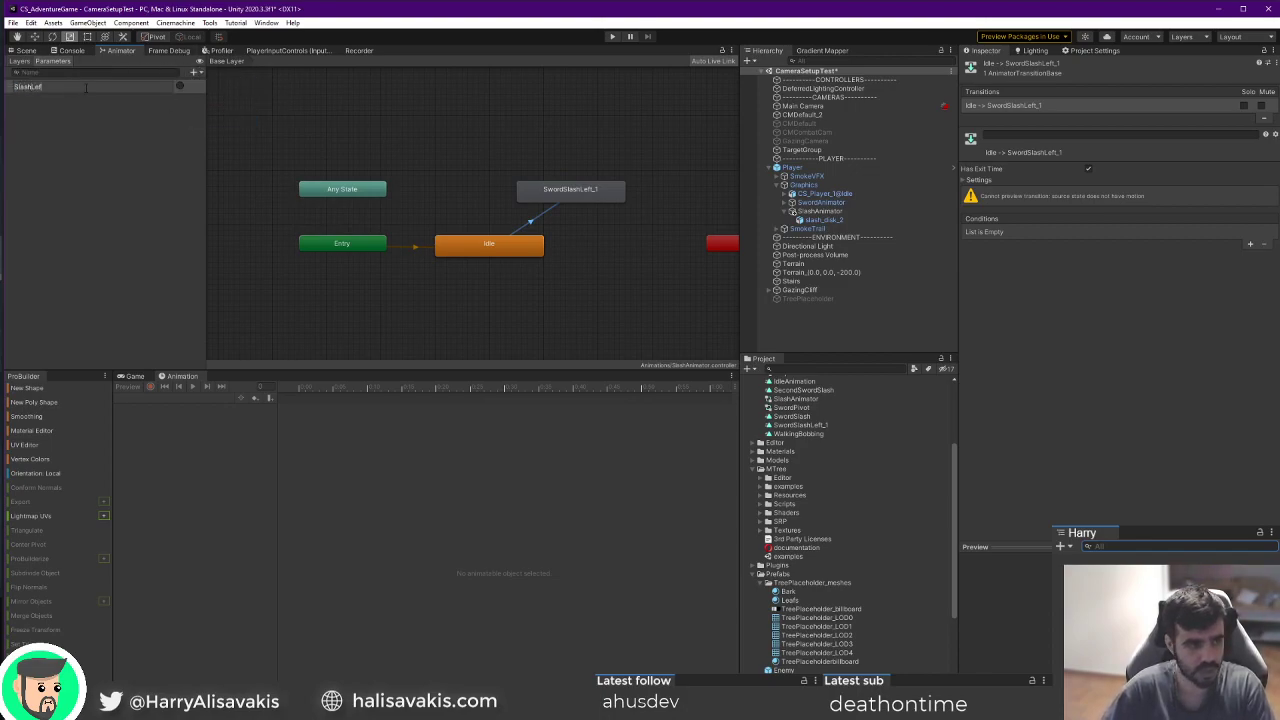
key("Return")
Move the SwordSlashLeft_1 state above Idle and make a transition from it back to Idle.
mouse_move(598, 194)
left_mouse_down()
mouse_move(636, 248)
mouse_move(636, 171)
mouse_move(505, 164)
left_mouse_up()
right_click(506, 167)
left_click(538, 175)
left_click(486, 243)
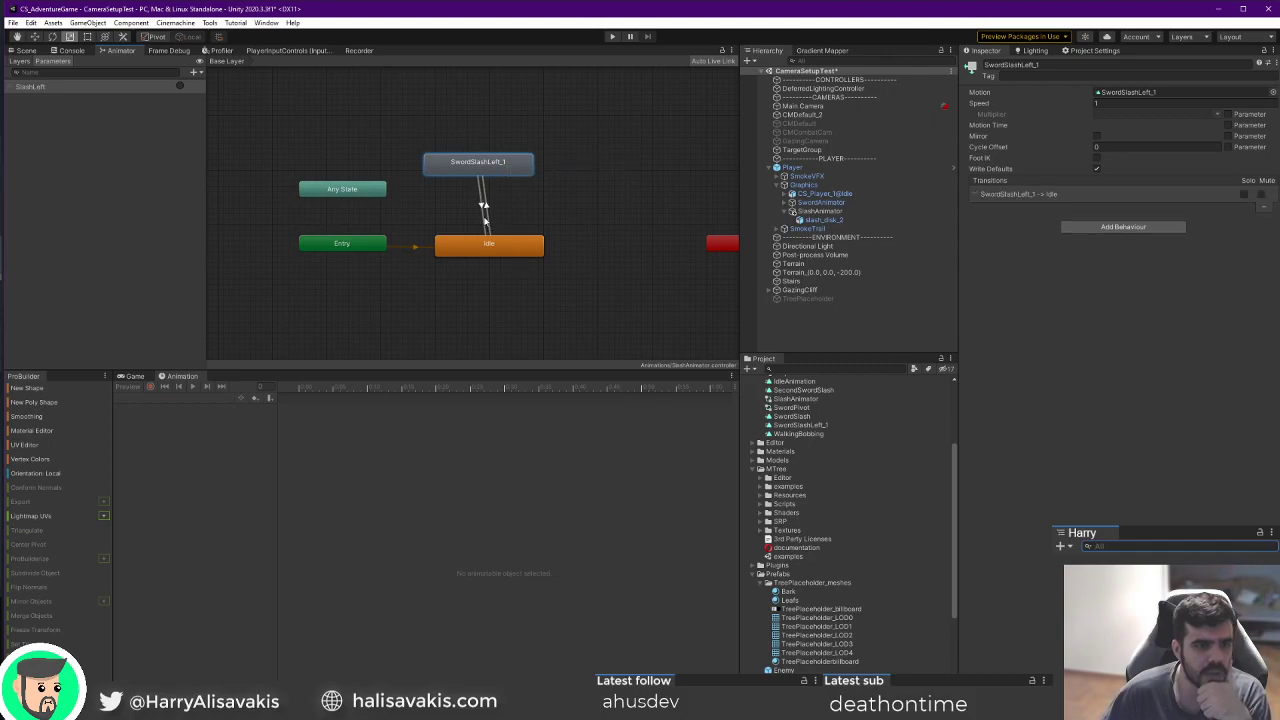
Give the Idle to SwordSlashLeft_1 transition a SlashLeft condition and disable its exit time.
left_click(487, 218)
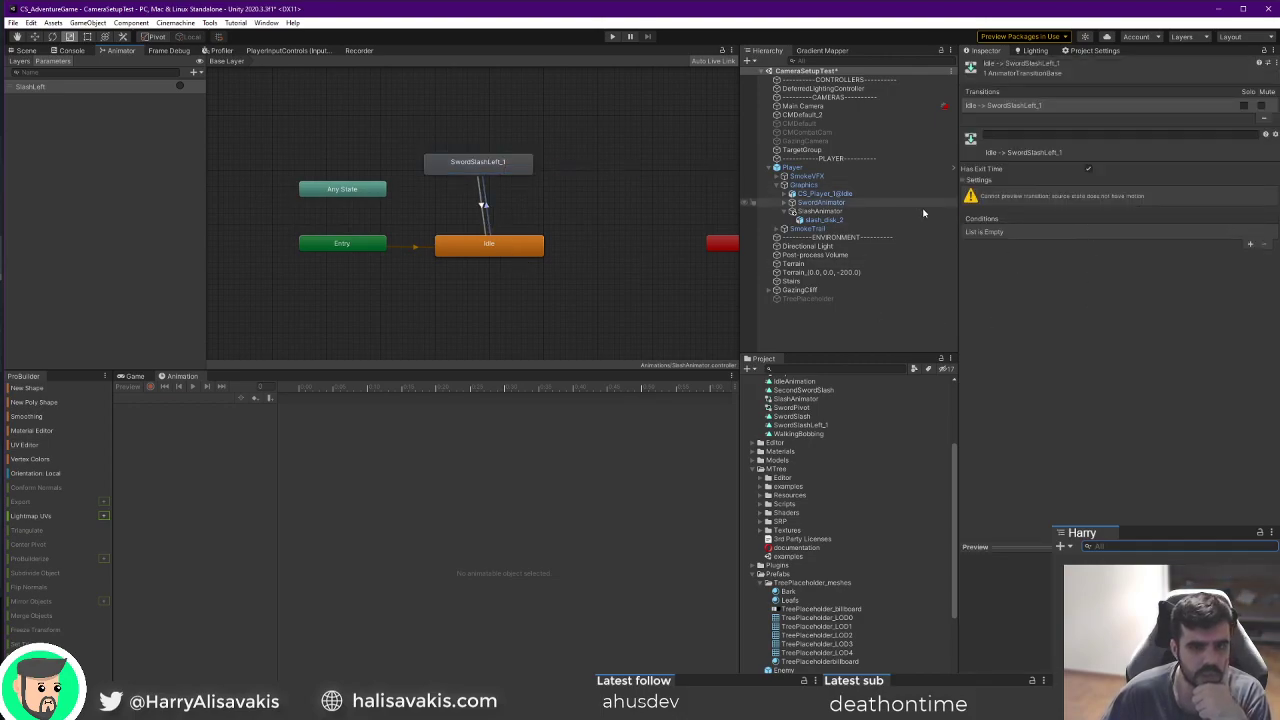
left_click(1249, 245)
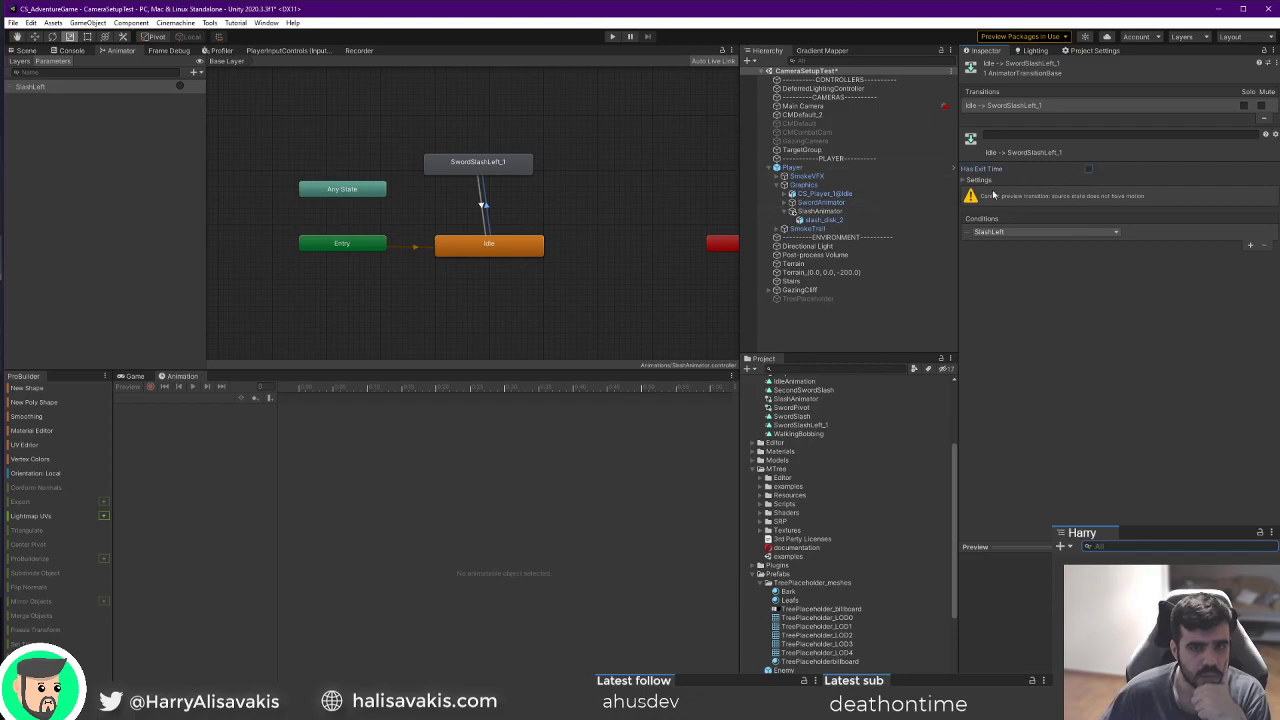
Set the SwordSlashLeft_1 to Idle transition's duration to 0 and its exit time to 1.
left_click(483, 205)
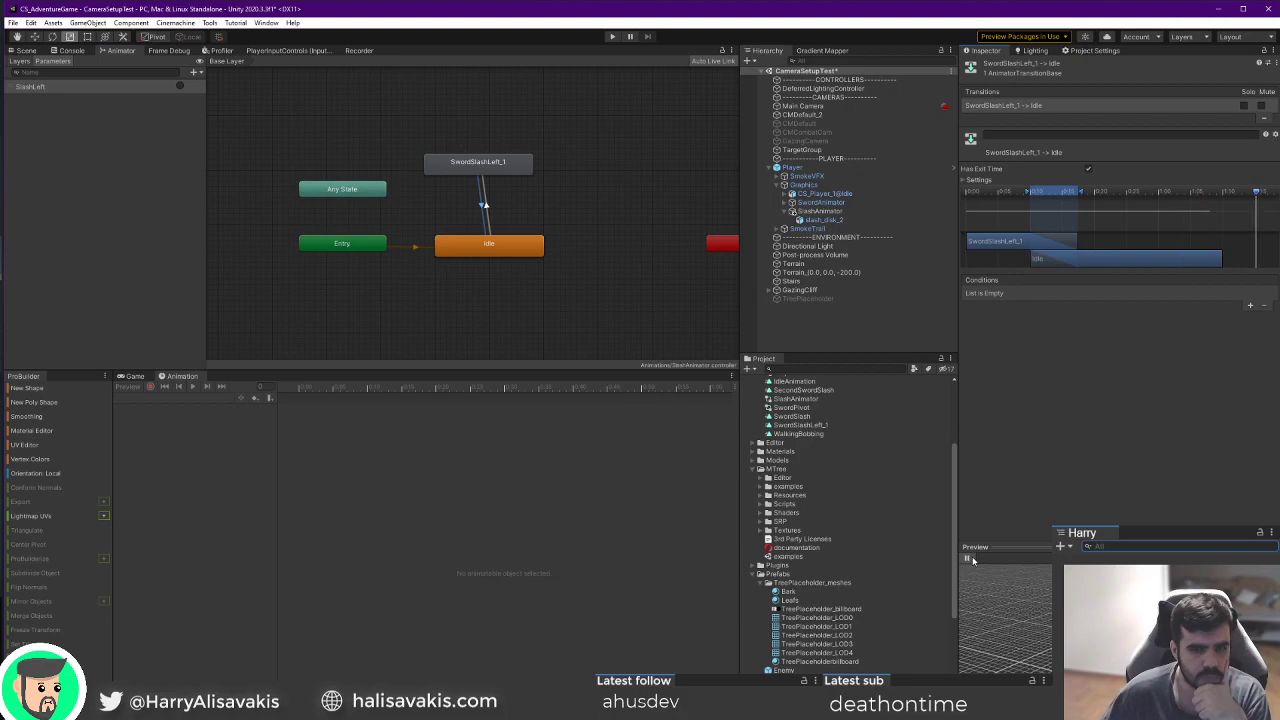
left_click(961, 179)
left_click_drag(1065, 215, 1055, 215)
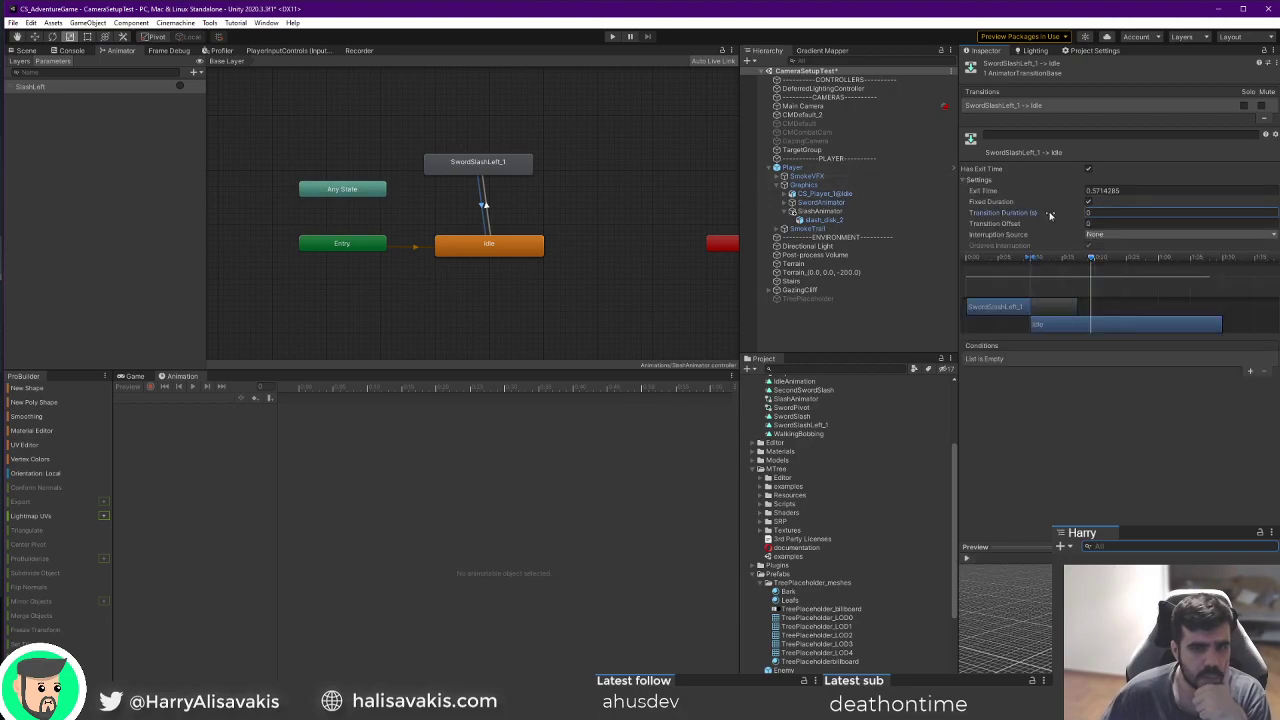
left_click_drag(1054, 215, 1047, 216)
left_click(1130, 190)
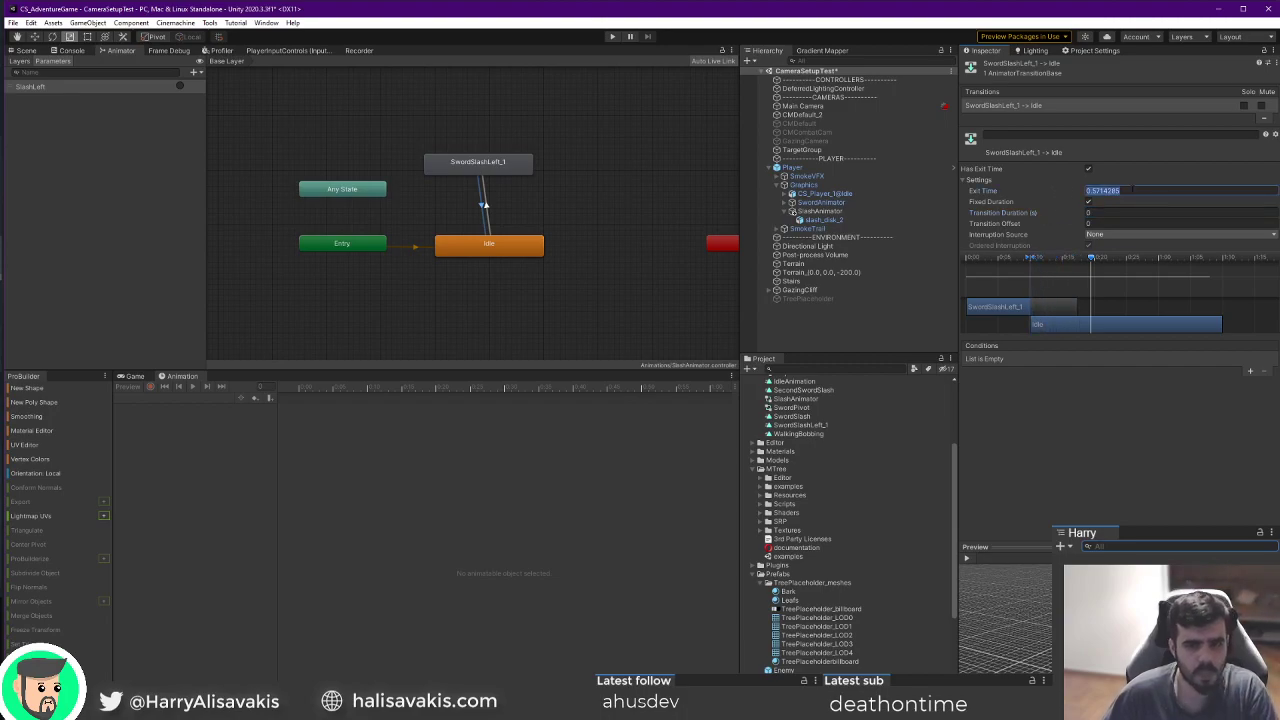
type("1")
left_click_drag(1090, 263, 973, 258)
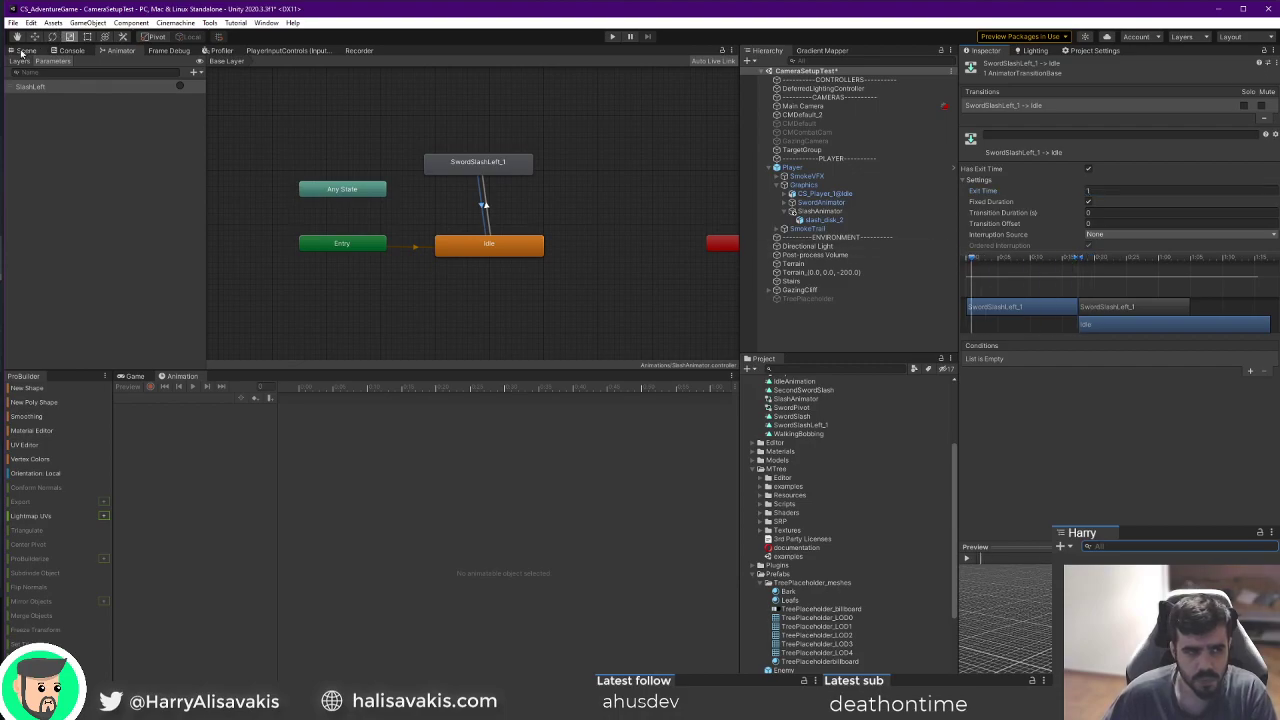
Return to the scene view, deactivate slash_disk_2, rewind the slash clip to frame 0, and turn off animation preview.
left_click(24, 51)
left_click(903, 218)
key("alt+shift+a")
mouse_move(311, 390)
left_mouse_down()
mouse_move(331, 396)
mouse_move(288, 392)
left_mouse_up()
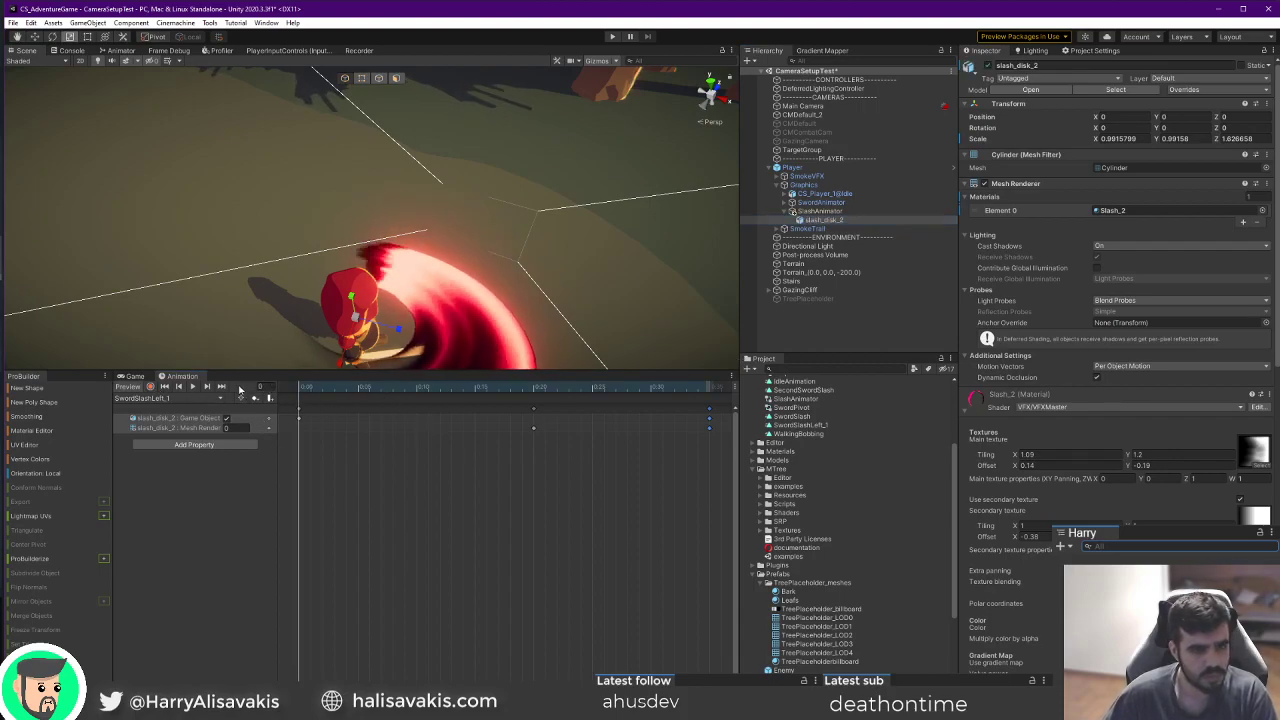
left_click(122, 387)
scroll(362, 268, "down", 4)
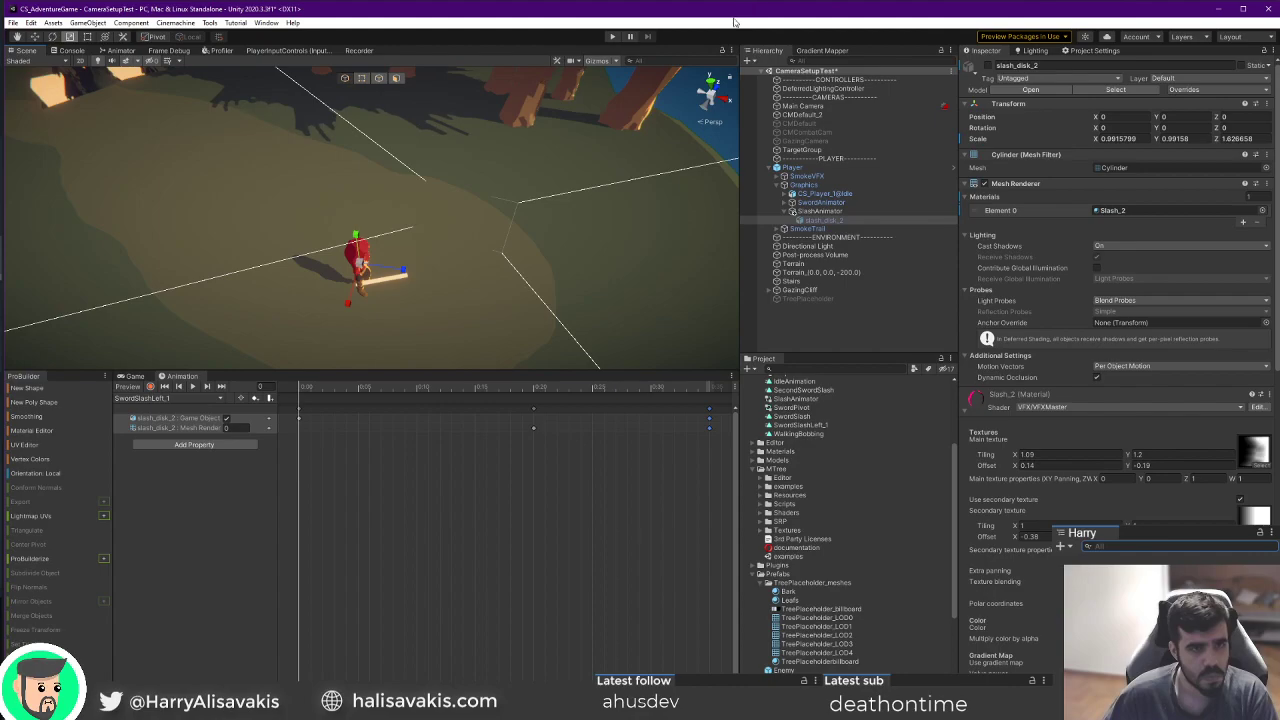
Run the game briefly in play mode, stop it, and turn off Loop Time for the SwordSlashLeft_1 clip.
left_click(610, 37)
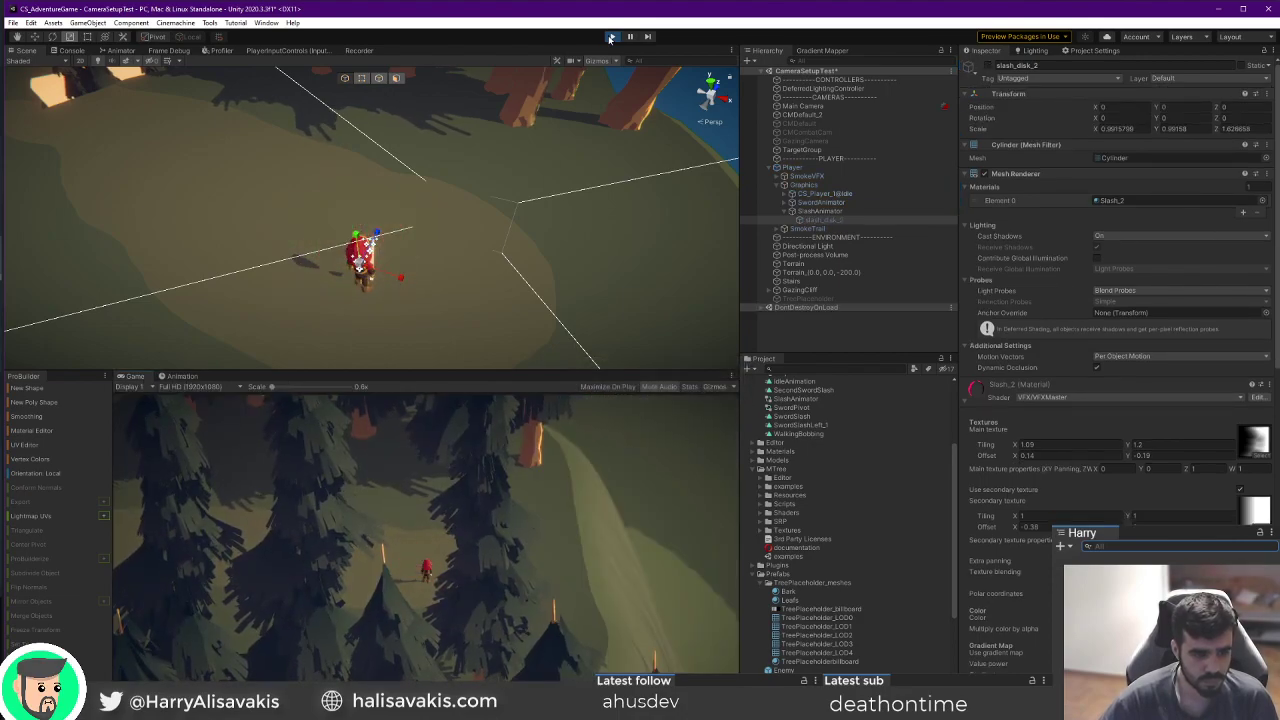
left_click(610, 37)
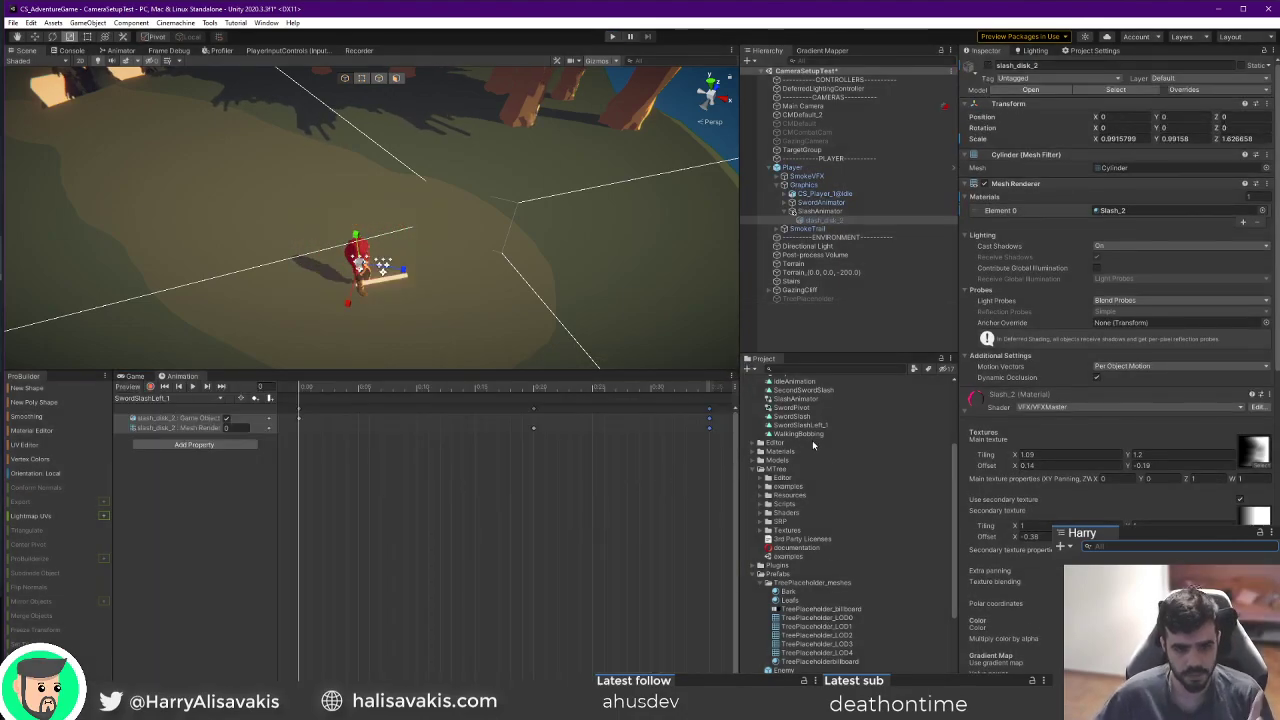
scroll(805, 427, "up", 2)
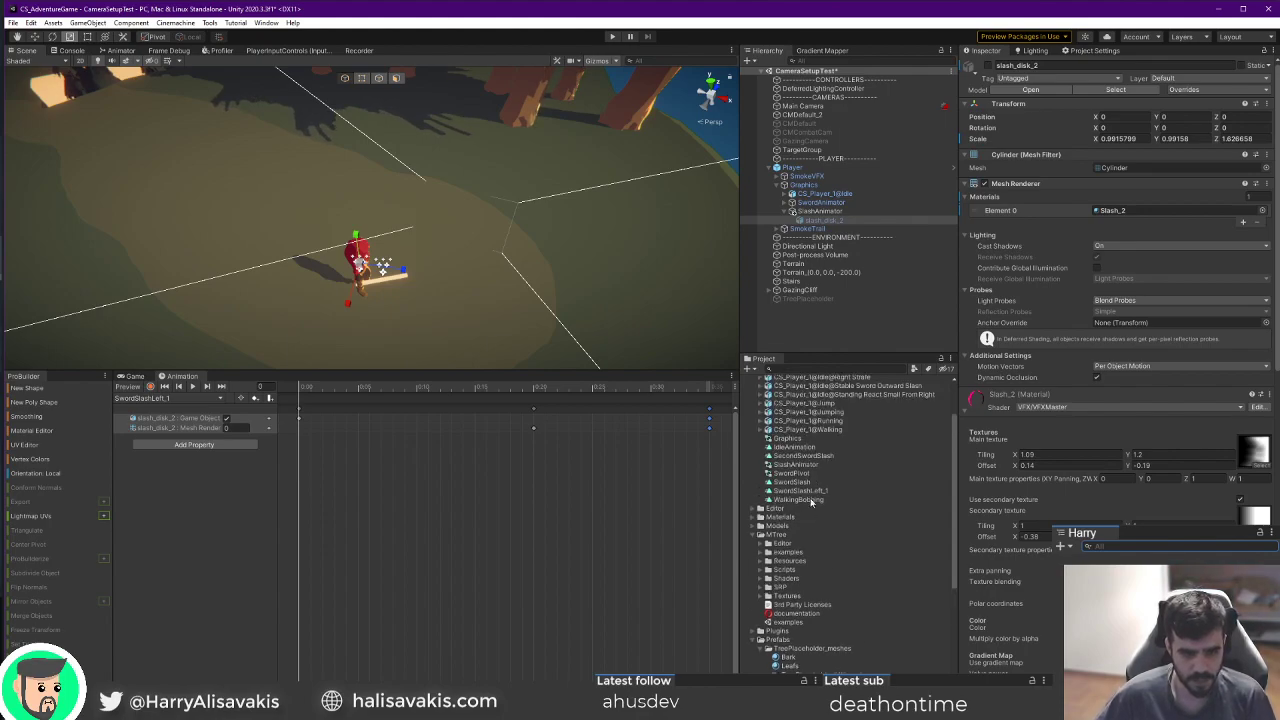
left_click(812, 491)
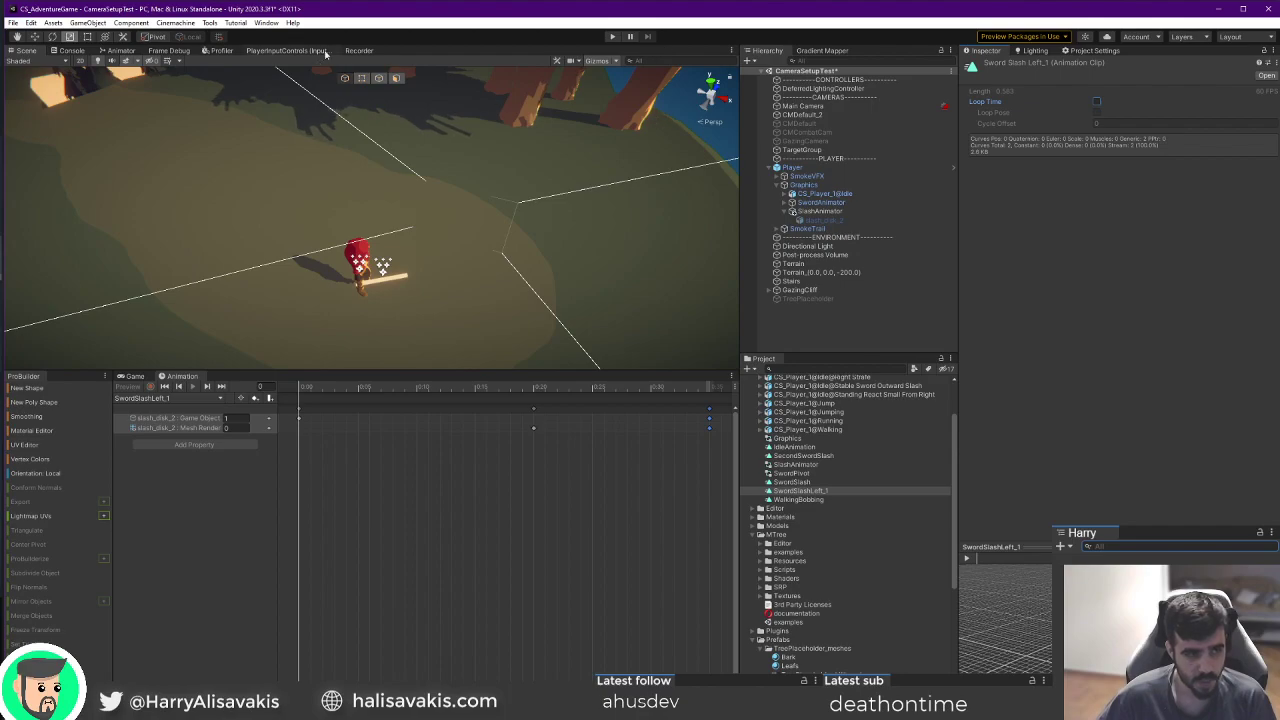
Review the transition settings in both directions between Idle and SwordSlashLeft_1 in the SlashAnimator controller.
left_click(117, 50)
left_click(479, 173)
left_click(486, 204)
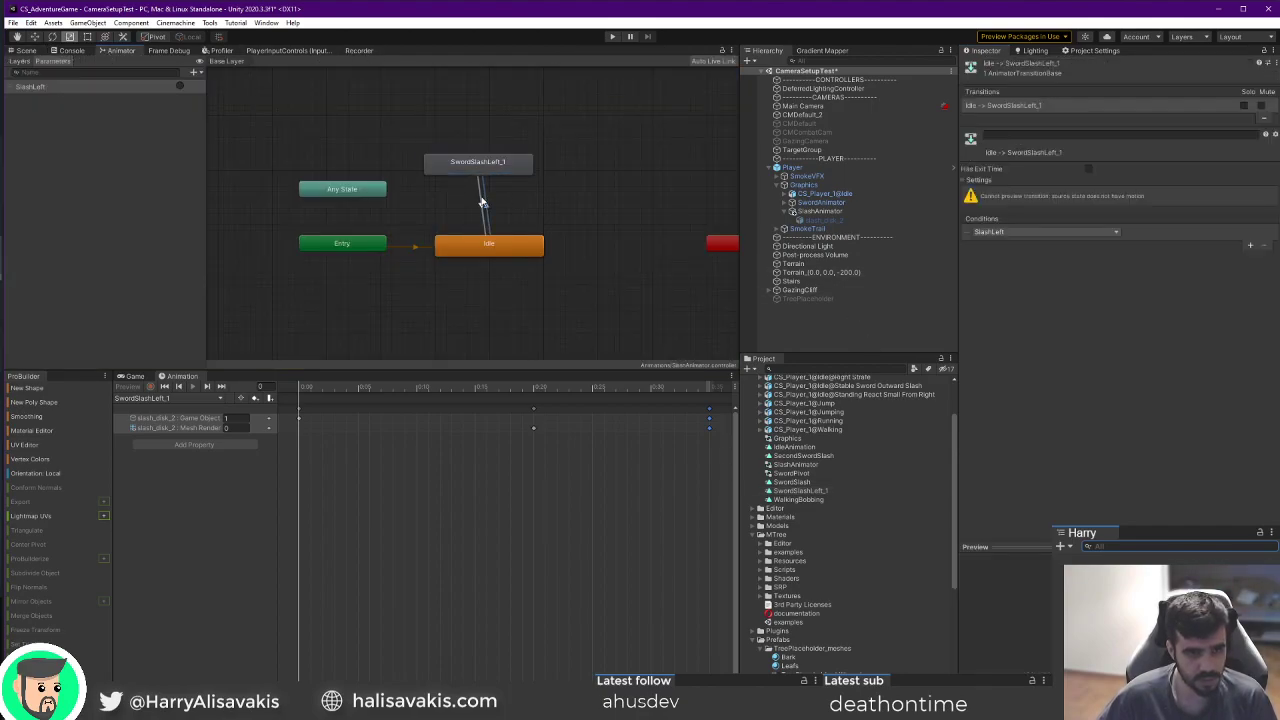
left_click(482, 205)
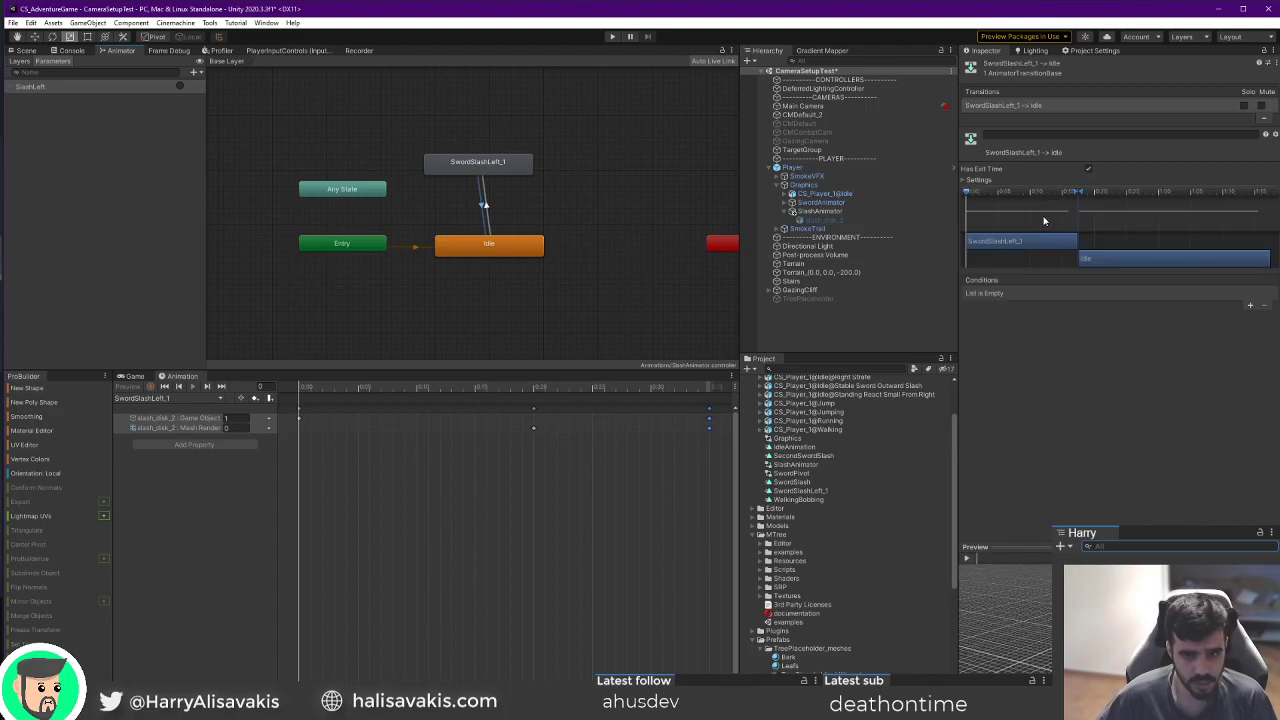
Return to the scene view, run the game to test the slash, and stop play mode.
left_click(26, 50)
left_click(616, 39)
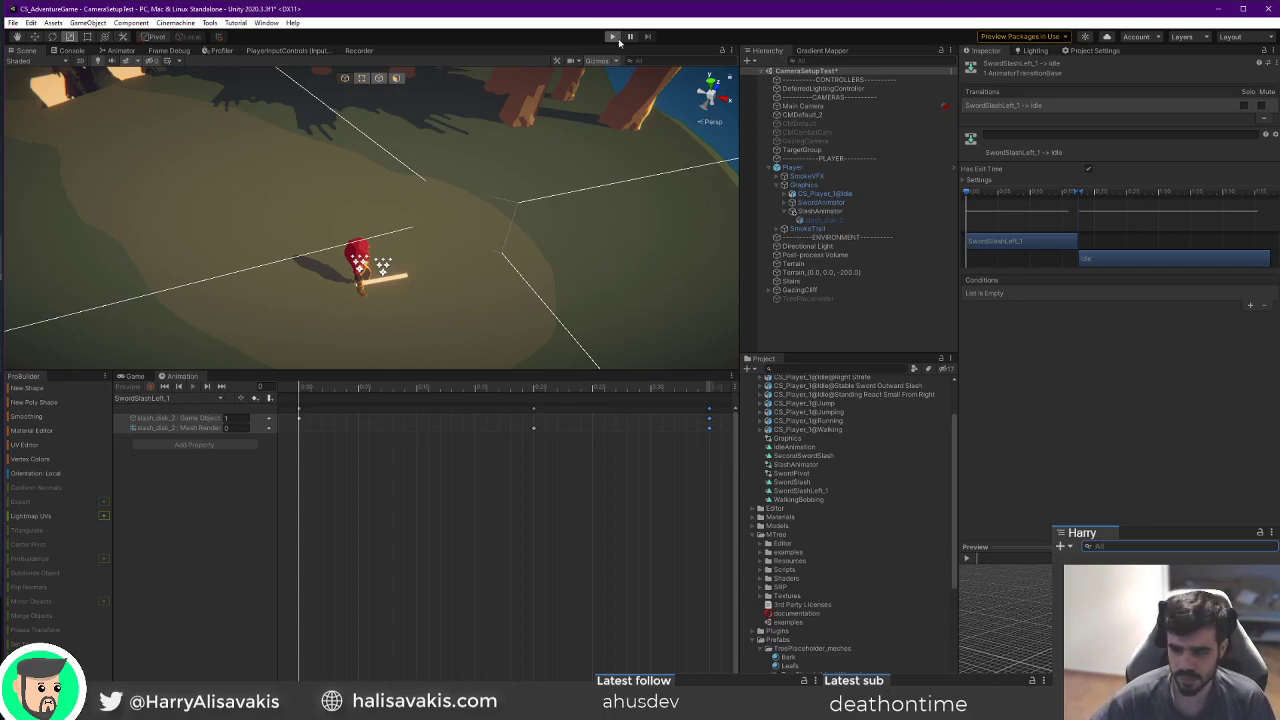
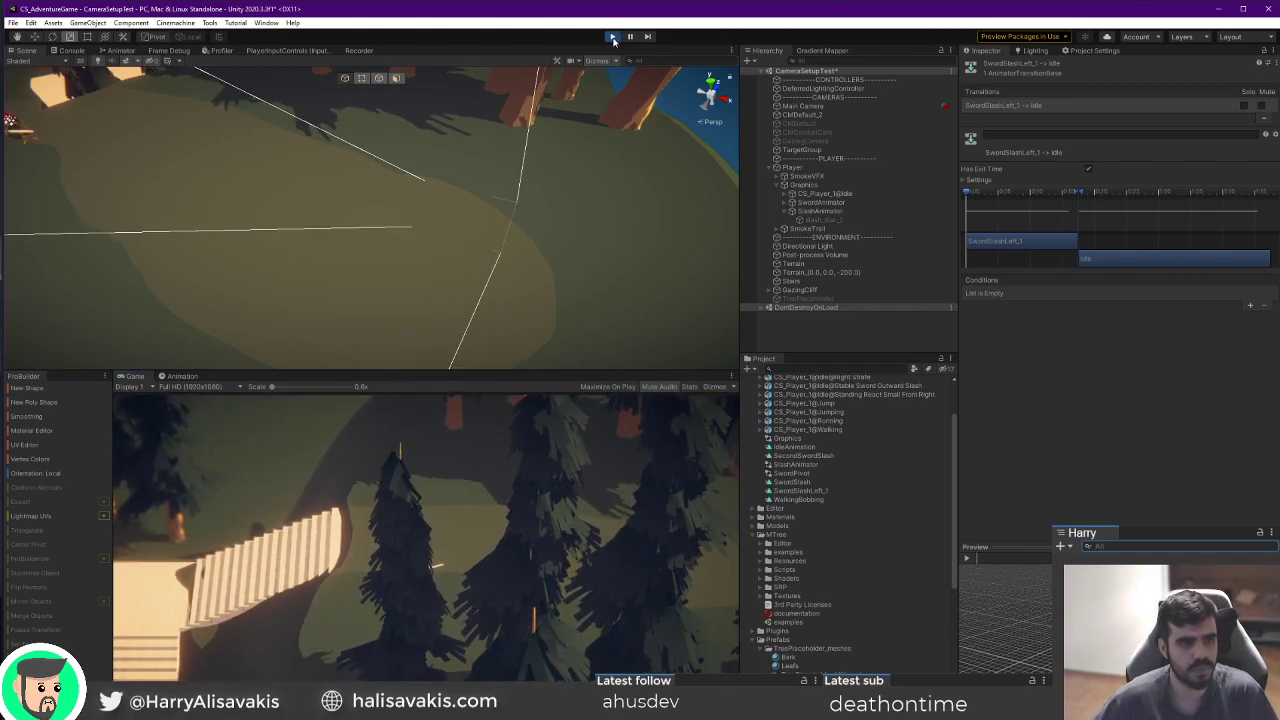
left_click(613, 37)
Retime the SwordSlashLeft_1 clip on SlashAnimator, moving the middle keyframes to frame 10 and the end keyframes to frame 15.
left_click(793, 220)
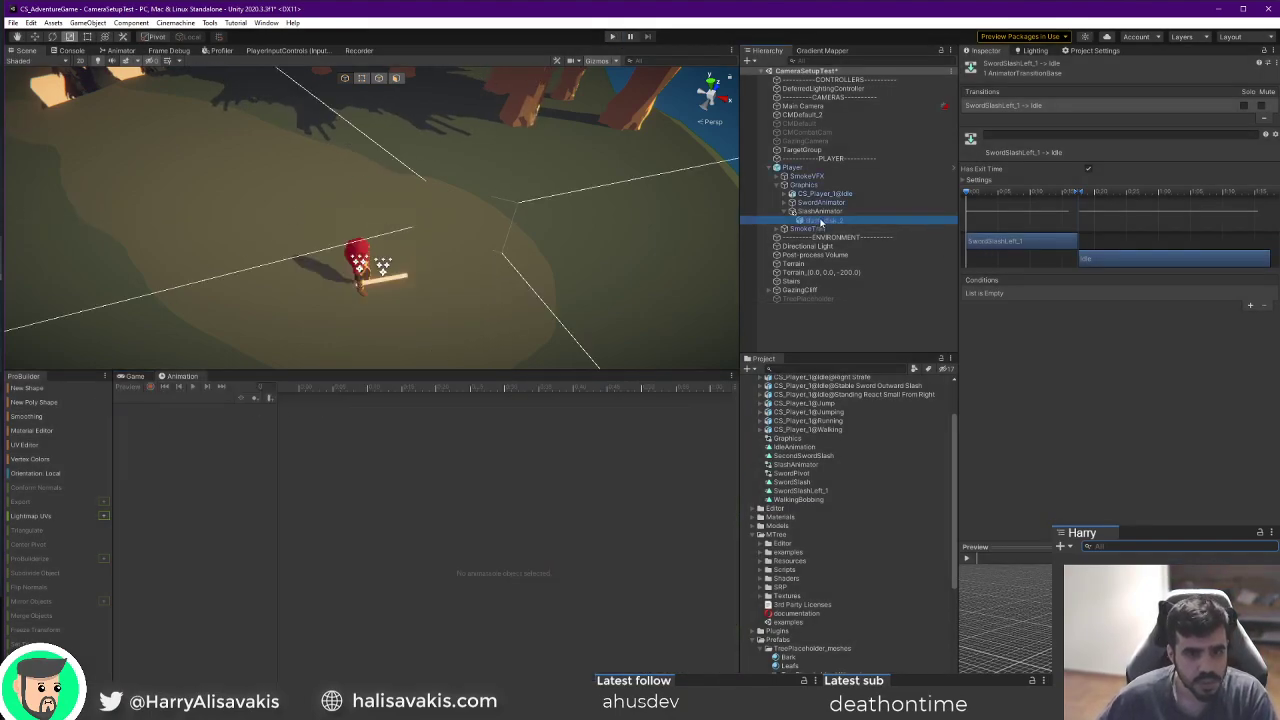
left_click(830, 213)
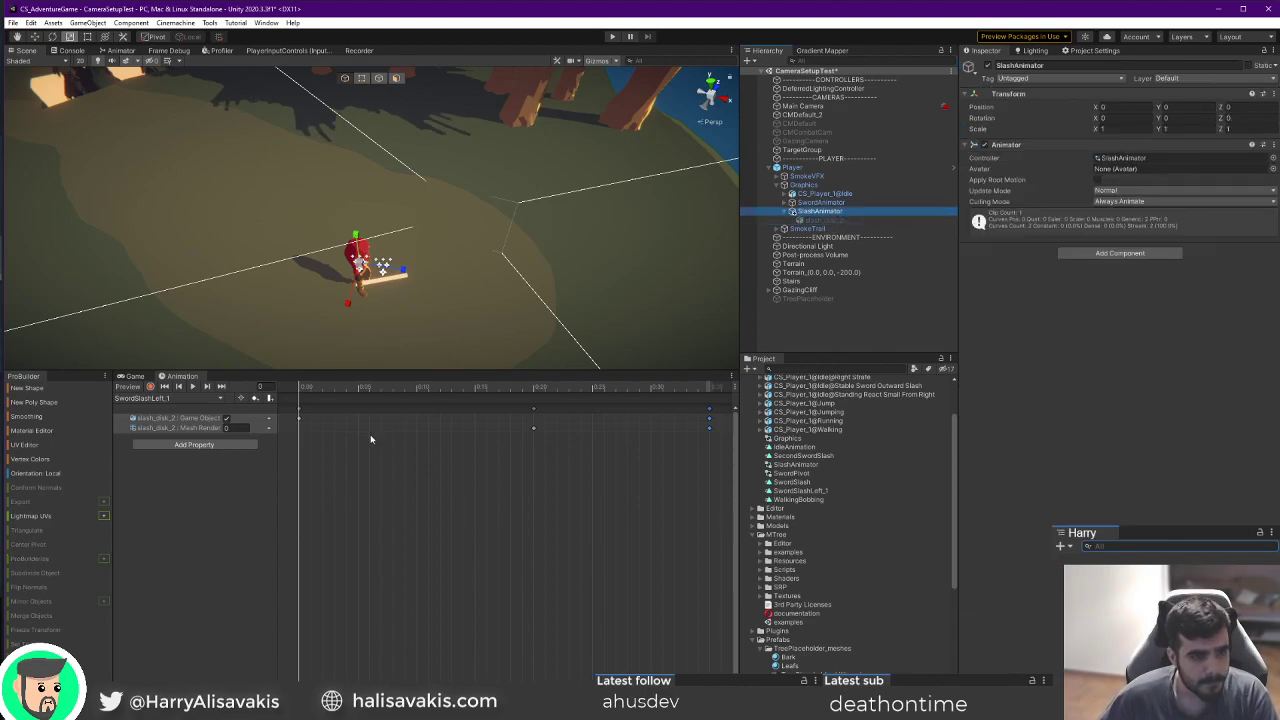
left_click(534, 409)
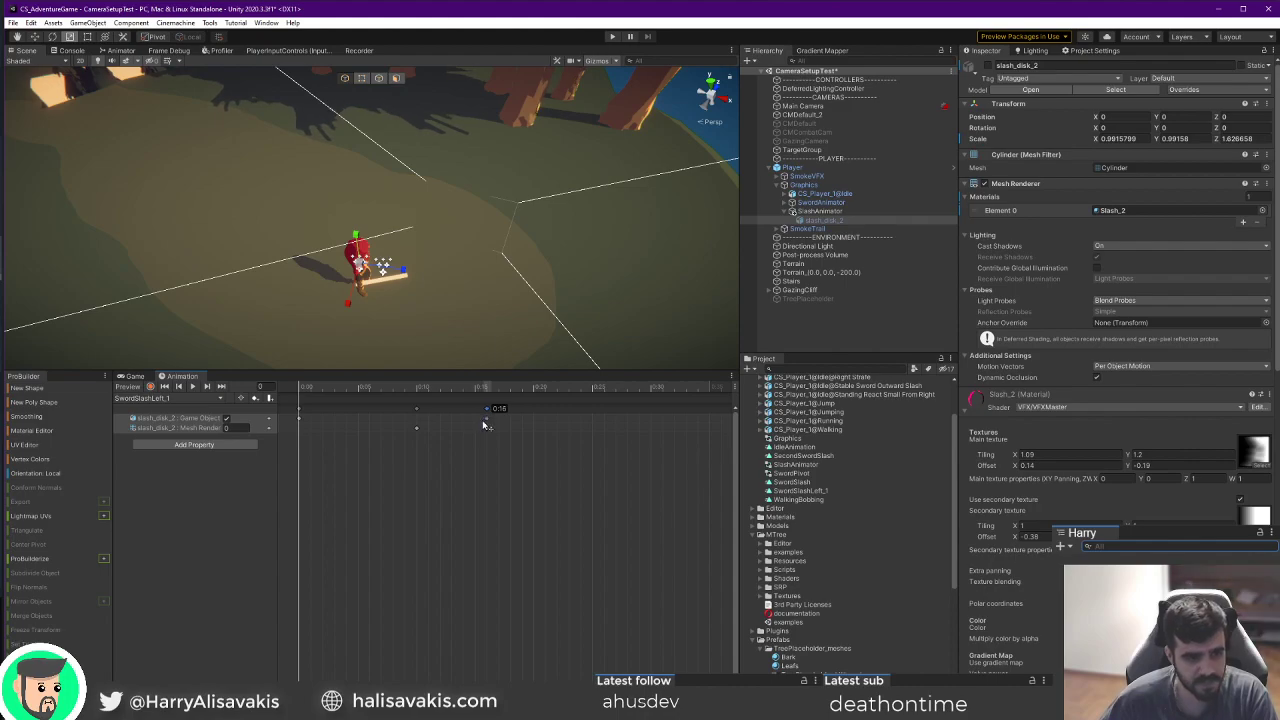
left_click_drag(475, 421, 476, 421)
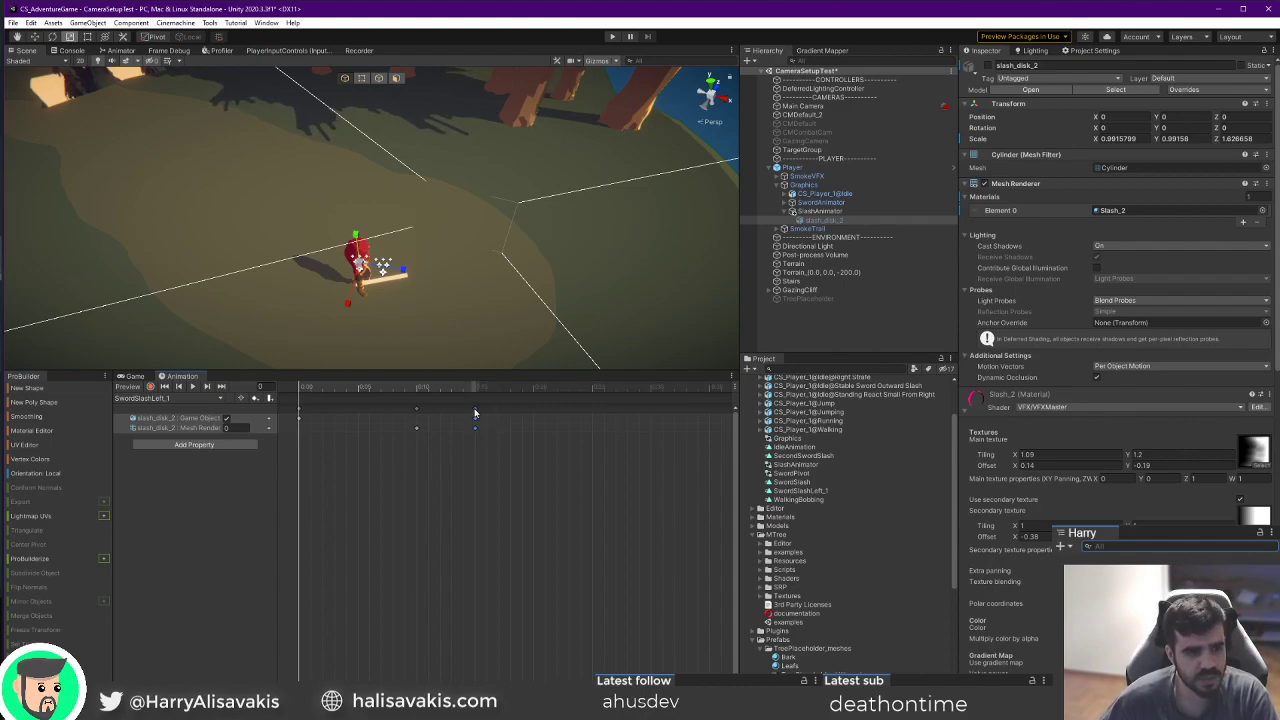
Show the game view, test the shortened slash in play mode, and stop the game.
left_click(134, 376)
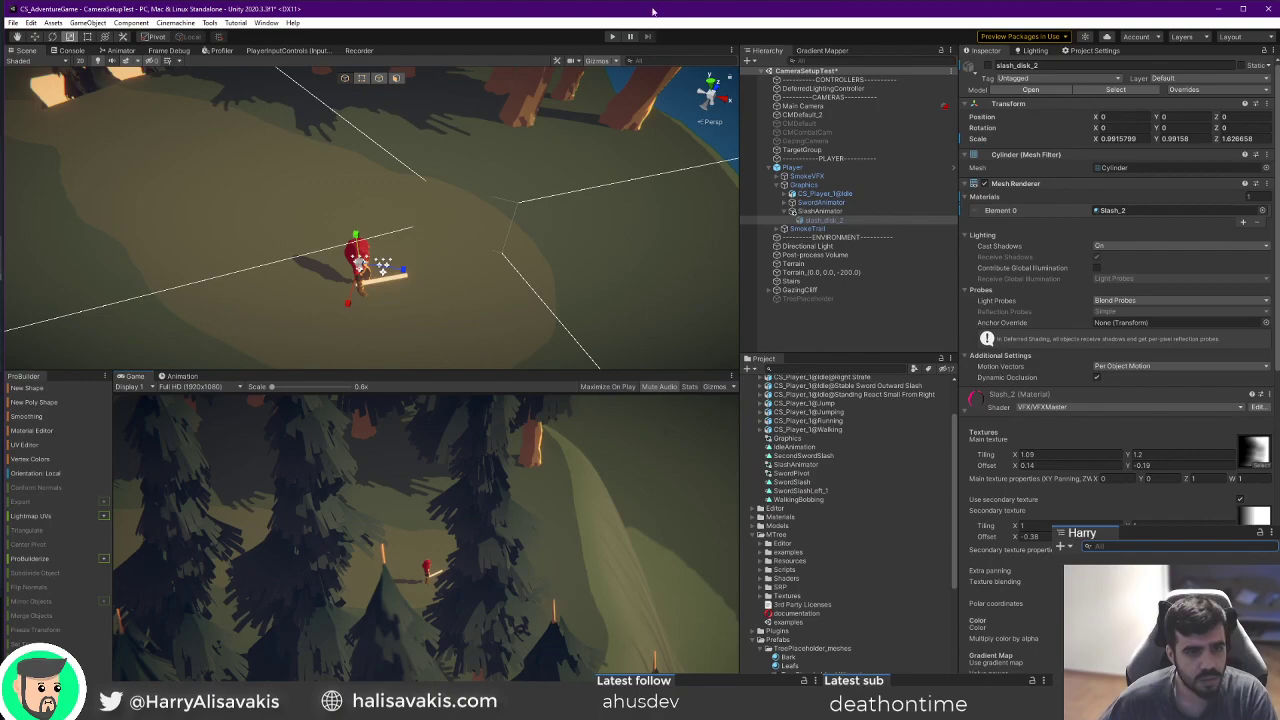
left_click(614, 38)
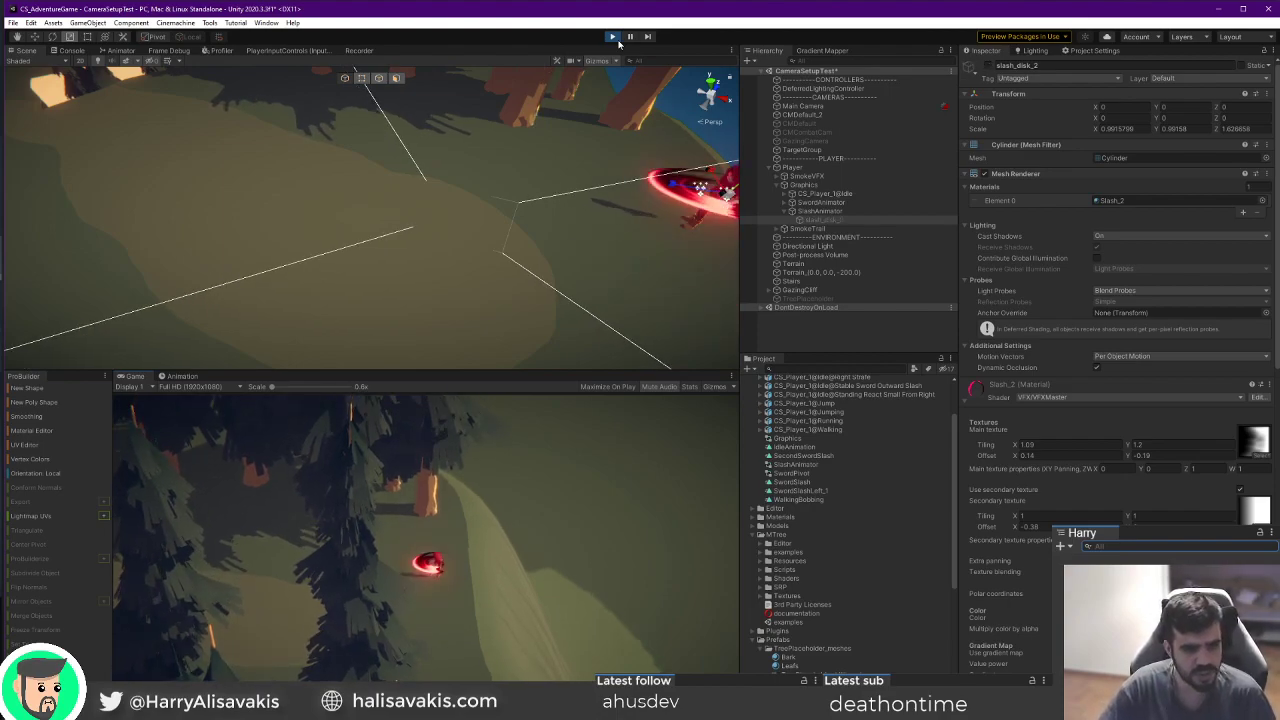
left_click(612, 37)
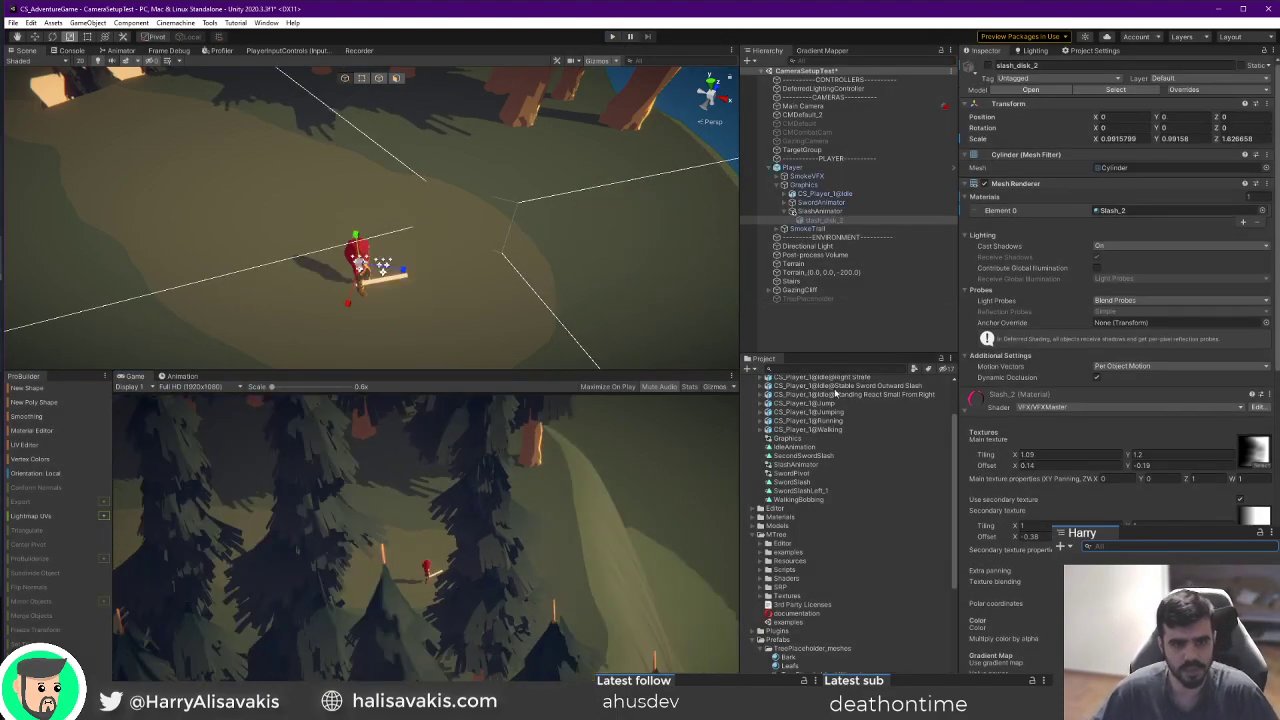
Frame slash_disk_2 in the scene and move the middle keyframe of SlashAnimator's SwordSlashLeft_1 clip to frame 3.
double_click(779, 221)
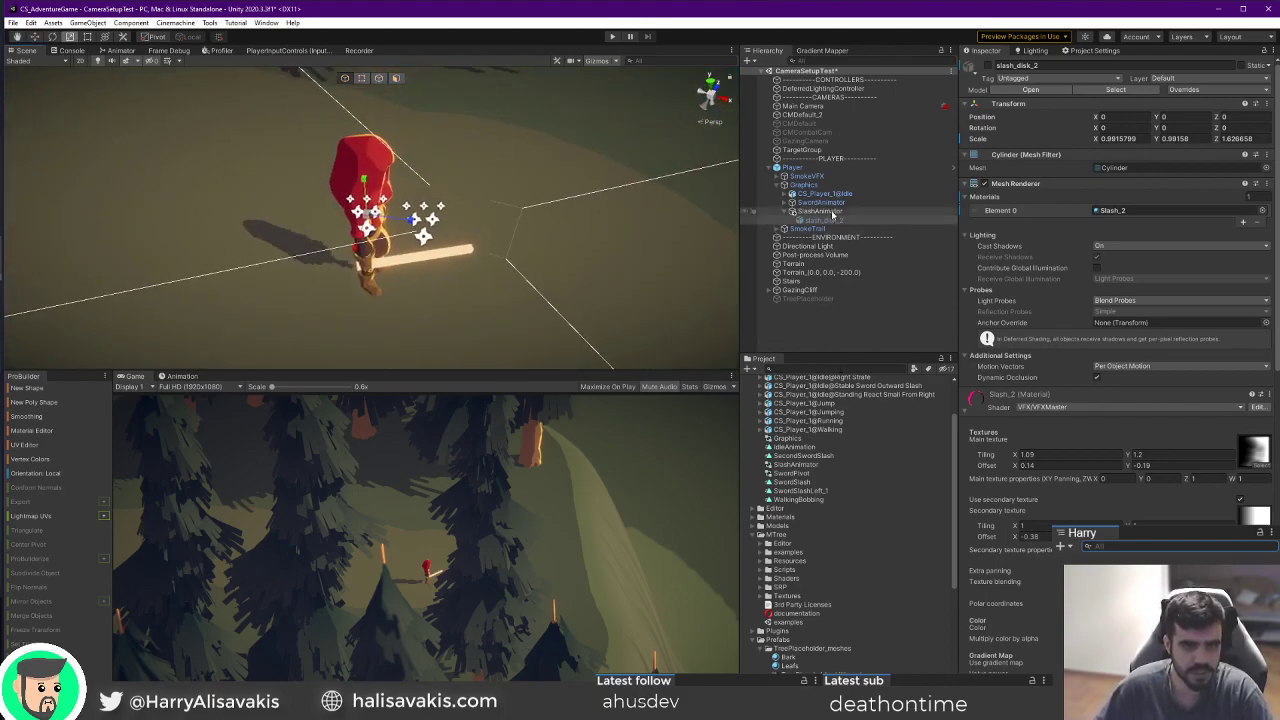
left_click(902, 211)
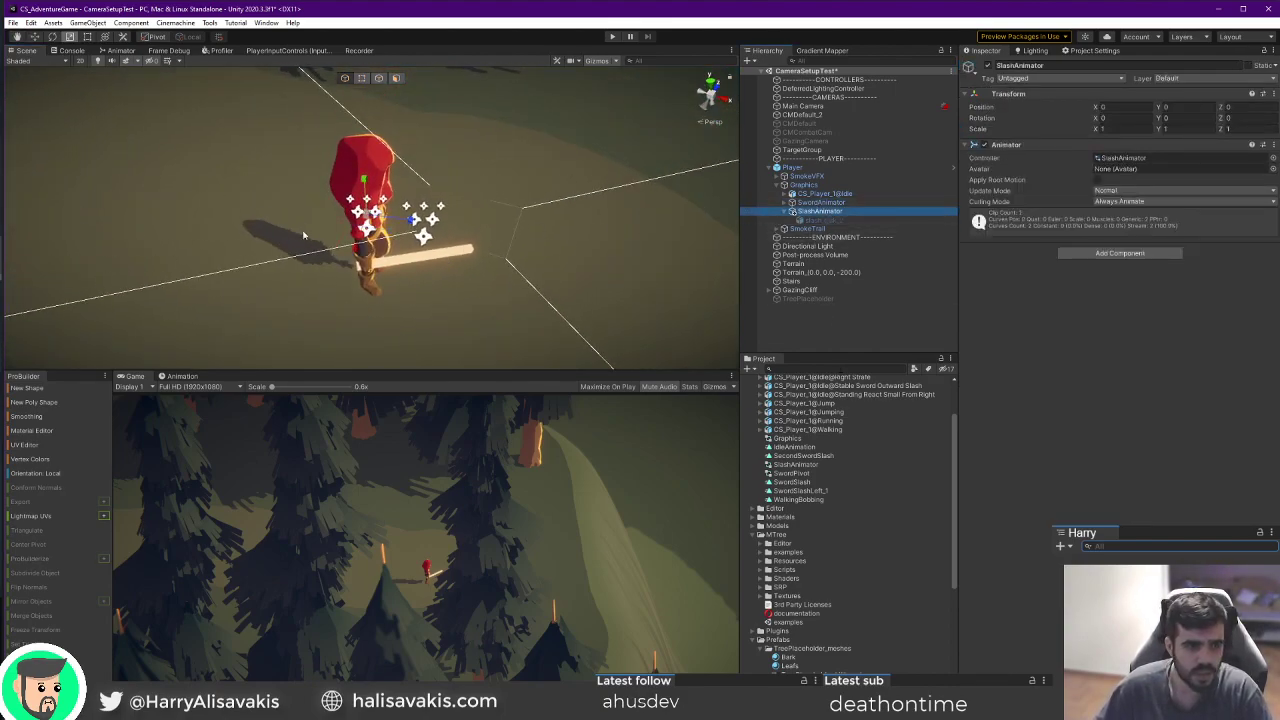
left_click(182, 376)
left_click(573, 410)
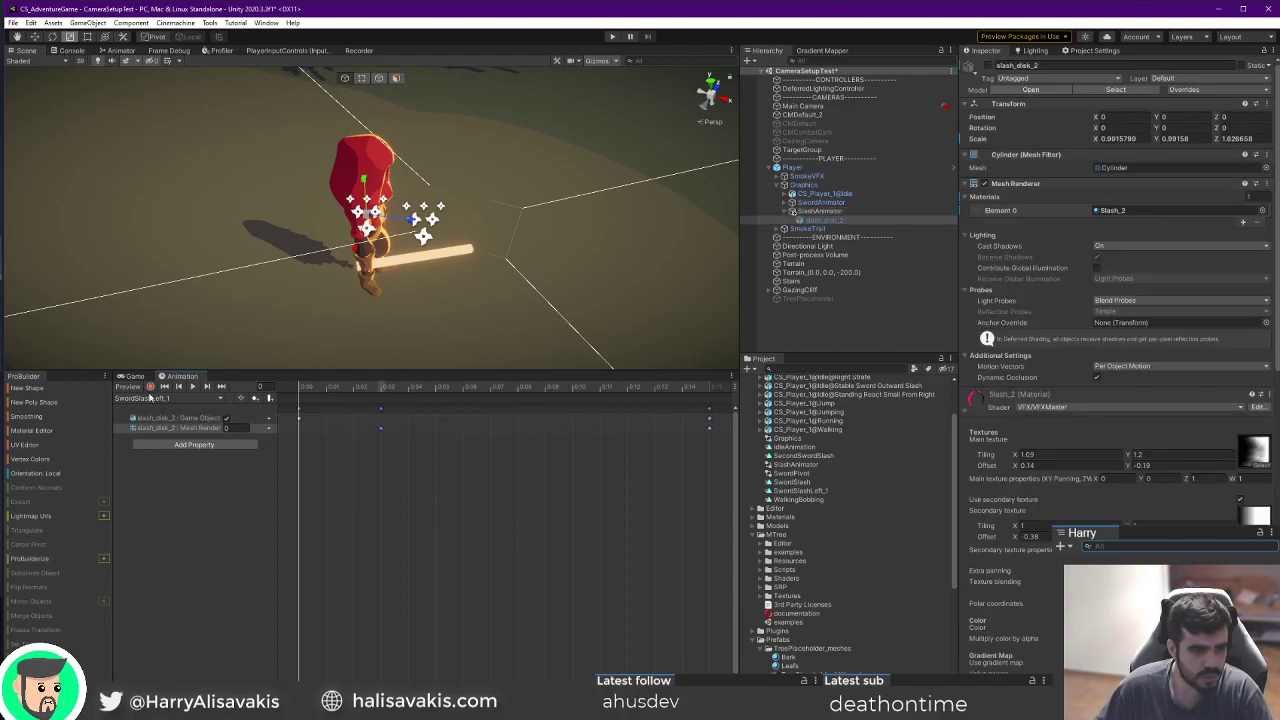
Preview the retimed slash clip in the scene, stop playback, and rewind it to frame 0.
left_click(193, 388)
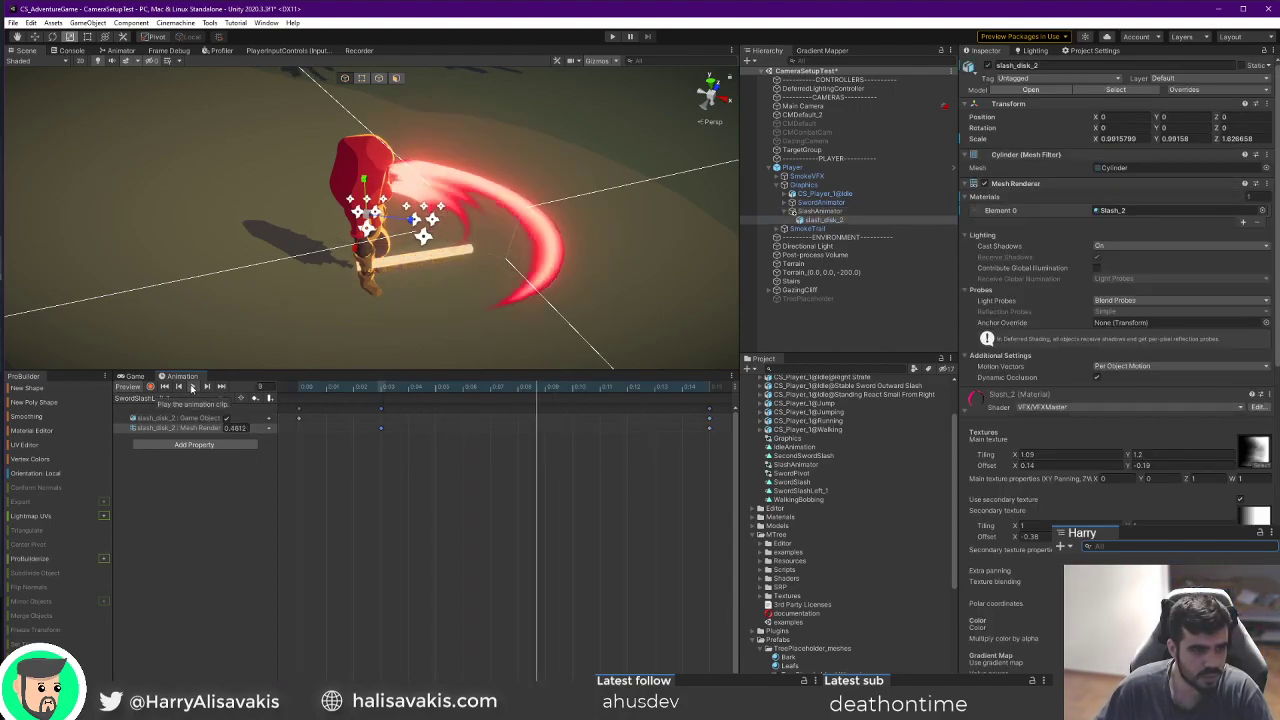
left_click(327, 388)
key("space")
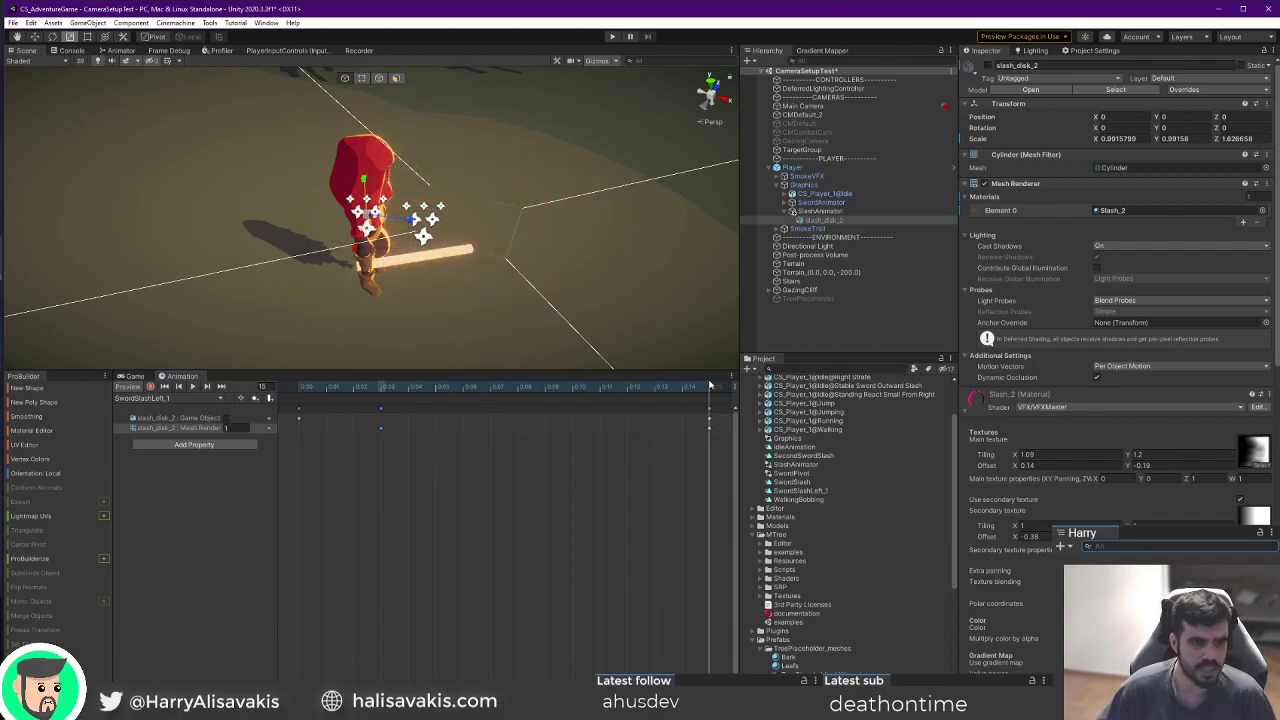
mouse_move(258, 384)
left_mouse_down()
mouse_move(606, 369)
mouse_move(270, 380)
left_mouse_up()
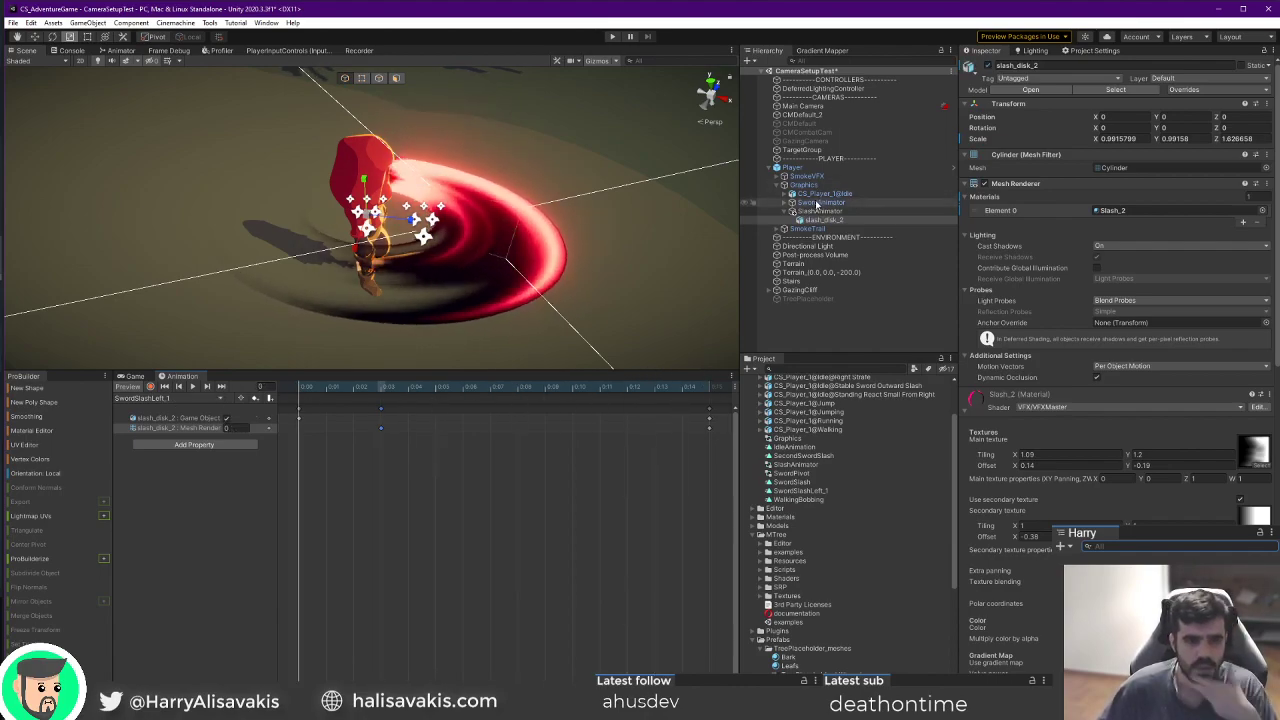
Examine the animation import and mask settings of CS_Player_1@Idle@Standing React Small From Right.
scroll(846, 454, "up", 3)
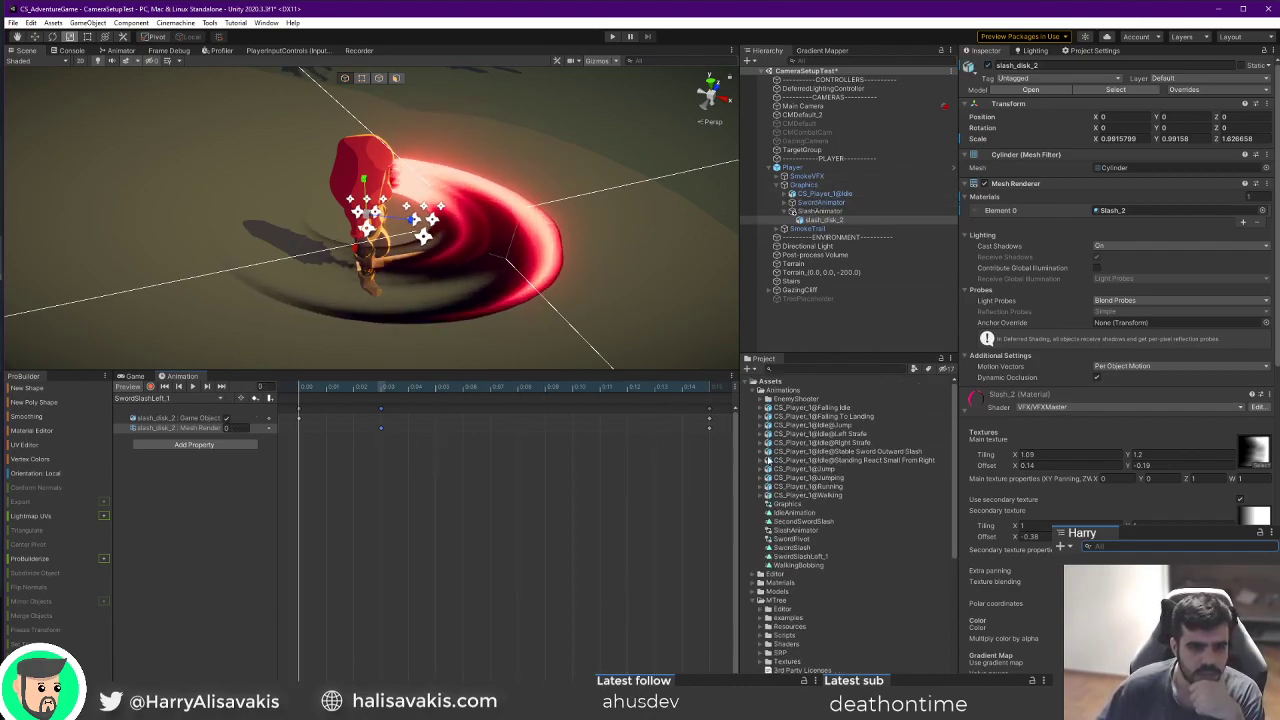
left_click(767, 460)
left_click(820, 477)
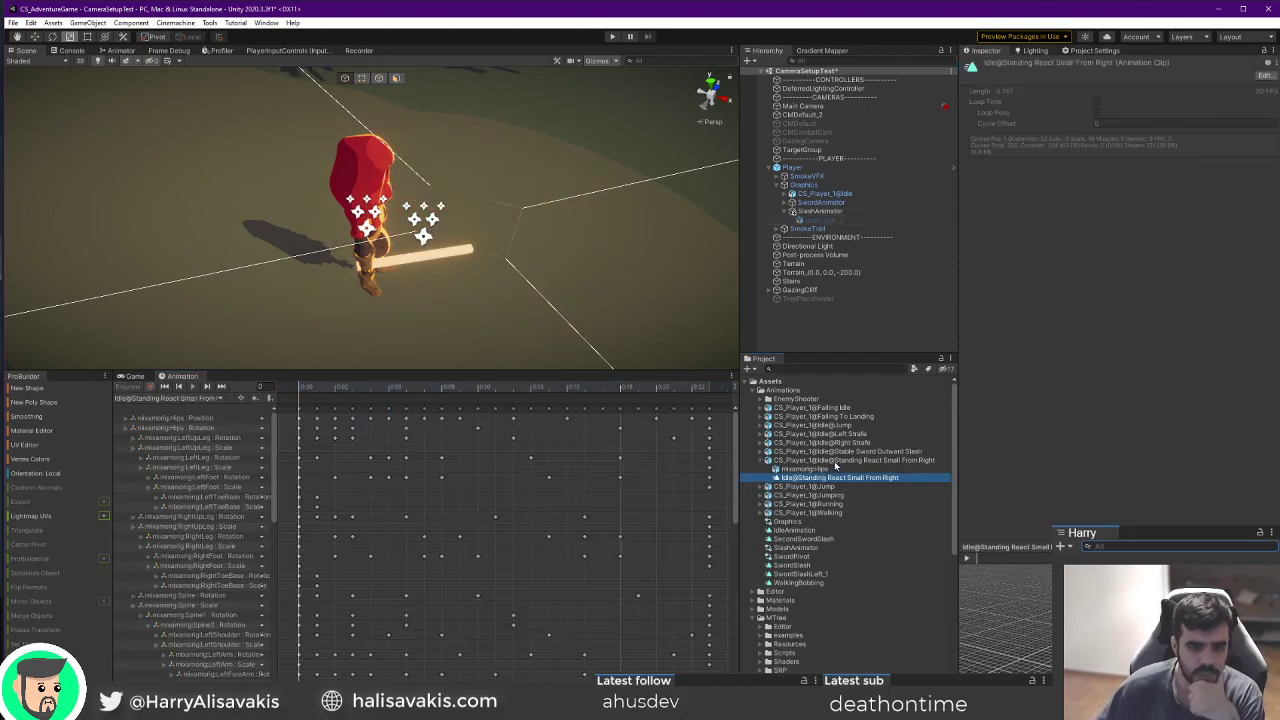
left_click(836, 461)
left_click(1126, 93)
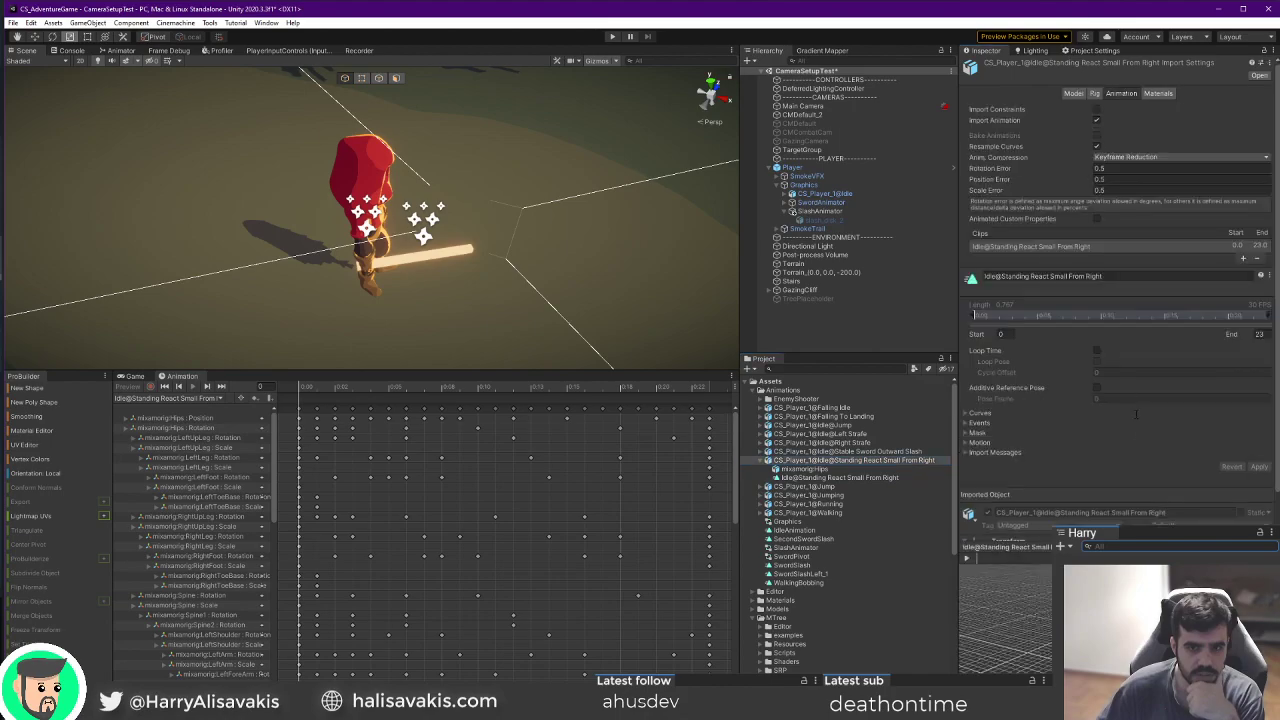
left_click(966, 434)
left_click(973, 456)
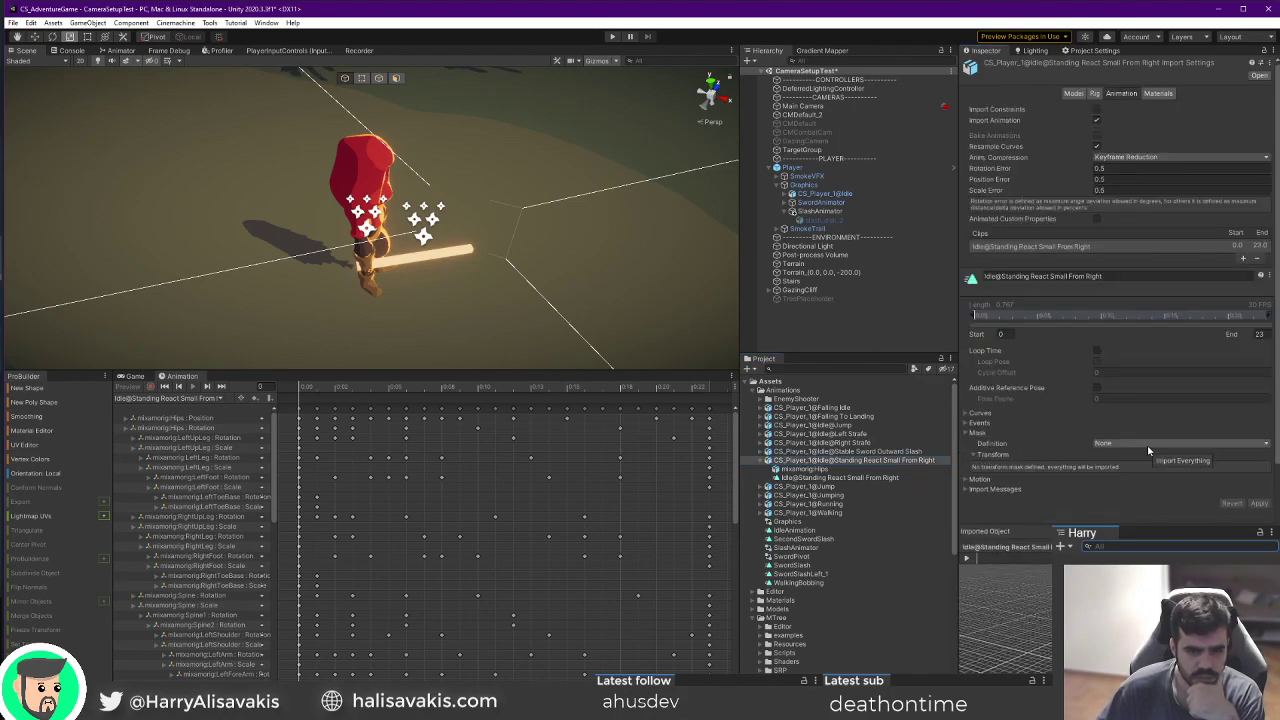
Examine the mask definition in the import settings of CS_Player_1@Idle@Stable Sword Outward Slash and revert any pending import change.
left_click(767, 461)
left_click(767, 452)
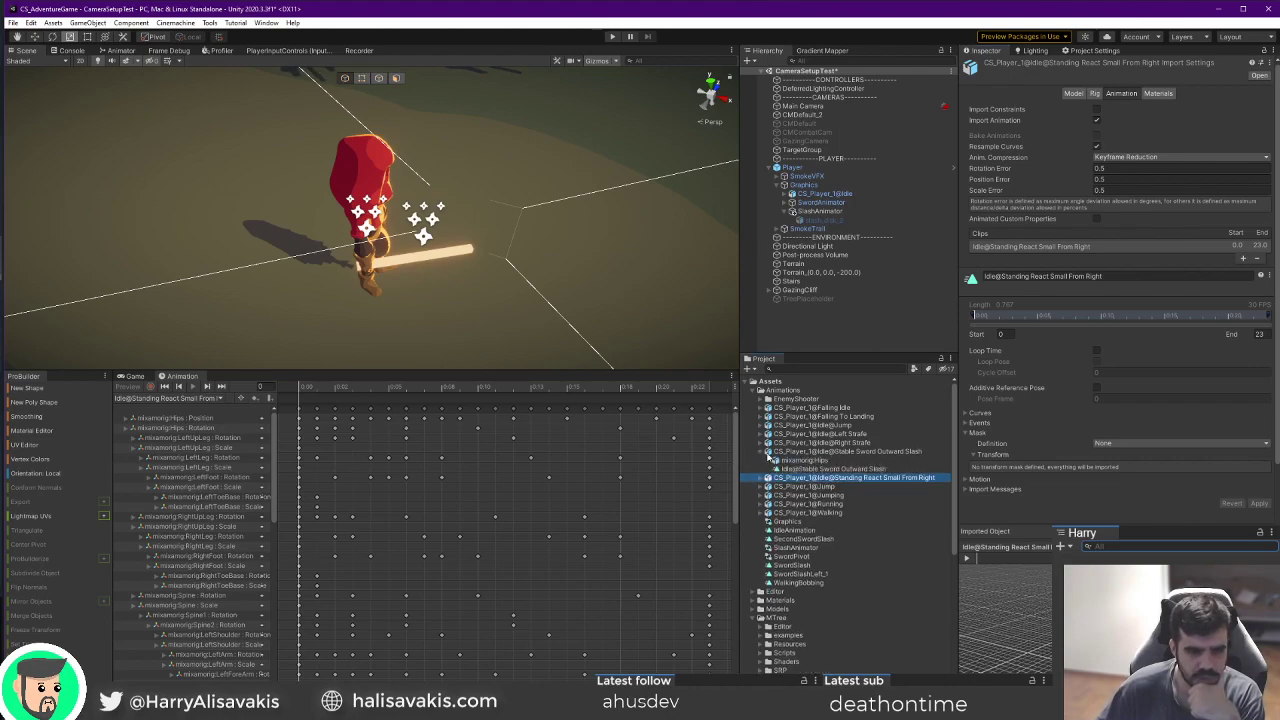
left_click(796, 452)
left_click(1145, 436)
left_click(1122, 443)
left_click(972, 443)
left_click(980, 432)
left_click(1166, 444)
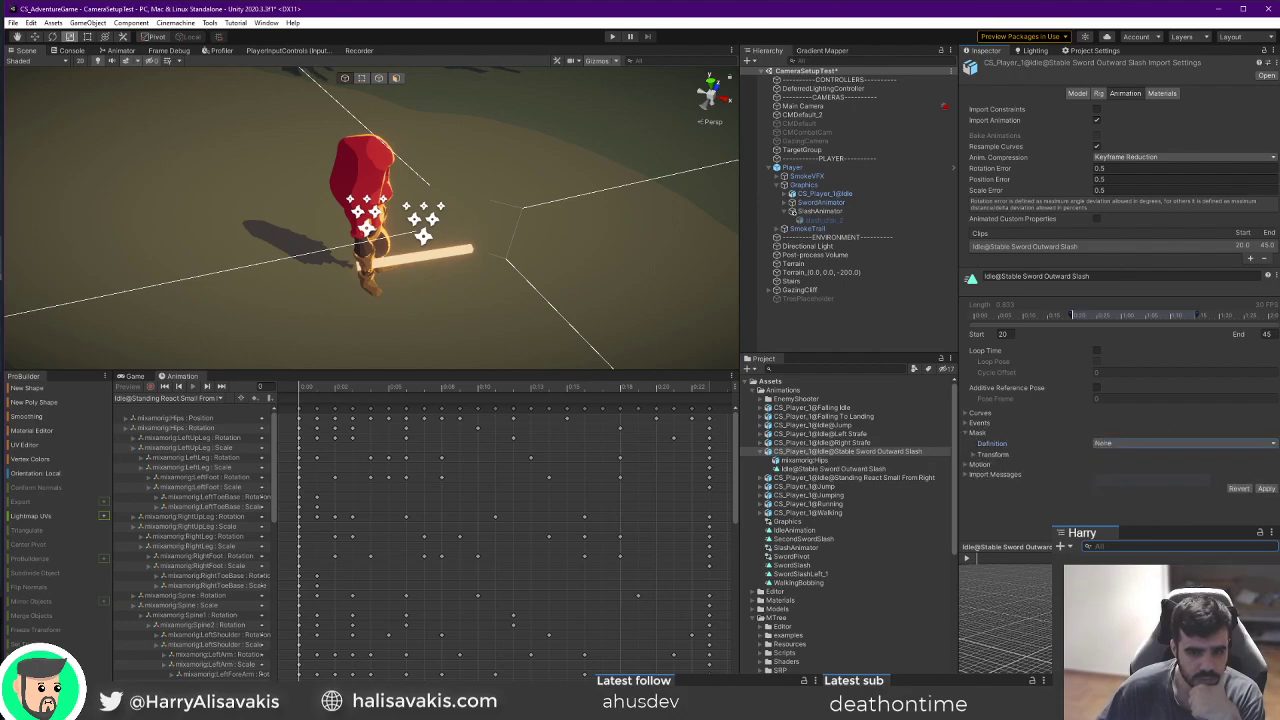
left_click(1110, 480)
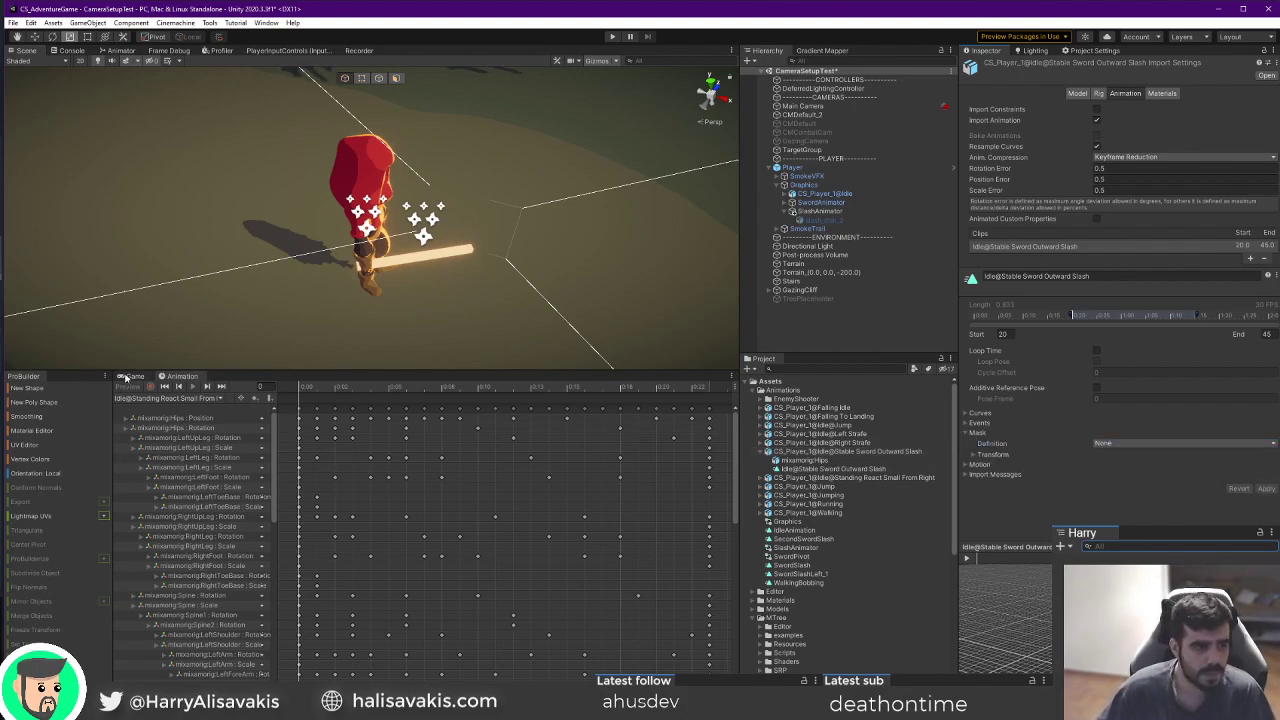
Switch back to the game view, play-test the attack with the faster slash effect, and stop the game.
left_click(129, 377)
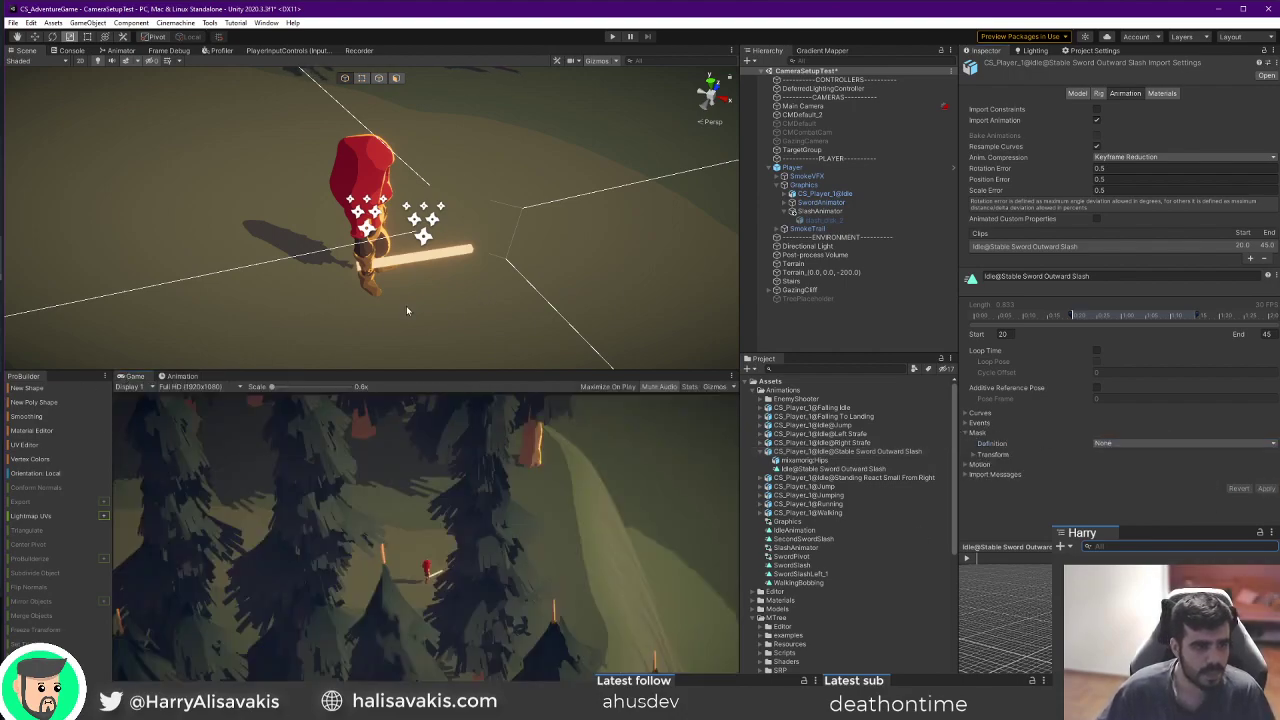
left_click(614, 37)
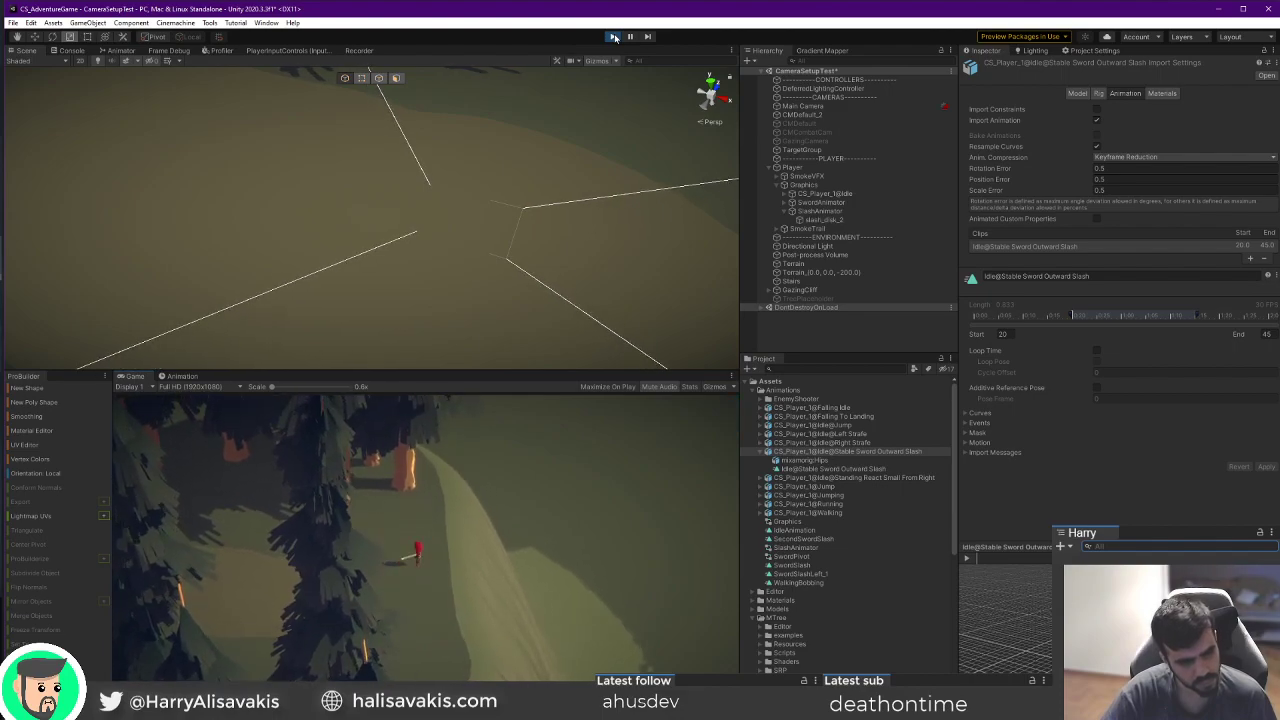
left_click(614, 37)
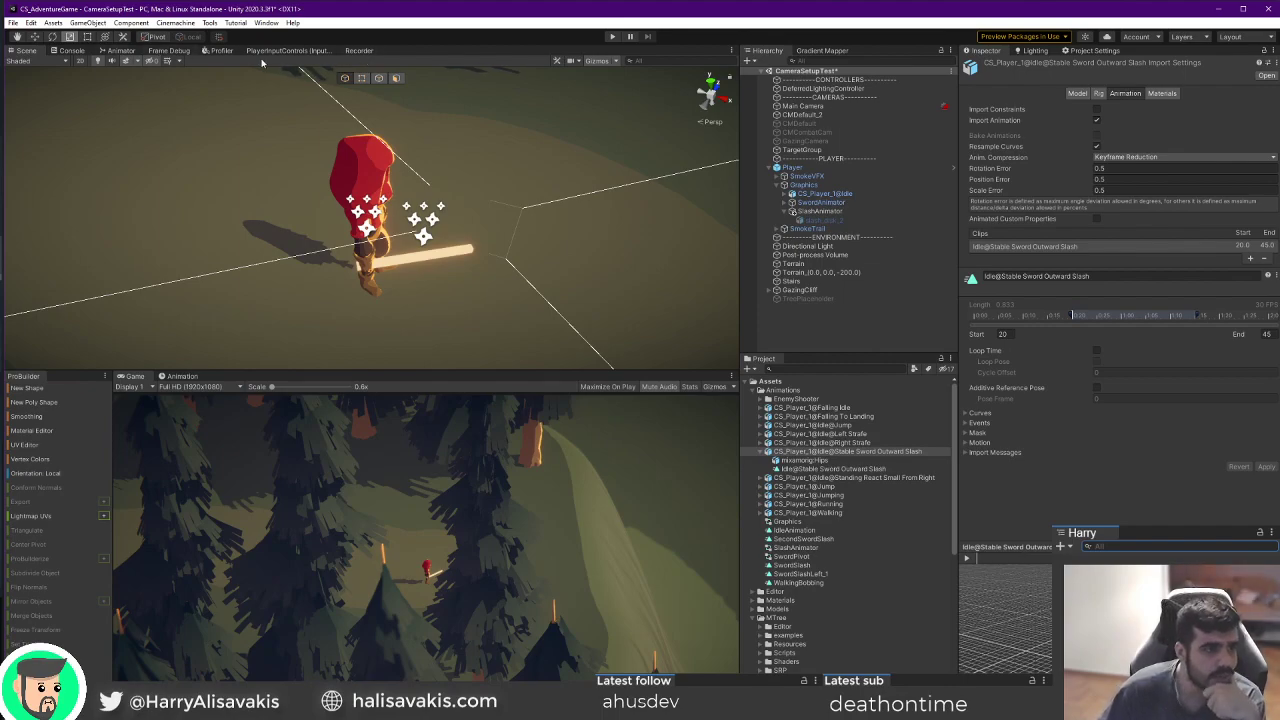
In the CS_Player_1@Idle animator, lengthen the SlashLeft to Movement transition's duration to about 0.49 seconds and preview the blend.
left_click(120, 51)
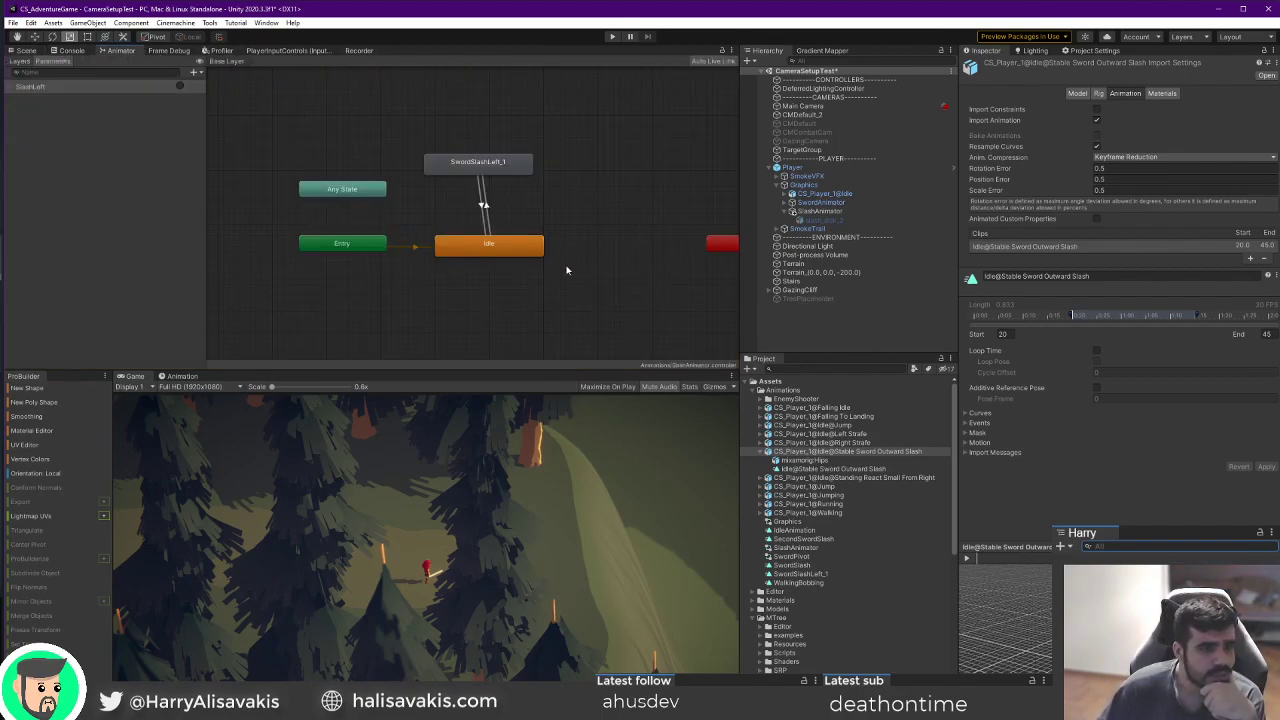
left_click(792, 167)
left_click(820, 194)
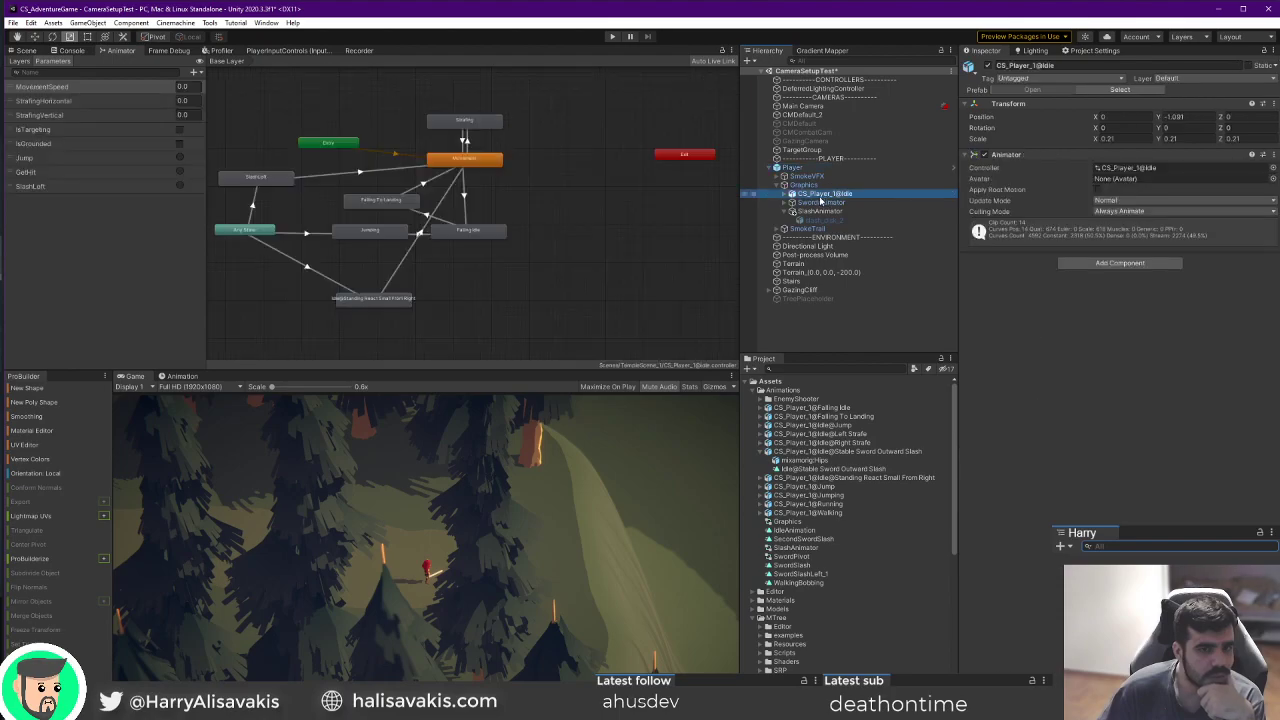
scroll(230, 180, "up", 4)
left_click(520, 158)
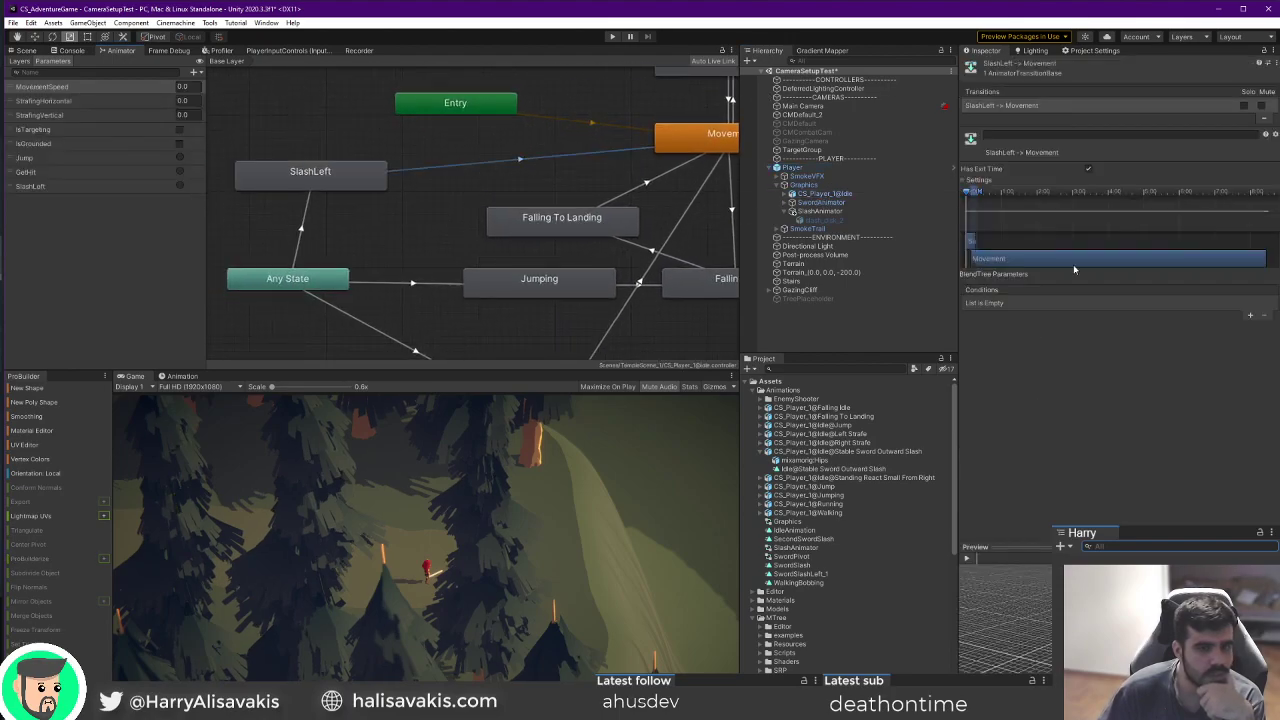
left_click(972, 562)
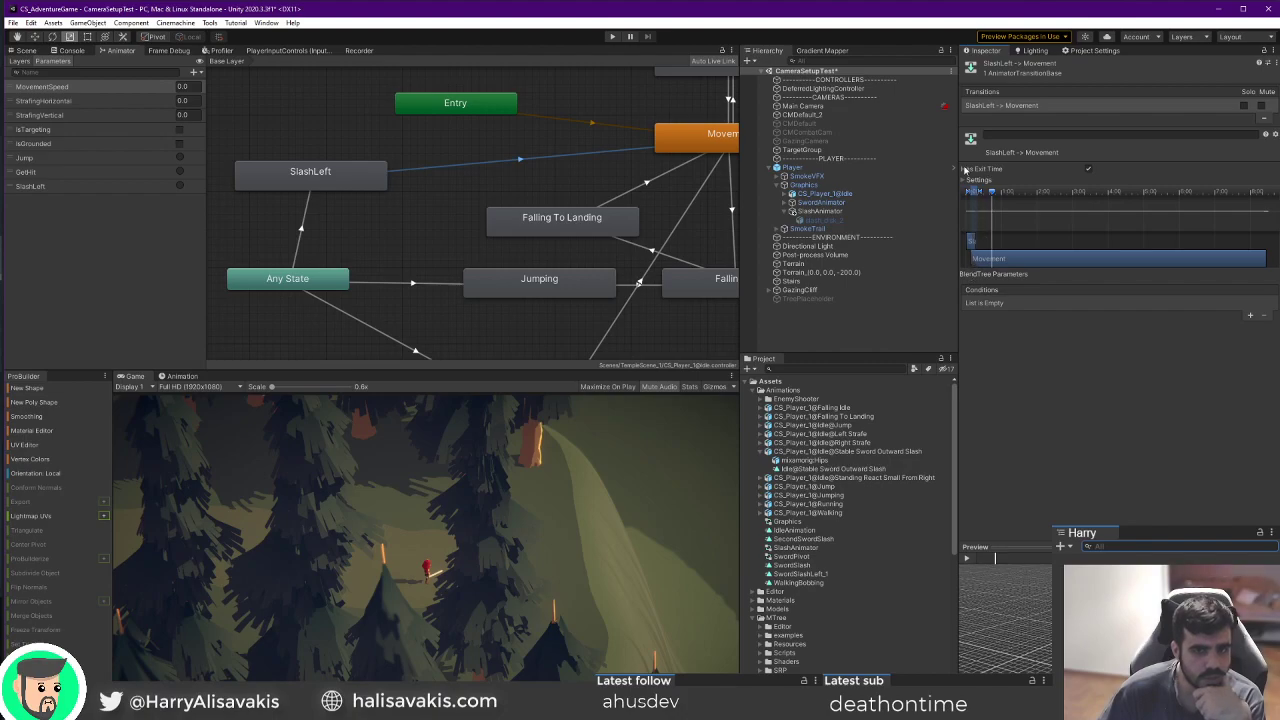
left_click(968, 179)
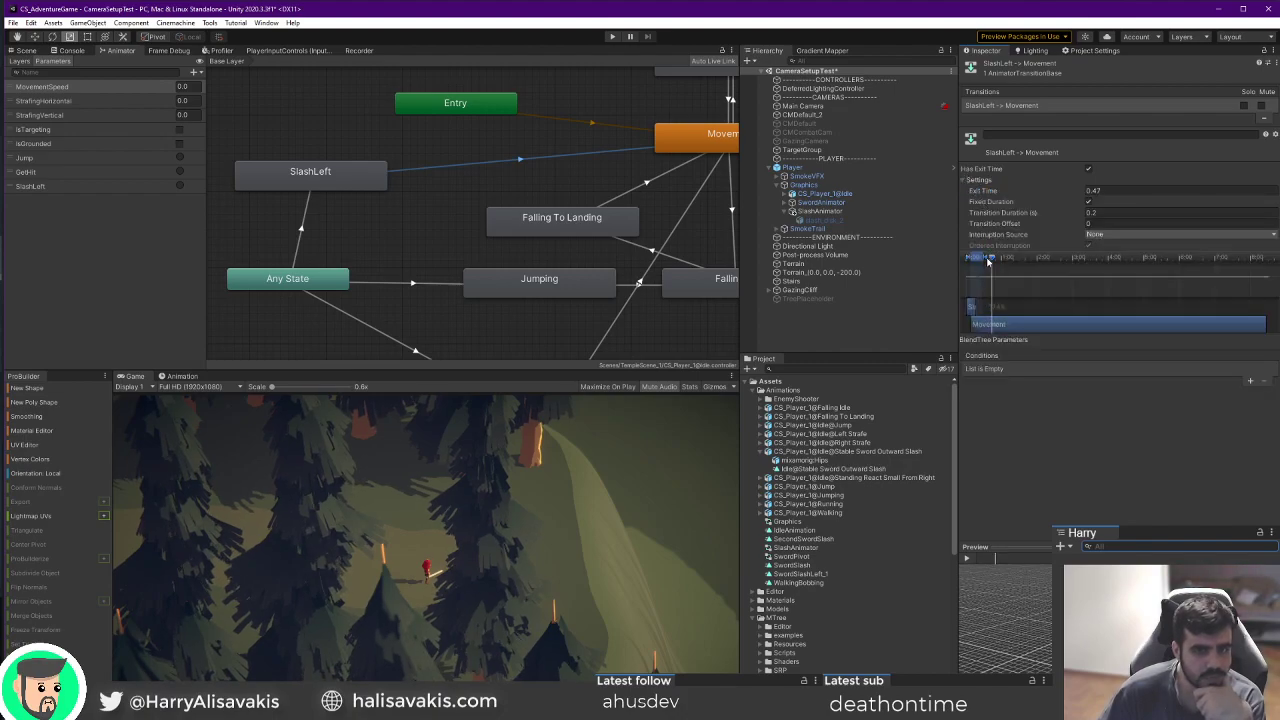
left_click_drag(993, 263, 998, 263)
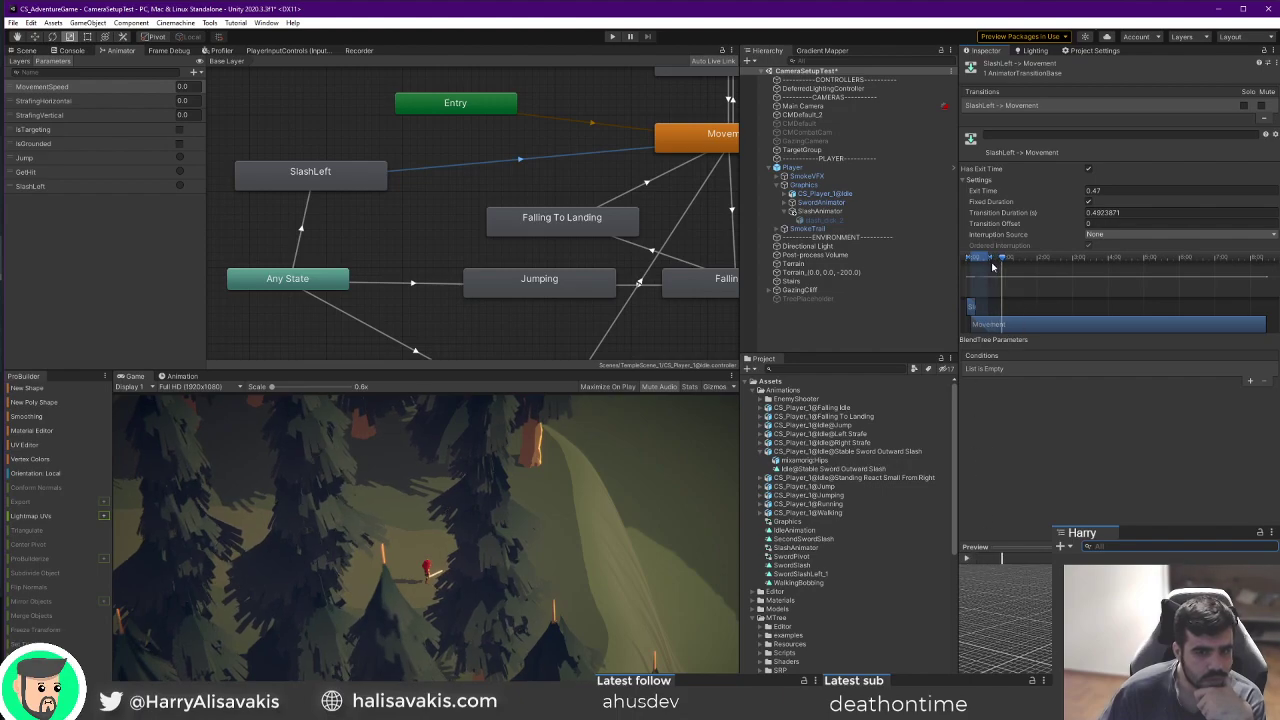
left_click(967, 560)
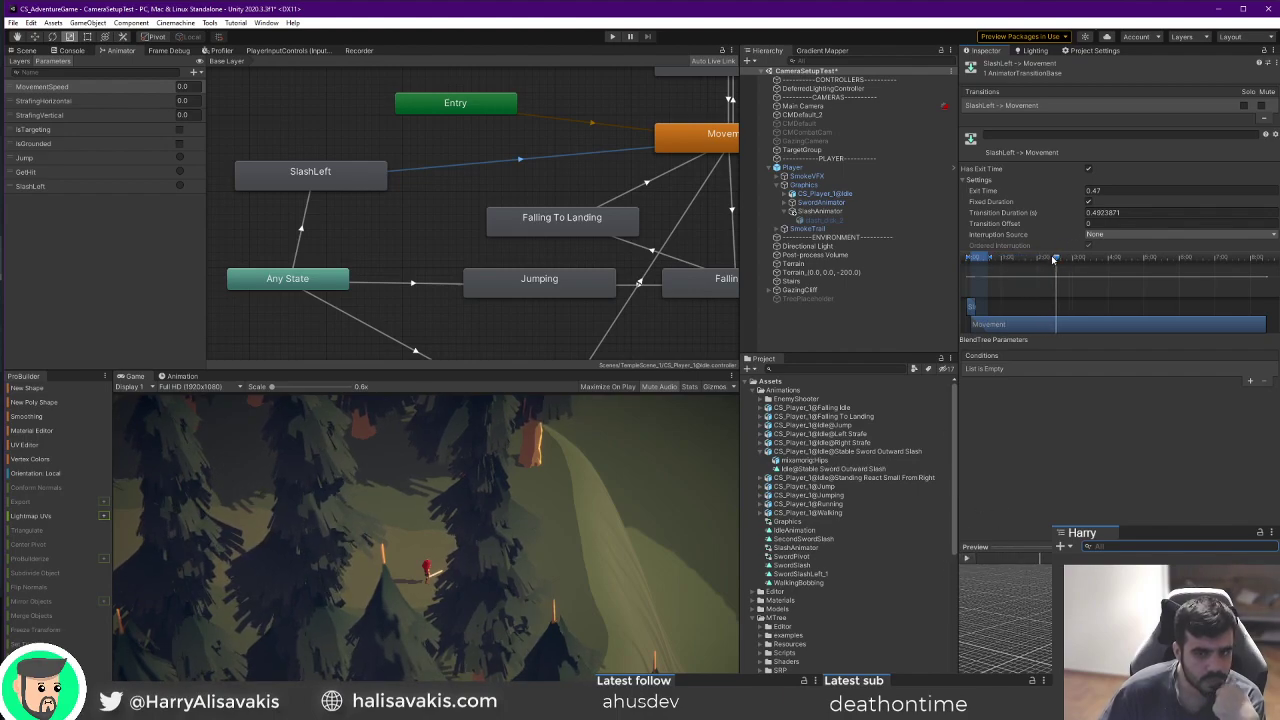
left_click_drag(968, 252, 1006, 259)
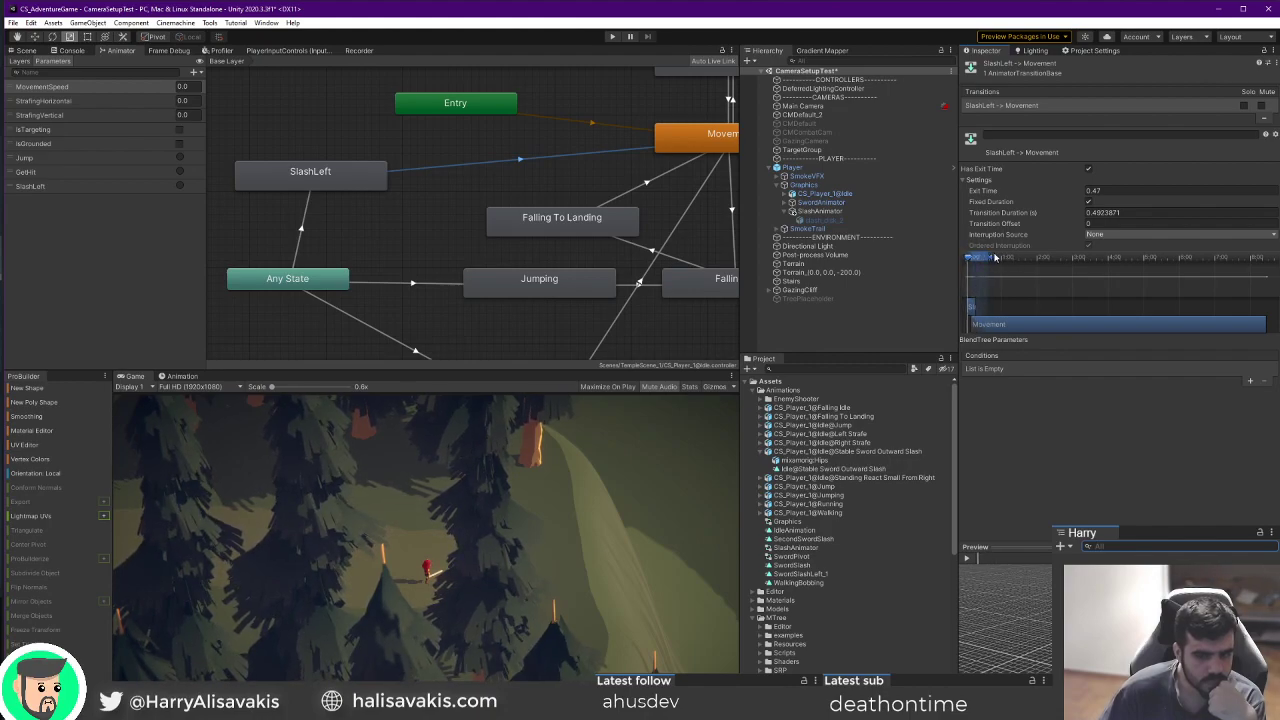
Set the Idle@Stable Sword Outward Slash clip's start frame to 15, apply it, and preview the SlashLeft to Movement transition.
left_click(880, 451)
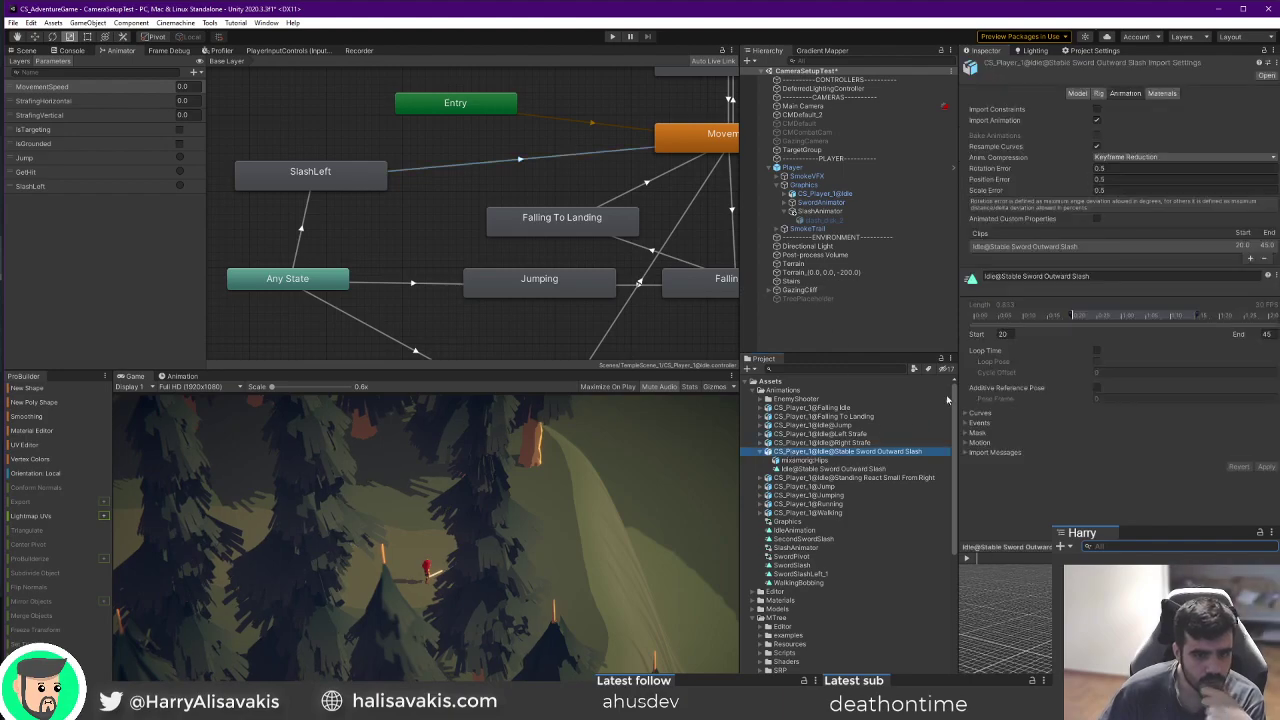
left_click(968, 560)
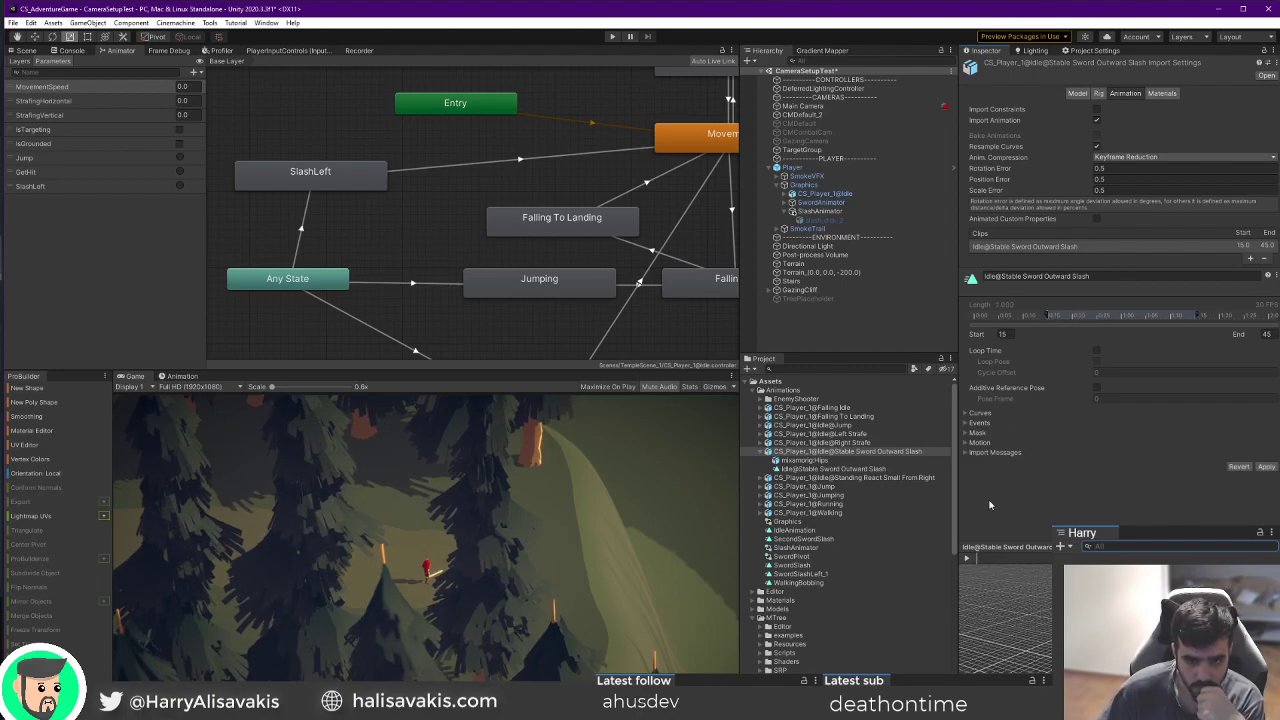
left_click(967, 560)
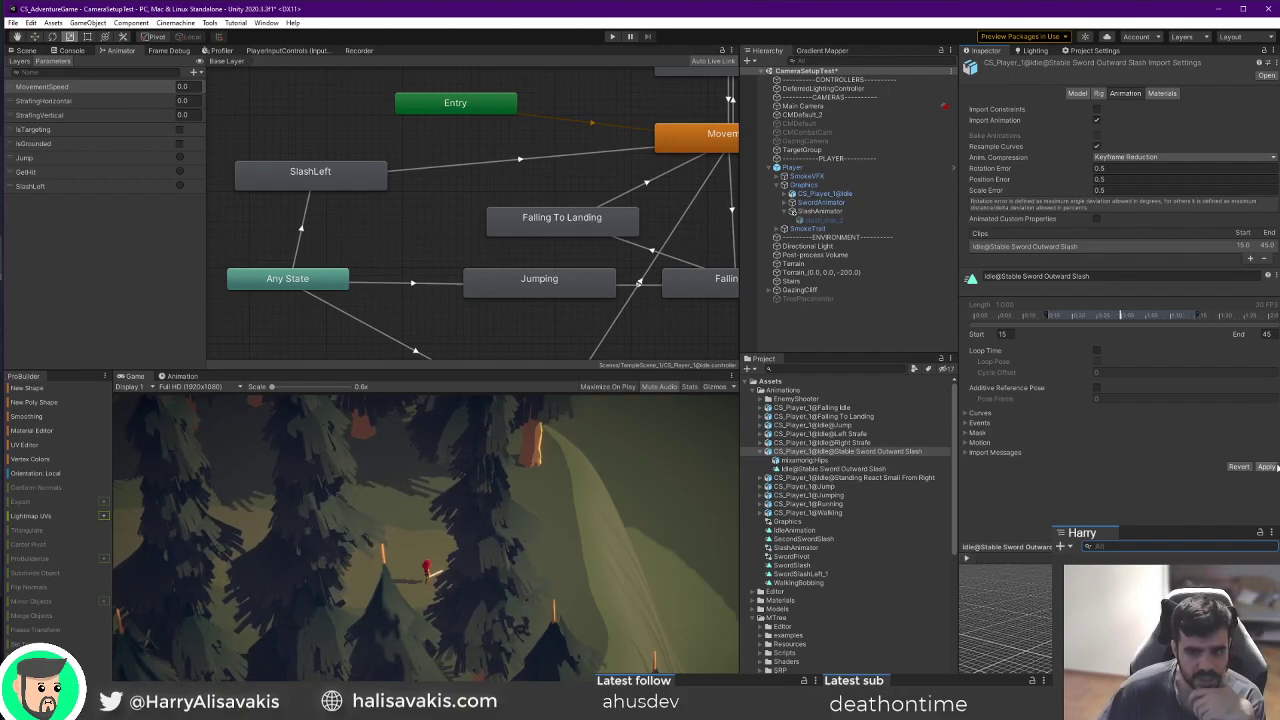
left_click(303, 227)
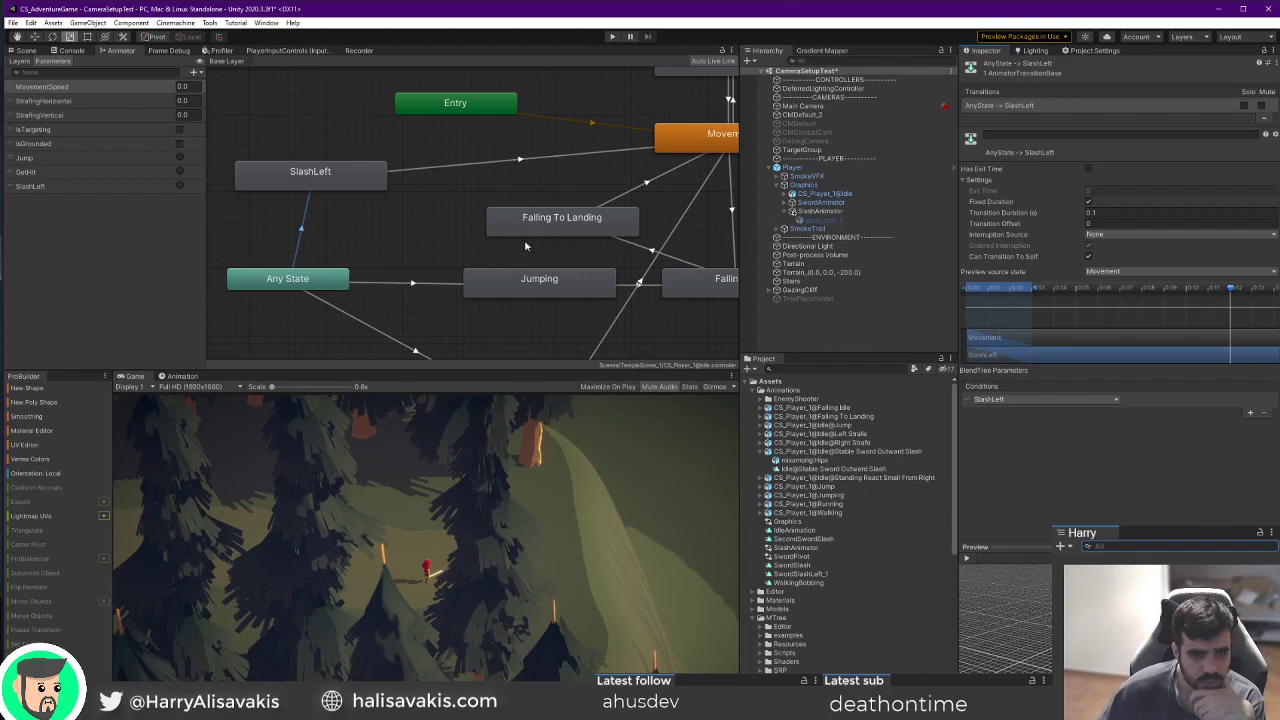
left_click(450, 172)
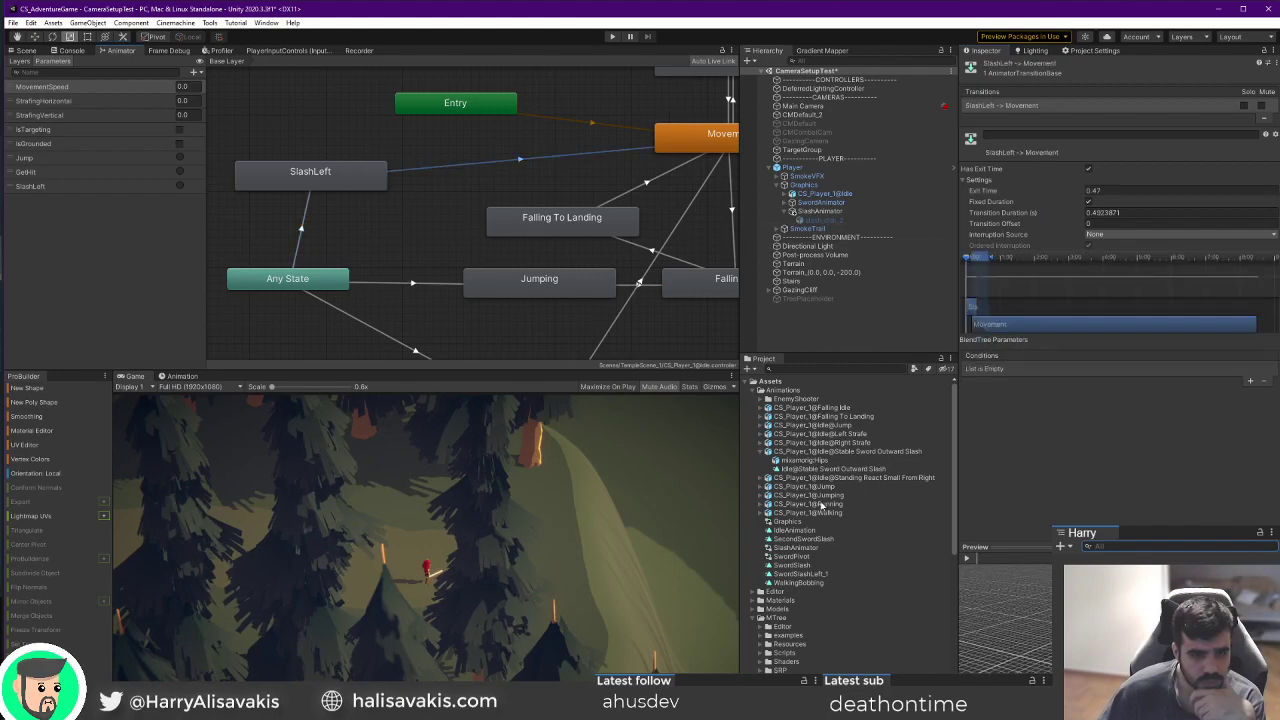
left_click(968, 560)
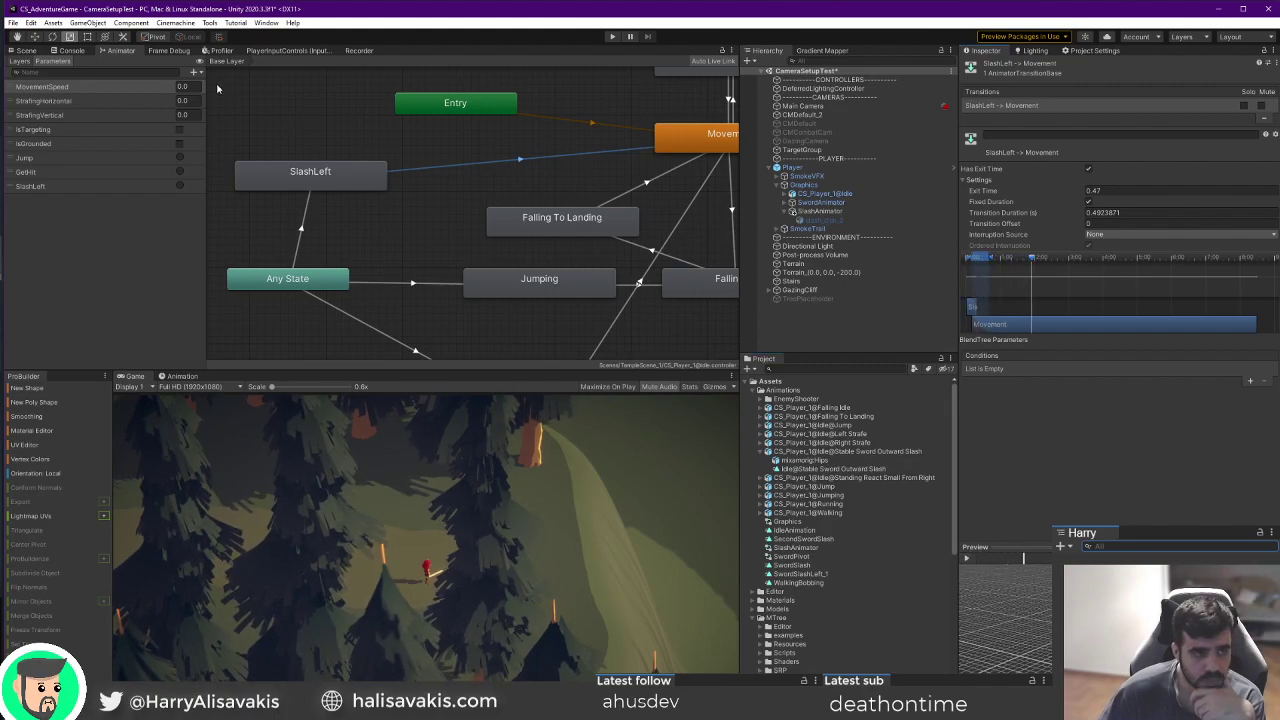
Show the Scene view, play-test the attack with the adjusted clip, pause it mid-slash, and stop the game.
left_click(24, 50)
left_click(613, 36)
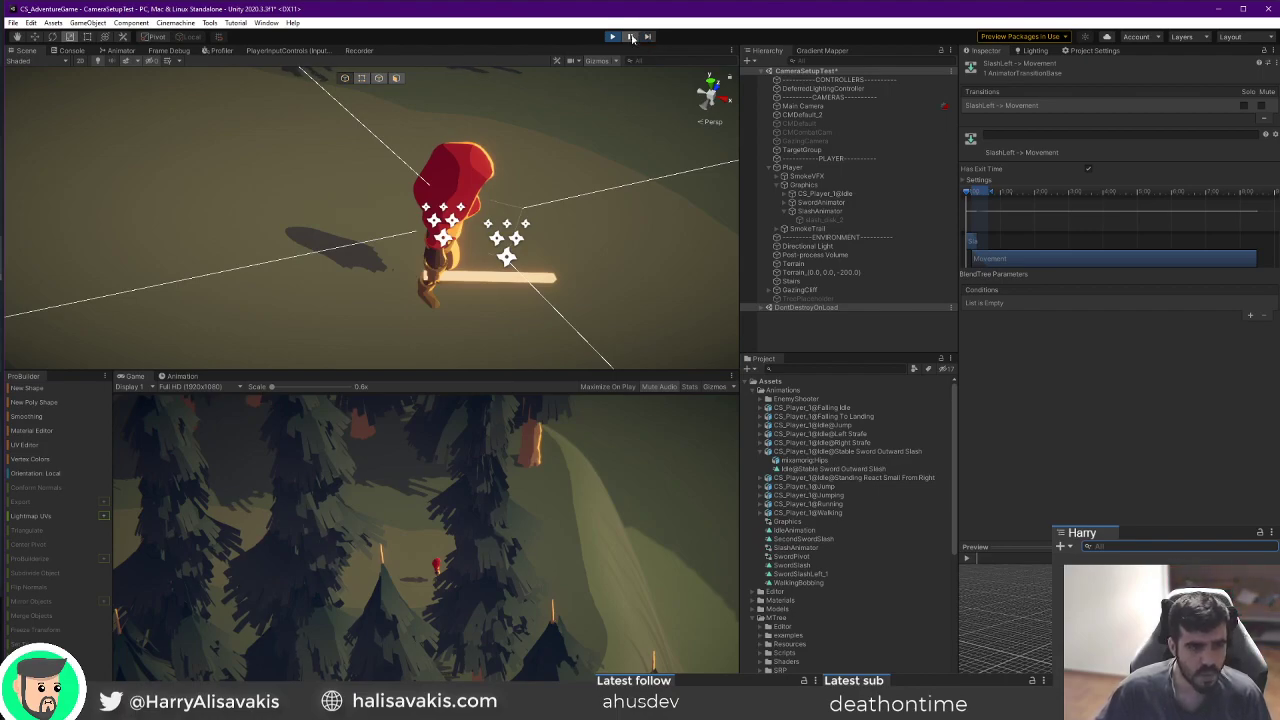
left_click(632, 37)
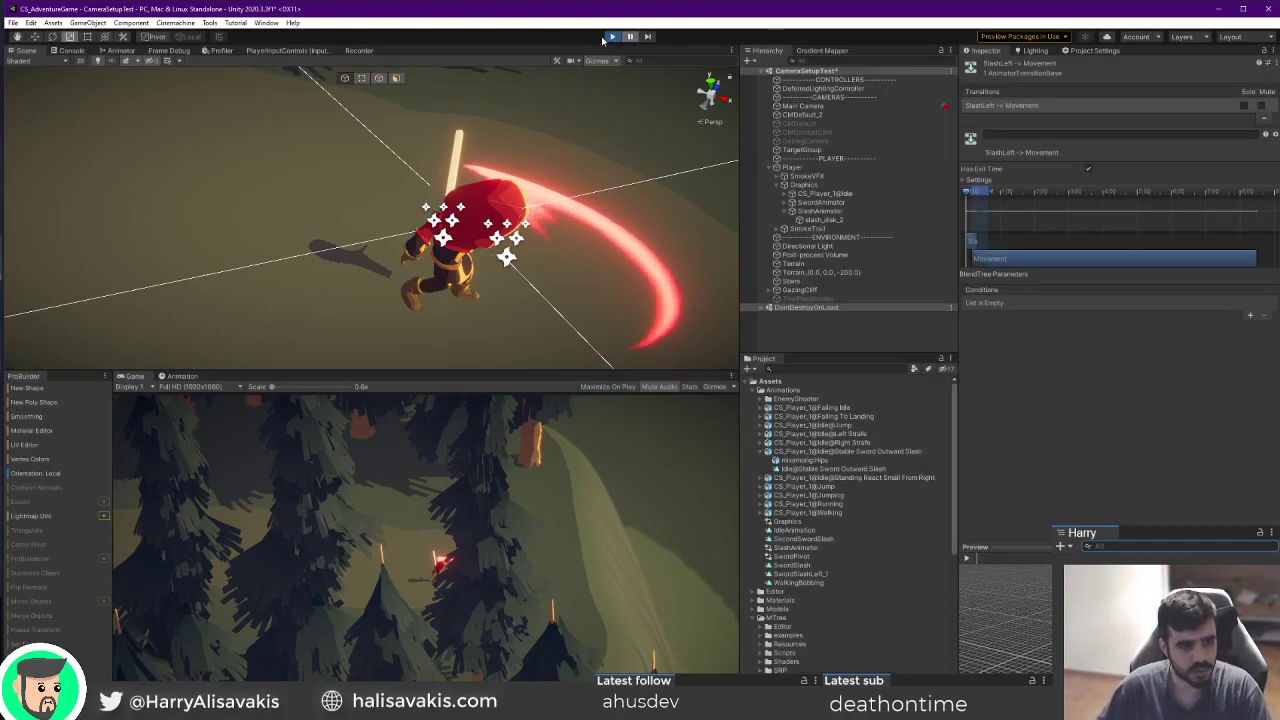
left_click(612, 36)
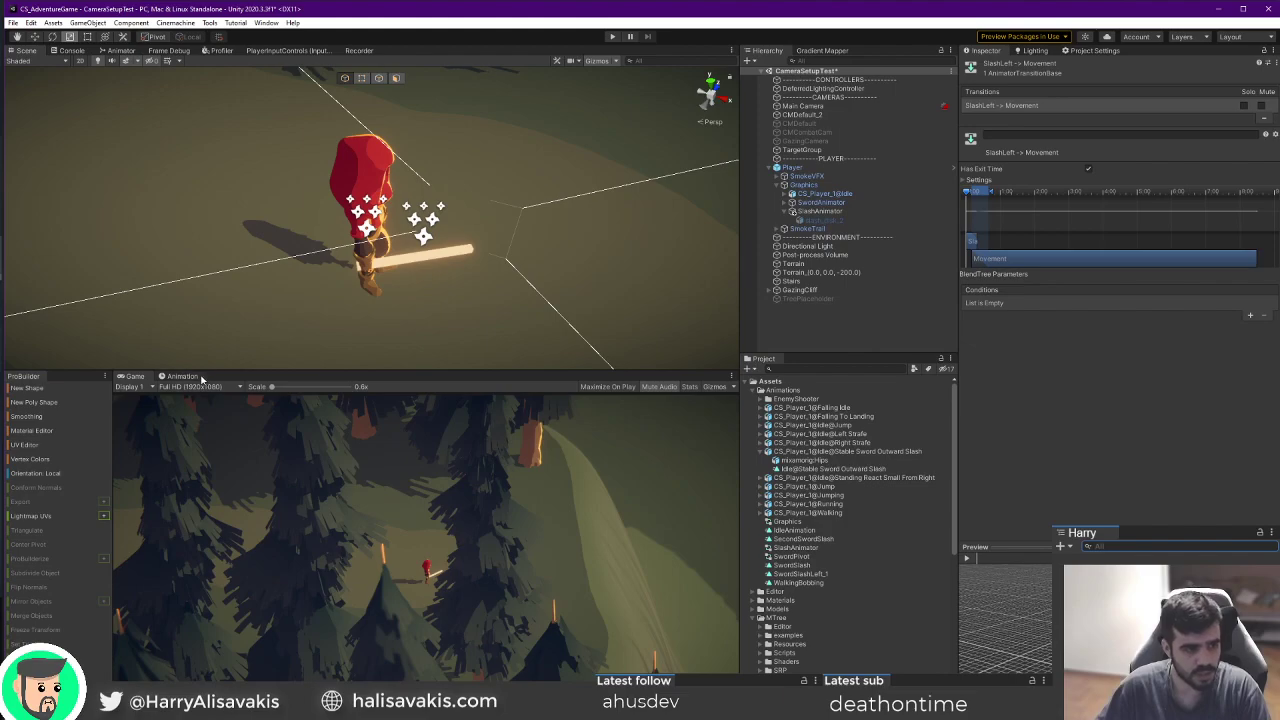
In SlashAnimator's SwordSlashLeft_1 clip, shift the existing slash_disk_2 keyframes so they span frames 7 to 22.
left_click(182, 376)
left_click(820, 211)
scroll(375, 446, "down", 3)
left_click_drag(307, 388, 262, 398)
left_click_drag(318, 462, 643, 374)
left_click_drag(641, 418, 749, 417)
scroll(548, 449, "down", 3)
scroll(547, 449, "down", 2)
left_click_drag(561, 411, 592, 416)
left_click(438, 464)
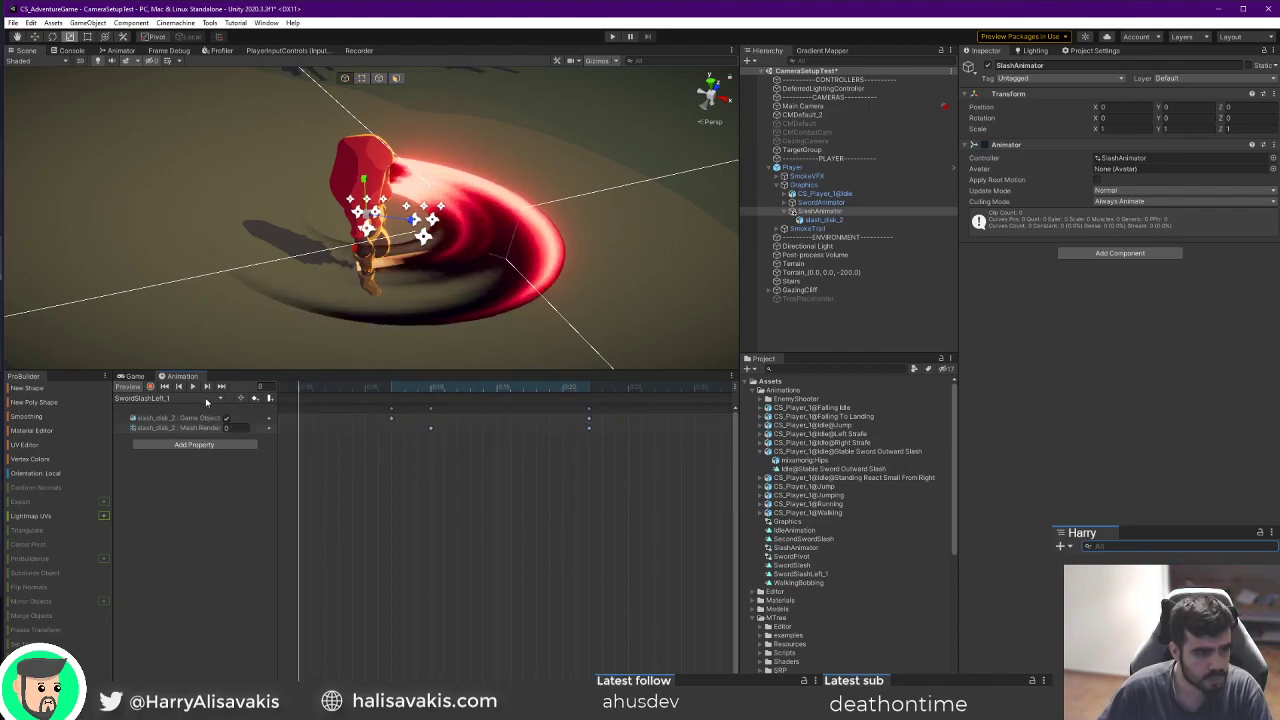
Add a starting keyframe at frame 0 of SwordSlashLeft_1 with the slash_disk_2 object deactivated.
left_click(391, 418)
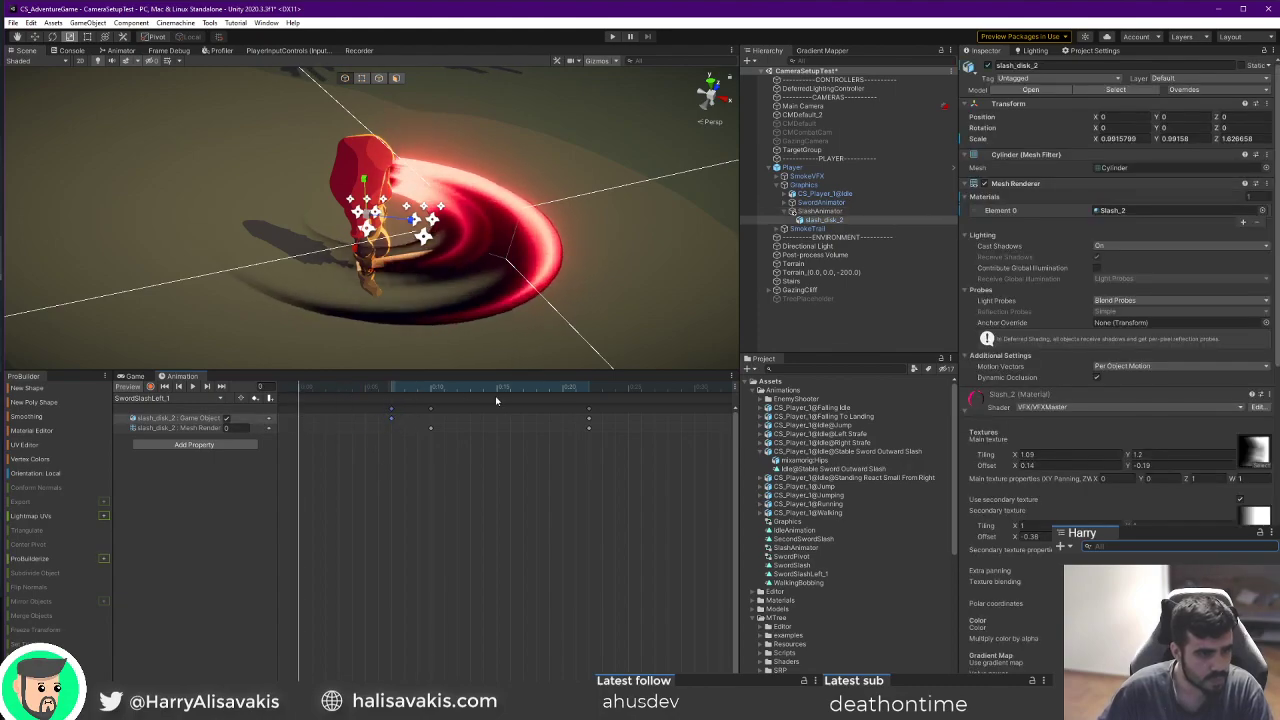
left_click(297, 412)
double_click(298, 411)
left_click(227, 418)
left_click_drag(312, 387, 222, 418)
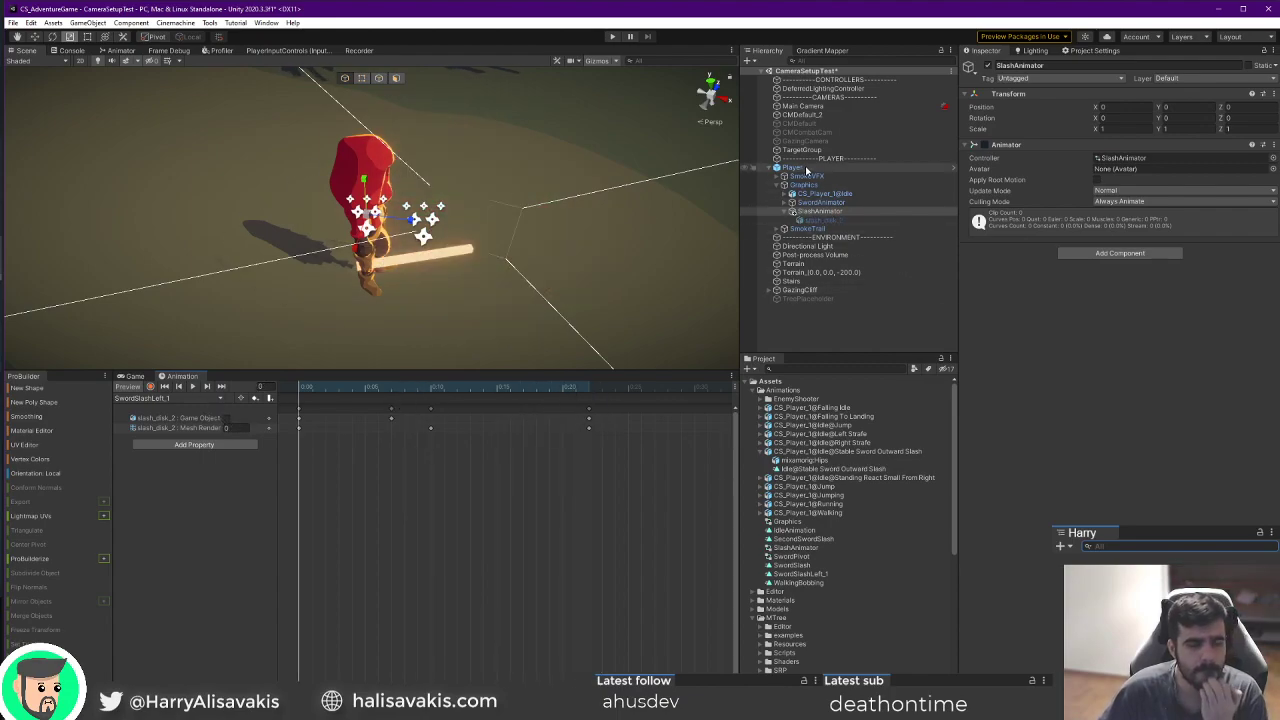
Play-test the attack, pause it and step through the slash frame by frame from a top-down view, and stop the game.
left_click(613, 36)
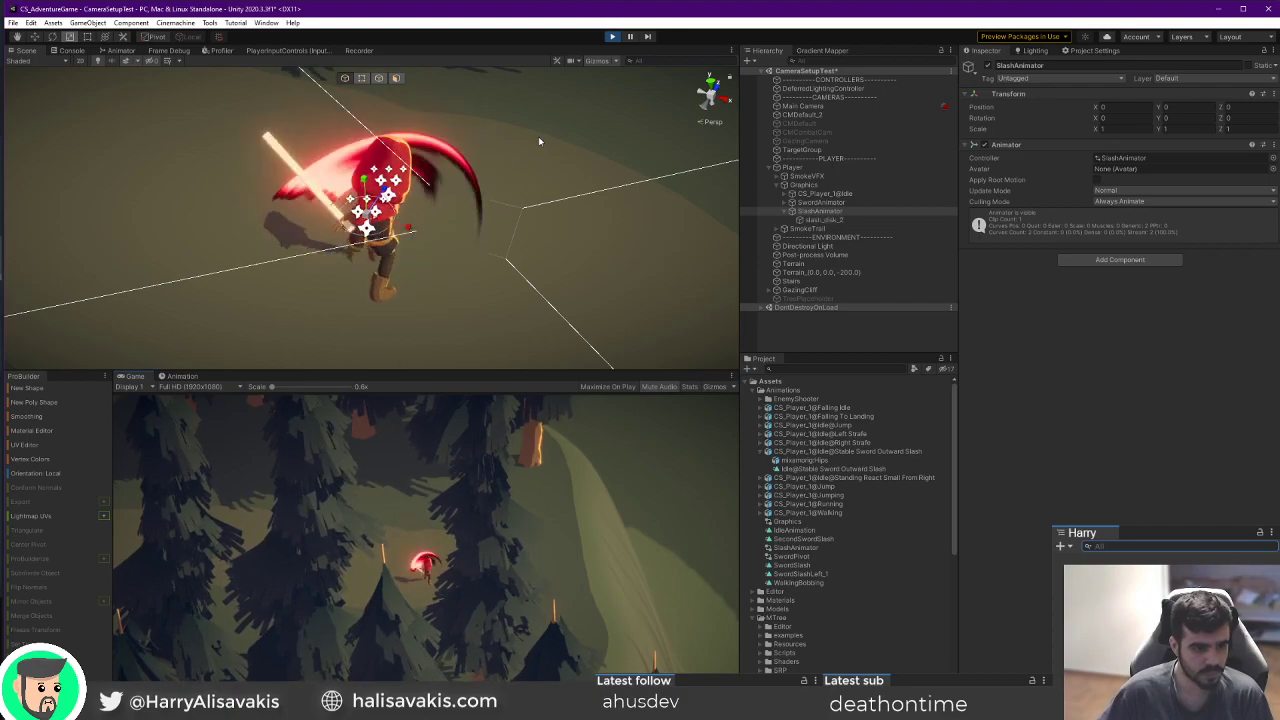
left_click(630, 37)
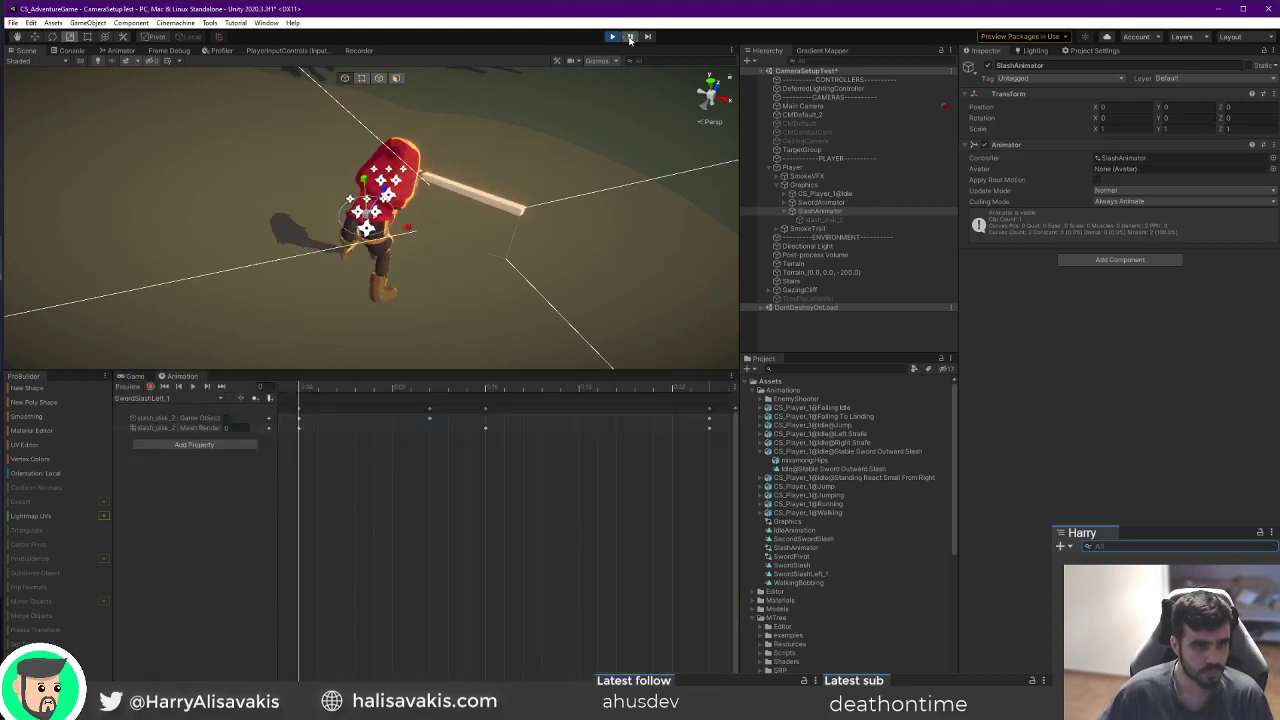
right_click_drag(604, 119, 198, 176)
key("f")
left_click(650, 38)
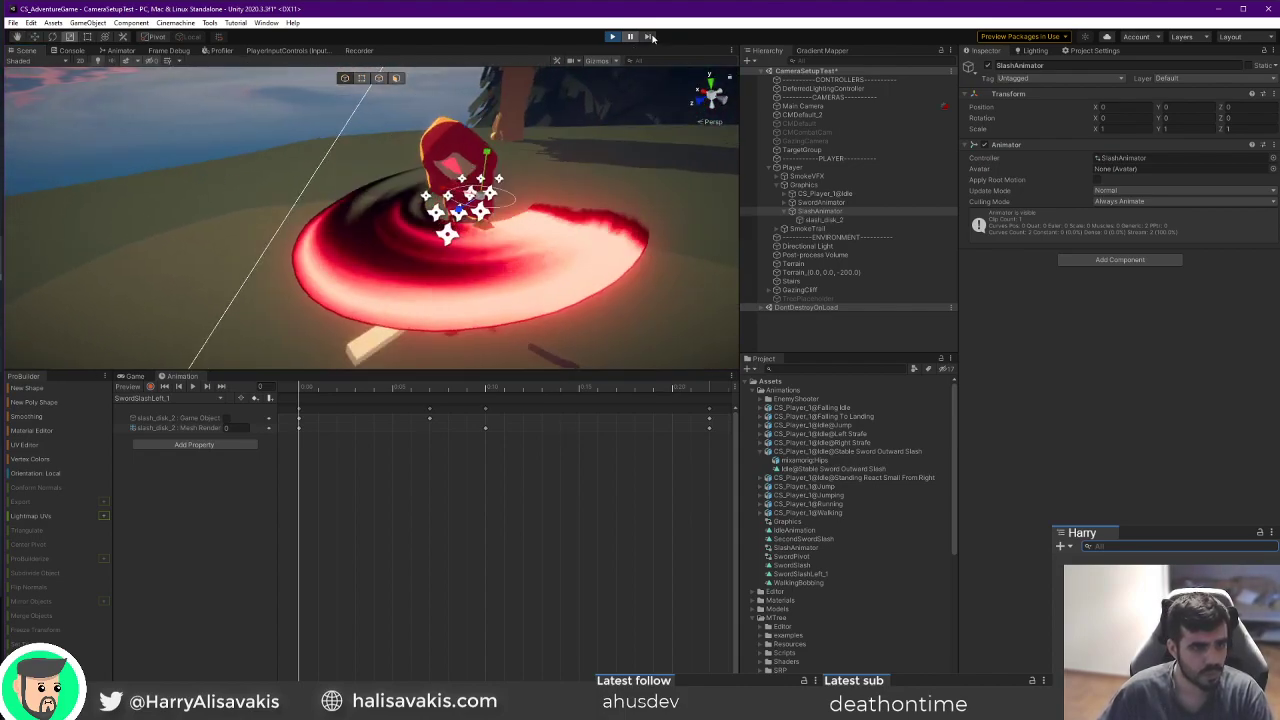
left_click(650, 38)
left_click_drag(500, 240, 404, 283, "alt")
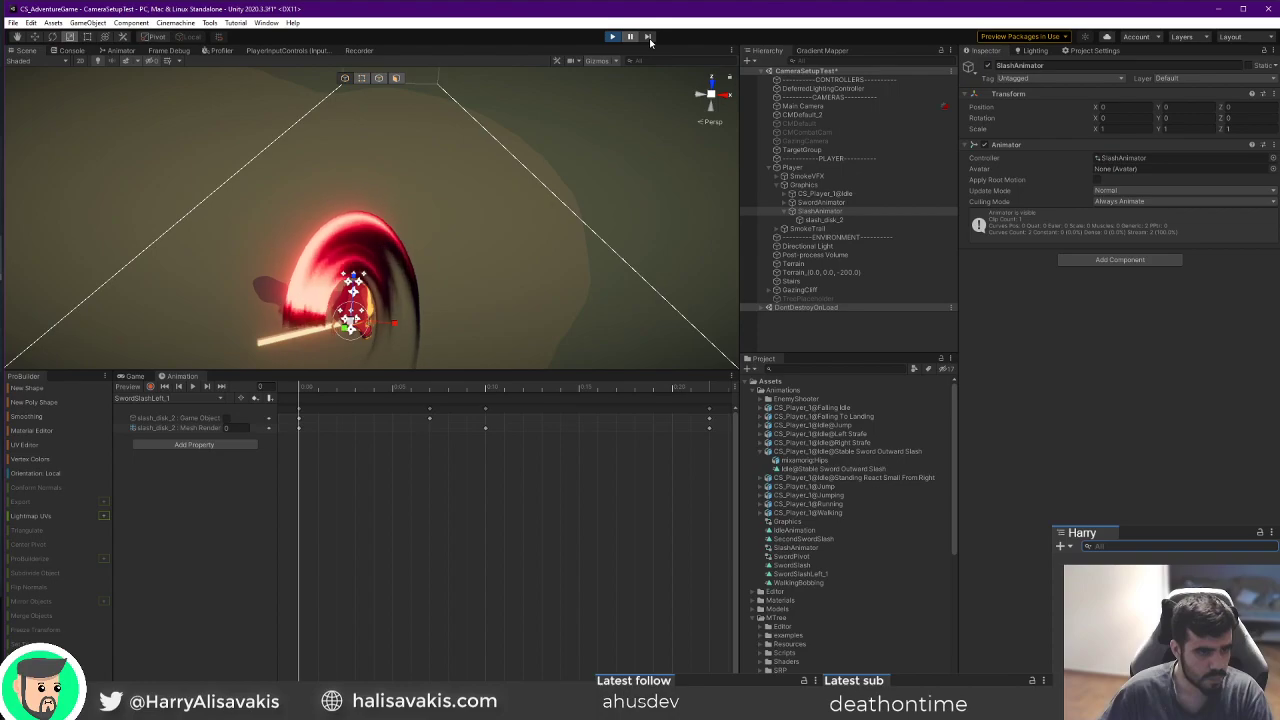
left_click(649, 38)
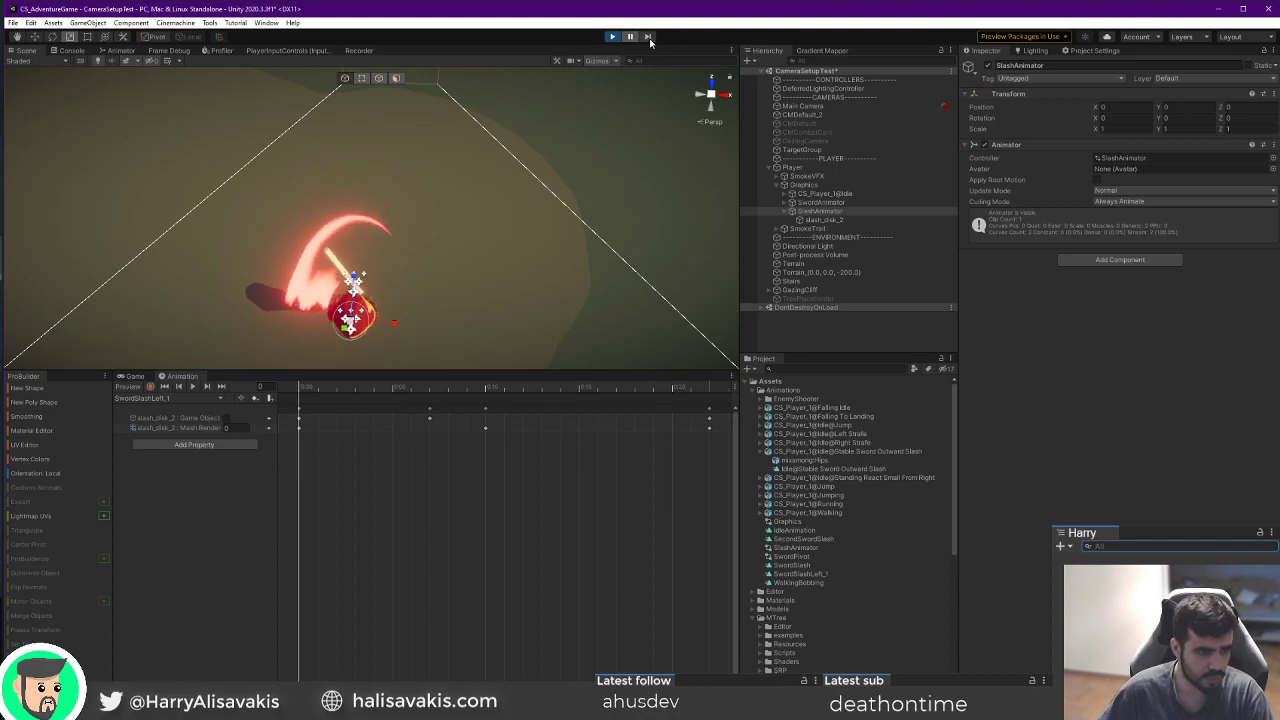
left_click(629, 38)
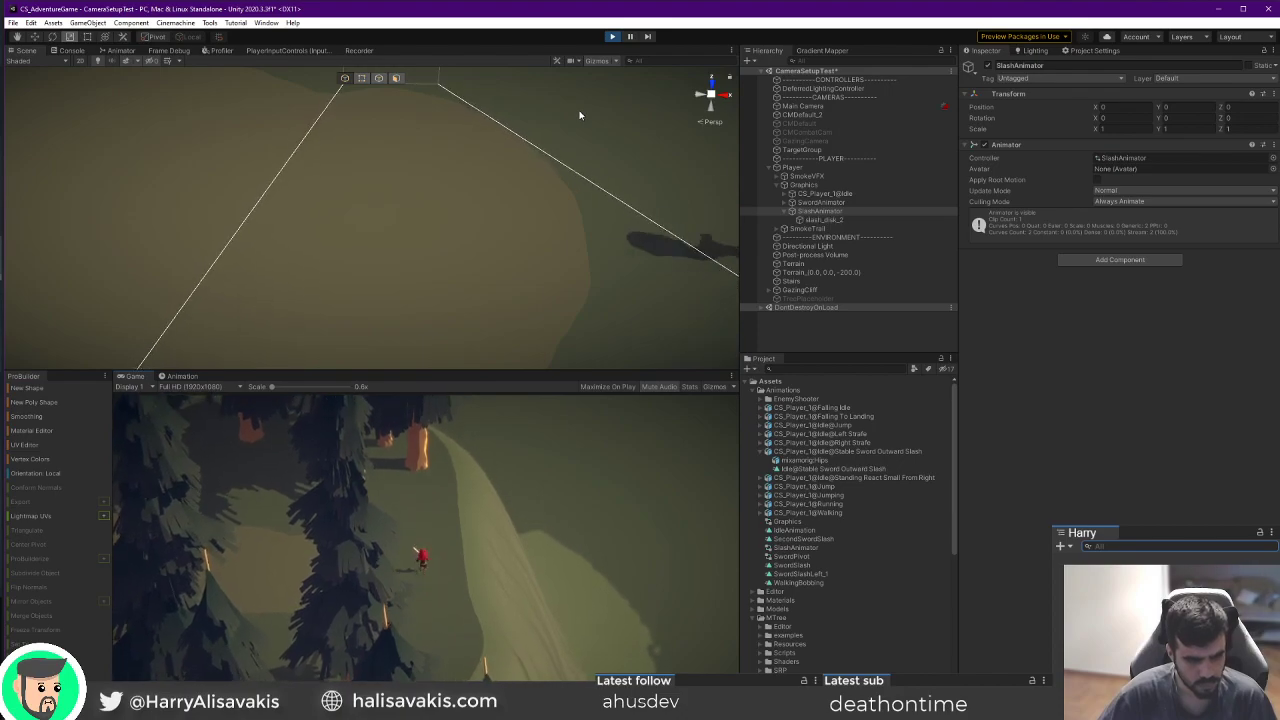
left_click(613, 37)
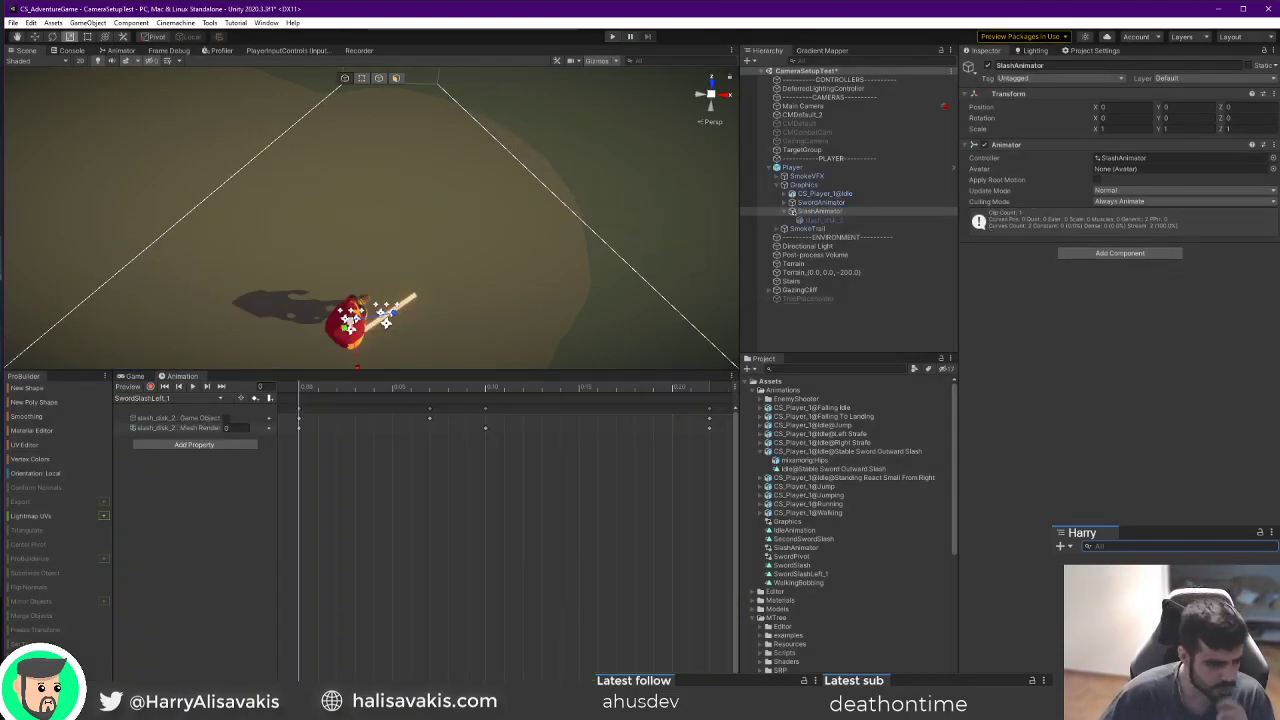
Switch to Visual Studio Code and examine the attack handling in PlayerInput.cs and the Attack method in PlayerCombat.cs.
key("alt+Tab")
left_click(483, 456)
scroll(483, 470, "down", 8)
scroll(483, 478, "up", 10)
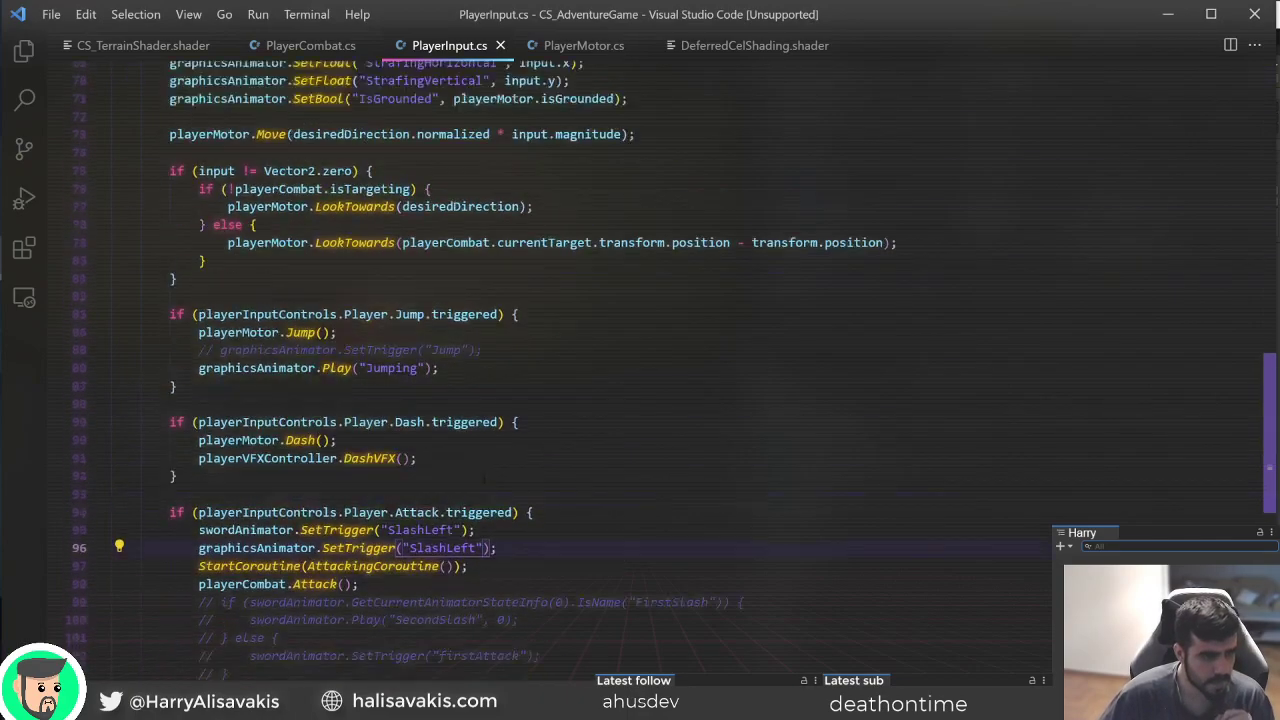
scroll(484, 480, "down", 5)
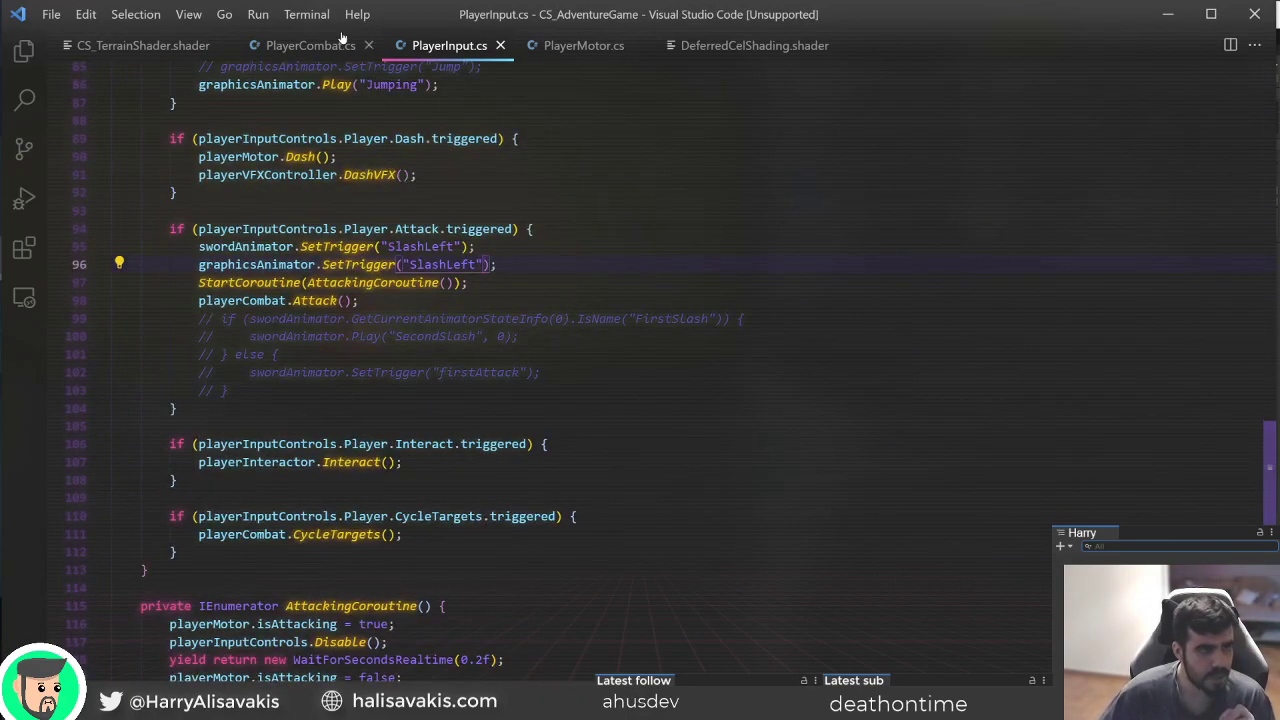
left_click(285, 48)
scroll(556, 330, "down", 10)
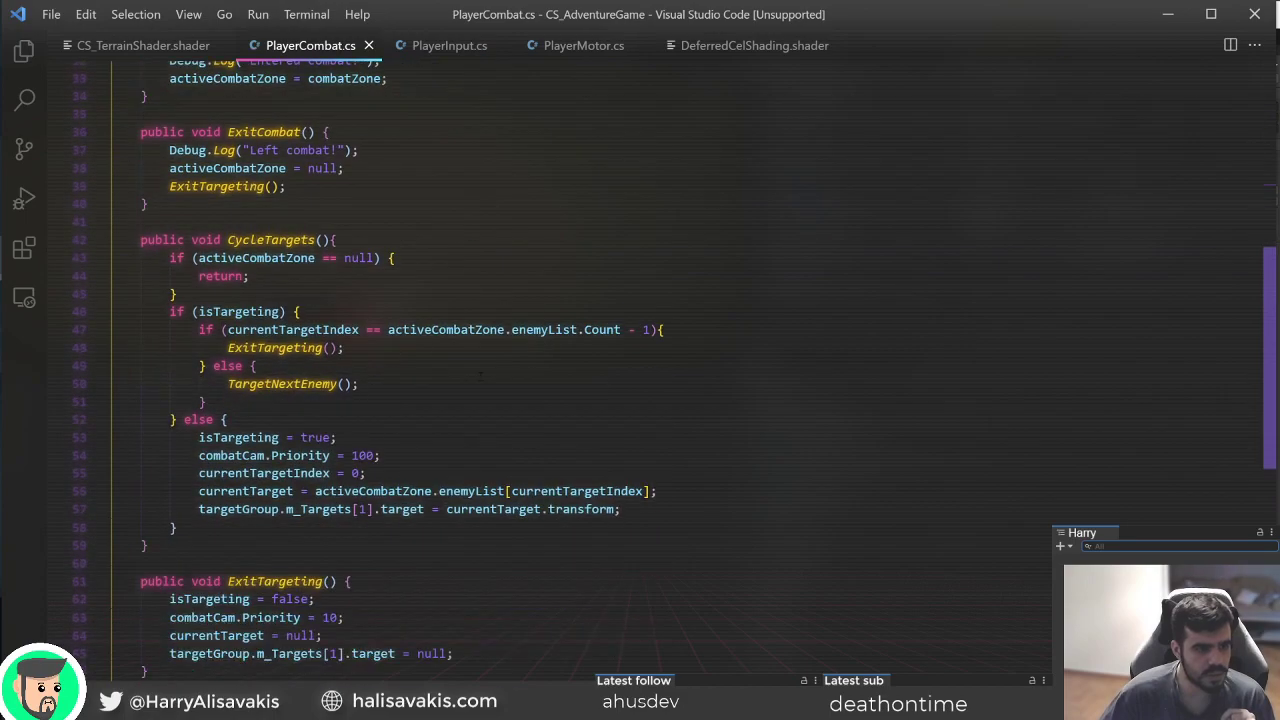
scroll(556, 330, "up", 15)
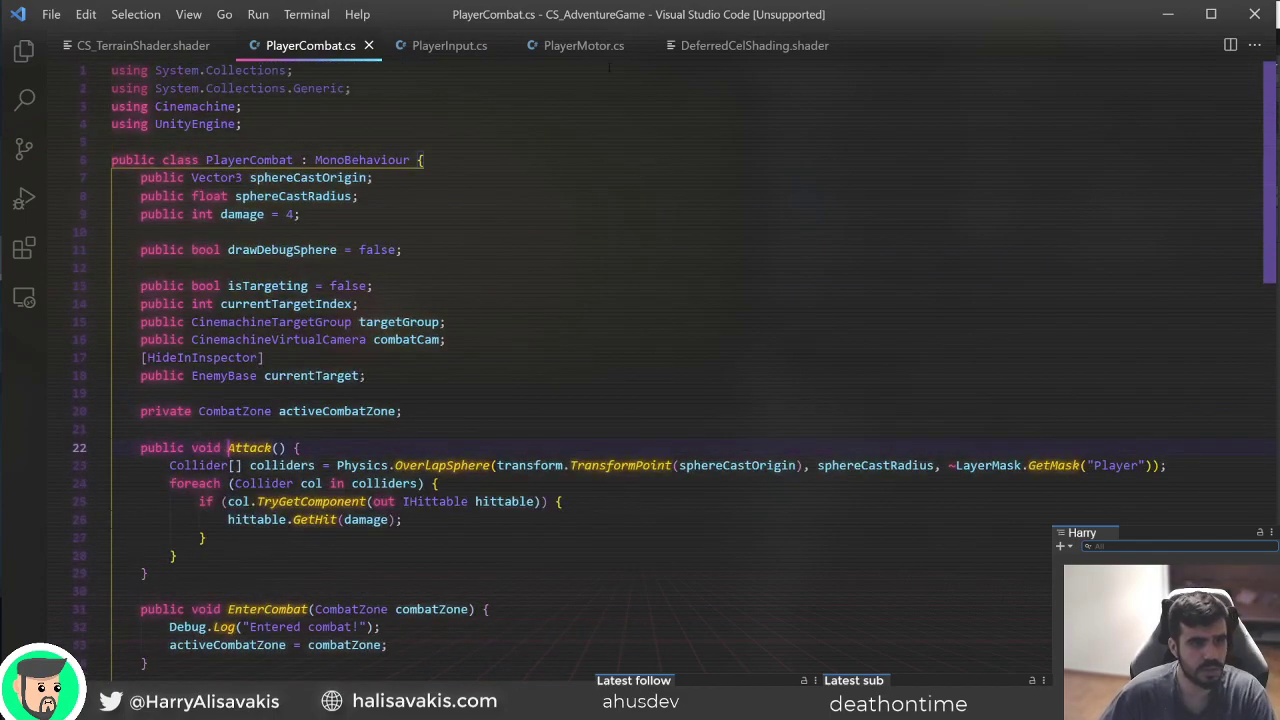
In PlayerMotor.cs, comment out the !isAttacking condition and its closing brace around the movement code in Update, and save.
left_click(590, 47)
scroll(640, 370, "down", 4)
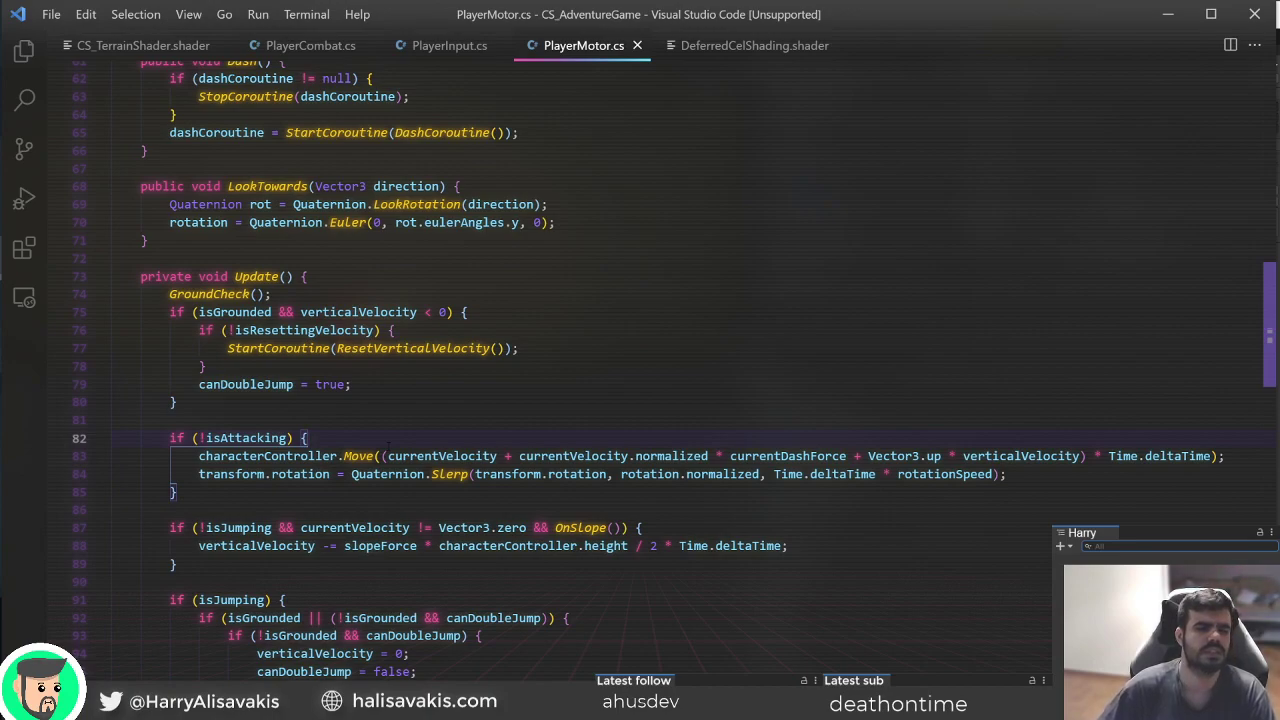
key("ctrl+slash")
key("Down")
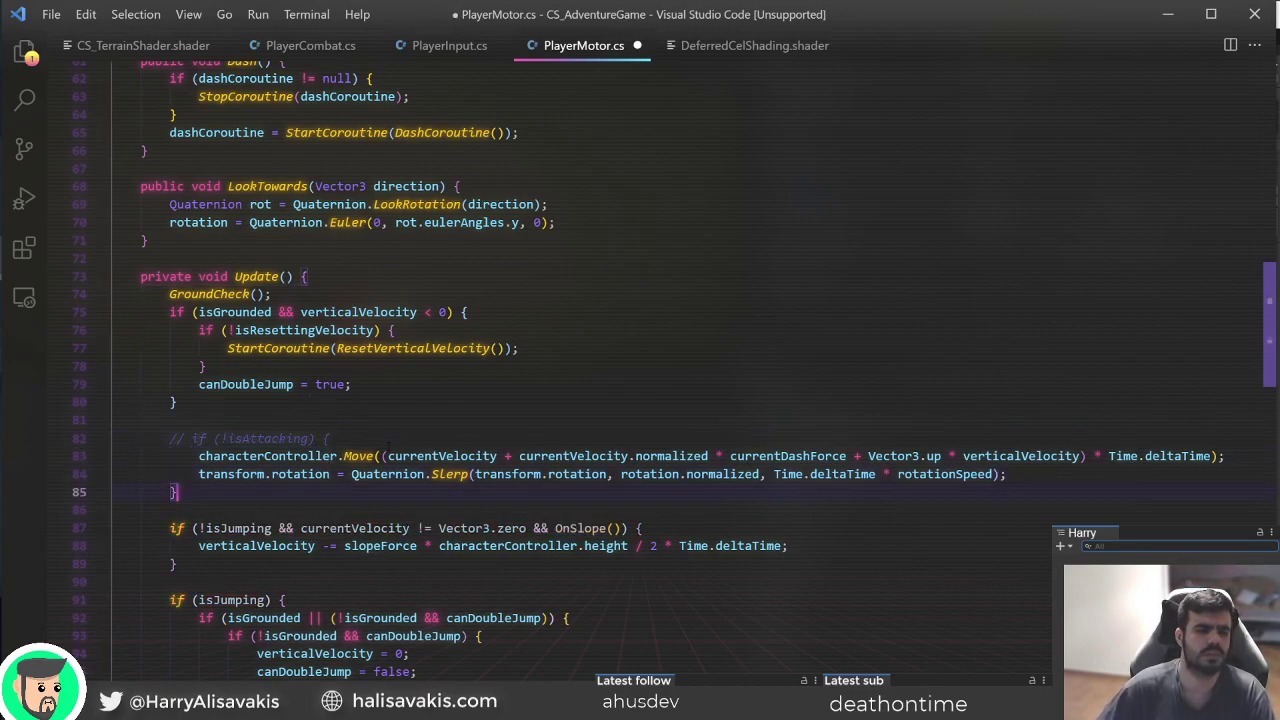
key("ctrl+slash")
key("ctrl+s")
Return to Unity, play-test the player without the attack movement lock, stop the game, and reopen the Stable Sword Outward Slash import settings.
key("alt+Tab")
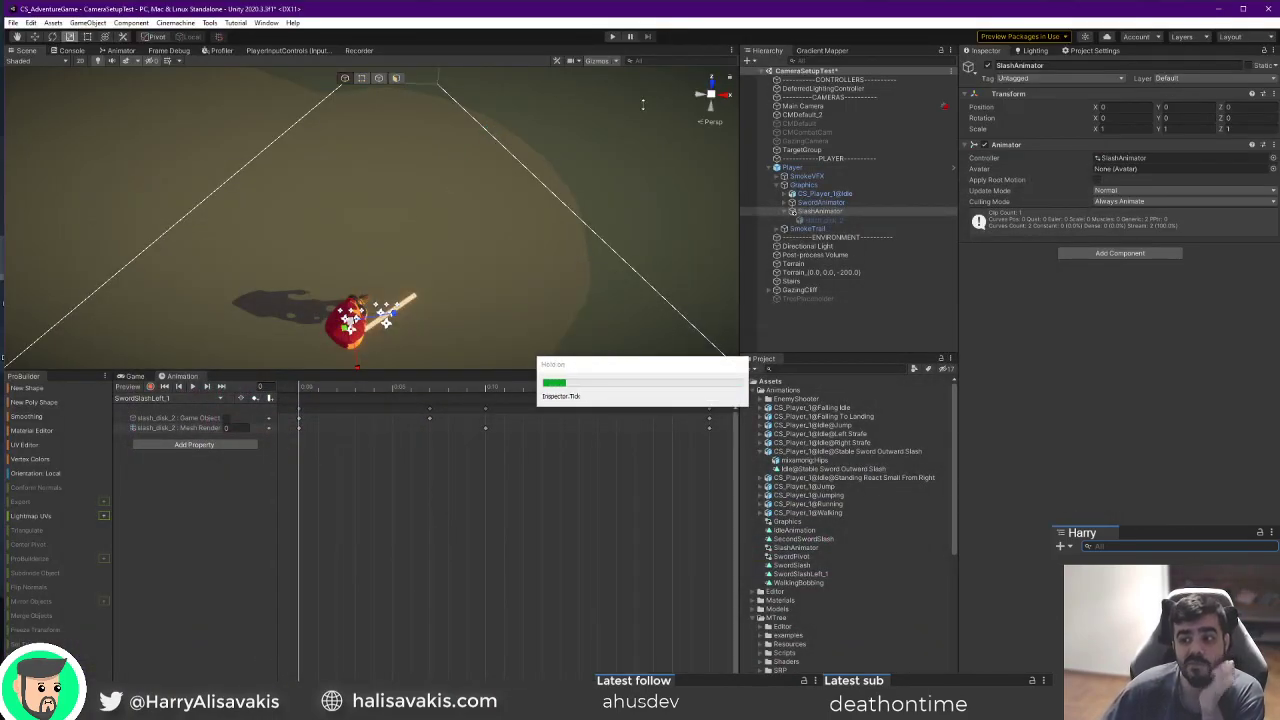
left_click(611, 37)
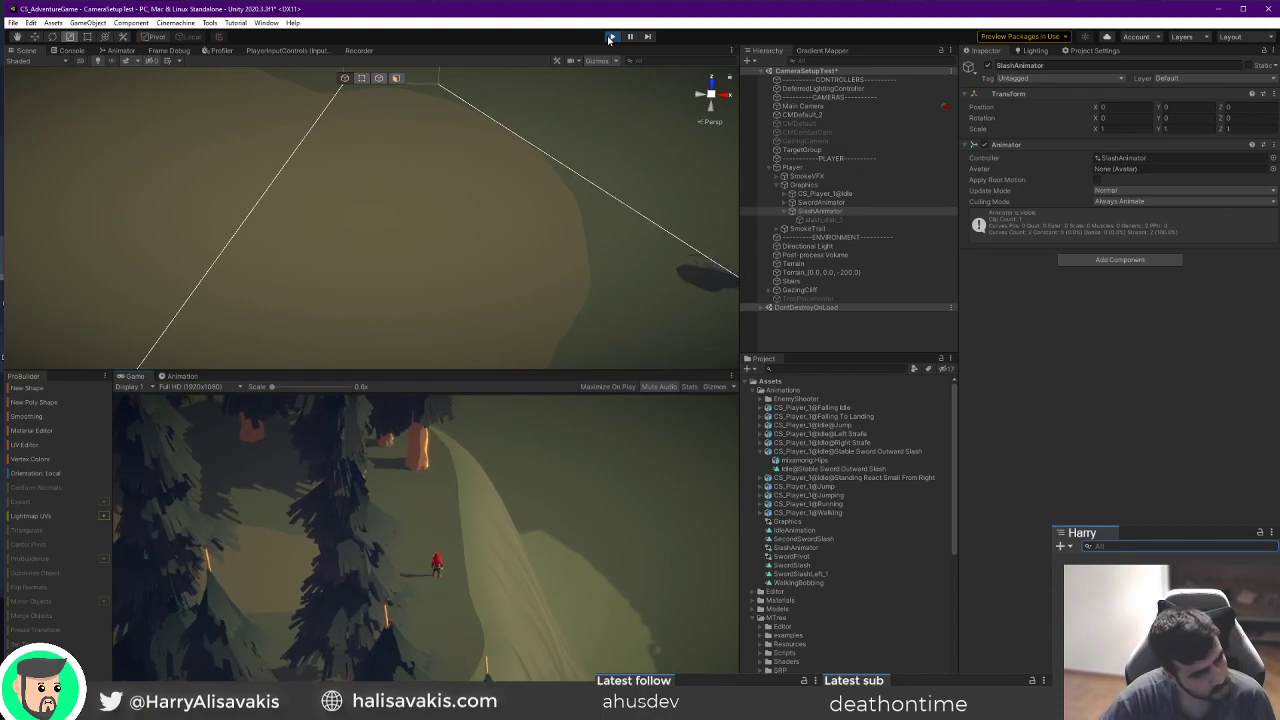
left_click(612, 37)
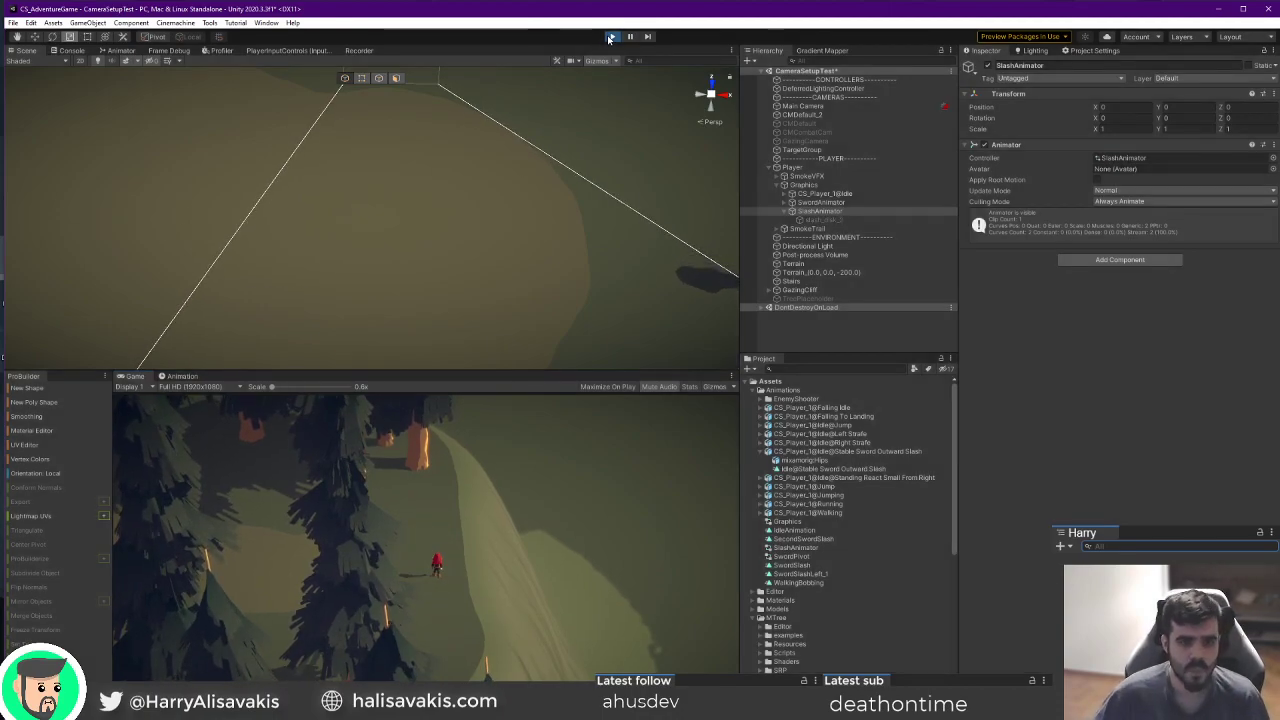
left_click(848, 452)
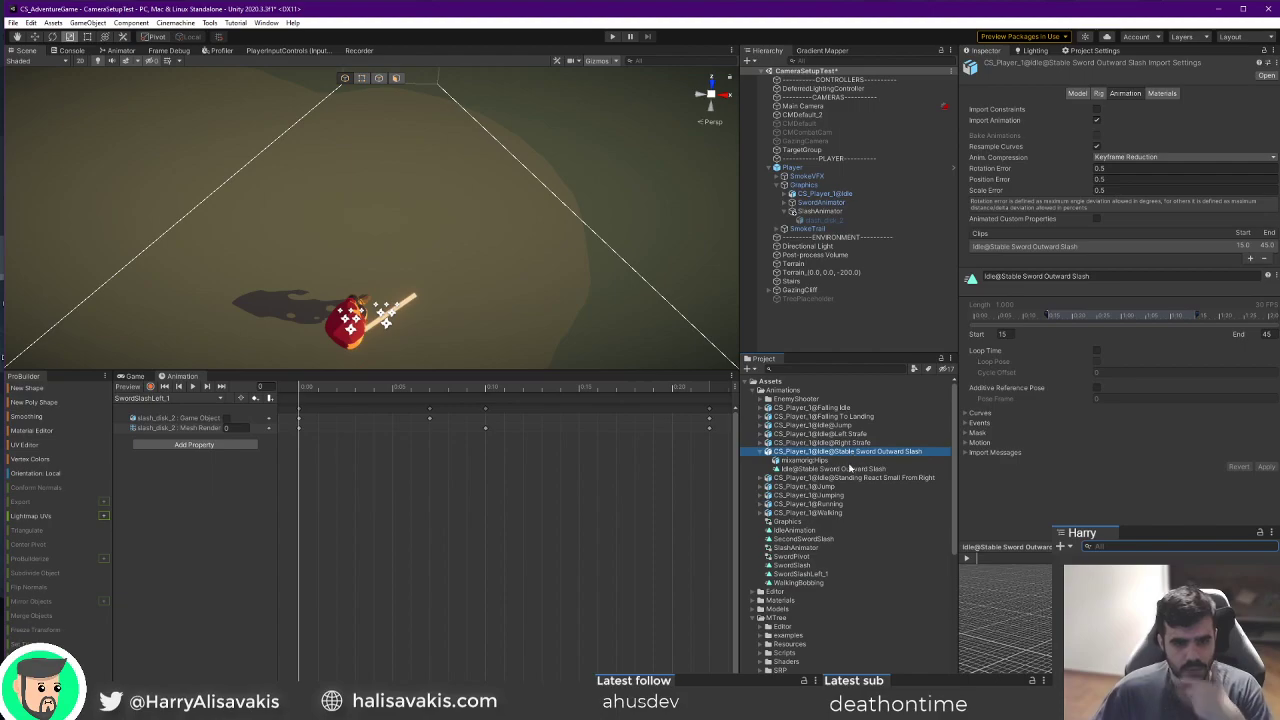
Switch to Visual Studio Code and delete the commented-out !isAttacking condition and closing brace from Update in PlayerMotor.cs.
key("super+d")
key("super+d")
key("alt+Tab")
left_click(404, 545)
left_click(457, 438)
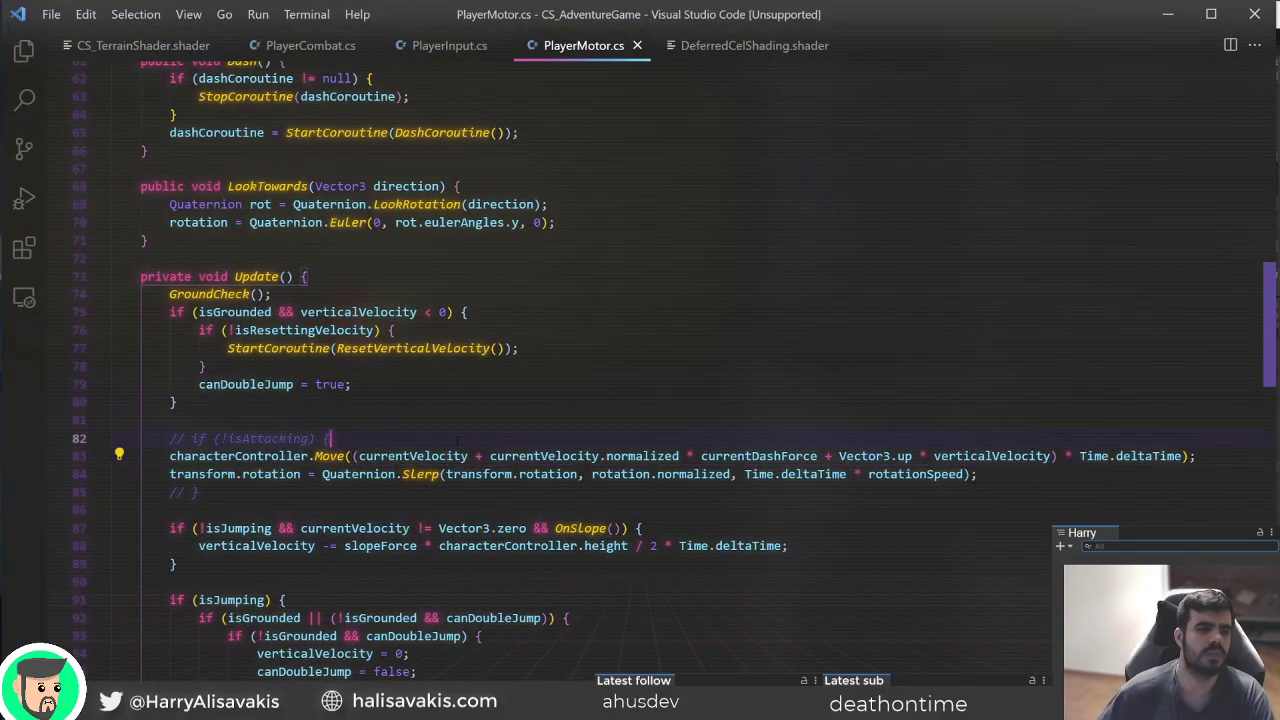
key("ctrl+shift+k")
key("Down")
key("ctrl+shift+k")
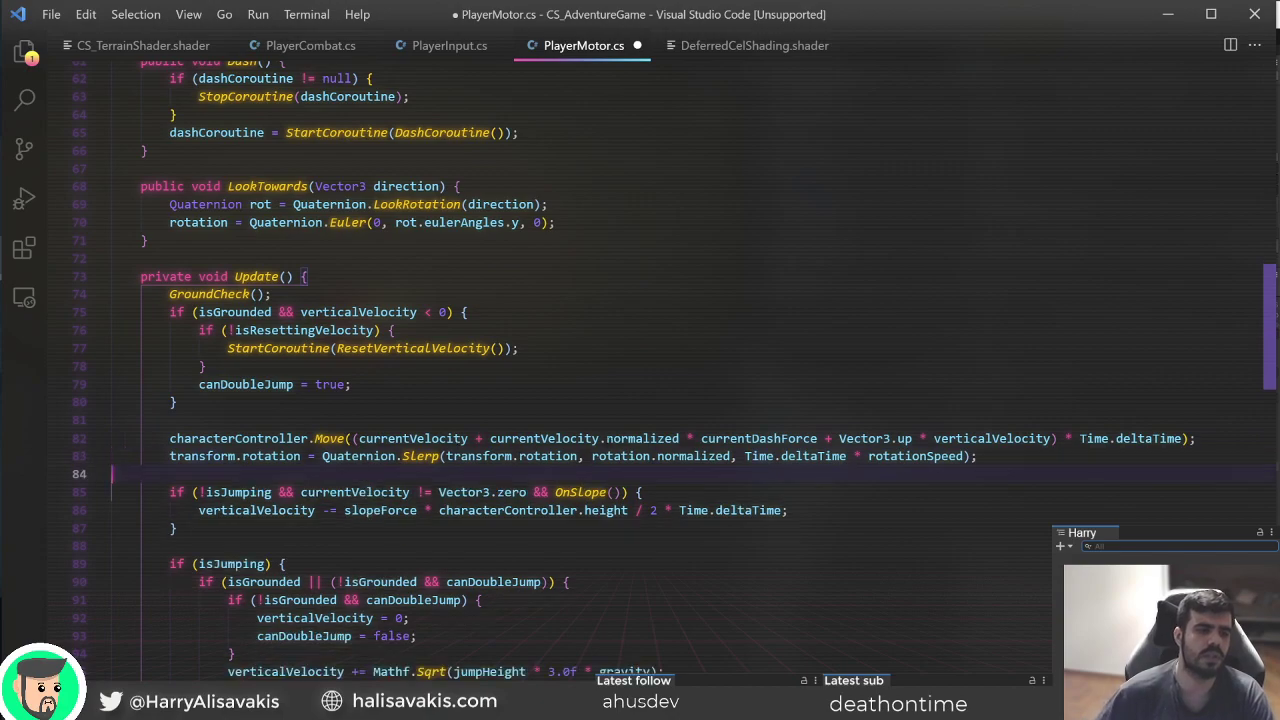
Delete the isAttacking field and its HideInInspector attribute from the PlayerMotor.cs declarations, and save the script.
scroll(493, 553, "up", 15)
scroll(493, 553, "down", 3)
left_click(551, 562)
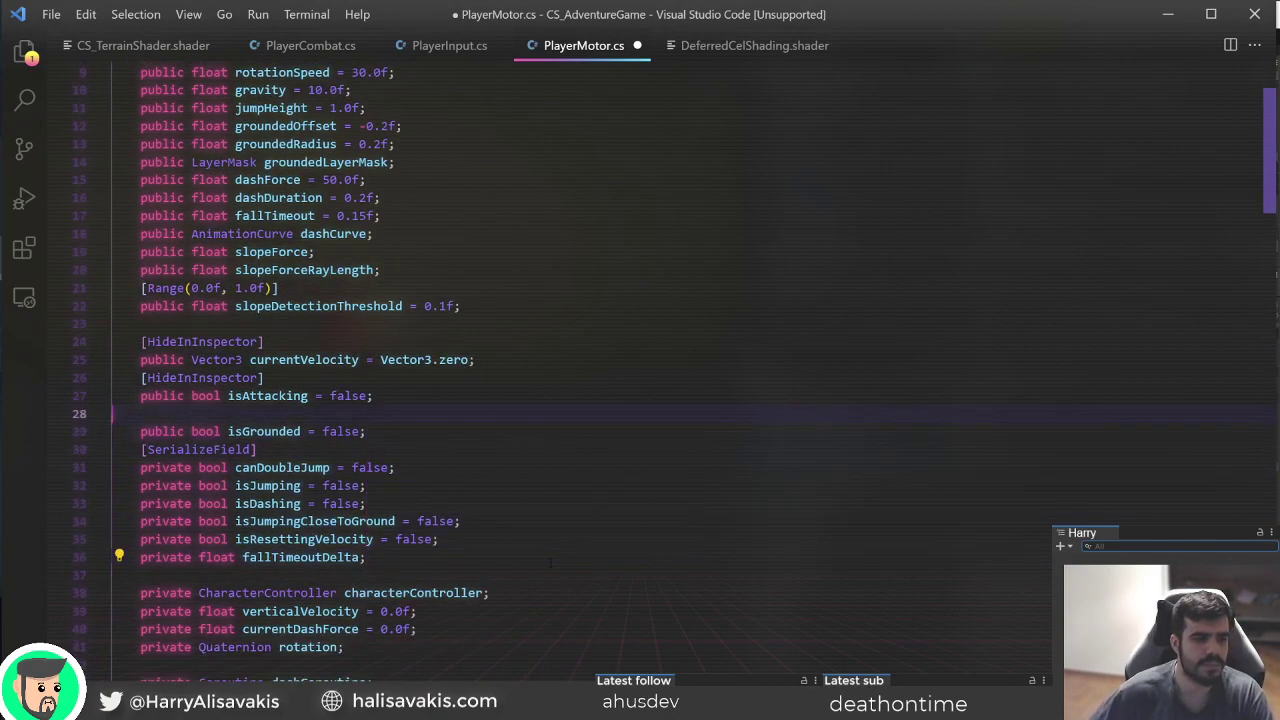
key("Up")
key("Up")
key("Up")
key("Up")
key("Up")
key("ctrl+shift+k")
key("ctrl+shift+k")
key("ctrl+s")
In PlayerInput.cs, delete both playerMotor.isAttacking assignments from AttackingCoroutine and save the script.
left_click(449, 45)
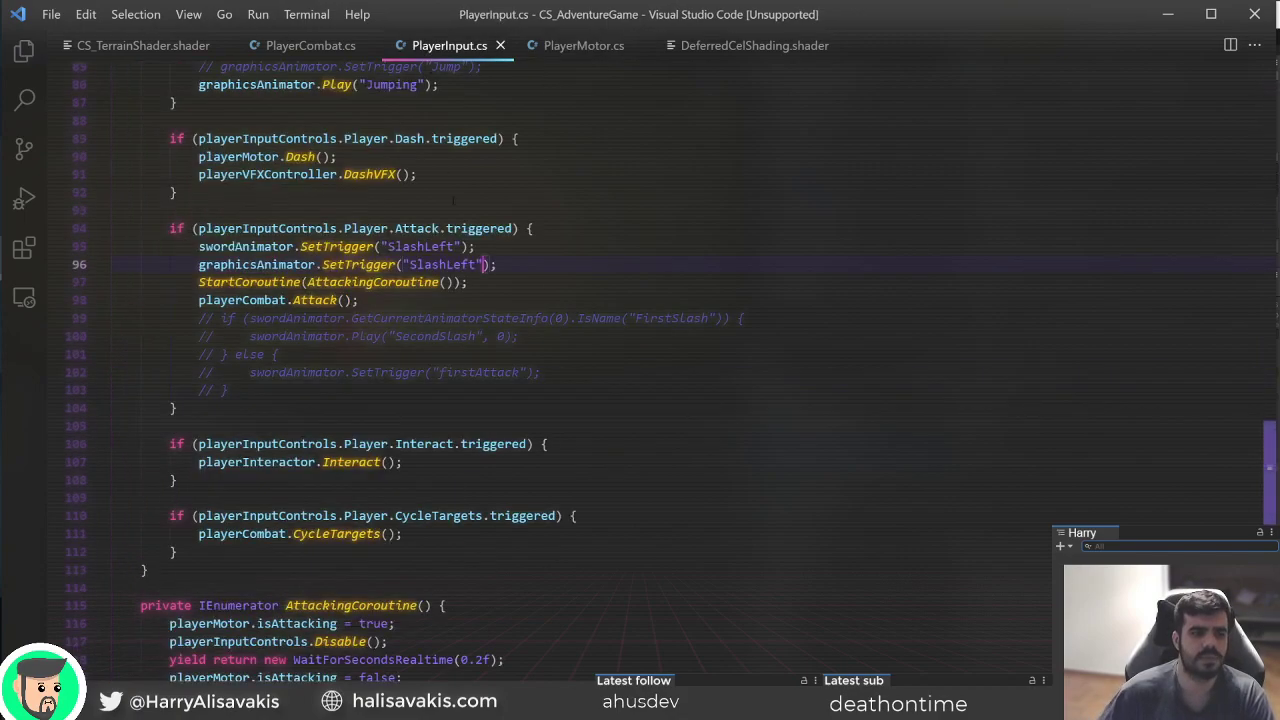
scroll(551, 300, "down", 6)
left_click(551, 150)
key("ctrl+shift+k")
key("Down")
key("Down")
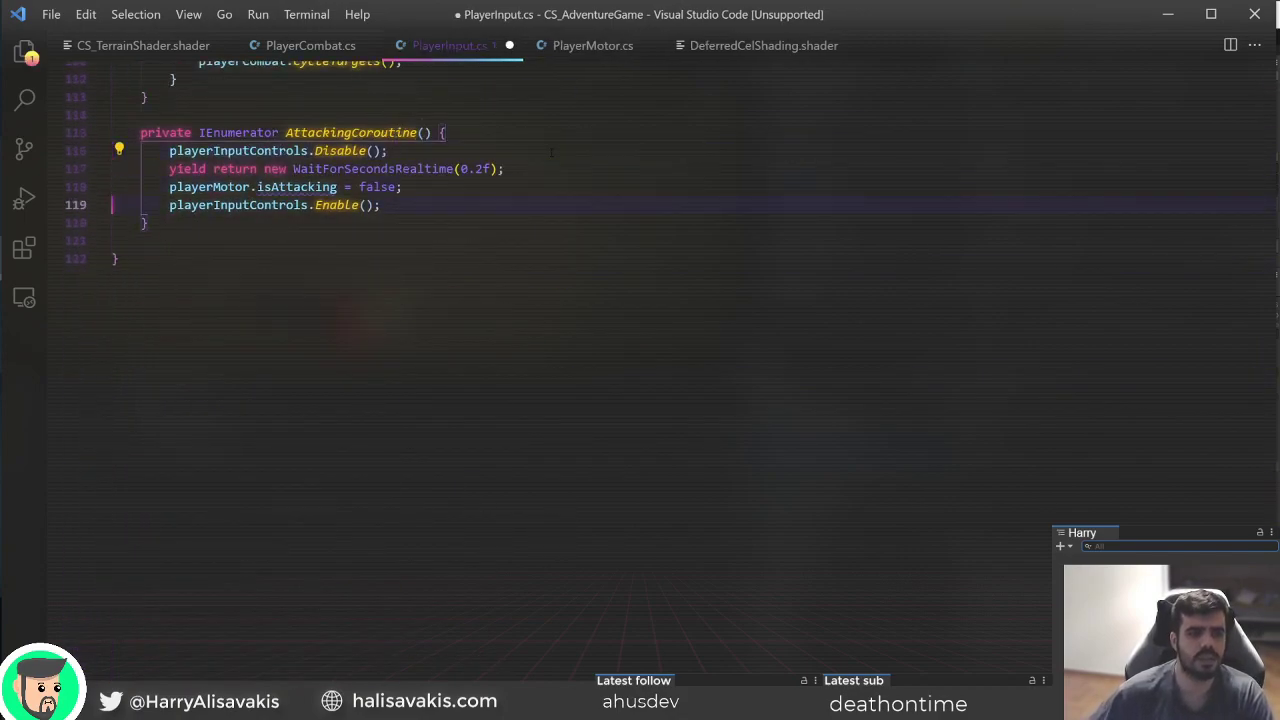
key("ctrl+shift+k")
key("ctrl+s")
scroll(465, 545, "up", 6)
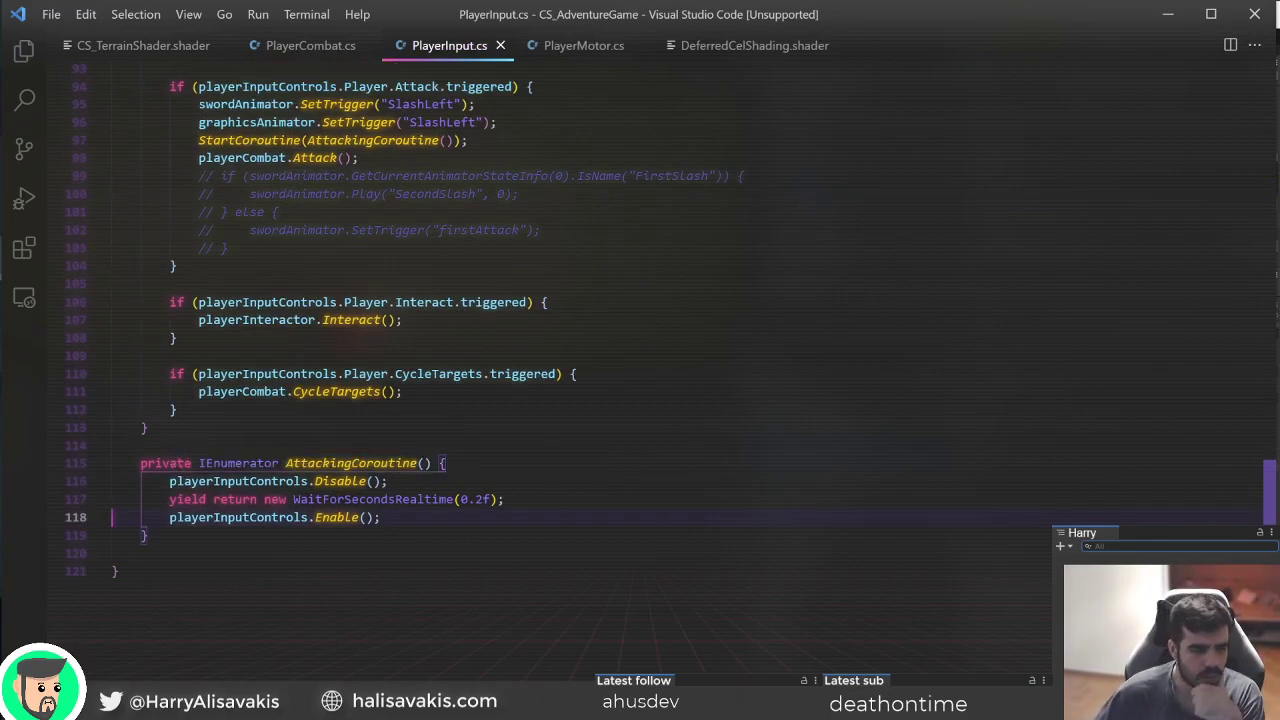
Switch to Unity, then bring the browser with the Death's Door gameplay video in front of it and widen its window.
key("alt+Tab")
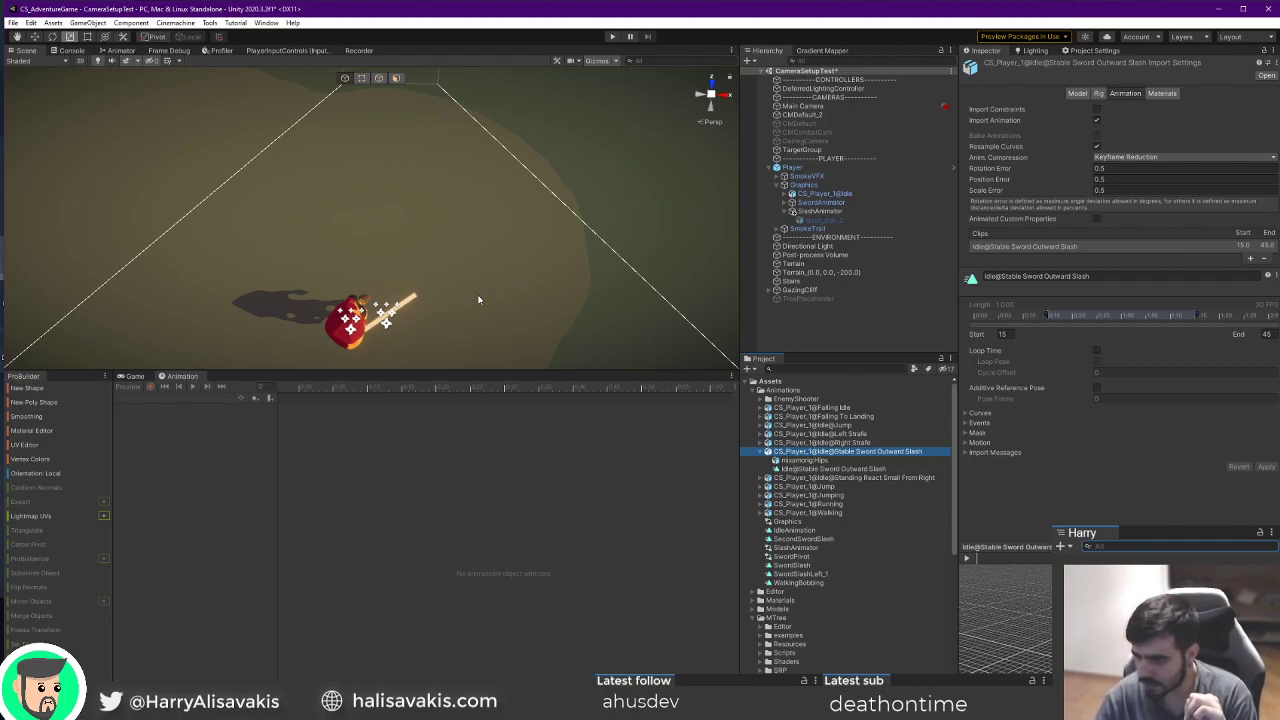
right_click_drag(459, 252, 508, 137)
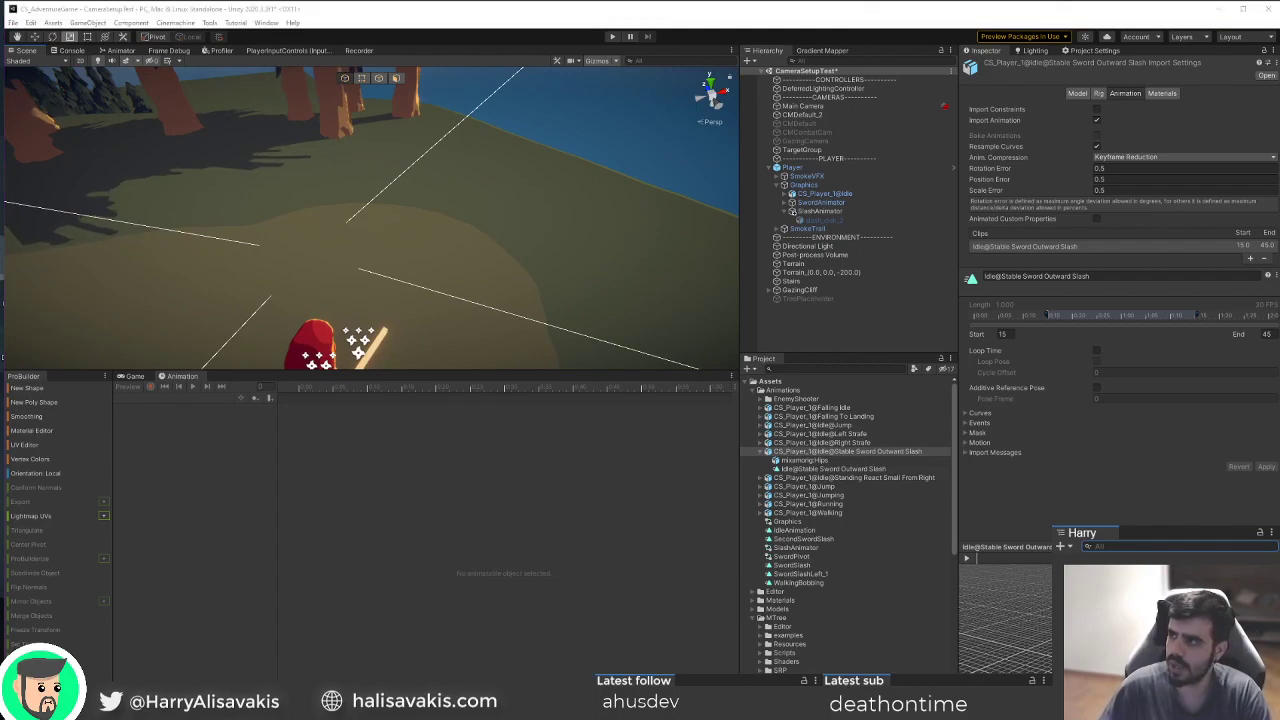
left_click_drag(0, 66, 765, 4)
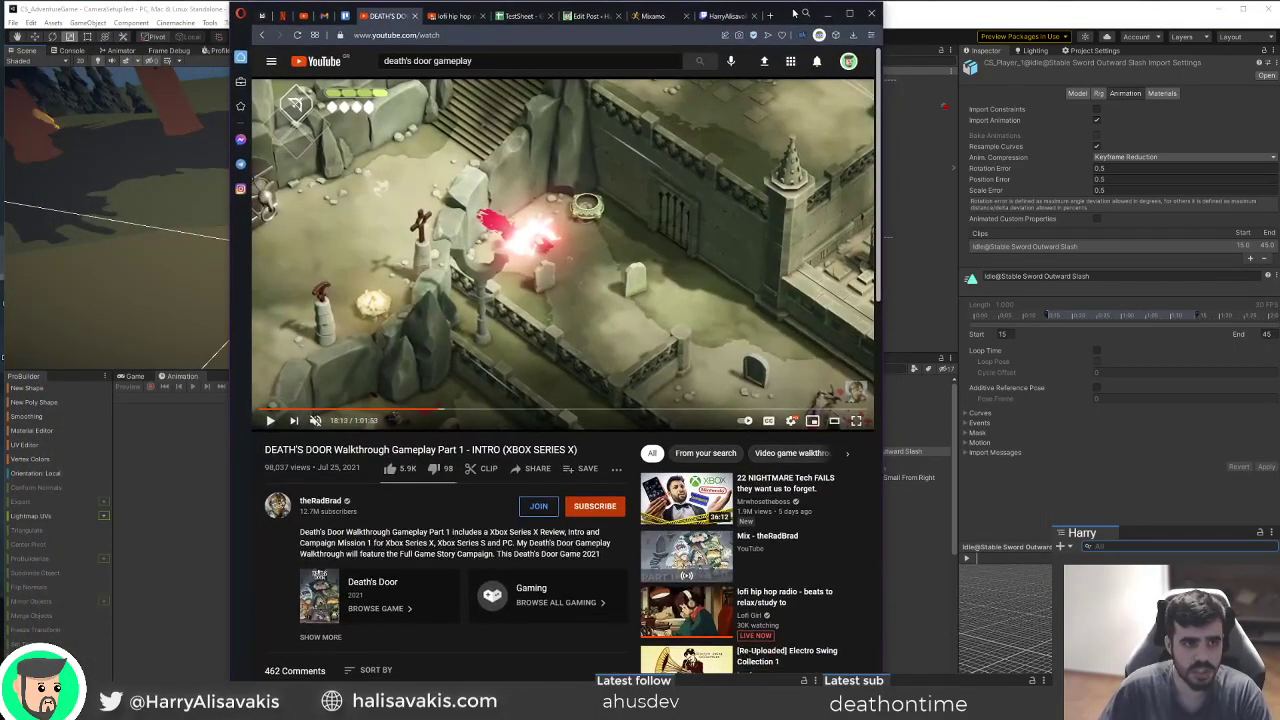
left_click_drag(884, 238, 1176, 240)
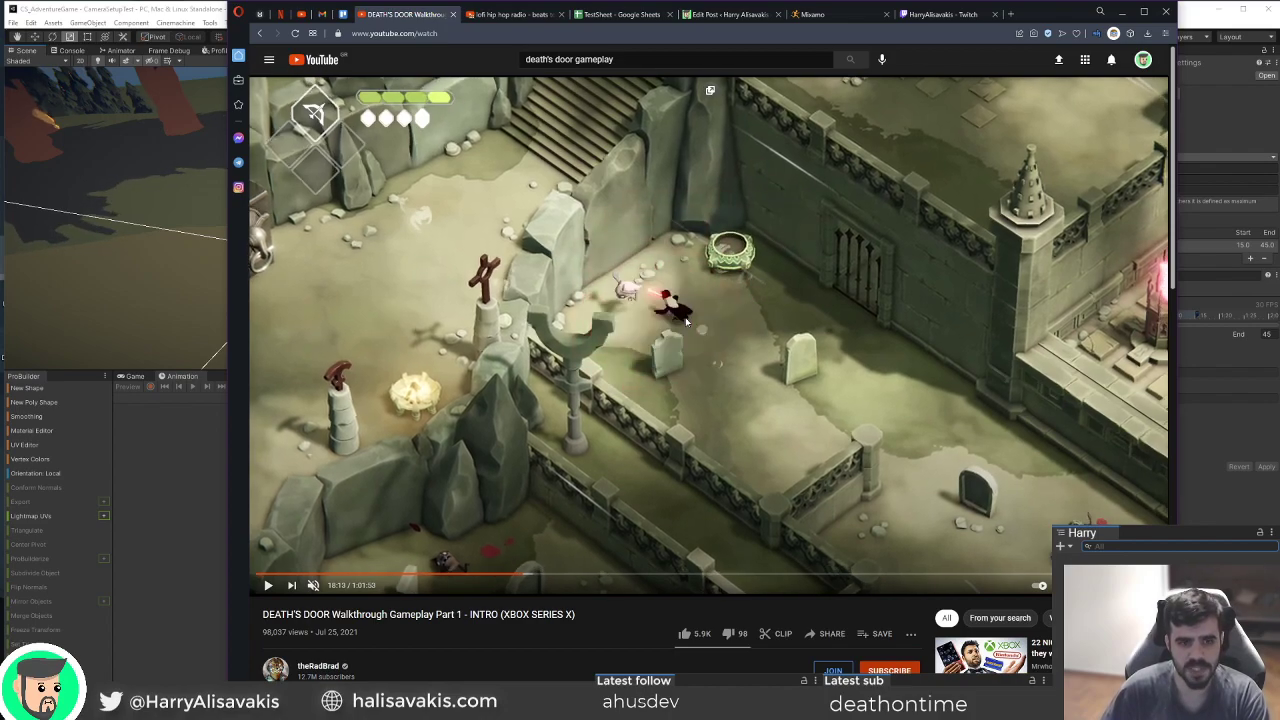
Step frame by frame through the sword slash at 18:13 of the Death's Door video to examine its effect timing, then move the browser away.
key("period")
key("period")
key("period")
key("comma")
key("period")
key("period")
key("comma")
key("period")
key("period")
key("period")
key("period")
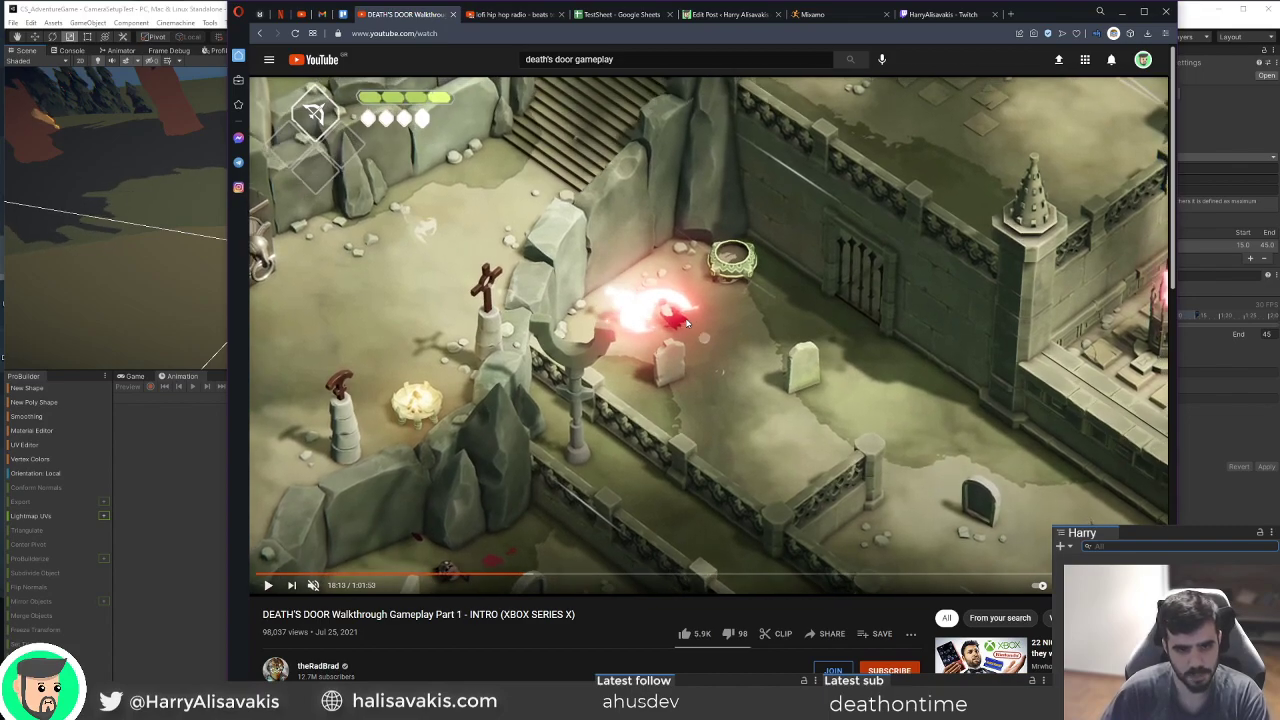
key("period")
key("period")
key("period")
key("period")
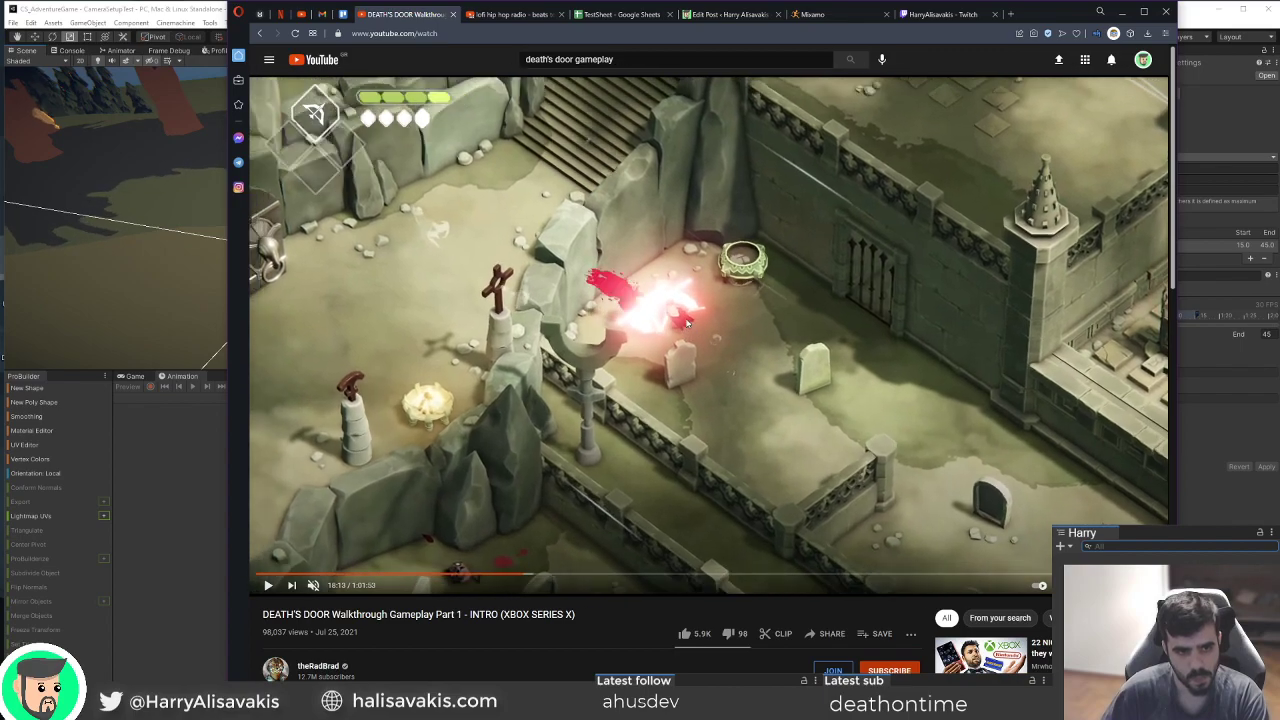
key("period")
key("period")
key("period")
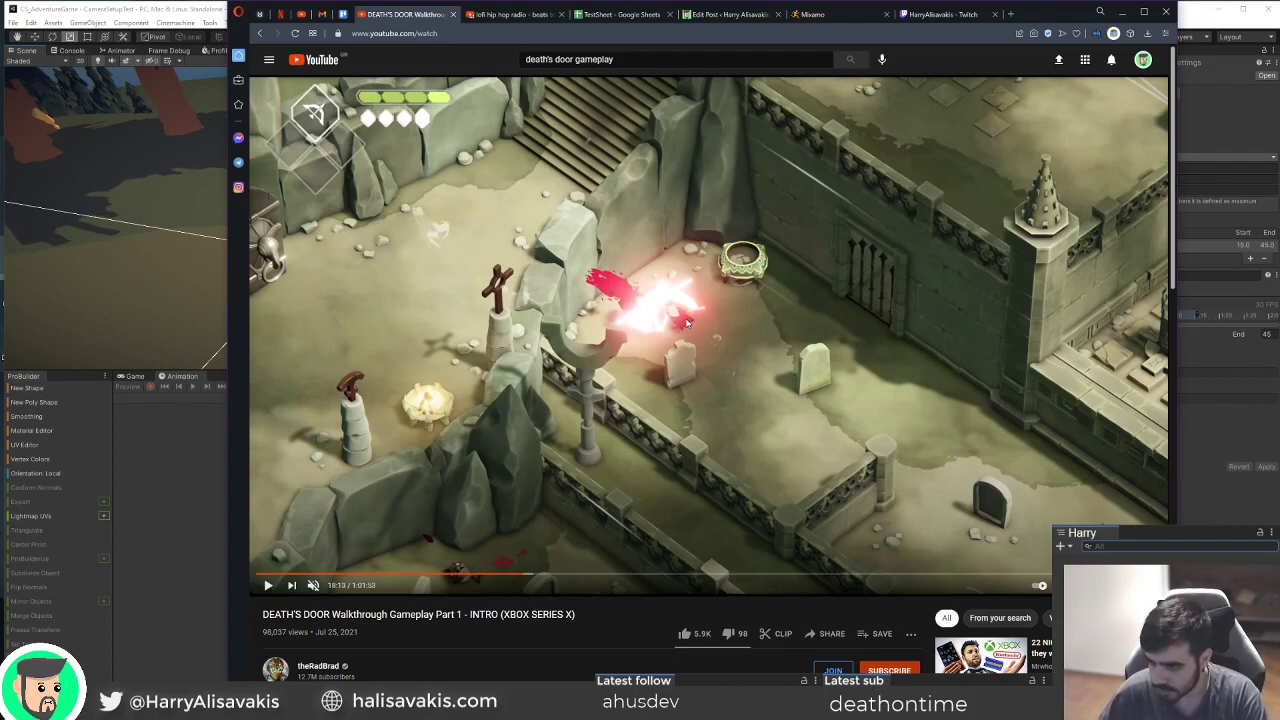
key("period")
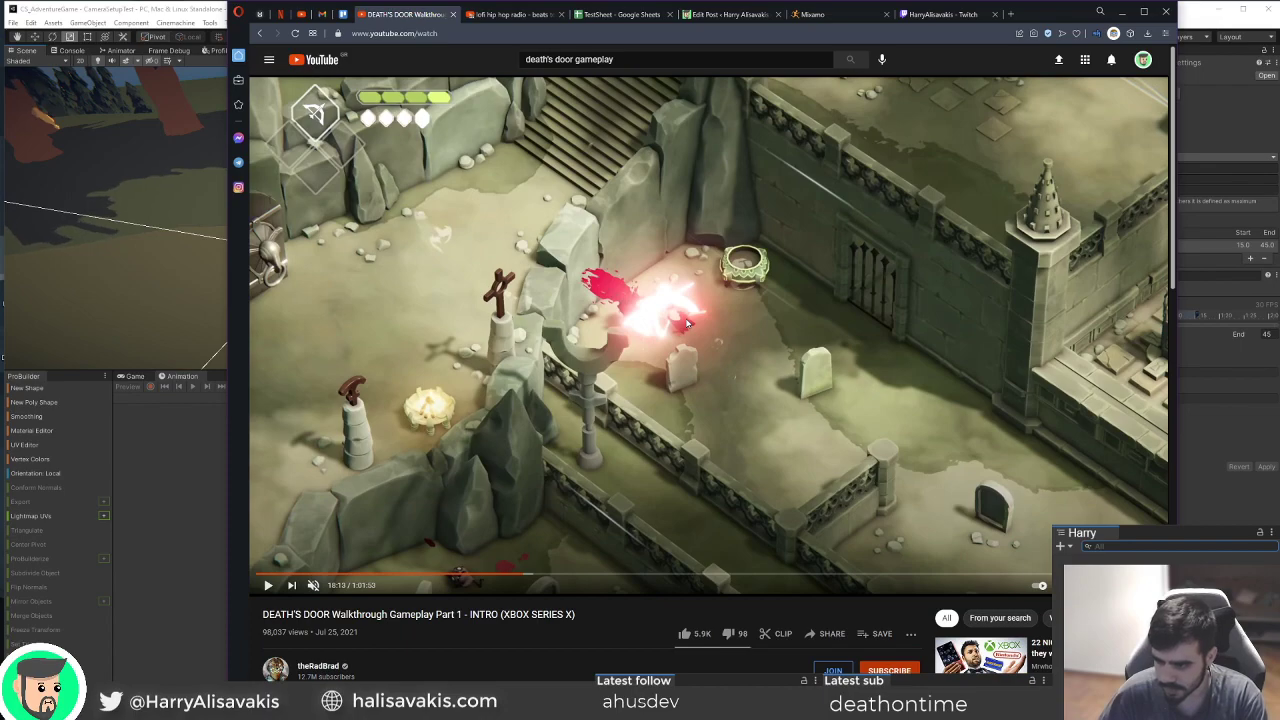
key("period")
key("period")
key("period")
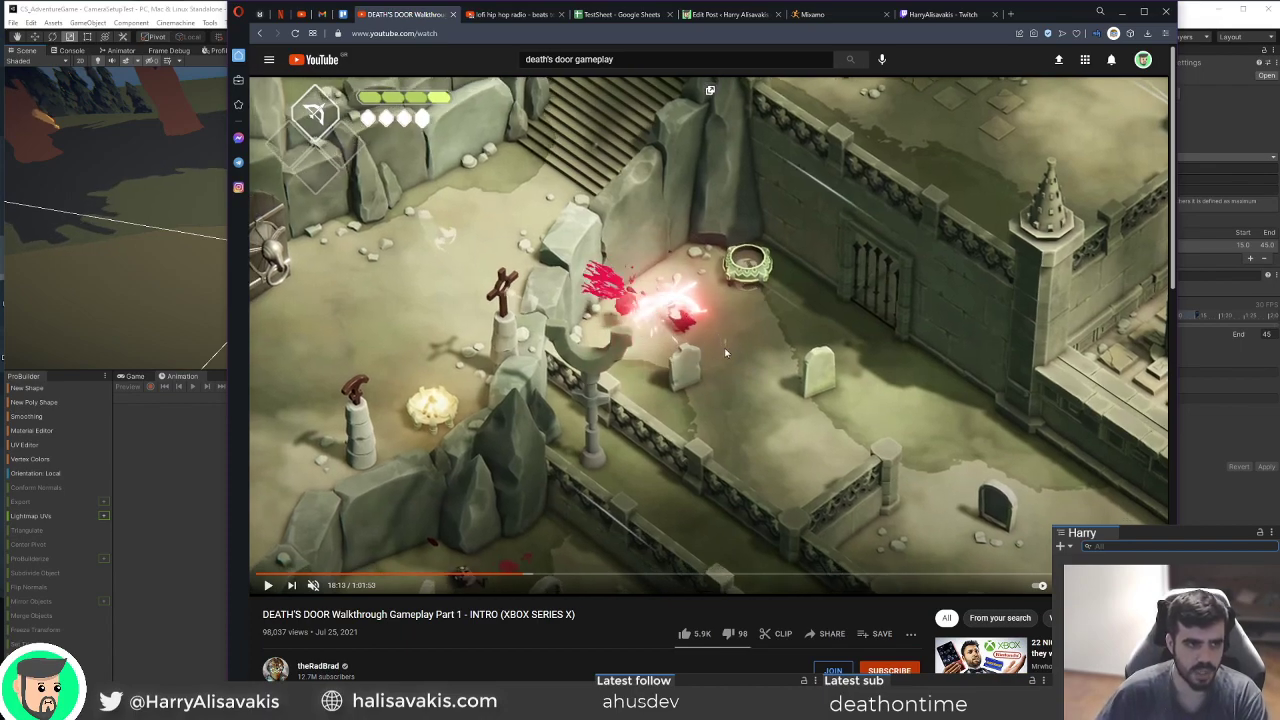
key("period")
key("period")
key("period")
key("comma")
key("comma")
key("comma")
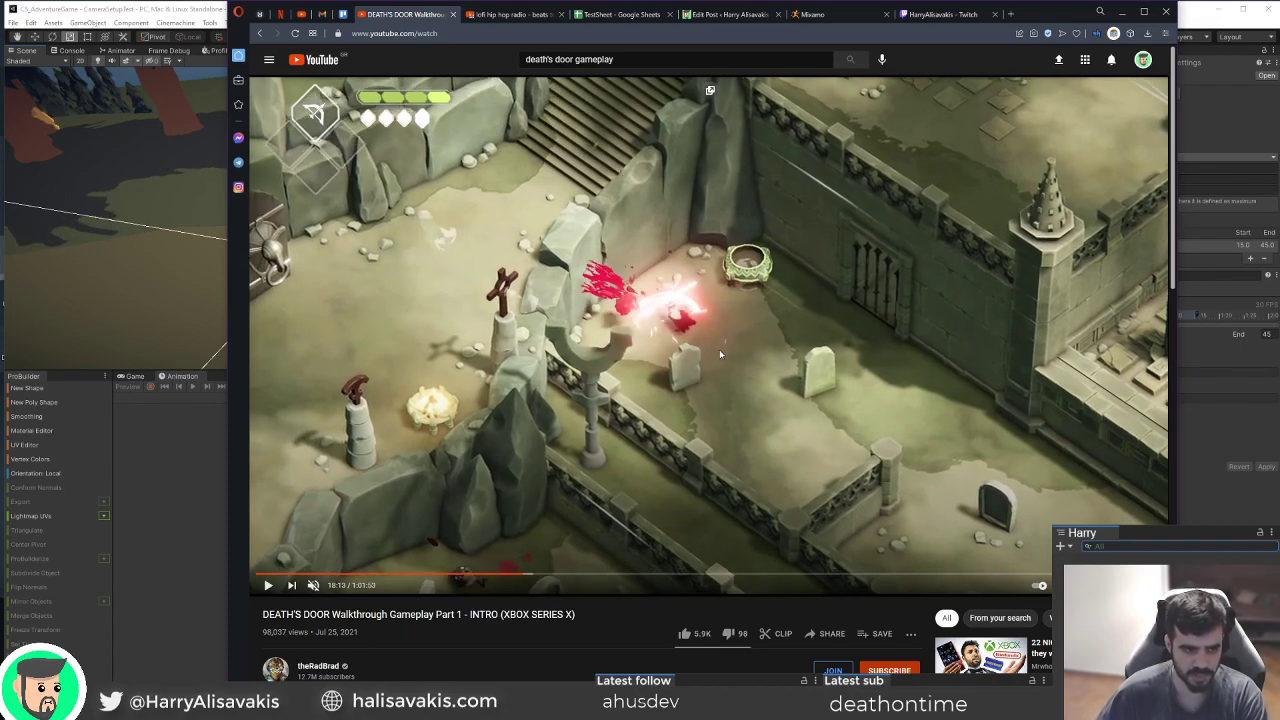
key("period")
key("period")
key("period")
key("period")
key("period")
key("period")
key("period")
key("period")
key("period")
key("period")
key("period")
key("period")
key("period")
key("period")
key("period")
key("period")
key("period")
key("period")
key("period")
key("period")
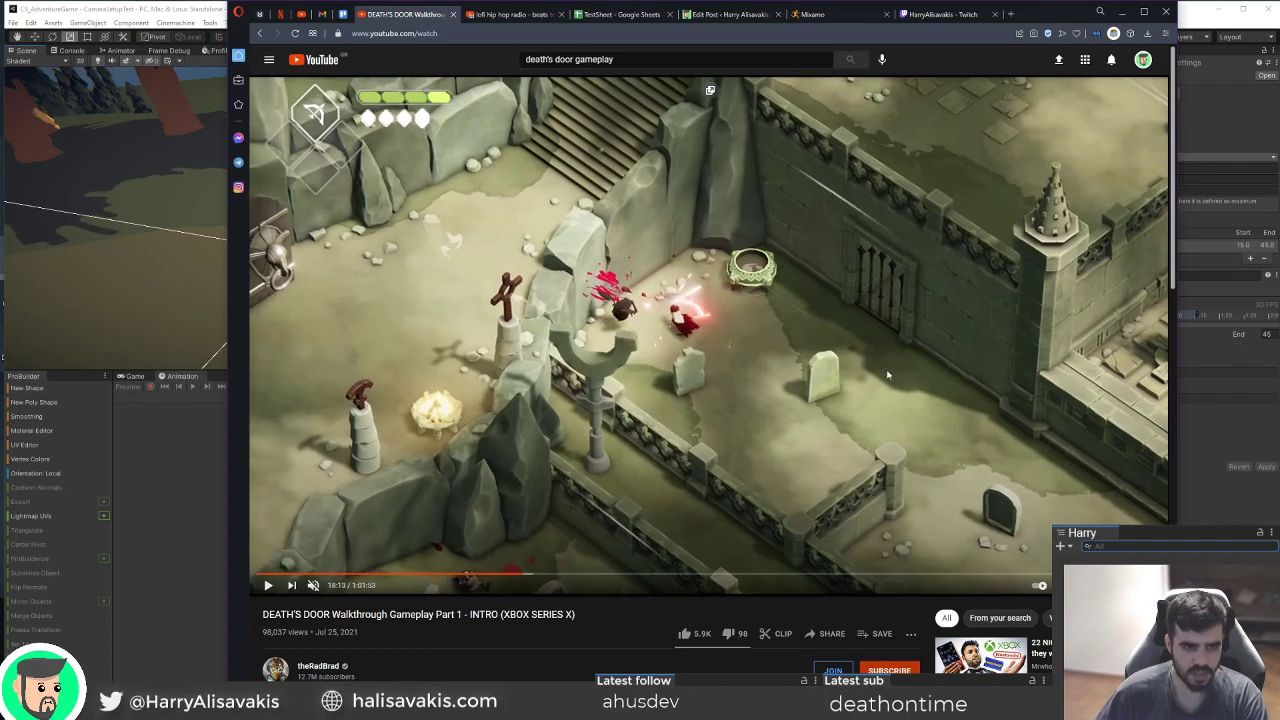
key("period")
key("period")
key("period")
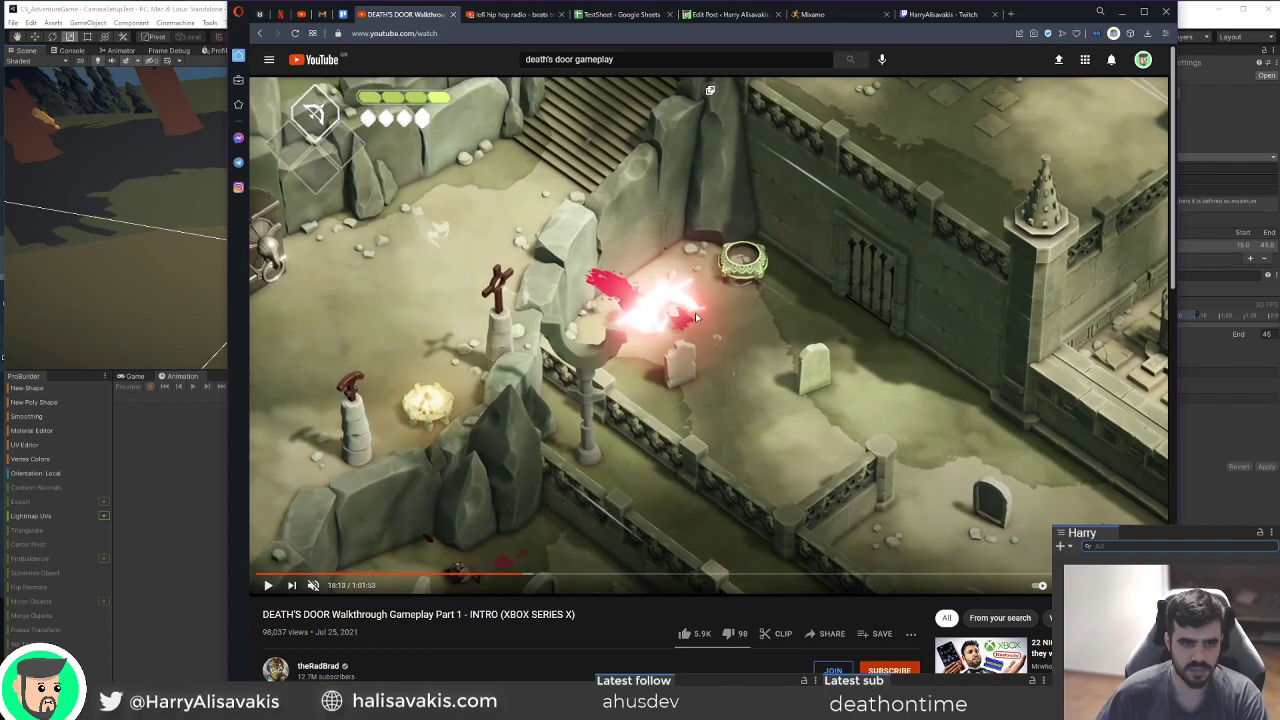
left_click_drag(1062, 13, 1279, 120)
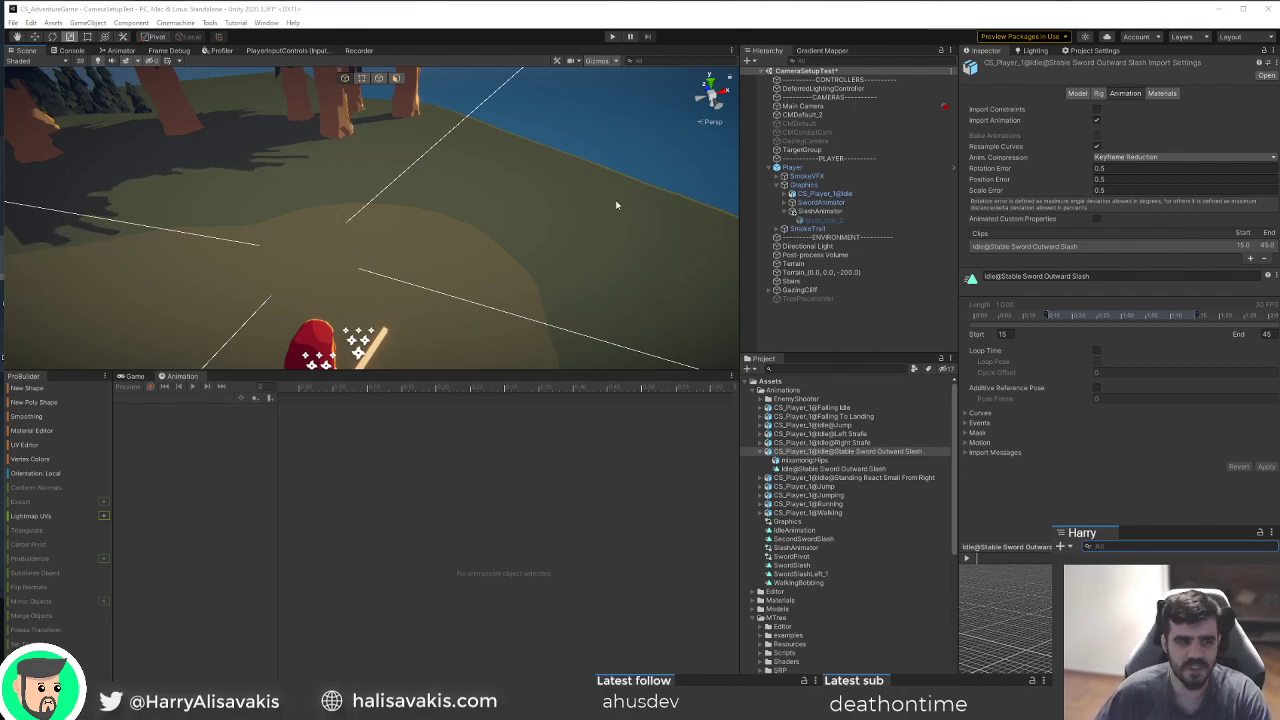
Set the Stable Sword Outward Slash clip's start frame to 23 and apply the import settings.
left_click_drag(617, 205, 357, 323, "alt")
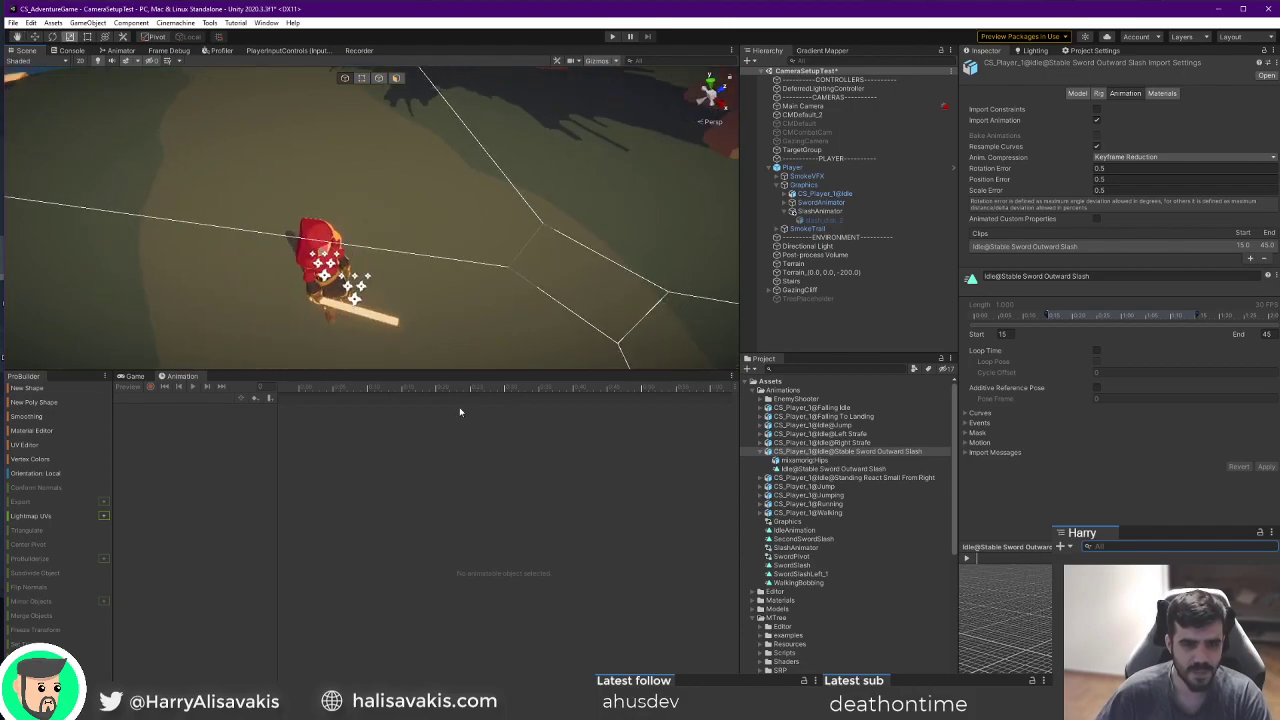
left_click_drag(1048, 316, 1048, 316)
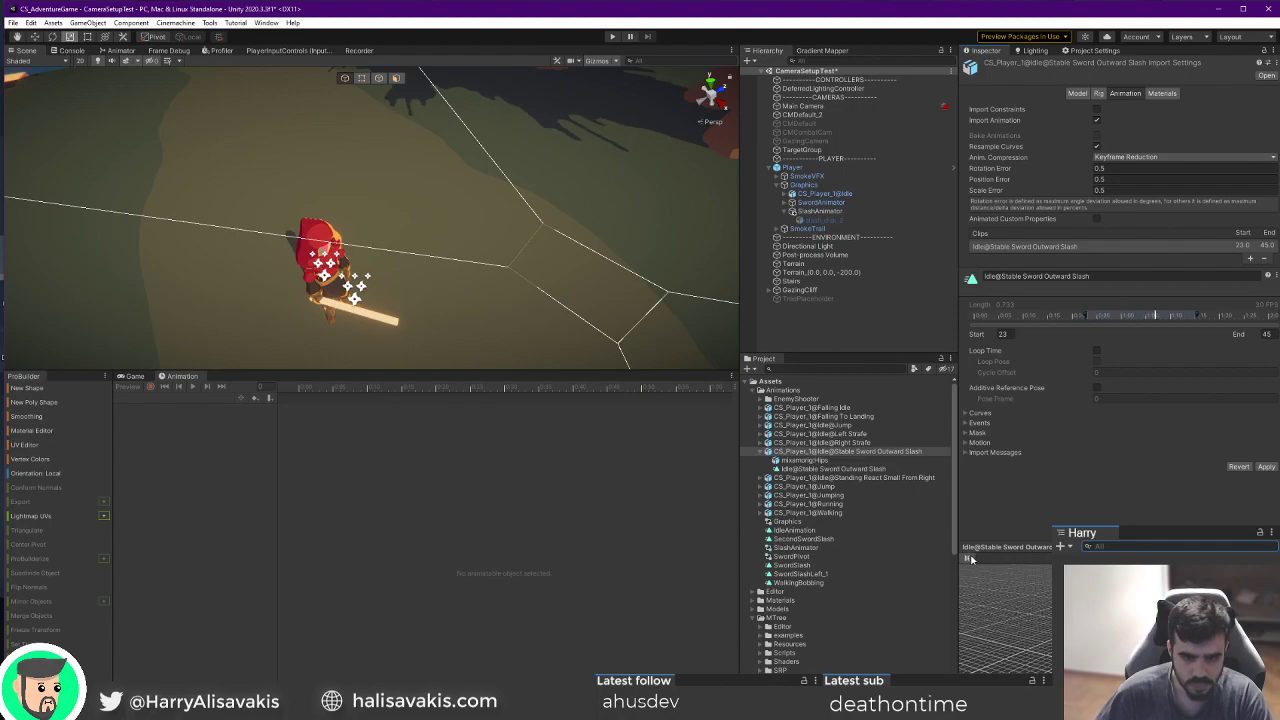
left_click(1265, 467)
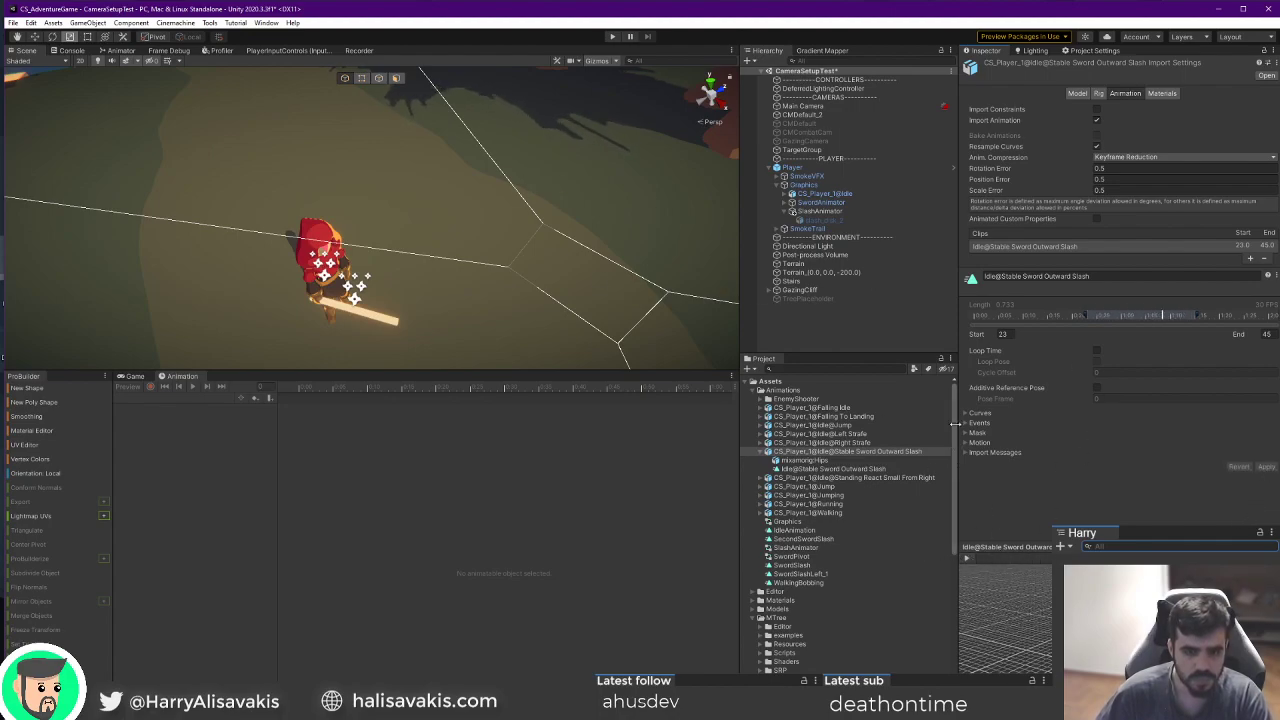
Play the game and trigger several sword attacks to check the trimmed slash animation.
left_click(614, 36)
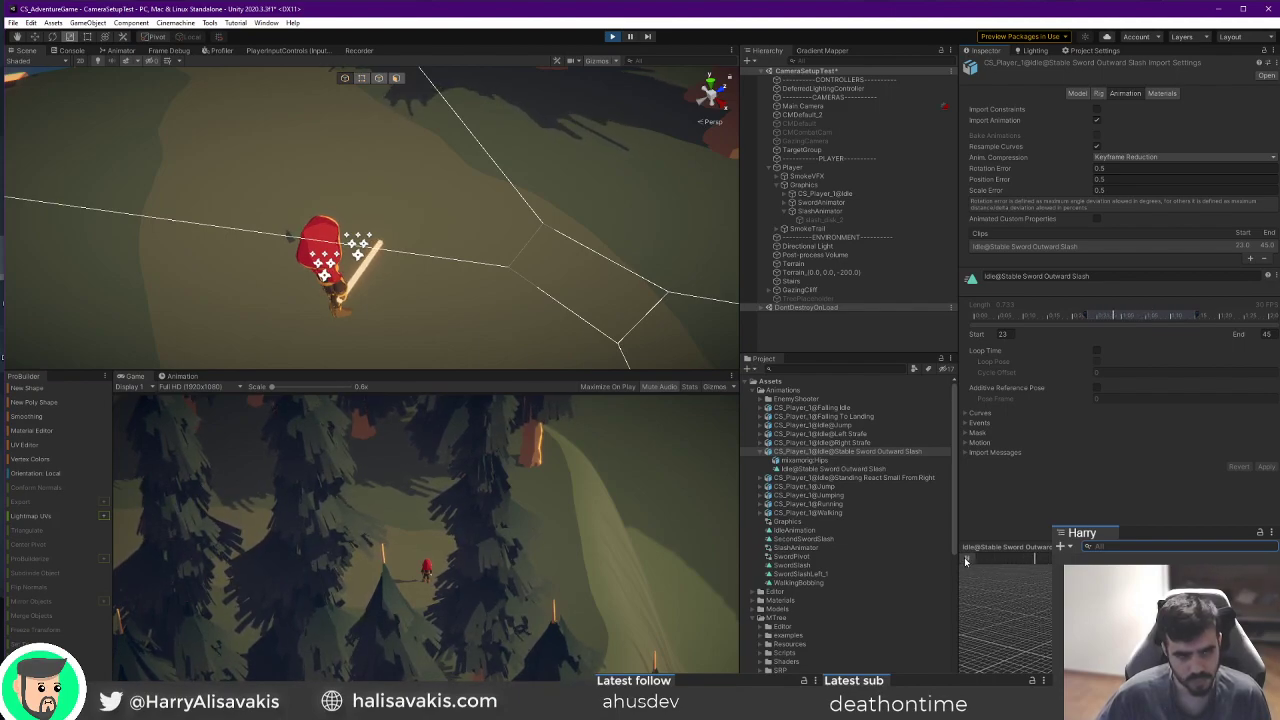
left_click(441, 522)
left_click(441, 522)
left_click(441, 522)
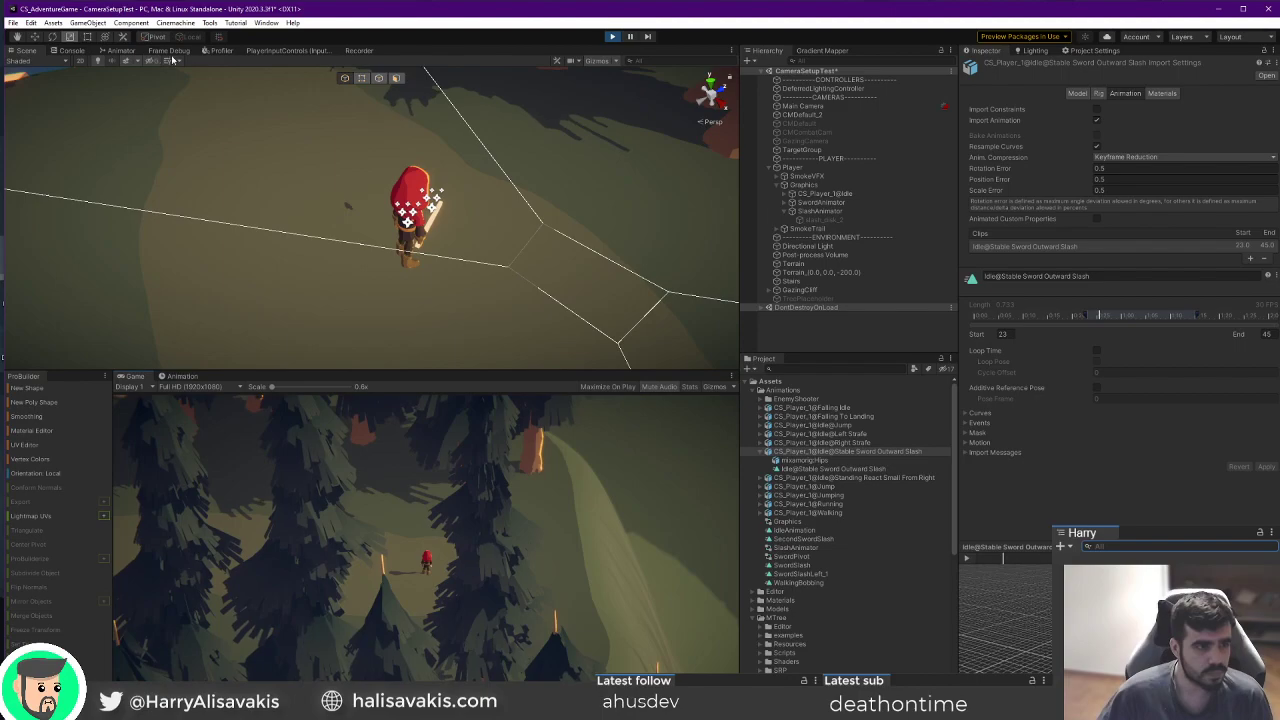
In the CS_Player_1@Idle animator controller, set the exit time of the SlashLeft to Movement transition to 0.87 and preview the transition.
left_click(121, 50)
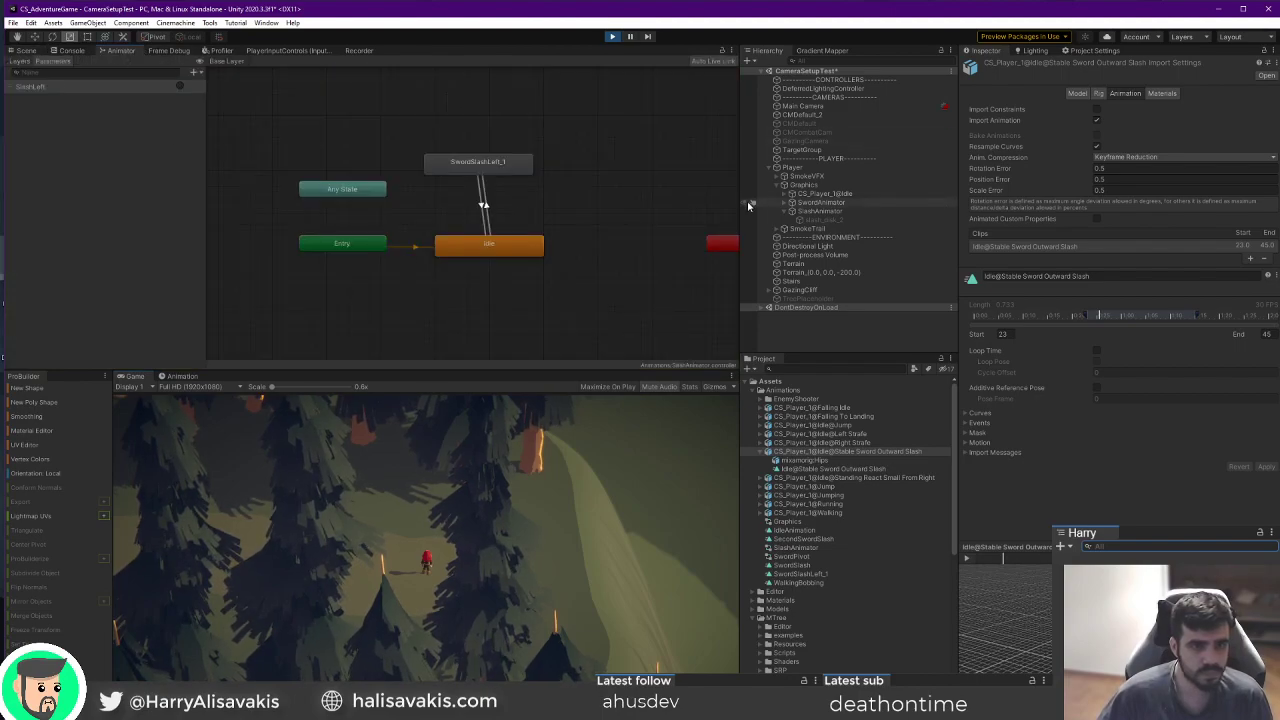
left_click(825, 193)
middle_click_drag(524, 192, 584, 188)
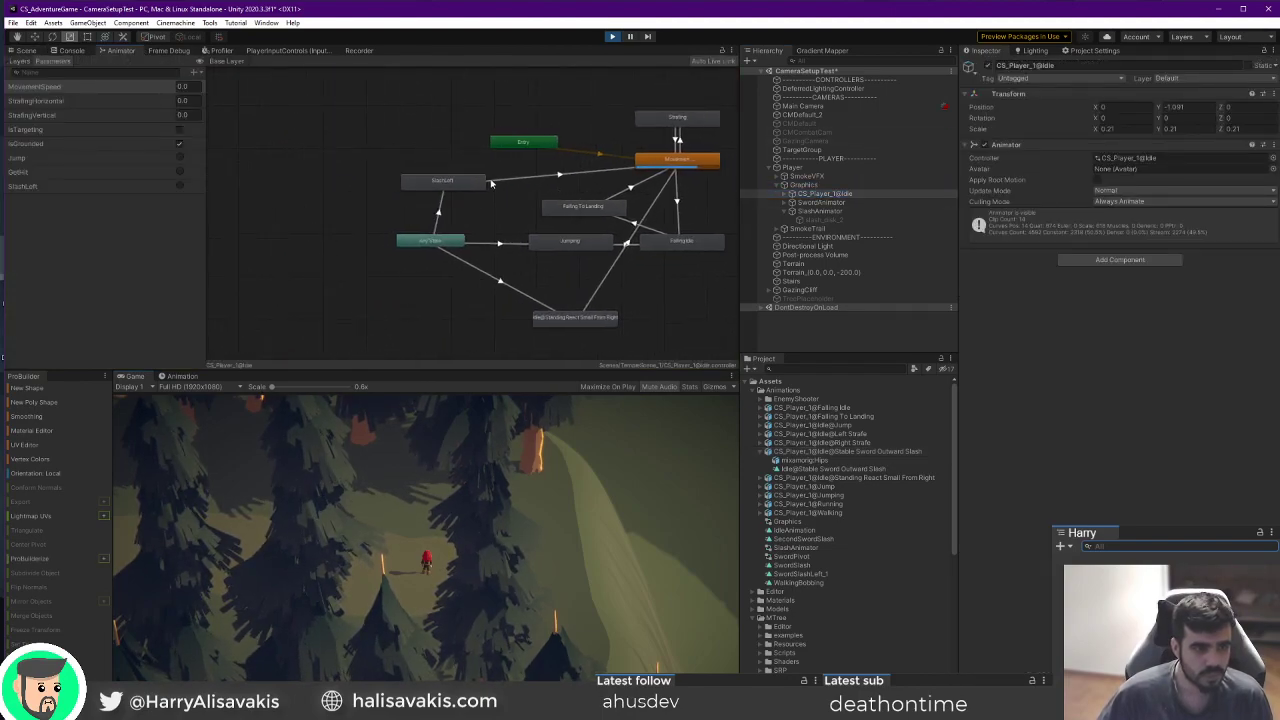
left_click(491, 181)
left_click(967, 180)
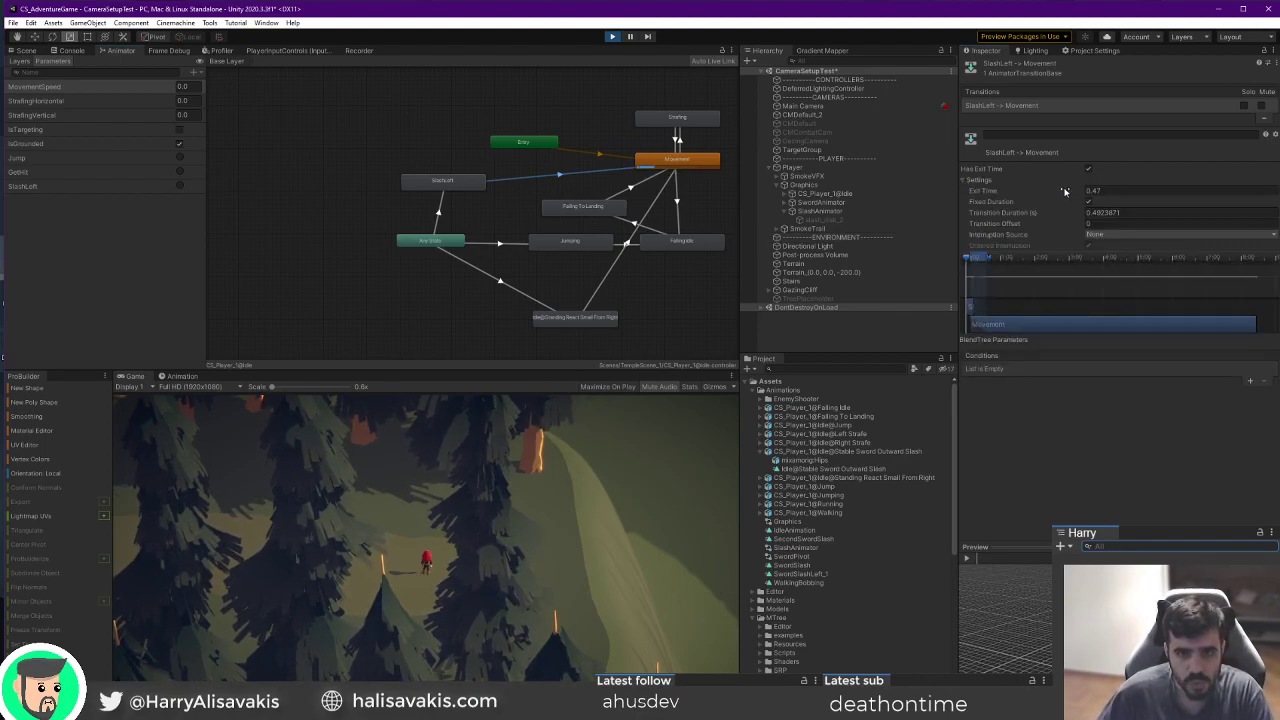
left_click_drag(1064, 191, 1068, 195)
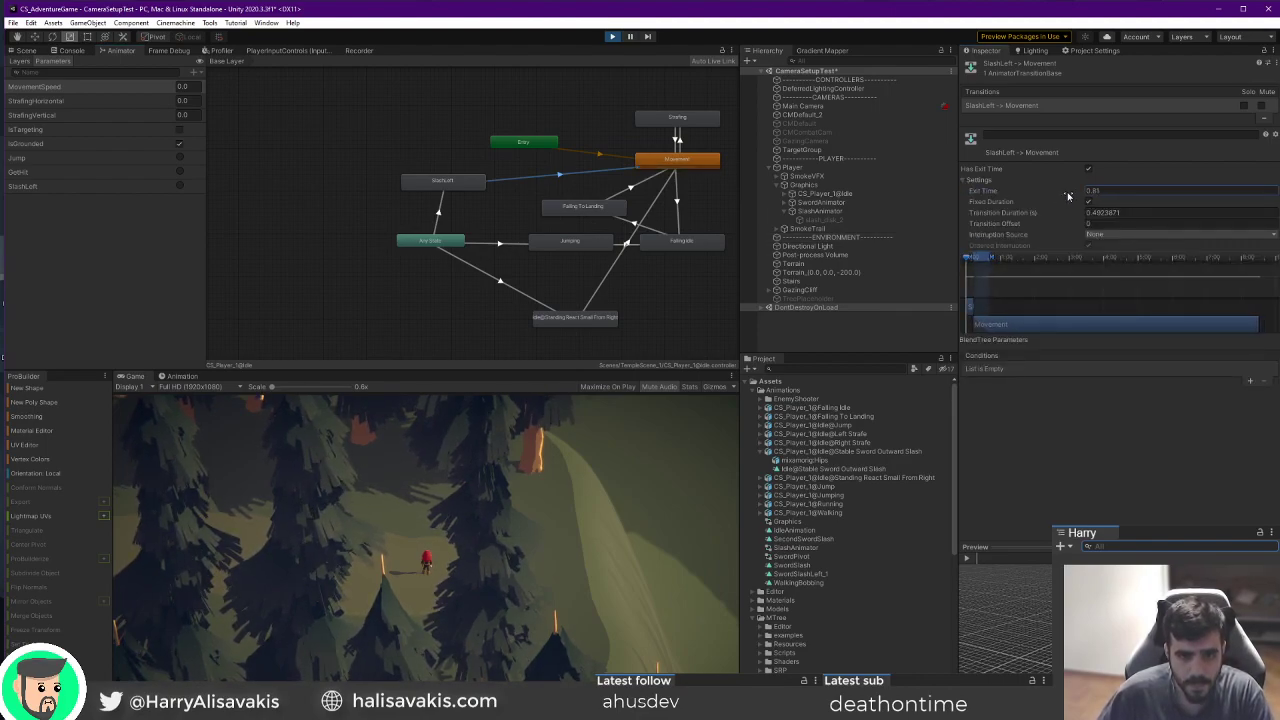
left_click(966, 560)
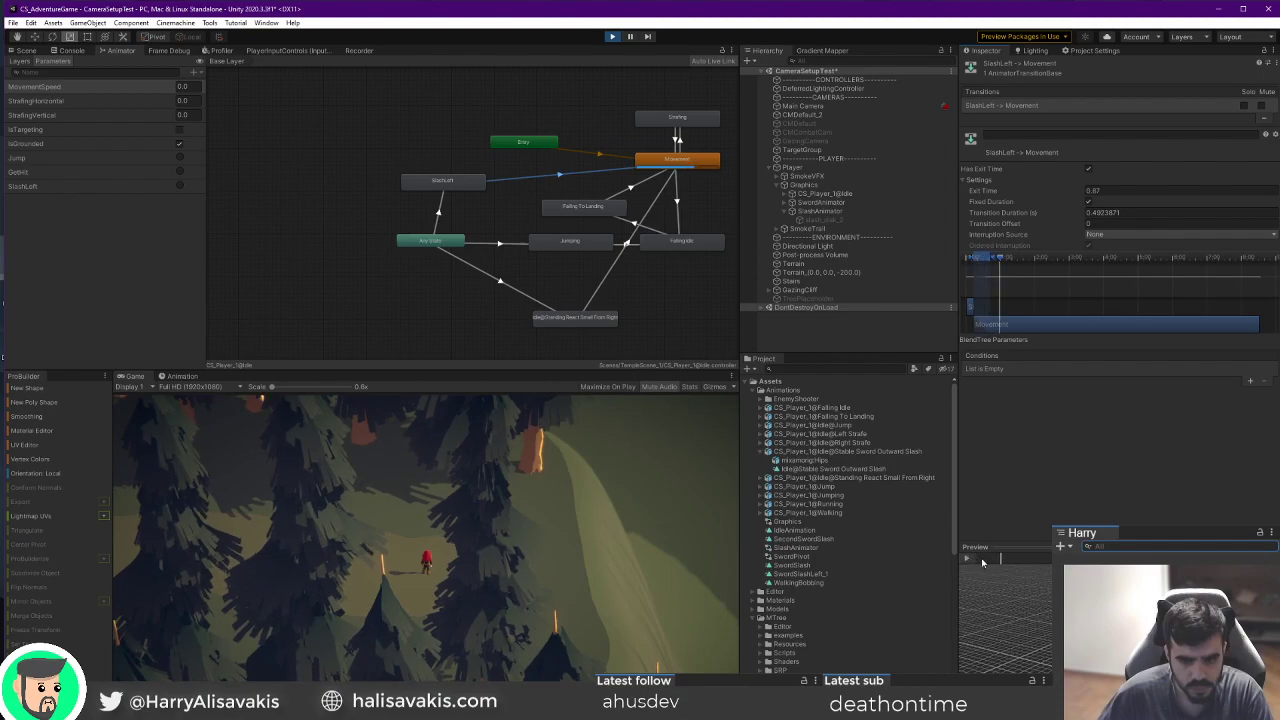
Return to the scene view and play-test repeated sword attacks while standing and while running in different directions.
left_click(14, 51)
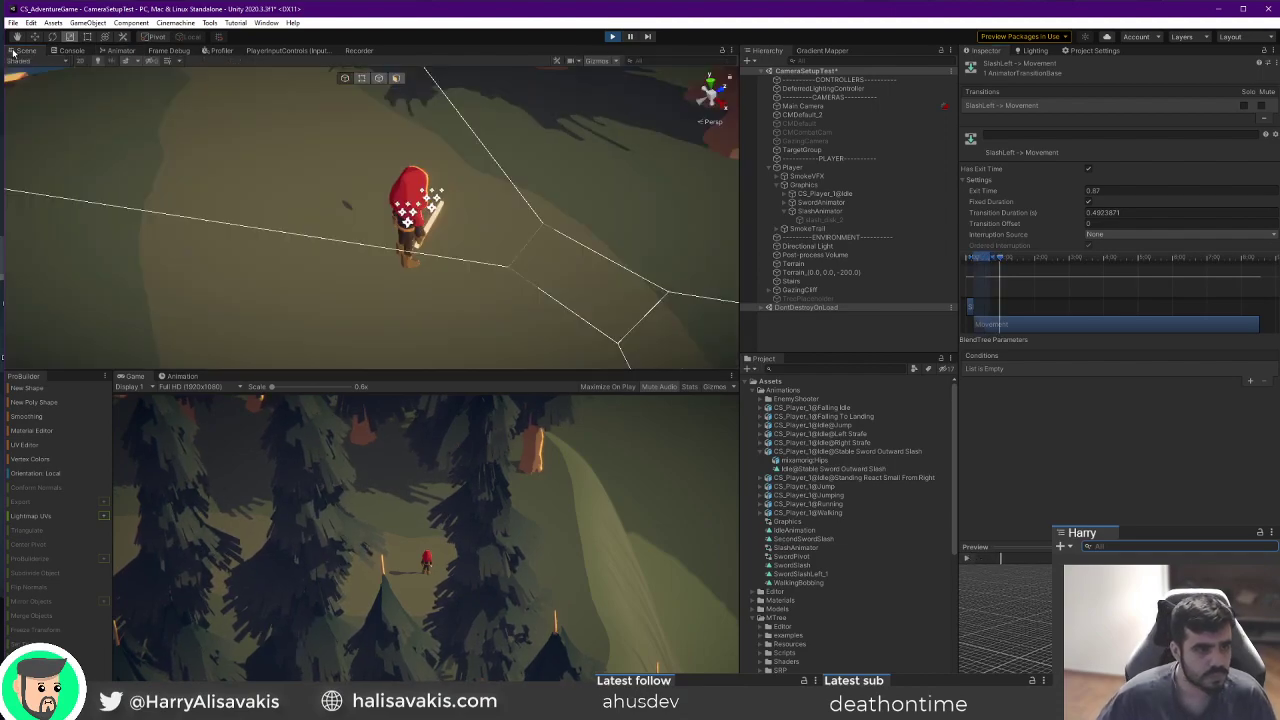
left_click(422, 625)
left_click(422, 626)
left_click(422, 626)
left_click(422, 626)
key("d")
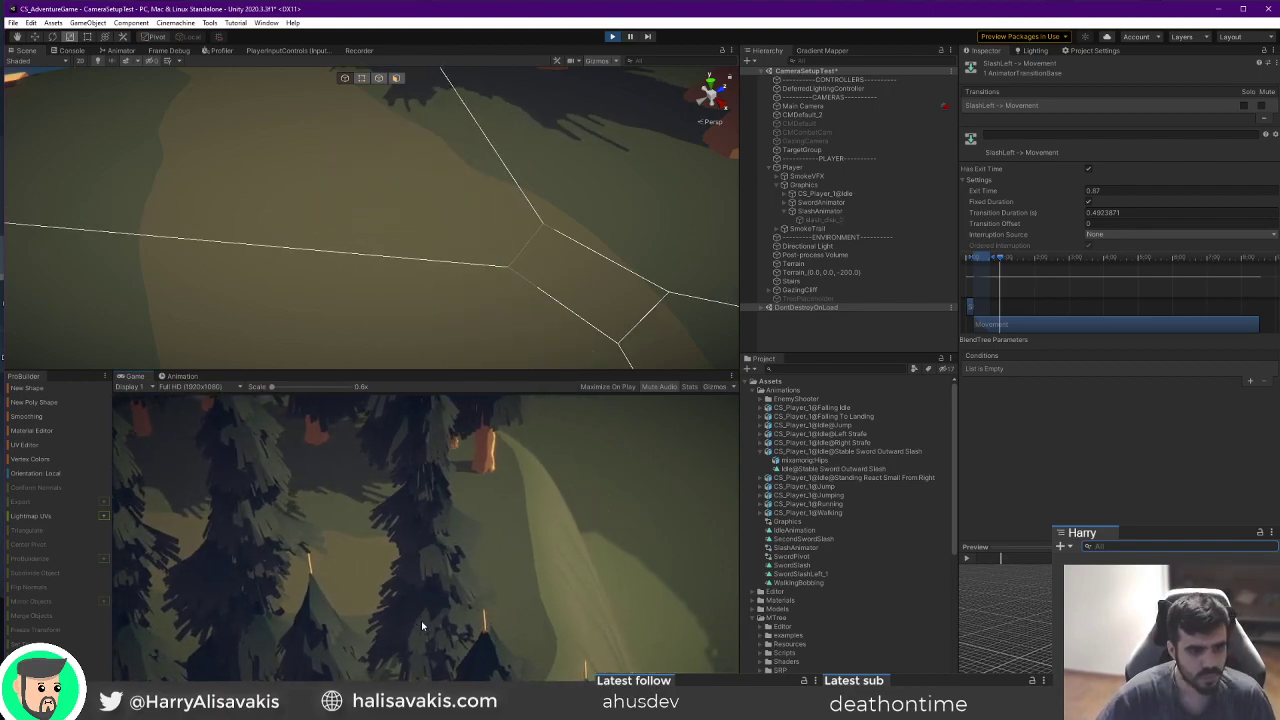
left_click(422, 626)
left_click(422, 626)
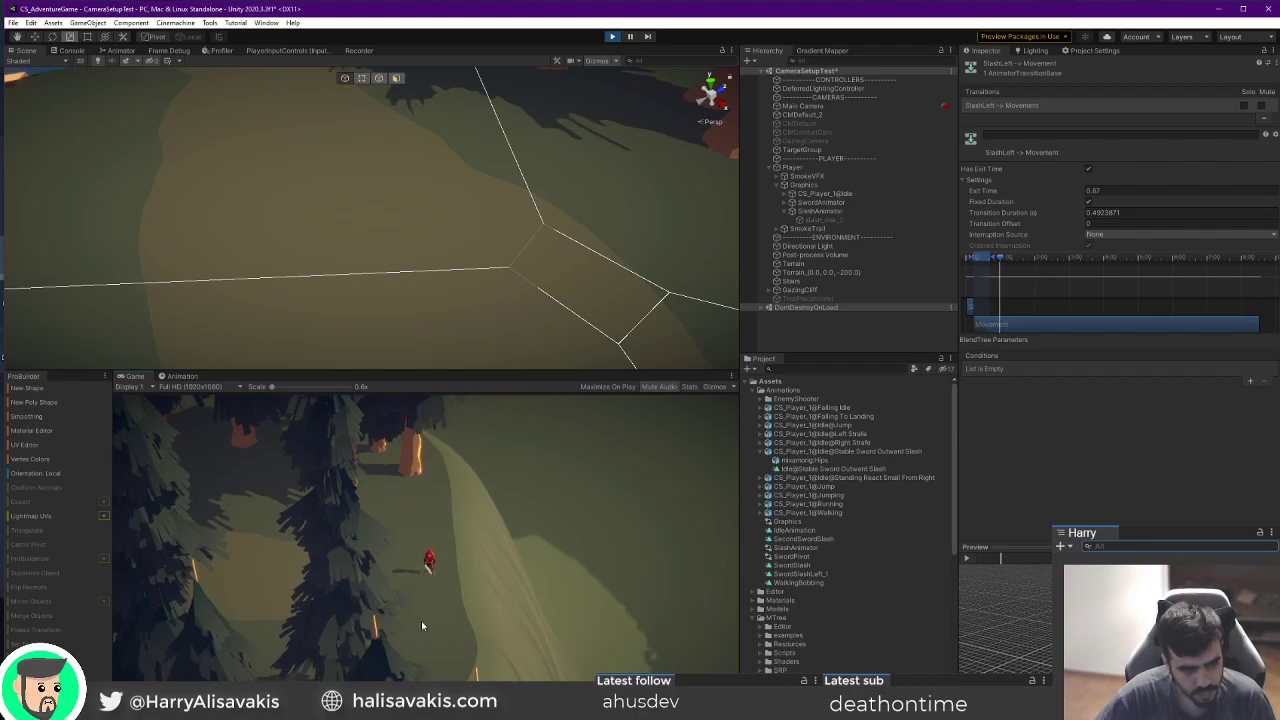
key("a")
left_click(421, 626)
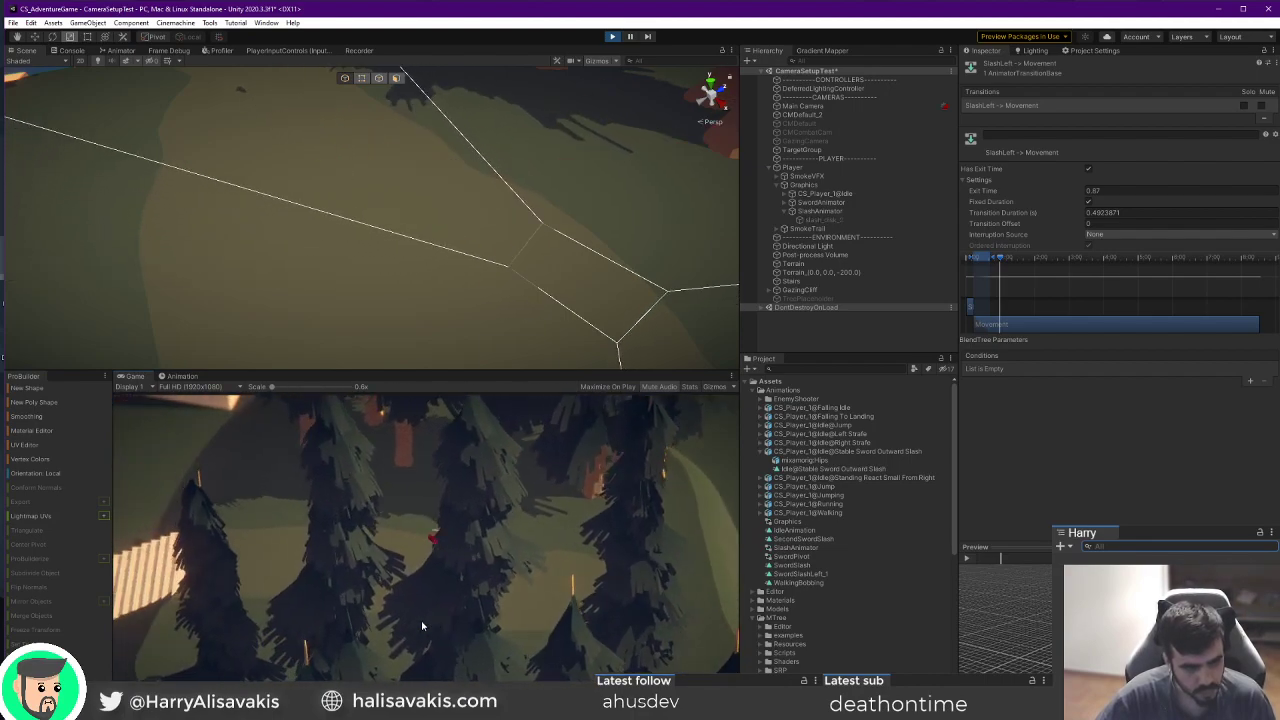
left_click(422, 626)
key("d")
left_click(422, 626)
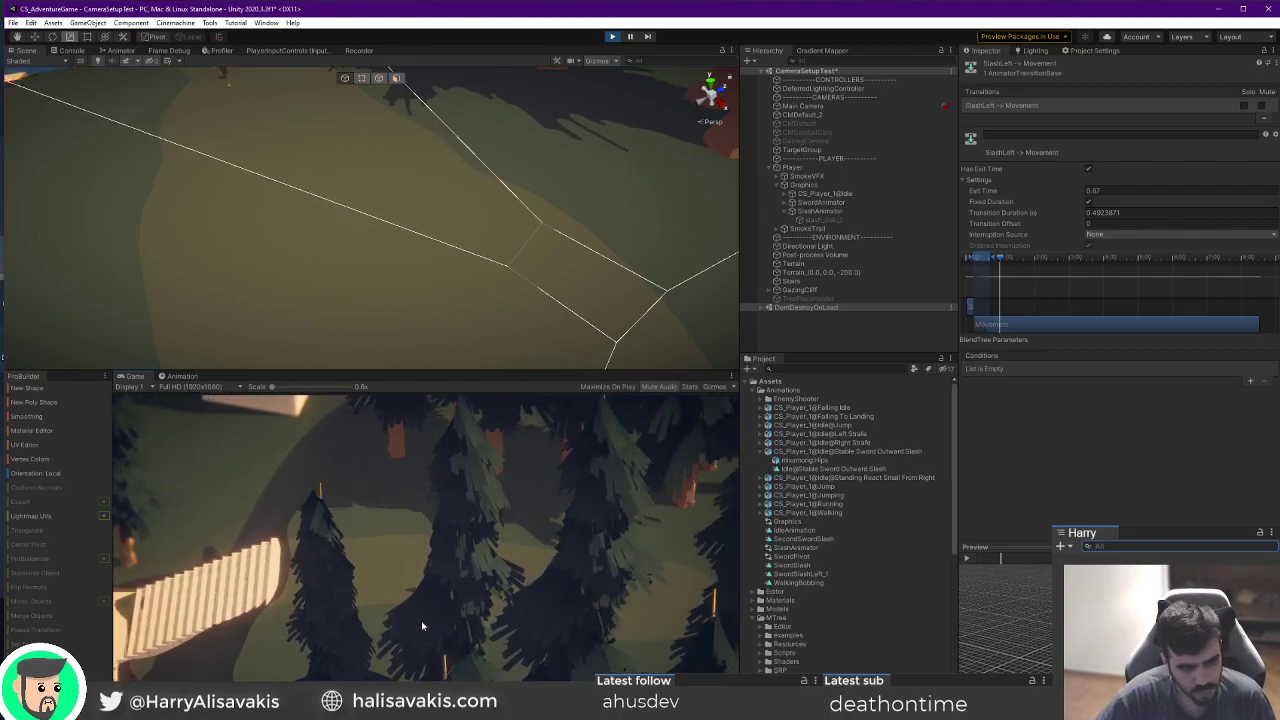
key("d")
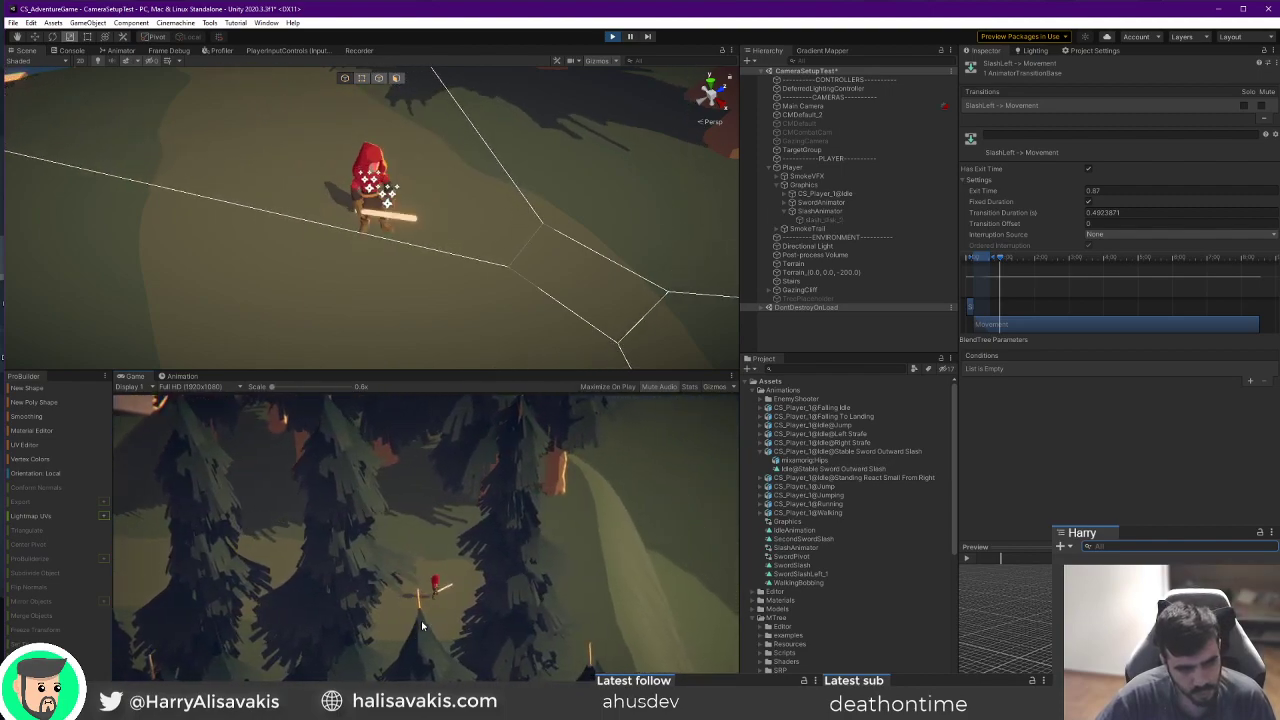
key("d")
key("s")
left_click(422, 626)
key("a")
key("w")
key("d")
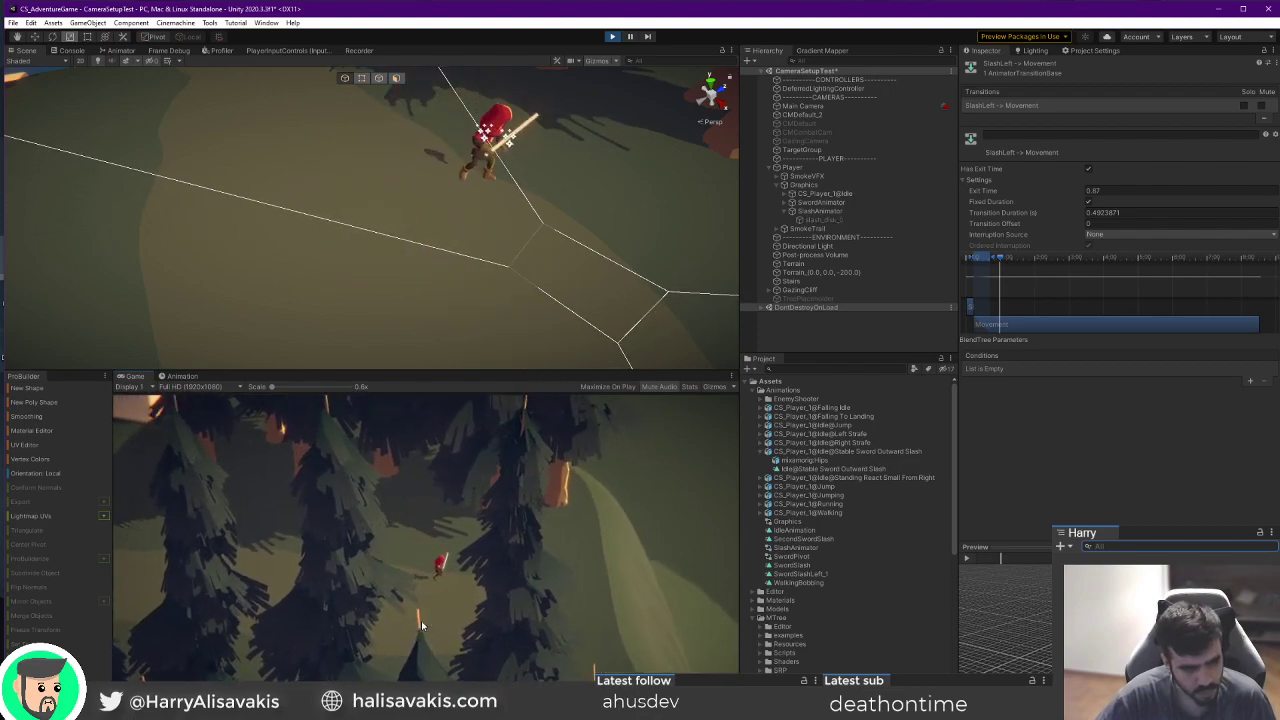
key("s")
key("d")
key("s")
key("a")
left_click(422, 626)
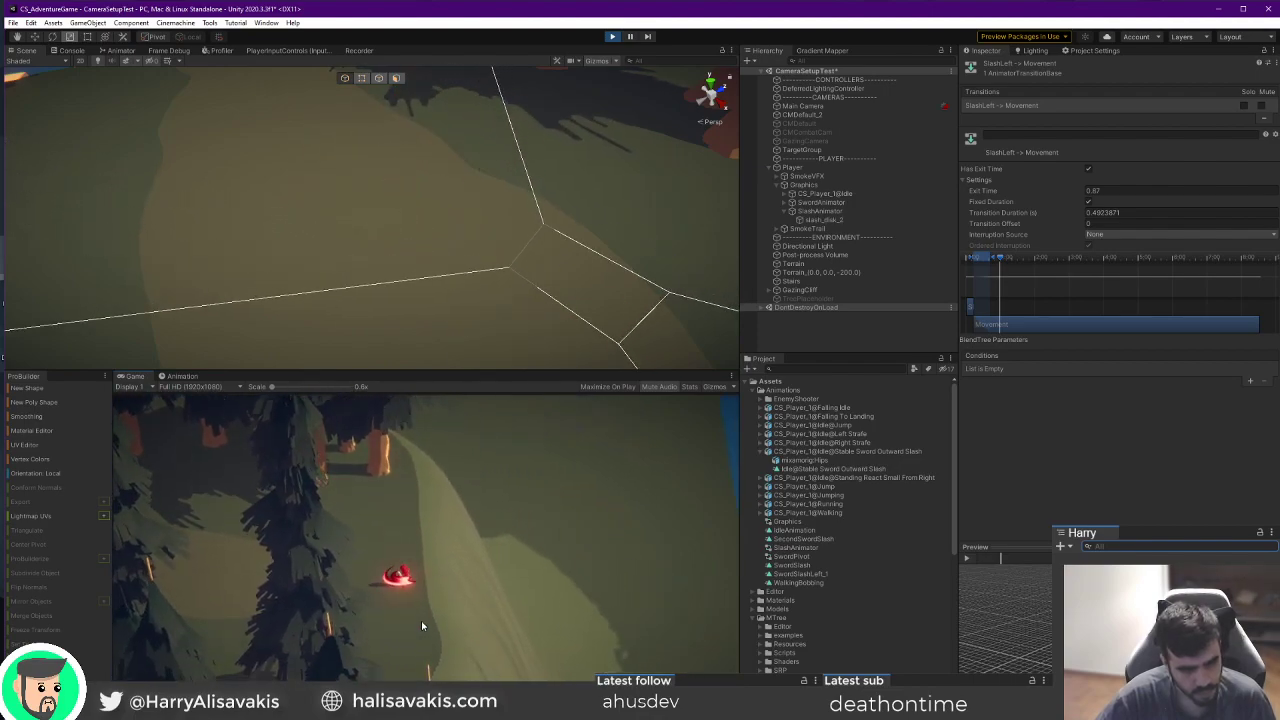
key("w")
key("d")
key("s")
left_click(422, 626)
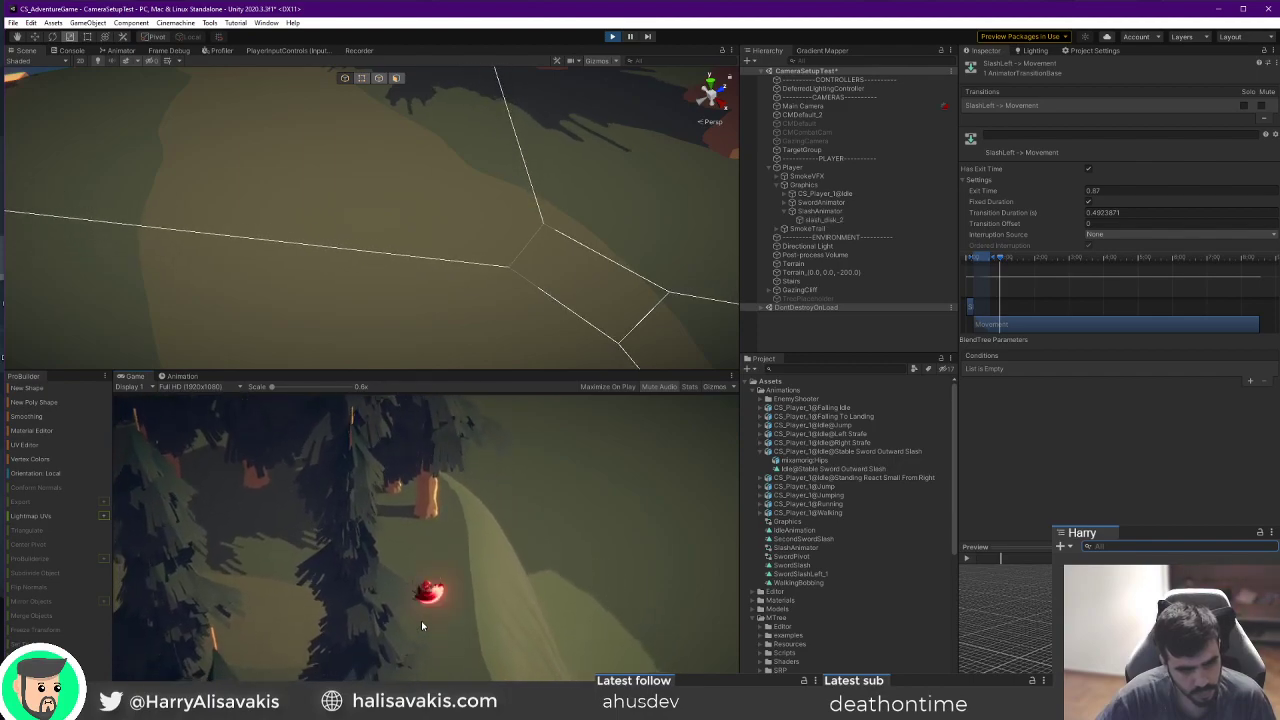
left_click(421, 626)
key("w")
key("a")
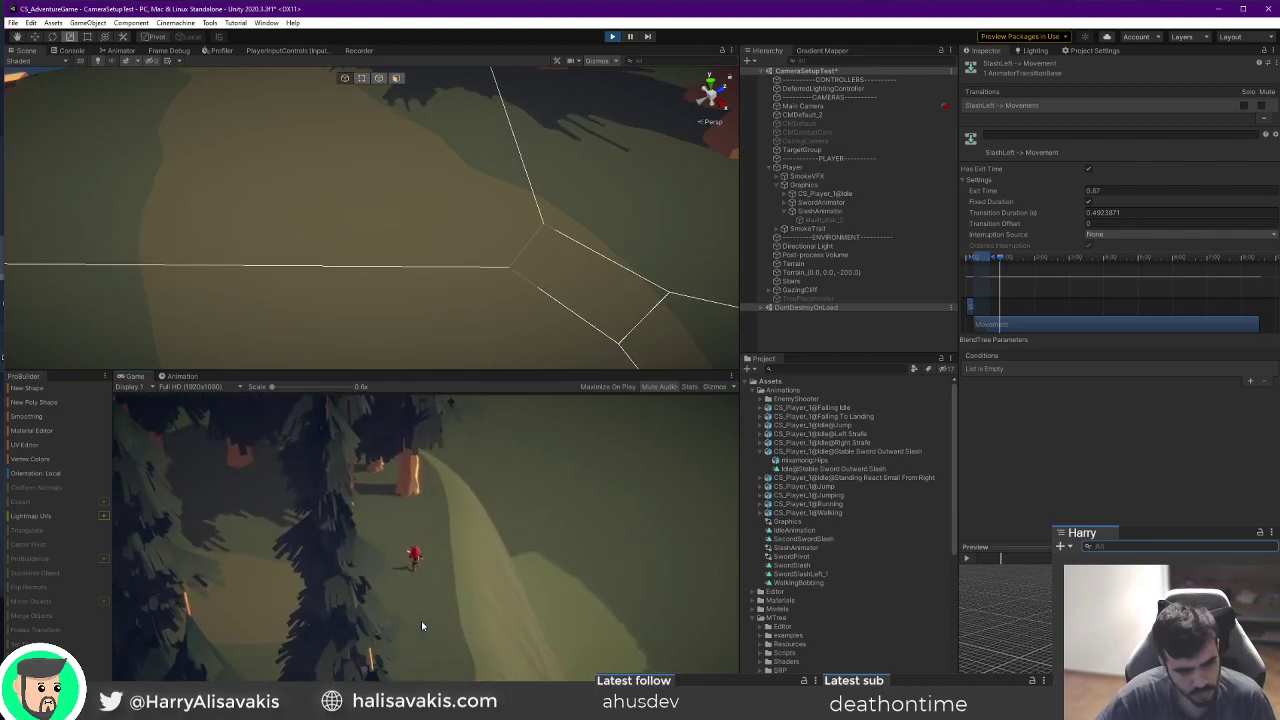
key("s")
left_click(421, 622)
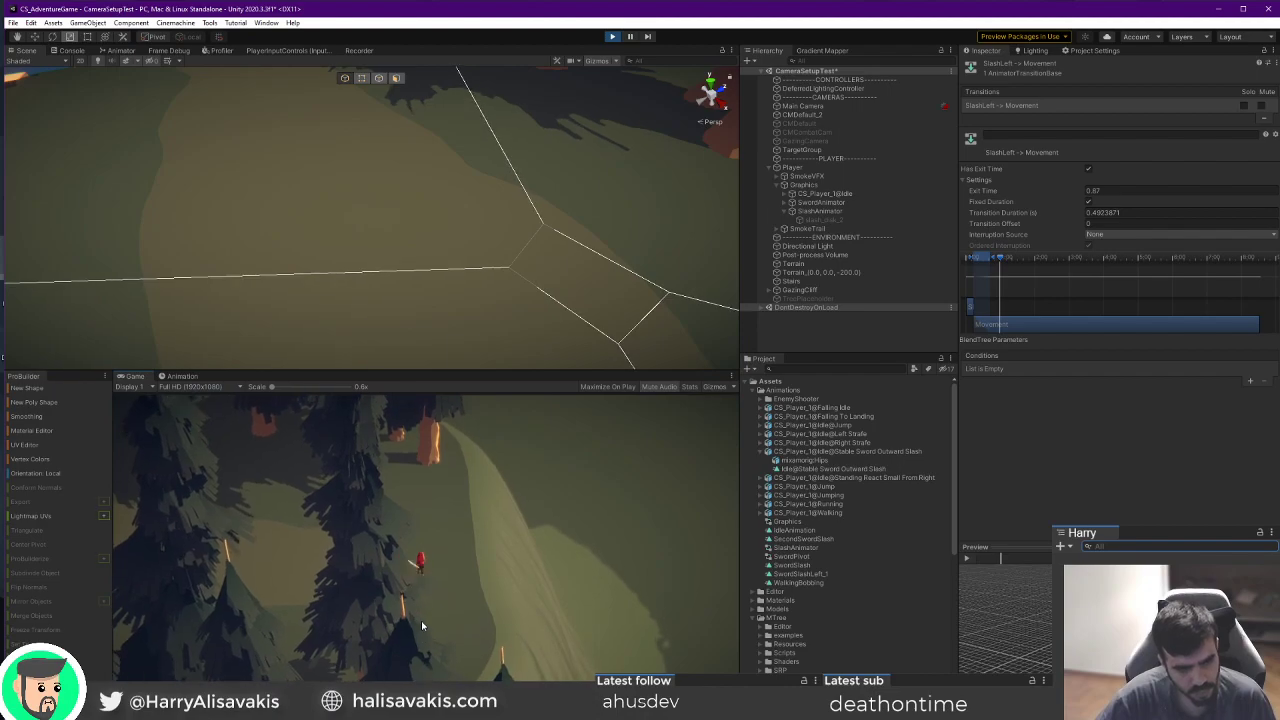
key("w")
left_click(421, 625)
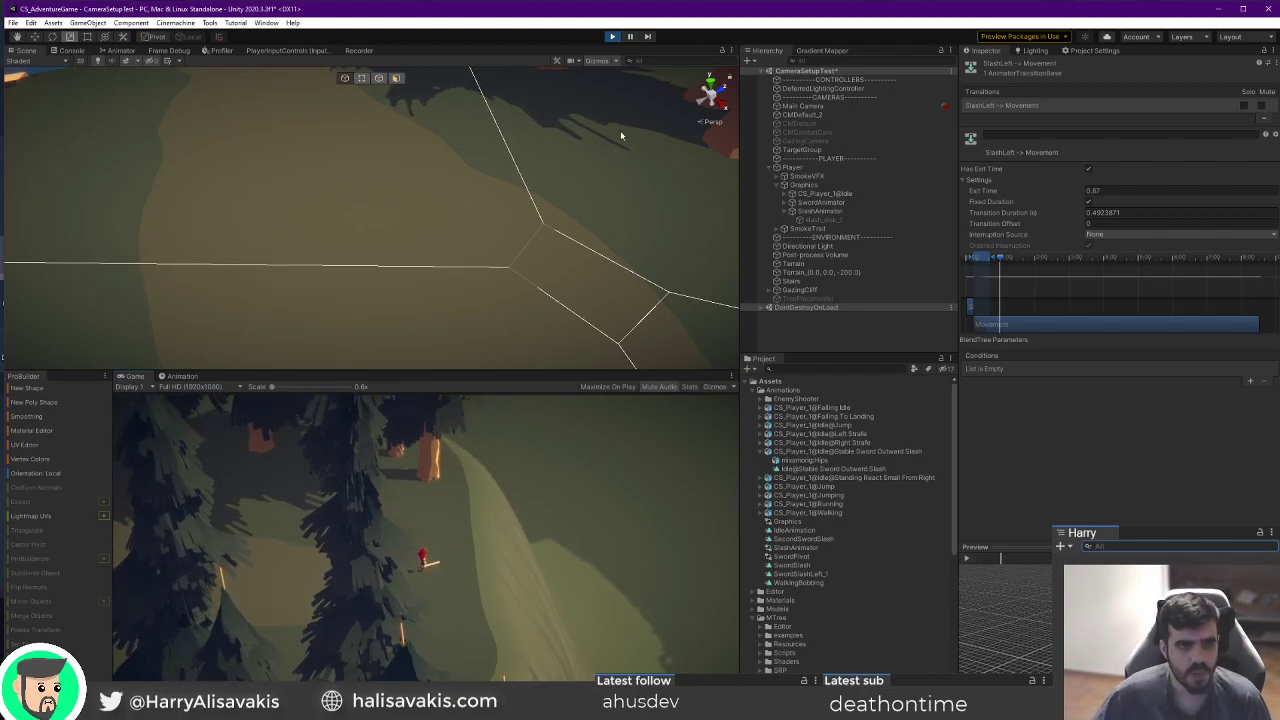
Stop the game and set the AttackingCoroutine wait in PlayerInput.cs to 0.3f, saving the script.
left_click(612, 37)
key("alt+Tab")
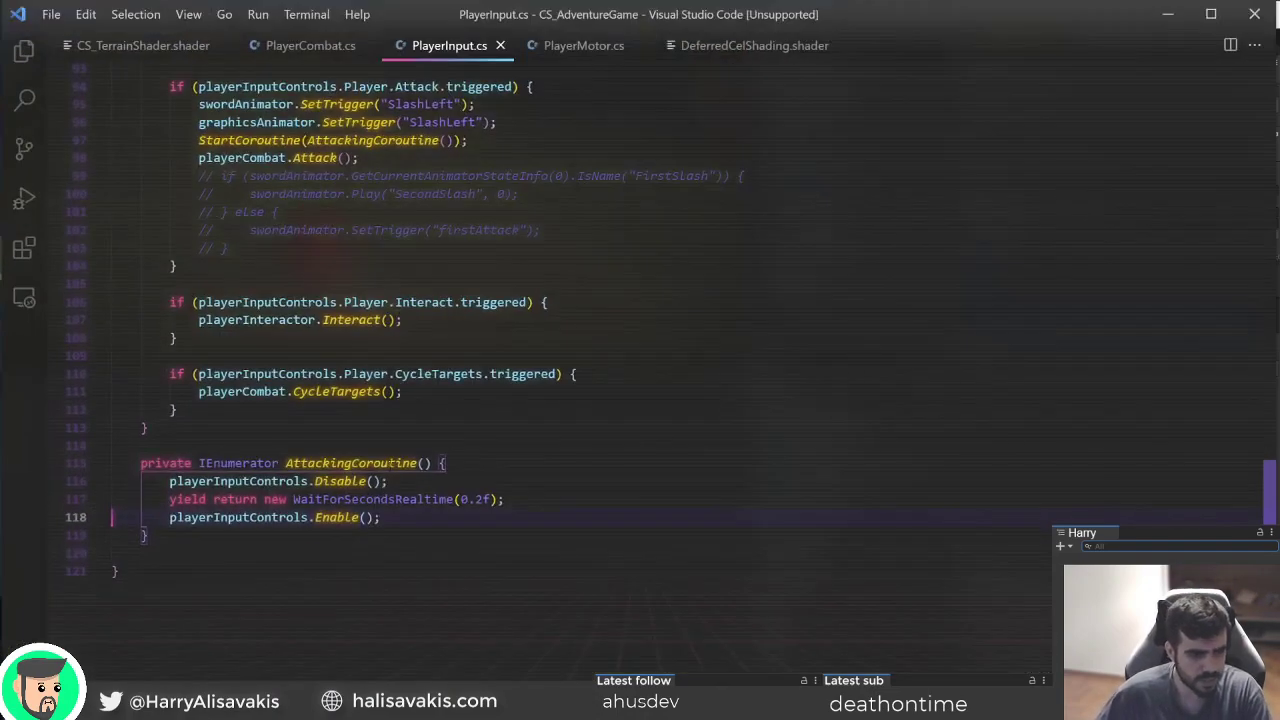
left_click(483, 499)
key("BackSpace")
type("3")
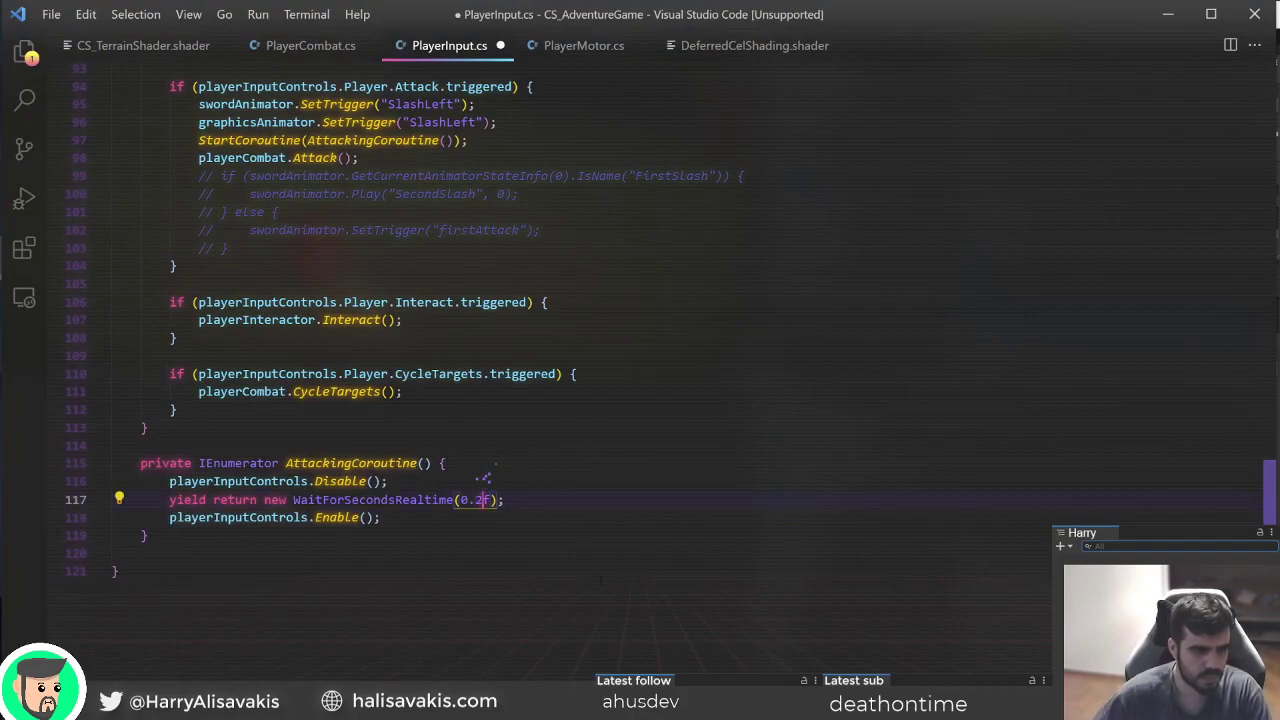
key("ctrl+s")
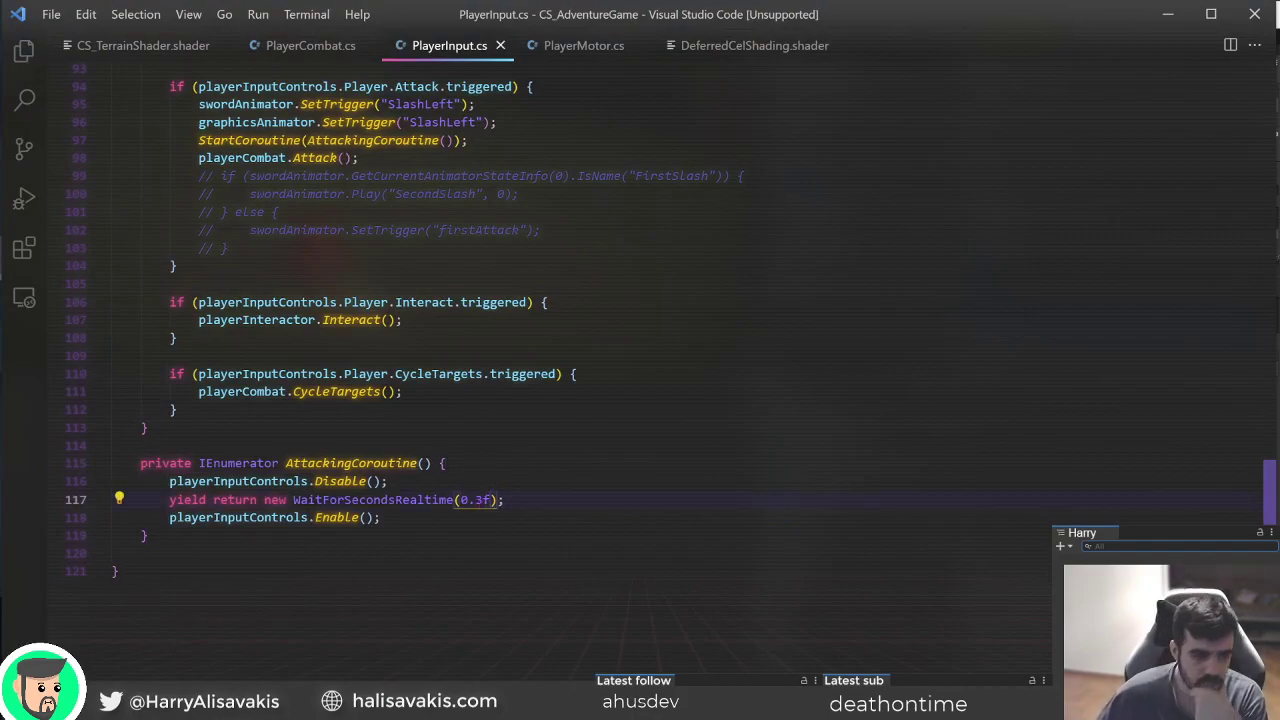
Back in Unity, review the SwordSlashLeft_1 keyframe timing on SlashAnimator and play-test the sword attack.
key("alt+Tab")
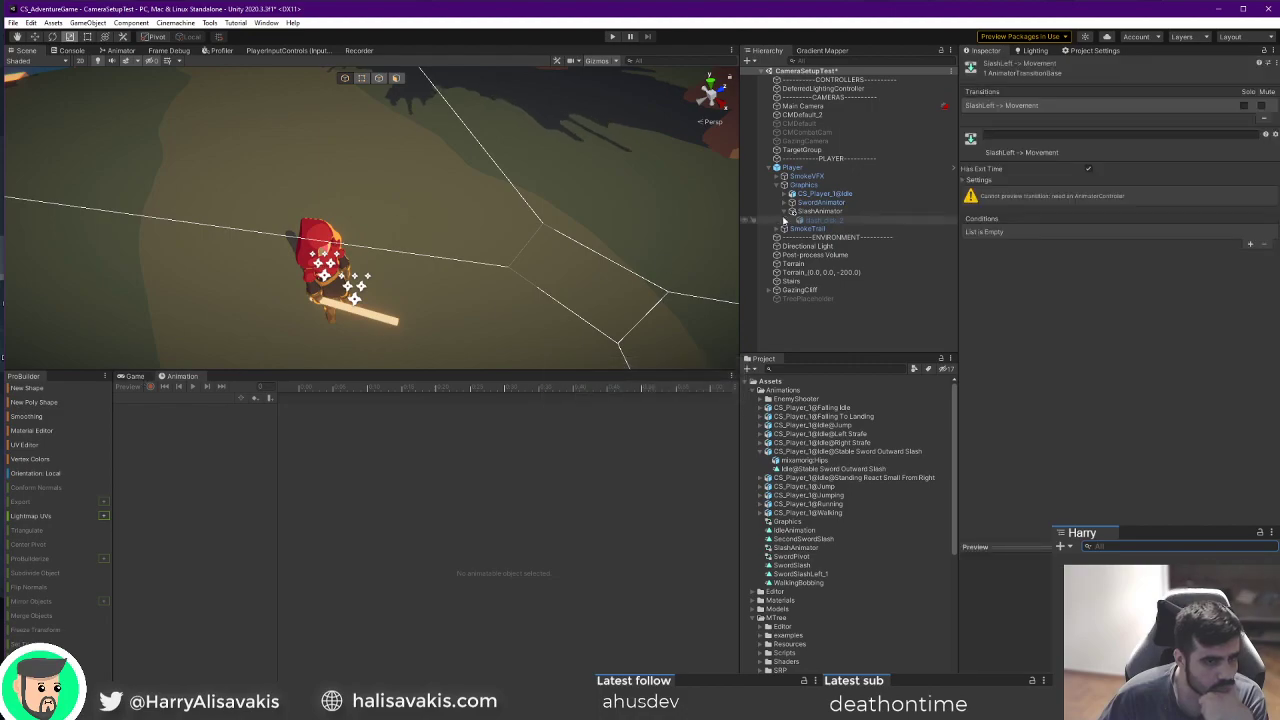
left_click(866, 213)
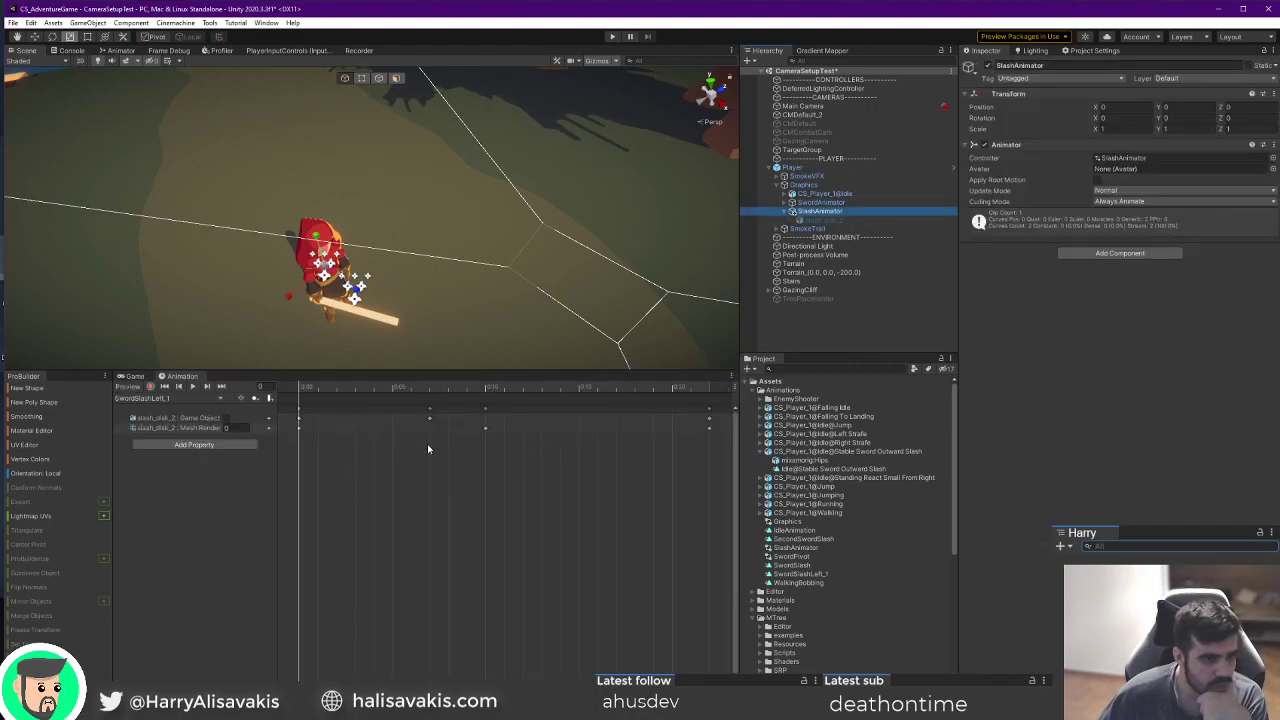
left_click_drag(320, 393, 298, 436)
scroll(449, 487, "down", 7)
scroll(399, 481, "down", 2)
left_click_drag(374, 490, 605, 418)
left_click(606, 446)
left_click(613, 37)
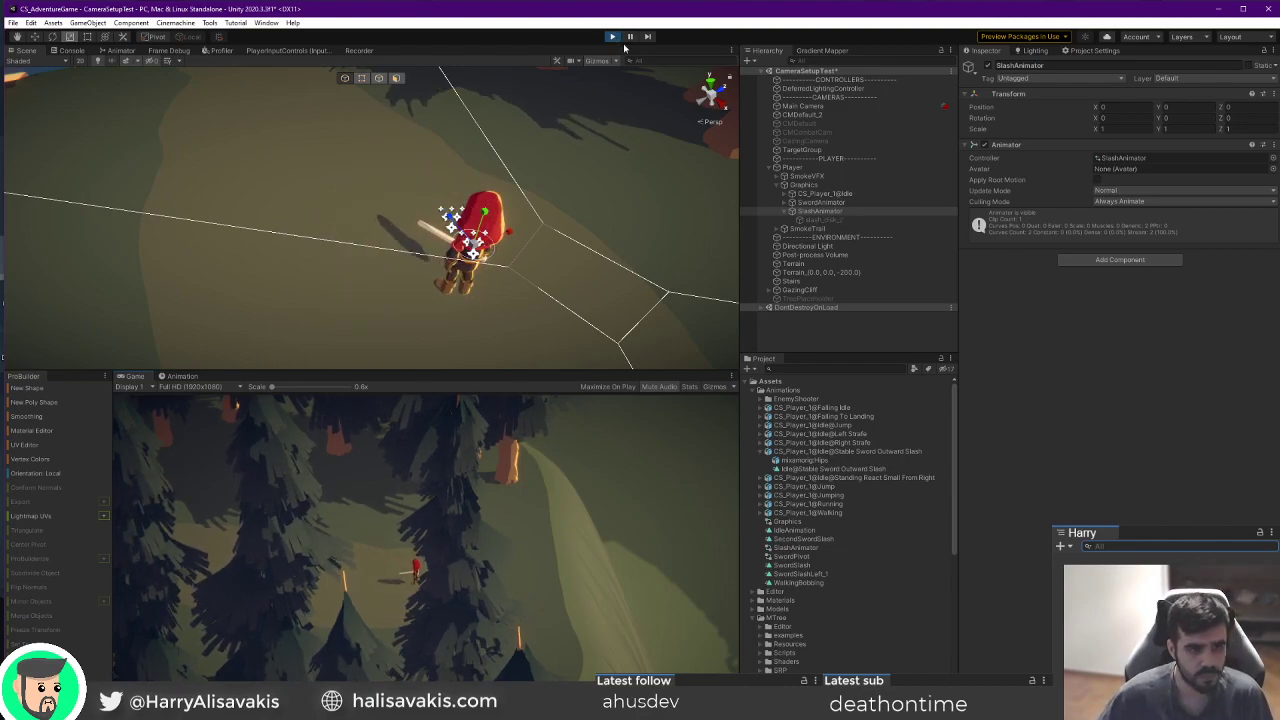
left_click(612, 36)
Inspect the Stable Sword Outward Slash animation import settings and preview its clip.
left_click(841, 463)
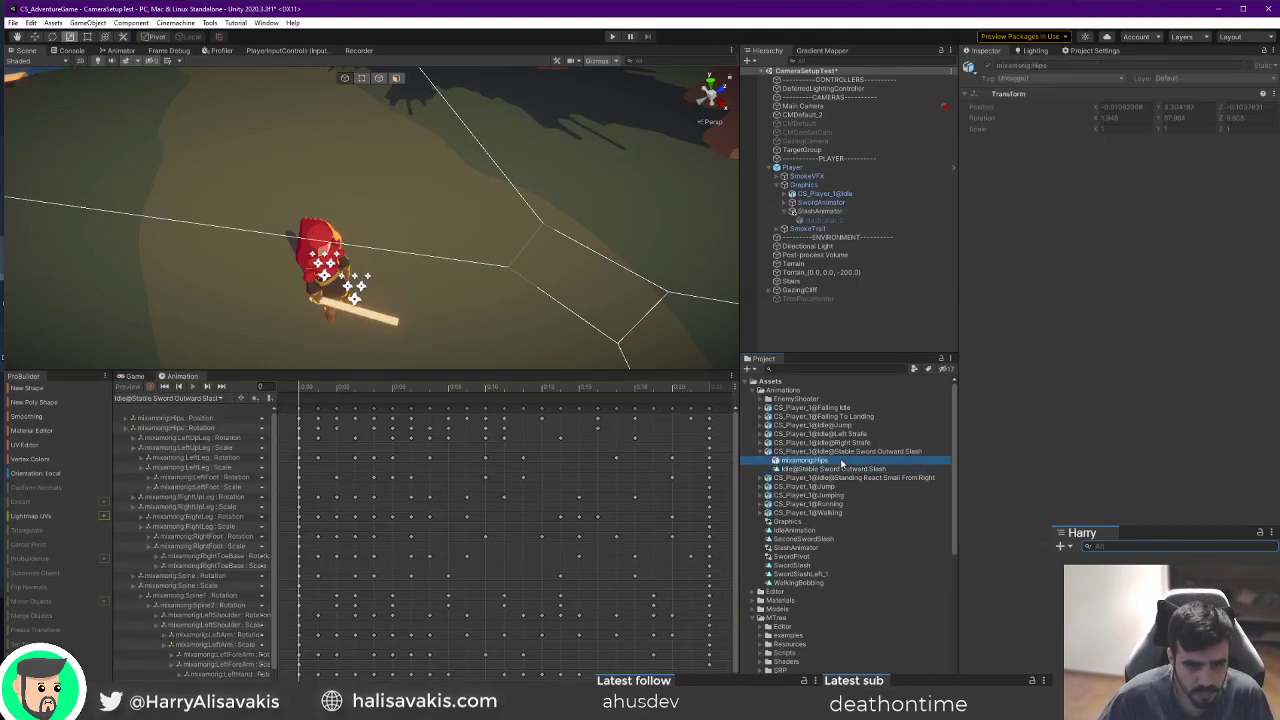
left_click(857, 470)
left_click(858, 453)
left_click(862, 478)
left_click(870, 454)
left_click_drag(1213, 323, 1270, 323)
left_click(1266, 466)
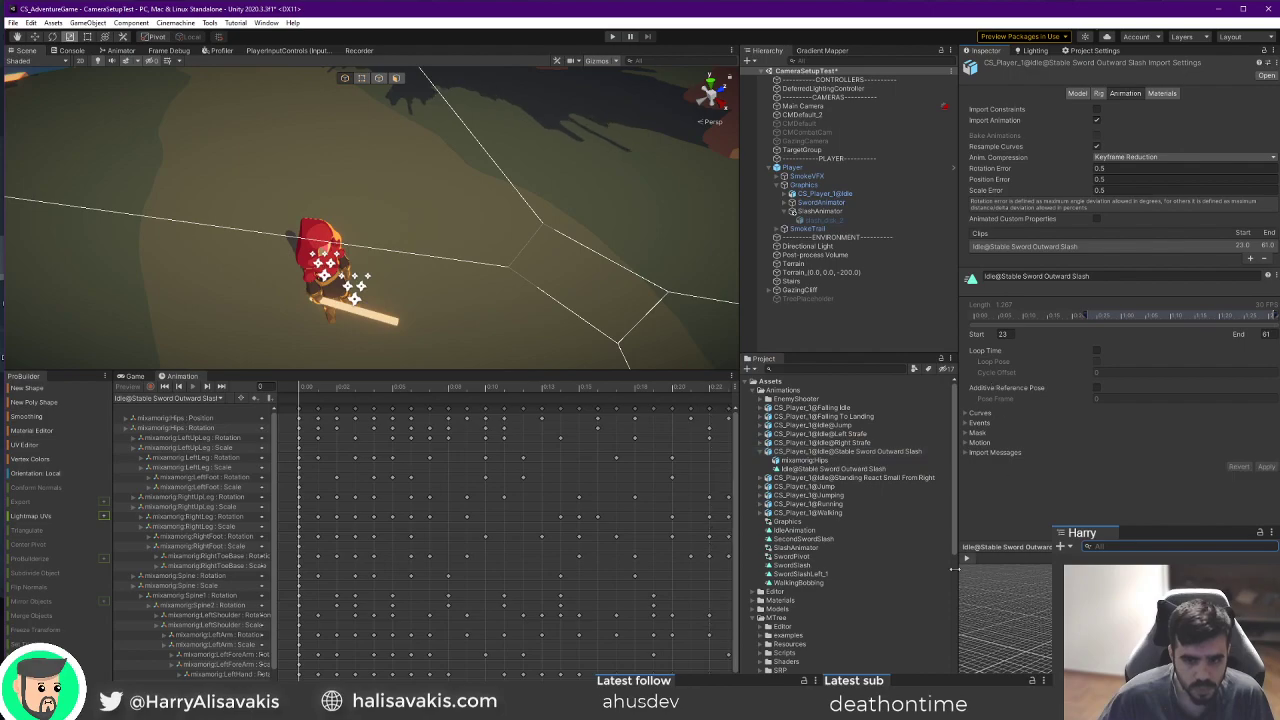
left_click(966, 559)
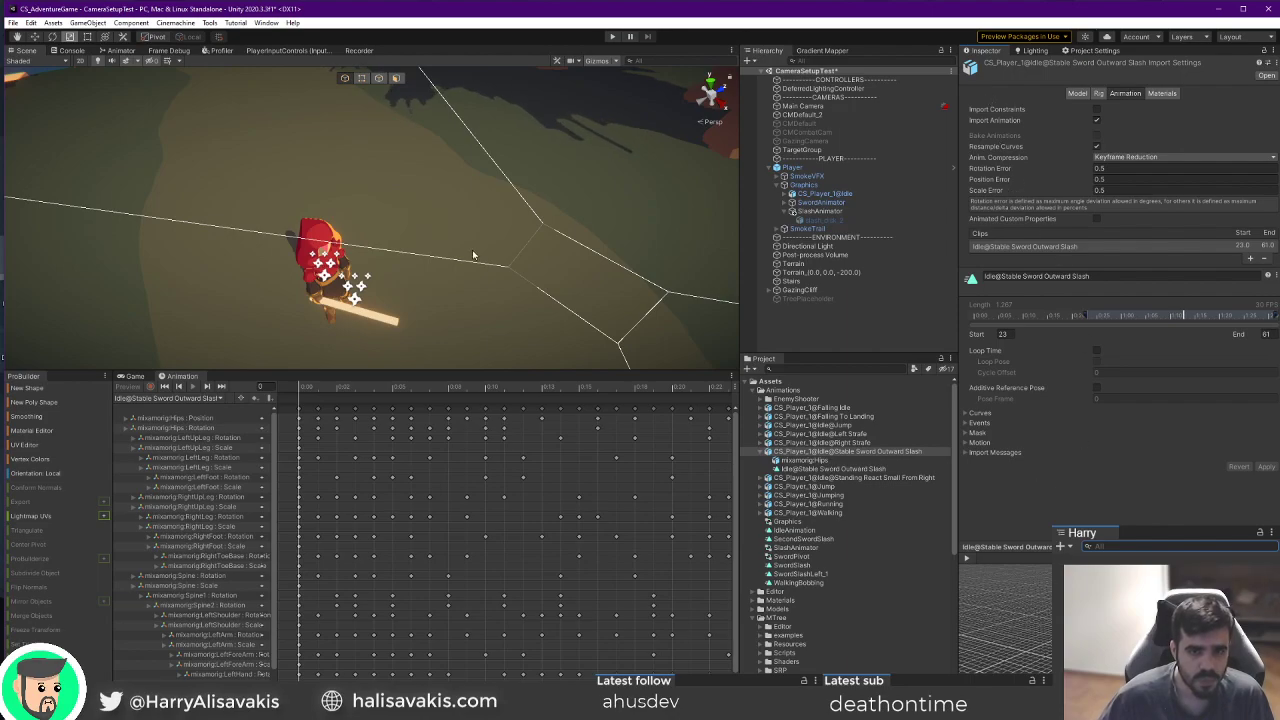
scroll(453, 222, "down", 3)
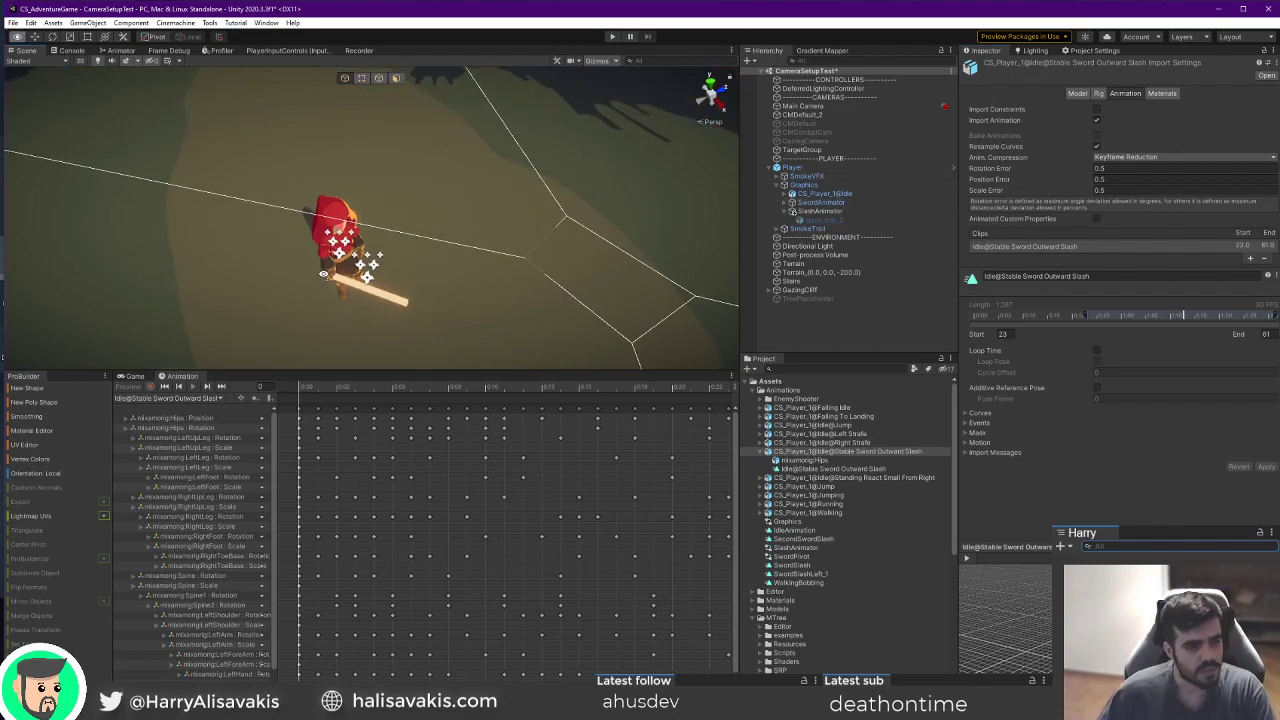
scroll(453, 222, "up", 5)
left_click_drag(453, 222, 340, 231, "alt")
scroll(340, 231, "down", 4)
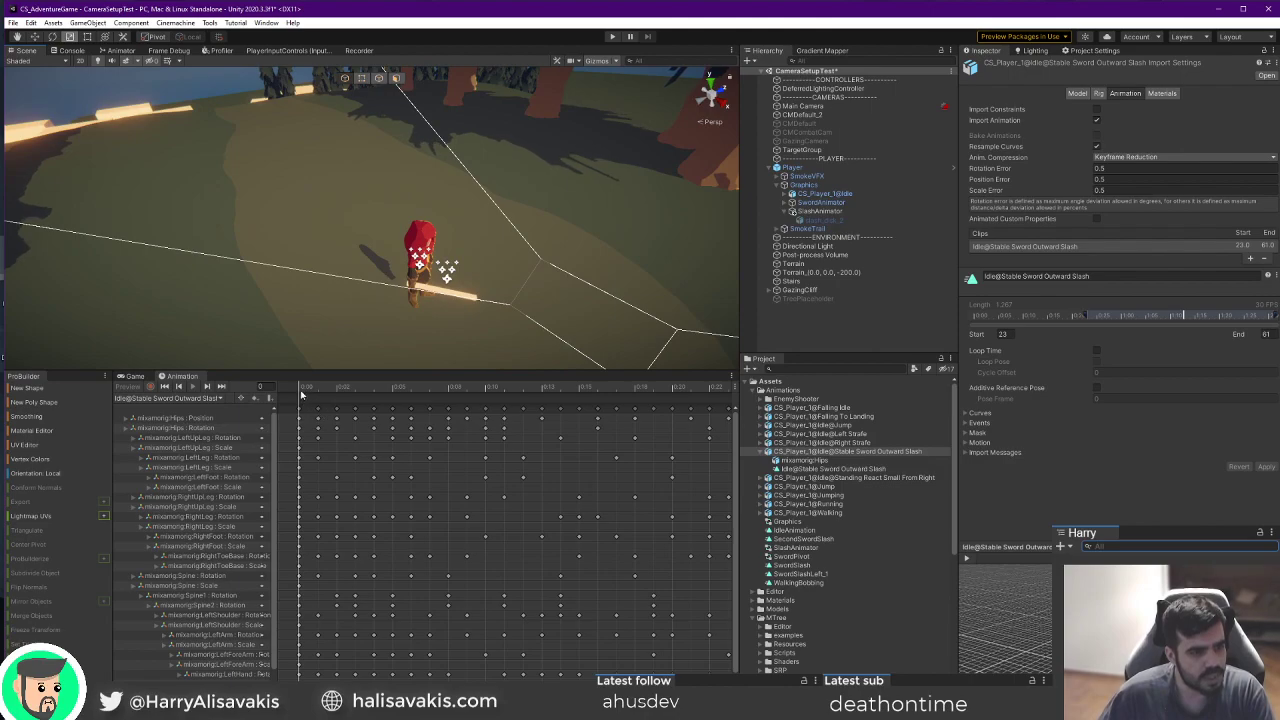
mouse_move(355, 331)
left_mouse_down("alt")
mouse_move(383, 338)
mouse_move(363, 342)
mouse_move(347, 314)
left_mouse_up("alt")
scroll(363, 342, "up", 4)
scroll(358, 343, "down", 4)
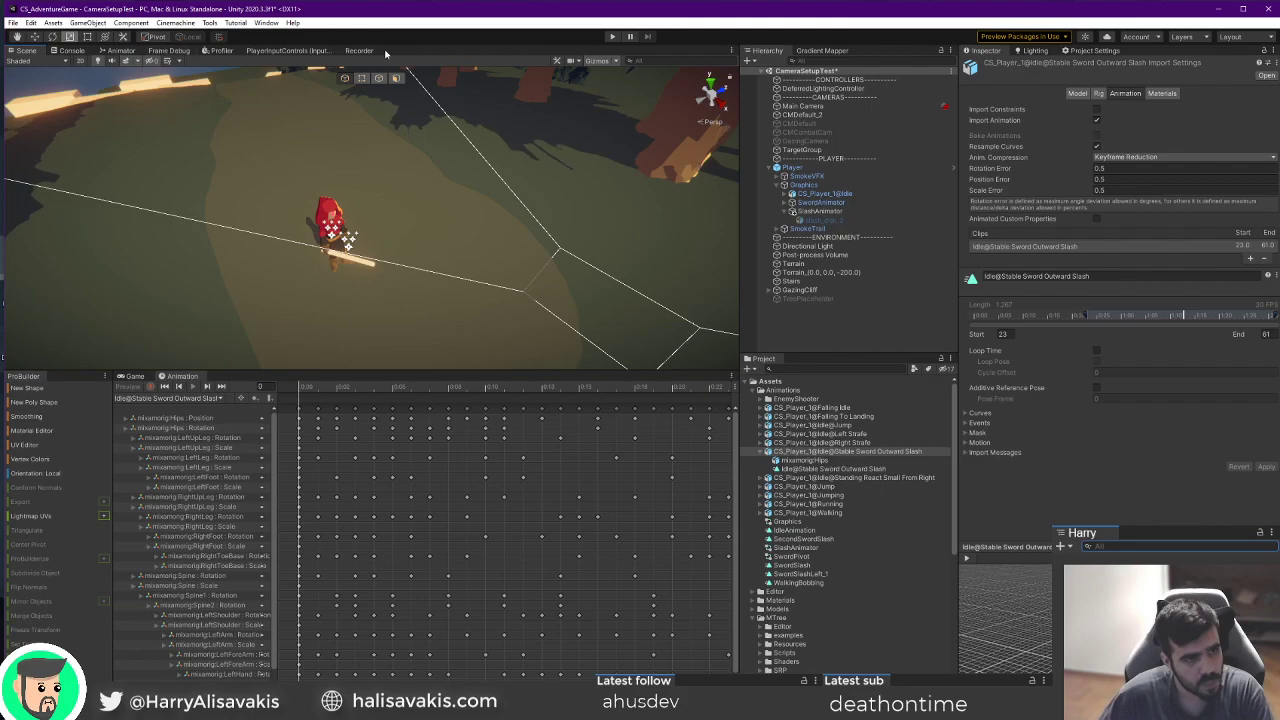
In the player's animator controller, select the SlashLeft to Movement transition and examine its blend timeline.
left_click(104, 52)
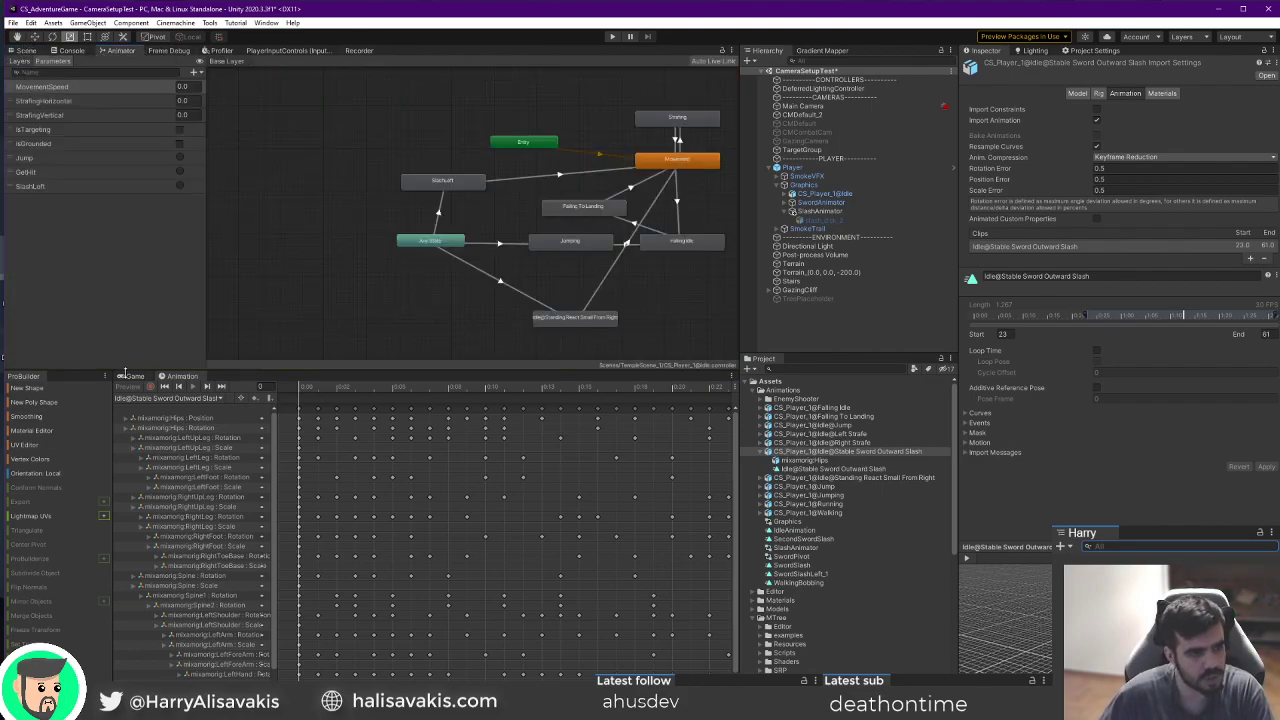
left_click(130, 375)
scroll(540, 205, "up", 2)
left_click(436, 187)
left_click(532, 188)
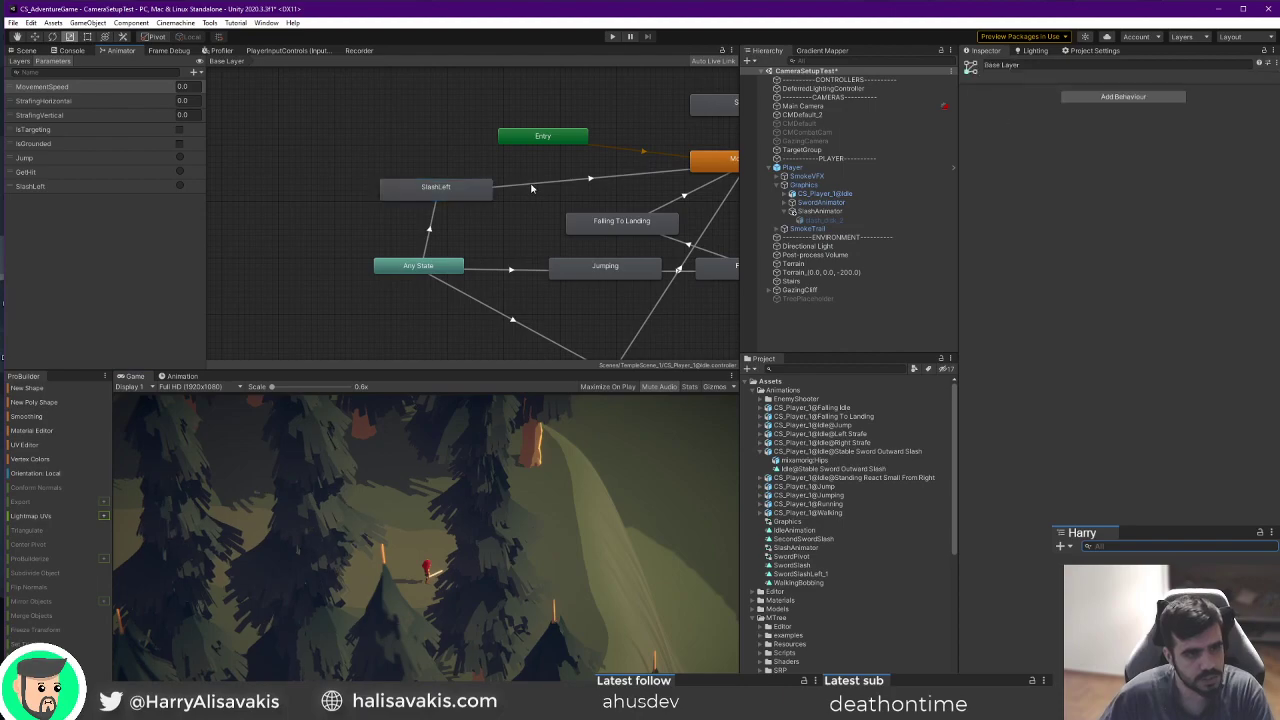
left_click(532, 185)
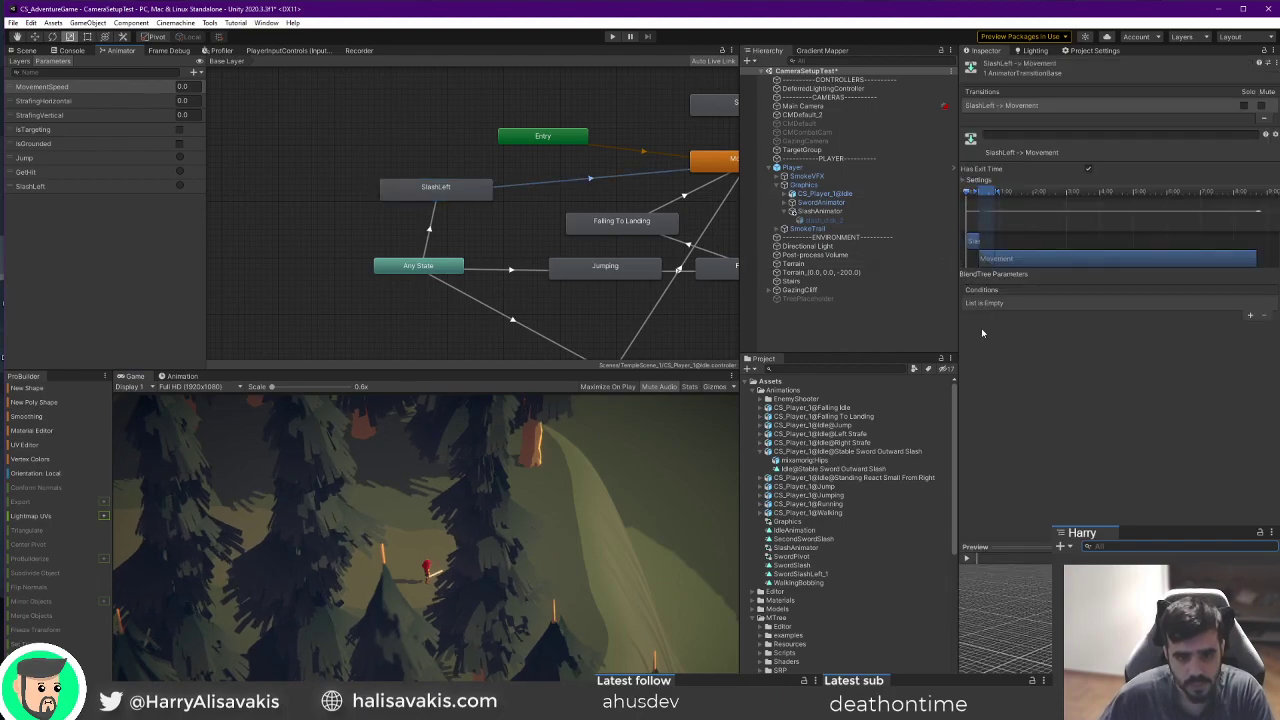
mouse_move(967, 194)
left_mouse_down()
mouse_move(983, 201)
mouse_move(966, 199)
left_mouse_up()
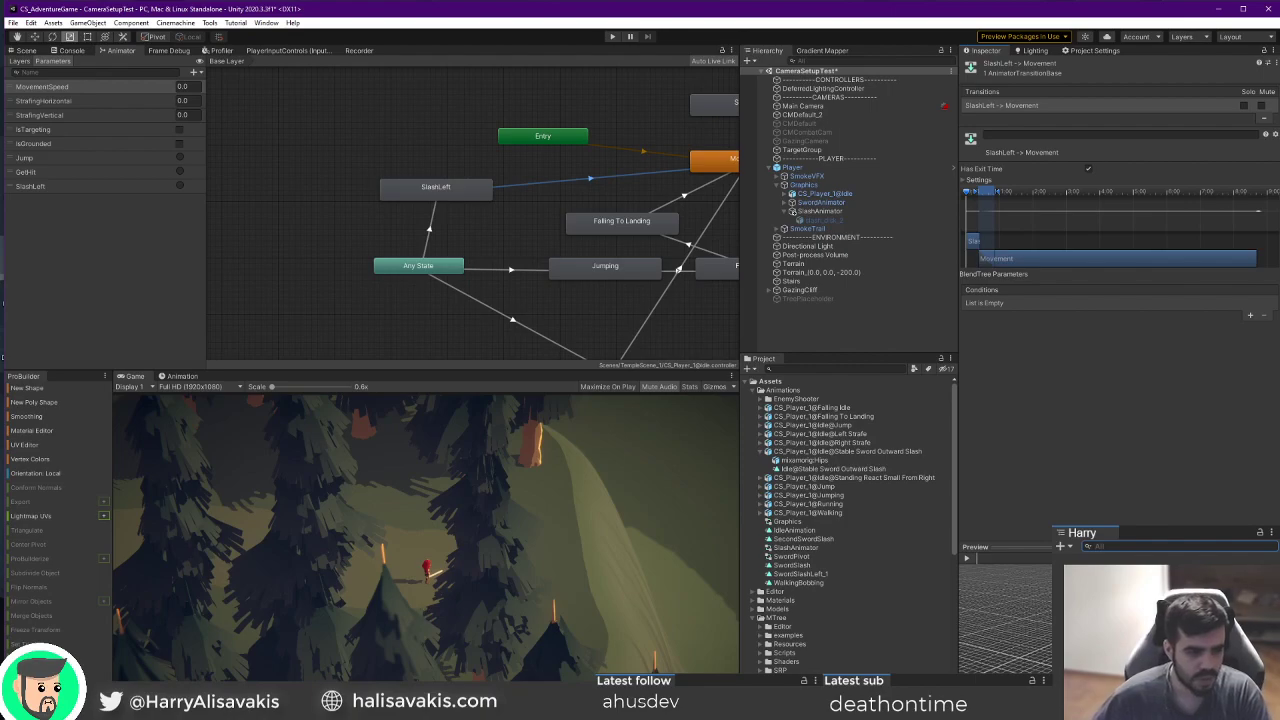
Switch to Visual Studio Code and review the Update method in PlayerInput.cs.
key("alt+Tab")
scroll(640, 360, "up", 15)
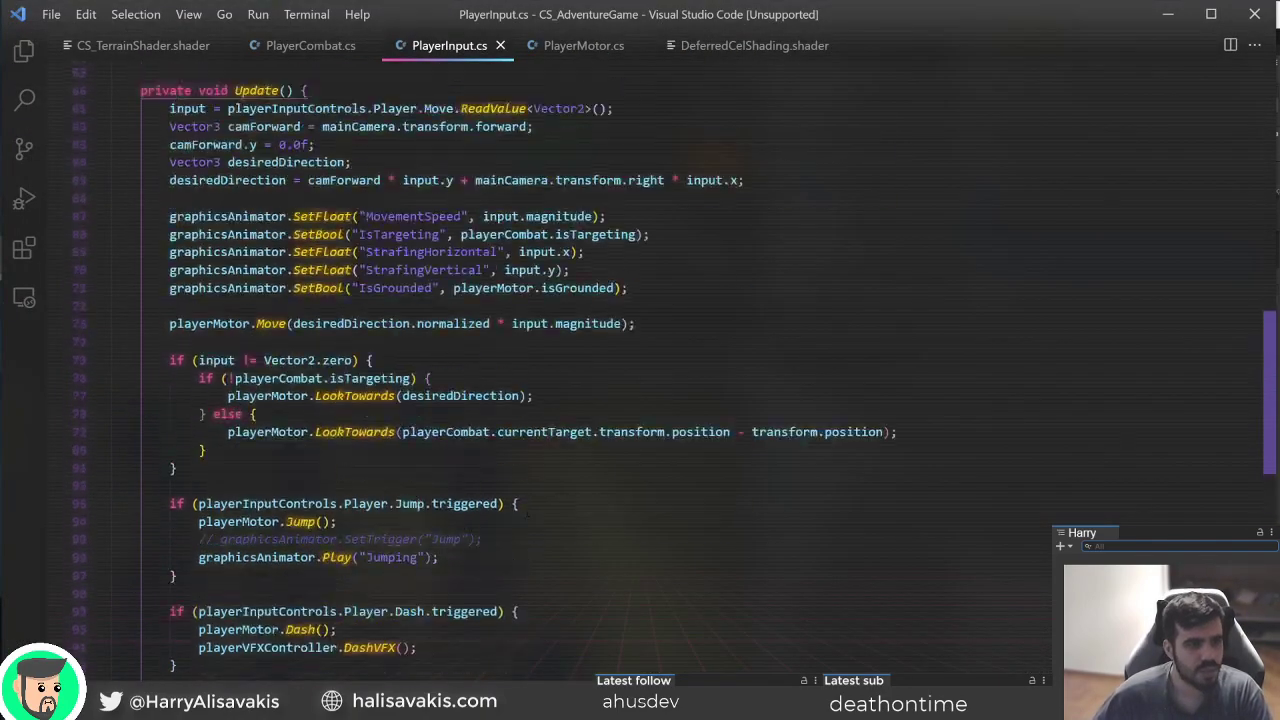
scroll(550, 574, "up", 7)
scroll(550, 574, "down", 15)
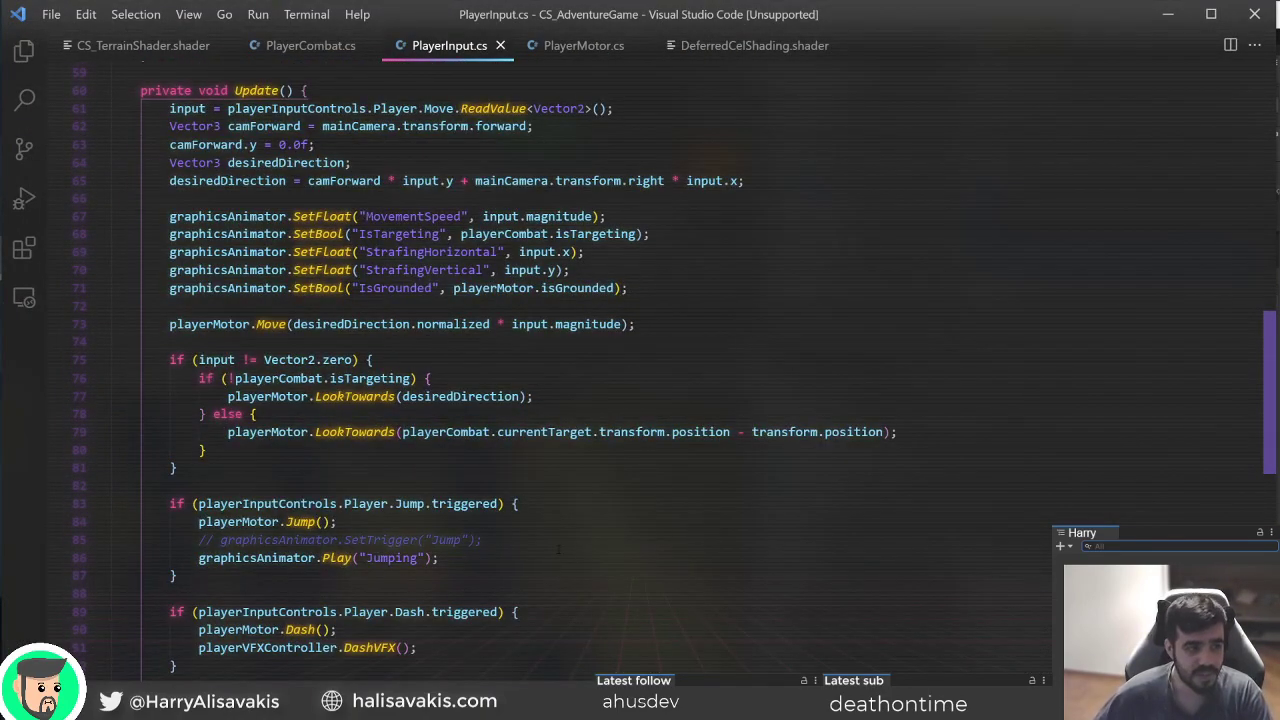
Browse the installed editor extensions, read the Synthwave x Fluoromachine and Vibrancy details, and close the extension views.
key("ctrl+shift+x")
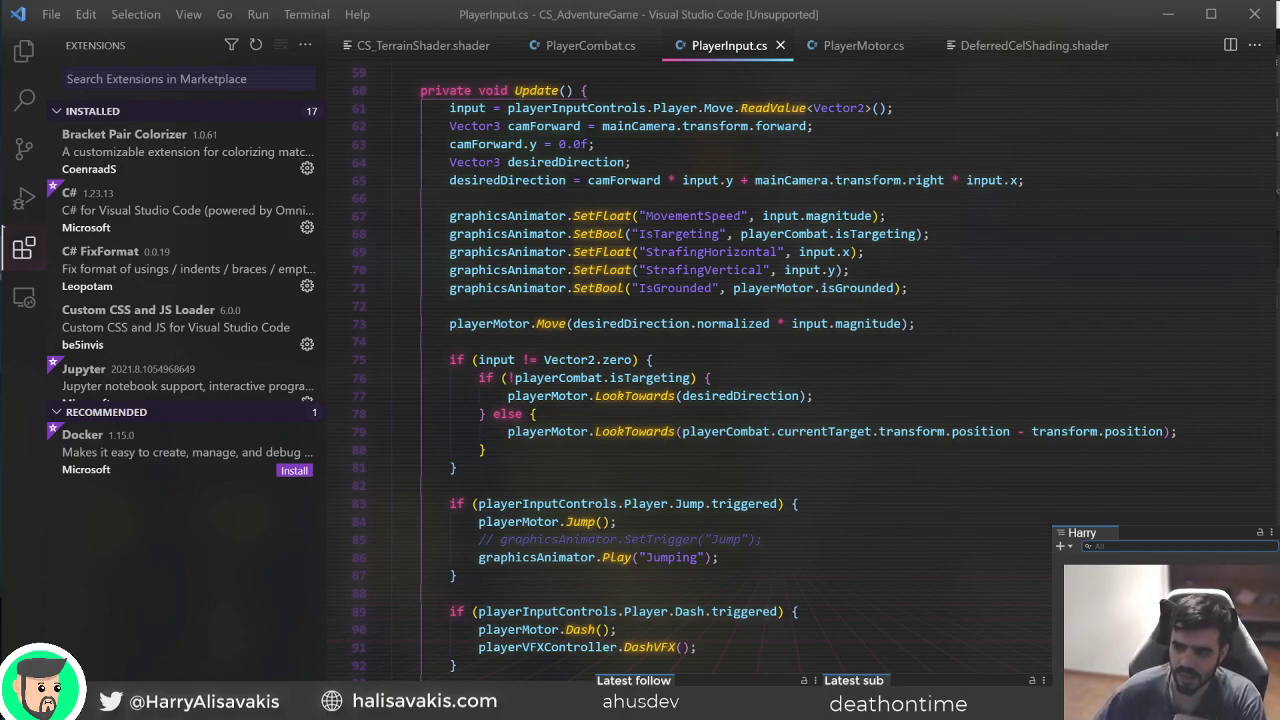
scroll(200, 273, "down", 6)
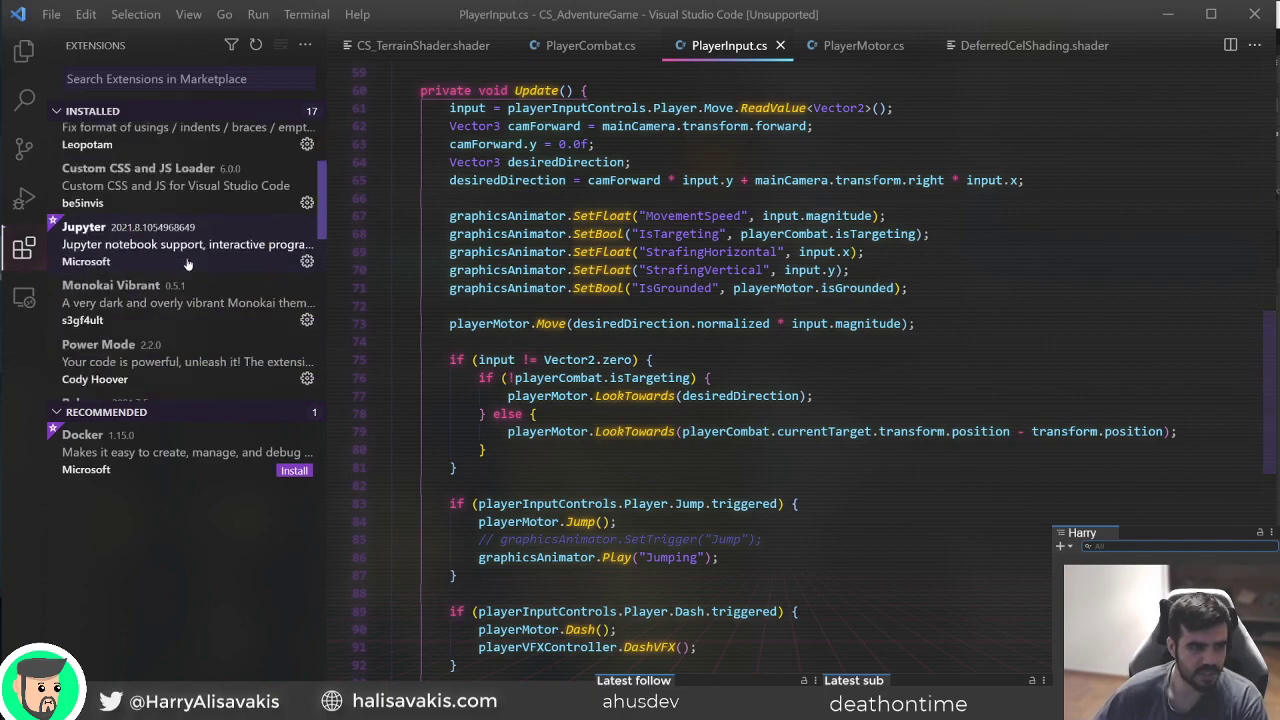
scroll(200, 273, "down", 5)
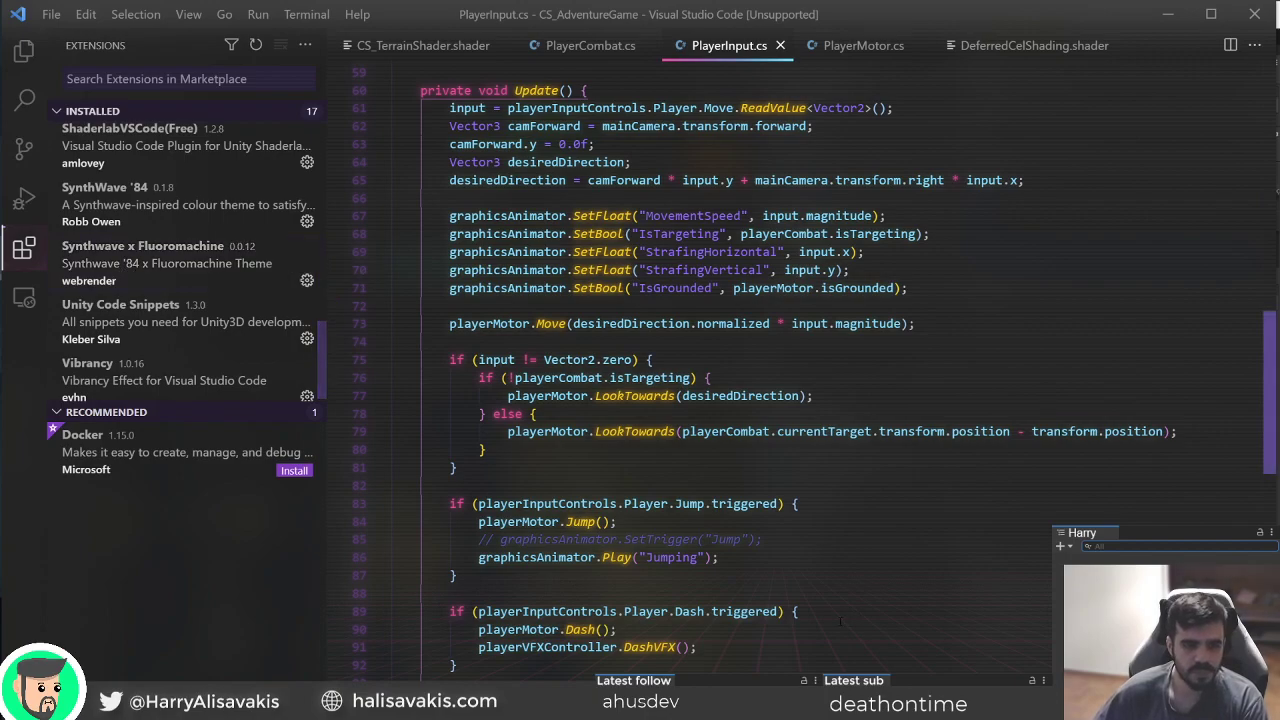
left_click(195, 280)
scroll(836, 580, "down", 5)
scroll(609, 483, "down", 5)
scroll(717, 529, "up", 4)
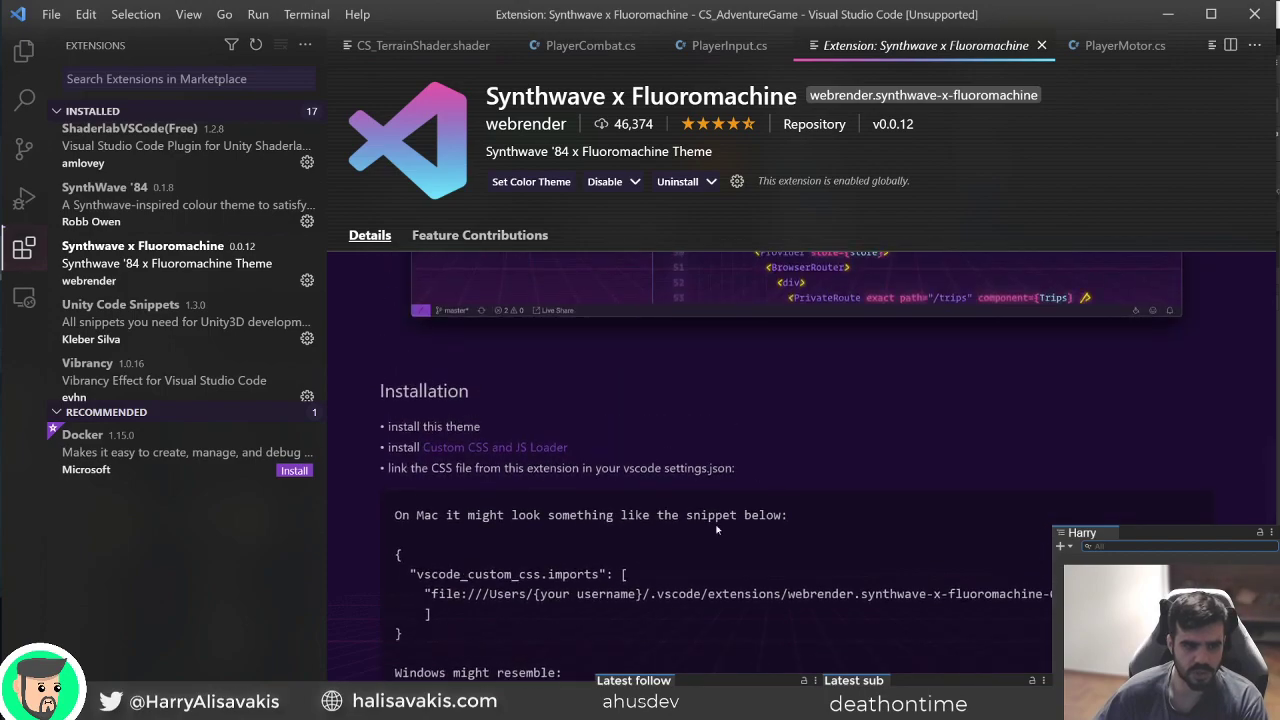
scroll(525, 517, "down", 2)
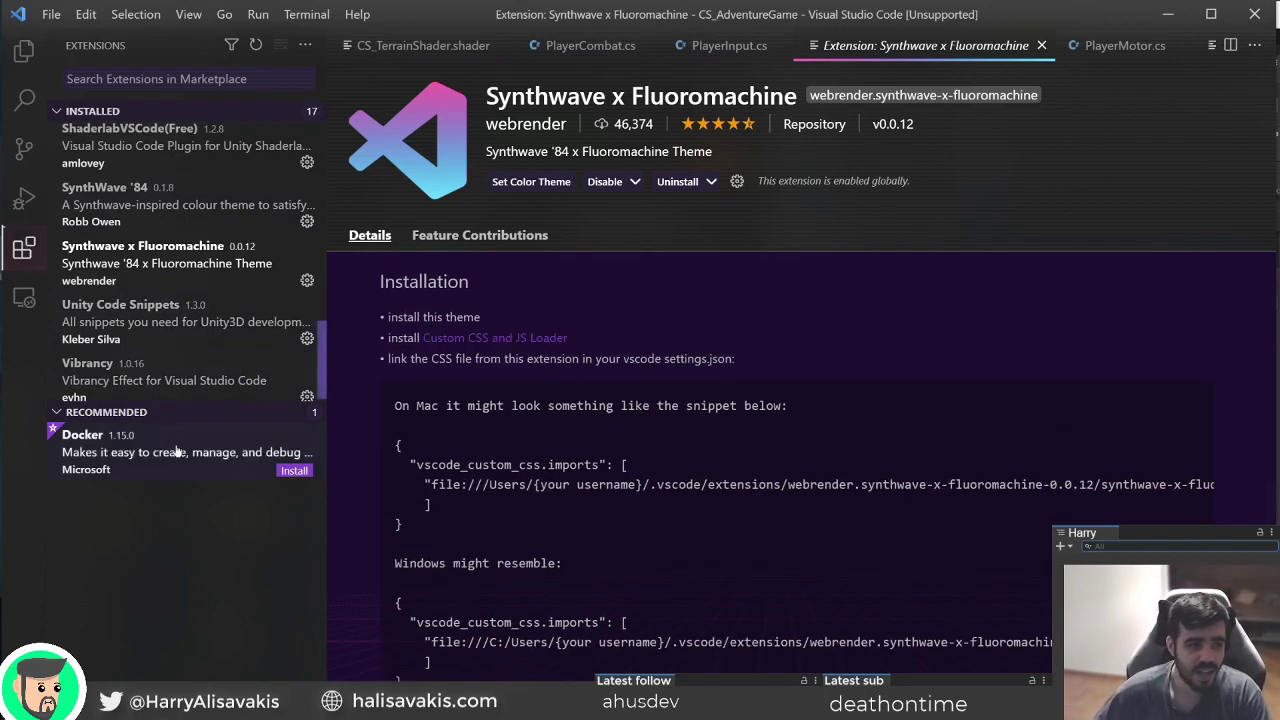
scroll(160, 400, "down", 1)
left_click(153, 358)
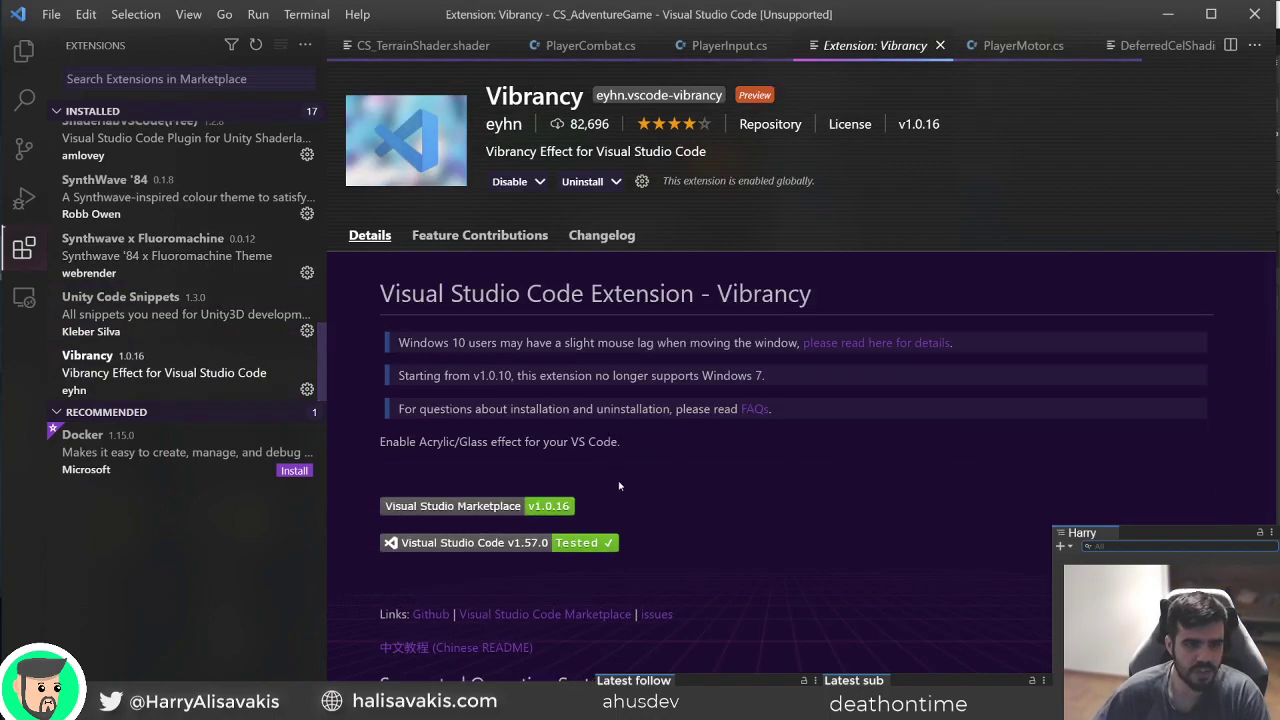
scroll(799, 298, "down", 1)
scroll(799, 298, "down", 1)
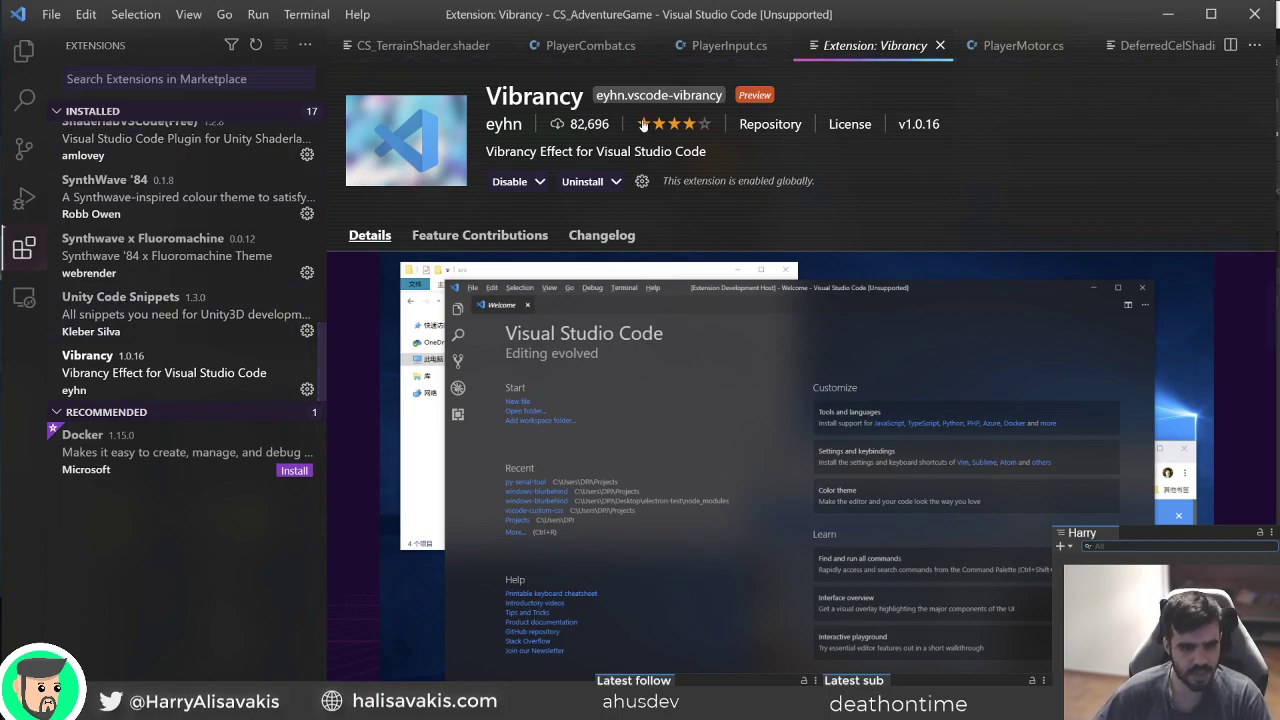
key("ctrl+b")
middle_click(558, 52)
Return to Unity and play the preview of the SlashLeft to Movement transition.
scroll(746, 548, "down", 3)
scroll(650, 543, "up", 5)
scroll(545, 537, "down", 4)
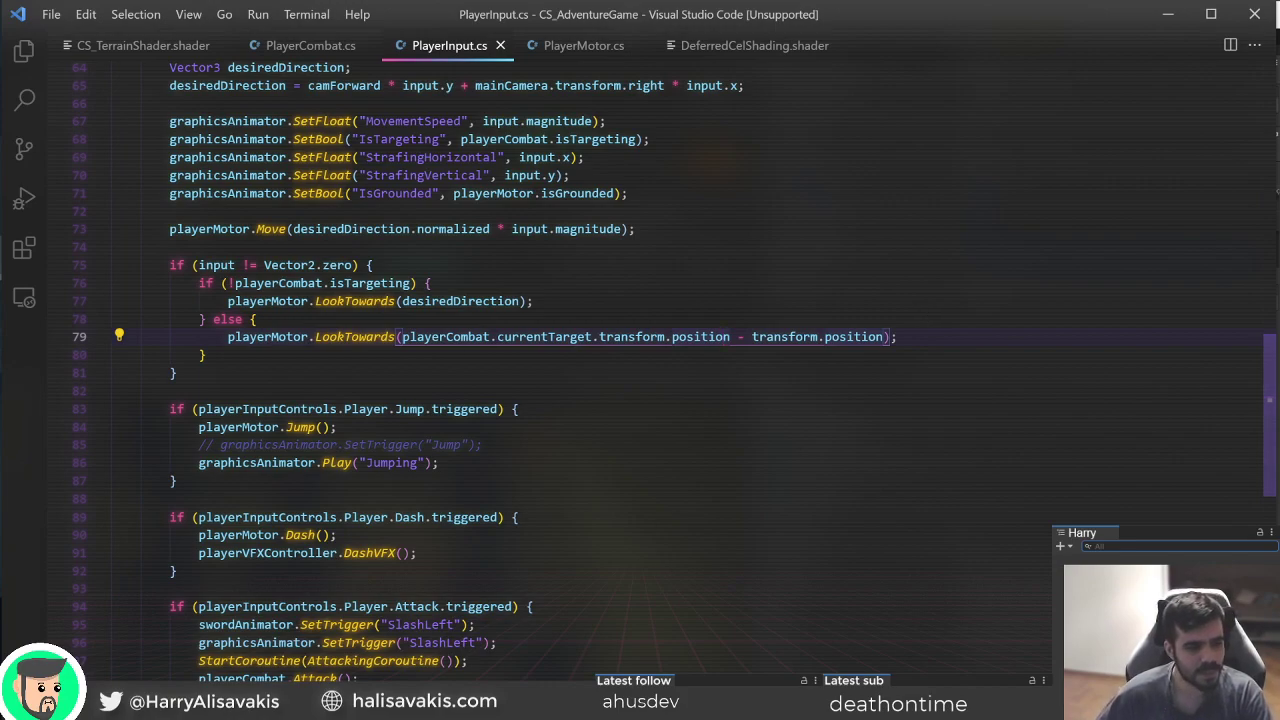
key("alt+Tab")
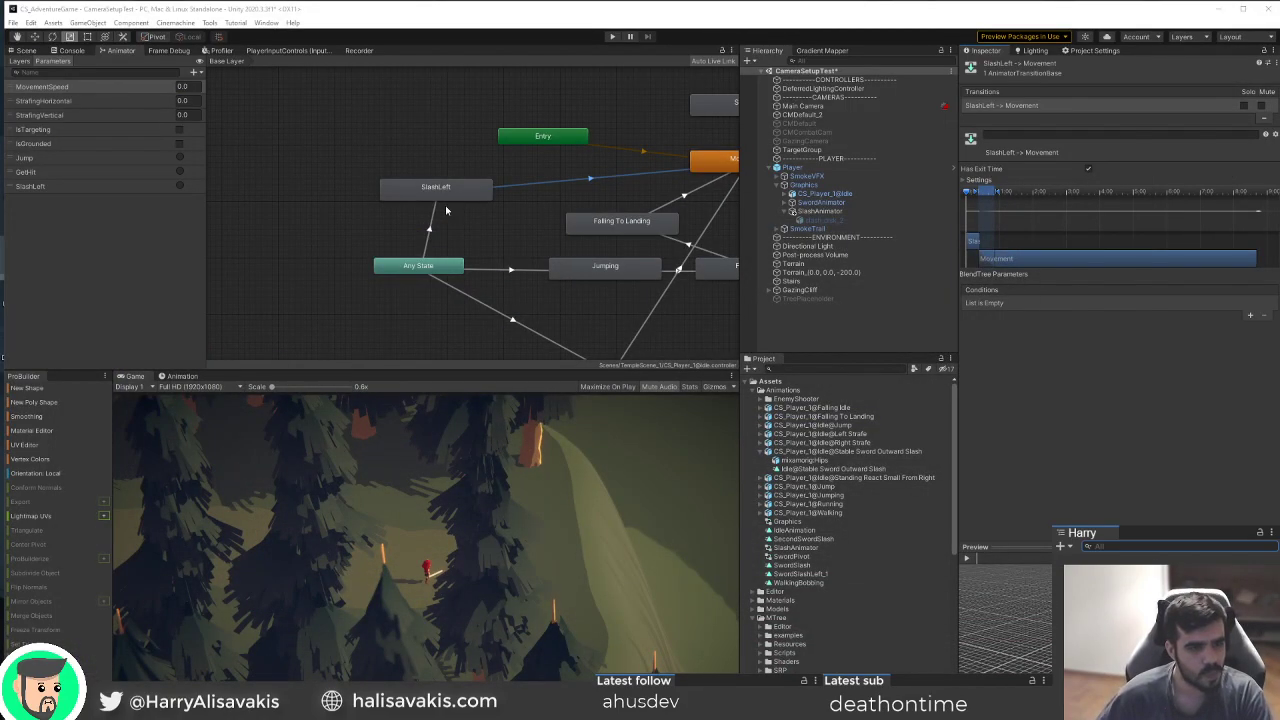
left_click(968, 559)
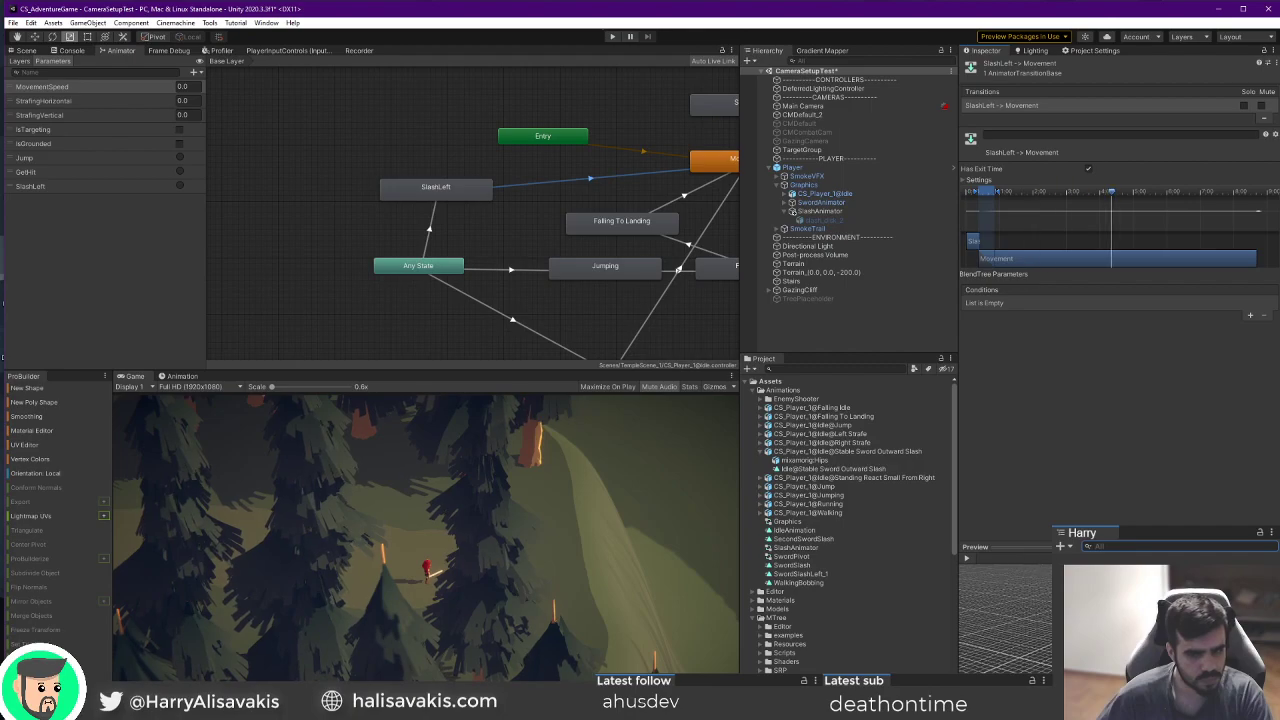
Duplicate the Idle@Stable Sword Outward Slash clip out of its model as a standalone animation asset and preview it.
left_click(815, 451)
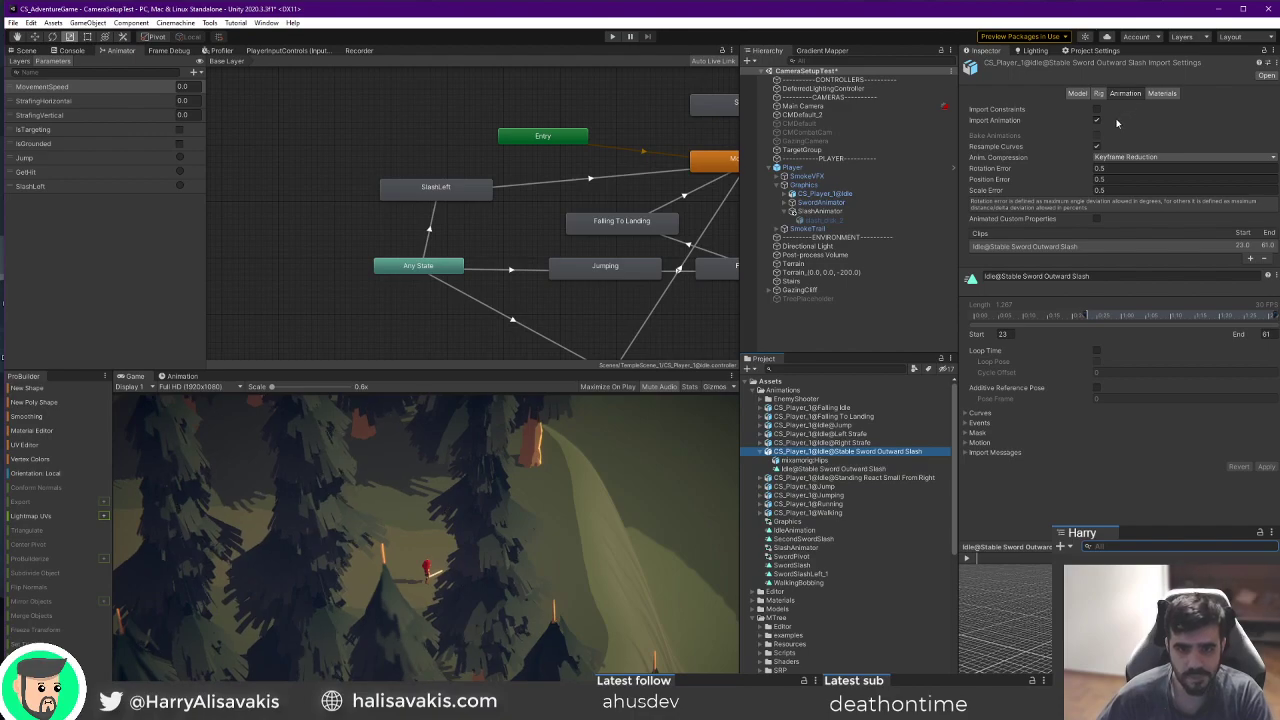
left_click(828, 469)
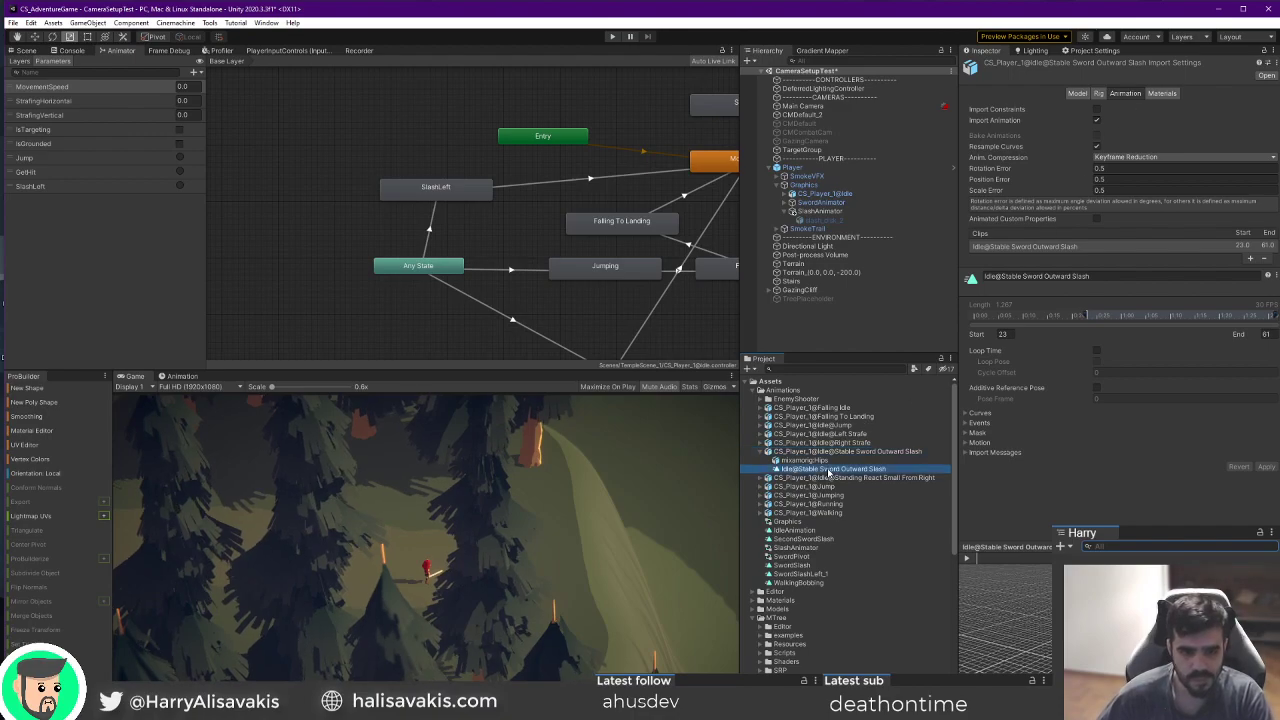
key("ctrl+d")
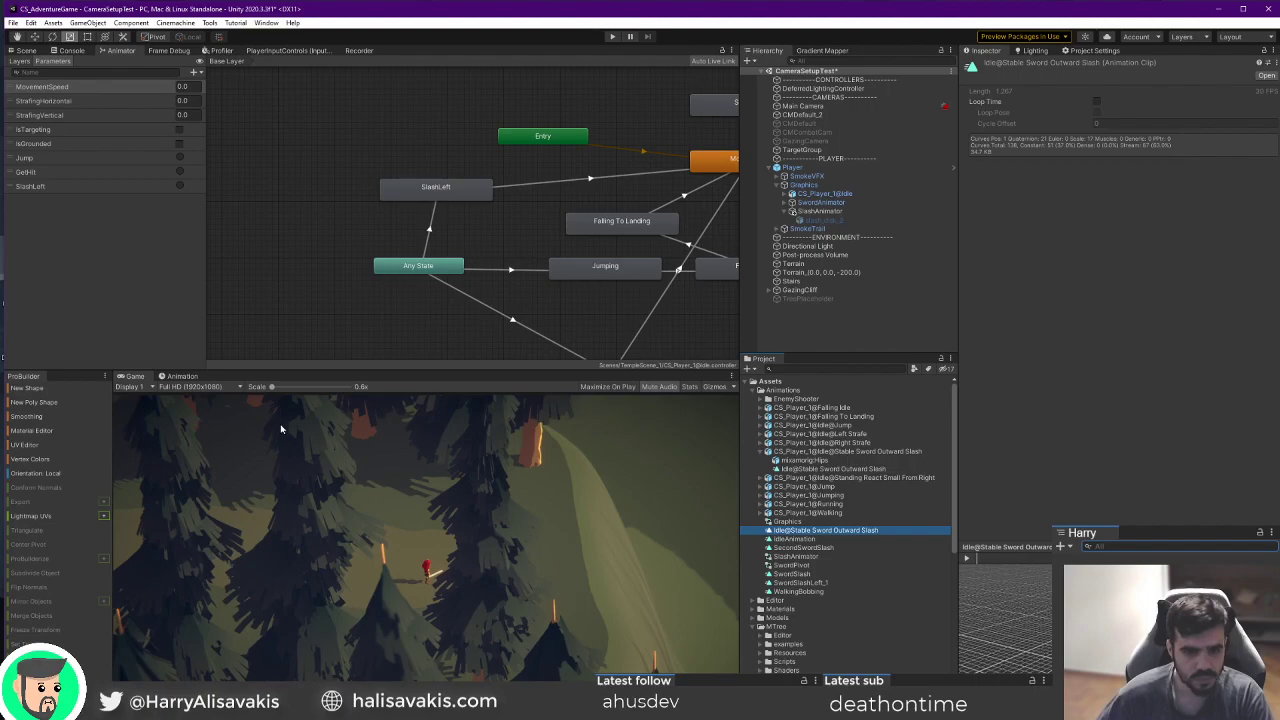
left_click(968, 558)
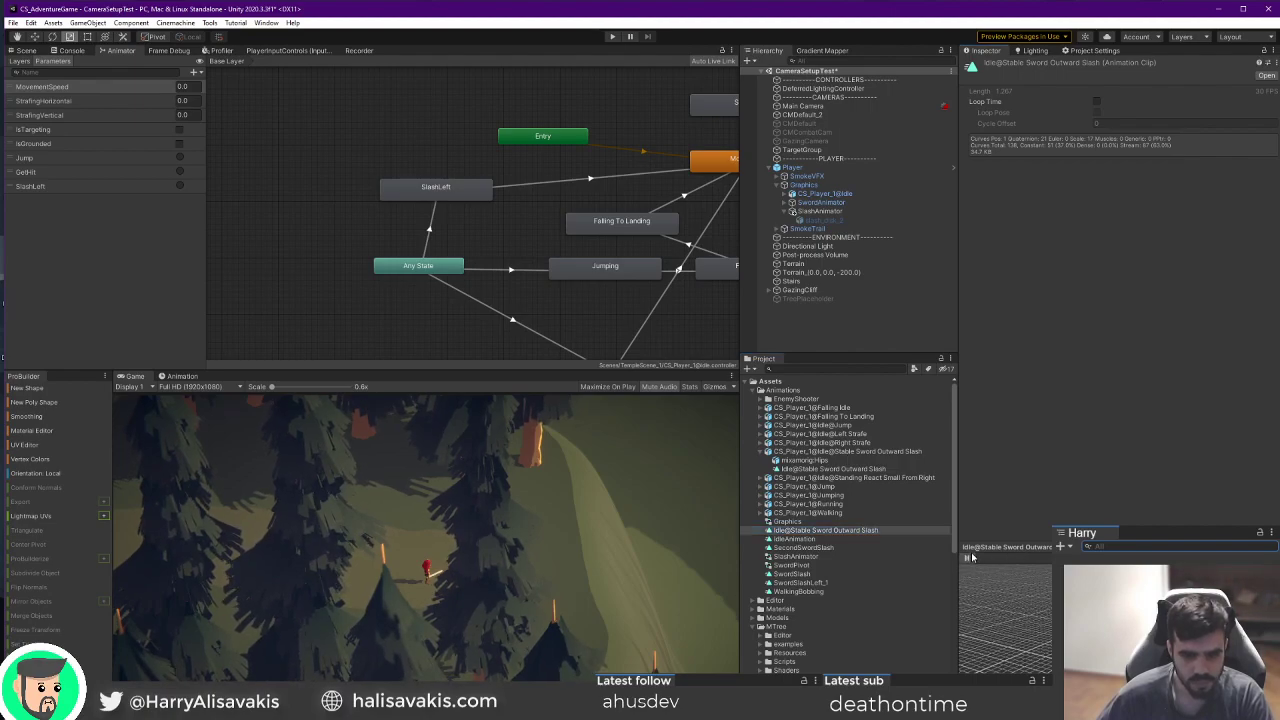
left_click(982, 552)
left_click(984, 548)
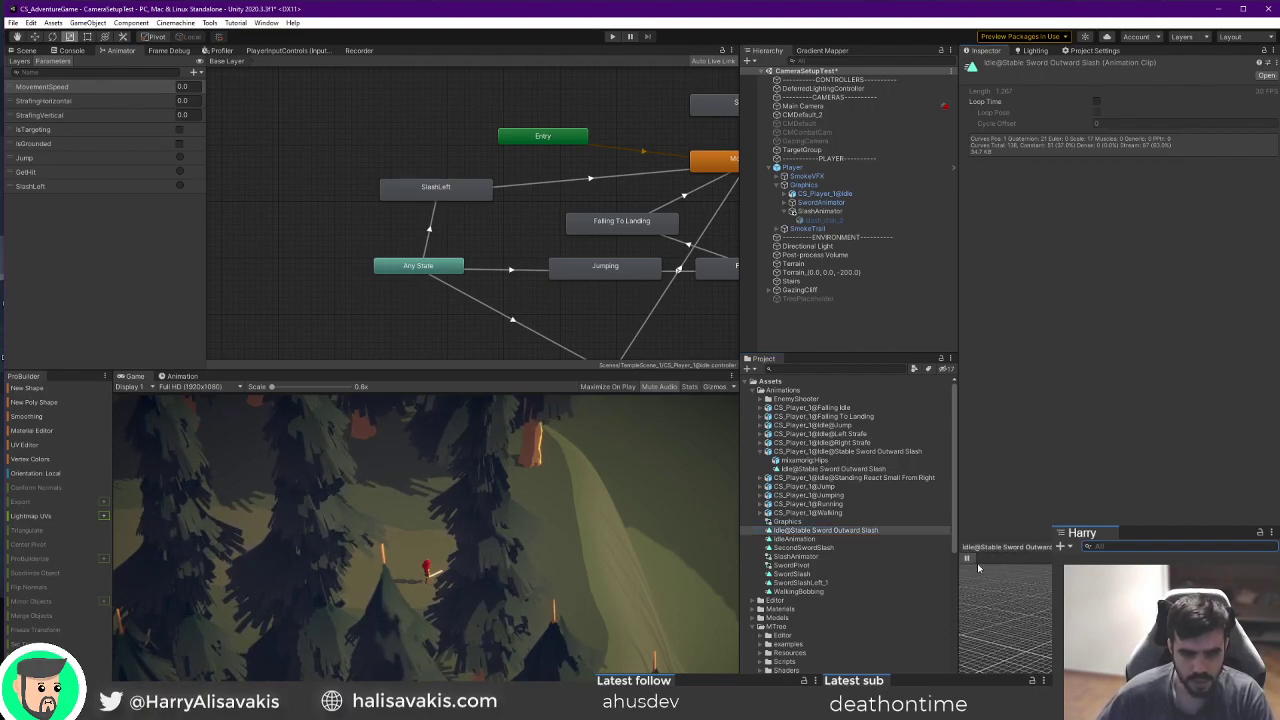
View the original Stable Sword Outward Slash clip's keyframes in the Animation window and reopen its model's import settings.
left_click(790, 469)
left_click(170, 376)
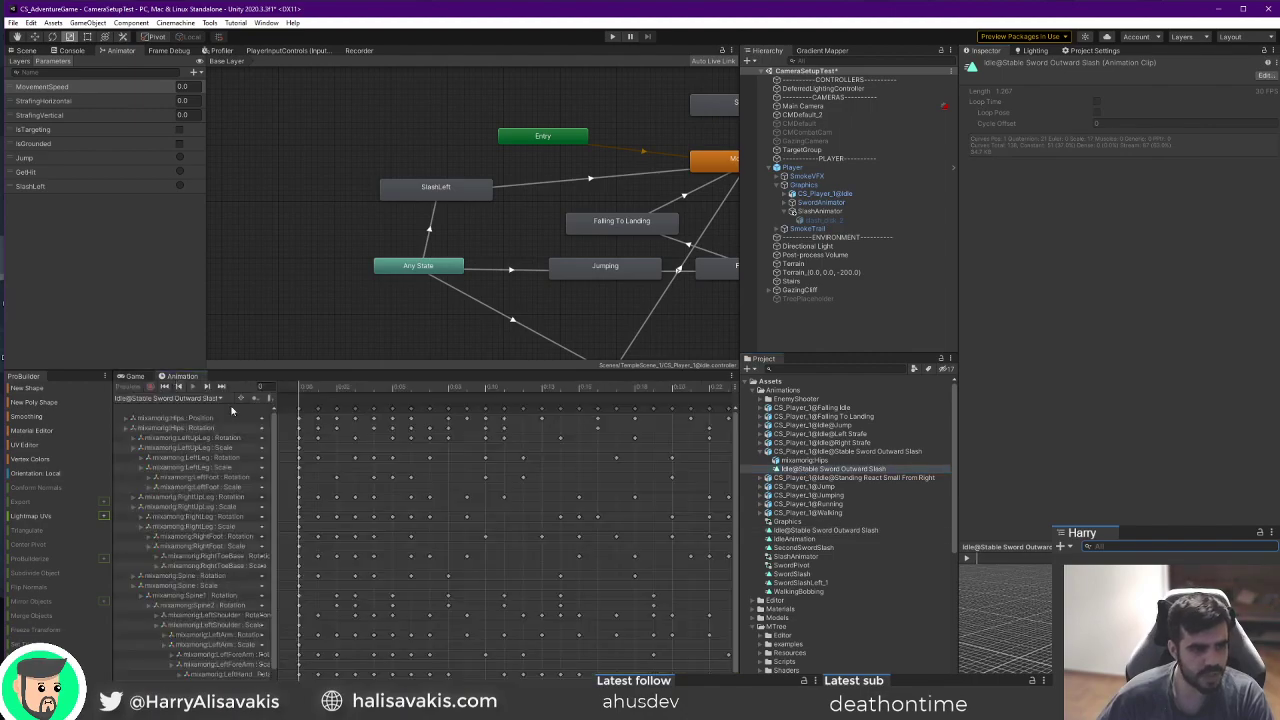
left_click(835, 452)
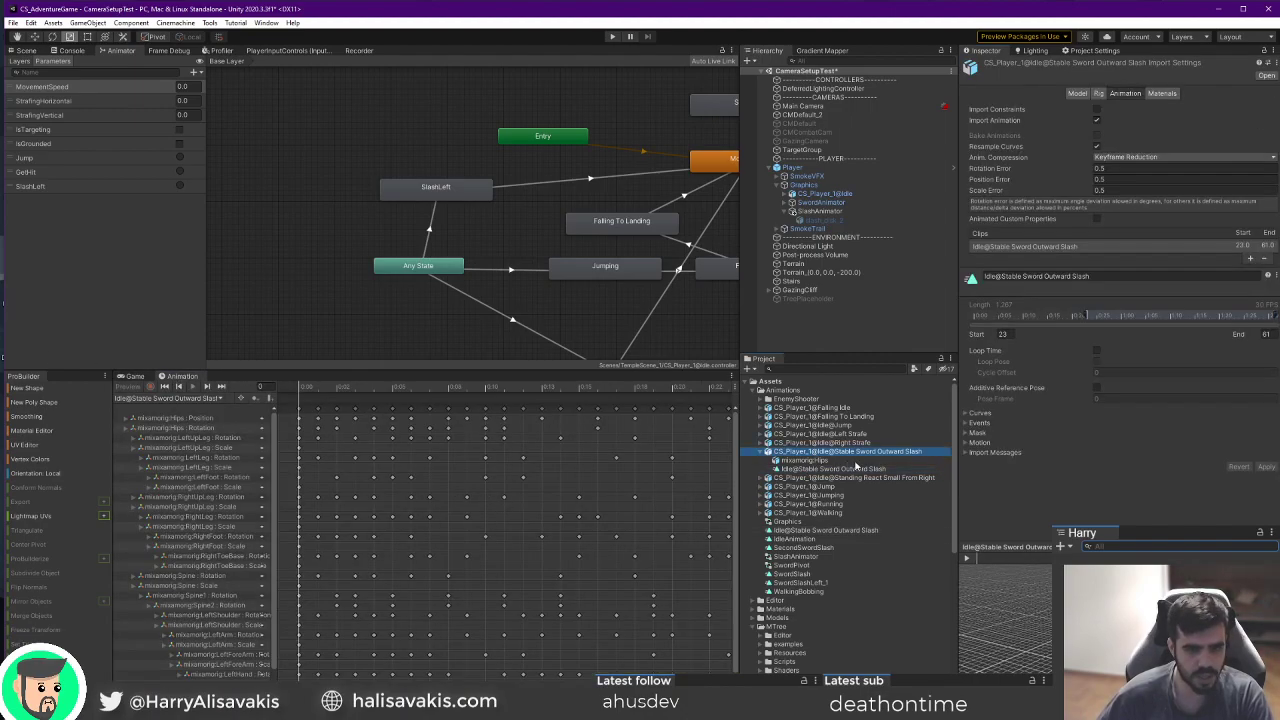
Inspect the opening keyframes of the original Idle@Stable Sword Outward Slash clip and select that clip inside its model.
left_click(298, 410)
left_click(319, 412)
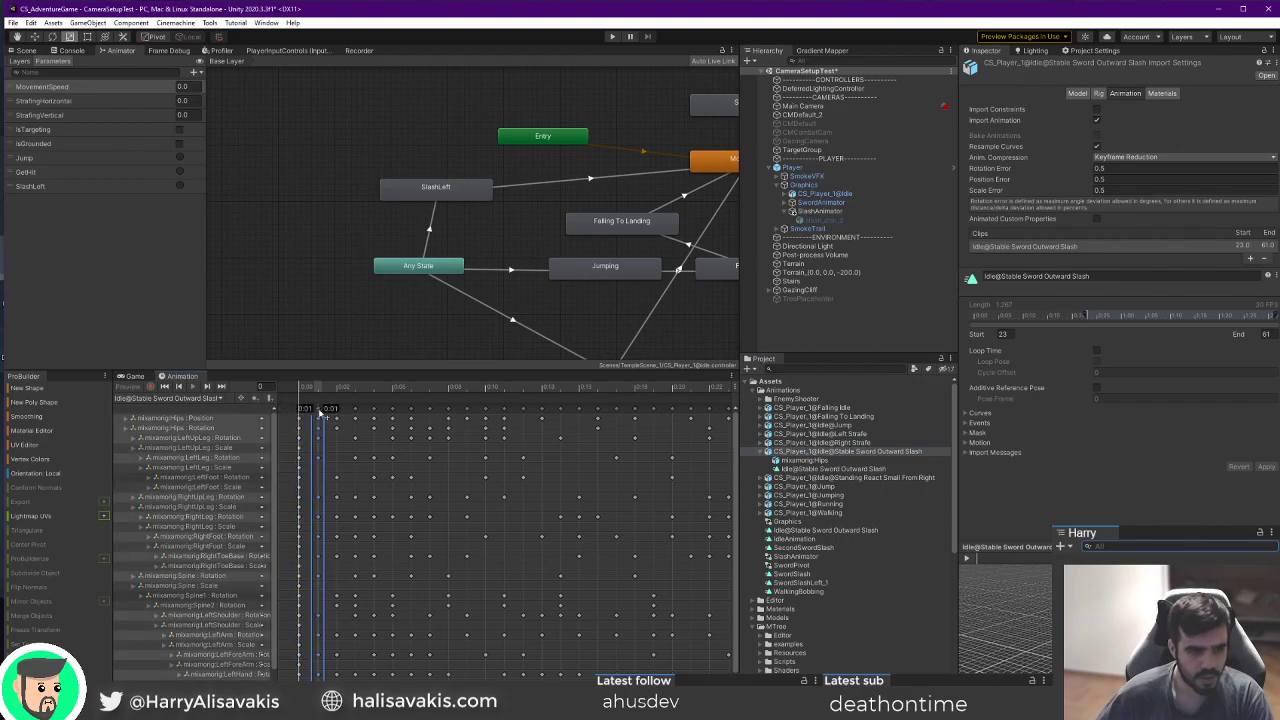
left_click(298, 411)
mouse_move(400, 480)
middle_mouse_down()
mouse_move(350, 480)
mouse_move(402, 480)
middle_mouse_up()
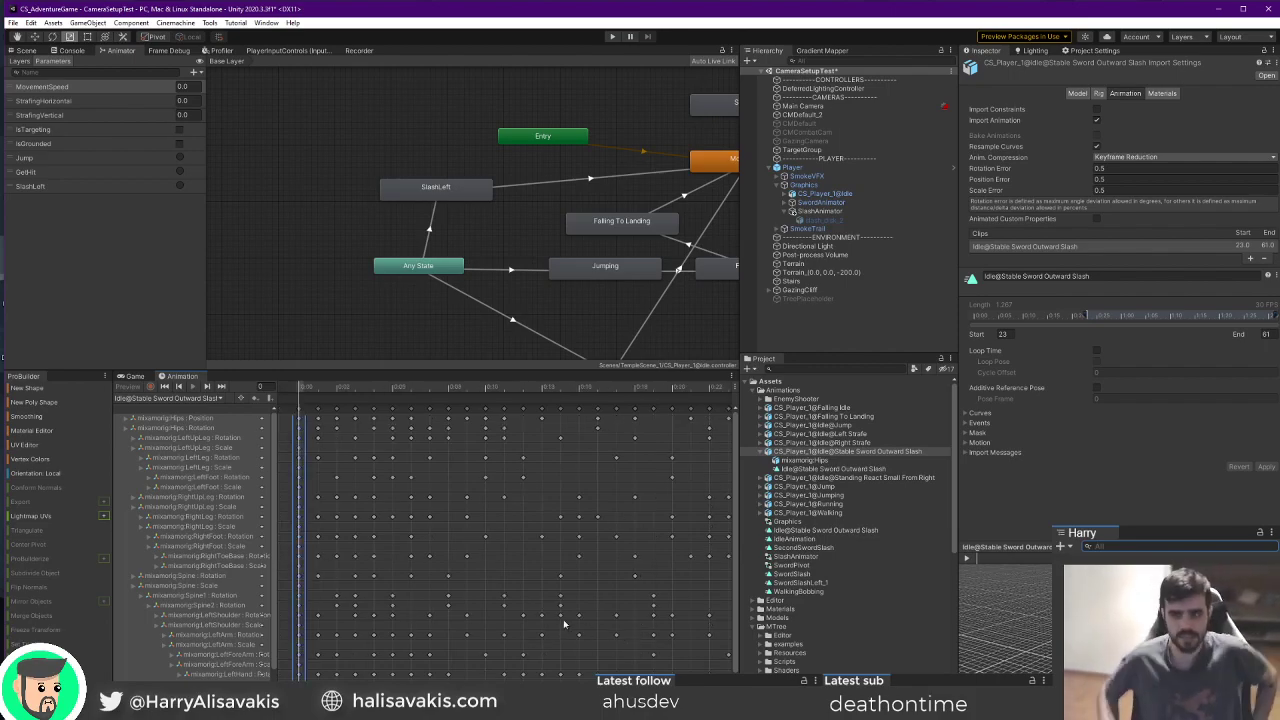
left_click(784, 468)
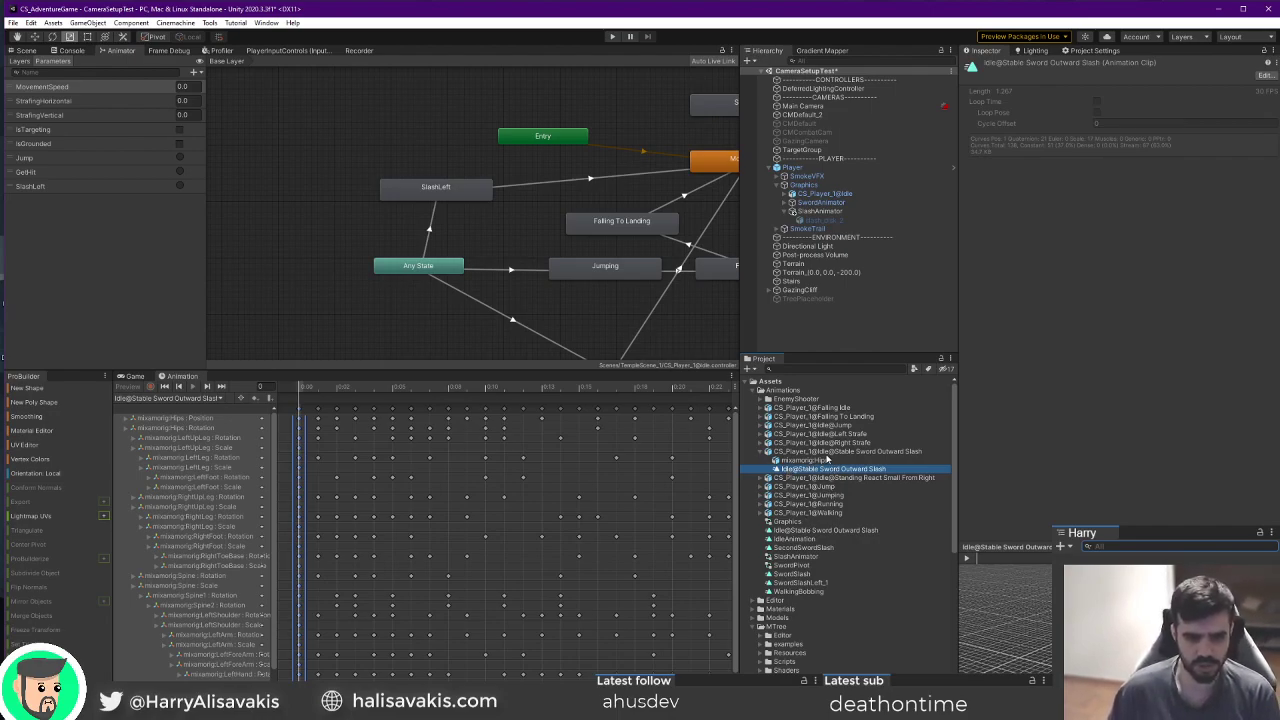
Try shifting the final keyframes of the standalone Idle@Stable Sword Outward Slash clip in time, and undo the move.
left_click(828, 531)
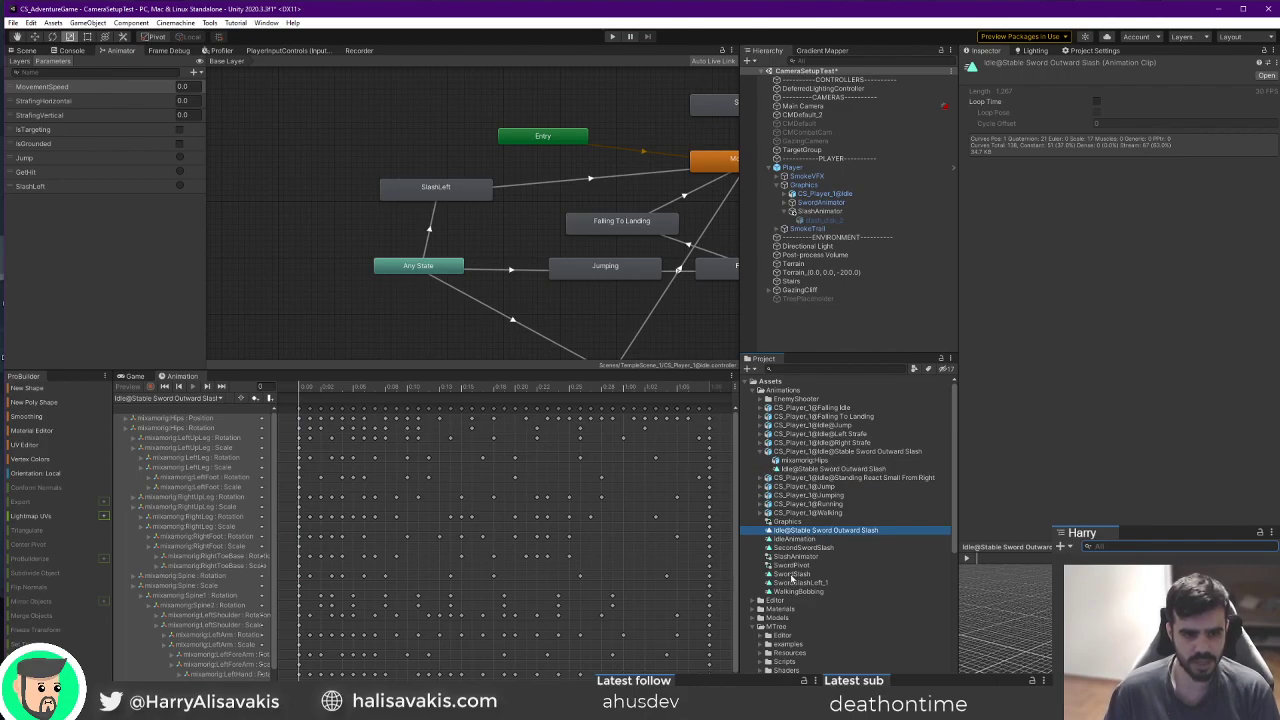
left_click(500, 485)
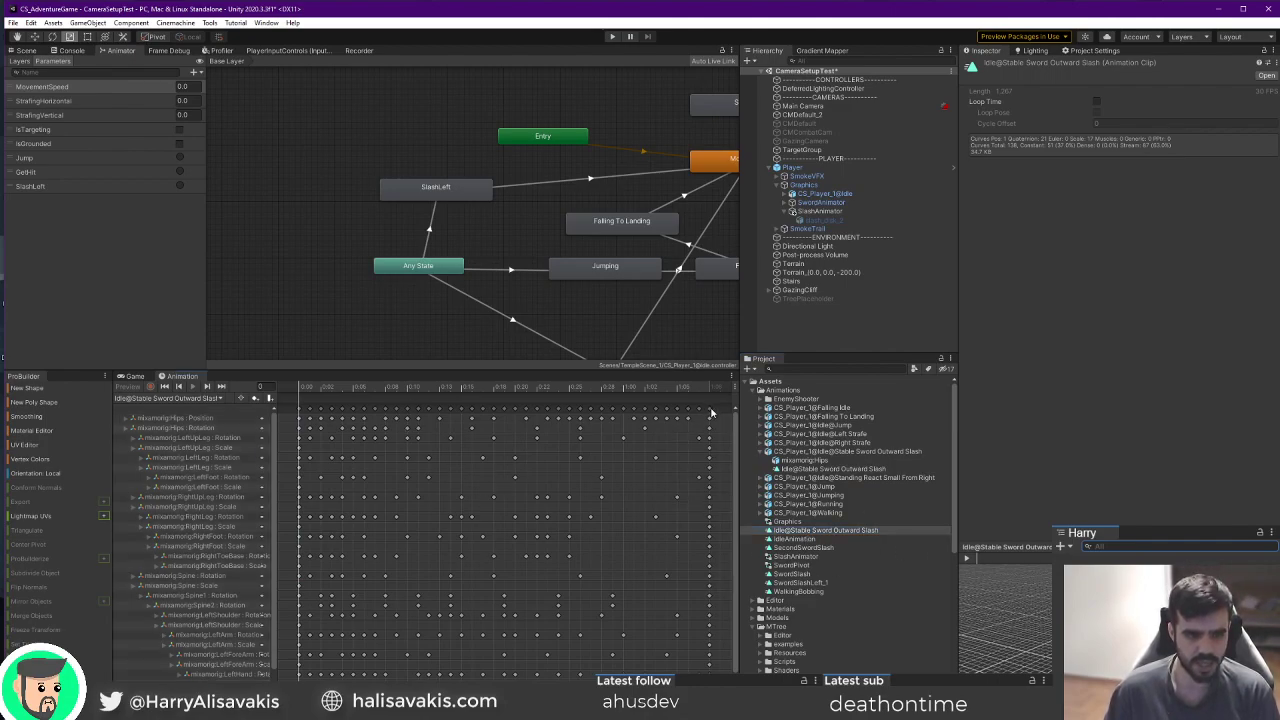
left_click_drag(711, 410, 761, 414)
left_click_drag(680, 418, 755, 445)
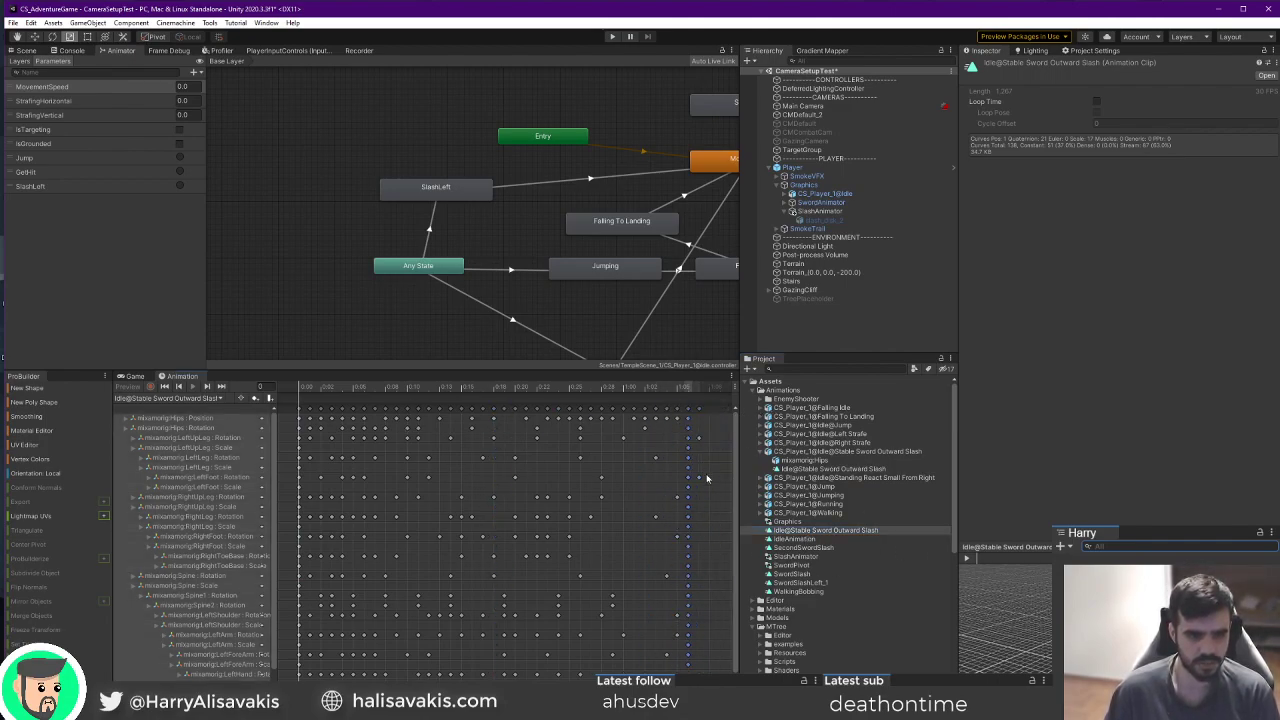
key("ctrl+z")
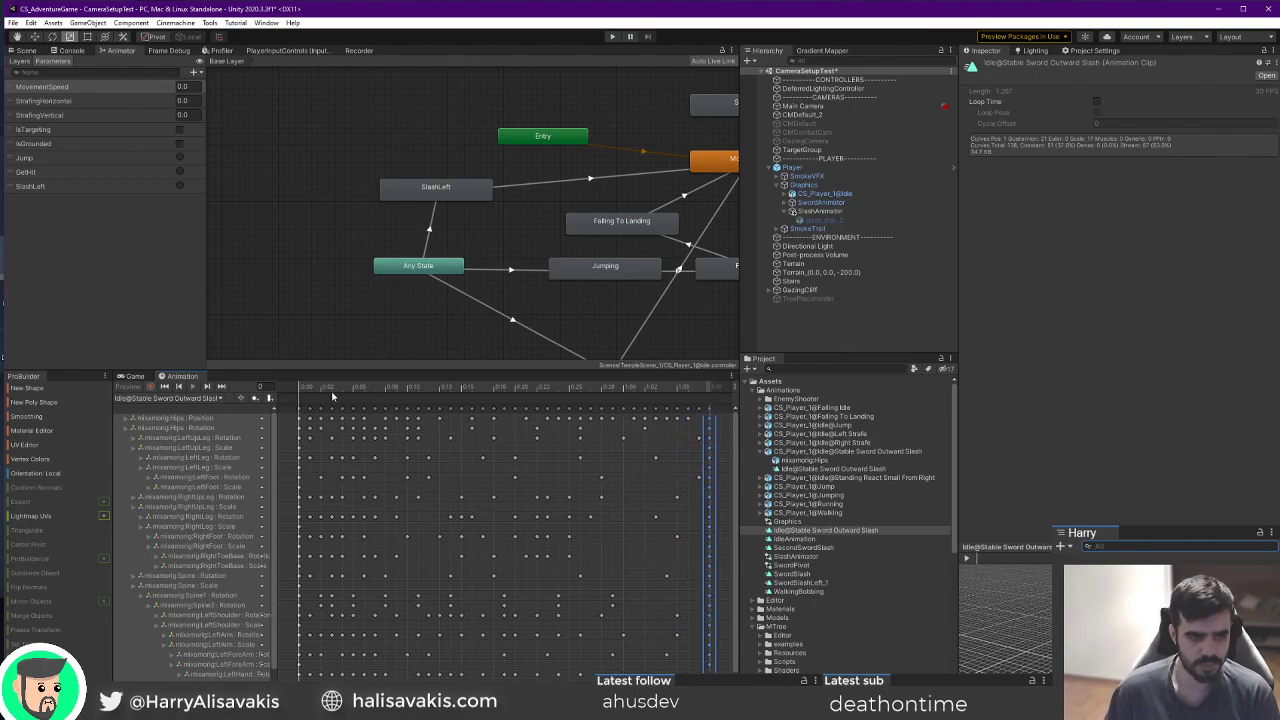
Show the player in the Scene view, select CS_Player_1@Idle and check which animation clips it offers for editing.
left_click(25, 51)
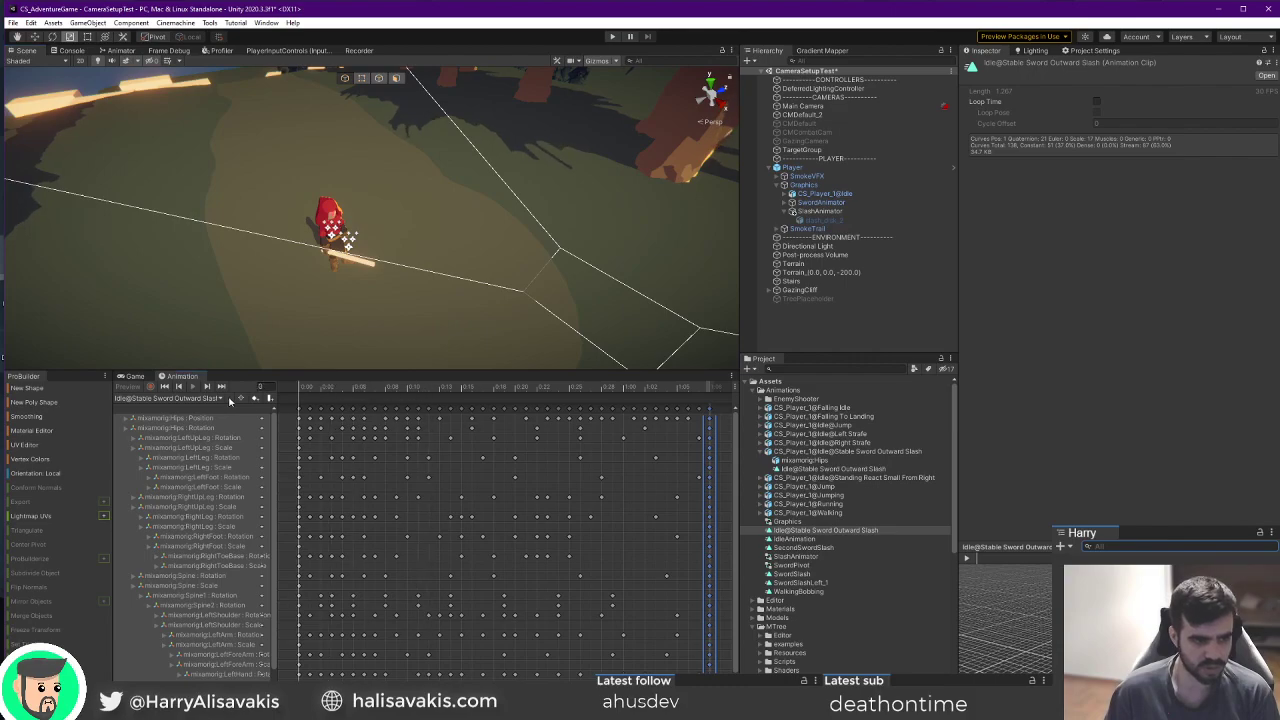
left_click(868, 337)
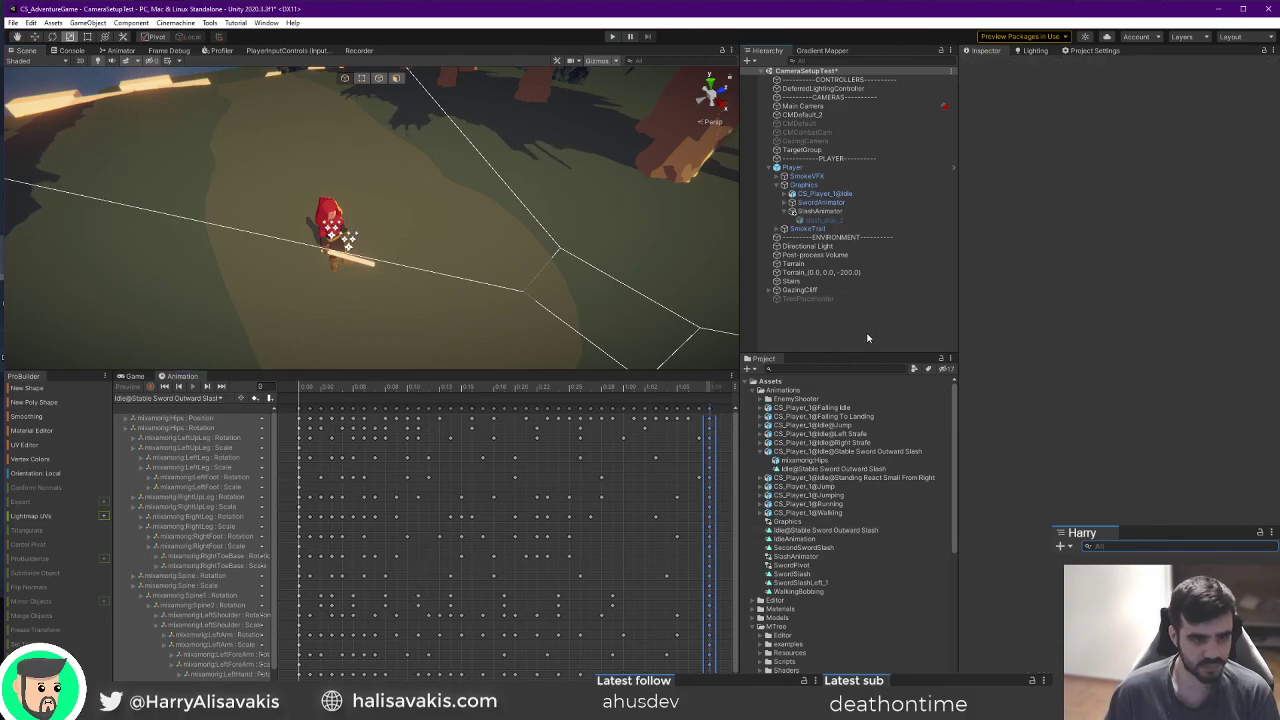
left_click_drag(451, 259, 500, 215, "alt")
left_click(843, 194)
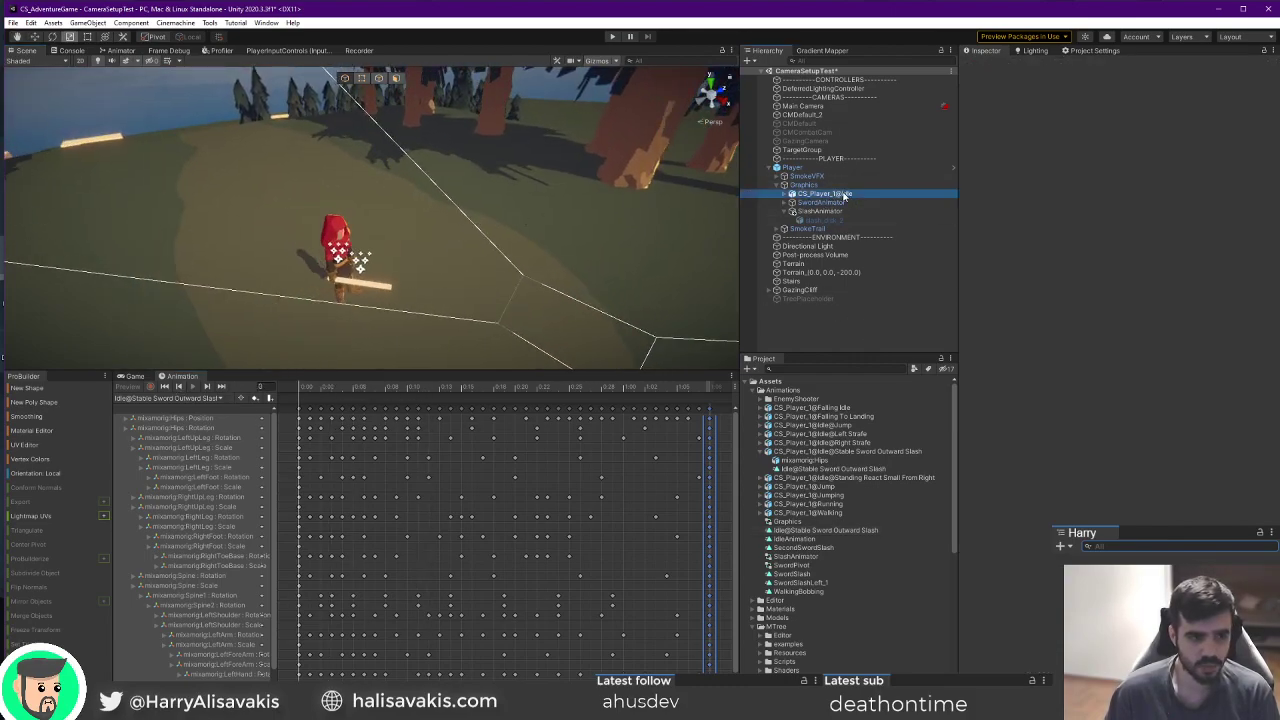
left_click(200, 399)
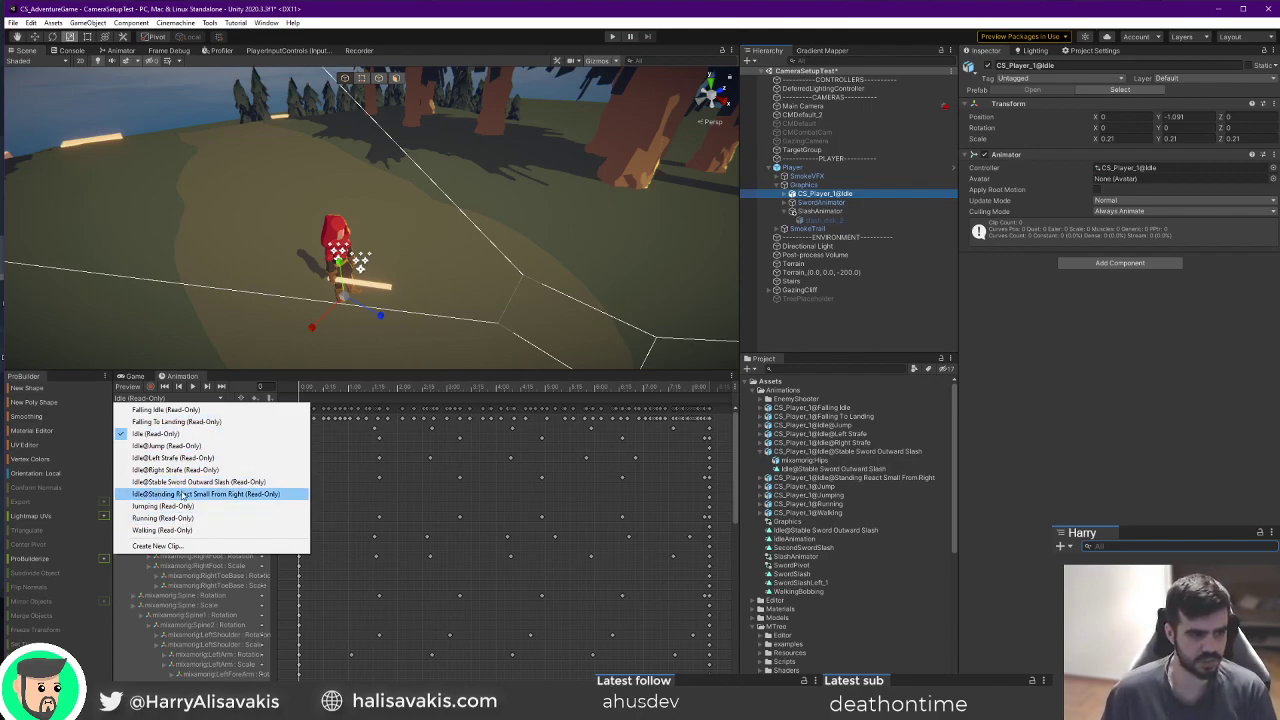
left_click(364, 48)
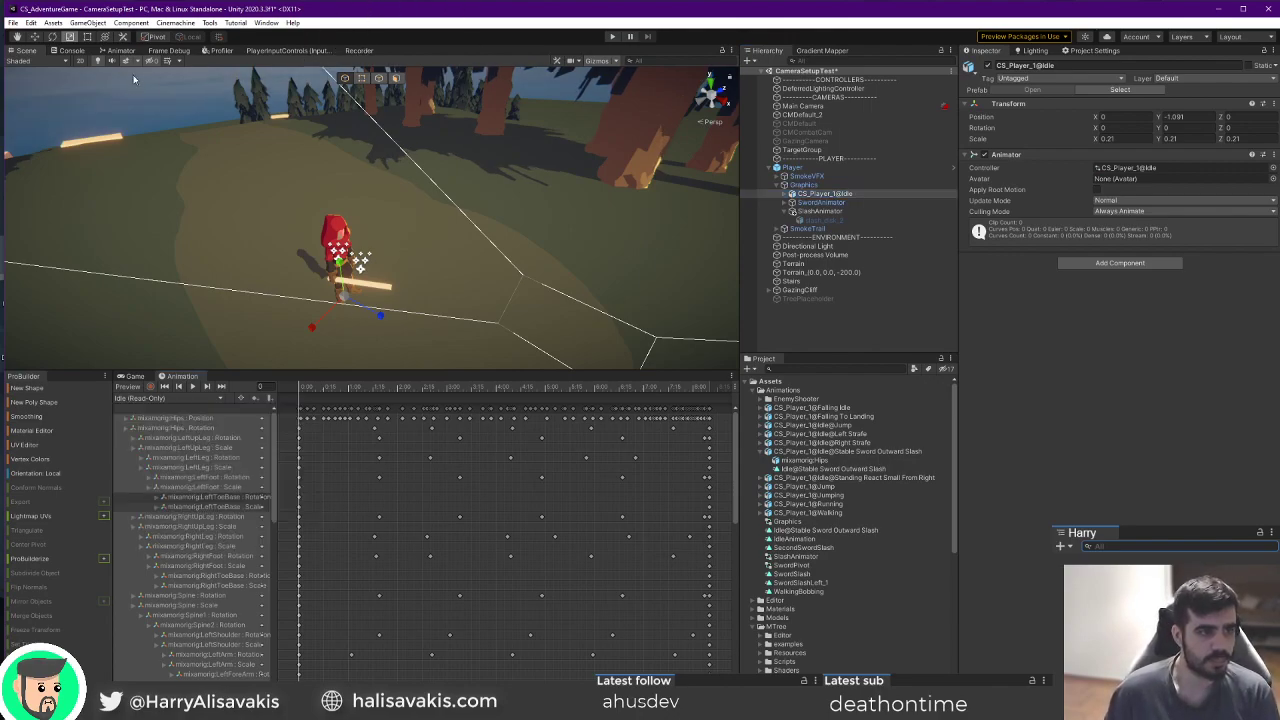
Assign the standalone Idle@Stable Sword Outward Slash clip as the motion of the SlashLeft state in the player's Animator.
left_click(263, 51)
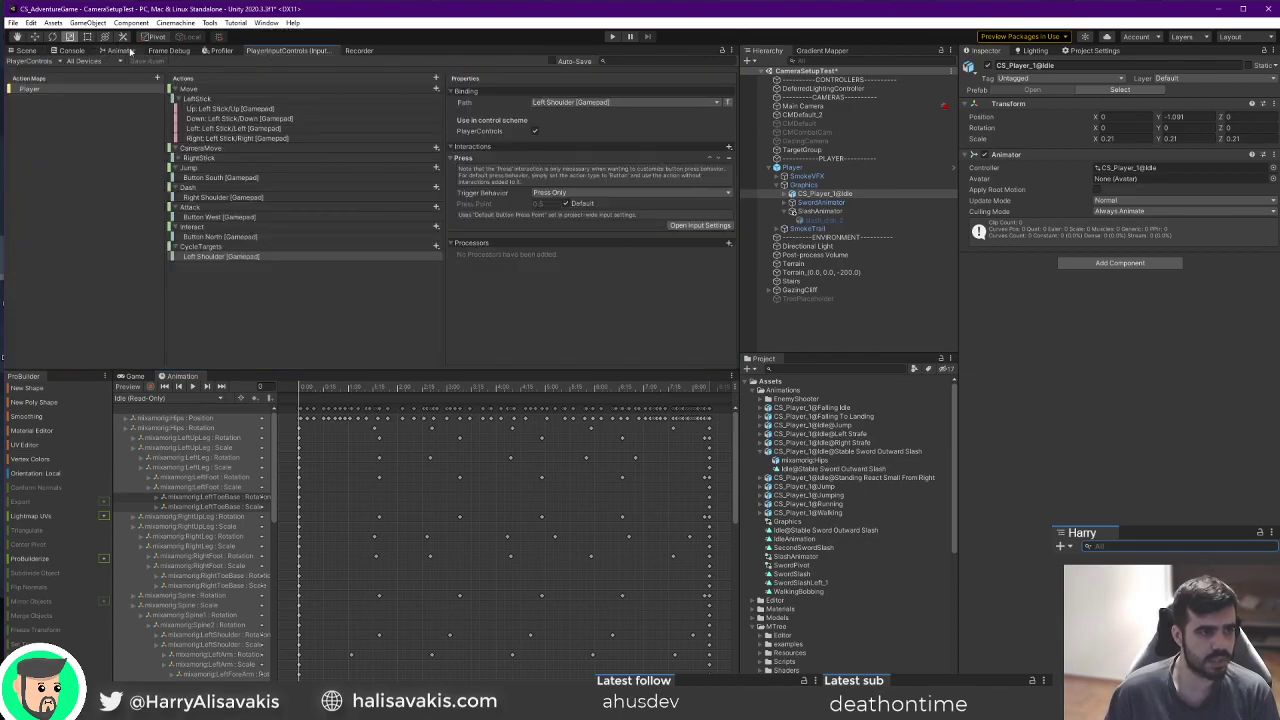
left_click(131, 51)
middle_click_drag(548, 251, 333, 247)
middle_click_drag(263, 194, 333, 193)
left_click(333, 192)
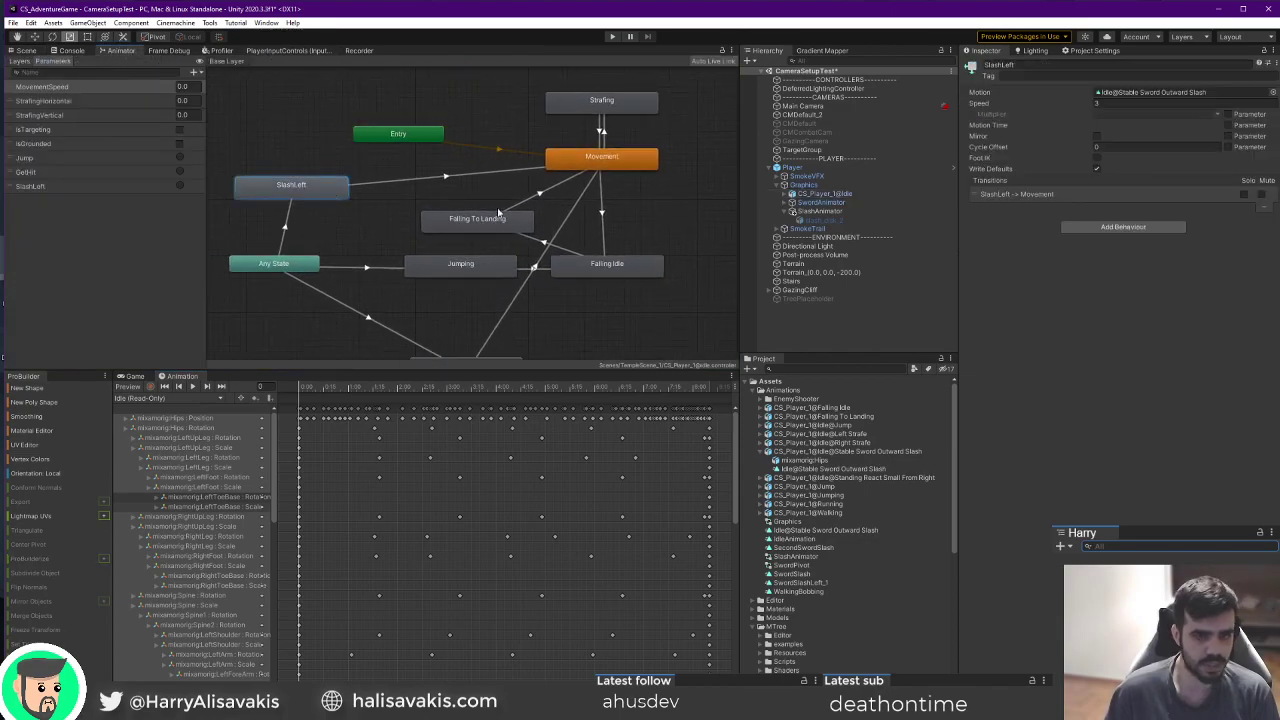
left_click_drag(858, 533, 1154, 93)
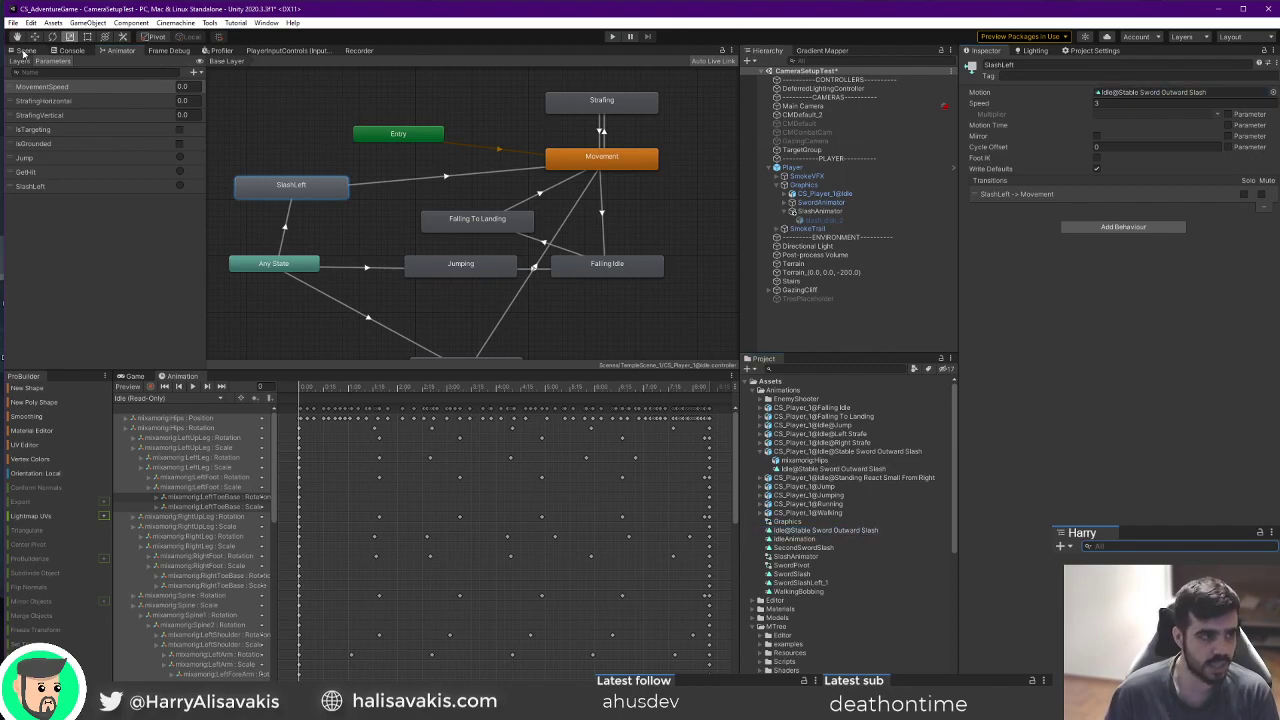
Return to the Scene view, load the Idle@Stable Sword Outward Slash clip for animation editing and scrub through its opening frames.
left_click(25, 51)
left_click(165, 398)
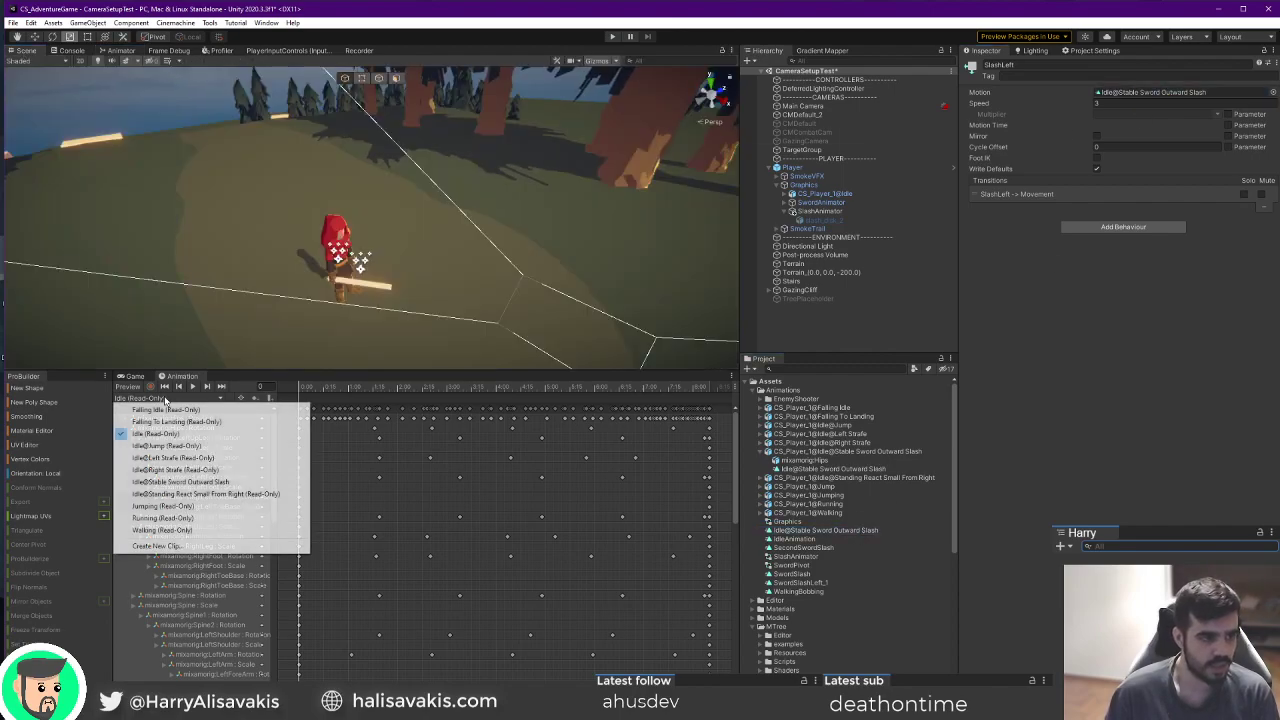
left_click(180, 481)
left_click(322, 389)
left_click_drag(323, 389, 407, 423)
Examine the character's sword swing from above and from the front while scrubbing the slash clip to about frame 12.
right_click_drag(500, 297, 375, 270)
key("d")
key("w")
key("w")
key("s")
left_click_drag(407, 387, 364, 405)
left_click_drag(415, 279, 960, 450, "alt")
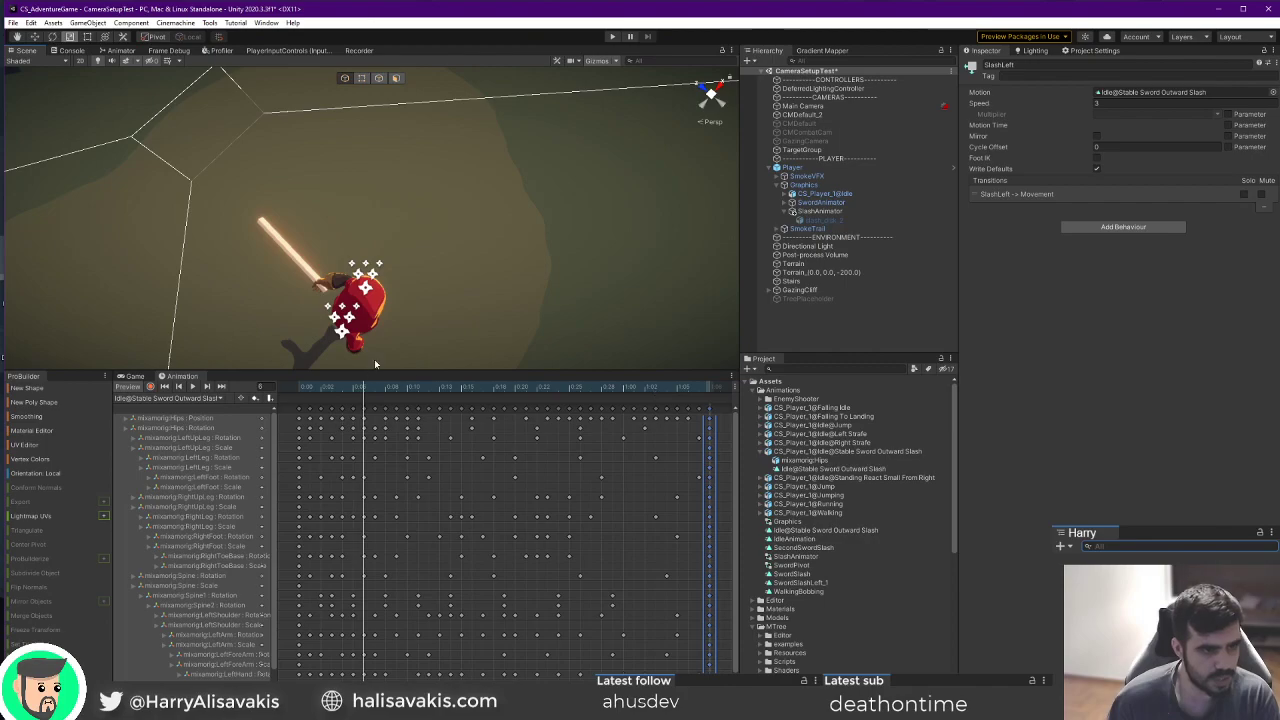
left_click_drag(366, 396, 418, 391)
right_click_drag(430, 300, 322, 140)
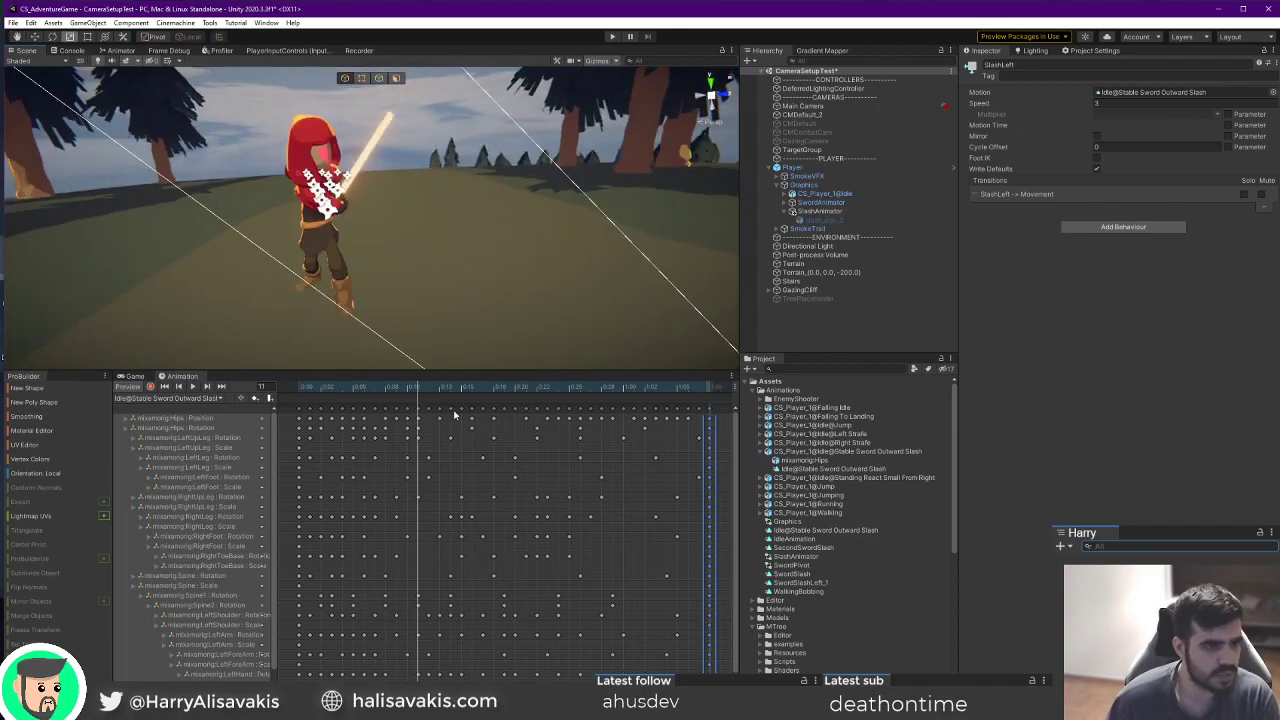
mouse_move(423, 394)
left_mouse_down()
mouse_move(411, 389)
mouse_move(425, 393)
left_mouse_up()
right_click_drag(468, 298, 483, 320)
Fit the slash clip's whole keyframe range in the timeline and enlarge the animation area to show more bone curves.
left_click(441, 413)
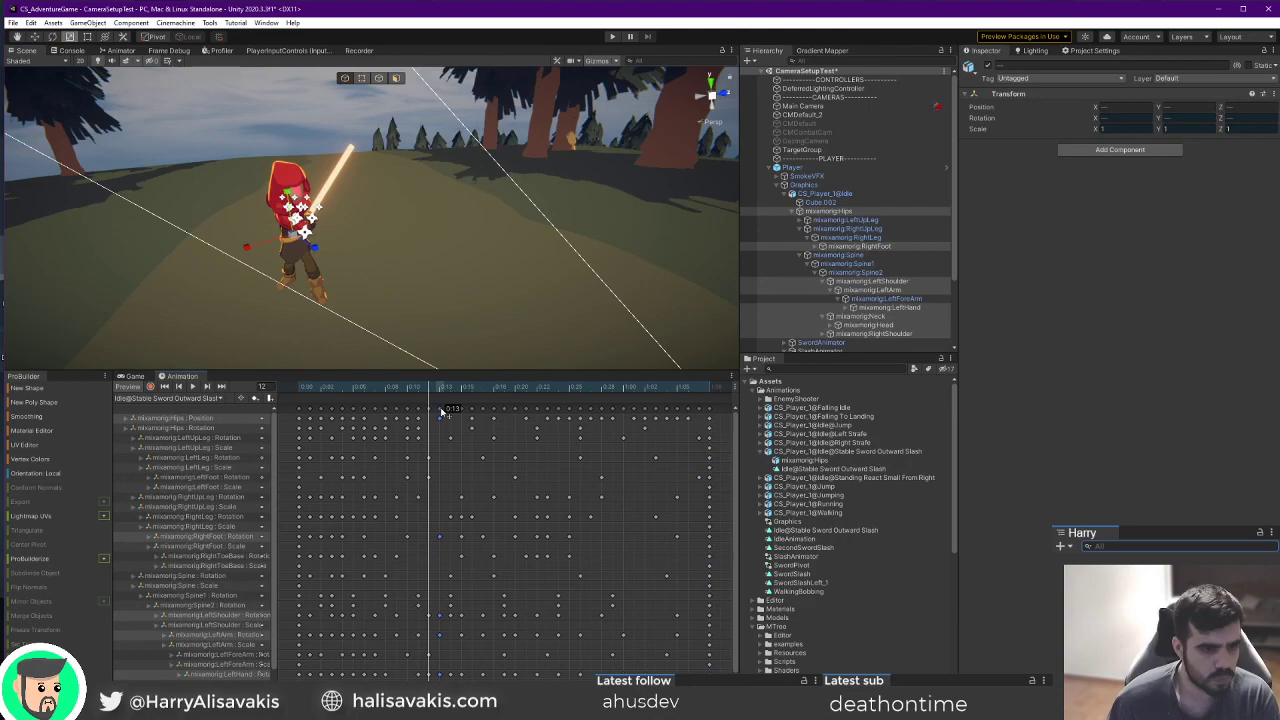
scroll(480, 450, "down", 4)
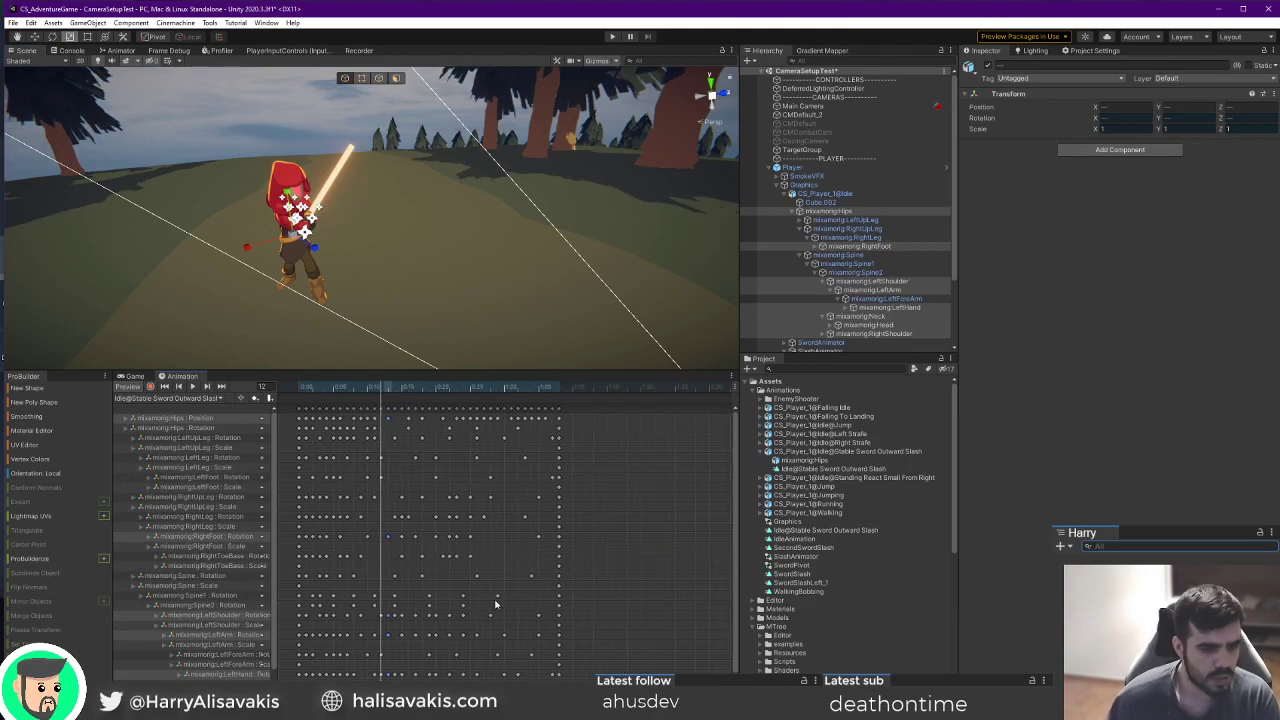
scroll(480, 450, "down", 2)
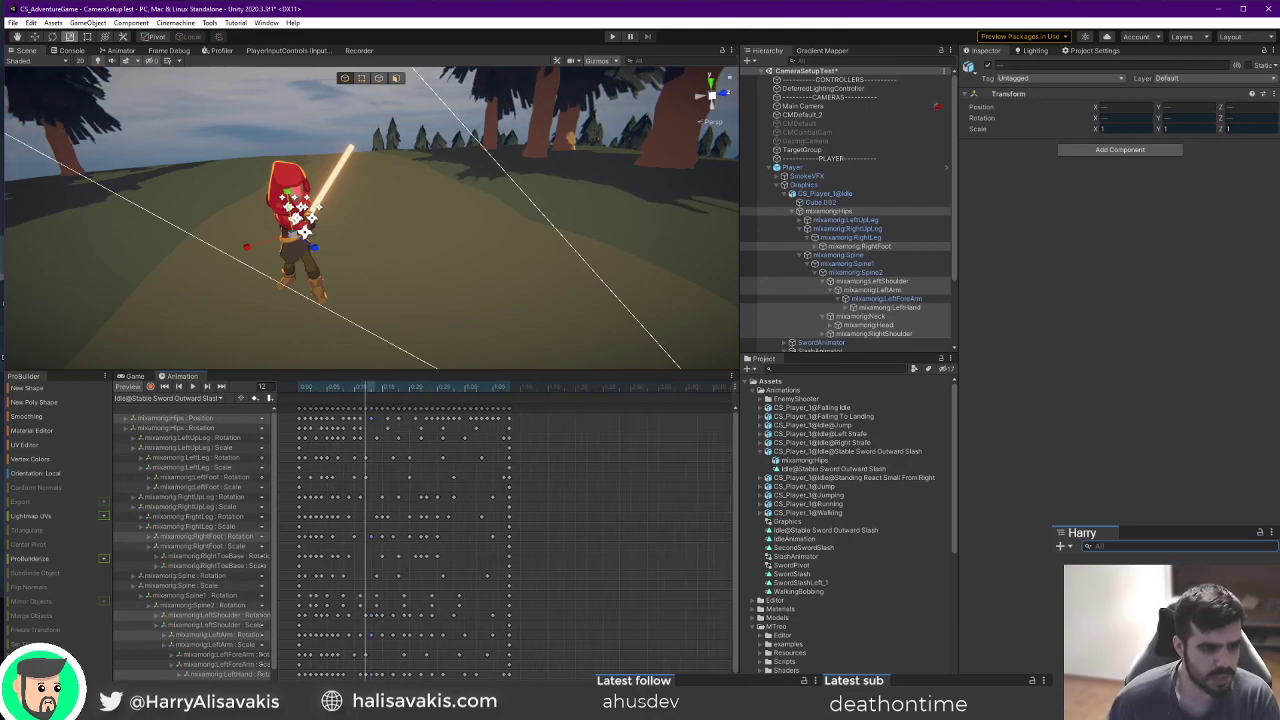
scroll(140, 499, "down", 2)
scroll(165, 570, "up", 2)
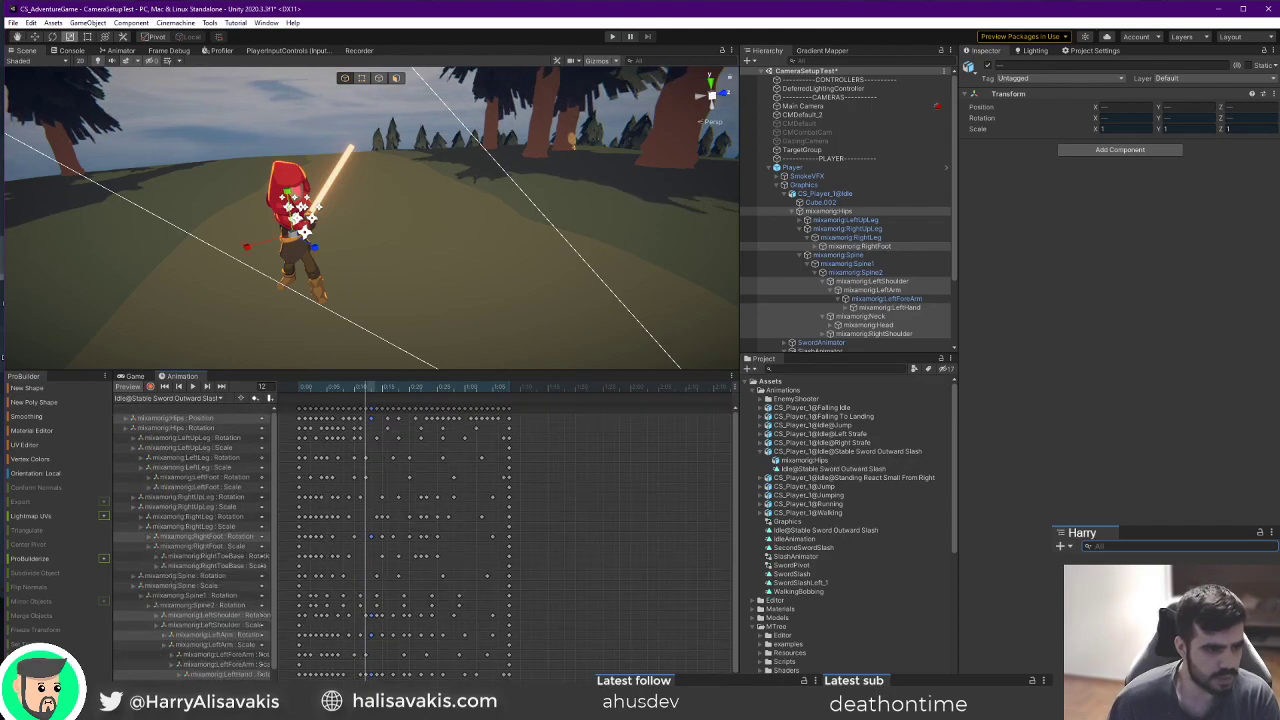
scroll(407, 531, "down", 1)
left_click_drag(568, 370, 572, 292)
Try to delete the slash clip's keyframes from about frame 11 to the end.
left_click_drag(537, 680, 363, 324)
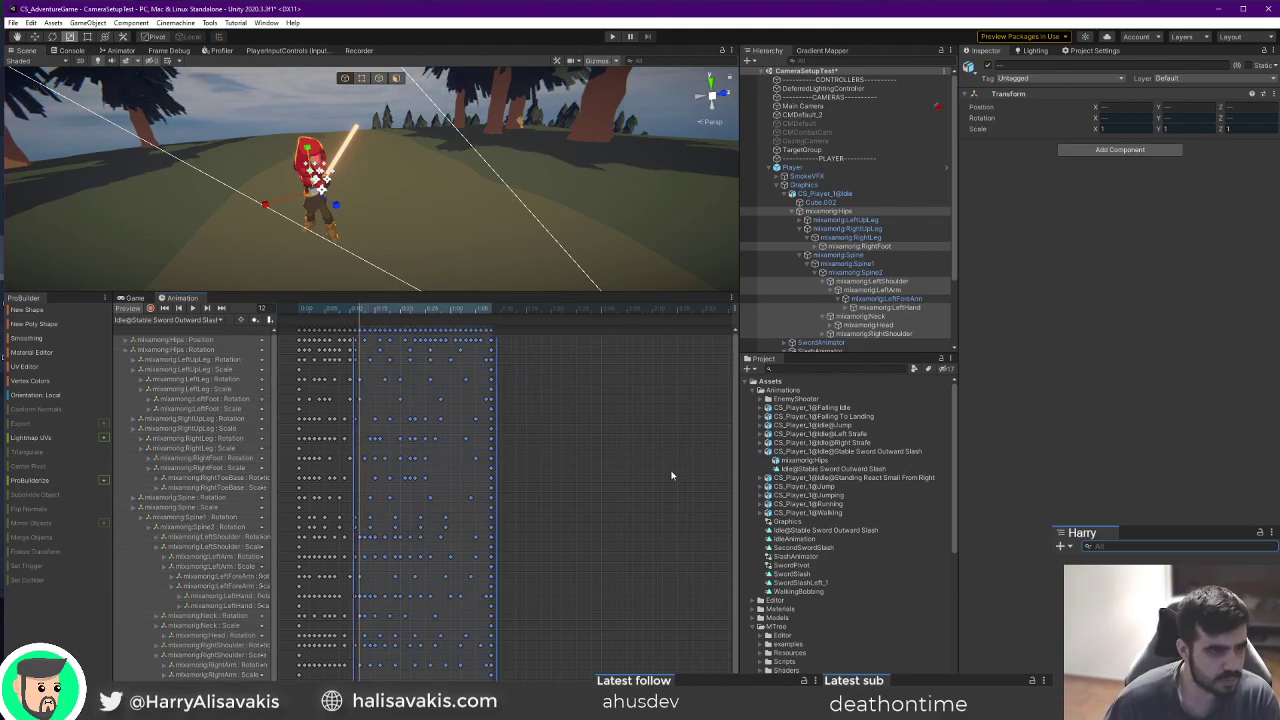
key("Delete")
key("ctrl+z")
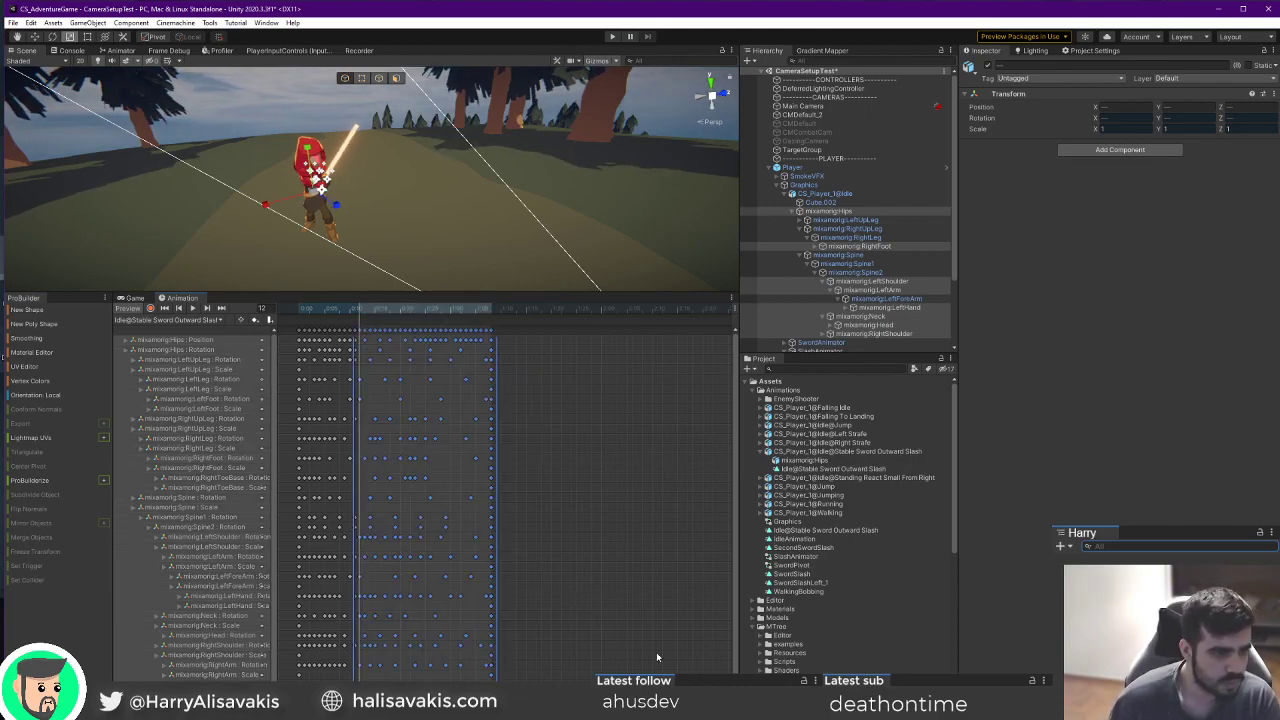
Delete all keyframes after frame 12 on every bone curve of the slash clip.
scroll(351, 338, "up", 3)
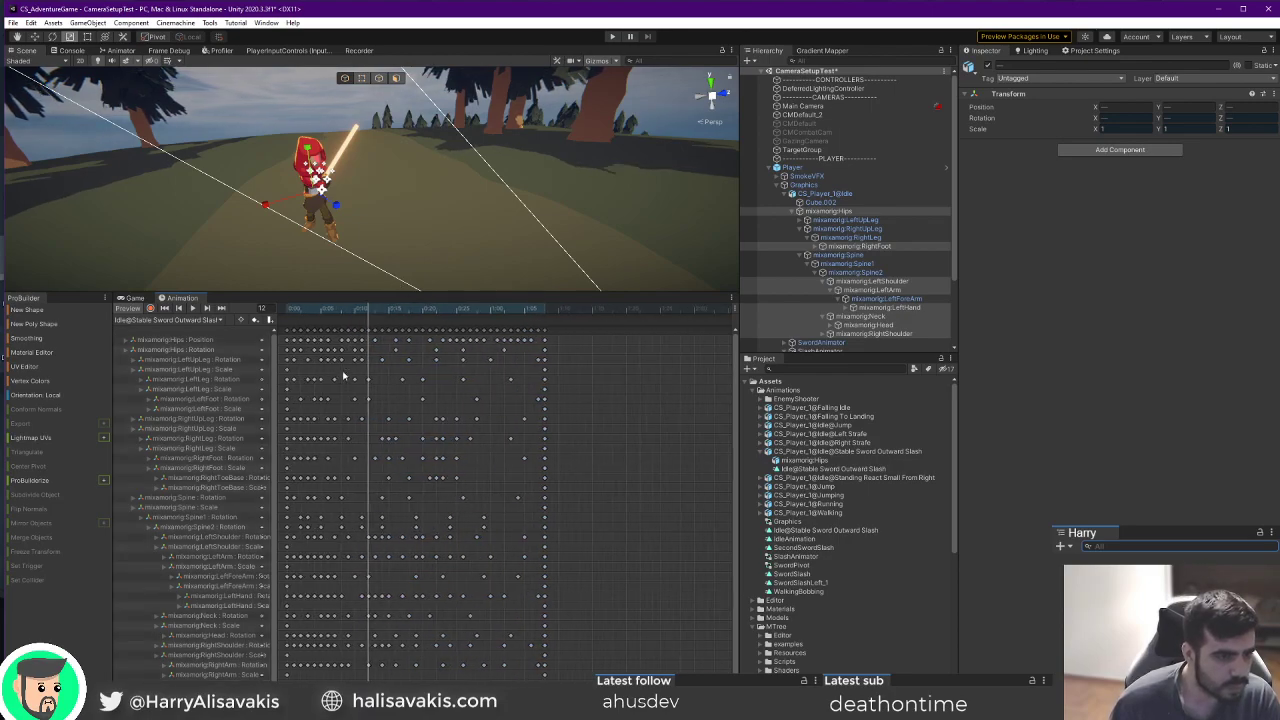
left_click_drag(628, 684, 352, 308)
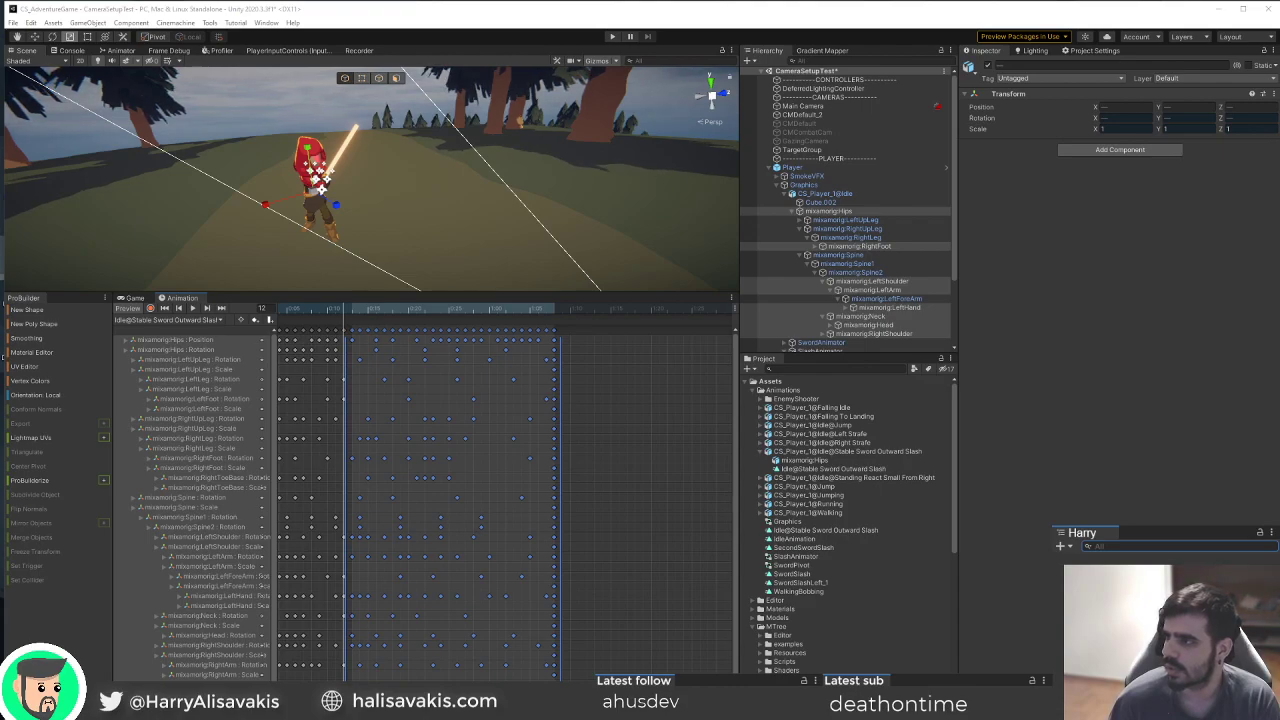
left_click(550, 8)
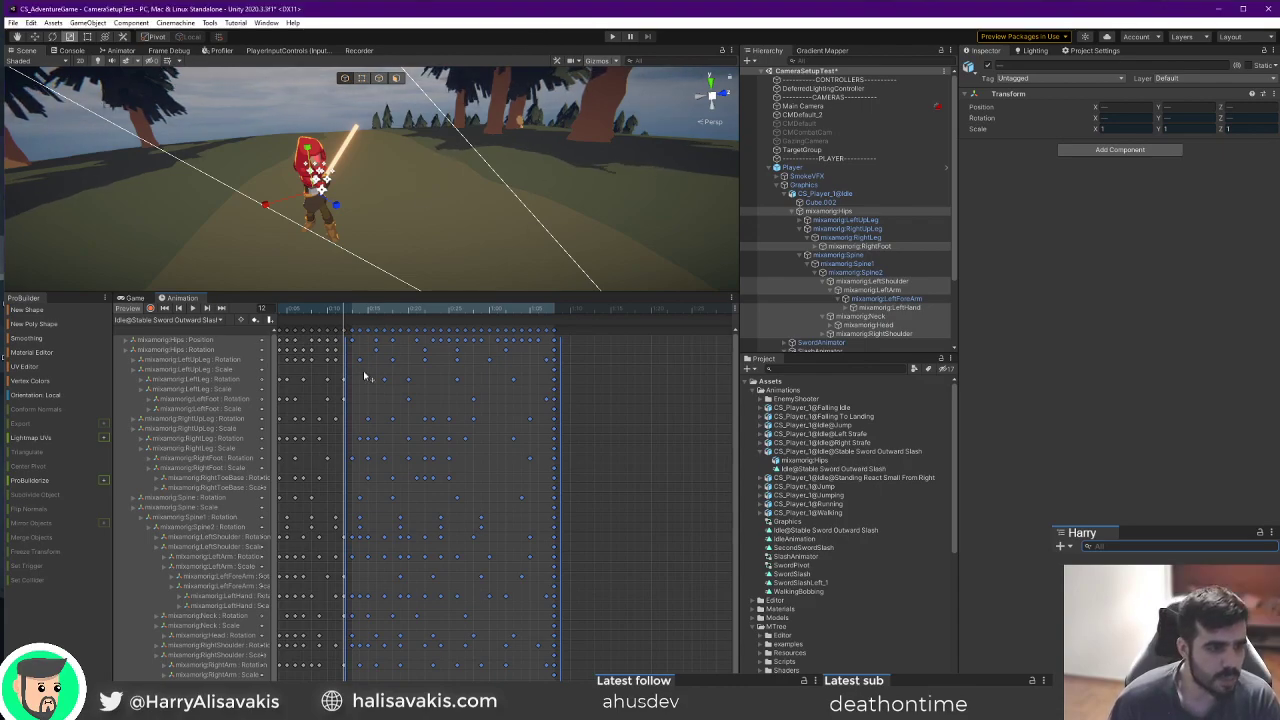
key("Delete")
Add a keyframe on all curves beyond the remaining keys and move it to about frame 14, just after the last ones.
left_click_drag(328, 309, 570, 311)
left_click(345, 330)
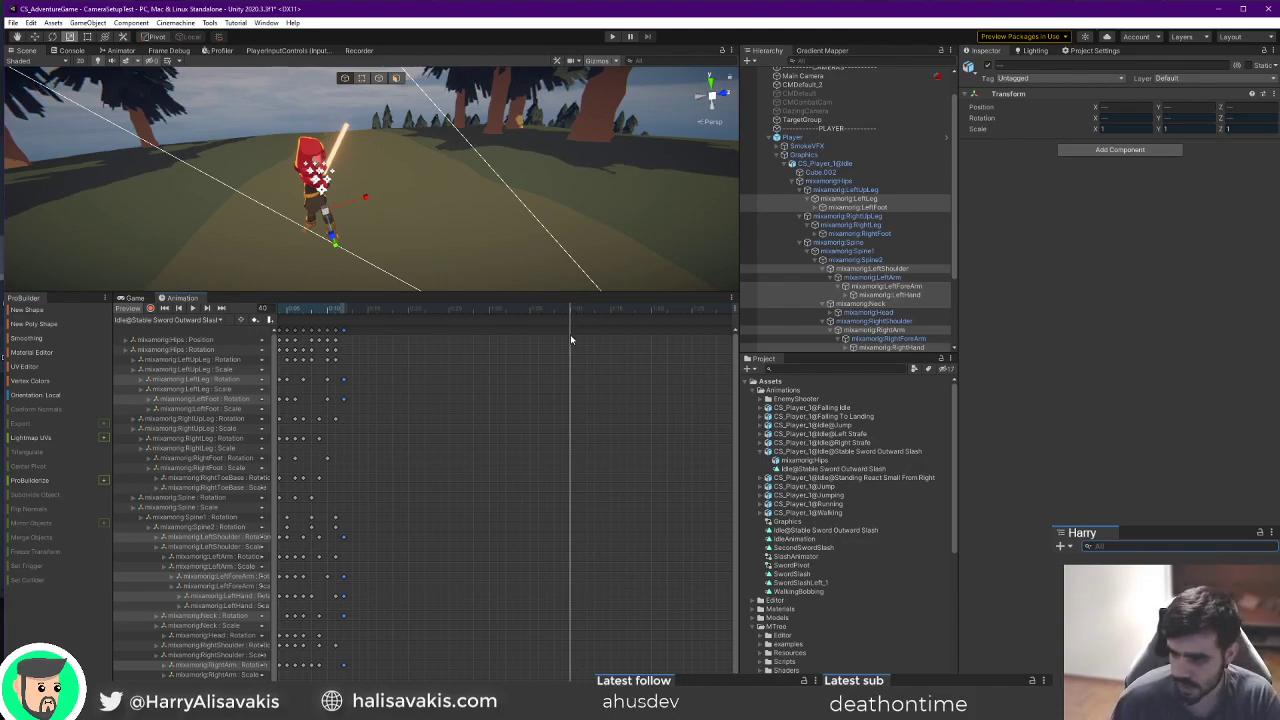
left_click(570, 335)
left_click_drag(388, 310, 563, 313)
left_click_drag(335, 330, 546, 348)
scroll(475, 608, "down", 10)
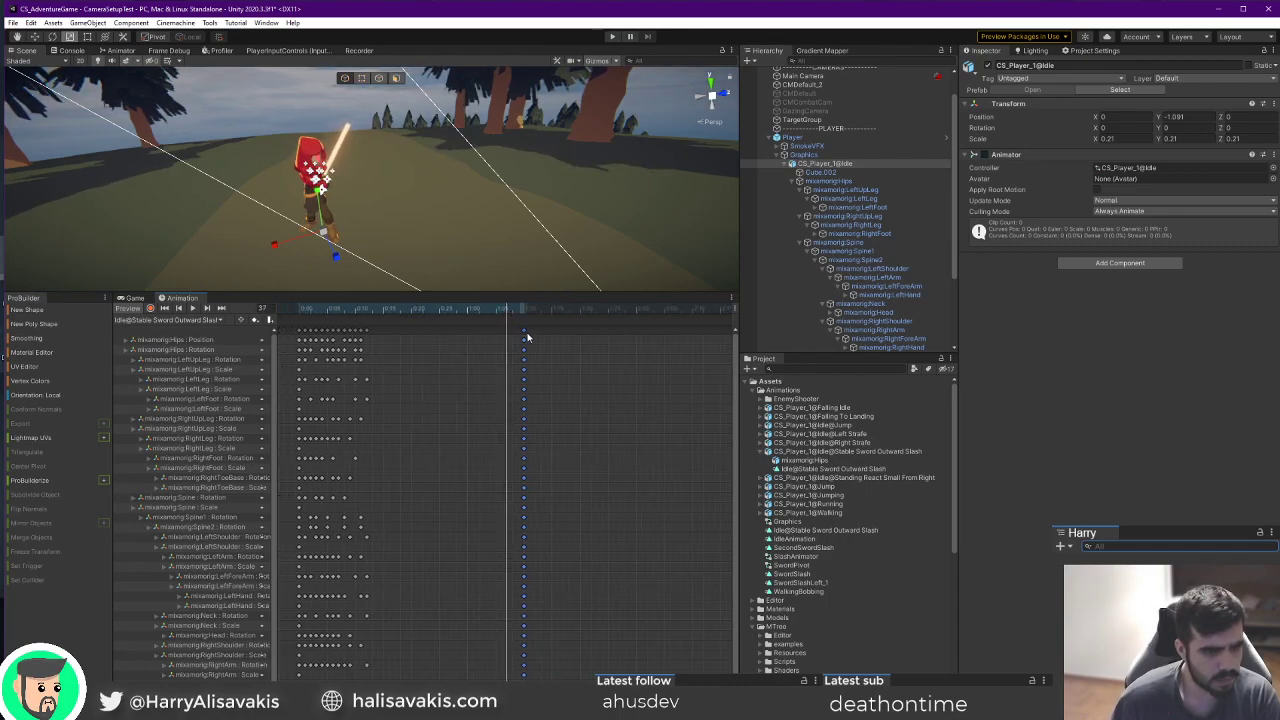
left_click_drag(524, 335, 381, 341)
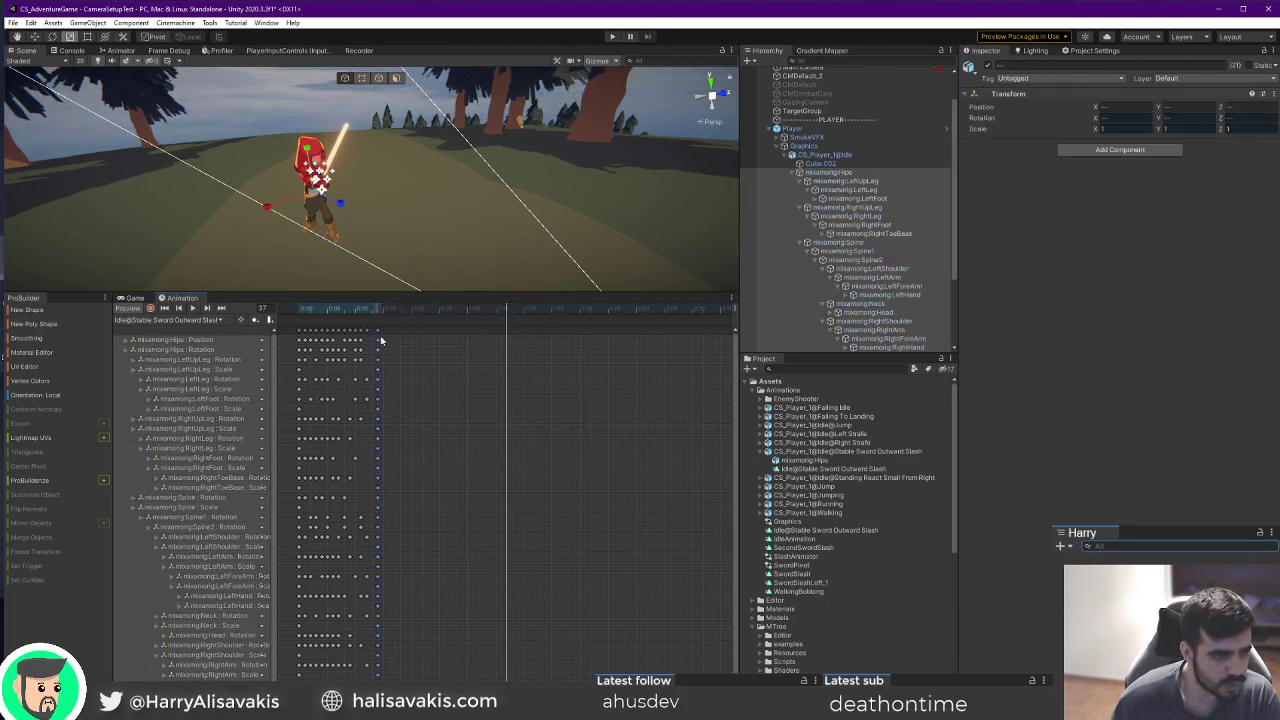
Add a closing keyframe on all curves at frame 37 and shift the full keyframe near frame 14 to frame 13.
left_click(507, 335)
key("space")
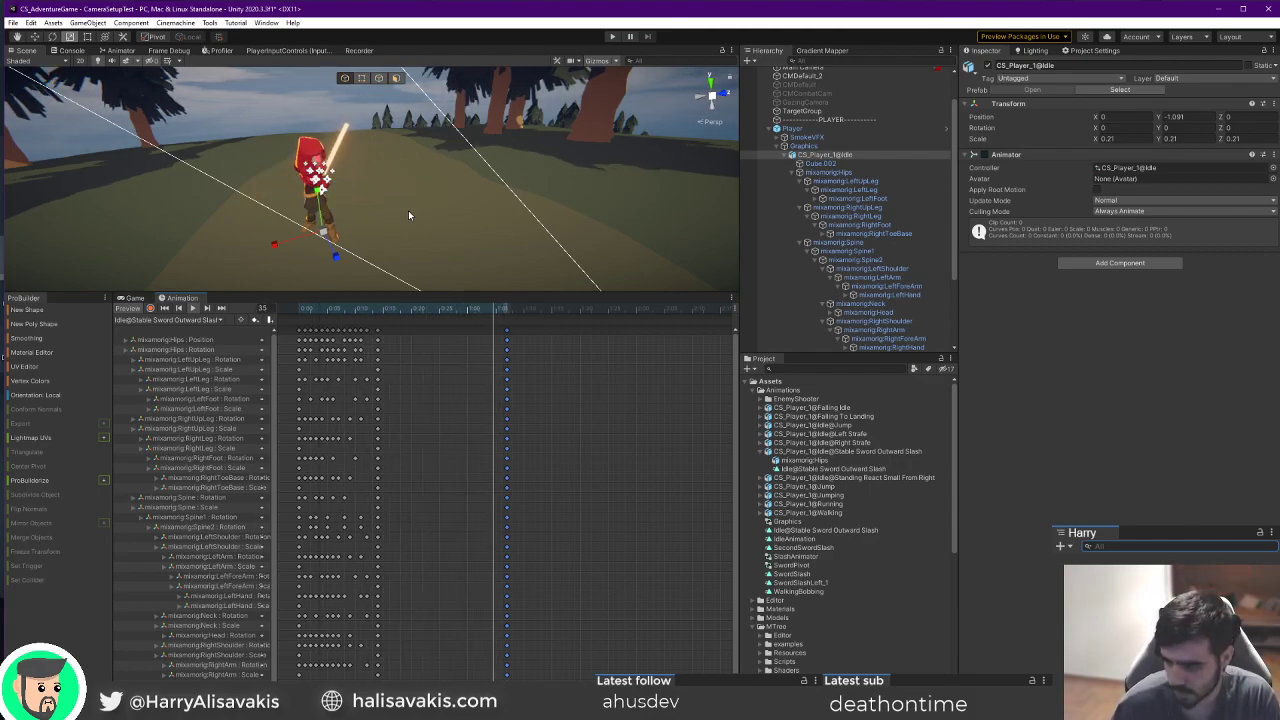
scroll(317, 400, "up", 3)
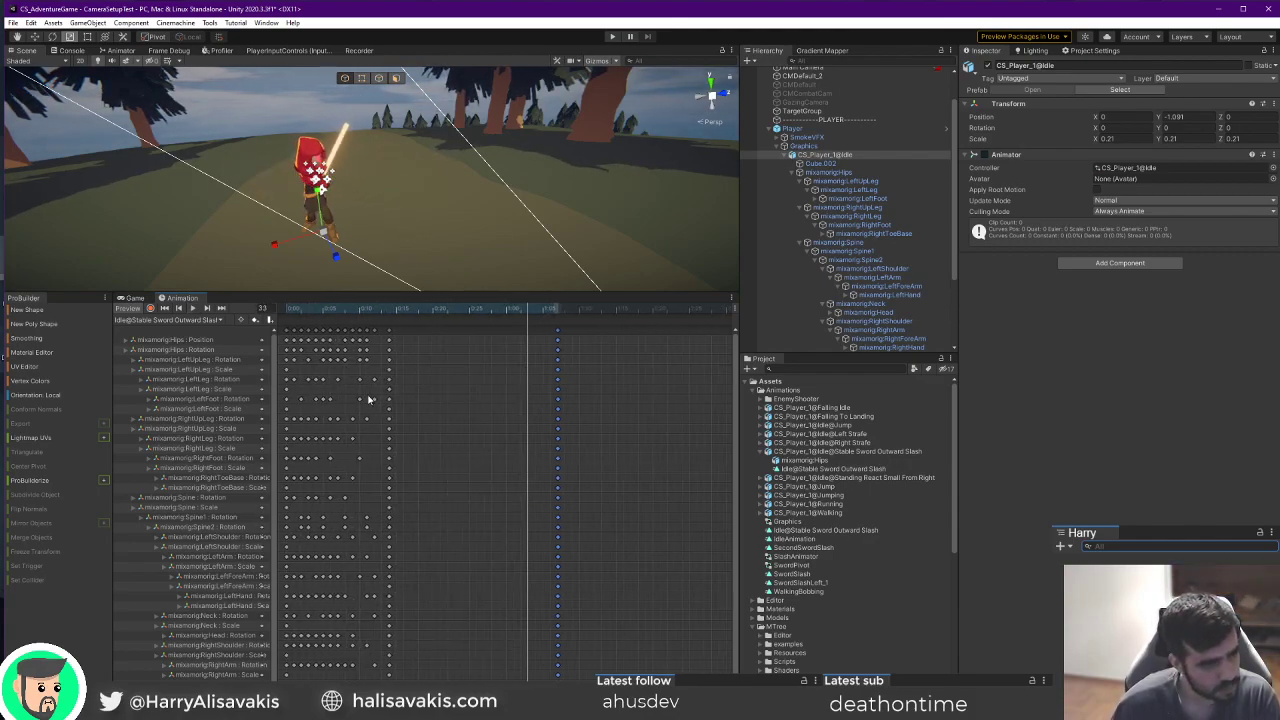
left_click_drag(398, 332, 388, 333)
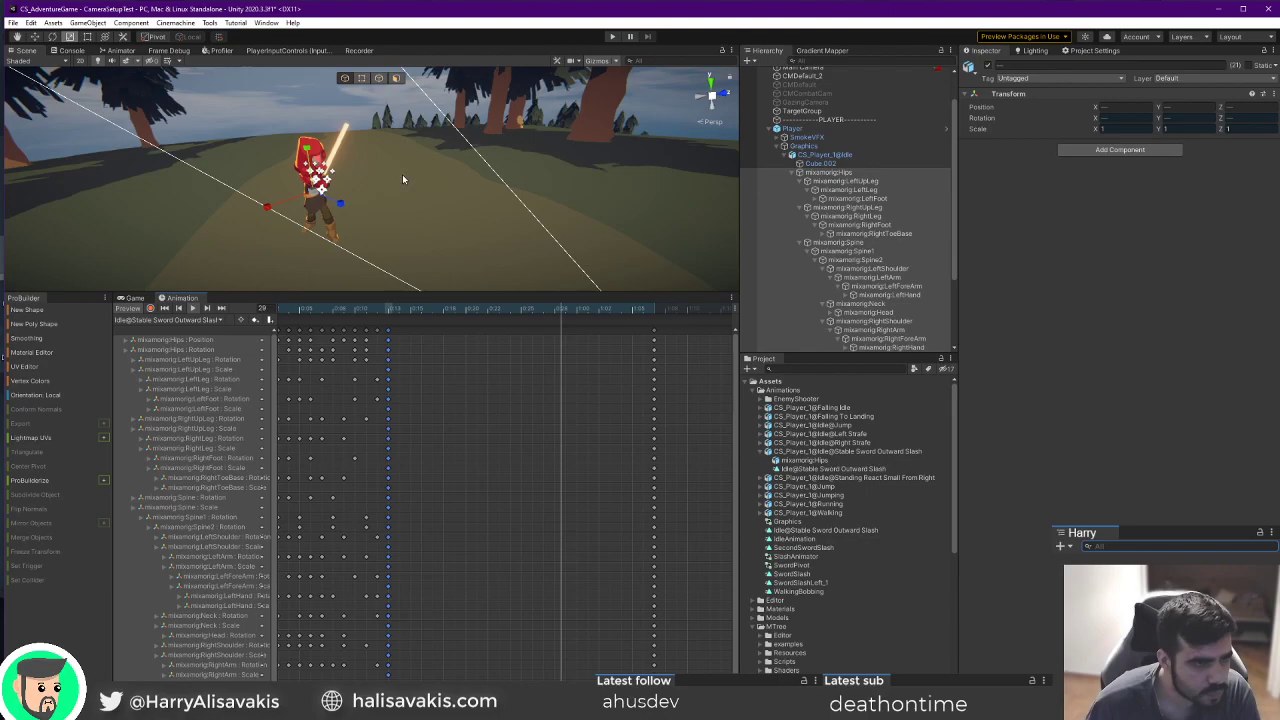
Review the shortened slash animation's playback from several angles around the character.
left_click_drag(404, 175, 626, 263, "alt")
left_click_drag(328, 188, 443, 240, "alt")
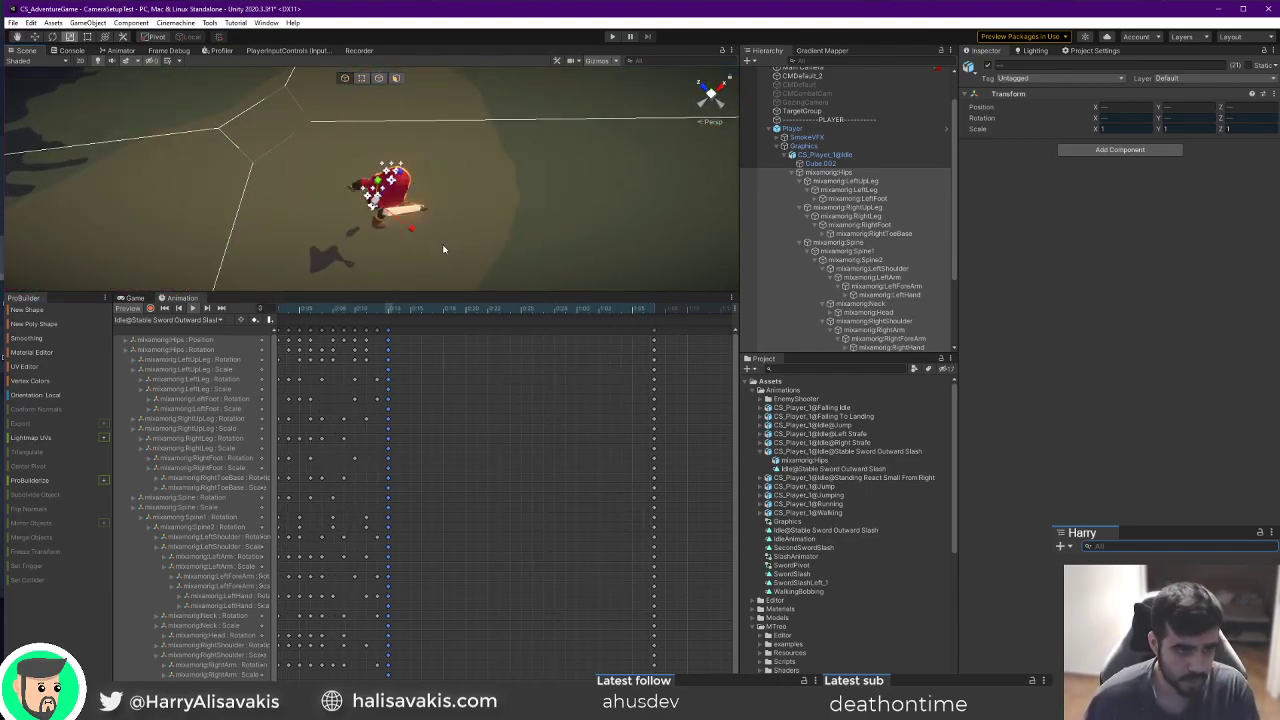
left_click_drag(443, 243, 762, 311, "alt")
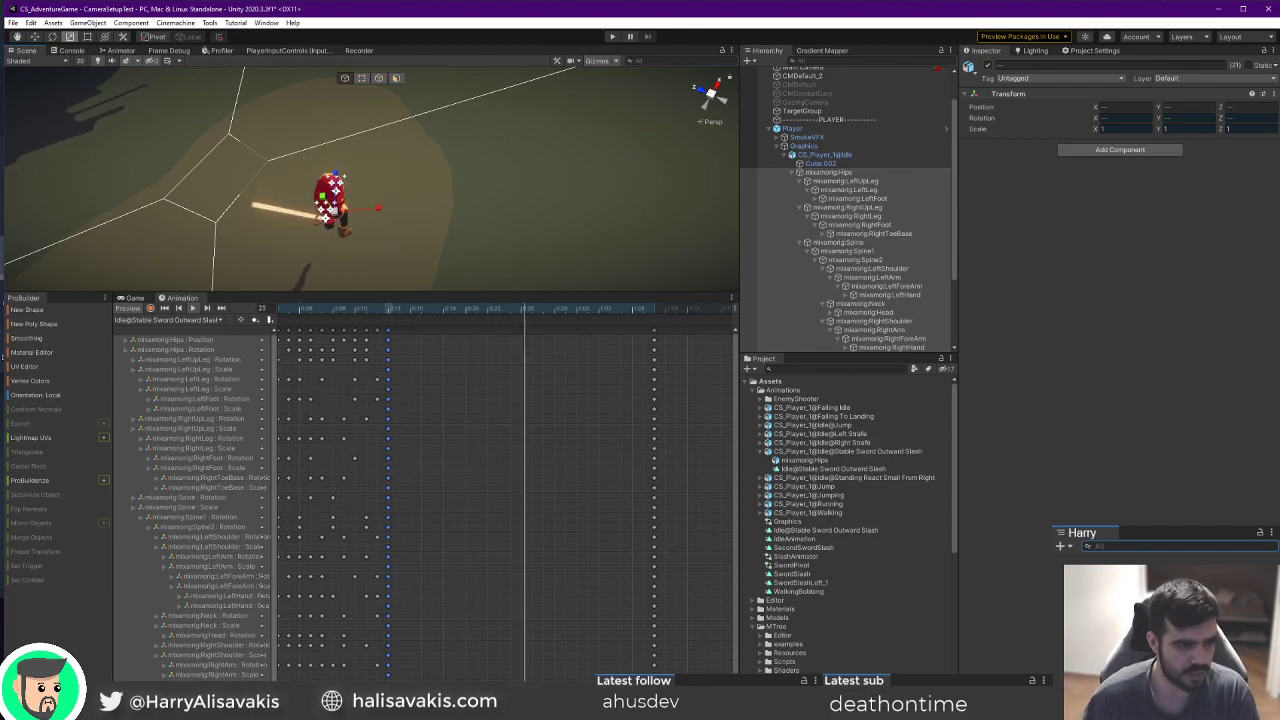
left_click(418, 311)
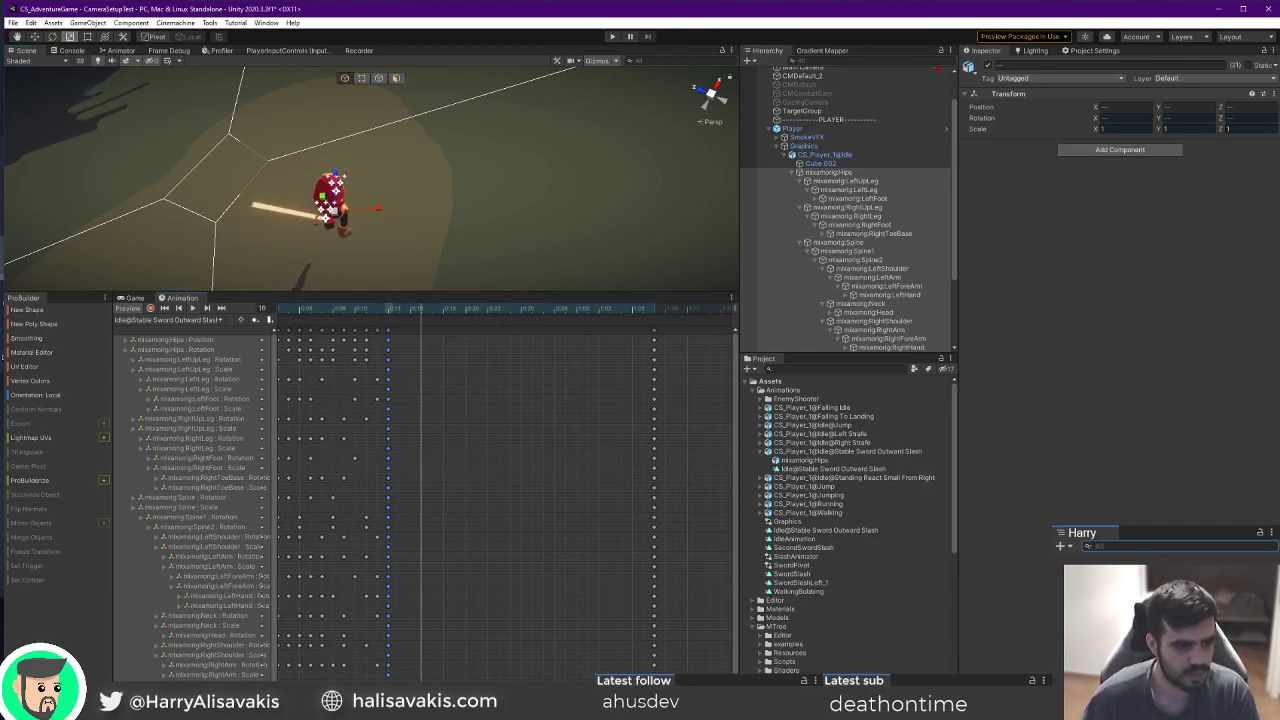
Bring up the Game view, enlarge the Scene view above it and collapse the player's Graphics hierarchy.
left_click(131, 298)
left_click_drag(578, 201, 256, 104, "alt")
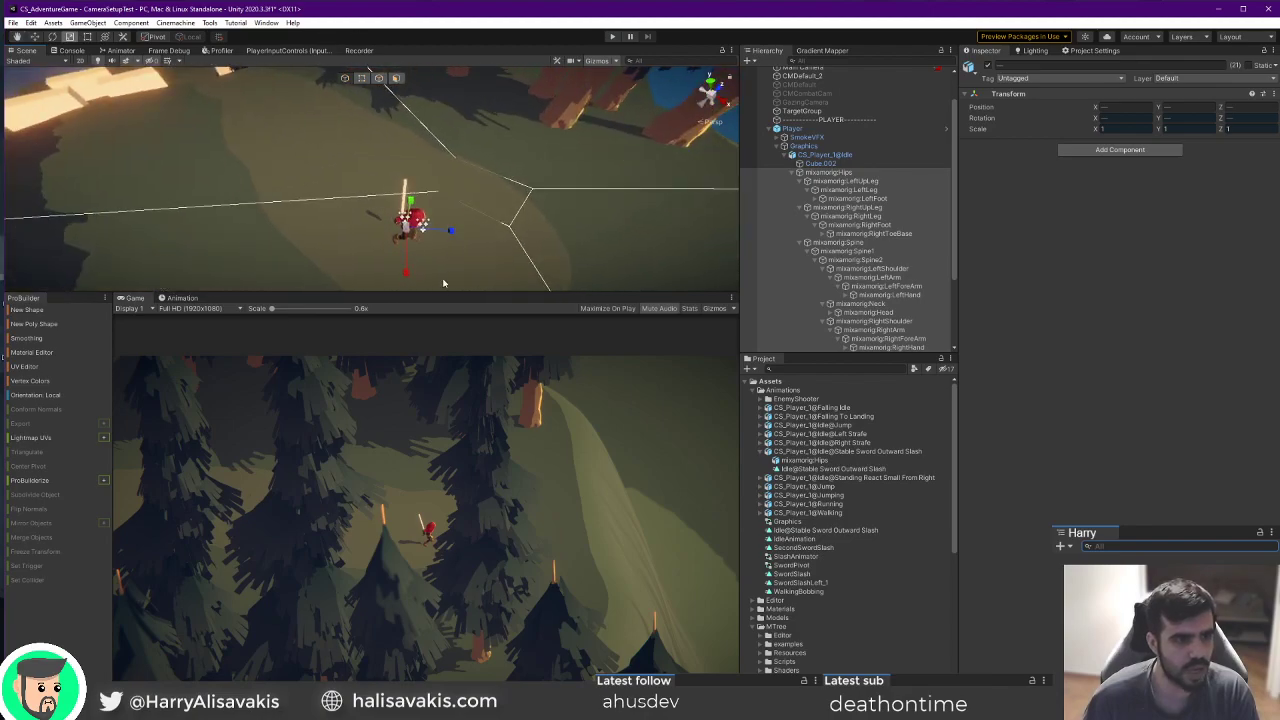
left_click_drag(436, 293, 436, 361)
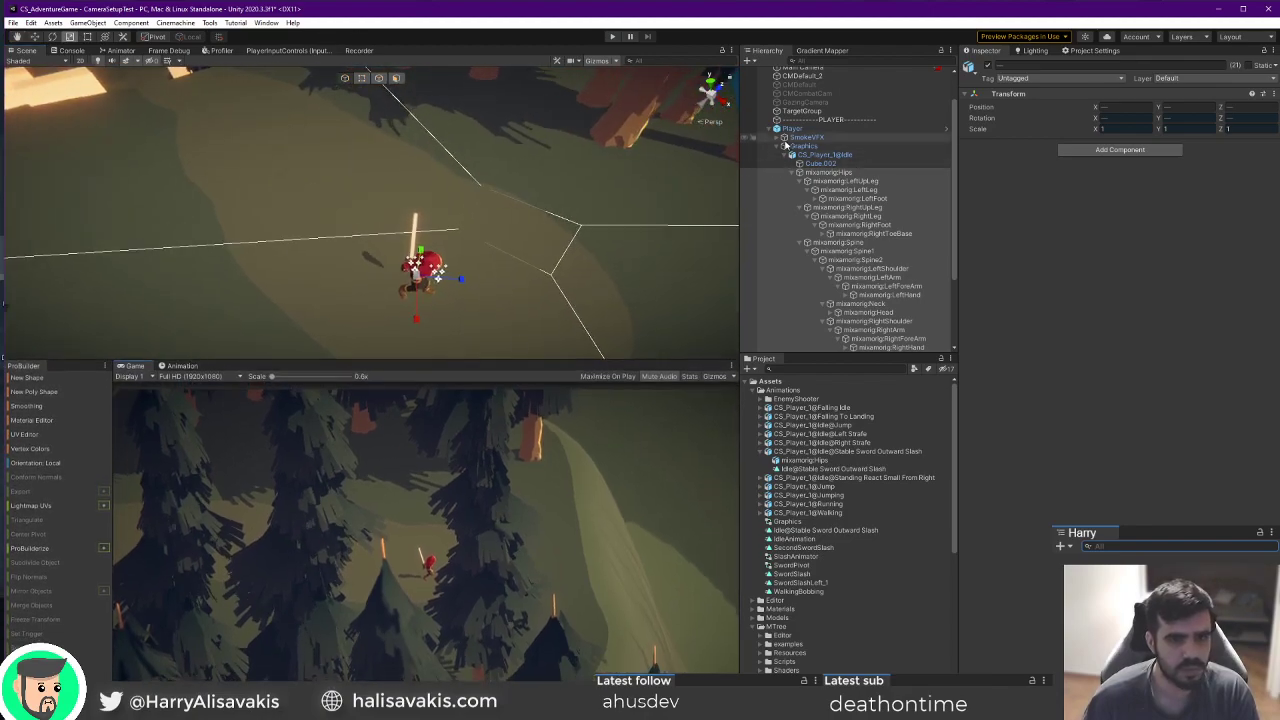
left_click(817, 163)
left_click(776, 146)
right_click_drag(449, 177, 347, 157)
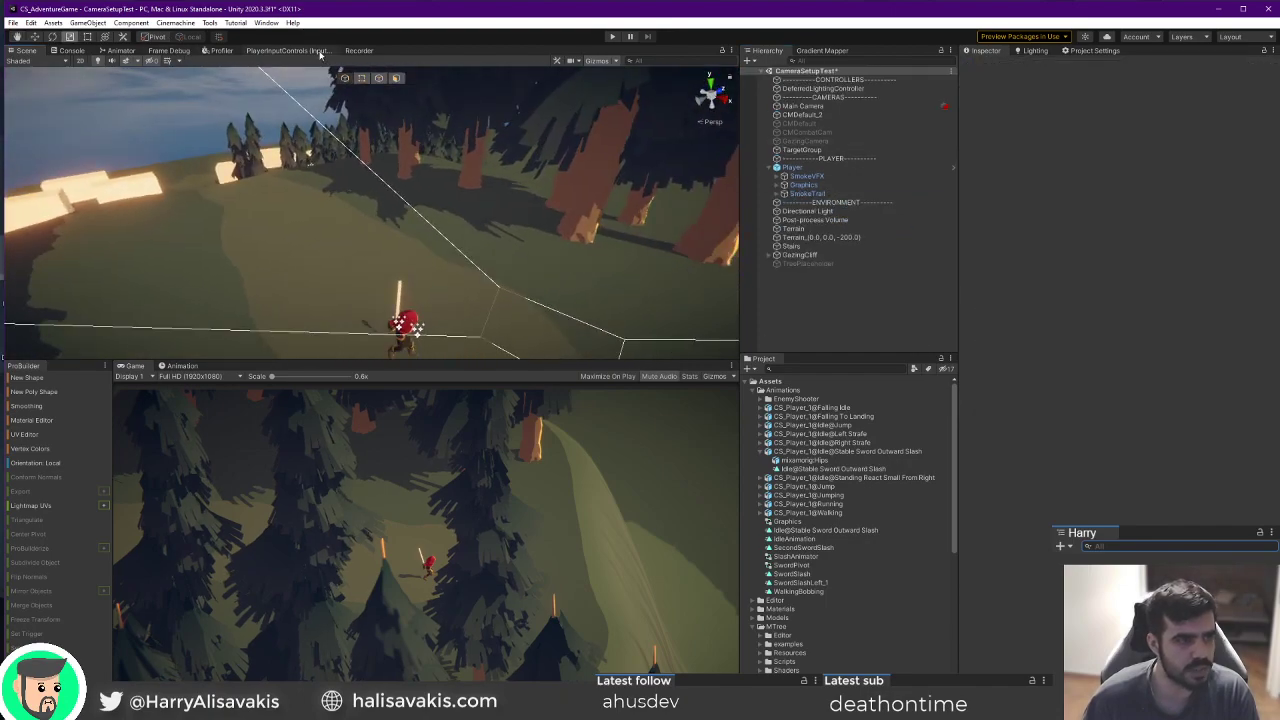
Set the SlashLeft to Movement transition's exit time to 0.73 and its transition duration to 0.28 seconds.
left_click(118, 50)
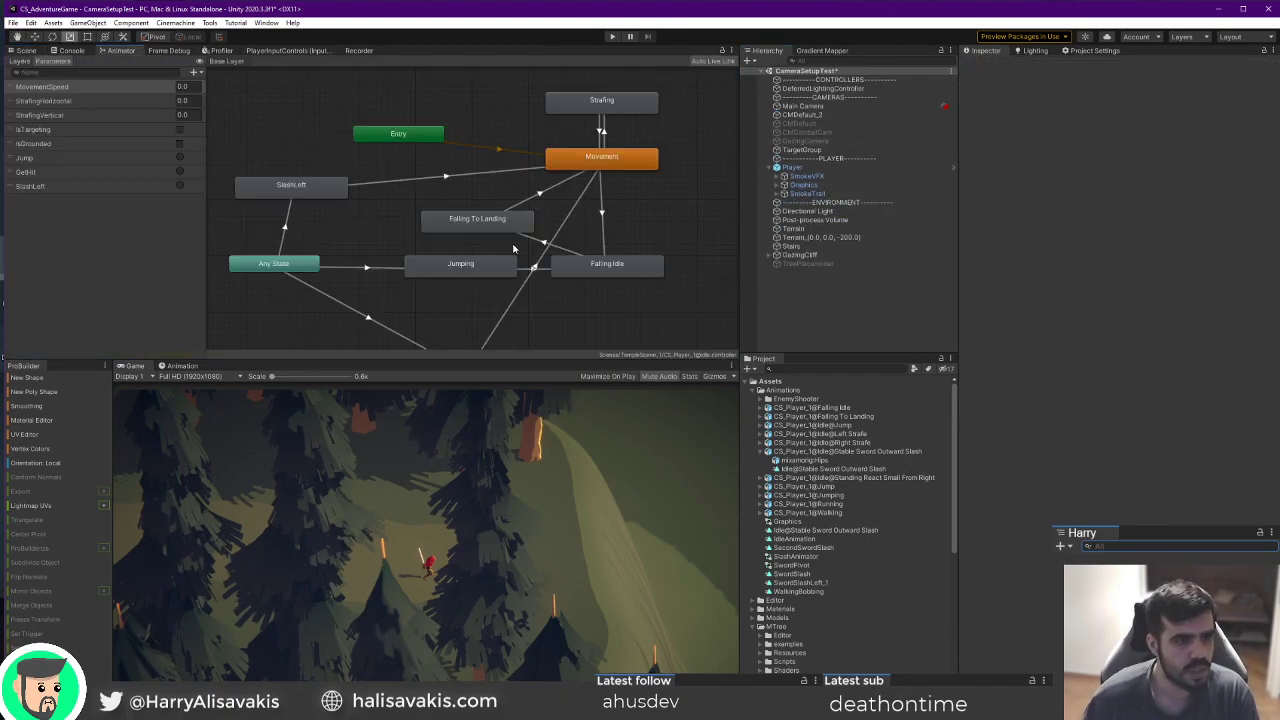
left_click(285, 215)
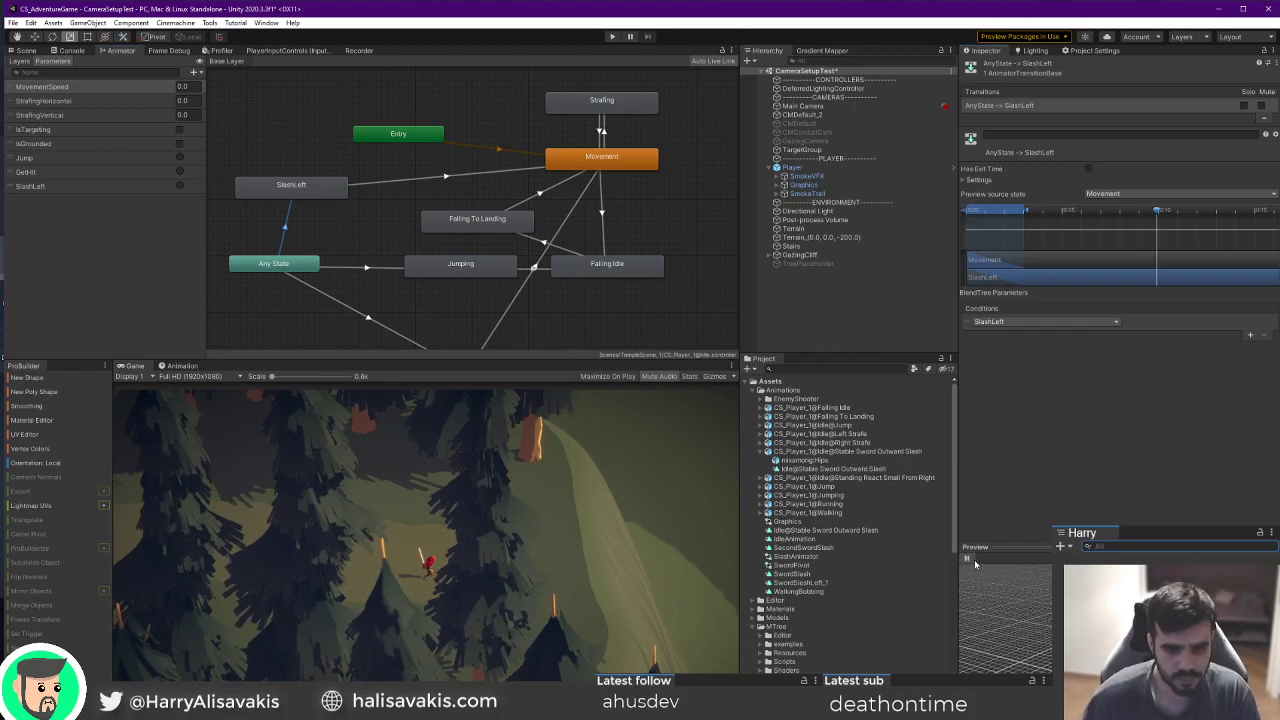
left_click(378, 188)
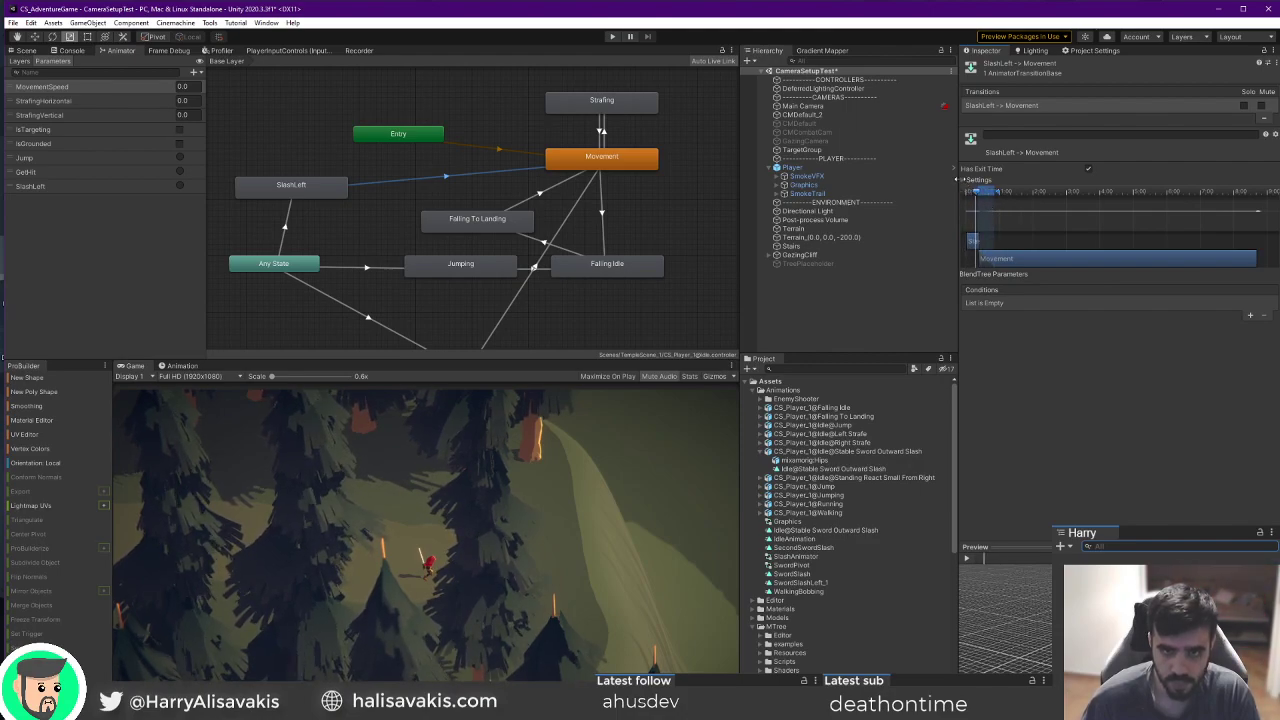
left_click(964, 180)
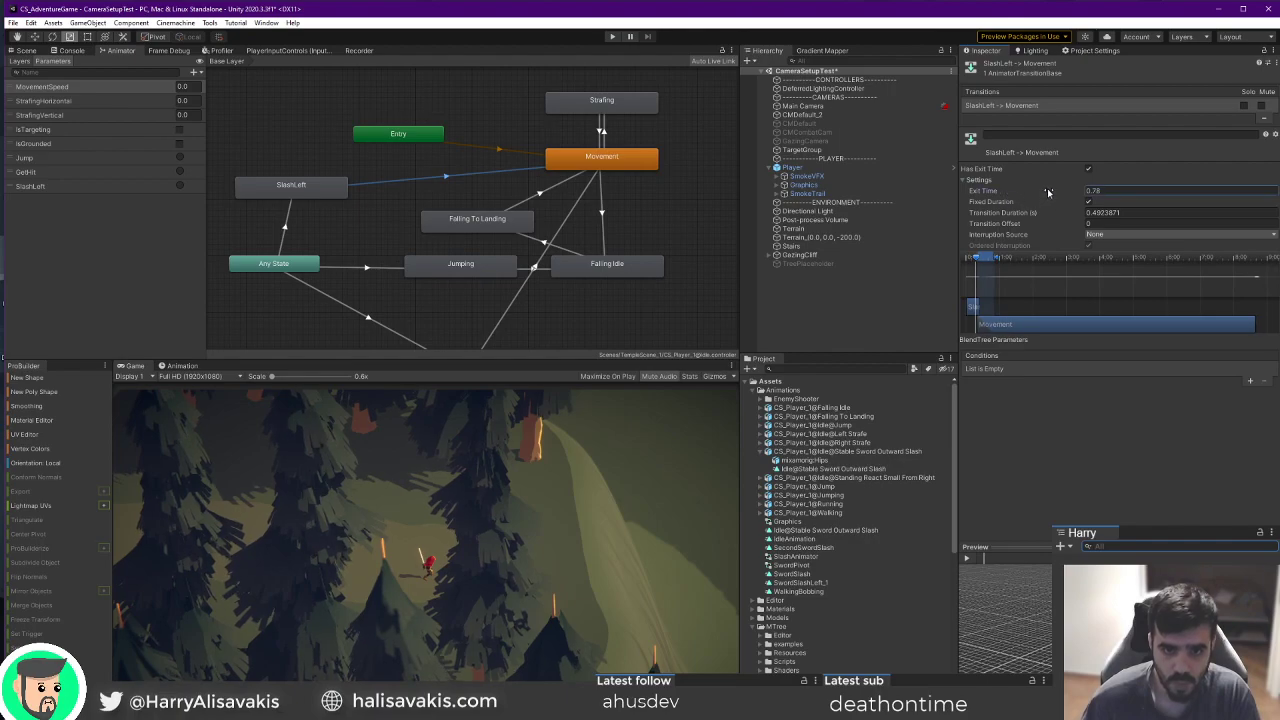
left_click_drag(1040, 192, 1041, 193)
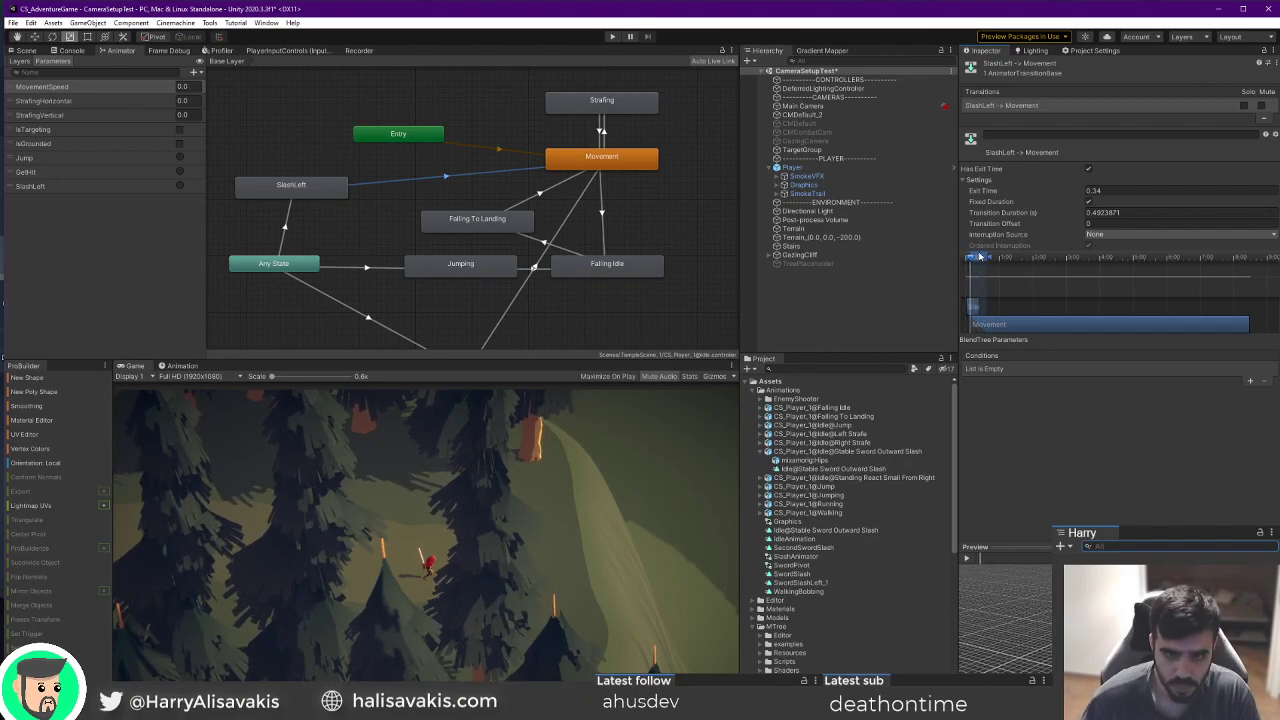
left_click_drag(1049, 193, 1059, 197)
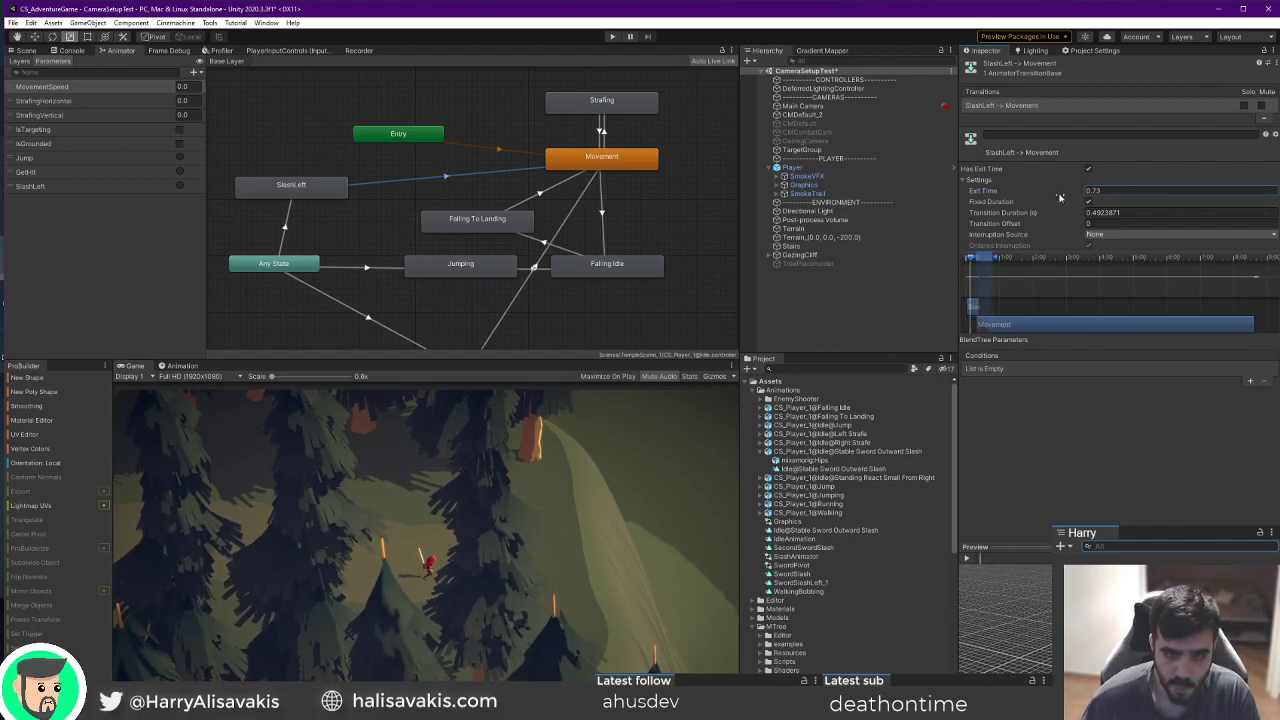
left_click(1062, 215)
left_click_drag(975, 266, 960, 259)
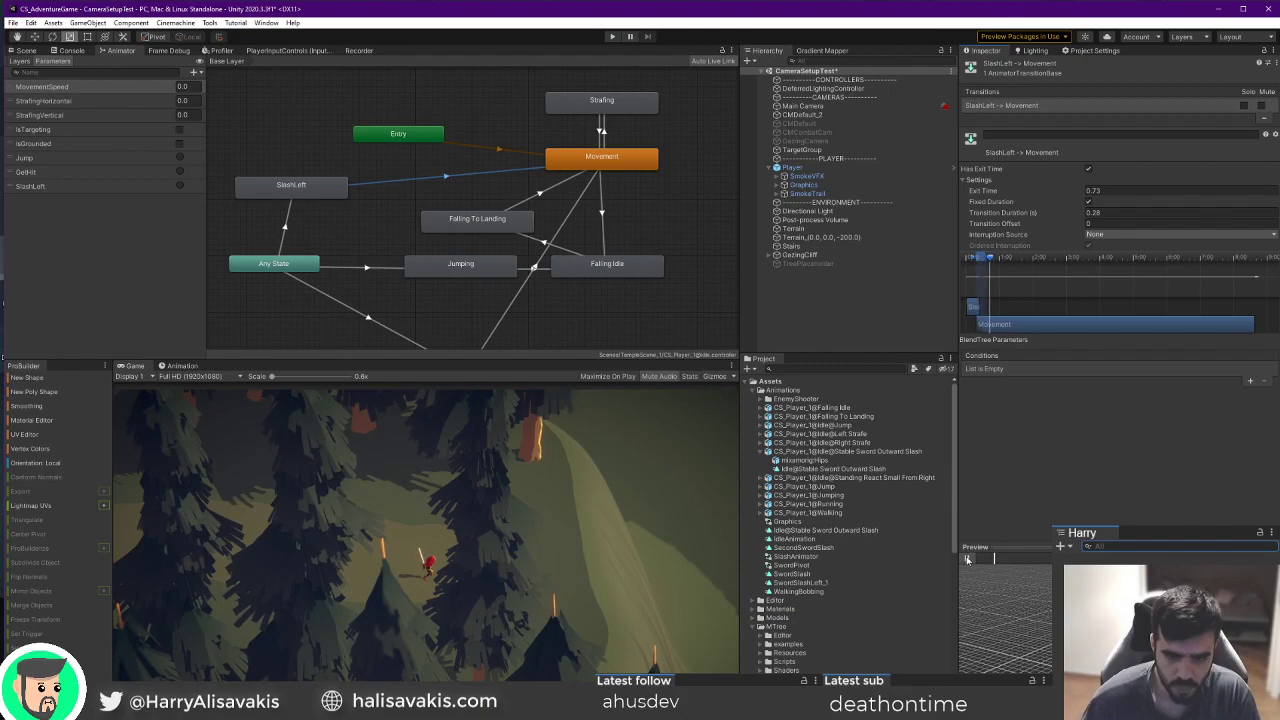
Return to the Scene view and play-test the sword slash in the game, then stop play mode.
left_click(24, 50)
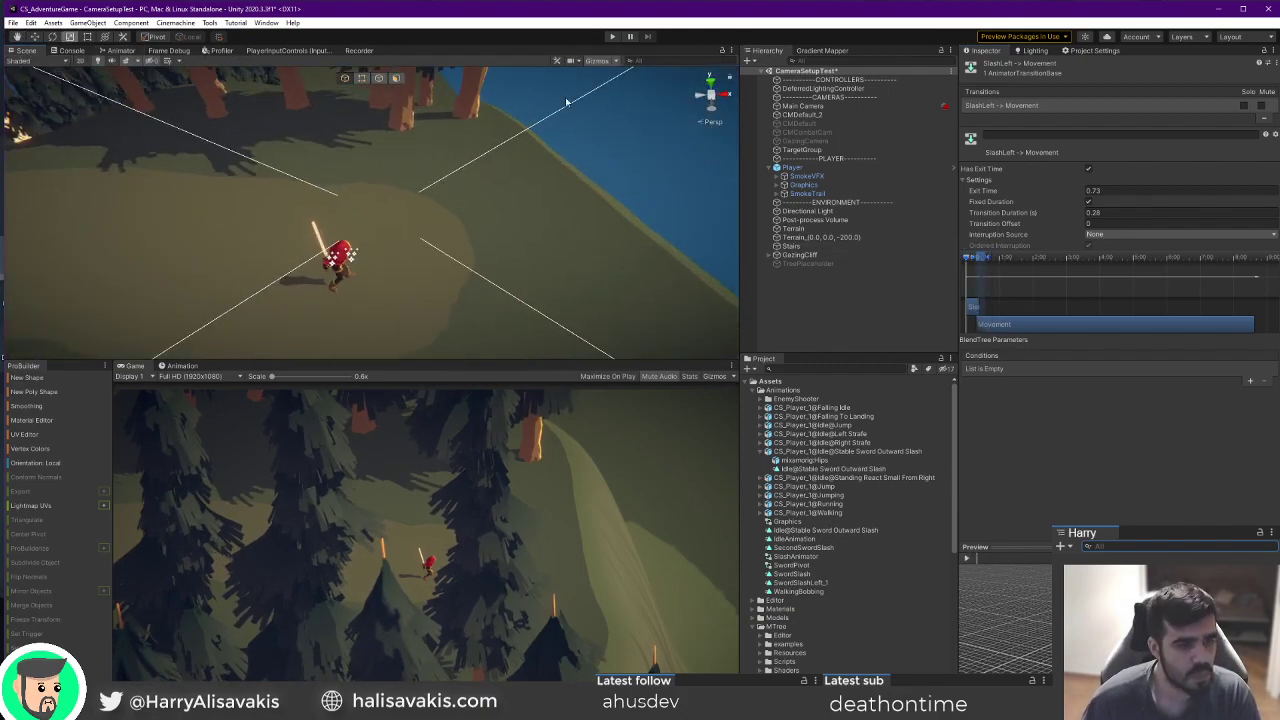
left_click(614, 37)
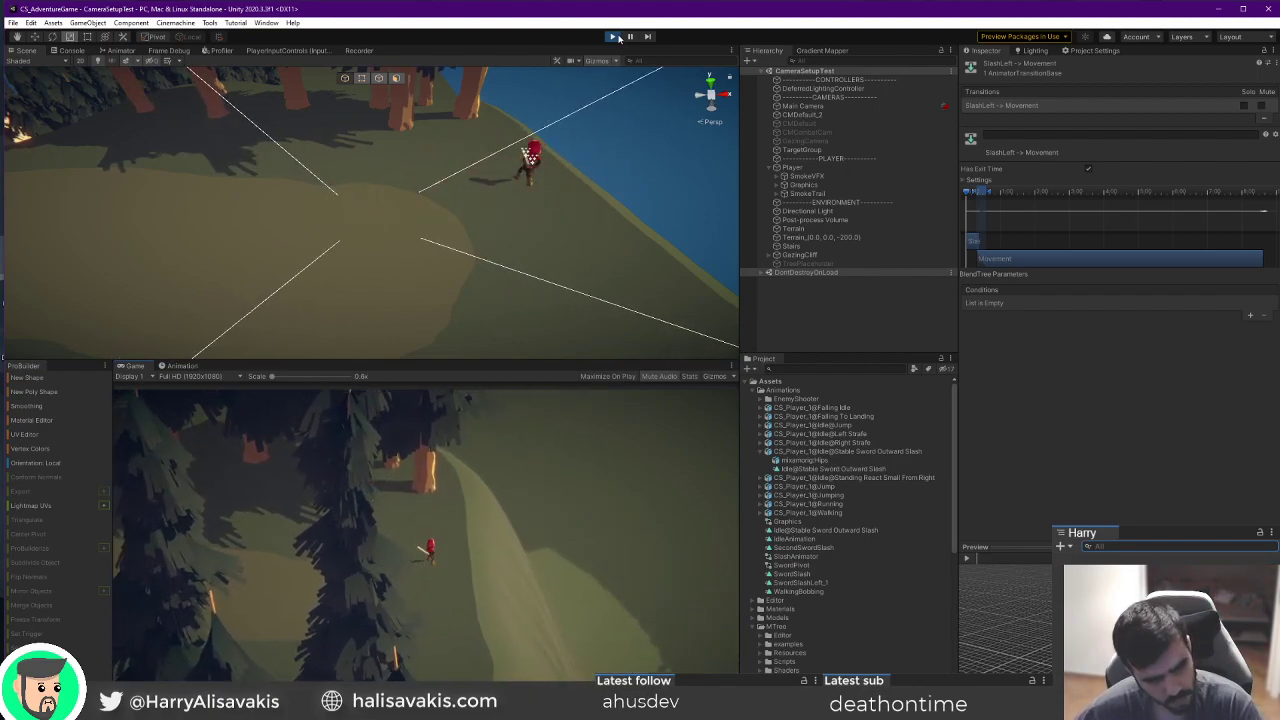
left_click(613, 36)
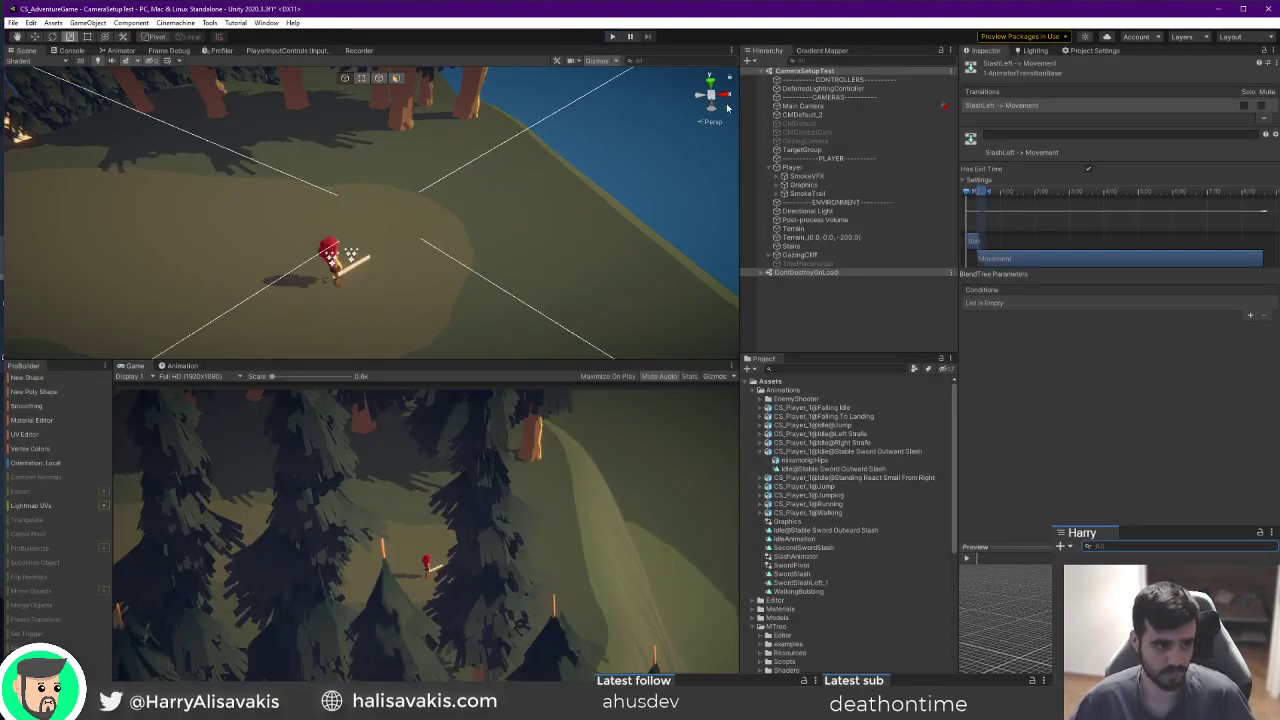
Open the SlashAnimator object's SwordSlashLeft_1 clip in the Animation window and scrub through its timeline to frame 25.
left_click(788, 195)
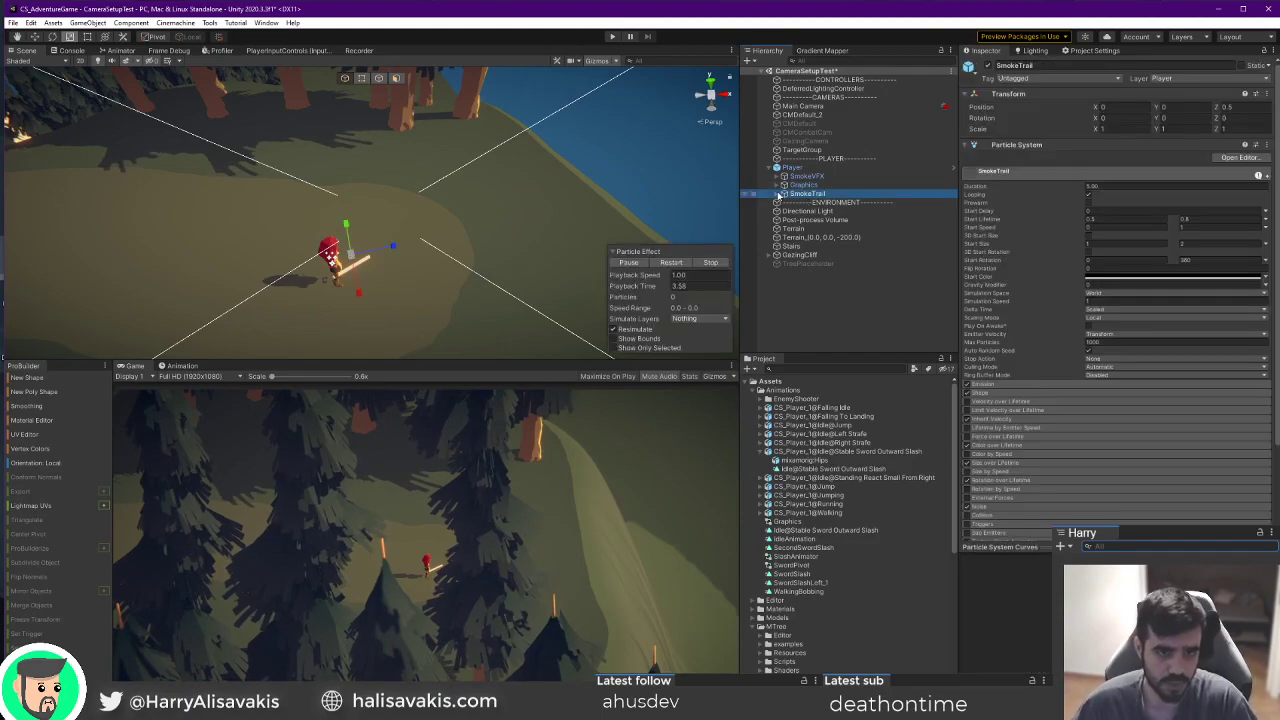
left_click(777, 186)
left_click(794, 212)
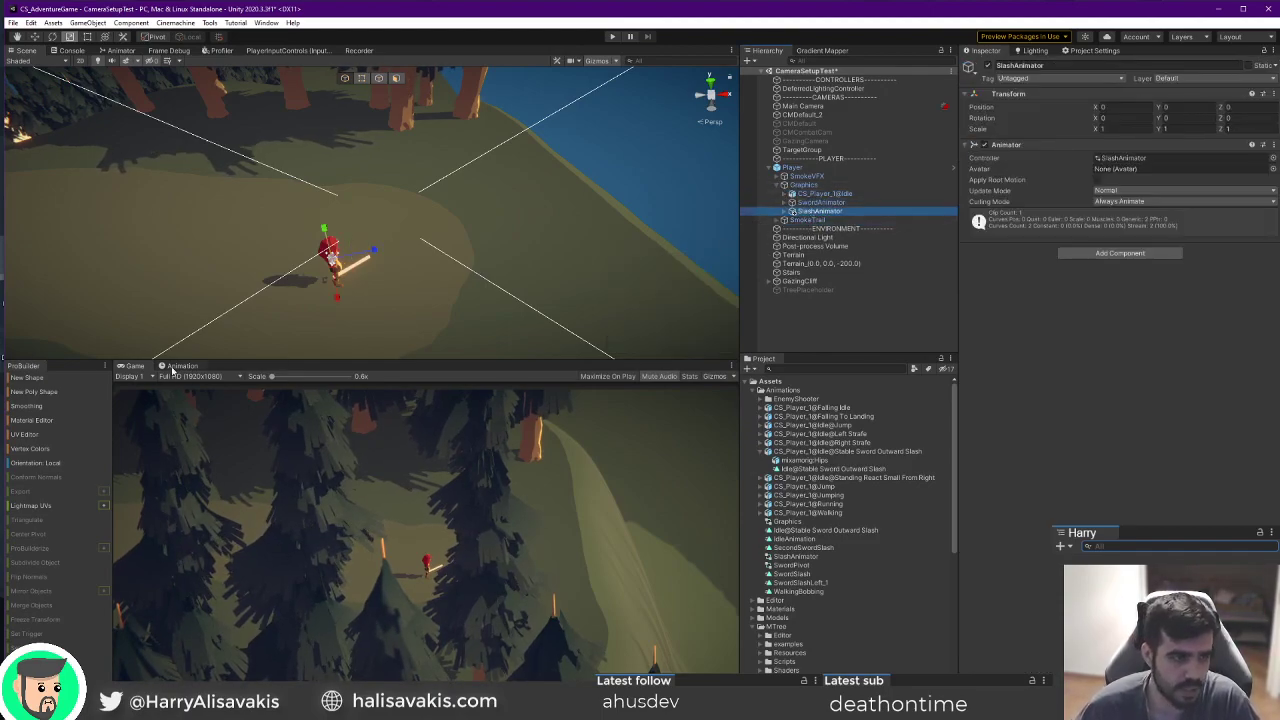
left_click(175, 366)
scroll(497, 420, "down", 2)
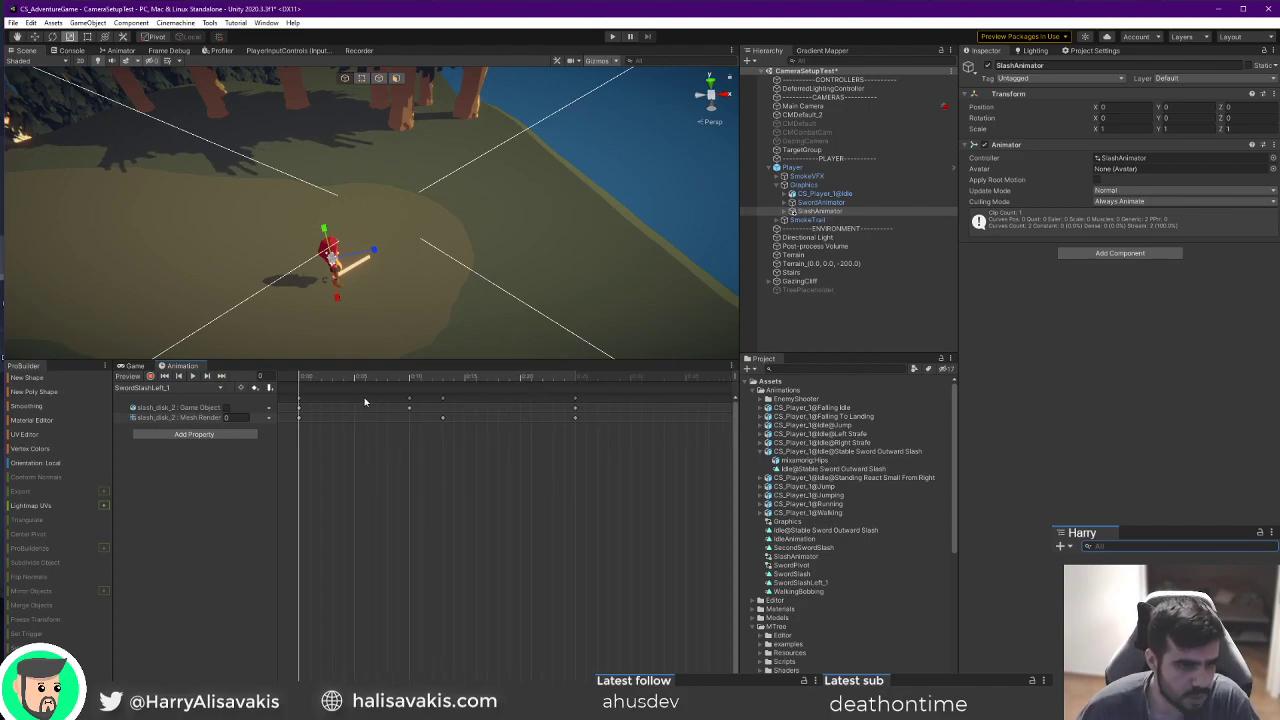
left_click_drag(305, 385, 576, 428)
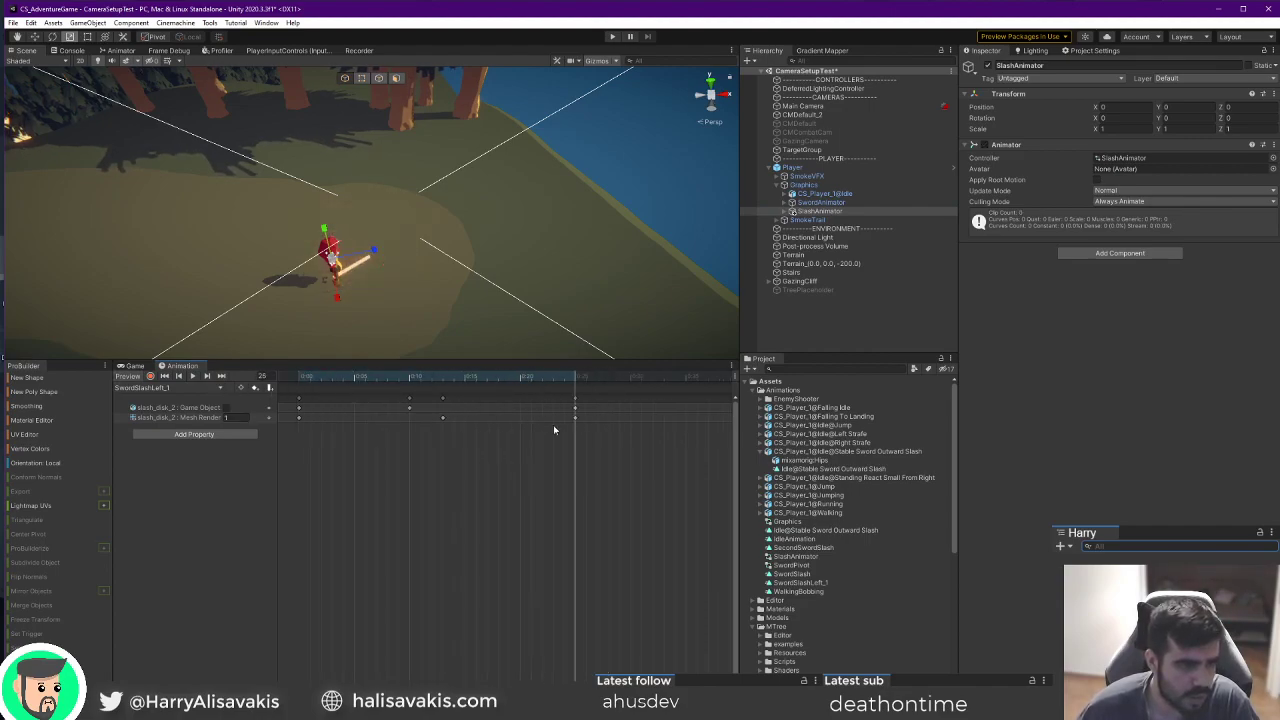
Shift all slash disk keyframes after the first one four frames earlier, so the SwordSlashLeft_1 clip ends at frame 21.
left_click_drag(278, 418, 275, 419)
left_click_drag(365, 502, 656, 391)
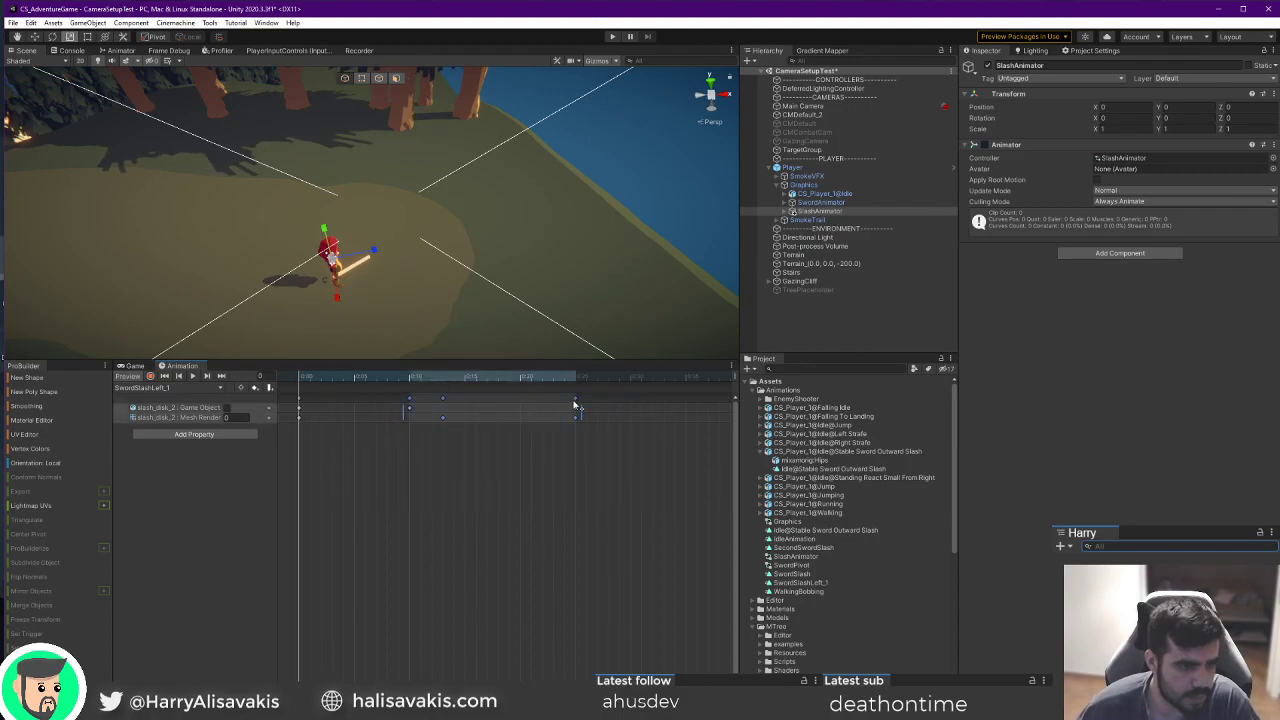
left_click_drag(575, 402, 549, 402)
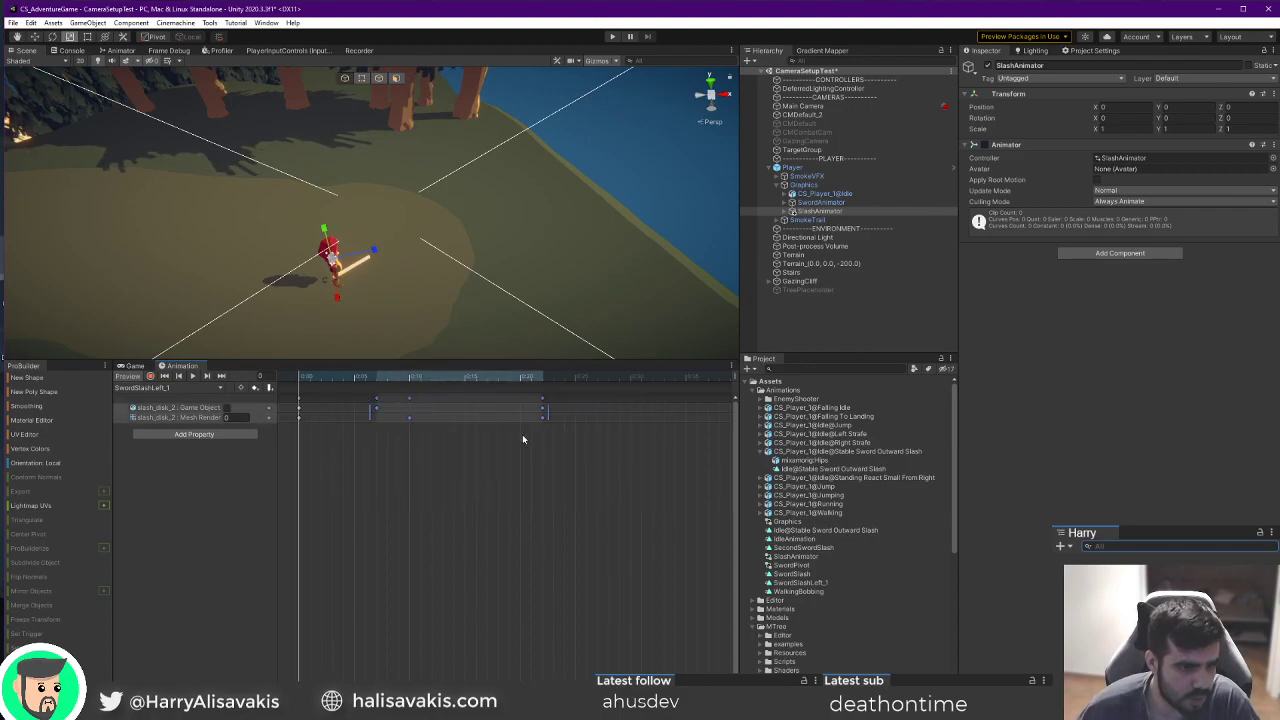
left_click(522, 438)
left_click_drag(320, 376, 157, 361)
left_click_drag(371, 465, 528, 400)
left_click(501, 501)
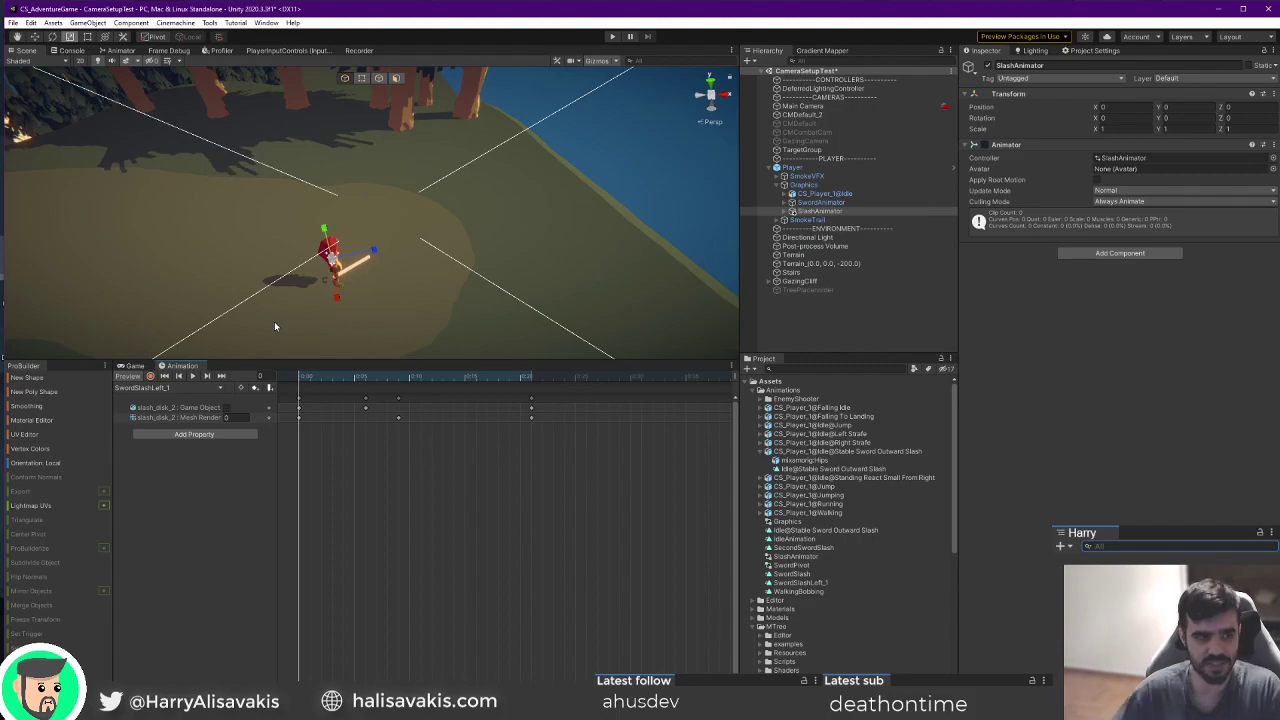
Play-test the retimed slash effect by running around and attacking in the level, then stop play mode.
left_click(613, 36)
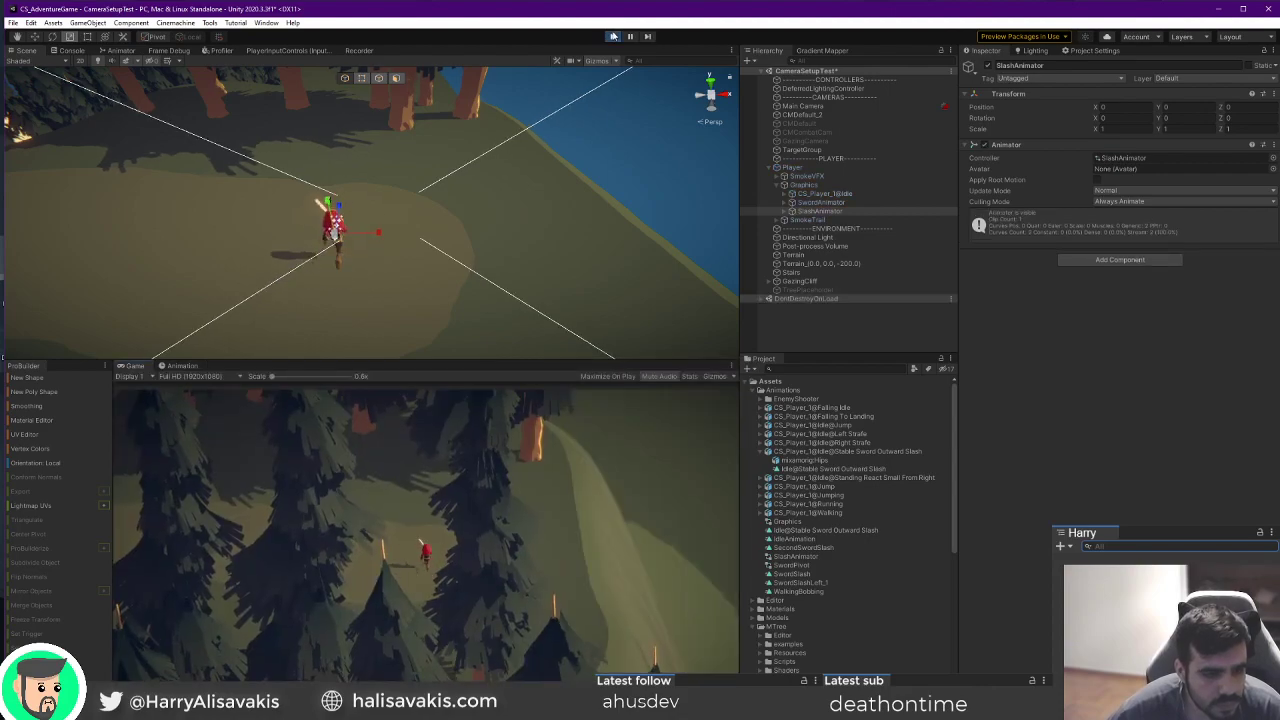
key("d")
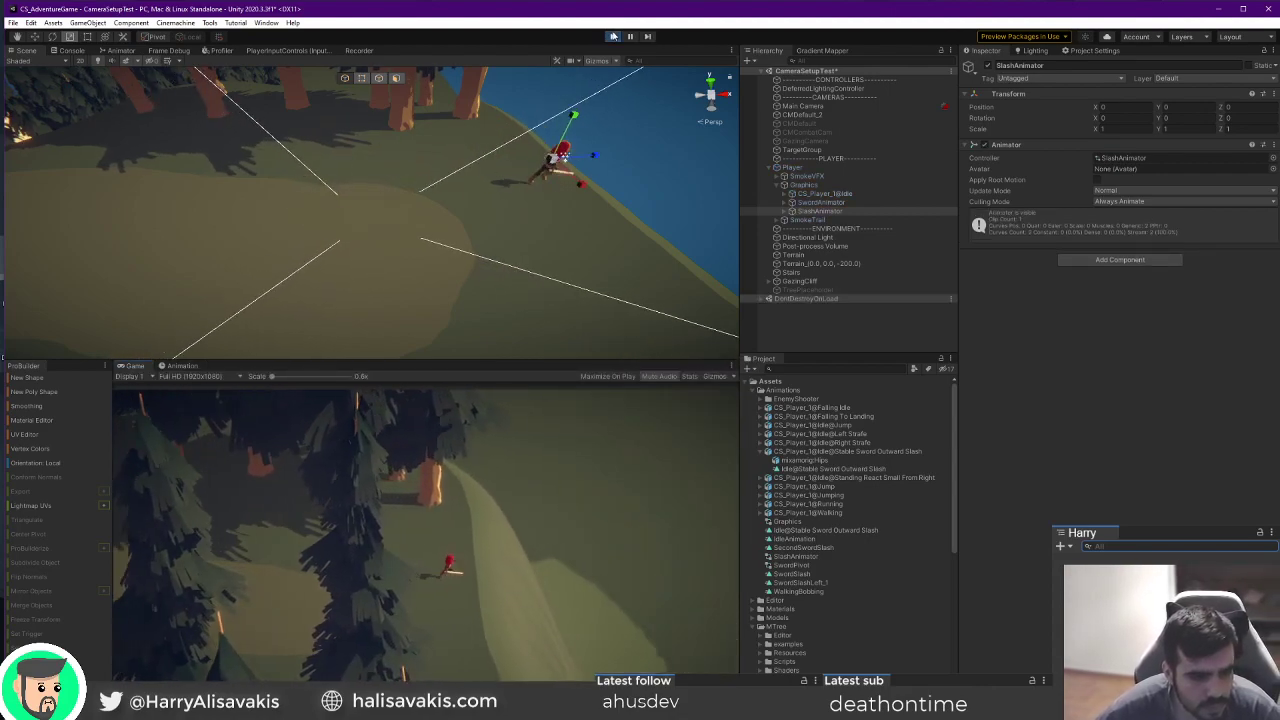
key("a")
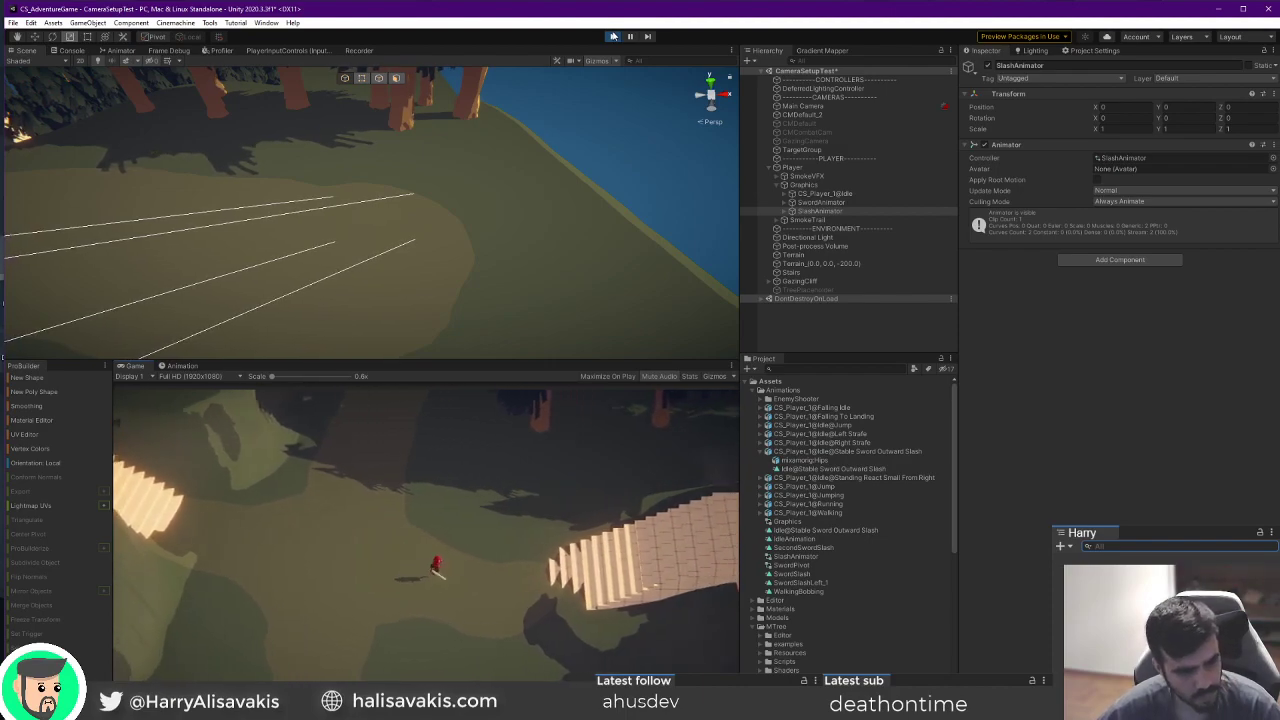
key("a")
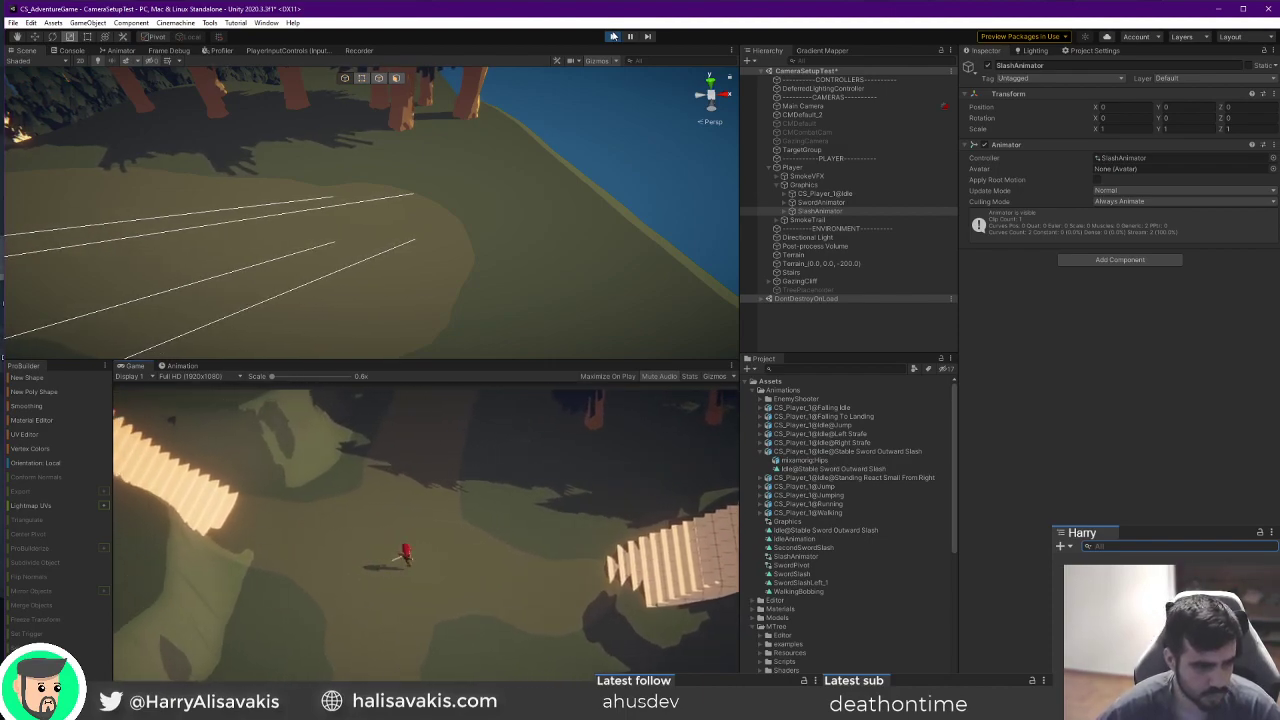
key("d")
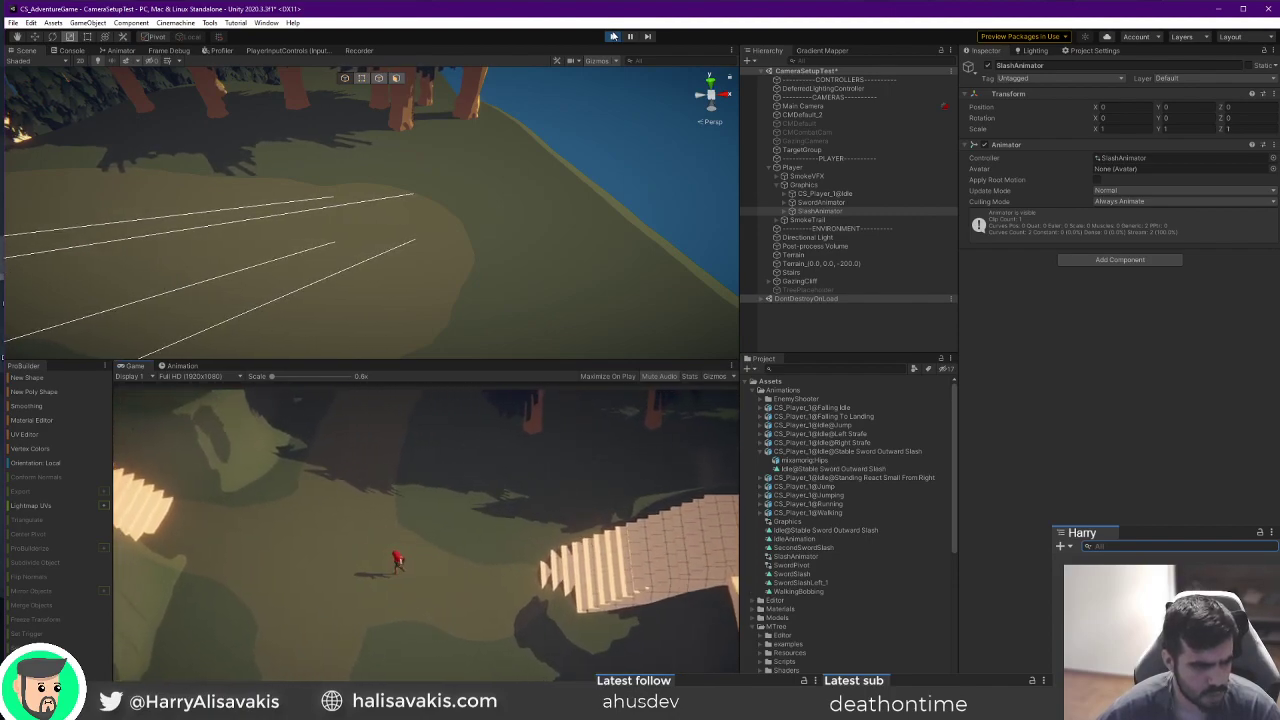
key("a")
key("w")
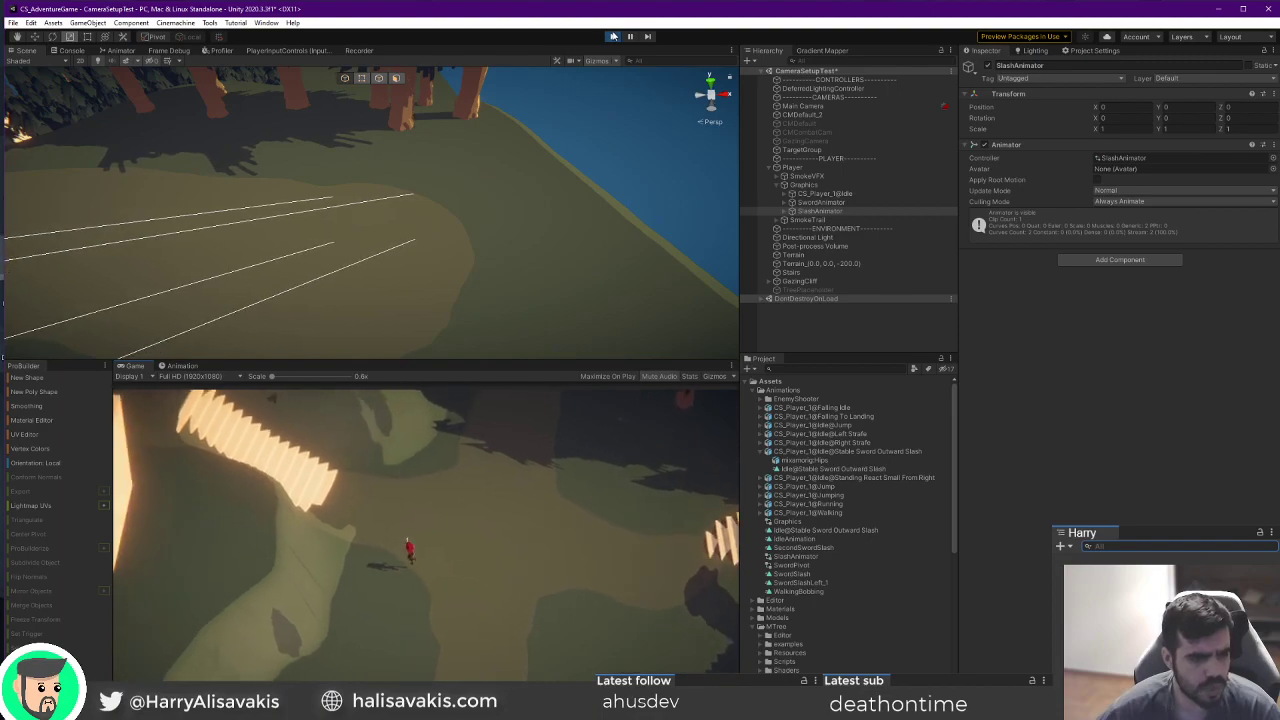
key("d")
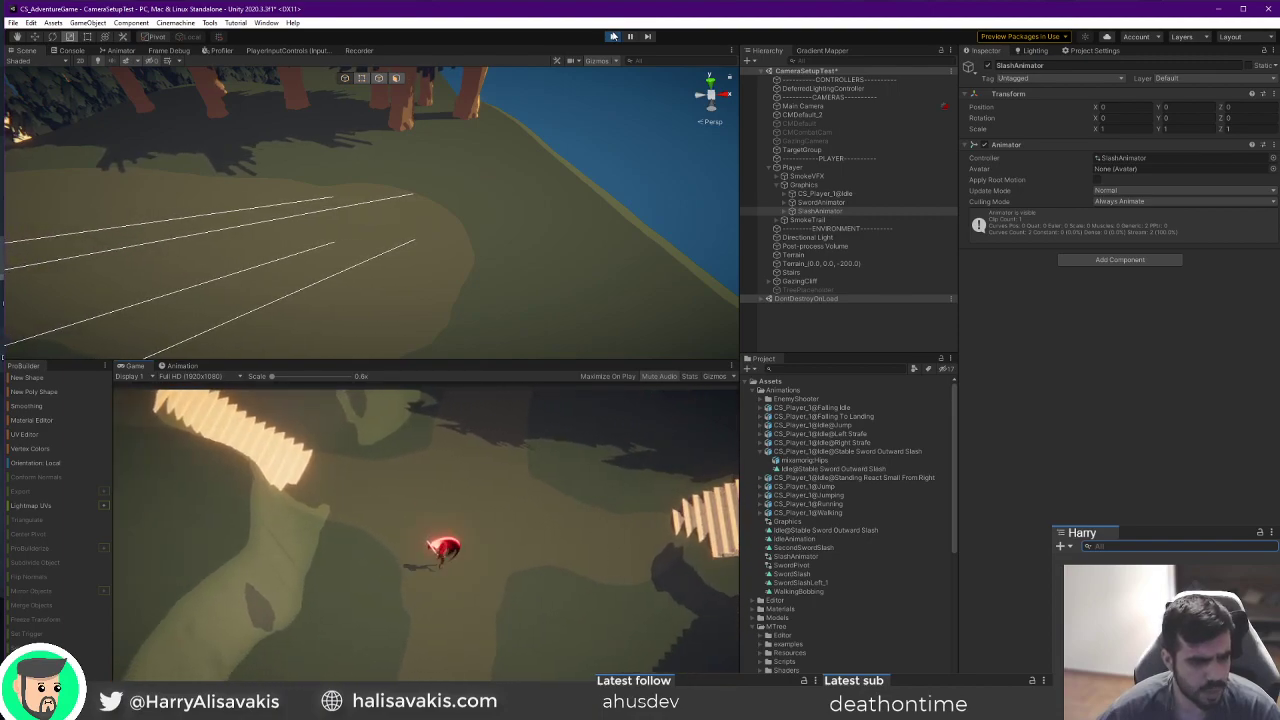
key("a")
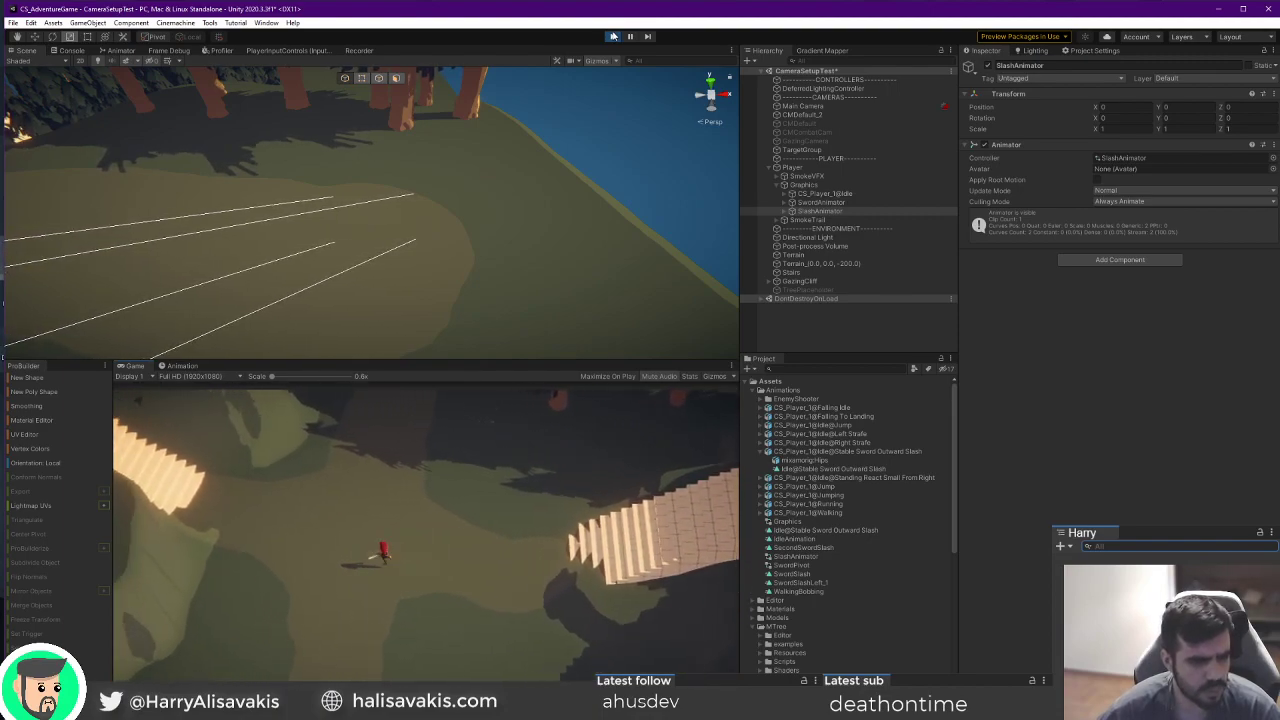
key("d")
key("a")
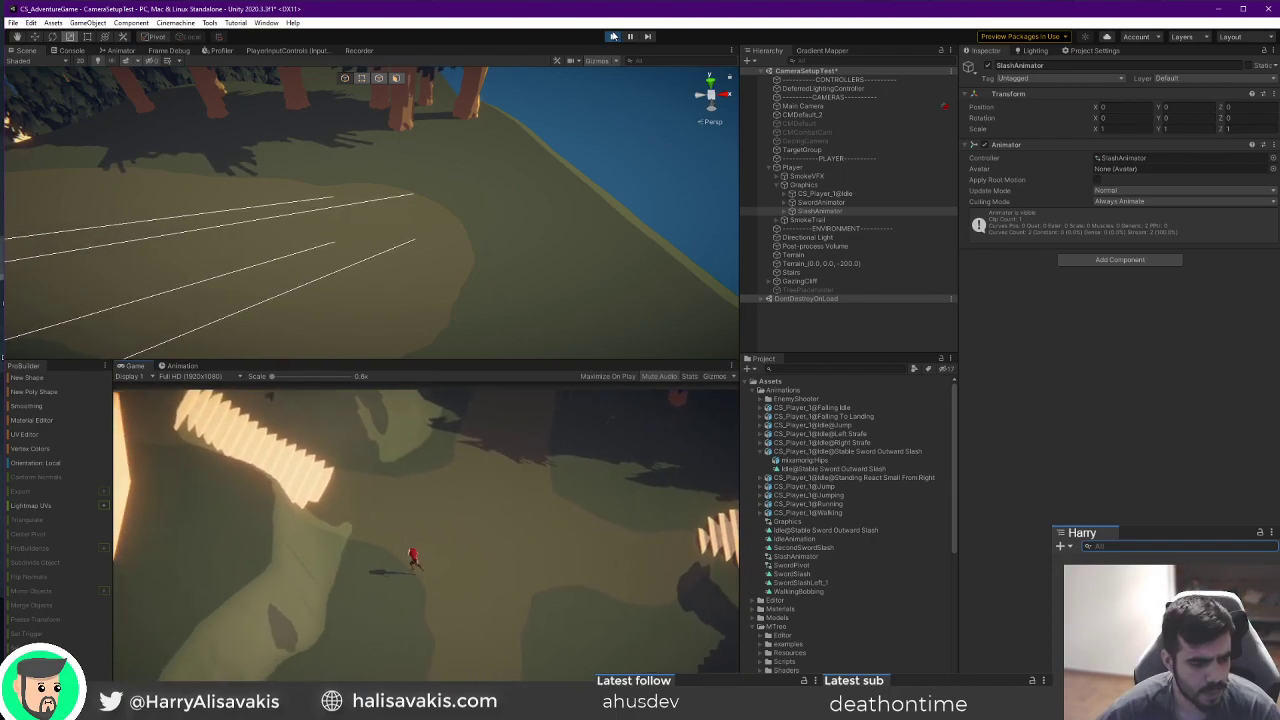
key("d")
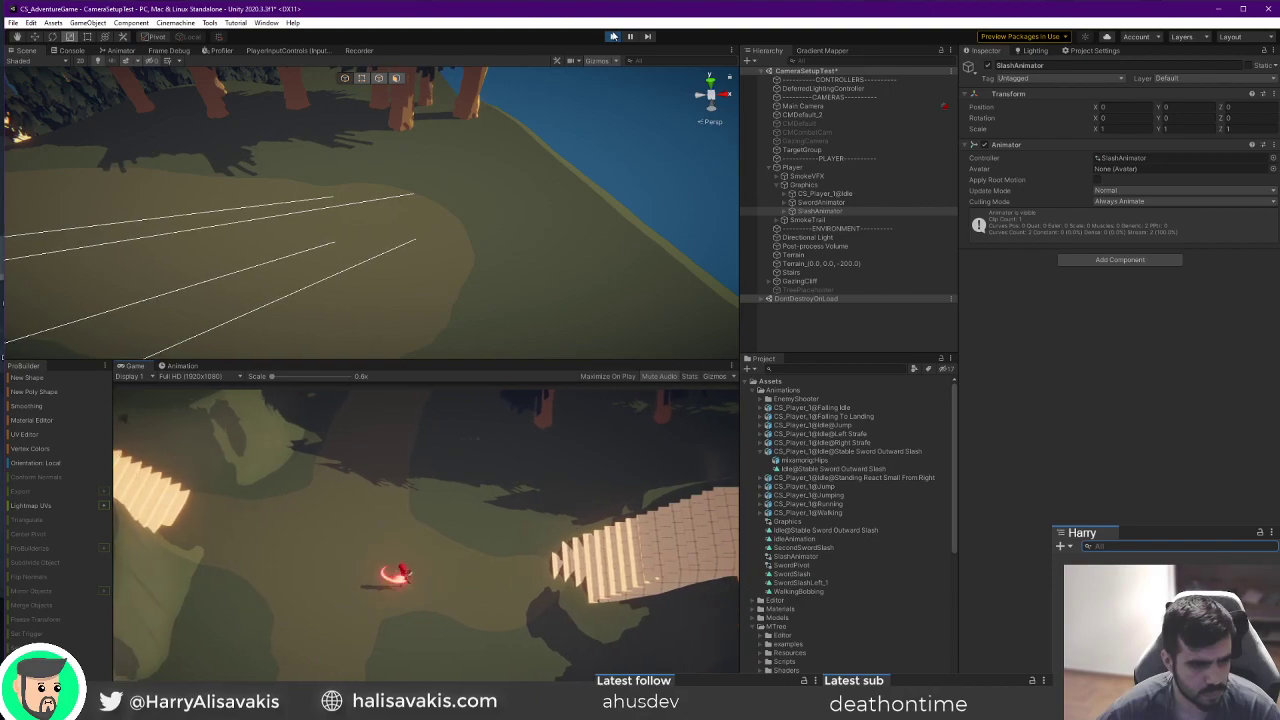
key("a")
key("d")
key("a")
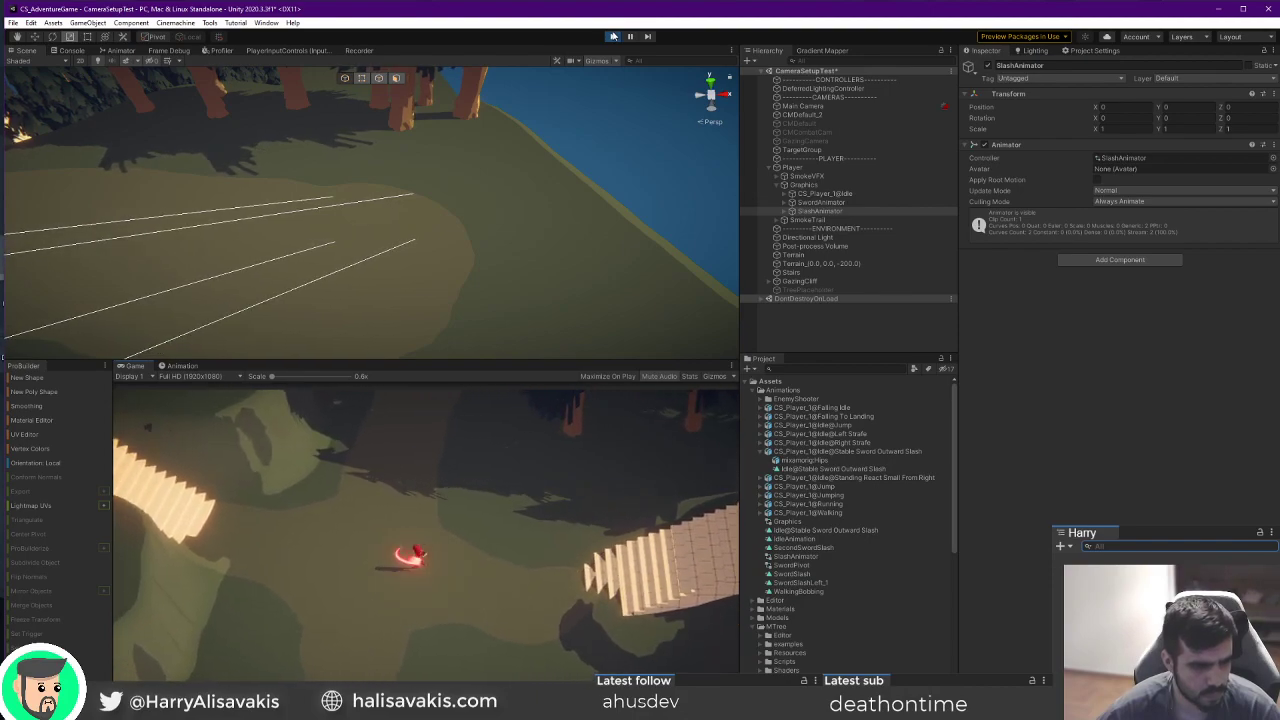
key("s")
key("a")
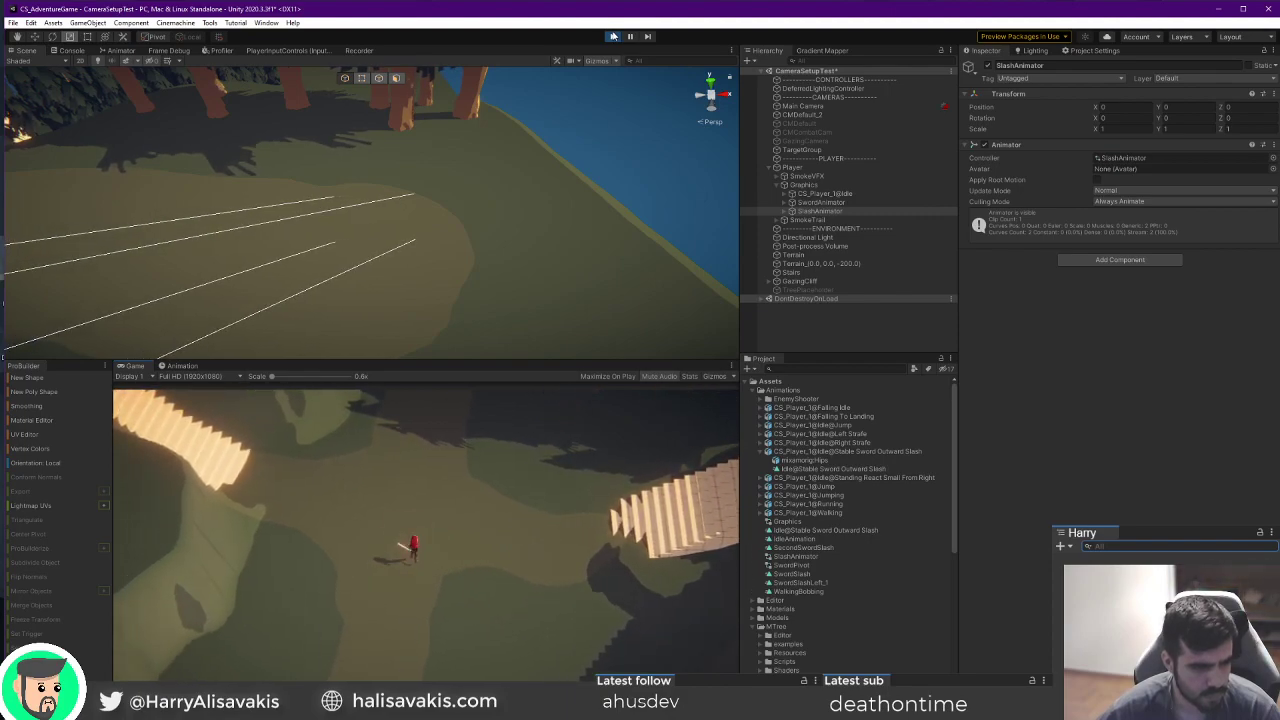
key("d")
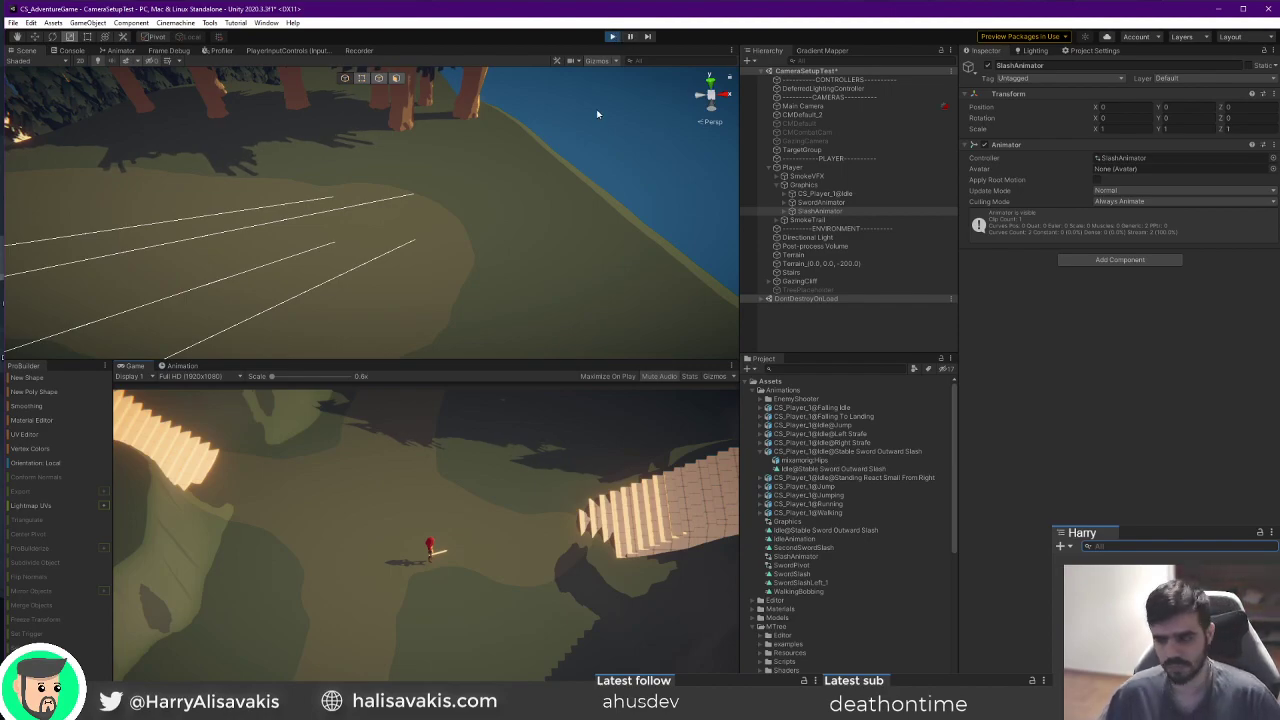
left_click(613, 37)
Duplicate the SlashLeft state in the CS_Player_1@Idle animator graph and place the copy above the original.
left_click(122, 50)
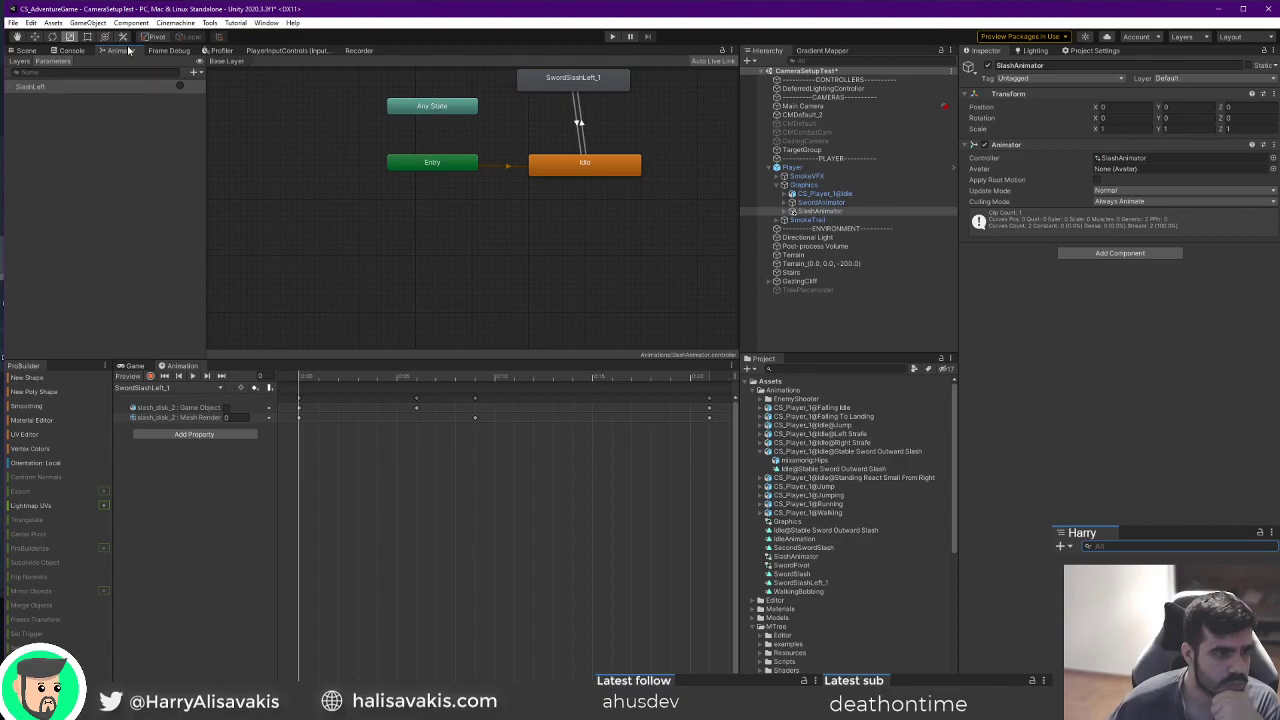
left_click(30, 51)
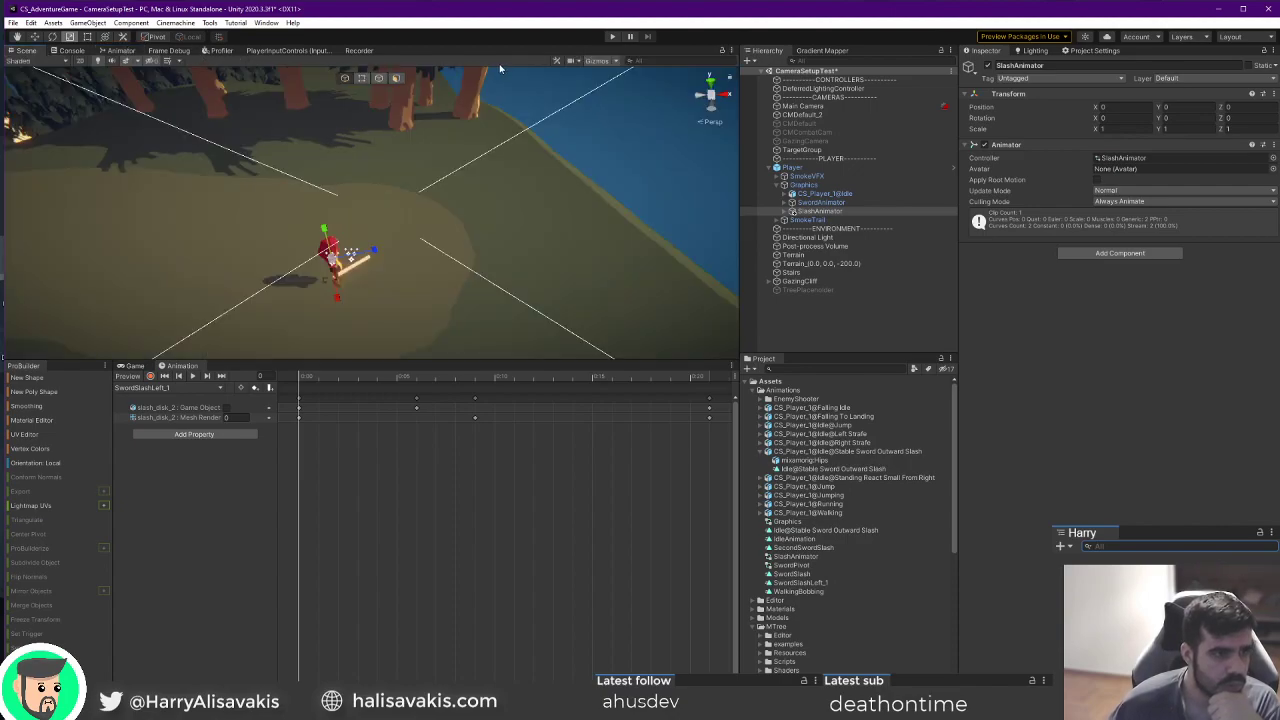
left_click(131, 52)
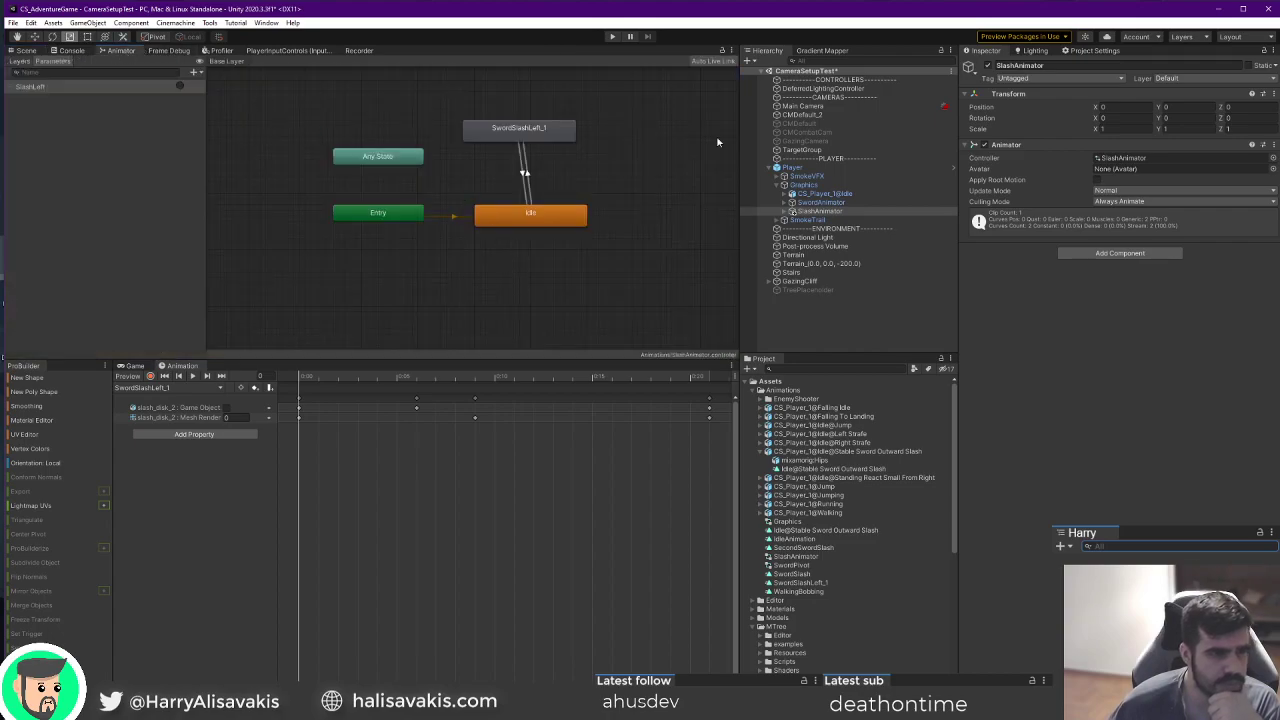
left_click(825, 193)
middle_click_drag(347, 241, 540, 234)
scroll(475, 206, "up", 4)
left_click(454, 151)
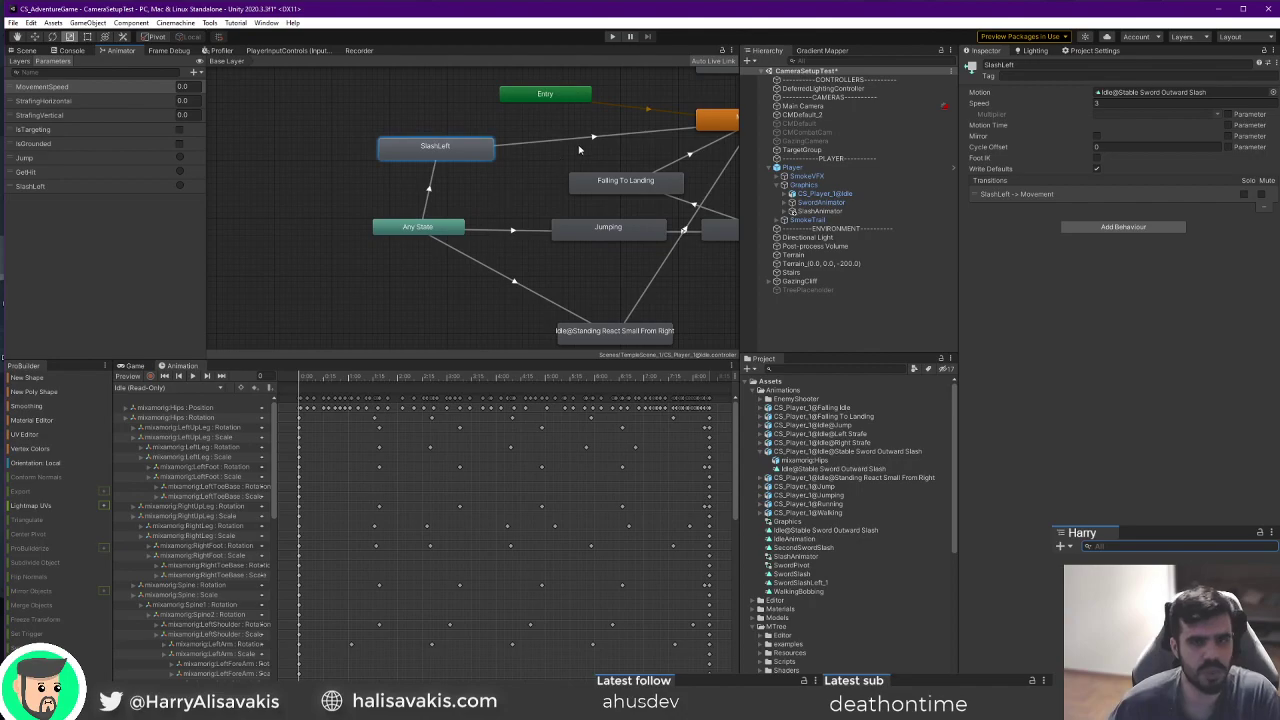
key("ctrl+d")
left_click_drag(484, 172, 403, 119)
Set the SlashLeft state's speed to -3 and play-test the reversed slash in the game.
left_click(460, 147)
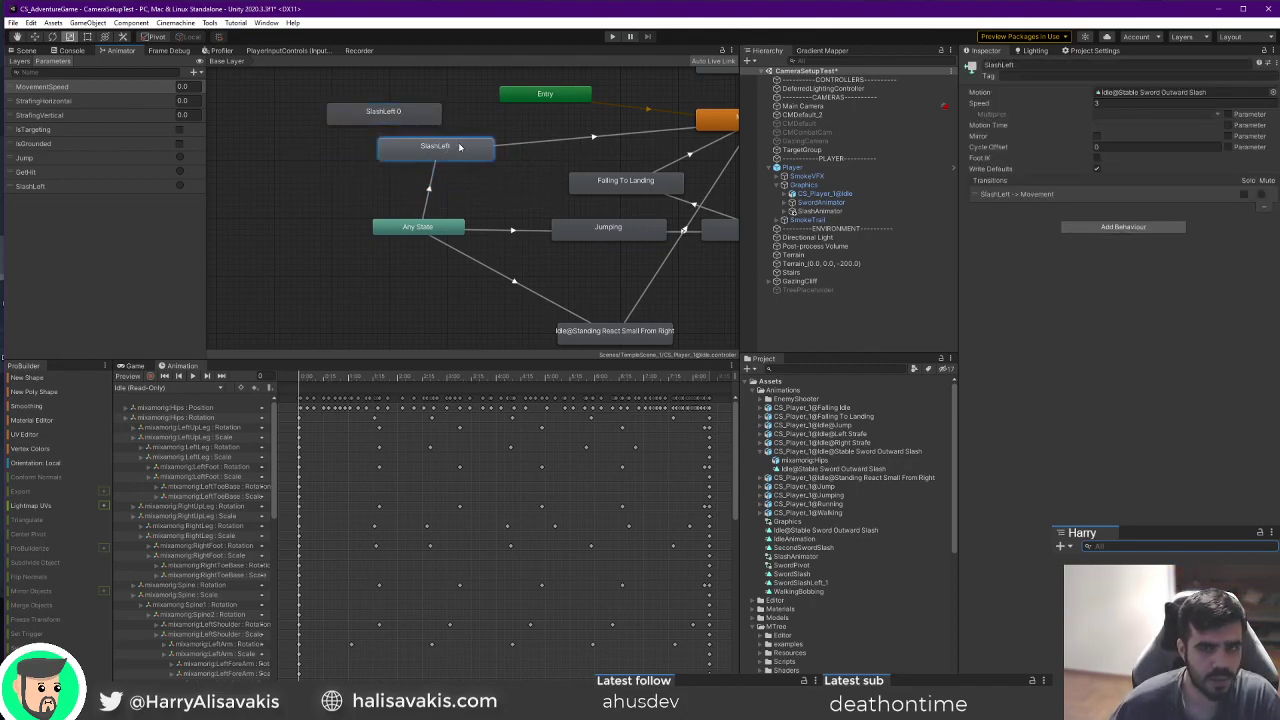
left_click(1166, 104)
type("-3")
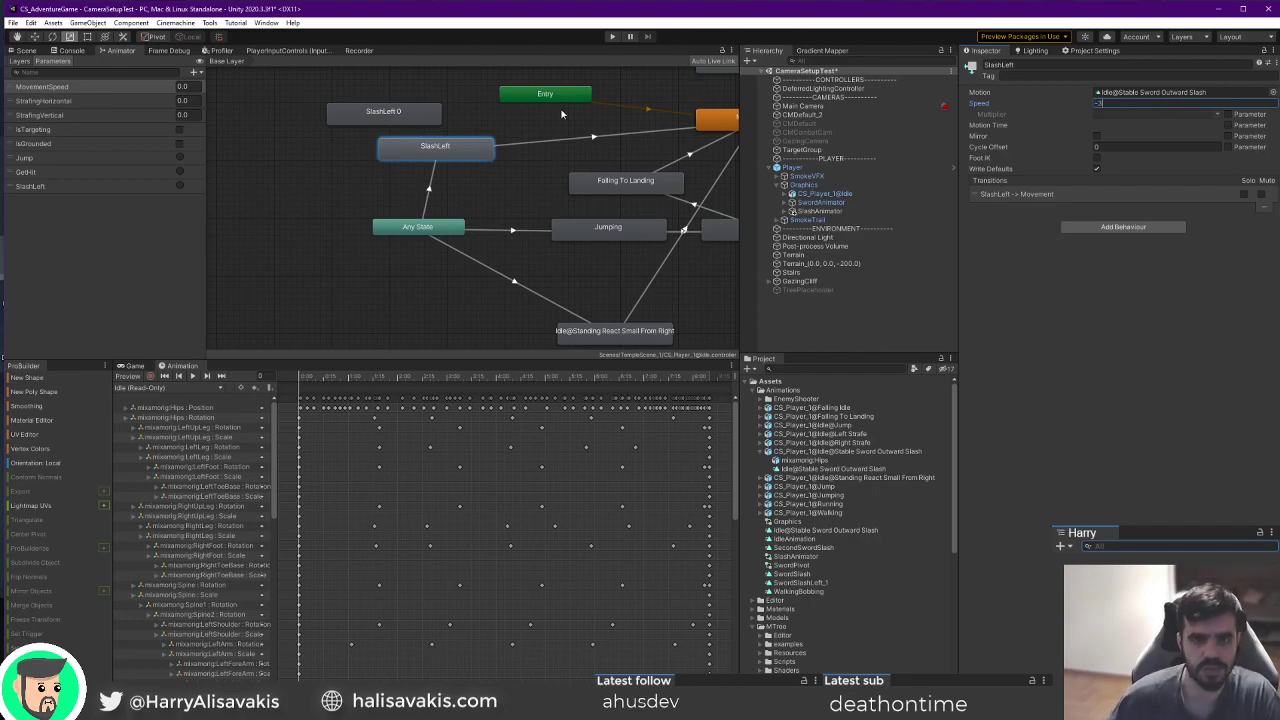
left_click(27, 51)
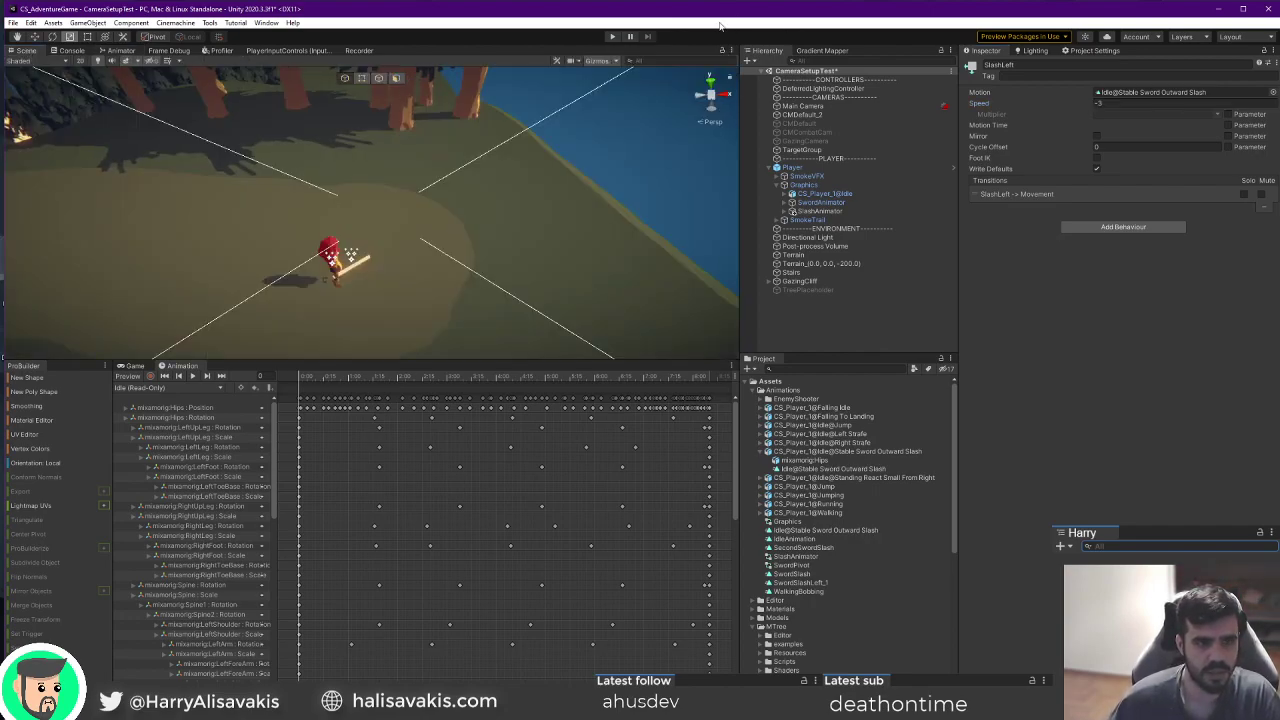
left_click(614, 37)
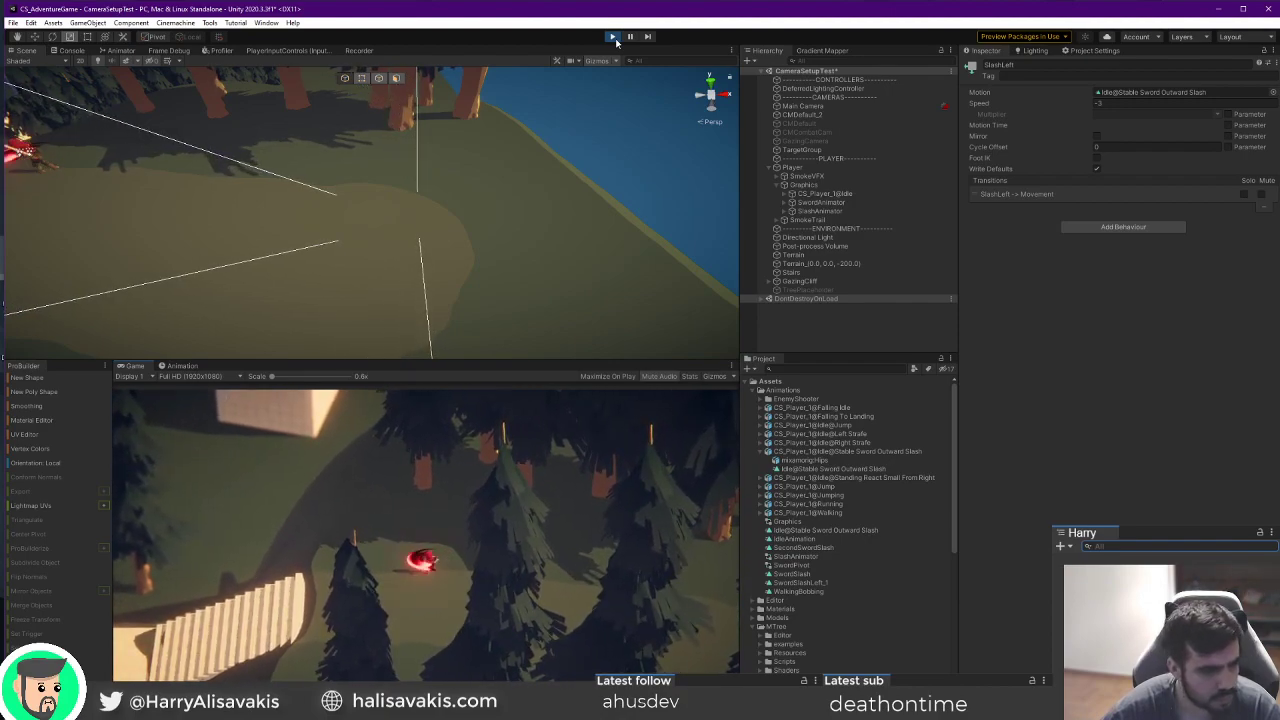
left_click(613, 36)
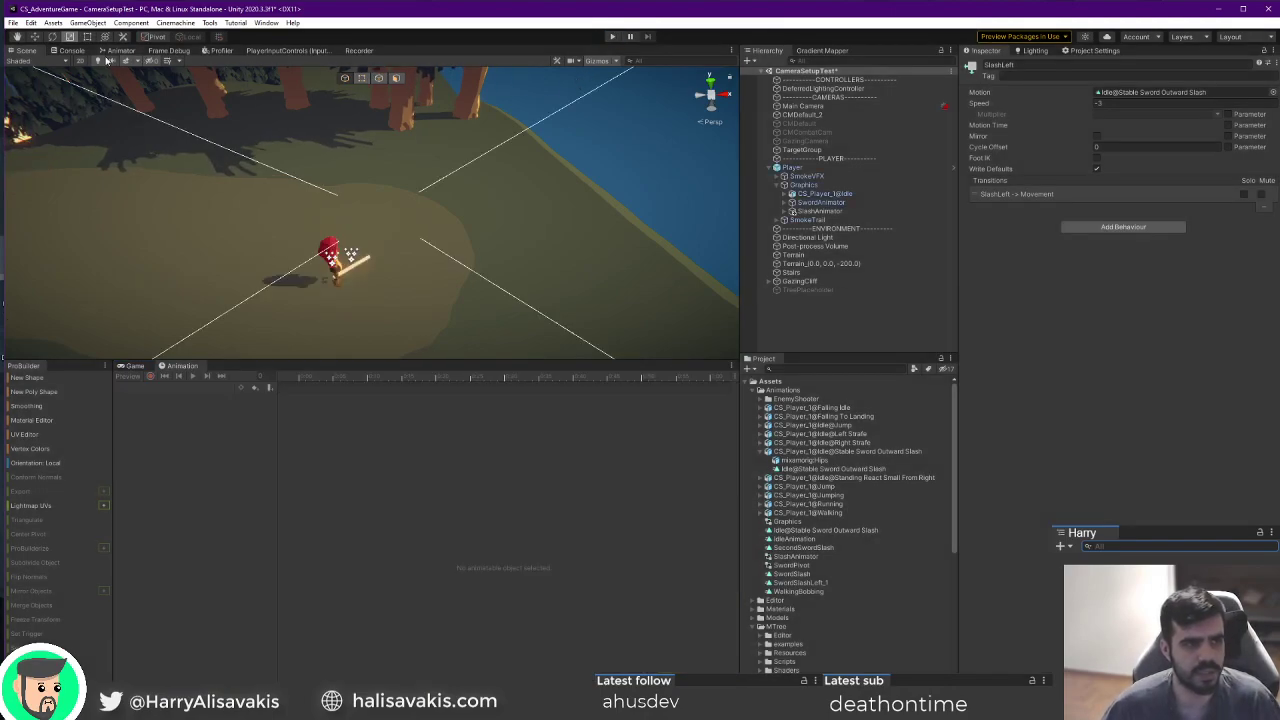
Restore the SlashLeft state's speed to 3 and delete the duplicate SlashLeft state.
left_click(115, 50)
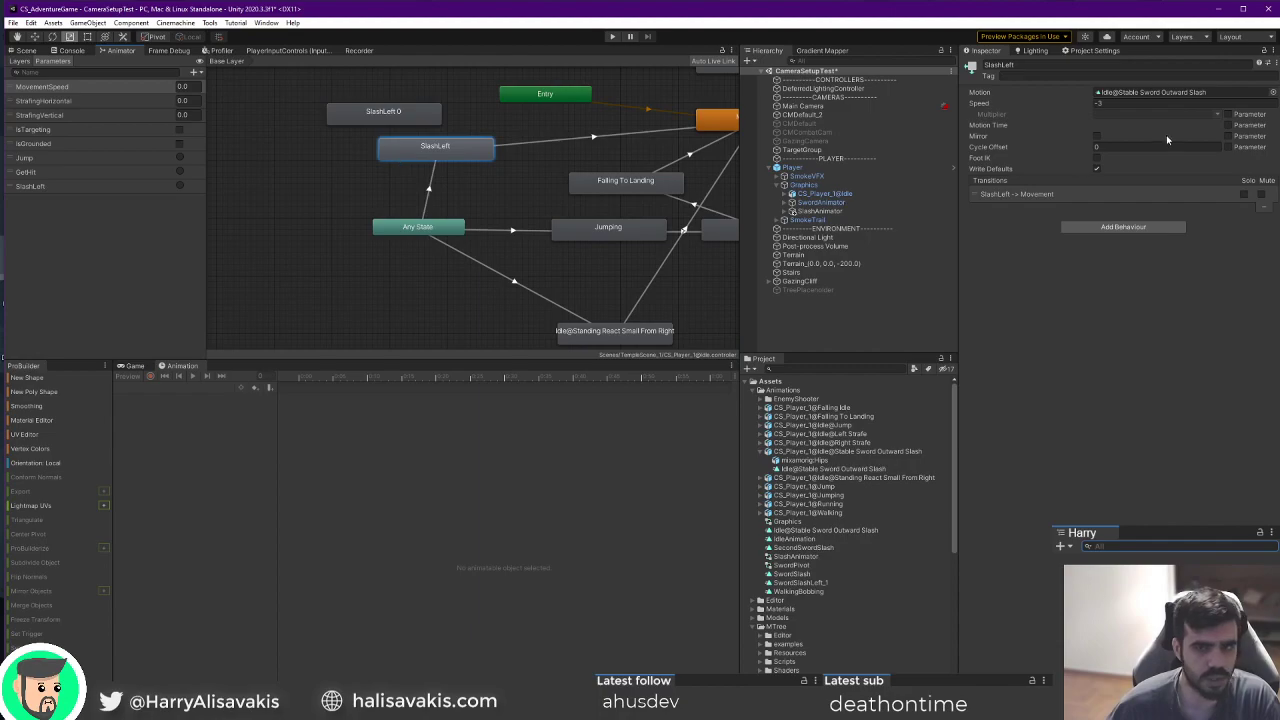
left_click(1165, 103)
type("3")
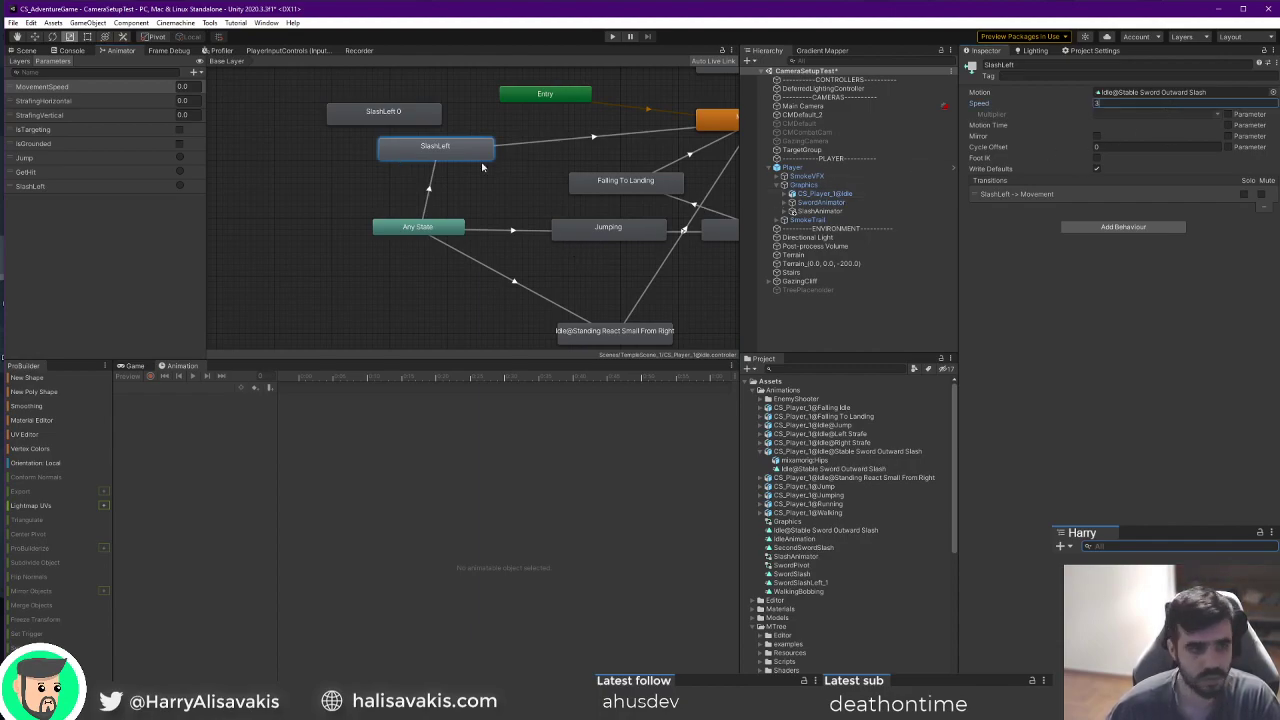
left_click(342, 165)
left_click(363, 121)
key("Delete")
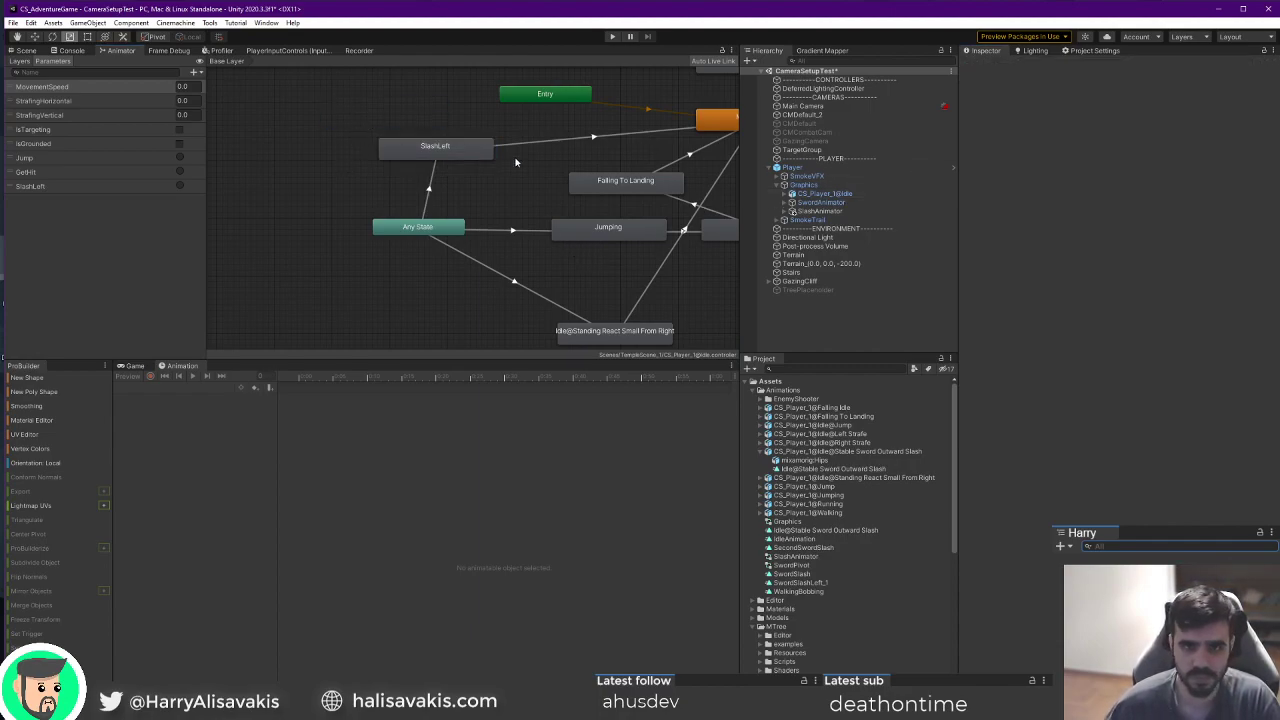
Open the CS_Player_1@Idle@Stable Sword Inward Slash asset from the Animations folder and examine its slash motion in an enlarged preview.
left_click(24, 50)
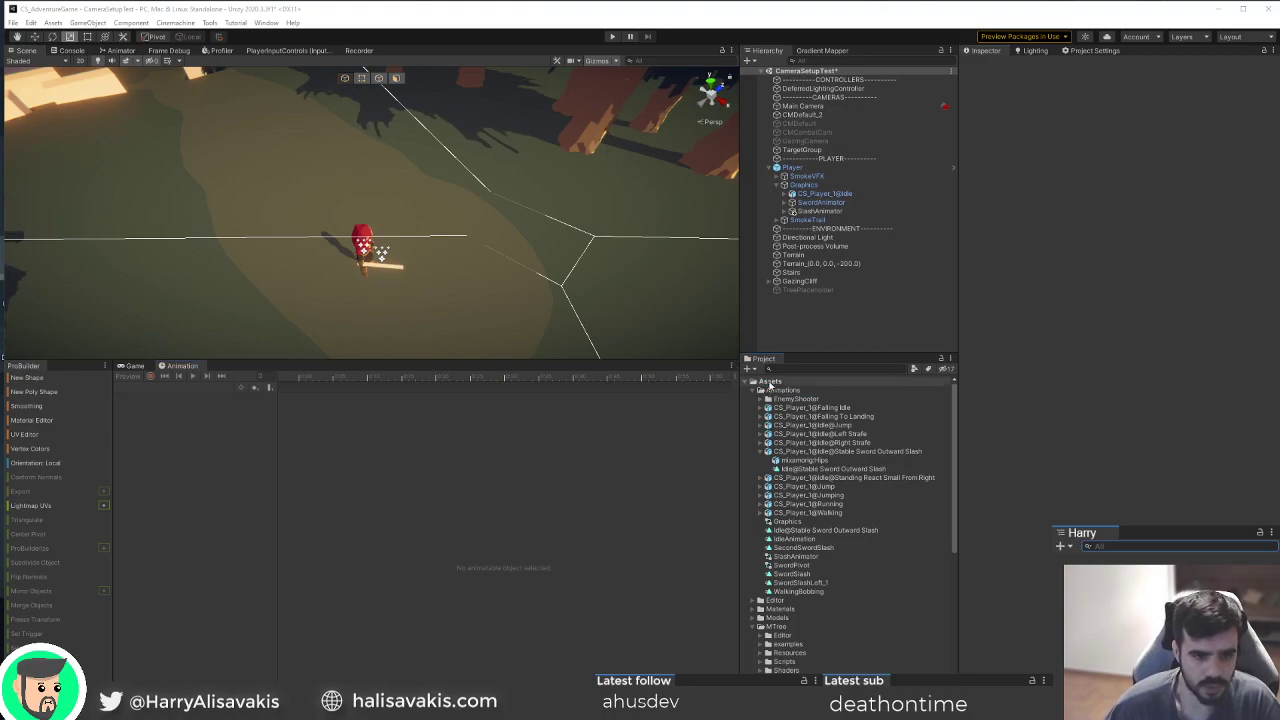
scroll(770, 385, "down", 10)
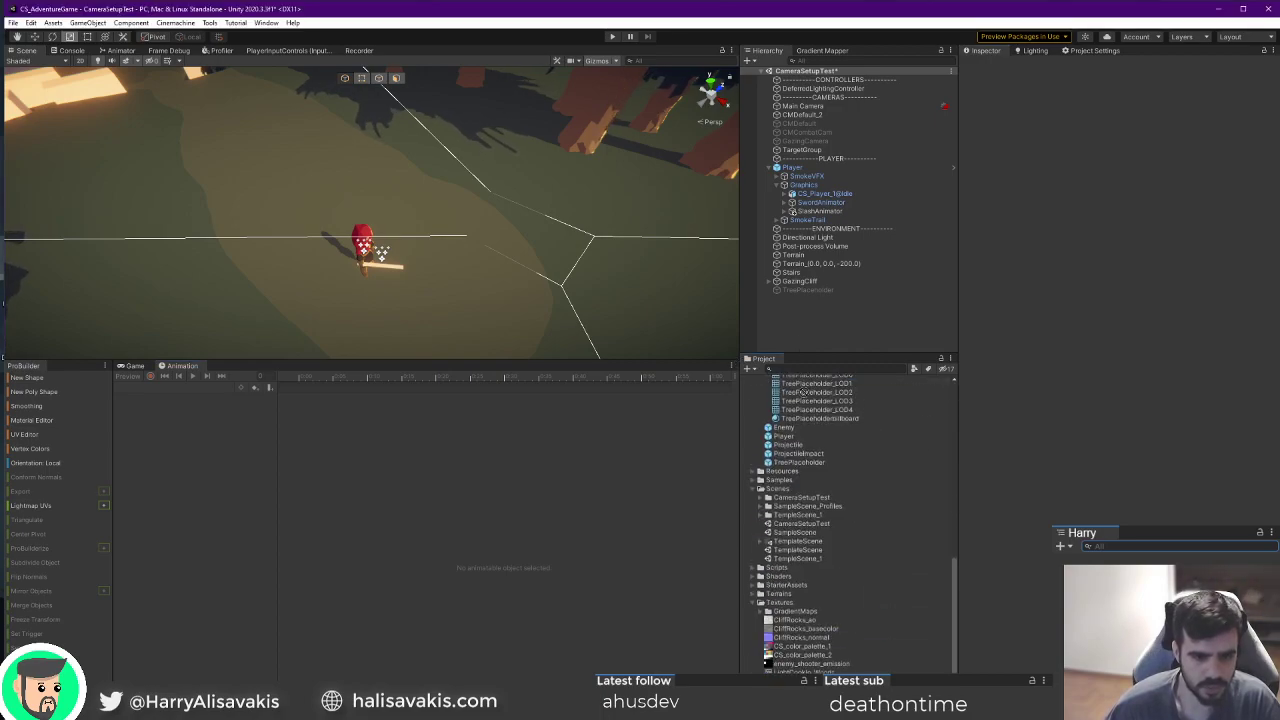
scroll(810, 385, "up", 8)
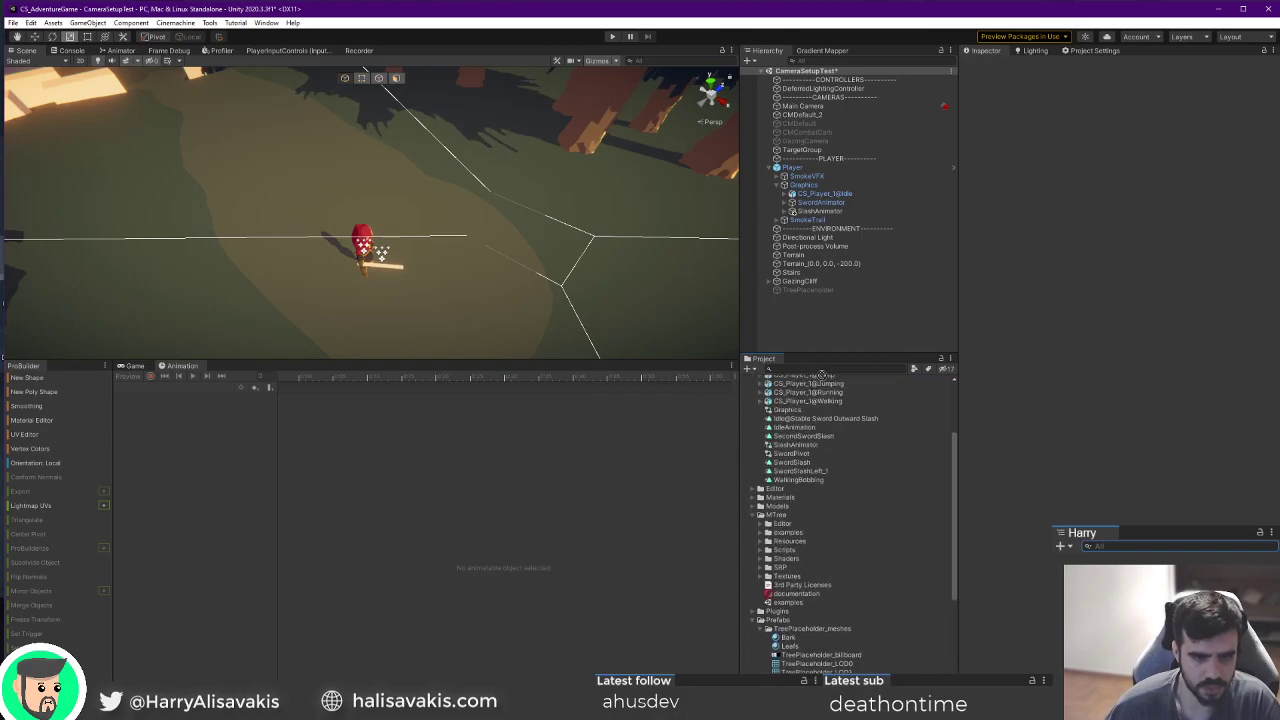
scroll(821, 374, "up", 3)
left_click(840, 418)
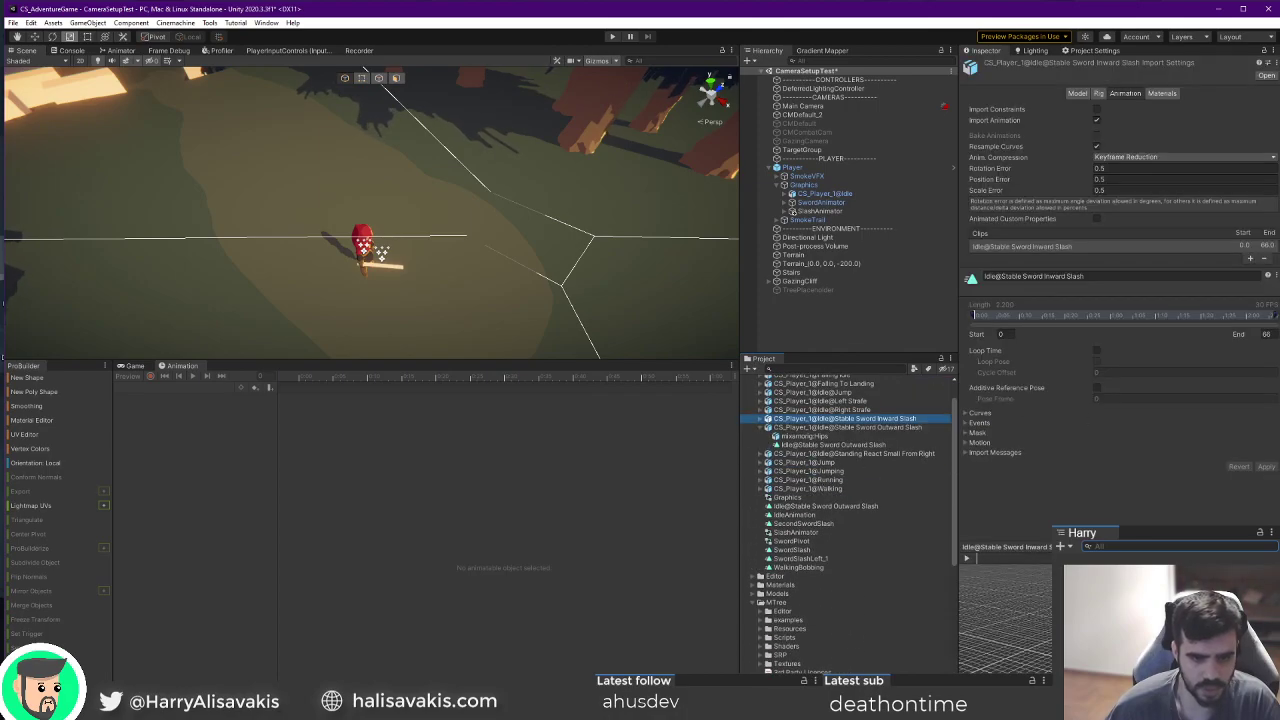
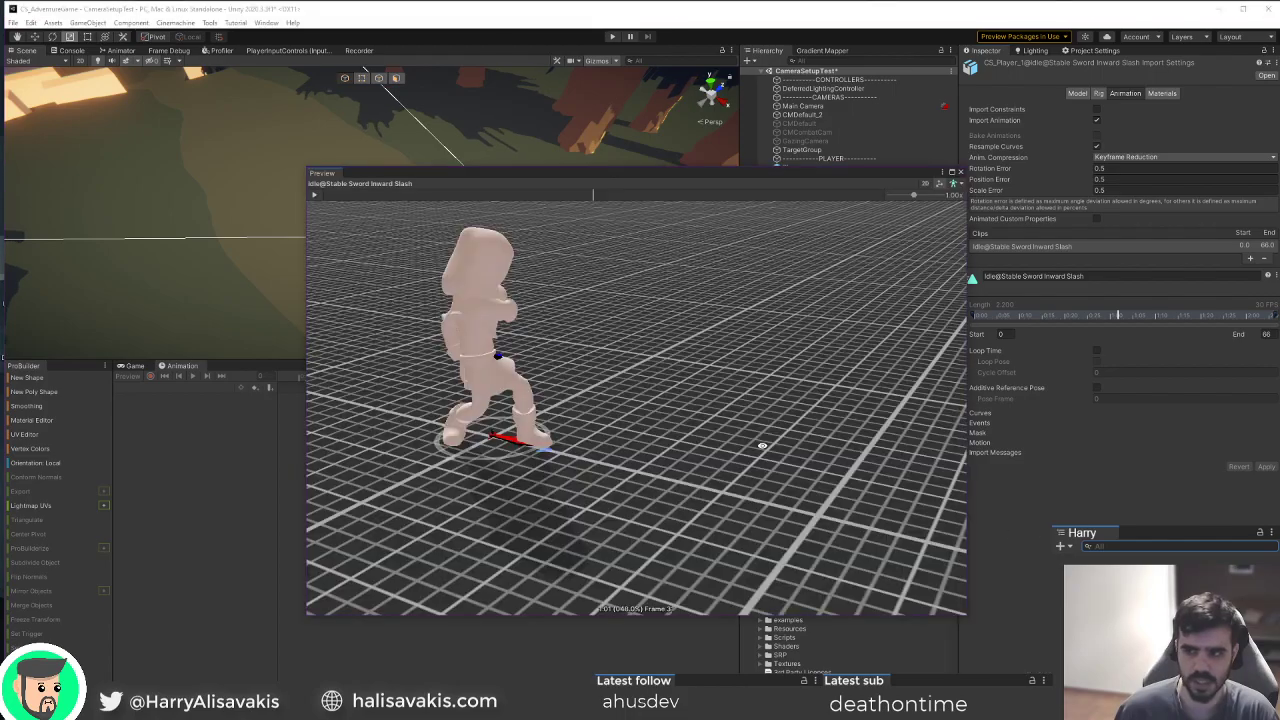
right_click_drag(623, 379, 350, 268)
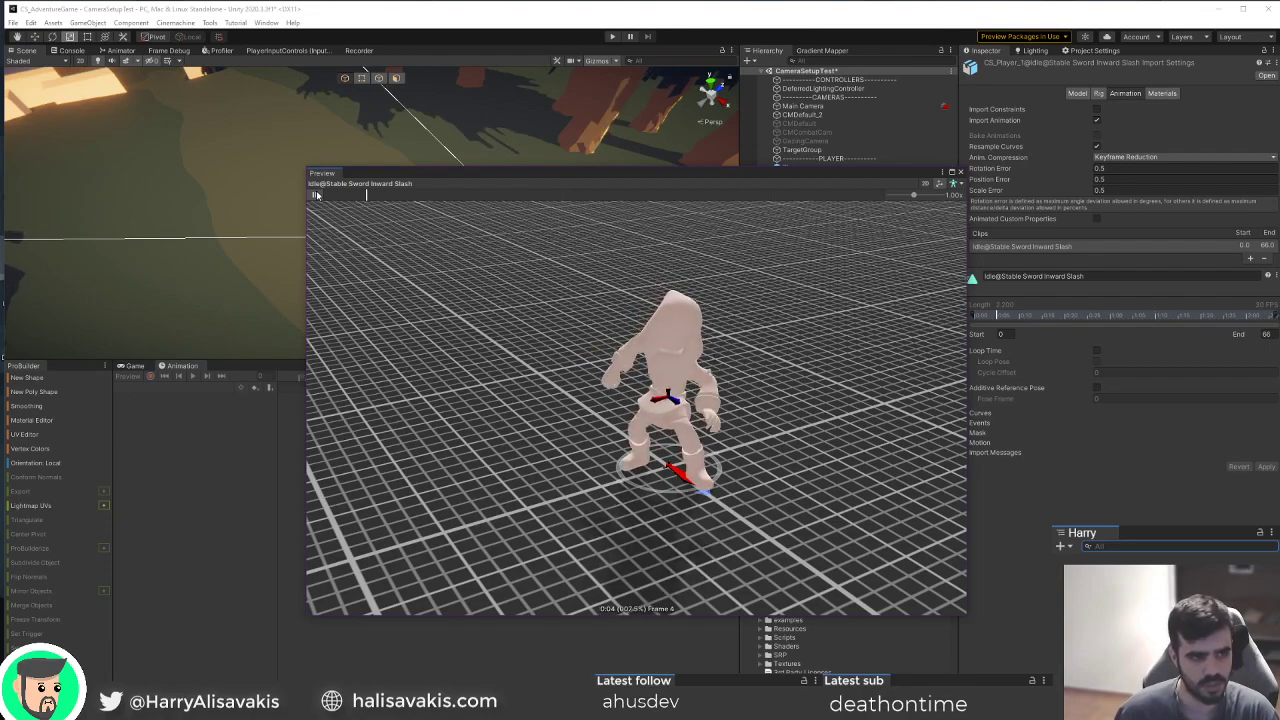
mouse_move(561, 200)
left_mouse_down()
mouse_move(603, 197)
mouse_move(559, 195)
mouse_move(565, 204)
left_mouse_up()
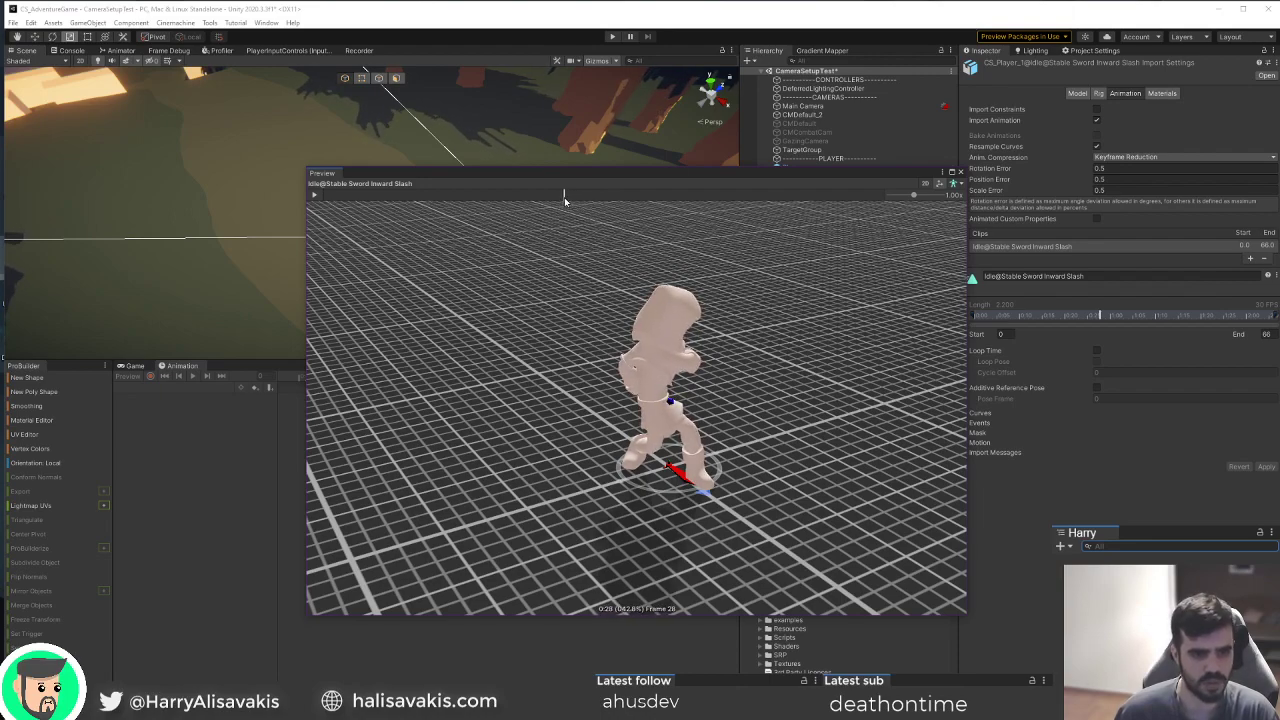
mouse_move(559, 198)
left_mouse_down()
mouse_move(327, 207)
mouse_move(763, 200)
mouse_move(586, 202)
mouse_move(723, 215)
mouse_move(673, 222)
mouse_move(768, 215)
mouse_move(430, 207)
mouse_move(614, 208)
mouse_move(504, 208)
mouse_move(577, 203)
mouse_move(559, 203)
left_mouse_up()
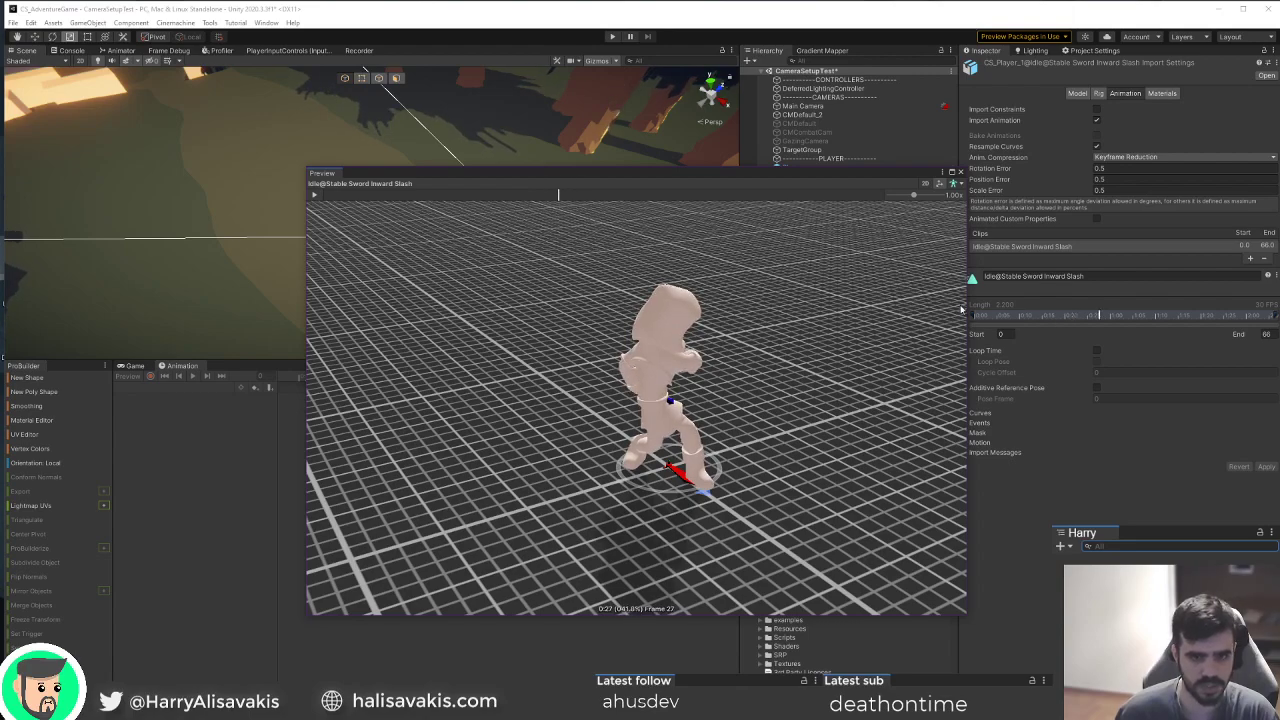
Trim the Stable Sword Inward Slash clip to start at frame 25 and end at frame 46, and close its preview.
left_click_drag(680, 170, 512, 171)
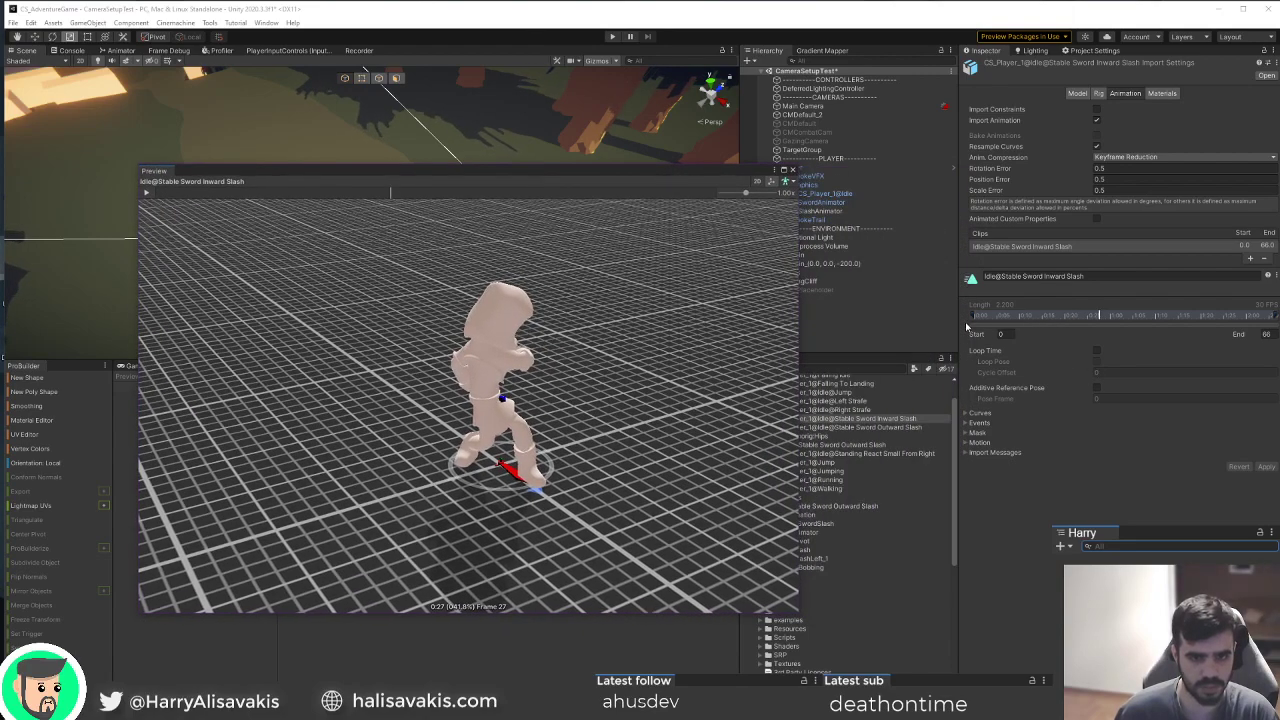
mouse_move(974, 320)
left_mouse_down()
mouse_move(1102, 324)
mouse_move(1088, 322)
left_mouse_up()
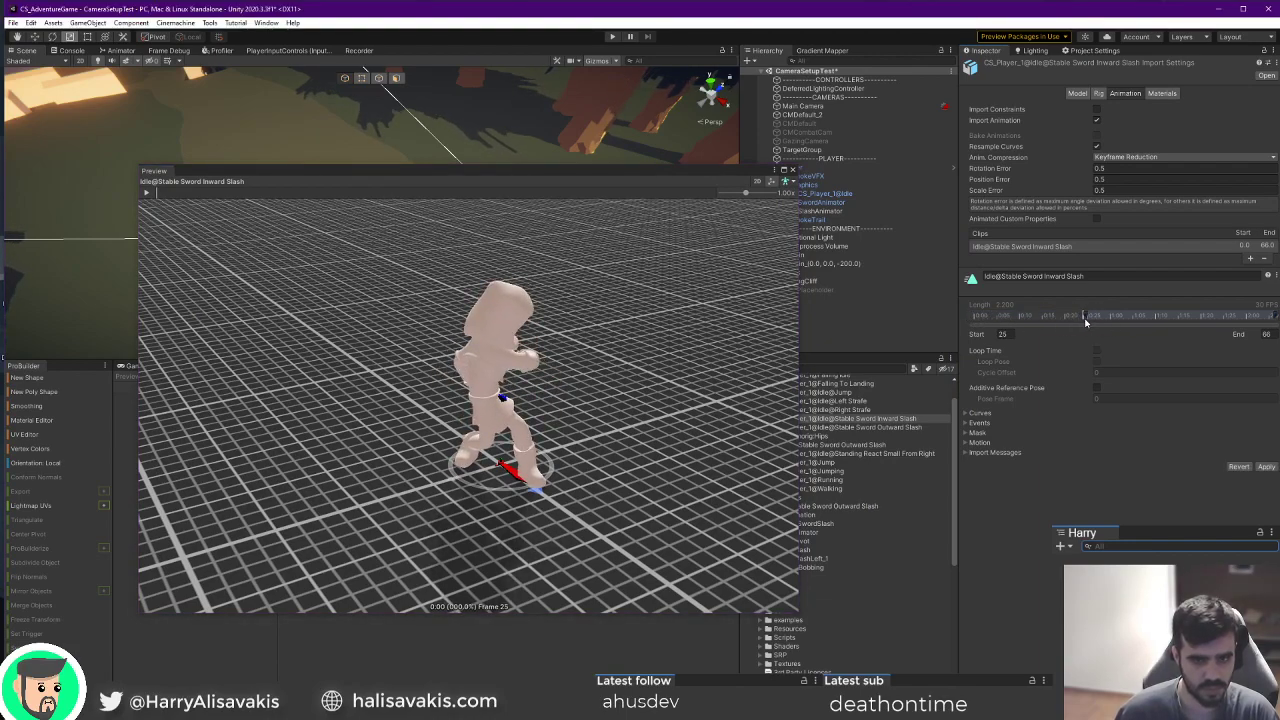
left_click(1274, 318)
mouse_move(1274, 318)
left_mouse_down()
mouse_move(1112, 321)
mouse_move(1221, 322)
mouse_move(1157, 329)
mouse_move(1182, 328)
left_mouse_up()
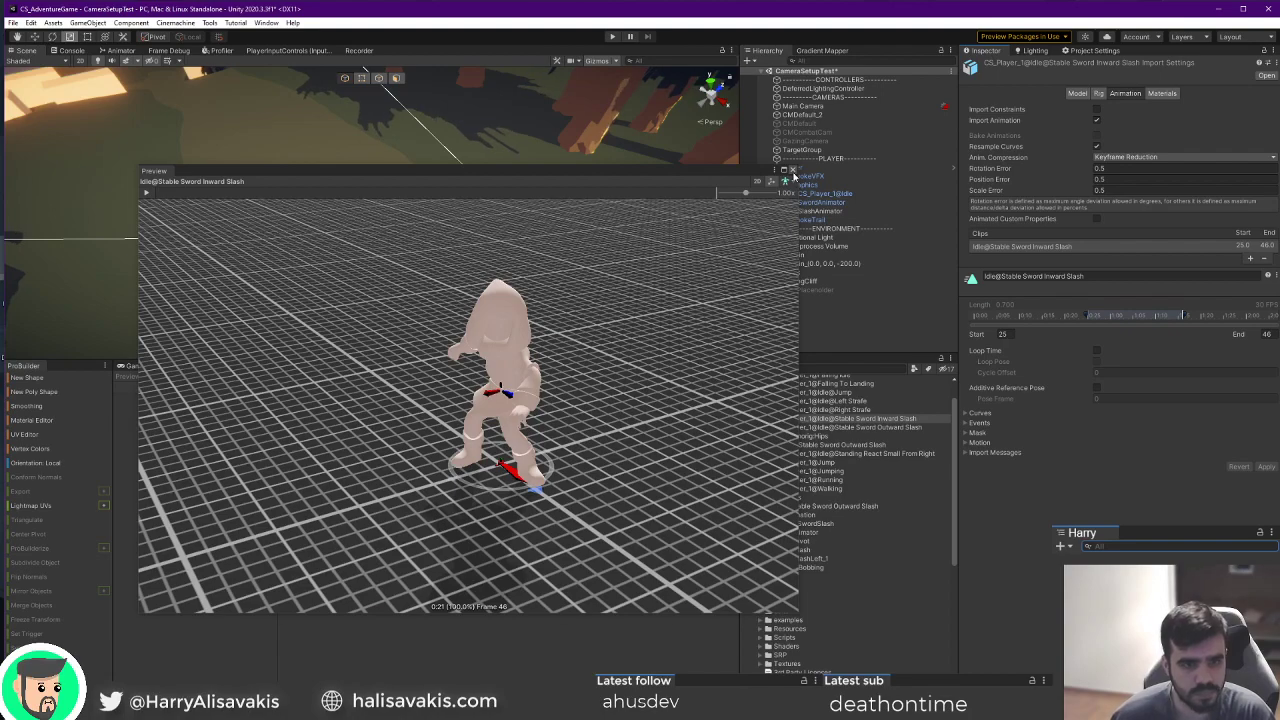
left_click(793, 171)
Deactivate the SlashAnimator object under the player's Graphics and bring up the Game view.
right_click_drag(440, 277, 524, 202)
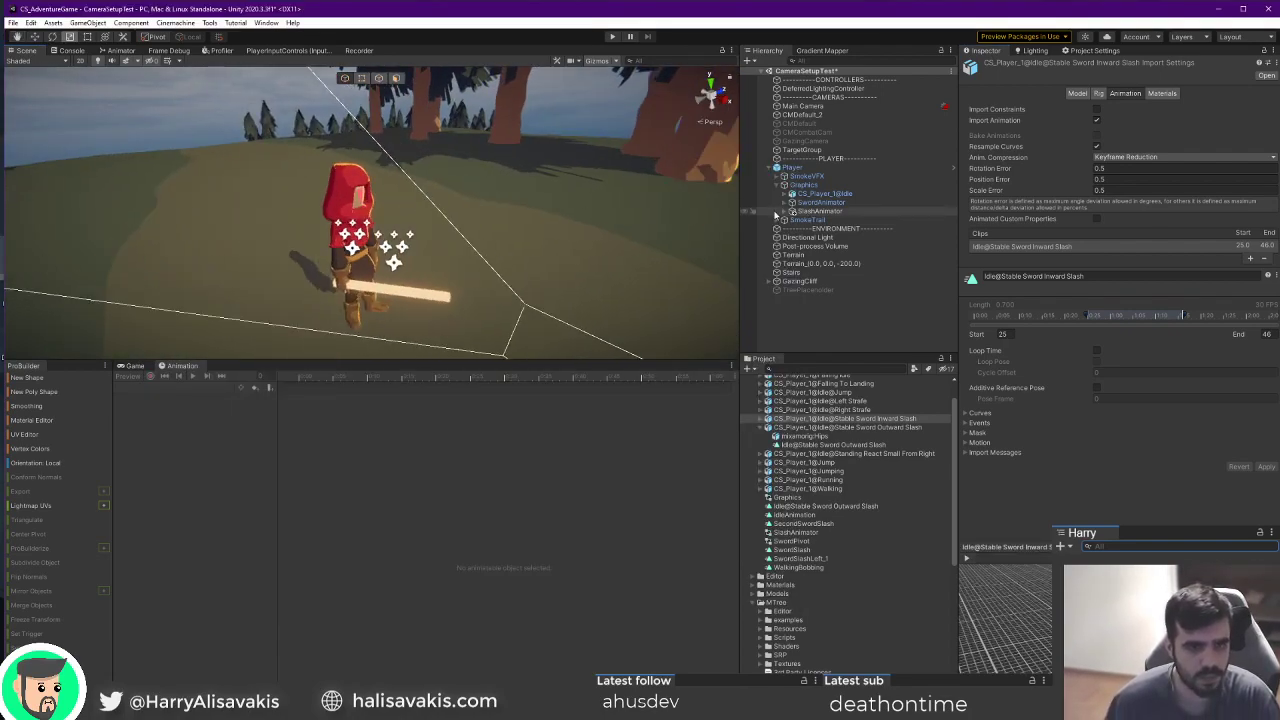
left_click(822, 212)
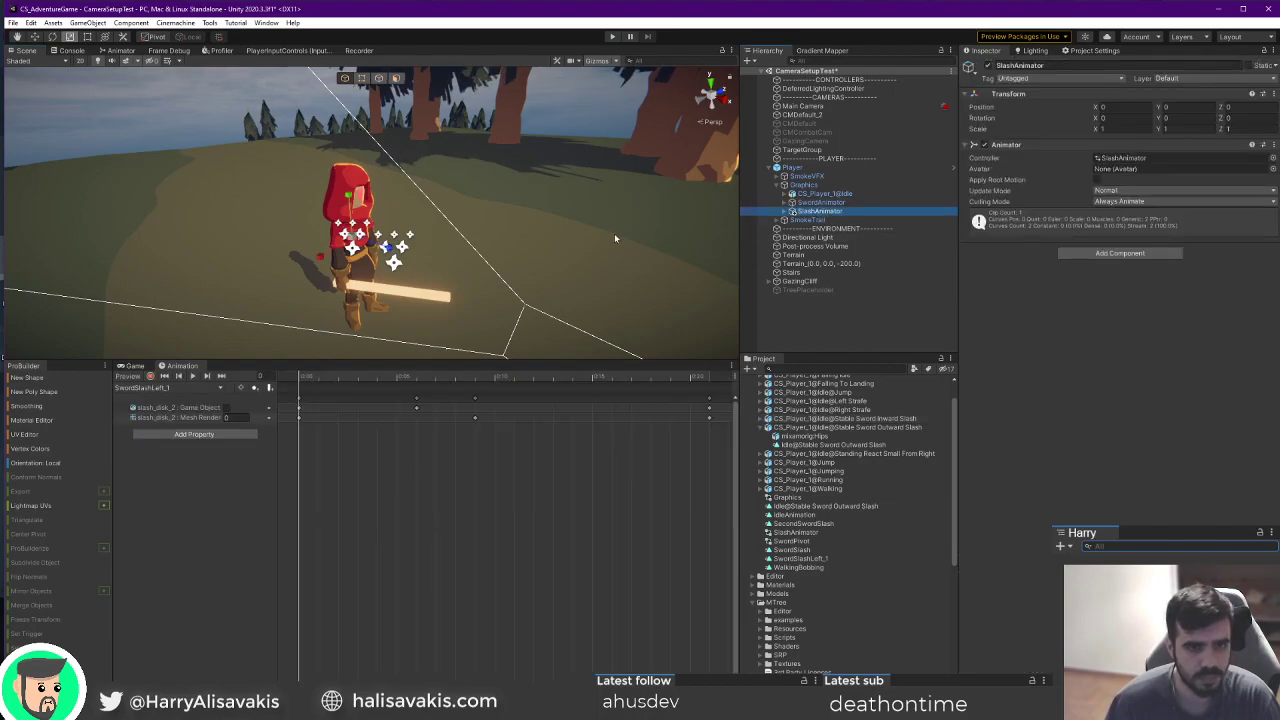
right_click_drag(619, 237, 608, 242)
key("alt+shift+a")
left_click(134, 368)
right_click_drag(242, 272, 292, 246)
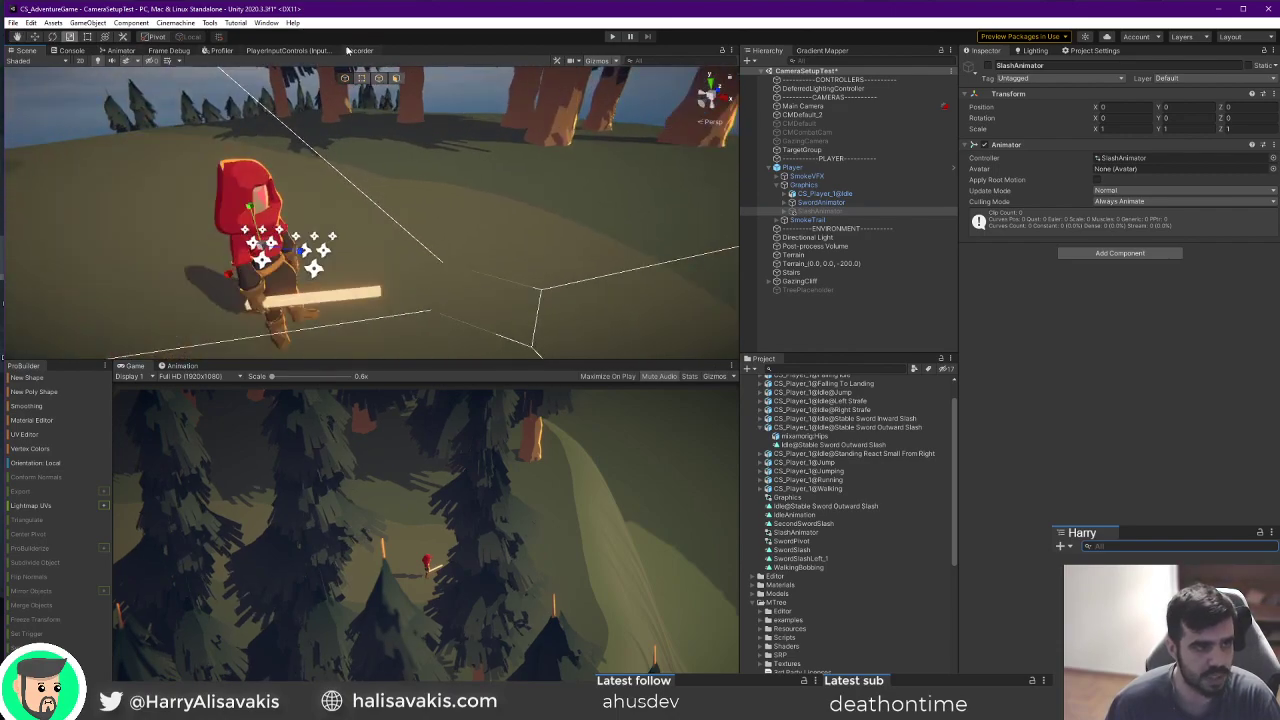
Open the CS_Player_1@Idle animator graph and line up the SlashLeft state directly above Any State.
left_click(118, 50)
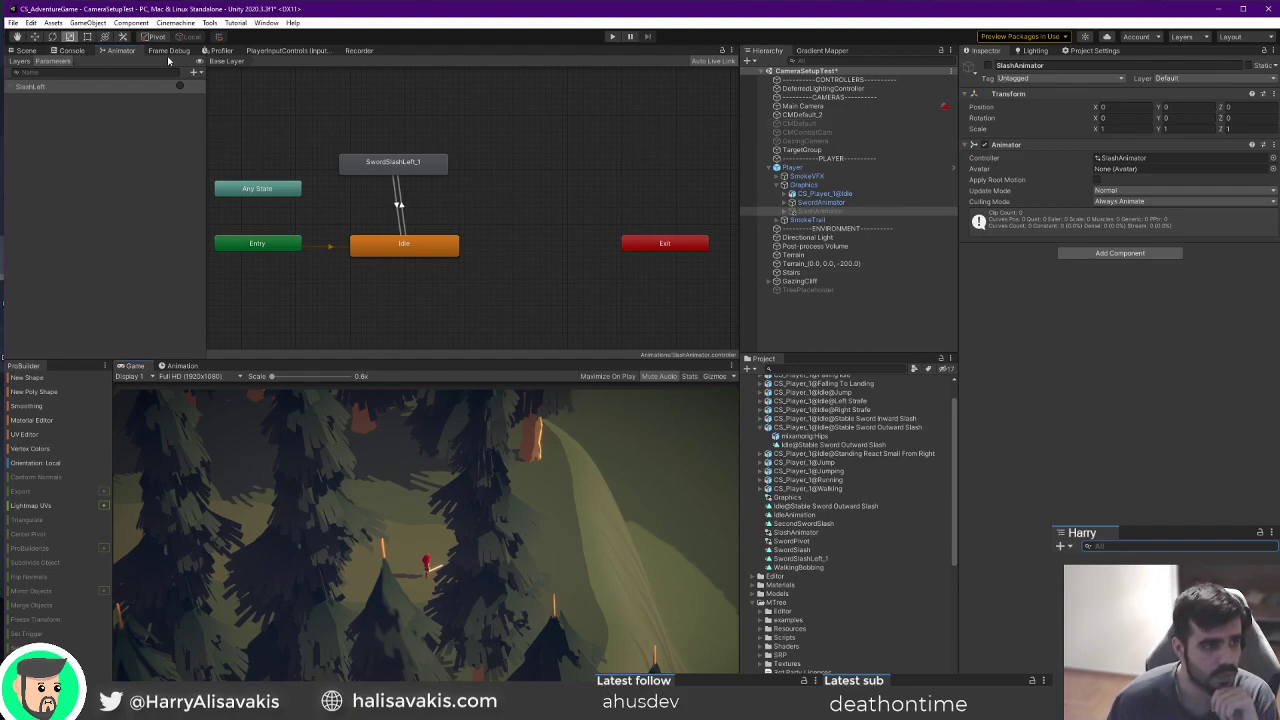
left_click(815, 194)
middle_click_drag(278, 244, 510, 248)
scroll(455, 201, "up", 4)
left_click_drag(511, 171, 490, 174)
middle_click_drag(531, 214, 503, 215)
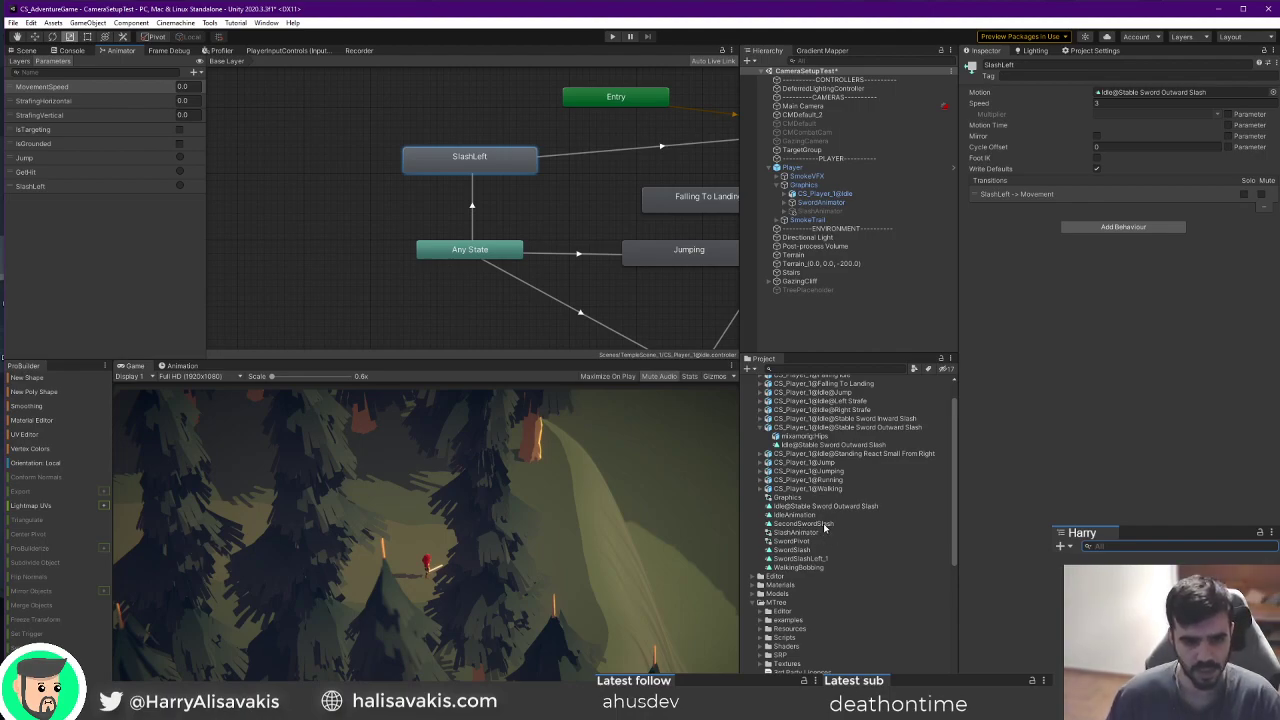
Add the Idle@Stable Sword Inward Slash clip to the animator graph as a new state named SlashRight.
scroll(851, 523, "up", 2)
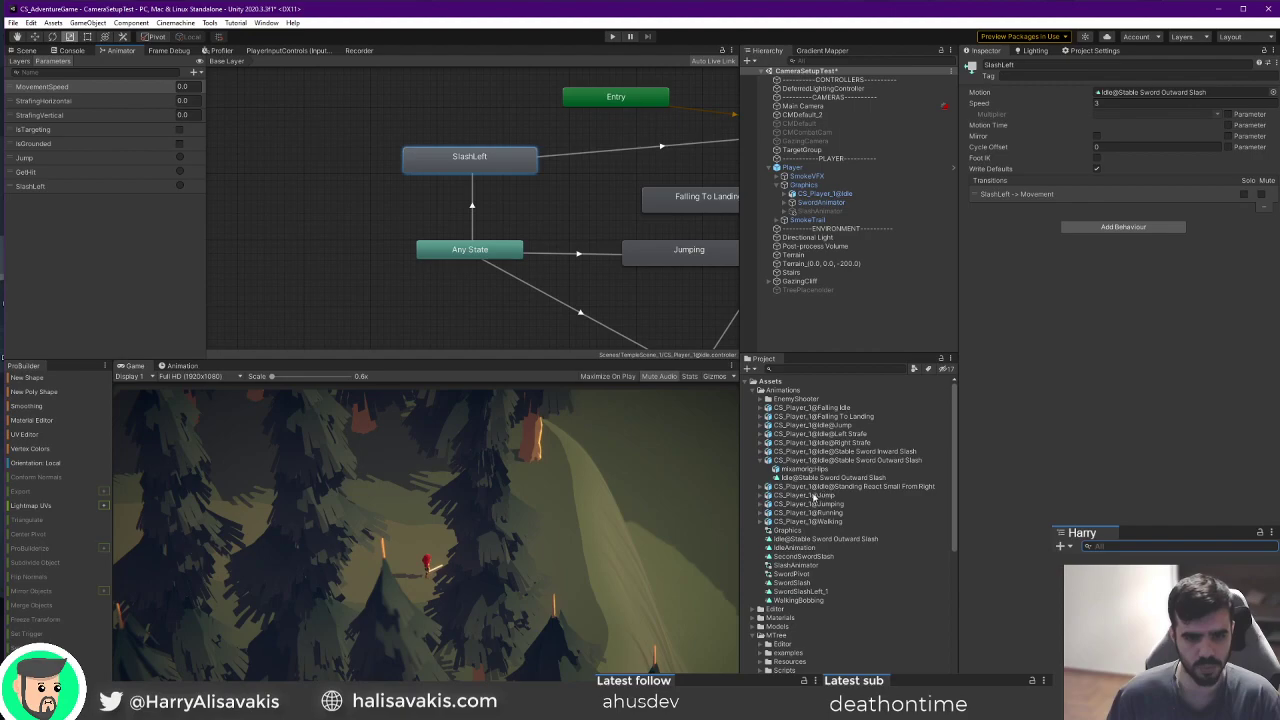
left_click(762, 451)
left_click_drag(779, 472, 595, 207)
left_click(1058, 66)
type("SlashRight")
key("Return")
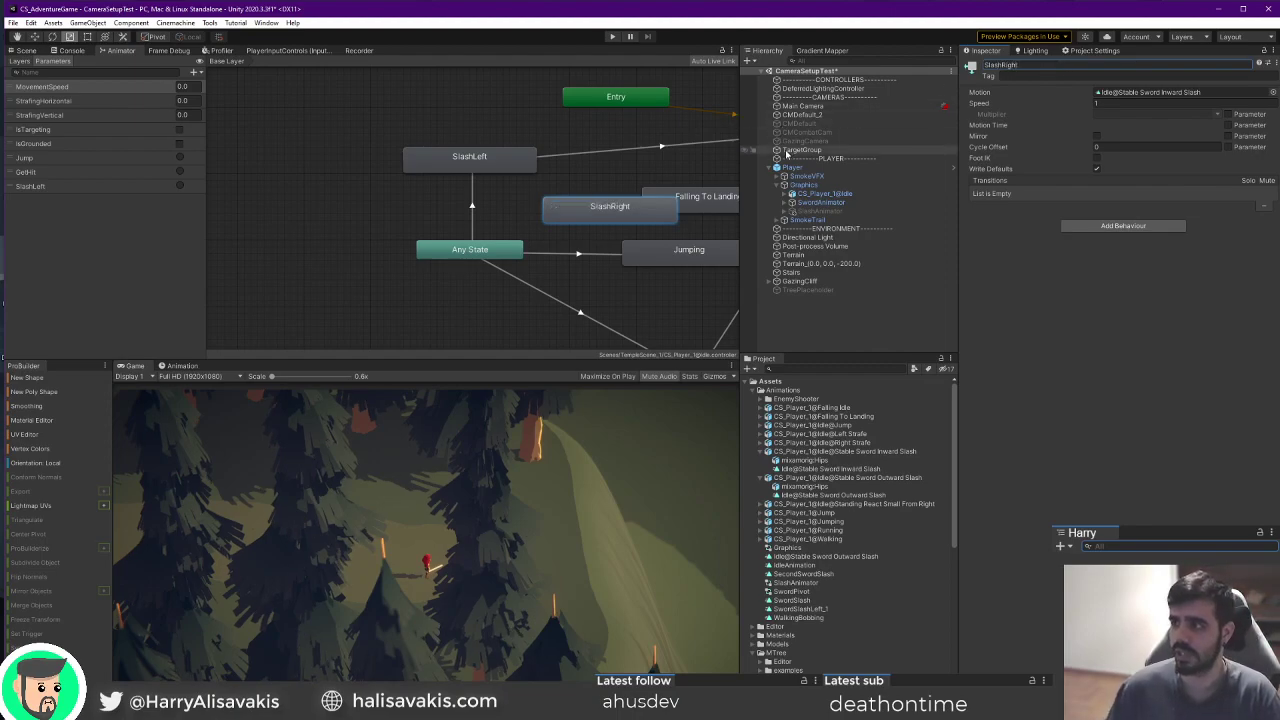
Shift the SlashLeft and Any State nodes further left and place SlashRight beside Falling To Landing.
left_click_drag(466, 170, 433, 170)
left_click_drag(476, 251, 441, 252)
left_click_drag(463, 155, 462, 150)
middle_click_drag(583, 167, 476, 167)
left_click(511, 153)
left_click_drag(516, 207, 482, 203)
Create a transition from SlashLeft to SlashRight and select it.
left_click(347, 155)
right_click(347, 155)
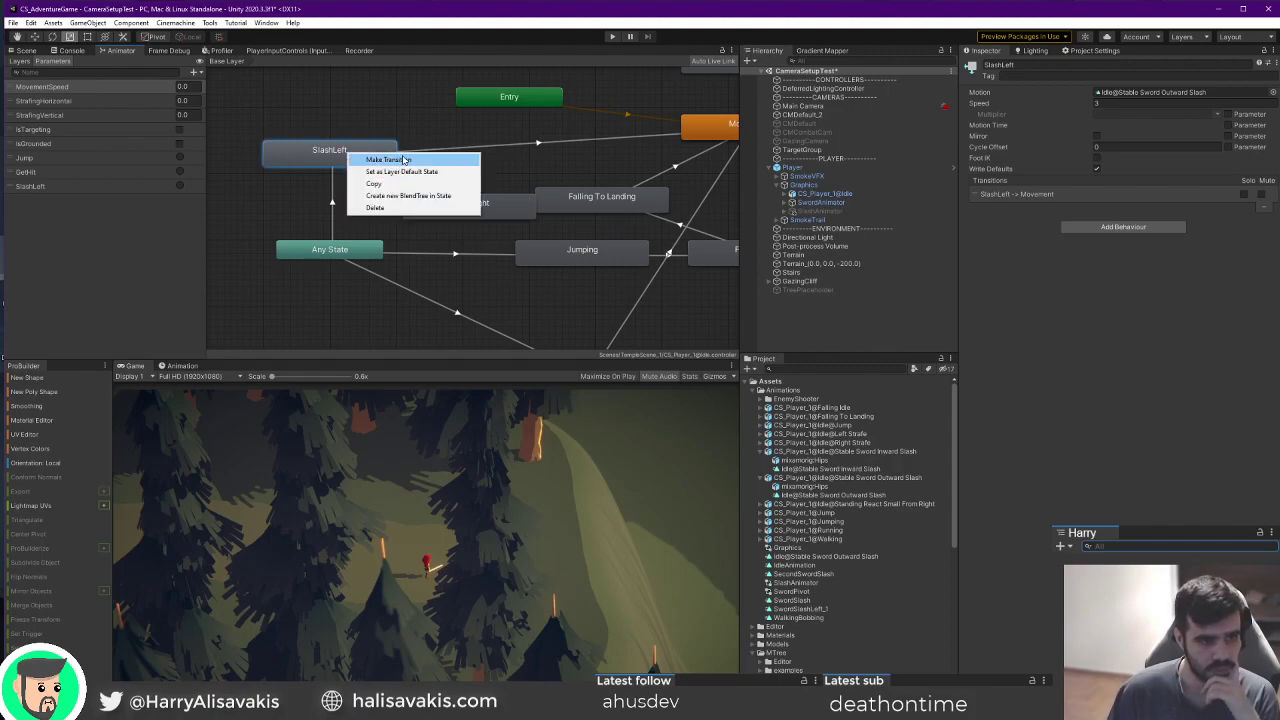
left_click(405, 160)
left_click(408, 188)
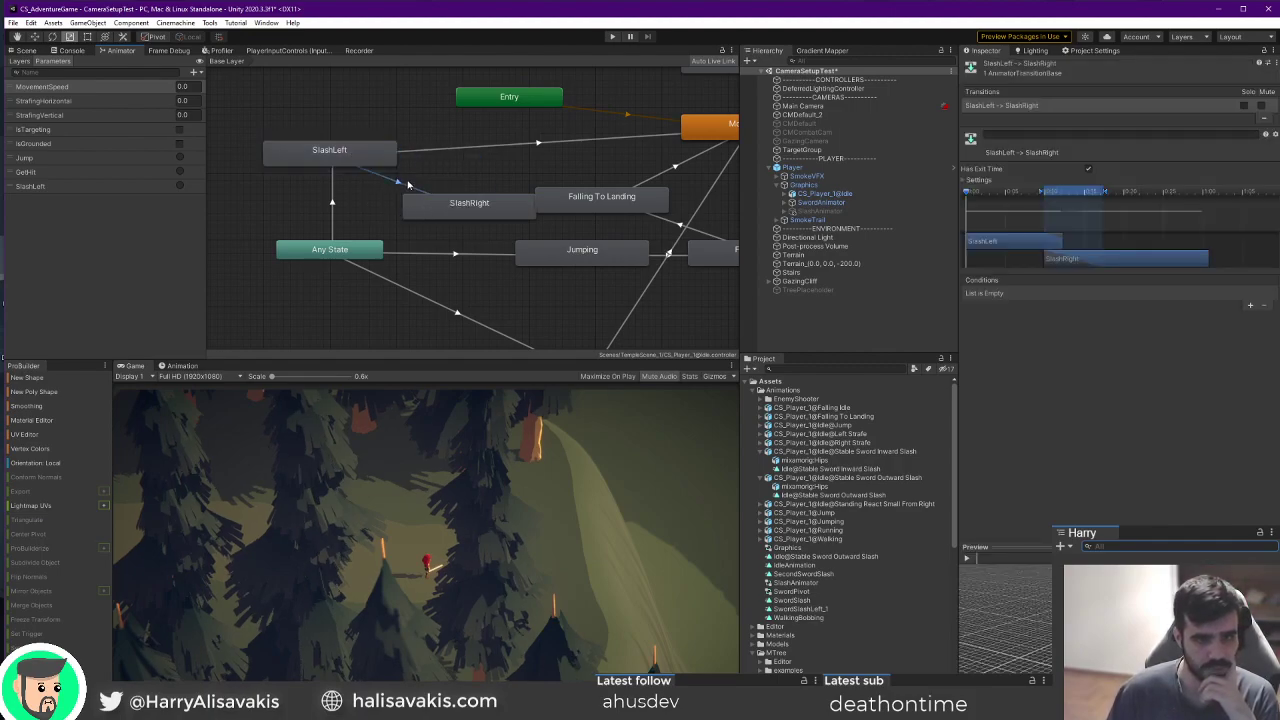
Add a trigger parameter named SlashRight to the player's animator.
left_click(200, 77)
left_click(232, 124)
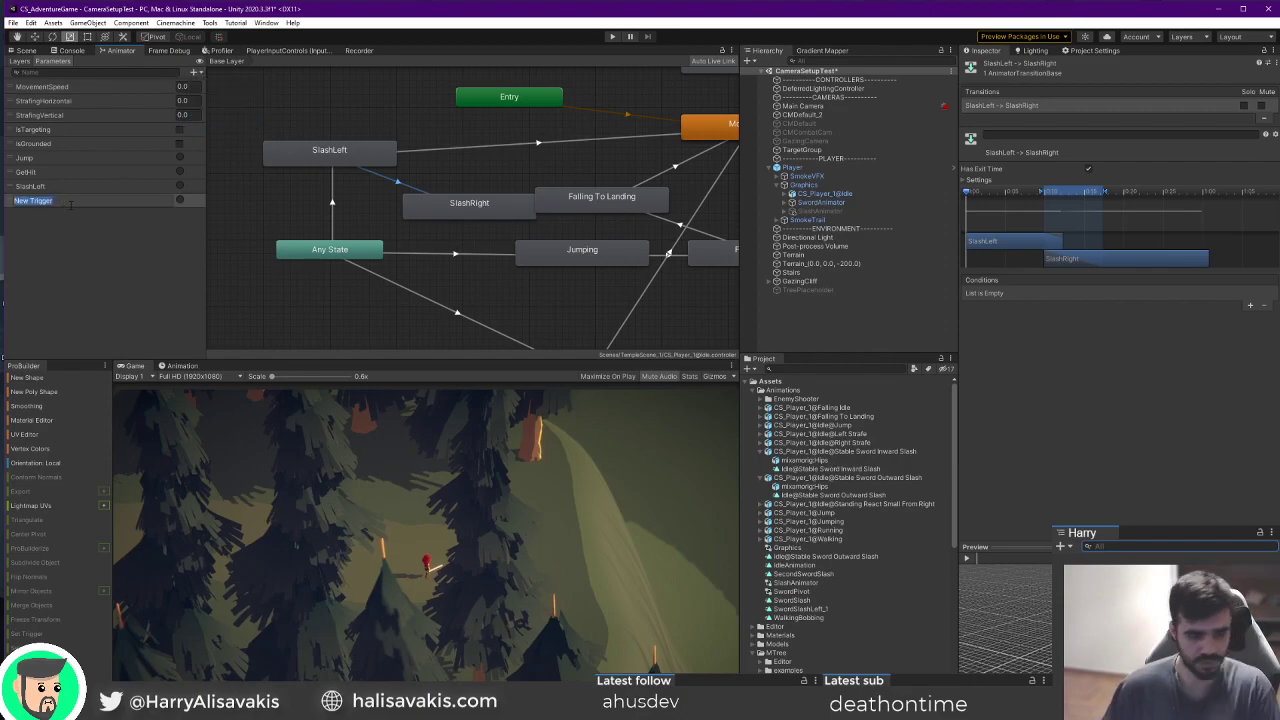
type("SlashRight")
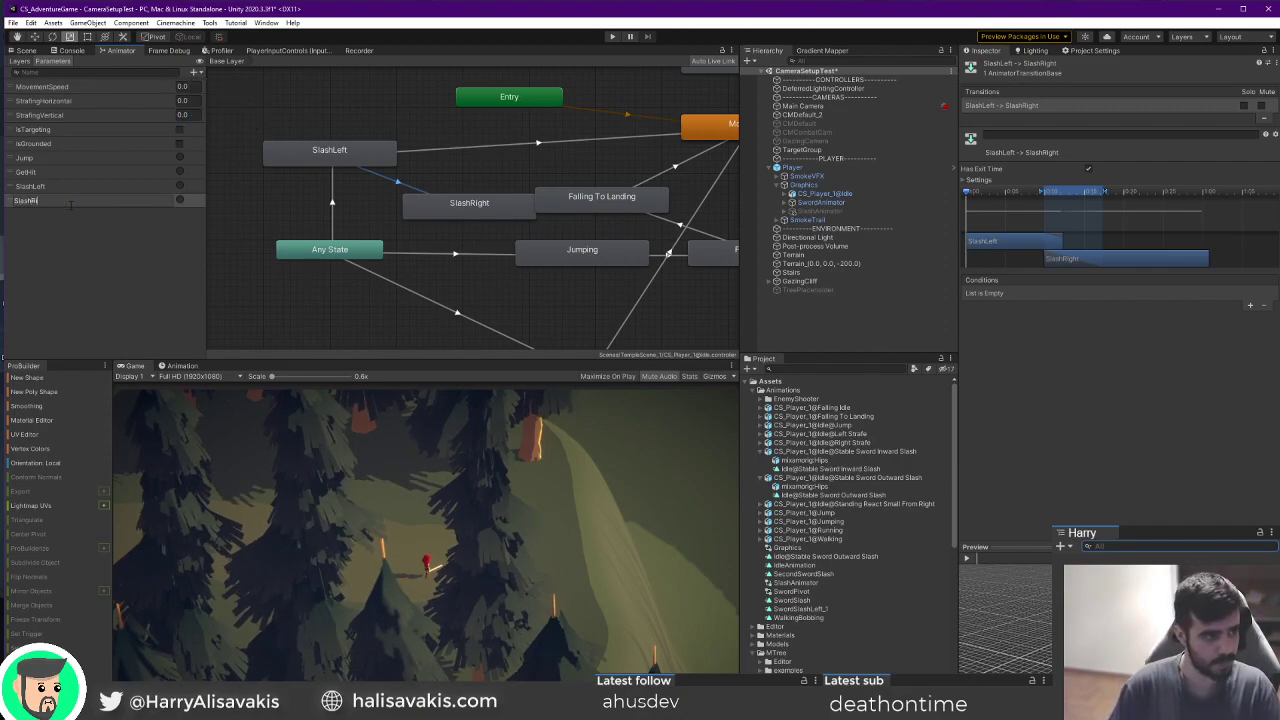
key("Return")
Preview the slash transition and set the SlashRight state's speed to 3.
left_click(967, 558)
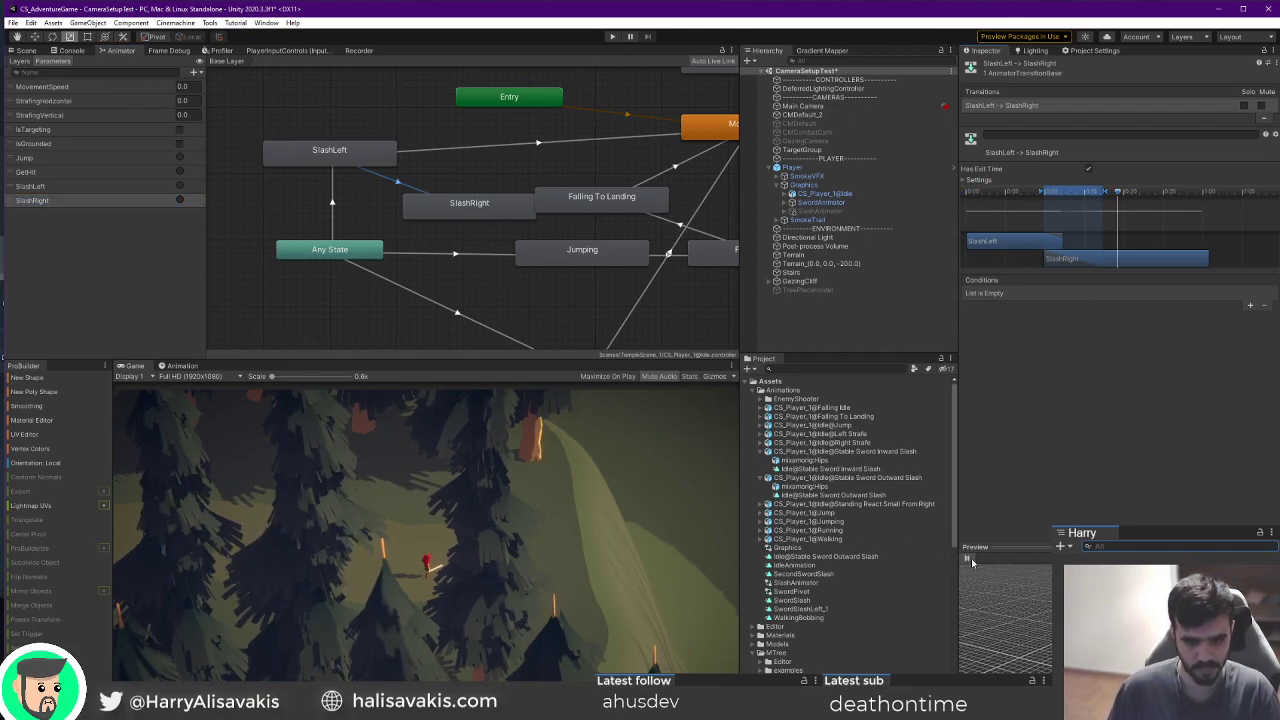
left_click(458, 209)
left_click(1131, 103)
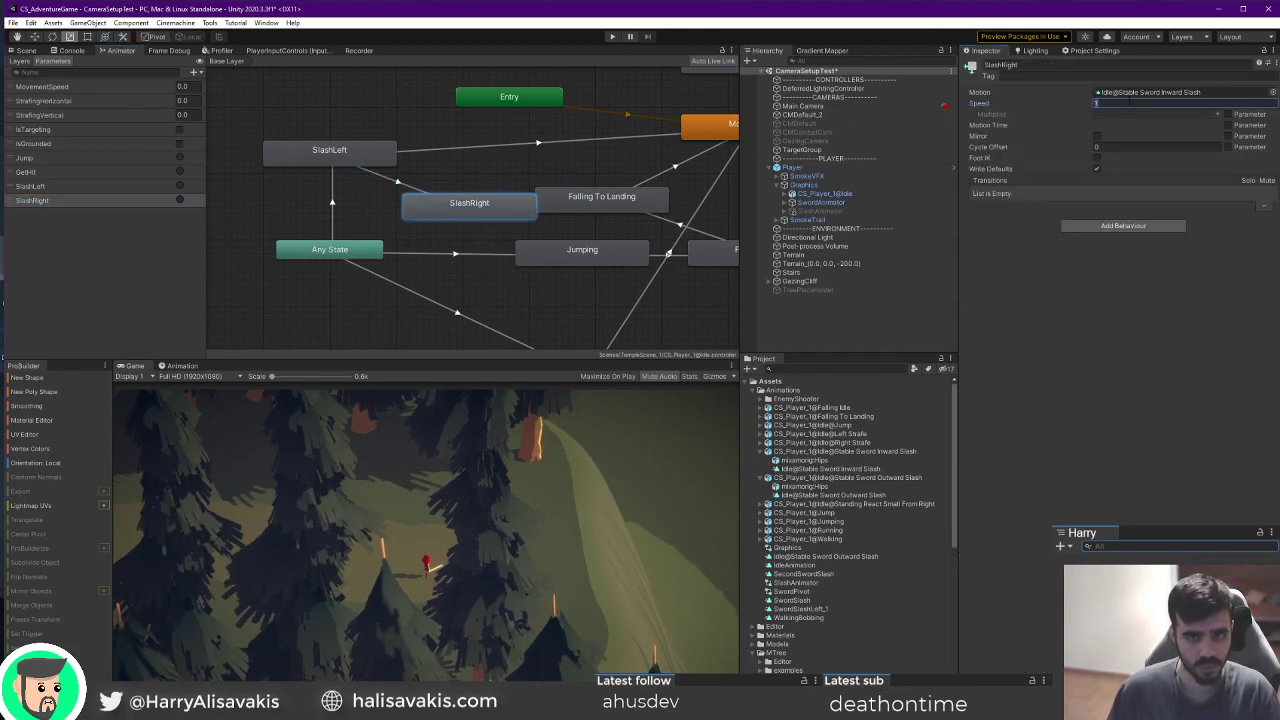
left_click(100, 188)
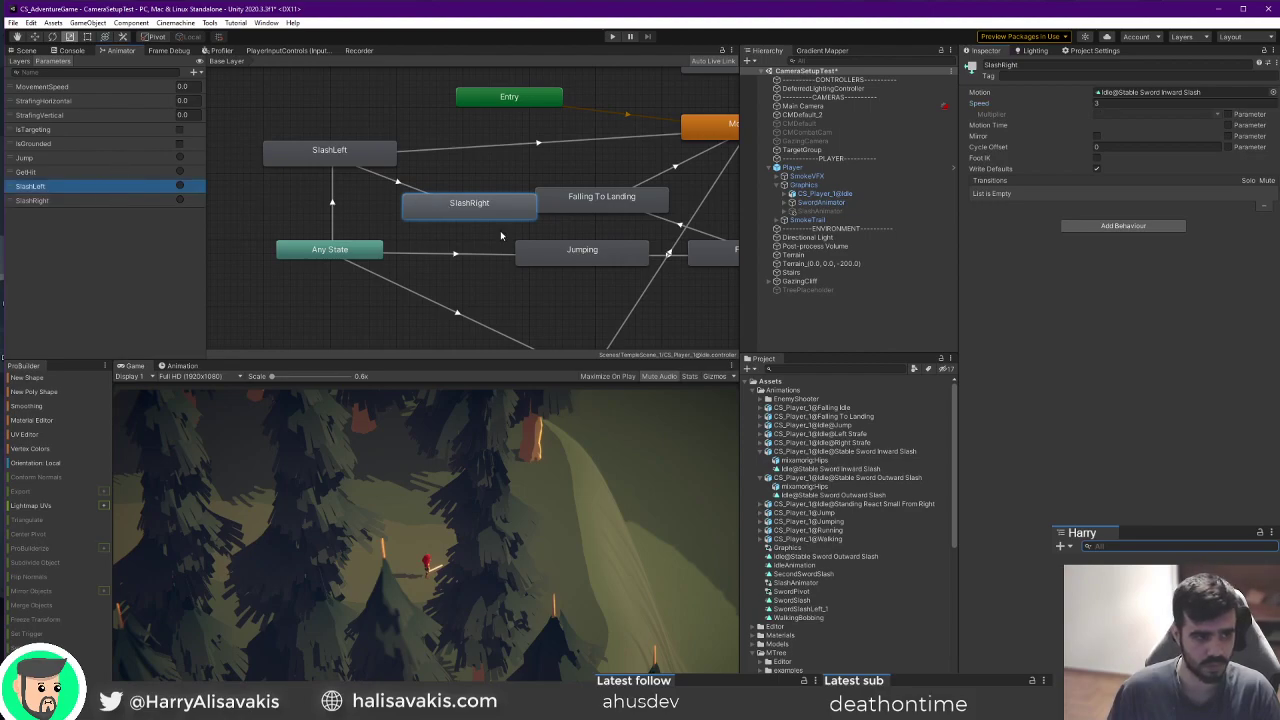
Play the SlashLeft to SlashRight transition in an enlarged preview and examine the blend from several angles.
left_click(408, 183)
left_click(967, 558)
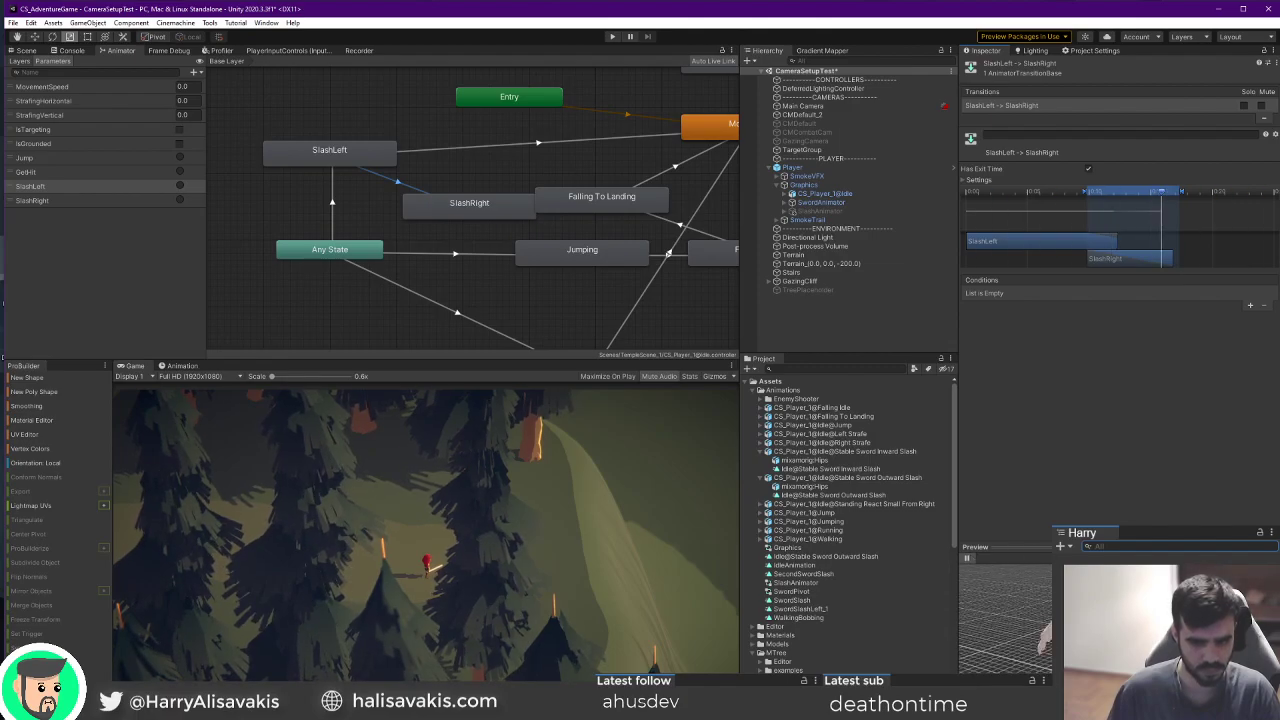
right_click(1021, 546)
right_click_drag(465, 430, 410, 418)
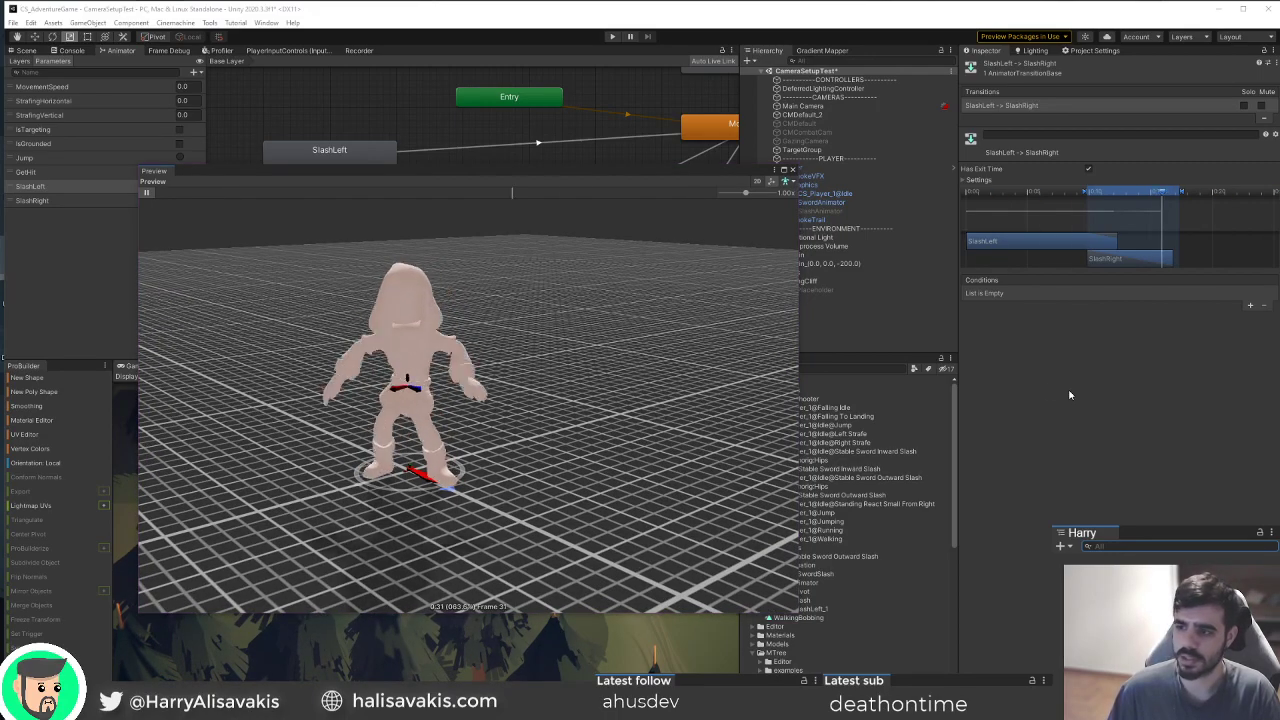
mouse_move(531, 383)
middle_mouse_down()
mouse_move(411, 403)
mouse_move(508, 390)
middle_mouse_up()
right_click_drag(508, 390, 548, 383)
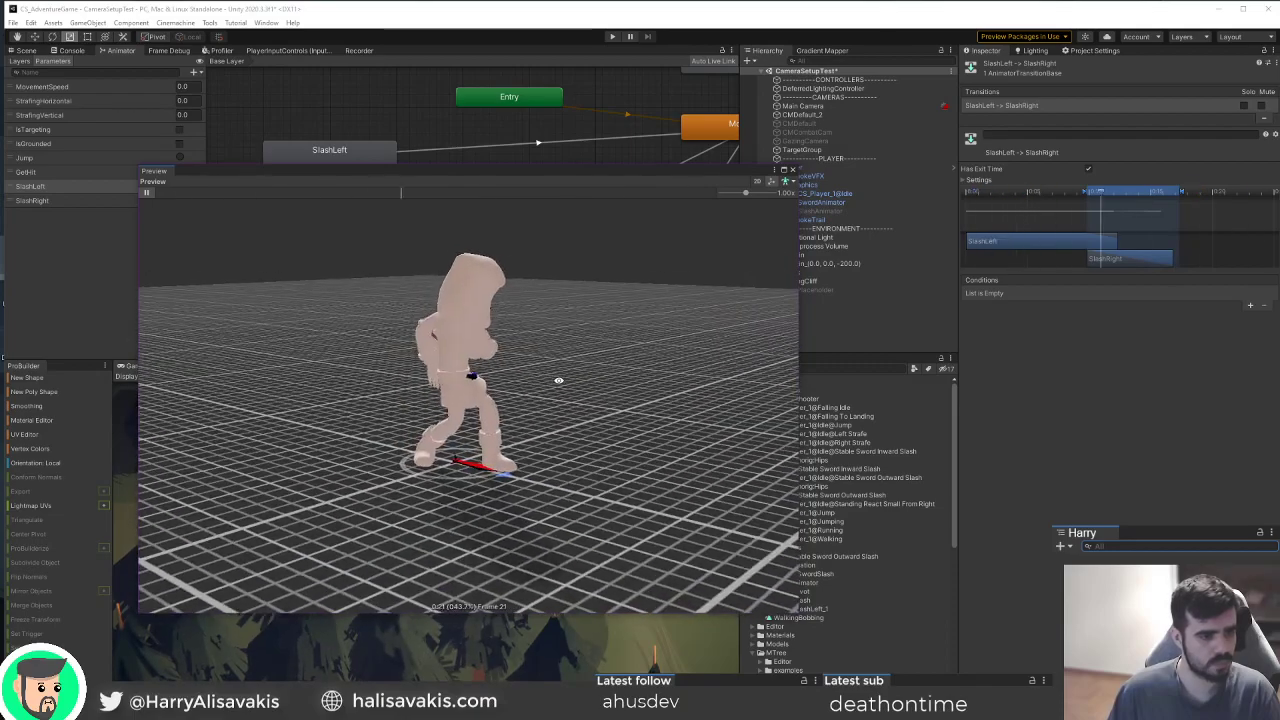
right_click_drag(559, 380, 593, 374)
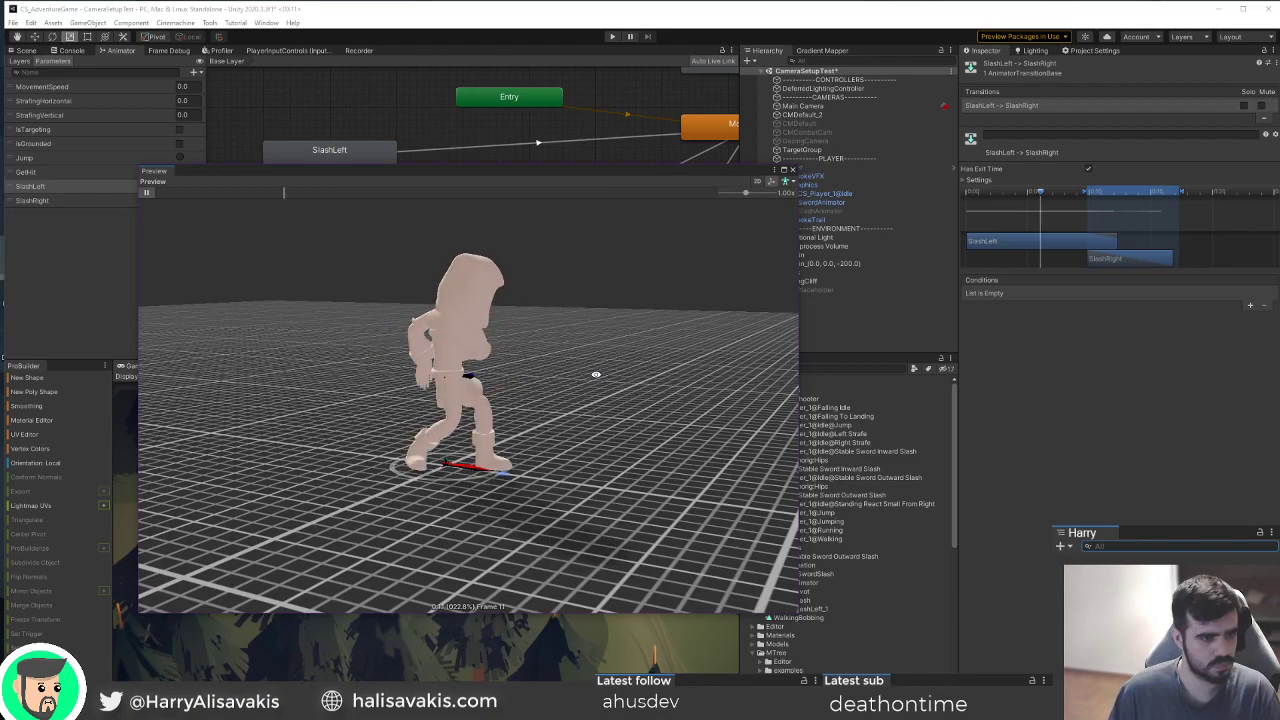
mouse_move(591, 374)
right_mouse_down()
mouse_move(621, 398)
mouse_move(609, 386)
right_mouse_up()
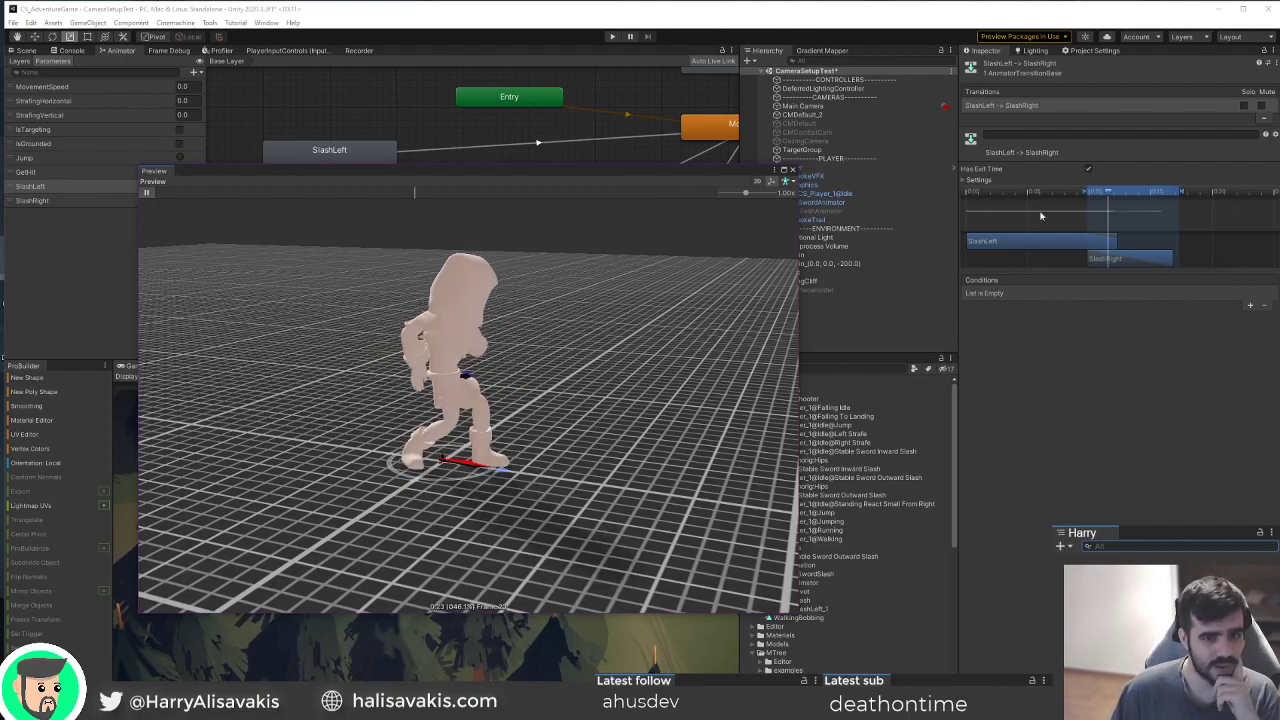
Turn off Has Exit Time on the SlashLeft to SlashRight transition and add the SlashRight trigger as its condition.
left_click(965, 183)
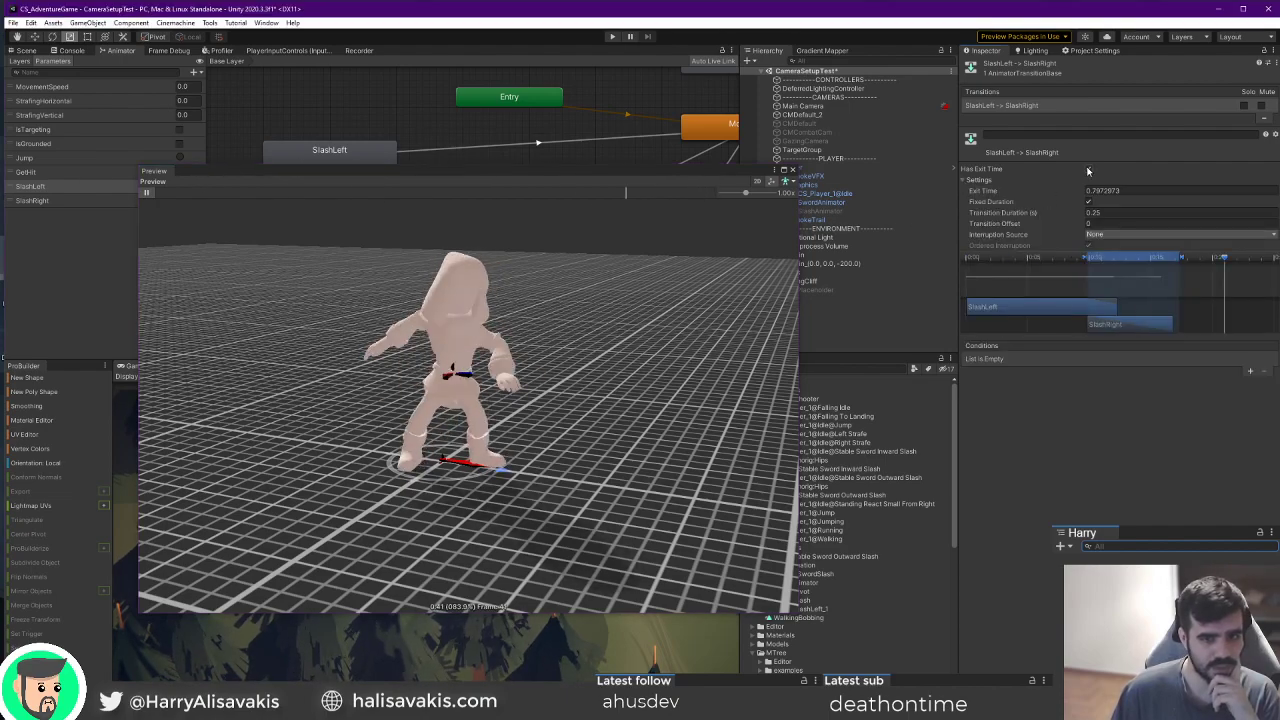
left_click(1250, 371)
left_click(1089, 361)
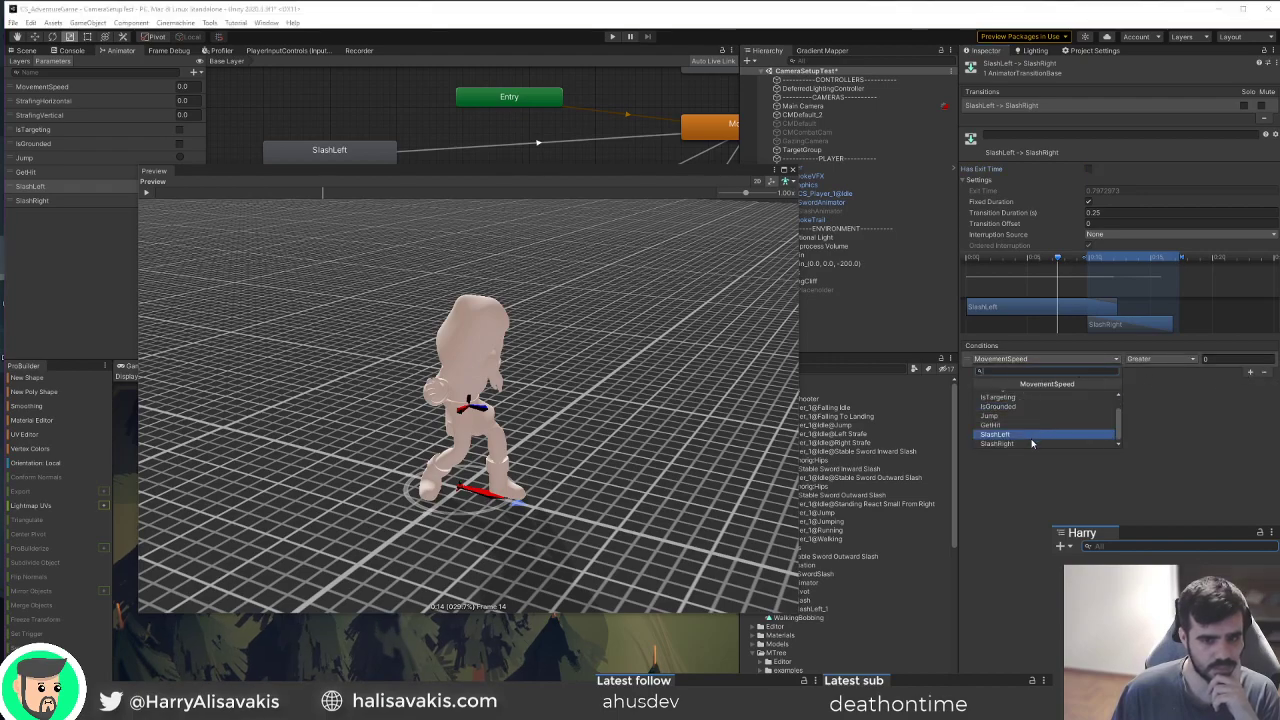
left_click(1040, 440)
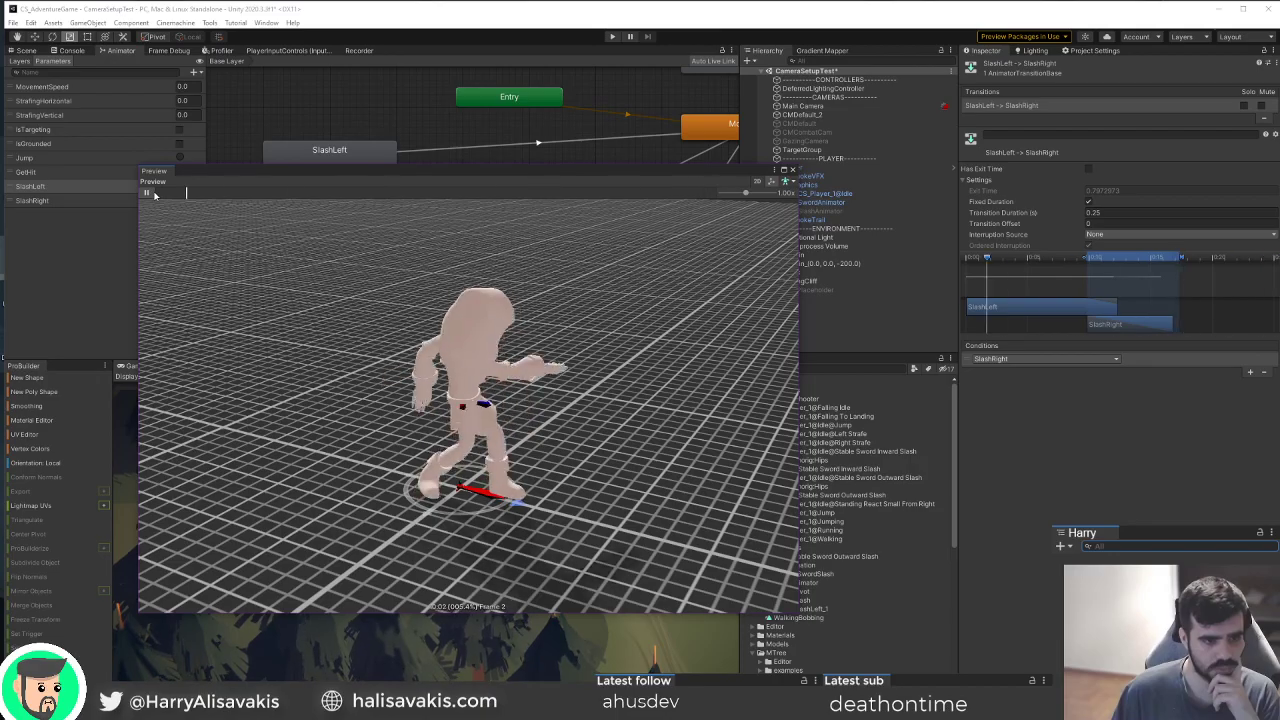
Replay the SlashLeft to SlashRight transition from another angle, then stop and close the preview.
left_click(155, 194)
left_click_drag(373, 328, 610, 356)
left_click(147, 194)
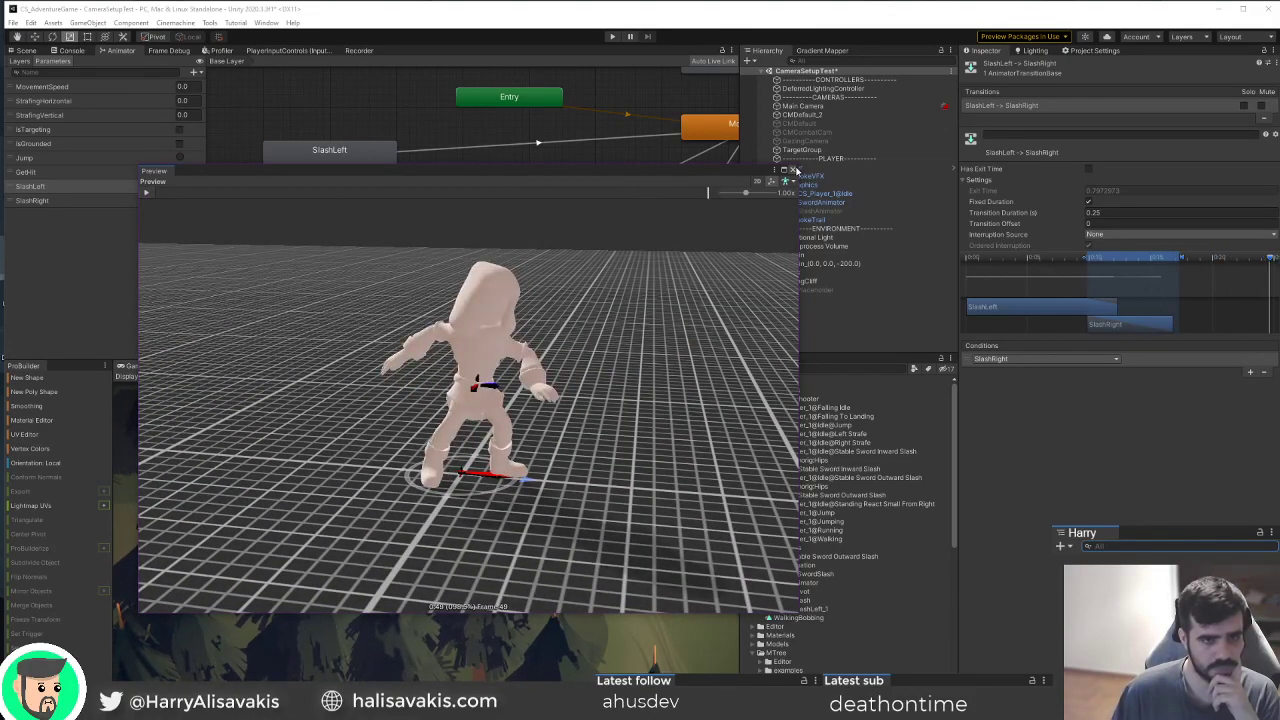
left_click(793, 172)
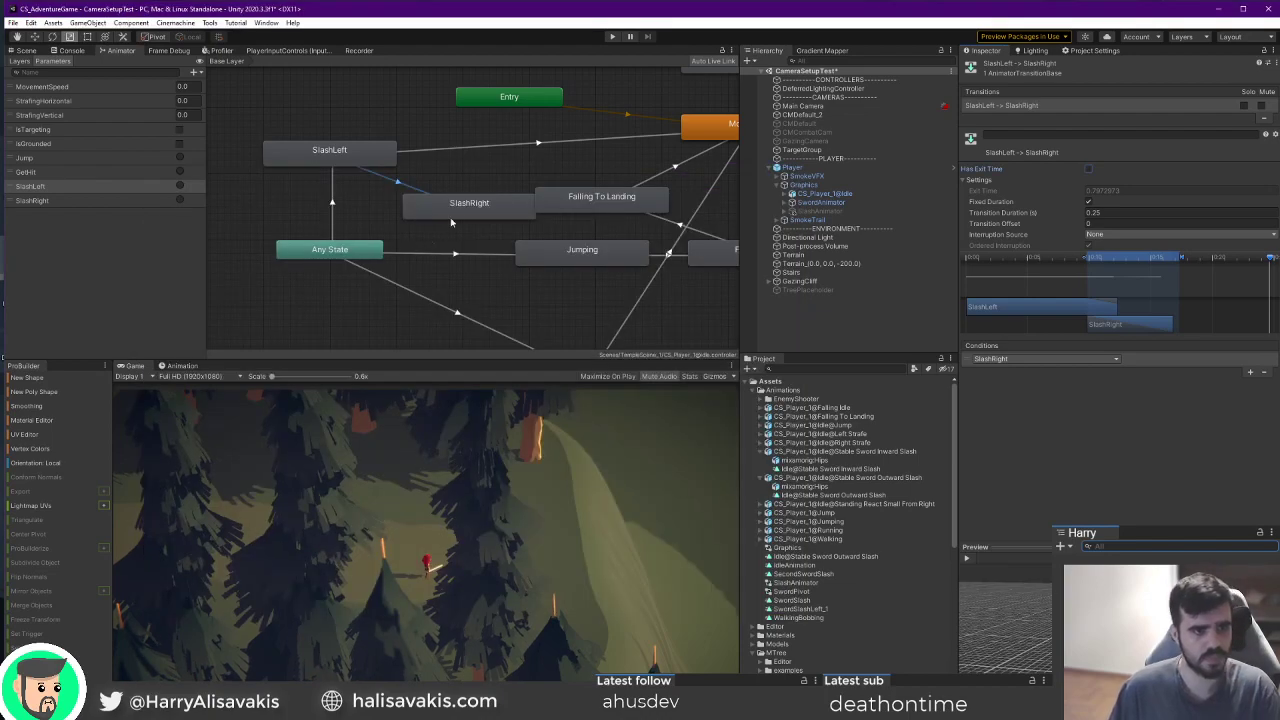
Set the SlashRight state's speed to 1 and play the SlashLeft to SlashRight transition in an enlarged preview.
left_click(1108, 104)
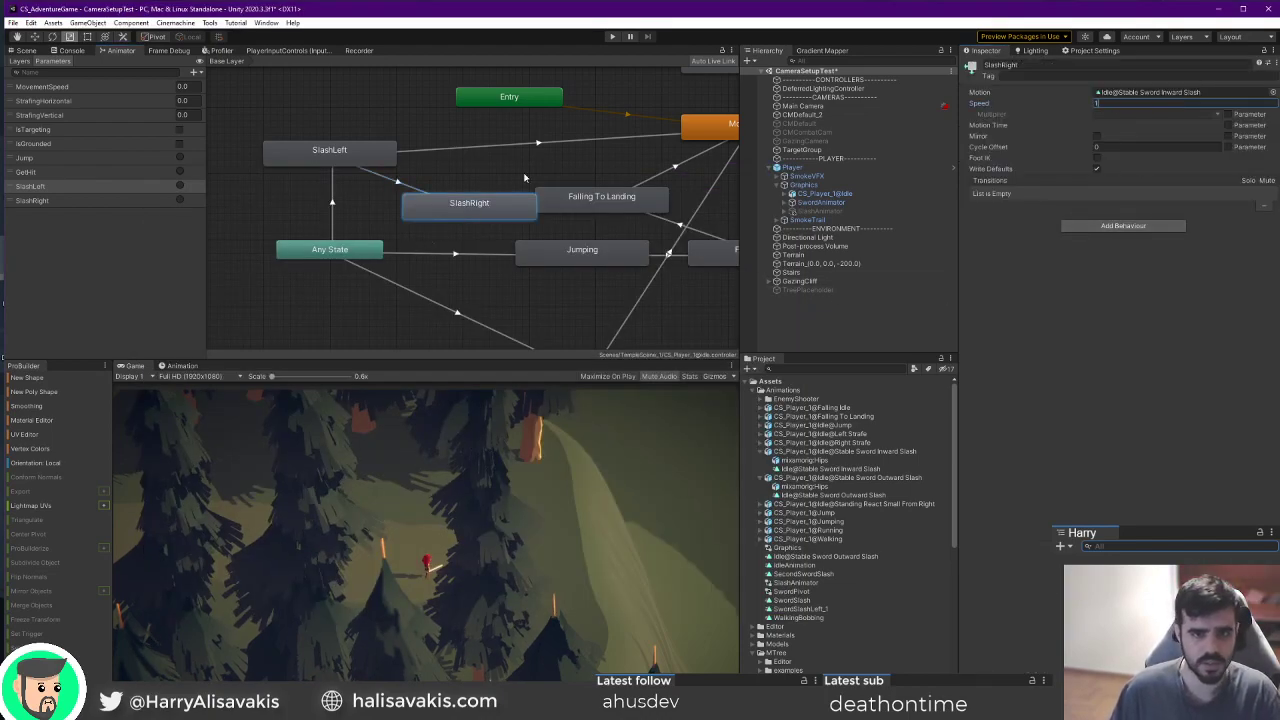
left_click(396, 183)
left_click(975, 546)
left_click(150, 193)
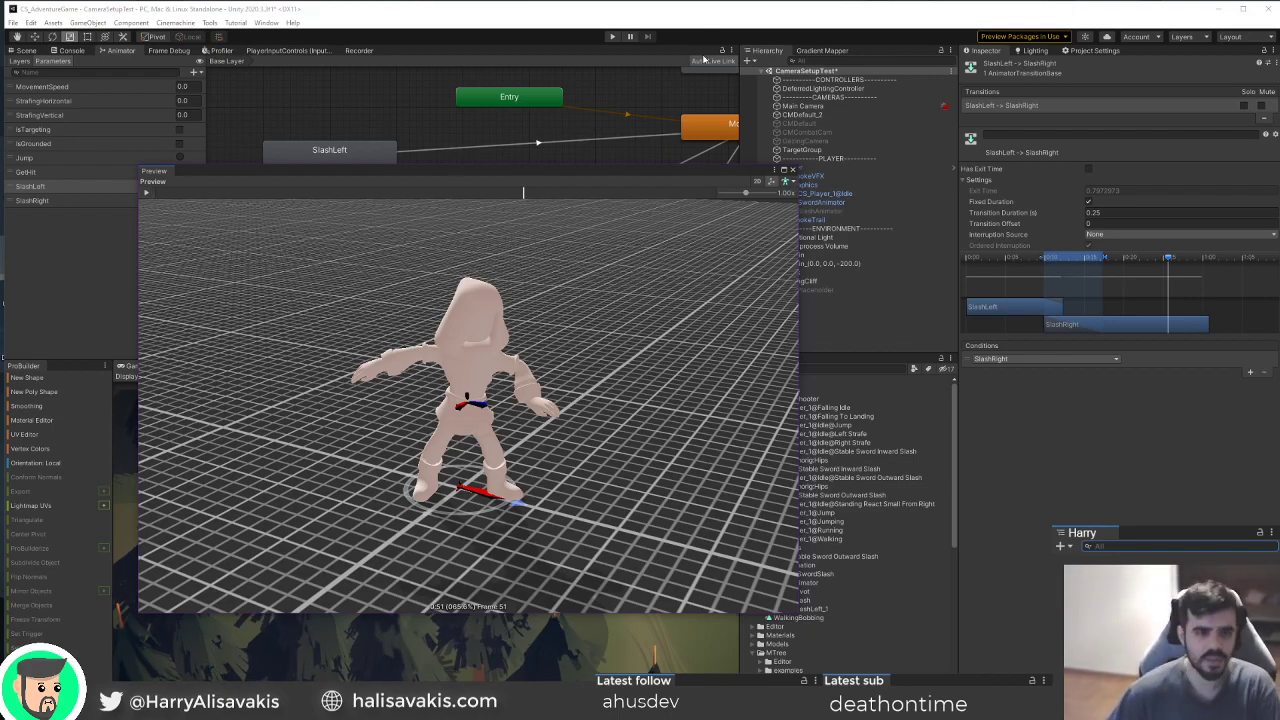
left_click(793, 169)
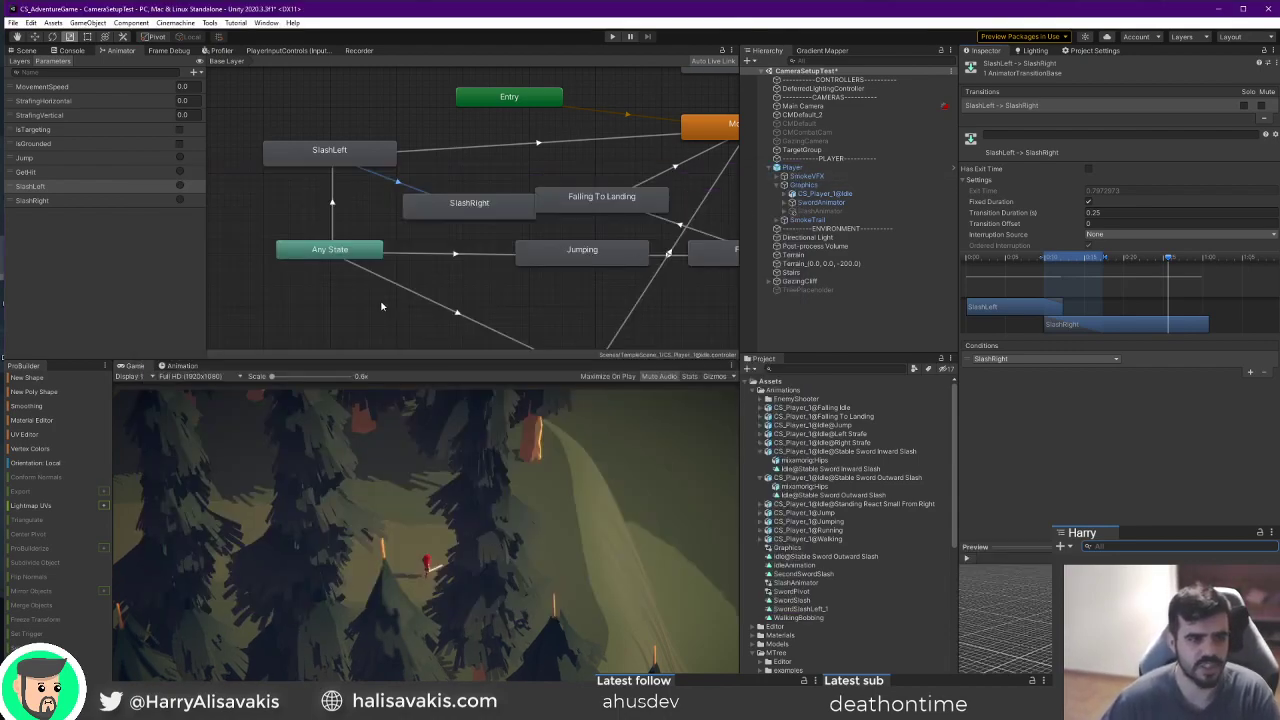
Move the SlashRight state clear of Falling To Landing in the graph and set its speed to 3.
left_click_drag(452, 218, 452, 209)
left_click(404, 189)
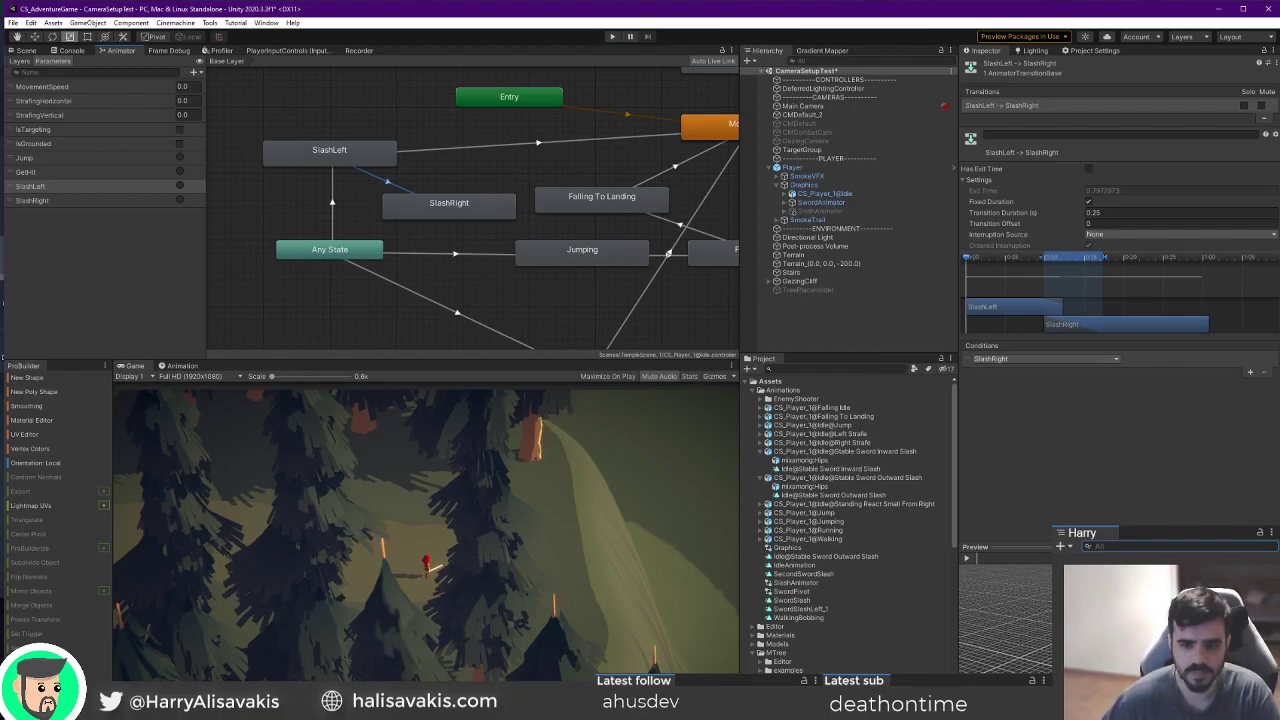
left_click(450, 205)
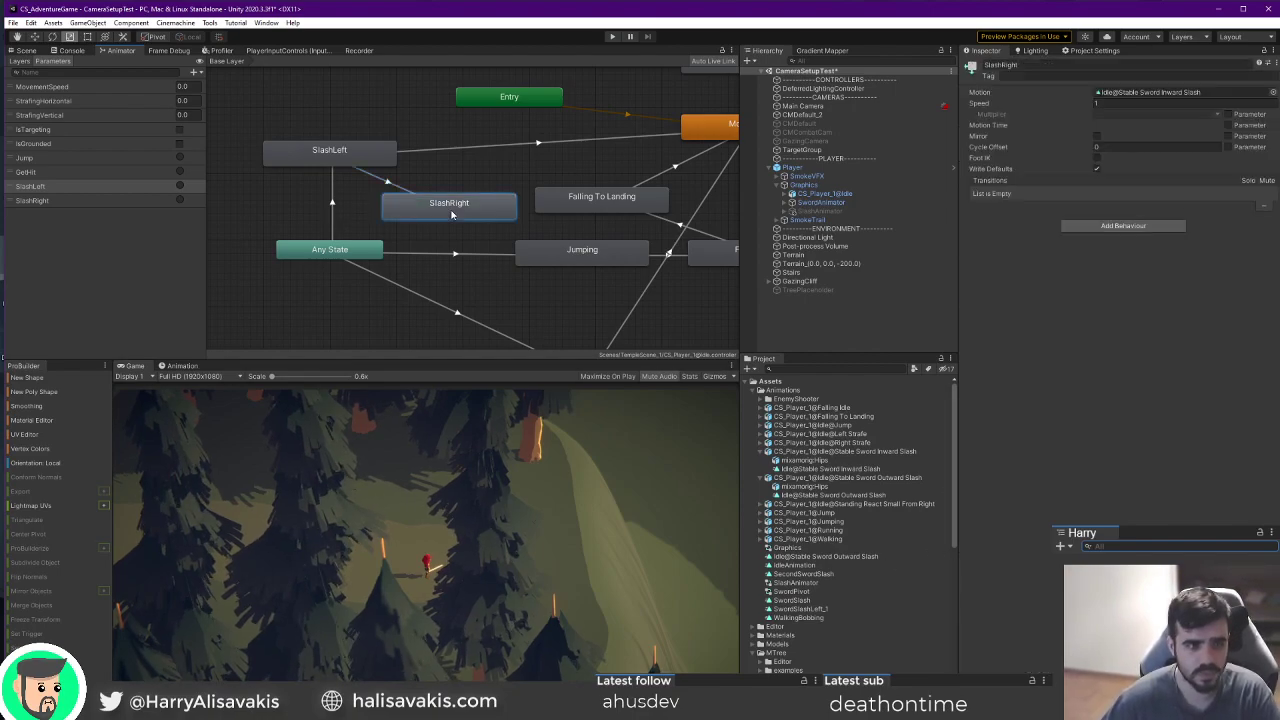
left_click(386, 181)
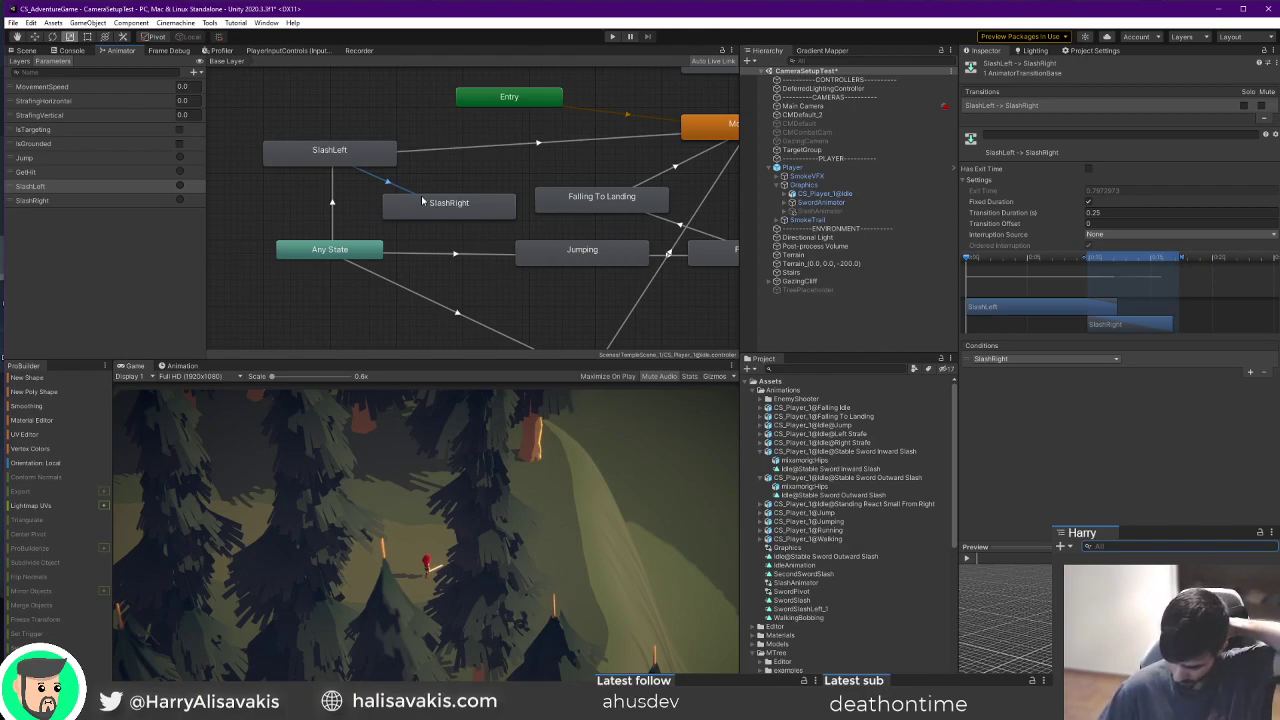
Check the settings of the SlashRight and SlashLeft states and of the transition between them.
left_click(449, 214)
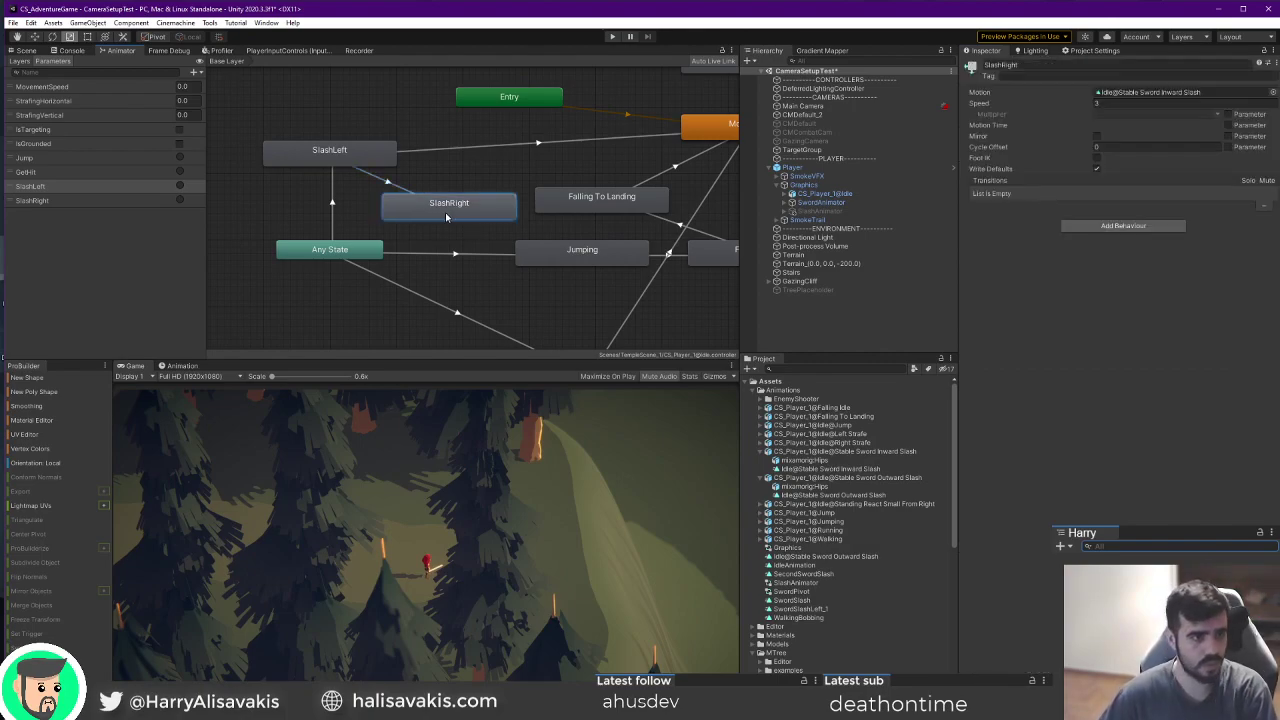
left_click(394, 175)
left_click(351, 157)
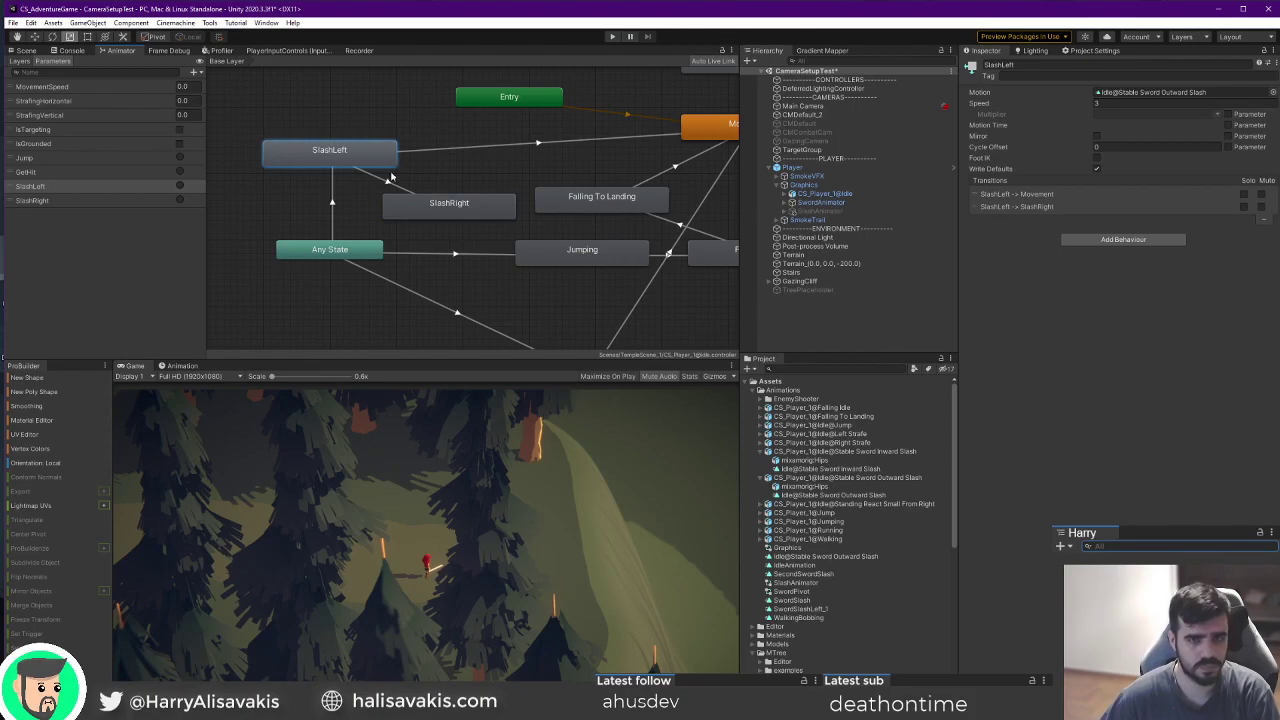
left_click(415, 204)
left_click(388, 184)
left_click(369, 162)
left_click(392, 183)
Create a transition from the SlashRight state to the Movement state.
left_click(440, 204)
right_click(497, 200)
left_click(522, 206)
left_click(700, 120)
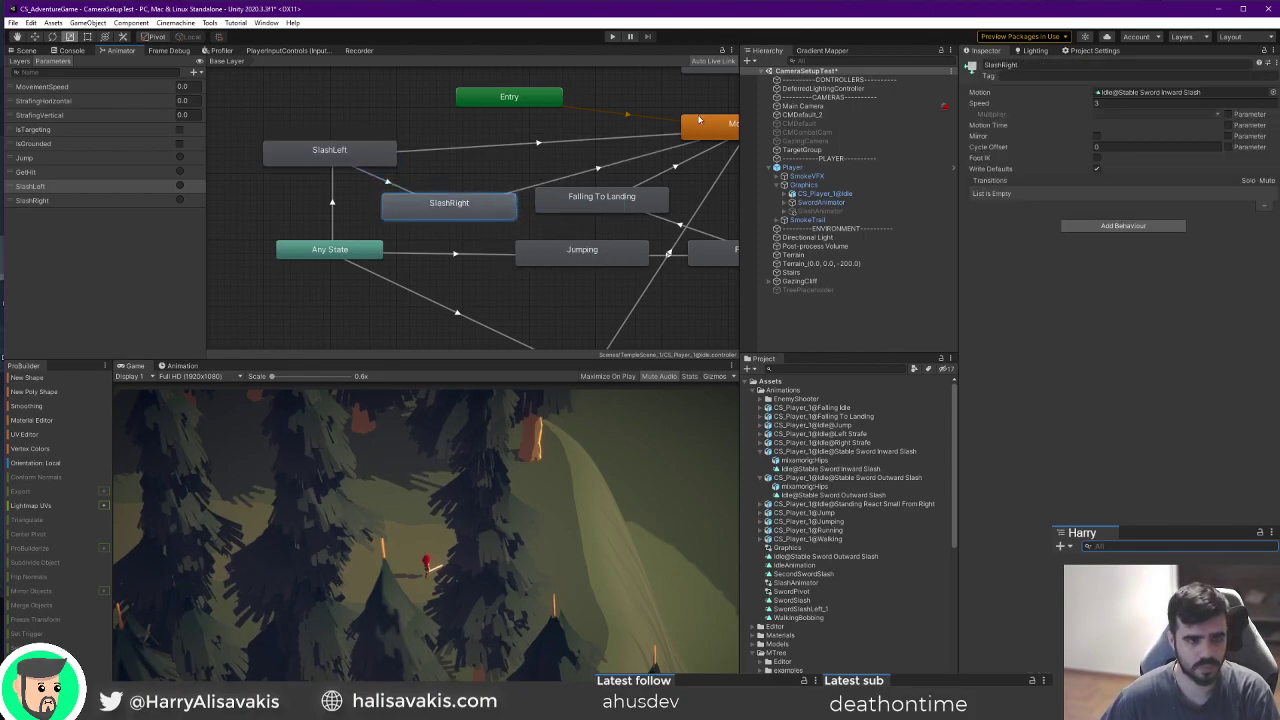
left_click(588, 177)
right_click(517, 183)
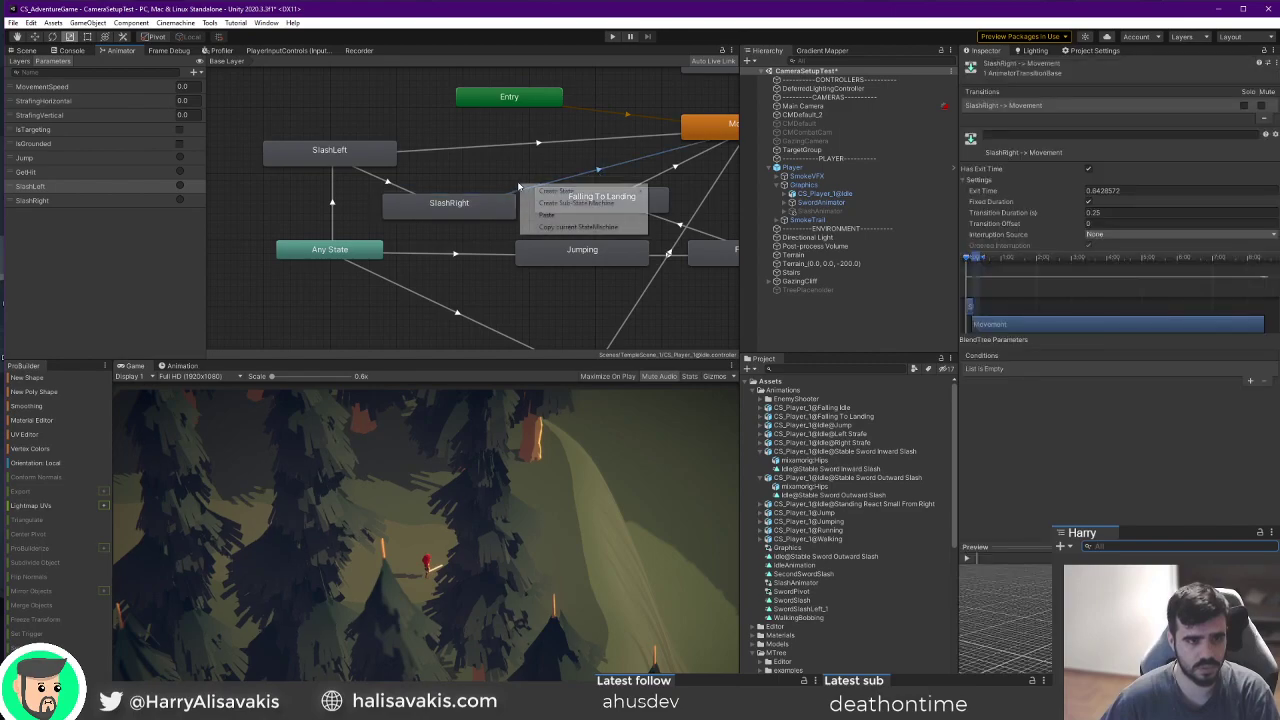
left_click(519, 183)
middle_click_drag(518, 182, 472, 184)
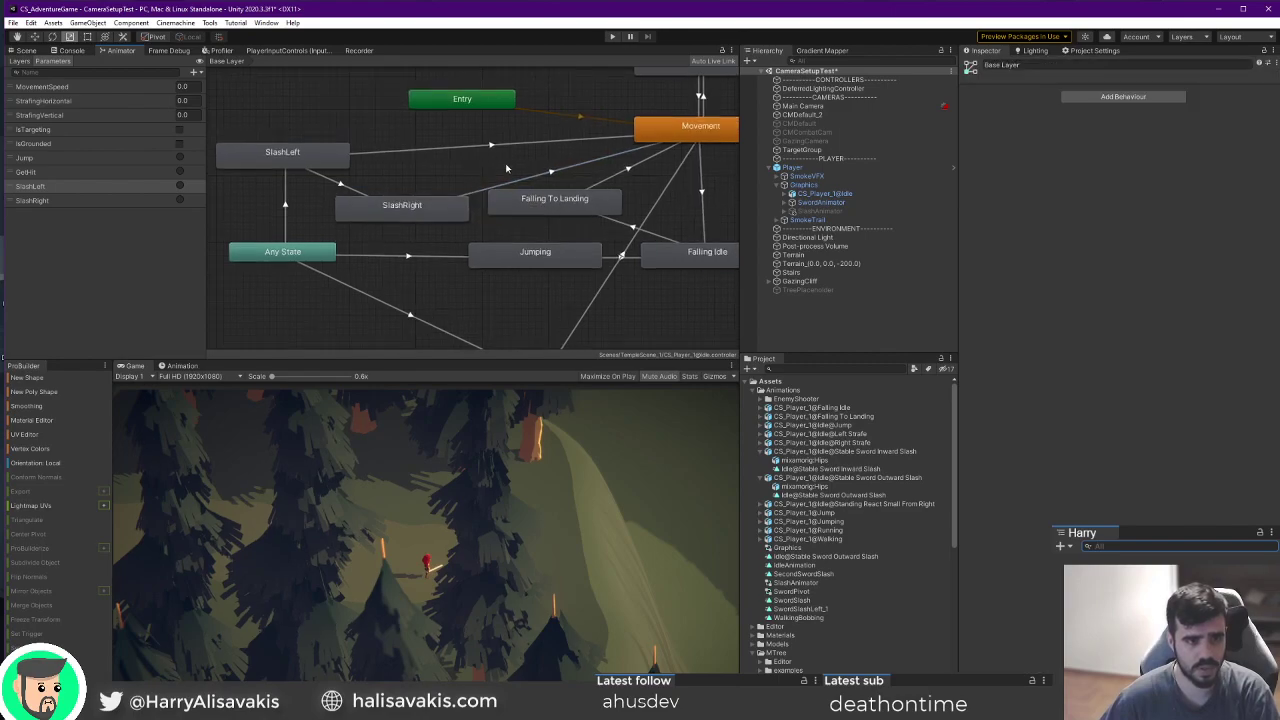
Compare the SlashRight to Movement transition's settings with those of SlashLeft to Movement, and preview the SlashRight to Movement blend.
left_click(563, 169)
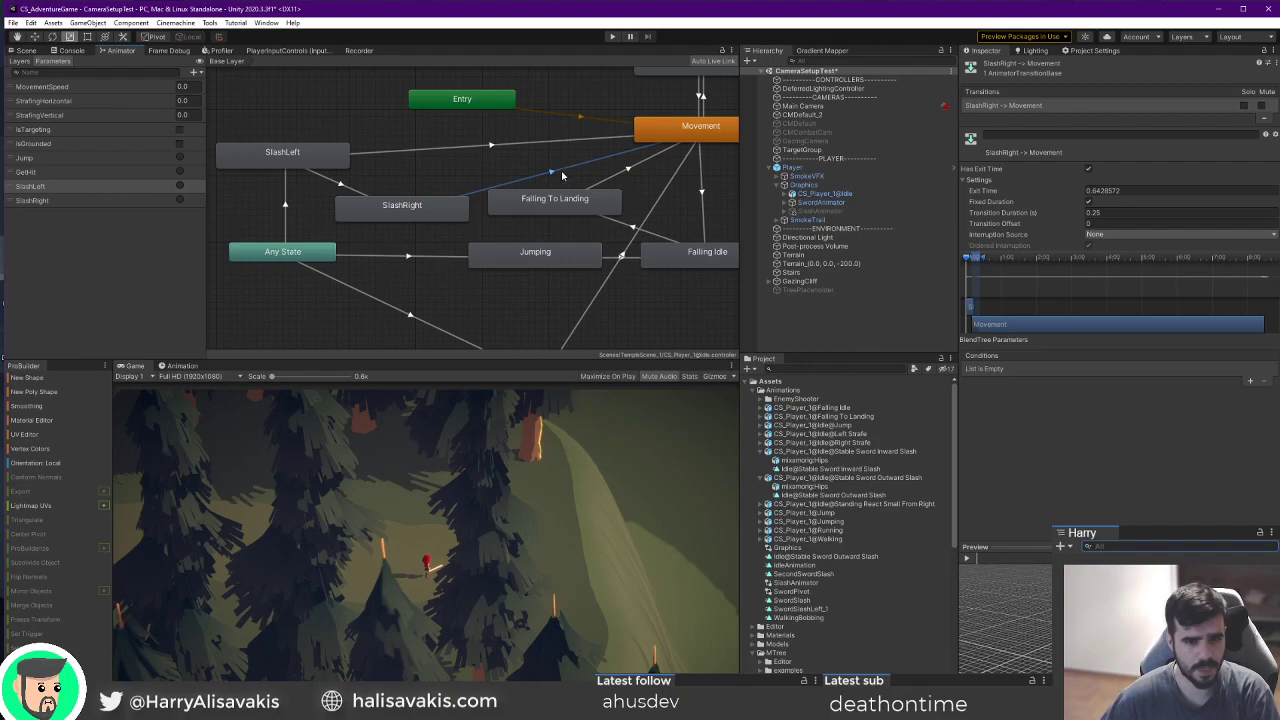
left_click(395, 155)
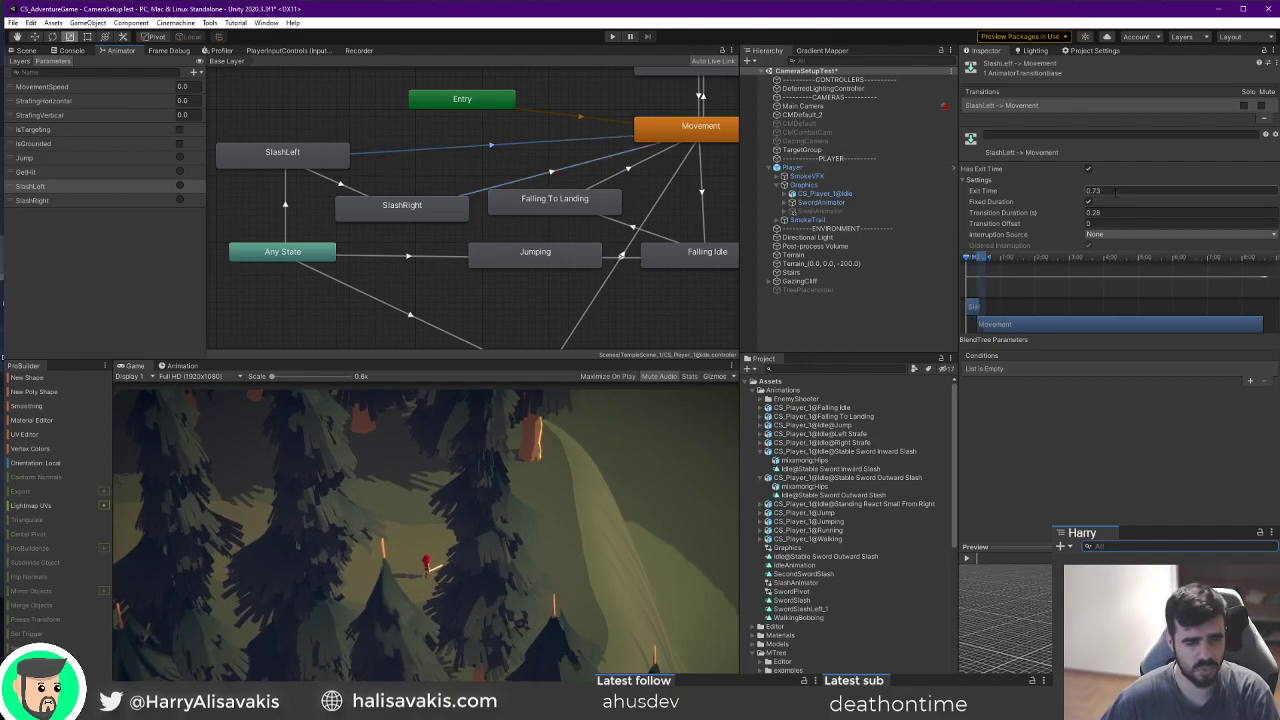
left_click(560, 174)
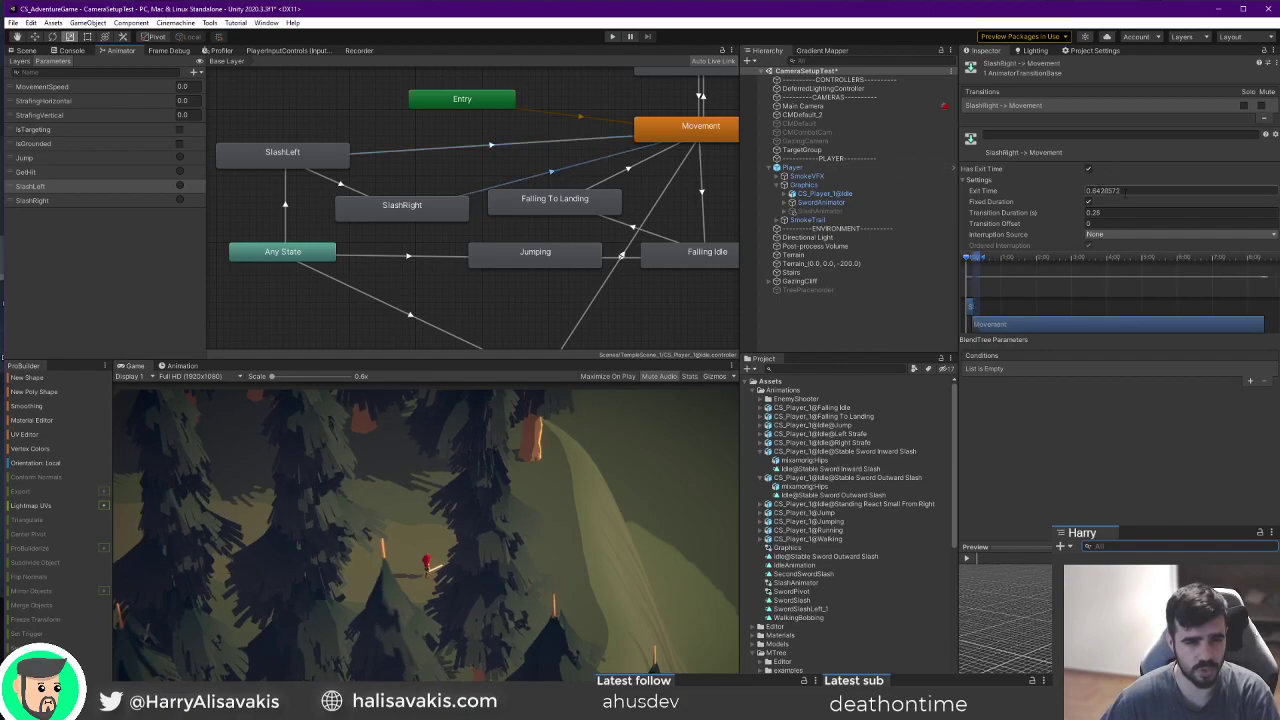
left_click(968, 559)
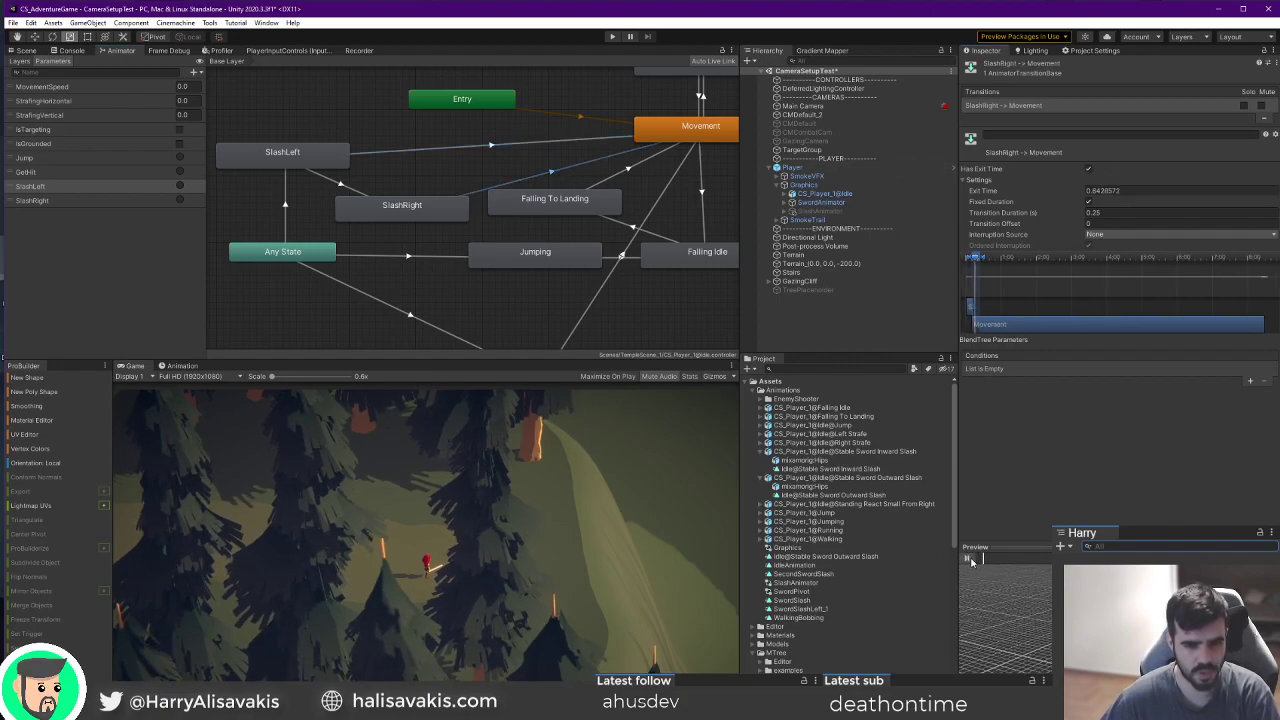
left_click(969, 559)
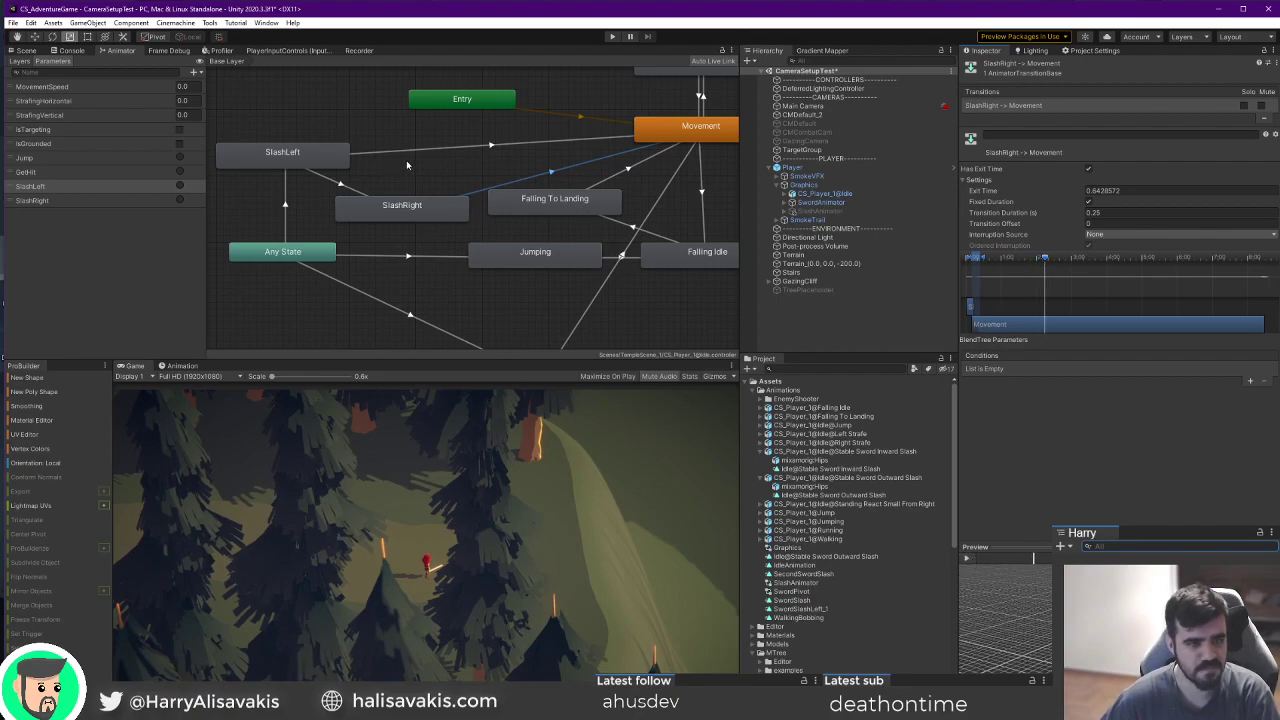
left_click(450, 150)
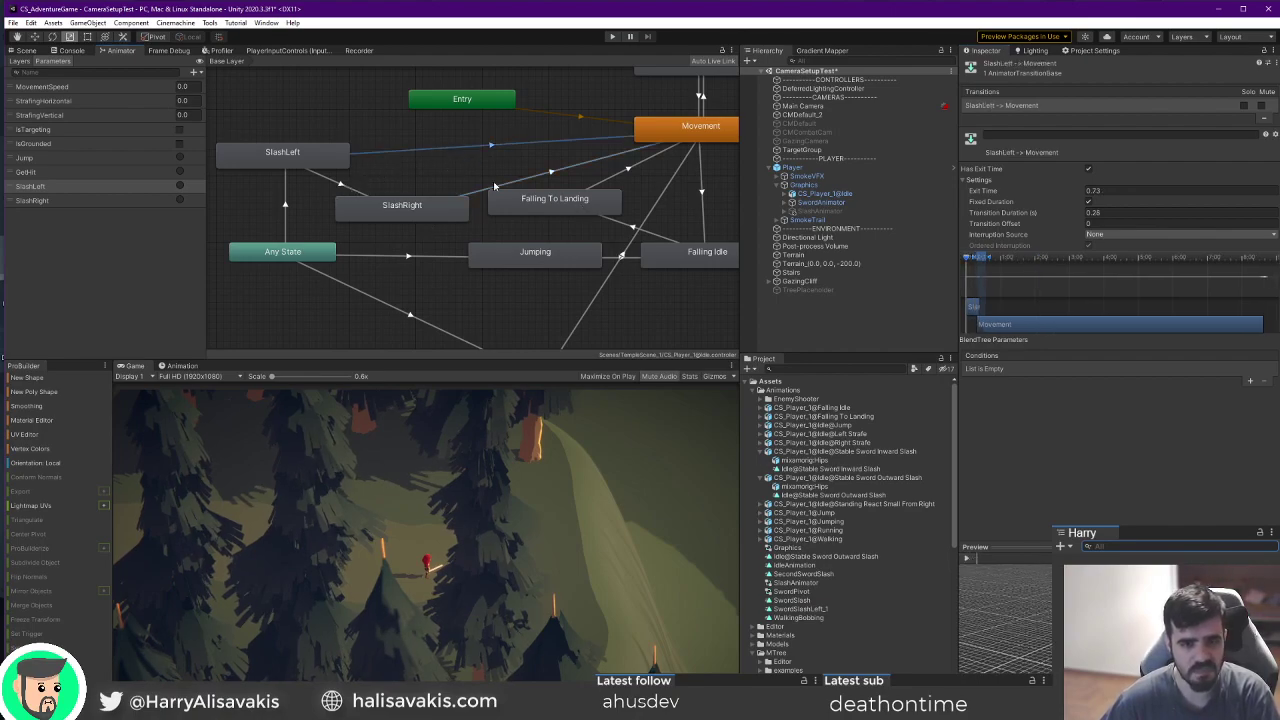
left_click(546, 180)
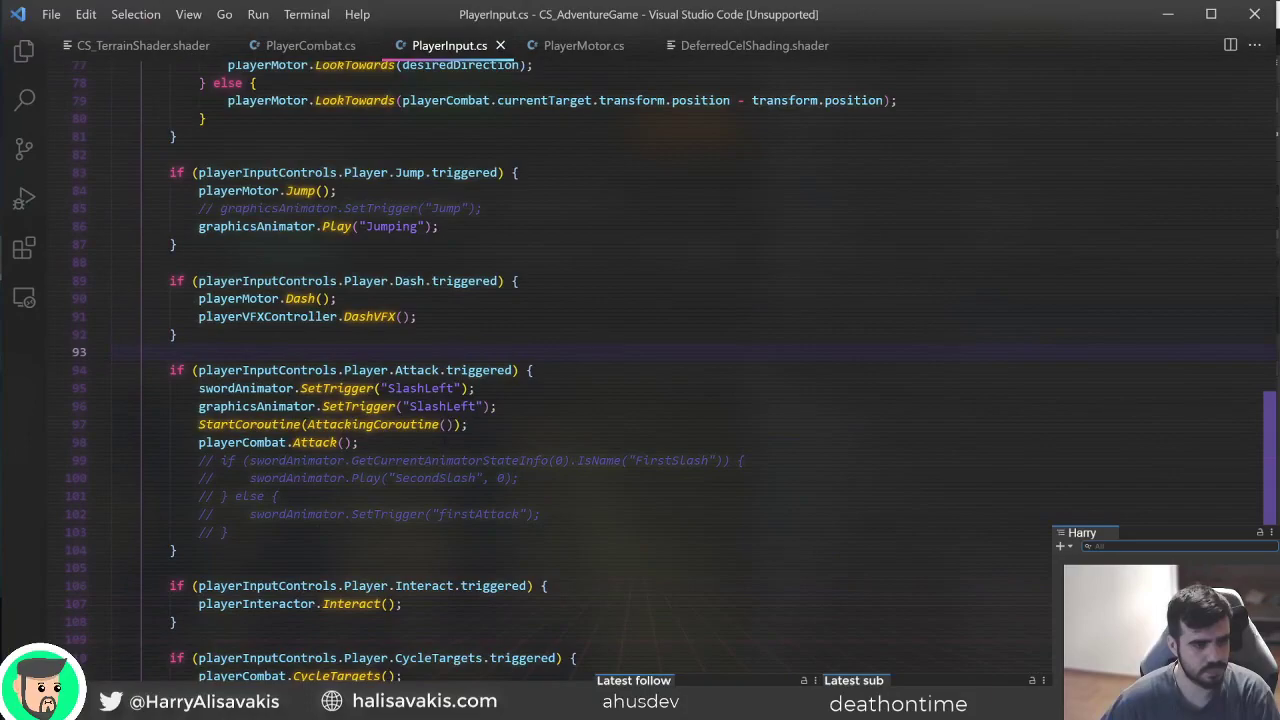
Switch to PlayerInput.cs in Visual Studio Code and start an if statement below the graphicsAnimator SlashLeft trigger in the Attack block.
left_click(612, 443)
left_click(617, 411)
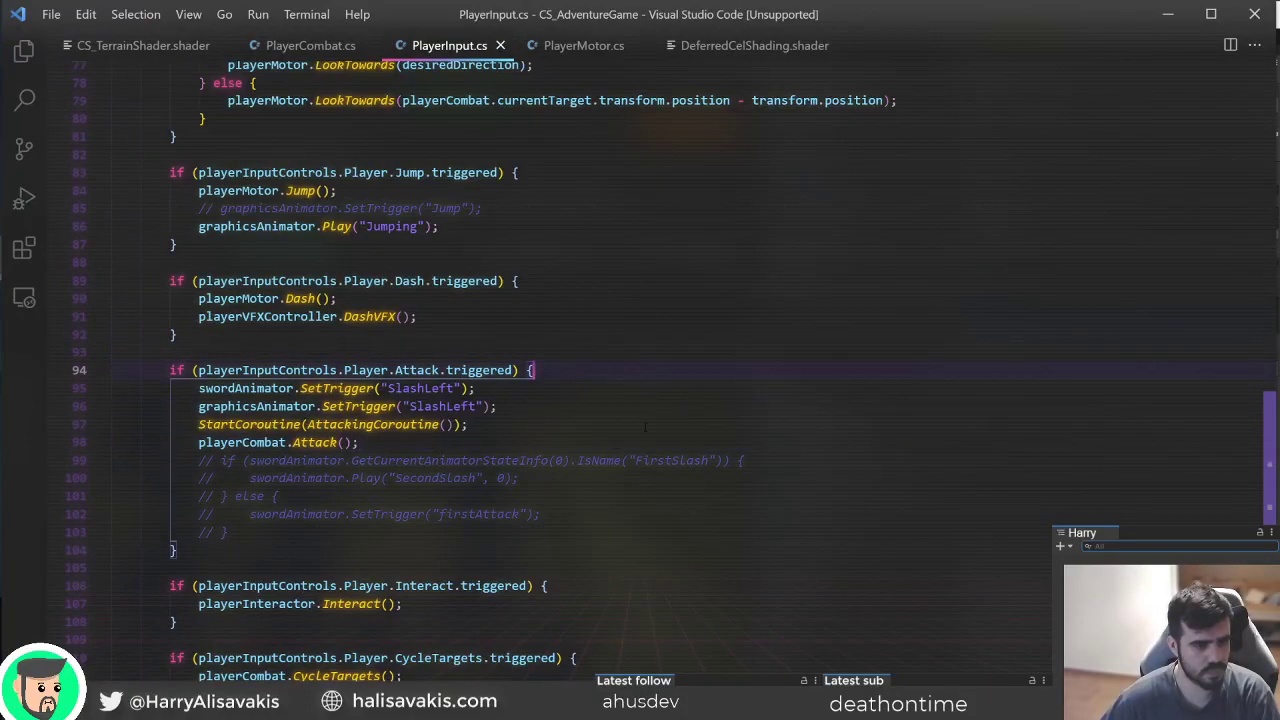
left_click(405, 550)
left_click_drag(405, 550, 77, 463)
left_click(683, 407)
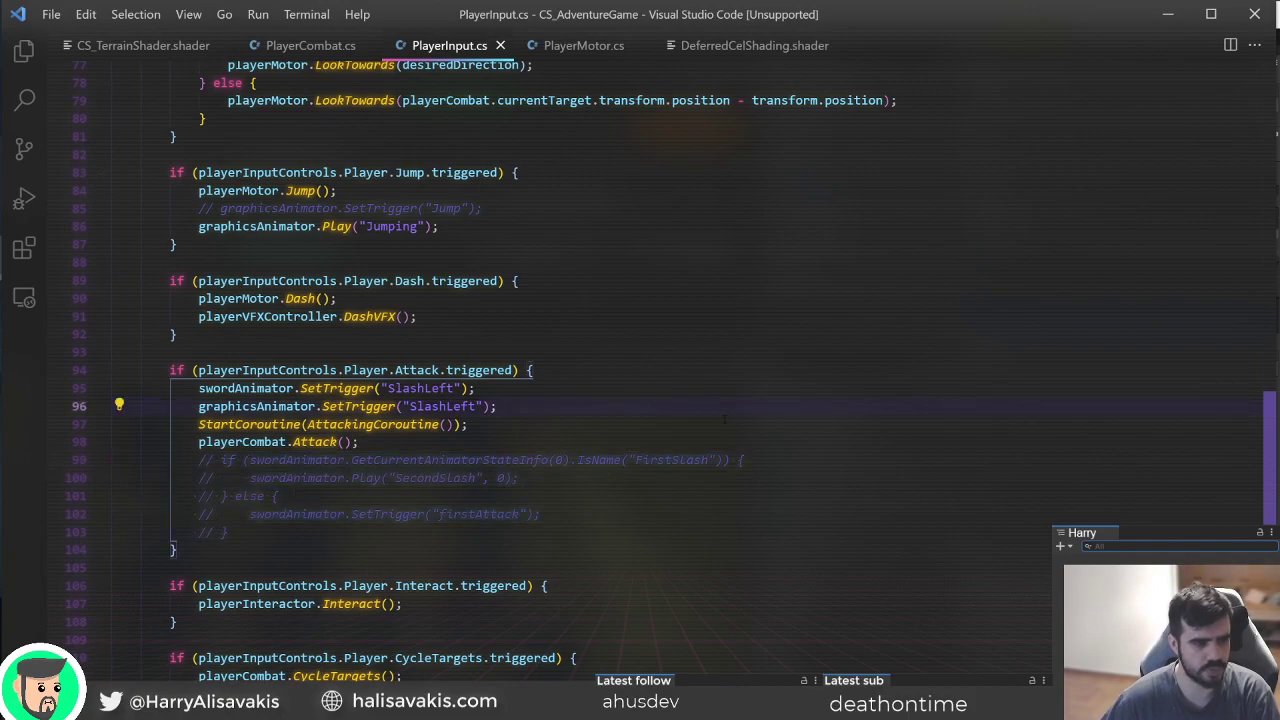
key("Up")
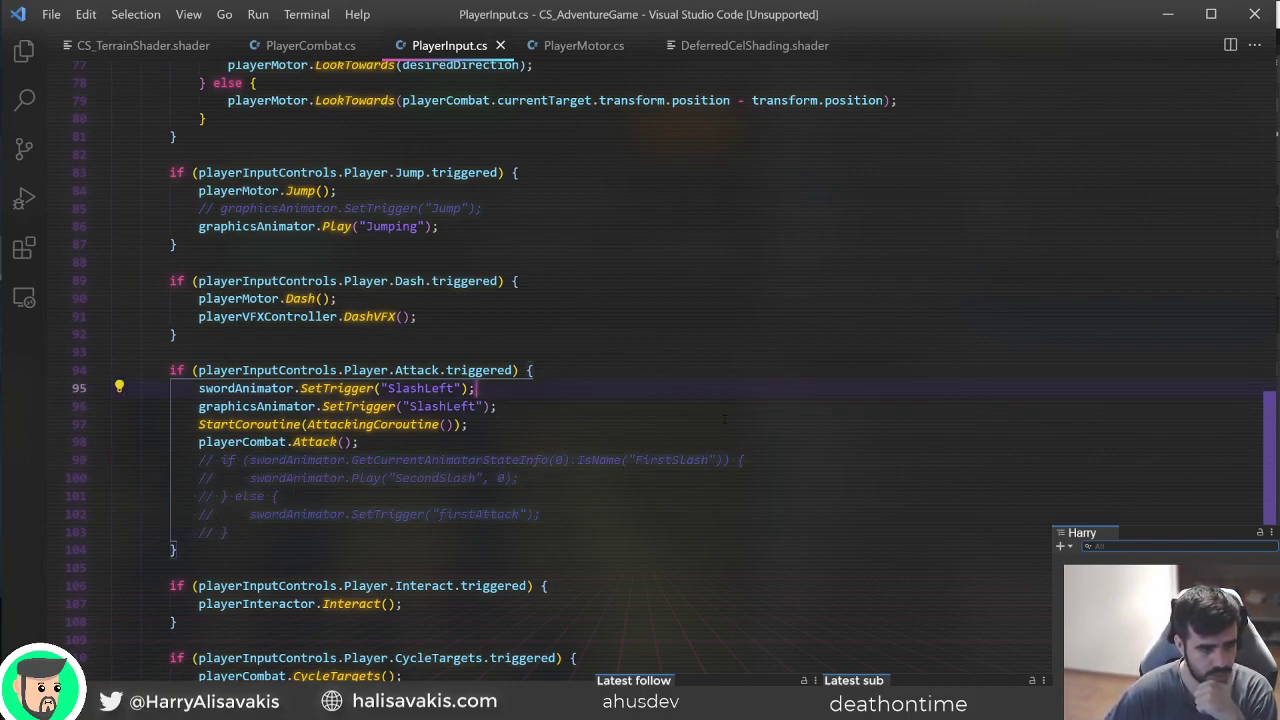
key("Return")
type("if (swordAnimator")
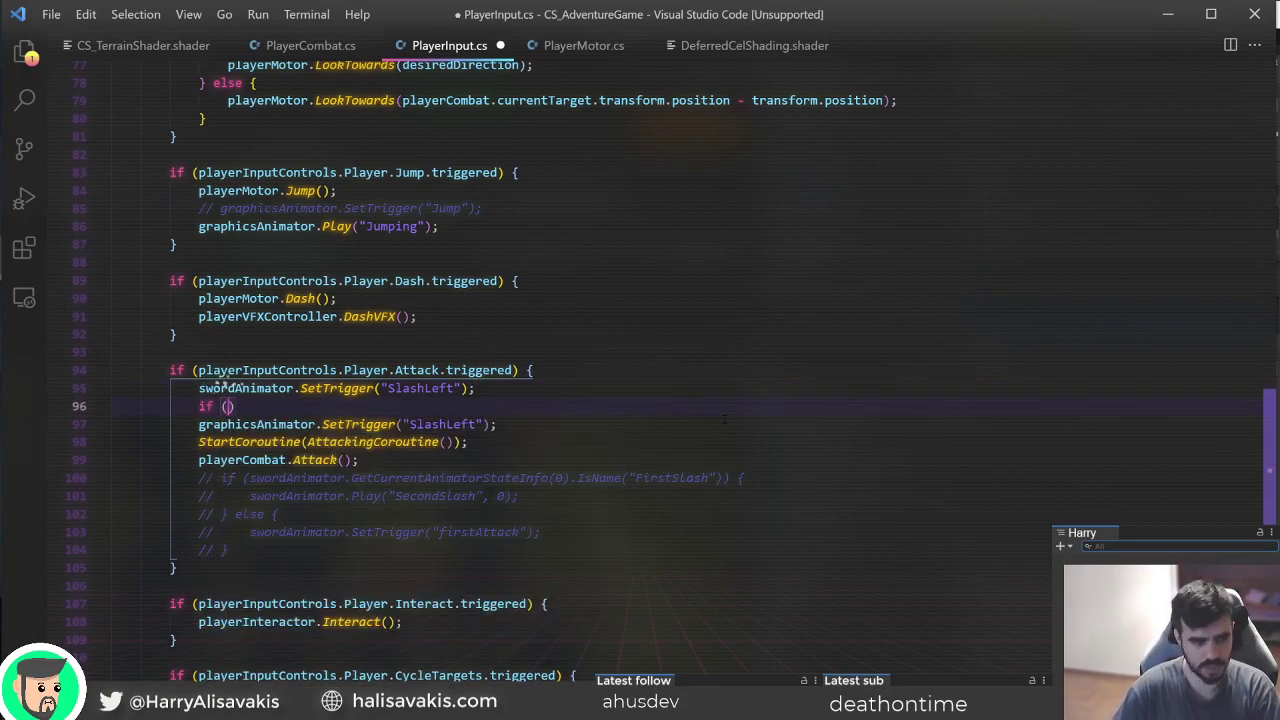
key("ctrl+BackSpace")
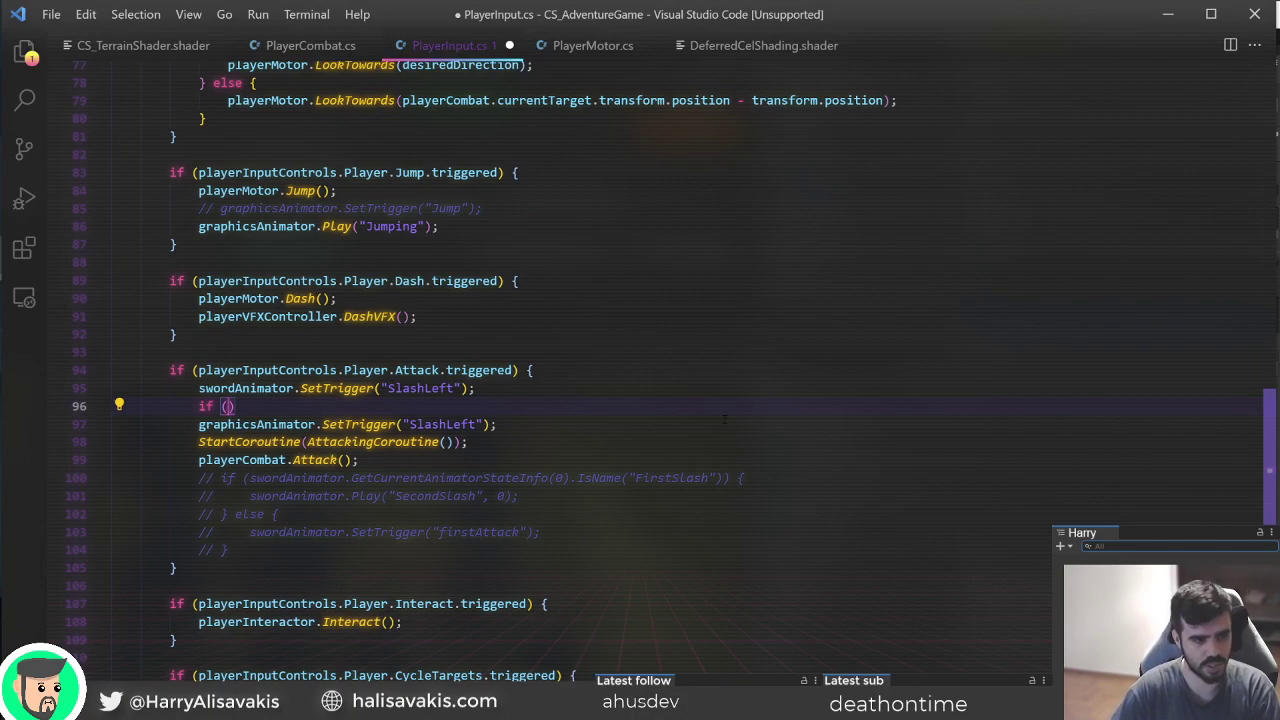
key("alt+Down")
Make the if condition graphicsAnimator.GetCurrentAnimatorStateInfo(0).IsName("SlashLeft") and open its braced body.
type("graphicsAnimator.")
key("Escape")
type("getcure")
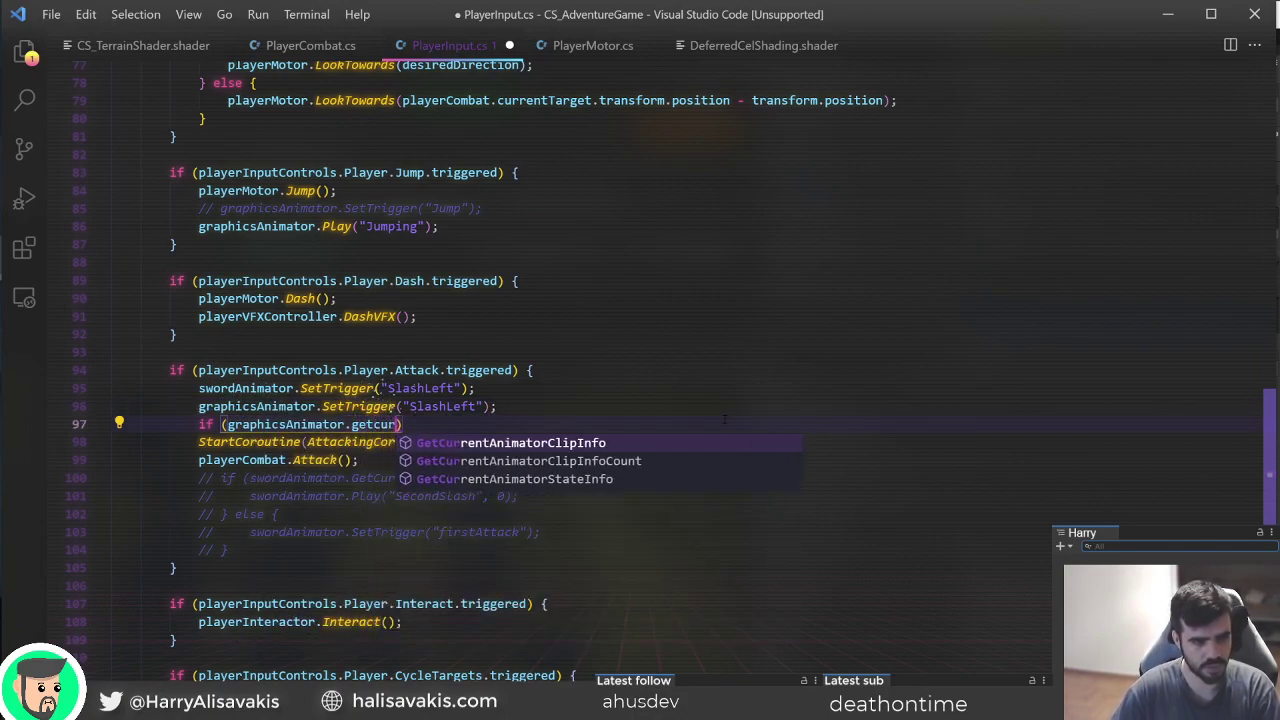
key("Tab")
type("(0)")
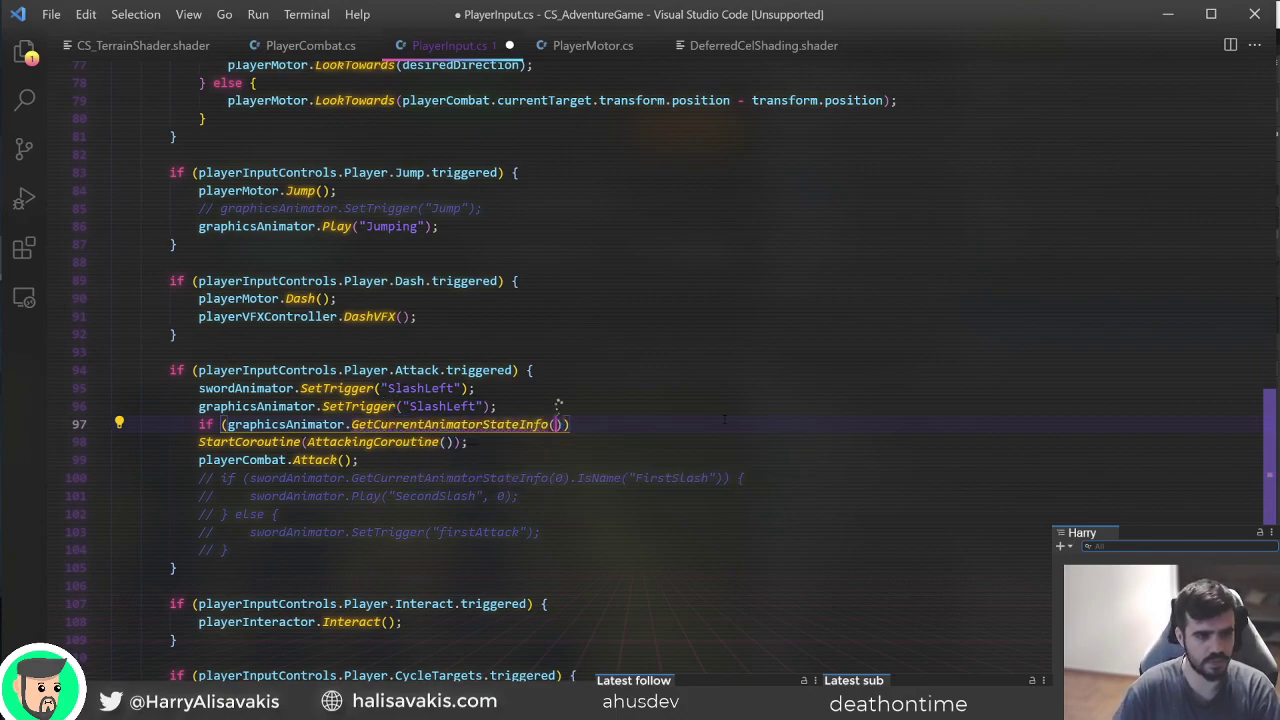
type(".Equals i")
key("ctrl+BackSpace")
key("ctrl+BackSpace")
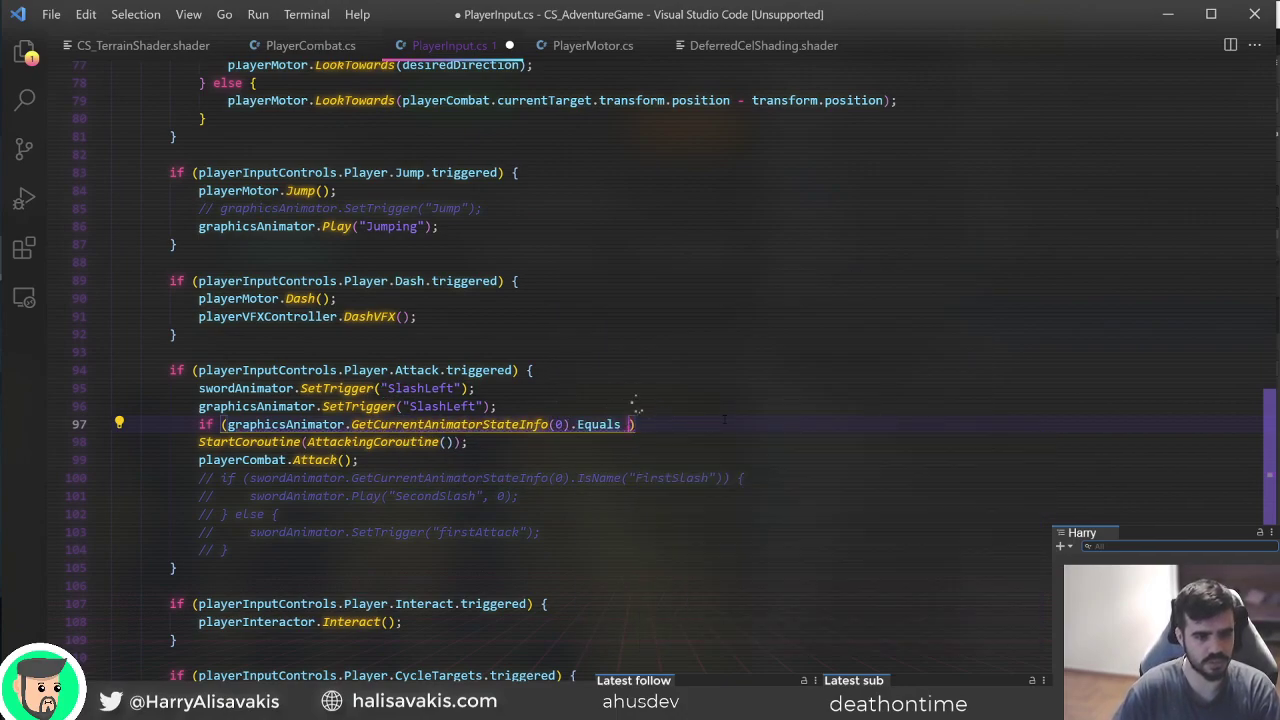
type("is")
key("Tab")
type("(\"")
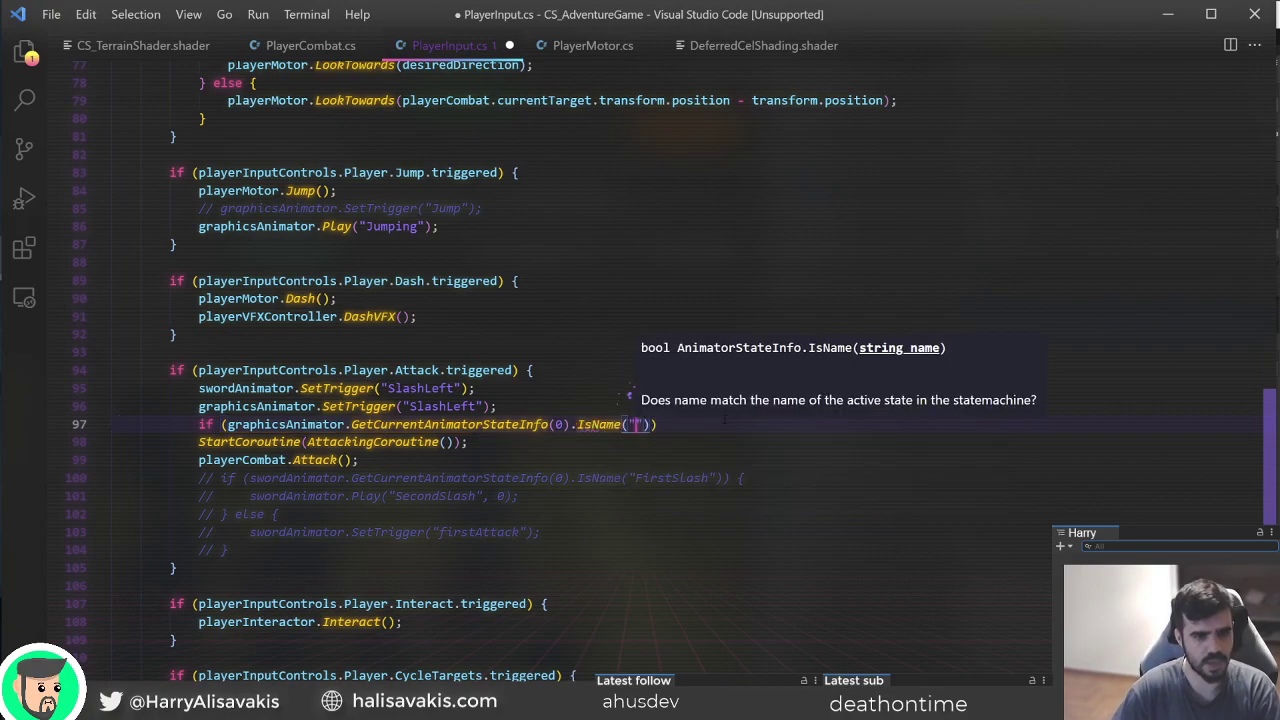
type("SlashLeft\"))")
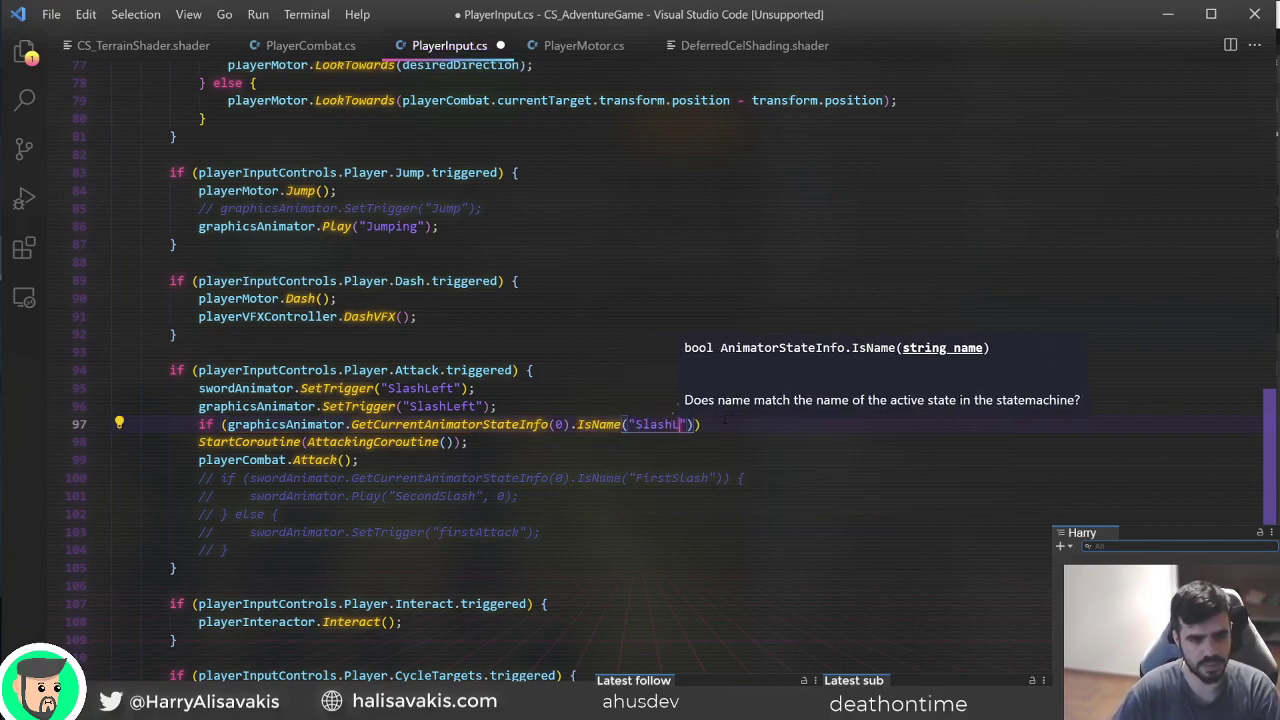
type(" {")
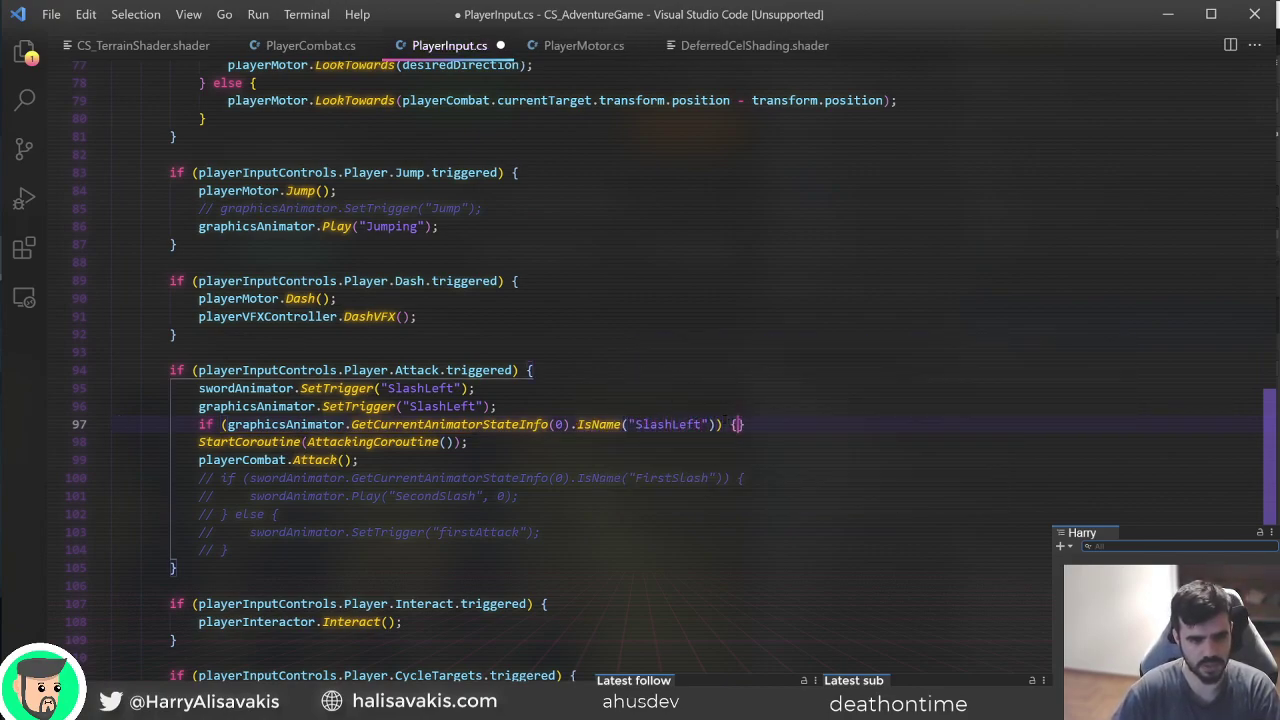
key("Return")
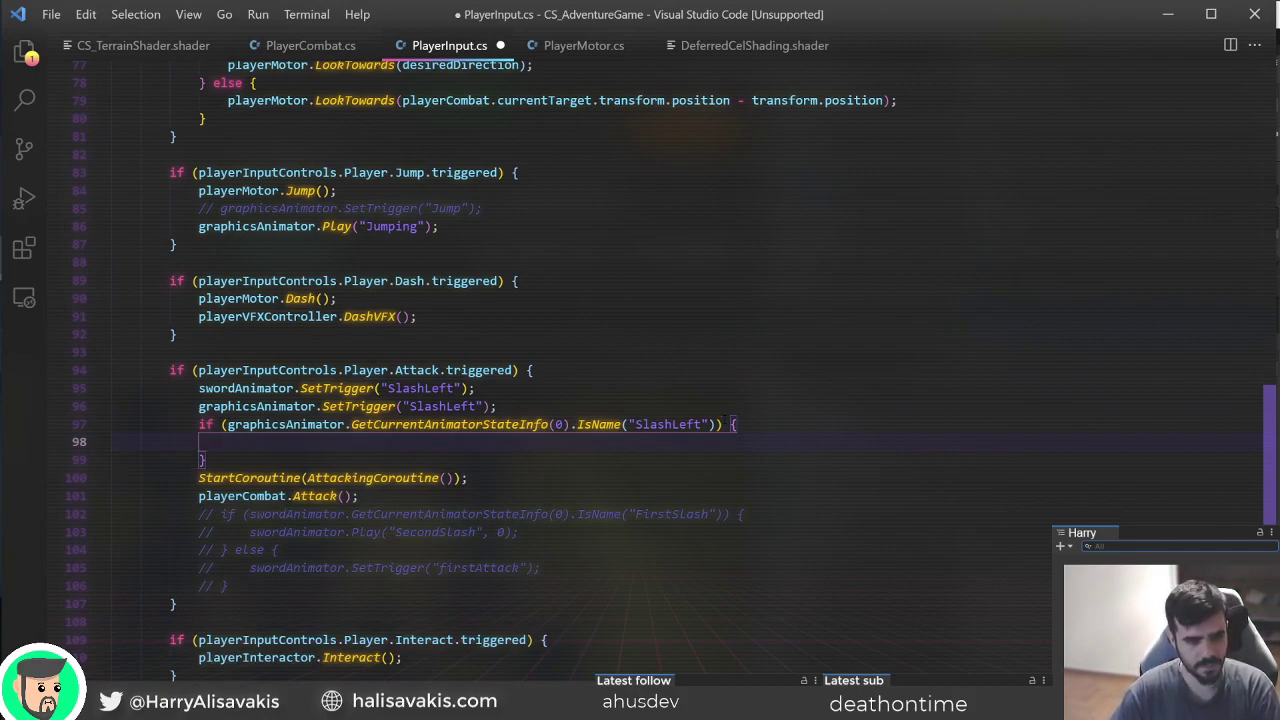
key("Tab")
type("swor")
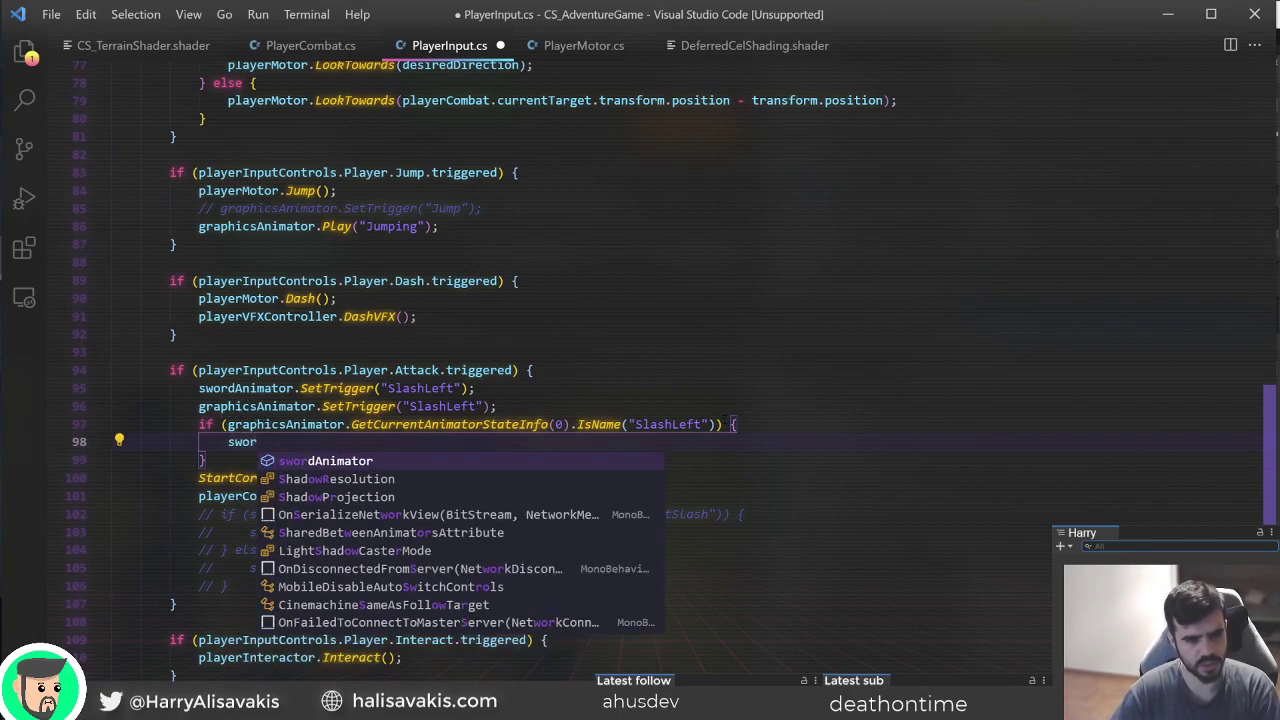
key("Tab")
type(".")
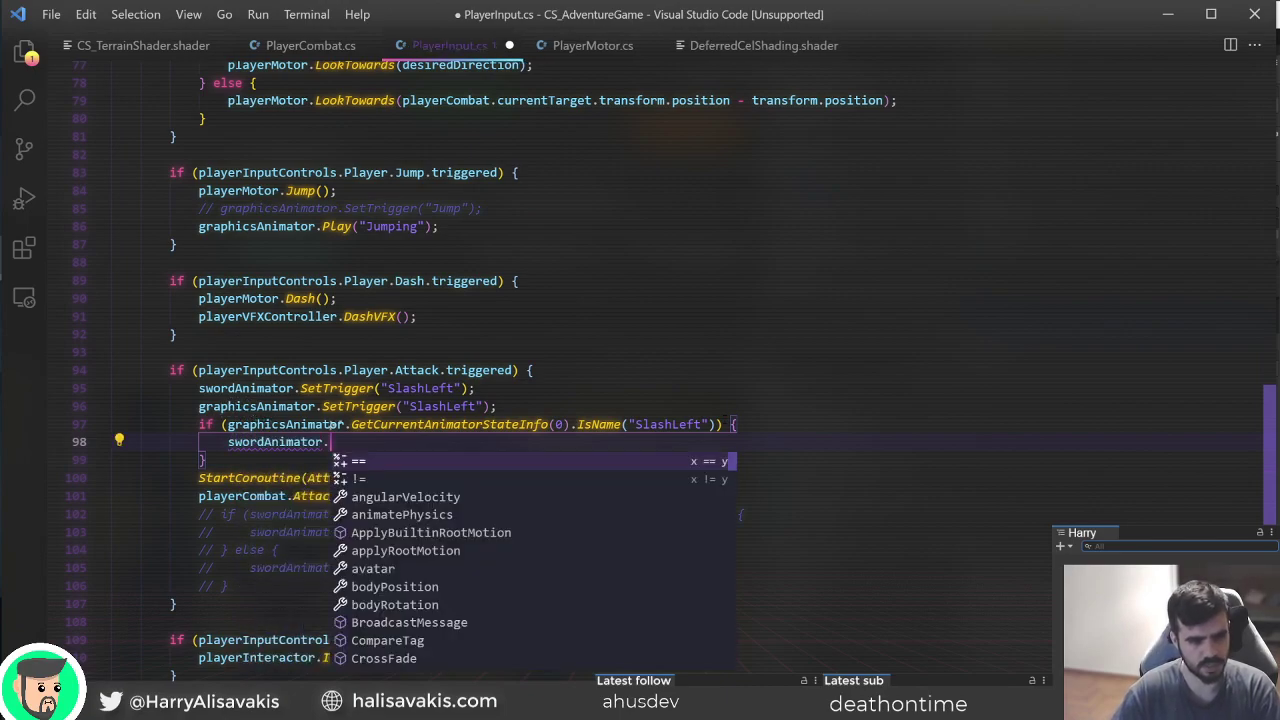
key("ctrl+BackSpace")
key("ctrl+BackSpace")
Inside the if body, call graphicsAnimator.Play("SlashRight", 0); and save PlayerInput.cs.
type("graph")
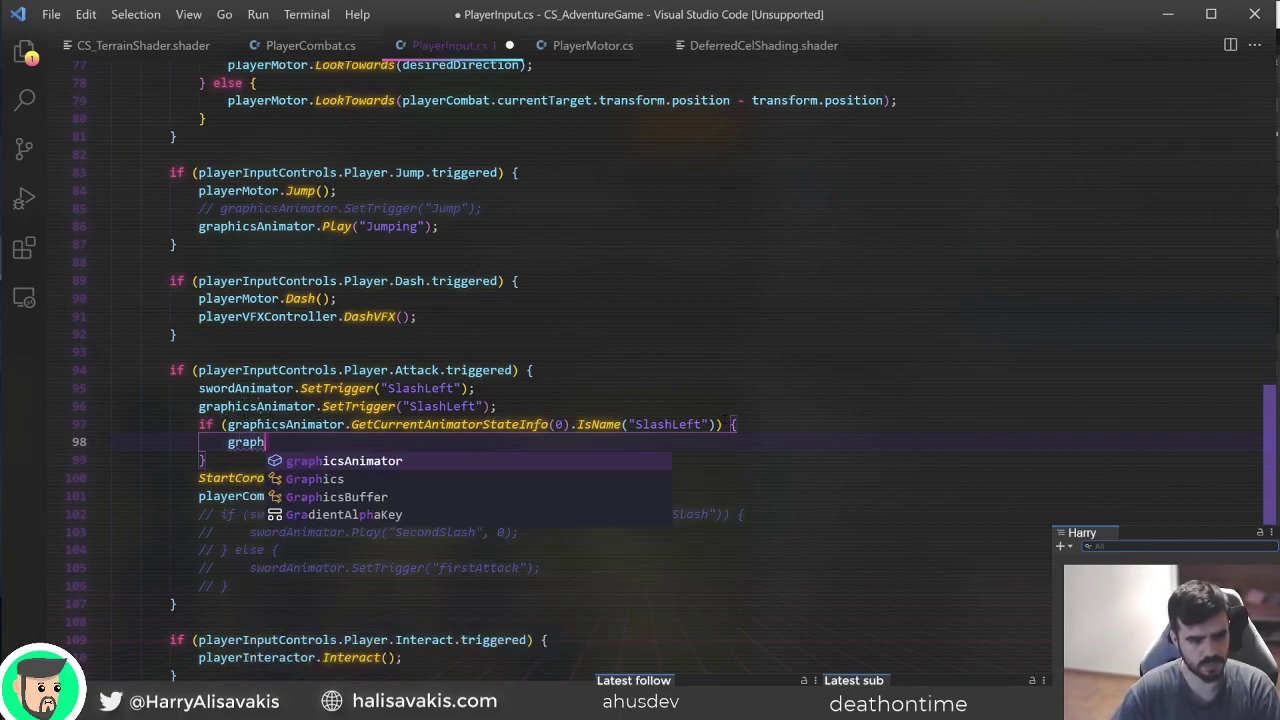
key("Tab")
type(".")
type("d")
key("BackSpace")
type("ploy")
key("BackSpace")
key("BackSpace")
key("BackSpace")
type("ay")
key("BackSpace")
key("BackSpace")
key("BackSpace")
type("phicsAnimator.Play(\"Sl")
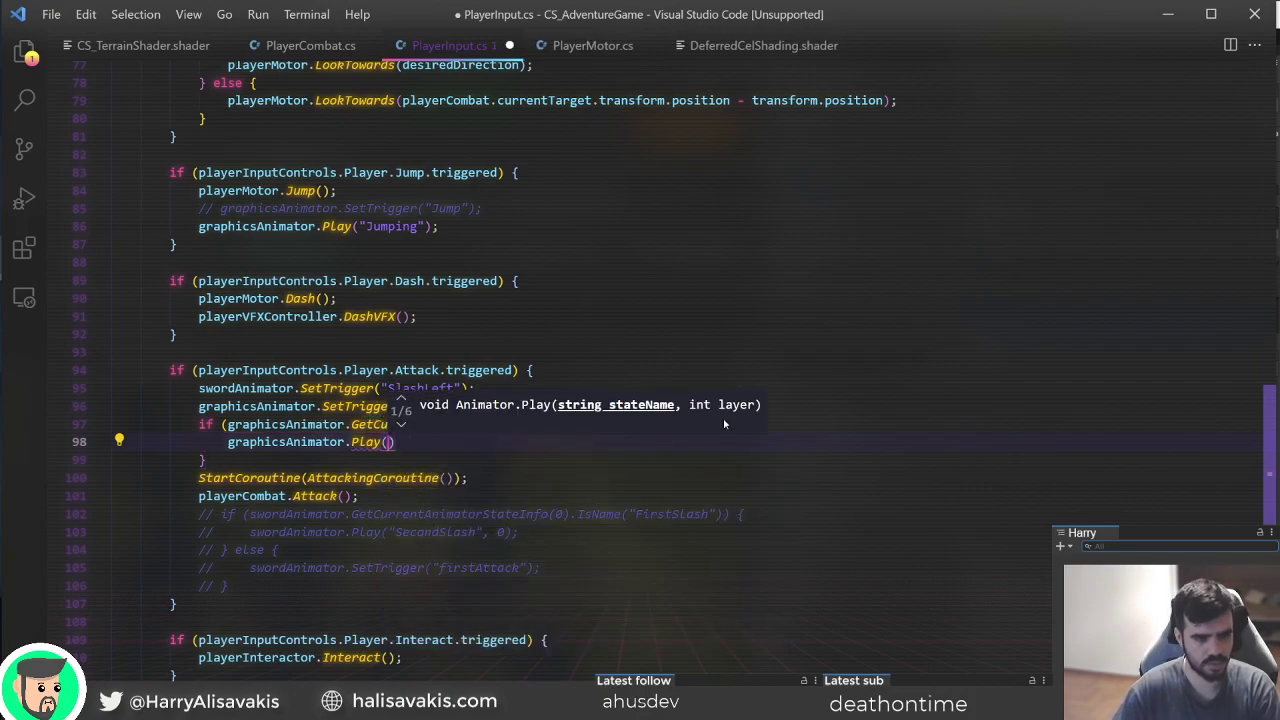
type("ashRight\", ")
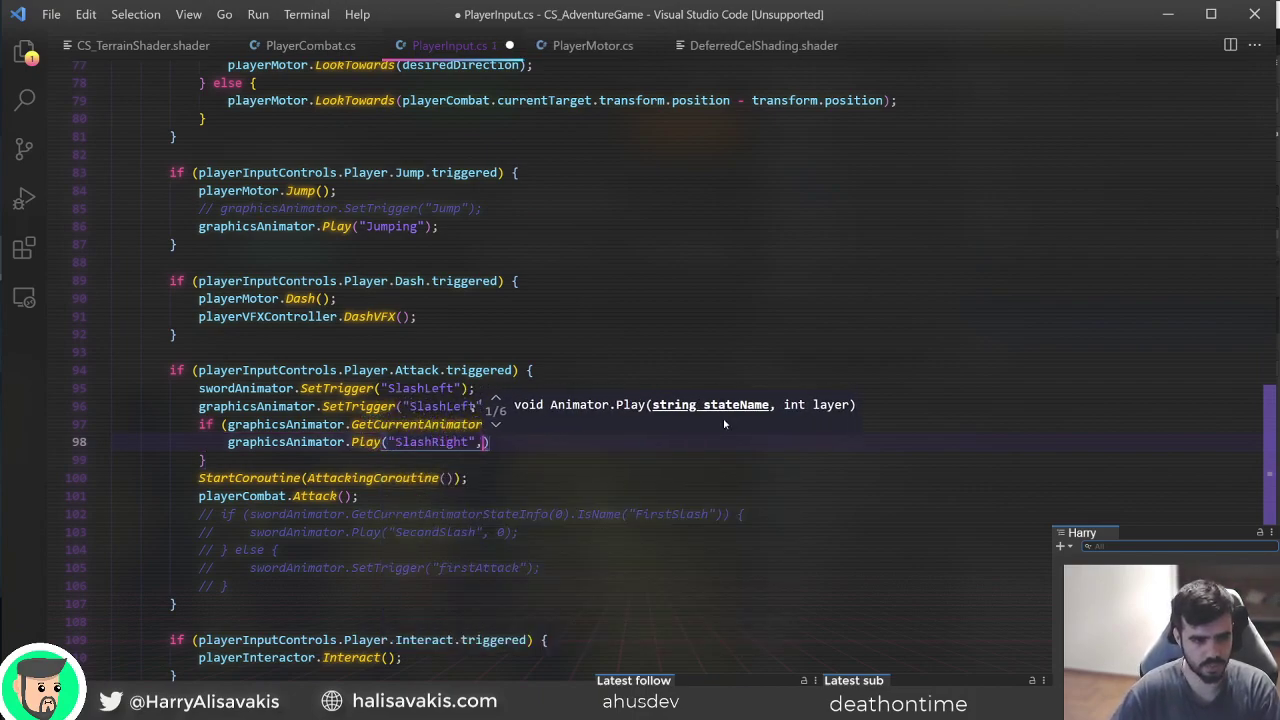
type("0);")
key("ctrl+s")
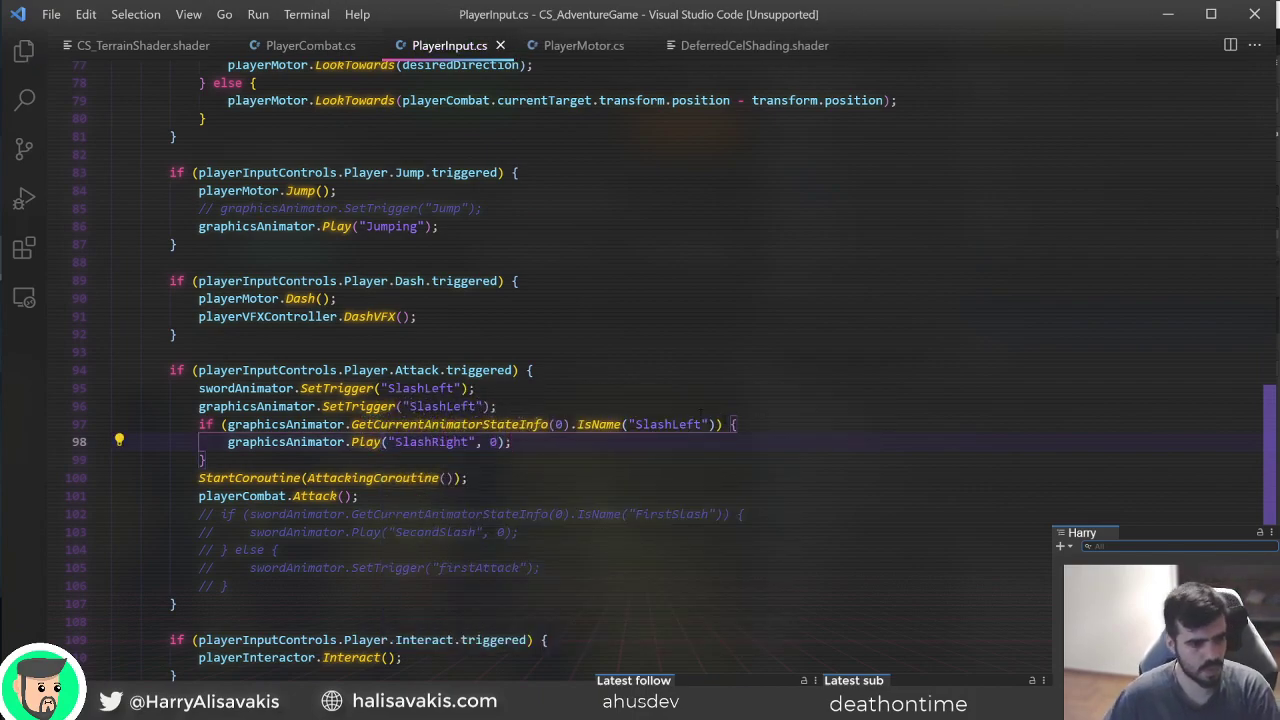
Add an else branch to the if, move graphicsAnimator.SetTrigger("SlashLeft"); into it, and save the script.
left_click(695, 473)
left_click(699, 461)
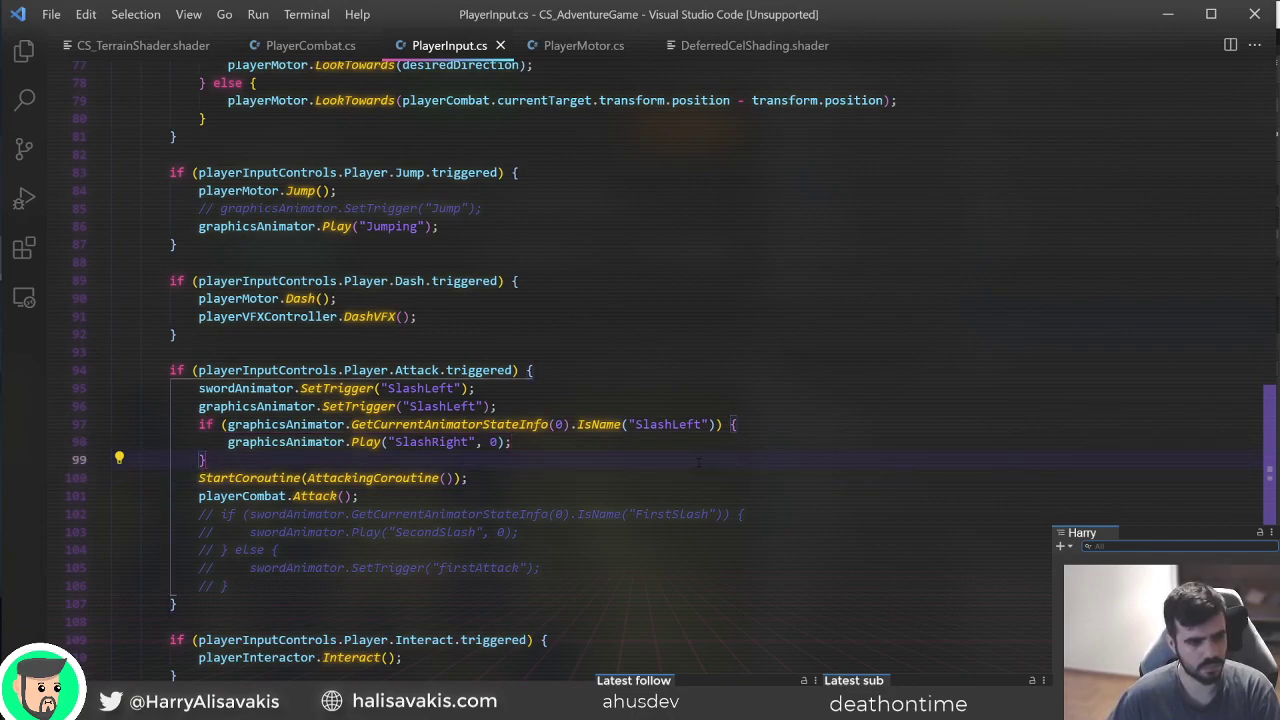
left_click(674, 407)
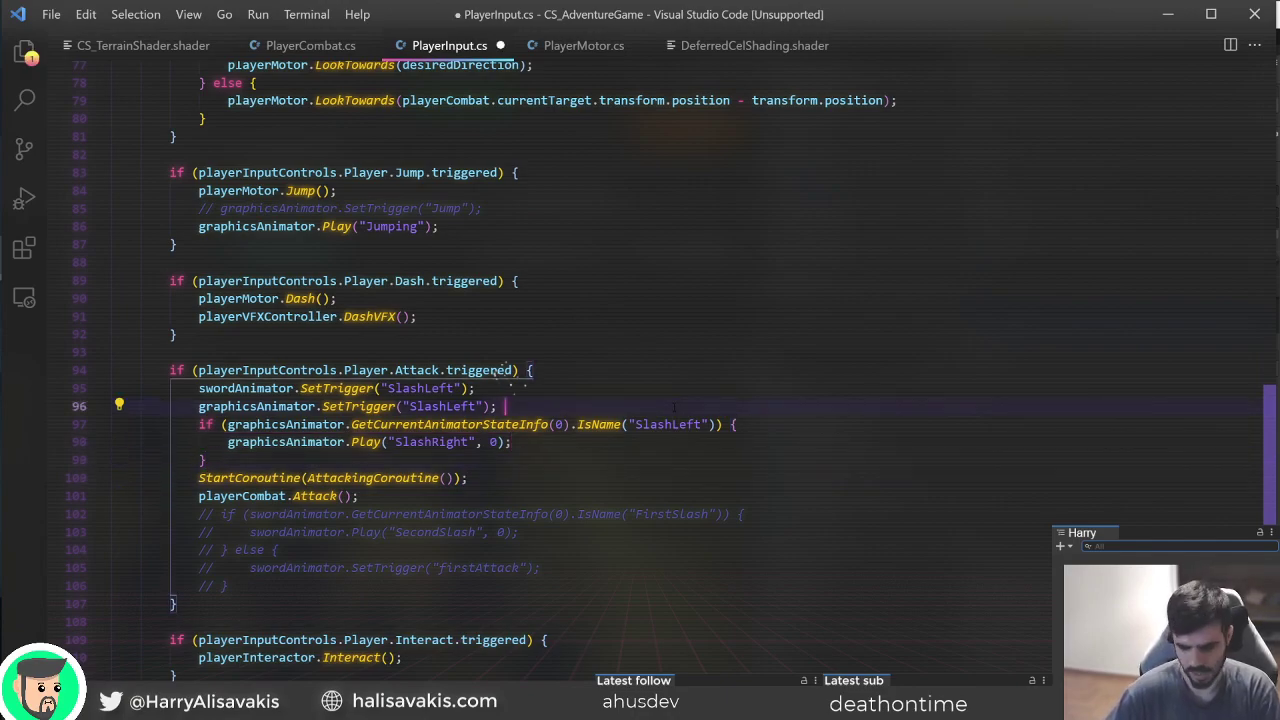
key("alt+Down")
key("alt+Down")
key("alt+Down")
key("Up")
type("else {")
key("Return")
key("Down")
key("alt+Up")
key("alt+Up")
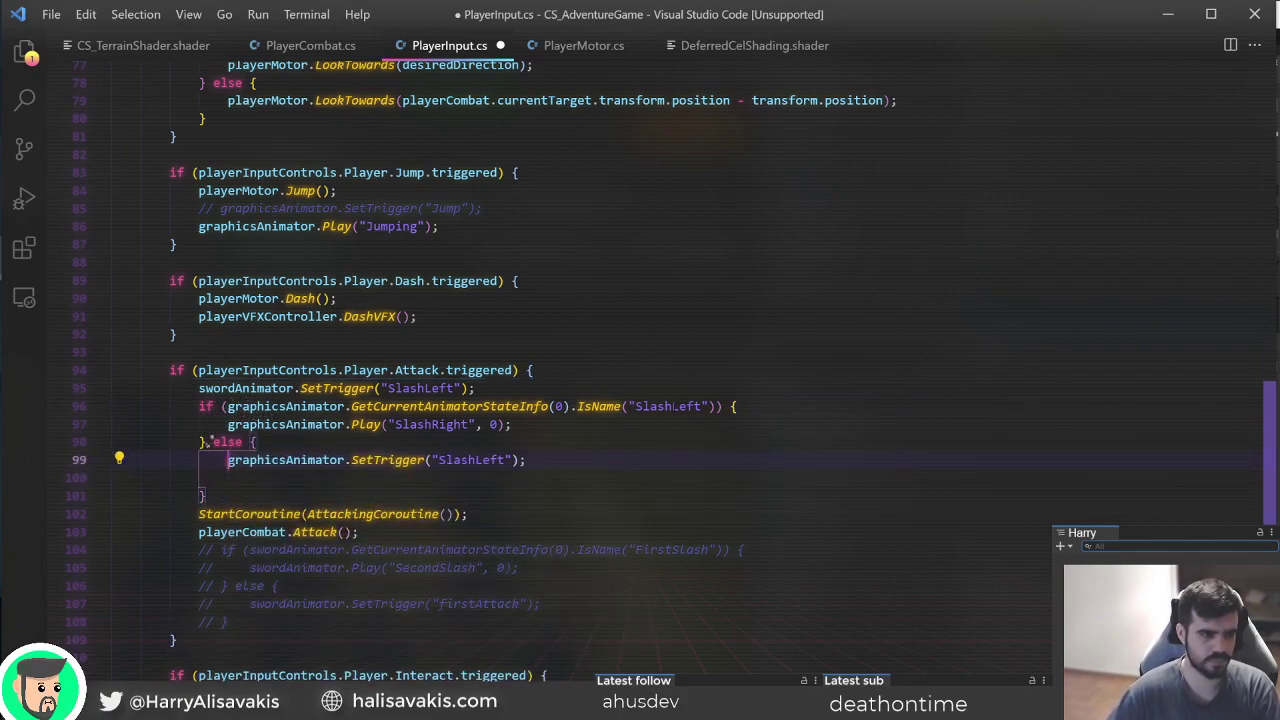
key("Down")
key("BackSpace")
key("ctrl+s")
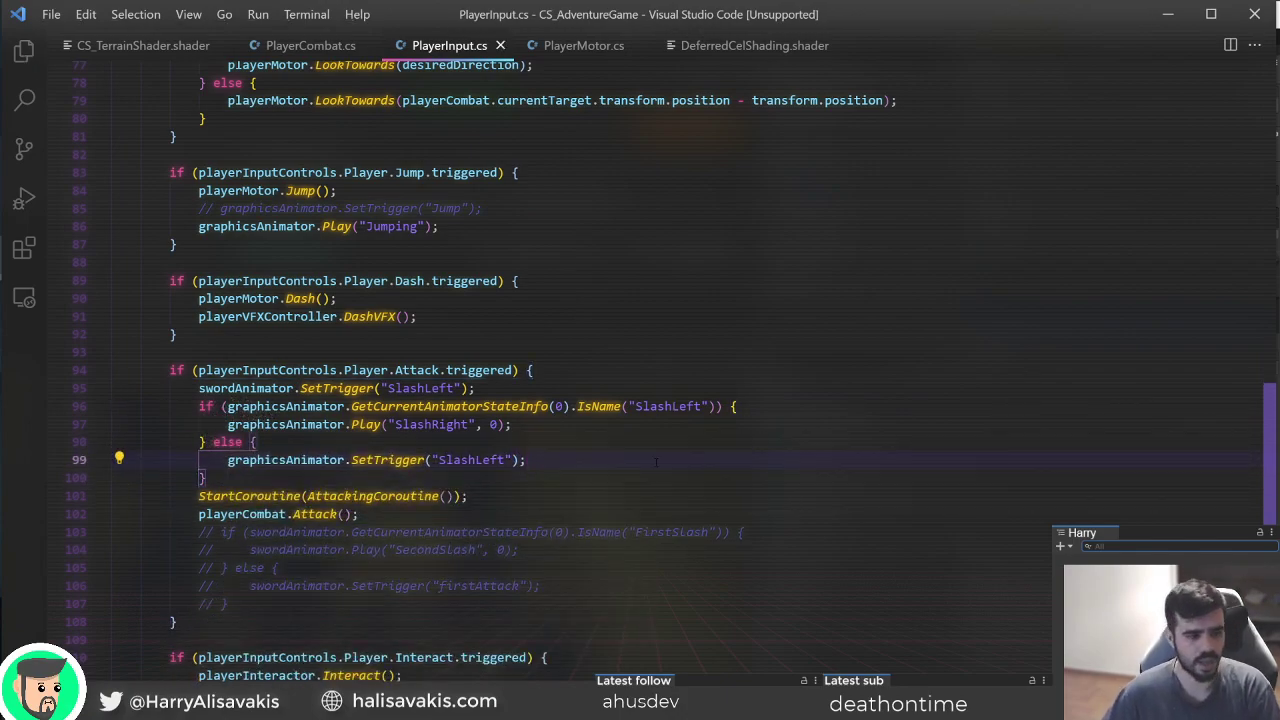
Review the Attack block's if/else logic and the AttackingCoroutine call below it.
key("Down")
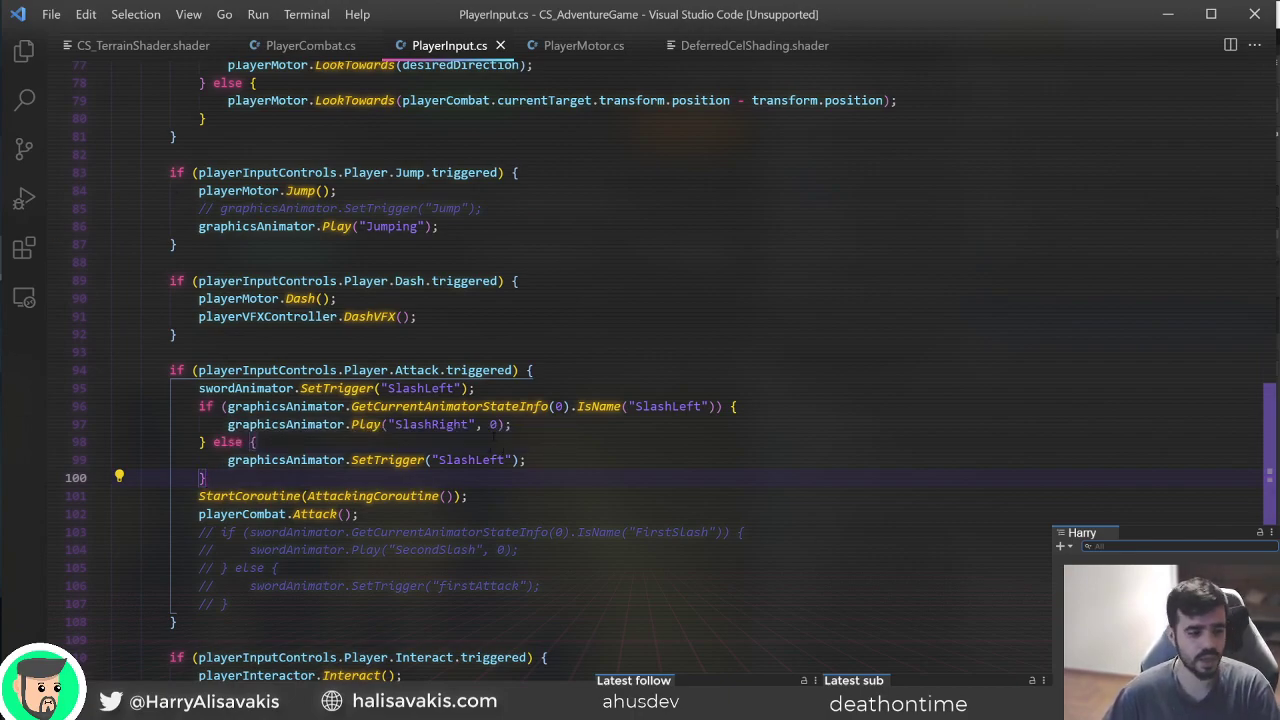
left_click(418, 460)
left_click(410, 496)
left_click(385, 478)
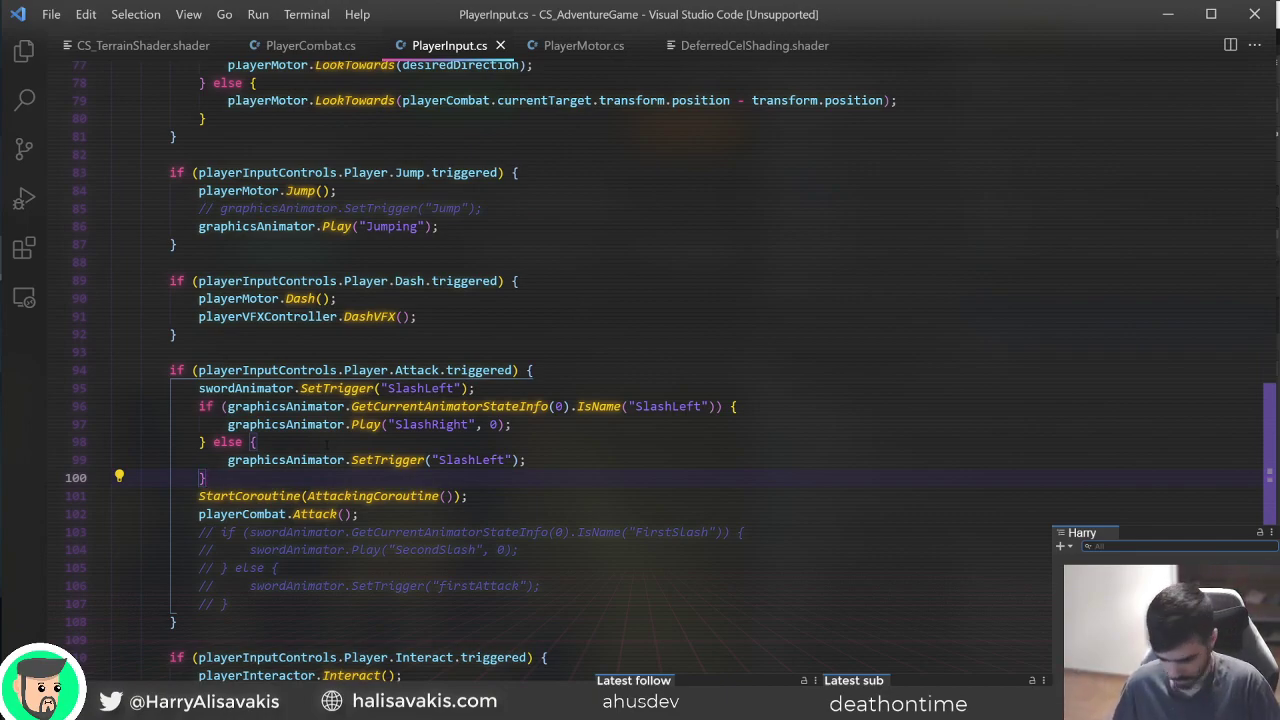
left_click(363, 514)
left_click(526, 460)
left_click(382, 496)
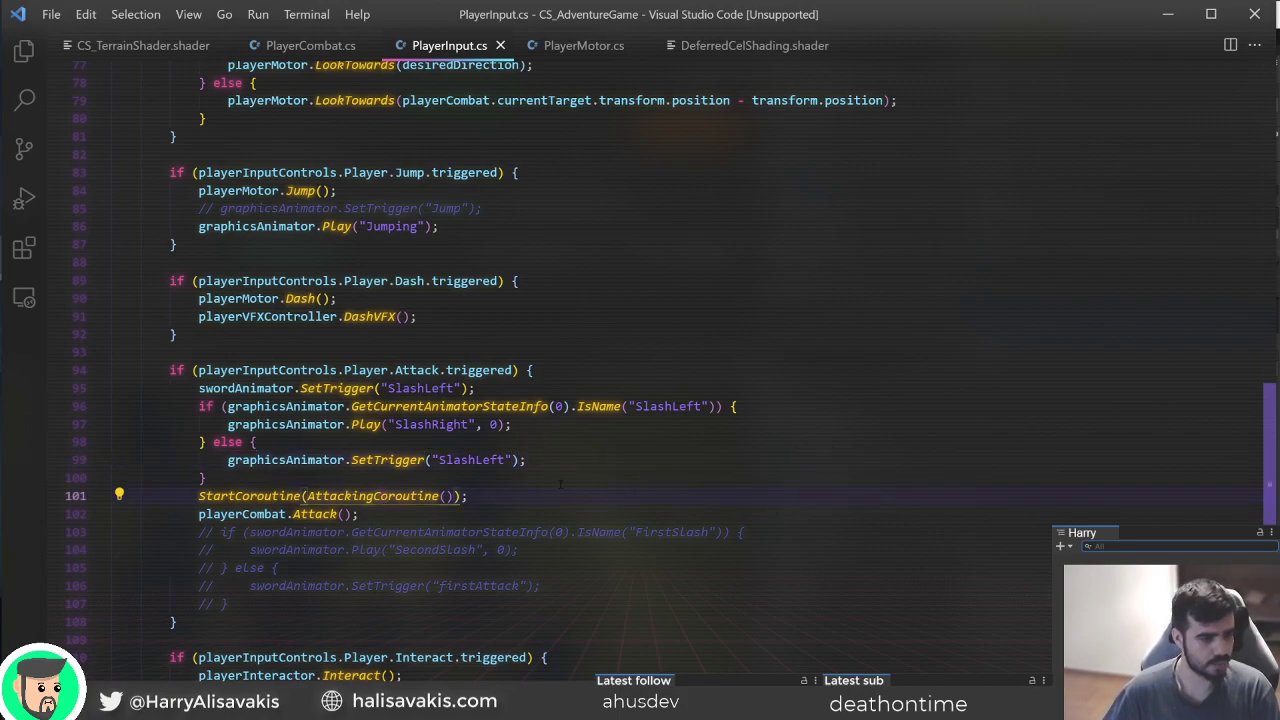
double_click(432, 496)
scroll(432, 496, "down", 7)
scroll(432, 496, "up", 4)
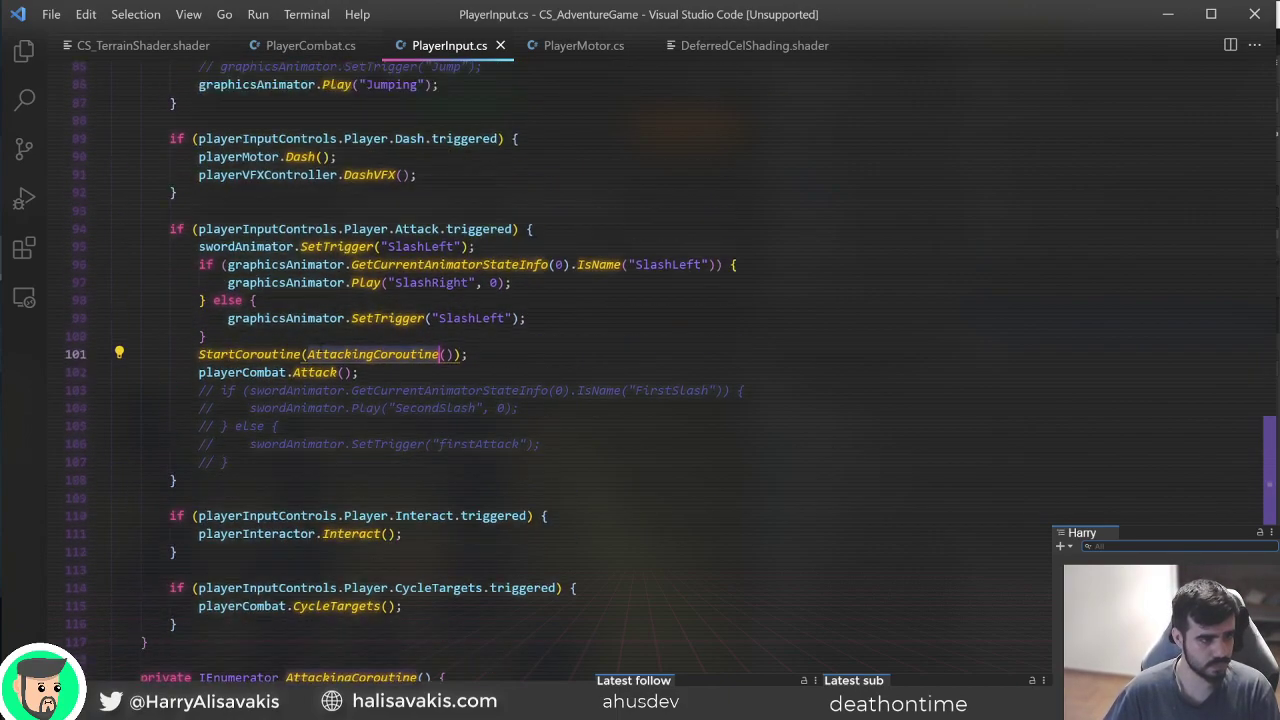
Switch to Unity, check the player in the Scene view and return to the Animator graph.
key("alt+Tab")
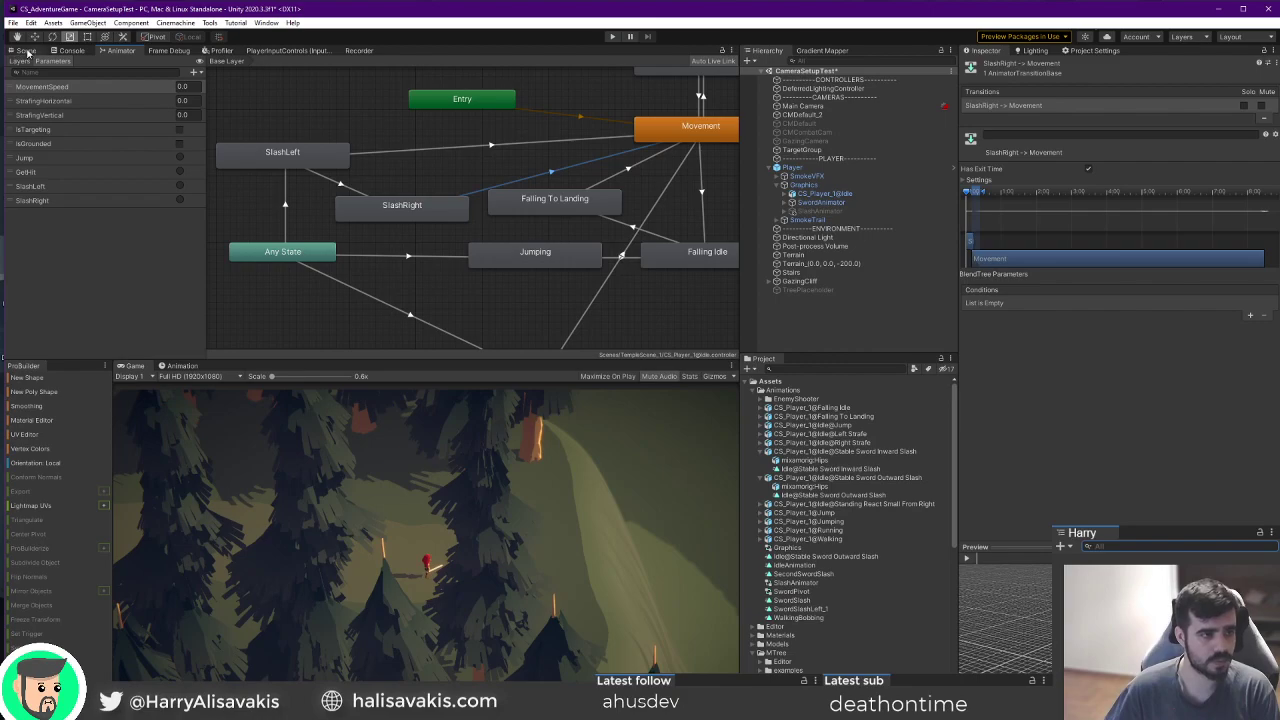
left_click(25, 50)
scroll(449, 216, "down", 4)
key("w")
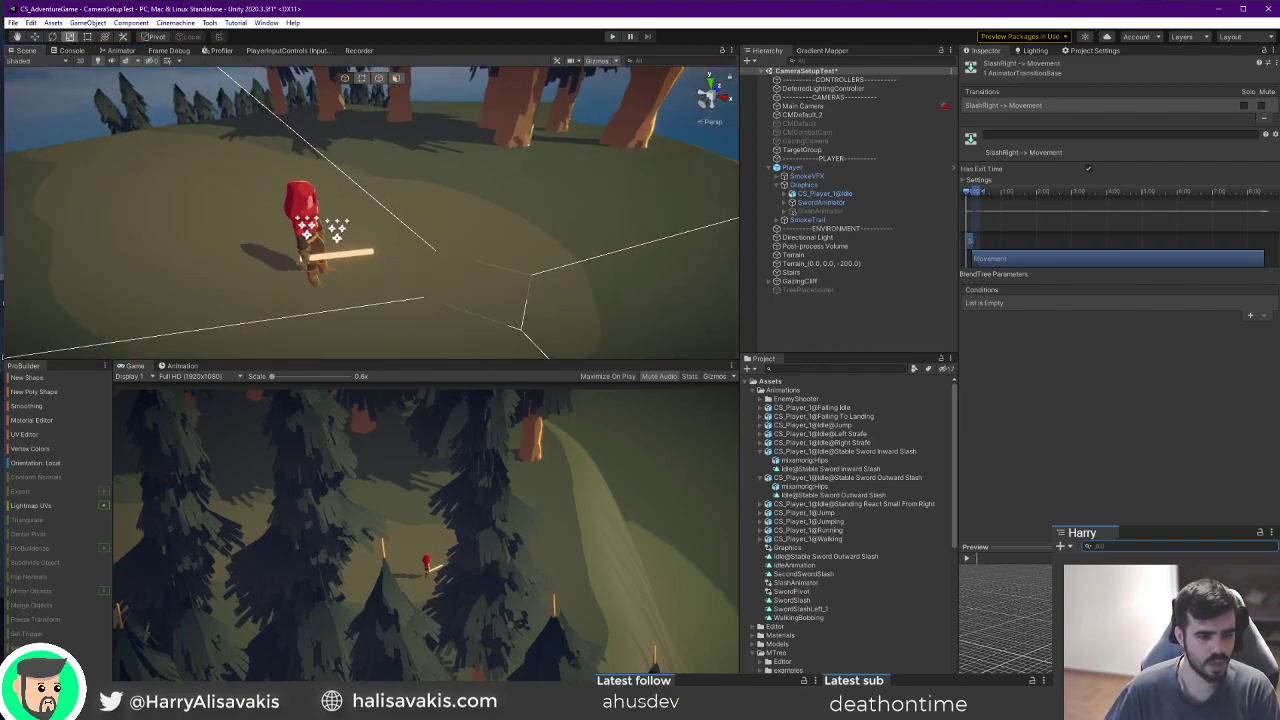
left_click(120, 51)
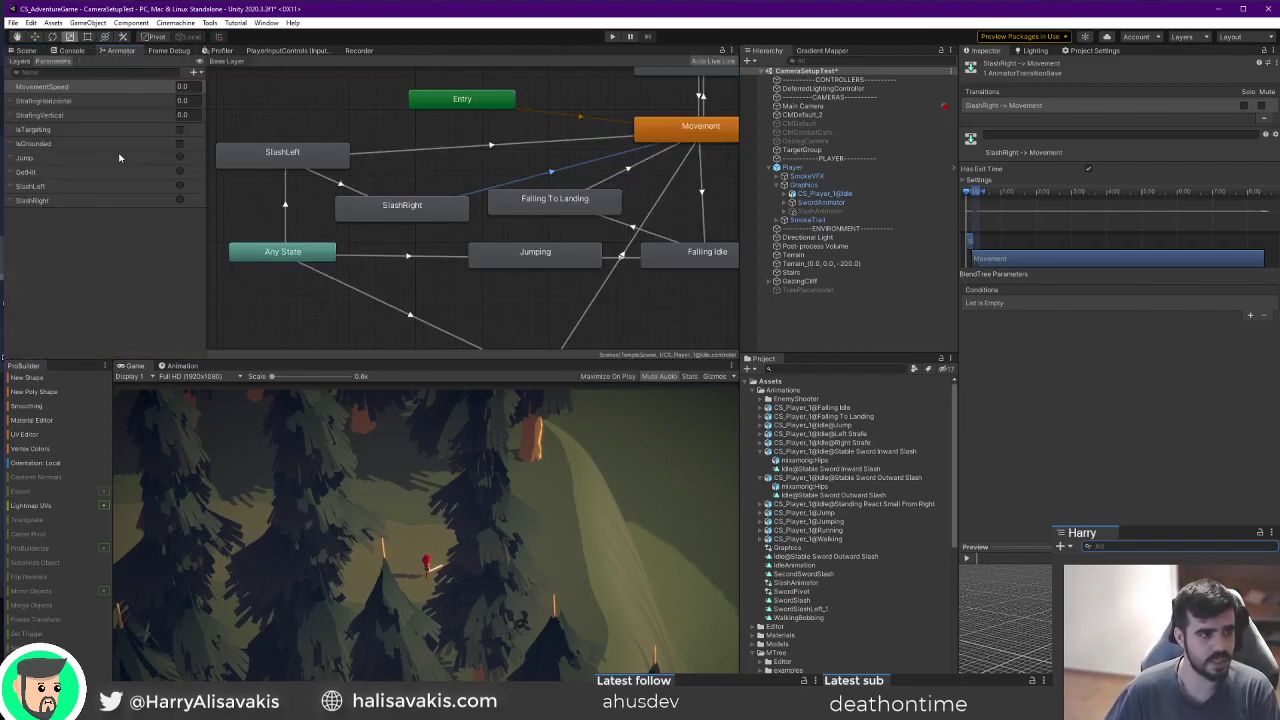
Try to delete the SlashRight trigger from the Animator parameters.
left_click(110, 202)
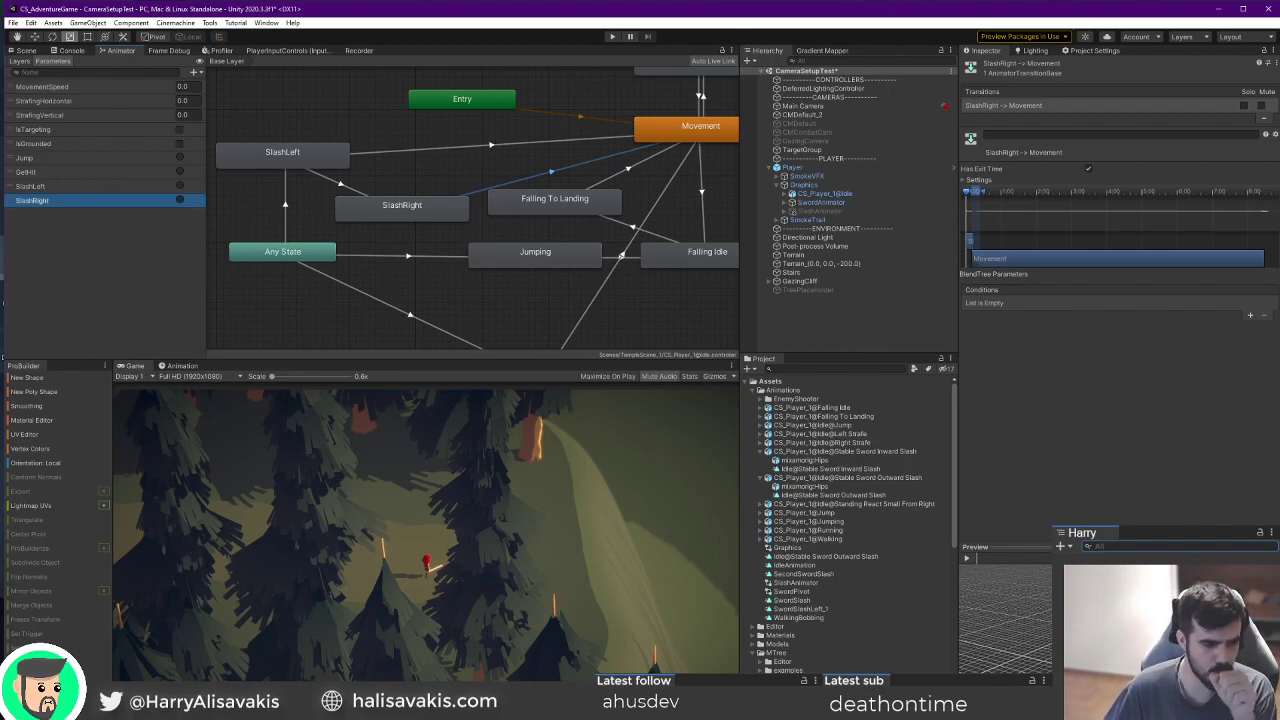
key("alt+Tab")
key("alt+Tab")
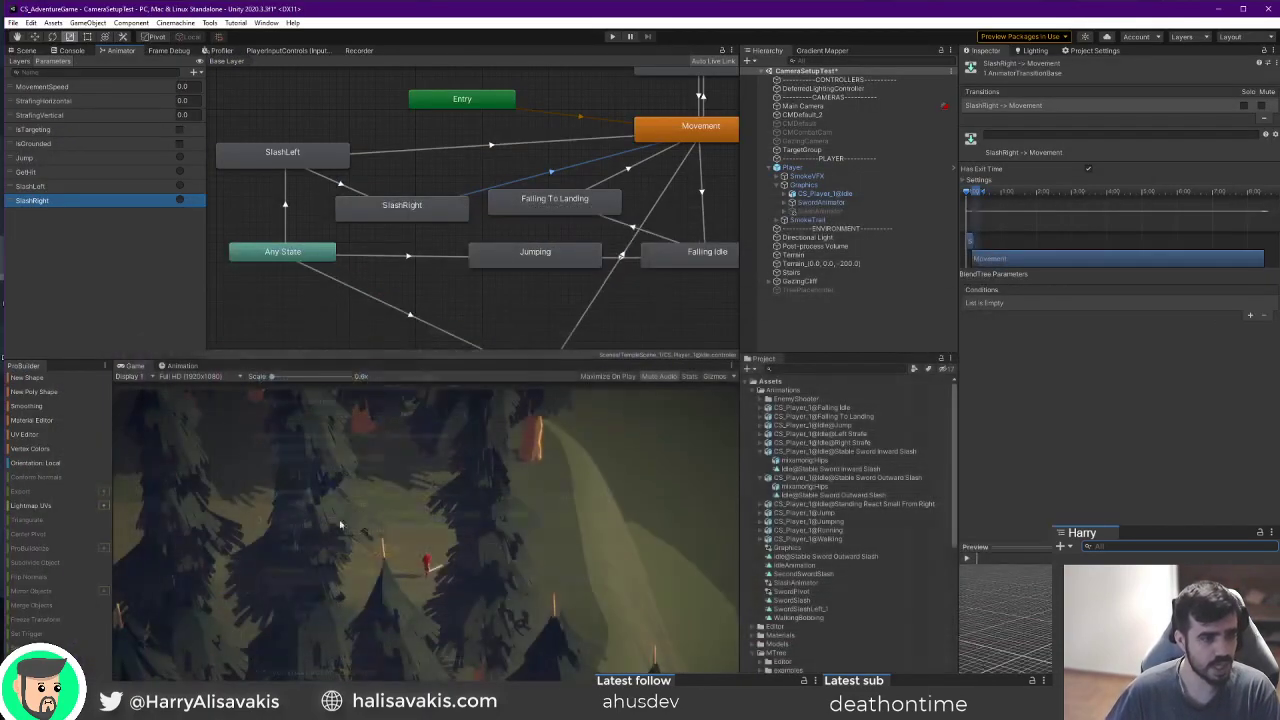
left_click(94, 187)
left_click(106, 200)
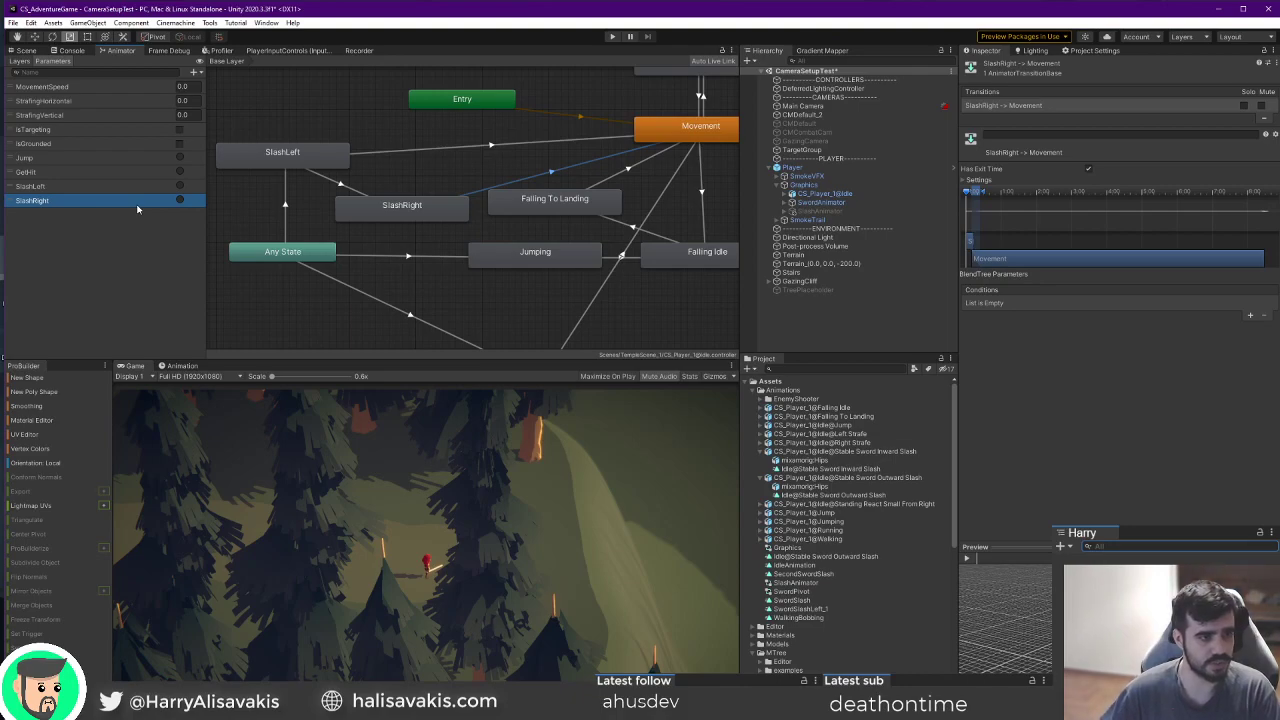
key("Delete")
left_click(730, 414)
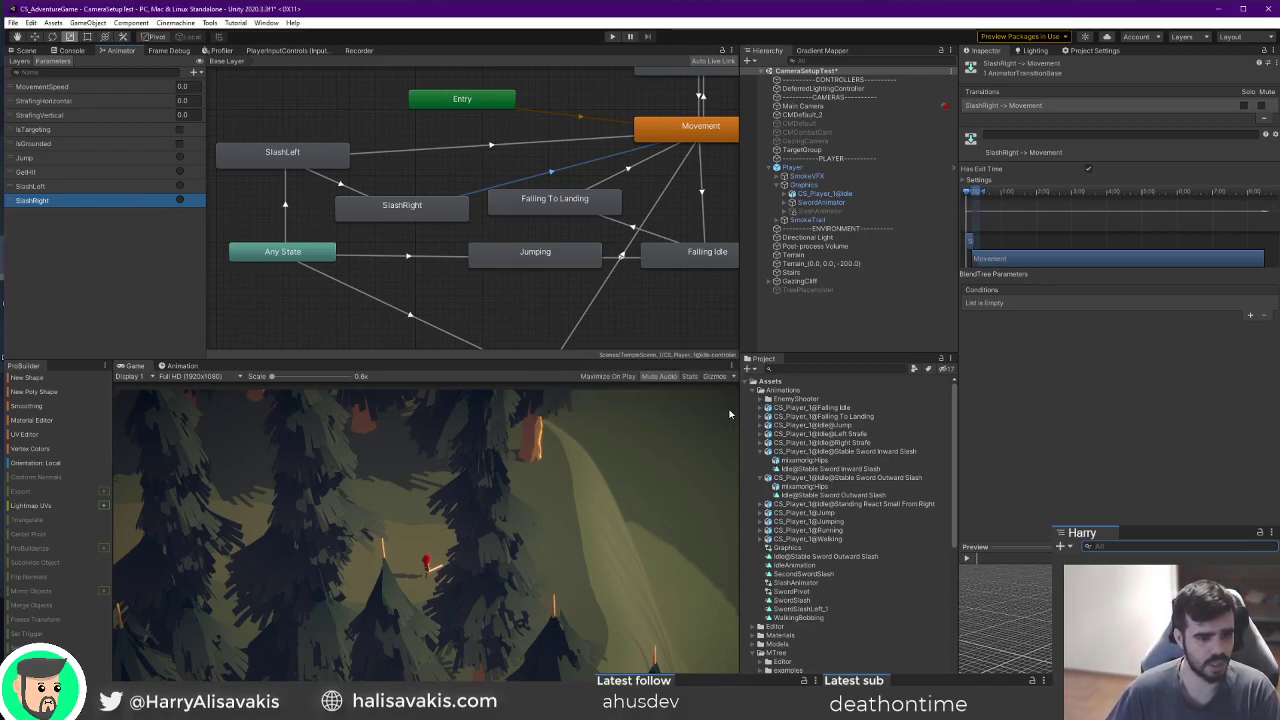
Inspect the SlashLeft to SlashRight transition, and play-test repeated attacks while watching the Animator graph.
left_click(372, 194)
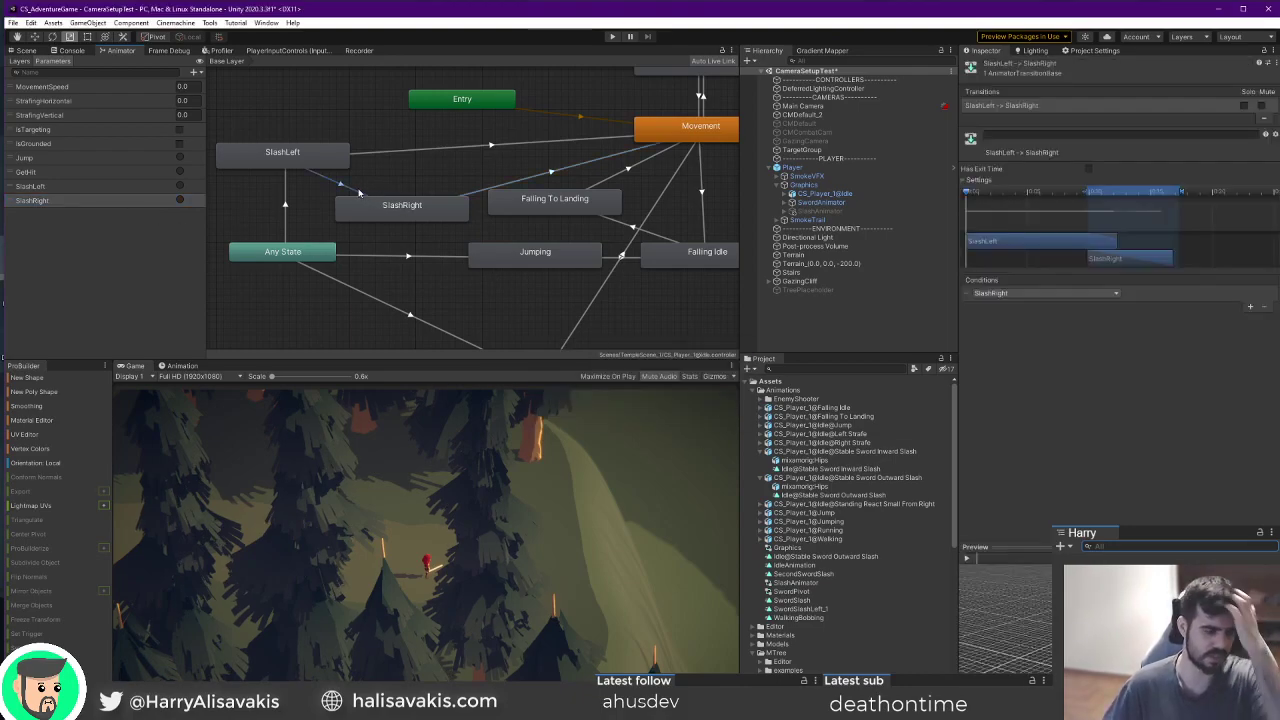
left_click(27, 51)
left_click(613, 37)
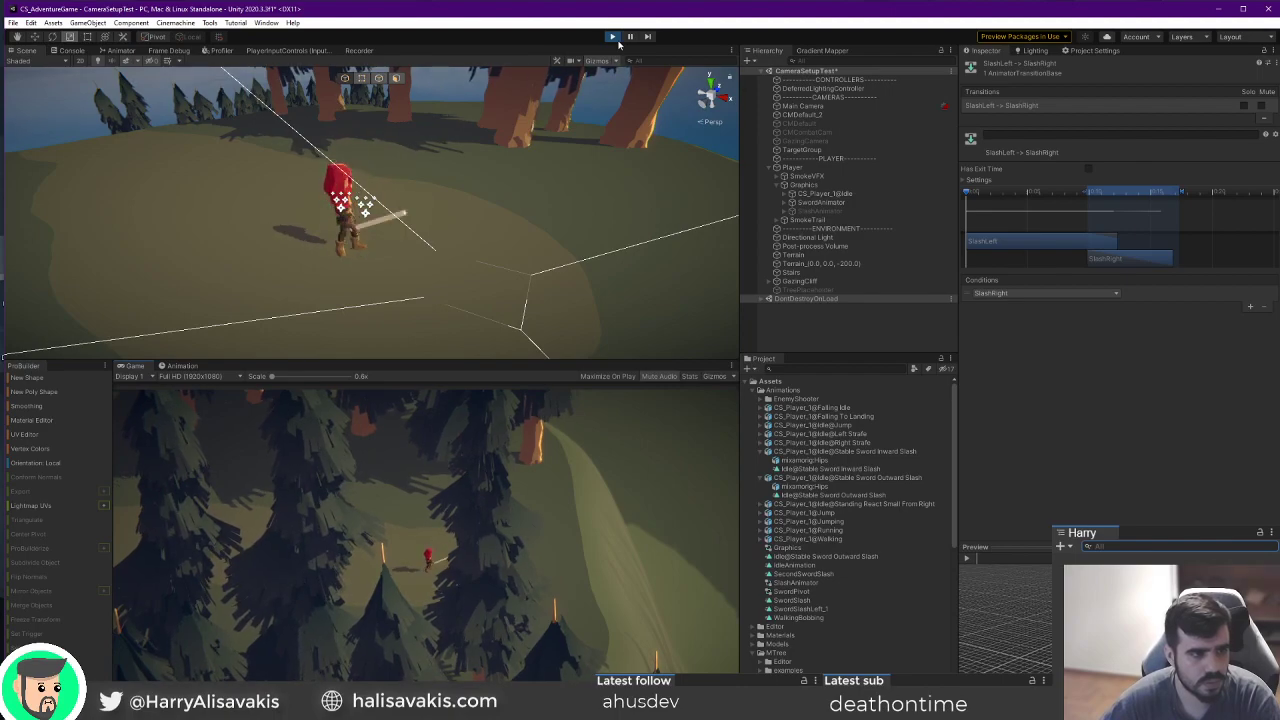
left_click(120, 51)
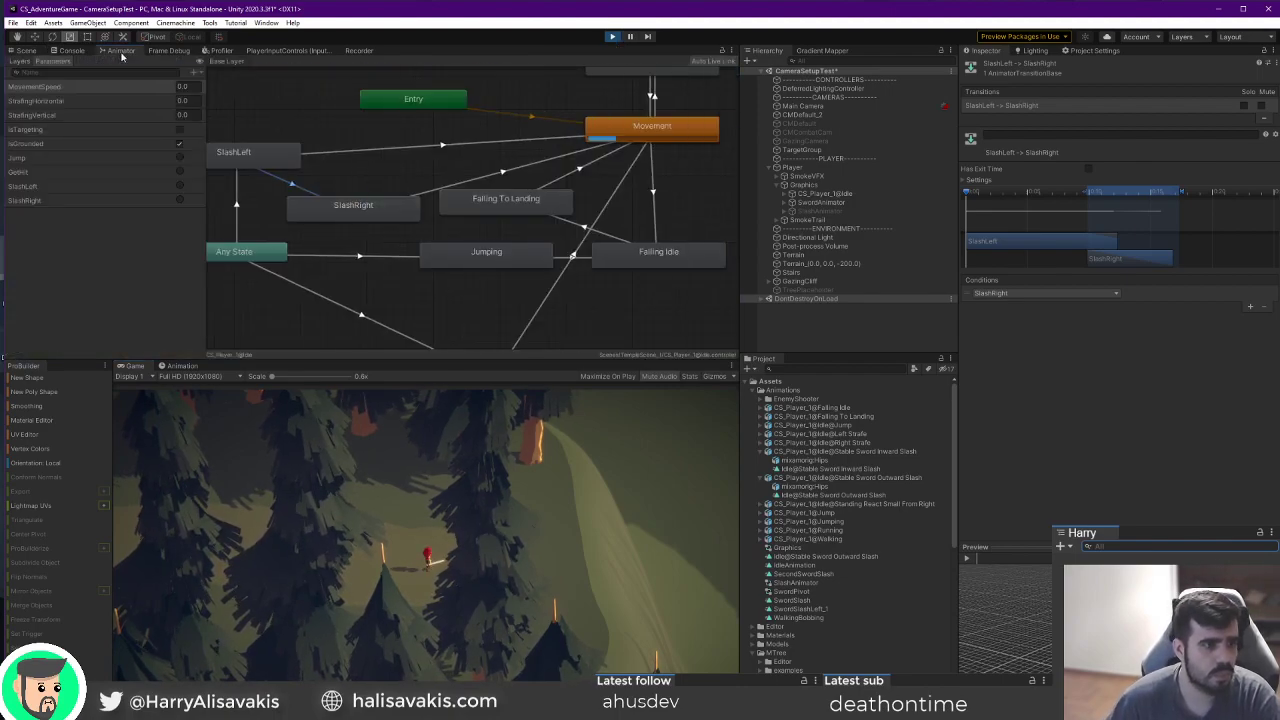
left_click(496, 647)
left_click(496, 648)
left_click(496, 648)
left_click(495, 648)
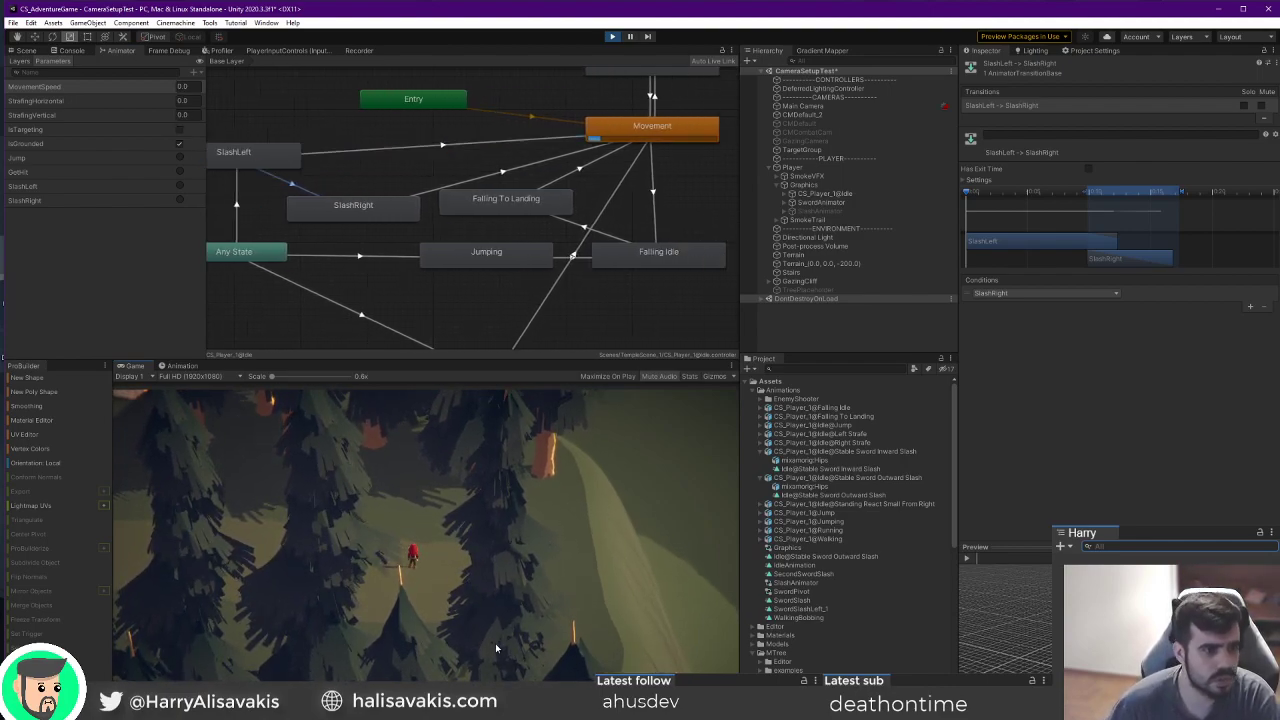
key("ctrl+p")
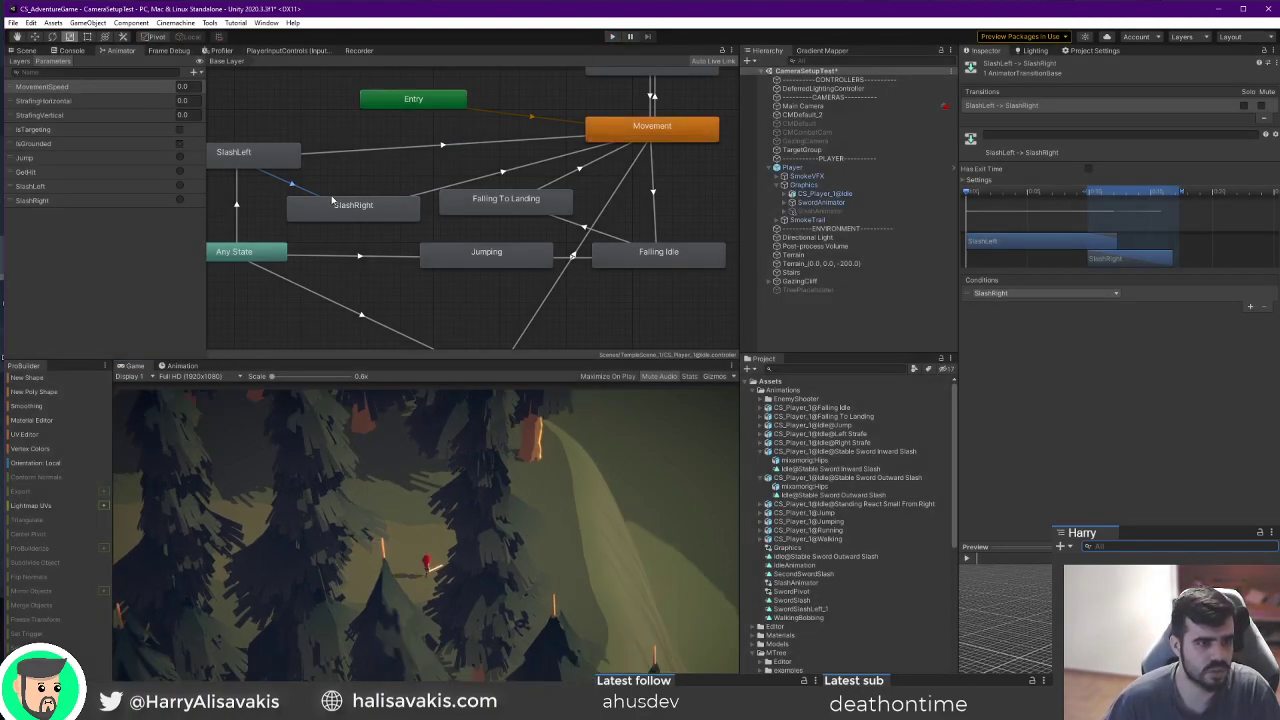
Copy the SlashRight state's name from the Animator and paste it into the graphicsAnimator.Play call in PlayerInput.cs.
left_click(345, 218)
left_click(1106, 65)
key("ctrl+c")
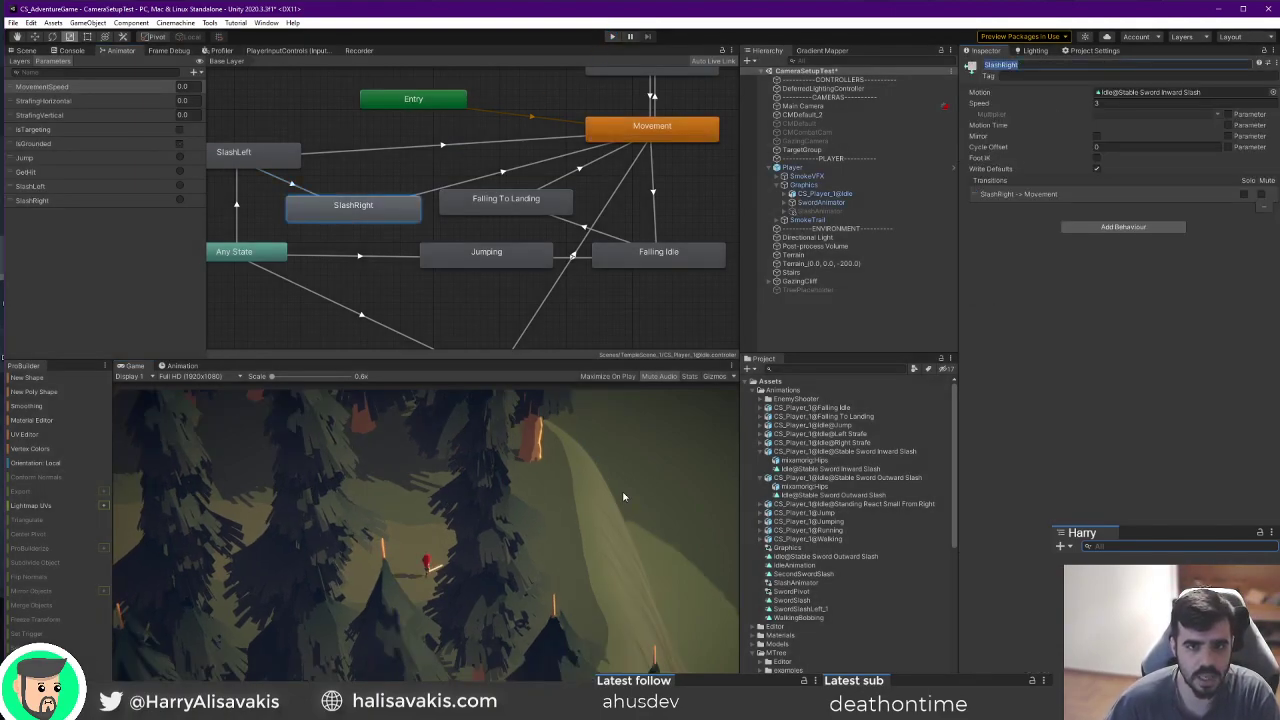
key("alt+Tab")
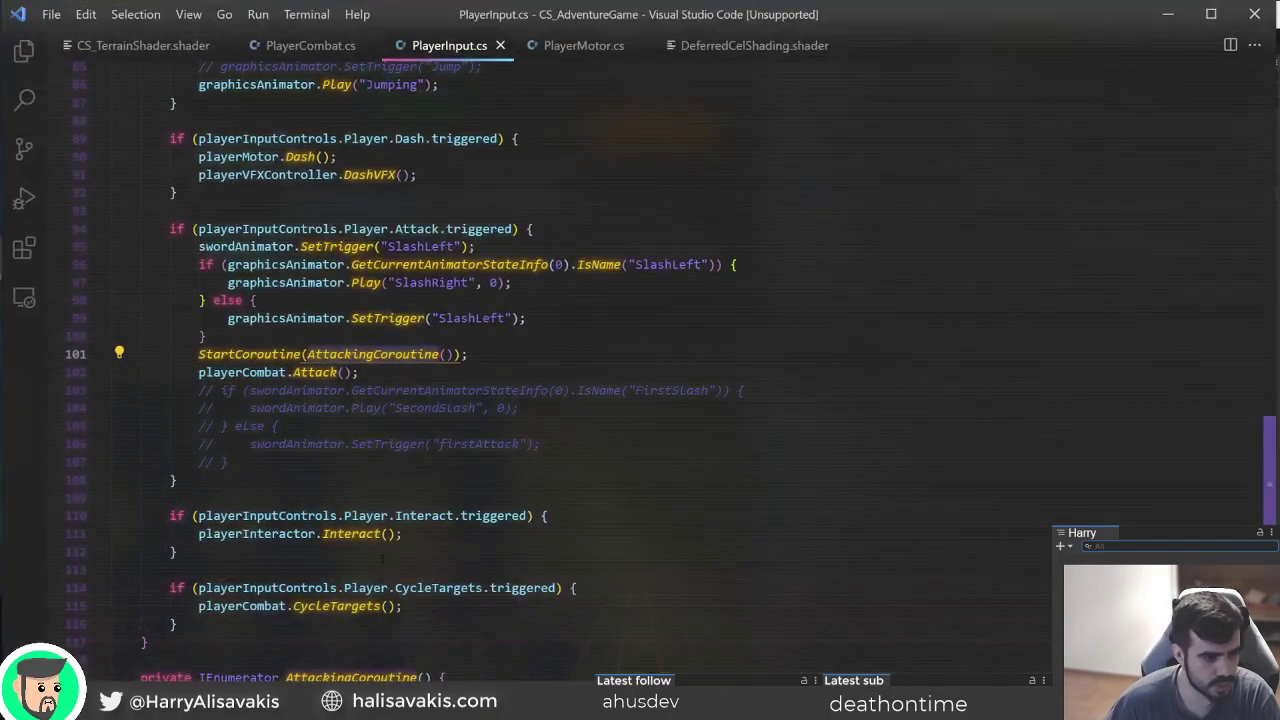
double_click(432, 282)
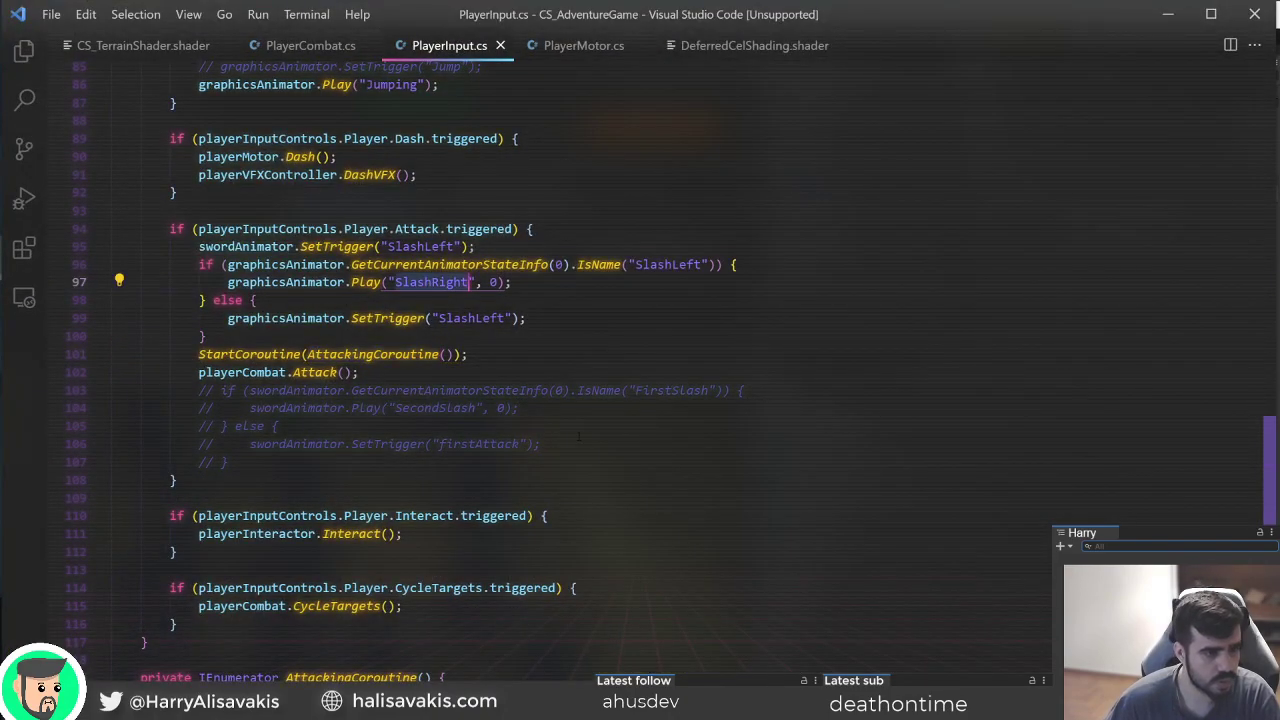
key("ctrl+v")
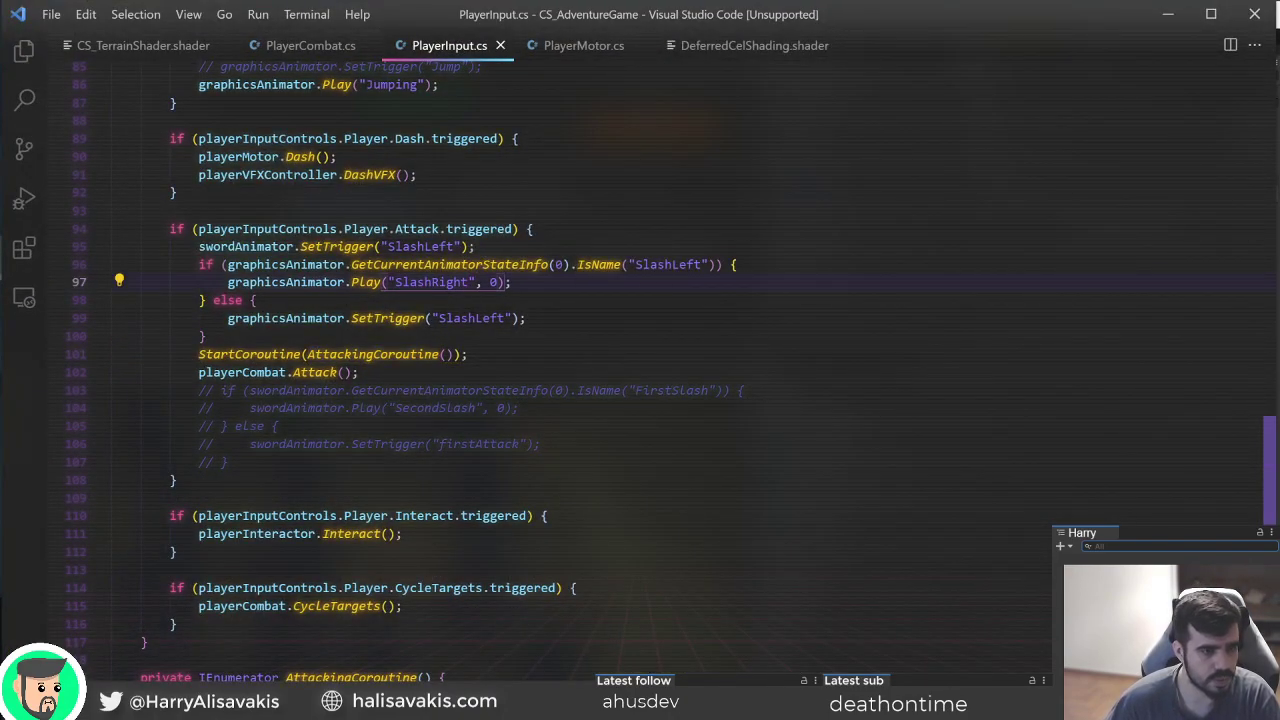
Copy the SlashLeft state's name from the Animator and paste it into the IsName check of the if condition.
double_click(472, 318)
key("alt+Tab")
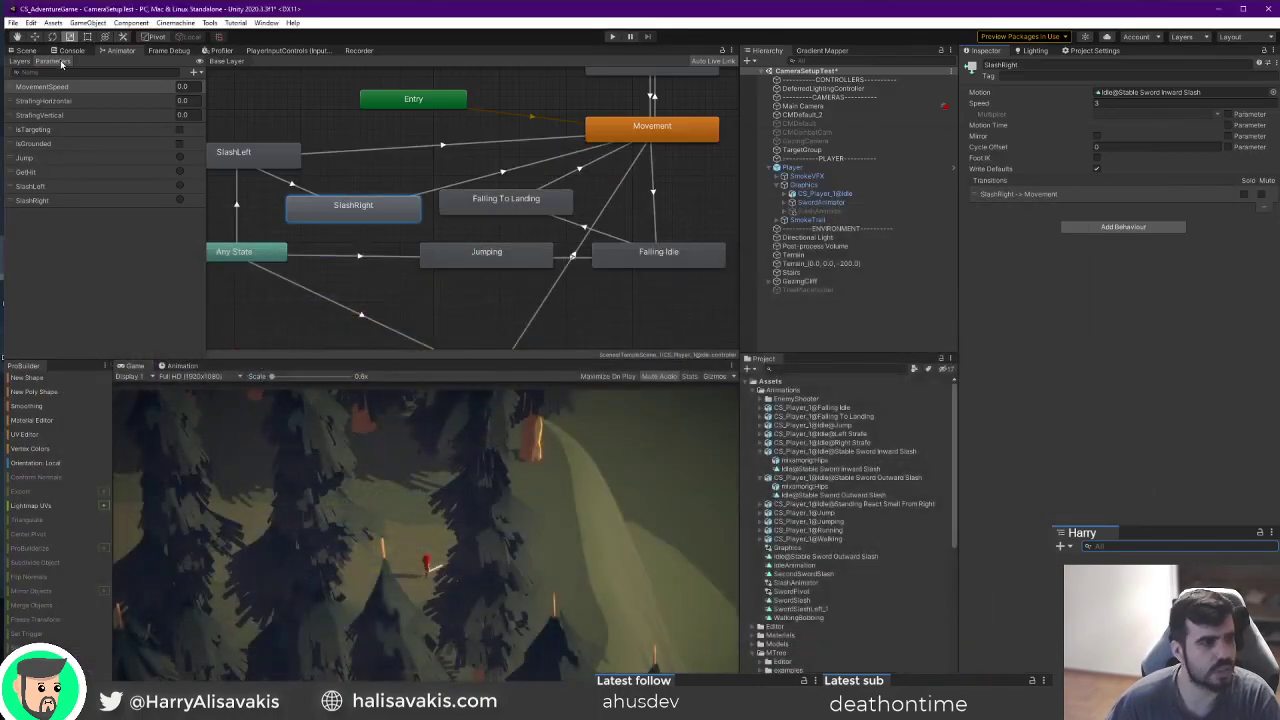
left_click(230, 152)
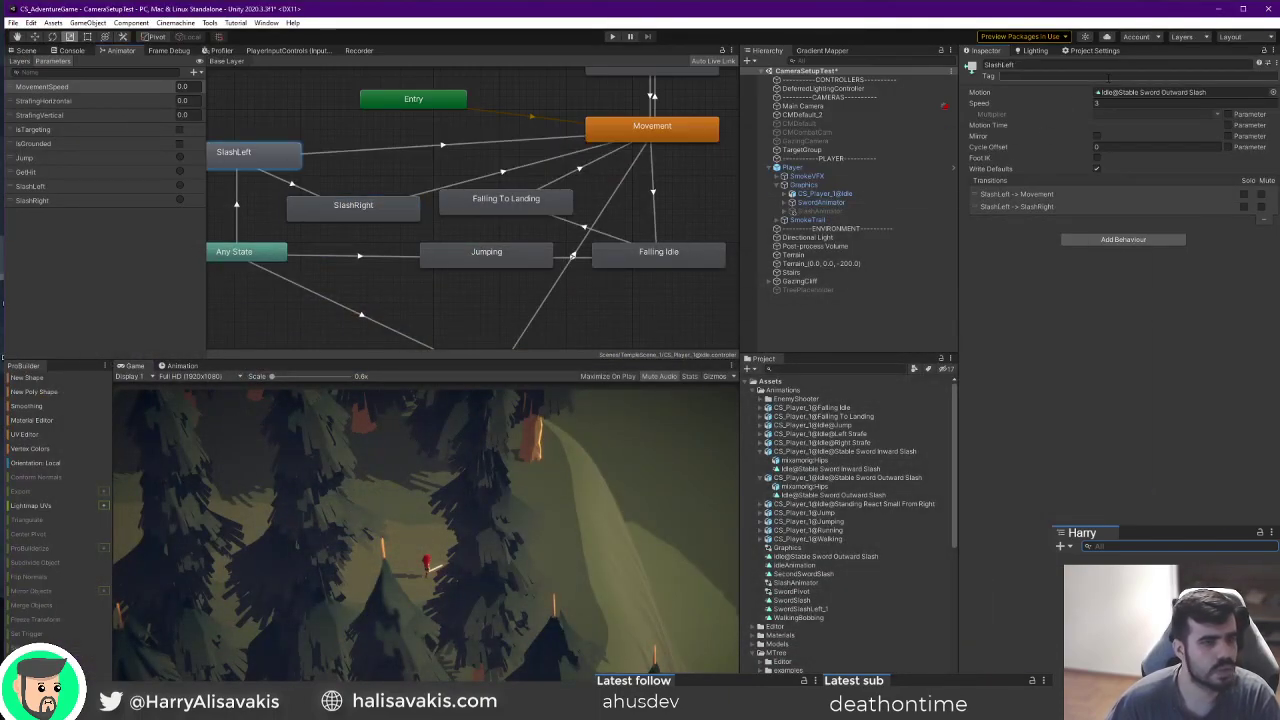
left_click(1115, 66)
key("ctrl+c")
key("alt+Tab")
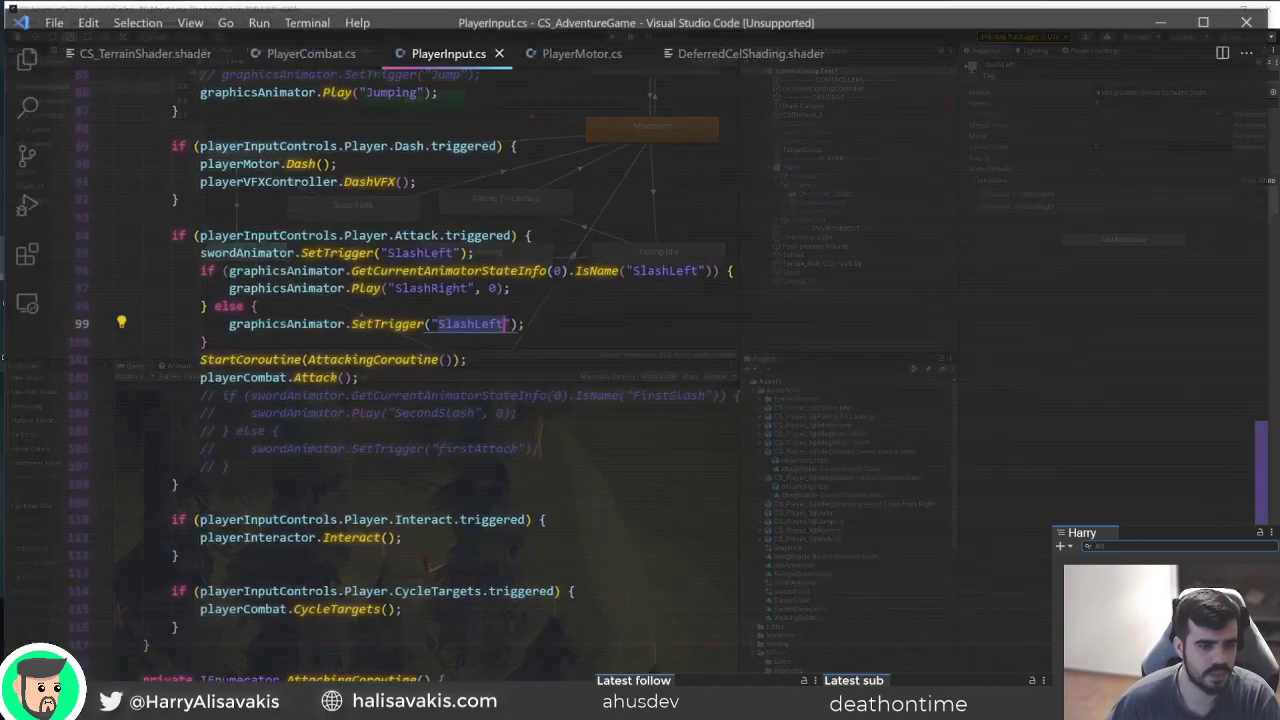
double_click(670, 265)
key("ctrl+v")
Add Debug.Log("Right slash?"); as the first line of the SlashLeft if block and save PlayerInput.cs.
left_click(862, 268)
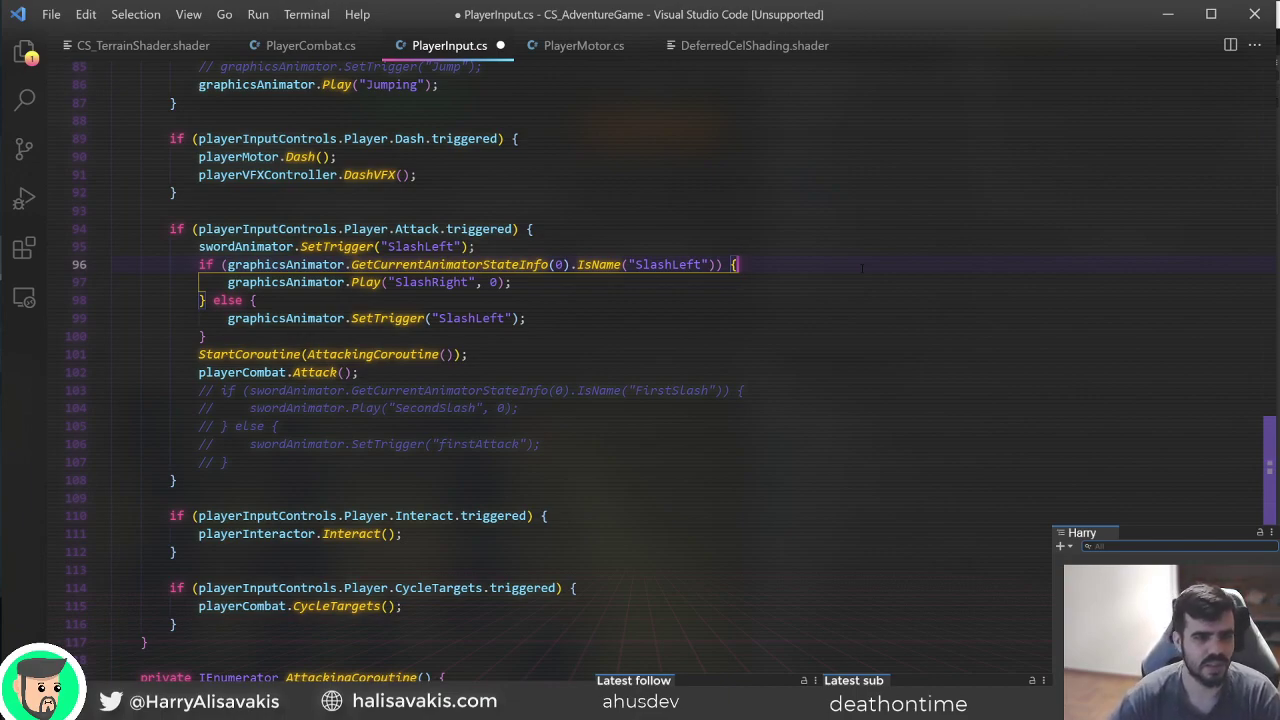
key("Return")
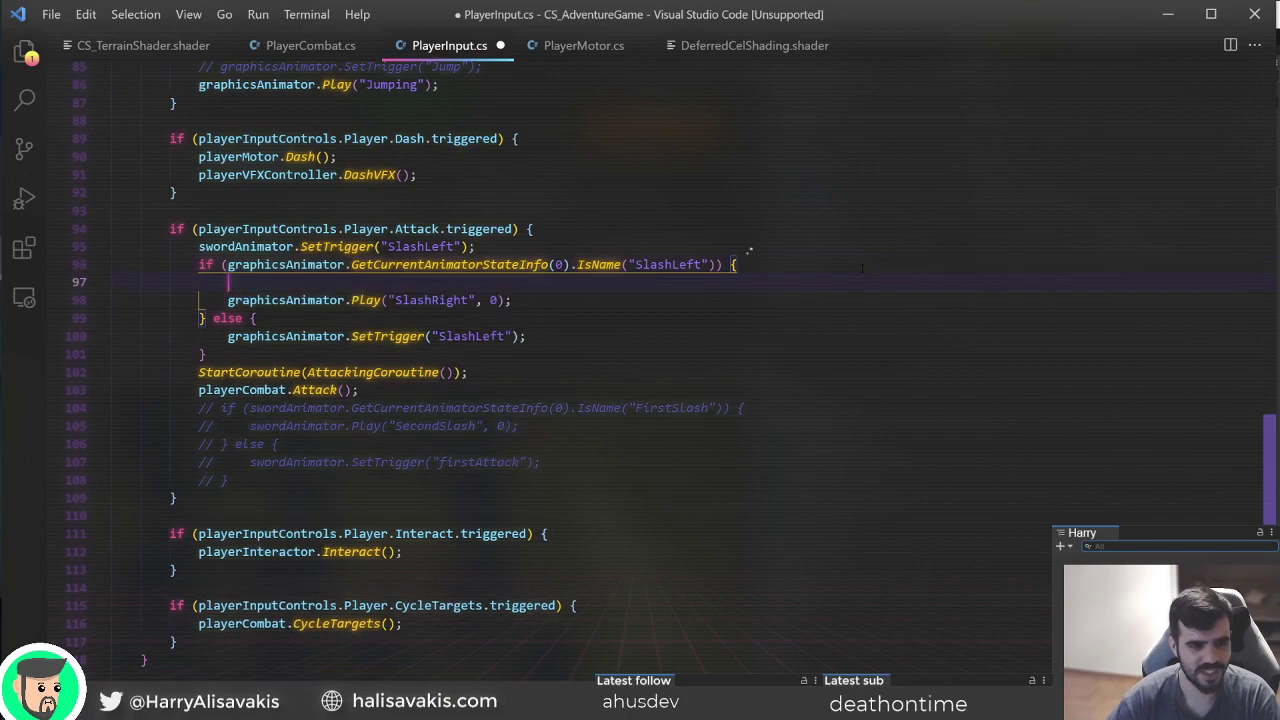
type("aopifsdaiopsdfaopisdfapioasdfopidsfa")
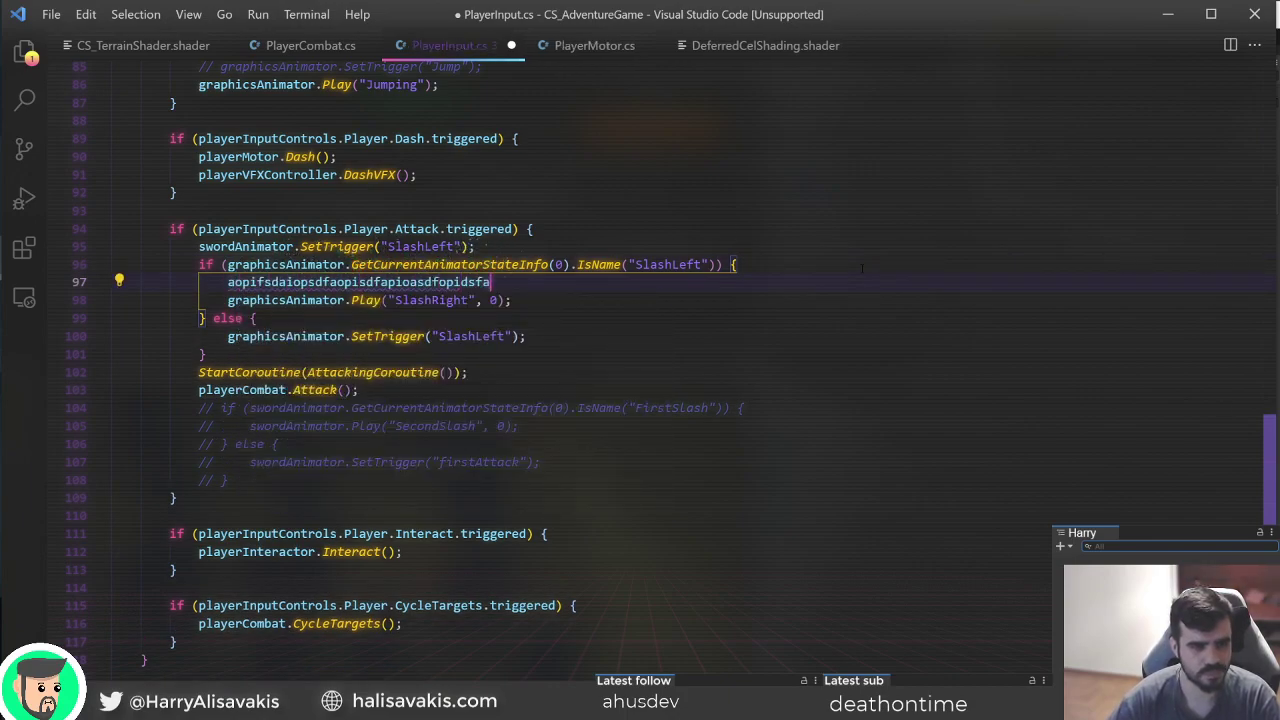
key("ctrl+BackSpace")
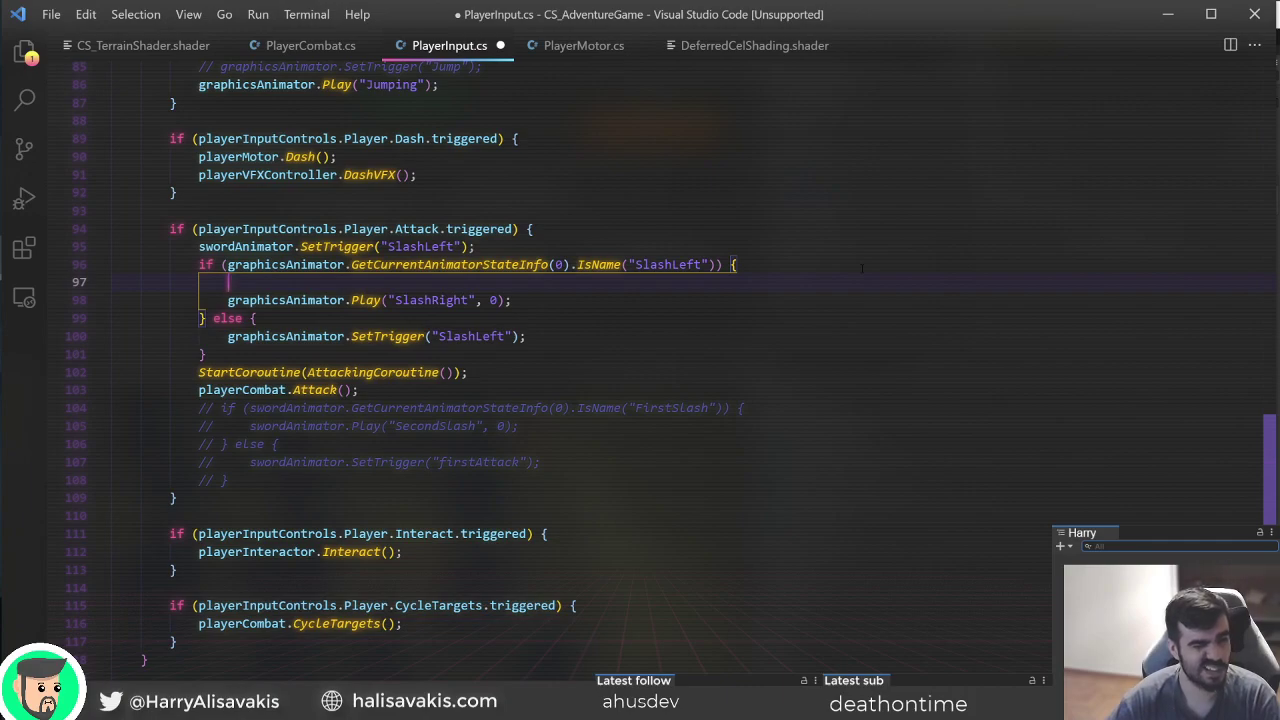
type("graphis")
key("ctrl+BackSpace")
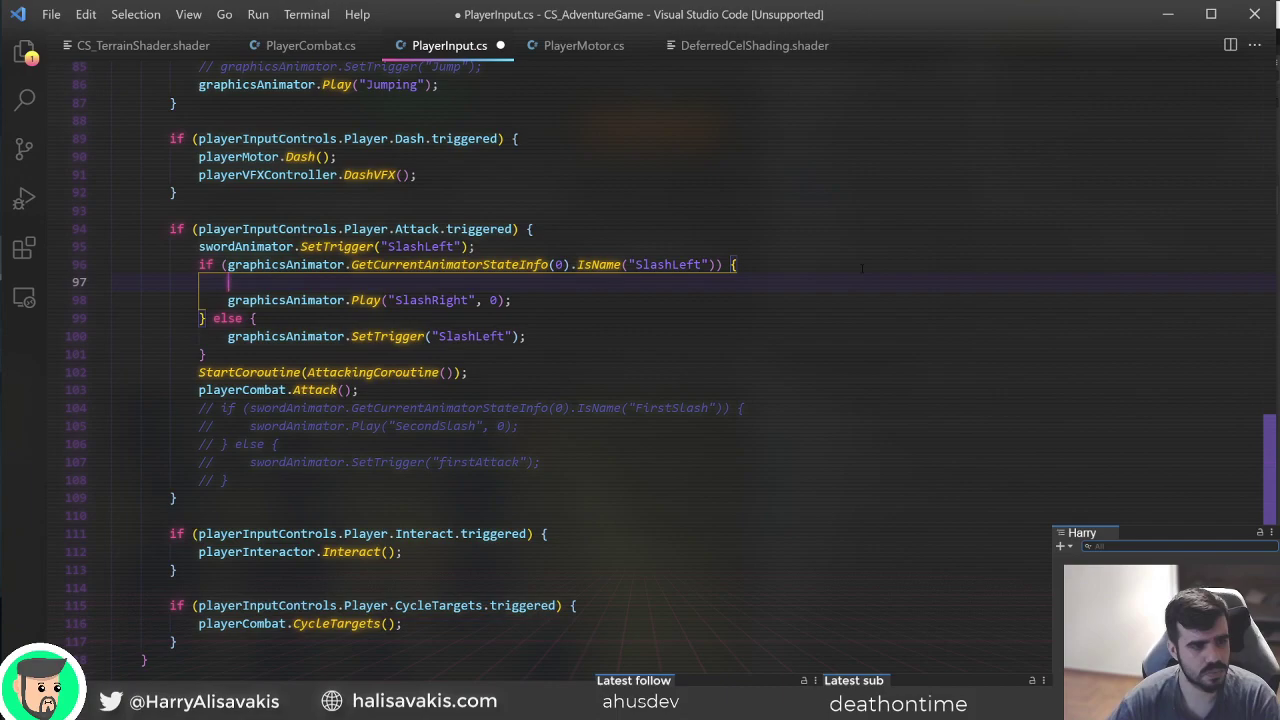
type("graph")
key("ctrl+BackSpace")
type("Debug.Log();\"")
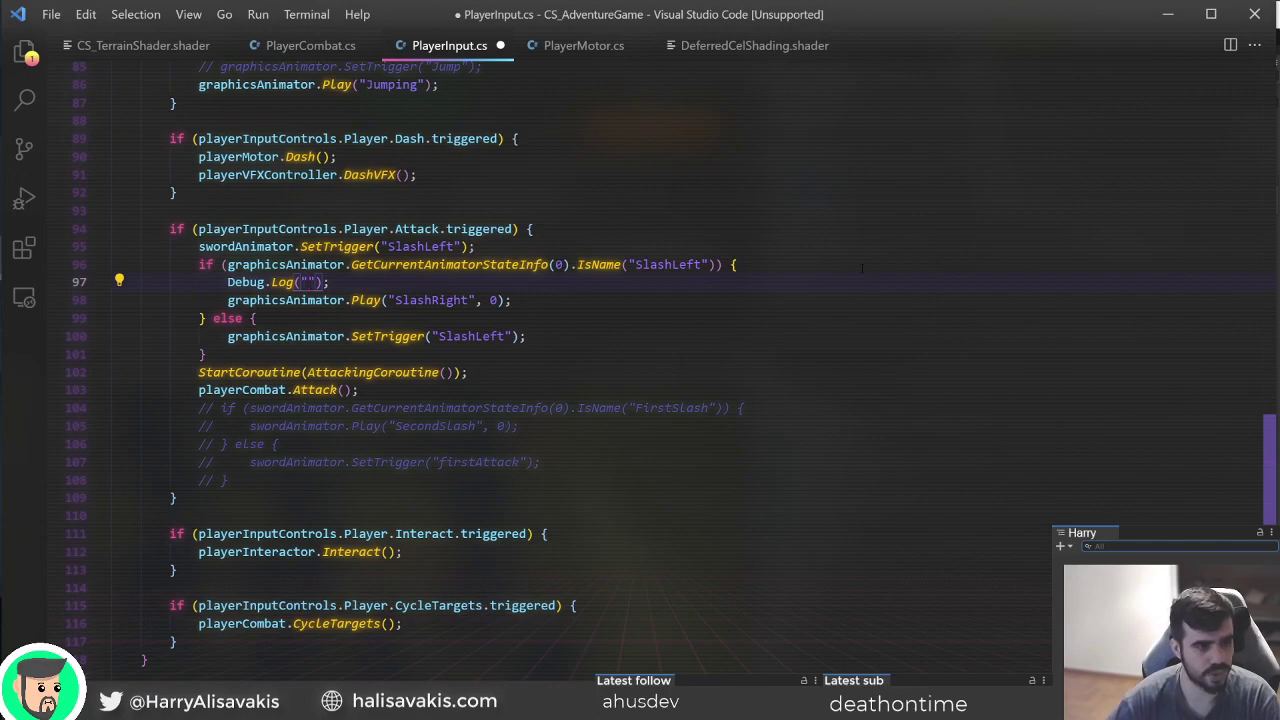
type("Right sla")
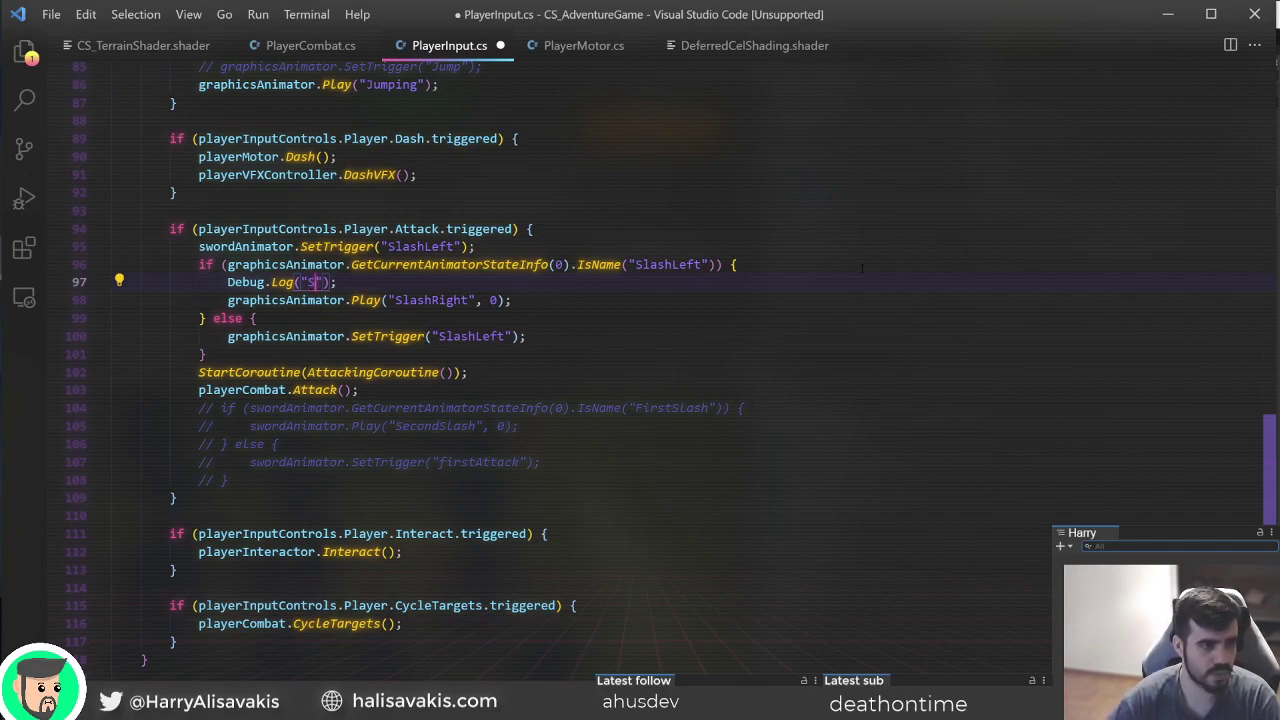
type("sh")
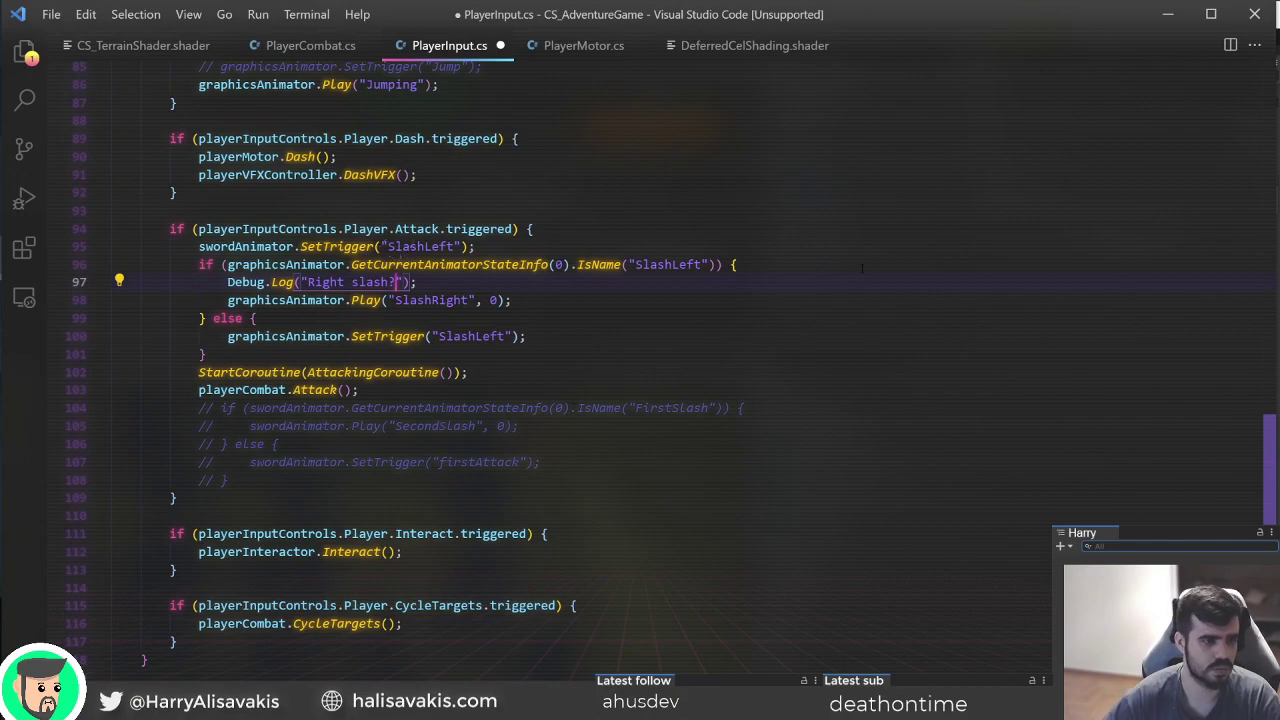
key("ctrl+s")
Switch to Unity and inspect the settings of the FirstSlash to SecondSlash transition in the SwordAnimator object's Animator.
key("alt+Tab")
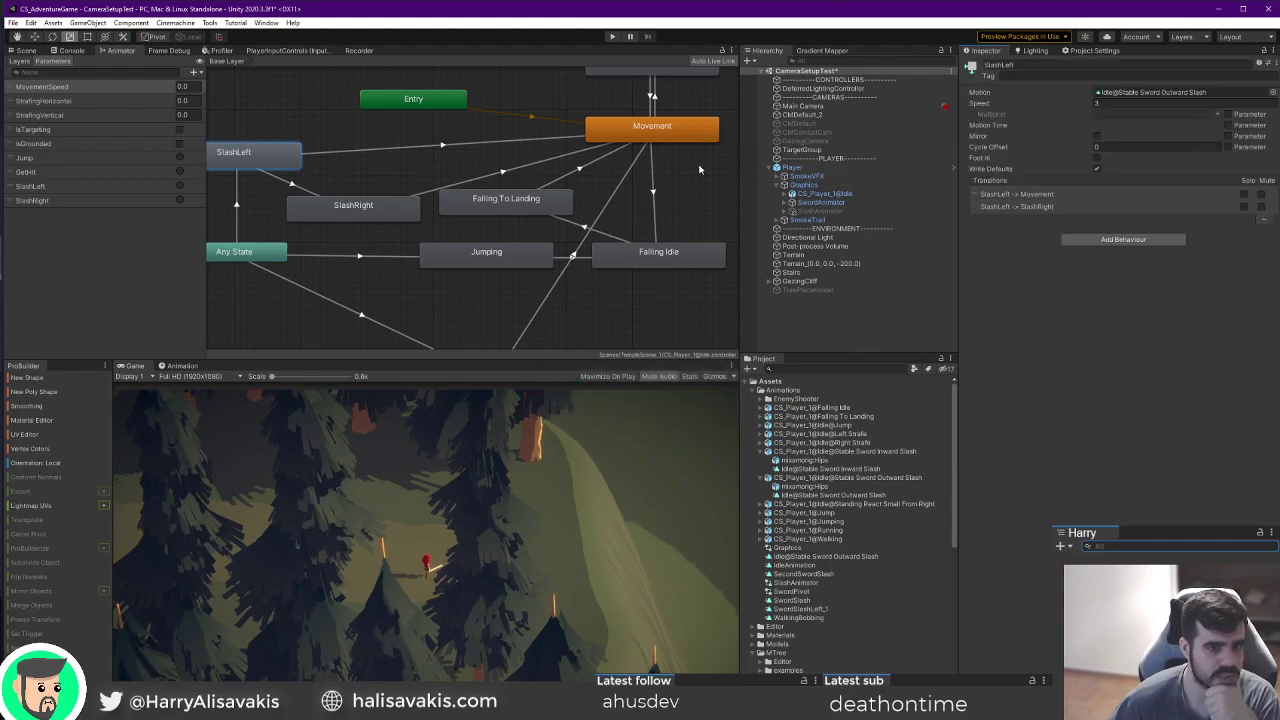
left_click(840, 203)
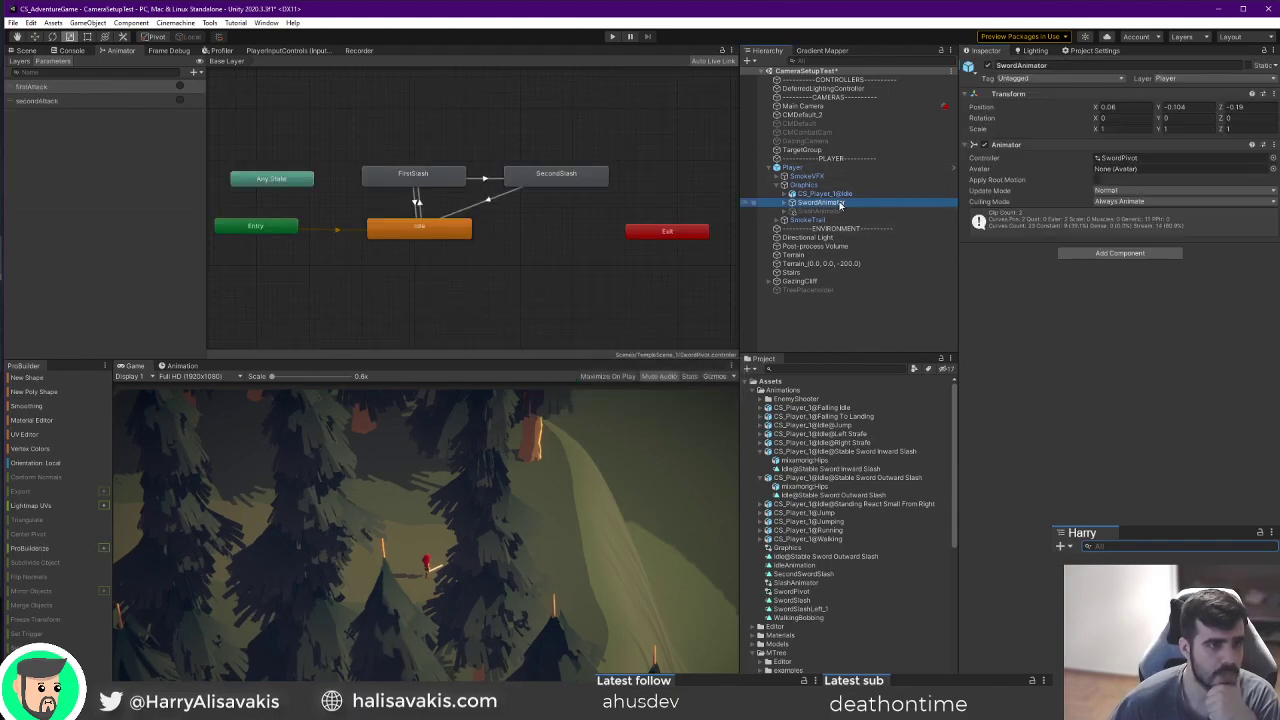
left_click(487, 182)
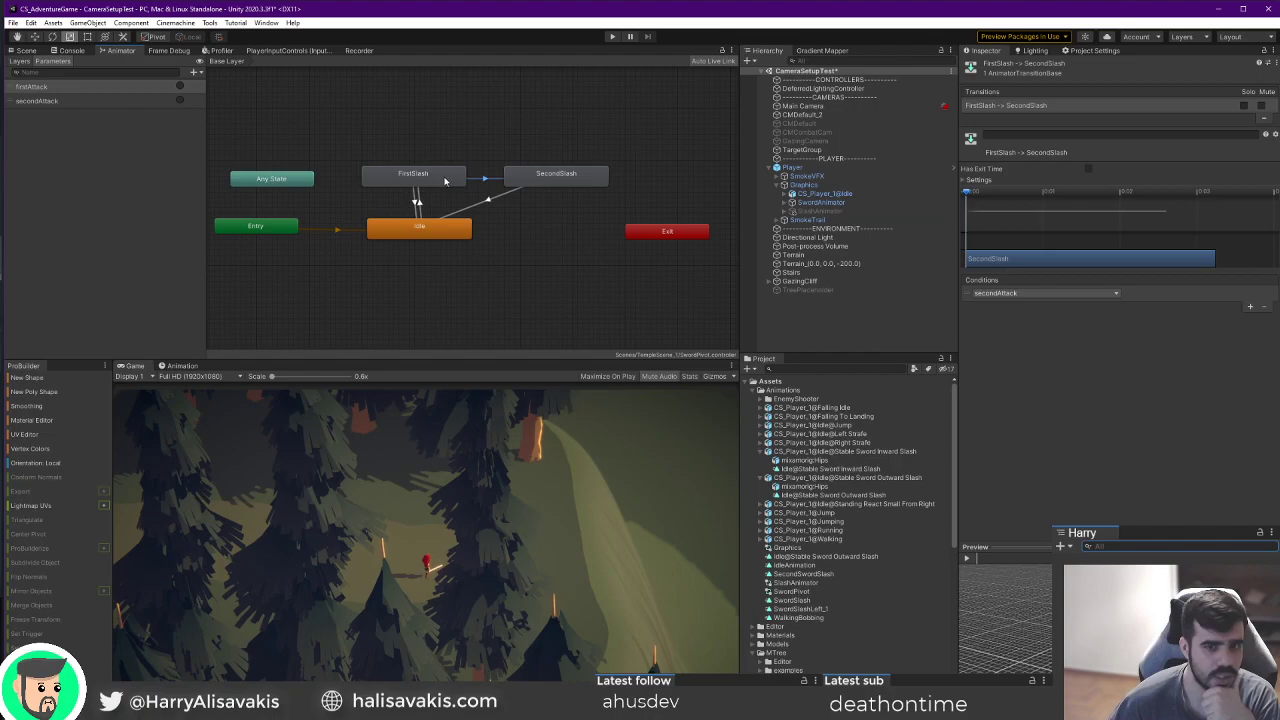
left_click(966, 180)
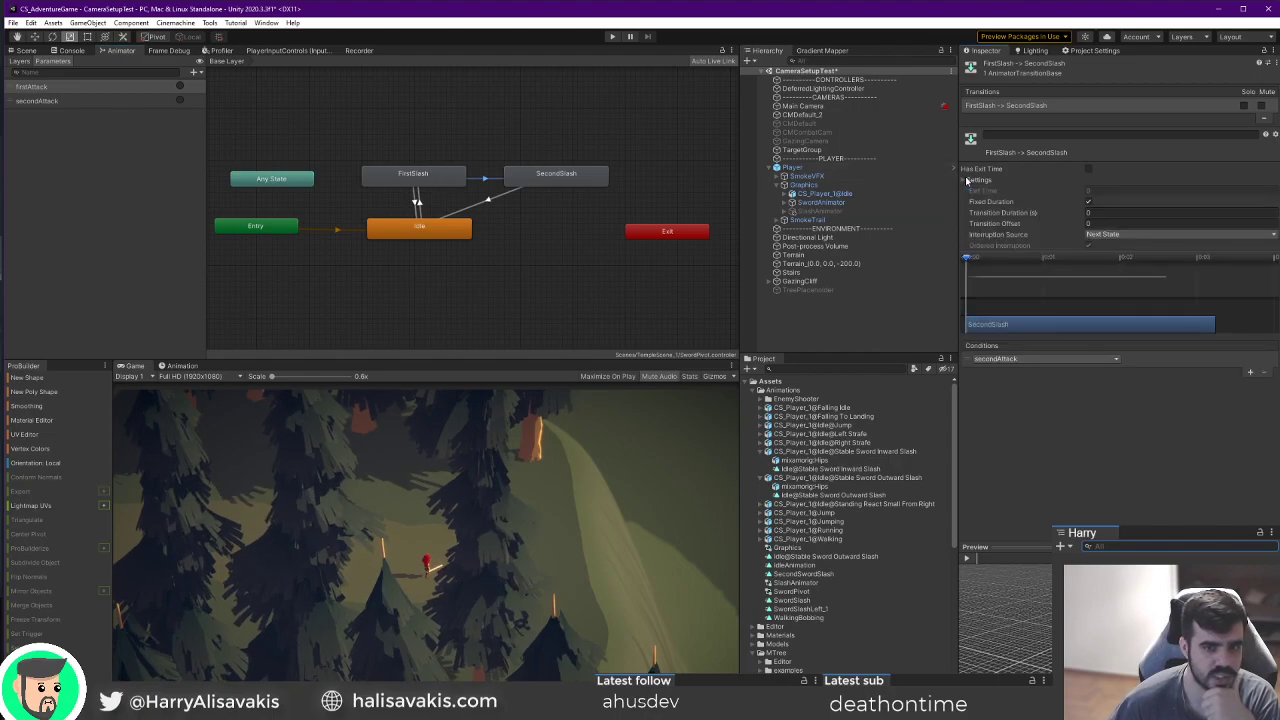
left_click(966, 180)
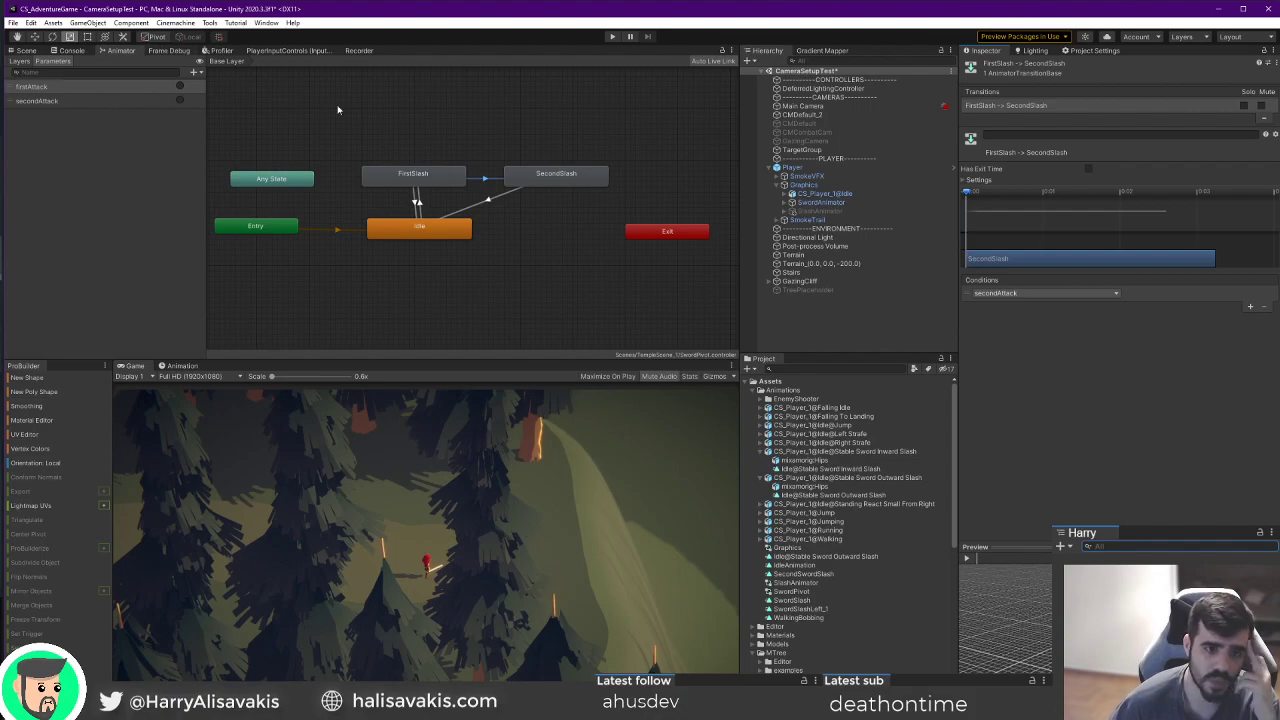
Play-test repeated attacks, standing and moving, while watching CS_Player_1@Idle's Animator graph, and inspect the SlashLeft to SlashRight transition.
left_click(836, 195)
left_click(609, 36)
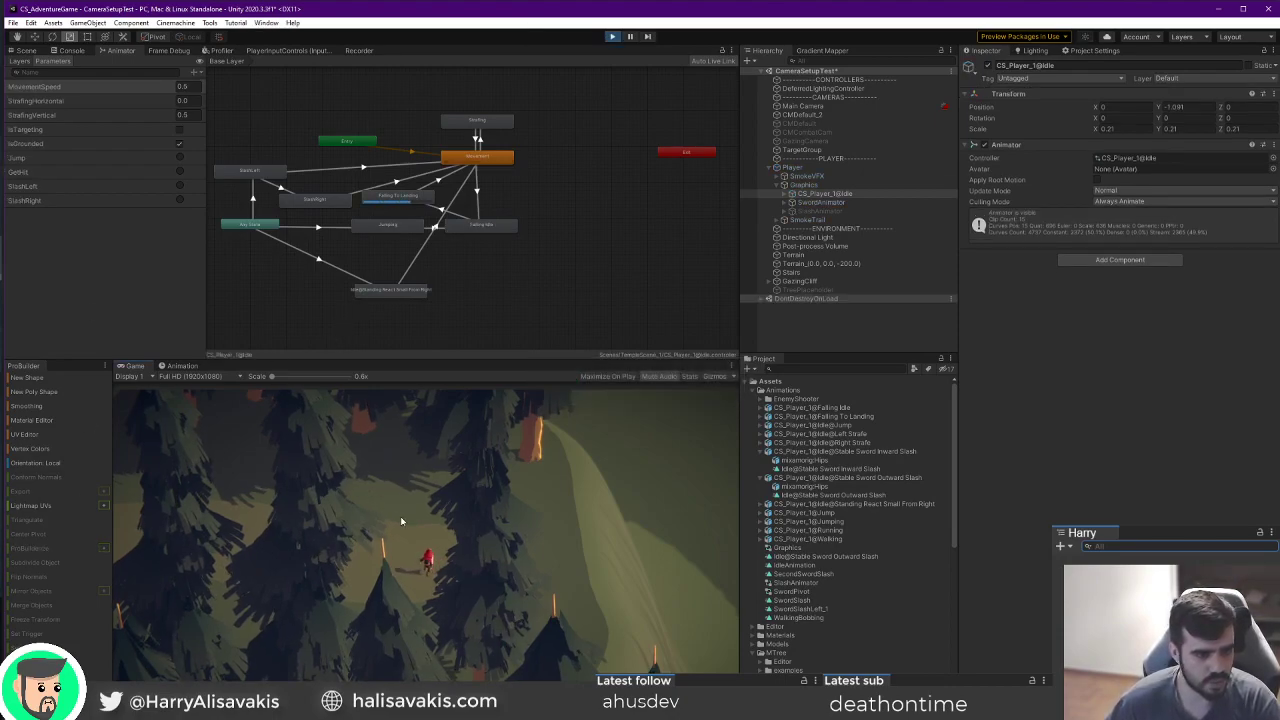
left_click(401, 521)
left_click(401, 521)
left_click(401, 521)
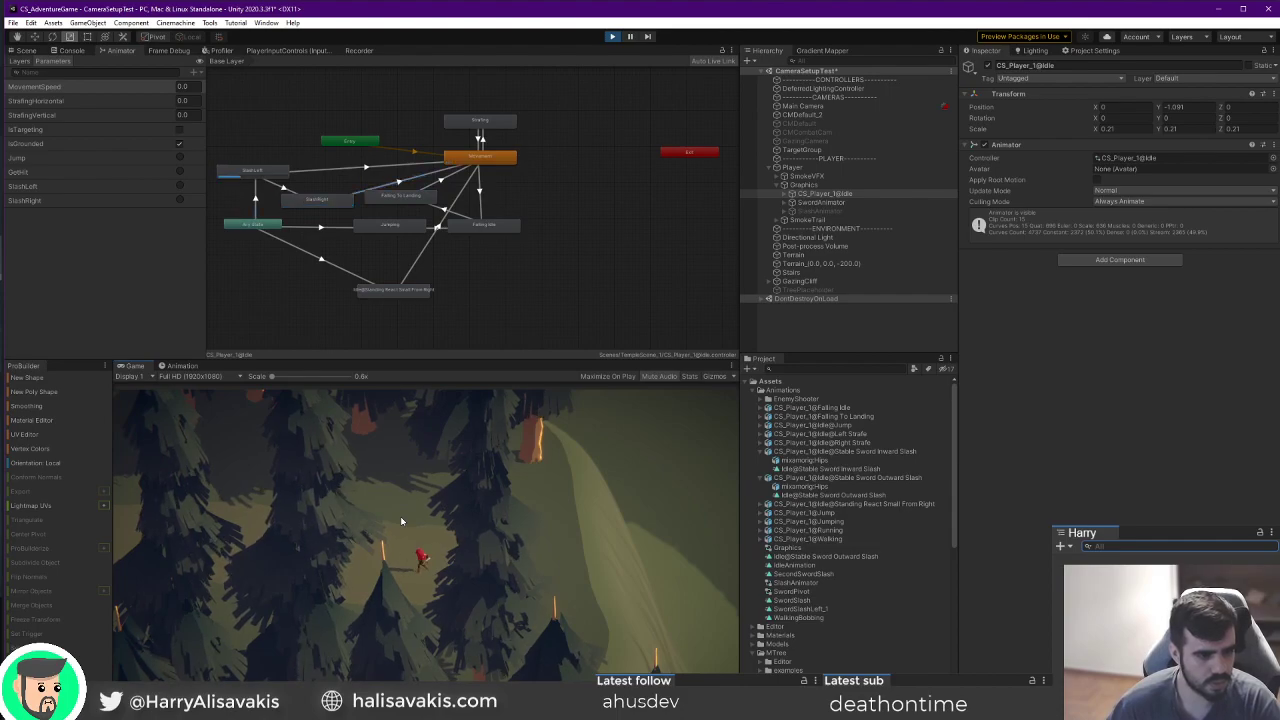
left_click(401, 521)
left_click(401, 521)
left_click(401, 521)
left_click(401, 521)
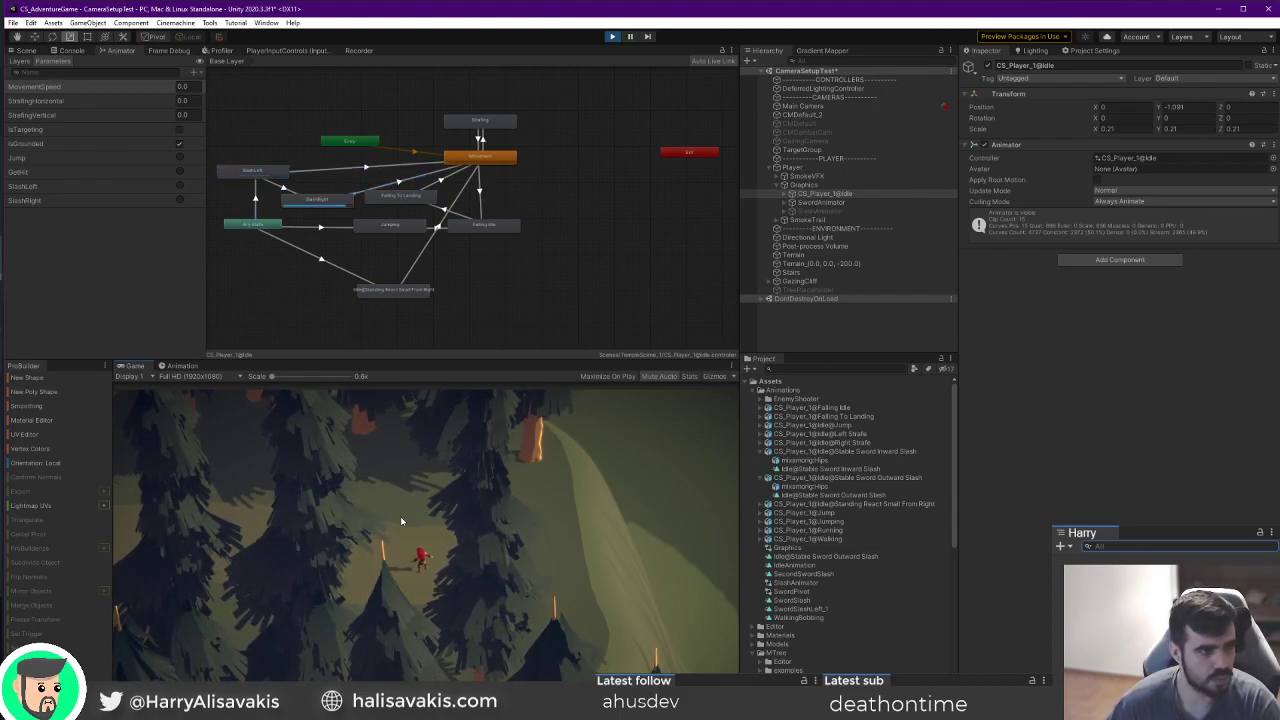
left_click(401, 520)
left_click(401, 520)
left_click(401, 521)
left_click(401, 521)
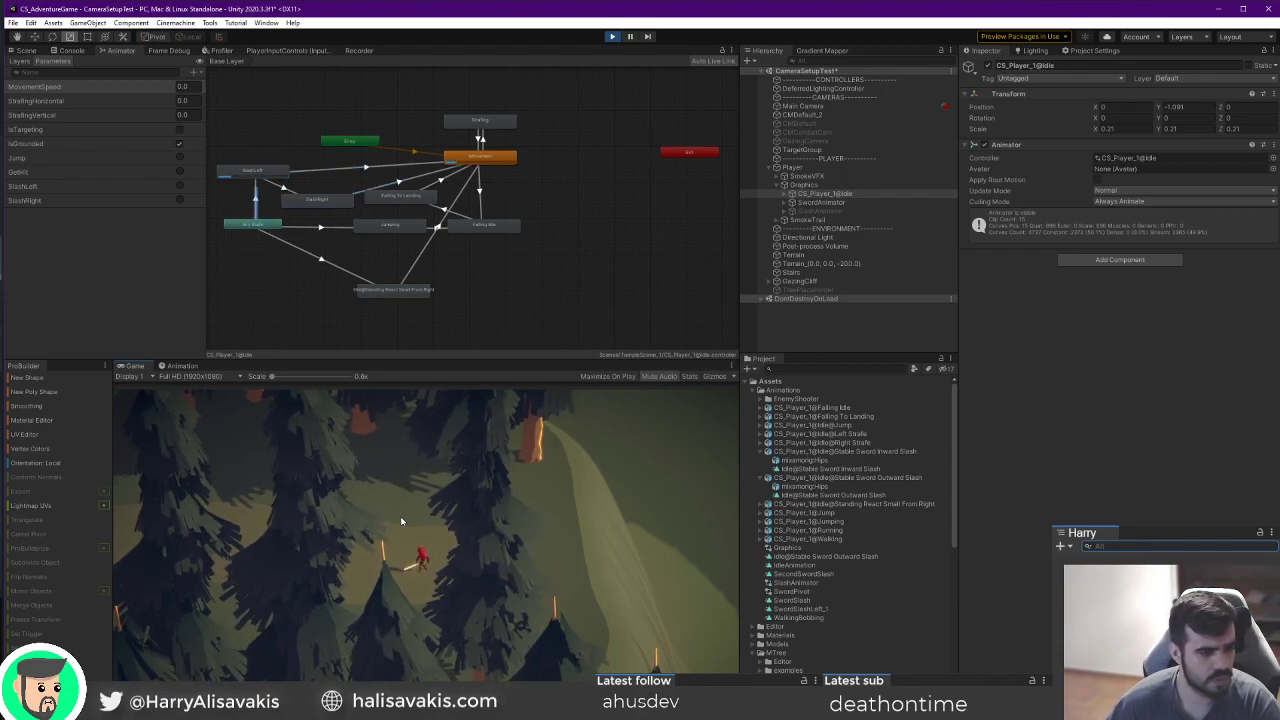
left_click(401, 521)
left_click(401, 521)
left_click(401, 521)
left_click(401, 521)
left_click(401, 521)
left_click(401, 521)
left_click(401, 521)
left_click(401, 521)
left_click(401, 521)
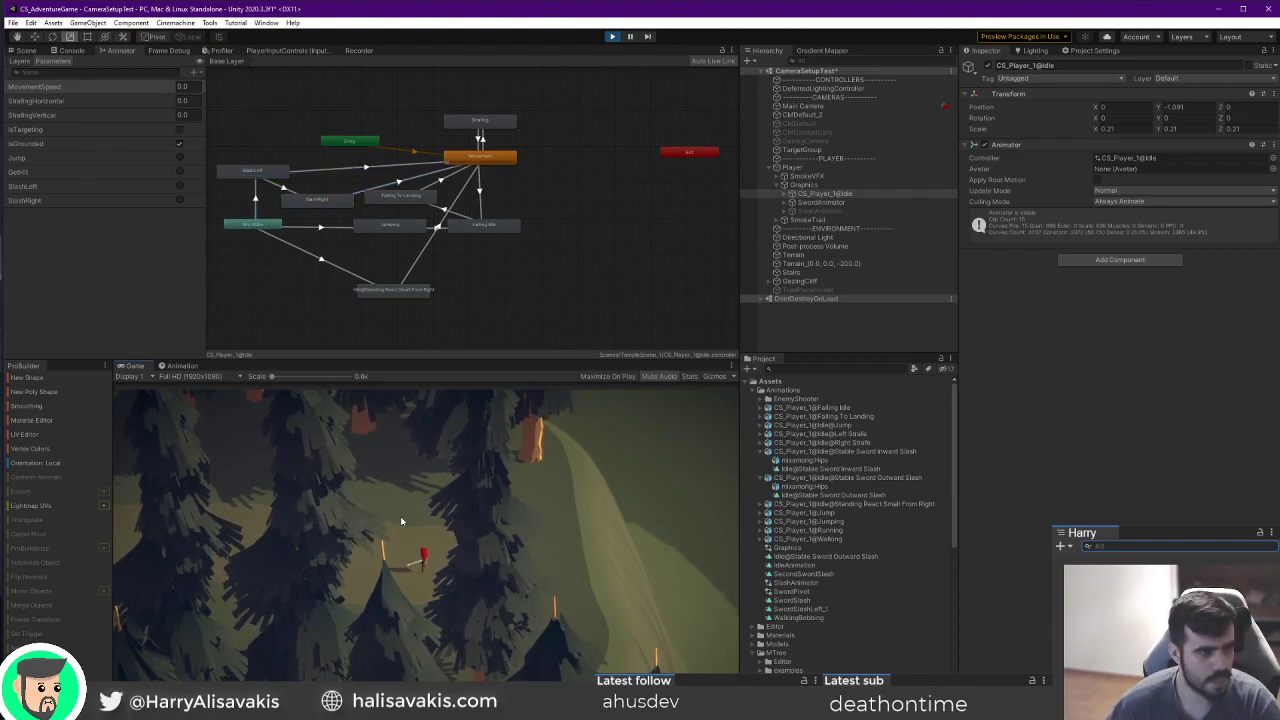
left_click(401, 521)
left_click(401, 521)
left_click(400, 516)
left_click(401, 521)
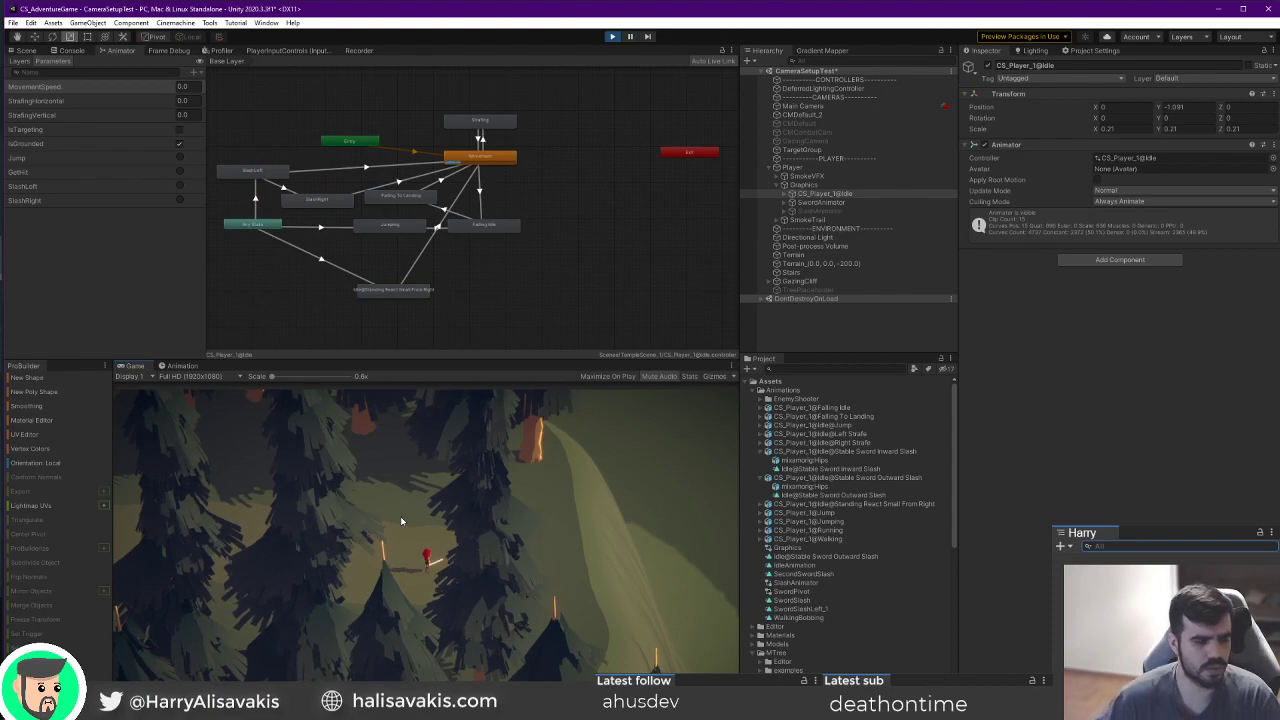
left_click(401, 521)
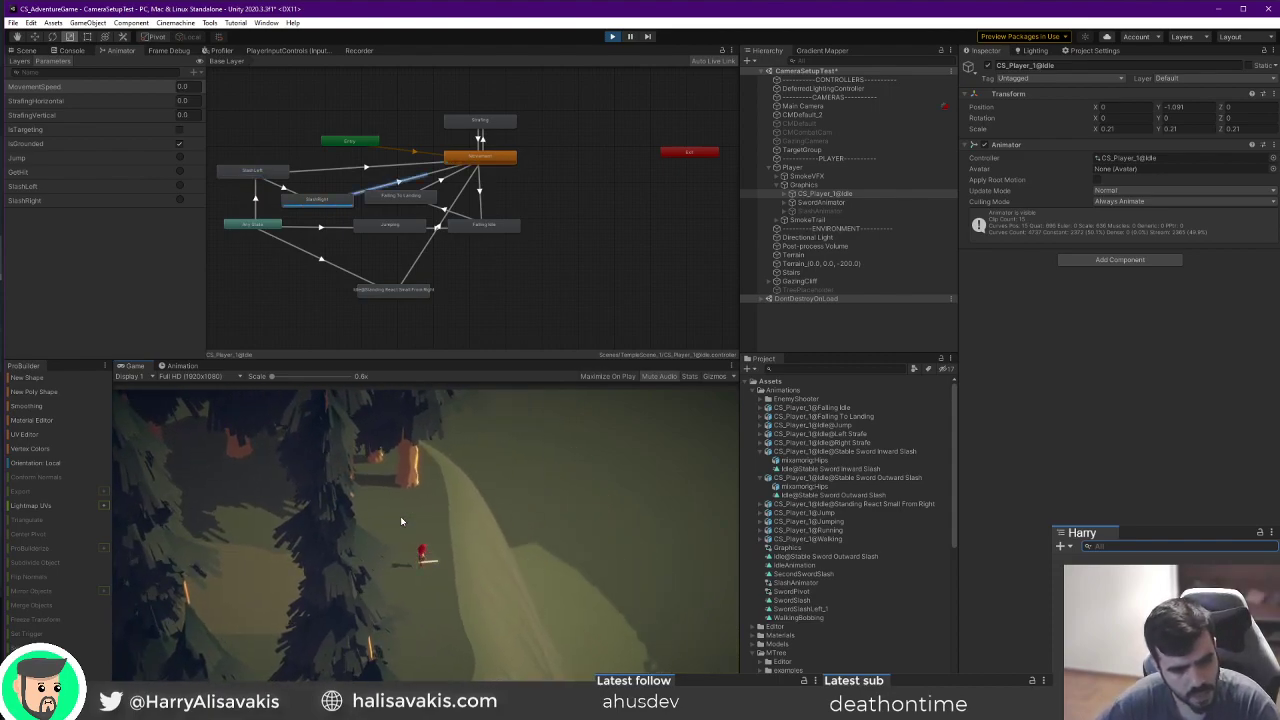
left_click(401, 521)
left_click(401, 521)
left_click(401, 521)
left_click(401, 521)
left_click(401, 521)
left_click(401, 521)
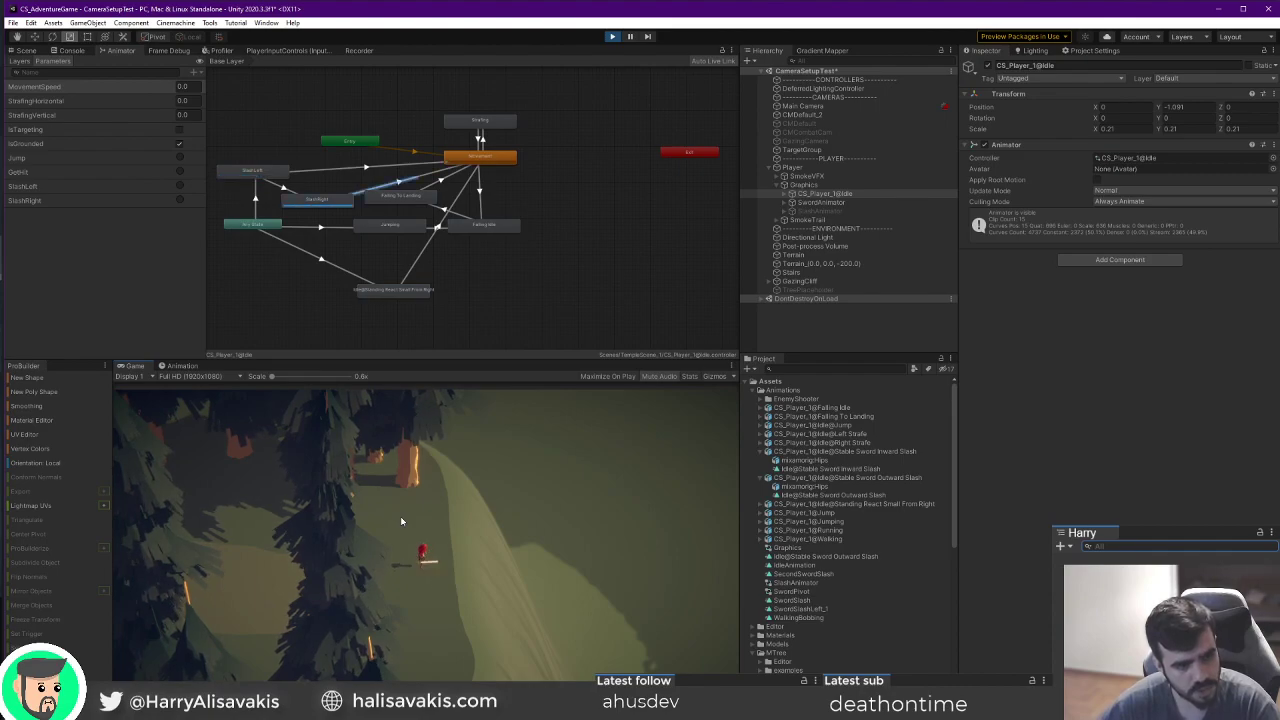
left_click(401, 518)
key("w")
key("a")
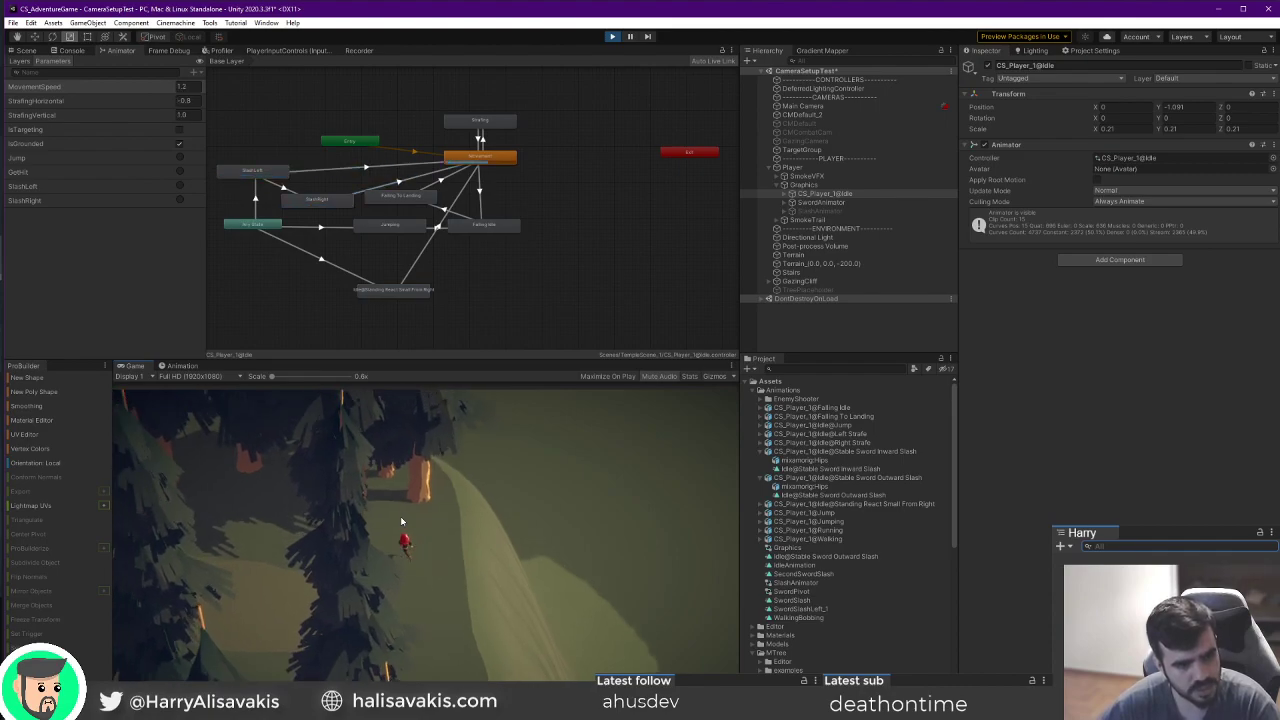
key("d")
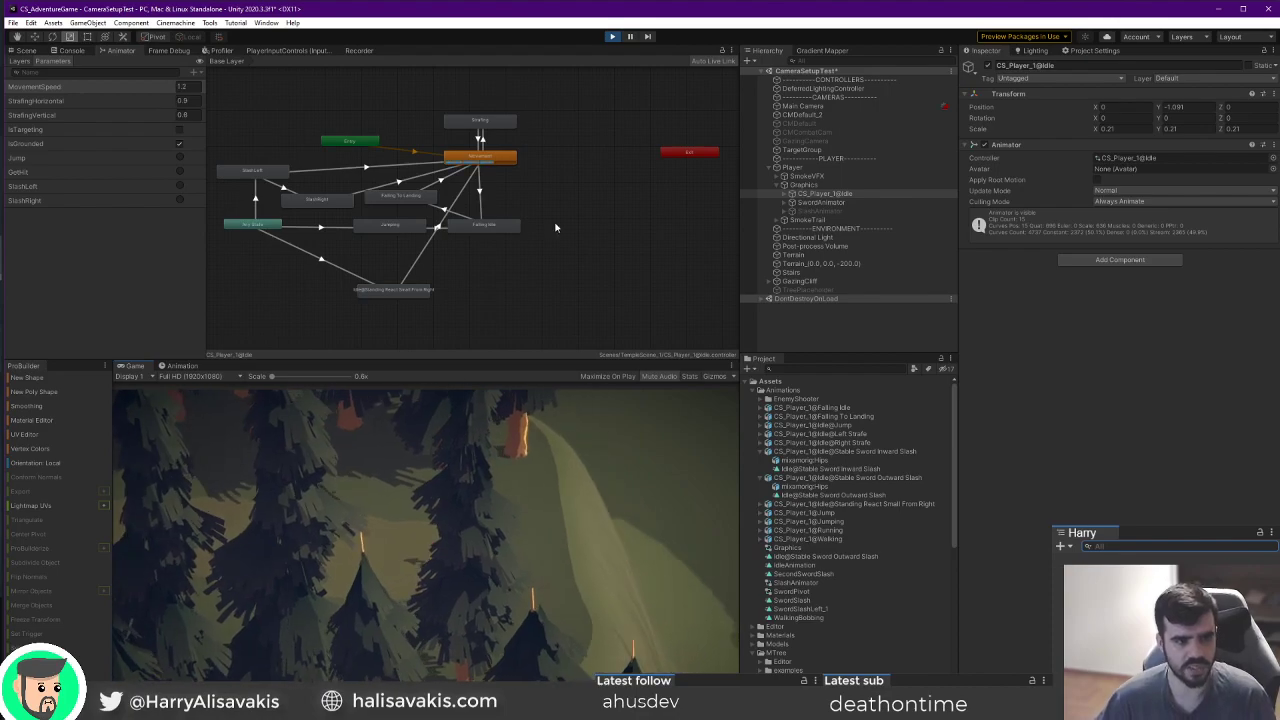
key("ctrl+p")
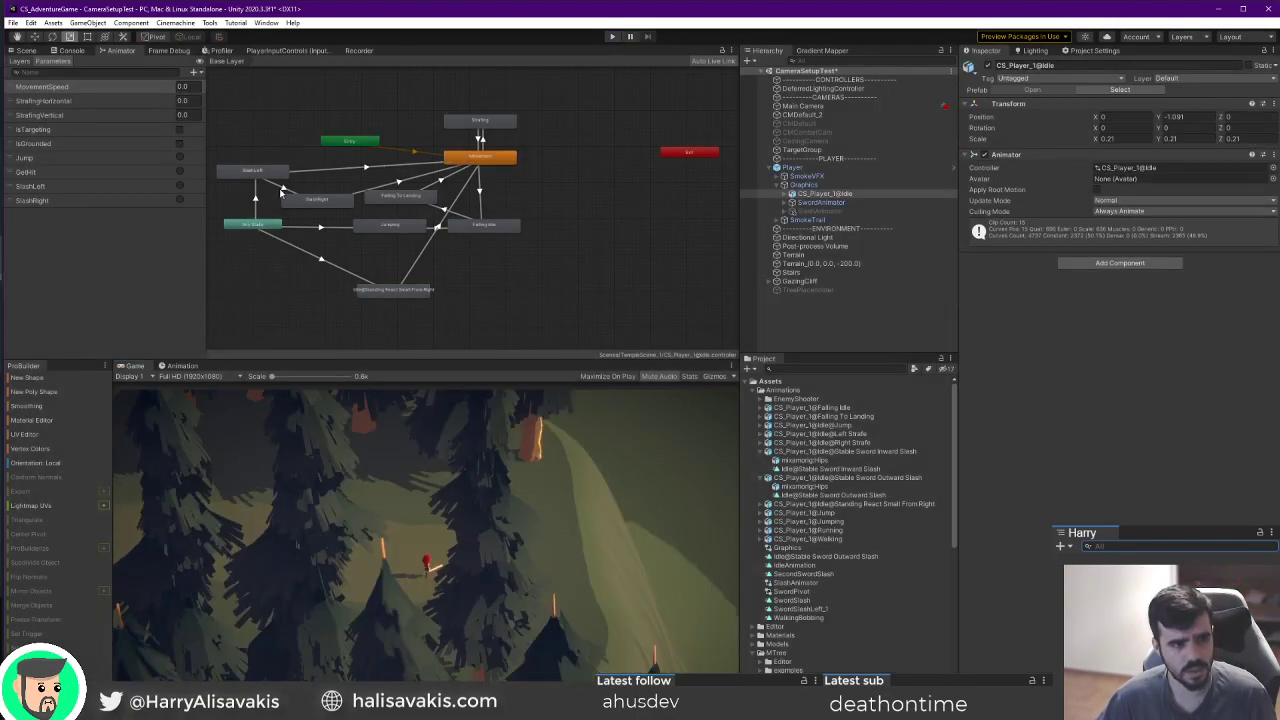
left_click(282, 193)
middle_click_drag(375, 200, 492, 186)
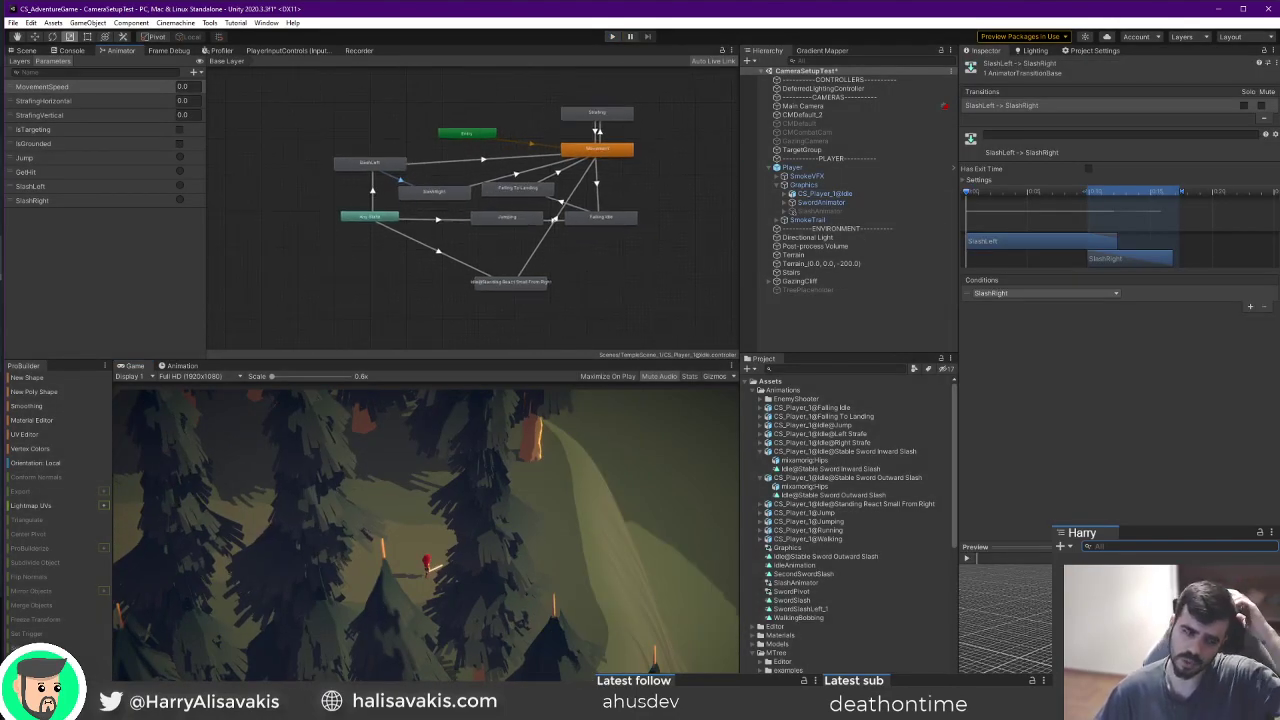
Comment out the graphicsAnimator.Play("SlashRight", 0) call in PlayerInput.cs and paste a copy of the graphicsAnimator.SetTrigger("SlashLeft") line below it.
key("alt+Tab")
left_click(789, 270)
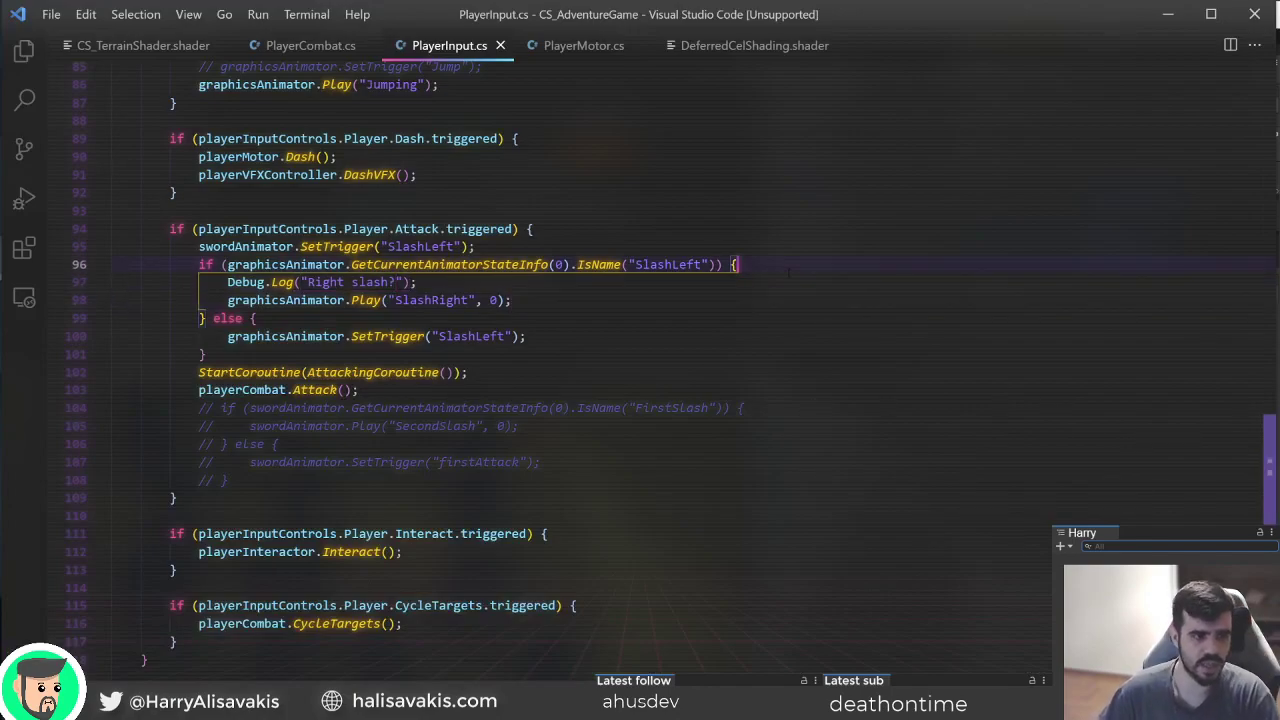
key("Down")
key("Down")
key("Up")
key("shift+Home")
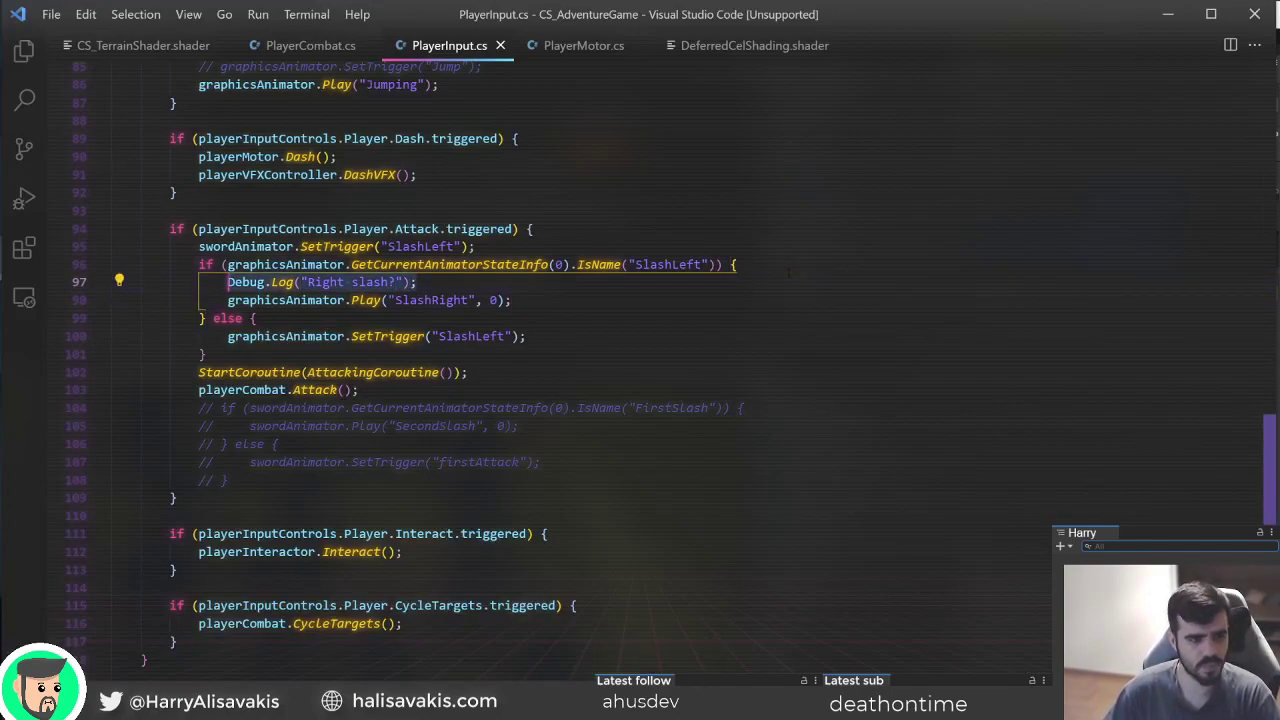
key("Down")
key("Down")
key("Down")
key("End")
key("shift+Home")
key("ctrl+c")
key("Up")
key("Up")
key("shift+End")
key("ctrl+slash")
key("End")
key("Return")
key("ctrl+v")
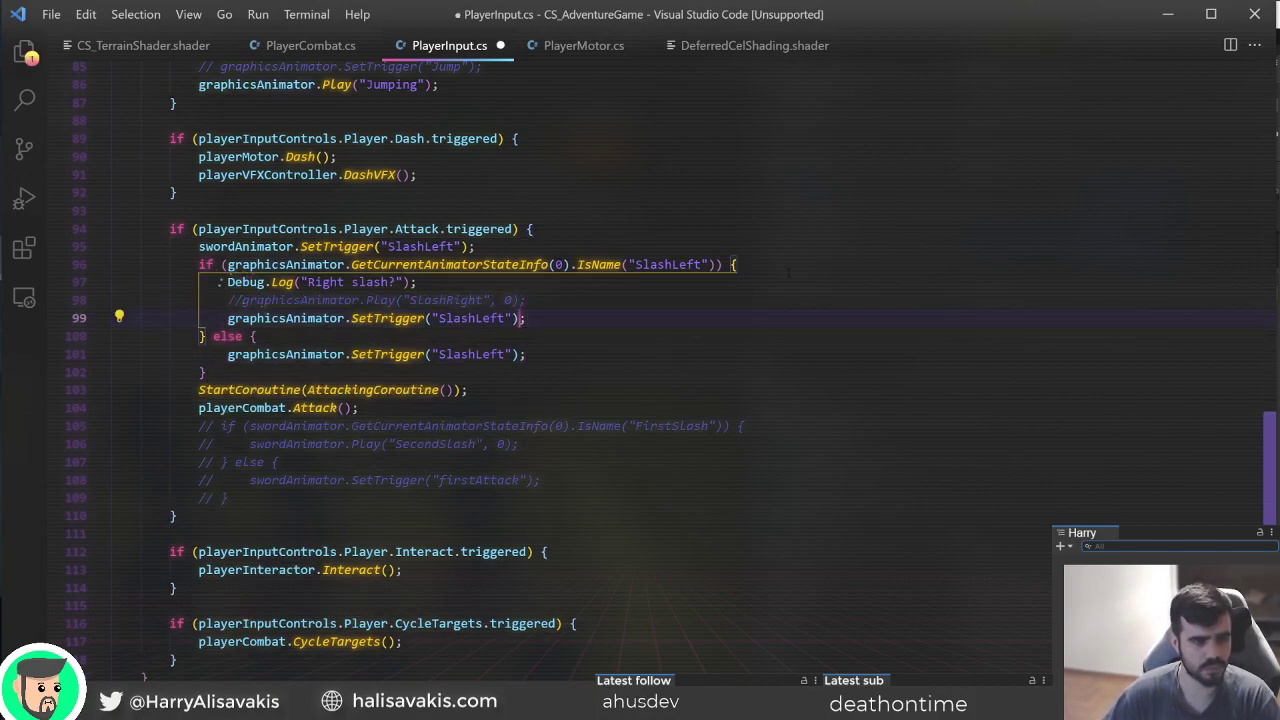
Change the trigger name in the pasted SetTrigger call to SlashRight.
key("Left")
key("Left")
key("Left")
key("BackSpace")
key("BackSpace")
key("BackSpace")
key("BackSpace")
type("Right")
Try removing the Debug.Log line from the SlashLeft branch, save the script, and undo the removal.
left_click(417, 282)
key("ctrl+shift+k")
key("ctrl+s")
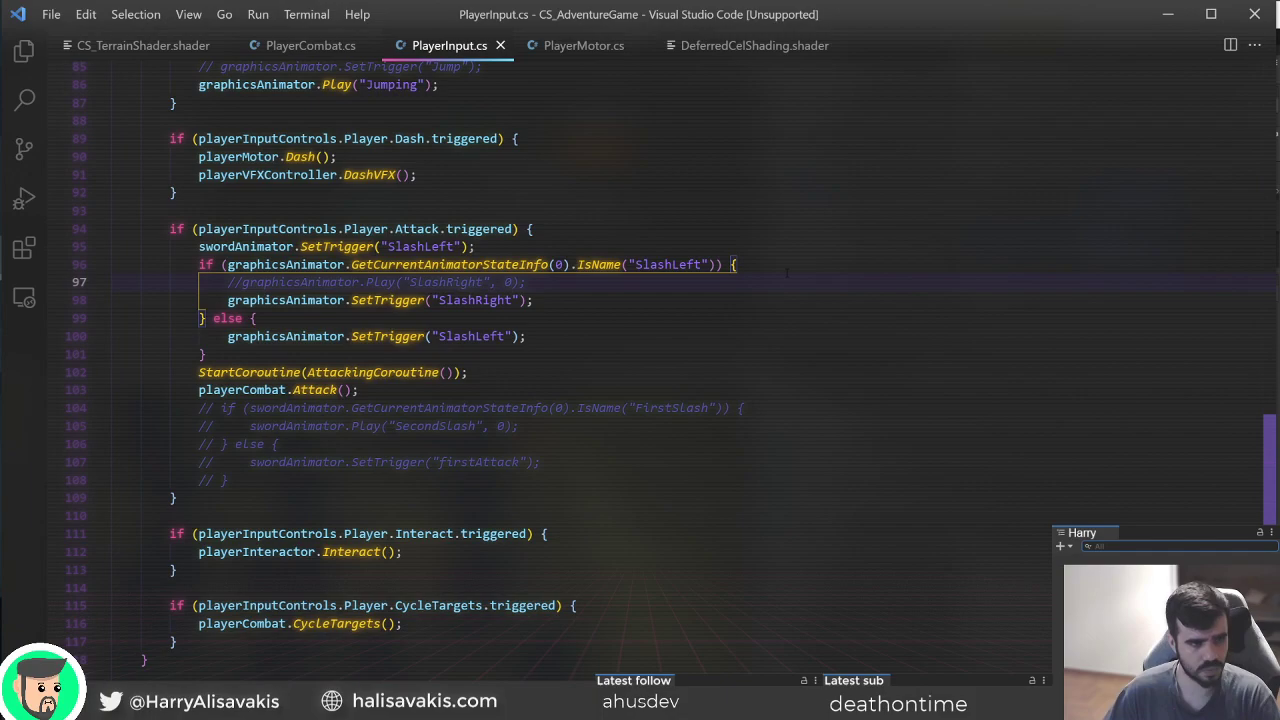
key("ctrl+z")
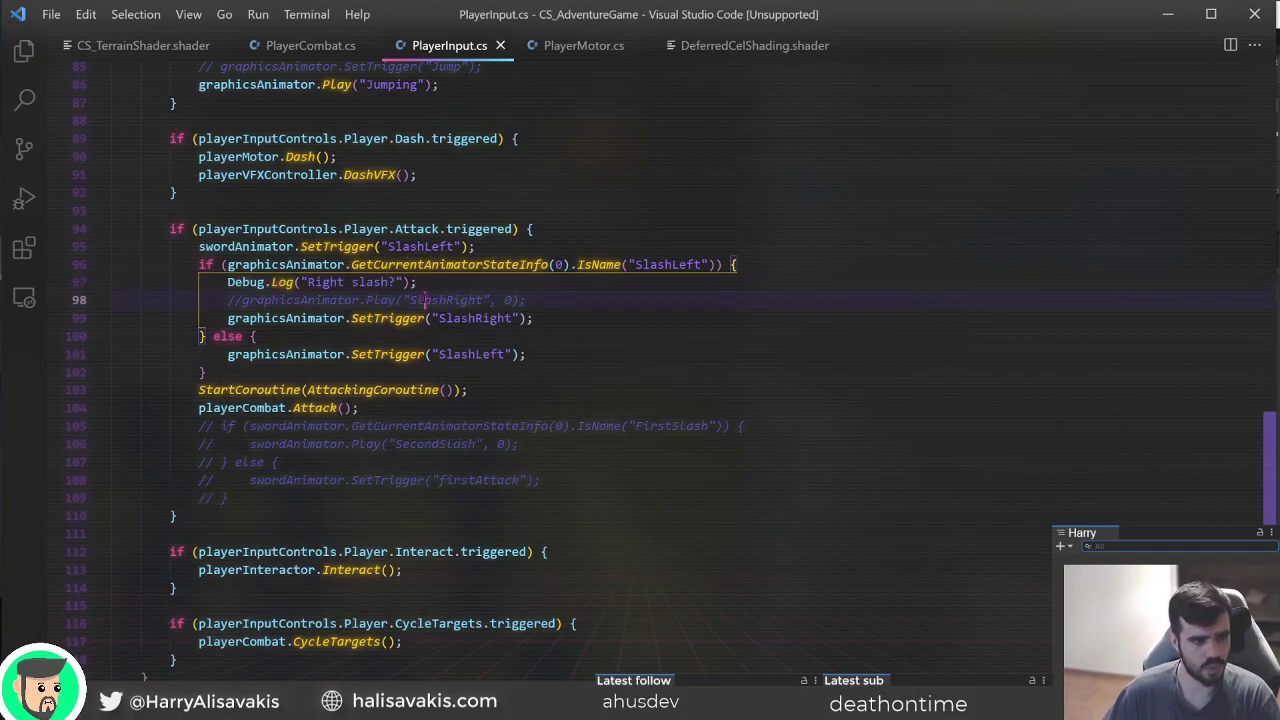
Switch to Unity, check the Console log, show the Scene view, and play-test the slash attacks.
key("alt+Tab")
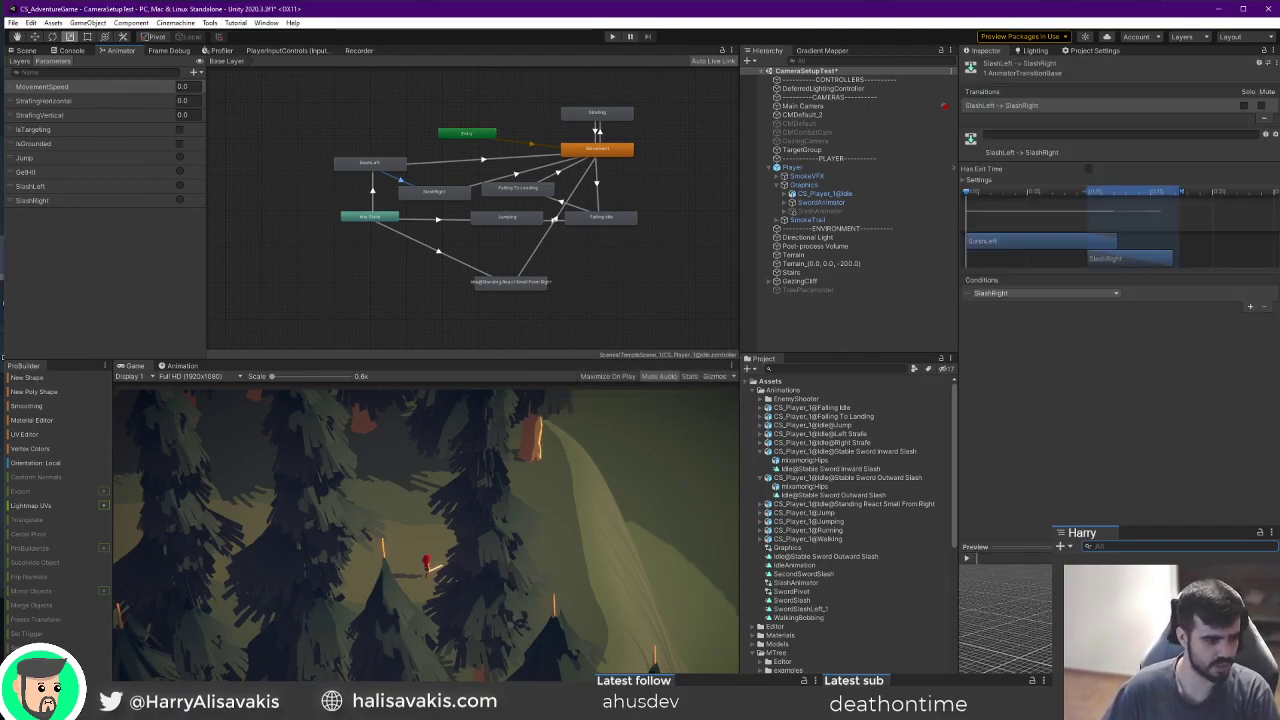
left_click(72, 50)
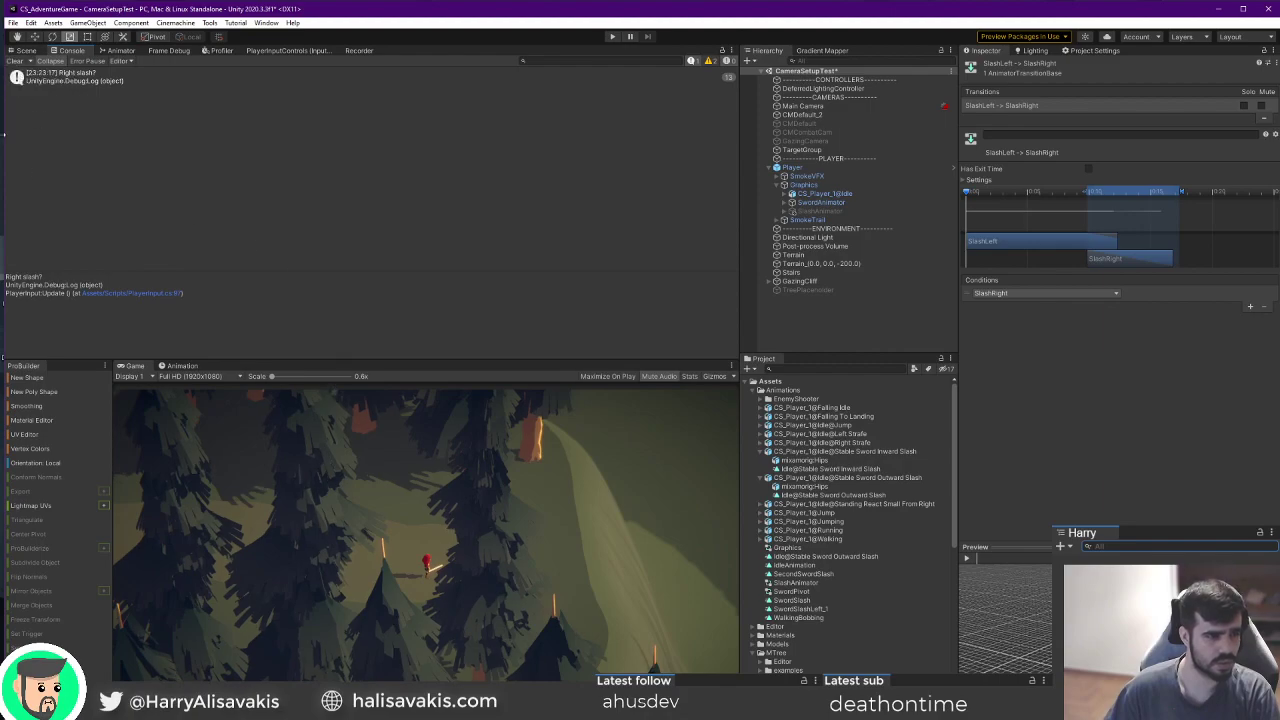
left_click(22, 51)
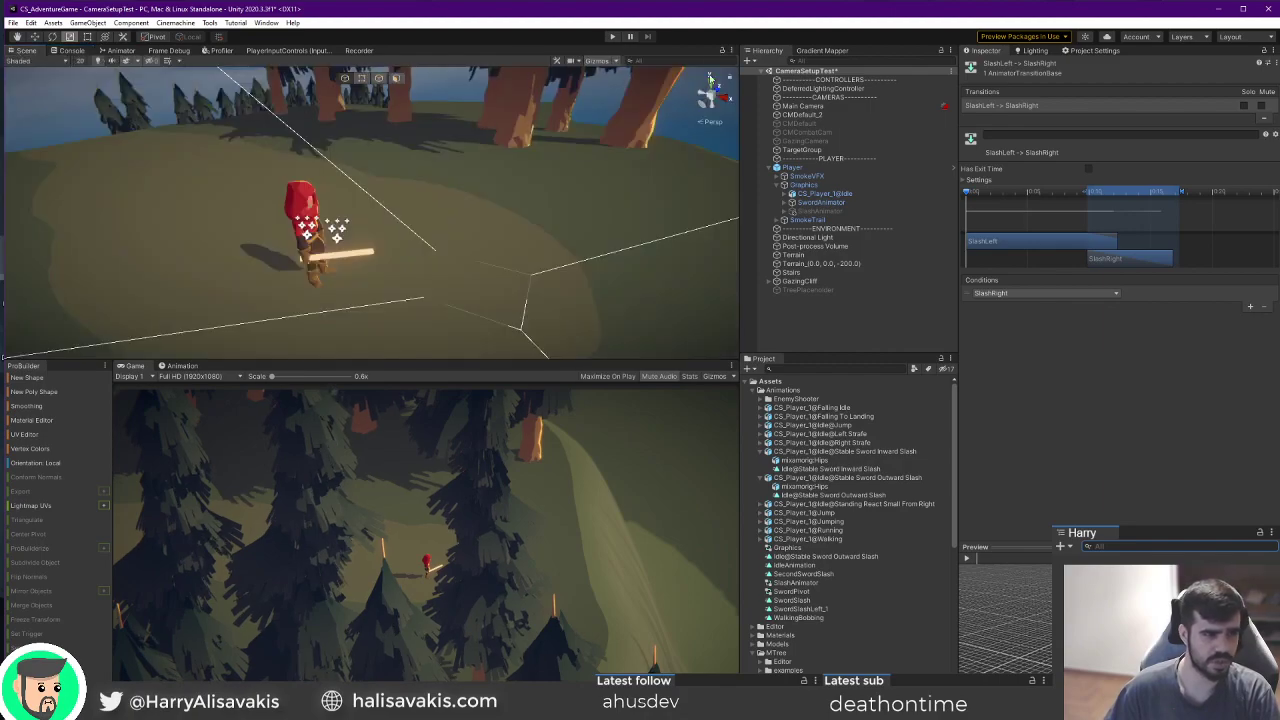
left_click(614, 37)
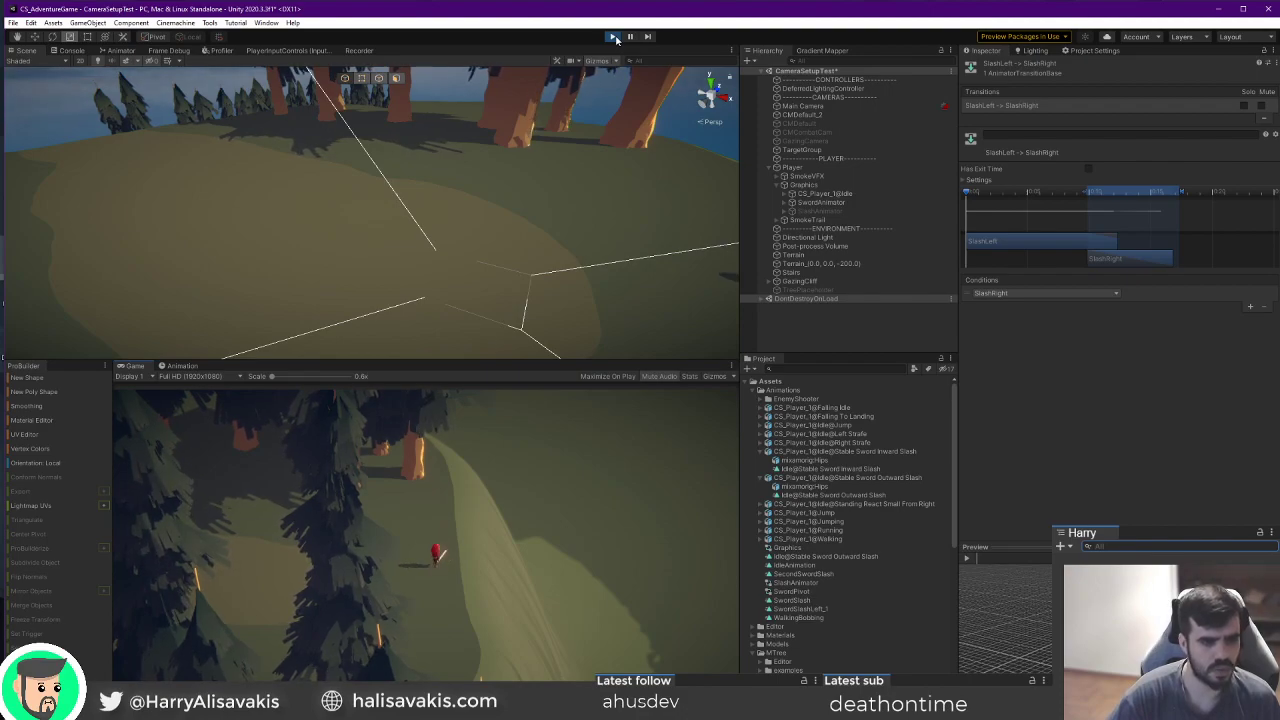
left_click(615, 38)
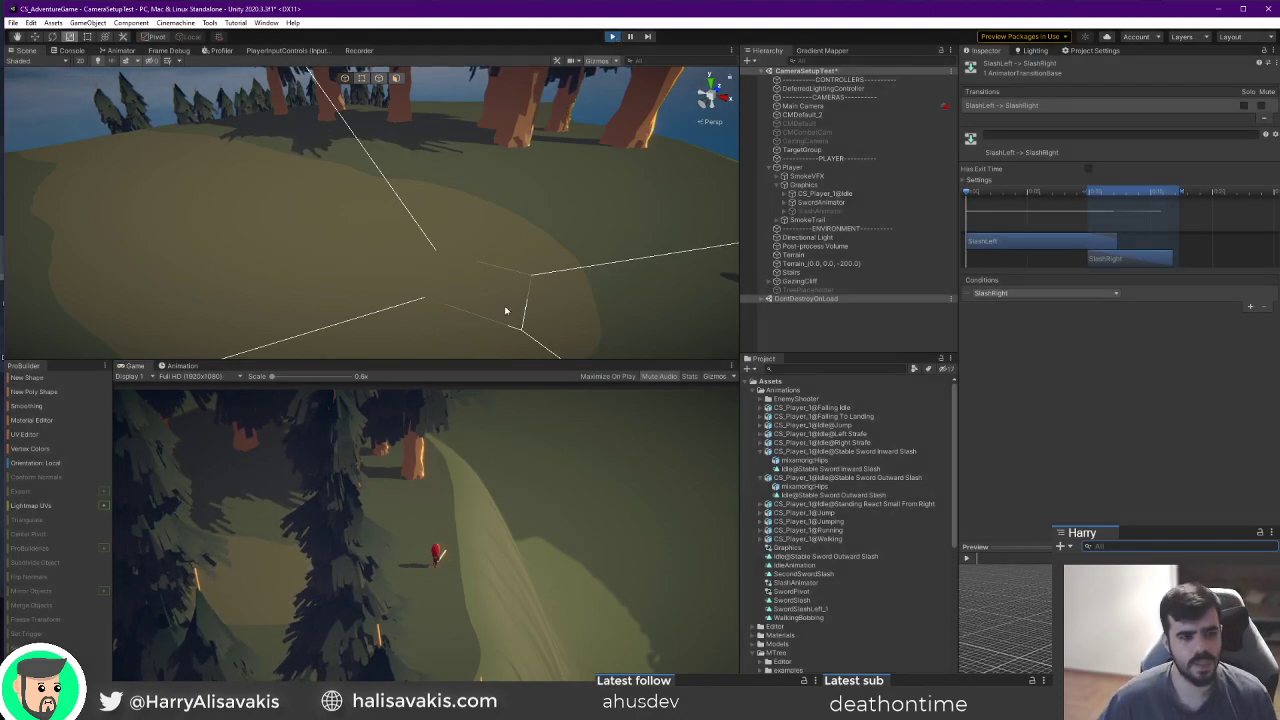
Return to PlayerInput.cs in Visual Studio Code and remove the Debug.Log("Right slash?") line from the SlashLeft branch.
key("alt+Tab")
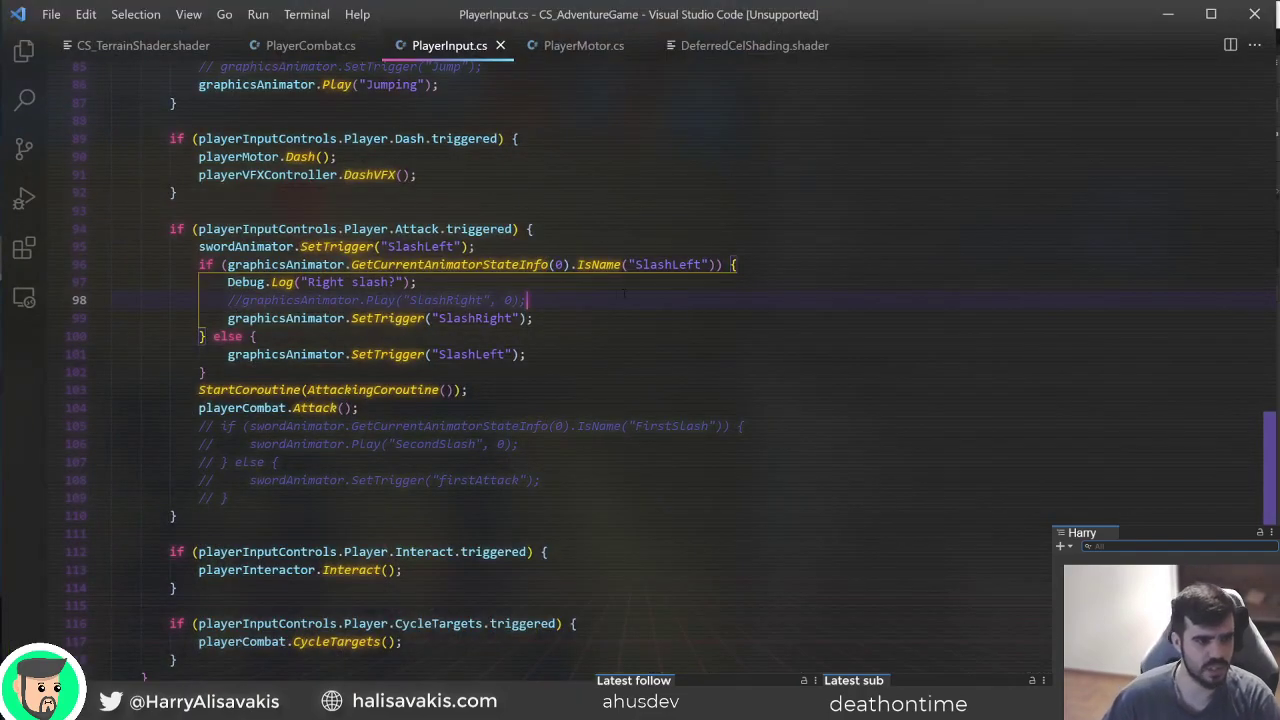
left_click(670, 284)
left_click(679, 265)
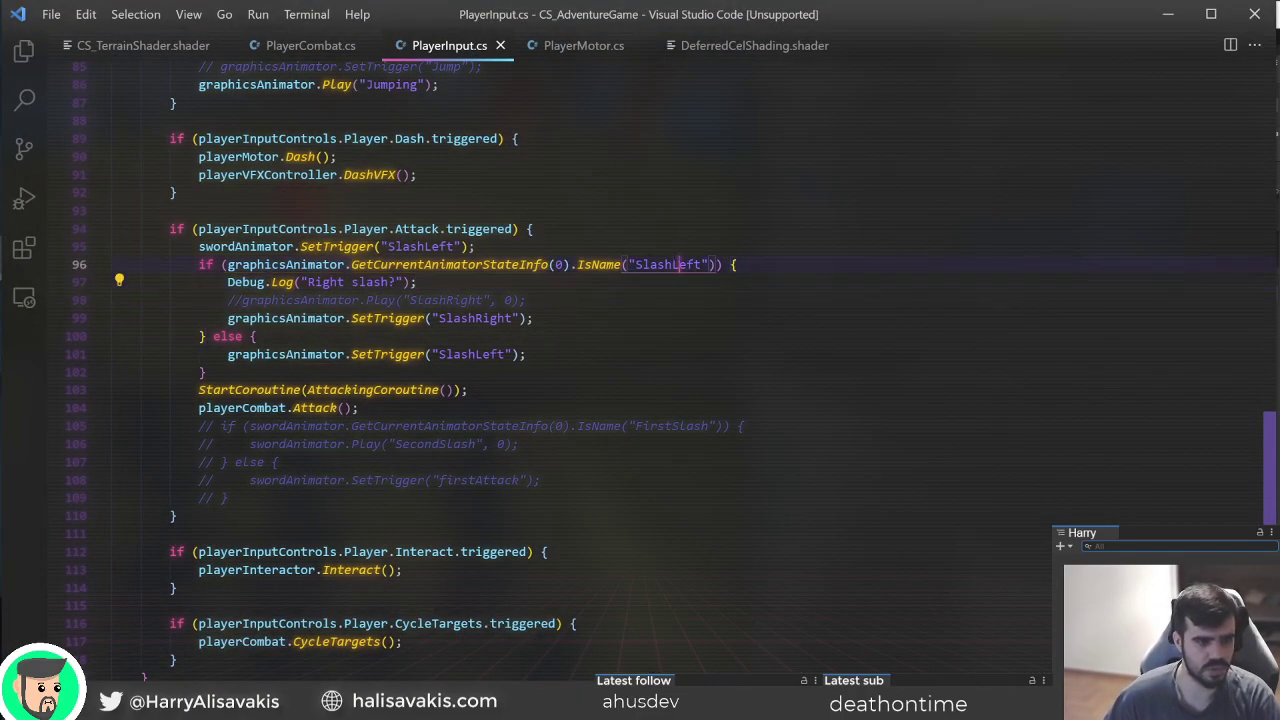
double_click(423, 266)
scroll(423, 266, "up", 5)
left_click(654, 516)
left_click_drag(603, 554, 603, 537)
left_click(600, 519)
left_click(536, 501)
left_click(610, 520)
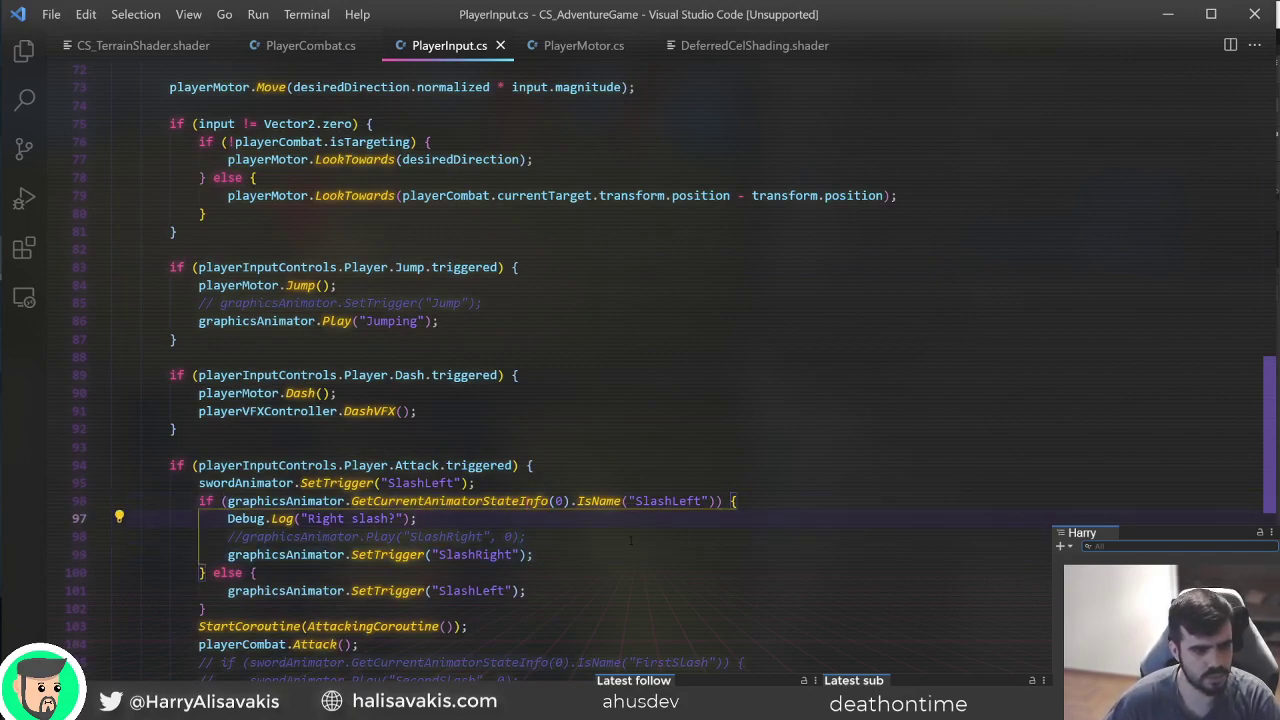
key("ctrl+shift+k")
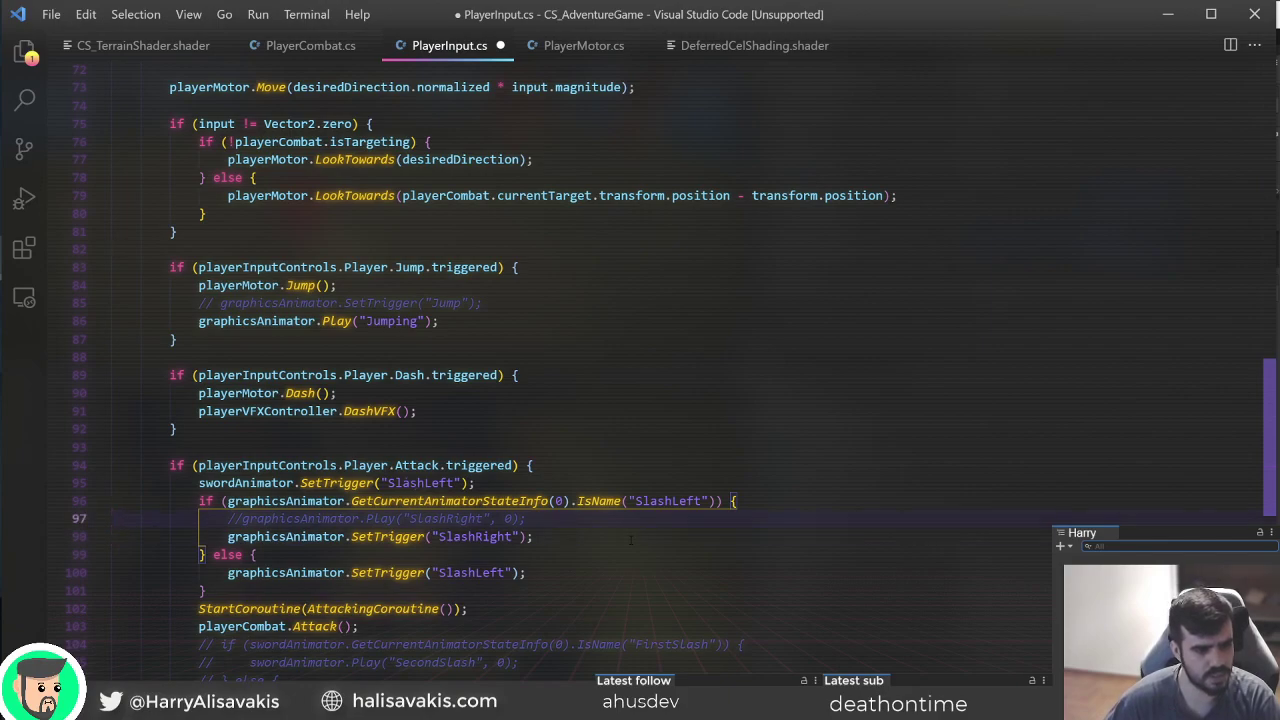
Uncomment graphicsAnimator.Play("SlashRight", 0), delete the SetTrigger("SlashRight") line below it, and save the script.
key("ctrl+slash")
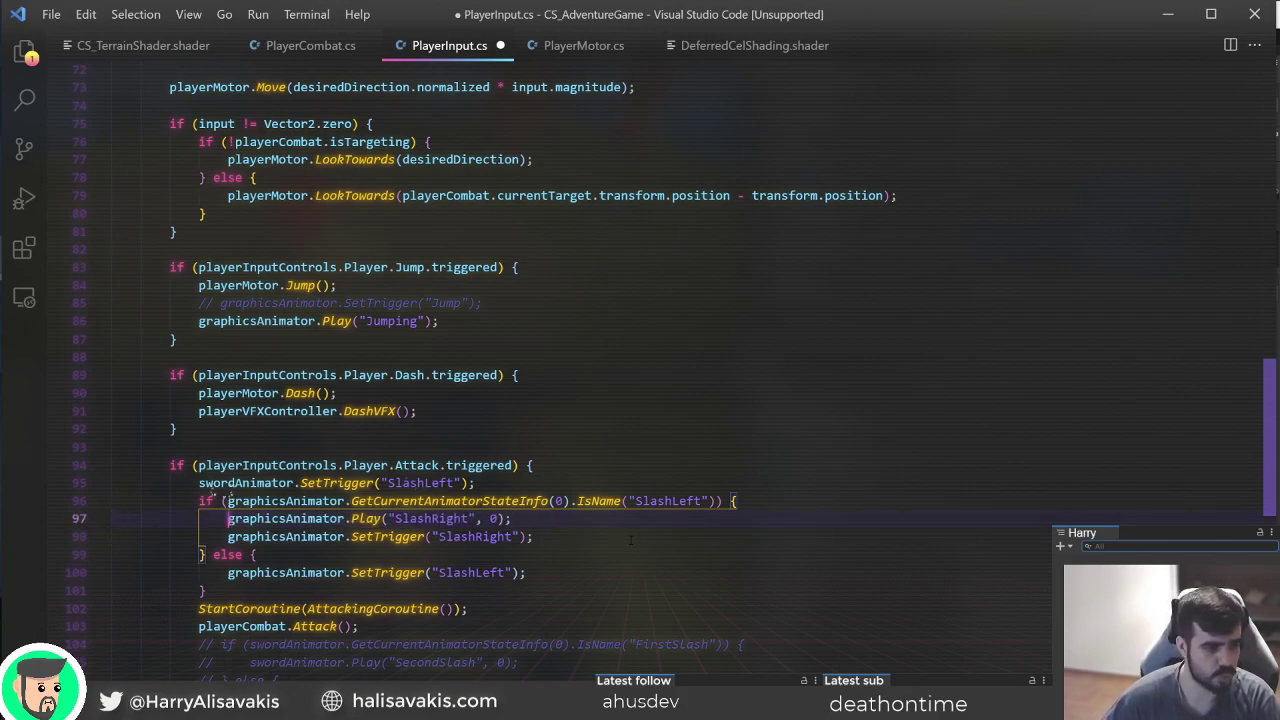
key("Down")
key("shift+End")
key("BackSpace")
key("BackSpace")
key("BackSpace")
key("BackSpace")
key("BackSpace")
key("ctrl+s")
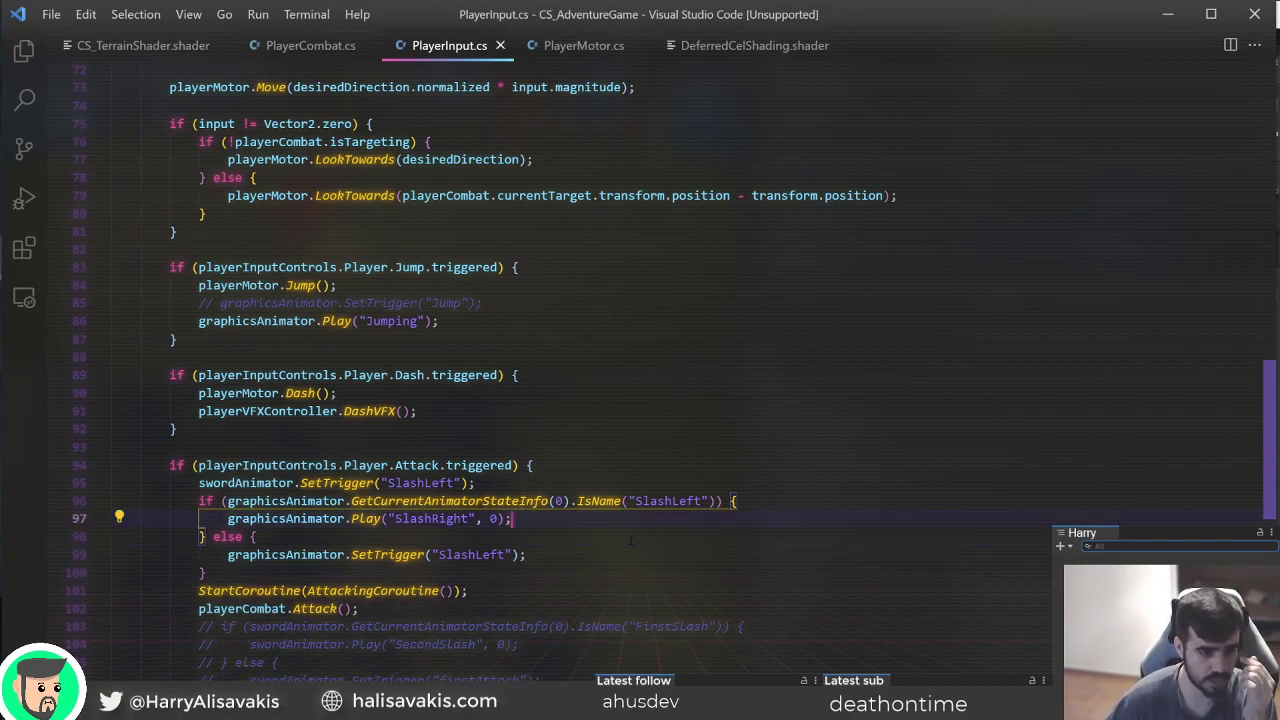
Add Debug.Log("???"); as the first line of the SlashLeft branch and save the script.
left_click(793, 503)
key("Return")
type("Debug.Log(\"\");")
type("???\");")
key("ctrl+s")
key("Down")
key("Down")
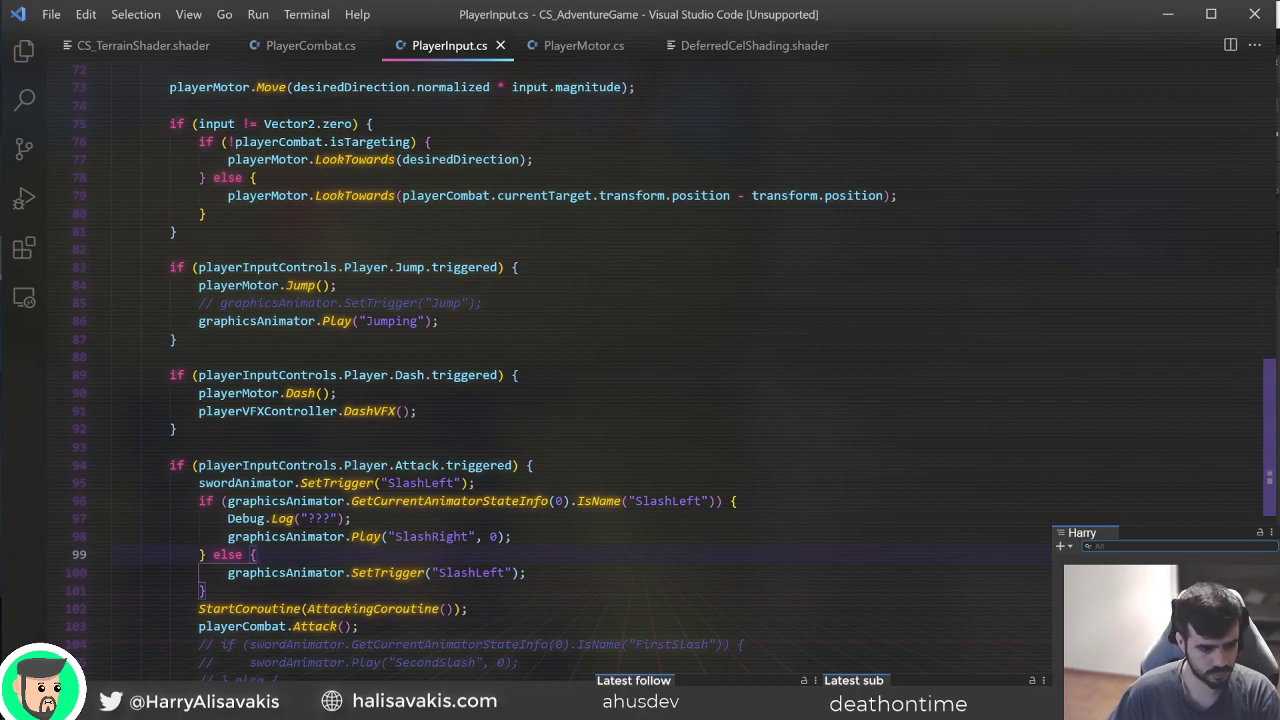
Switch to Unity, save the CameraSetupTest scene, and play-test the attacks.
key("alt+Tab")
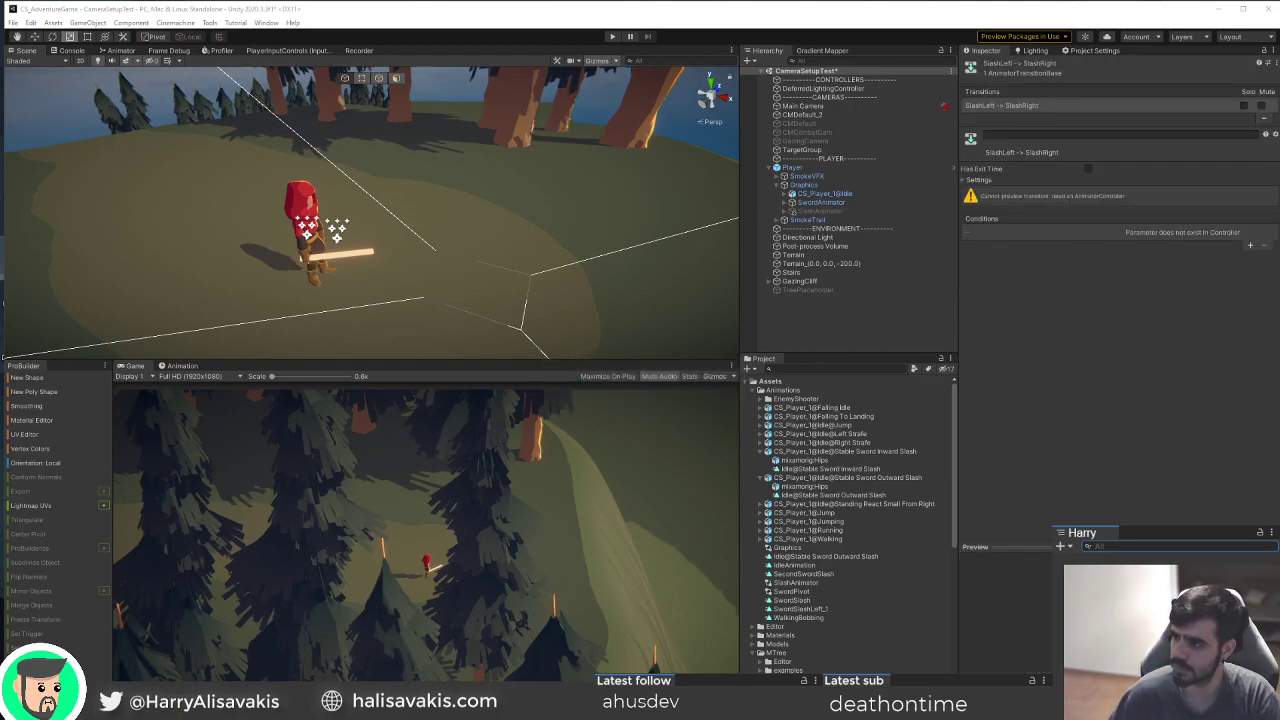
left_click(895, 8)
key("ctrl+s")
left_click(614, 37)
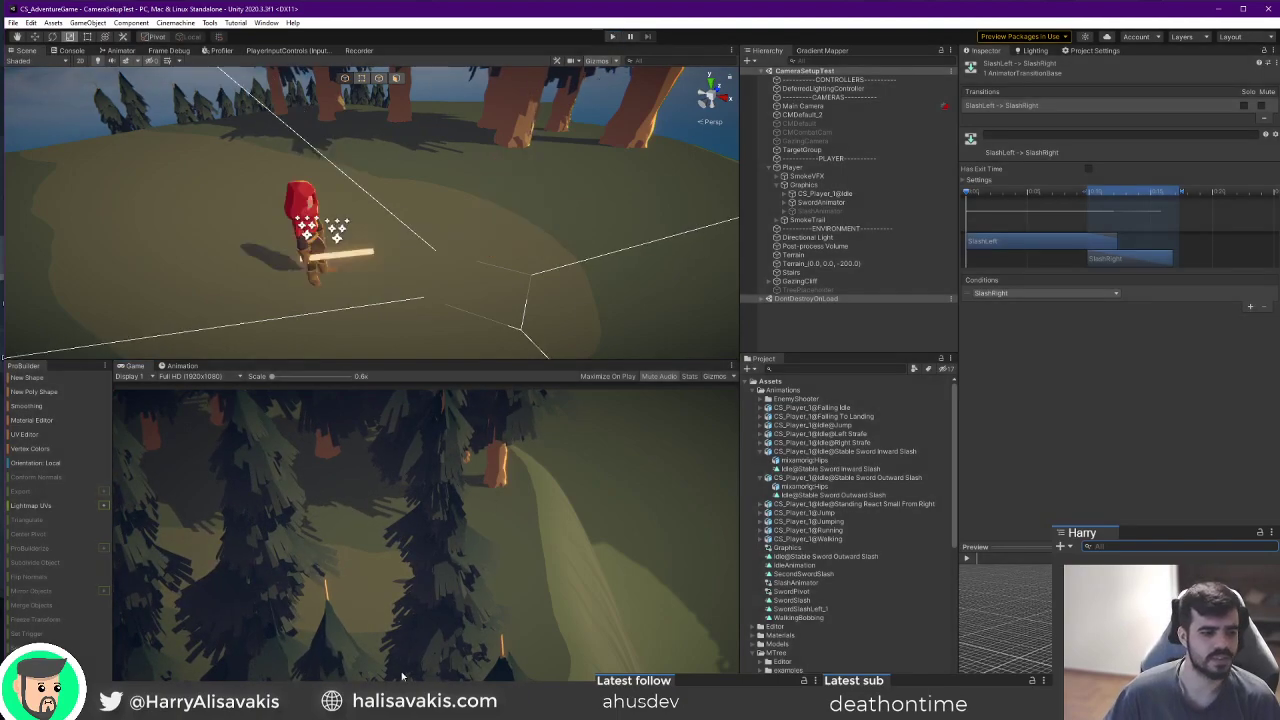
Return to PlayerInput.cs and examine the attack block alongside the AttackingCoroutine it starts.
key("alt+Tab")
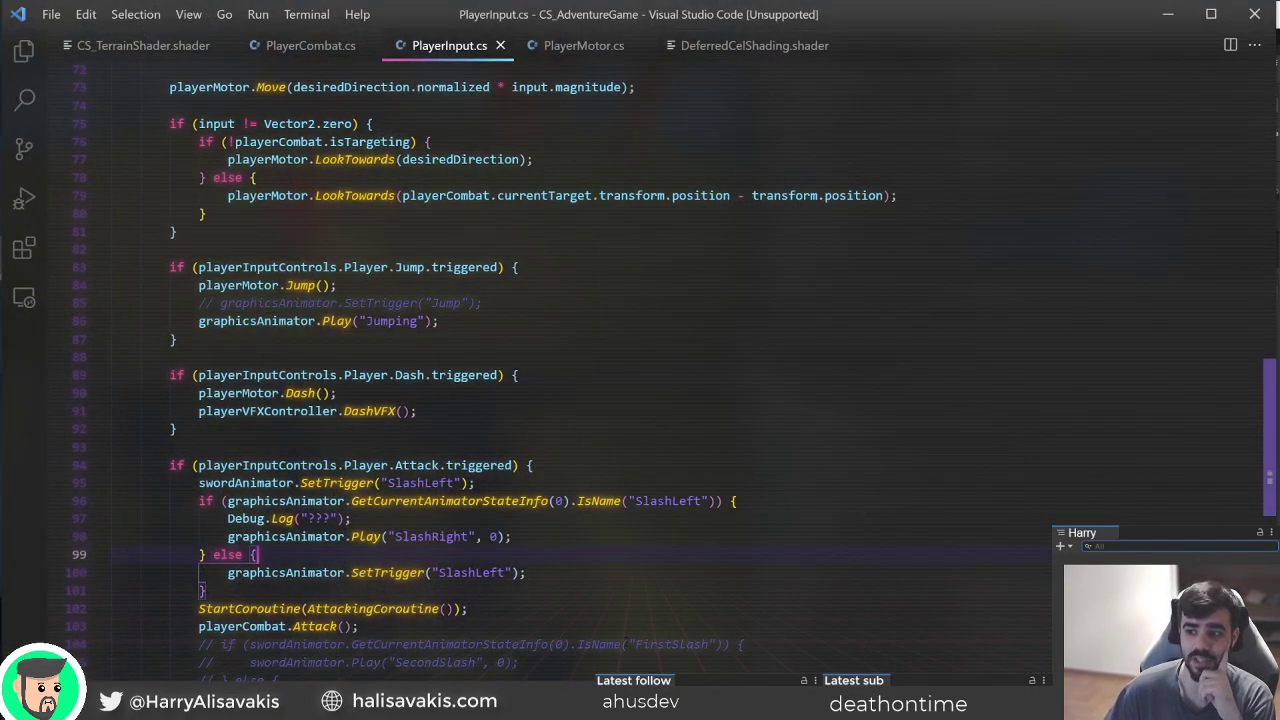
scroll(726, 545, "down", 4)
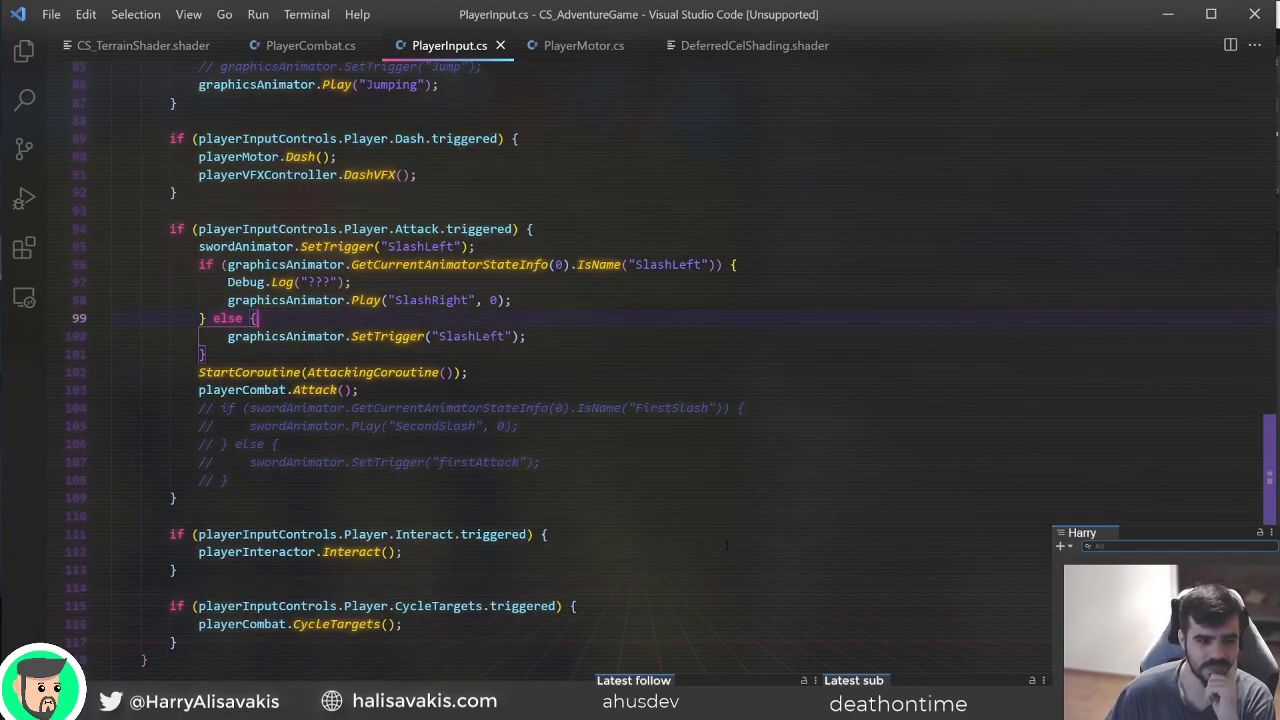
scroll(726, 545, "up", 1)
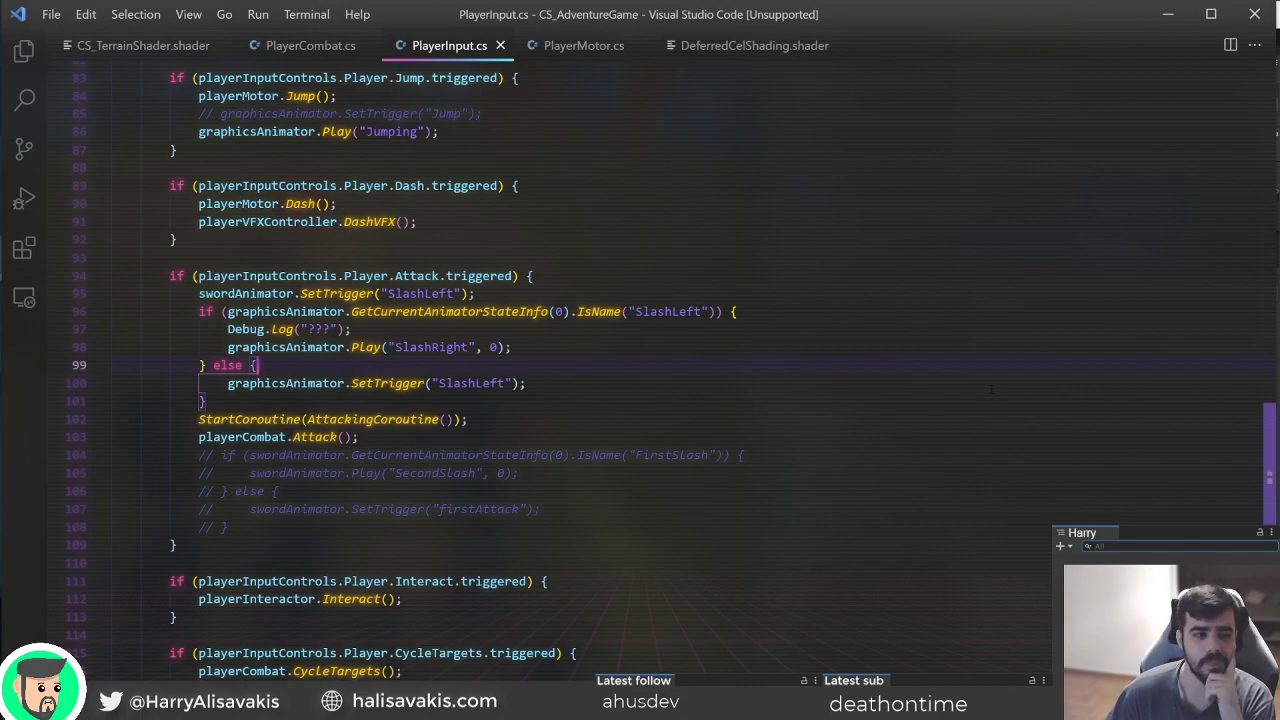
scroll(227, 436, "down", 7)
left_click(470, 380)
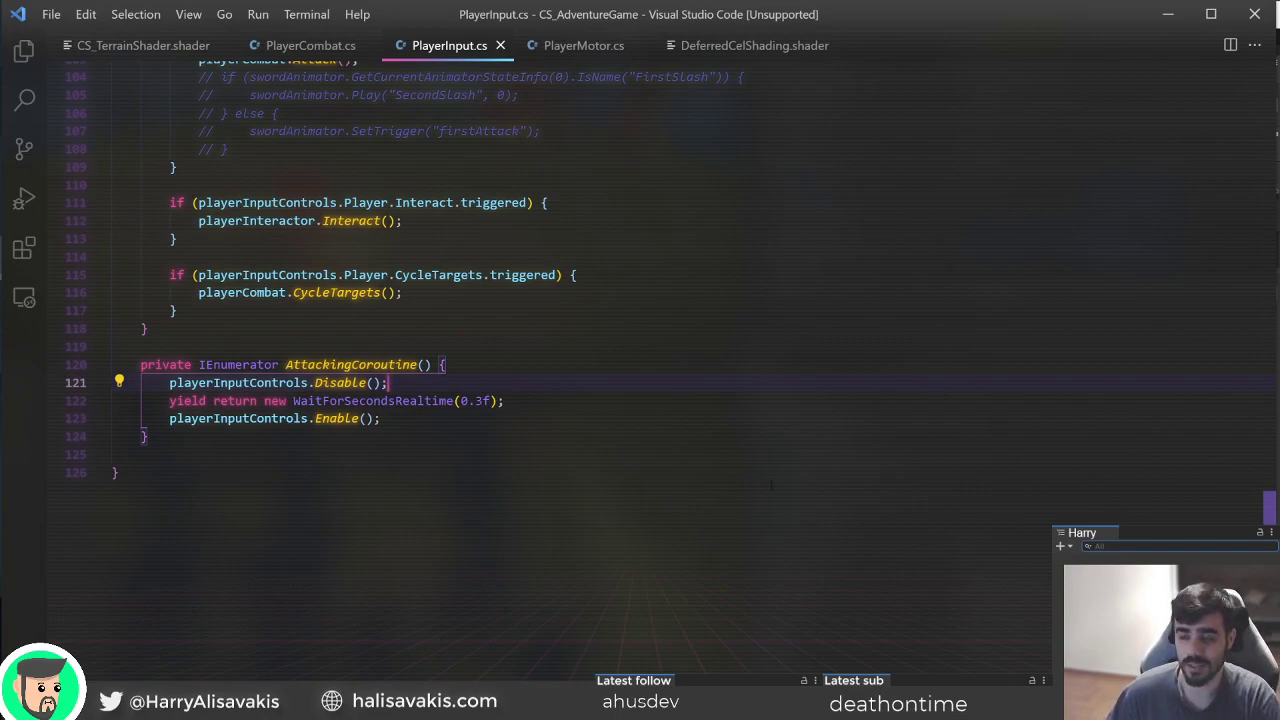
scroll(470, 376, "up", 6)
left_click(528, 301)
left_click(490, 354)
left_click(480, 372)
scroll(387, 368, "down", 5)
scroll(387, 368, "up", 5)
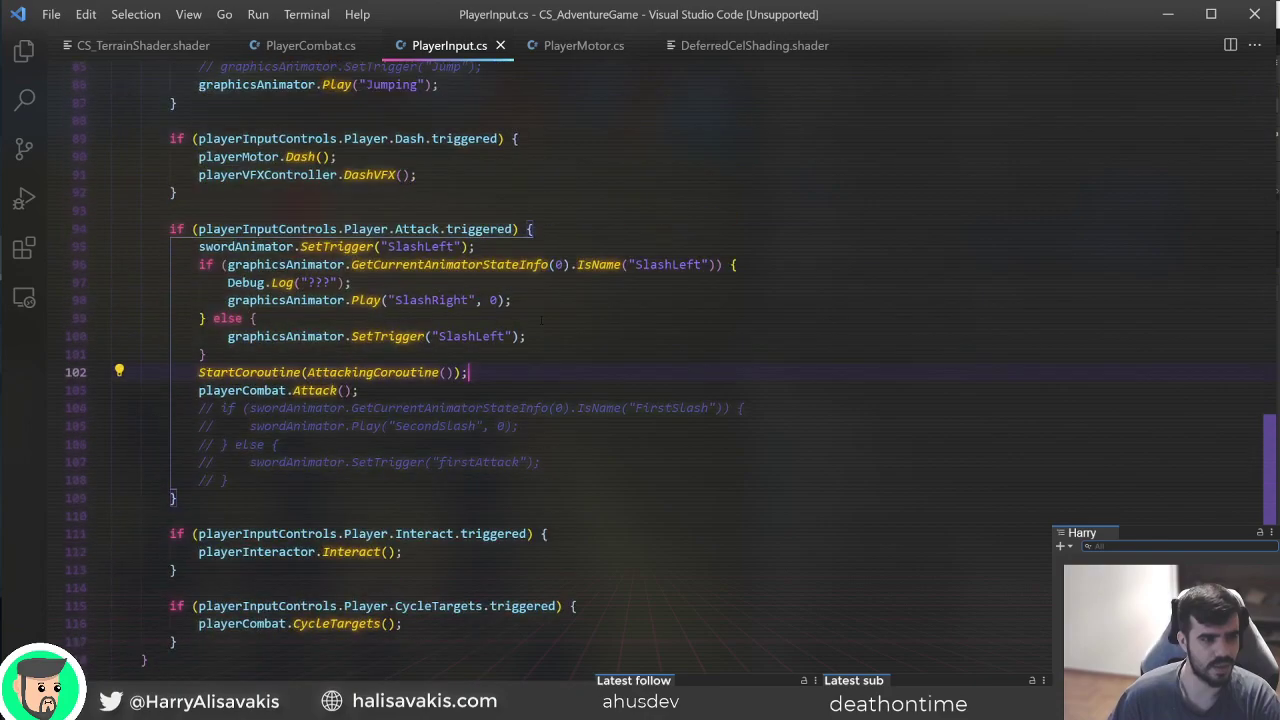
Examine how AttackingCoroutine disables the player controls, waits, and enables them again.
left_click(204, 354)
scroll(204, 354, "down", 4)
left_click(314, 542)
left_click(314, 525)
left_click(148, 579)
left_click(286, 525)
left_click_drag(308, 525, 388, 525)
left_click_drag(490, 542, 249, 525)
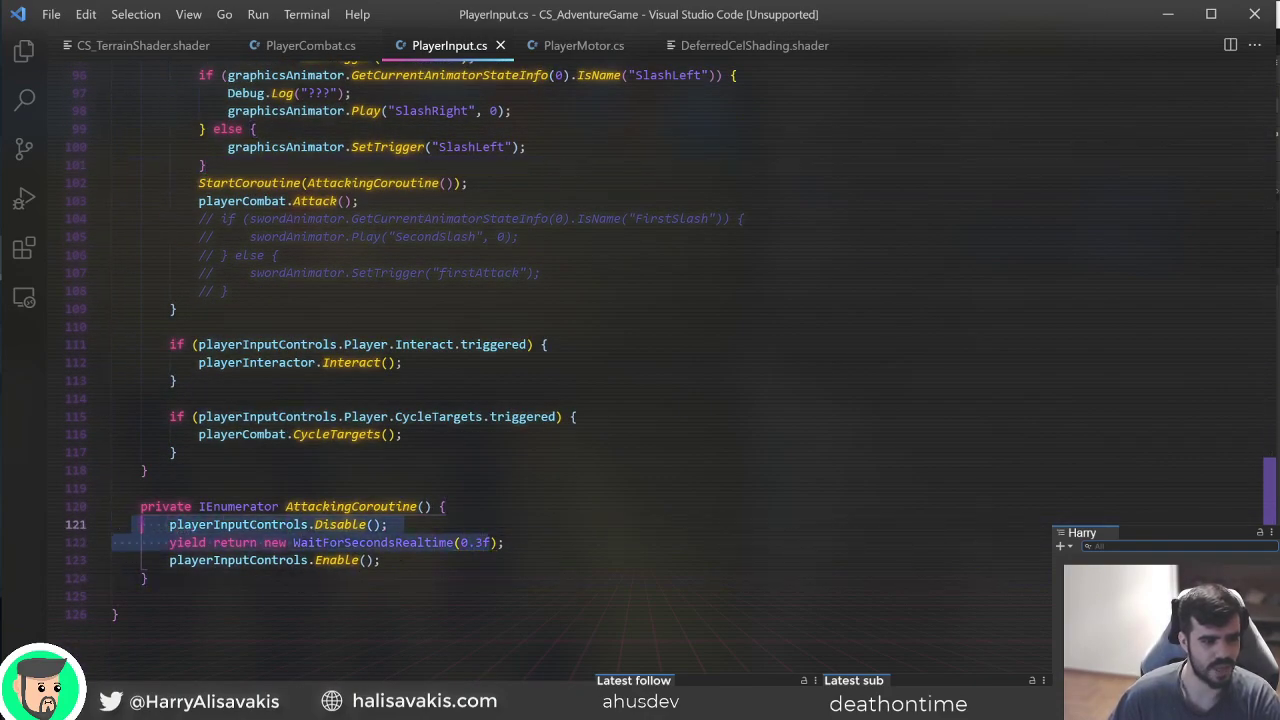
left_click(374, 560)
left_click(625, 592)
left_click(585, 560)
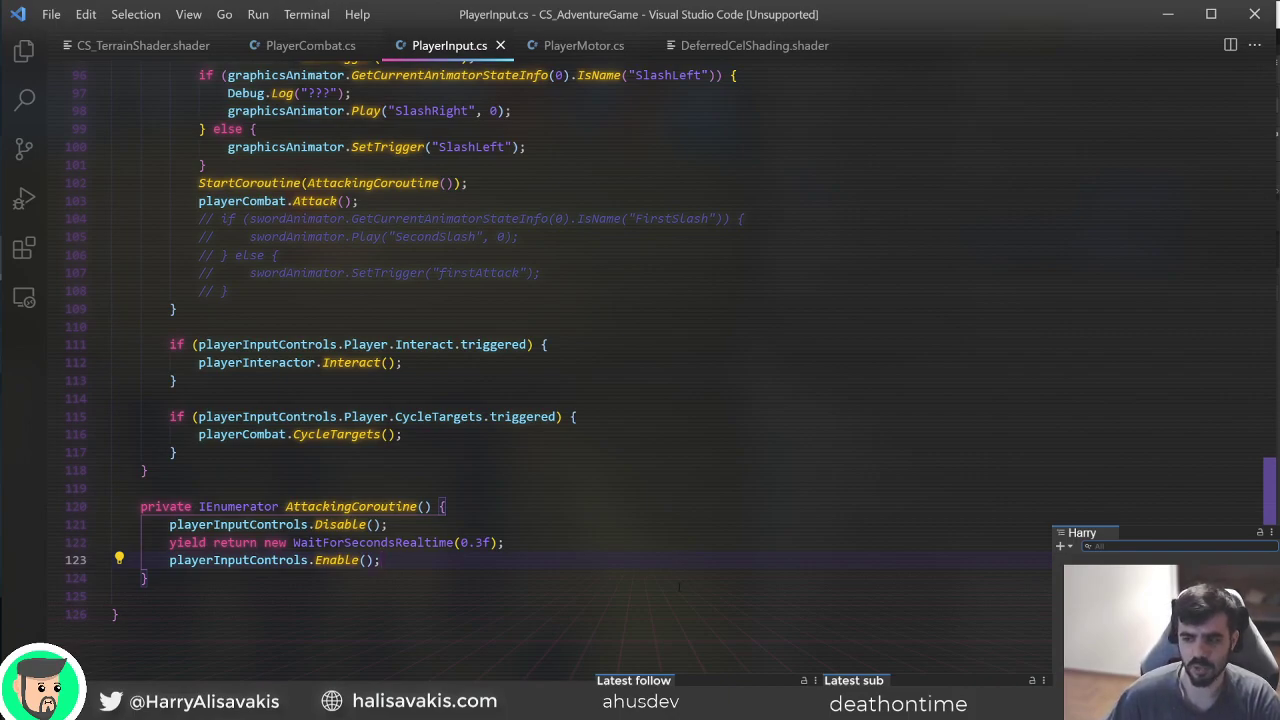
scroll(537, 553, "up", 2)
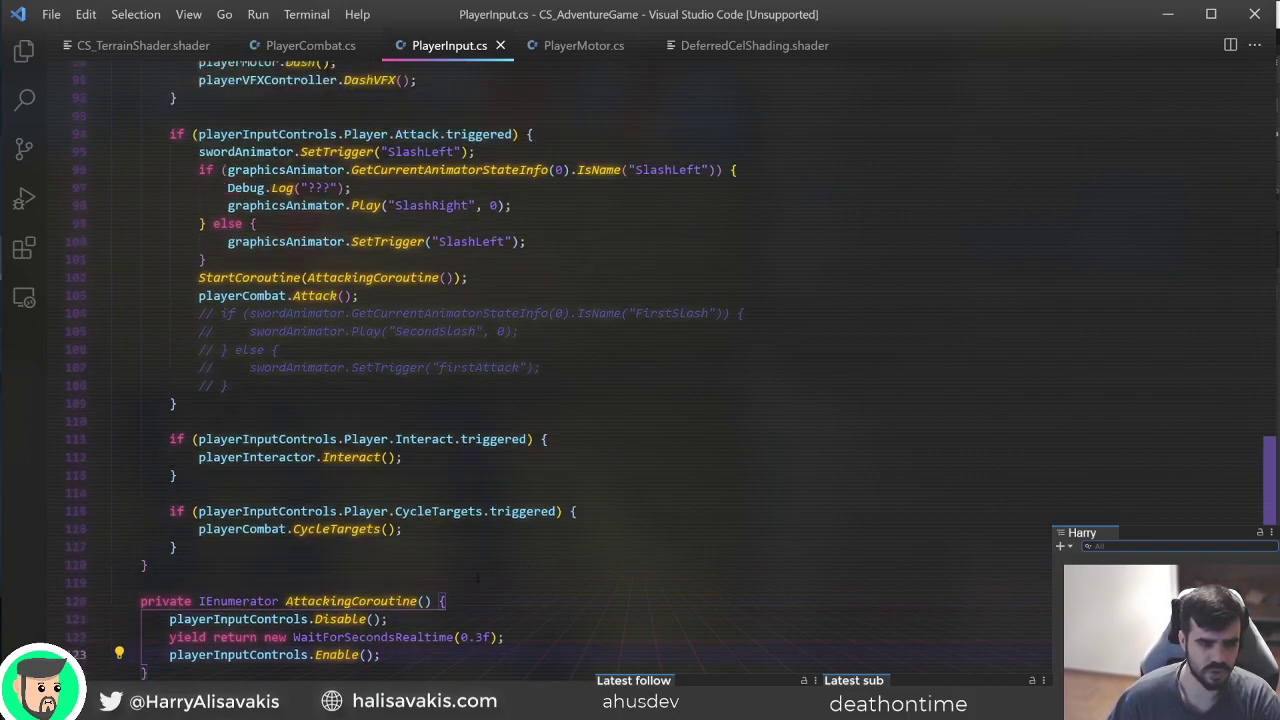
left_click(355, 637)
left_click(345, 619)
left_click_drag(169, 619, 560, 657)
left_click(586, 659)
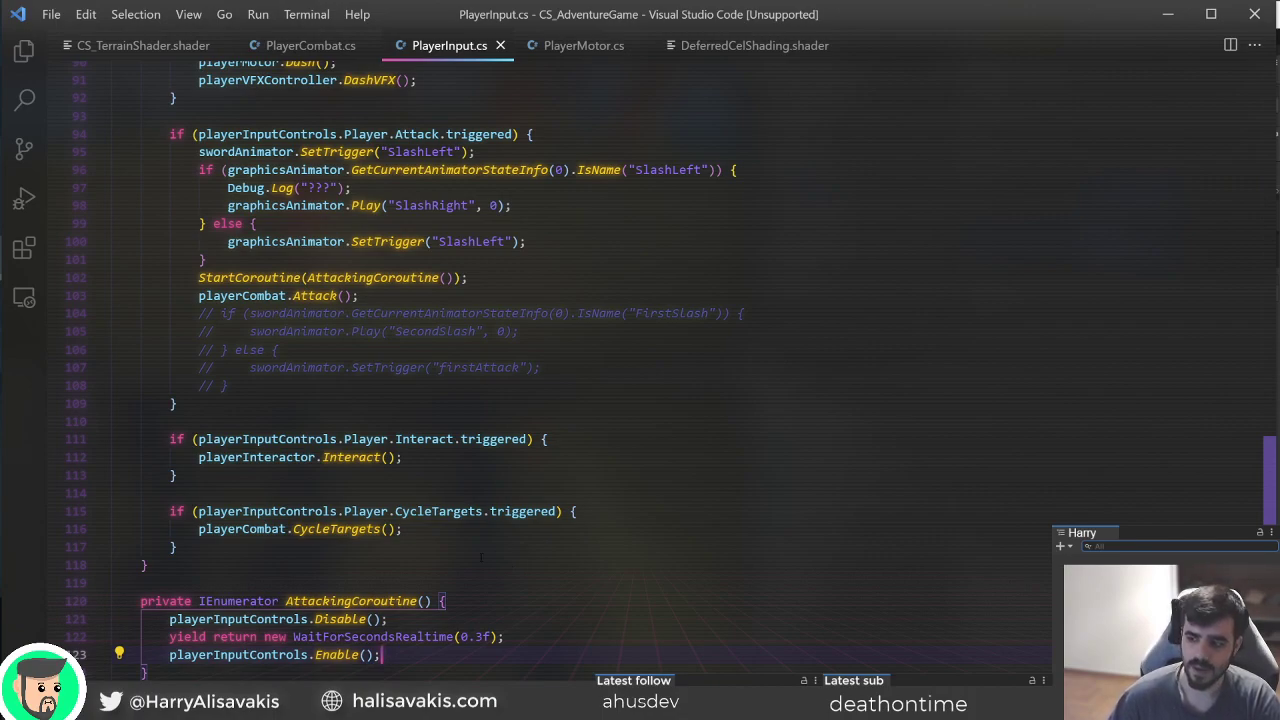
Review the Update method's movement, jump, dash and attack handling down to AttackingCoroutine.
scroll(481, 558, "up", 7)
scroll(435, 555, "down", 5)
scroll(435, 555, "up", 1)
scroll(450, 556, "down", 3)
scroll(520, 558, "up", 11)
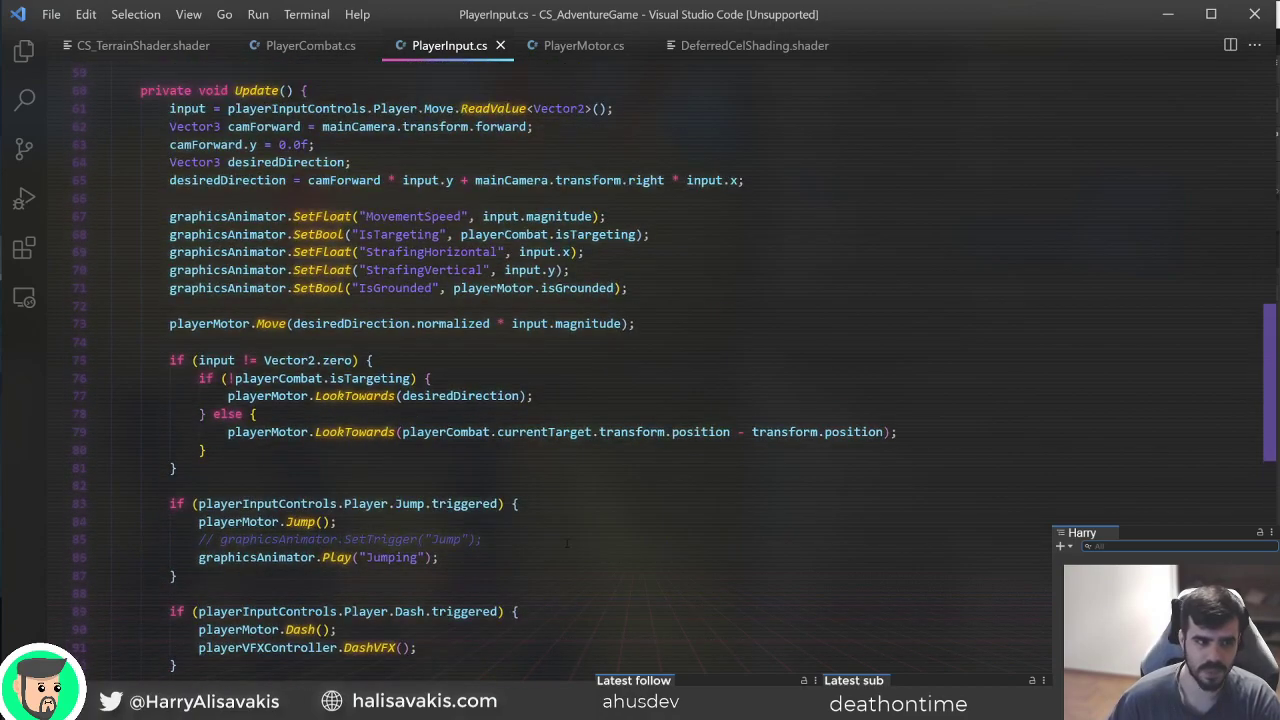
scroll(628, 316, "up", 3)
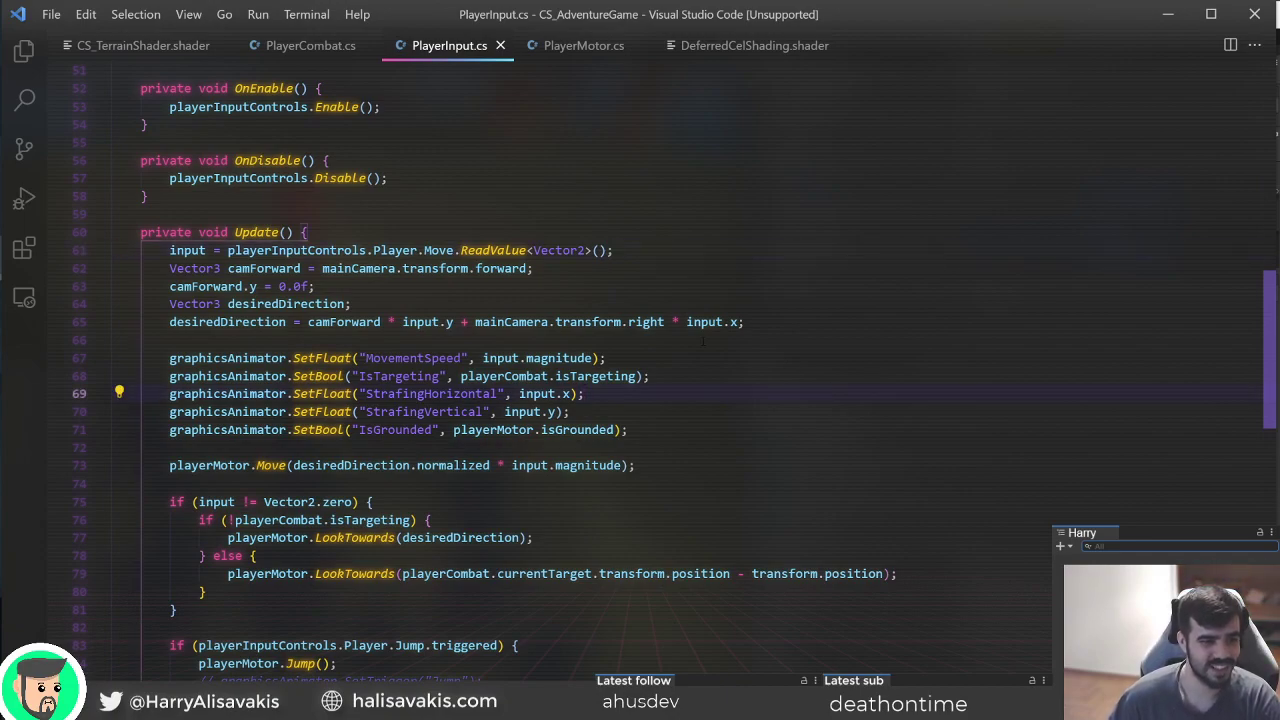
scroll(710, 381, "down", 8)
left_click(355, 417)
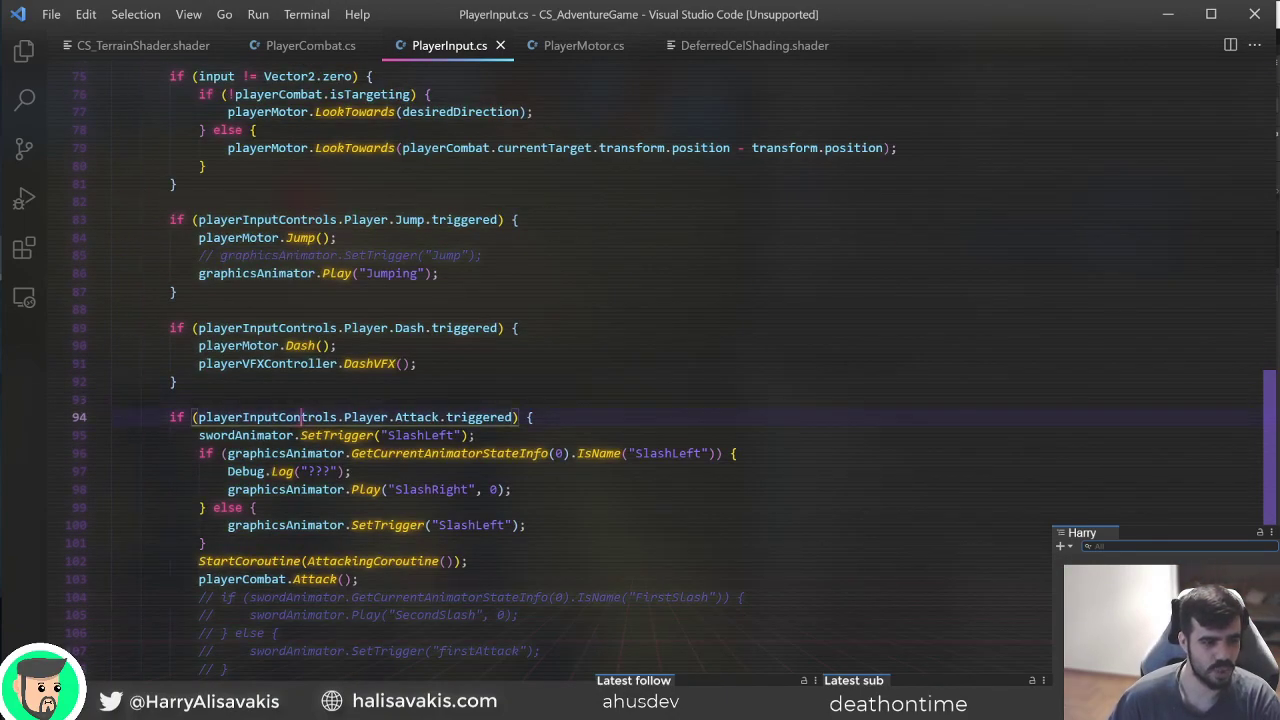
scroll(465, 563, "down", 8)
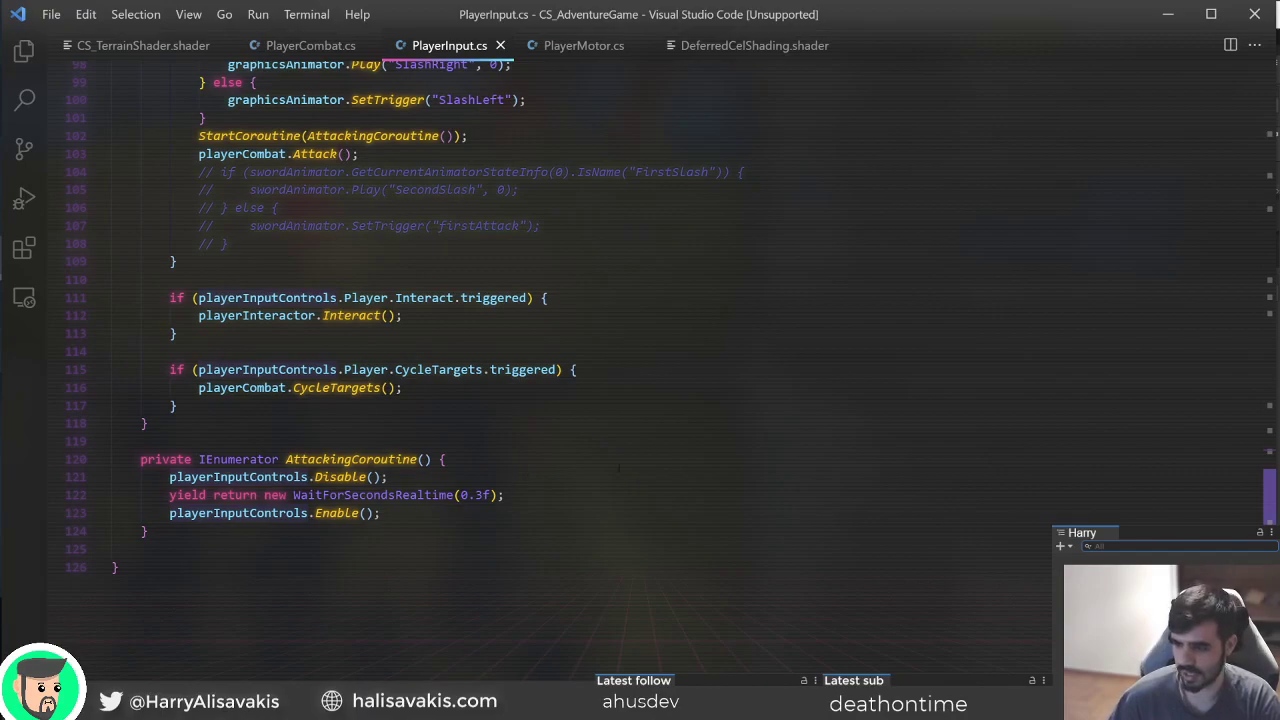
Declare the field private bool isAttacking = false; below the mainCamera field and save the script.
scroll(618, 467, "up", 20)
left_click(441, 378)
left_click(550, 323)
left_click(570, 394)
left_click(590, 411)
left_click(602, 342)
left_click(610, 399)
key("Down")
key("End")
key("Return")
key("Return")
type("priv")
type("ate bool is")
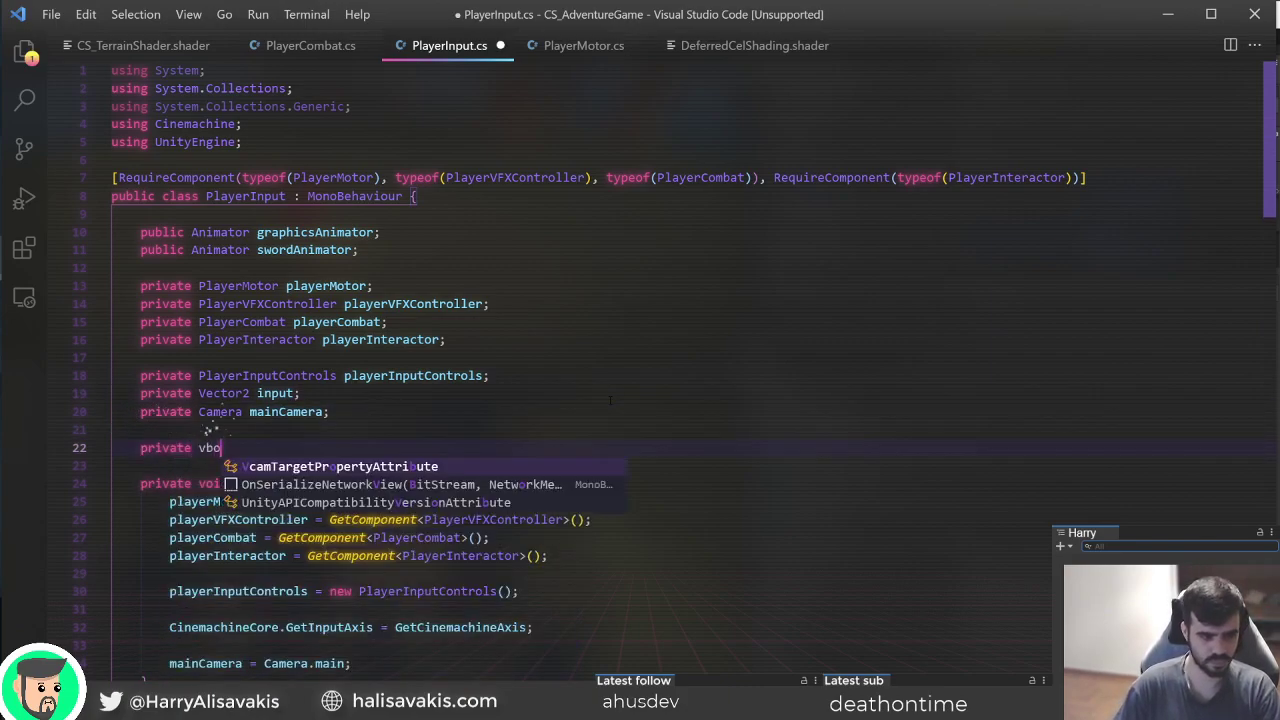
type("At")
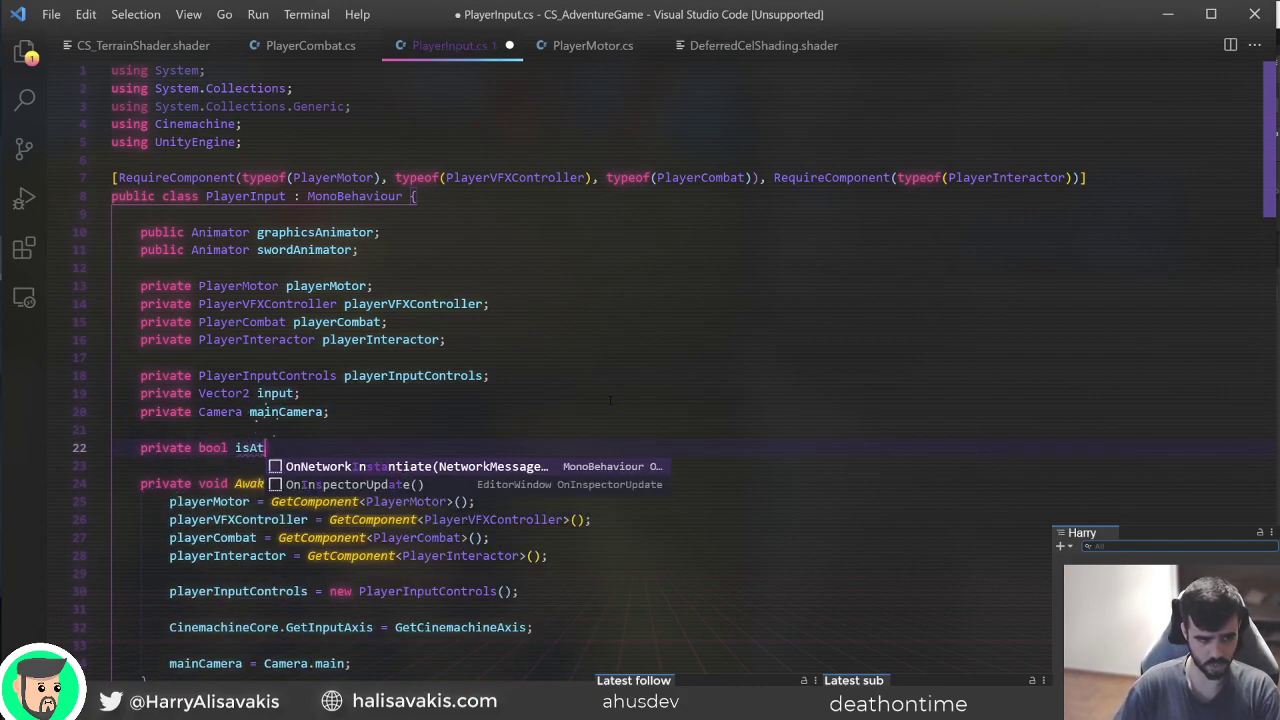
type("tacking = false;")
key("ctrl+s")
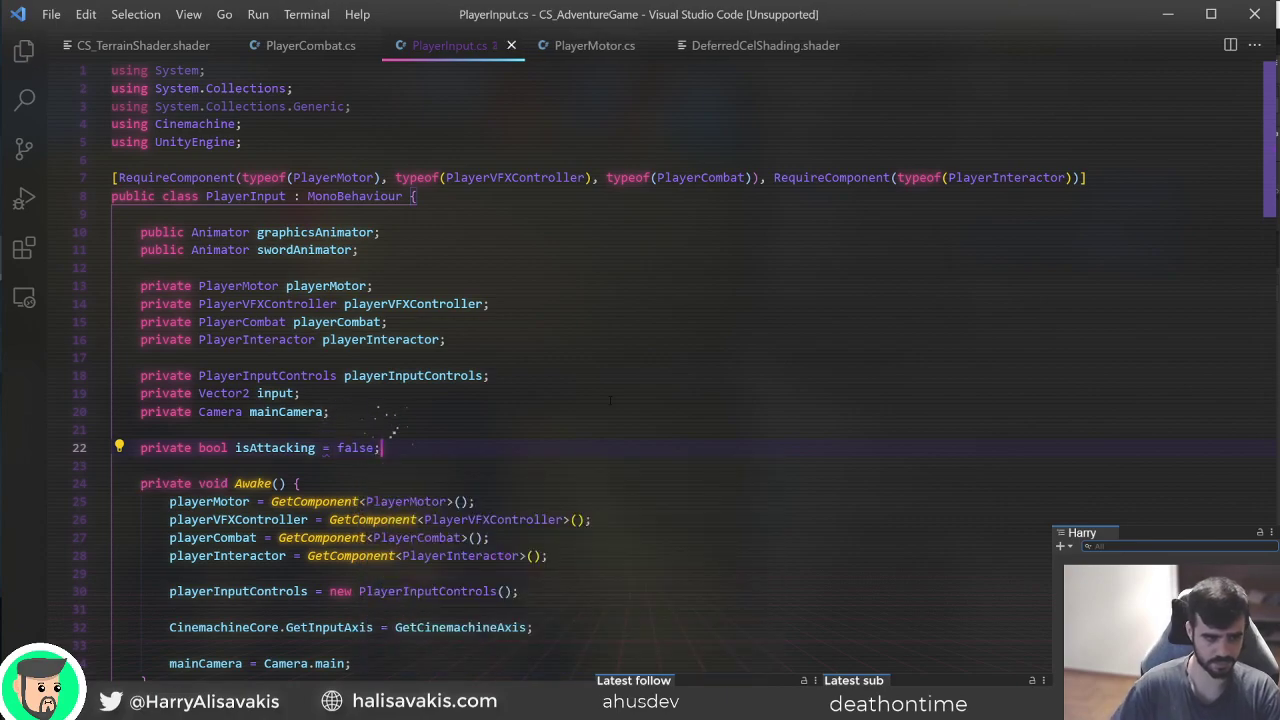
In AttackingCoroutine, replace the Disable() call with isAttacking = true; and the Enable() call with isAttacking = false;, and save.
scroll(610, 401, "down", 20)
left_click(470, 466)
key("shift+Home")
type("isAttacking = true;")
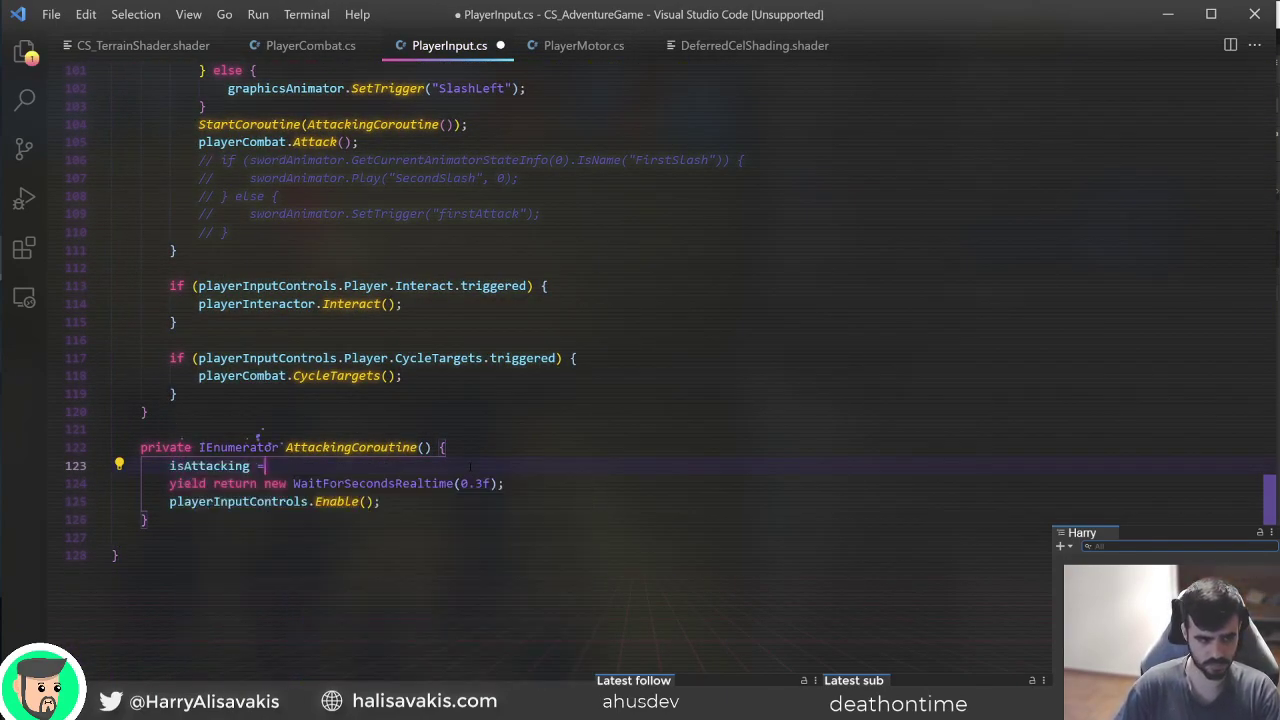
key("Down")
key("Down")
key("End")
key("shift+Home")
type("isAttacking = false;")
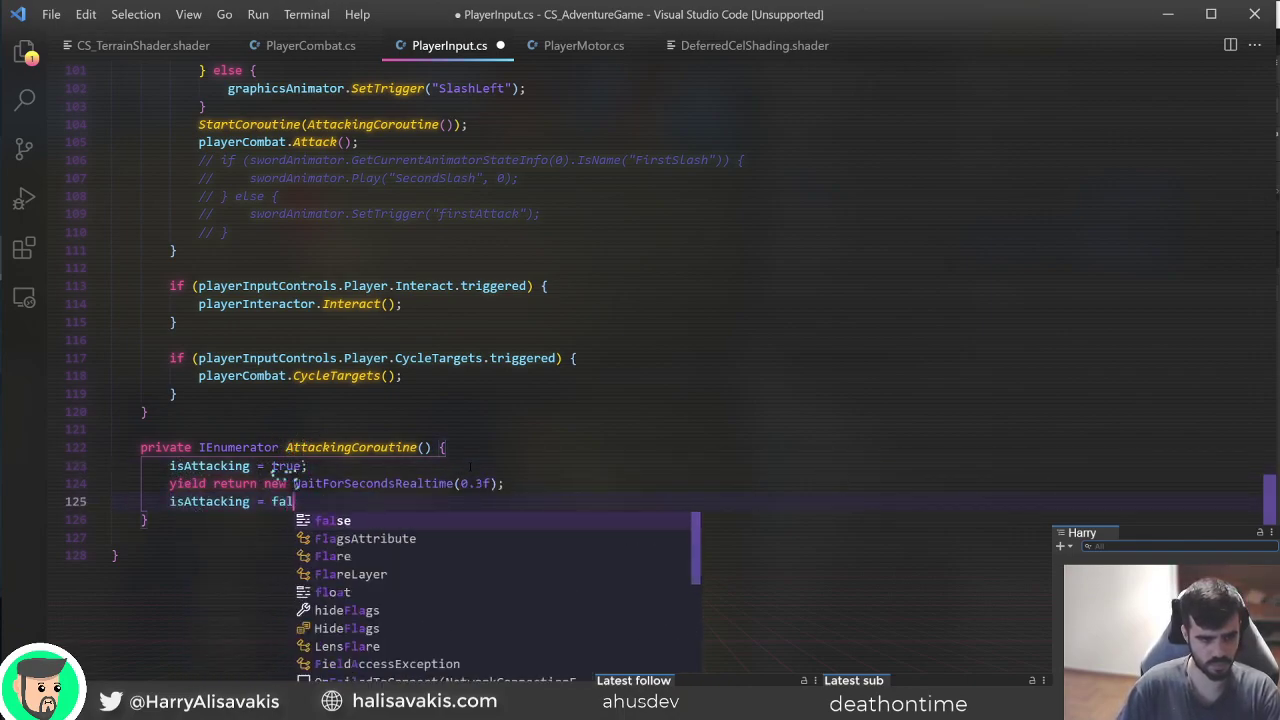
key("ctrl+s")
Try moving the StartCoroutine(AttackingCoroutine()) call into the else branch, and move it back below the if/else block.
scroll(470, 466, "up", 5)
left_click(608, 410)
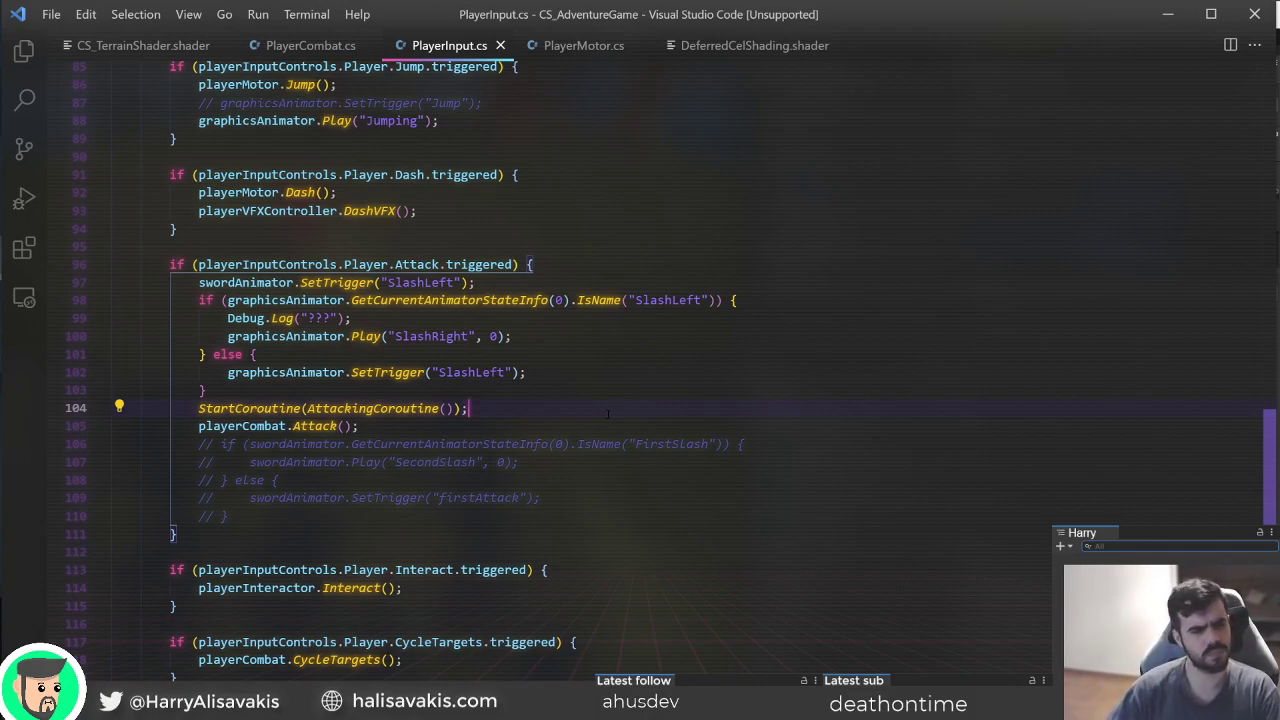
key("alt+Up")
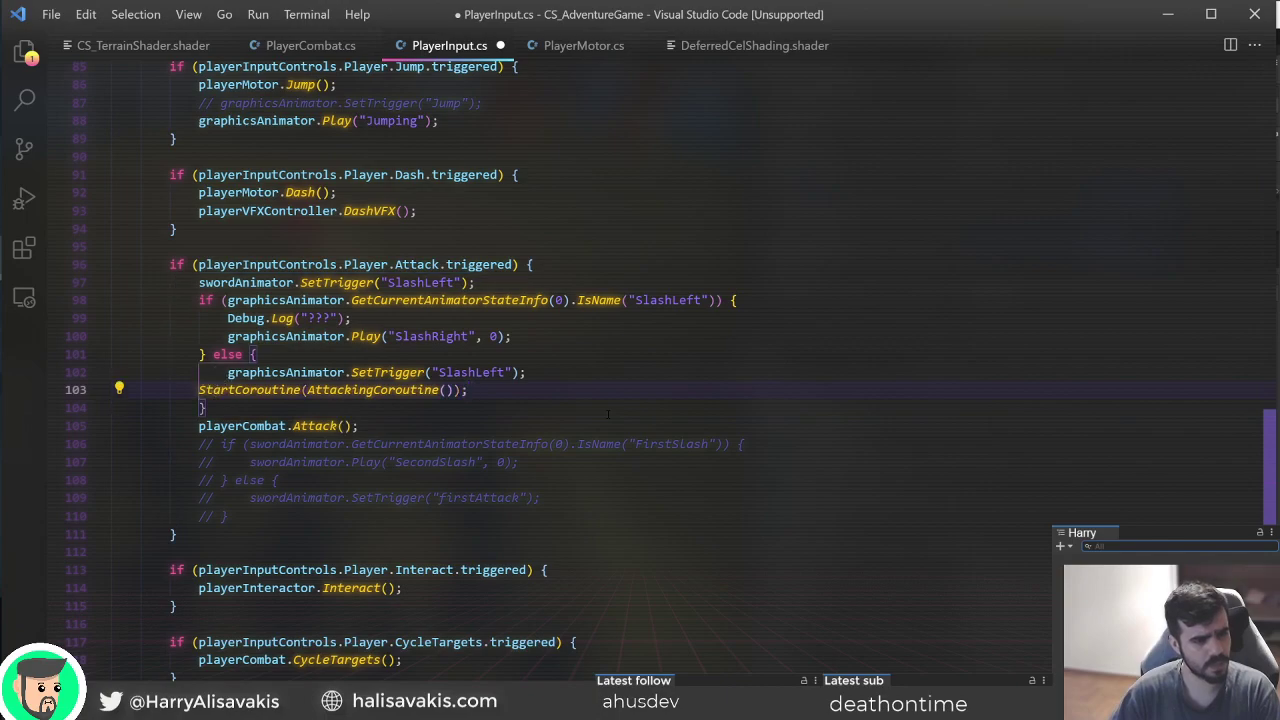
key("alt+Down")
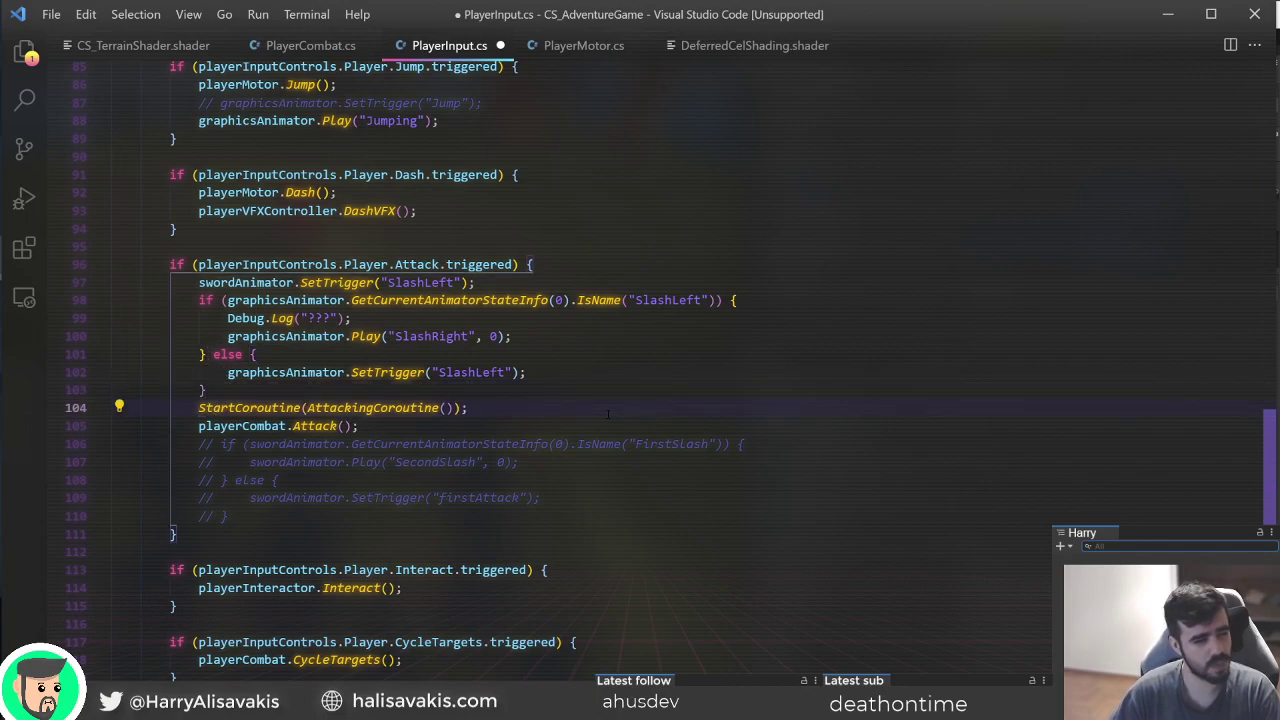
Move the StartCoroutine(AttackingCoroutine()) call into the SlashLeft if branch, directly below graphicsAnimator.Play("SlashRight", 0).
key("alt+Up")
key("Tab")
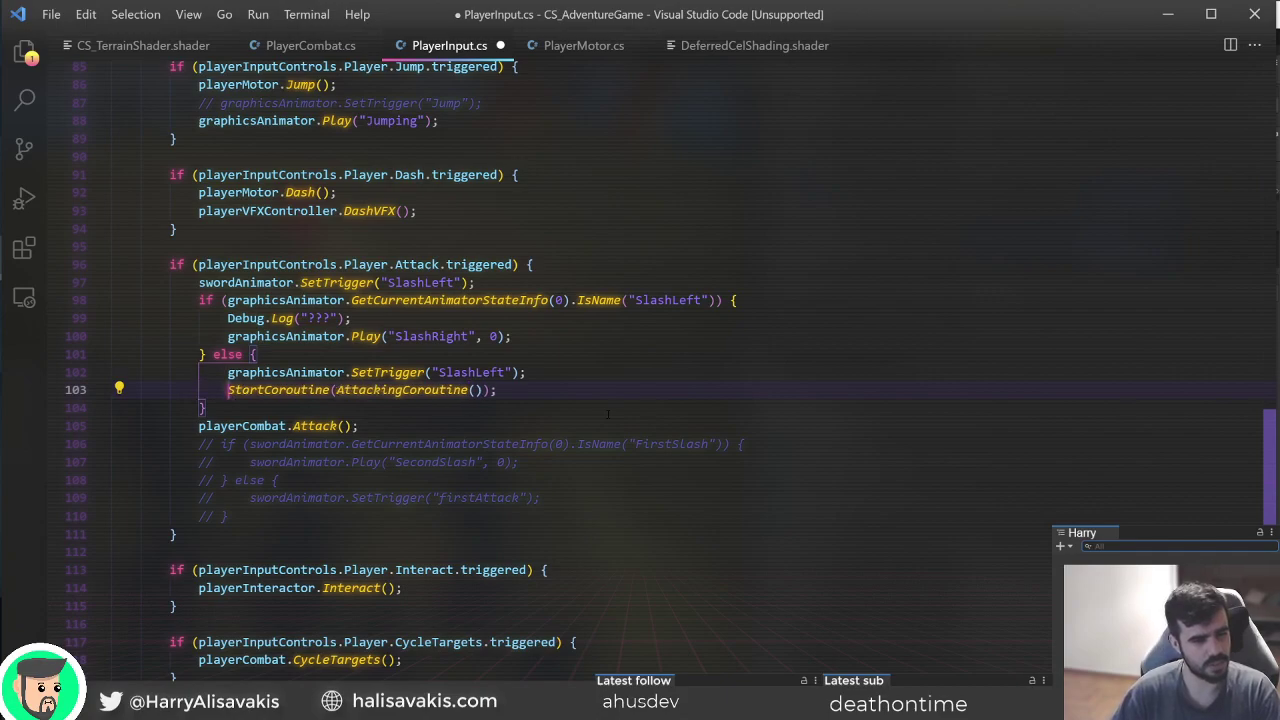
key("alt+Up")
key("alt+Up")
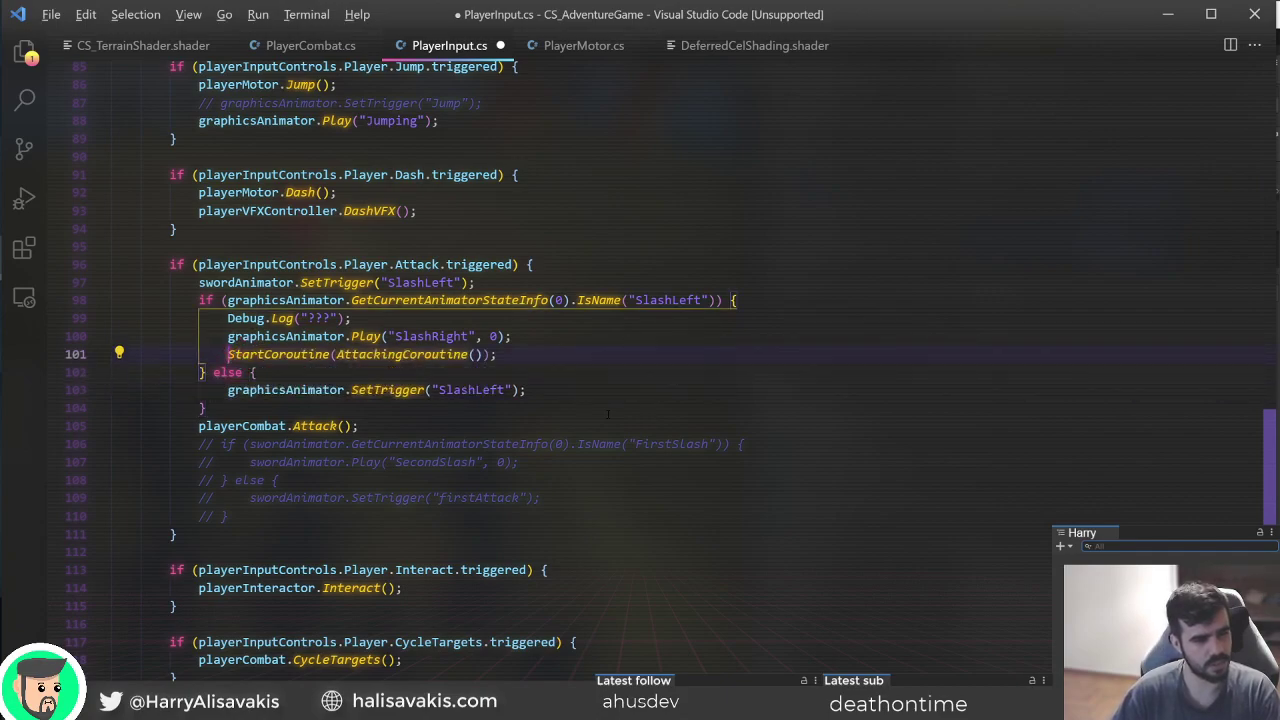
Declare the field private Coroutine attackingCoroutine; below the isAttacking field and save the script.
scroll(577, 408, "up", 20)
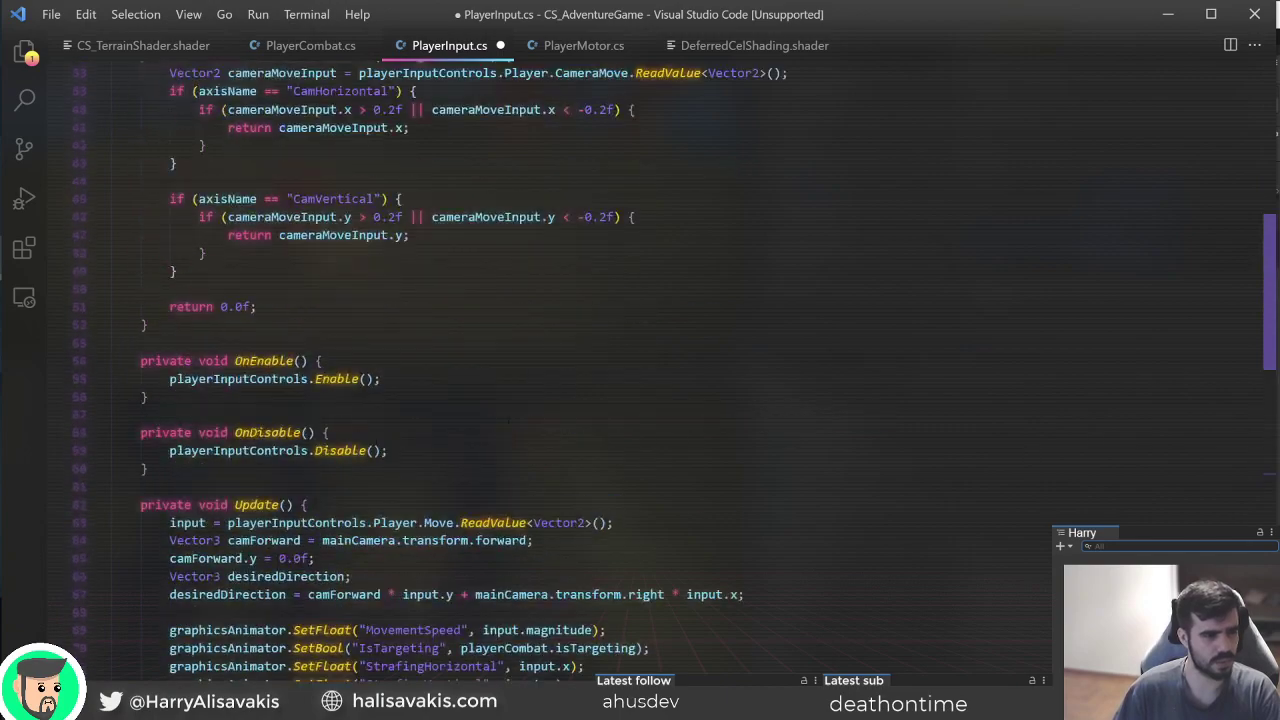
left_click(491, 347)
key("Down")
key("Down")
key("Down")
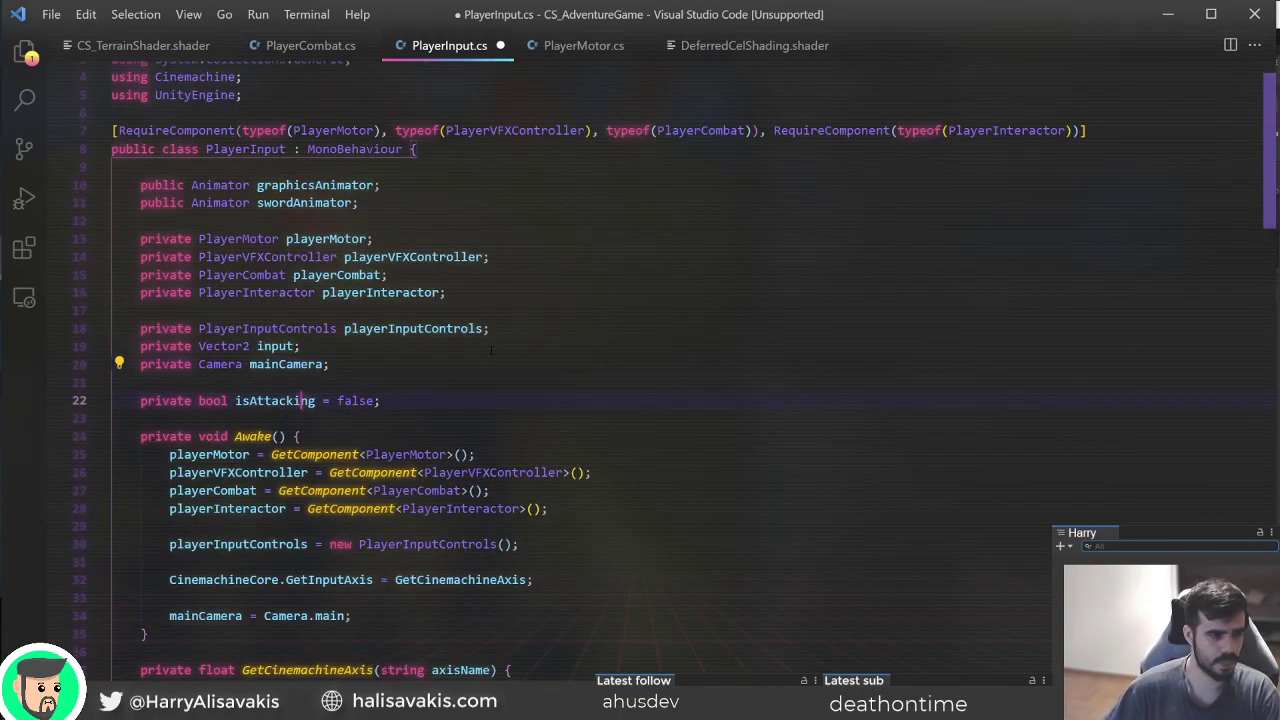
key("End")
key("Return")
type("private Corouti")
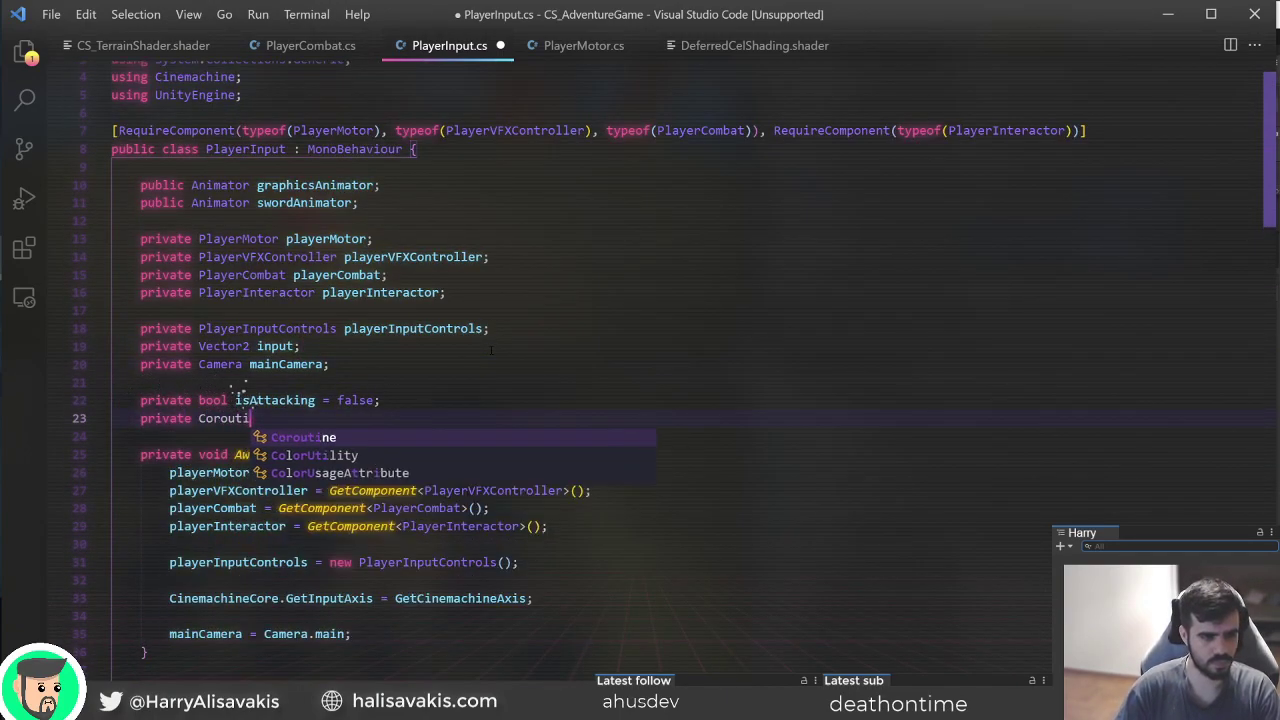
type("ne attackingCoroutine;")
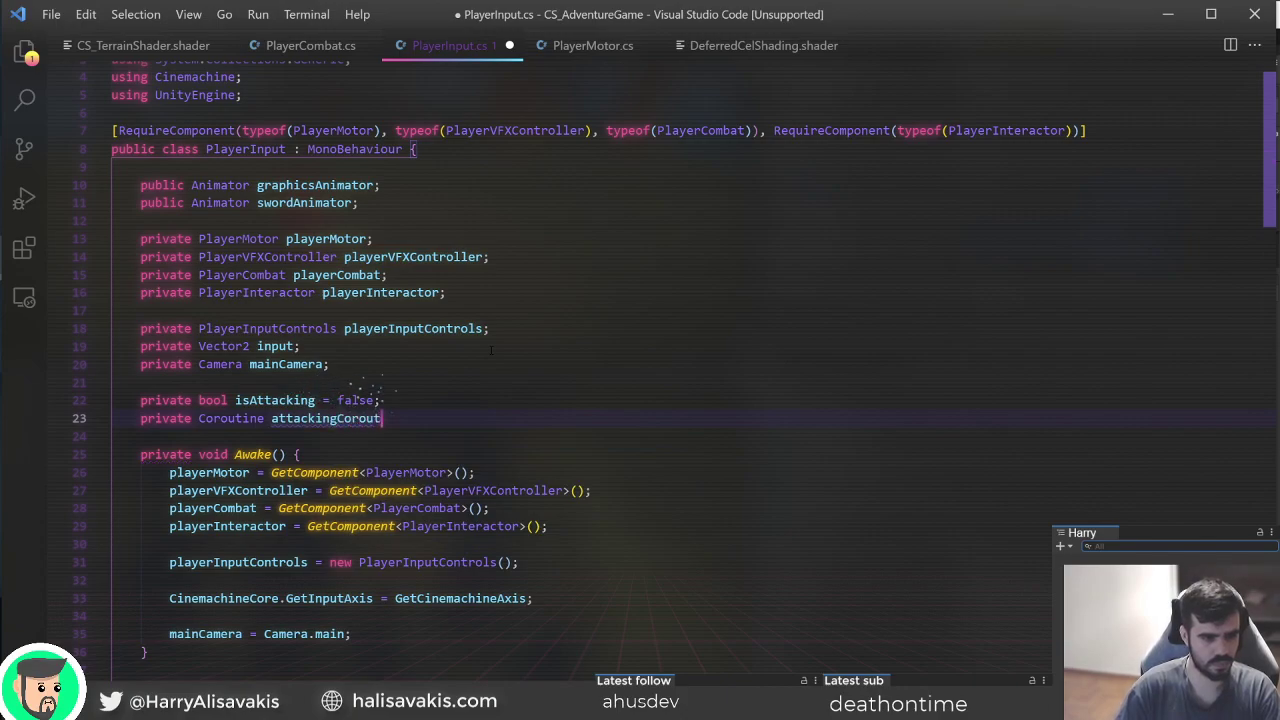
key("ctrl+s")
In the SlashRight branch of the attack handling, assign the StartCoroutine(AttackingCoroutine()) call to attackingCoroutine.
scroll(491, 350, "down", 4)
scroll(491, 350, "down", 20)
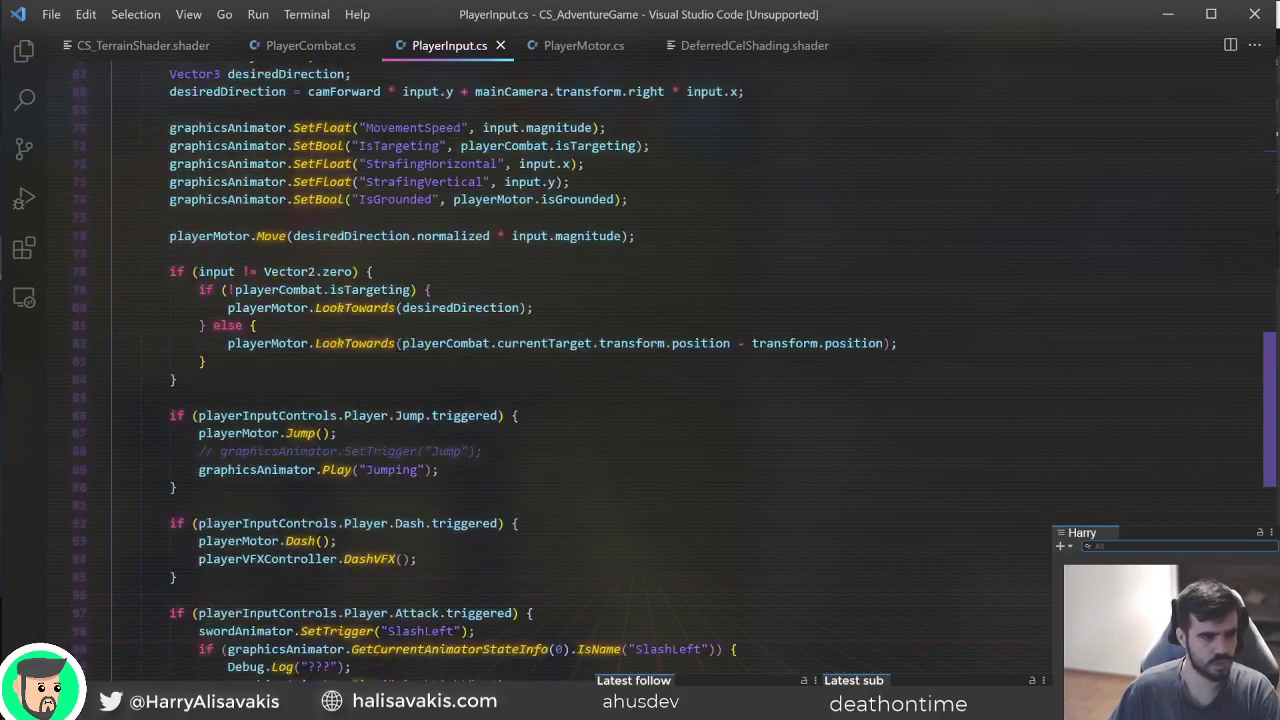
left_click(228, 467)
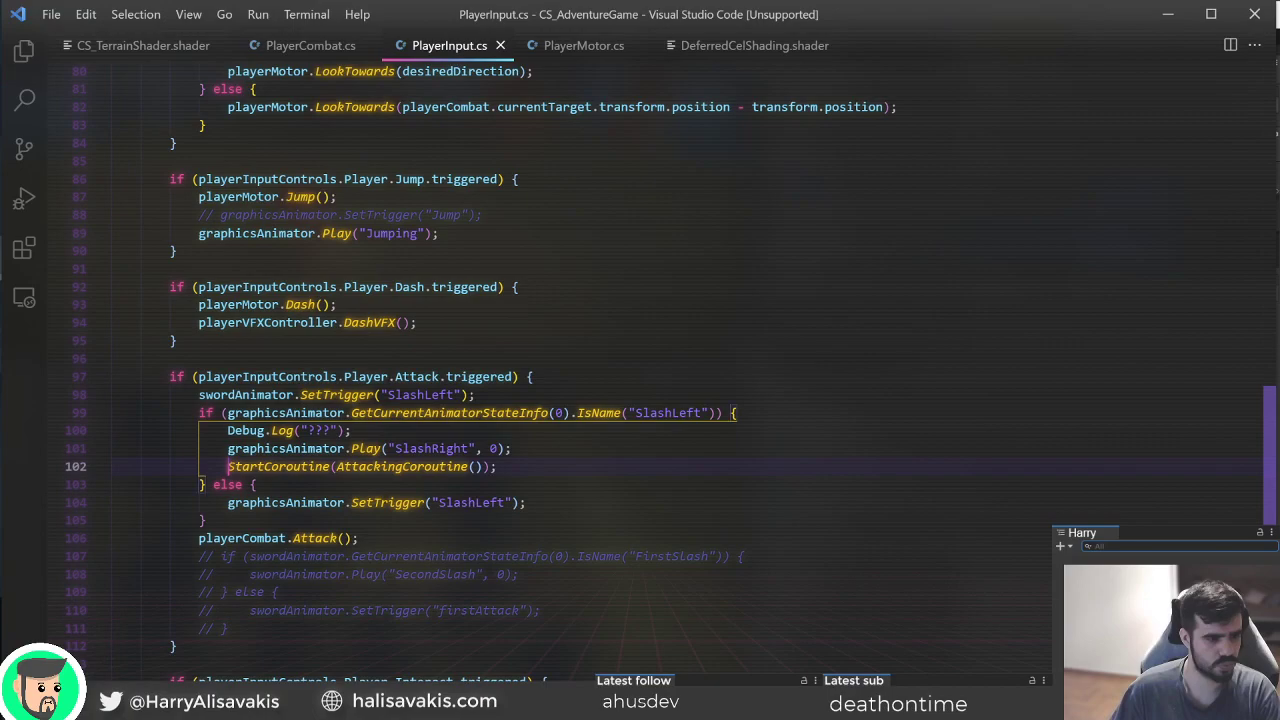
type("attacking")
type("Coroutine =")
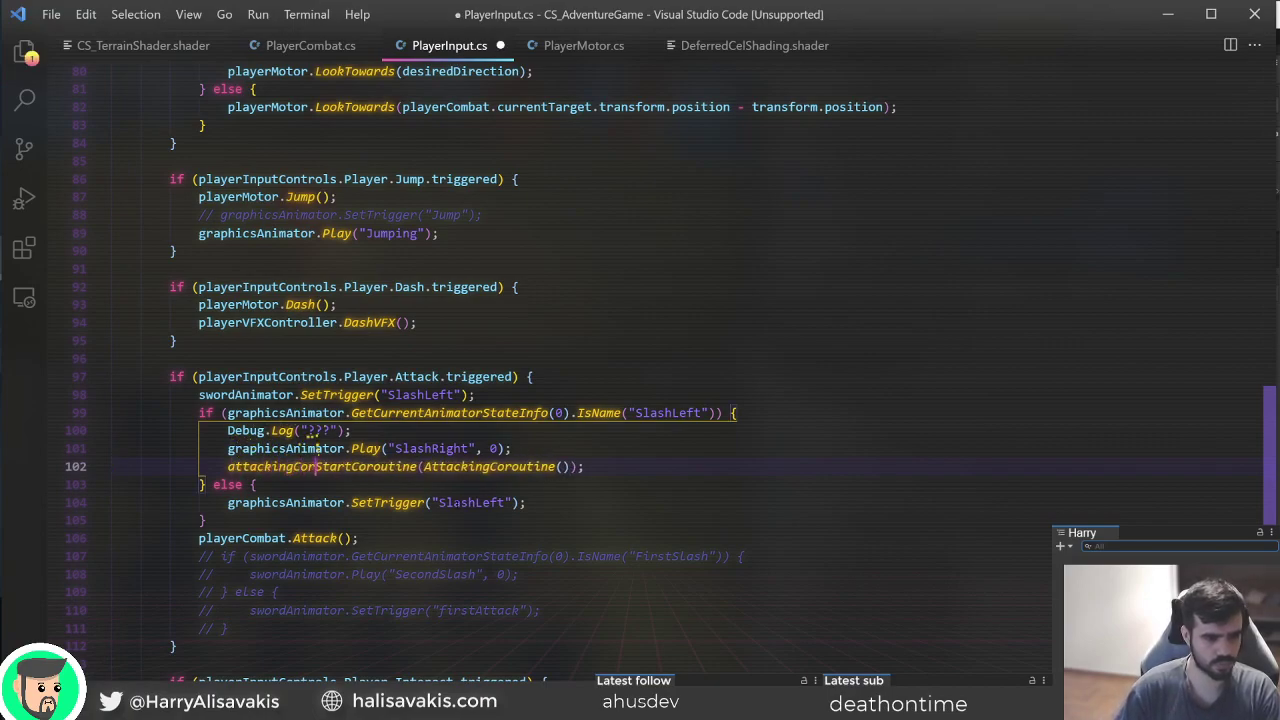
Add if (attackingCoroutine != null) StopCoroutine(attackingCoroutine); above the SlashRight Play call and save.
key("Up")
key("Up")
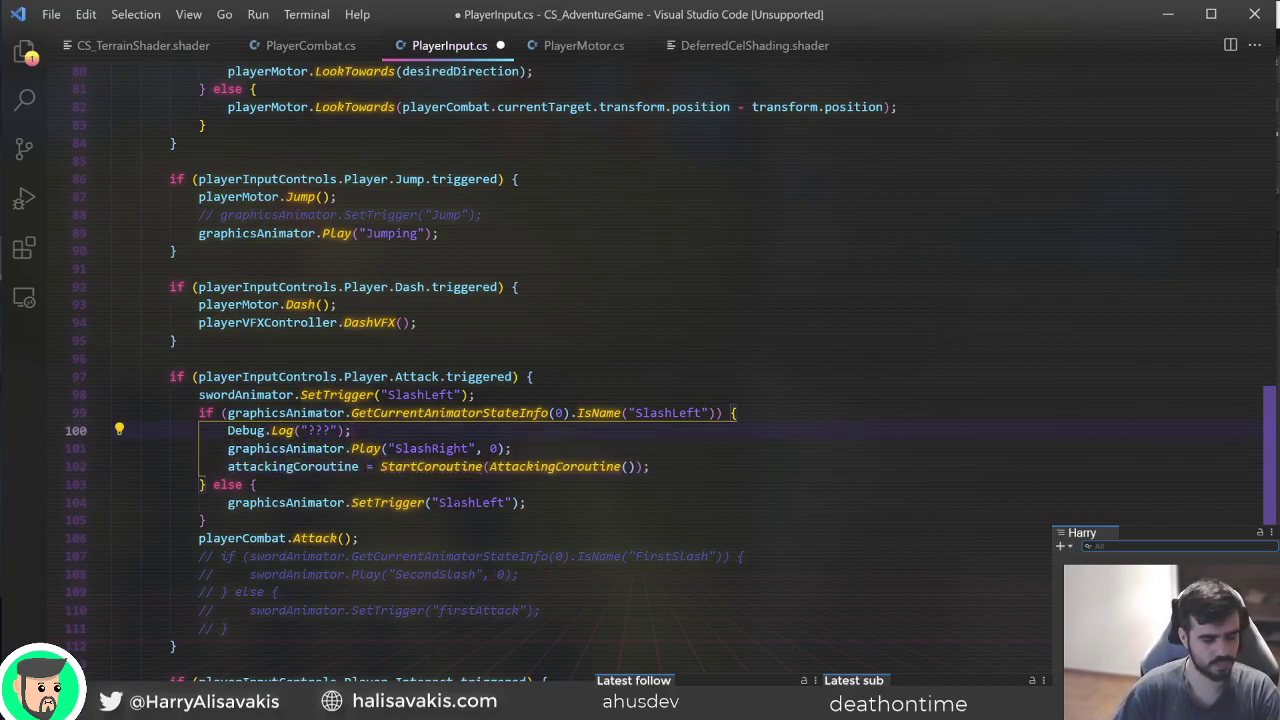
key("Return")
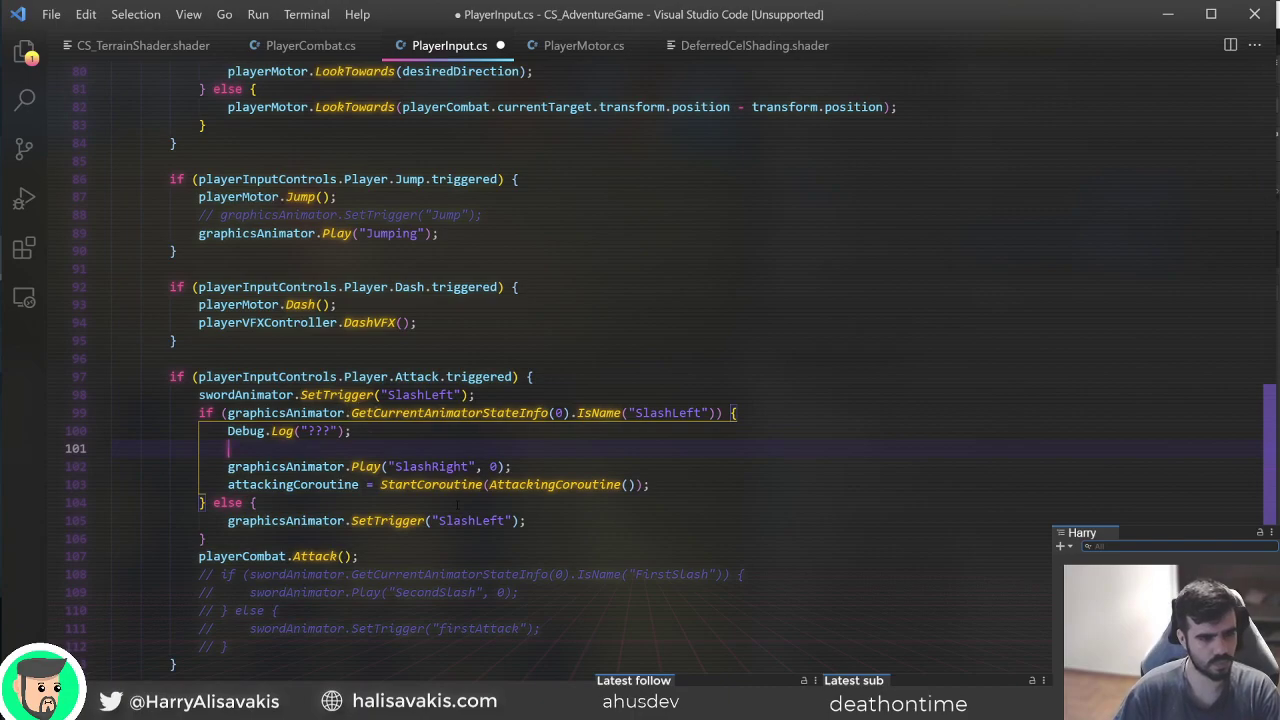
type("StopC")
key("ctrl+BackSpace")
type("if (attackingCoroutine) != null) stop")
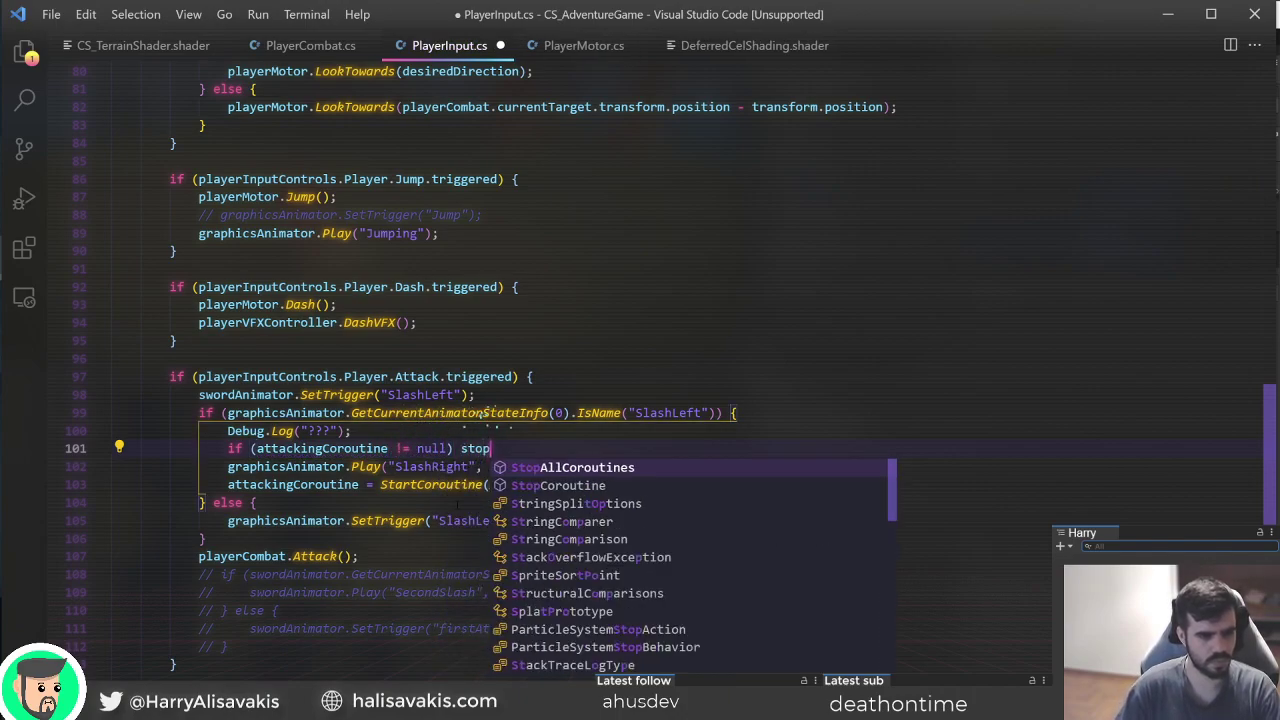
type("Coroutine(attackingCoroutine")
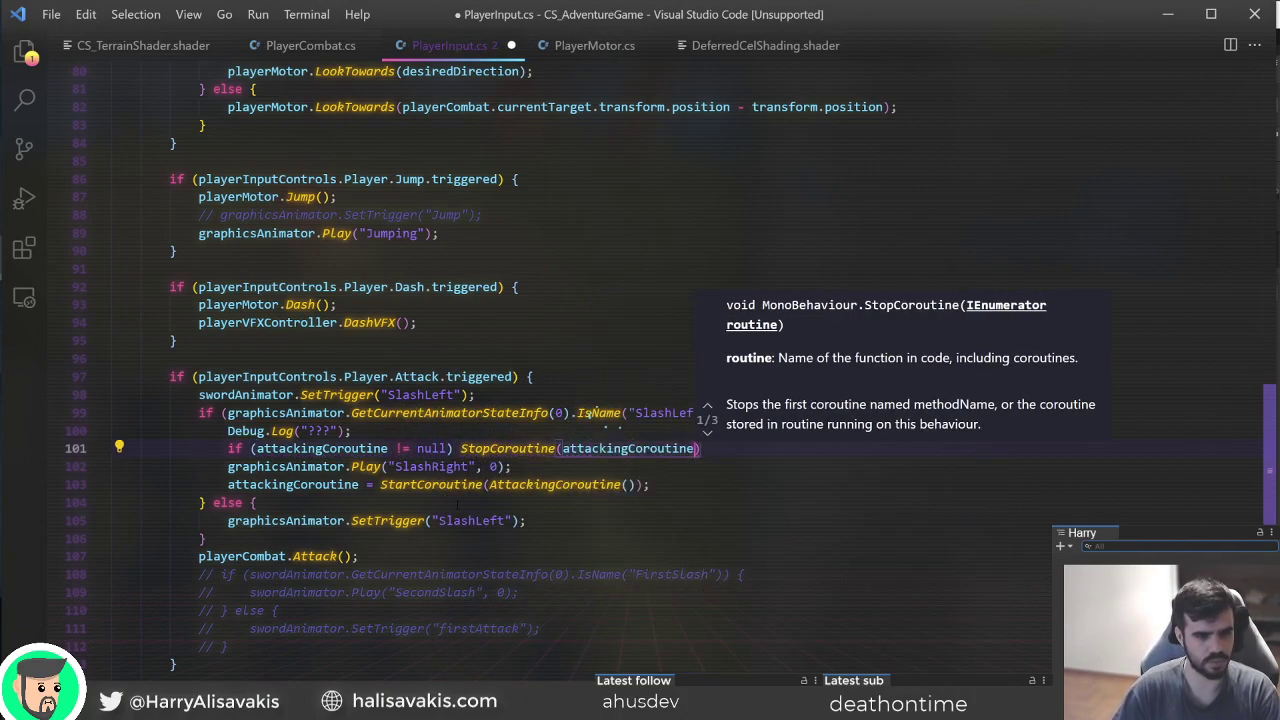
type(";")
key("ctrl+s")
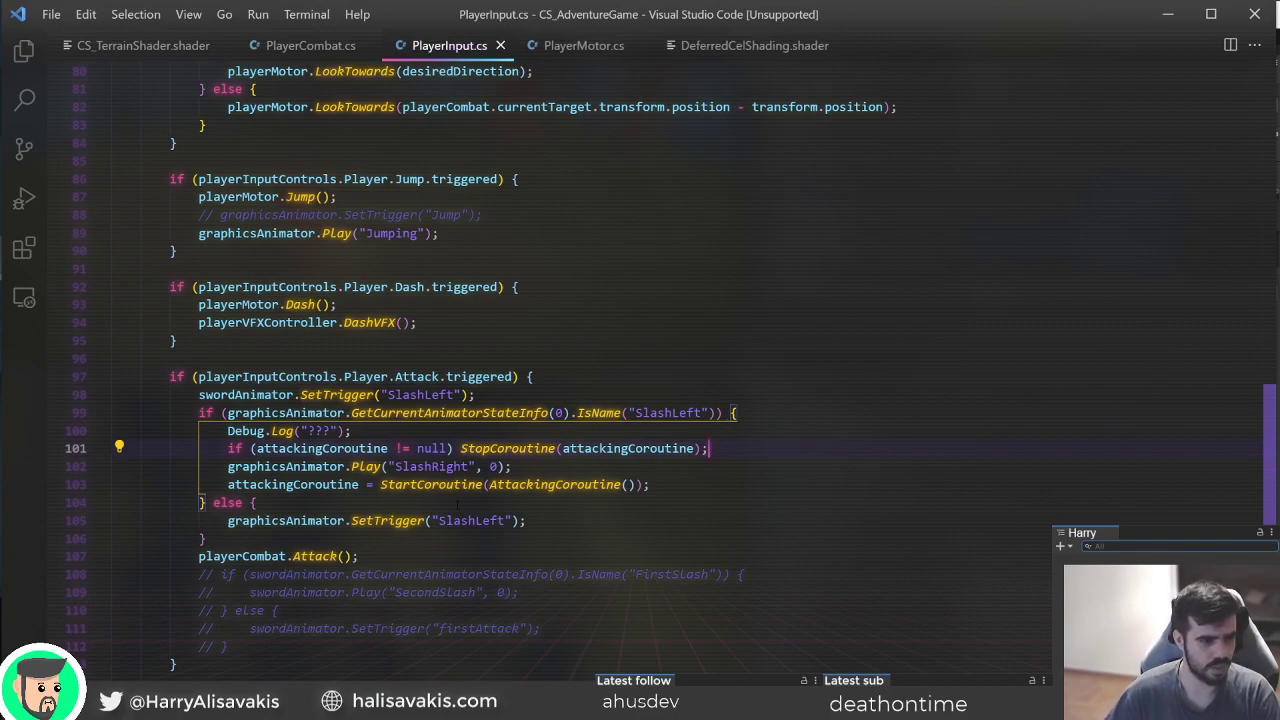
Delete the Debug.Log("???") line from the SlashLeft state check.
key("shift+Home")
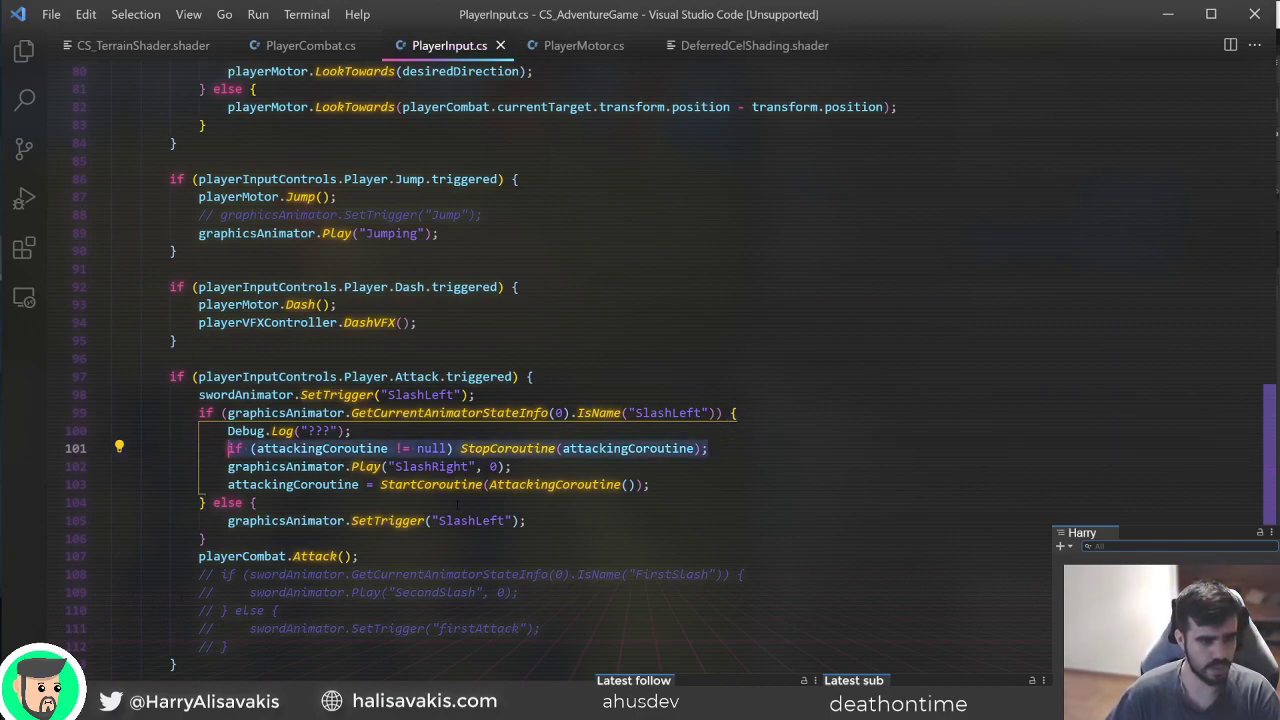
key("Up")
key("End")
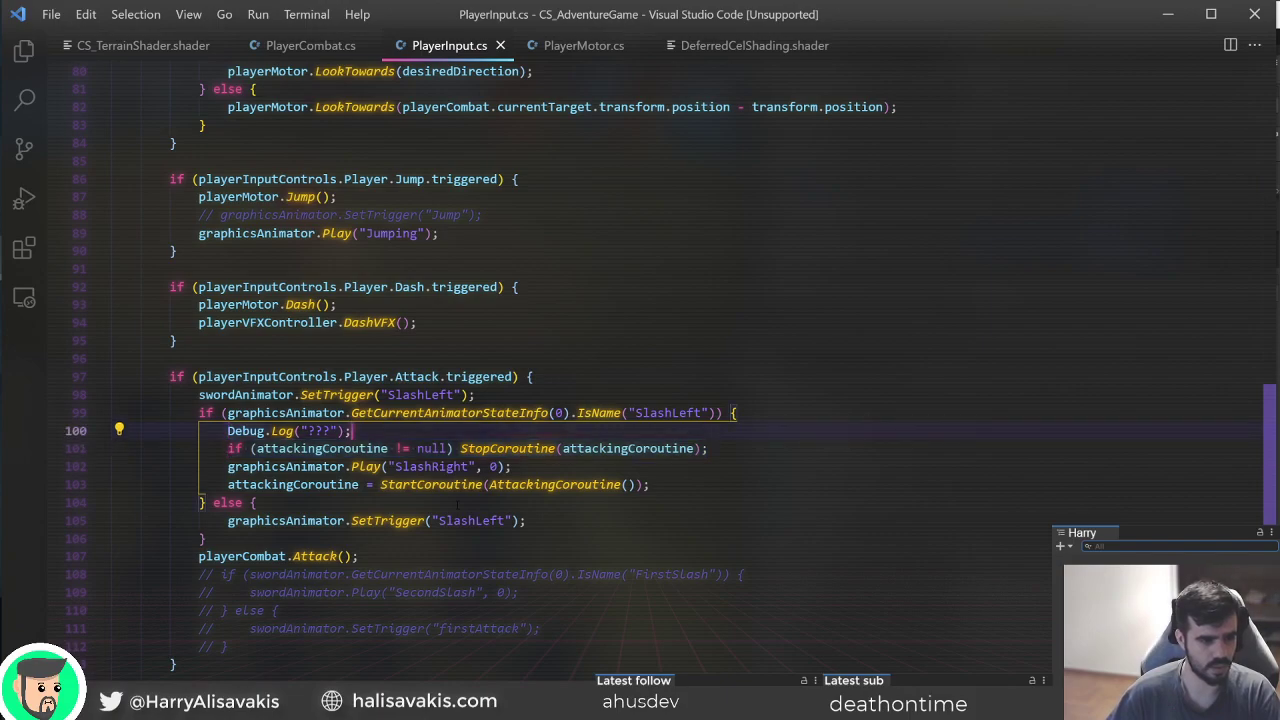
key("shift+Home")
key("BackSpace")
key("BackSpace")
key("BackSpace")
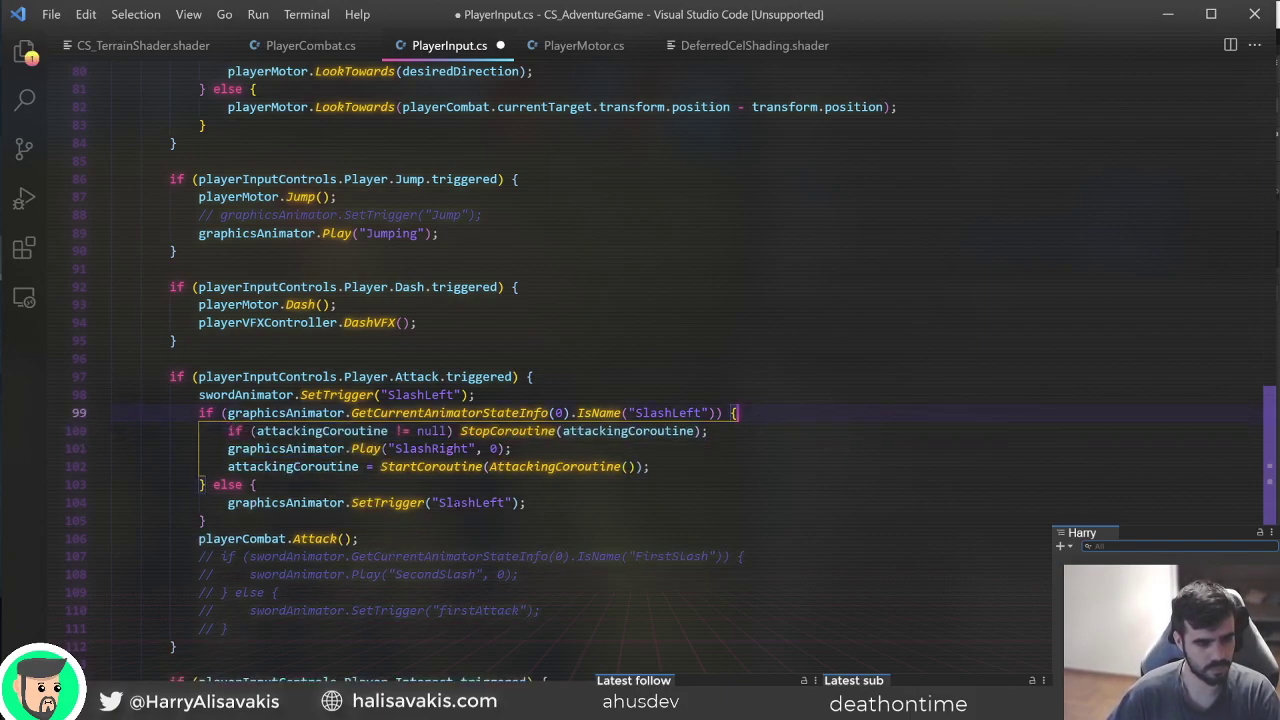
key("Down")
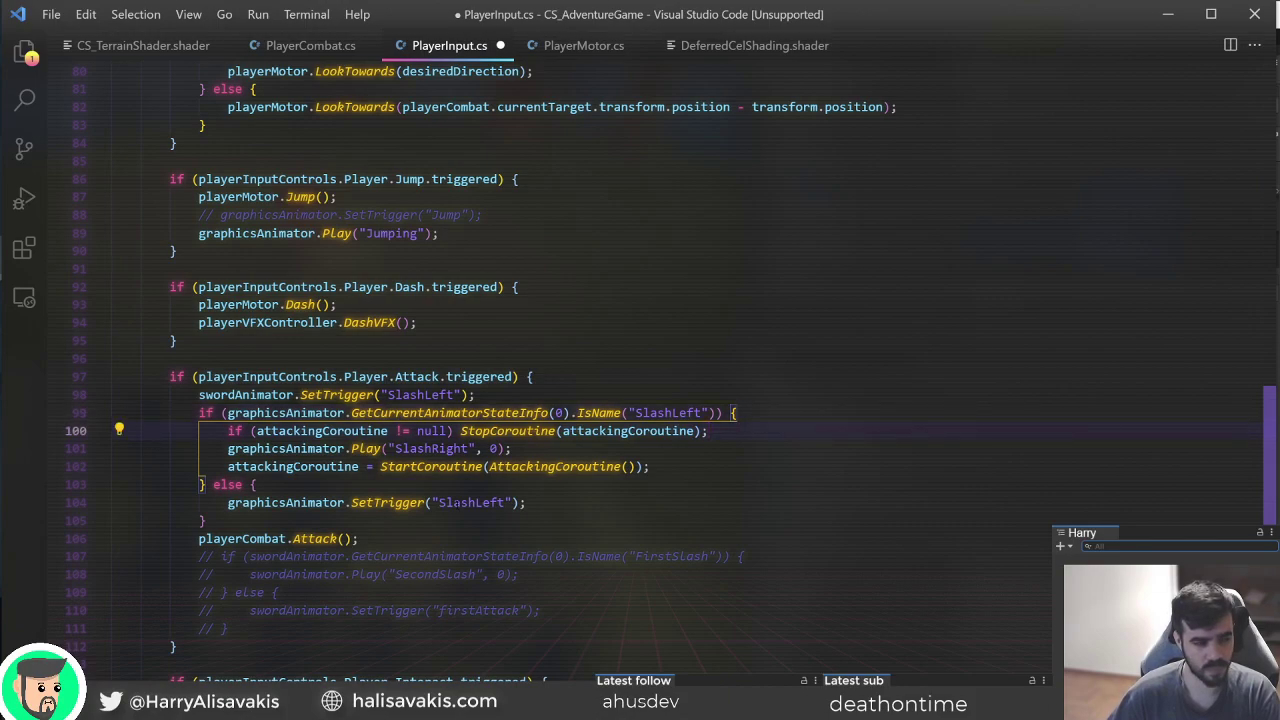
Copy the attackingCoroutine = StartCoroutine(AttackingCoroutine()); line into the else branch, below SetTrigger("SlashLeft").
key("shift+Home")
key("Down")
key("Down")
key("End")
key("Down")
key("Down")
key("Up")
key("Up")
key("Down")
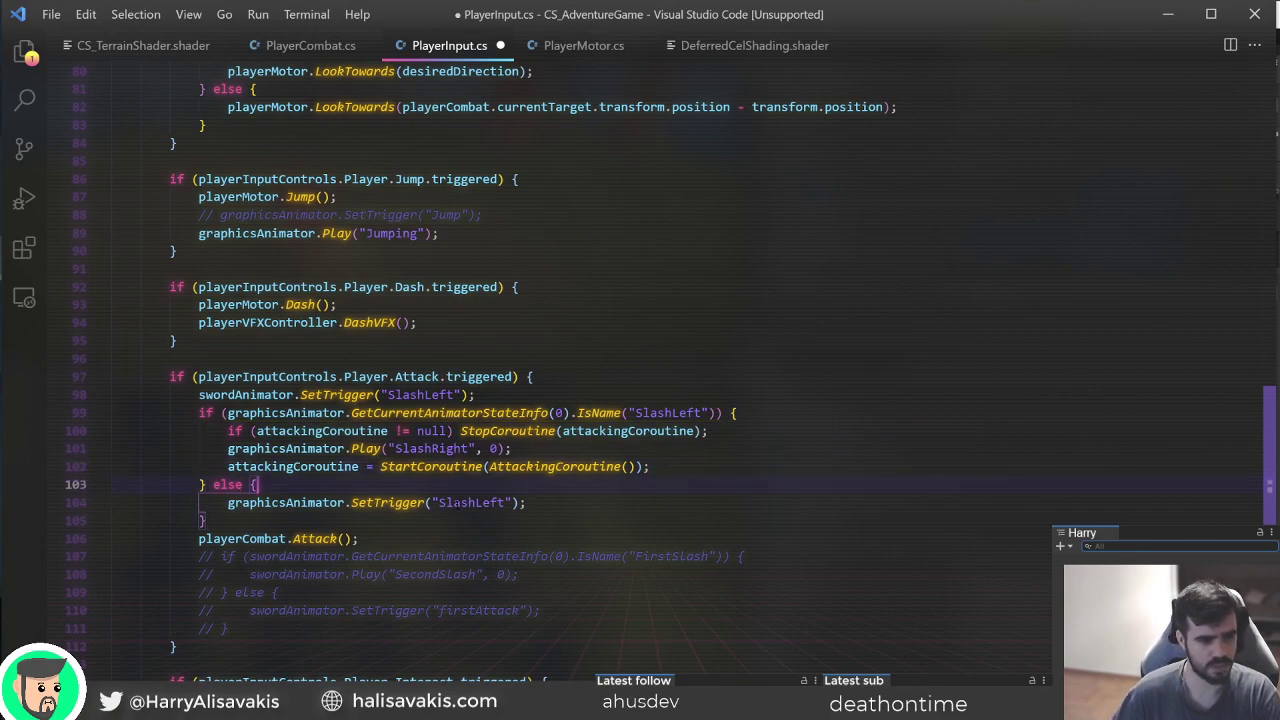
key("Up")
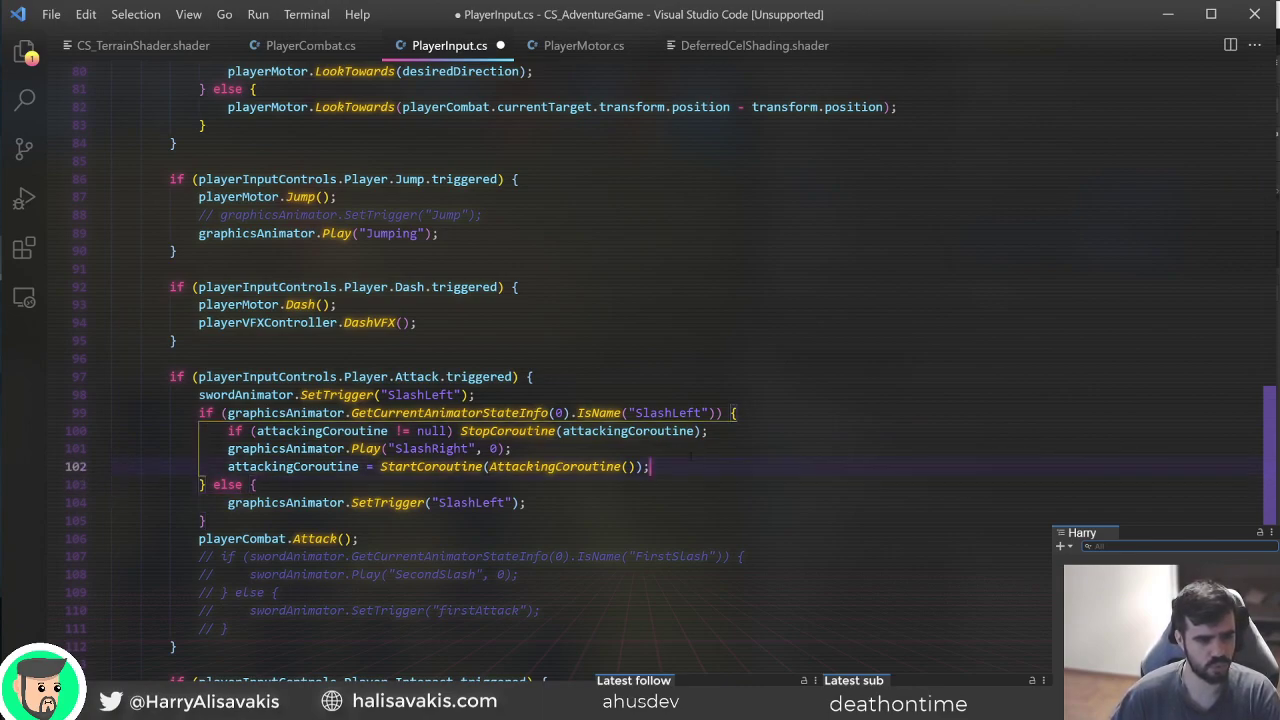
key("shift+Home")
key("ctrl+c")
key("Down")
key("Down")
key("End")
key("Return")
key("ctrl+v")
Copy the attackingCoroutine null check with StopCoroutine to the start of the else branch and save the script.
key("Up")
key("Up")
key("Up")
key("Up")
key("Up")
key("shift+Home")
key("ctrl+c")
key("Down")
key("Down")
key("Down")
key("Return")
key("ctrl+v")
key("ctrl+s")
key("Down")
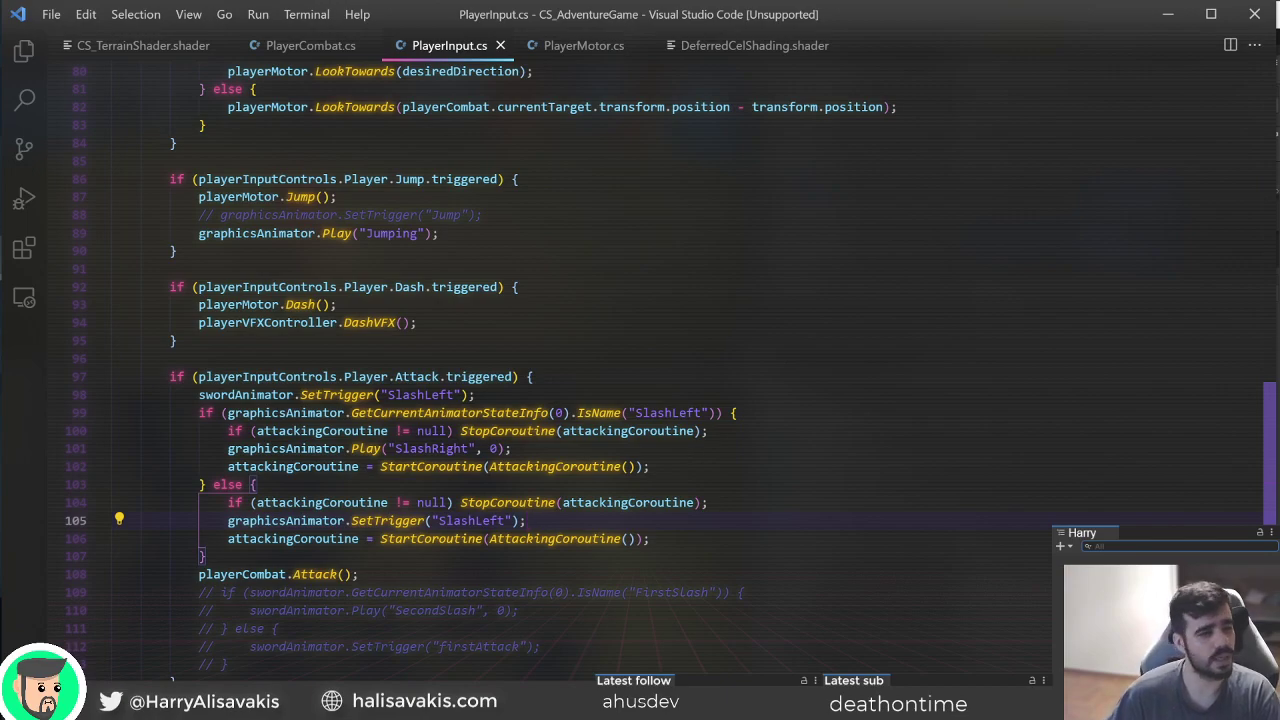
In Update, add if (isAttacking) input = Vector2.zero; directly below the line that reads the Move input, and save.
scroll(347, 575, "up", 5)
scroll(347, 575, "up", 5)
left_click(352, 405)
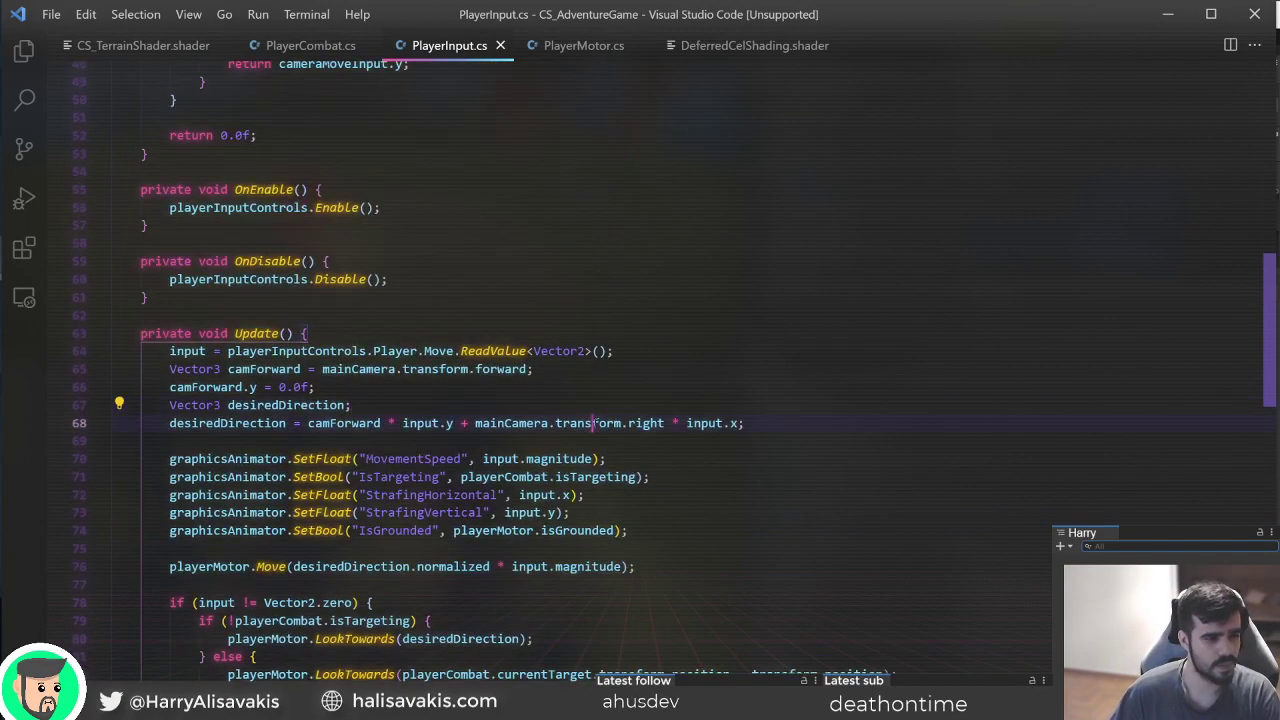
left_click(740, 351)
left_click(740, 334)
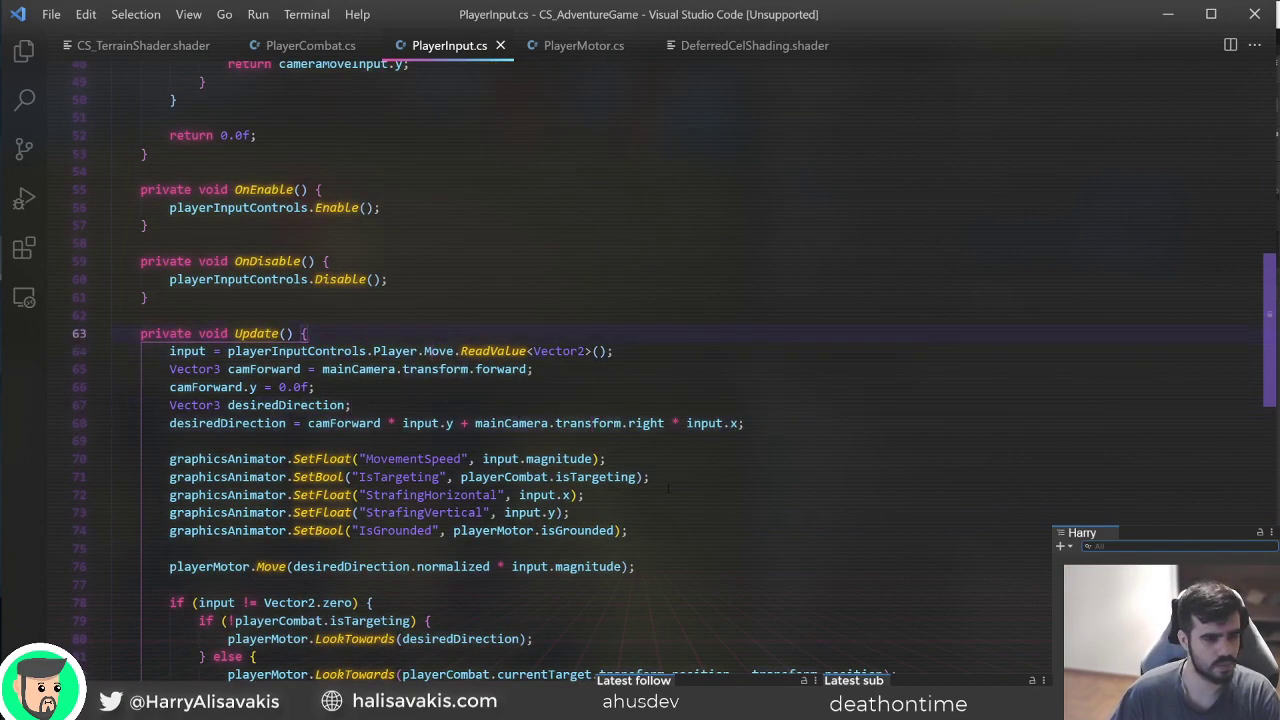
scroll(745, 330, "down", 3)
left_click(753, 174)
left_click(766, 162)
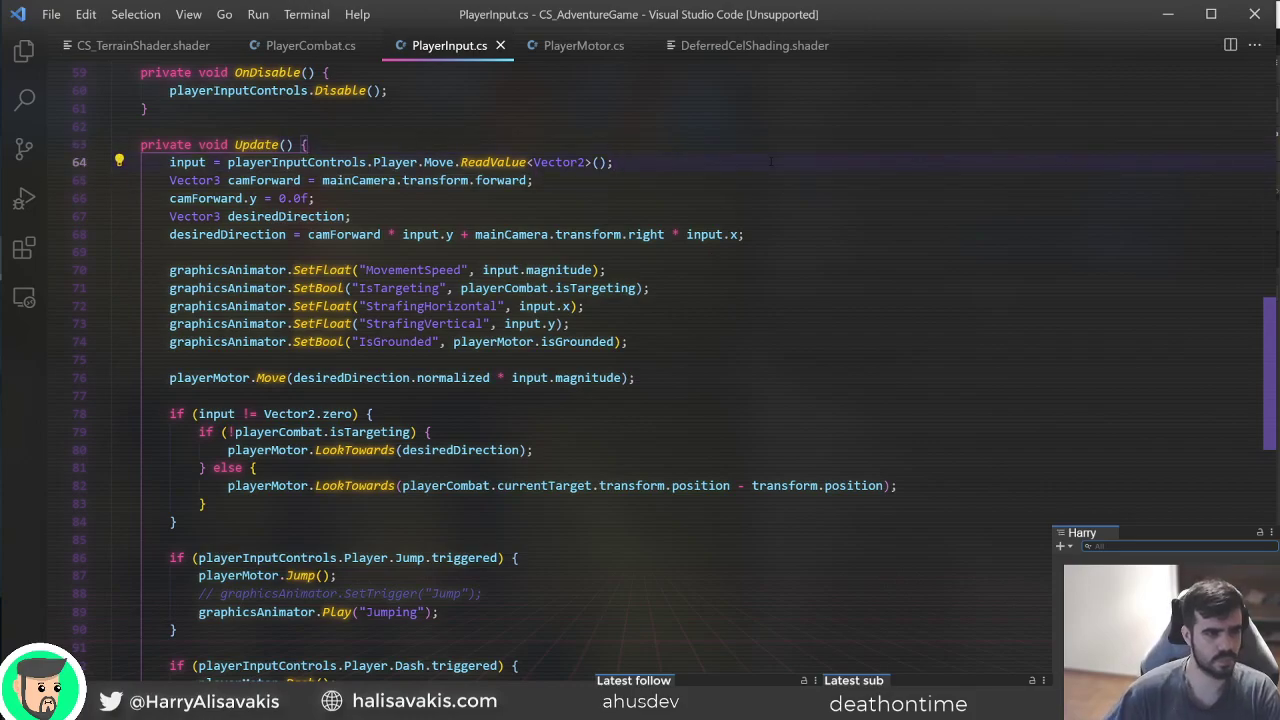
key("Return")
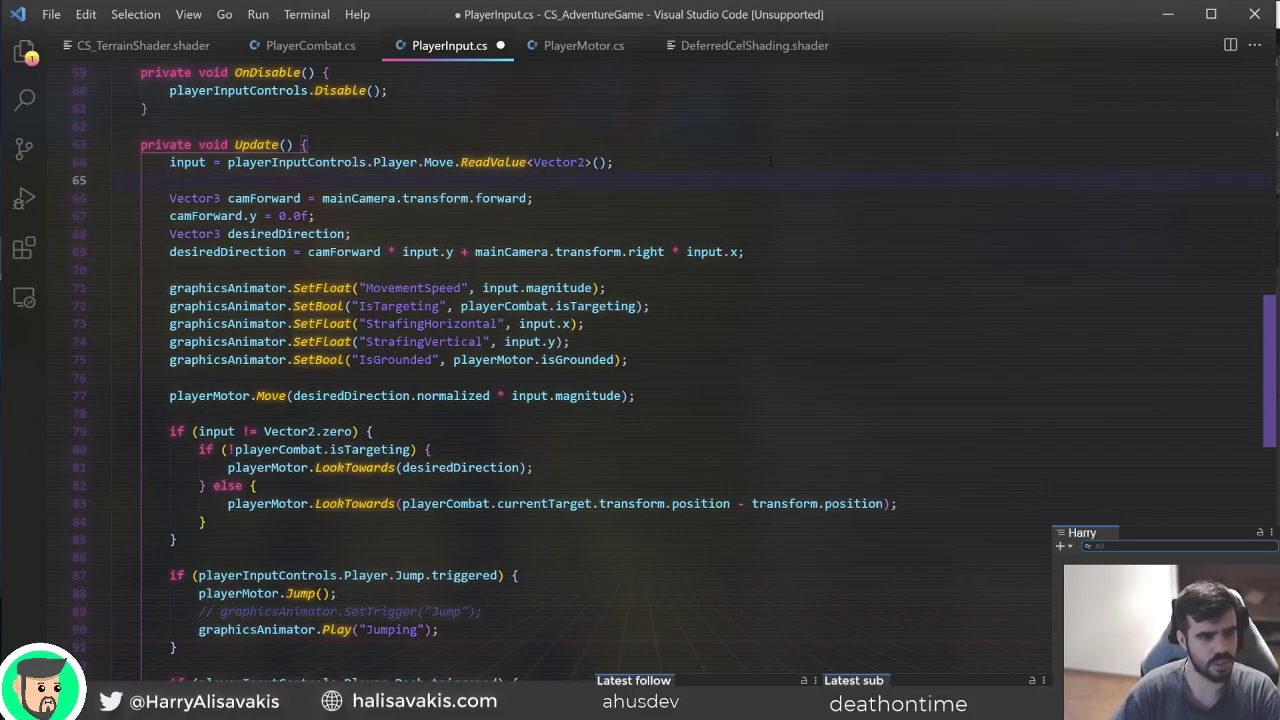
key("ctrl+z")
key("Return")
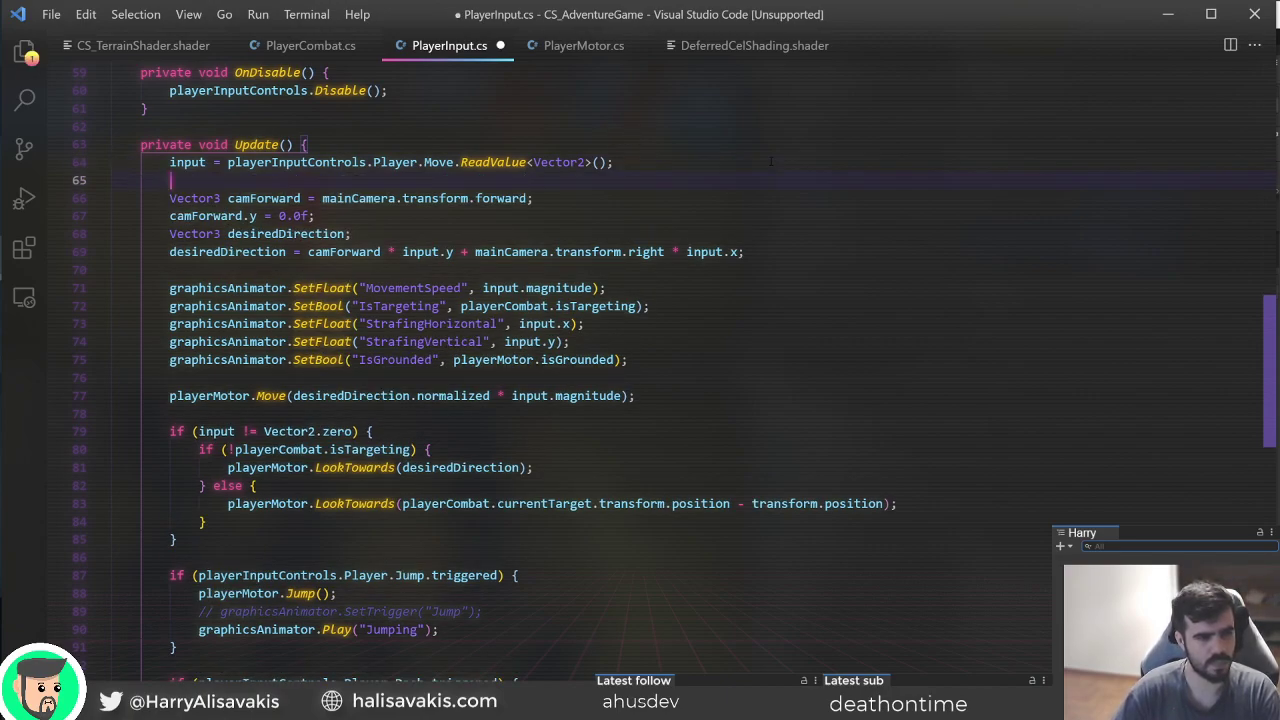
type("if (isat")
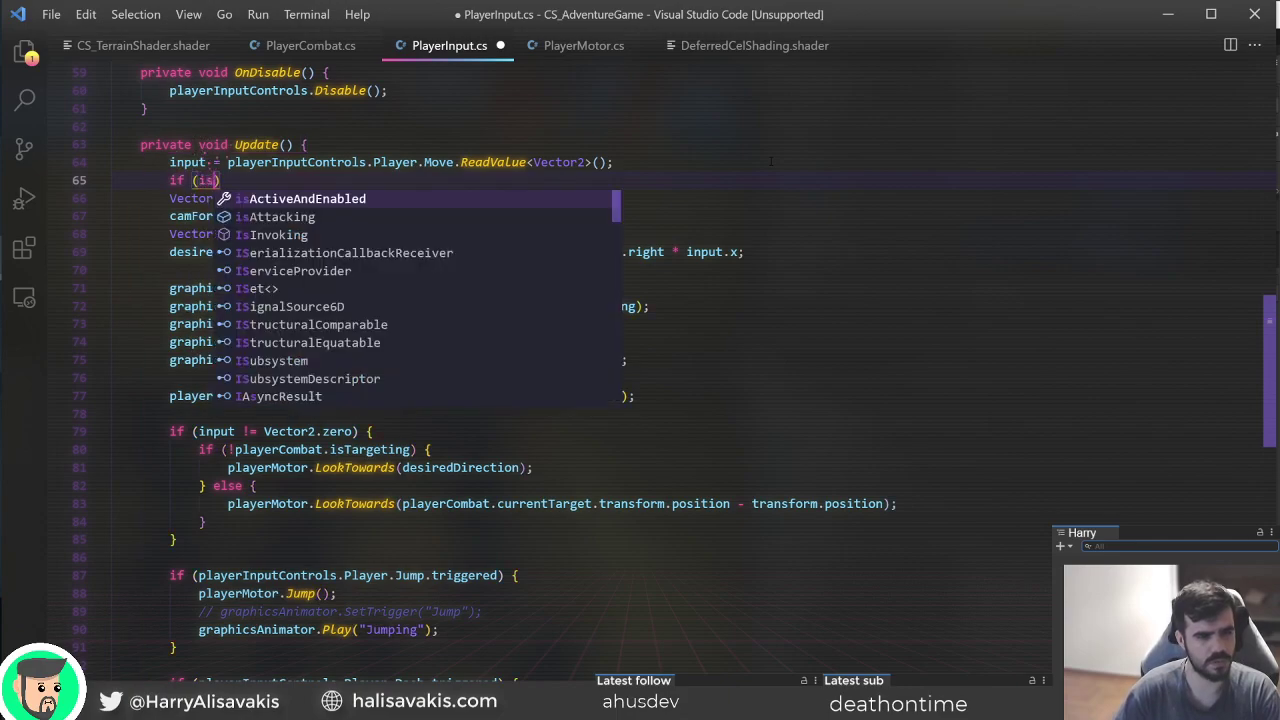
key("Tab")
type(") input ")
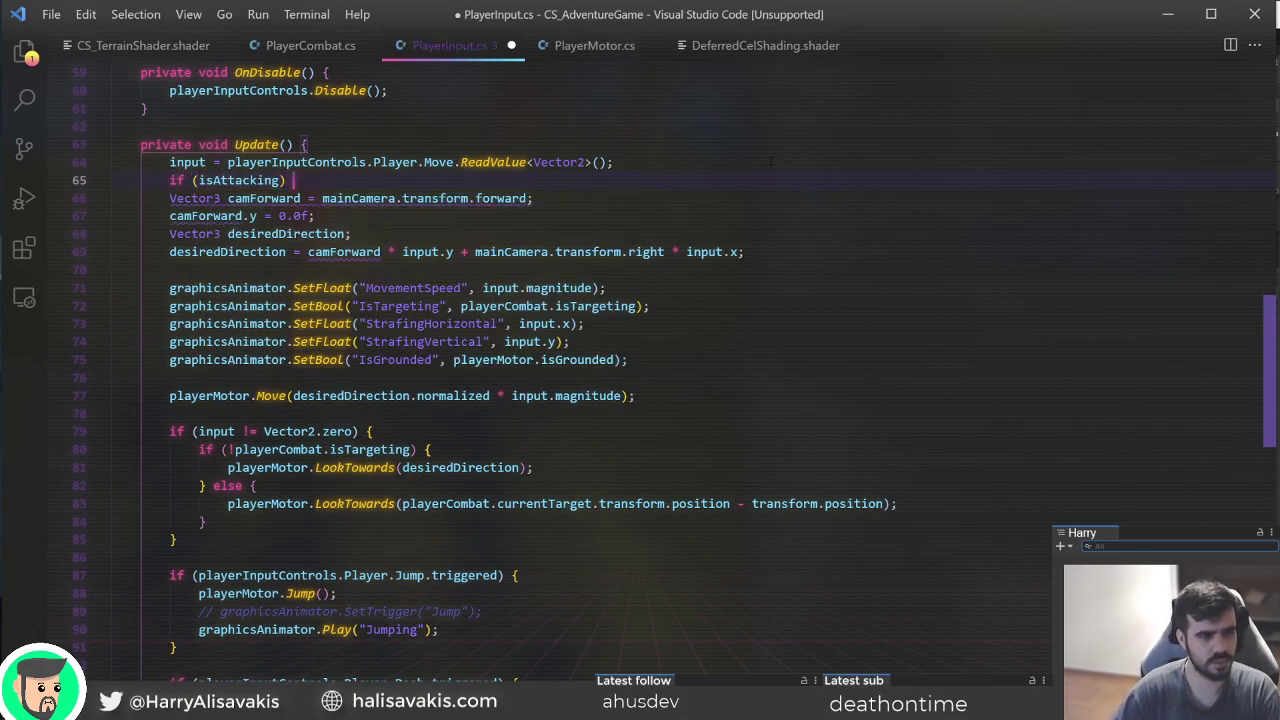
type("= V")
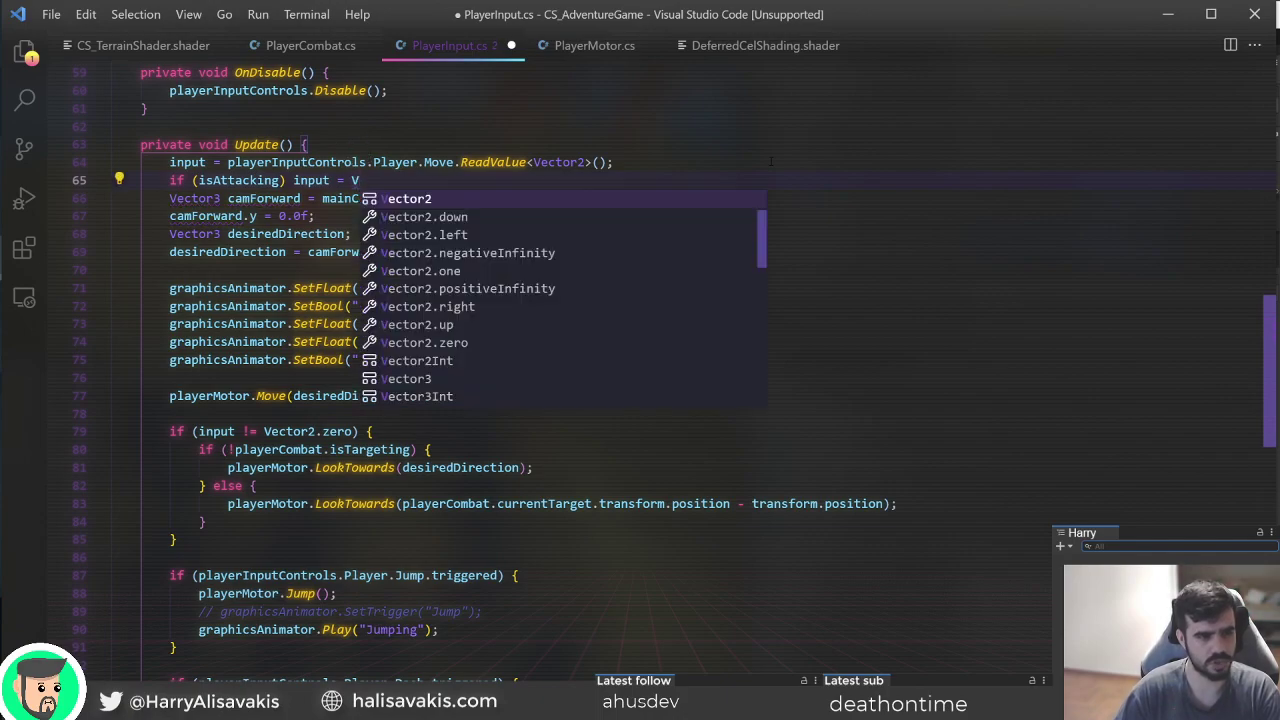
key("BackSpace")
type("Vecto")
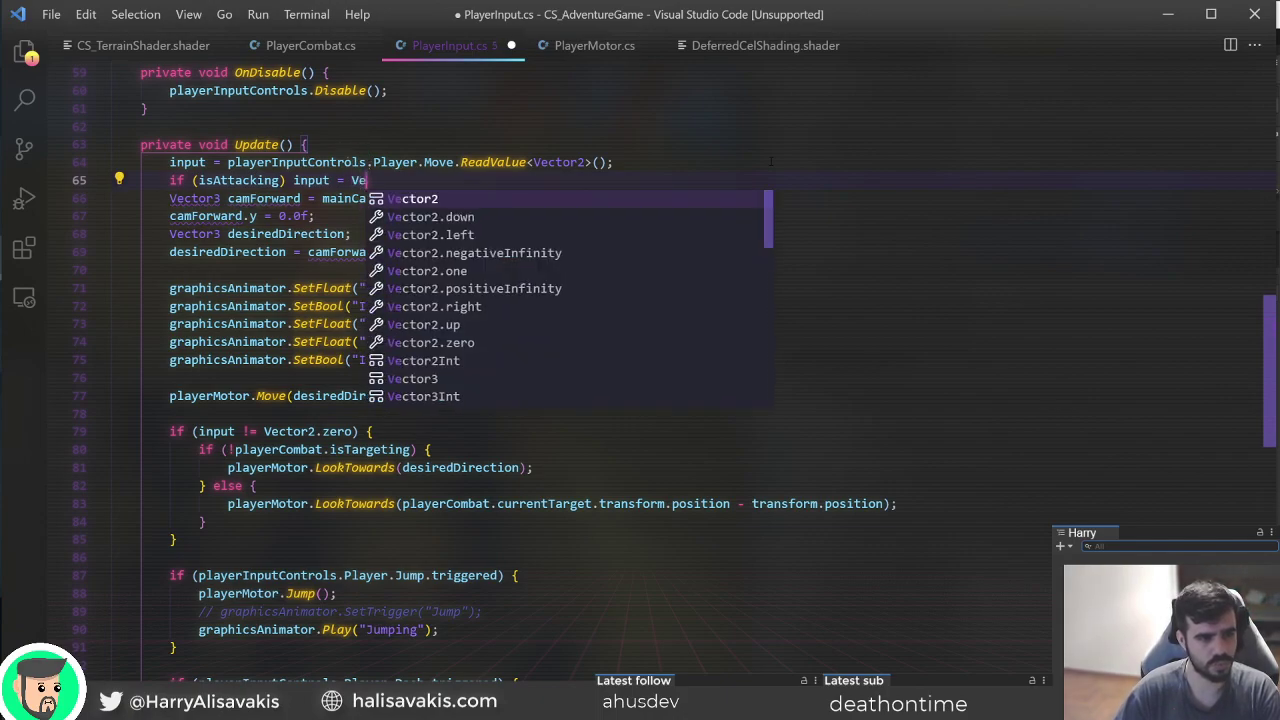
type("r2.zero;")
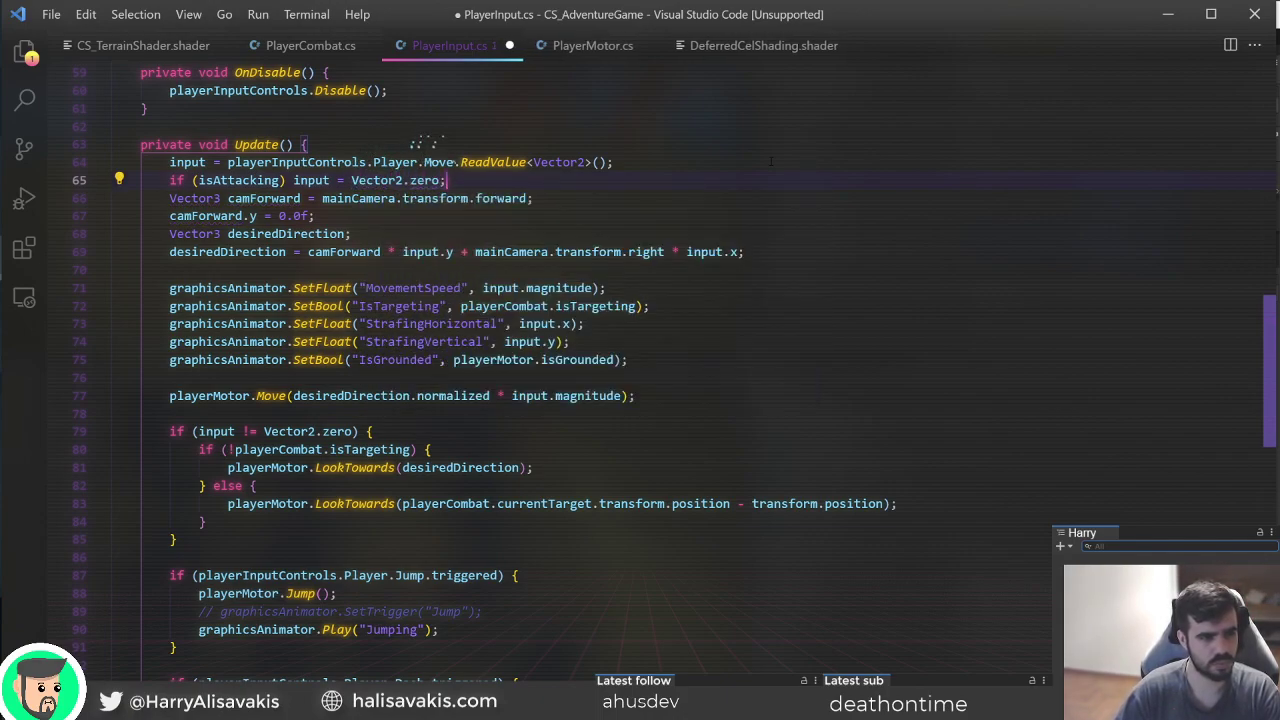
key("ctrl+s")
Review how Update uses the input in the LookTowards, animator parameter and playerMotor.Move lines.
left_click(335, 450)
left_click(585, 504)
double_click(348, 469)
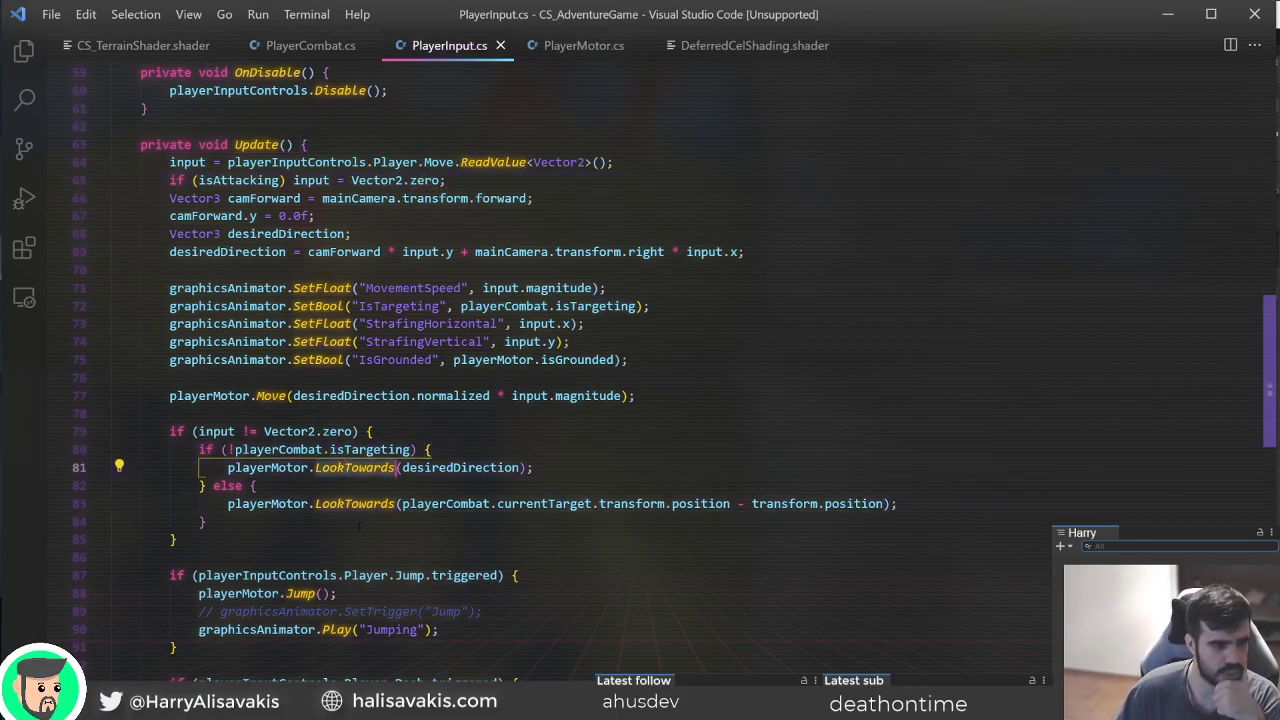
left_click(441, 360)
left_click(514, 290)
left_click(347, 289)
left_click_drag(545, 378, 677, 373)
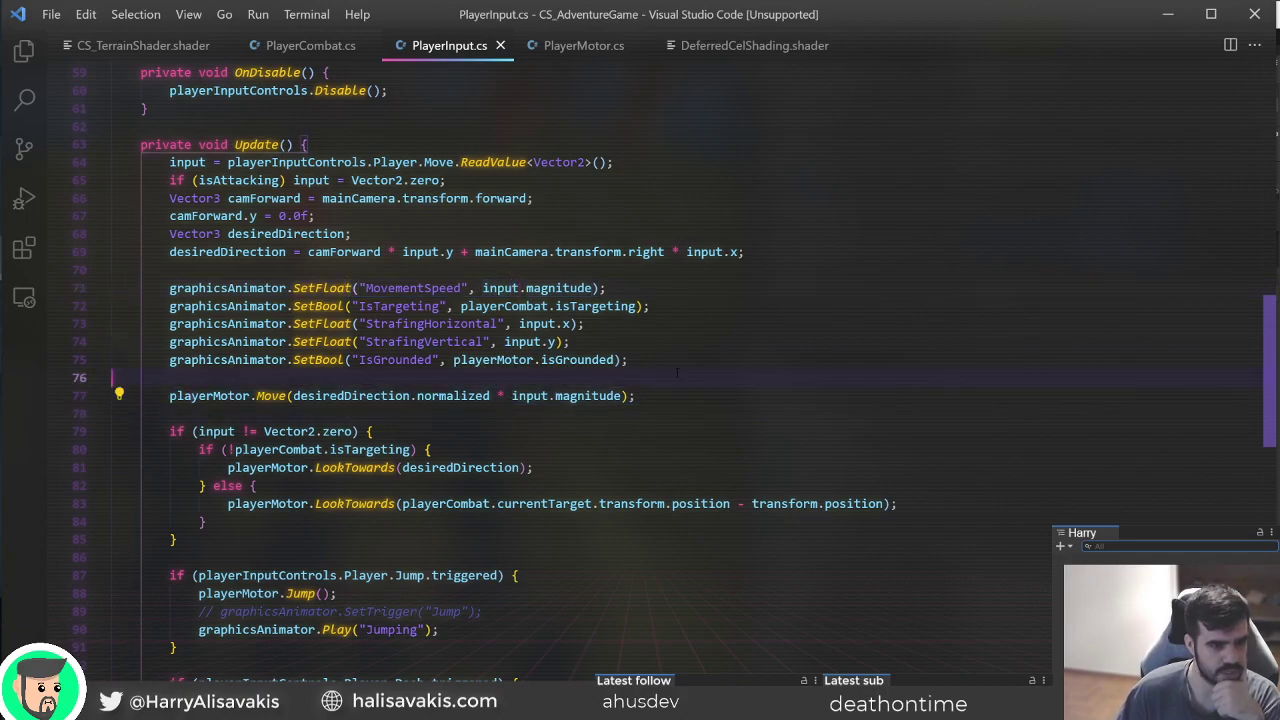
Switch to Unity and start Play mode to test the changed attack code.
key("alt+Tab")
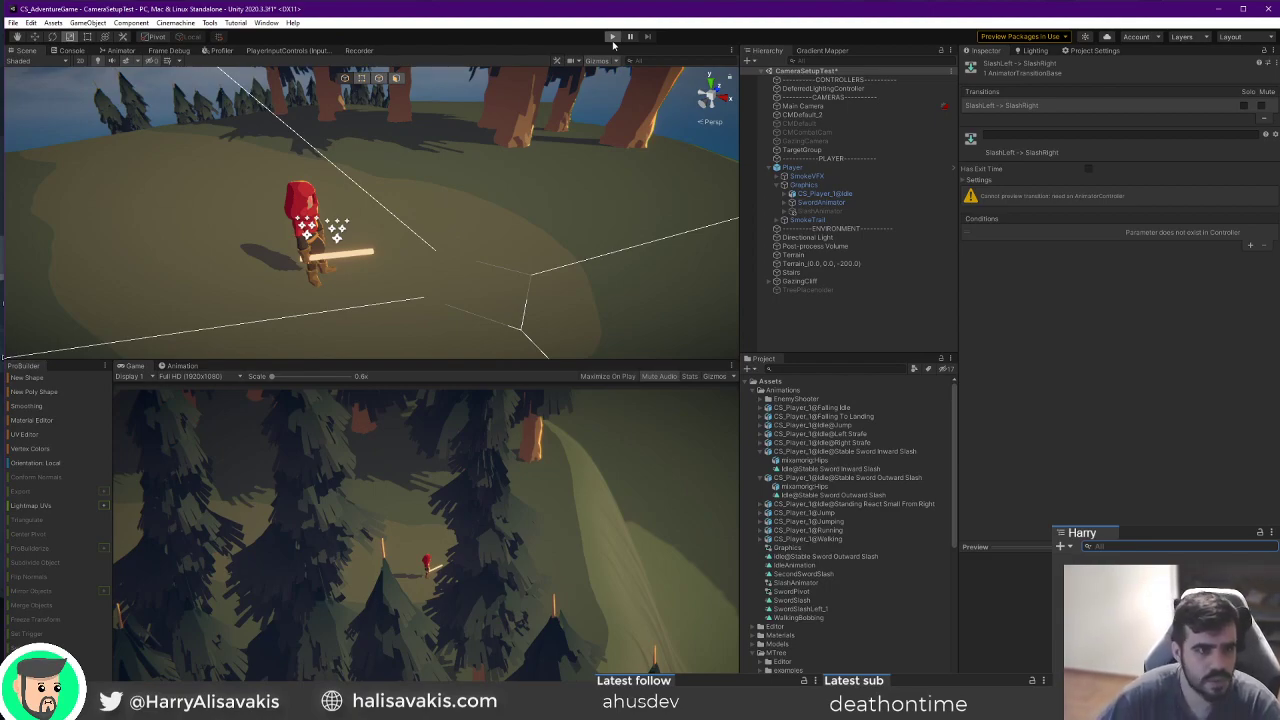
left_click(613, 40)
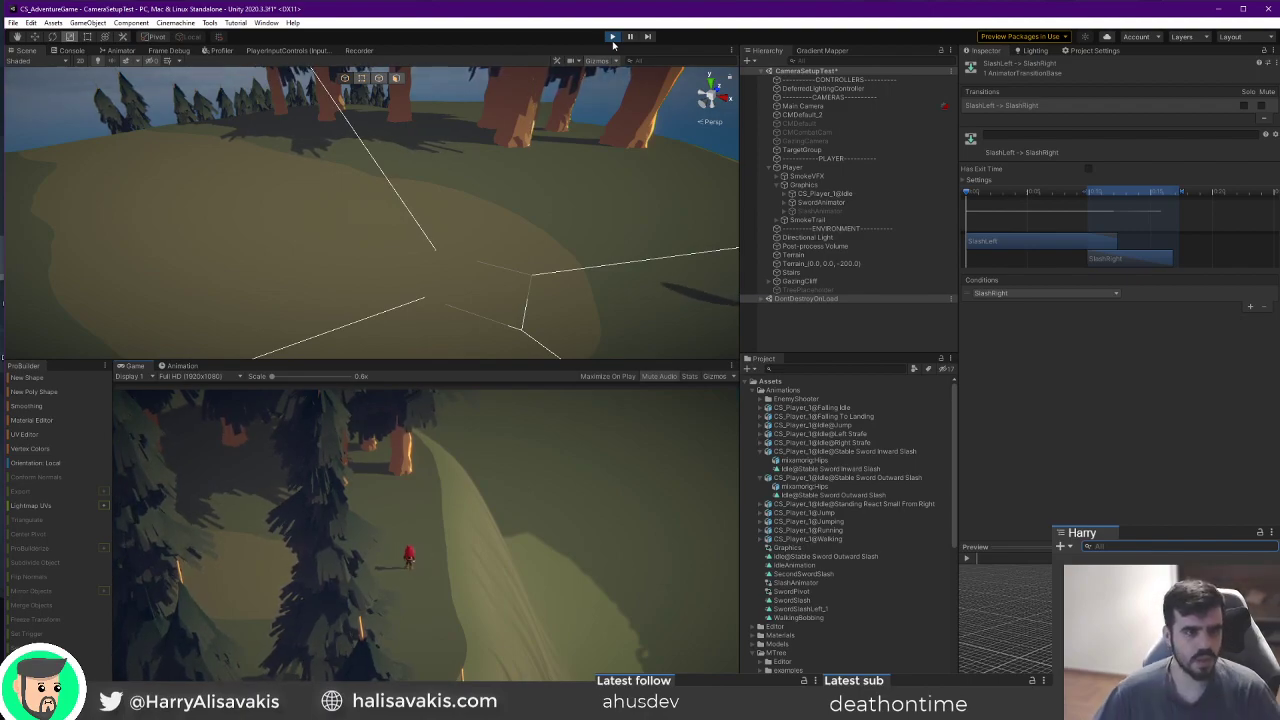
Exit Play mode and duplicate the Idle@Stable Sword Inward Slash clip from its imported model as a standalone clip in Animations.
left_click(612, 38)
left_click_drag(509, 273, 472, 245, "alt")
left_click(844, 469)
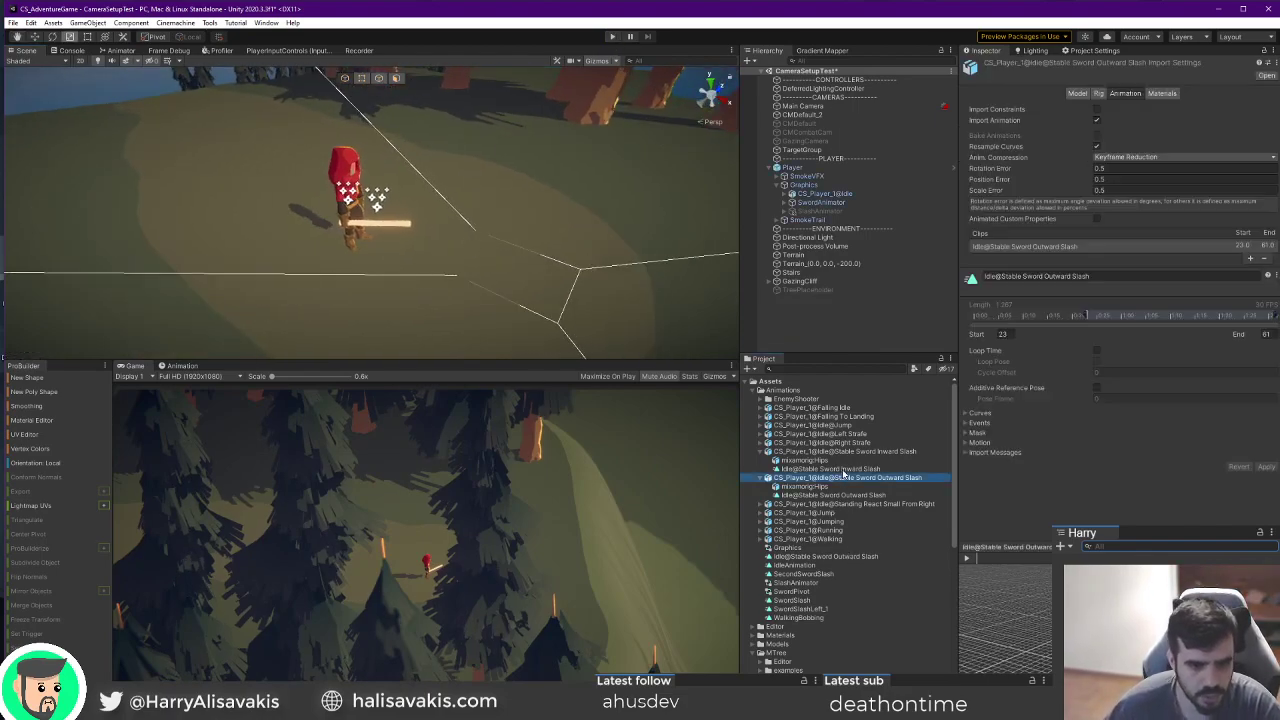
left_click_drag(452, 197, 278, 203, "alt")
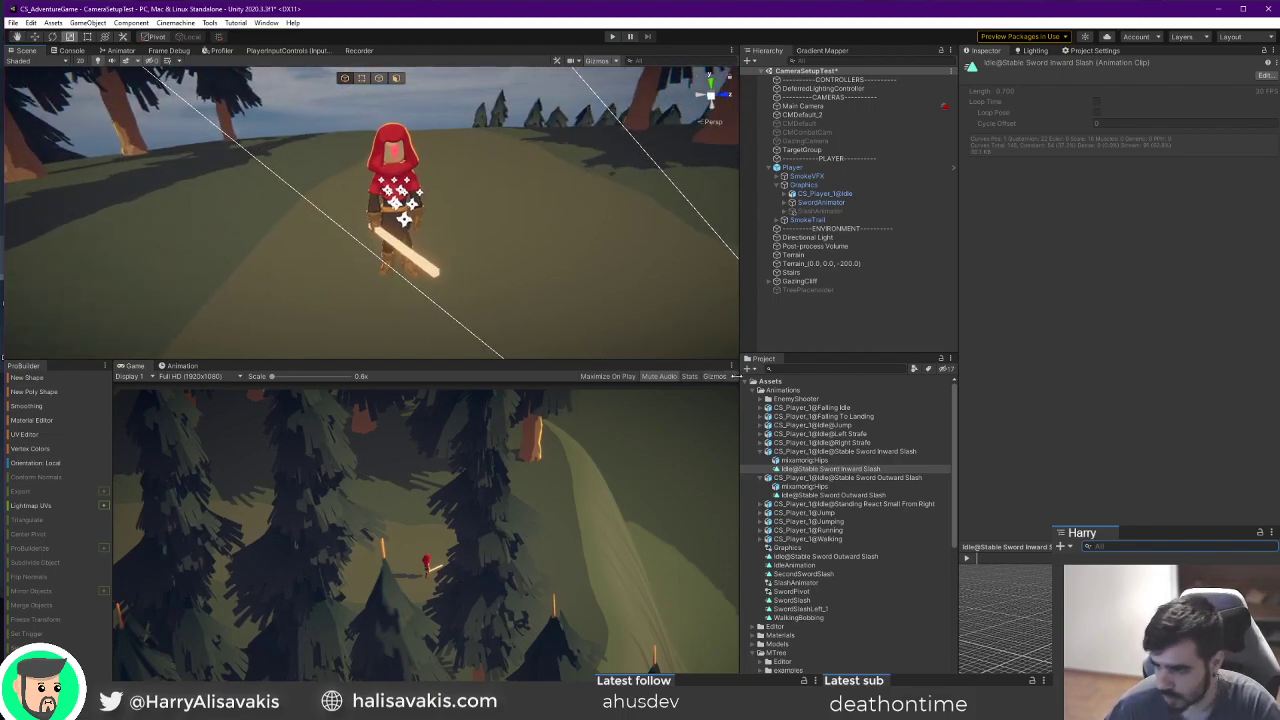
right_click_drag(532, 273, 638, 350)
key("s")
key("w")
key("s")
key("w")
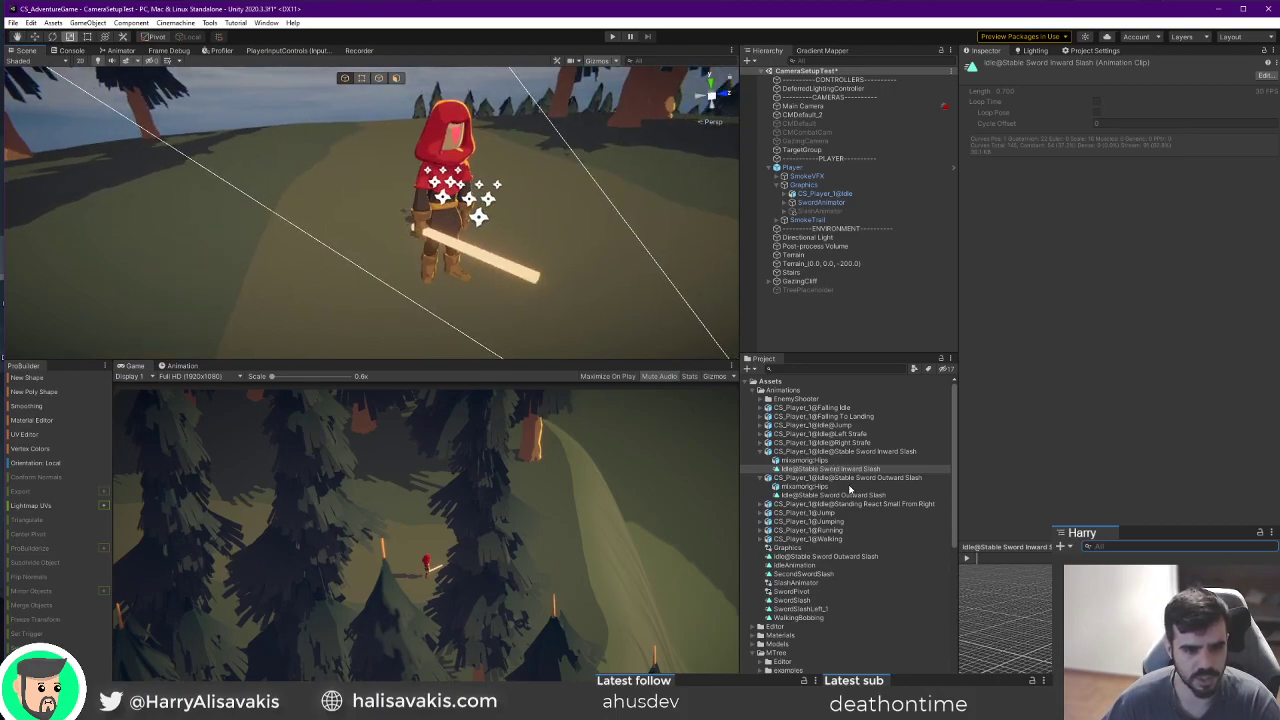
right_click_drag(528, 272, 498, 262)
left_click(811, 469)
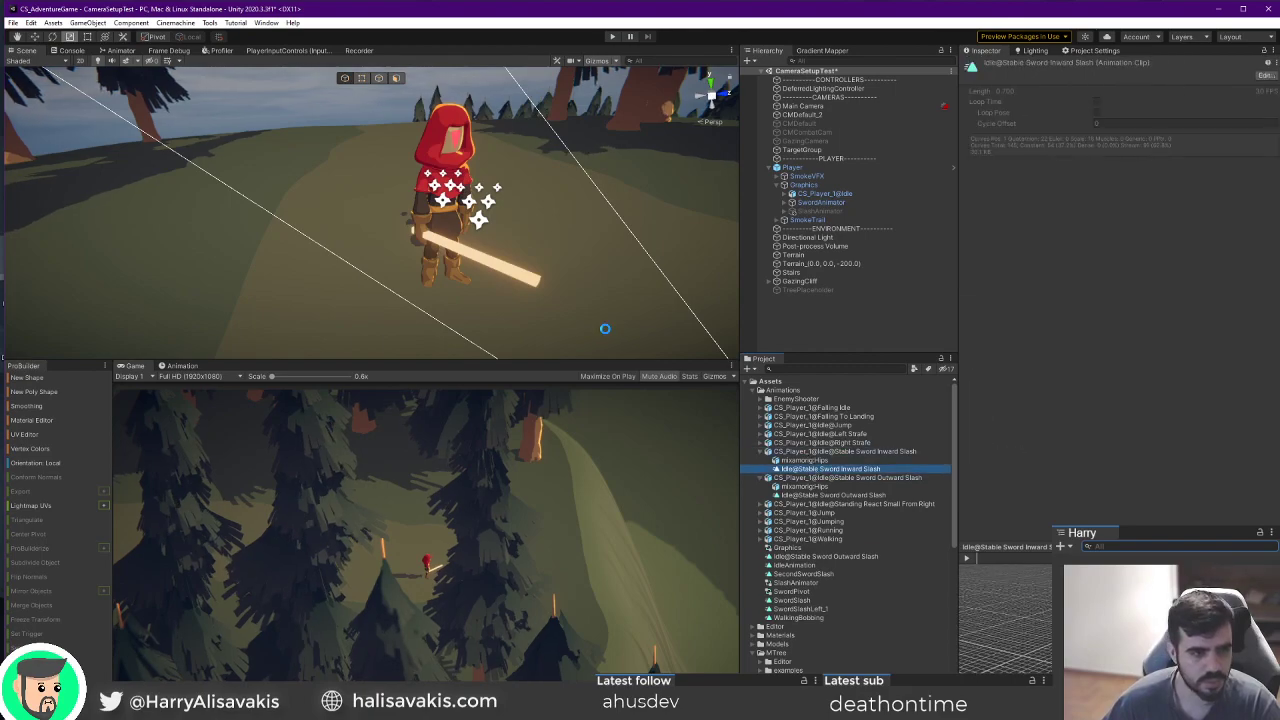
right_click_drag(294, 247, 331, 229)
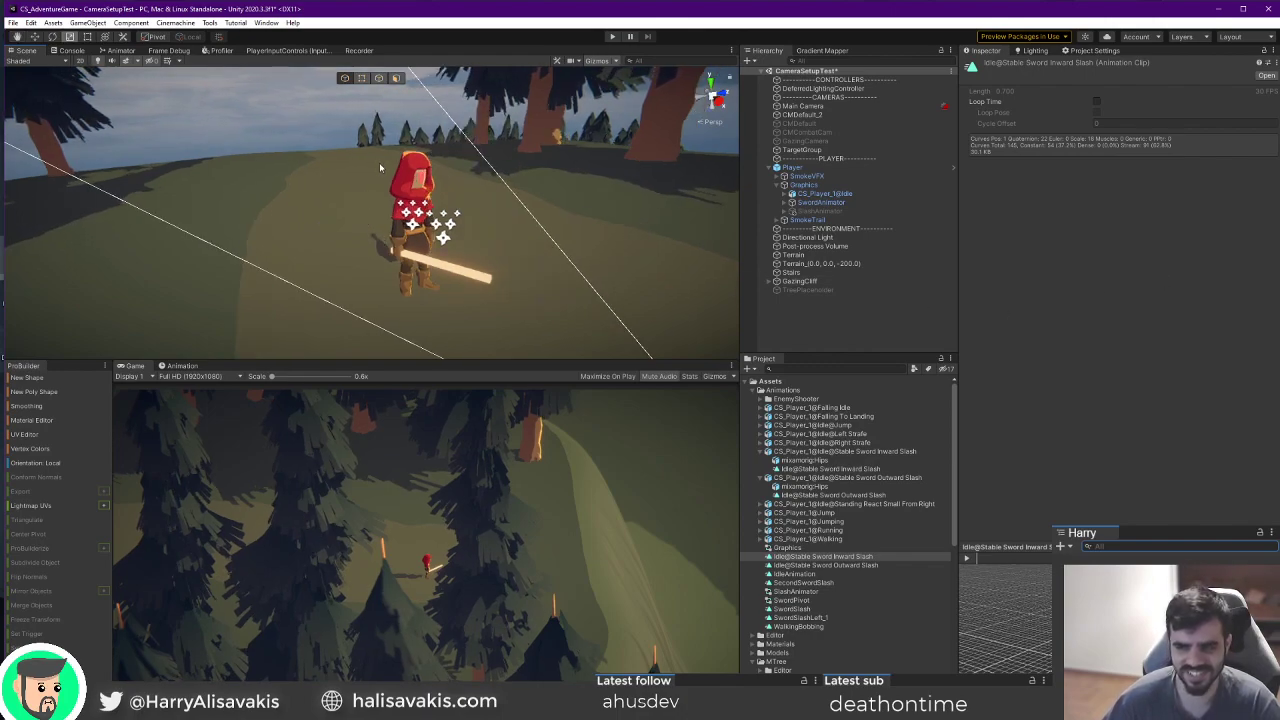
Review the tier settings in the Graphics project settings and the DeferredCelShading.shader source, and return to Unity.
right_click_drag(371, 236, 1046, 79)
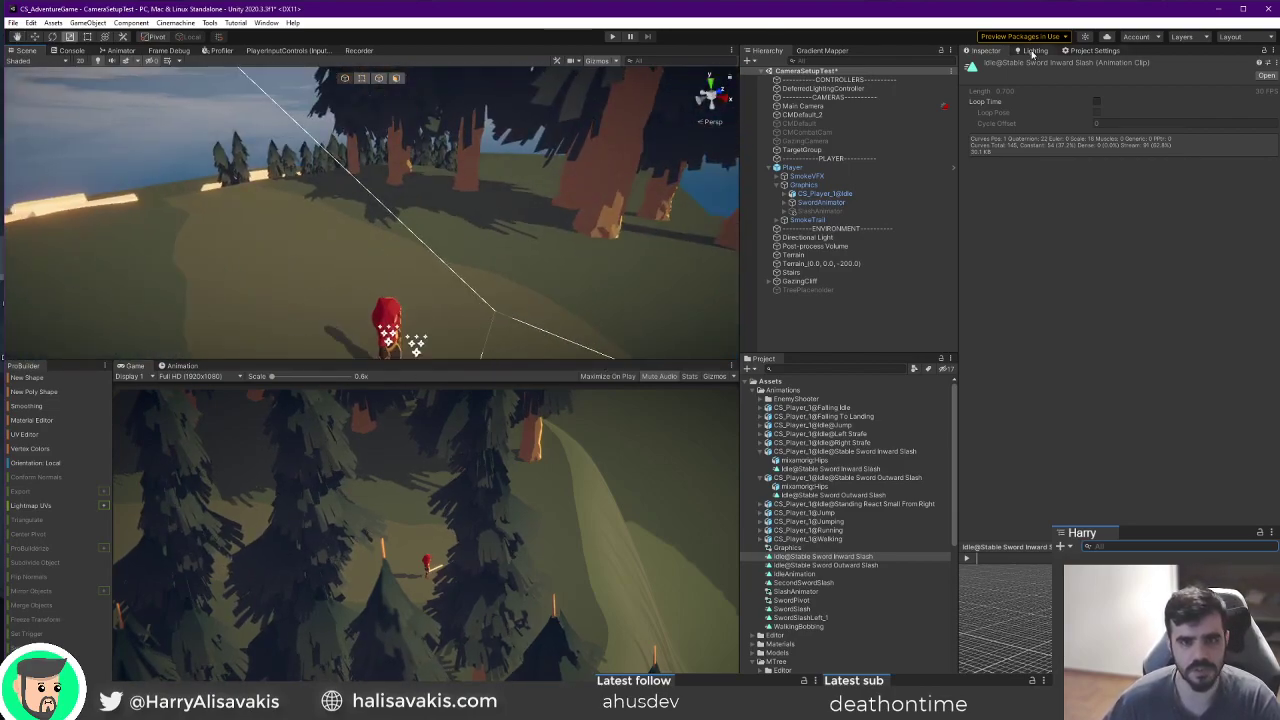
left_click(1089, 55)
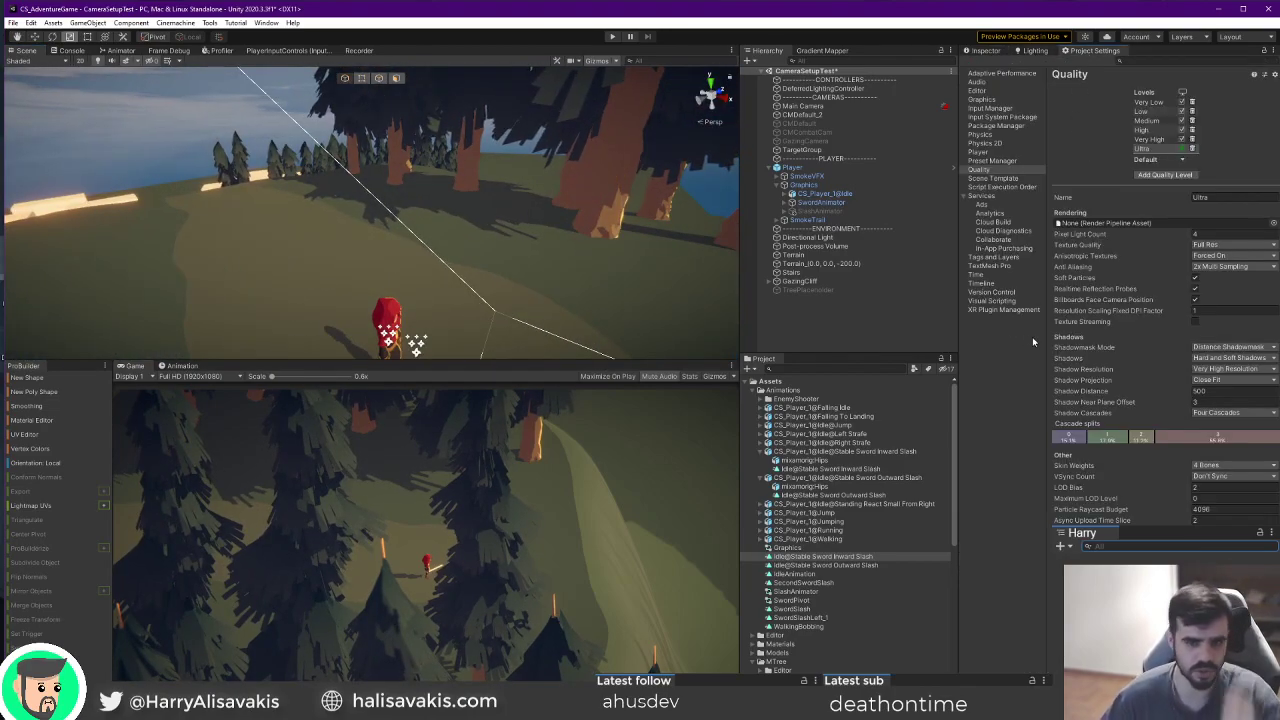
left_click(983, 100)
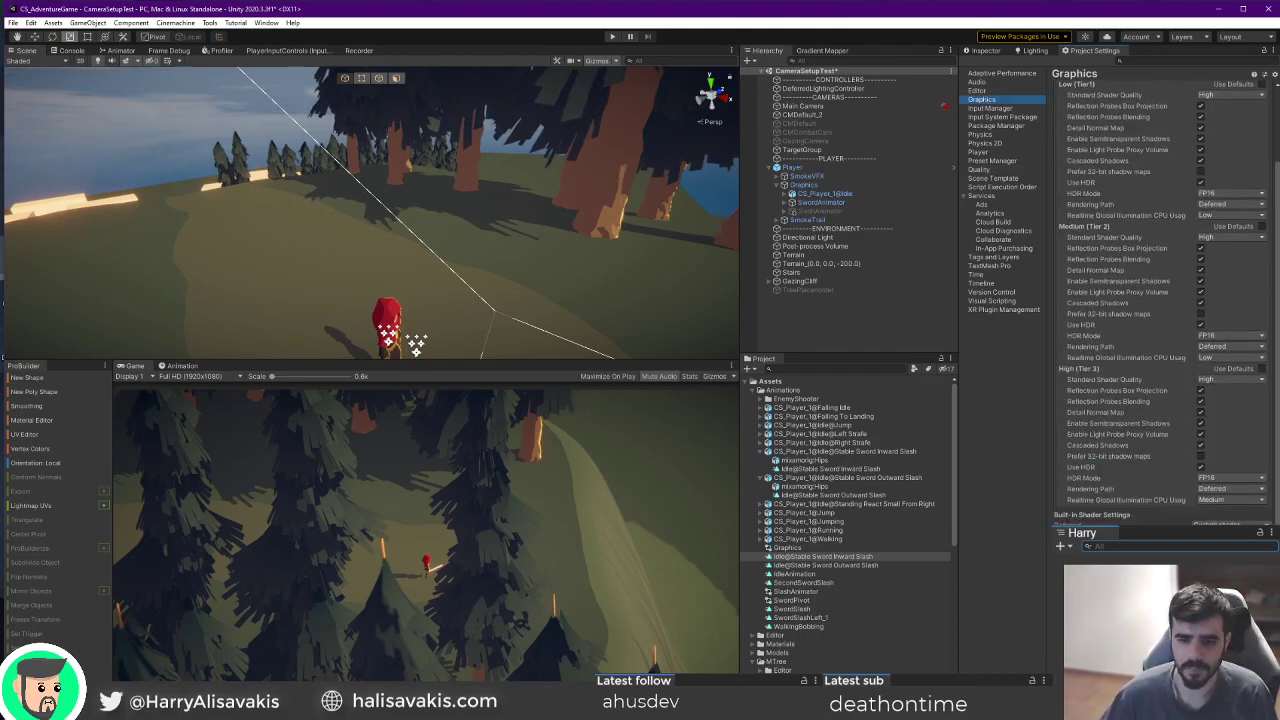
scroll(845, 525, "down", 10)
key("alt+Tab")
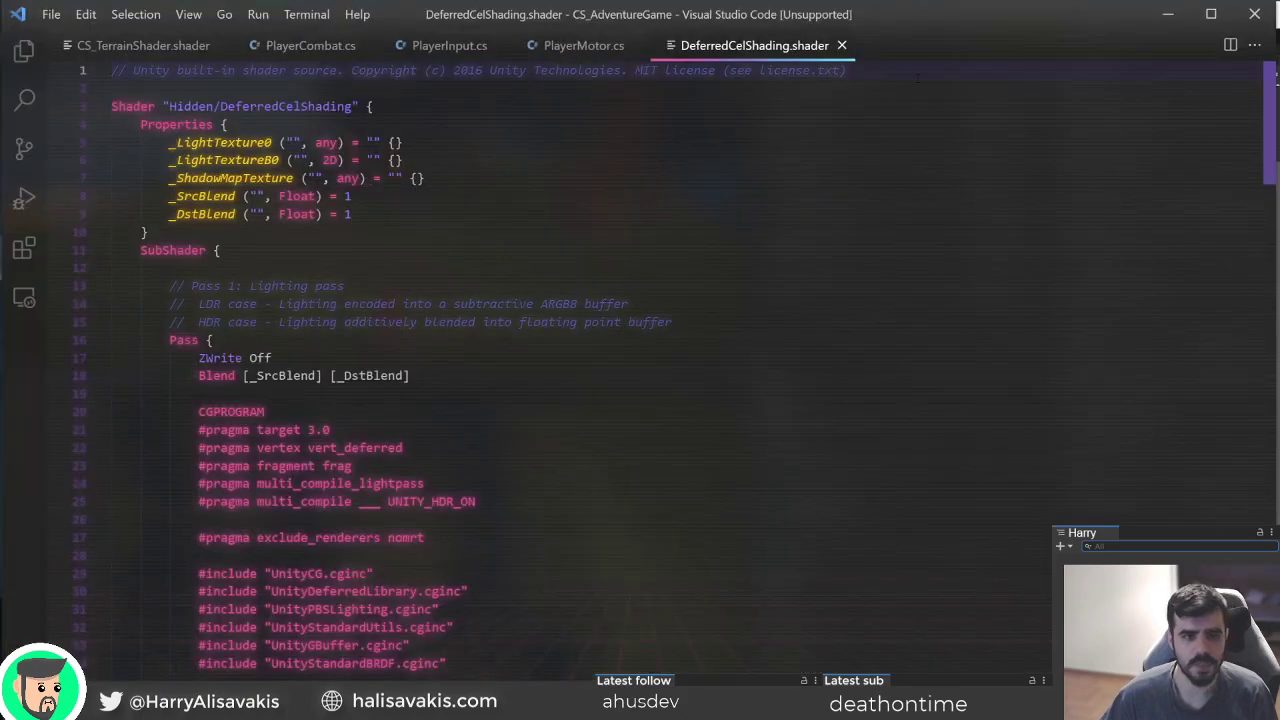
left_click(1162, 18)
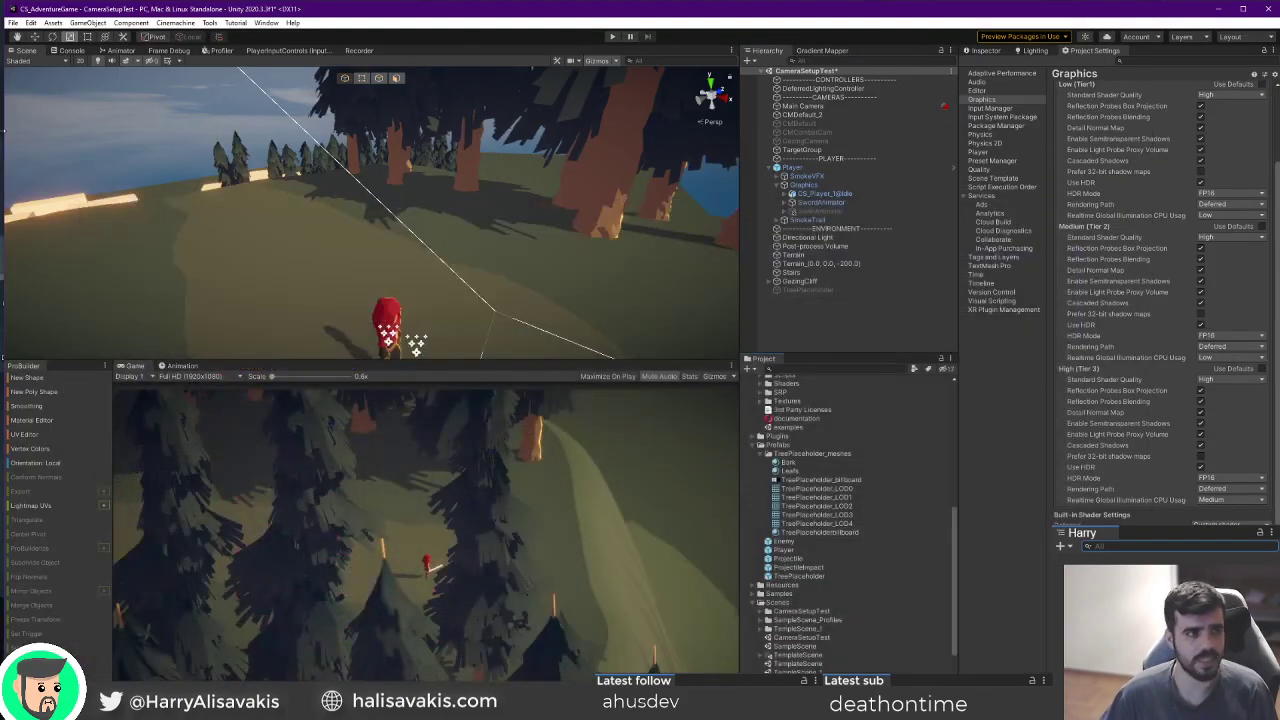
Inspect the scene in the Albedo draw mode and return the Scene view to Shaded.
left_click(40, 61)
left_click(46, 203)
right_click_drag(430, 218, 349, 240)
key("s")
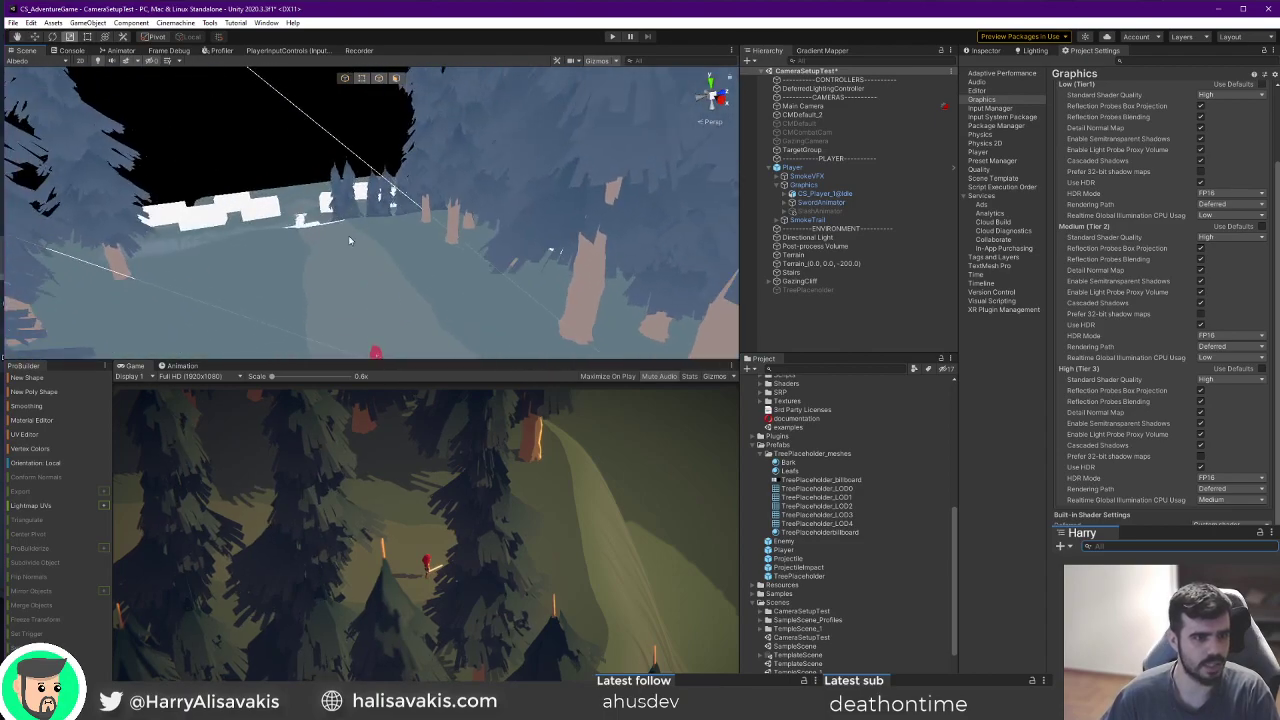
left_click(34, 61)
left_click(45, 83)
mouse_move(418, 158)
right_mouse_down()
mouse_move(424, 216)
mouse_move(507, 241)
mouse_move(400, 260)
mouse_move(477, 257)
mouse_move(675, 167)
mouse_move(471, 150)
mouse_move(388, 185)
mouse_move(444, 190)
right_mouse_up()
key("w")
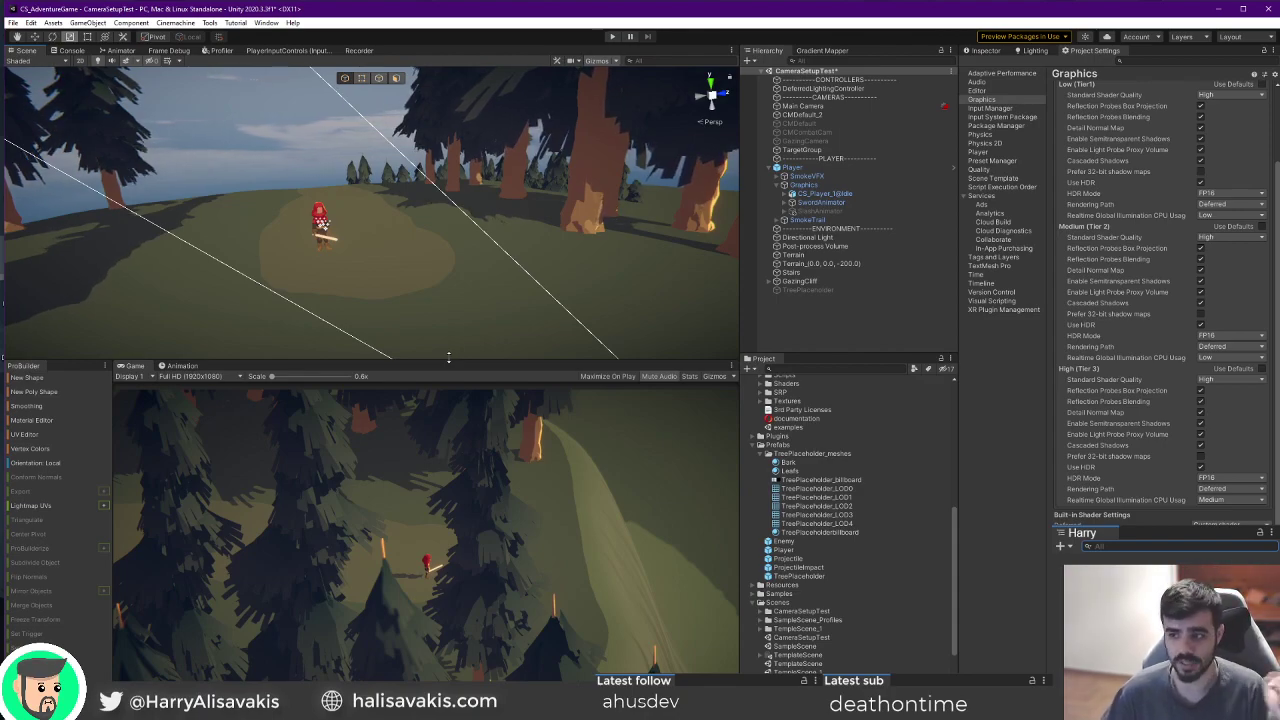
Add a 3D sphere on the terrain, scaled to about 4.95 on every axis, and expand its Default-Material settings.
right_click_drag(451, 316, 600, 255)
left_click(747, 60)
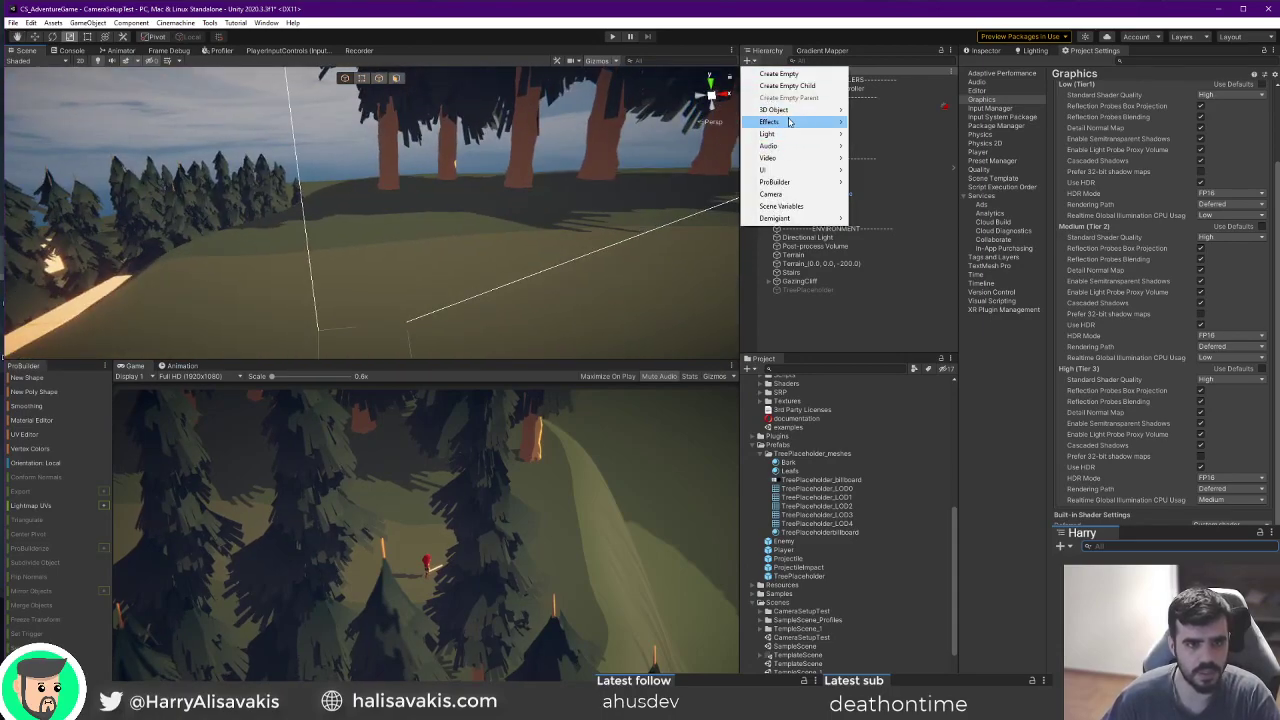
mouse_move(793, 109)
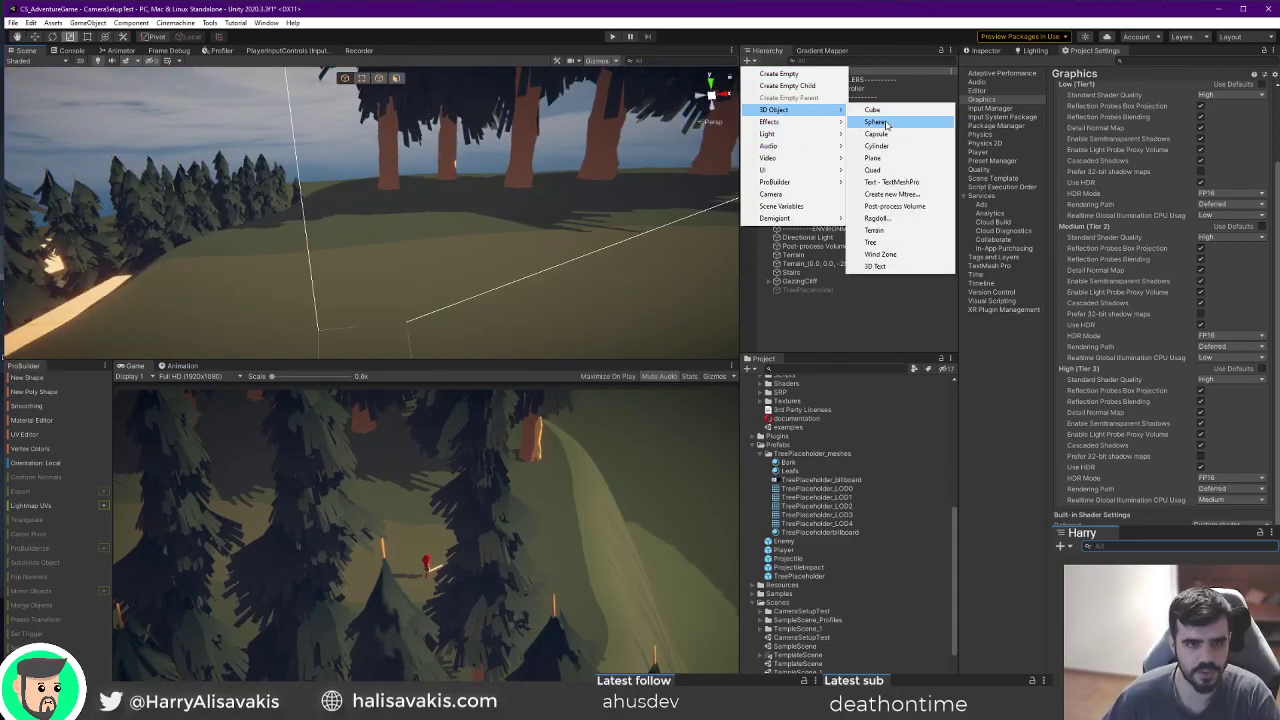
left_click(875, 121)
left_click_drag(370, 200, 605, 168)
right_click_drag(605, 168, 530, 125)
left_click(275, 102)
left_click(482, 294)
left_click(983, 50)
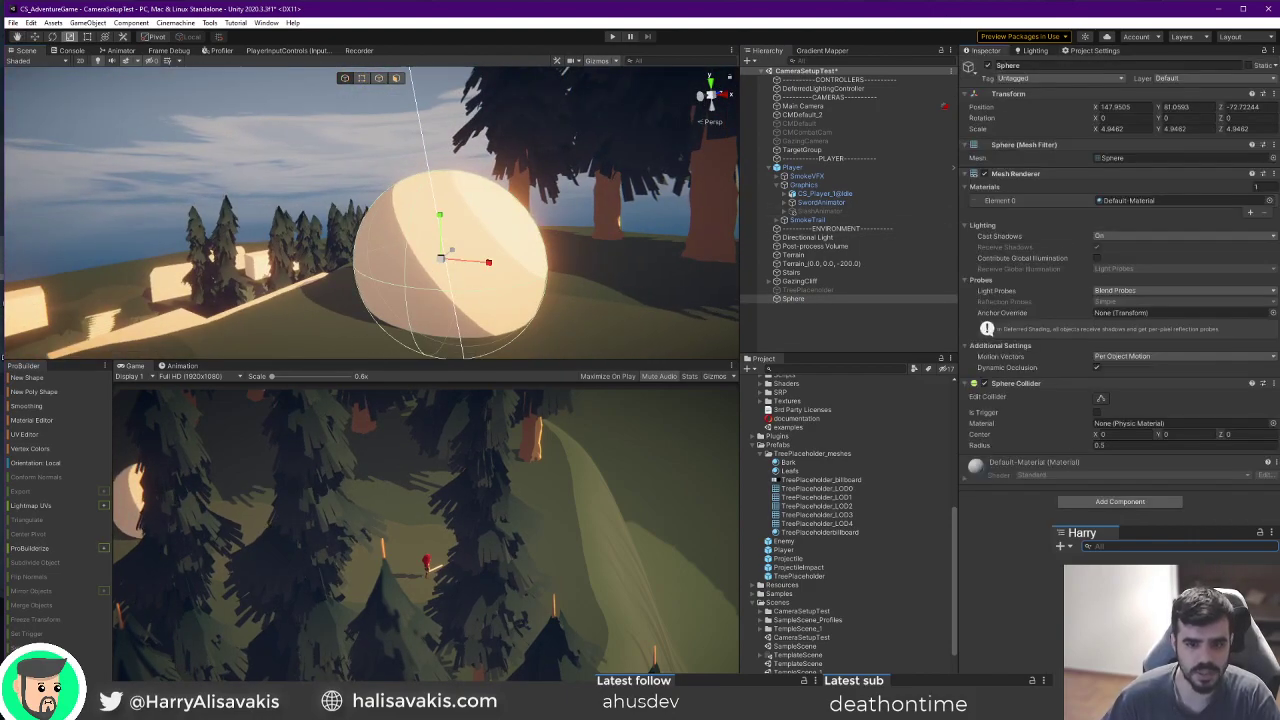
left_click(1010, 463)
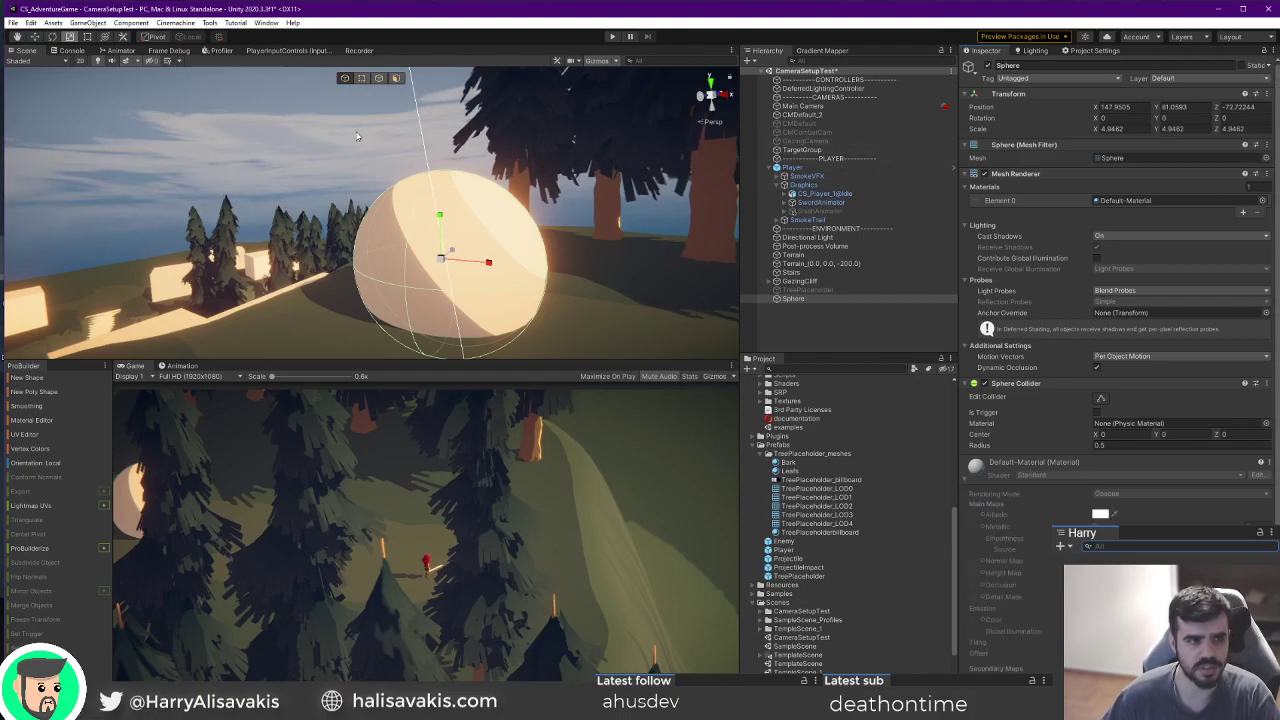
Examine the cel-shaded light and shadow on the sphere from several sides and delete the sphere.
left_click(357, 136)
key("w")
mouse_move(400, 195)
right_mouse_down()
mouse_move(391, 212)
mouse_move(238, 193)
mouse_move(492, 234)
mouse_move(290, 229)
mouse_move(380, 232)
mouse_move(381, 196)
right_mouse_up()
key("w")
key("s")
key("a")
left_click(418, 243)
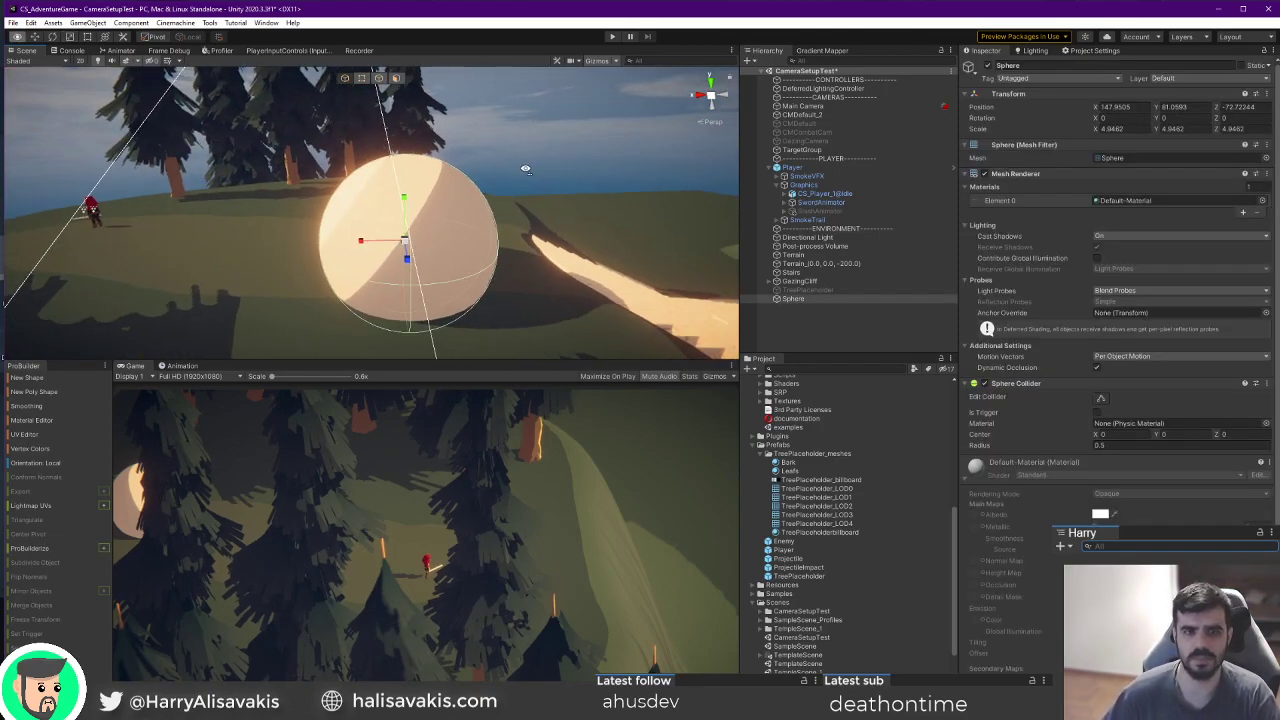
left_click_drag(526, 167, 781, 187, "alt")
key("f")
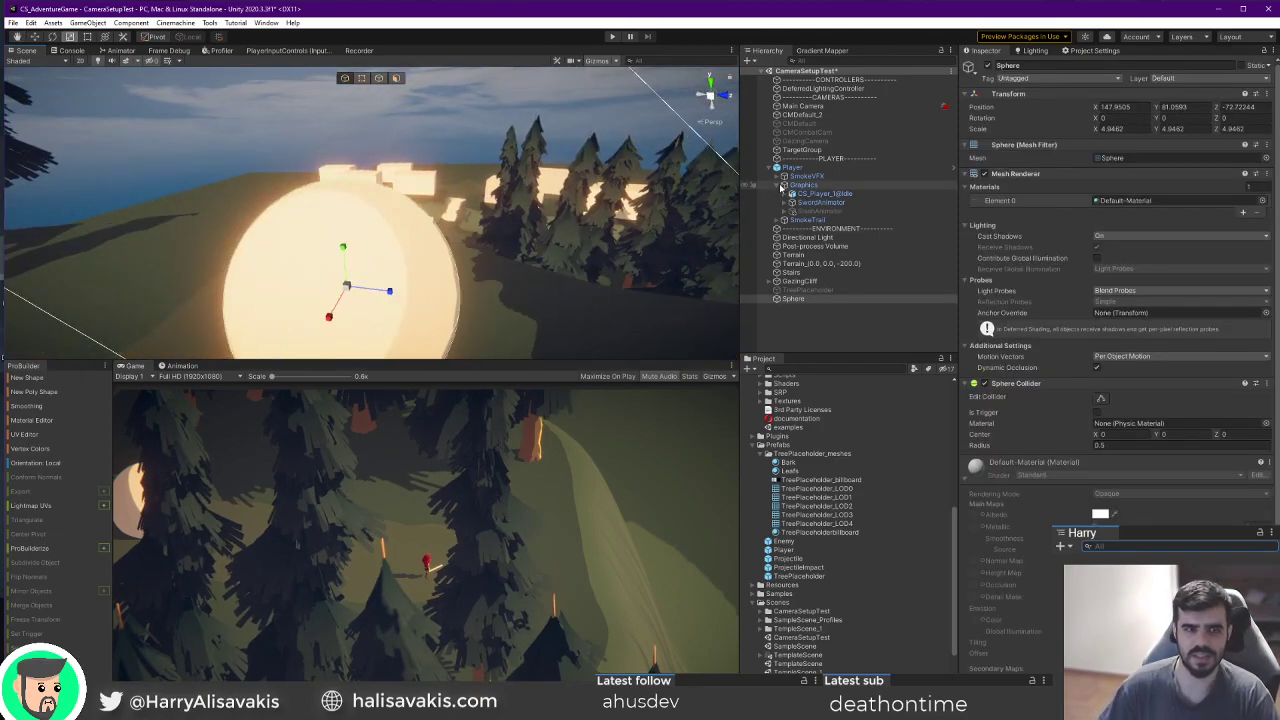
key("Delete")
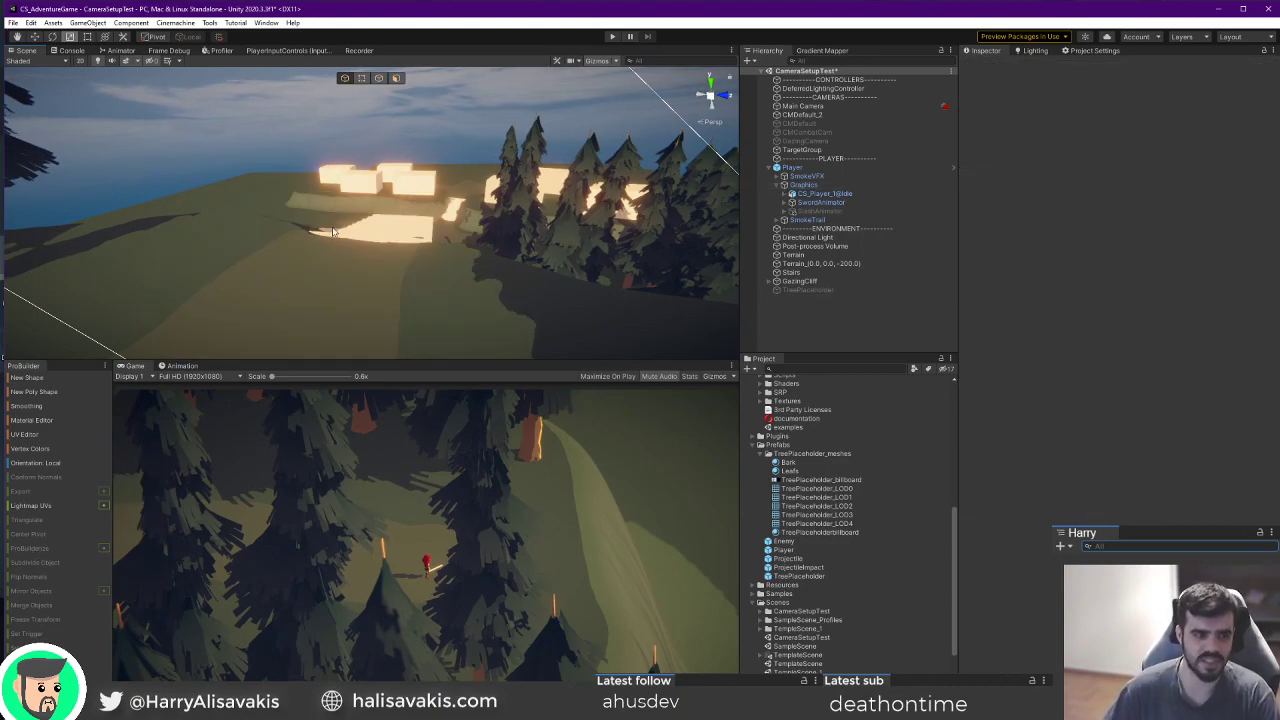
left_click_drag(949, 231, 504, 260, "alt")
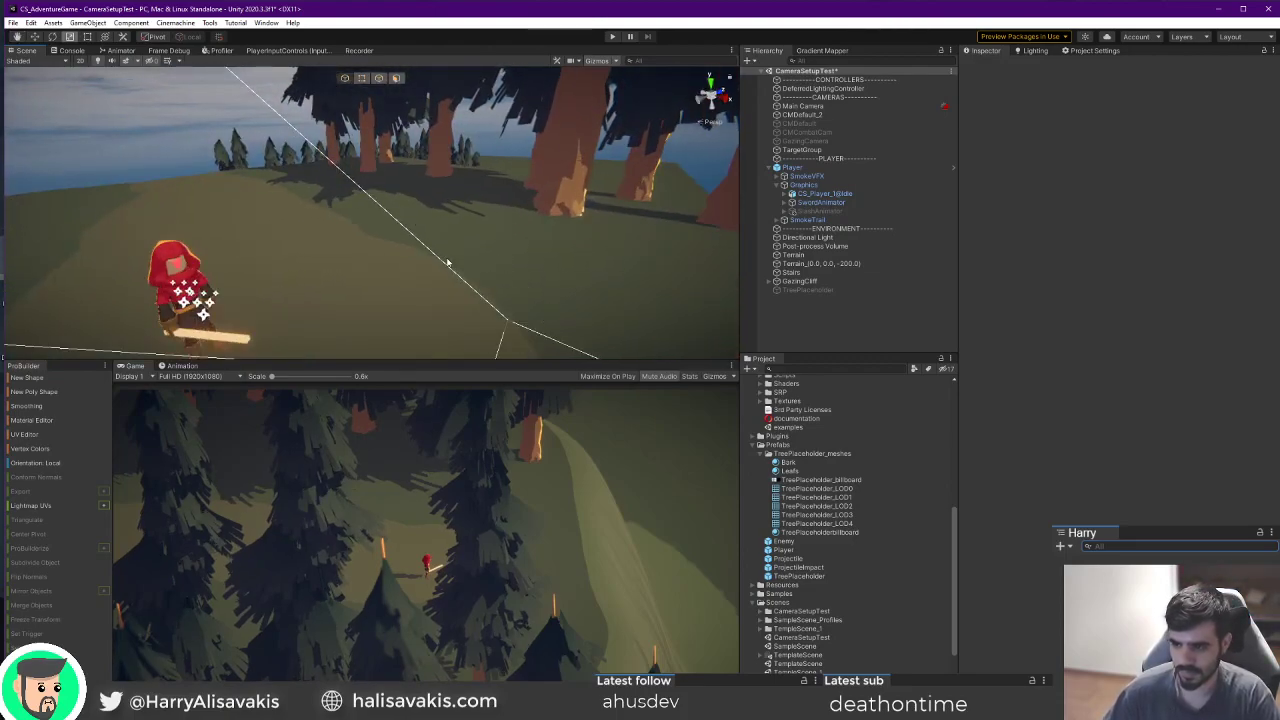
left_click_drag(448, 263, 402, 172, "alt")
mouse_move(402, 172)
right_mouse_down()
mouse_move(511, 194)
mouse_move(386, 209)
mouse_move(431, 176)
mouse_move(396, 187)
right_mouse_up()
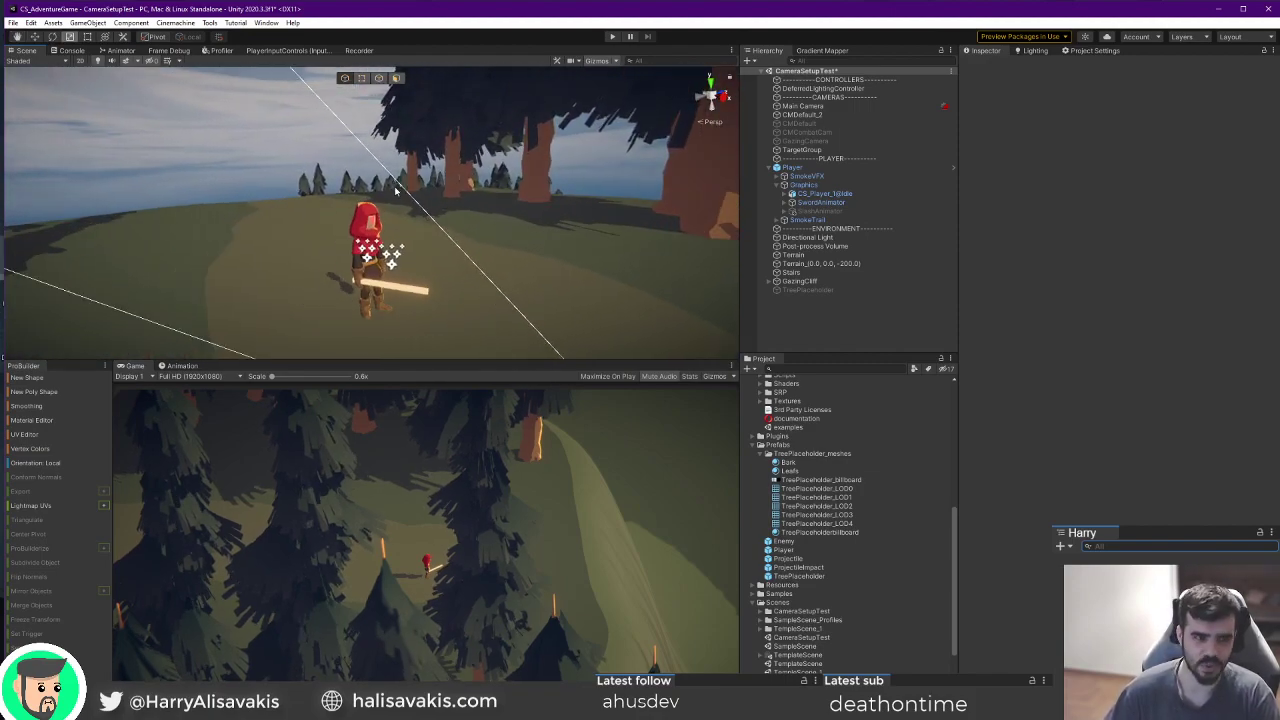
right_click_drag(428, 177, 478, 235)
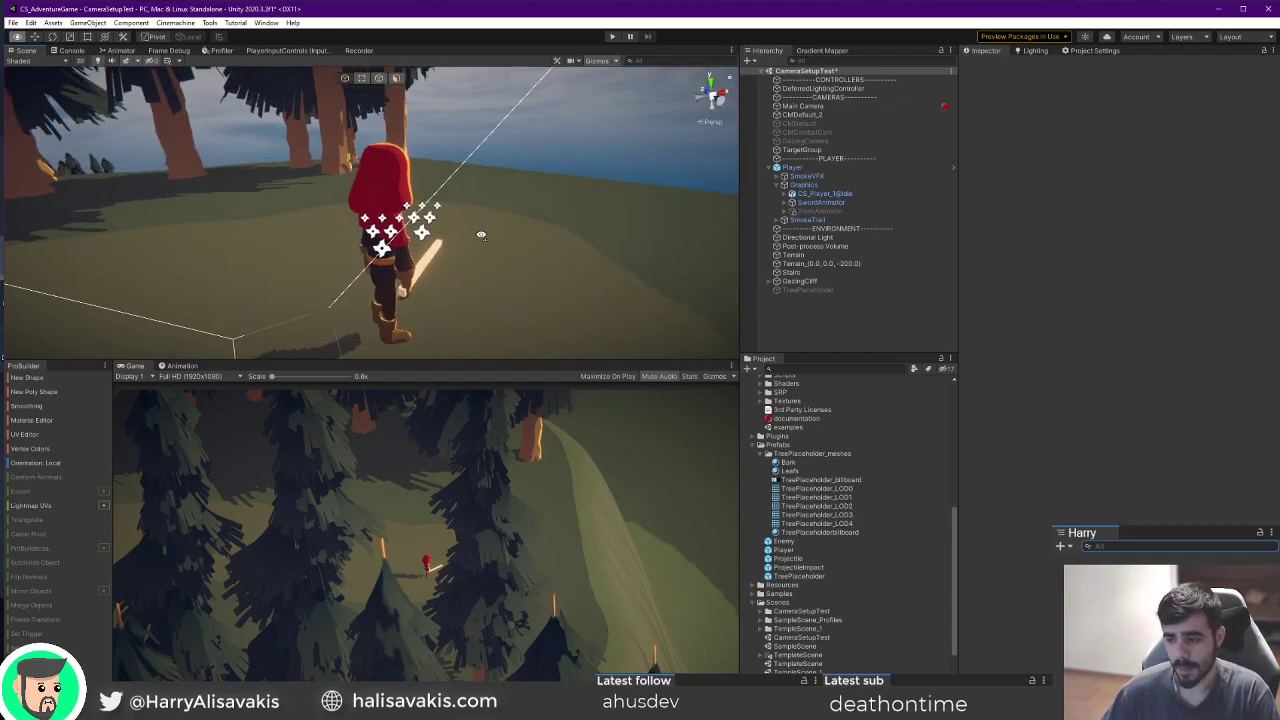
right_click_drag(481, 235, 476, 286)
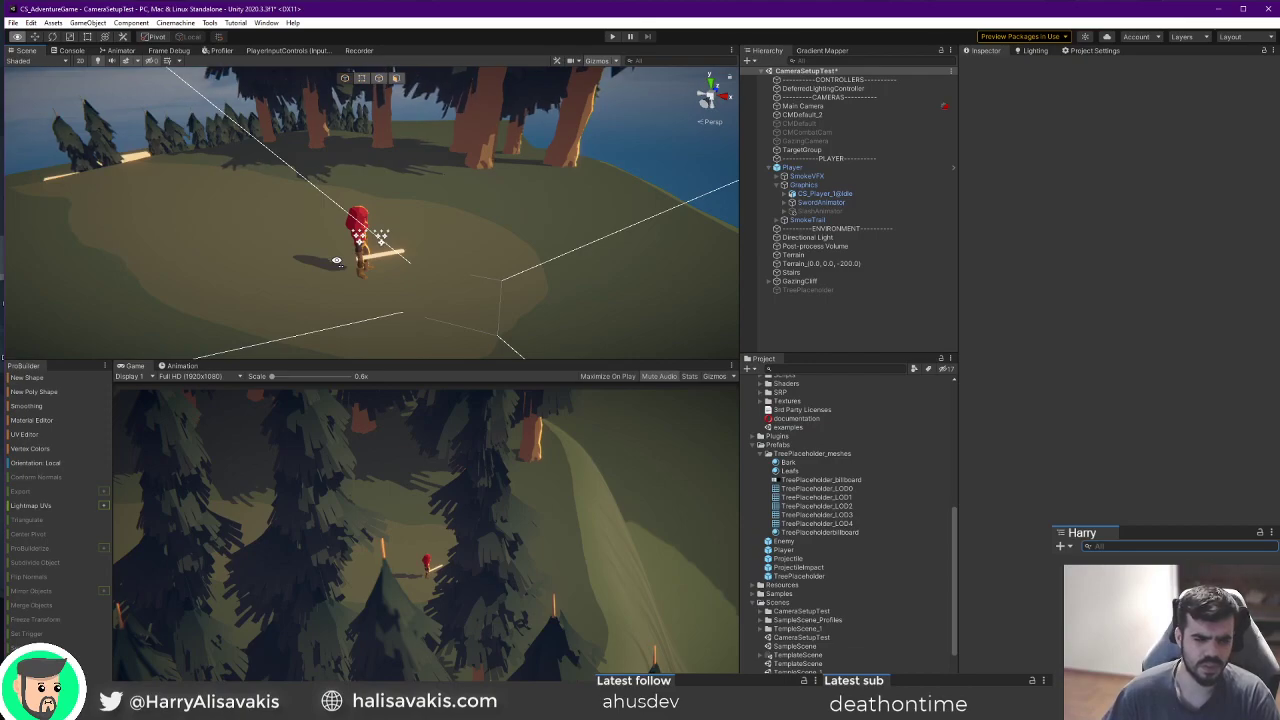
right_click_drag(337, 261, 377, 258)
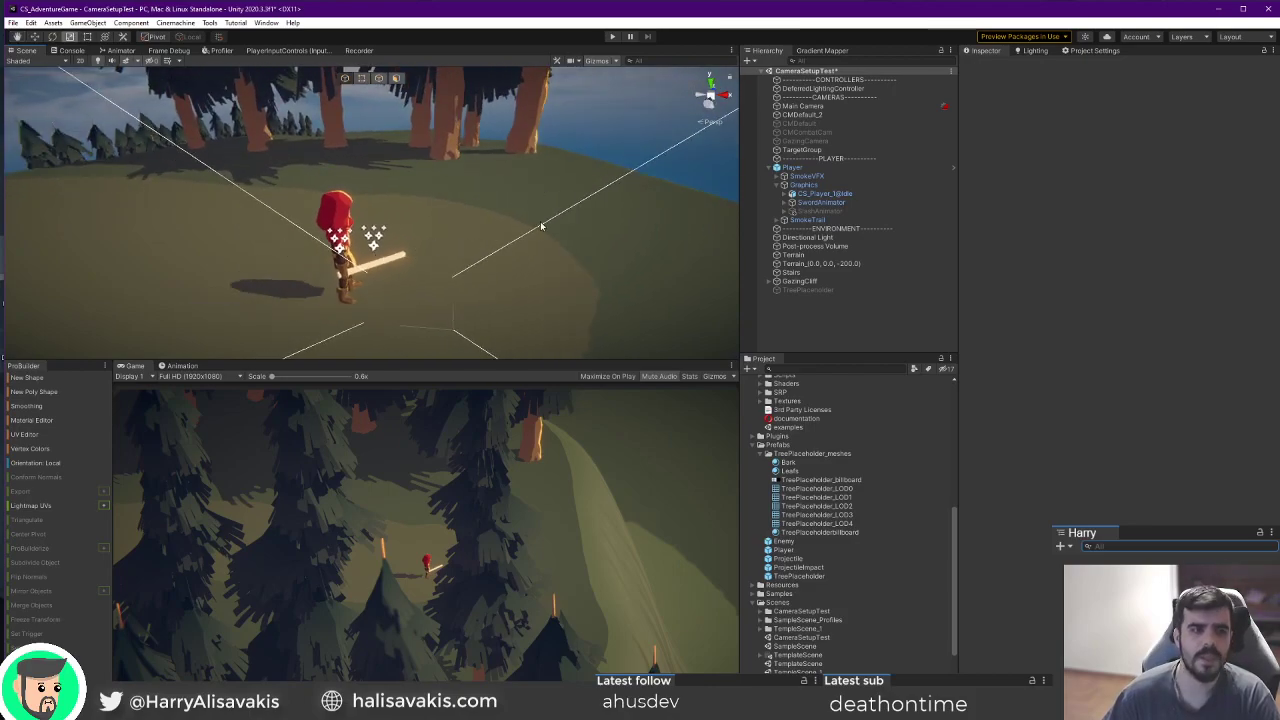
right_click_drag(541, 226, 430, 215)
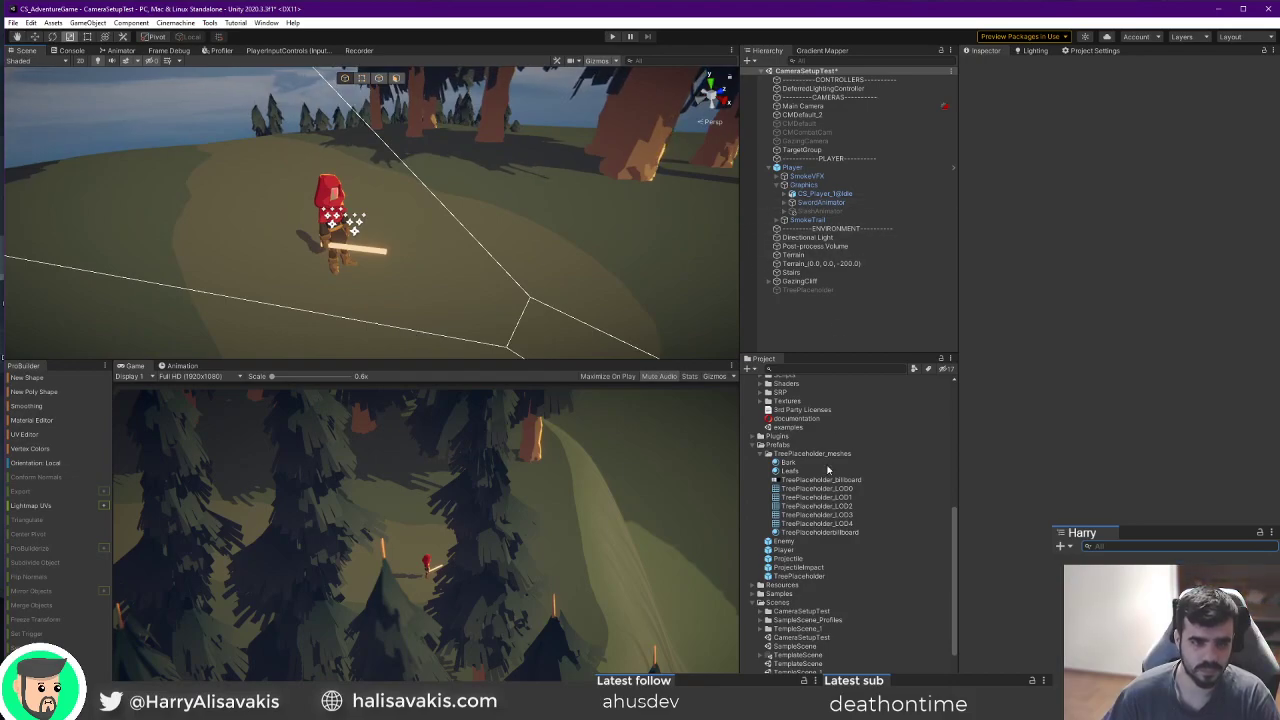
Assign the duplicated Idle@Stable Sword Inward Slash clip as the Motion of the SlashRight animator state.
scroll(828, 497, "up", 10)
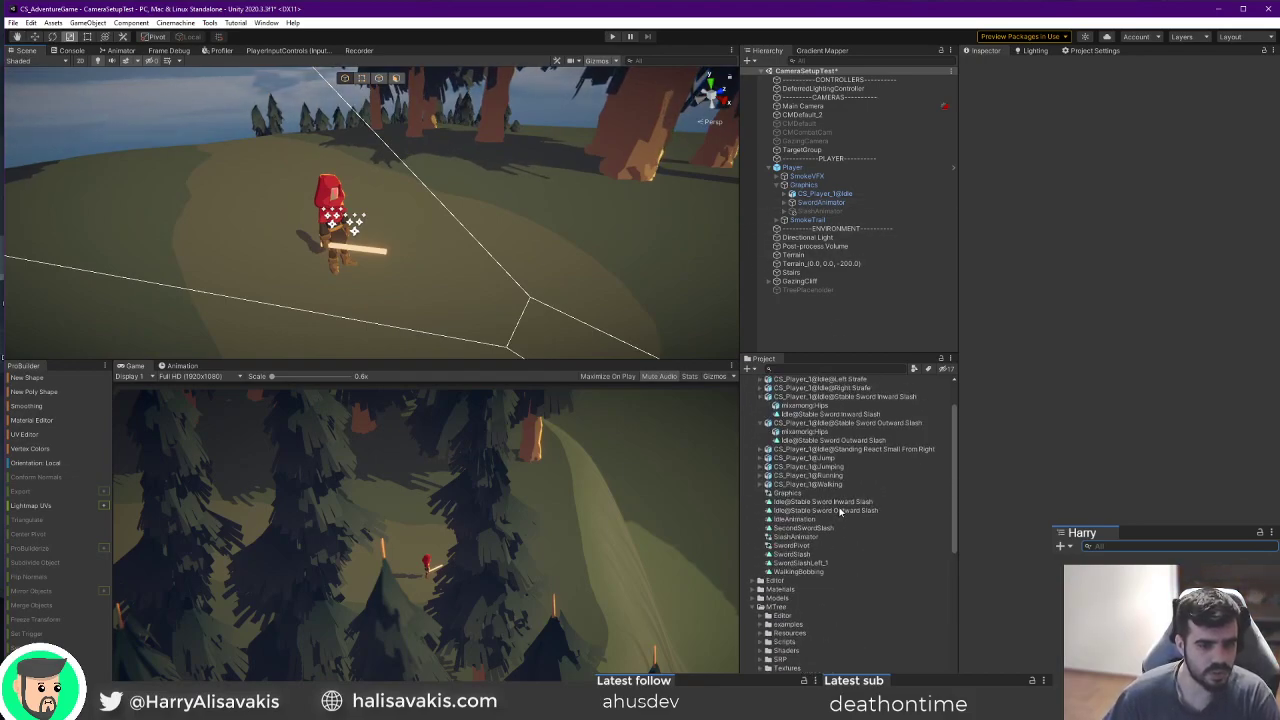
left_click(830, 501)
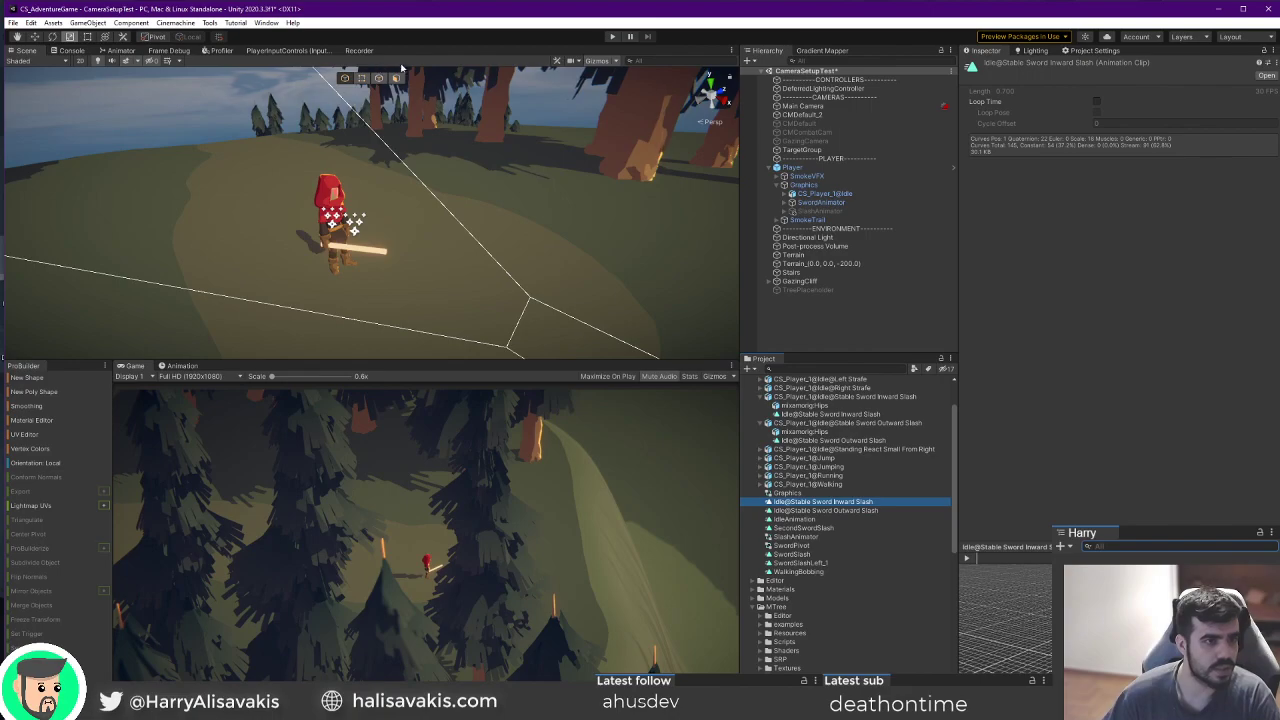
left_click(118, 50)
left_click(420, 193)
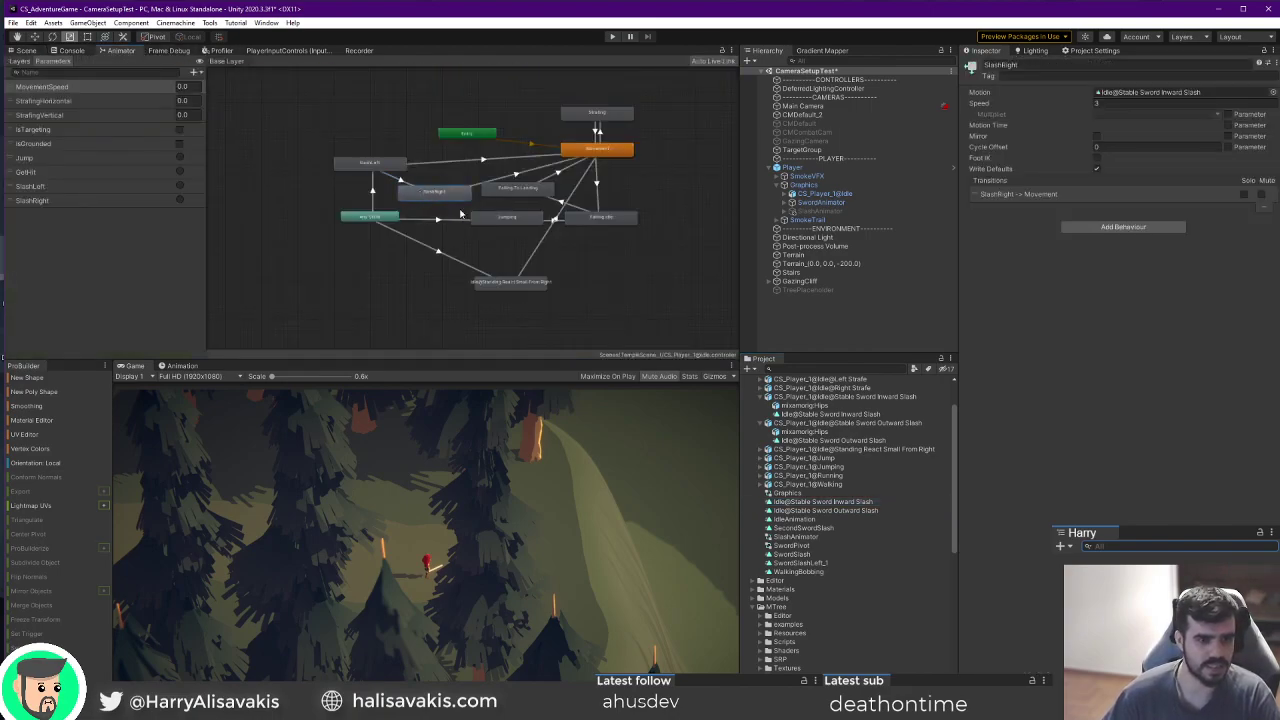
scroll(420, 195, "up", 3)
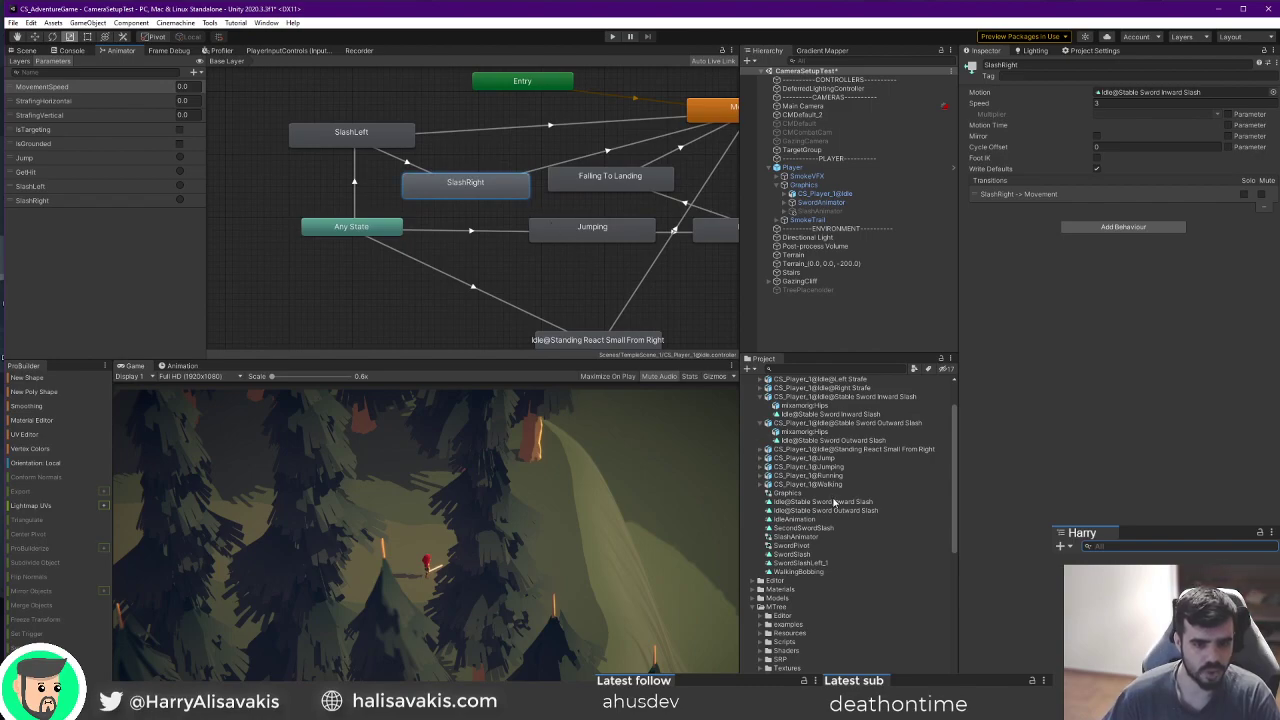
Select CS_Player_1@Idle under the player's Graphics and load the Idle@Stable Sword Inward Slash clip for editing in the Animation window.
left_click(180, 366)
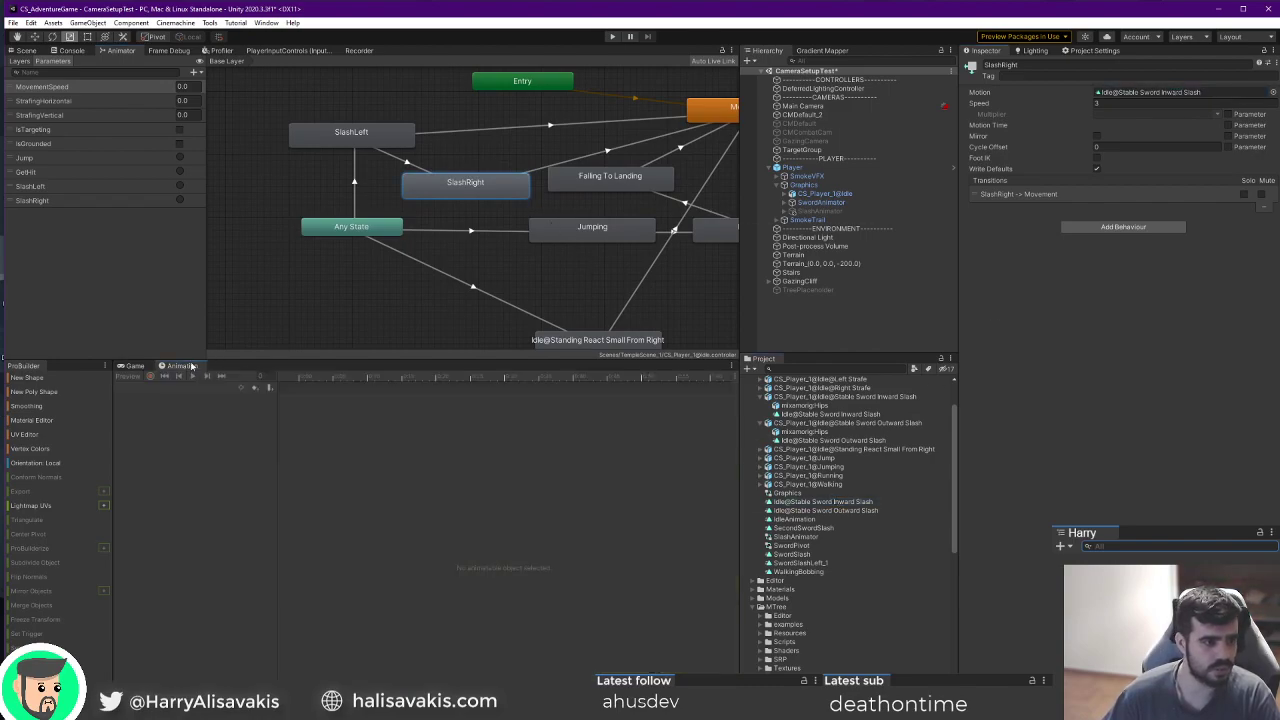
left_click(13, 53)
left_click(828, 194)
left_click(150, 387)
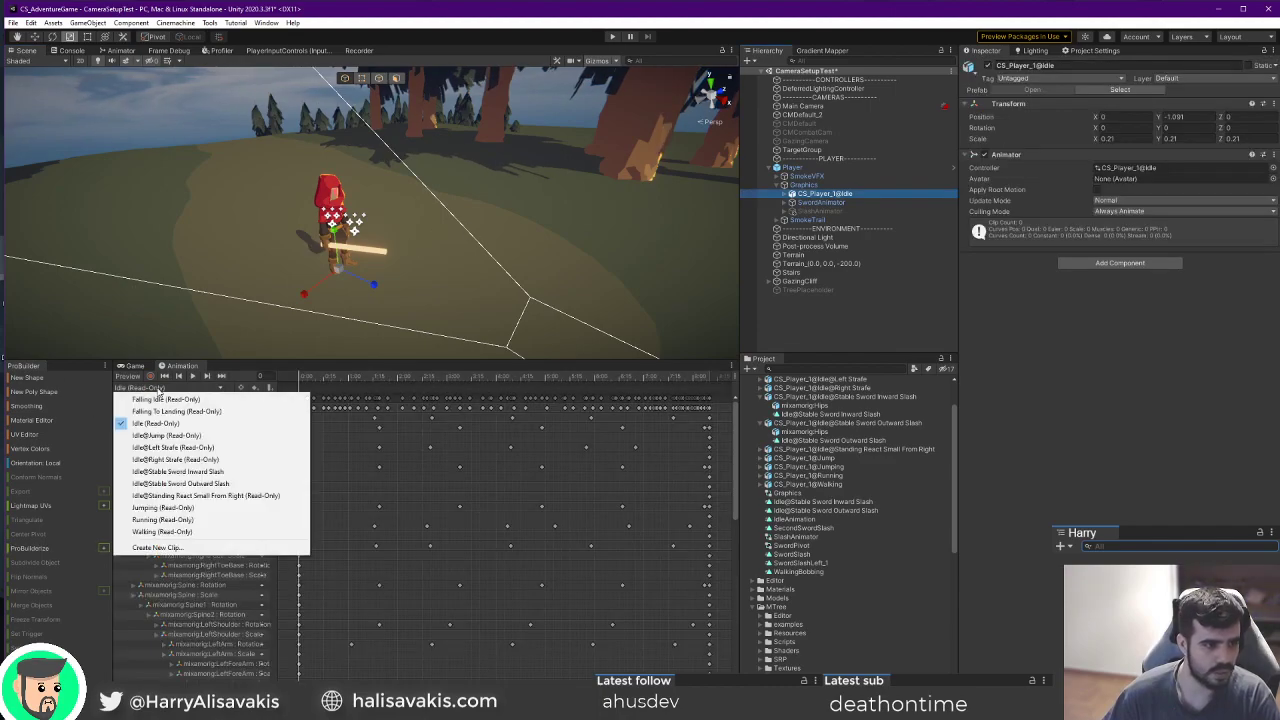
left_click(185, 474)
Scrub the inward slash clip to frame 16 and delete all keyframes after that frame.
left_click_drag(306, 379, 657, 427)
scroll(650, 431, "down", 8)
right_click_drag(440, 235, 542, 341)
mouse_move(505, 376)
left_mouse_down()
mouse_move(424, 376)
mouse_move(488, 376)
left_mouse_up()
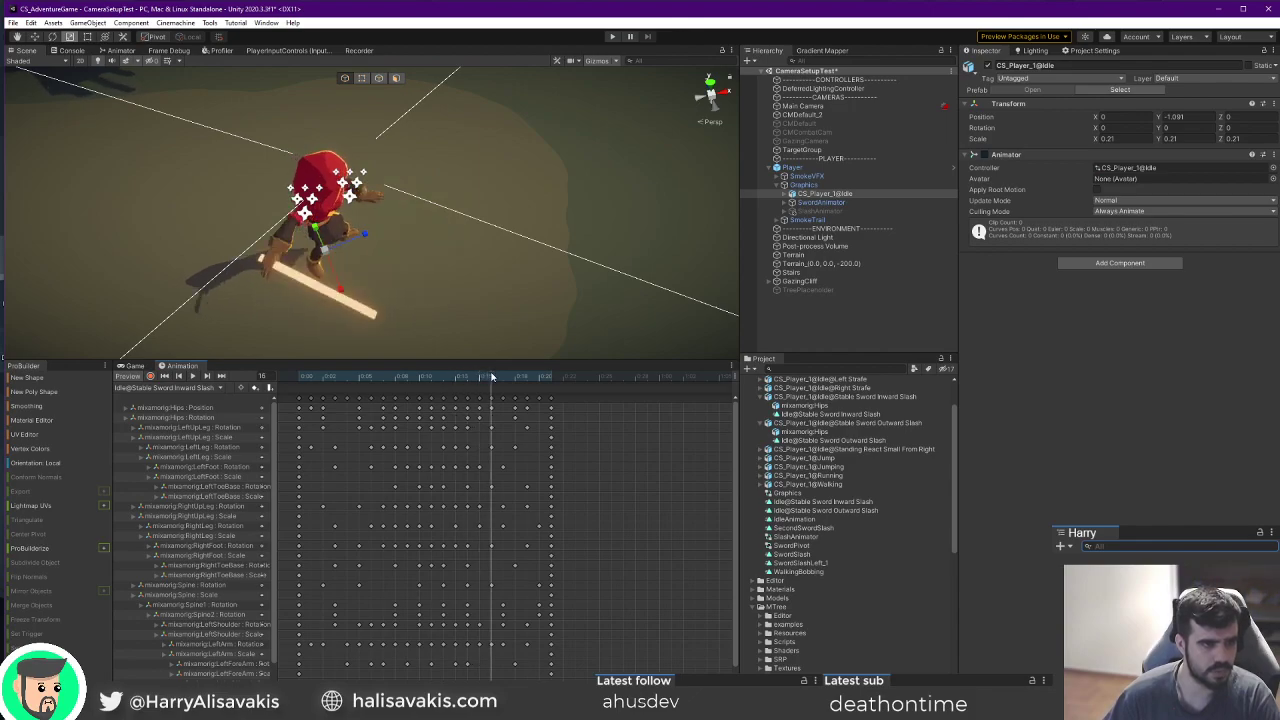
left_click_drag(470, 276, 345, 300, "alt")
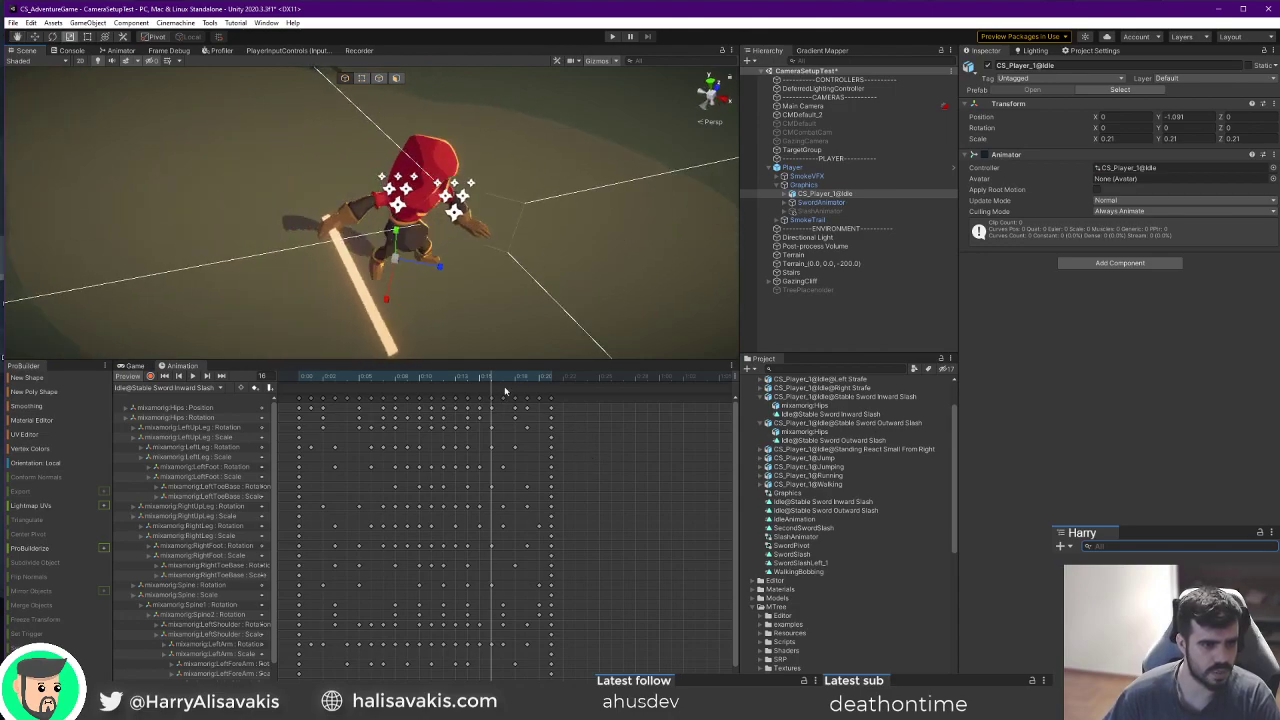
left_click_drag(500, 393, 609, 596)
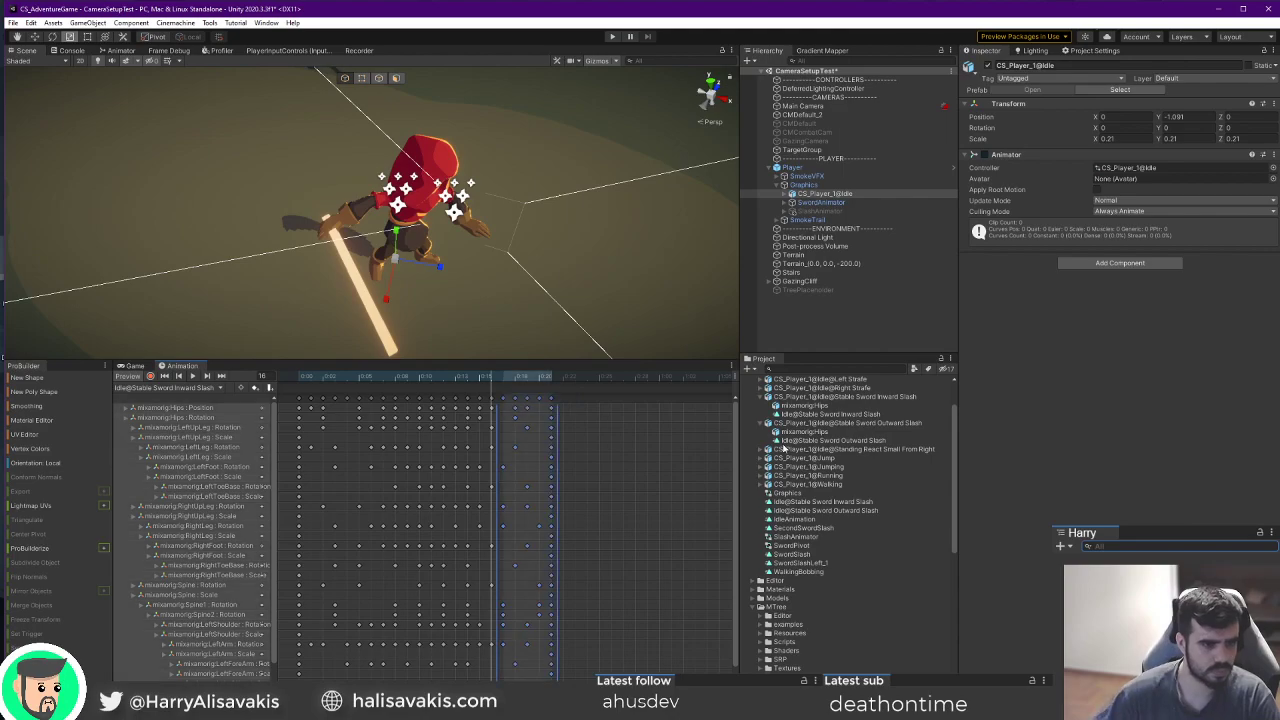
key("Delete")
left_click(491, 399)
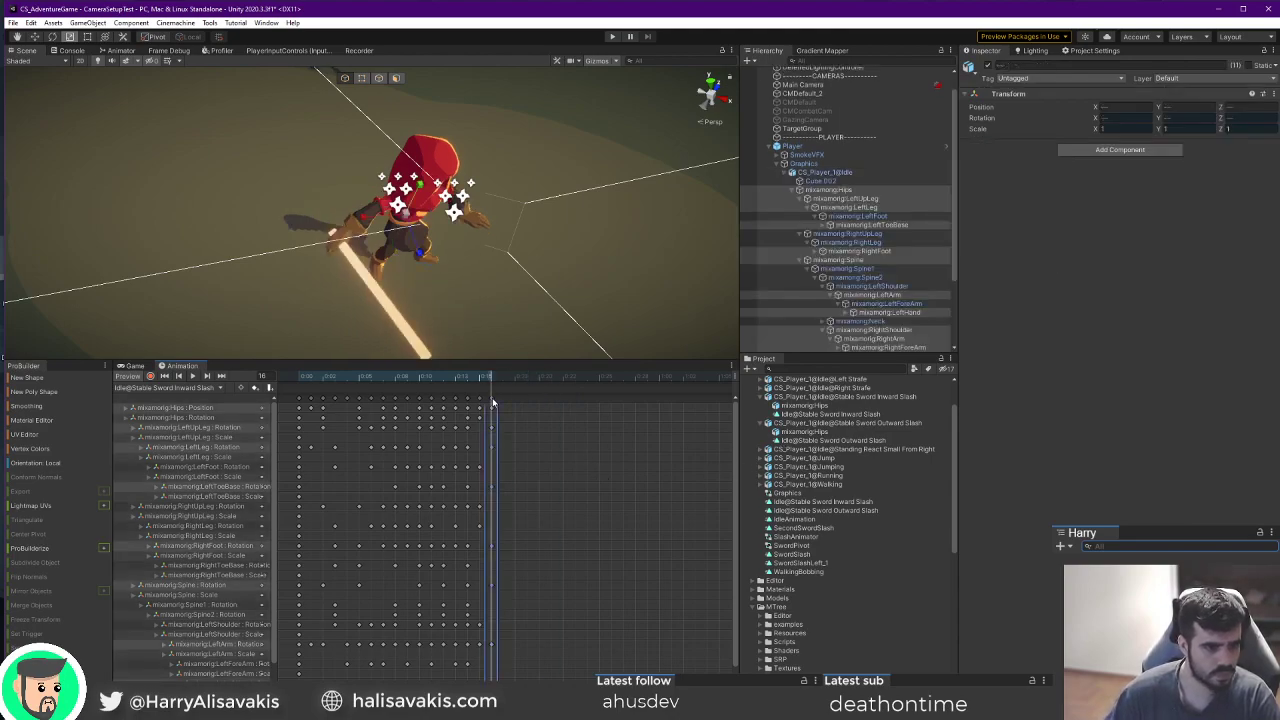
Add a closing set of keyframes for all bones at frame 24 of the inward slash clip and scrub through it.
double_click(508, 398)
left_click_drag(492, 378, 563, 395)
left_click_drag(311, 376, 588, 400)
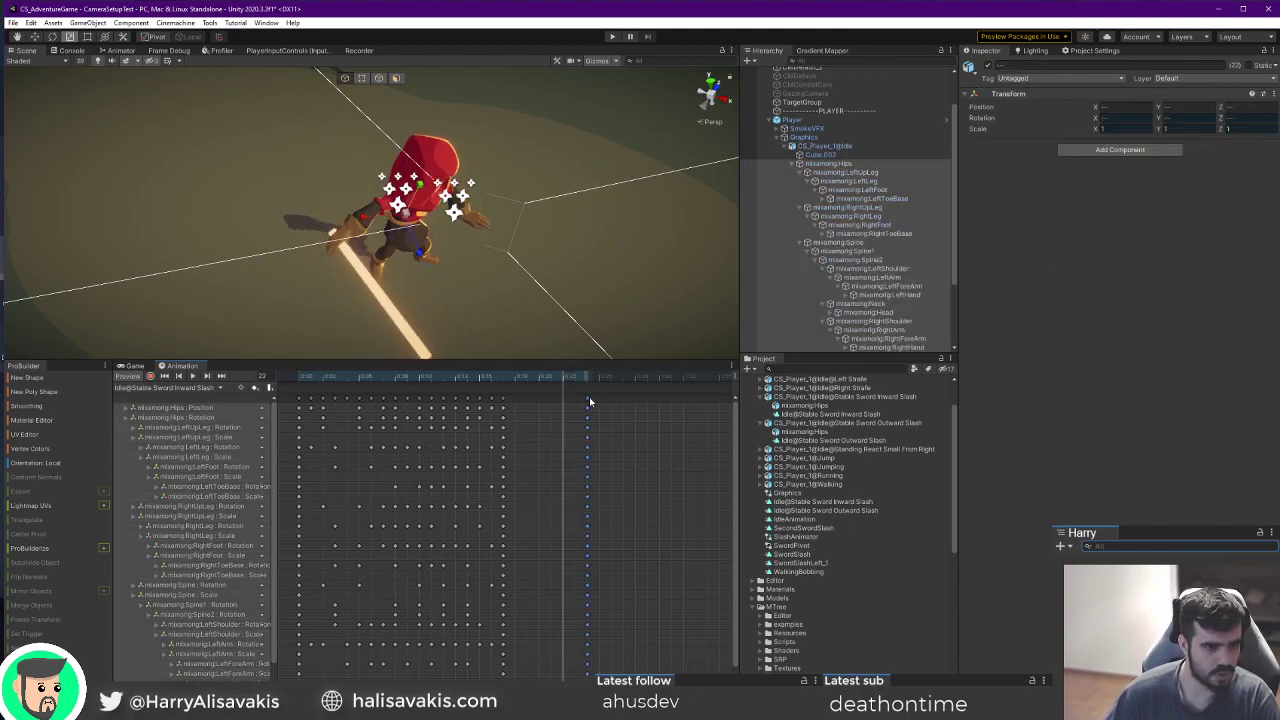
left_click(562, 432)
left_click_drag(511, 375, 108, 367)
Play-test the trimmed inward slash in the game with the scene view facing the player, and stop the game.
left_click(131, 366)
left_click_drag(300, 235, 174, 153, "alt")
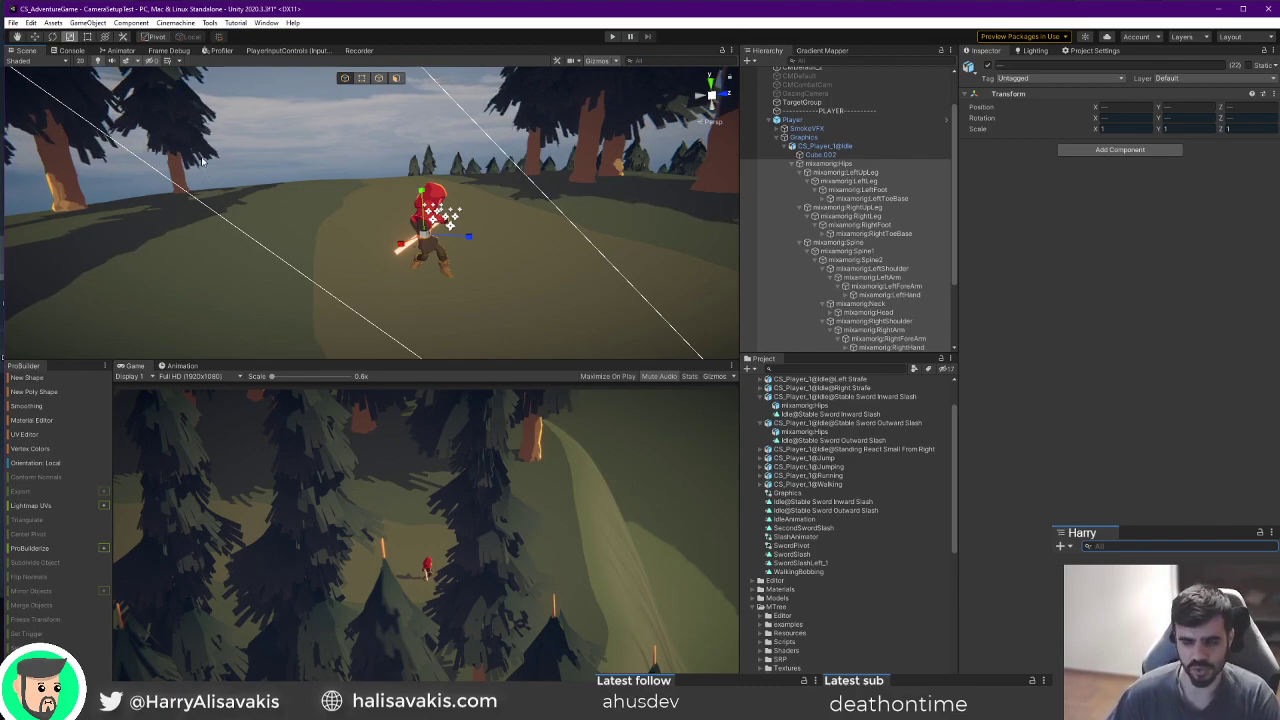
left_click_drag(120, 100, 419, 209, "alt")
right_click_drag(419, 210, 645, 208)
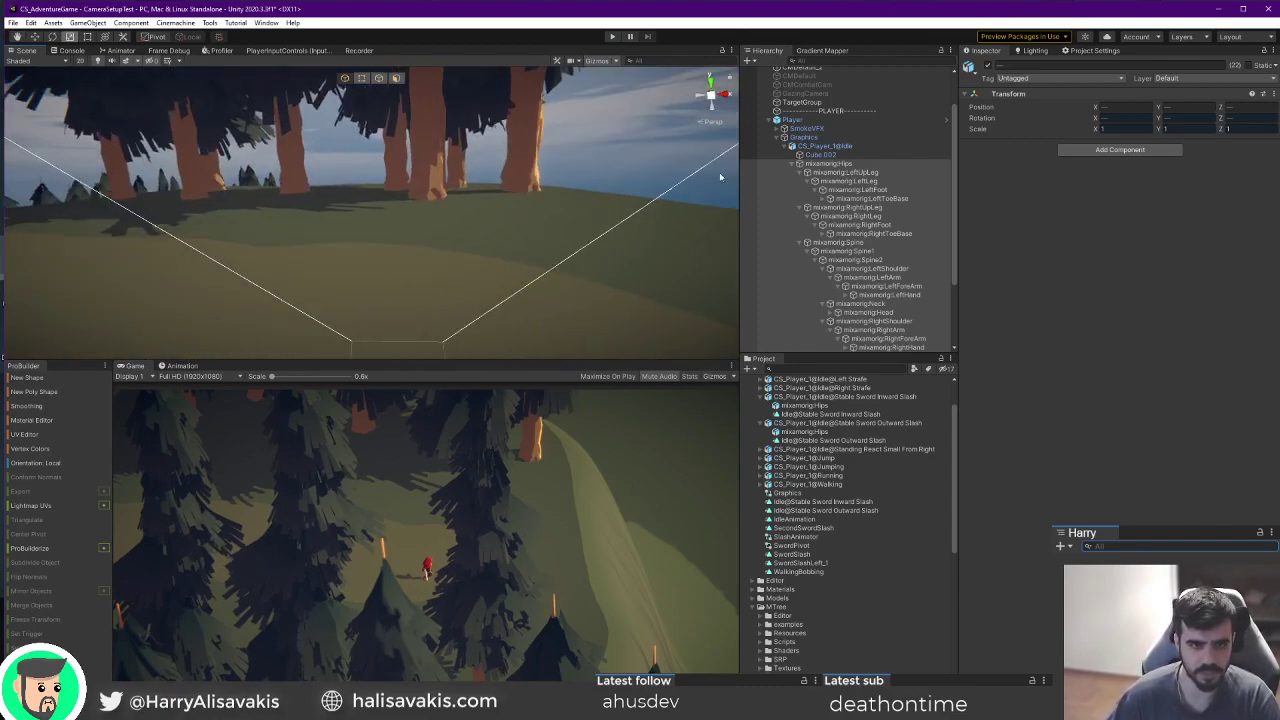
left_click(777, 138)
left_click(823, 281)
right_click_drag(535, 254, 365, 243)
left_click(611, 38)
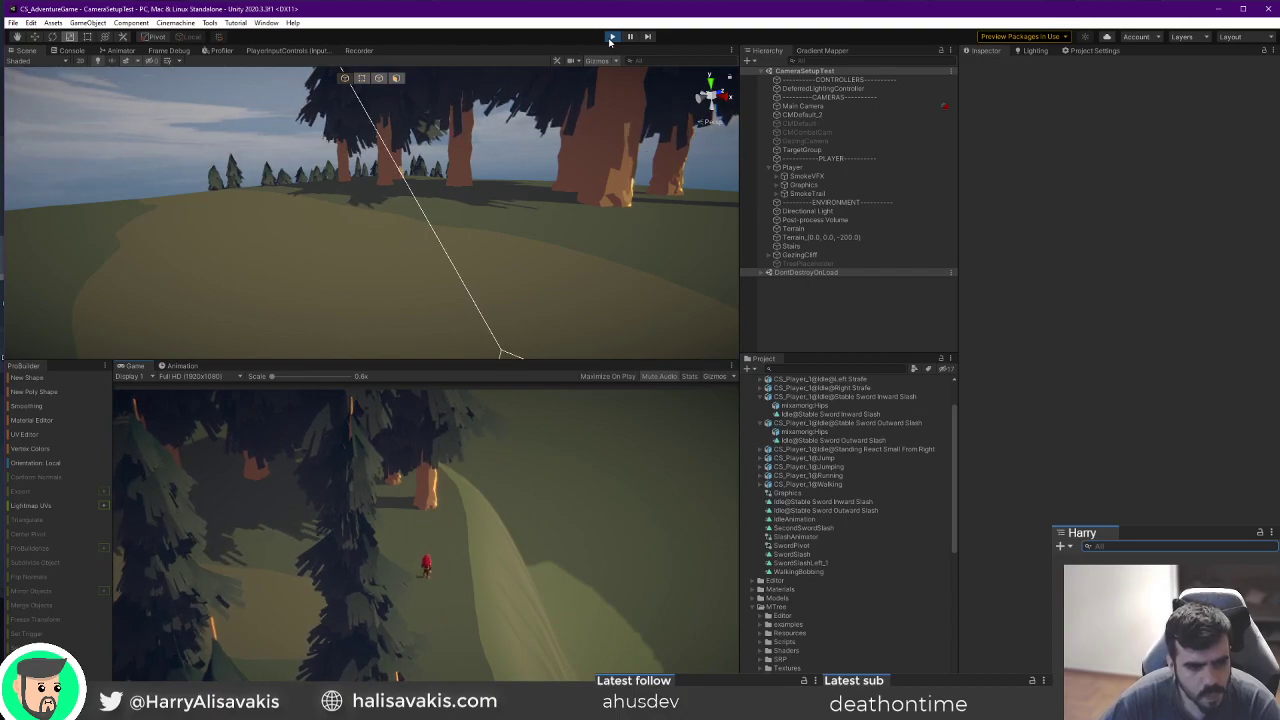
left_click(612, 36)
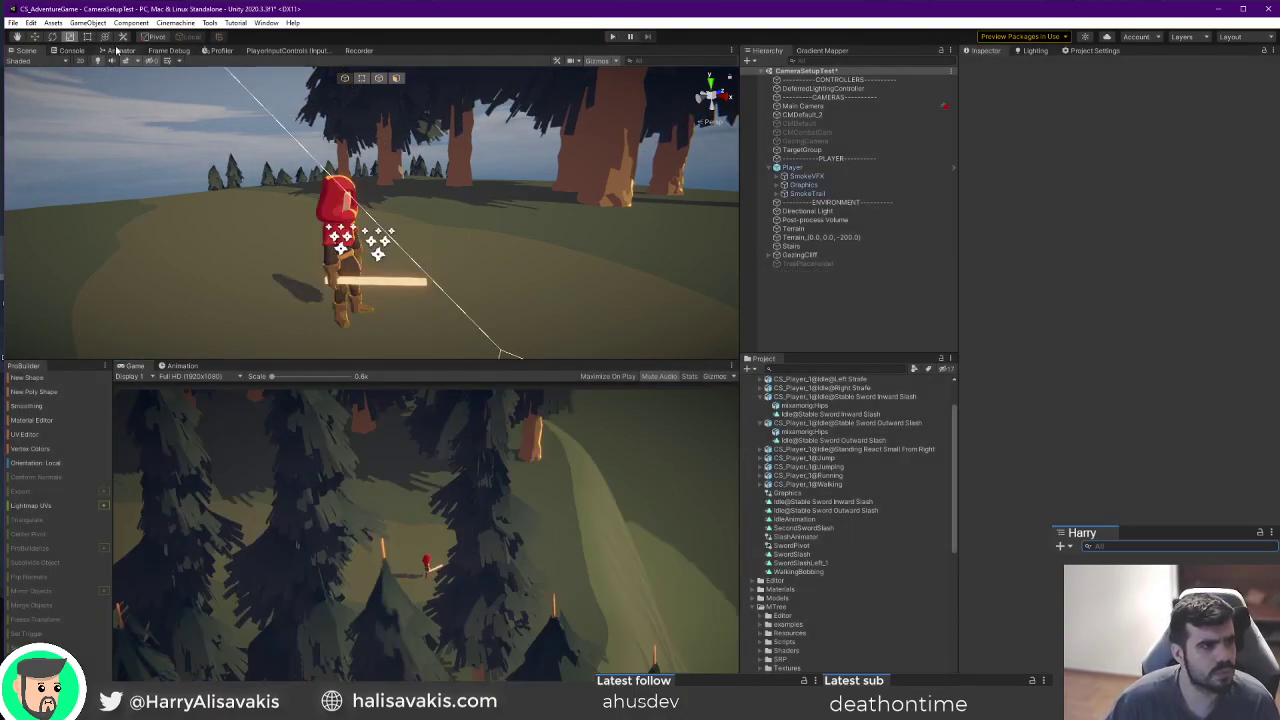
Check the SlashRight state's motion and compare the inward slash clip with the Idle@Stable Sword Outward Slash clip's preview and keyframes.
left_click(120, 51)
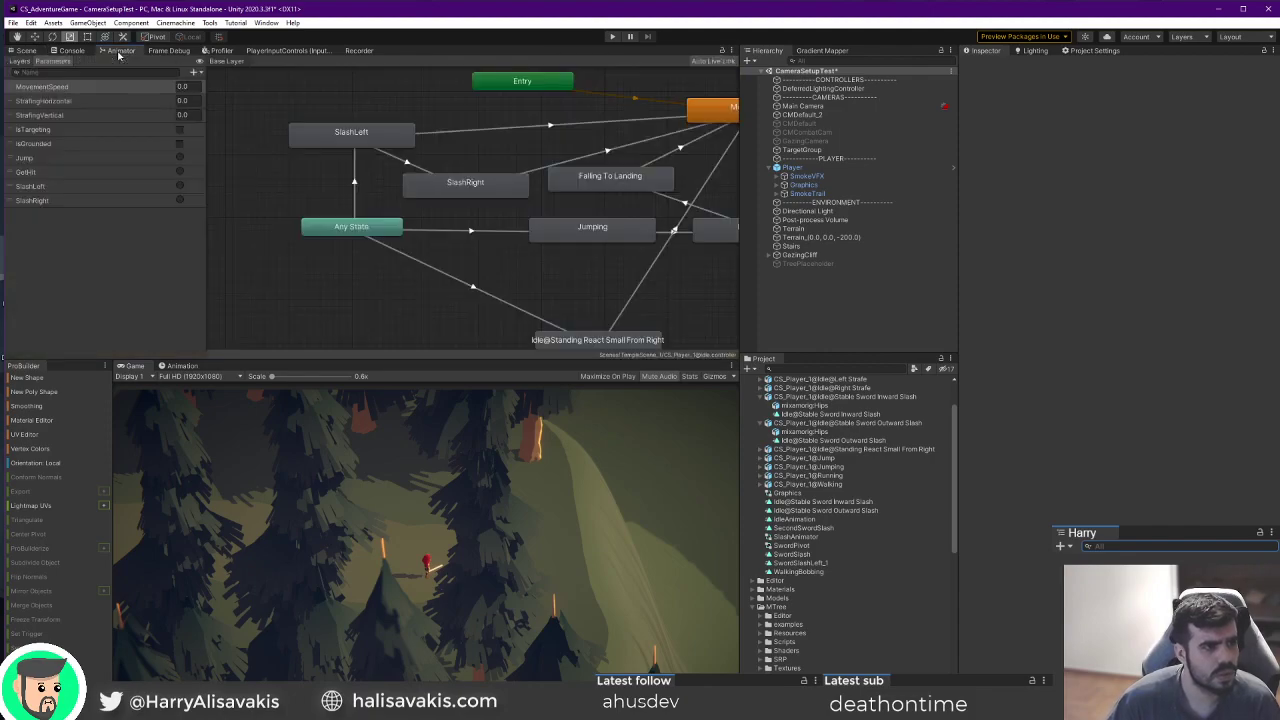
left_click(461, 185)
left_click(1150, 92)
left_click(829, 503)
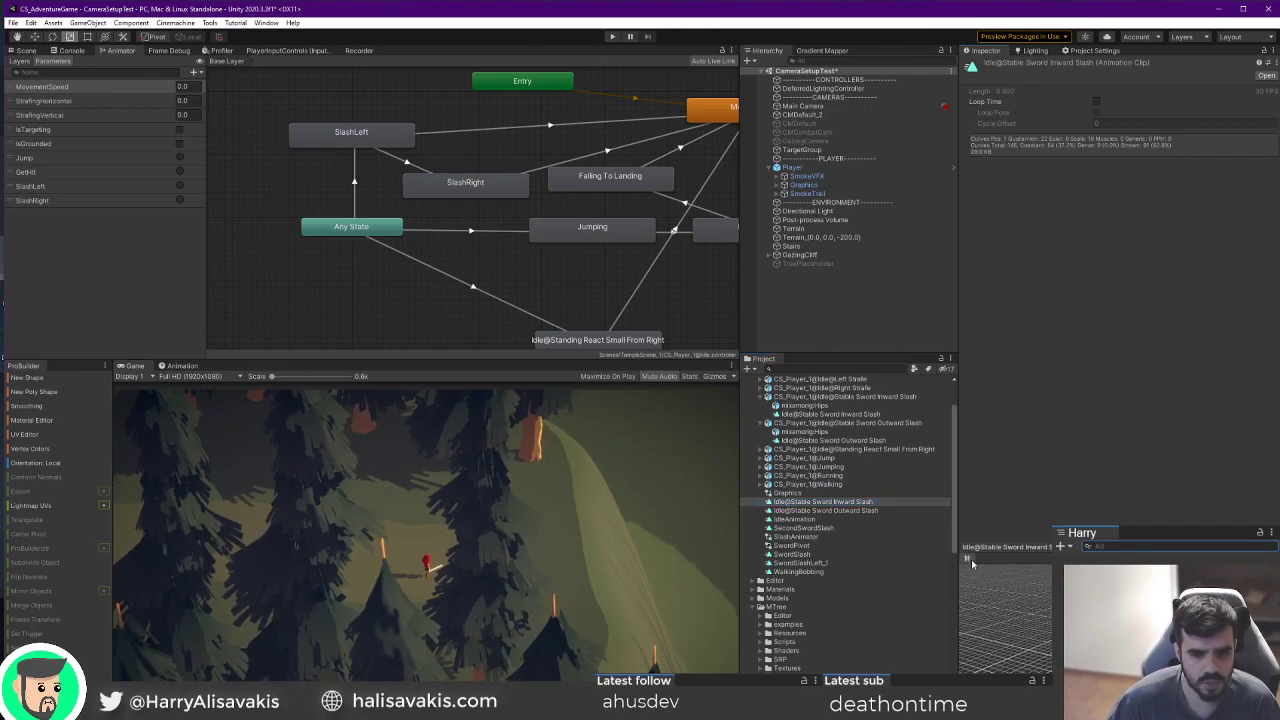
key("Down")
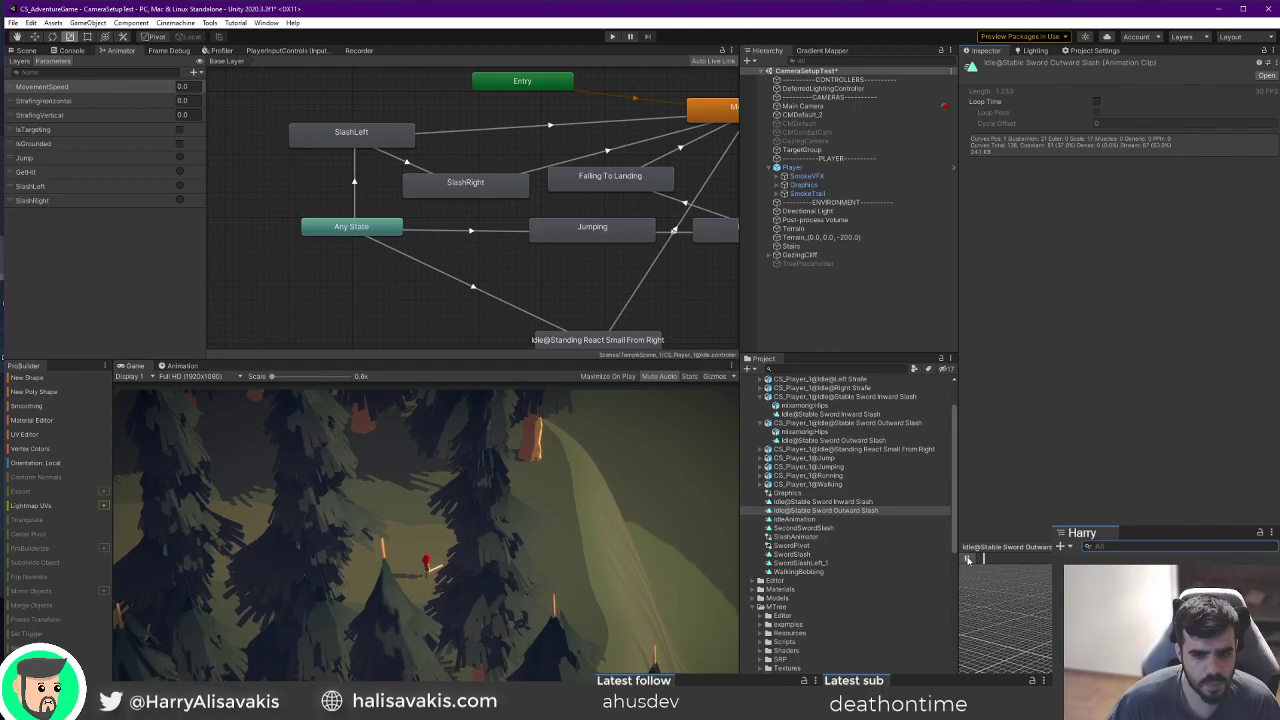
left_click(190, 367)
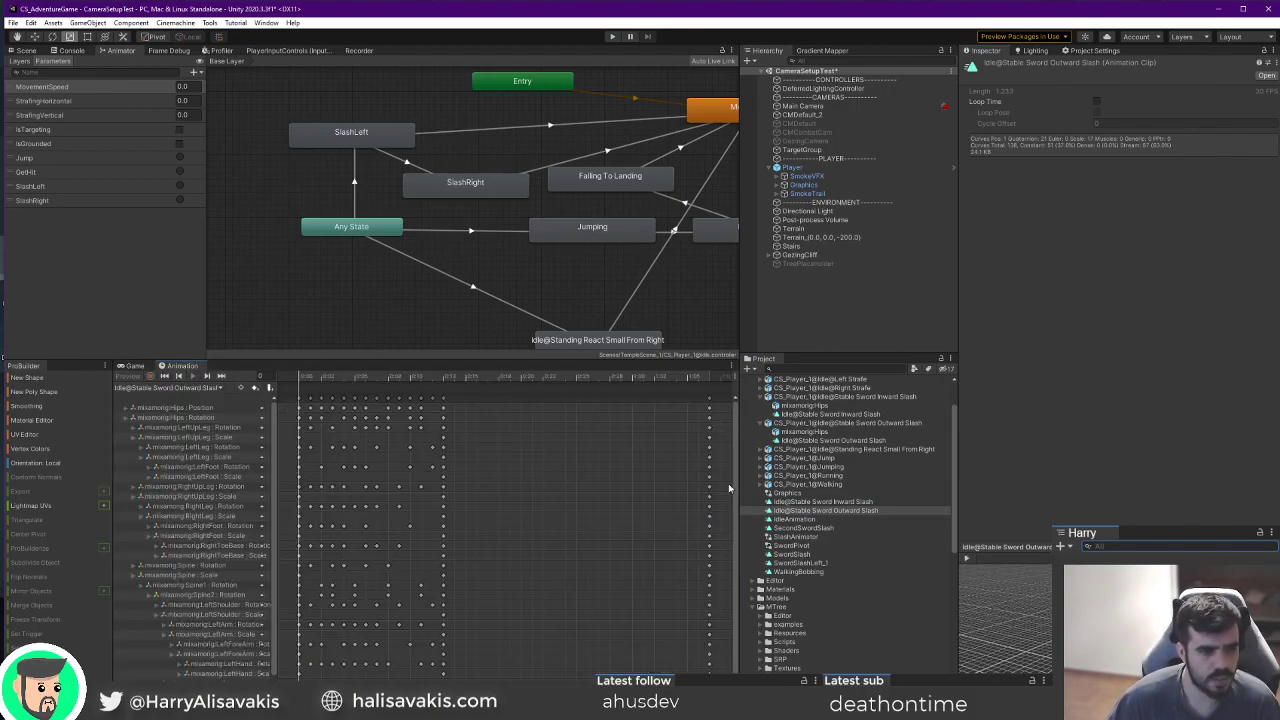
Load the Idle@Stable Sword Inward Slash clip on CS_Player_1@Idle and move its final keyframes to 1:02.
left_click(26, 50)
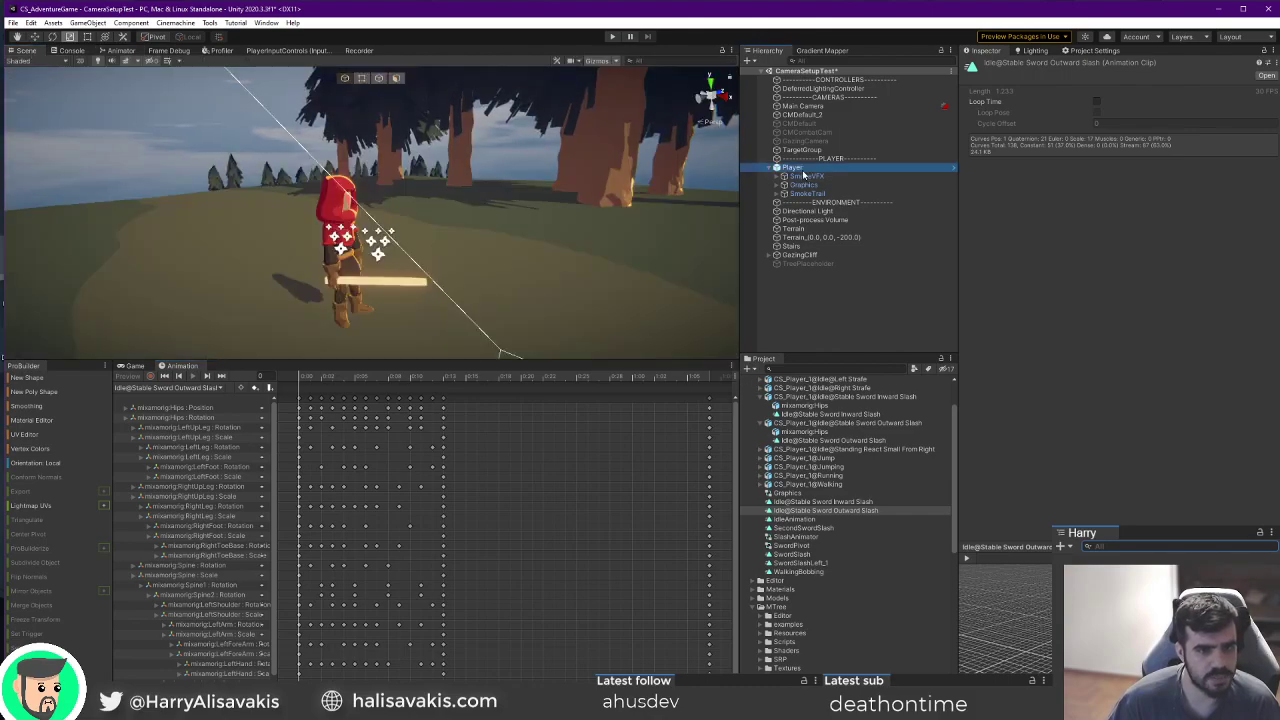
left_click(807, 176)
left_click(815, 187)
left_click(779, 177)
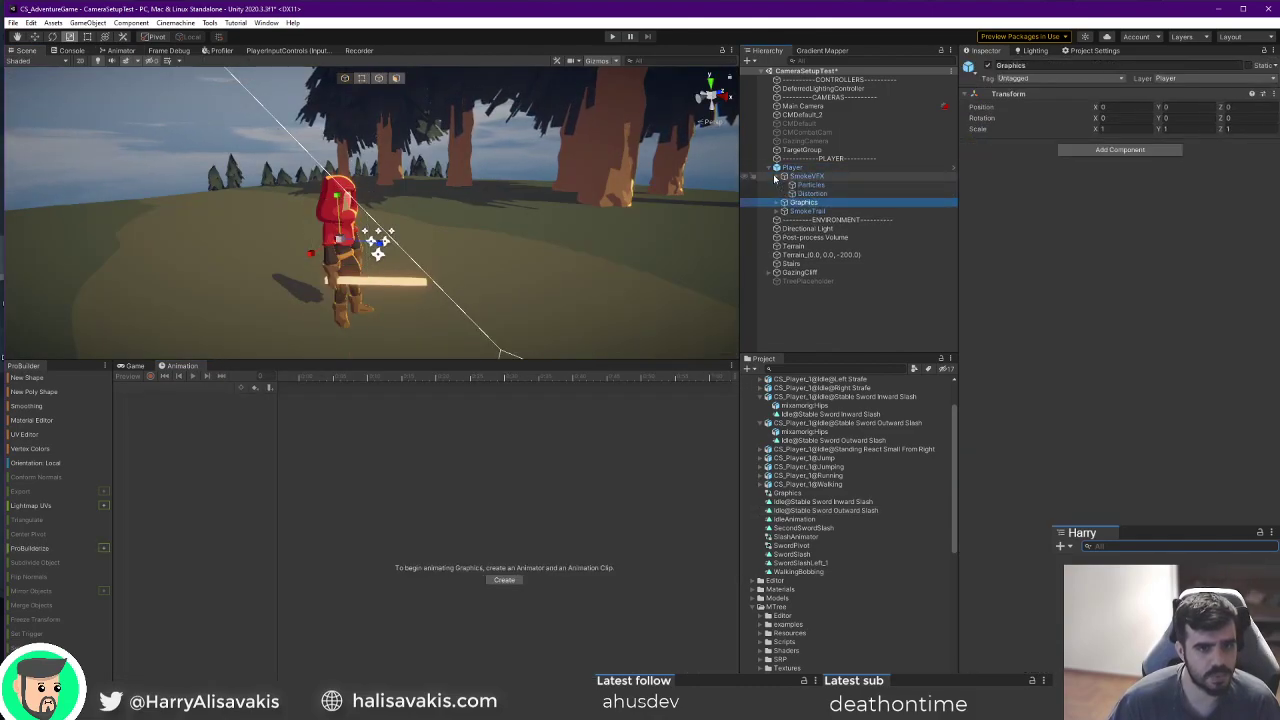
left_click(779, 177)
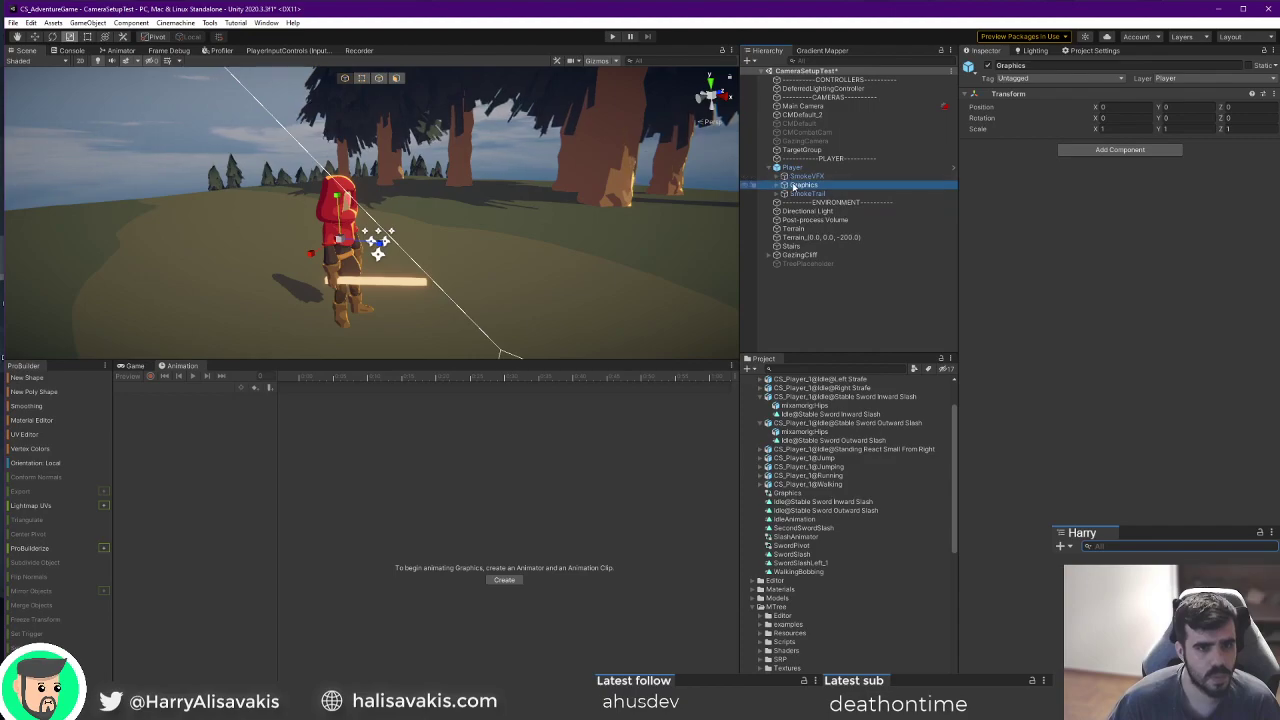
left_click(779, 187)
left_click(805, 194)
left_click(145, 387)
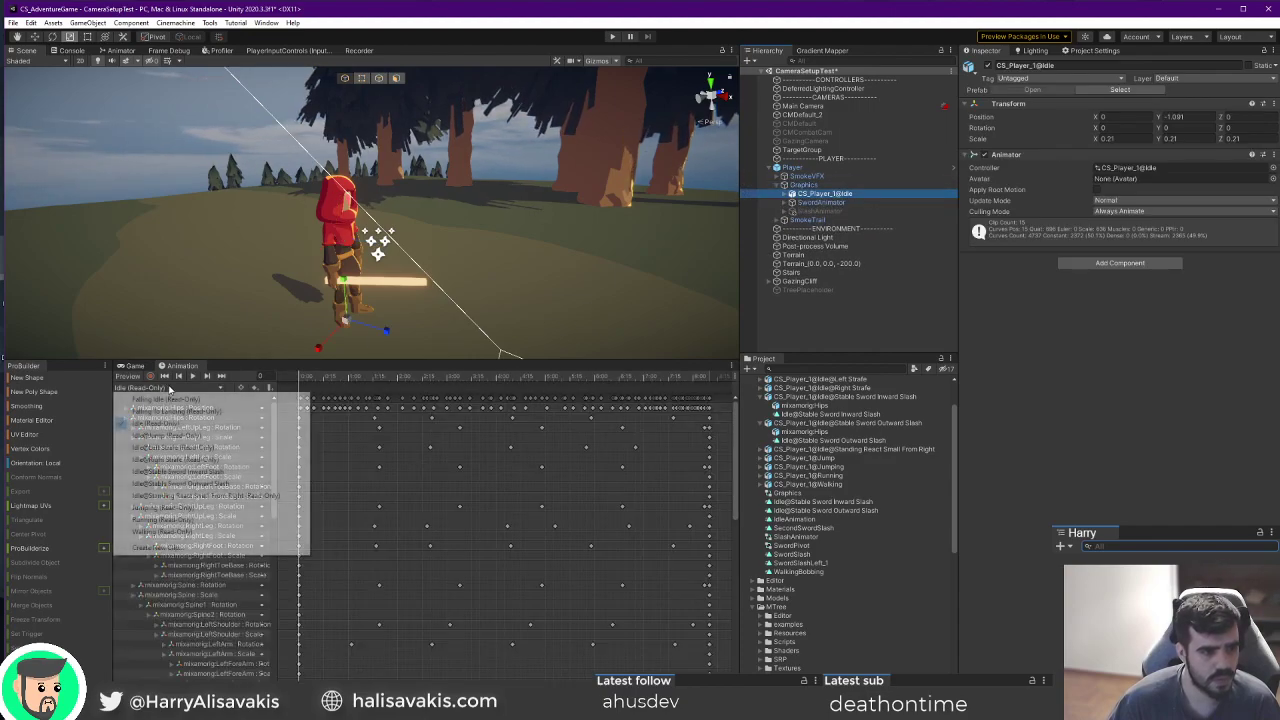
left_click(199, 471)
left_click_drag(497, 399, 557, 400)
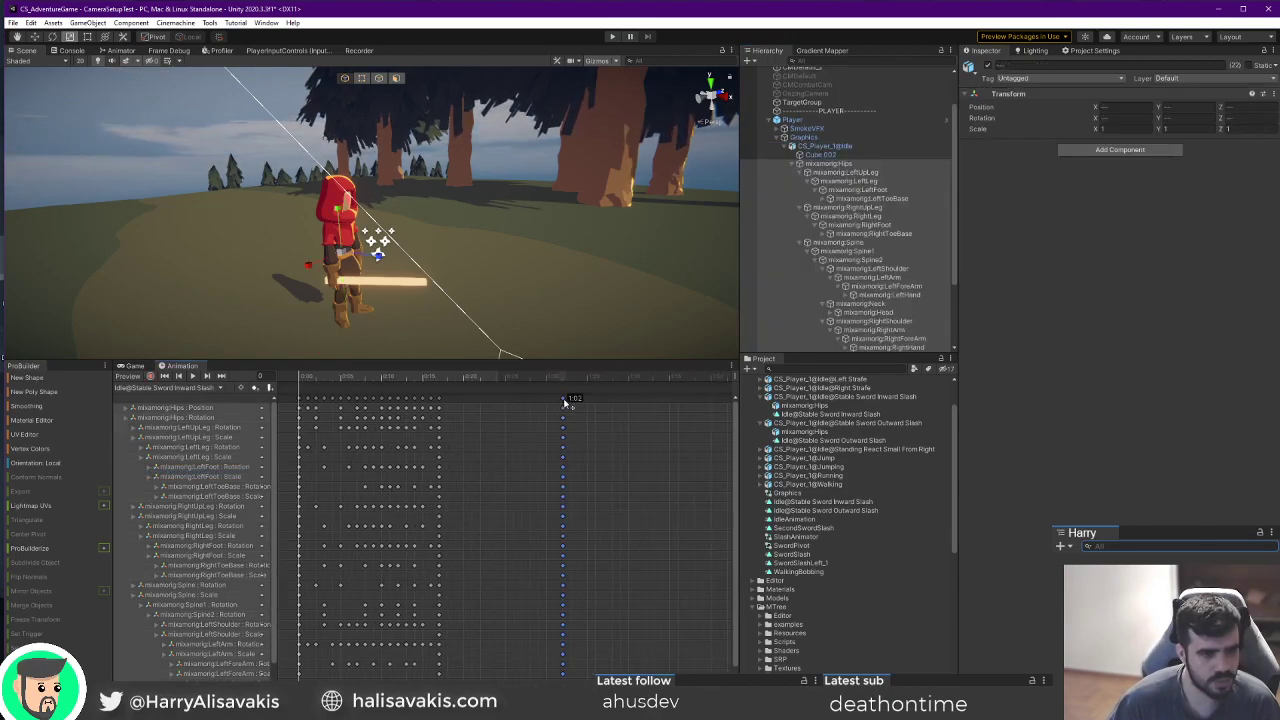
Play-test the lengthened inward slash, inspect the SlashRight state in the Animator graph while running, and stop the game.
left_click(134, 366)
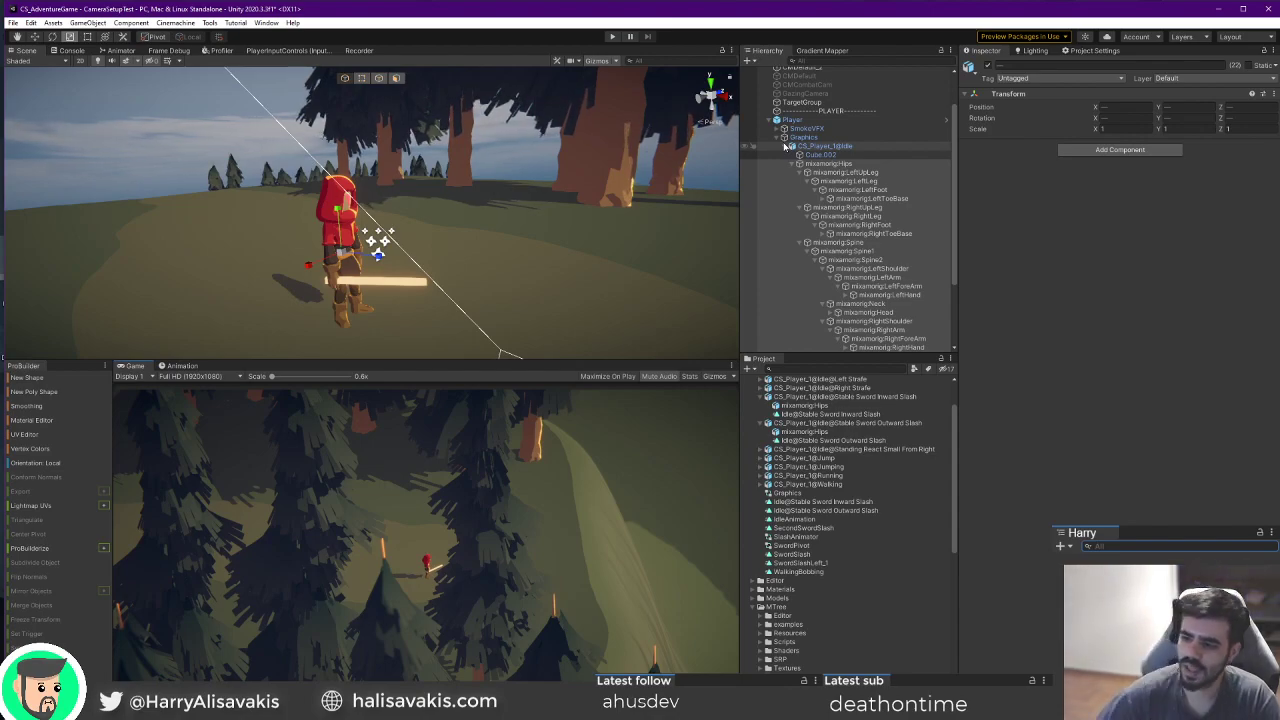
right_click_drag(300, 182, 375, 200)
left_click(511, 203)
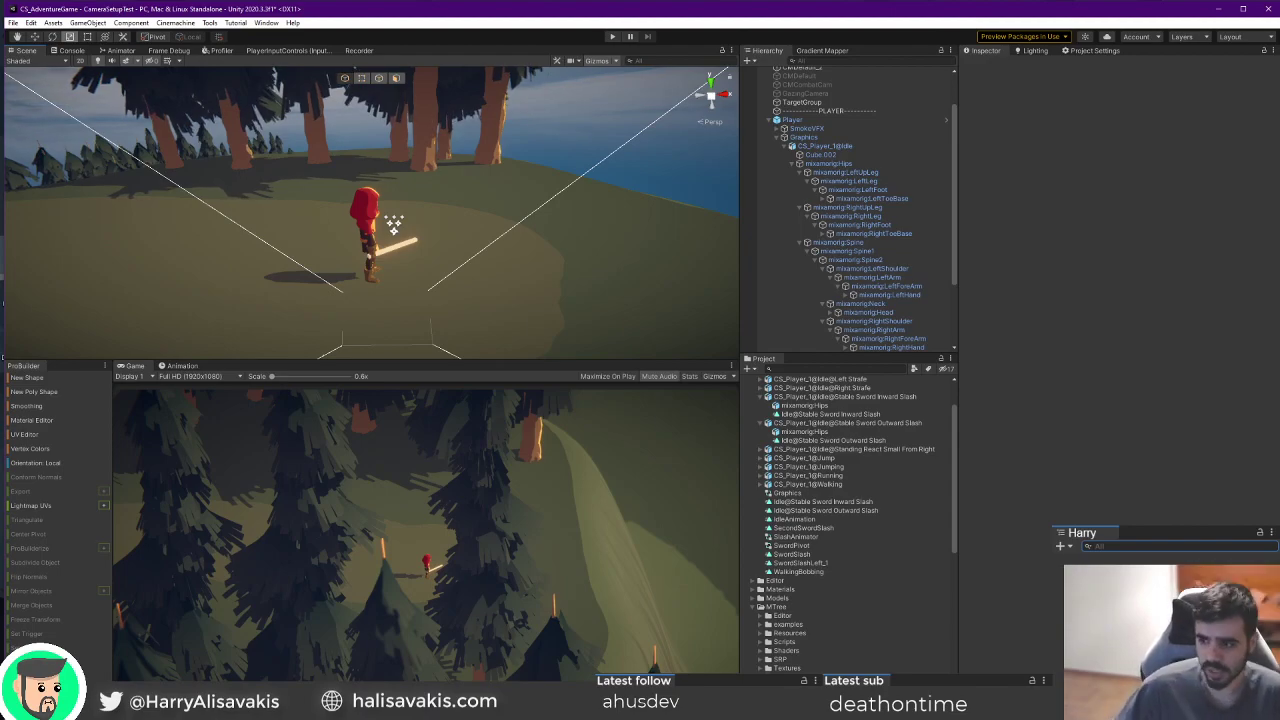
right_click_drag(573, 268, 504, 223)
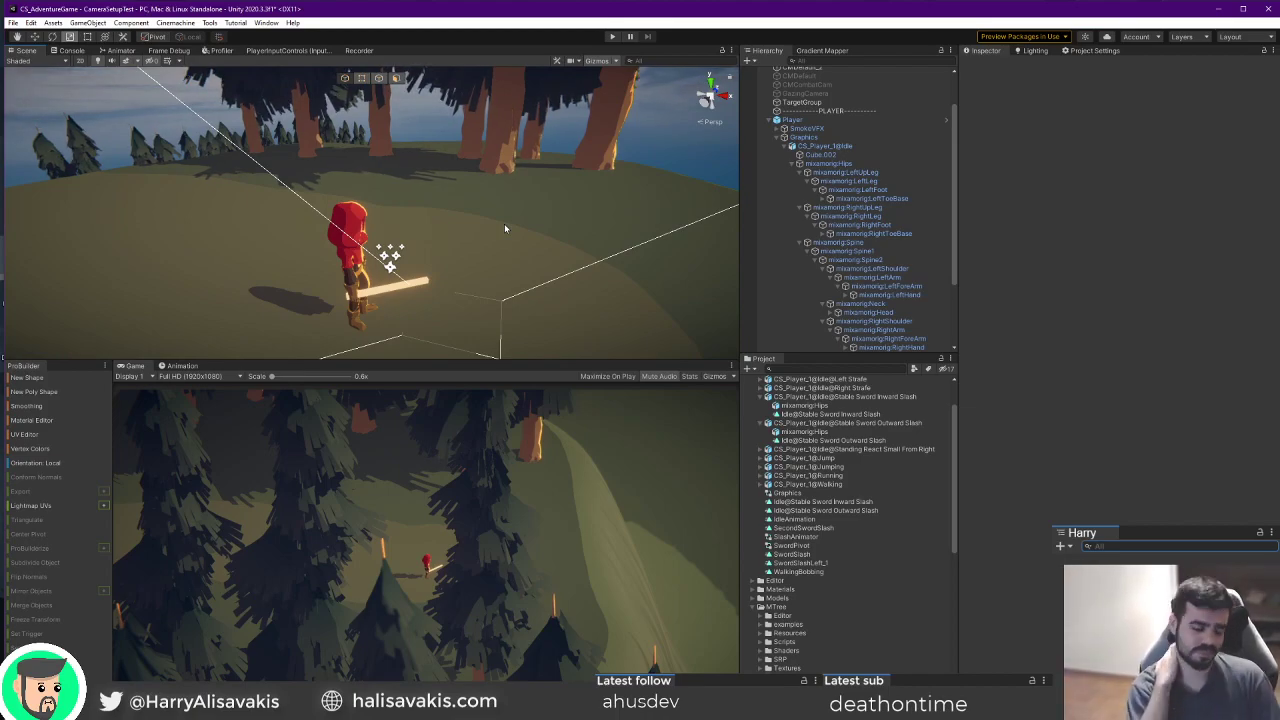
right_click_drag(474, 229, 567, 222)
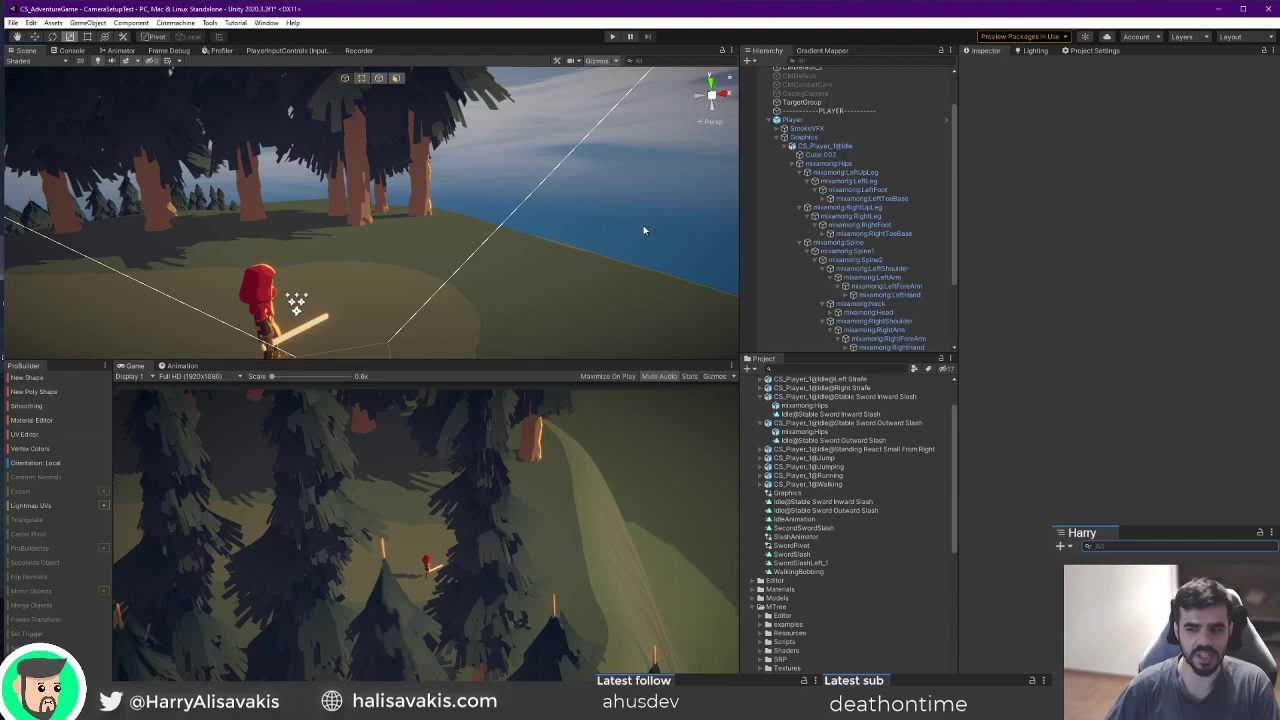
right_click_drag(643, 225, 542, 262)
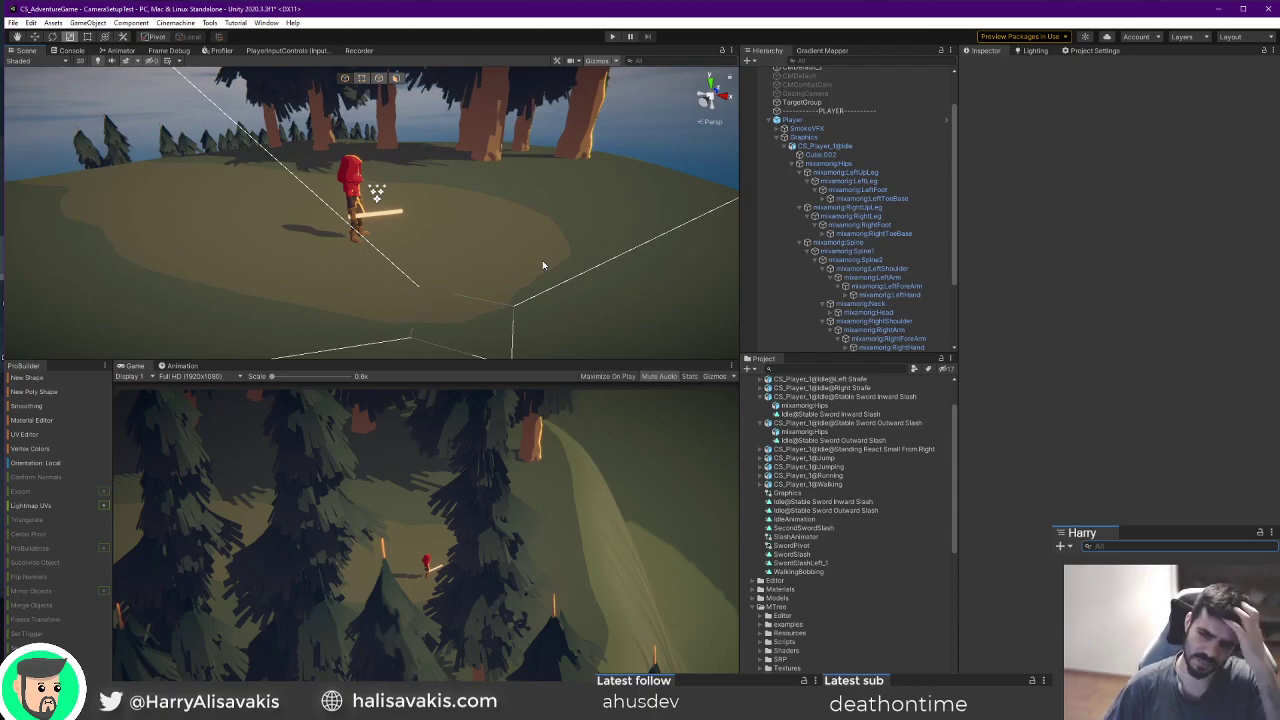
right_click_drag(296, 251, 430, 190)
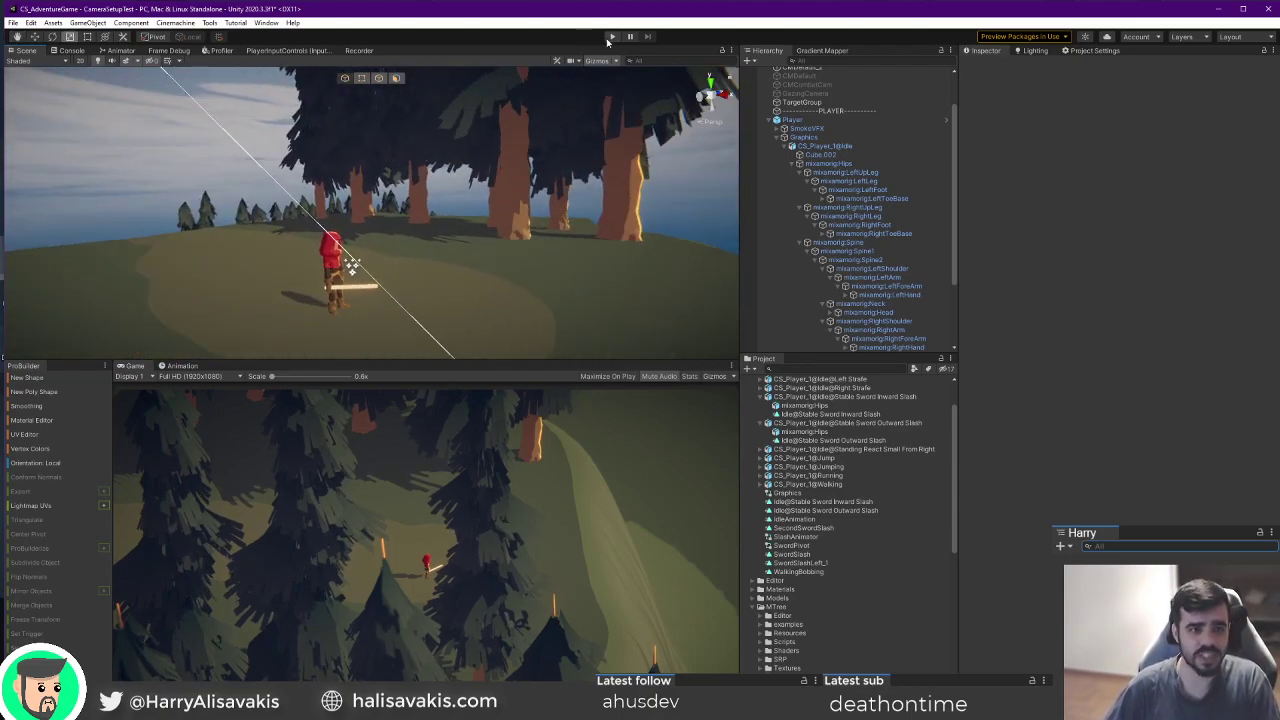
left_click(613, 37)
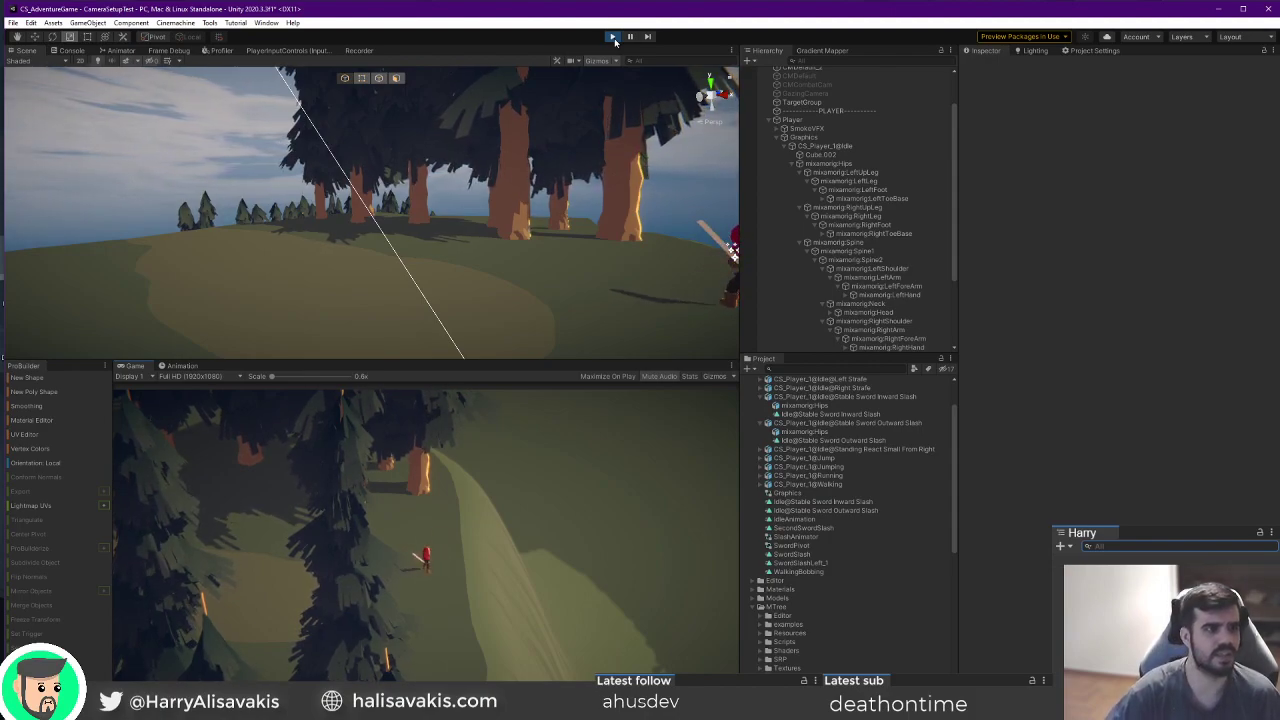
left_click(124, 51)
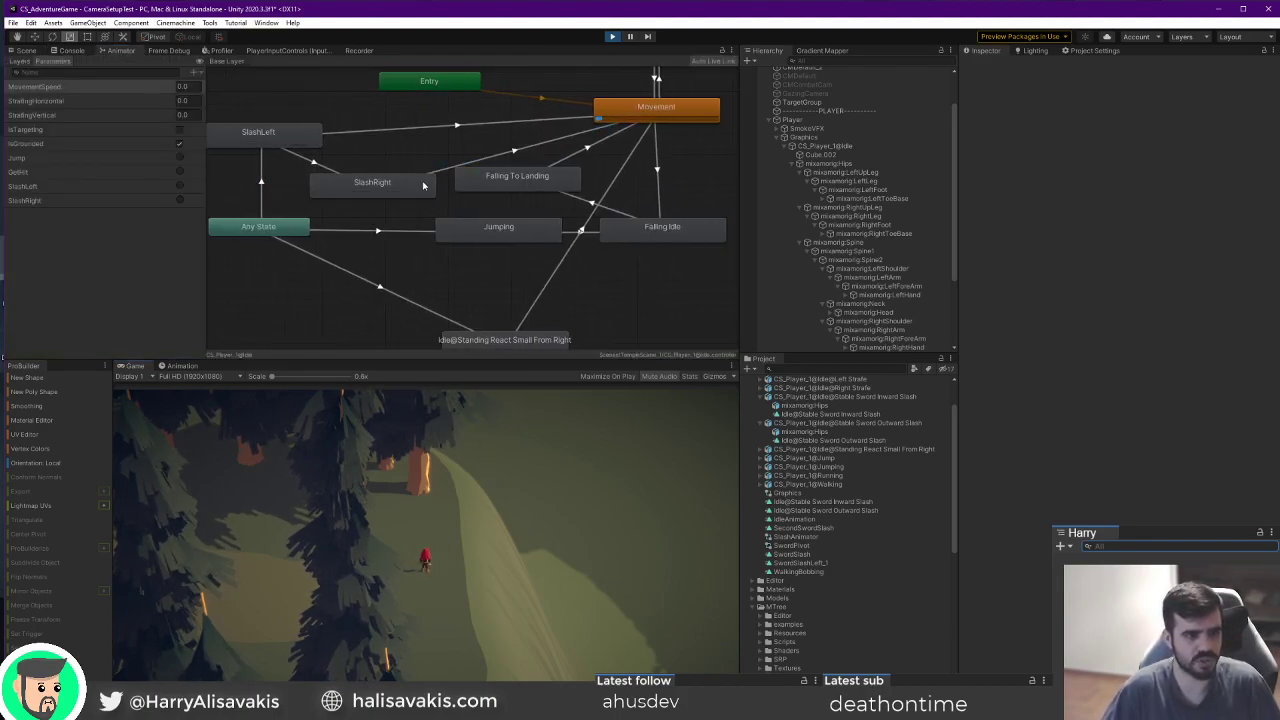
left_click(387, 186)
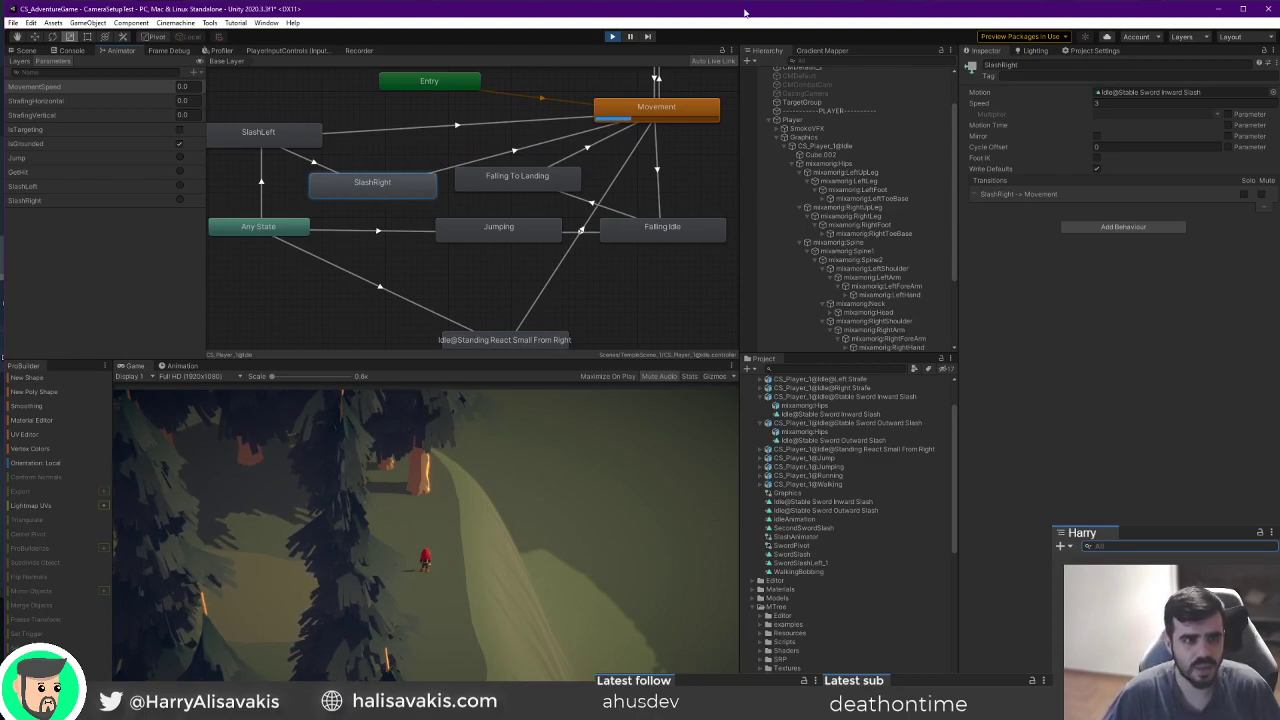
left_click(611, 37)
Check the SlashLeft to SlashRight transition and set the exit time of the SlashRight to Movement transition to 0.99.
left_click(312, 163)
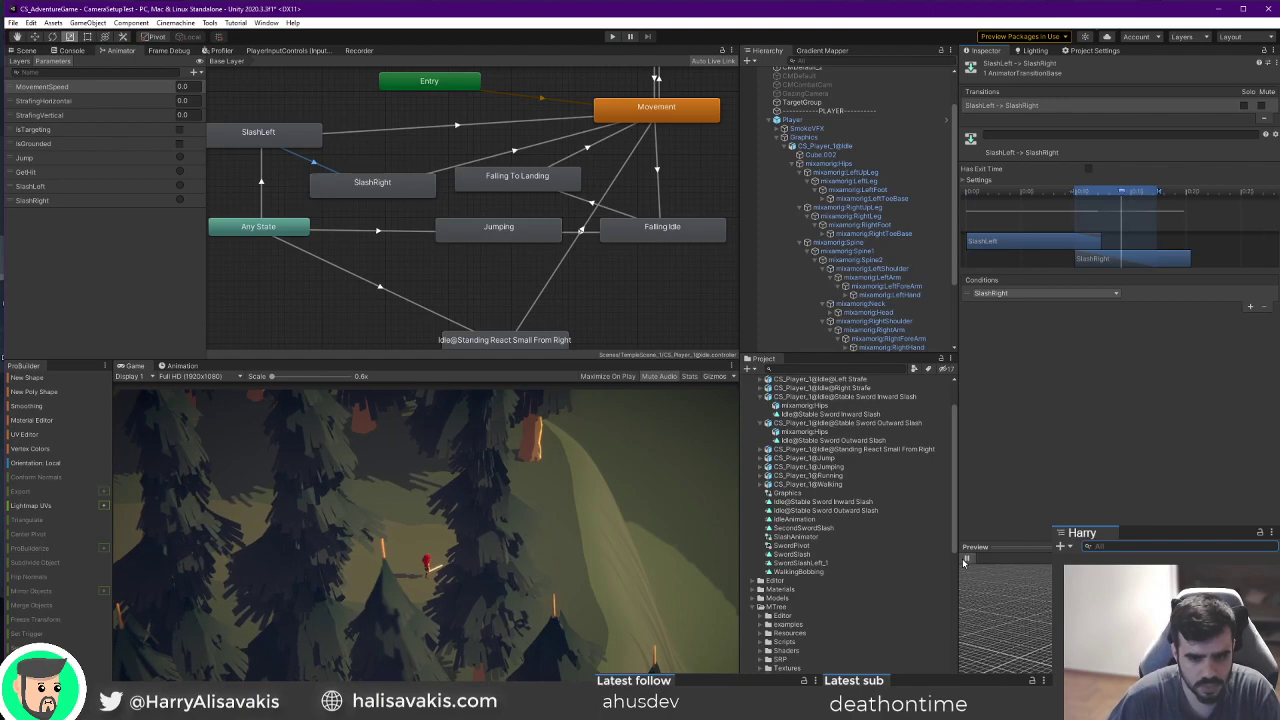
left_click(513, 150)
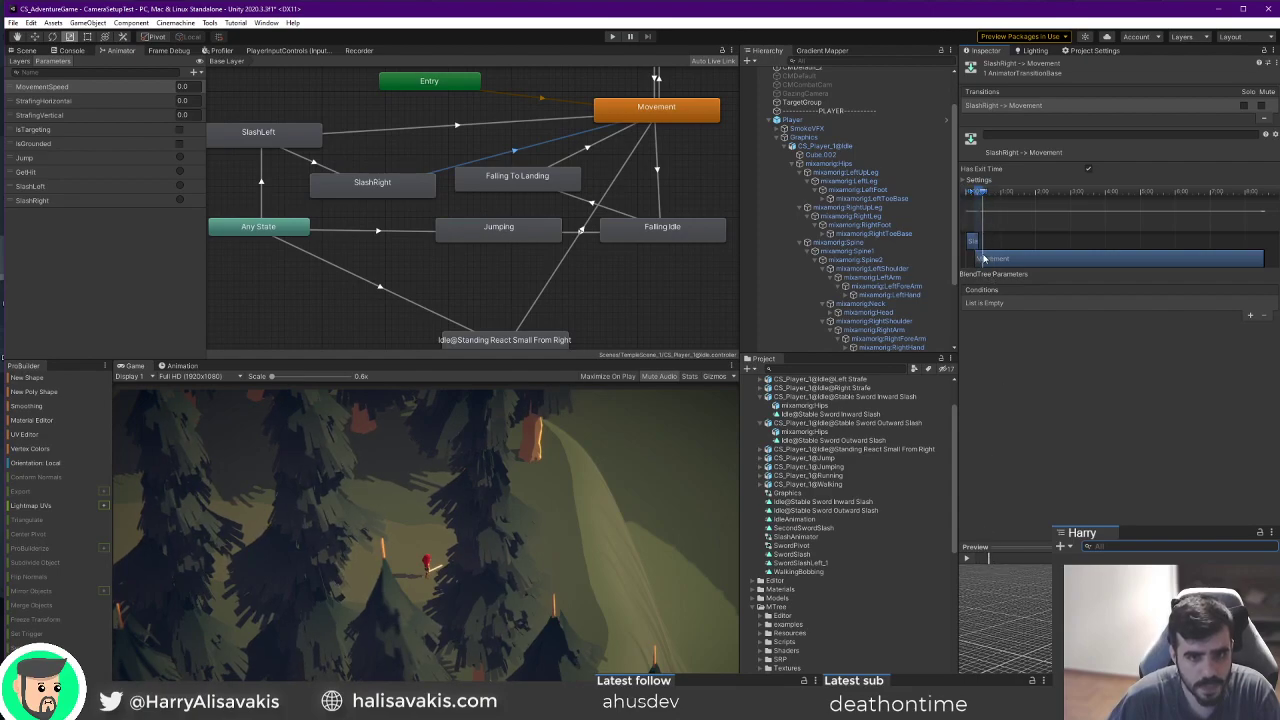
left_click(965, 181)
left_click_drag(1050, 195, 1058, 195)
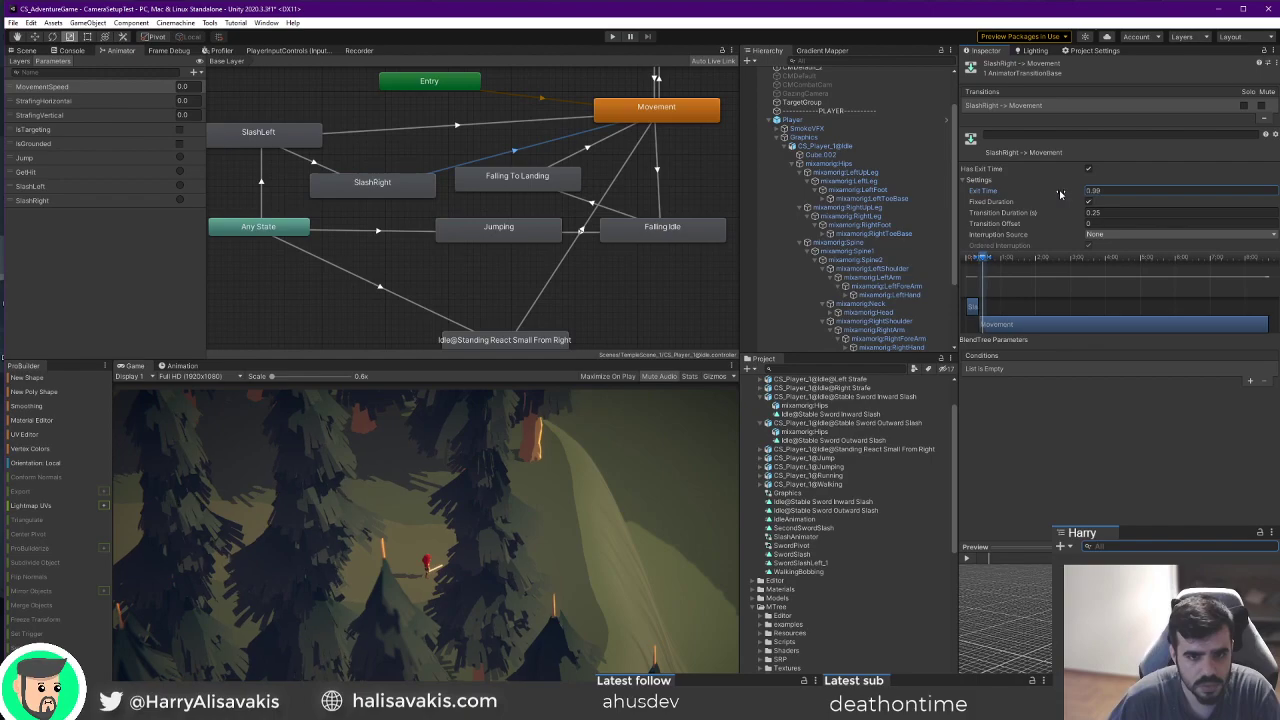
left_click(967, 562)
left_click_drag(996, 561, 969, 562)
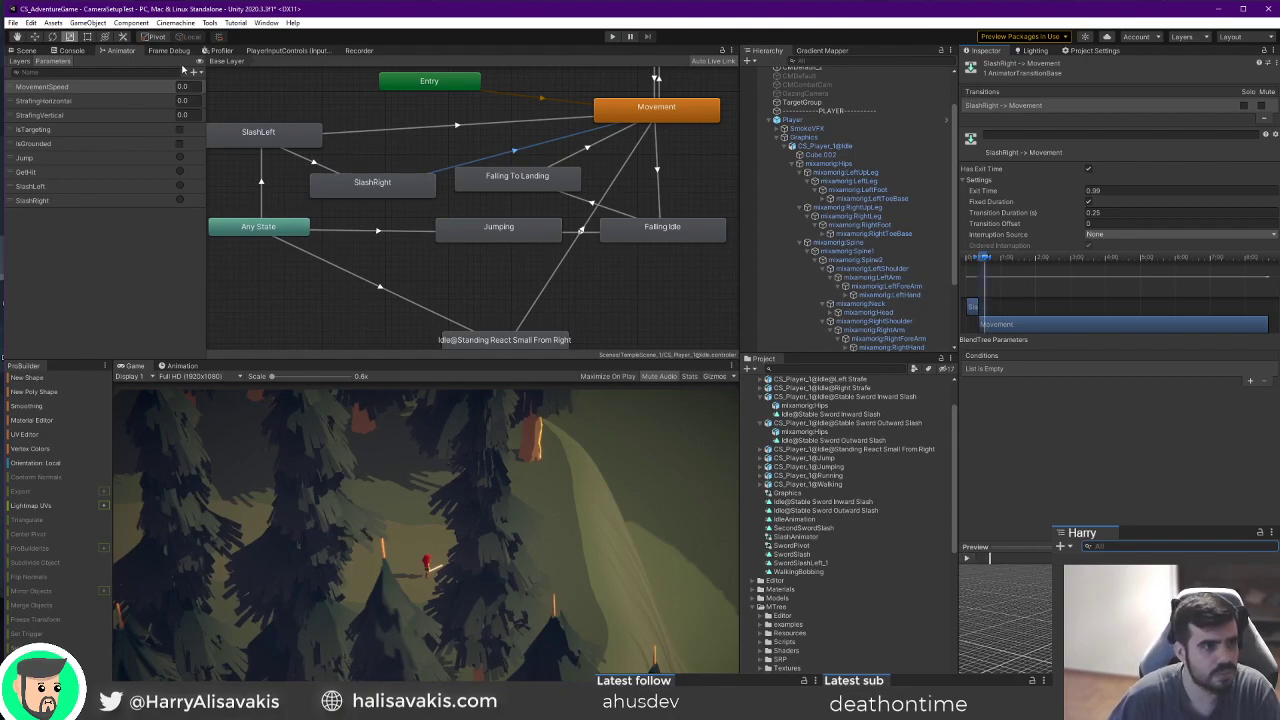
Play-test the sword combo with the adjusted exit time and stop the game.
left_click(26, 51)
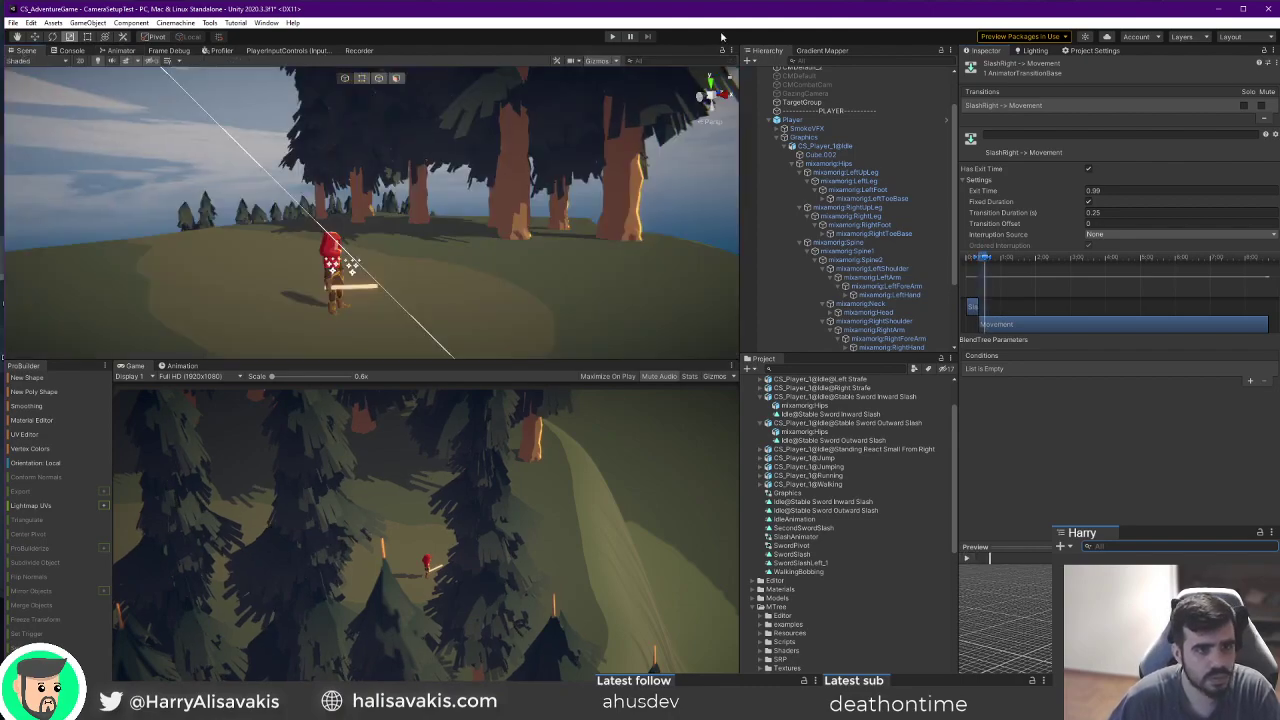
left_click(614, 37)
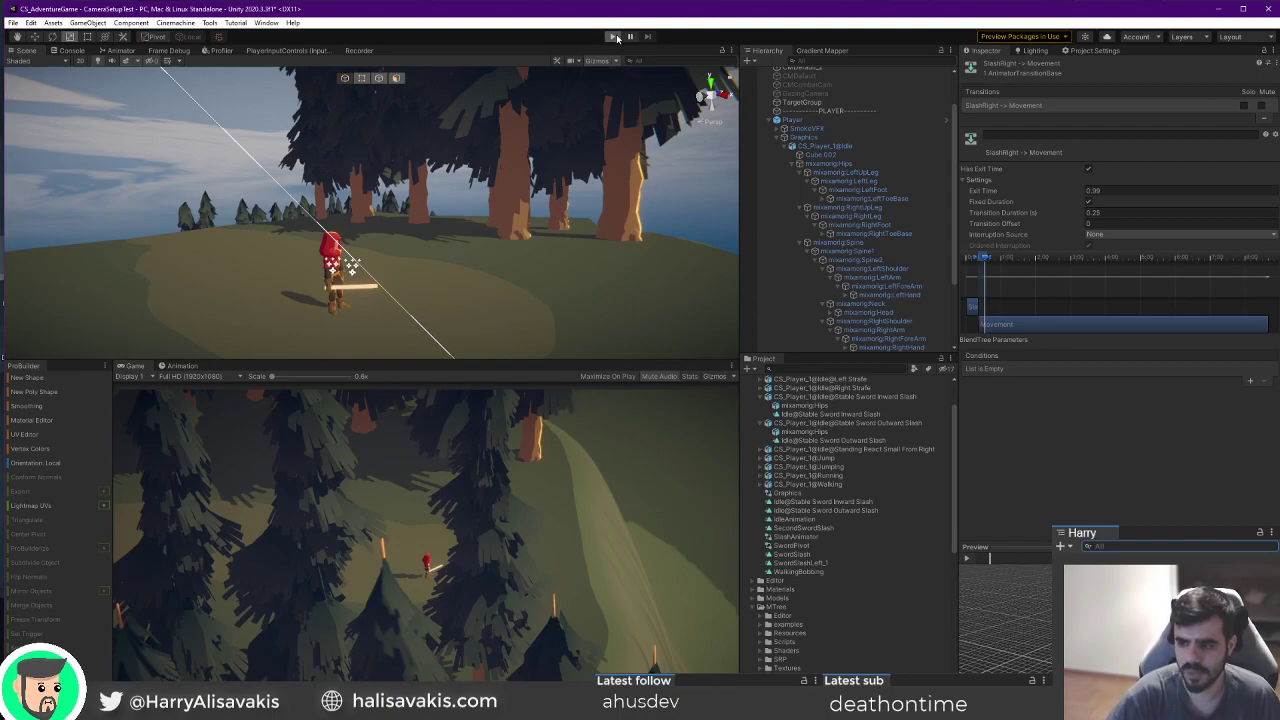
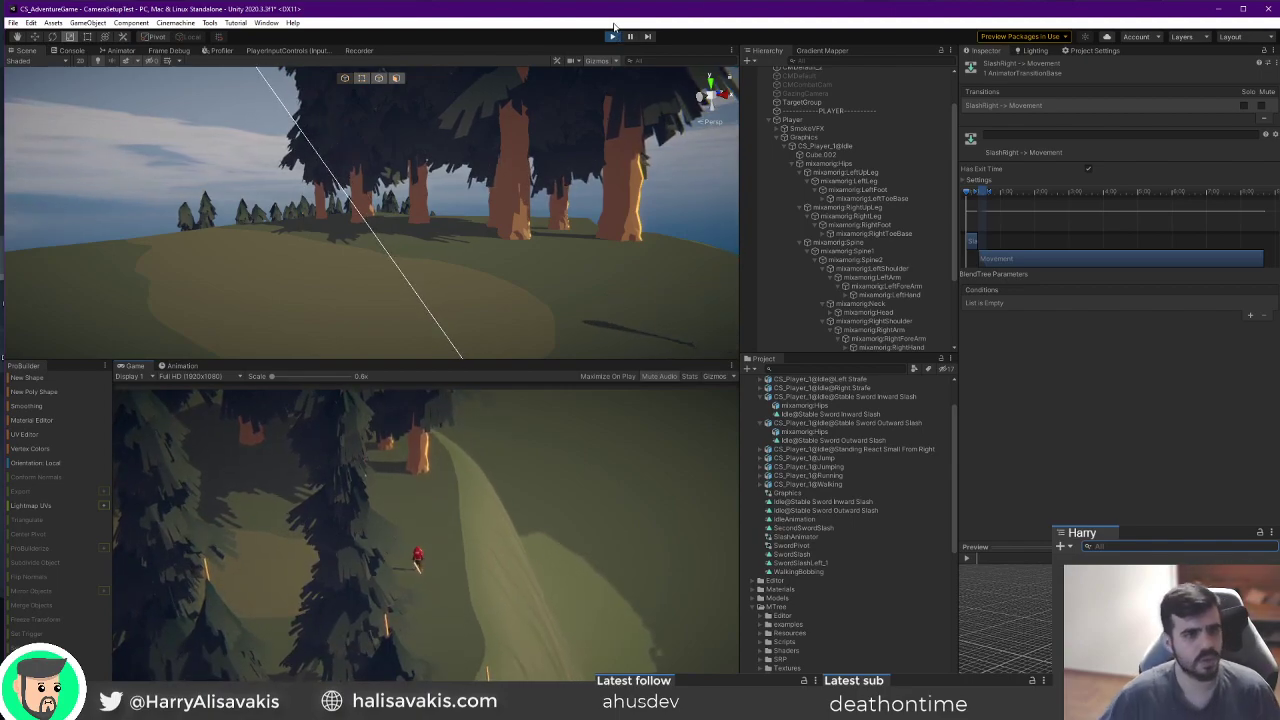
left_click(612, 37)
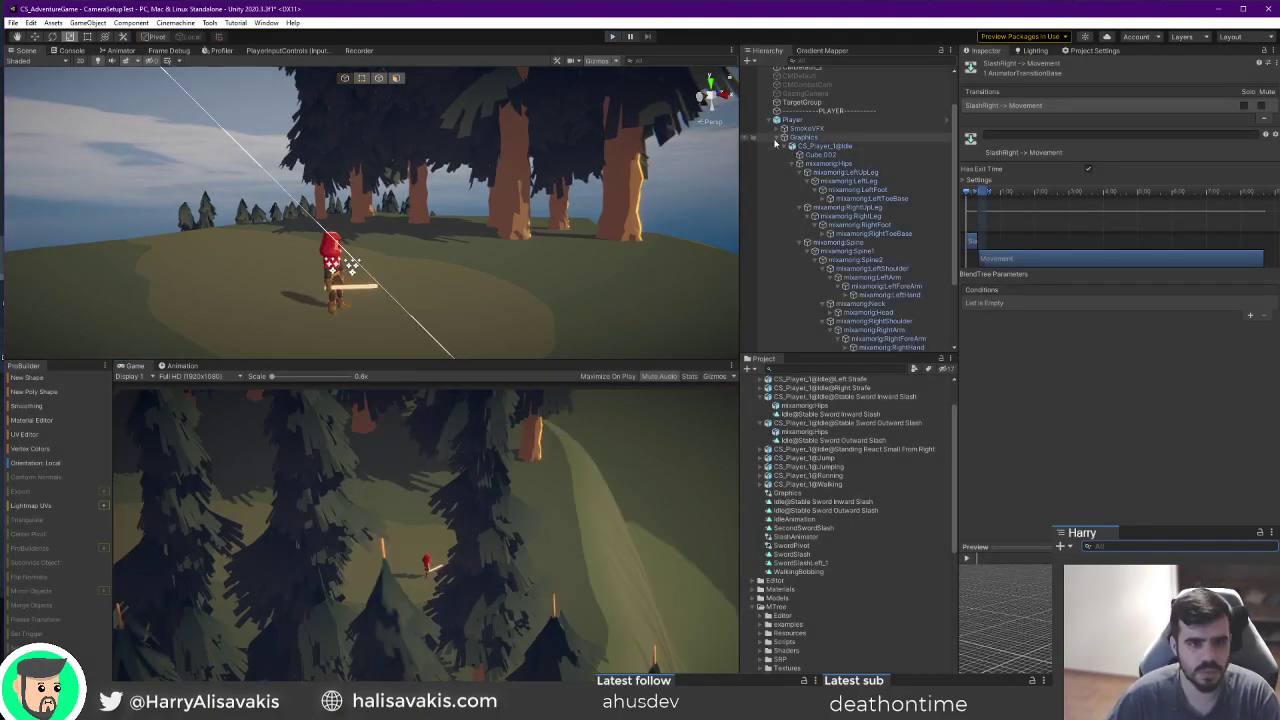
Look through the player's SmokeTrail and SmokeVFX particle effects and their child objects.
left_click(776, 138)
left_click(794, 195)
right_click_drag(205, 212, 332, 262)
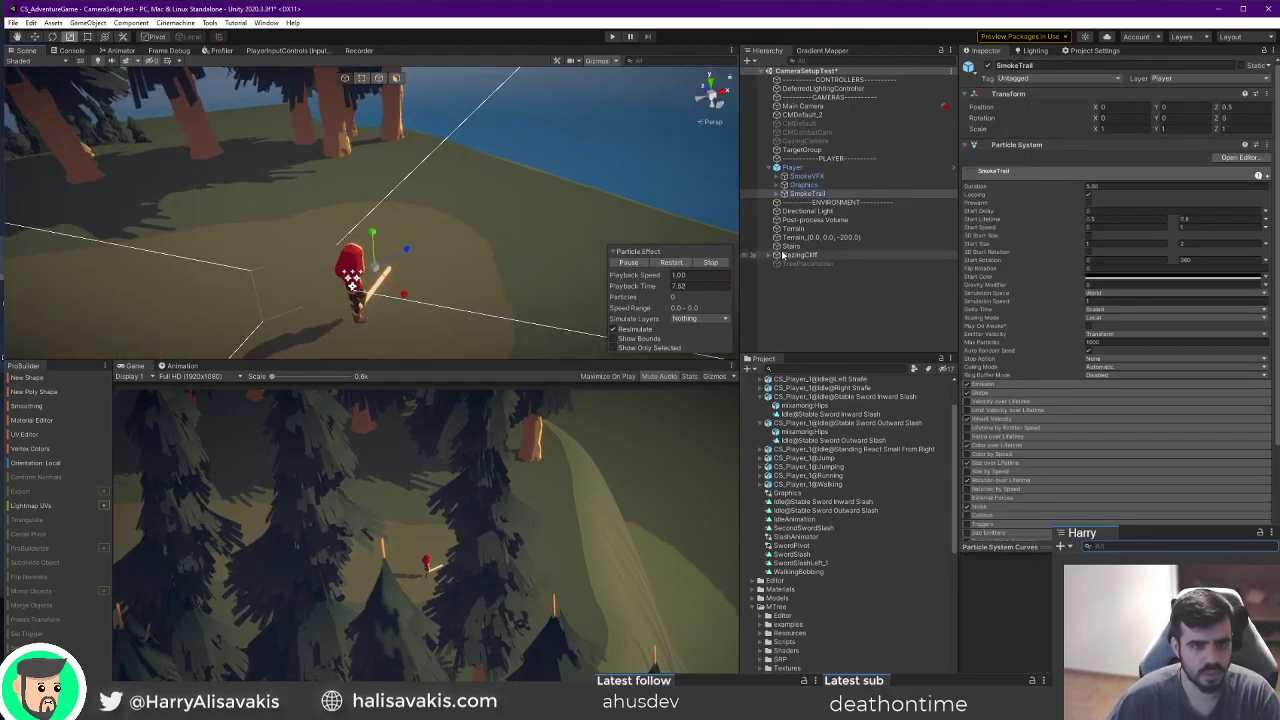
left_click(811, 195)
key("Right")
key("Down")
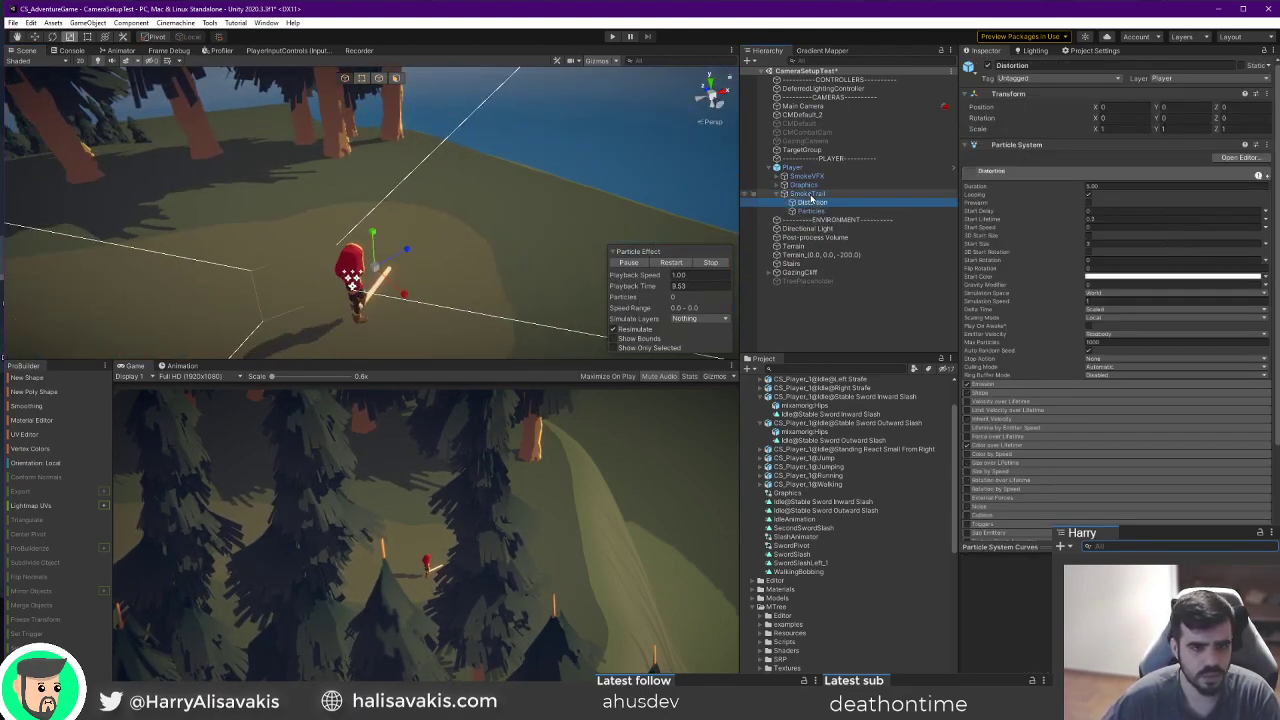
key("Left")
key("Left")
key("Up")
key("Up")
key("Up")
key("Down")
key("Right")
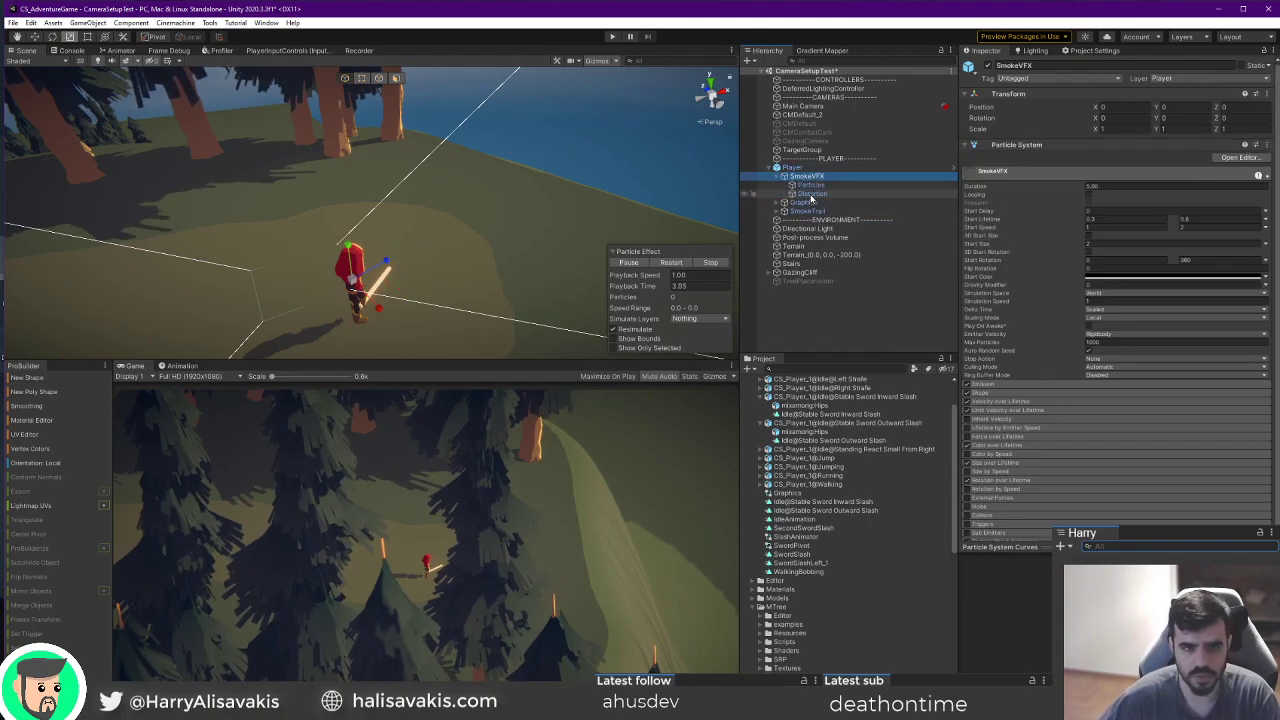
Select the SlashAnimator object under the player's Graphics and activate it.
key("Left")
key("Down")
key("Right")
key("Down")
key("Down")
key("Down")
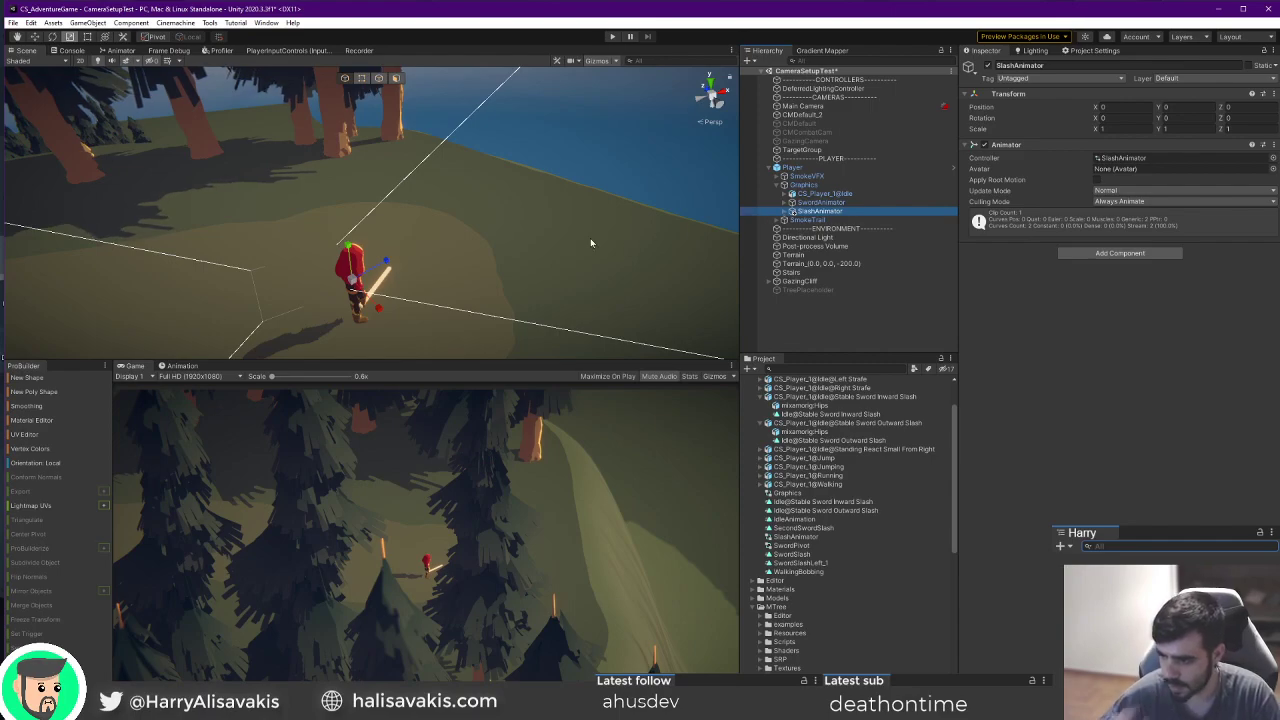
right_click_drag(590, 238, 522, 224)
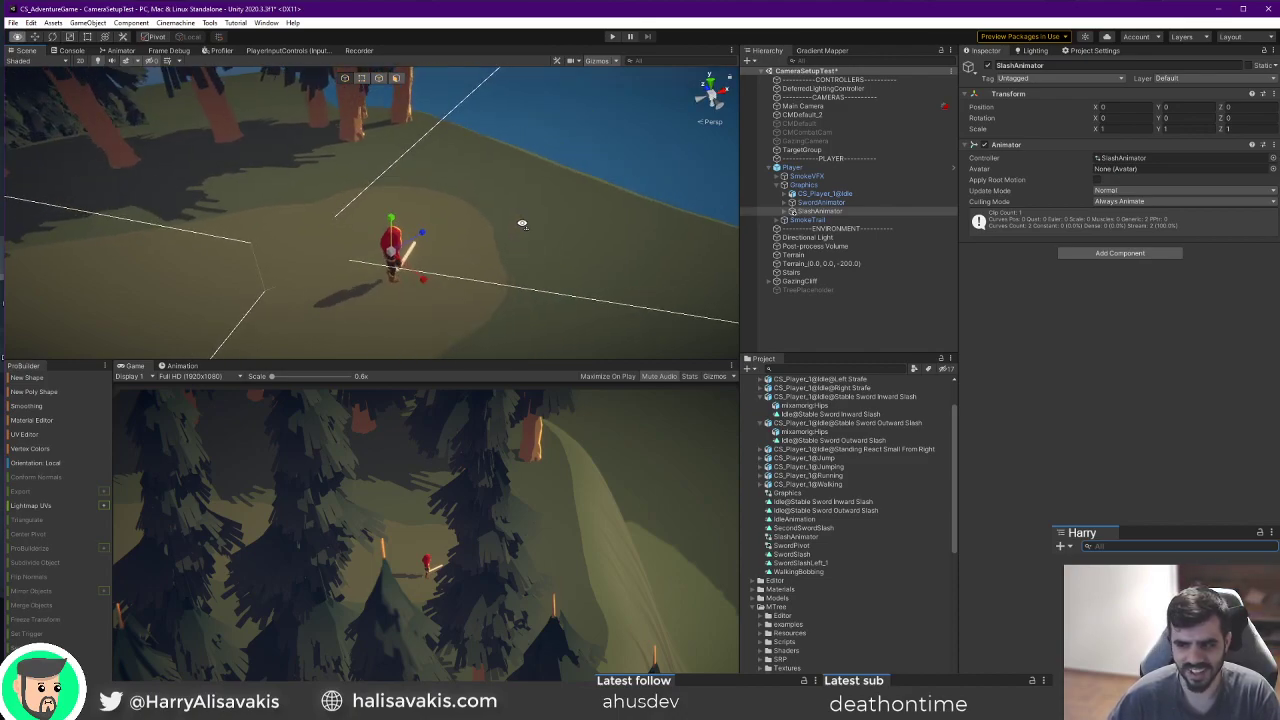
left_click(587, 155)
right_click_drag(587, 155, 557, 172)
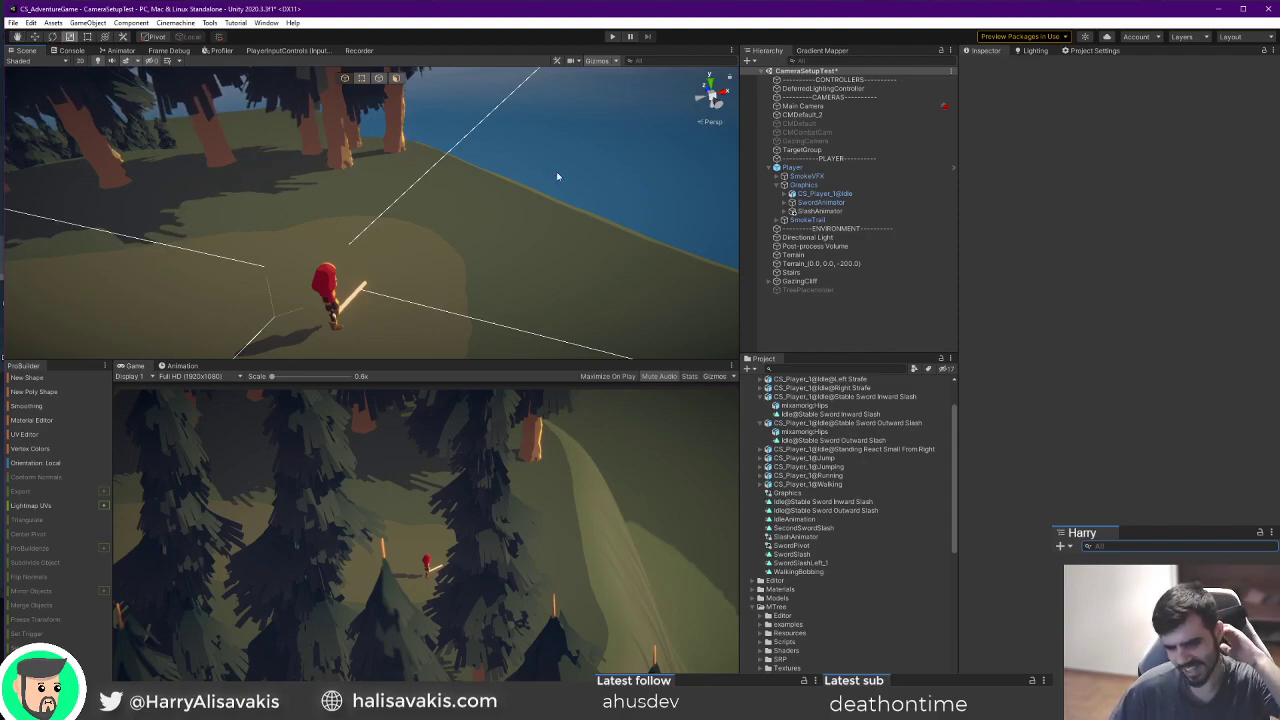
right_click_drag(374, 331, 382, 186)
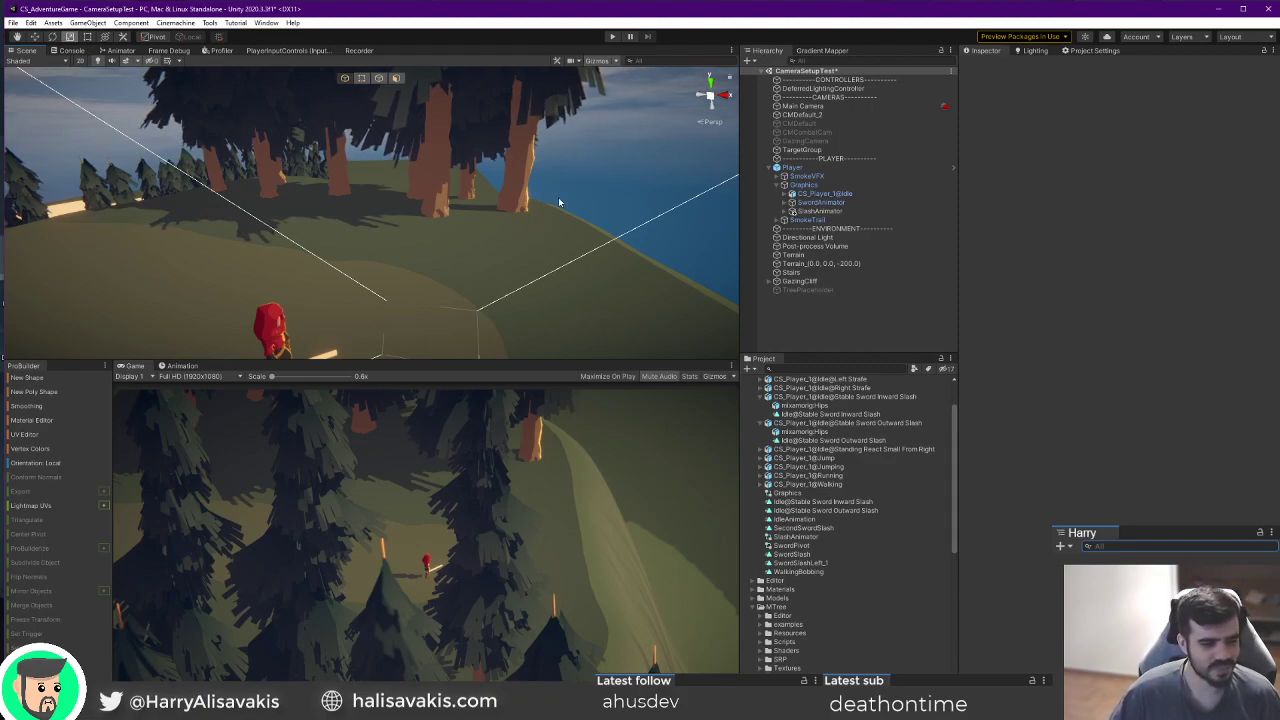
right_click_drag(581, 206, 522, 231)
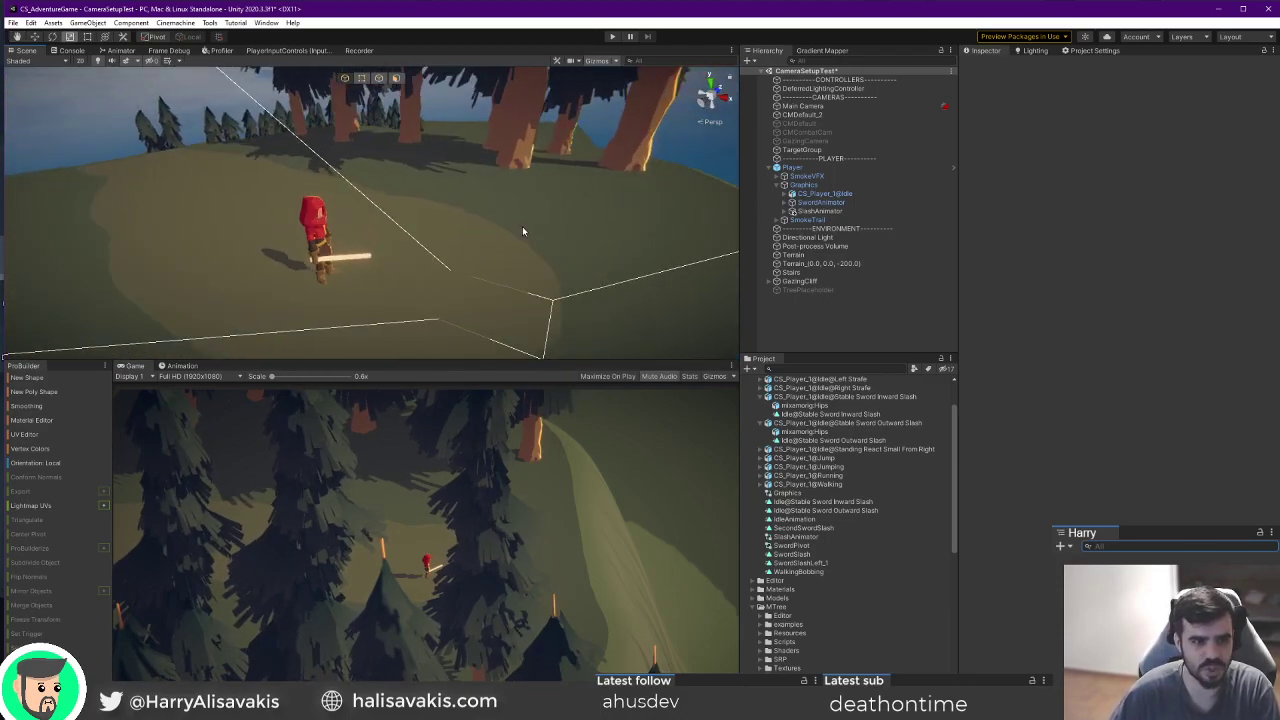
right_click_drag(522, 231, 653, 208)
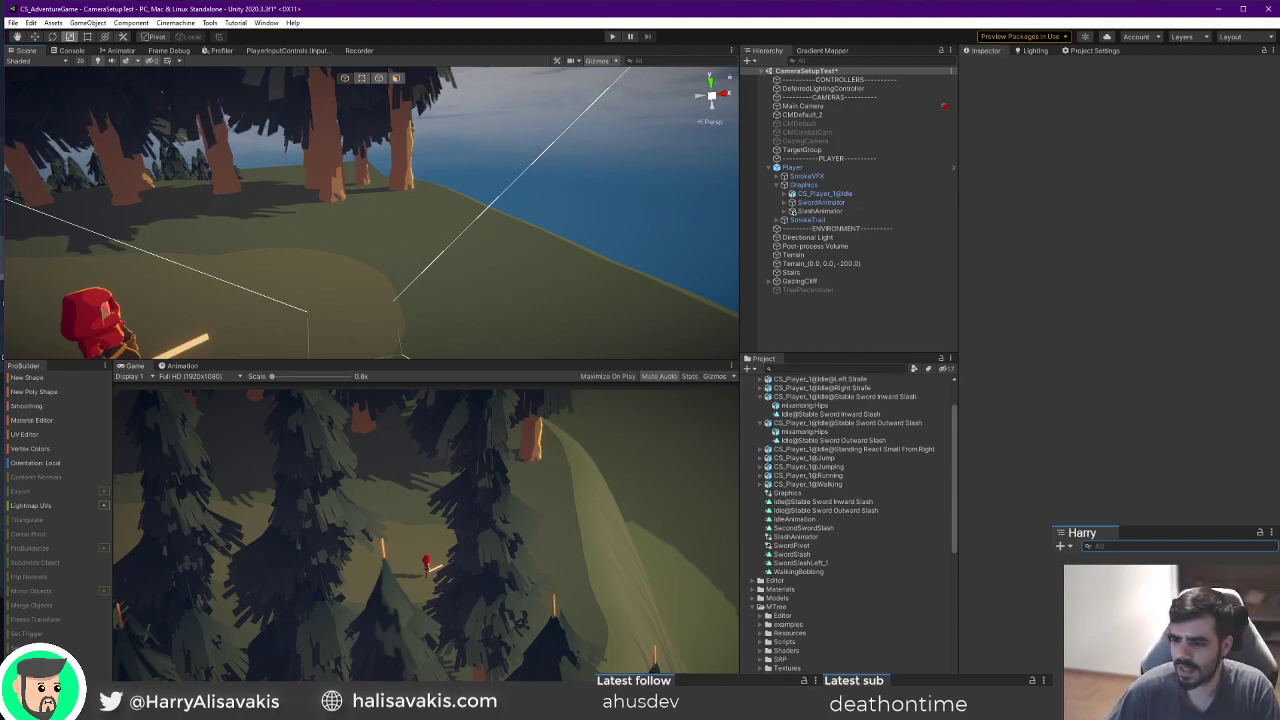
key("s")
right_click_drag(330, 202, 351, 234)
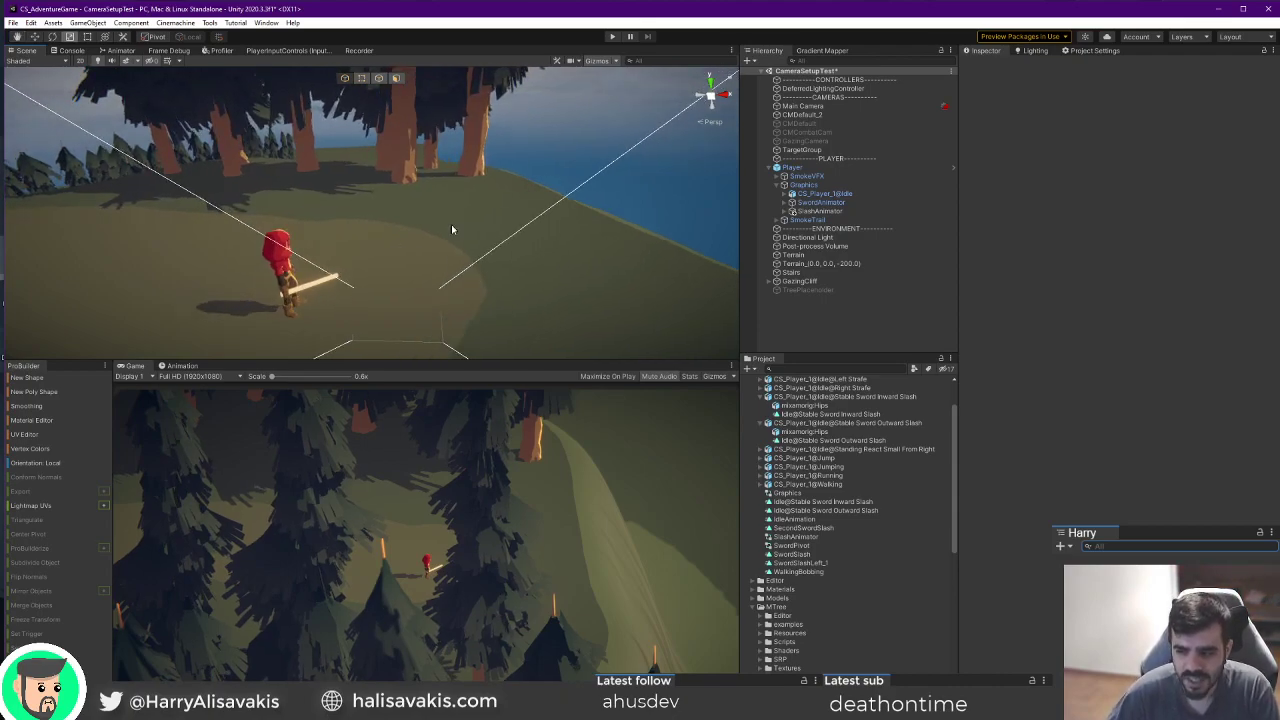
key("w")
right_click_drag(495, 214, 489, 216)
key("d")
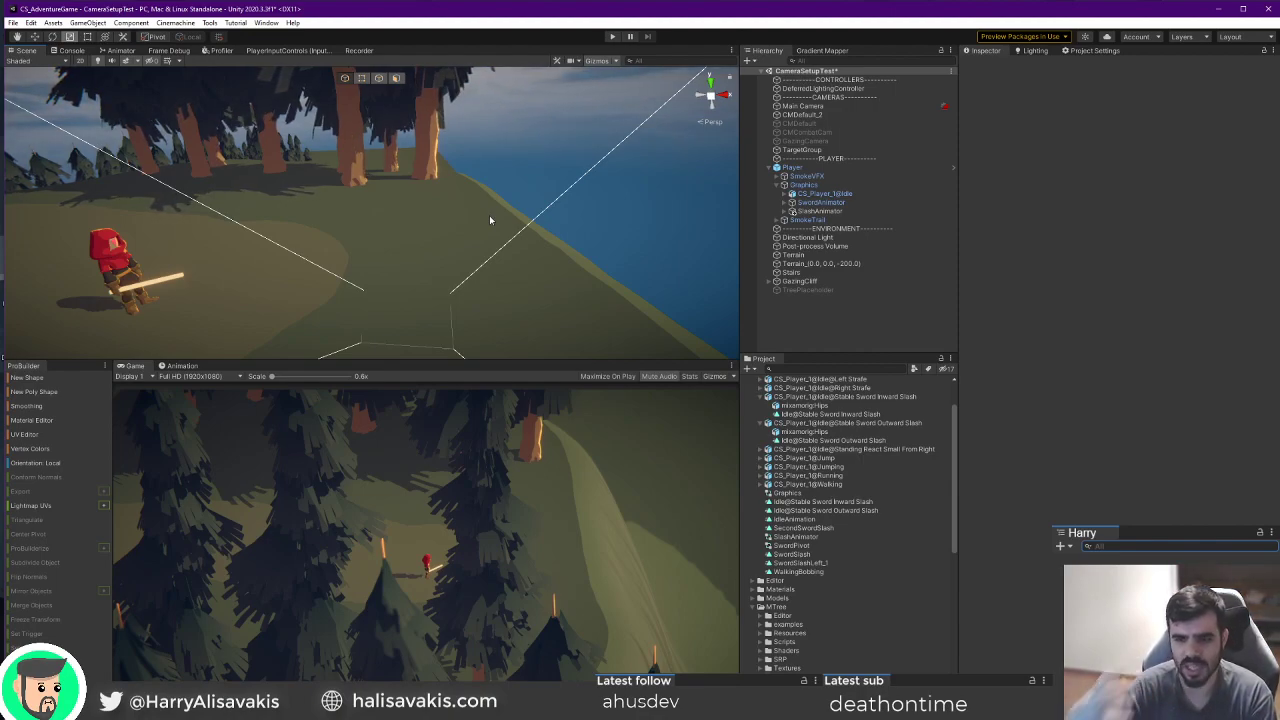
right_click_drag(489, 215, 518, 208)
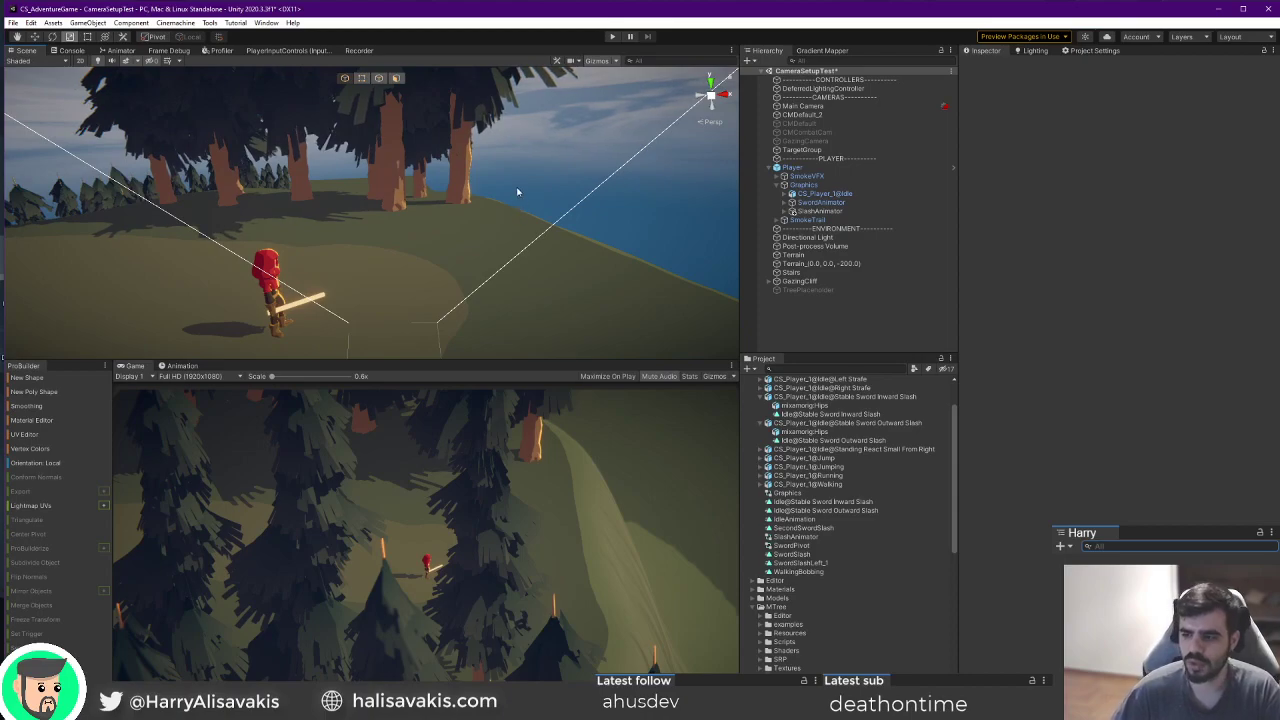
right_click_drag(269, 210, 405, 245)
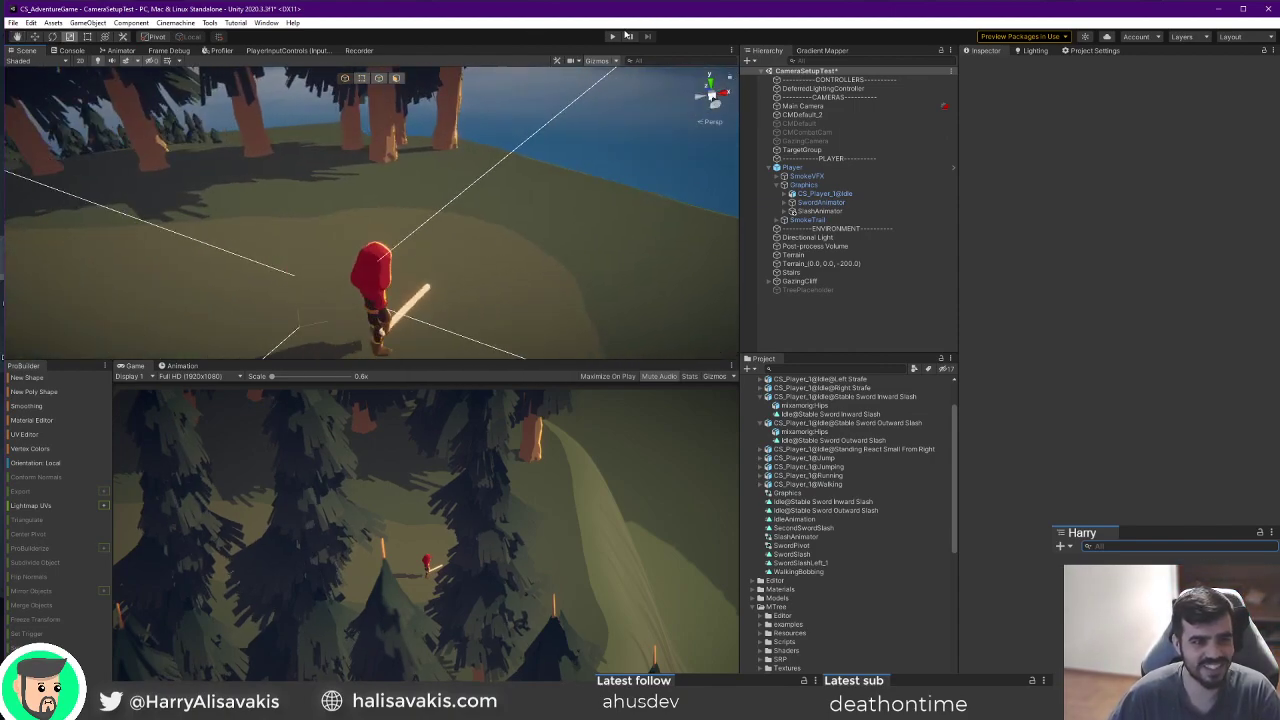
Briefly run and stop the game, and scrub the SlashAnimator's SwordSlashLeft_1 clip to preview the slash effect.
left_click(613, 36)
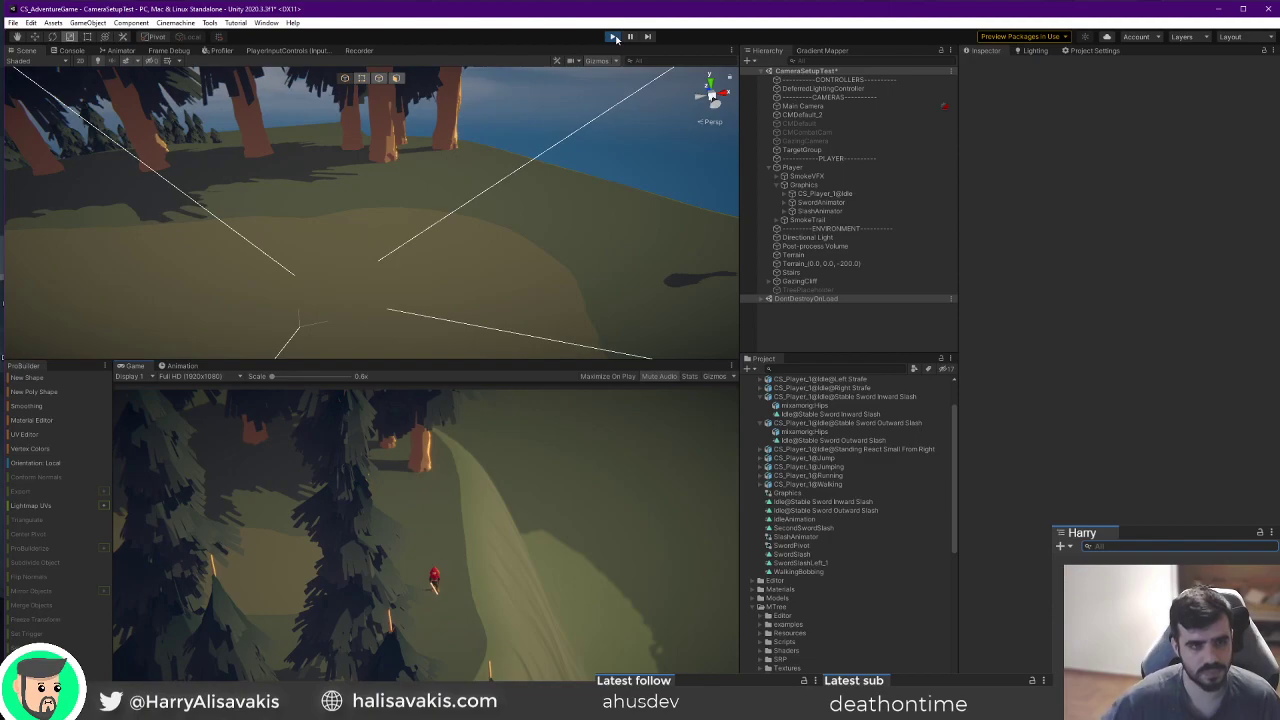
left_click(613, 37)
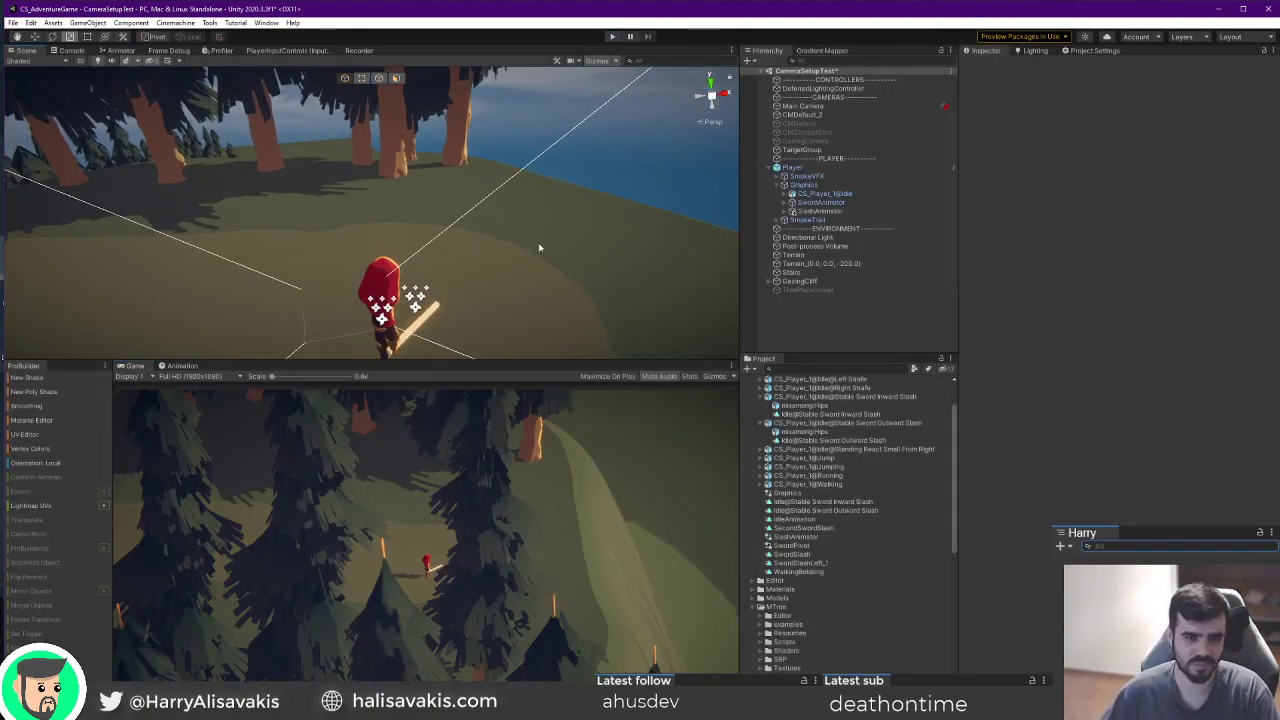
left_click(875, 209)
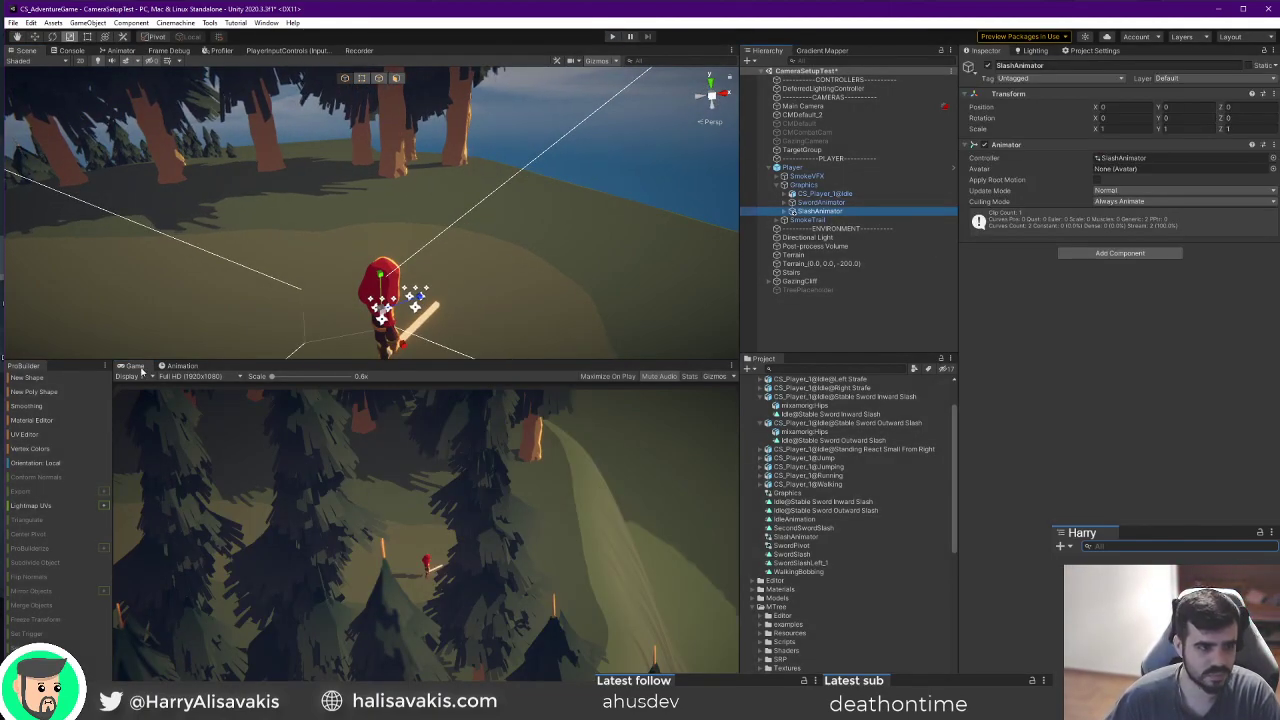
left_click(178, 366)
left_click_drag(310, 379, 477, 385)
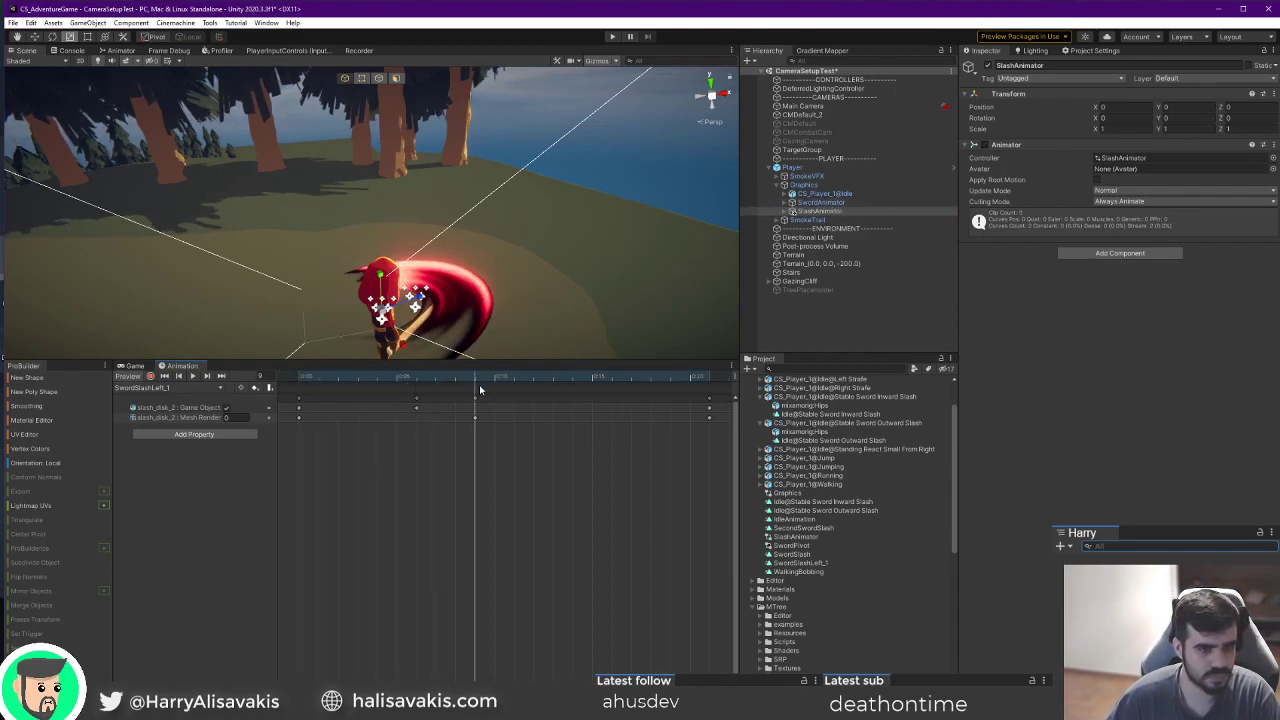
Scale the slash_disk_2 mesh under SlashAnimator to about 2.23, 2.23, 3.66 and check it in the game view and from above.
left_click(783, 211)
double_click(825, 220)
key("r")
left_click_drag(370, 243, 435, 245)
left_click_drag(548, 270, 139, 290, "alt")
left_click(135, 366)
left_click_drag(407, 238, 591, 326, "alt")
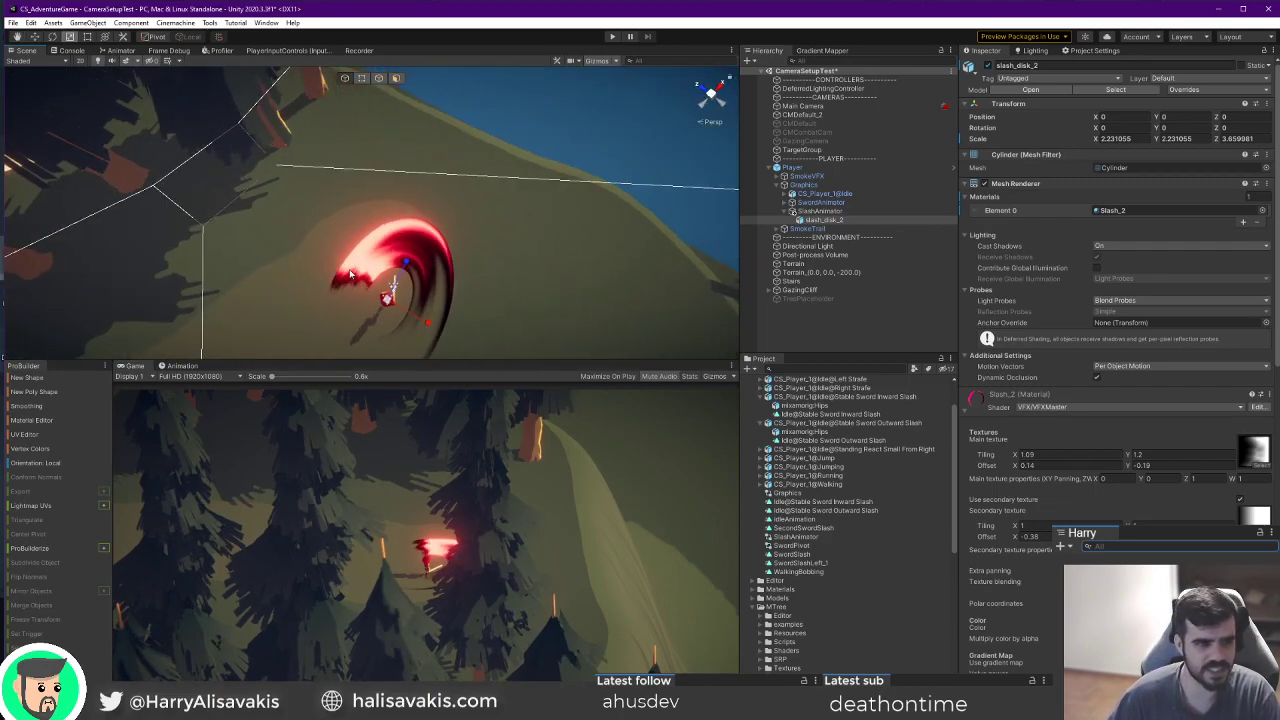
Scrub the SwordSlashLeft_1 clip and inspect the slash shape around the player from another angle.
left_click(182, 366)
left_click_drag(379, 382, 482, 417)
left_click_drag(427, 300, 569, 22, "alt")
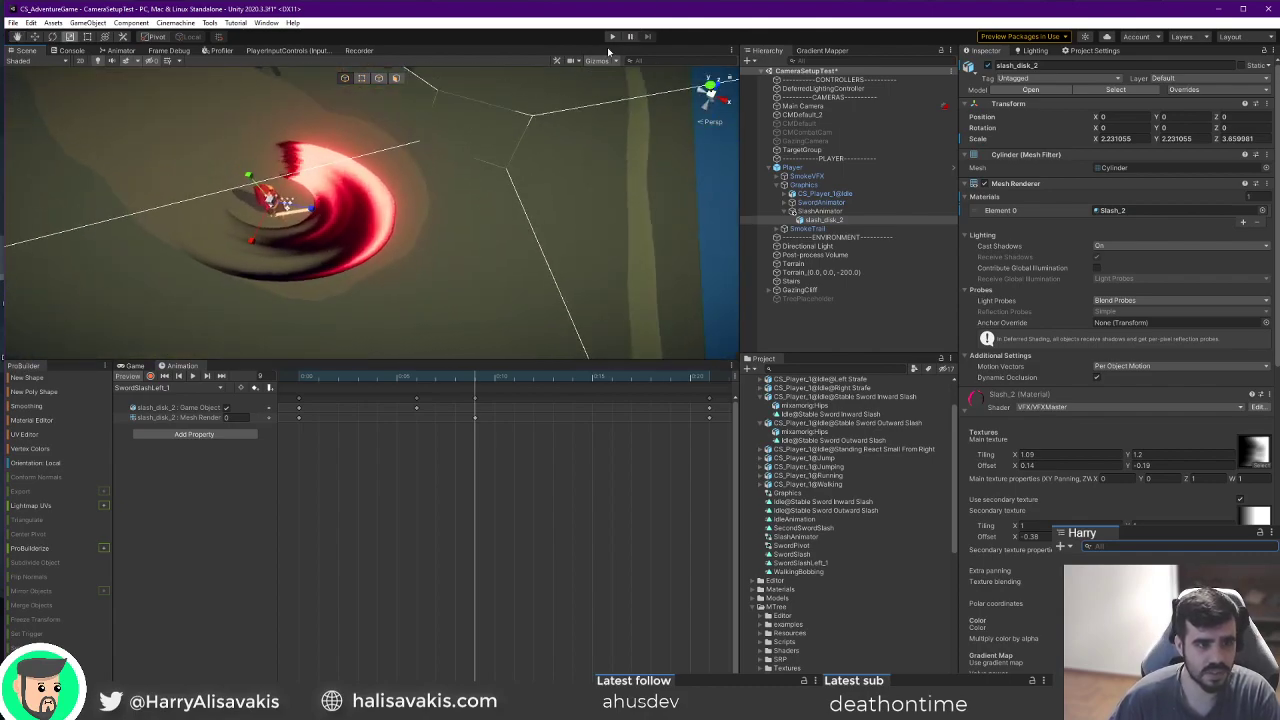
left_click(132, 366)
Rename the slash_disk_2 object under SlashAnimator to slash_disk_2_Left.
left_click(860, 211)
left_click(872, 219)
left_click(877, 218)
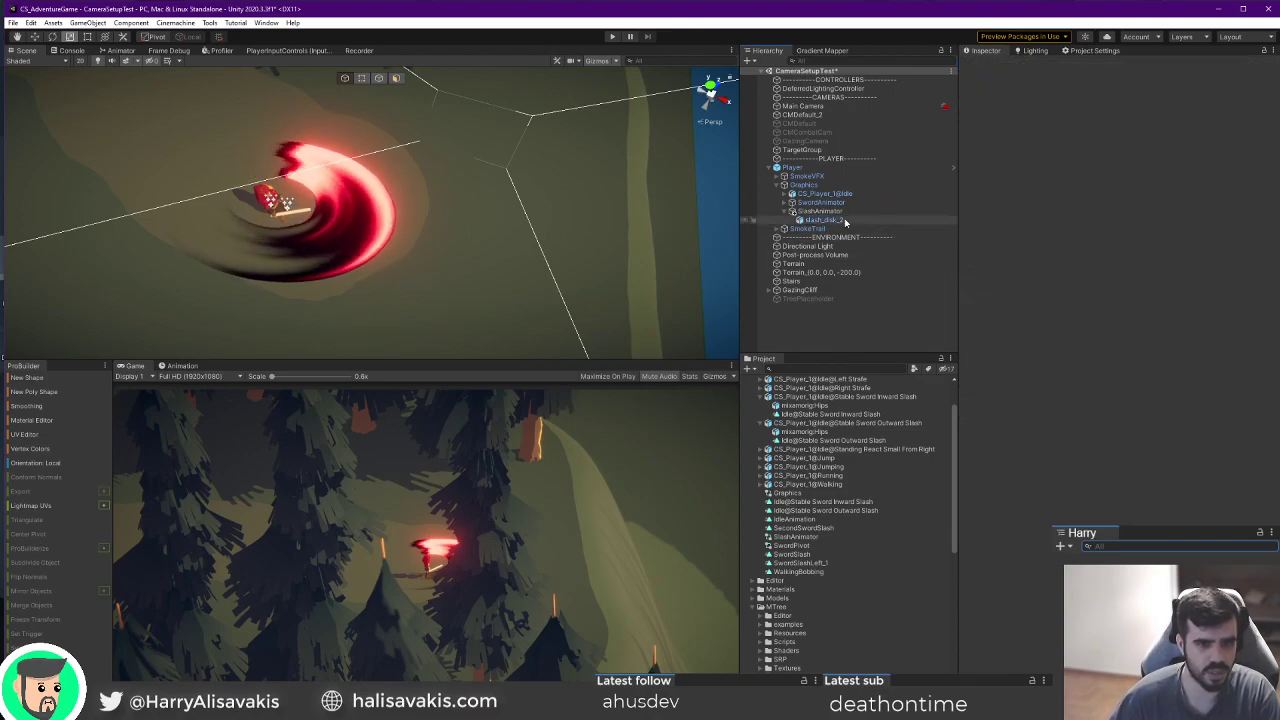
key("Return")
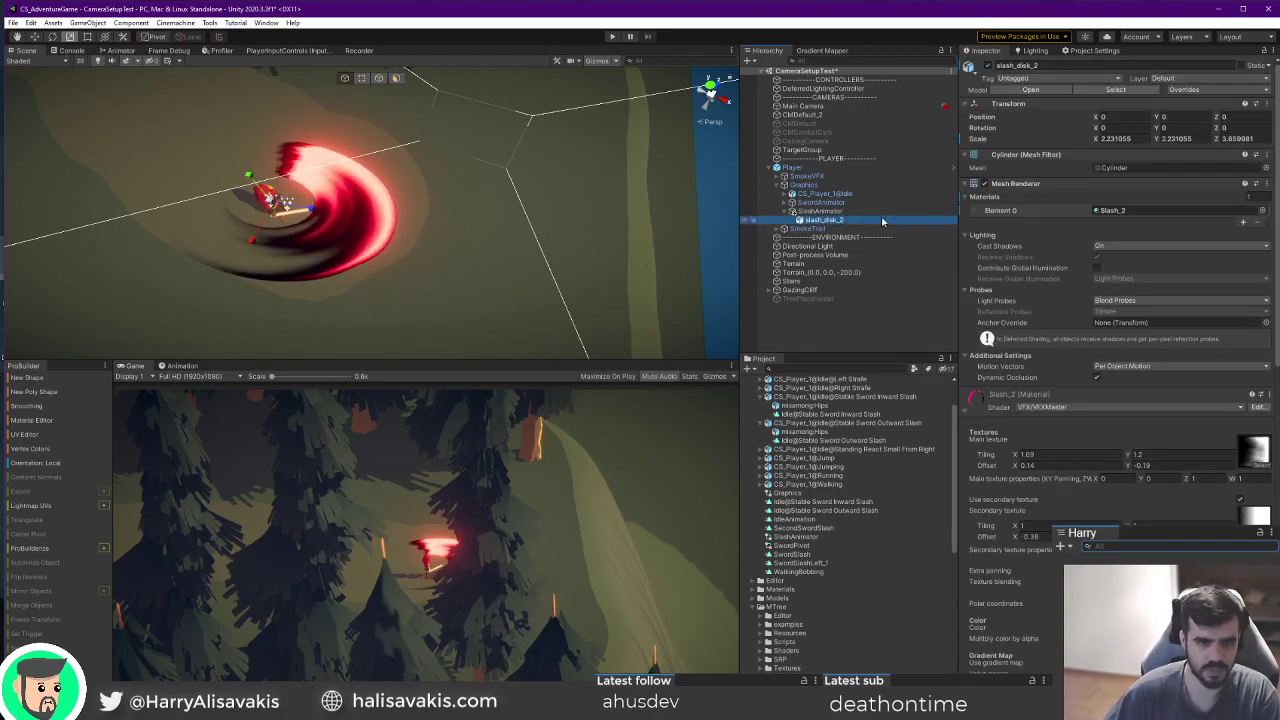
left_click(882, 221)
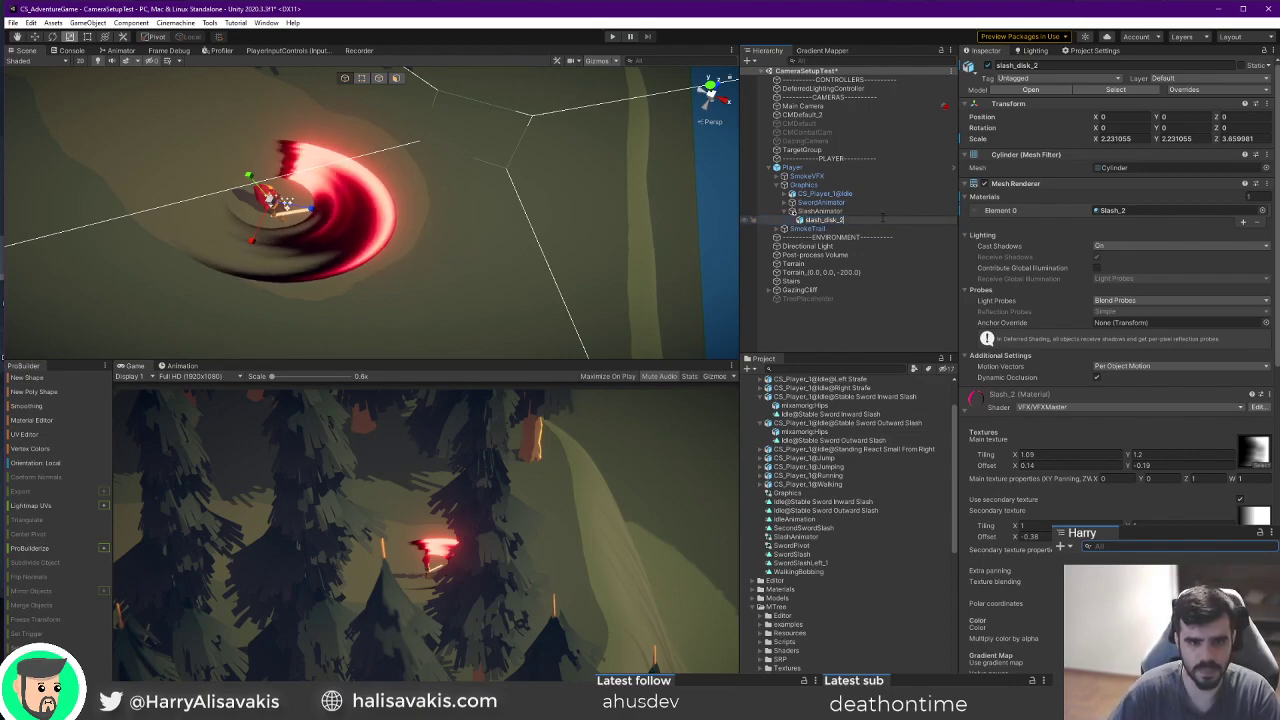
type("_Left")
key("Return")
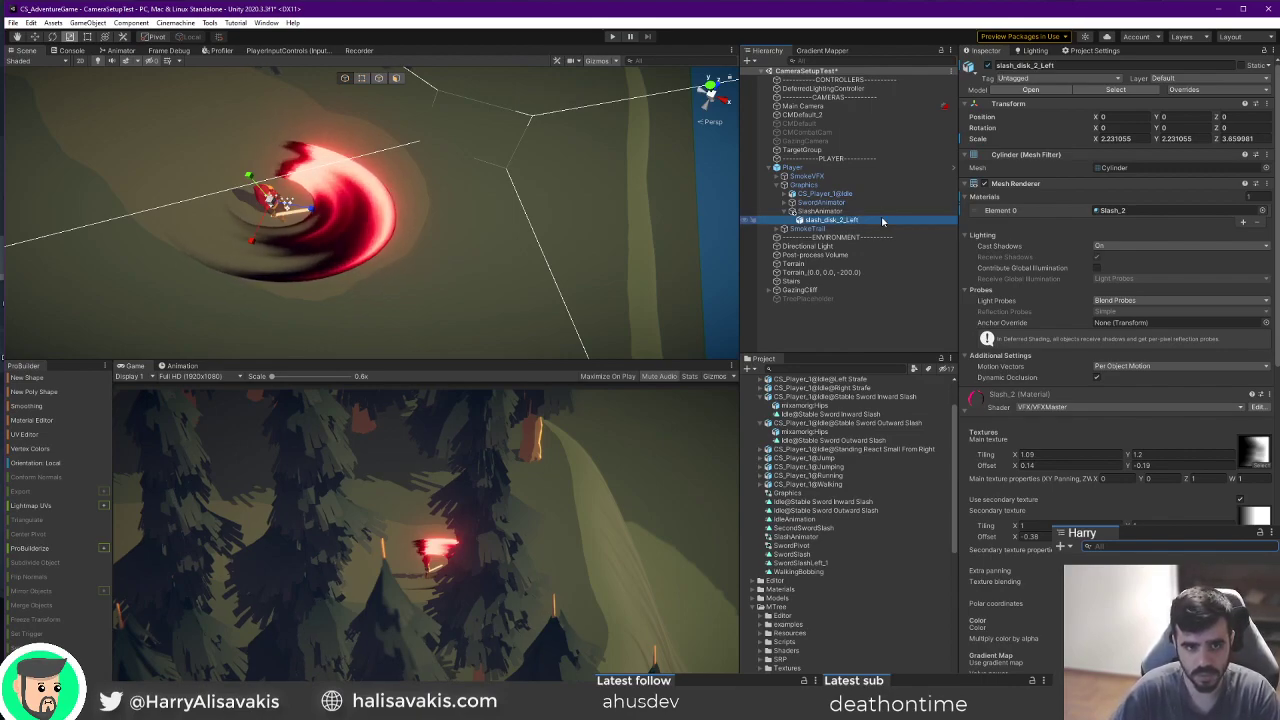
Duplicate slash_disk_2_Left, name the copy slash_disk_2_Right, and switch to the Rotate tool.
key("ctrl+d")
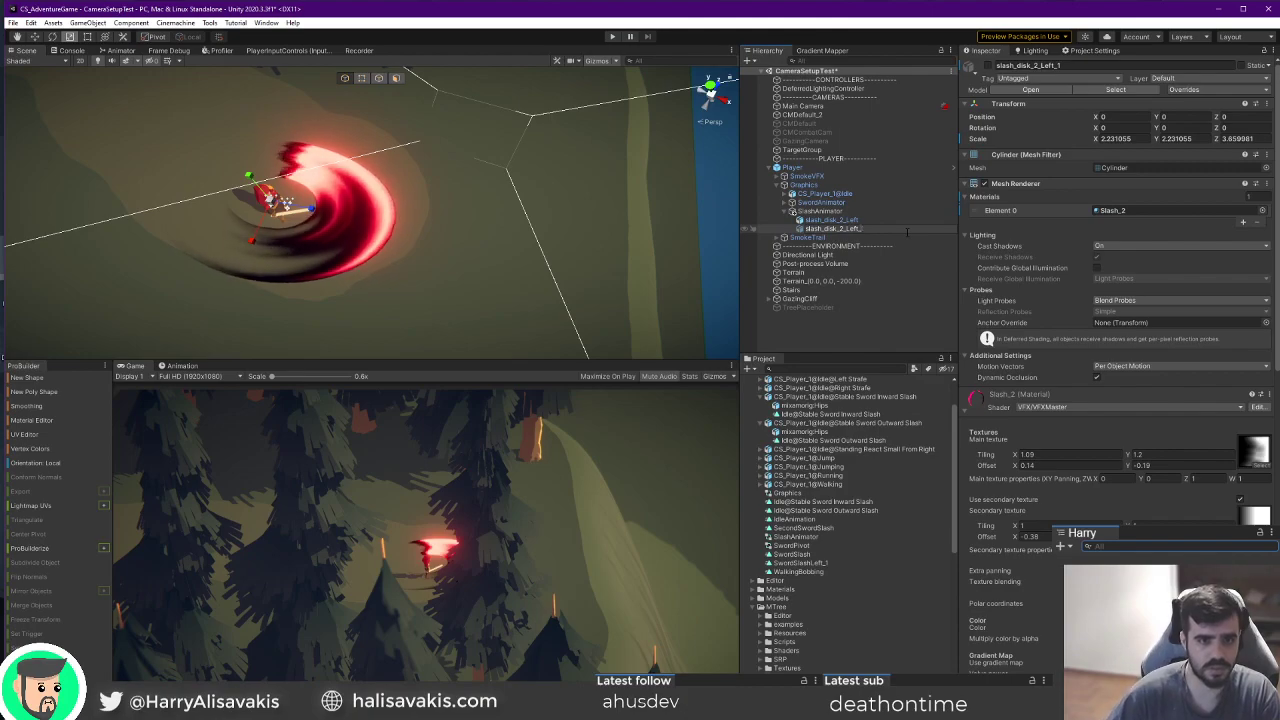
type("ht")
key("Return")
key("e")
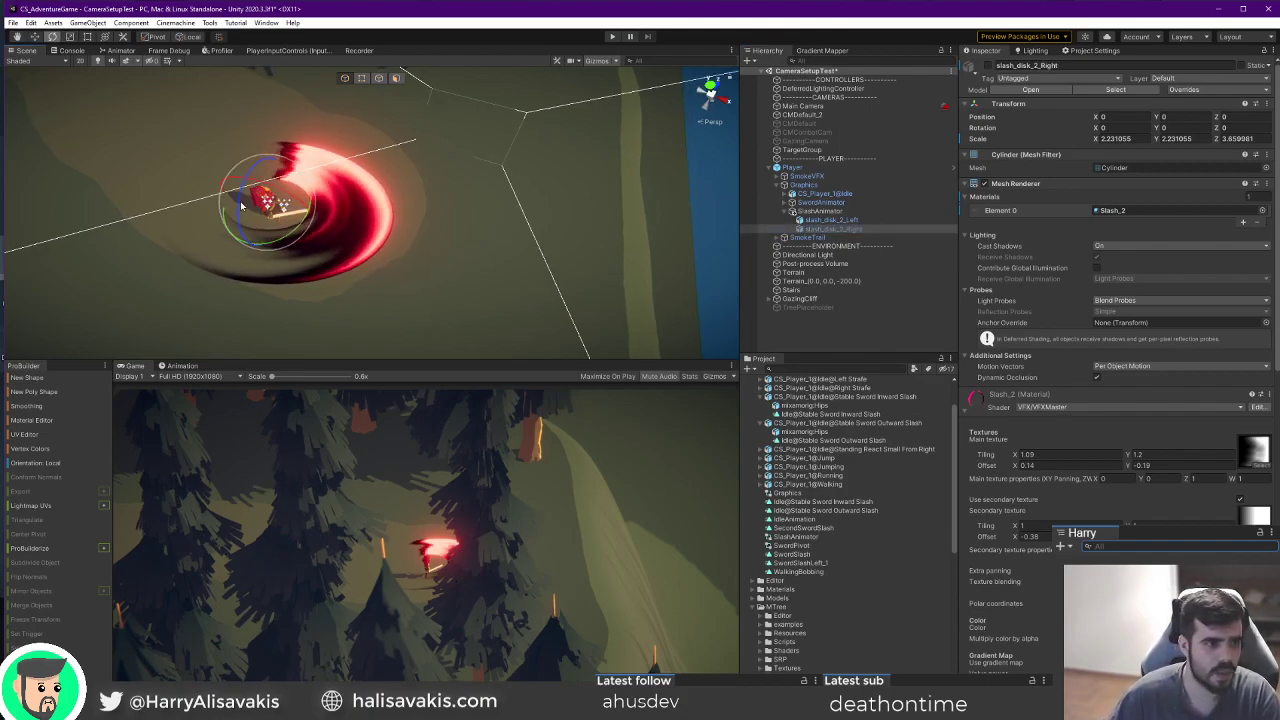
Deactivate slash_disk_2_Left and activate slash_disk_2_Right.
left_click(835, 222)
left_click(872, 229)
left_click(876, 220)
key("alt+shift+a")
left_click(873, 231)
key("alt+shift+a")
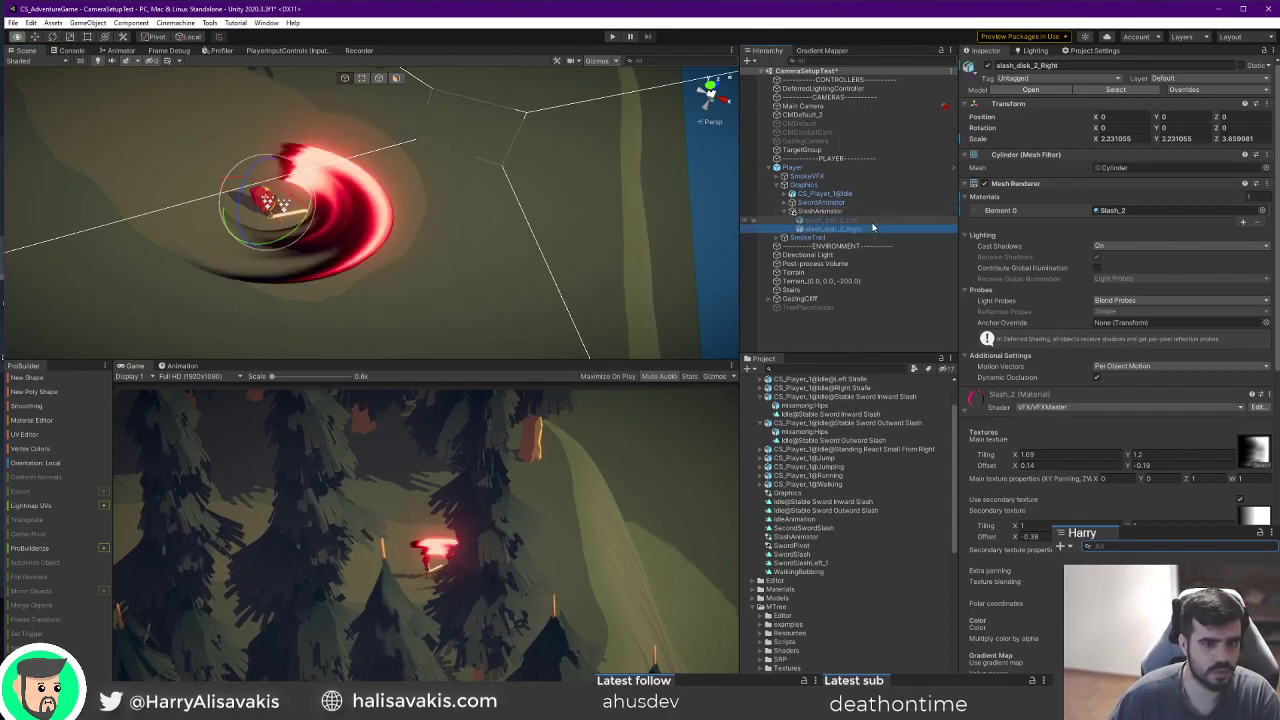
Rename the missing slash_disk_2 Game Object track in the SwordSlashLeft_1 clip to slash_disk_2_Left.
left_click(176, 366)
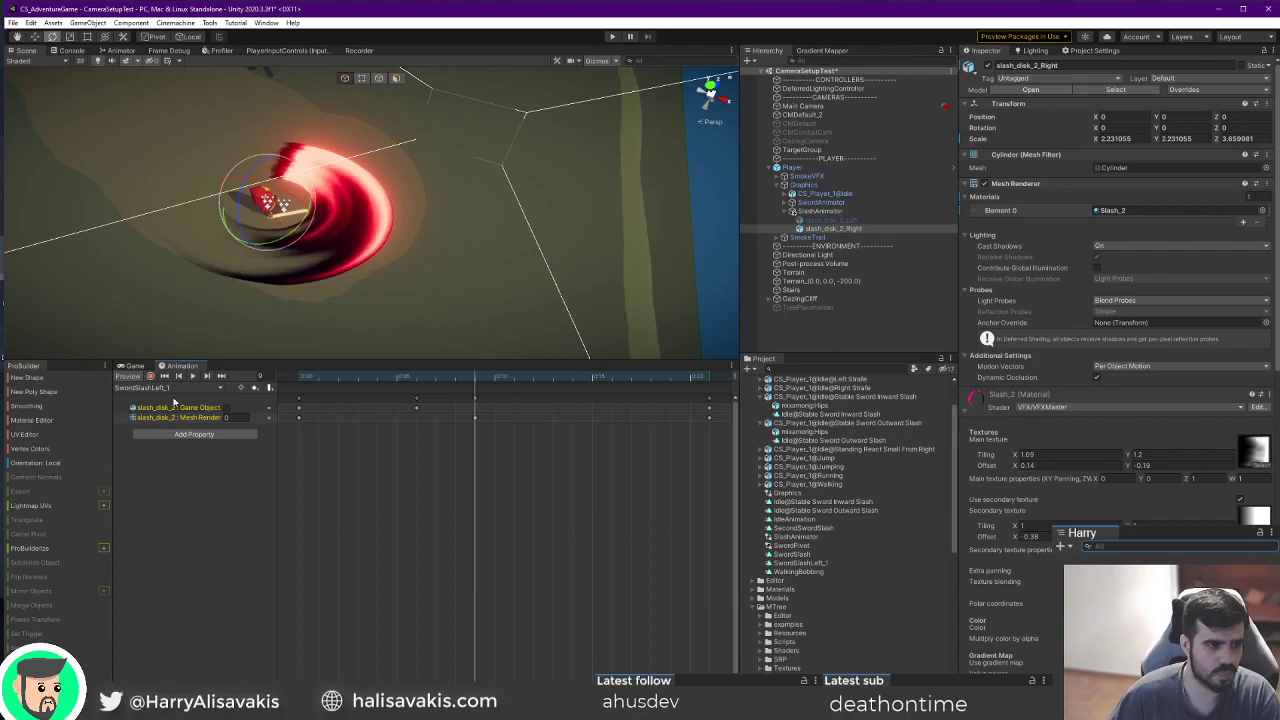
left_click(828, 220)
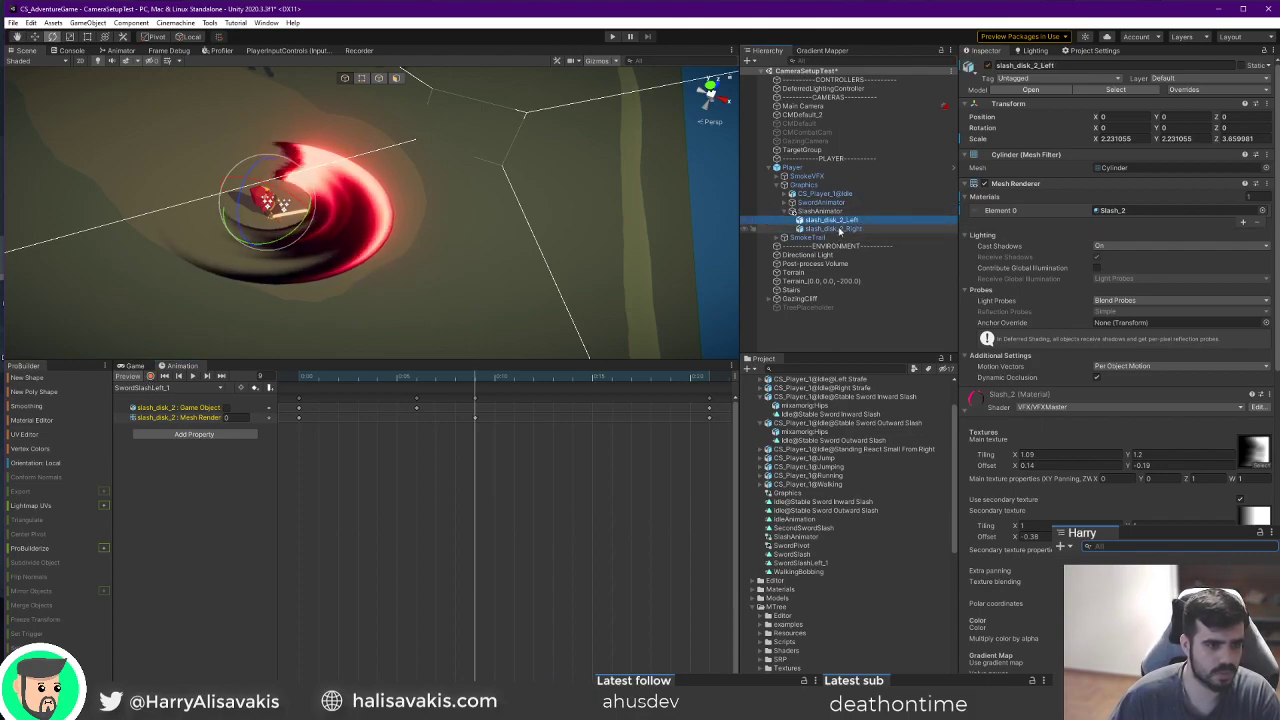
left_click(160, 408)
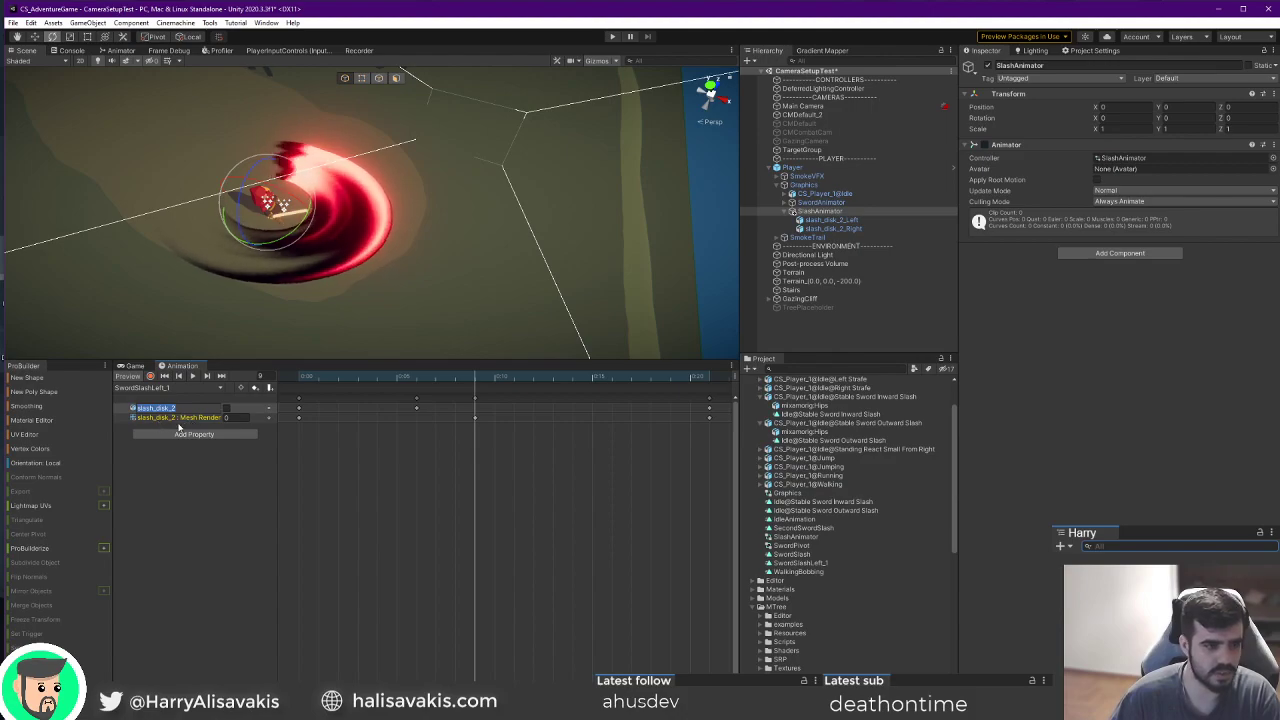
left_click(832, 220)
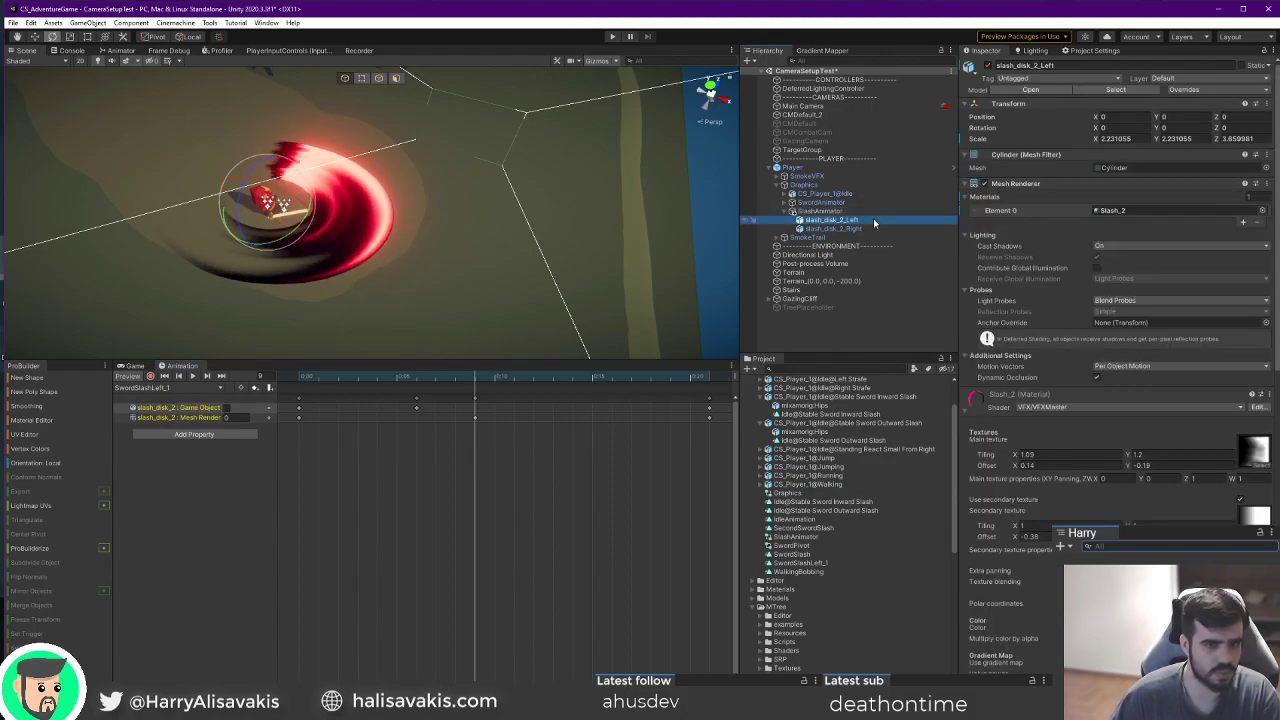
left_click(194, 409)
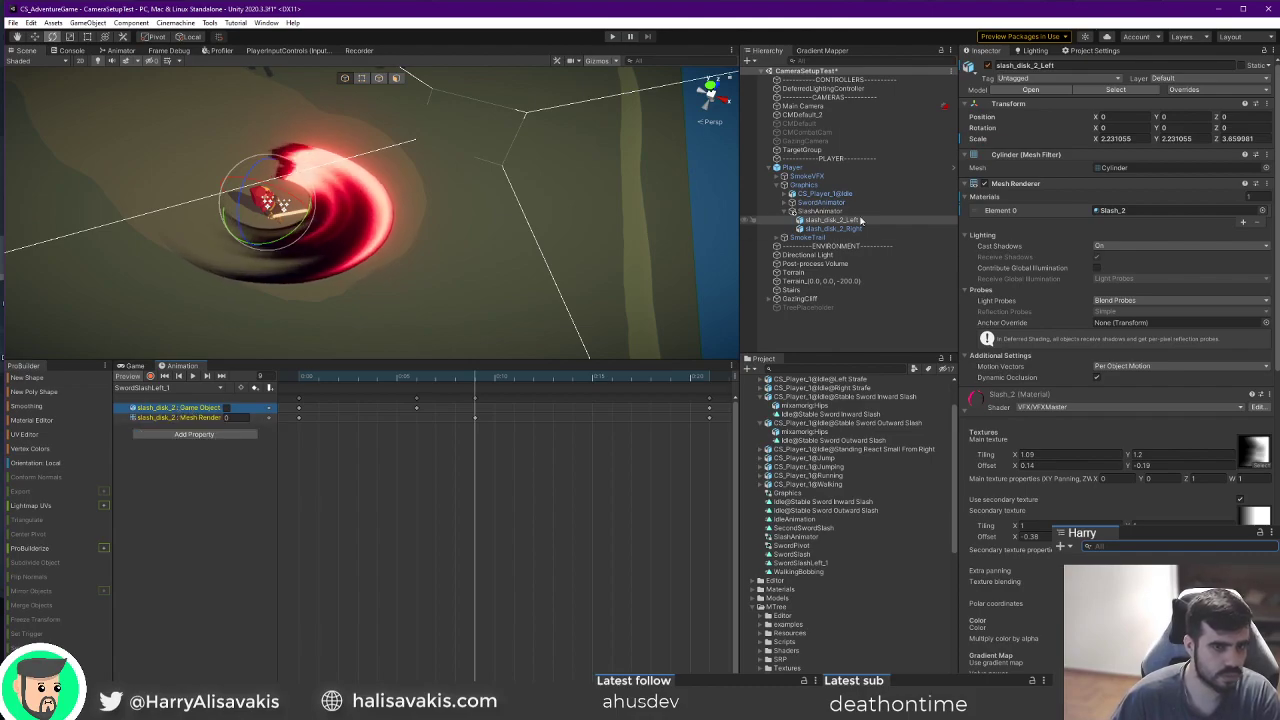
left_click(1071, 64)
left_click(166, 418)
left_click(162, 409)
key("F2")
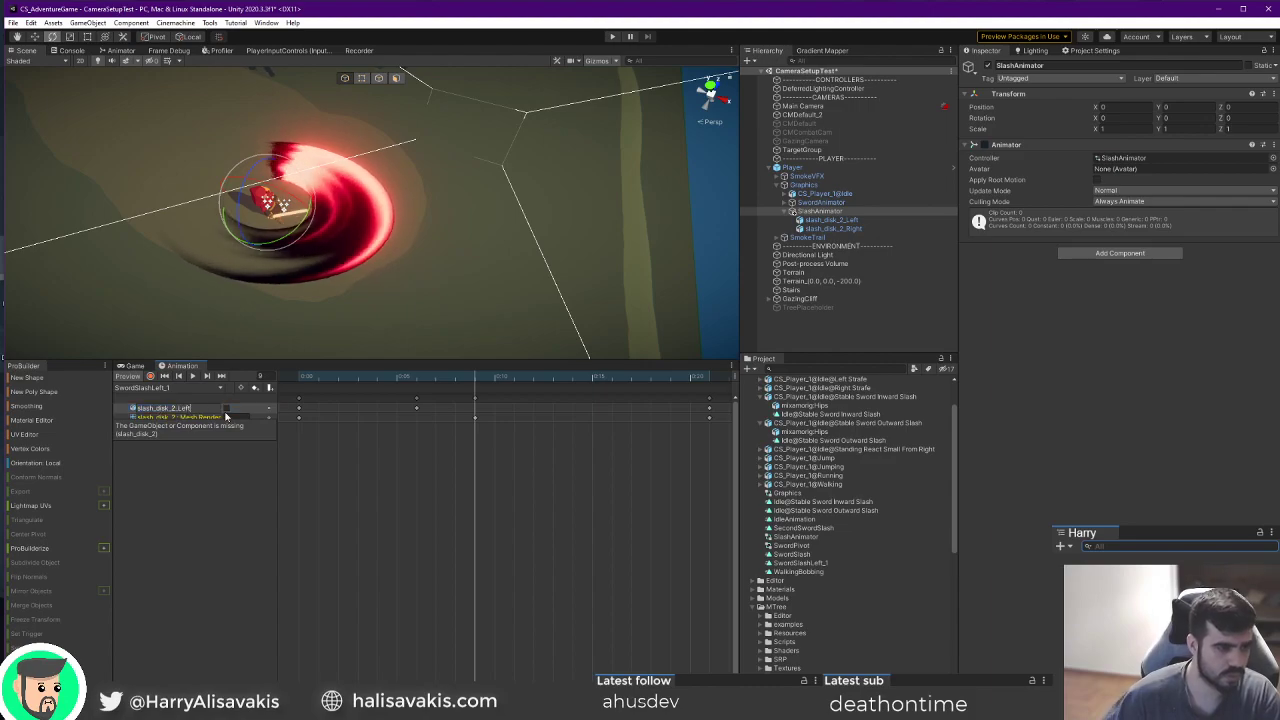
Retarget both animated property tracks of the SwordSlashLeft_1 clip to slash_disk_2_Left and scrub the timeline back to frame 0.
type("/Left")
key("Return")
left_click(267, 553)
left_click(180, 409)
key("Return")
left_click(360, 386)
left_click_drag(306, 378, 285, 391)
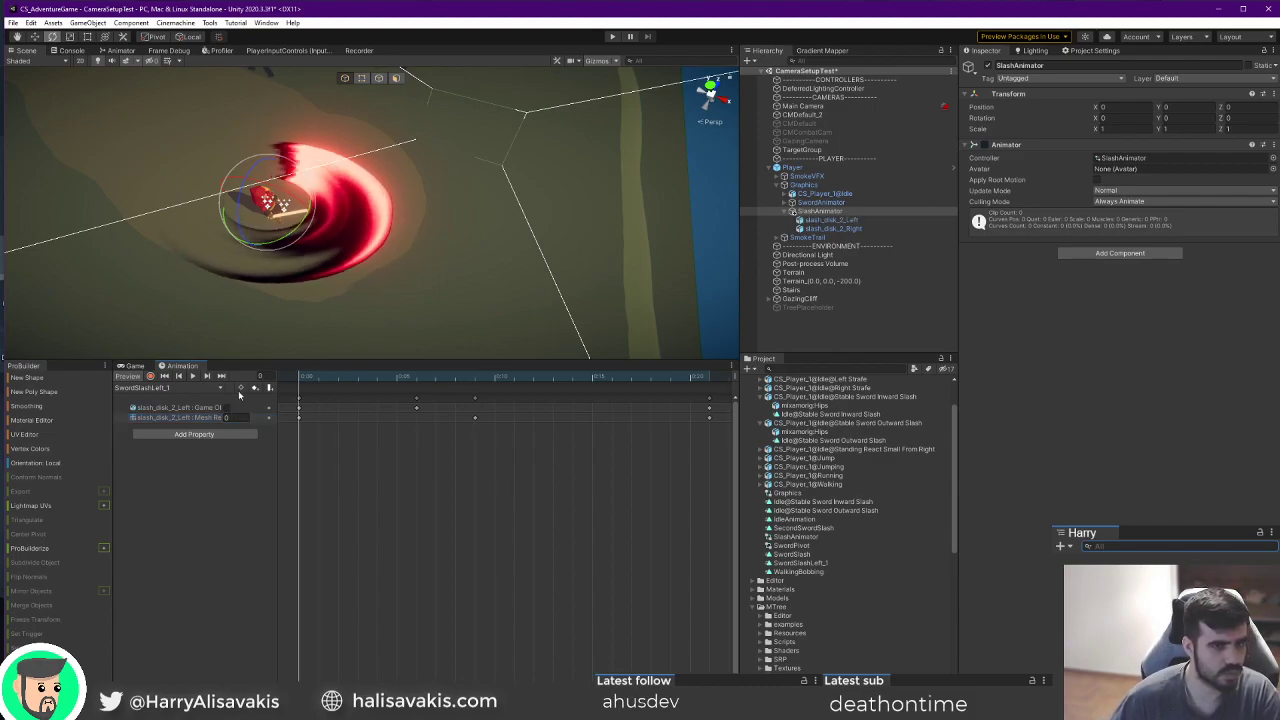
Deactivate slash_disk_2_Right and scrub the SwordSlashLeft_1 clip on SlashAnimator to check the left slash alone.
left_click(826, 229)
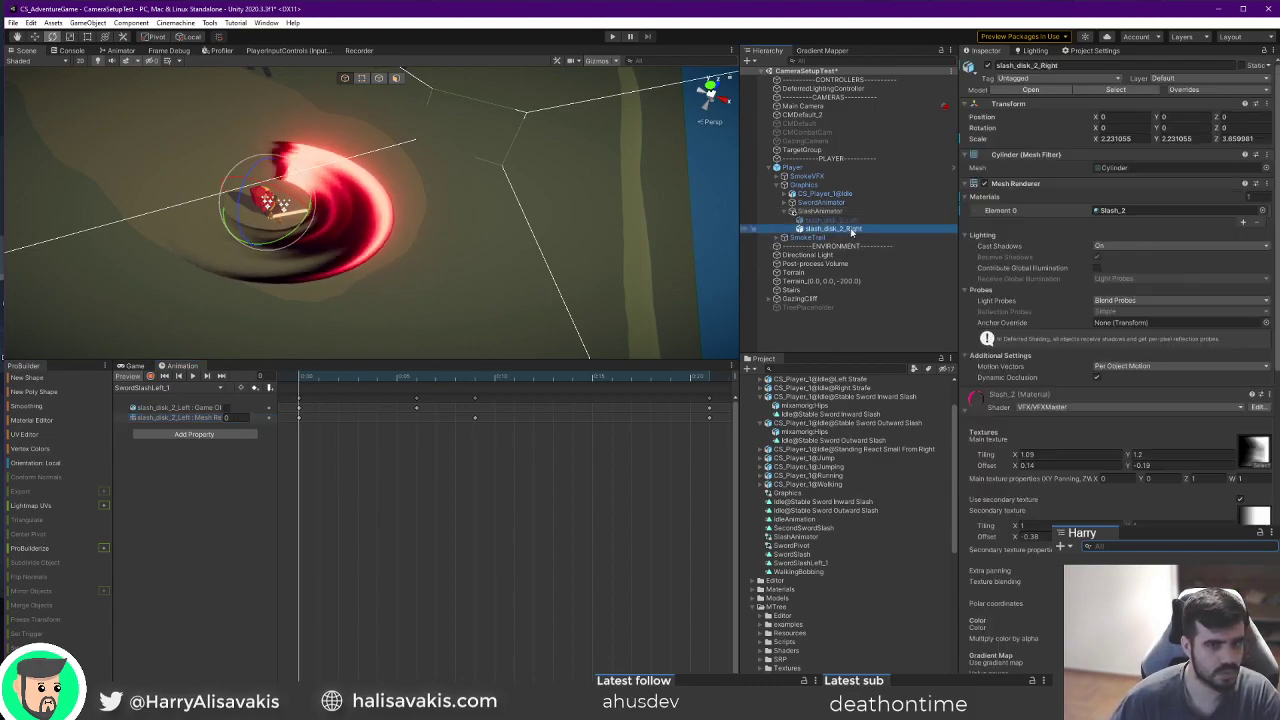
left_click(846, 212)
left_click_drag(304, 379, 183, 407)
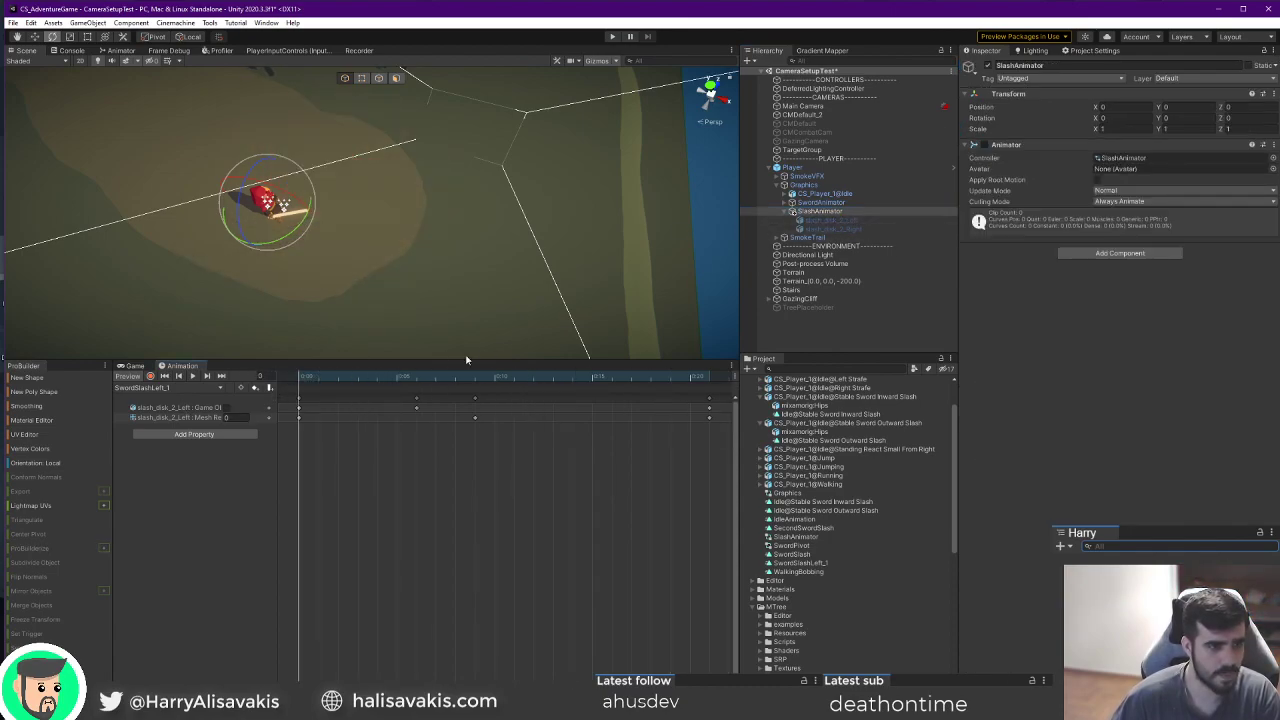
Reactivate slash_disk_2_Right and rotate it to -180 degrees about Z.
left_click(833, 228)
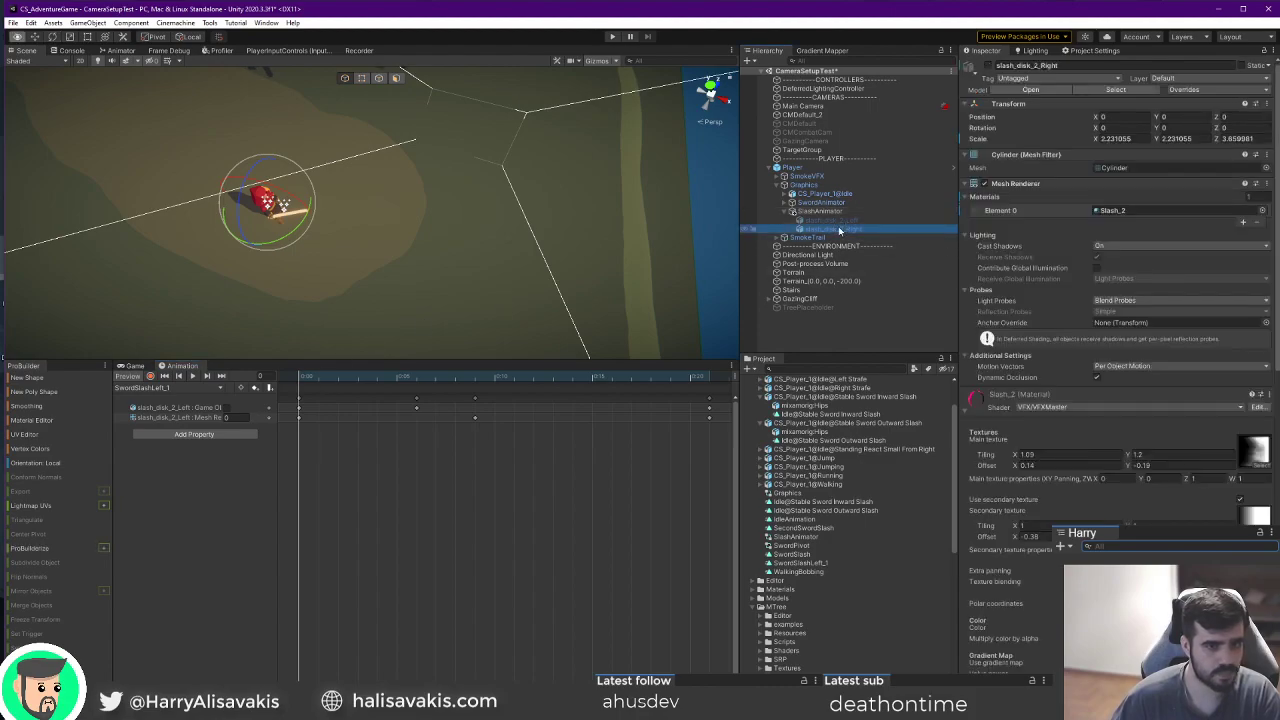
left_click(184, 509)
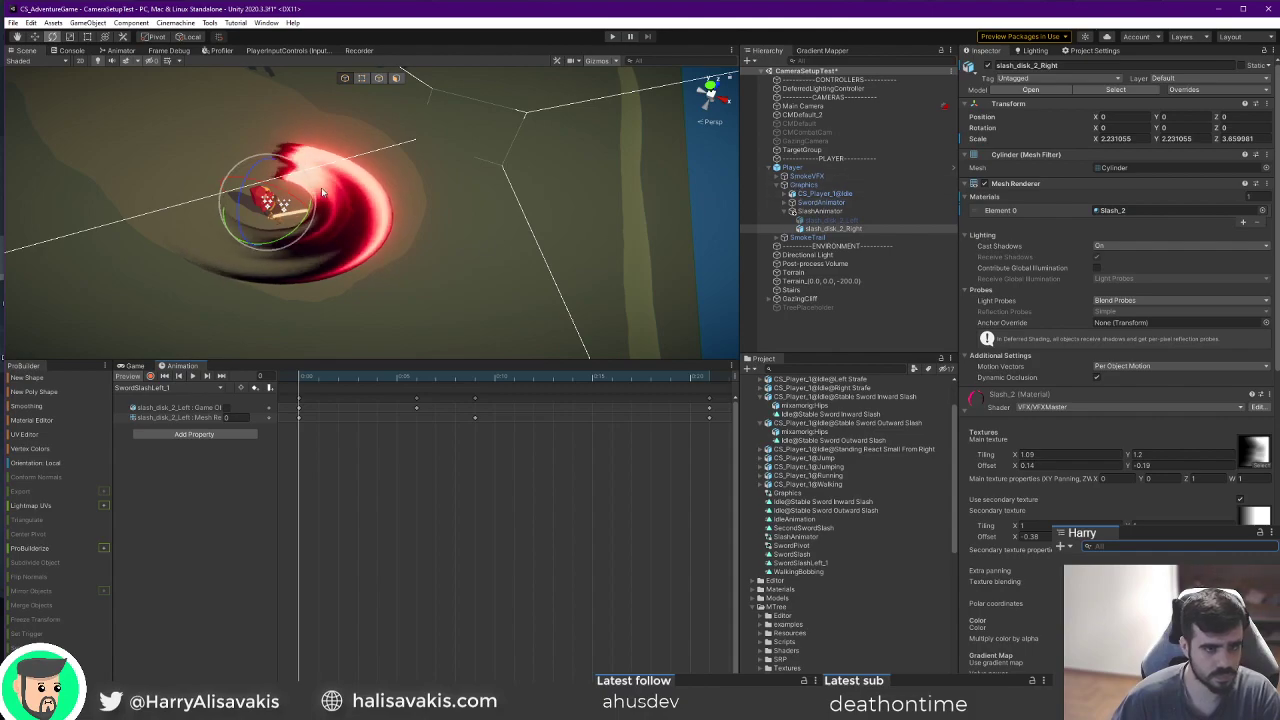
left_click_drag(239, 204, 182, 447, "ctrl")
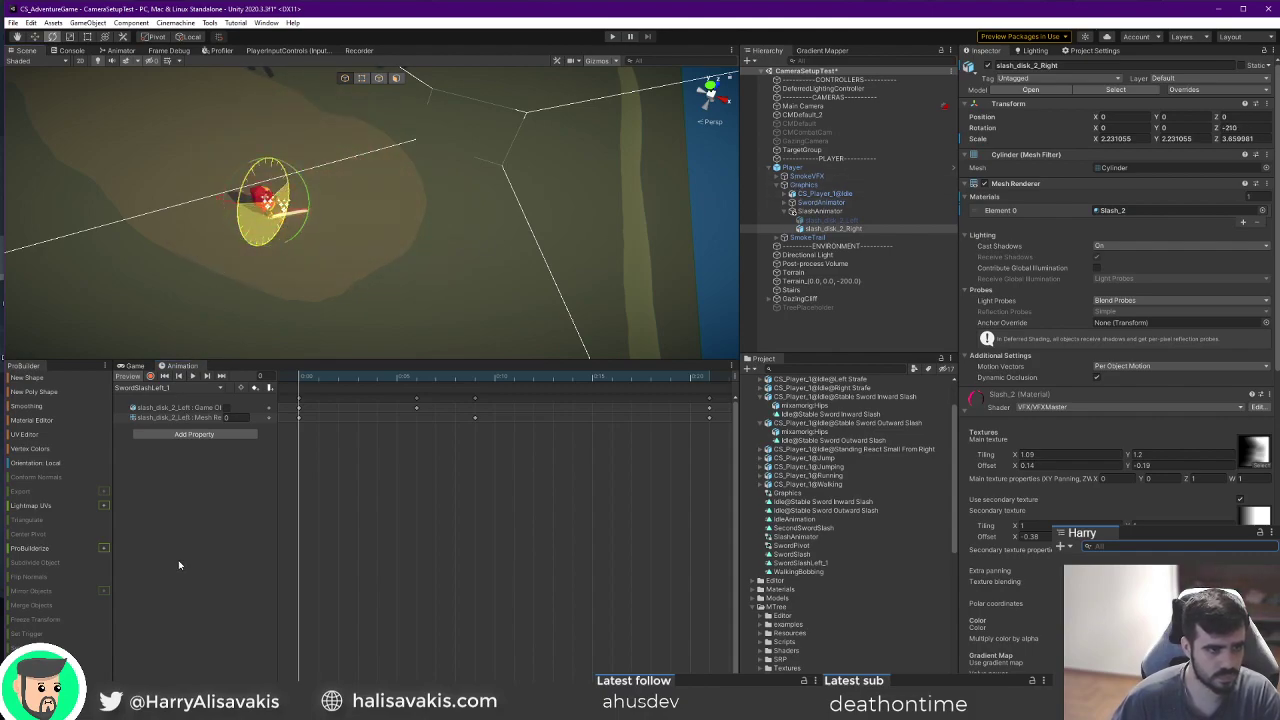
scroll(1110, 400, "down", 10)
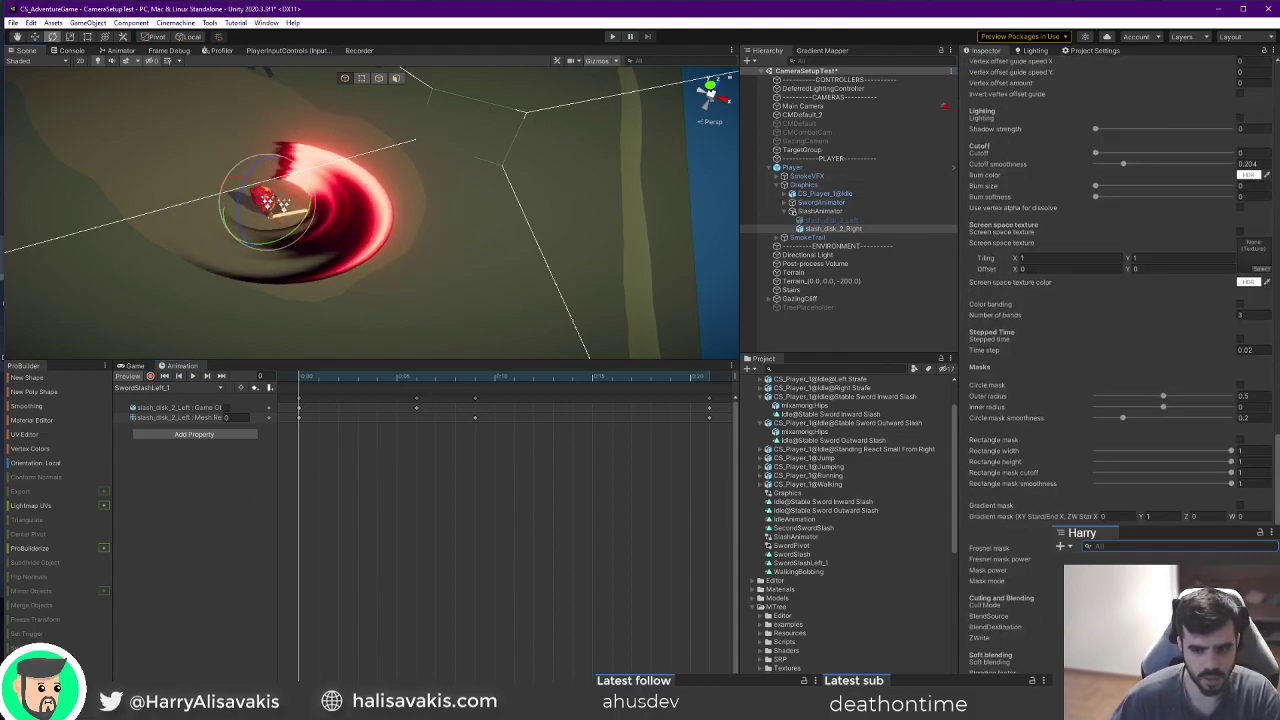
left_click_drag(238, 202, 193, 404, "ctrl")
scroll(1102, 276, "up", 10)
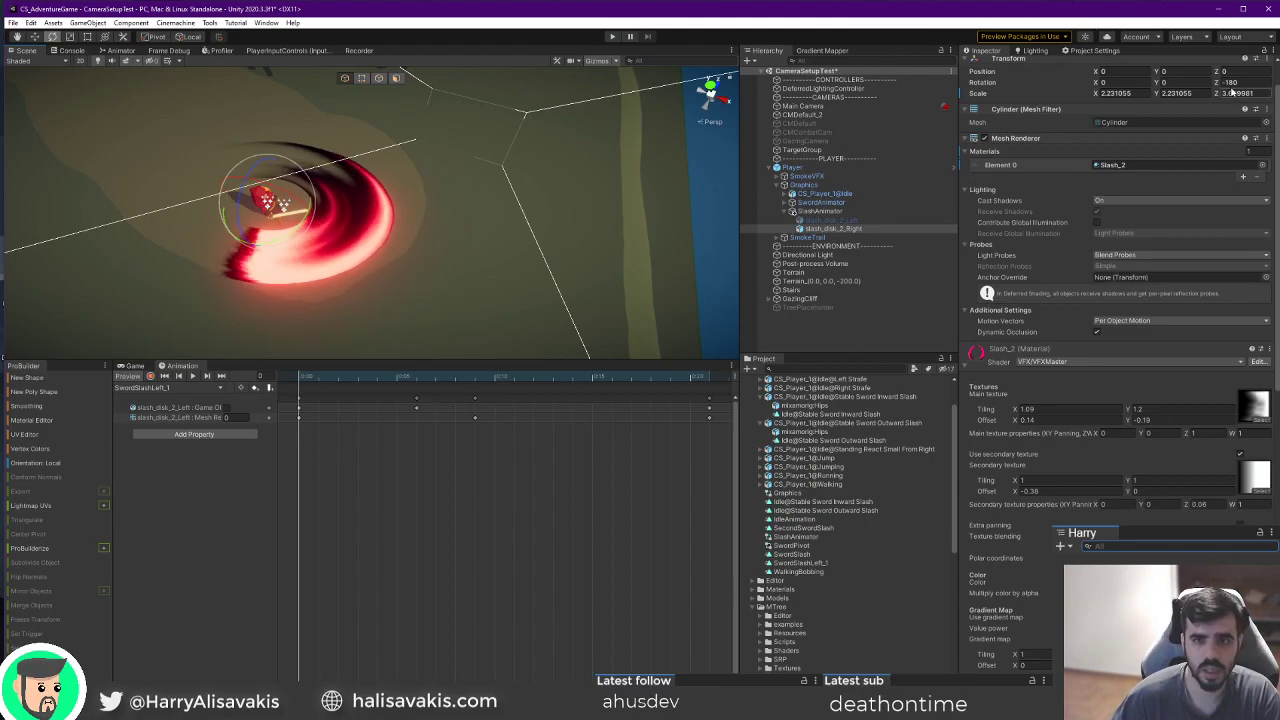
Examine the rotated right slash disk around the player from behind, above and the side.
left_click_drag(110, 130, 401, 254, "alt")
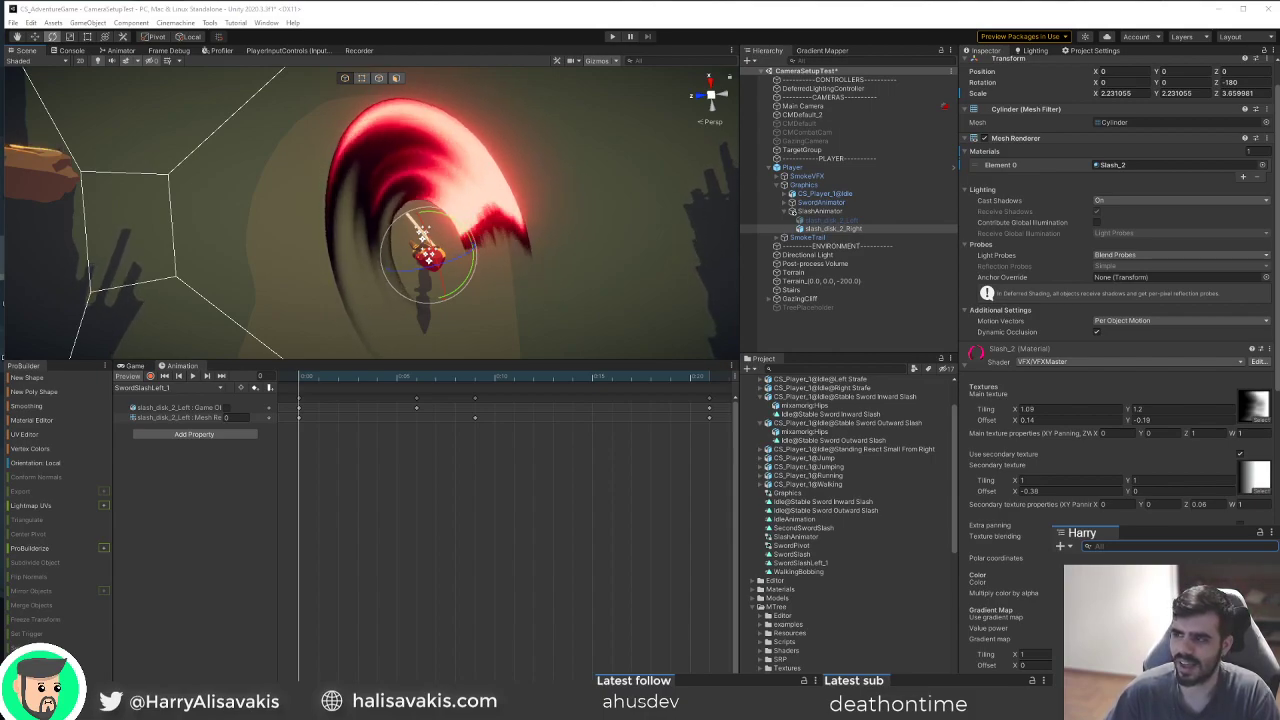
key("alt+Tab")
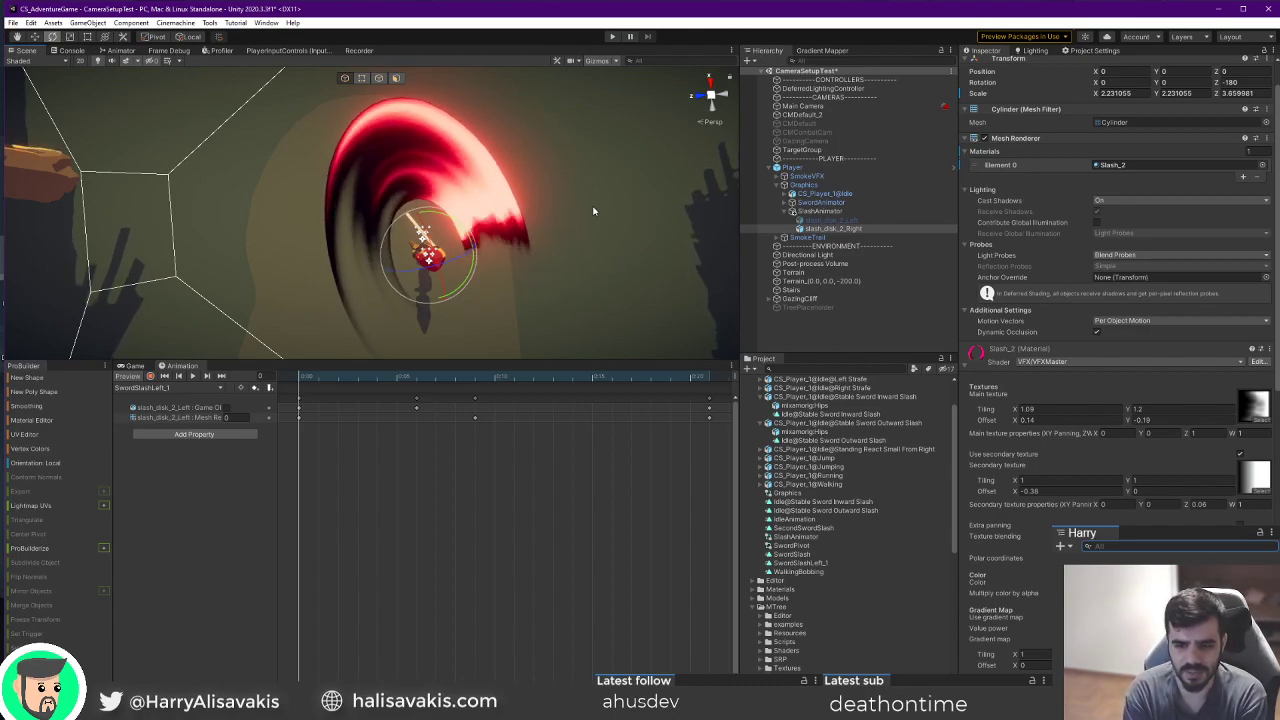
left_click_drag(488, 247, 425, 252, "alt")
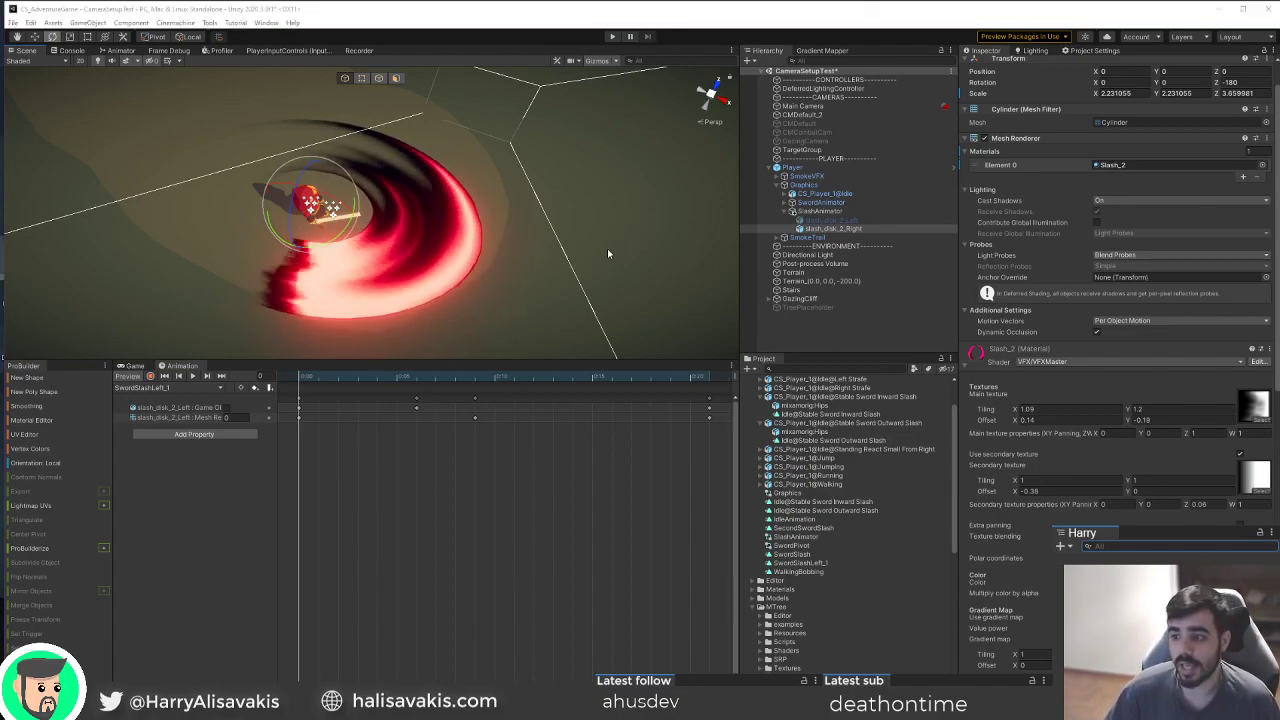
right_click_drag(613, 256, 719, 266)
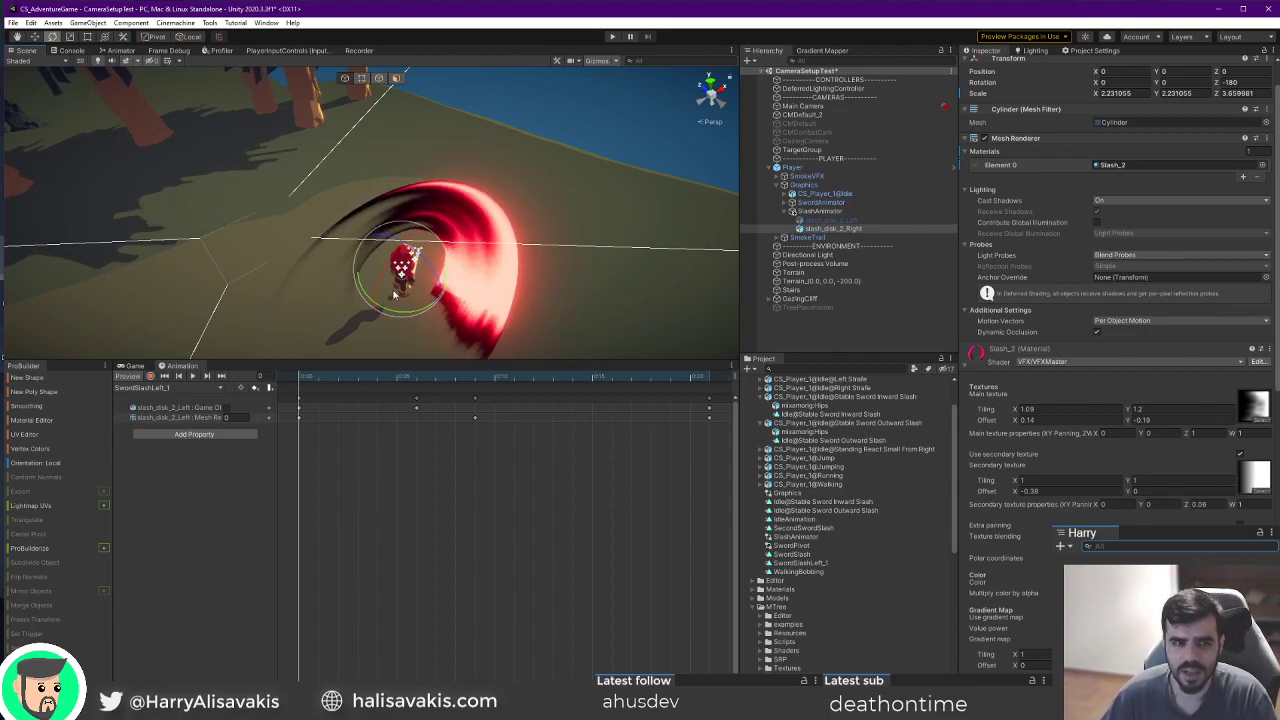
right_click_drag(719, 267, 345, 286)
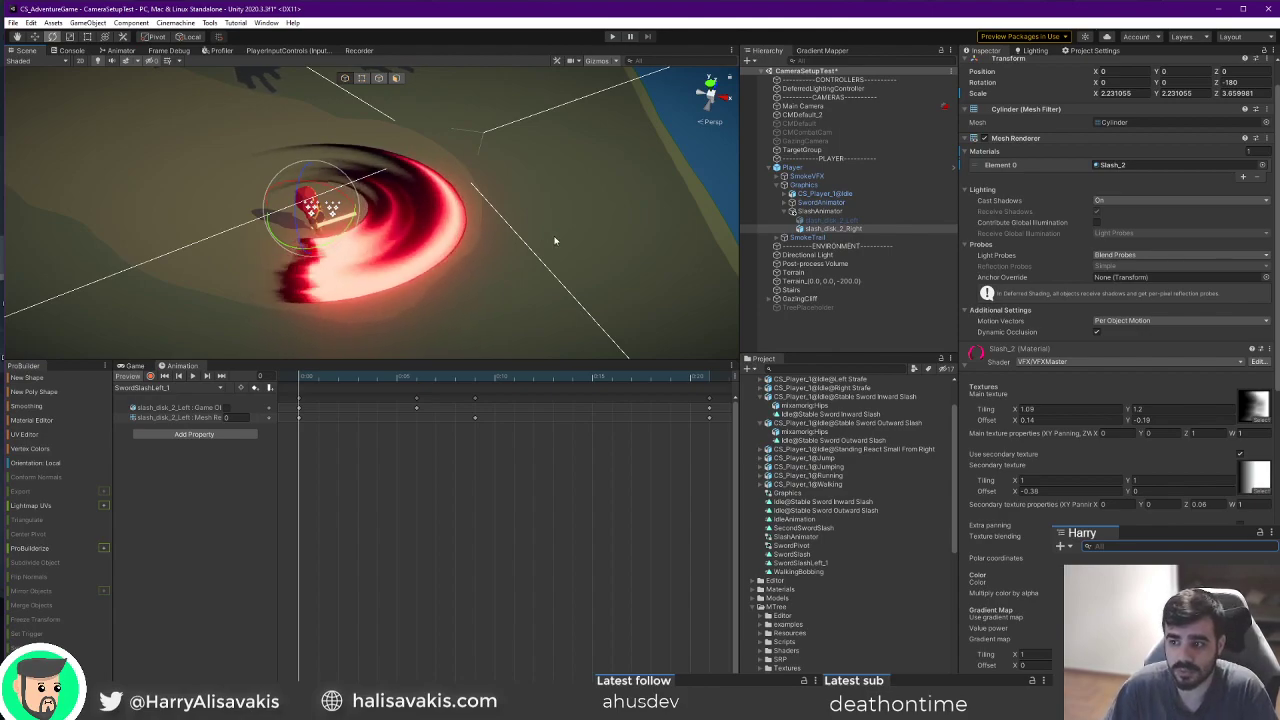
right_click_drag(448, 256, 466, 230)
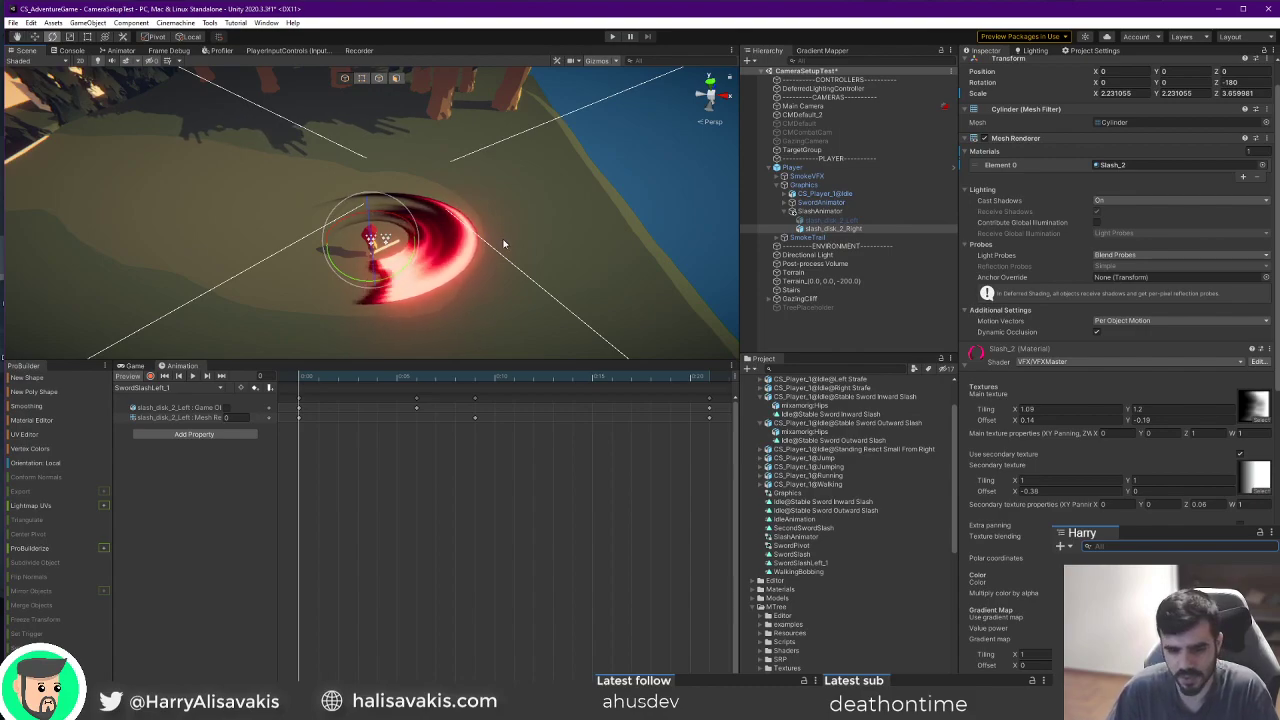
left_click_drag(511, 240, 721, 224, "alt")
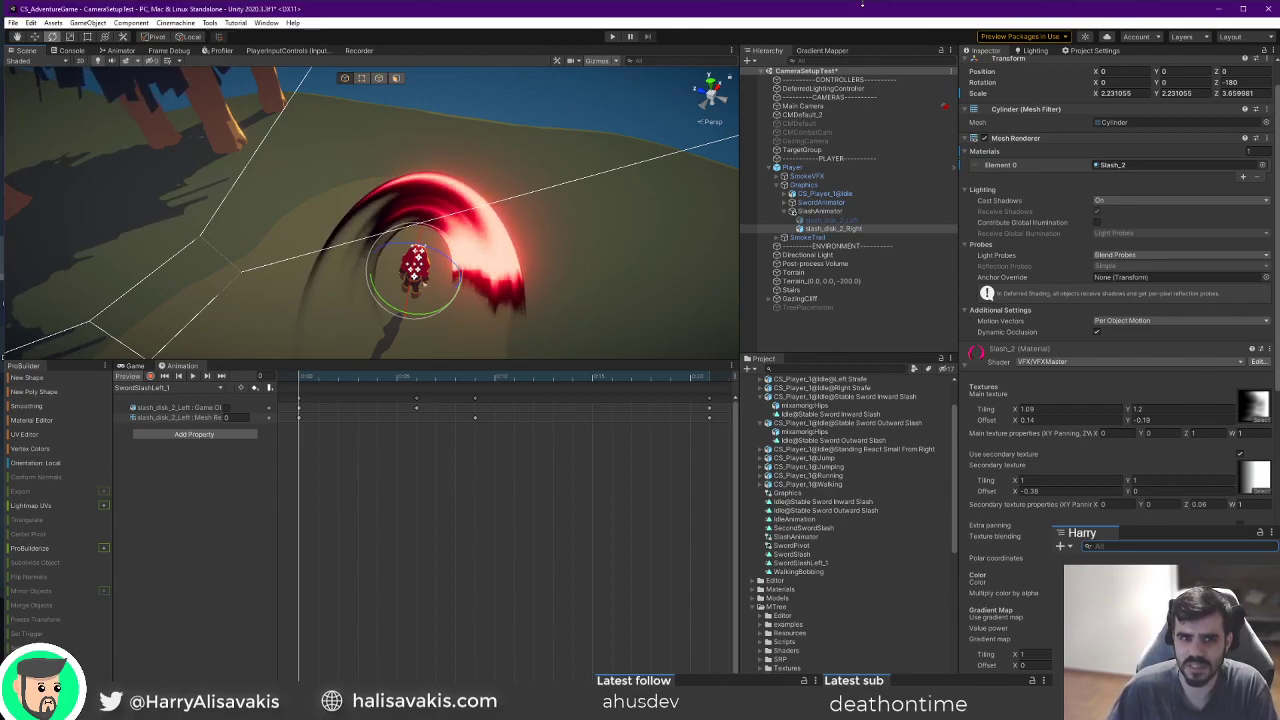
right_click_drag(548, 258, 481, 250)
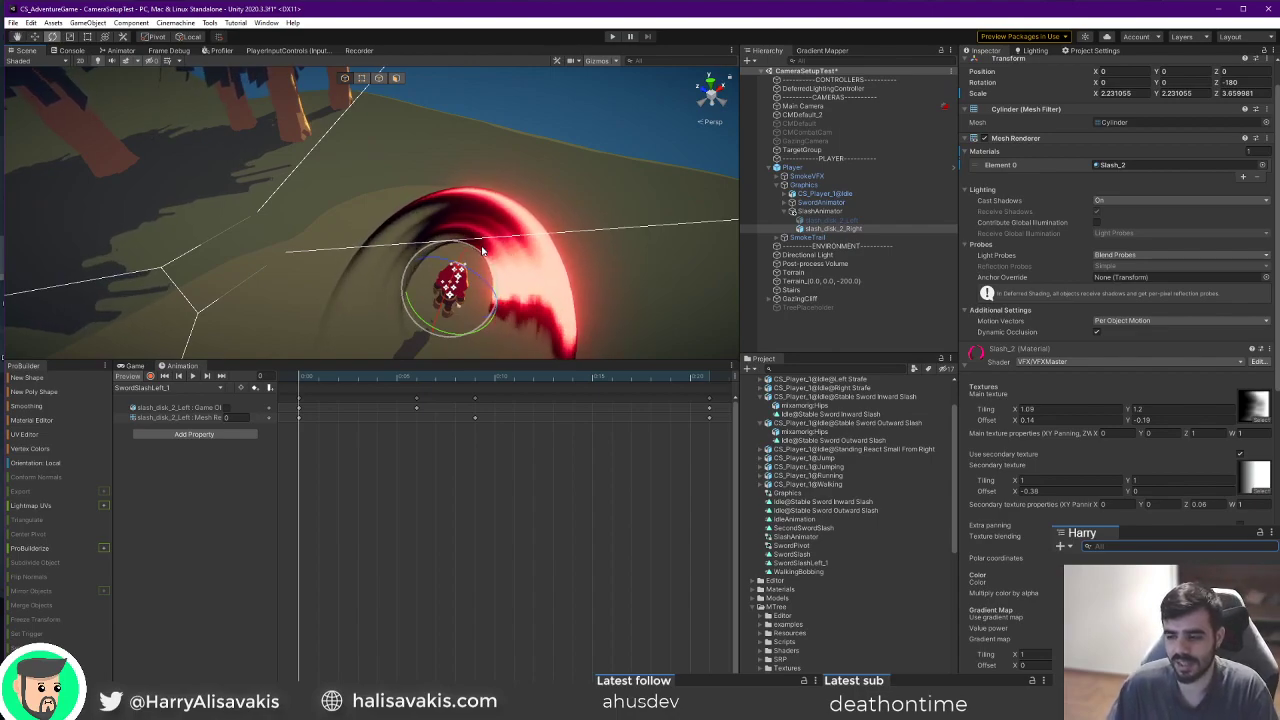
right_click_drag(603, 235, 388, 232)
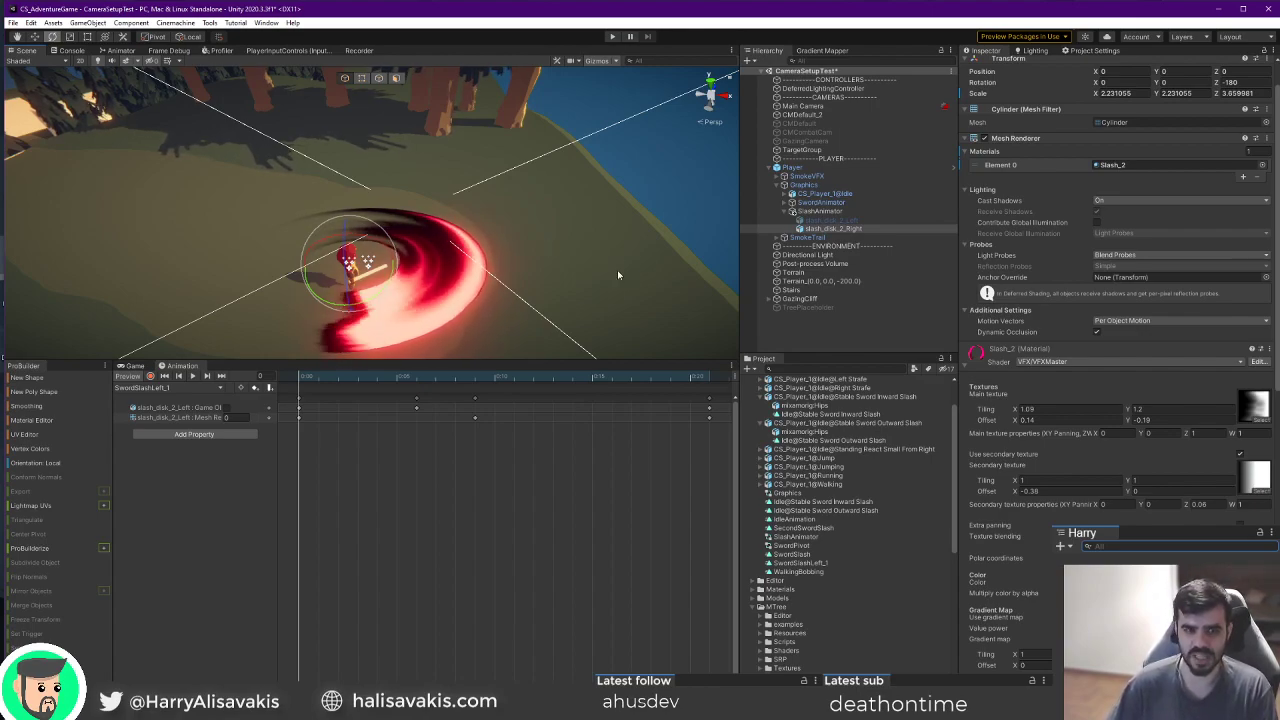
right_click_drag(617, 274, 699, 297)
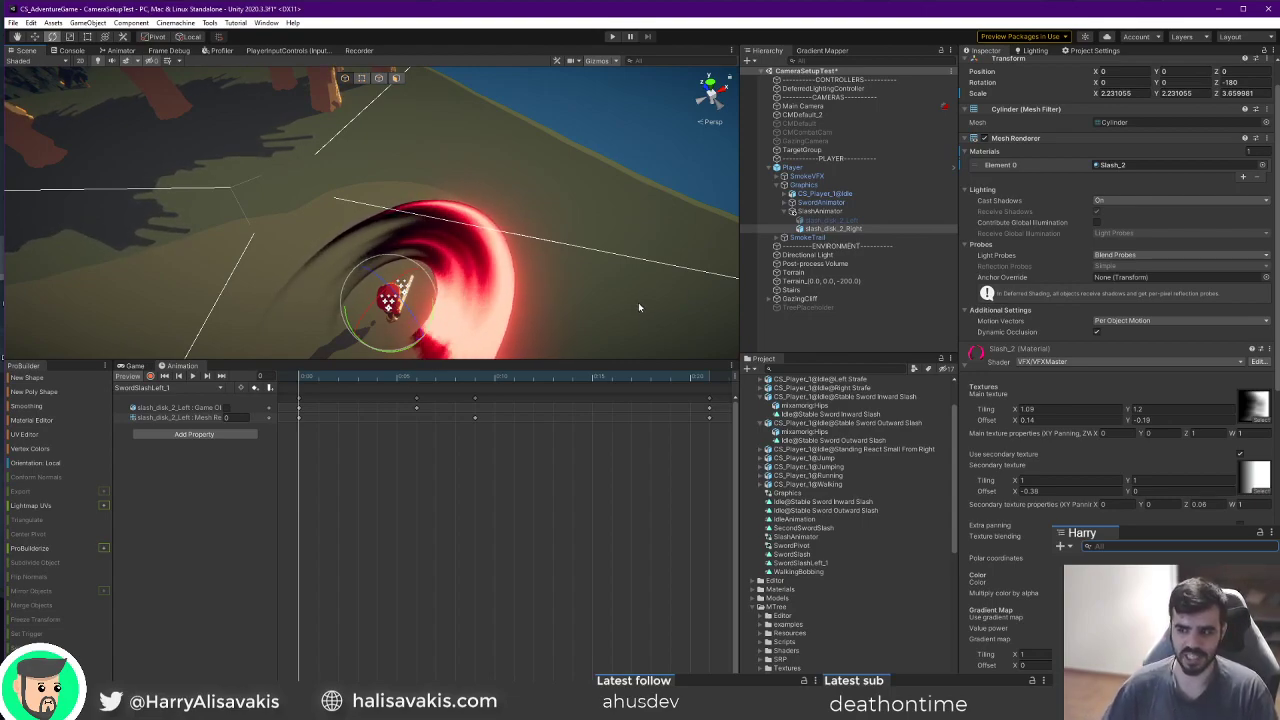
right_click_drag(606, 291, 499, 222)
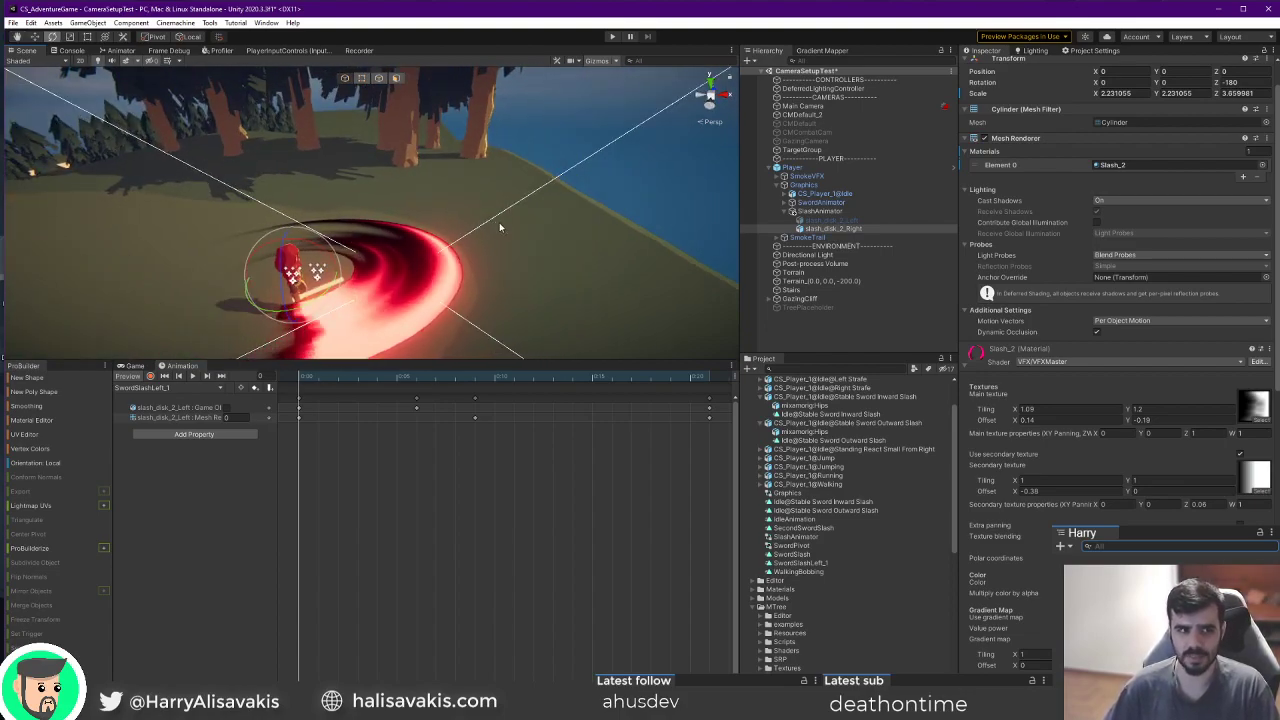
left_click_drag(499, 227, 657, 321, "alt")
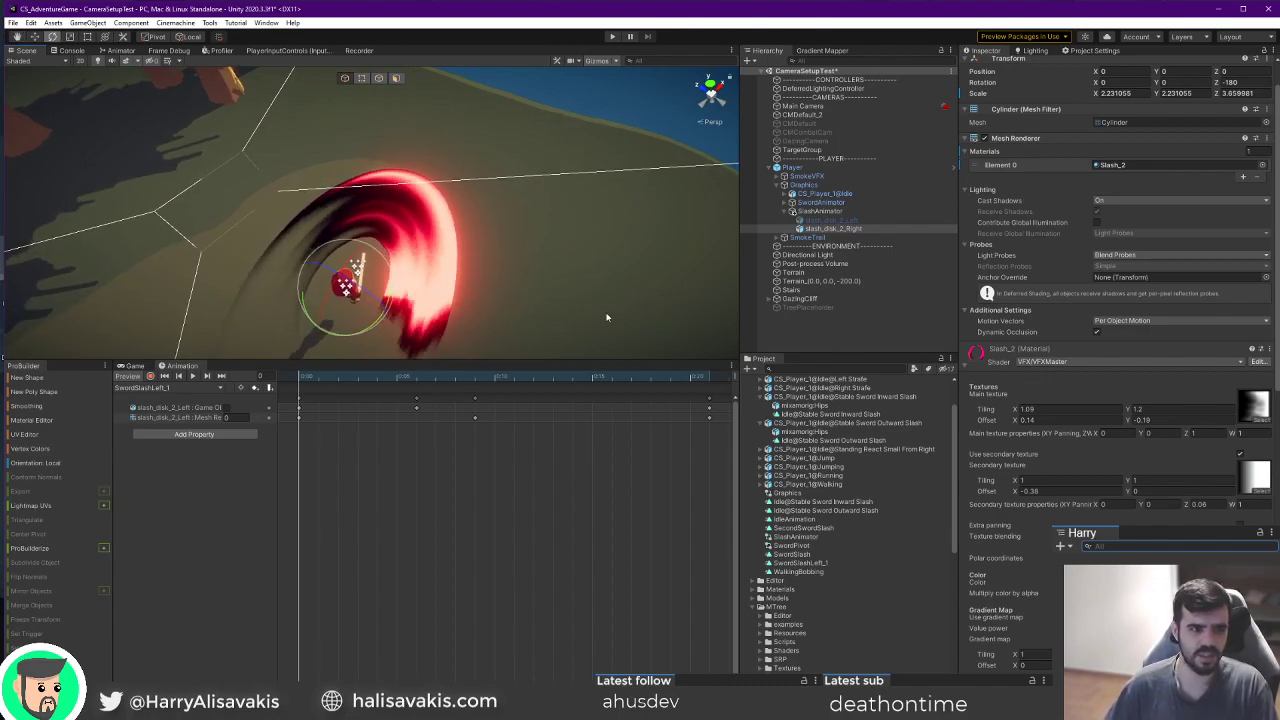
left_click_drag(617, 300, 511, 263, "alt")
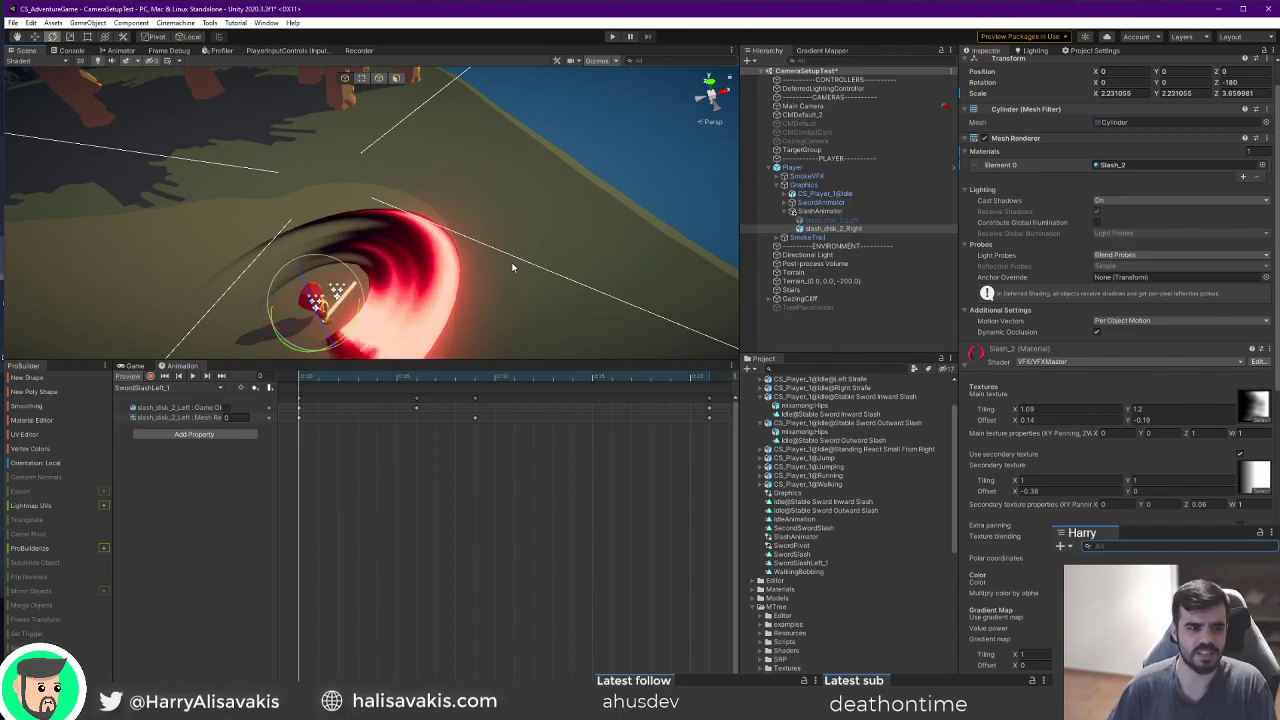
mouse_move(630, 282)
left_mouse_down("alt")
mouse_move(500, 288)
mouse_move(660, 264)
mouse_move(445, 243)
mouse_move(555, 221)
mouse_move(608, 277)
left_mouse_up("alt")
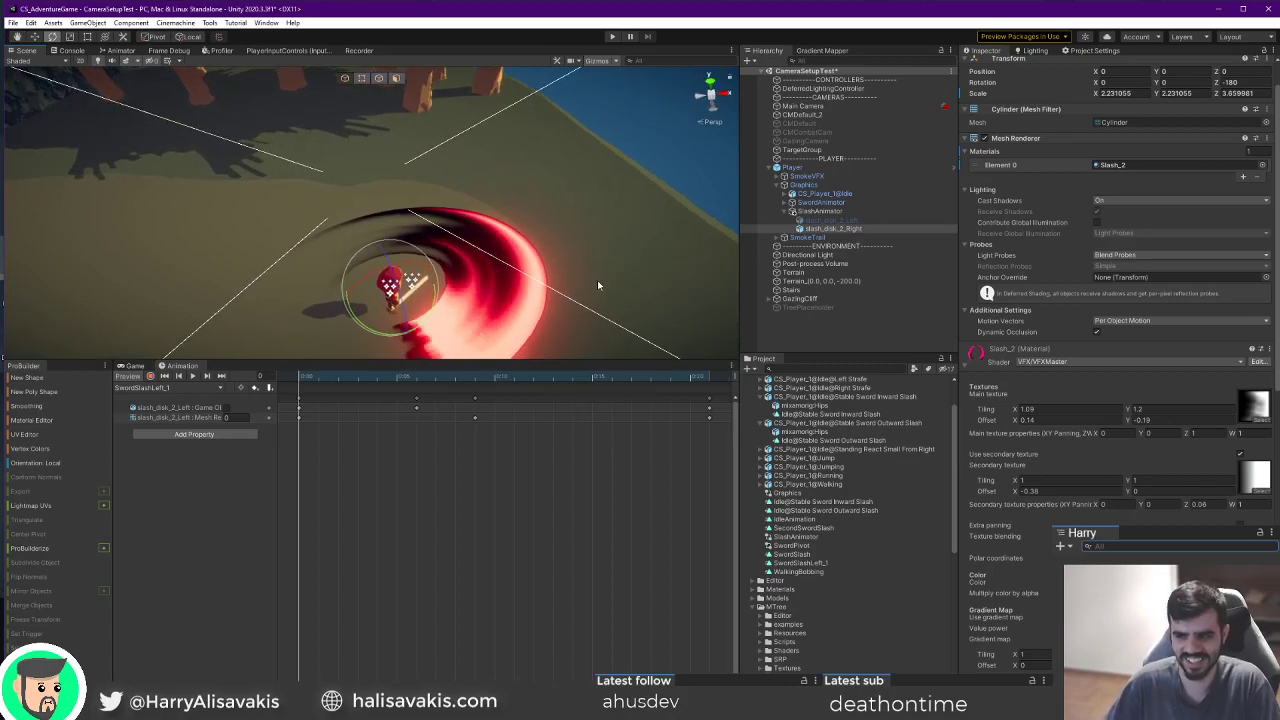
left_click_drag(577, 312, 511, 283, "alt")
middle_click_drag(475, 272, 472, 230)
Duplicate the SwordSlashLeft_1 animation clip in the project and rename the copy SwordSlashLeft_2.
left_click(225, 437)
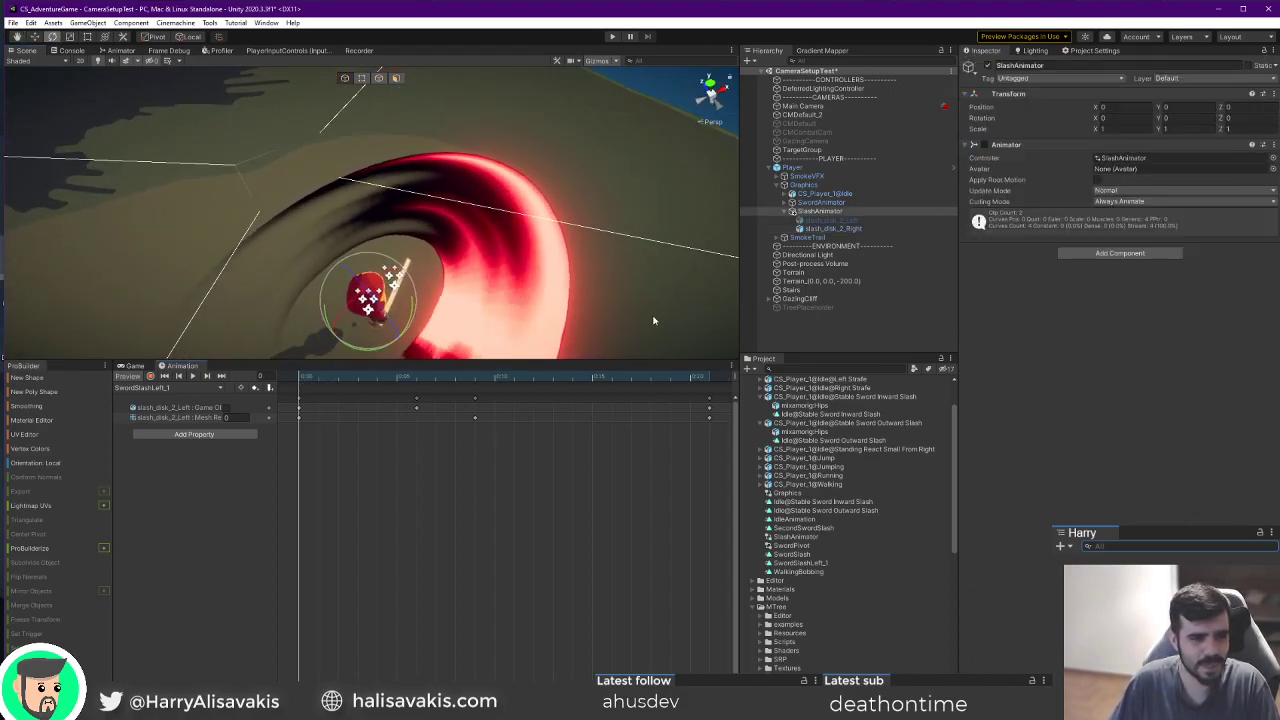
left_click(180, 388)
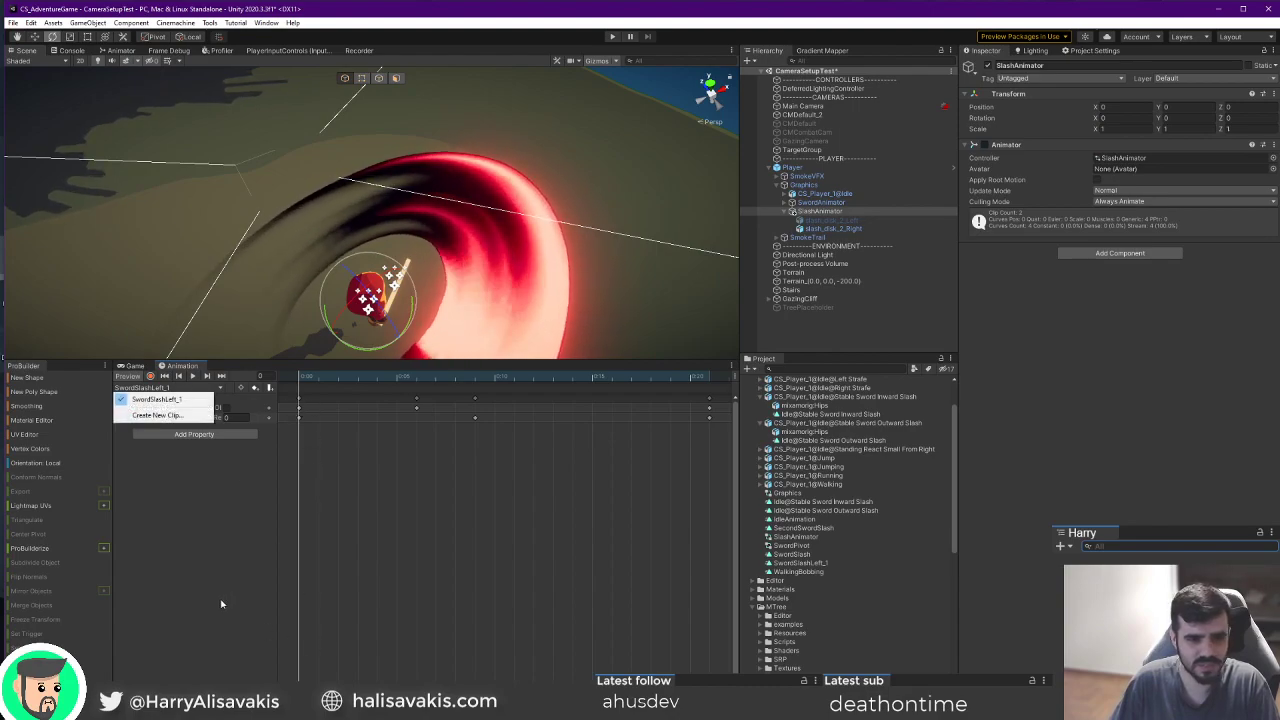
left_click(258, 469)
scroll(821, 508, "down", 2)
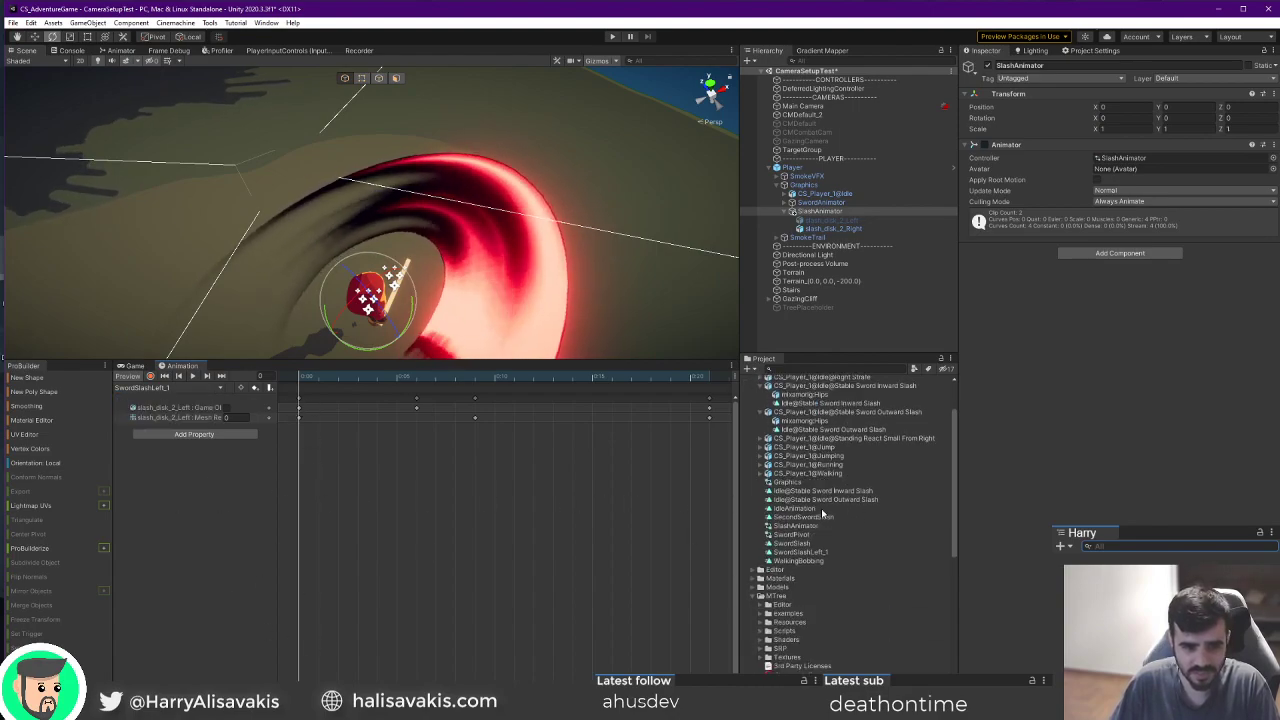
left_click(800, 551)
key("ctrl+d")
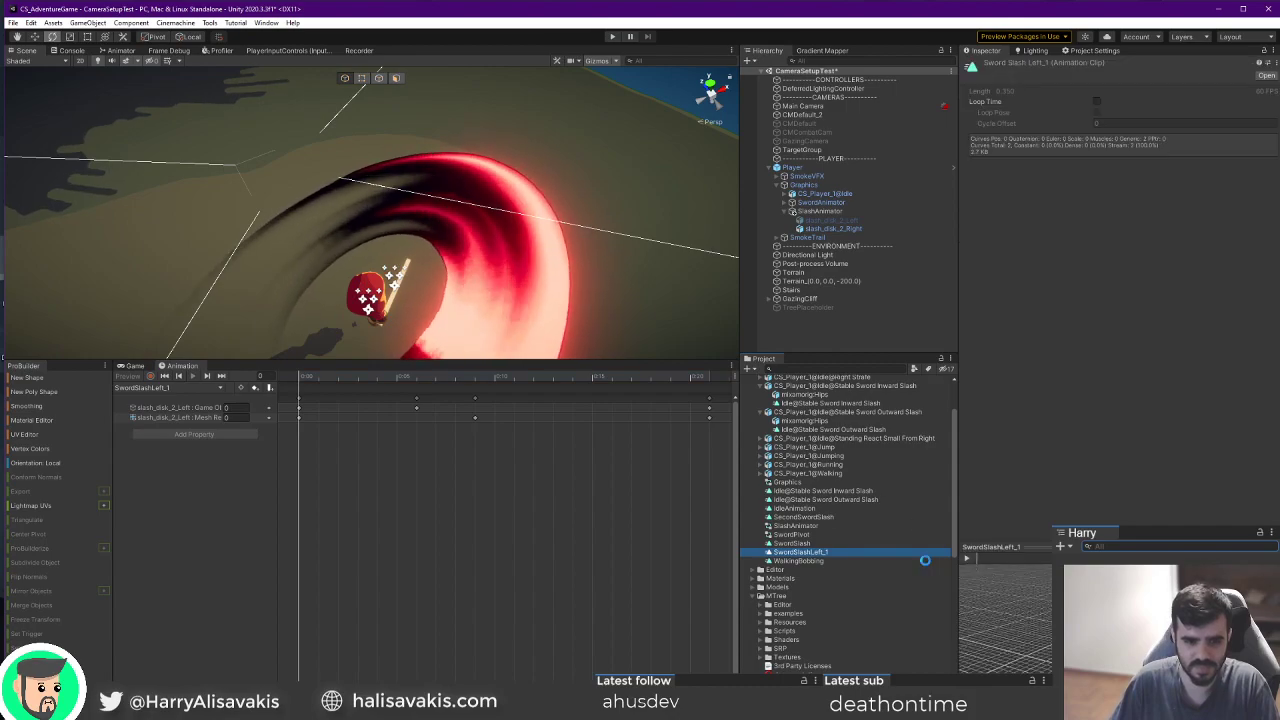
key("F2")
key("Right")
key("BackSpace")
key("BackSpace")
key("BackSpace")
type("2")
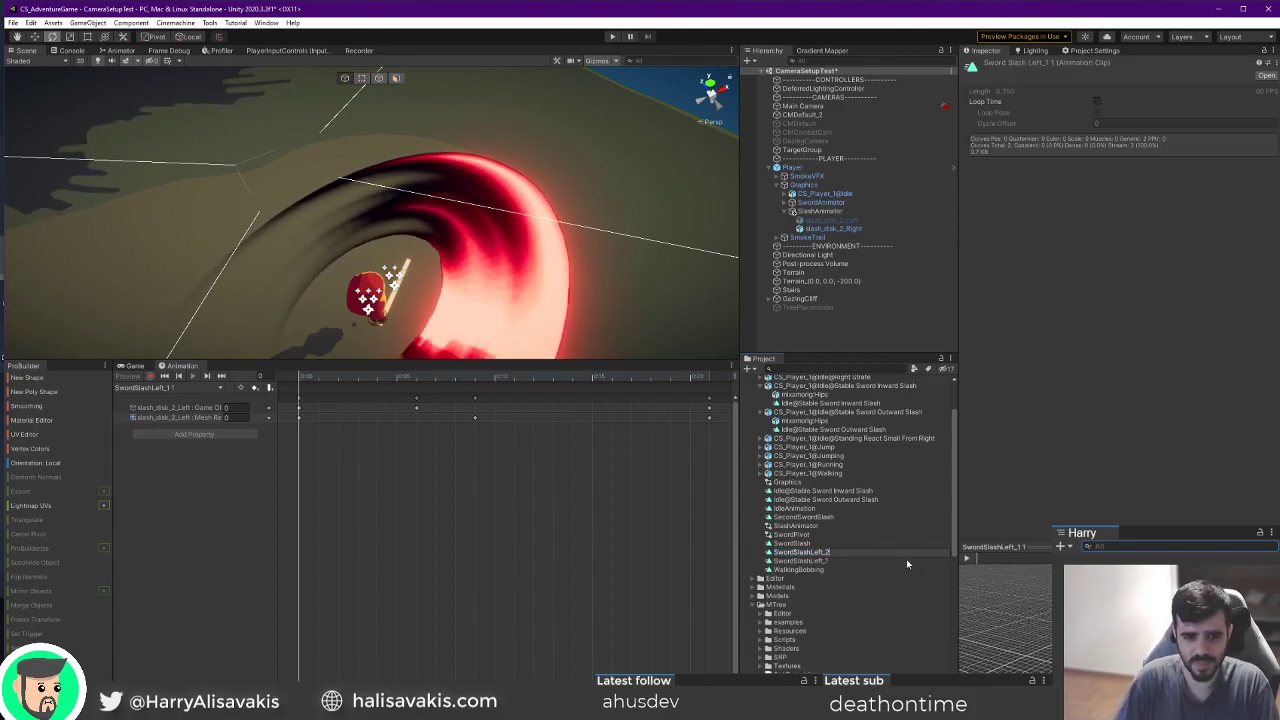
key("Return")
Retarget both property tracks of the SwordSlashLeft_1 clip from slash_disk_2_Left to slash_disk_2_Right.
right_click_drag(452, 258, 606, 191)
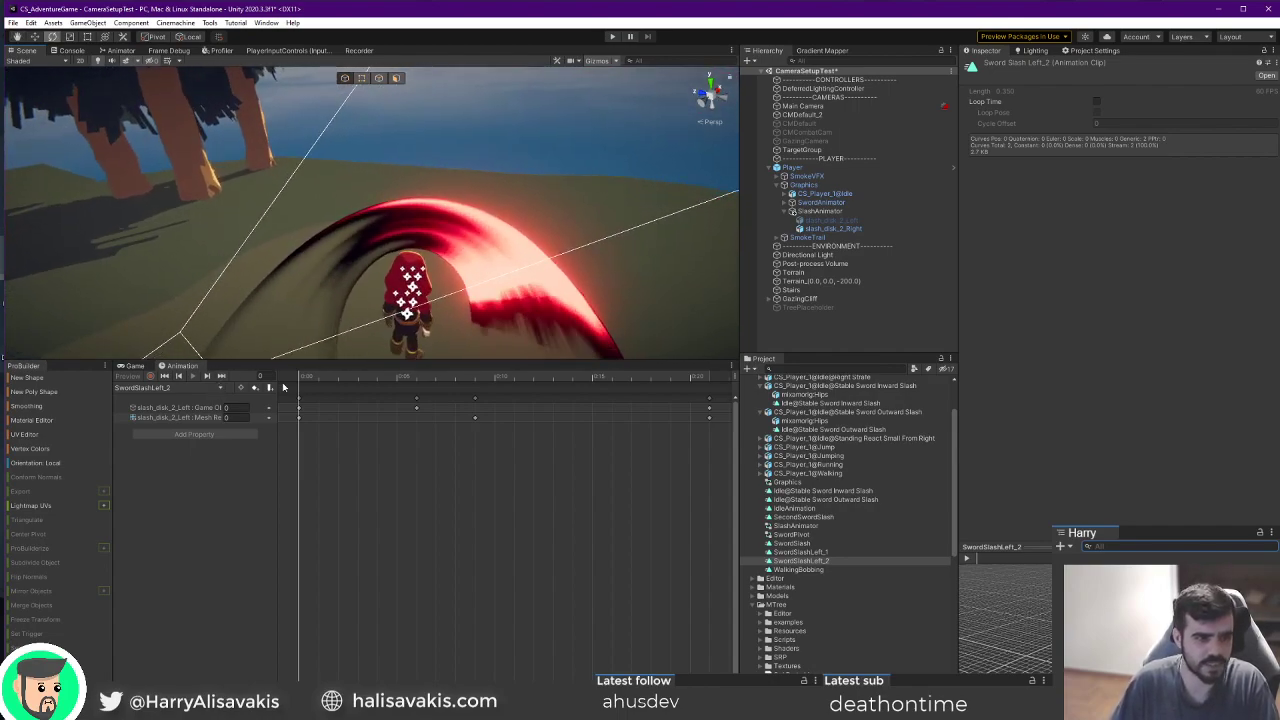
left_click(460, 375)
left_click_drag(461, 375, 218, 387)
left_click(173, 409)
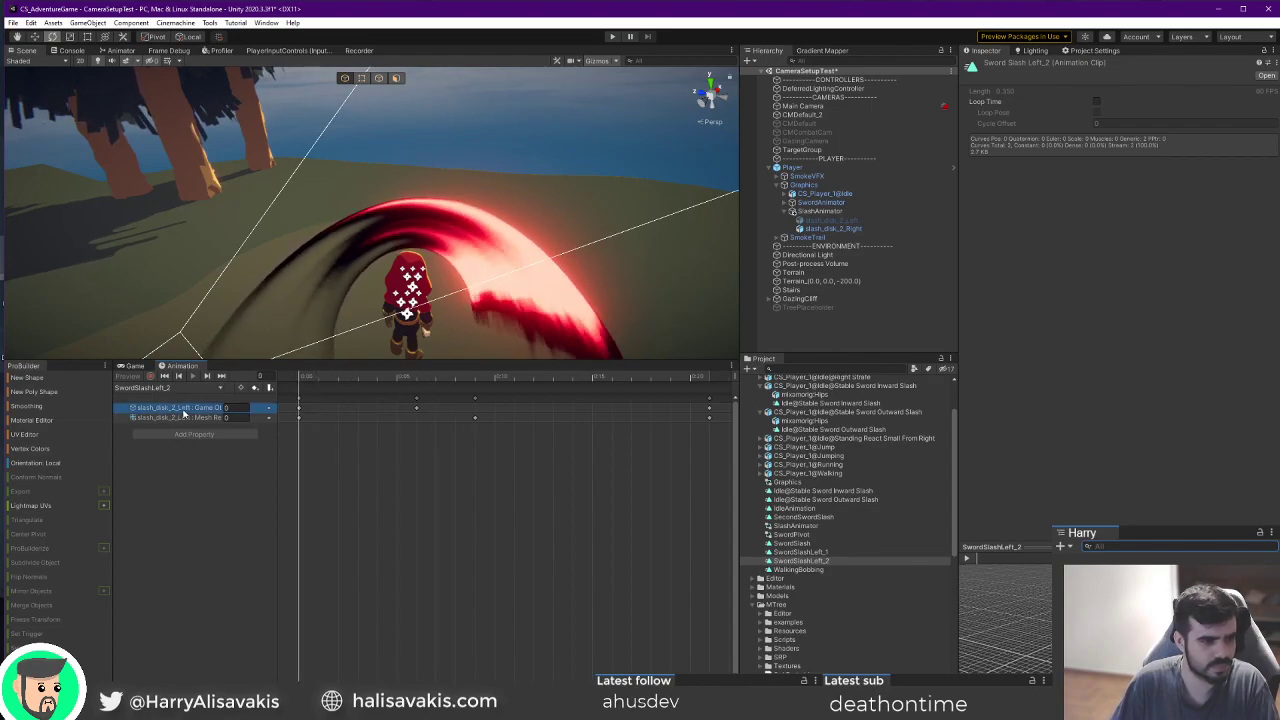
left_click(833, 228)
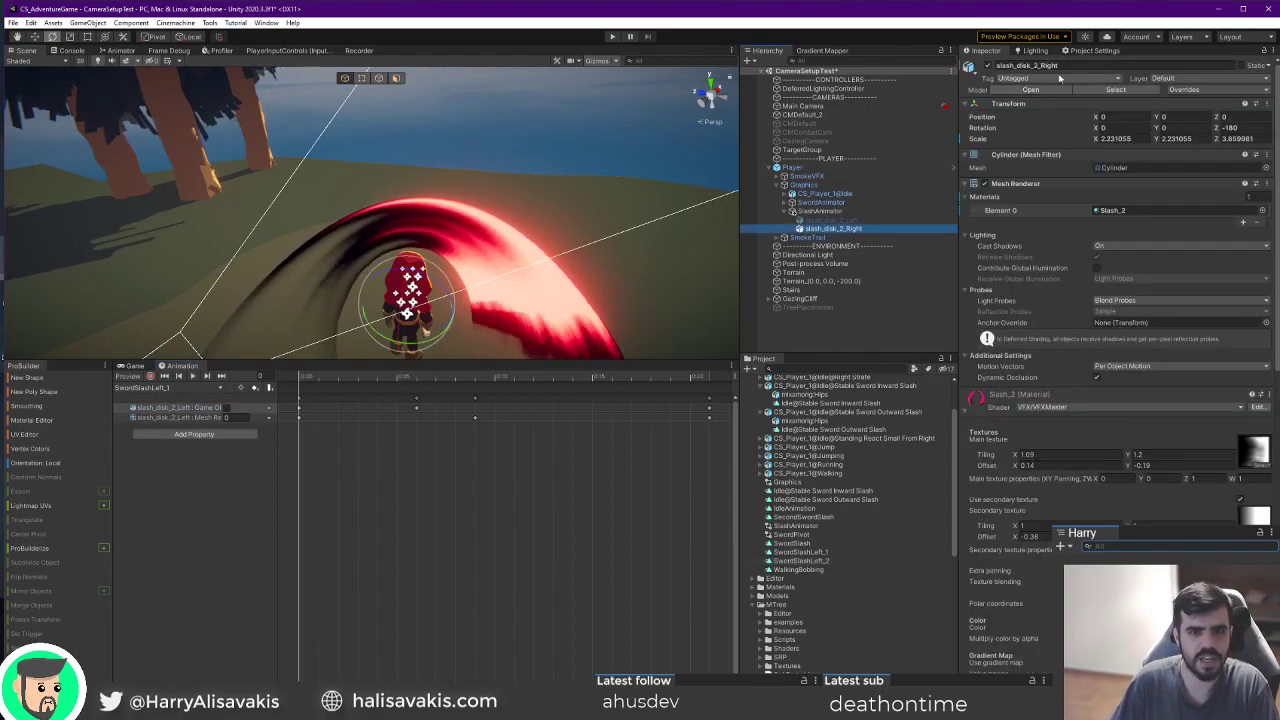
left_click(1060, 66)
left_click(186, 408)
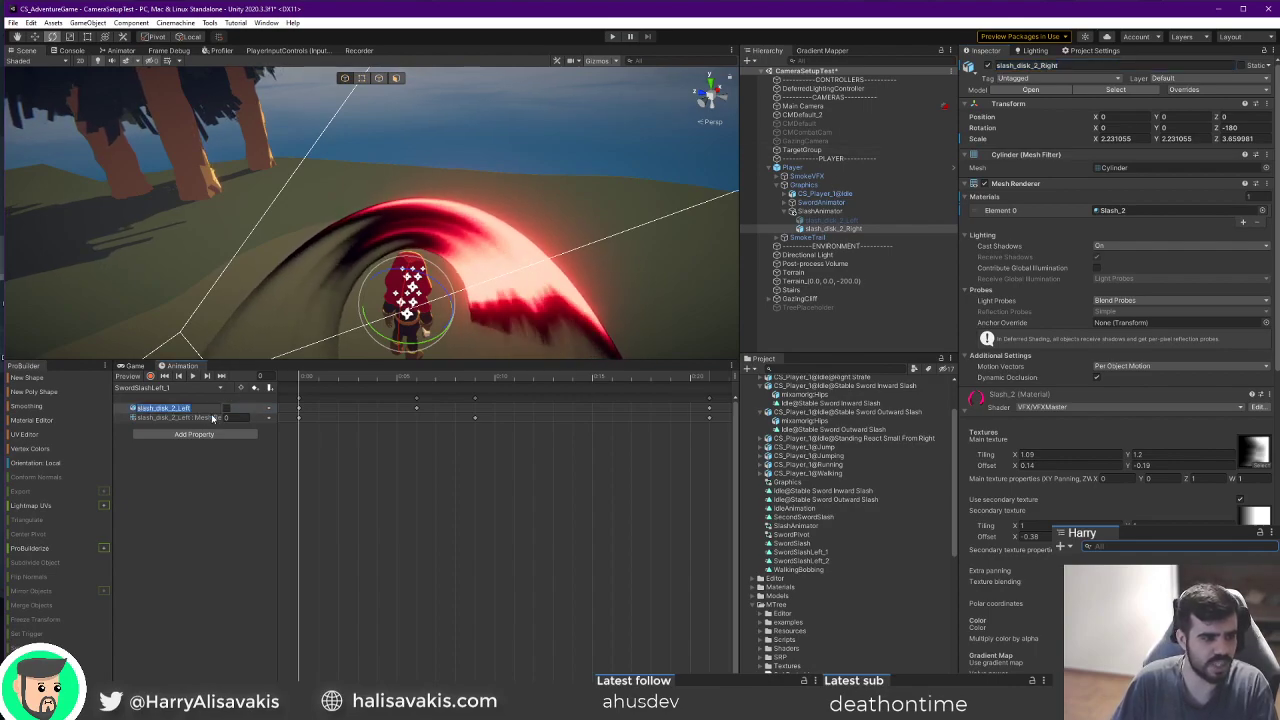
double_click(216, 418)
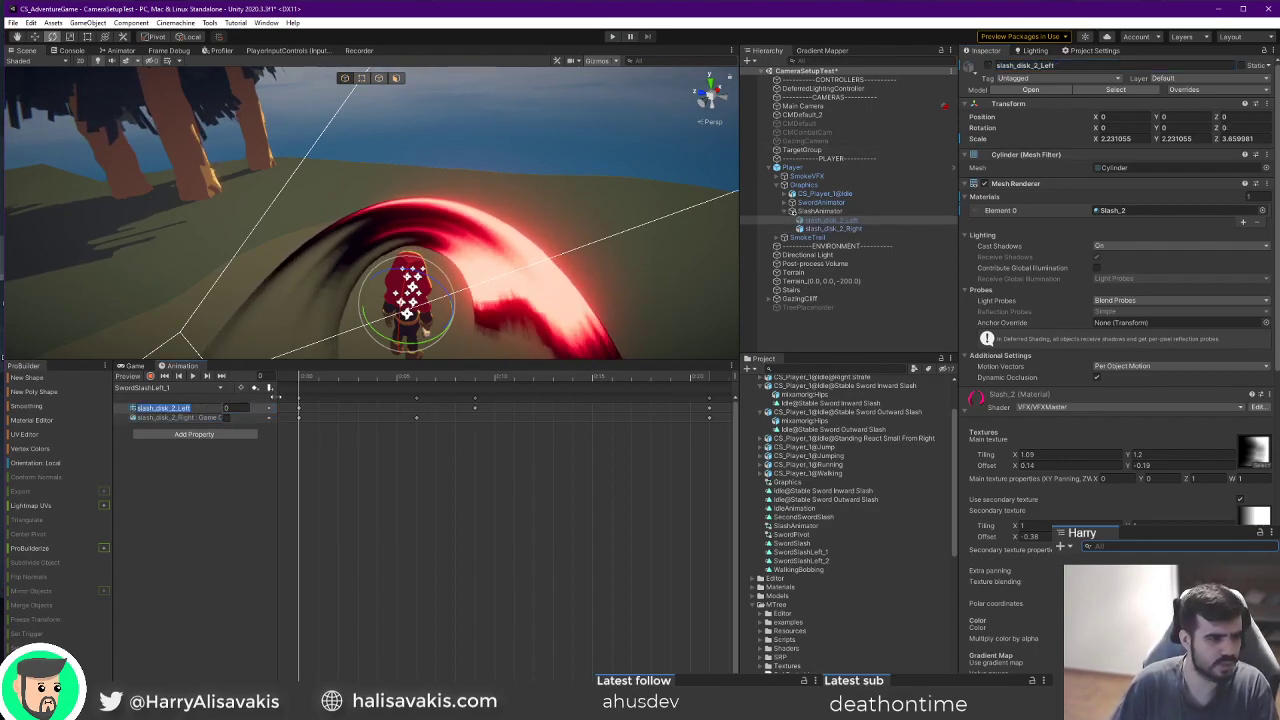
key("Return")
Scrub through the SwordSlashLeft_1 timeline to check how the right slash disk plays around the player.
left_click_drag(318, 373, 707, 408)
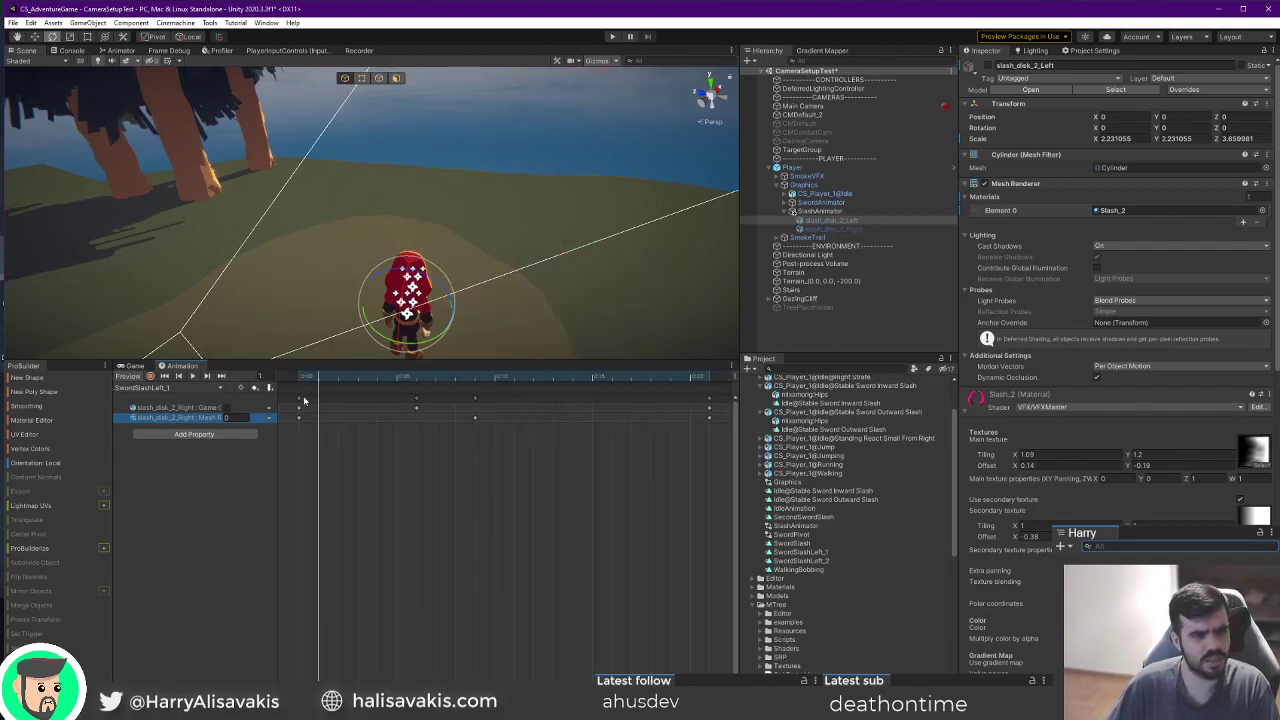
left_click_drag(333, 393, 286, 393)
left_click_drag(450, 193, 436, 255, "alt")
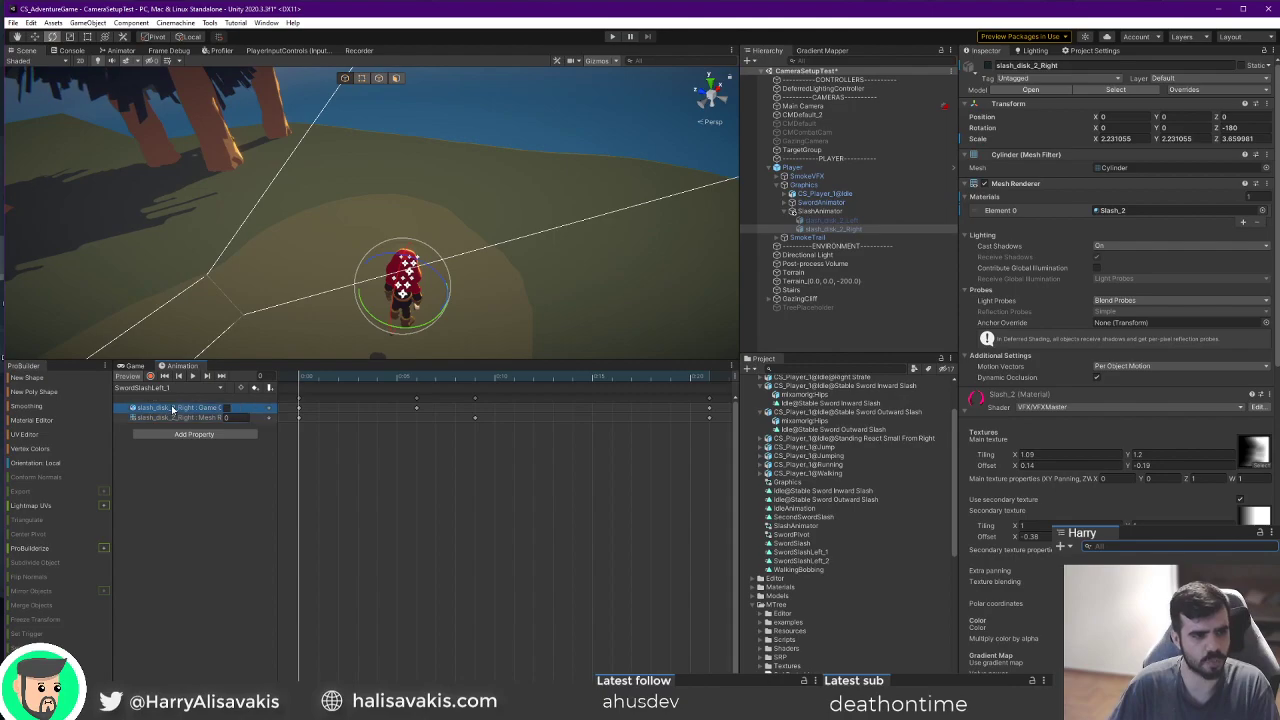
left_click_drag(318, 383, 209, 444)
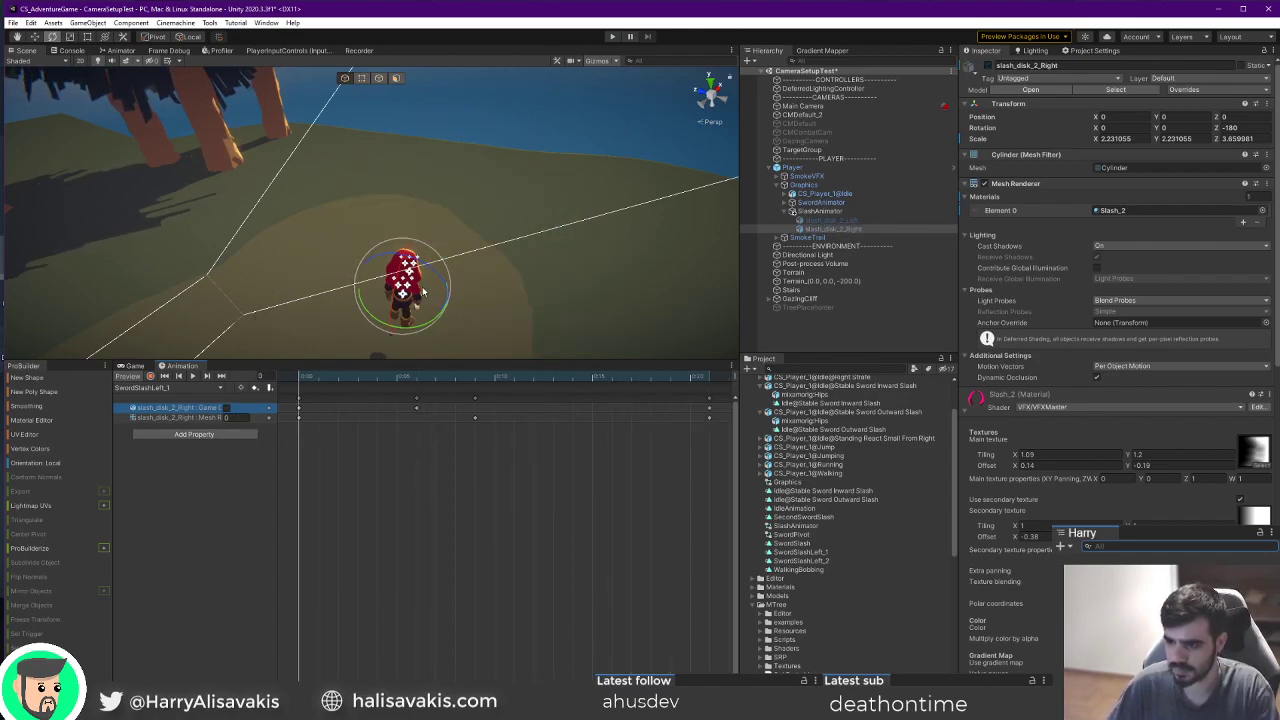
Scrub the SwordSlashLeft_1 clip from start to near its end, viewing the right slash disk's sweep from behind and above.
left_click_drag(600, 219, 481, 221, "alt")
left_click_drag(310, 383, 365, 426)
left_click_drag(513, 235, 320, 330, "alt")
left_click(317, 381)
left_click(679, 380)
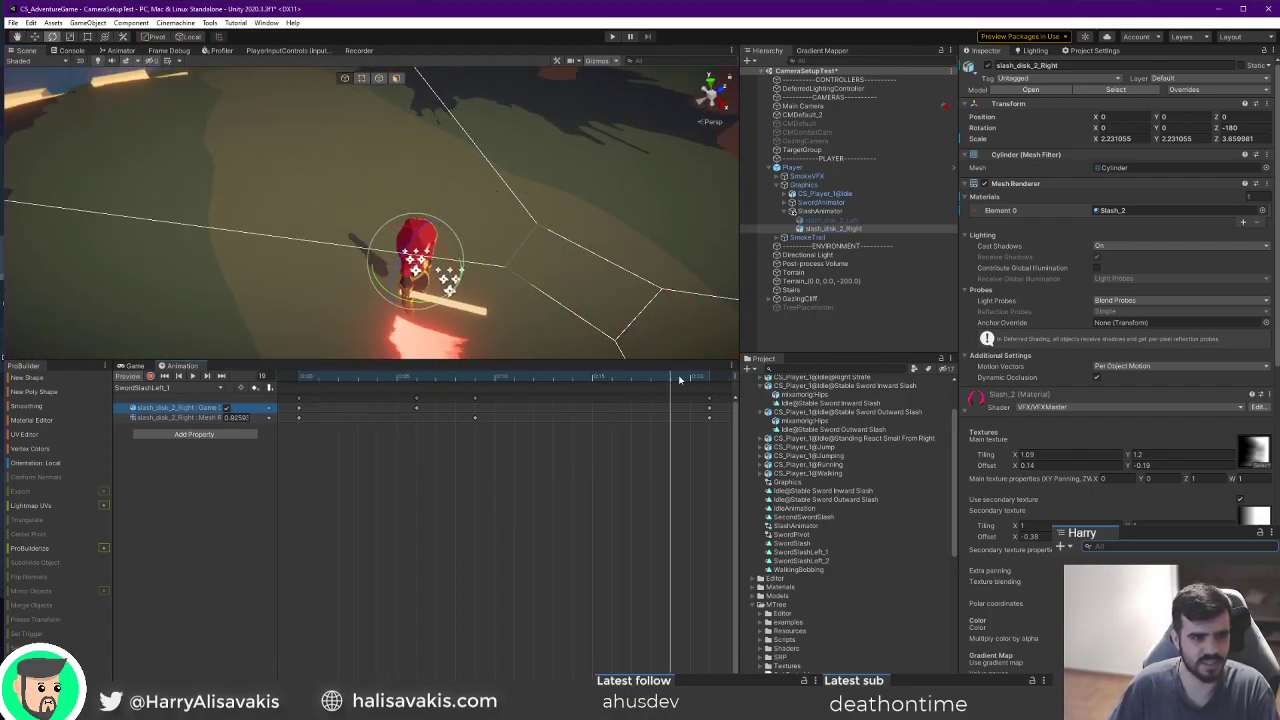
left_click_drag(679, 380, 304, 380)
right_click_drag(335, 275, 548, 203)
left_click_drag(548, 203, 450, 245, "alt")
left_click(620, 197)
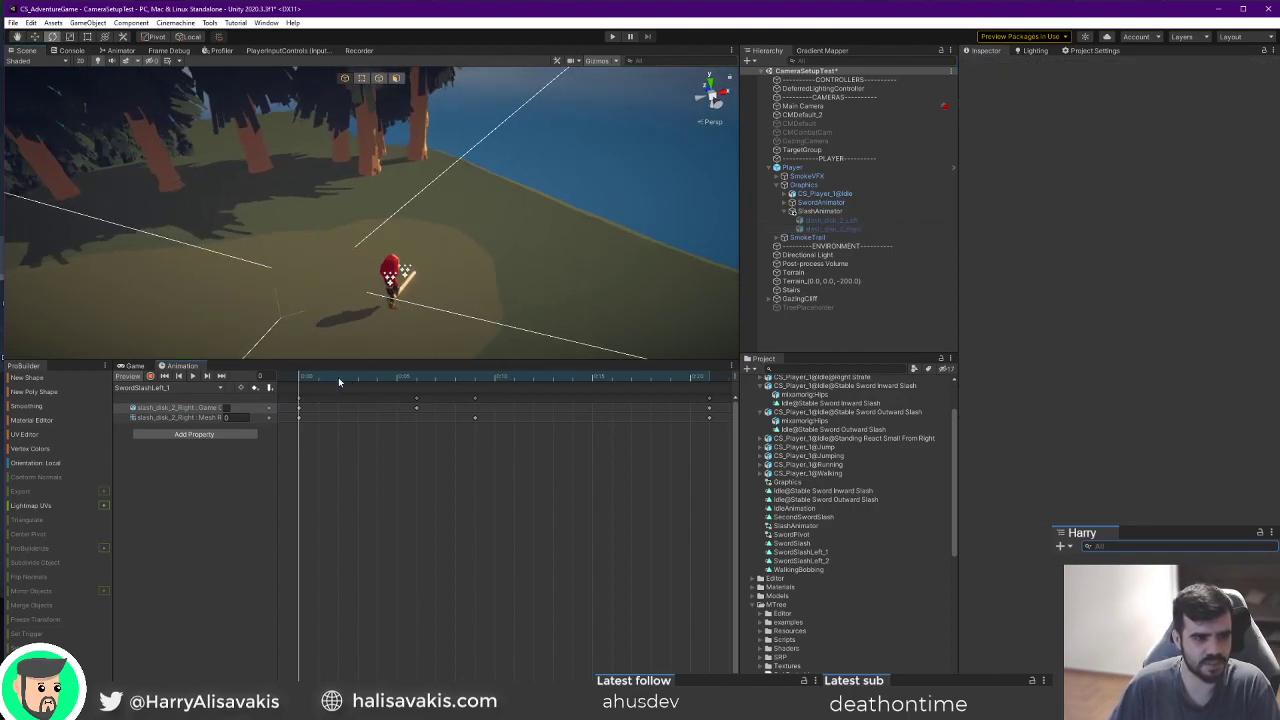
Check the opening frames of the SwordSlashLeft_1 clip with the player seen up close from behind.
left_click_drag(537, 141, 488, 269, "alt")
scroll(488, 269, "up", 3)
mouse_move(313, 380)
left_mouse_down()
mouse_move(703, 387)
mouse_move(298, 380)
left_mouse_up()
mouse_move(498, 132)
left_mouse_down("alt")
mouse_move(617, 112)
mouse_move(483, 122)
left_mouse_up("alt")
key("w")
right_click_drag(552, 195, 631, 179)
key("s")
left_click_drag(322, 380, 288, 382)
mouse_move(441, 215)
right_mouse_down()
mouse_move(400, 204)
mouse_move(471, 203)
mouse_move(430, 210)
right_mouse_up()
left_click(157, 399)
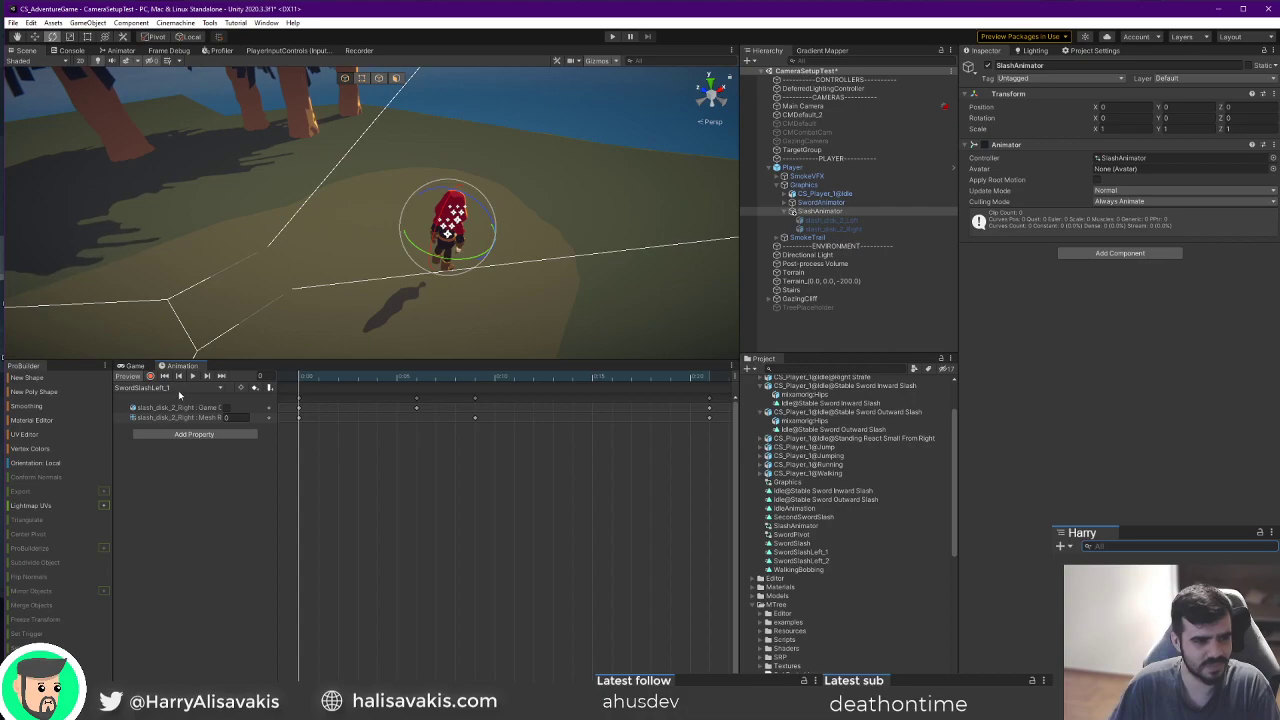
left_click_drag(312, 380, 231, 430)
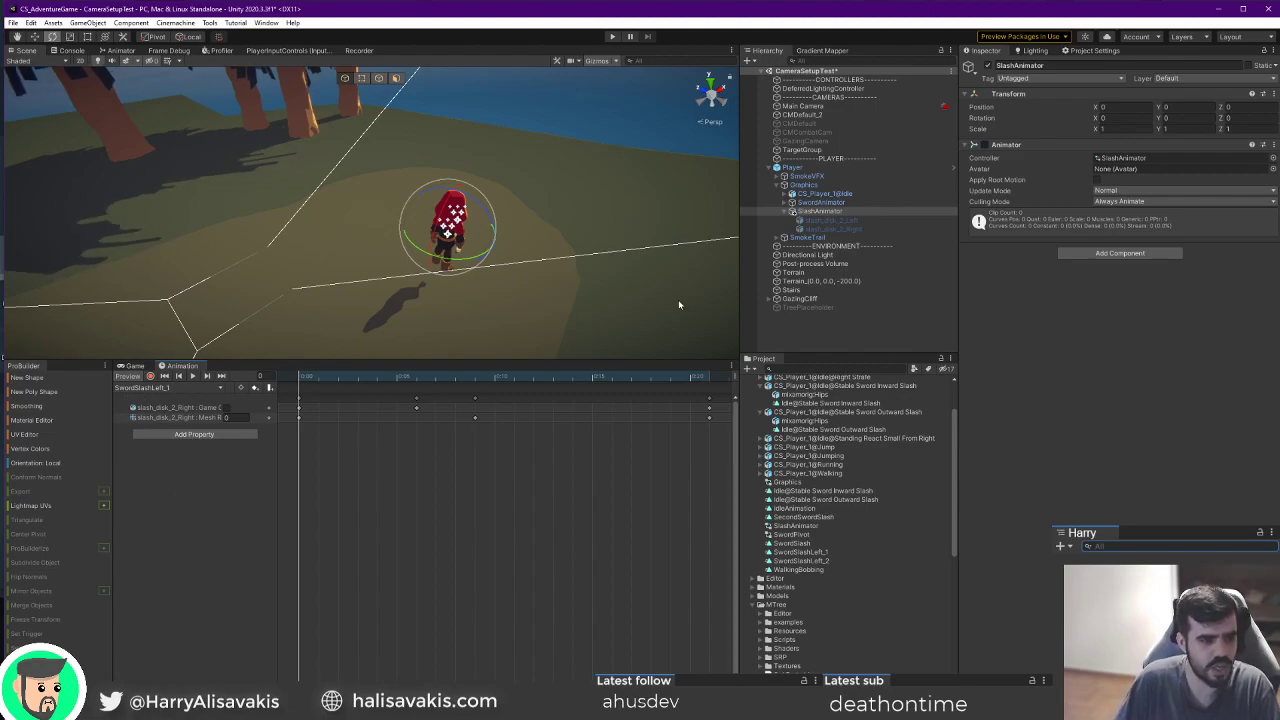
Retarget both property tracks of the SwordSlashLeft_1 clip to slash_disk_2_Left and scrub the timeline to test them.
left_click(823, 219)
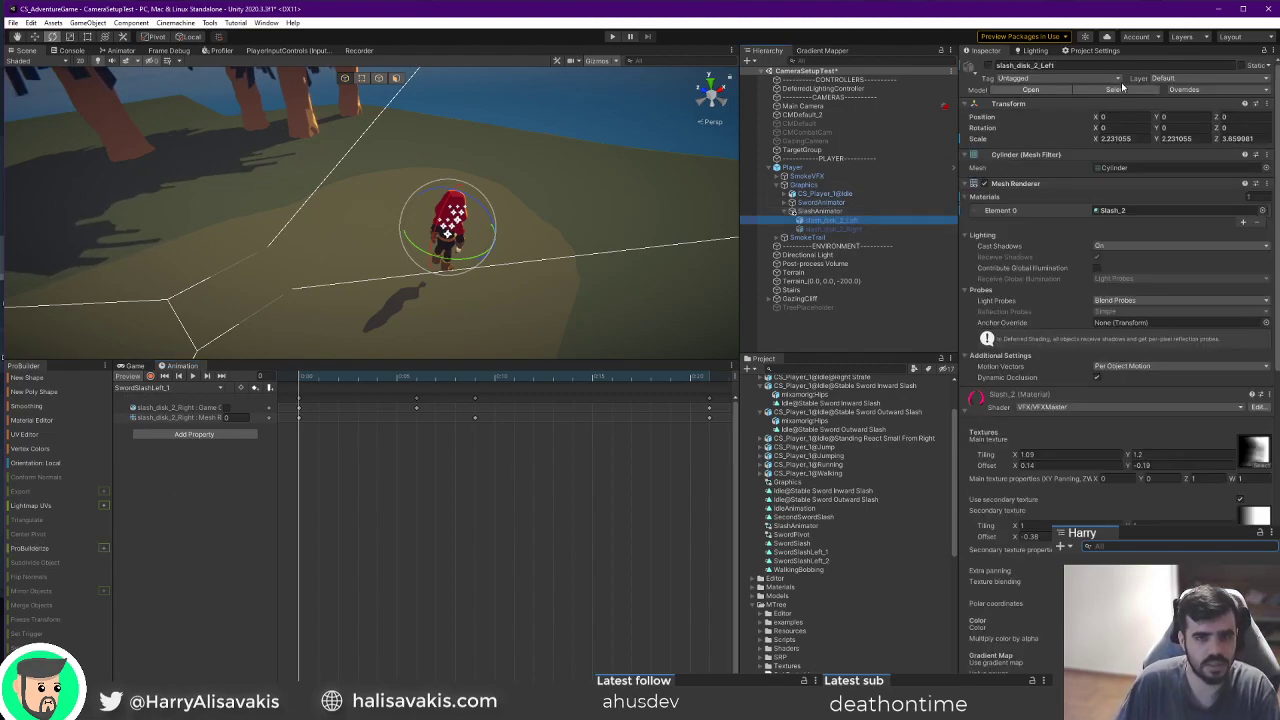
left_click(160, 408)
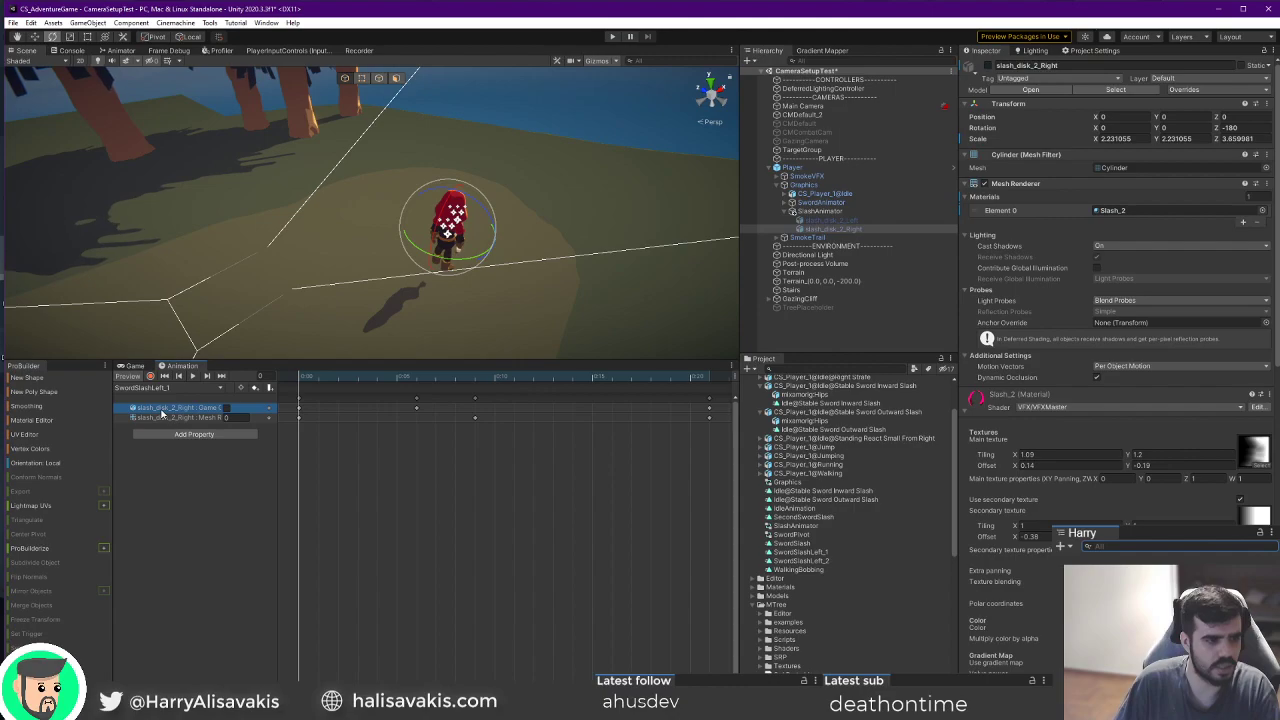
left_click(161, 409)
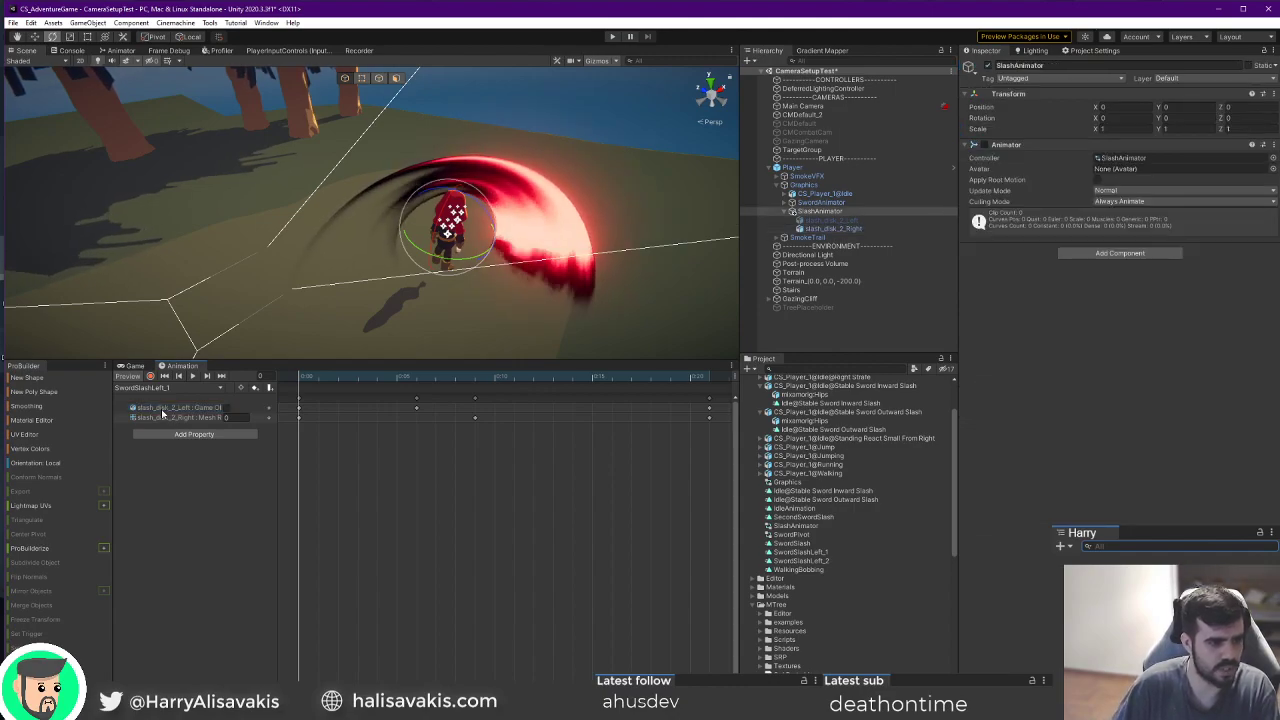
left_click(195, 417)
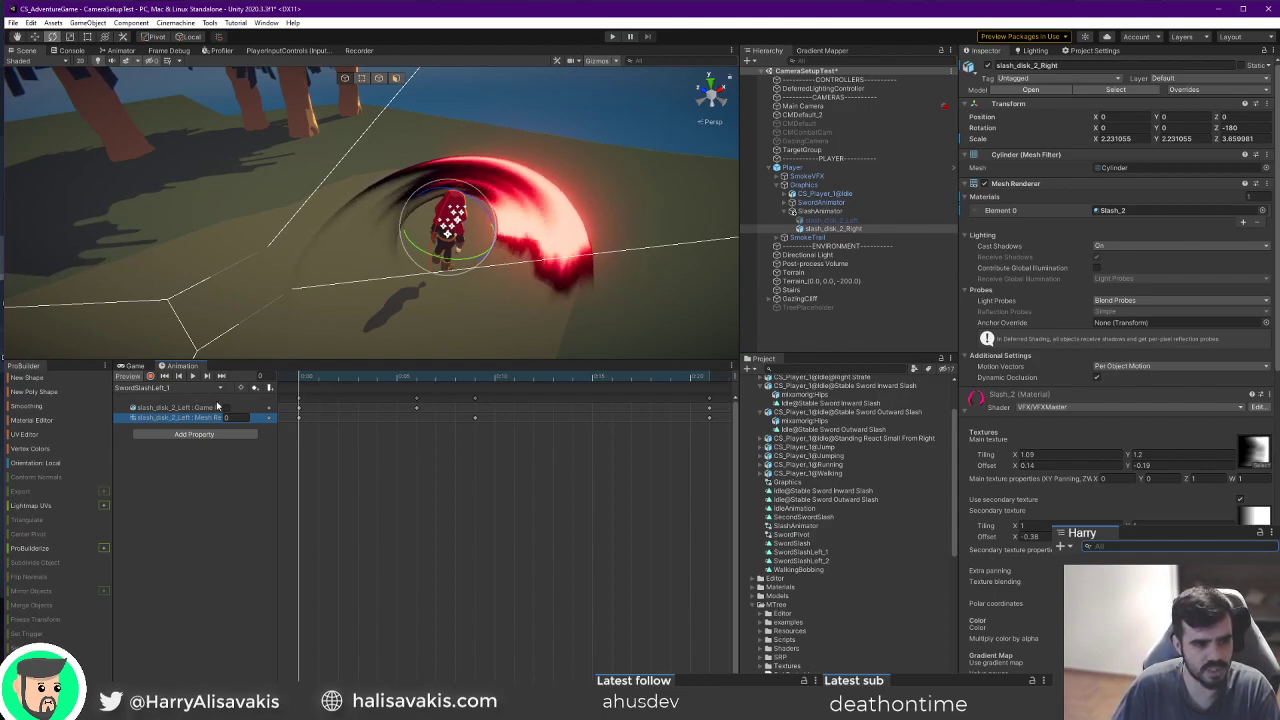
left_click(660, 378)
left_click_drag(661, 381, 88, 531)
Add the SwordSlashLeft_2 clip as a new state in the SlashAnimator controller, between SwordSlashLeft_1 and Exit.
left_click(827, 561)
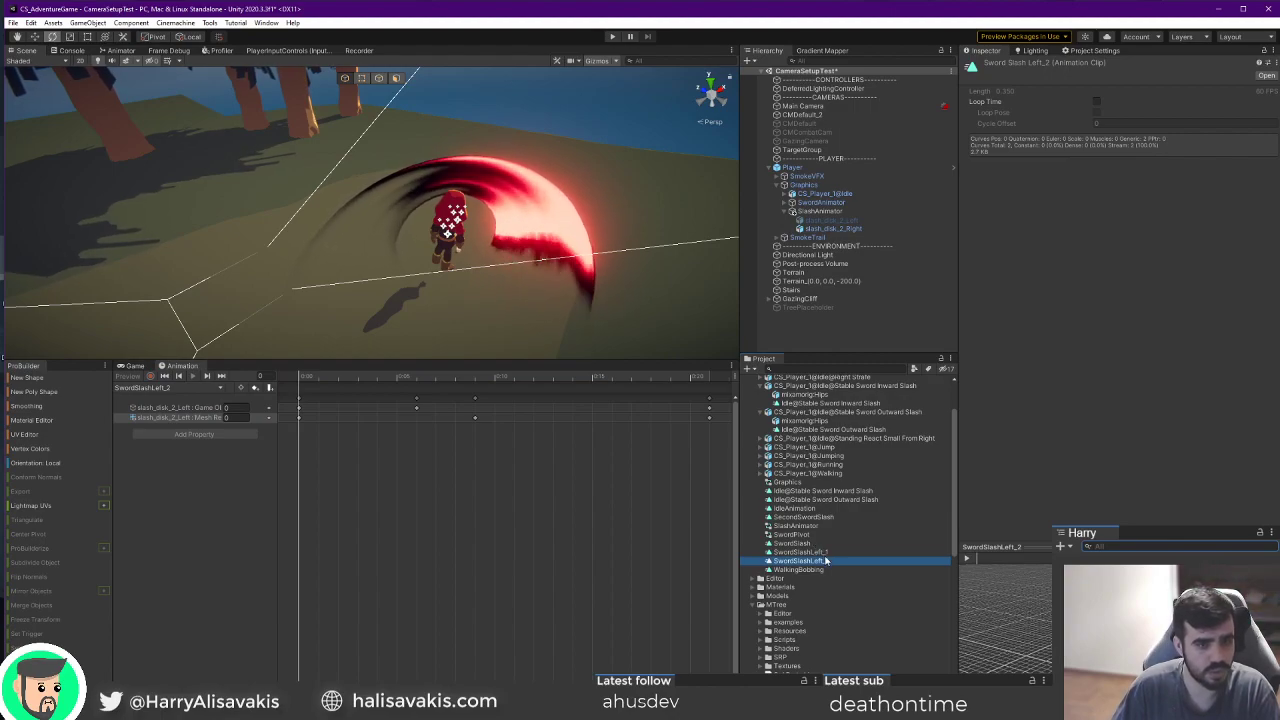
left_click(121, 50)
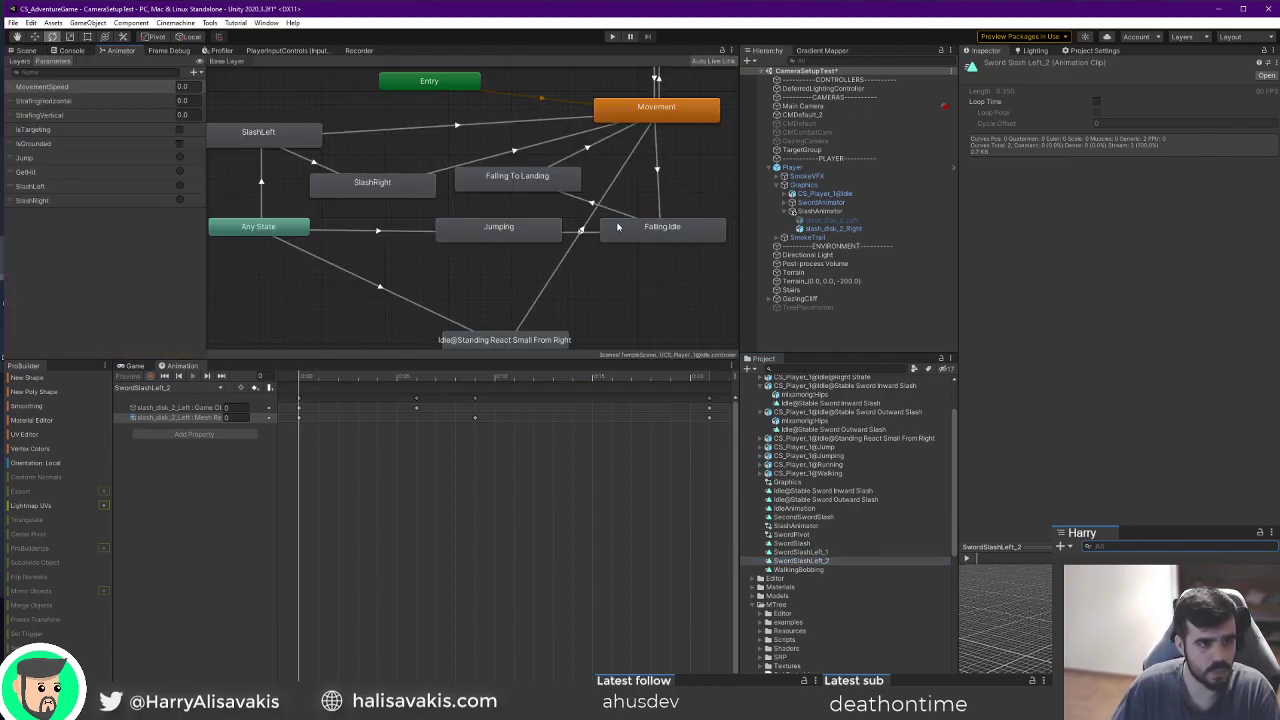
left_click(848, 213)
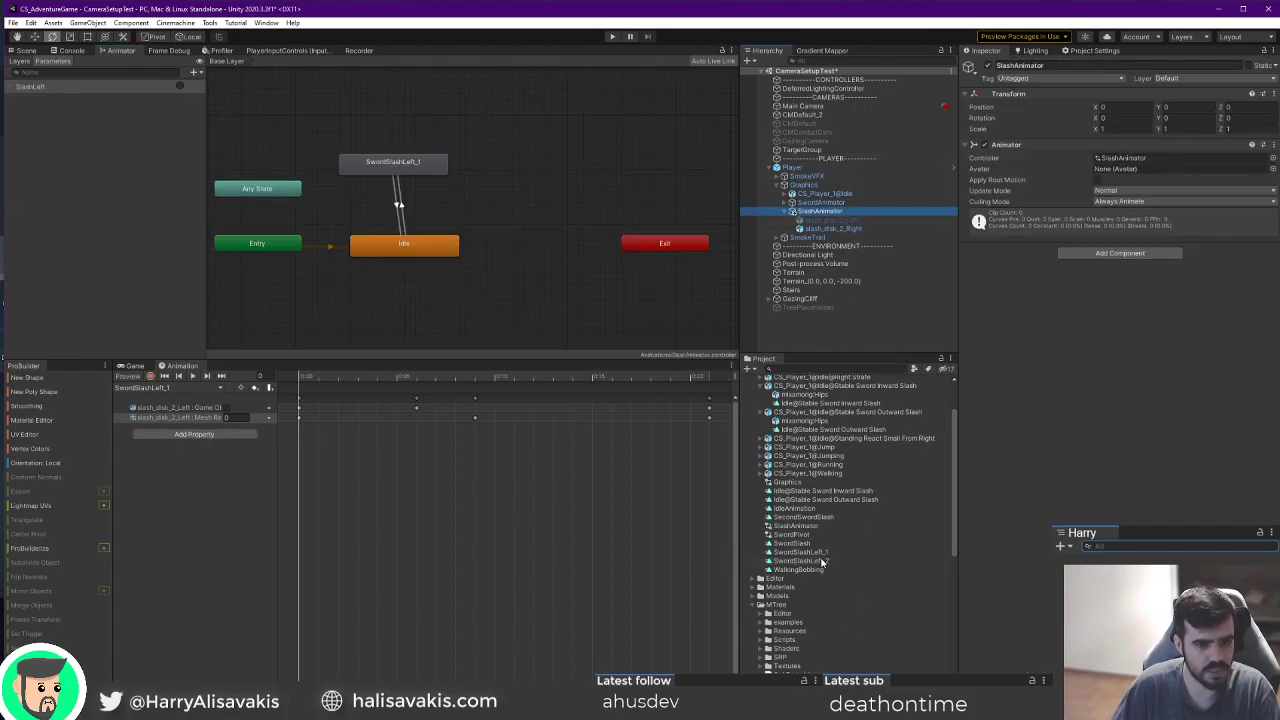
left_click_drag(552, 210, 521, 184)
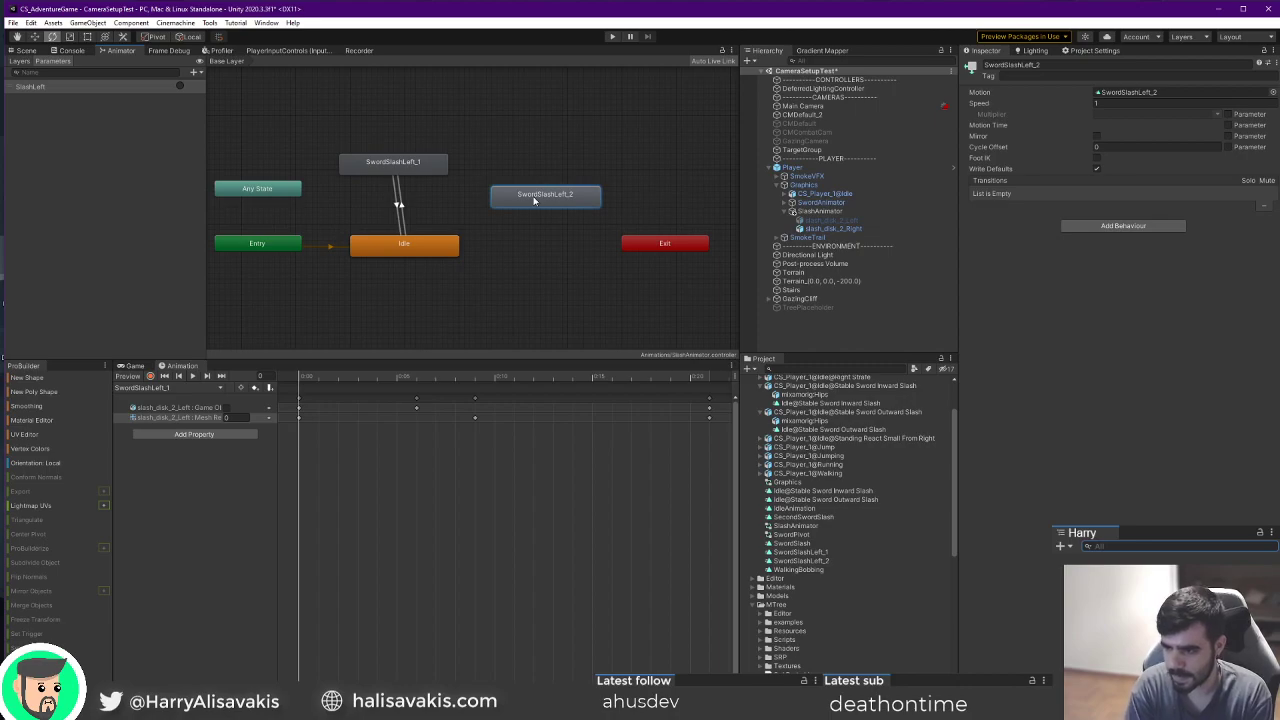
Return to the scene and select slash_disk_1_Distortion under SwordAnimator while viewing the slash around the player from above.
left_click(29, 52)
left_click_drag(519, 143, 359, 251, "alt")
left_click(444, 207)
left_click(444, 207)
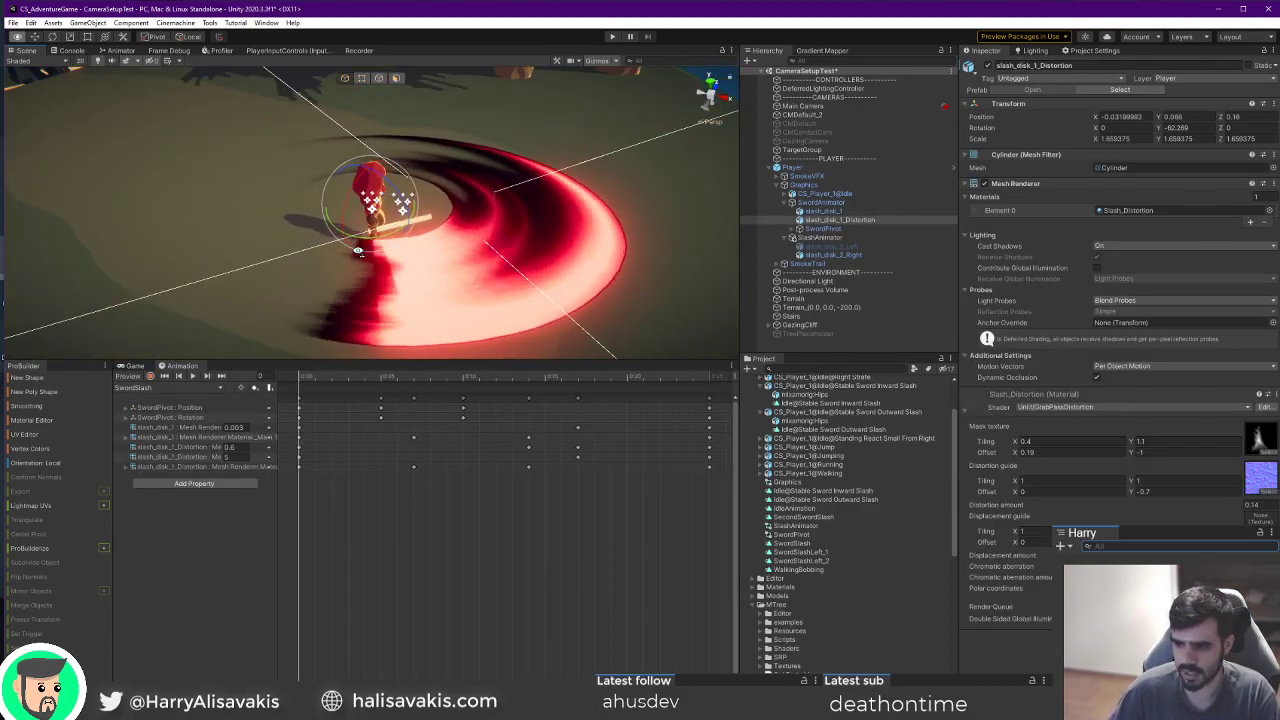
left_click(834, 220)
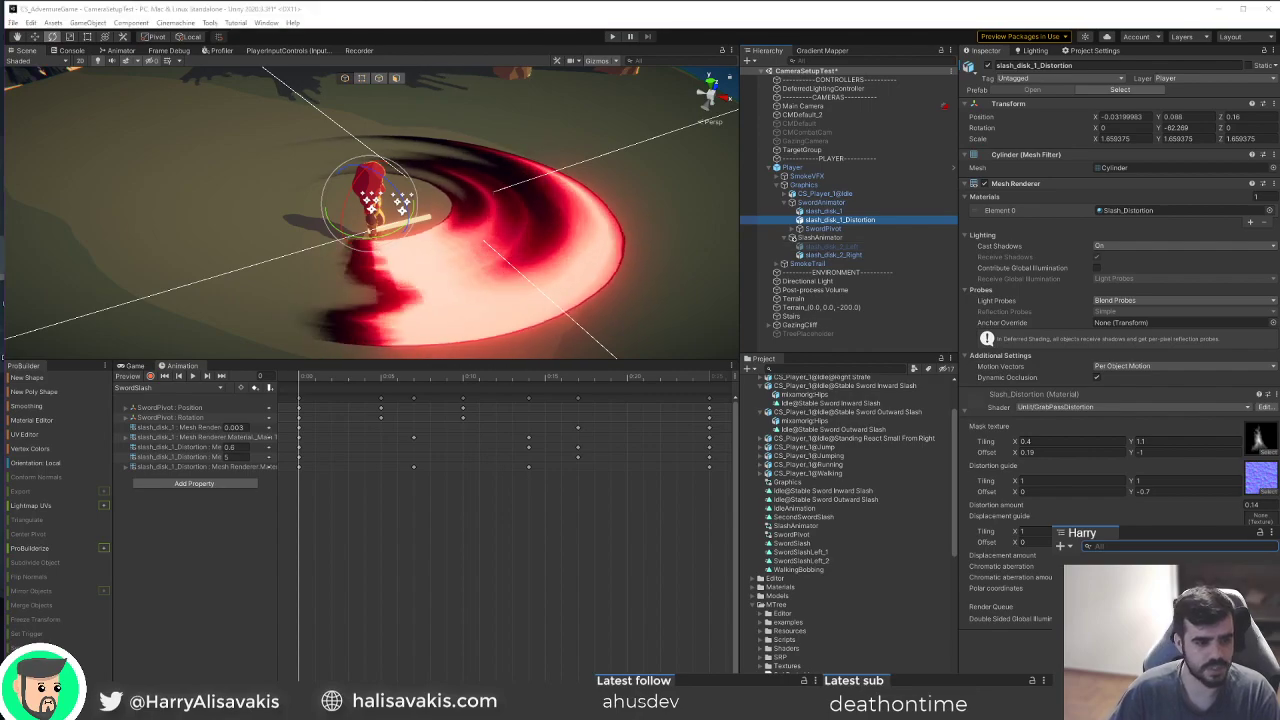
Switch to Blender and inspect the slash disk's faces and UV layout in Edit Mode with solid shading, then return to Unity.
key("alt+Tab")
middle_click_drag(877, 428, 803, 499)
scroll(800, 497, "down", 2)
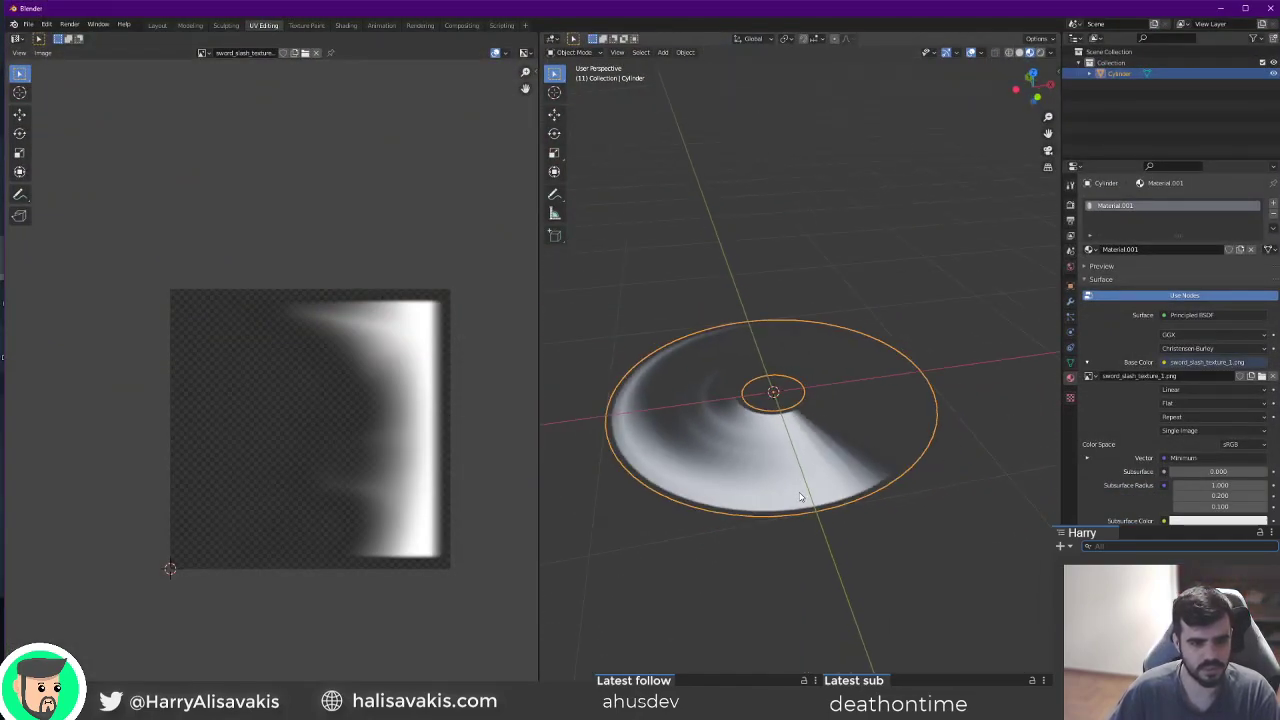
key("Tab")
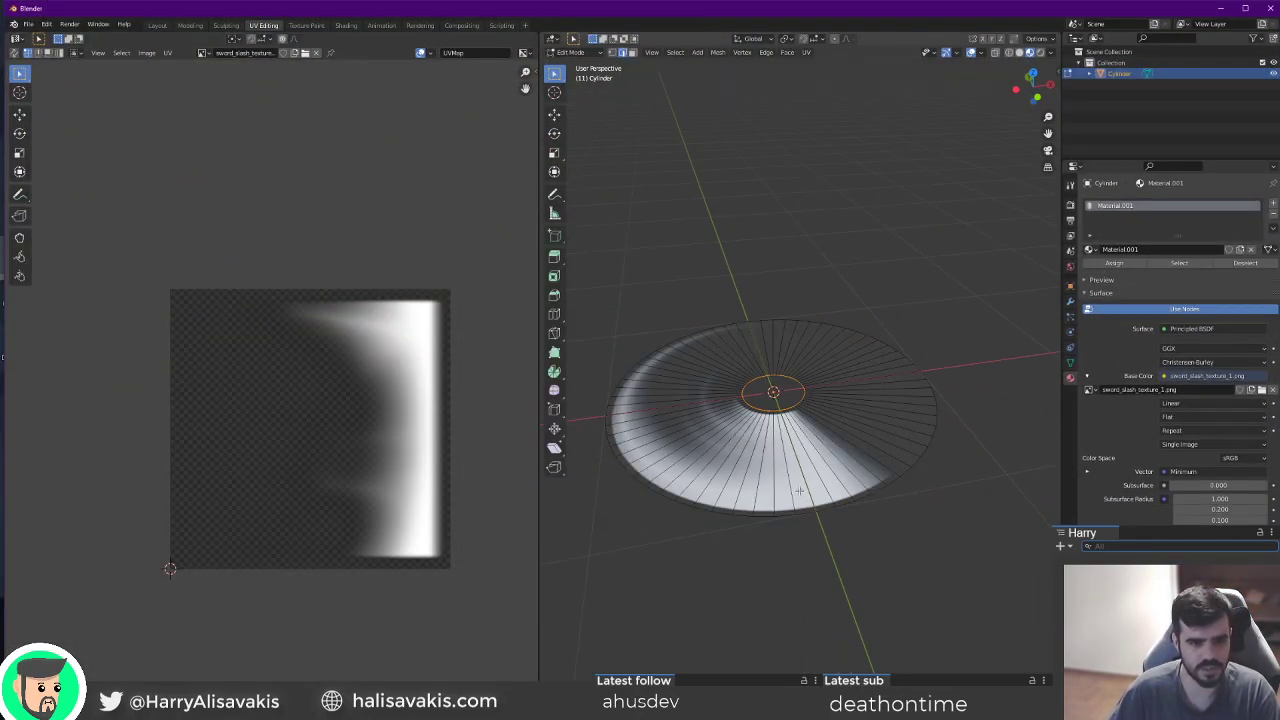
left_click(1019, 52)
left_click(733, 269)
middle_click_drag(733, 269, 741, 541)
scroll(741, 541, "down", 4)
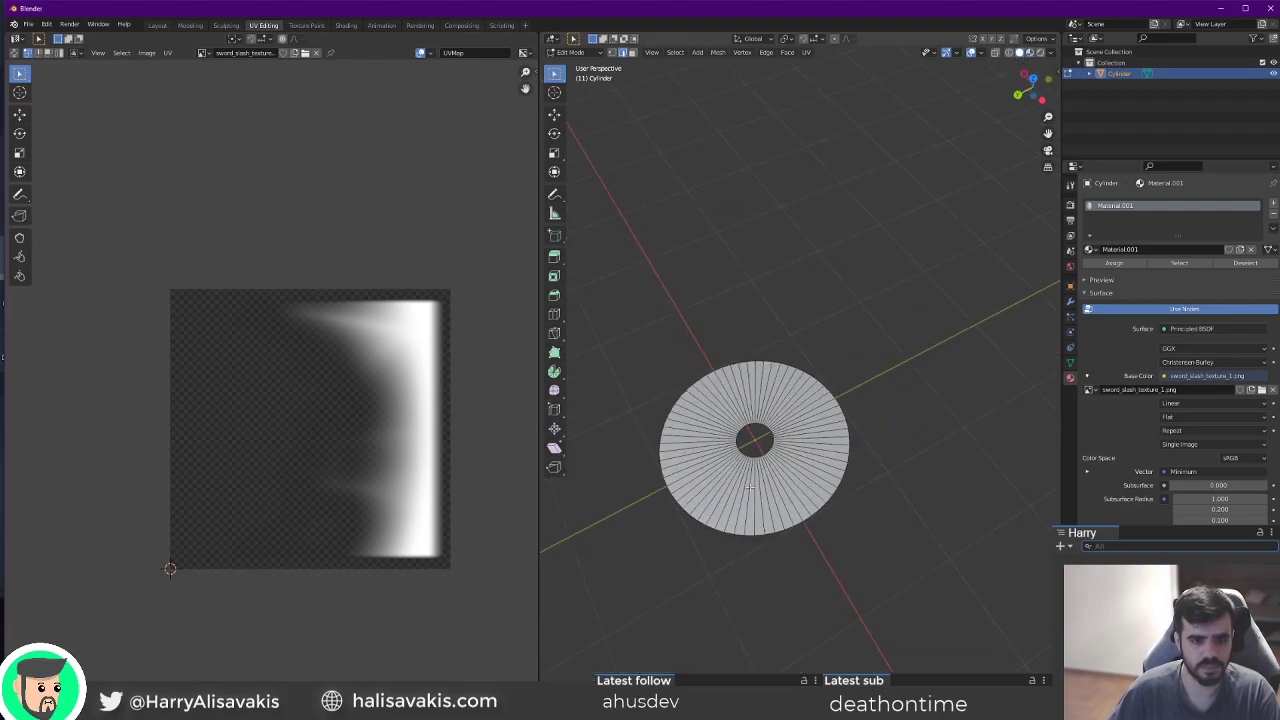
scroll(770, 514, "up", 3)
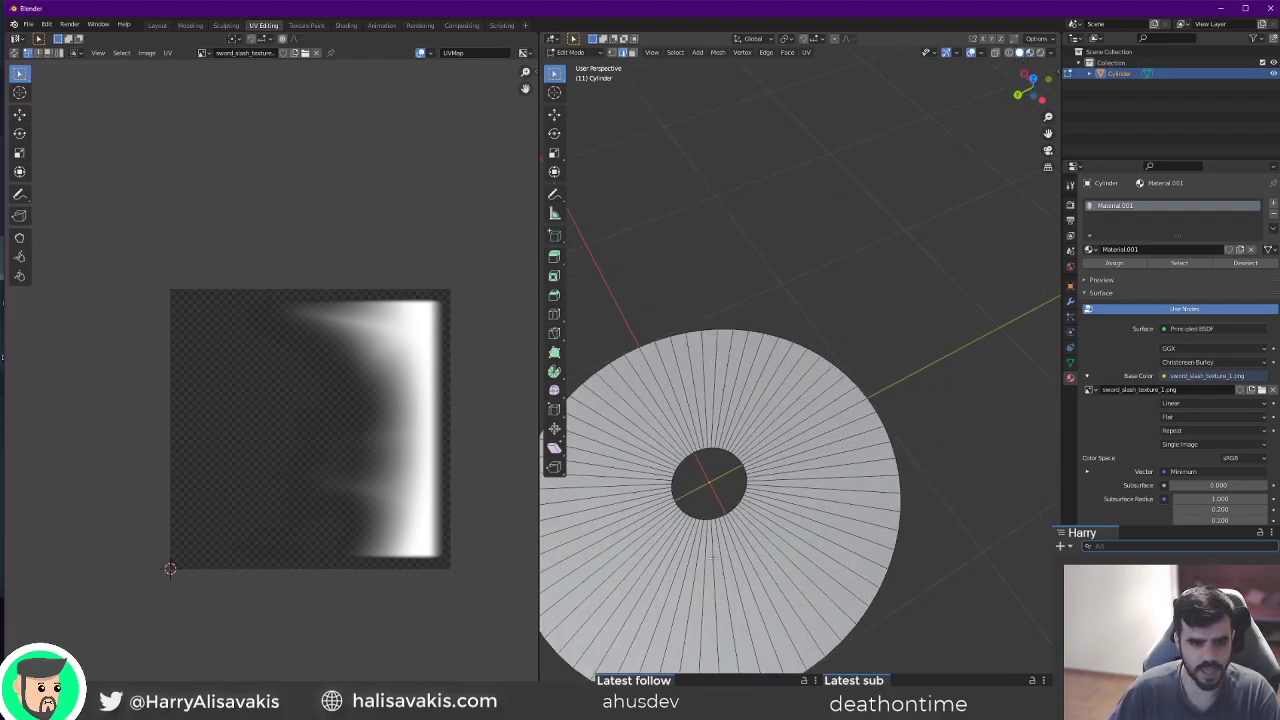
middle_click_drag(770, 514, 898, 412)
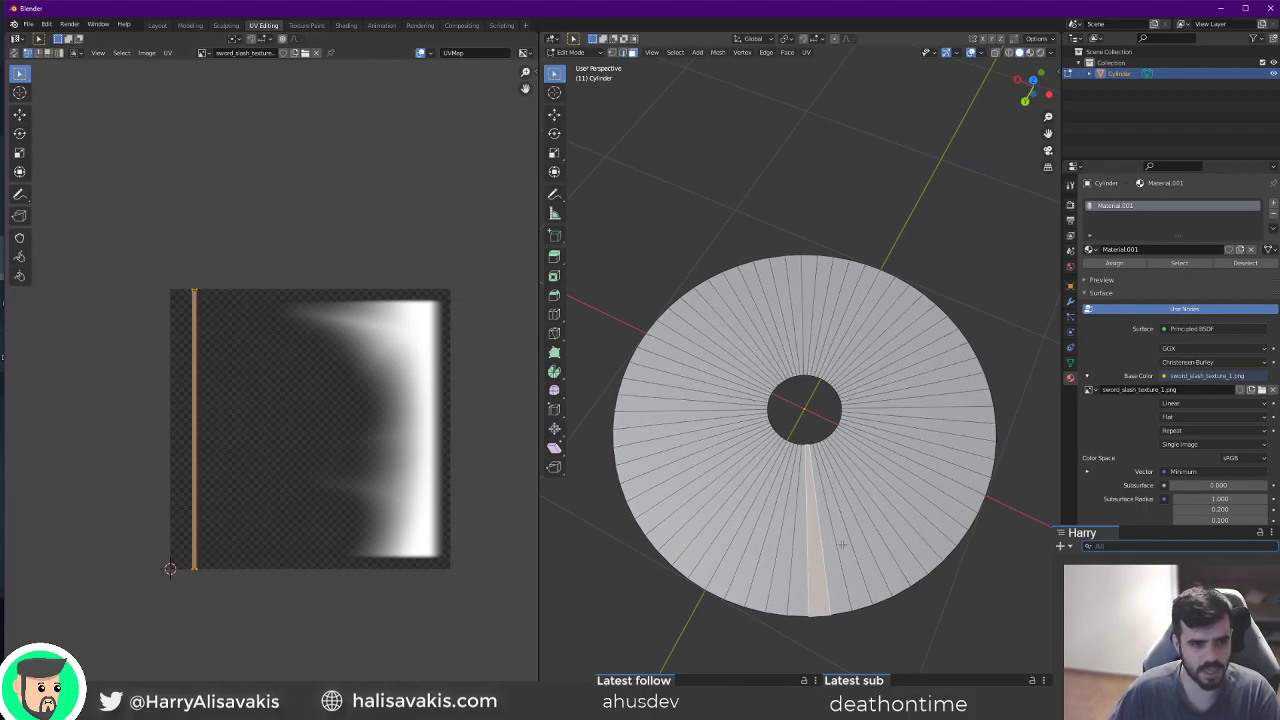
key("a")
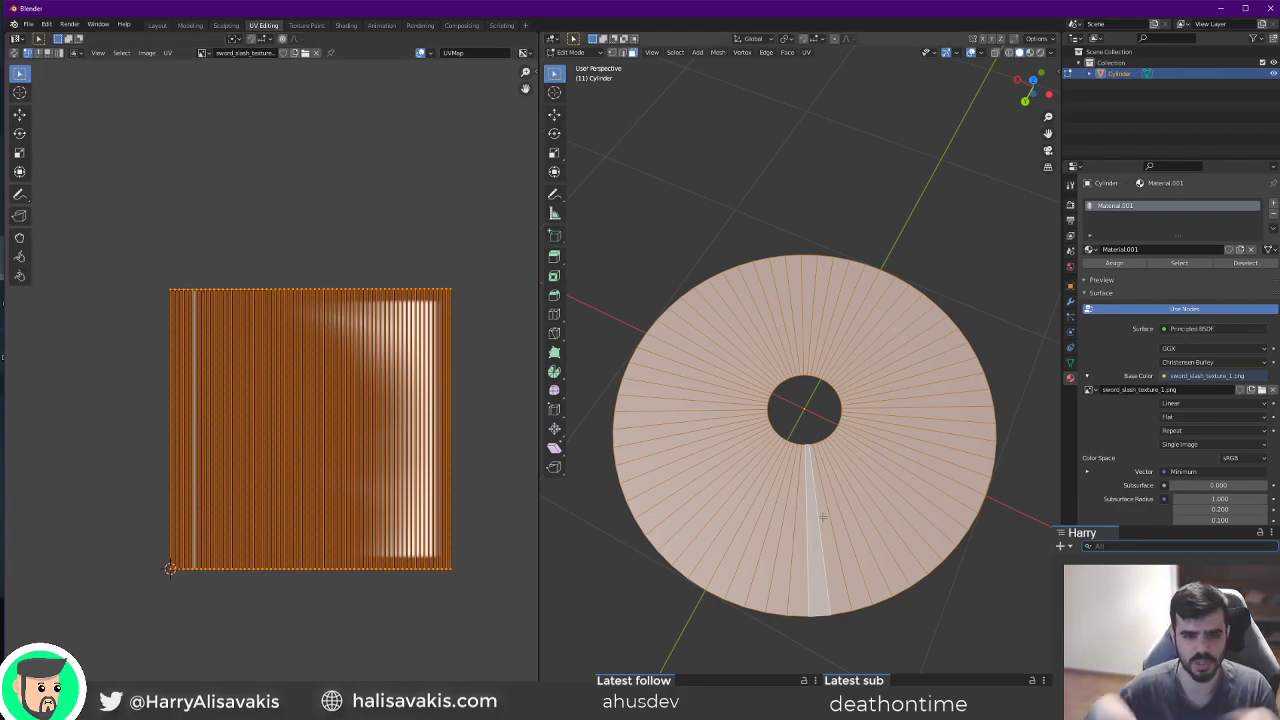
key("alt+Tab")
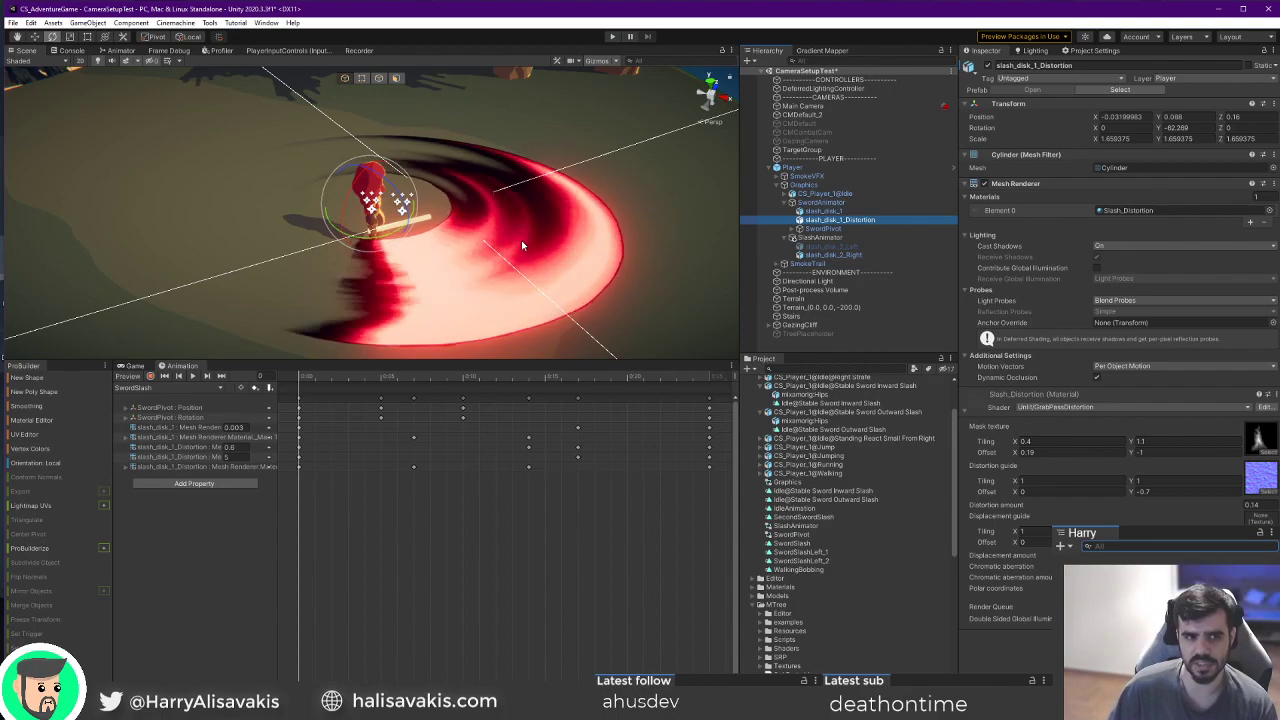
Examine the direction and shape of the visible right slash arc around the player from behind, above and the sides.
scroll(522, 241, "down", 6)
left_click_drag(487, 243, 709, 251, "alt")
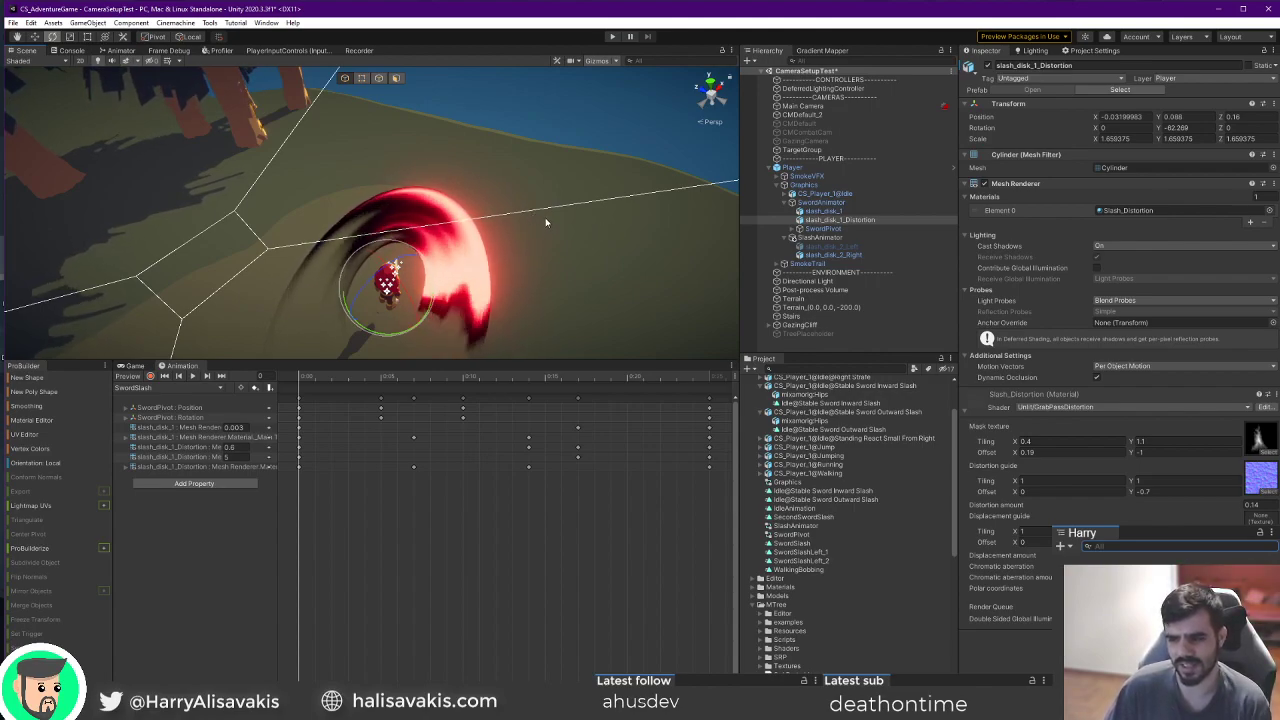
left_click_drag(545, 217, 514, 247, "alt")
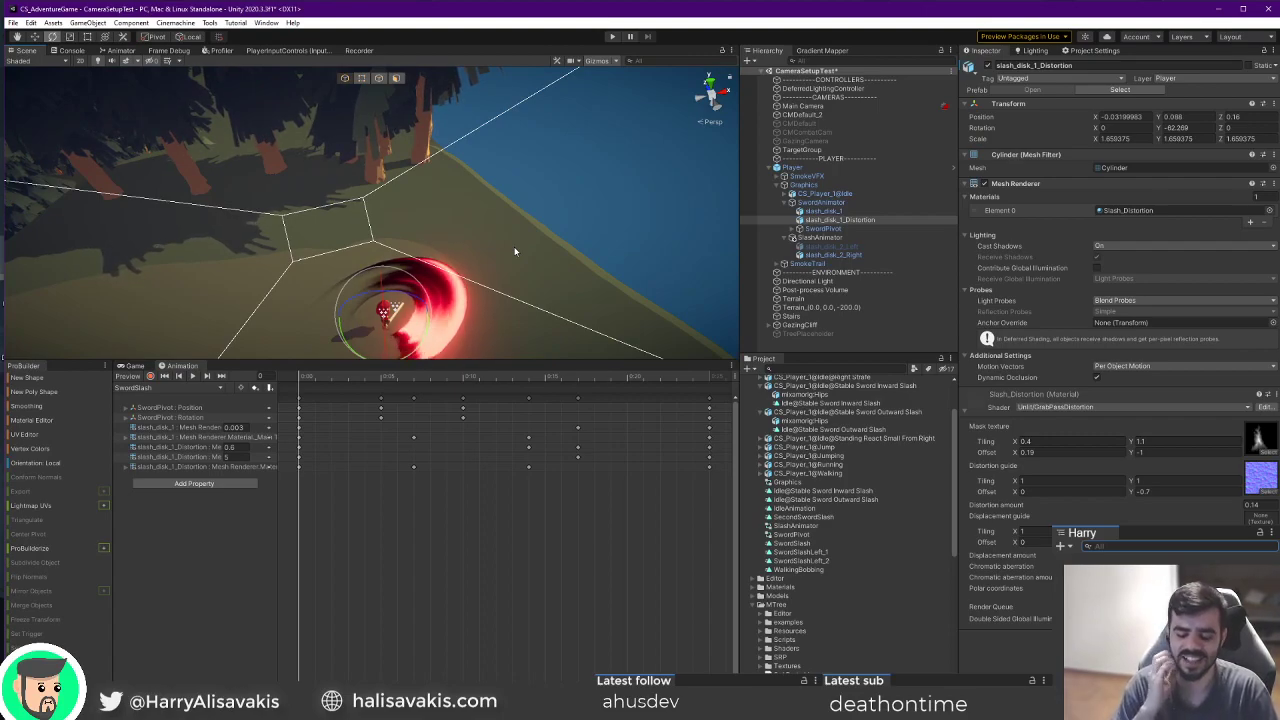
left_click_drag(504, 250, 517, 286, "alt")
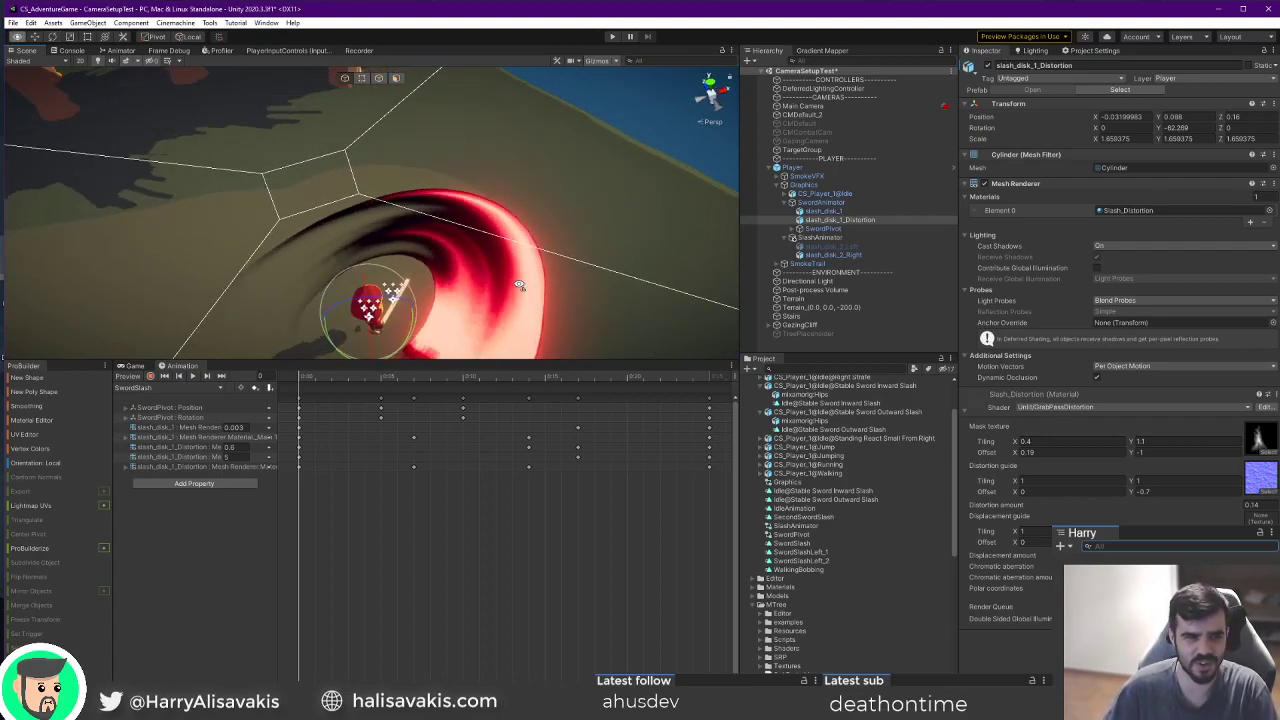
left_click_drag(530, 291, 588, 221, "alt")
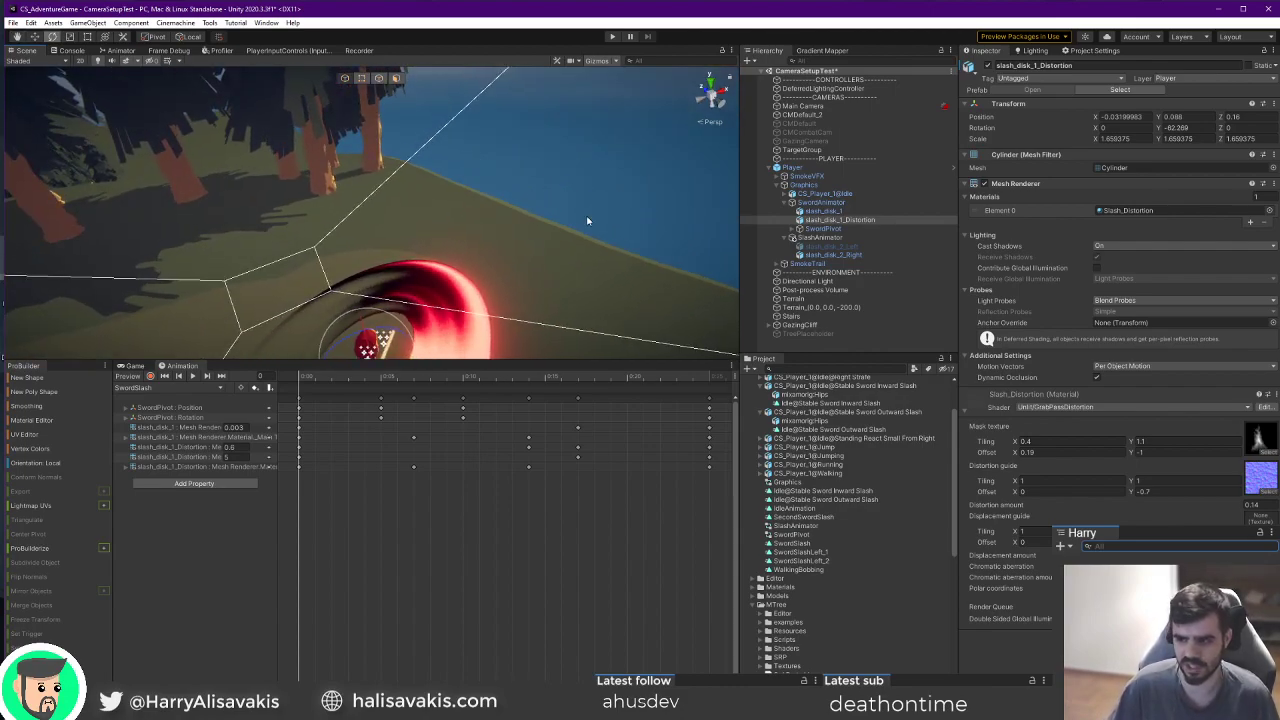
left_click_drag(549, 228, 427, 280, "alt")
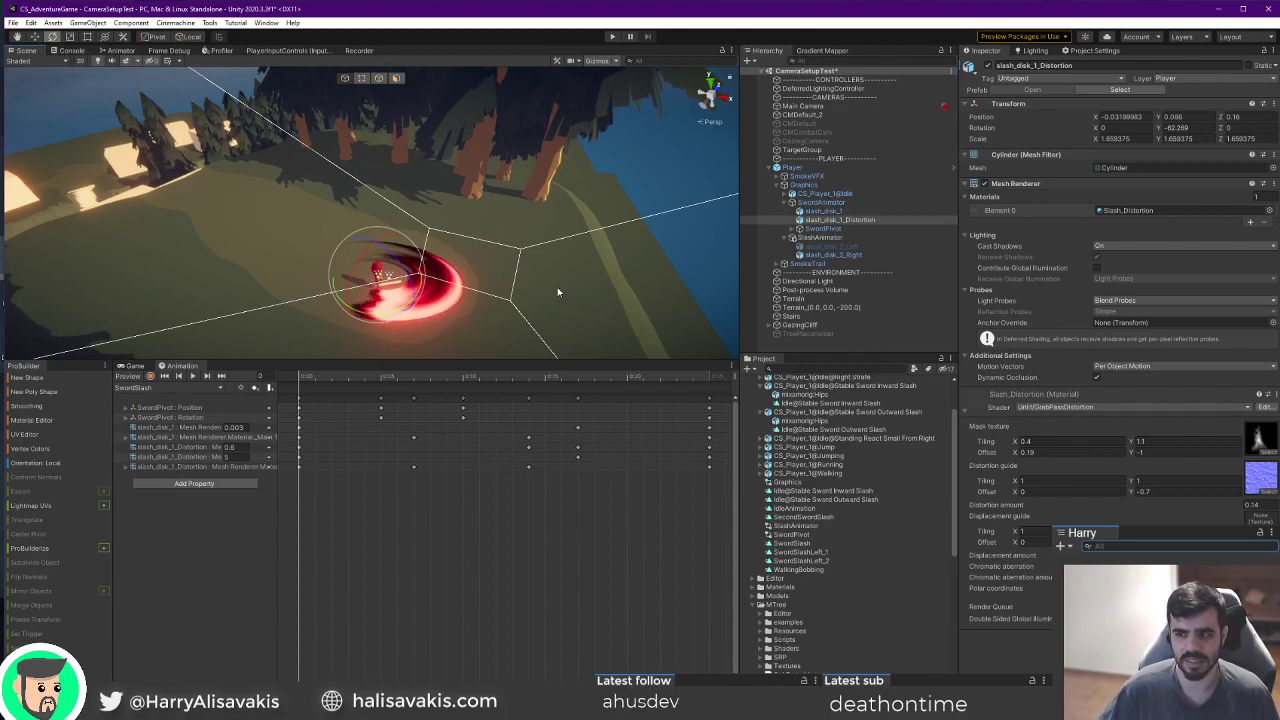
right_click_drag(557, 287, 611, 306)
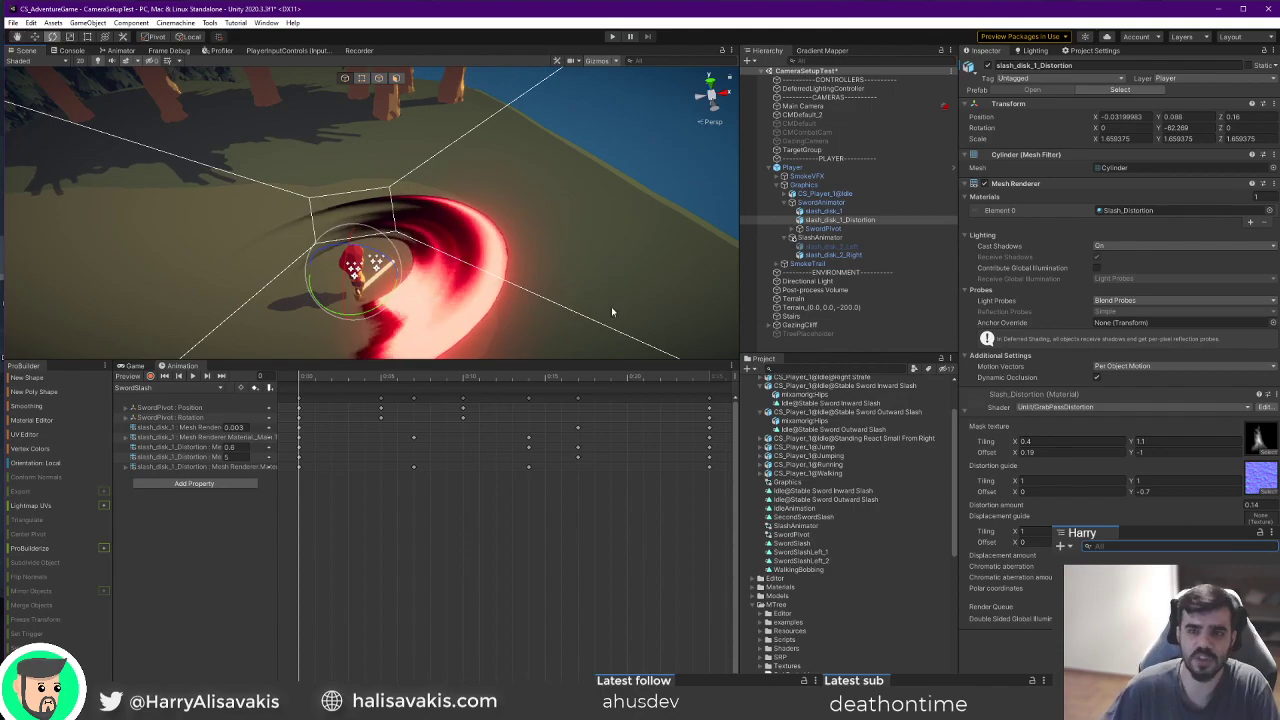
mouse_move(611, 308)
right_mouse_down()
mouse_move(600, 271)
mouse_move(580, 290)
mouse_move(493, 309)
mouse_move(618, 304)
right_mouse_up()
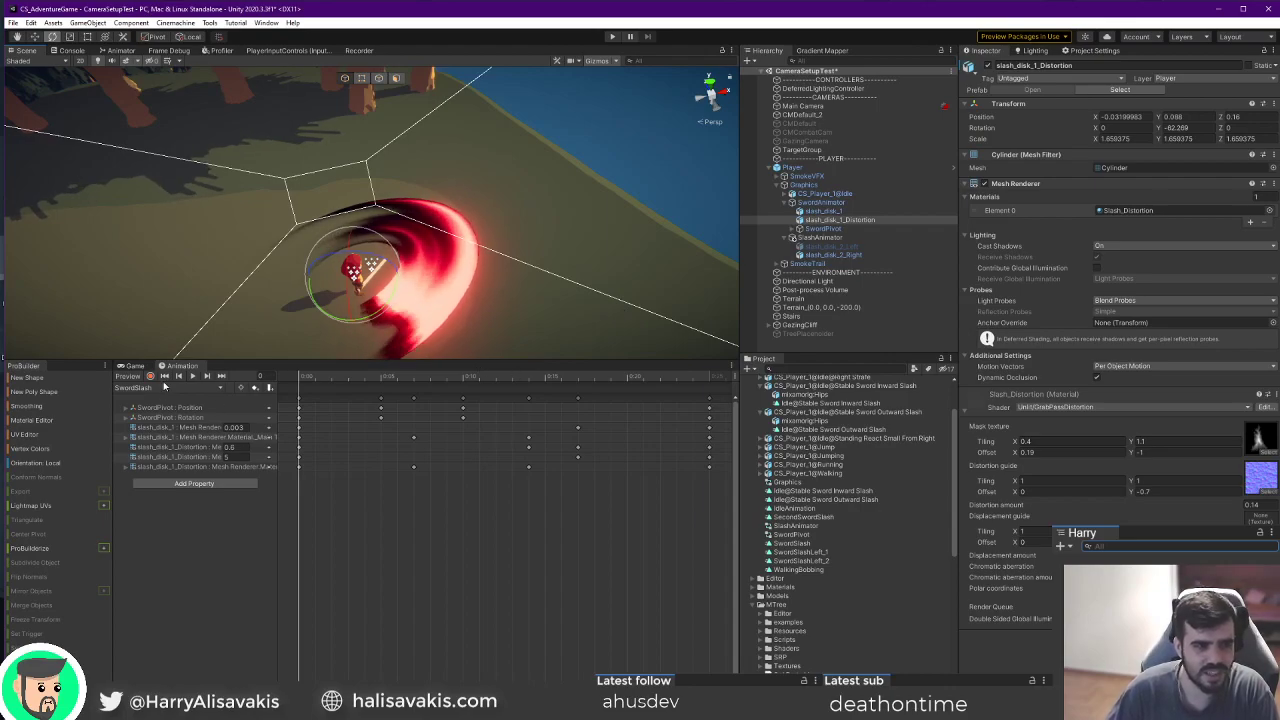
right_click_drag(330, 212, 469, 224)
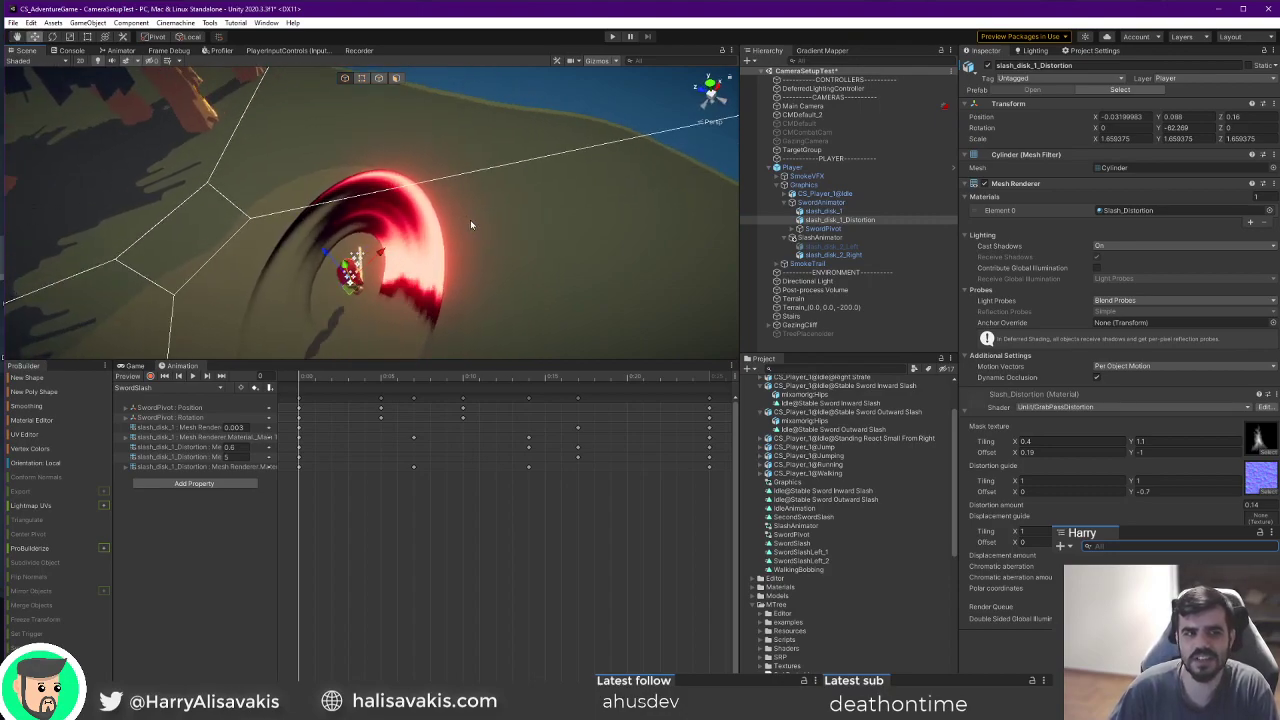
Compare the global and local axes of slash_disk_1_Distortion while viewing the slash arc from different sides.
right_click_drag(497, 194, 530, 176)
key("x")
key("x")
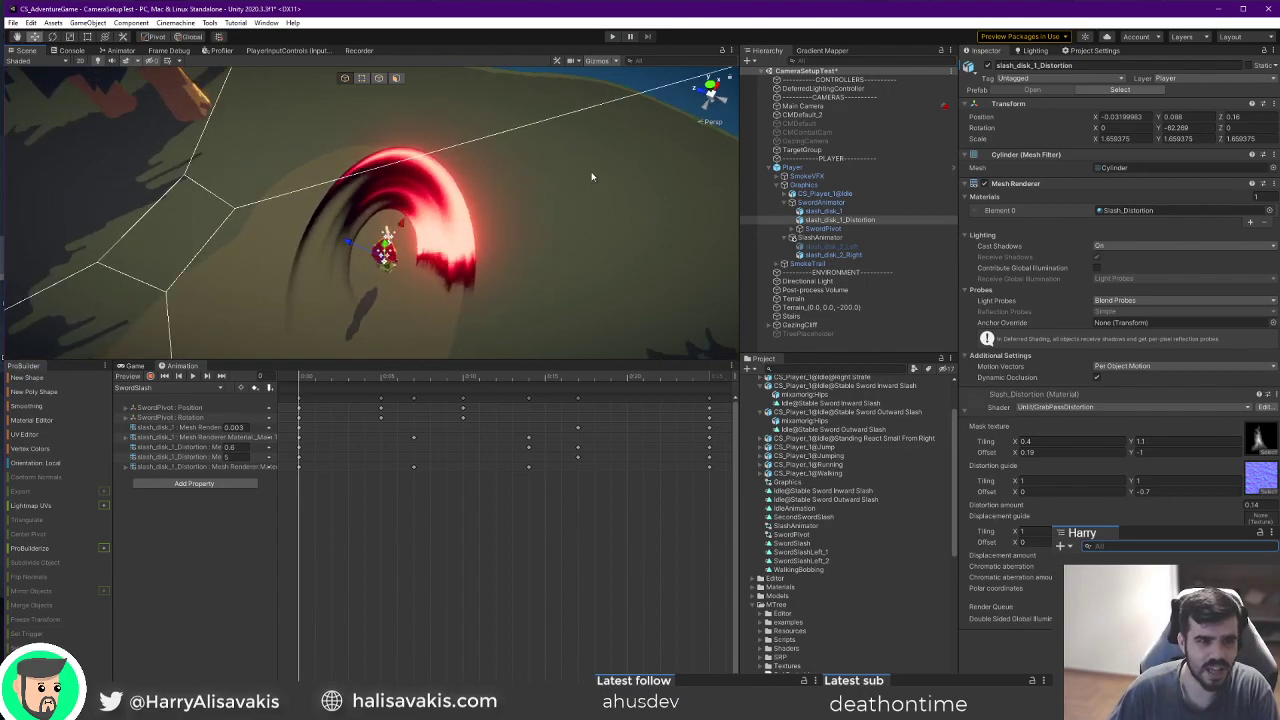
right_click_drag(530, 176, 484, 164)
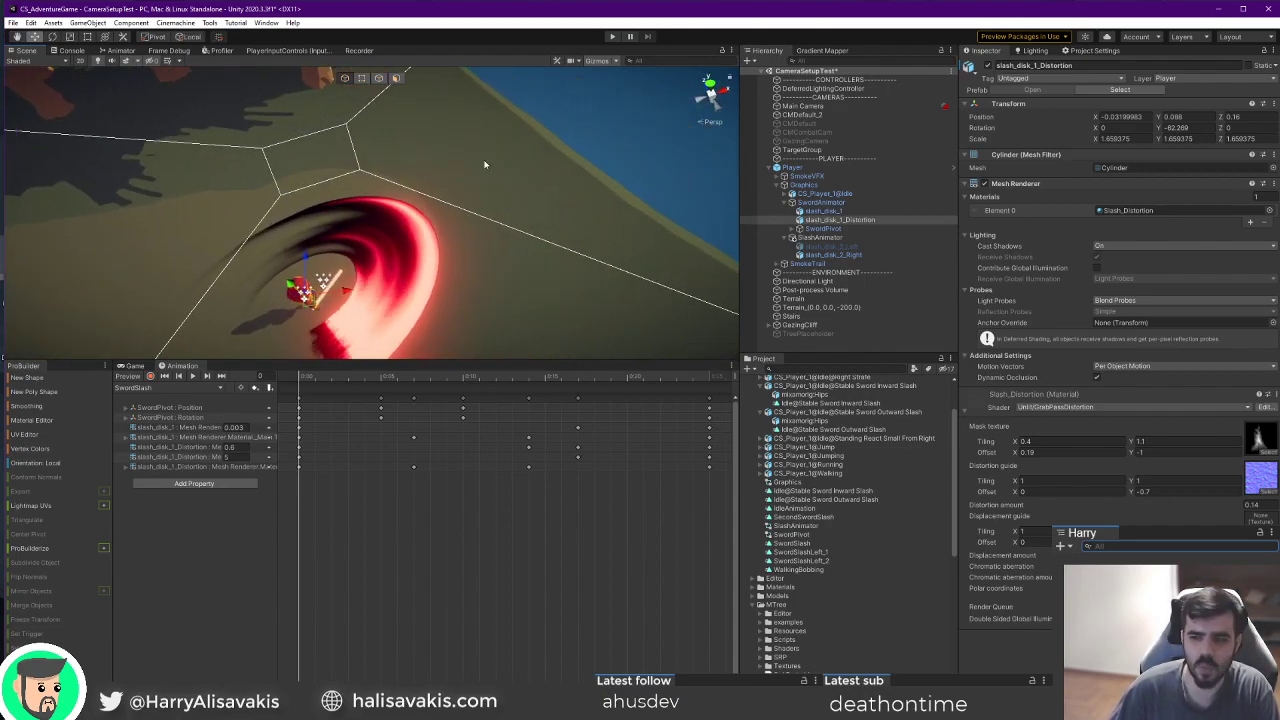
right_click_drag(571, 268, 511, 274)
right_click_drag(215, 231, 360, 224)
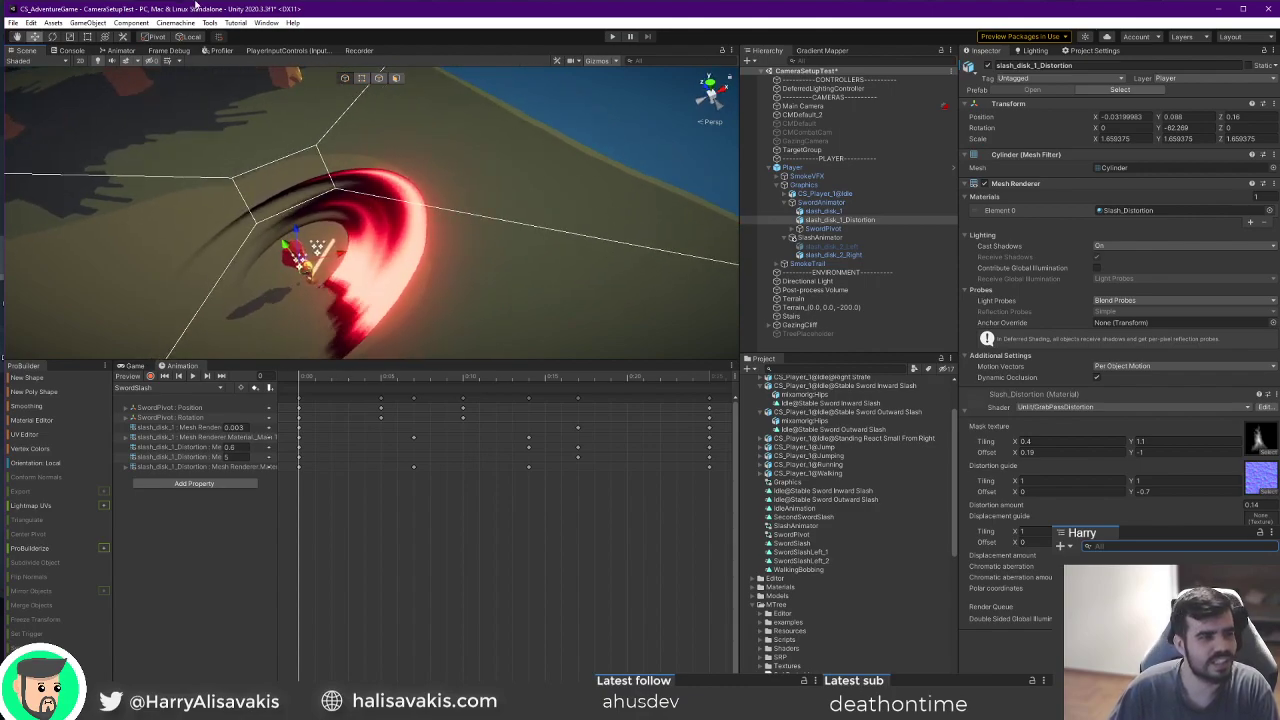
Inspect the right slash arc up close from behind and above, and scrub the start of the SwordSlash clip.
left_click(366, 11)
left_click_drag(270, 205, 468, 236, "alt")
scroll(457, 188, "up", 5)
left_click_drag(457, 186, 511, 226, "alt")
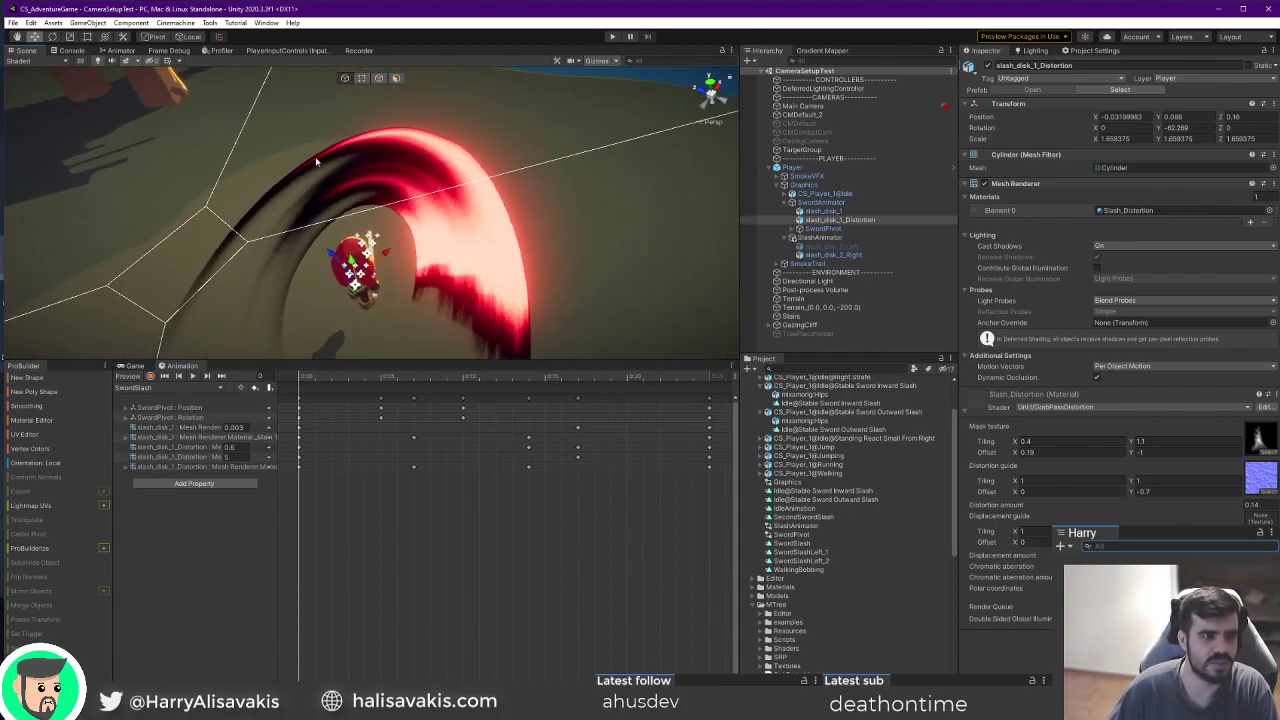
left_click_drag(278, 180, 386, 194, "alt")
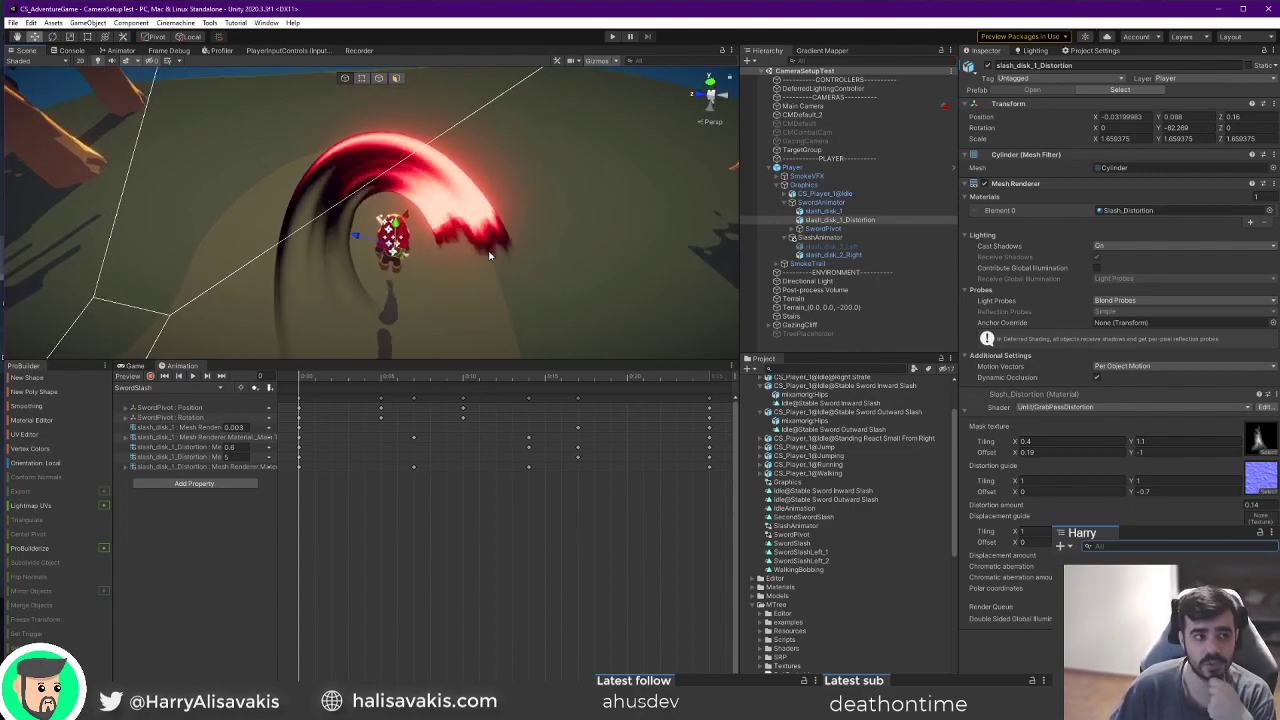
left_click_drag(524, 270, 350, 230, "alt")
left_click_drag(305, 379, 195, 402)
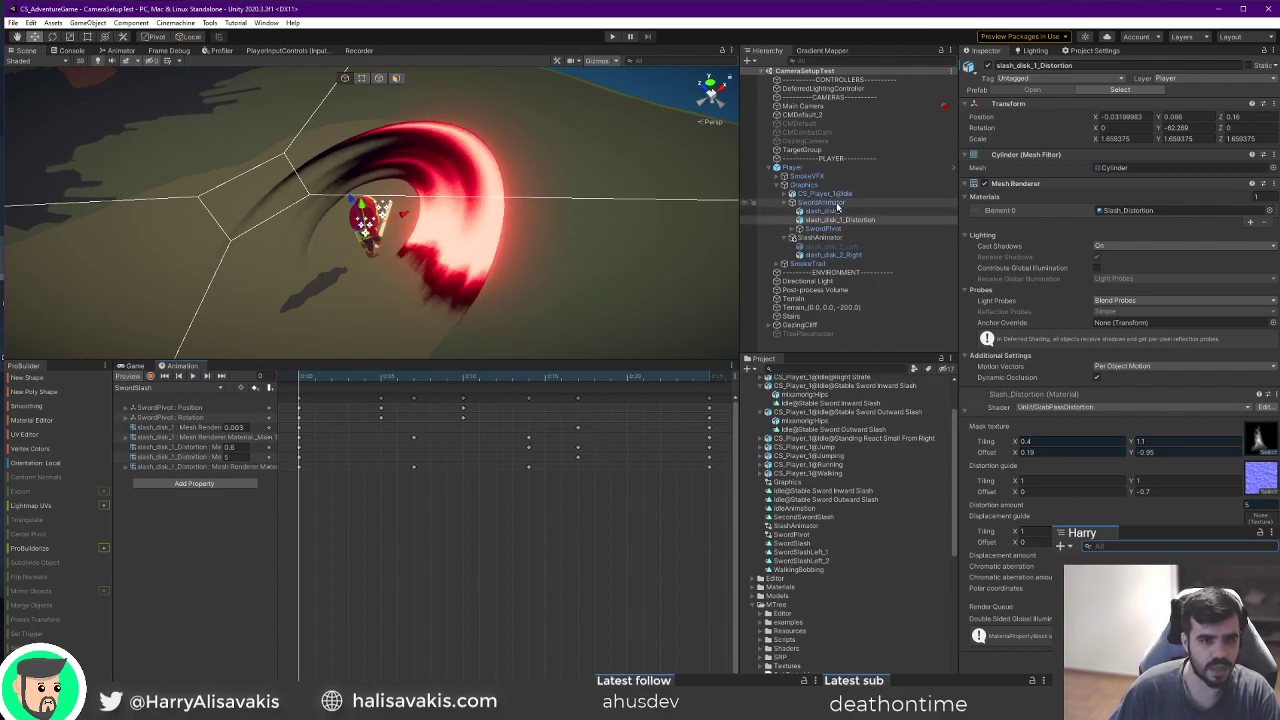
Retarget the SwordSlashLeft_2 clip's active-state and mesh renderer tracks from slash_disk_2_Left to slash_disk_2_Right.
left_click(820, 237)
right_click_drag(421, 228, 474, 188)
left_click(216, 387)
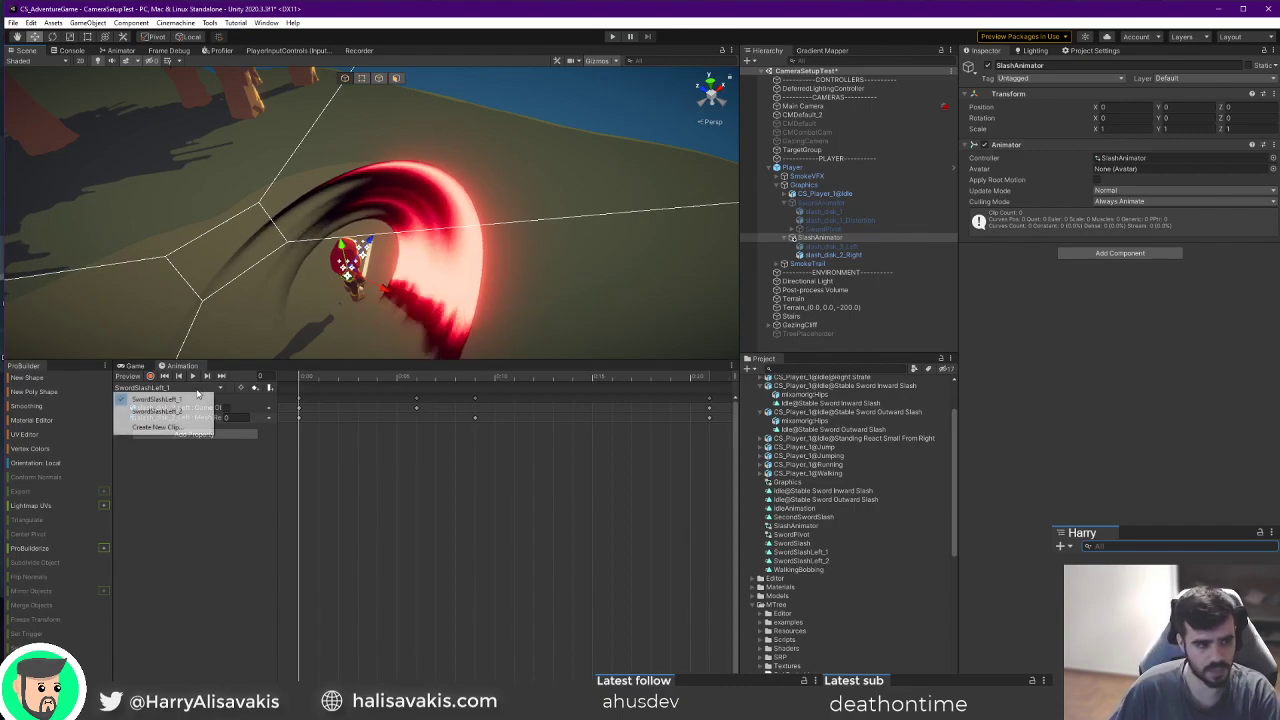
left_click(187, 413)
left_click(848, 256)
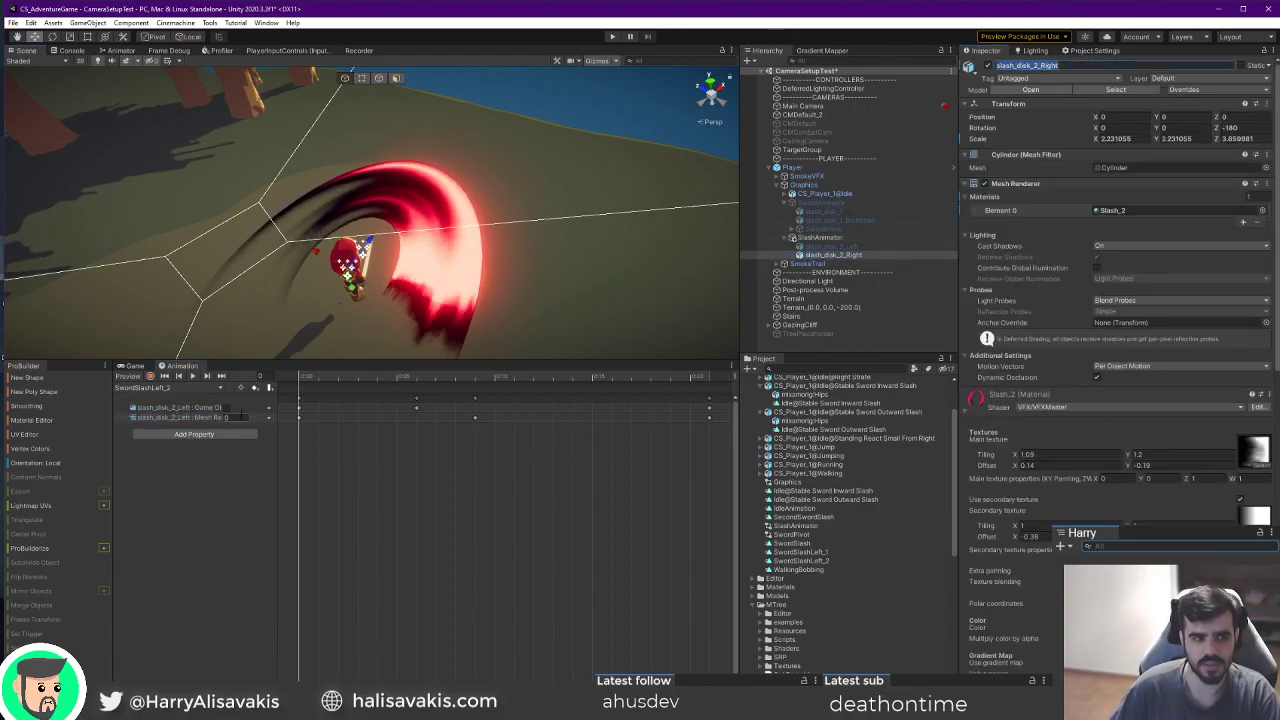
left_click(180, 408)
double_click(180, 408)
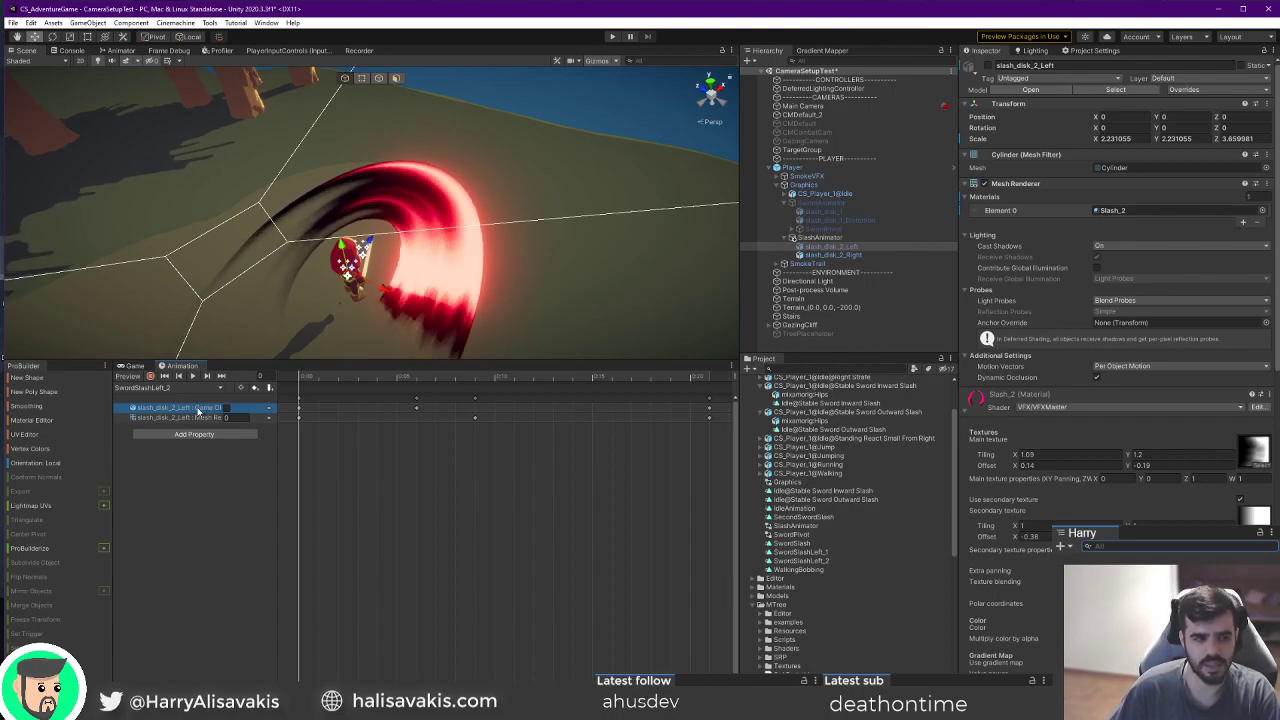
key("Return")
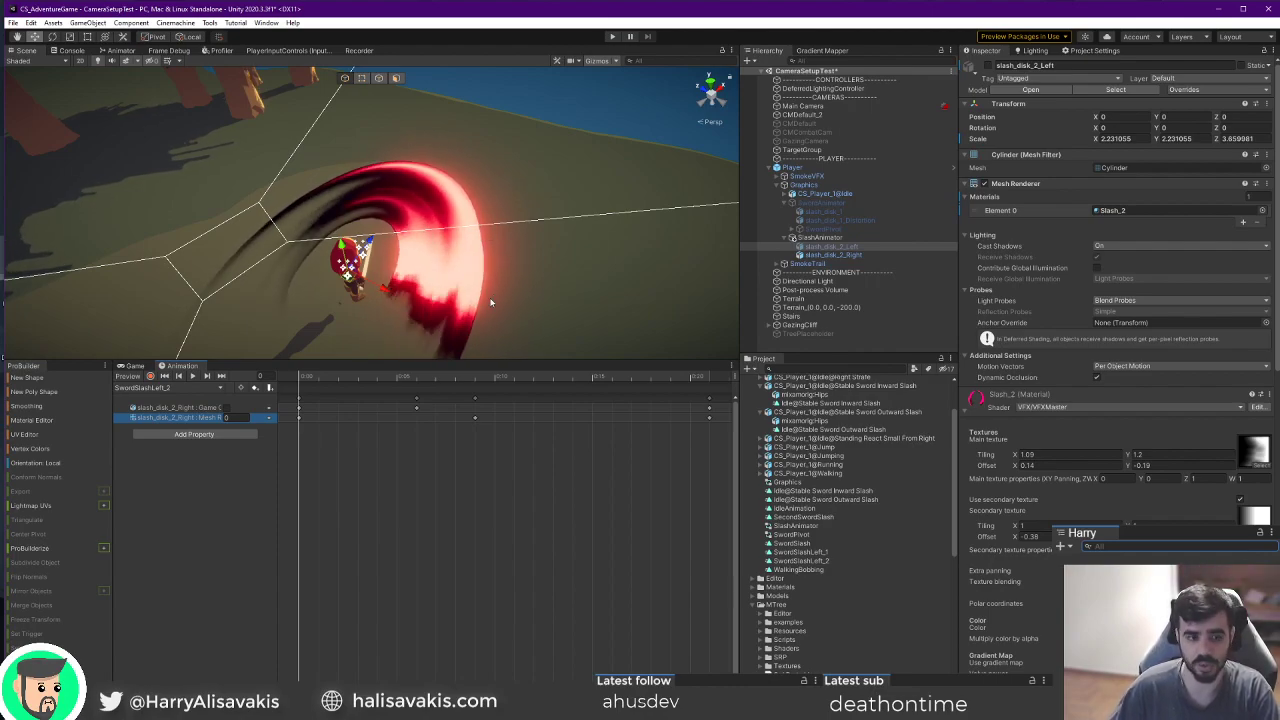
Examine the right slash arc around the player from several sides and preview the start of the SwordSlashLeft_2 clip.
left_click_drag(453, 281, 555, 218, "alt")
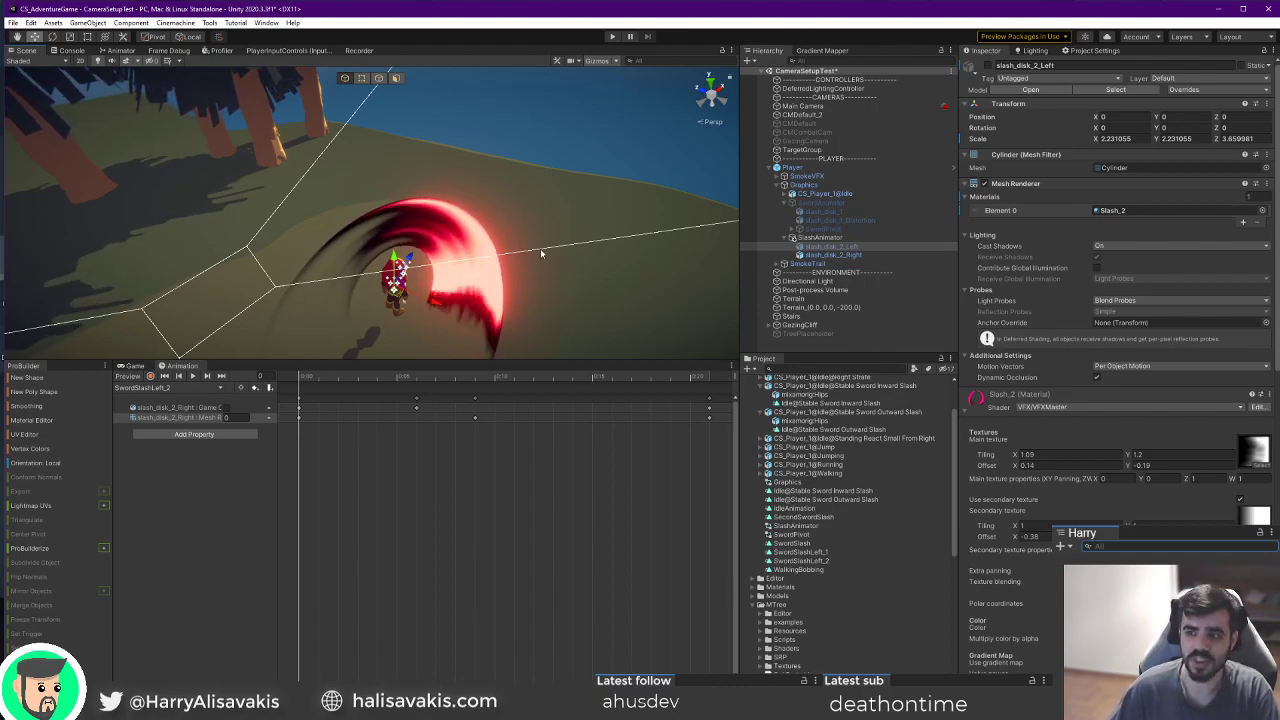
left_click_drag(571, 223, 403, 214, "alt")
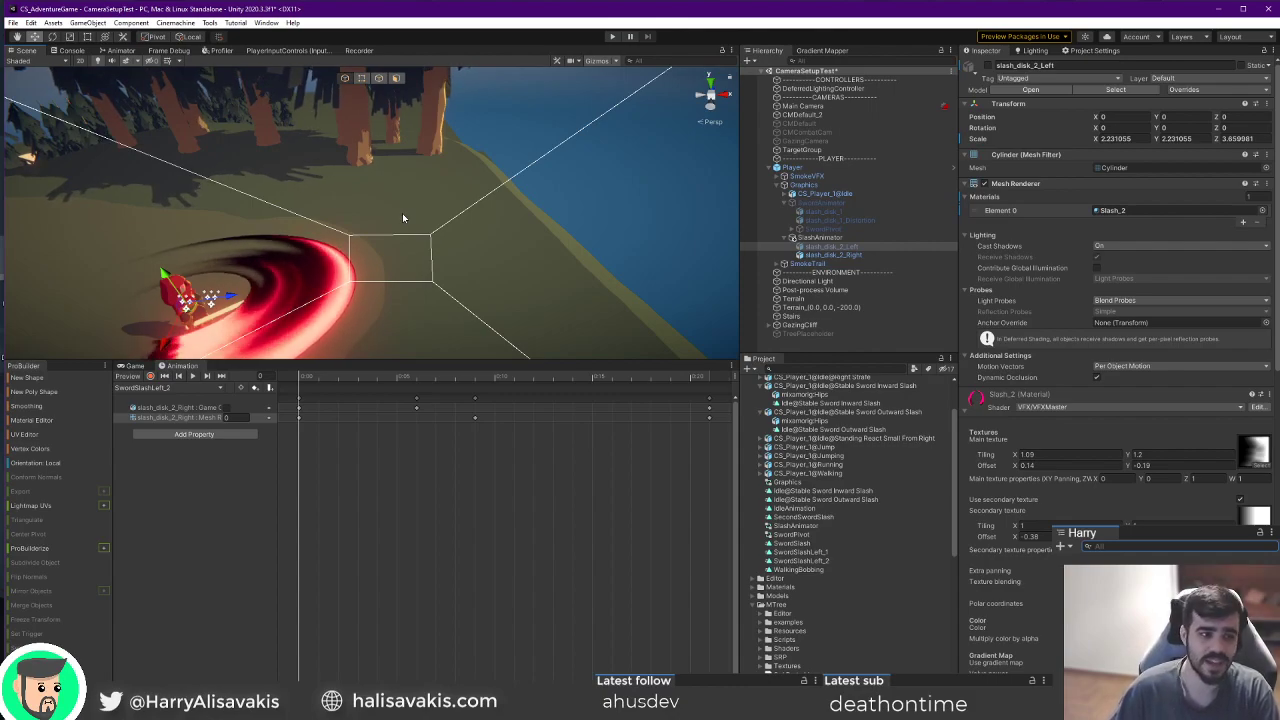
left_click_drag(403, 217, 515, 172, "alt")
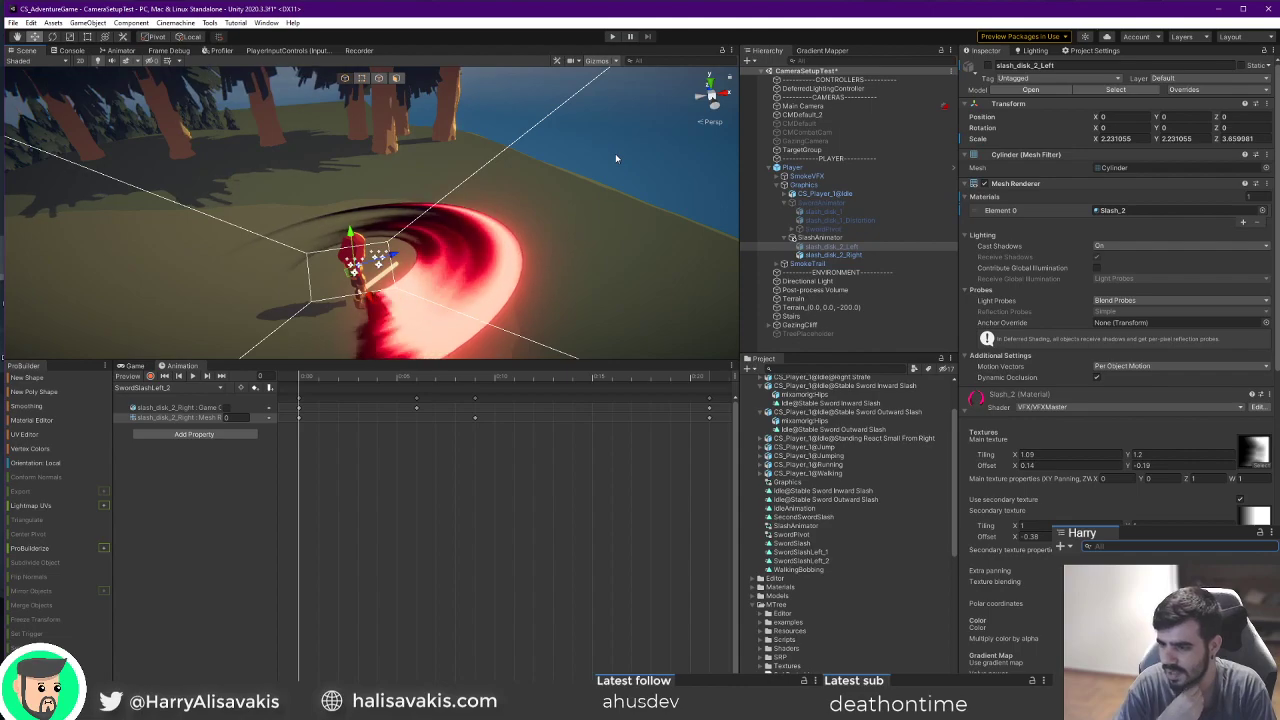
right_click_drag(556, 157, 594, 152)
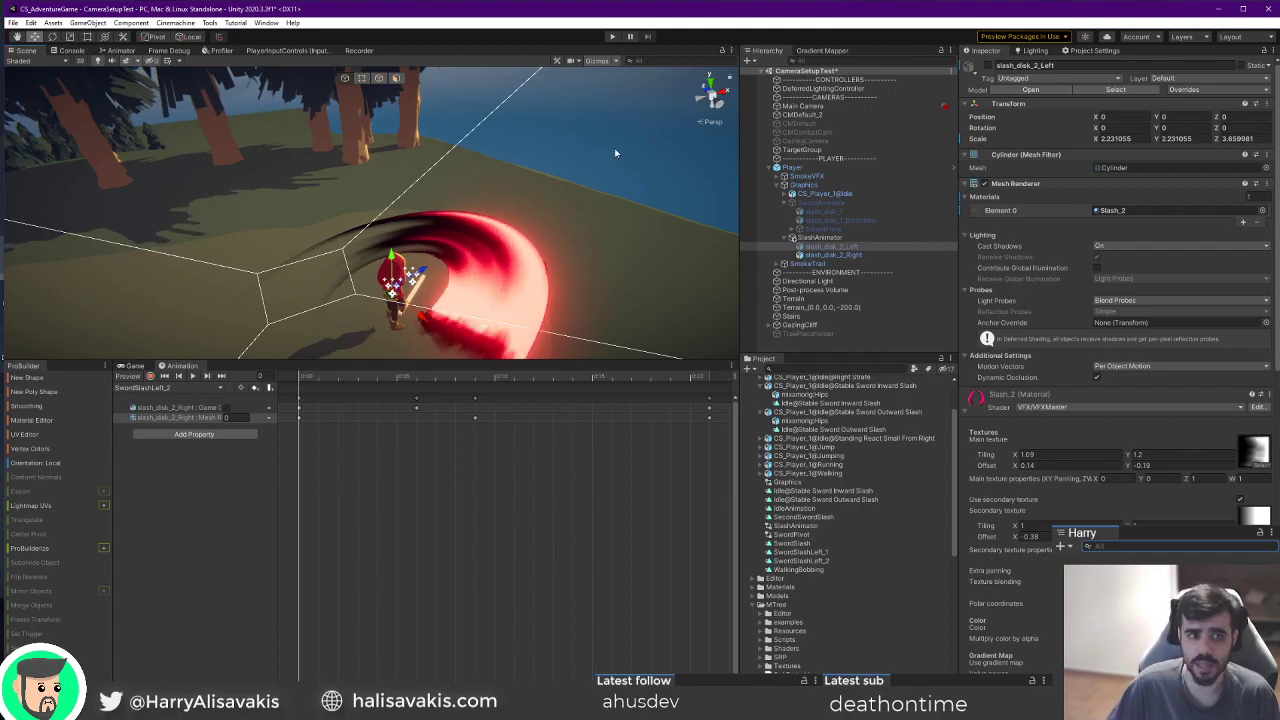
right_click_drag(614, 155, 380, 345)
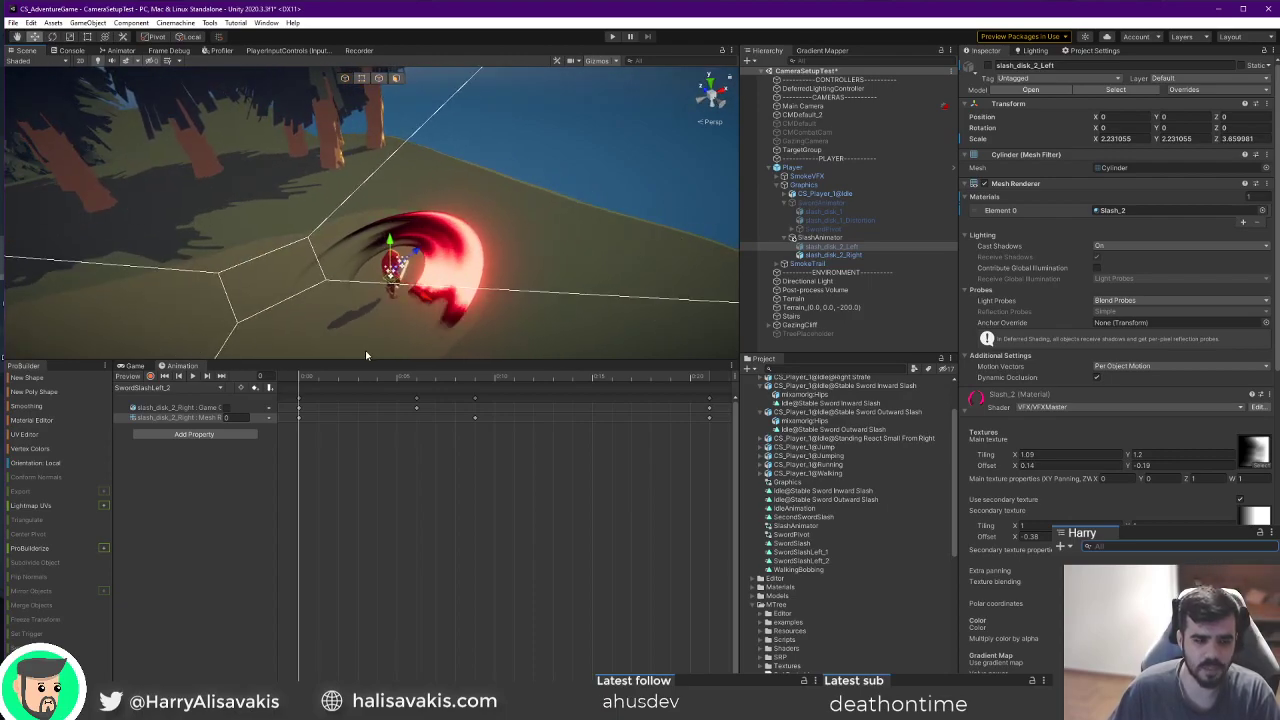
right_click_drag(385, 235, 393, 261)
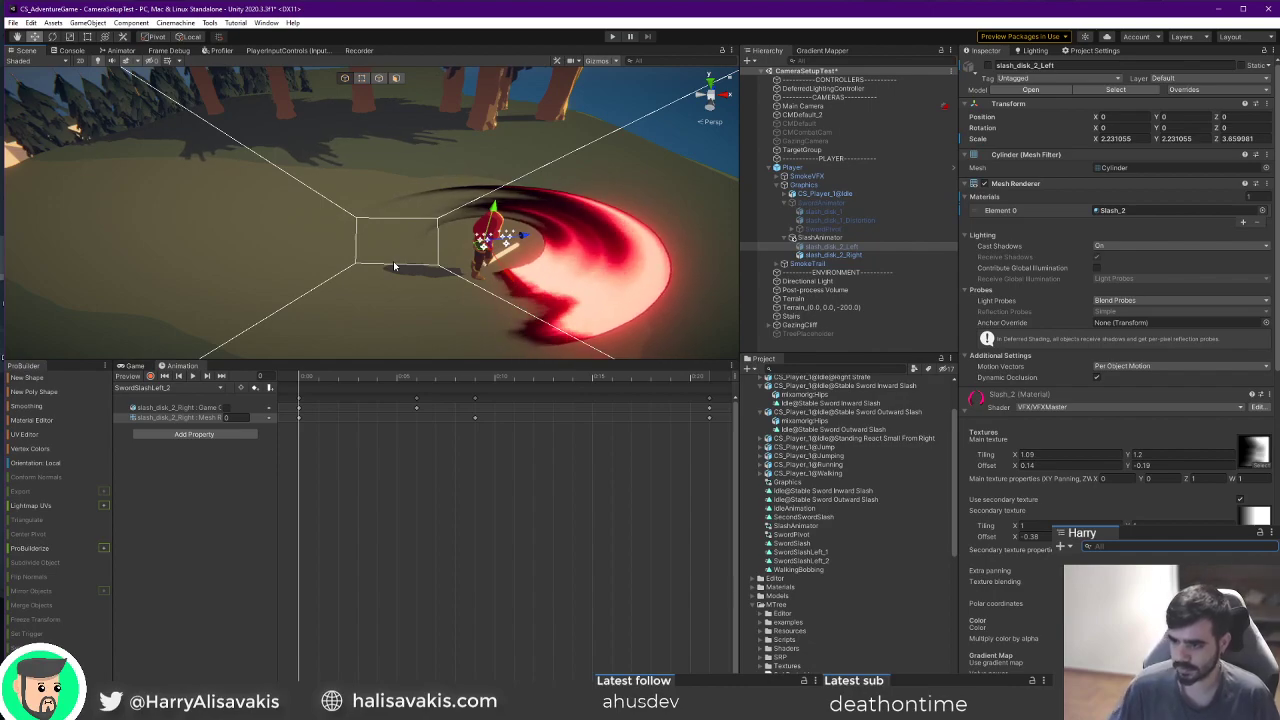
left_click_drag(337, 251, 563, 305, "alt")
left_click_drag(318, 378, 221, 369)
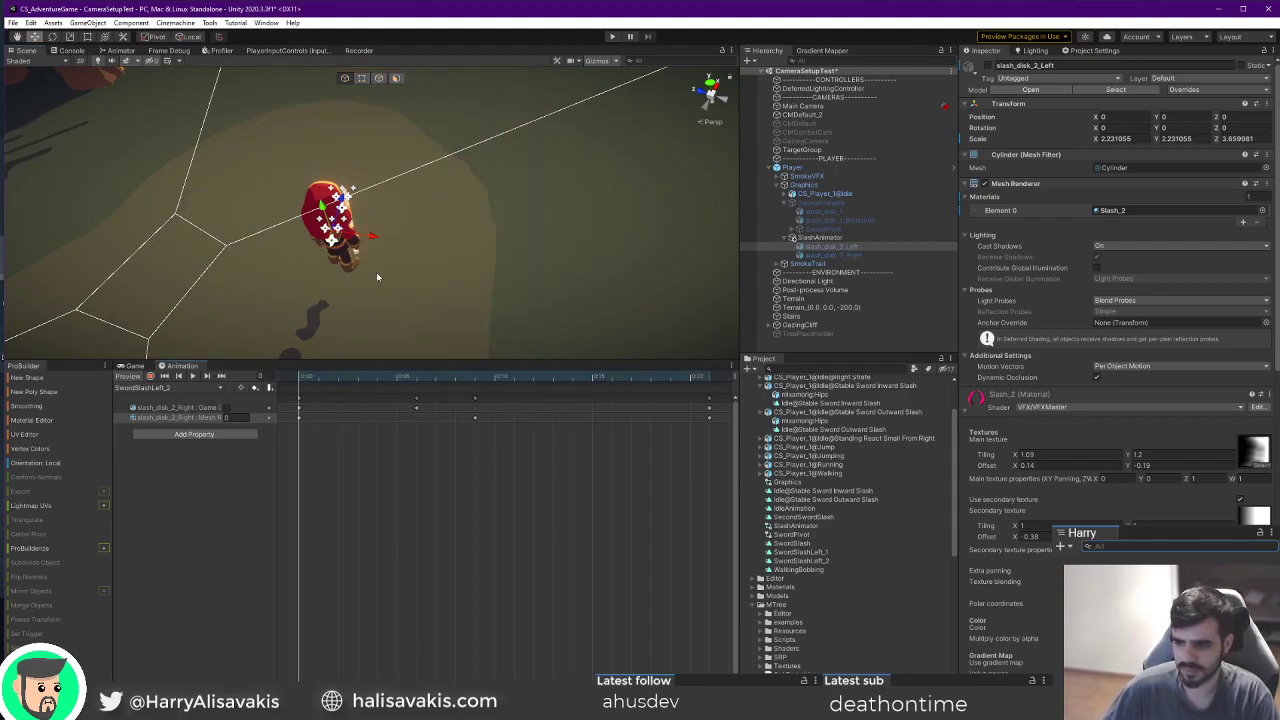
left_click_drag(382, 267, 195, 165, "alt")
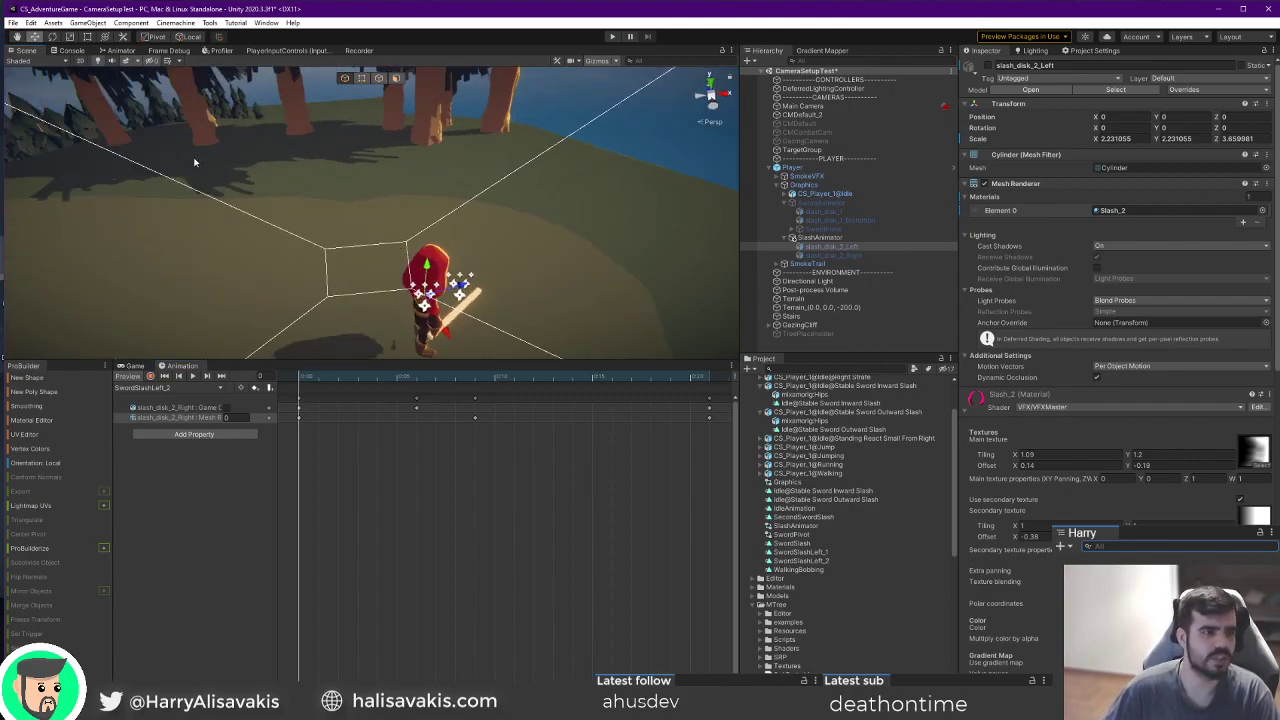
Place the SwordSlashLeft_1 and SwordSlashLeft_2 animator states side by side and add a transition from the first to the second.
left_click(136, 52)
left_click(516, 188)
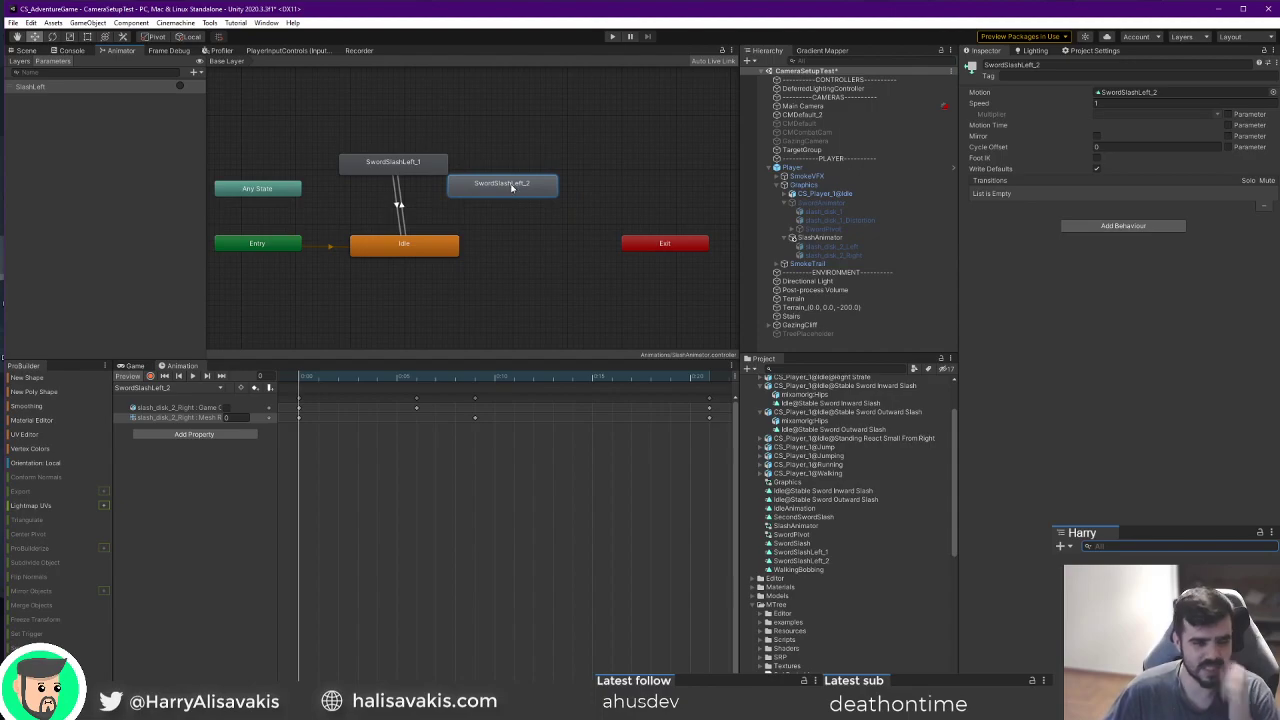
left_click_drag(535, 196, 505, 165)
left_click(385, 175)
left_click(385, 175)
right_click(396, 170)
left_click(408, 163)
left_click_drag(408, 163, 393, 162)
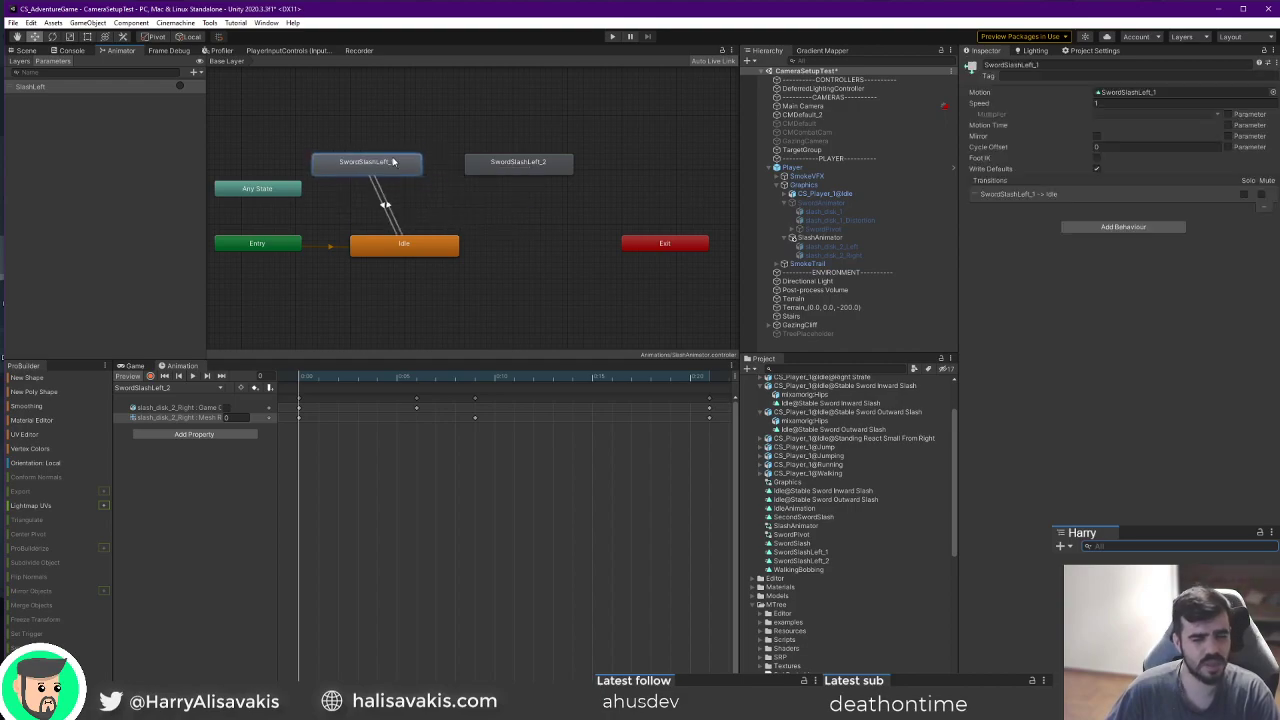
right_click(393, 162)
left_click(418, 174)
left_click(500, 164)
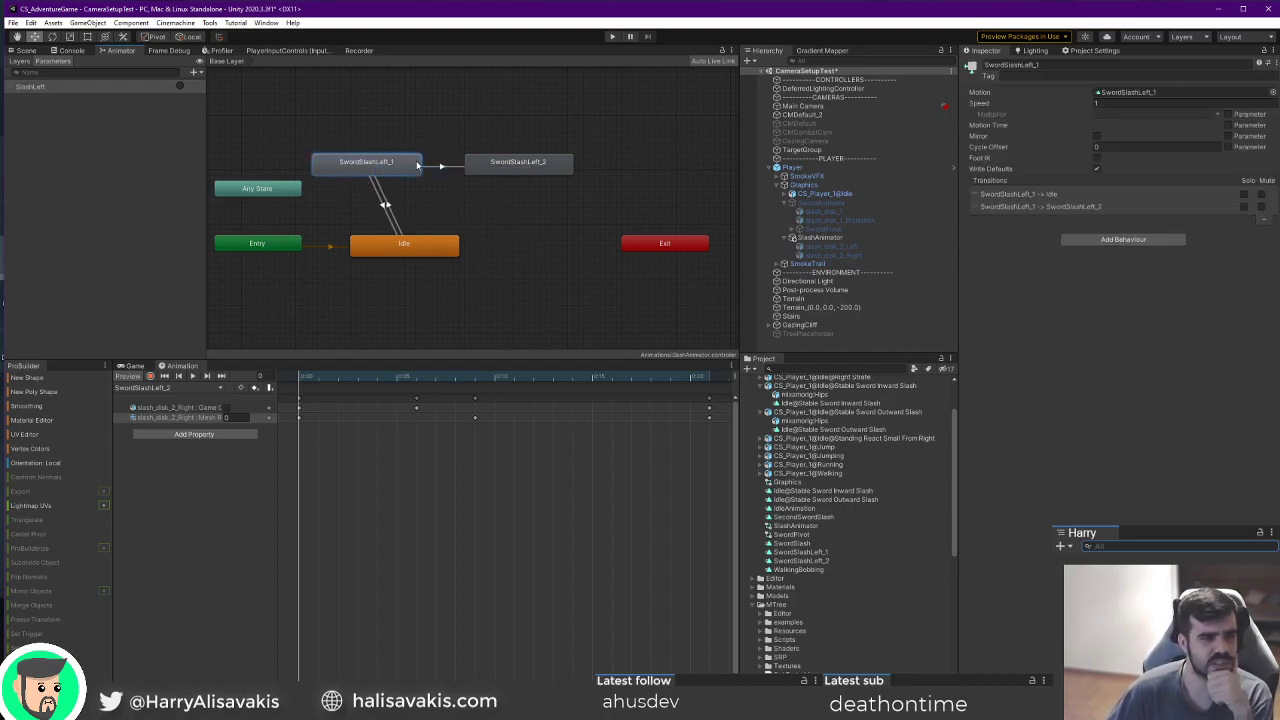
left_click(443, 168)
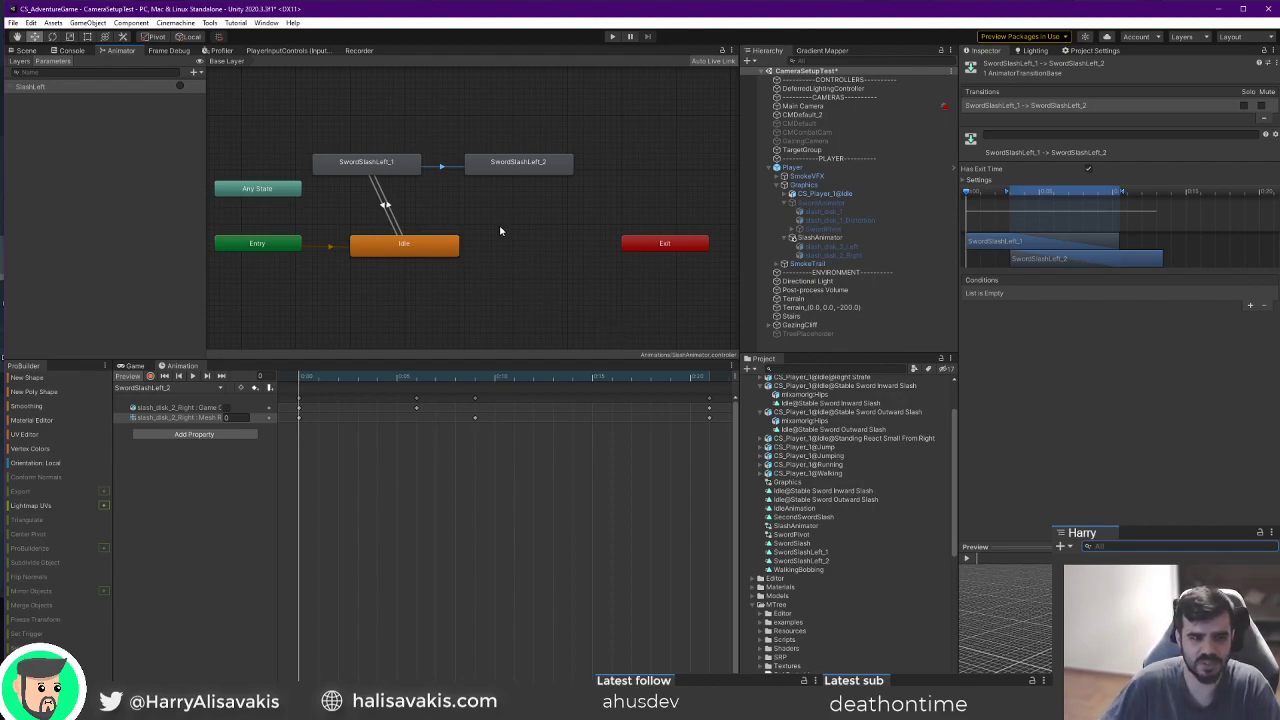
Rearrange the state graph with Entry moved outward and Idle placed below and between the two slash states.
left_click_drag(408, 240, 371, 237)
left_click_drag(285, 243, 256, 243)
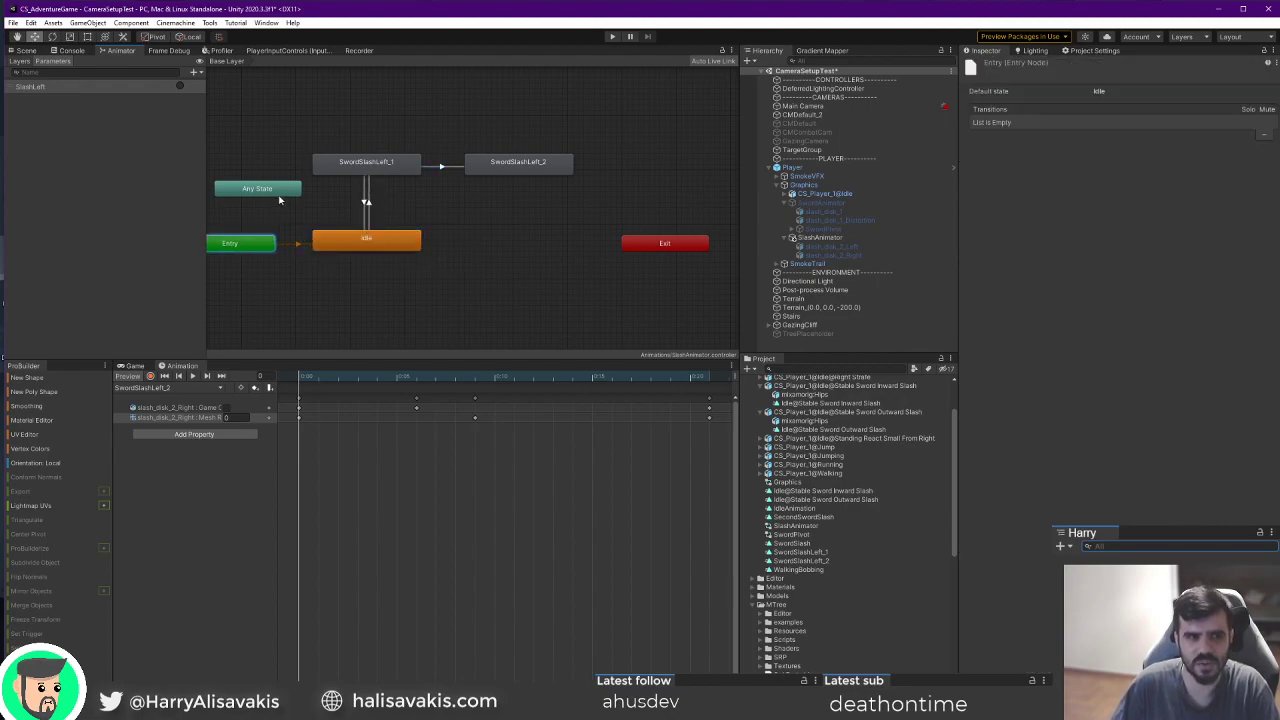
middle_click_drag(361, 293, 380, 311)
left_click_drag(427, 265, 479, 270)
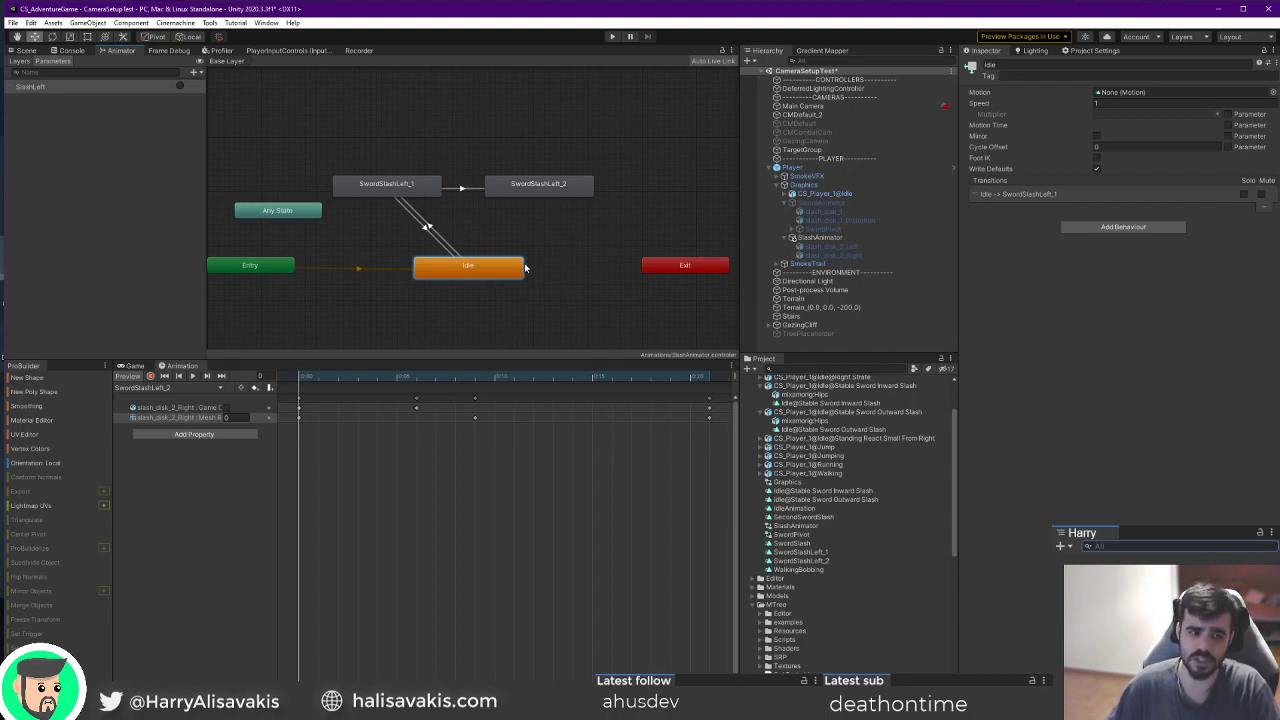
left_click_drag(491, 272, 465, 270)
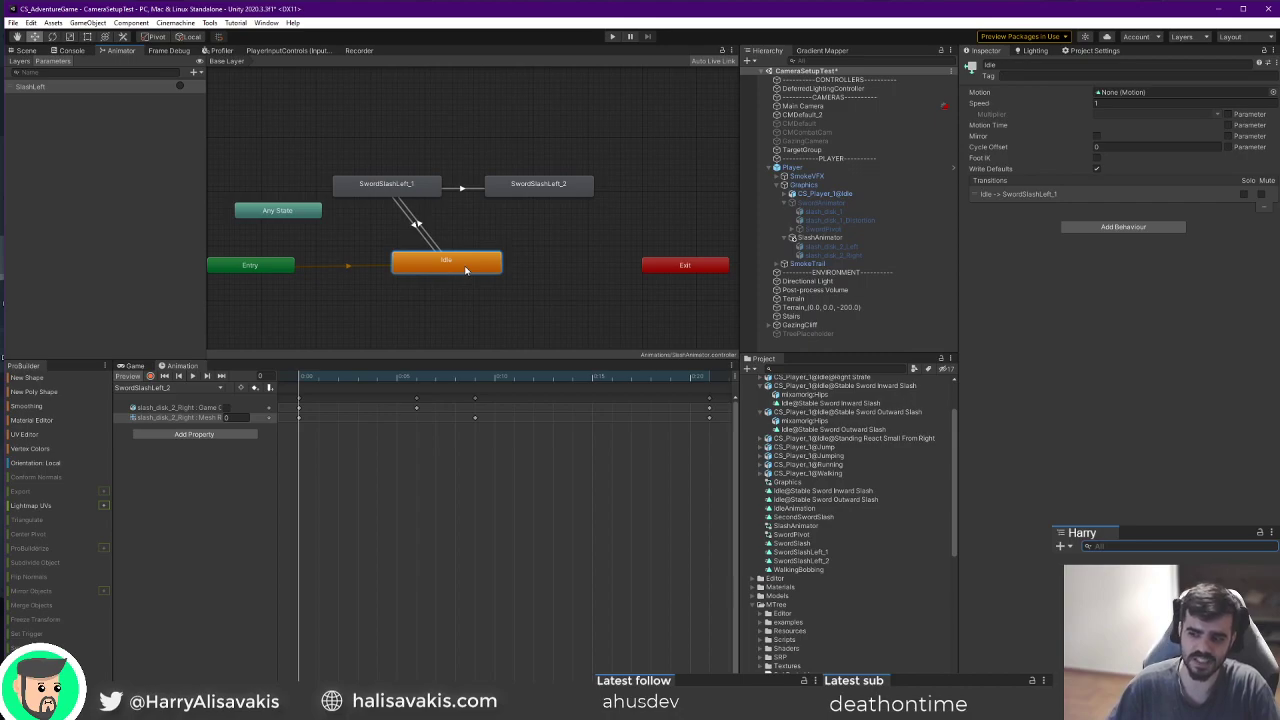
Add a transition from the SwordSlashLeft_2 state back to Idle.
left_click(527, 194)
right_click(527, 193)
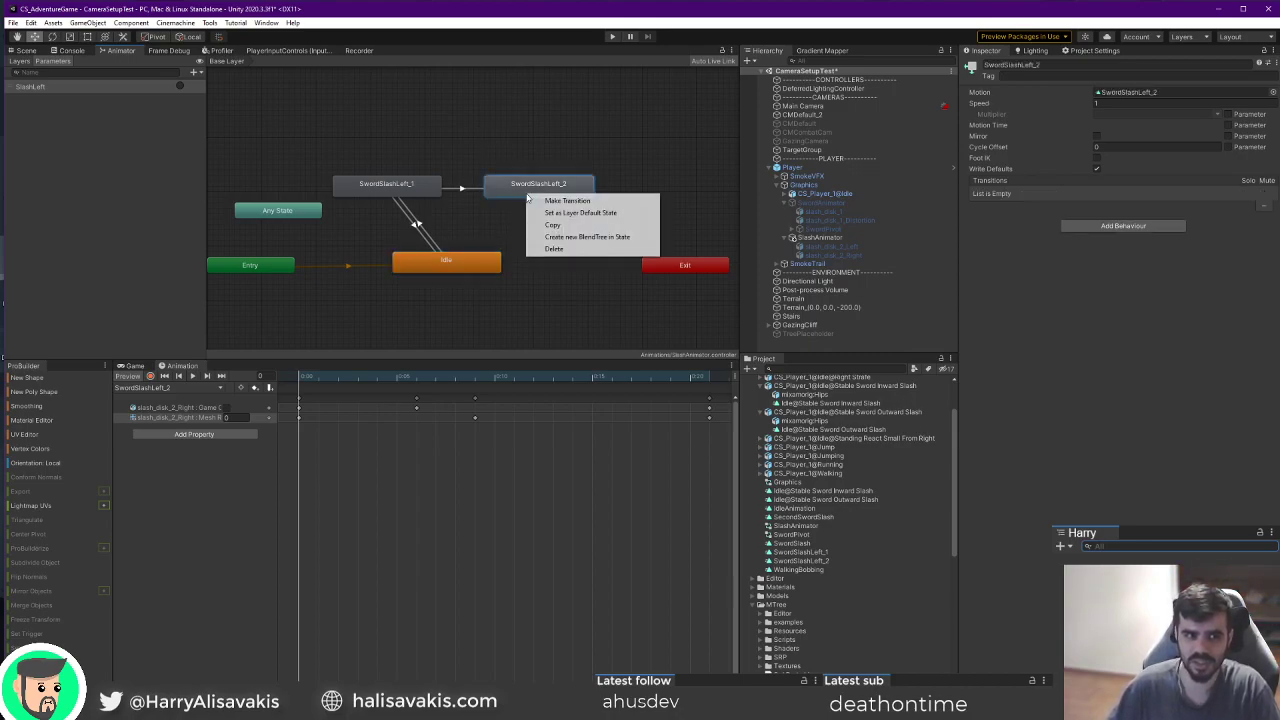
left_click(507, 224)
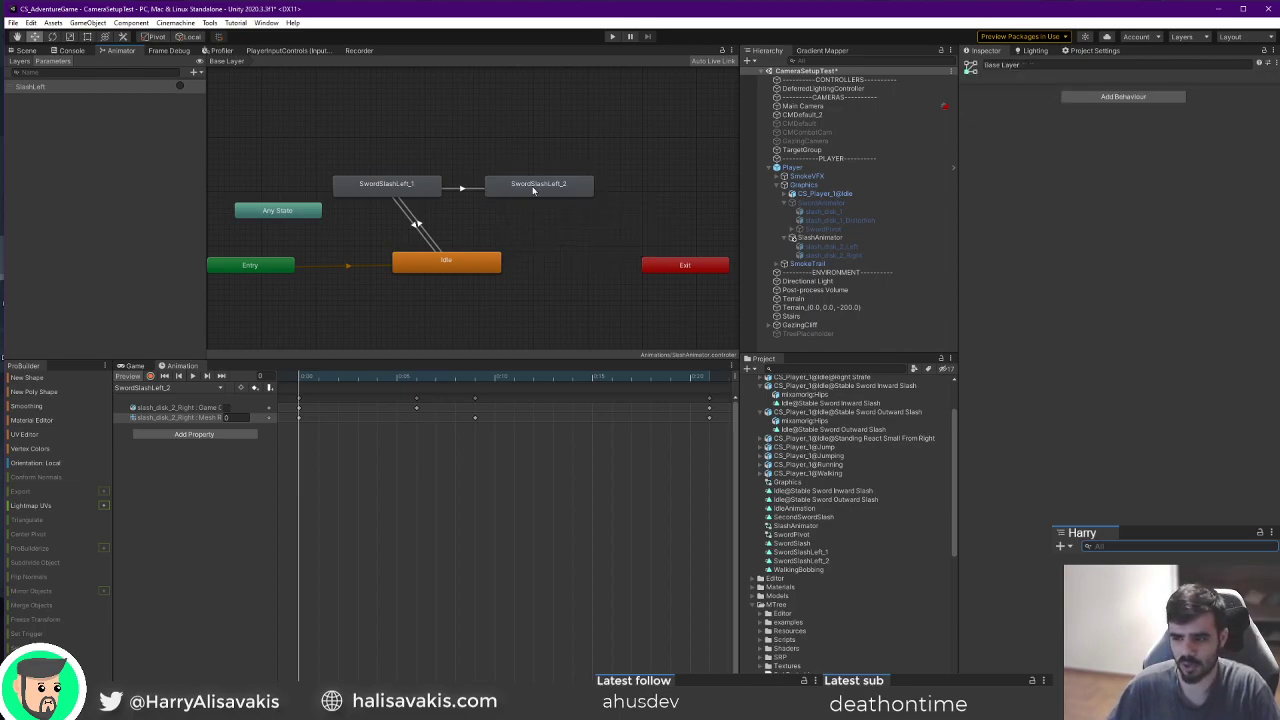
left_click(533, 191)
right_click(532, 186)
left_click(560, 198)
left_click(467, 268)
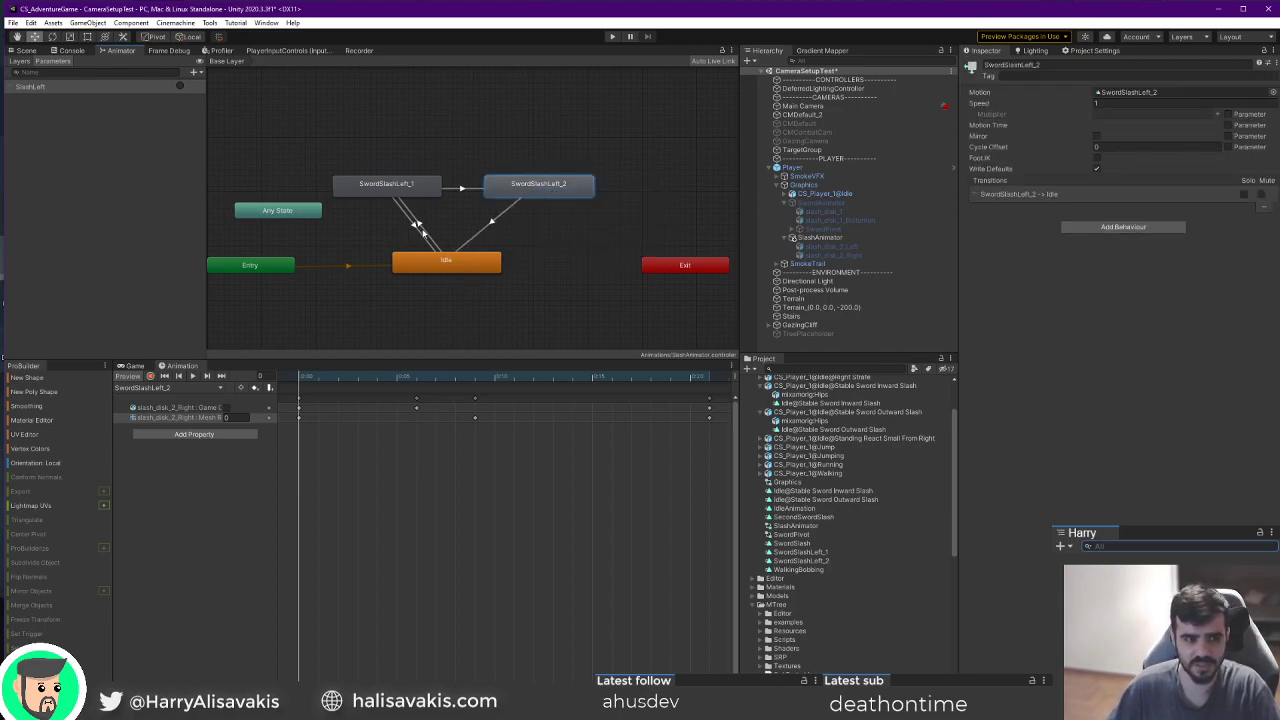
Review the exit time, blend and condition settings of the transitions between Idle, SwordSlashLeft_1 and SwordSlashLeft_2.
left_click(420, 230)
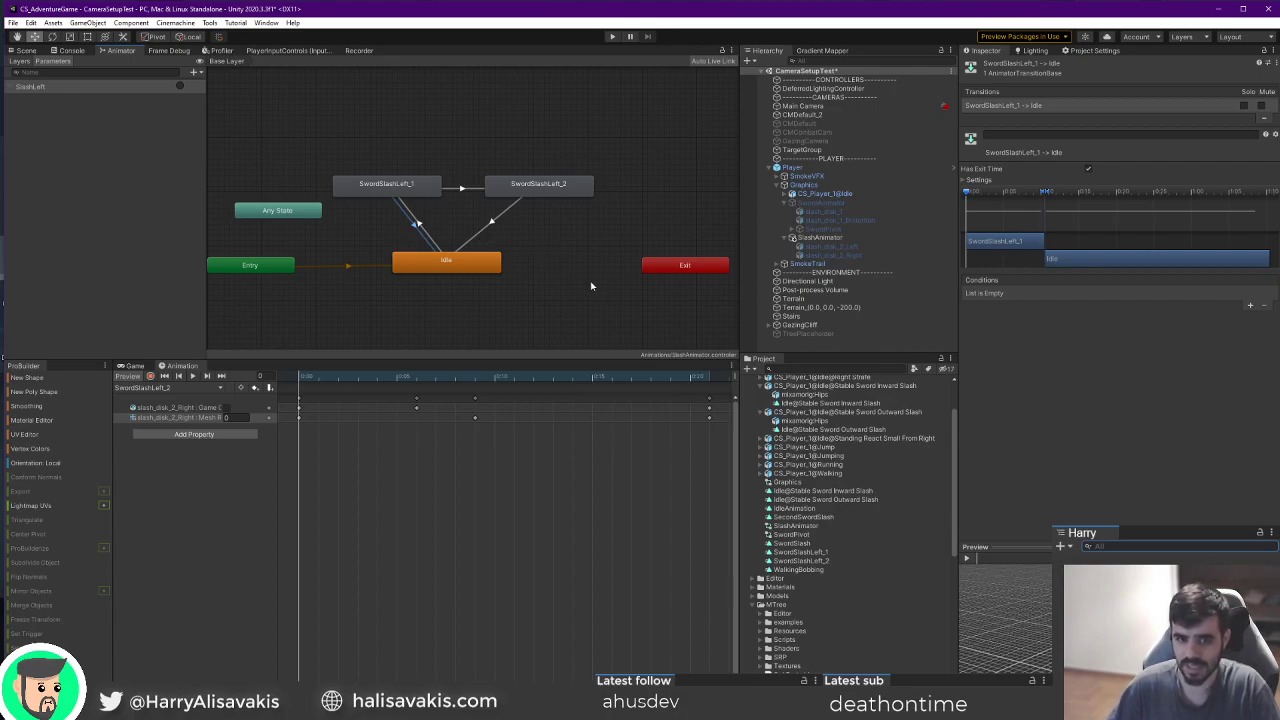
left_click(522, 243)
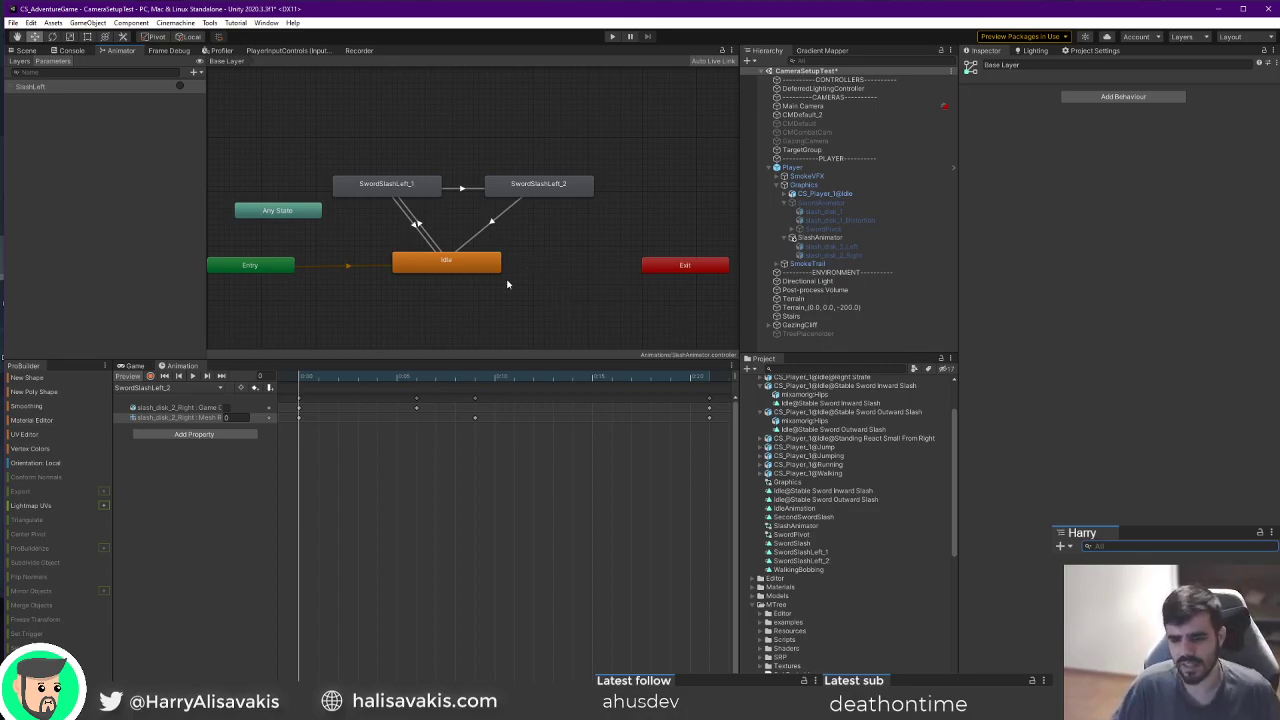
middle_click_drag(534, 265, 499, 260)
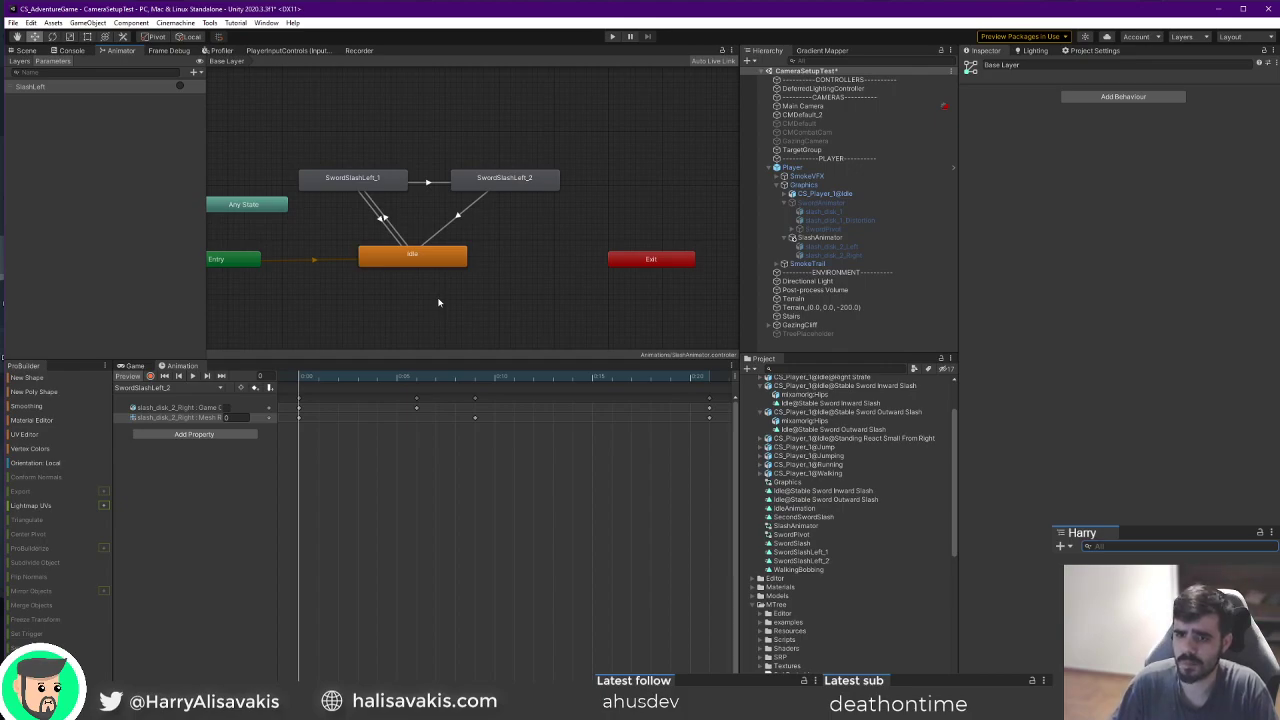
middle_click_drag(437, 292, 456, 288)
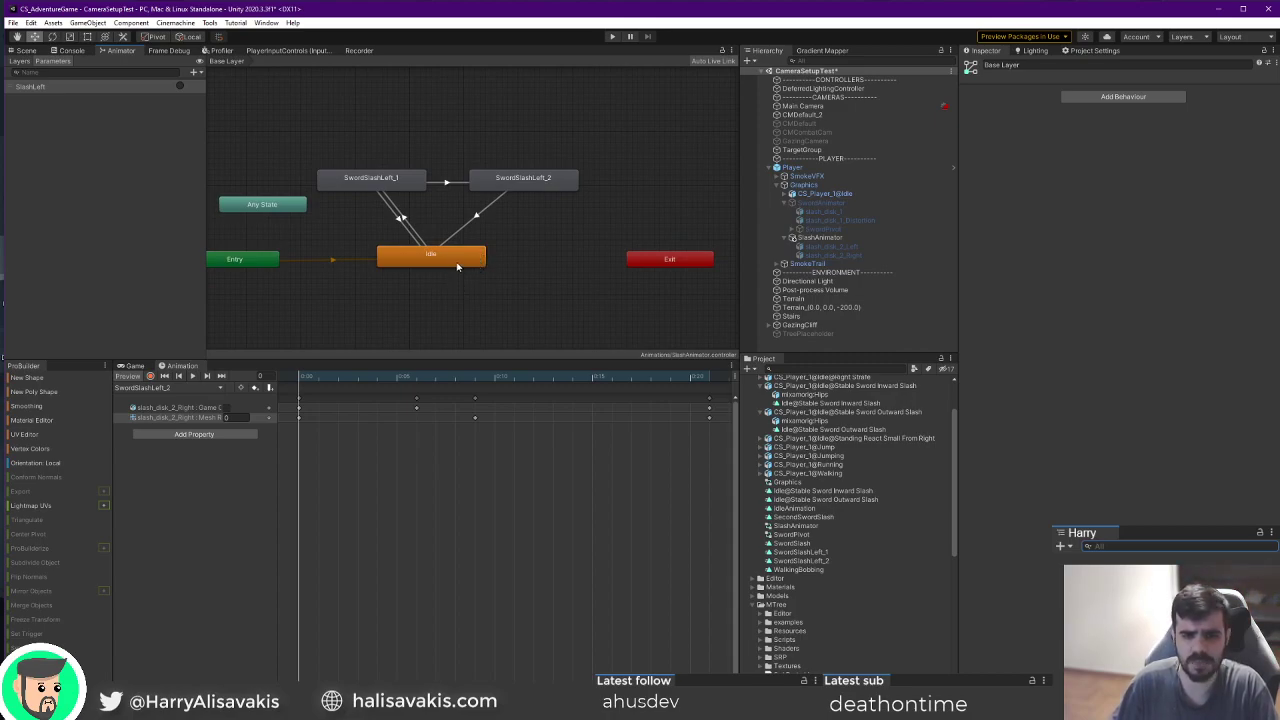
left_click(455, 184)
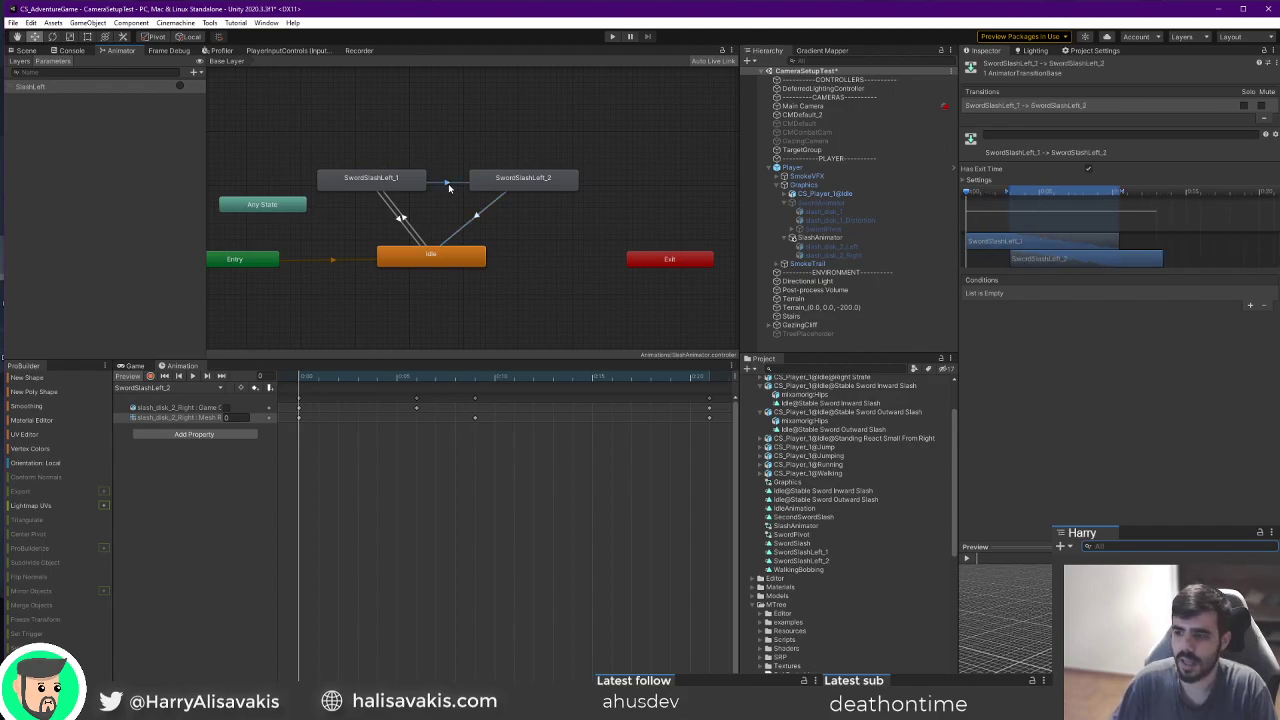
left_click(482, 208)
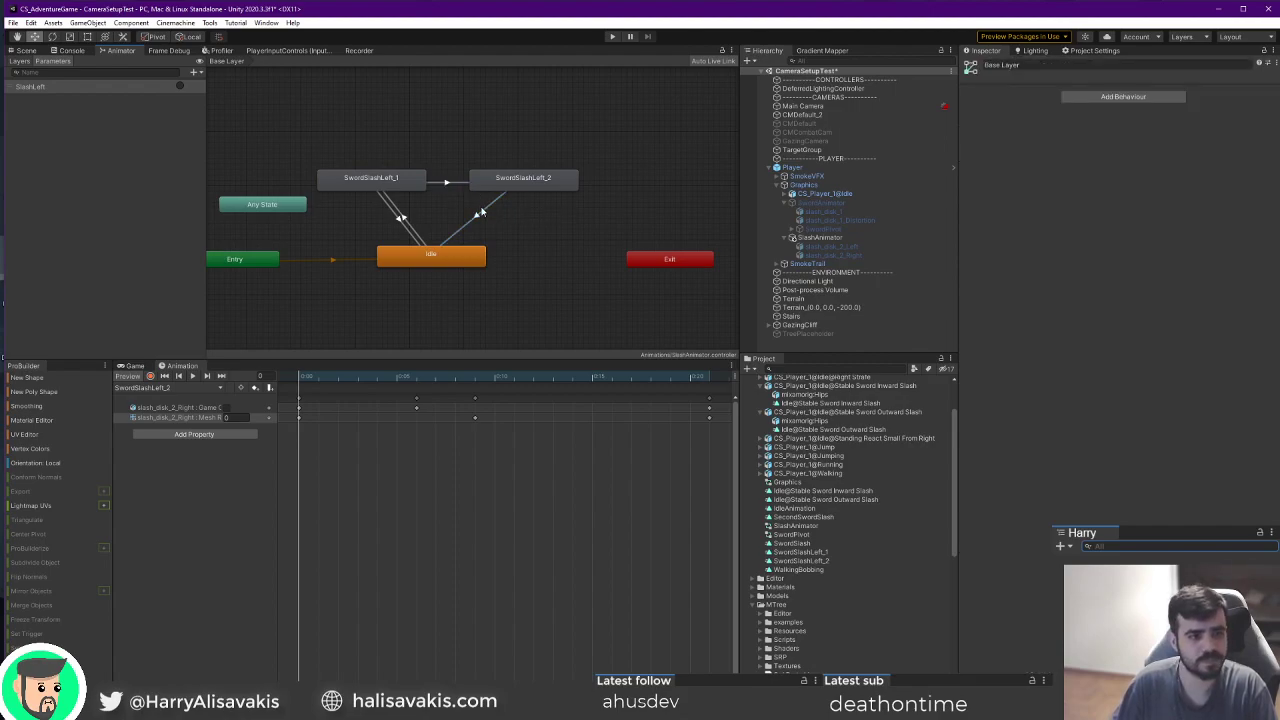
left_click(968, 558)
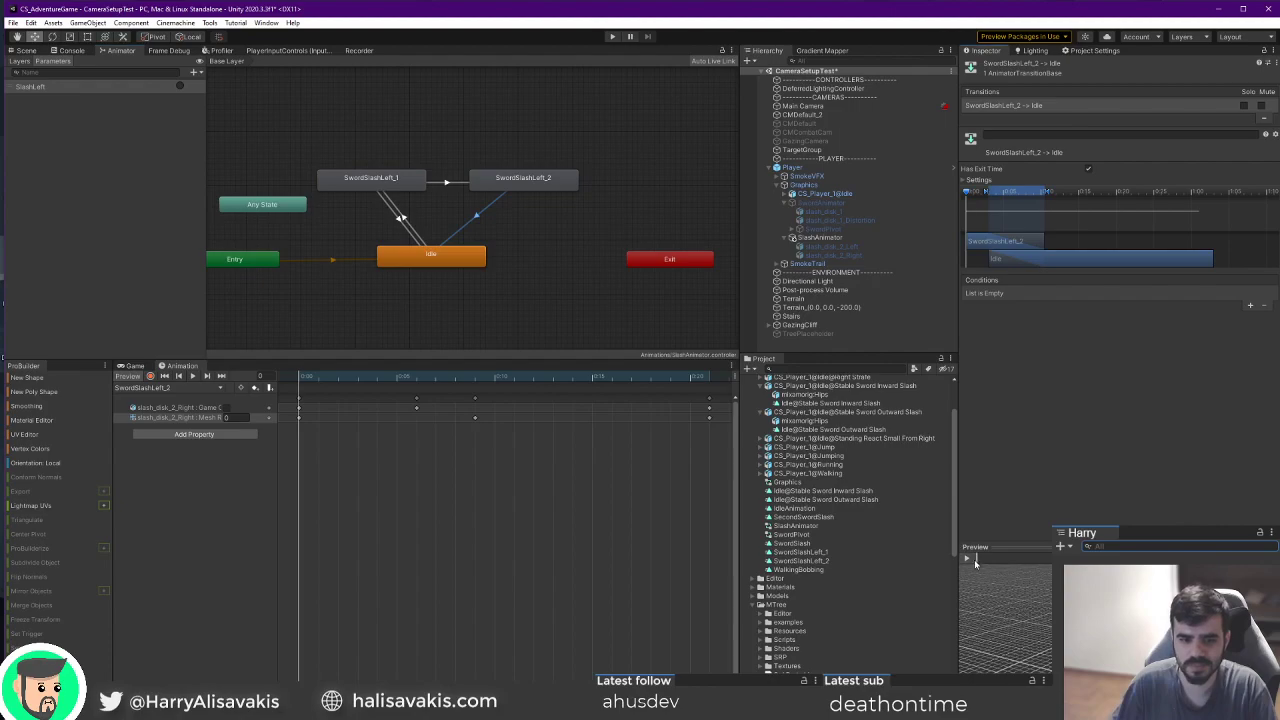
scroll(603, 234, "up", 2)
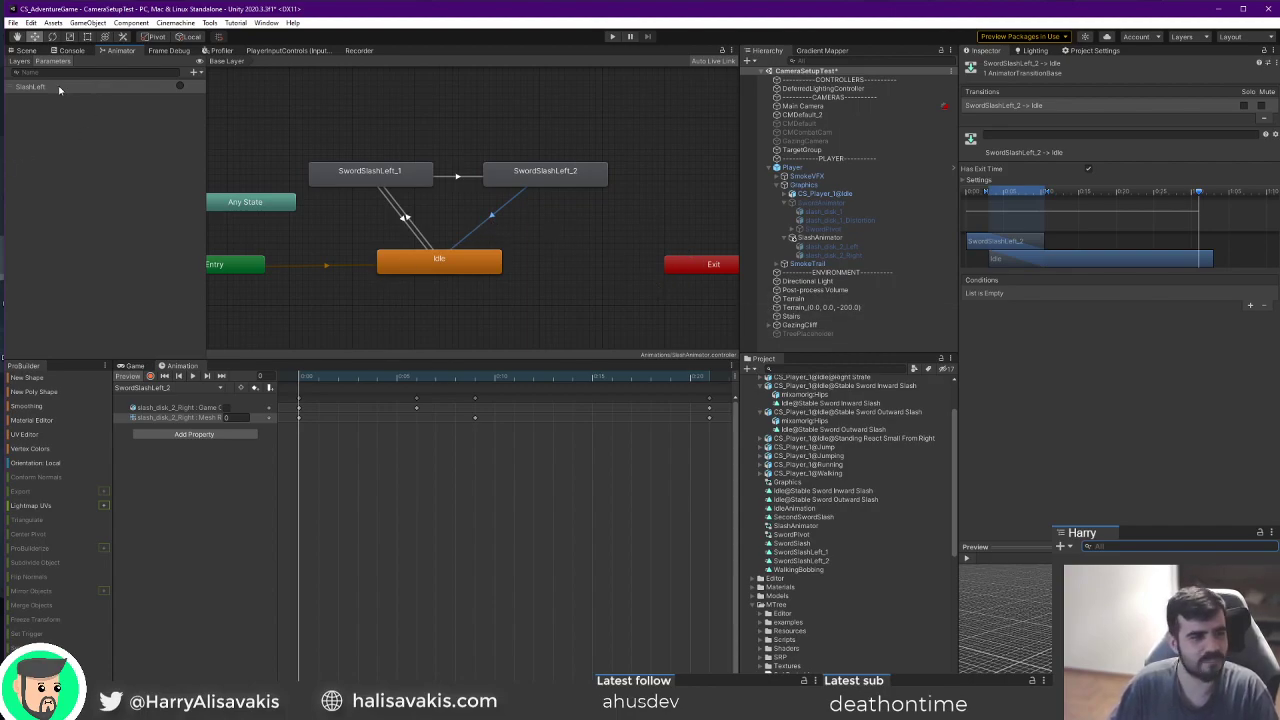
left_click(405, 224)
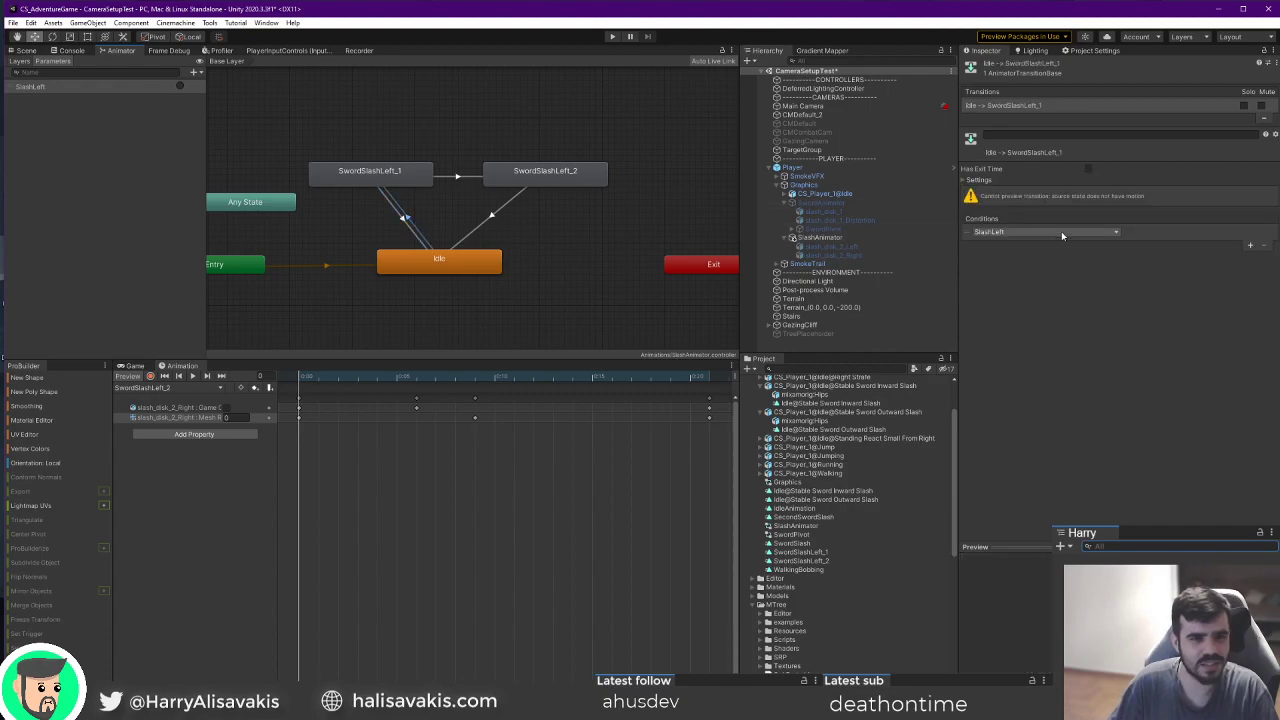
left_click(457, 176)
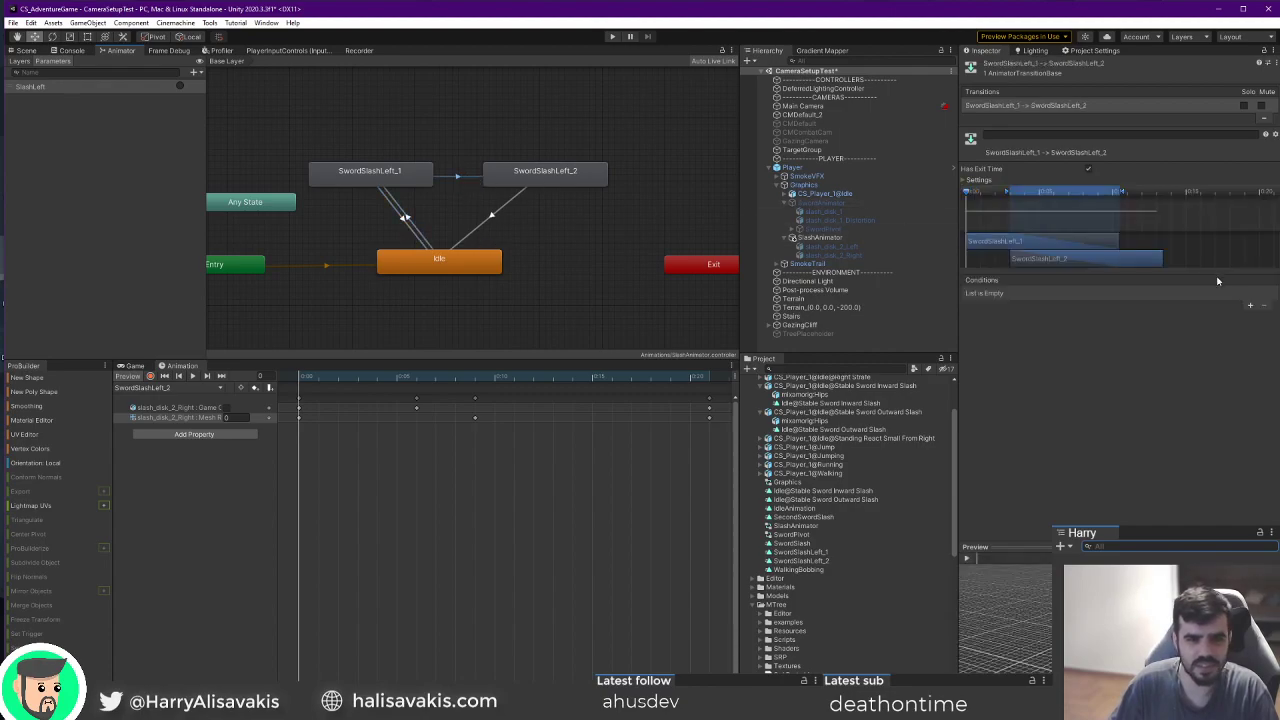
Add a trigger parameter named SlashRight to the animator controller and select the SwordSlashLeft_1 to Idle transition.
left_click(194, 72)
left_click(217, 121)
type("SlashRight")
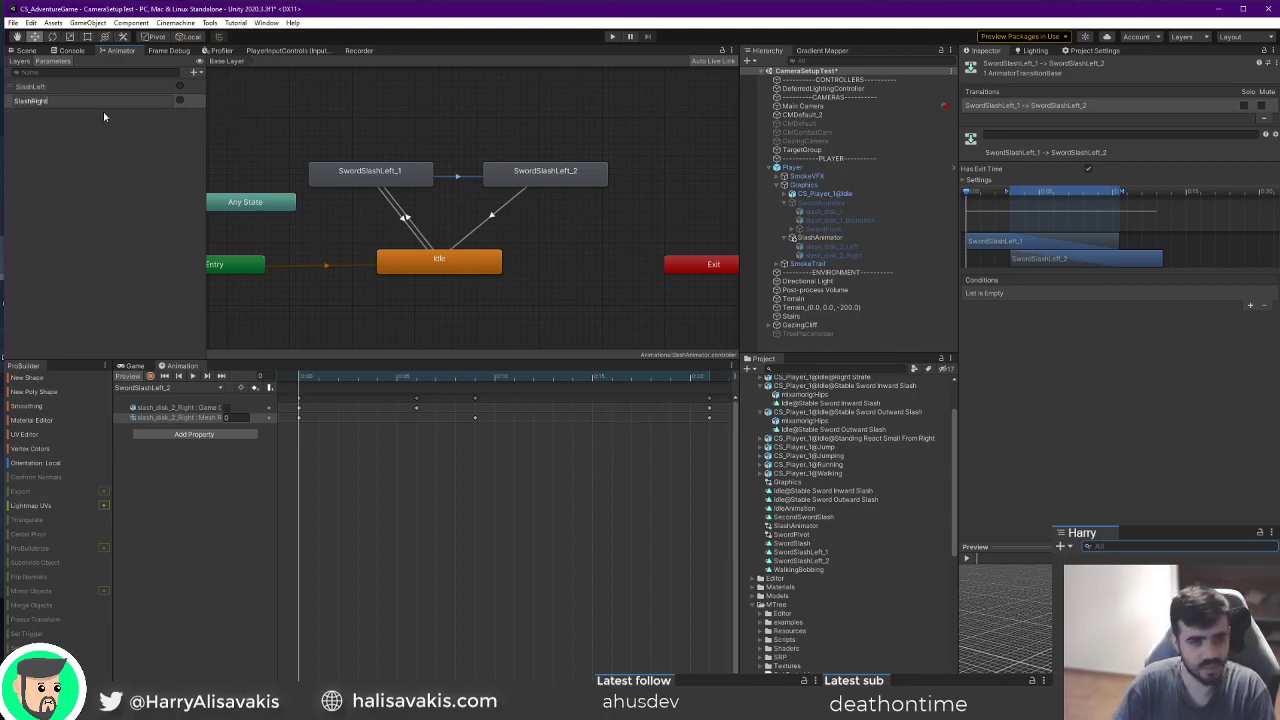
key("Return")
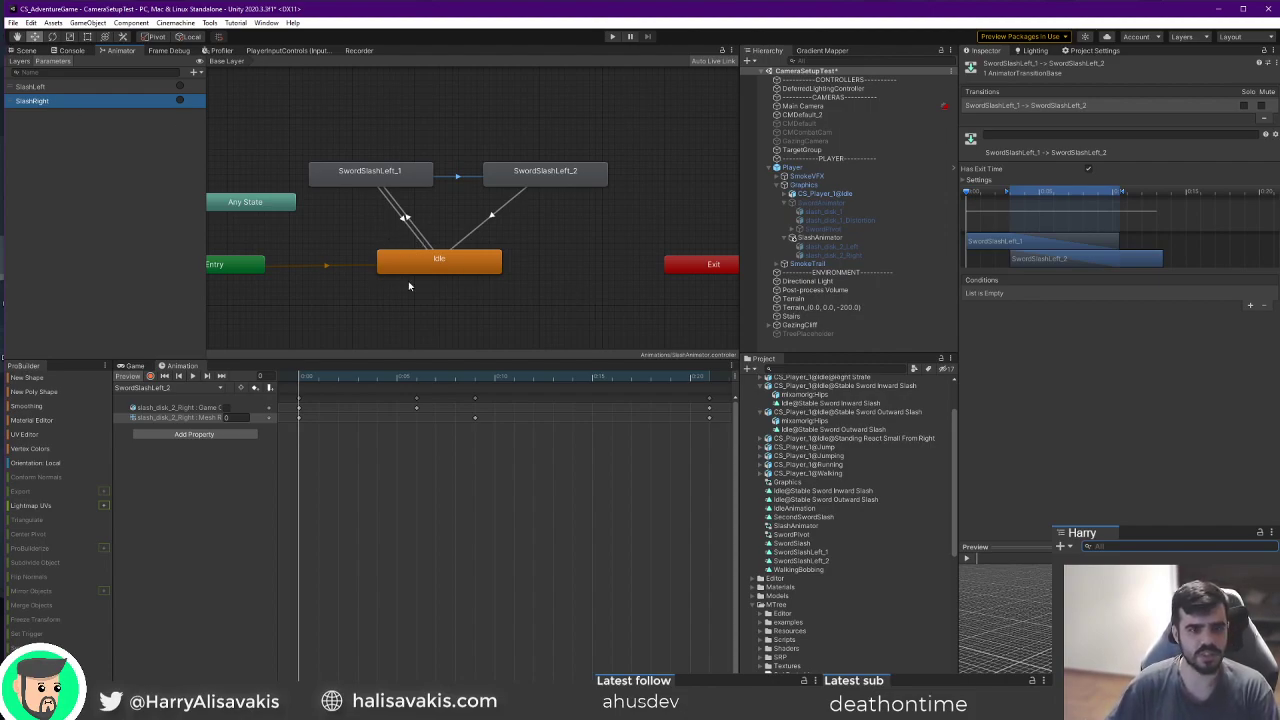
left_click(494, 214)
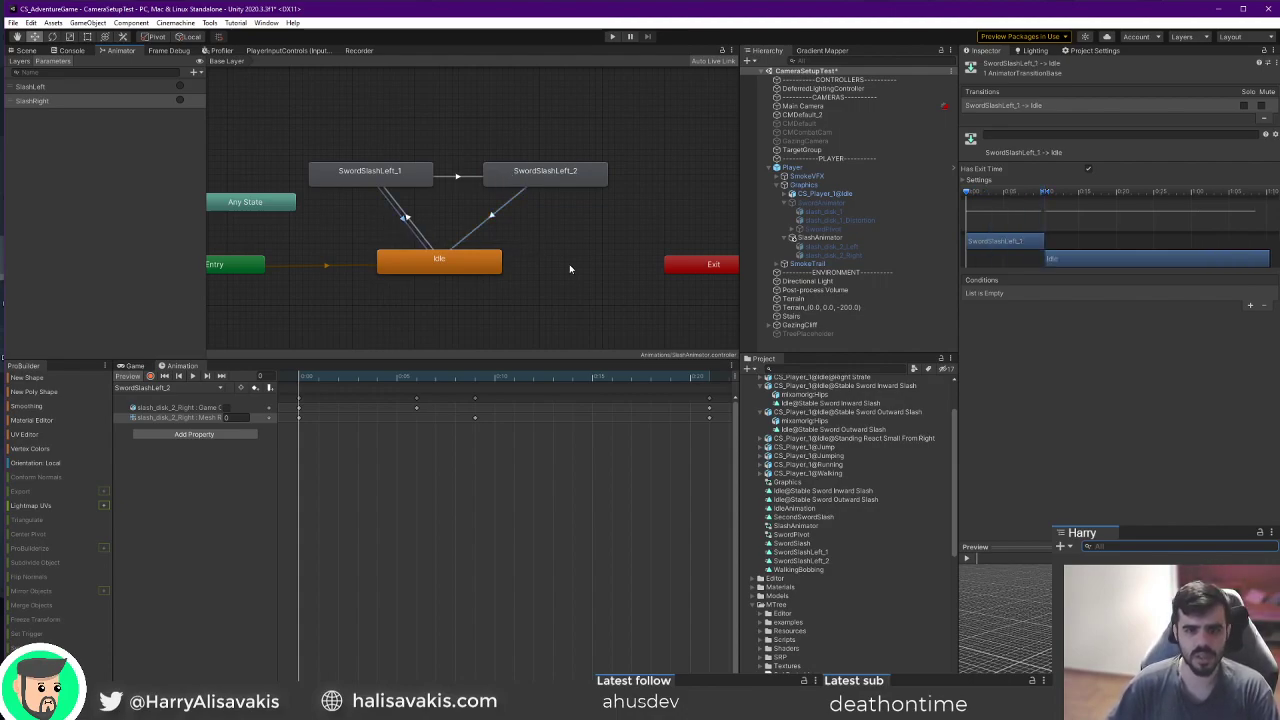
Disable the exit time of the SwordSlashLeft_1 to SwordSlashLeft_2 transition and add SlashRight as its condition.
left_click(456, 178)
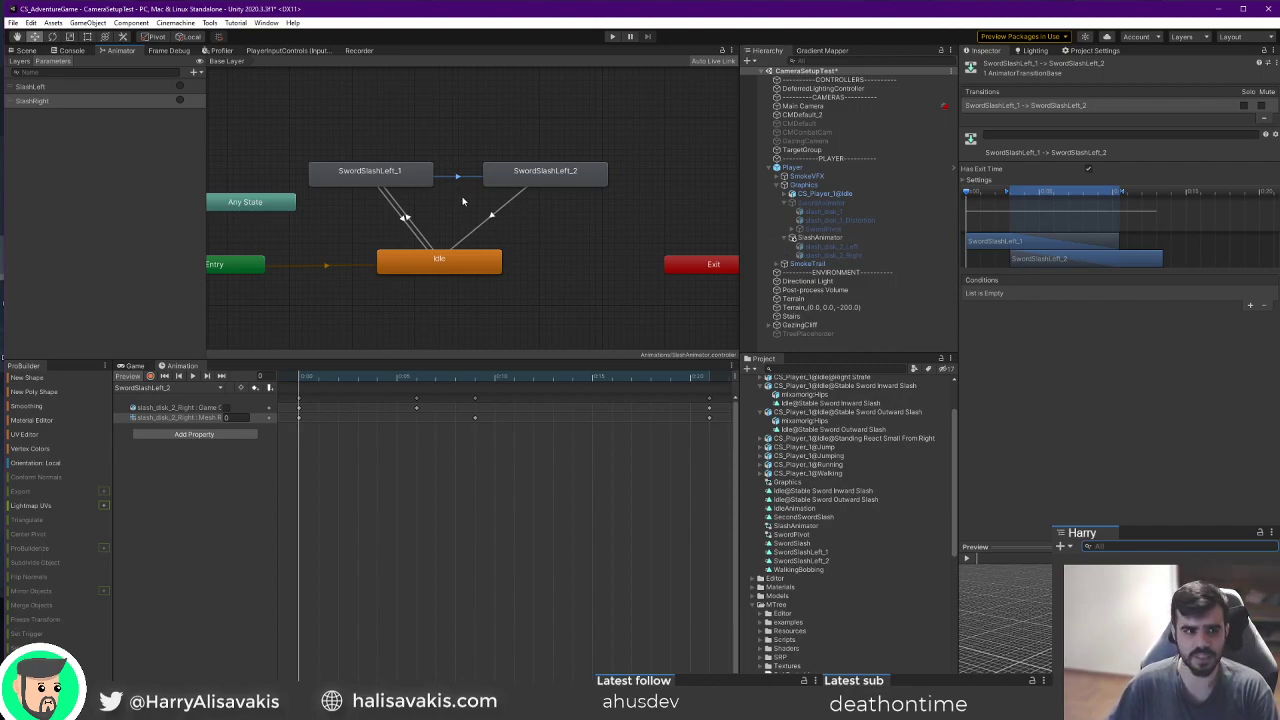
left_click(970, 180)
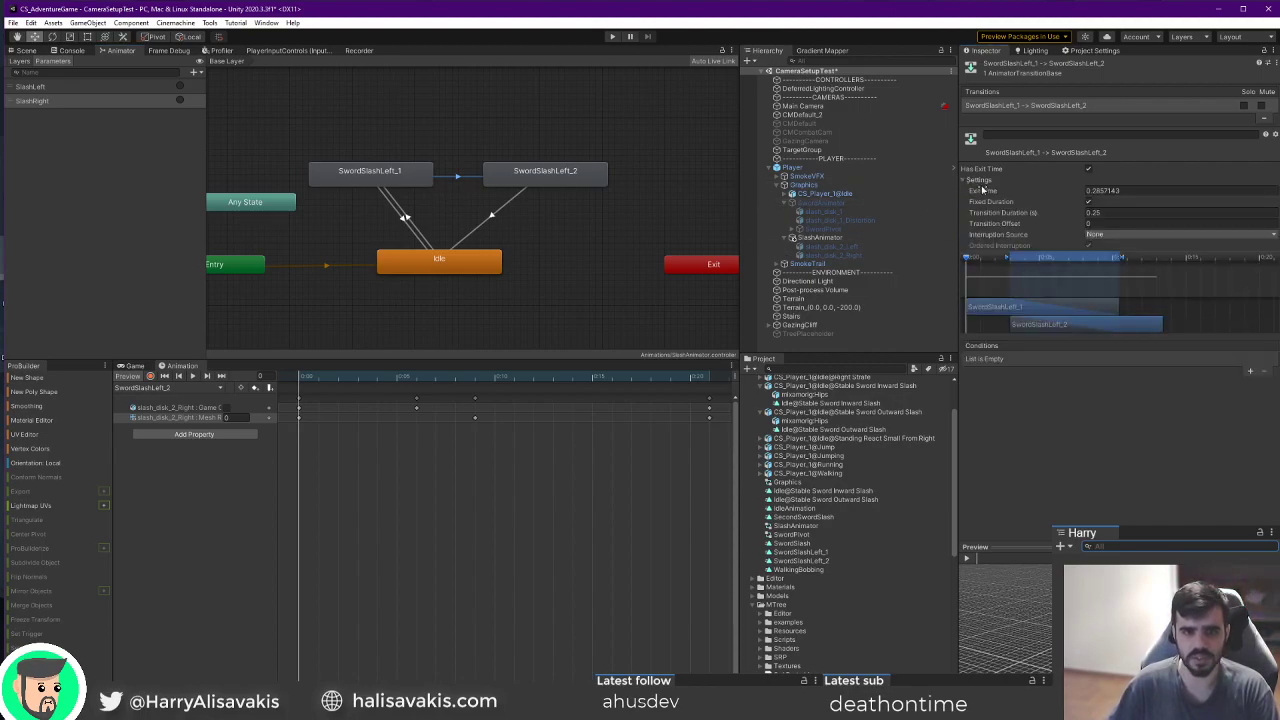
left_click(1088, 169)
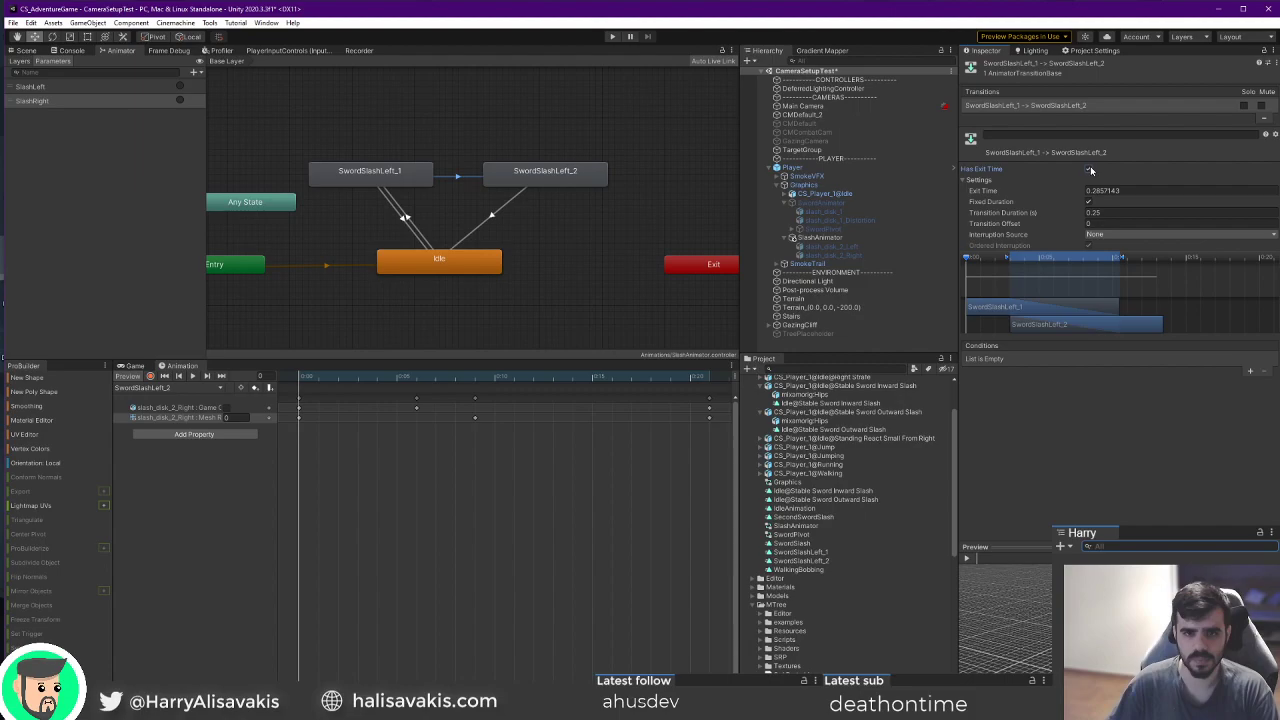
left_click(1249, 371)
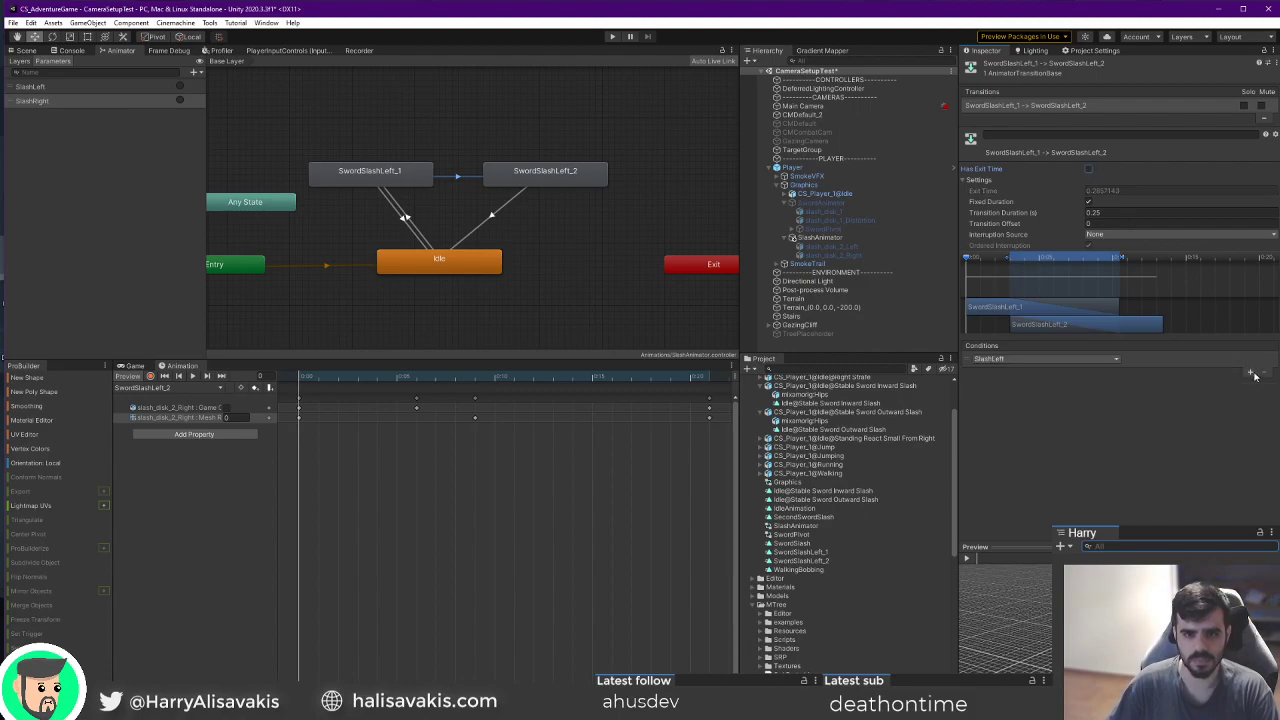
left_click(1088, 360)
left_click(998, 404)
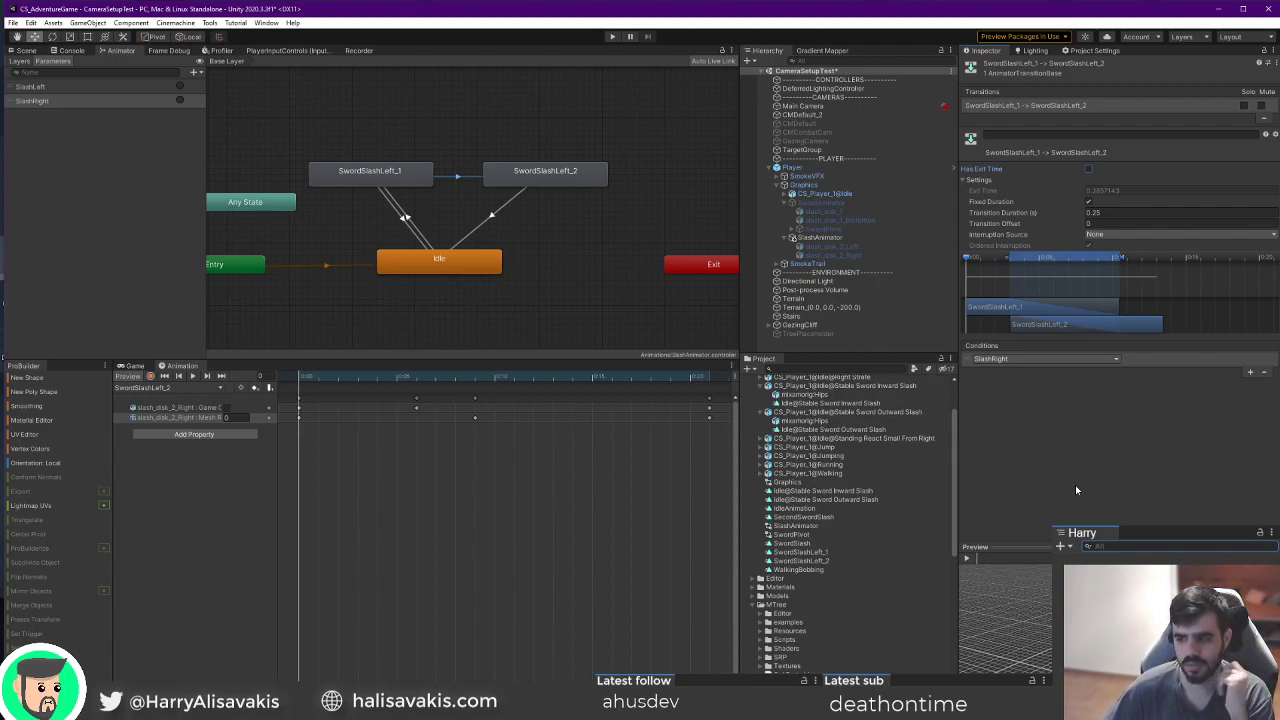
Set the SwordSlashLeft_2 to Idle transition to an exit time of 1 and a transition duration of 0.
mouse_move(556, 247)
middle_mouse_down()
mouse_move(570, 258)
mouse_move(548, 253)
middle_mouse_up()
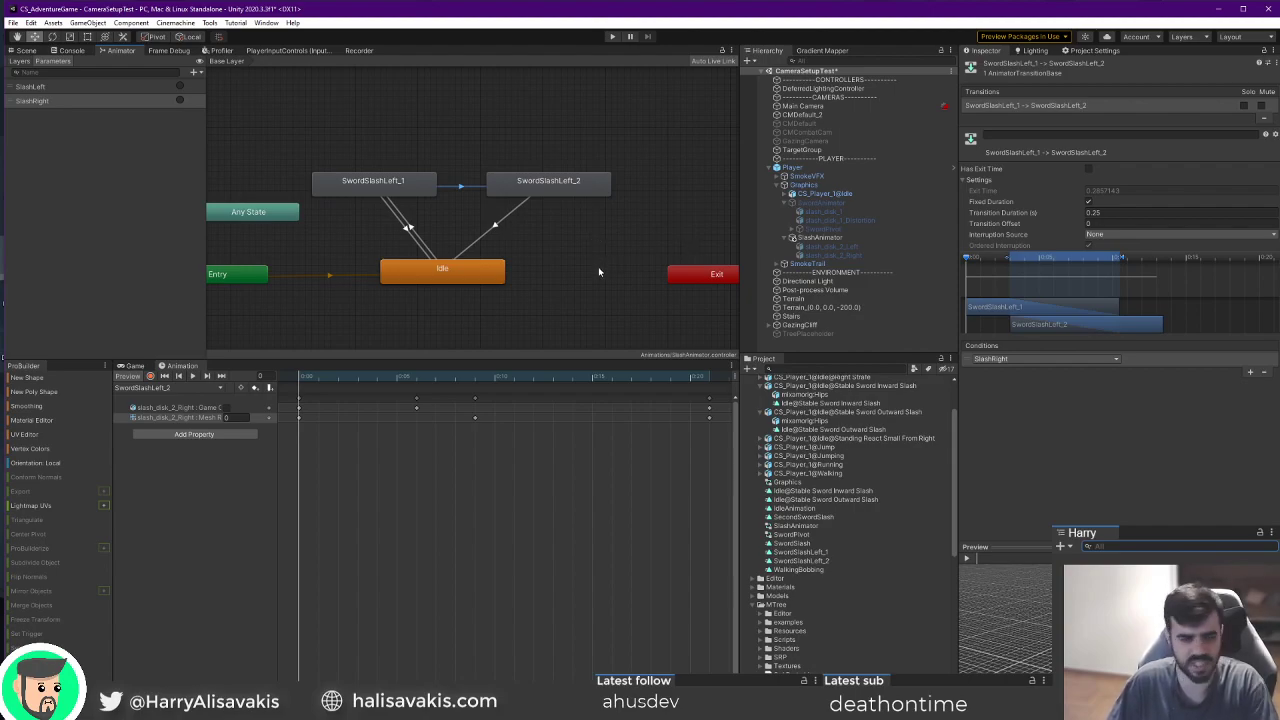
left_click(494, 228)
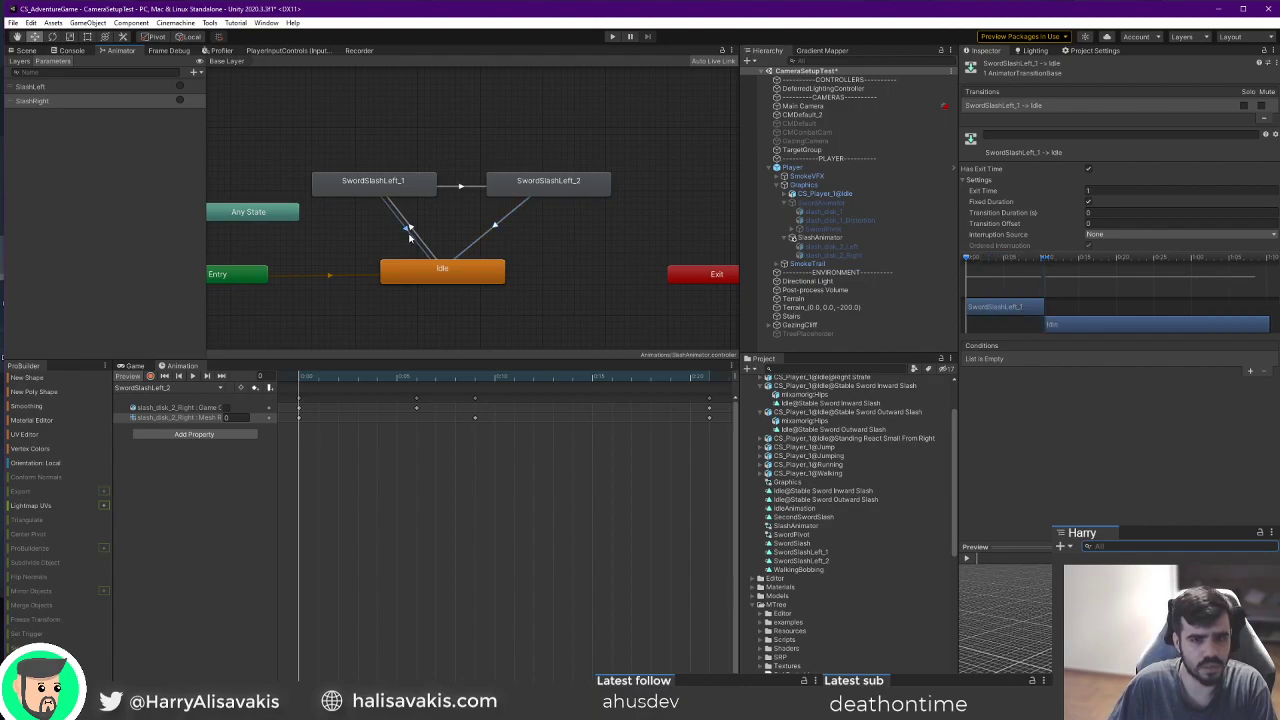
left_click(1138, 191)
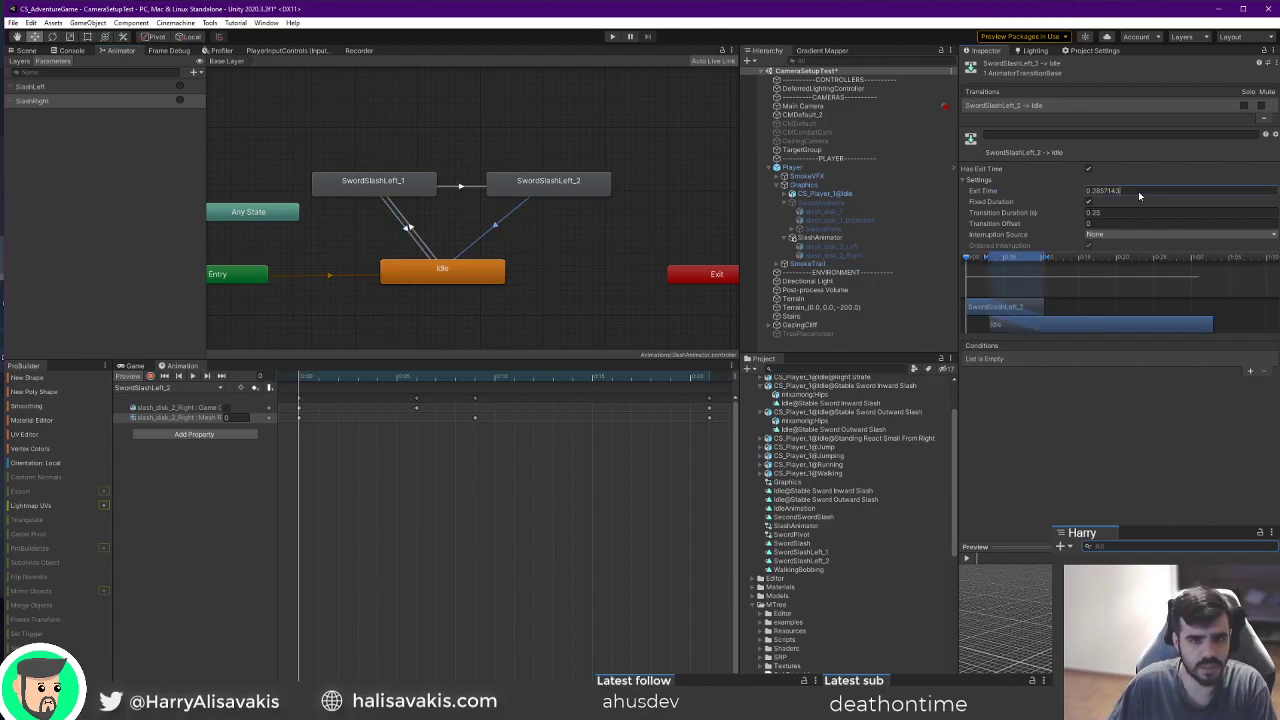
type("1")
key("Tab")
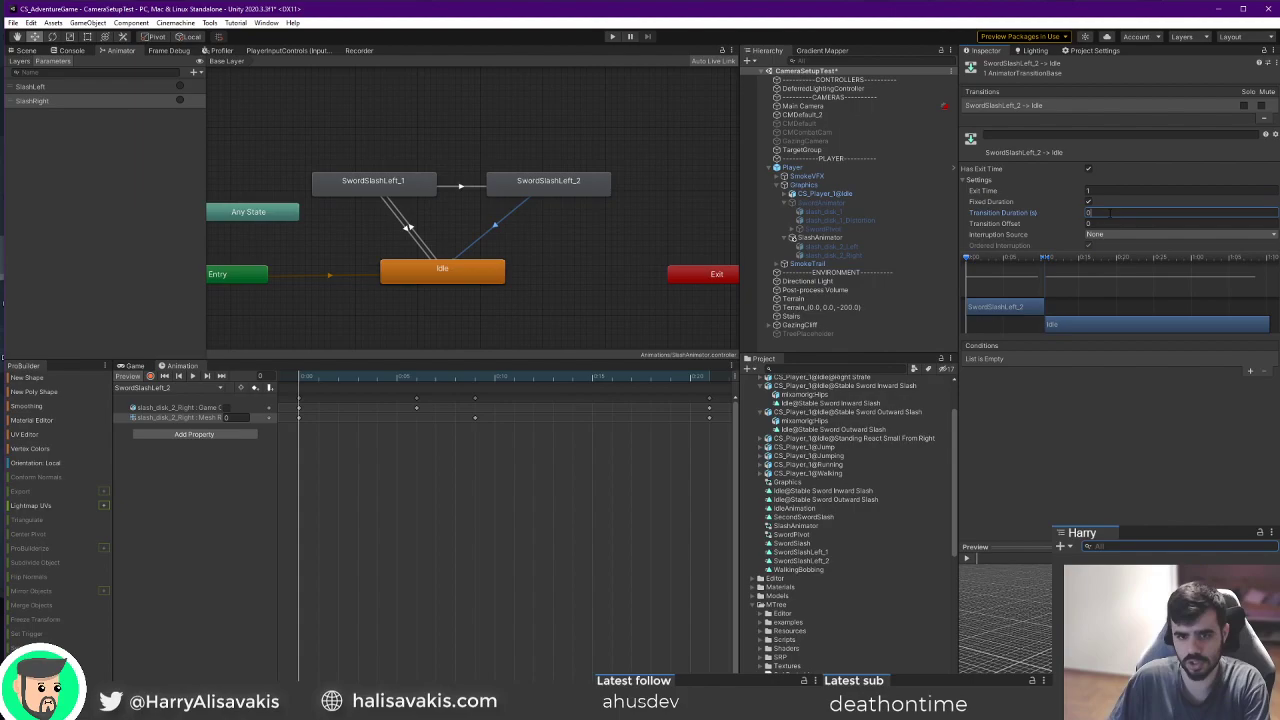
Set the SwordSlashLeft_1 to SwordSlashLeft_2 transition's duration and exit time to 0, leaving Has Exit Time disabled.
left_click(461, 189)
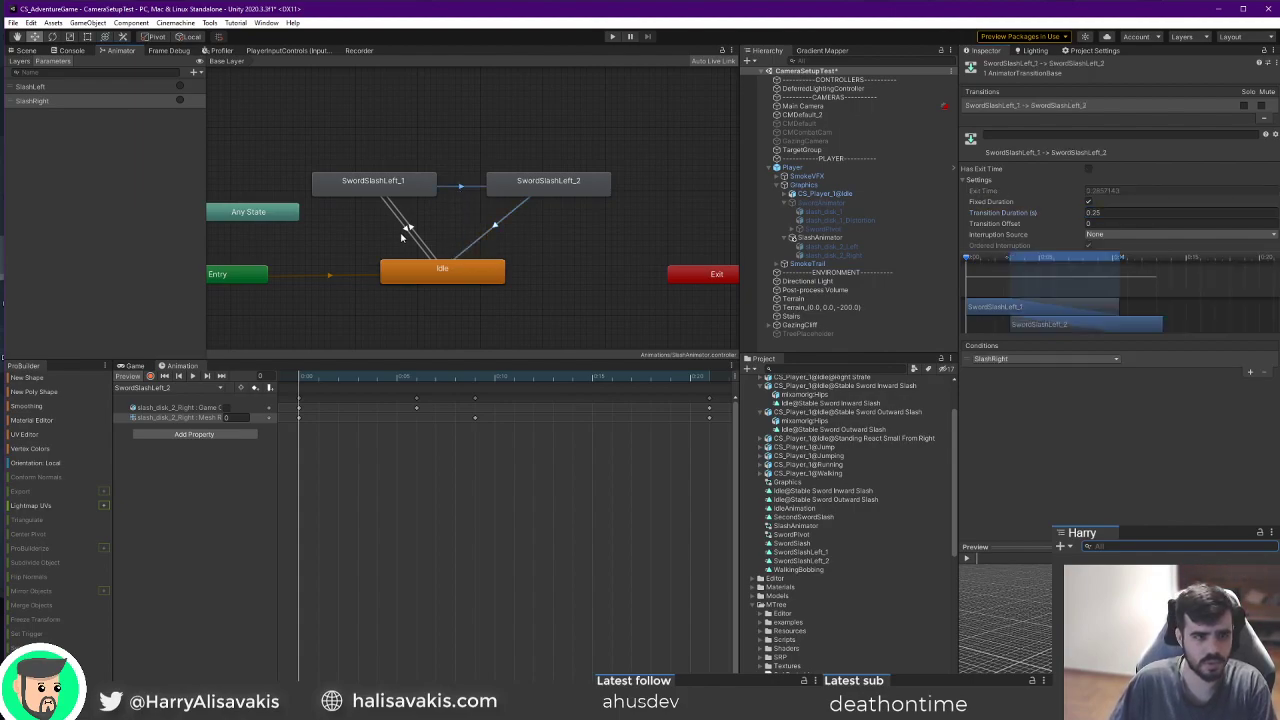
left_click(1095, 212)
type("0")
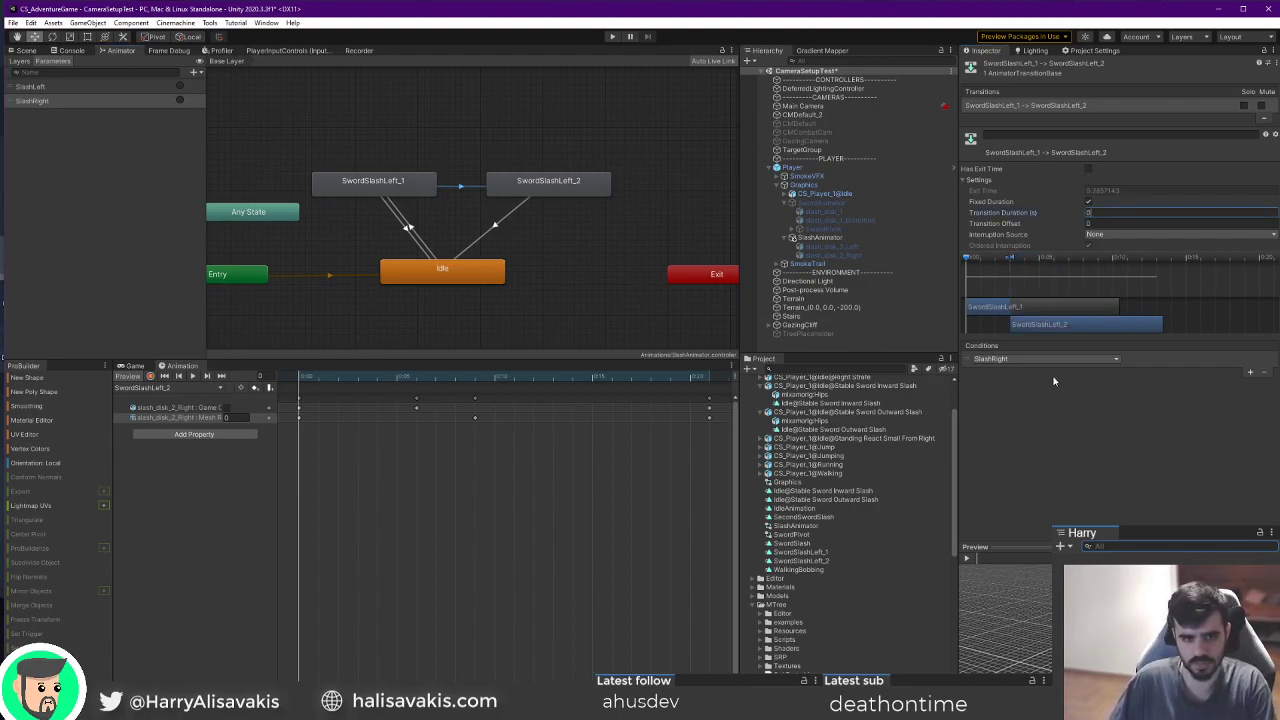
left_click(1088, 168)
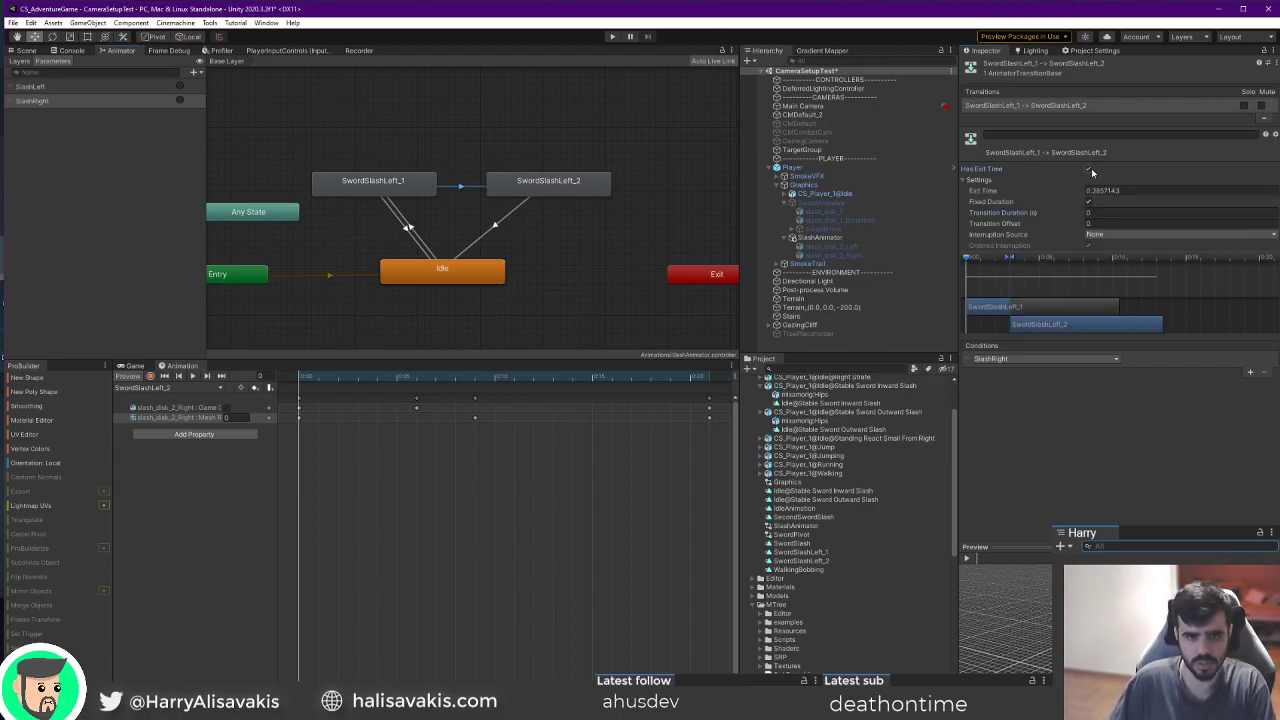
left_click_drag(1055, 193, 1043, 193)
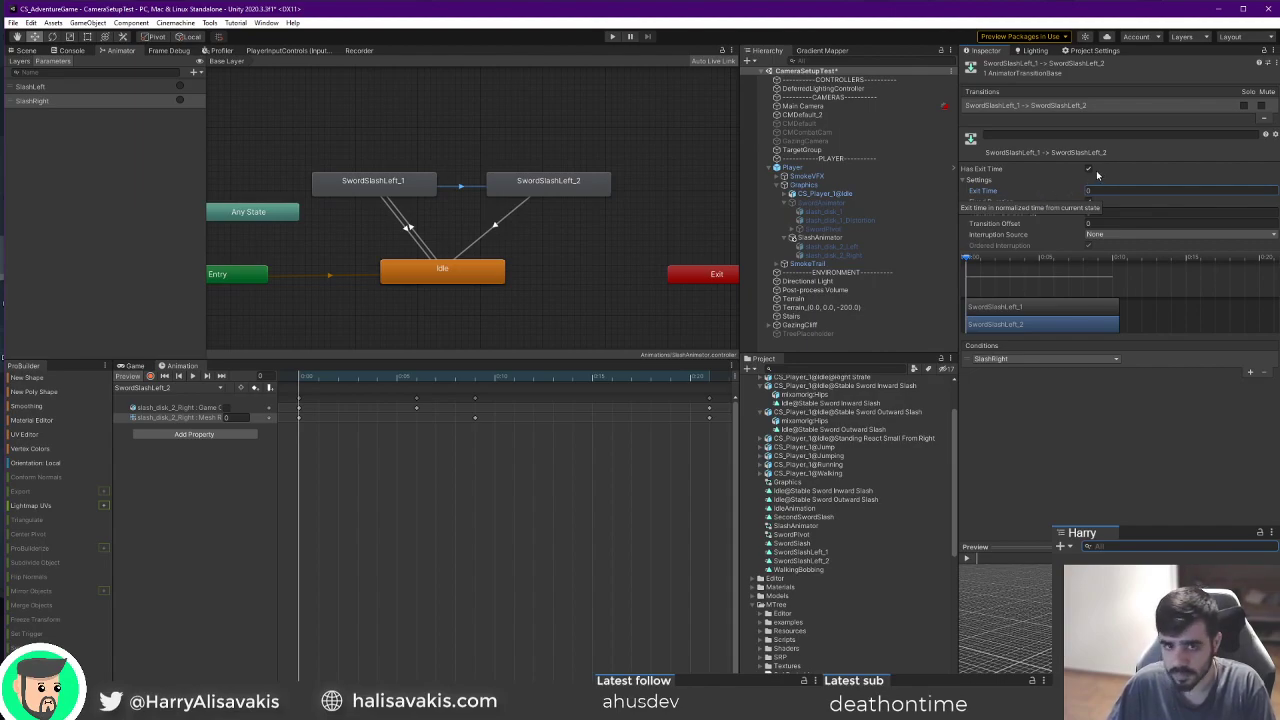
left_click(1089, 169)
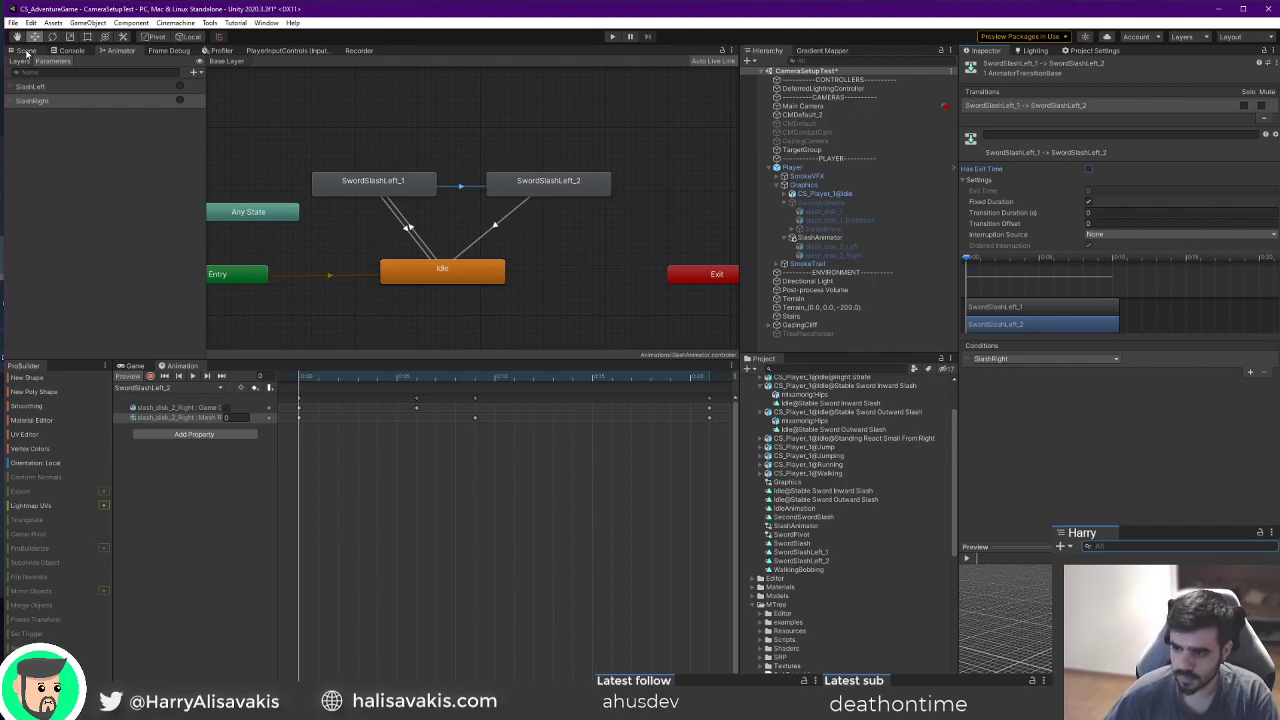
Switch to Visual Studio Code and read through the light calculation and both passes in DeferredCelShading.shader.
left_click(28, 54)
right_click_drag(500, 238, 365, 262)
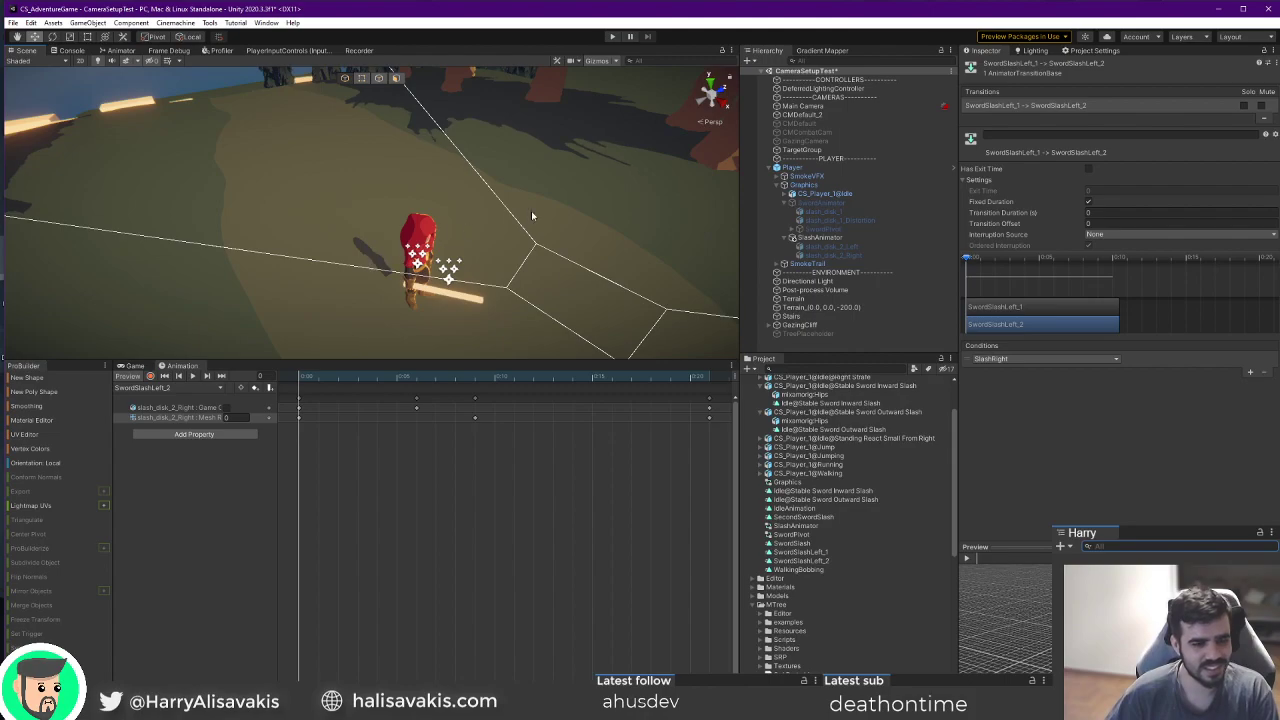
key("alt+Tab")
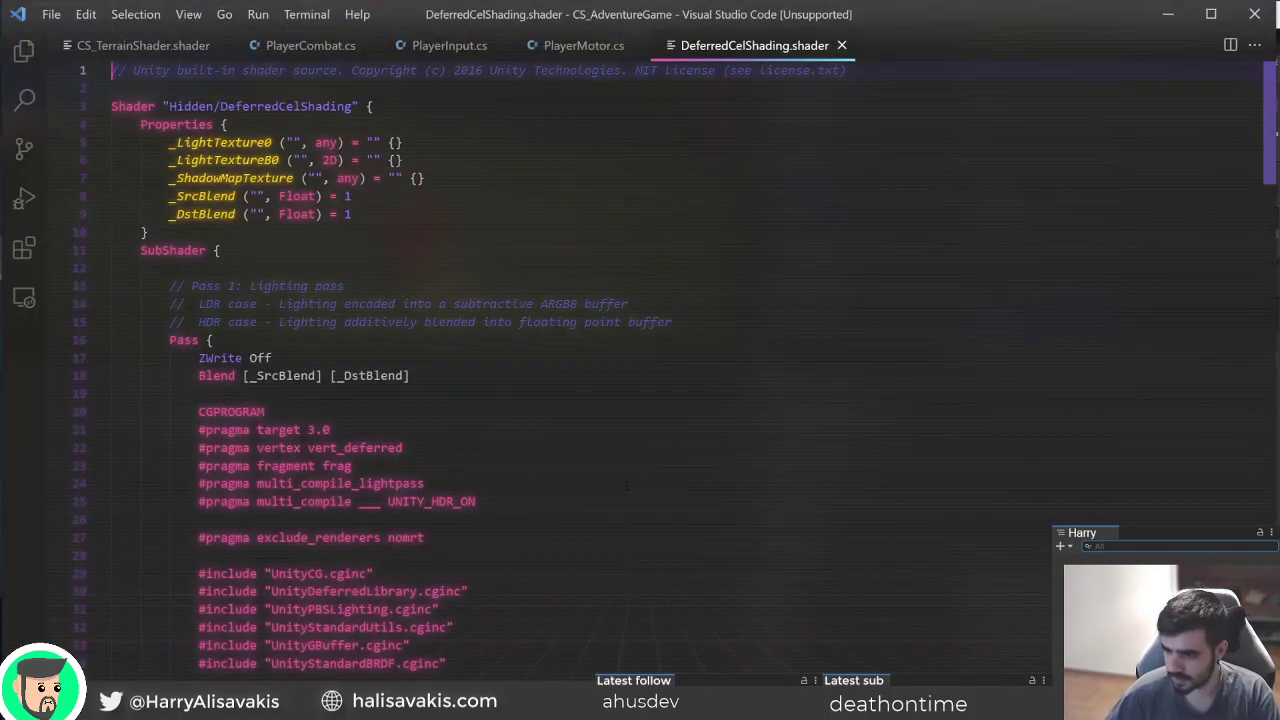
scroll(627, 487, "down", 15)
scroll(602, 497, "down", 7)
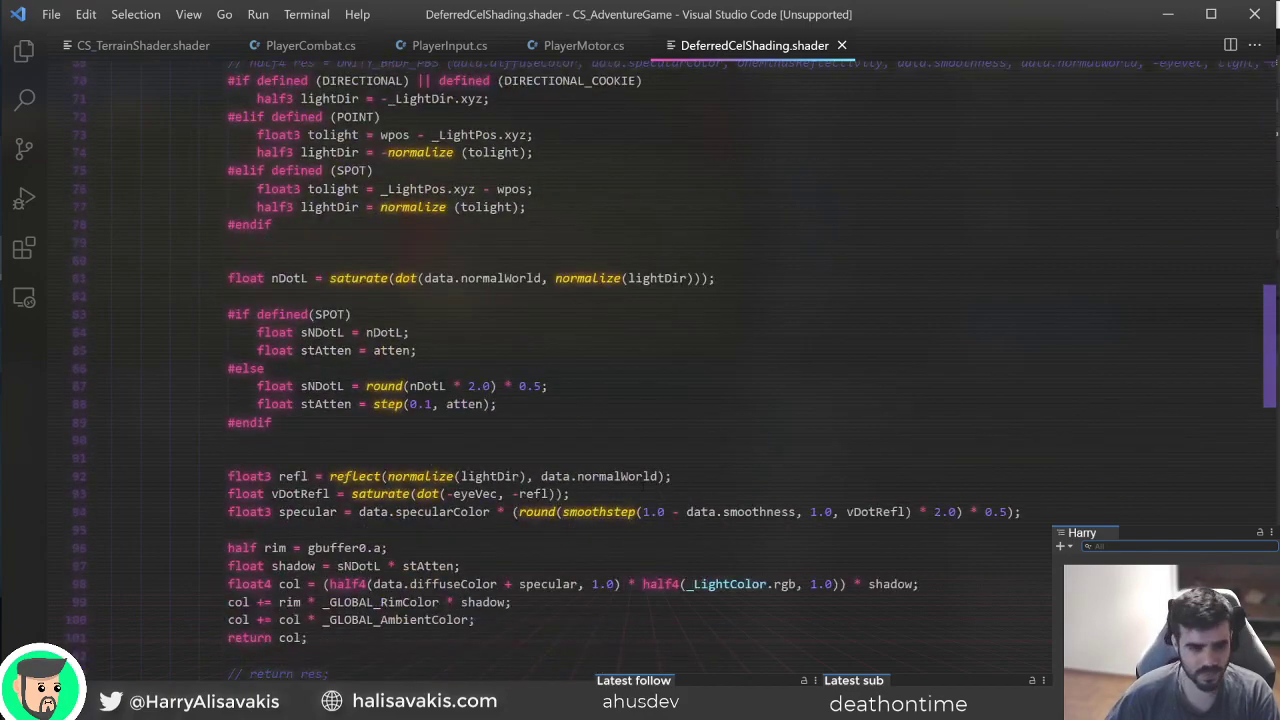
scroll(641, 396, "up", 10)
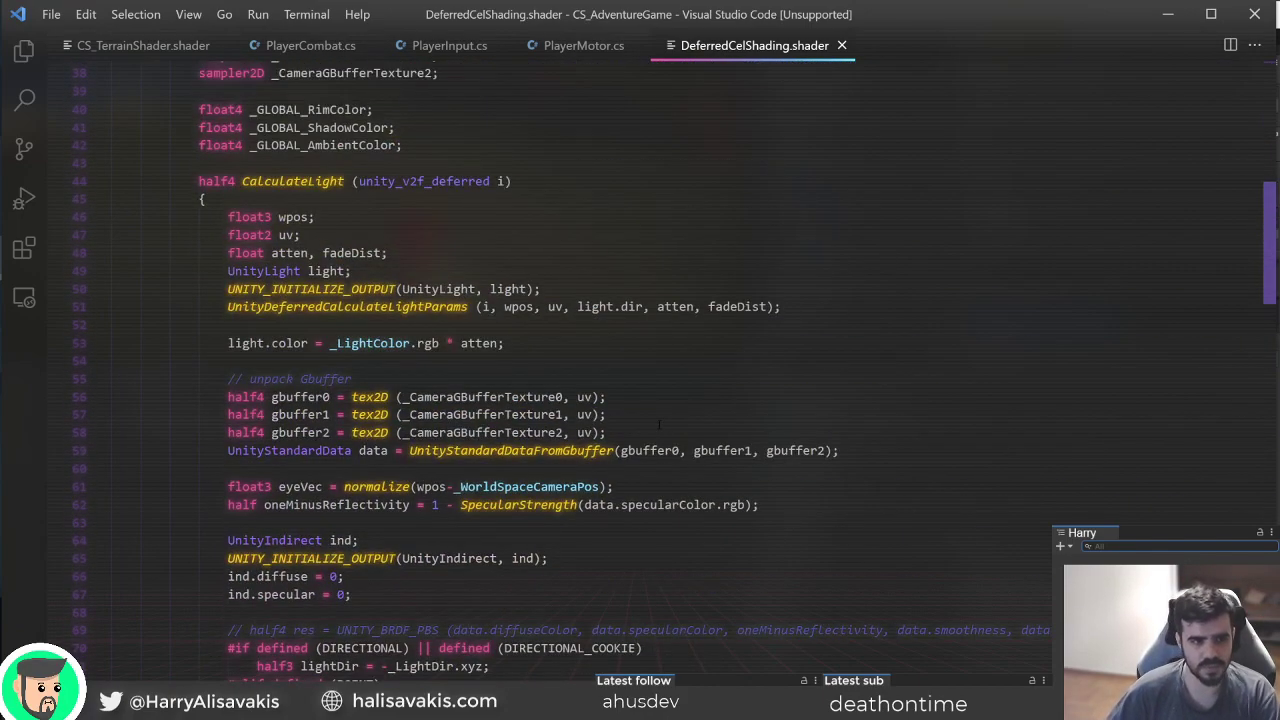
scroll(659, 424, "down", 1)
key("ctrl+minus")
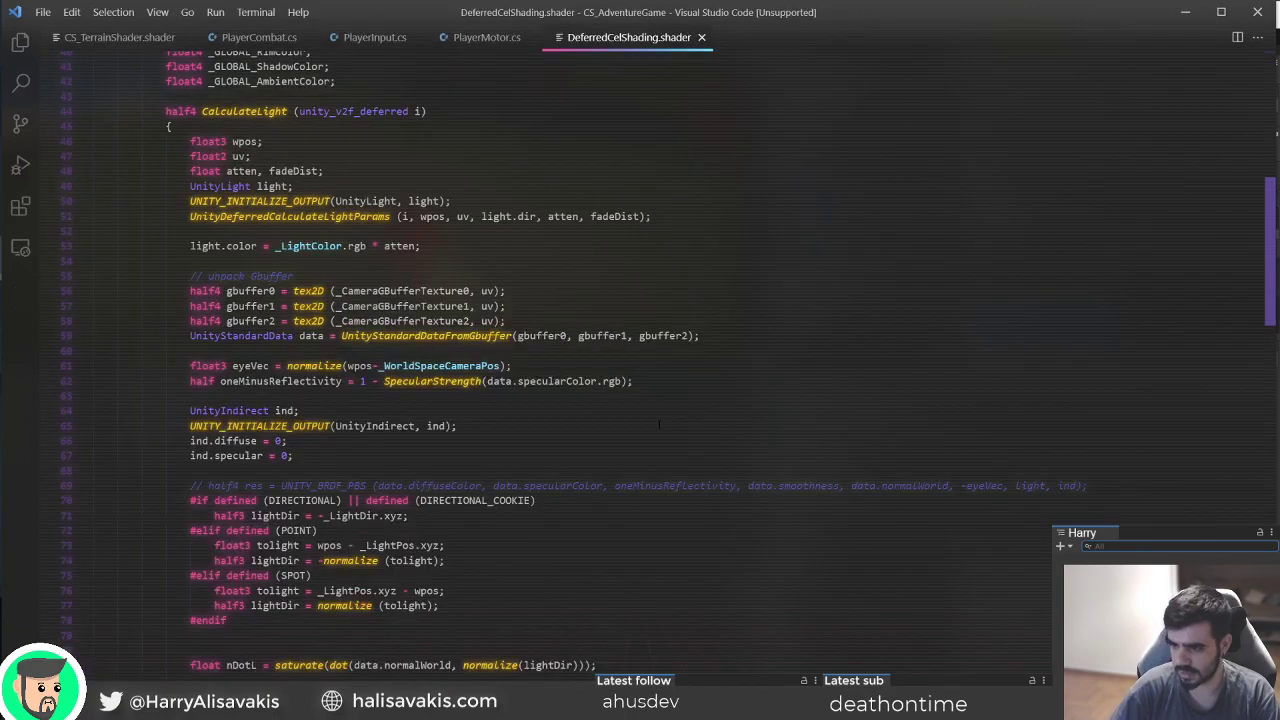
scroll(659, 424, "down", 7)
scroll(659, 424, "up", 6)
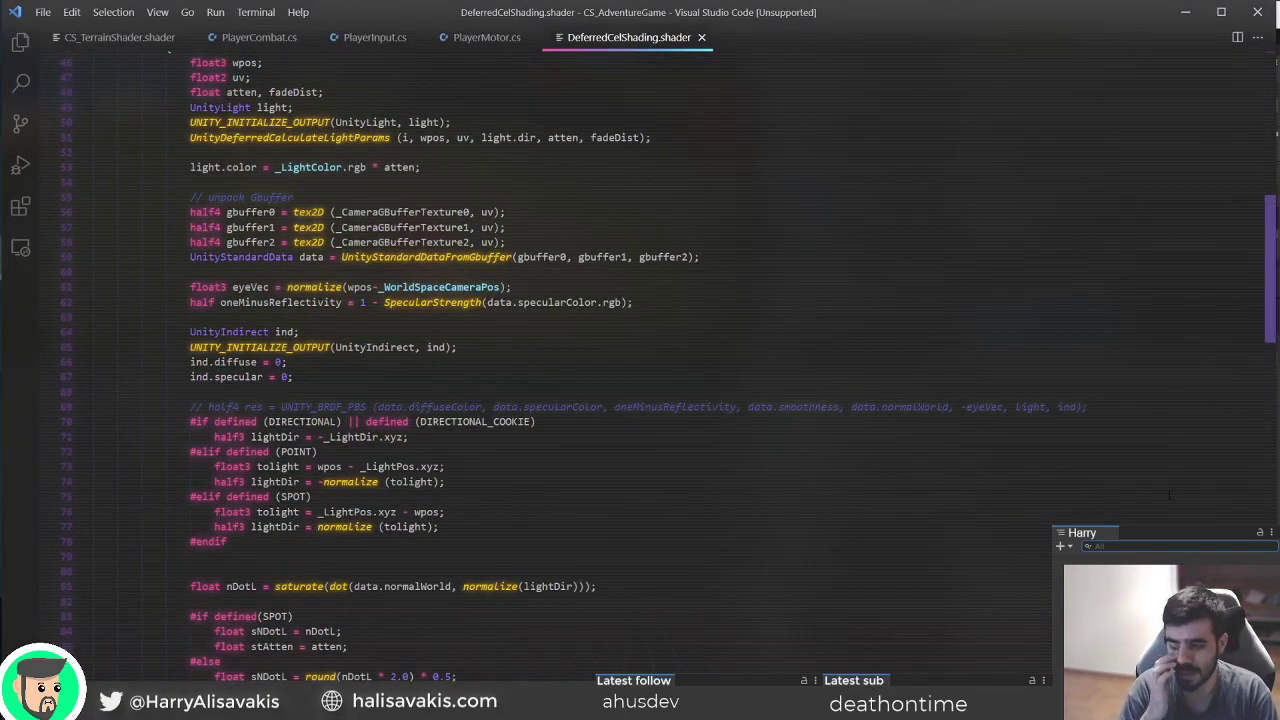
scroll(818, 505, "down", 8)
scroll(800, 505, "up", 4)
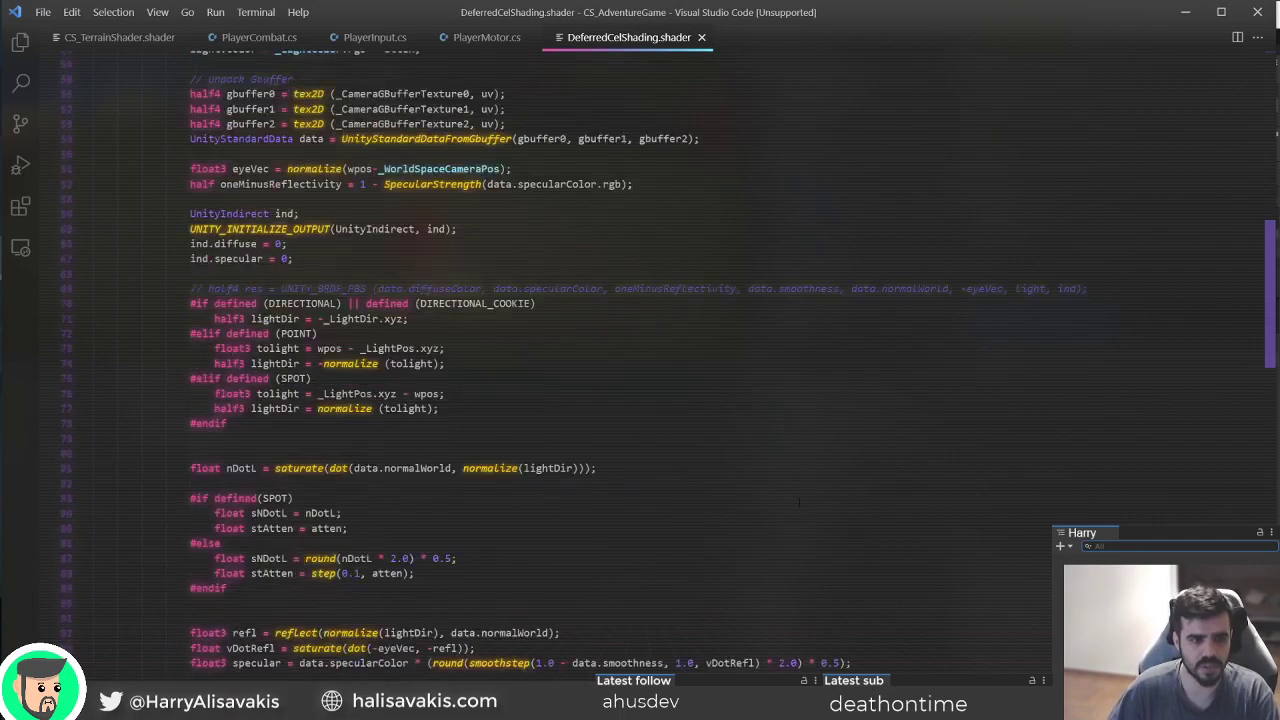
scroll(790, 505, "down", 20)
scroll(778, 505, "up", 7)
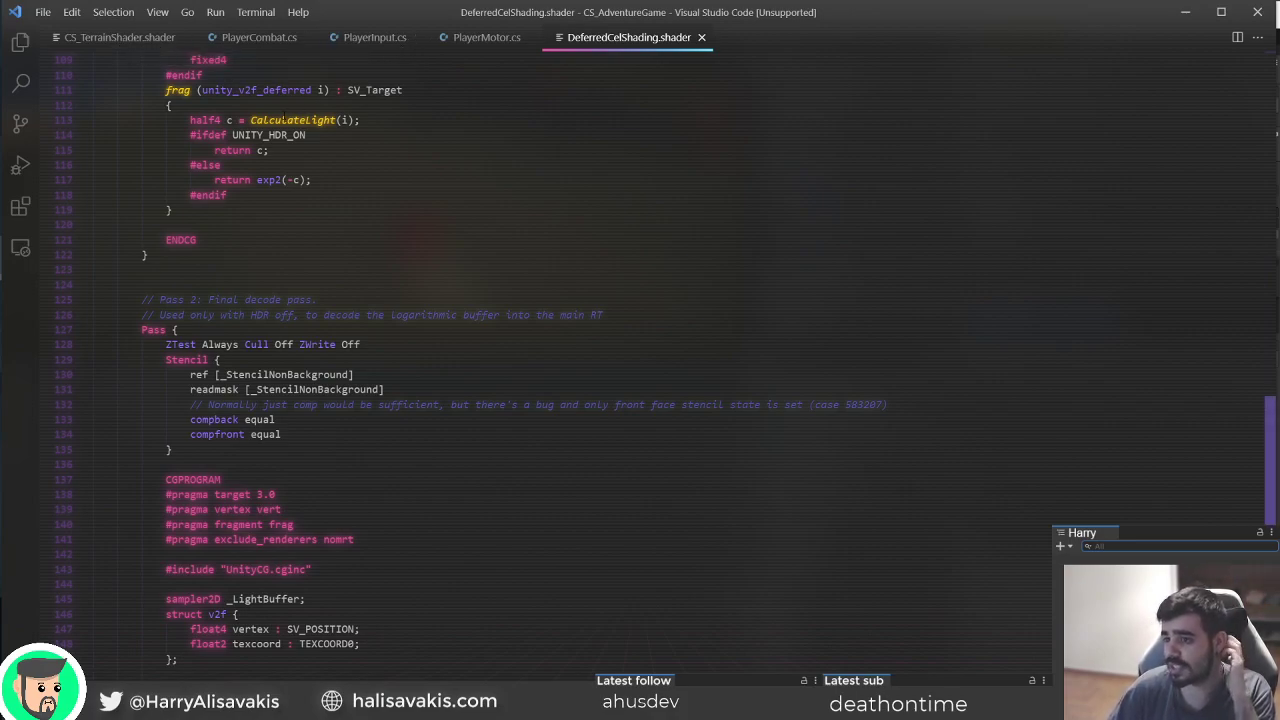
scroll(400, 250, "down", 5)
scroll(481, 319, "up", 5)
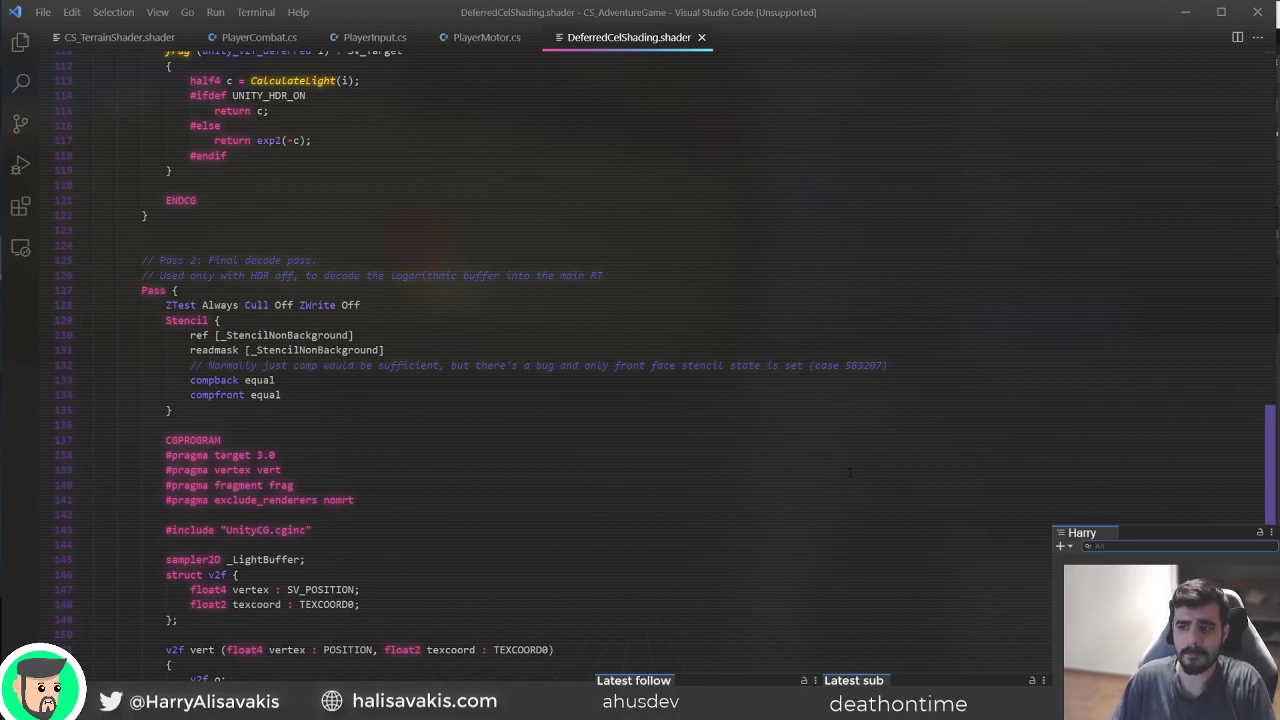
scroll(740, 485, "up", 4)
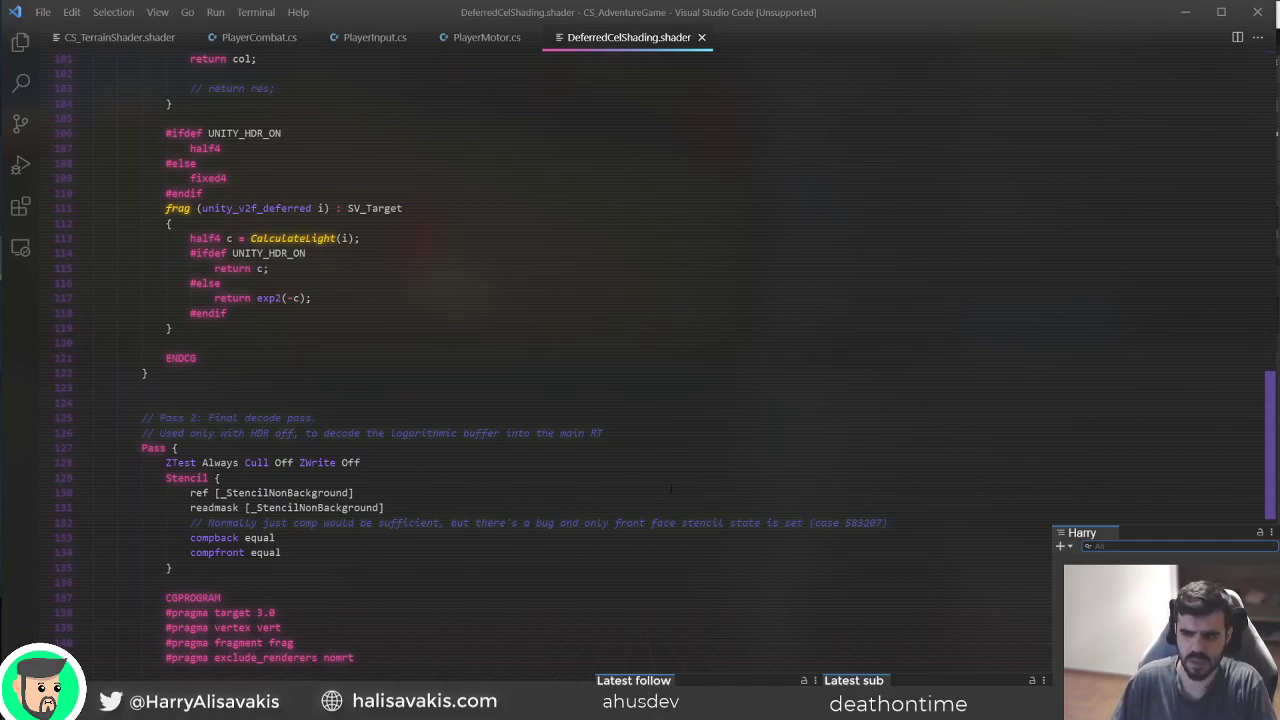
Return to Unity and inspect the player in the scene from different angles and distances.
left_click(1186, 12)
right_click_drag(477, 242, 560, 275)
right_click_drag(372, 276, 412, 280)
key("w")
key("s")
key("w")
key("s")
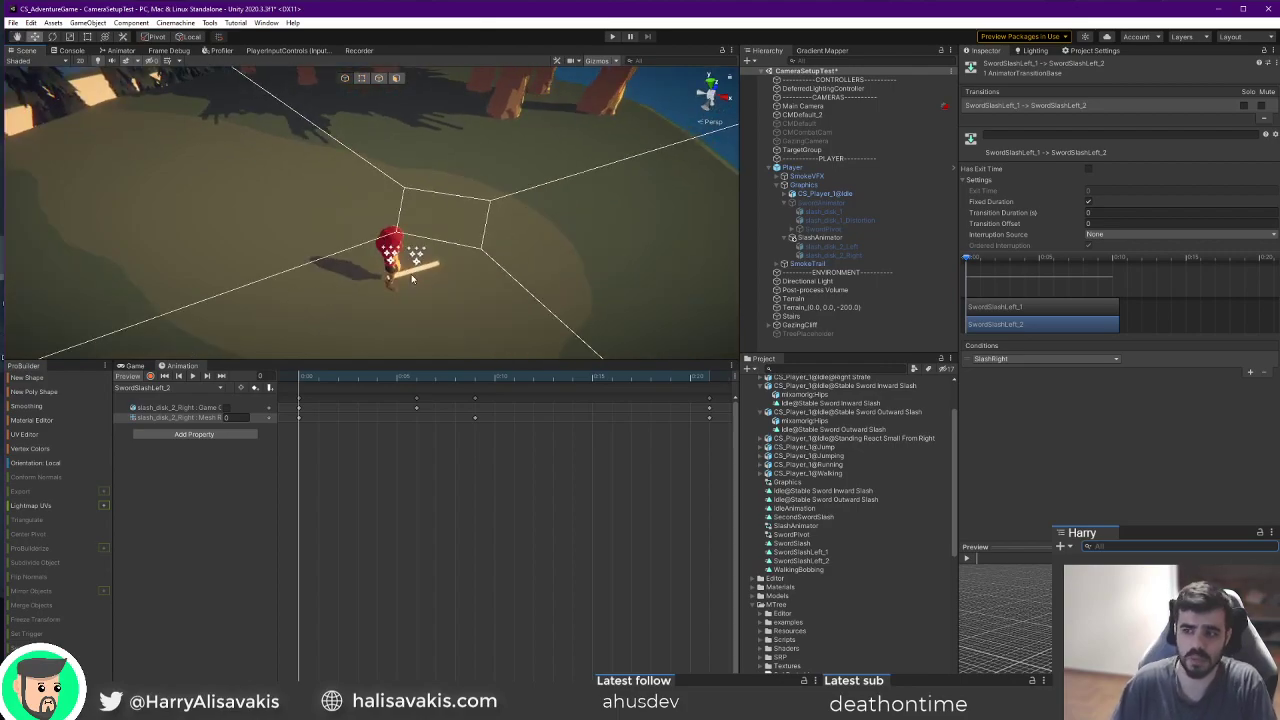
mouse_move(412, 279)
right_mouse_down()
mouse_move(468, 233)
mouse_move(408, 266)
right_mouse_up()
key("w")
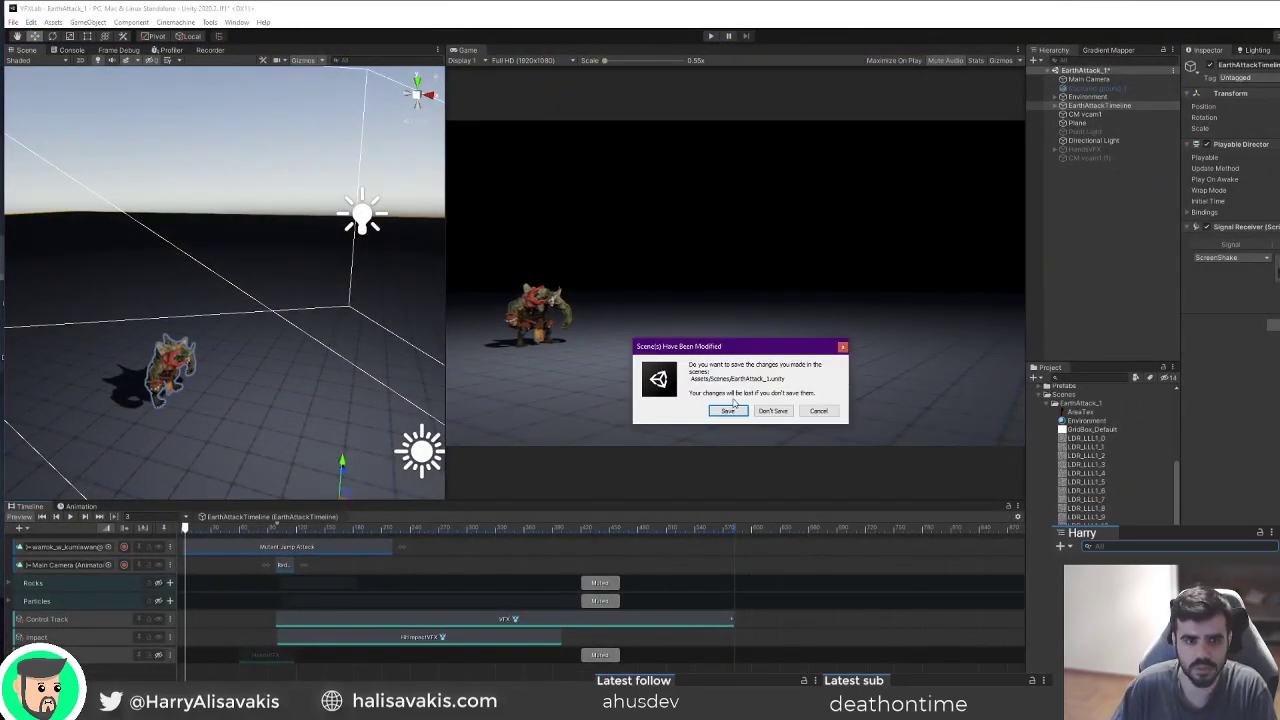
Discard the unsaved EarthAttack_1 scene changes in the other Unity project and return to the adventure game scene.
left_click(776, 412)
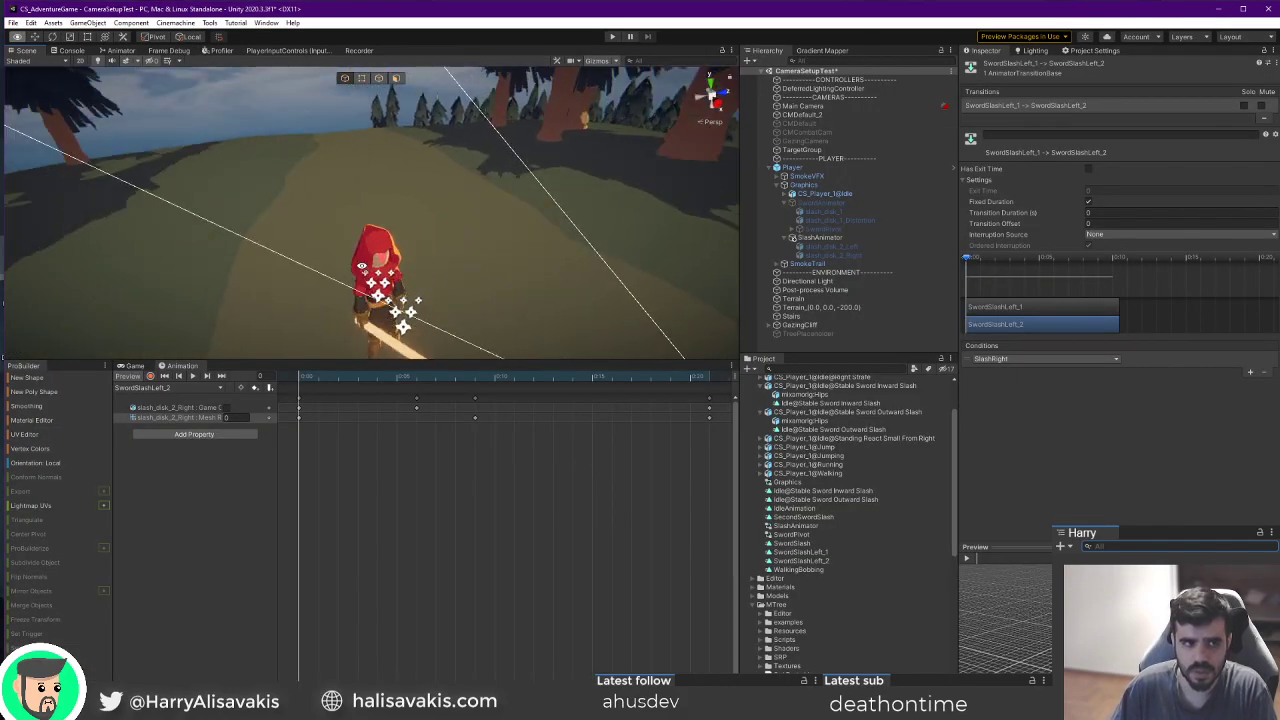
right_click_drag(362, 266, 528, 270)
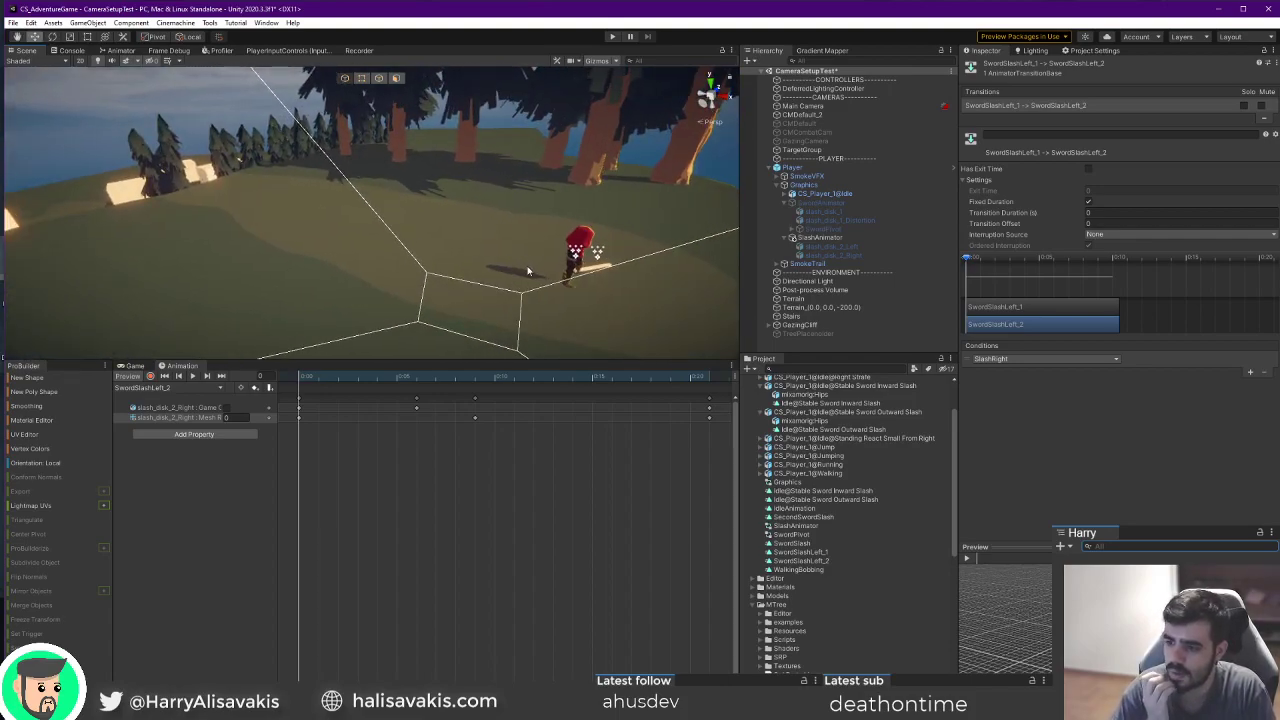
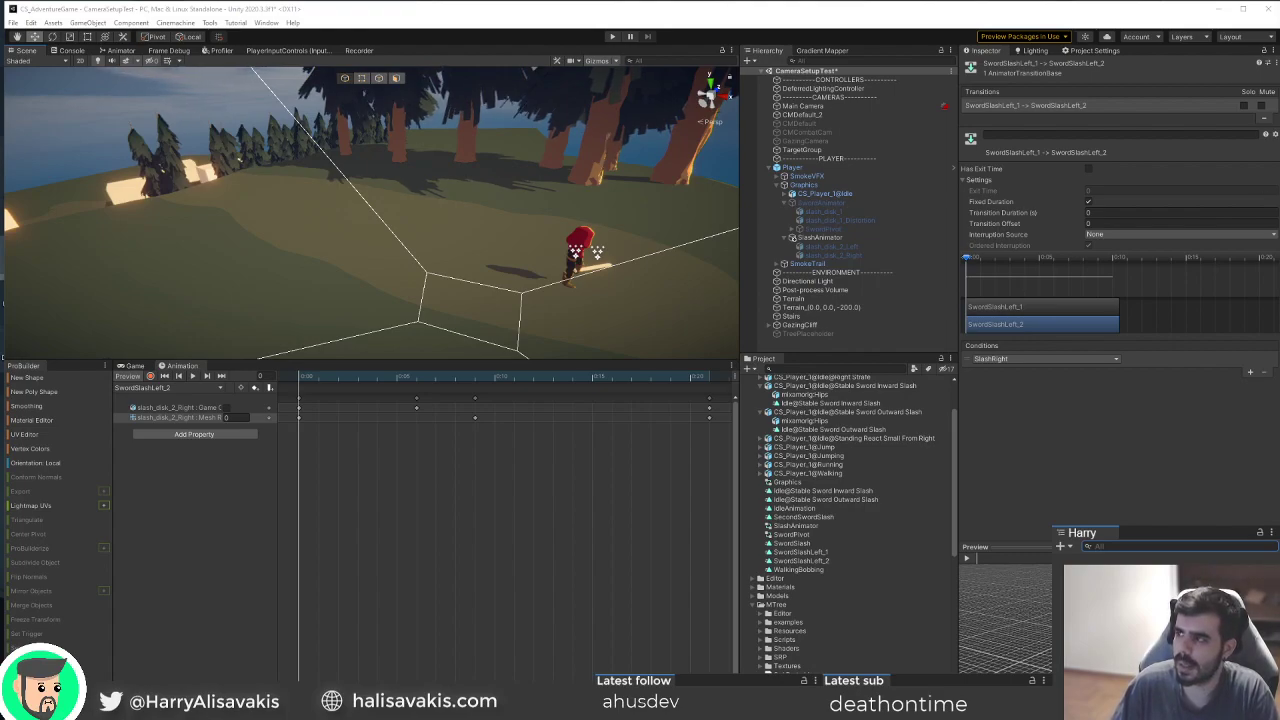
left_click(778, 15)
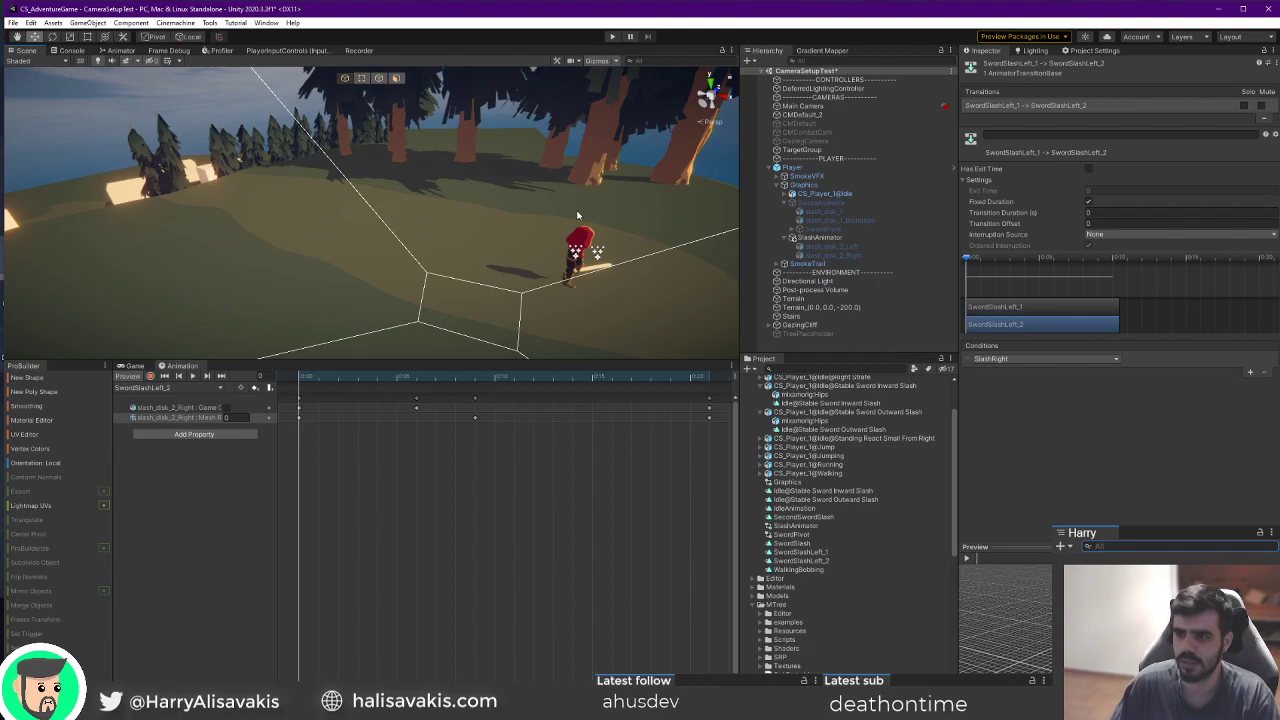
right_click_drag(468, 224, 557, 287)
Switch to Visual Studio Code and bring up the Attack input handling in PlayerInput.cs.
key("alt+Tab")
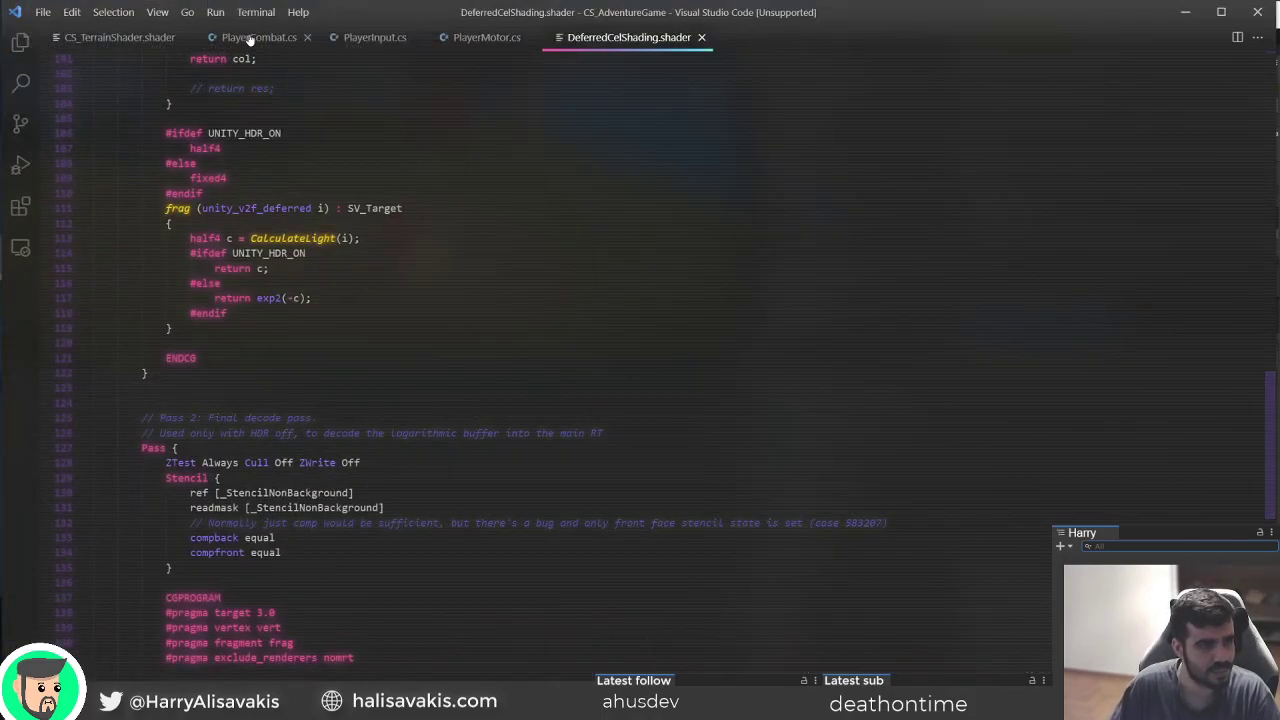
left_click(255, 37)
left_click(105, 37)
left_click(372, 37)
scroll(556, 340, "down", 6)
scroll(556, 340, "up", 3)
scroll(556, 340, "down", 5)
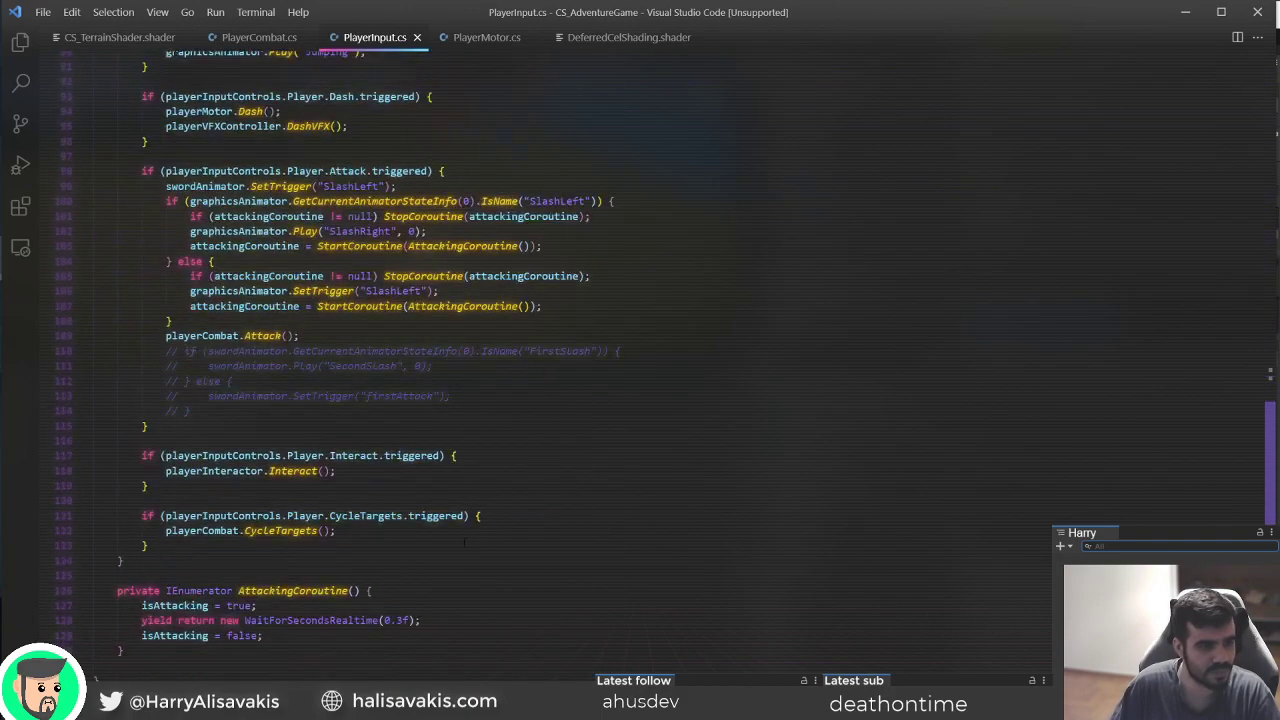
scroll(556, 340, "up", 2)
Move the swordAnimator.SetTrigger("SlashLeft") line below graphicsAnimator.Play("SlashRight", 0) inside the first attack branch and indent it to match.
left_click(427, 364)
left_click(531, 469)
left_click(305, 424)
left_click(720, 304)
key("alt+Down")
key("alt+Down")
key("alt+Down")
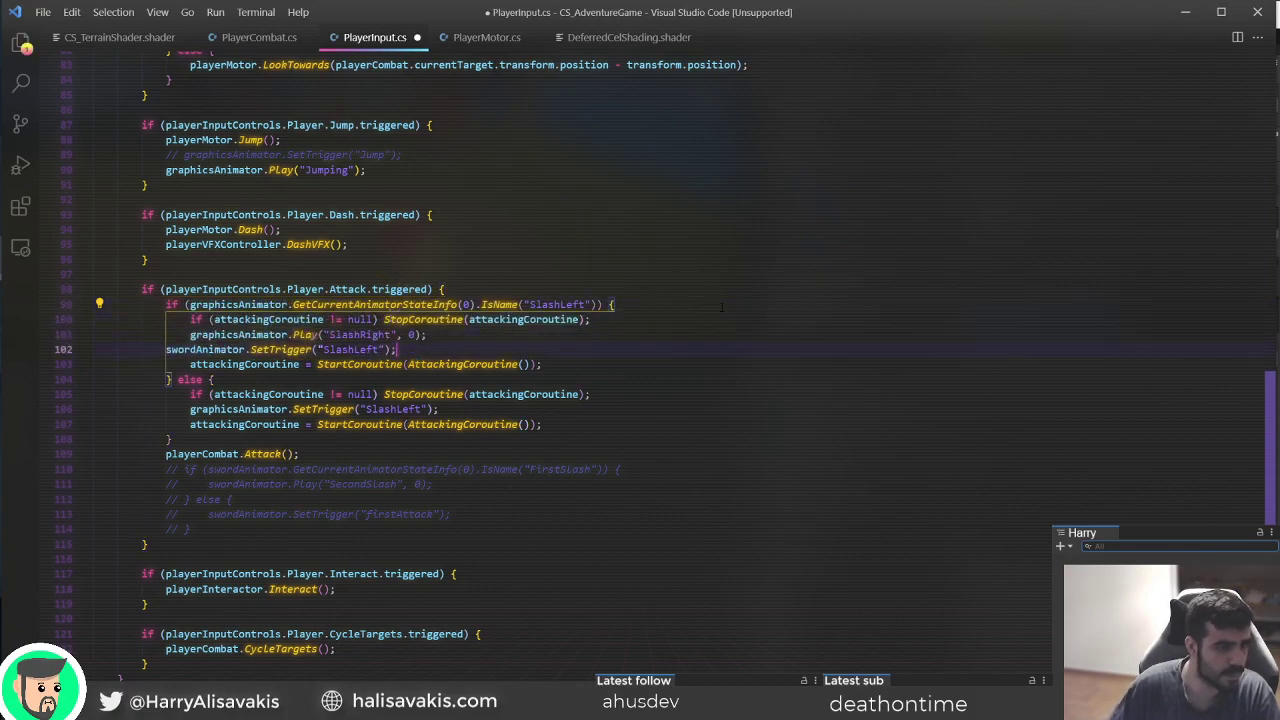
key("Home")
key("Tab")
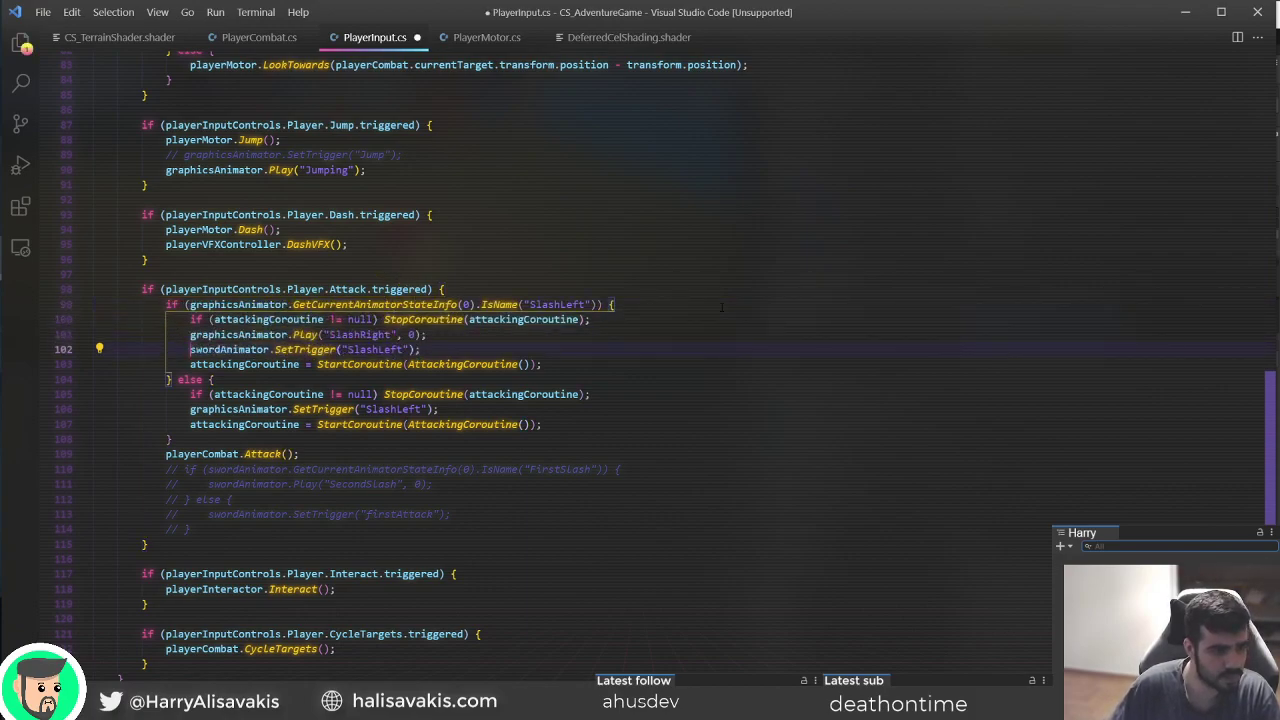
Copy the swordAnimator.SetTrigger("SlashLeft") line into the else branch, below graphicsAnimator.SetTrigger("SlashLeft").
key("Up")
key("Down")
key("shift+End")
key("ctrl+c")
key("Down")
key("Down")
key("Down")
key("Down")
key("End")
key("Return")
key("ctrl+v")
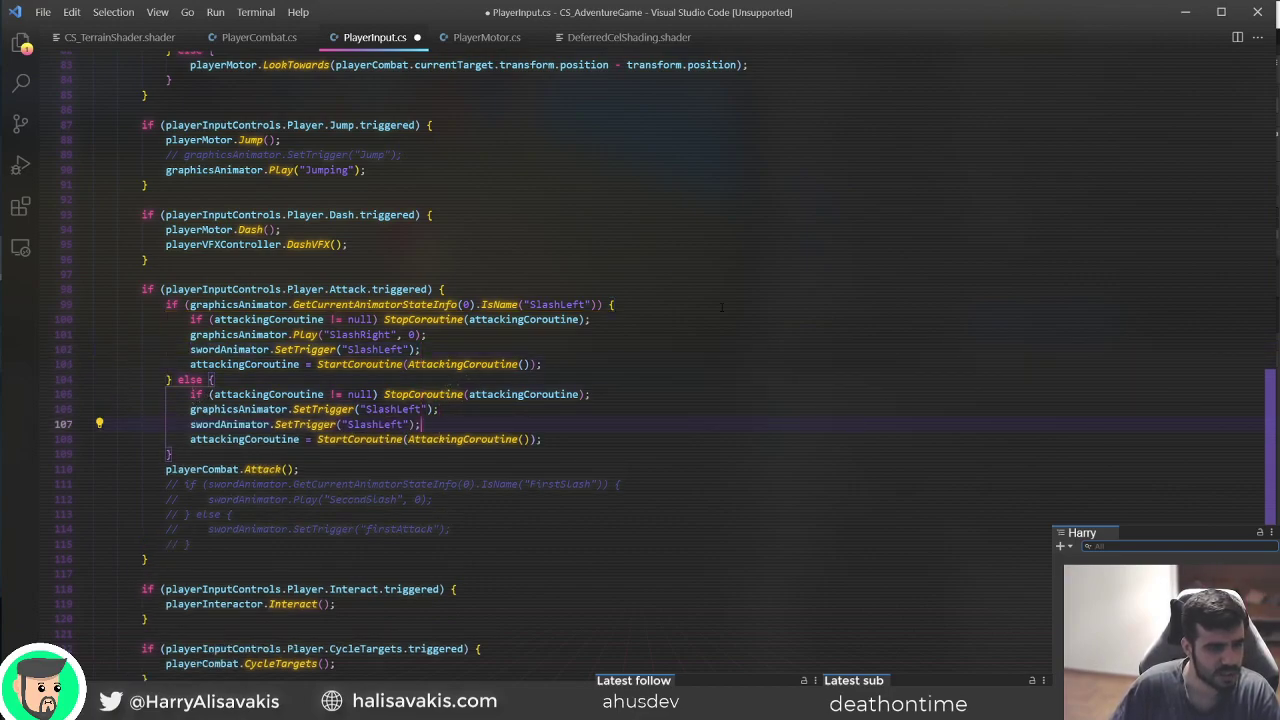
Remove the duplicated line in the else branch and move the first branch's swordAnimator.SetTrigger("SlashLeft") line there, below graphicsAnimator.SetTrigger("SlashLeft").
key("ctrl+shift+k")
key("Up")
key("Up")
key("Up")
key("Up")
key("Up")
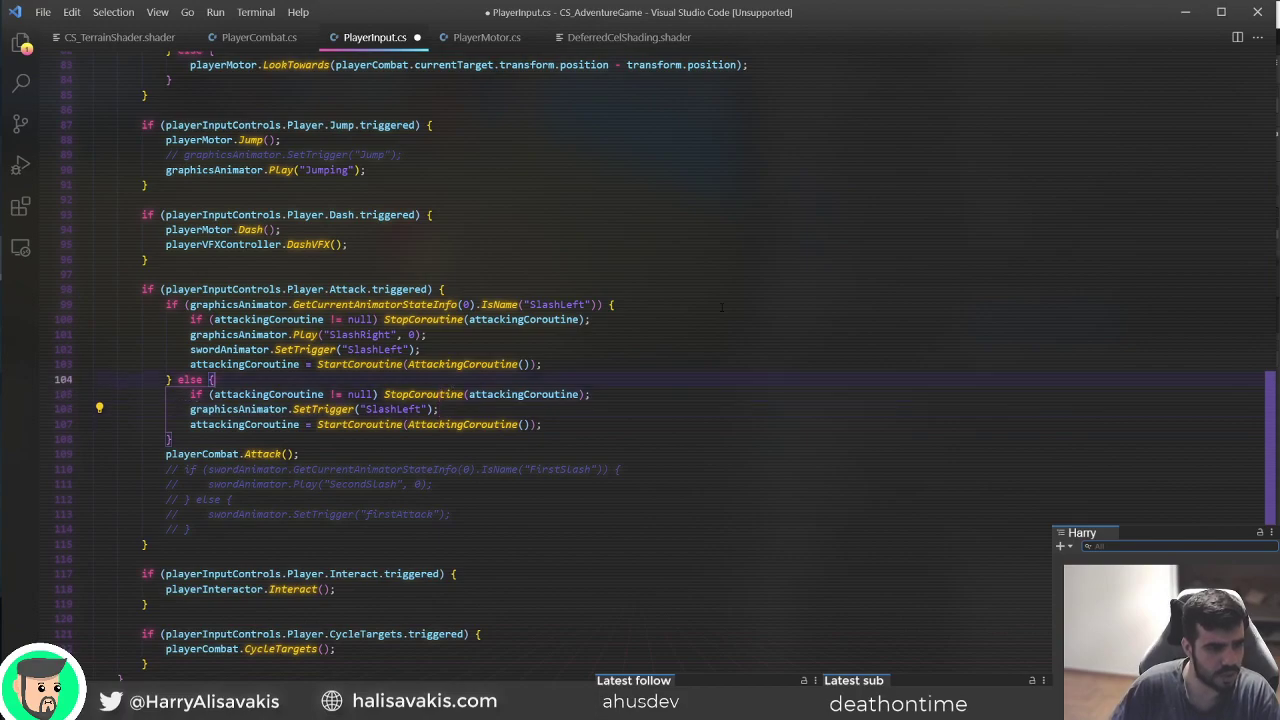
key("alt+Down")
key("alt+Down")
key("alt+Down")
key("alt+Down")
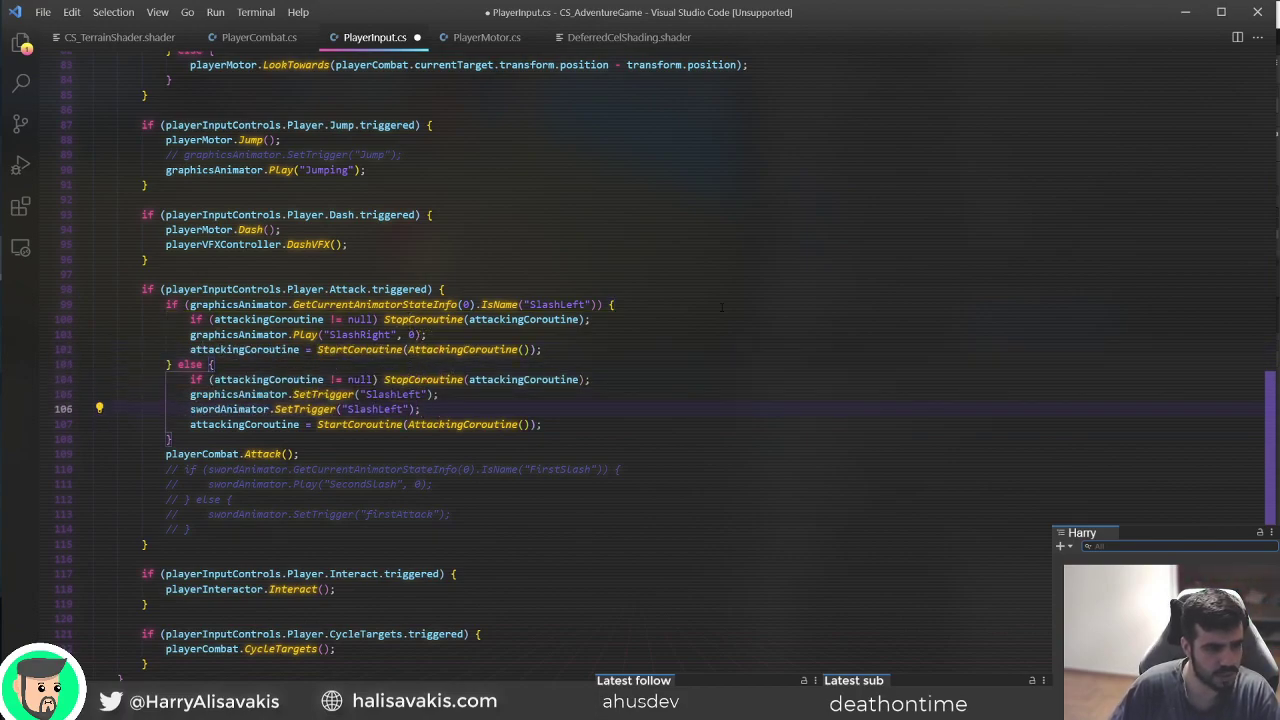
Add swordAnimator.Play("SlashRight", 0); below graphicsAnimator.Play("SlashRight", 0) in the first attack branch and save PlayerInput.cs.
key("Up")
key("Up")
key("Return")
key("ctrl+z")
key("End")
key("Return")
type("swo")
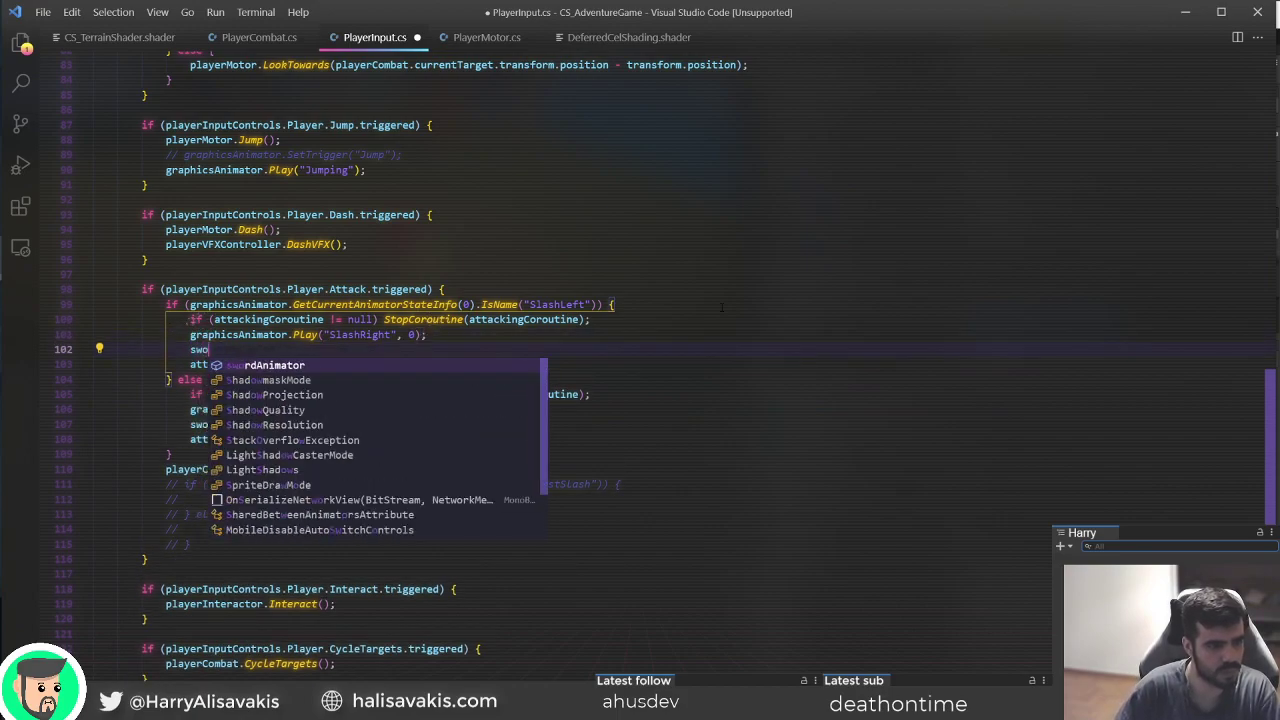
type("rdAnimator.set")
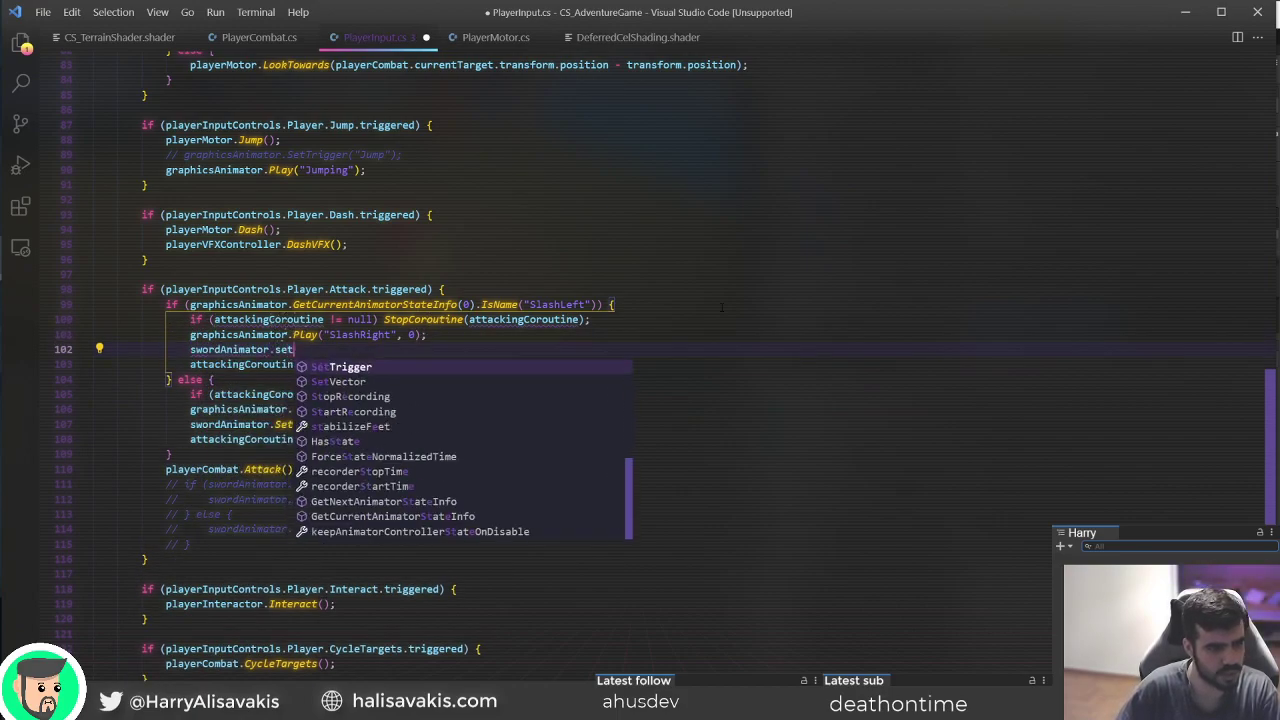
key("ctrl+BackSpace")
type("pla(\"SlashRig")
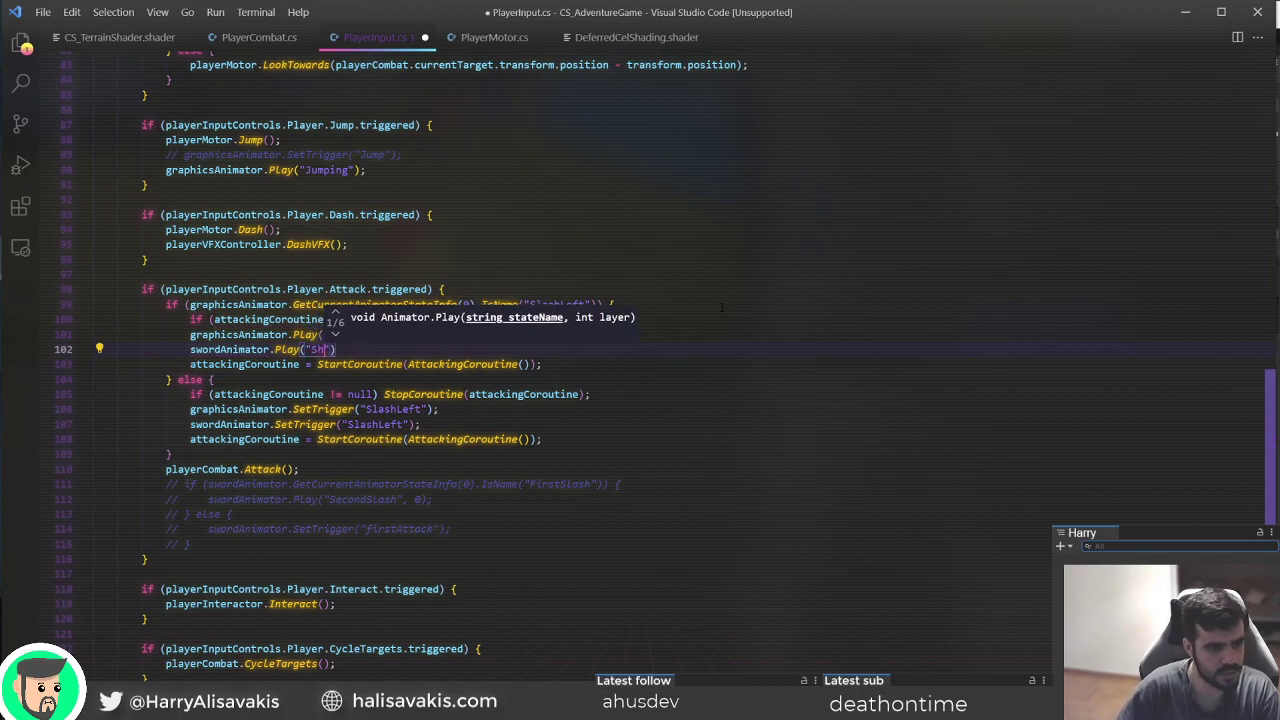
type("ht\", 0);")
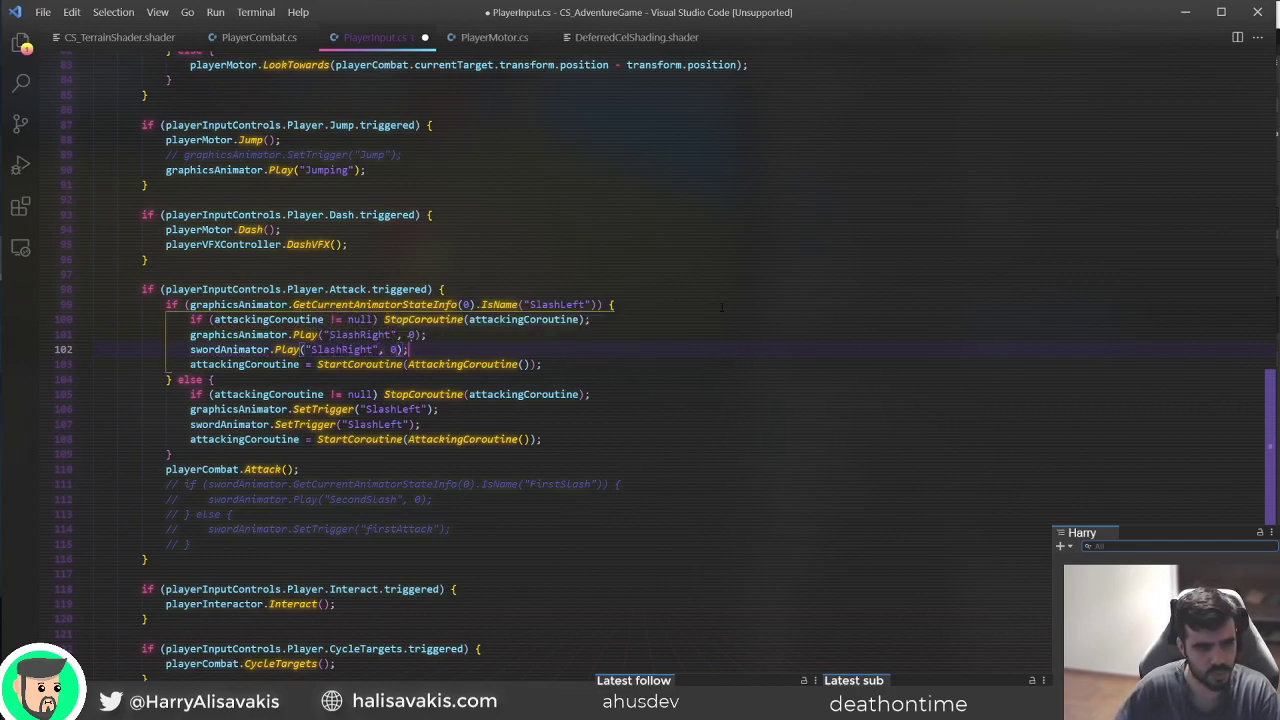
key("ctrl+s")
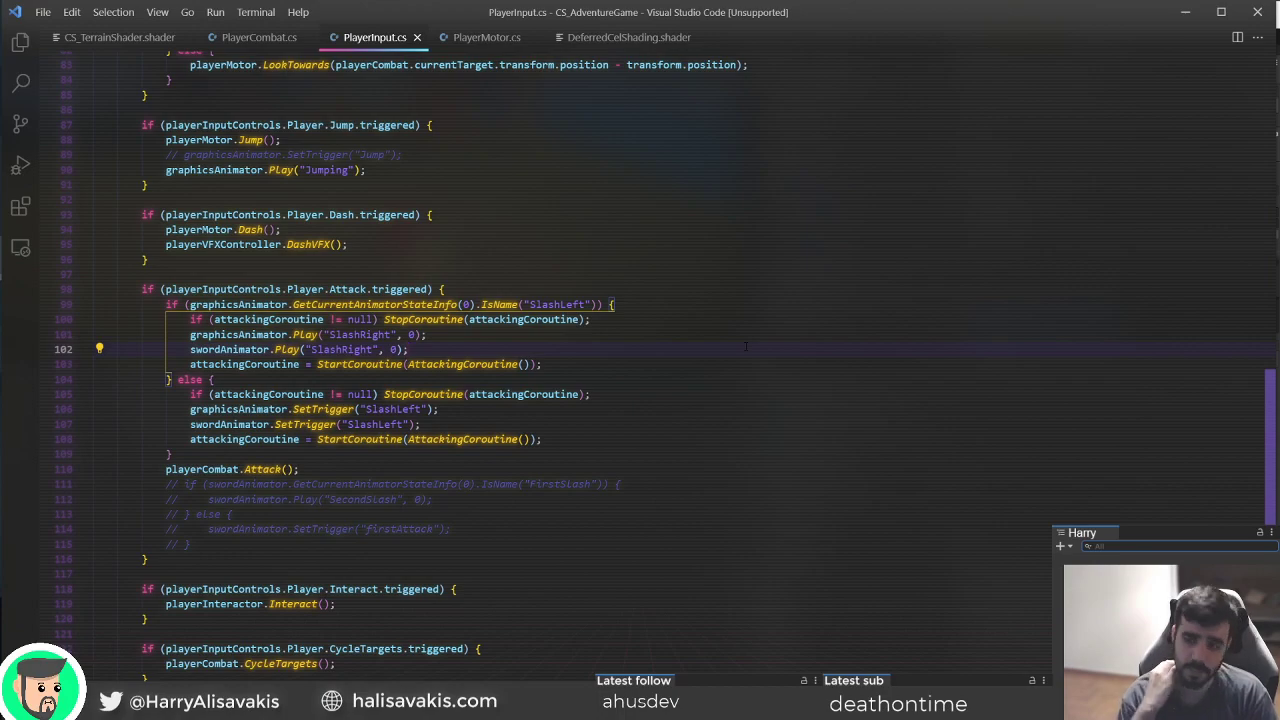
Switch to Unity and examine the red slash effect around the player in the scene from several angles.
key("alt+Tab")
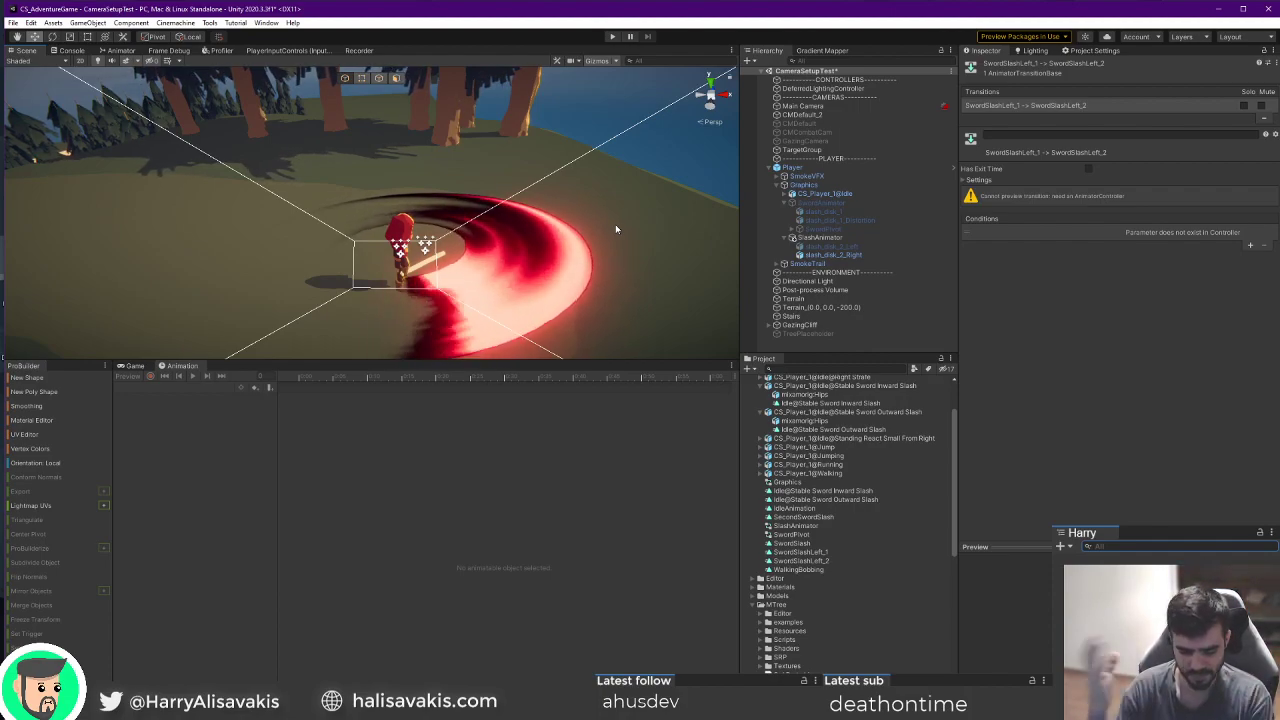
left_click_drag(617, 228, 658, 203, "alt")
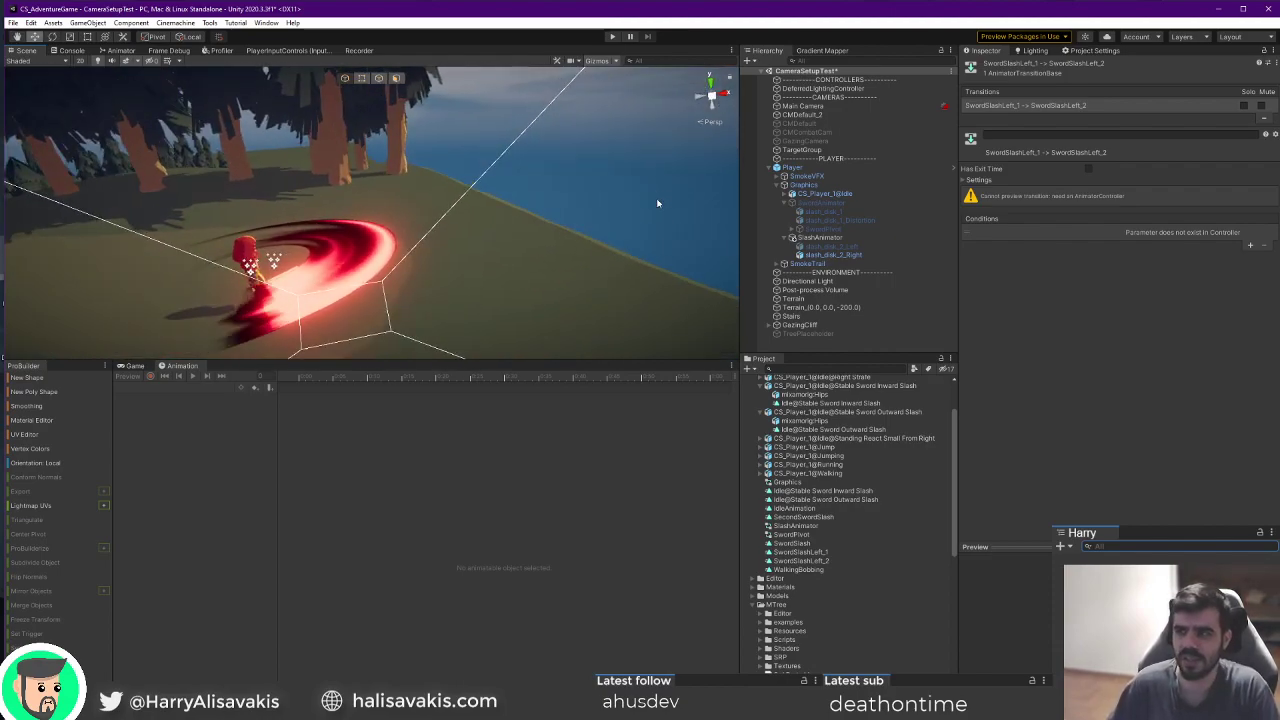
left_click_drag(658, 203, 600, 210, "alt")
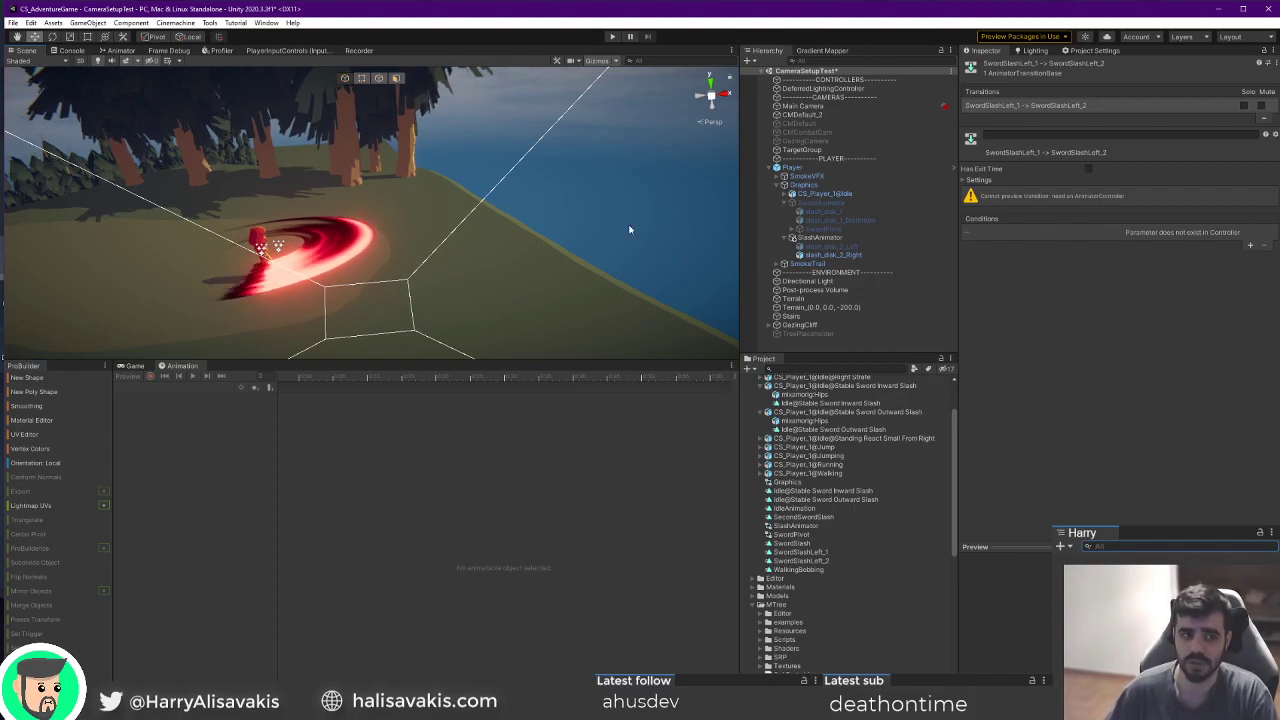
left_click_drag(628, 225, 567, 204, "alt")
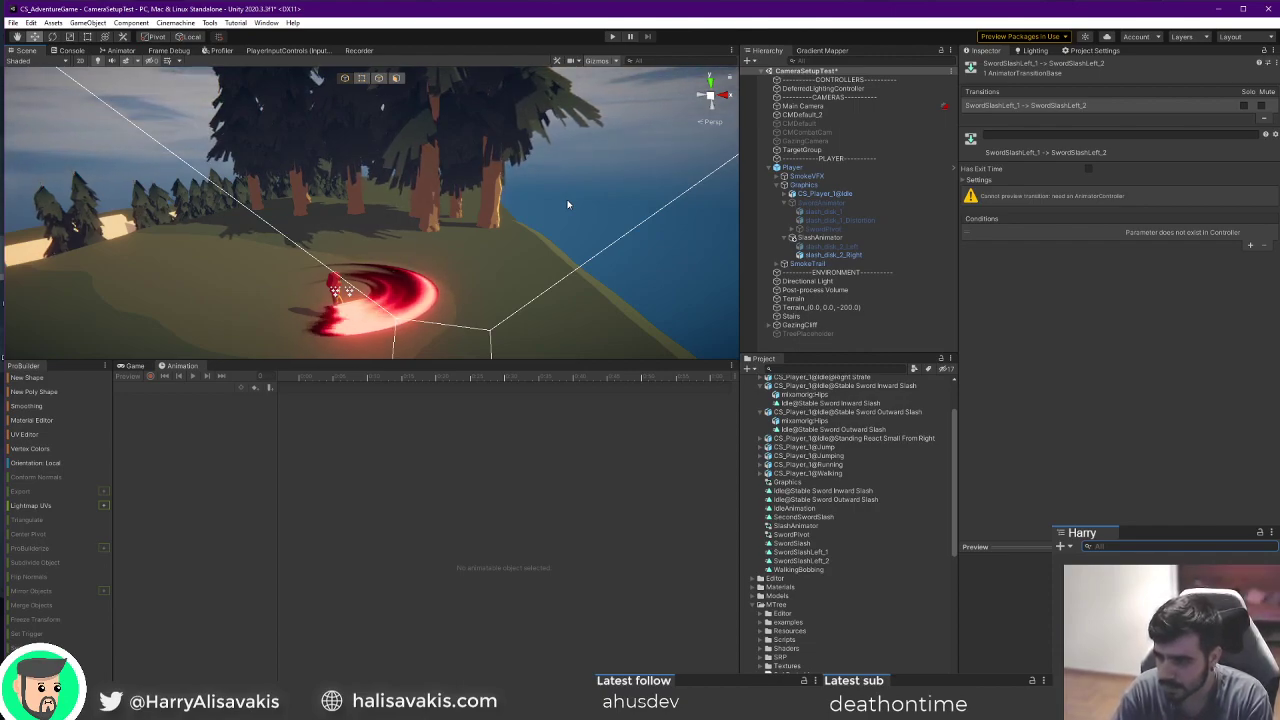
right_click_drag(513, 195, 696, 281)
key("w")
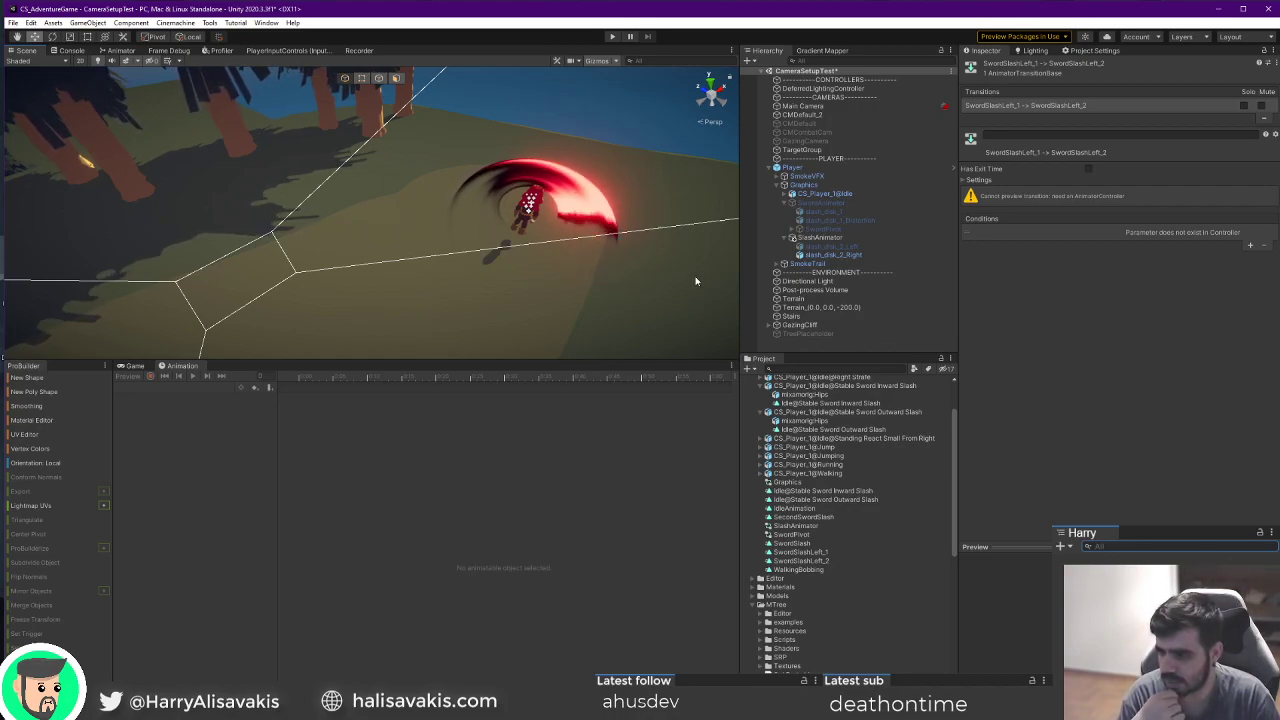
left_click_drag(688, 272, 573, 290, "alt")
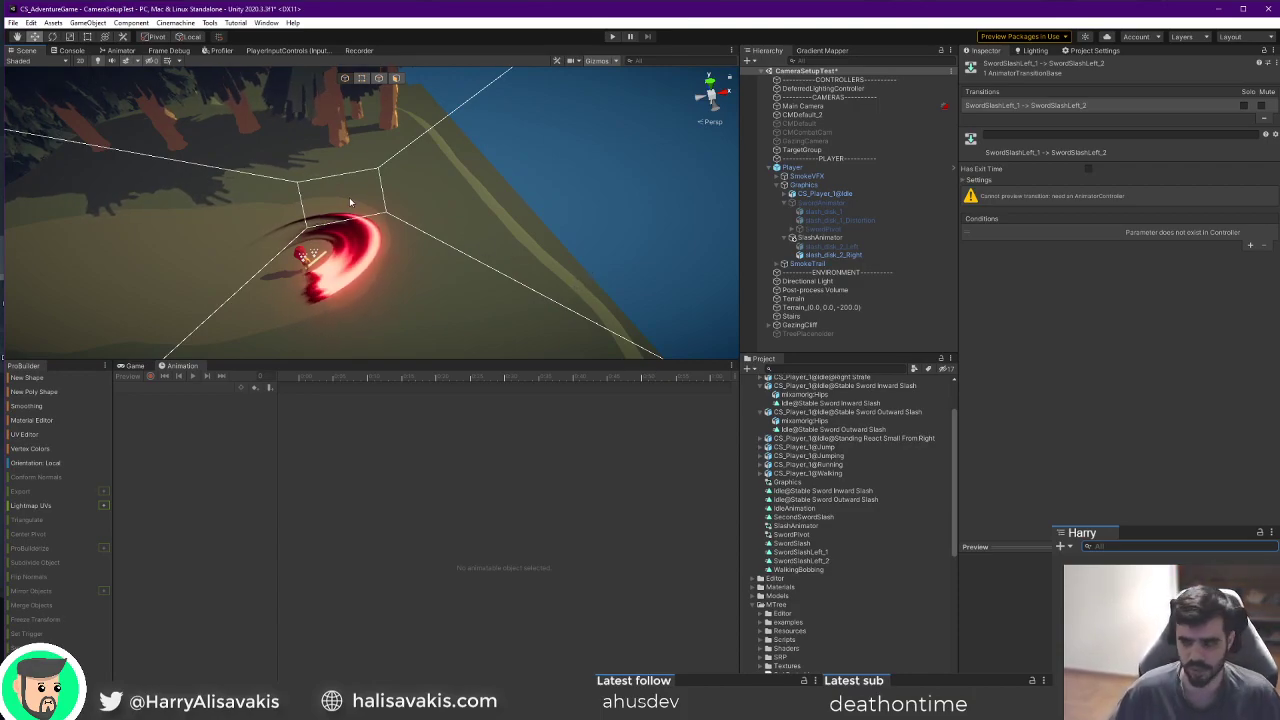
left_click_drag(469, 252, 501, 187, "alt")
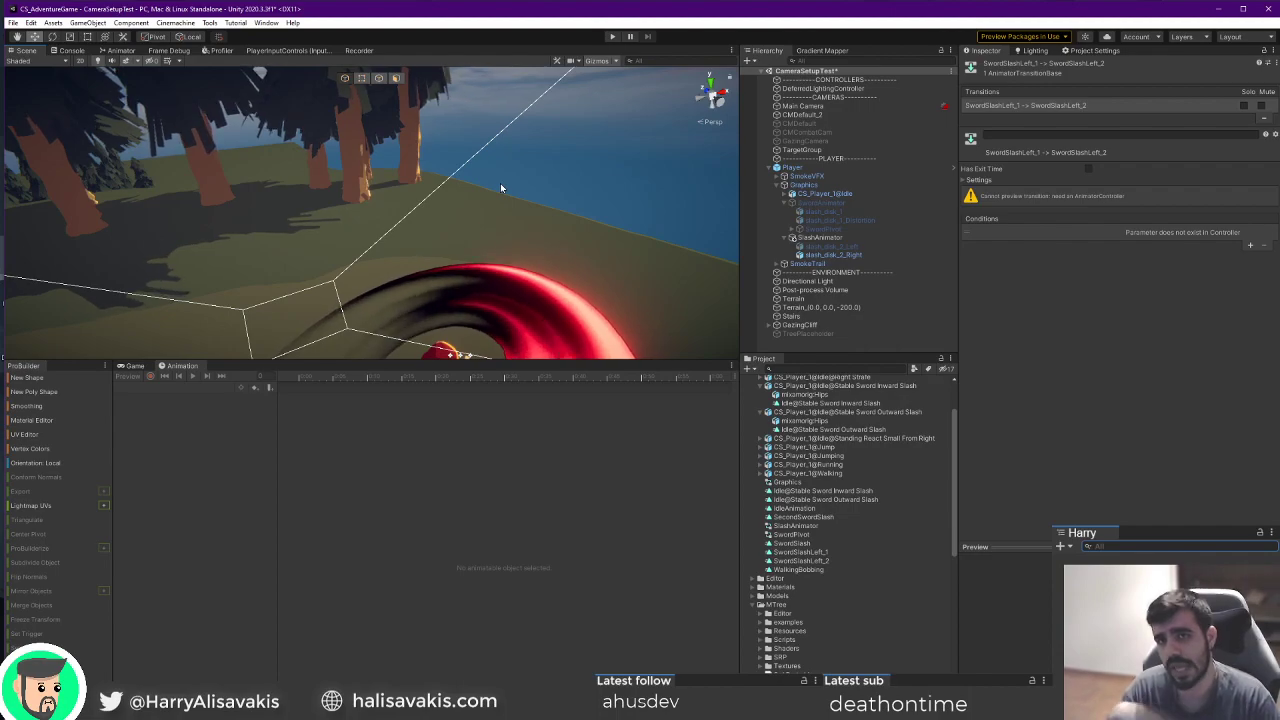
right_click_drag(425, 288, 331, 298)
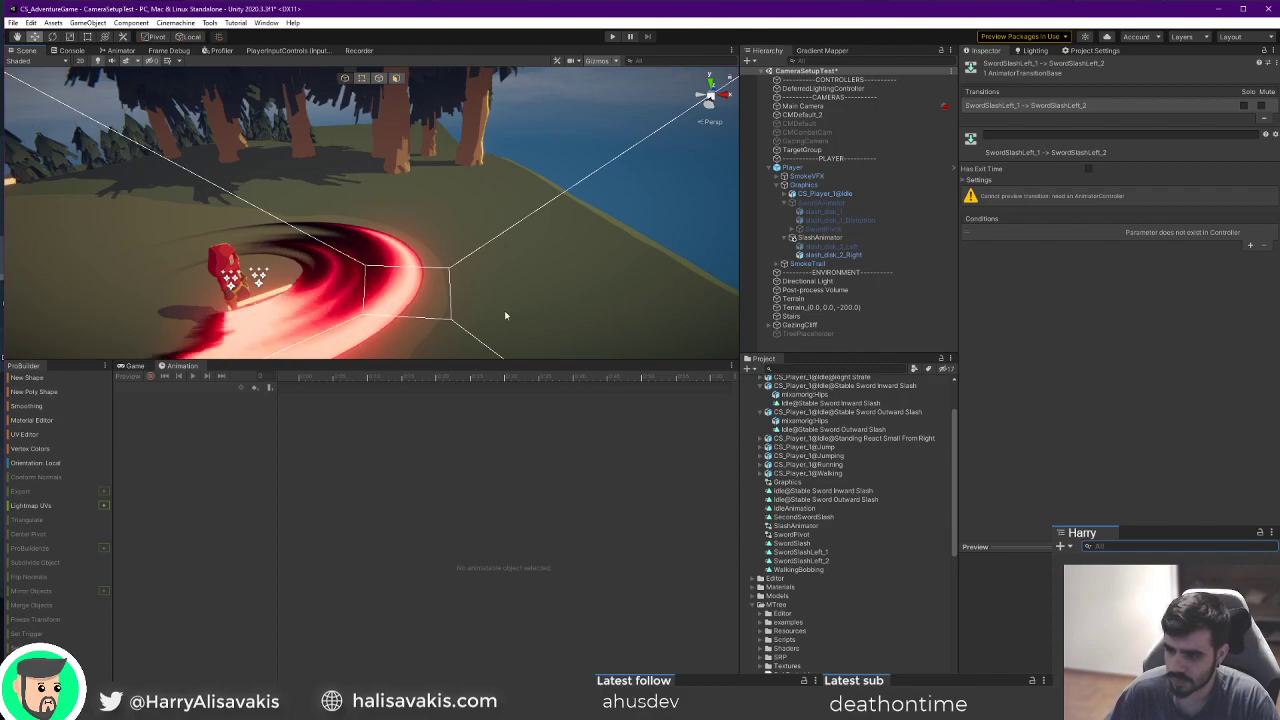
right_click_drag(514, 277, 446, 262)
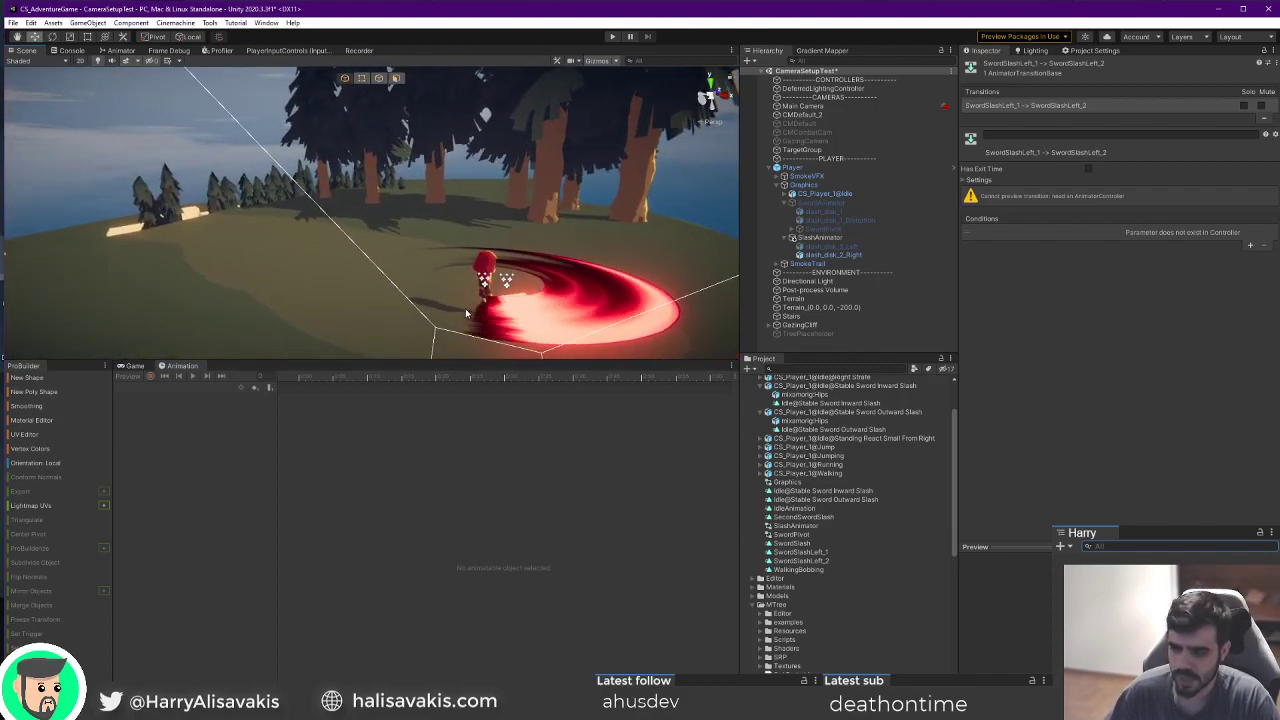
Try Hard Shadows on the Directional Light, check the player's shadow, and set the shadow type back to Soft Shadows.
right_click_drag(374, 294, 770, 138)
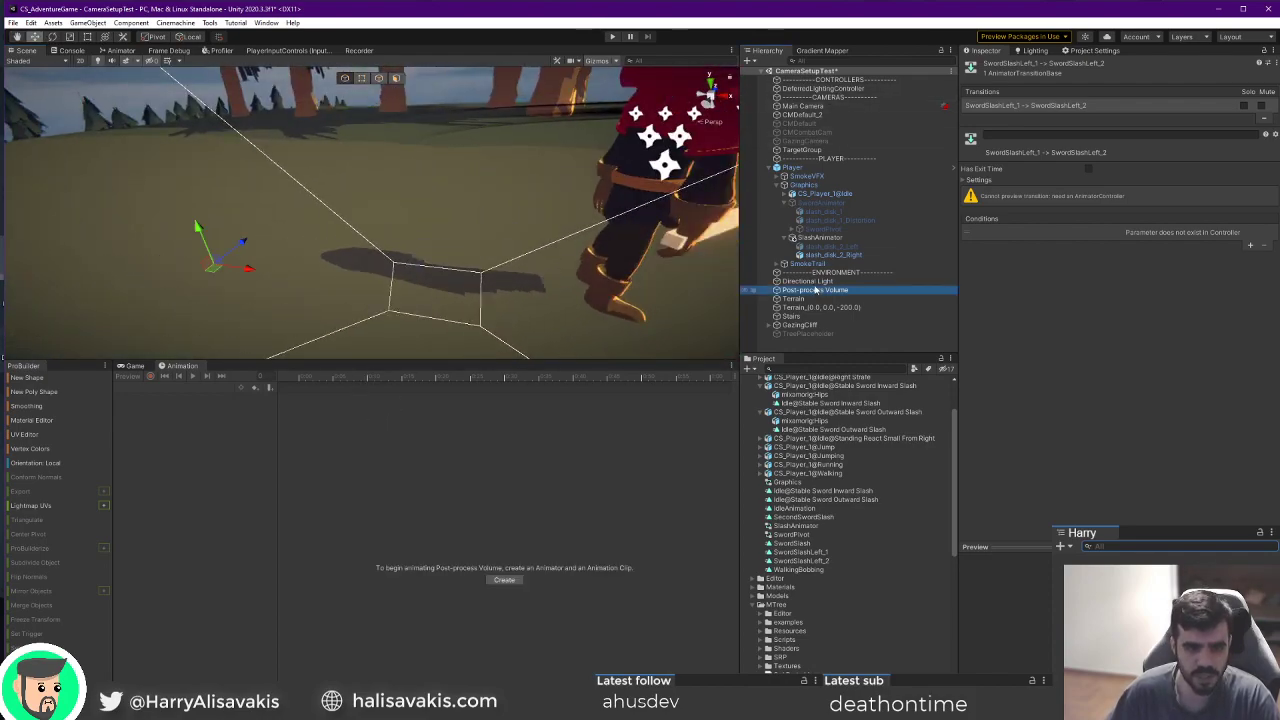
left_click(817, 282)
left_click(1120, 225)
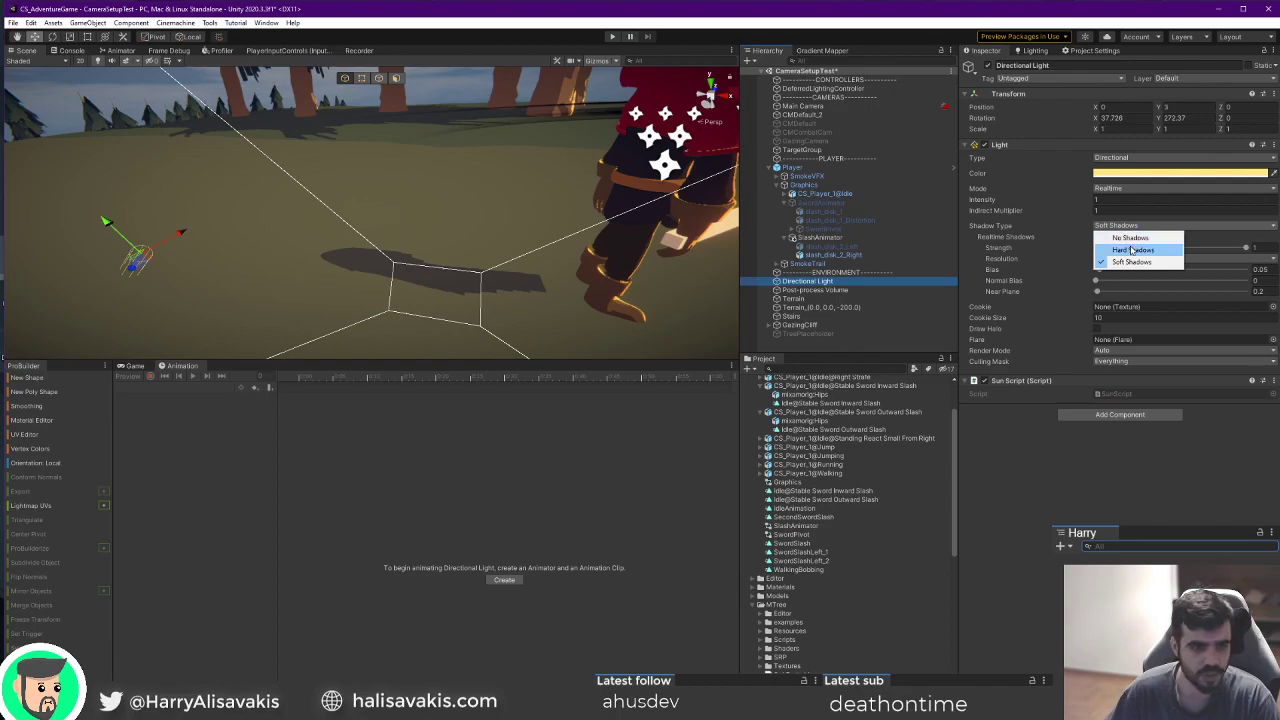
left_click(1132, 250)
left_click_drag(440, 200, 455, 256, "alt")
scroll(475, 236, "down", 3)
scroll(525, 258, "up", 3)
scroll(450, 232, "down", 3)
scroll(450, 232, "up", 3)
left_click(1118, 226)
left_click(1115, 261)
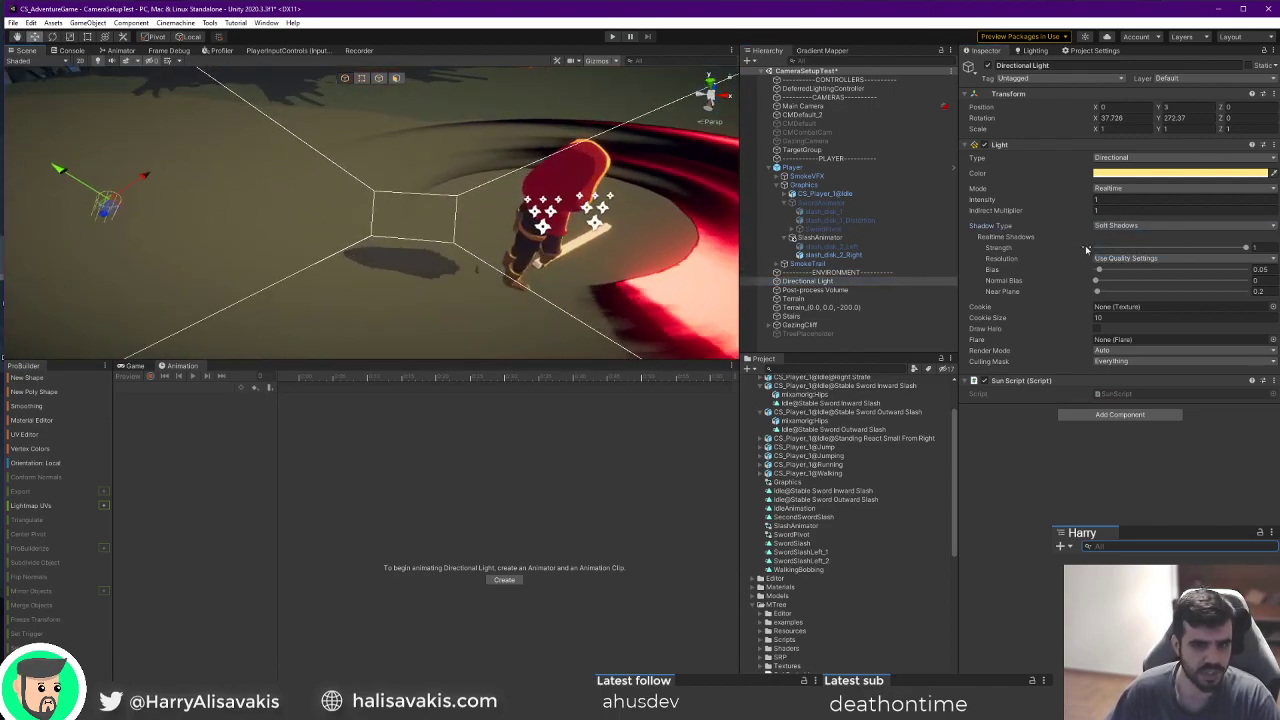
Try raising the Directional Light's Normal Bias to about 1, check the shadows, and revert it to 0.
left_click_drag(1098, 272, 1099, 271)
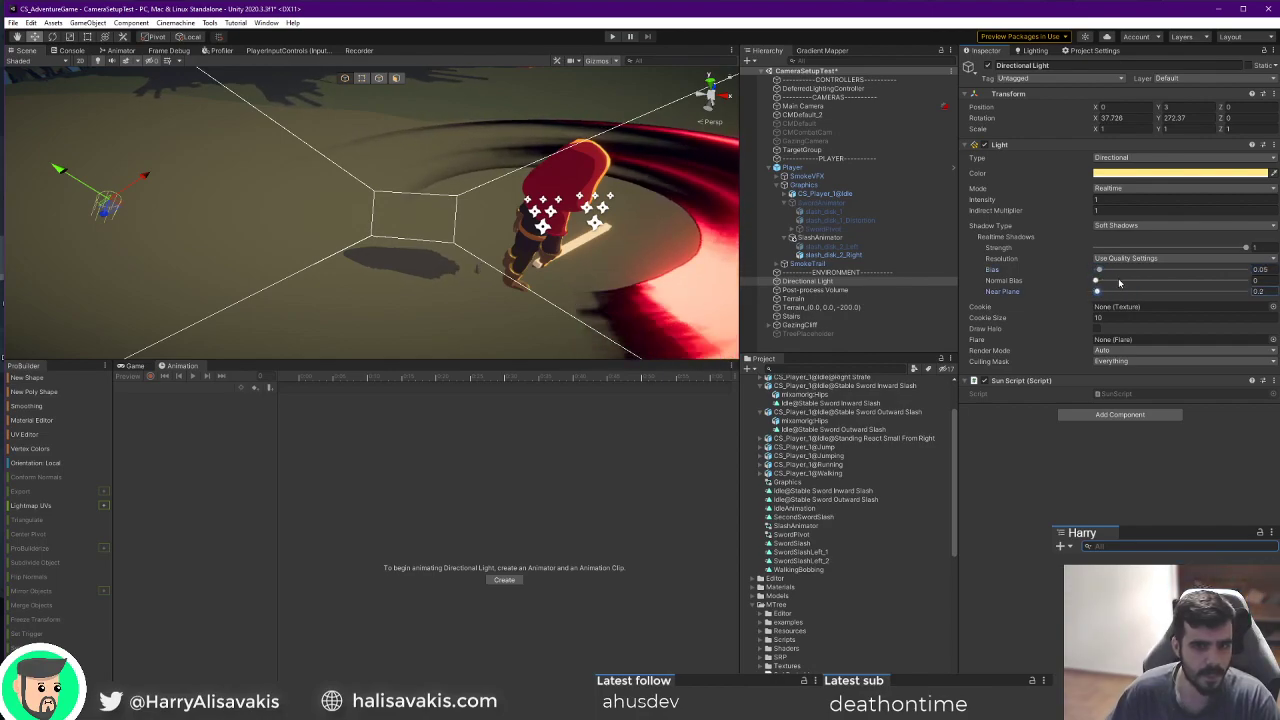
mouse_move(1120, 283)
left_mouse_down()
mouse_move(1177, 283)
mouse_move(1124, 279)
mouse_move(1145, 280)
left_mouse_up()
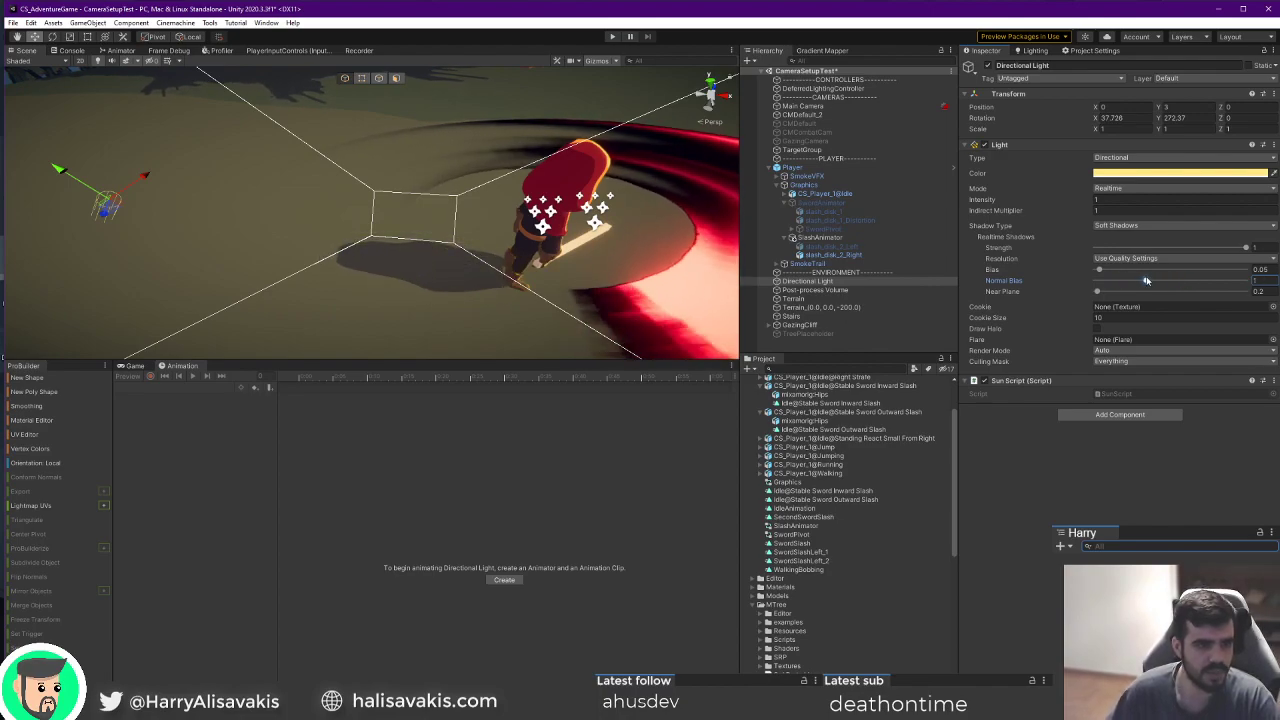
scroll(457, 223, "down", 10)
right_click_drag(471, 231, 451, 297)
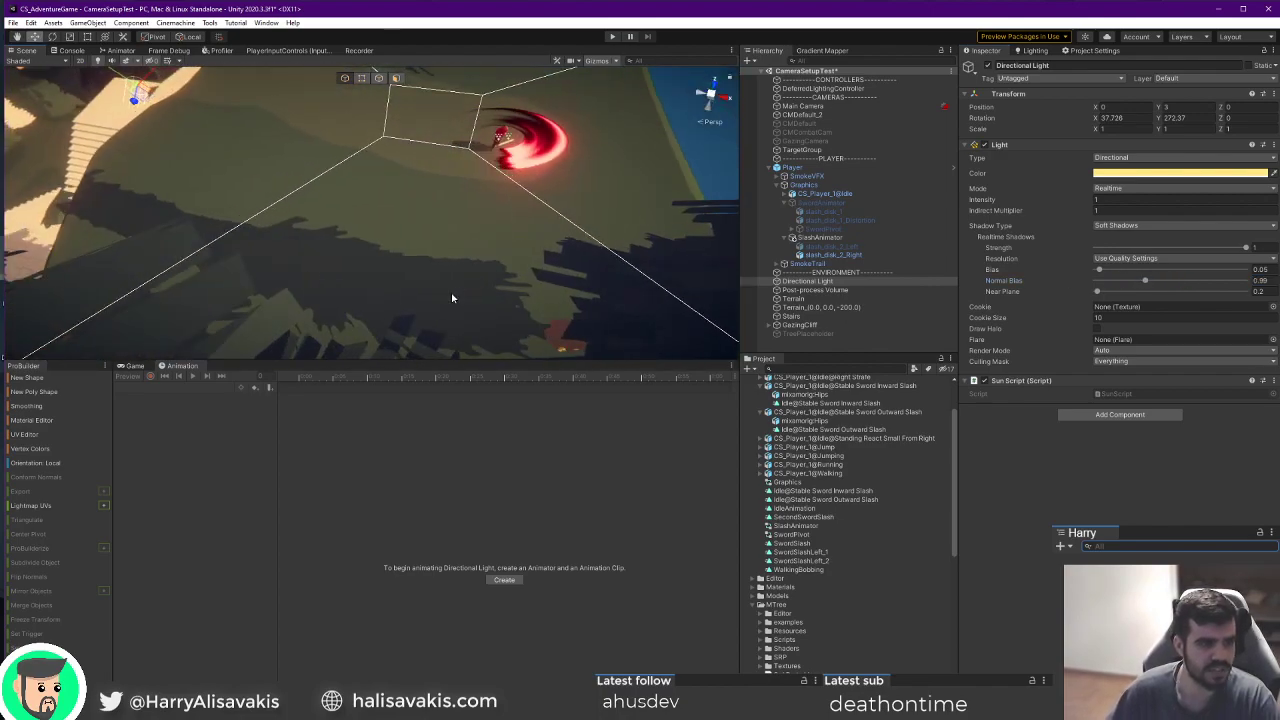
key("ctrl+z")
right_click_drag(614, 200, 636, 165)
key("w")
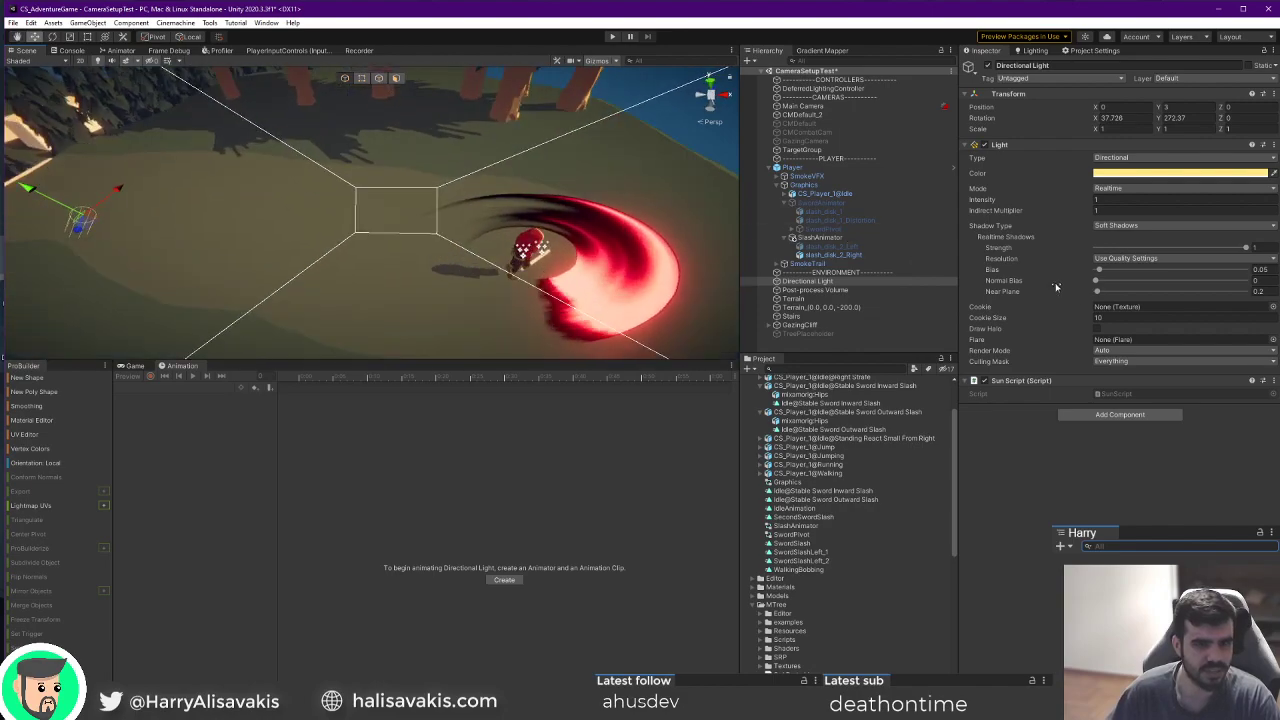
left_click_drag(1097, 281, 1135, 287)
right_click_drag(590, 250, 645, 212)
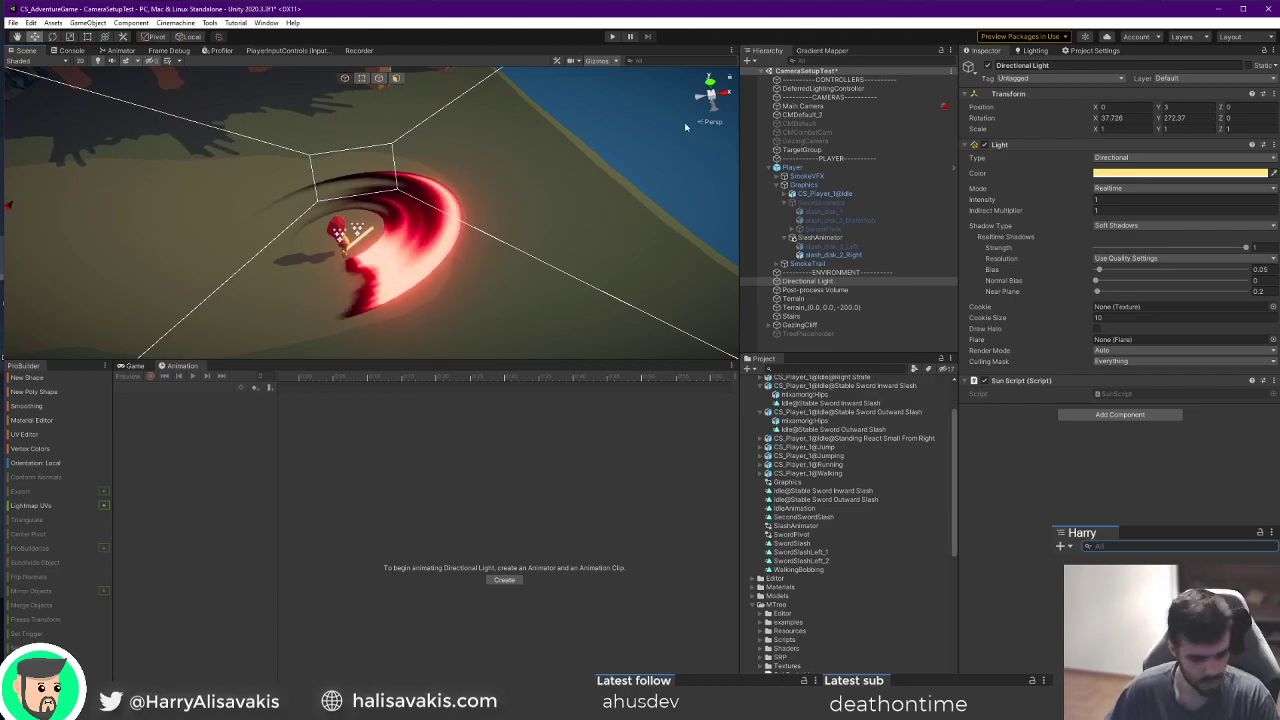
Deactivate the slash_disk_2_Right object under SlashAnimator and start play mode.
left_click(833, 255)
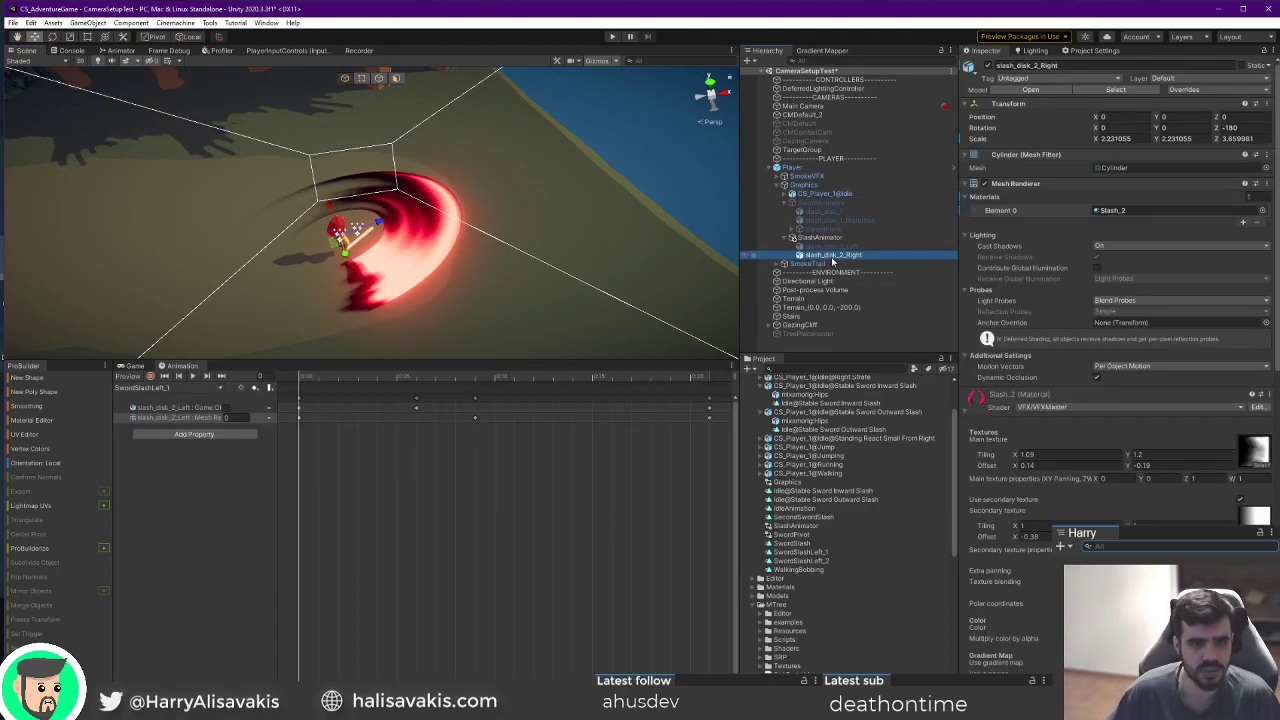
right_click_drag(454, 159, 500, 120)
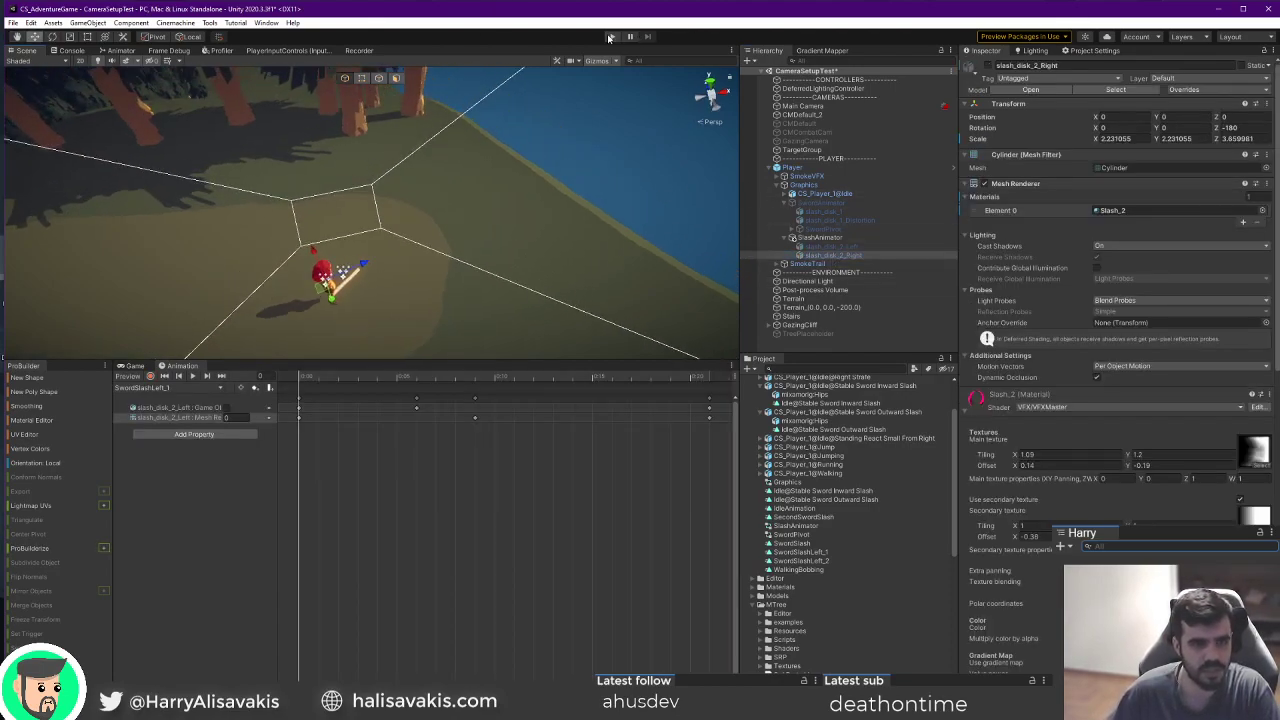
left_click(610, 36)
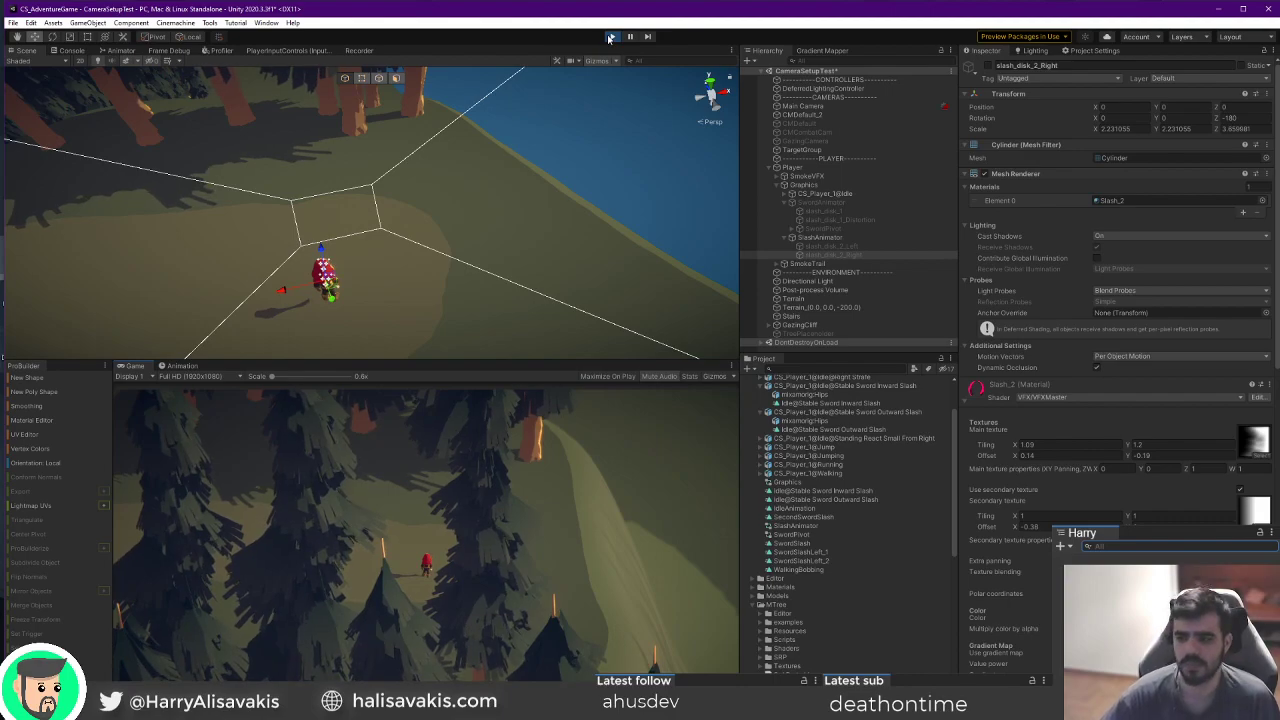
Test the player's movement and repeated actions in the running game, and exit play mode.
key("a")
key("w")
key("d")
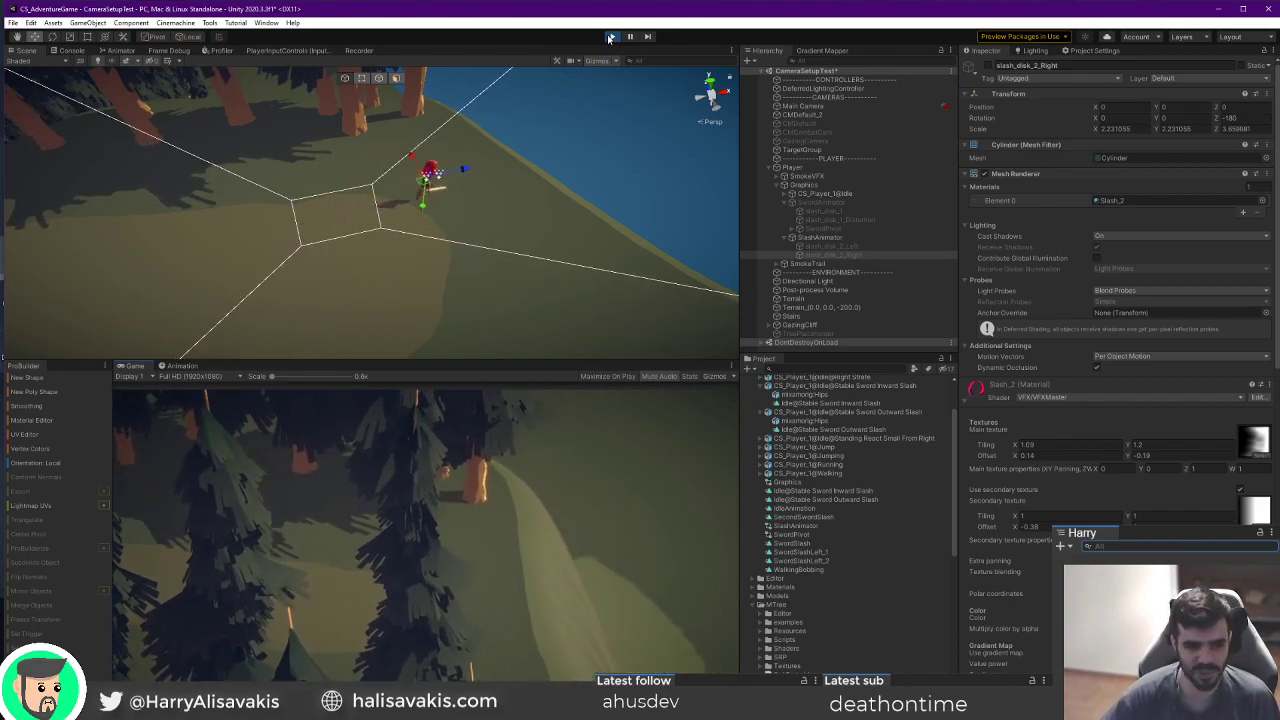
key("a")
key("s")
key("d")
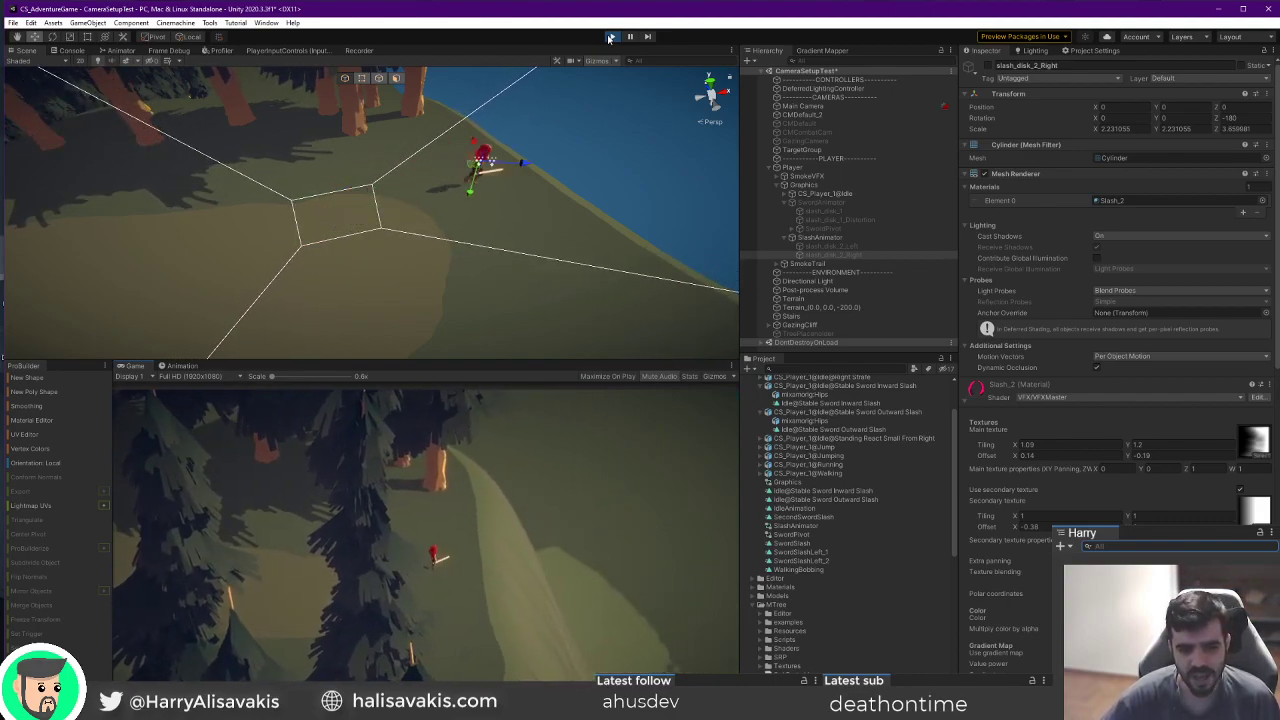
key("s")
key("a")
key("a")
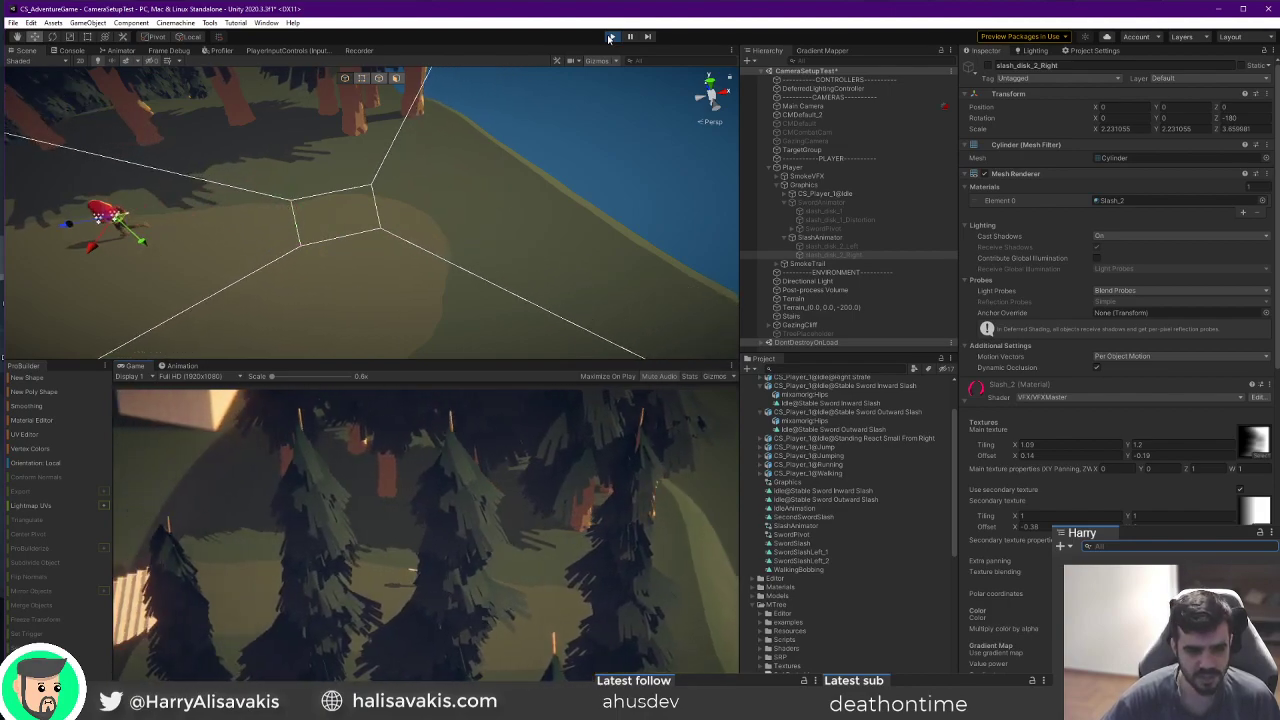
key("a")
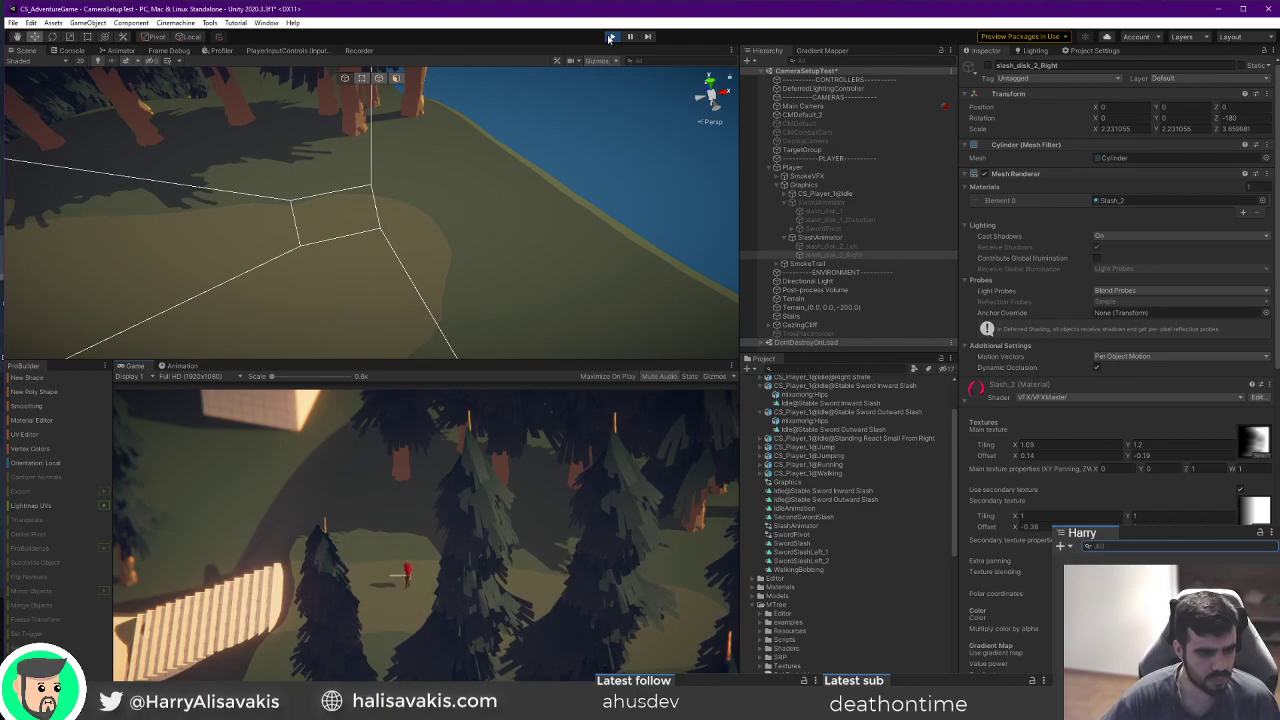
key("space")
key("space")
key("space")
key("space")
key("space")
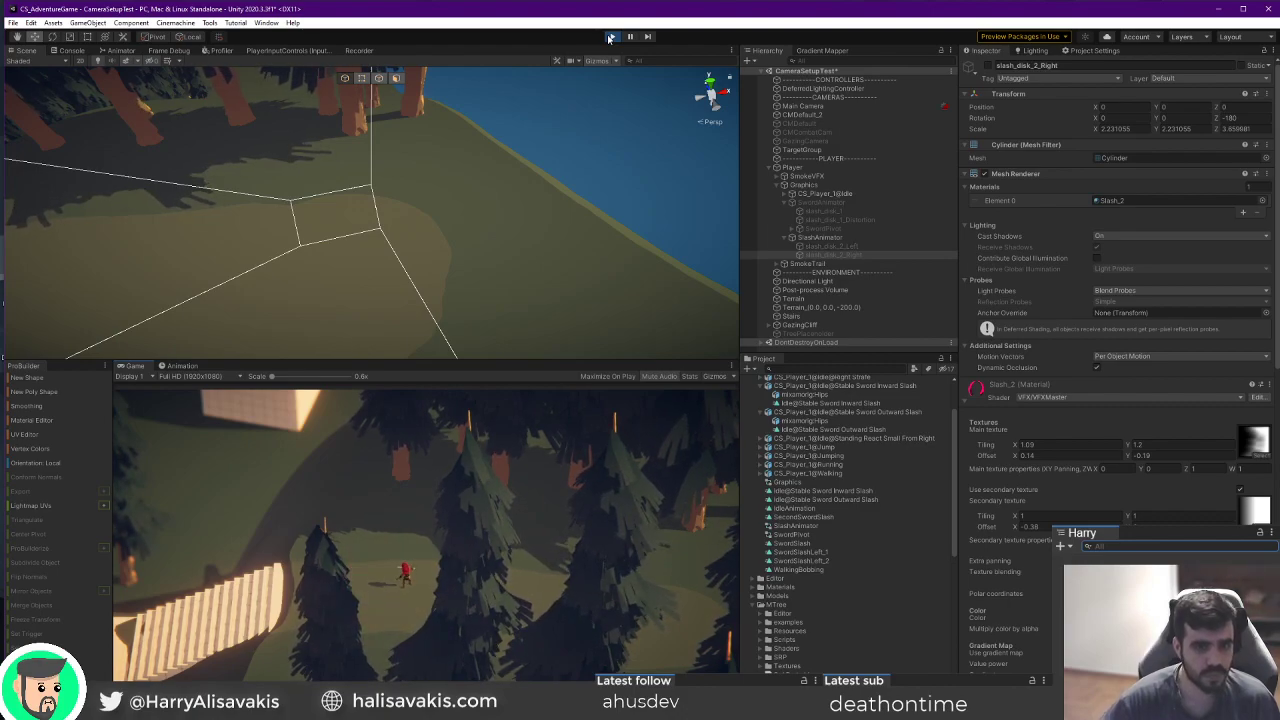
left_click(610, 37)
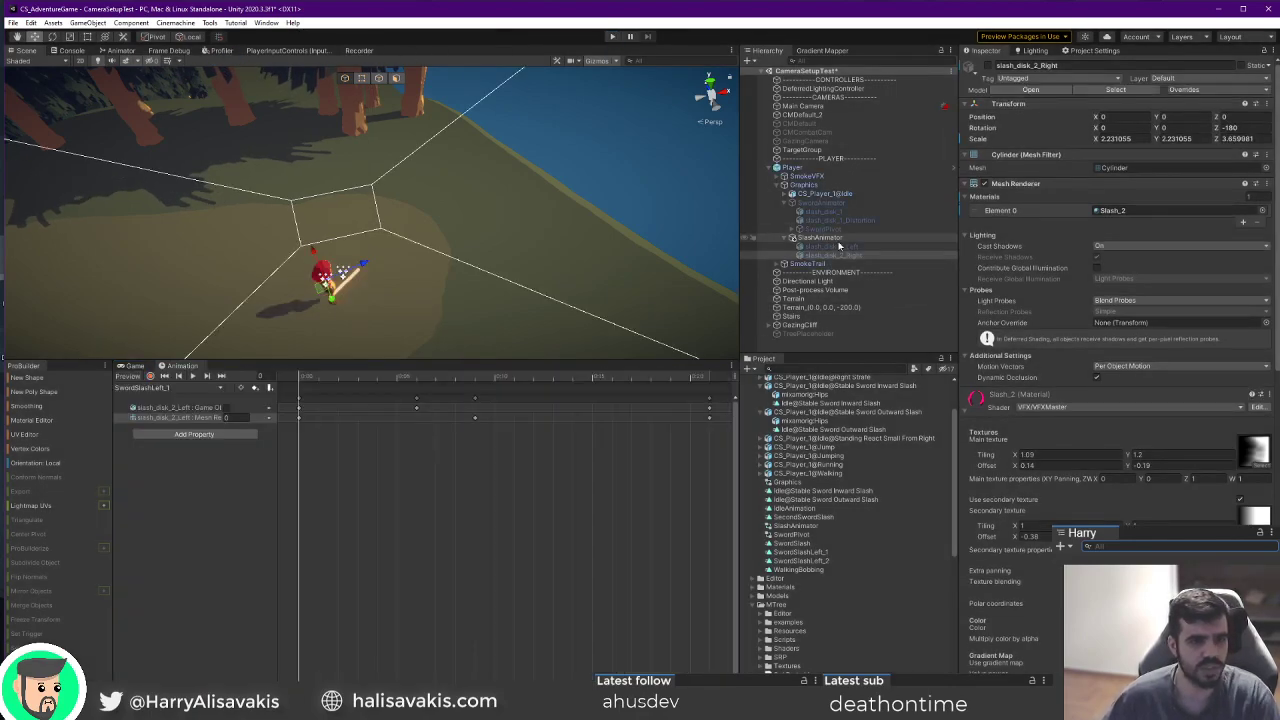
Inspect the settings and conditions of the SwordSlashLeft_1 to SwordSlashLeft_2 transition in SlashAnimator's animator graph.
left_click(818, 237)
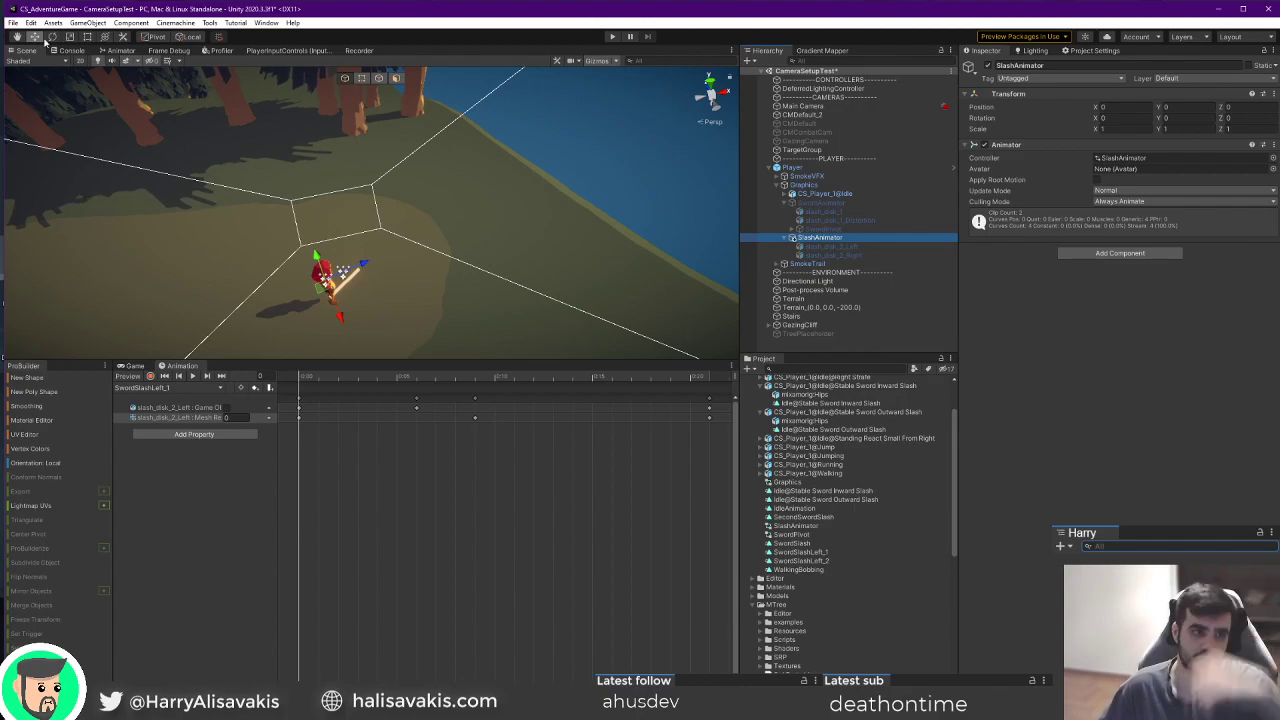
left_click(118, 51)
left_click(460, 186)
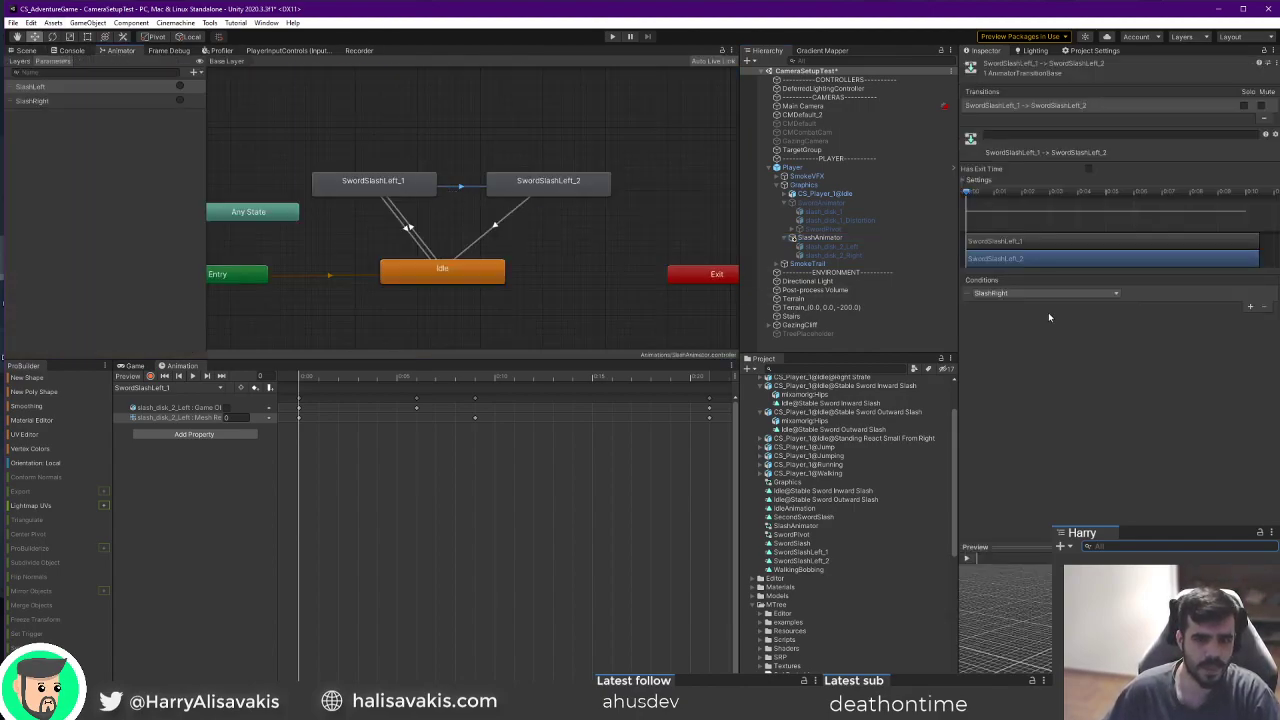
Rename the animator states SwordSlashLeft_2 to SlashRight and SwordSlashLeft_1 to SlashLeft.
left_click(546, 183)
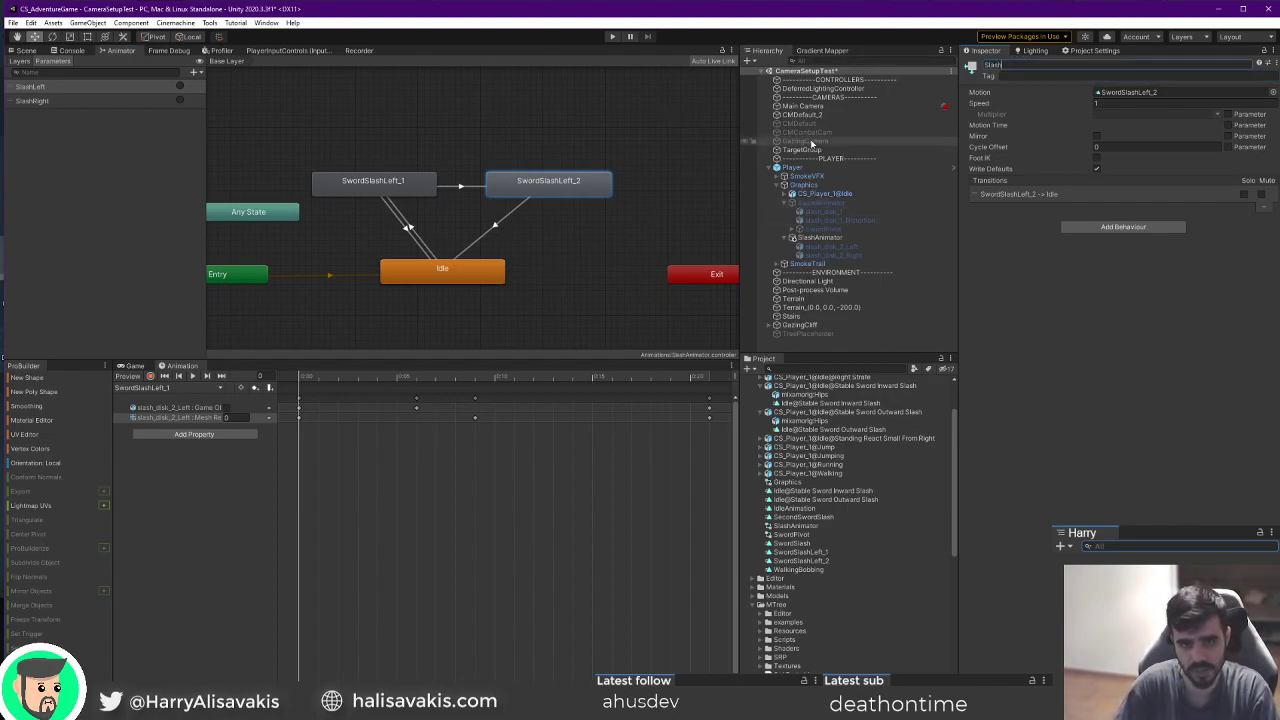
left_click(433, 186)
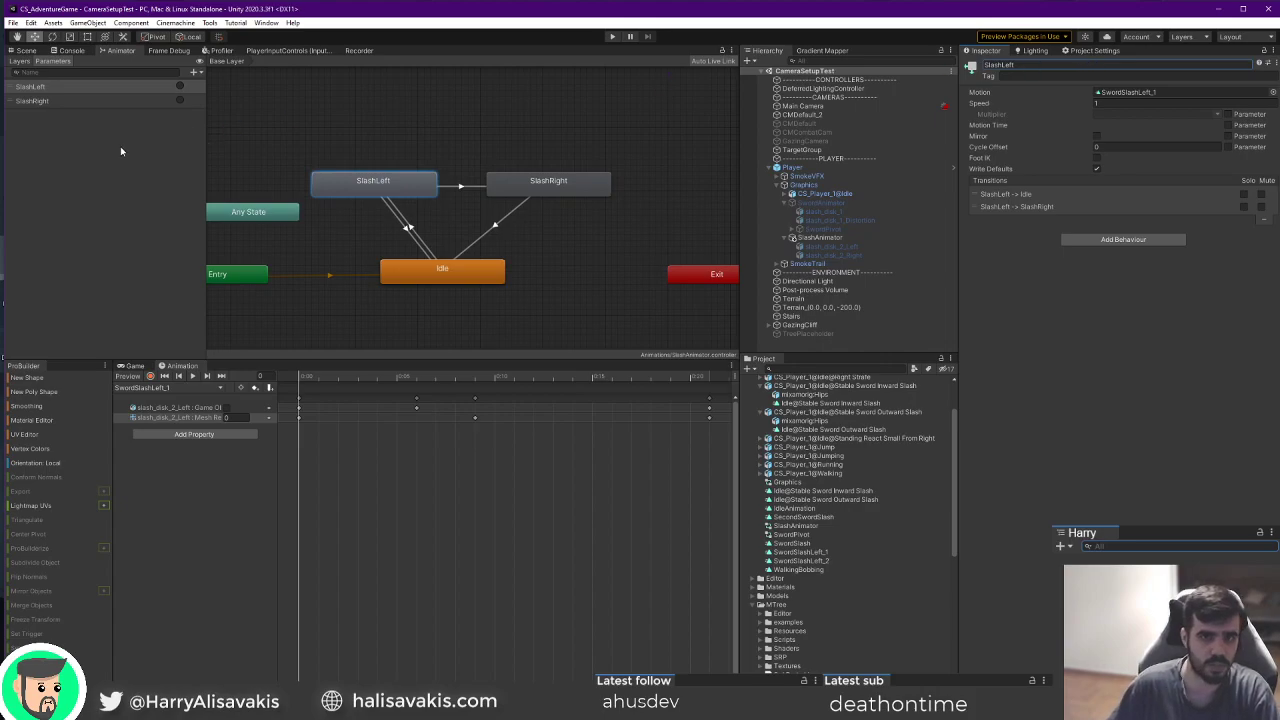
Return to the Scene view, run the game to test the player, and exit play mode.
left_click(26, 50)
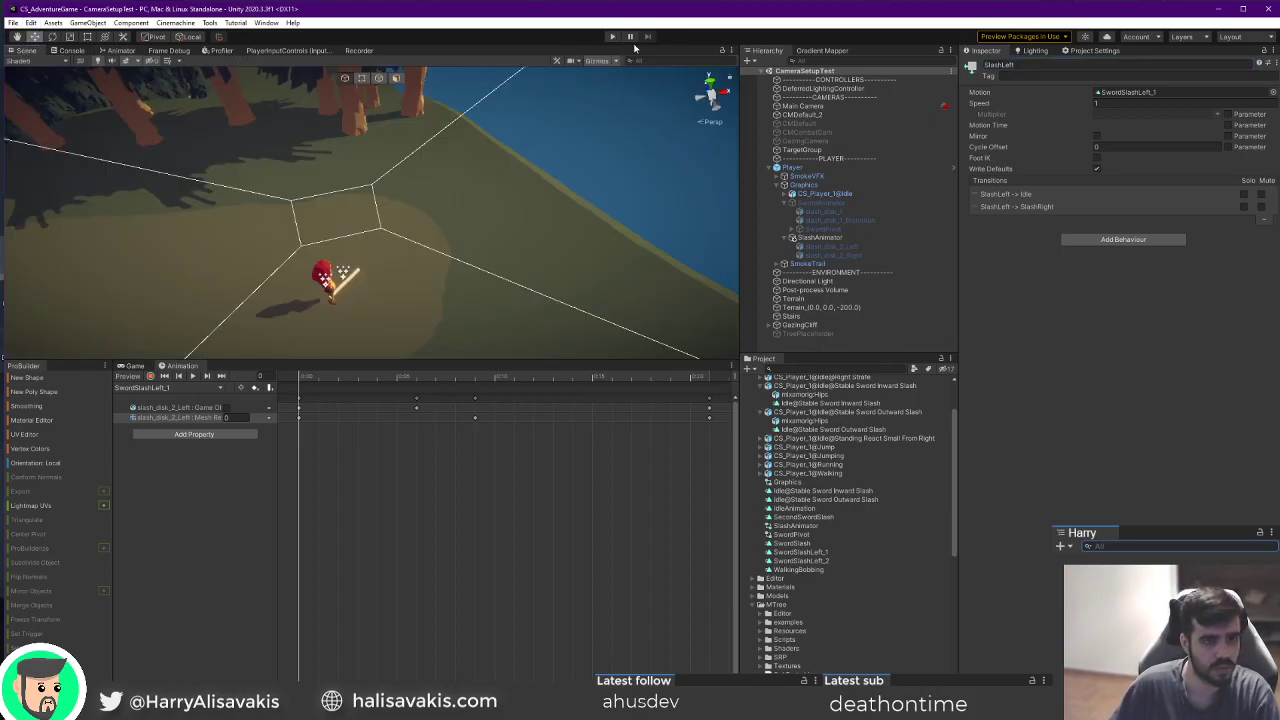
left_click(614, 37)
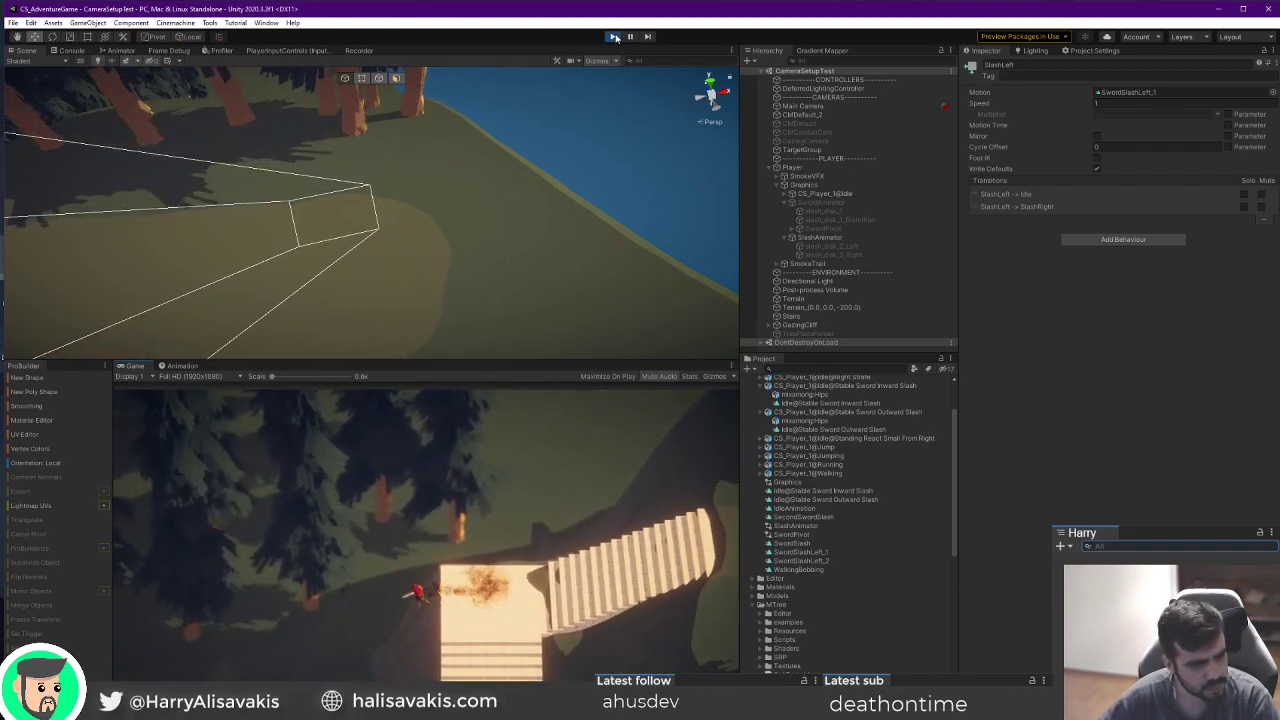
left_click(610, 41)
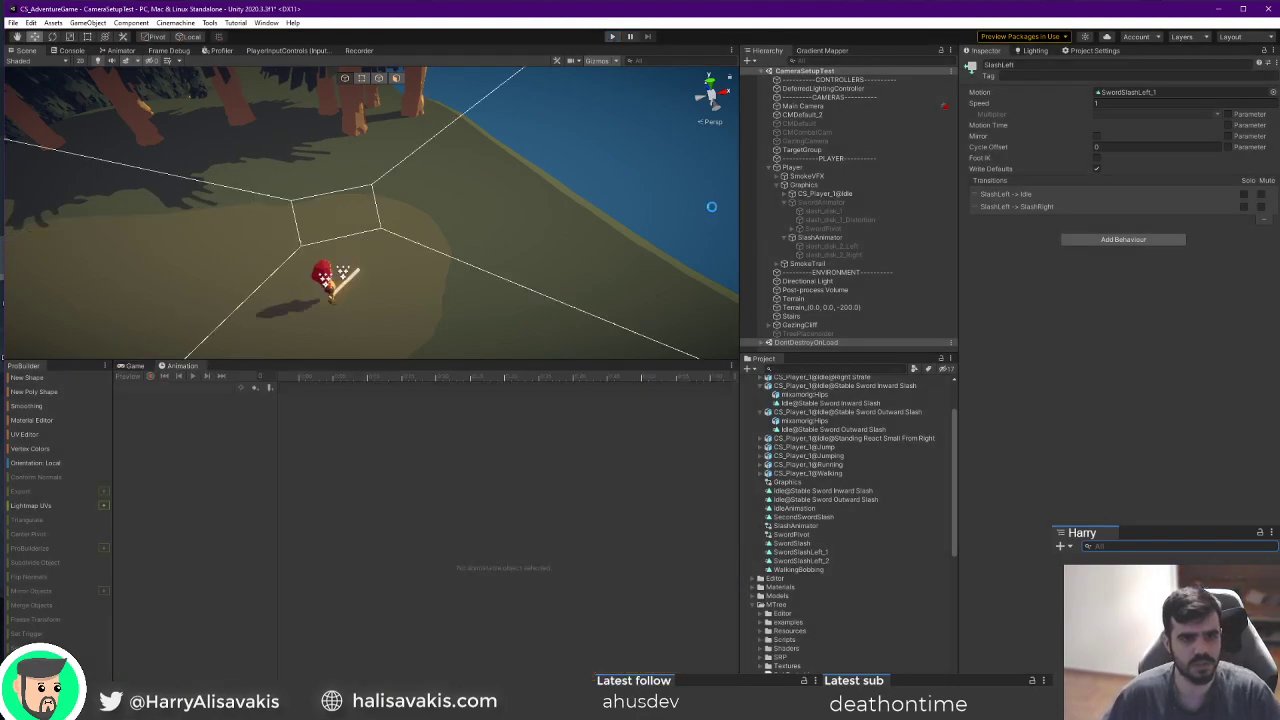
Move the Player across the terrain to the open ground beside the stairs, raise it to ground level, and save the scene.
scroll(414, 243, "down", 8)
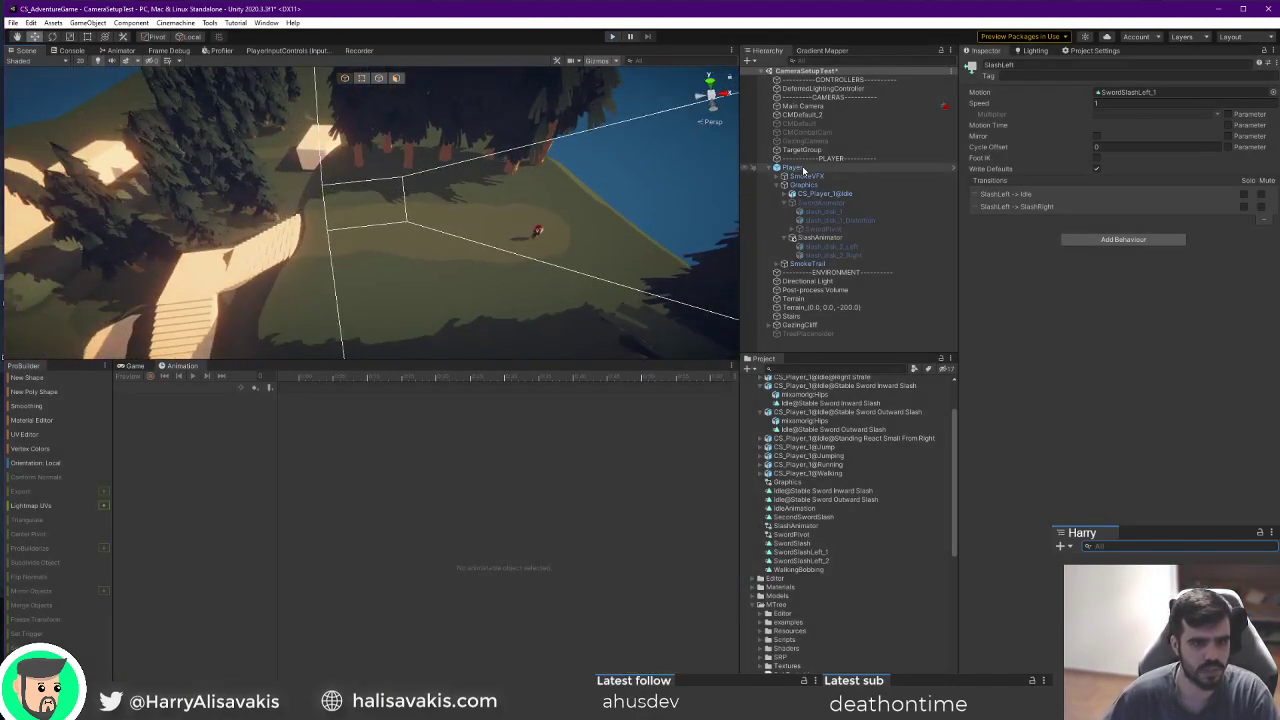
double_click(793, 167)
left_click_drag(606, 222, 272, 224)
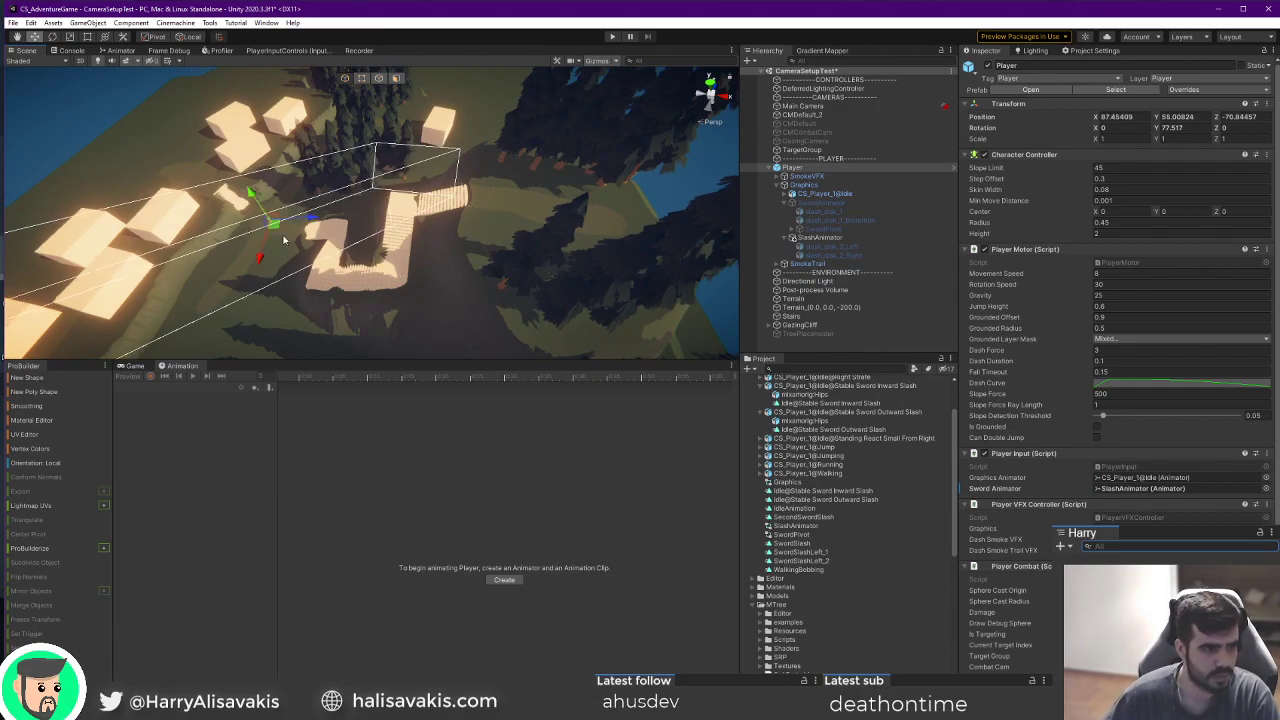
key("f")
scroll(366, 200, "up", 4)
left_click_drag(366, 273, 362, 90, "alt")
left_click_drag(359, 167, 364, 82)
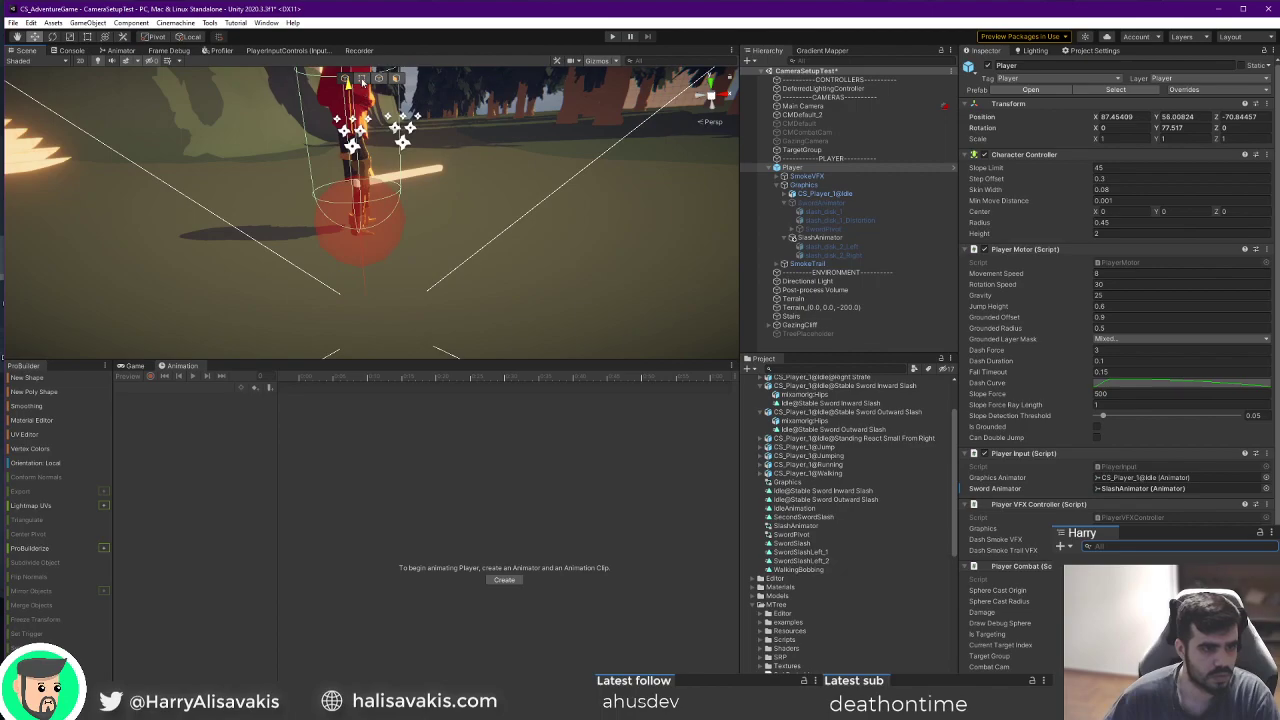
left_click_drag(430, 231, 434, 284, "alt")
key("ctrl+s")
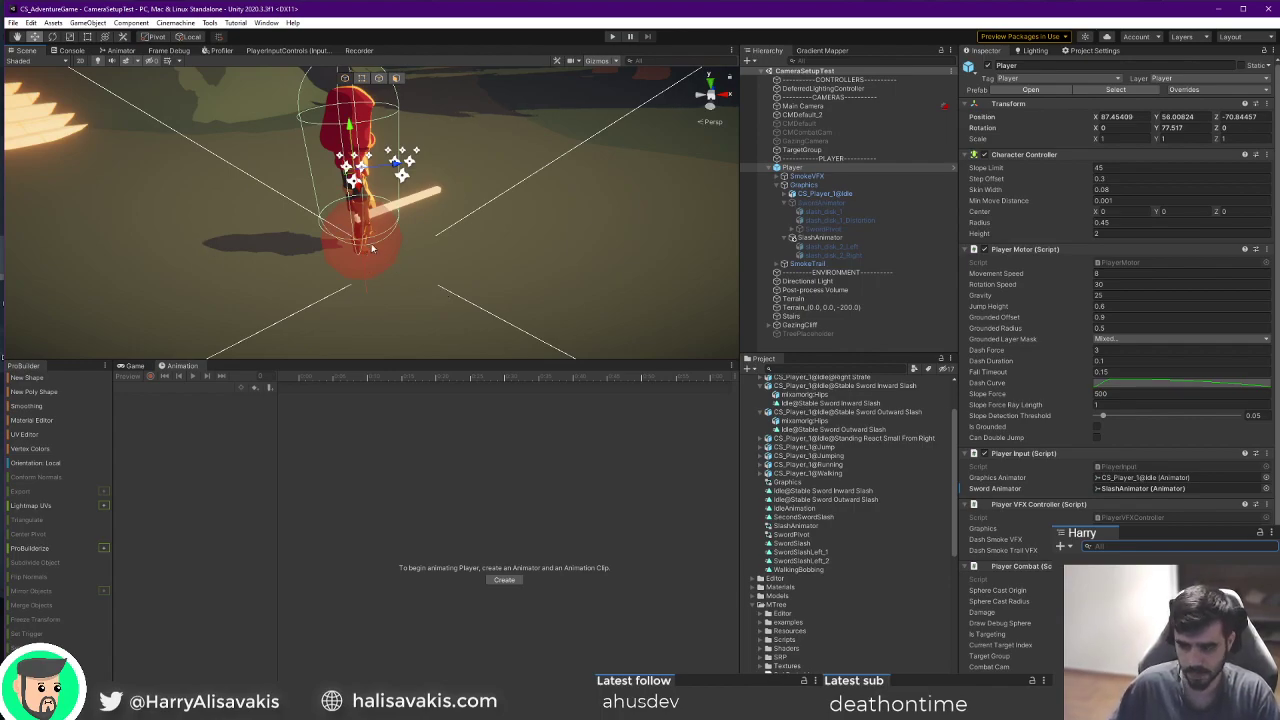
Deselect the Player and check its new placement in the Scene and Game views.
right_click_drag(457, 200, 535, 198)
left_click(538, 100)
key("s")
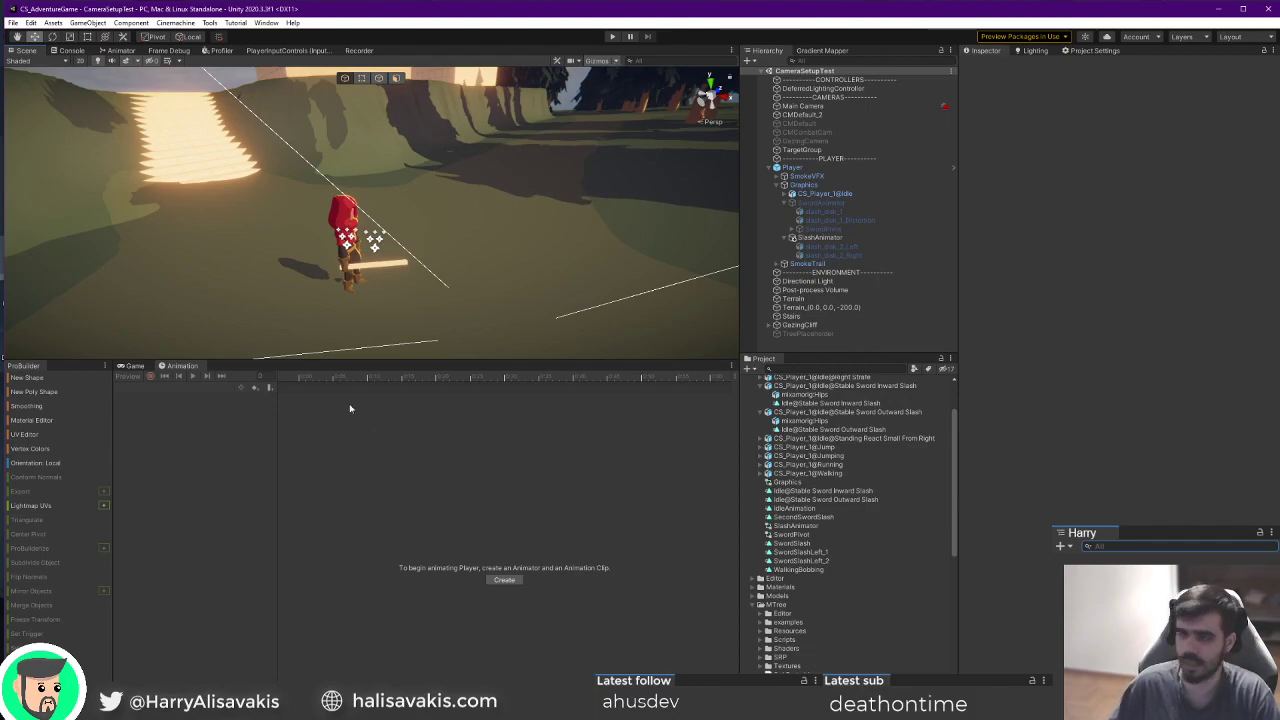
left_click(134, 365)
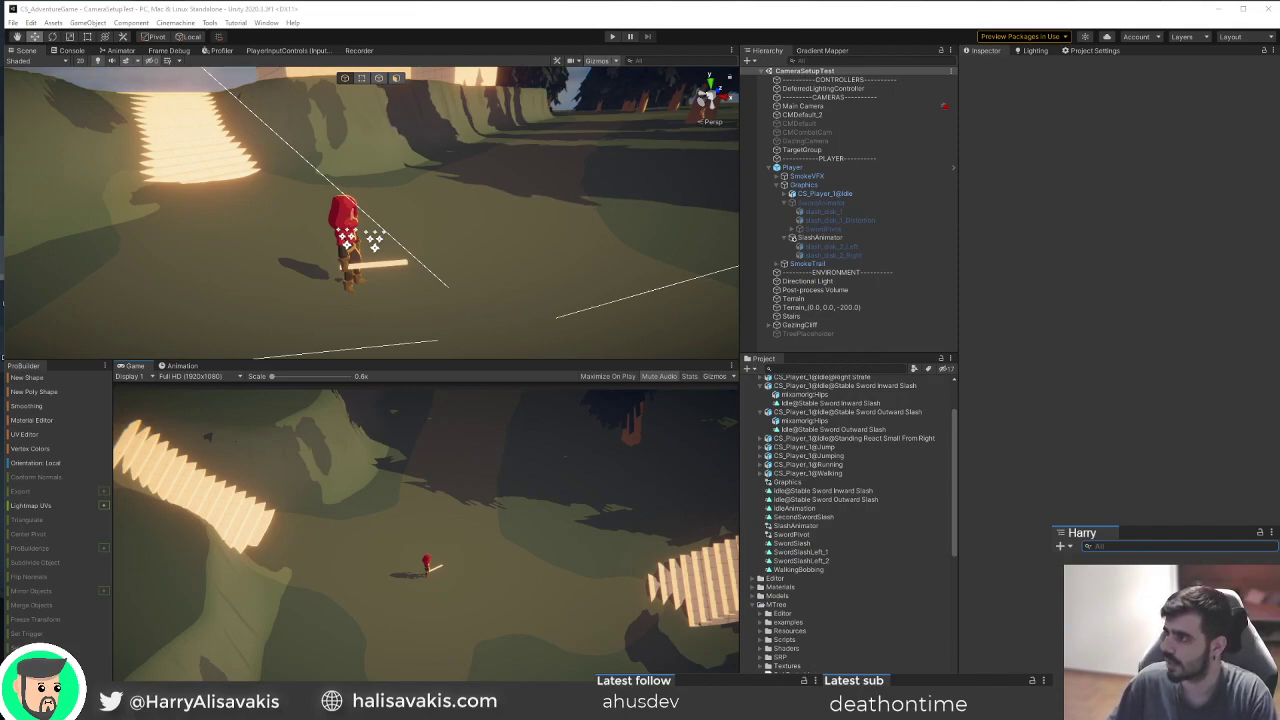
Switch to the DEATH'S DOOR gameplay video in the browser, review the combat around 17:59, and return to Unity.
left_click_drag(735, 715, 749, 2)
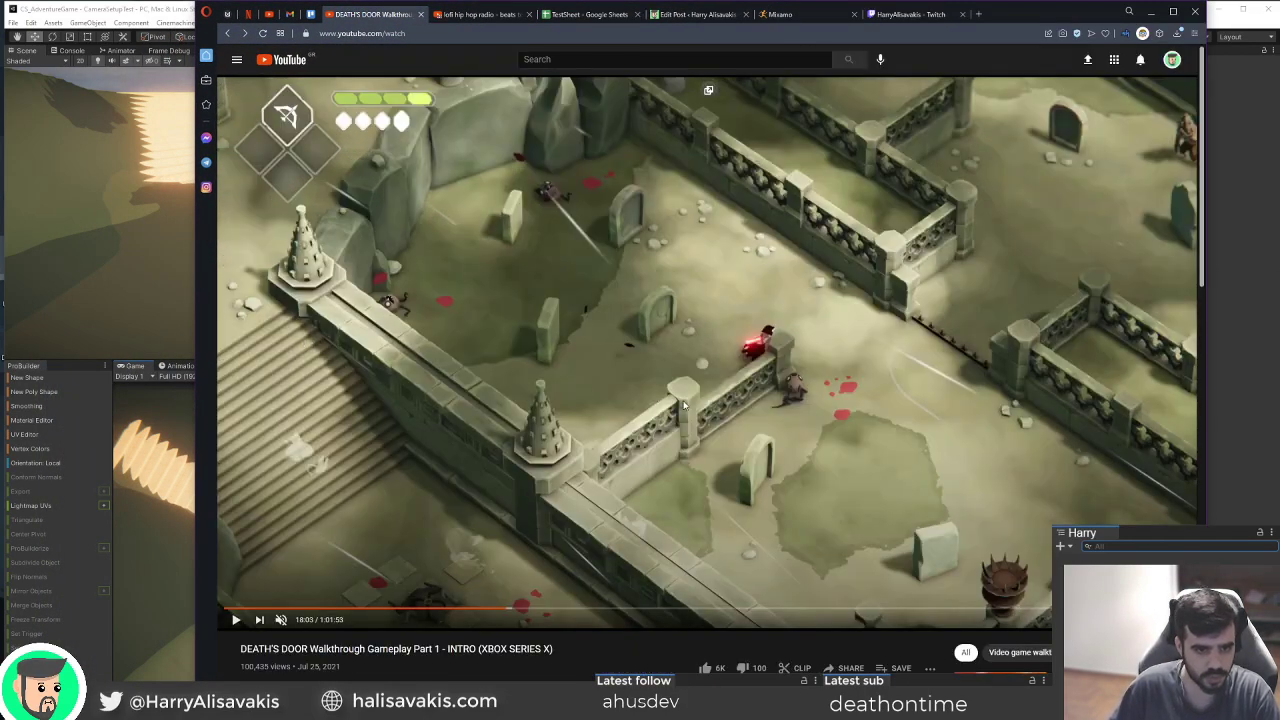
left_click(628, 445)
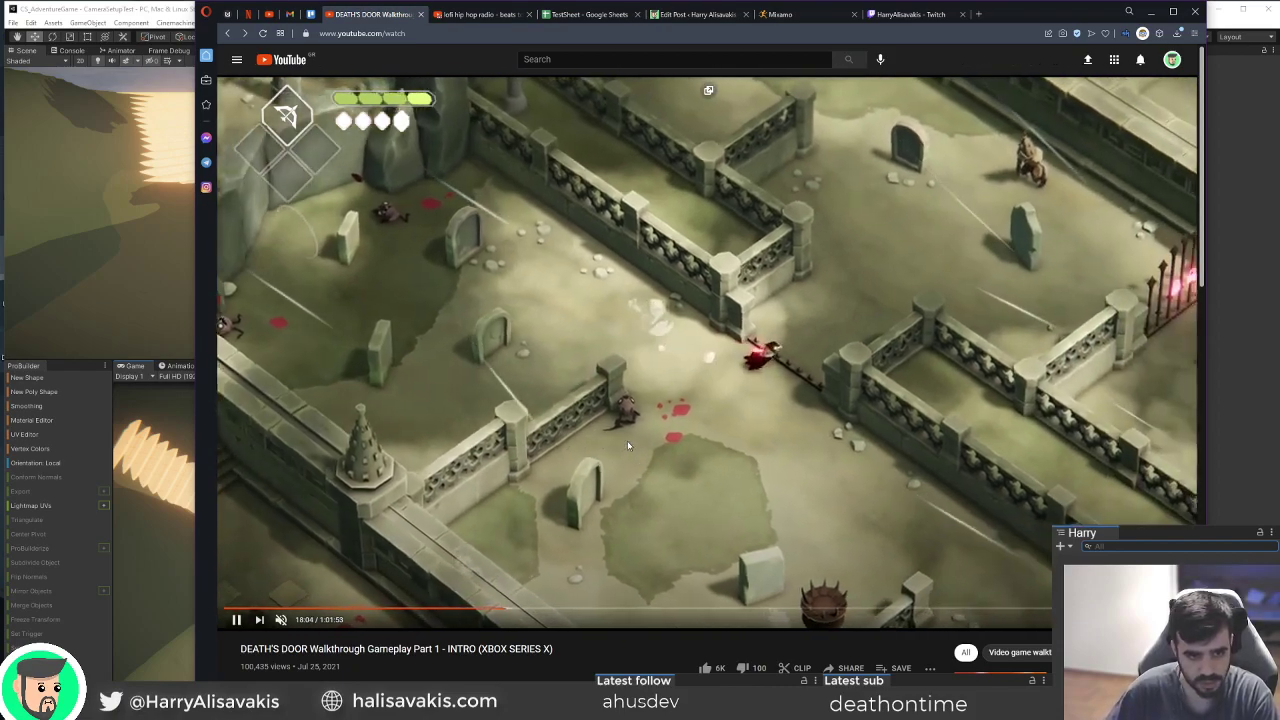
left_click(628, 445)
key("Left")
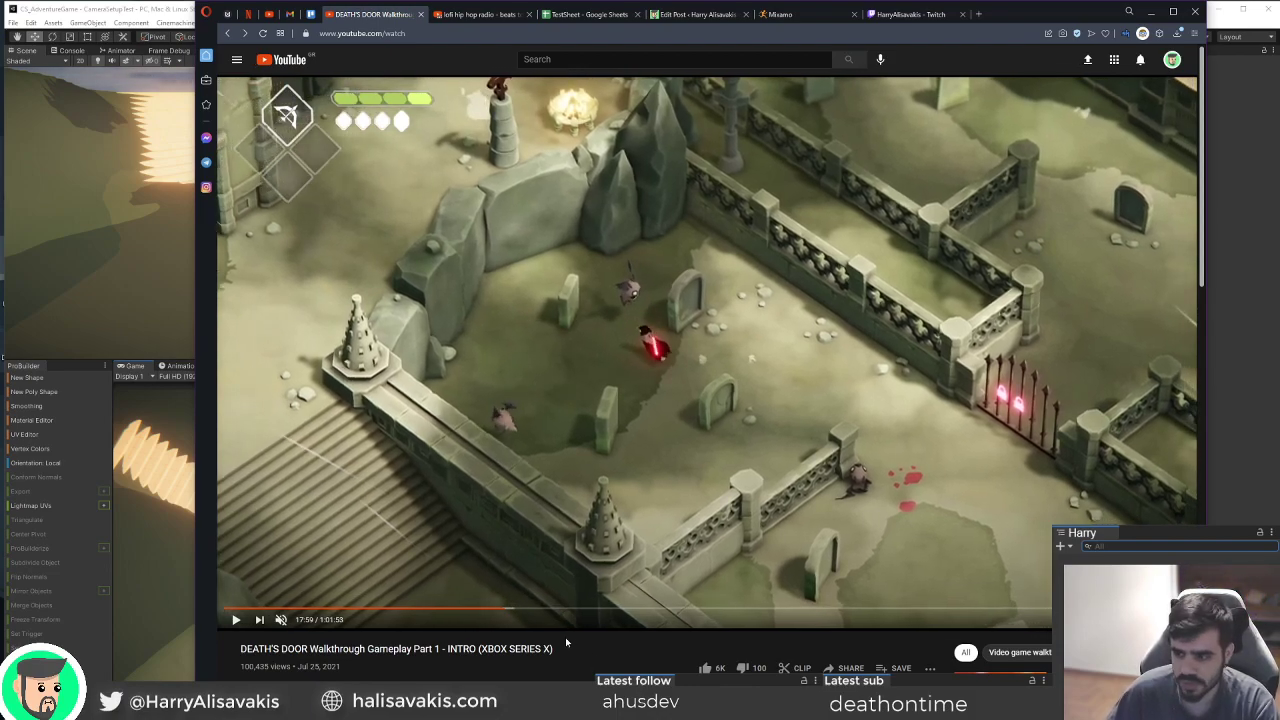
scroll(592, 650, "down", 1)
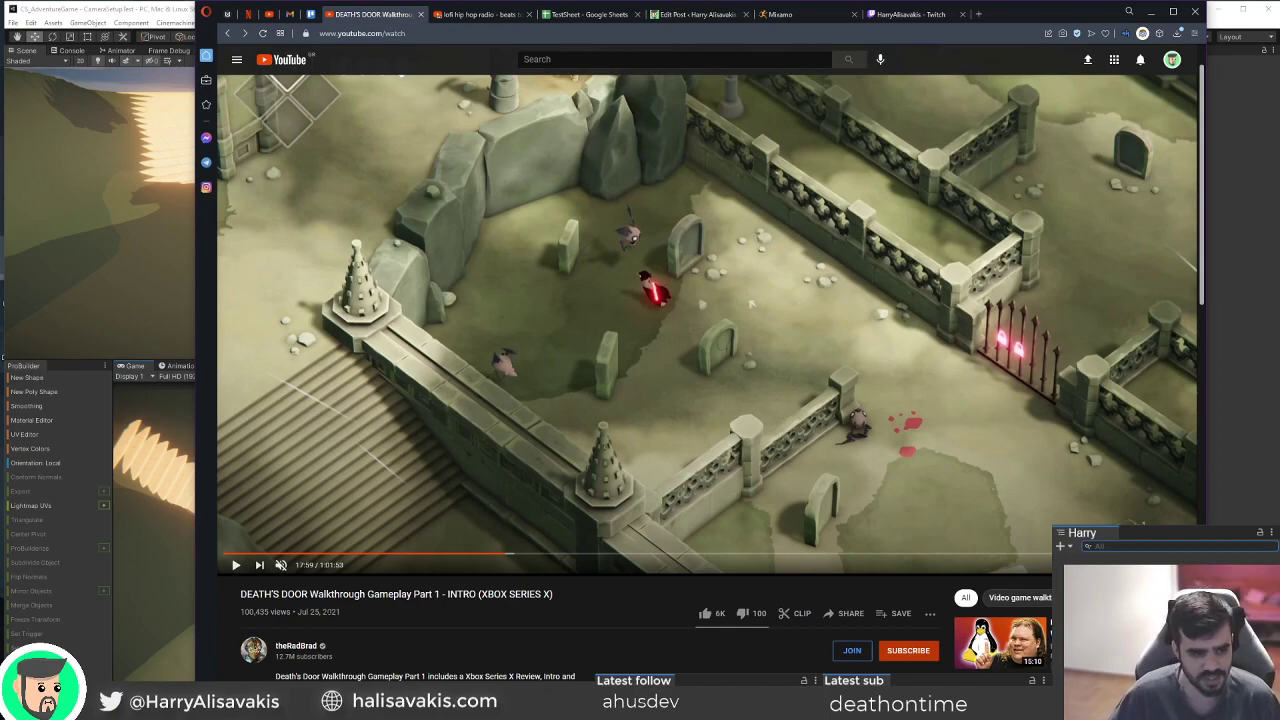
scroll(574, 636, "up", 1)
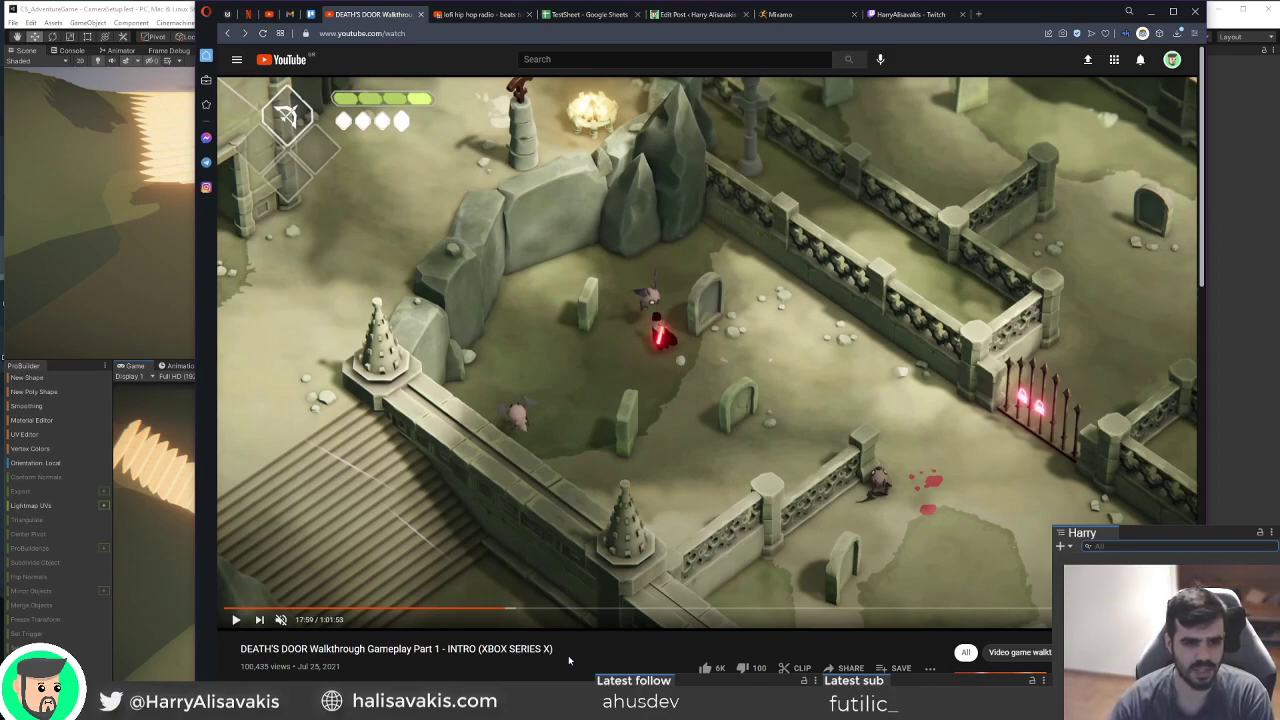
left_click(91, 13)
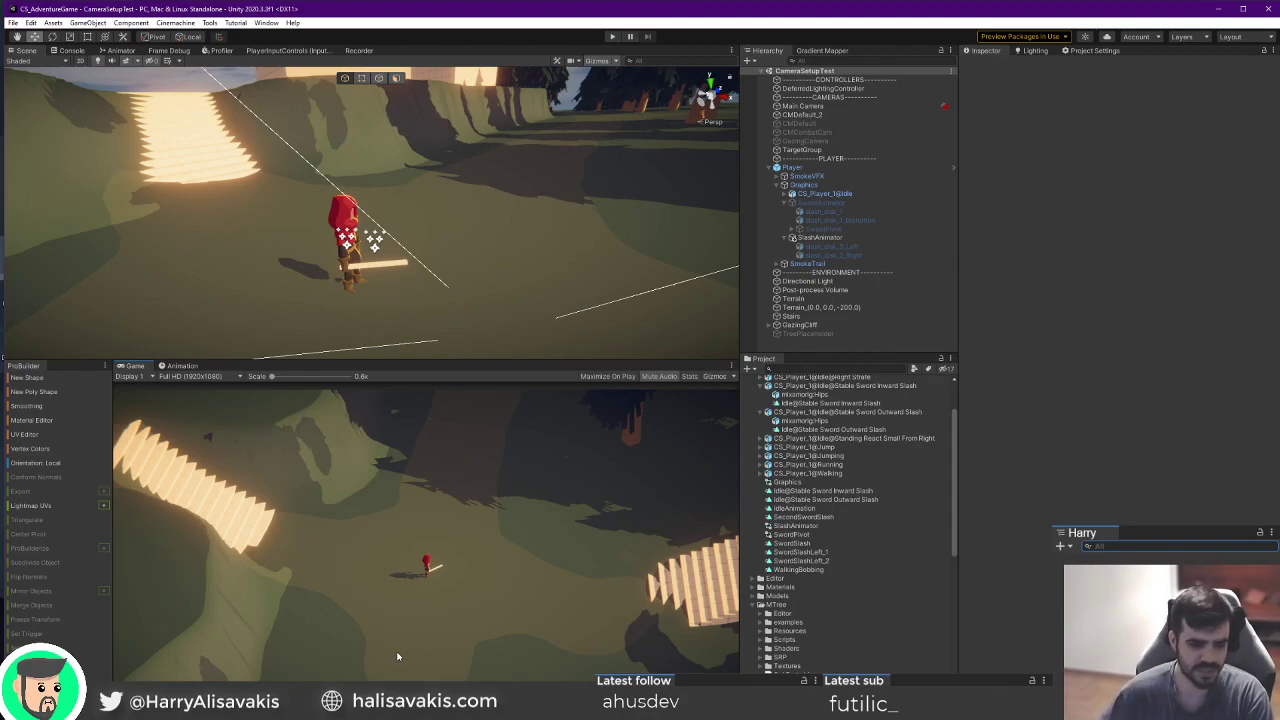
Switch back to the gameplay video and examine the sword slash at 17:59 frame by frame.
key("alt+Tab")
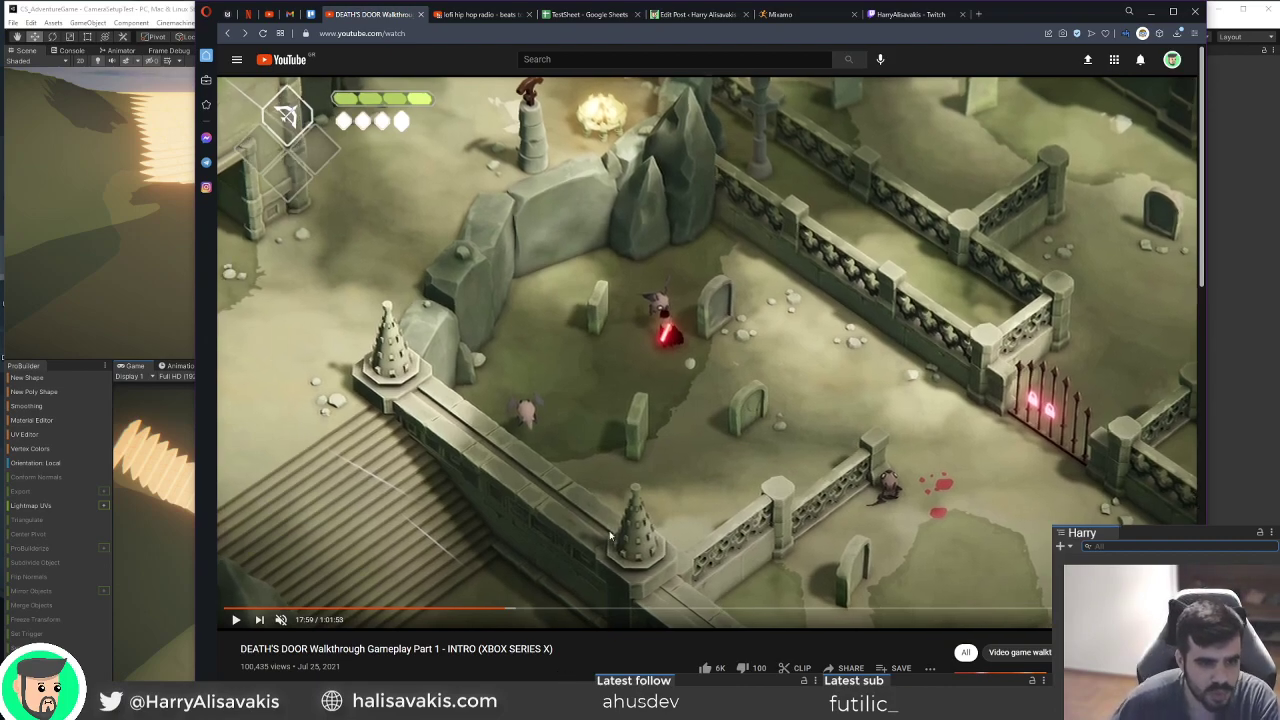
key("period")
key("comma")
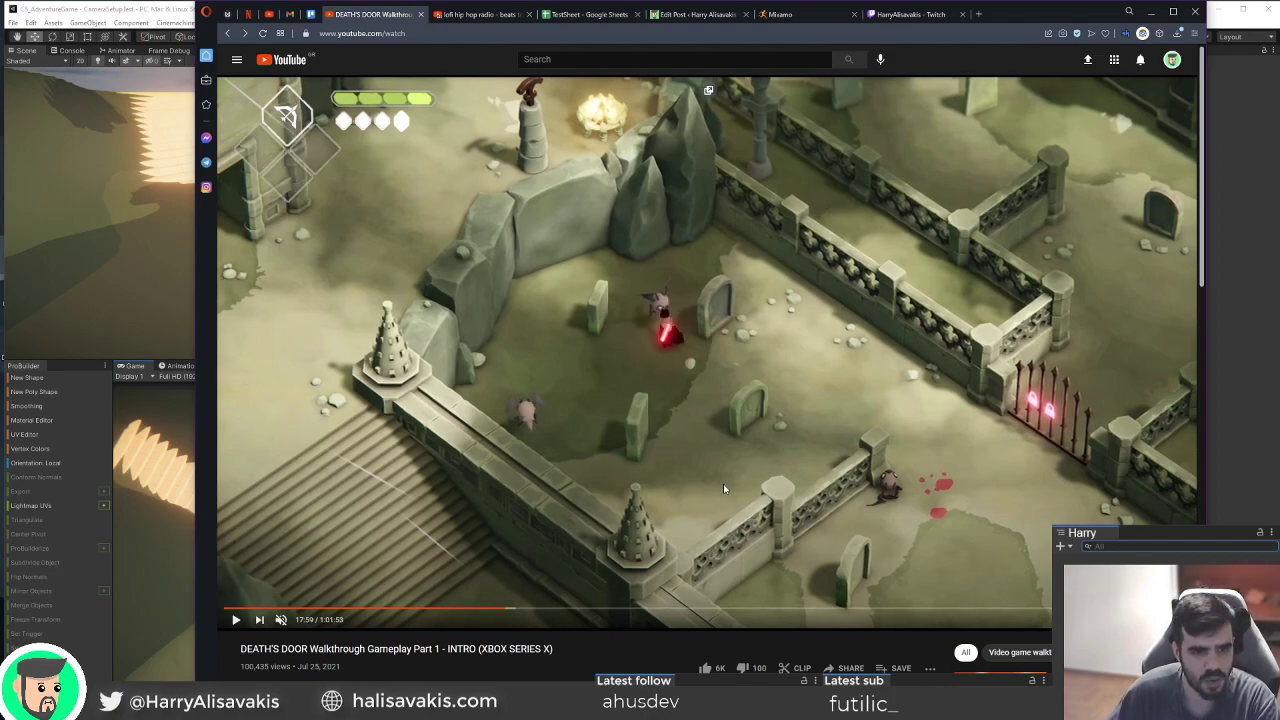
key("comma")
key("period")
key("period")
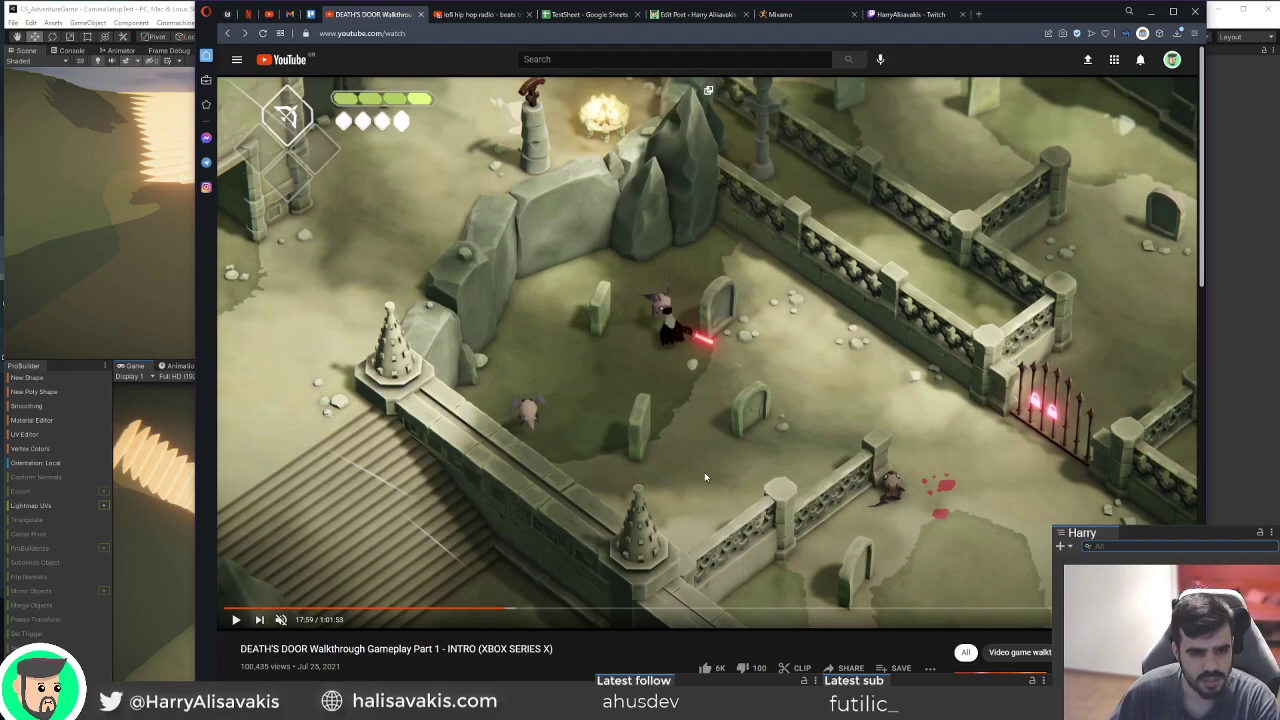
key("period")
key("period")
key("period")
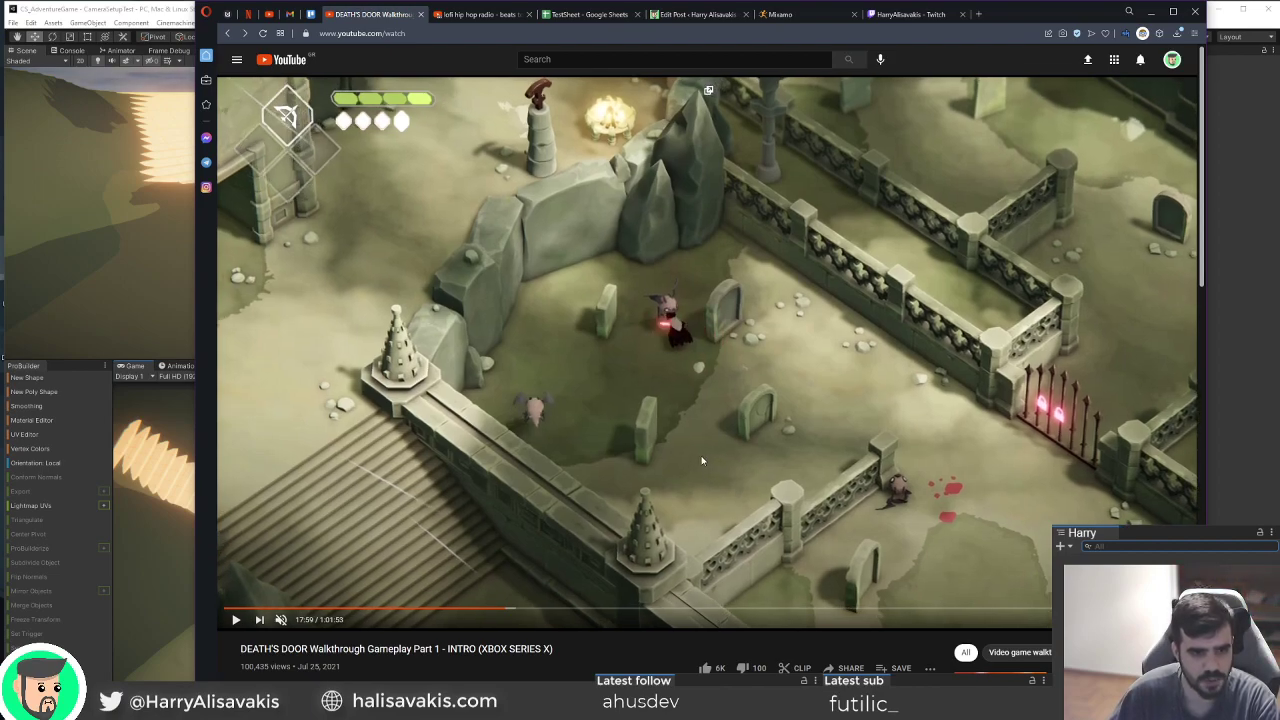
key("period")
key("period")
key("period")
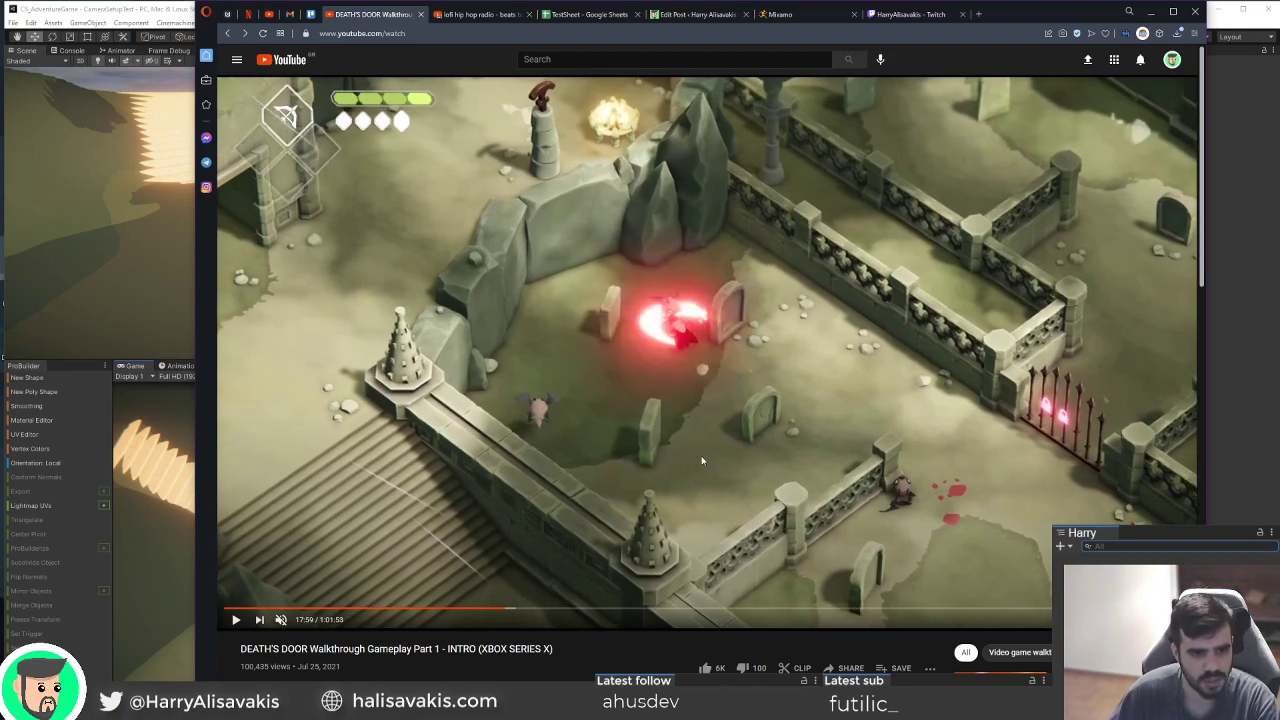
key("period")
key("period")
key("period")
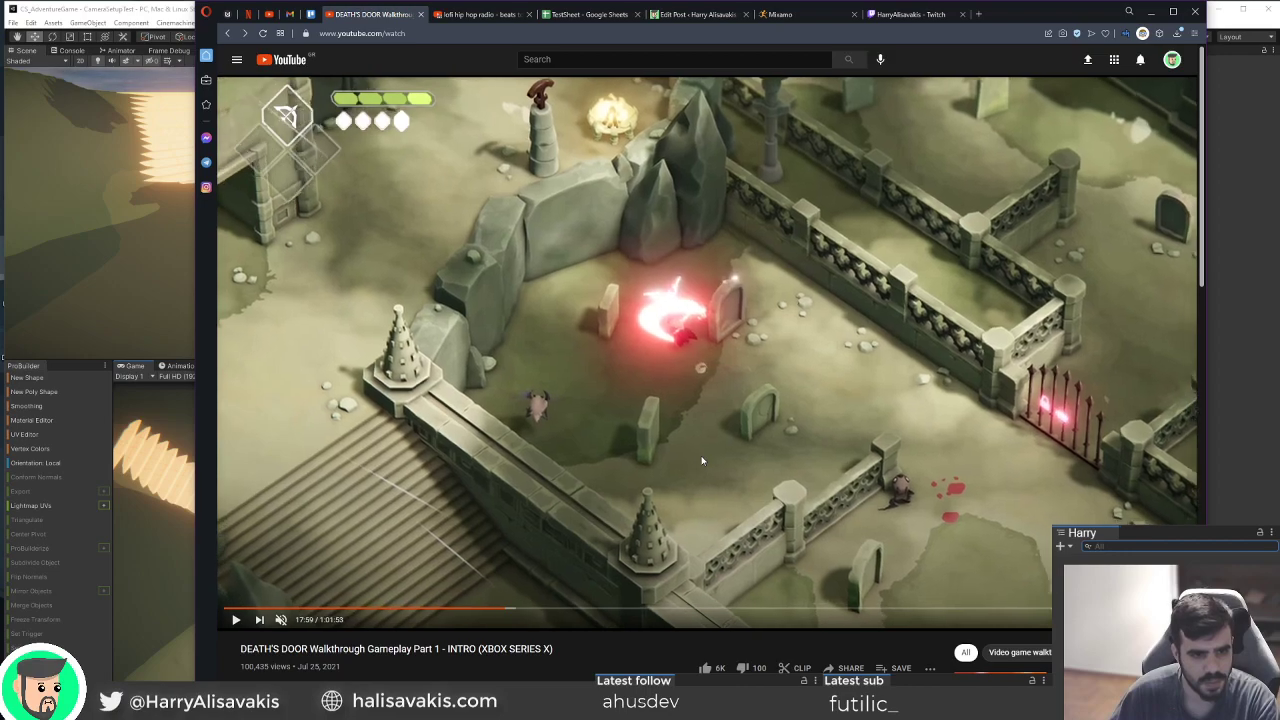
Replay the combat footage, rewind to 17:51, and pause at the attack at 17:56.
key("k")
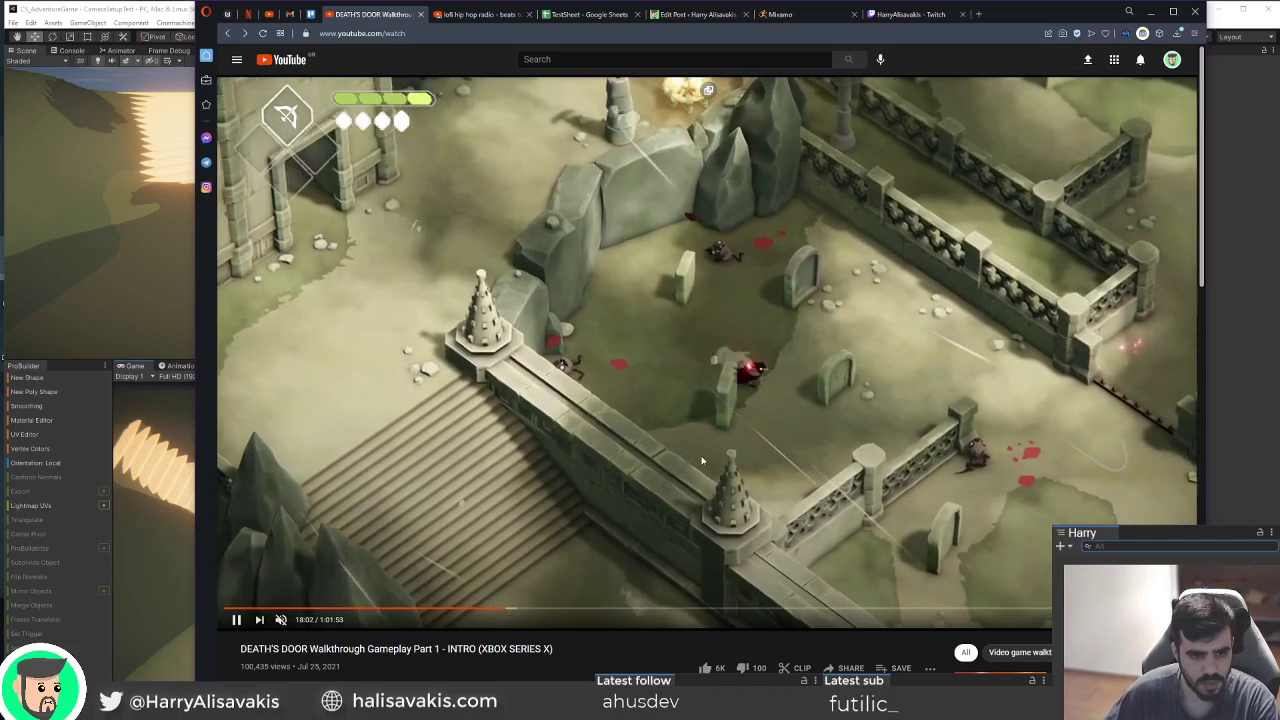
left_click(702, 461)
key("Left")
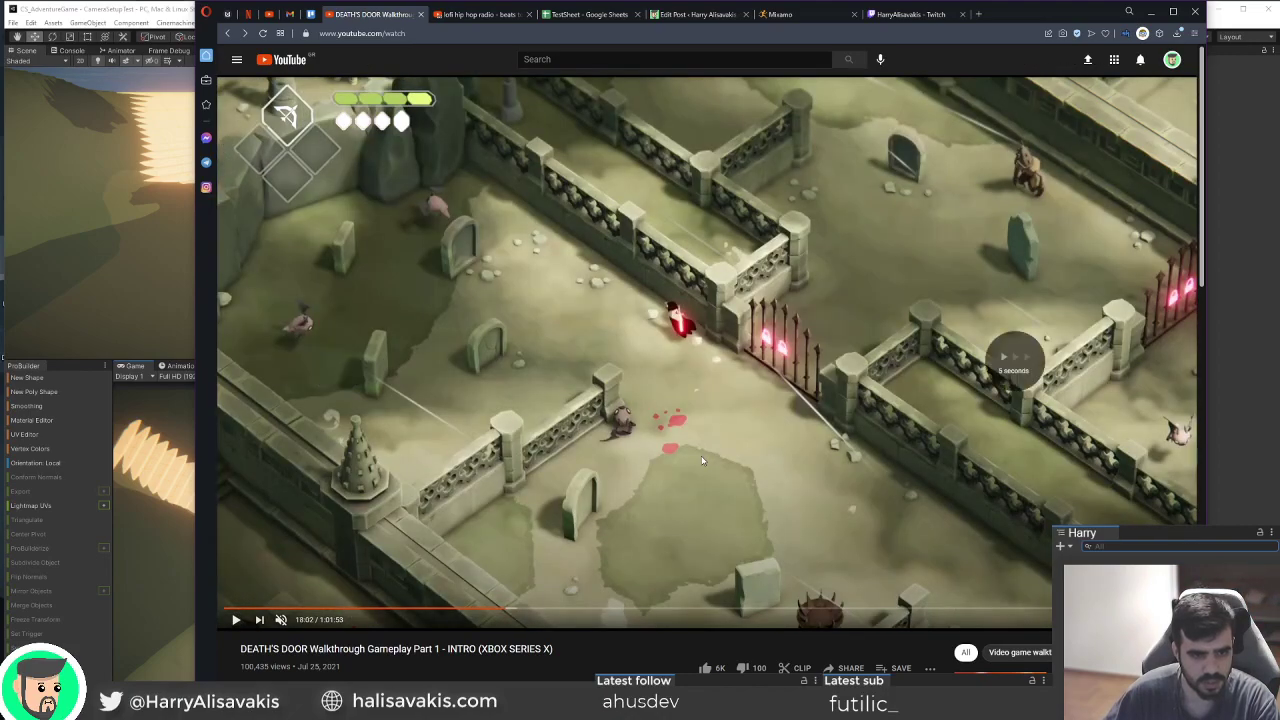
key("space")
key("space")
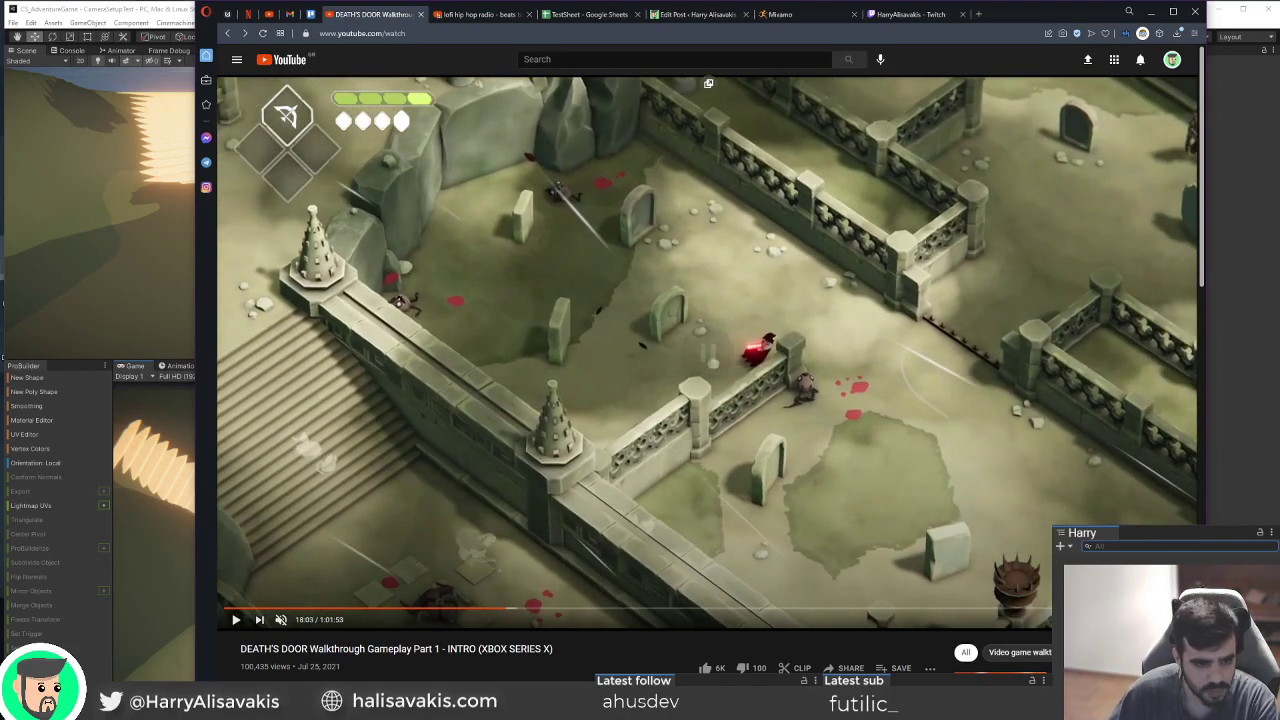
left_click(503, 611)
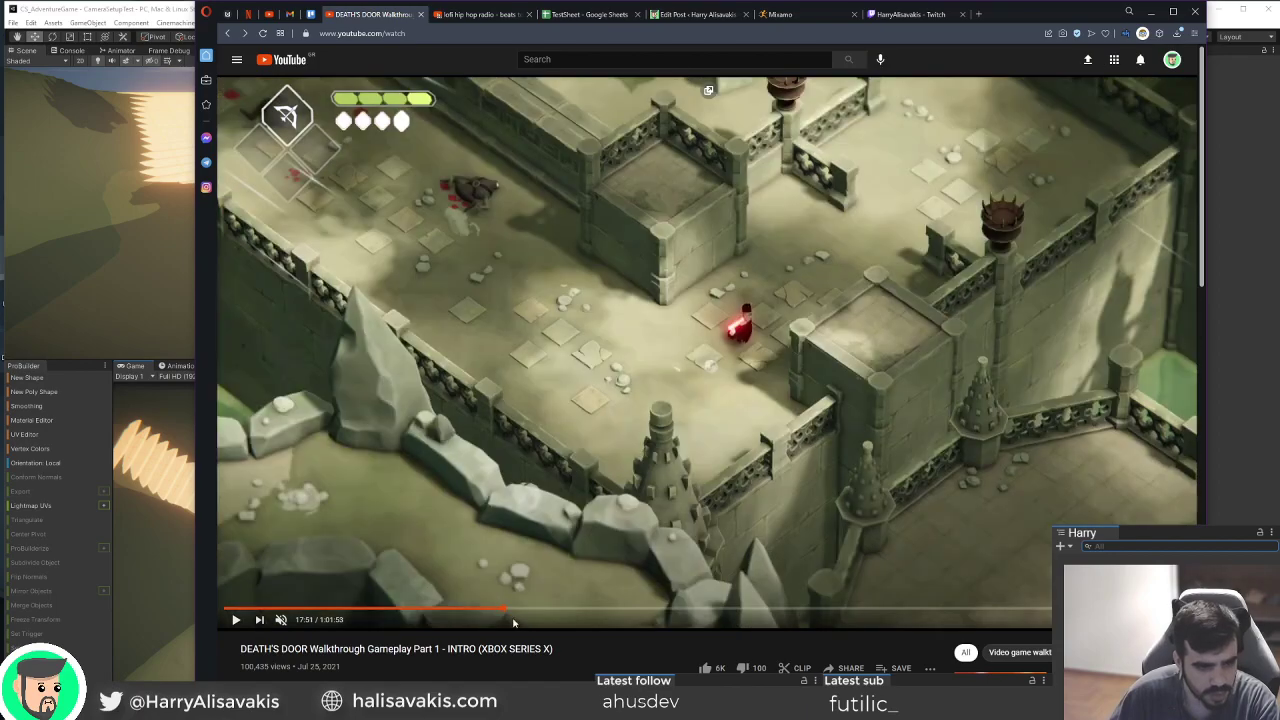
left_click(748, 581)
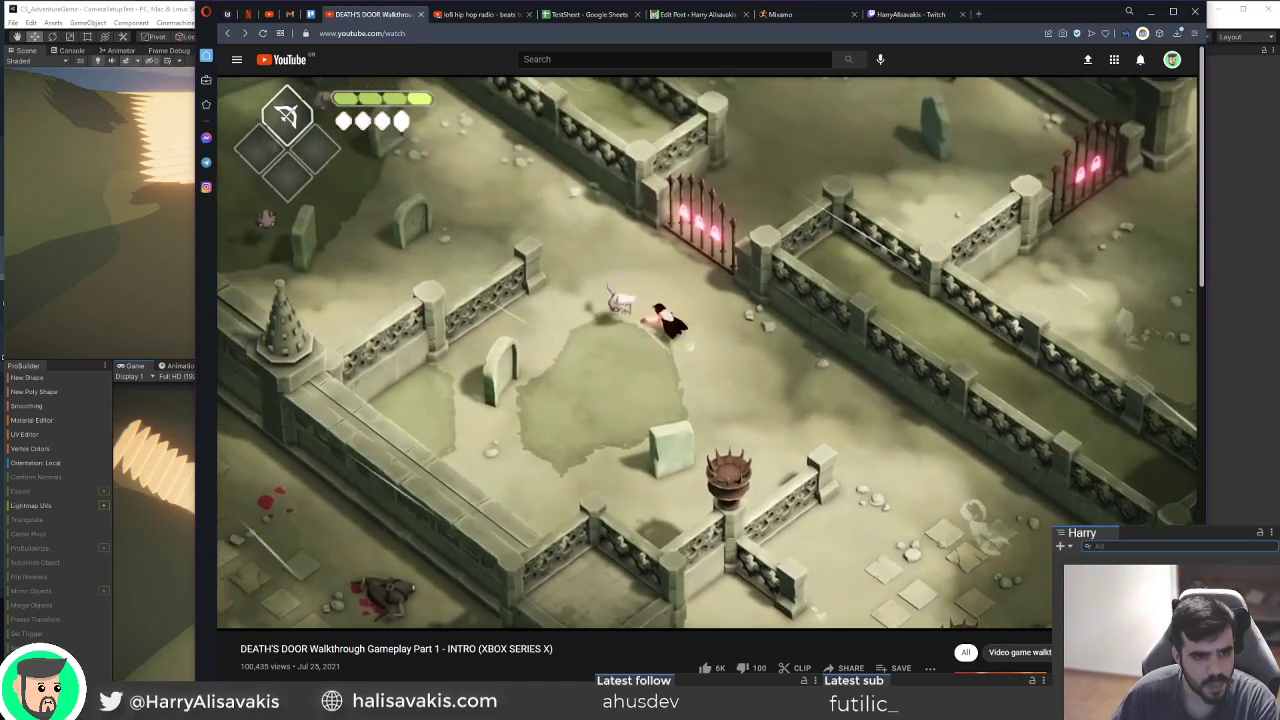
left_click(748, 581)
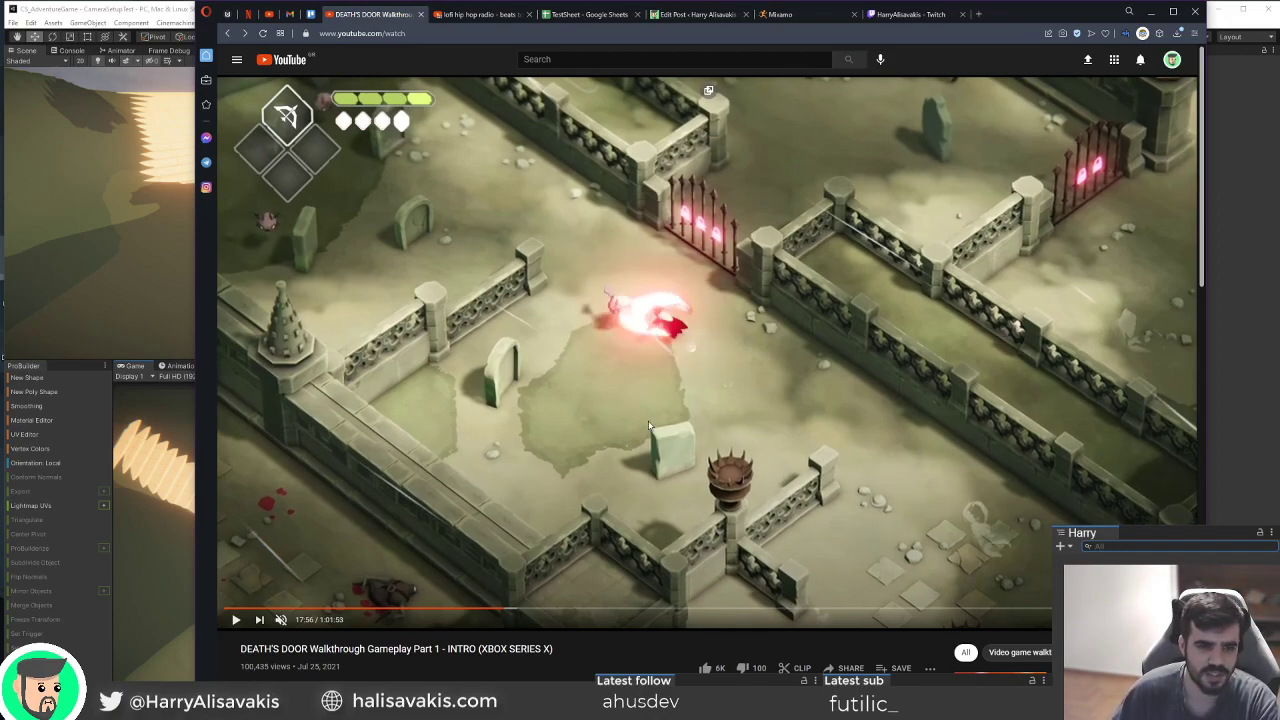
Examine the shape and glow of the slash at 17:56 by going back and forth through single frames.
key("period")
key("period")
key("period")
key("period")
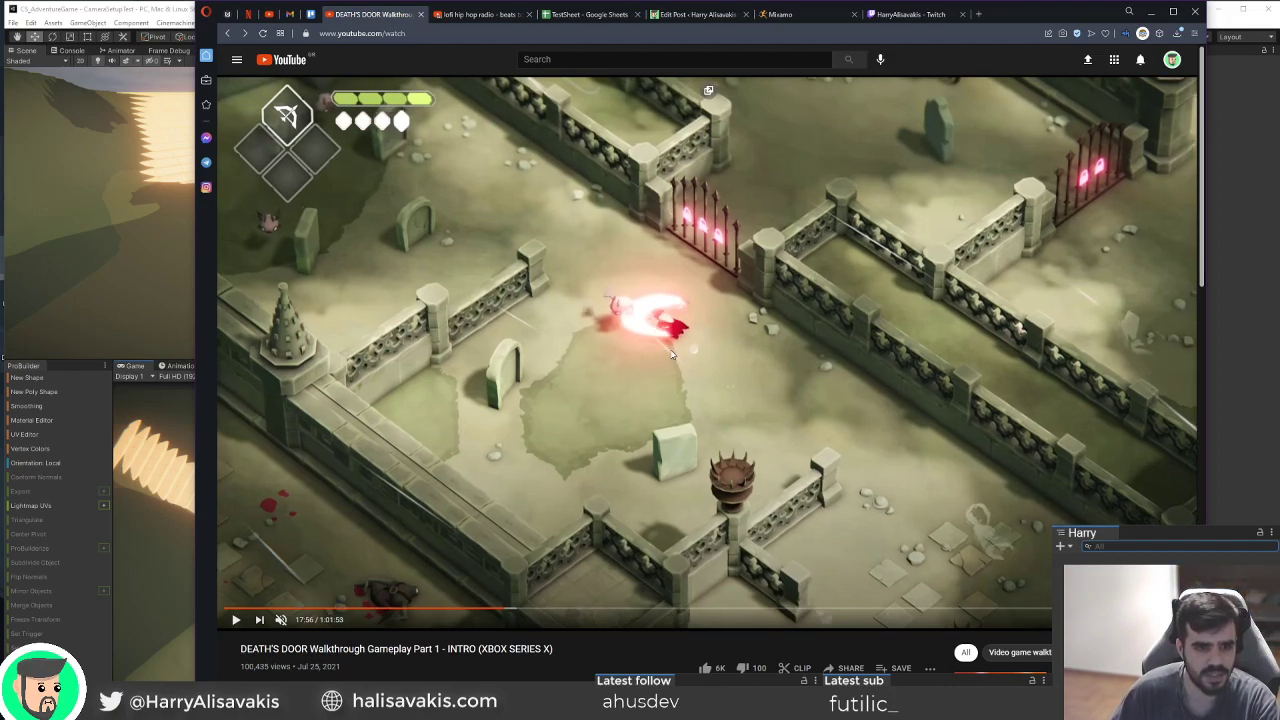
key("period")
key("period")
key("period")
key("period")
key("period")
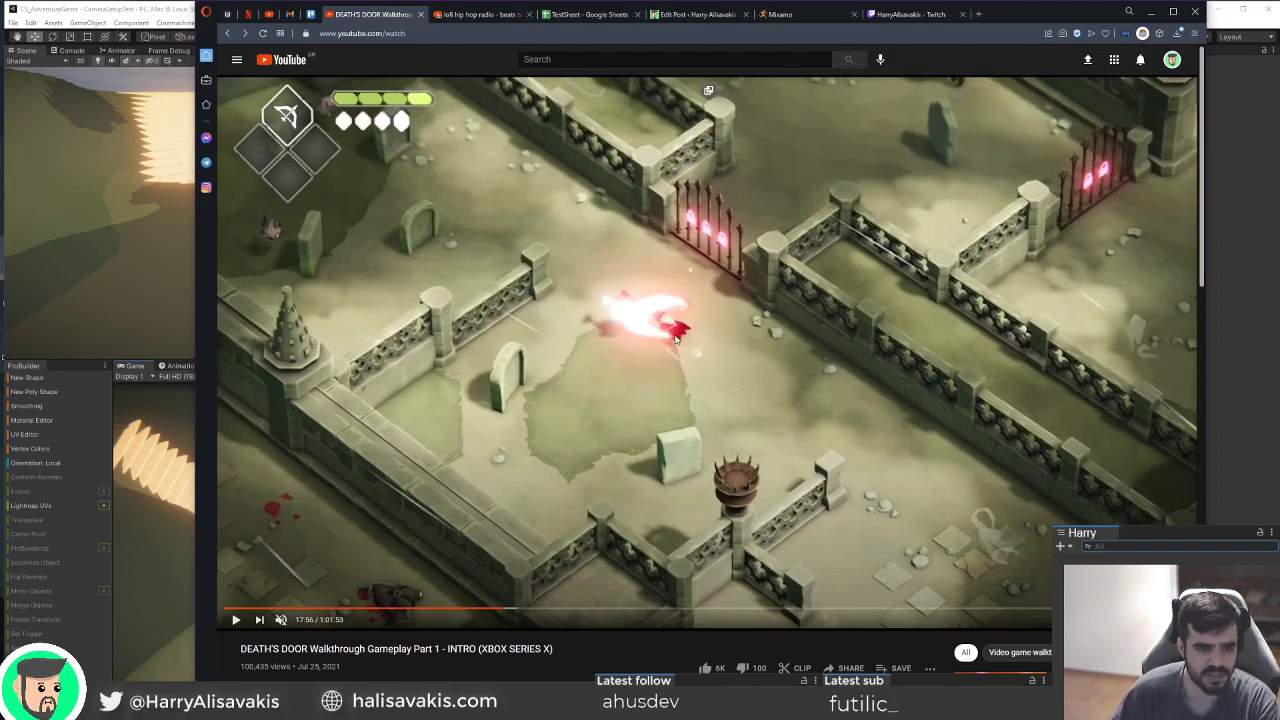
key("comma")
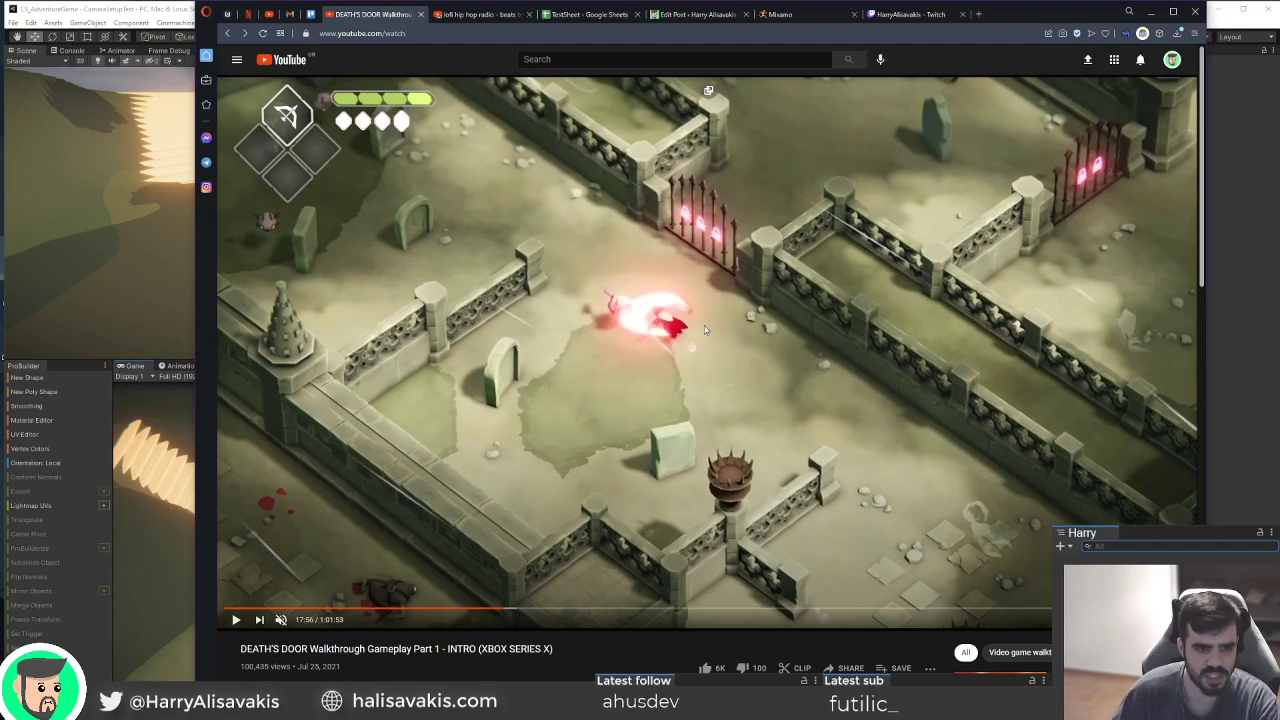
key("period")
key("comma")
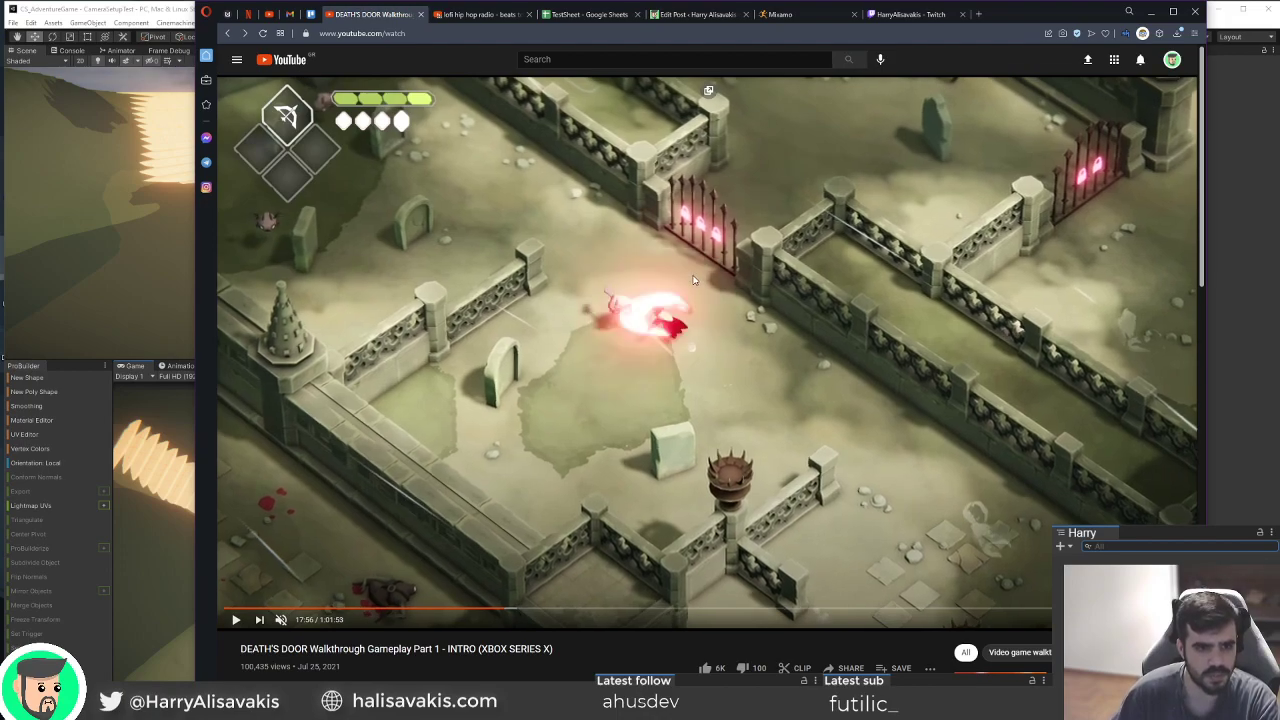
key("comma")
key("comma")
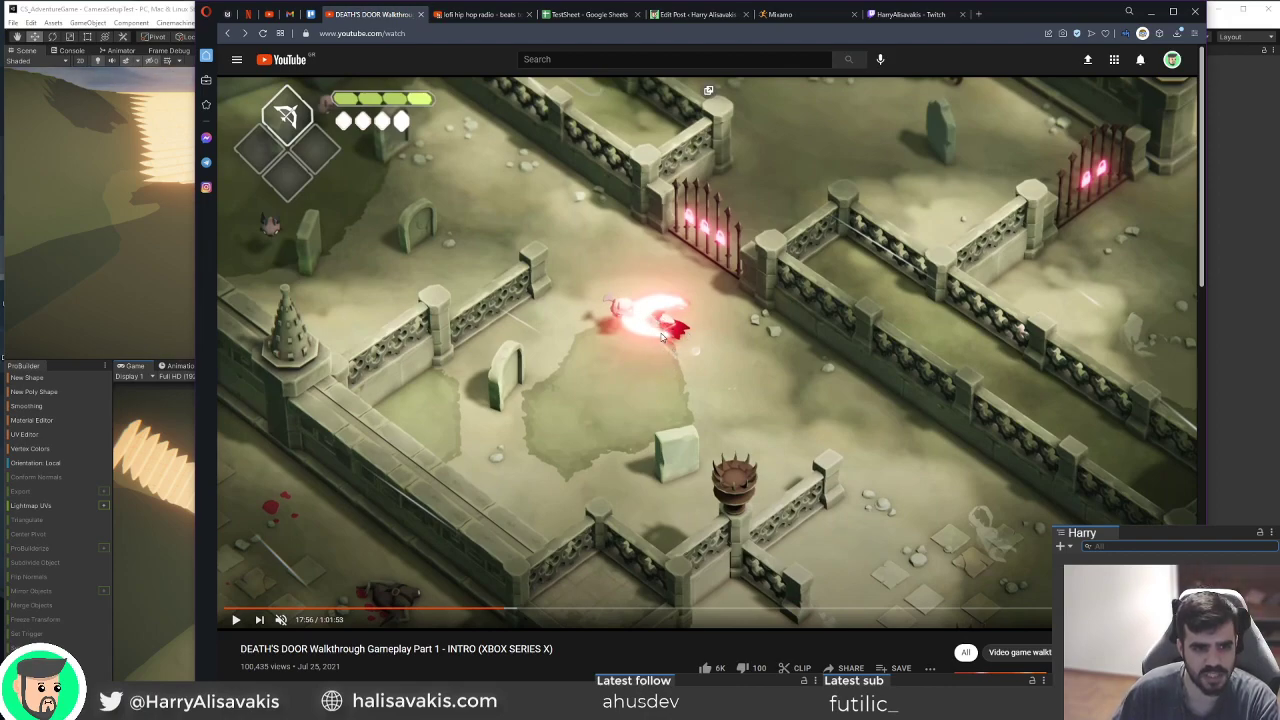
key("period")
key("period")
key("period")
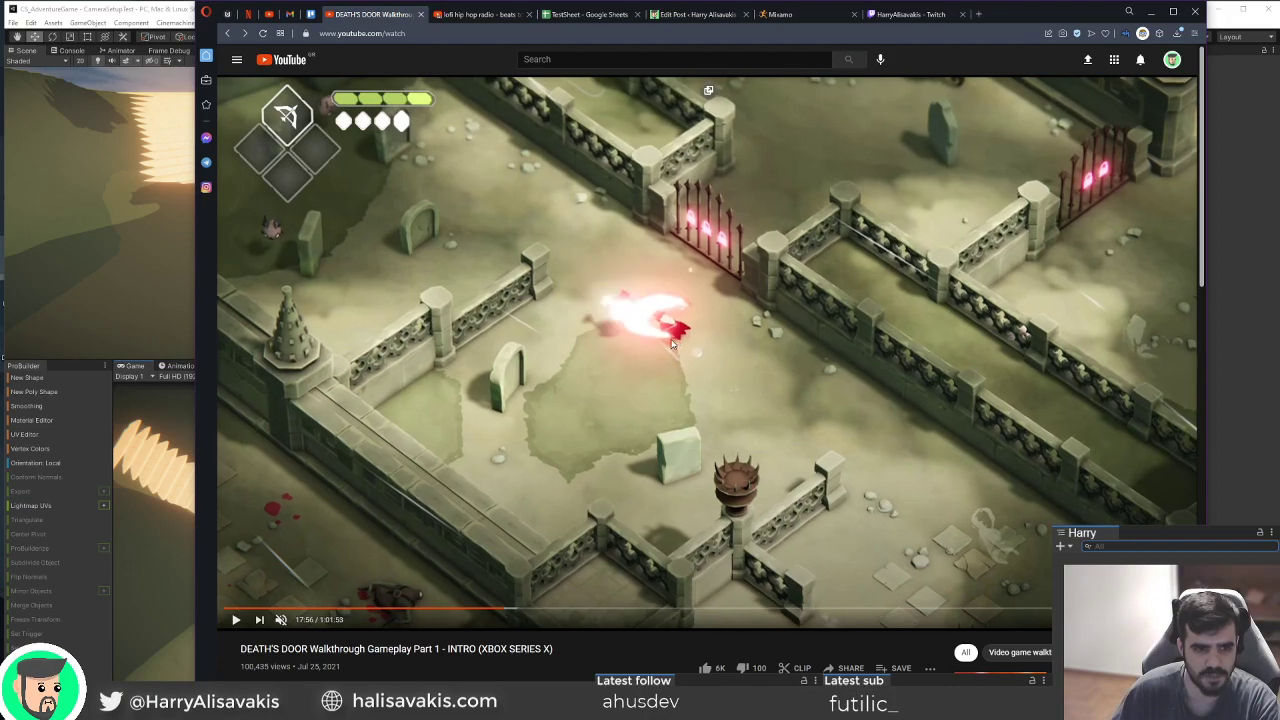
Examine the hit at 17:56 frame by frame, following the bright impact streak and the red splash behind the enemy.
key("period")
key("period")
key("period")
key("period")
key("period")
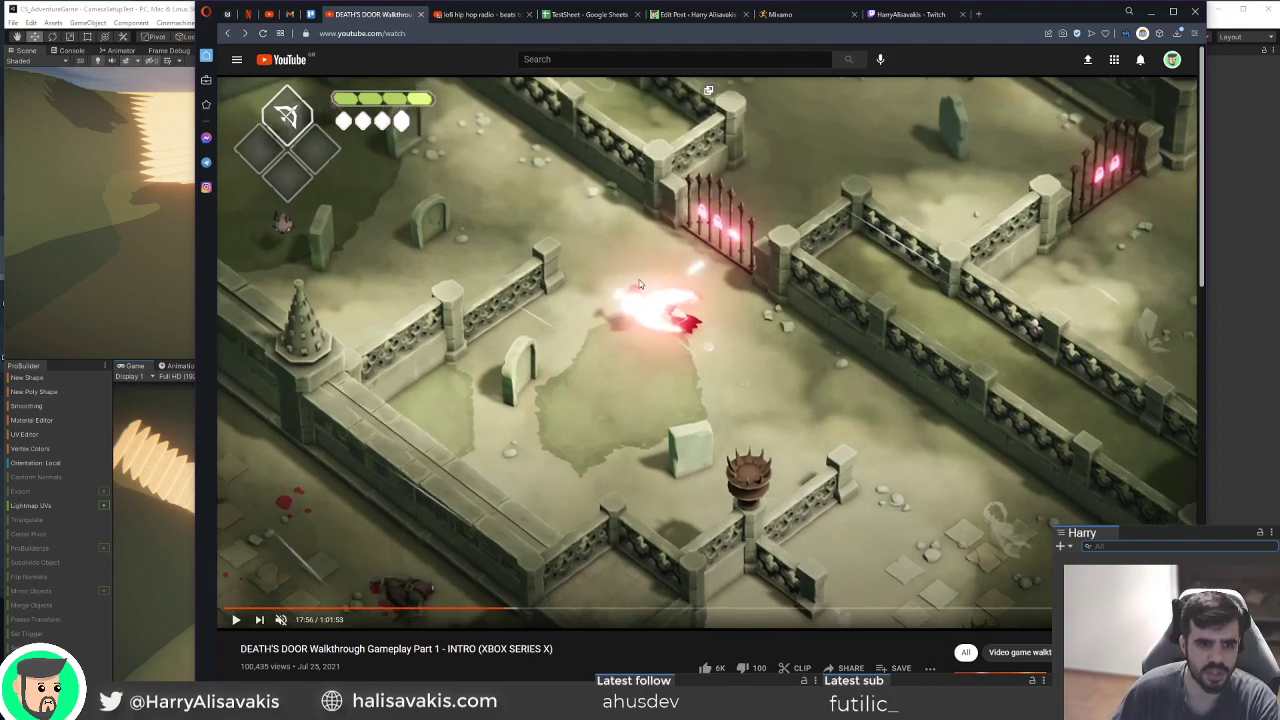
key("period")
key("period")
key("period")
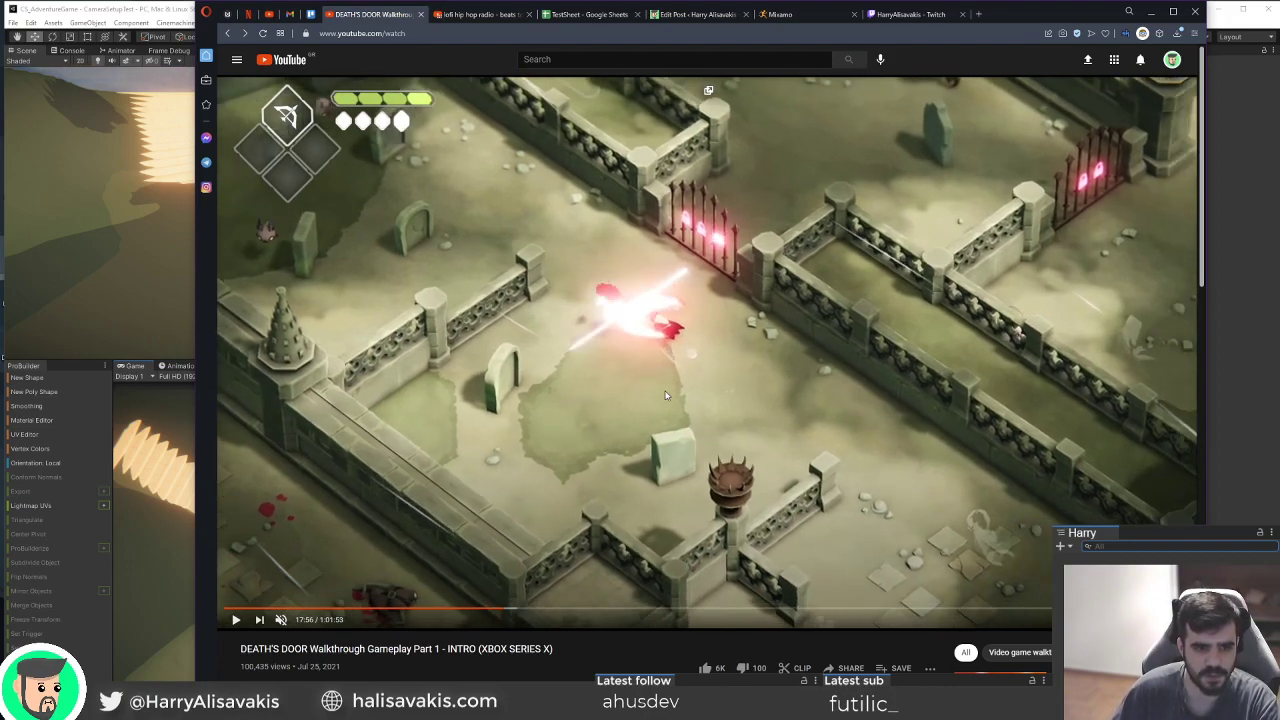
key("period")
key("period")
key("period")
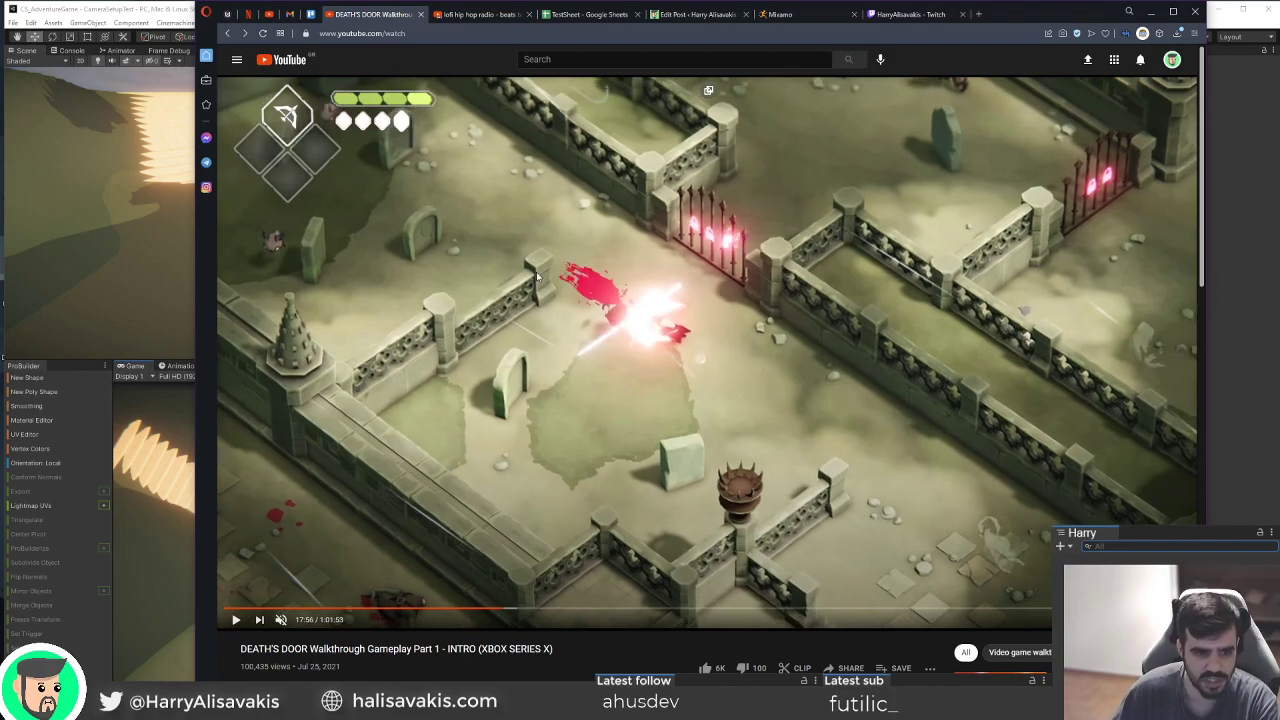
key("period")
key("period")
key("period")
key("period")
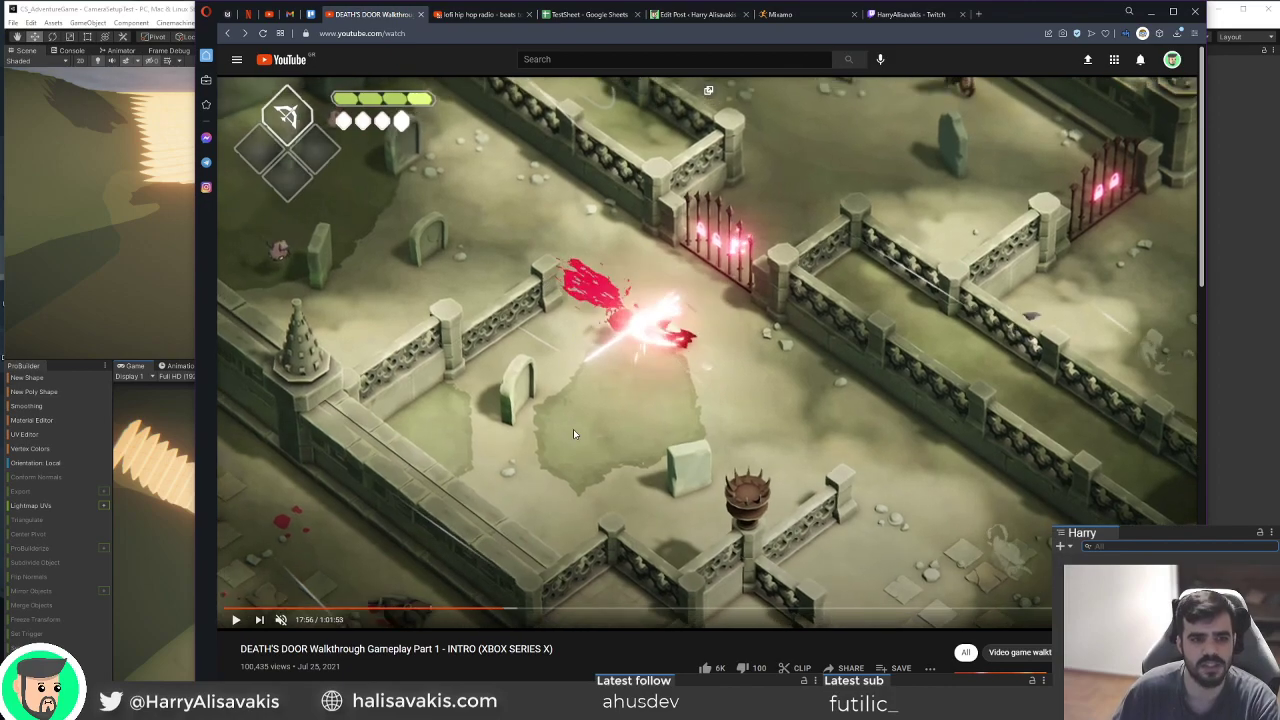
key("period")
key("period")
key("period")
key("period")
key("period")
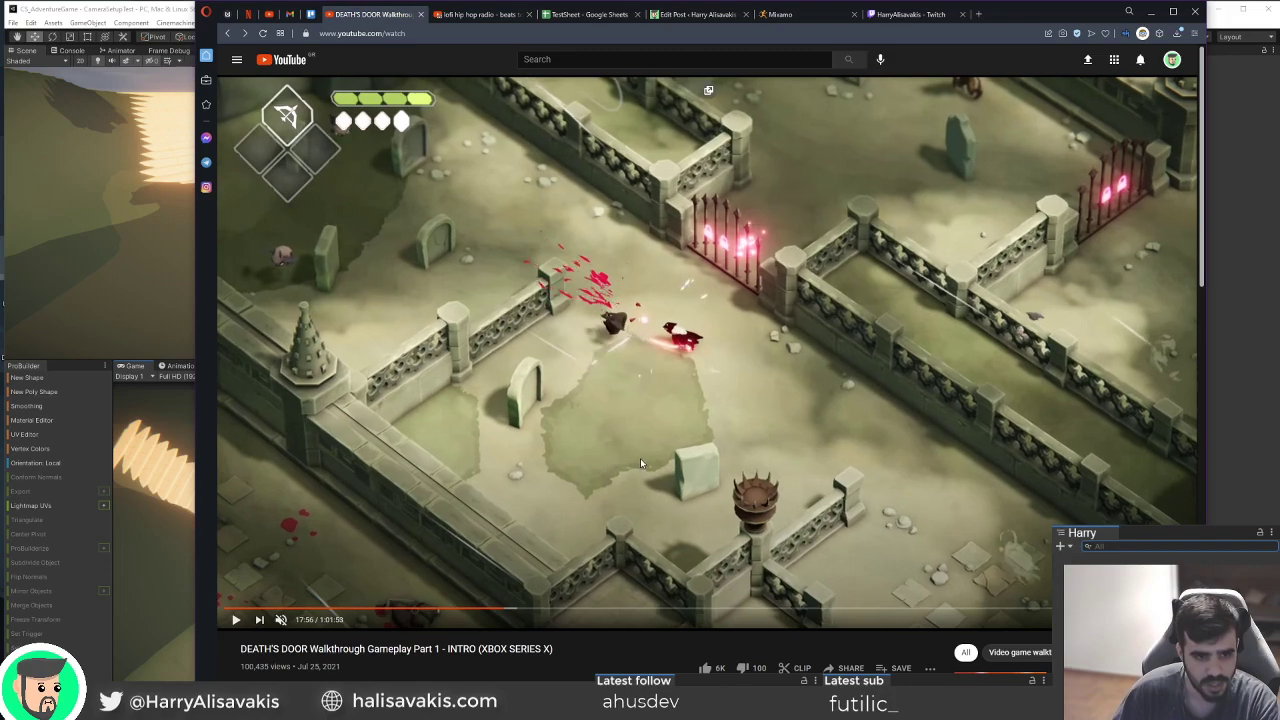
Go back and forth through the frames between the impact and the follow-up slash to study how the new arc appears.
key("period")
key("period")
key("period")
key("period")
key("period")
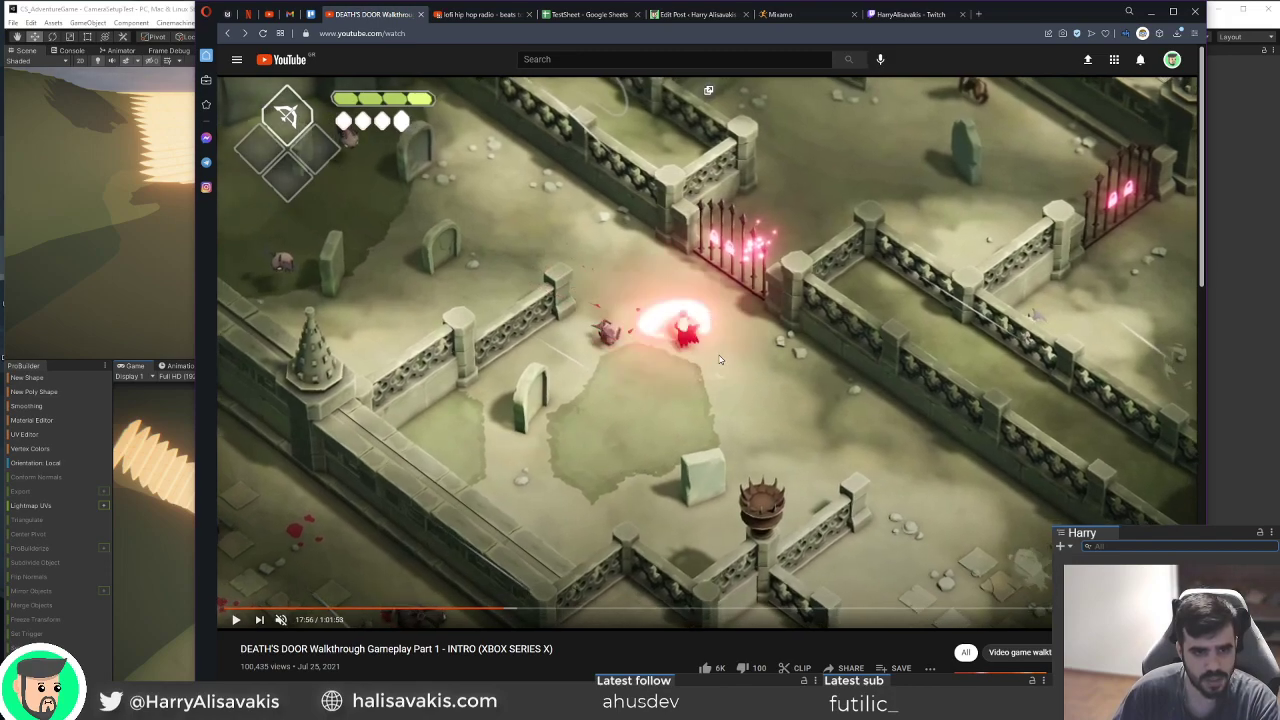
key("period")
key("period")
key("period")
key("period")
key("period")
key("period")
key("period")
key("period")
key("period")
key("period")
key("period")
key("period")
key("period")
key("period")
key("period")
key("period")
key("period")
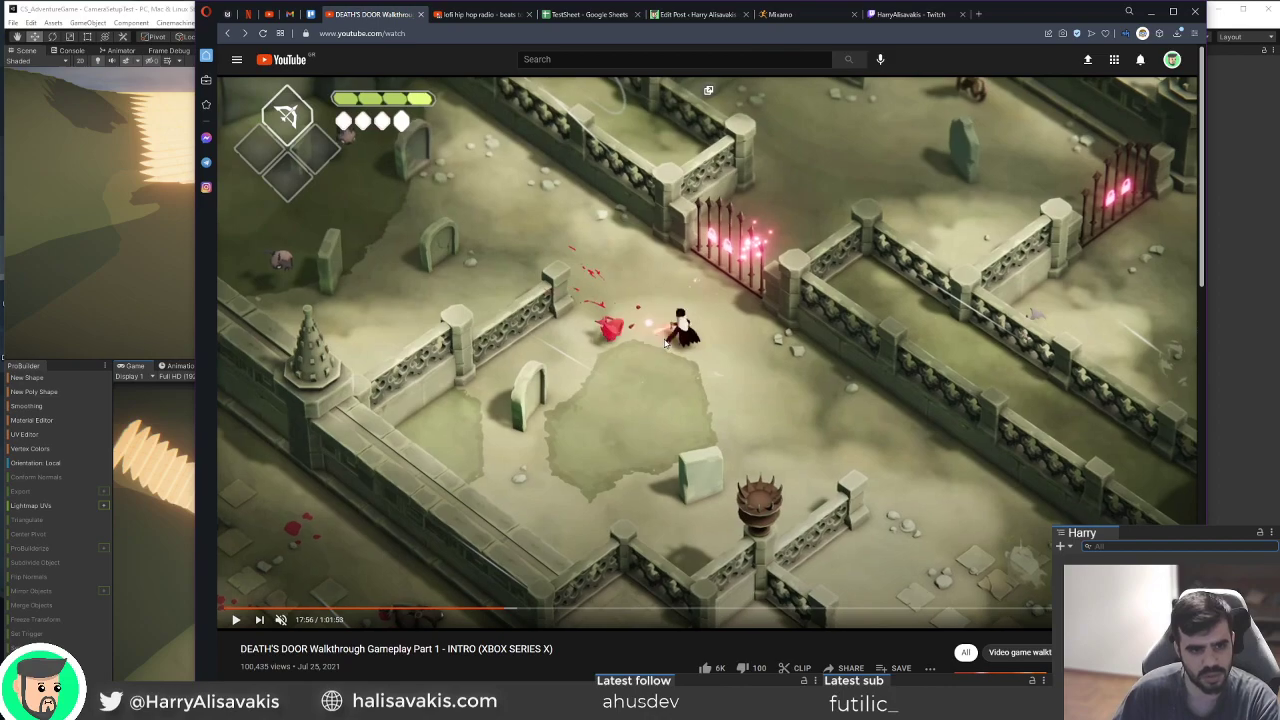
key("period")
key("period")
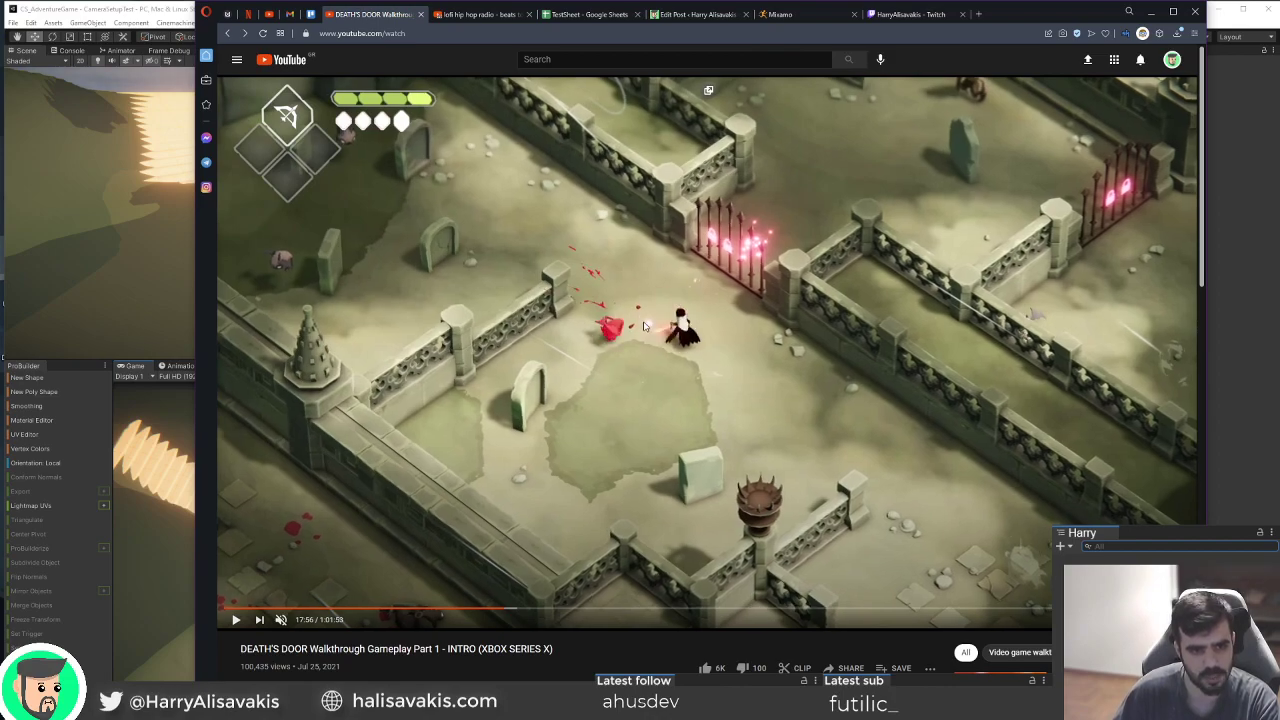
key("period")
key("period")
key("period")
key("period")
key("period")
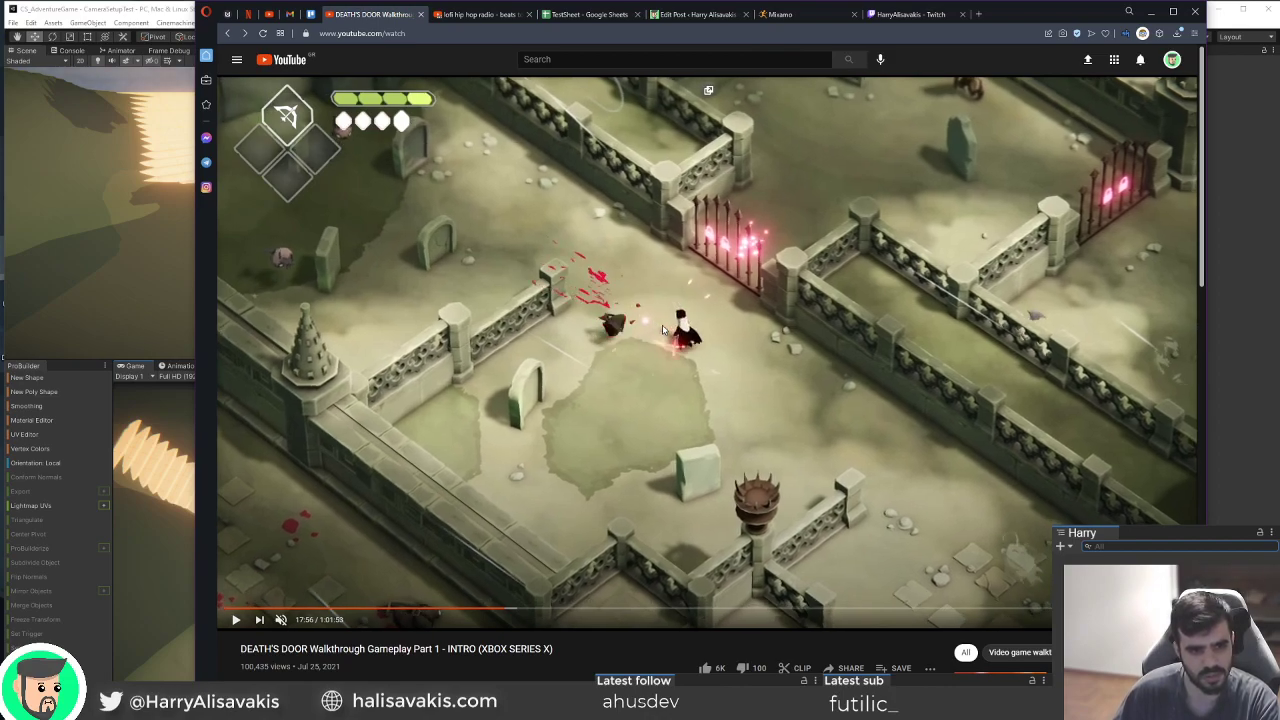
key("period")
key("period")
key("period")
key("period")
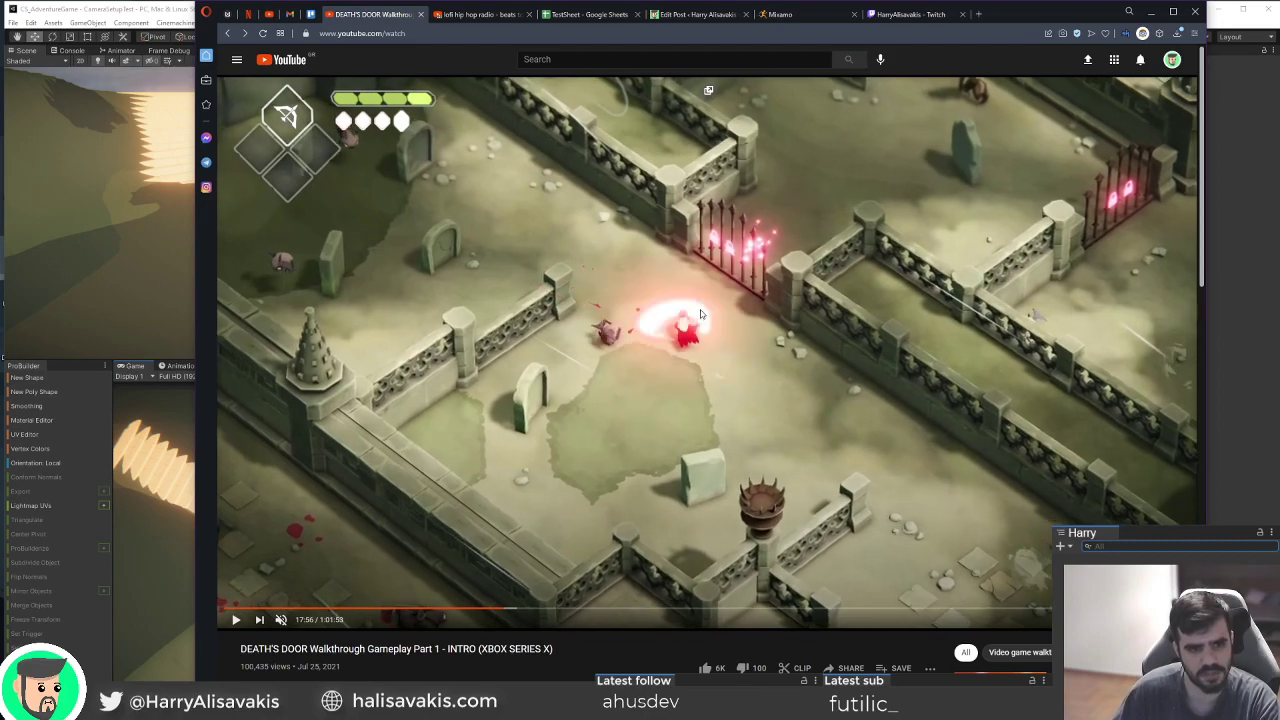
Compare the full follow-up slash arc with the frames just before and after it at 17:56.
key("period")
key("period")
key("period")
key("period")
key("period")
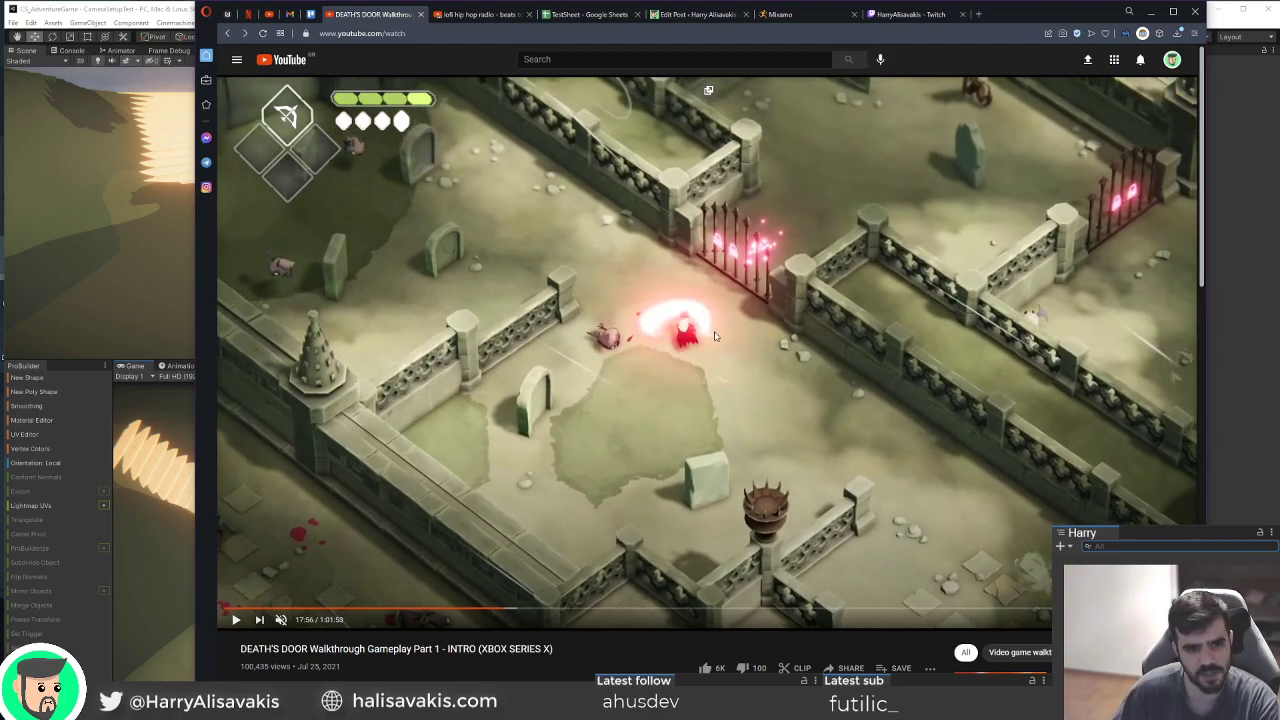
key("period")
key("period")
key("period")
key("period")
key("period")
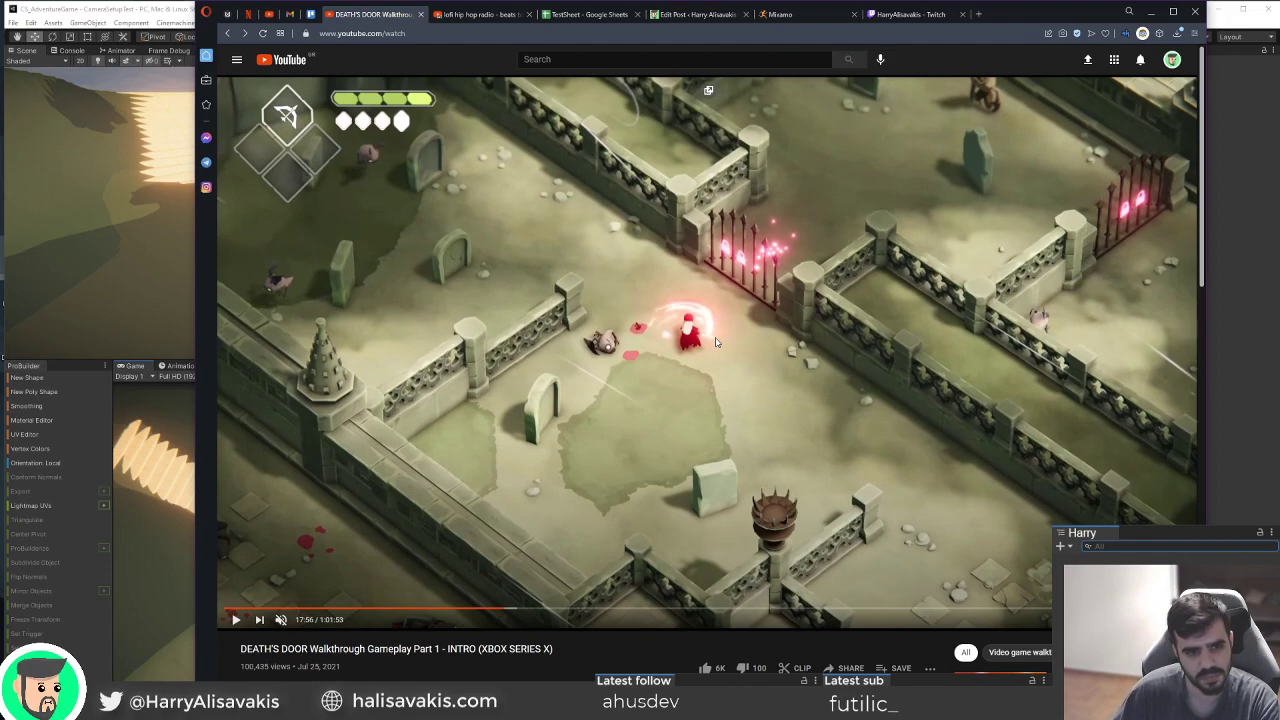
key("period")
key("period")
key("period")
key("period")
key("period")
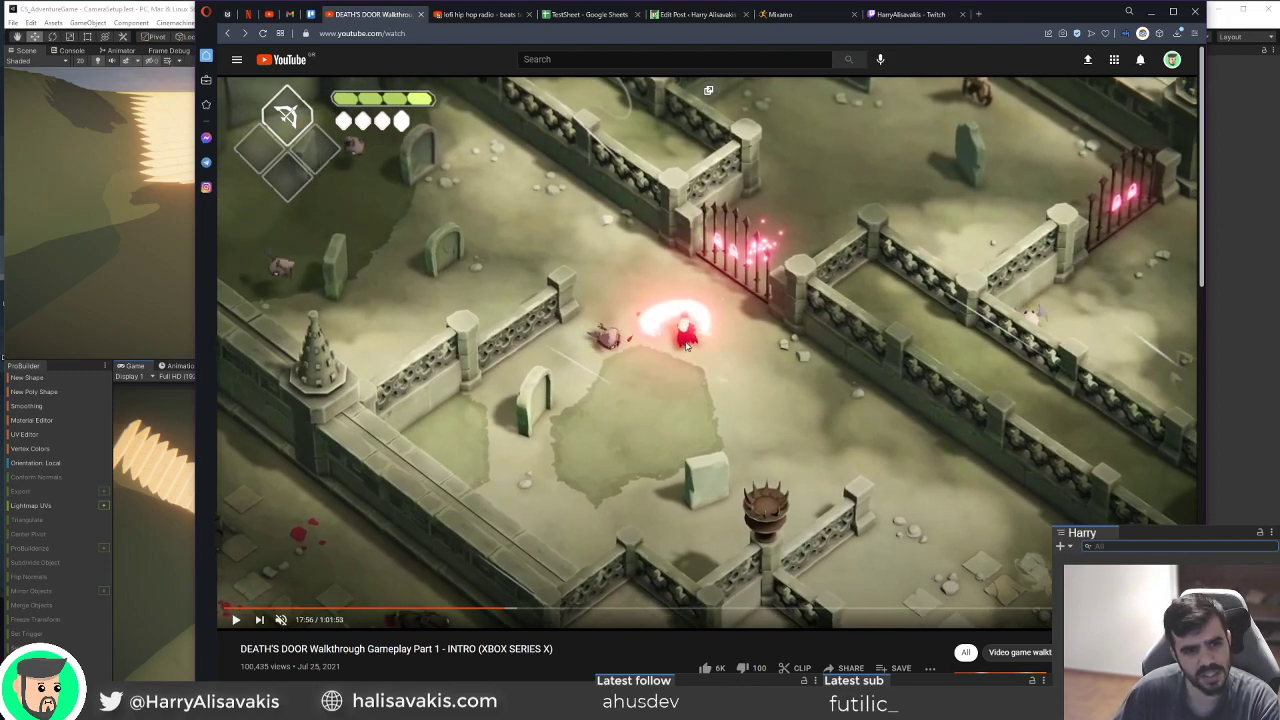
key("period")
key("period")
key("period")
key("period")
key("period")
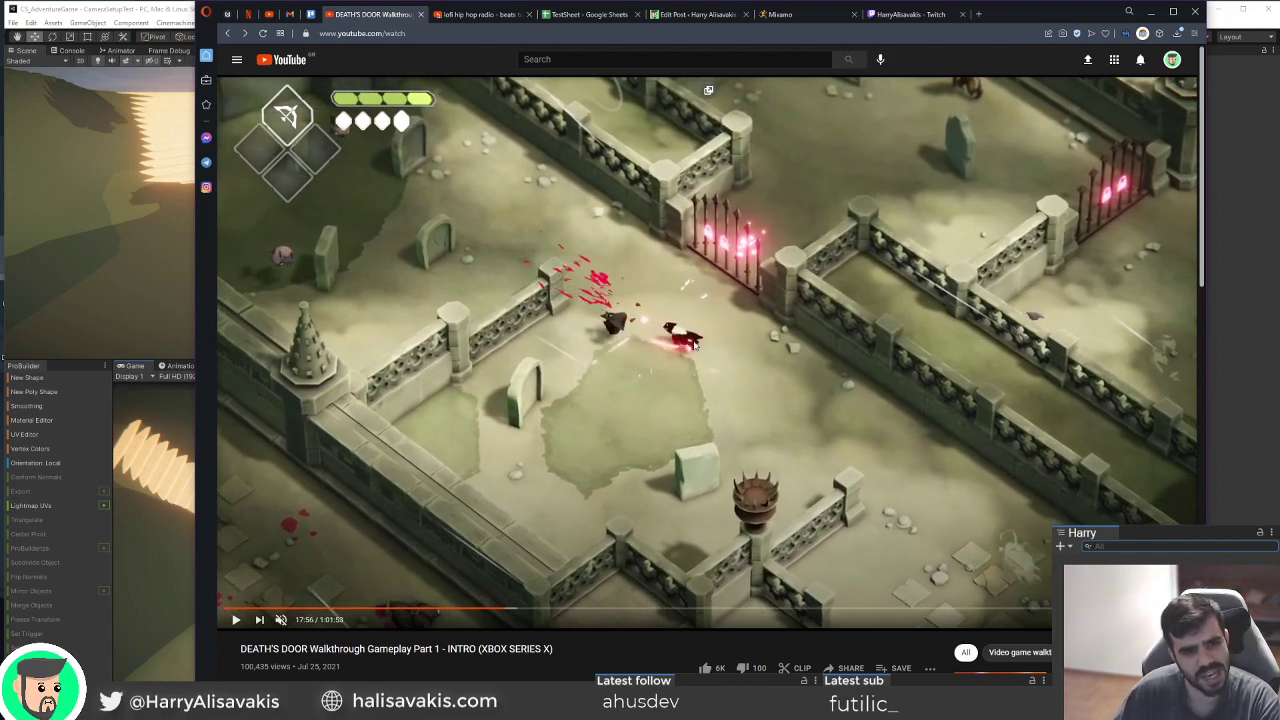
key("period")
key("period")
key("period")
key("period")
key("period")
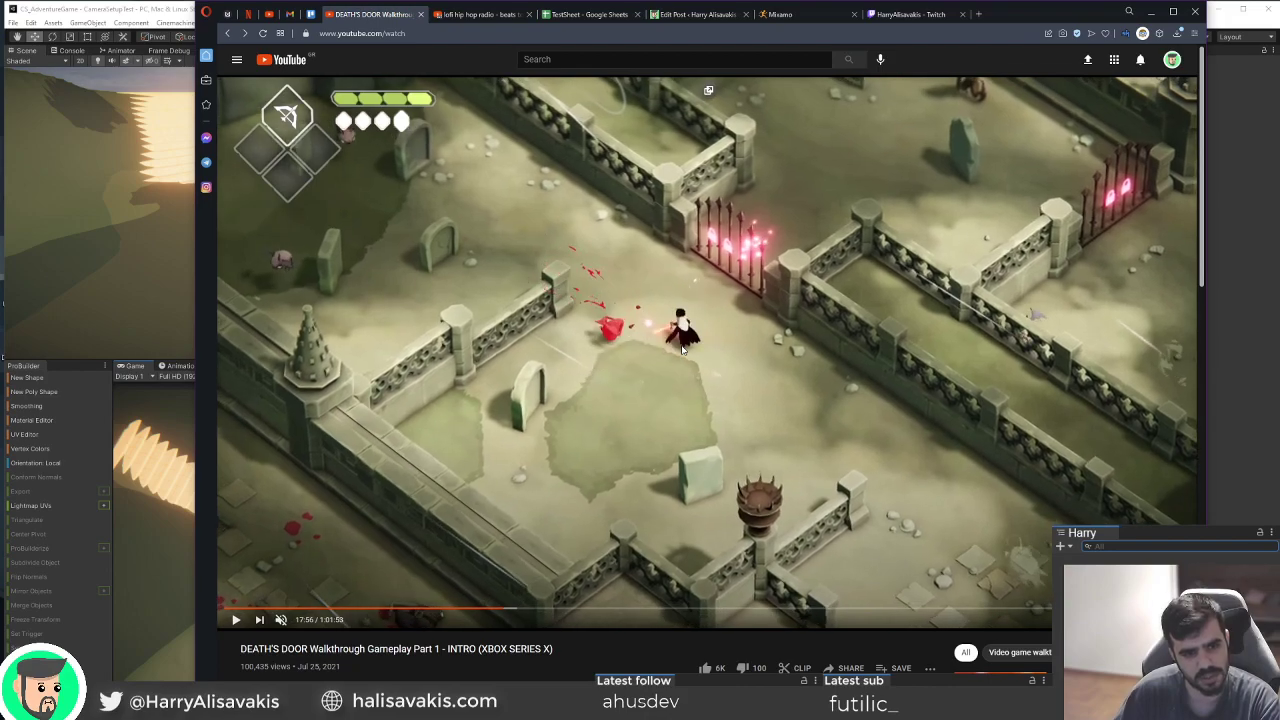
key("period")
key("period")
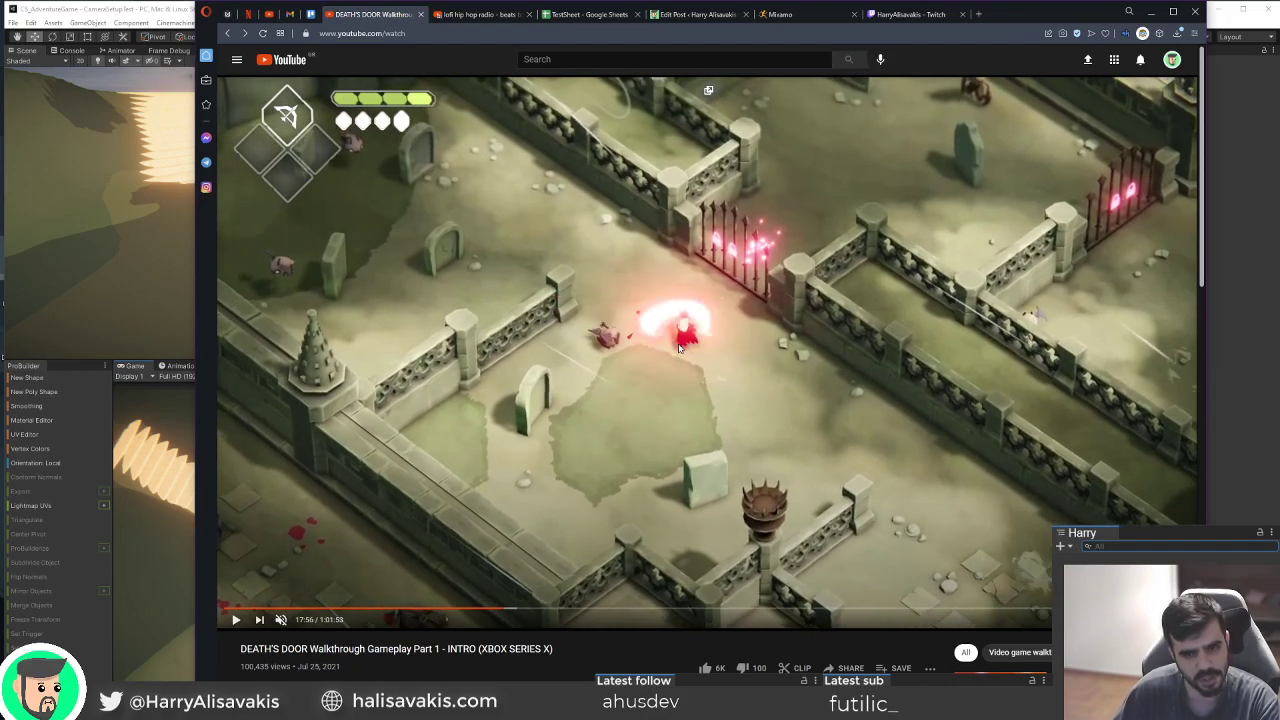
Follow the slash arc frame by frame until its glow fades out, and return to Unity.
key("period")
key("period")
key("period")
key("period")
key("period")
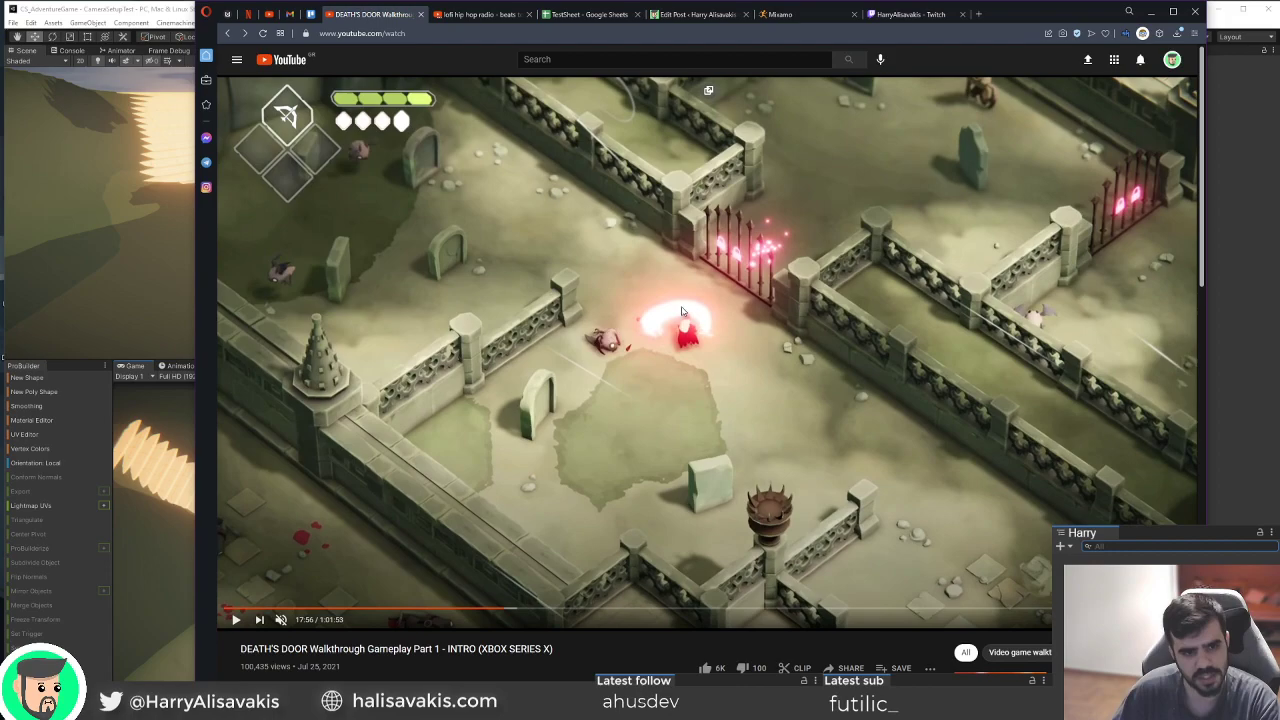
key("period")
key("period")
key("period")
key("period")
key("period")
key("period")
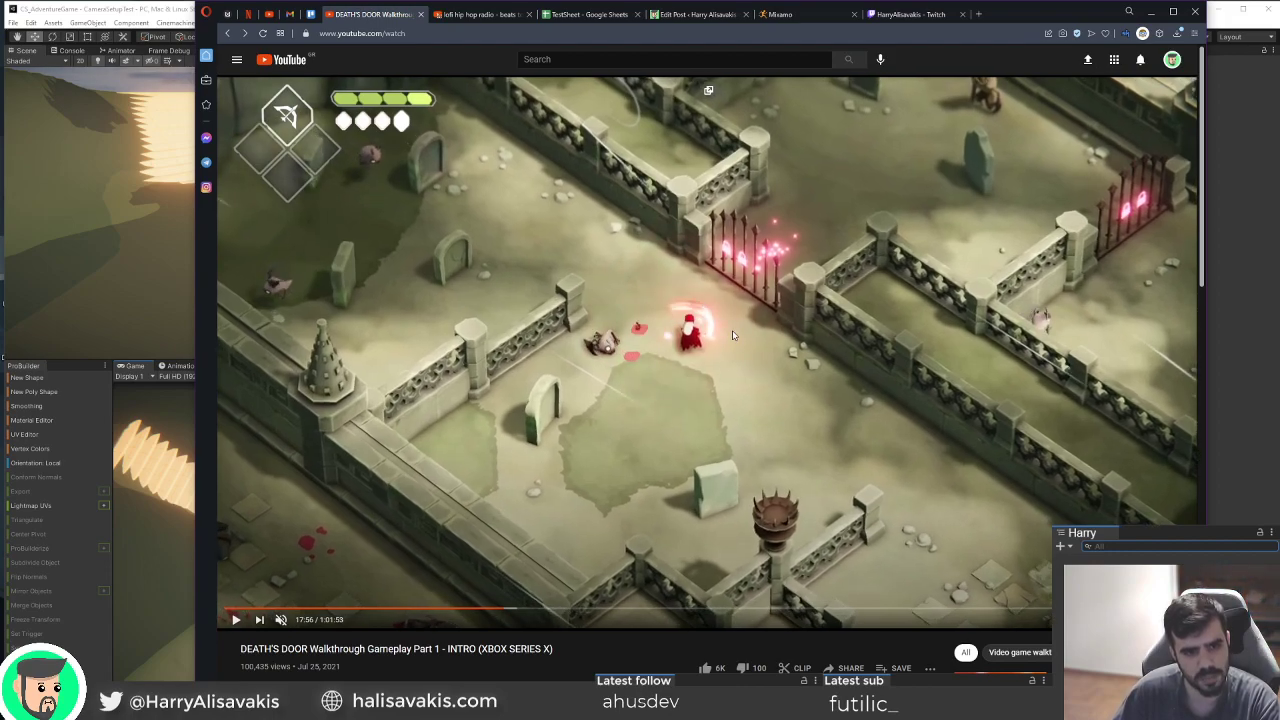
key("period")
key("period")
key("period")
key("period")
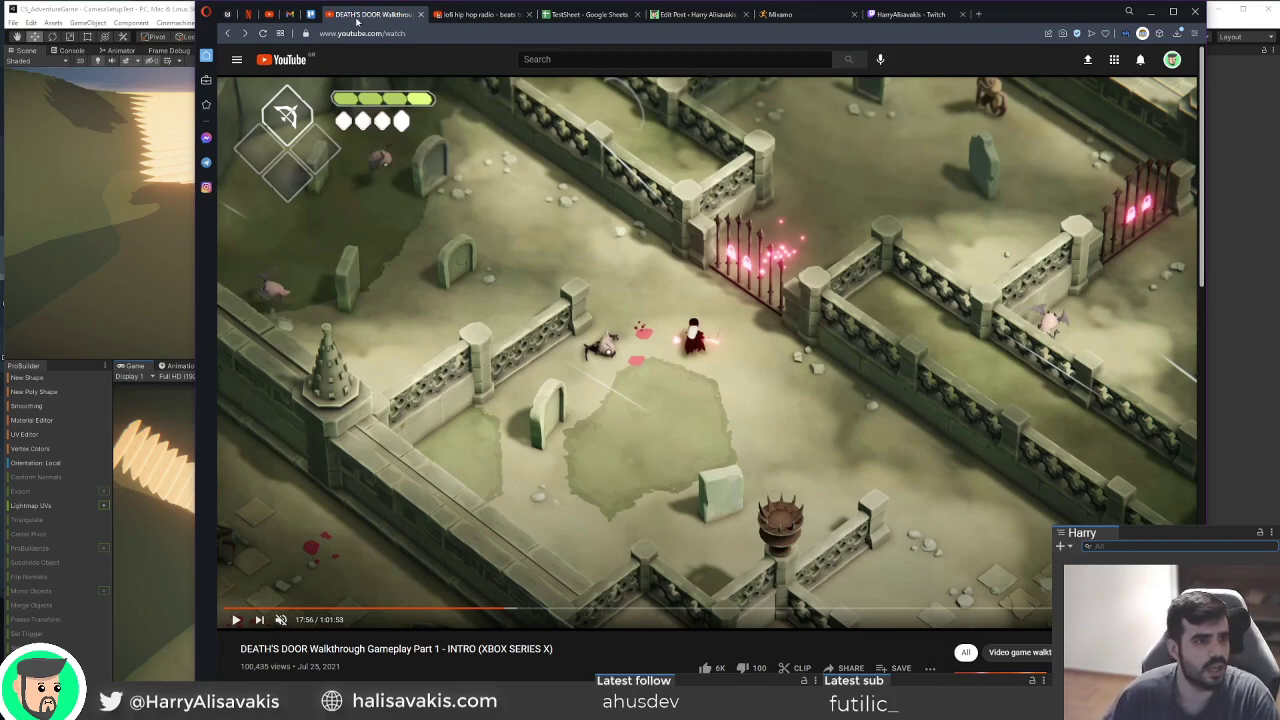
left_click(1151, 12)
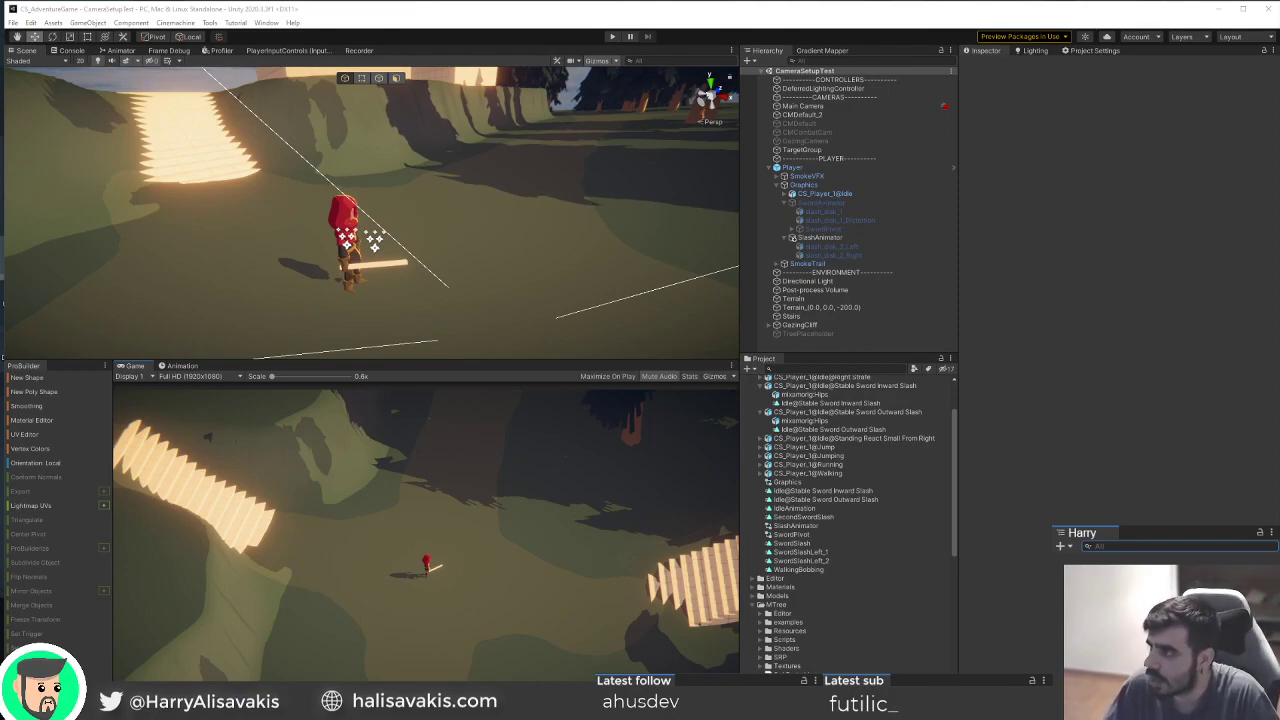
Bring the browser back over Unity, show the DEATH'S DOOR gameplay video, and widen the window.
left_click_drag(1279, 120, 940, 1)
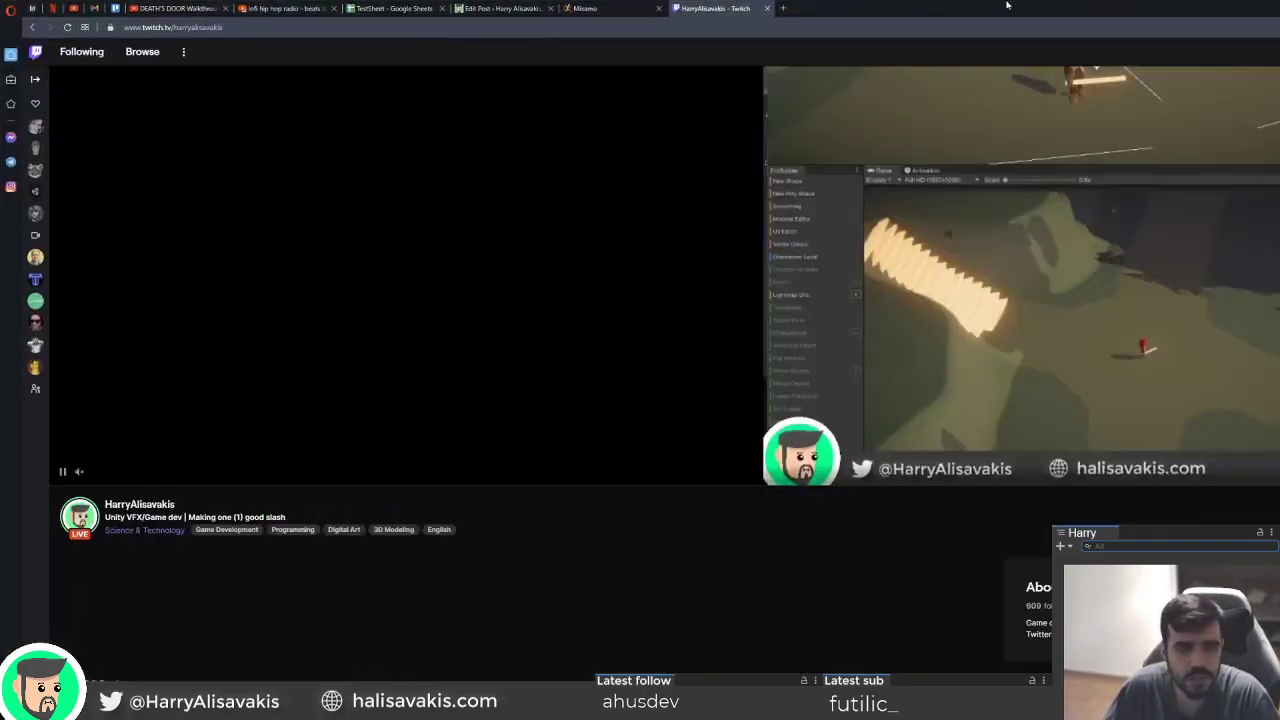
left_click_drag(1066, 9, 506, 20)
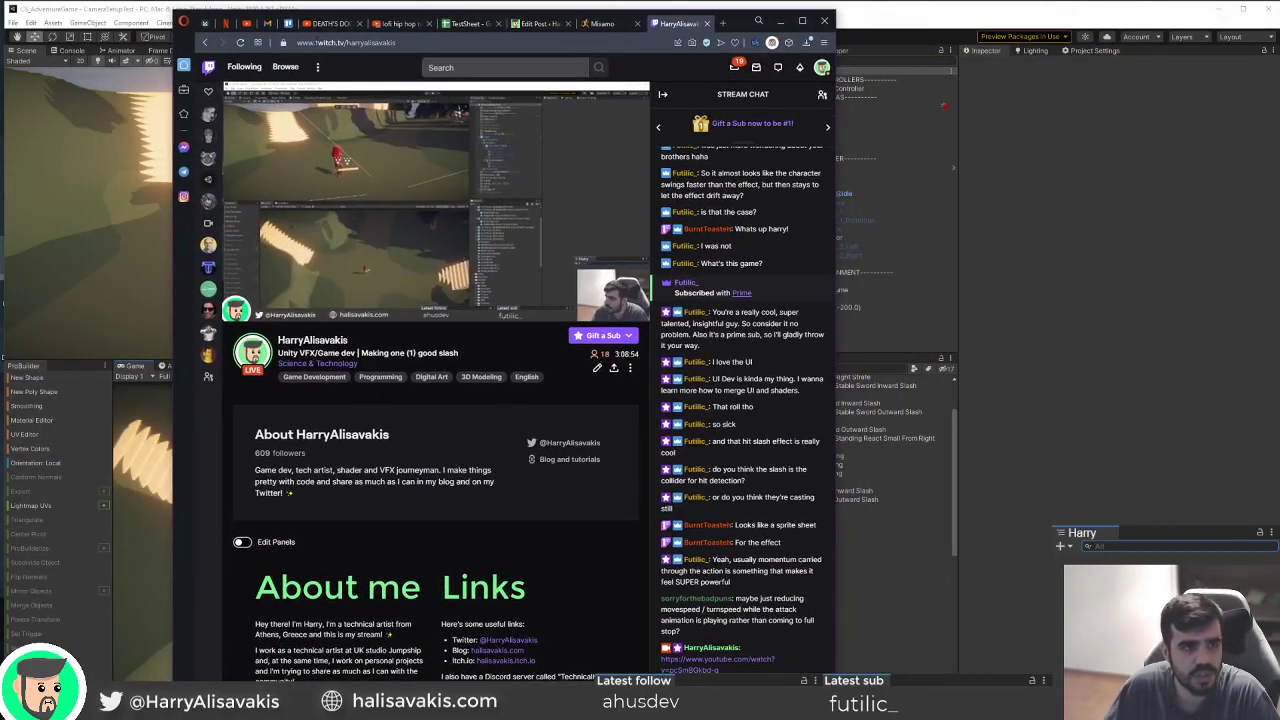
left_click(323, 25)
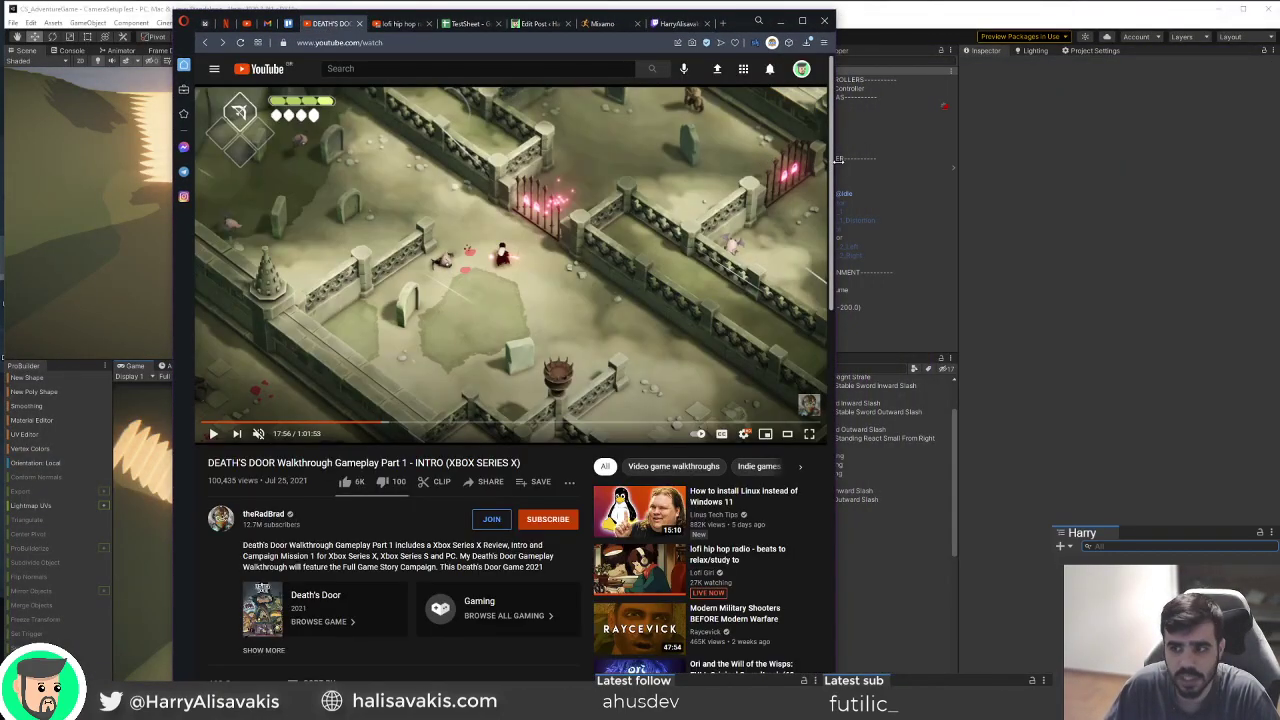
left_click_drag(838, 160, 1152, 195)
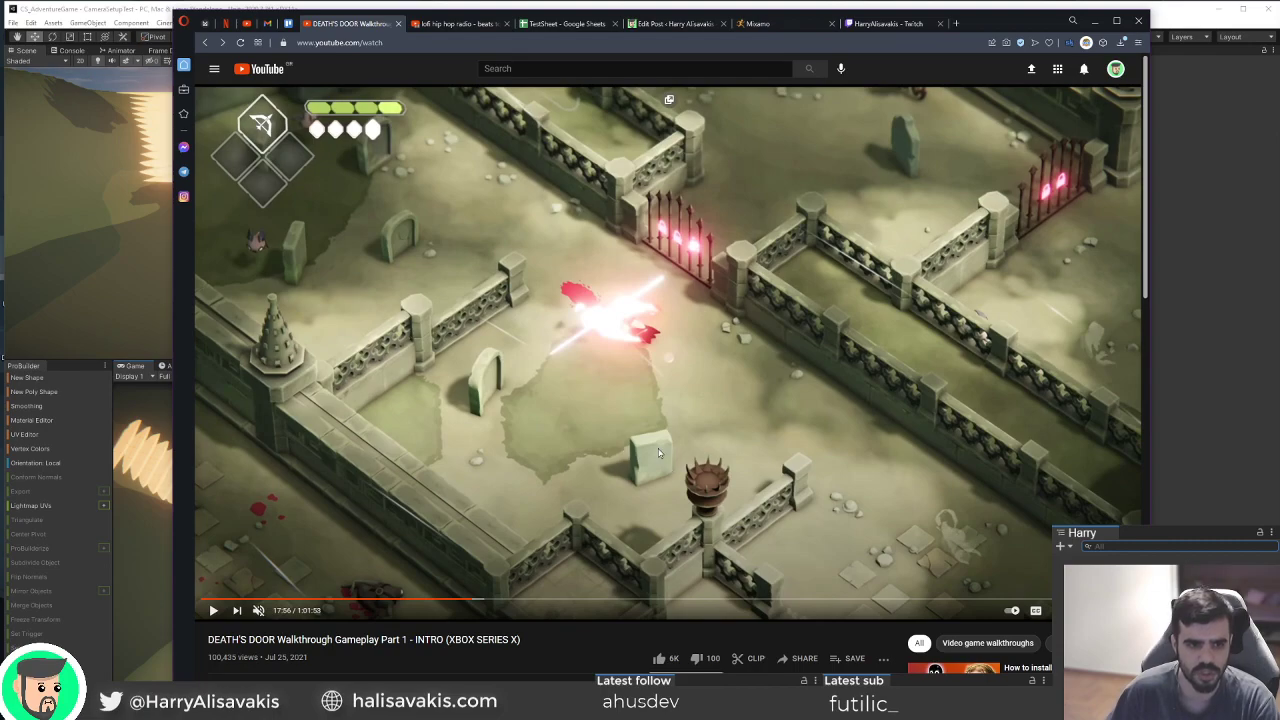
Examine the impact streak of the hit at 17:56 over a few single frames and return to Unity.
key("period")
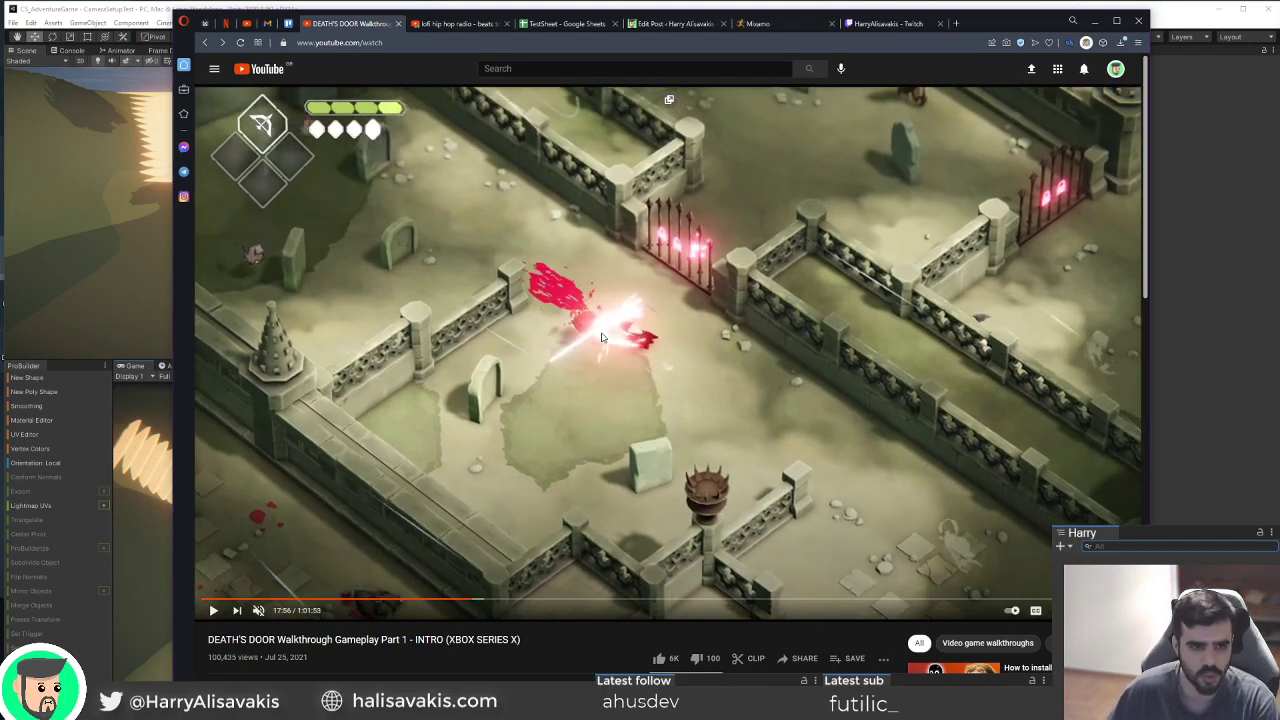
key("period")
key("period")
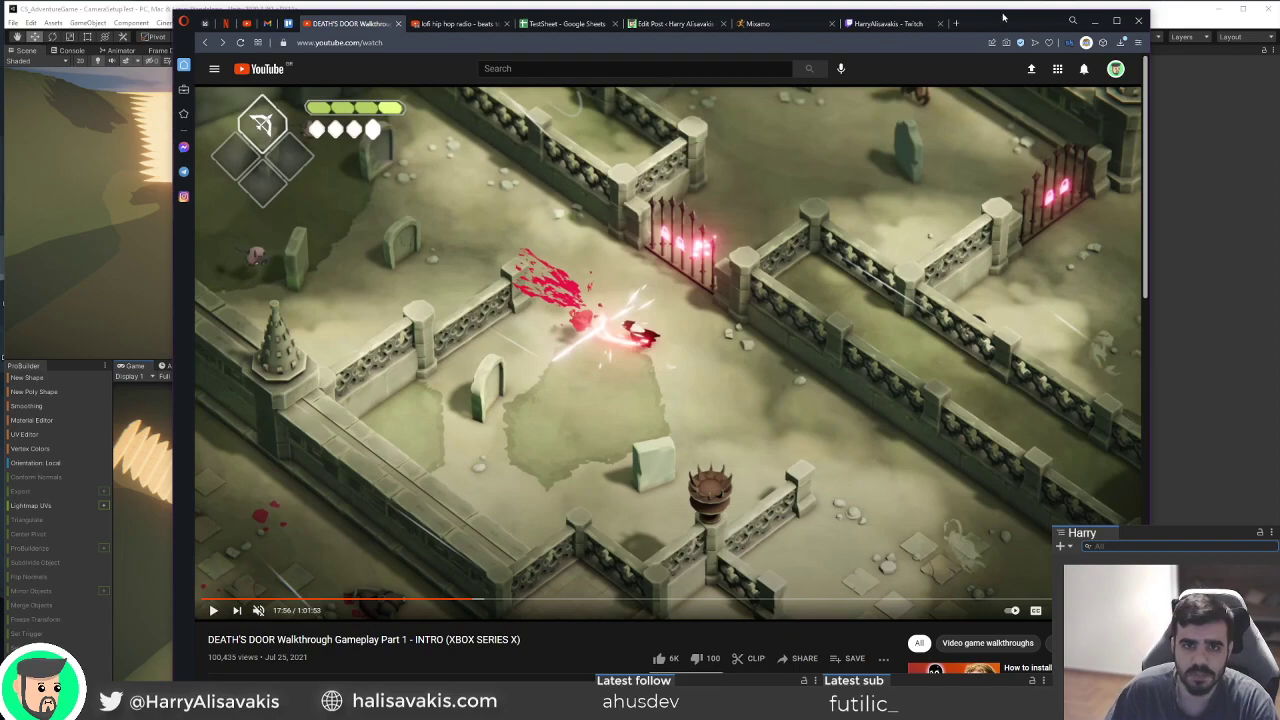
key("alt+Tab")
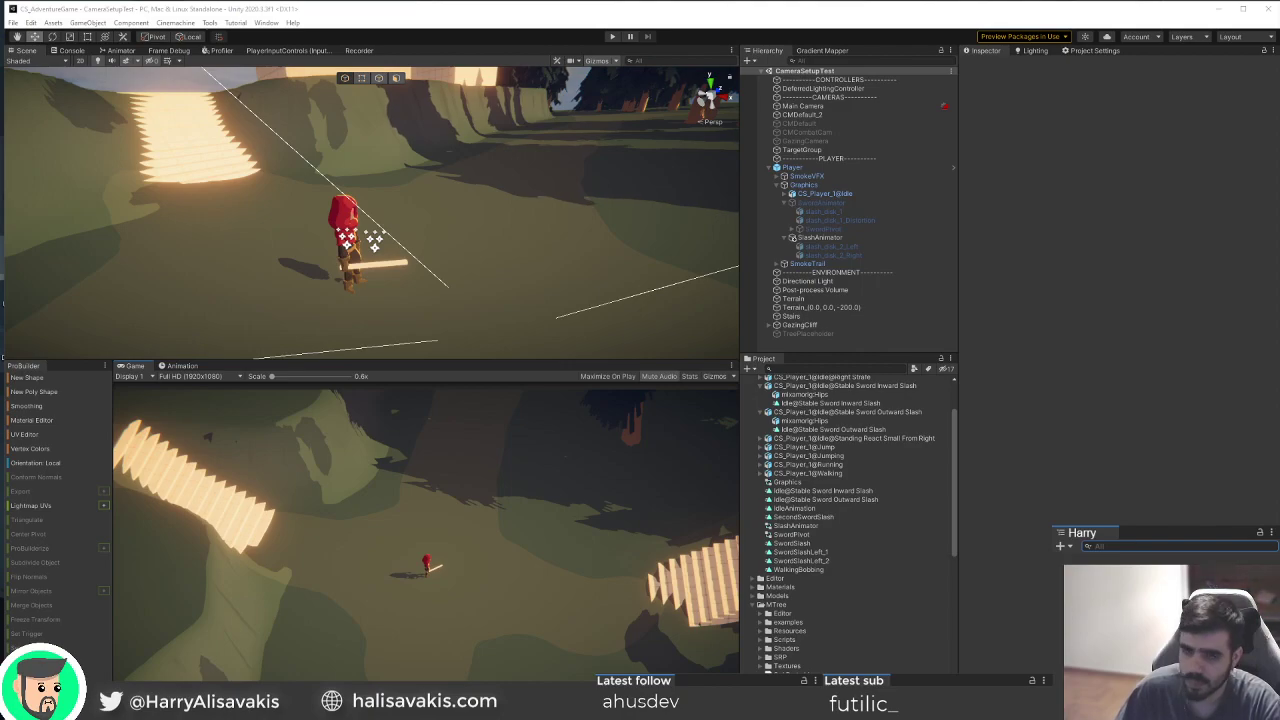
Collapse the player's Graphics object and the Animations and MTree asset folders, and show the contents of the Prefabs folder.
left_click_drag(488, 242, 475, 268, "alt")
left_click(774, 187)
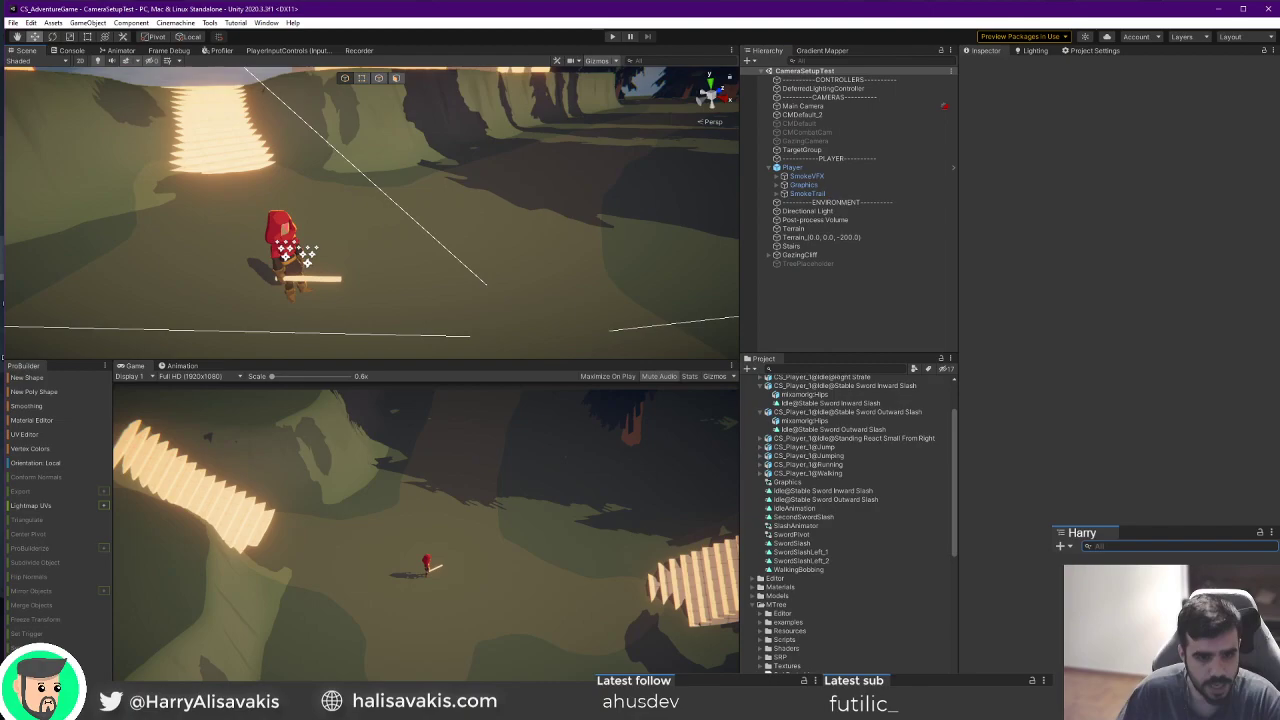
scroll(816, 593, "up", 3)
left_click(756, 391)
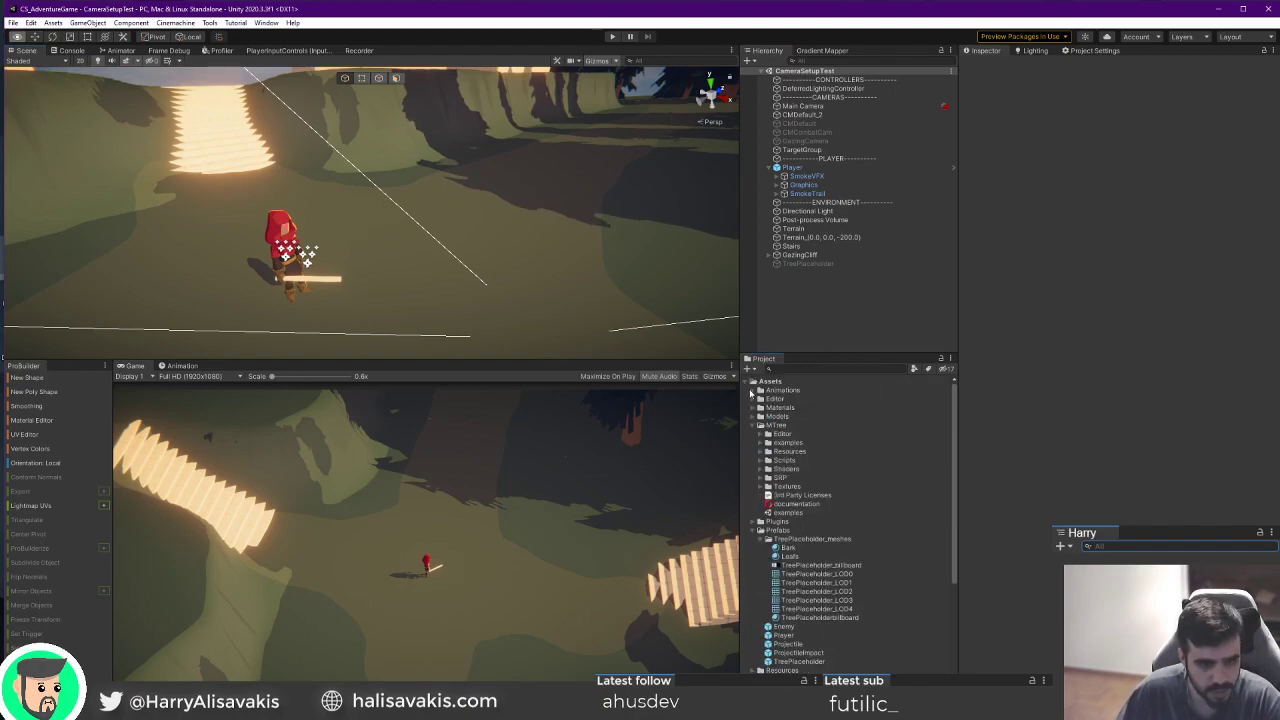
left_click(754, 426)
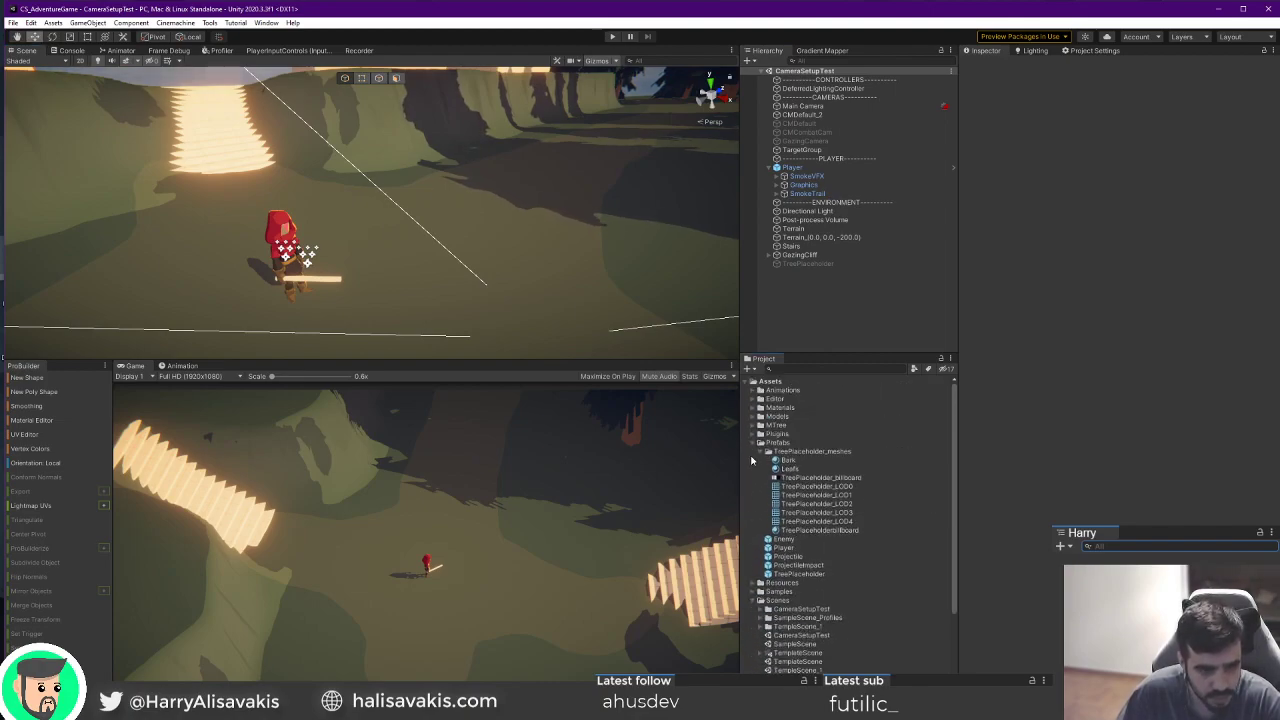
left_click(752, 444, "alt")
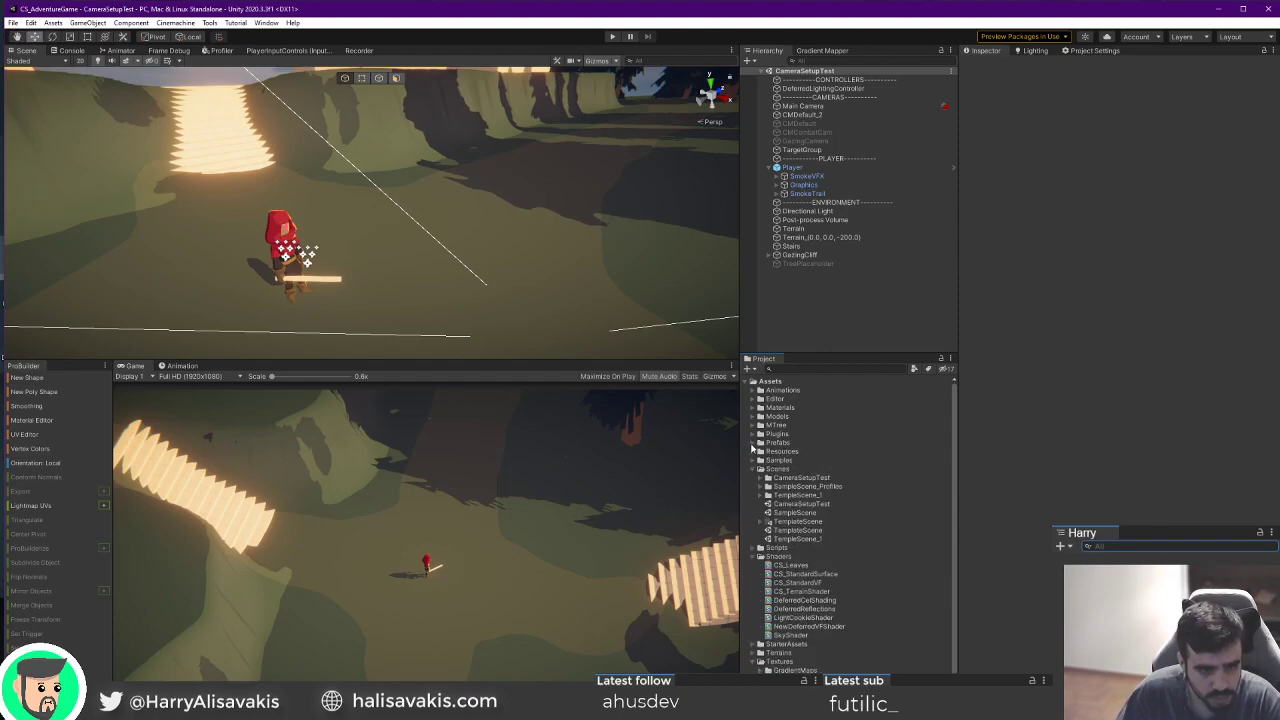
left_click(752, 444)
Try placing the Enemy prefab on the ground near the player, and delete it from the scene.
left_click_drag(783, 461, 480, 134)
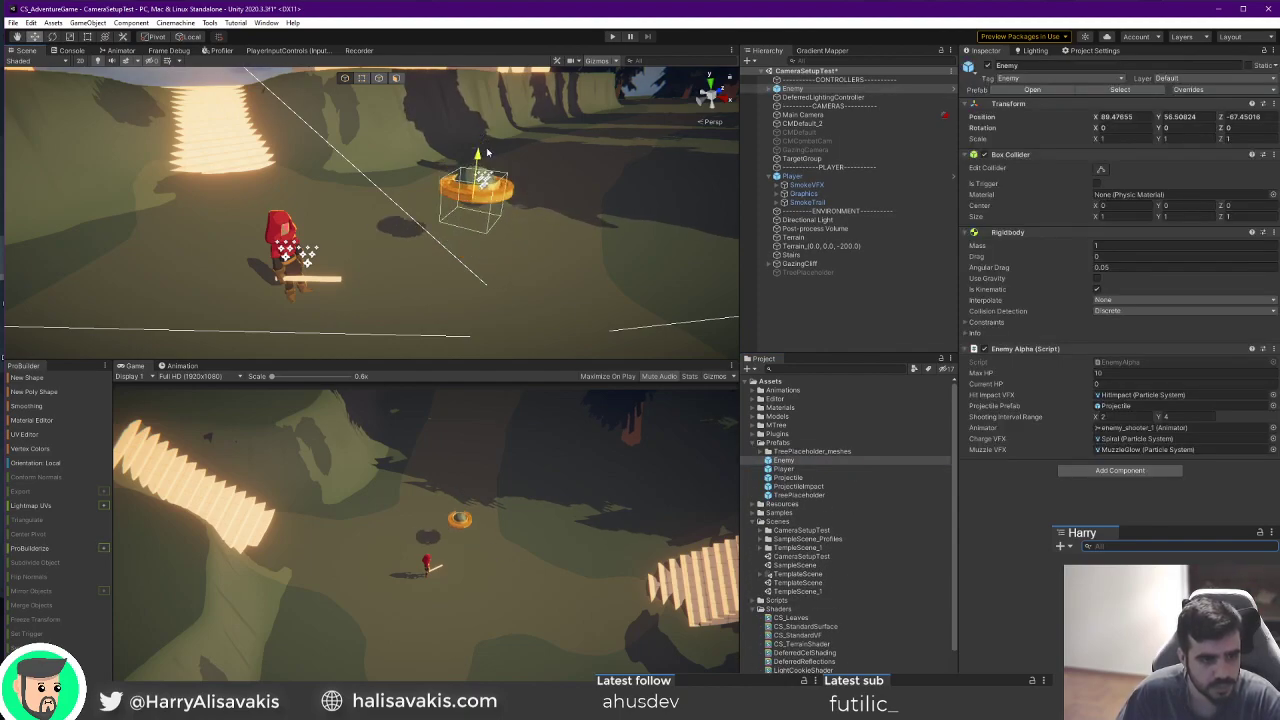
key("f")
key("s")
right_click_drag(444, 254, 543, 249)
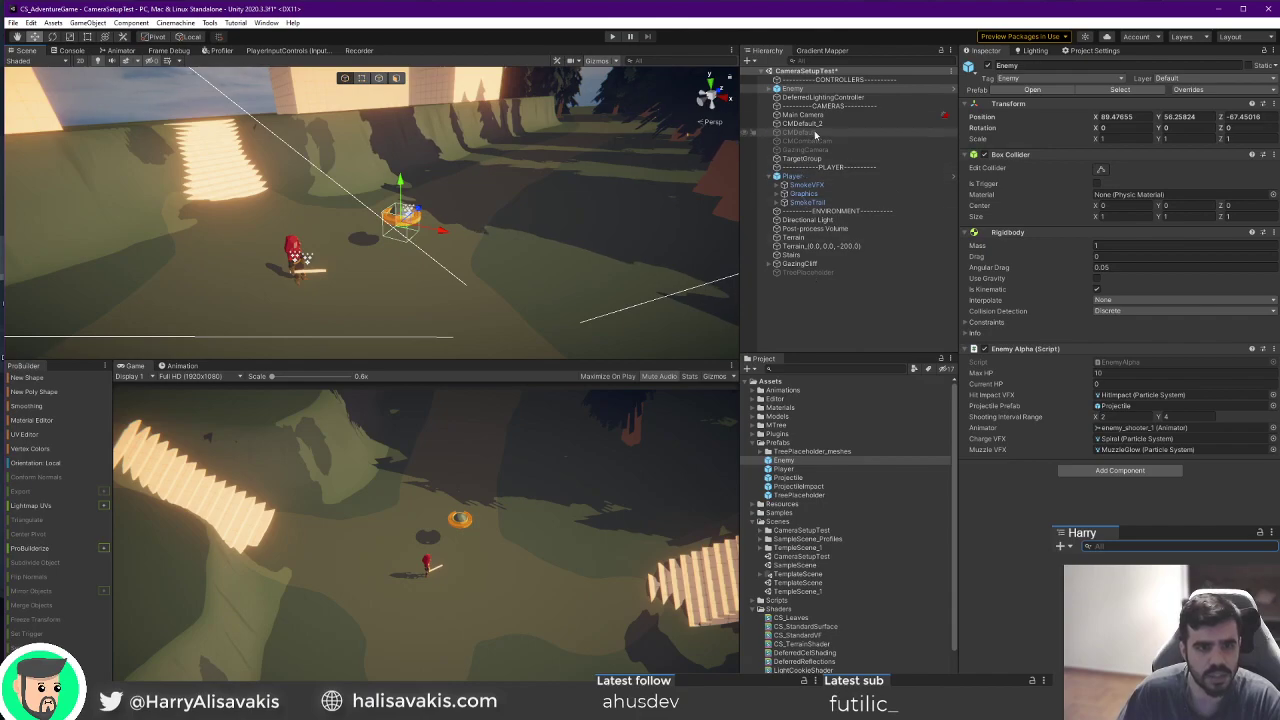
key("Delete")
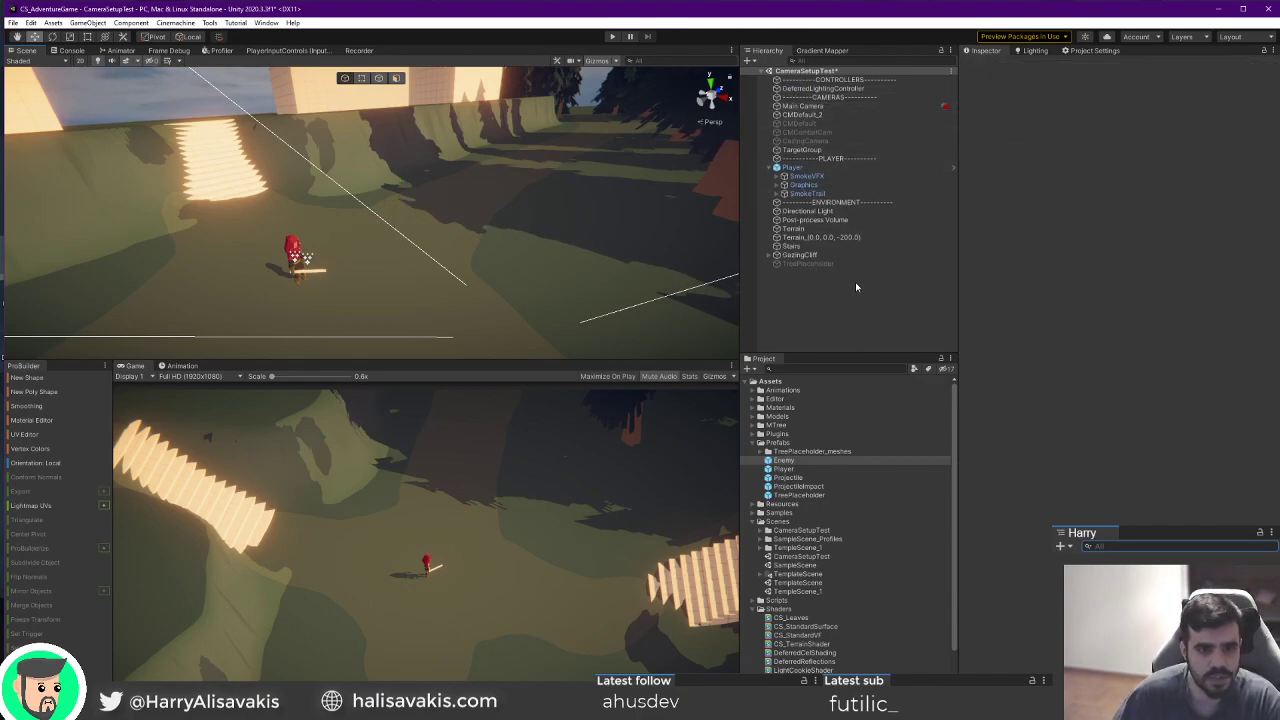
Create an empty object in the scene and name it EnemyZone.
left_click(749, 60)
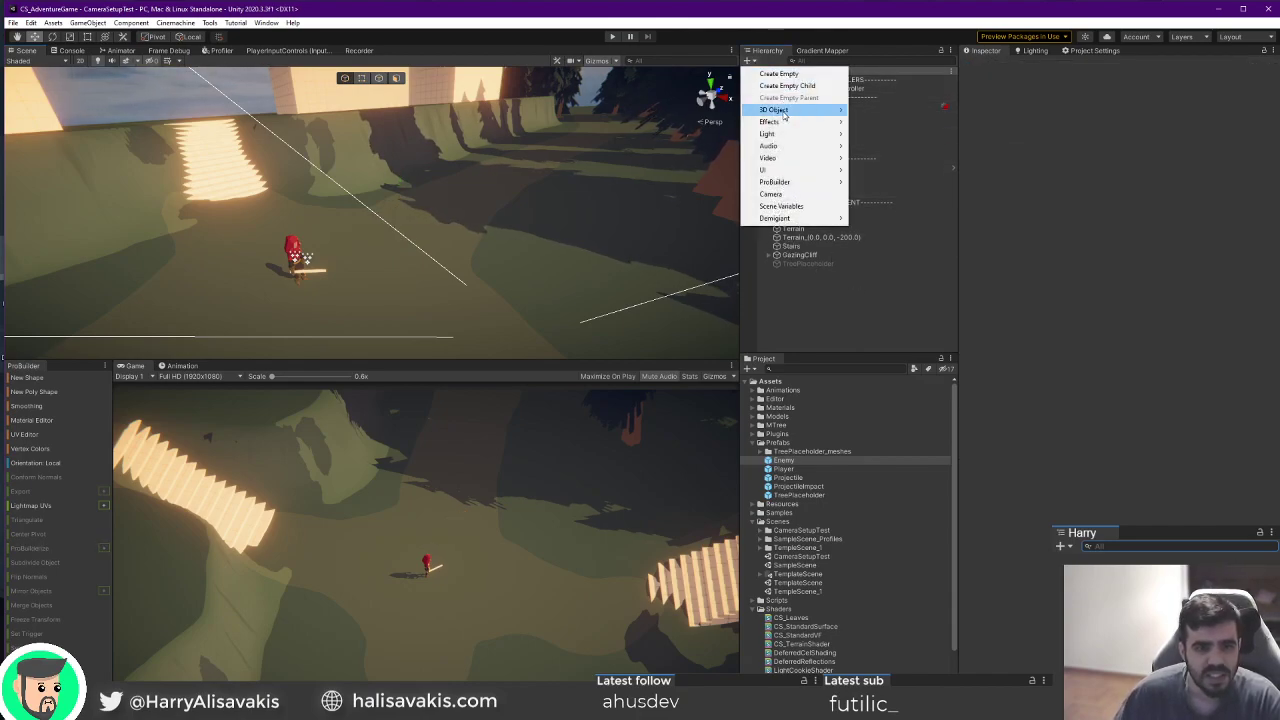
left_click(775, 73)
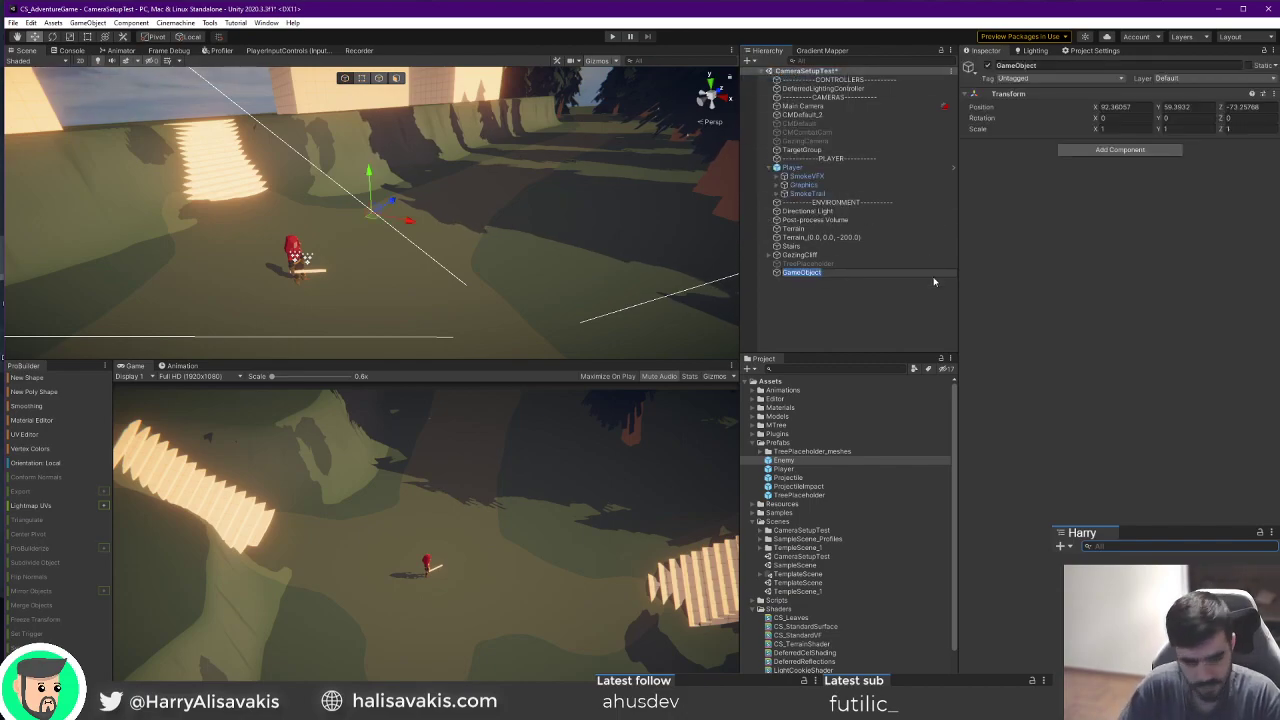
type("E")
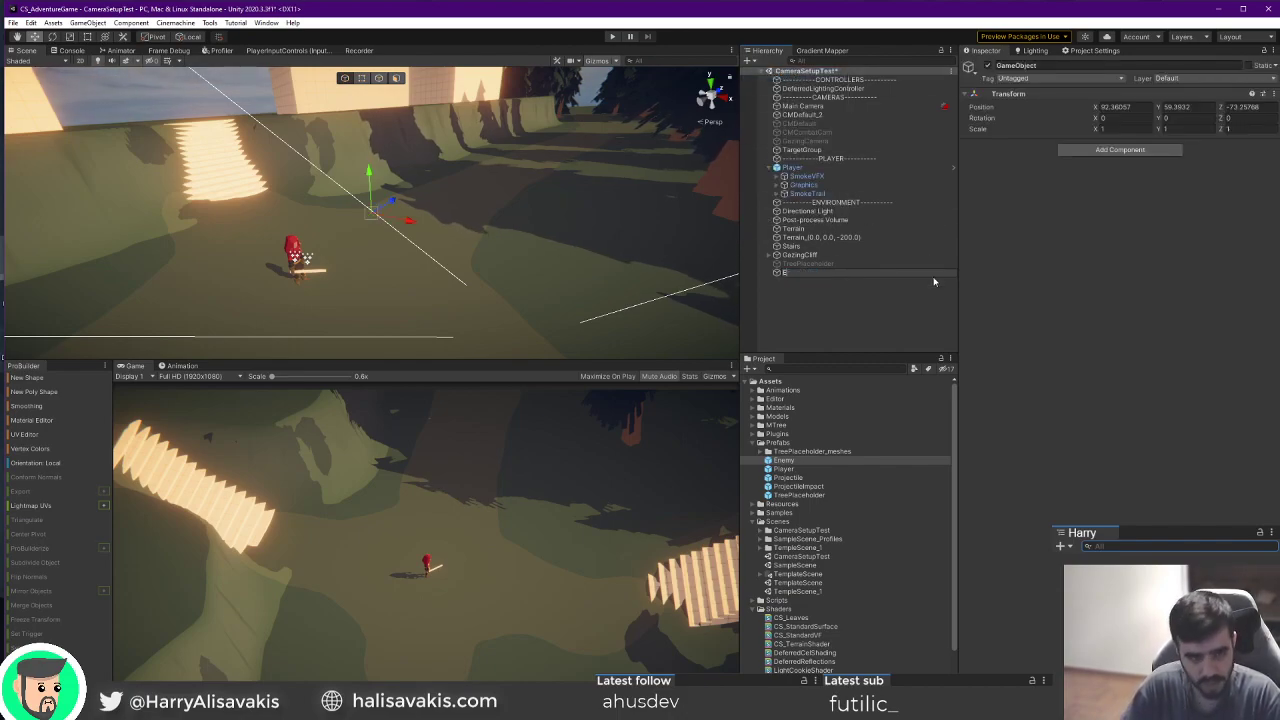
type("nemyZone")
key("Return")
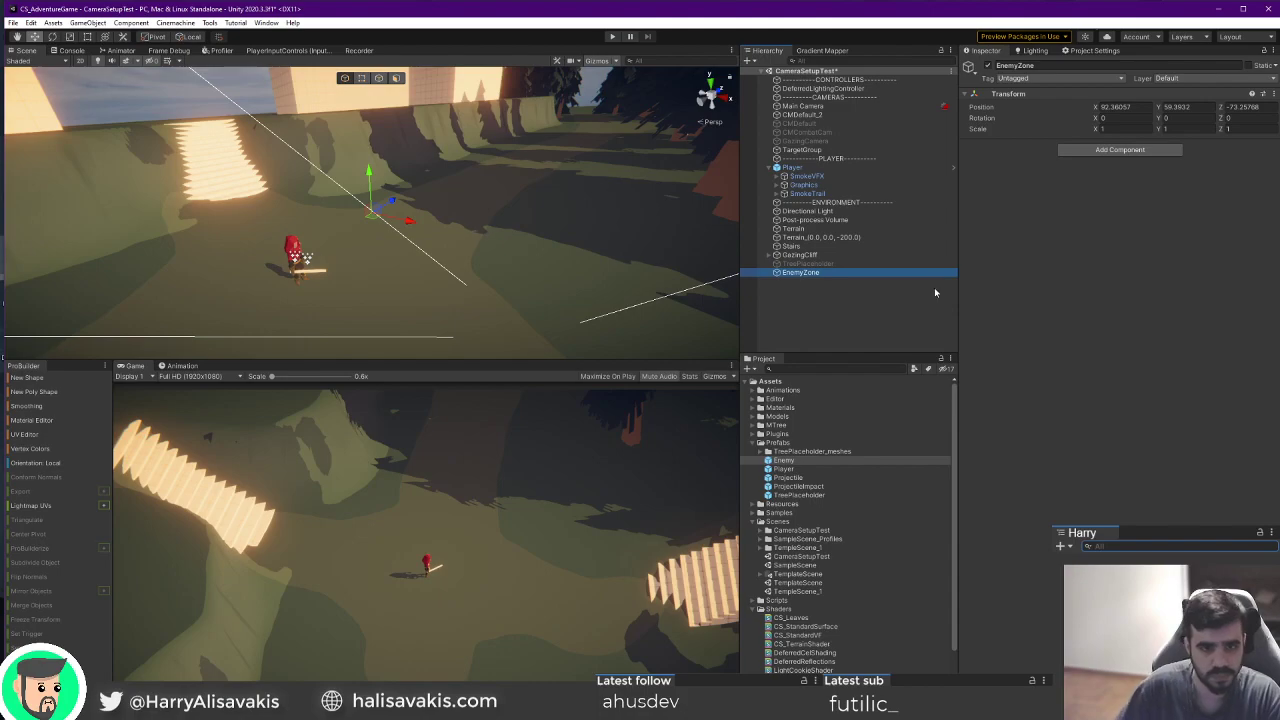
Add the Combat Zone script component to EnemyZone.
left_click(1084, 151)
type("enem")
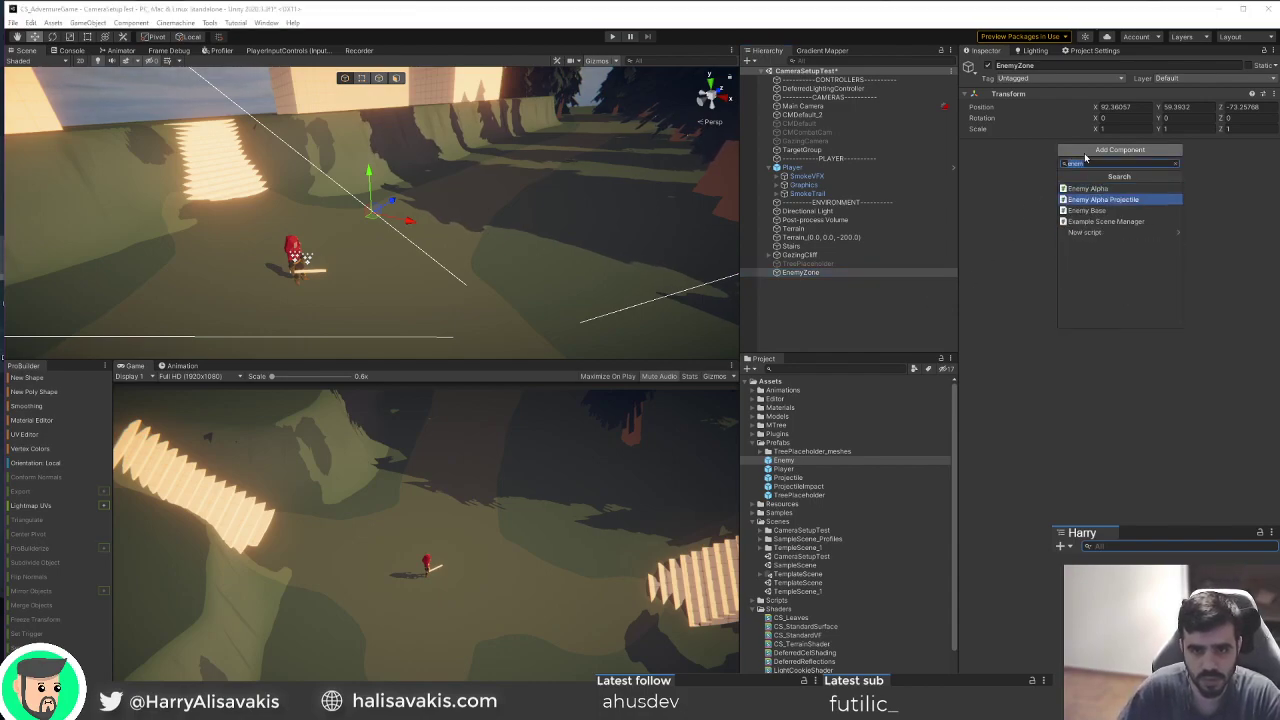
key("BackSpace")
type("comb")
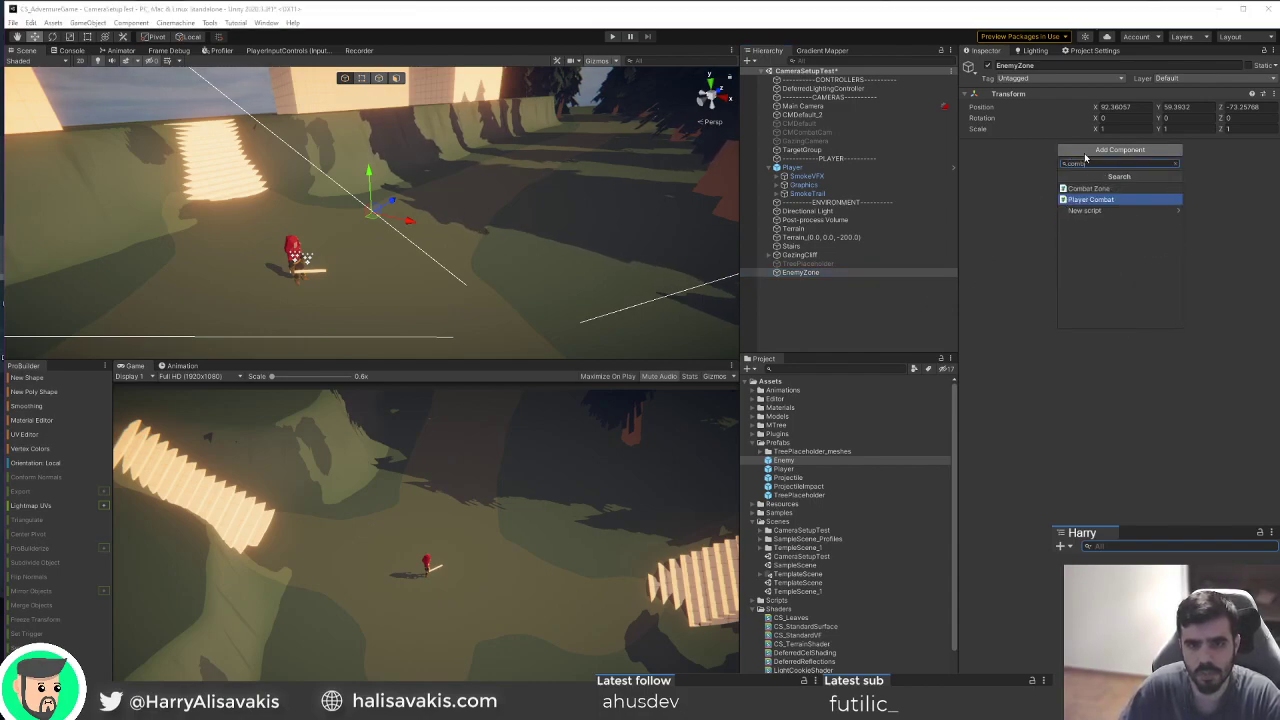
key("Up")
key("Return")
Frame EnemyZone and set its box collider size to 10 on X, Y and Z.
double_click(800, 272)
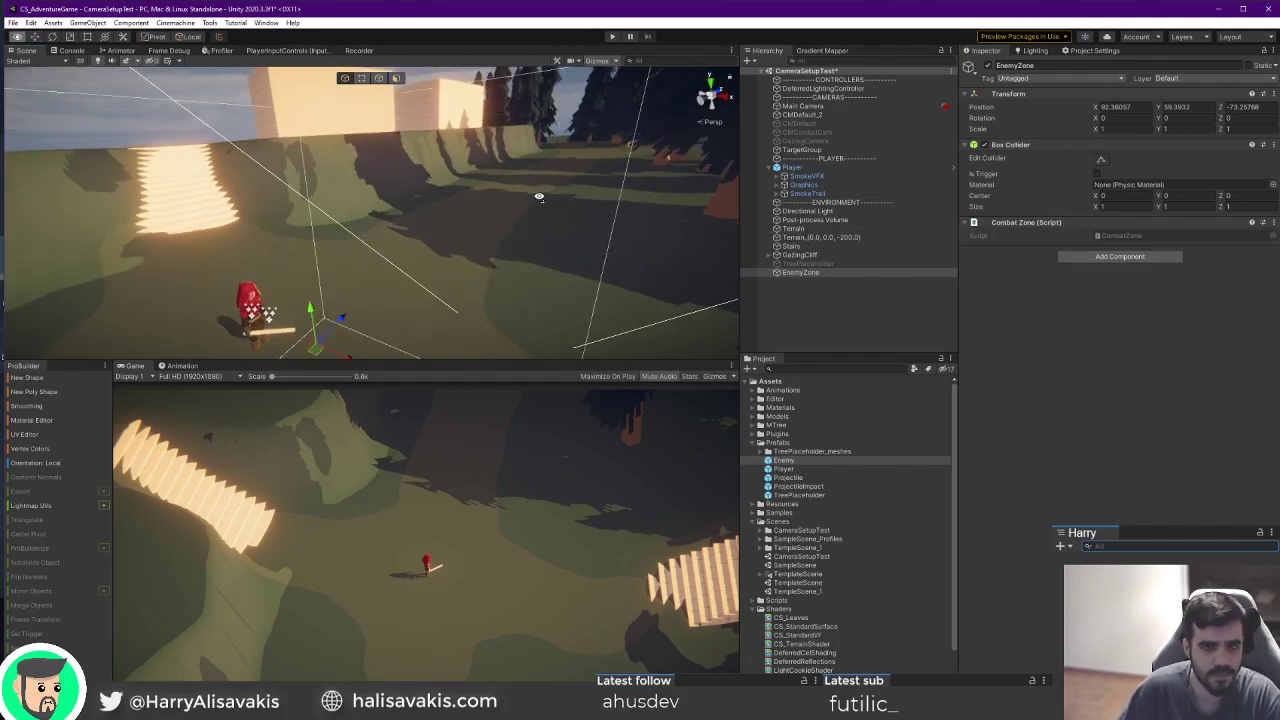
left_click_drag(435, 236, 614, 251, "alt")
left_click(1114, 206)
type("10")
key("Tab")
type("10")
key("Tab")
type("10")
Set the EnemyZone box collider size to 50 on X, 10 on Y and 50 on Z.
left_click_drag(569, 194, 532, 240, "alt")
right_click_drag(532, 240, 412, 240, "alt")
left_click(1115, 206)
type("50")
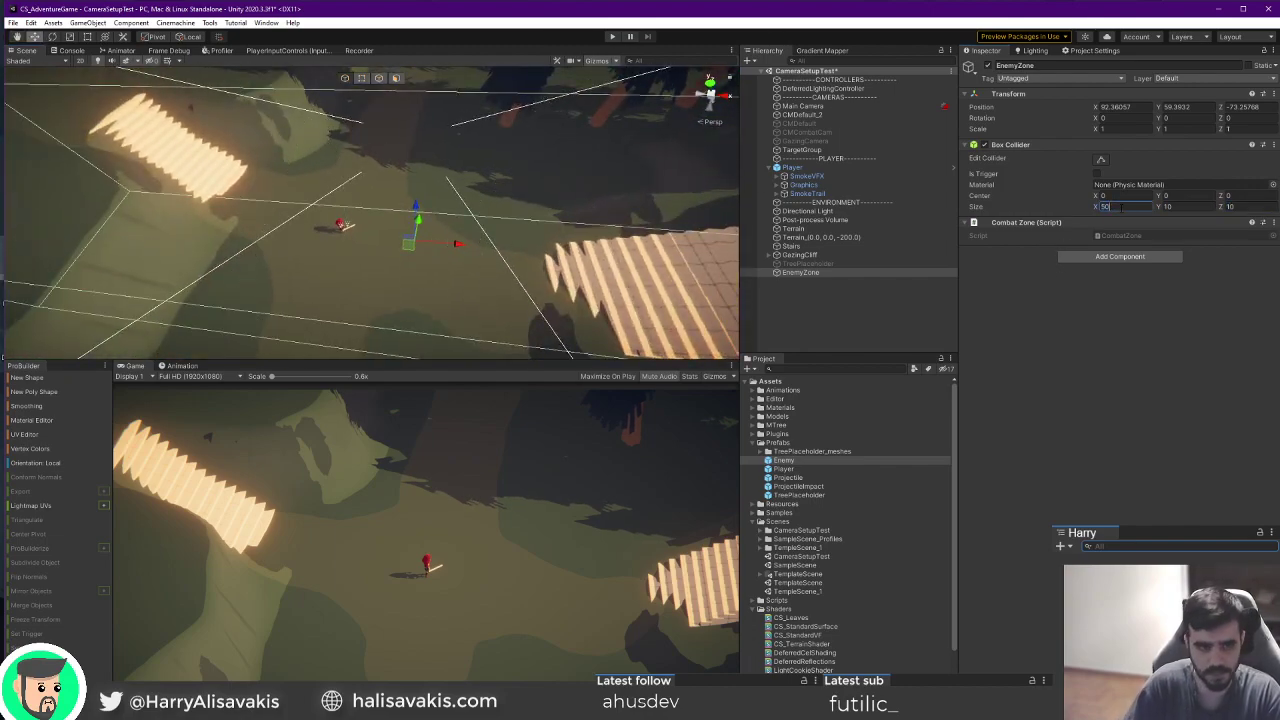
key("Tab")
type("5")
key("BackSpace")
type("10")
key("Tab")
type("50")
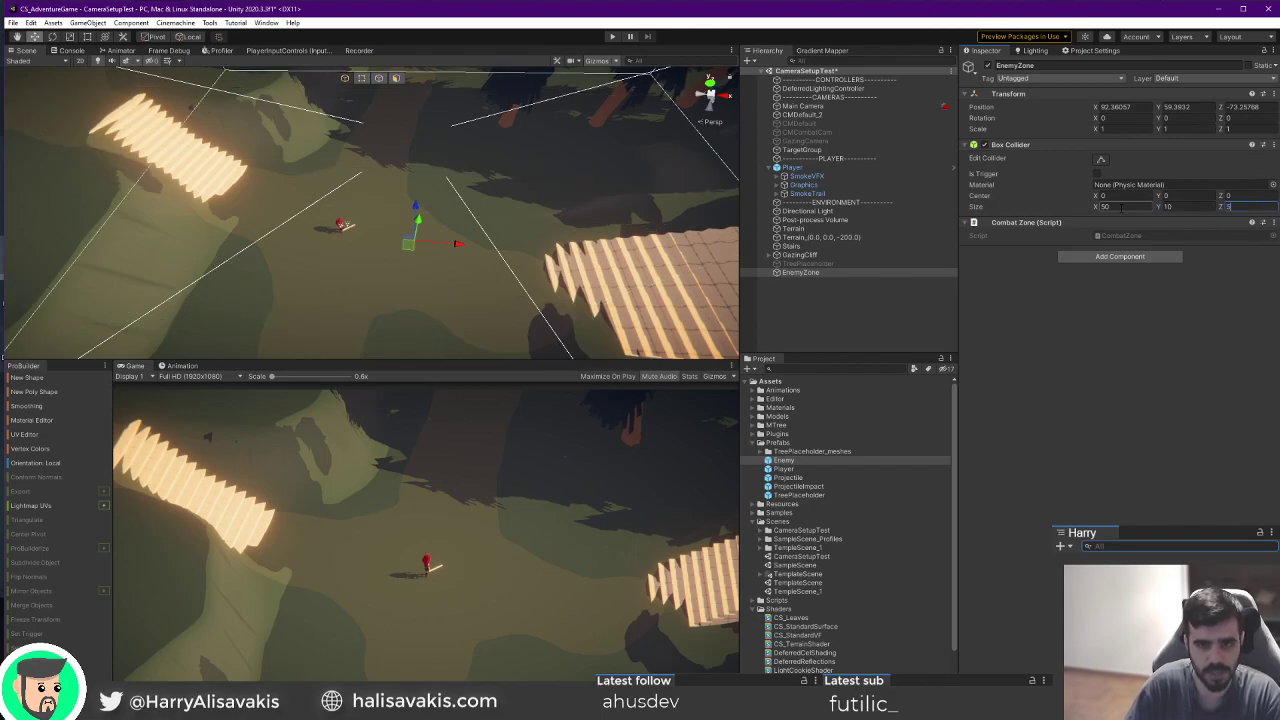
Lower EnemyZone to about Y 55.29 and set its box collider's Y size to 20.
left_click_drag(418, 226, 182, 104)
key("w")
right_click_drag(182, 104, 200, 90)
left_click(1189, 207)
type("20")
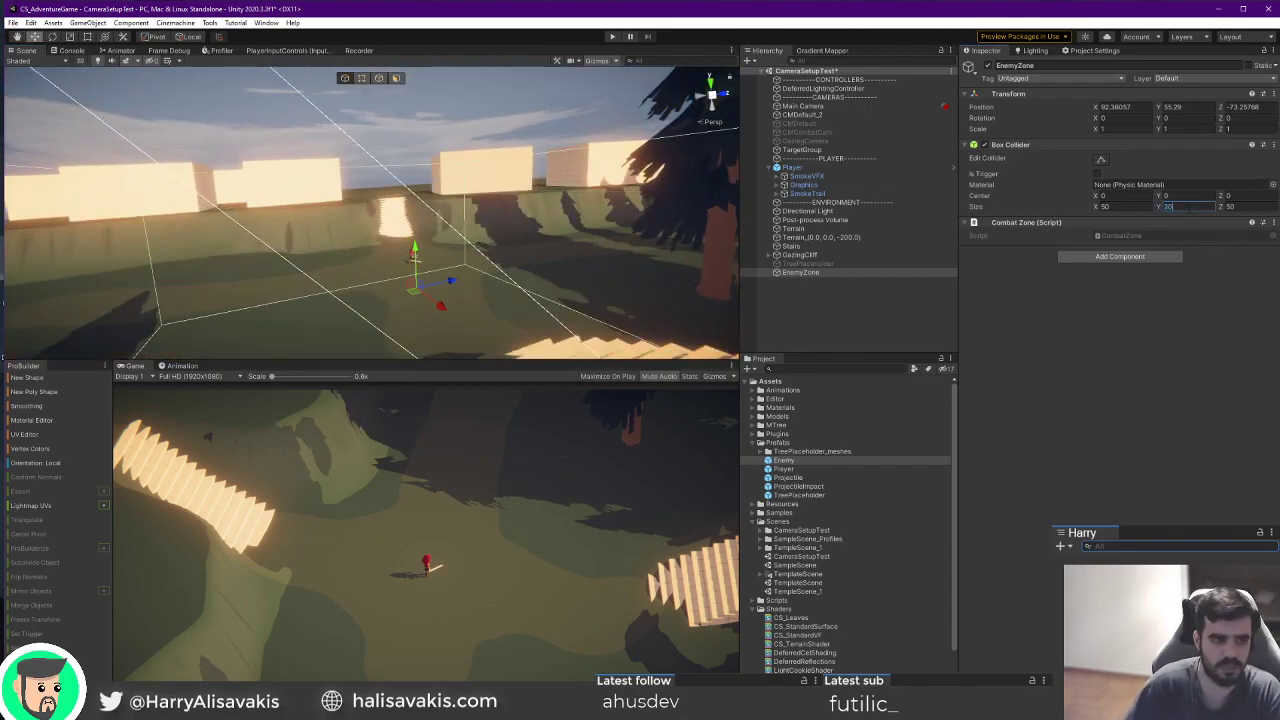
Examine the enemy zone's bounds and the surrounding terrain from the axis-aligned views and from close to the player.
right_click_drag(185, 205, 382, 194)
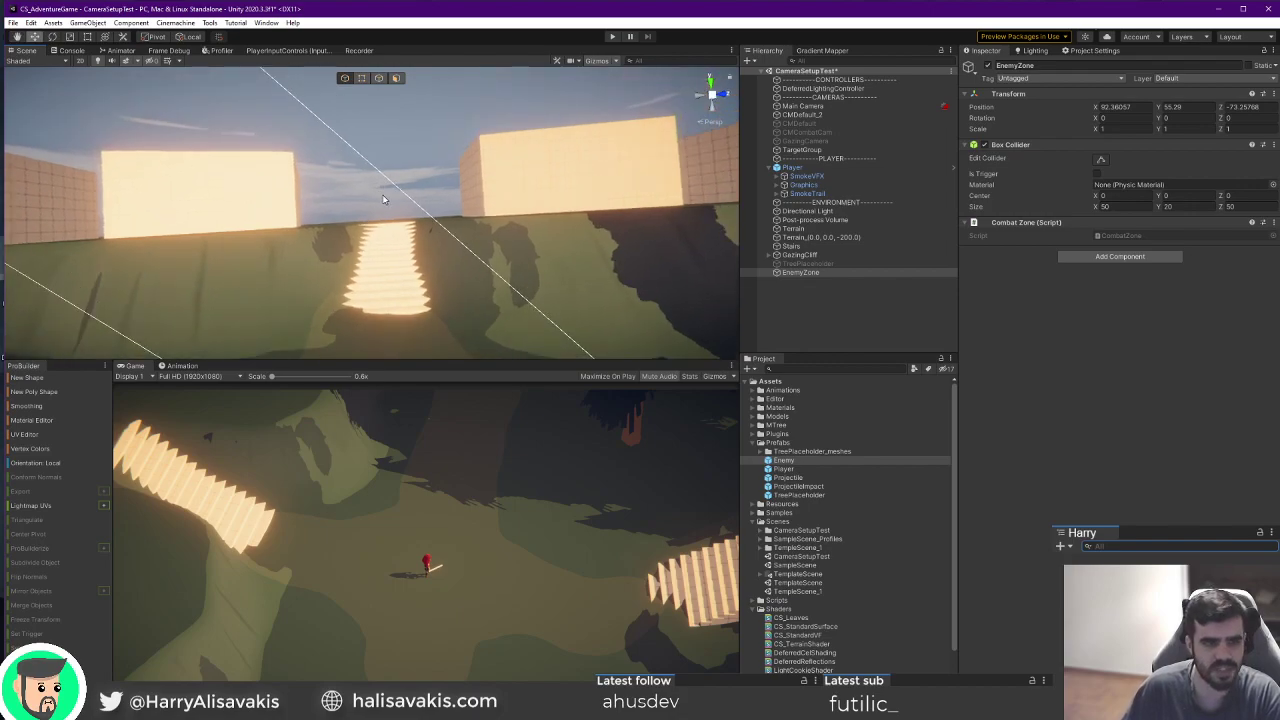
left_click(703, 95)
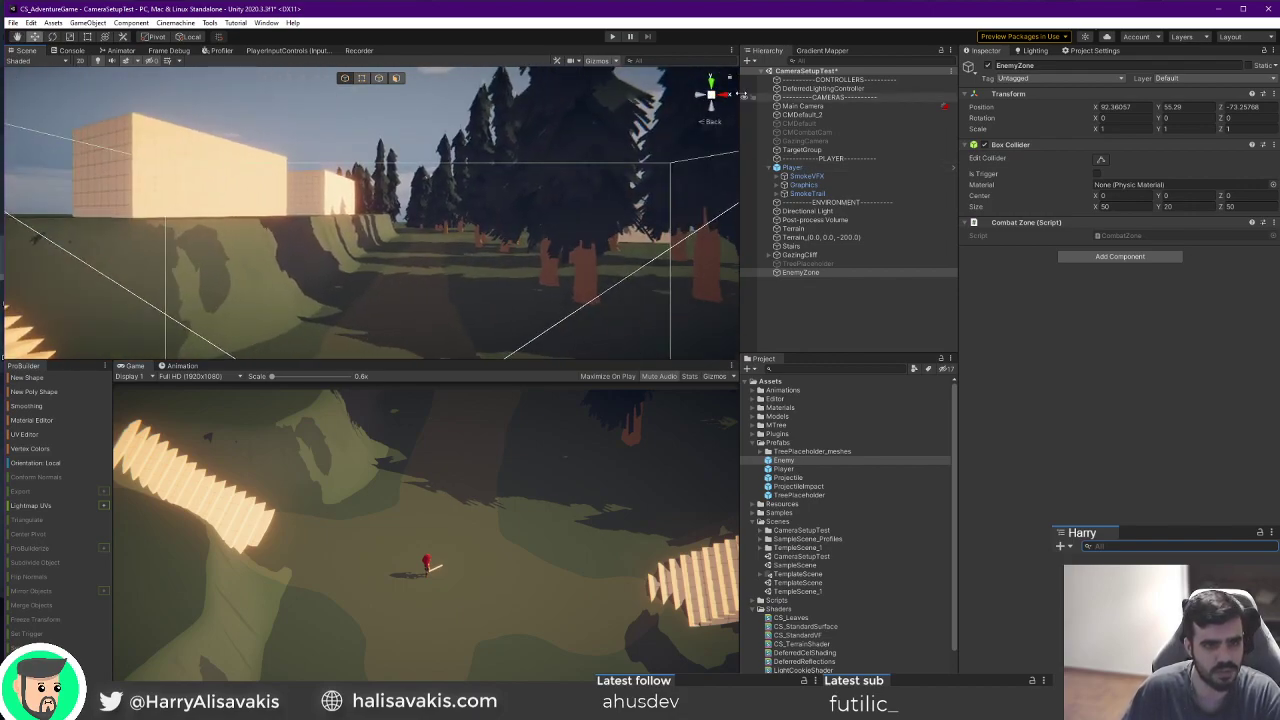
left_click(727, 96)
left_click(705, 95)
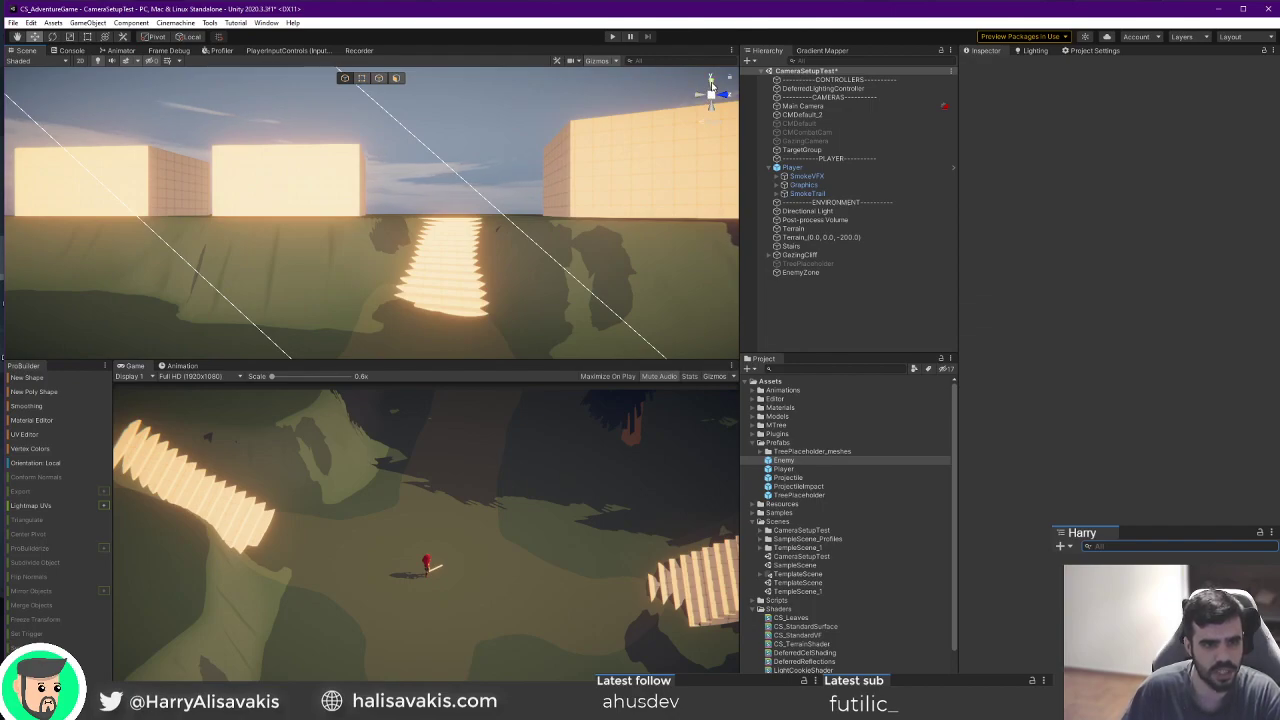
left_click(711, 82)
right_click_drag(523, 274, 334, 94)
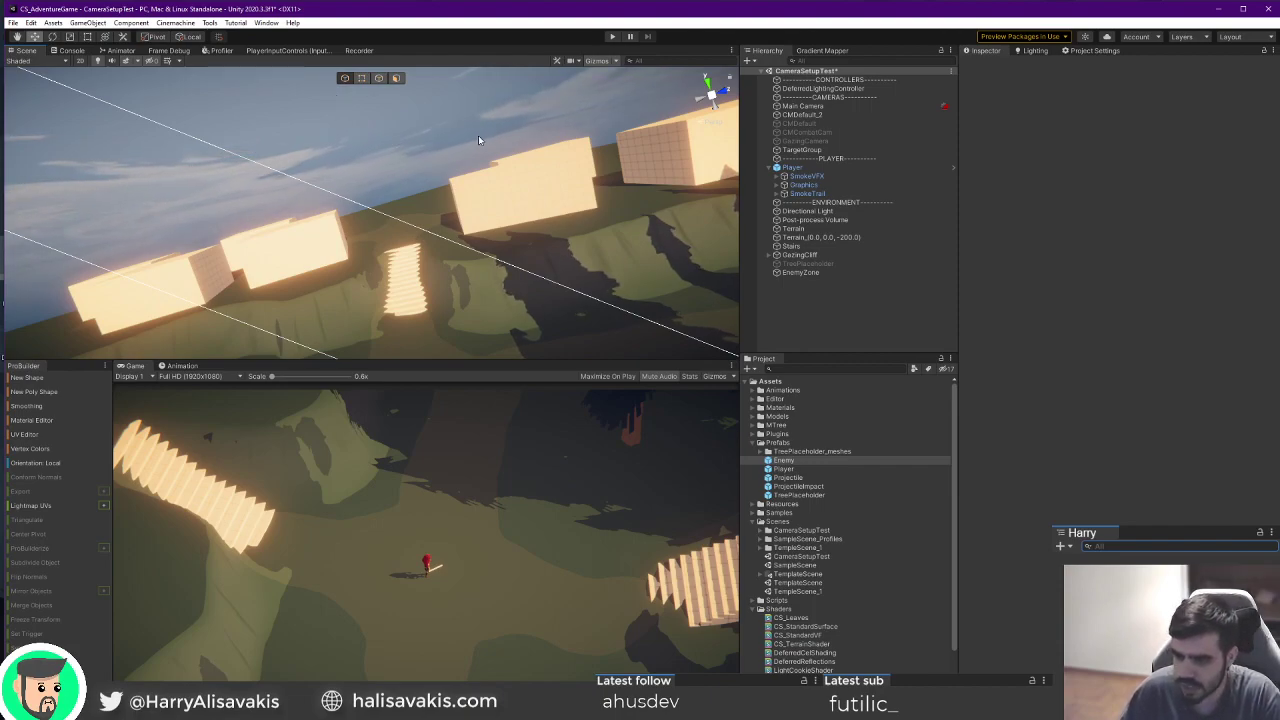
left_click(708, 84)
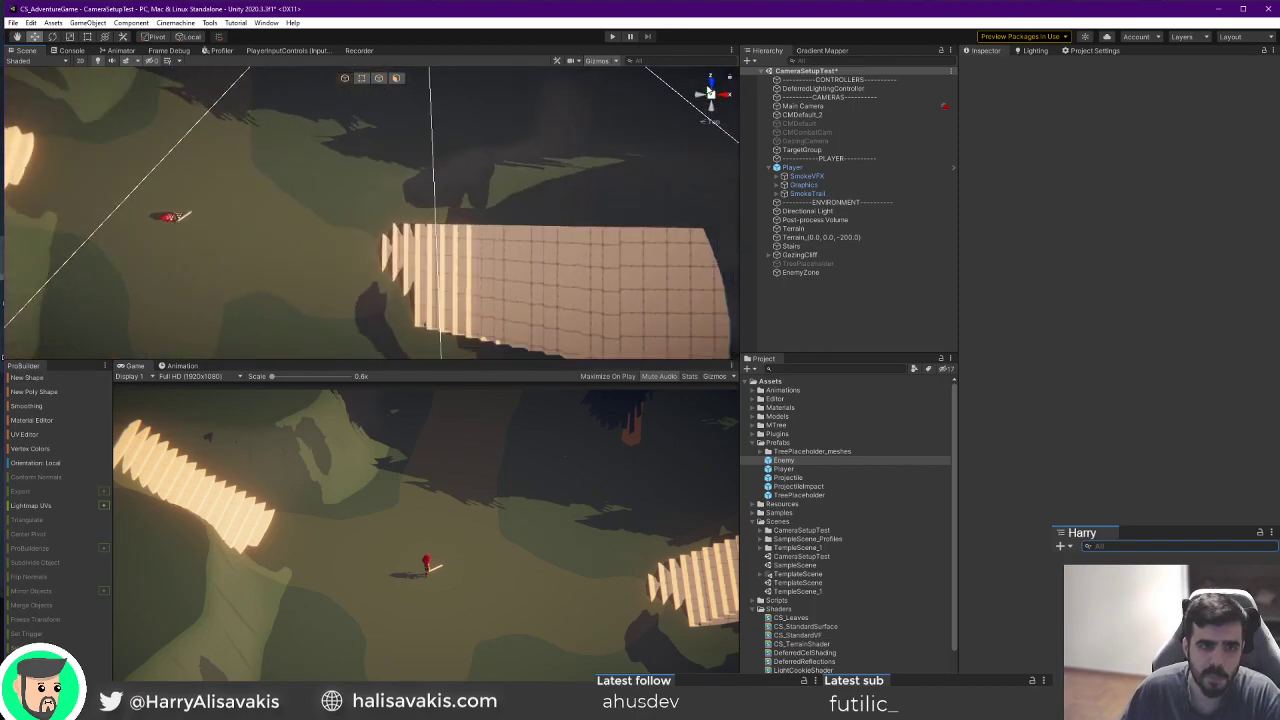
left_click(711, 86)
left_click(711, 85)
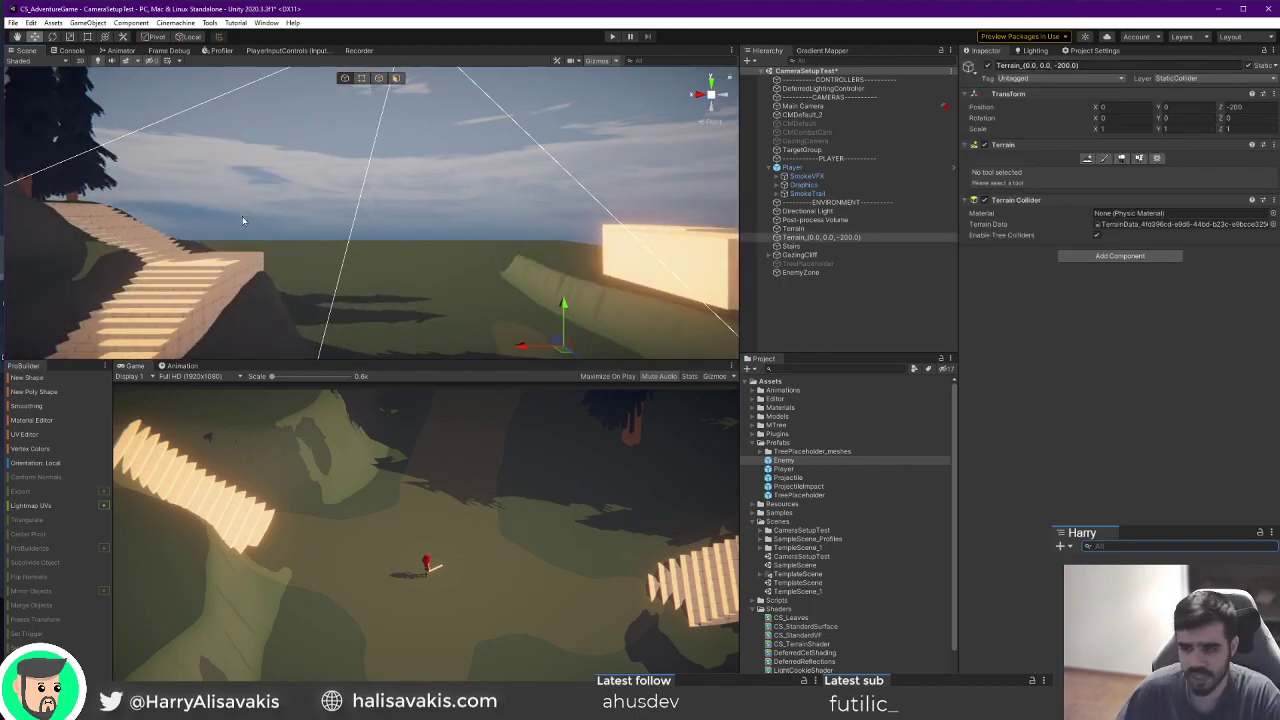
right_click_drag(302, 225, 560, 287)
left_click(412, 107)
right_click_drag(412, 107, 505, 193)
key("s")
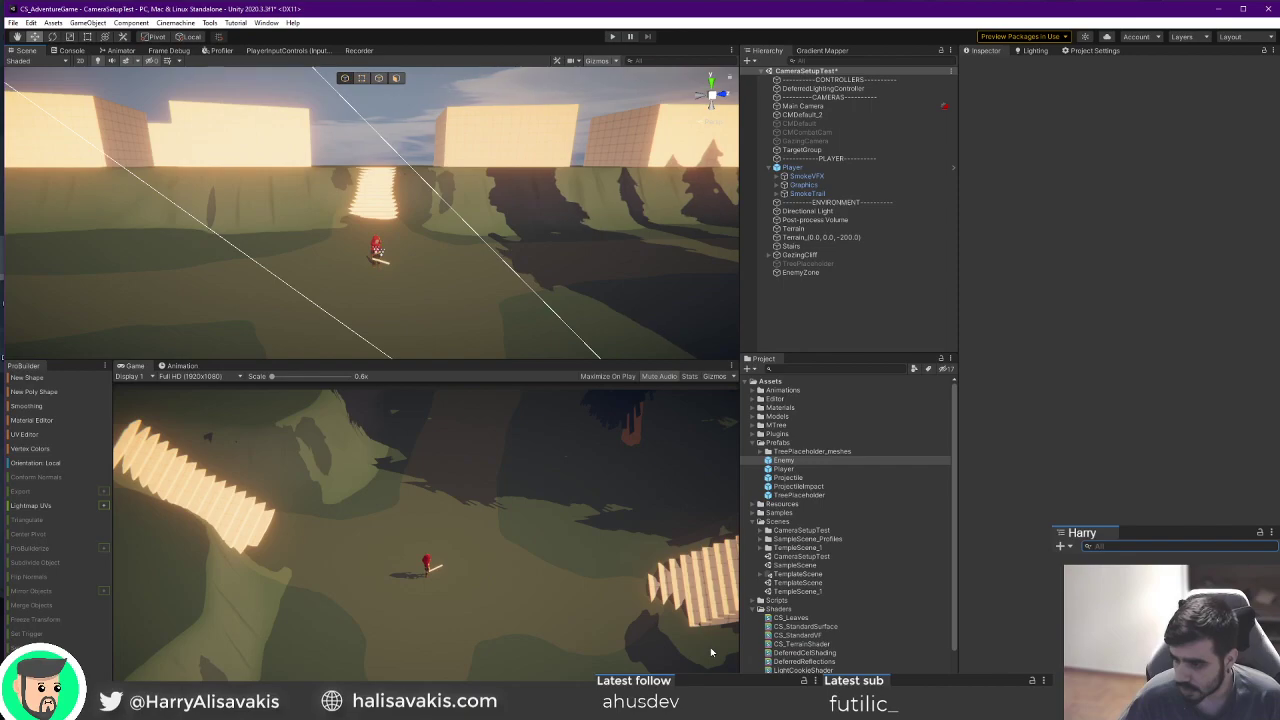
right_click_drag(554, 233, 594, 183)
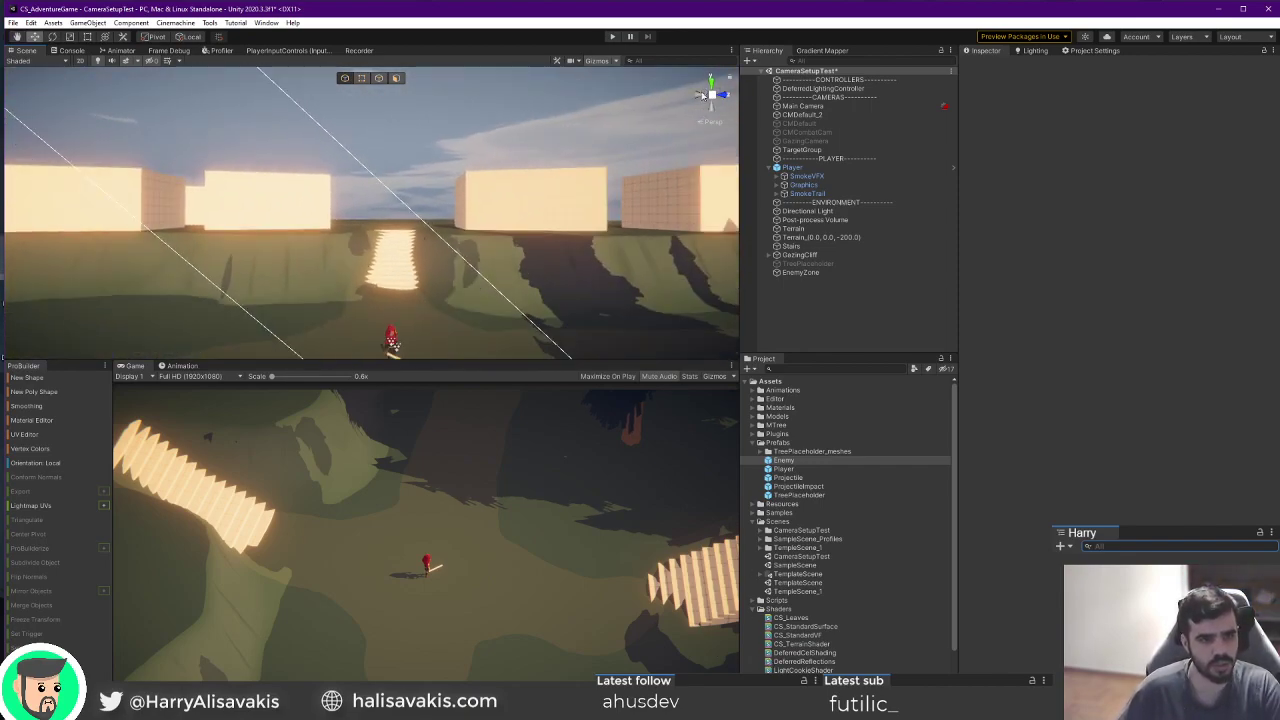
left_click(700, 96)
left_click(701, 97)
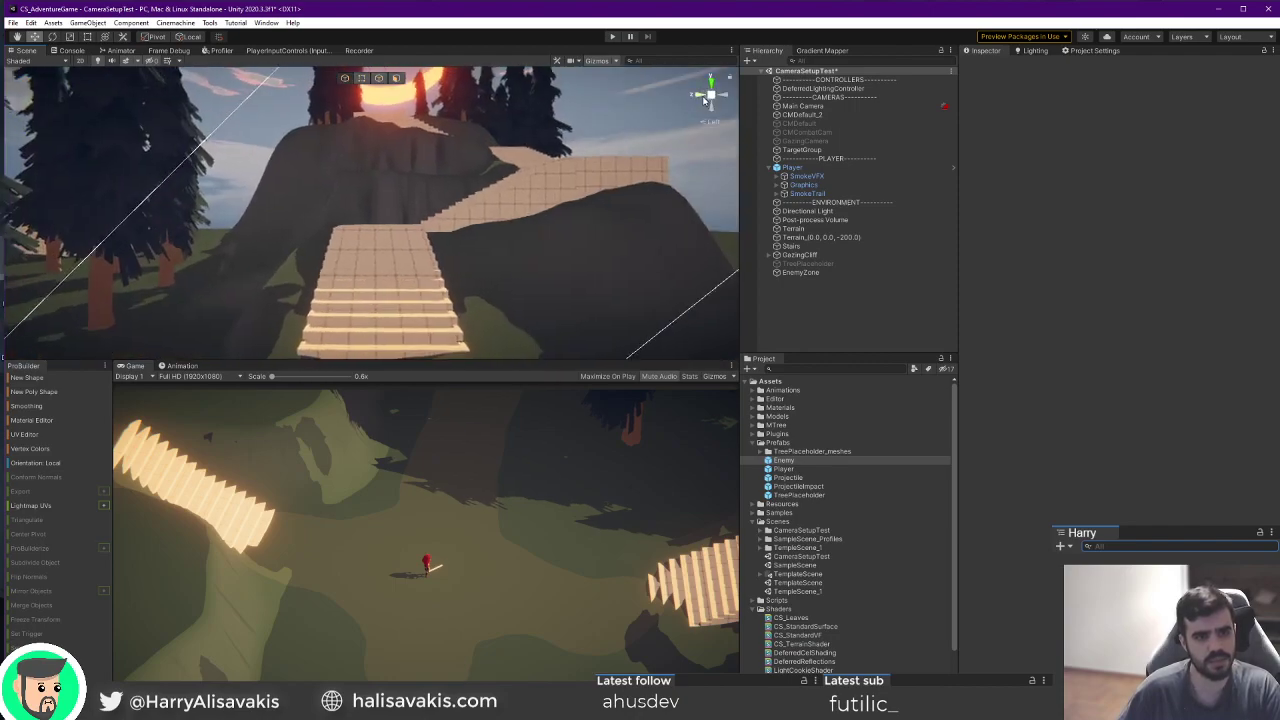
left_click(702, 98)
left_click(701, 98)
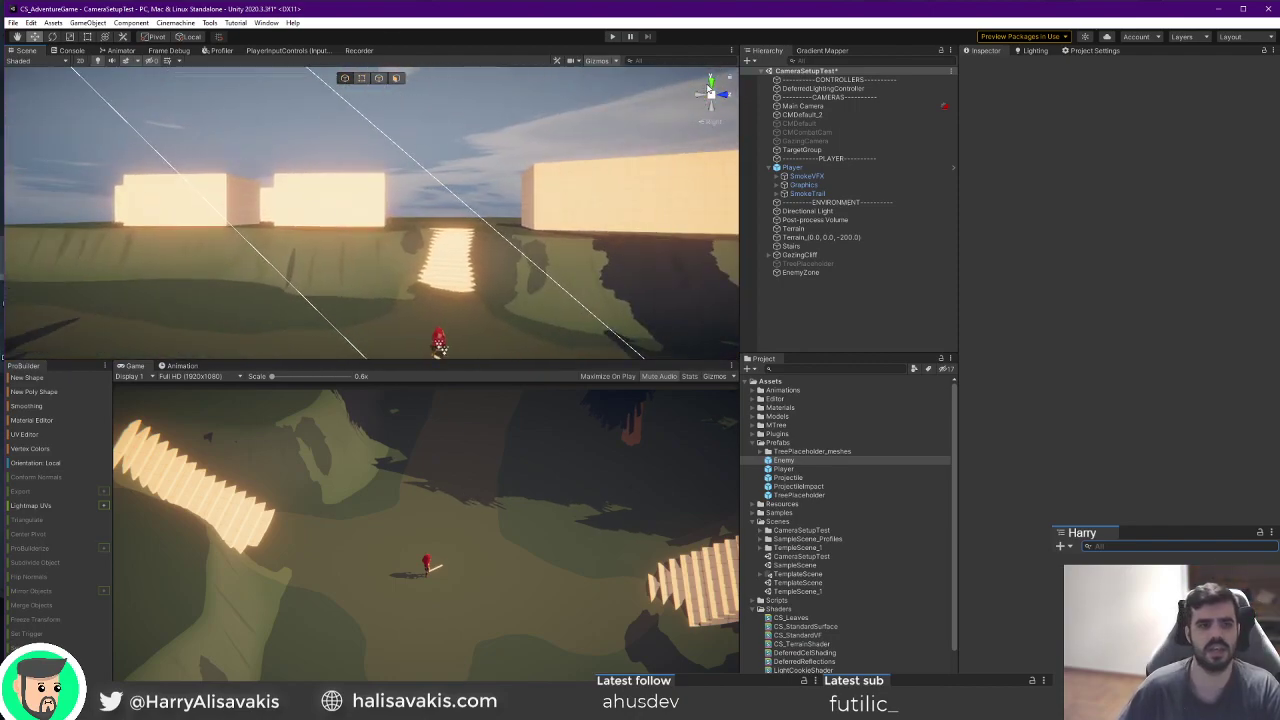
left_click(711, 89)
left_click(713, 92)
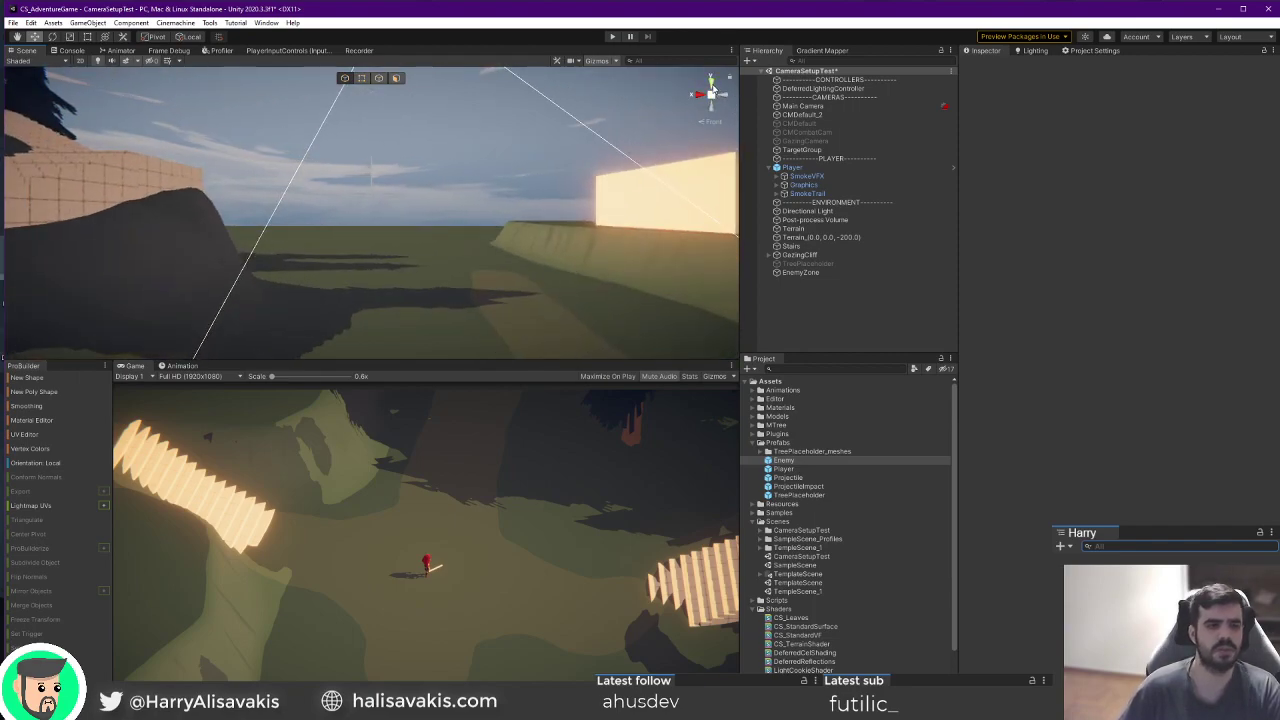
left_click(712, 83)
right_click_drag(396, 260, 134, 334)
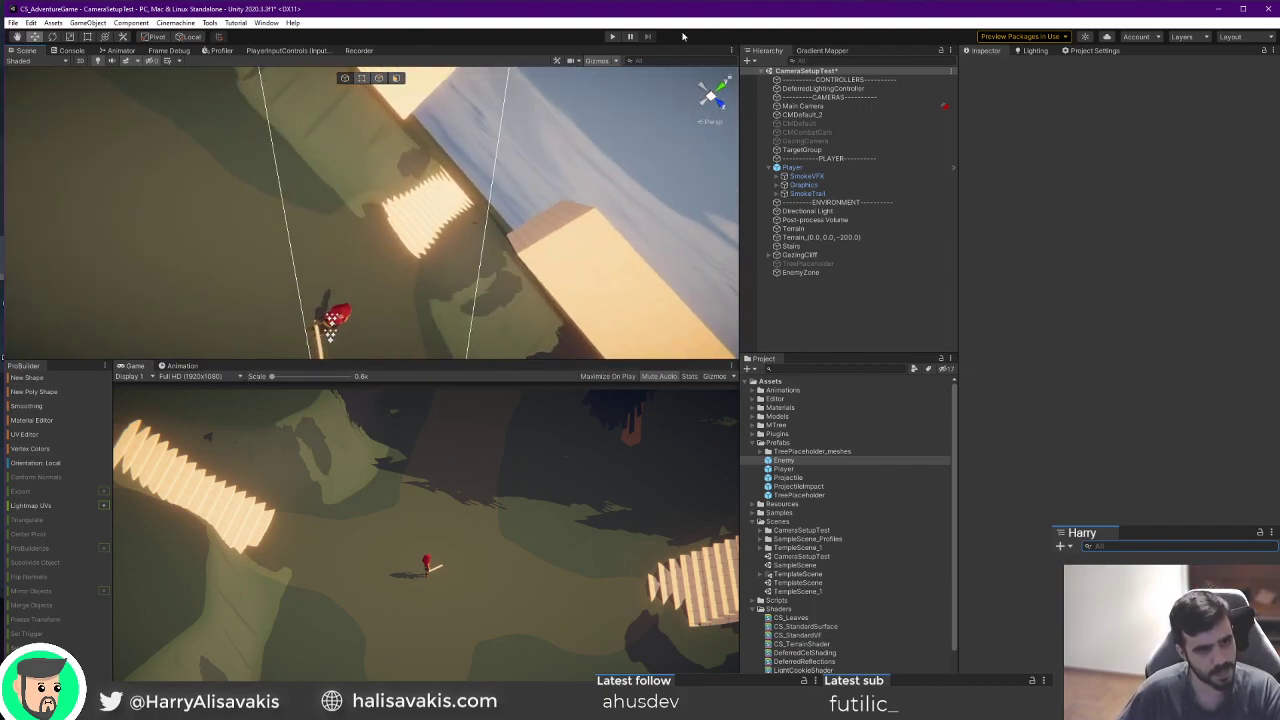
left_click(703, 92)
right_click_drag(372, 236, 321, 281)
key("w")
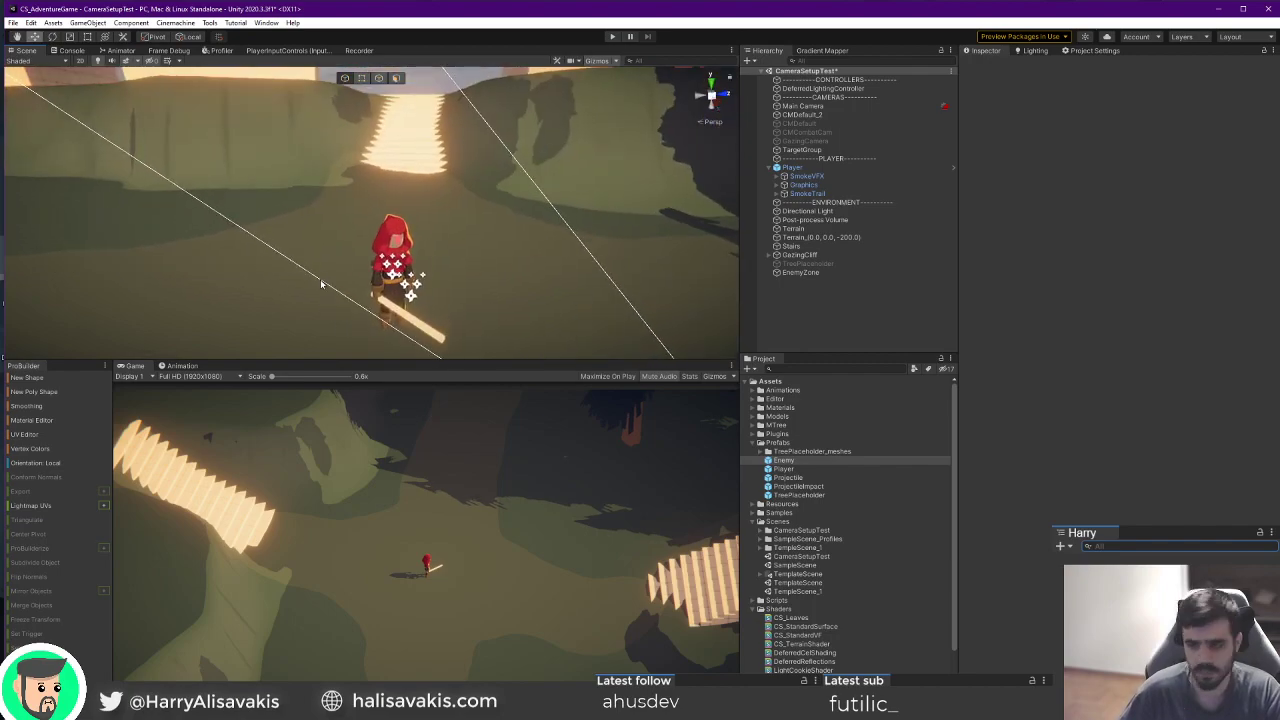
right_click_drag(439, 313, 527, 271)
key("w")
Save the scene and add the Enemy prefab as a child of EnemyZone.
key("ctrl+s")
left_click(800, 272)
key("f")
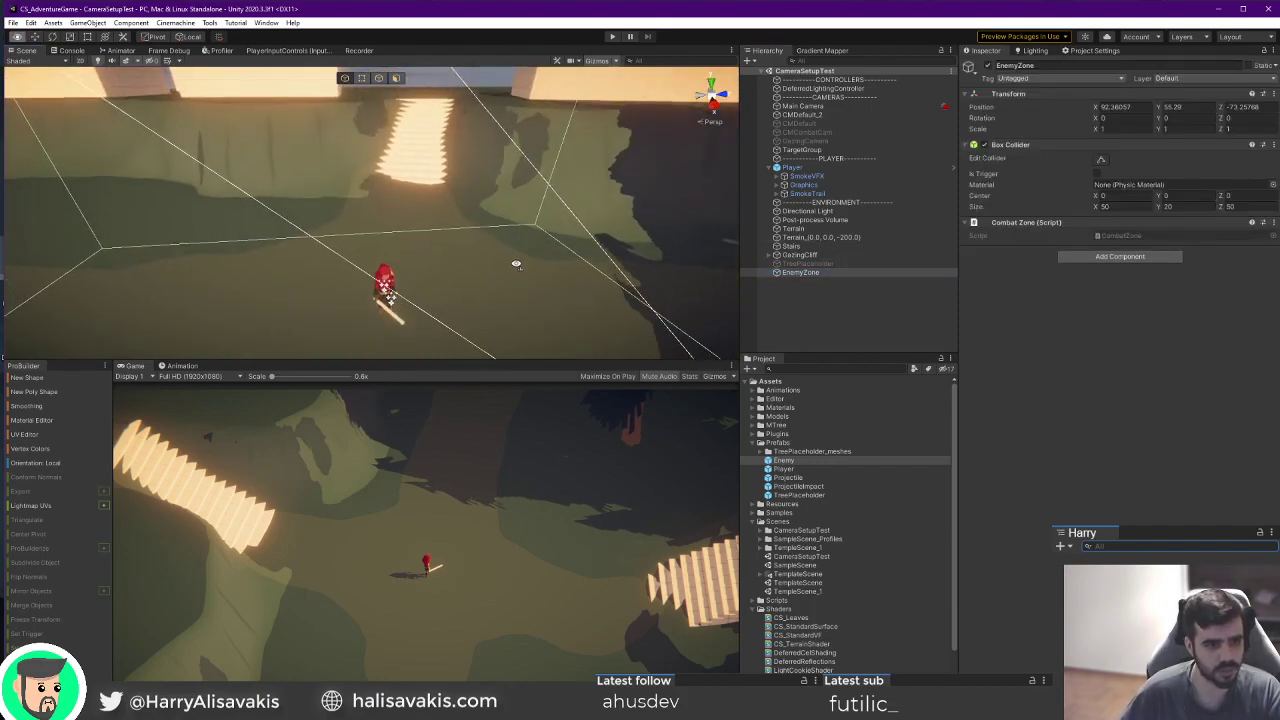
left_click_drag(784, 462, 814, 277)
key("f")
right_click_drag(404, 318, 372, 348)
Reset the Enemy's position to 0, 0, 0, and move it beside the player to about -3.16, 0.8, 5.77.
left_click(1136, 117)
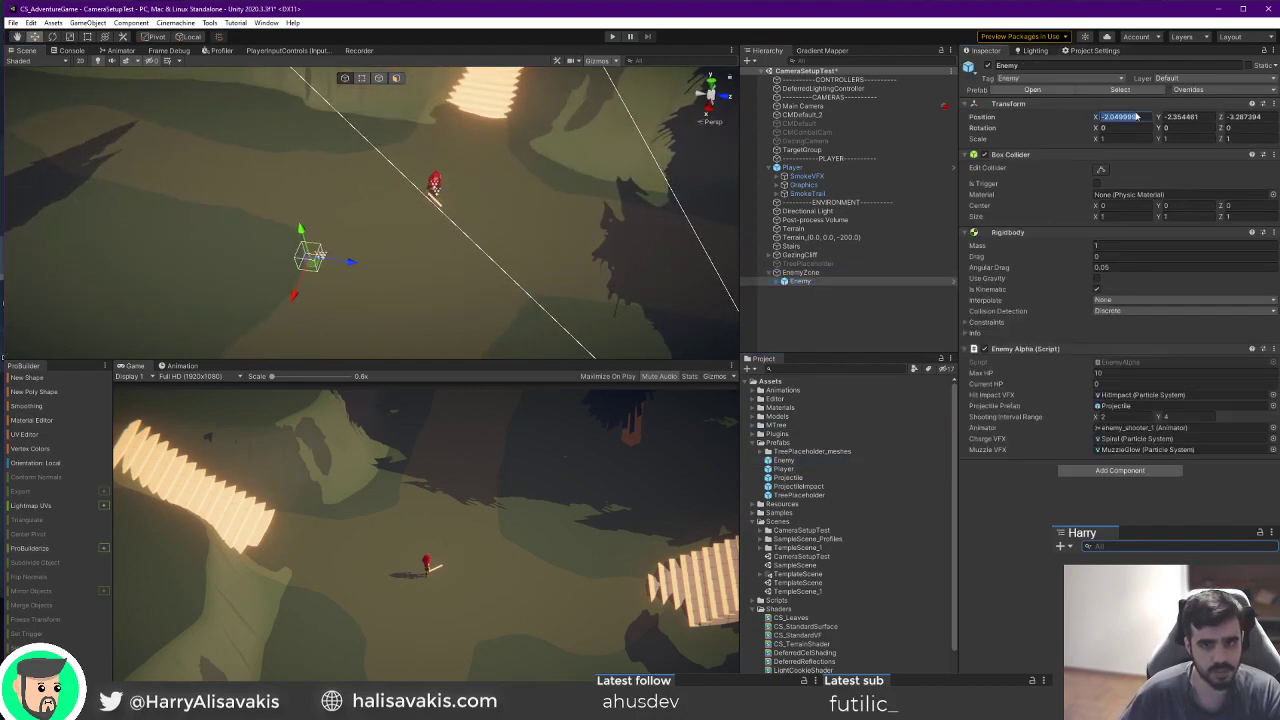
type("0")
key("Tab")
type("0")
key("Tab")
type("0")
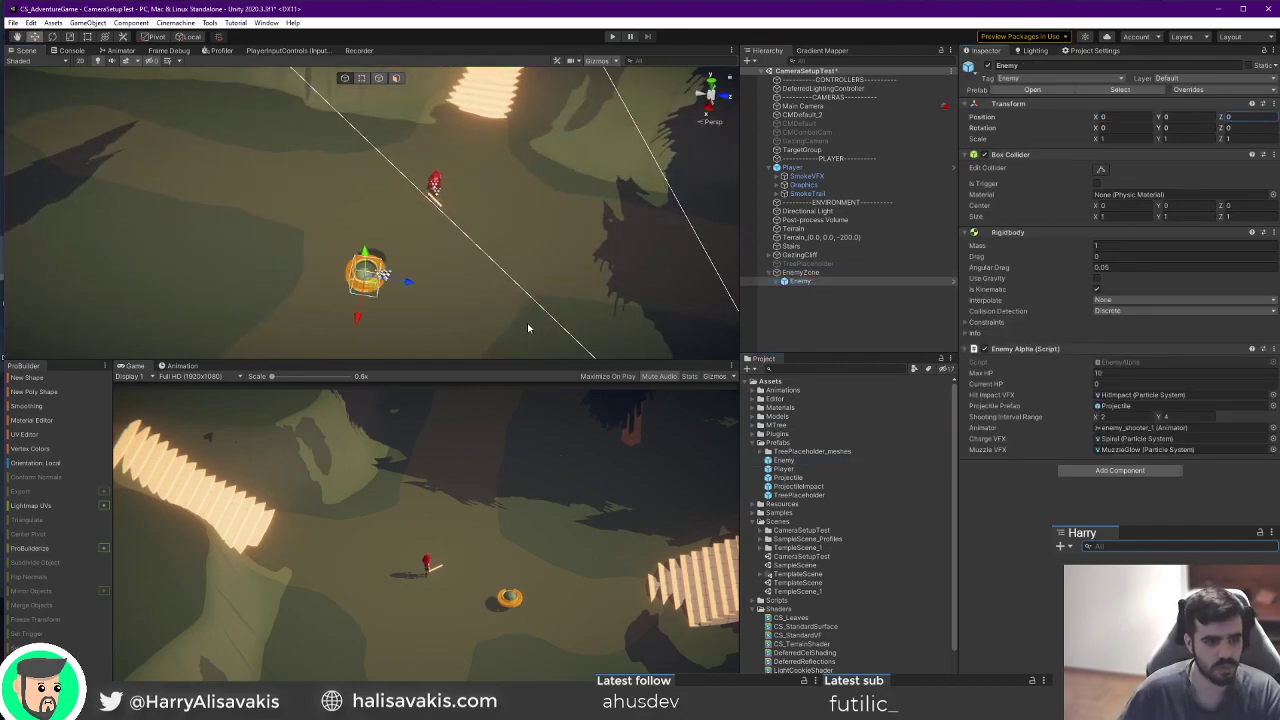
left_click_drag(369, 284, 717, 188)
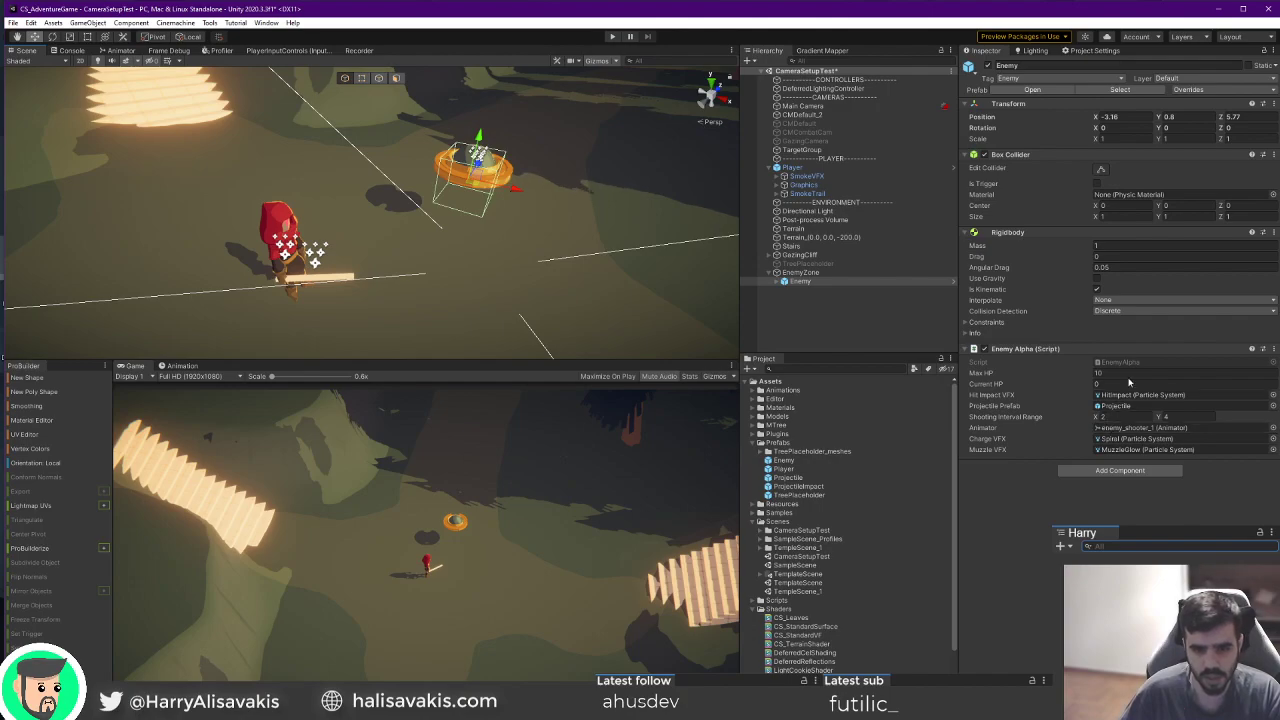
Set the Enemy's Max HP to 200 and run the game to test the encounter.
left_click(1110, 373)
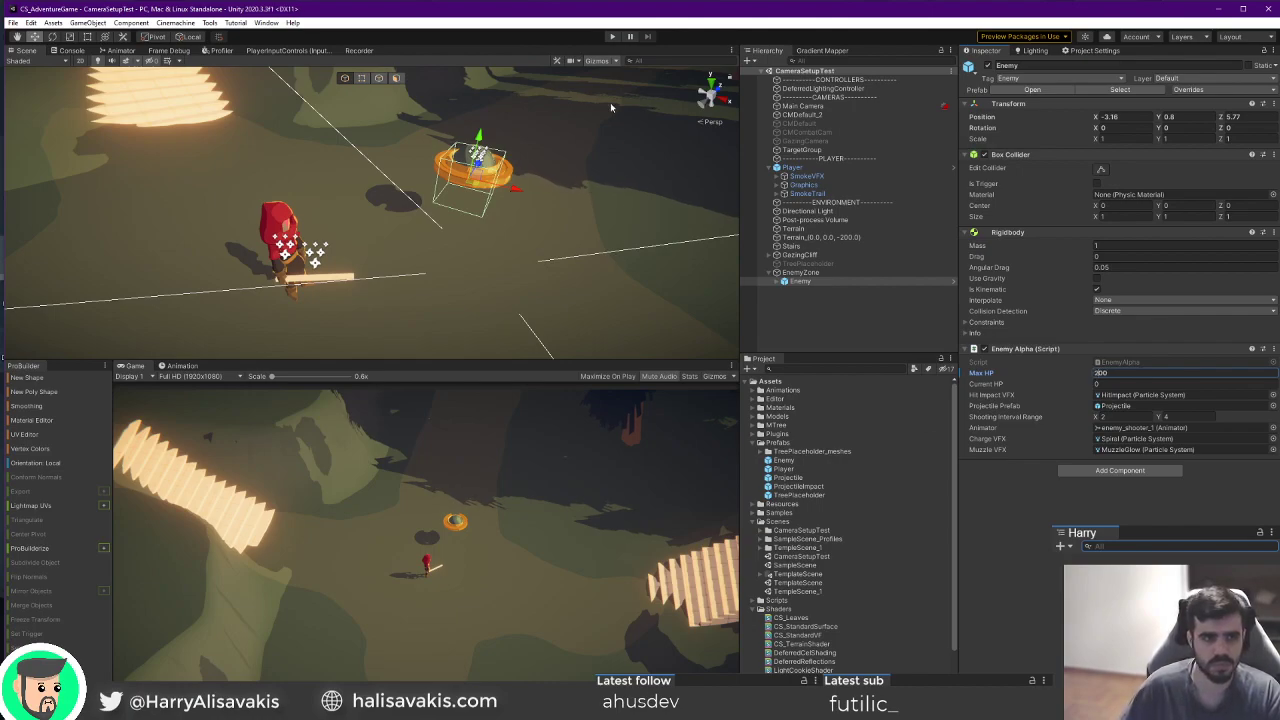
left_click(610, 37)
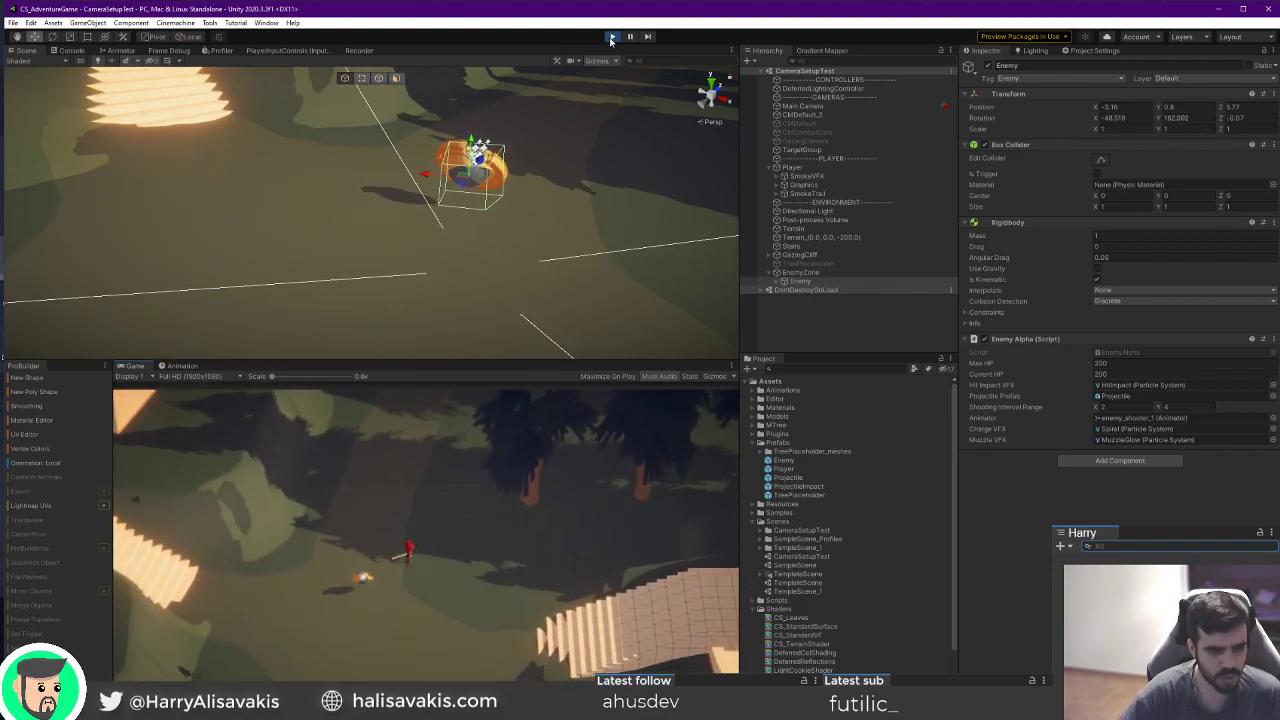
Stop the game, turn on Is Trigger for EnemyZone's box collider, and run the game again.
left_click(611, 37)
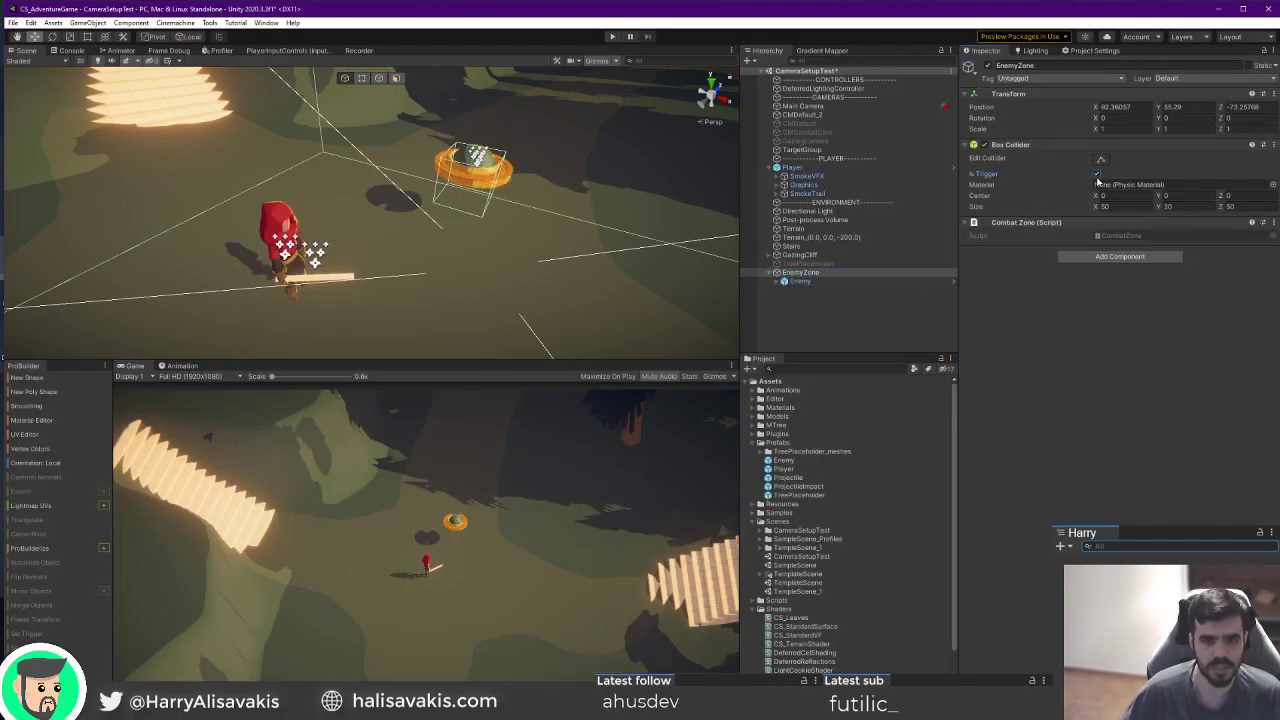
left_click(612, 37)
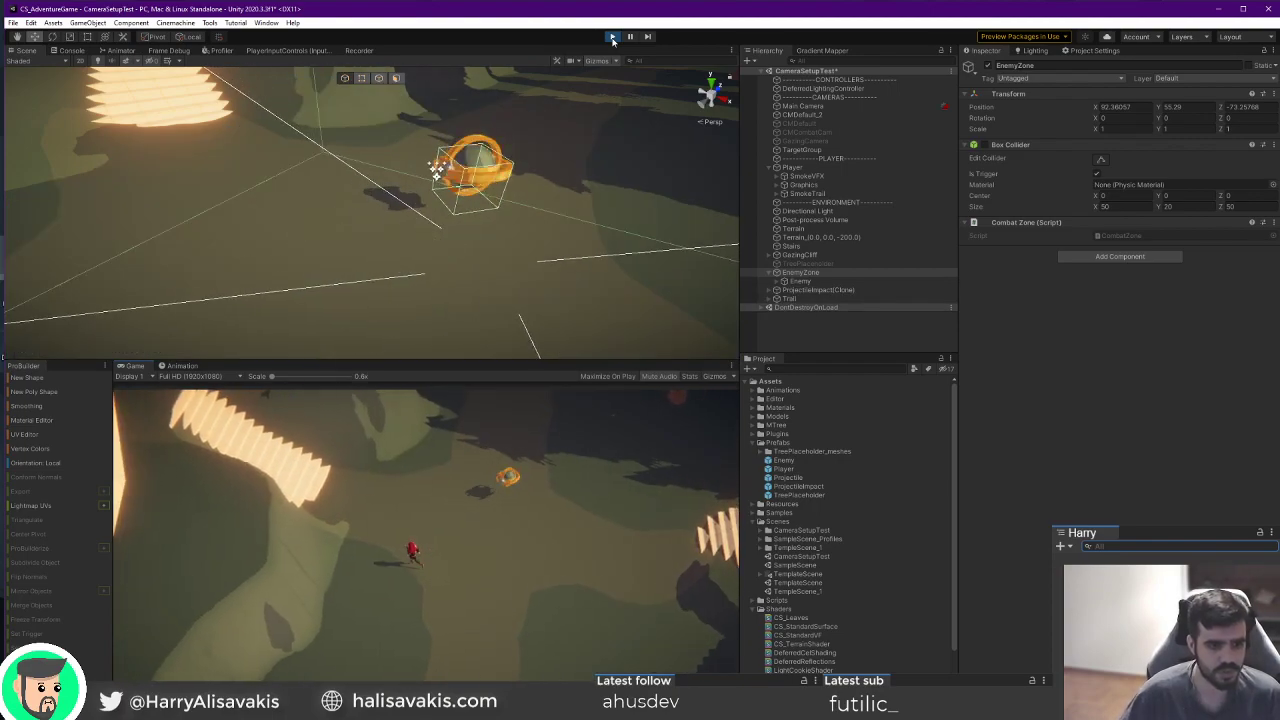
Pause the running game, select the Player, and examine its combat settings and attack sphere up close in the scene.
left_click(630, 36)
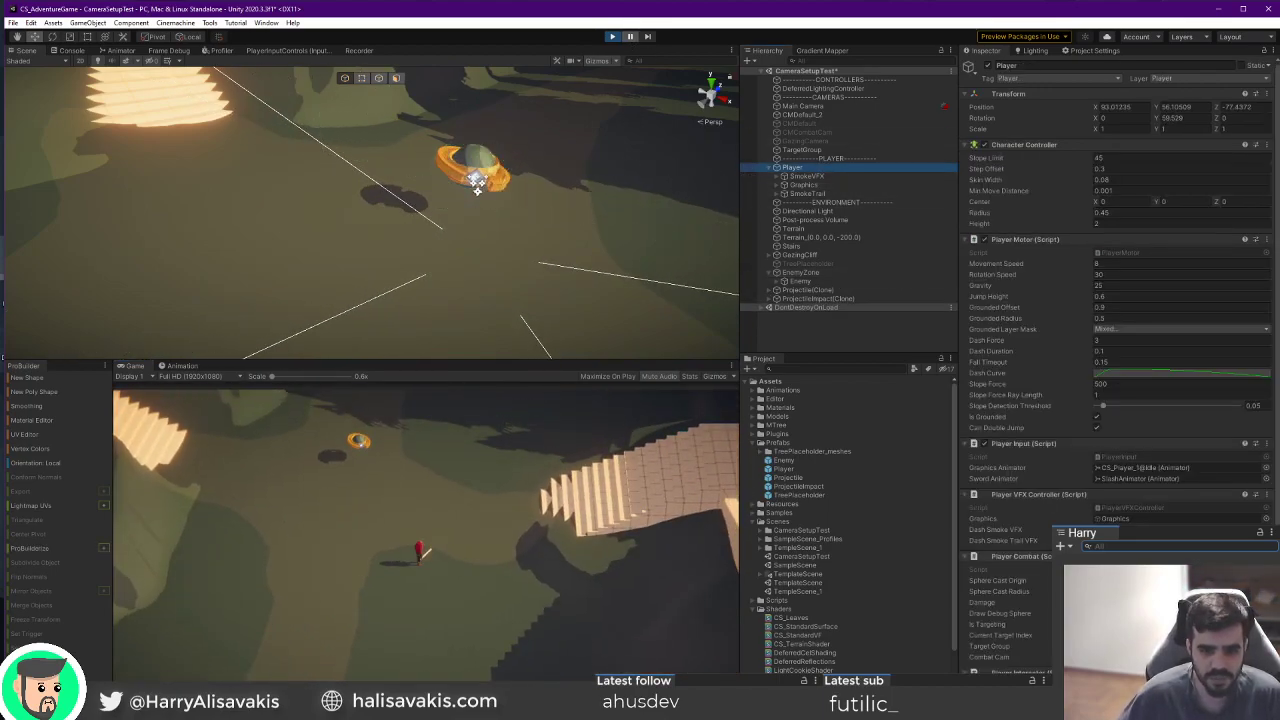
scroll(1067, 523, "down", 2)
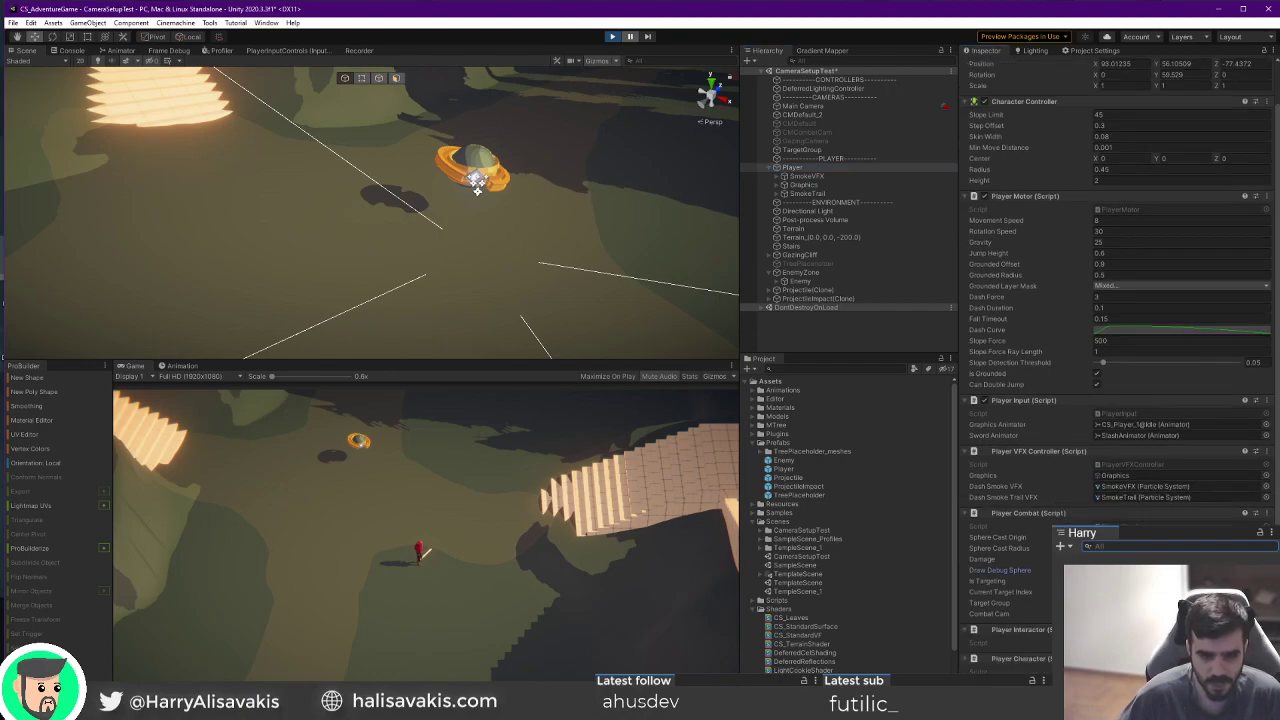
scroll(584, 206, "down", 3)
left_click_drag(554, 209, 366, 271, "alt")
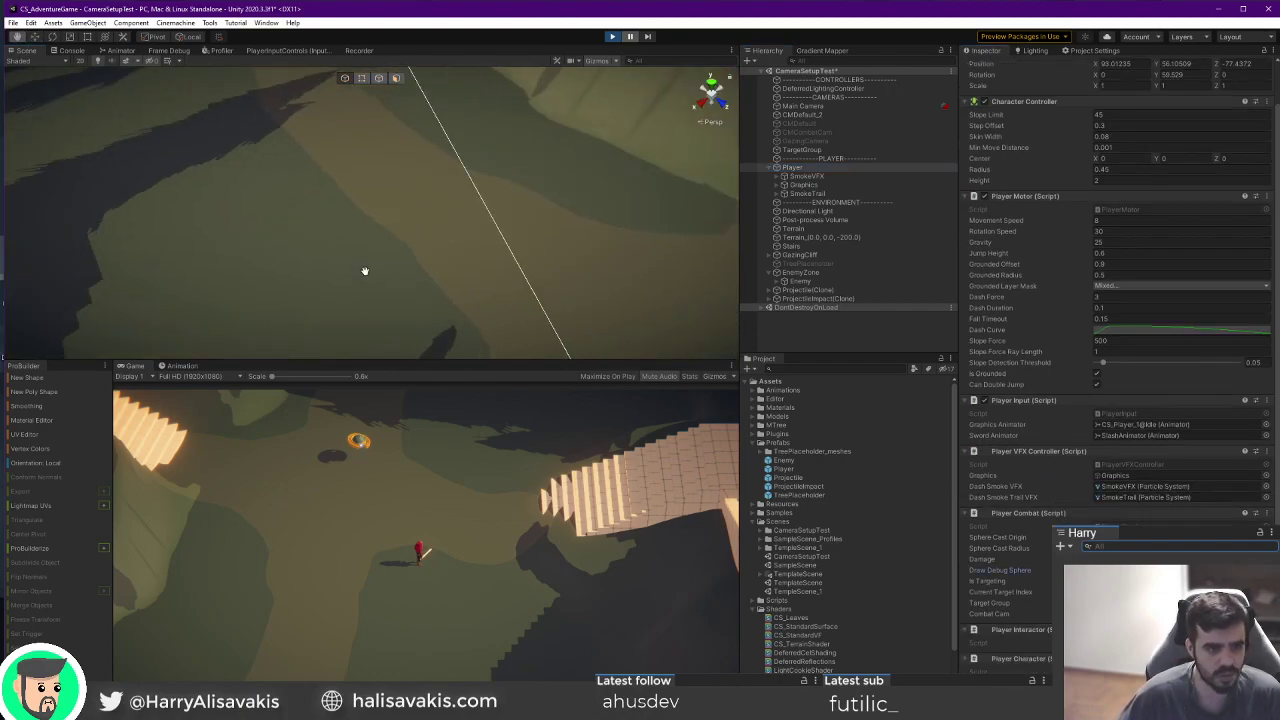
middle_click_drag(366, 271, 343, 149)
left_click_drag(343, 149, 295, 237, "alt")
middle_click_drag(295, 237, 354, 257)
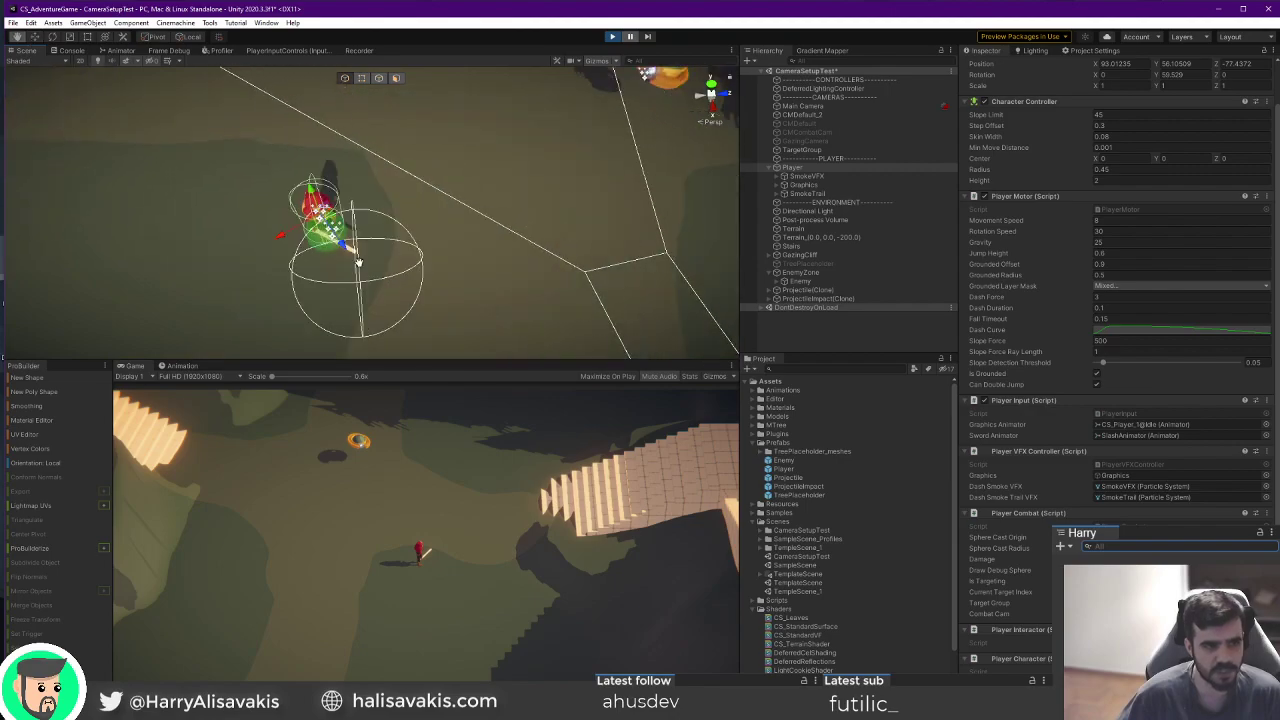
Pause and resume the running game to examine the Player's attack sphere and red slash trail from several angles in the scene.
left_click_drag(354, 257, 303, 284, "alt")
middle_click_drag(303, 284, 423, 304)
scroll(420, 290, "down", 7)
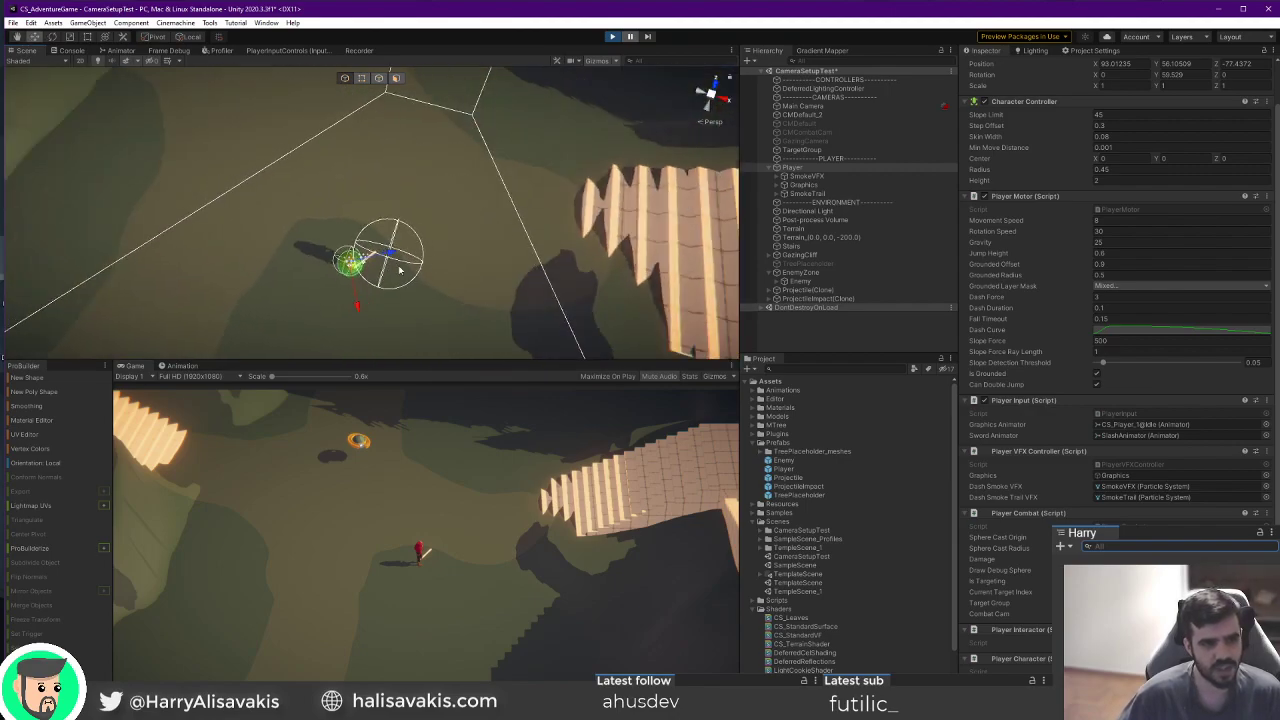
middle_click_drag(418, 240, 430, 280)
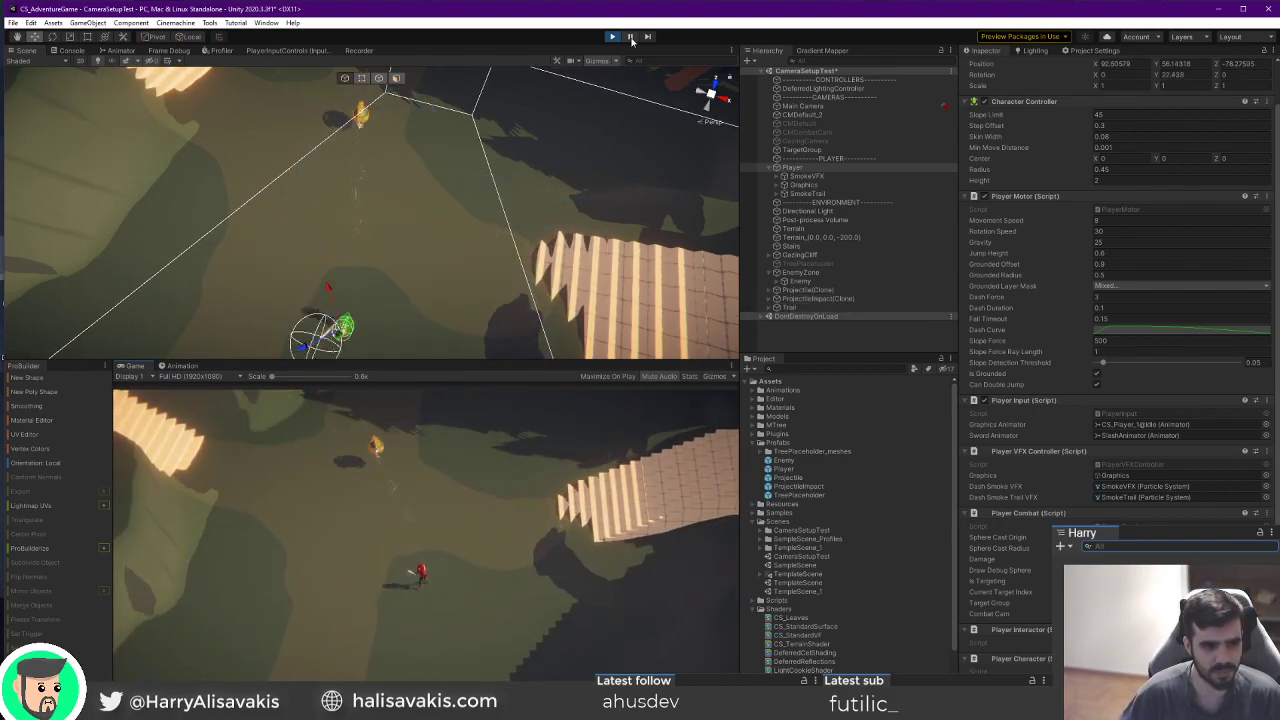
right_click_drag(291, 305, 280, 240)
scroll(318, 235, "up", 2)
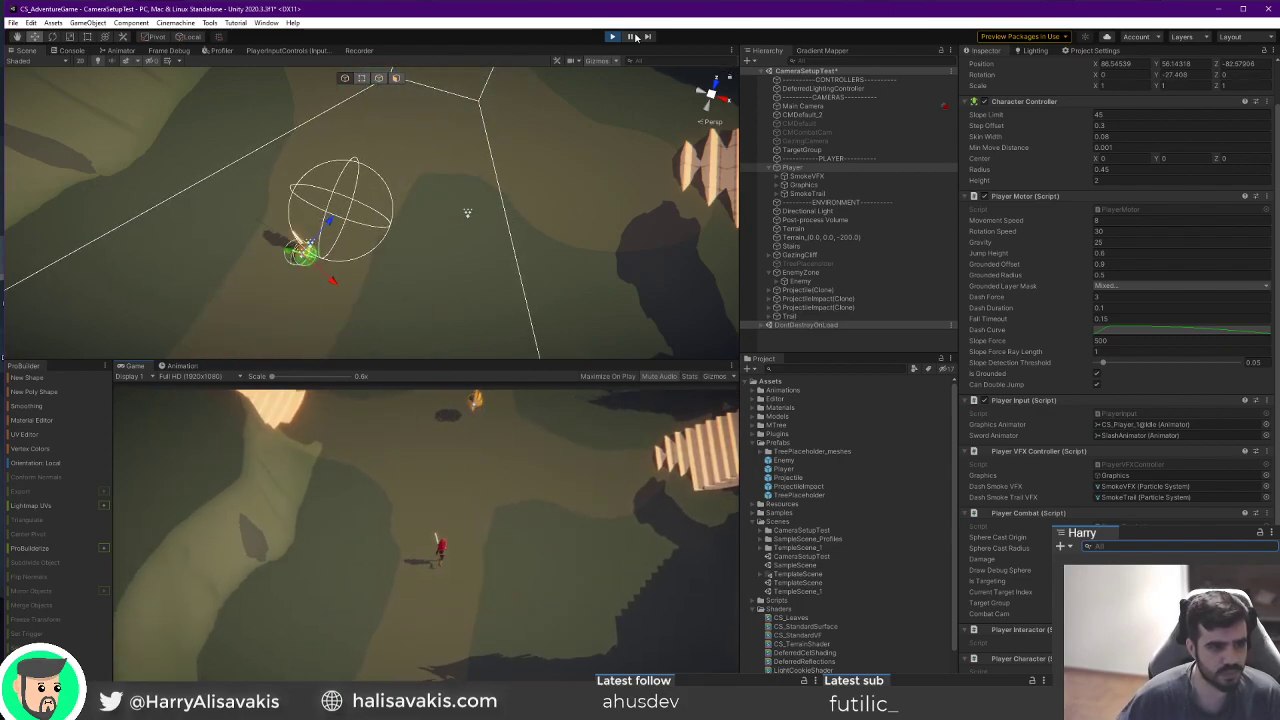
right_click_drag(421, 282, 170, 172)
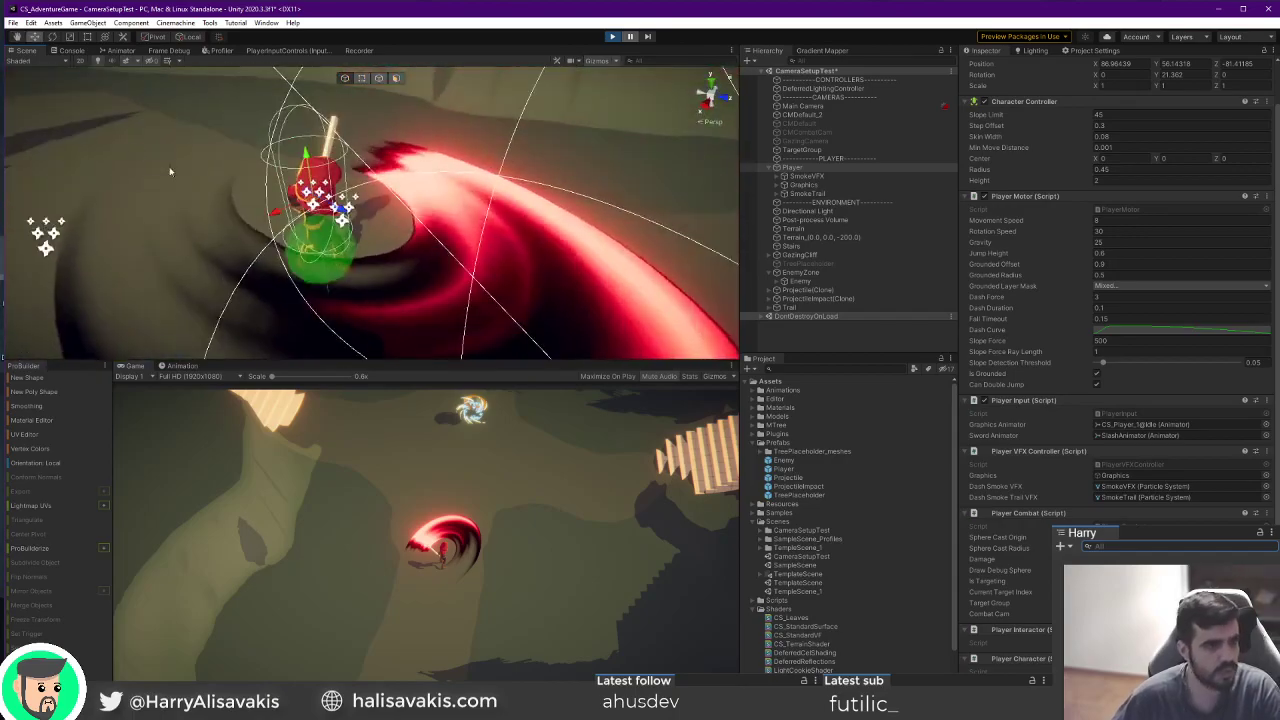
left_click_drag(170, 172, 830, 450, "alt")
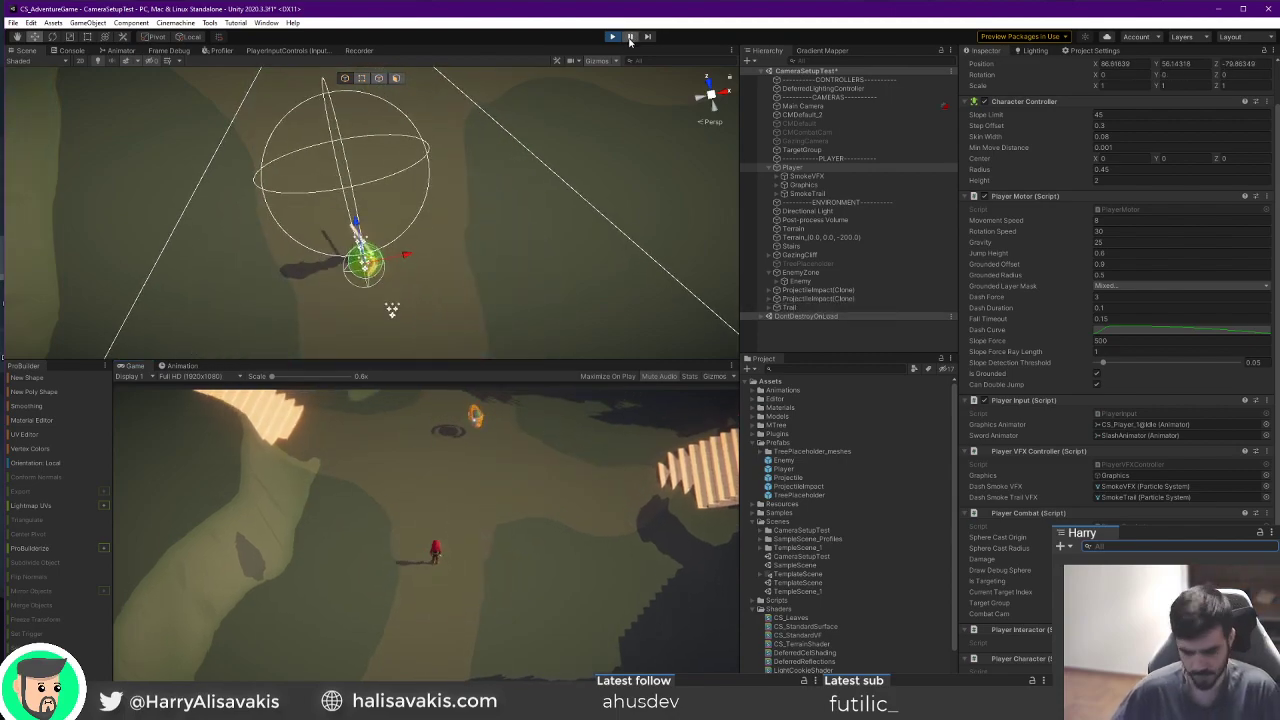
right_click_drag(619, 276, 513, 220)
key("w")
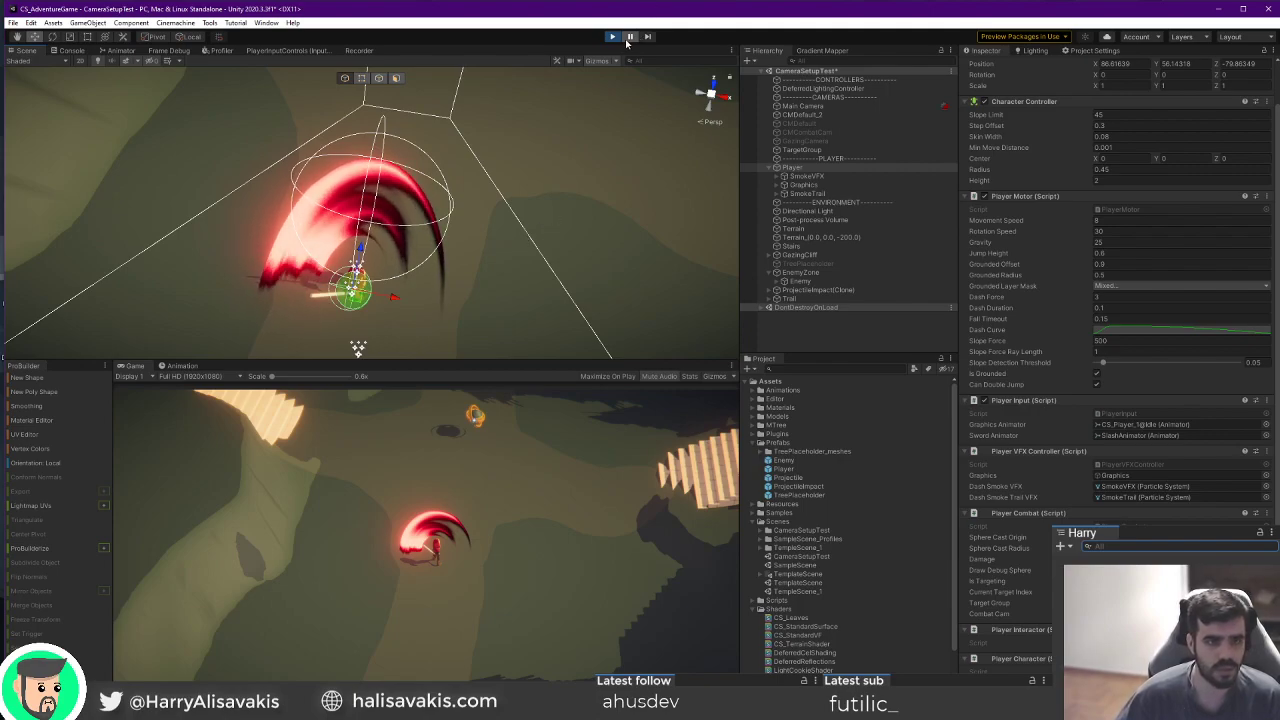
Run and dash the player around the enemy to test movement and camera tracking during combat.
key("d")
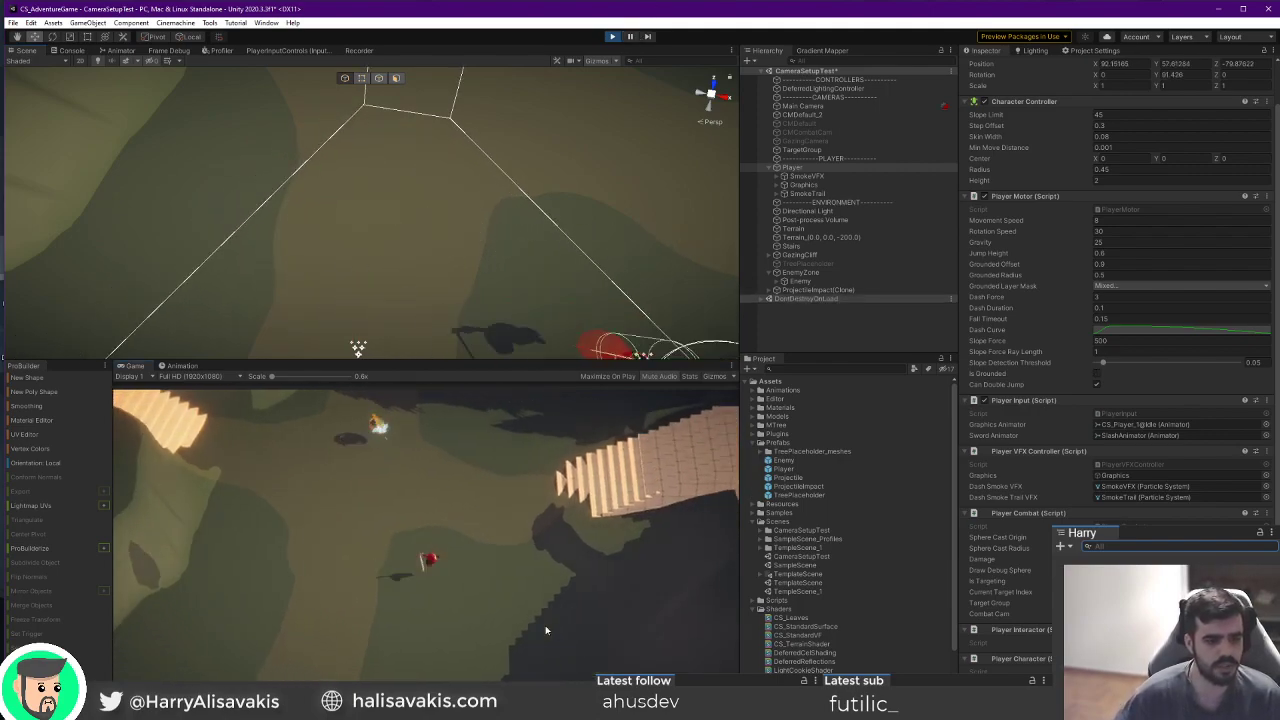
key("a")
key("w")
key("d")
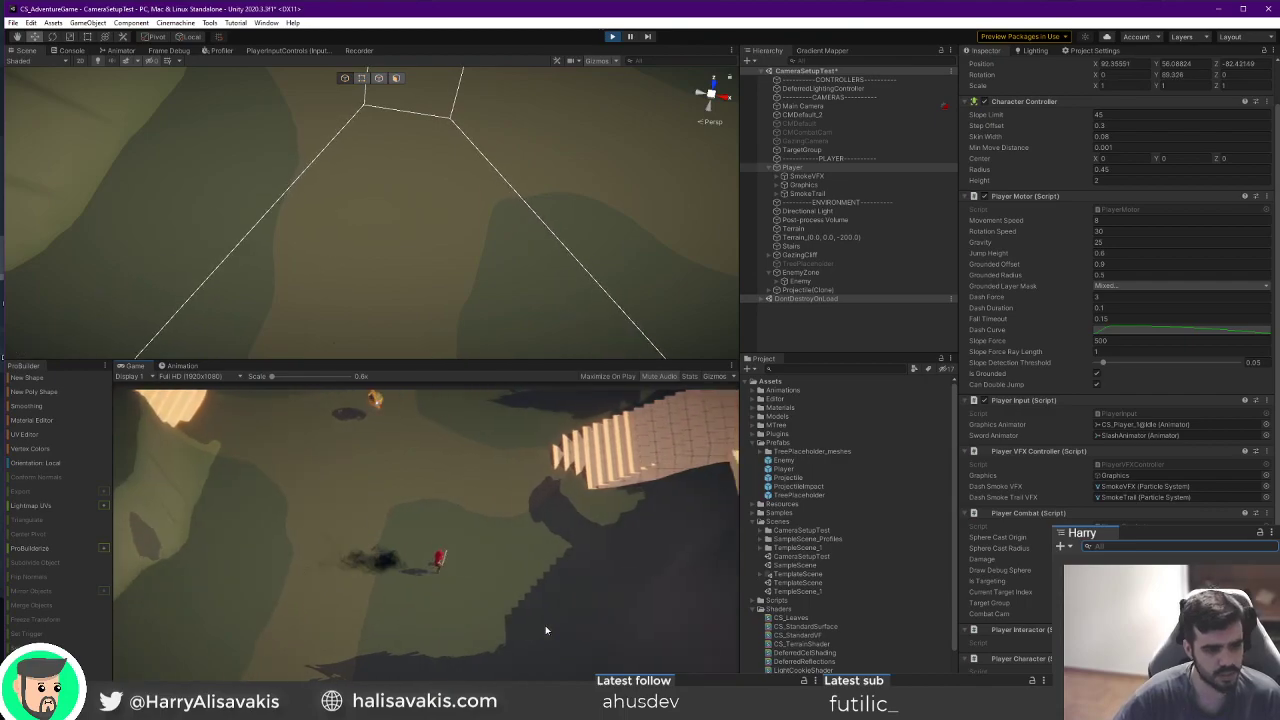
key("a")
key("a")
key("w")
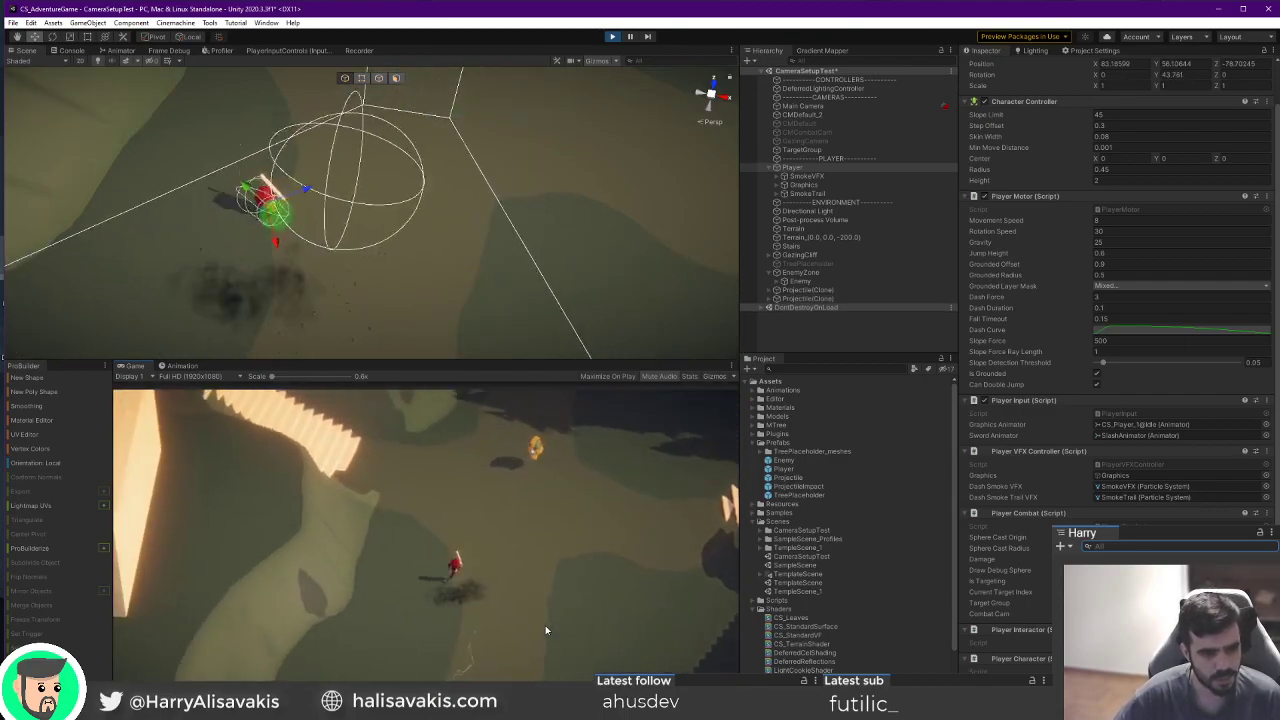
key("d")
key("w")
key("a")
key("d")
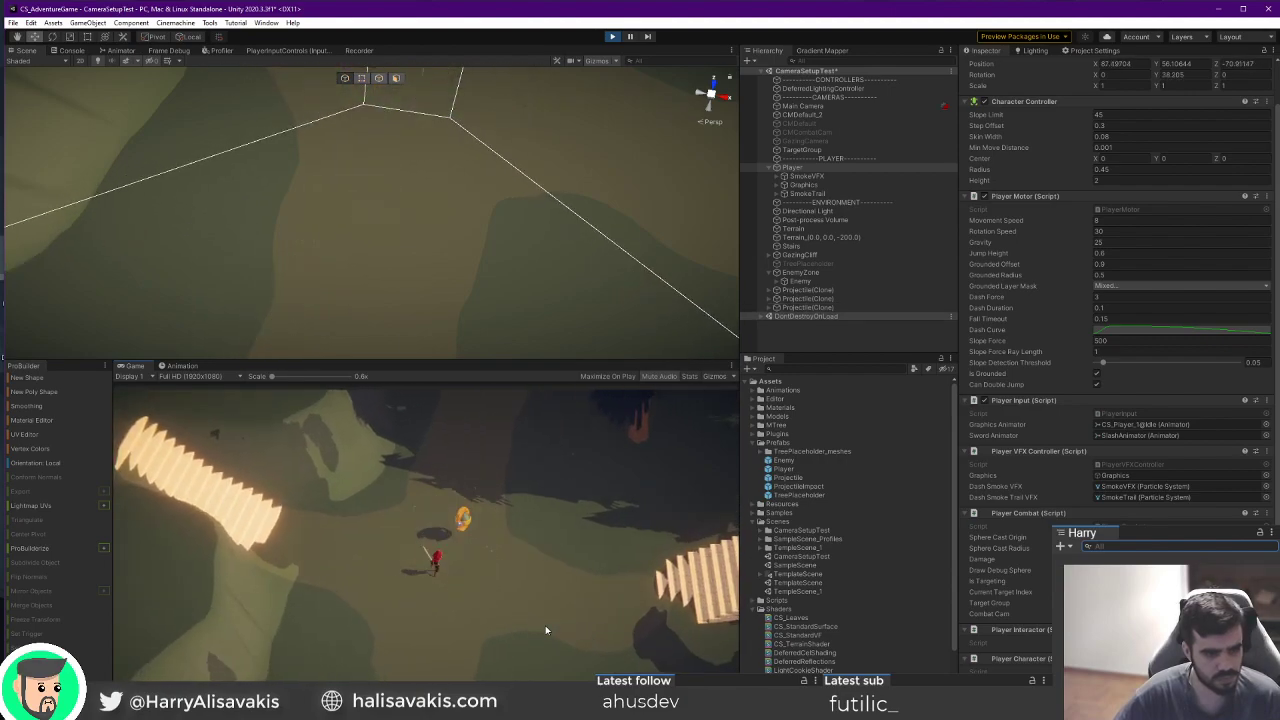
key("d")
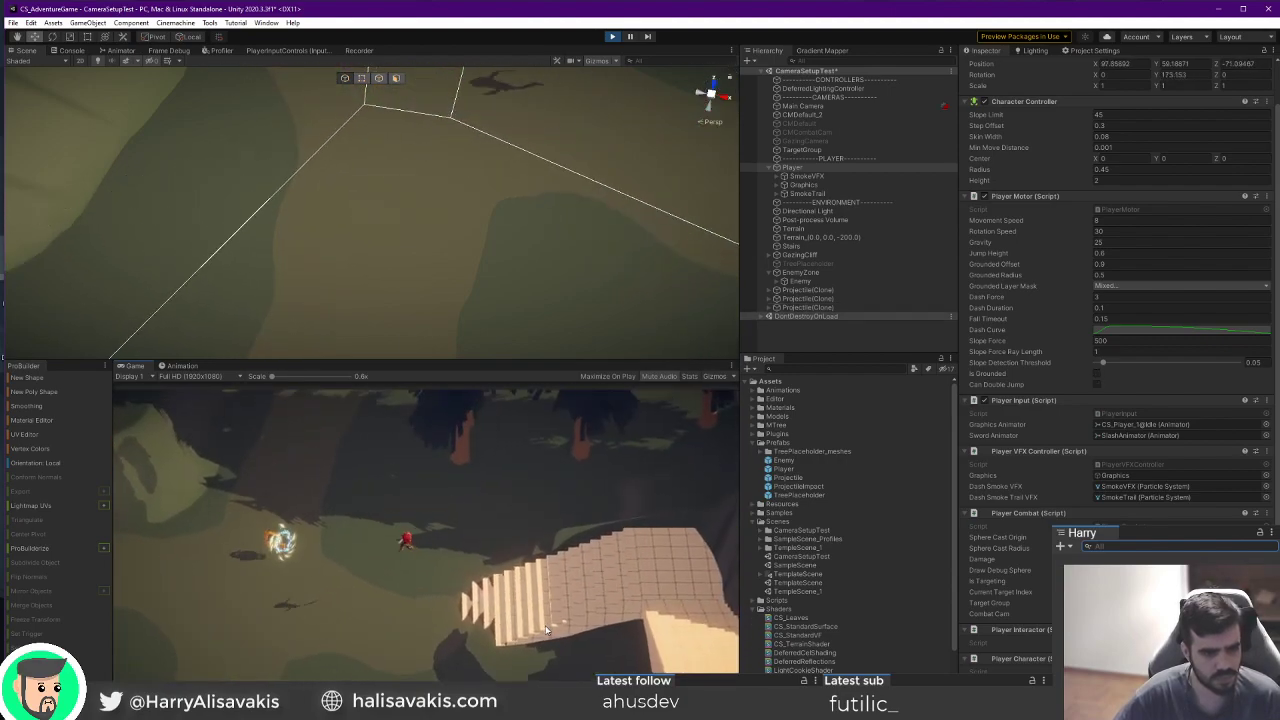
key("a")
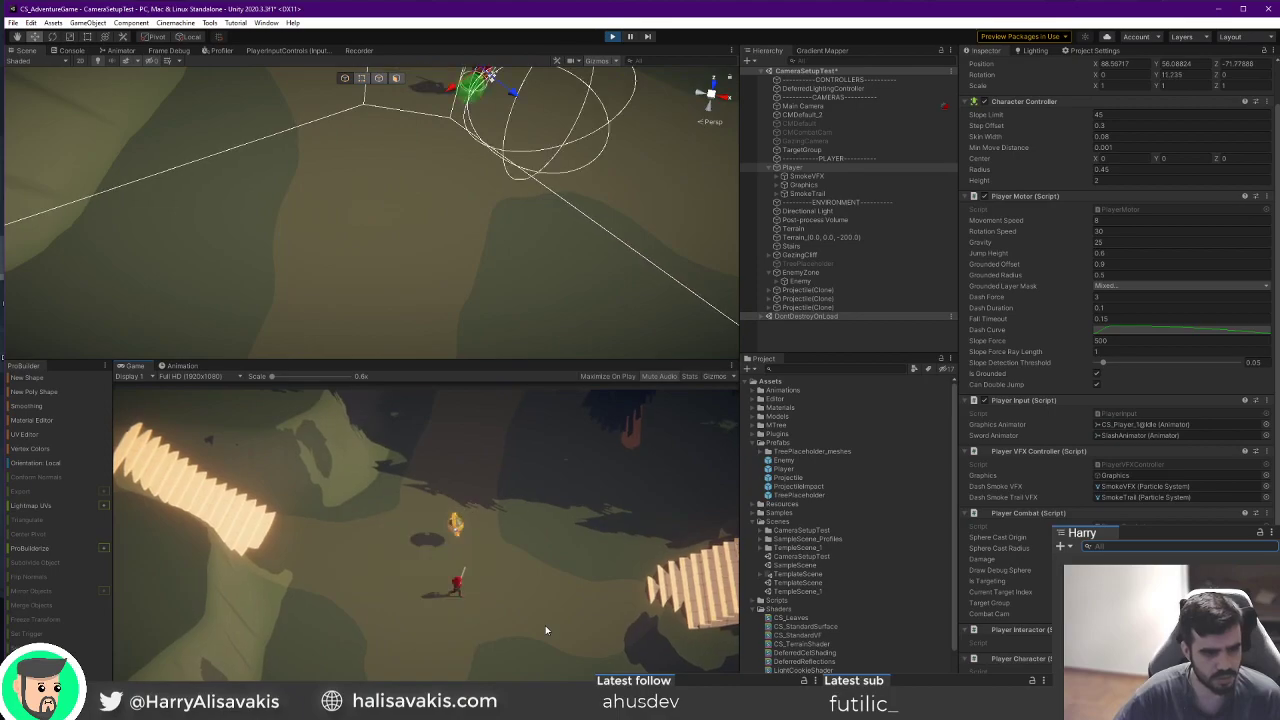
Test sword slashes against the enemy's projectiles from several positions around the enemy.
left_click(546, 630)
key("a")
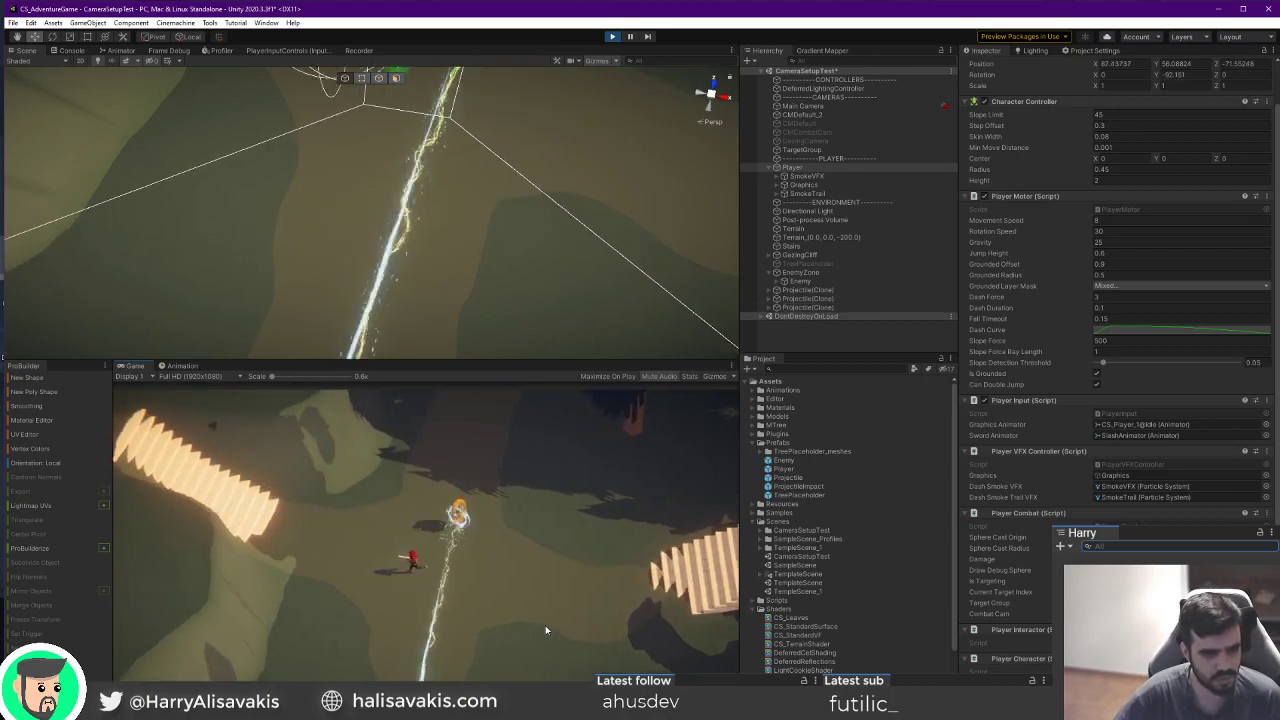
key("s")
key("w")
key("d")
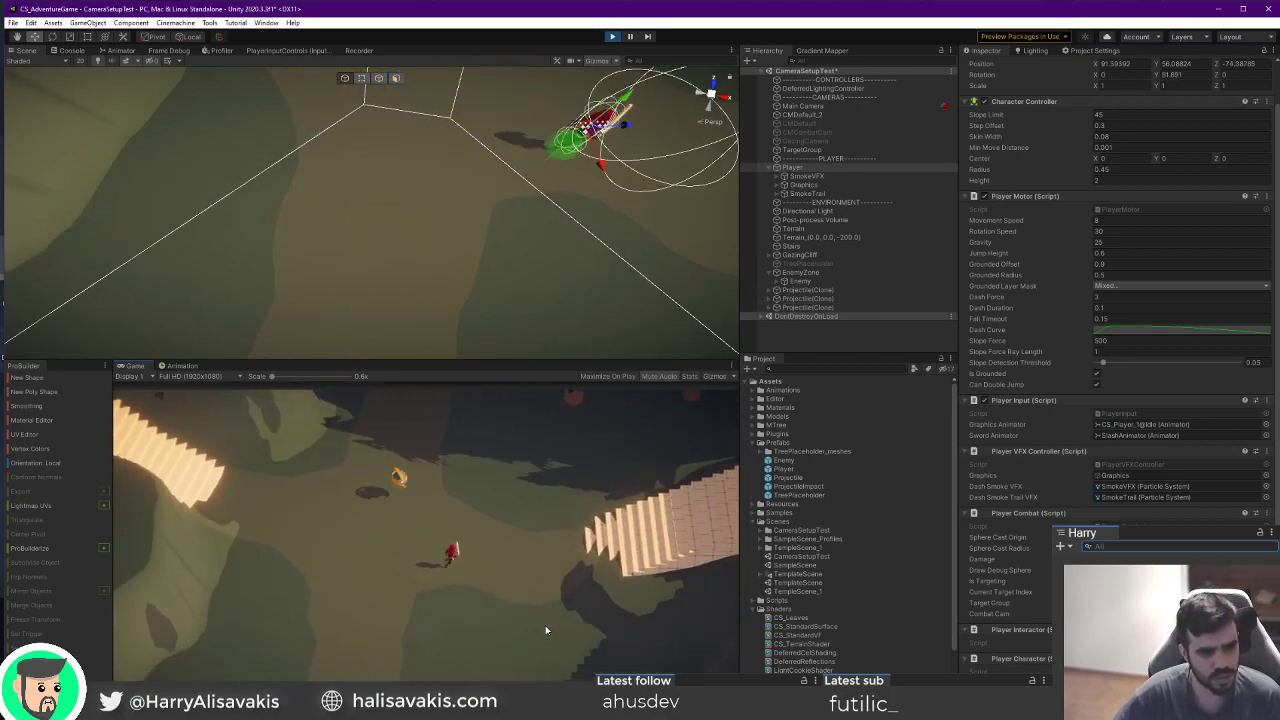
key("a")
key("d")
left_click(545, 630)
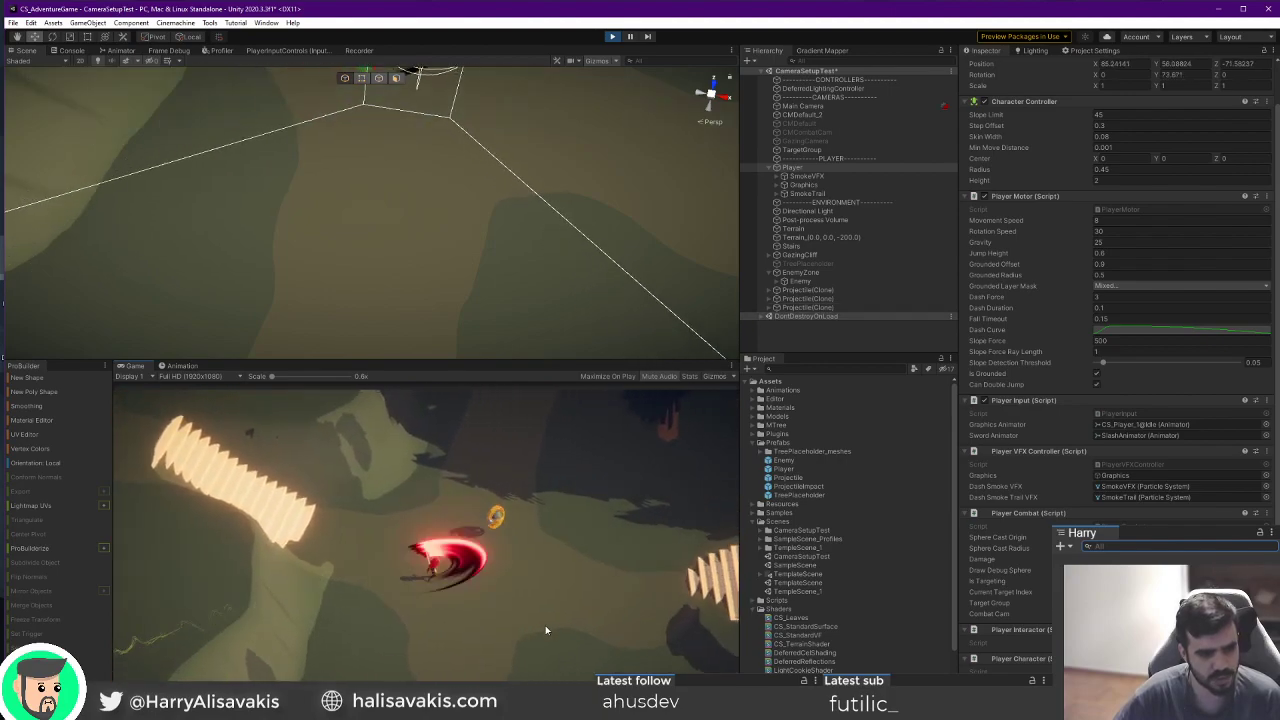
key("s")
key("d")
left_click(545, 630)
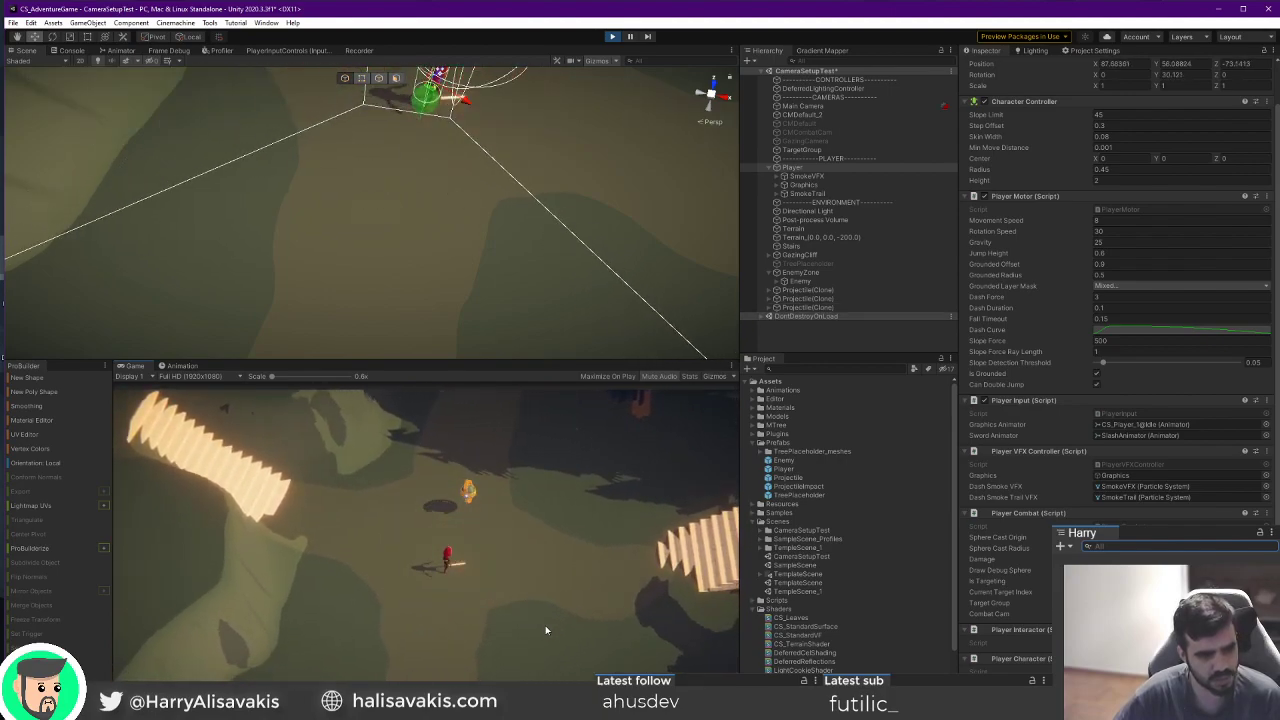
key("d")
left_click(545, 630)
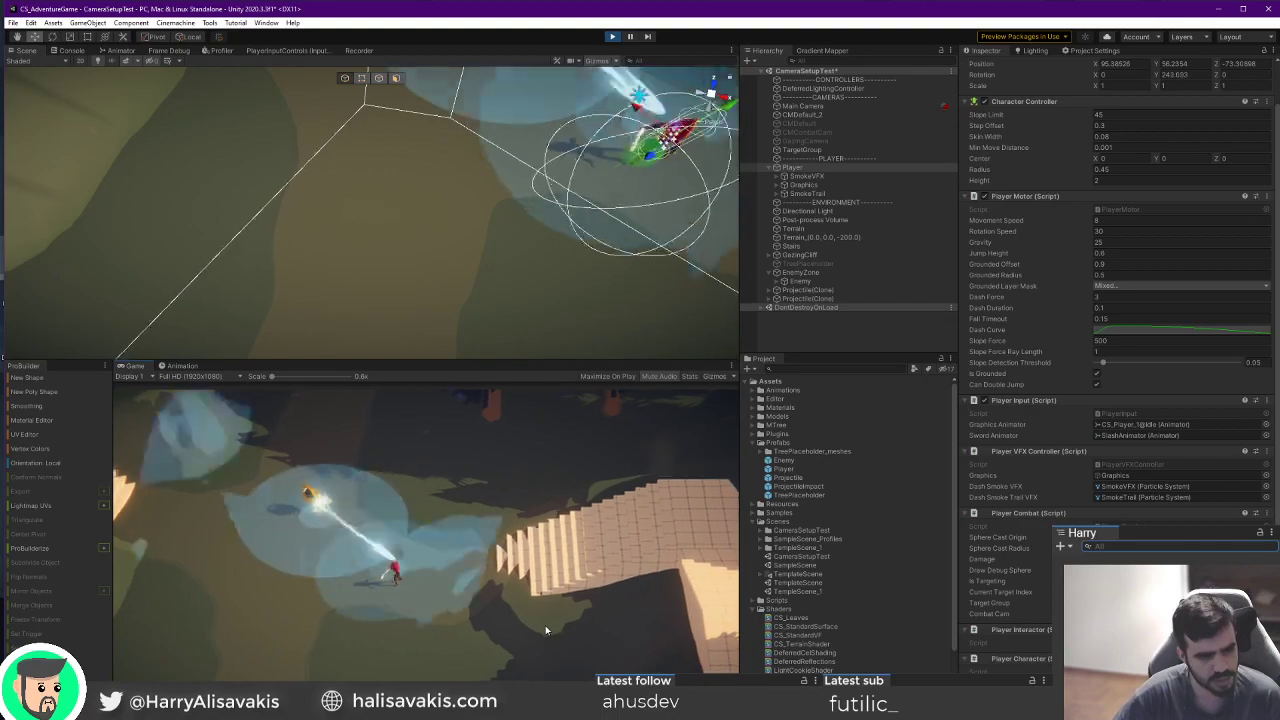
key("a")
left_click(545, 630)
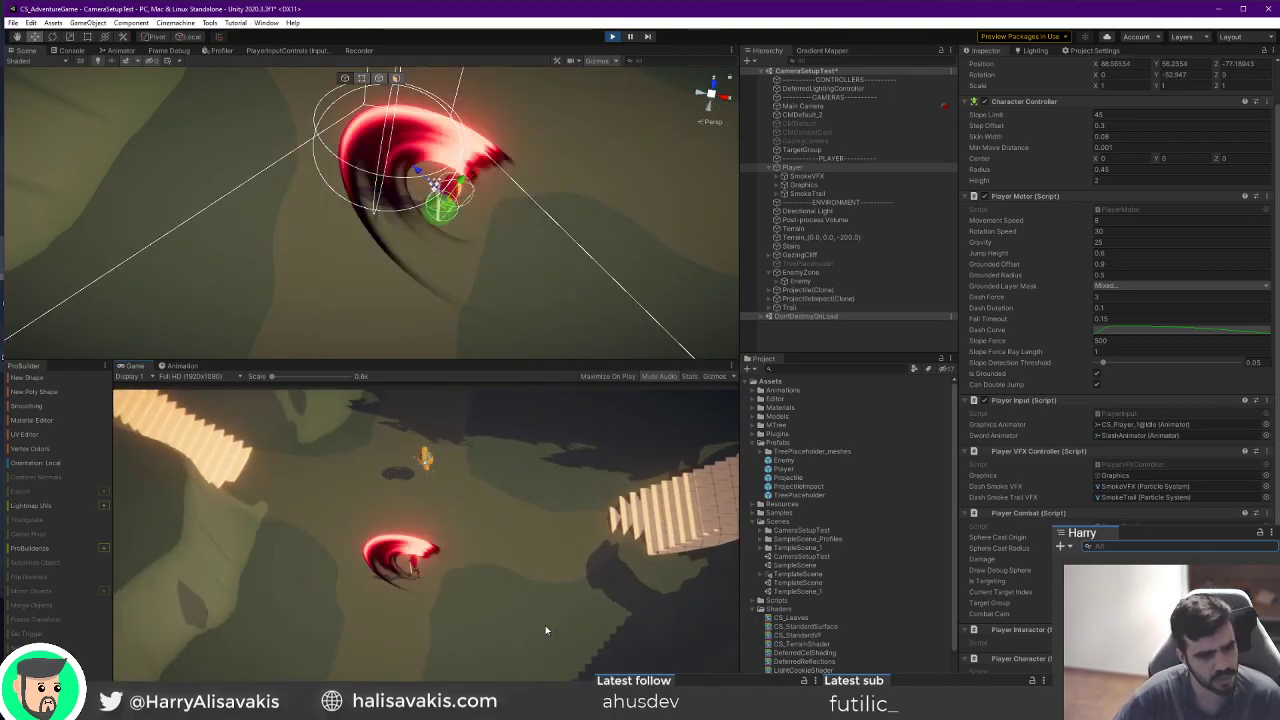
left_click(545, 630)
key("w")
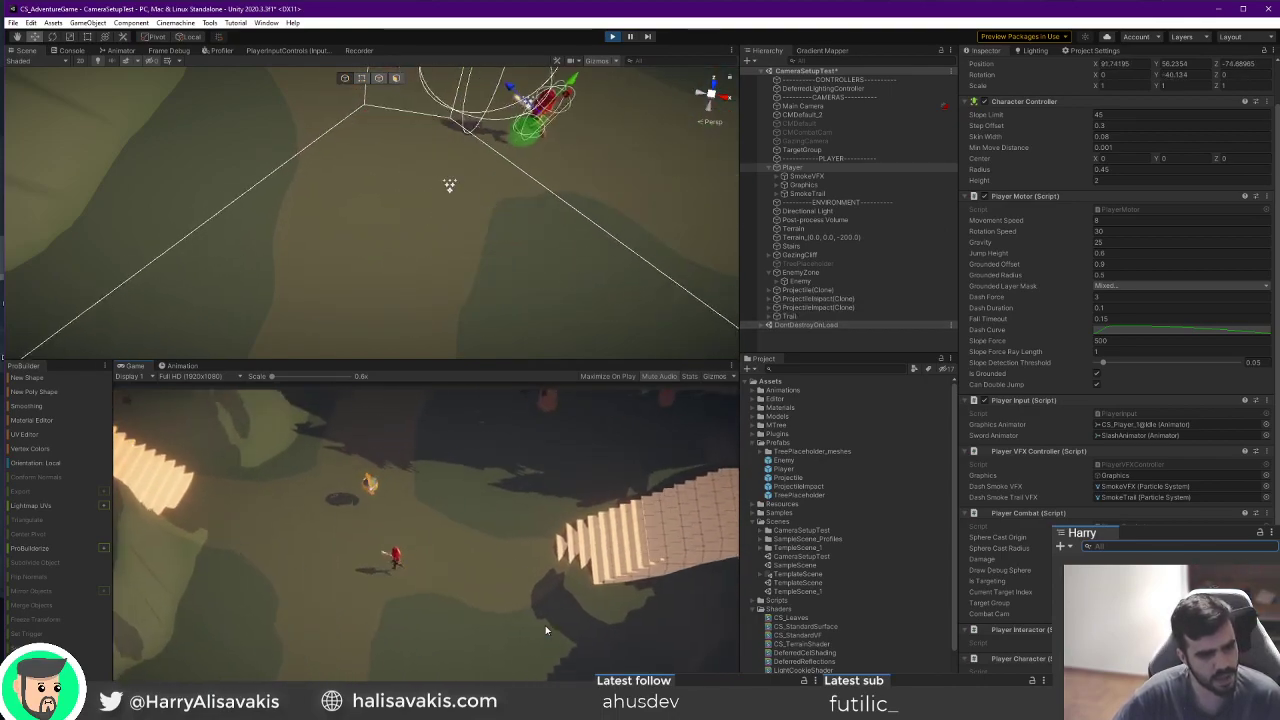
left_click(545, 630)
Circle the player around the enemy to observe its projectile attacks, and pause the game.
key("s")
key("a")
key("w")
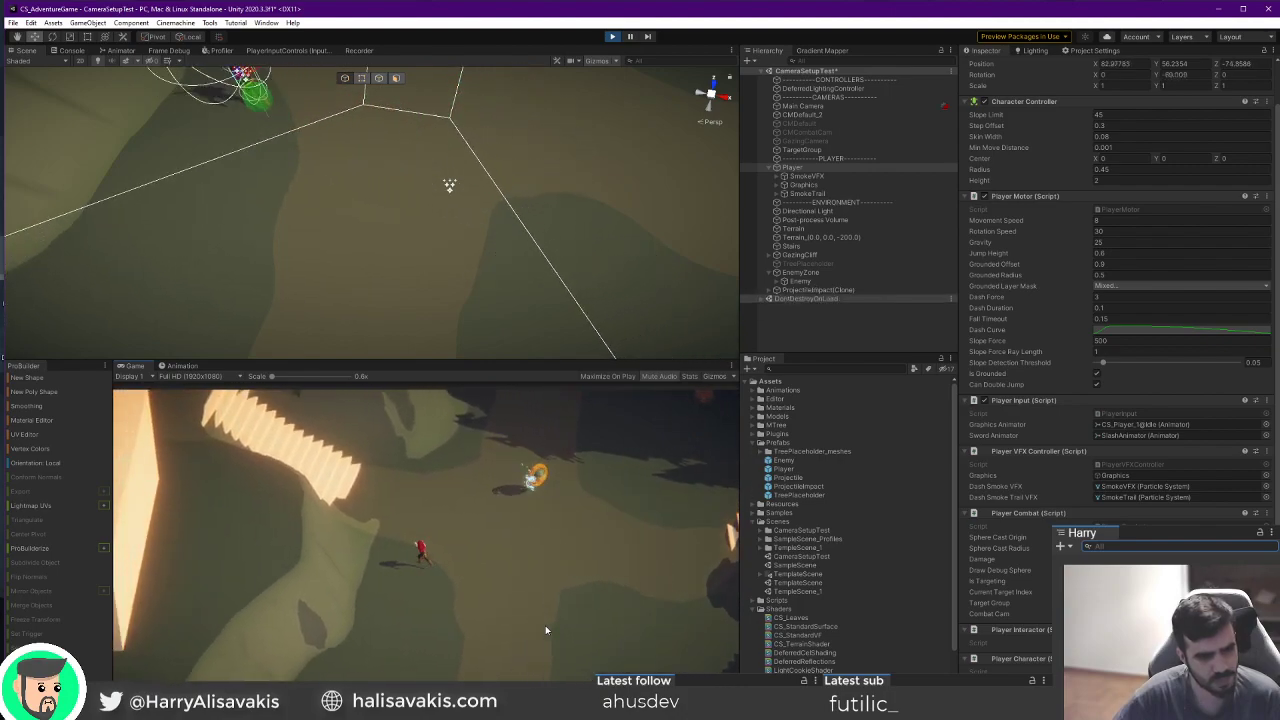
key("d")
key("s")
key("d")
key("w")
key("s")
key("a")
key("d")
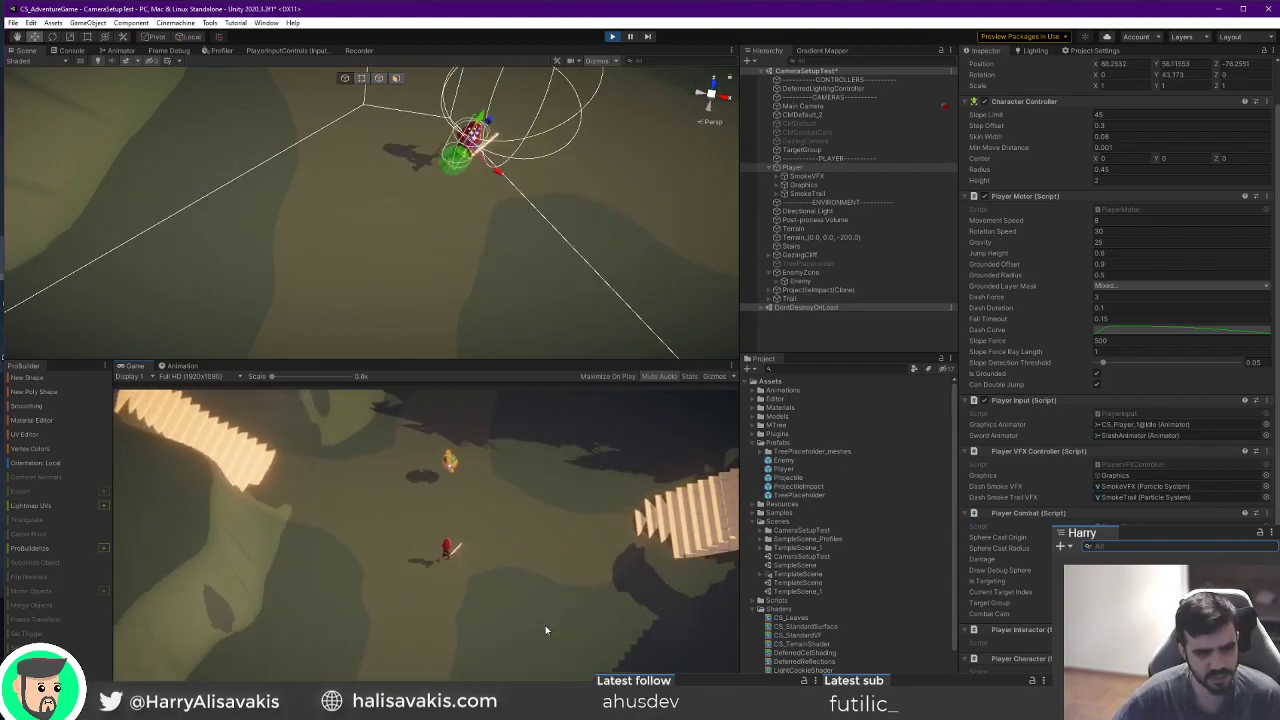
key("a")
key("w")
key("d")
key("s")
key("a")
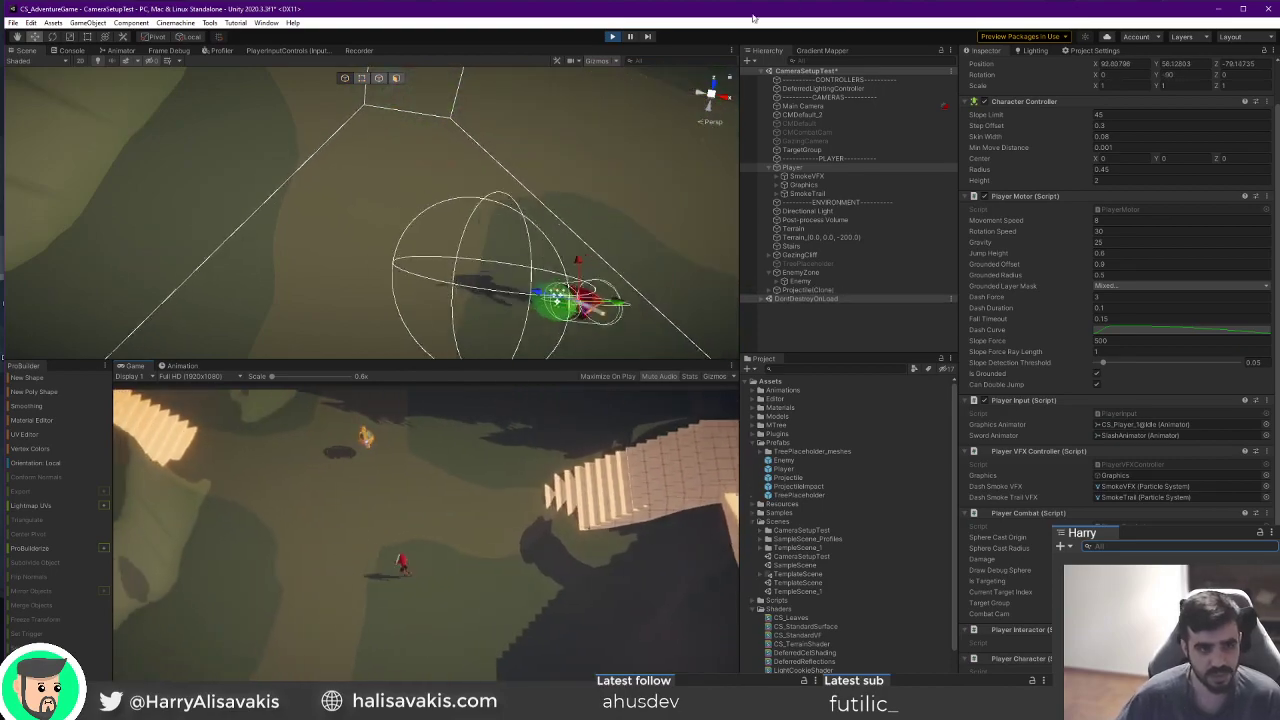
key("s")
left_click(631, 37)
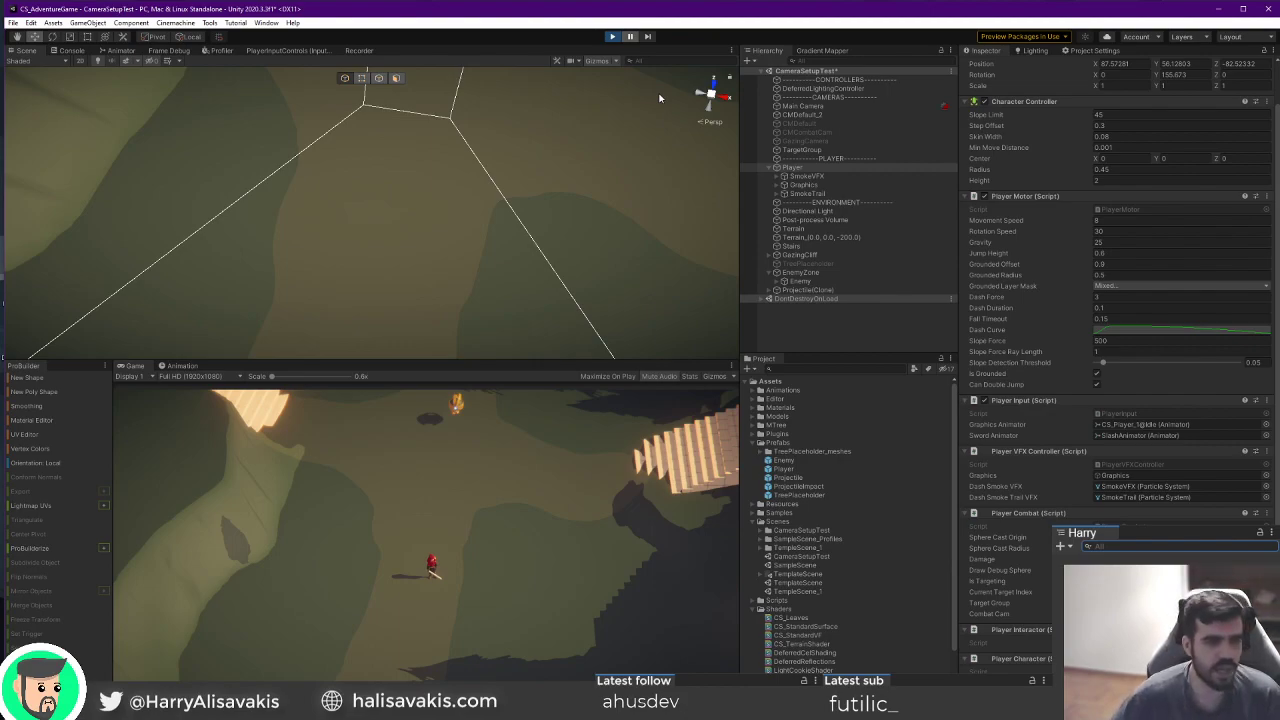
Test another slash against an incoming projectile in the resumed game, and stop playing.
left_click(557, 558)
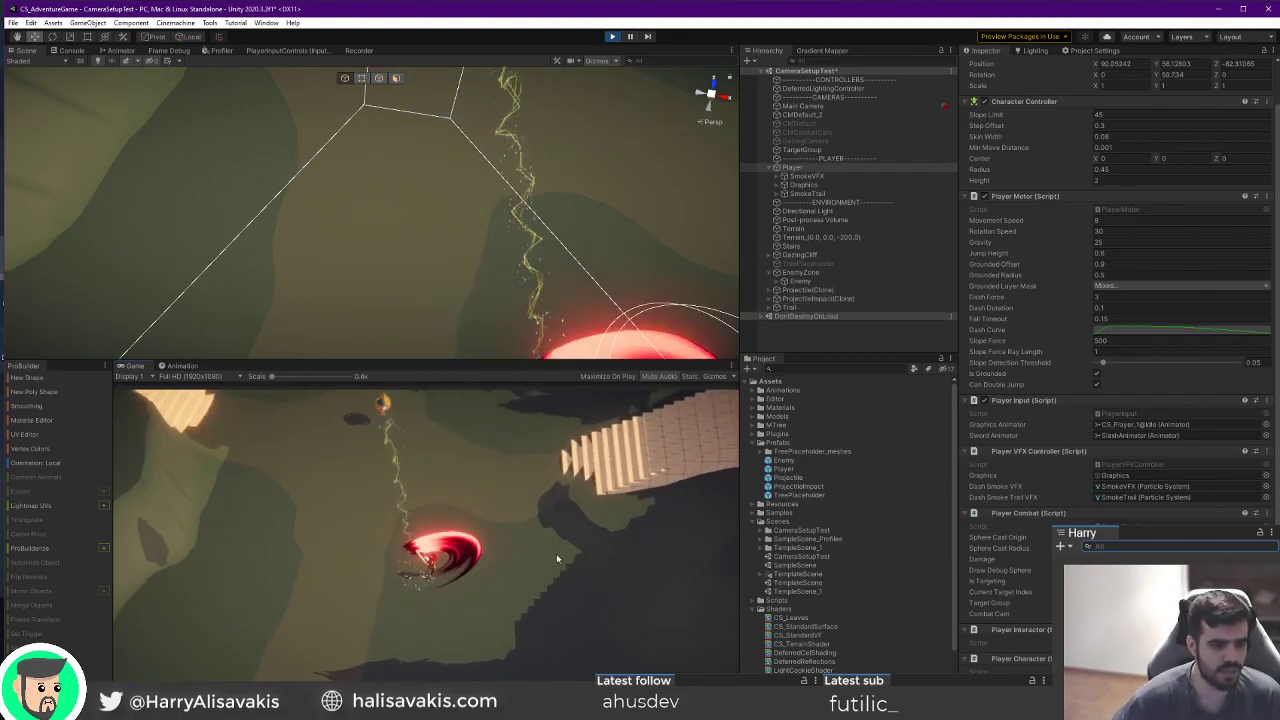
key("w")
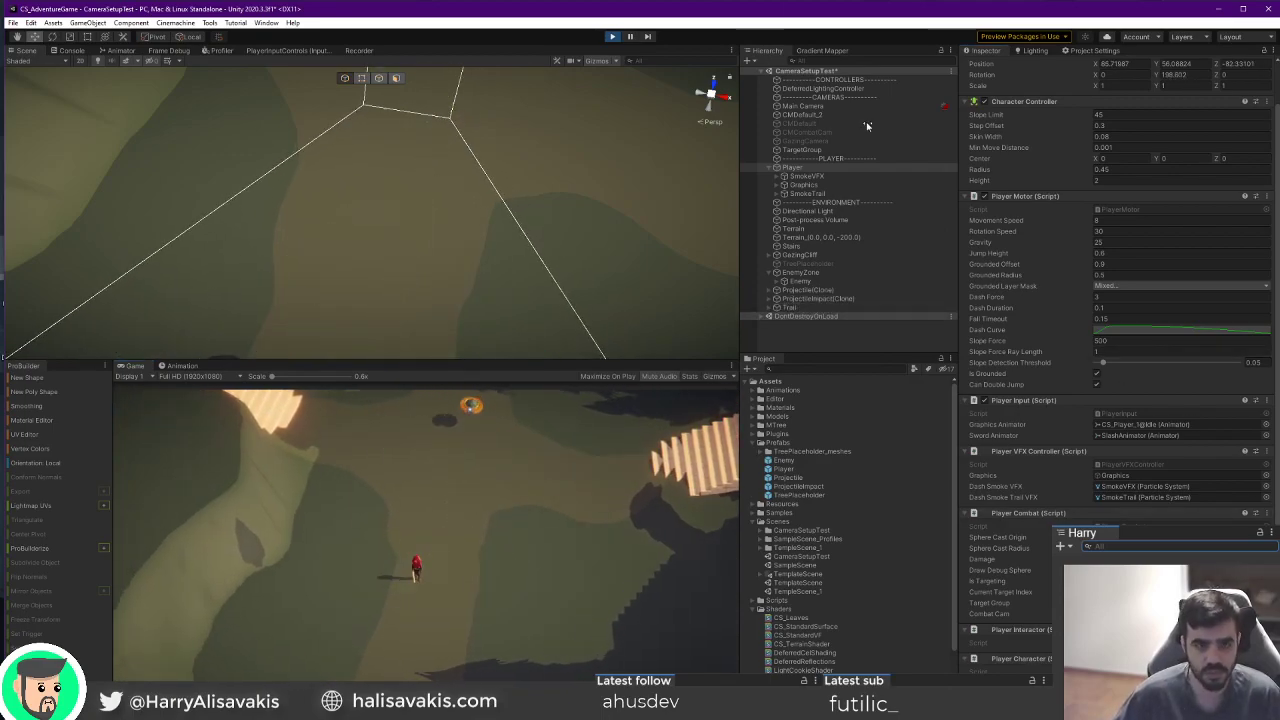
left_click(611, 37)
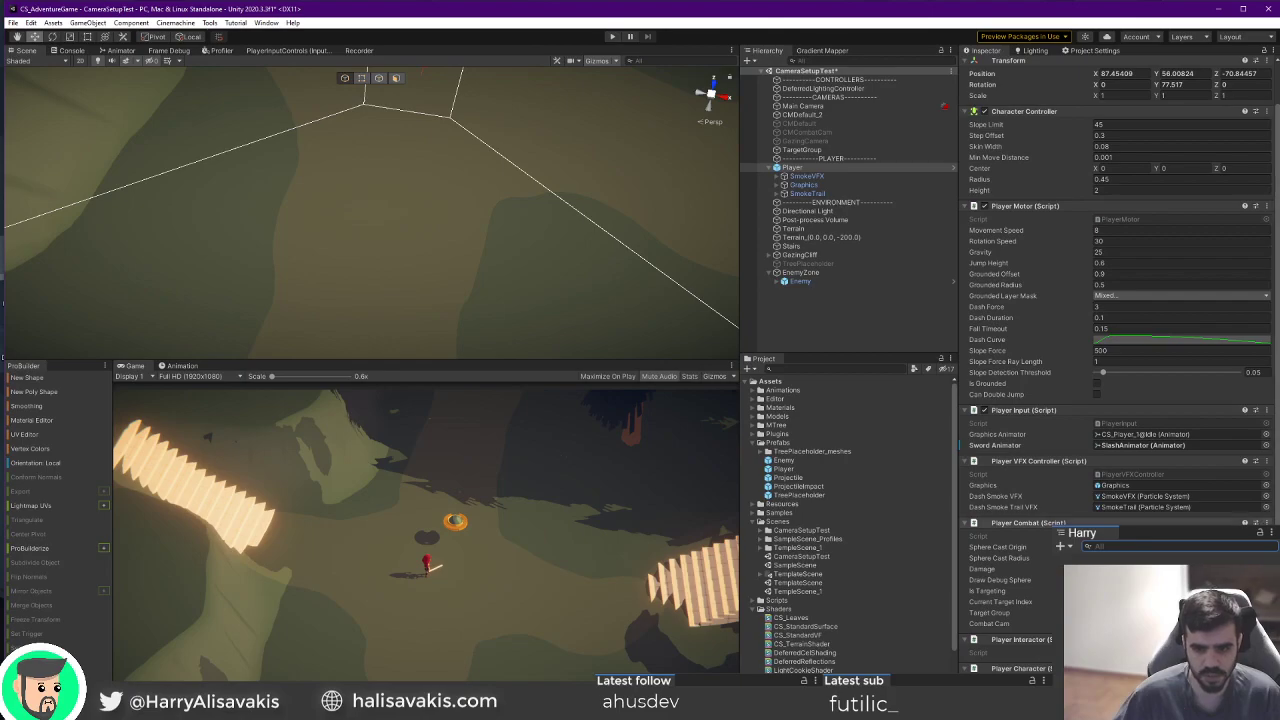
Rerun the game with the player and enemy framed in the scene, deselect the Player, and test a slash.
right_click_drag(532, 334, 511, 497)
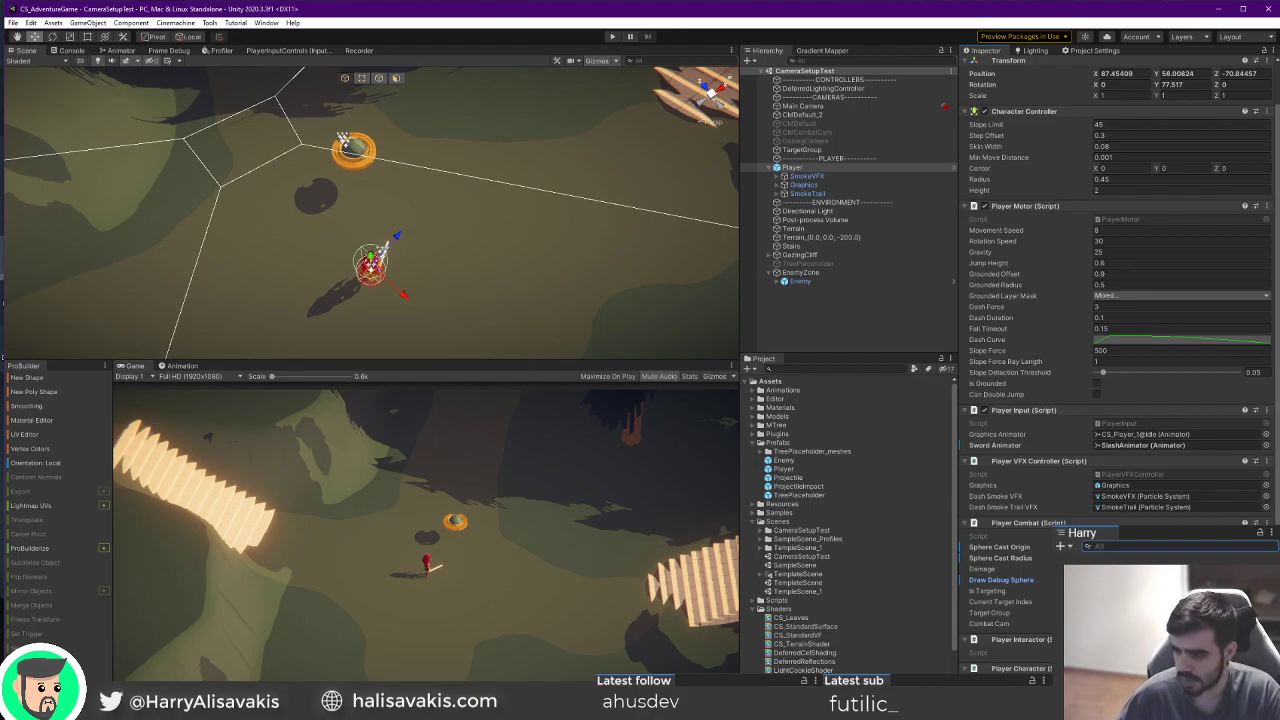
key("alt+Tab")
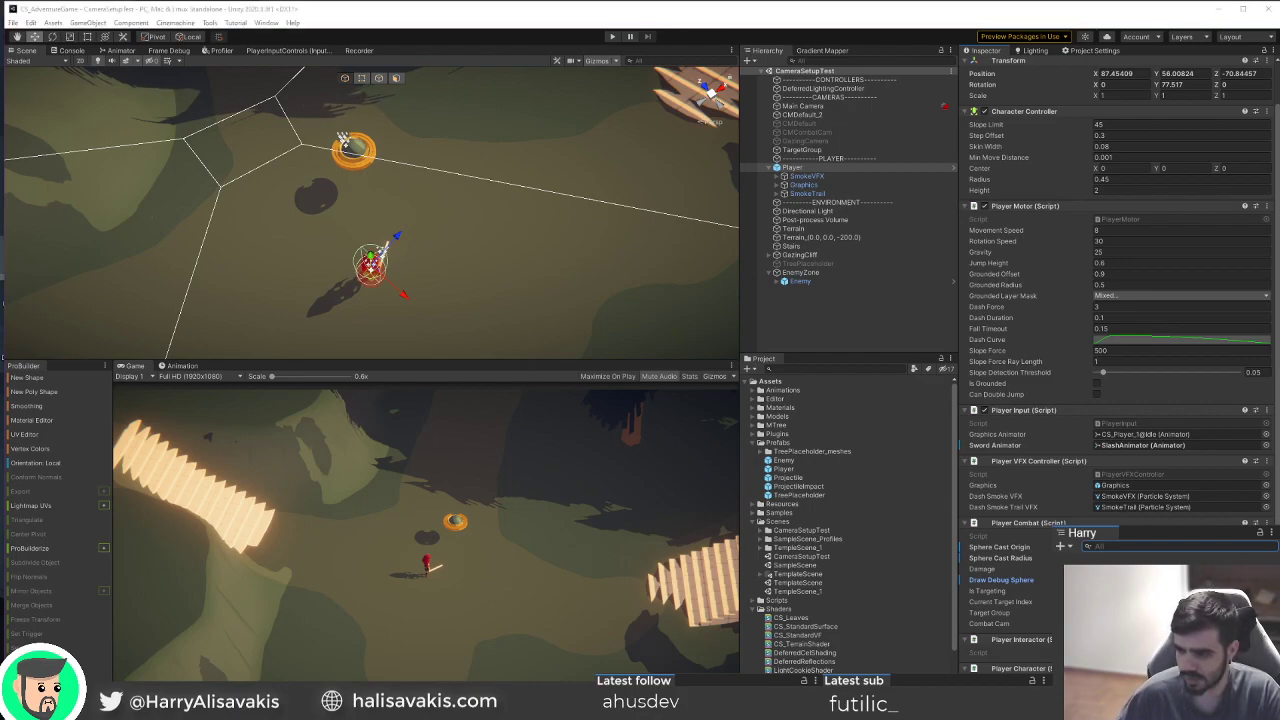
left_click(613, 36)
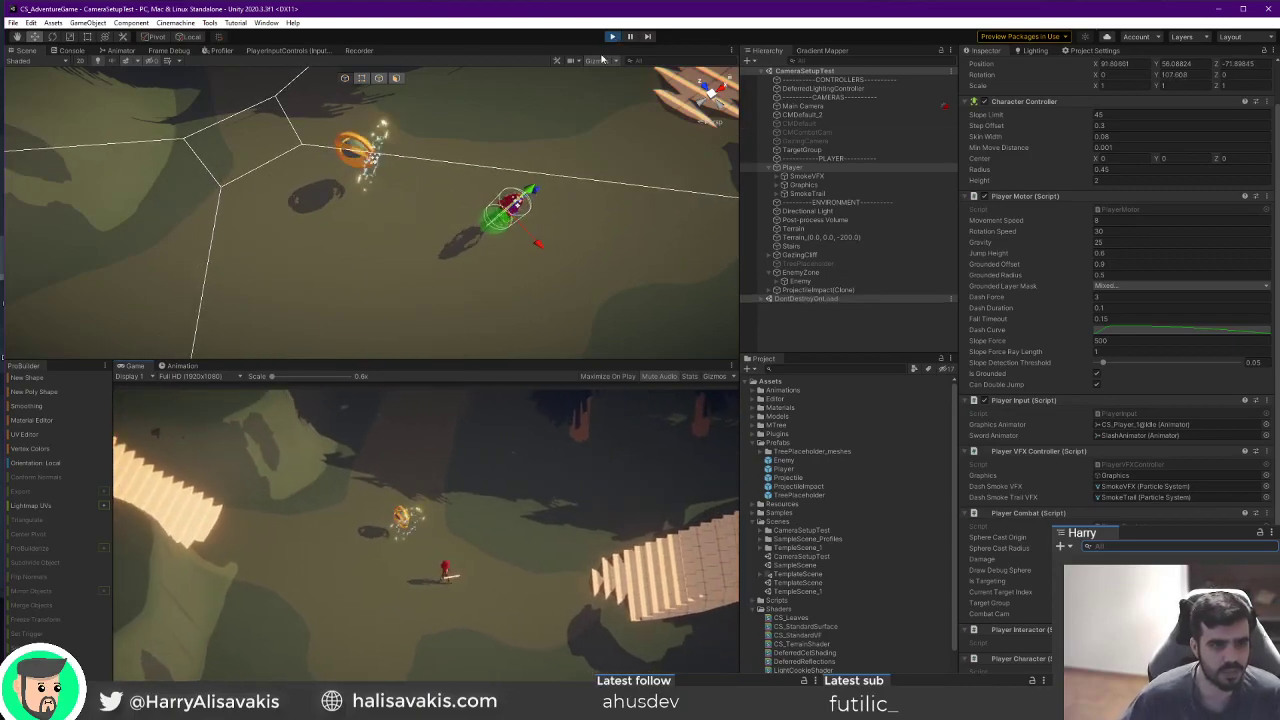
left_click(809, 343)
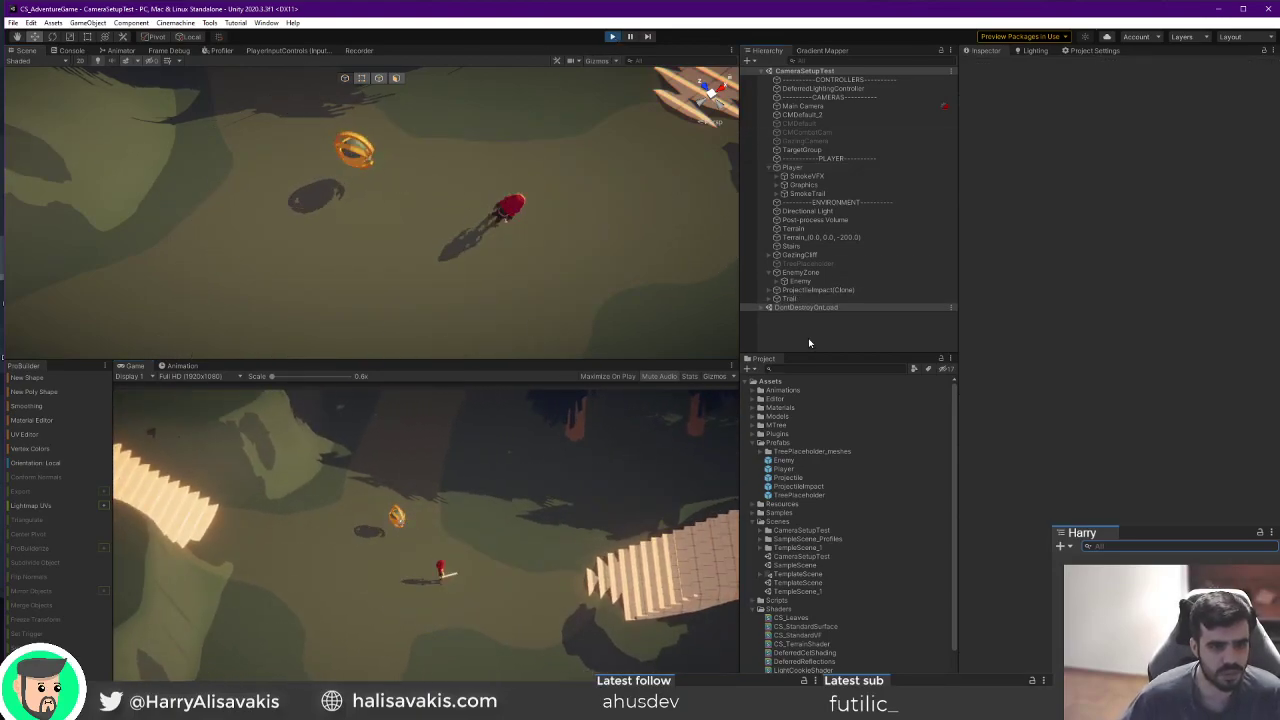
right_click(809, 343)
left_click(503, 541)
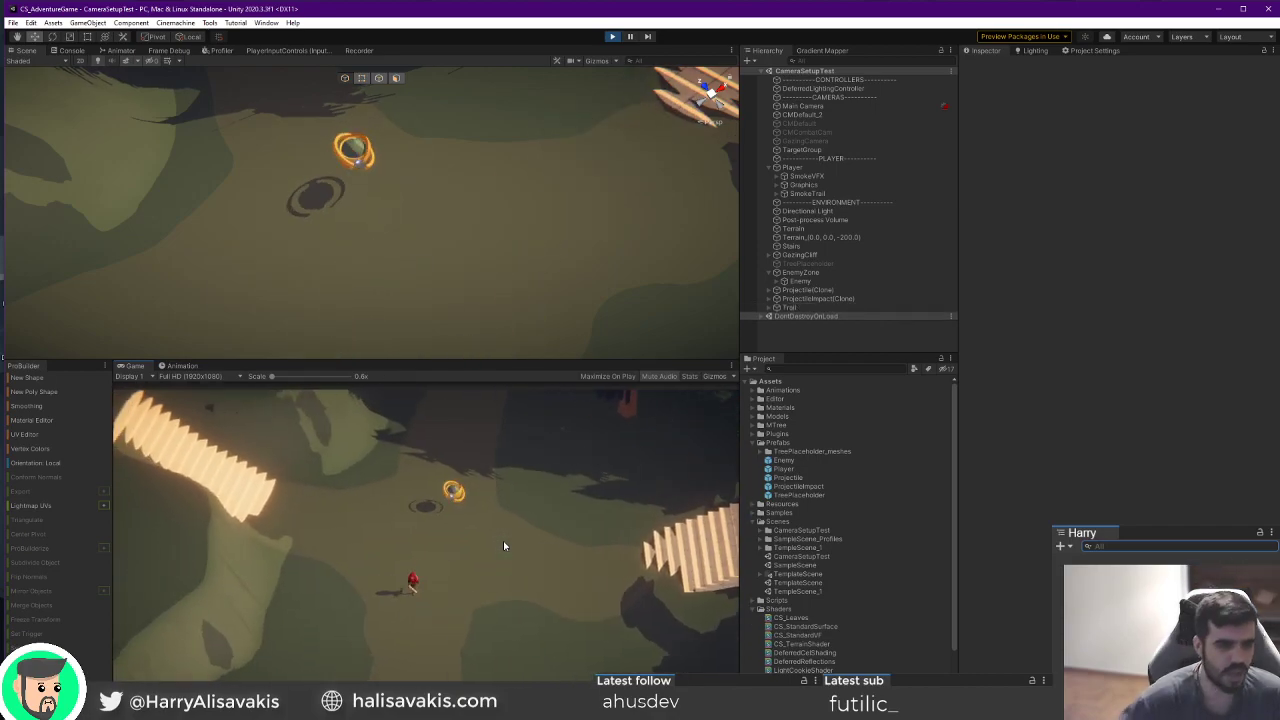
Stop the game, frame the Player up close in the scene, and check its VFX and combat components.
key("ctrl+p")
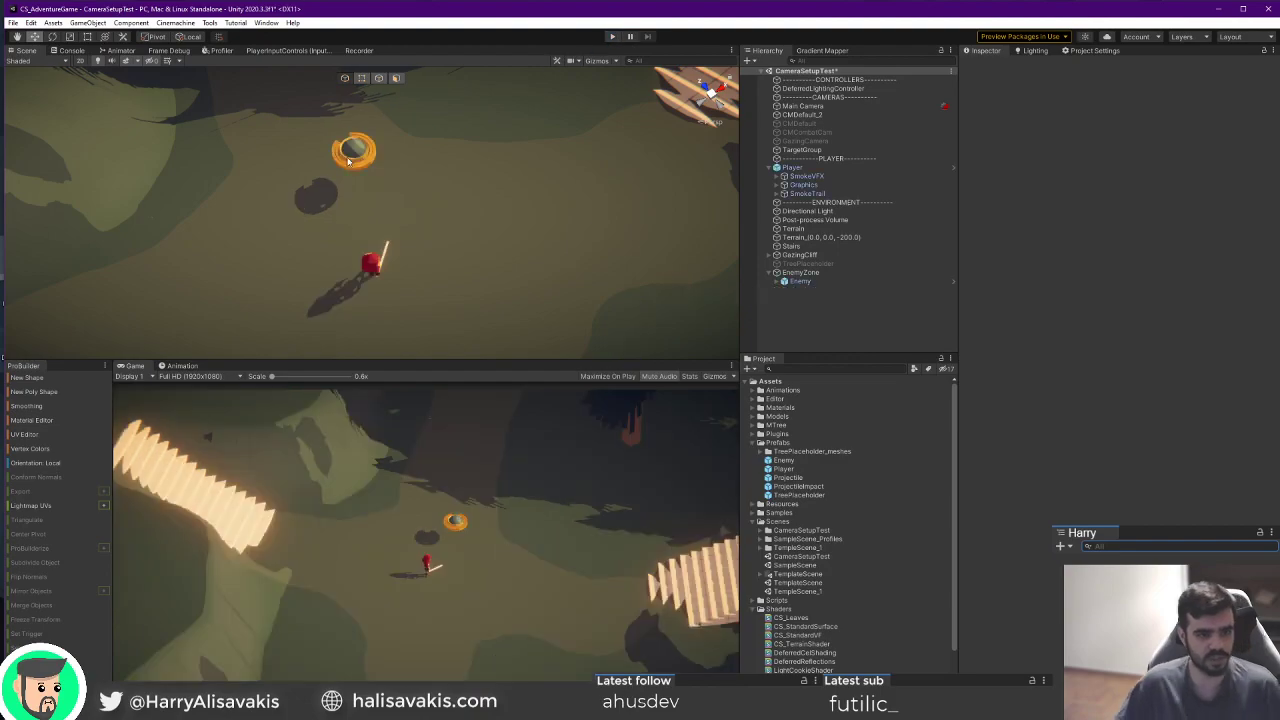
right_click_drag(471, 233, 313, 158)
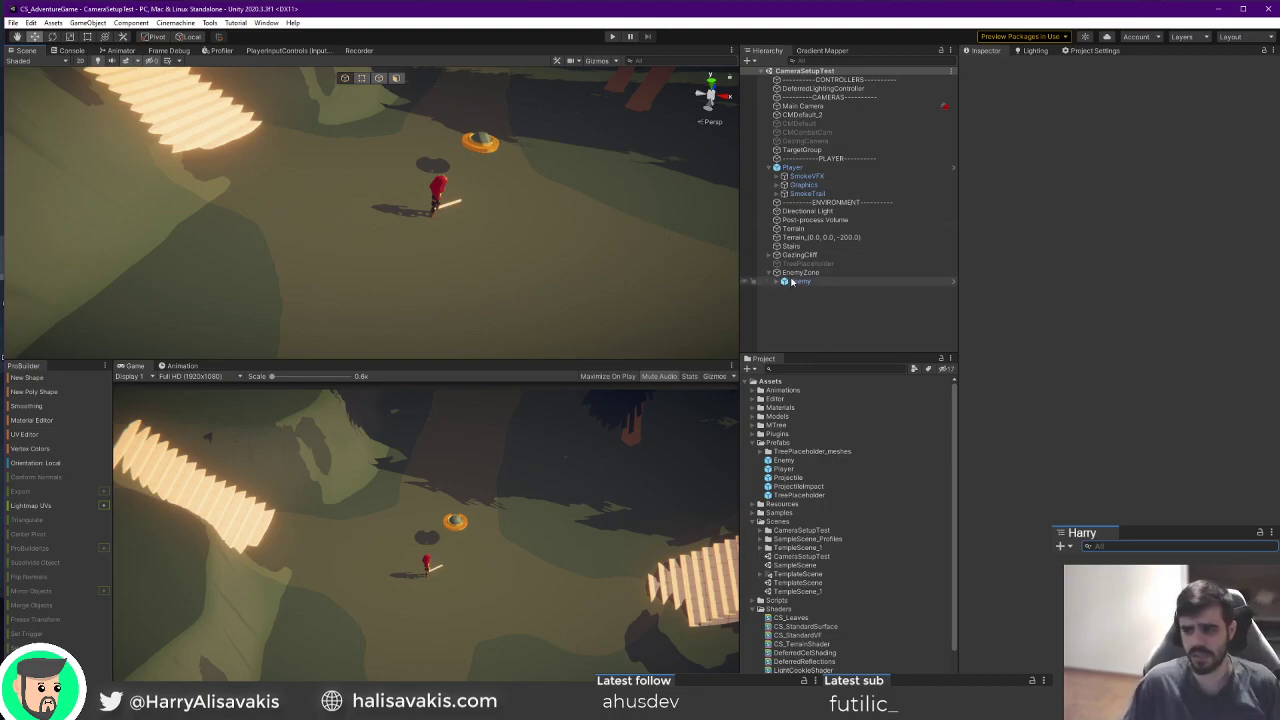
right_click_drag(668, 319, 415, 236)
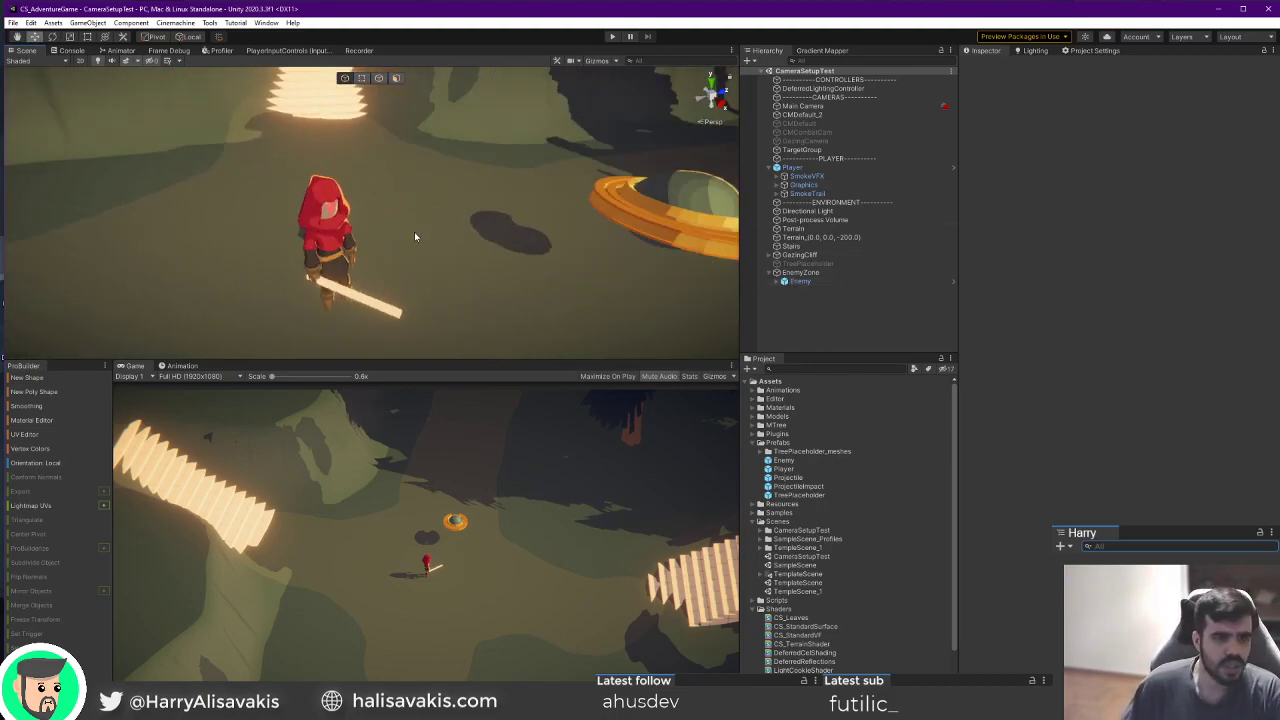
double_click(846, 170)
scroll(993, 472, "down", 2)
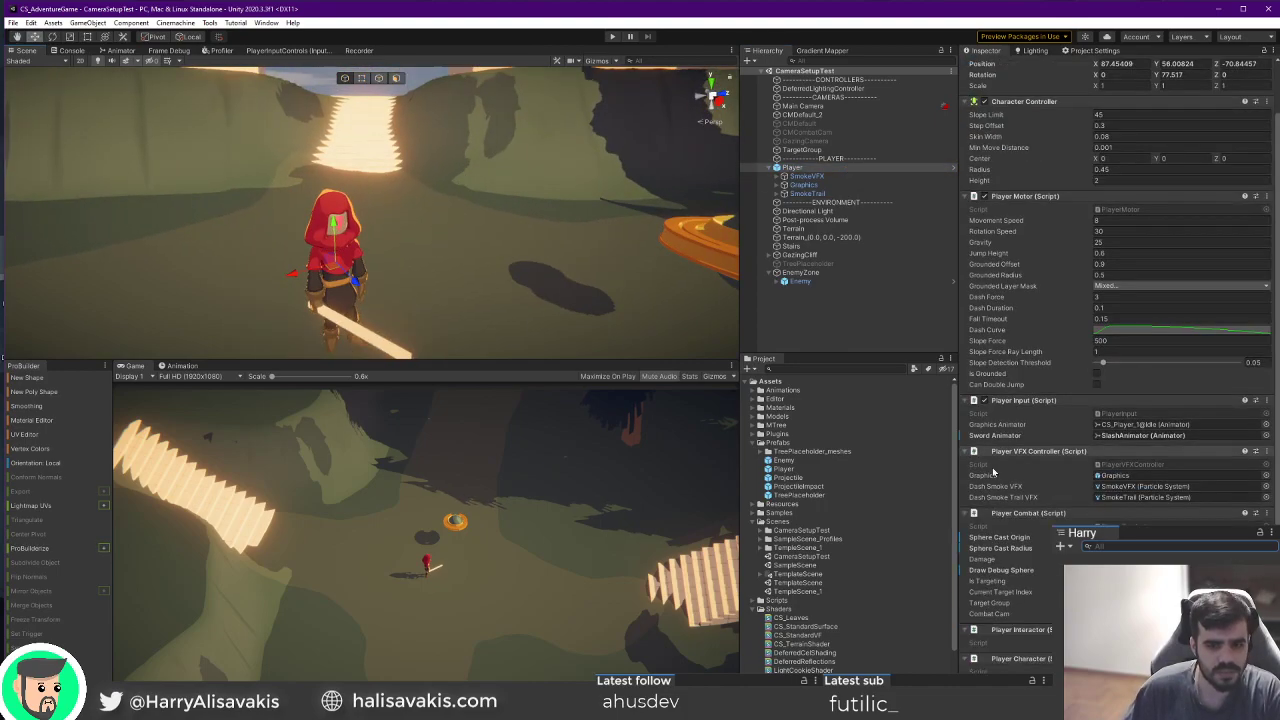
Run the game with the player and stairs framed in the scene, and walk the player up the stairs onto the tiled platforms.
mouse_move(588, 243)
right_mouse_down()
mouse_move(633, 190)
mouse_move(569, 231)
right_mouse_up()
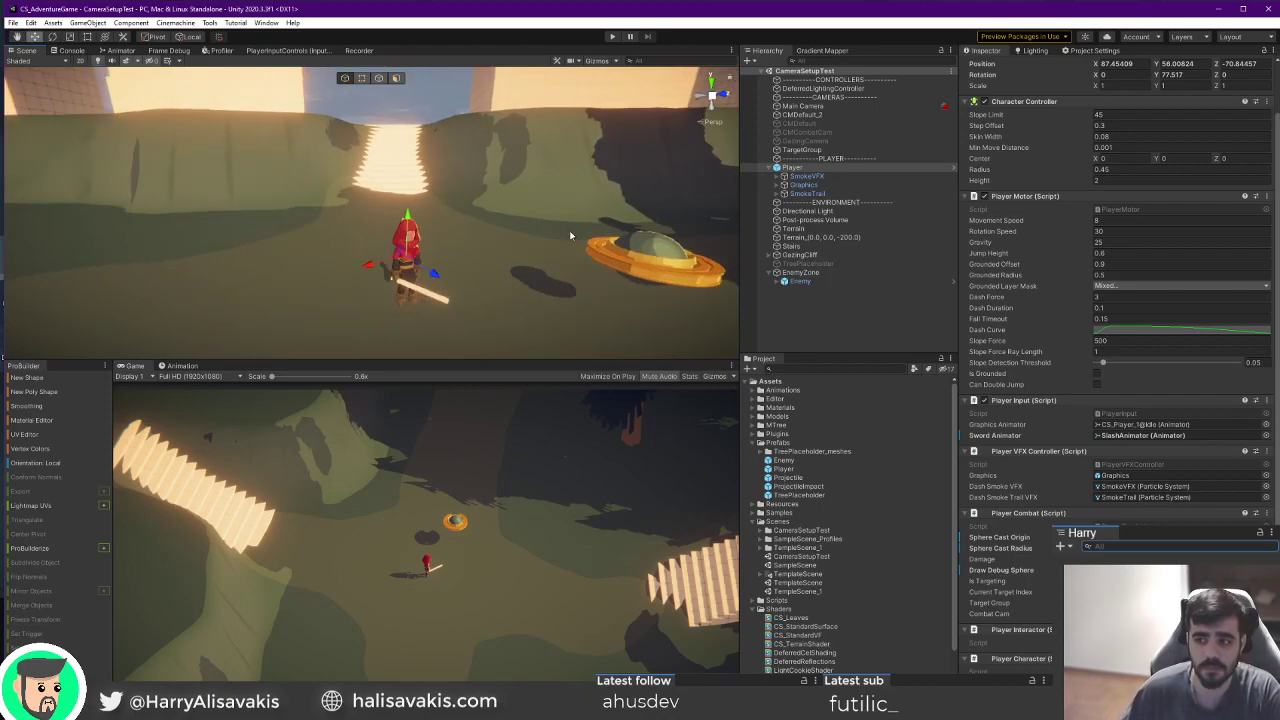
right_click_drag(458, 227, 682, 312)
left_click(612, 37)
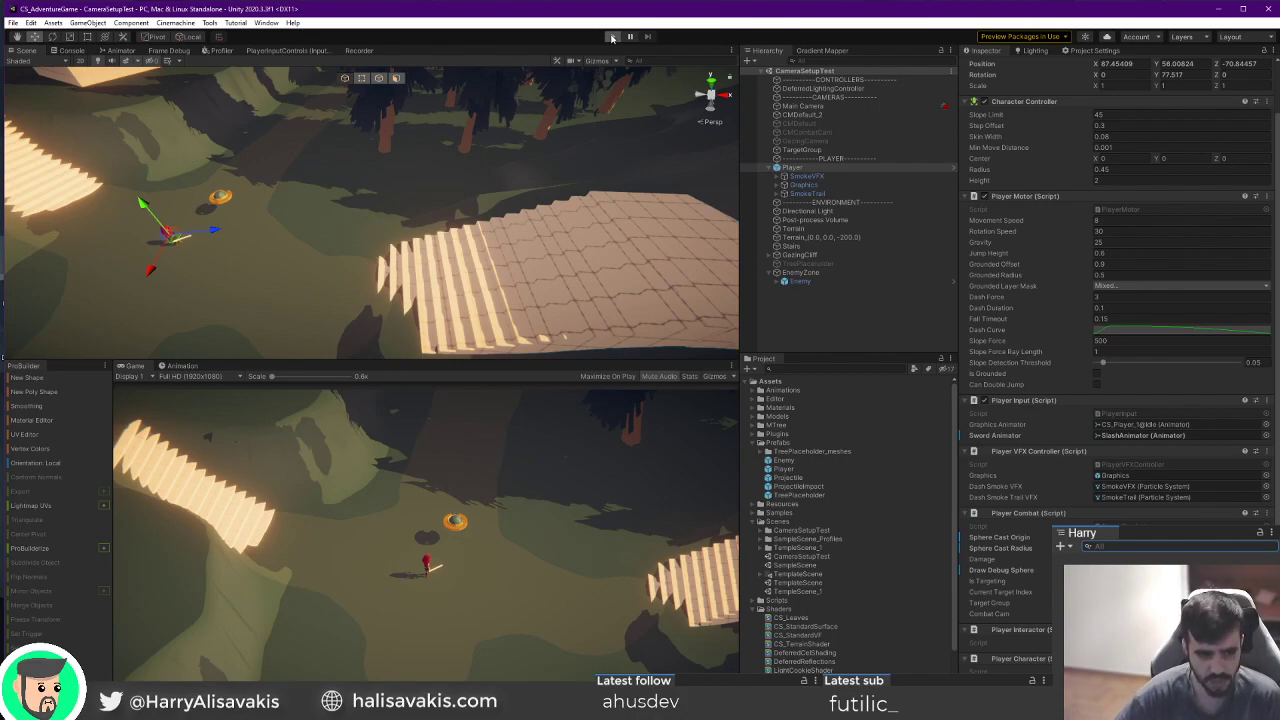
key("d")
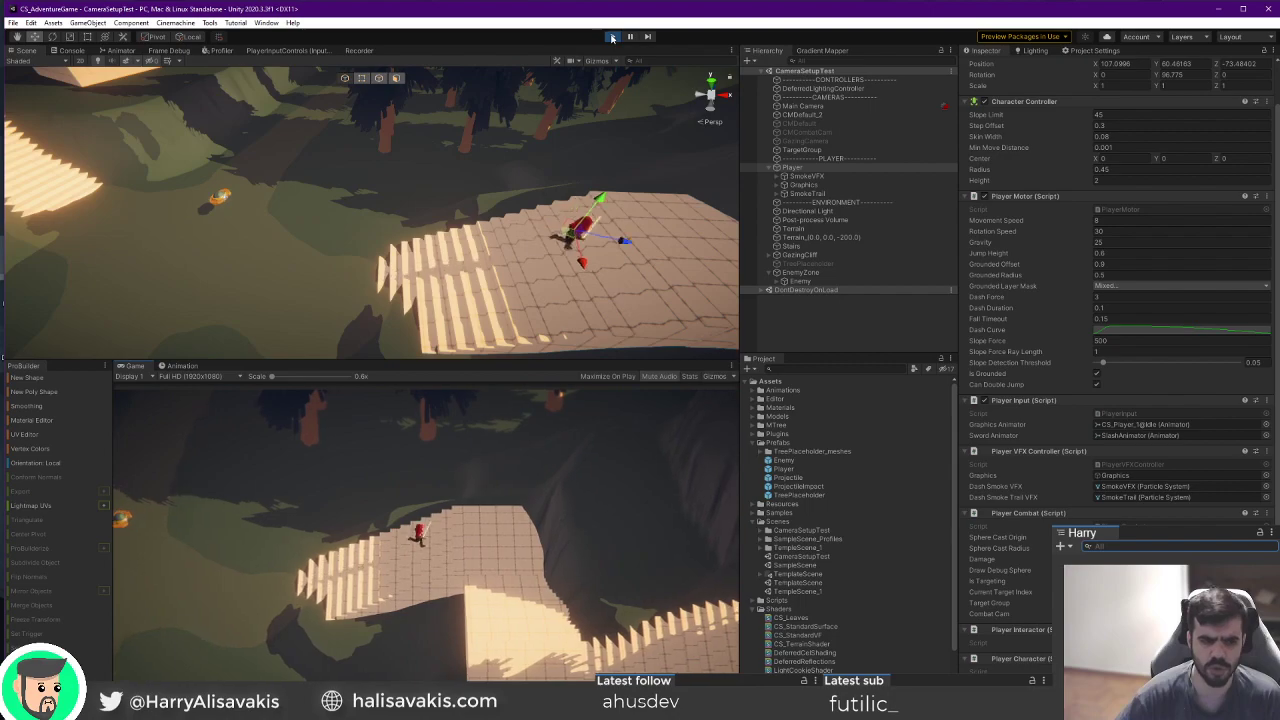
key("s")
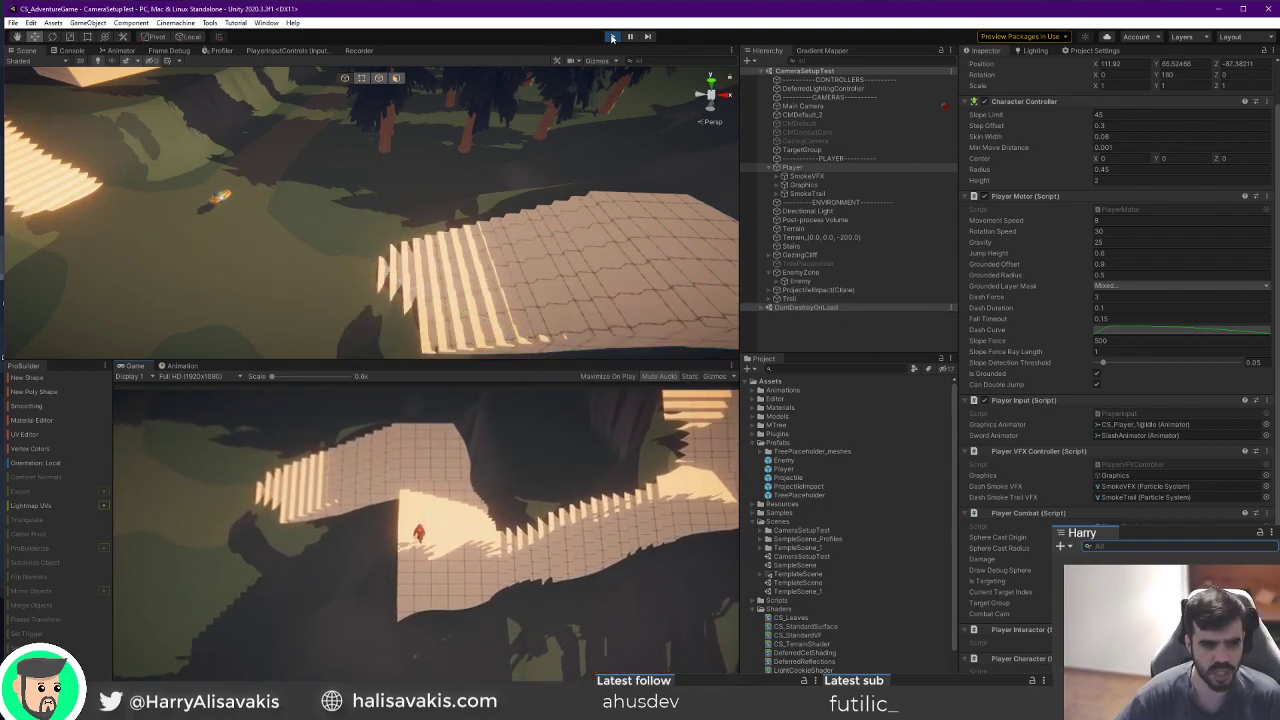
key("w")
key("a")
key("s")
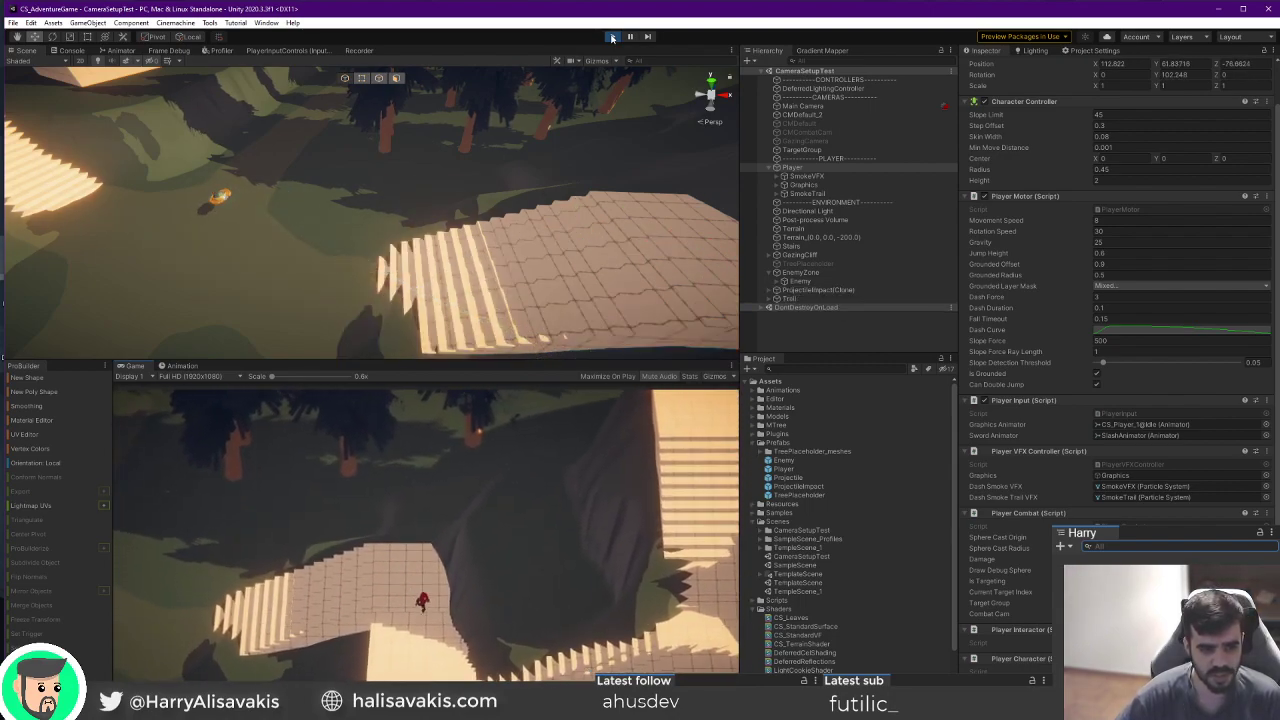
key("d")
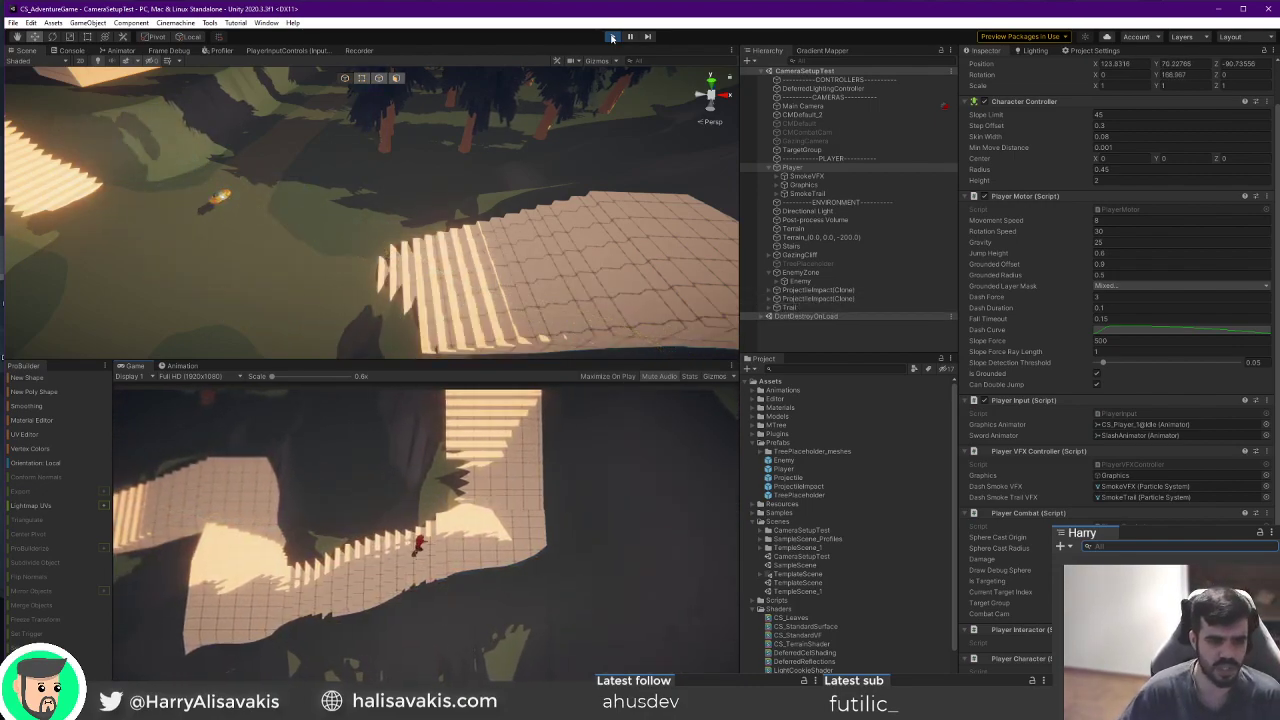
Move the player up and down the upper stairs and back toward the enemy to check slope movement, and stop the game.
key("d")
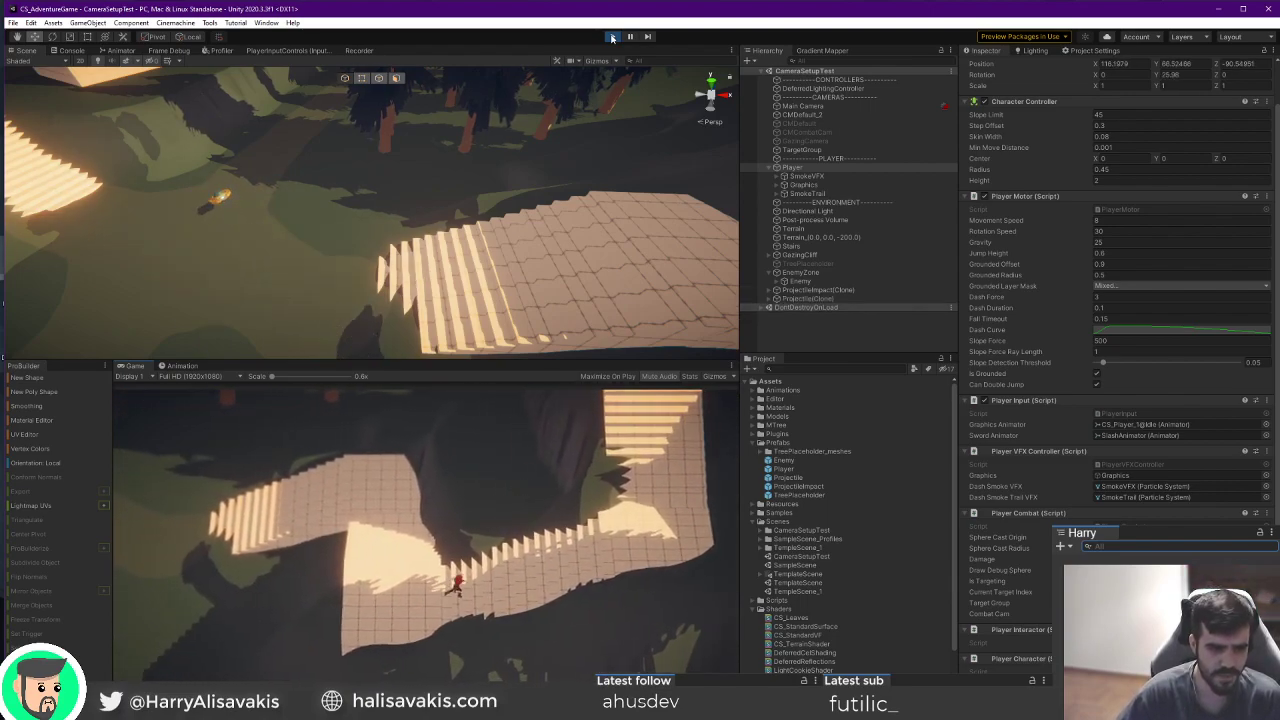
key("d")
key("a")
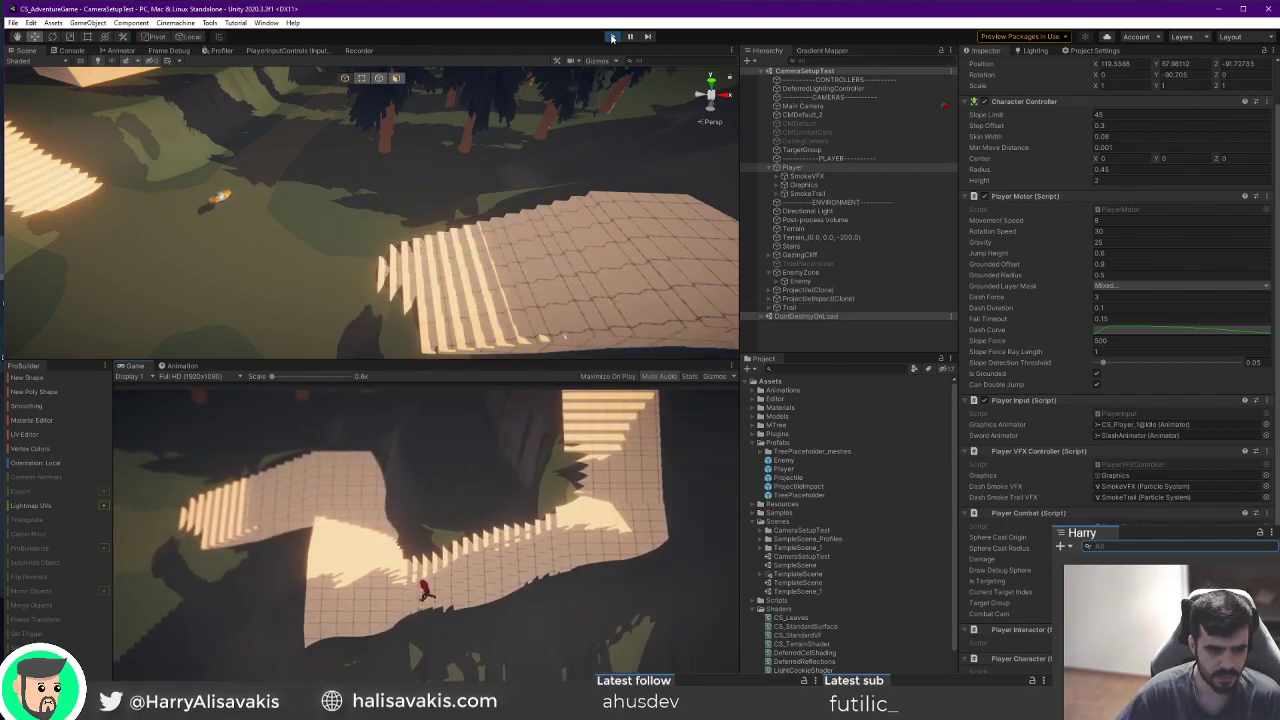
key("d")
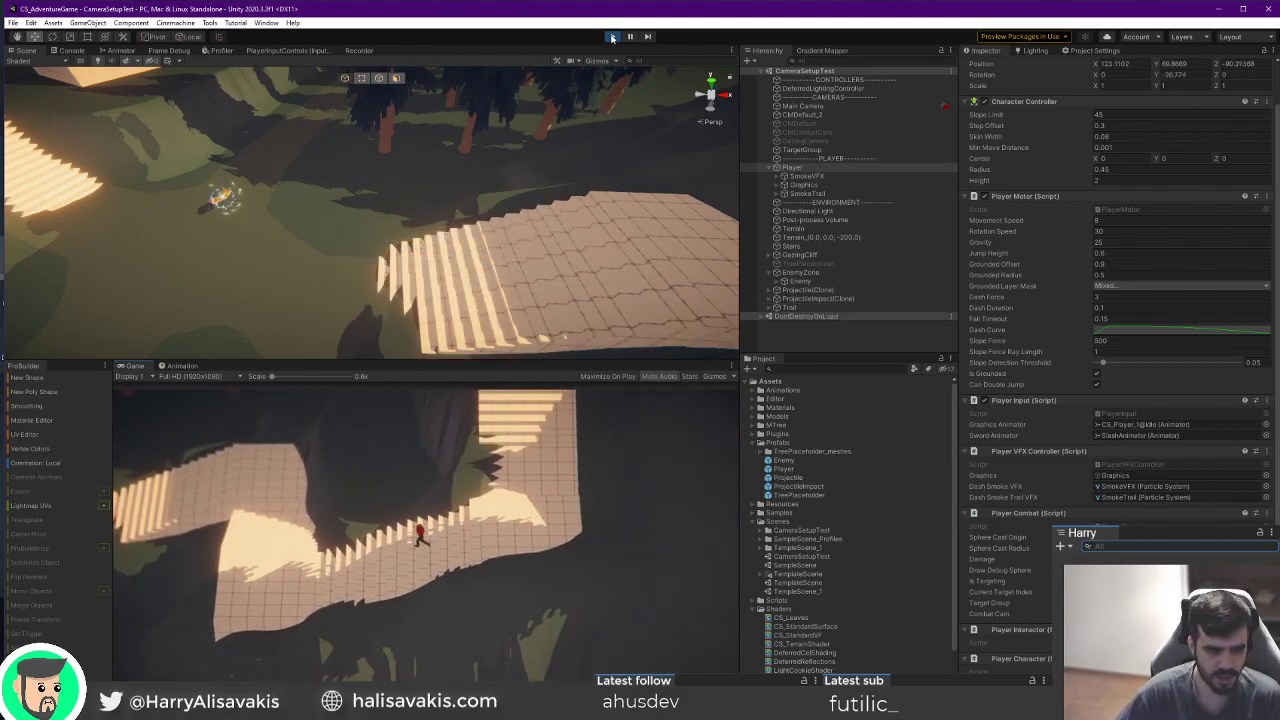
key("a")
key("w")
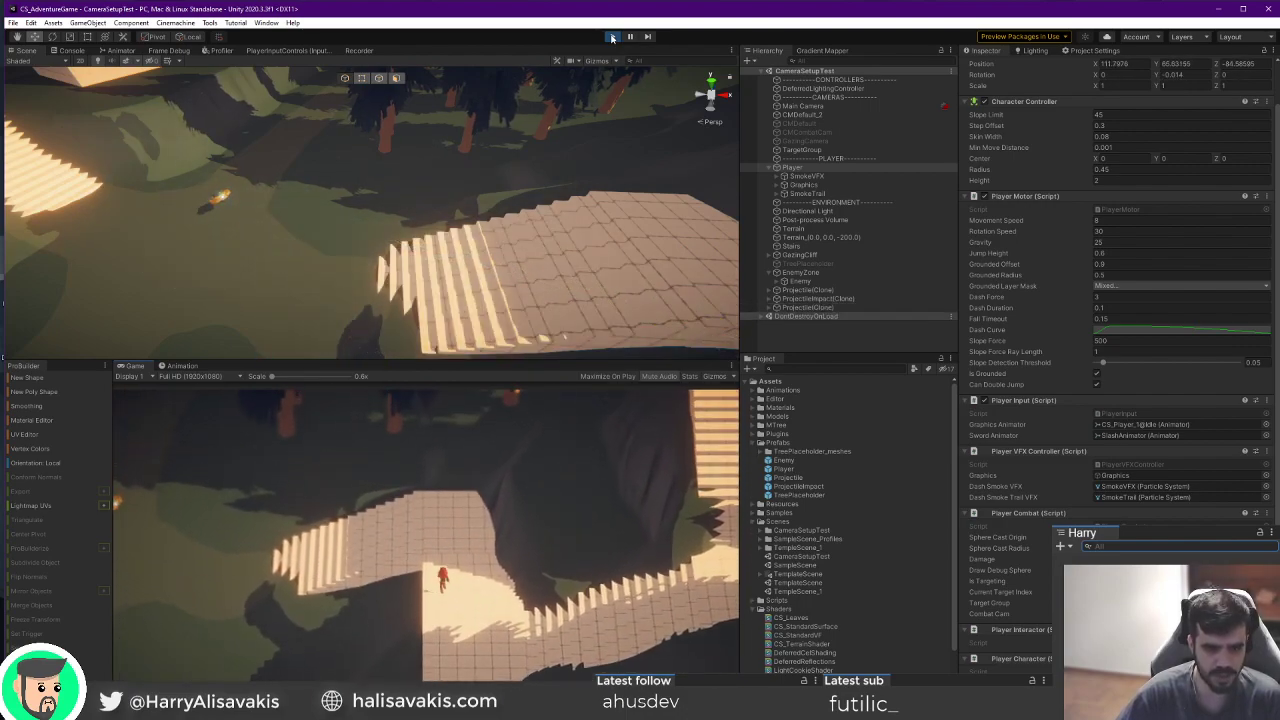
key("a")
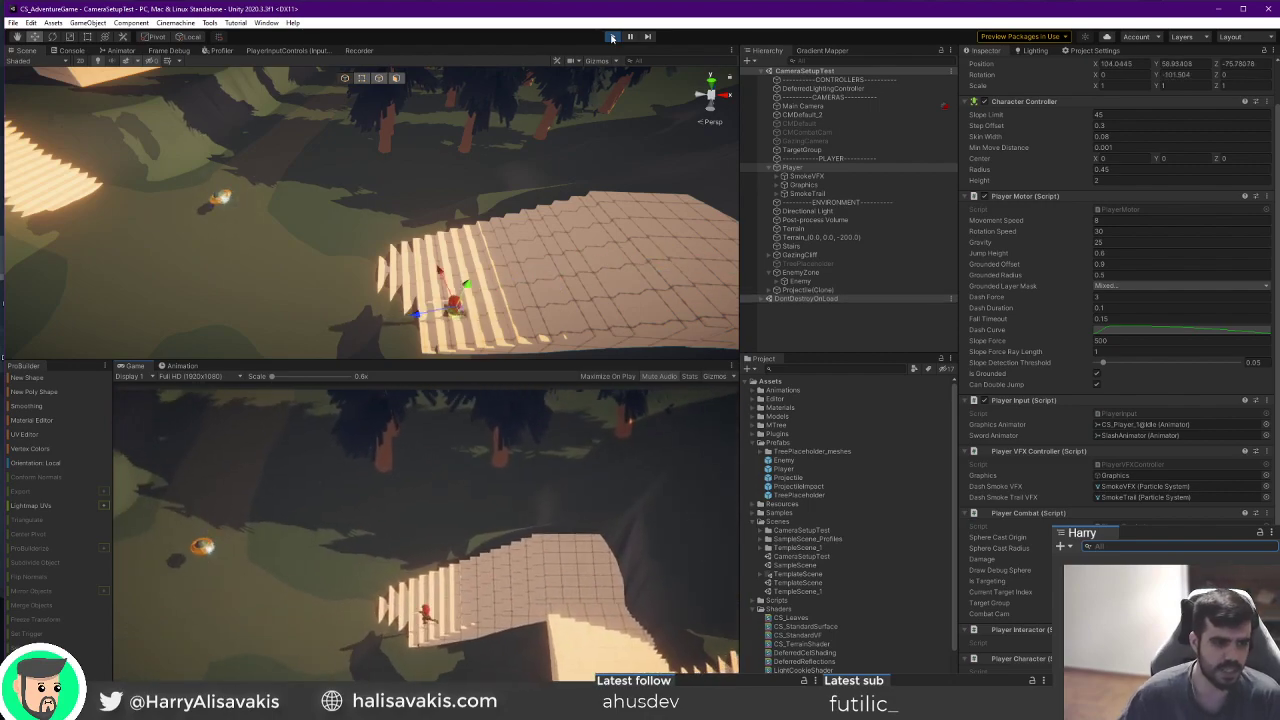
left_click(612, 37)
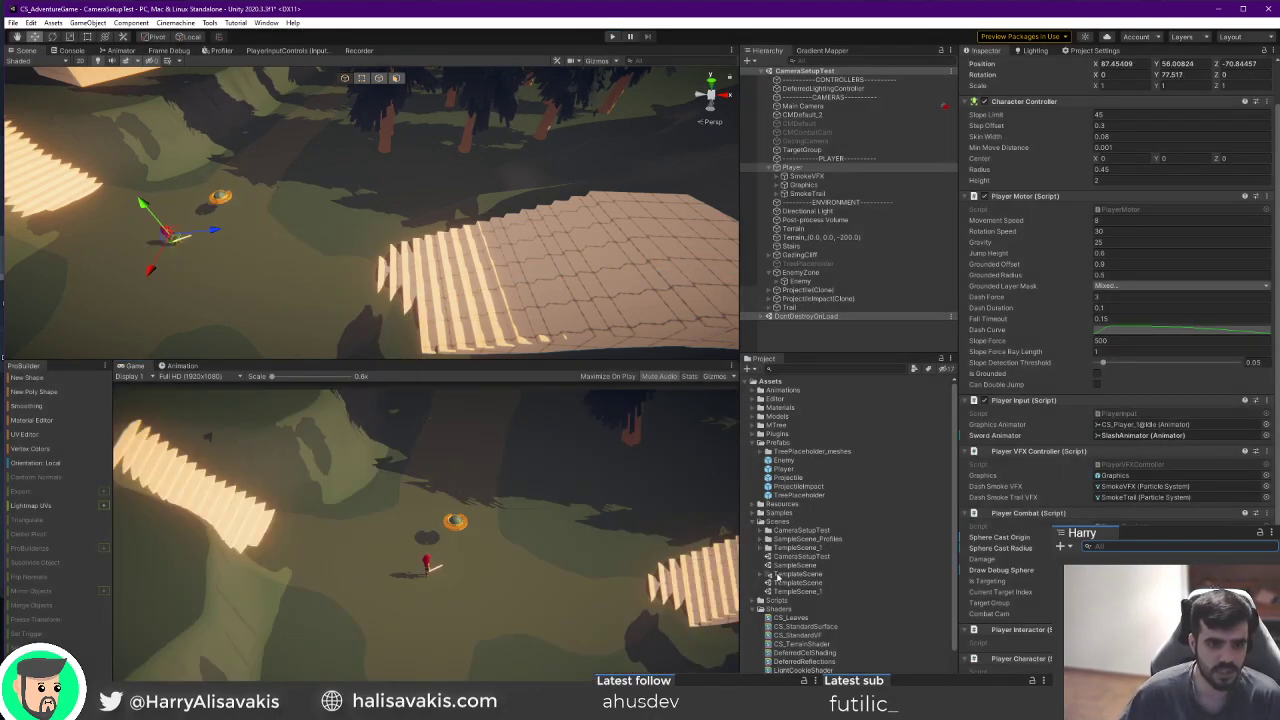
Collapse the Prefabs and Scenes folders and open the Playground scene from StarterAssets' ThirdPersonController.
left_click(756, 443)
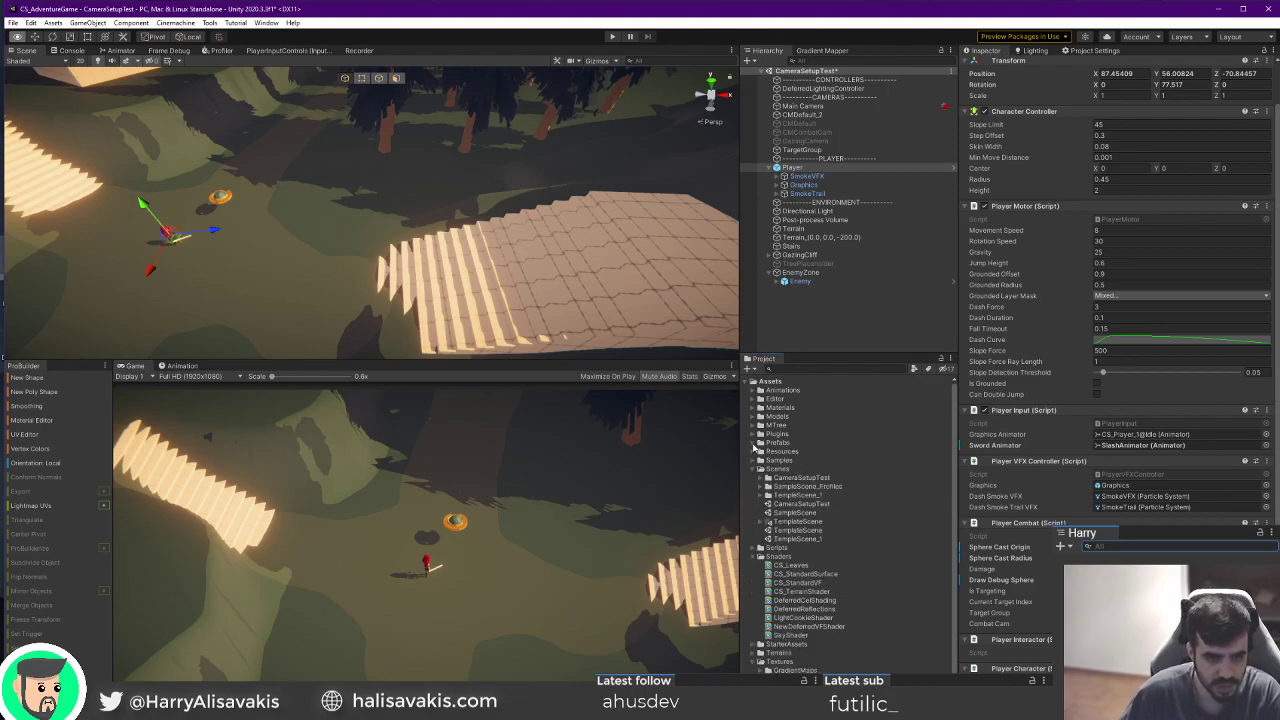
left_click(754, 470)
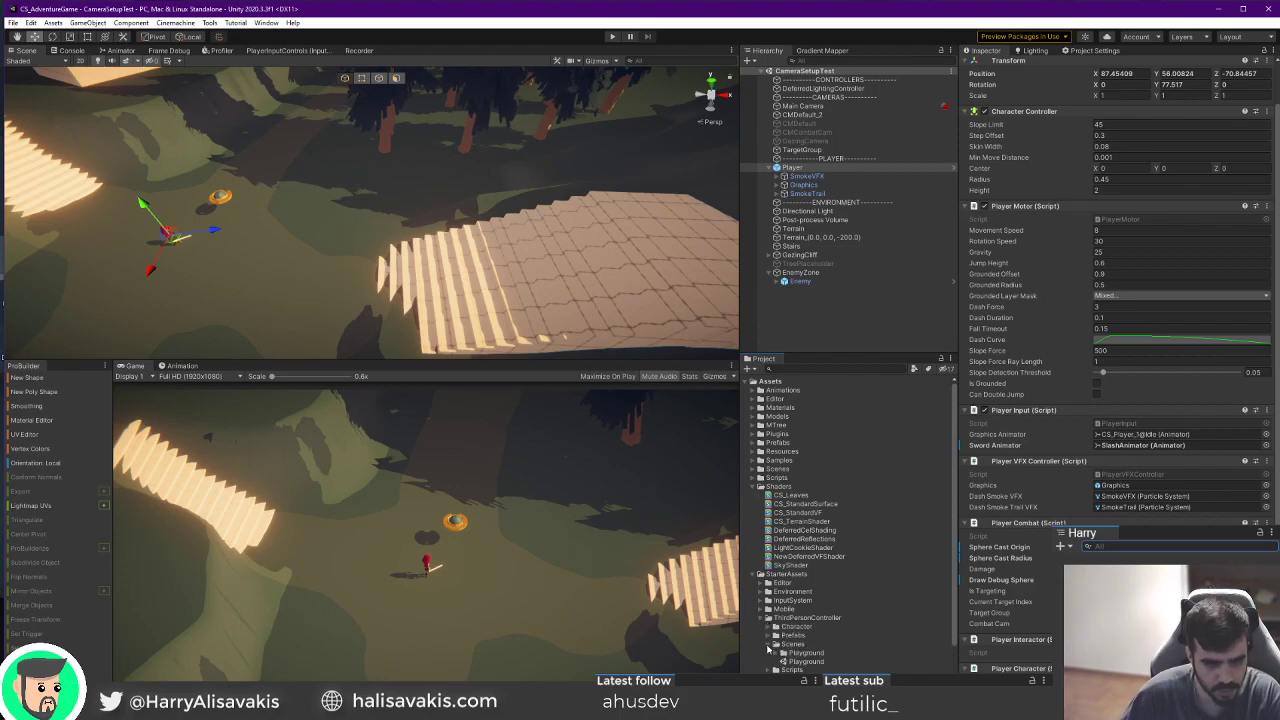
left_click(806, 662)
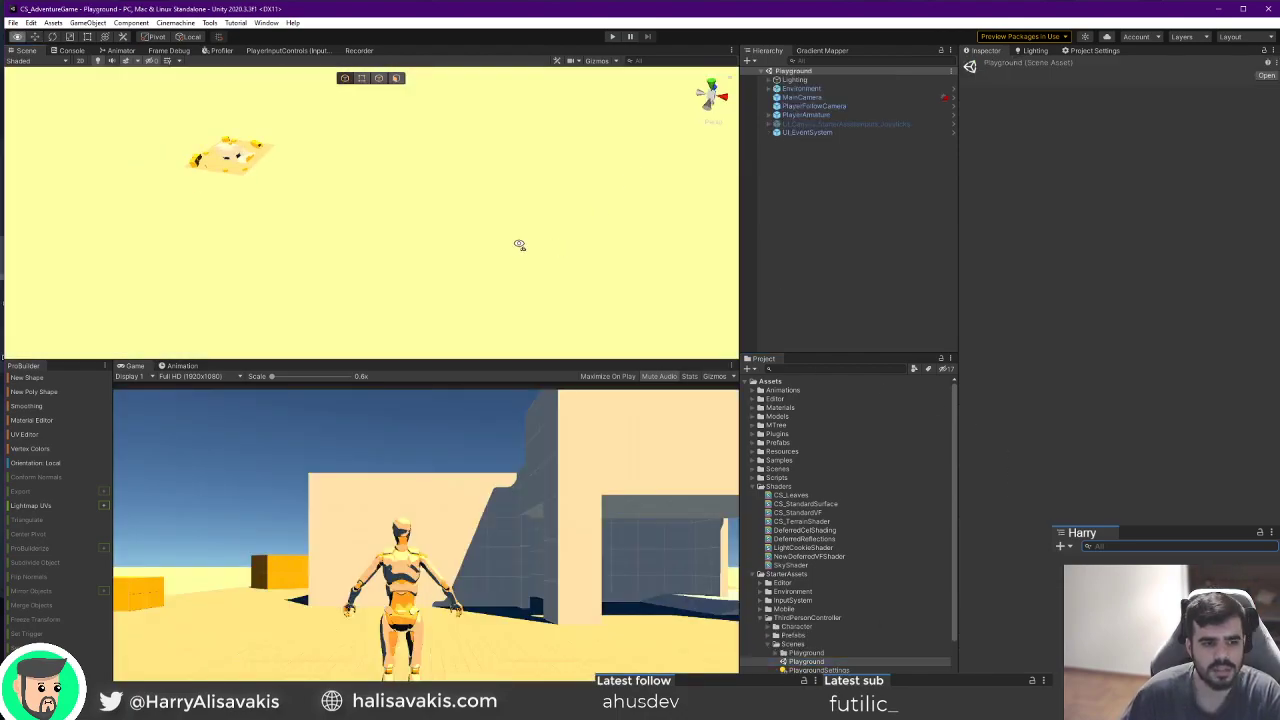
Frame the robot character in the Playground scene, play it to test running and jumping, and stop the game.
right_click_drag(519, 244, 330, 185)
key("w")
right_click_drag(812, 177, 590, 16)
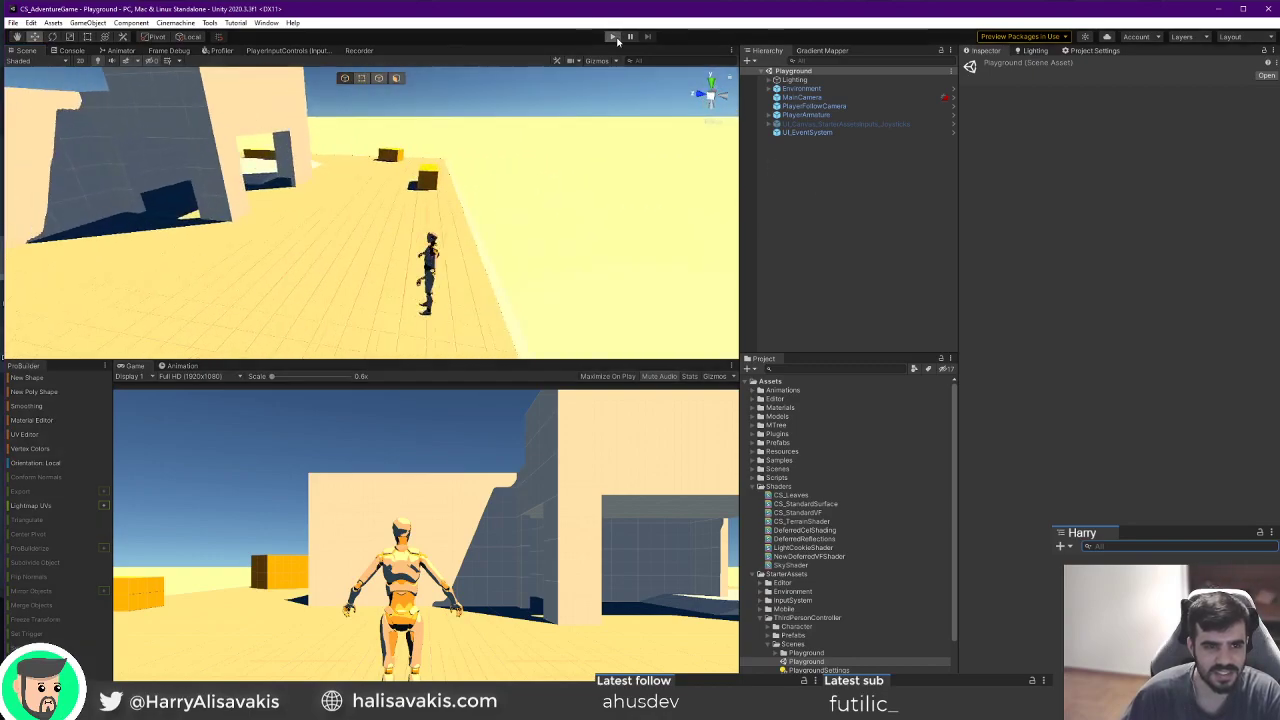
left_click(614, 37)
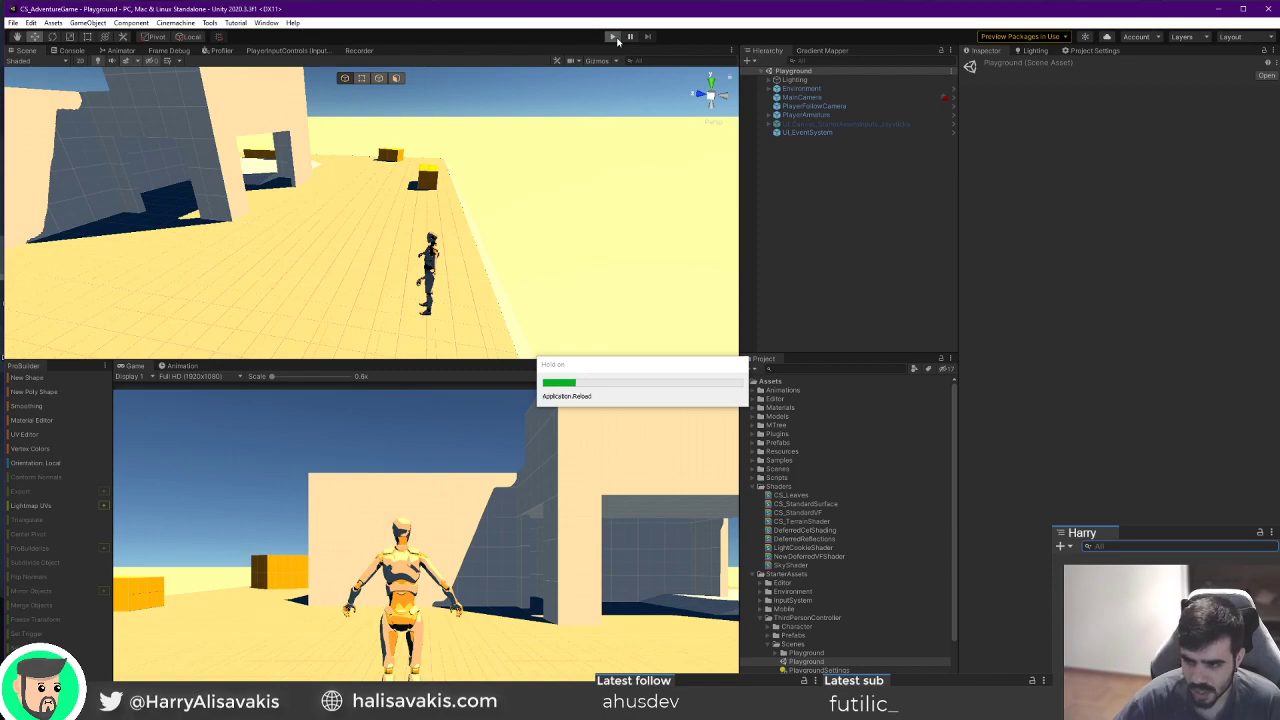
key("w")
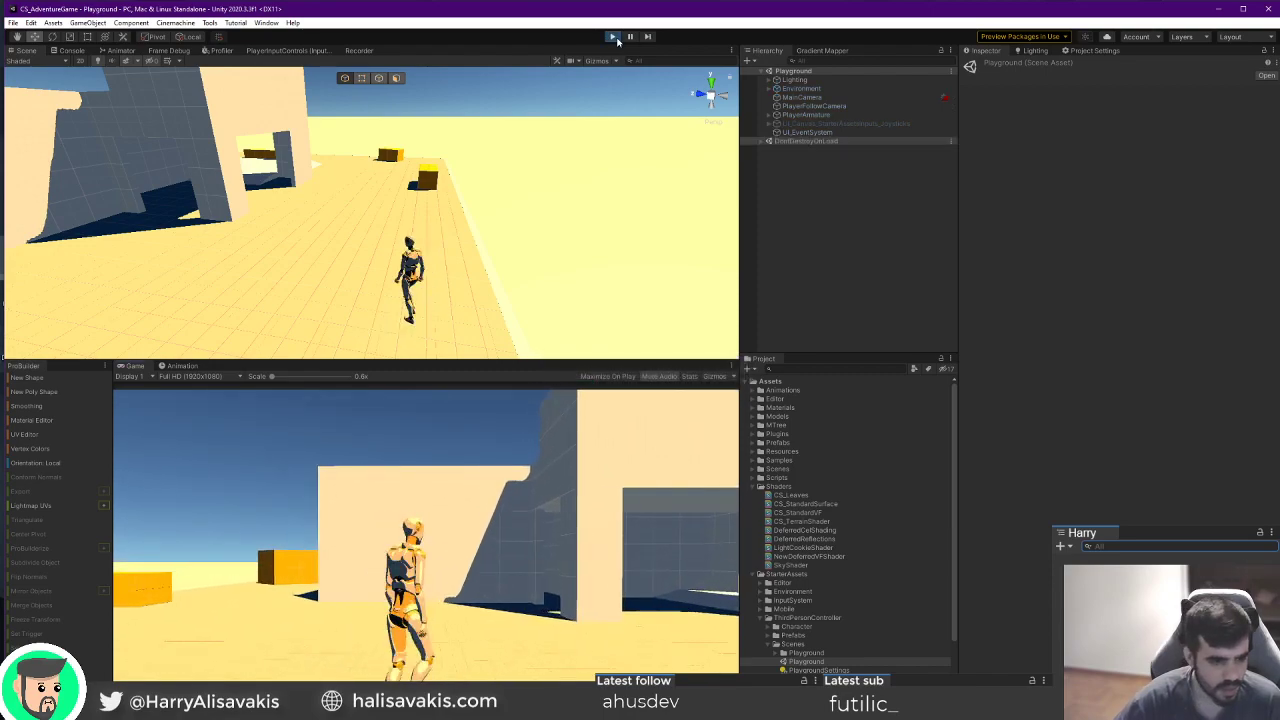
key("space")
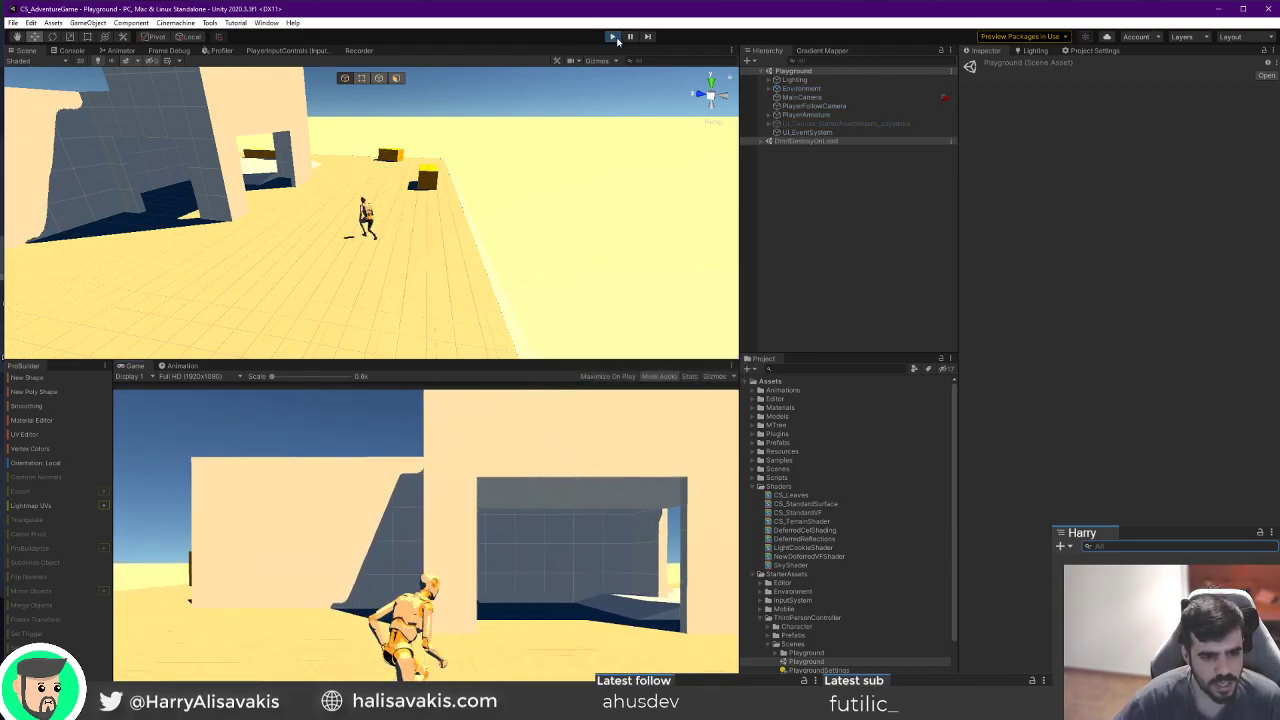
key("space")
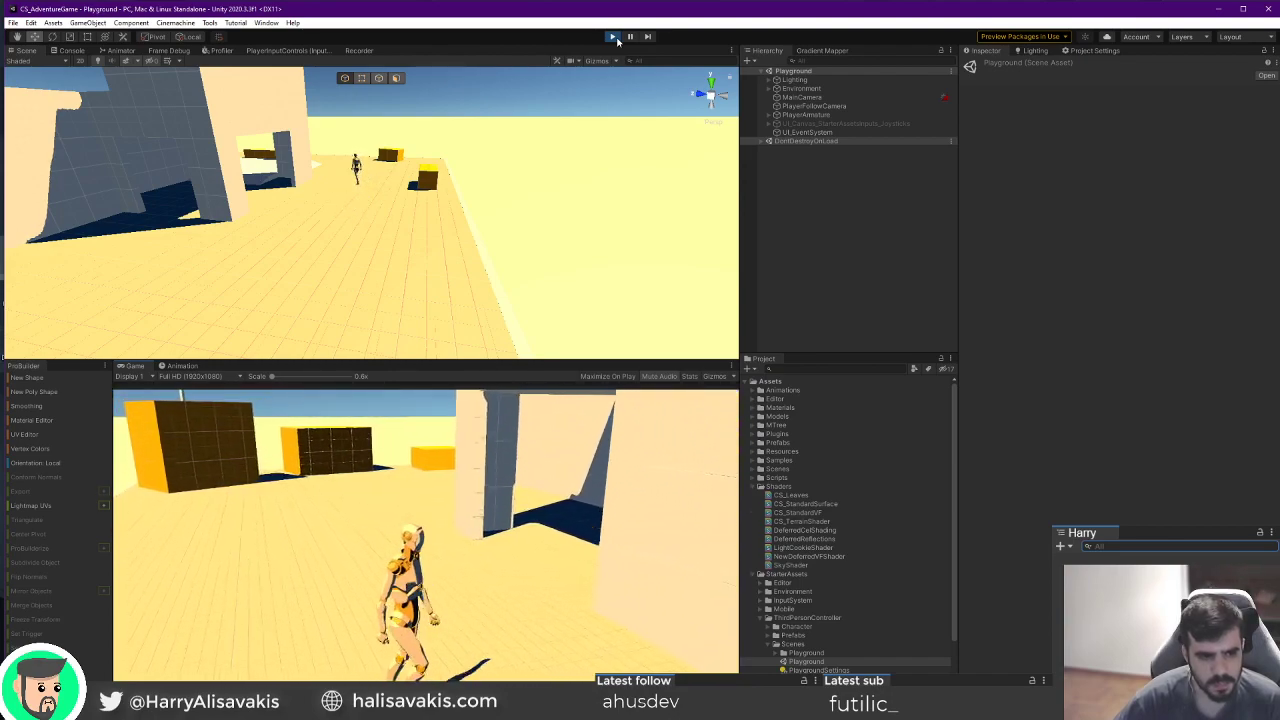
key("w")
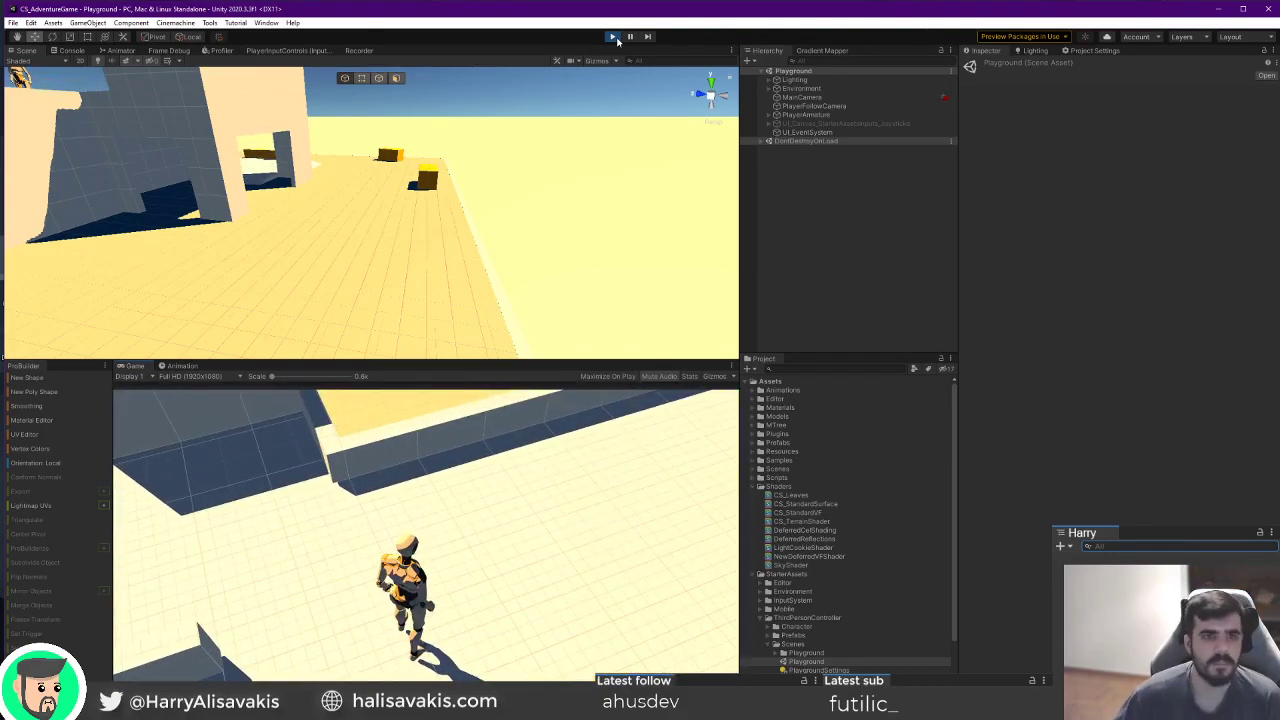
left_click(613, 37)
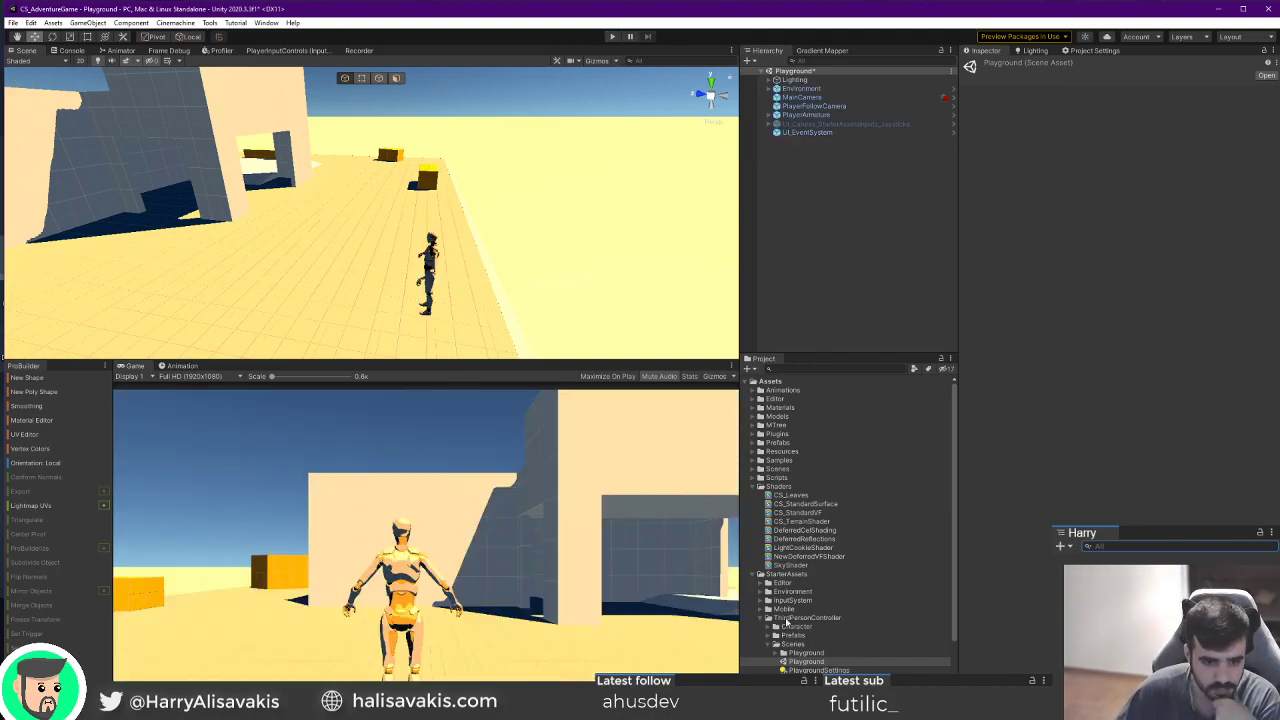
Reopen the CameraSetupTest scene from the project's Scenes folder.
left_click(754, 470)
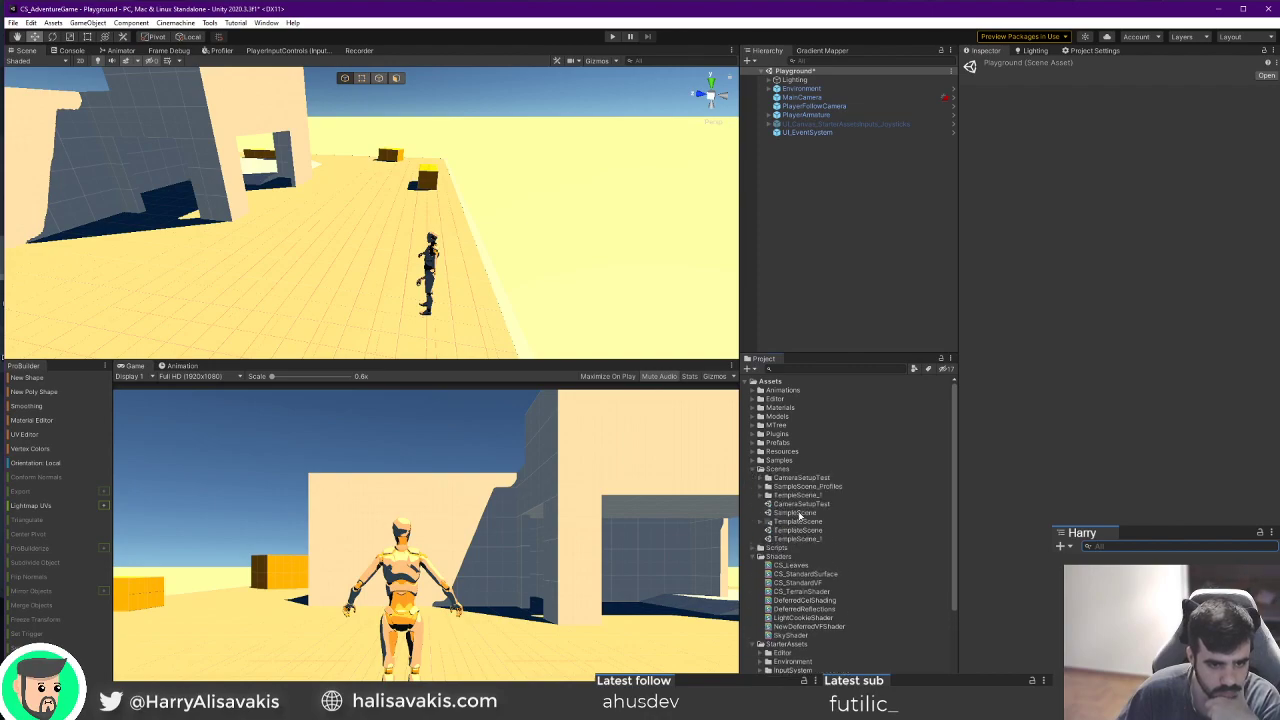
double_click(800, 504)
left_click(706, 411)
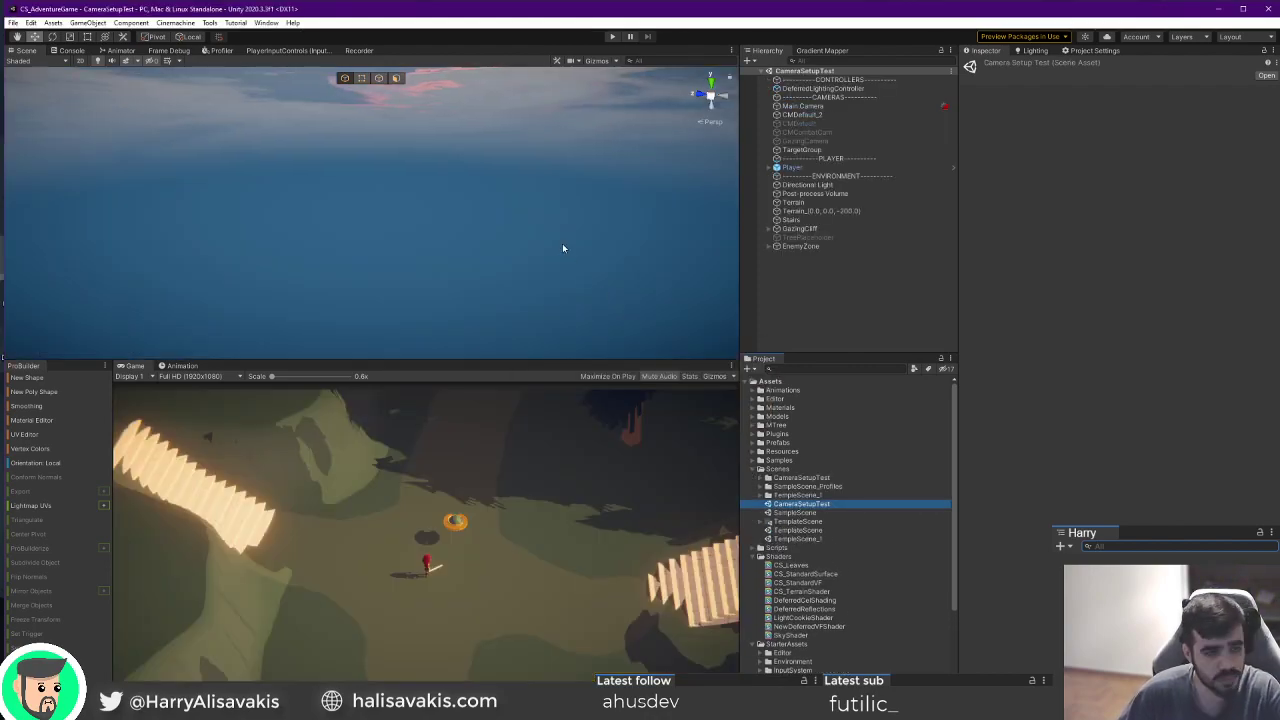
Frame the EnemyZone and move the scene view close to the player, run the game, and stop it.
left_click(855, 247)
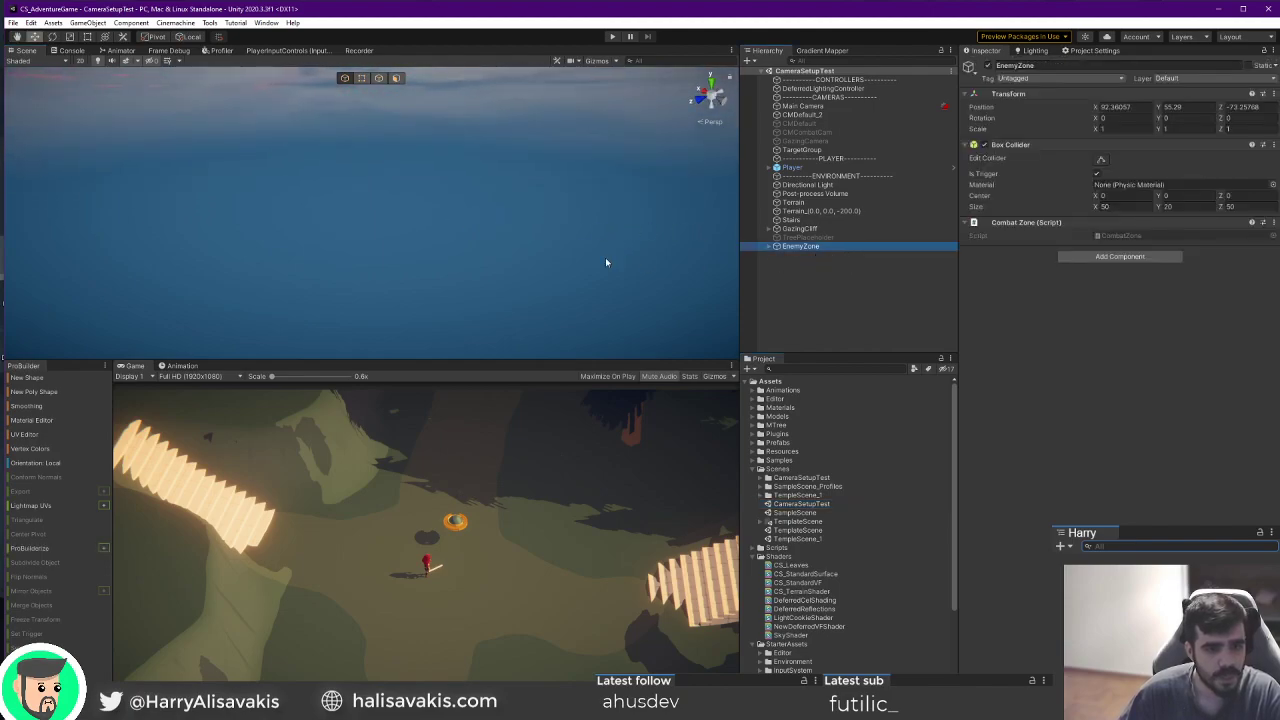
key("f")
key("w")
right_click_drag(549, 249, 140, 236)
key("d")
left_click(613, 37)
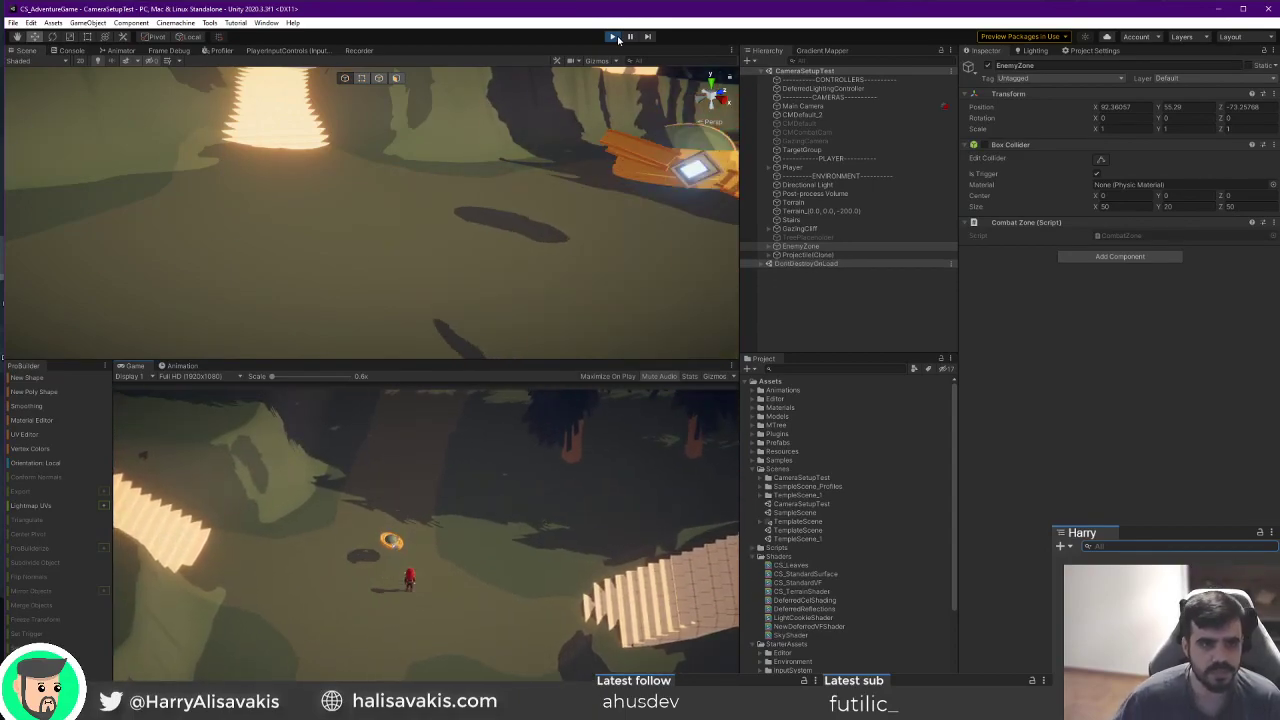
left_click(613, 36)
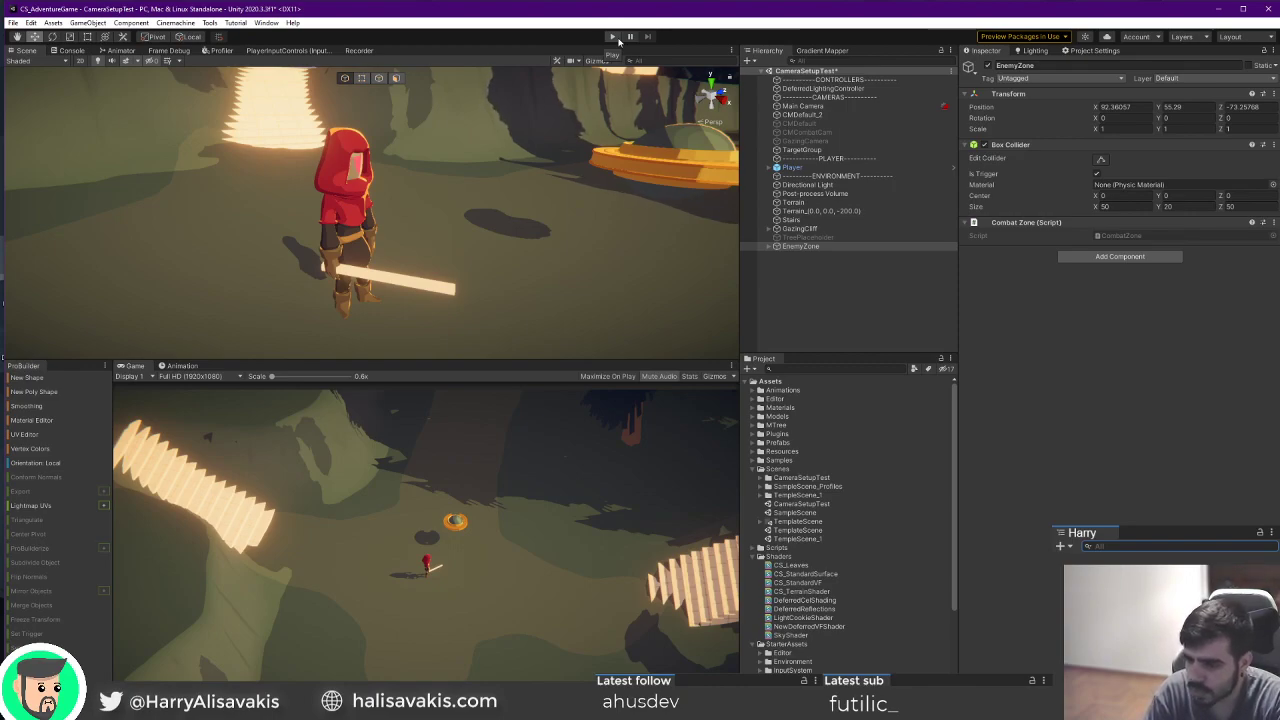
Frame the player and enemy in the scene, select the Player, and open its PlayerMotor script in Visual Studio Code.
right_click_drag(385, 180, 489, 245)
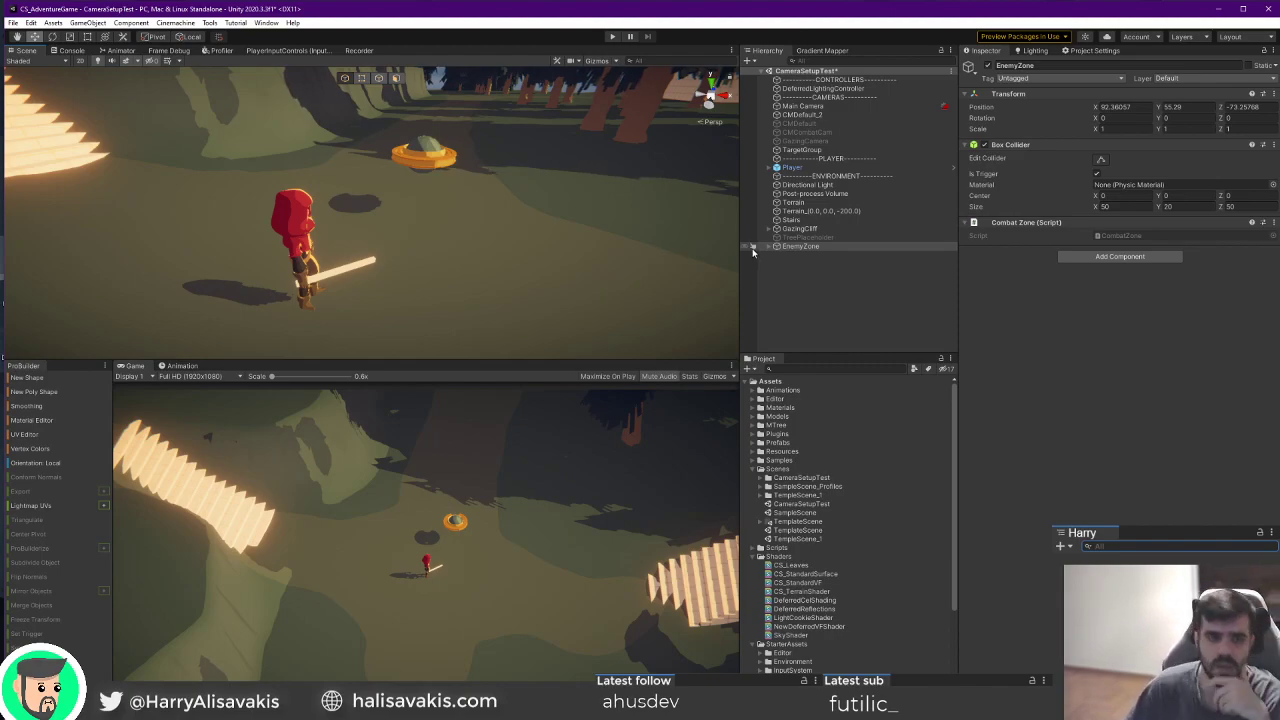
left_click(791, 167)
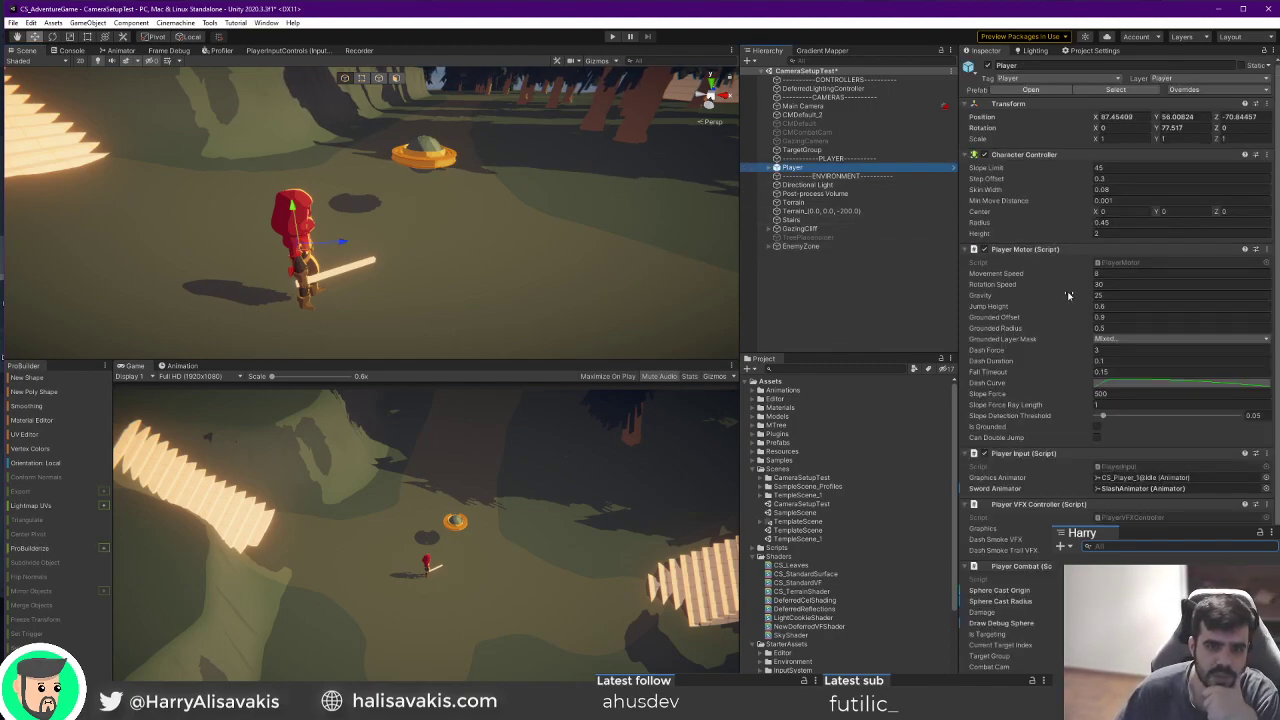
scroll(1028, 276, "down", 2)
double_click(1113, 211)
Review the slope-force, jump, double-jump and gravity logic in the Update method of the PlayerMotor script.
scroll(420, 451, "down", 20)
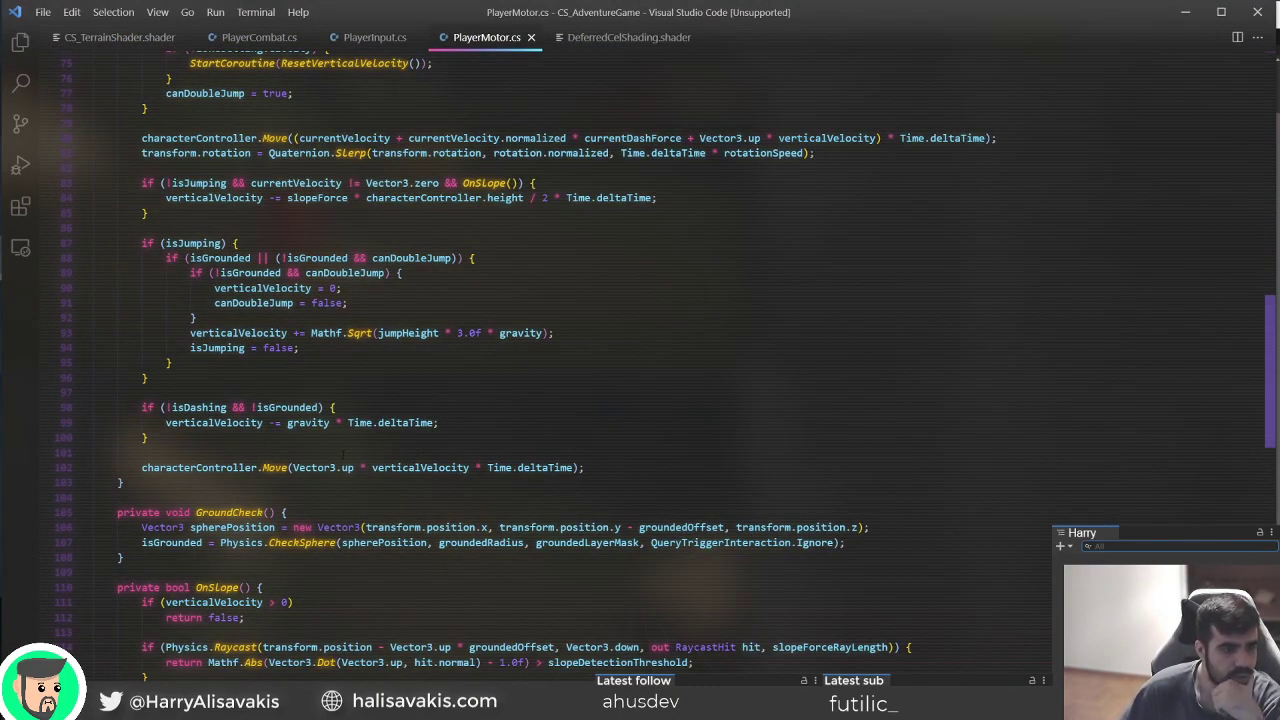
scroll(315, 370, "up", 2)
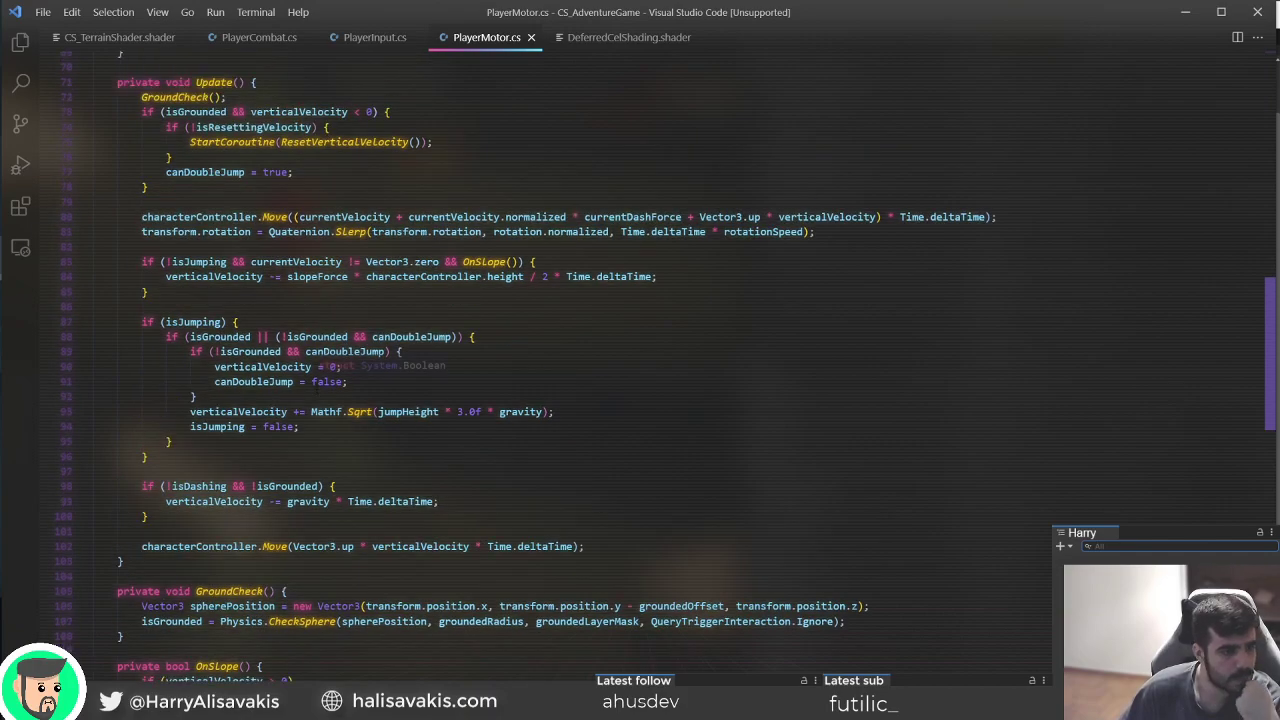
left_click(236, 412)
left_click(398, 412)
scroll(380, 408, "up", 2)
left_click(184, 355)
left_click_drag(166, 355, 811, 352)
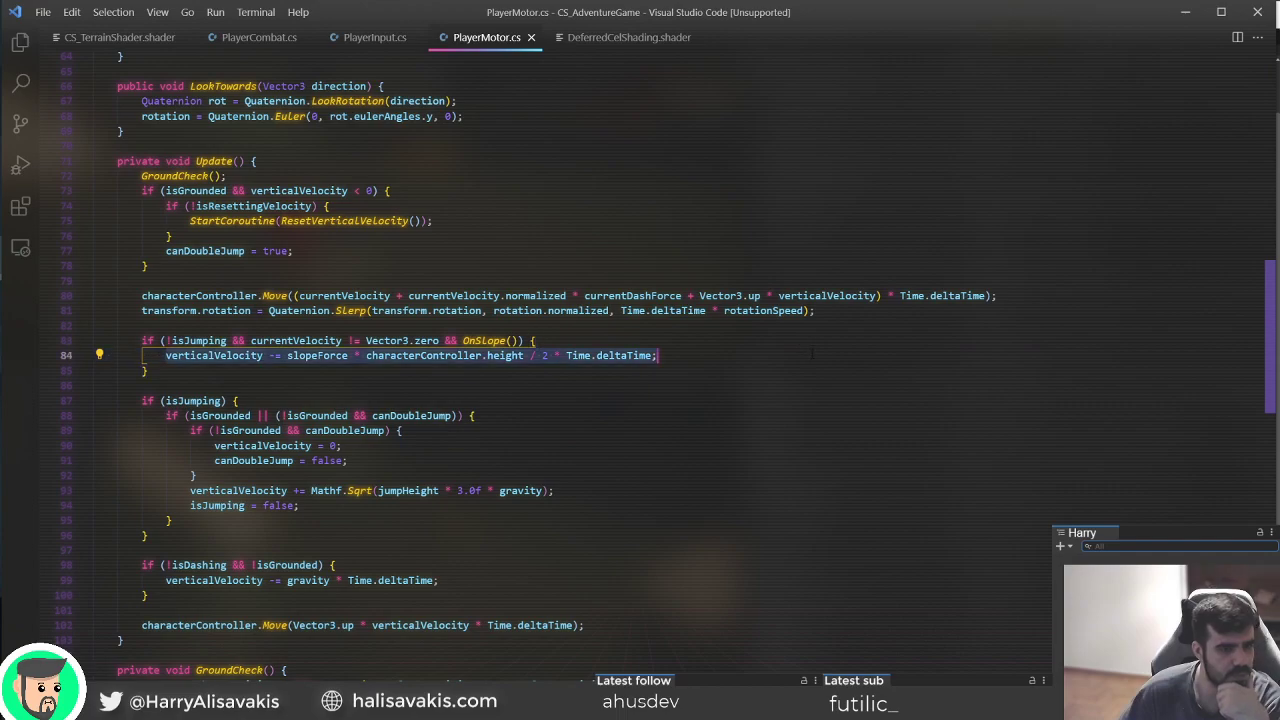
left_click(240, 356)
double_click(331, 356)
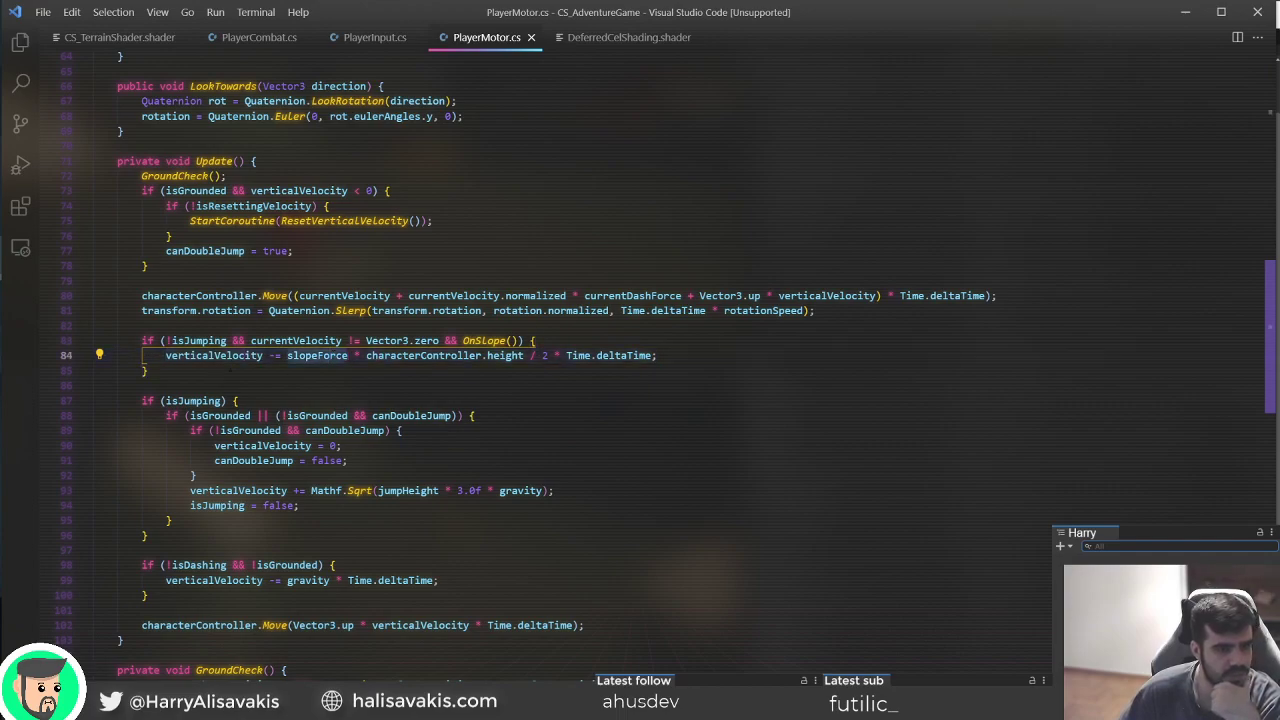
left_click_drag(457, 341, 537, 341)
left_click(240, 401)
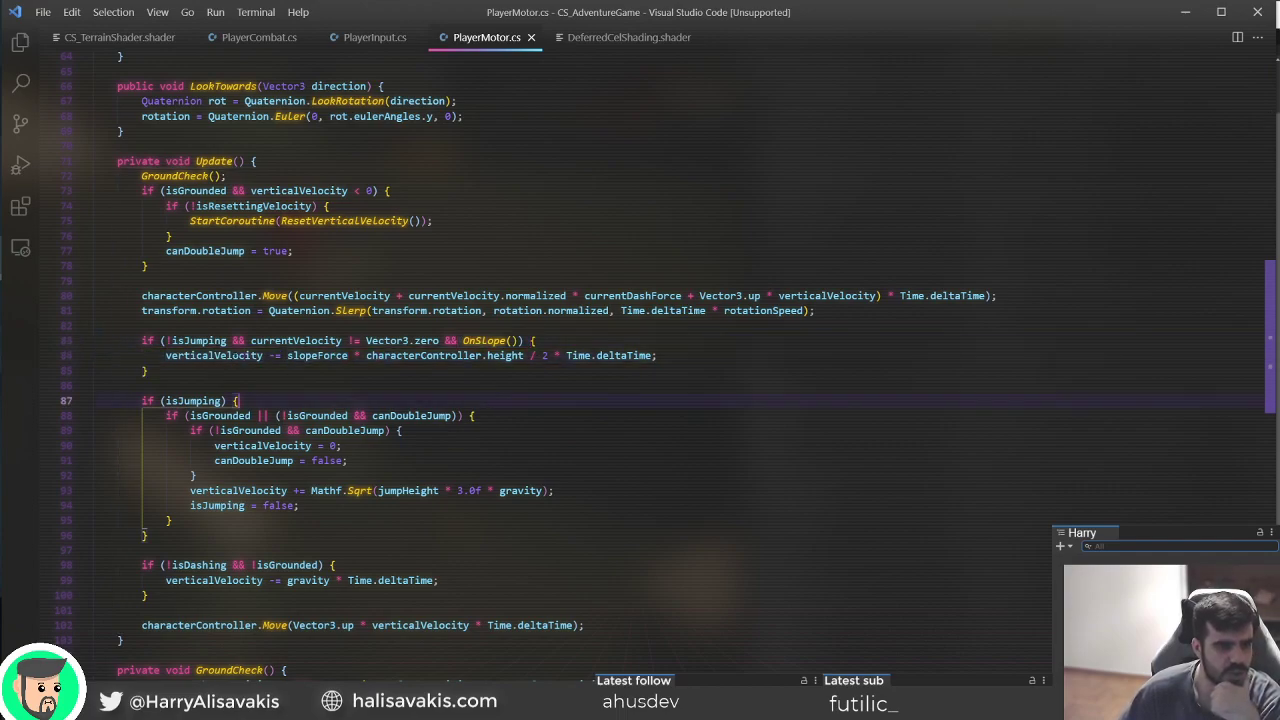
left_click_drag(433, 340, 148, 370)
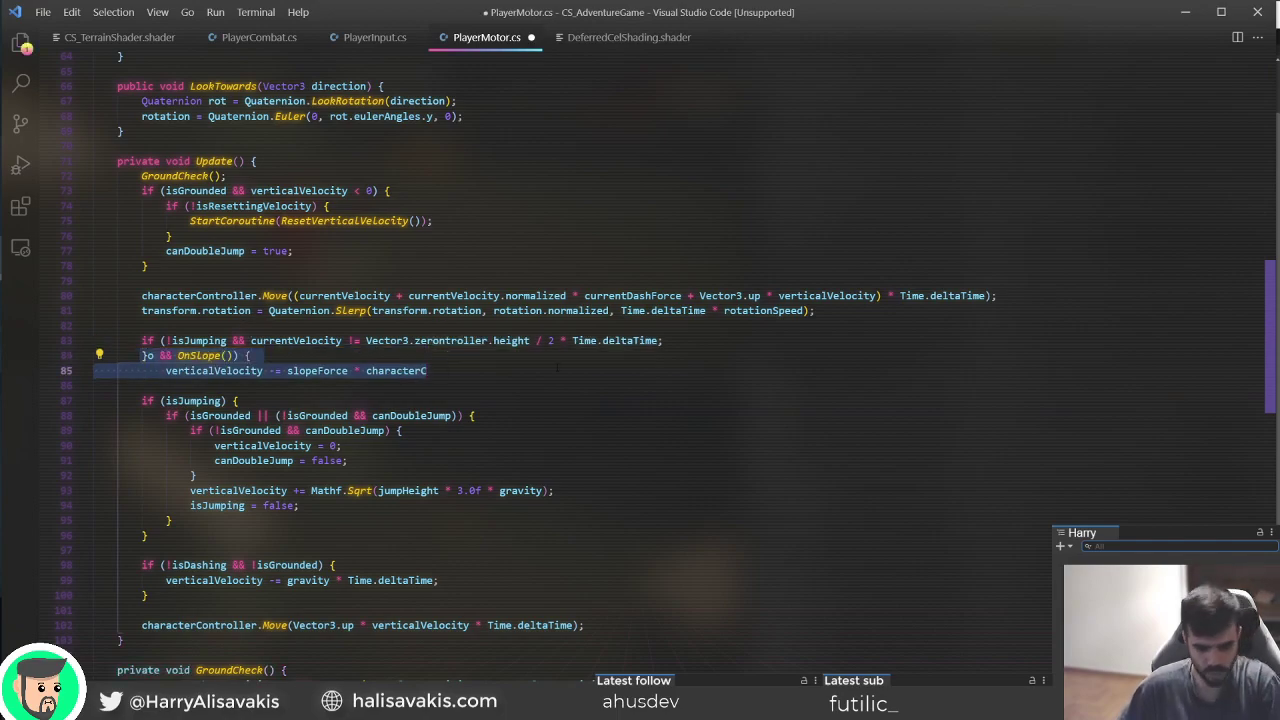
key("ctrl+z")
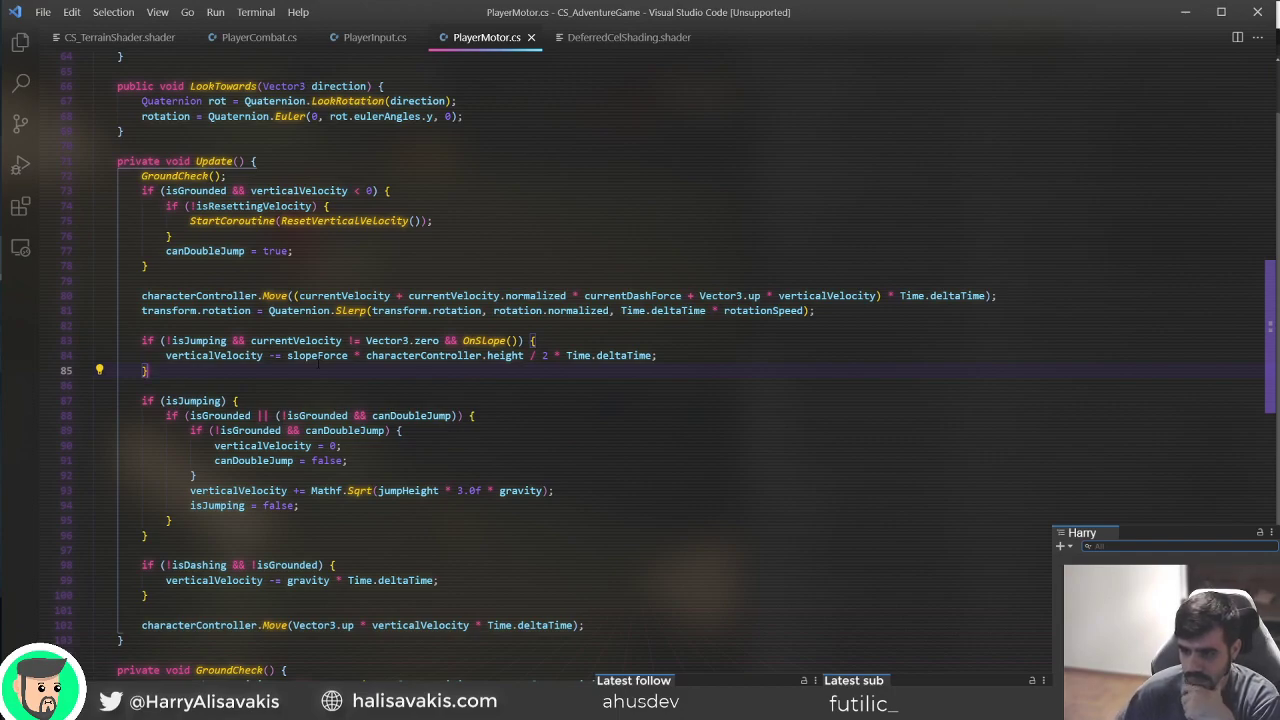
scroll(434, 375, "down", 2)
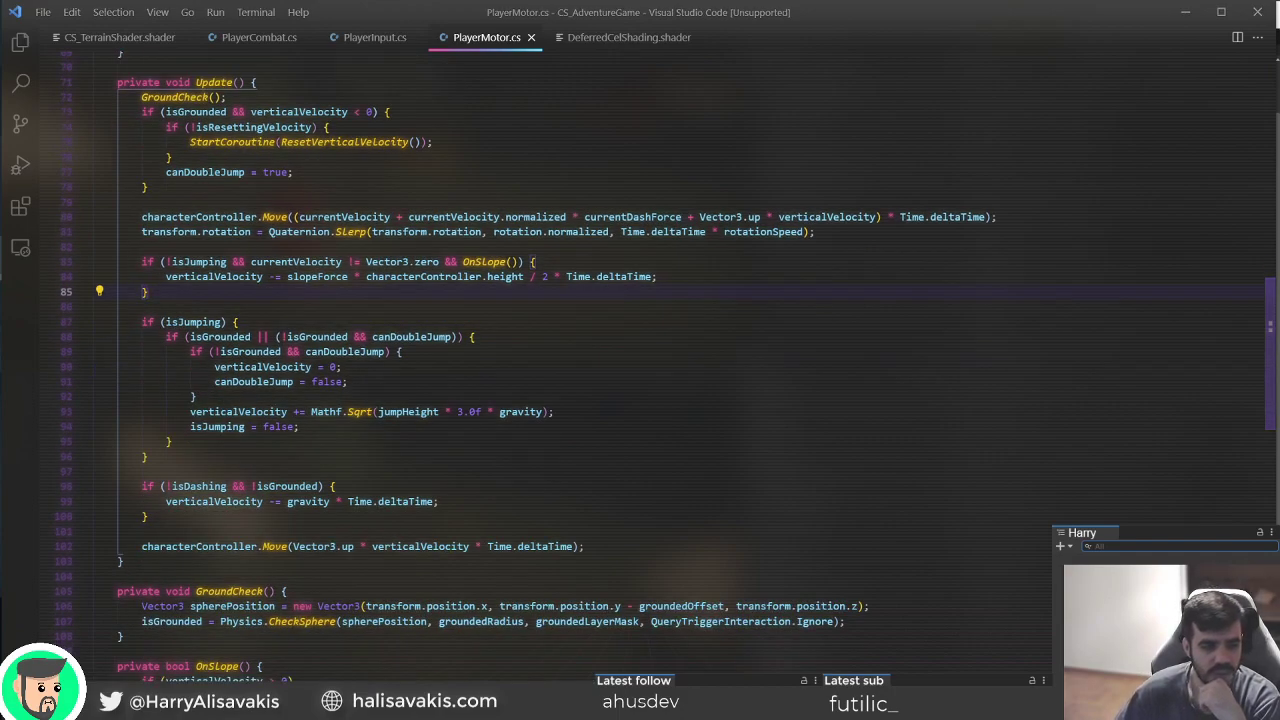
Switch to Unity, pull the scene view back from the player, run the game to test combat against the enemy, and stop it.
key("alt+Tab")
right_click_drag(460, 252, 469, 205)
key("s")
left_click(612, 37)
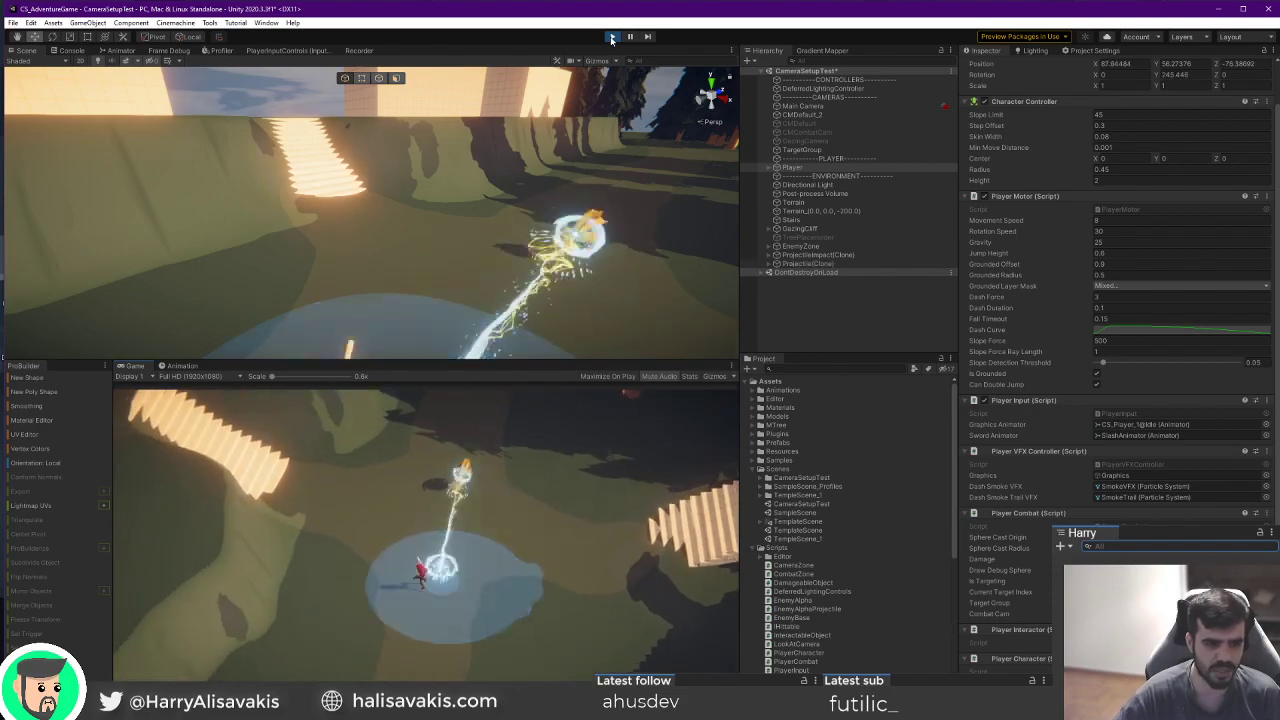
left_click(612, 37)
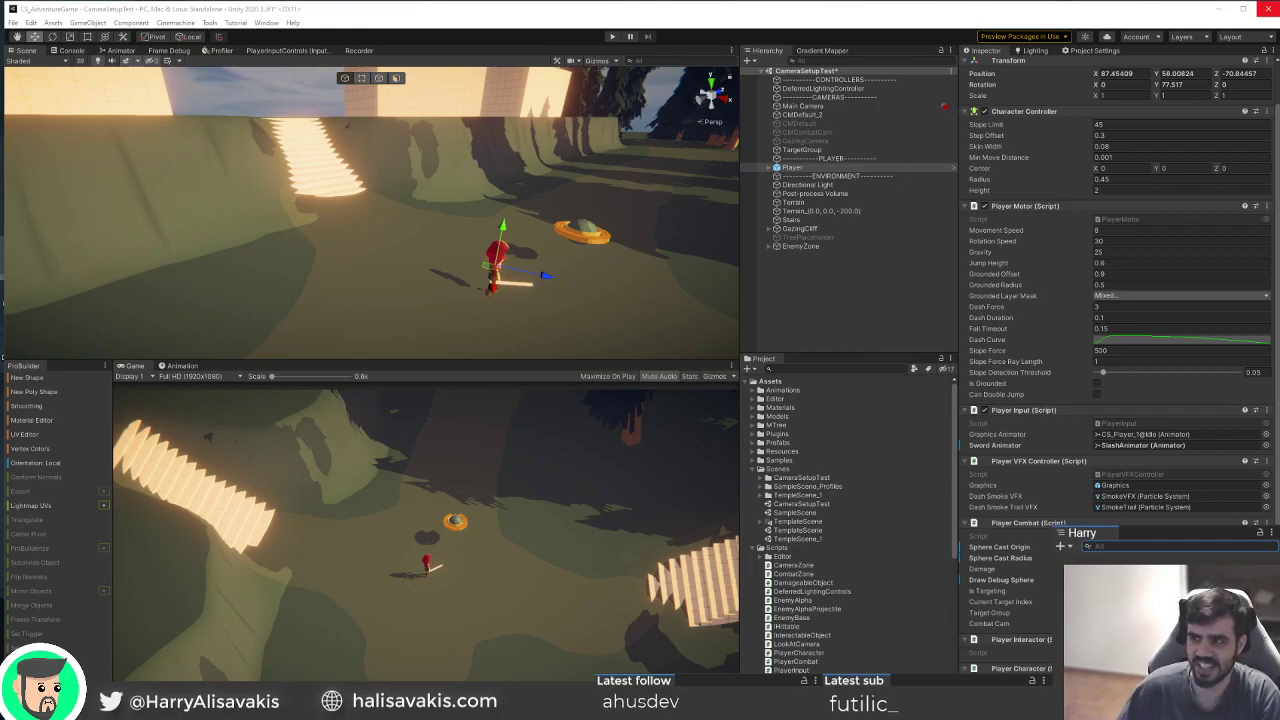
left_click(478, 9)
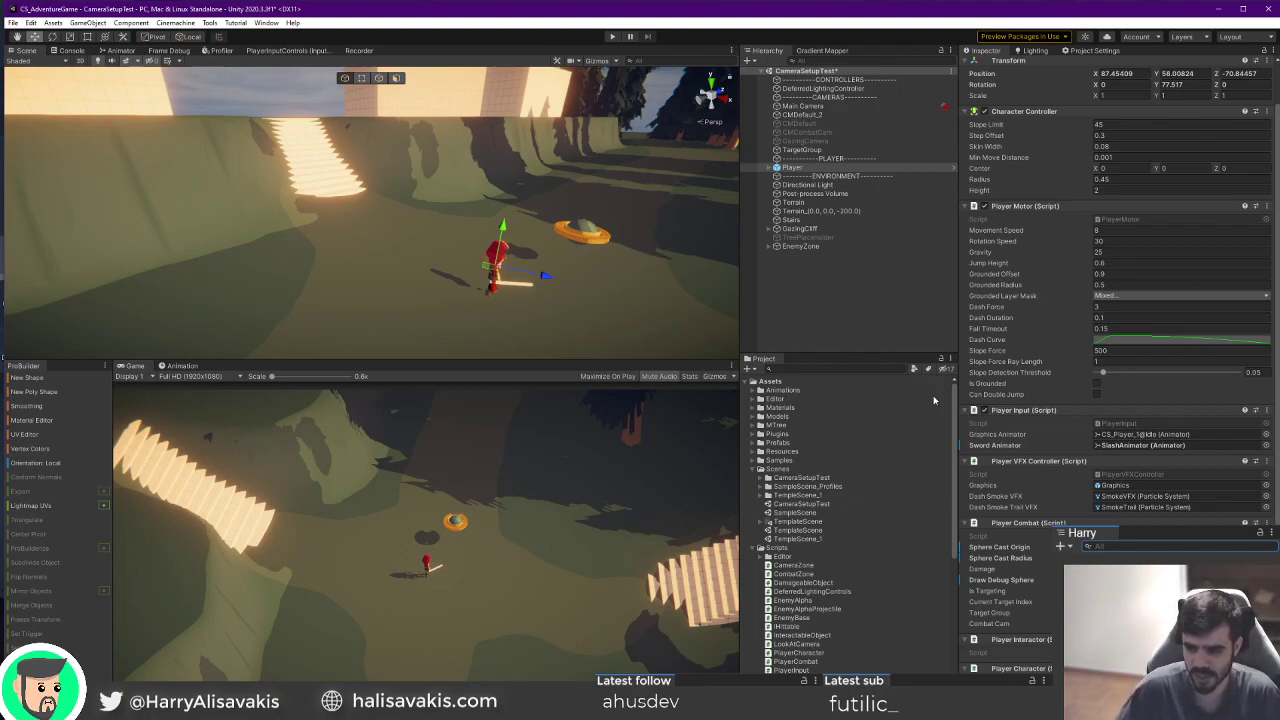
right_click_drag(415, 262, 416, 291)
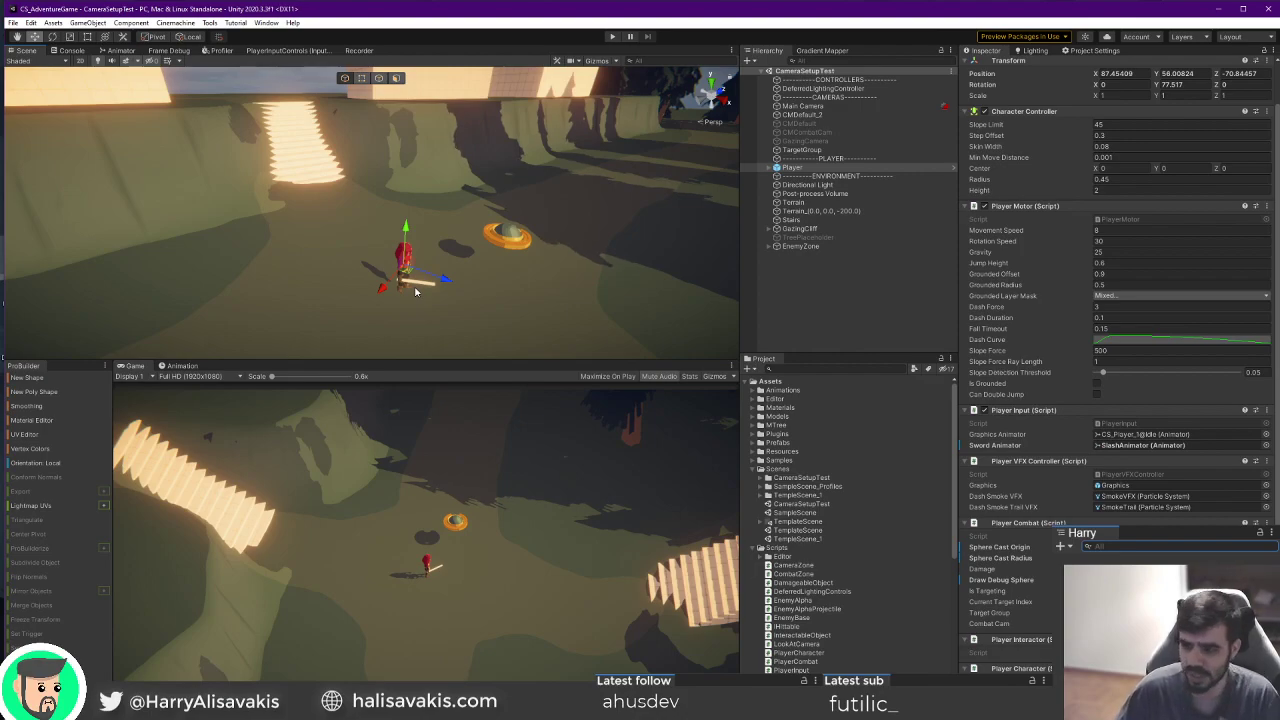
right_click_drag(464, 255, 488, 284)
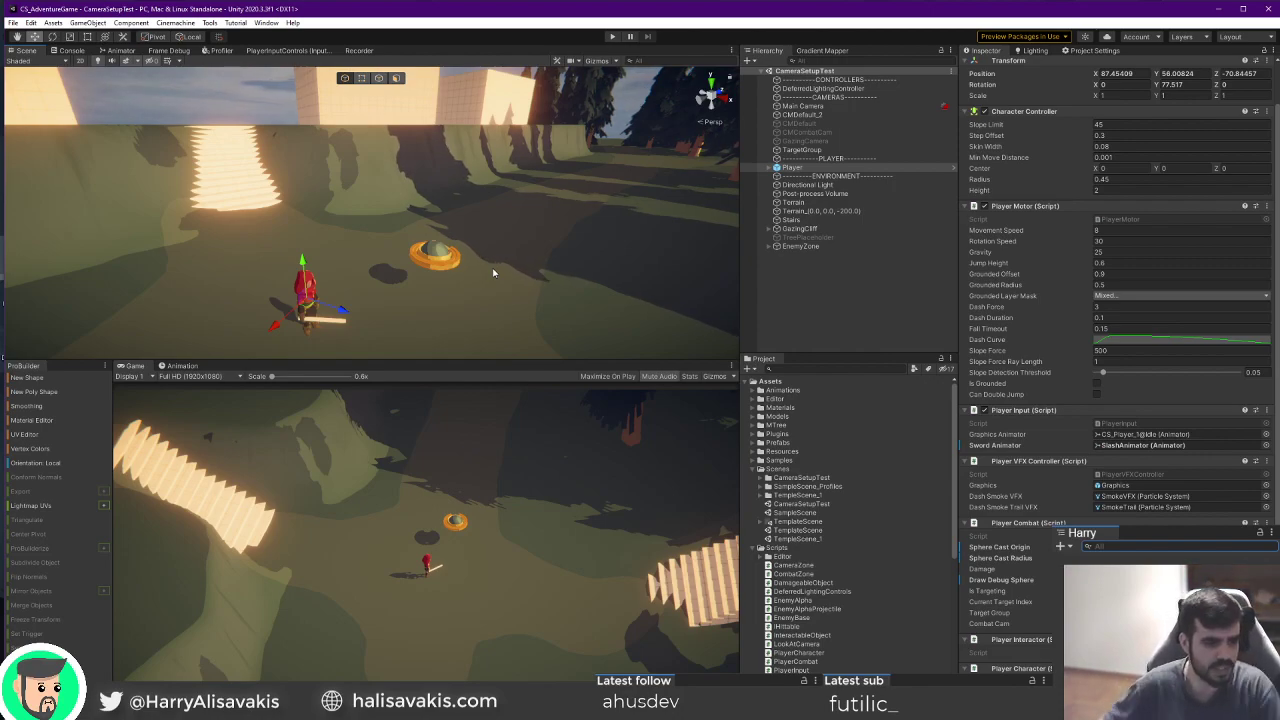
key("w")
right_click_drag(402, 244, 473, 264)
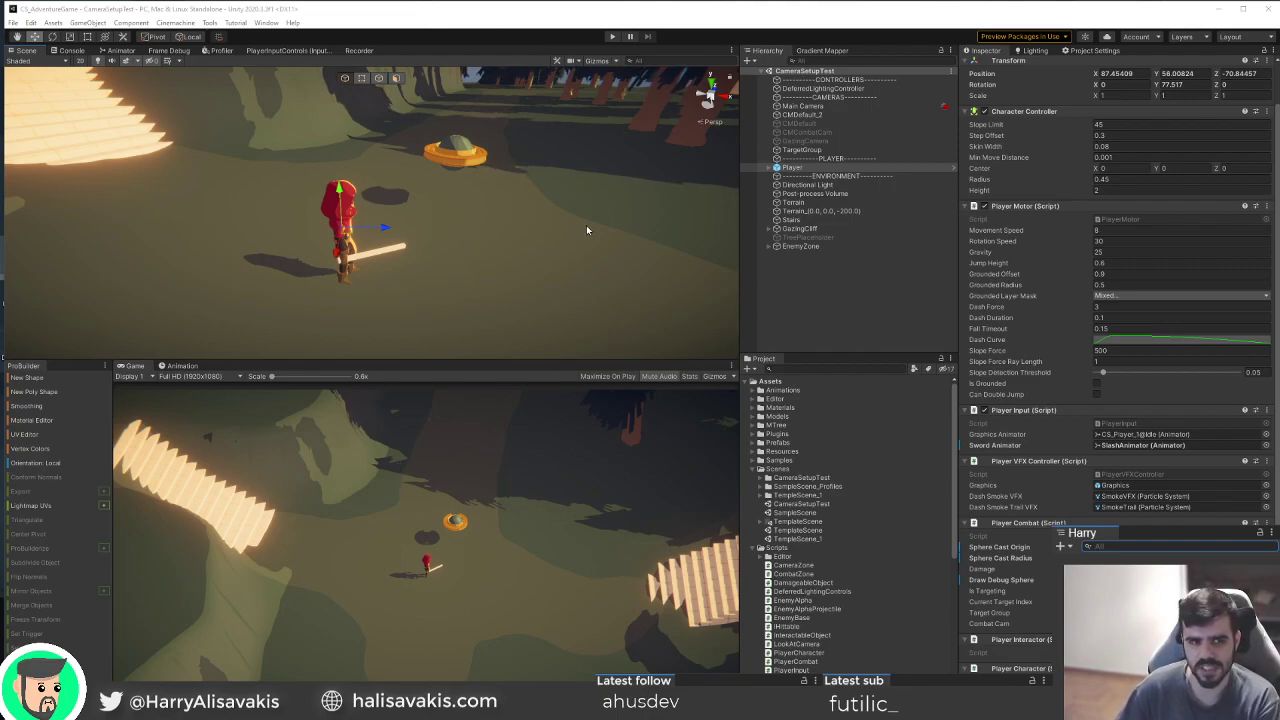
right_click_drag(587, 230, 555, 241)
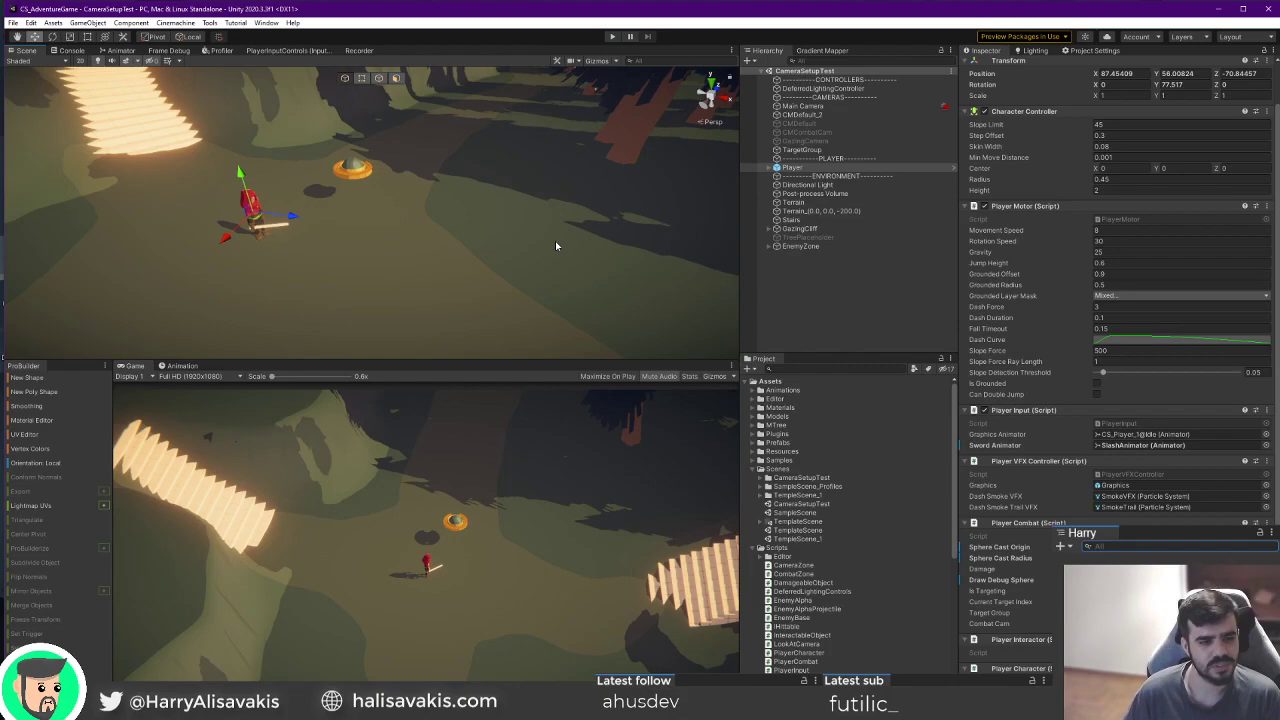
key("f")
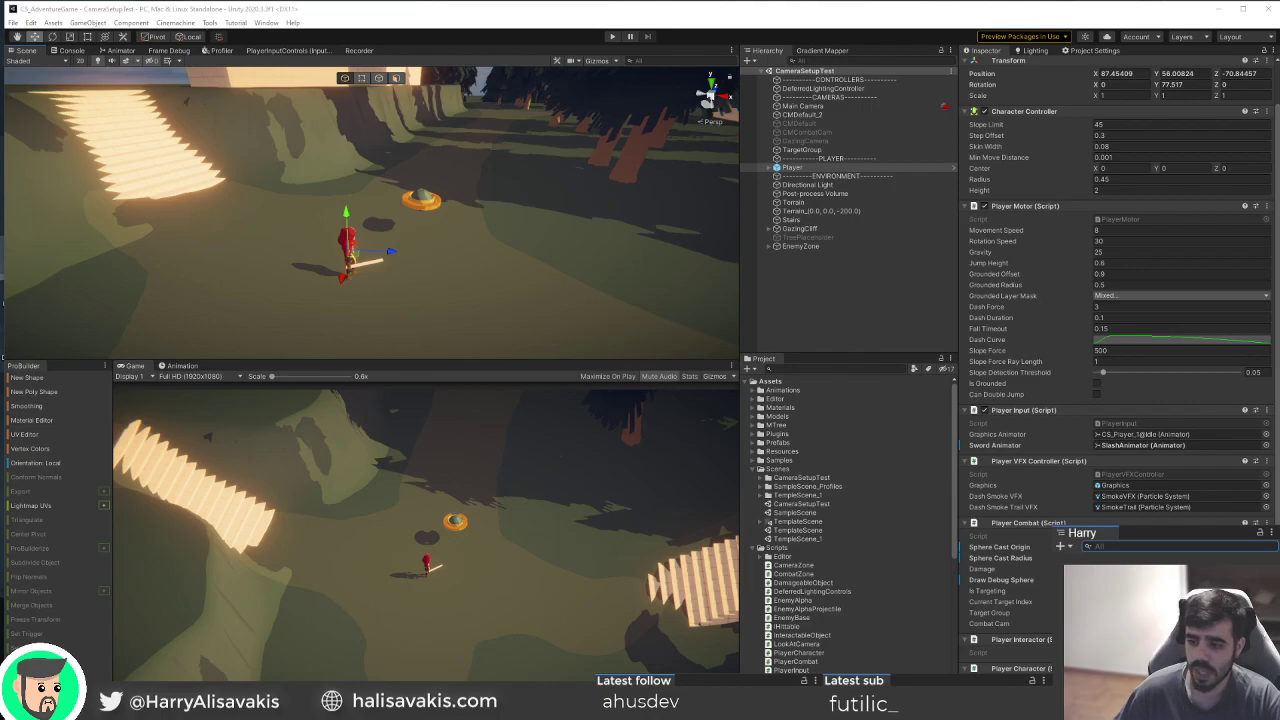
right_click_drag(526, 326, 552, 301)
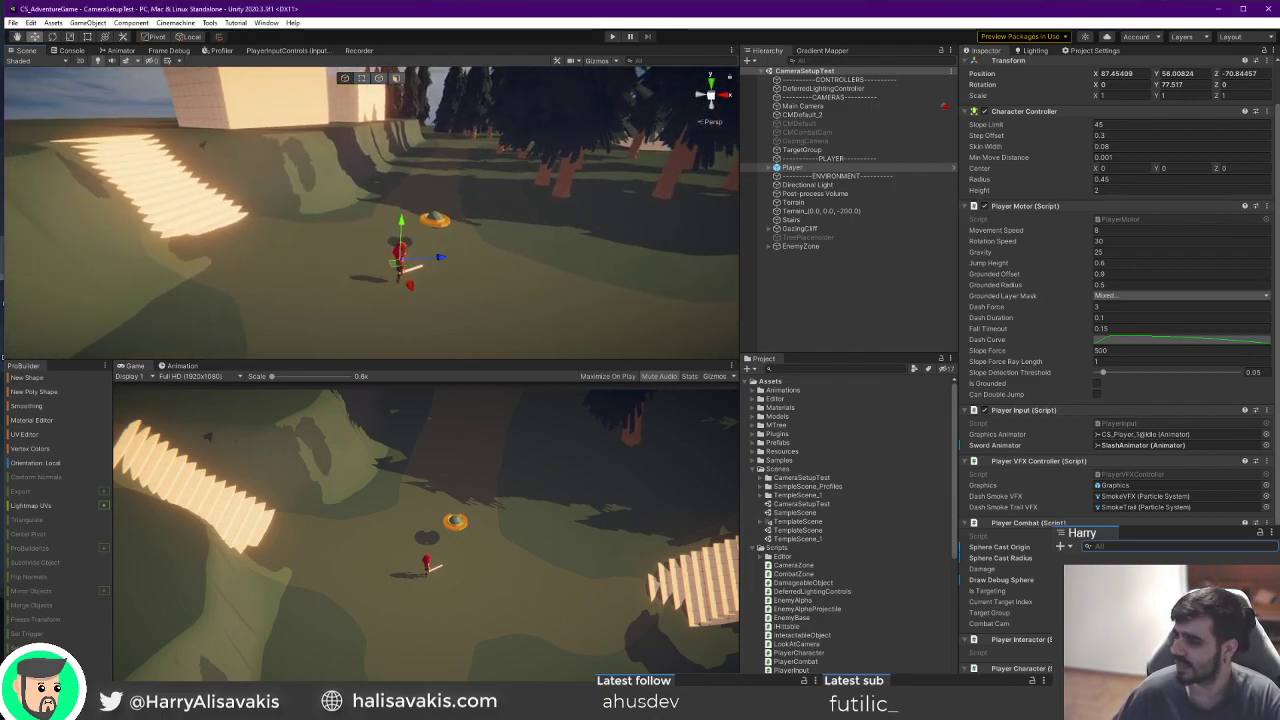
right_click_drag(596, 266, 620, 275)
key("s")
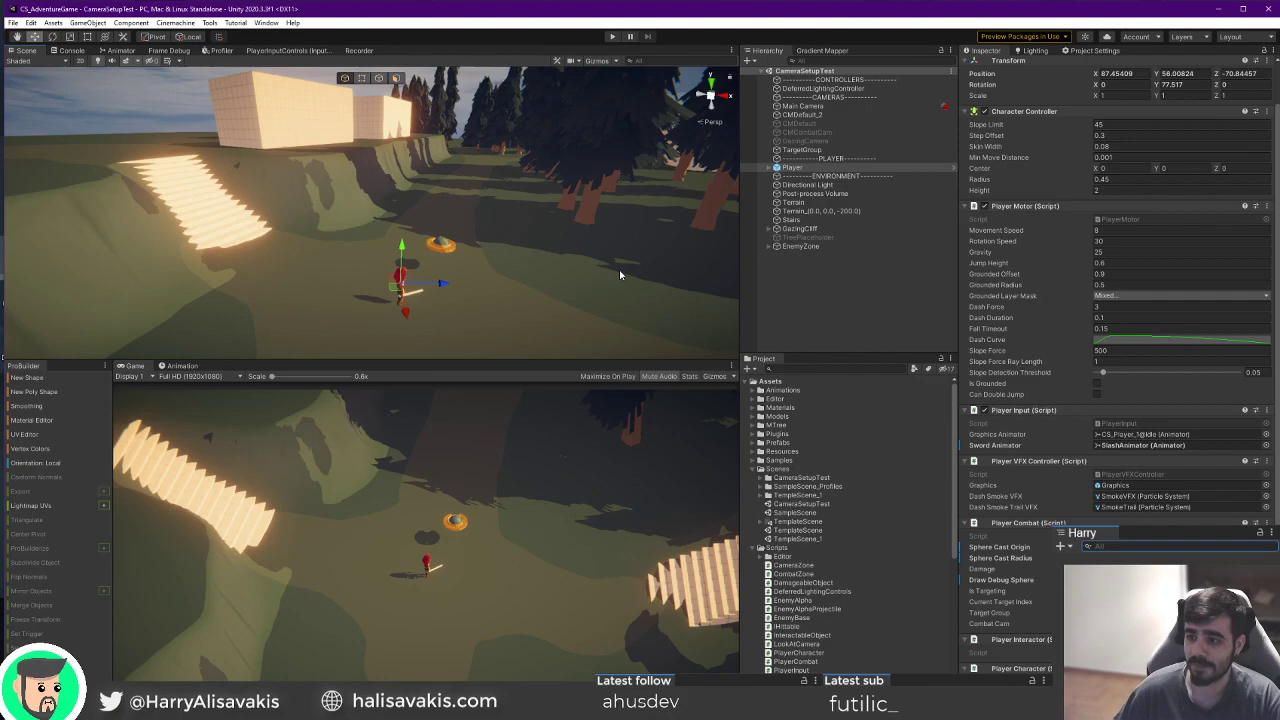